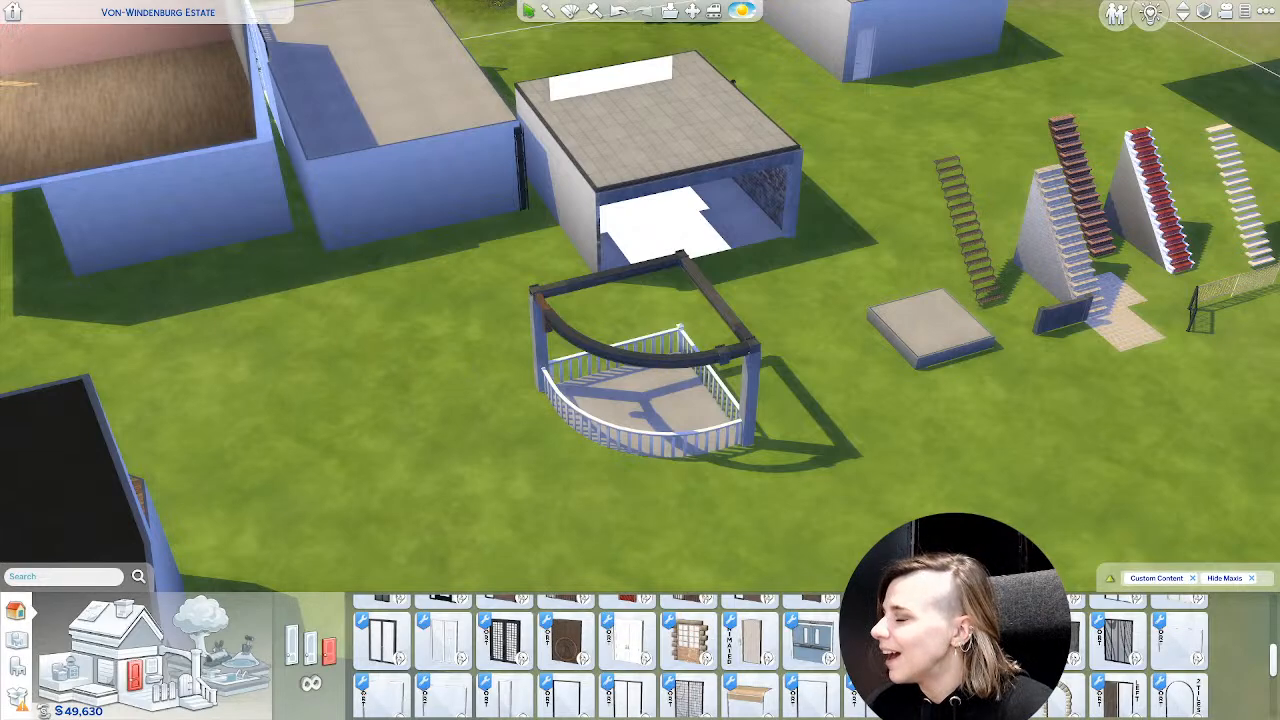
# - Quit The Sims 4 and put away the open photo and the Origin window
pyautogui.click(1265, 11)
pyautogui.click(632, 518)
pyautogui.click(640, 423)
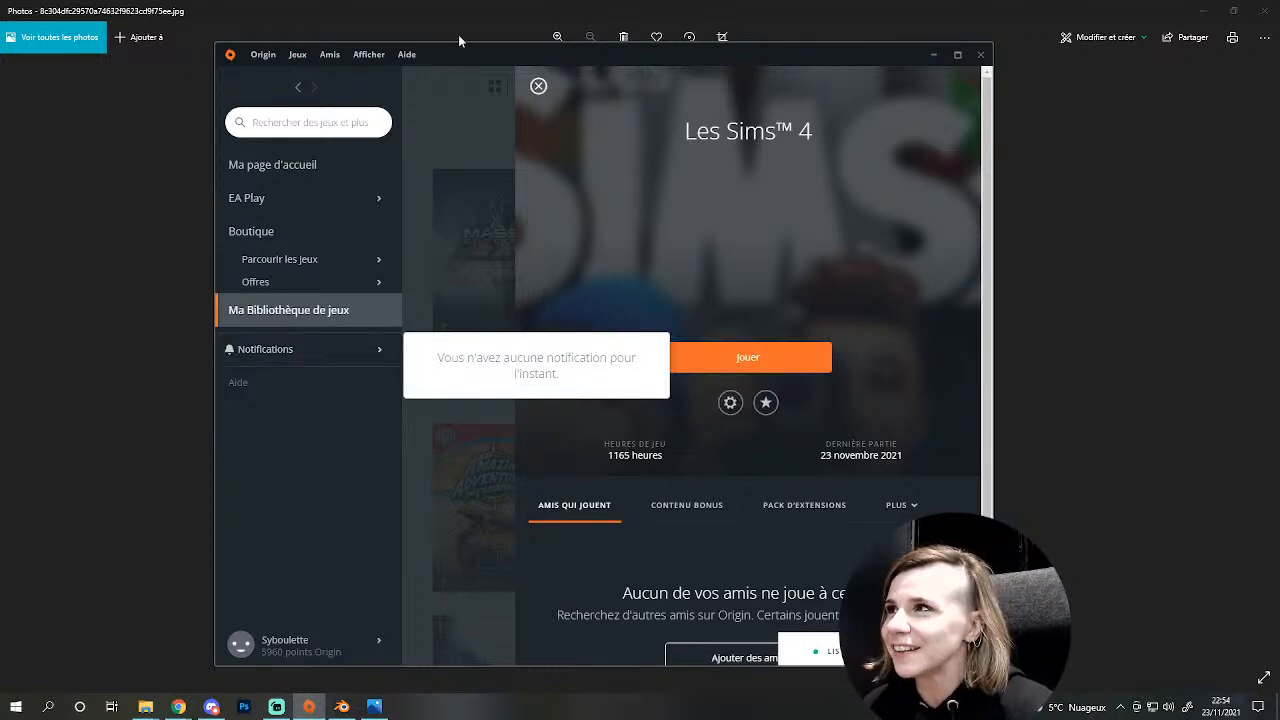
pyautogui.click(1029, 6)
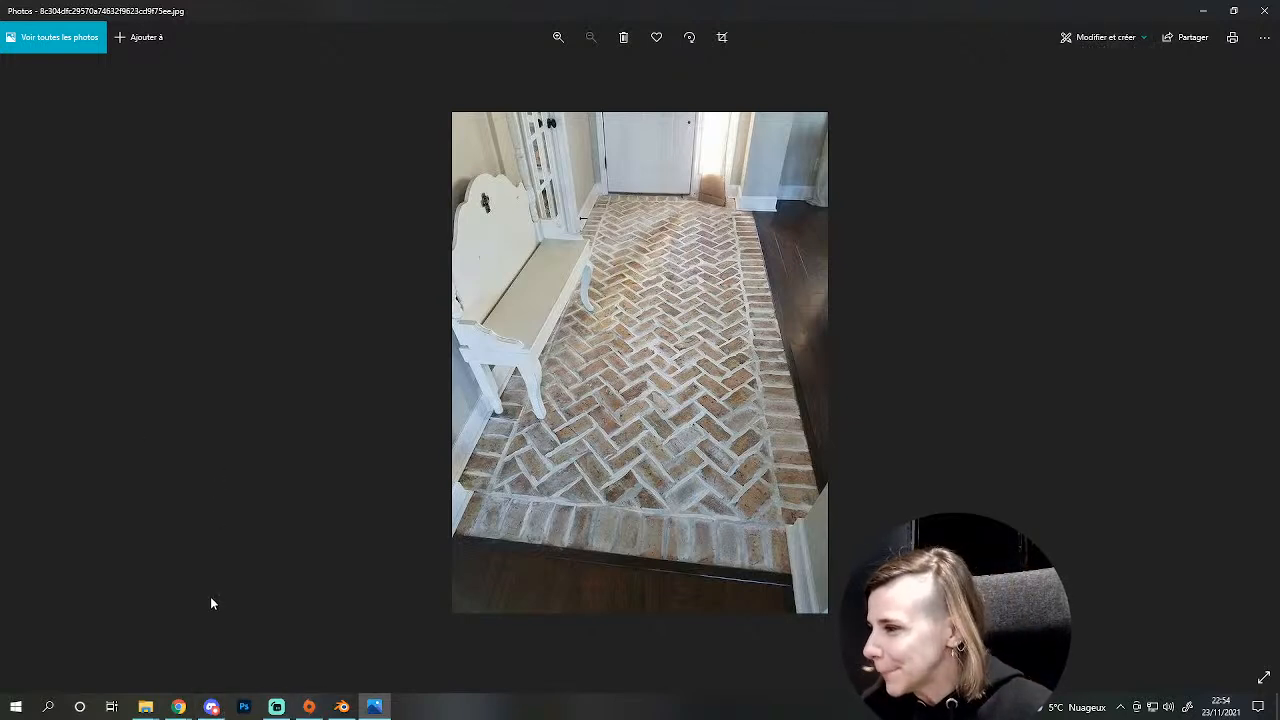
pyautogui.click(374, 706)
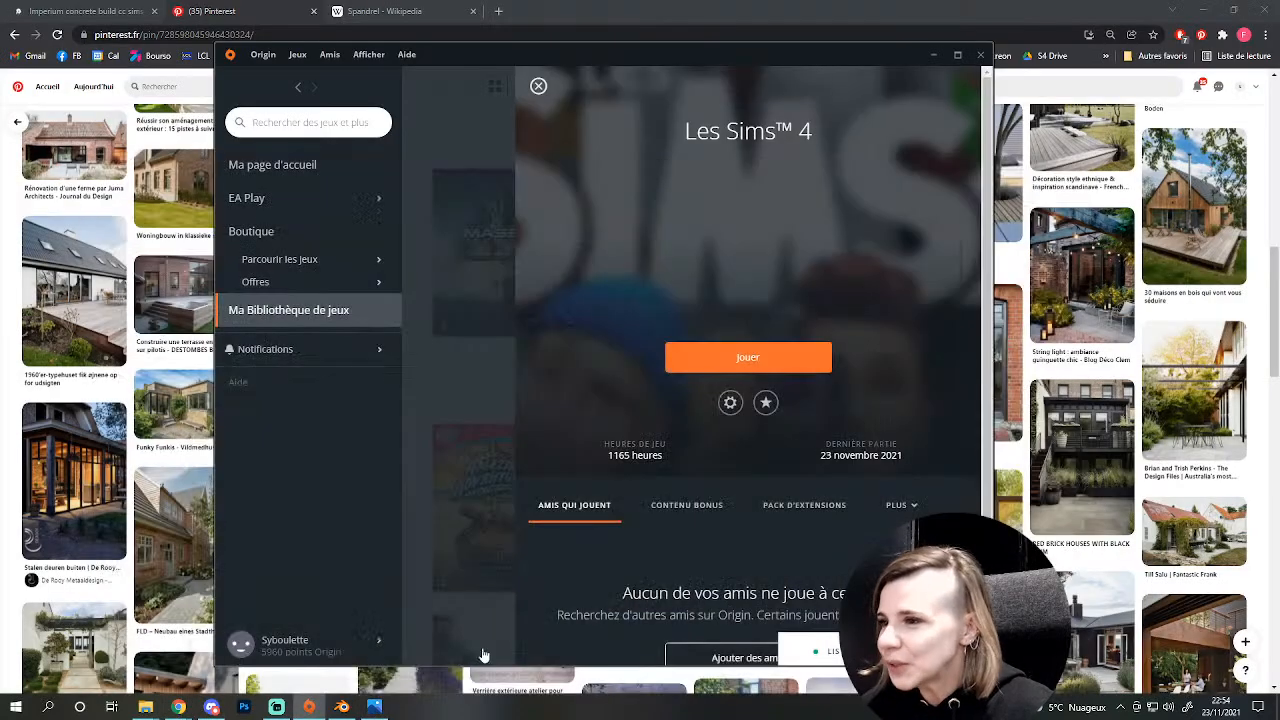
pyautogui.click(932, 57)
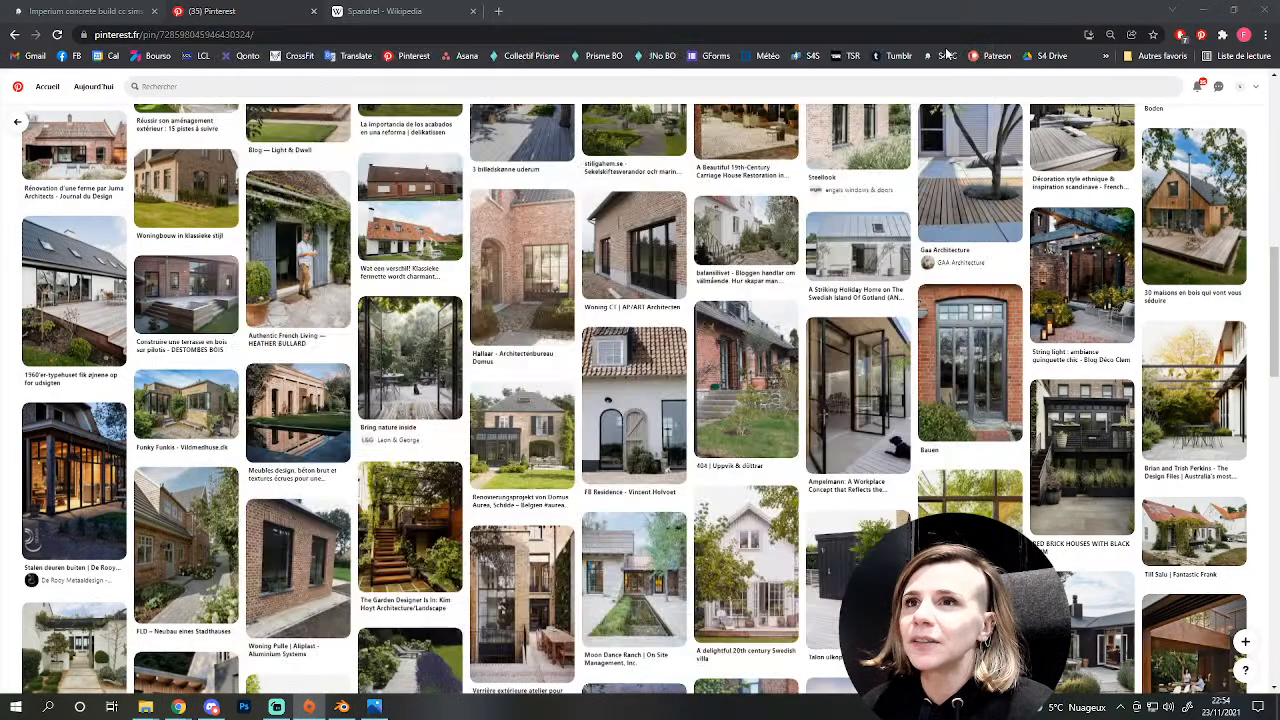
# - Open the brick and iron fence photo from the #Inspis folder and enlarge its viewer window
pyautogui.click(205, 645)
pyautogui.doubleClick(520, 303)
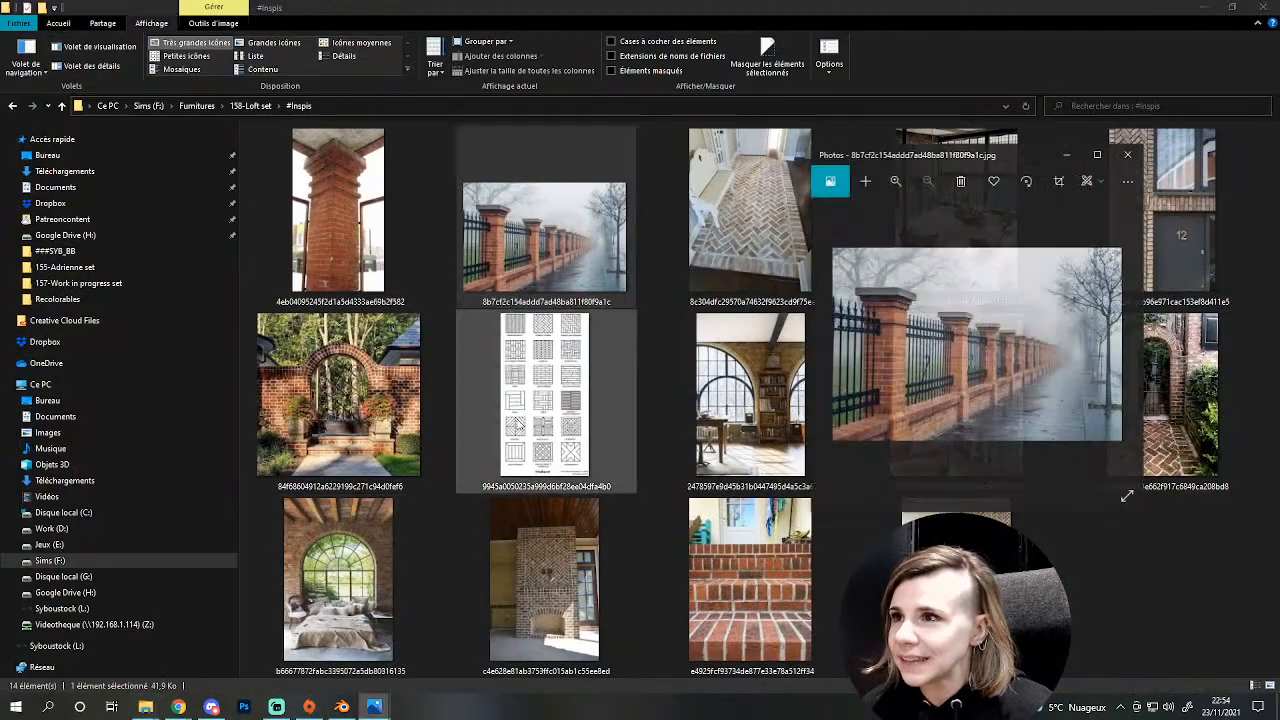
pyautogui.moveTo(947, 158); pyautogui.dragTo(370, 37)
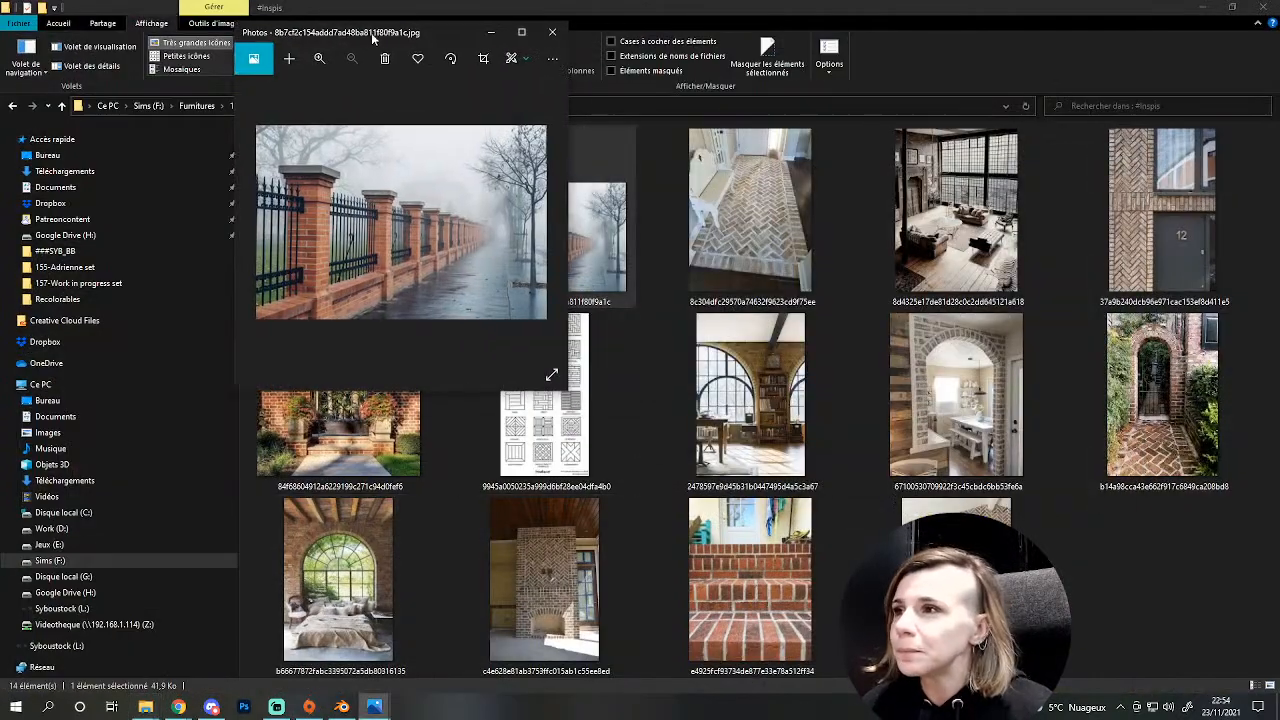
pyautogui.moveTo(567, 391); pyautogui.dragTo(925, 678)
pyautogui.scroll(3, 552, 488)
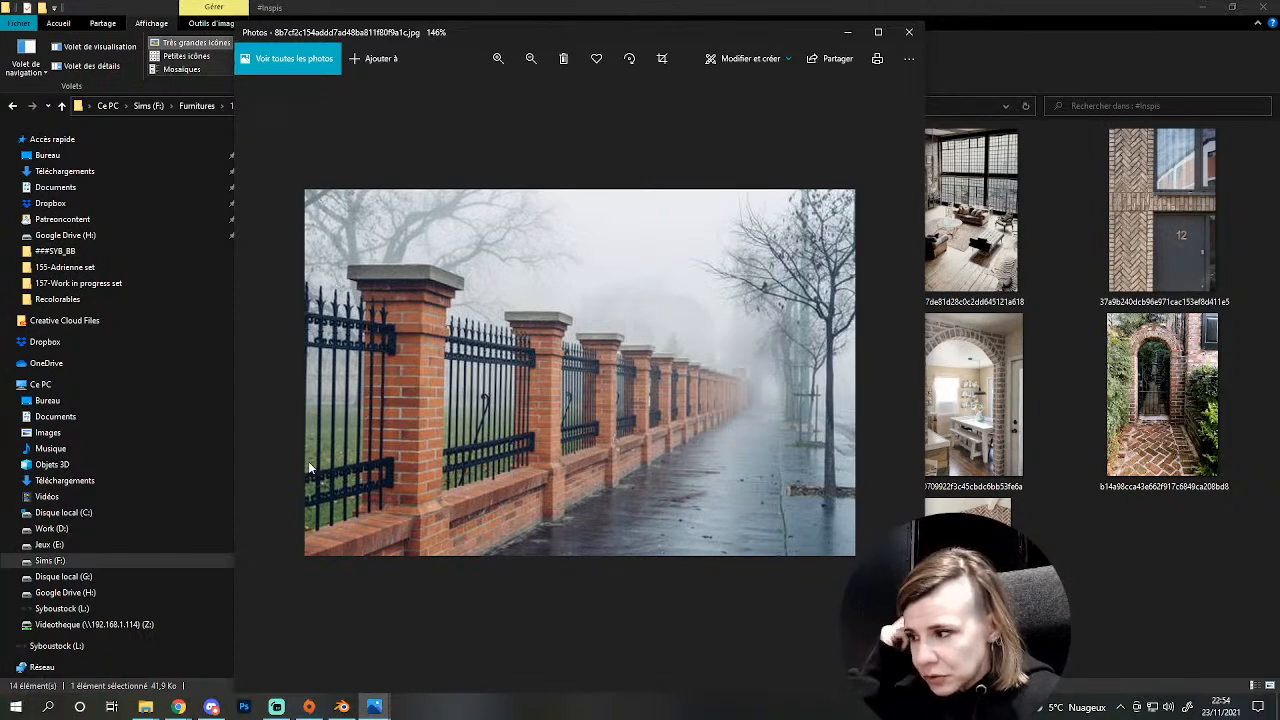
# - Launch TSR Workshop and create a new project that clones a build item
pyautogui.click(16, 707)
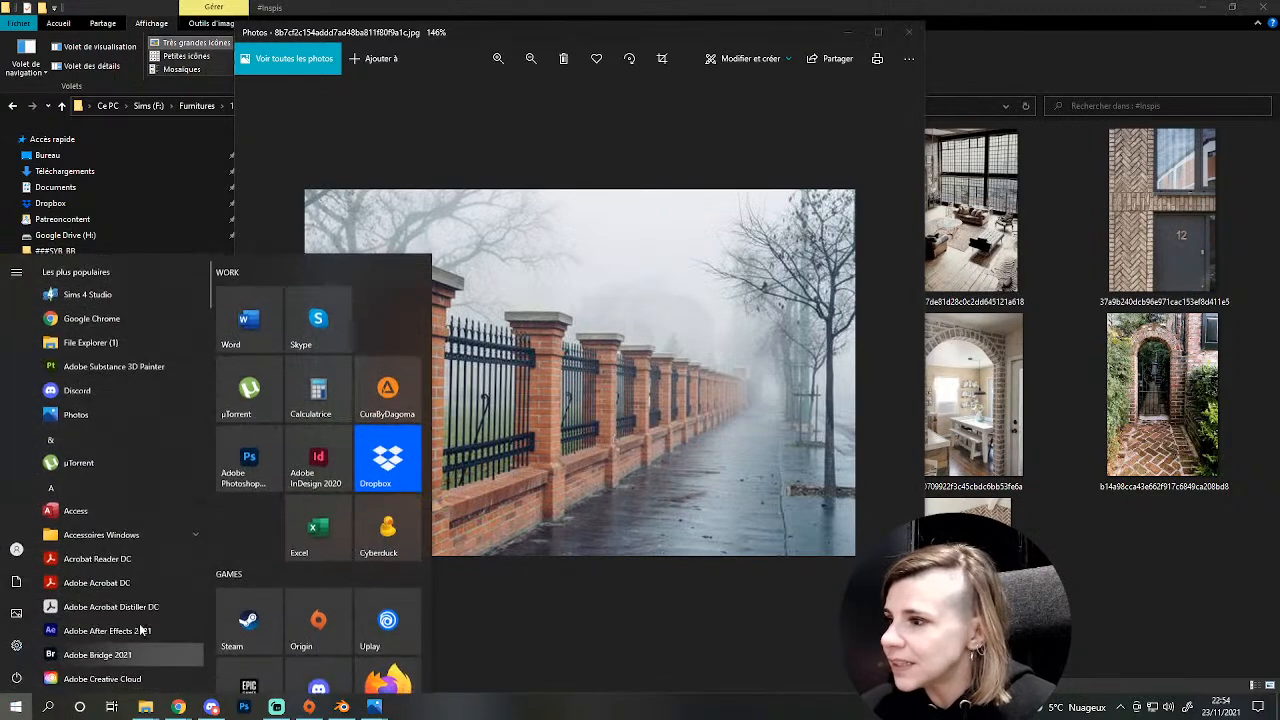
pyautogui.scroll(-3, 333, 435)
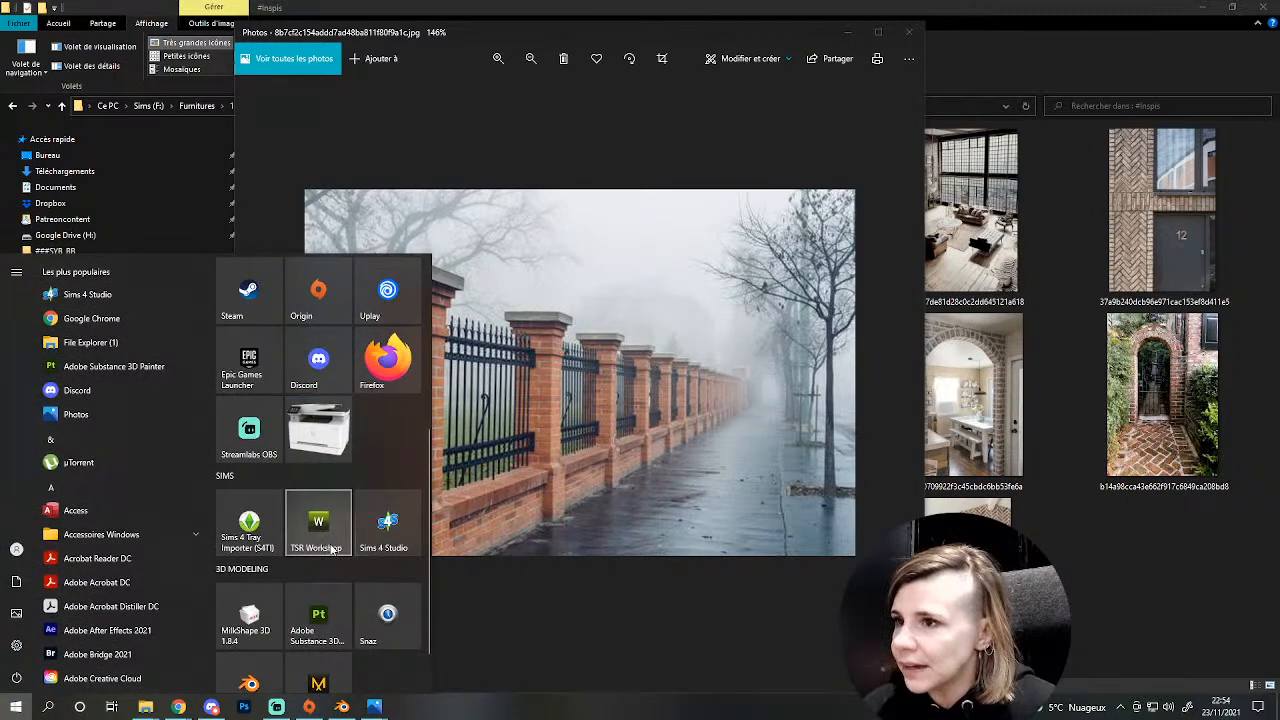
pyautogui.click(733, 543)
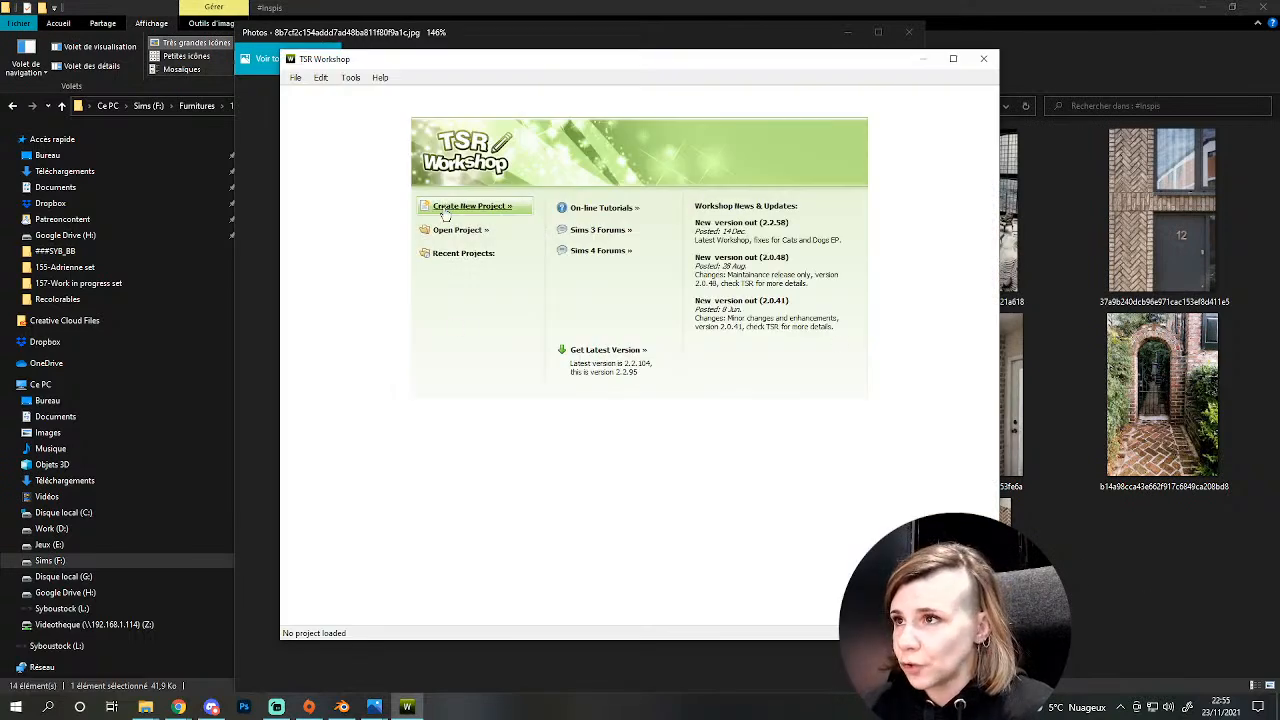
pyautogui.click(450, 208)
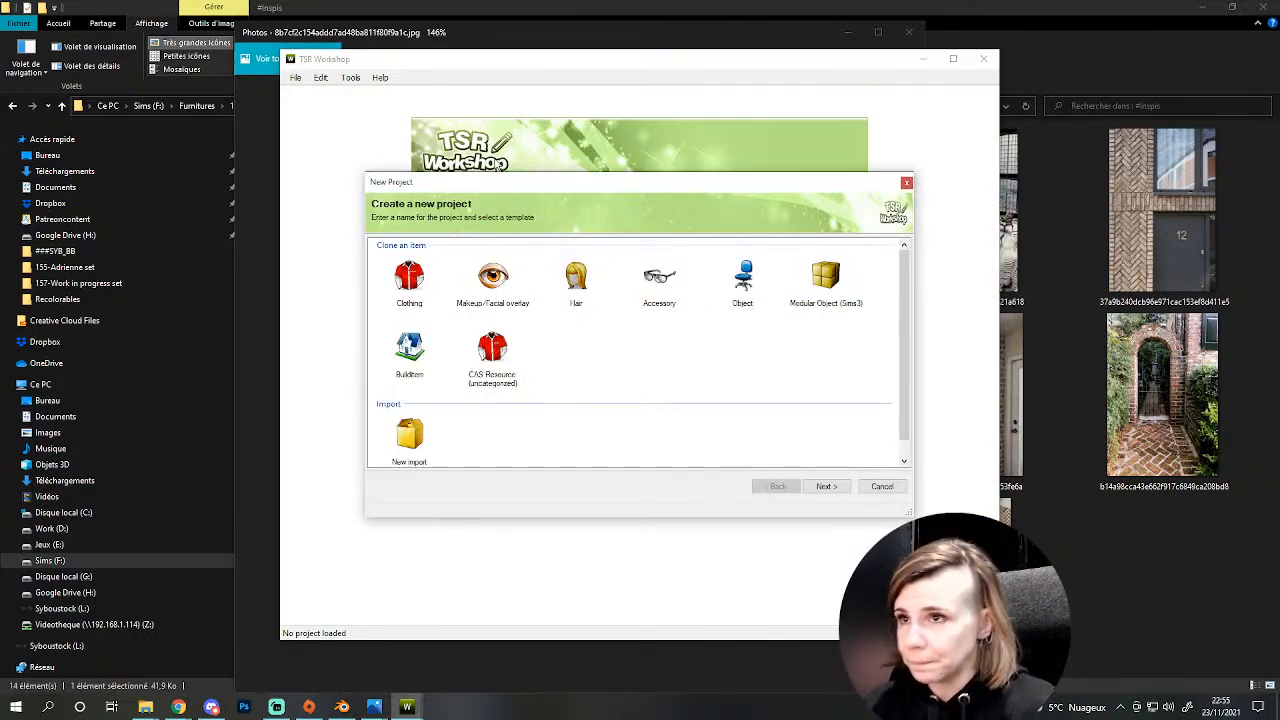
pyautogui.doubleClick(410, 348)
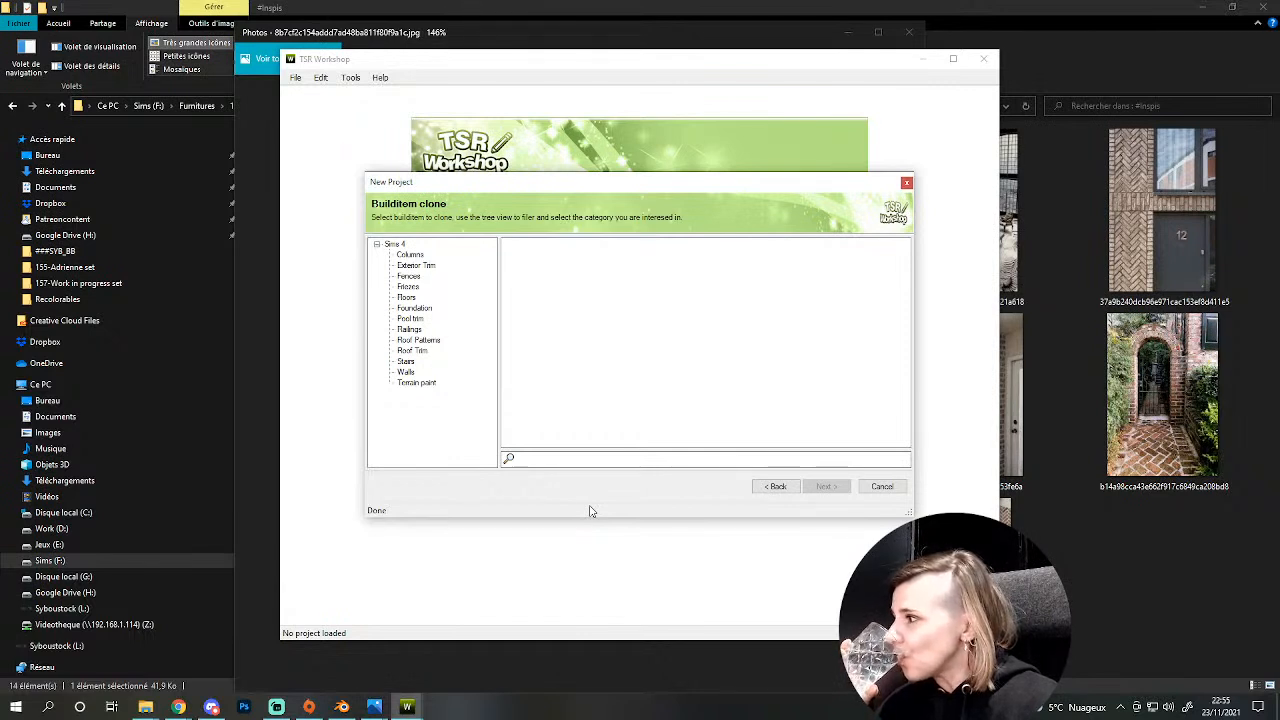
# - Enlarge the New Project dialog and choose the first Ladder-Style Horizontal Fencing variation from the Sims 4 fences as the clone base
pyautogui.click(409, 277)
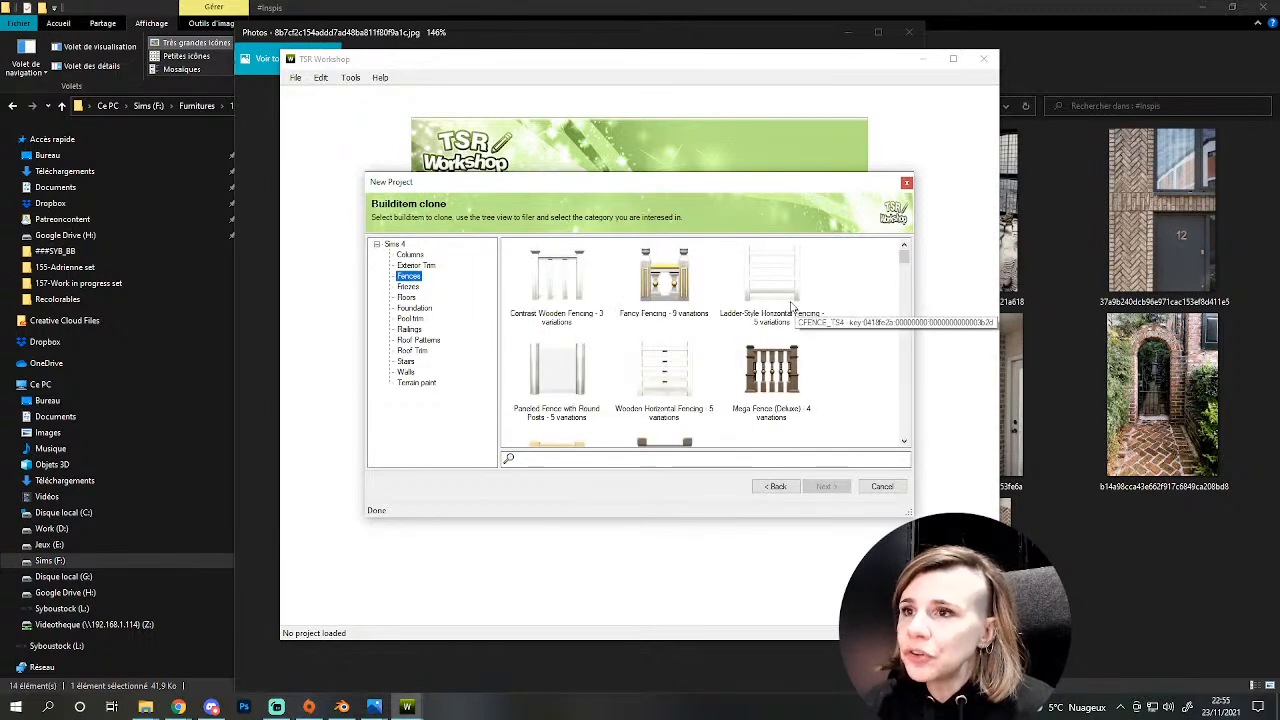
pyautogui.moveTo(726, 180); pyautogui.dragTo(566, 152)
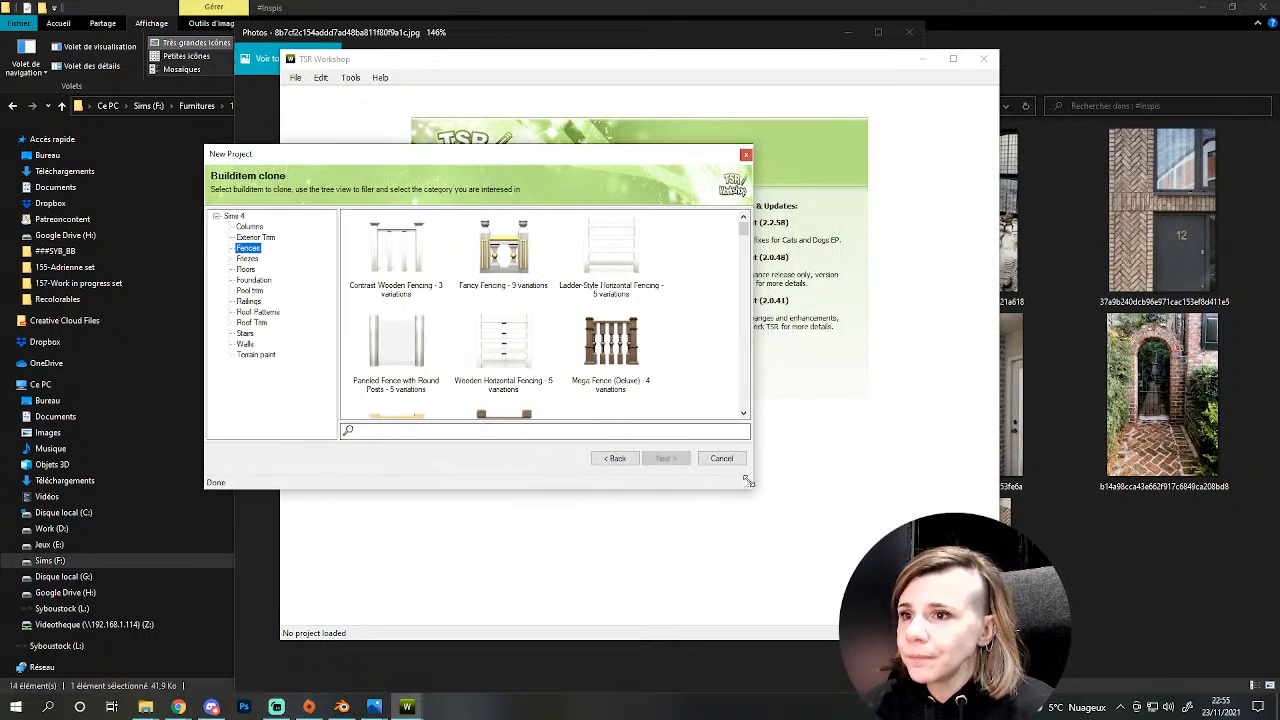
pyautogui.moveTo(746, 478); pyautogui.dragTo(851, 561)
pyautogui.click(603, 245)
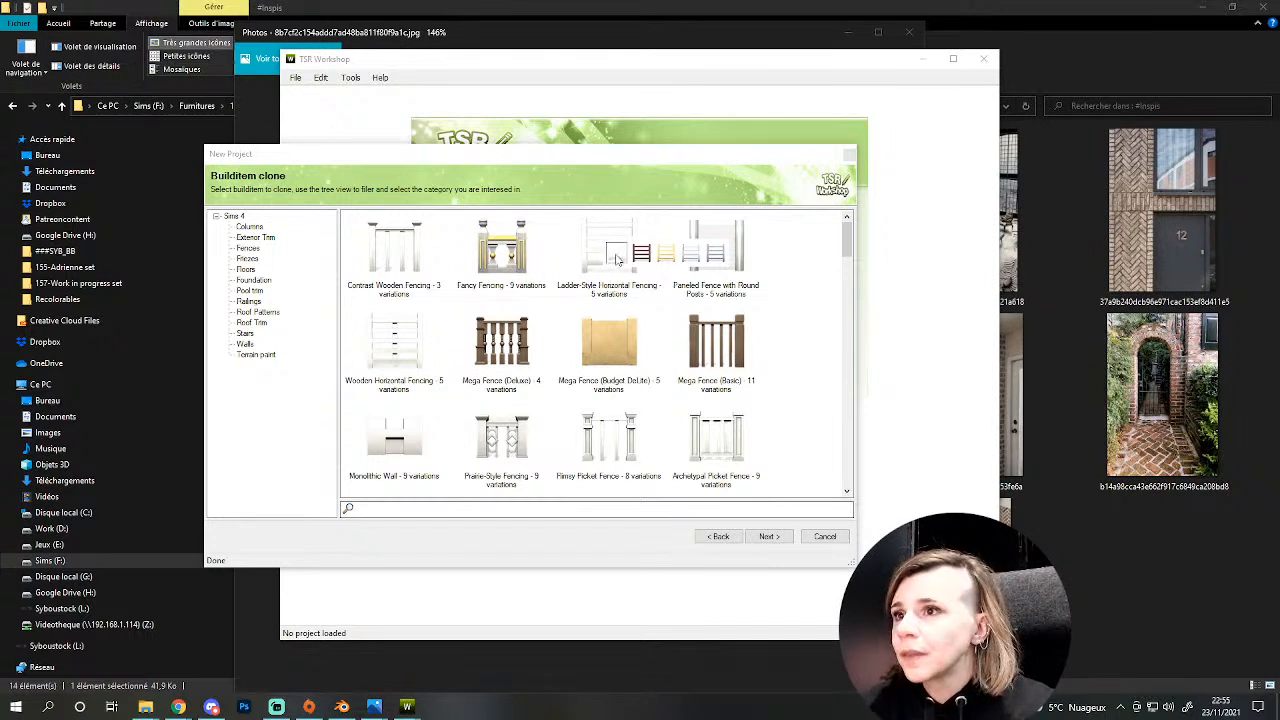
pyautogui.doubleClick(616, 258)
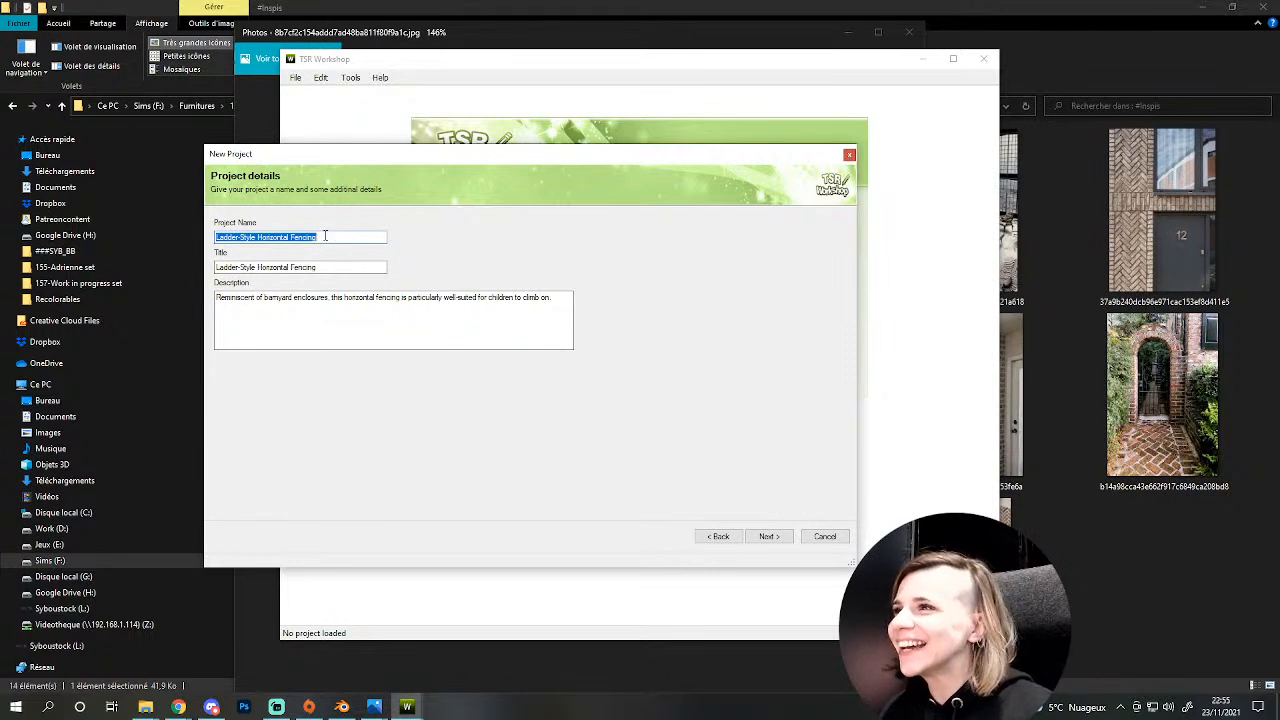
# - Name the project "Tall fence" and set its title to "SYB Loft - Tall fence"
pyautogui.write('Tall fence')
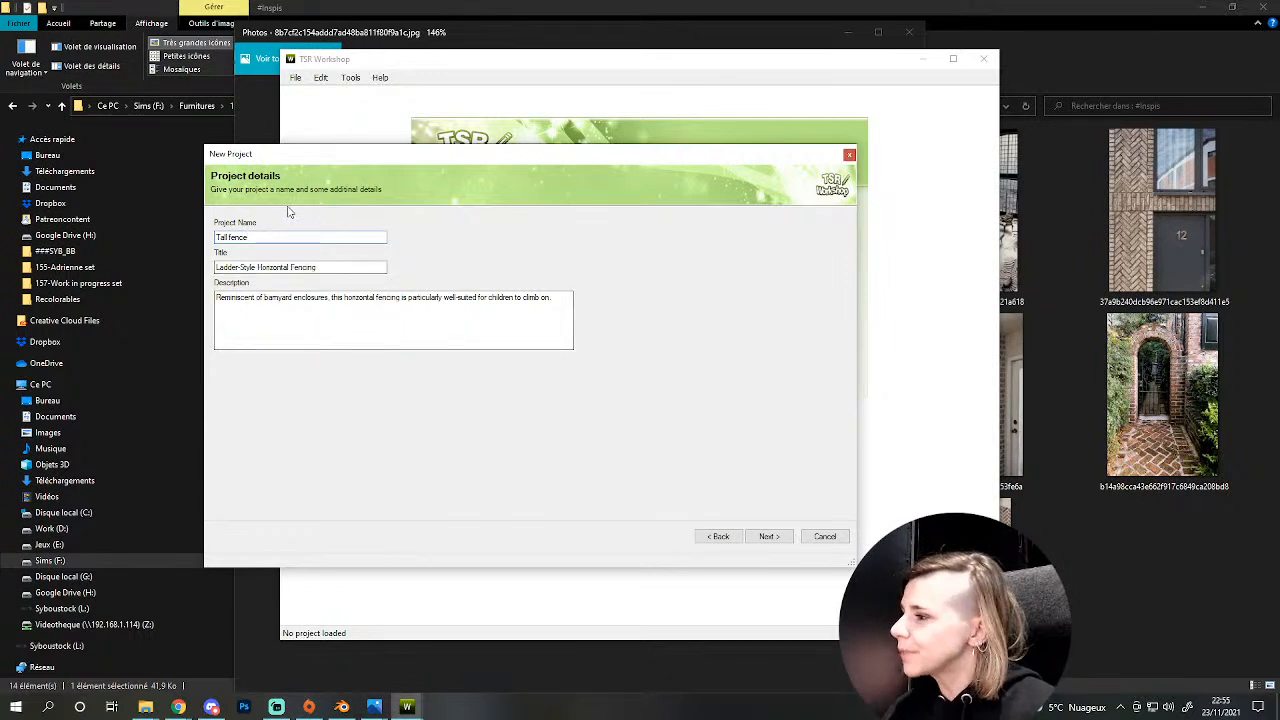
pyautogui.tripleClick(372, 270)
pyautogui.write('SYB ')
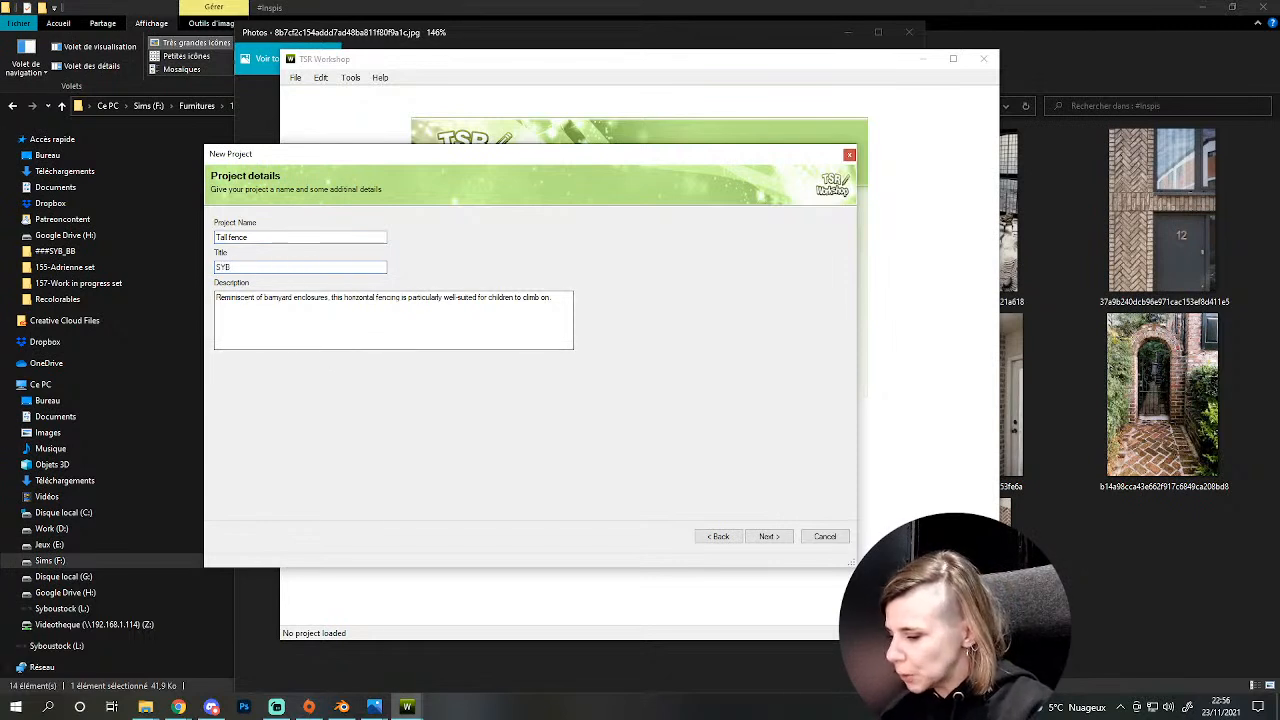
pyautogui.write('Latt - ')
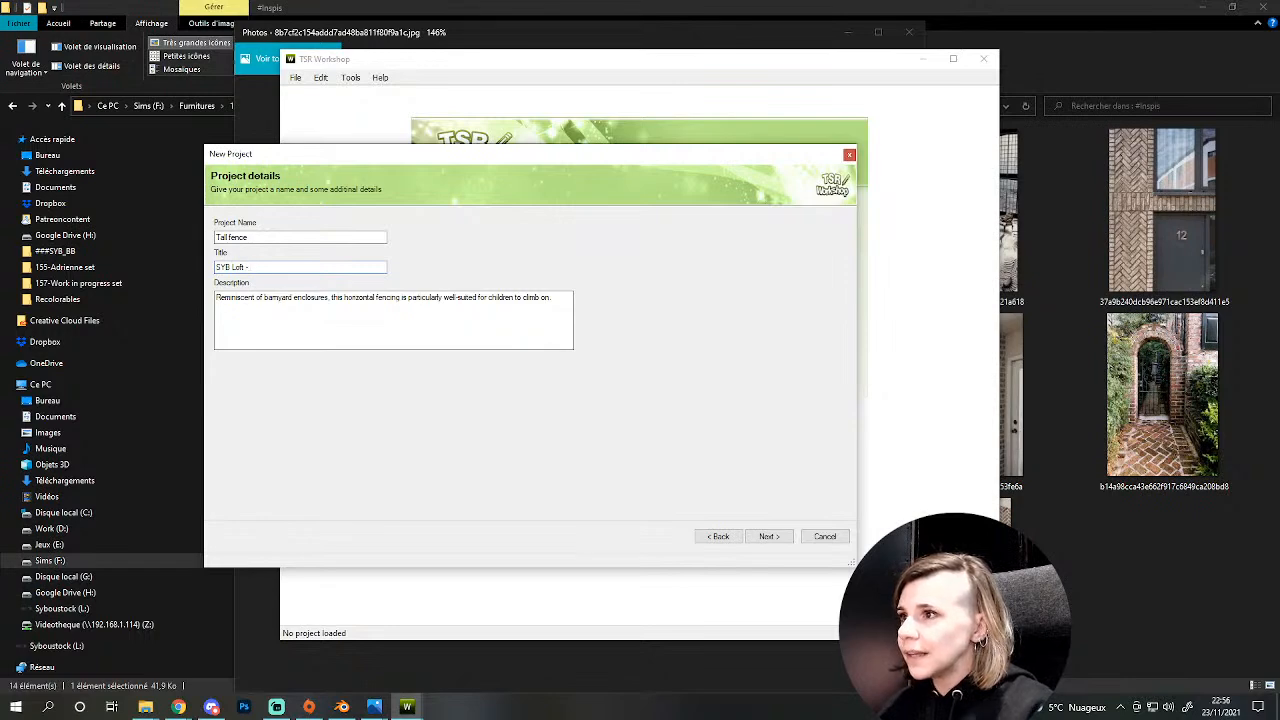
pyautogui.write('Tall fence')
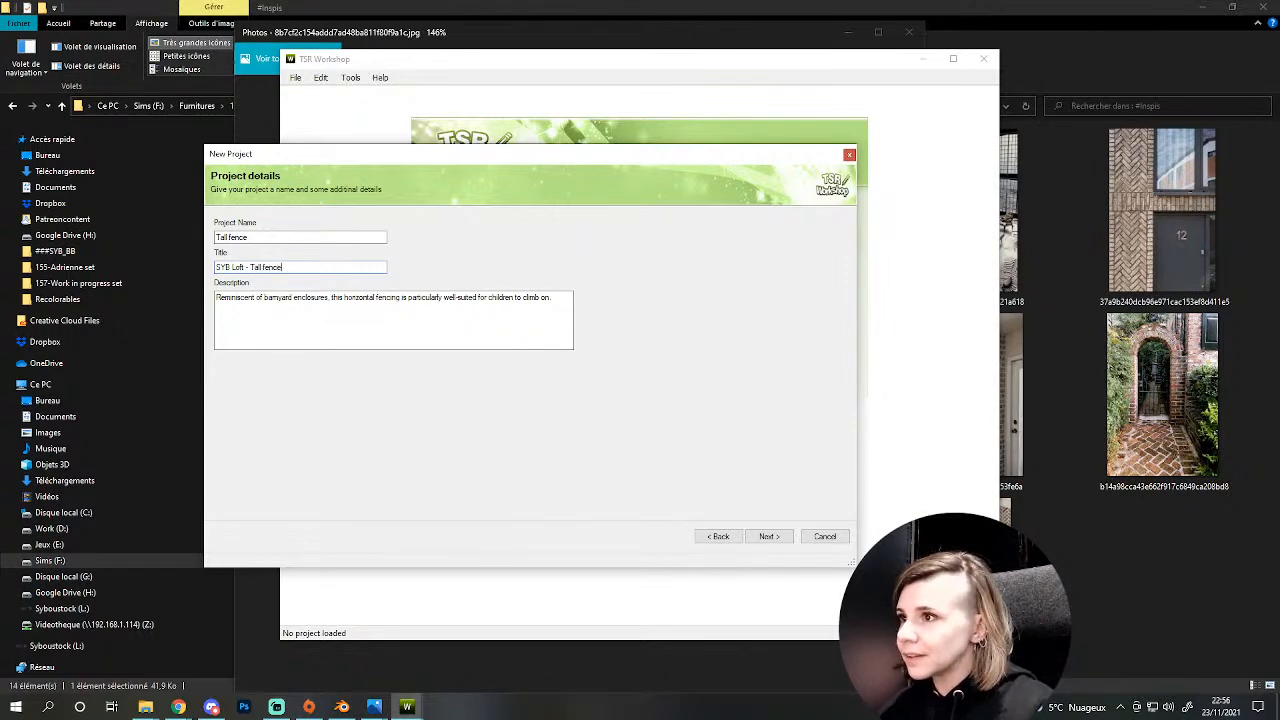
# - Copy the three-line description template from the Naming note on the desktop and close the note
pyautogui.press('super')
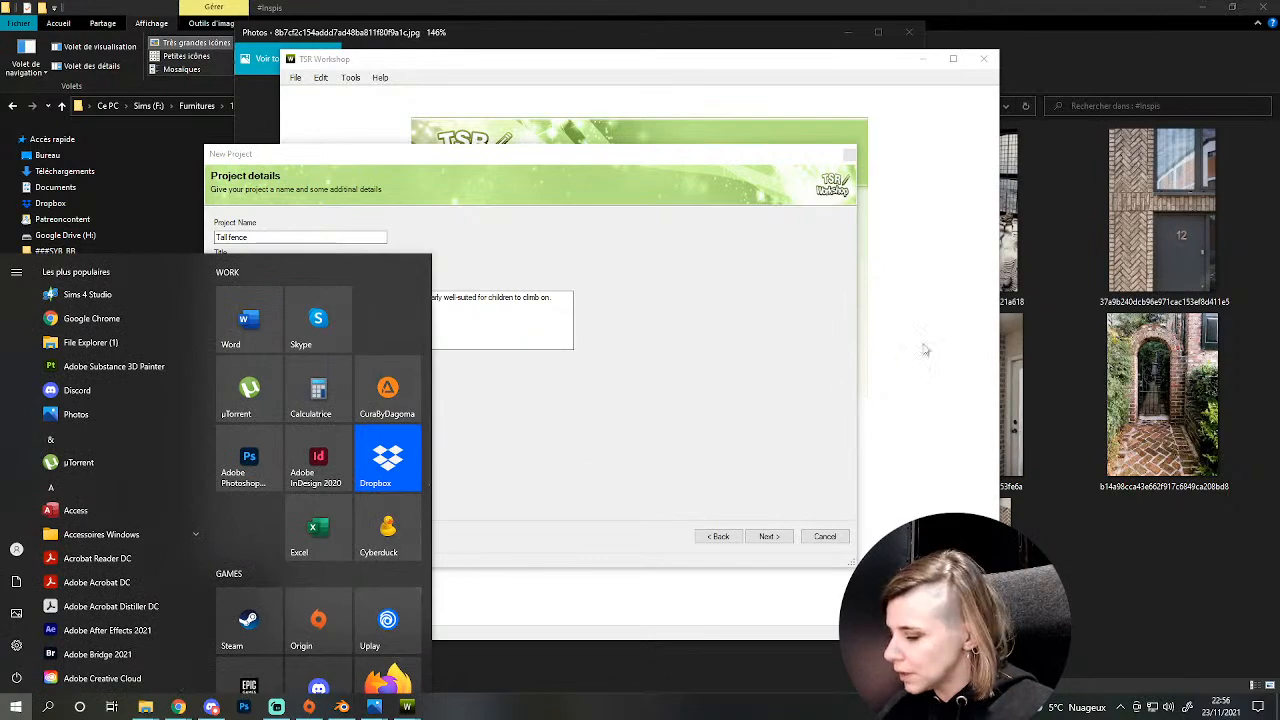
pyautogui.press('Escape')
pyautogui.press('super+d')
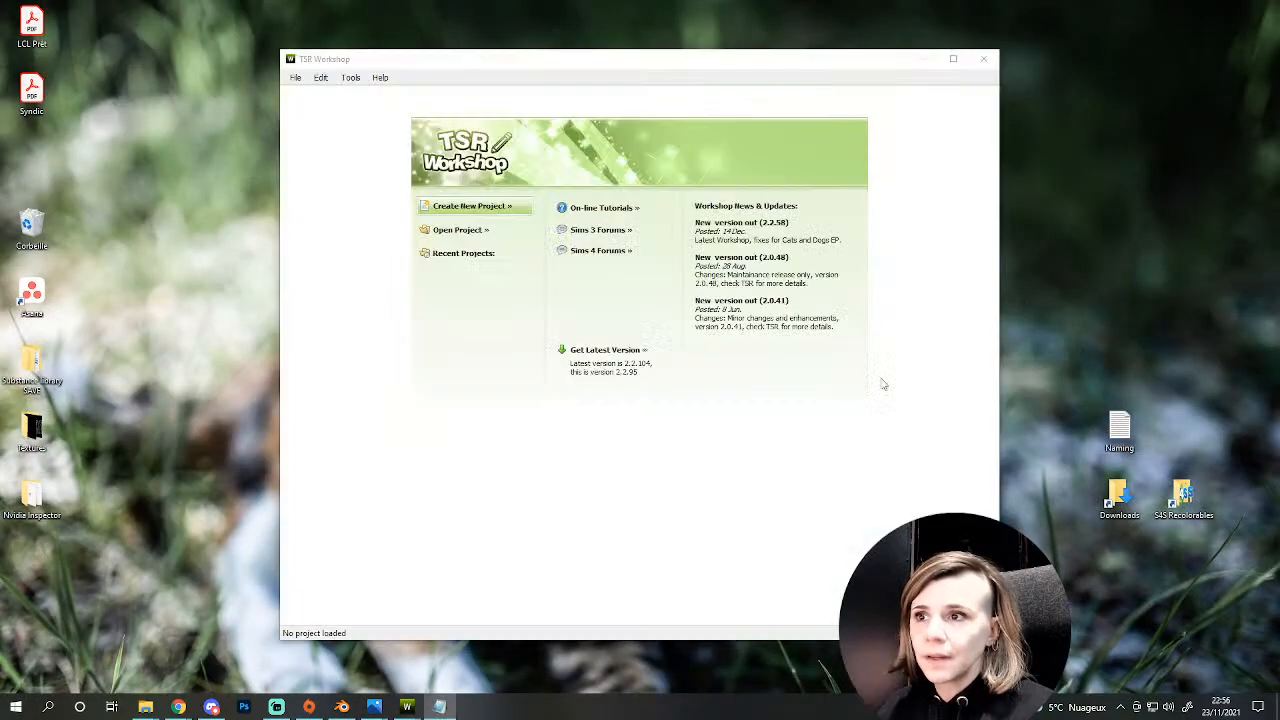
pyautogui.moveTo(480, 180); pyautogui.dragTo(879, 219)
pyautogui.moveTo(949, 320); pyautogui.dragTo(711, 298)
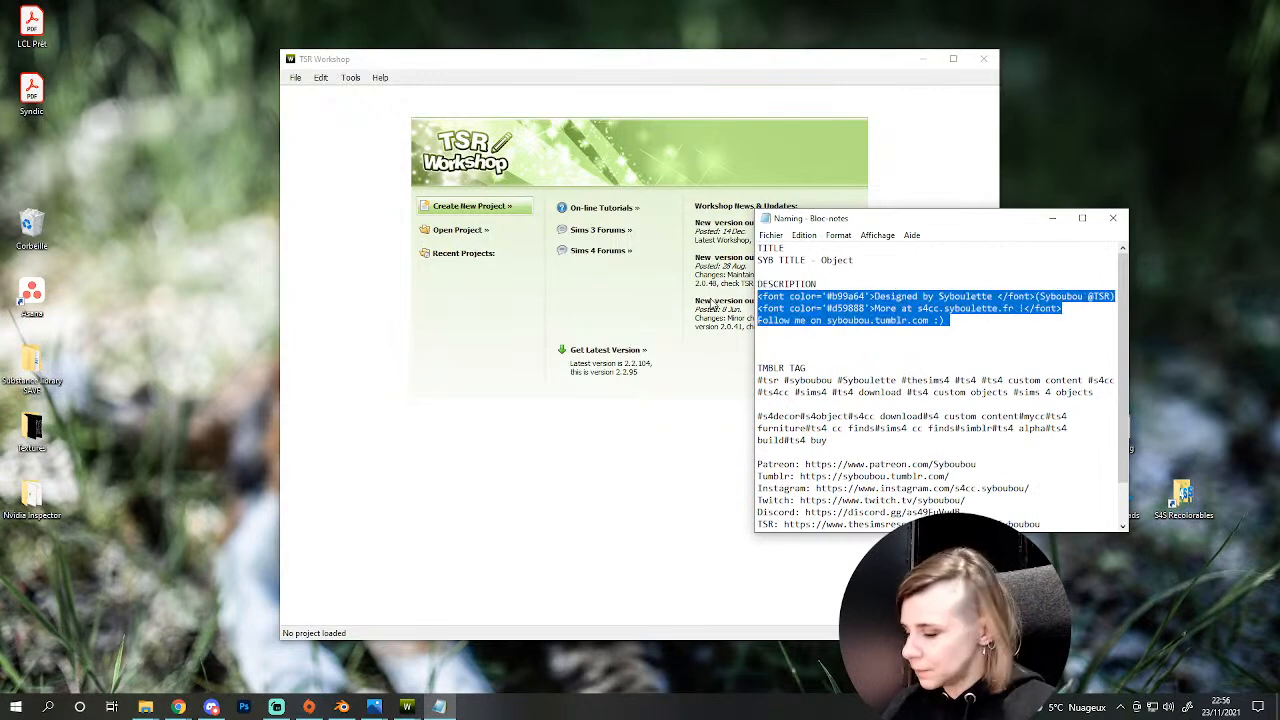
pyautogui.click(1113, 218)
# - Replace the project description with the copied designer credit text and complete the New Project wizard in TSR Workshop
pyautogui.moveTo(406, 707)
pyautogui.click(436, 657)
pyautogui.click(389, 340)
pyautogui.hotkey('ctrl', 'a')
pyautogui.write('<font color="#b59a64">Designed by Syboulette </font>(Syboubou @TSR) <font color="#459888">More at s4cc.syboulette.fr </font> Follow me on syboubou.tumblr.com :)')
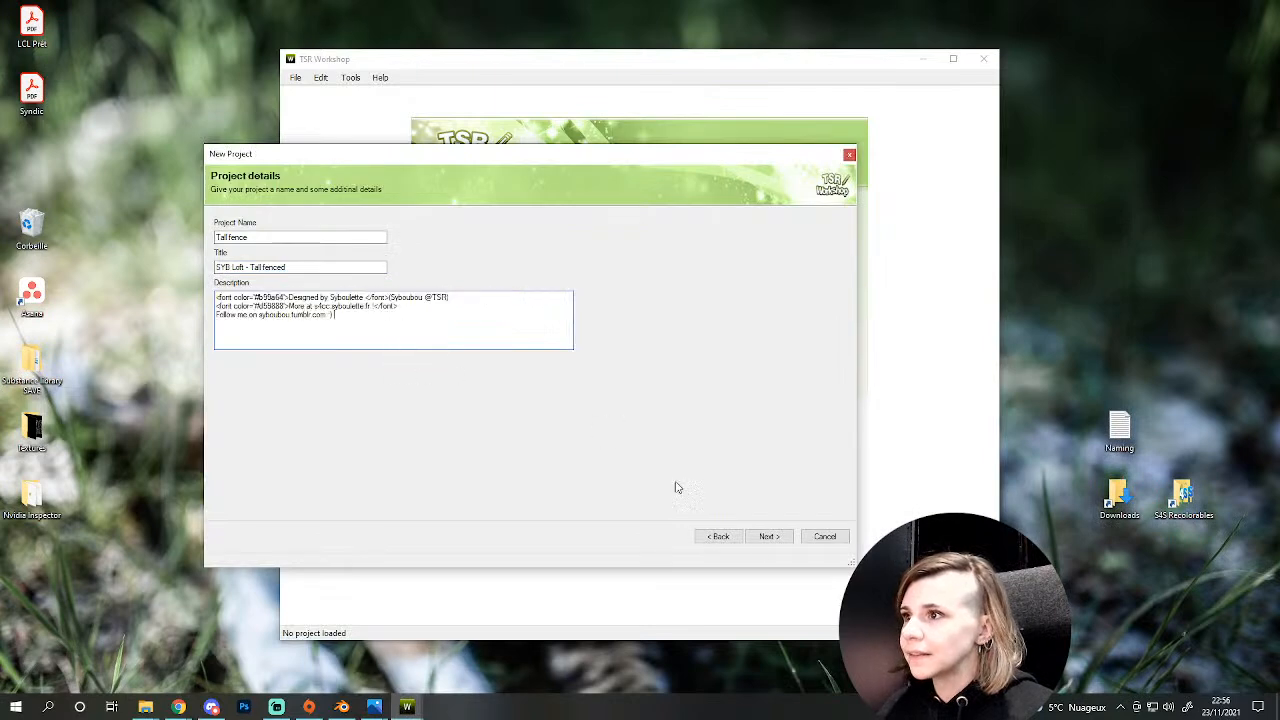
pyautogui.click(770, 537)
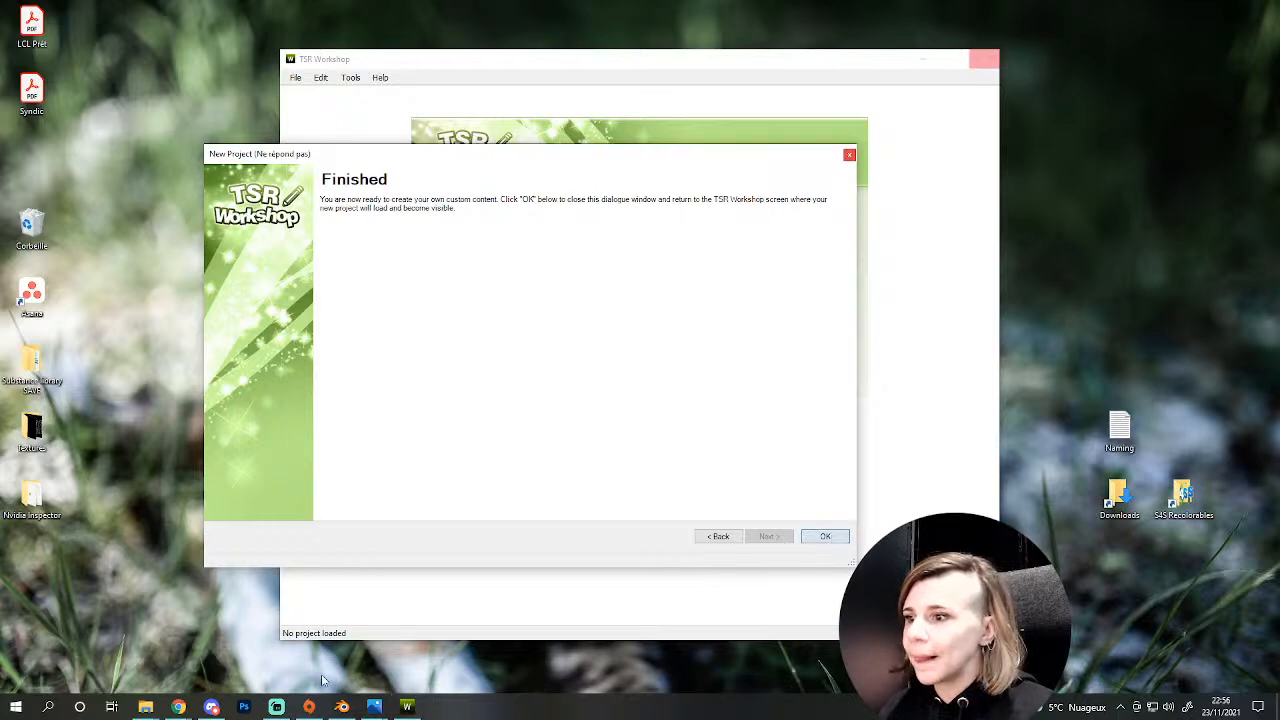
# - Switch to the file explorer and open the #2021 folder inside Furnitures to find an earlier set
pyautogui.moveTo(145, 707)
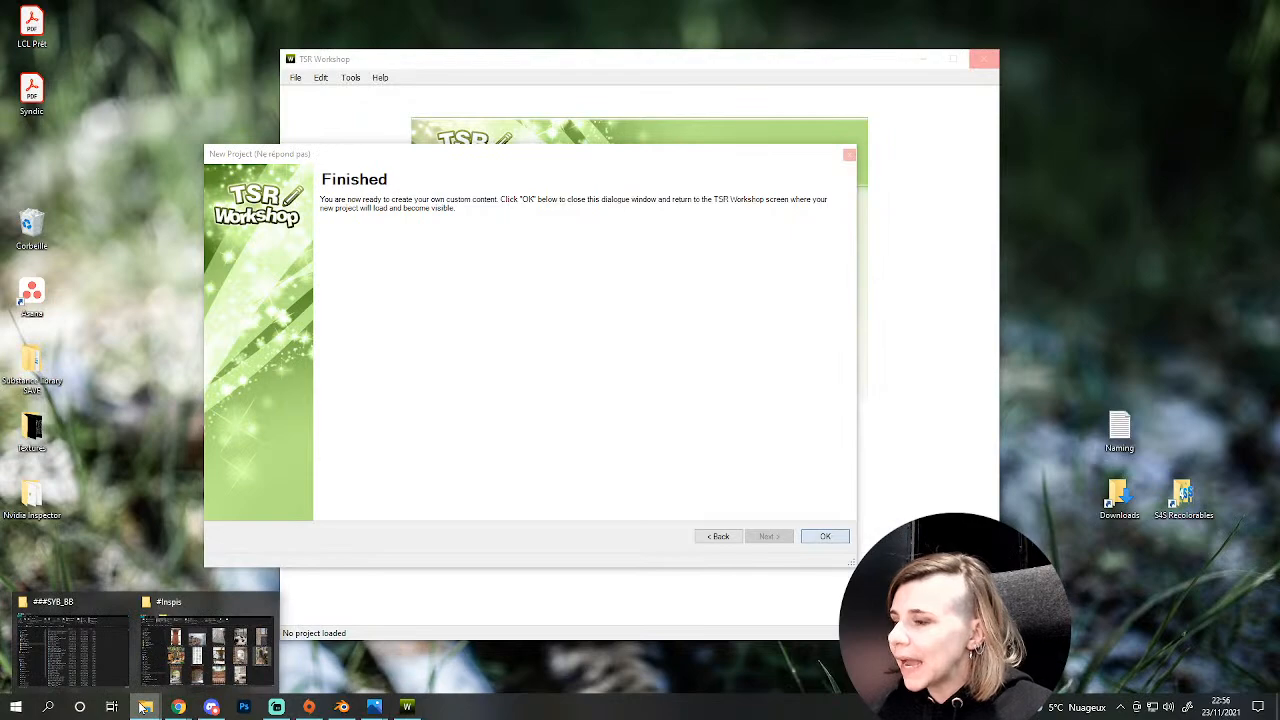
pyautogui.click(199, 645)
pyautogui.click(195, 106)
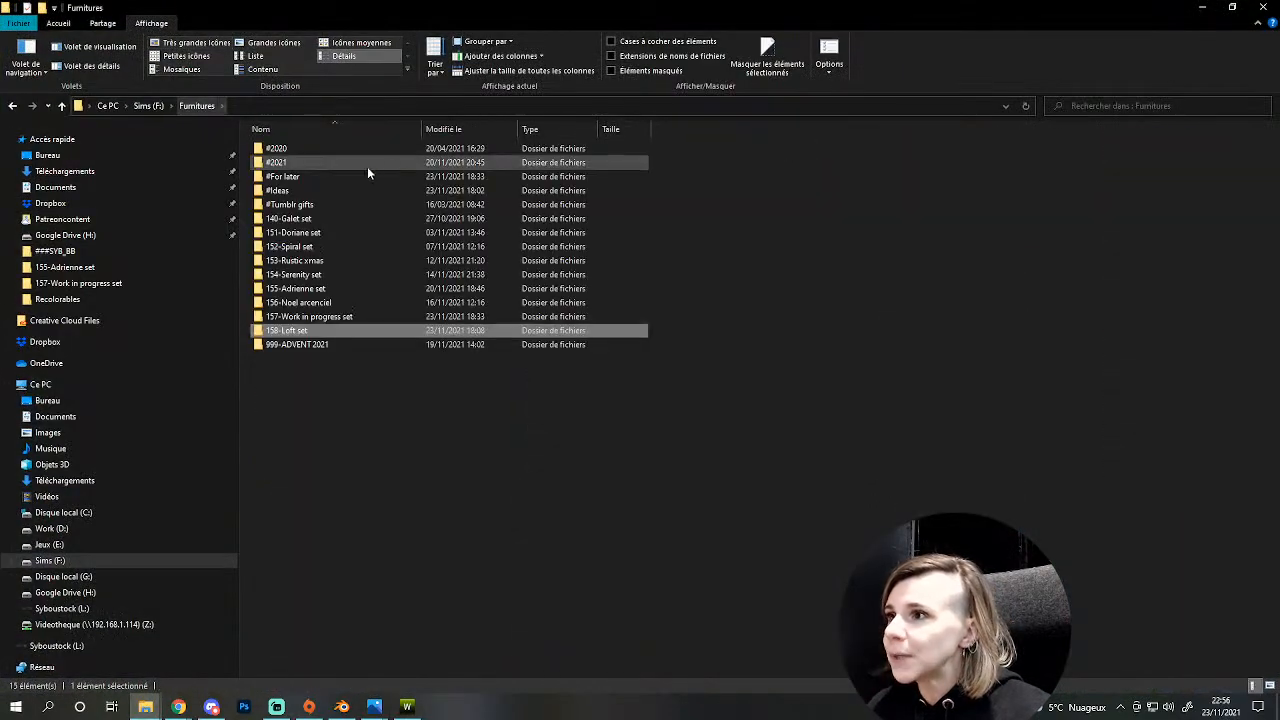
pyautogui.doubleClick(320, 176)
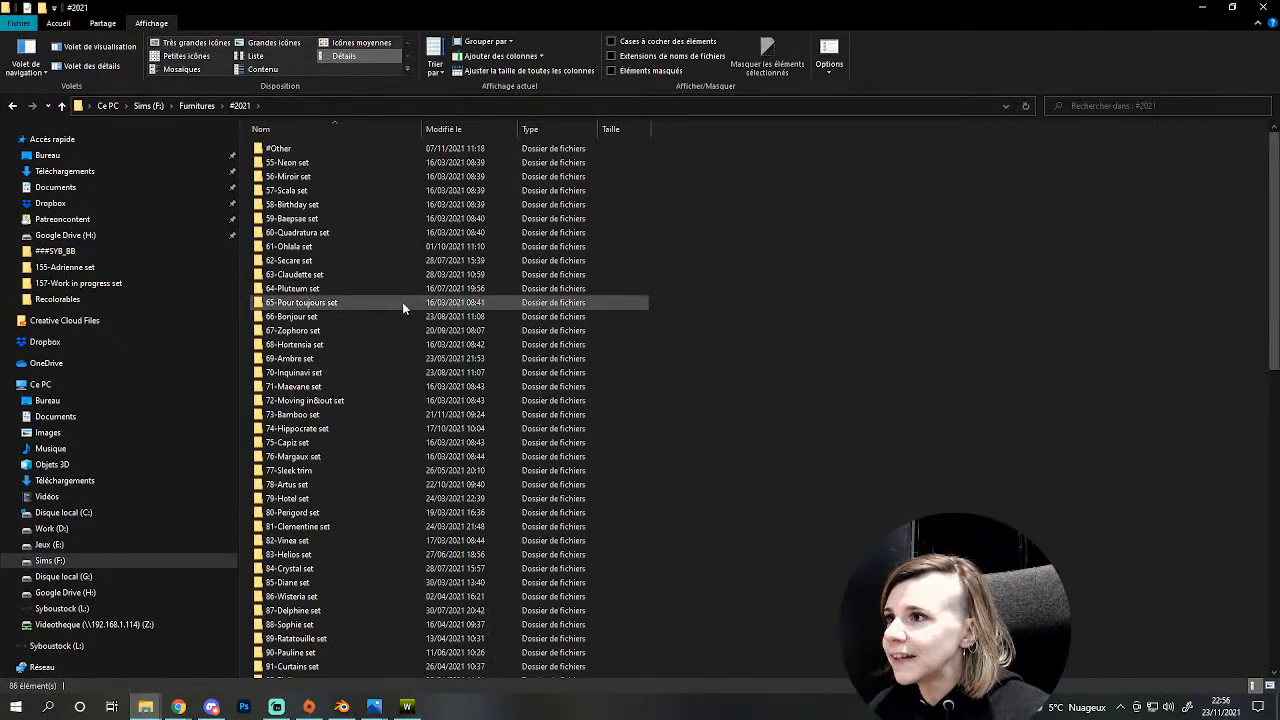
pyautogui.scroll(-13, 370, 542)
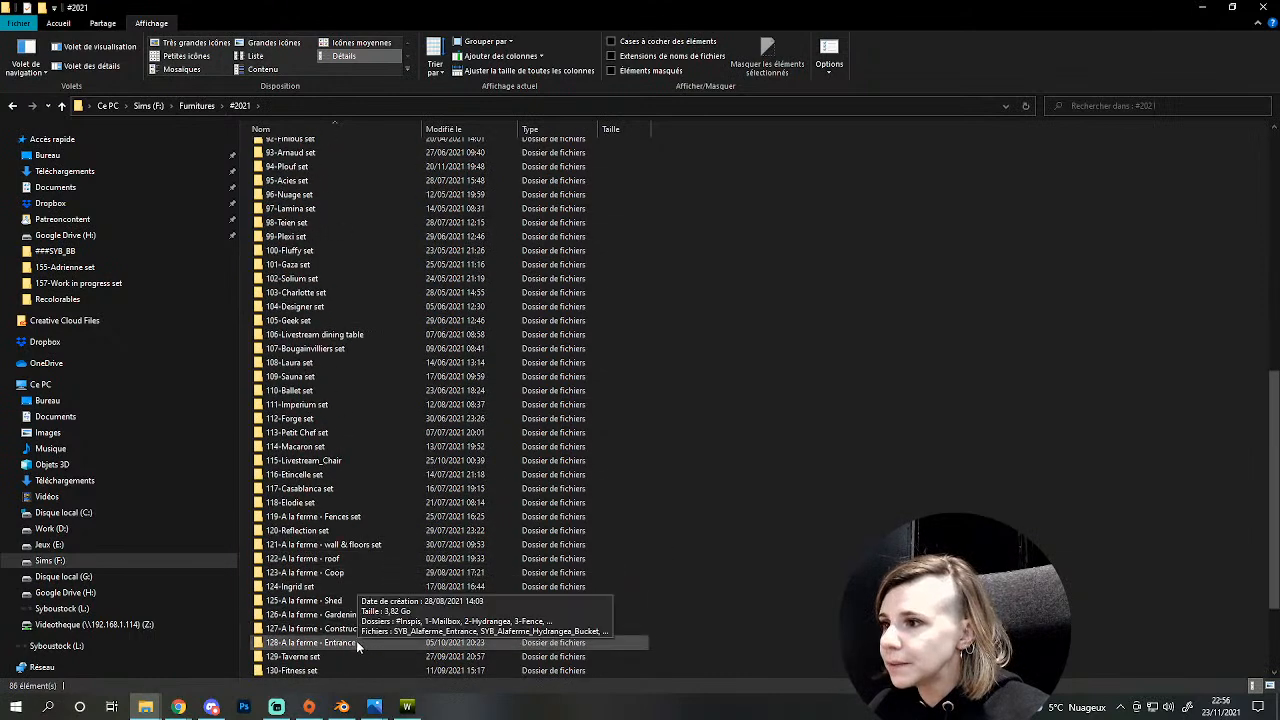
pyautogui.scroll(-3, 358, 648)
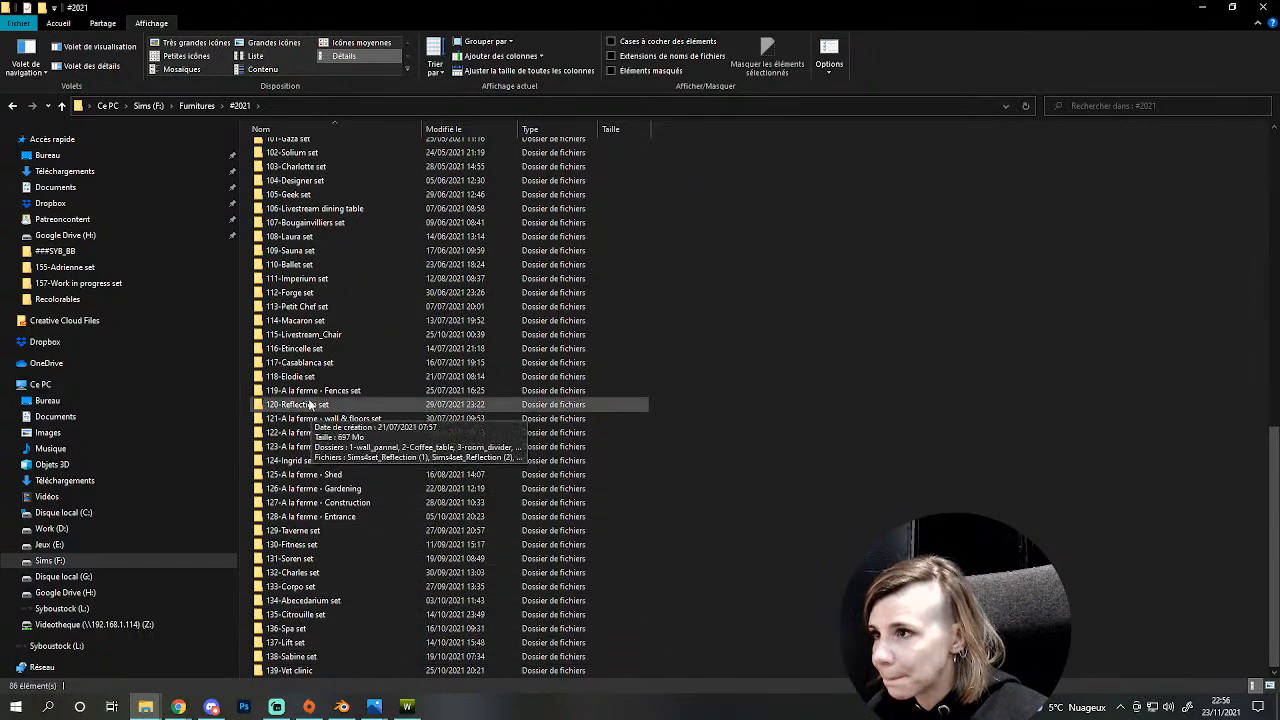
pyautogui.click(303, 293)
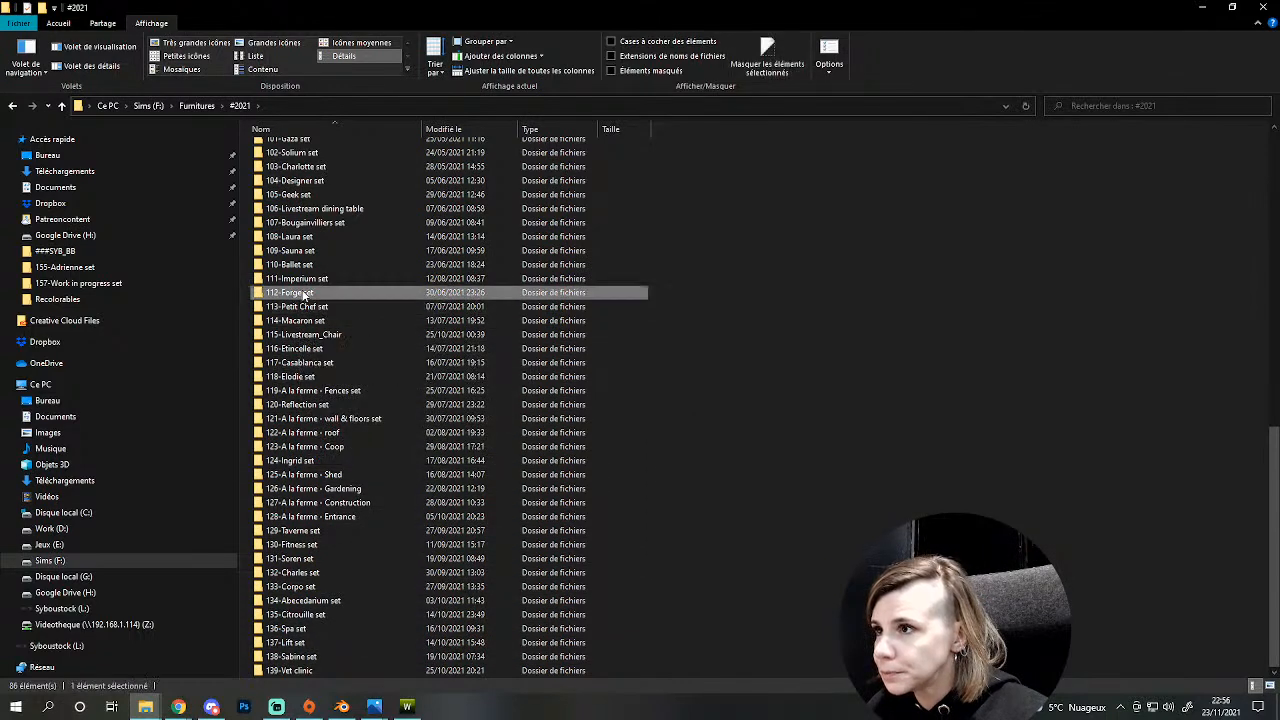
pyautogui.doubleClick(303, 293)
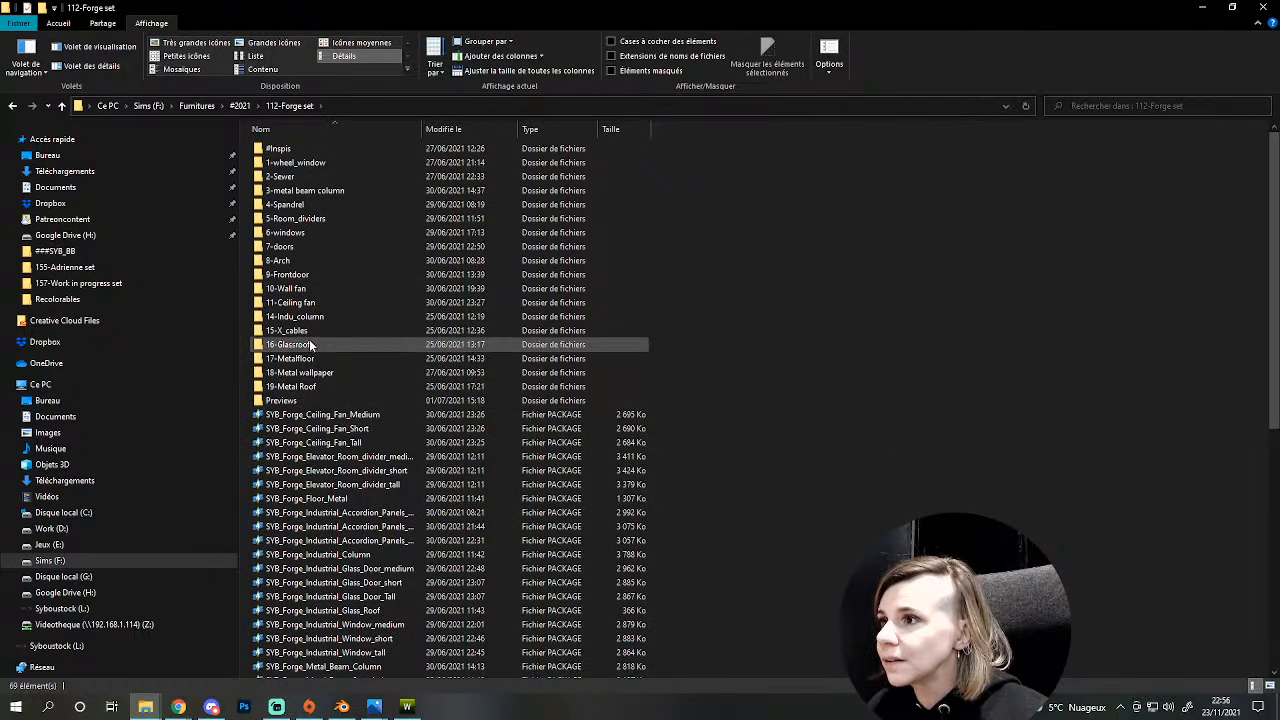
pyautogui.hotkey('alt', 'Left')
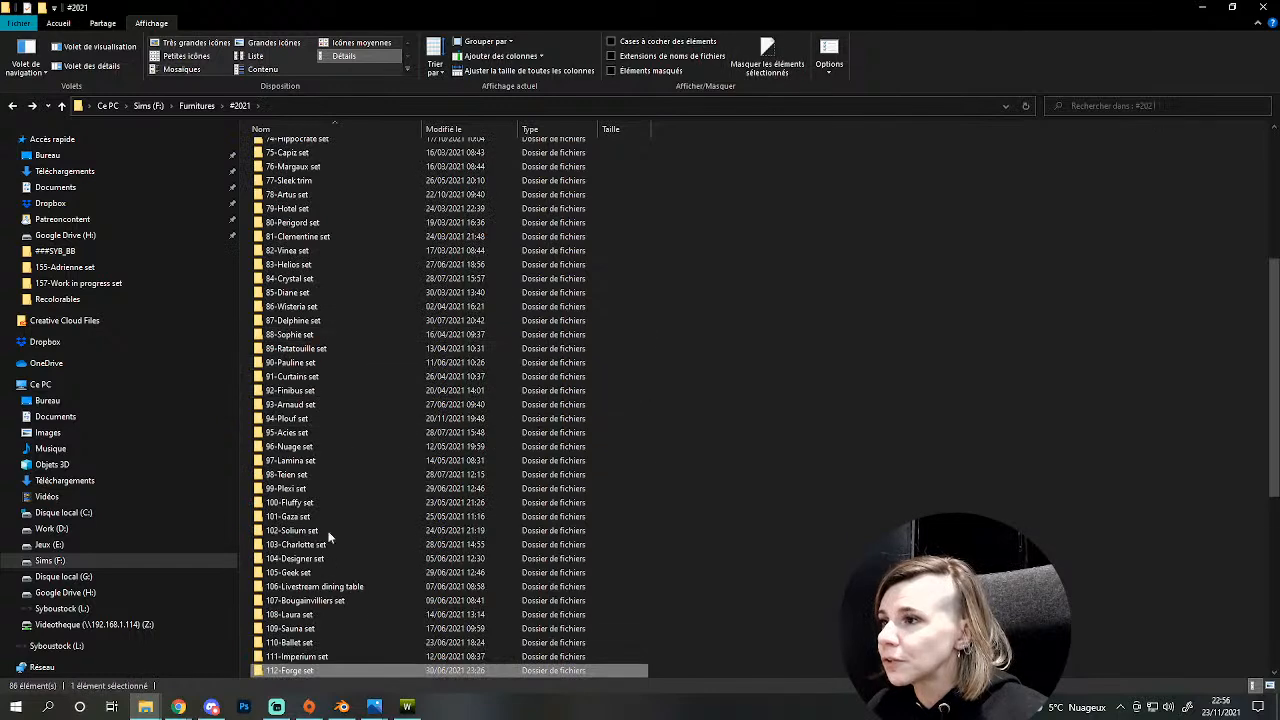
# - Open the 9-Fence folder of the 111-Imperium set
pyautogui.doubleClick(314, 657)
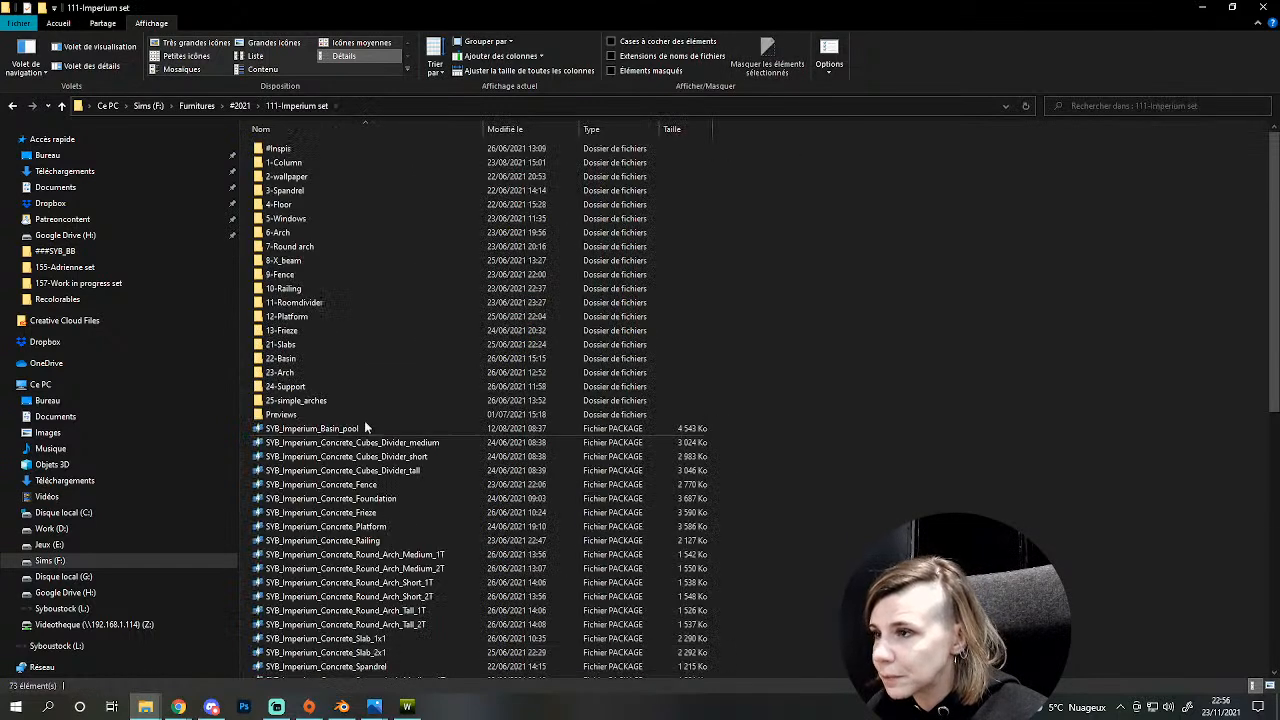
pyautogui.doubleClick(280, 275)
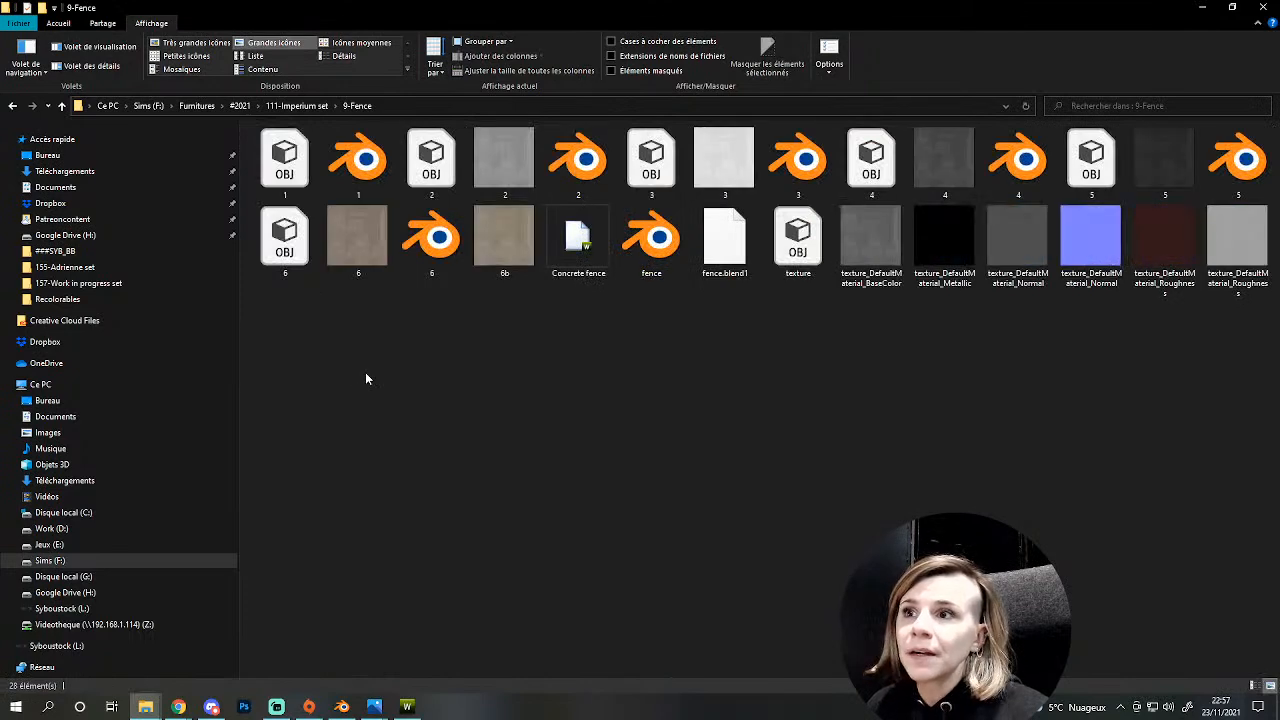
# - Copy the fence Blender file from the old set and open the 158-Loft set folder inside Furnitures
pyautogui.click(622, 268)
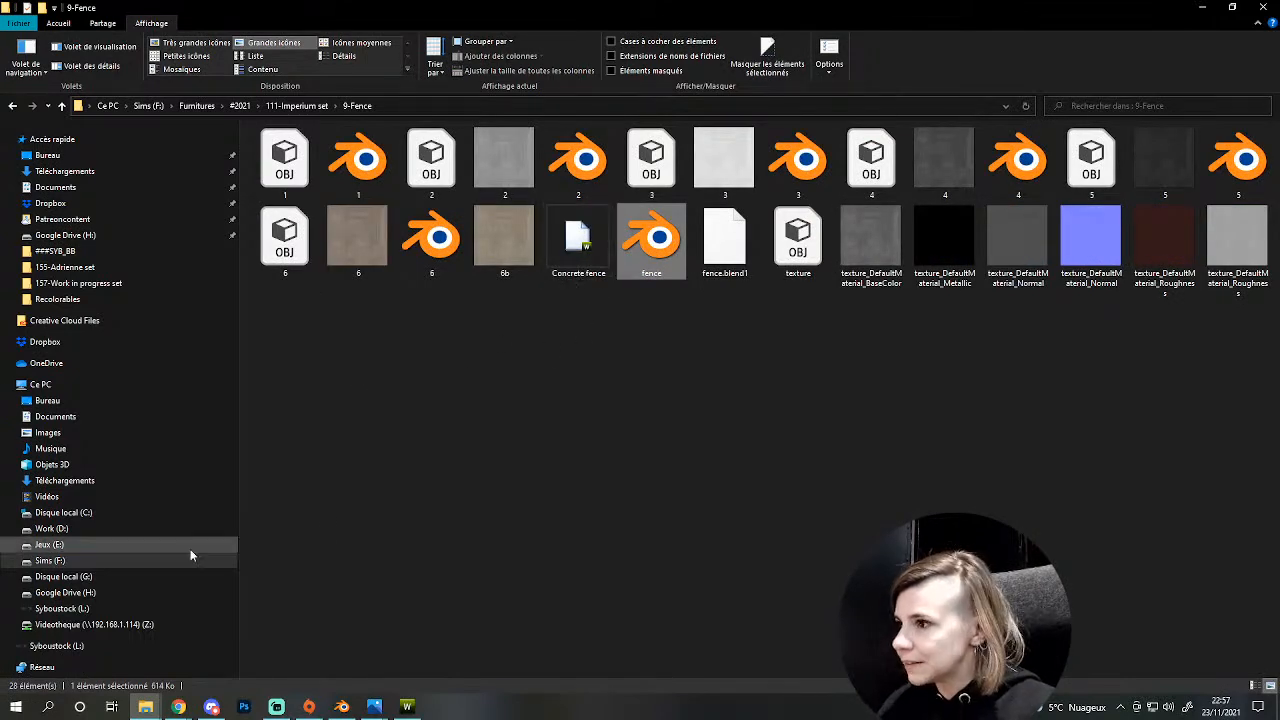
pyautogui.click(70, 562)
pyautogui.doubleClick(437, 152)
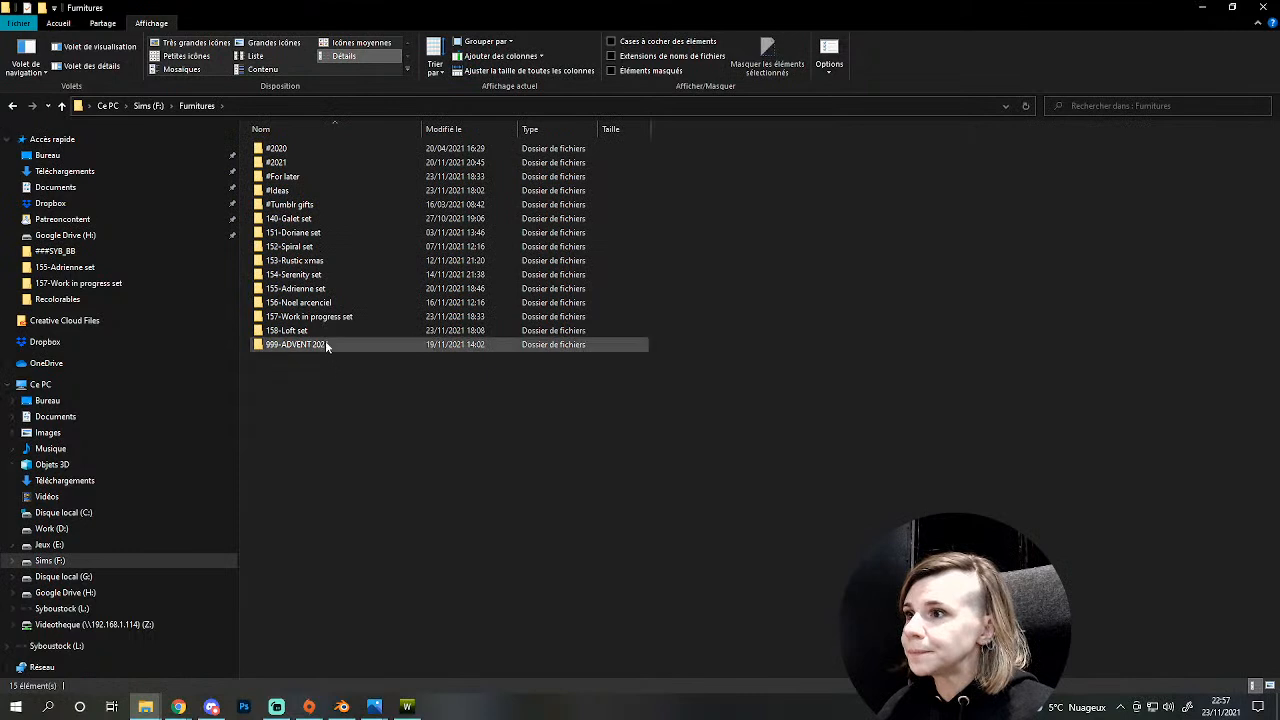
pyautogui.doubleClick(319, 331)
# - Create a folder named 1-Fence in the 158-Loft set folder and paste the copied fence file into it
pyautogui.rightClick(408, 298)
pyautogui.moveTo(566, 462)
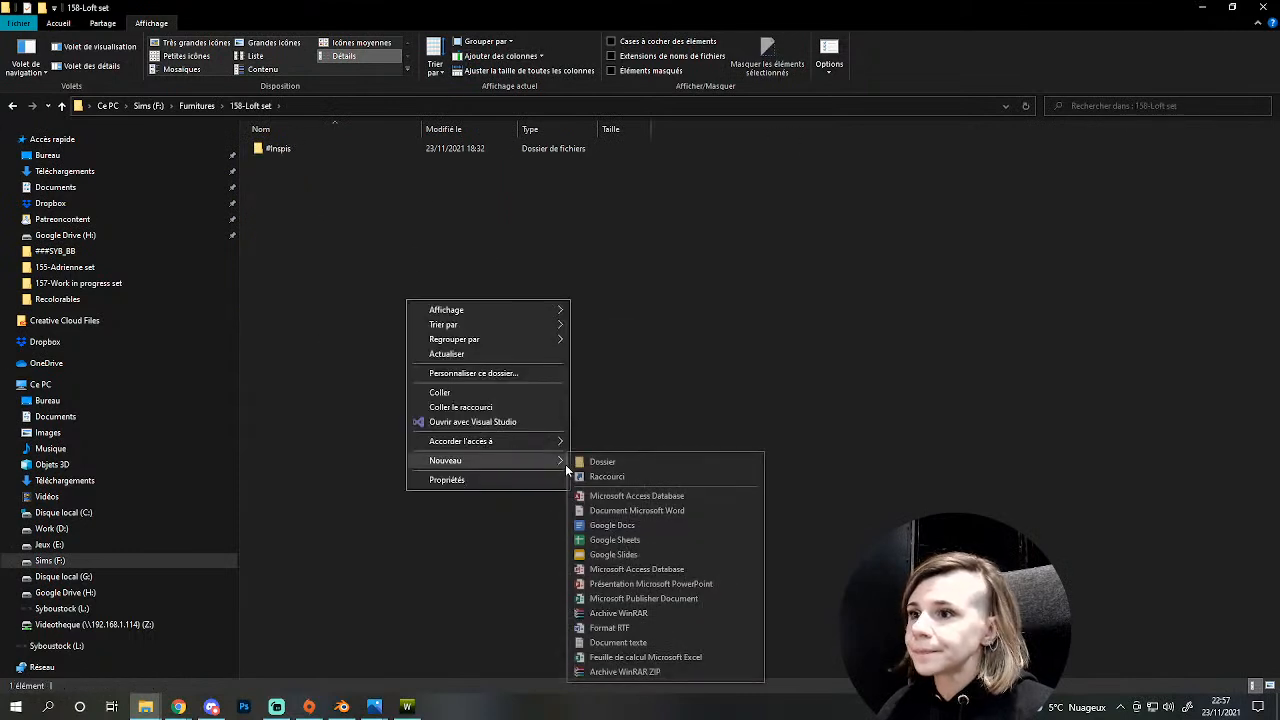
pyautogui.click(629, 459)
pyautogui.write('1-Fence')
pyautogui.press('Return')
pyautogui.press('Return')
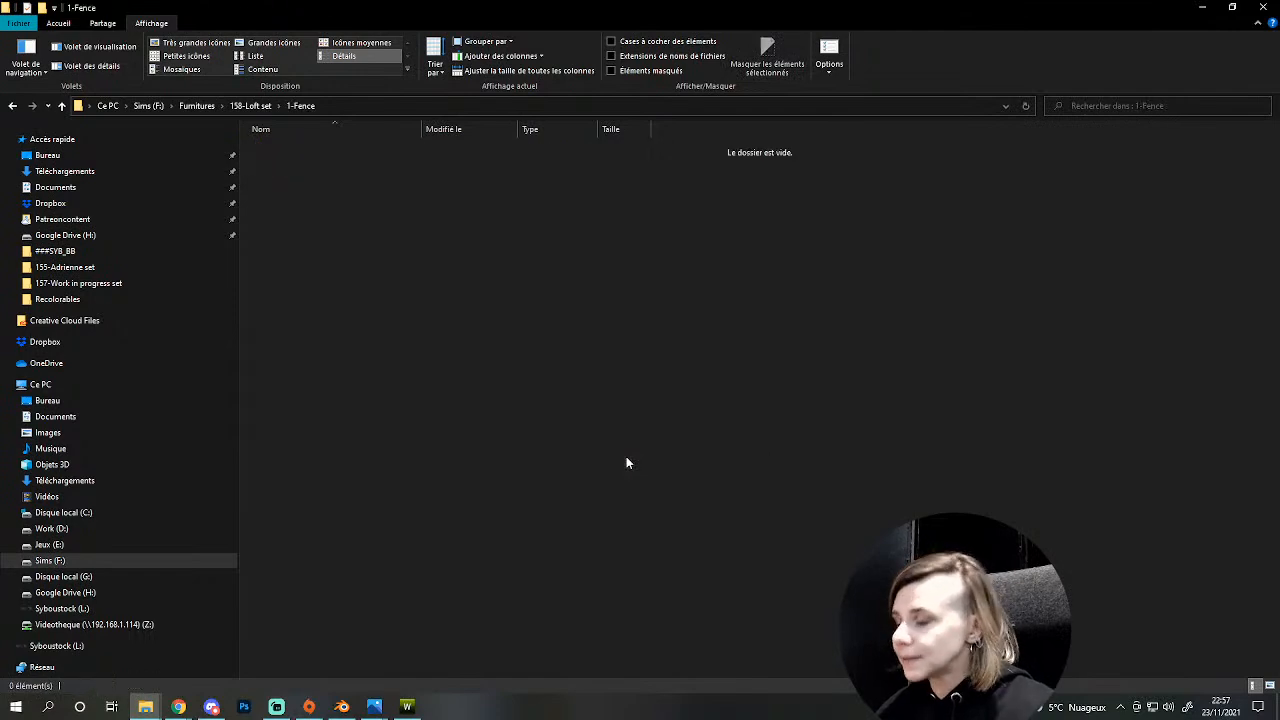
pyautogui.hotkey('ctrl', 'v')
# - Open the pasted fence file in Blender and switch the visible mesh from object 6 to object 1
pyautogui.doubleClick(266, 152)
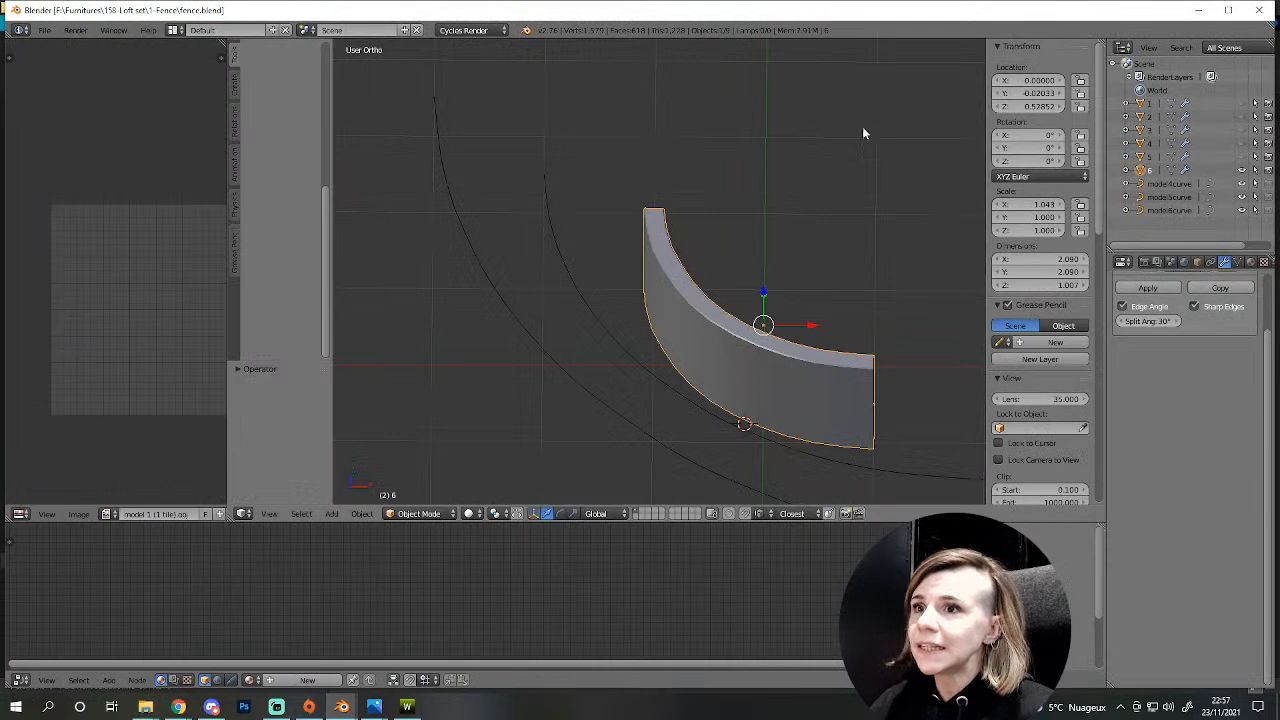
pyautogui.scroll(-3, 863, 128)
pyautogui.moveTo(846, 224); pyautogui.dragTo(718, 237, button='middle')
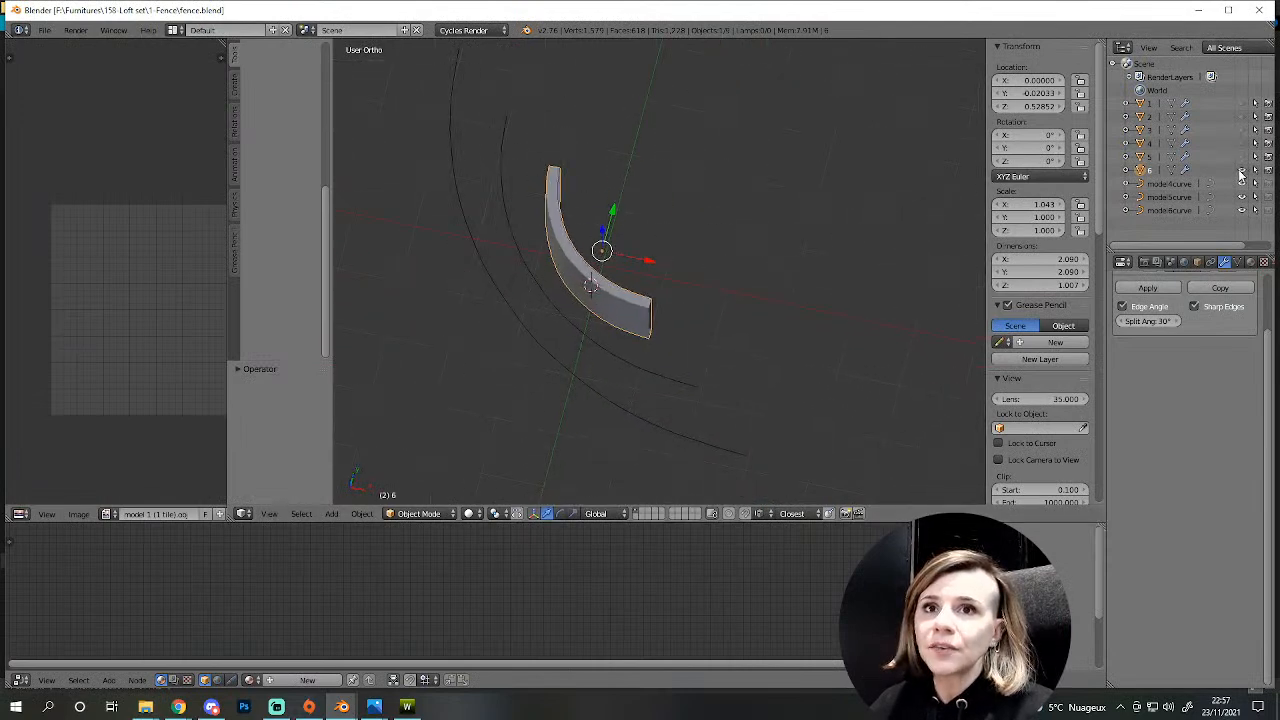
pyautogui.click(1241, 170)
pyautogui.click(1243, 104)
pyautogui.moveTo(652, 314); pyautogui.dragTo(531, 423, button='middle')
pyautogui.scroll(4, 645, 292)
# - Switch to TSR Workshop and examine the cloned fence's HighDetail meshes, including Models 1, 4, 5, 6 and 10
pyautogui.click(418, 707)
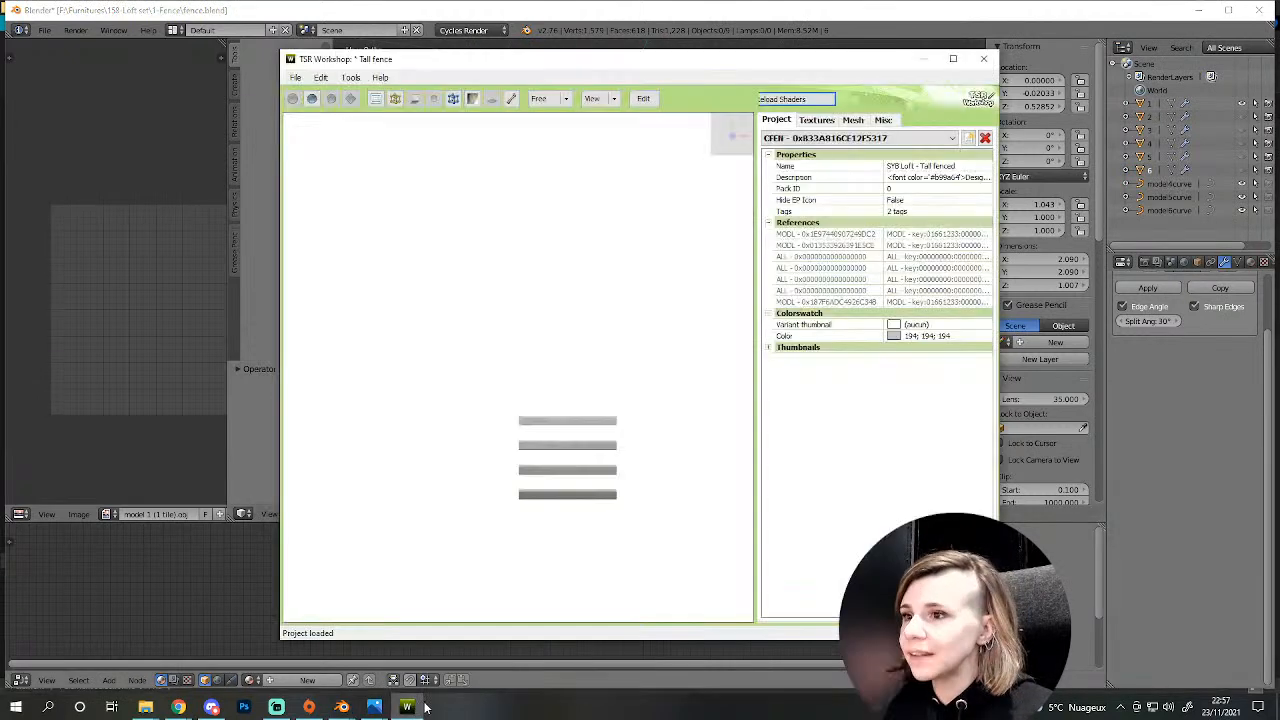
pyautogui.click(817, 120)
pyautogui.click(852, 120)
pyautogui.click(851, 138)
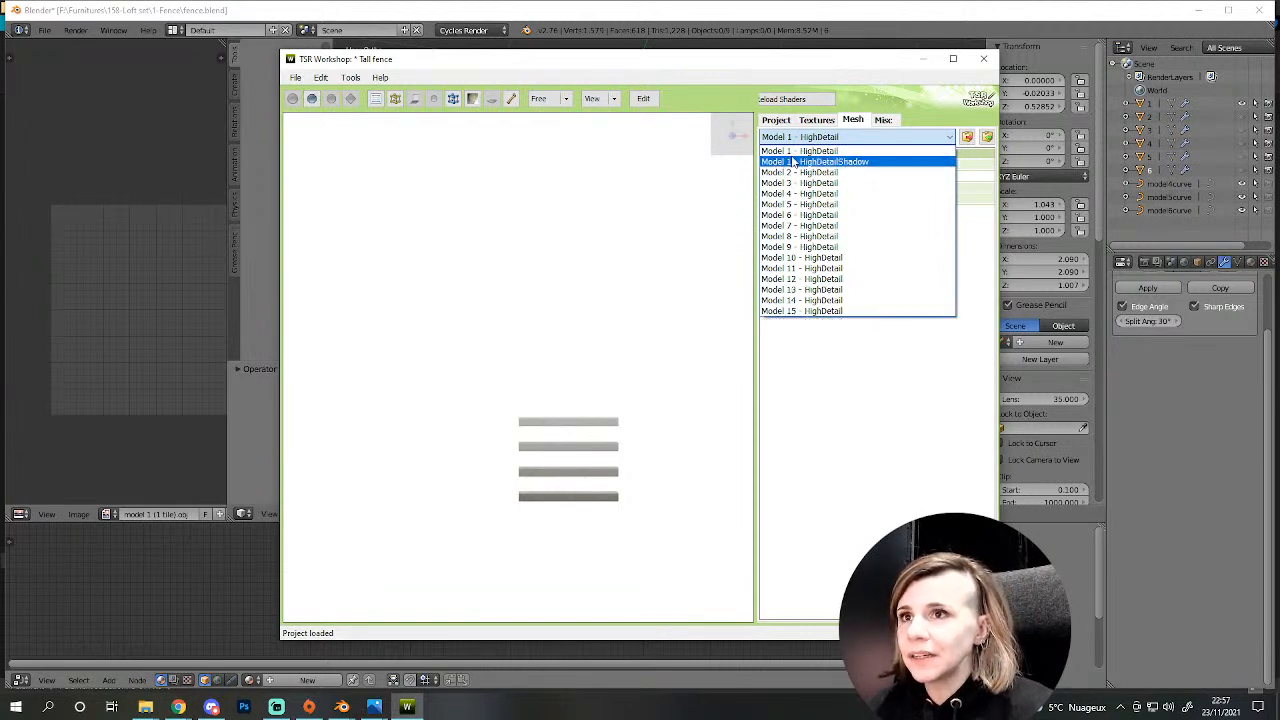
pyautogui.click(830, 196)
pyautogui.click(826, 140)
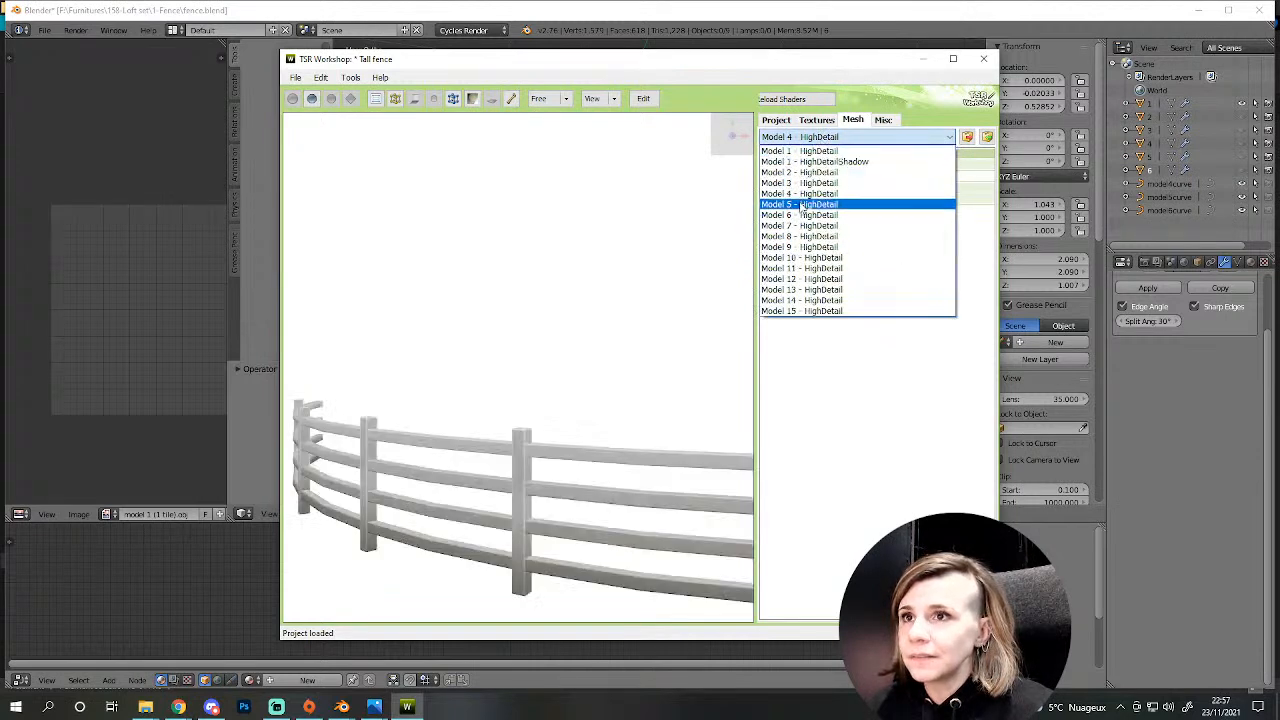
pyautogui.click(806, 204)
pyautogui.click(826, 137)
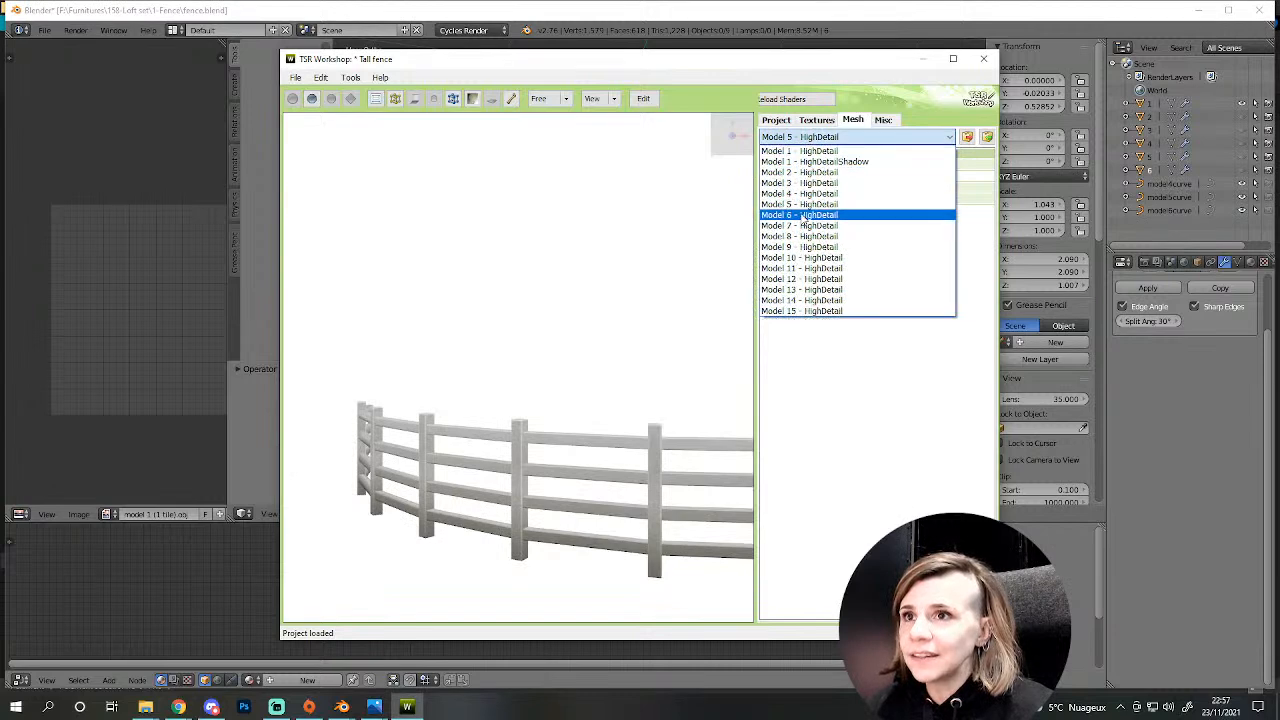
pyautogui.click(806, 215)
pyautogui.click(806, 137)
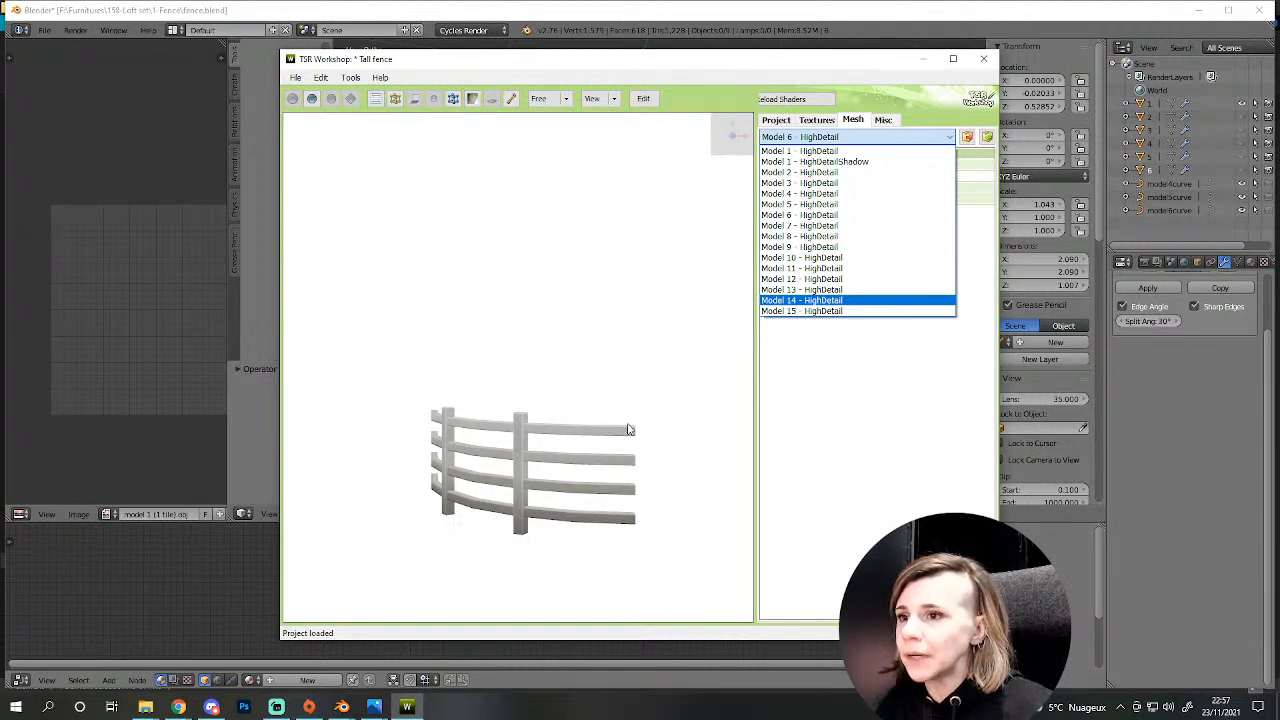
pyautogui.click(808, 216)
pyautogui.click(814, 137)
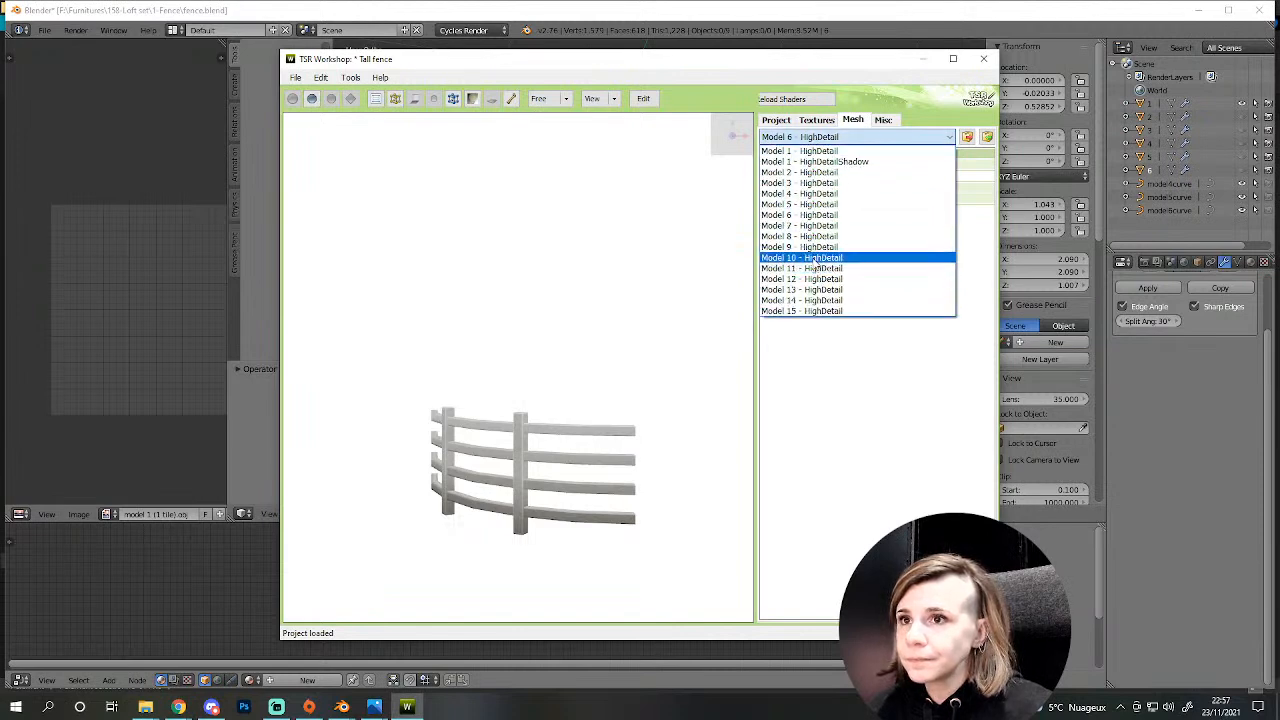
pyautogui.click(816, 260)
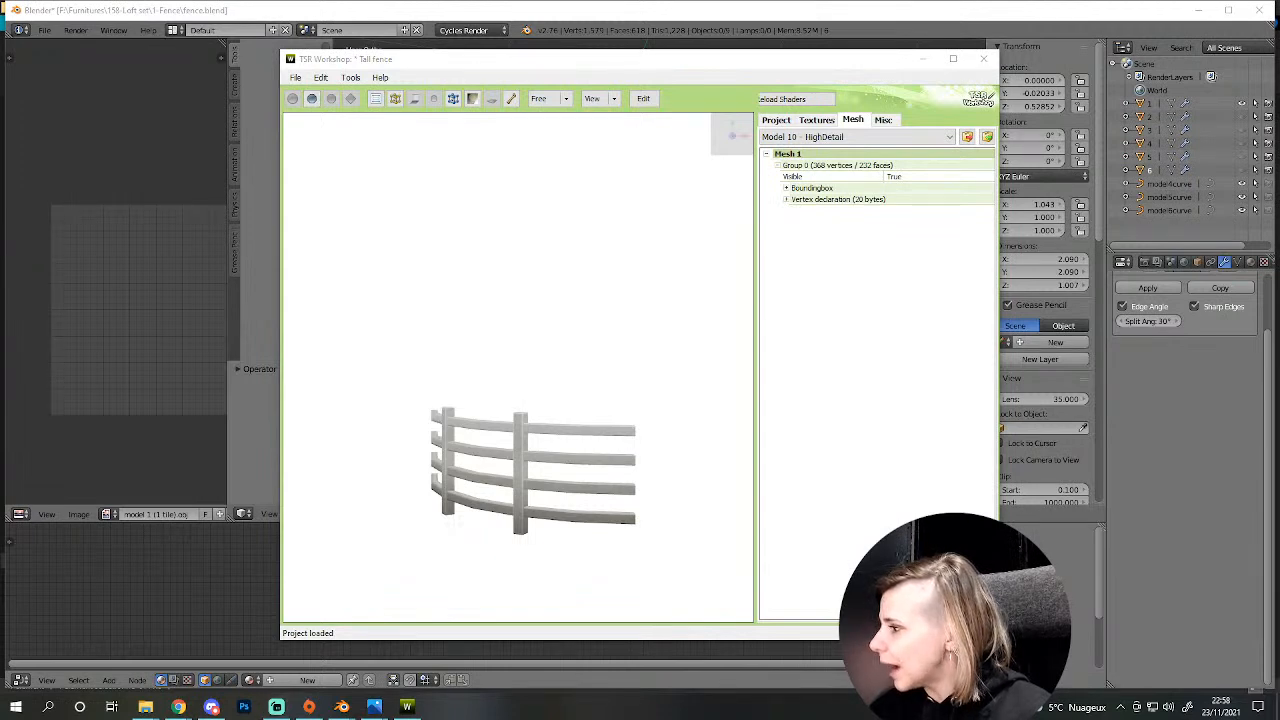
# - Bring up the brick fence reference photo, switch to Chrome and open the bookmarked S4CC site in a new tab
pyautogui.hotkey('alt', 'Tab')
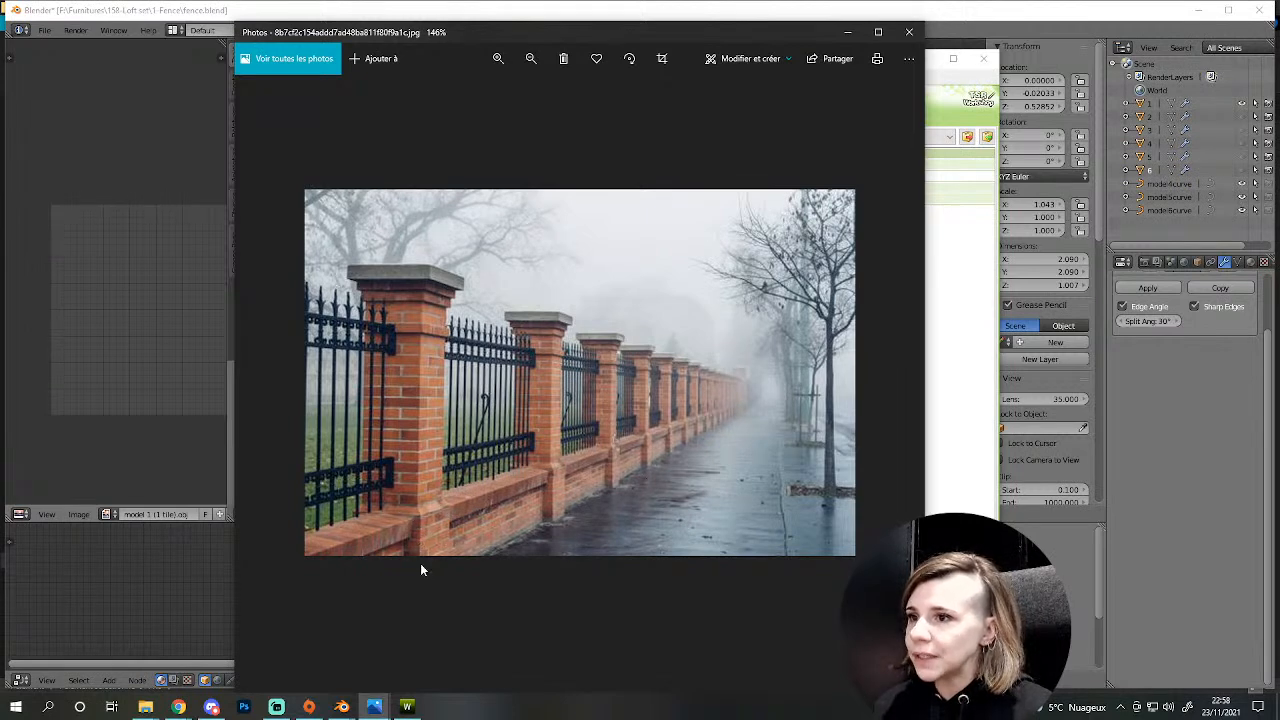
pyautogui.moveTo(178, 706)
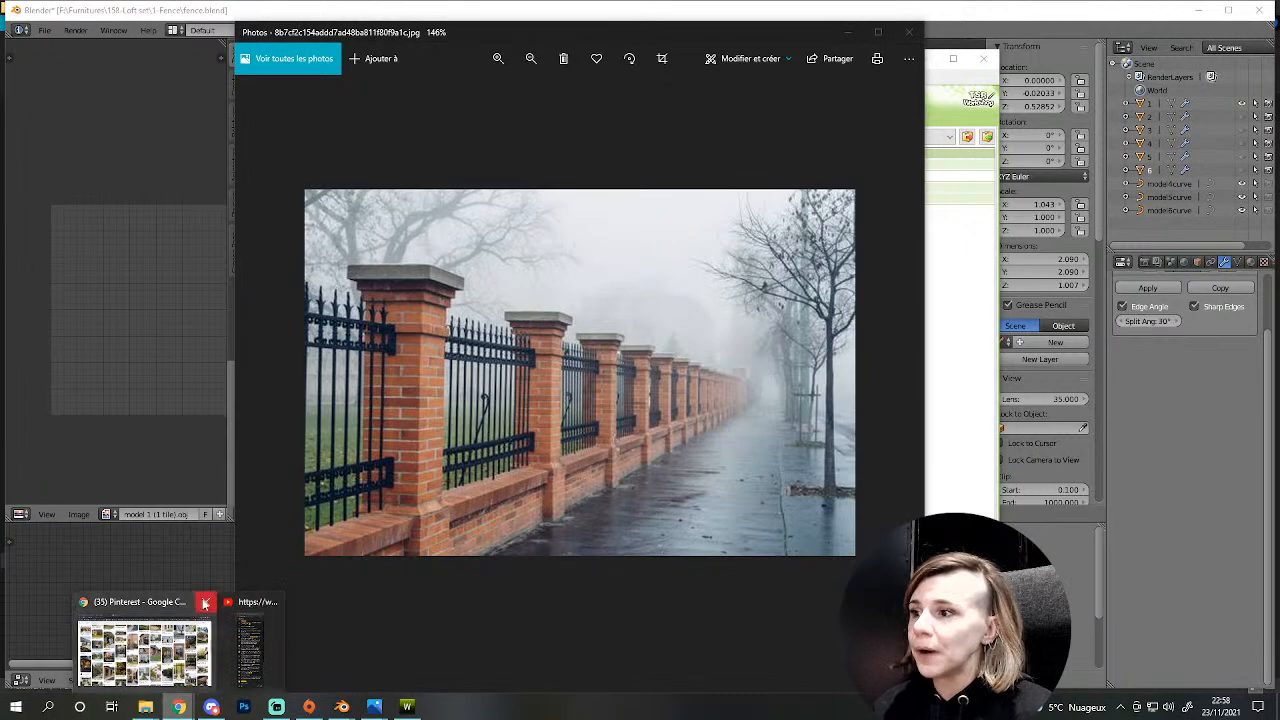
pyautogui.click(148, 642)
pyautogui.middleClick(947, 55)
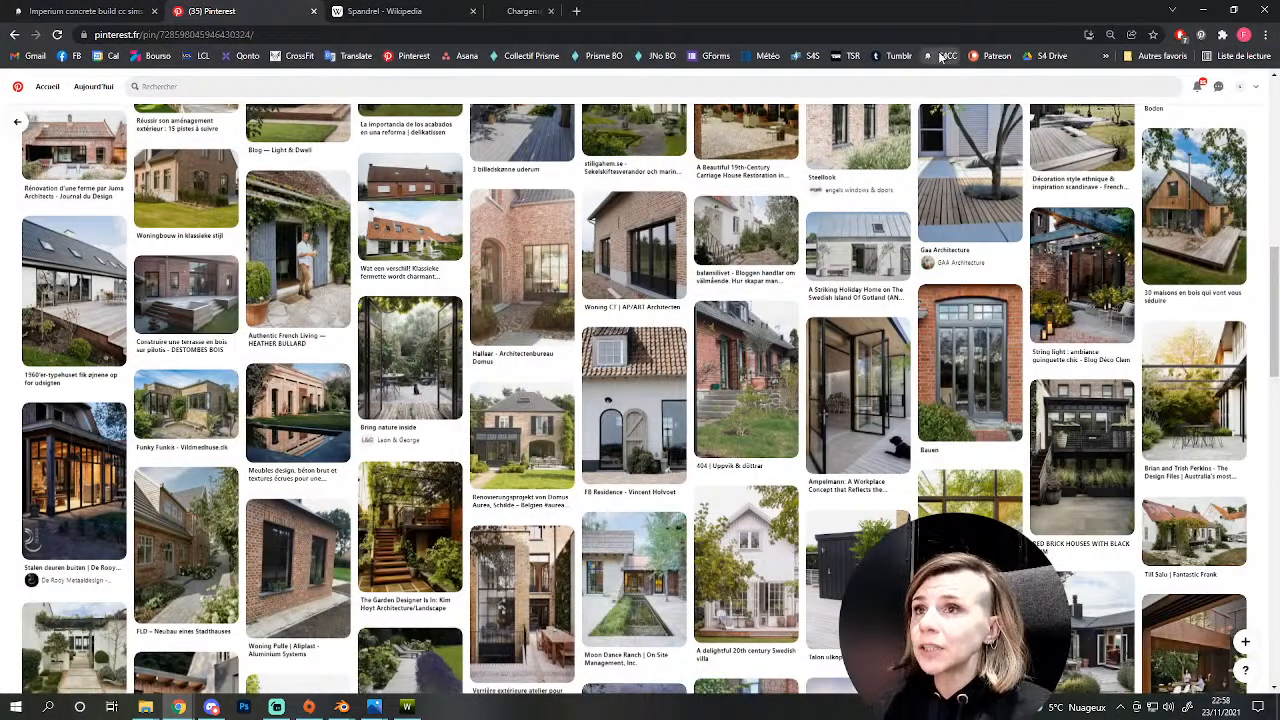
pyautogui.click(522, 10)
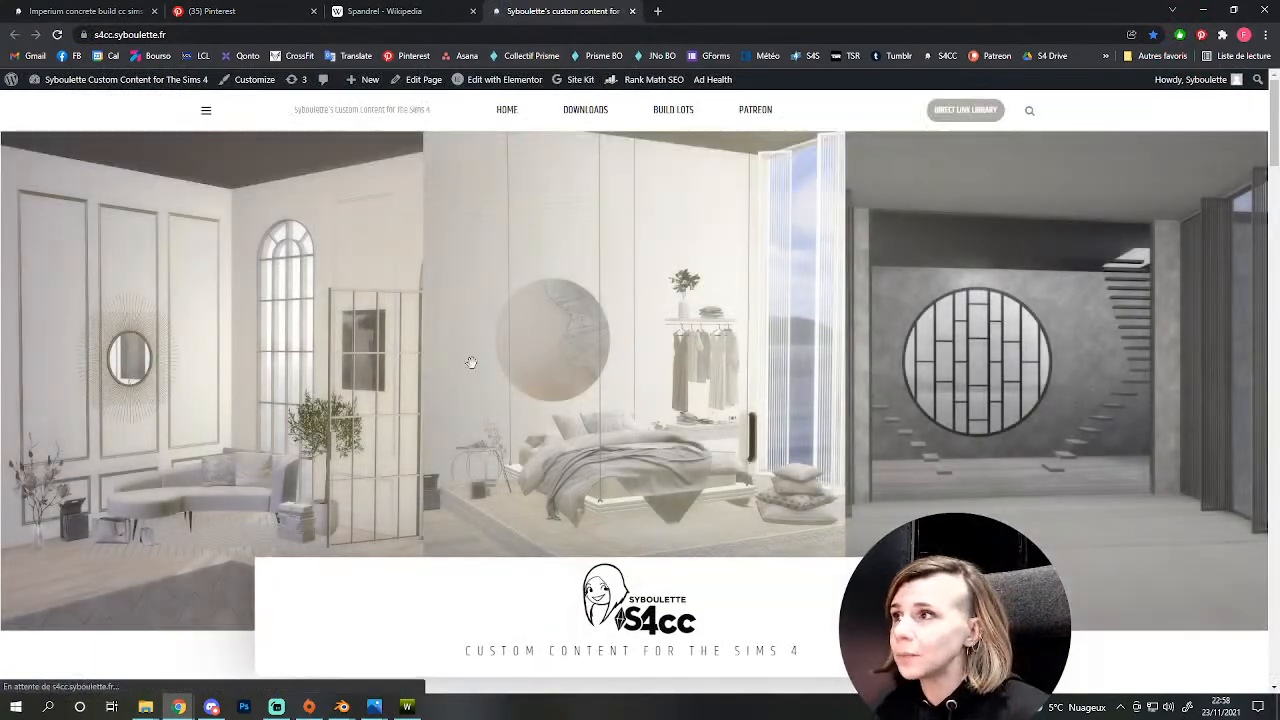
# - Go to the site's tutorials page and open the written tutorial on creating a CC fence for The Sims 4
pyautogui.scroll(-15, 504, 262)
pyautogui.scroll(-15, 548, 480)
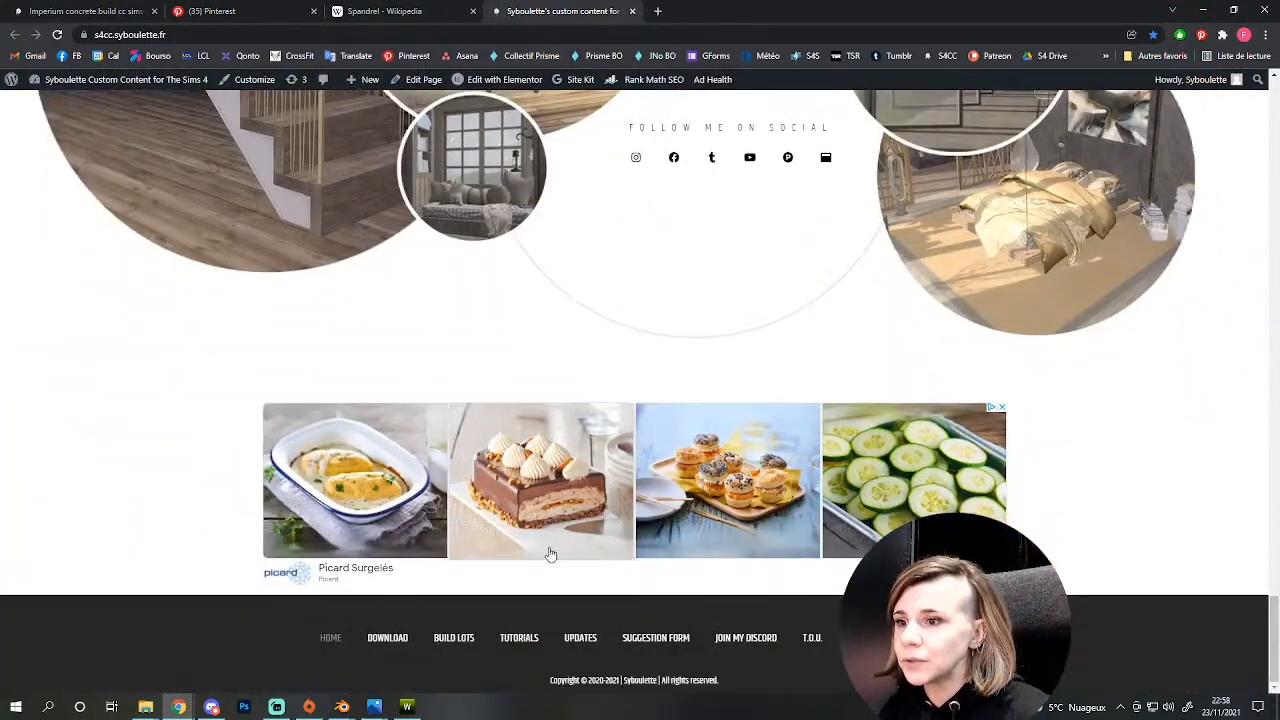
pyautogui.click(514, 644)
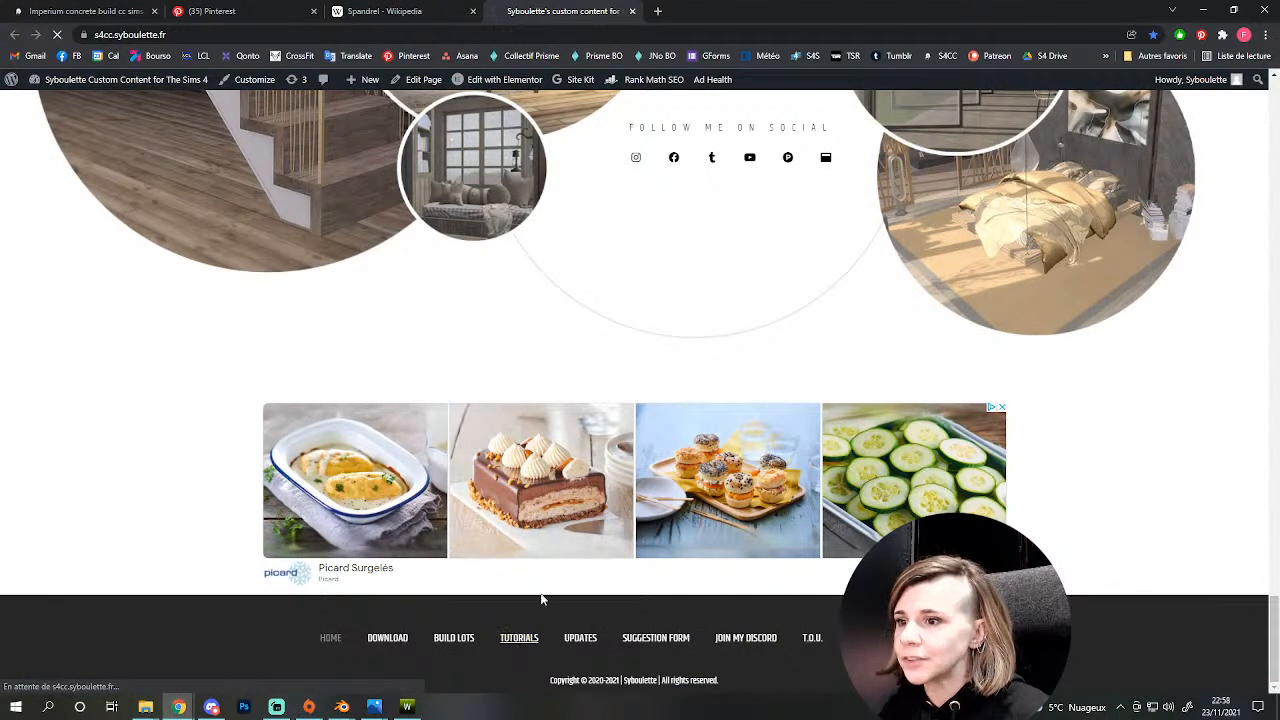
pyautogui.scroll(-12, 330, 428)
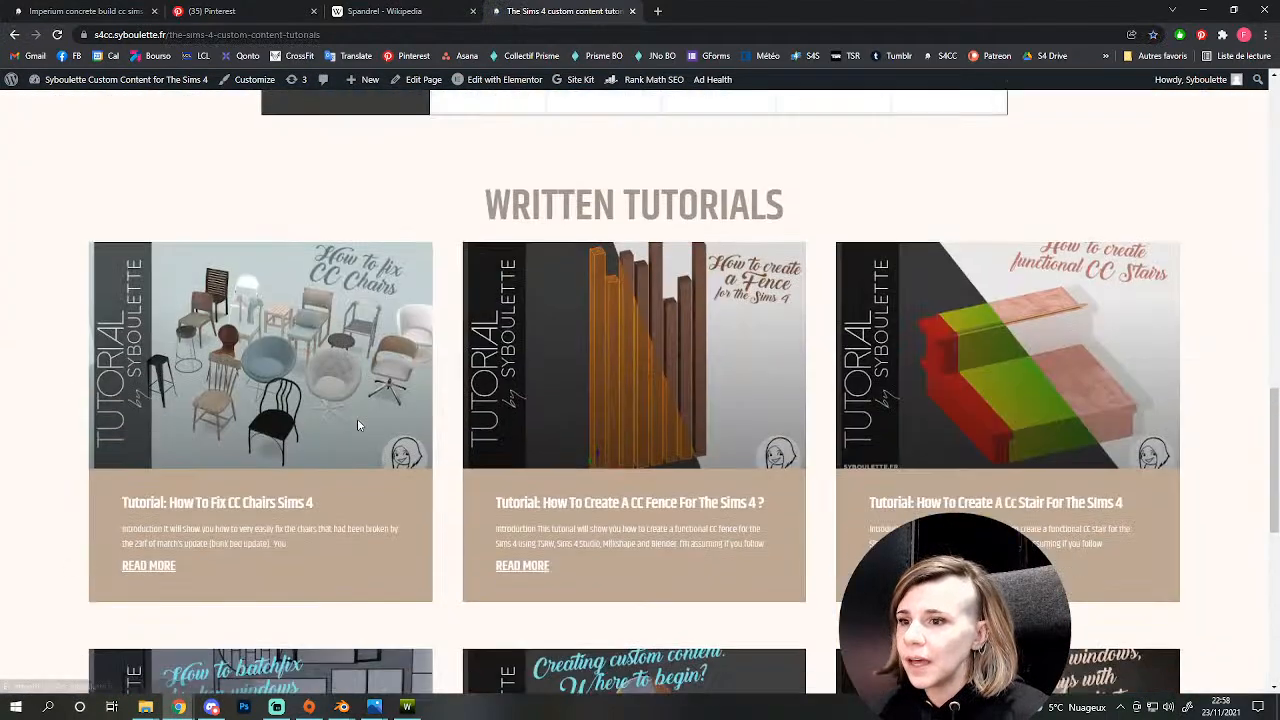
pyautogui.click(666, 503)
# - Read through the fence tutorial from mesh creation to the section on editing post repetition
pyautogui.scroll(-15, 657, 438)
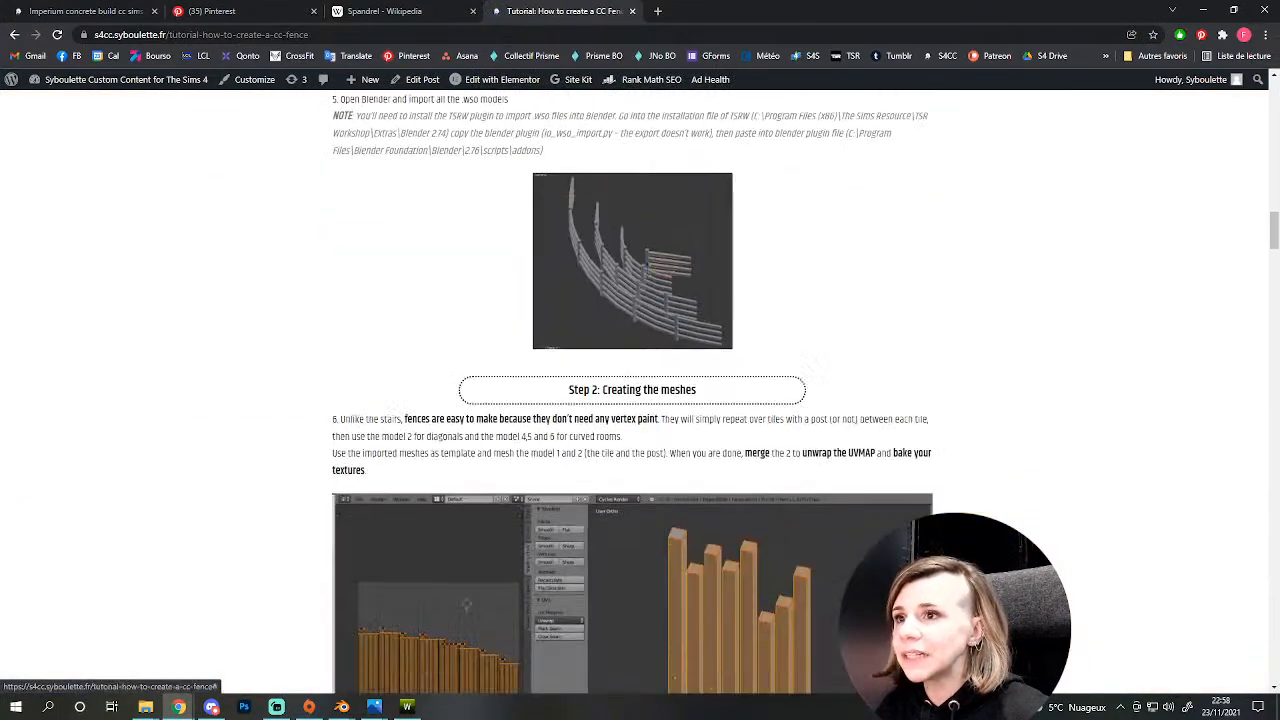
pyautogui.scroll(-10, 706, 349)
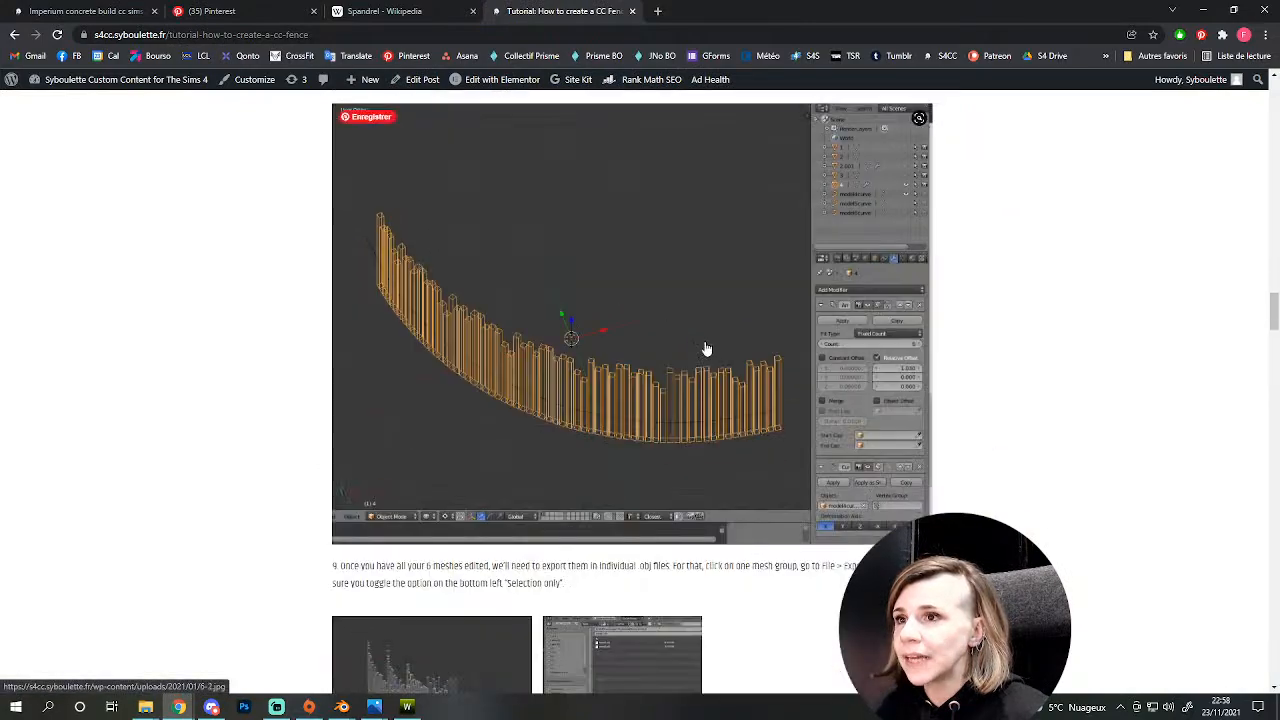
pyautogui.scroll(-10, 706, 349)
pyautogui.scroll(-15, 706, 357)
pyautogui.scroll(-9, 680, 380)
pyautogui.scroll(2, 606, 403)
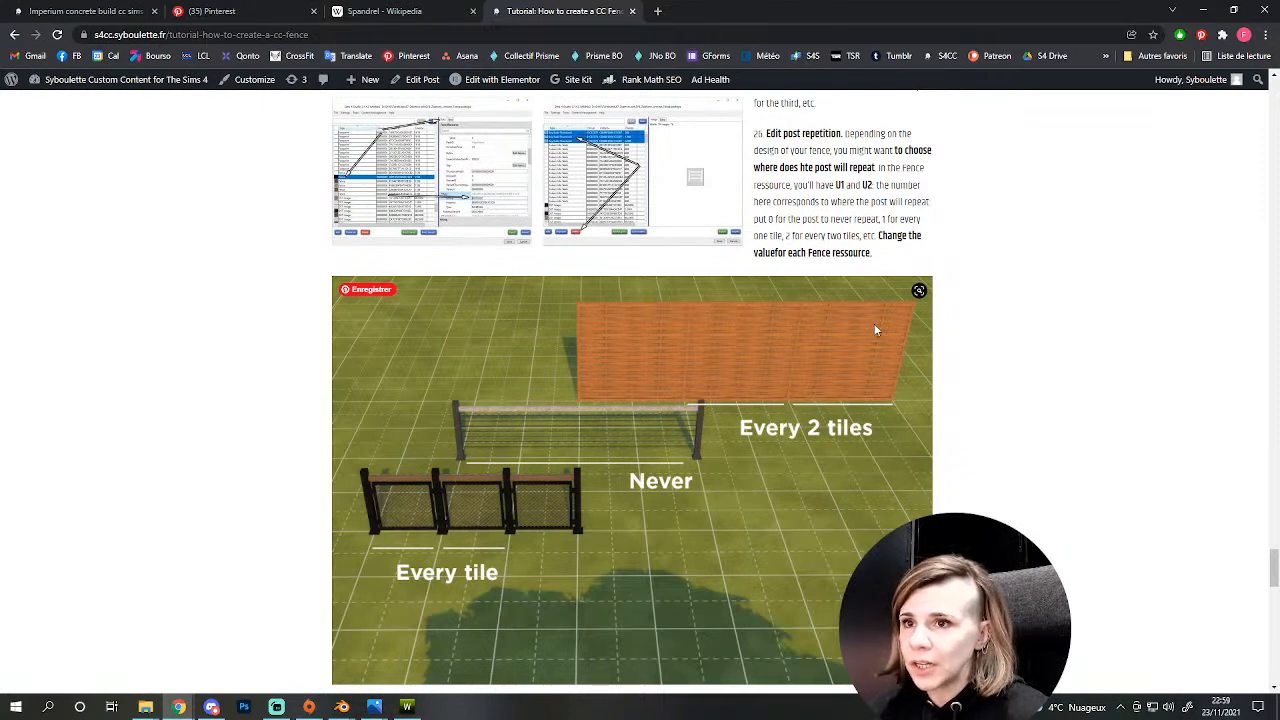
# - Switch to TSR Workshop and preview the HighDetail meshes of Models 1, 2 and 3
pyautogui.click(406, 707)
pyautogui.click(805, 137)
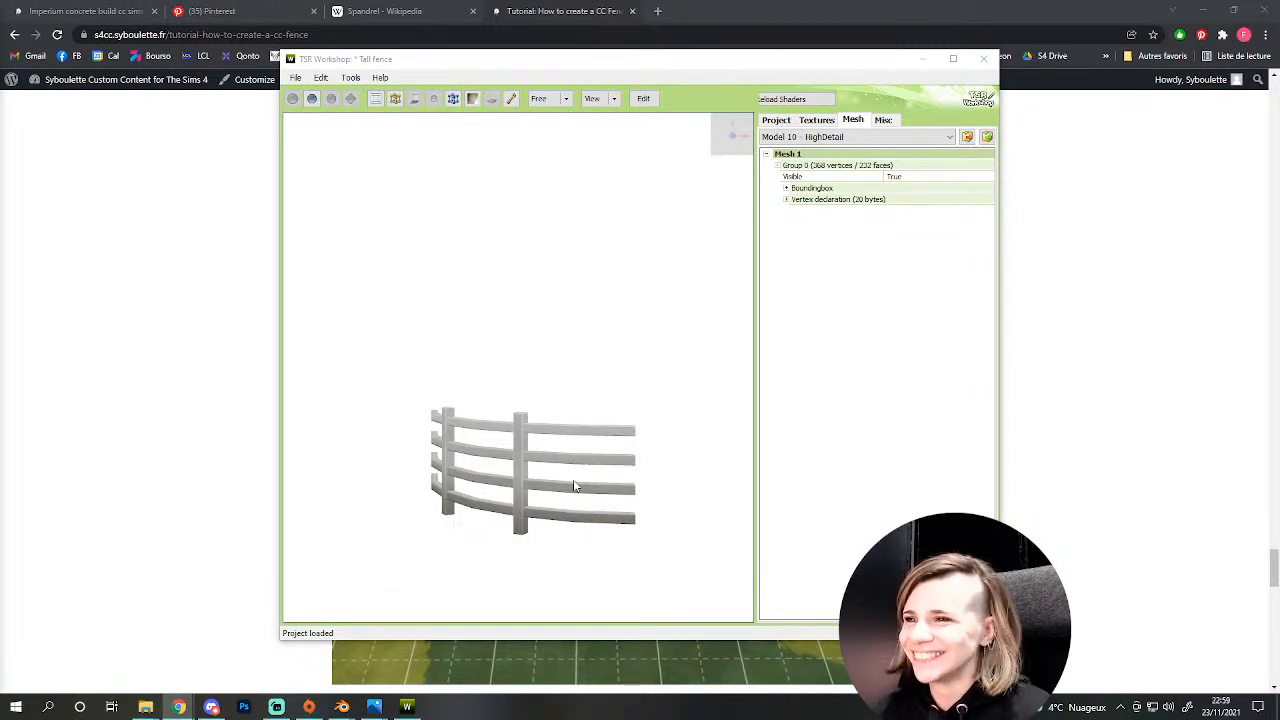
pyautogui.click(872, 137)
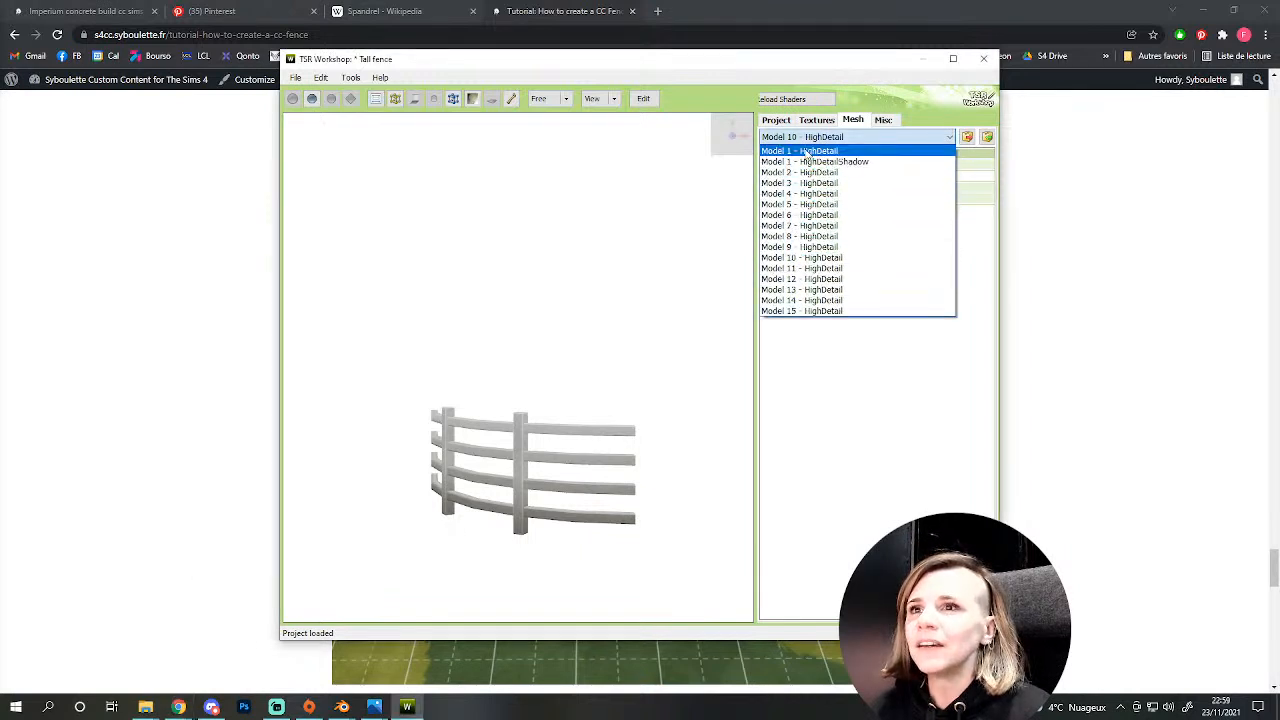
pyautogui.click(805, 151)
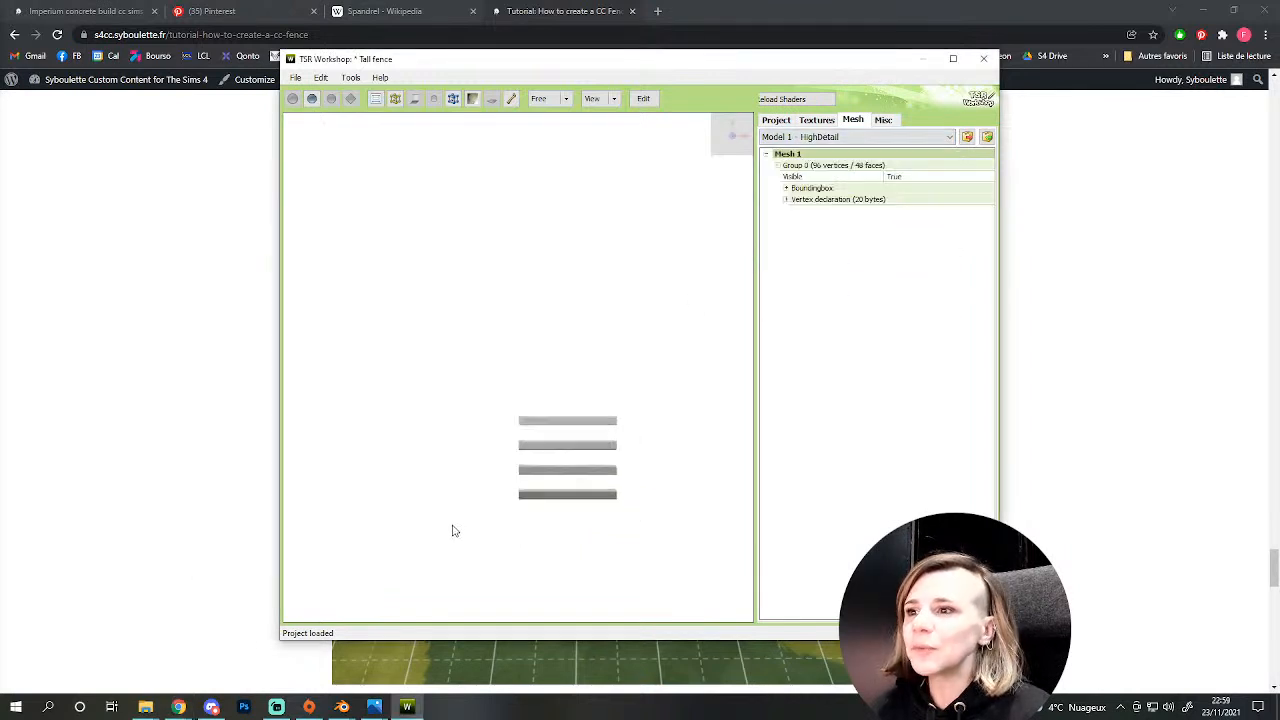
pyautogui.click(840, 137)
pyautogui.click(820, 163)
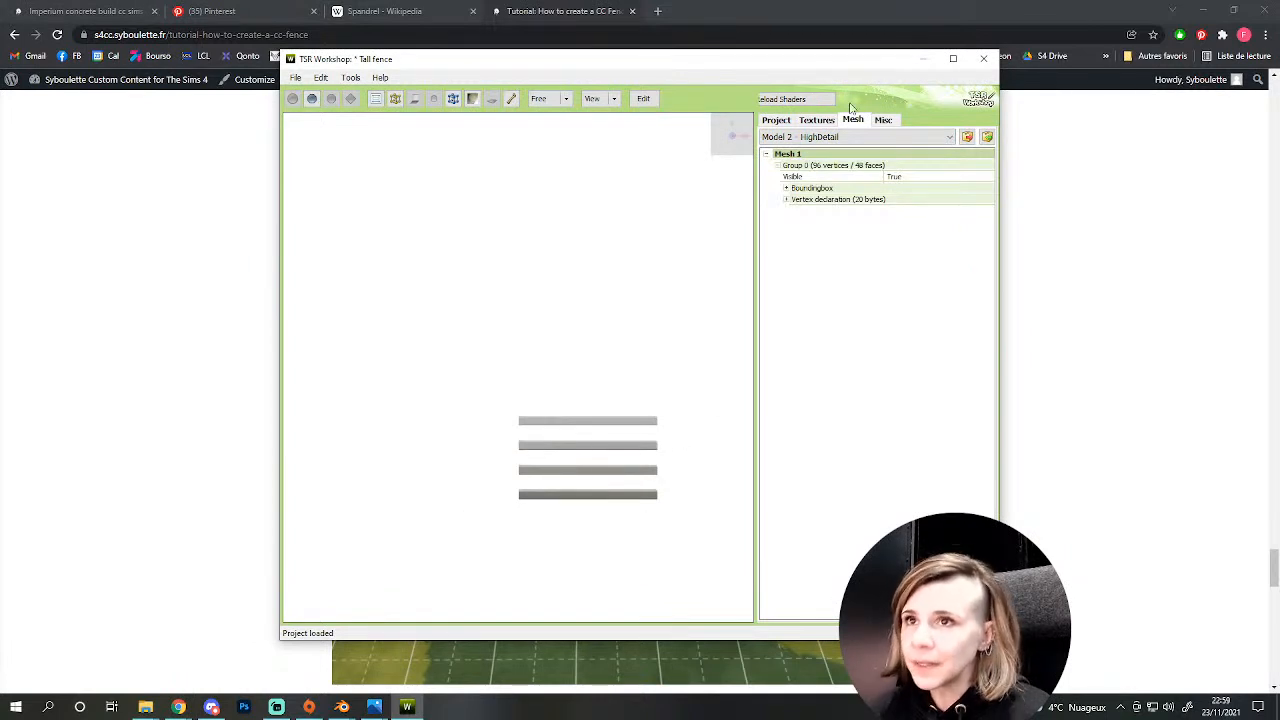
pyautogui.click(840, 137)
pyautogui.click(808, 188)
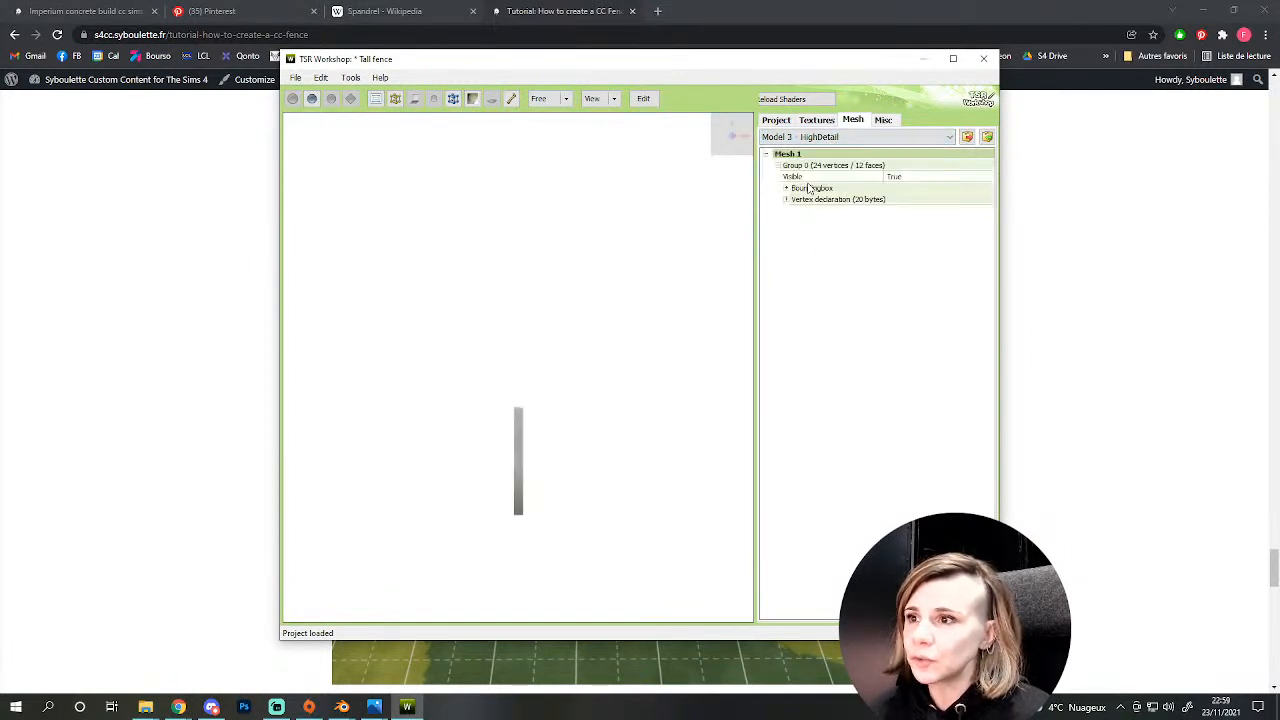
# - Inspect the curved HighDetail meshes of Models 4, 5 and 6 from above and return to the fence file in Blender
pyautogui.click(810, 136)
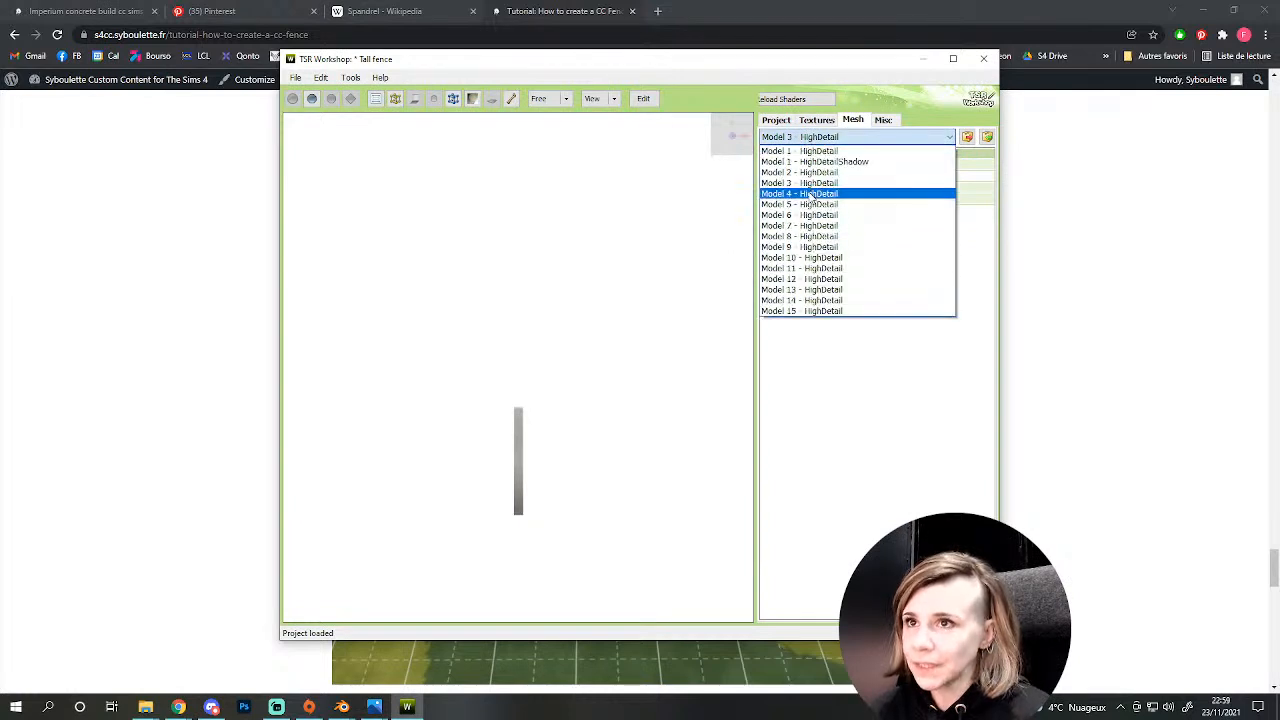
pyautogui.click(812, 196)
pyautogui.moveTo(581, 304); pyautogui.dragTo(545, 465)
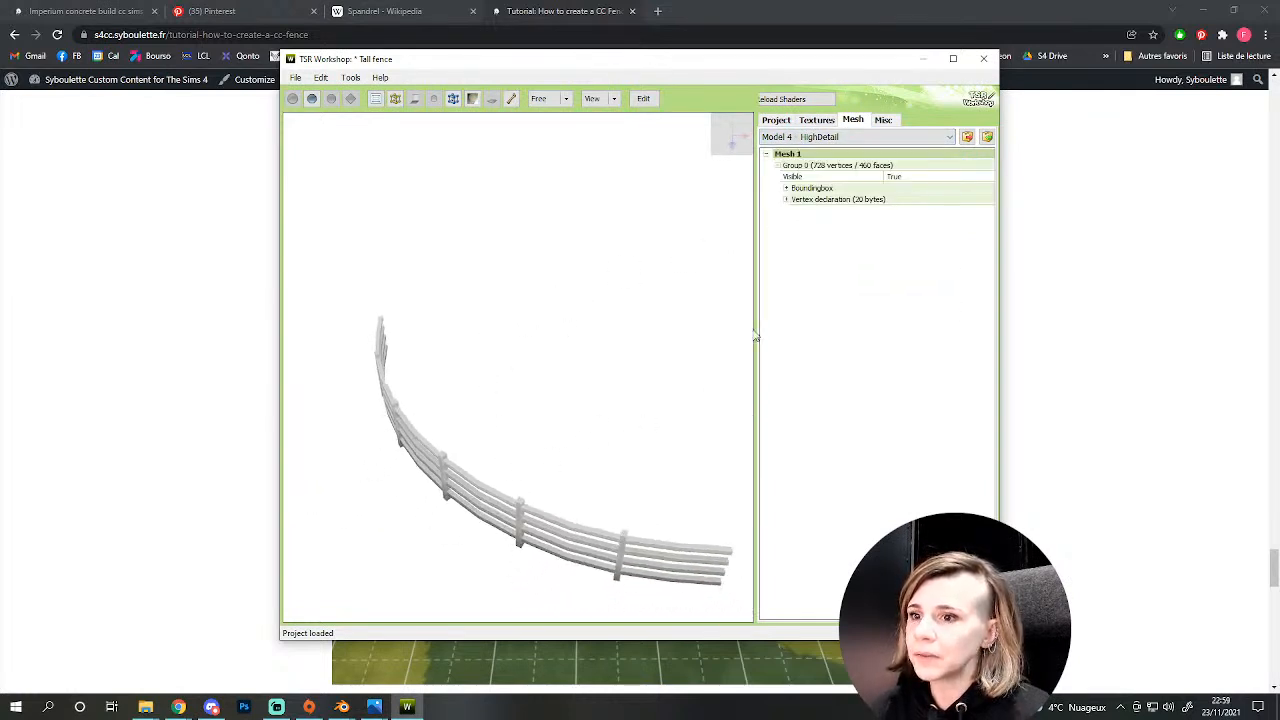
pyautogui.click(830, 138)
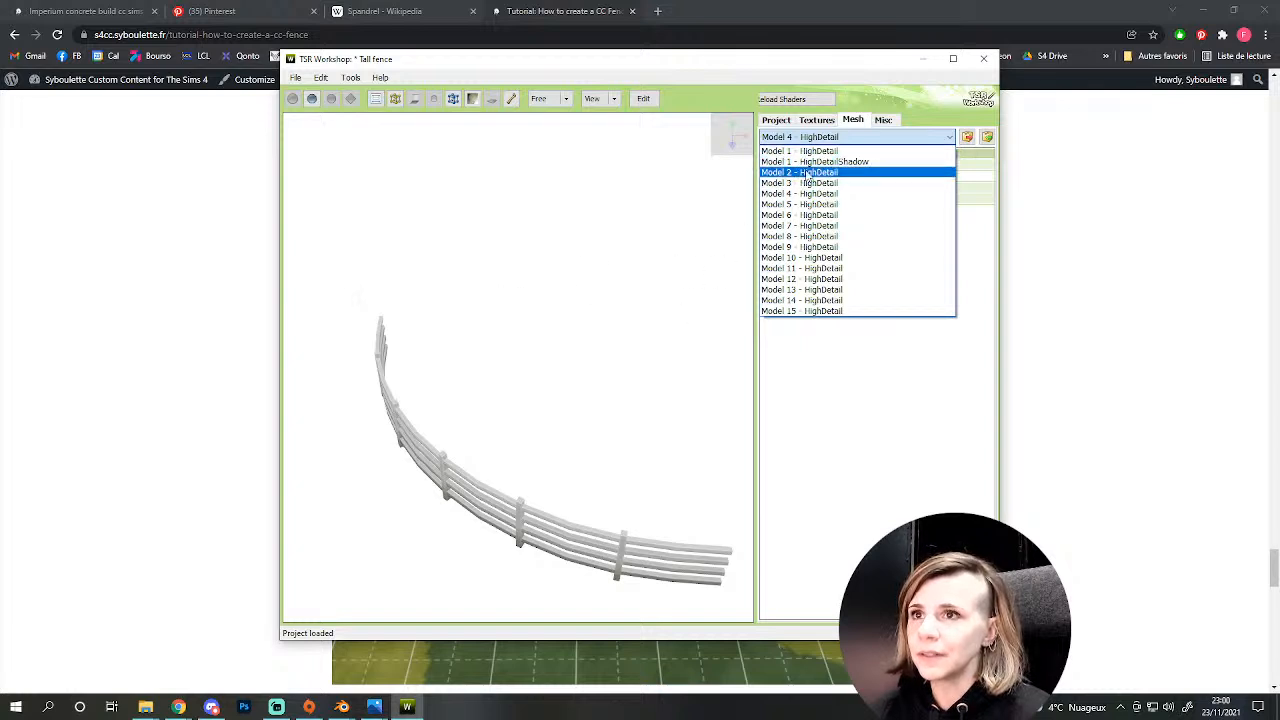
pyautogui.click(800, 204)
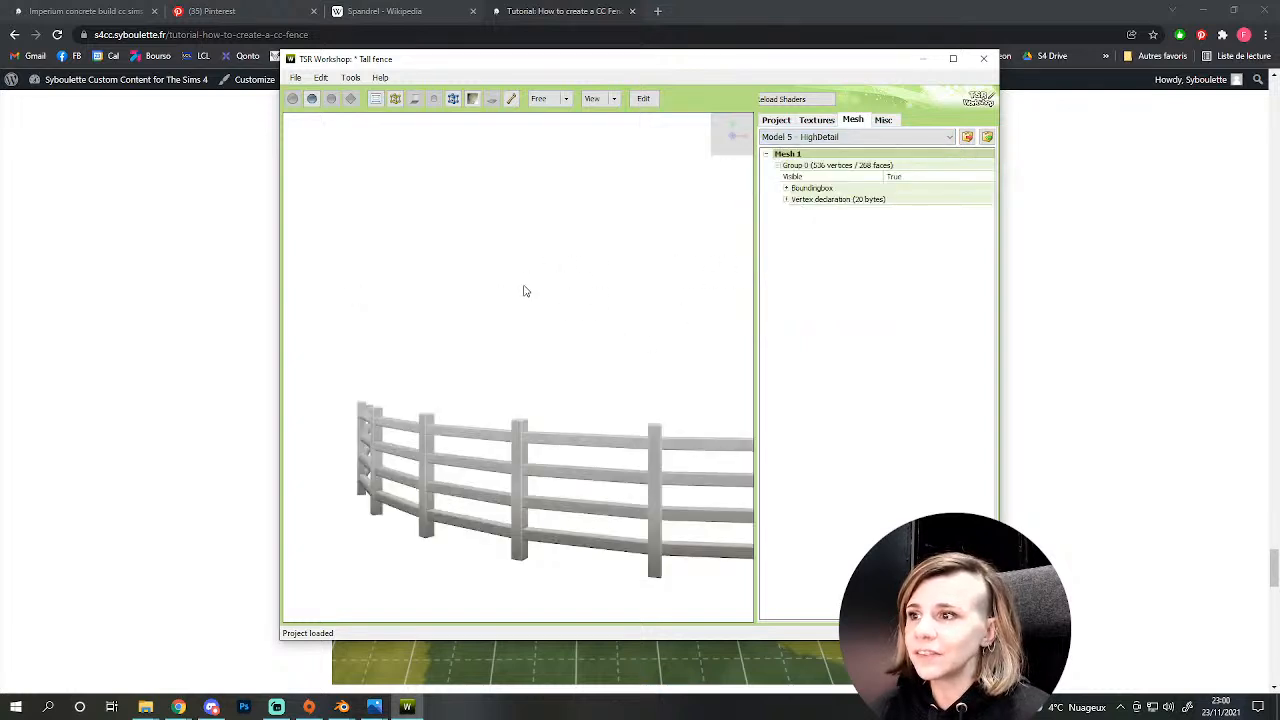
pyautogui.click(855, 136)
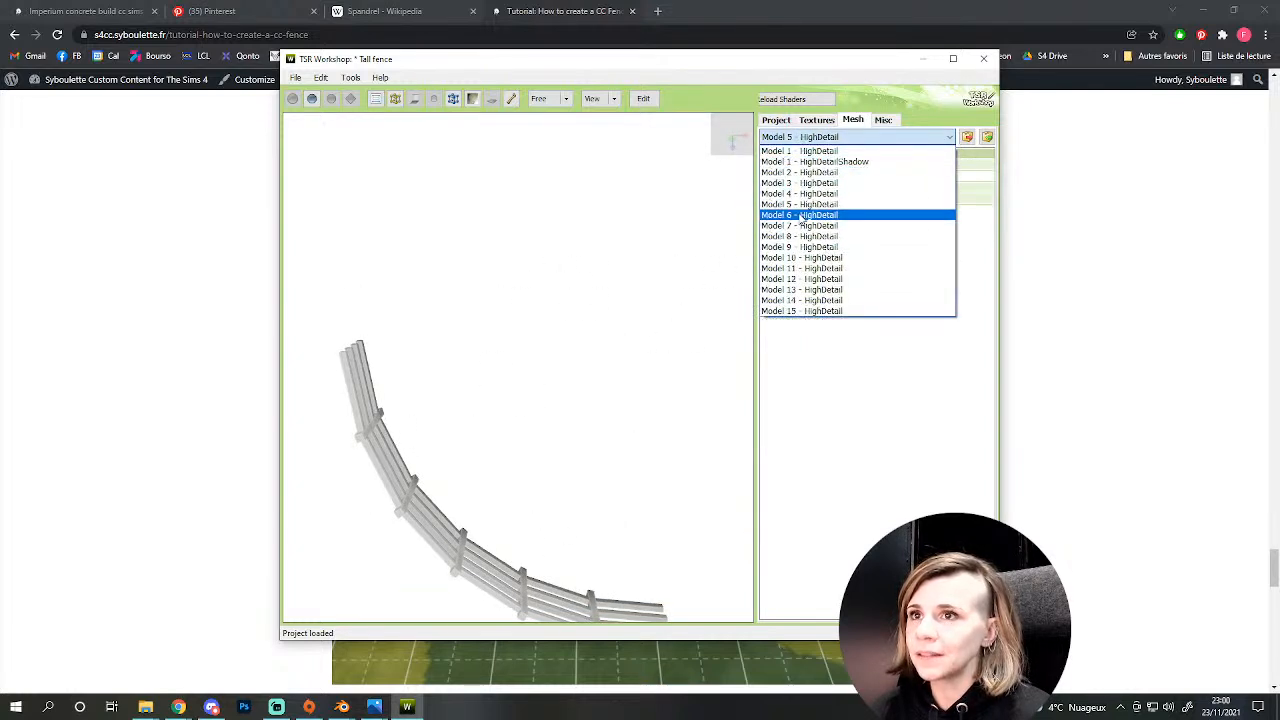
pyautogui.click(815, 208)
pyautogui.moveTo(670, 292); pyautogui.dragTo(503, 463)
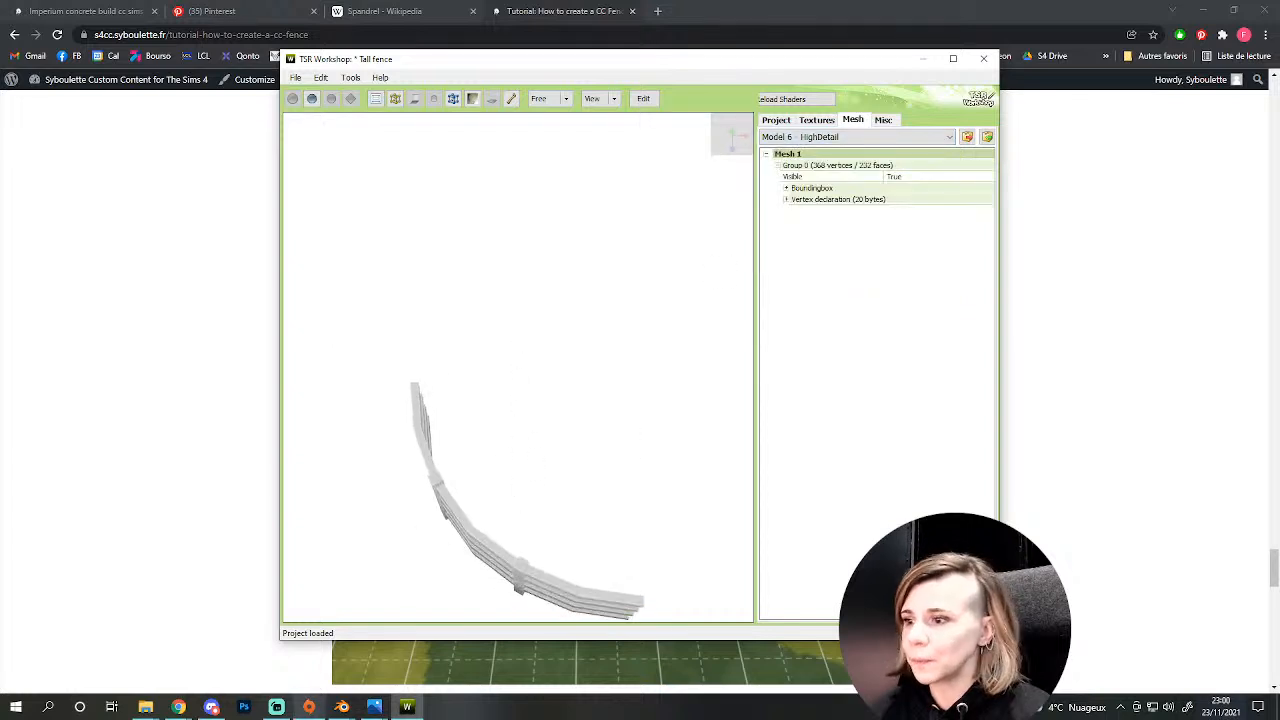
pyautogui.moveTo(342, 707)
pyautogui.click(412, 640)
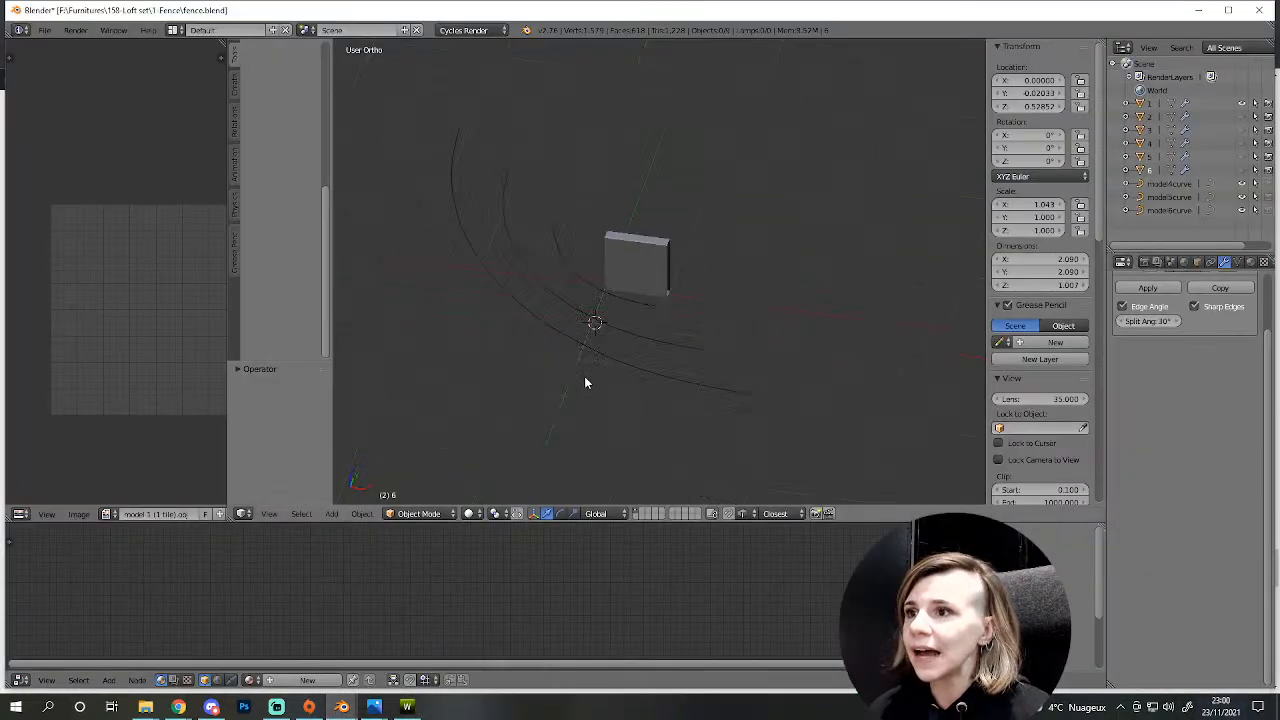
# - Unhide fence meshes 2 and 3 and select each of them in the viewport
pyautogui.scroll(6, 625, 315)
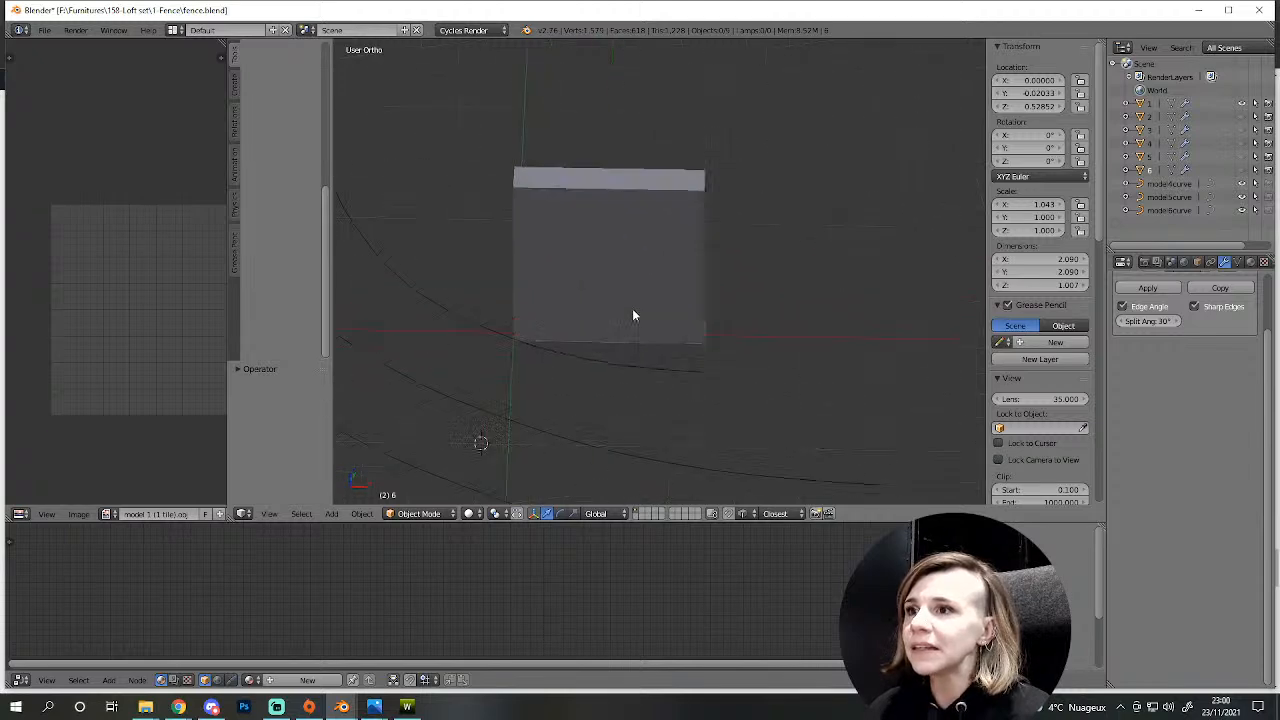
pyautogui.click(1241, 116)
pyautogui.rightClick(820, 357)
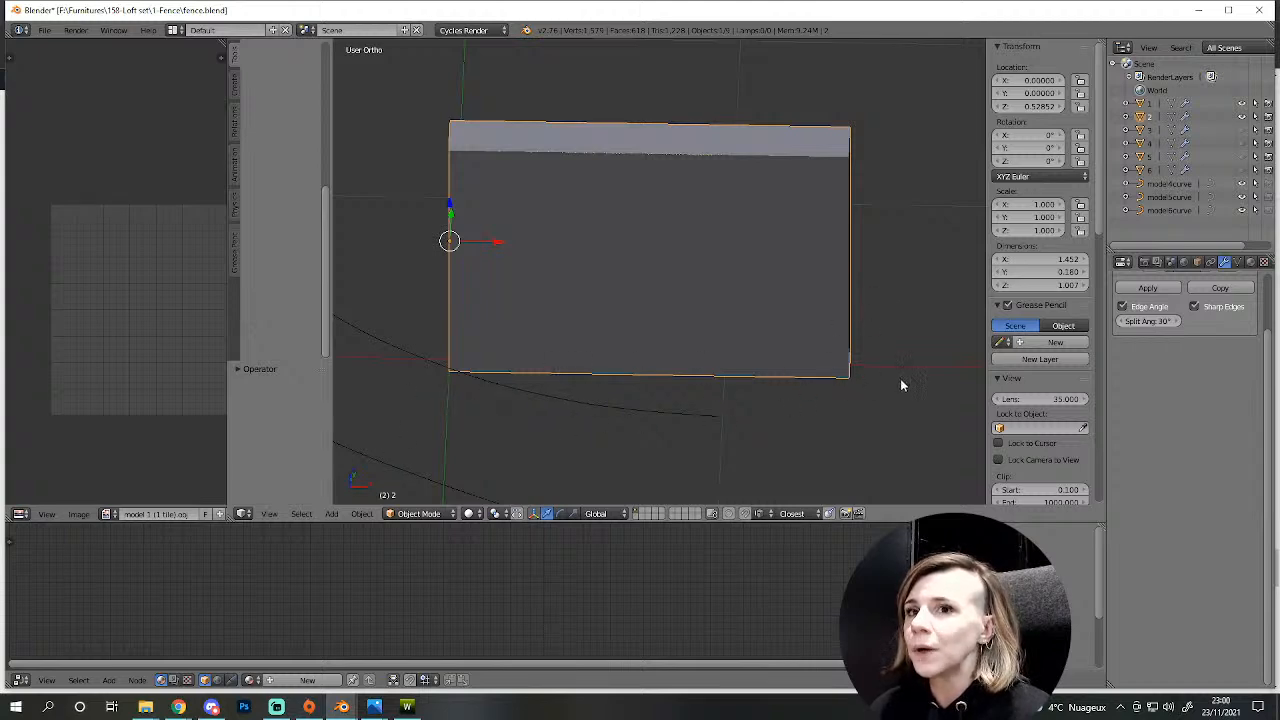
pyautogui.click(1243, 130)
pyautogui.scroll(-4, 571, 209)
pyautogui.rightClick(570, 222)
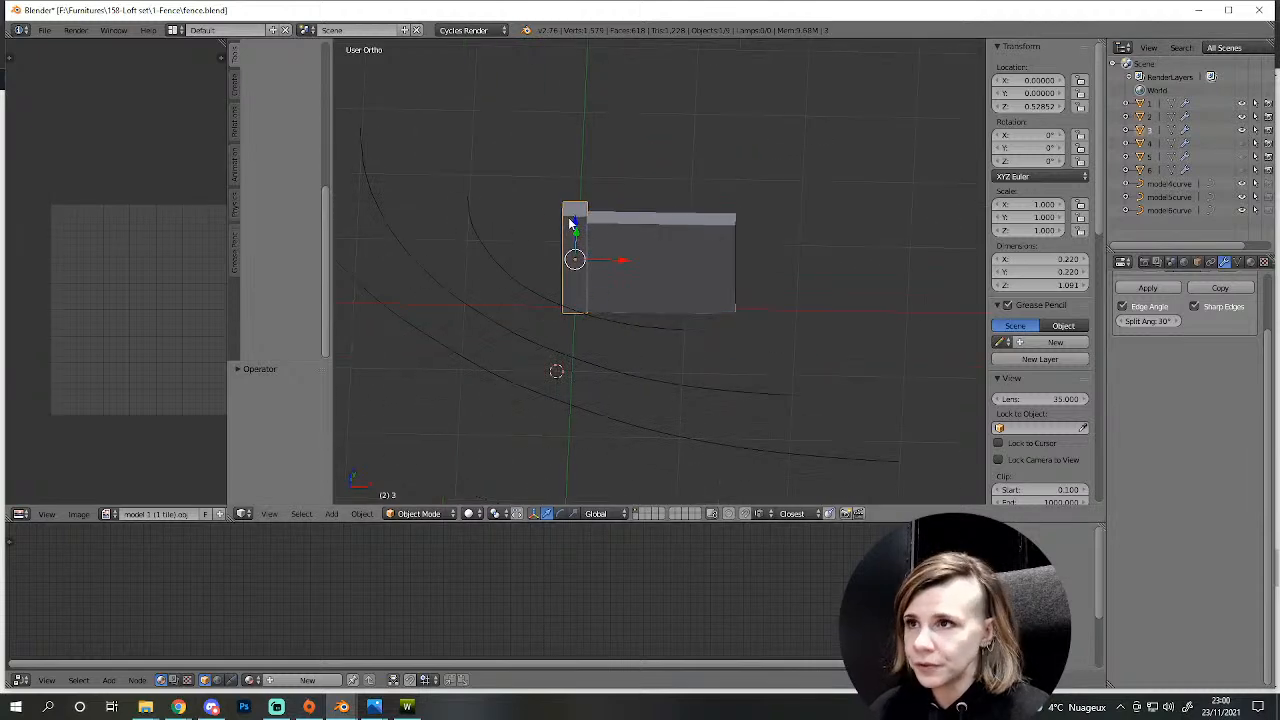
# - Select model4curve, model5curve and model6curve in turn and inspect their arcs from above
pyautogui.click(1172, 188)
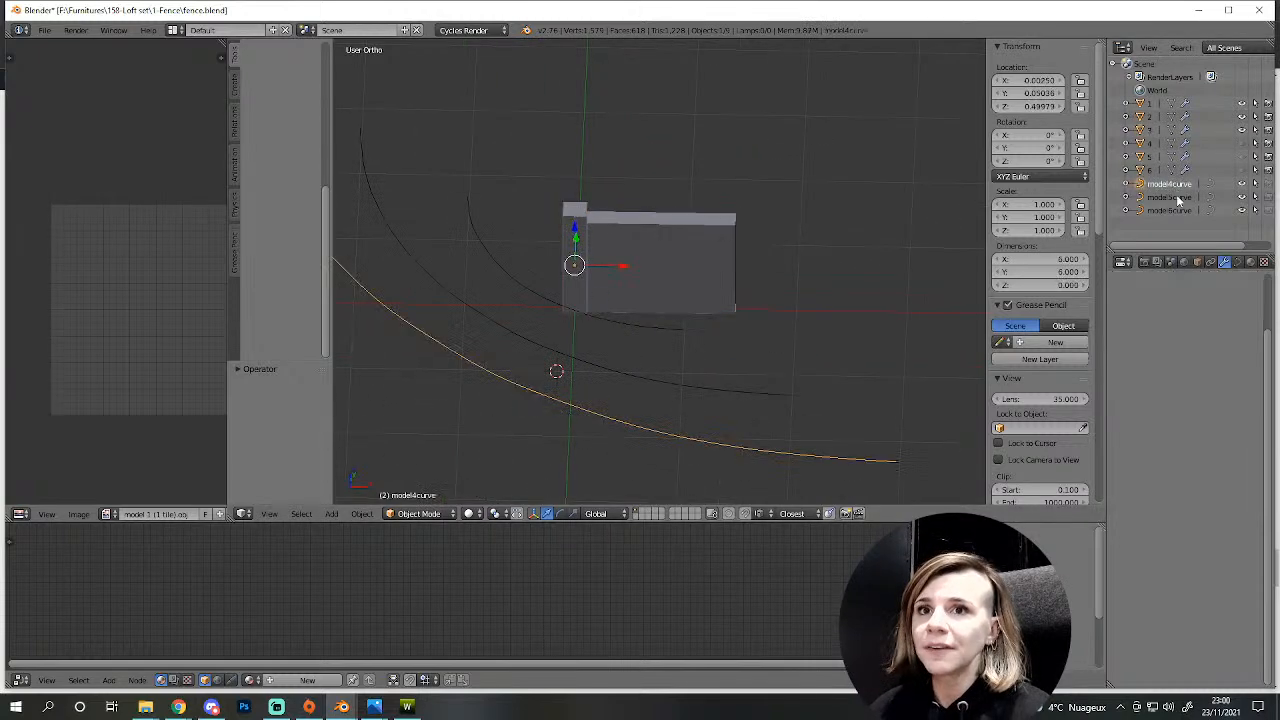
pyautogui.click(1179, 199)
pyautogui.click(1172, 211)
pyautogui.scroll(-4, 535, 277)
pyautogui.moveTo(535, 277); pyautogui.dragTo(544, 359, button='middle')
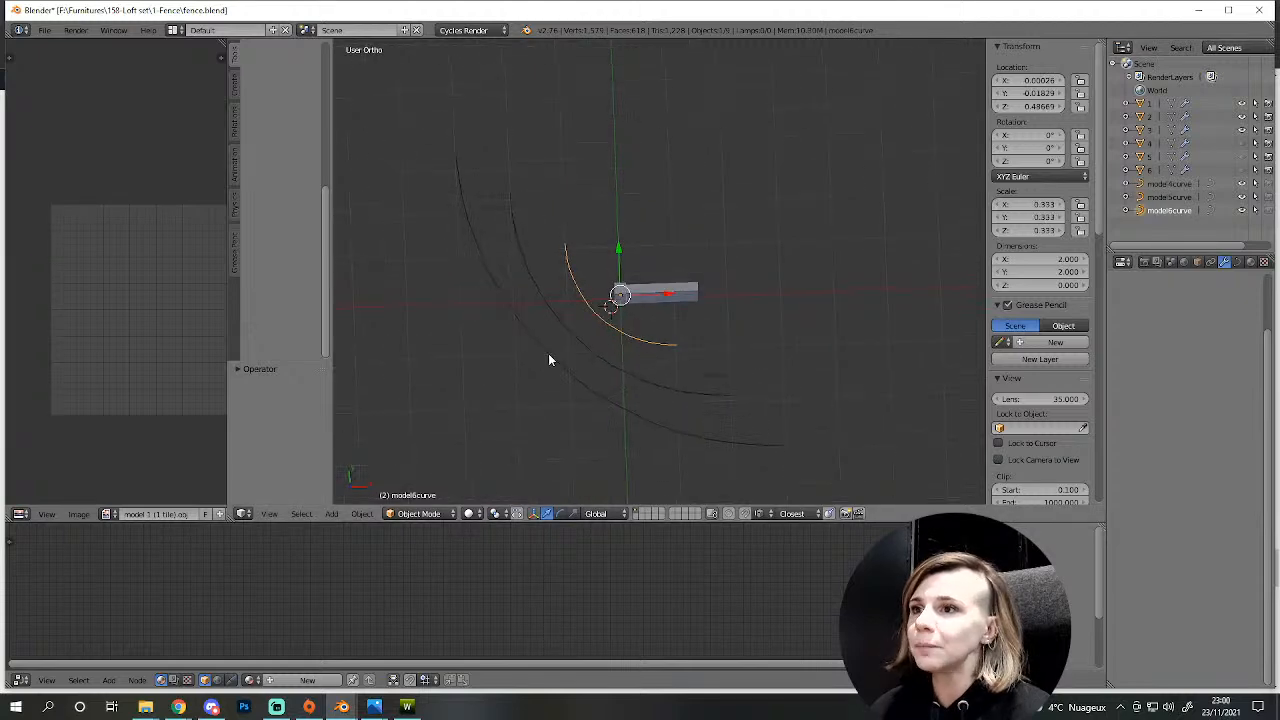
pyautogui.scroll(5, 609, 359)
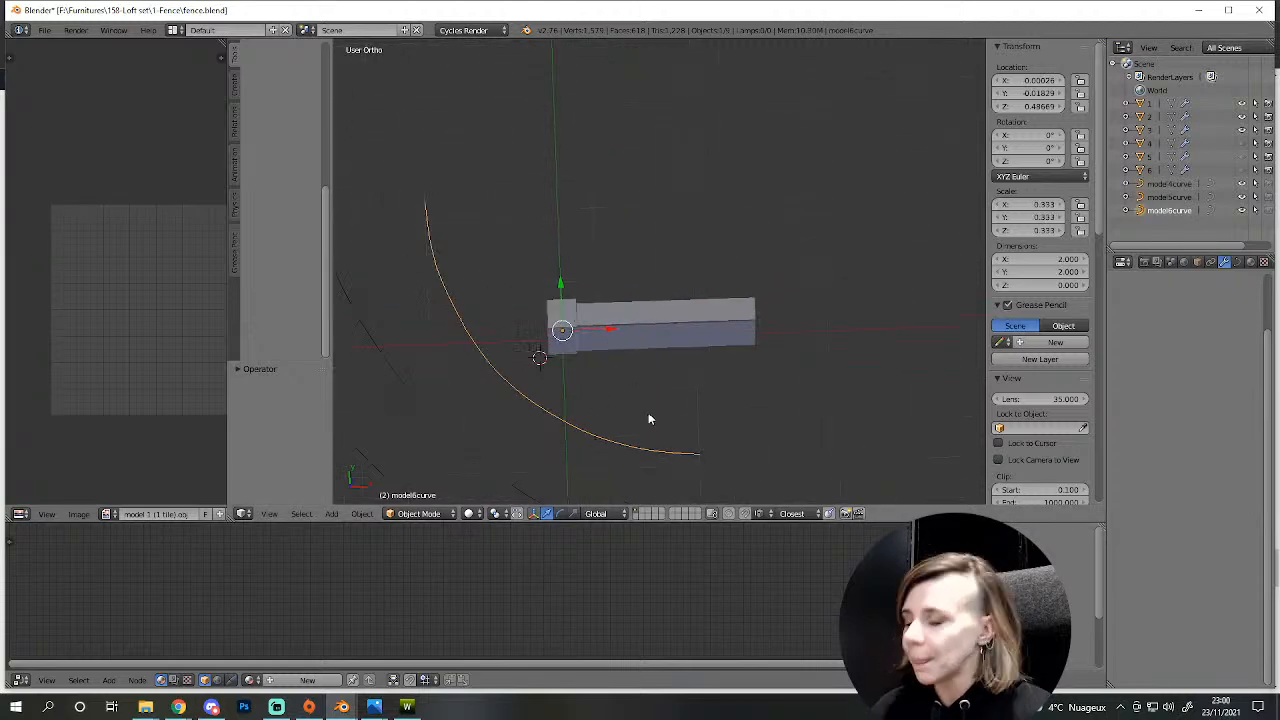
pyautogui.hotkey('shift', 'a')
pyautogui.moveTo(675, 400)
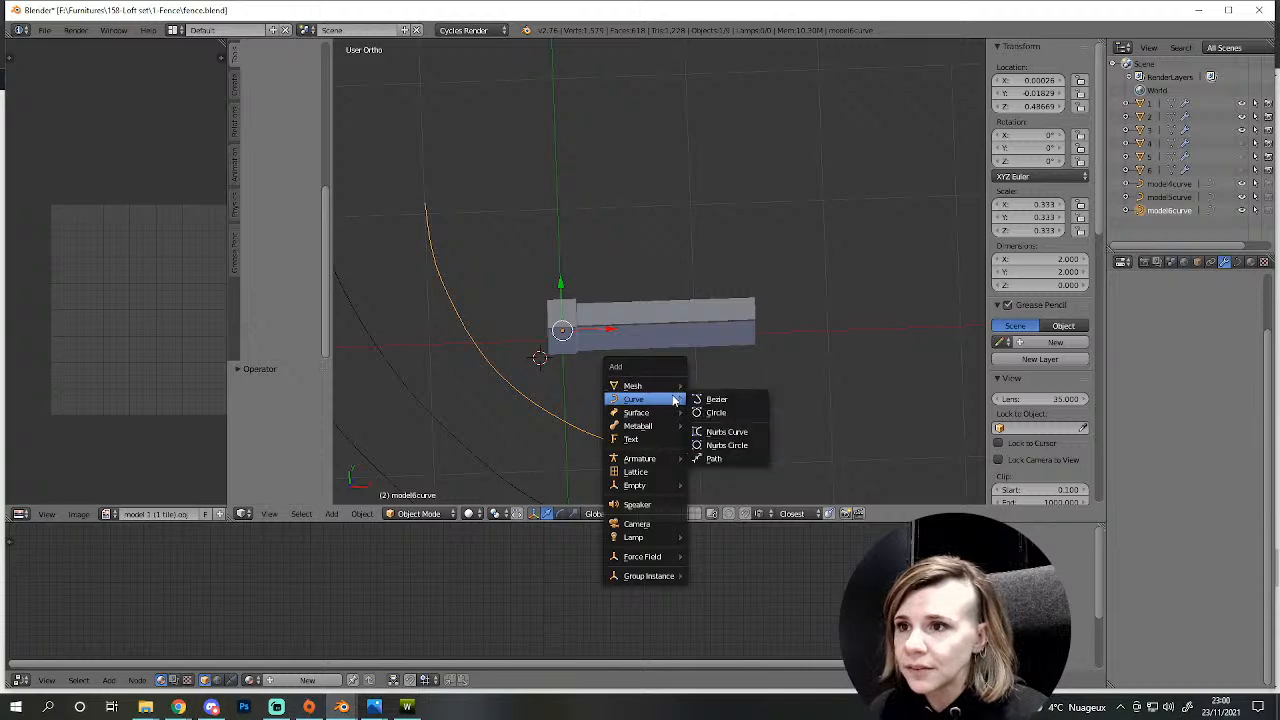
pyautogui.scroll(-4, 494, 177)
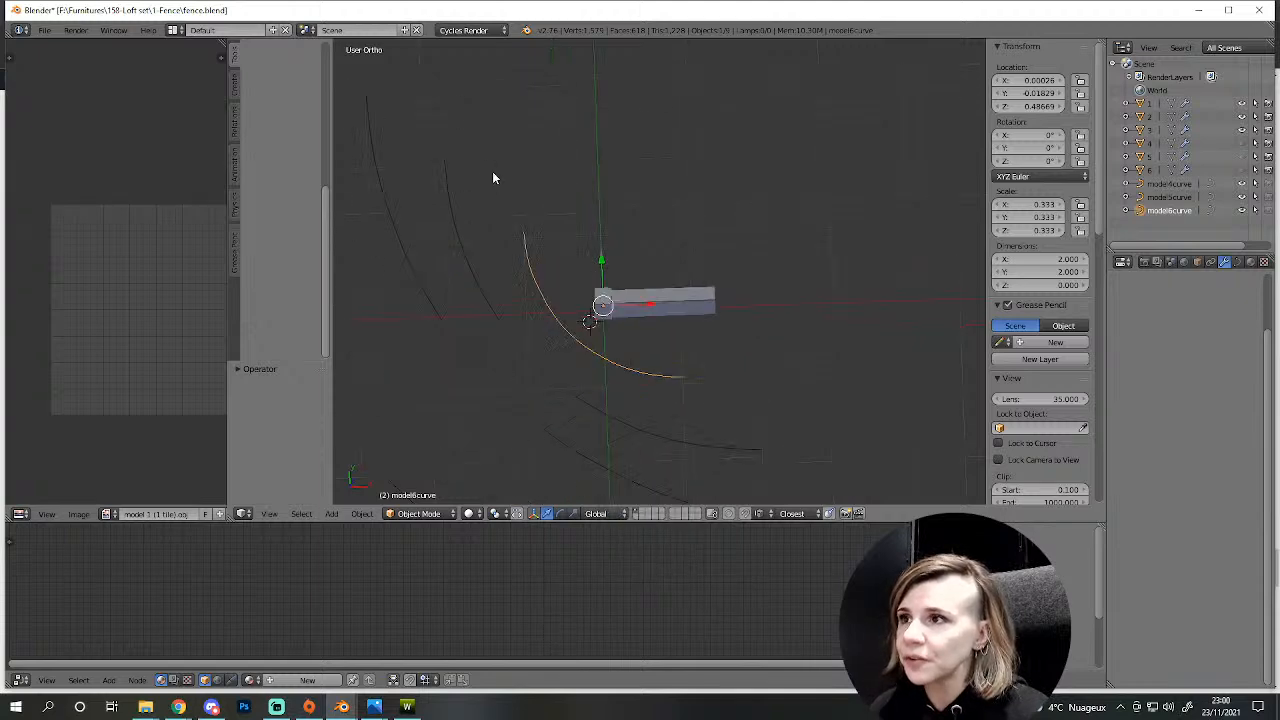
# - Select fence mesh 2 and examine it beside the three curves together with its edge-splitting modifier settings
pyautogui.rightClick(651, 294)
pyautogui.moveTo(677, 300); pyautogui.dragTo(660, 280, button='middle')
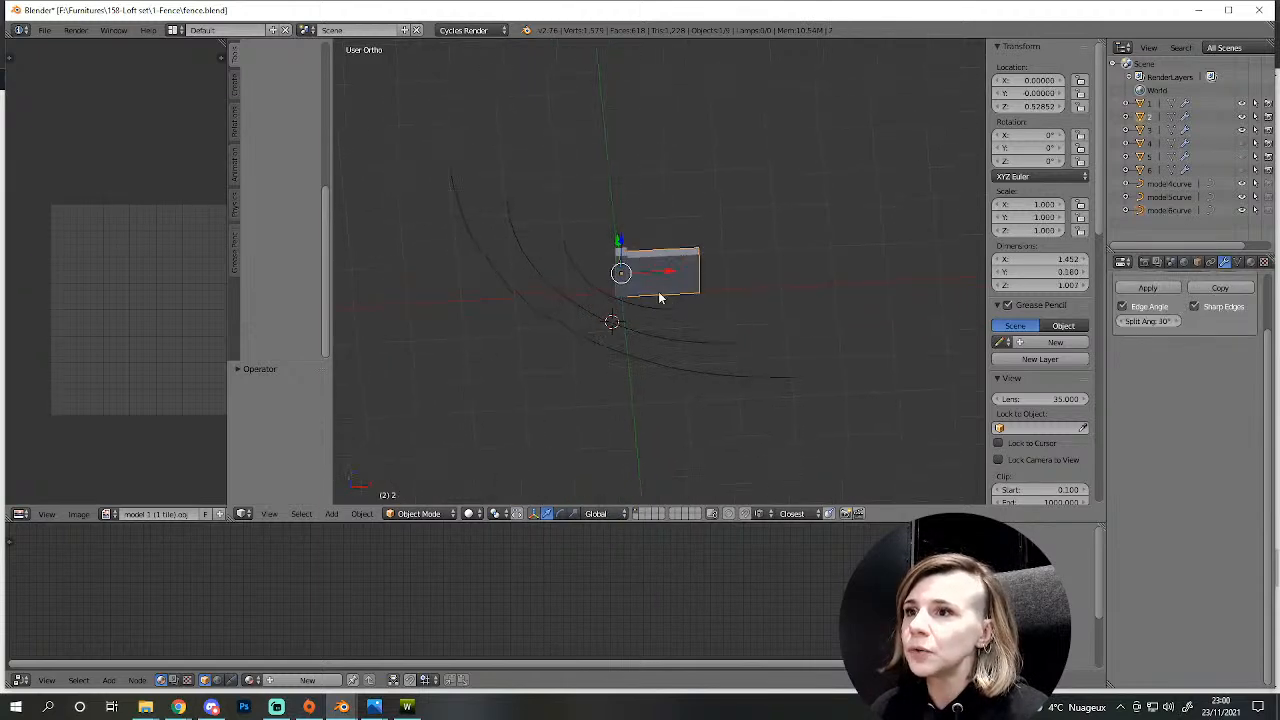
pyautogui.scroll(7, 650, 281)
pyautogui.scroll(-4, 575, 235)
pyautogui.scroll(-4, 620, 247)
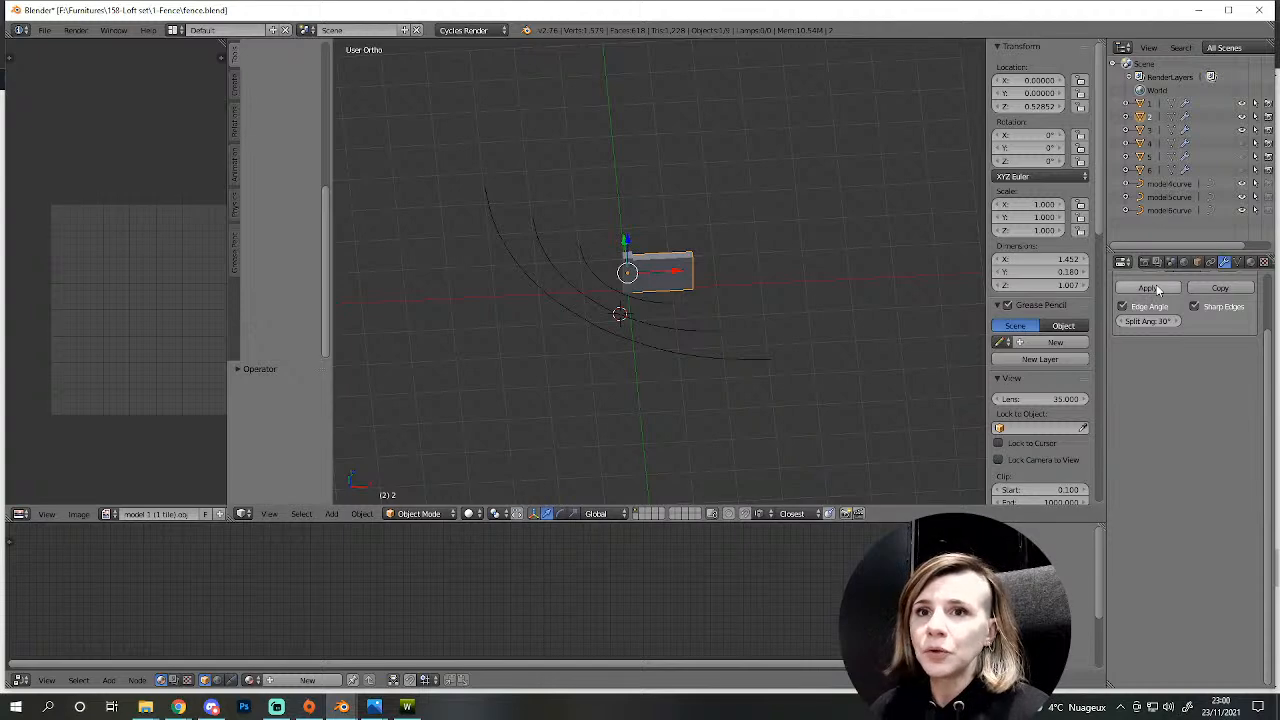
pyautogui.scroll(3, 1158, 290)
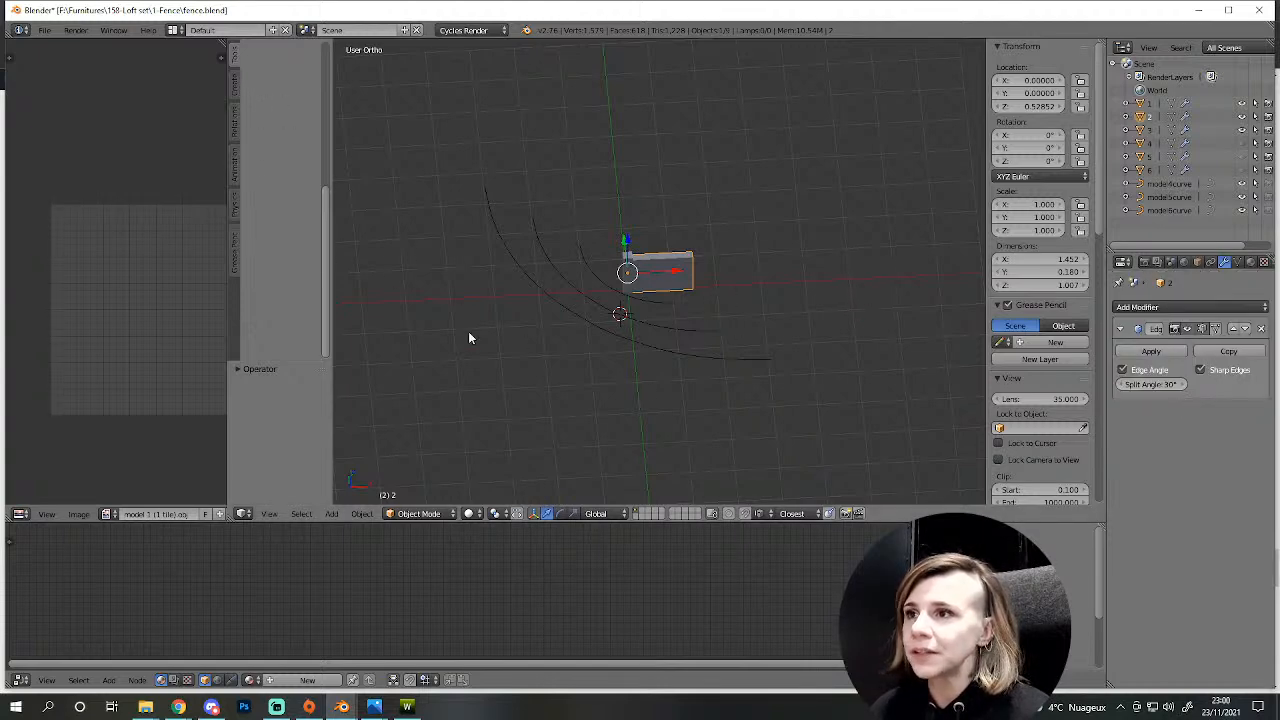
pyautogui.scroll(2, 585, 356)
pyautogui.moveTo(580, 362); pyautogui.dragTo(505, 262, button='middle')
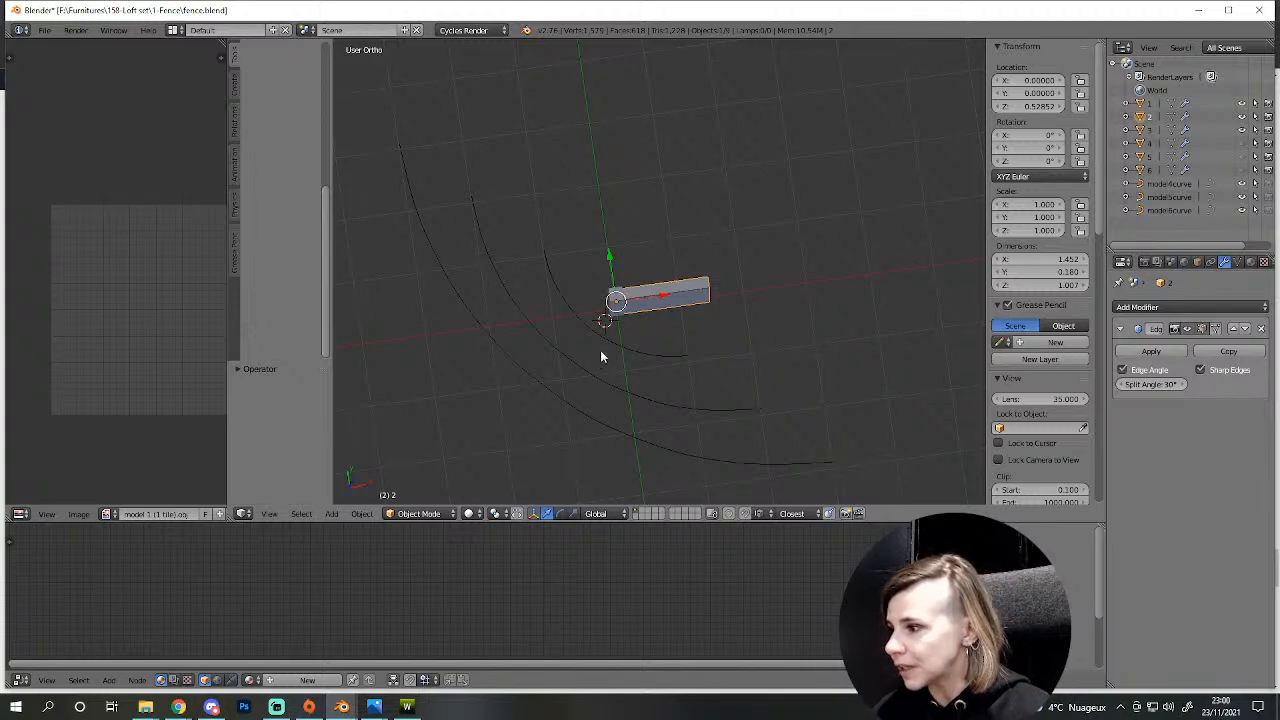
# - Switch to the browser, go to The Sims Resource site and open its TSR Workshop page
pyautogui.click(406, 707)
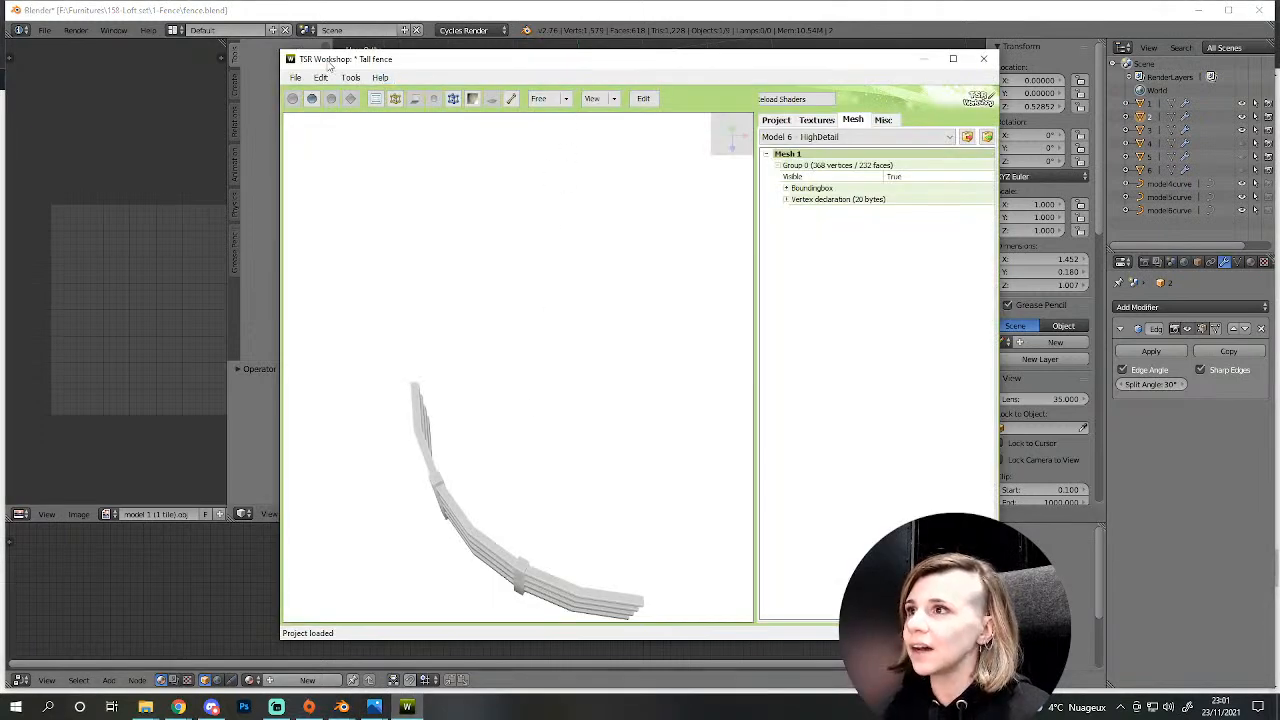
pyautogui.moveTo(178, 707)
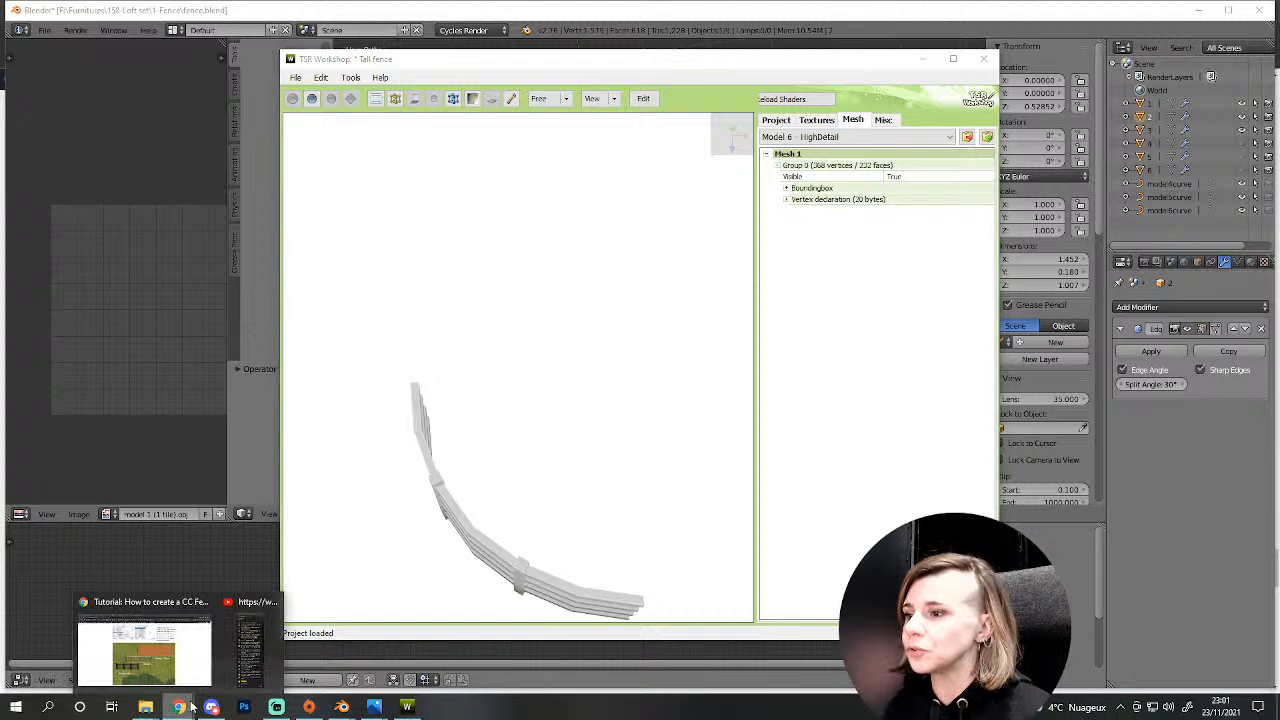
pyautogui.click(150, 590)
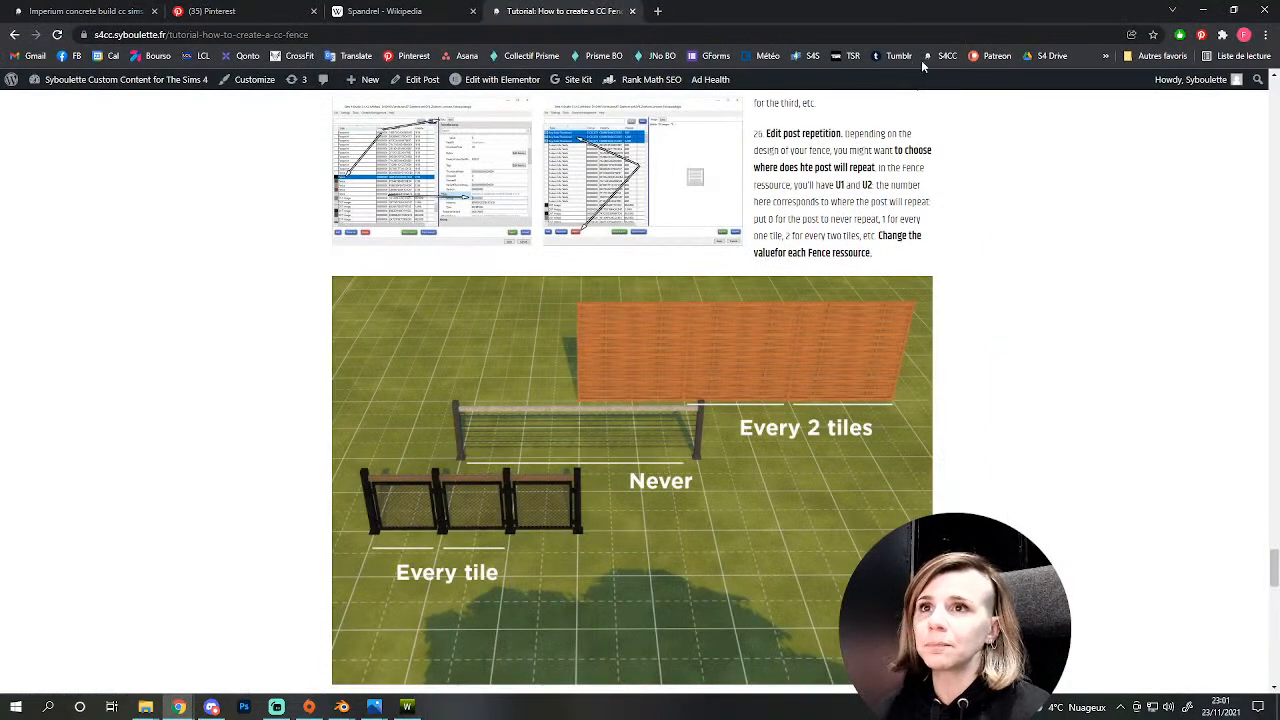
pyautogui.click(847, 56)
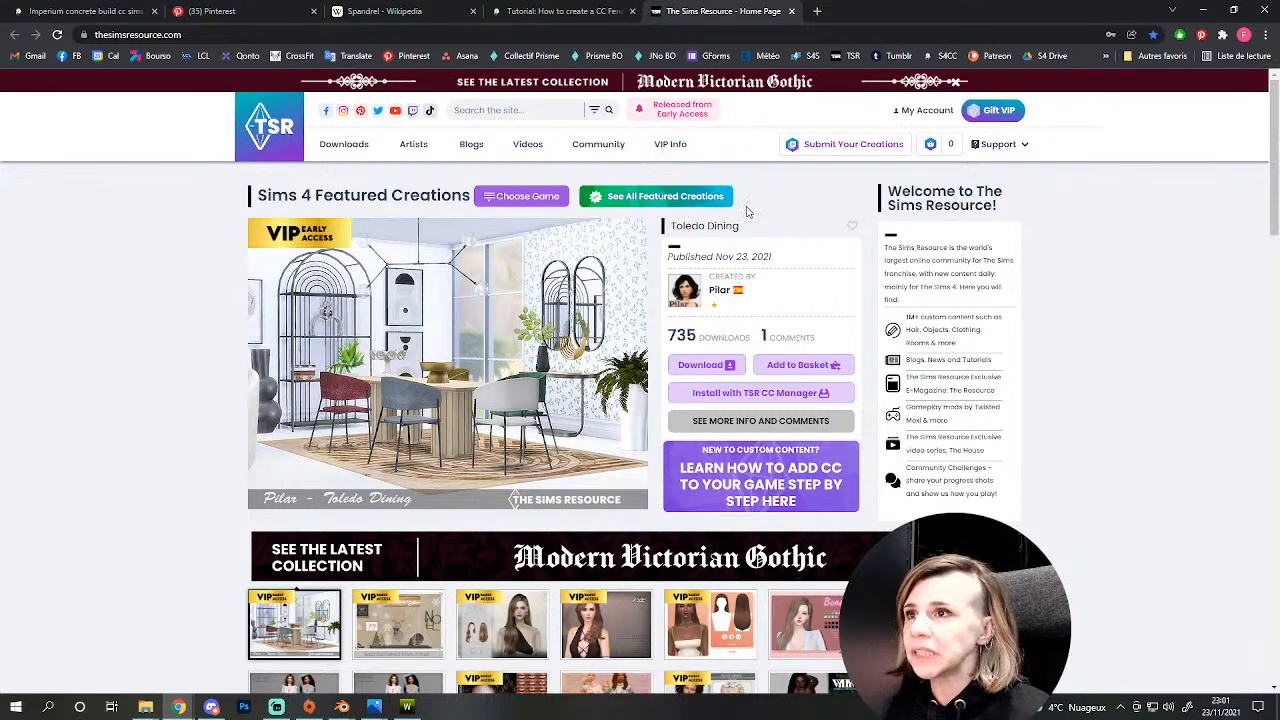
pyautogui.moveTo(600, 148)
pyautogui.moveTo(376, 152)
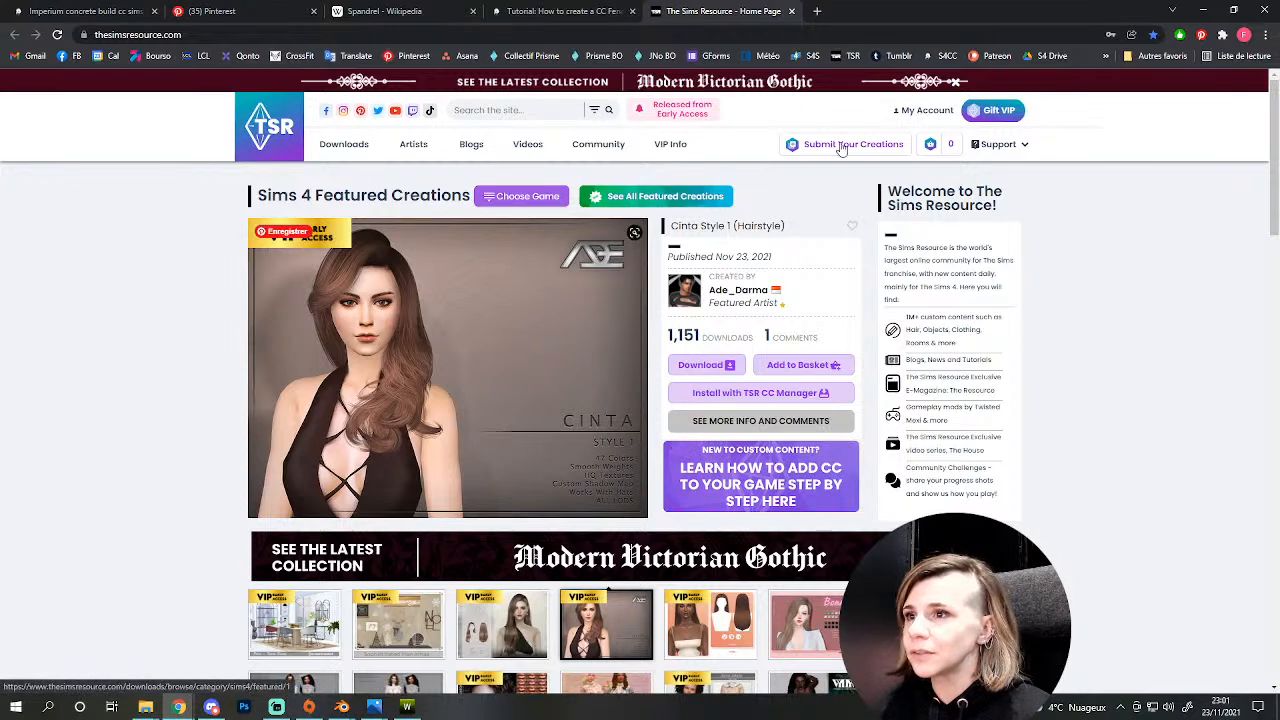
pyautogui.moveTo(995, 143)
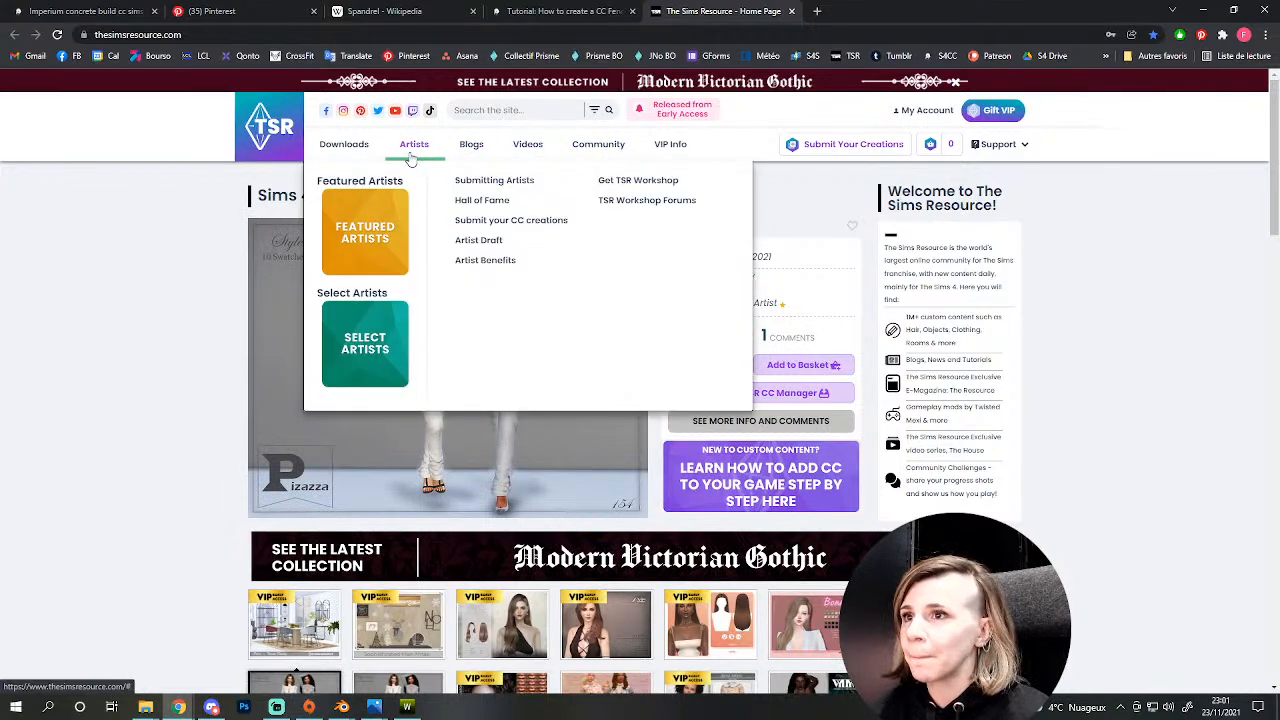
pyautogui.click(627, 188)
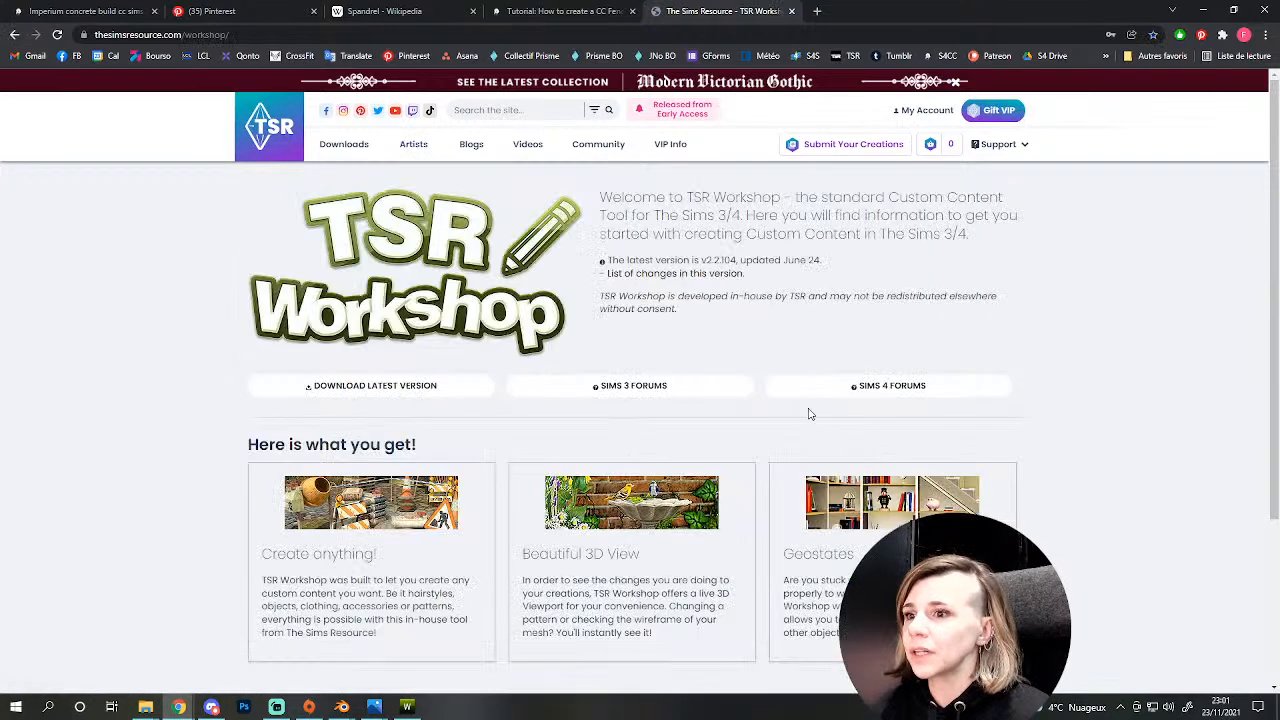
# - Look over the TSR Workshop page, including its download link and feature overview
pyautogui.scroll(-3, 415, 318)
pyautogui.scroll(3, 418, 318)
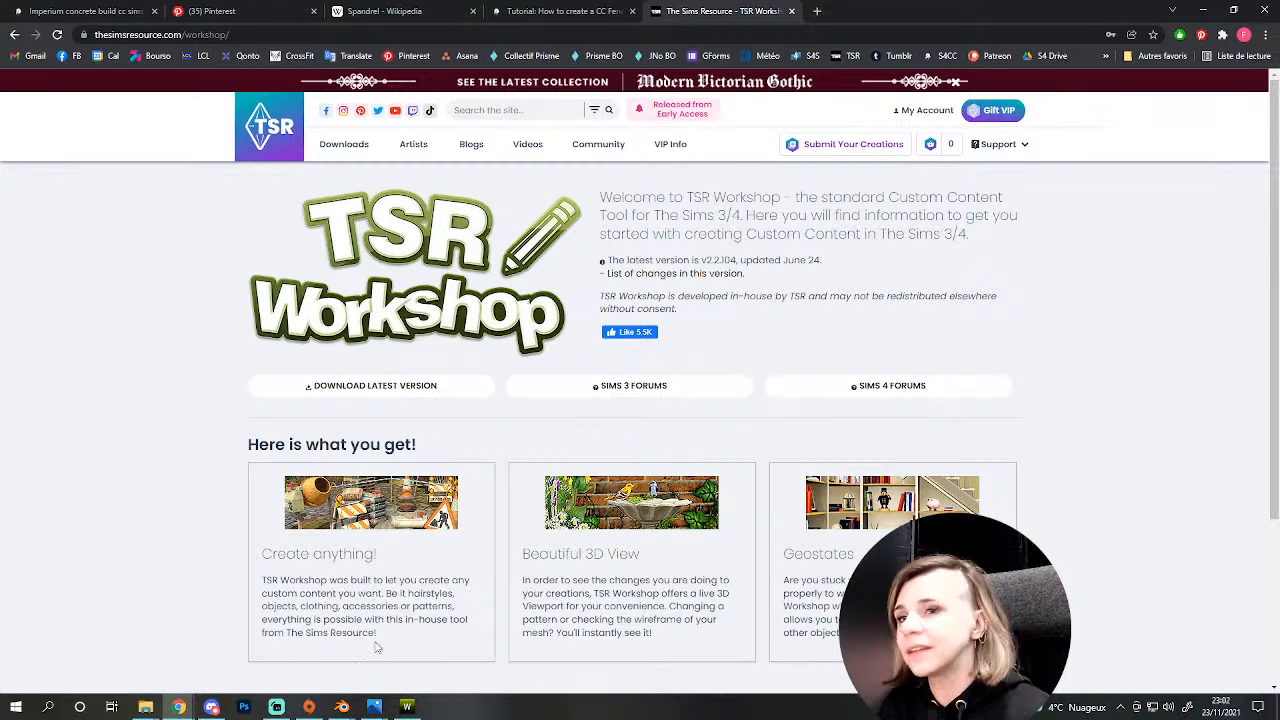
pyautogui.scroll(-3, 1020, 270)
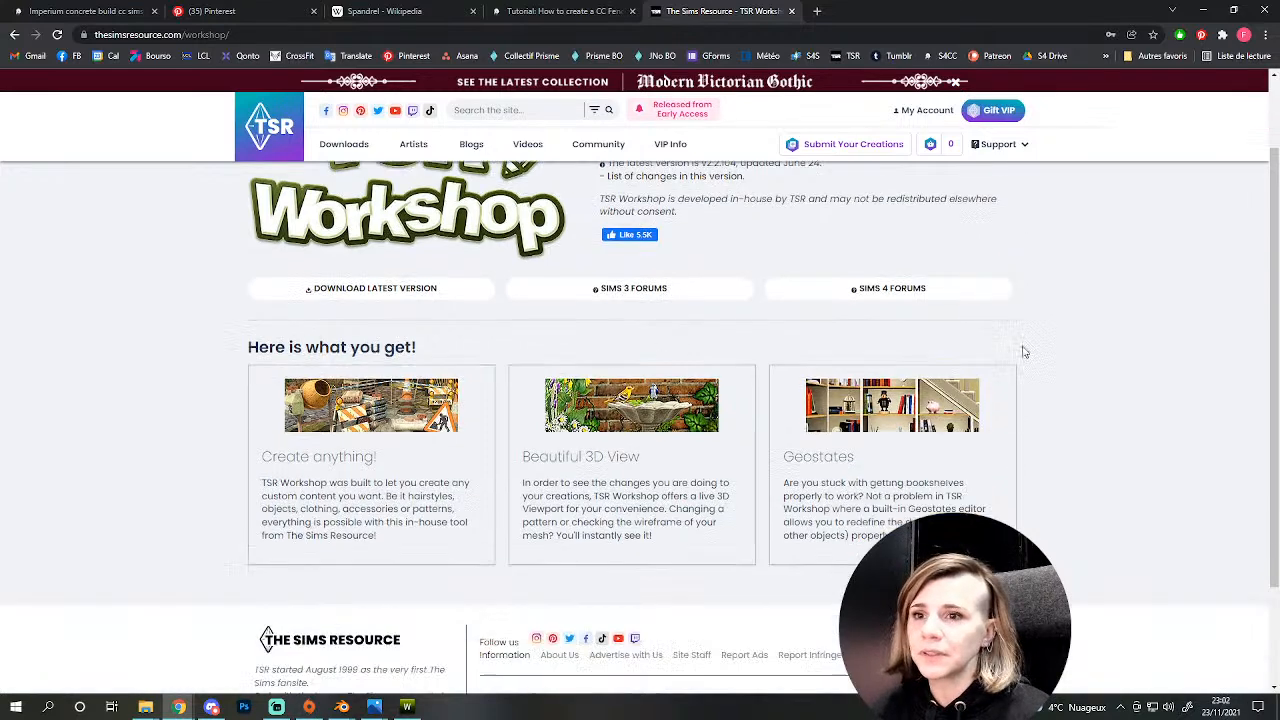
pyautogui.scroll(3, 1005, 341)
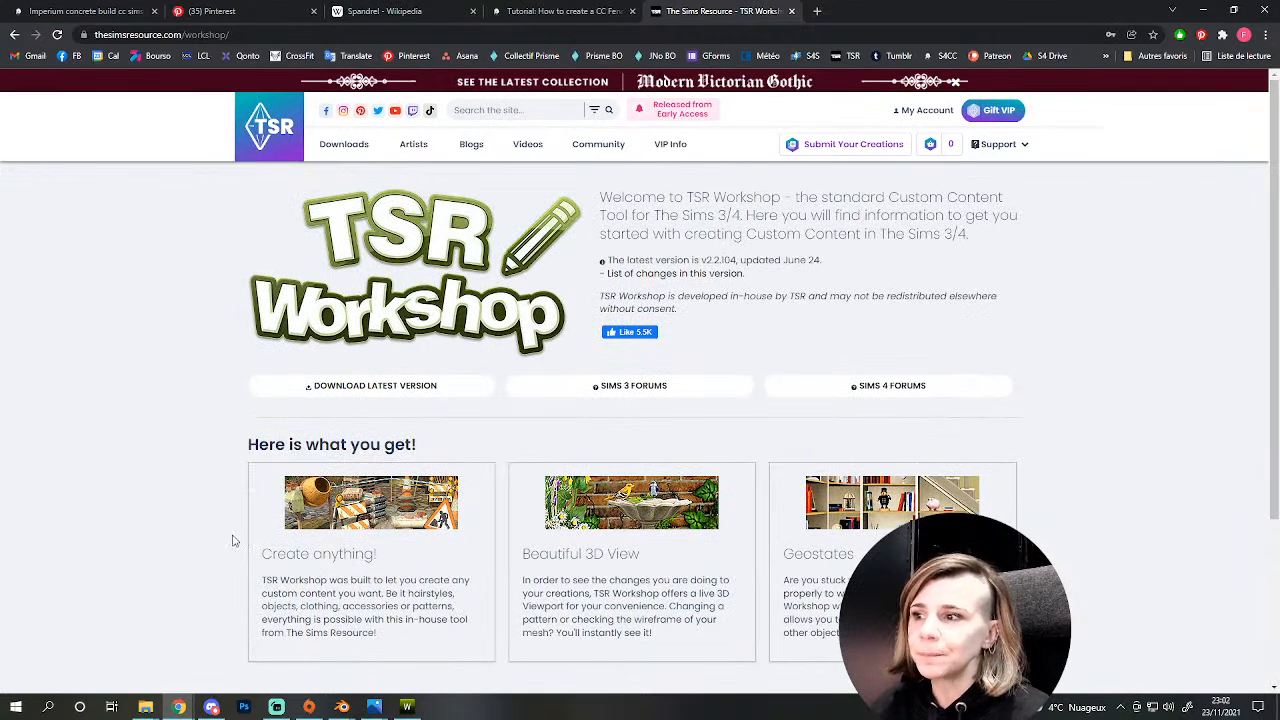
# - Switch to TSR Workshop, view the curved Model 6 fence from the side and examine the fence's project properties and references
pyautogui.click(406, 706)
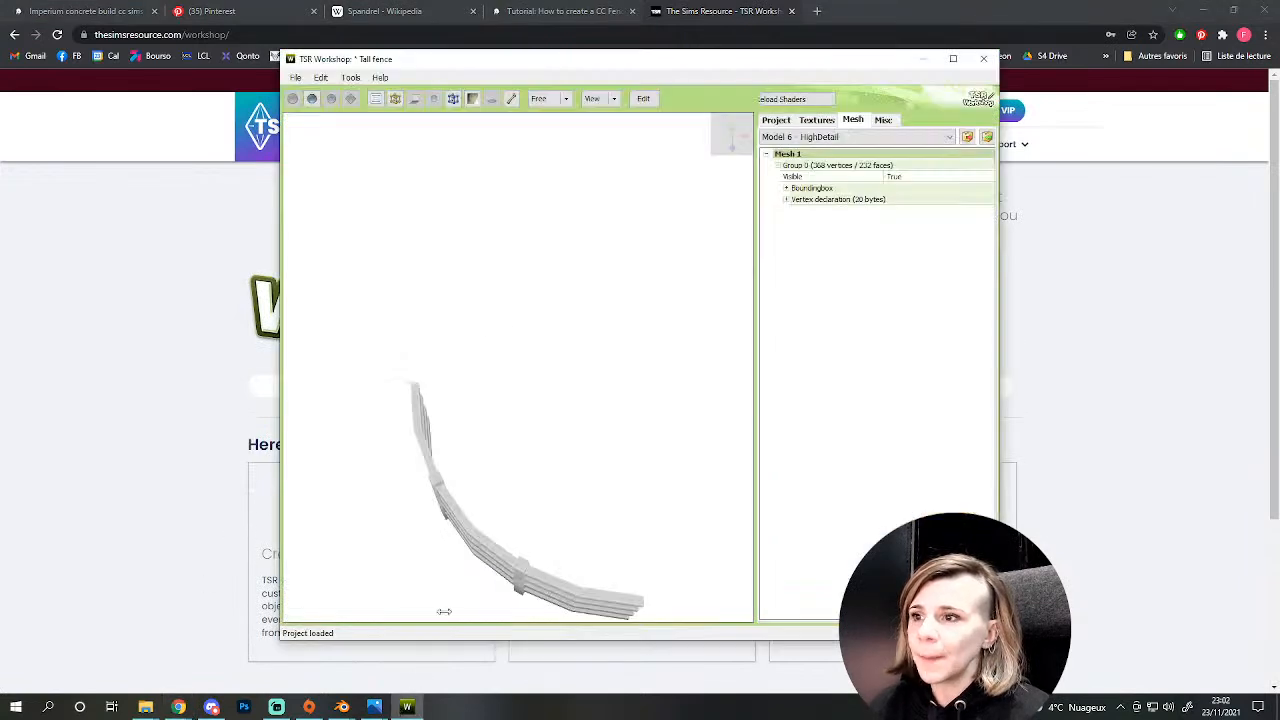
pyautogui.scroll(-3, 471, 223)
pyautogui.scroll(4, 586, 377)
pyautogui.moveTo(562, 390); pyautogui.dragTo(609, 417)
pyautogui.click(775, 120)
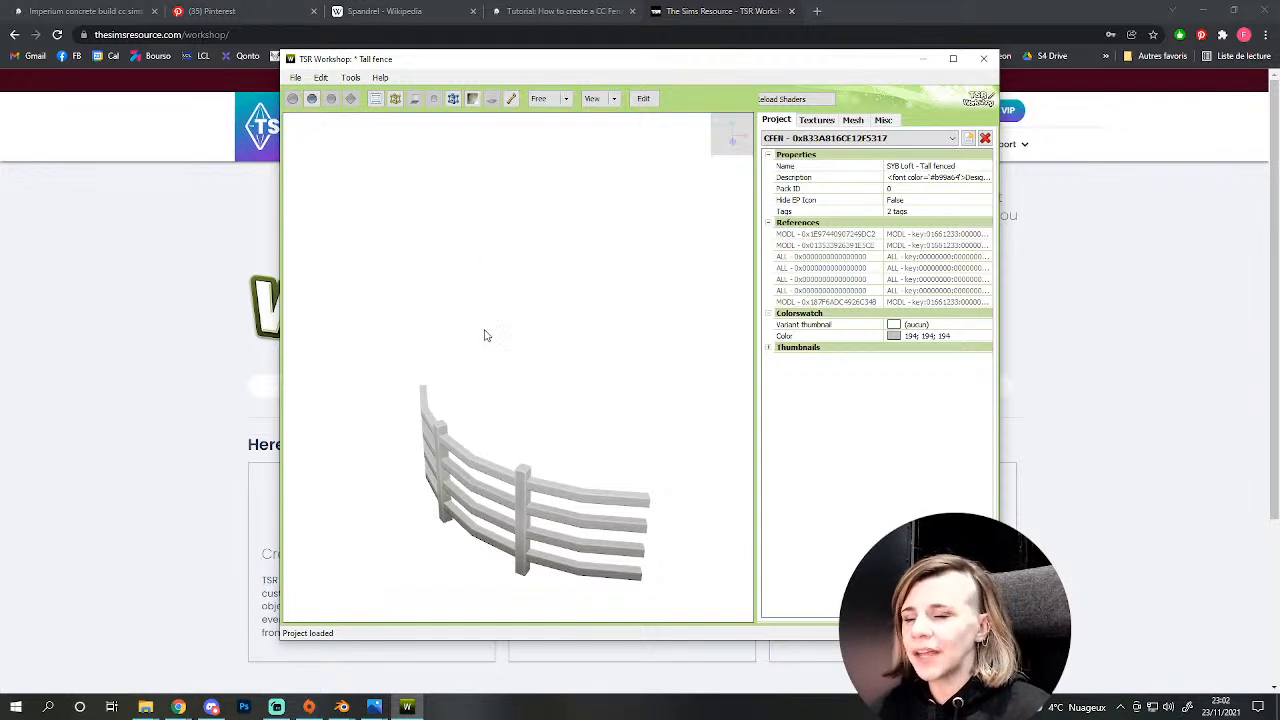
pyautogui.moveTo(449, 65); pyautogui.dragTo(384, 93)
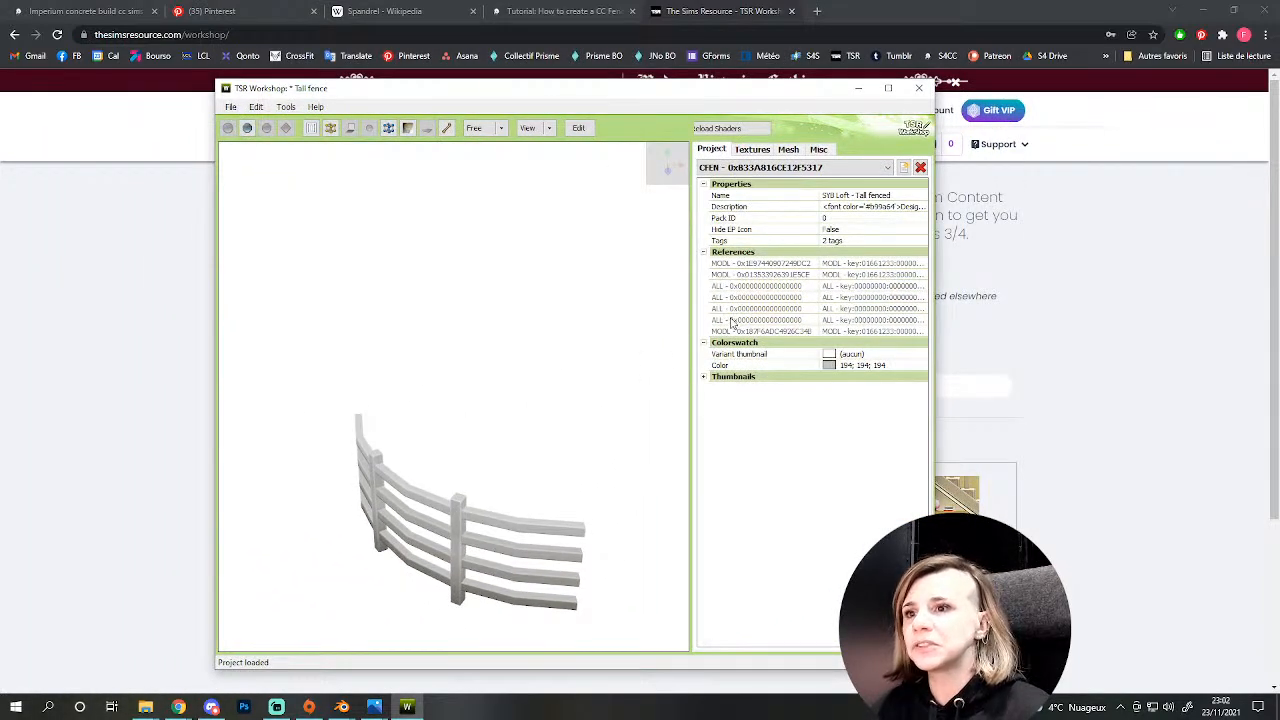
pyautogui.scroll(-1, 473, 548)
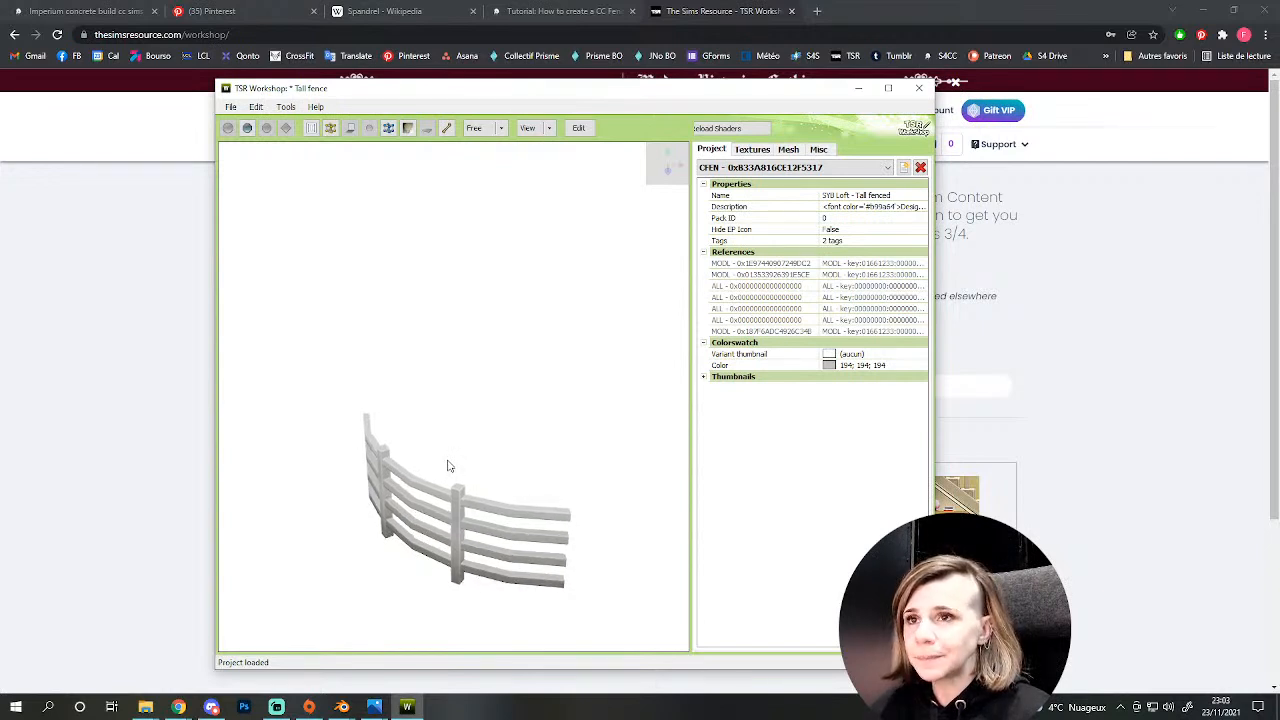
pyautogui.scroll(2, 490, 422)
pyautogui.moveTo(490, 422); pyautogui.dragTo(482, 488)
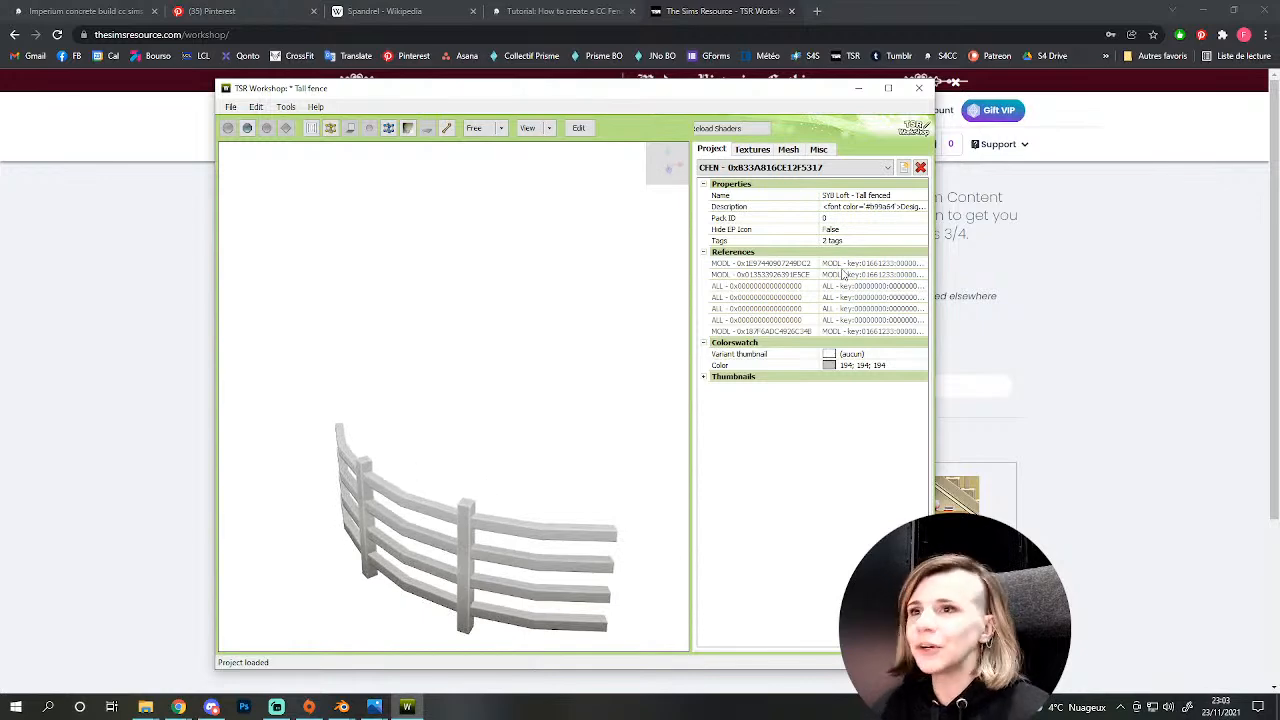
# - Open the brick-and-iron fence reference photo and examine its brick pillars, stone caps and iron railings up close
pyautogui.click(1118, 336)
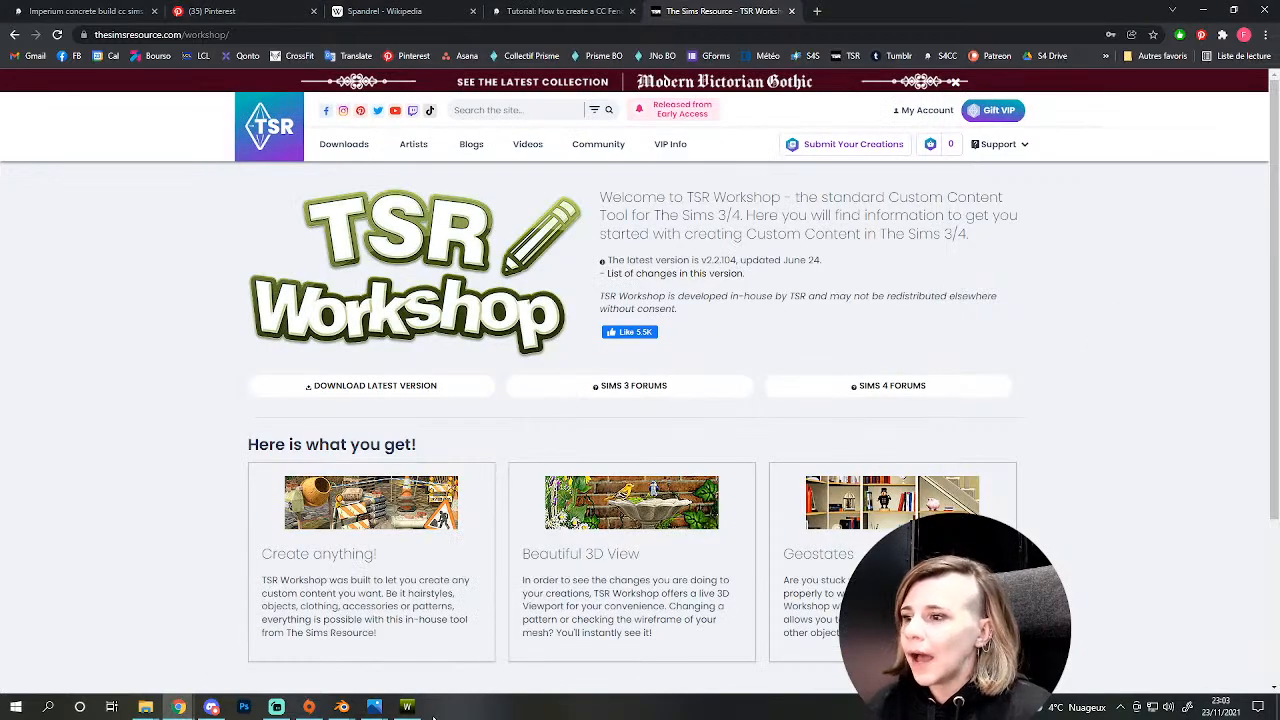
pyautogui.moveTo(374, 706)
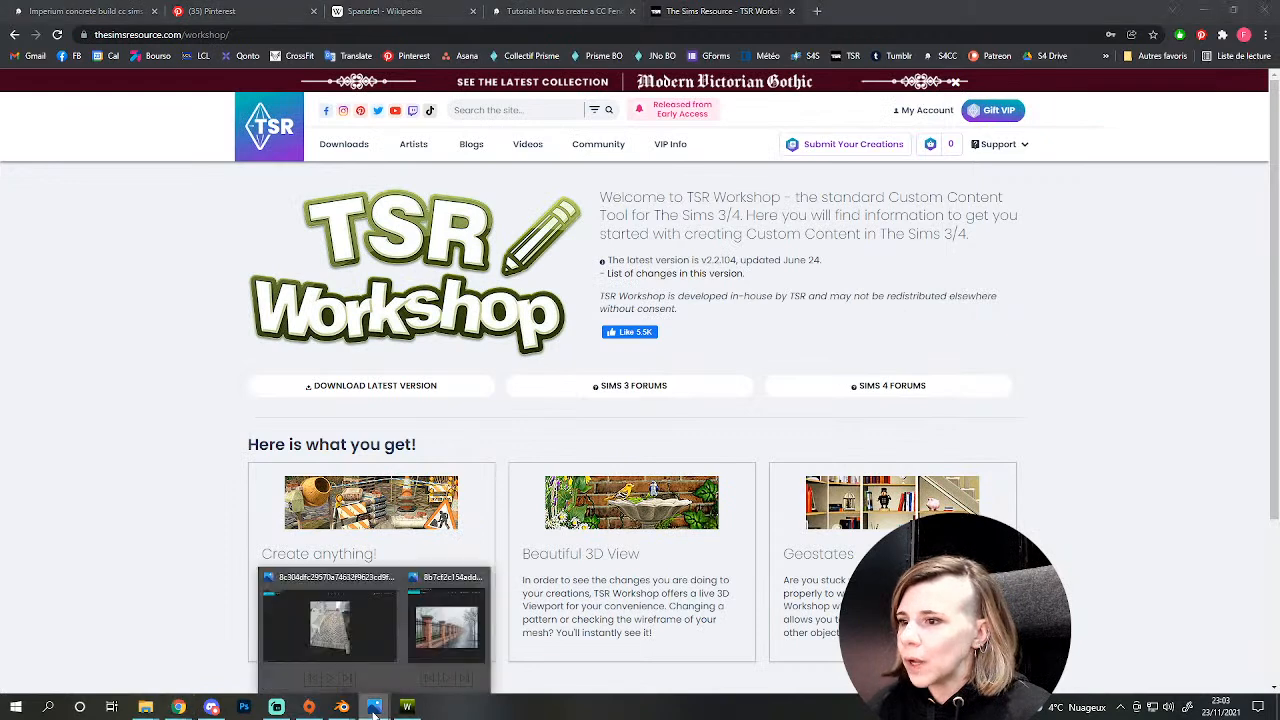
pyautogui.click(433, 581)
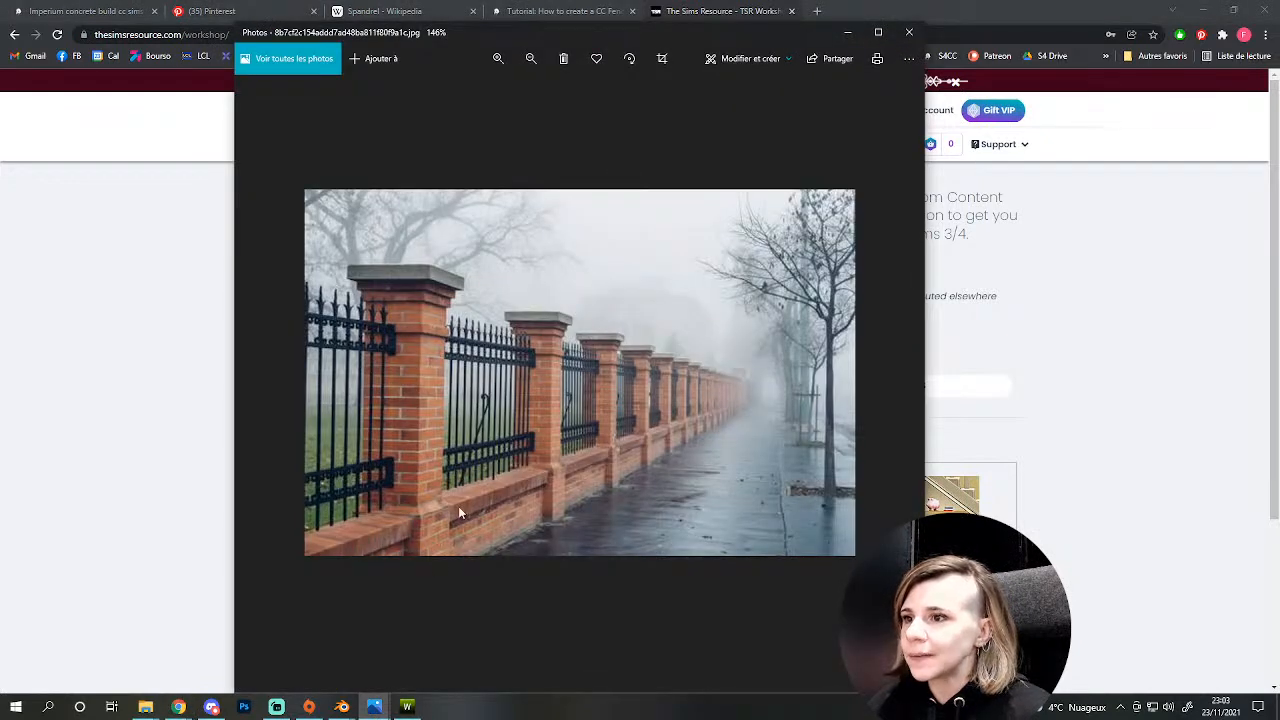
pyautogui.scroll(2, 494, 518)
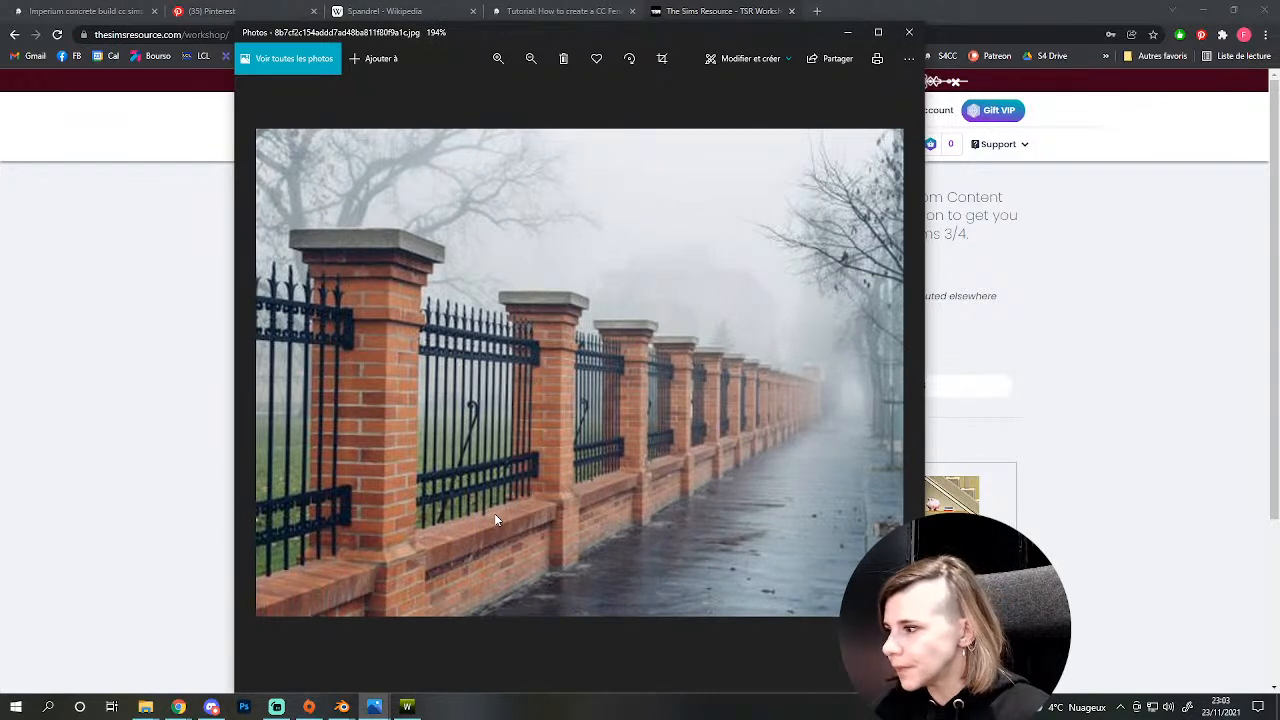
pyautogui.moveTo(388, 277); pyautogui.dragTo(380, 362)
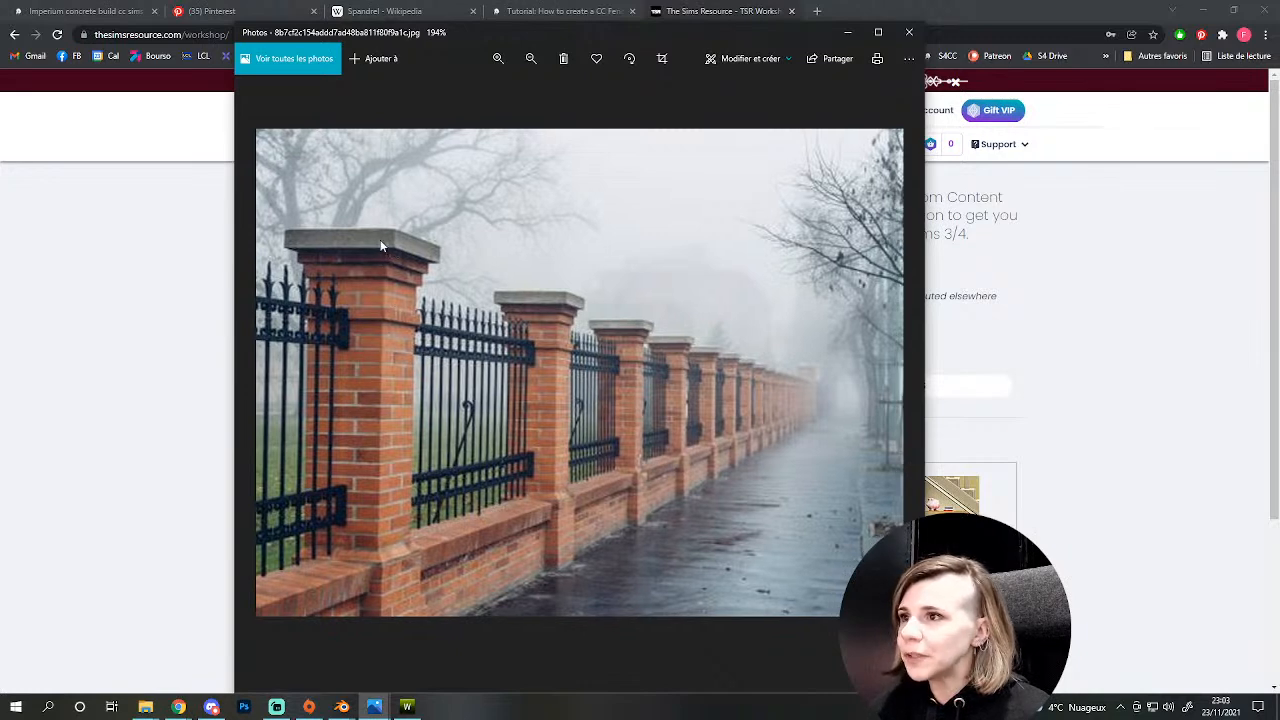
pyautogui.moveTo(355, 262); pyautogui.dragTo(417, 645)
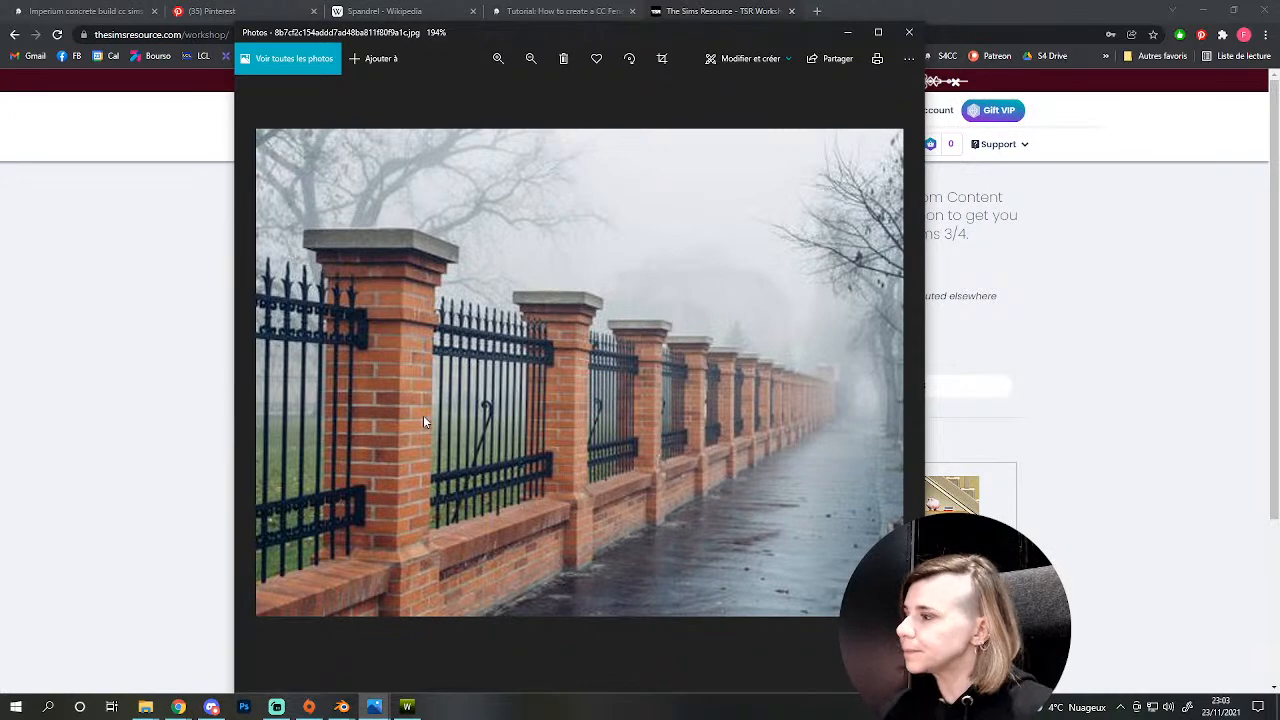
pyautogui.scroll(-2, 439, 413)
# - Switch to Blender's fence.blend and hide all six fence meshes and the three curves to clear the viewport
pyautogui.click(418, 706)
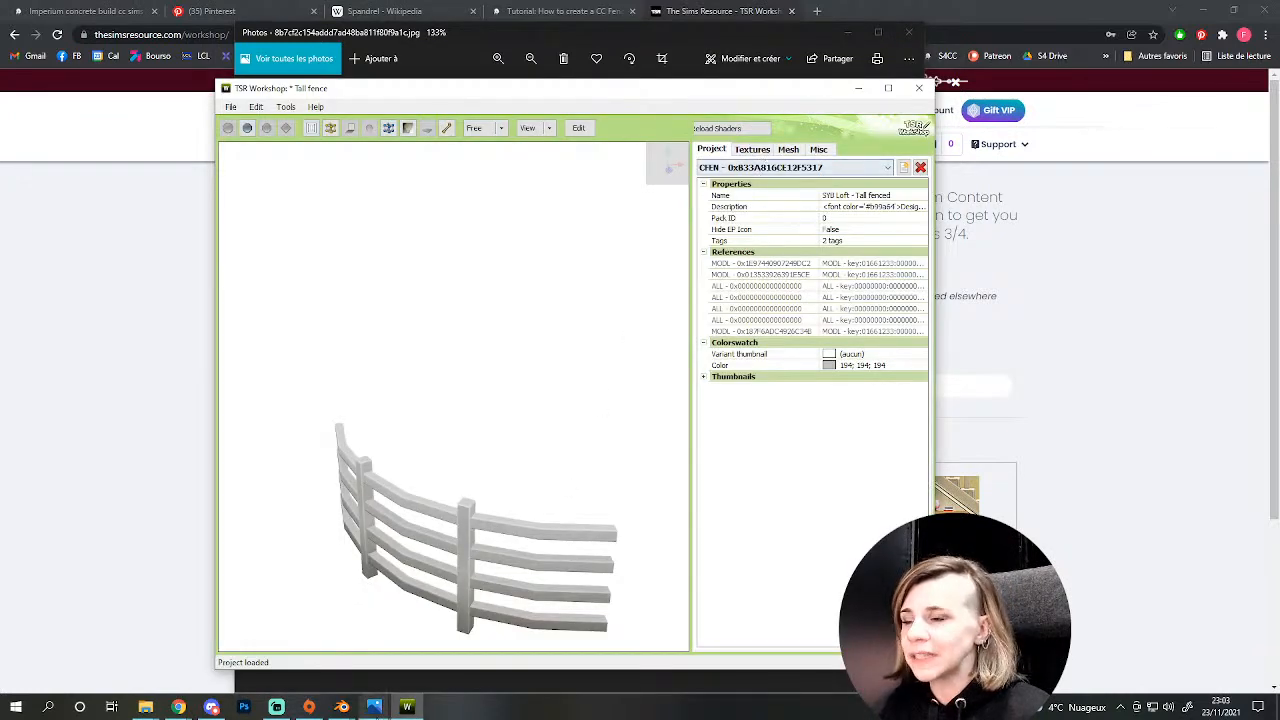
pyautogui.click(341, 706)
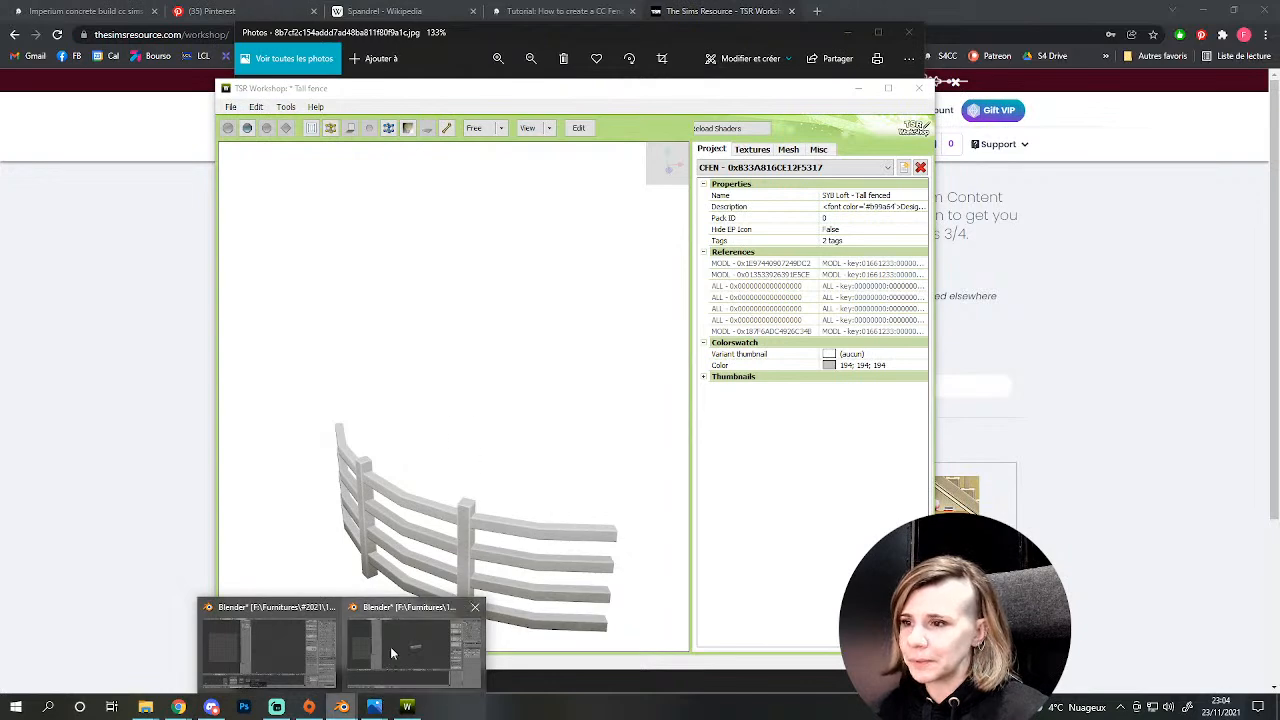
pyautogui.click(409, 609)
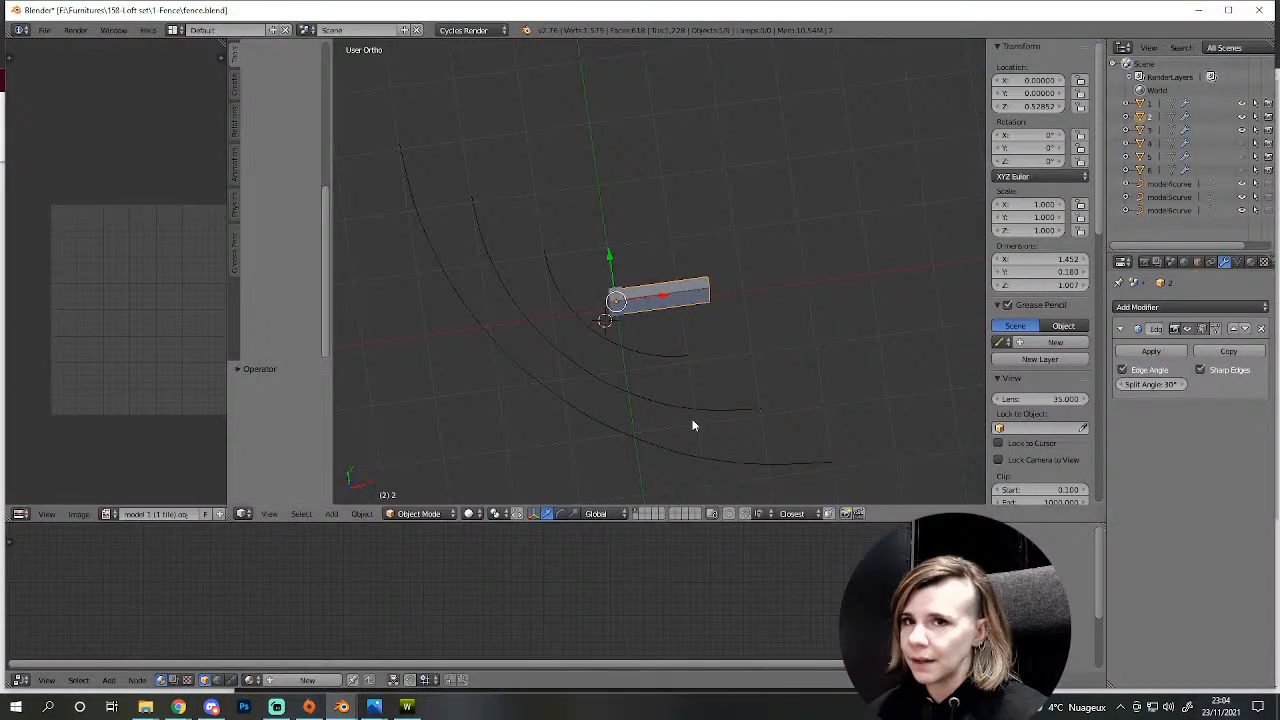
pyautogui.moveTo(746, 373); pyautogui.dragTo(623, 387, button='middle')
pyautogui.rightClick(645, 330)
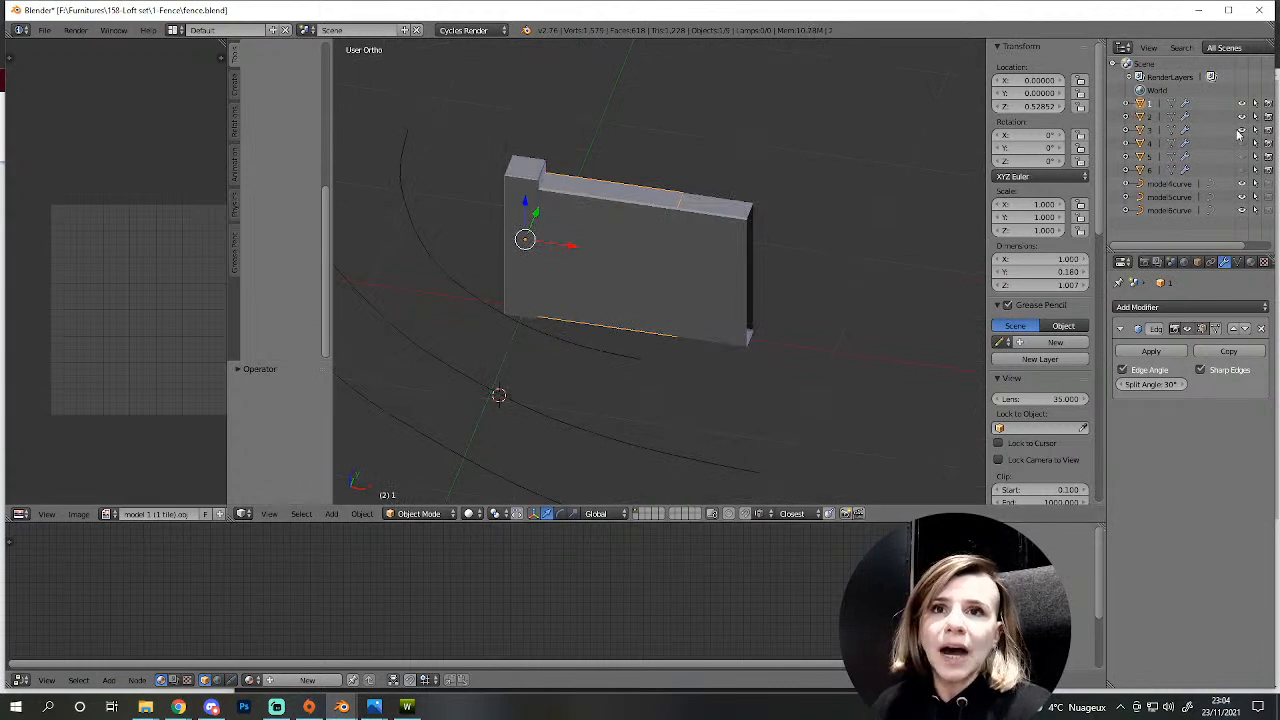
pyautogui.moveTo(1241, 130); pyautogui.dragTo(1241, 103)
pyautogui.moveTo(1242, 210); pyautogui.dragTo(1242, 183)
pyautogui.moveTo(680, 290); pyautogui.dragTo(508, 466, button='middle')
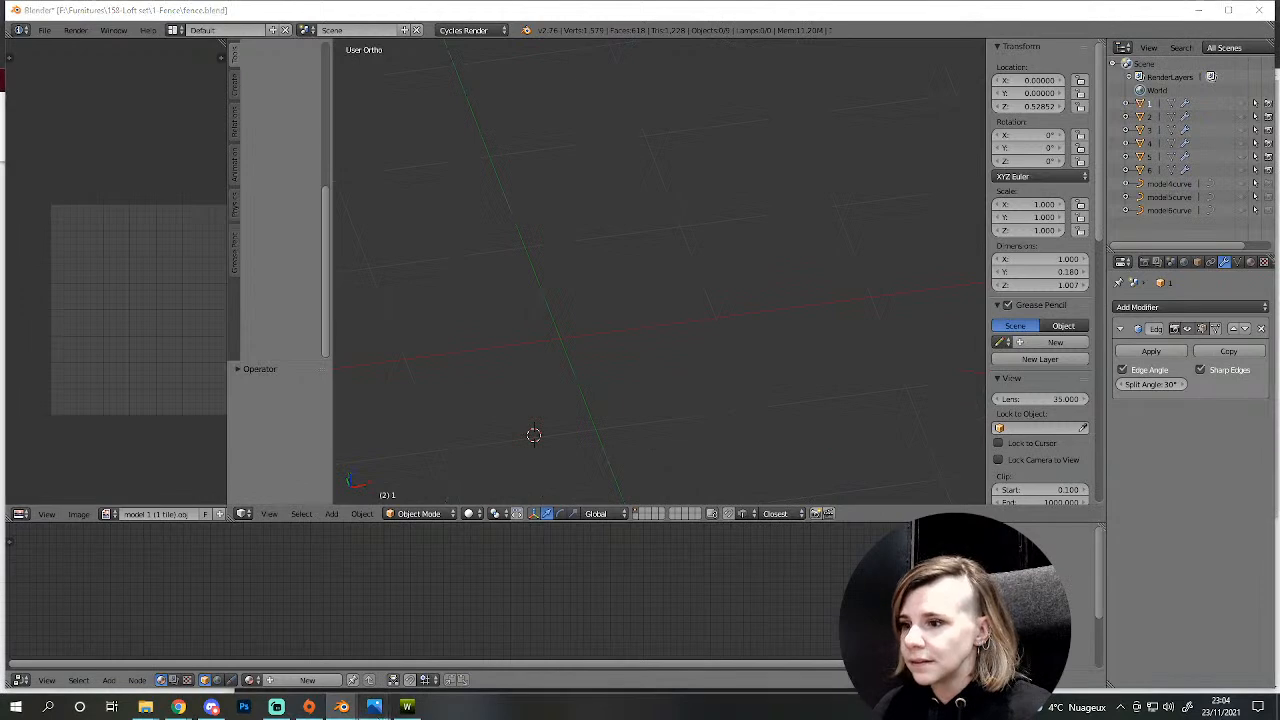
# - Bring up the fence reference photo again, shrink its window and move it clear of the Blender workspace
pyautogui.moveTo(374, 706)
pyautogui.click(446, 586)
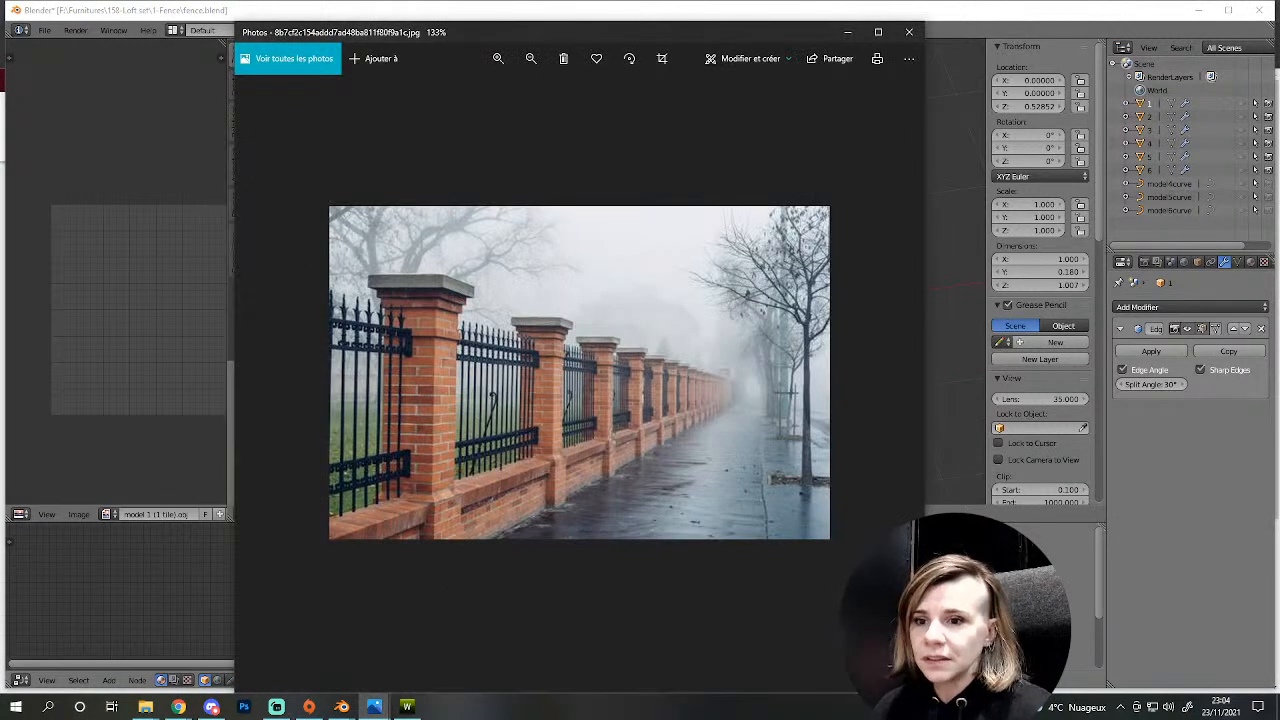
pyautogui.moveTo(820, 692)
pyautogui.mouseDown()
pyautogui.moveTo(820, 472)
pyautogui.moveTo(827, 687)
pyautogui.mouseUp()
pyautogui.moveTo(924, 680); pyautogui.dragTo(689, 588)
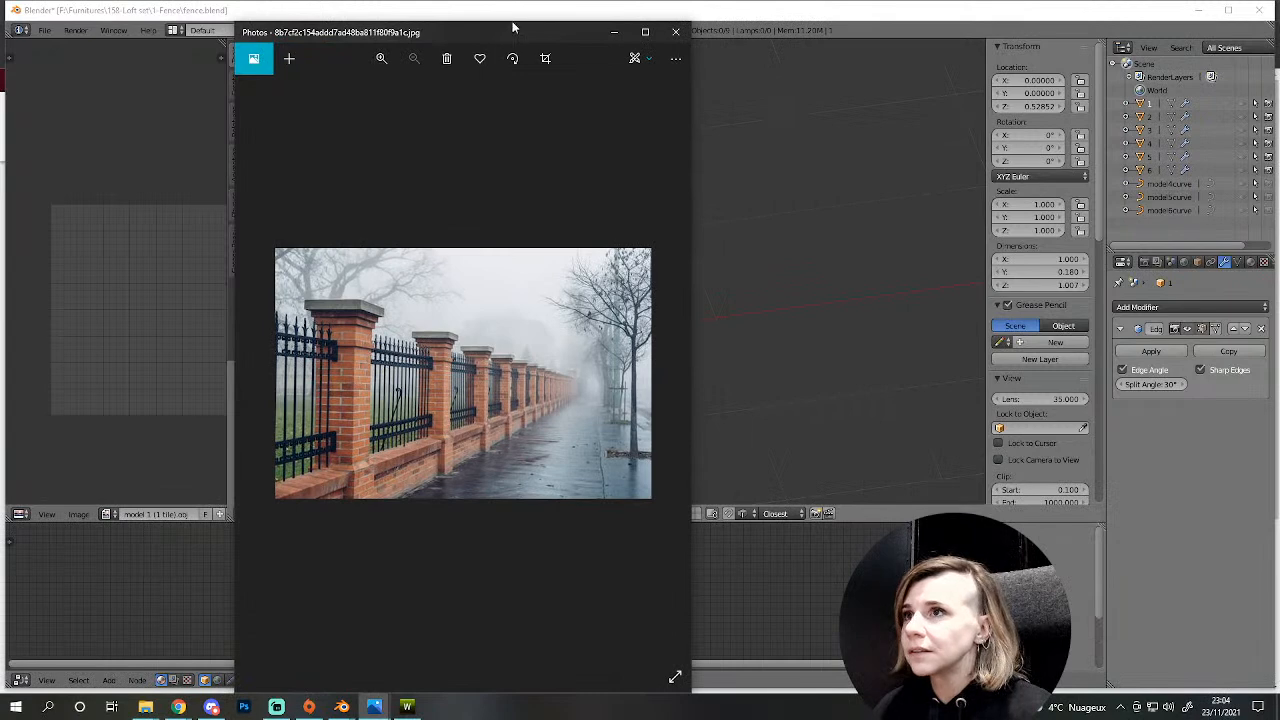
pyautogui.moveTo(514, 23); pyautogui.dragTo(533, 165)
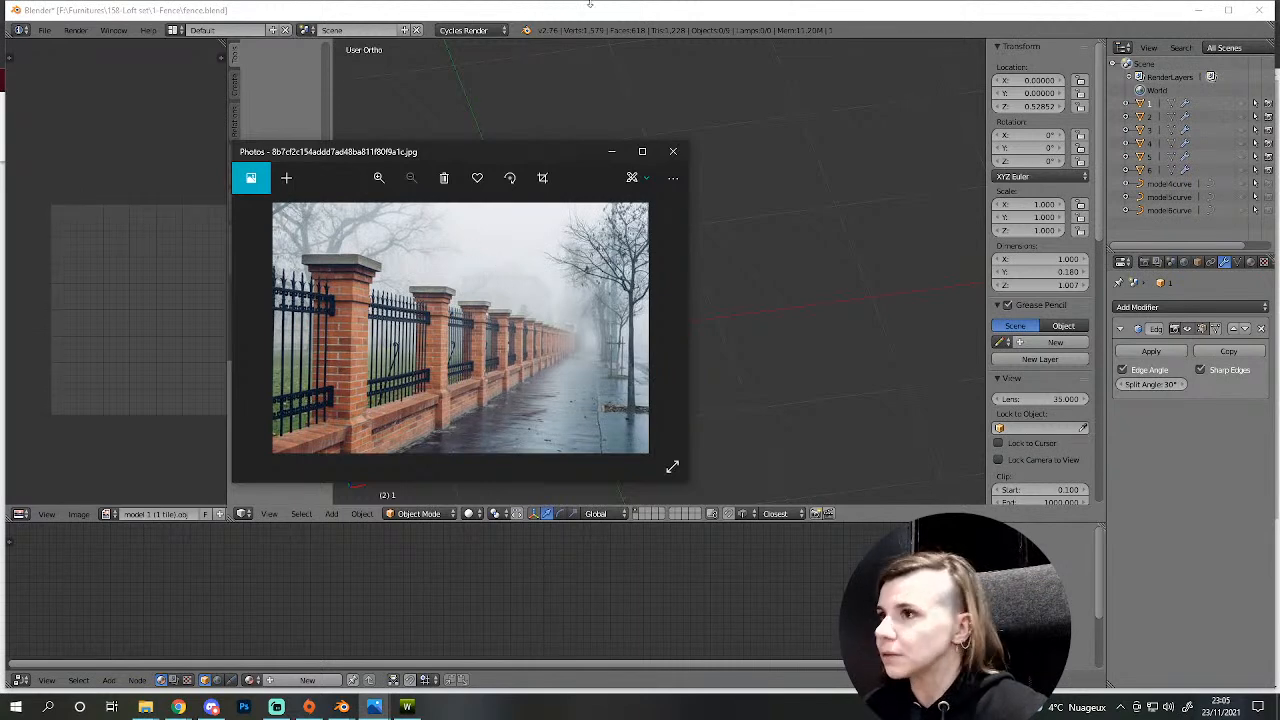
pyautogui.moveTo(456, 155); pyautogui.dragTo(2, 98)
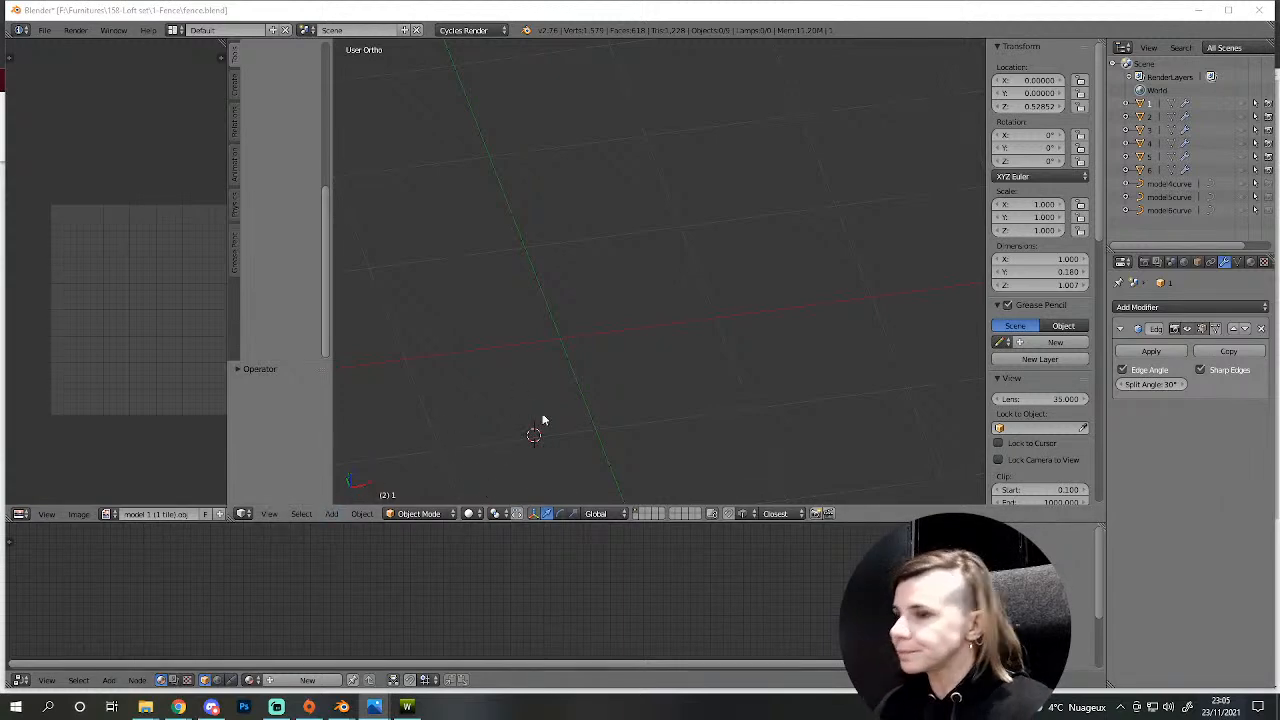
pyautogui.moveTo(628, 429); pyautogui.dragTo(620, 375, button='middle')
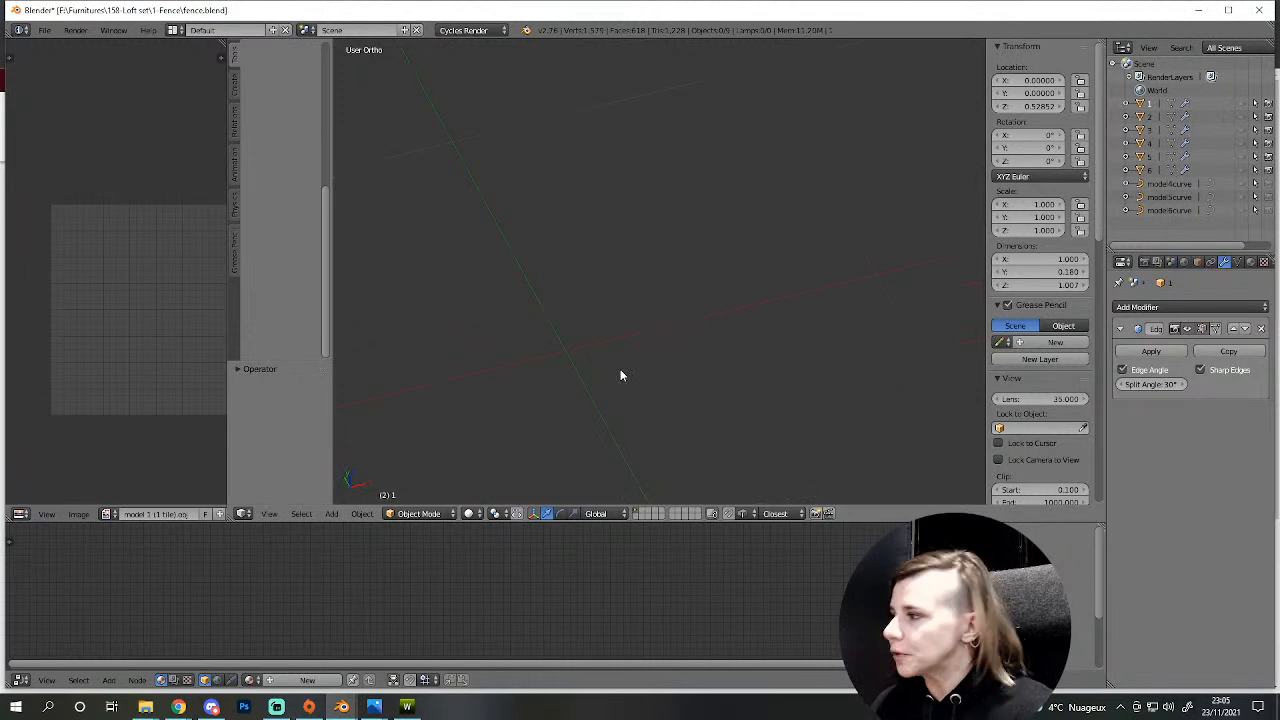
pyautogui.hotkey('shift', 'a')
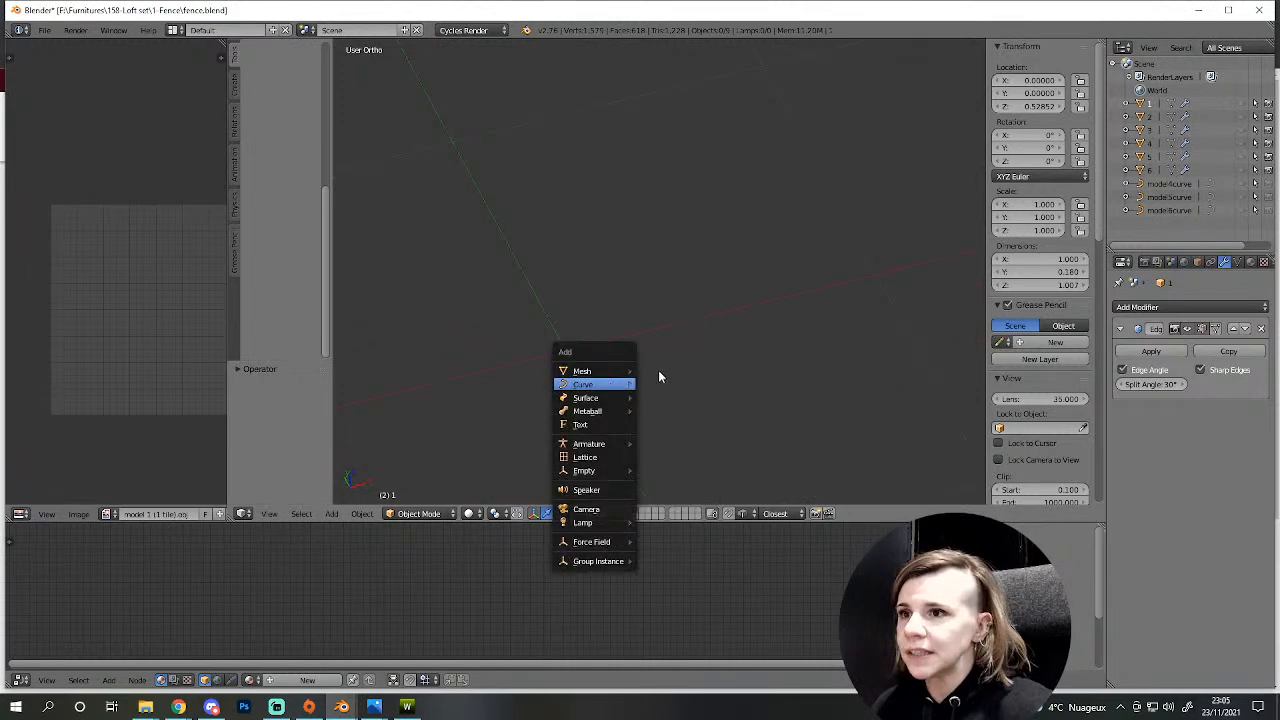
pyautogui.click(660, 384)
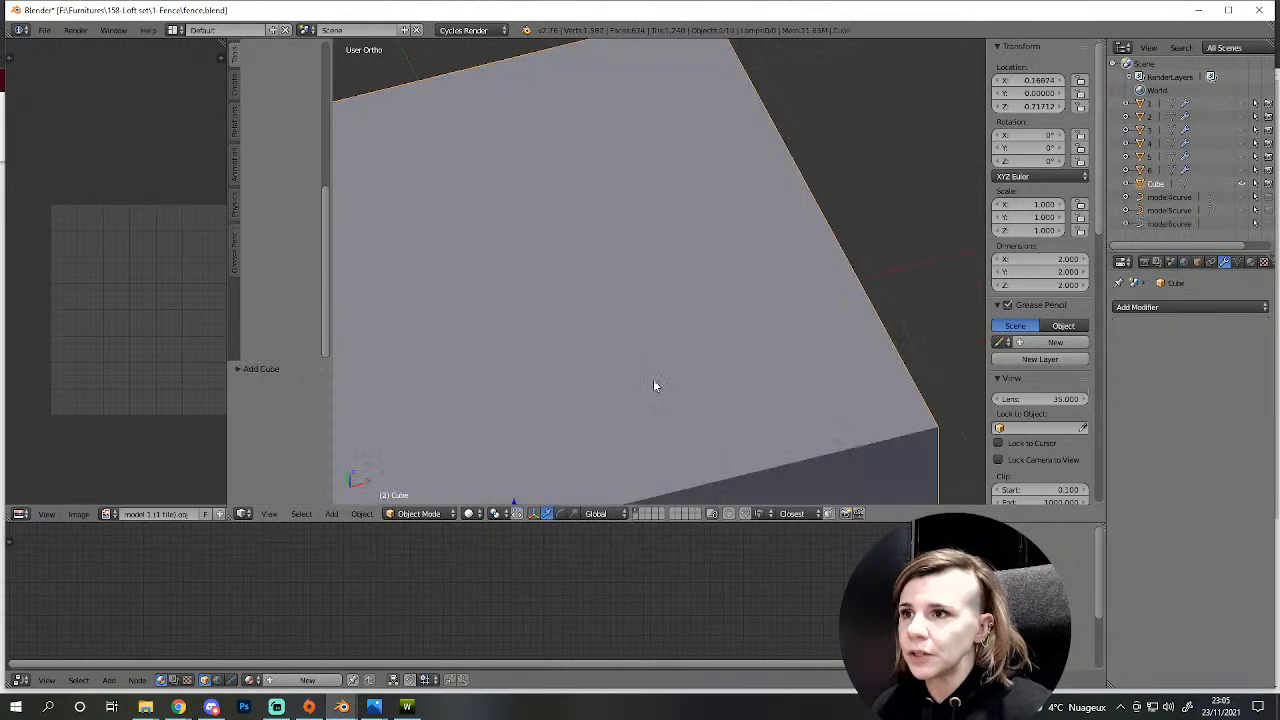
pyautogui.press('KP_1')
pyautogui.scroll(-3, 650, 400)
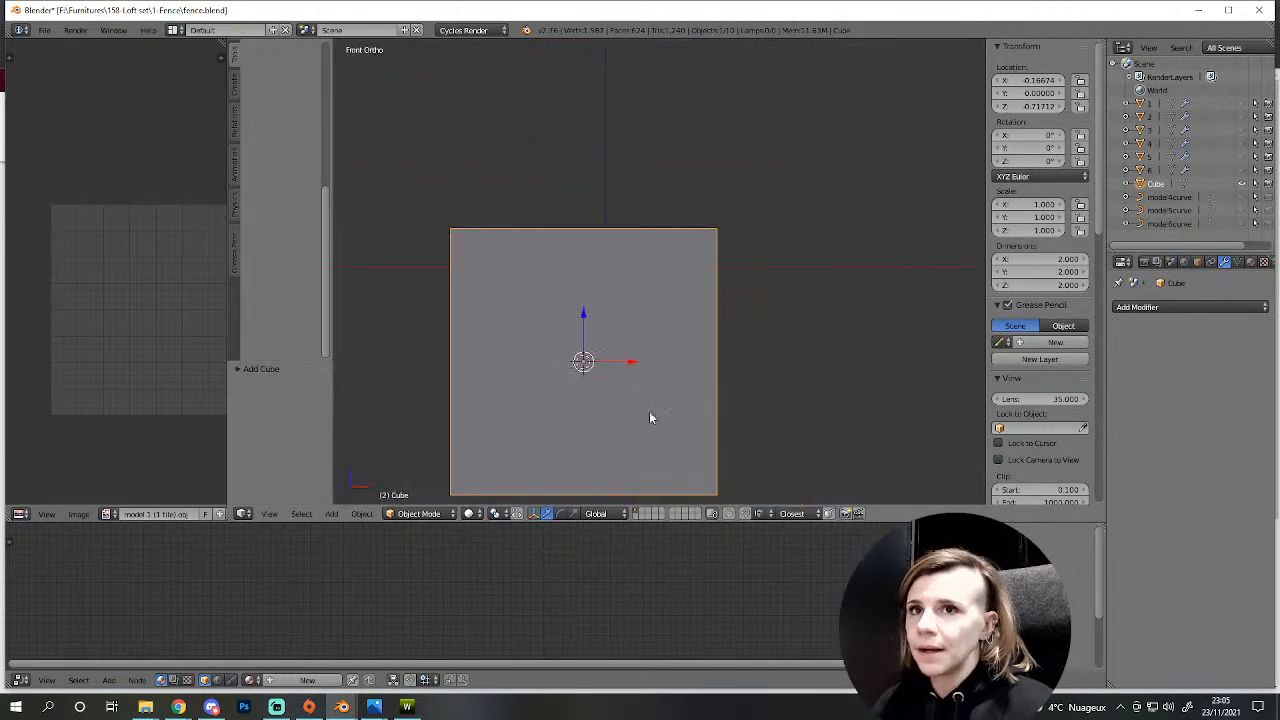
pyautogui.press('s')
pyautogui.press('Escape')
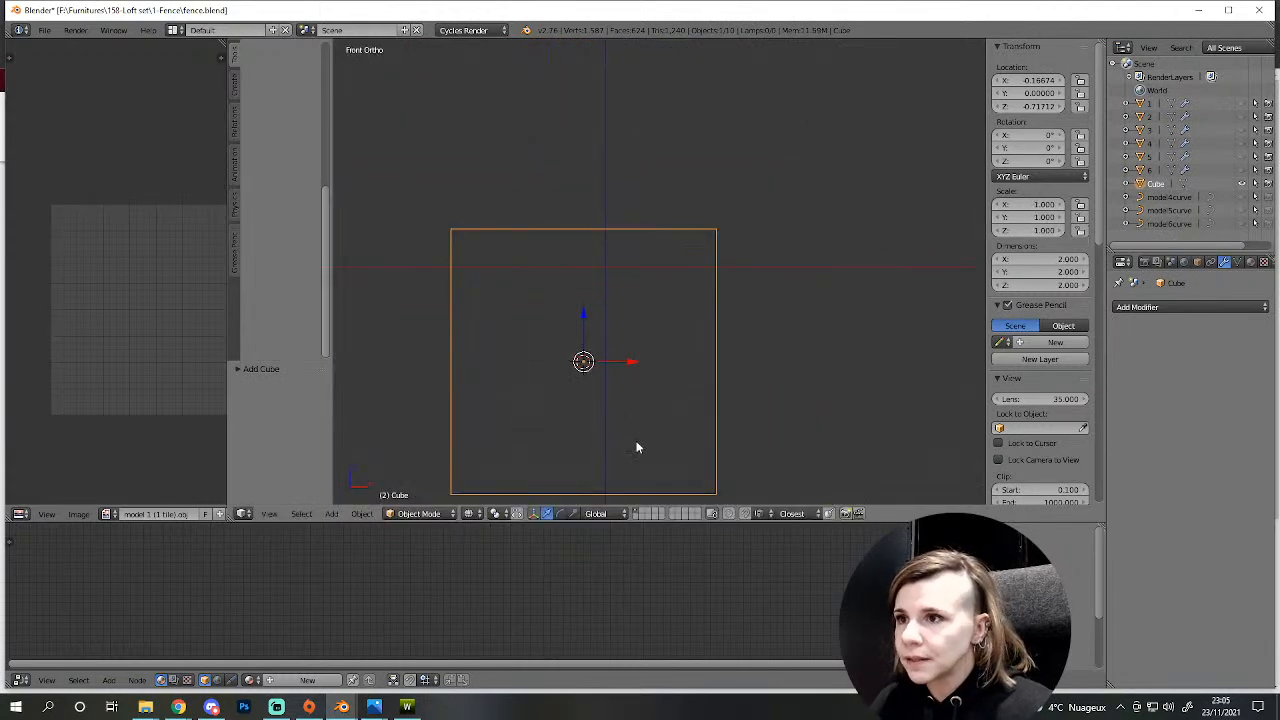
pyautogui.press('Delete')
# - Place the 3D cursor at the world origin and add a cube mesh there
pyautogui.moveTo(602, 290); pyautogui.dragTo(615, 355, button='middle')
pyautogui.scroll(5, 615, 355)
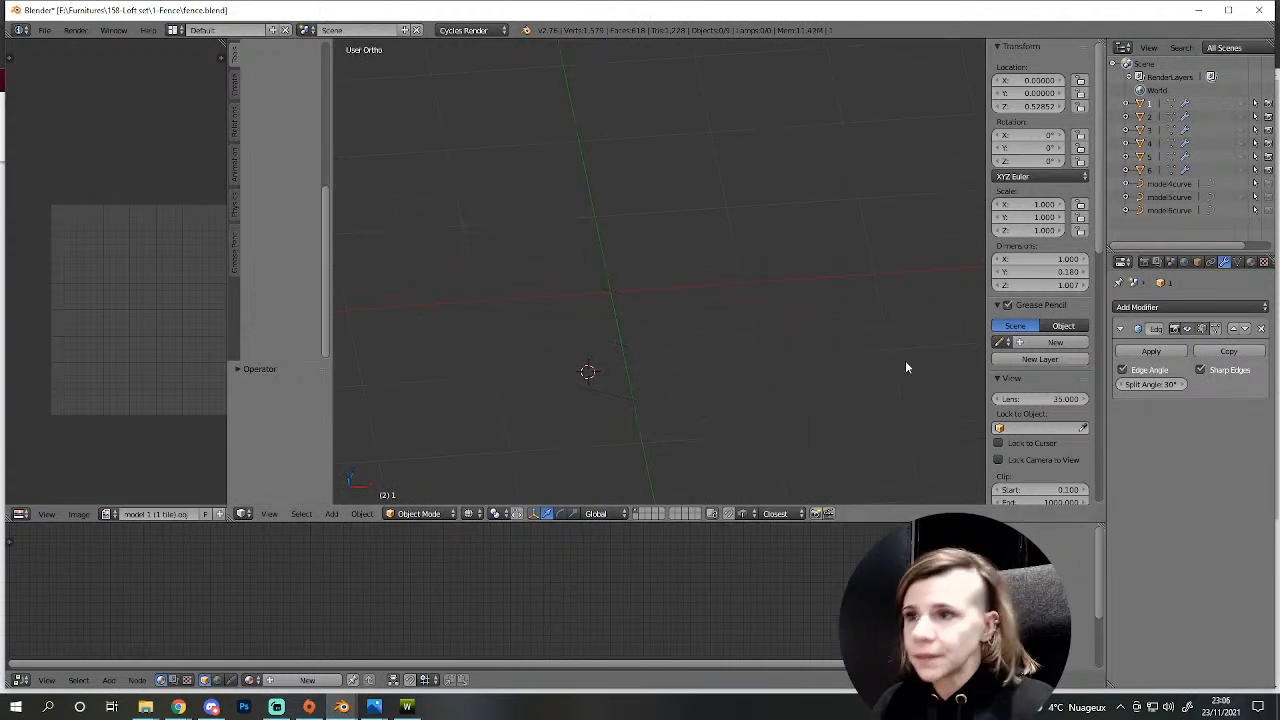
pyautogui.click(608, 293)
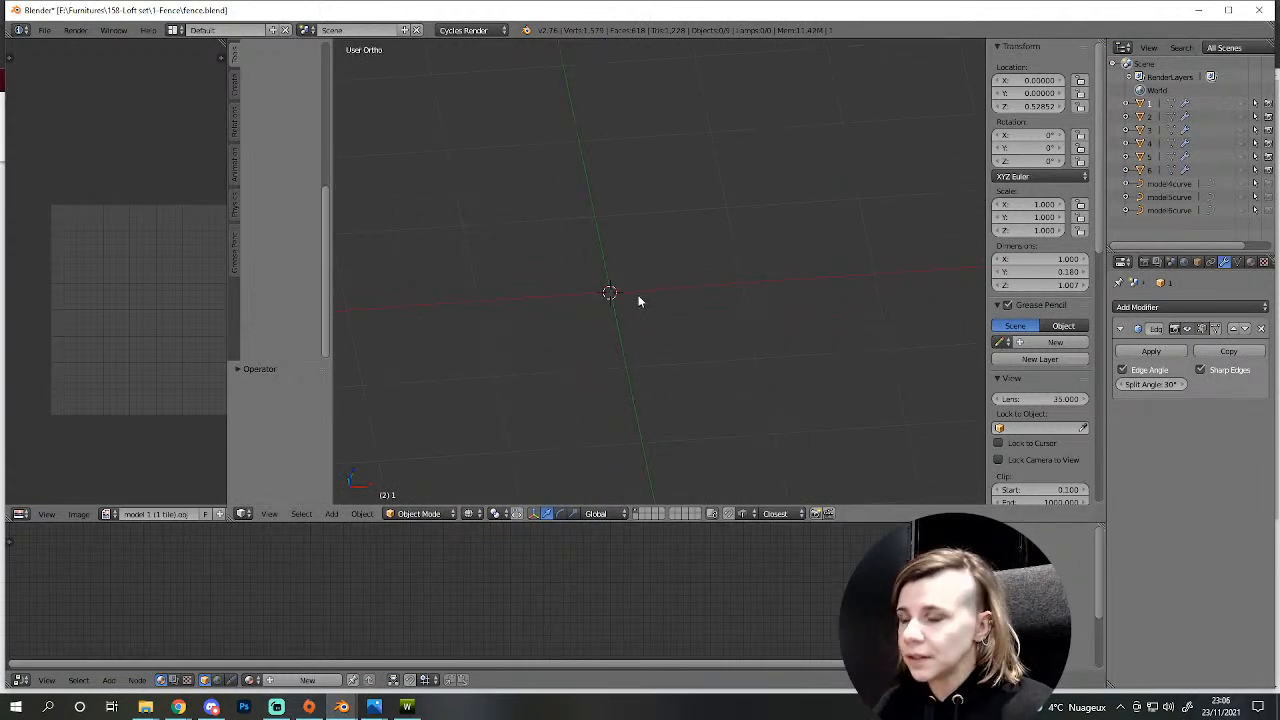
pyautogui.hotkey('shift', 'a')
pyautogui.moveTo(623, 303)
pyautogui.click(660, 317)
# - In front view, move the cube up 1 unit along Z so its base sits on the ground line
pyautogui.press('KP_1')
pyautogui.press('g')
pyautogui.press('z')
pyautogui.press('1')
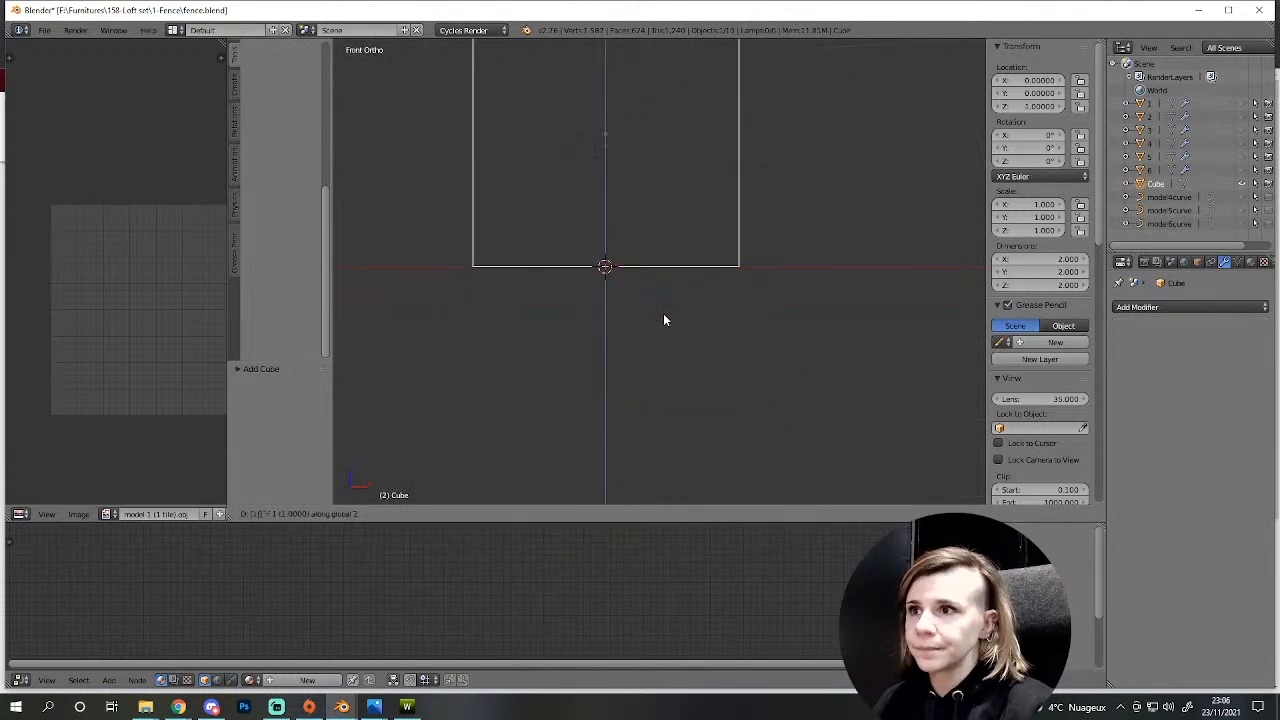
pyautogui.press('Return')
# - Start the Screencast Keys display in the 3D viewport
pyautogui.press('n')
pyautogui.press('n')
pyautogui.scroll(-2, 1026, 435)
pyautogui.scroll(-10, 1025, 440)
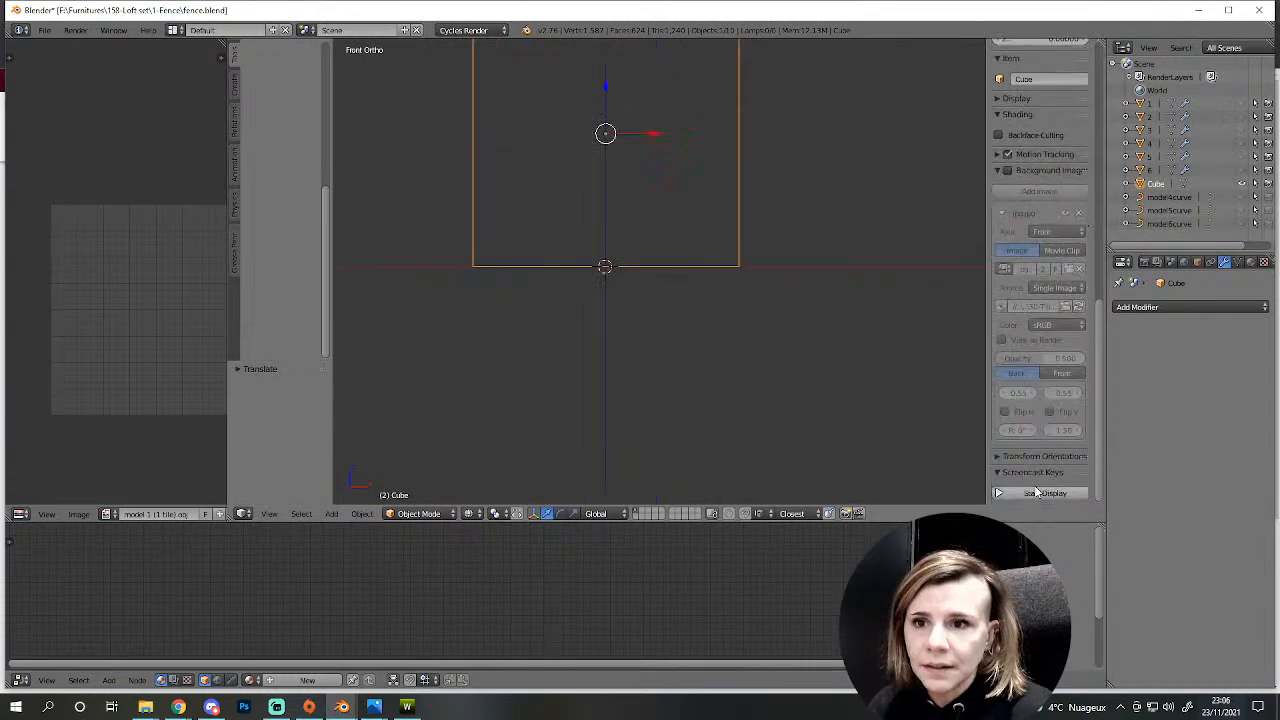
pyautogui.click(1045, 493)
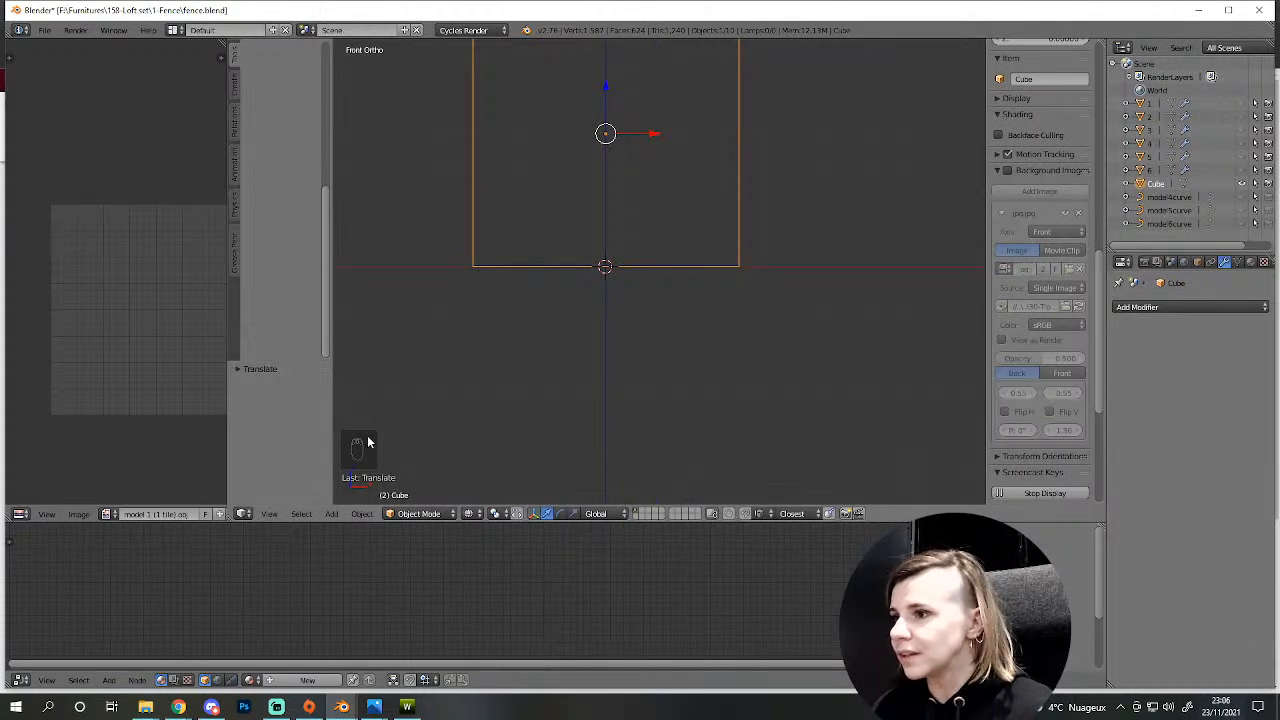
# - Show the cube in solid shading, enter Edit Mode and set the pivot point to the 3D Cursor
pyautogui.moveTo(675, 212); pyautogui.dragTo(669, 354, button='middle')
pyautogui.scroll(3, 672, 358)
pyautogui.press('z')
pyautogui.scroll(-3, 720, 395)
pyautogui.press('Tab')
pyautogui.press('s')
pyautogui.rightClick(631, 314)
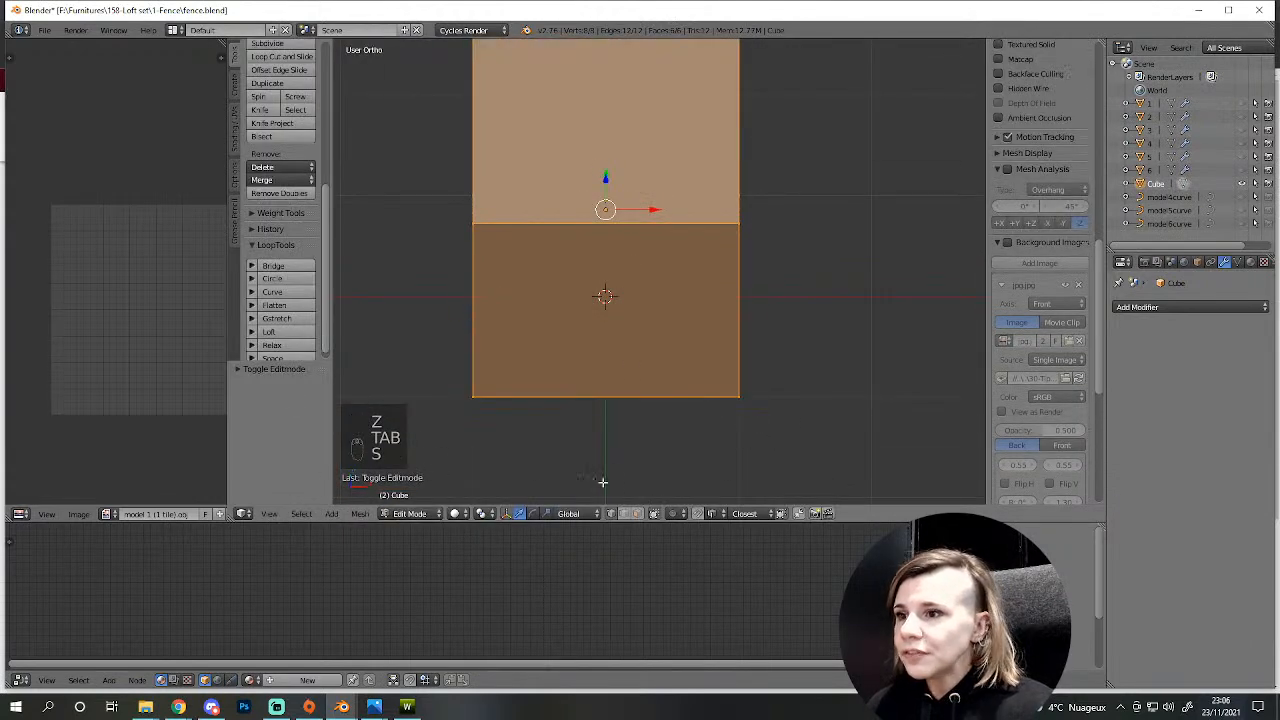
pyautogui.click(488, 515)
pyautogui.click(497, 483)
# - In front view, scale the cube down uniformly from its base to about a third of its size
pyautogui.scroll(-4, 697, 417)
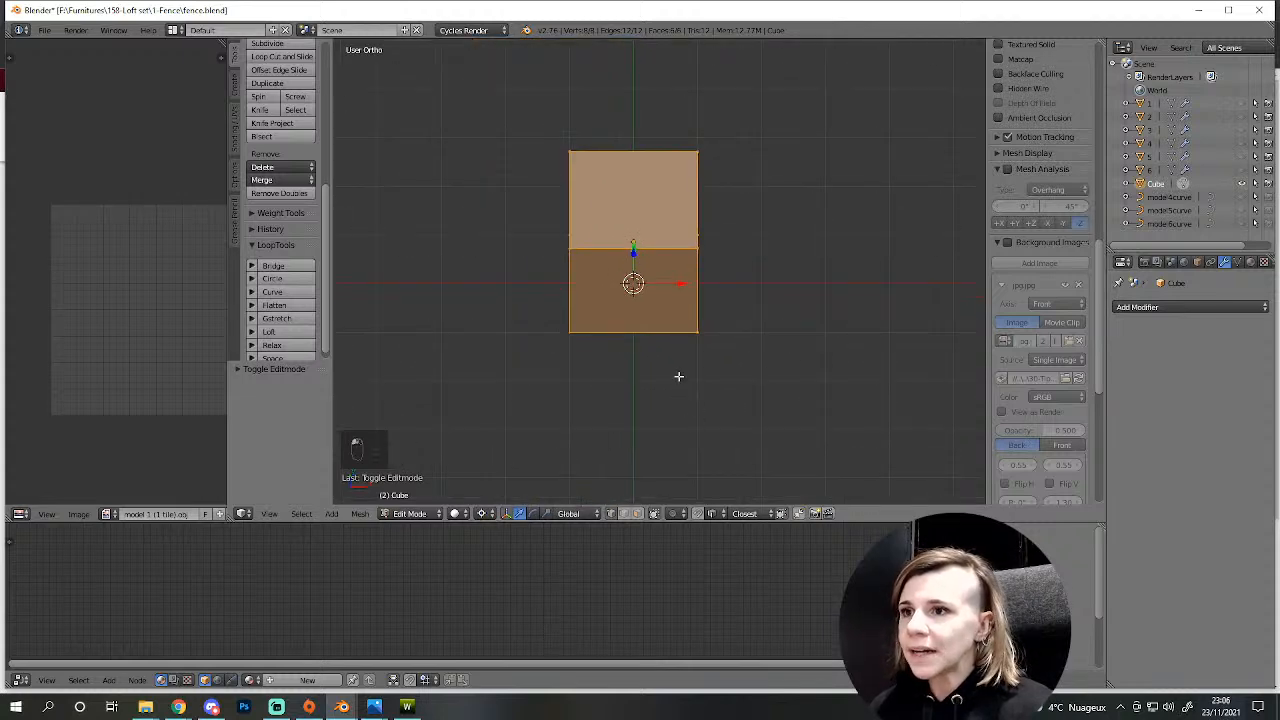
pyautogui.scroll(3, 646, 399)
pyautogui.press('KP_1')
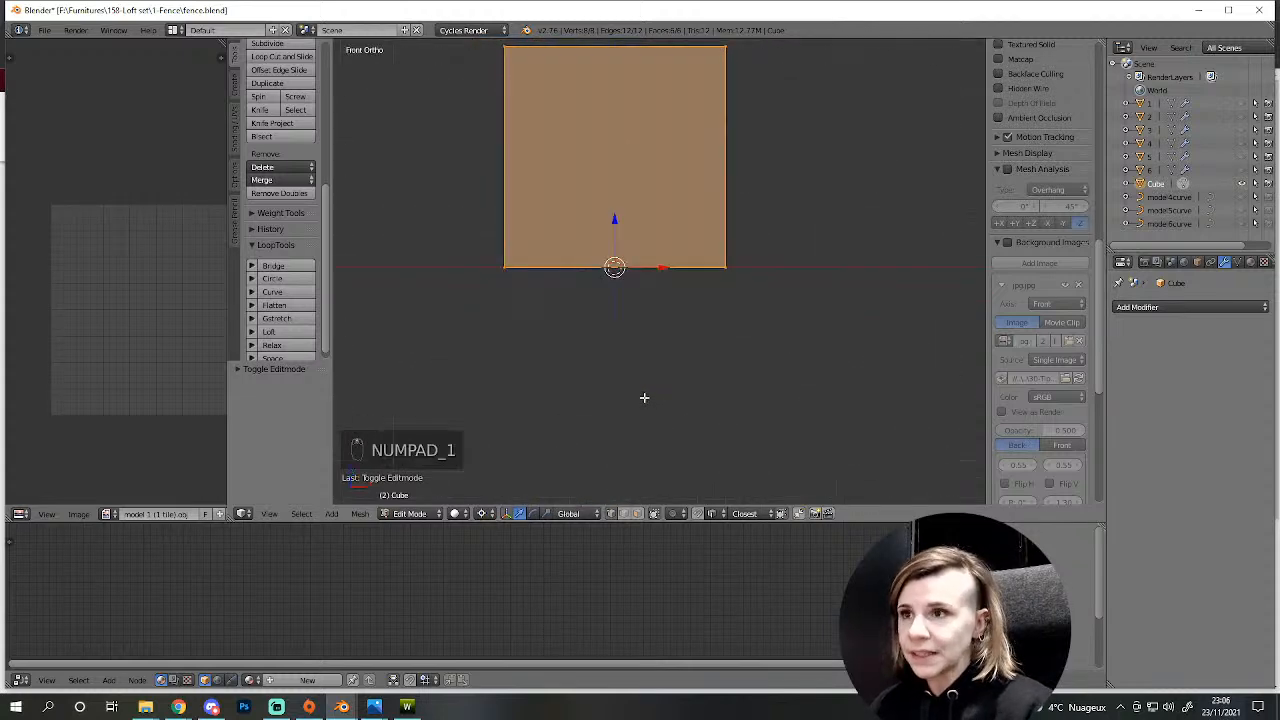
pyautogui.keyDown('shift'); pyautogui.moveTo(638, 252); pyautogui.dragTo(582, 387, button='middle'); pyautogui.keyUp('shift')
pyautogui.scroll(-3, 582, 387)
pyautogui.press('s')
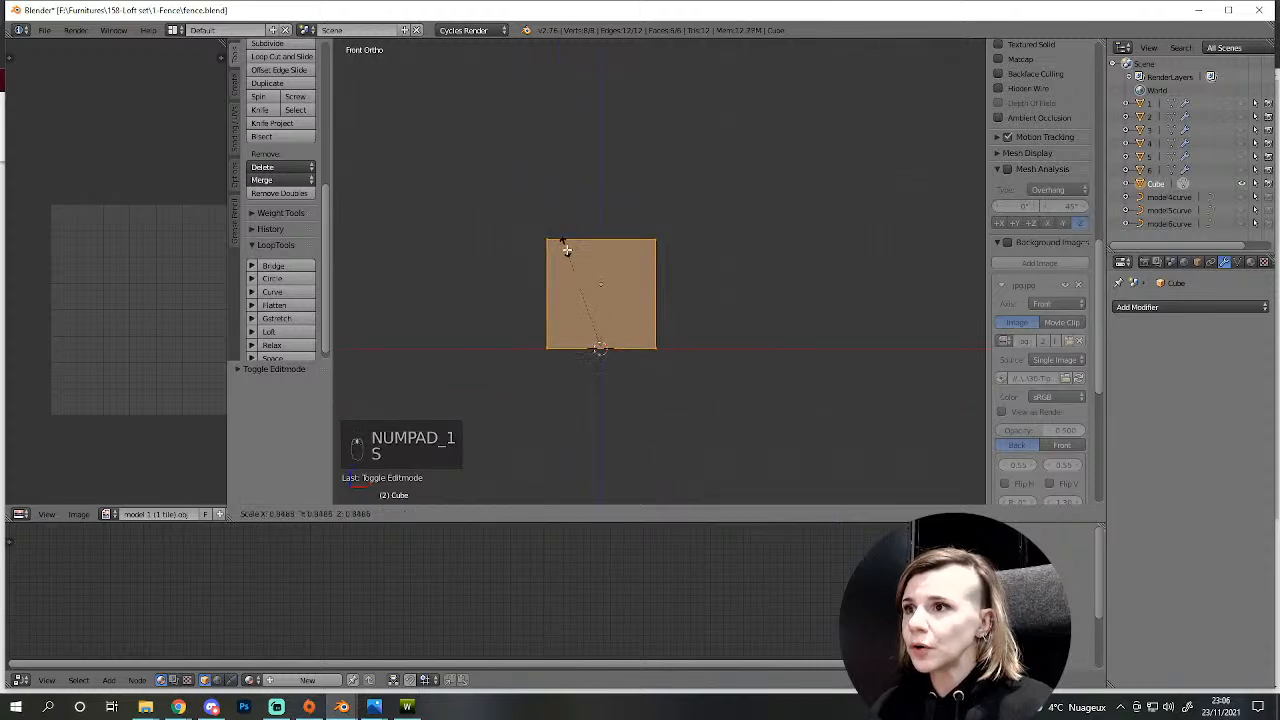
pyautogui.click(588, 308)
# - Stretch the cube along Z by a factor of about 4 to form a tall fence pillar
pyautogui.keyDown('shift'); pyautogui.moveTo(632, 290); pyautogui.dragTo(686, 331, button='middle'); pyautogui.keyUp('shift')
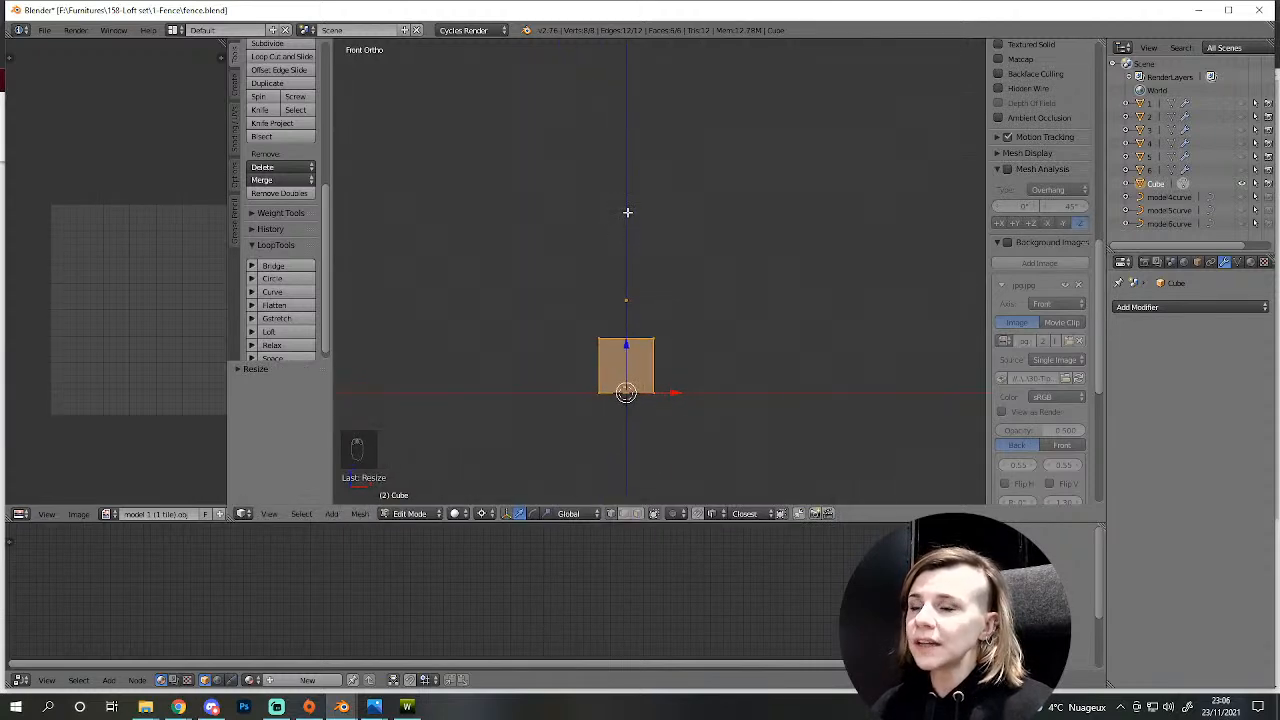
pyautogui.scroll(4, 612, 376)
pyautogui.scroll(-2, 613, 377)
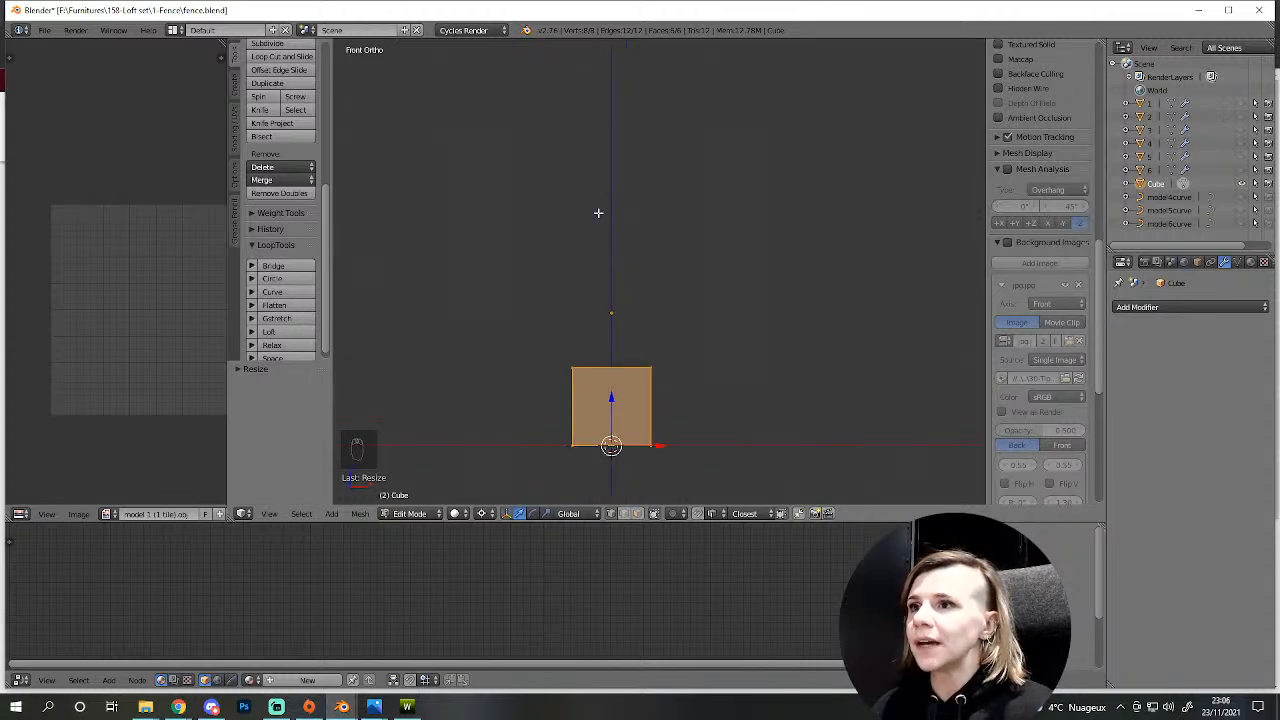
pyautogui.scroll(-1, 652, 209)
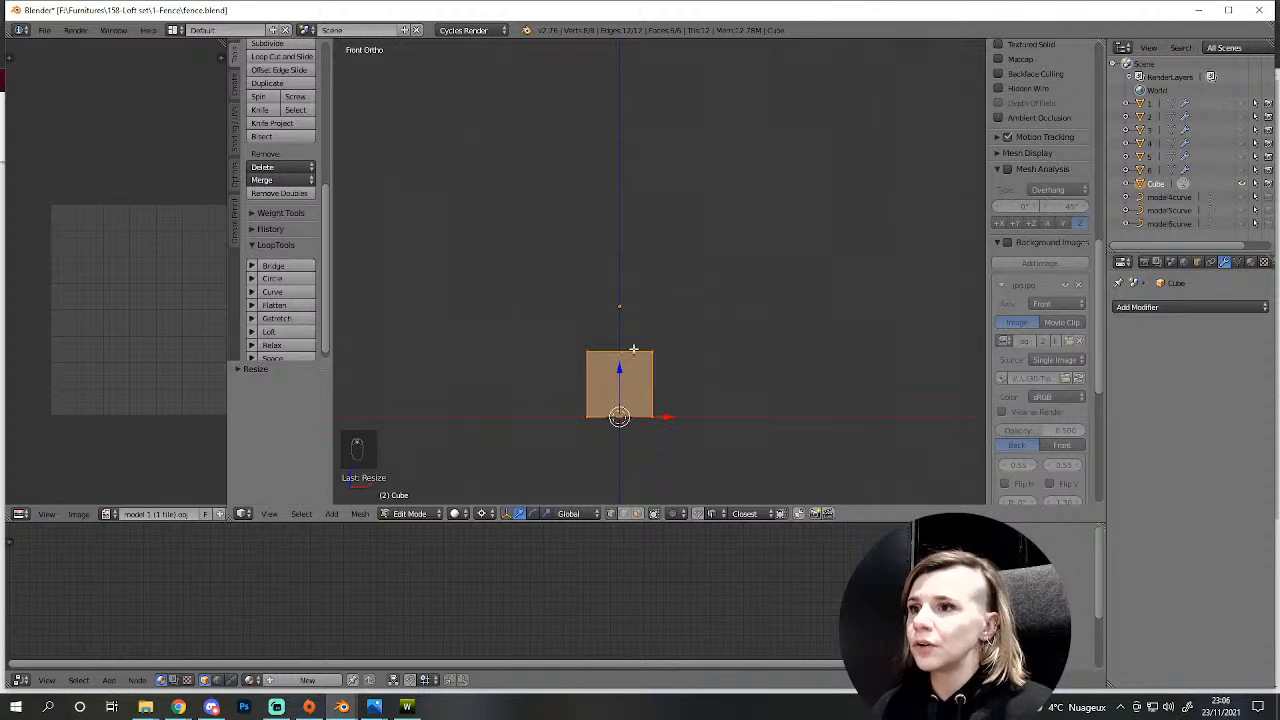
pyautogui.press('s')
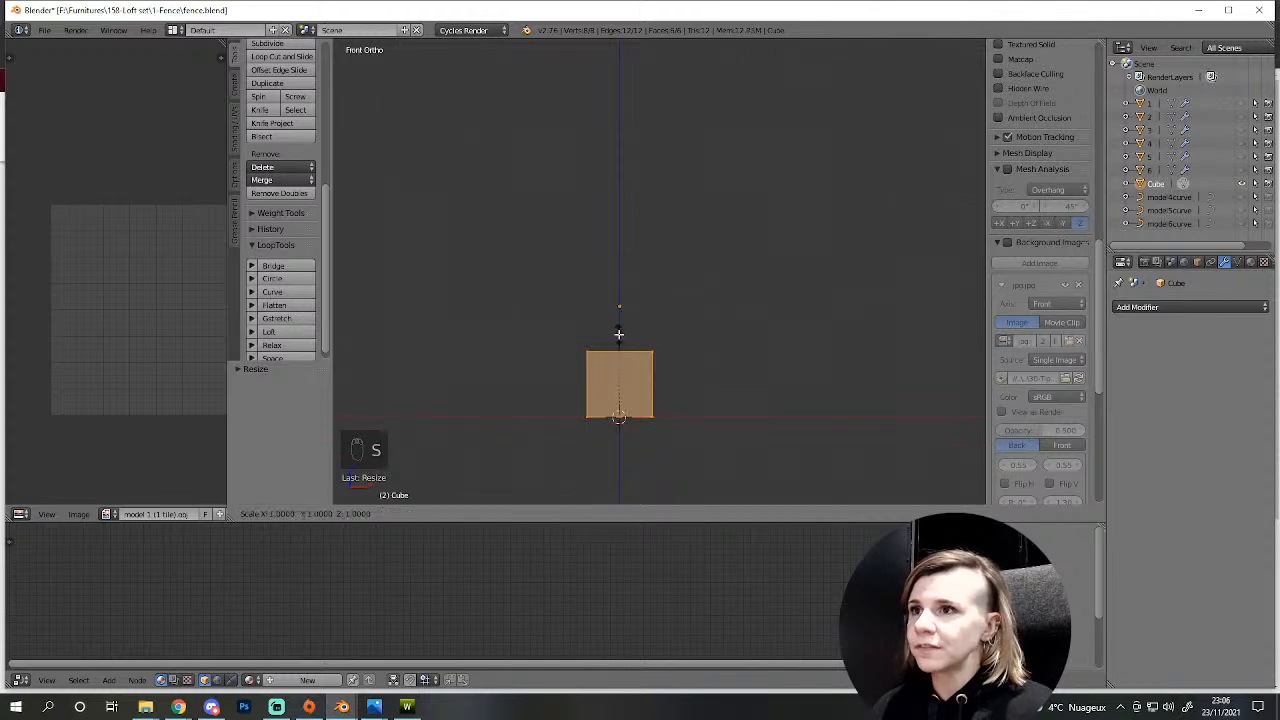
pyautogui.press('z')
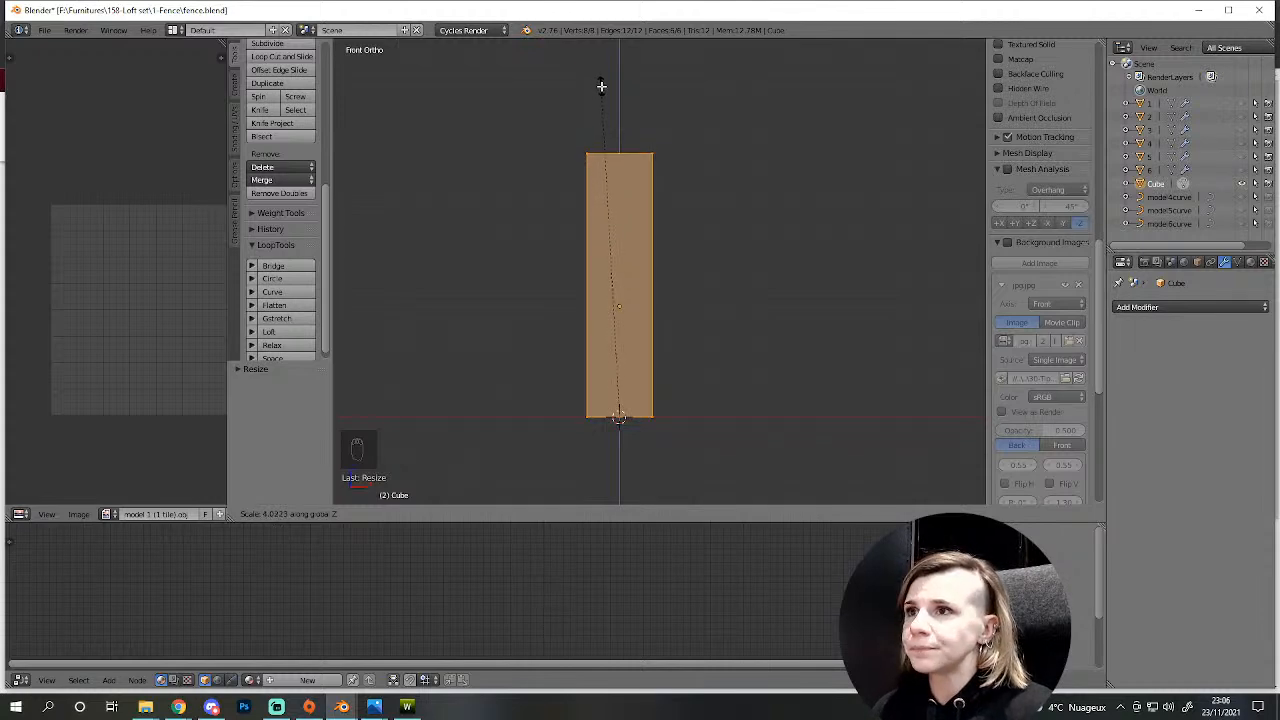
pyautogui.click(601, 86)
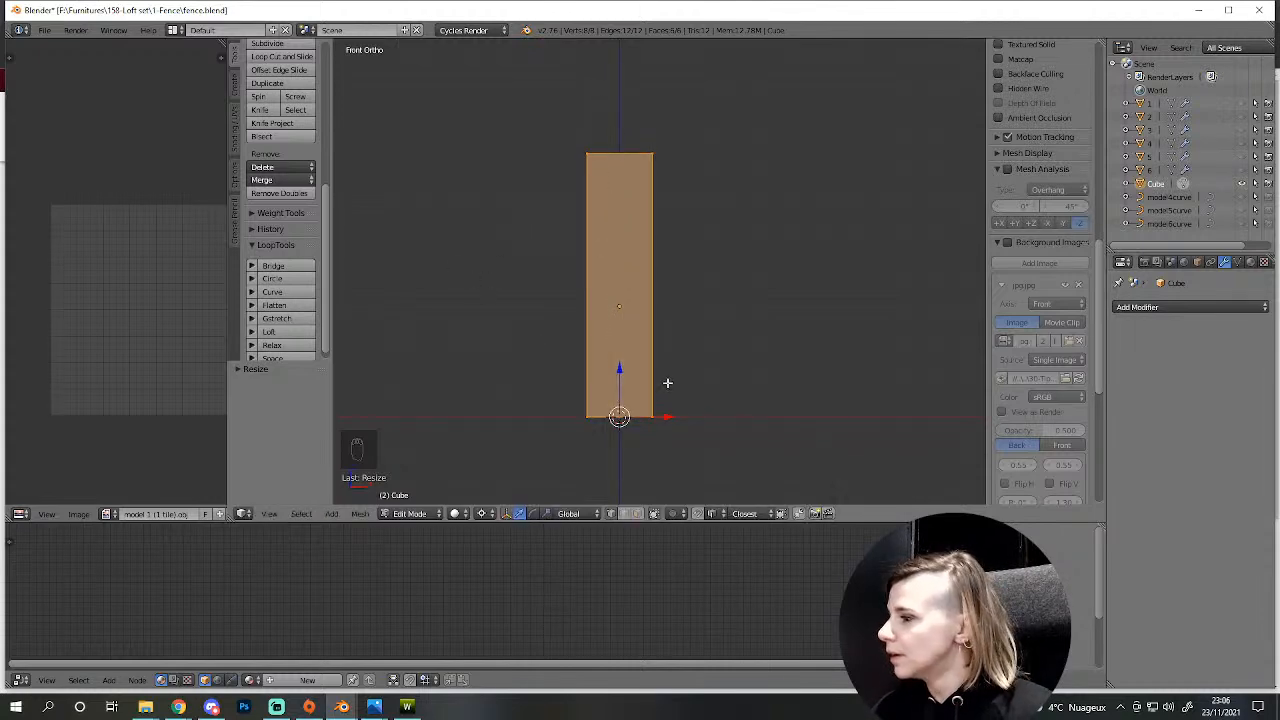
# - Select the pillar's top face and lower it along Z until only a short base block remains
pyautogui.moveTo(603, 306); pyautogui.dragTo(666, 384, button='middle')
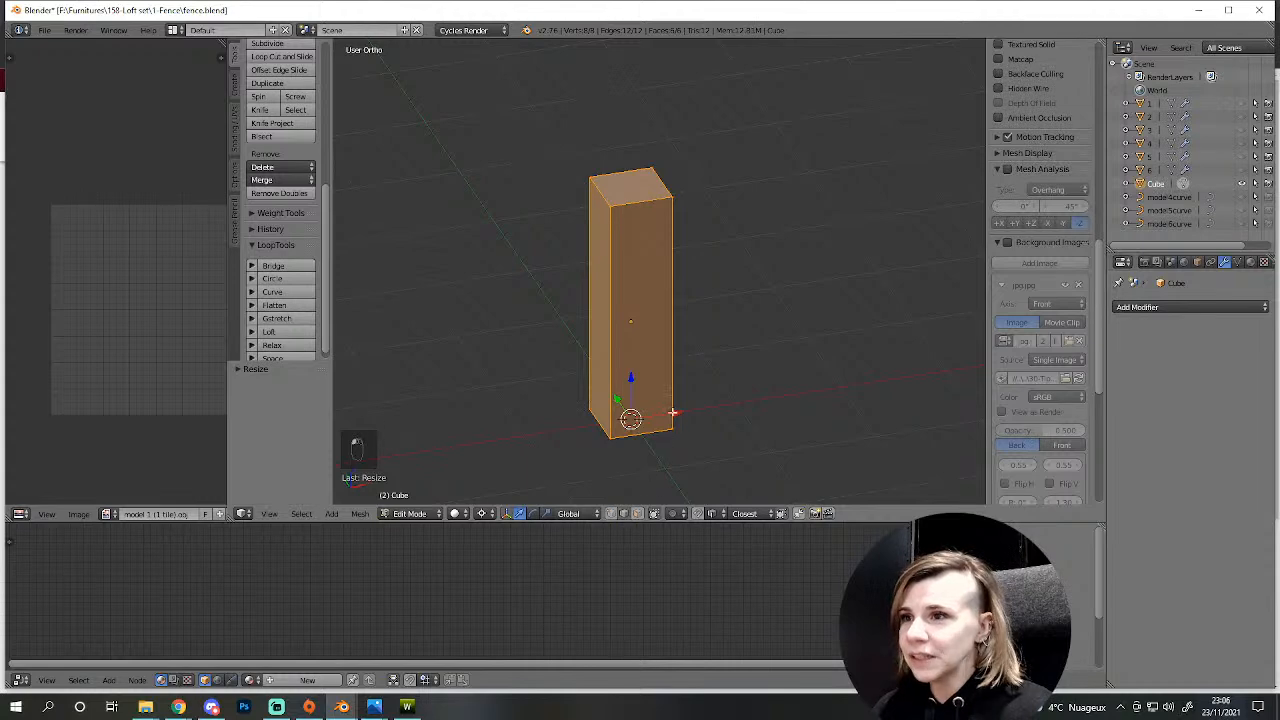
pyautogui.press('a')
pyautogui.press('a')
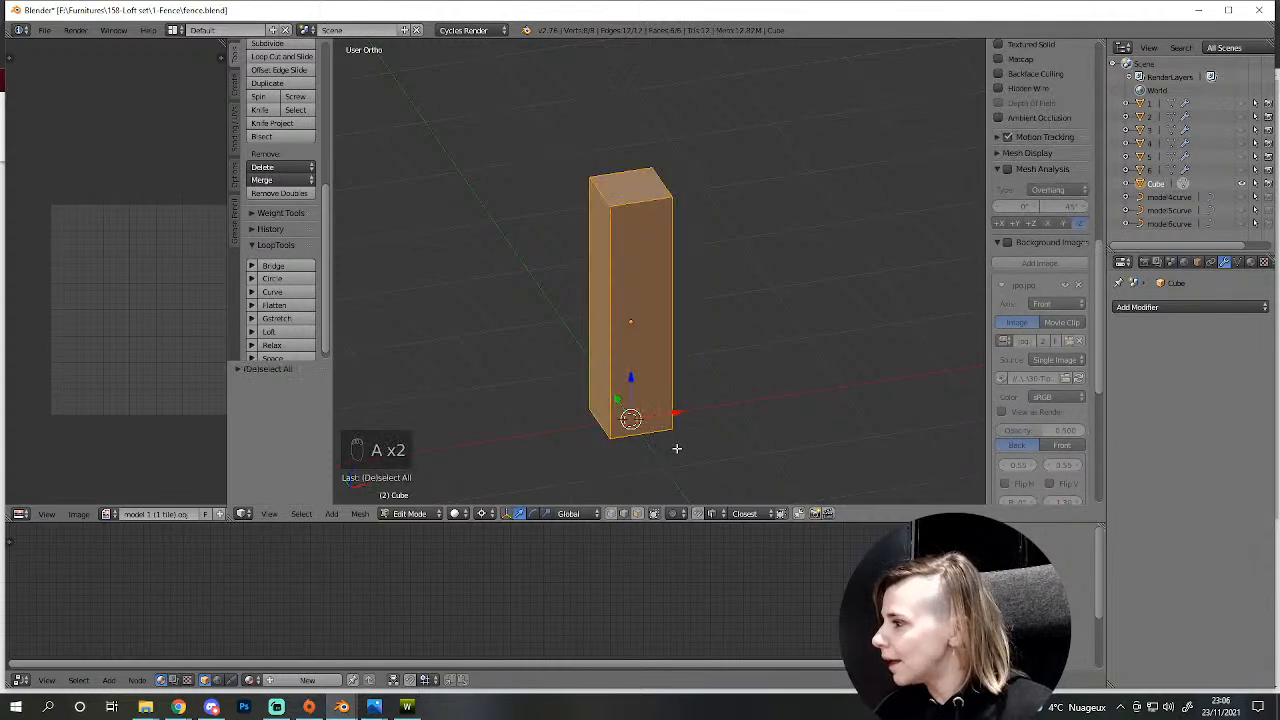
pyautogui.rightClick(617, 187)
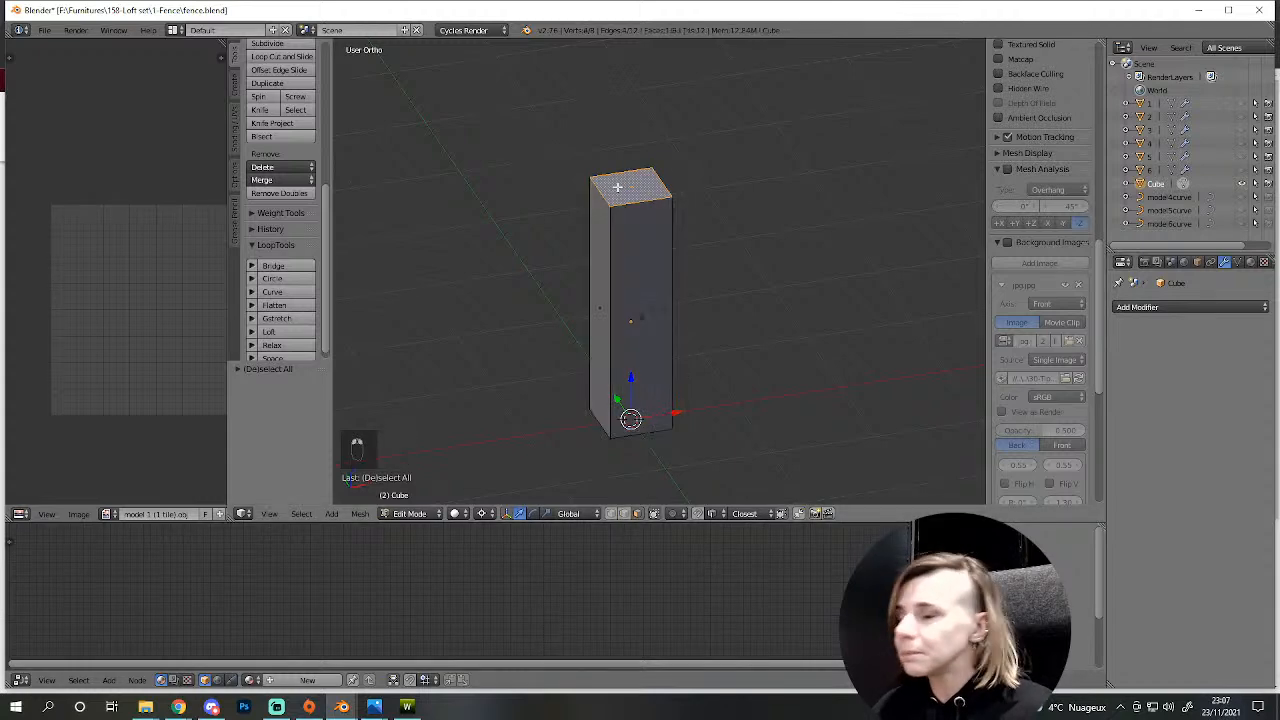
pyautogui.press('g')
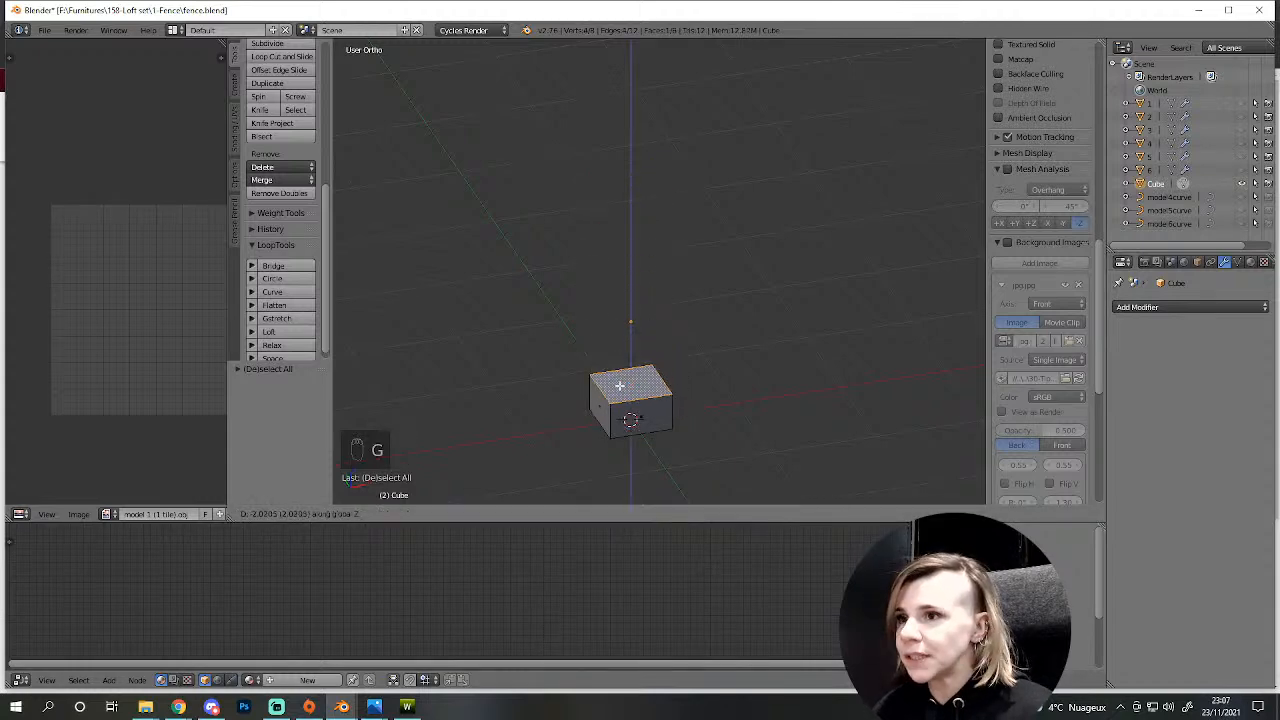
pyautogui.click(620, 372)
pyautogui.moveTo(536, 262); pyautogui.dragTo(560, 293, button='middle')
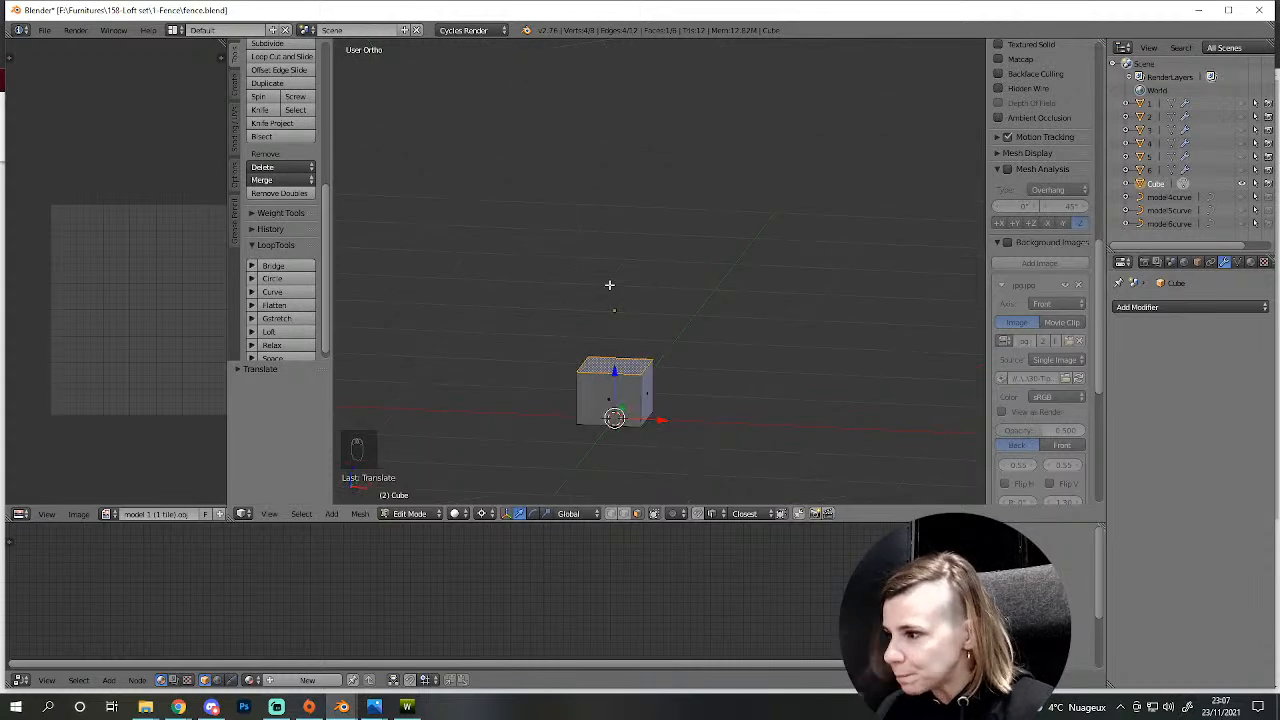
pyautogui.press('KP_1')
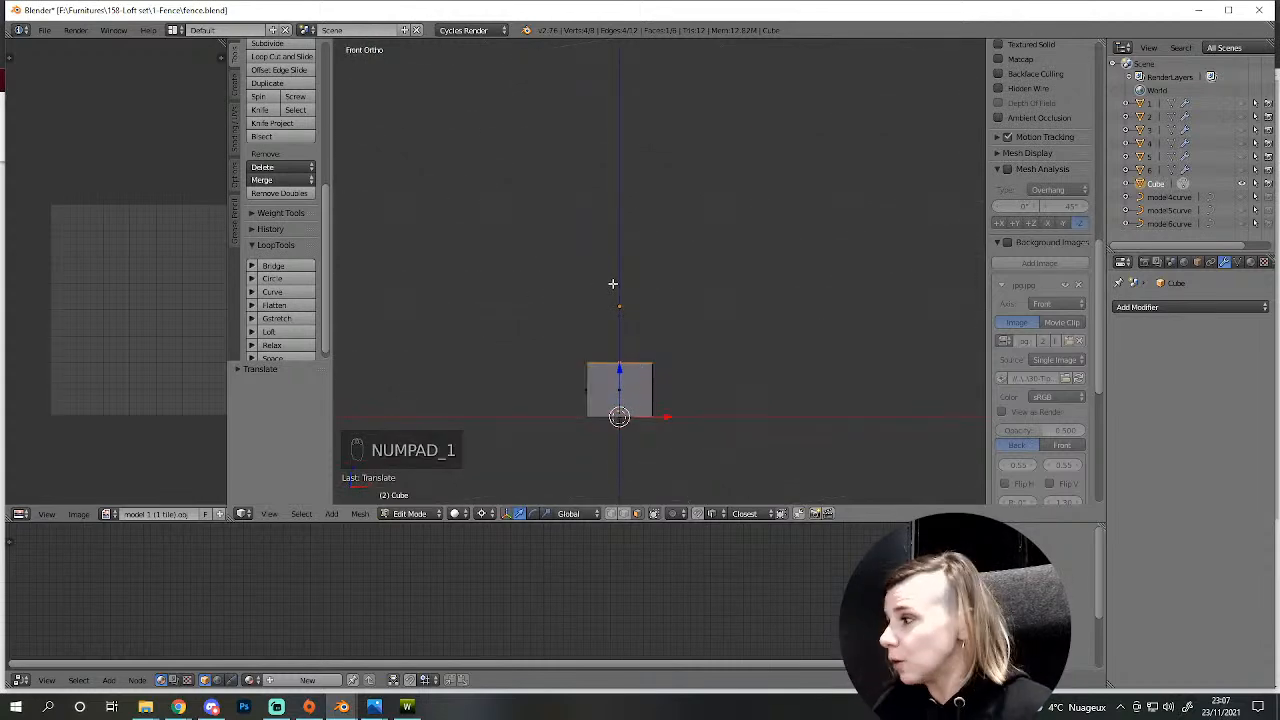
pyautogui.scroll(2, 650, 336)
pyautogui.keyDown('shift'); pyautogui.moveTo(652, 377); pyautogui.dragTo(683, 229, button='middle'); pyautogui.keyUp('shift')
pyautogui.scroll(3, 660, 258)
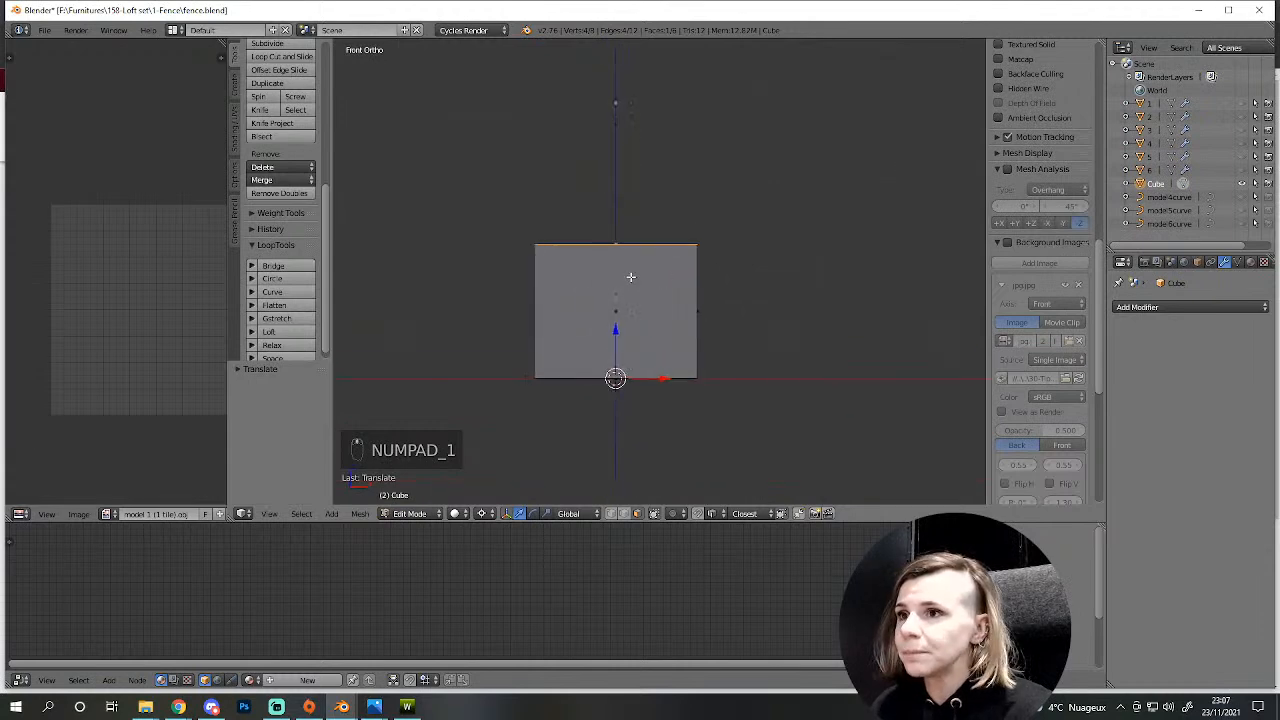
# - Temporarily show object 3 as a size reference and scale the whole base block uniformly to about 0.45 to match its footprint
pyautogui.scroll(-3, 604, 262)
pyautogui.moveTo(592, 256); pyautogui.dragTo(612, 354, button='middle')
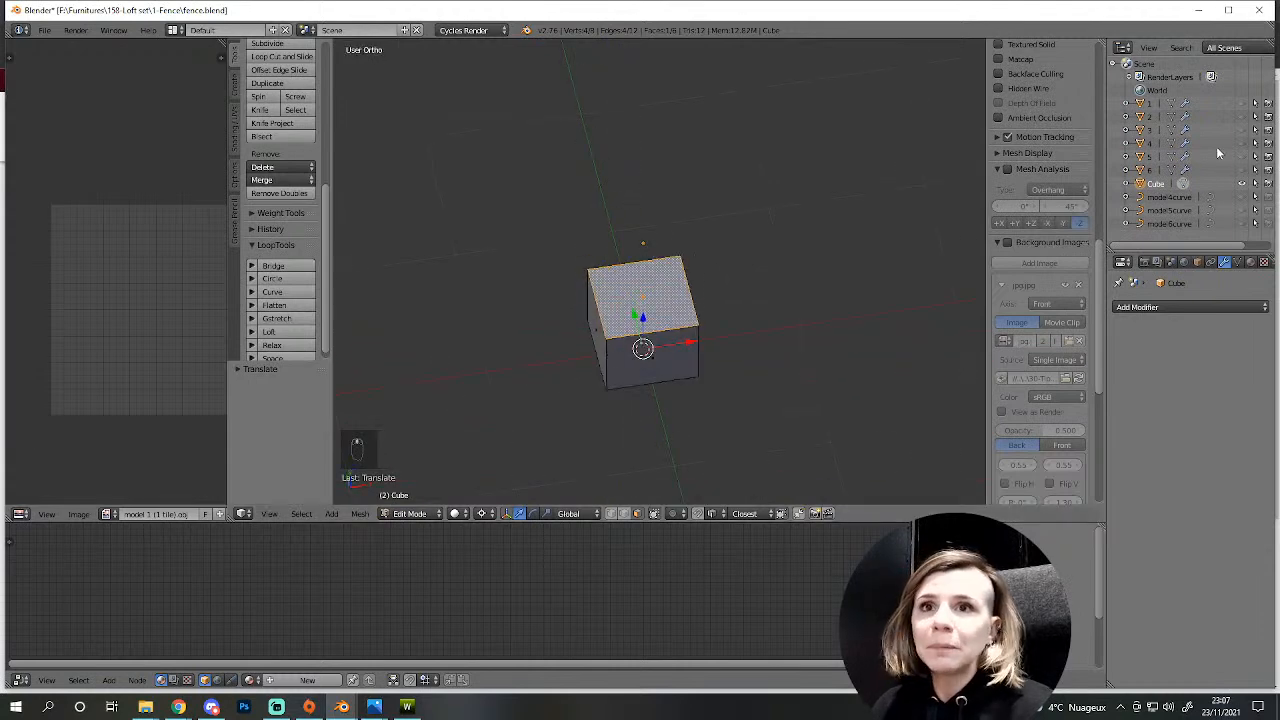
pyautogui.click(1242, 130)
pyautogui.scroll(2, 680, 386)
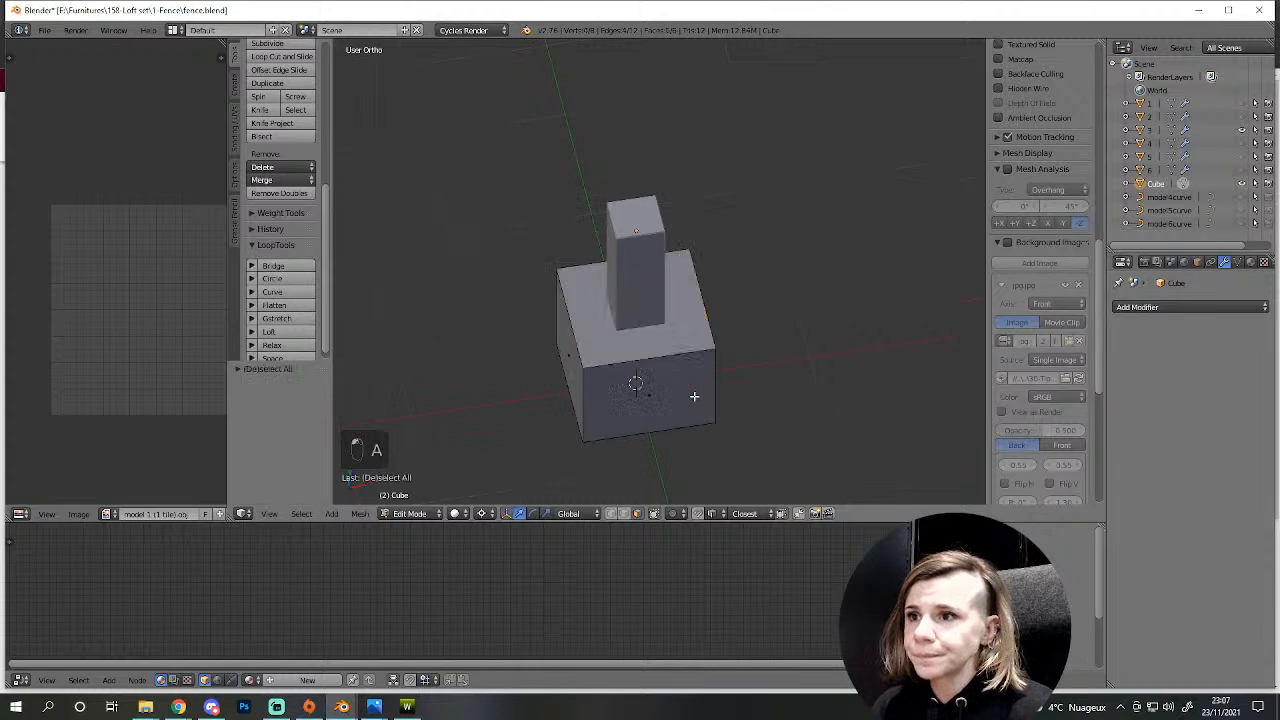
pyautogui.press('a')
pyautogui.press('l')
pyautogui.press('s')
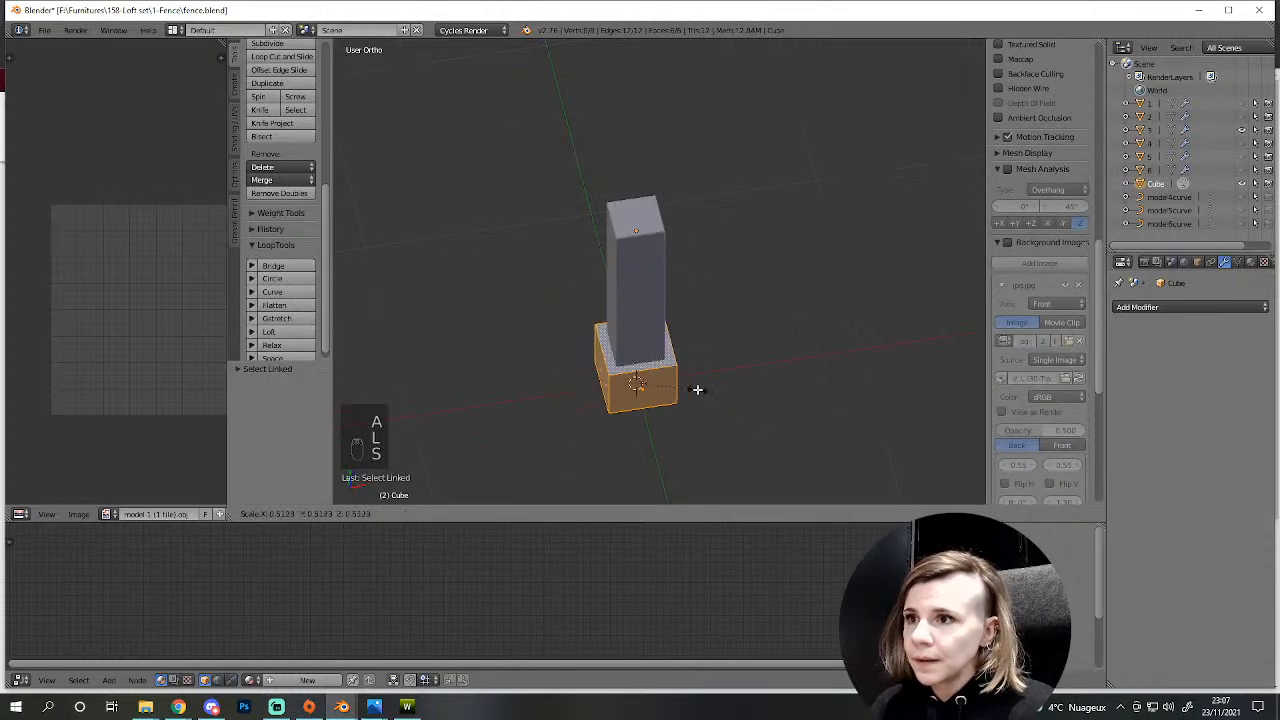
pyautogui.click(690, 389)
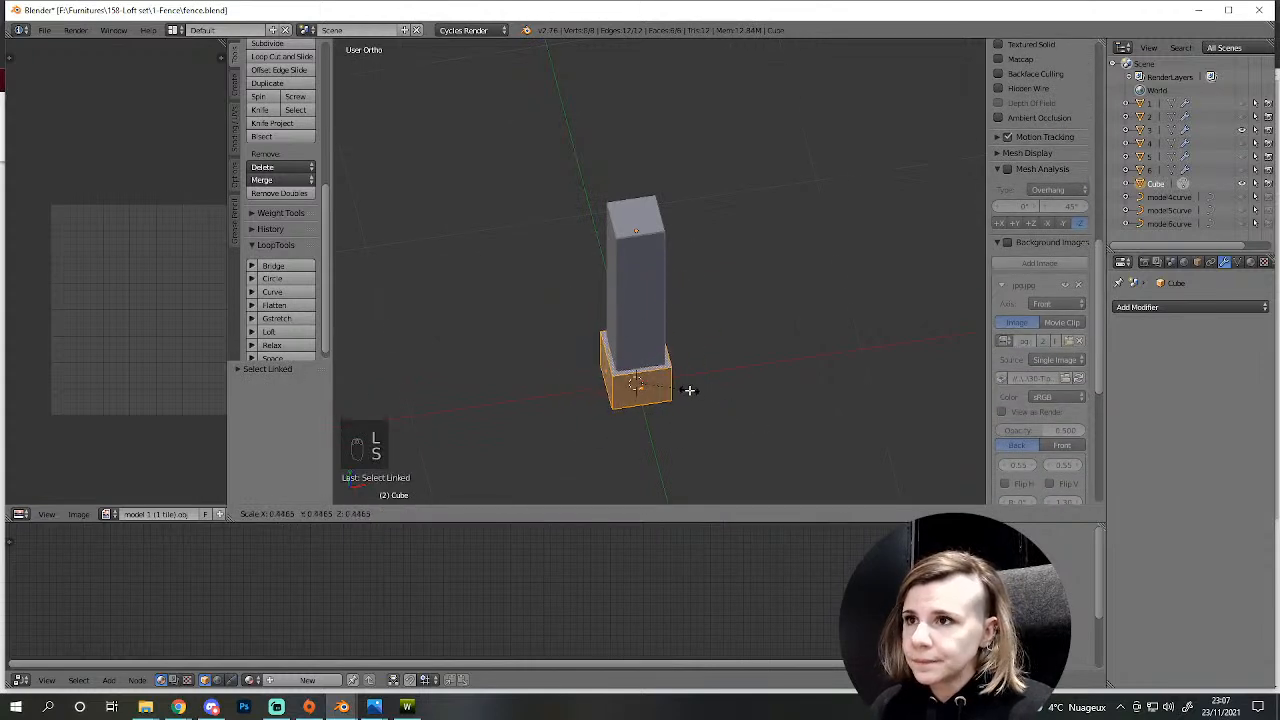
pyautogui.click(1242, 130)
# - Select the base block's top face, extrude it in place and scale it slightly inward
pyautogui.scroll(2, 702, 343)
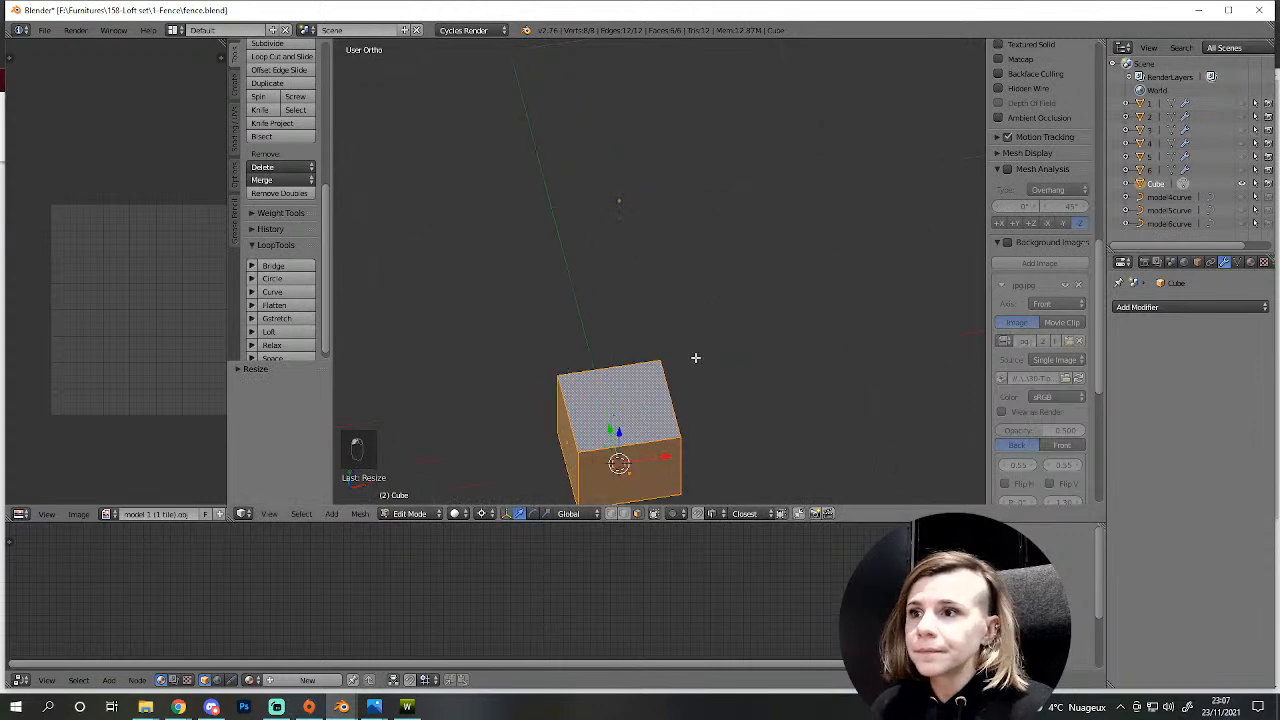
pyautogui.keyDown('shift'); pyautogui.moveTo(675, 457); pyautogui.dragTo(679, 380, button='middle'); pyautogui.keyUp('shift')
pyautogui.press('s')
pyautogui.rightClick(626, 463)
pyautogui.rightClick(634, 320)
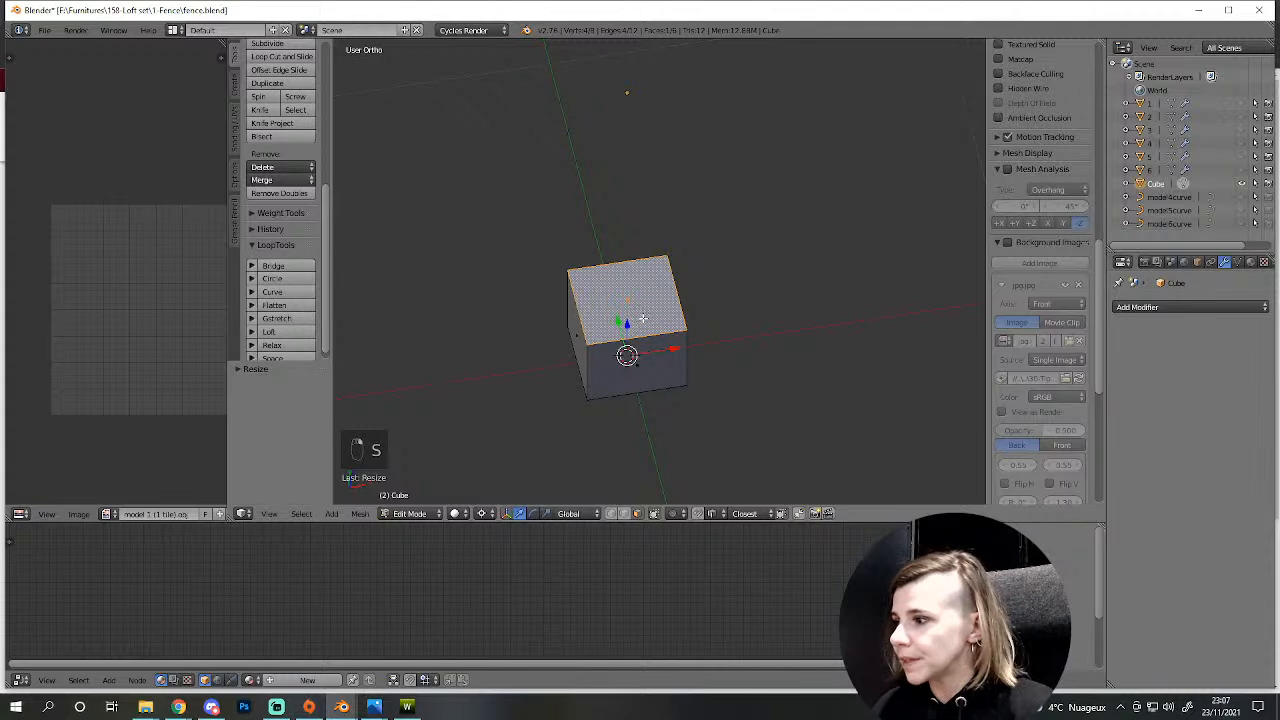
pyautogui.press('KP_3')
pyautogui.moveTo(568, 205); pyautogui.dragTo(746, 424, button='middle')
pyautogui.press('e')
pyautogui.rightClick(705, 431)
pyautogui.press('s')
pyautogui.click(743, 423)
# - Raise the inset top face slightly along Z to form a sloped shoulder on the base
pyautogui.press('g')
pyautogui.press('z')
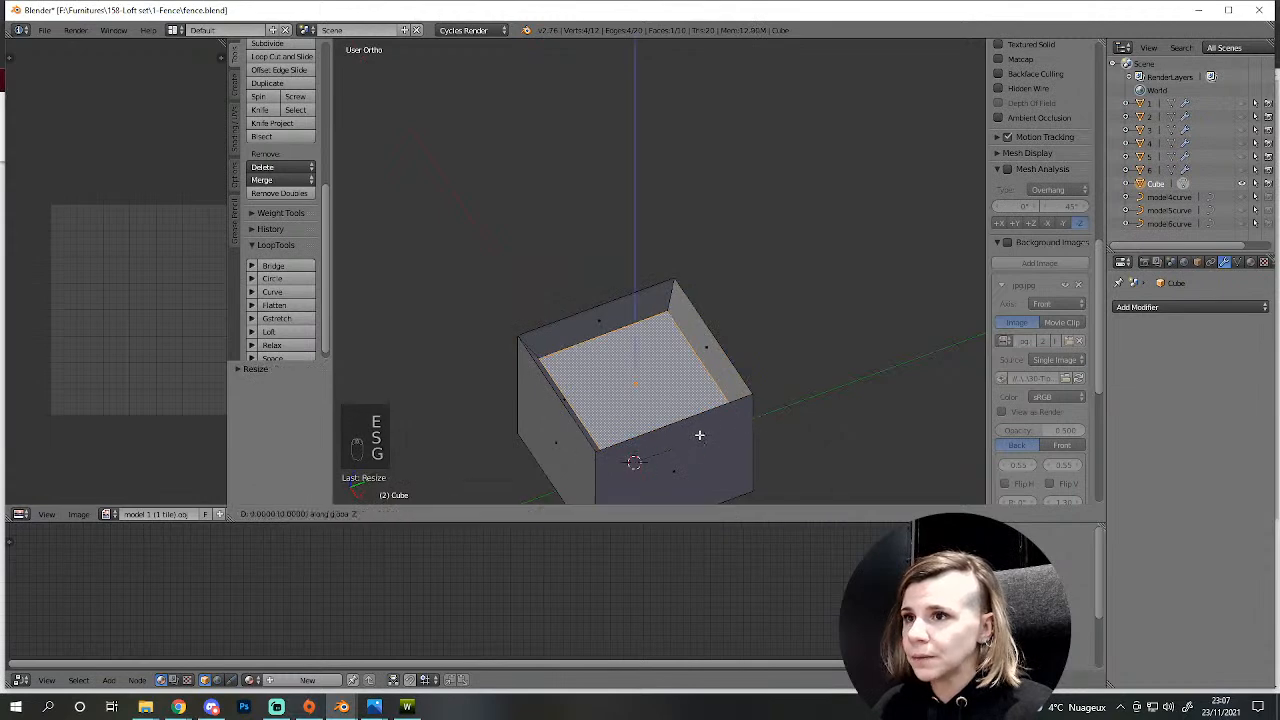
pyautogui.click(697, 402)
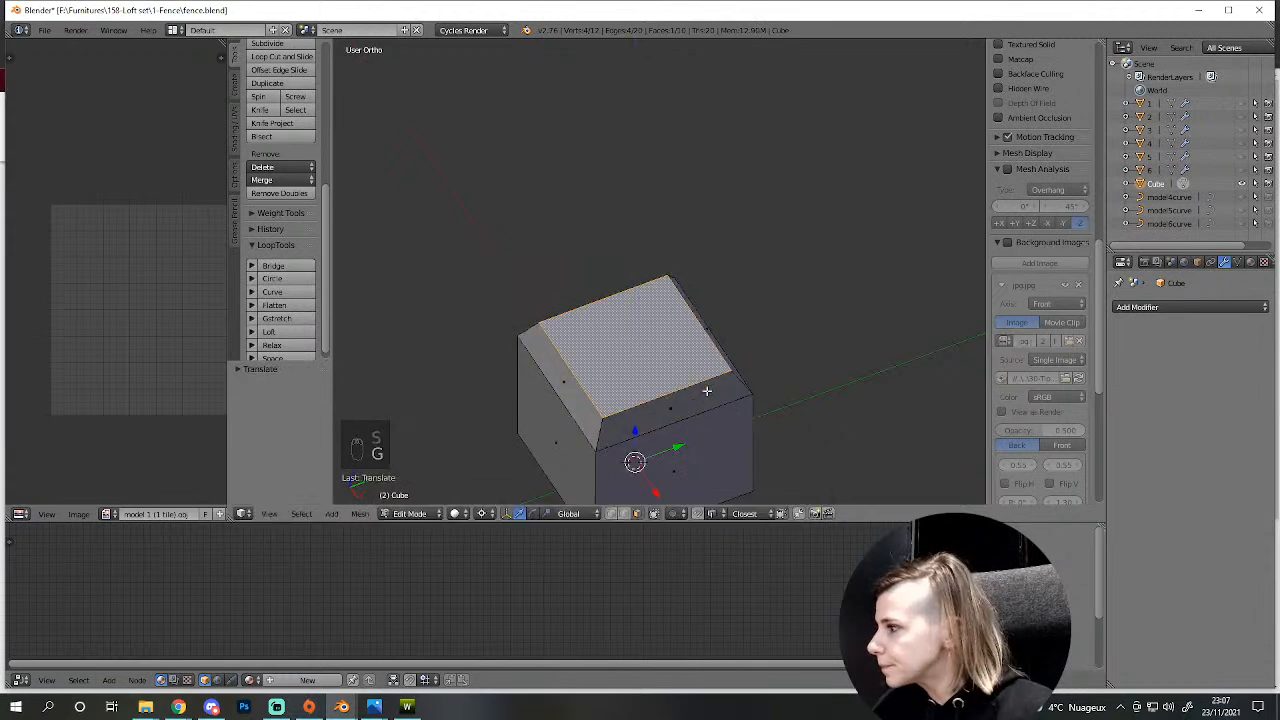
# - In front view, extrude the top face of the shoulder upward to form the tall pillar shaft
pyautogui.press('KP_1')
pyautogui.scroll(-3, 715, 349)
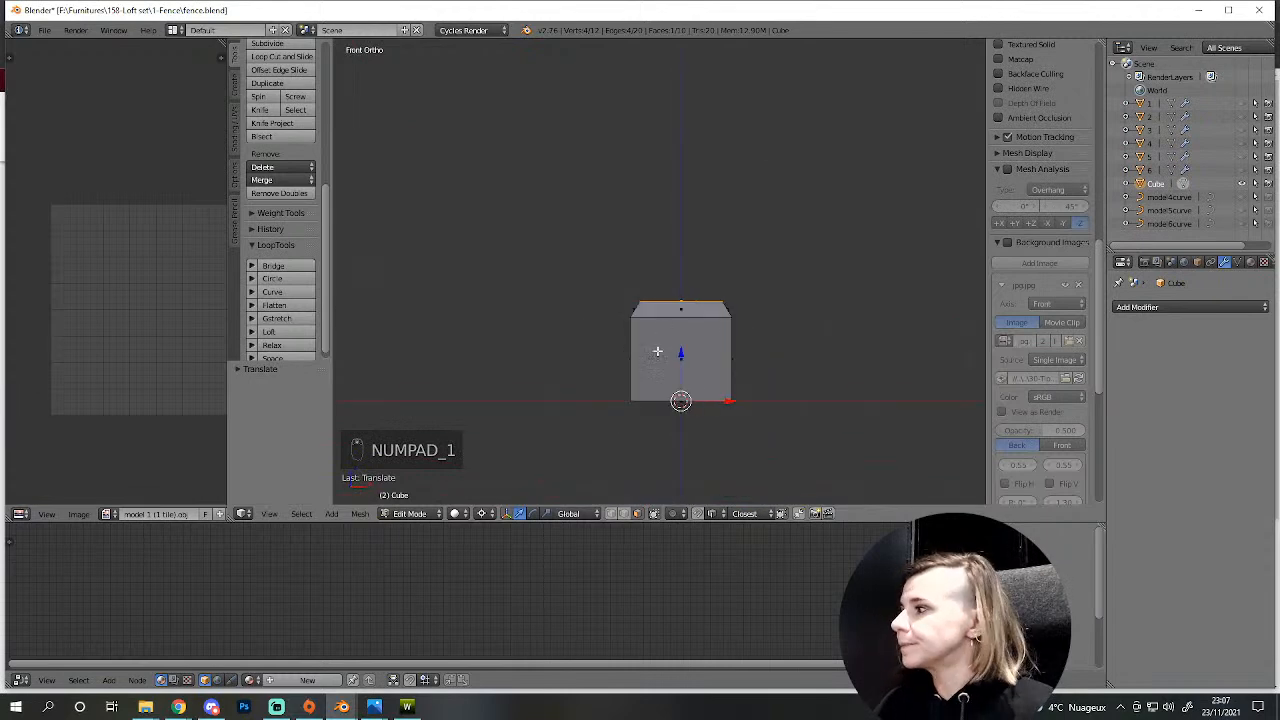
pyautogui.press('e')
pyautogui.click(651, 110)
pyautogui.scroll(-3, 662, 154)
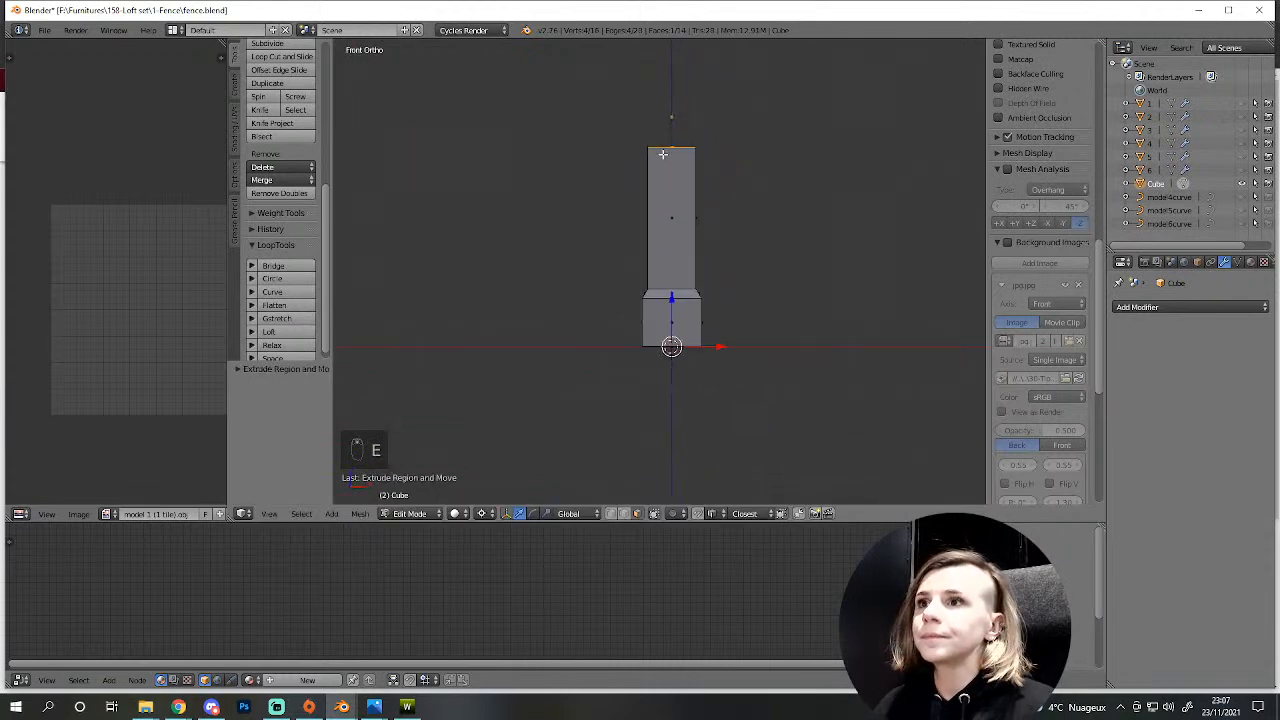
# - Extrude the shaft's top face in place, centre the pivot on the selection and scale the face outward by about 1.1
pyautogui.press('e')
pyautogui.rightClick(663, 152)
pyautogui.press('s')
pyautogui.rightClick(708, 157)
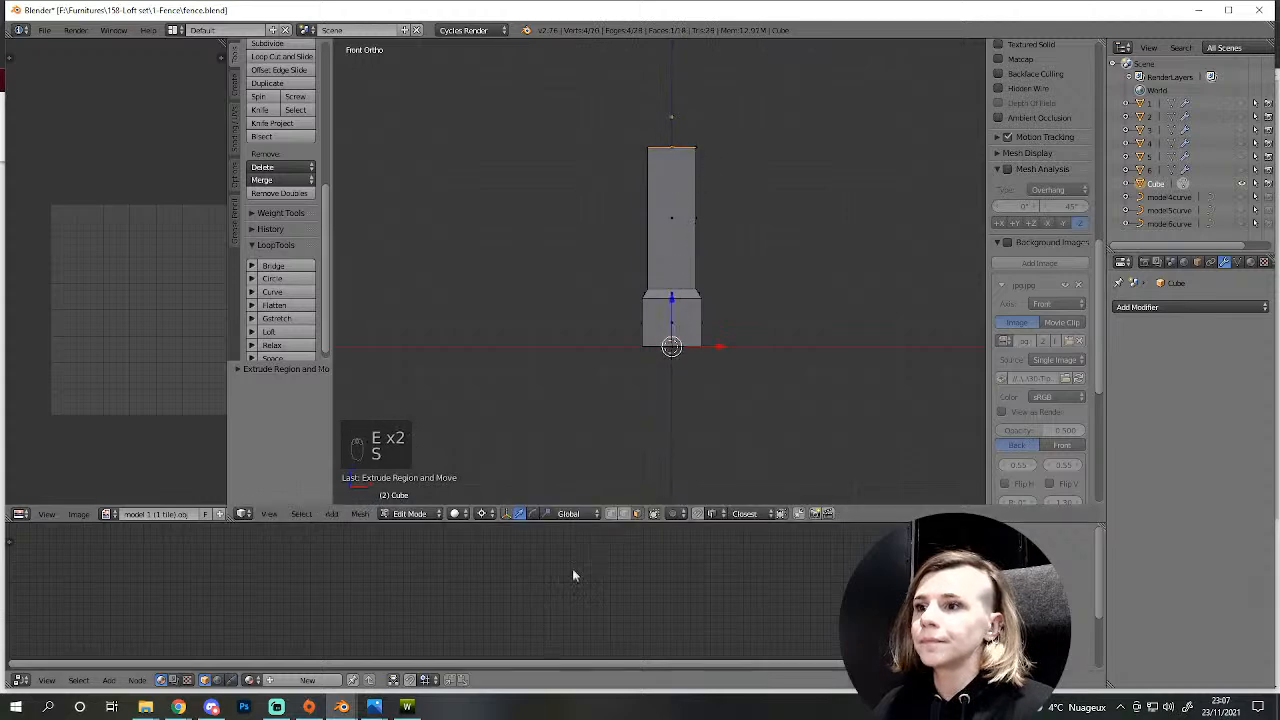
pyautogui.click(493, 517)
pyautogui.click(514, 466)
pyautogui.press('s')
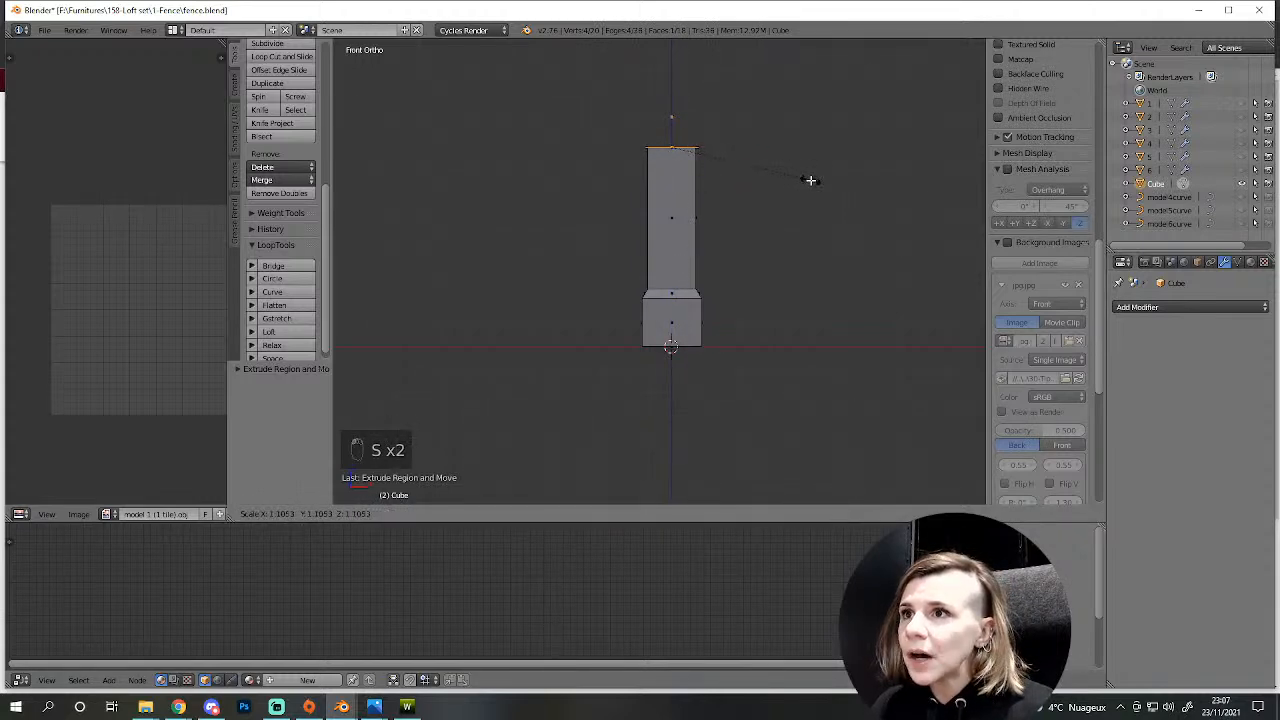
pyautogui.click(714, 157)
pyautogui.moveTo(714, 165); pyautogui.dragTo(693, 391, button='middle')
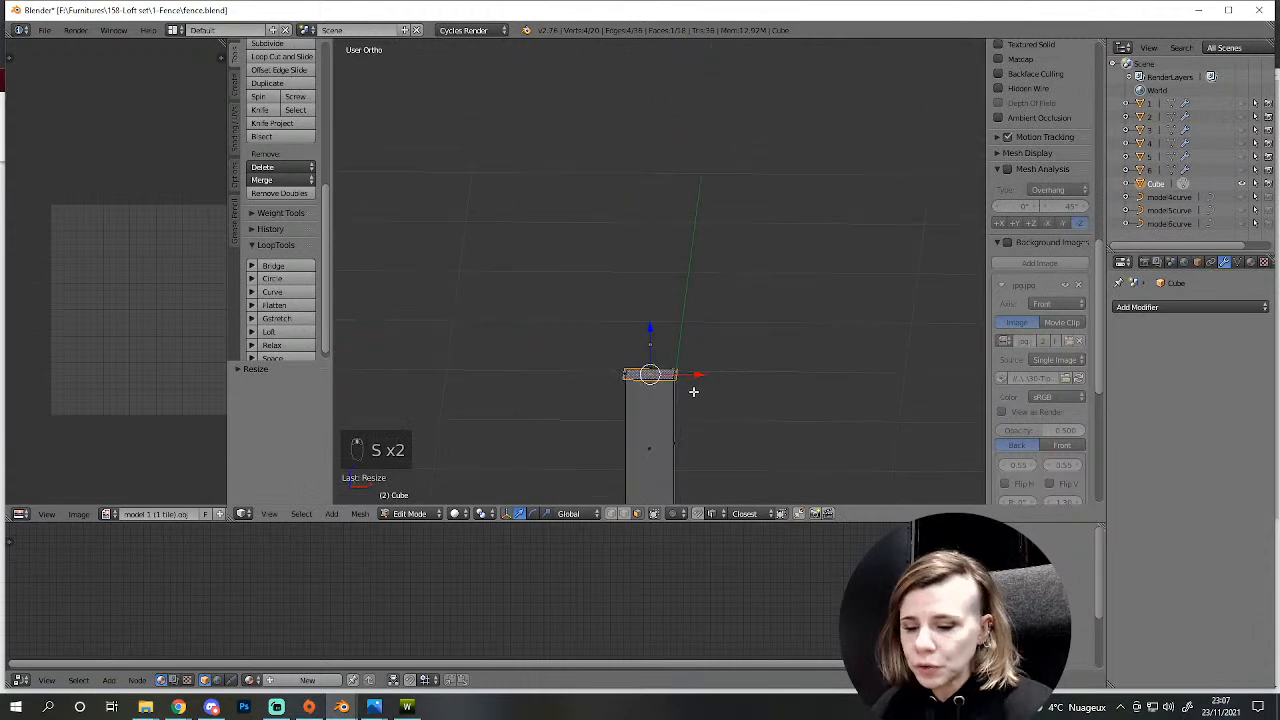
# - Extrude the widened face upward by about 0.03 in front view to form a thin ledge around the shaft's top
pyautogui.press('KP_3')
pyautogui.press('KP_1')
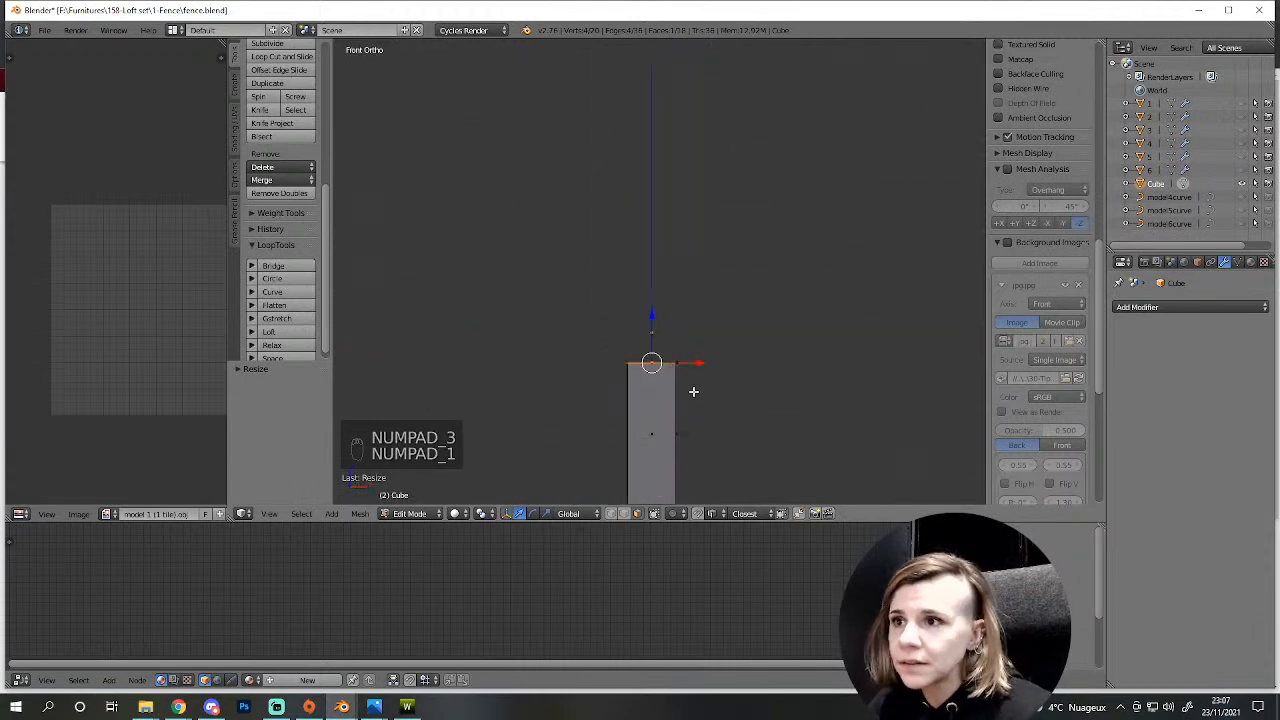
pyautogui.press('e')
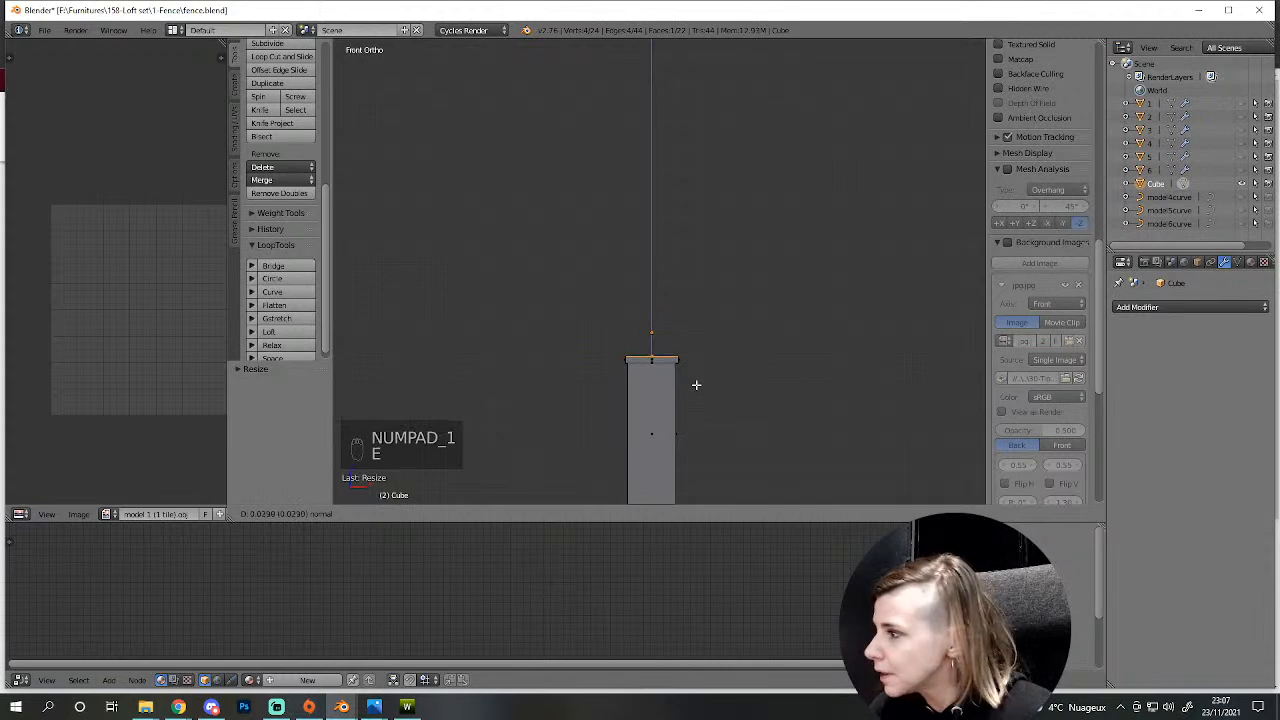
pyautogui.click(697, 384)
pyautogui.scroll(2, 743, 483)
pyautogui.keyDown('shift'); pyautogui.moveTo(740, 454); pyautogui.dragTo(777, 263, button='middle'); pyautogui.keyUp('shift')
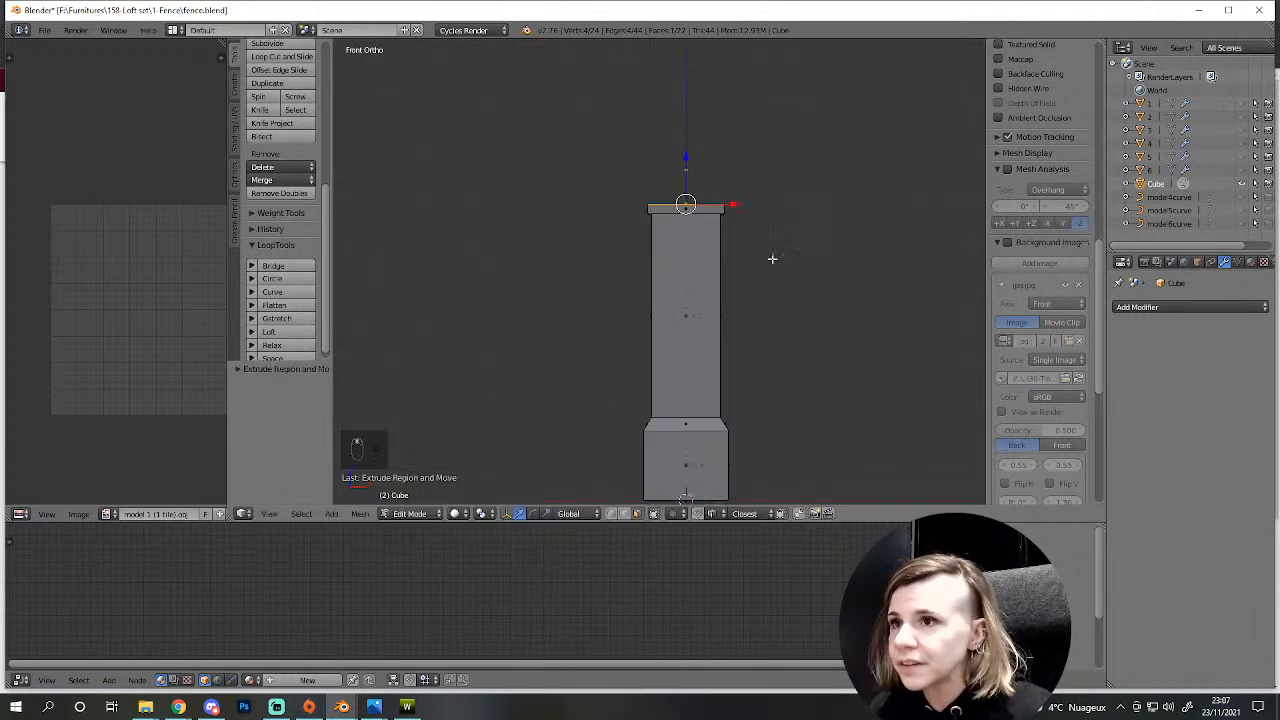
# - In top view with wireframe shading, extrude the ledge's top face and scale it inward to the shaft's width
pyautogui.scroll(2, 766, 250)
pyautogui.press('KP_7')
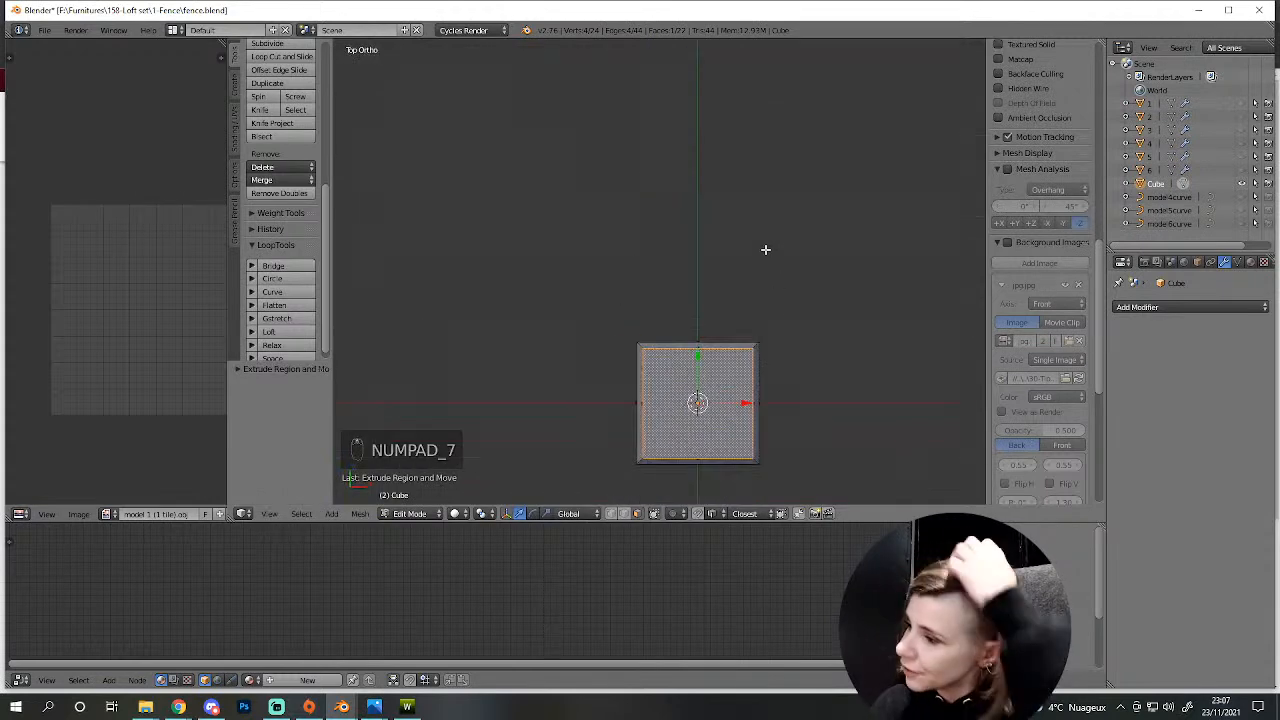
pyautogui.press('e')
pyautogui.click(742, 338)
pyautogui.keyDown('shift'); pyautogui.moveTo(771, 377); pyautogui.dragTo(777, 228, button='middle'); pyautogui.keyUp('shift')
pyautogui.scroll(2, 766, 381)
pyautogui.scroll(1, 766, 380)
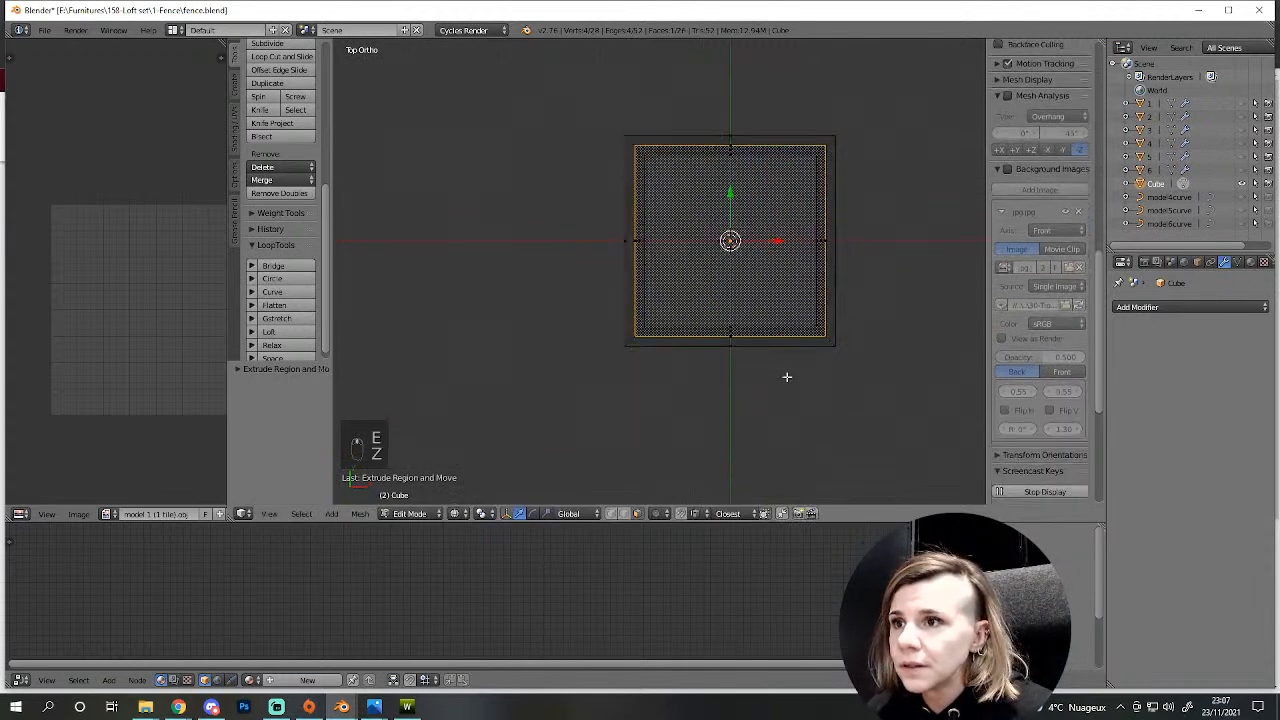
pyautogui.press('z')
pyautogui.press('s')
pyautogui.click(814, 367)
pyautogui.press('s')
pyautogui.click(816, 367)
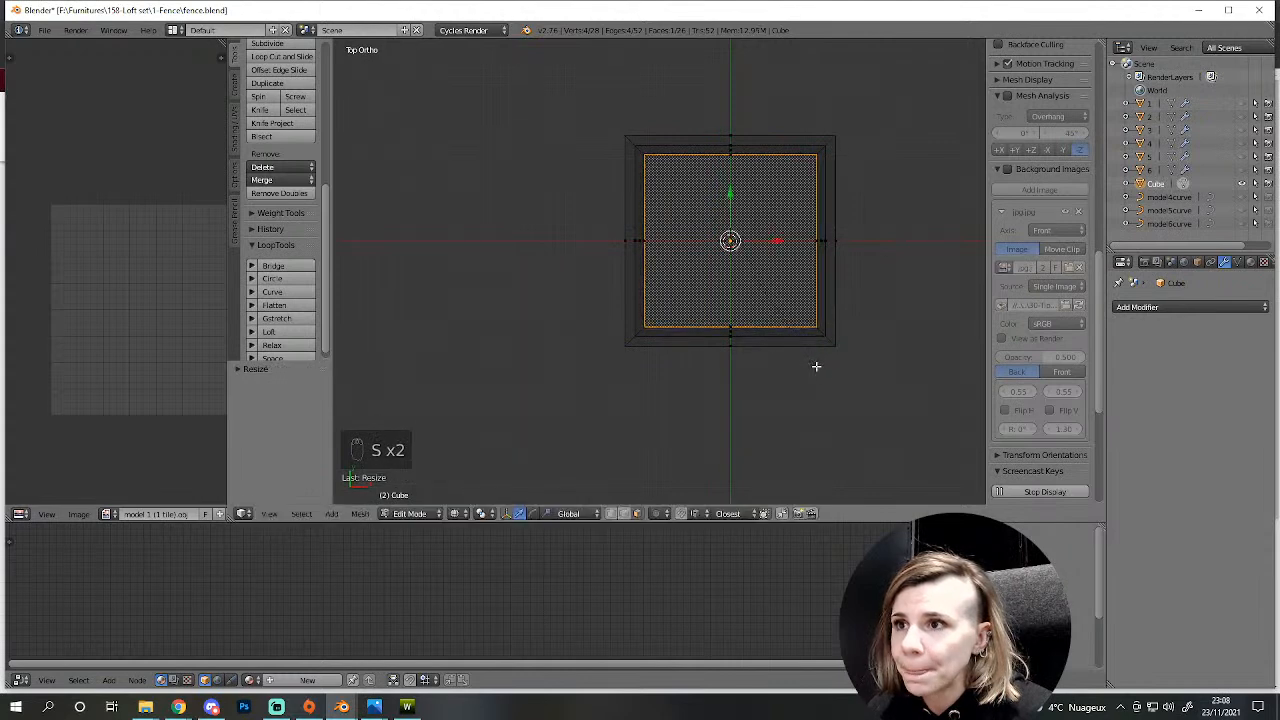
# - In front view, extrude the inset face upward by about 0.1 to form the neck above the ledge
pyautogui.press('KP_1')
pyautogui.scroll(-4, 814, 377)
pyautogui.keyDown('shift'); pyautogui.moveTo(780, 205); pyautogui.dragTo(710, 351, button='middle'); pyautogui.keyUp('shift')
pyautogui.press('e')
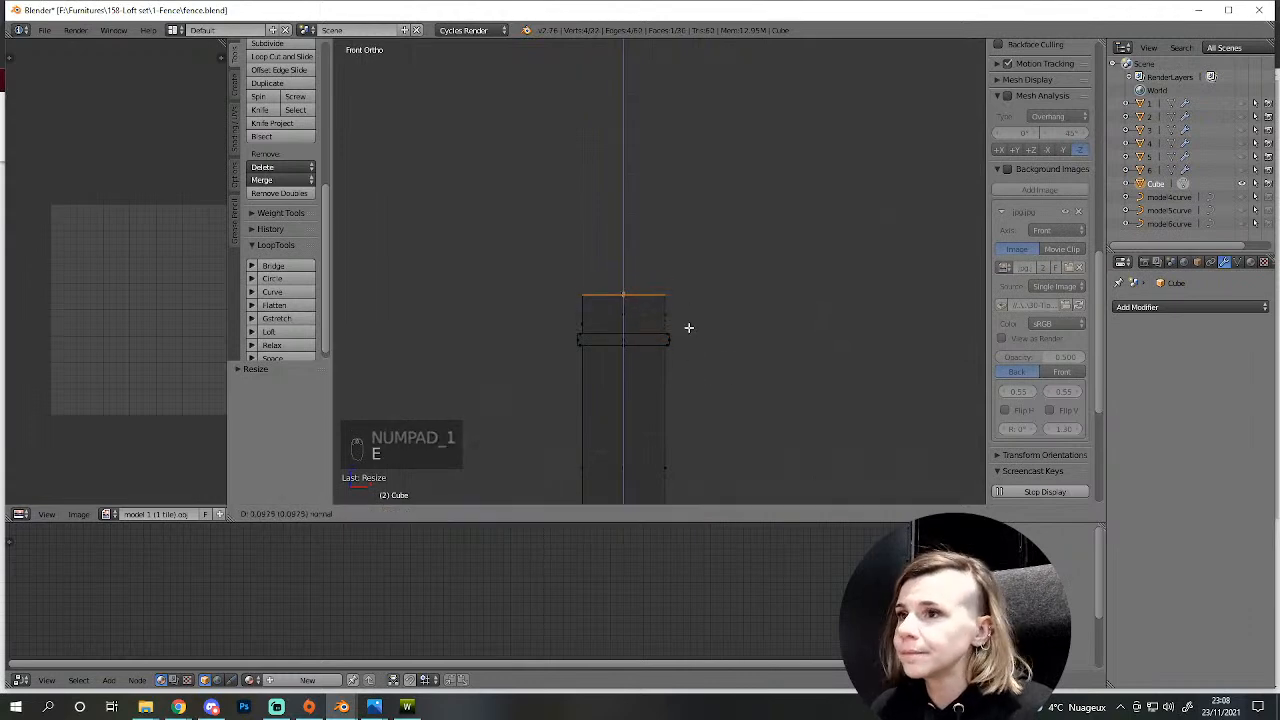
pyautogui.click(689, 328)
pyautogui.press('s')
pyautogui.rightClick(709, 326)
# - Extrude the neck's top face in place, scale it outward by about 1.14 and extrude it slightly upward as the first capital tier
pyautogui.press('e')
pyautogui.press('s')
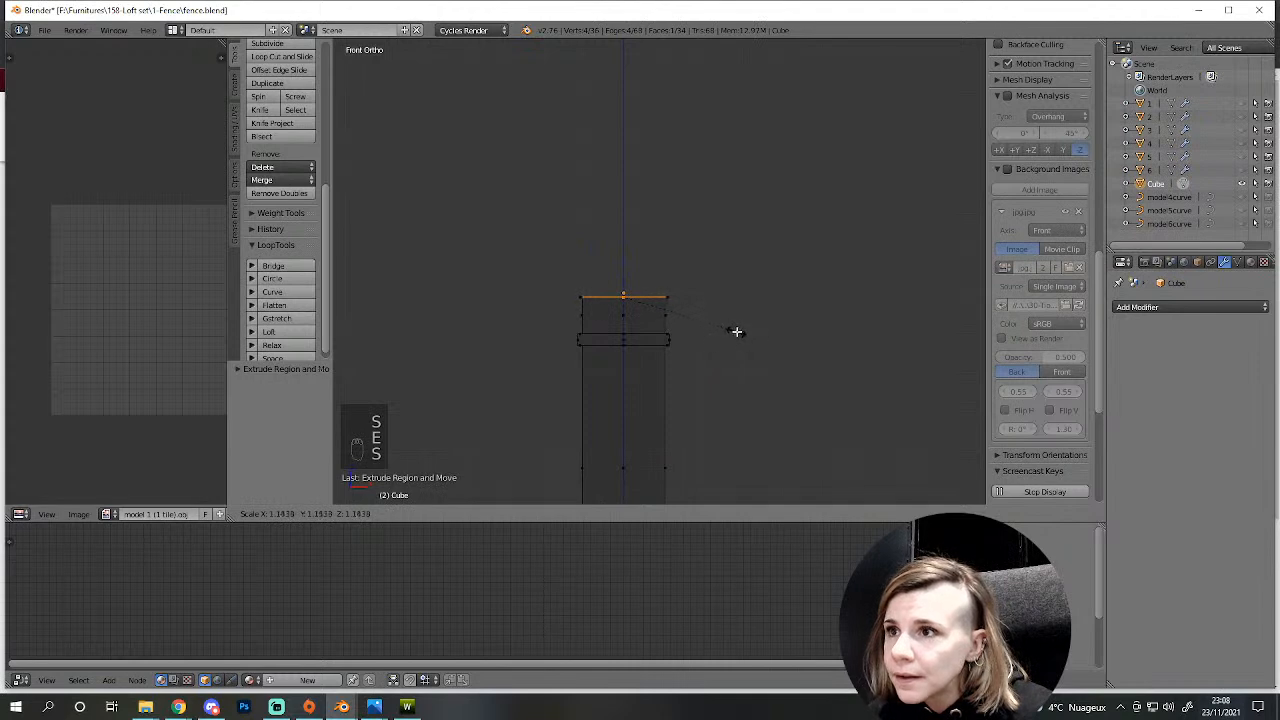
pyautogui.click(737, 334)
pyautogui.press('e')
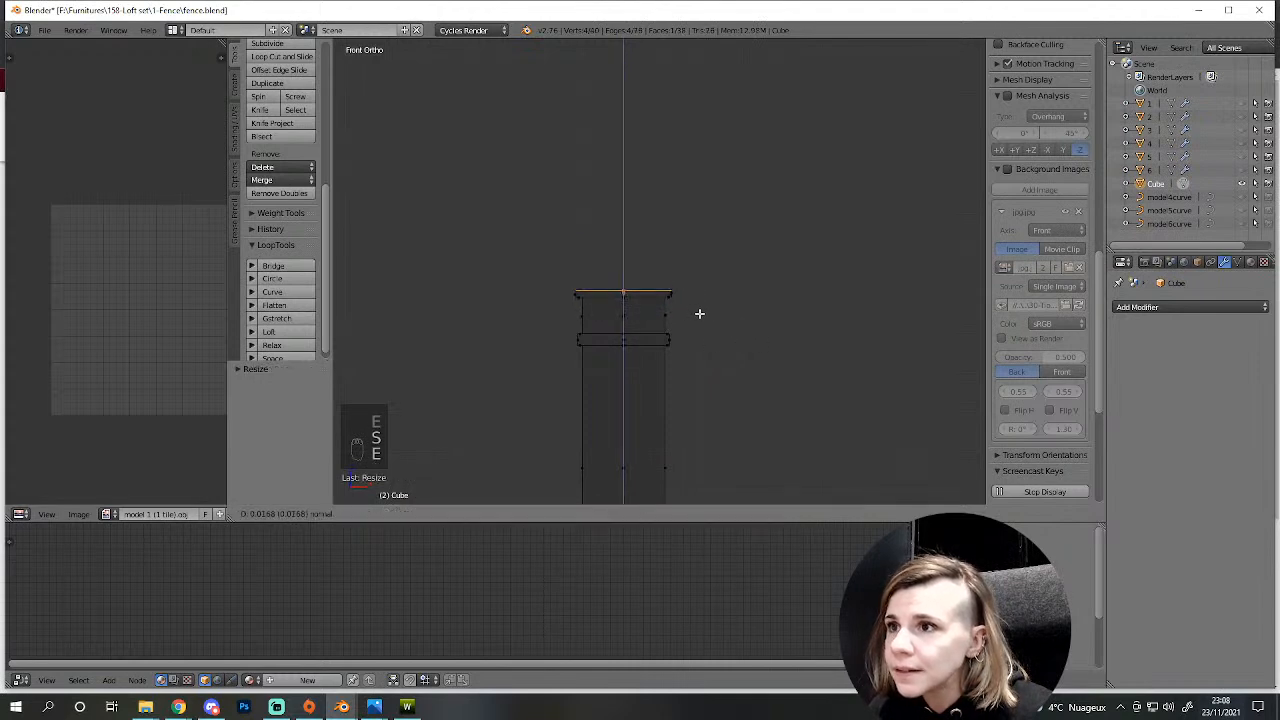
pyautogui.click(701, 309)
# - Widen the top face of the first capital tier and extrude it upward by about 0.03 as a second tier
pyautogui.press('s')
pyautogui.rightClick(710, 309)
pyautogui.press('s')
pyautogui.click(724, 320)
pyautogui.press('e')
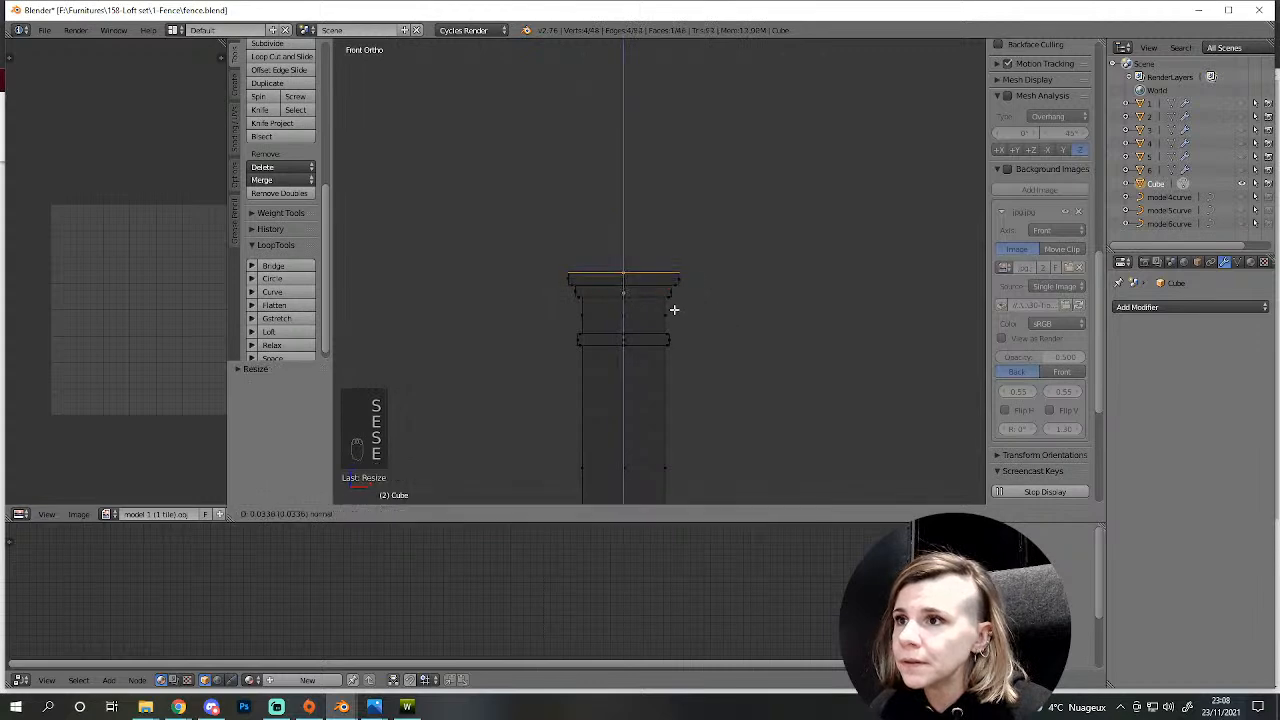
pyautogui.click(677, 311)
pyautogui.press('e')
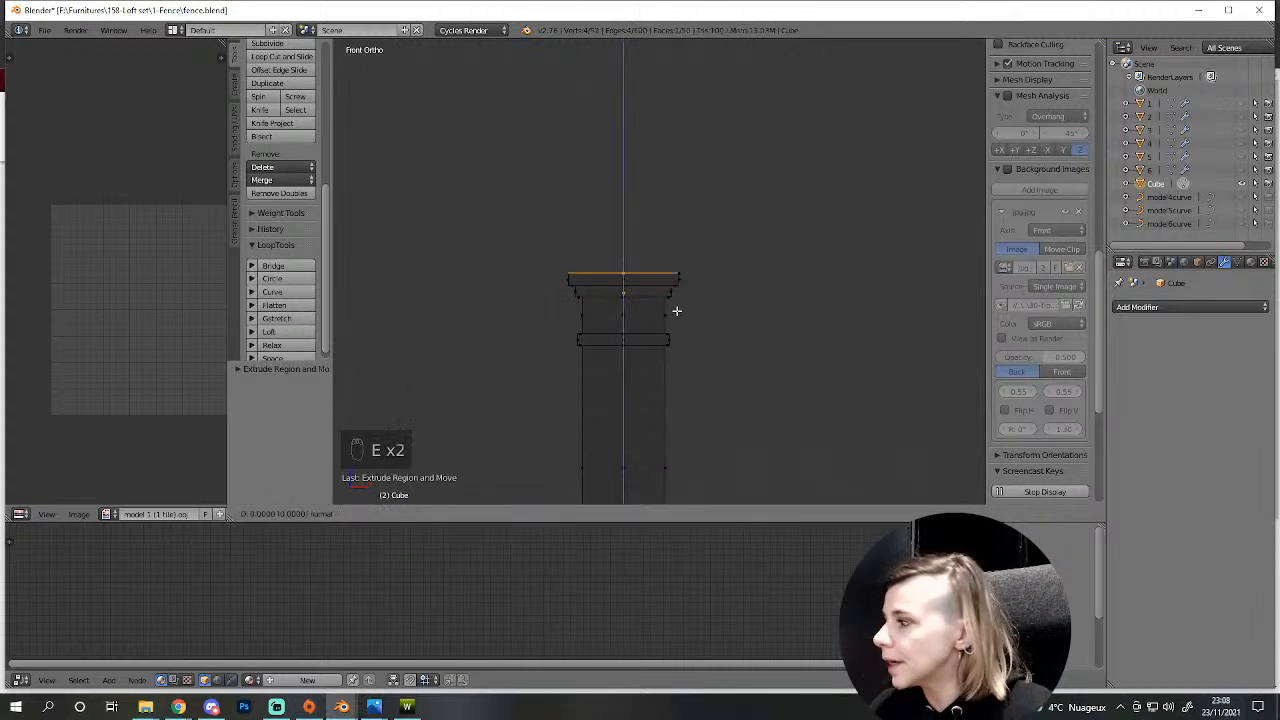
pyautogui.rightClick(676, 311)
pyautogui.rightClick(698, 316)
pyautogui.press('s')
pyautogui.rightClick(717, 290)
pyautogui.hotkey('ctrl', 'z')
pyautogui.hotkey('ctrl', 'z')
pyautogui.hotkey('ctrl', 'z')
# - Extrude the second tier's top face in place, scale it outward and extrude it upward by about 0.04 as the top tier
pyautogui.press('e')
pyautogui.rightClick(717, 292)
pyautogui.press('s')
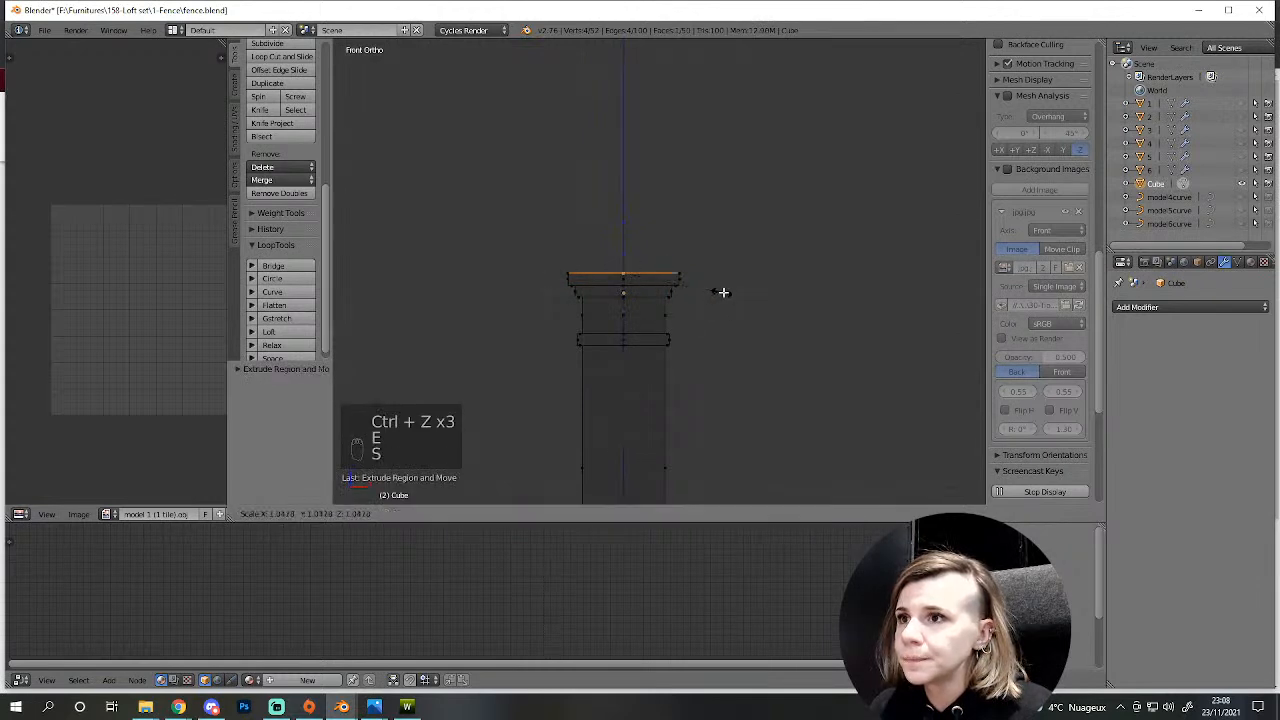
pyautogui.click(713, 293)
pyautogui.press('e')
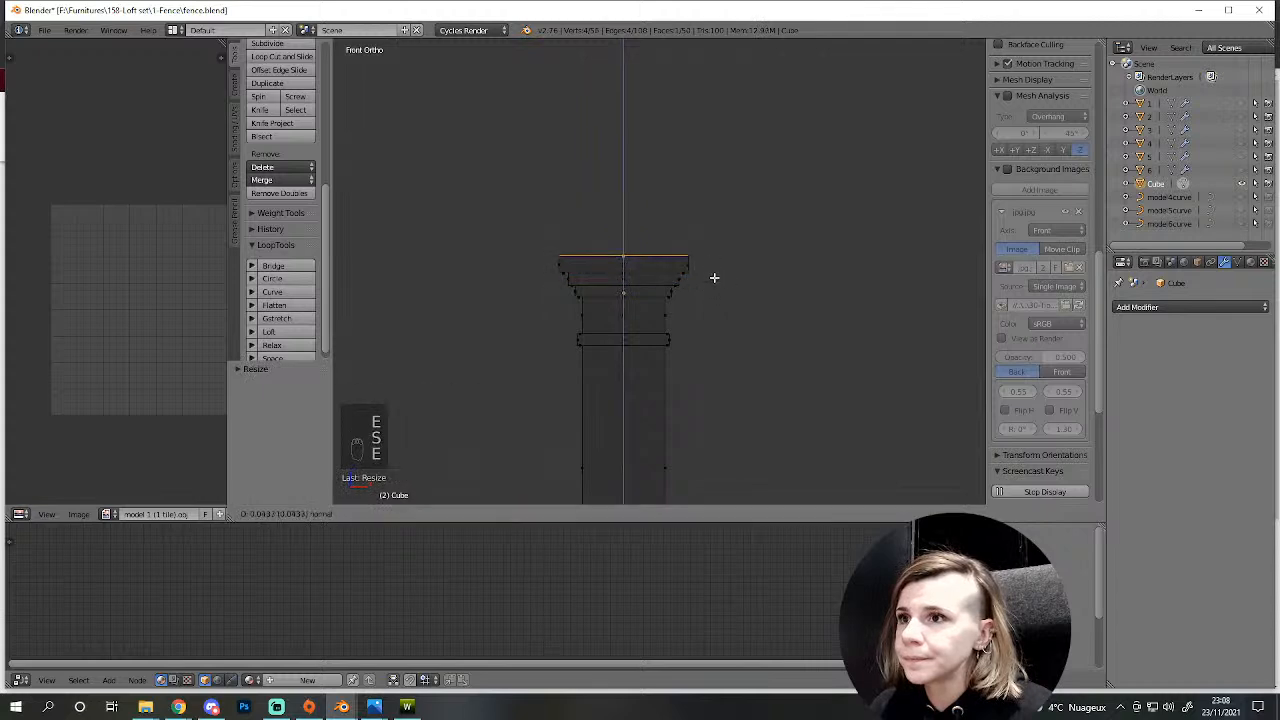
pyautogui.click(717, 278)
# - Select the entire pillar mesh
pyautogui.scroll(-10, 717, 296)
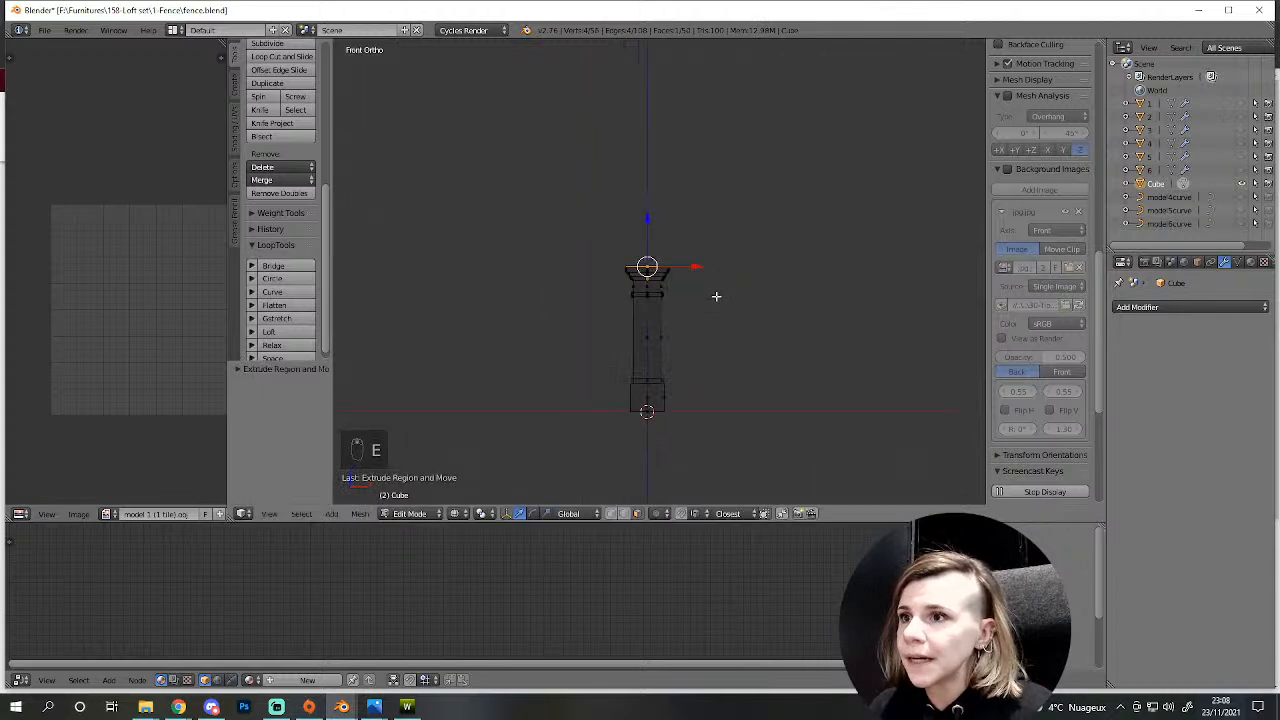
pyautogui.scroll(3, 700, 330)
pyautogui.press('a')
pyautogui.press('a')
pyautogui.scroll(2, 681, 354)
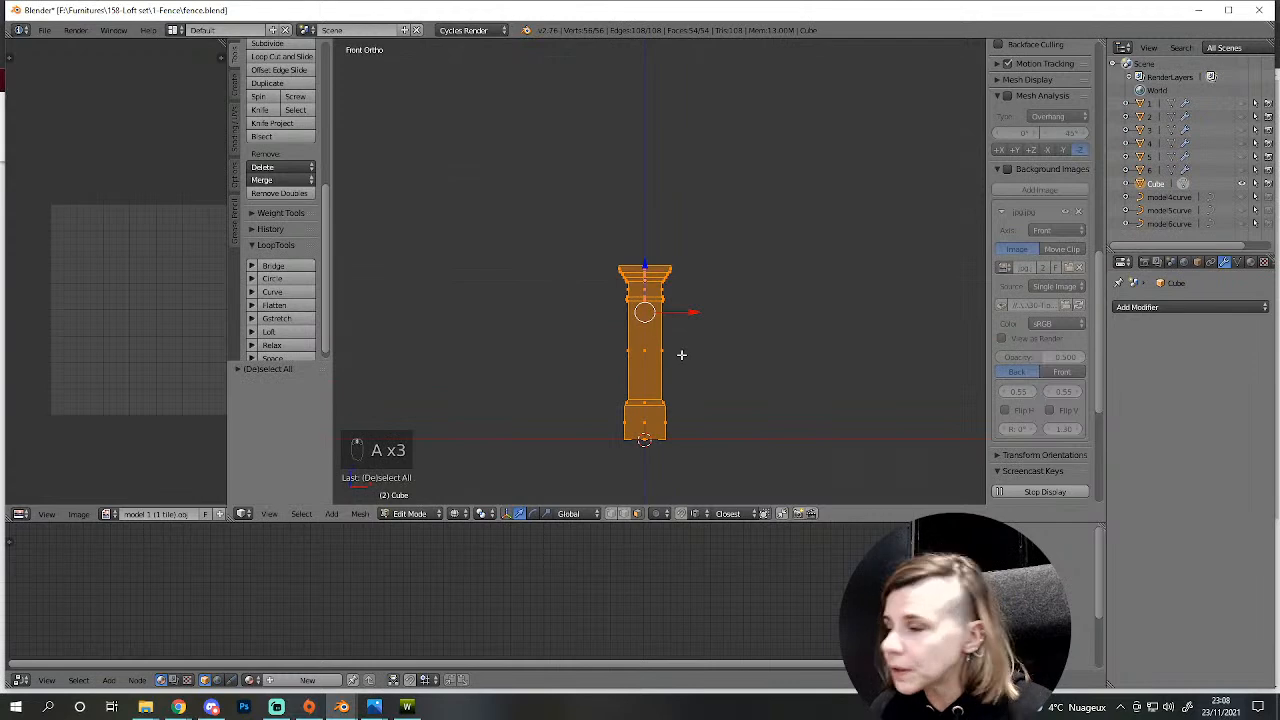
# - Make the pillar's base taller by selecting everything above its bottom face and raising it vertically by about 0.05
pyautogui.scroll(-3, 681, 354)
pyautogui.press('z')
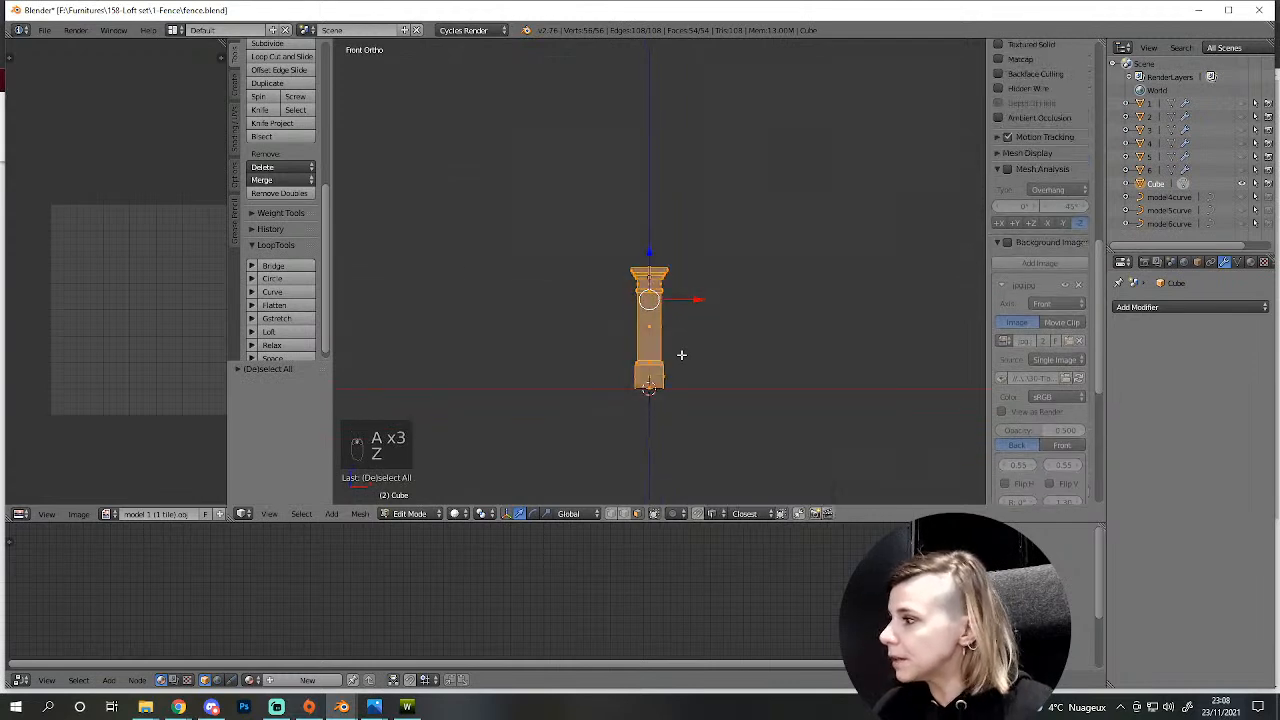
pyautogui.press('a')
pyautogui.scroll(-1, 675, 300)
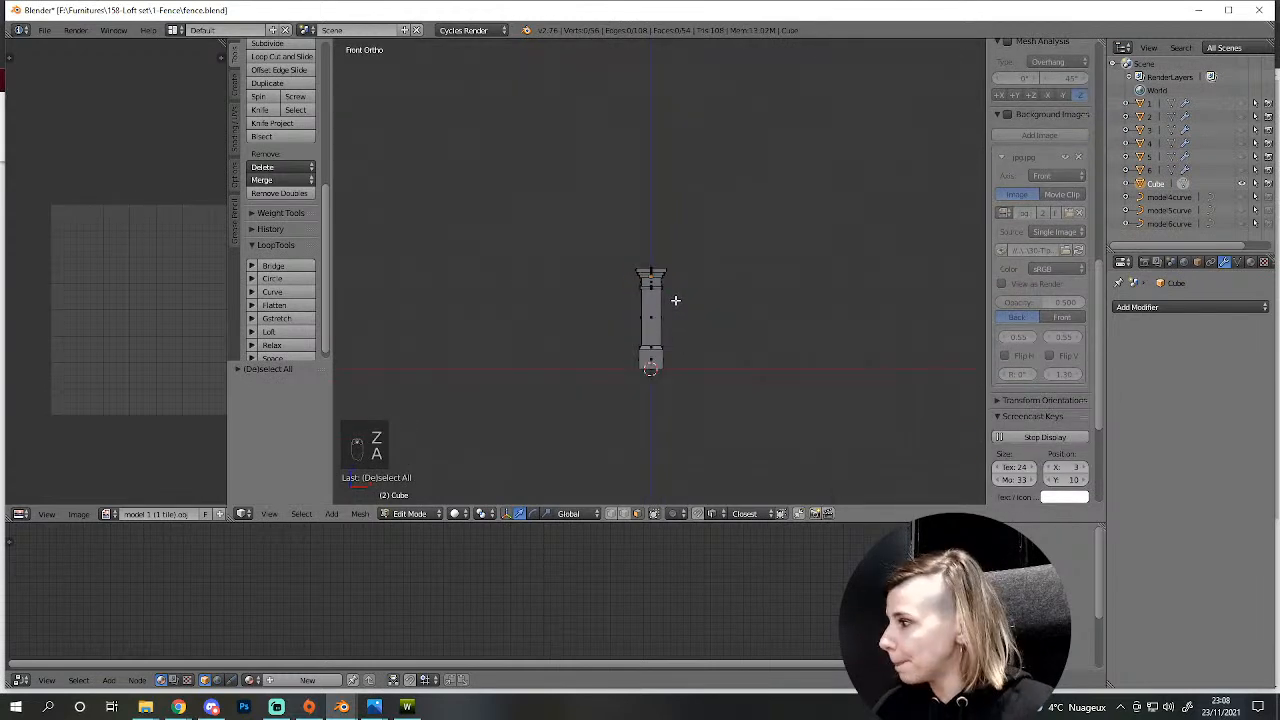
pyautogui.press('b')
pyautogui.moveTo(596, 229); pyautogui.dragTo(703, 343)
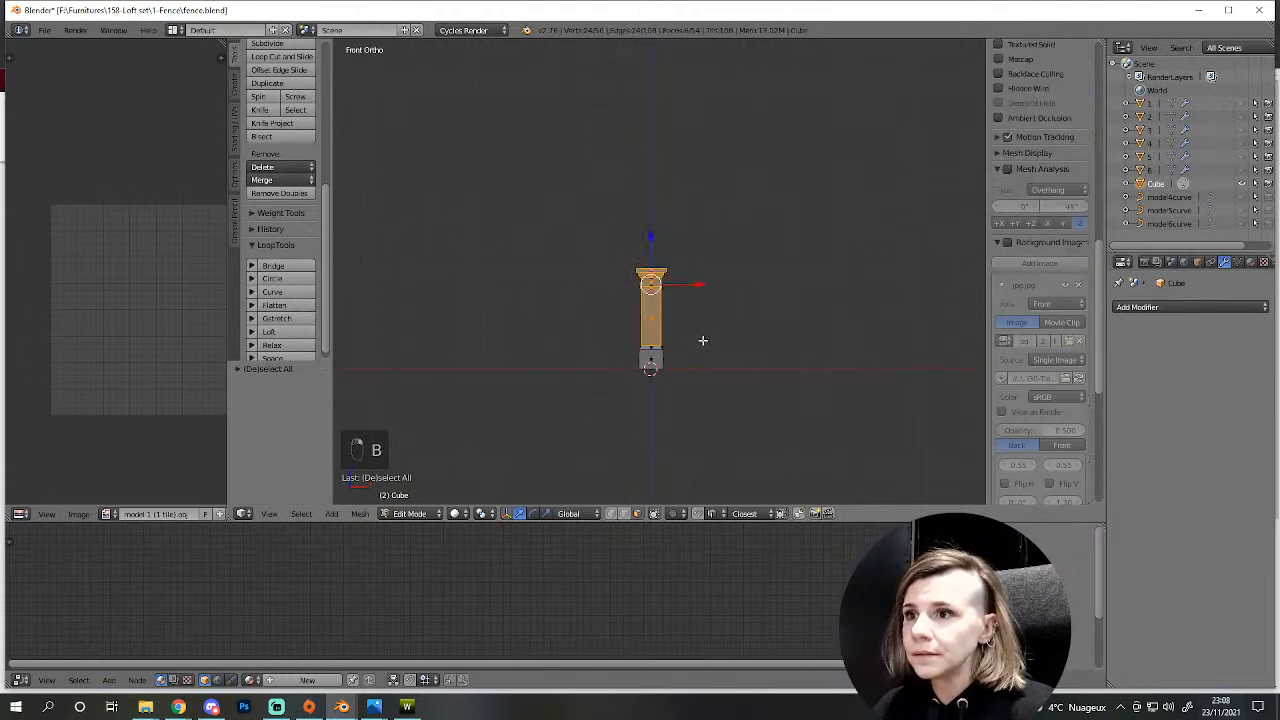
pyautogui.press('z')
pyautogui.press('a')
pyautogui.press('b')
pyautogui.moveTo(594, 242); pyautogui.dragTo(698, 354)
pyautogui.press('g')
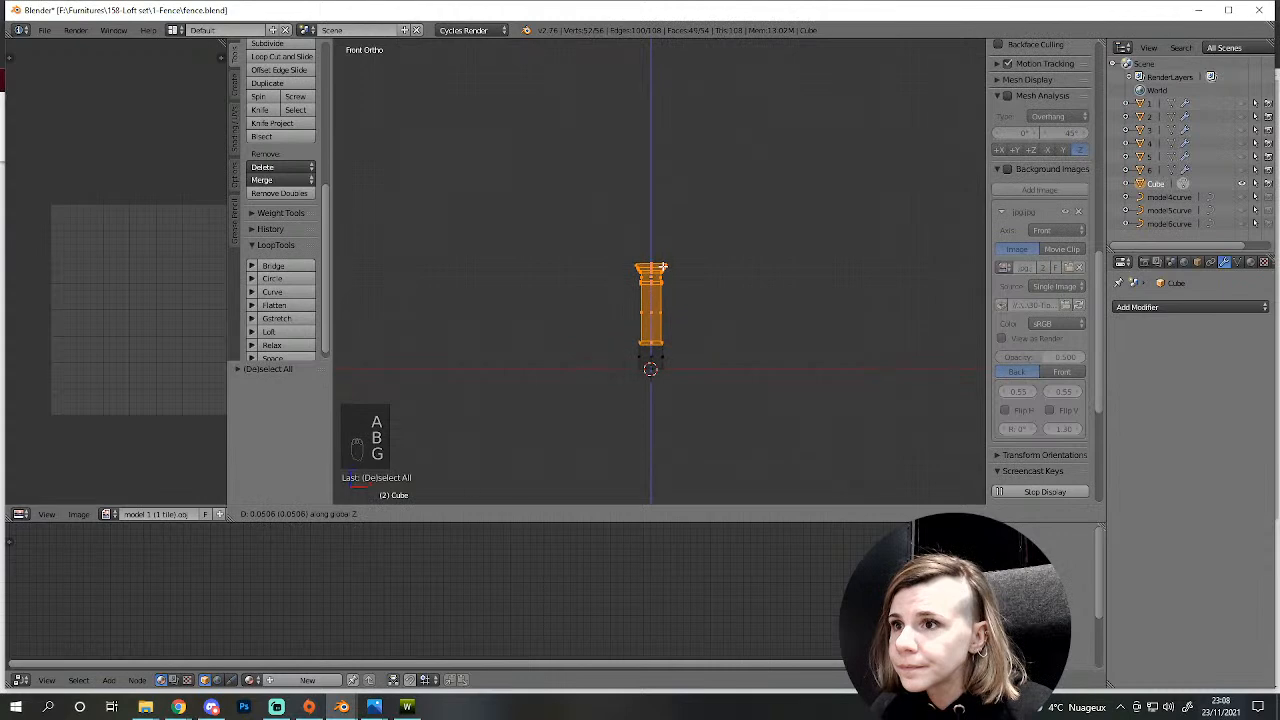
pyautogui.click(664, 268)
# - Keep only the neck and capital selected and raise them vertically, lengthening the shaft to a little over twice its length
pyautogui.press('b')
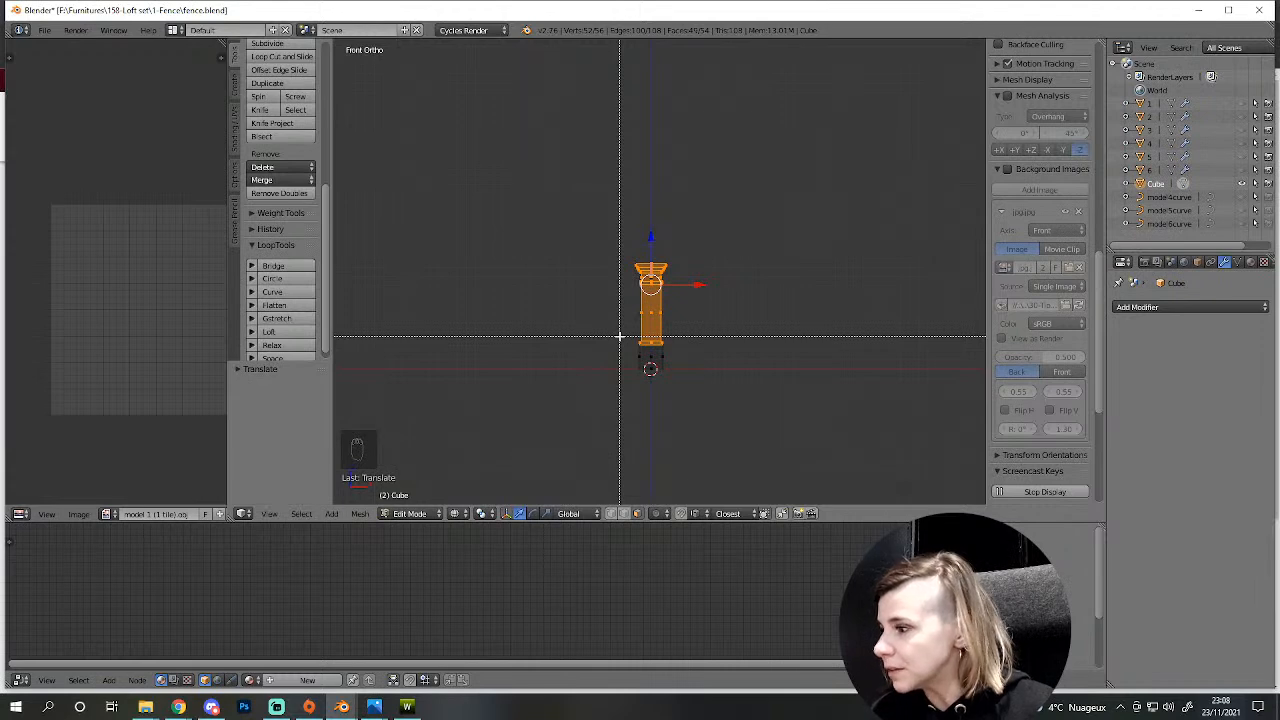
pyautogui.moveTo(625, 329); pyautogui.dragTo(652, 414, button='middle')
pyautogui.scroll(3, 694, 366)
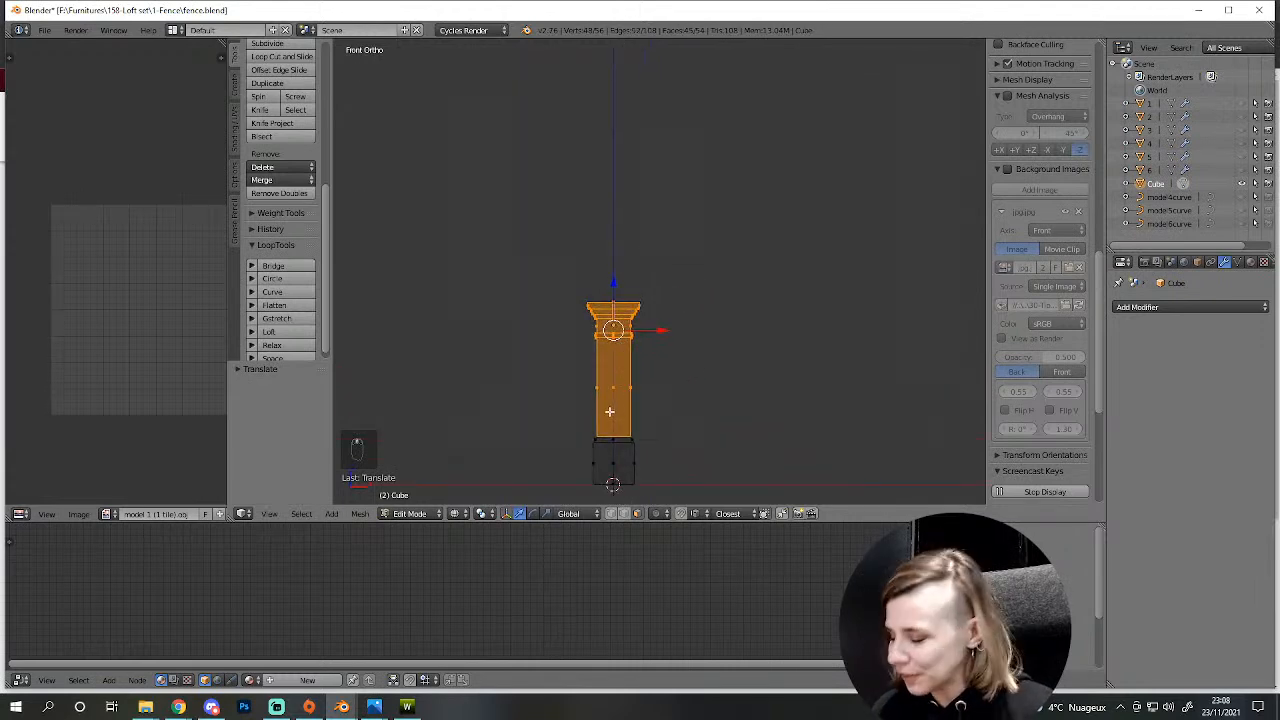
pyautogui.press('c')
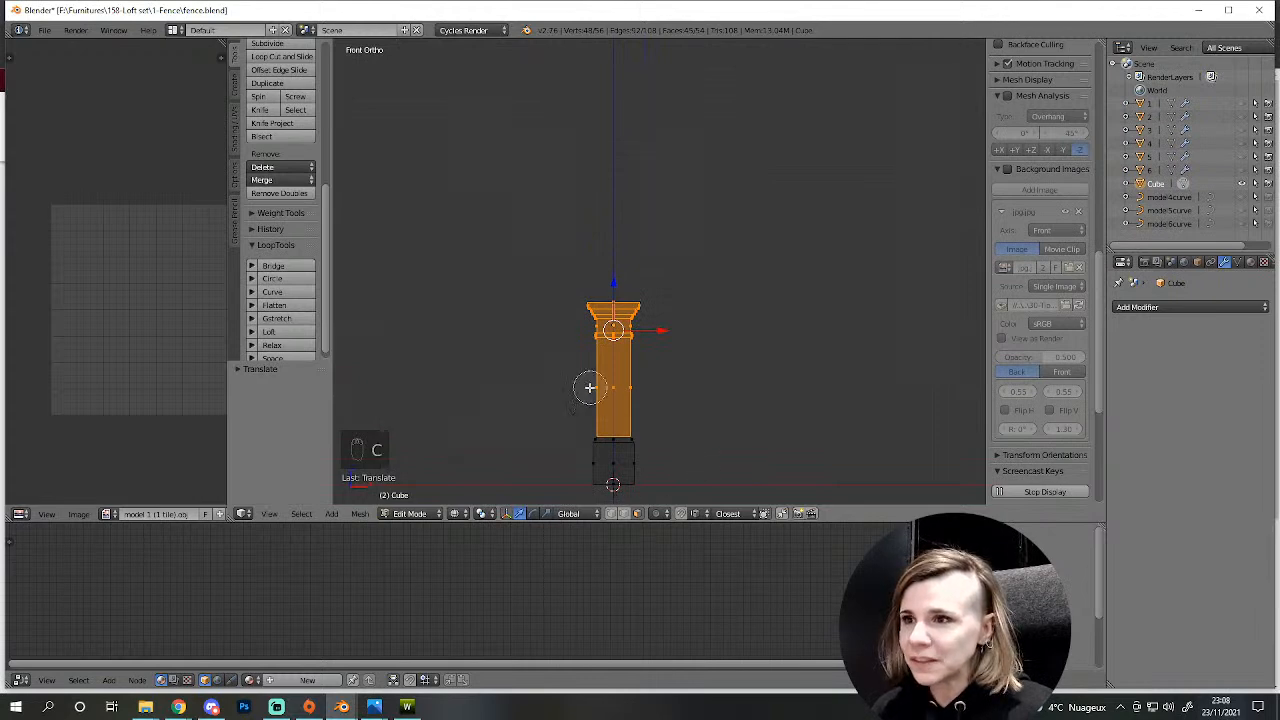
pyautogui.moveTo(591, 386); pyautogui.dragTo(623, 389, button='middle')
pyautogui.press('g')
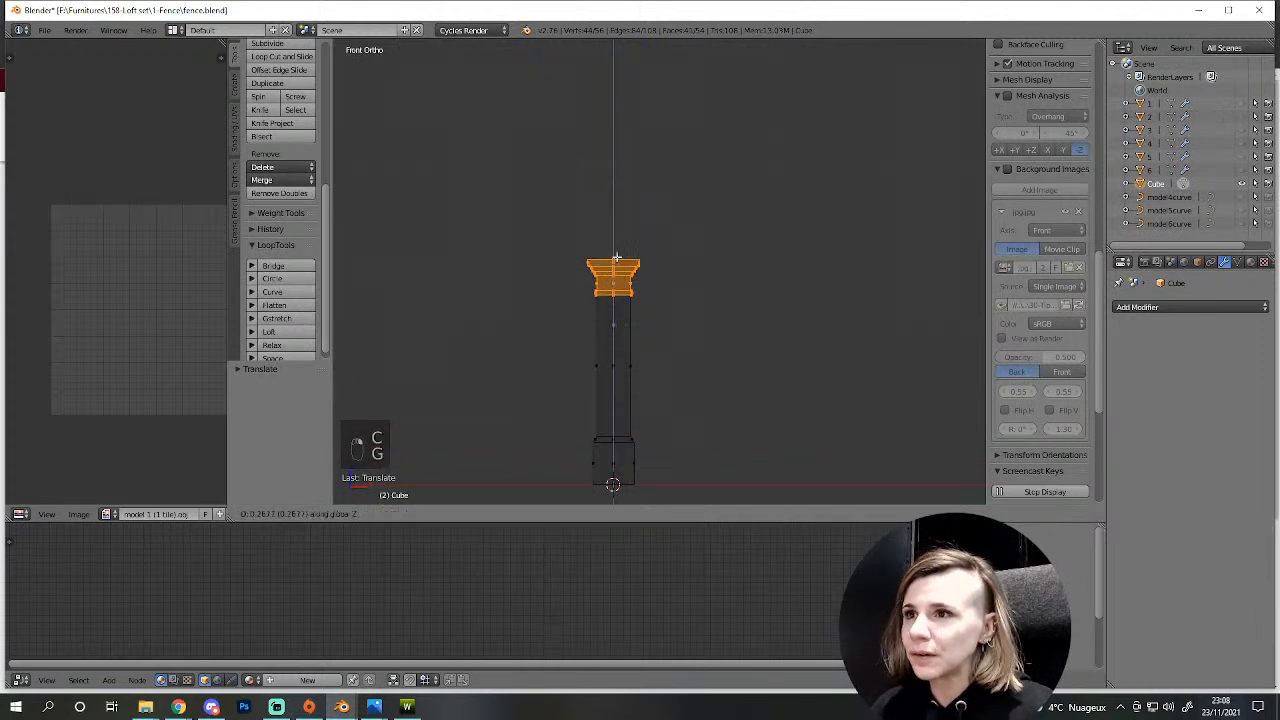
pyautogui.click(620, 185)
pyautogui.scroll(-4, 613, 193)
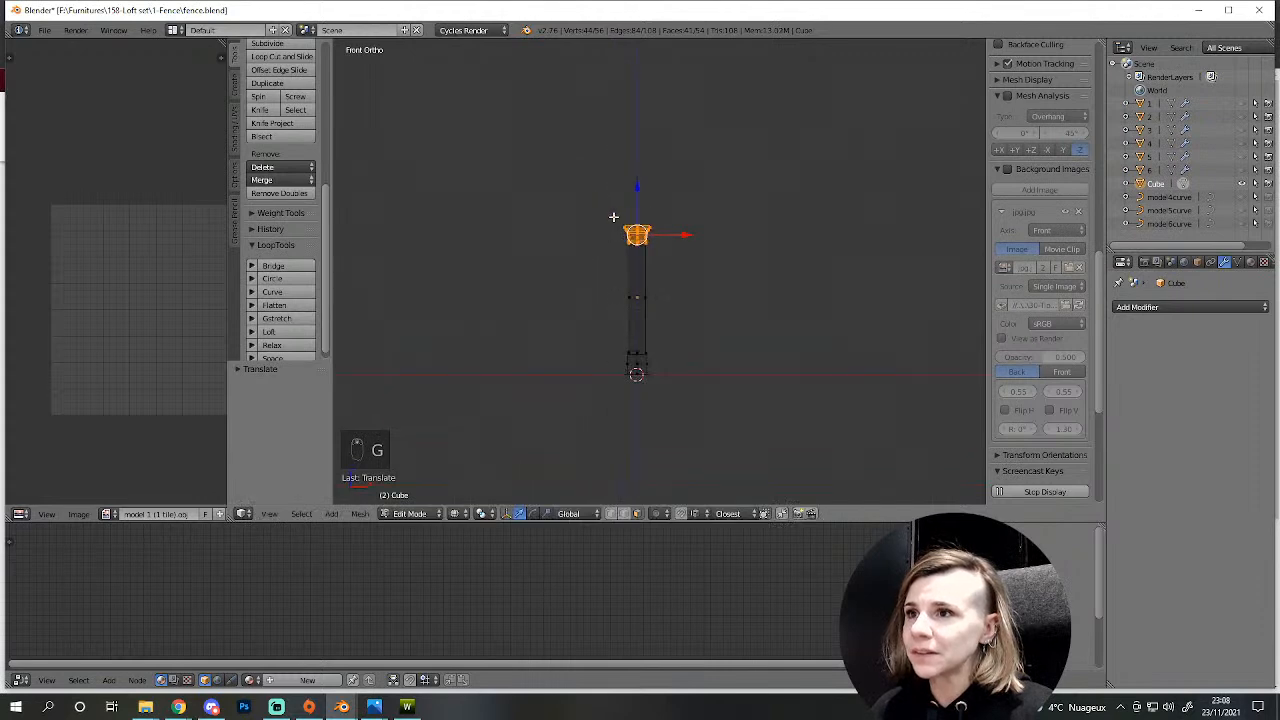
pyautogui.scroll(3, 613, 217)
pyautogui.press('a')
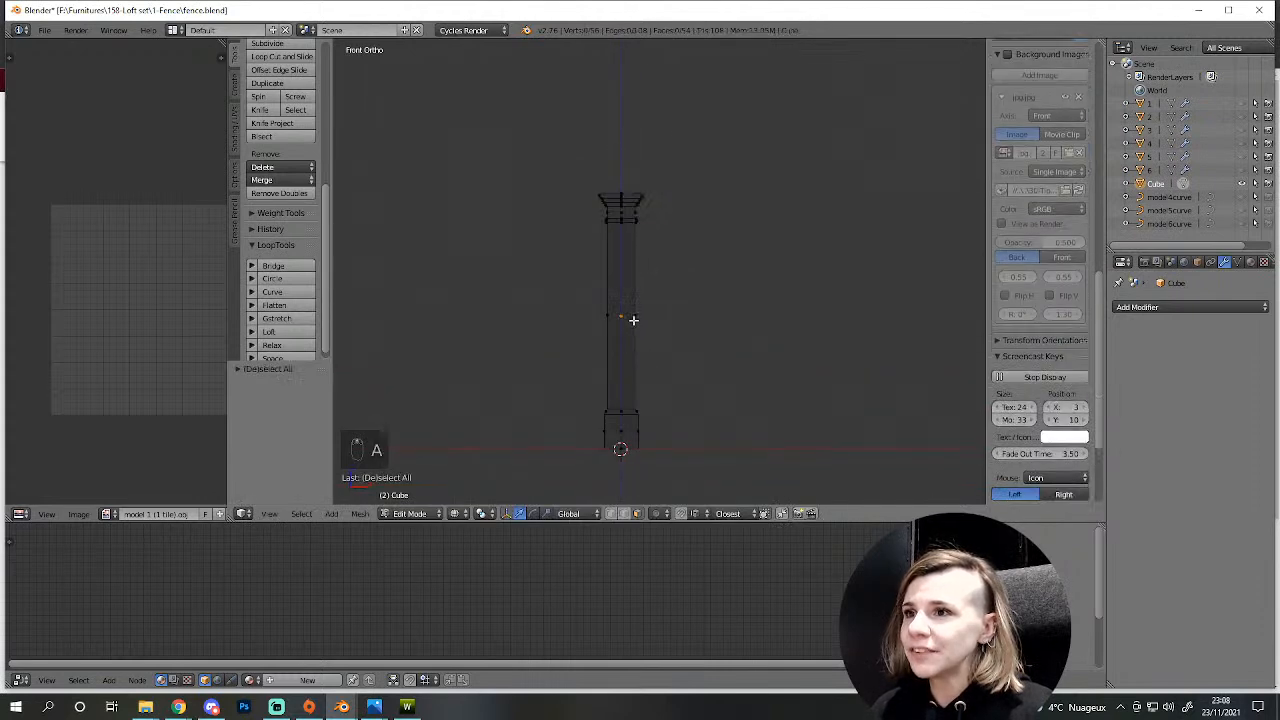
pyautogui.rightClick(632, 318)
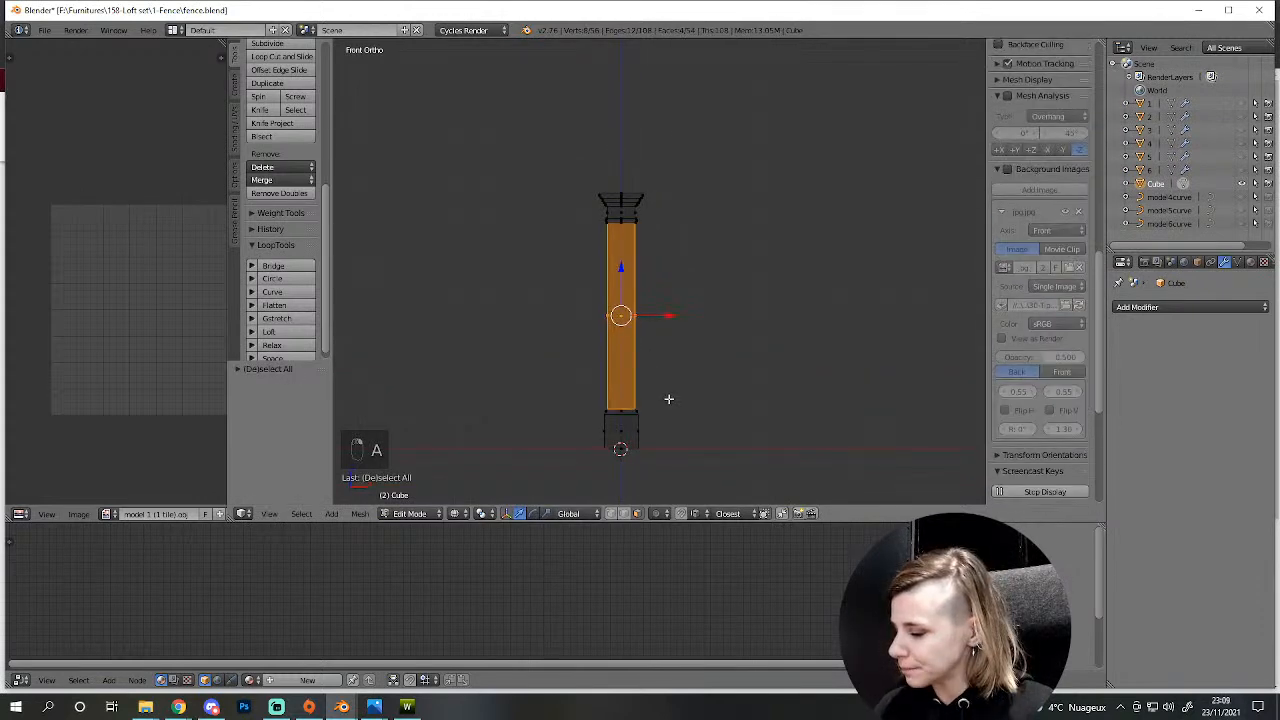
pyautogui.press('s')
pyautogui.hotkey('shift', 'z')
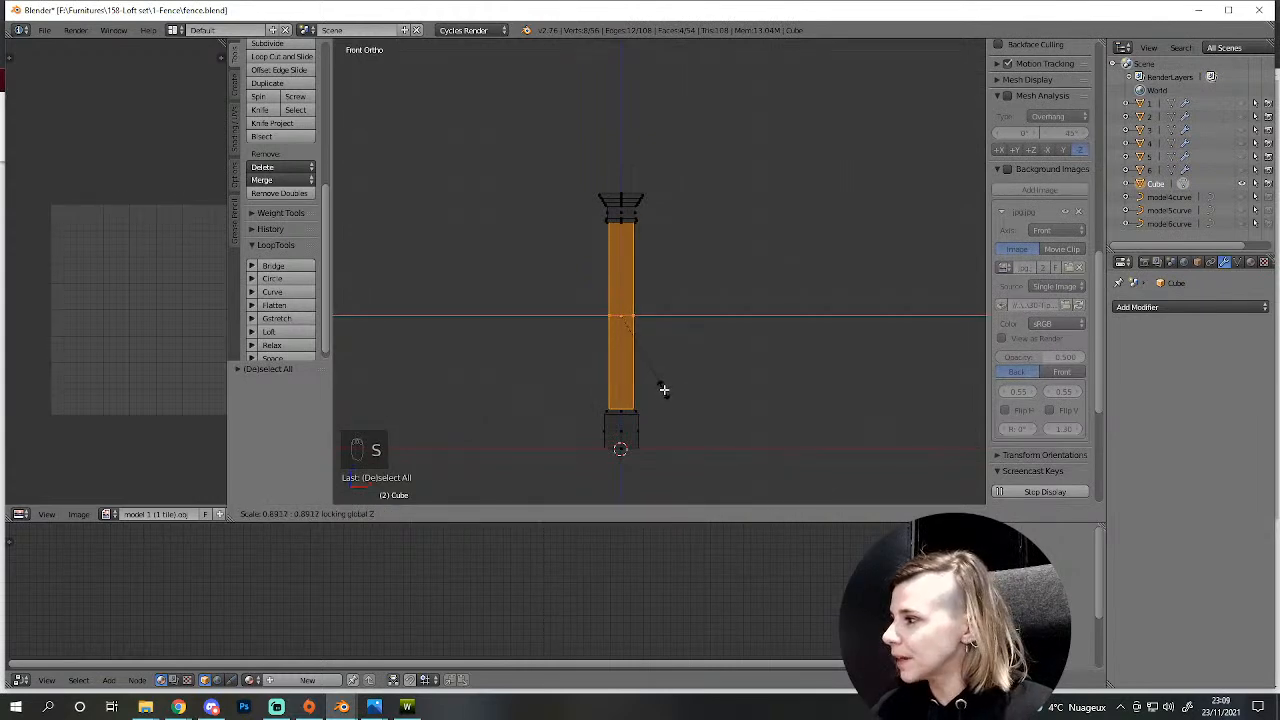
pyautogui.click(664, 389)
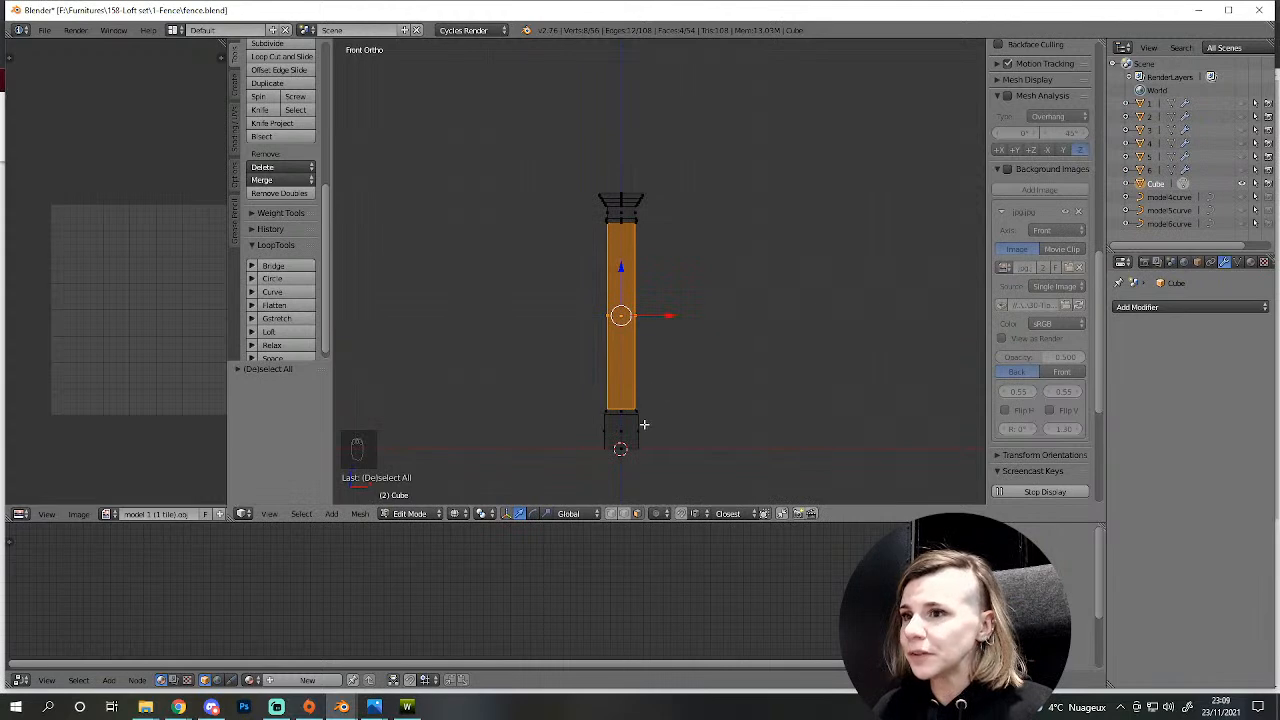
pyautogui.press('a')
# - Examine the solid pillar's proportions from above, from the side and at ground level
pyautogui.moveTo(644, 424)
pyautogui.mouseDown(button='middle')
pyautogui.moveTo(606, 386)
pyautogui.moveTo(674, 488)
pyautogui.moveTo(680, 476)
pyautogui.mouseUp(button='middle')
pyautogui.press('z')
pyautogui.scroll(3, 704, 448)
pyautogui.scroll(-3, 706, 447)
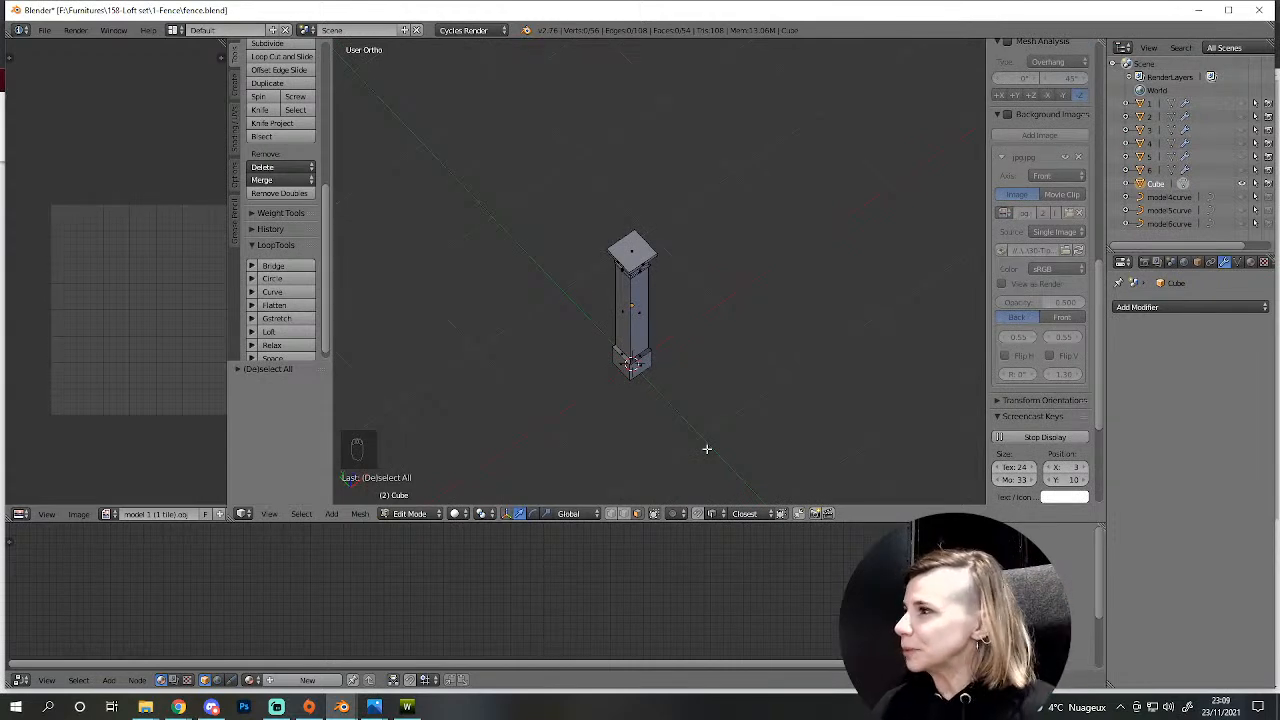
pyautogui.moveTo(872, 320); pyautogui.dragTo(740, 300, button='middle')
pyautogui.scroll(3, 731, 326)
pyautogui.scroll(-3, 732, 327)
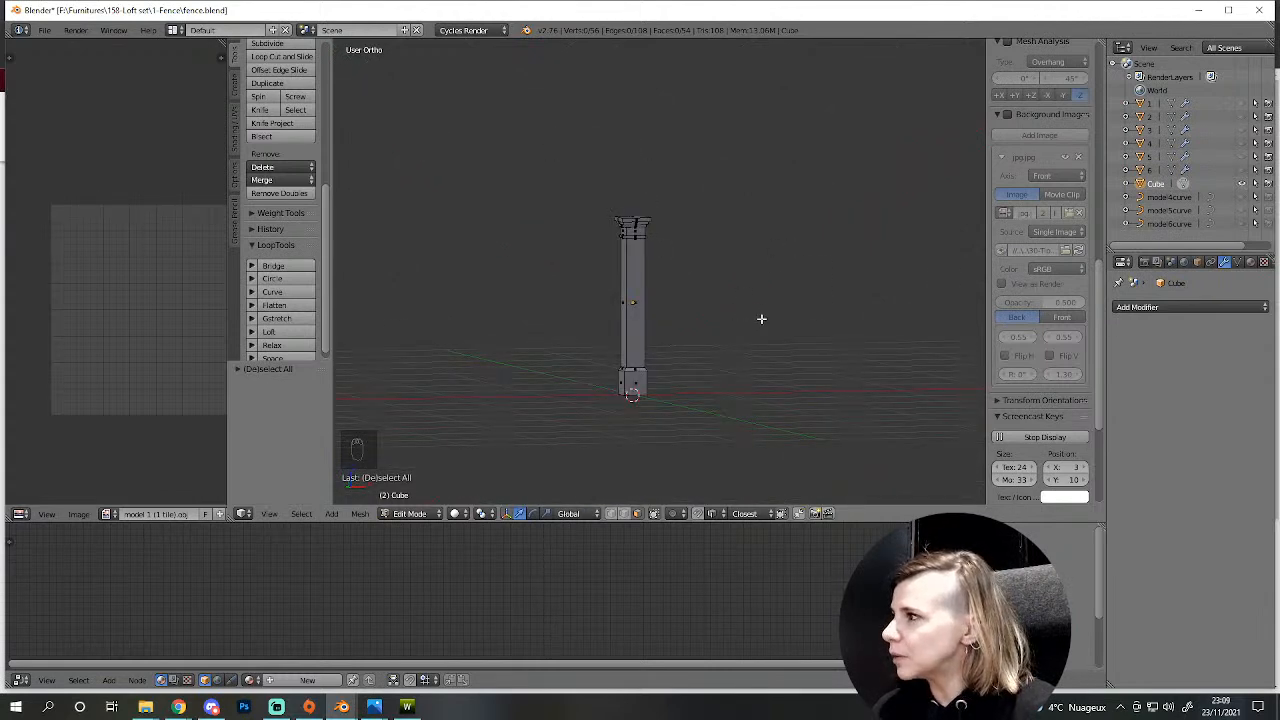
pyautogui.moveTo(650, 288); pyautogui.dragTo(620, 457, button='middle')
# - Select the entire pillar mesh in the right view and scale it wider horizontally, keeping its height locked
pyautogui.press('KP_3')
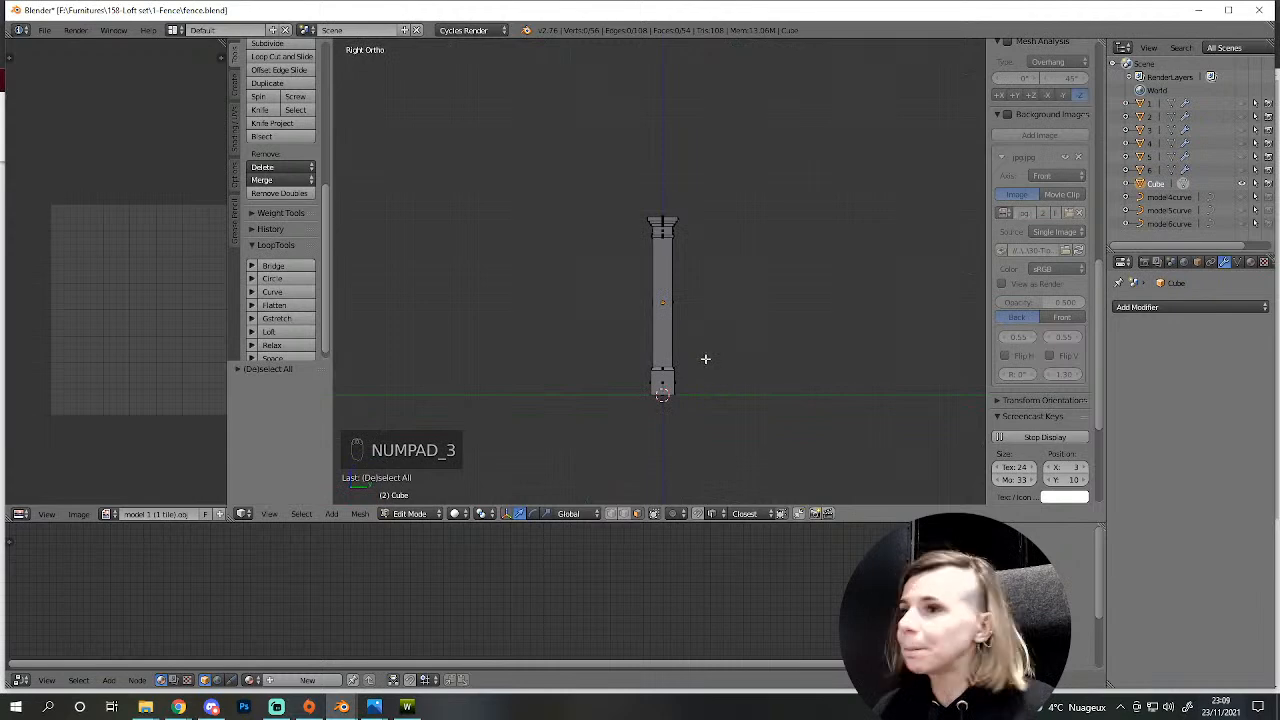
pyautogui.press('a')
pyautogui.press('a')
pyautogui.press('s')
pyautogui.press('z')
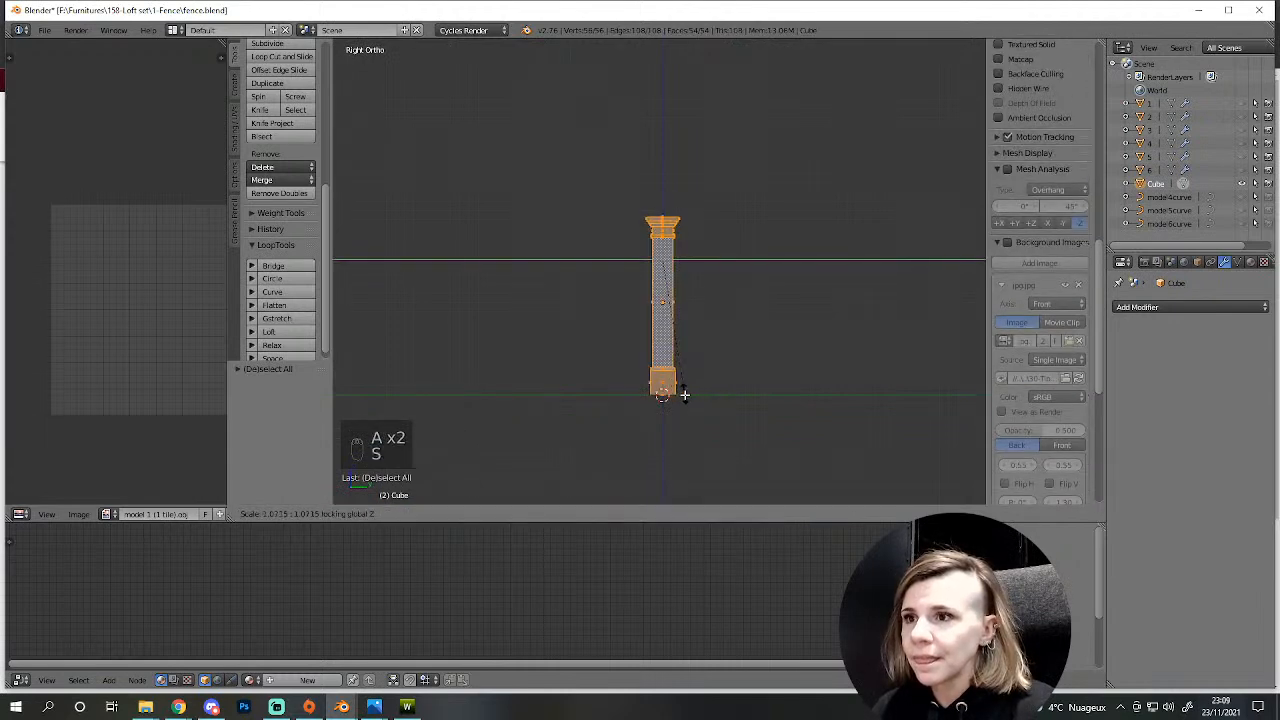
pyautogui.click(686, 419)
pyautogui.moveTo(686, 420); pyautogui.dragTo(736, 424, button='middle')
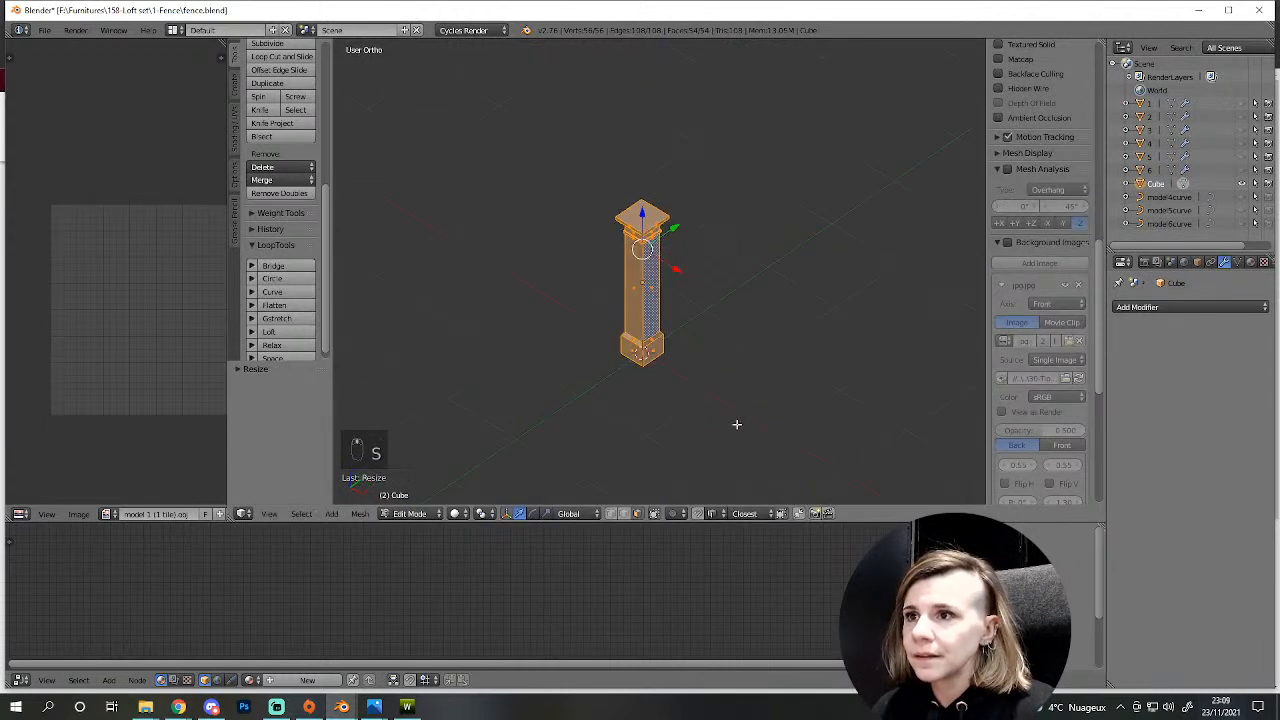
# - Select the whole pillar mesh in Edit Mode and mark all its edges as sharp
pyautogui.press('a')
pyautogui.press('Tab')
pyautogui.scroll(4, 740, 420)
pyautogui.press('Tab')
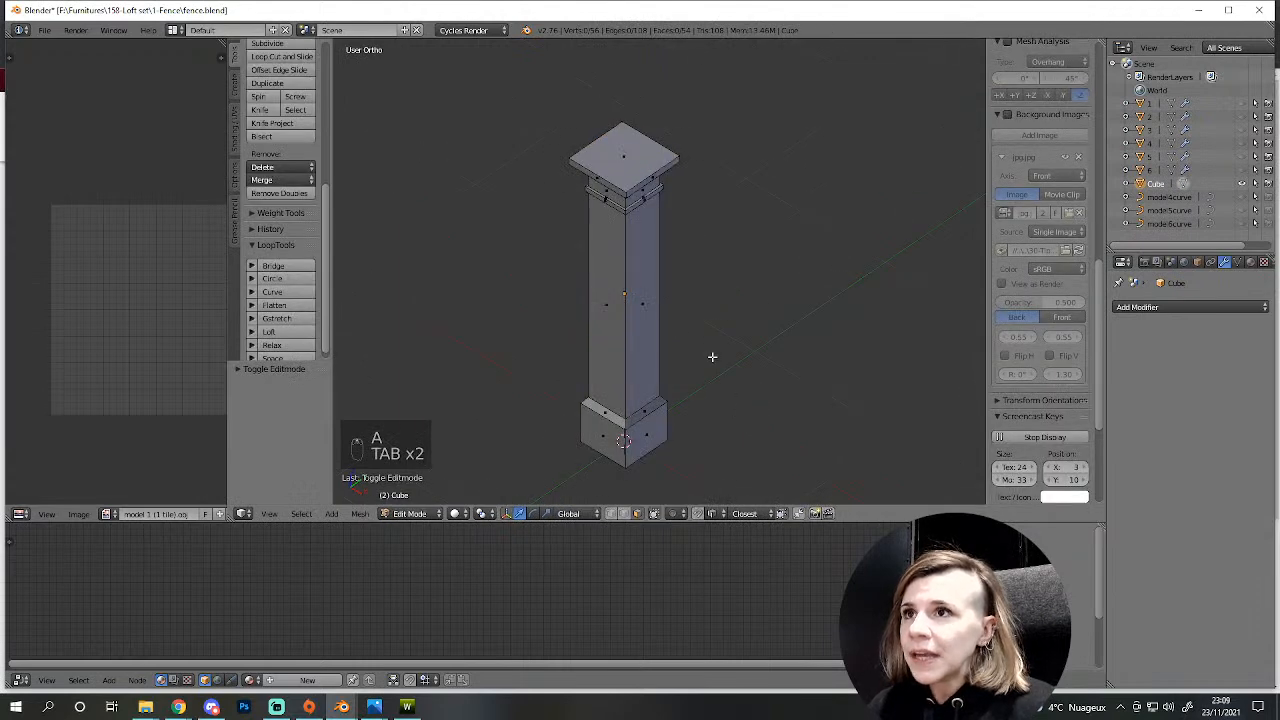
pyautogui.scroll(4, 700, 390)
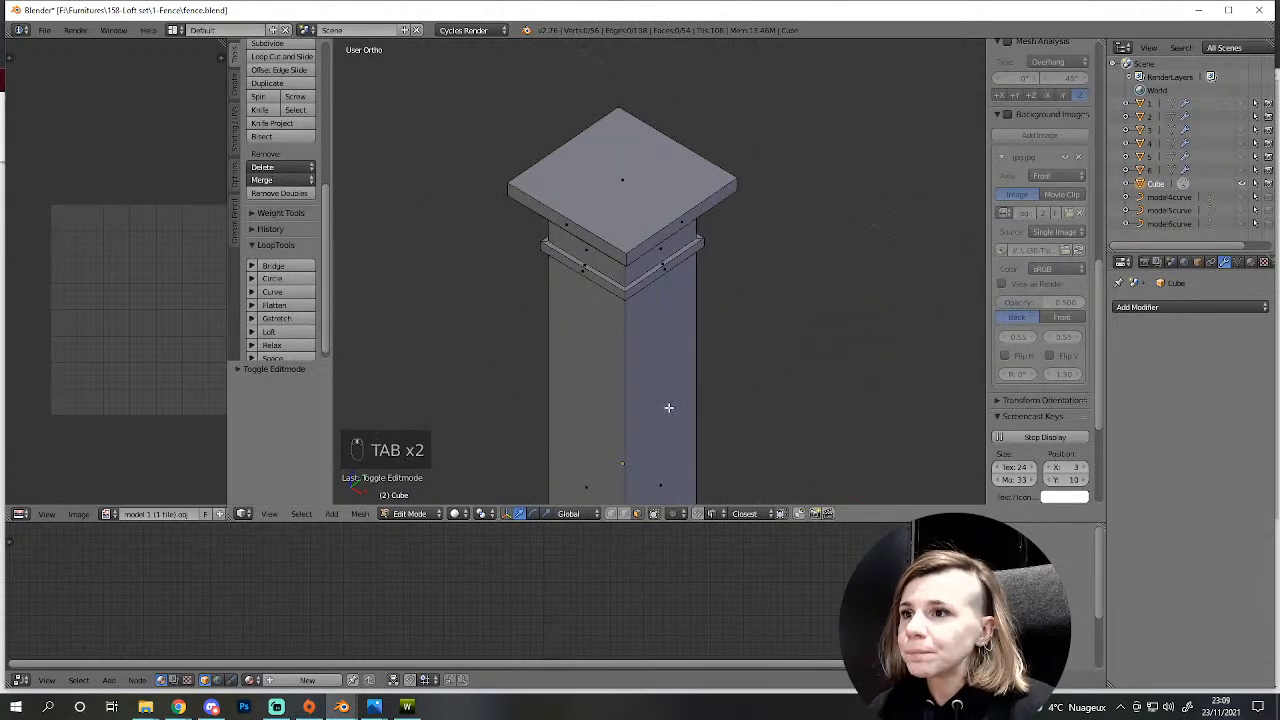
pyautogui.press('a')
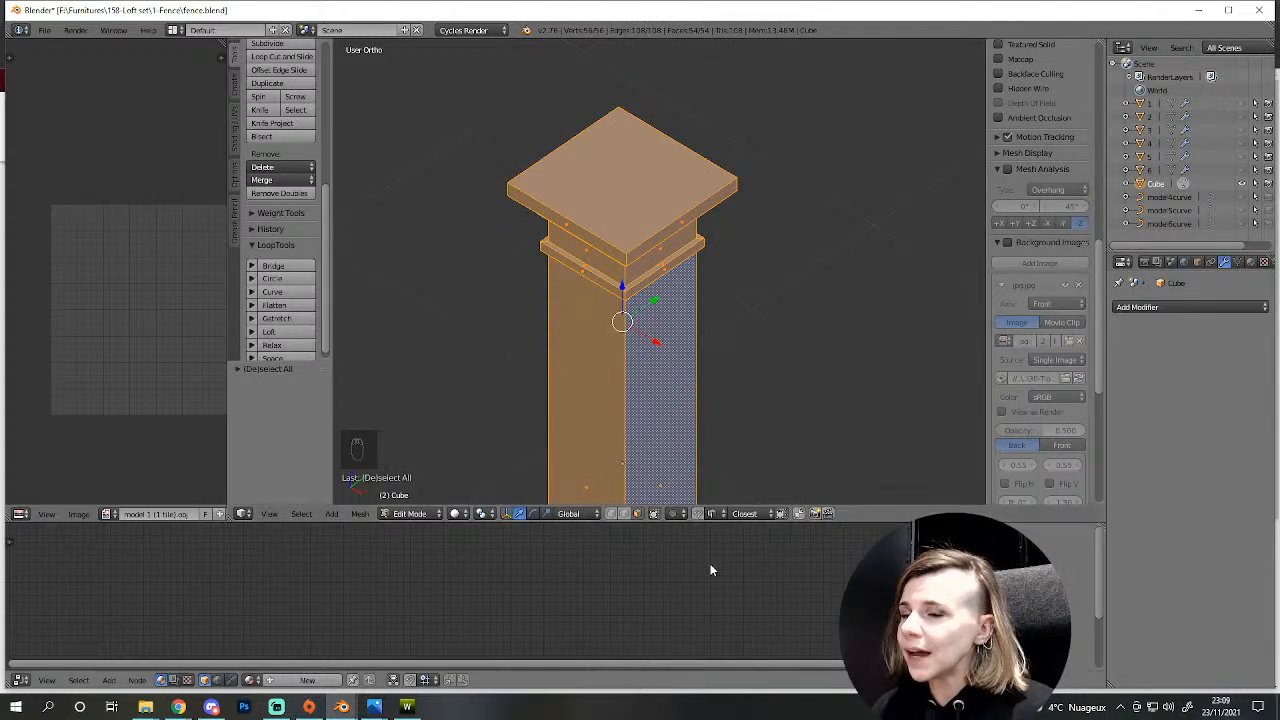
pyautogui.click(240, 134)
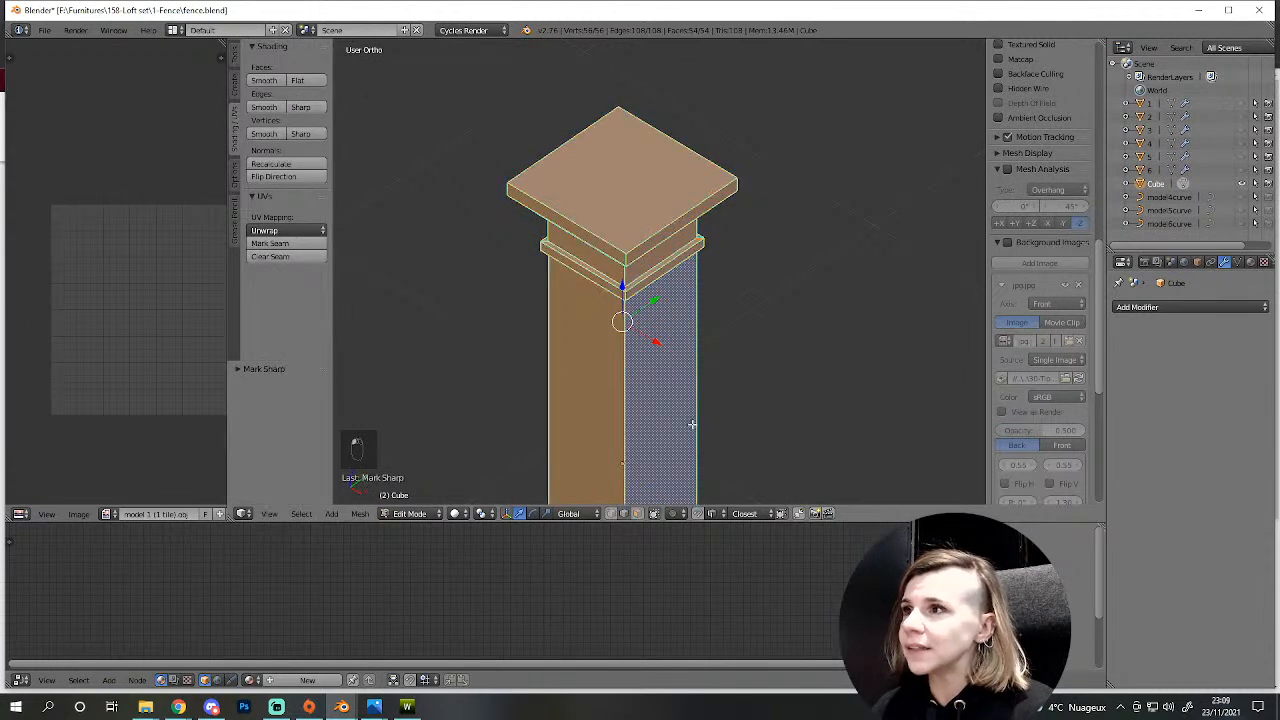
# - Apply the pillar's transform in Object Mode and return to editing its mesh
pyautogui.press('Tab')
pyautogui.hotkey('ctrl', 'a')
pyautogui.click(630, 466)
pyautogui.press('Tab')
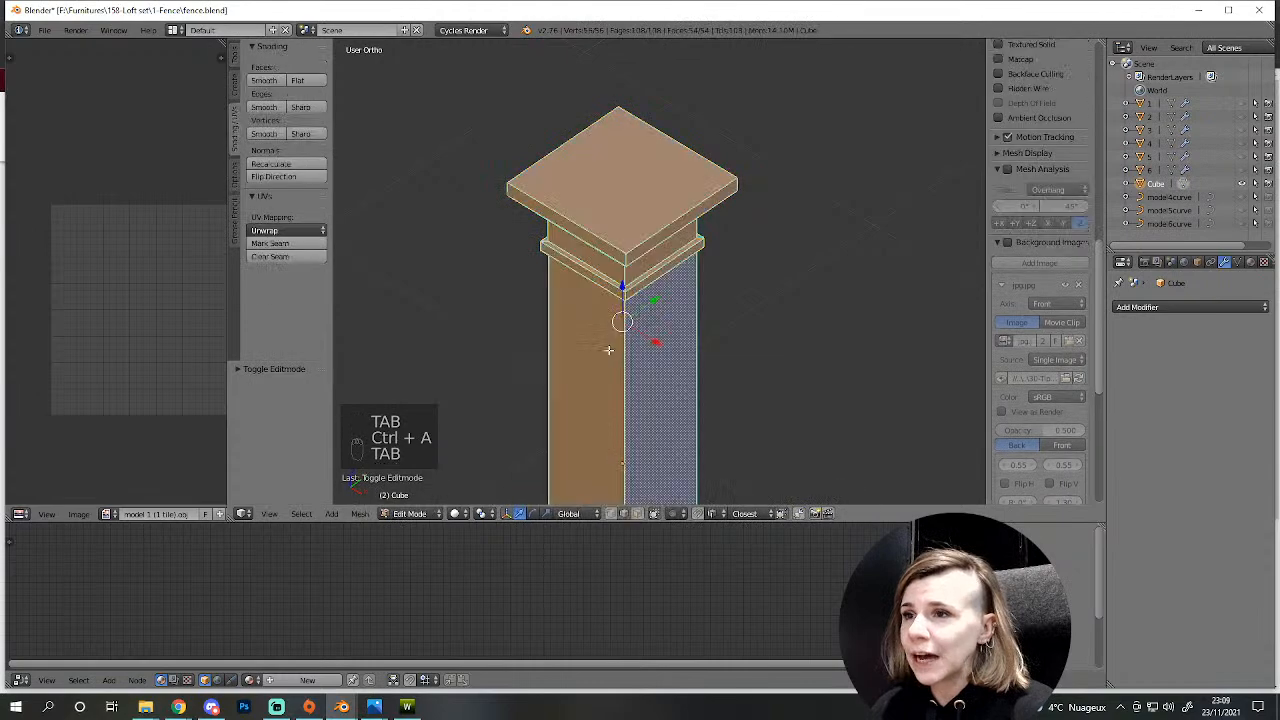
# - Bevel all of the pillar's edges with an offset of about 0.003 and one segment, and clear the selection
pyautogui.scroll(4, 650, 415)
pyautogui.scroll(2, 650, 415)
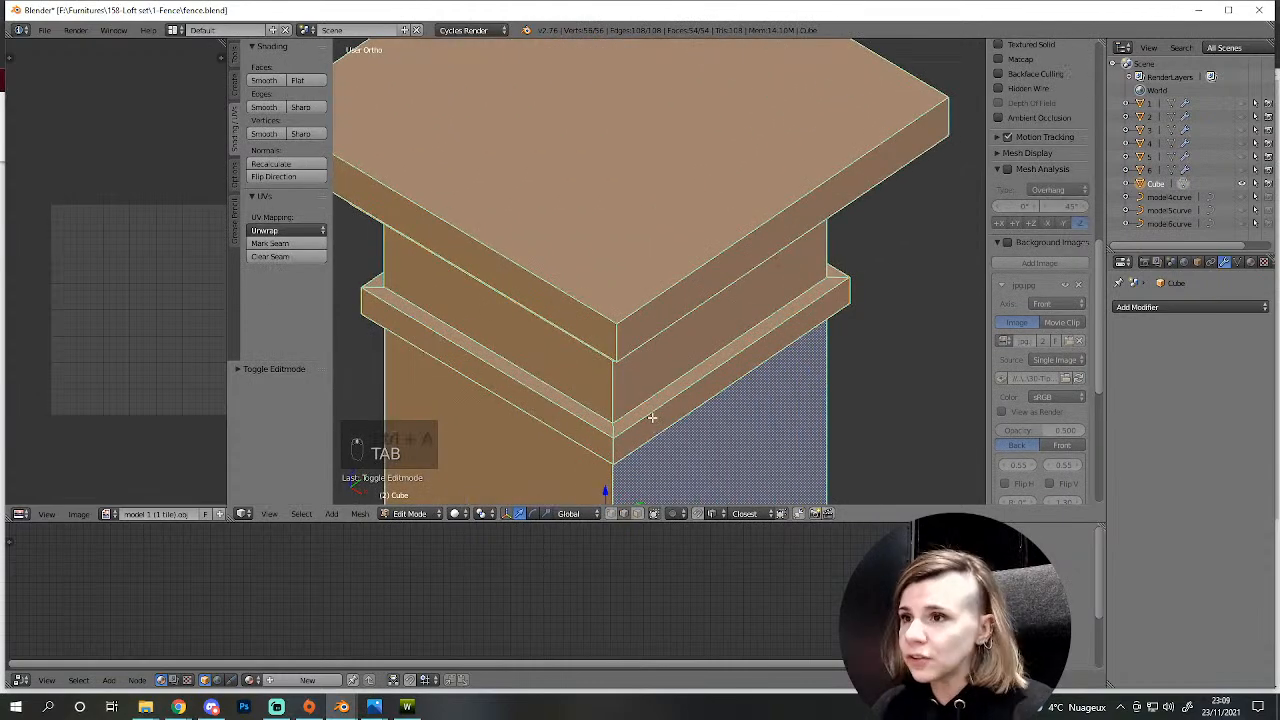
pyautogui.hotkey('ctrl', 'b')
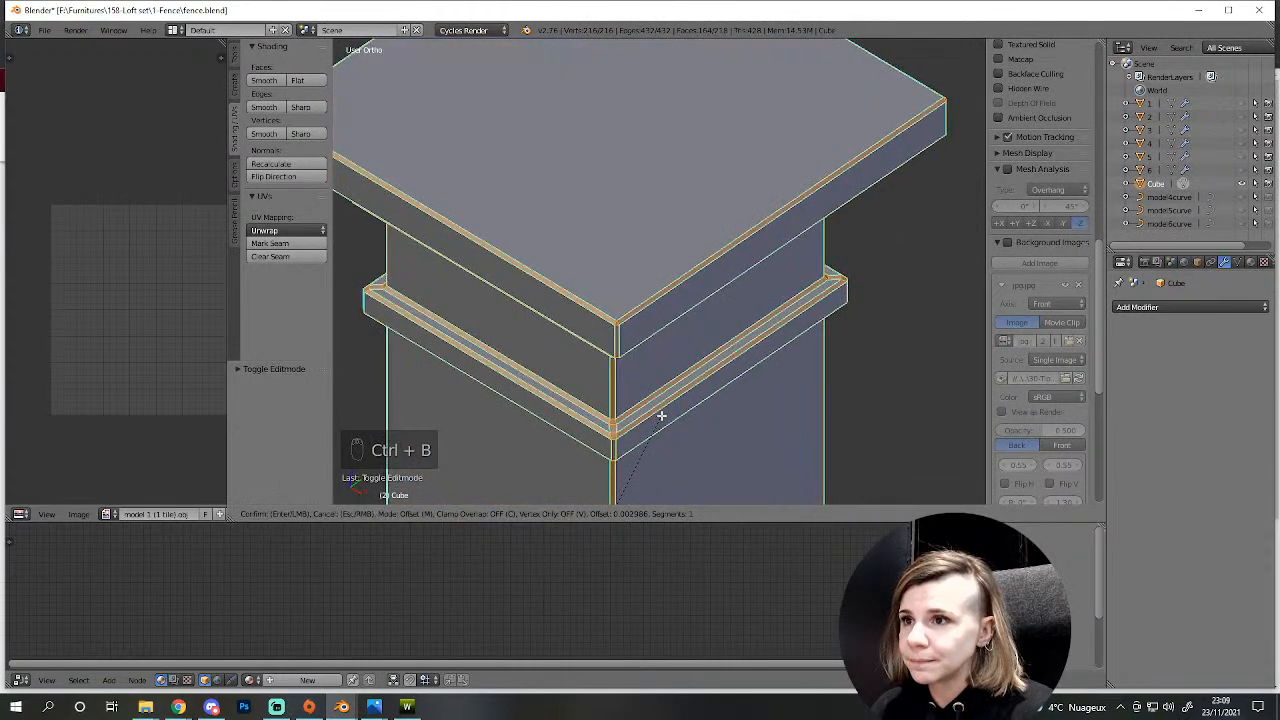
pyautogui.click(663, 418)
pyautogui.scroll(-5, 663, 418)
pyautogui.press('a')
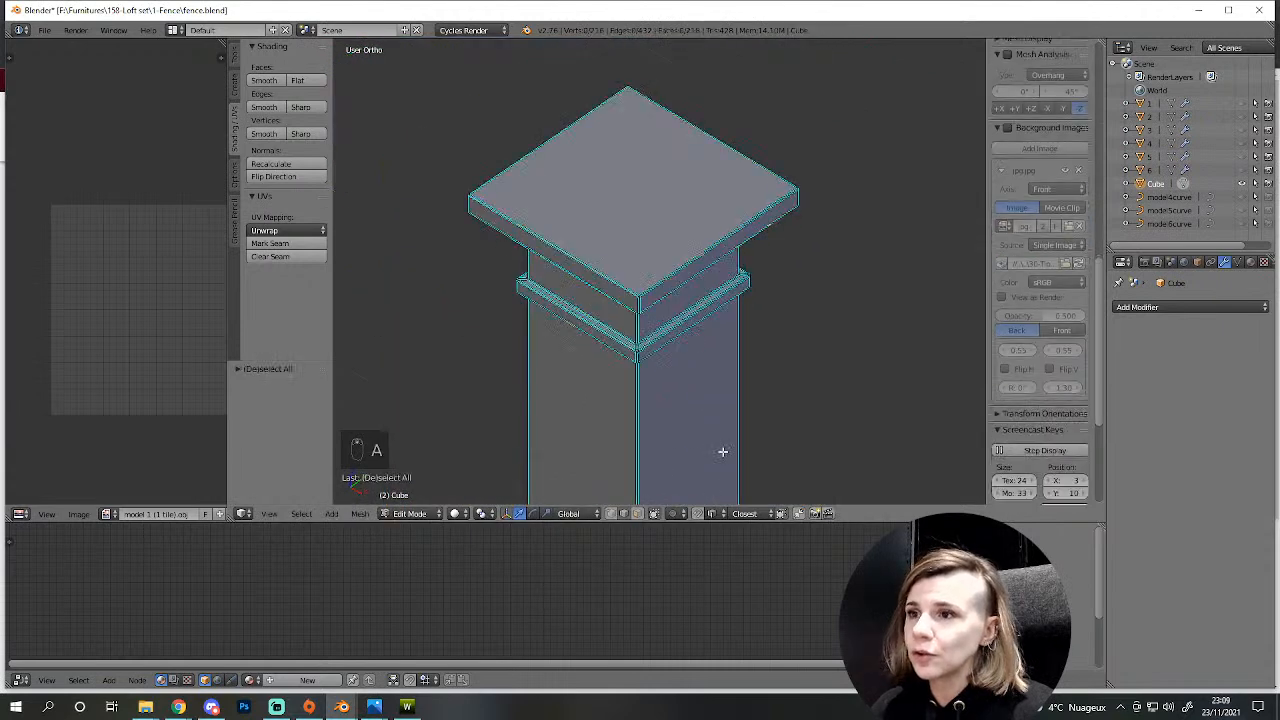
# - Inspect the bevelled edges of the pillar's base and its underside in both Object Mode and Edit Mode
pyautogui.press('Tab')
pyautogui.press('KP_3')
pyautogui.keyDown('shift'); pyautogui.moveTo(725, 457); pyautogui.dragTo(737, 258, button='middle'); pyautogui.keyUp('shift')
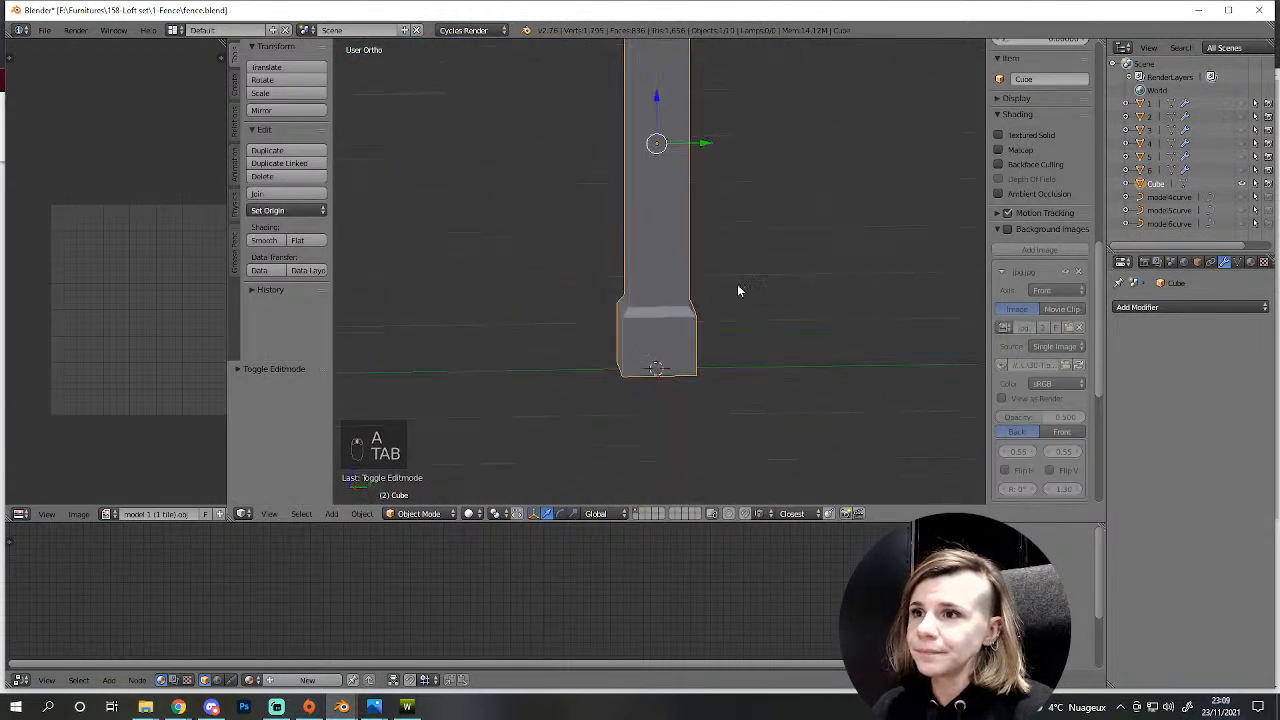
pyautogui.scroll(4, 686, 410)
pyautogui.moveTo(686, 410); pyautogui.dragTo(676, 342, button='middle')
pyautogui.keyDown('shift'); pyautogui.moveTo(716, 392); pyautogui.dragTo(780, 124, button='middle'); pyautogui.keyUp('shift')
pyautogui.scroll(4, 802, 236)
pyautogui.press('Tab')
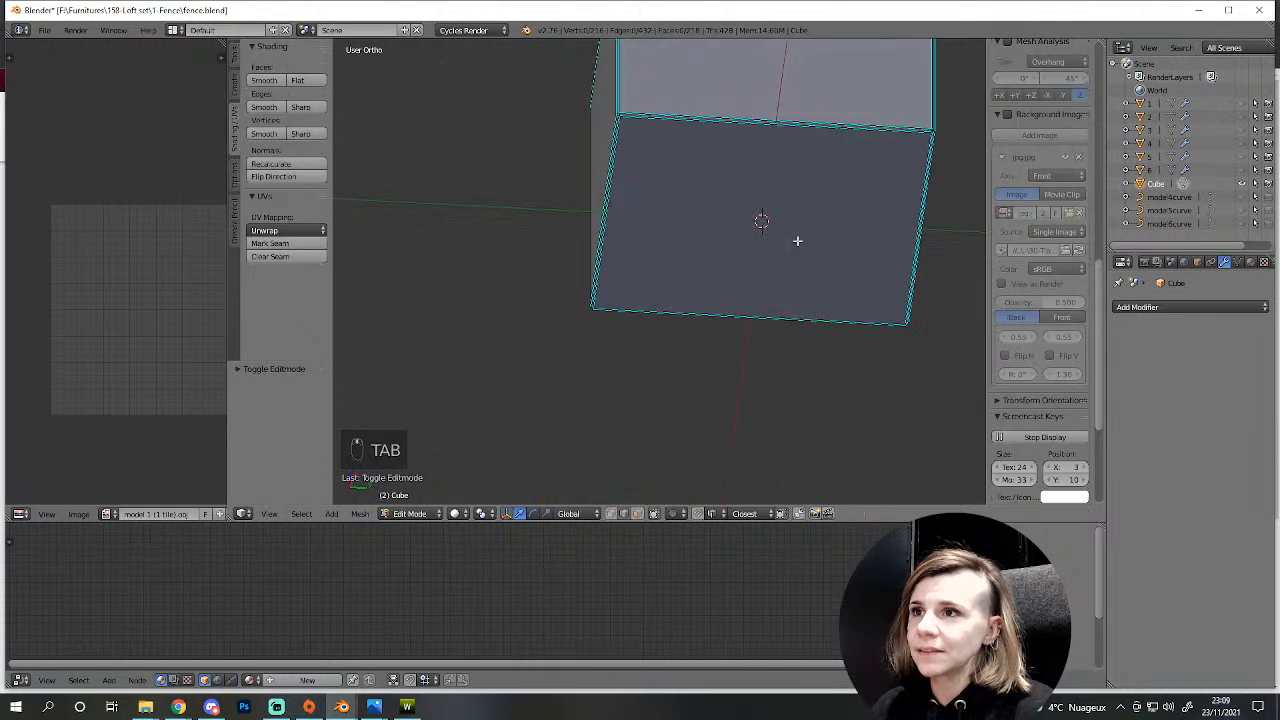
pyautogui.scroll(-4, 773, 226)
pyautogui.moveTo(750, 216); pyautogui.dragTo(591, 420, button='middle')
pyautogui.scroll(3, 729, 377)
pyautogui.press('Tab')
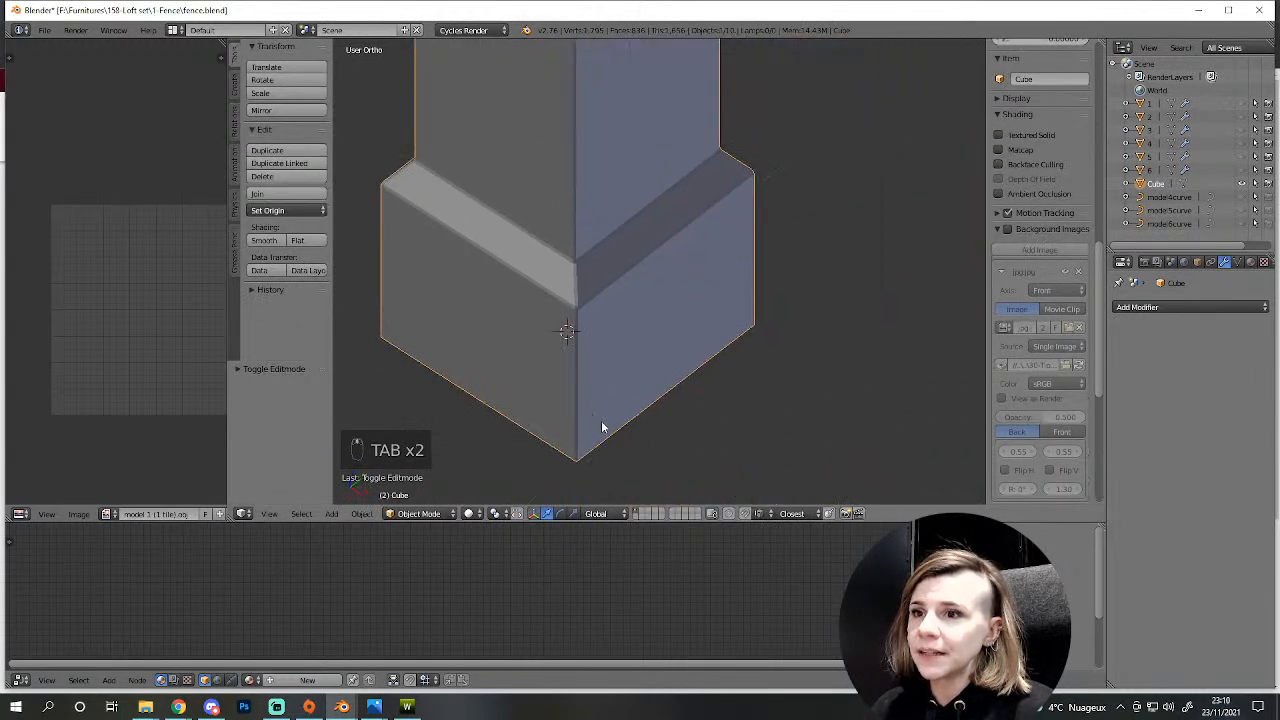
pyautogui.scroll(3, 629, 477)
# - Select the edge loop around the underside of the base and add the loop around the capital's top rim
pyautogui.press('Tab')
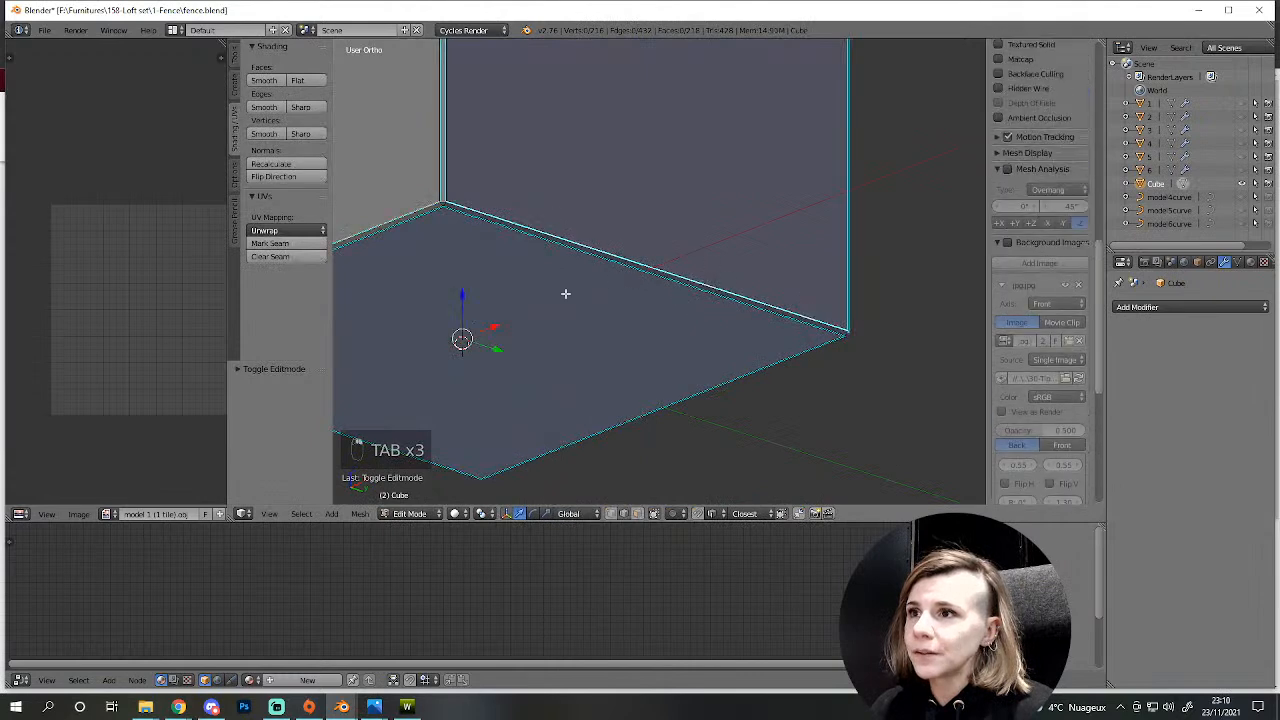
pyautogui.scroll(-8, 654, 311)
pyautogui.moveTo(672, 260); pyautogui.dragTo(646, 336, button='middle')
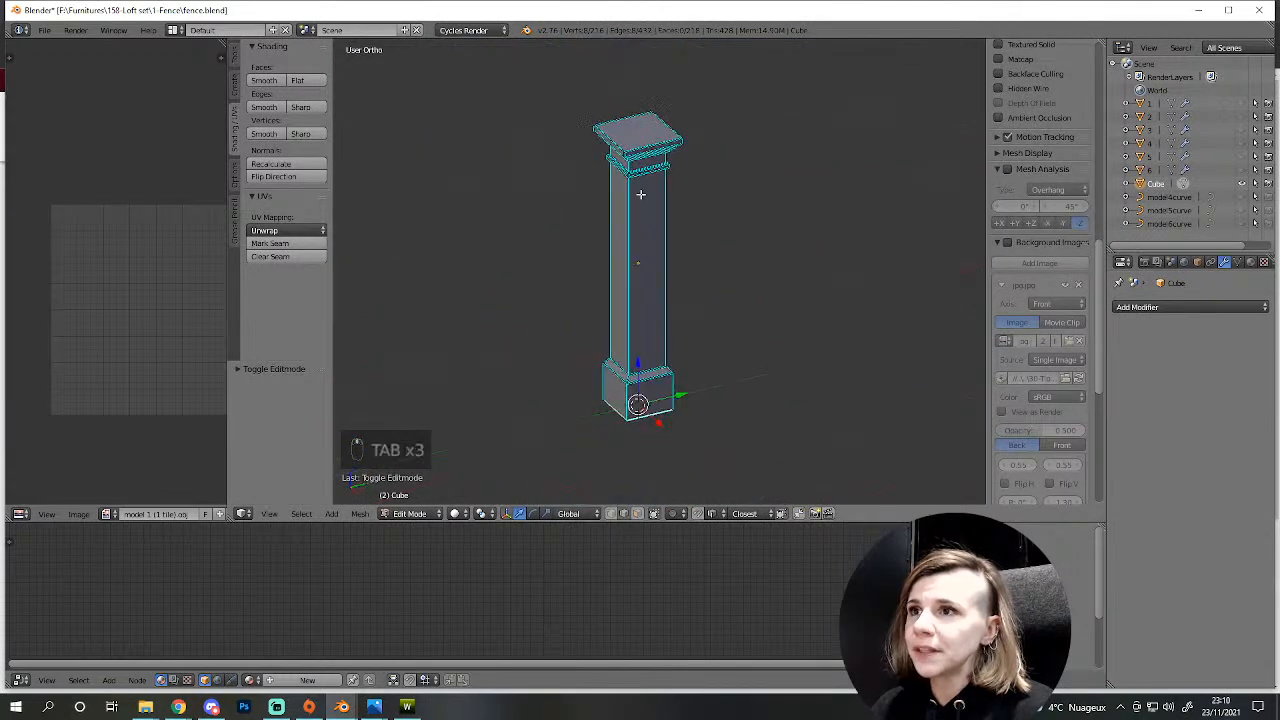
pyautogui.keyDown('shift'); pyautogui.moveTo(640, 186); pyautogui.dragTo(668, 386, button='middle'); pyautogui.keyUp('shift')
pyautogui.scroll(5, 686, 383)
pyautogui.keyDown('alt'); pyautogui.keyDown('shift'); pyautogui.rightClick(650, 478); pyautogui.keyUp('shift'); pyautogui.keyUp('alt')
# - Try to add the vertical corner edge of the capital's top tier to the selection as a loop, and undo it
pyautogui.keyDown('shift'); pyautogui.moveTo(600, 477); pyautogui.dragTo(648, 262, button='middle'); pyautogui.keyUp('shift')
pyautogui.moveTo(648, 262); pyautogui.dragTo(851, 217, button='middle')
pyautogui.scroll(1, 544, 211)
pyautogui.scroll(3, 544, 211)
pyautogui.keyDown('shift'); pyautogui.moveTo(544, 205); pyautogui.dragTo(757, 368, button='middle'); pyautogui.keyUp('shift')
pyautogui.scroll(4, 750, 360)
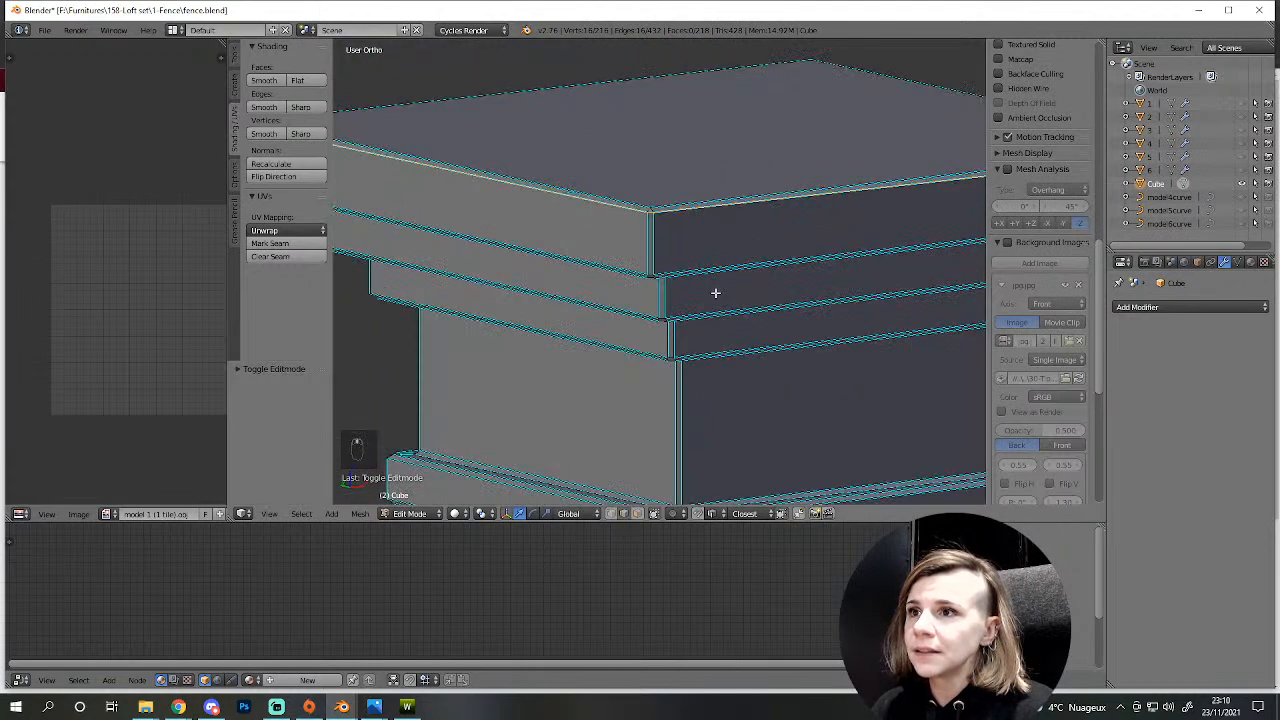
pyautogui.keyDown('alt'); pyautogui.keyDown('shift'); pyautogui.rightClick(646, 236); pyautogui.keyUp('shift'); pyautogui.keyUp('alt')
pyautogui.hotkey('ctrl', 'z')
pyautogui.hotkey('ctrl', 'z')
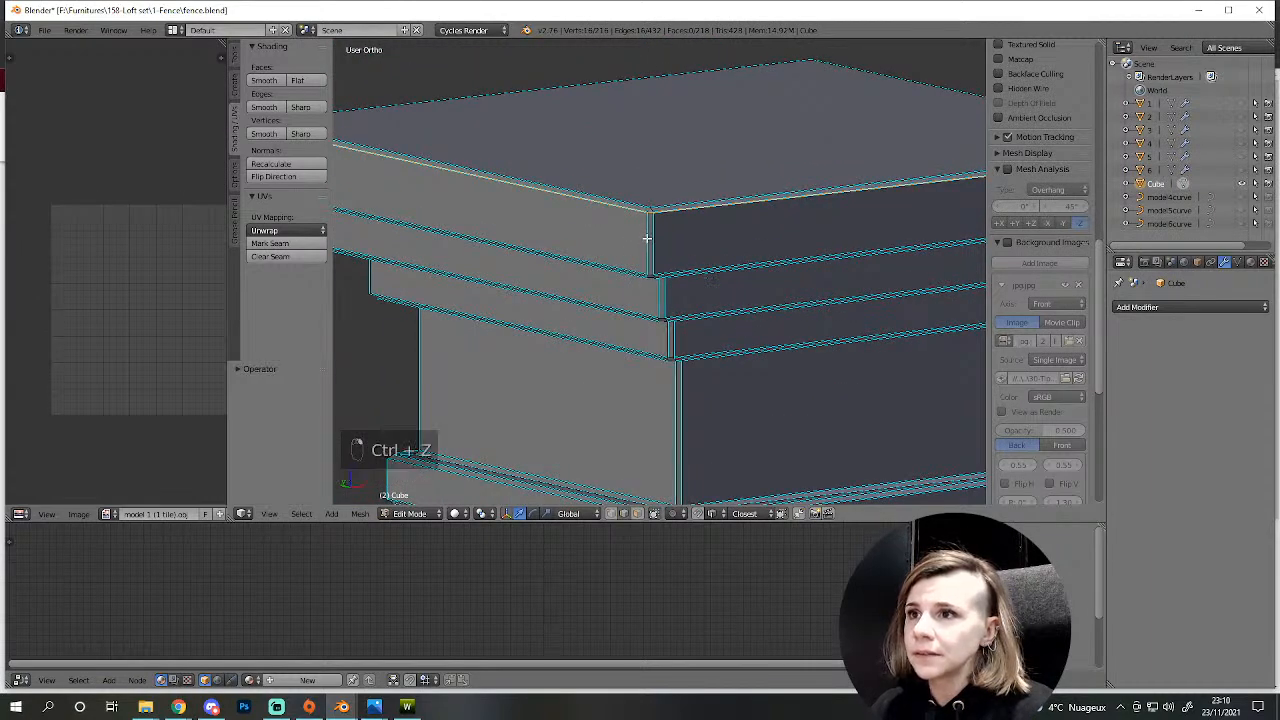
# - Add the shortest edge path running down one pillar corner from the capital to the bottom of the base to the selection
pyautogui.scroll(-8, 678, 267)
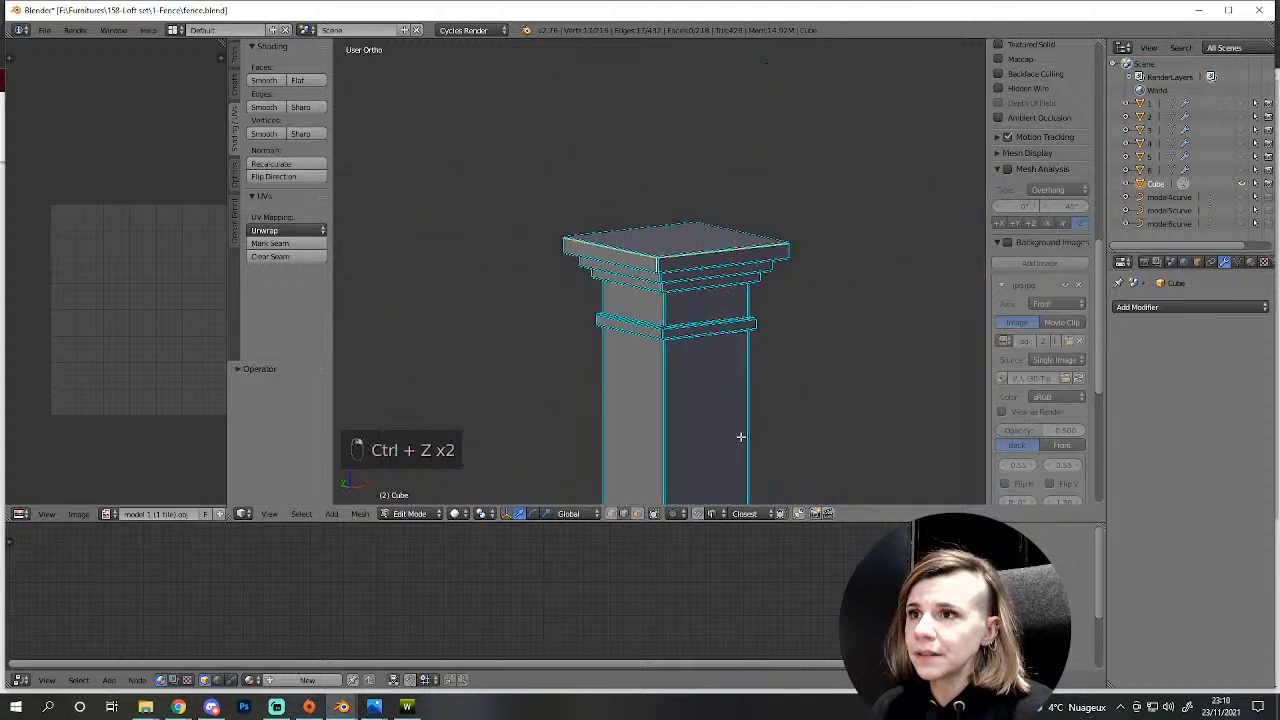
pyautogui.keyDown('shift'); pyautogui.moveTo(740, 443); pyautogui.dragTo(746, 80, button='middle'); pyautogui.keyUp('shift')
pyautogui.keyDown('shift'); pyautogui.moveTo(714, 384); pyautogui.dragTo(676, 408, button='middle'); pyautogui.keyUp('shift')
pyautogui.scroll(5, 709, 283)
pyautogui.keyDown('ctrl'); pyautogui.rightClick(634, 335); pyautogui.keyUp('ctrl')
pyautogui.scroll(-5, 634, 335)
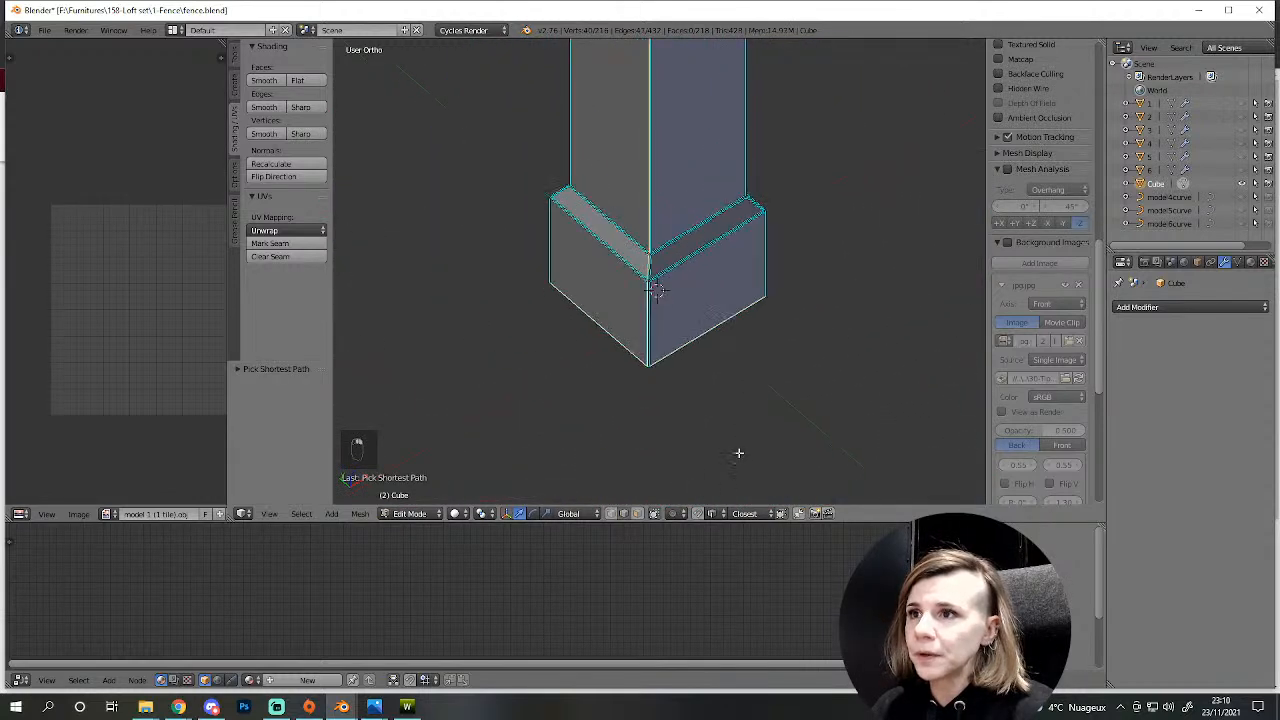
# - Mark the selected rim, base and corner edges as seams, and unwrap the whole pillar's UVs
pyautogui.click(270, 244)
pyautogui.scroll(-4, 808, 380)
pyautogui.press('a')
pyautogui.press('a')
pyautogui.click(276, 232)
pyautogui.click(279, 246)
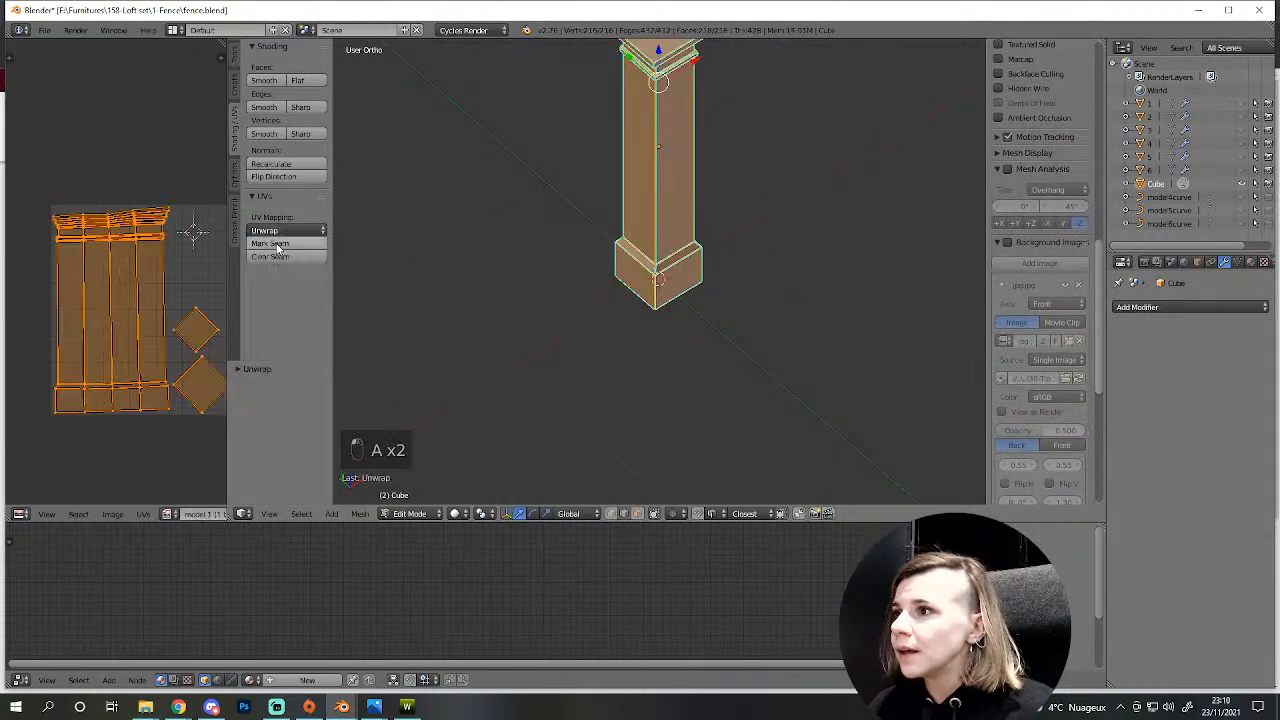
# - Widen the UV editor and check the reference photo of the brick-and-iron fence
pyautogui.moveTo(228, 262); pyautogui.dragTo(316, 274)
pyautogui.moveTo(0, 300); pyautogui.dragTo(450, 163)
pyautogui.moveTo(651, 391); pyautogui.dragTo(847, 598)
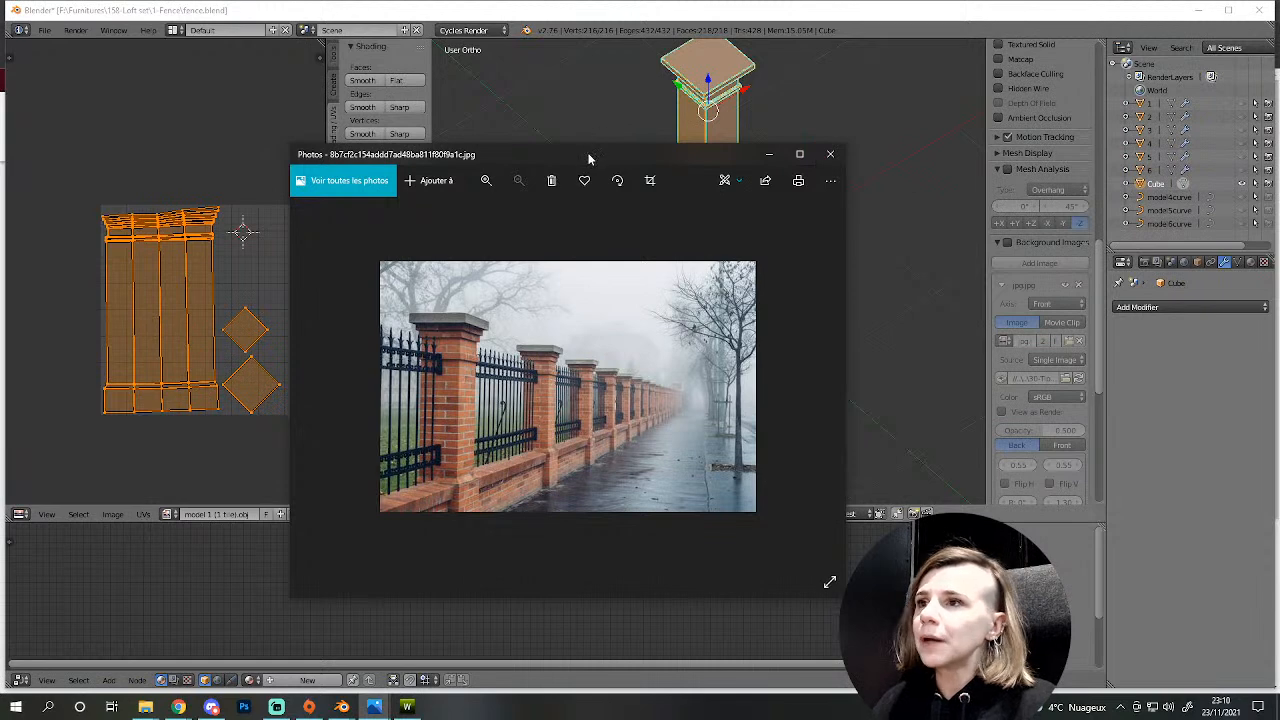
pyautogui.moveTo(590, 159); pyautogui.dragTo(0, 121)
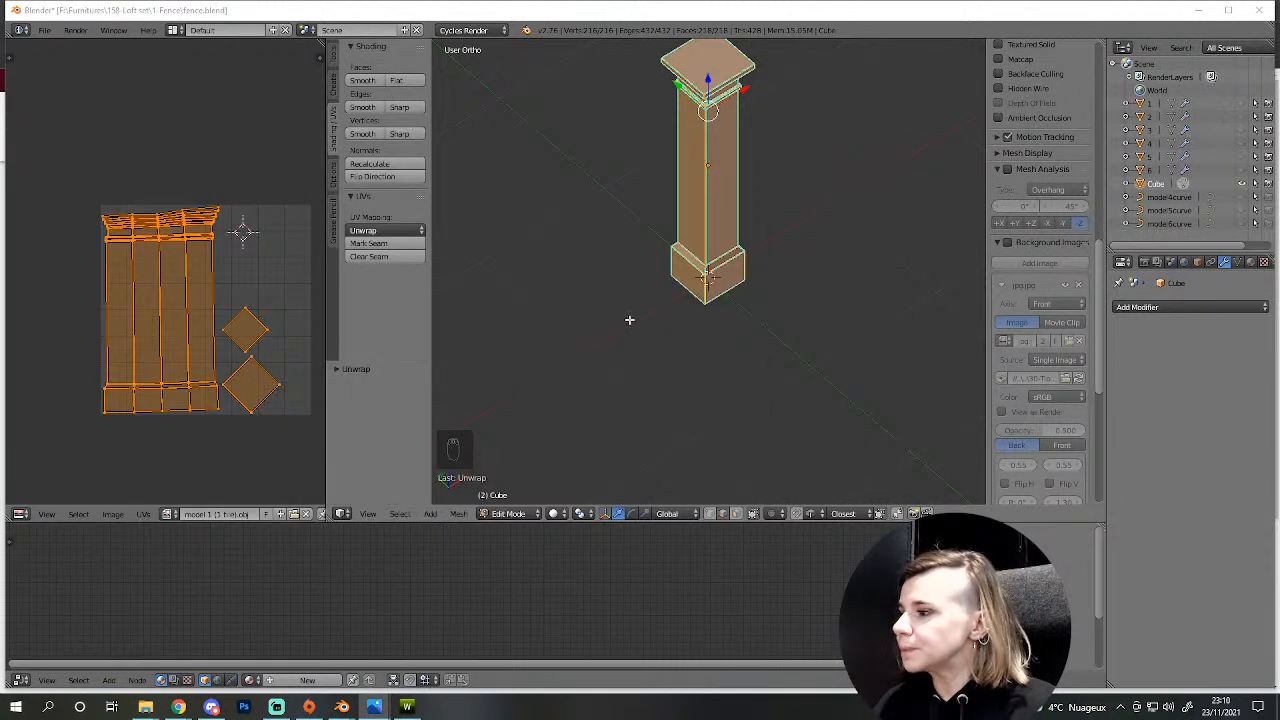
# - Examine the pillar's shaft and the stepped tiers of its capital from above and below
pyautogui.scroll(6, 628, 321)
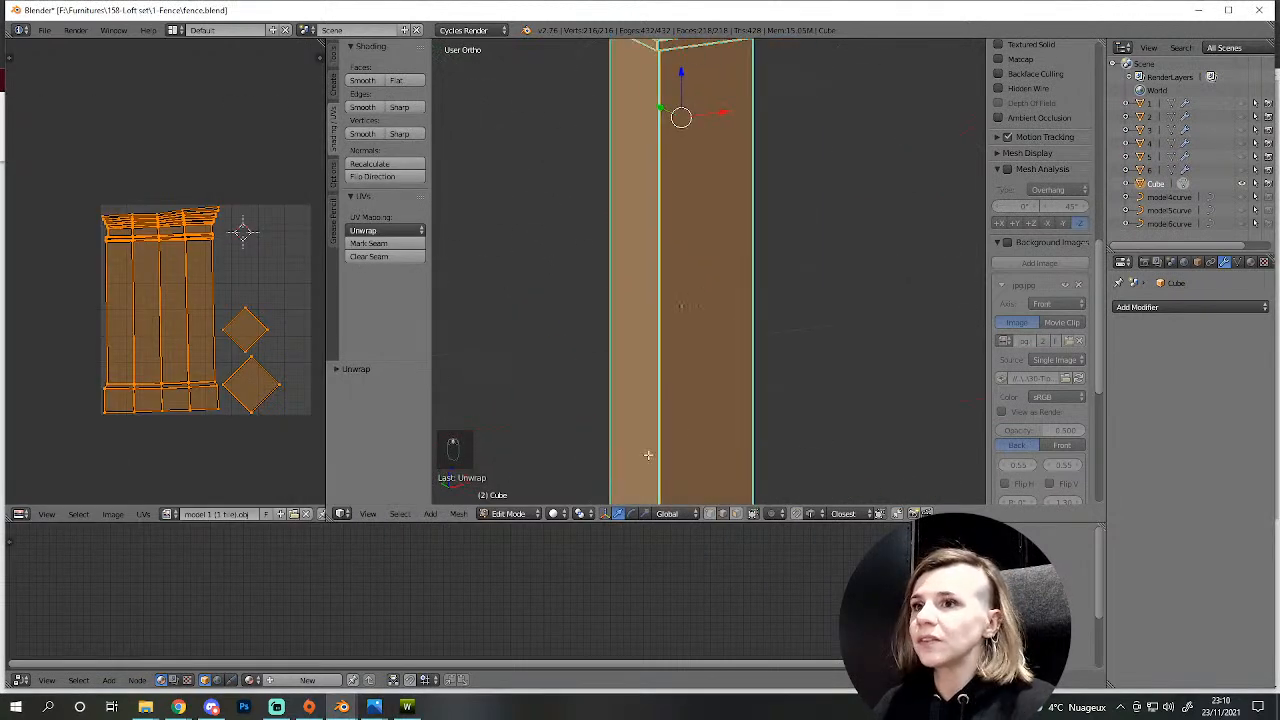
pyautogui.keyDown('shift'); pyautogui.moveTo(680, 197); pyautogui.dragTo(637, 486, button='middle'); pyautogui.keyUp('shift')
pyautogui.moveTo(654, 391); pyautogui.dragTo(651, 306, button='middle')
pyautogui.scroll(4, 648, 312)
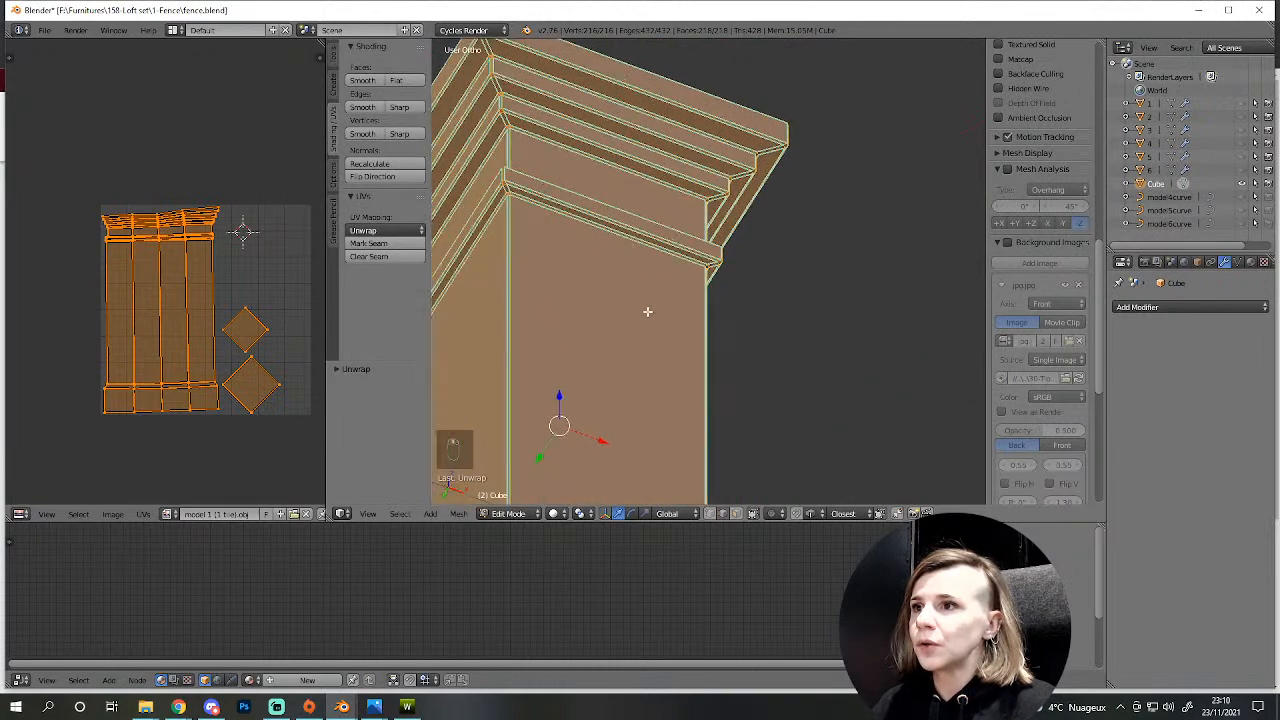
pyautogui.scroll(-4, 689, 263)
pyautogui.keyDown('shift'); pyautogui.moveTo(574, 276); pyautogui.dragTo(654, 406, button='middle'); pyautogui.keyUp('shift')
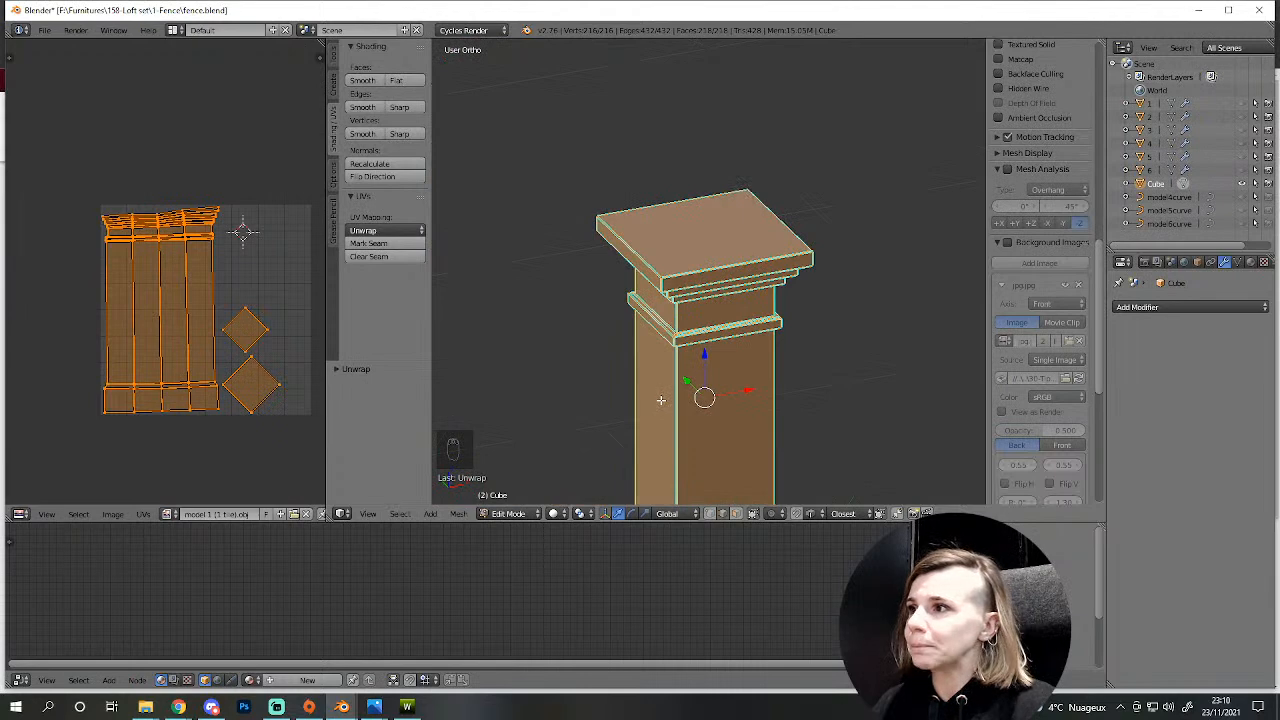
pyautogui.scroll(2, 662, 397)
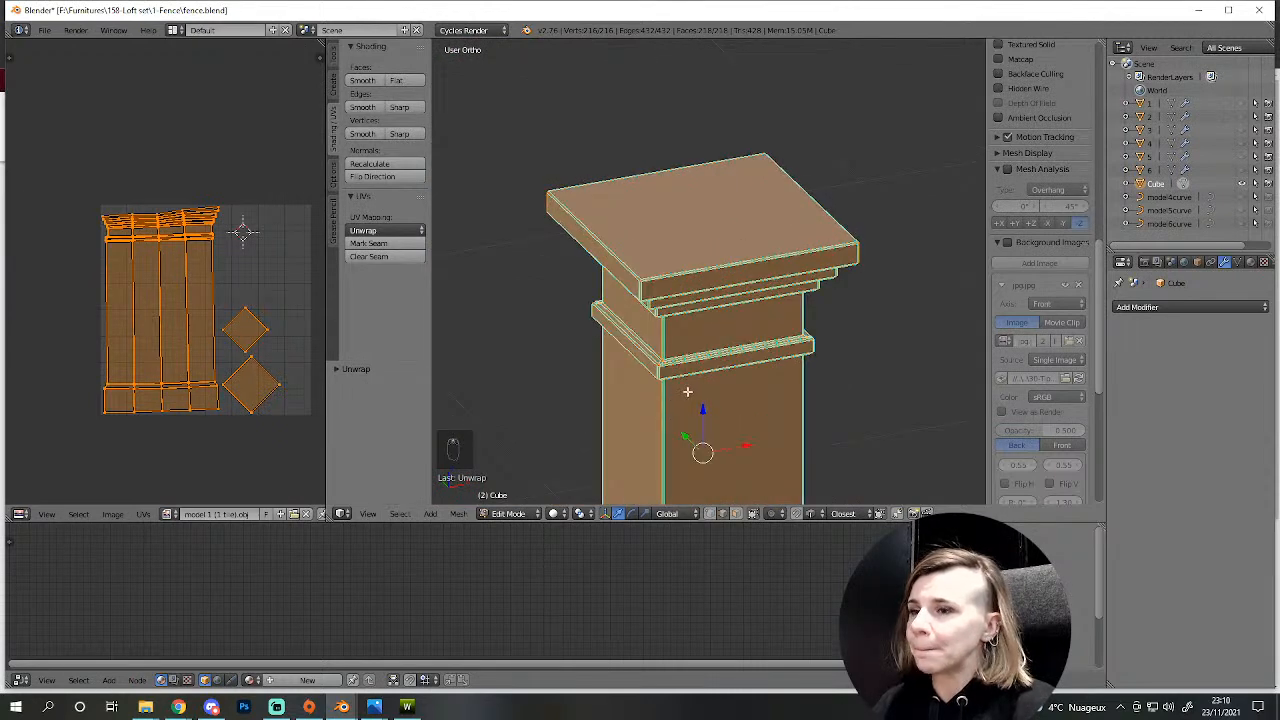
pyautogui.moveTo(692, 388); pyautogui.dragTo(671, 337, button='middle')
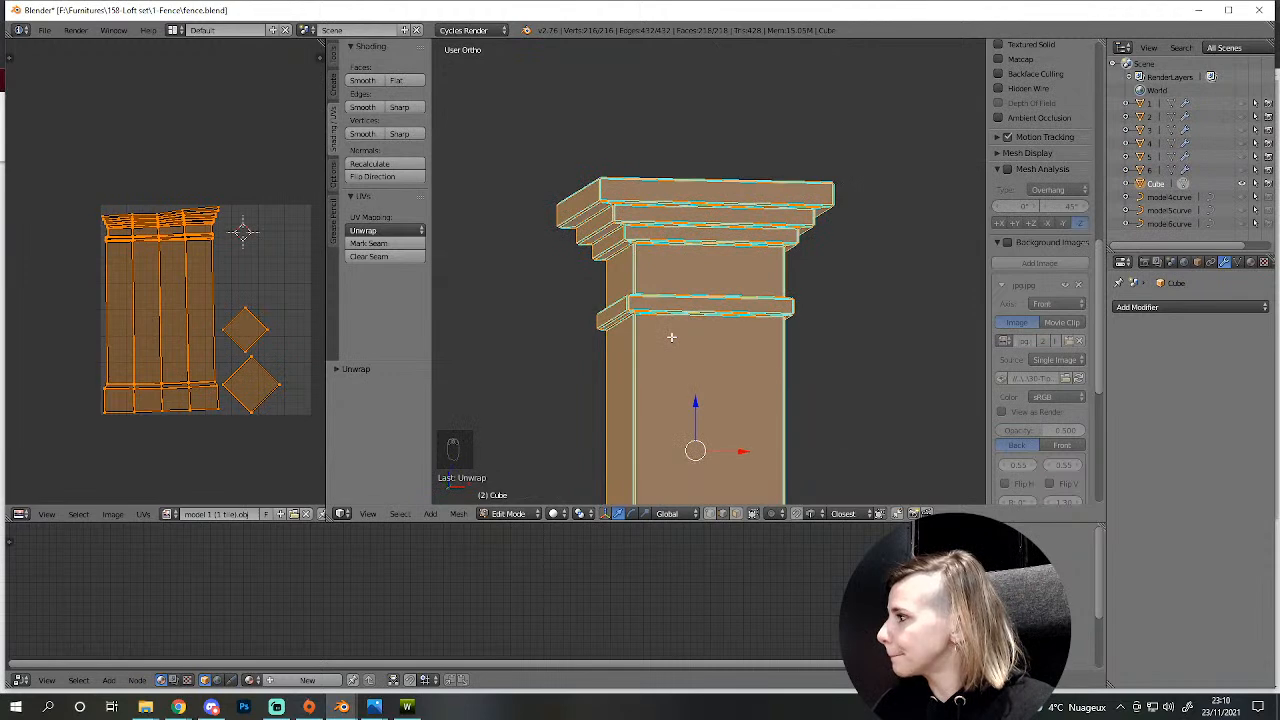
pyautogui.scroll(3, 254, 415)
pyautogui.scroll(-3, 270, 414)
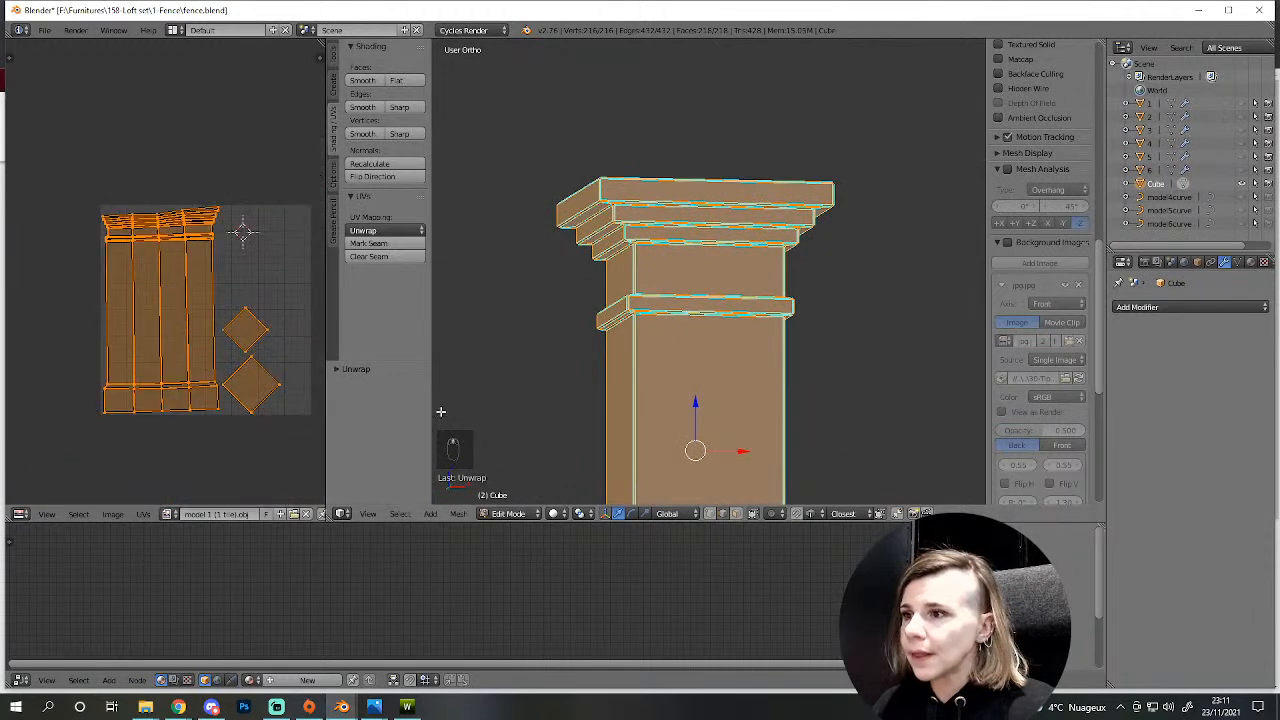
# - Unwrap the whole pillar again using the Conformal method
pyautogui.click(377, 229)
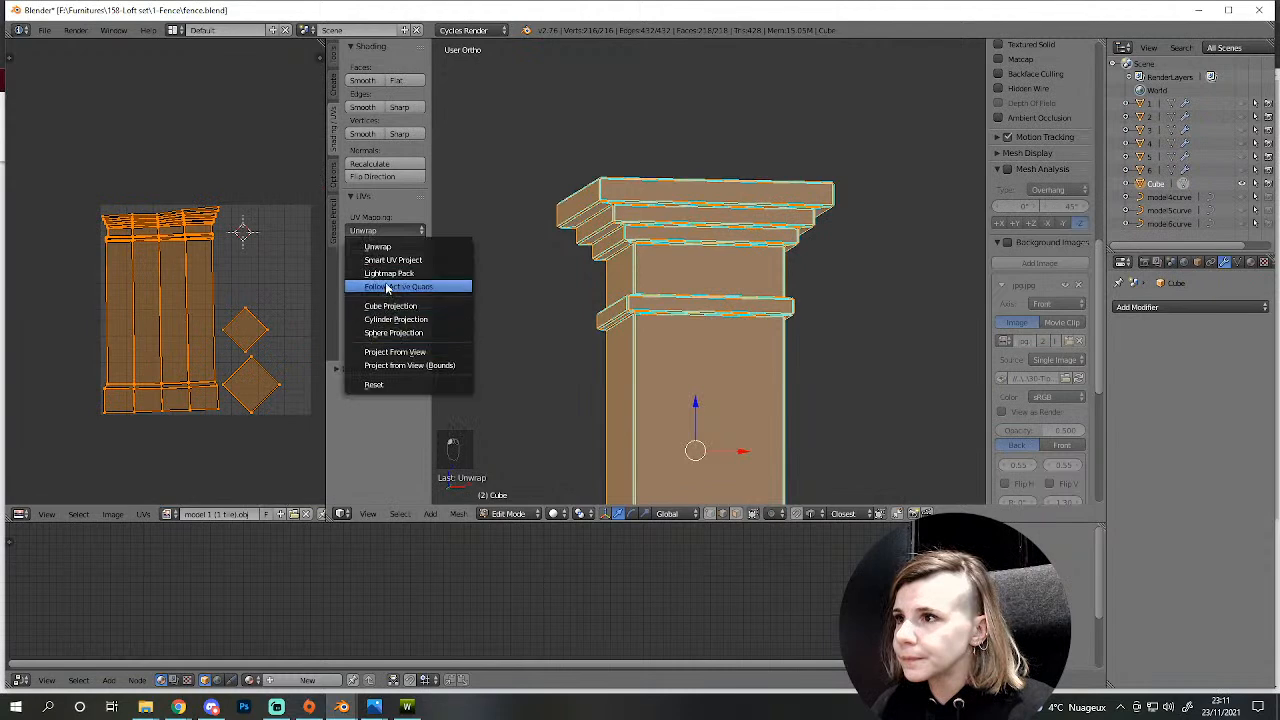
pyautogui.click(376, 248)
pyautogui.click(368, 369)
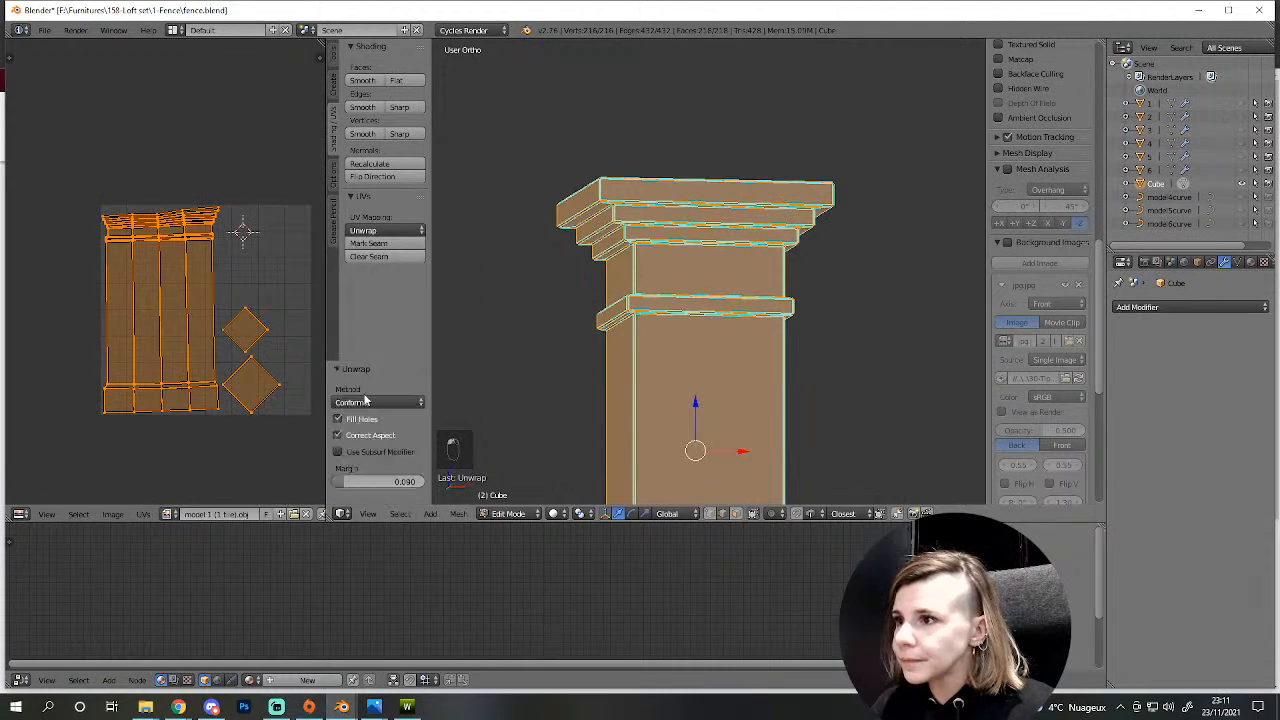
pyautogui.click(368, 402)
pyautogui.click(368, 376)
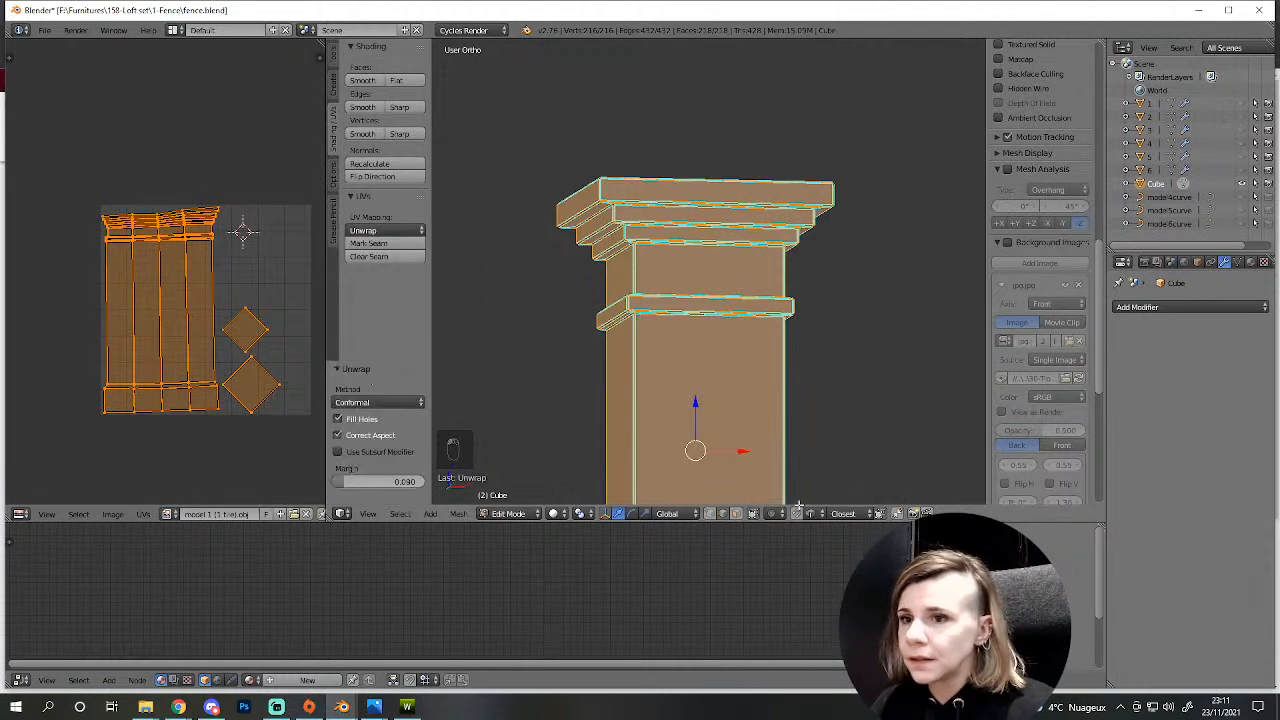
pyautogui.scroll(-2, 280, 400)
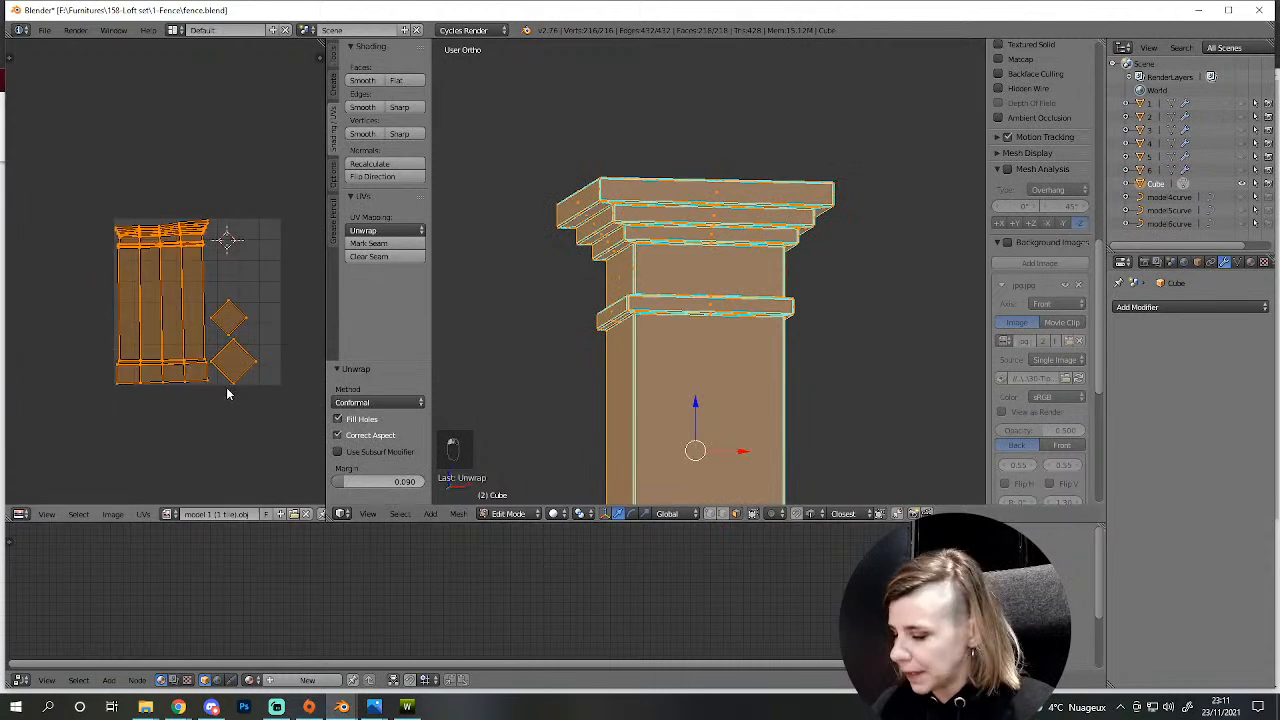
# - Show the UV editor's properties with more room and bring up the UV Squares tools
pyautogui.press('n')
pyautogui.moveTo(324, 391); pyautogui.dragTo(500, 371)
pyautogui.scroll(-3, 432, 430)
pyautogui.scroll(-2, 412, 462)
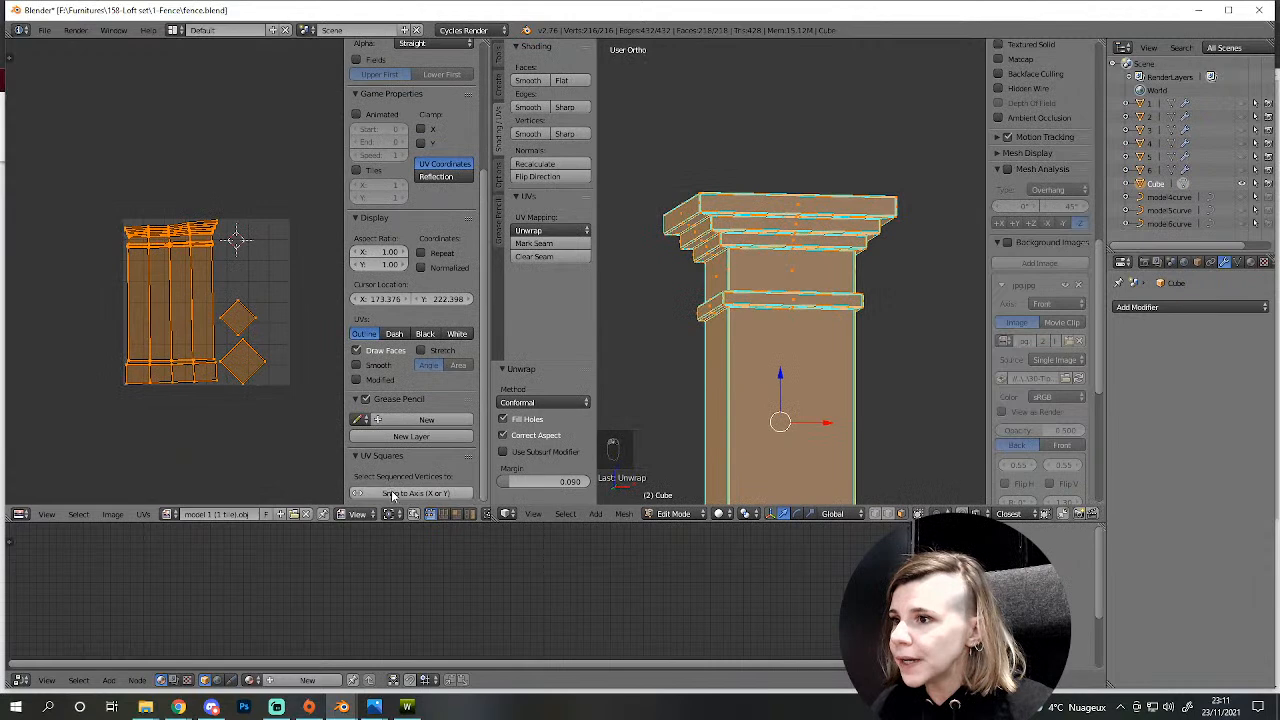
# - Try snapping all the UVs to axis, undo it, and try the same snap with scaling on the pillar-side island alone
pyautogui.click(410, 493)
pyautogui.hotkey('ctrl', 'z')
pyautogui.press('a')
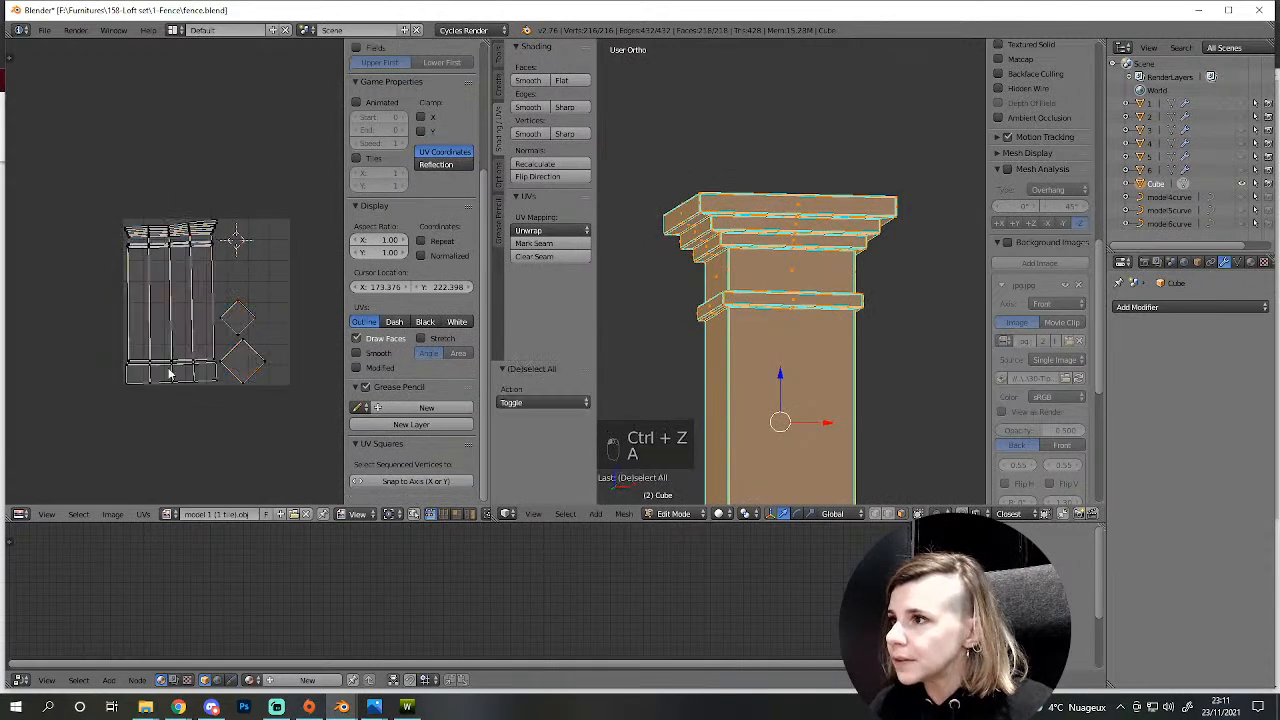
pyautogui.press('l')
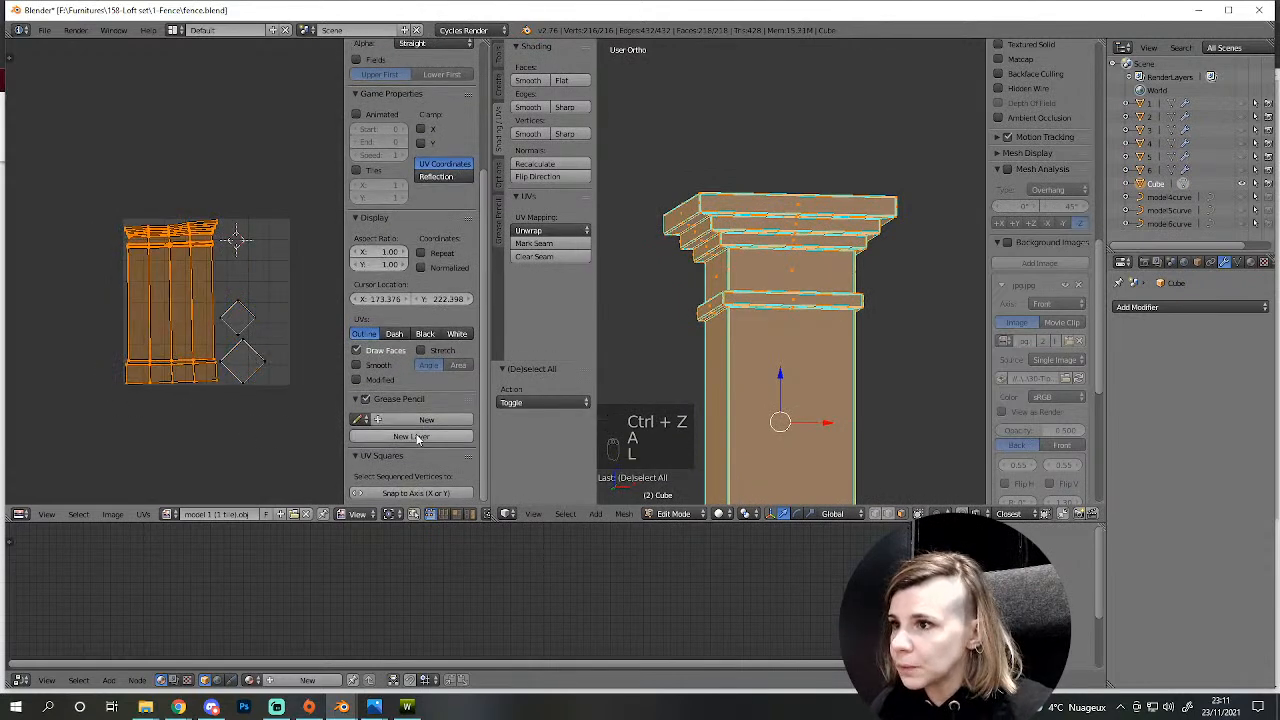
pyautogui.click(408, 493)
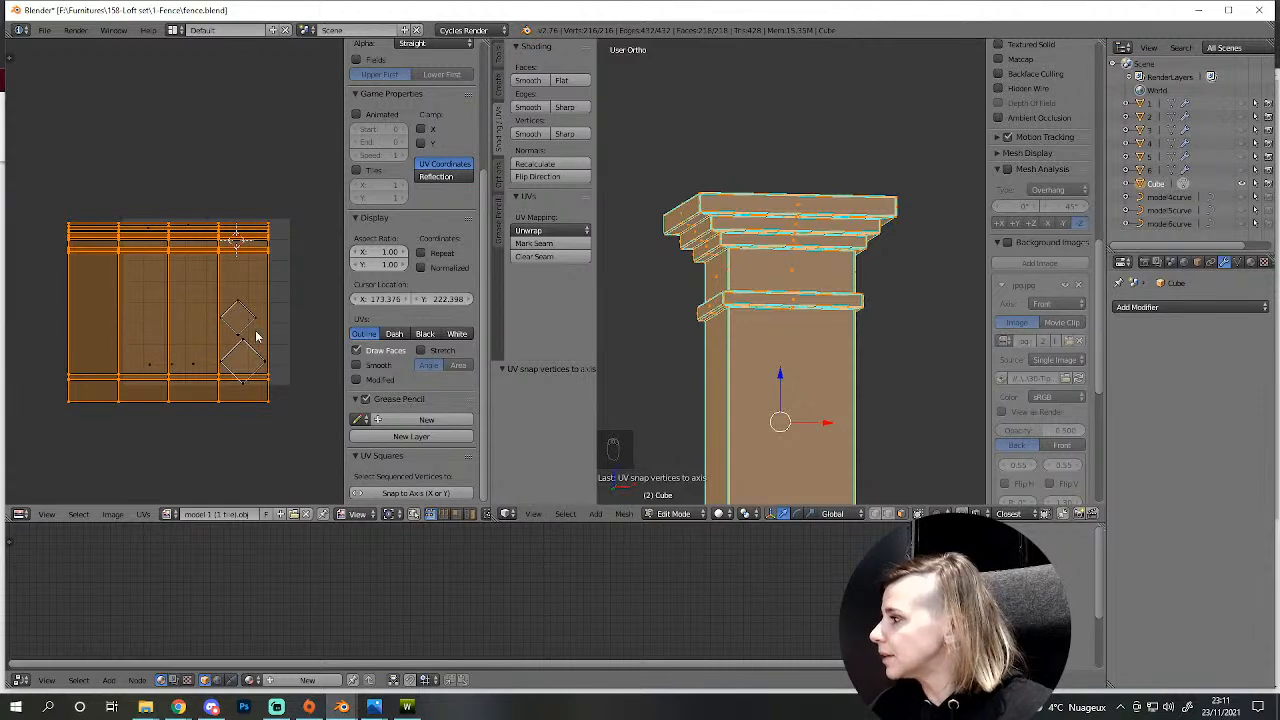
pyautogui.press('s')
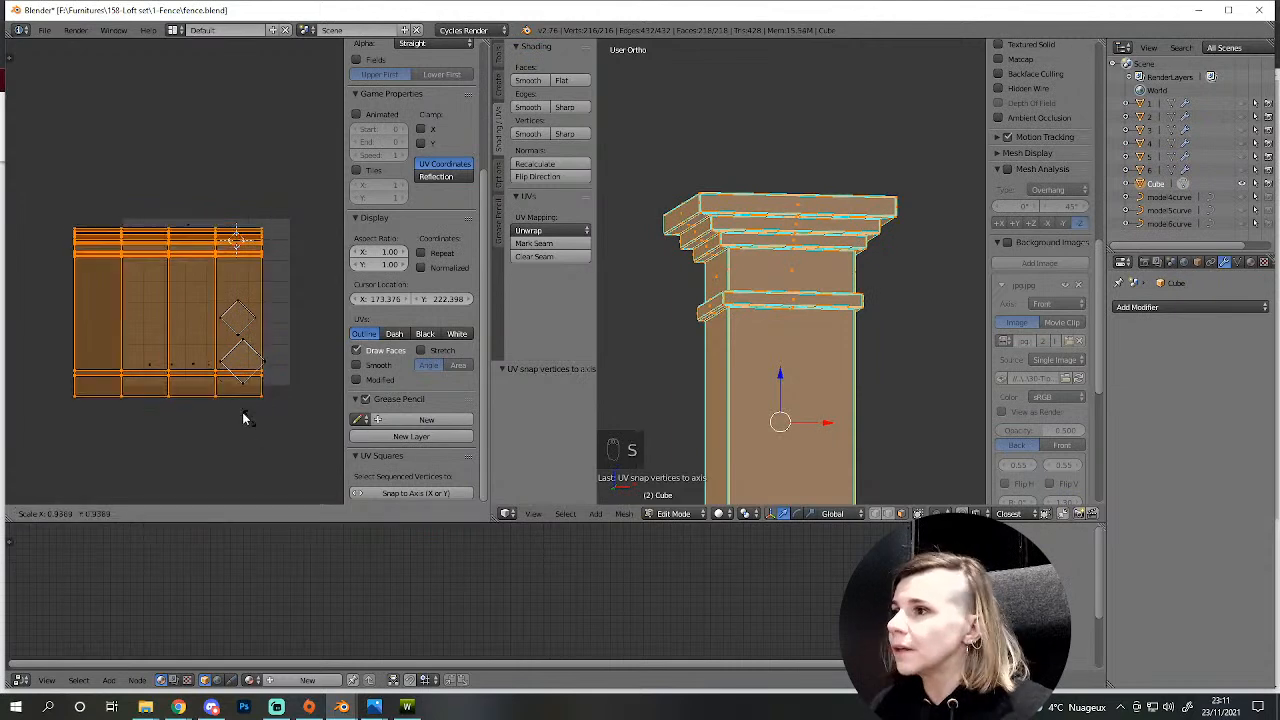
pyautogui.rightClick(196, 392)
# - Examine the stray UV points just above the lower band of the straightened island, selecting one of them
pyautogui.scroll(3, 226, 410)
pyautogui.press('a')
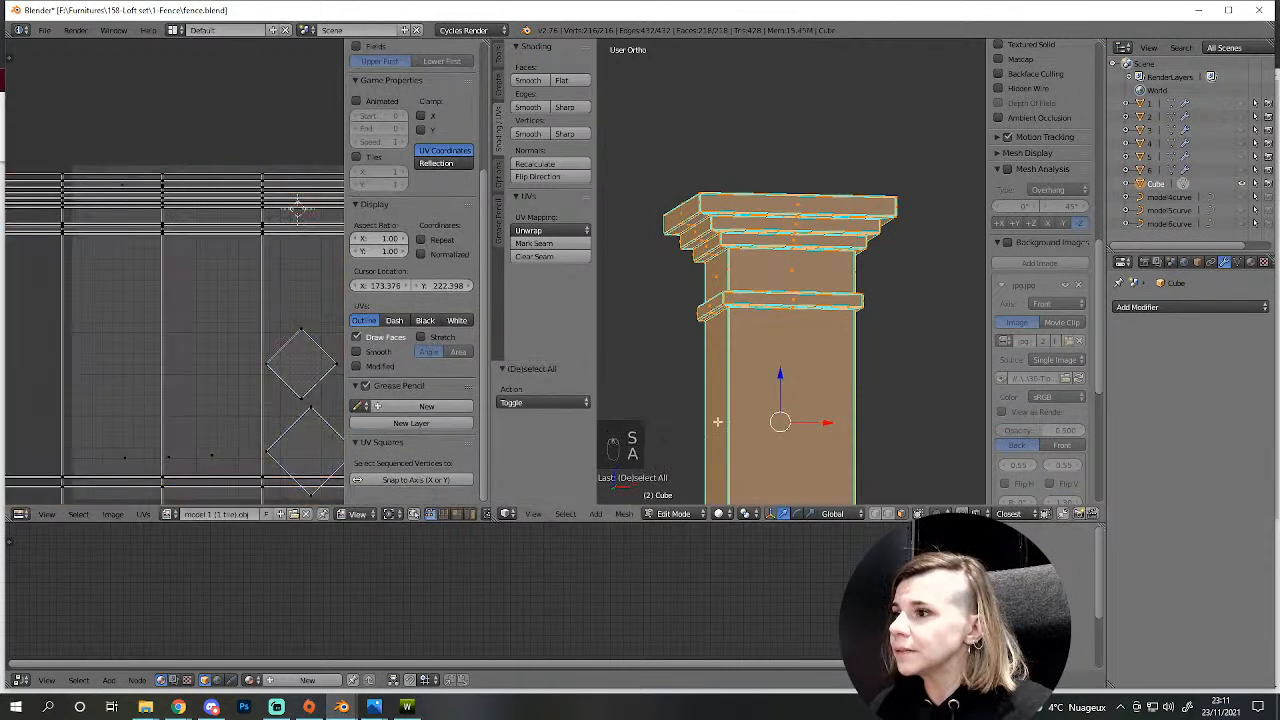
pyautogui.press('a')
pyautogui.press('a')
pyautogui.press('a')
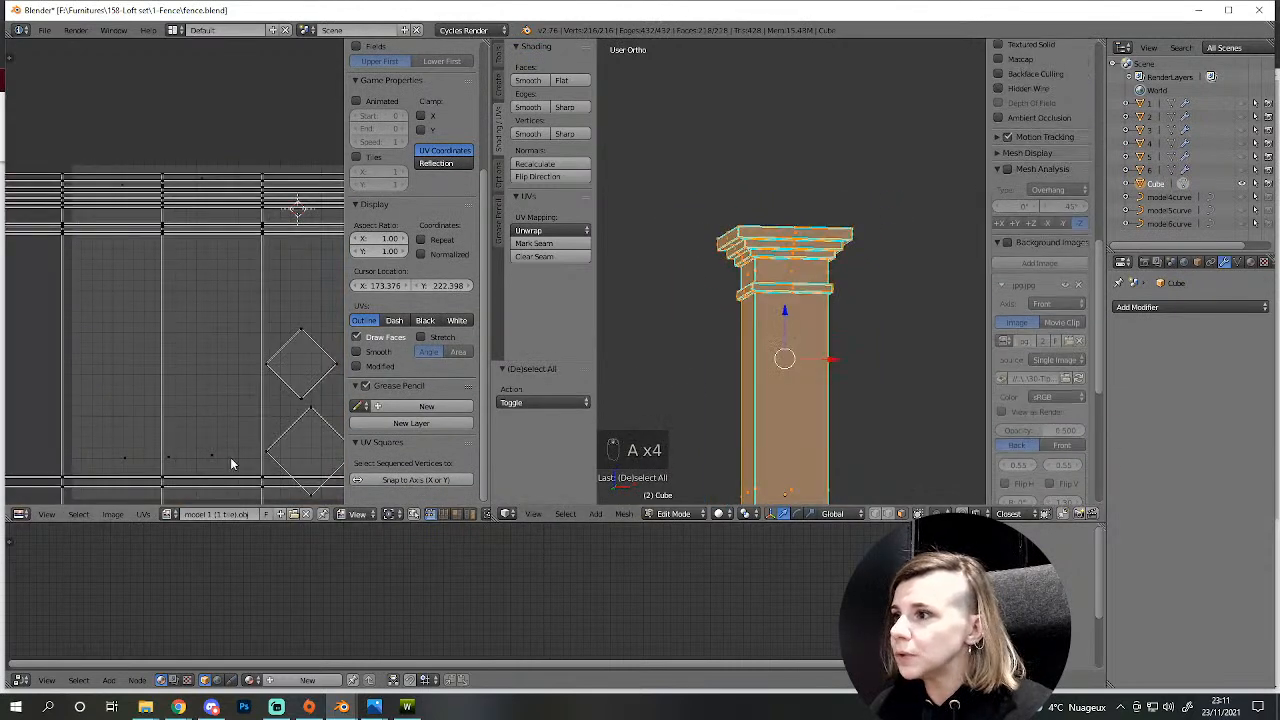
pyautogui.scroll(5, 221, 479)
pyautogui.rightClick(208, 318)
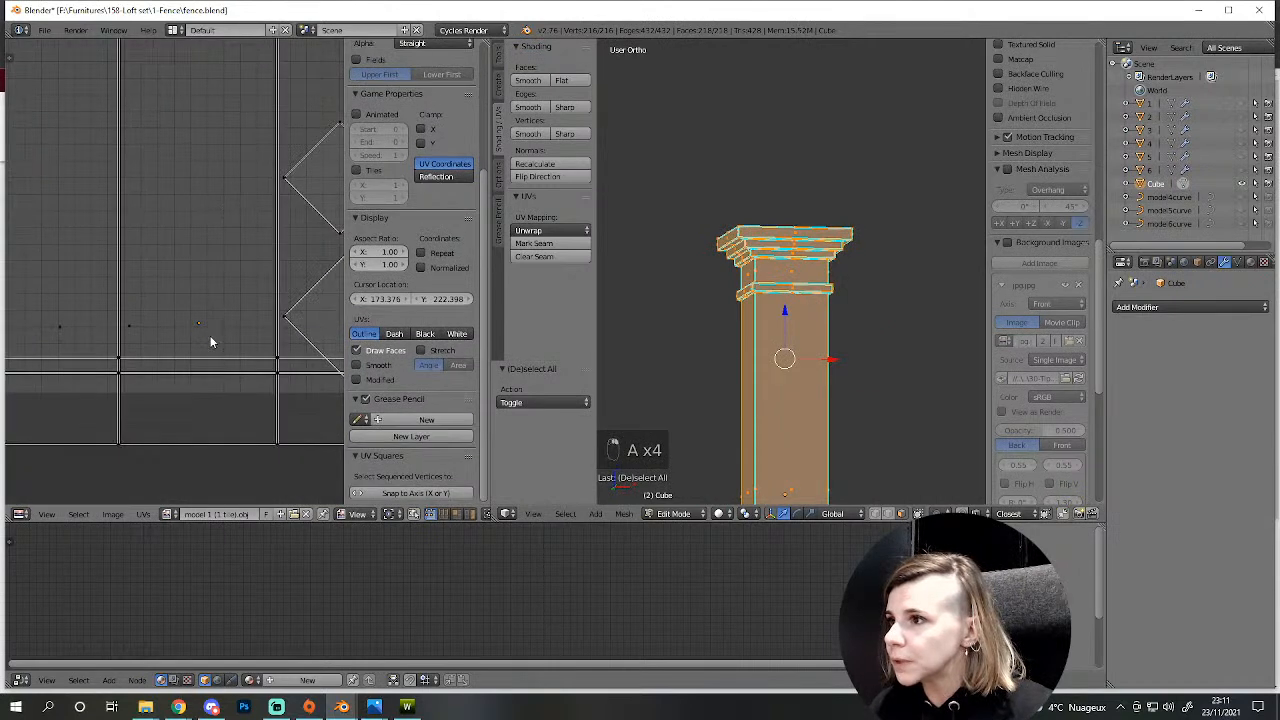
pyautogui.scroll(-5, 289, 515)
# - Turn on UV and mesh selection sync and locate the stray UV face on the pillar's base corner
pyautogui.click(321, 514)
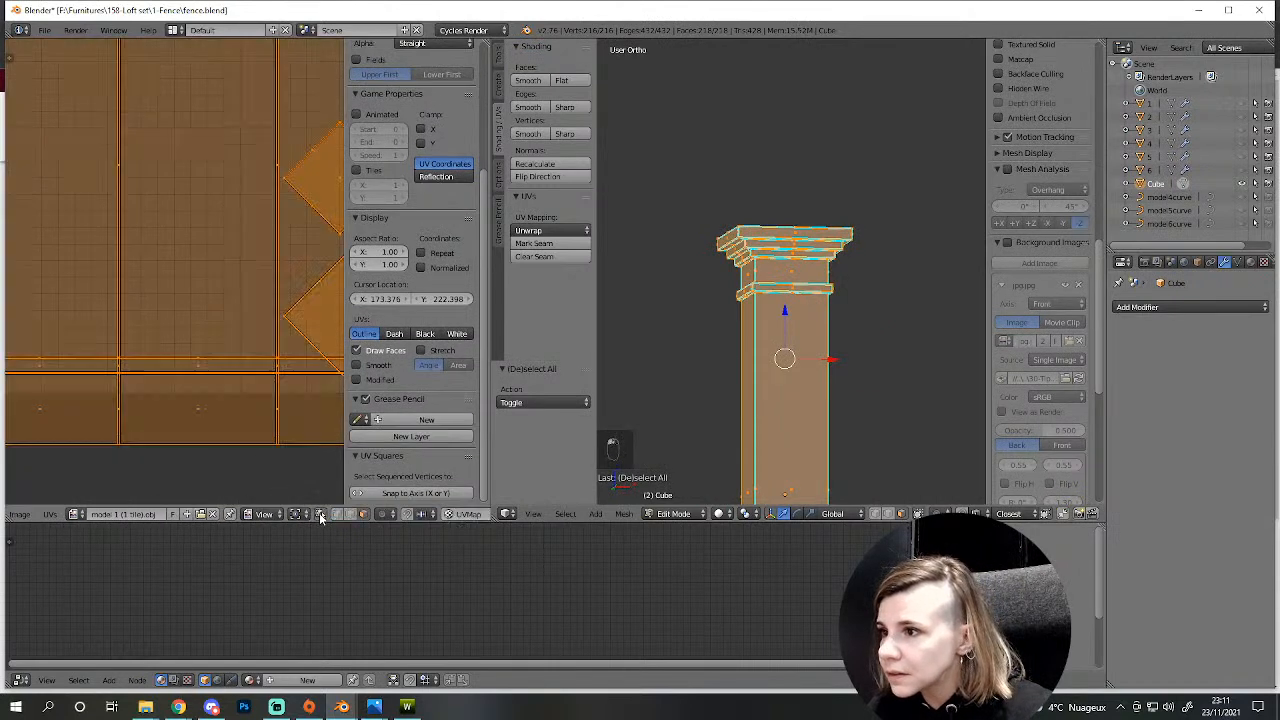
pyautogui.press('a')
pyautogui.press('KP_Decimal')
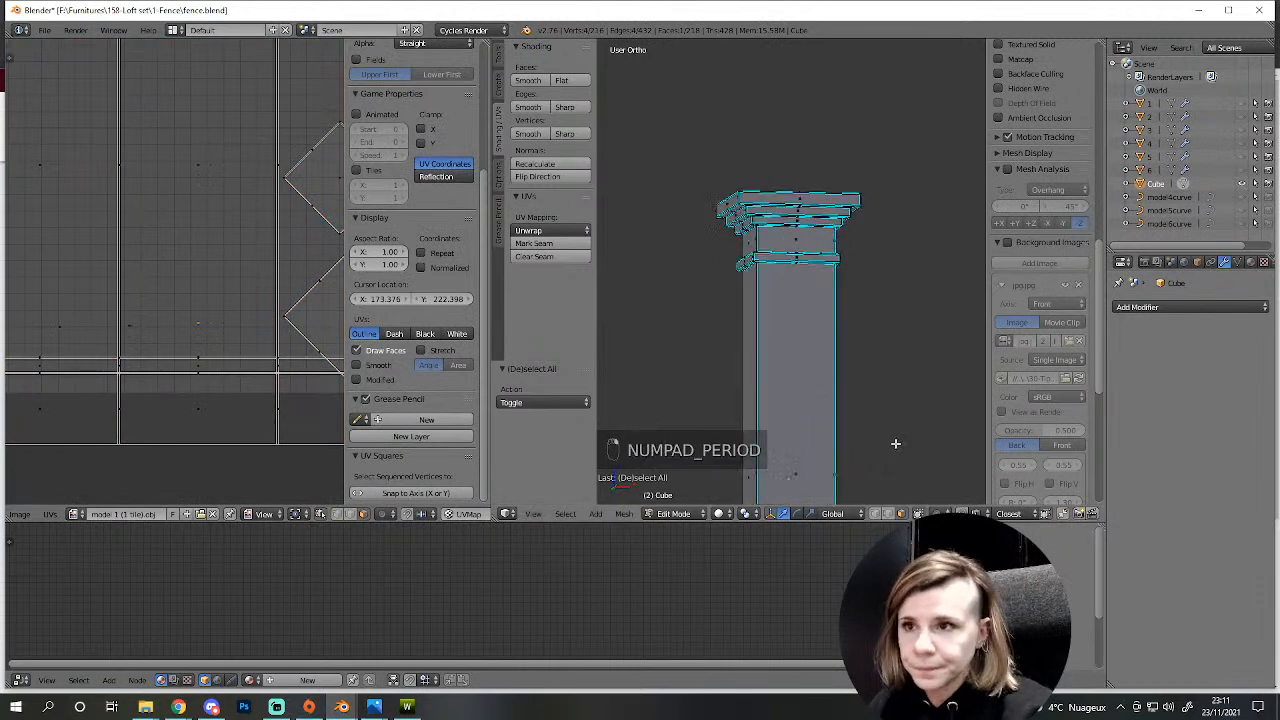
pyautogui.moveTo(895, 443); pyautogui.dragTo(600, 408, button='middle')
pyautogui.scroll(4, 826, 329)
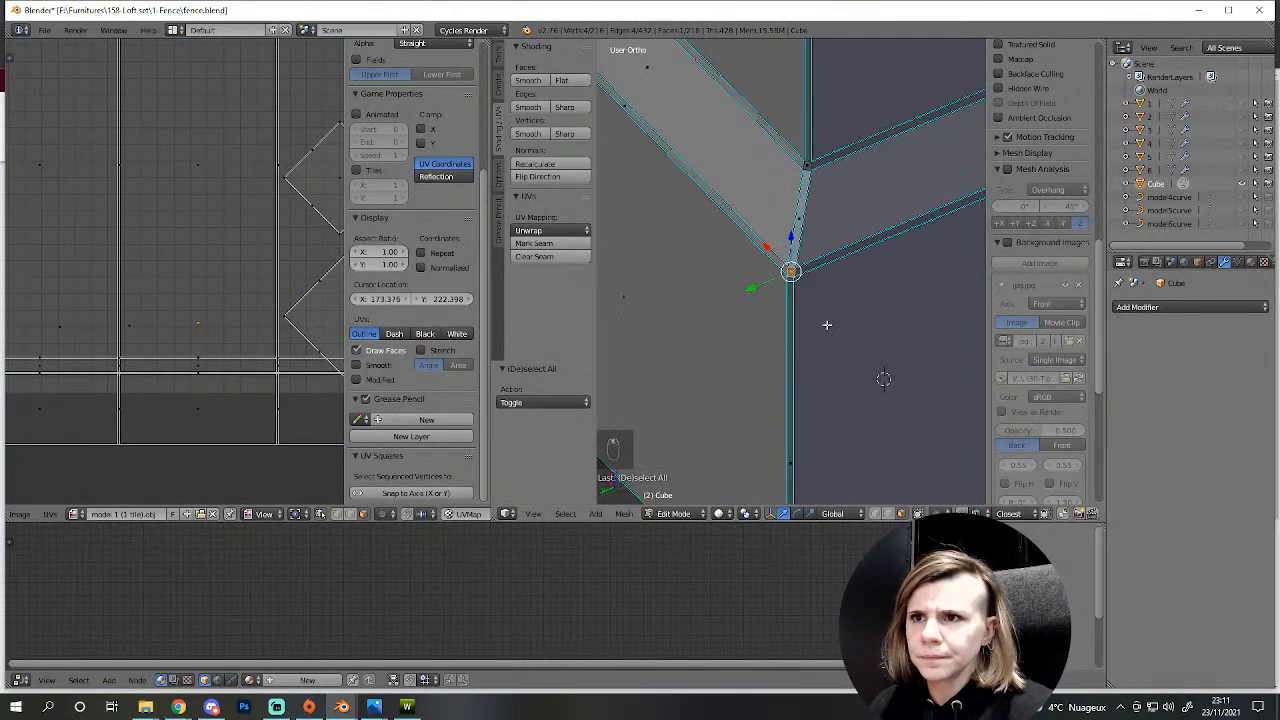
# - Clear the selection, turn off the Sharp edge overlay in the mesh display, and check the seams around the pillar's base
pyautogui.press('a')
pyautogui.scroll(-5, 1045, 400)
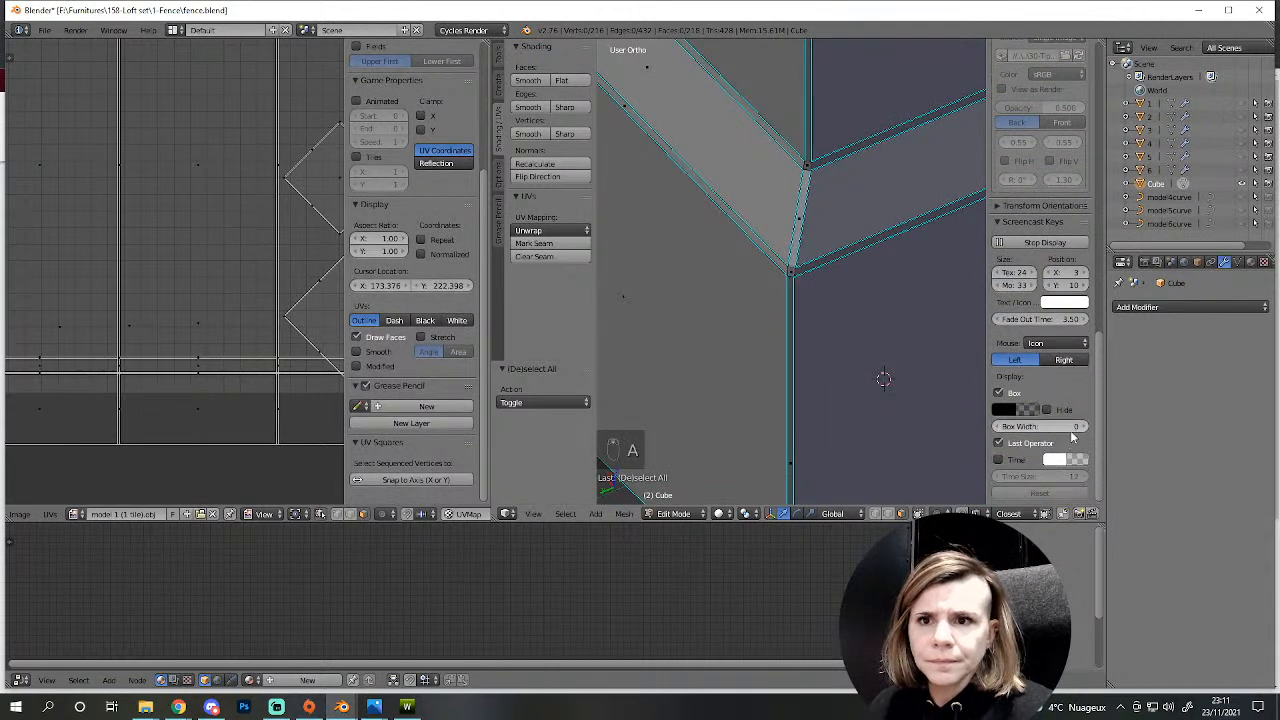
pyautogui.scroll(8, 1074, 443)
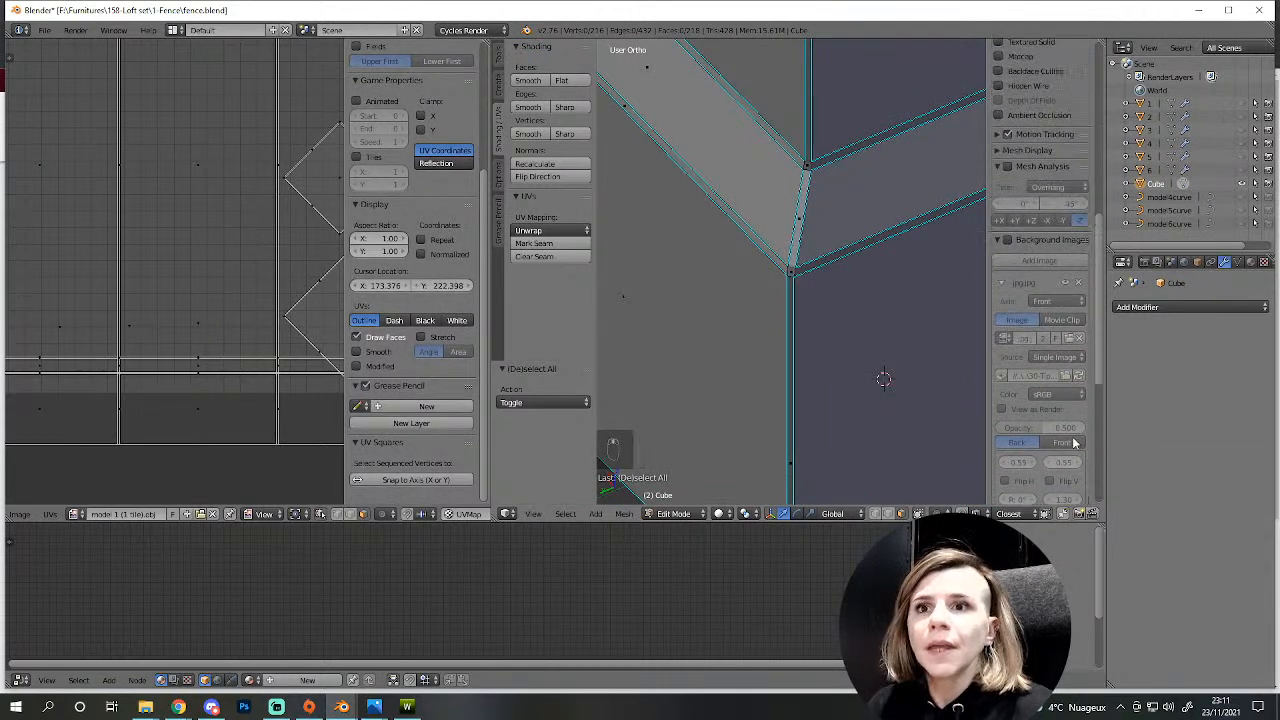
pyautogui.scroll(-5, 1074, 443)
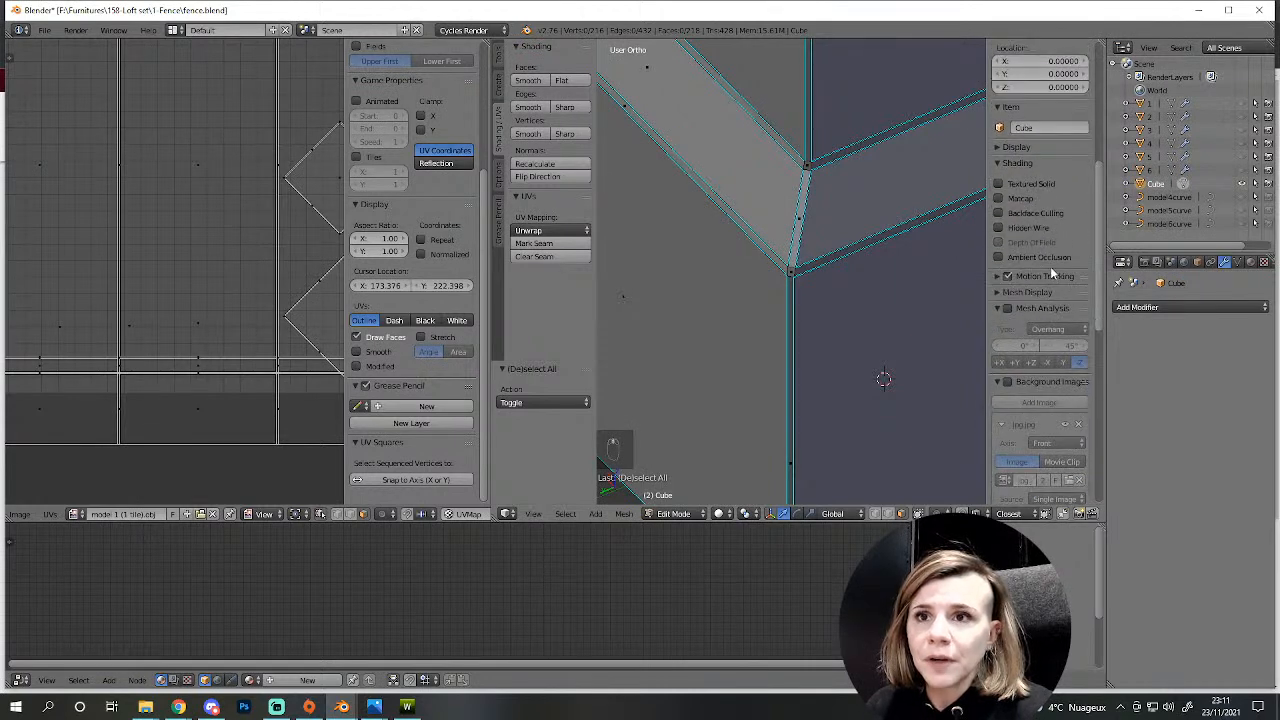
pyautogui.click(1029, 149)
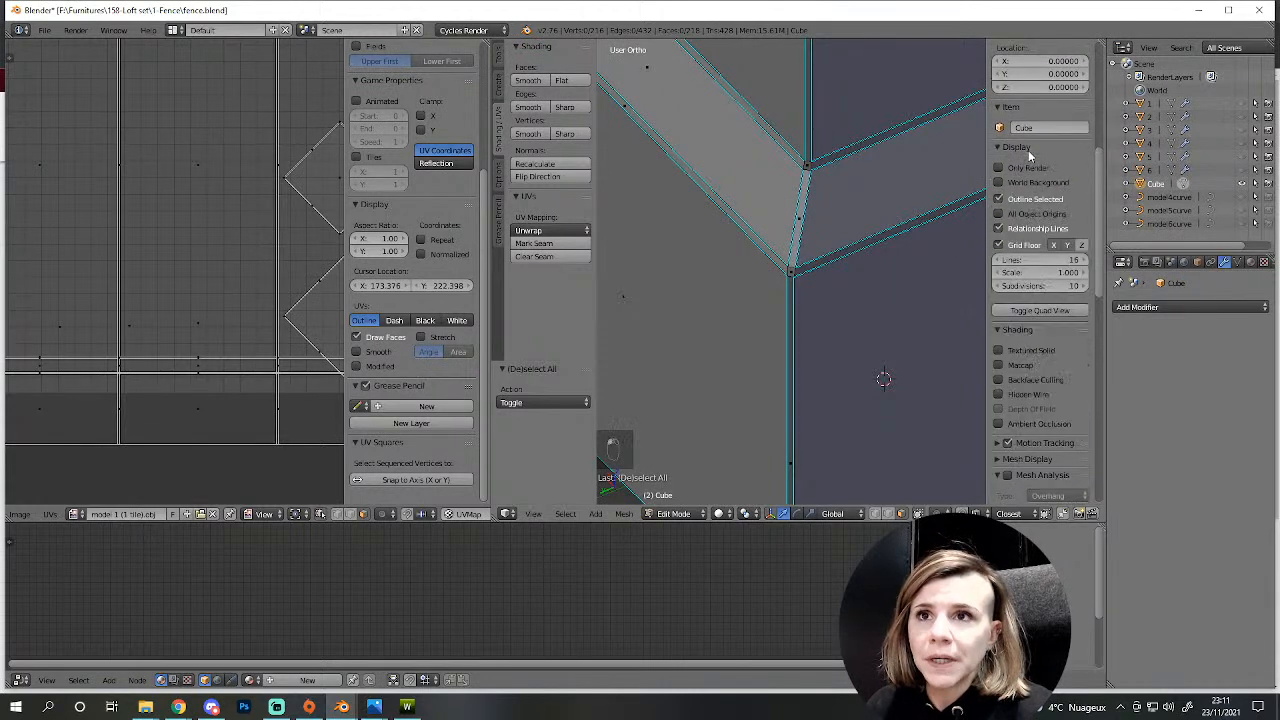
pyautogui.click(1026, 149)
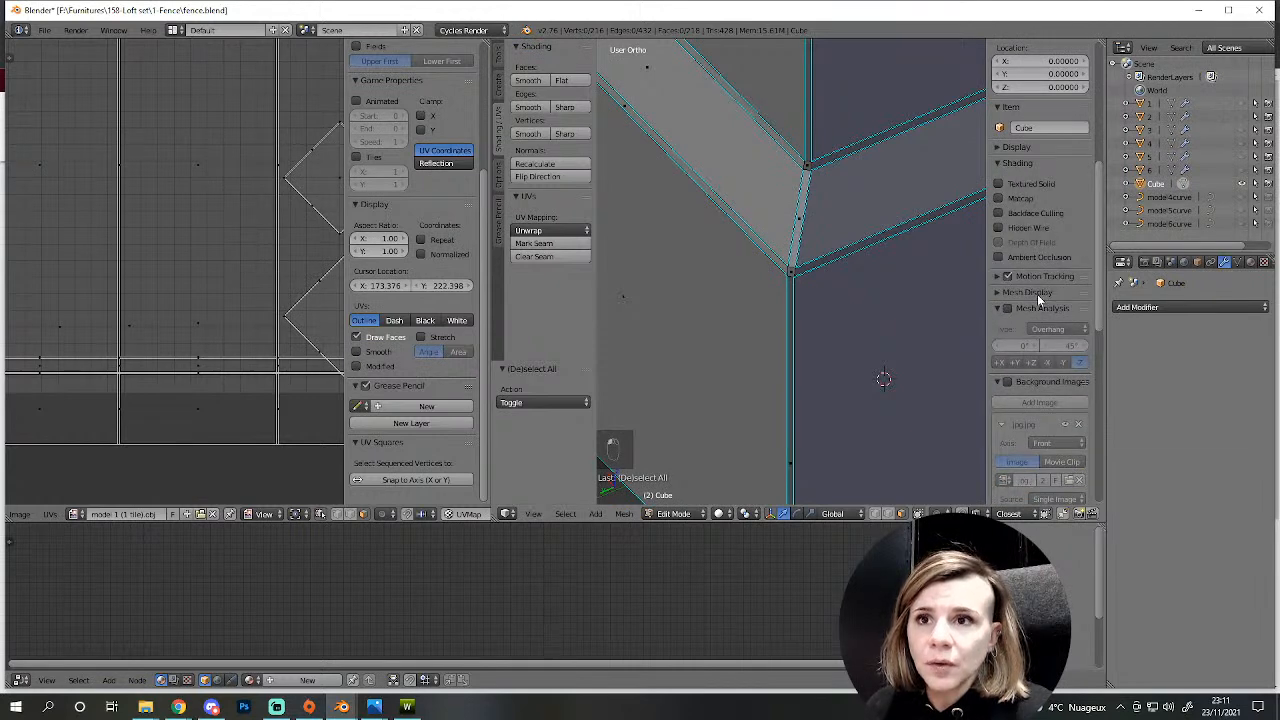
pyautogui.click(1030, 292)
pyautogui.click(1073, 331)
pyautogui.scroll(-5, 885, 374)
pyautogui.moveTo(885, 374); pyautogui.dragTo(689, 312, button='middle')
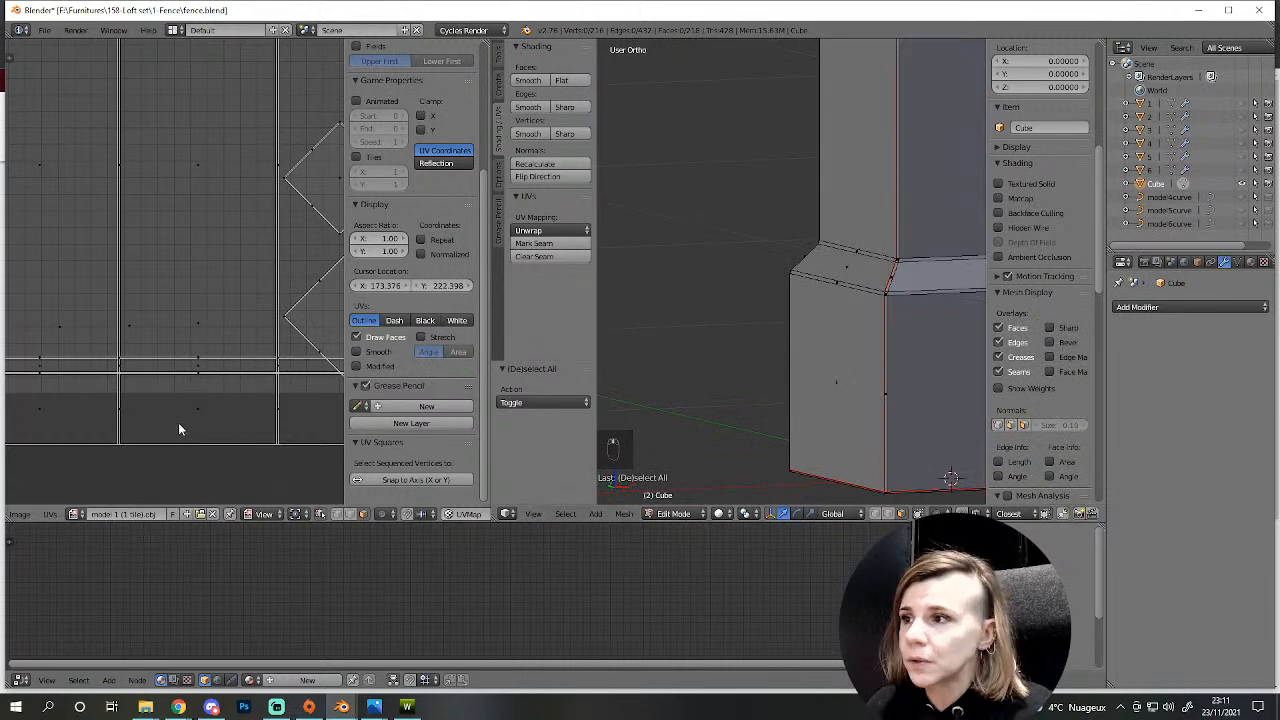
# - Select the whole pillar mesh, turn off UV selection sync, and unwrap all the UVs again
pyautogui.scroll(-3, 266, 386)
pyautogui.press('a')
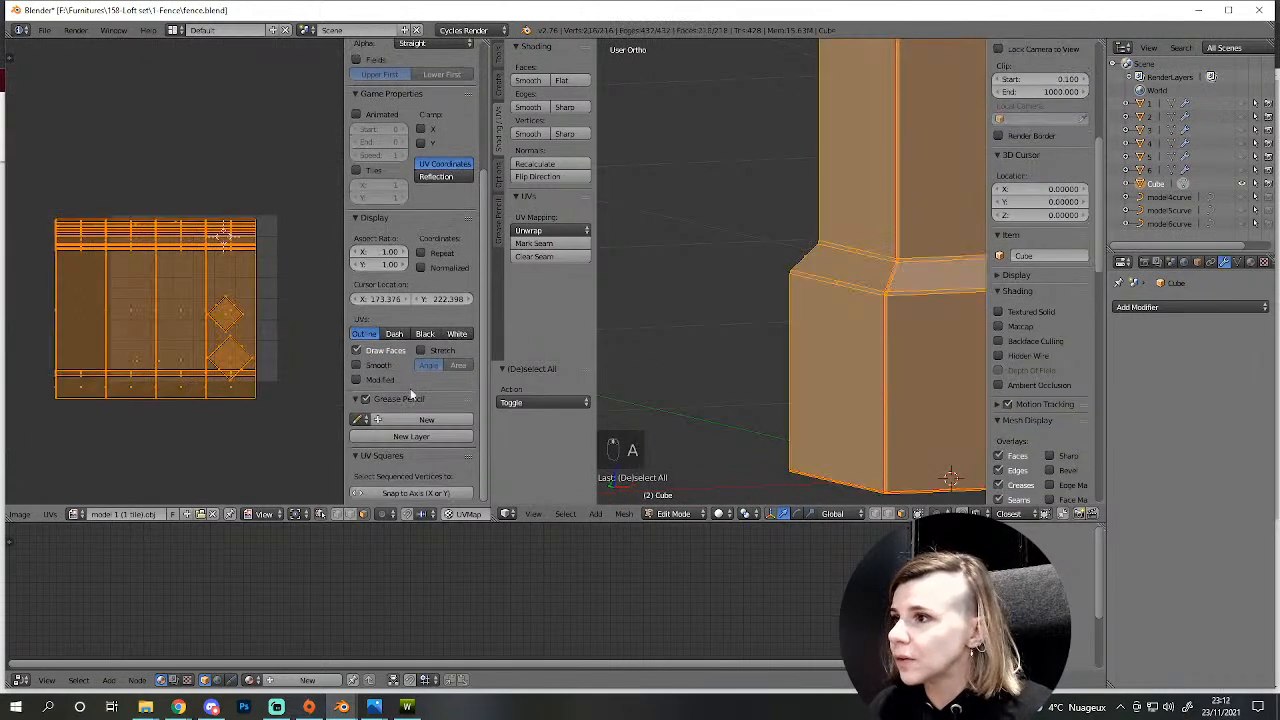
pyautogui.click(320, 513)
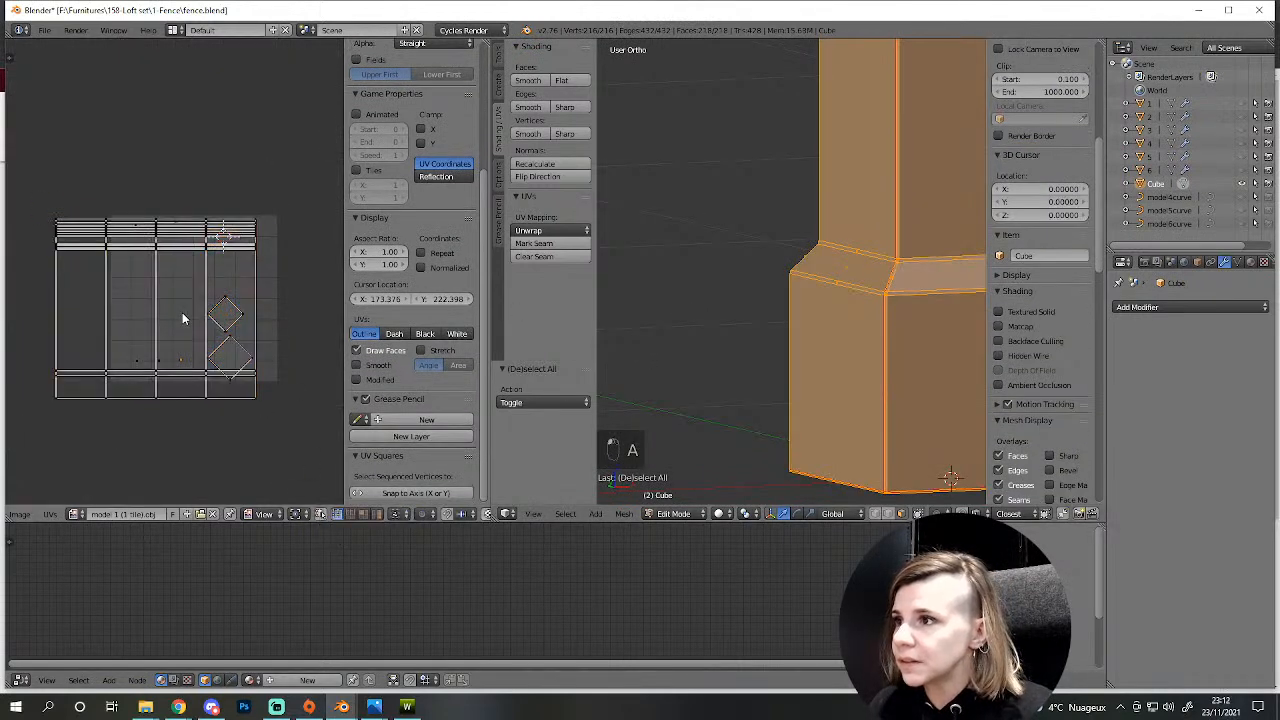
pyautogui.press('e')
pyautogui.scroll(2, 263, 461)
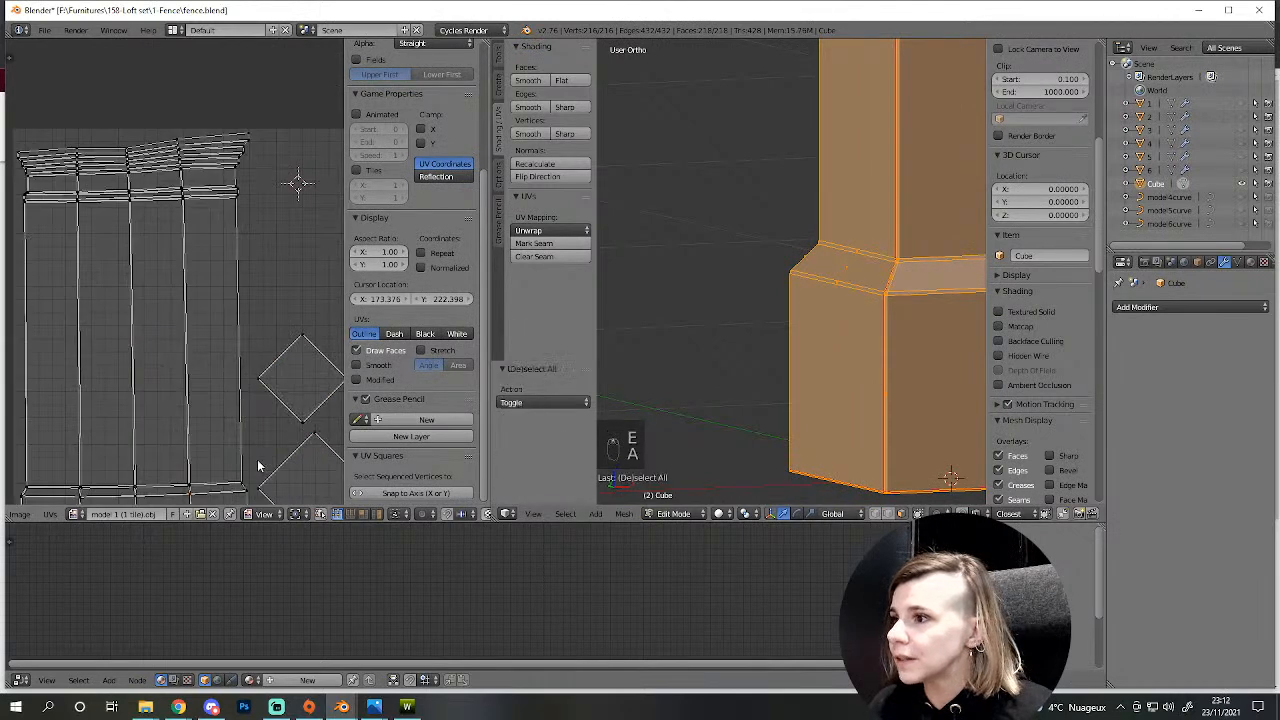
# - Select only the pillar-side UV island and straighten it by snapping it to the X or Y axis with UV Squares
pyautogui.press('a')
pyautogui.scroll(-2, 213, 486)
pyautogui.press('l')
pyautogui.scroll(1, 418, 480)
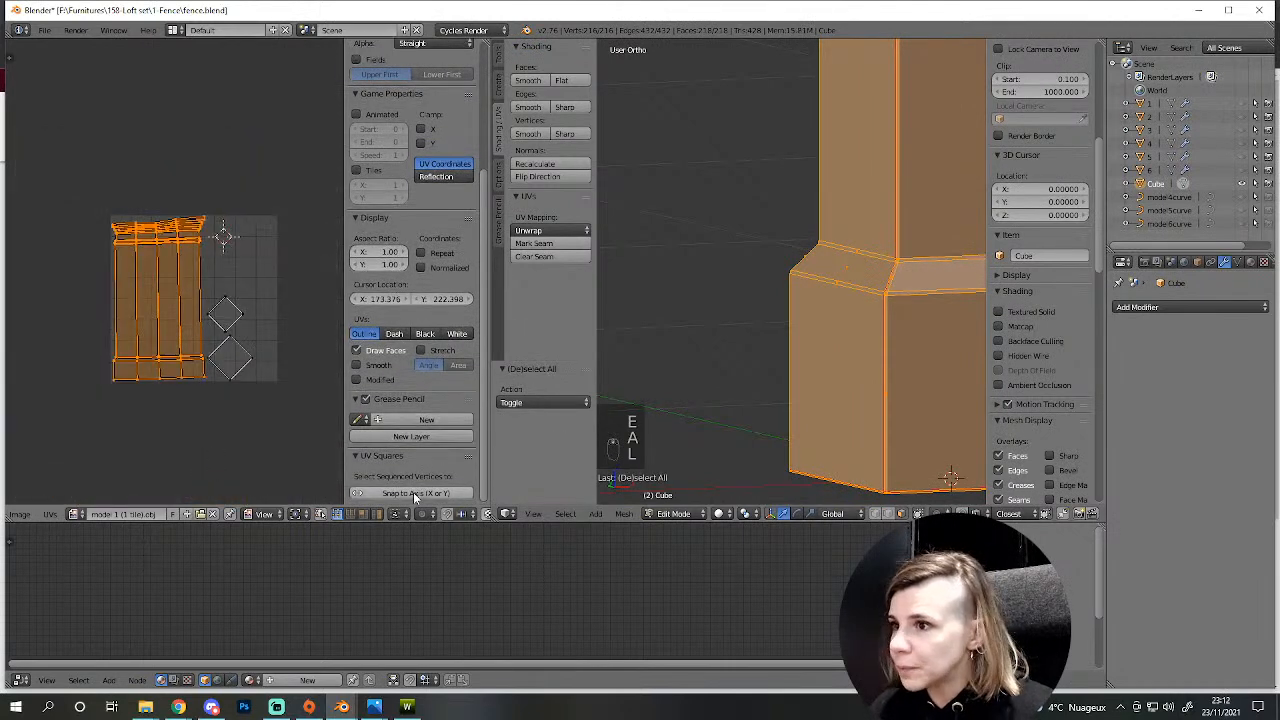
pyautogui.click(412, 492)
pyautogui.scroll(2, 248, 415)
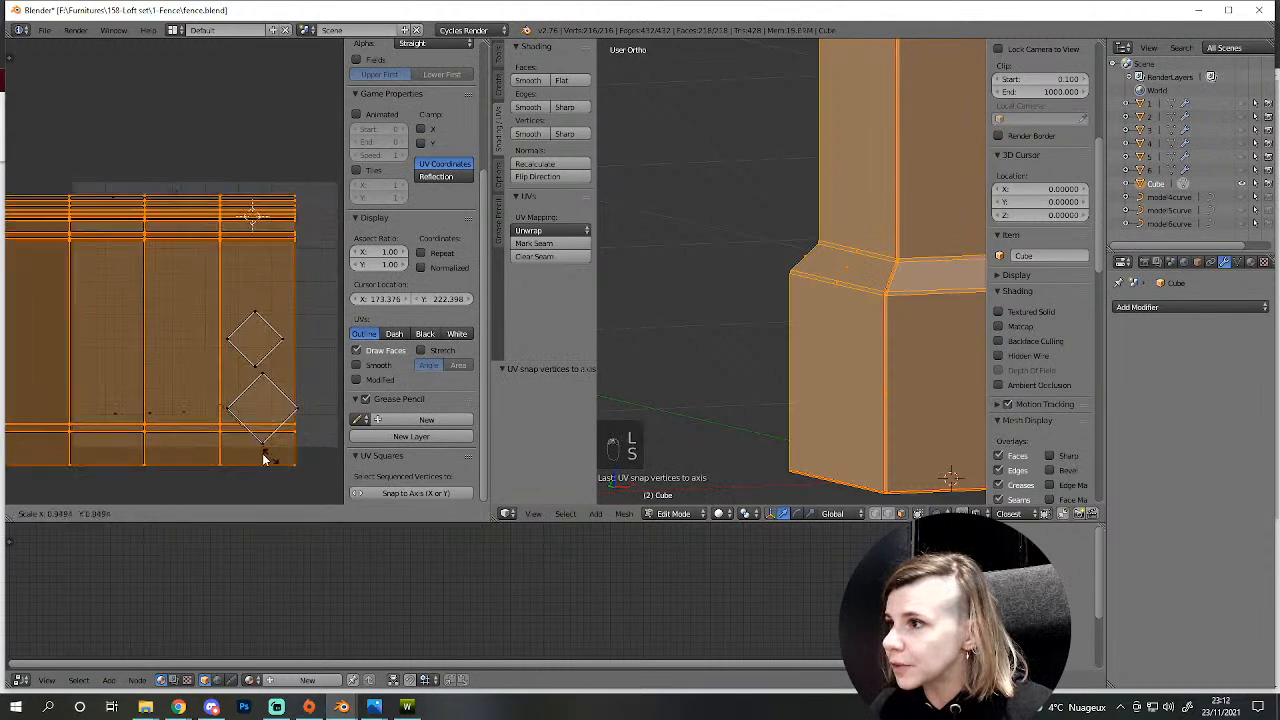
# - Scale the straightened pillar-side UV island down to 0.357 so it fits inside the UV square
pyautogui.press('s')
pyautogui.click(177, 427)
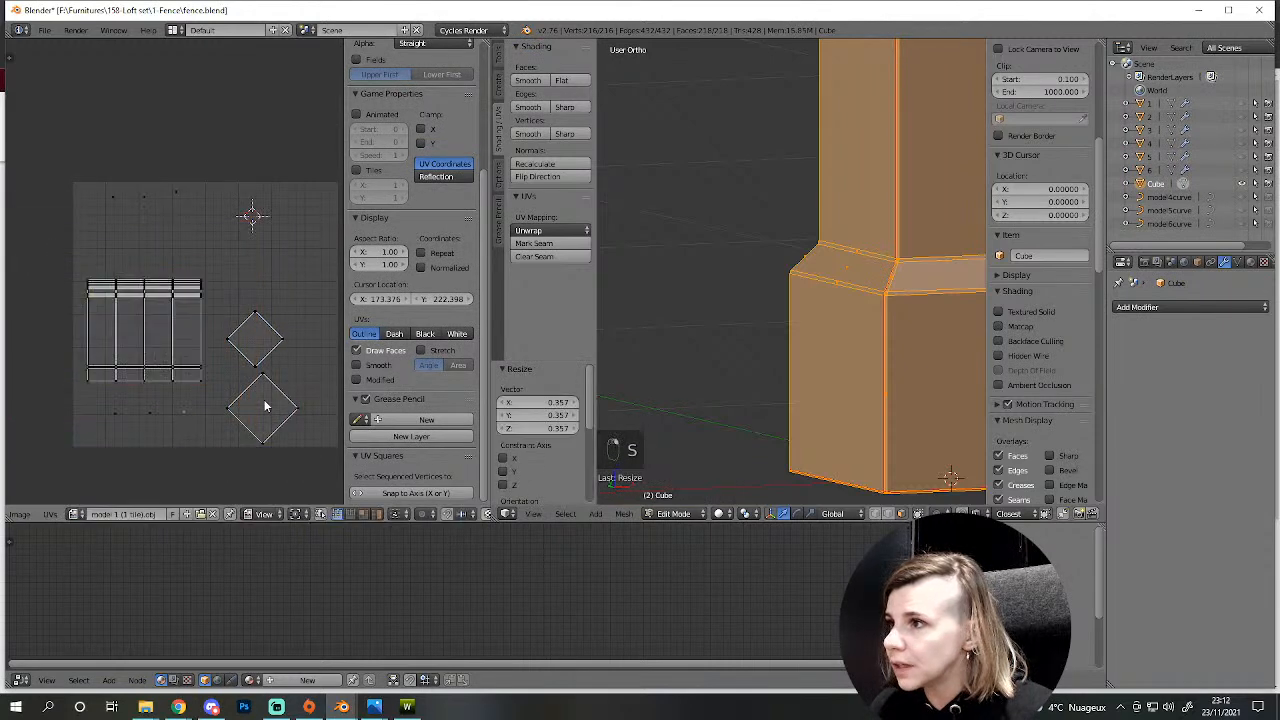
pyautogui.press('KP_Decimal')
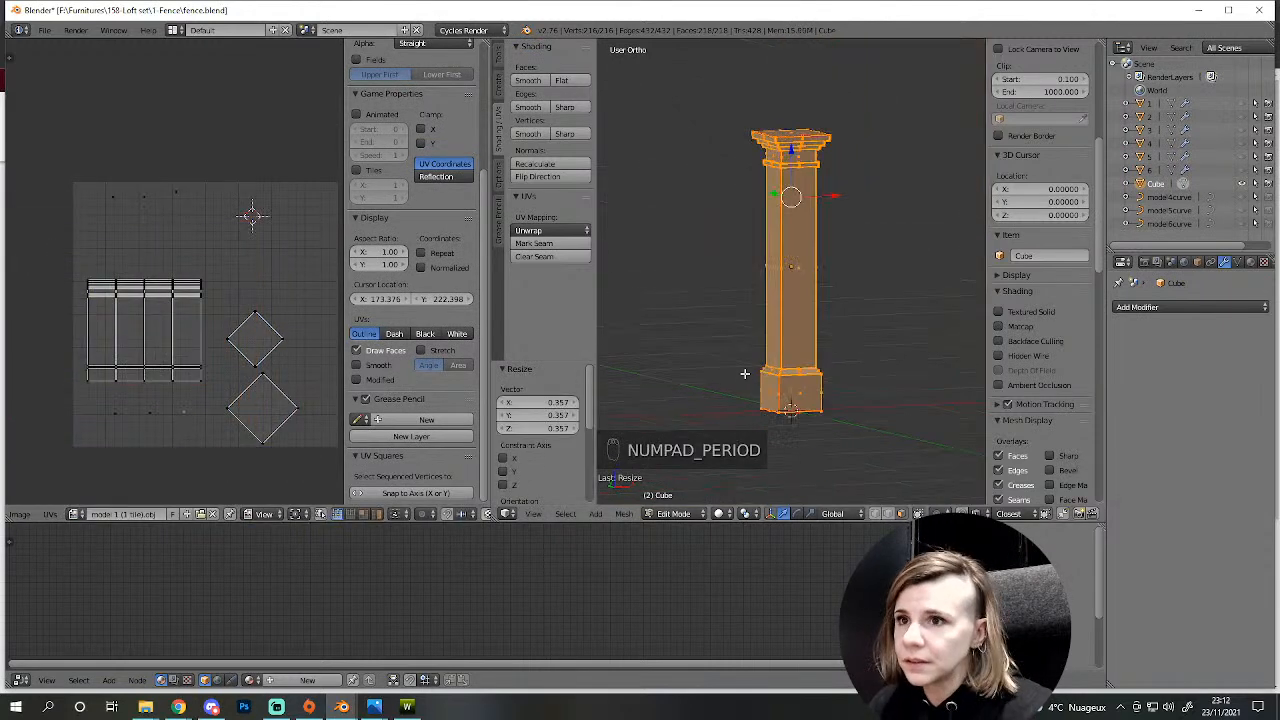
pyautogui.scroll(3, 740, 365)
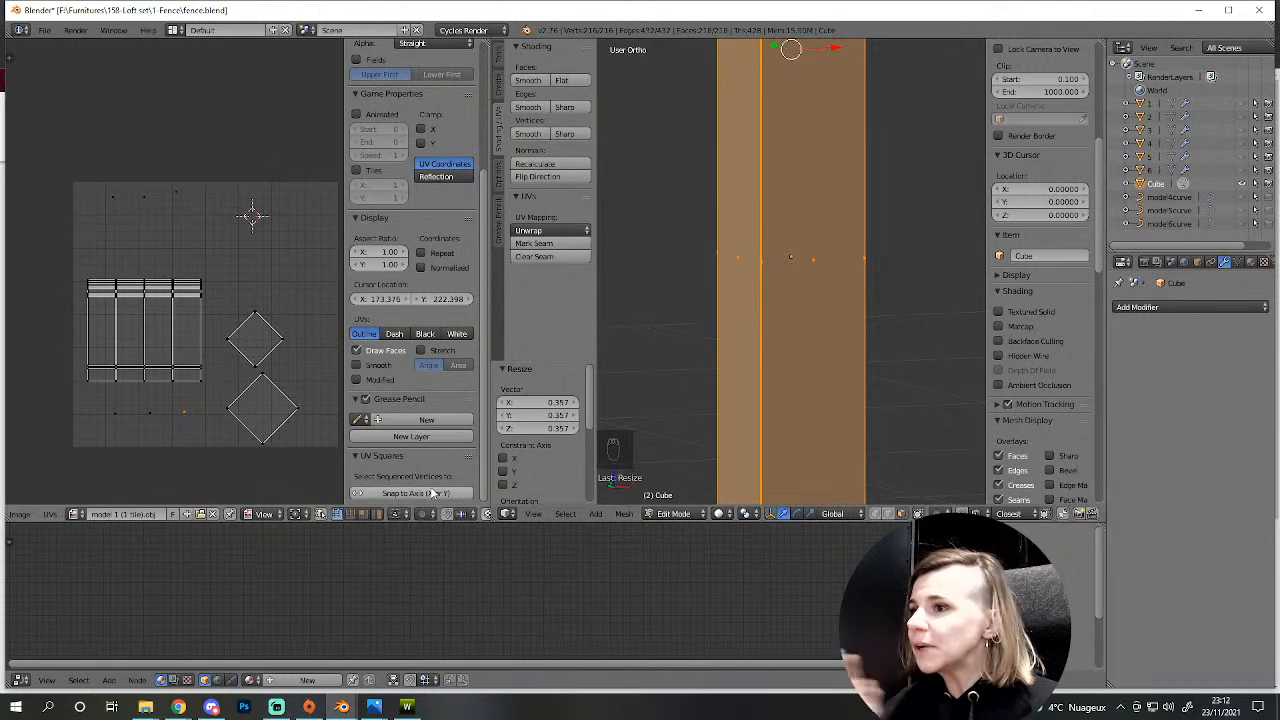
pyautogui.moveTo(871, 360); pyautogui.dragTo(846, 417, button='middle')
pyautogui.scroll(-3, 840, 418)
pyautogui.scroll(-1, 838, 418)
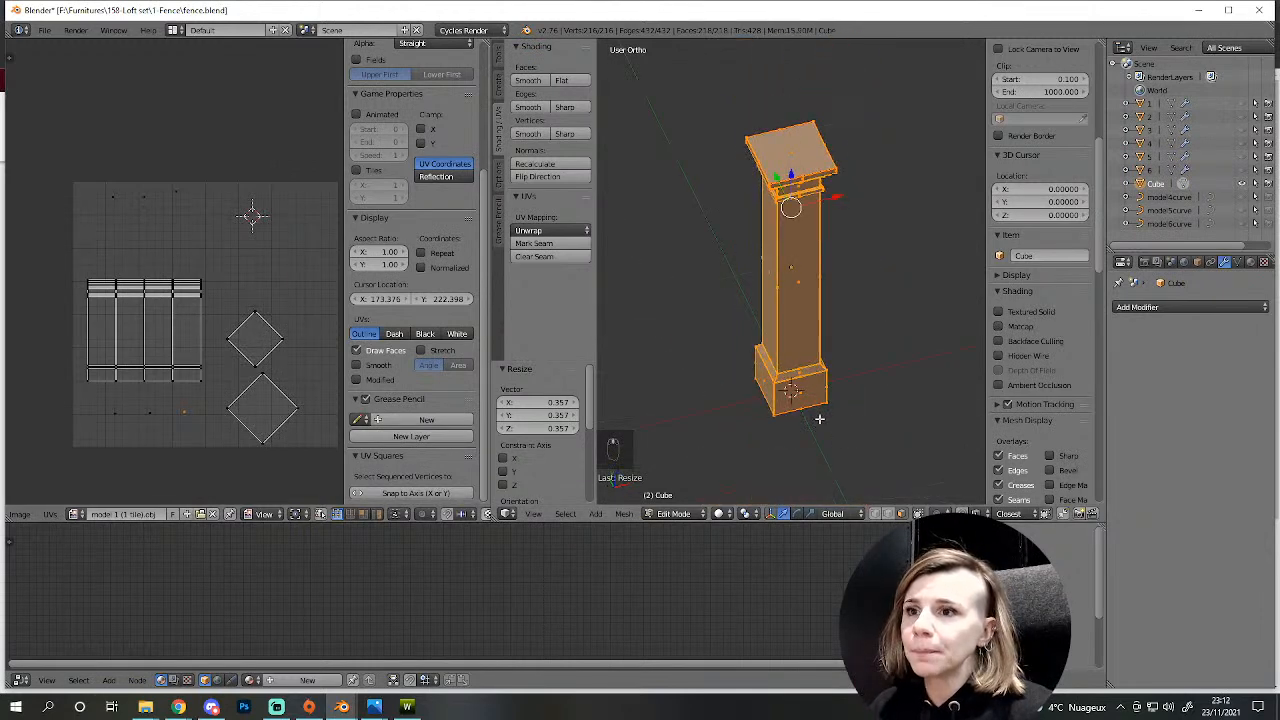
pyautogui.press('e')
pyautogui.rightClick(808, 449)
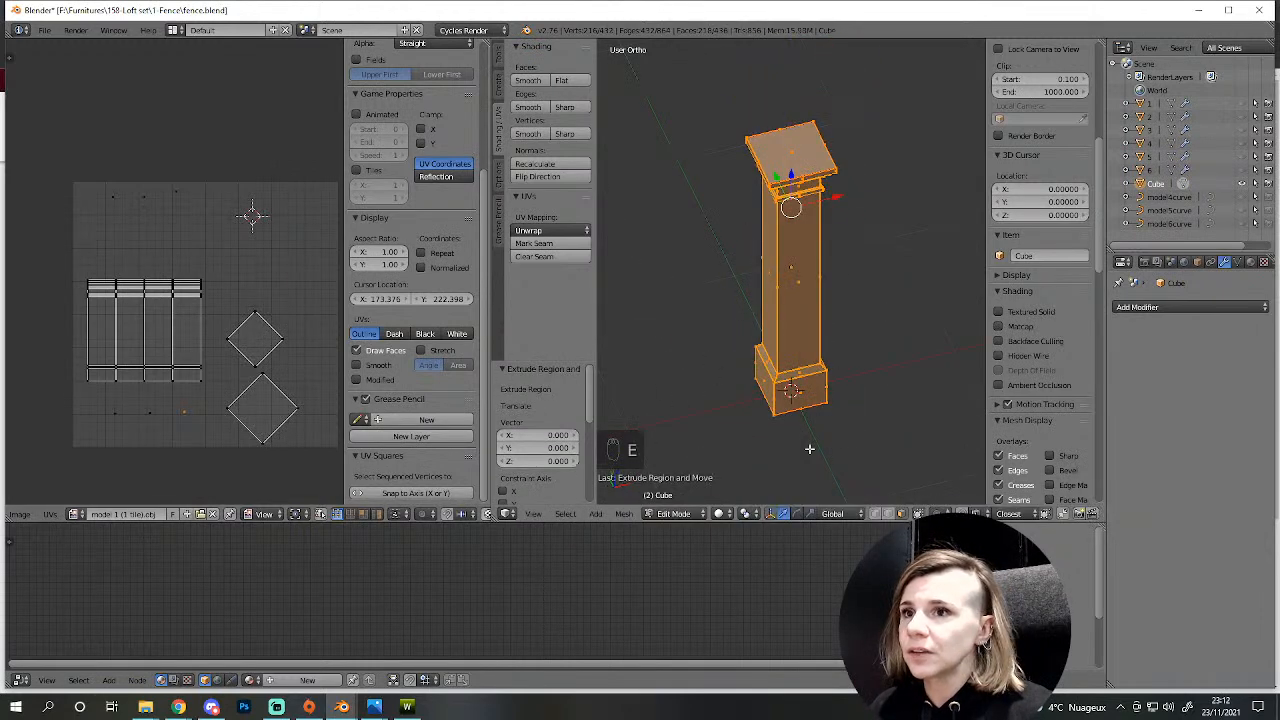
pyautogui.hotkey('ctrl', 'z')
# - Clear the UV selection, box-select only the pillar-side UV island and pin it
pyautogui.scroll(4, 140, 415)
pyautogui.moveTo(167, 404); pyautogui.dragTo(254, 175, button='middle')
pyautogui.scroll(-2, 226, 254)
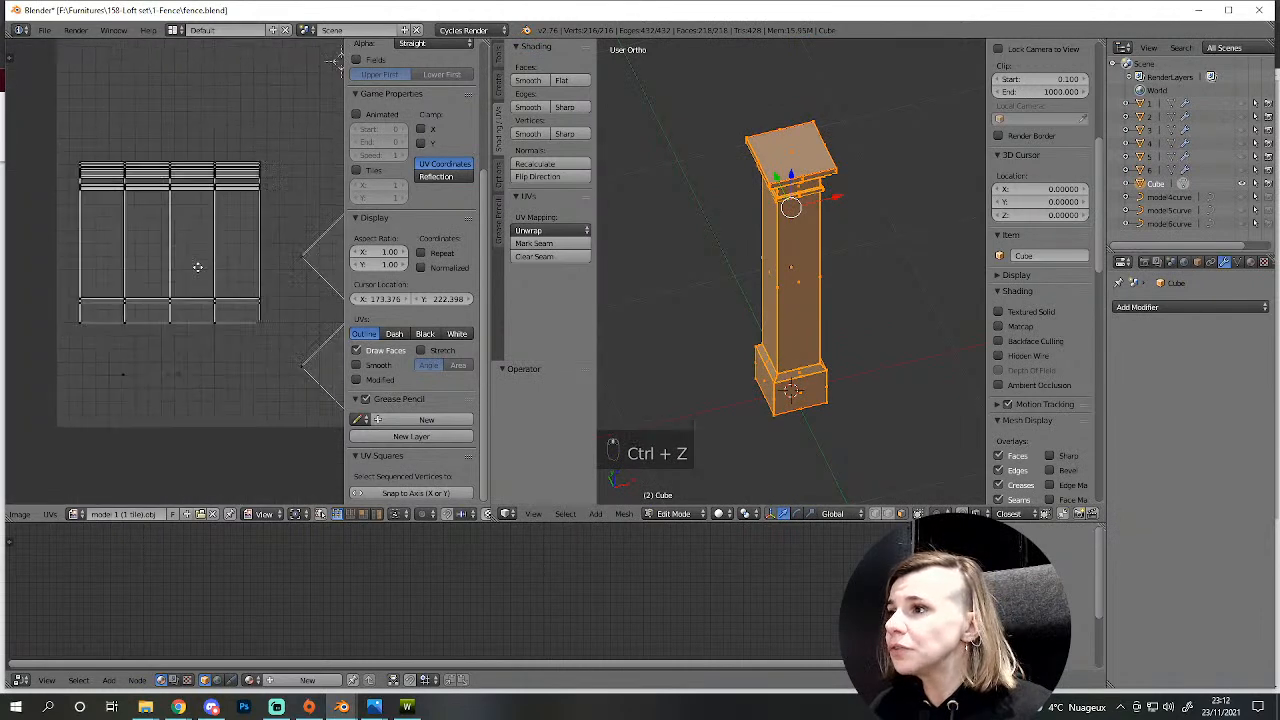
pyautogui.moveTo(226, 251); pyautogui.dragTo(128, 326, button='middle')
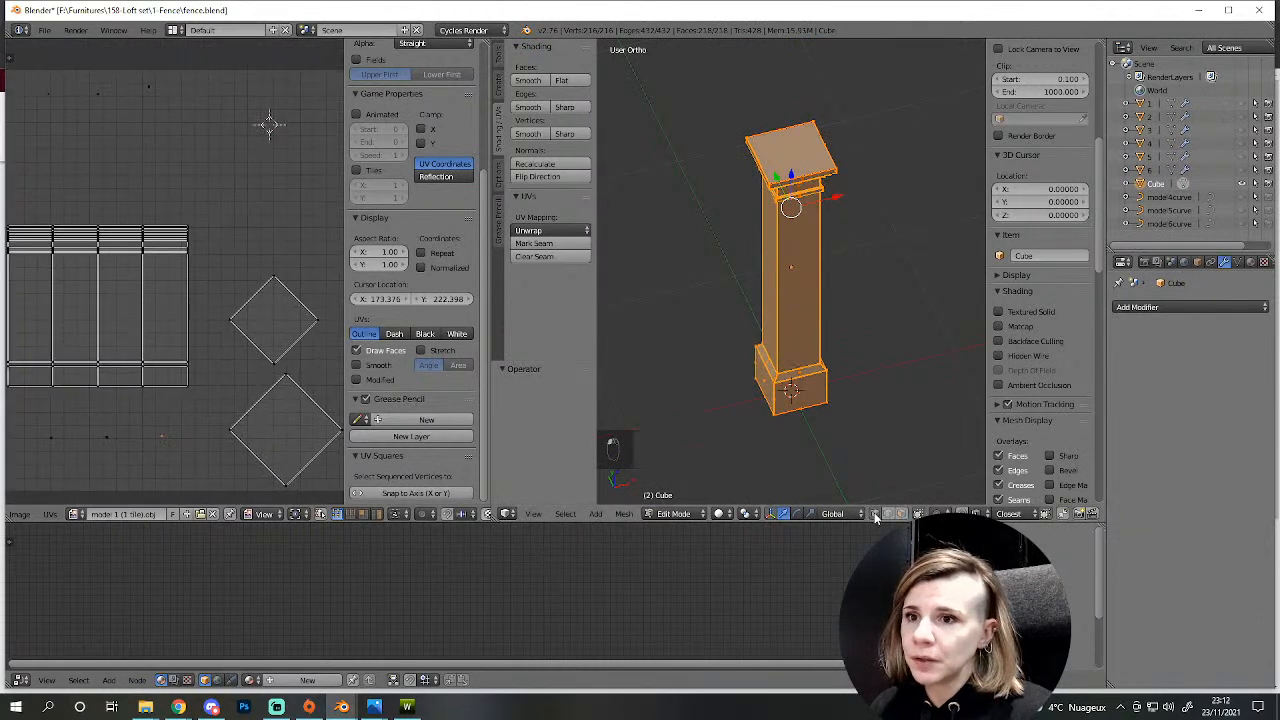
pyautogui.press('a')
pyautogui.scroll(-2, 220, 449)
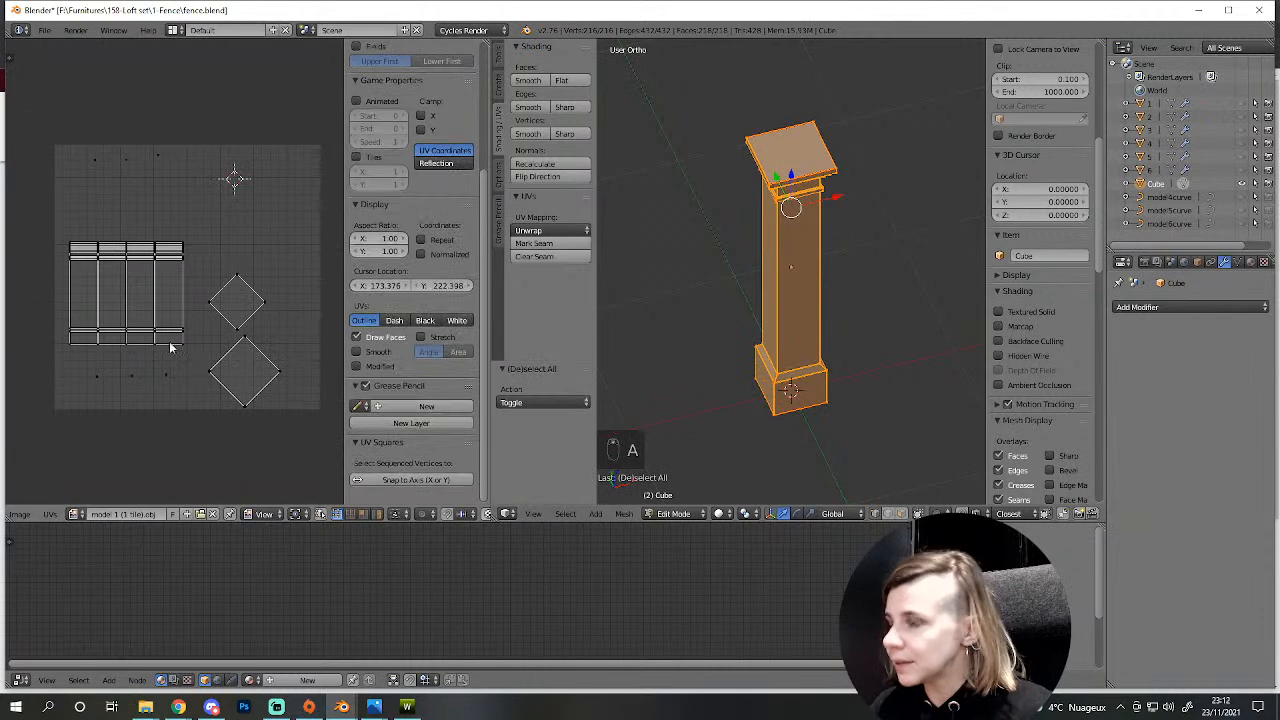
pyautogui.press('b')
pyautogui.moveTo(66, 237); pyautogui.dragTo(202, 362)
pyautogui.scroll(4, 122, 321)
pyautogui.scroll(-5, 174, 354)
pyautogui.scroll(4, 231, 371)
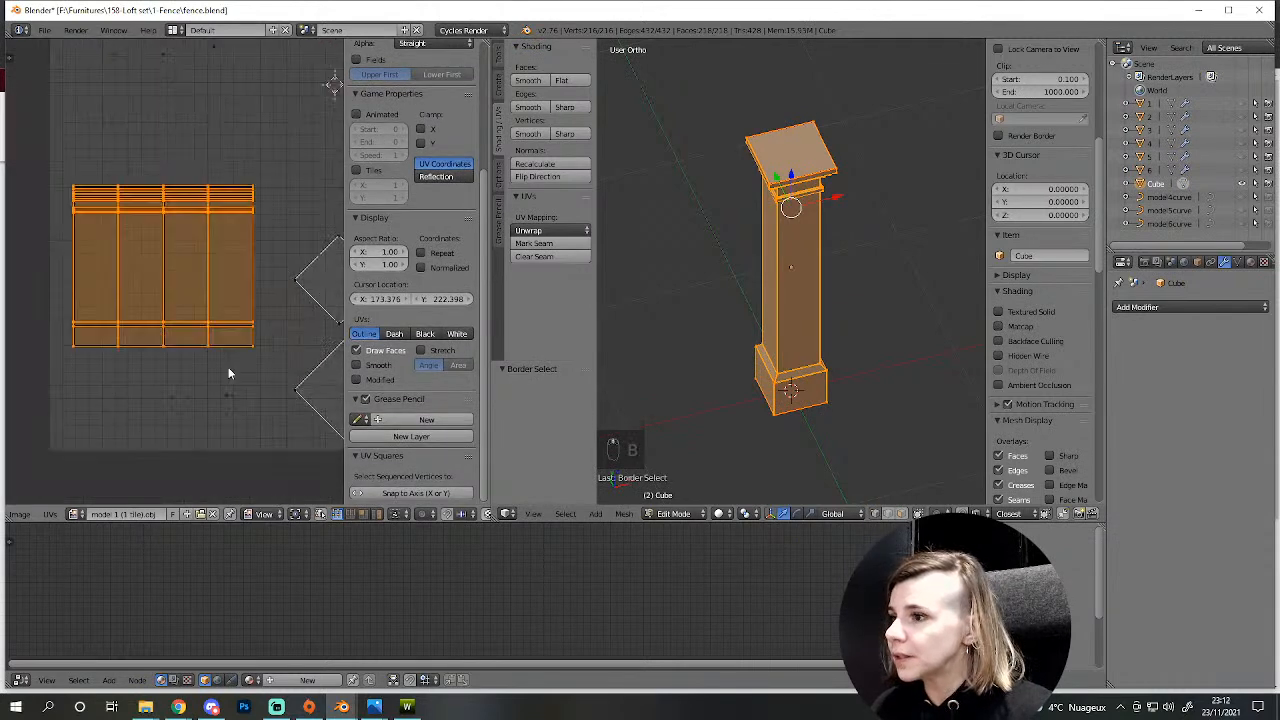
pyautogui.click(50, 514)
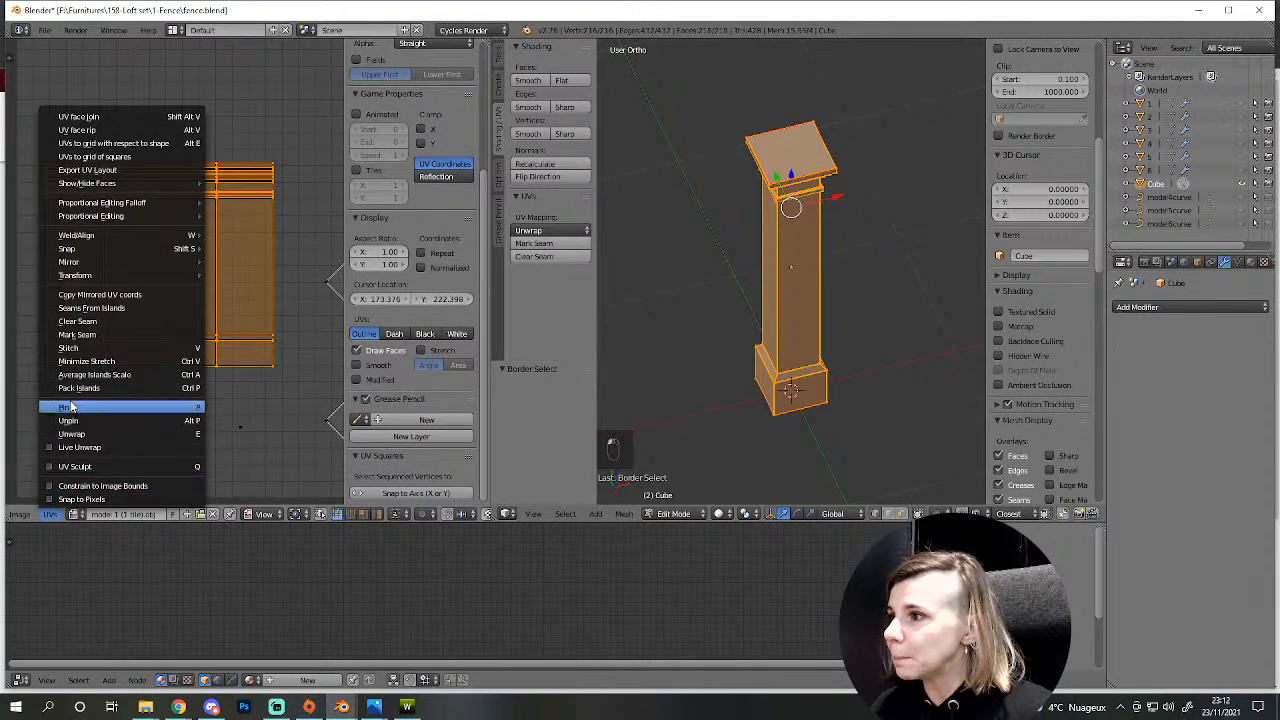
pyautogui.click(72, 408)
# - Clear the mesh selection, select only the pillar sides bounded by seams, and unwrap them with the pins in place
pyautogui.scroll(-1, 680, 460)
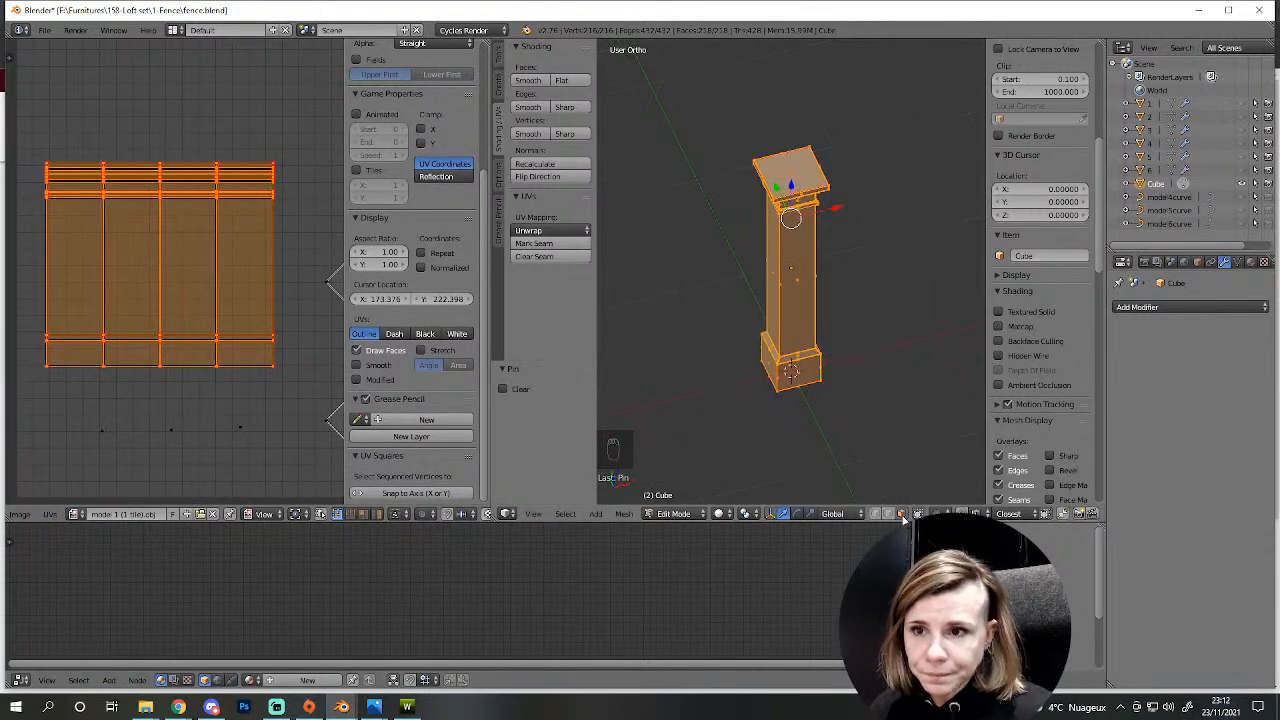
pyautogui.scroll(2, 840, 388)
pyautogui.click(321, 514)
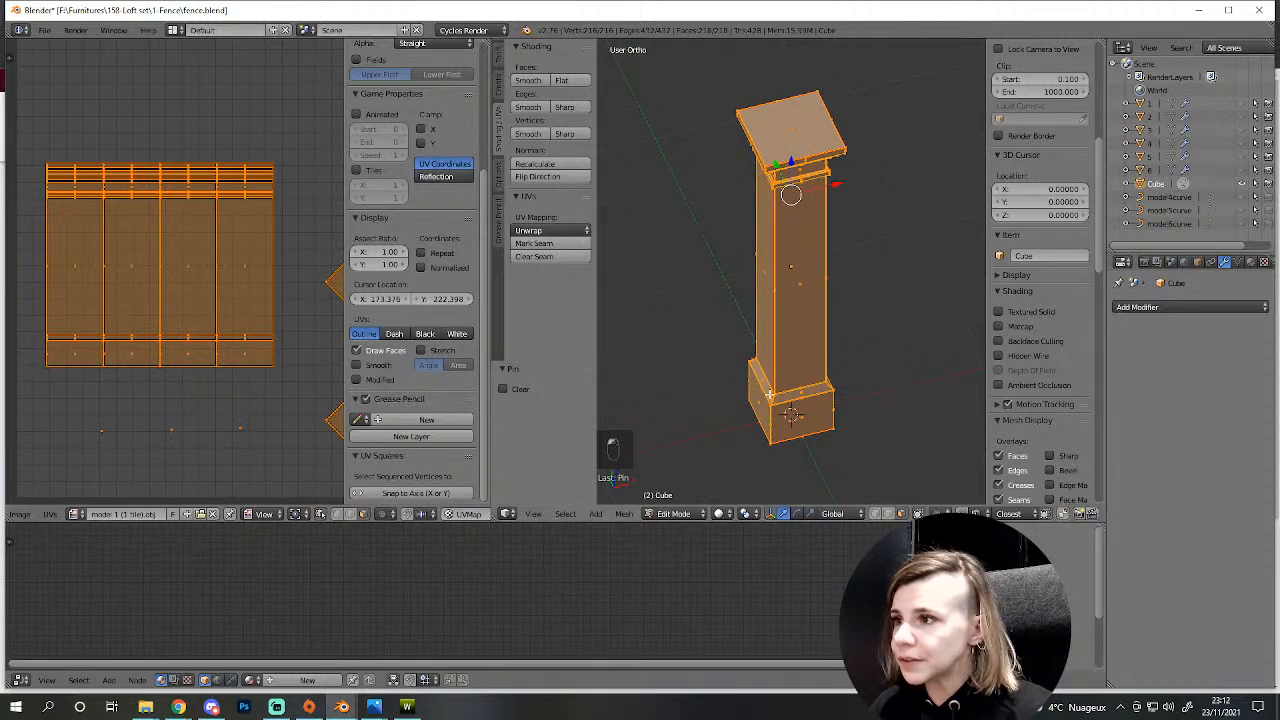
pyautogui.scroll(-3, 762, 394)
pyautogui.press('a')
pyautogui.scroll(2, 778, 380)
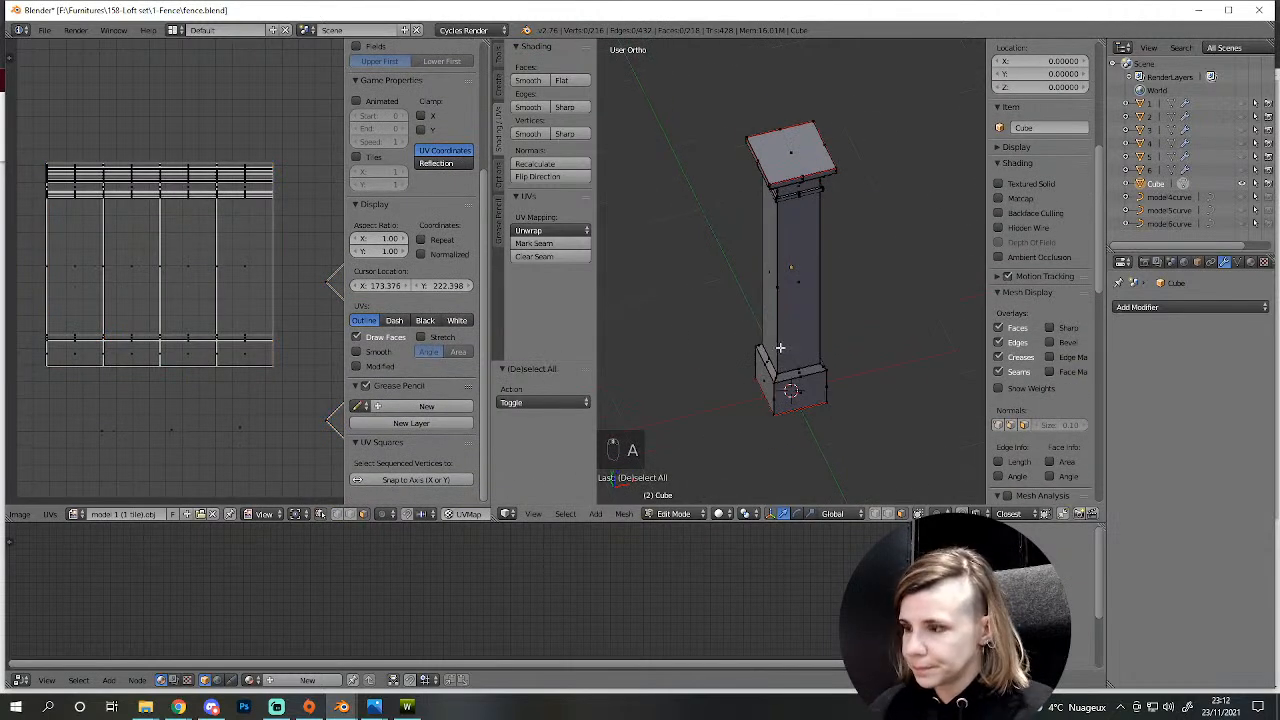
pyautogui.press('l')
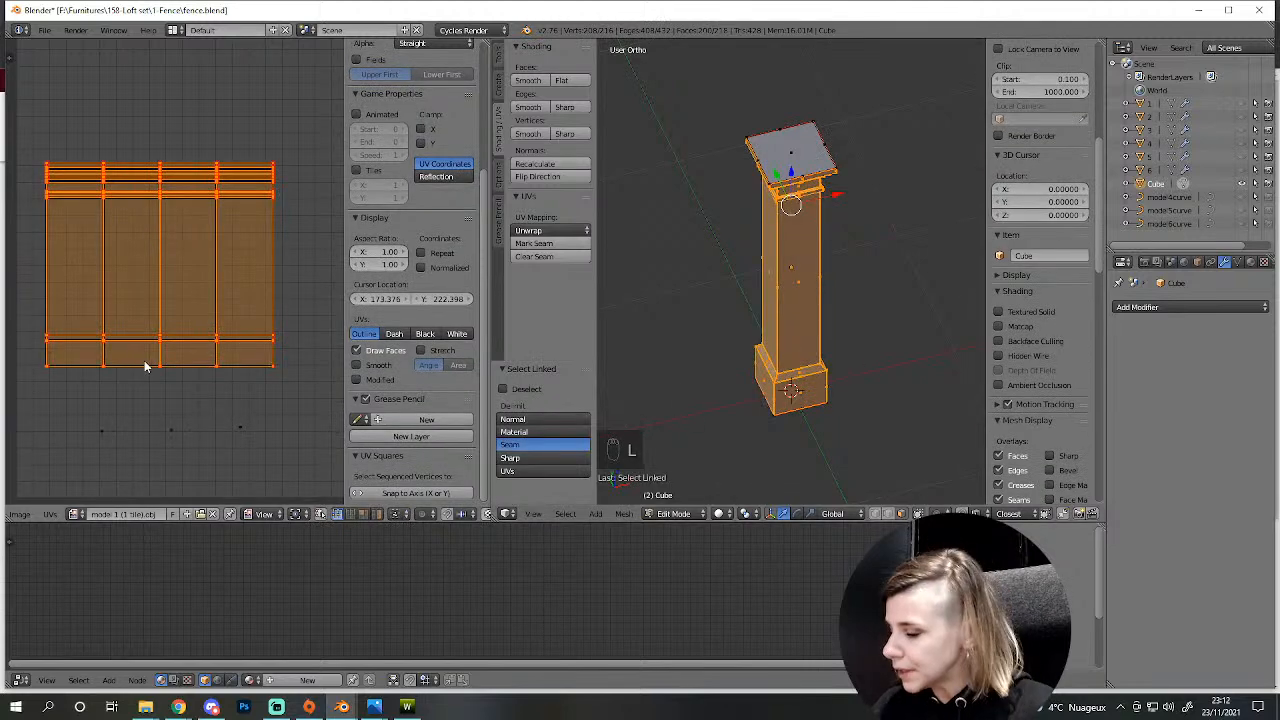
pyautogui.press('e')
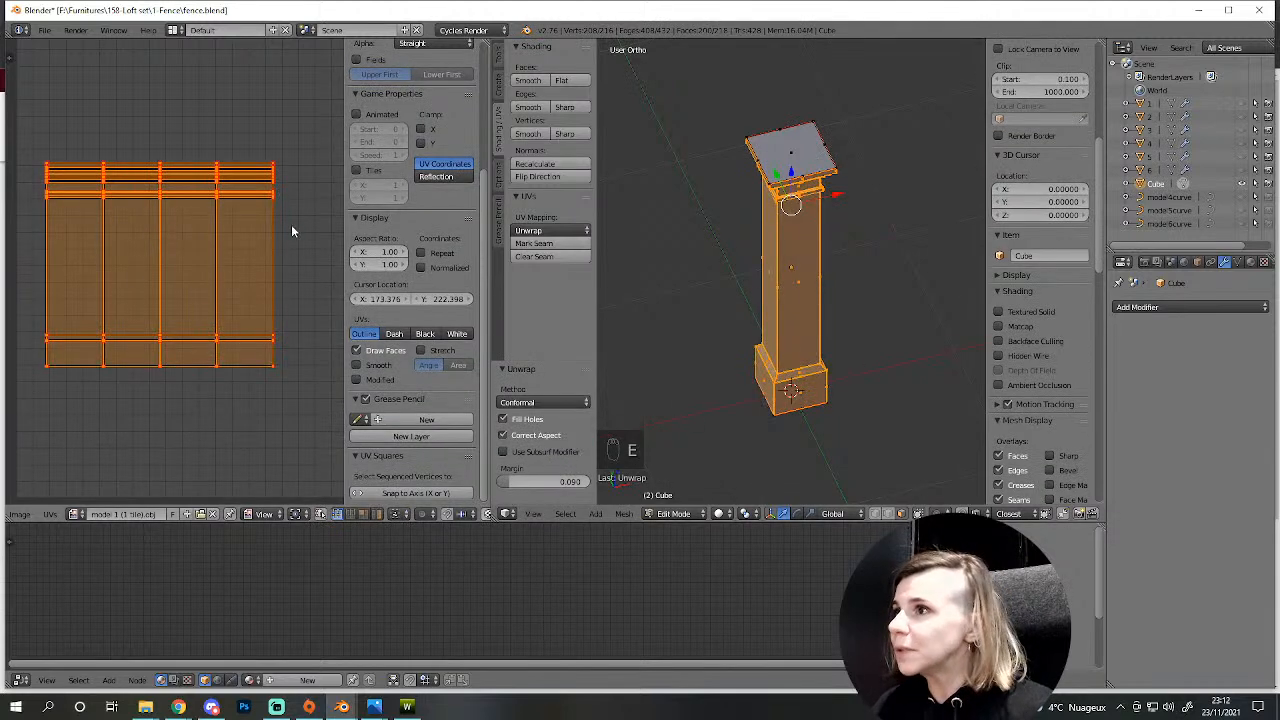
pyautogui.scroll(3, 158, 229)
pyautogui.scroll(6, 142, 304)
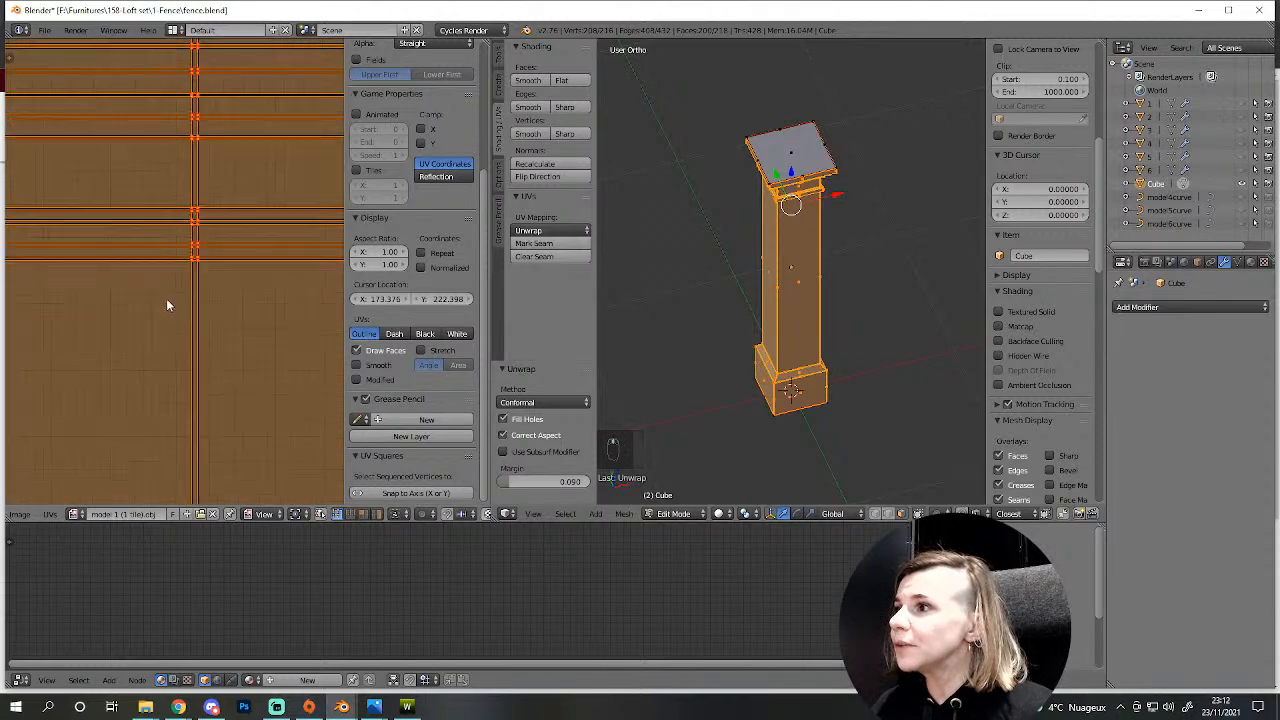
pyautogui.scroll(-10, 200, 233)
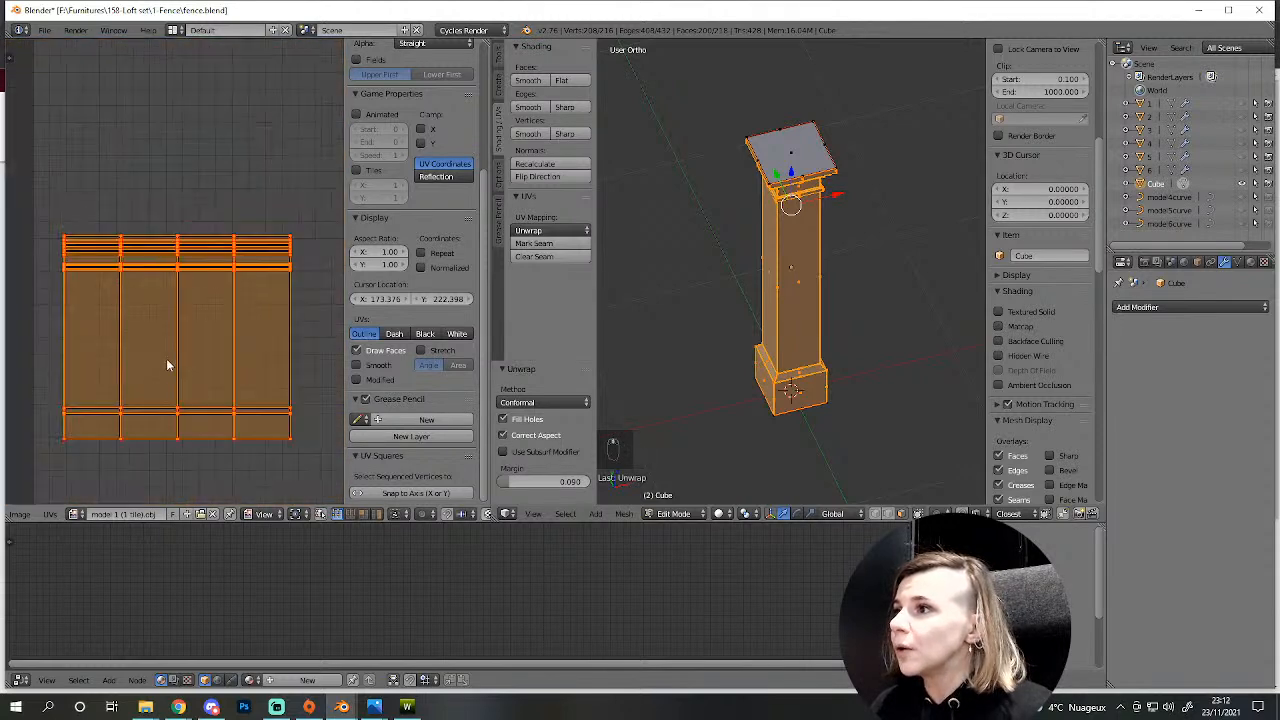
# - Select all UVs of the pillar-side island and unpin them
pyautogui.press('a')
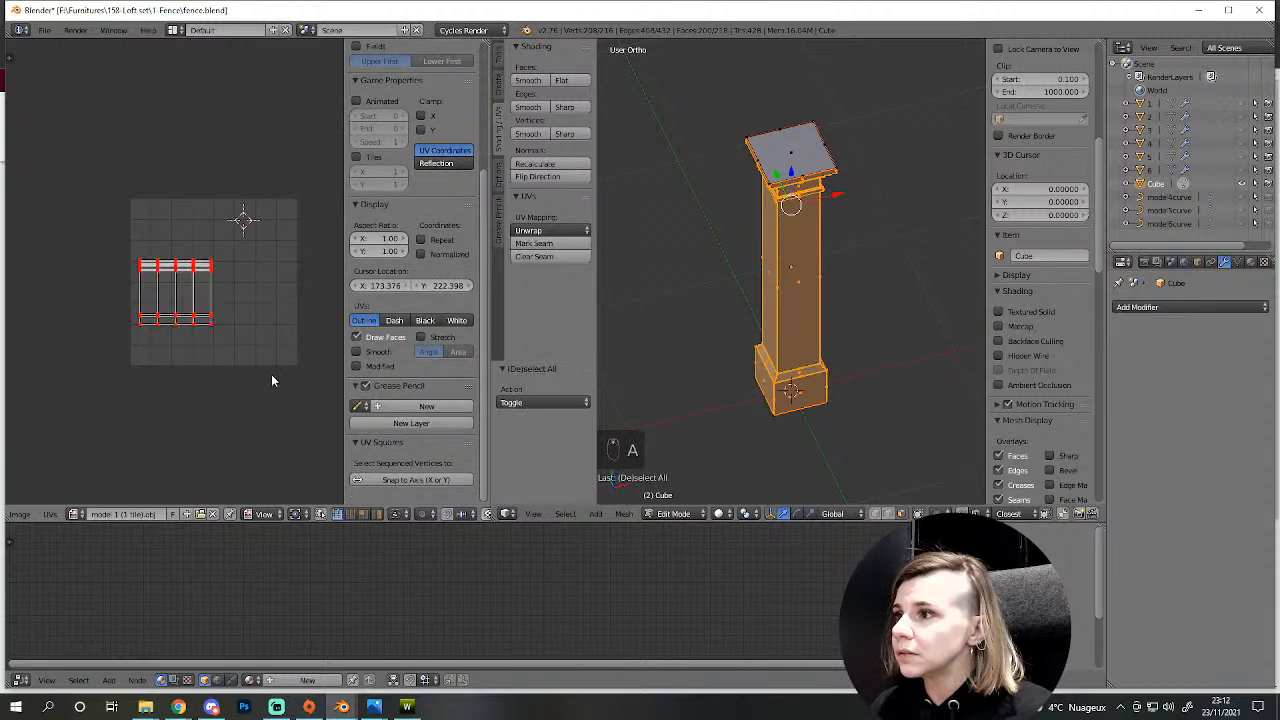
pyautogui.press('a')
pyautogui.click(50, 514)
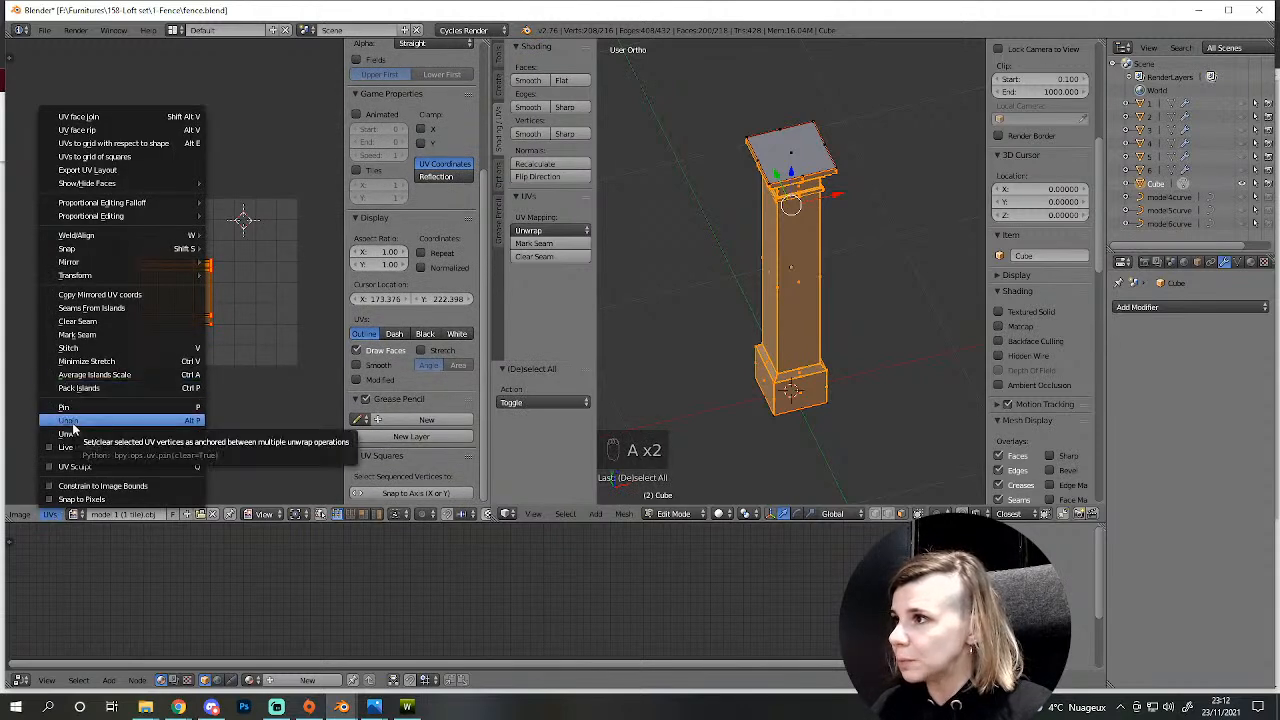
pyautogui.click(72, 423)
pyautogui.scroll(-4, 820, 414)
# - Clear the mesh selection and widen the 3D view by shrinking the UV editor
pyautogui.press('a')
pyautogui.press('z')
pyautogui.press('z')
pyautogui.moveTo(503, 327); pyautogui.dragTo(282, 327)
pyautogui.moveTo(561, 384); pyautogui.dragTo(626, 317, button='middle')
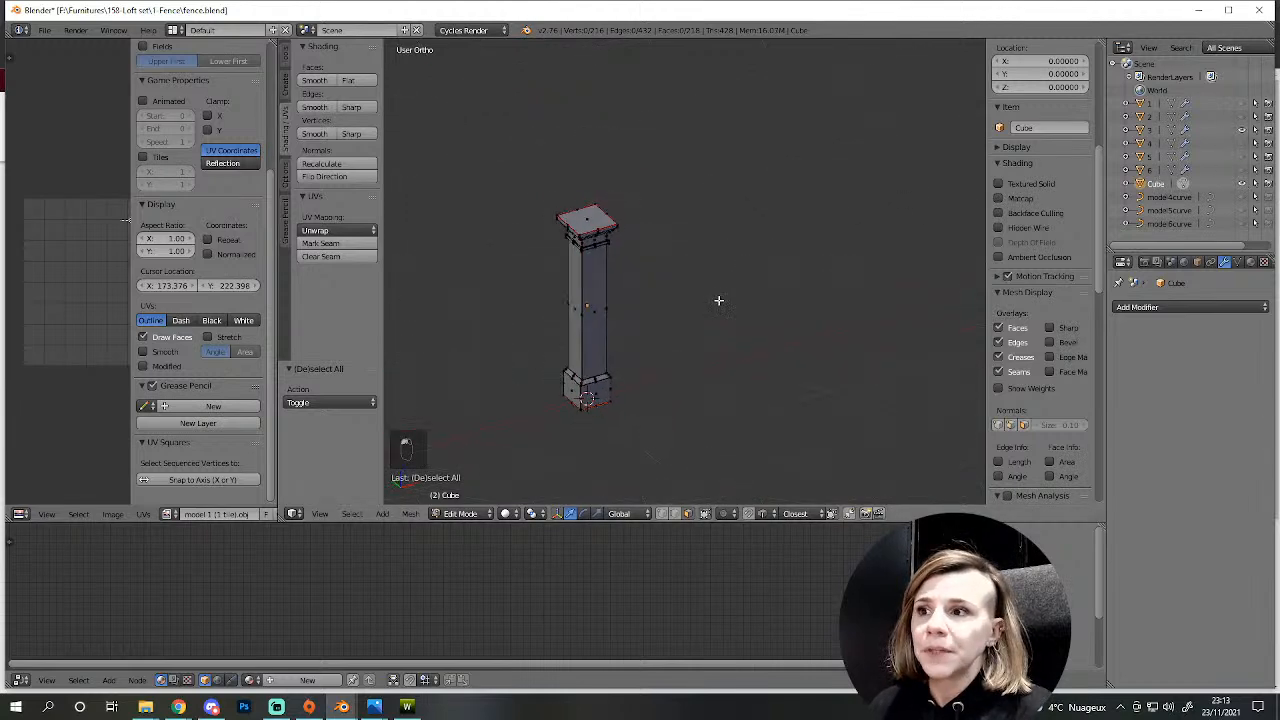
# - Leave mesh editing, show the scene in wireframe, and delete the old object 3 overlapping the new pillar
pyautogui.press('Tab')
pyautogui.press('z')
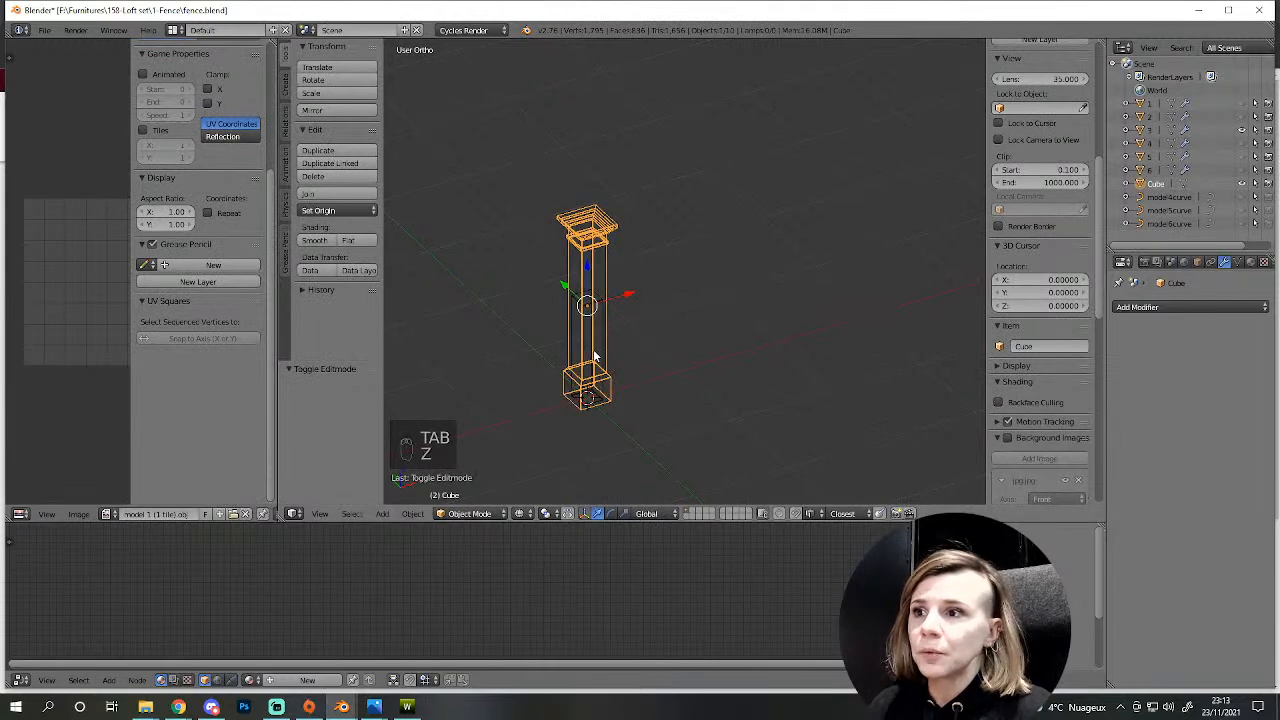
pyautogui.rightClick(599, 348)
pyautogui.press('Delete')
pyautogui.click(598, 346)
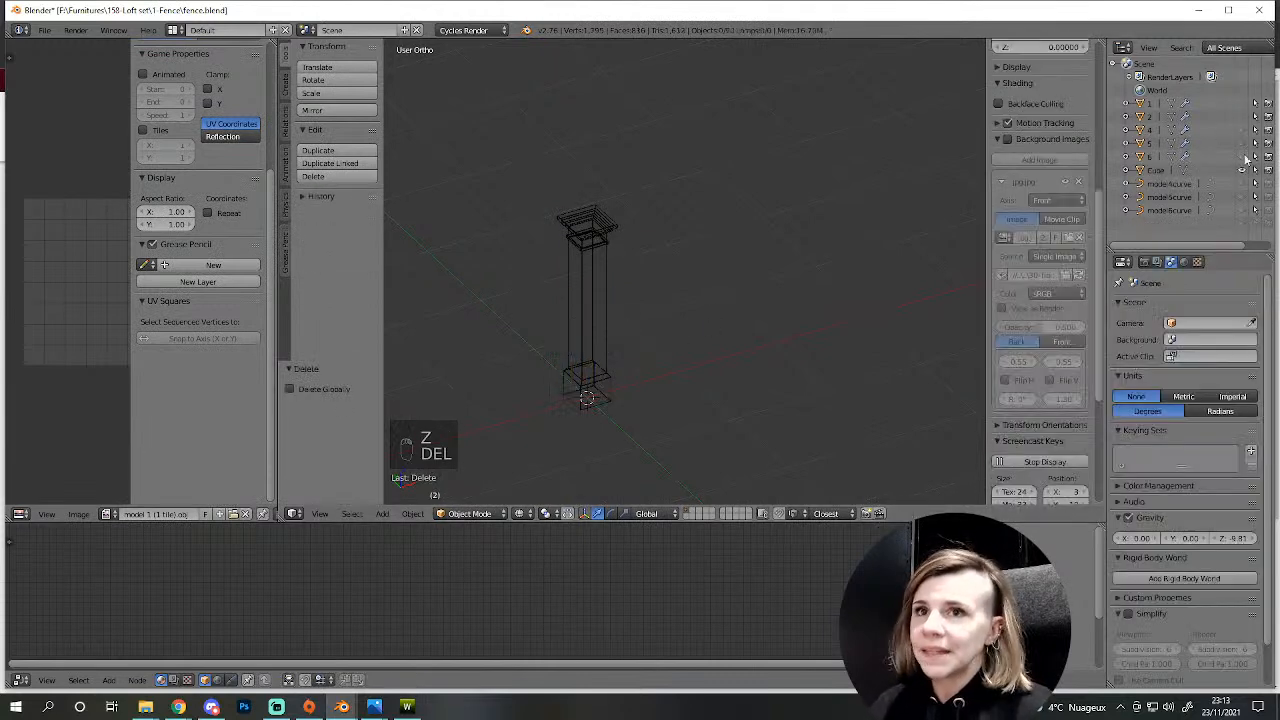
# - Rename the pillar object from Cube to 3
pyautogui.click(1156, 172)
pyautogui.write('3')
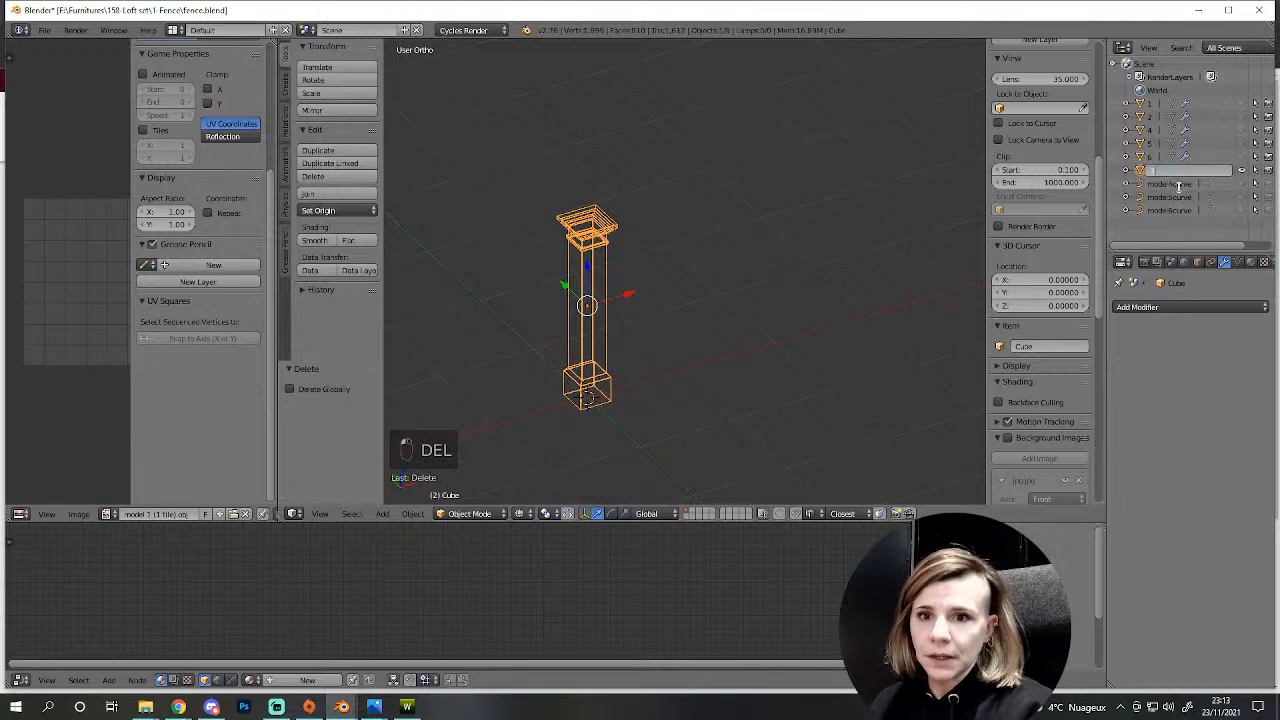
pyautogui.press('Return')
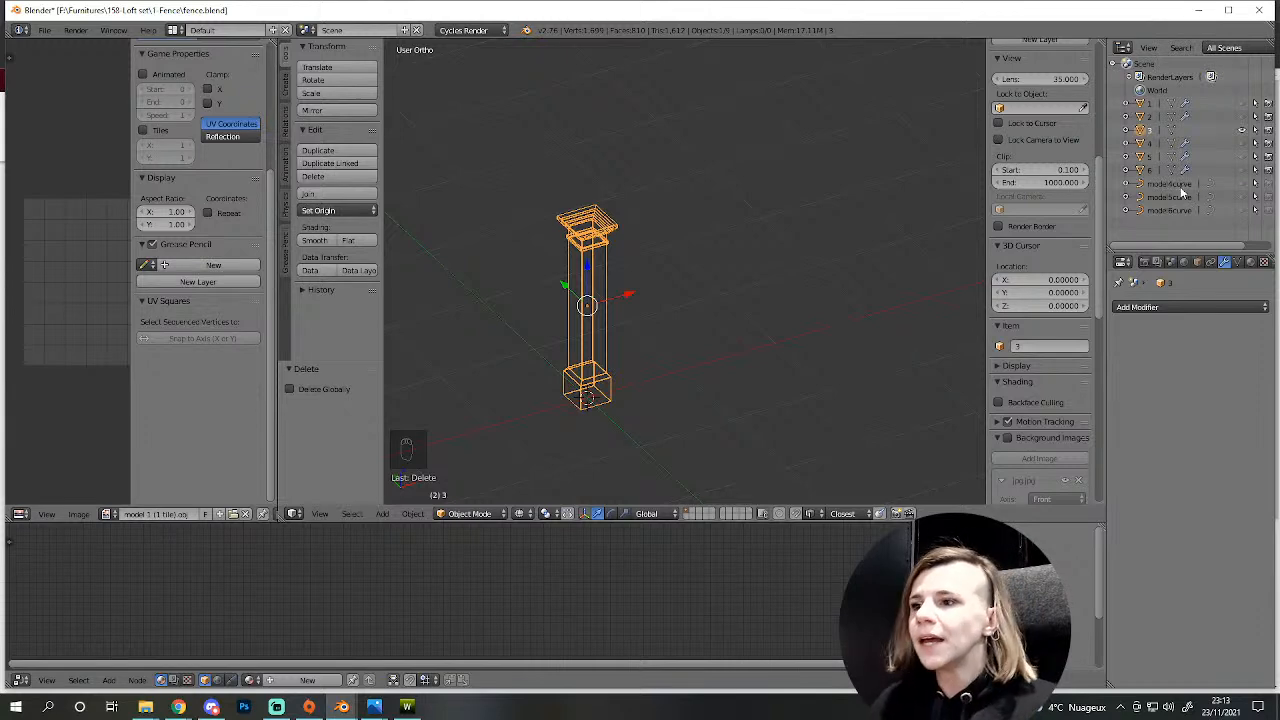
# - Switch to Photos and examine the low brick wall between the pillars in the fence reference picture
pyautogui.moveTo(1279, 46); pyautogui.dragTo(471, 127)
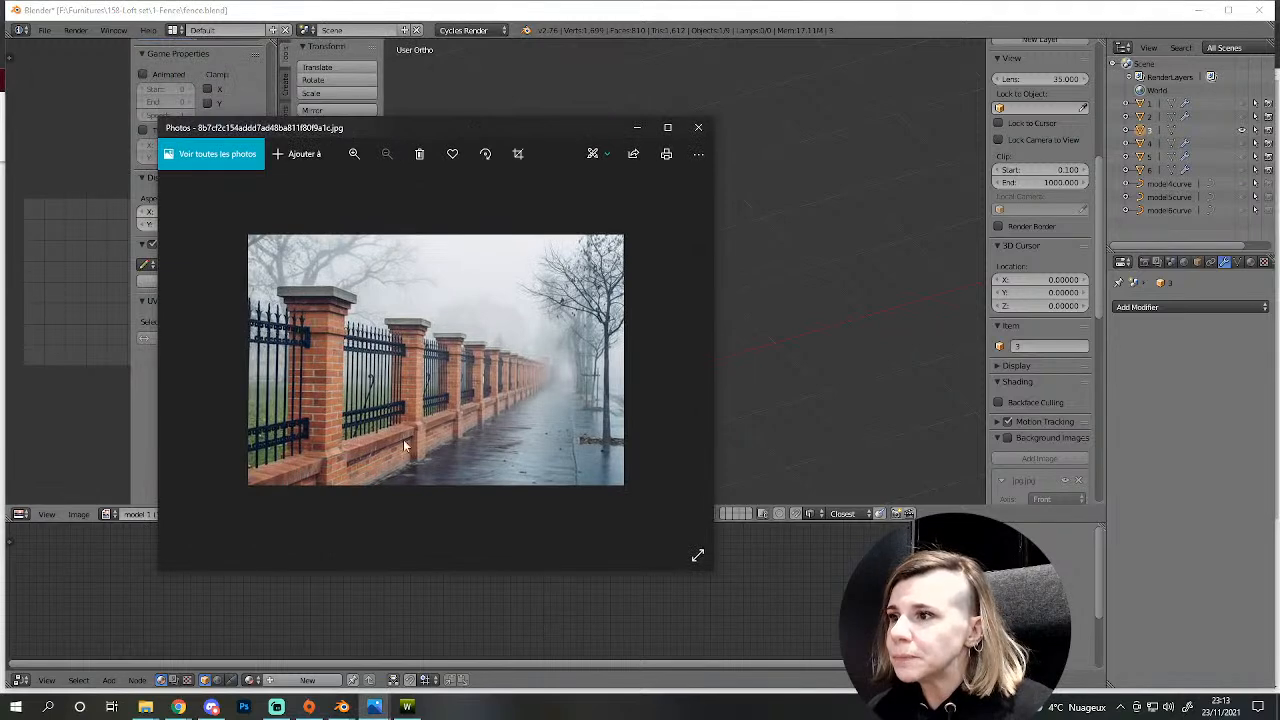
pyautogui.scroll(4, 422, 460)
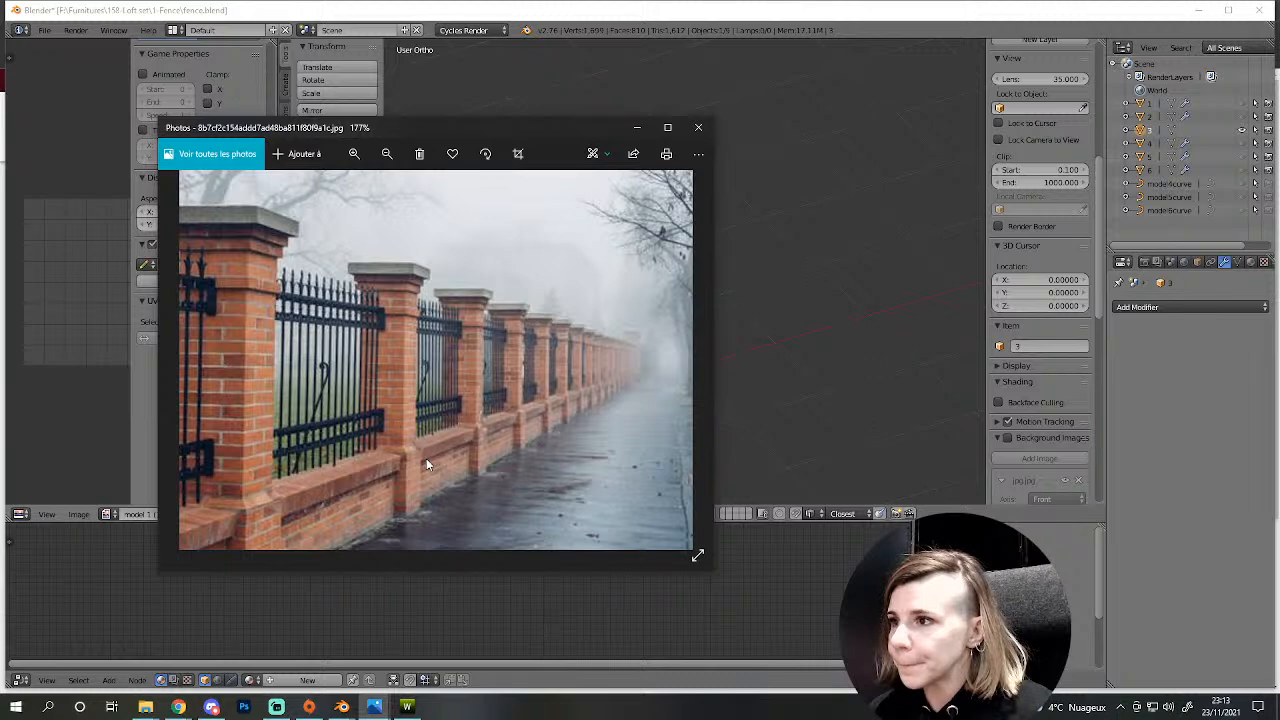
pyautogui.scroll(-2, 426, 458)
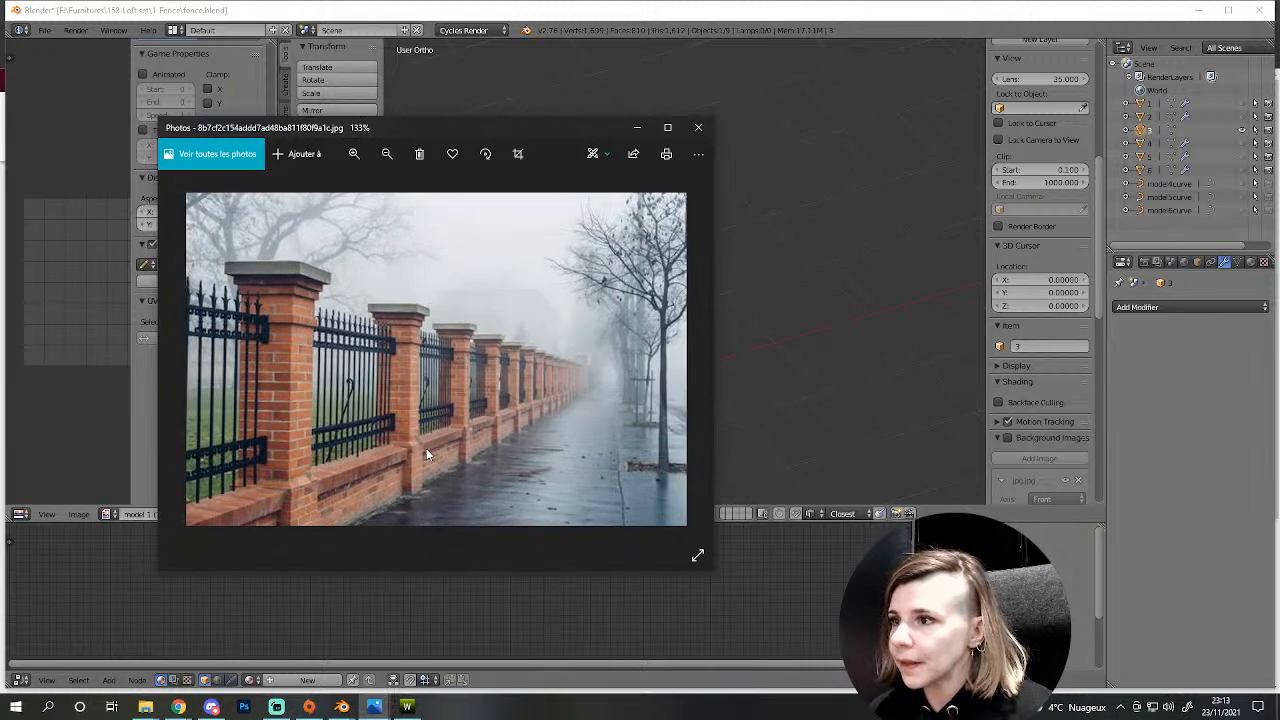
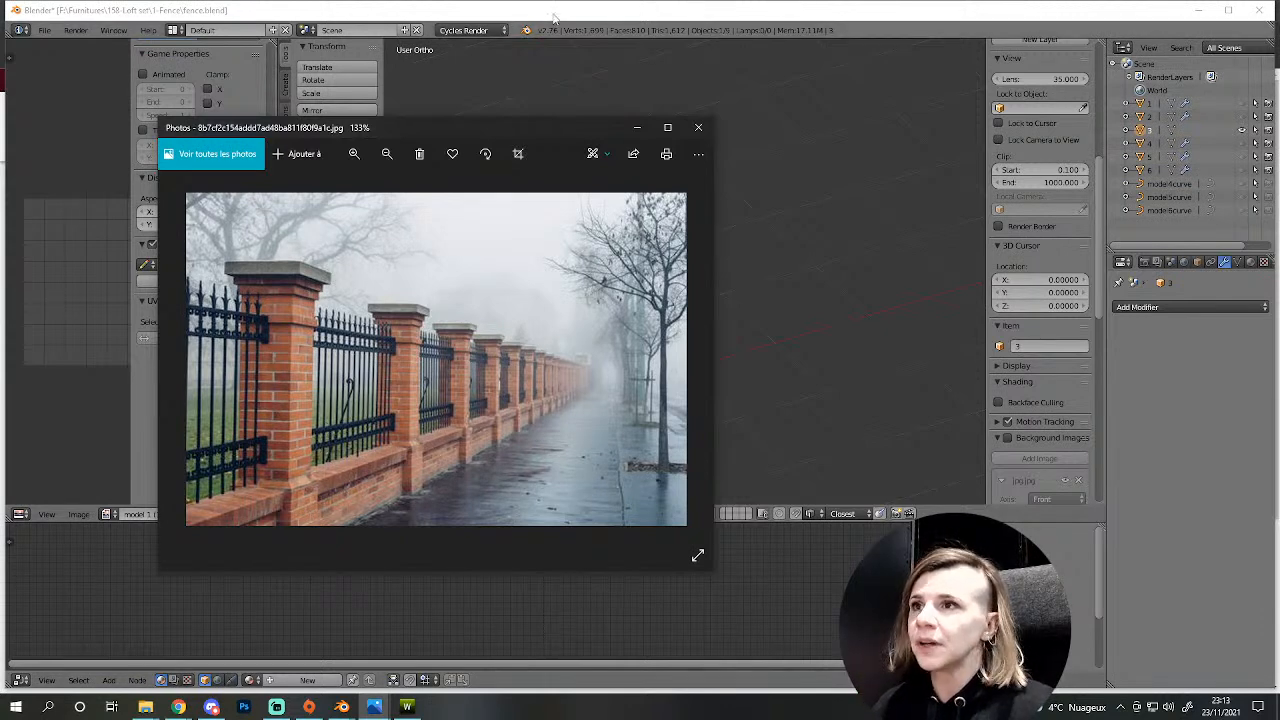
# - Switch back to Blender, hide pillar 3, and show only object 1 in solid shading
pyautogui.click(571, 11)
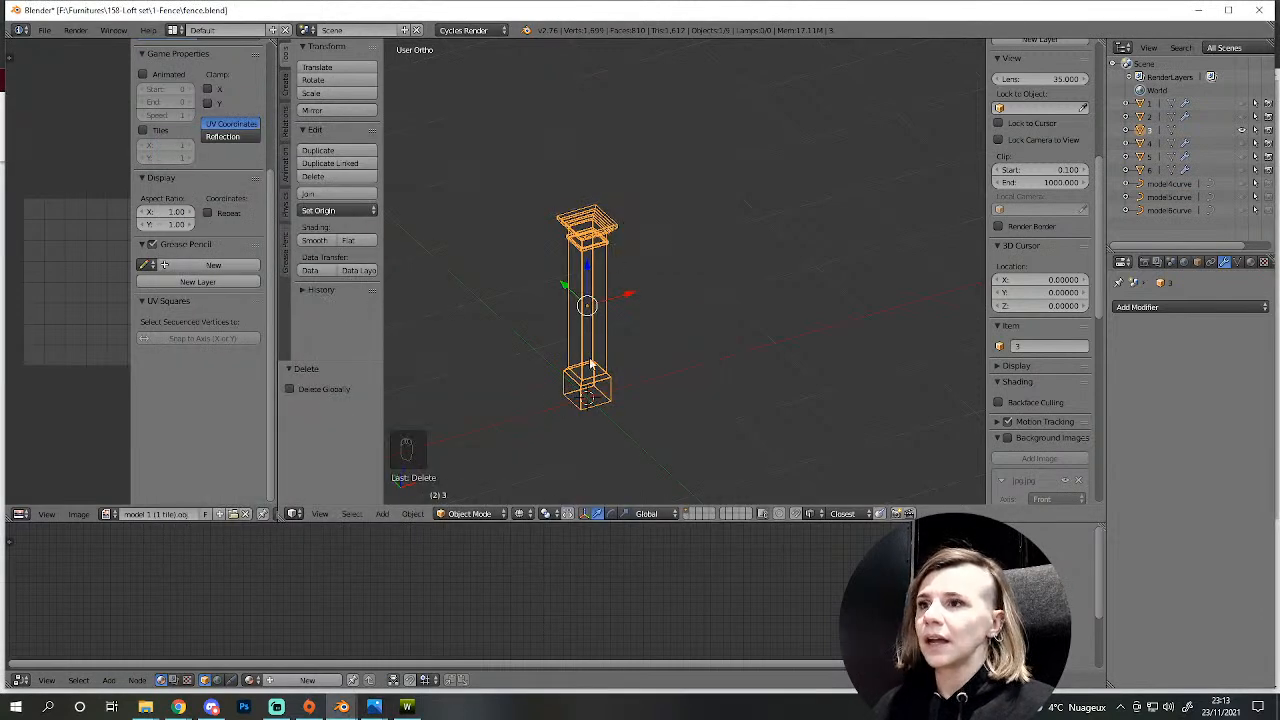
pyautogui.scroll(-2, 589, 349)
pyautogui.moveTo(589, 349); pyautogui.dragTo(552, 368, button='middle')
pyautogui.scroll(4, 646, 402)
pyautogui.press('Tab')
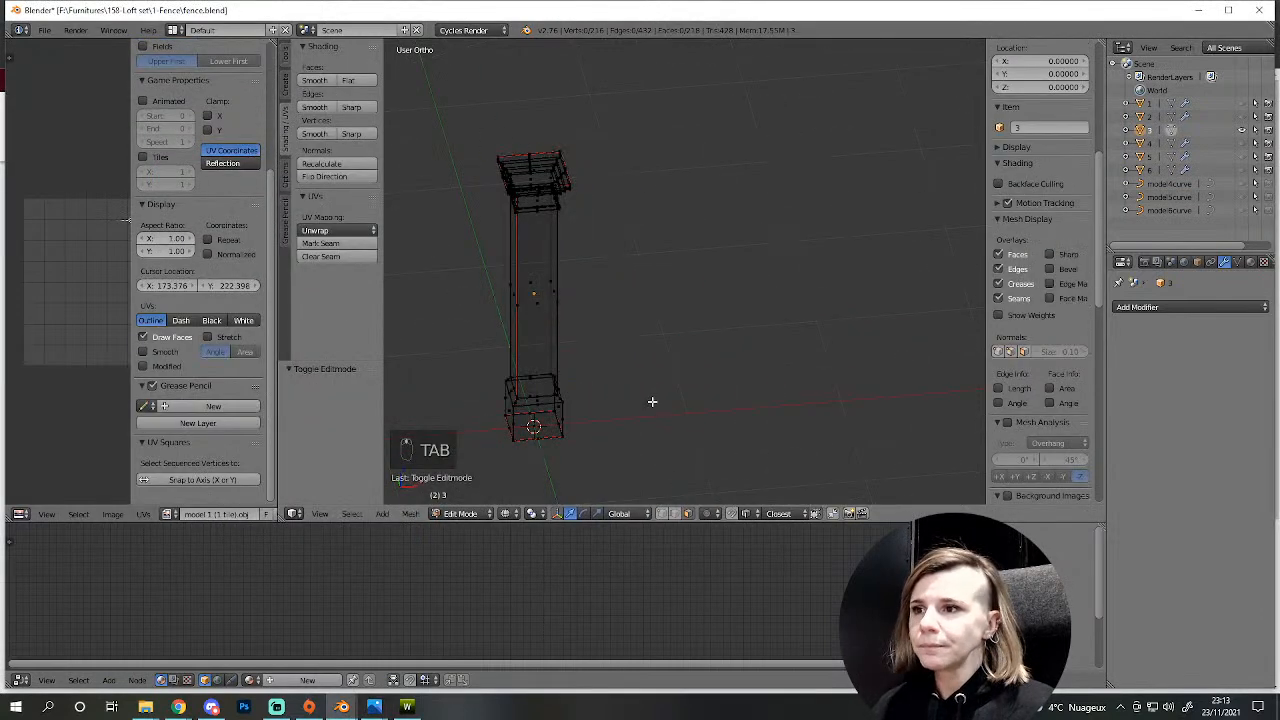
pyautogui.press('Tab')
pyautogui.click(1244, 104)
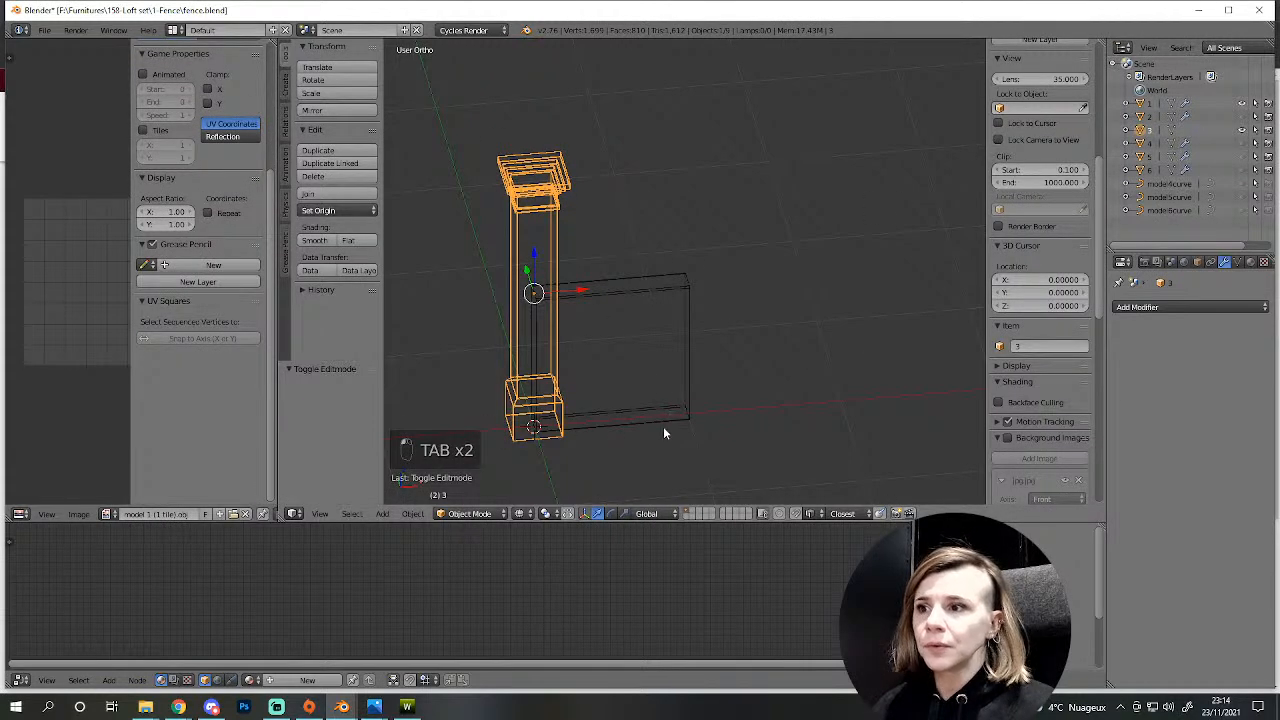
pyautogui.click(1243, 130)
pyautogui.keyDown('shift'); pyautogui.moveTo(541, 336); pyautogui.dragTo(547, 321, button='middle'); pyautogui.keyUp('shift')
pyautogui.press('z')
pyautogui.scroll(3, 551, 271)
pyautogui.keyDown('shift'); pyautogui.moveTo(586, 271); pyautogui.dragTo(606, 406, button='middle'); pyautogui.keyUp('shift')
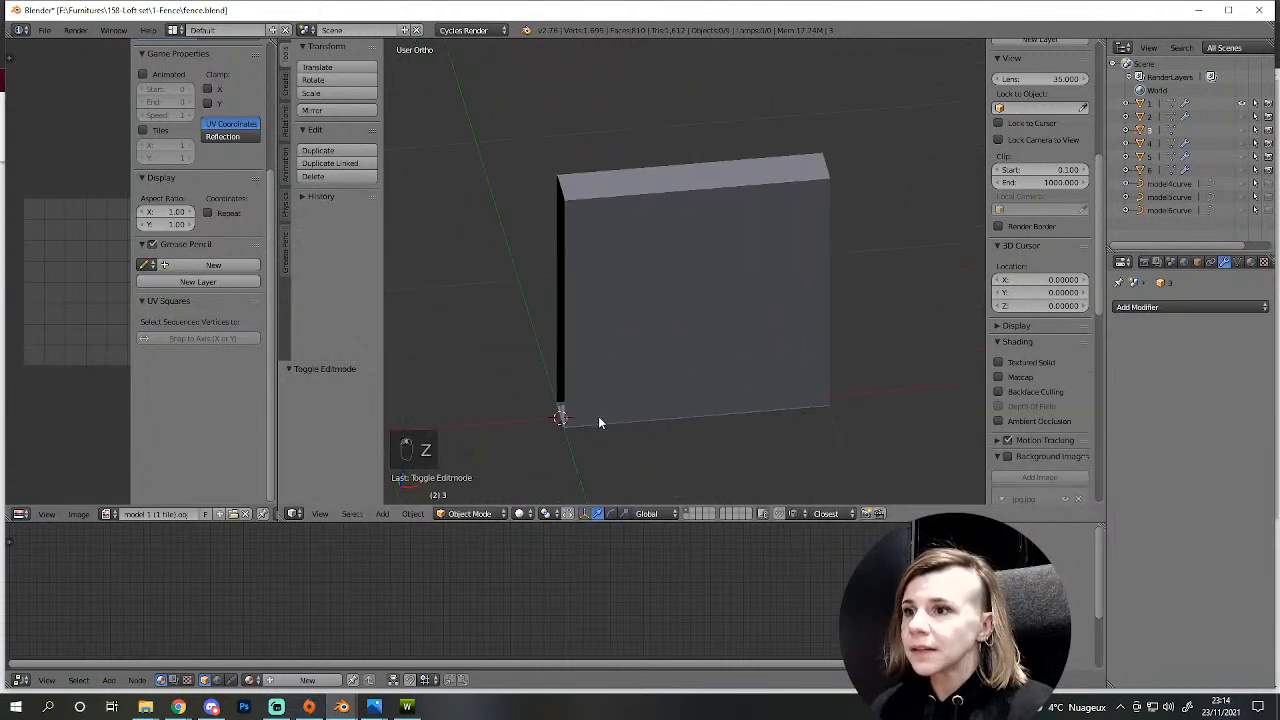
# - Open object 1 for mesh editing in a front wireframe view and show pillar 3 beside it
pyautogui.press('Tab')
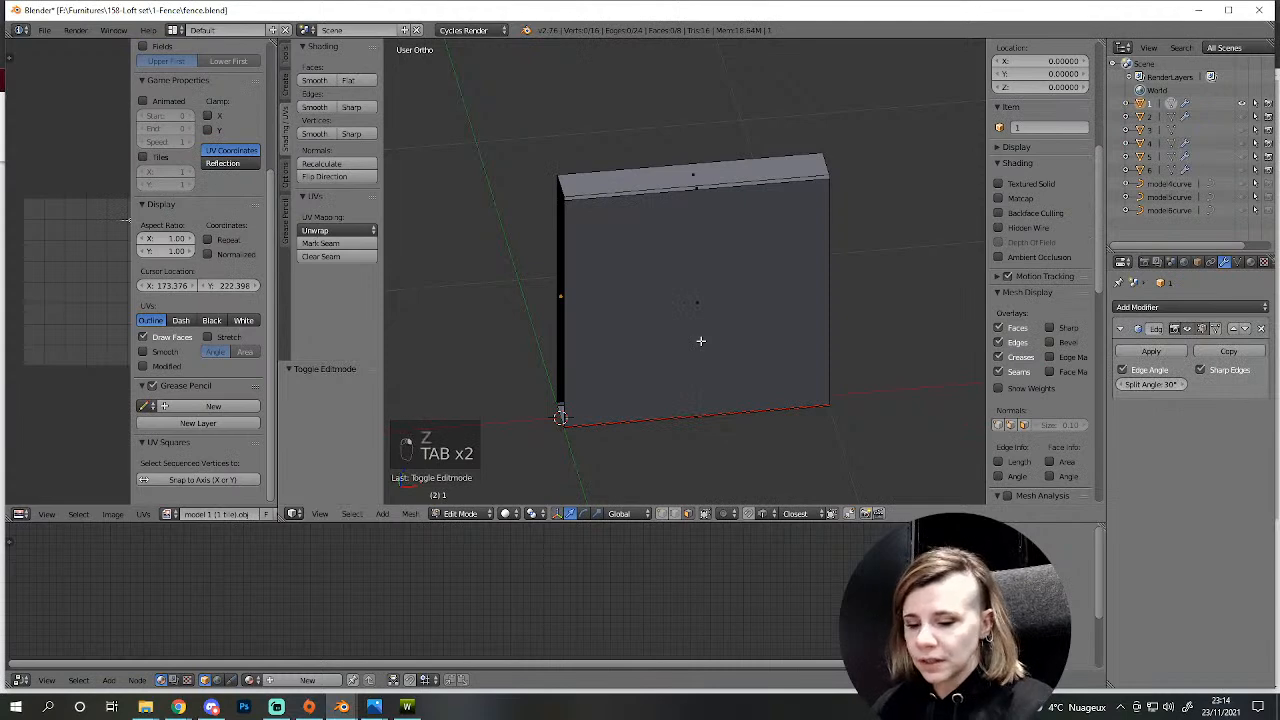
pyautogui.press('KP_1')
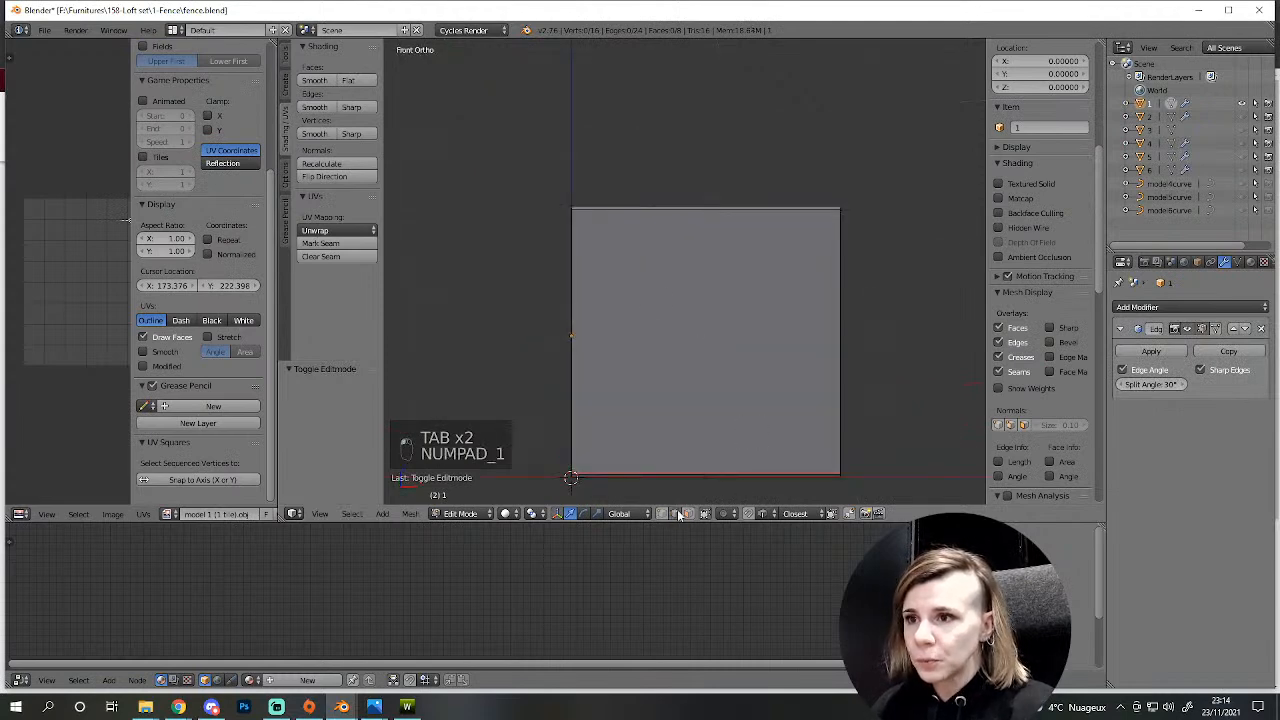
pyautogui.press('z')
pyautogui.press('g')
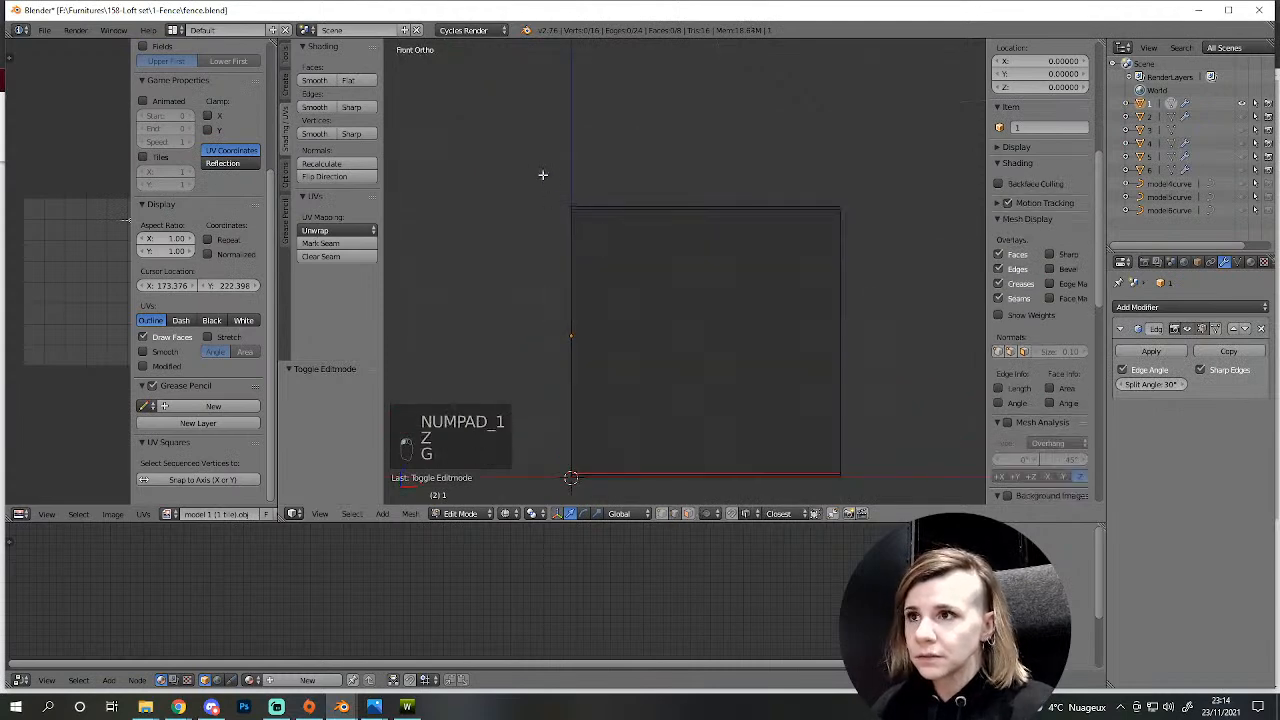
pyautogui.click(1241, 130)
pyautogui.scroll(-4, 703, 366)
pyautogui.scroll(4, 697, 374)
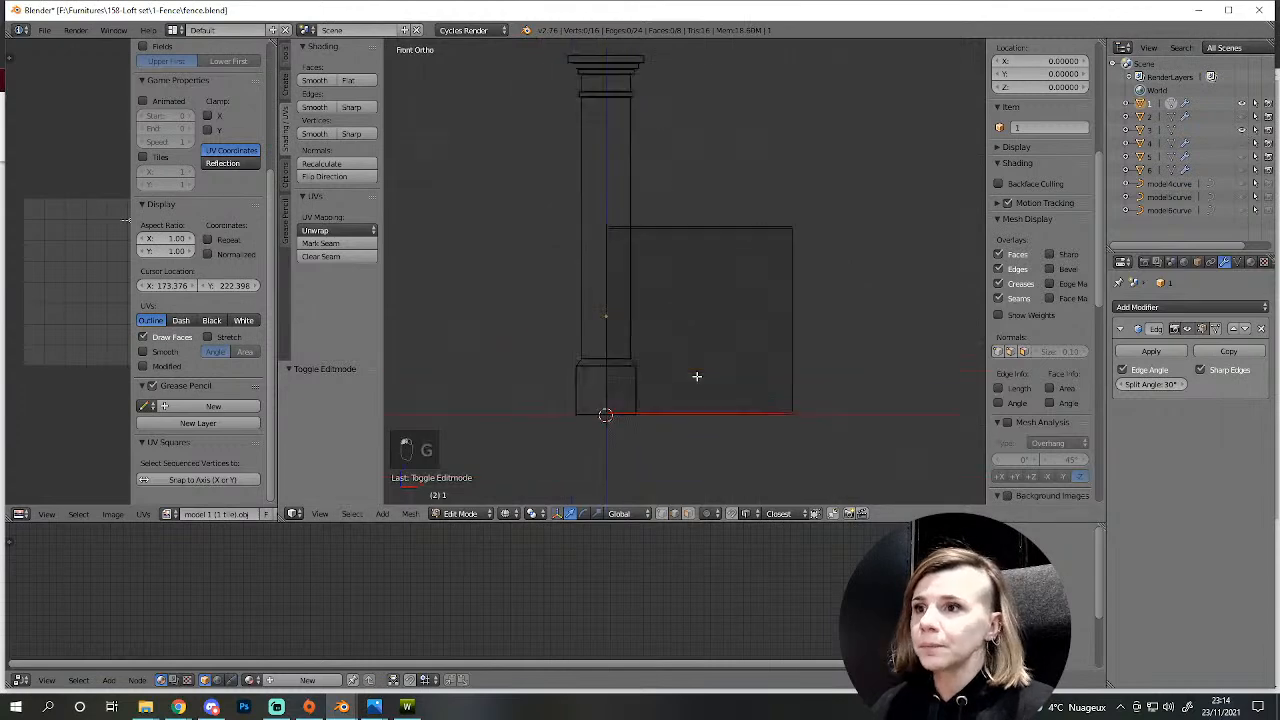
# - Check the low wall's height against the pillar base in the Photos fence picture, and return to Blender
pyautogui.moveTo(373, 706)
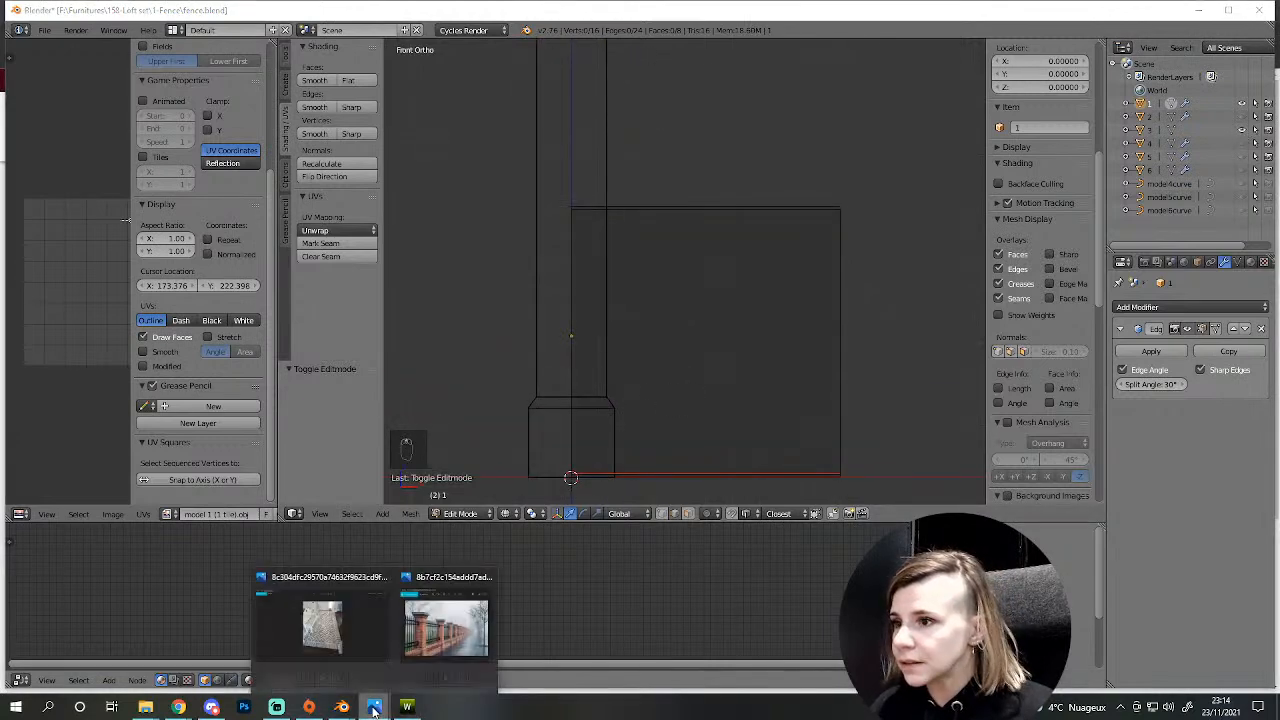
pyautogui.click(433, 579)
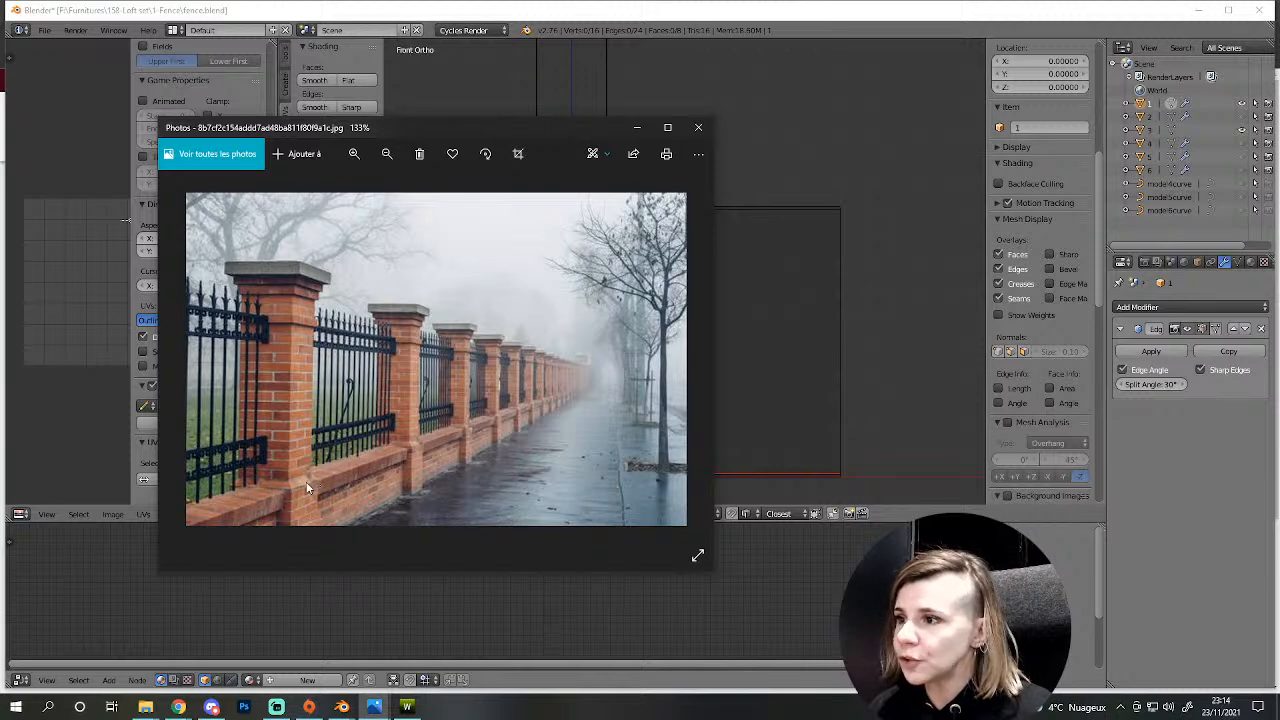
pyautogui.click(671, 9)
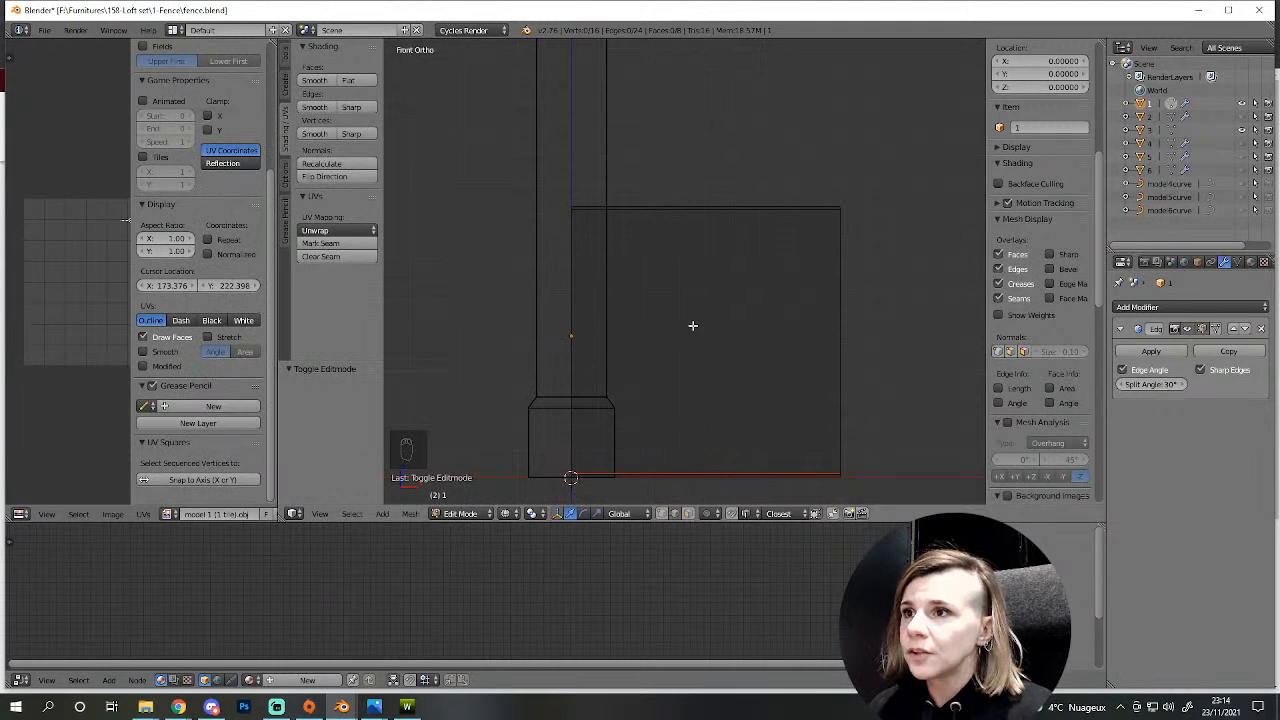
# - Lower the upper part of object 1 by 0.760 along Z to make a low wall beside the pillar base
pyautogui.press('Tab')
pyautogui.press('Tab')
pyautogui.press('b')
pyautogui.press('b')
pyautogui.press('b')
pyautogui.moveTo(557, 195); pyautogui.dragTo(845, 240)
pyautogui.press('g')
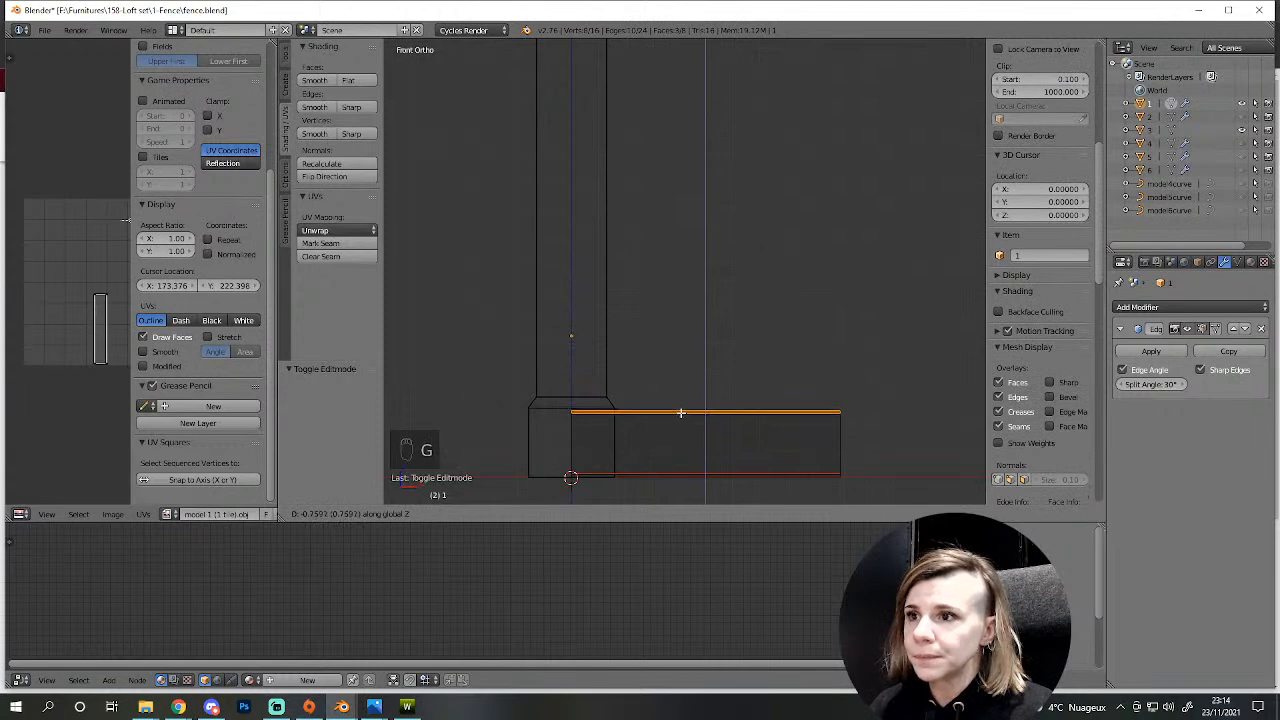
pyautogui.click(681, 412)
pyautogui.press('z')
pyautogui.moveTo(690, 430)
pyautogui.mouseDown(button='middle')
pyautogui.moveTo(580, 477)
pyautogui.moveTo(609, 483)
pyautogui.mouseUp(button='middle')
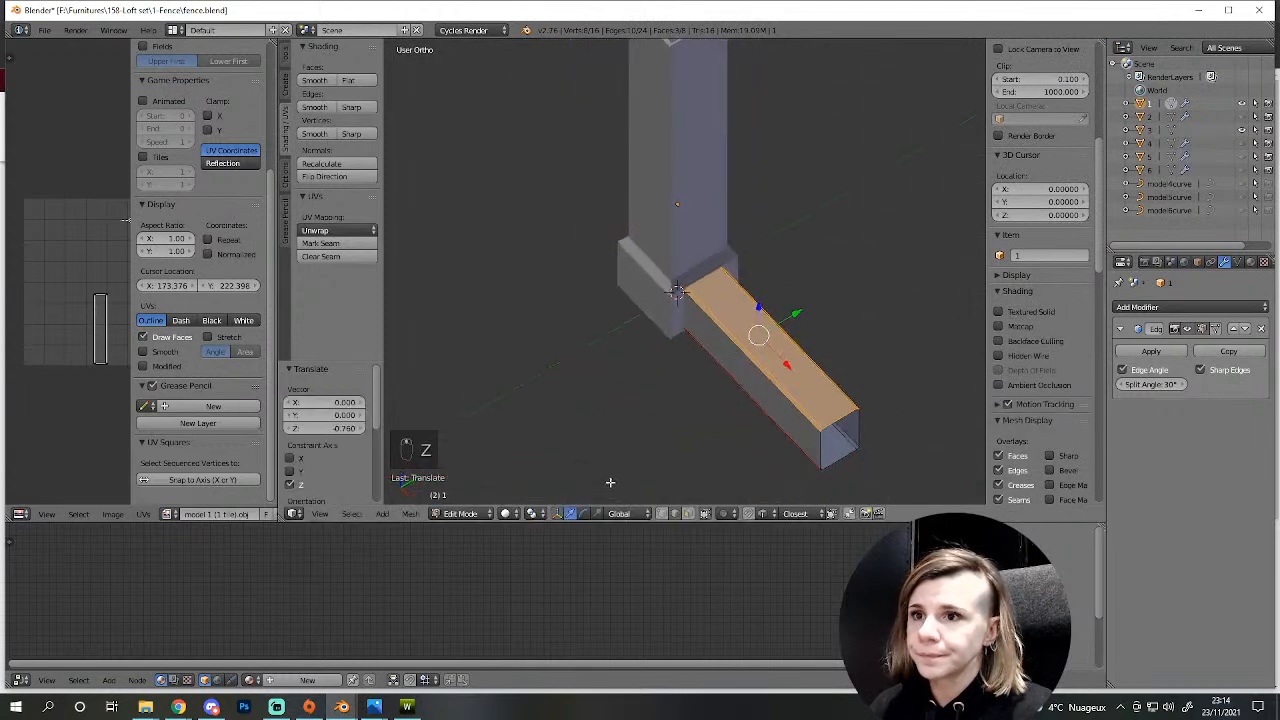
# - Switch to Photos and examine the ledge and narrower brickwork of the low wall in the fence reference picture
pyautogui.scroll(-1, 609, 483)
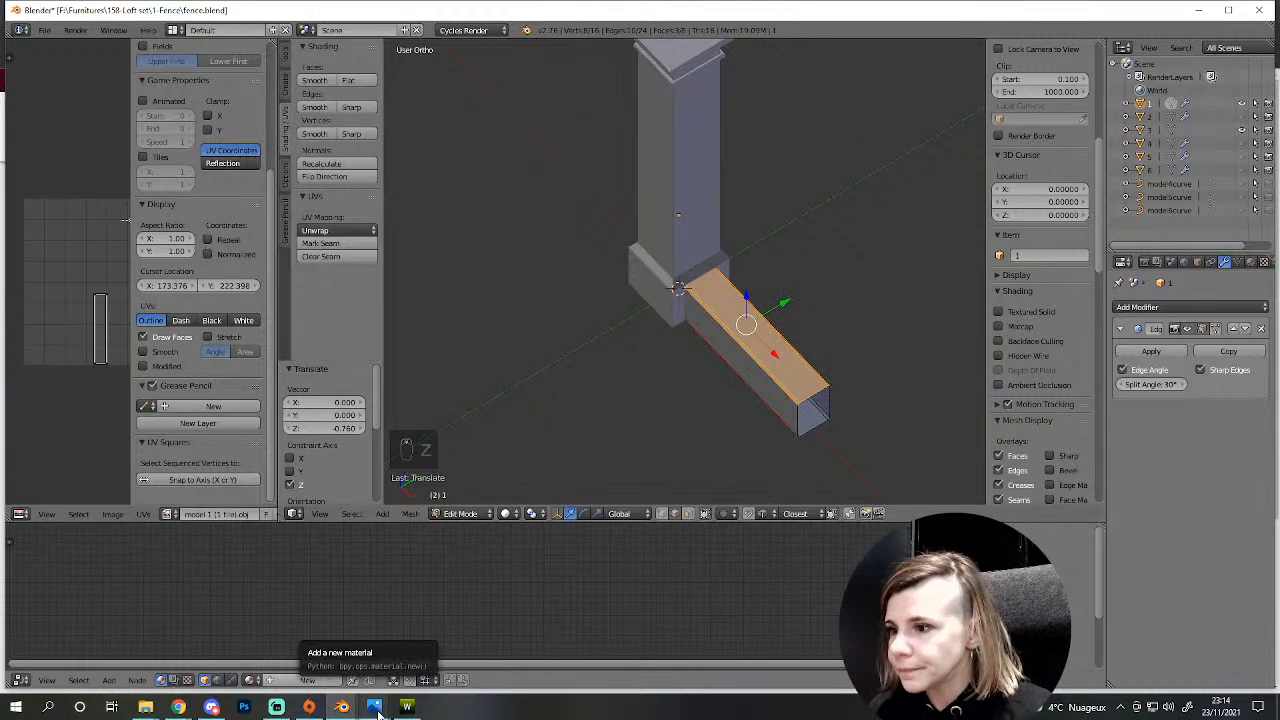
pyautogui.moveTo(375, 708)
pyautogui.moveTo(453, 636)
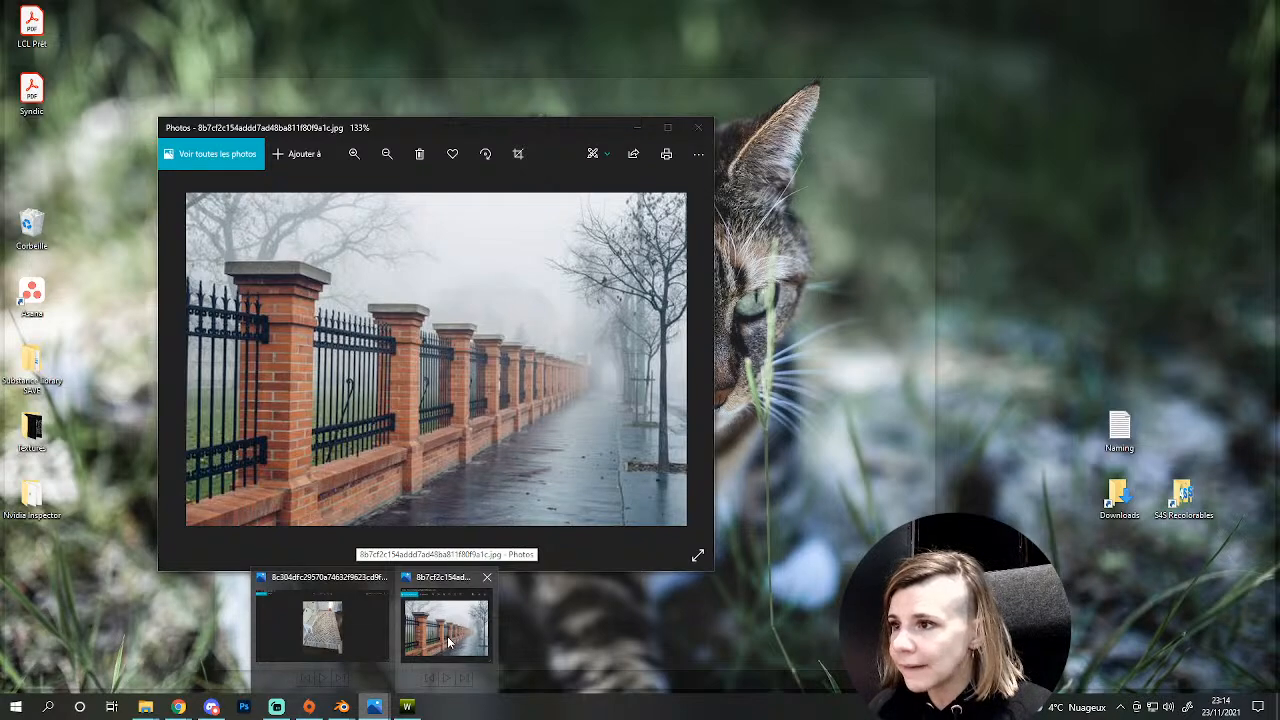
pyautogui.click(447, 630)
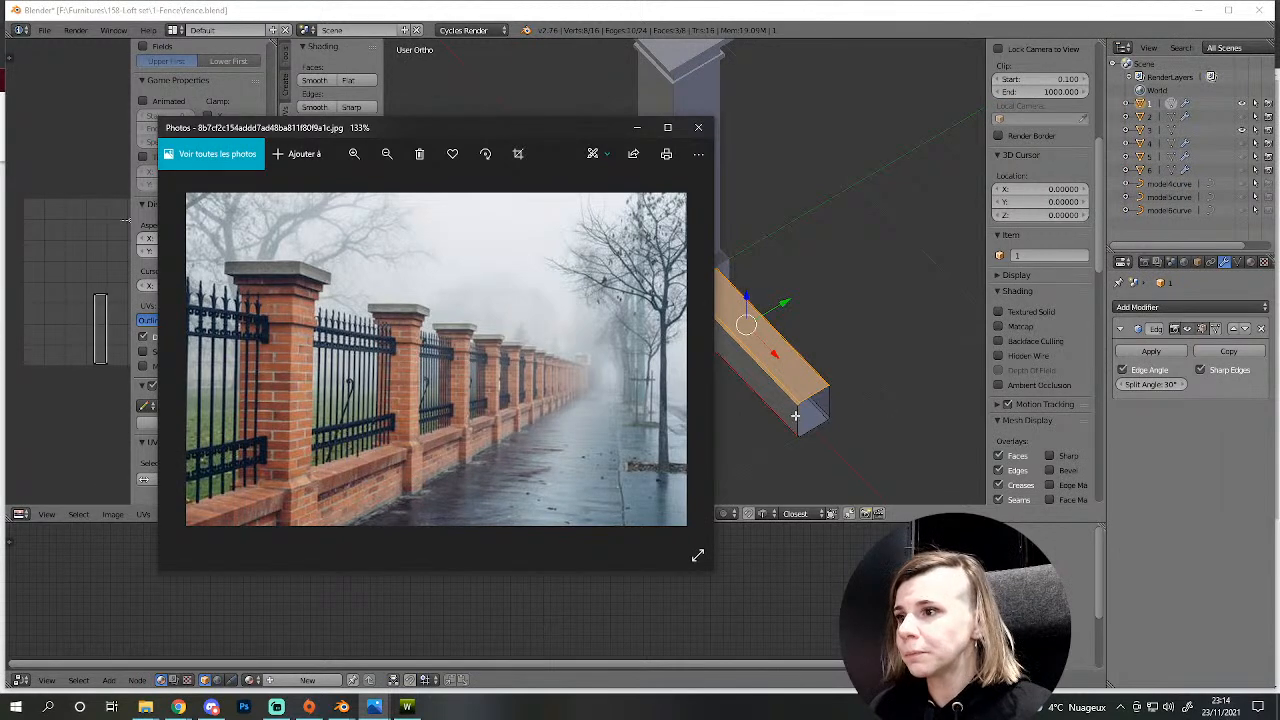
# - Switch back to Blender and raise the underside of object 1 by 0.191 along Z, leaving a thin cap slab
pyautogui.moveTo(802, 421); pyautogui.dragTo(747, 498, button='middle')
pyautogui.press('a')
pyautogui.rightClick(738, 407)
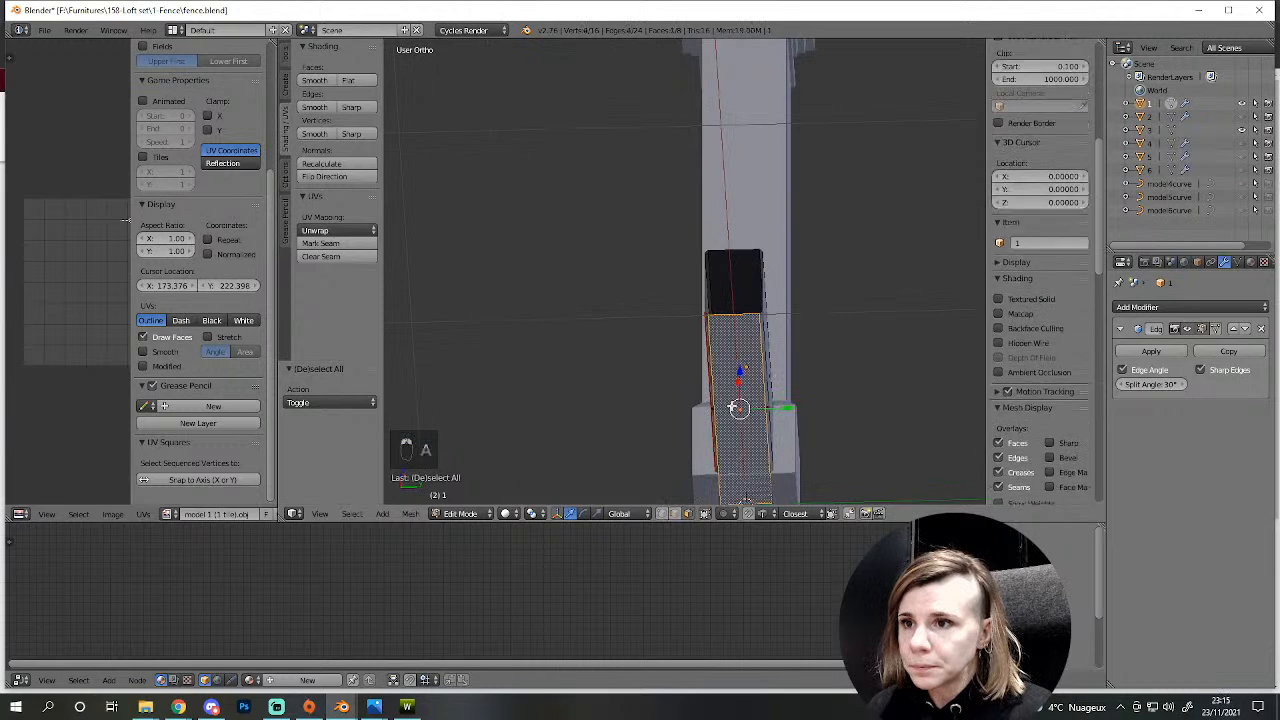
pyautogui.press('KP_3')
pyautogui.press('ctrl+KP_Add')
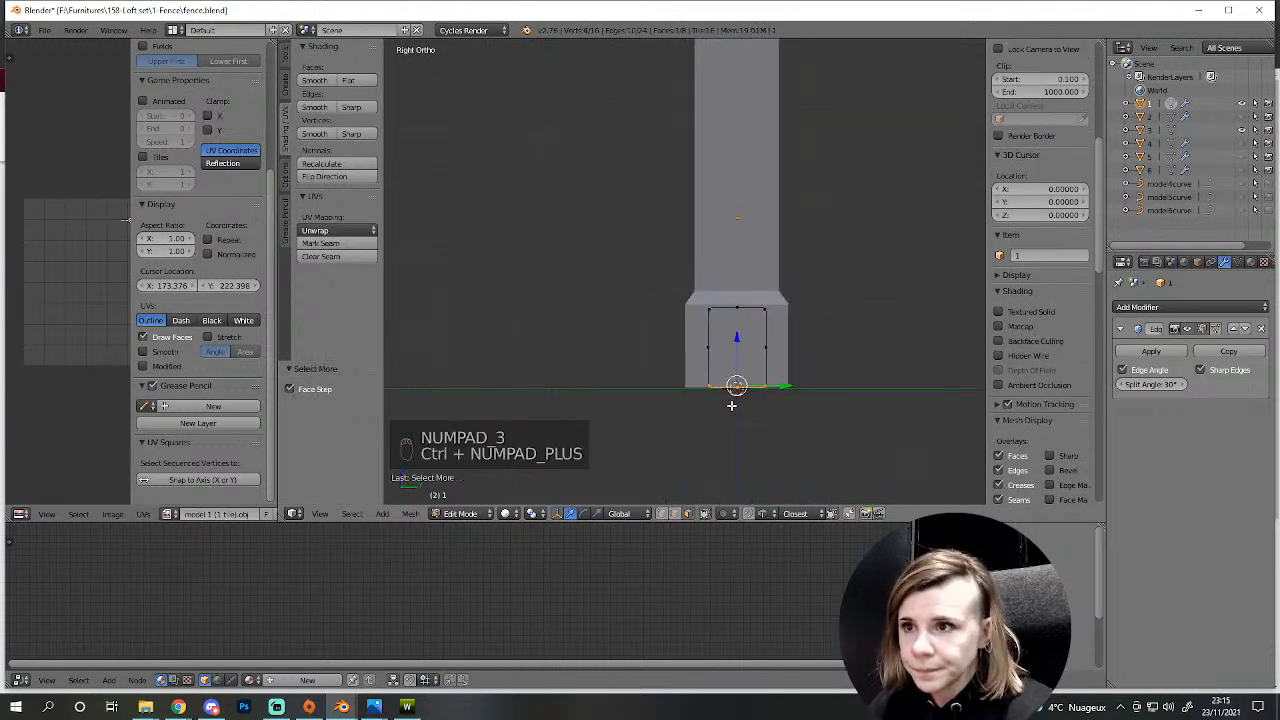
pyautogui.scroll(2, 731, 405)
pyautogui.press('g')
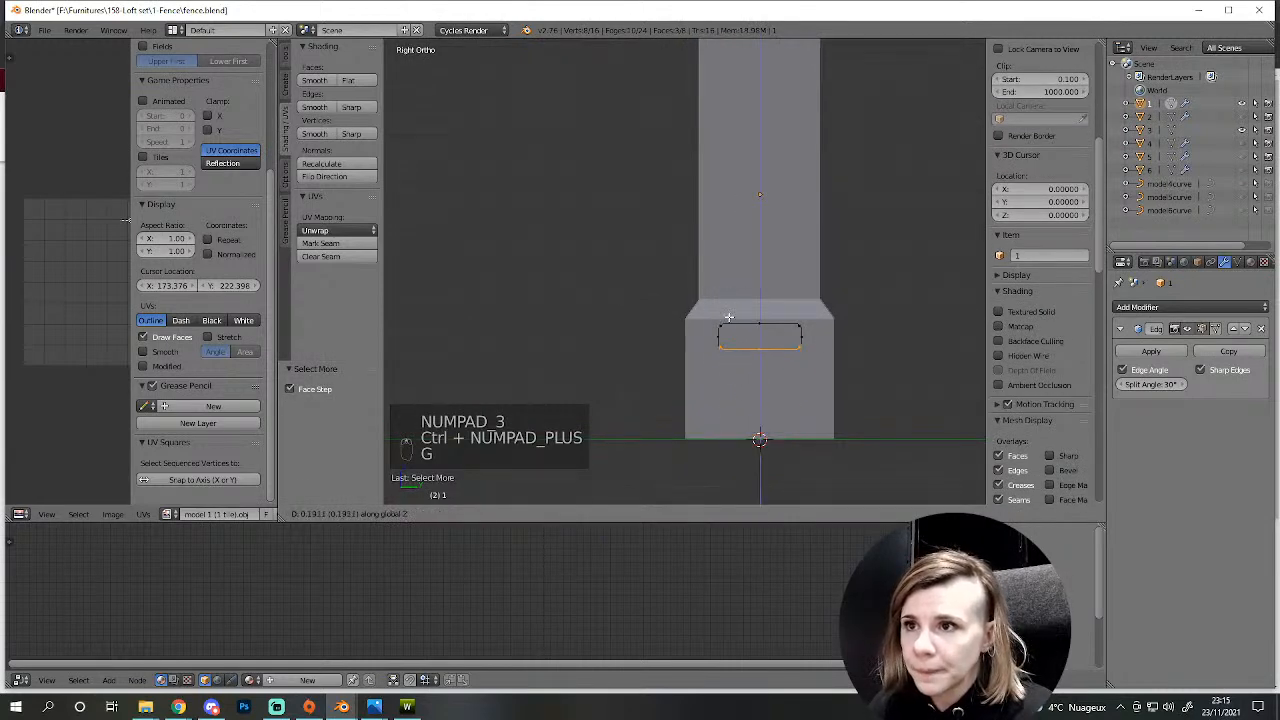
pyautogui.click(729, 317)
# - Extrude the cap slab's bottom face in place and scale it to 0.662 along Y
pyautogui.moveTo(711, 389); pyautogui.dragTo(750, 458, button='middle')
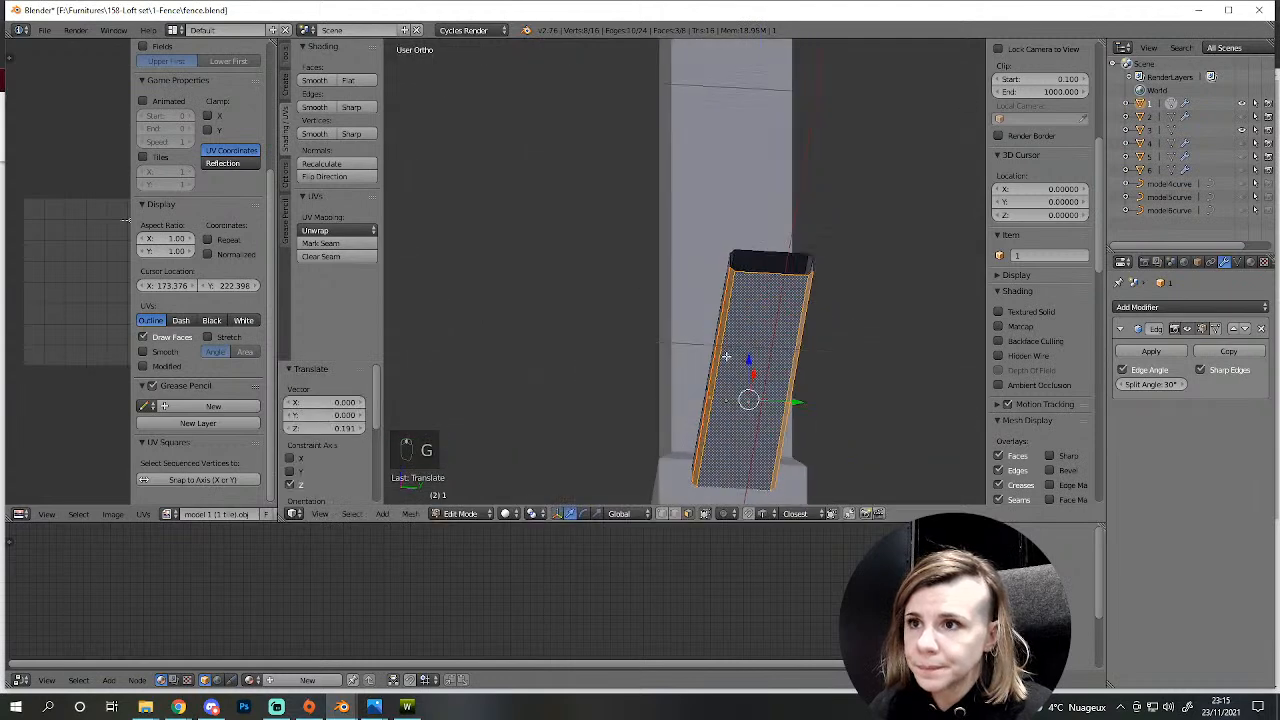
pyautogui.press('ctrl+KP_Subtract')
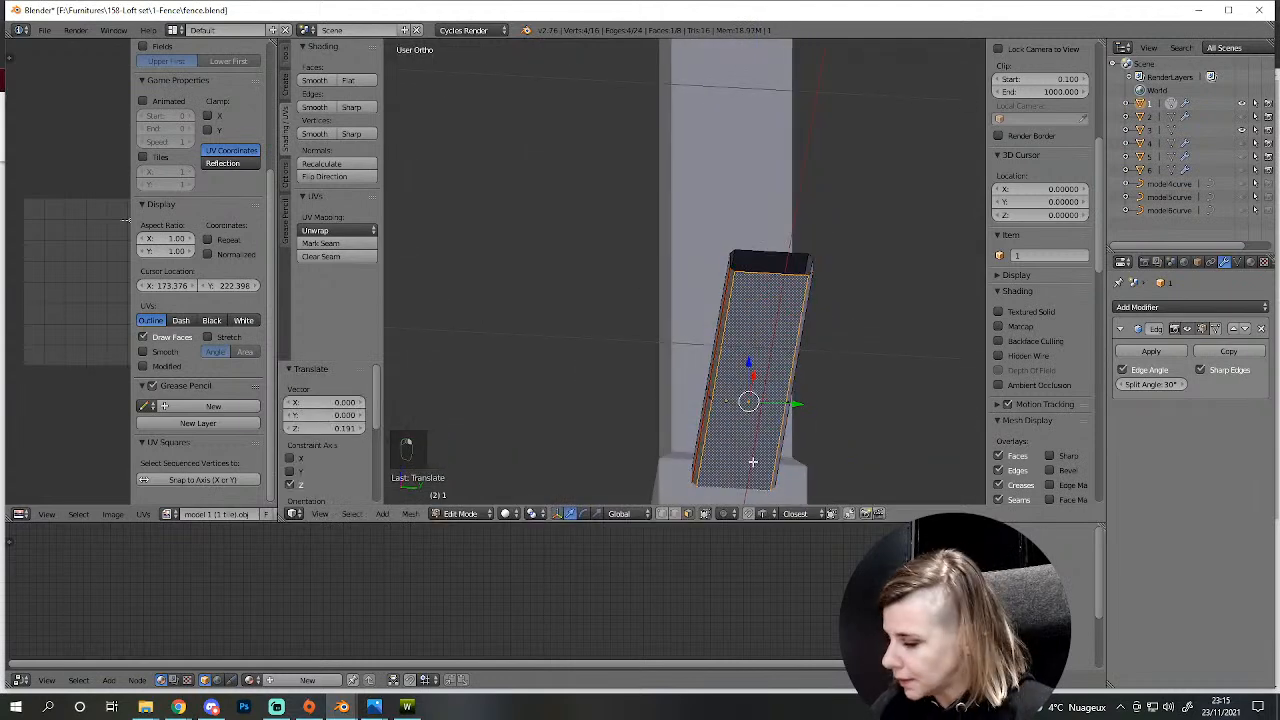
pyautogui.press('e')
pyautogui.press('s')
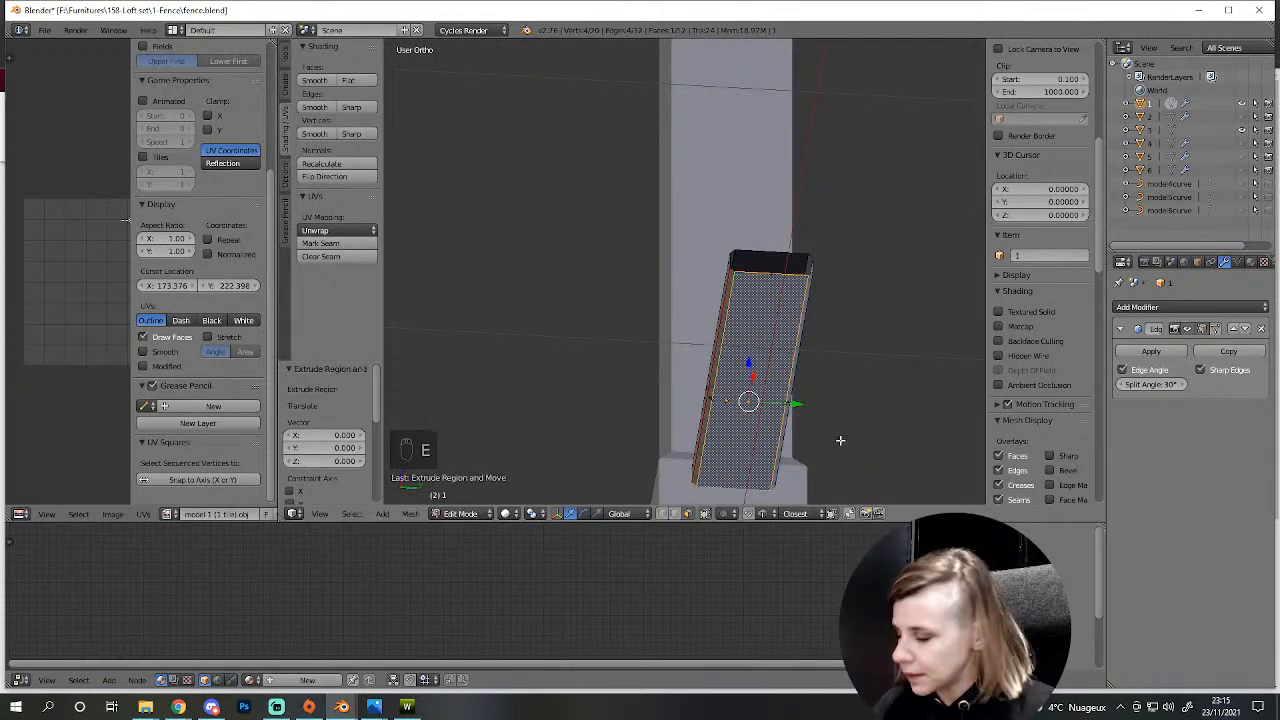
pyautogui.click(806, 429)
pyautogui.moveTo(806, 429); pyautogui.dragTo(757, 400, button='middle')
# - Extrude the narrowed bottom face downward and flatten it to ground level with a Z scale of 0 about the 3D cursor
pyautogui.press('KP_1')
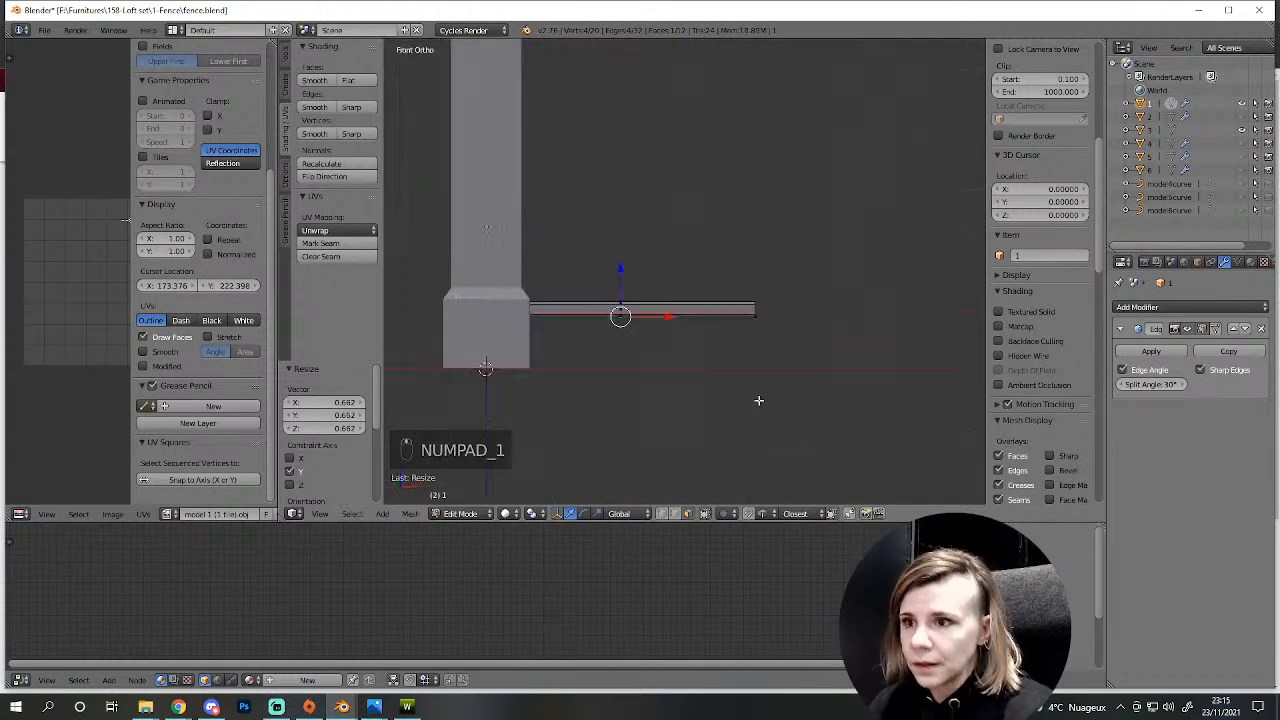
pyautogui.press('e')
pyautogui.click(600, 490)
pyautogui.click(531, 513)
pyautogui.click(555, 484)
pyautogui.press('s')
pyautogui.press('z')
pyautogui.press('0')
pyautogui.press('Return')
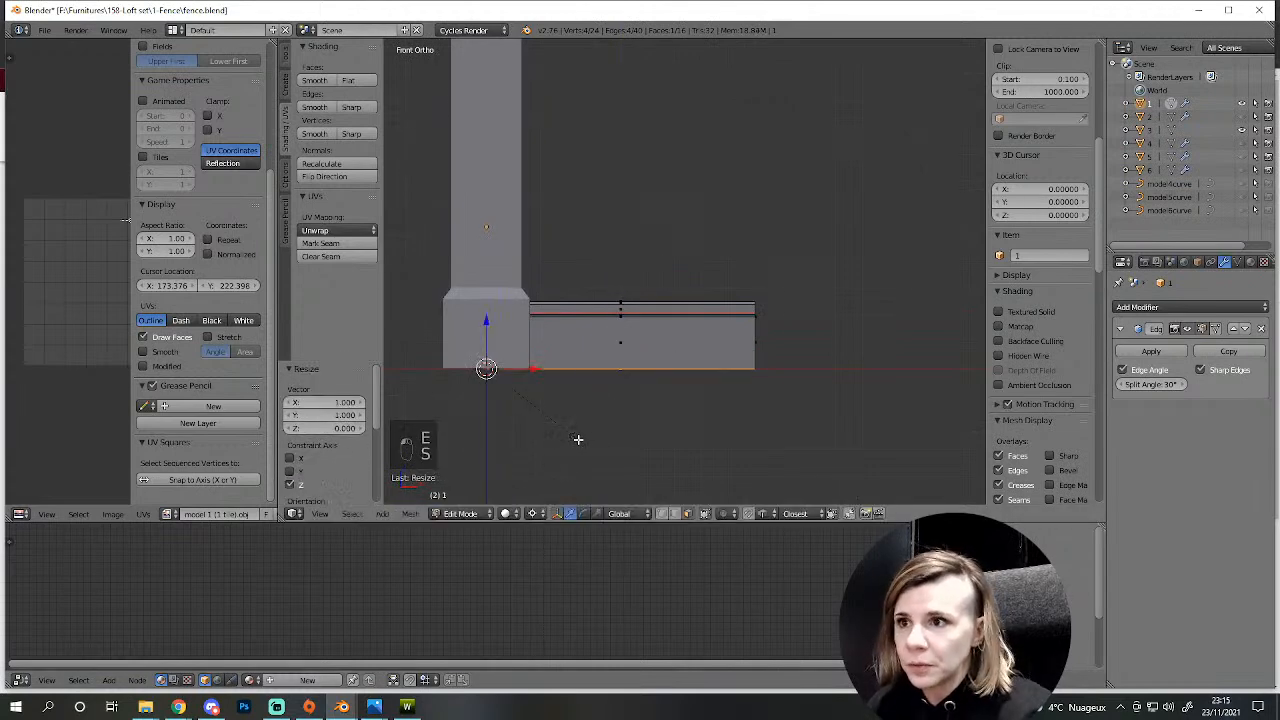
pyautogui.moveTo(569, 441); pyautogui.dragTo(654, 409, button='middle')
pyautogui.press('a')
pyautogui.press('Tab')
pyautogui.press('Tab')
pyautogui.rightClick(741, 370)
pyautogui.keyDown('shift'); pyautogui.rightClick(751, 380); pyautogui.keyUp('shift')
pyautogui.moveTo(751, 380); pyautogui.dragTo(742, 405, button='middle')
pyautogui.press('d')
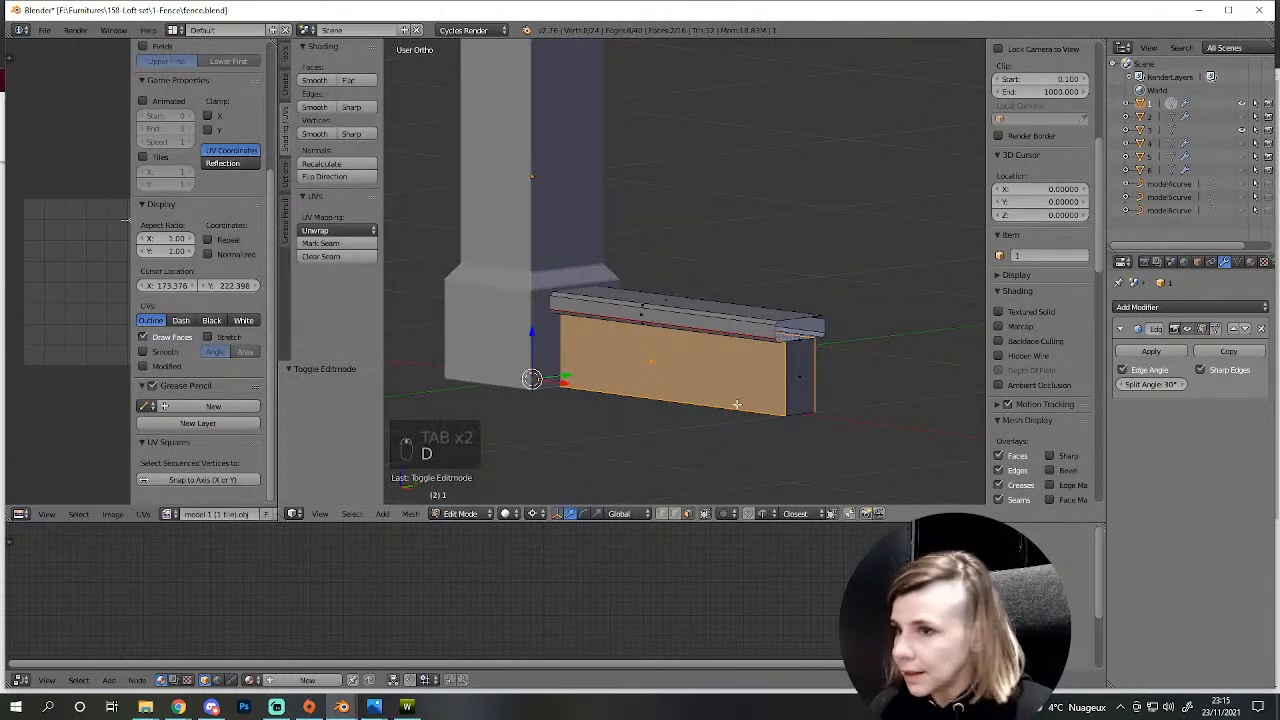
pyautogui.hotkey('ctrl', 'z')
pyautogui.press('s')
pyautogui.press('y')
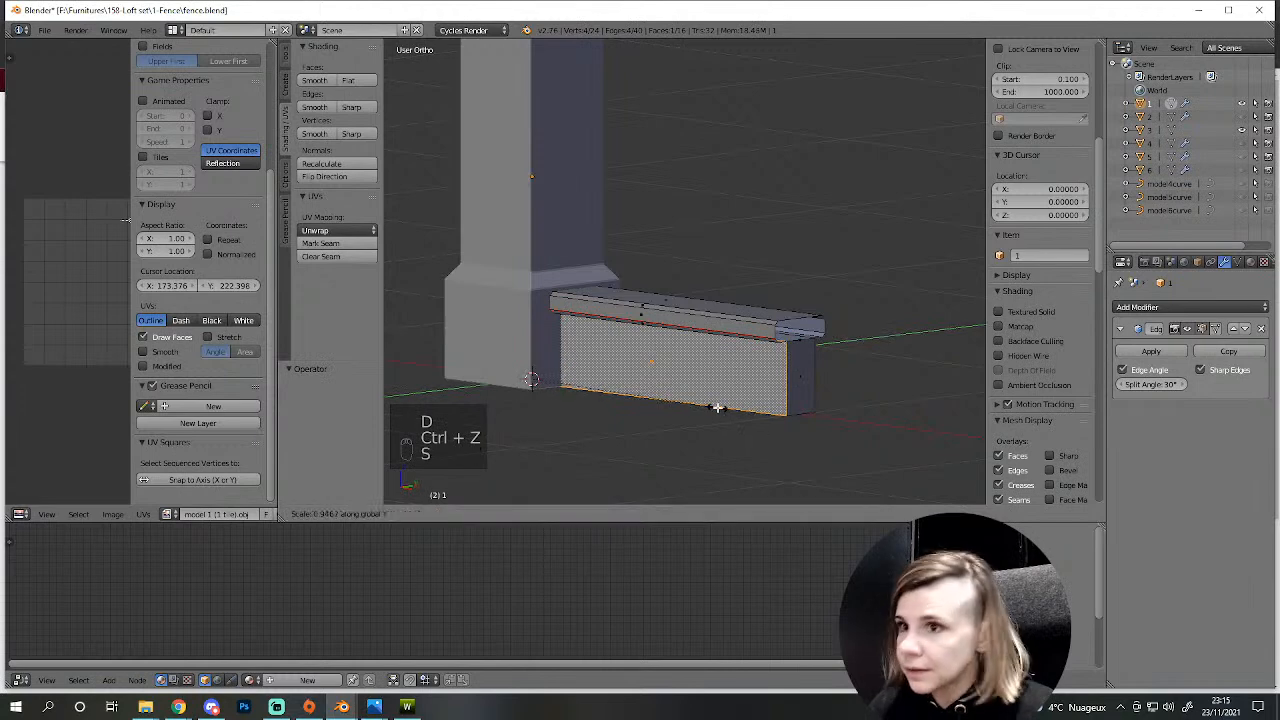
pyautogui.click(712, 411)
# - Restore the median pivot point and widen the lower wall by scaling its two long side faces along Y
pyautogui.moveTo(591, 460); pyautogui.dragTo(712, 386, button='middle')
pyautogui.keyDown('shift'); pyautogui.rightClick(689, 403); pyautogui.keyUp('shift')
pyautogui.click(531, 513)
pyautogui.click(569, 472)
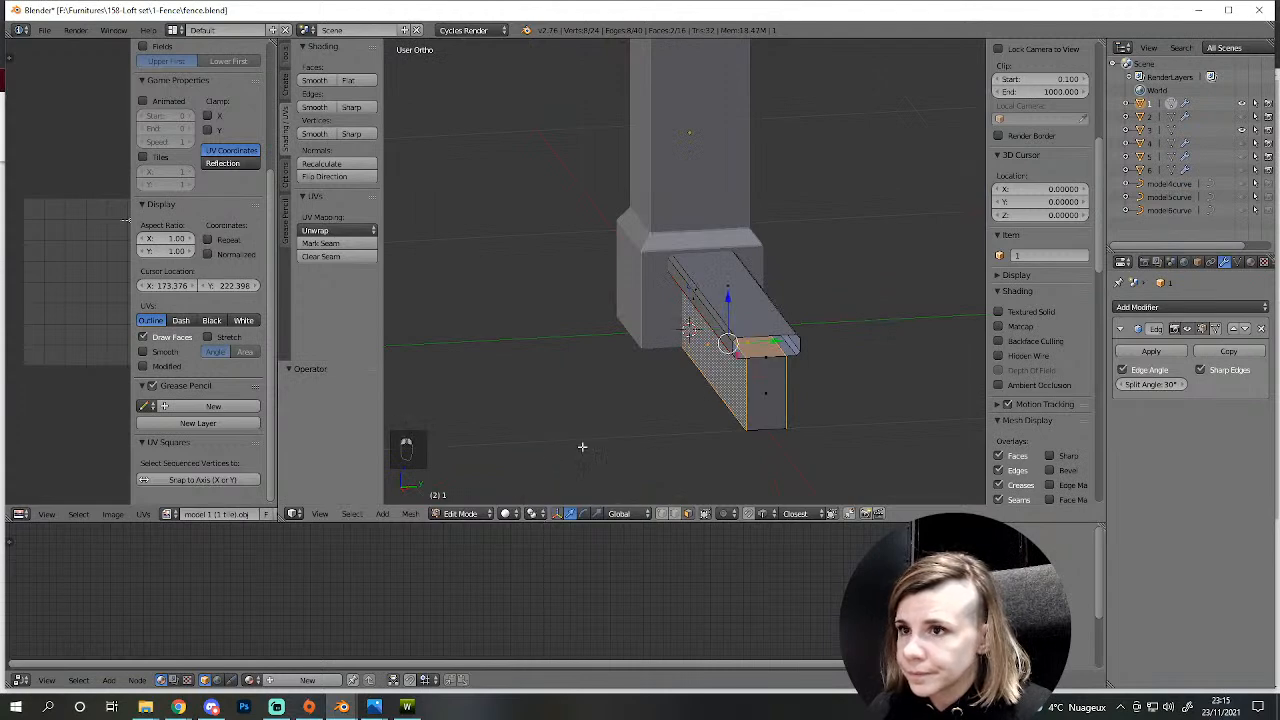
pyautogui.press('s')
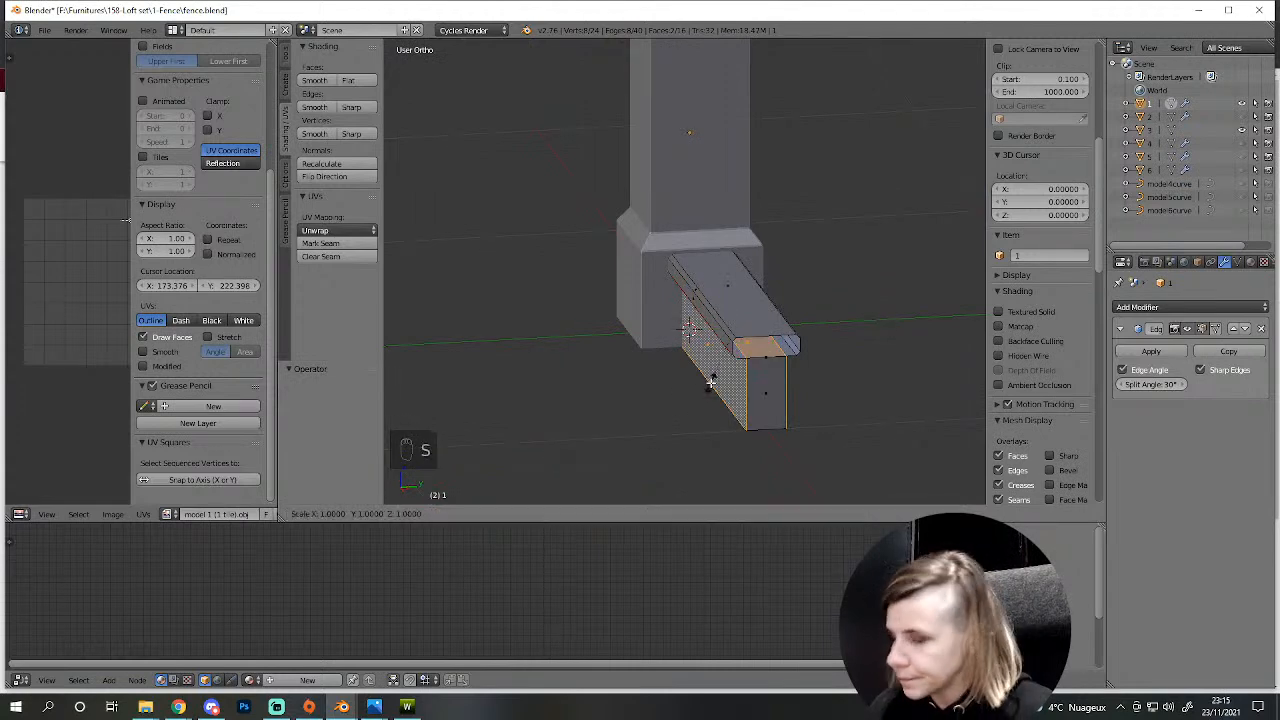
pyautogui.rightClick(711, 383)
pyautogui.moveTo(717, 388); pyautogui.dragTo(634, 397, button='middle')
pyautogui.rightClick(756, 340)
pyautogui.keyDown('shift'); pyautogui.rightClick(711, 397); pyautogui.keyUp('shift')
pyautogui.moveTo(711, 397); pyautogui.dragTo(763, 392, button='middle')
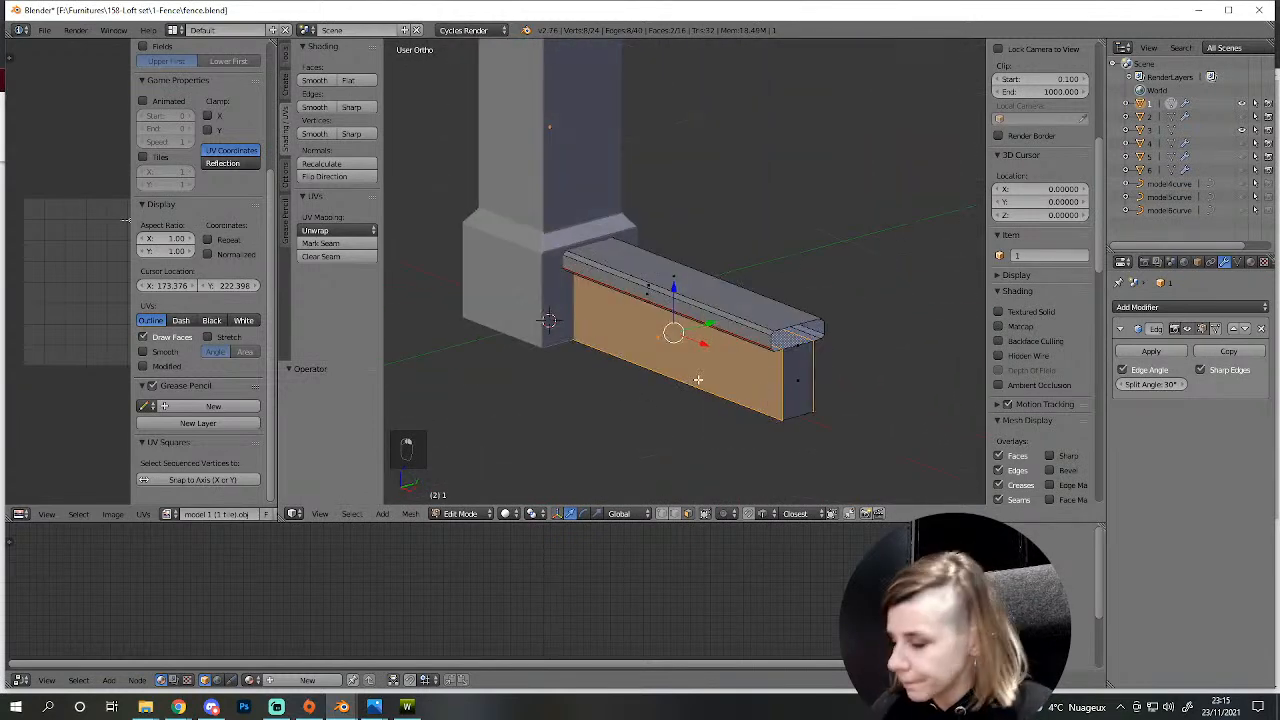
pyautogui.press('s')
pyautogui.press('y')
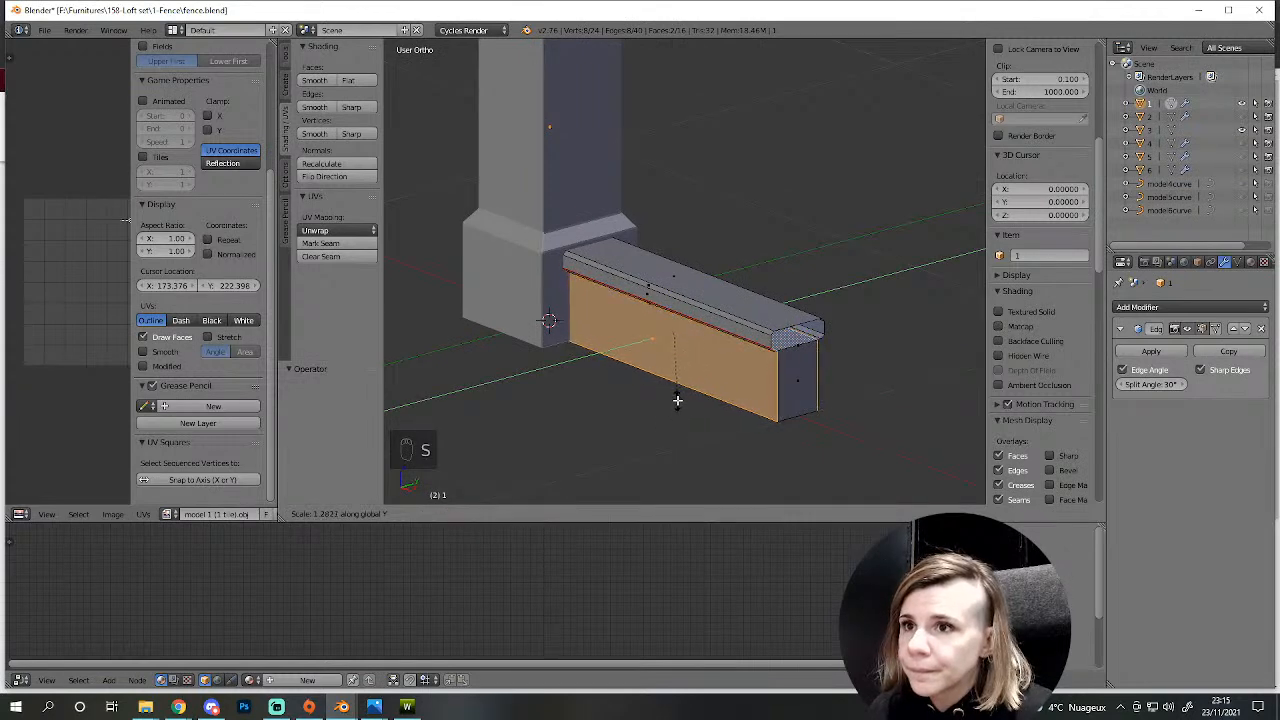
pyautogui.click(678, 391)
# - Scale the cap's two long side faces by 1.314 along Z and 0.918 along Y
pyautogui.moveTo(678, 391)
pyautogui.mouseDown(button='middle')
pyautogui.moveTo(694, 366)
pyautogui.moveTo(726, 371)
pyautogui.moveTo(737, 414)
pyautogui.moveTo(727, 345)
pyautogui.moveTo(668, 398)
pyautogui.mouseUp(button='middle')
pyautogui.press('a')
pyautogui.rightClick(727, 345)
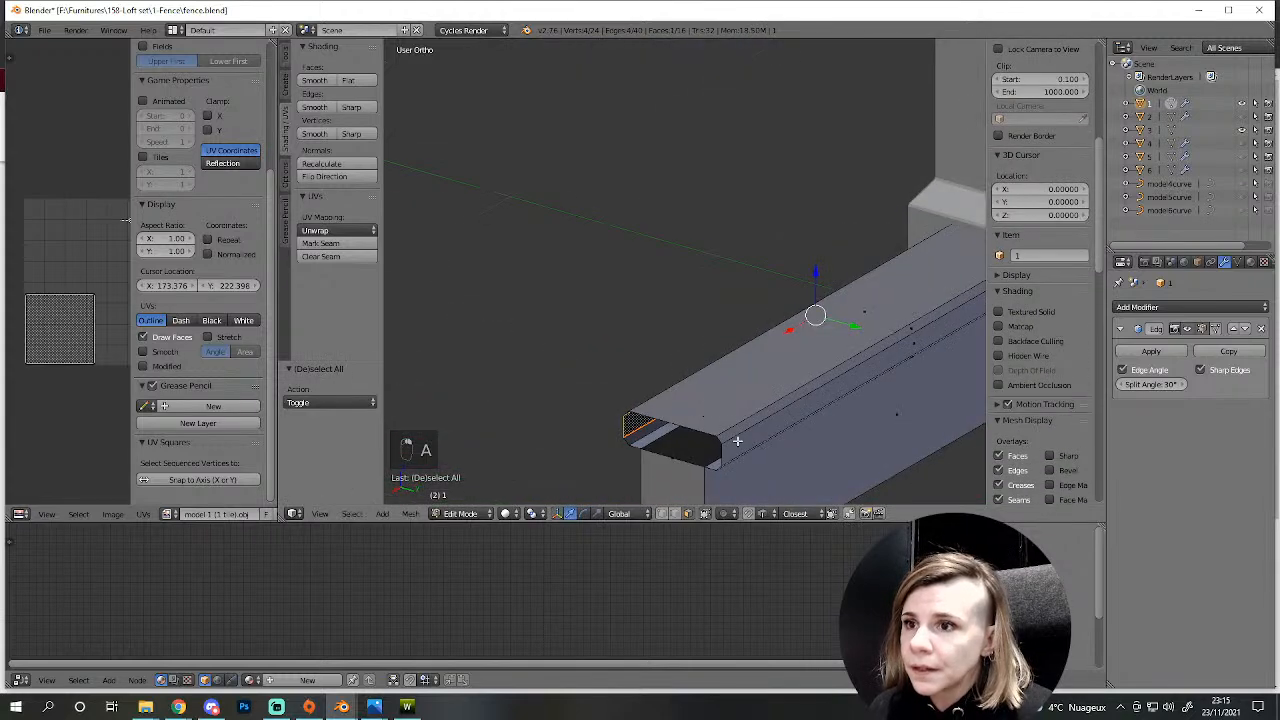
pyautogui.keyDown('shift'); pyautogui.rightClick(742, 443); pyautogui.keyUp('shift')
pyautogui.moveTo(772, 450); pyautogui.dragTo(667, 347, button='middle')
pyautogui.press('s')
pyautogui.press('z')
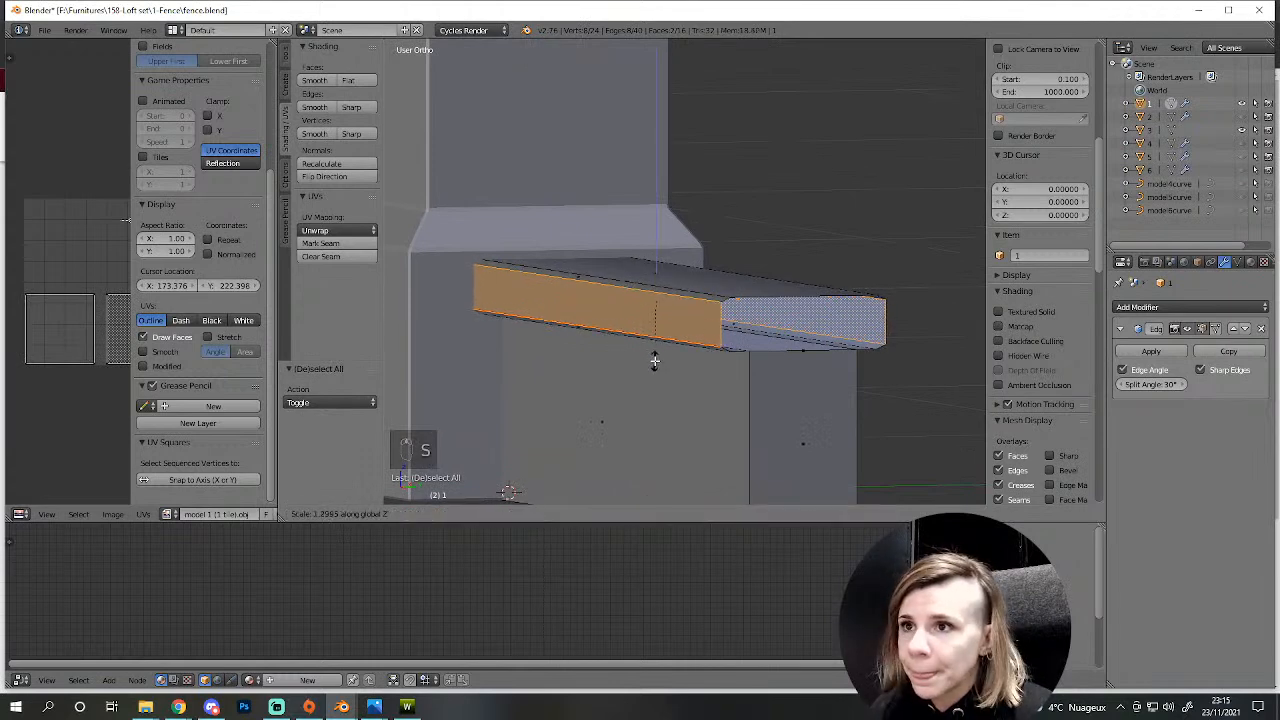
pyautogui.click(654, 362)
pyautogui.press('s')
pyautogui.press('y')
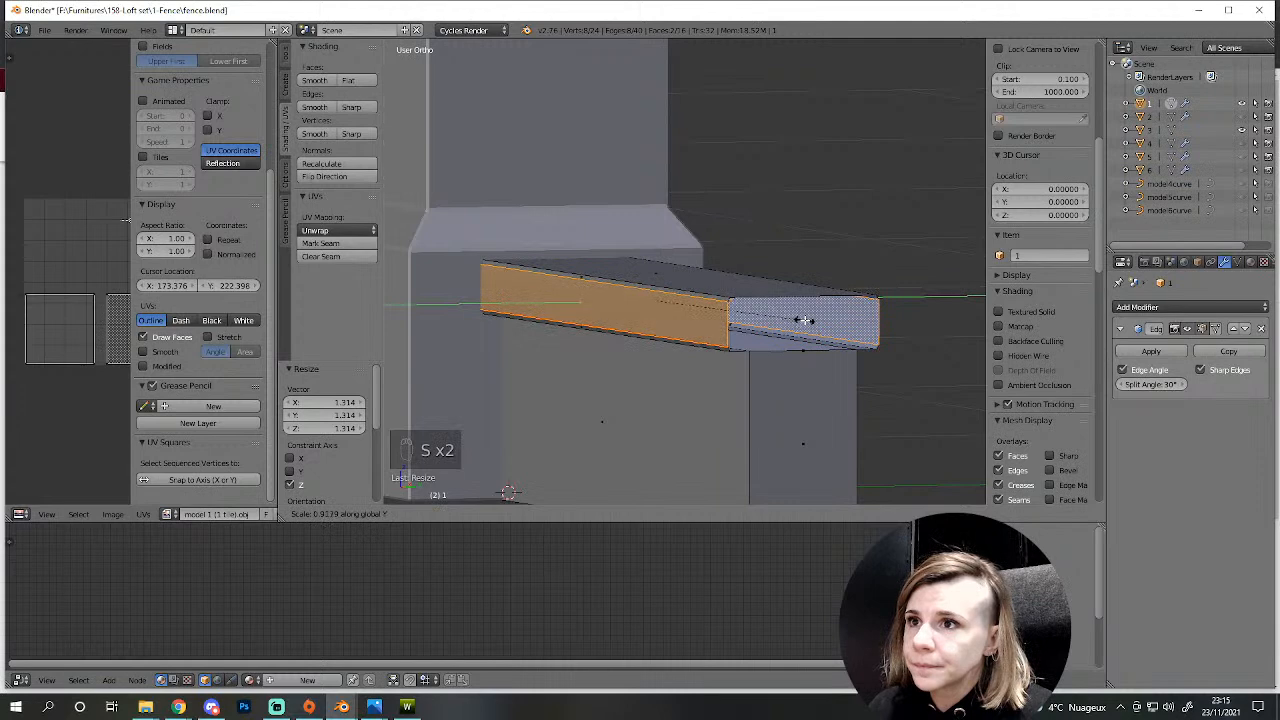
pyautogui.click(803, 320)
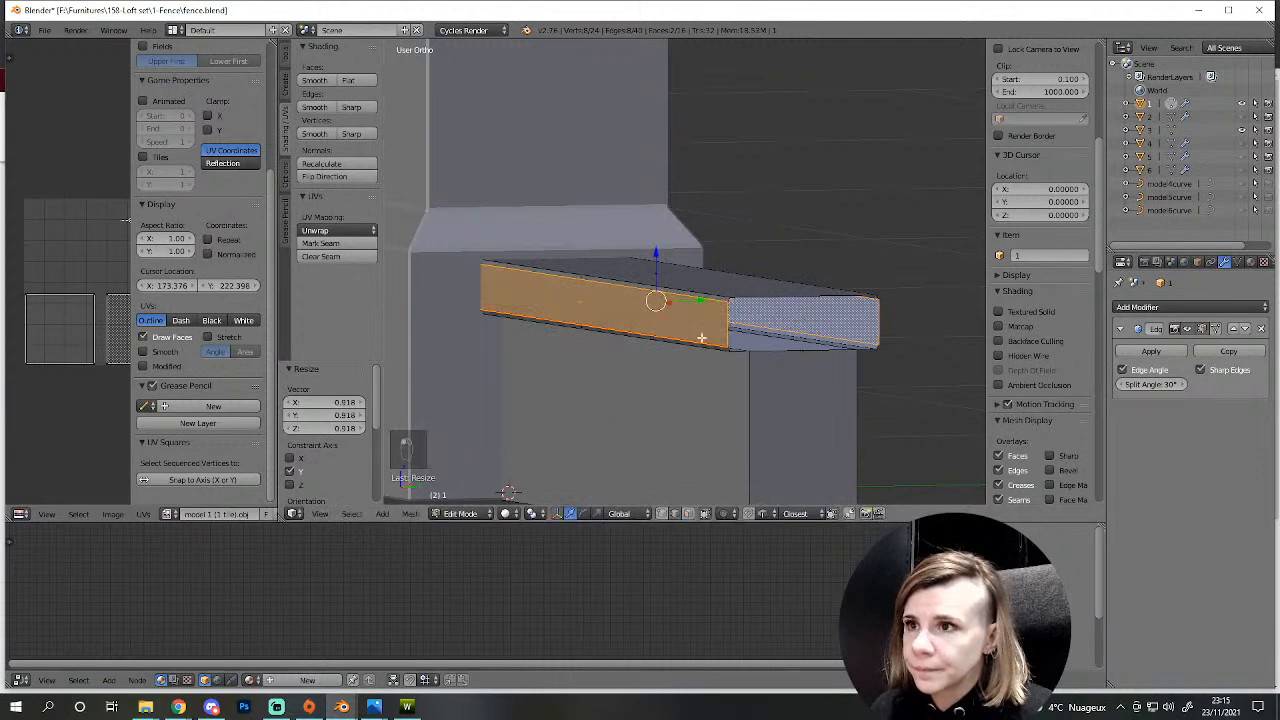
# - Mark all edges of the wall mesh as sharp and clear the selection
pyautogui.press('a')
pyautogui.press('a')
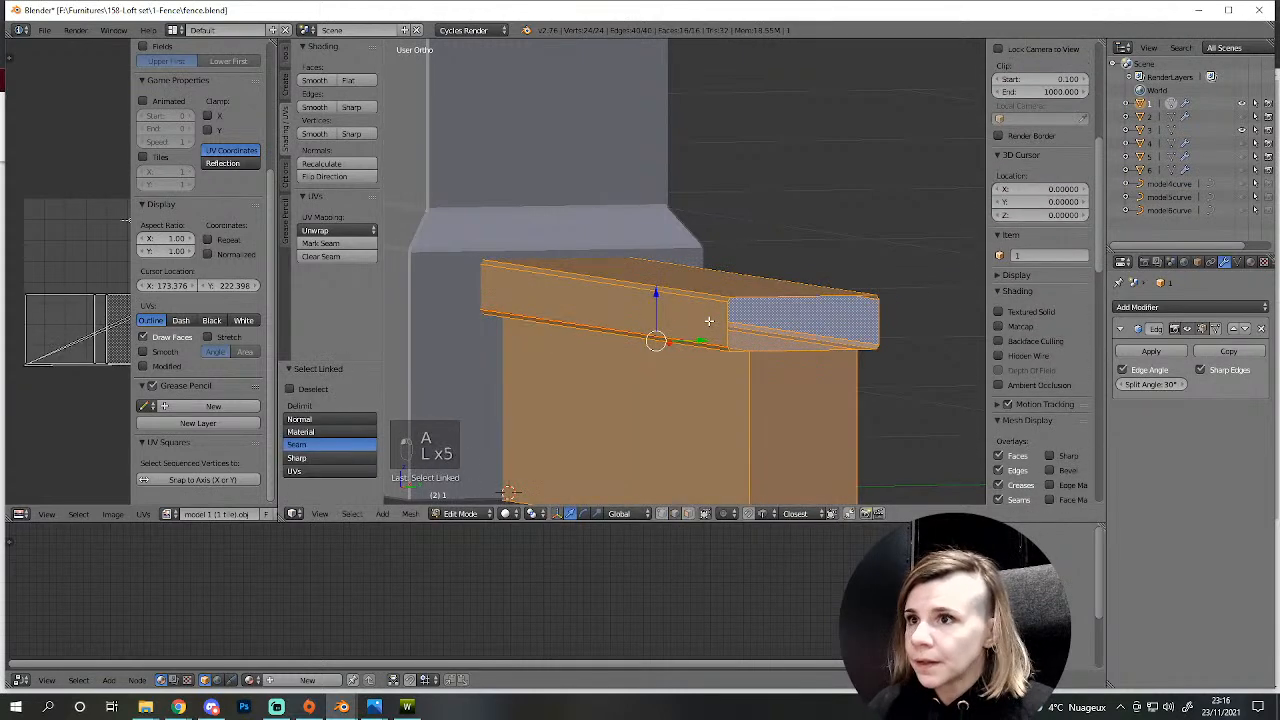
pyautogui.click(351, 107)
pyautogui.moveTo(745, 346); pyautogui.dragTo(715, 345, button='middle')
pyautogui.press('a')
# - Delete the end face of the lower wall below the cap
pyautogui.moveTo(699, 406); pyautogui.dragTo(765, 422, button='middle')
pyautogui.rightClick(772, 425)
pyautogui.press('Delete')
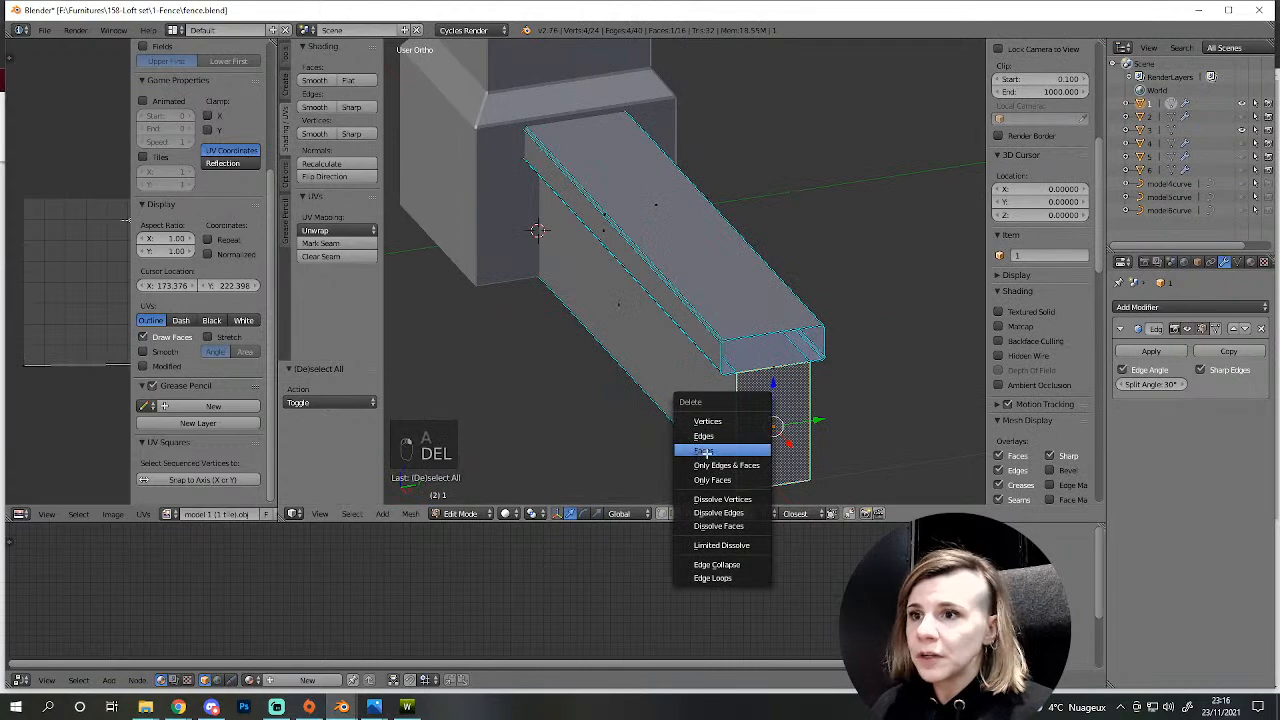
pyautogui.click(700, 450)
# - Delete the leftover collapsed face along the lower end edge of the cap in wireframe display
pyautogui.scroll(2, 787, 397)
pyautogui.rightClick(834, 430)
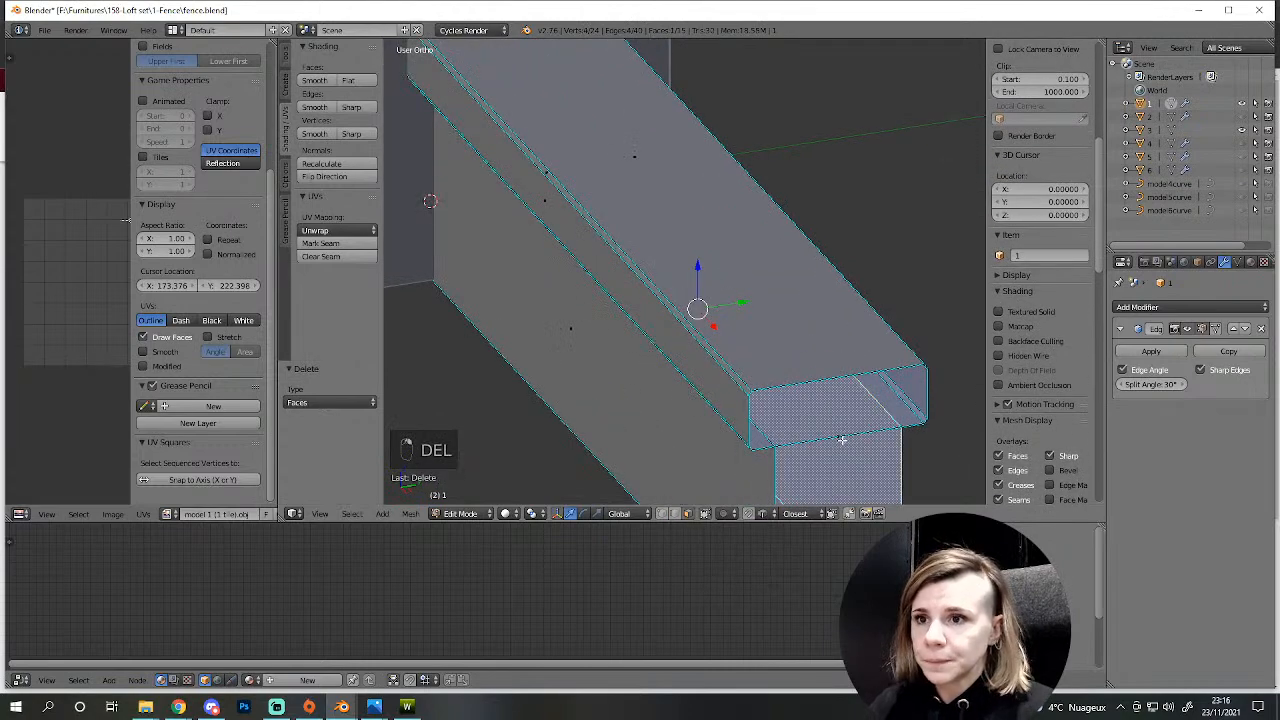
pyautogui.press('z')
pyautogui.scroll(2, 880, 462)
pyautogui.rightClick(883, 441)
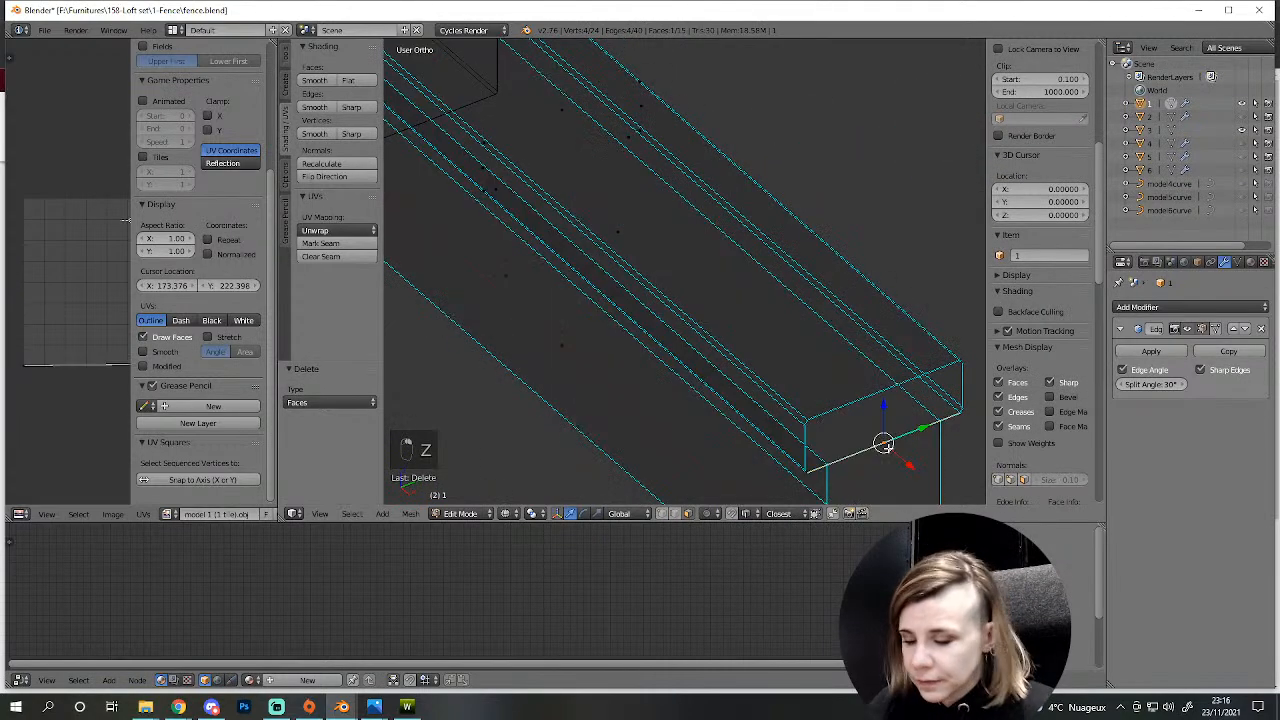
pyautogui.press('Delete')
pyautogui.click(883, 449)
pyautogui.scroll(-3, 870, 462)
pyautogui.press('a')
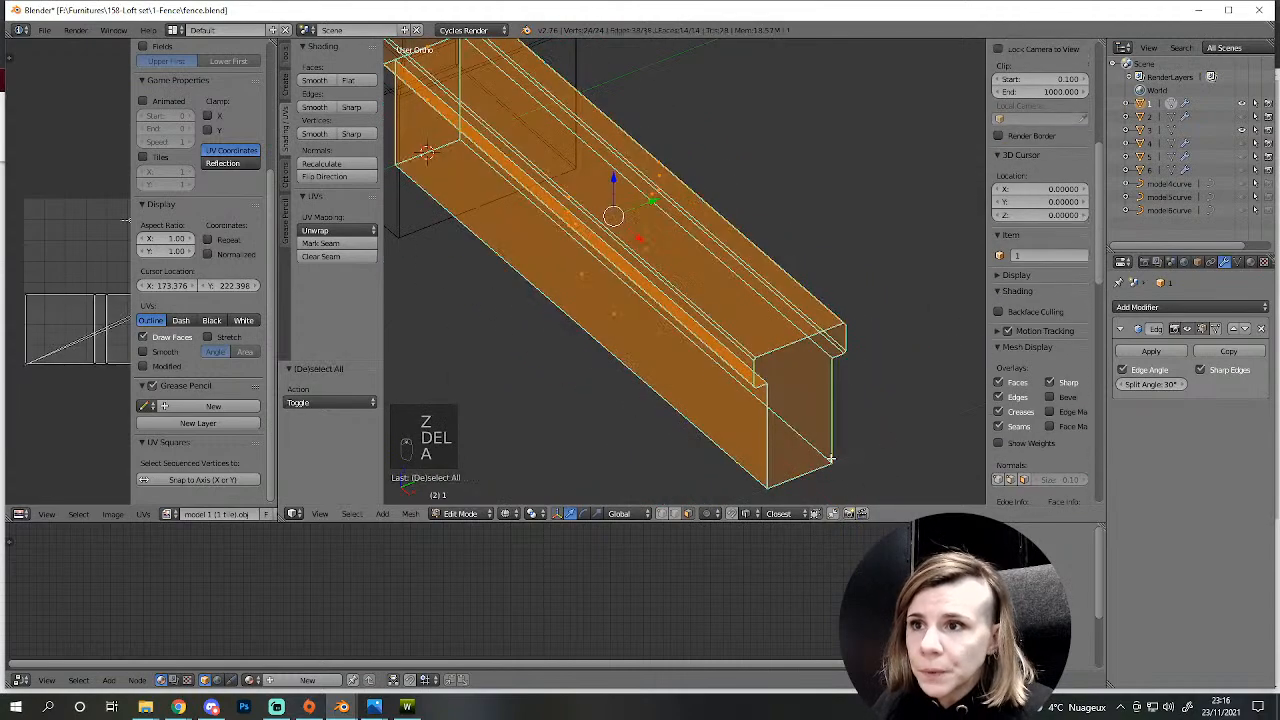
# - Return the view to solid display with everything deselected and inspect the open-ended capped wall beside the pillar
pyautogui.press('z')
pyautogui.press('a')
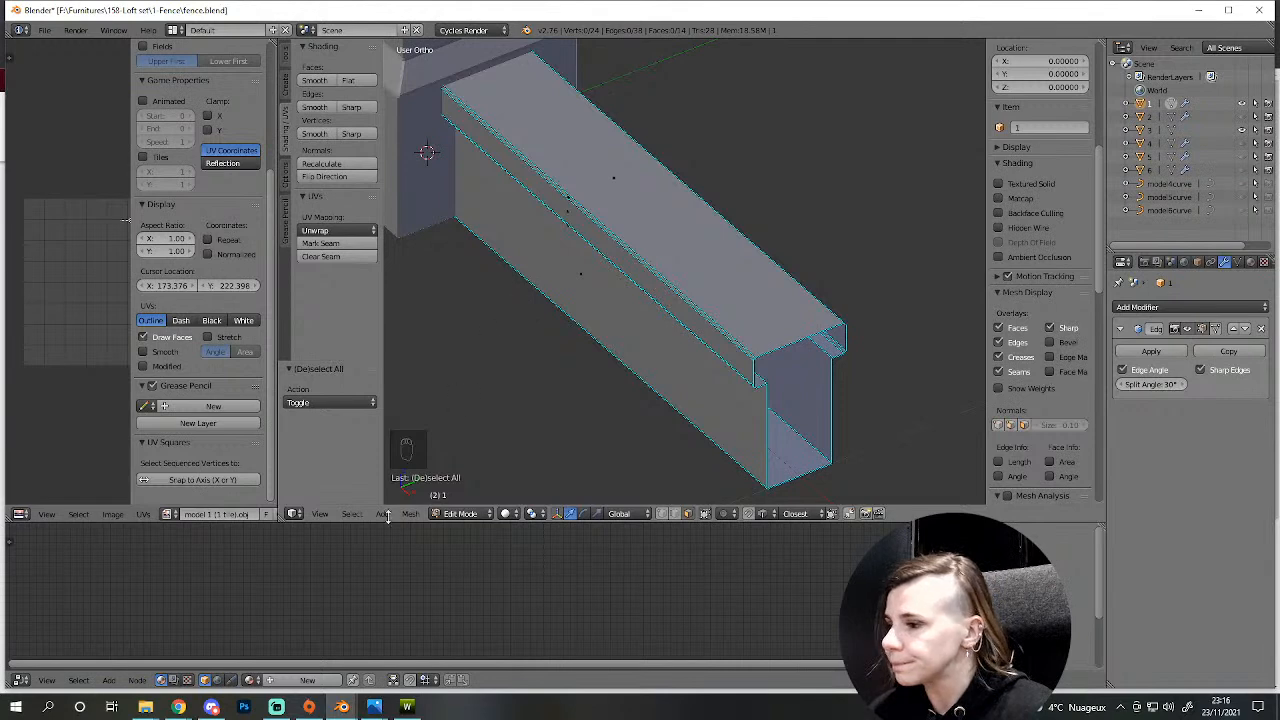
pyautogui.moveTo(211, 707)
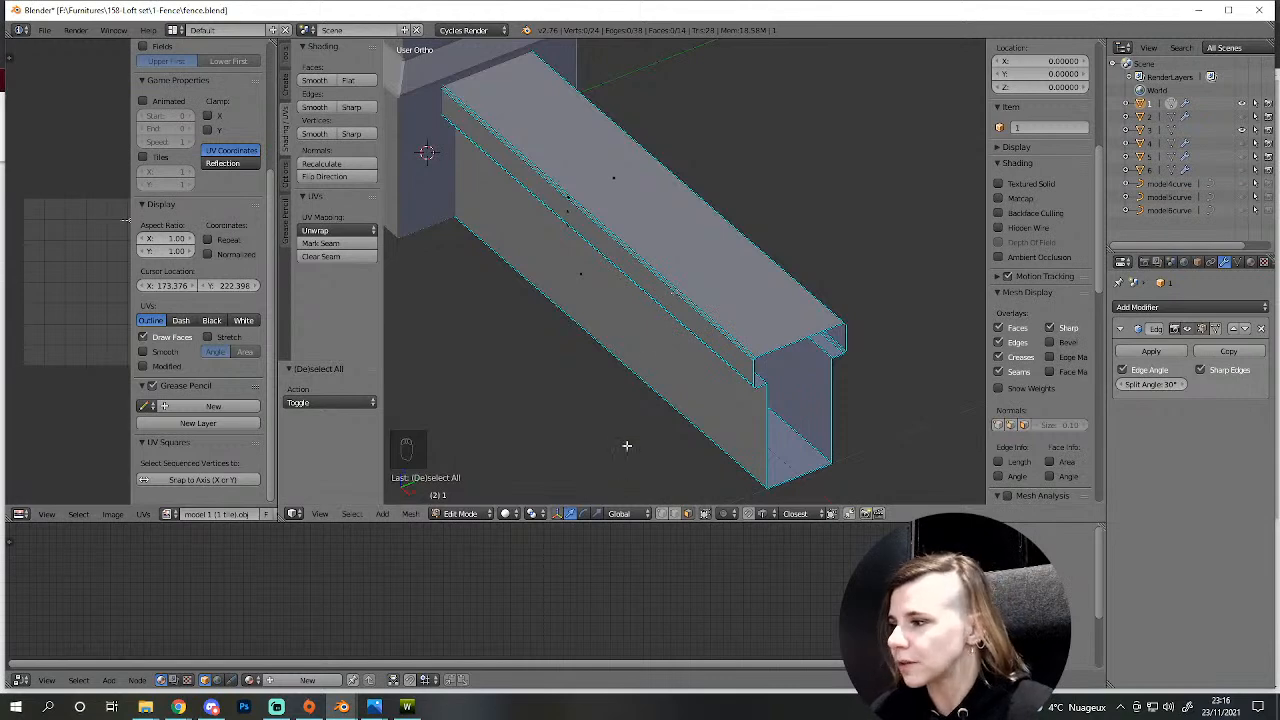
pyautogui.scroll(-3, 640, 430)
pyautogui.moveTo(679, 401); pyautogui.dragTo(560, 477, button='middle')
pyautogui.moveTo(723, 457); pyautogui.dragTo(602, 477, button='middle')
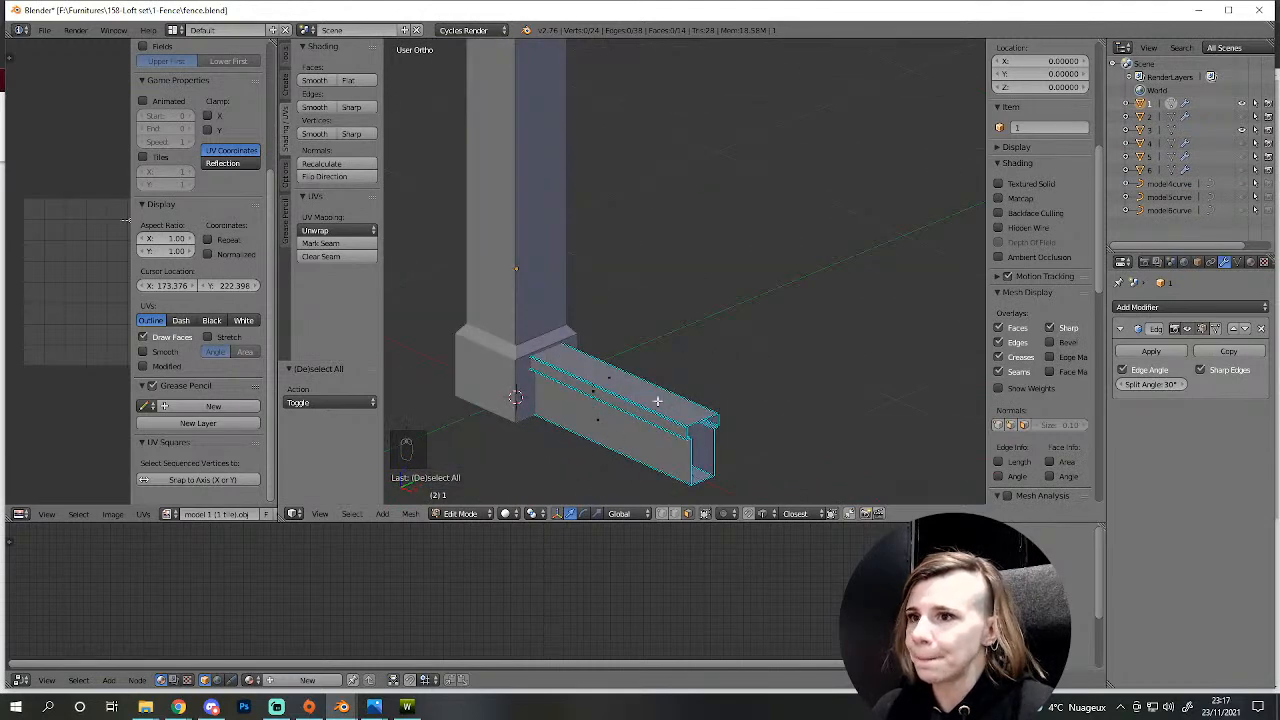
pyautogui.scroll(-2, 732, 475)
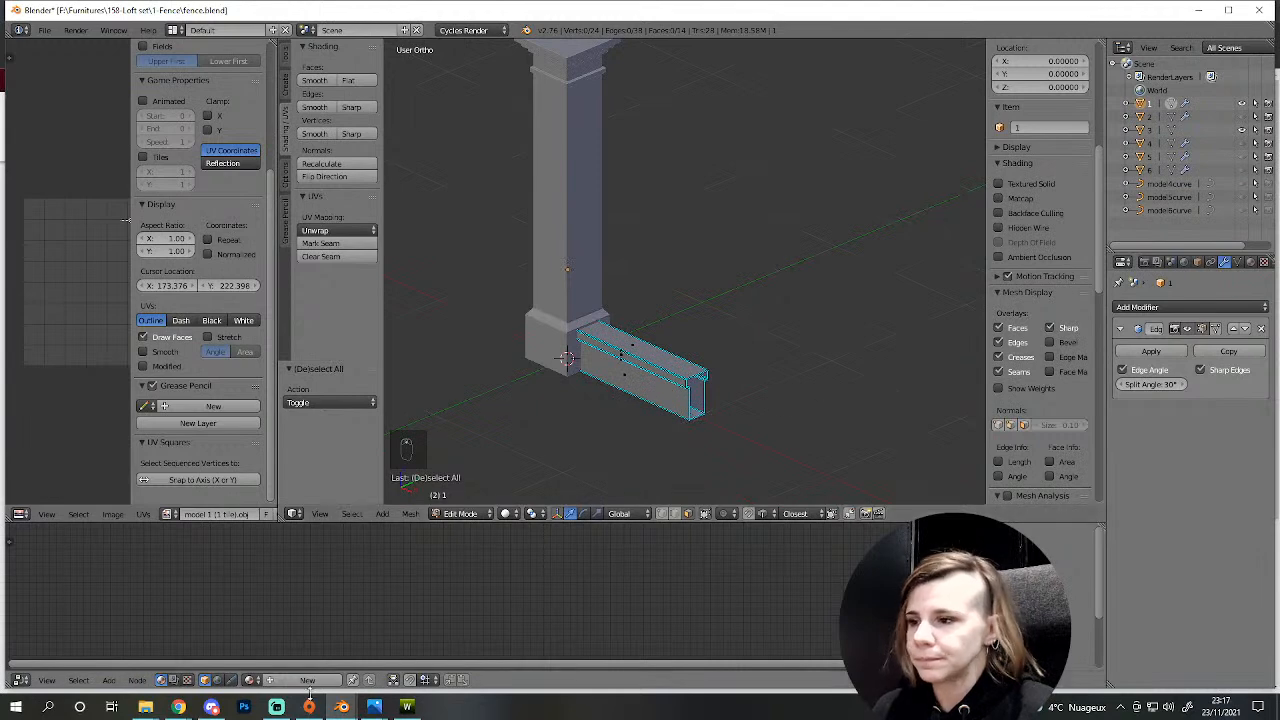
# - Check the iron bars between the brick pillars in the reference fence photo, then return to Blender
pyautogui.moveTo(375, 707)
pyautogui.click(446, 620)
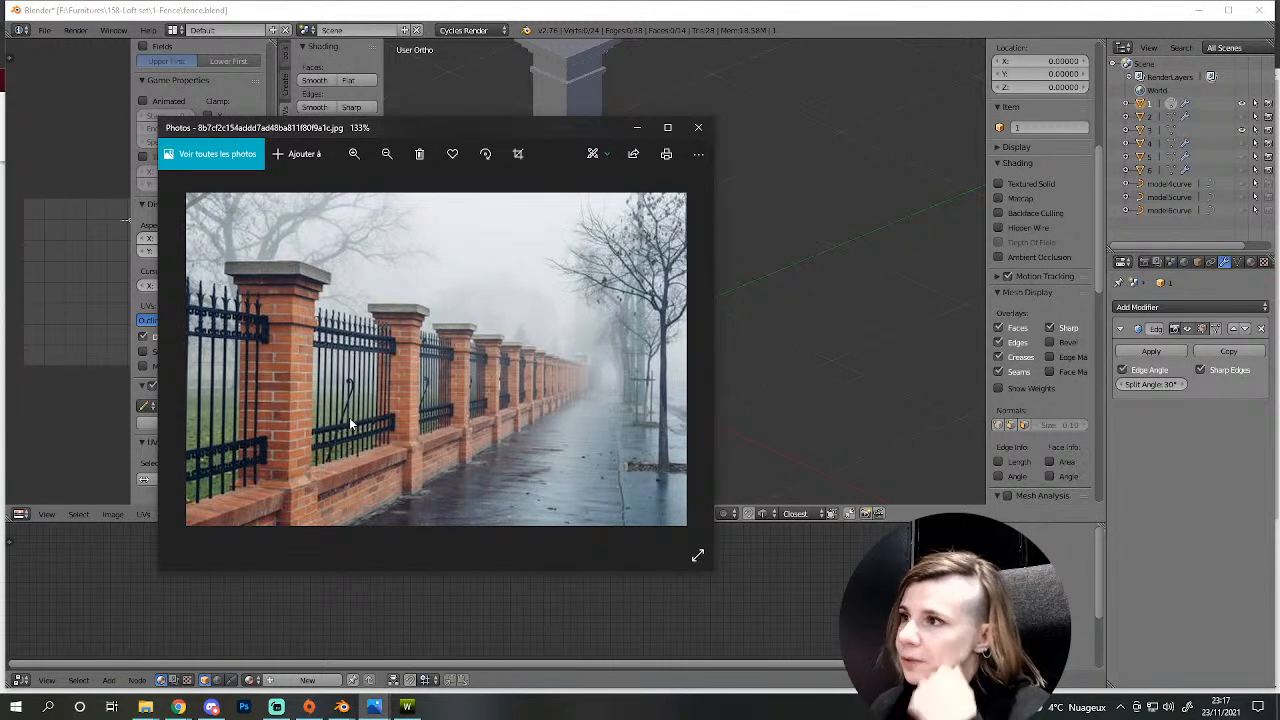
pyautogui.click(580, 11)
# - Add a cylinder with 4 vertices to the wall mesh and scale it uniformly by 0.119
pyautogui.scroll(4, 568, 354)
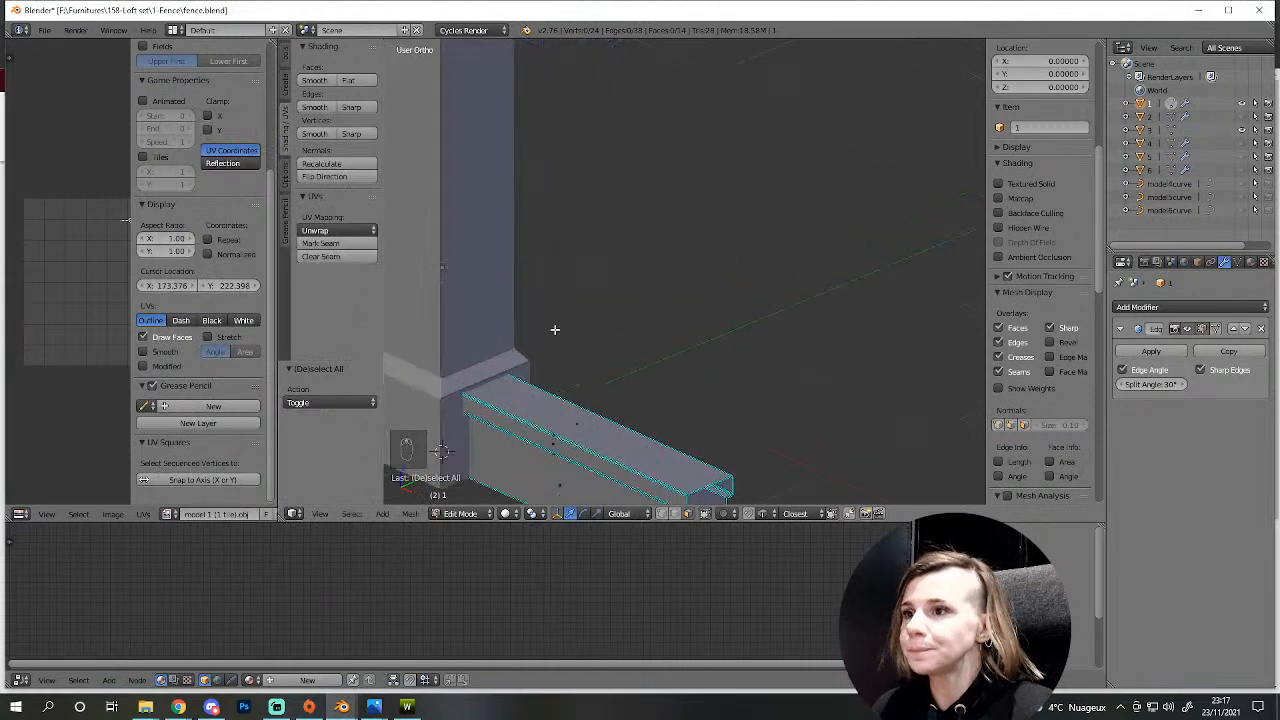
pyautogui.keyDown('shift'); pyautogui.moveTo(640, 420); pyautogui.dragTo(751, 364, button='middle'); pyautogui.keyUp('shift')
pyautogui.hotkey('shift', 'a')
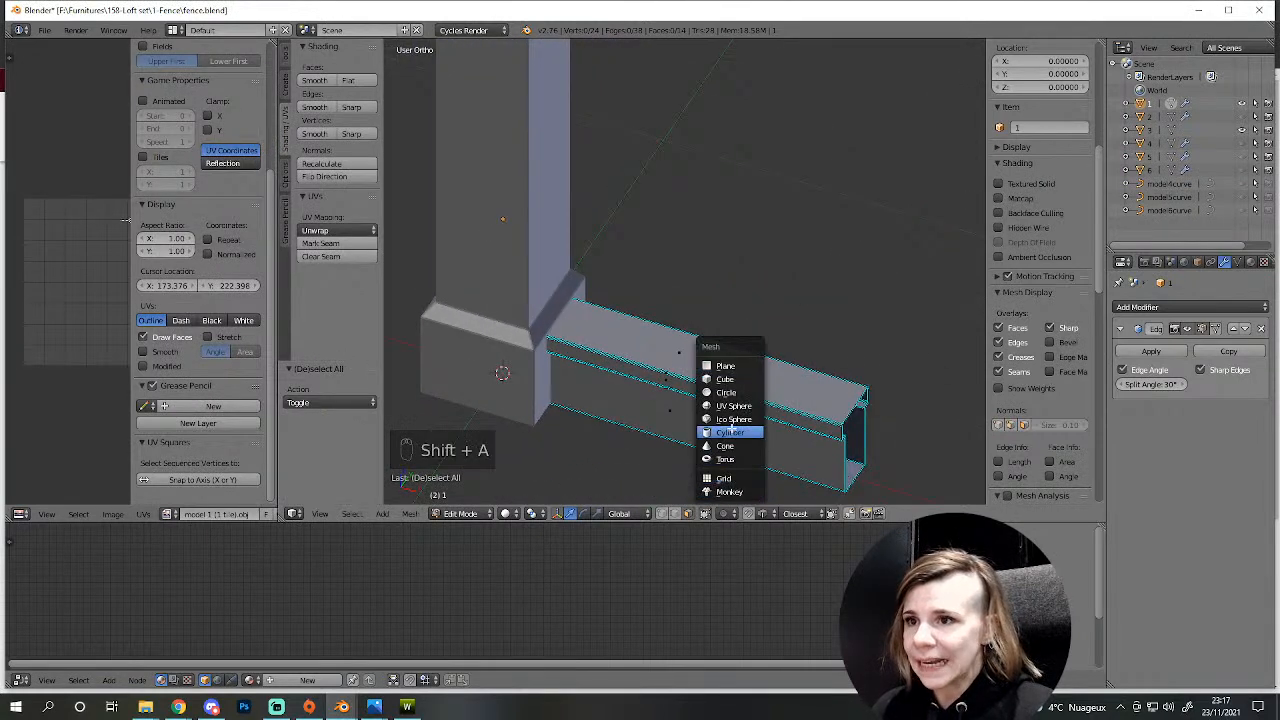
pyautogui.click(730, 432)
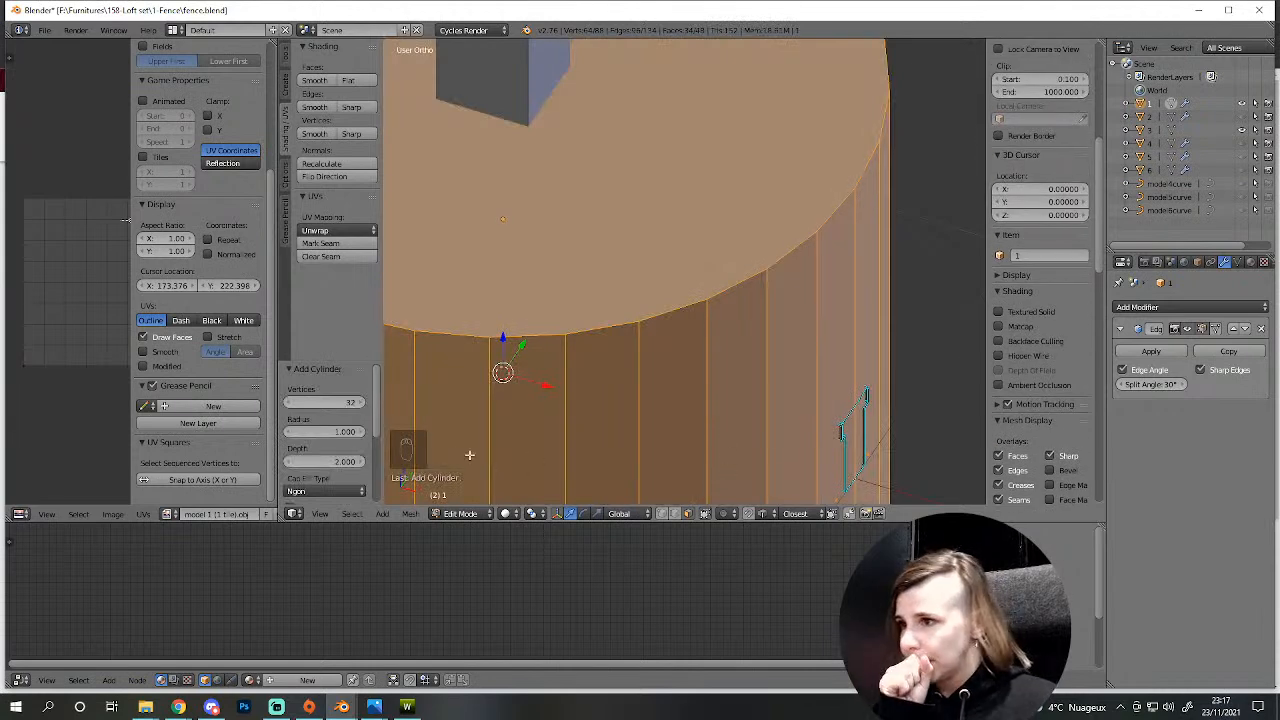
pyautogui.click(332, 400)
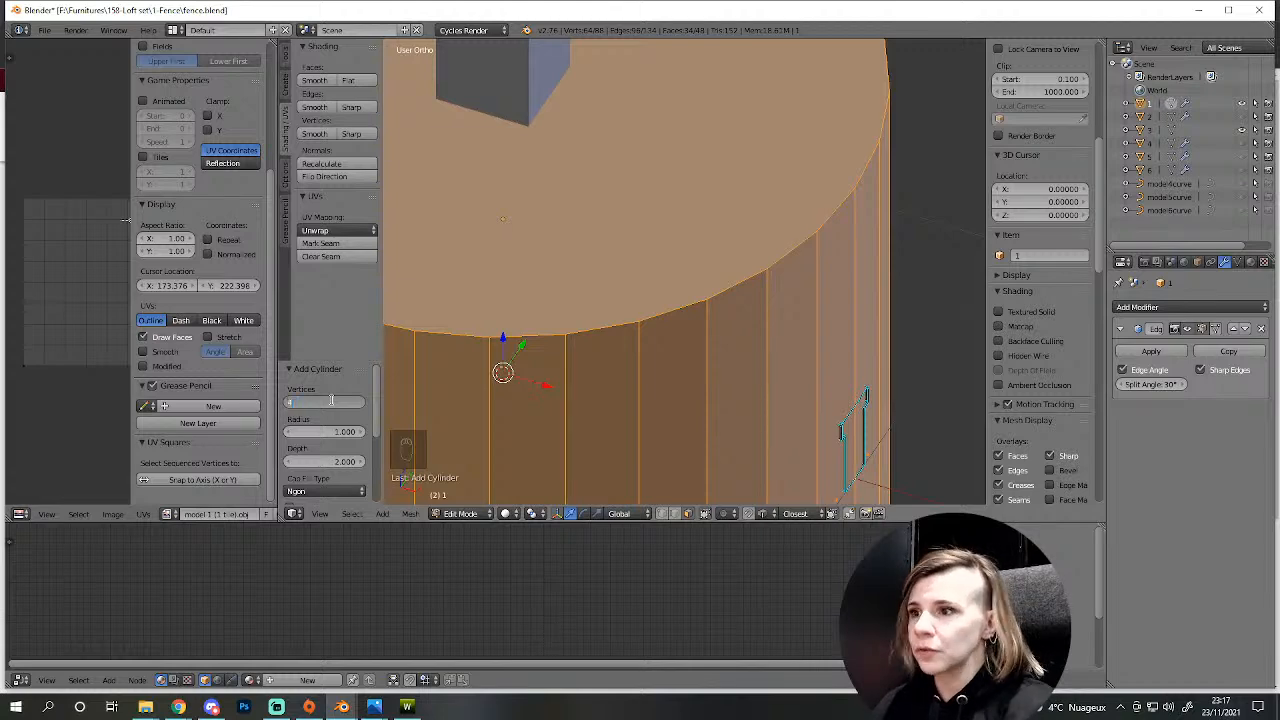
pyautogui.press('Return')
pyautogui.scroll(-5, 543, 449)
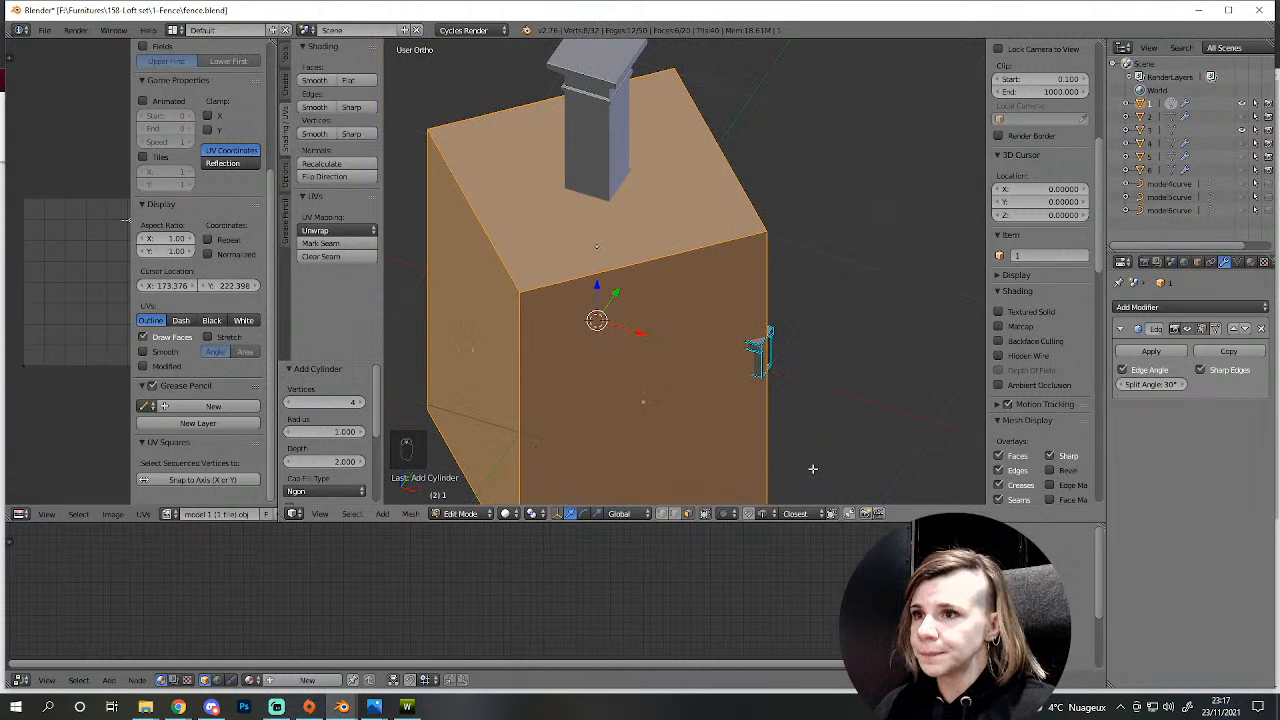
pyautogui.press('s')
pyautogui.click(604, 350)
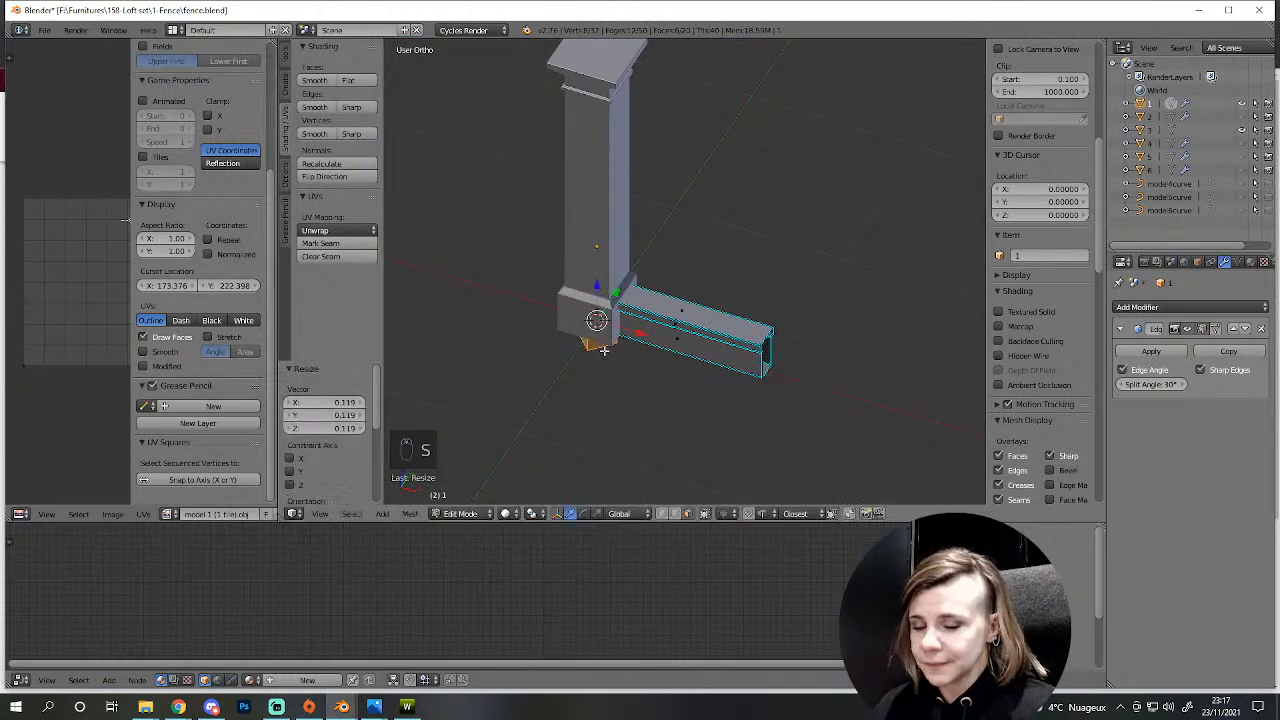
# - In front wireframe view, move the four-sided cylinder over the low wall beside the pillar and stretch it by 3.356 along Z
pyautogui.press('KP_1')
pyautogui.press('z')
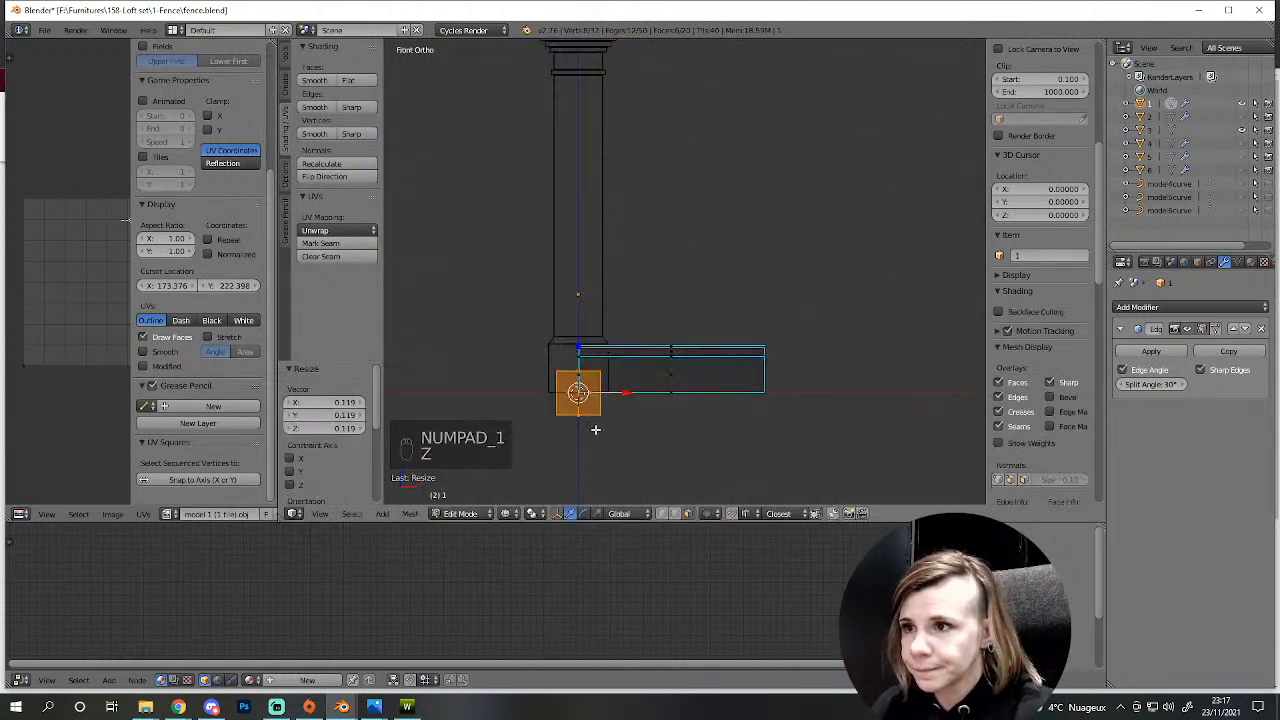
pyautogui.scroll(2, 590, 440)
pyautogui.press('g')
pyautogui.click(617, 418)
pyautogui.press('s')
pyautogui.press('z')
pyautogui.click(619, 481)
pyautogui.scroll(-4, 609, 501)
# - Compare the height and placement of the iron bars with the reference fence photo, then return to Blender
pyautogui.moveTo(374, 706)
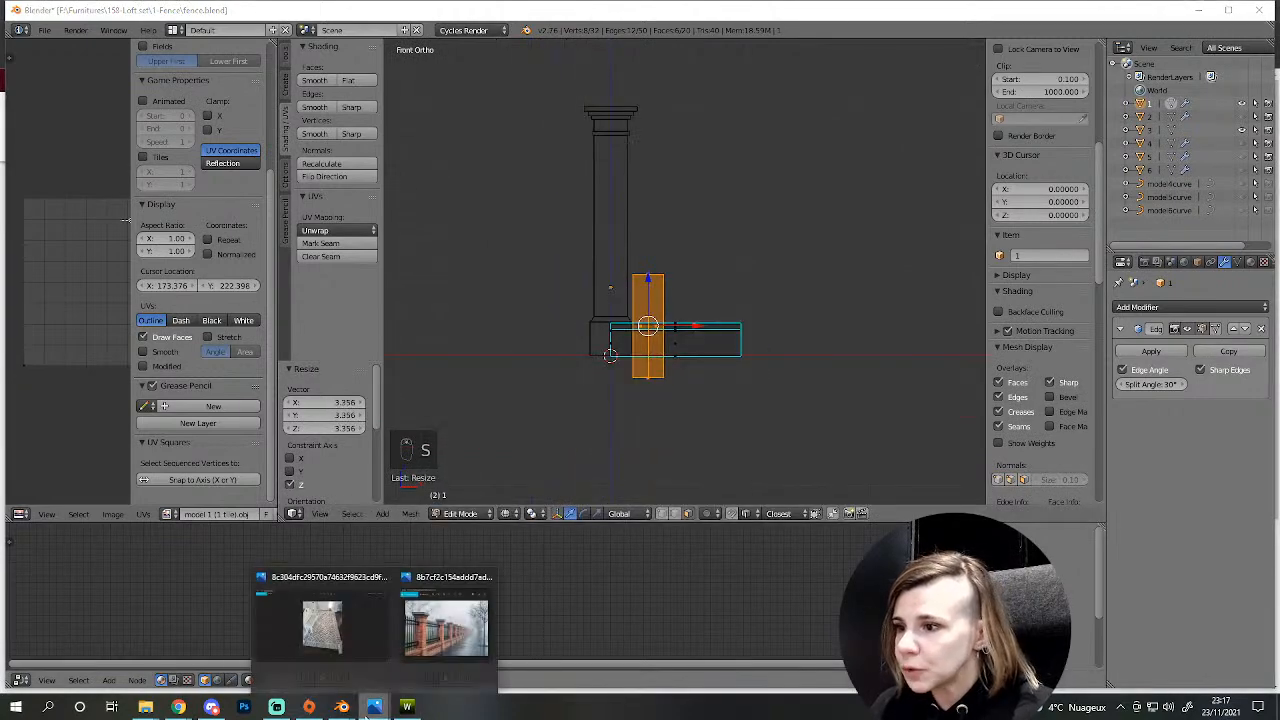
pyautogui.moveTo(443, 637)
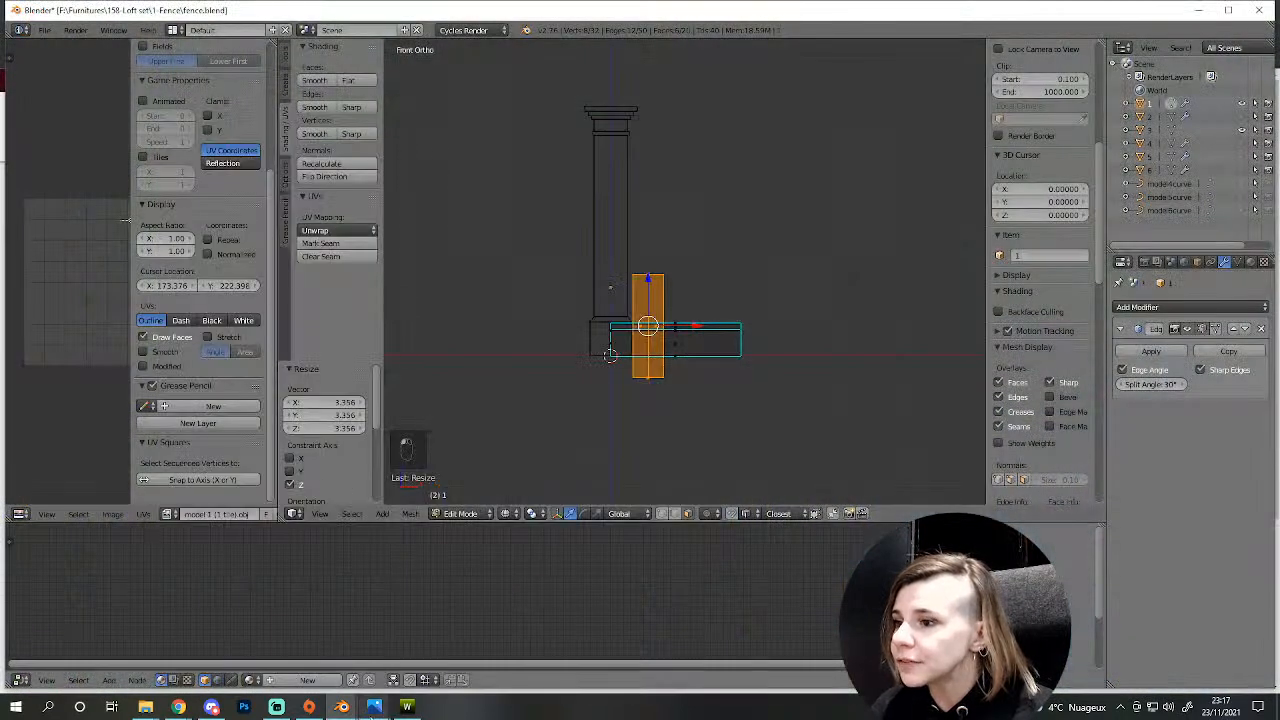
pyautogui.click(443, 630)
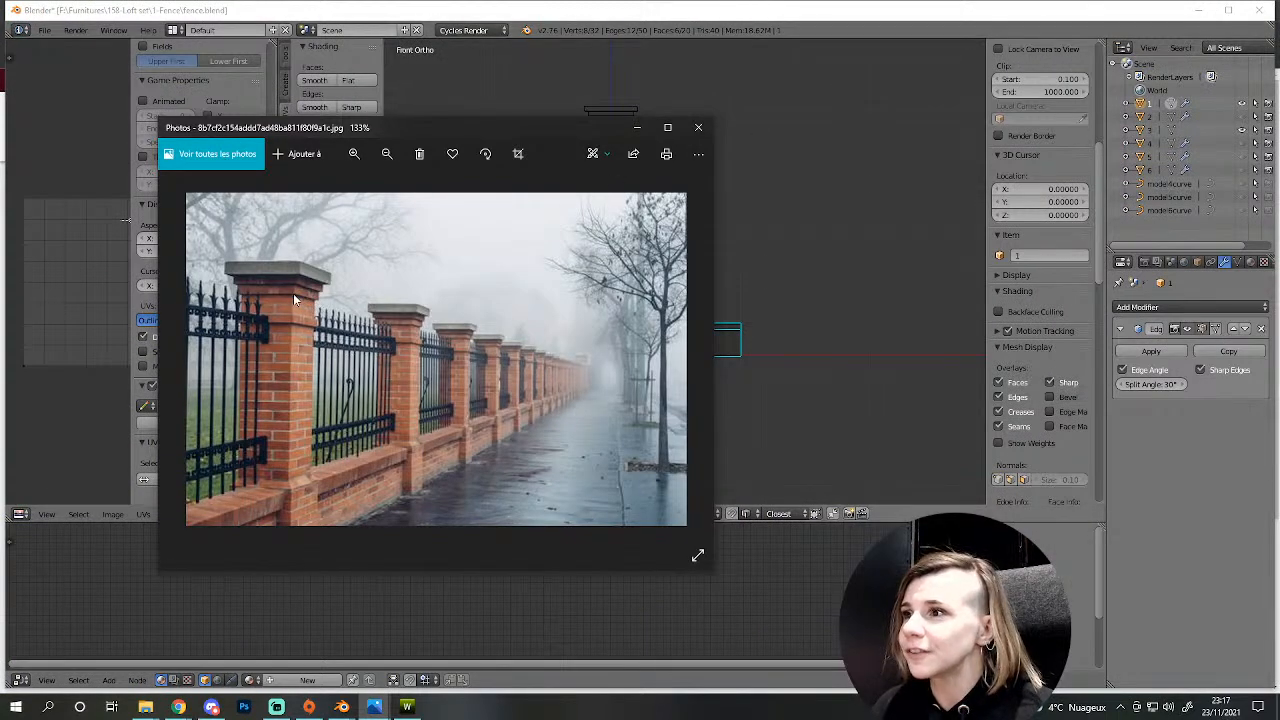
pyautogui.click(826, 104)
# - Raise the bar 0.407 along Z so its base sits just inside the wall cap
pyautogui.scroll(5, 752, 298)
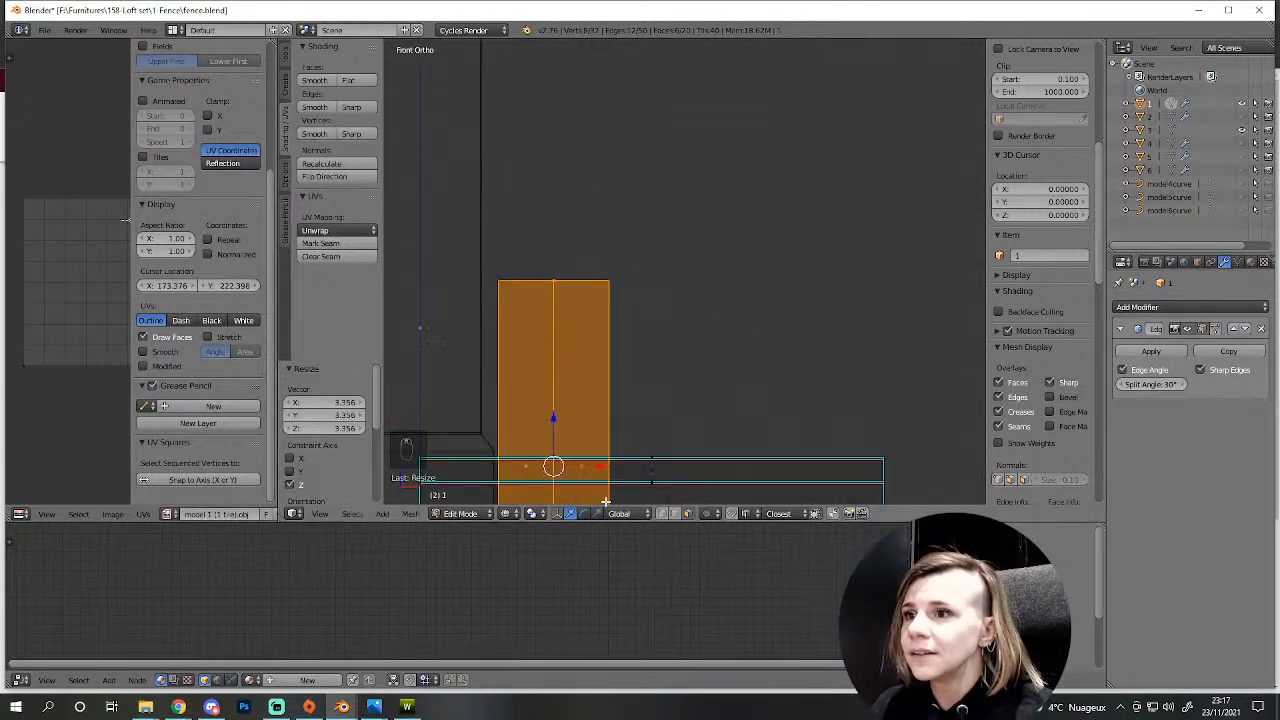
pyautogui.keyDown('shift'); pyautogui.moveTo(634, 449); pyautogui.dragTo(737, 271, button='middle'); pyautogui.keyUp('shift')
pyautogui.press('g')
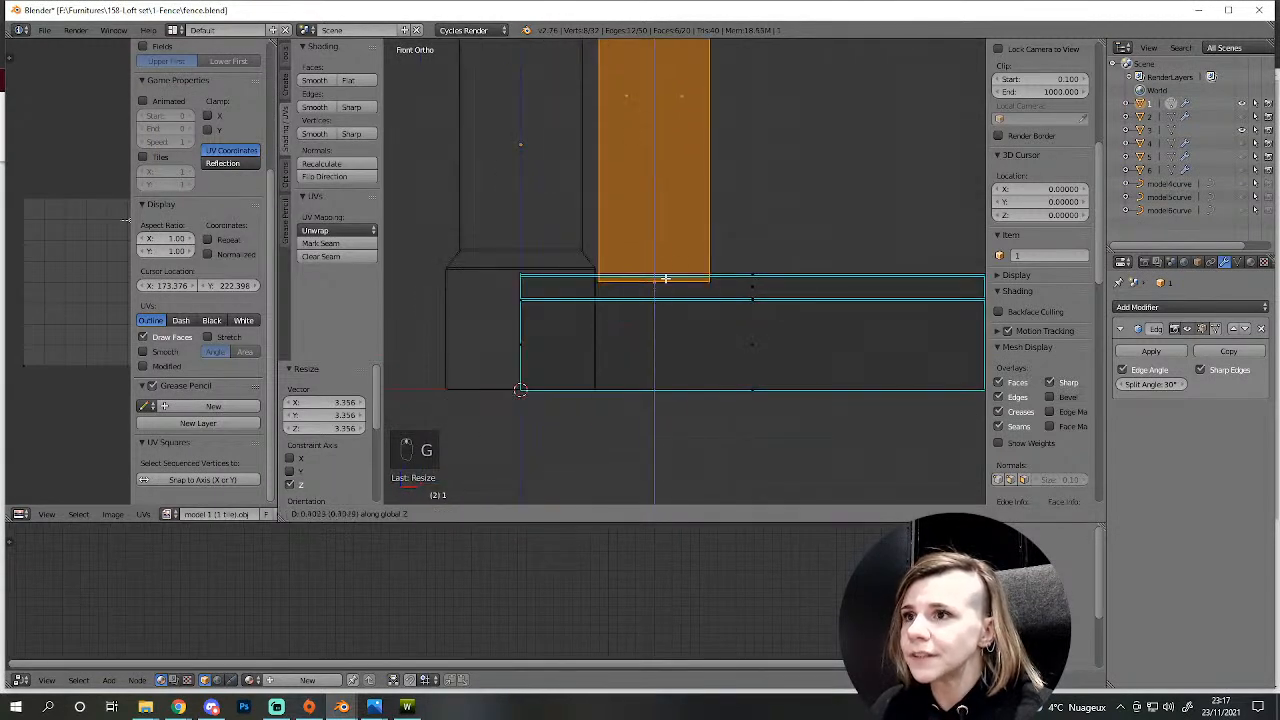
pyautogui.click(665, 278)
# - Delete the bottom face of the bar where it enters the wall cap
pyautogui.scroll(3, 660, 285)
pyautogui.rightClick(646, 288)
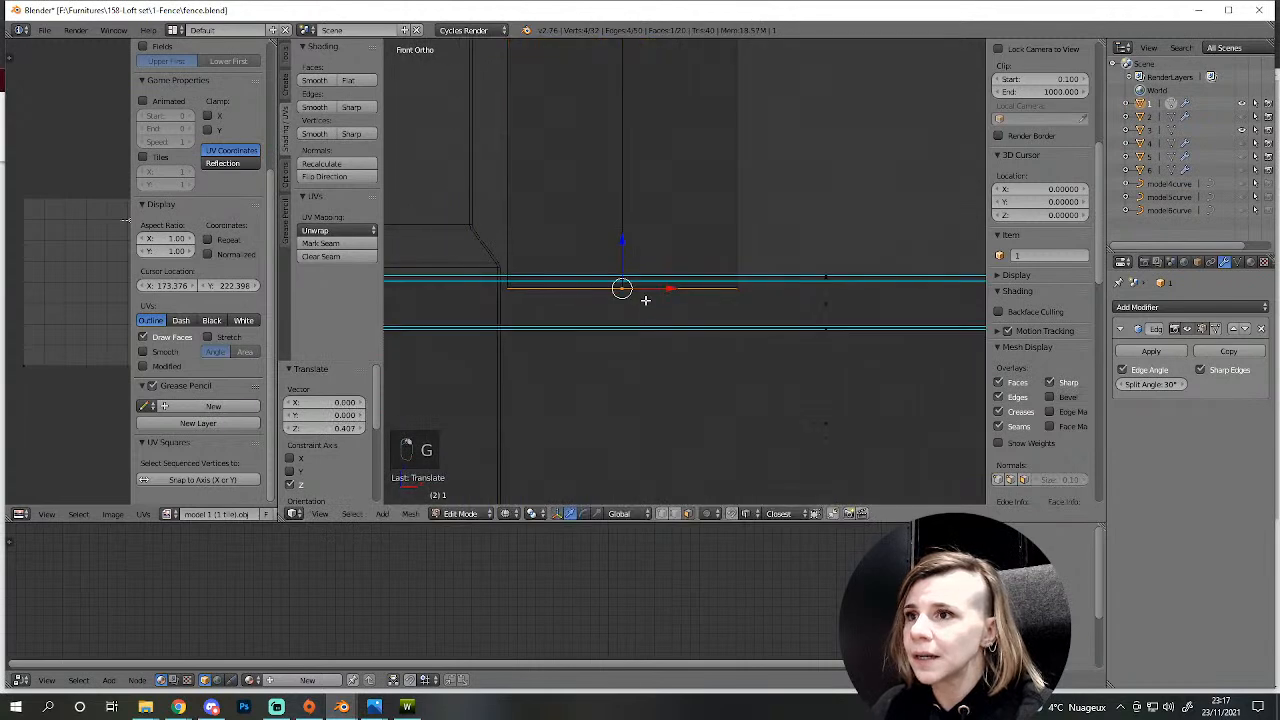
pyautogui.press('Delete')
pyautogui.click(641, 286)
# - Move the bar's top face up 0.811 along Z, close to the height of the pillar's cap
pyautogui.scroll(-5, 636, 330)
pyautogui.keyDown('shift'); pyautogui.moveTo(712, 190); pyautogui.dragTo(663, 470, button='middle'); pyautogui.keyUp('shift')
pyautogui.rightClick(610, 301)
pyautogui.scroll(-4, 614, 320)
pyautogui.press('g')
pyautogui.press('z')
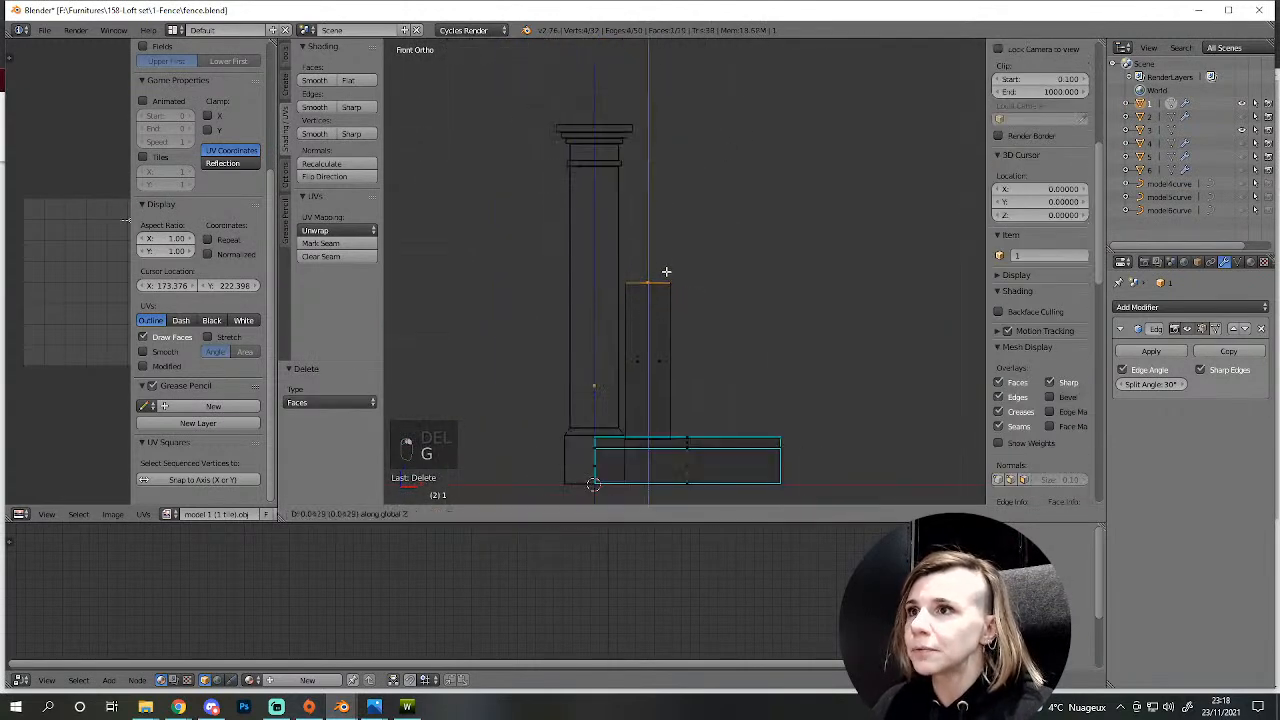
pyautogui.click(649, 138)
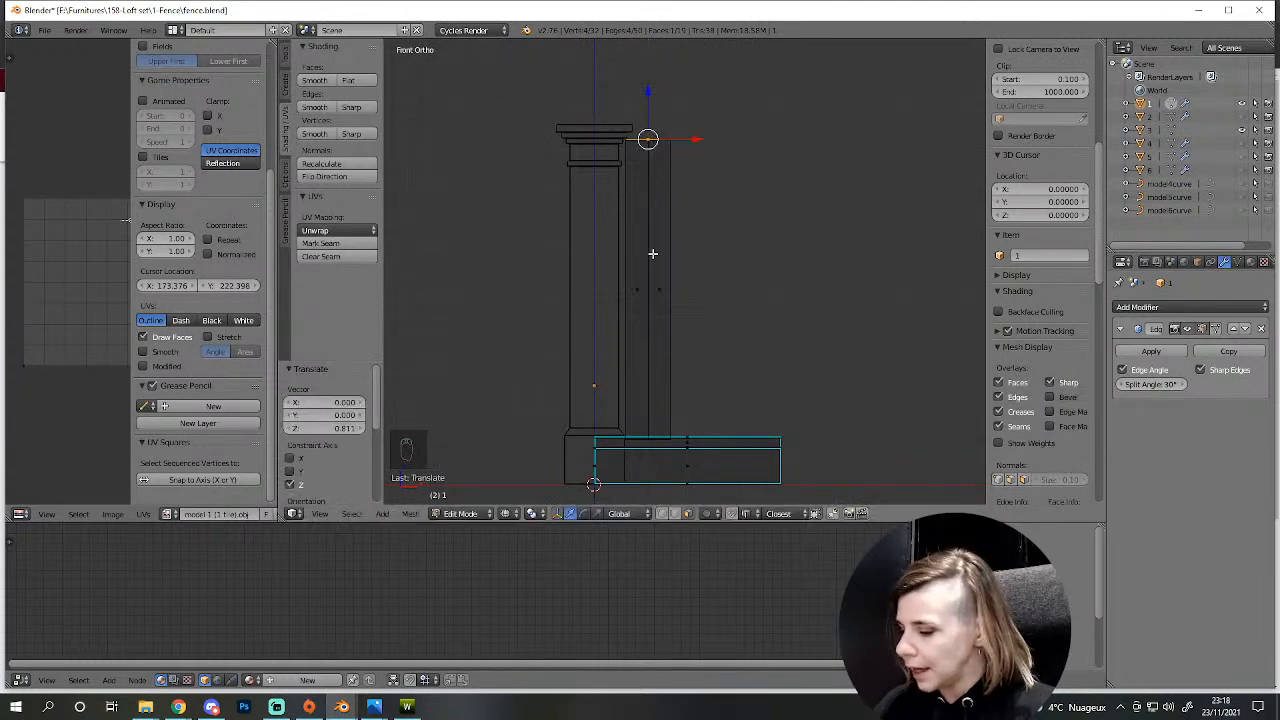
# - Select the whole bar and thin it to 0.096 of its width along X and Y, keeping its height
pyautogui.press('l')
pyautogui.press('s')
pyautogui.hotkey('shift', 'z')
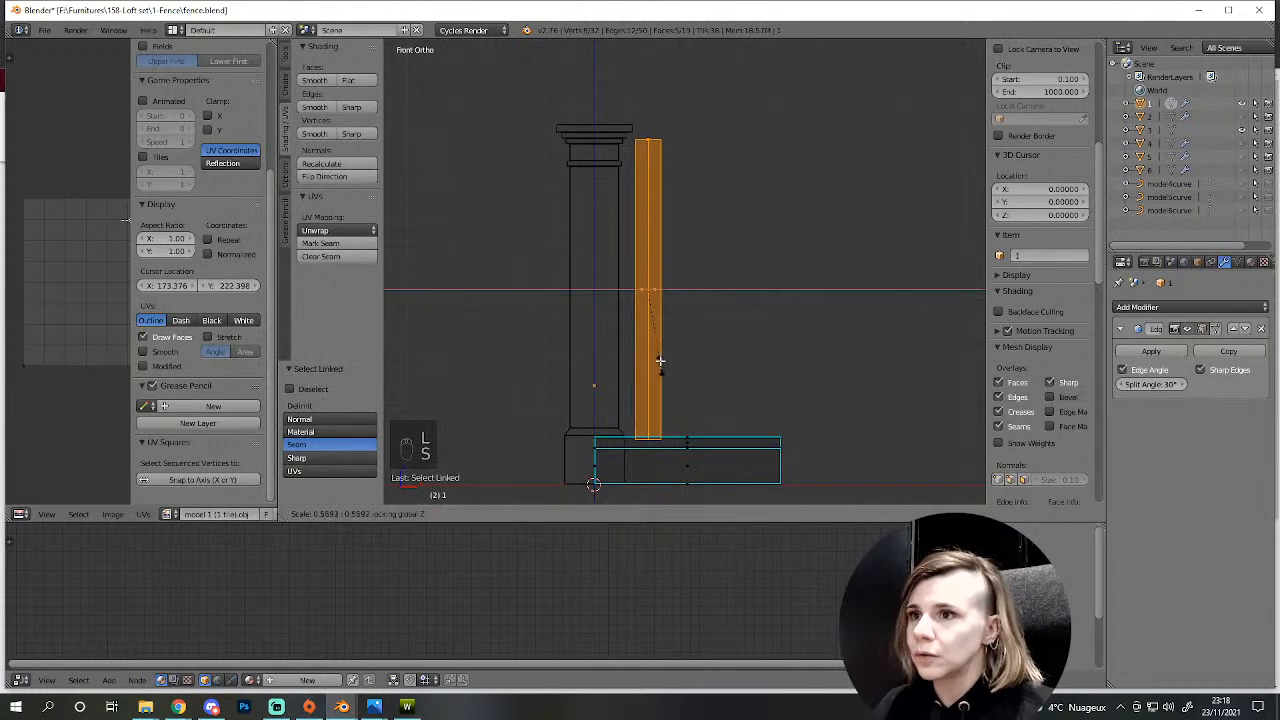
pyautogui.click(641, 298)
pyautogui.moveTo(641, 298)
pyautogui.mouseDown(button='middle')
pyautogui.moveTo(594, 409)
pyautogui.moveTo(749, 466)
pyautogui.moveTo(698, 437)
pyautogui.mouseUp(button='middle')
pyautogui.press('z')
pyautogui.click(678, 335)
# - Move the thin bar -0.089 along X toward the pillar
pyautogui.press('g')
pyautogui.press('x')
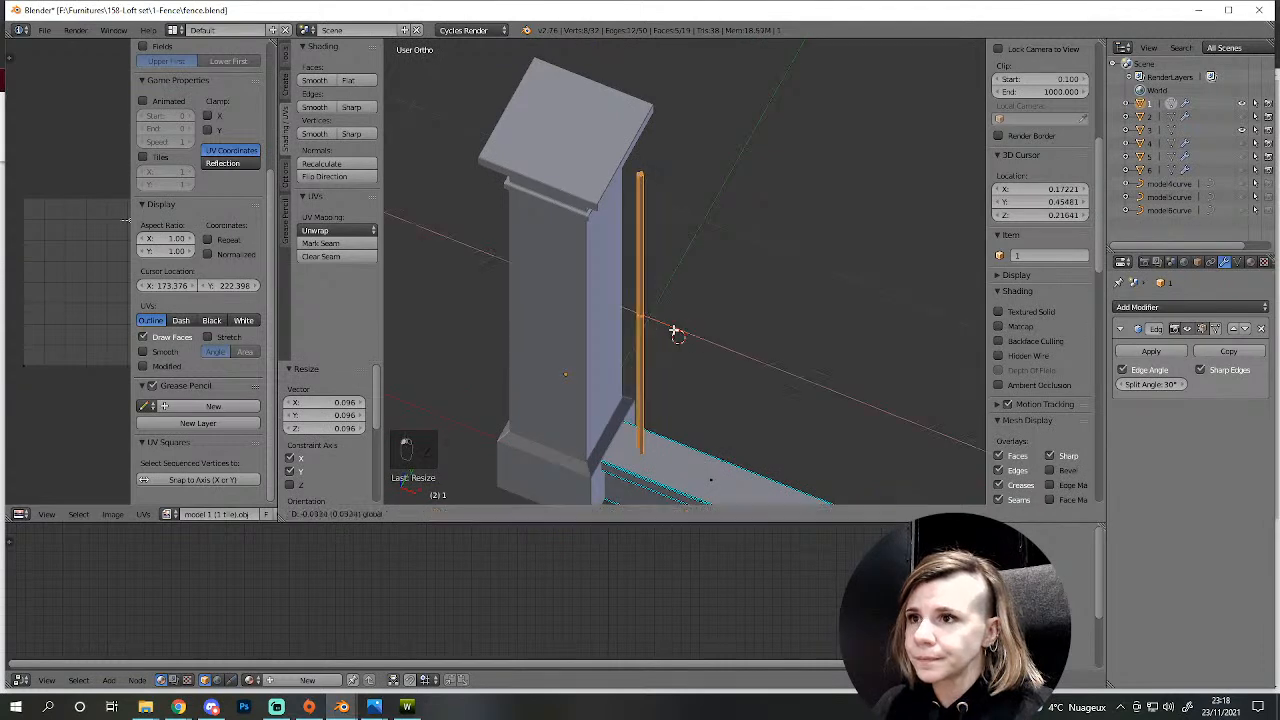
pyautogui.click(664, 331)
pyautogui.moveTo(664, 331); pyautogui.dragTo(619, 338, button='middle')
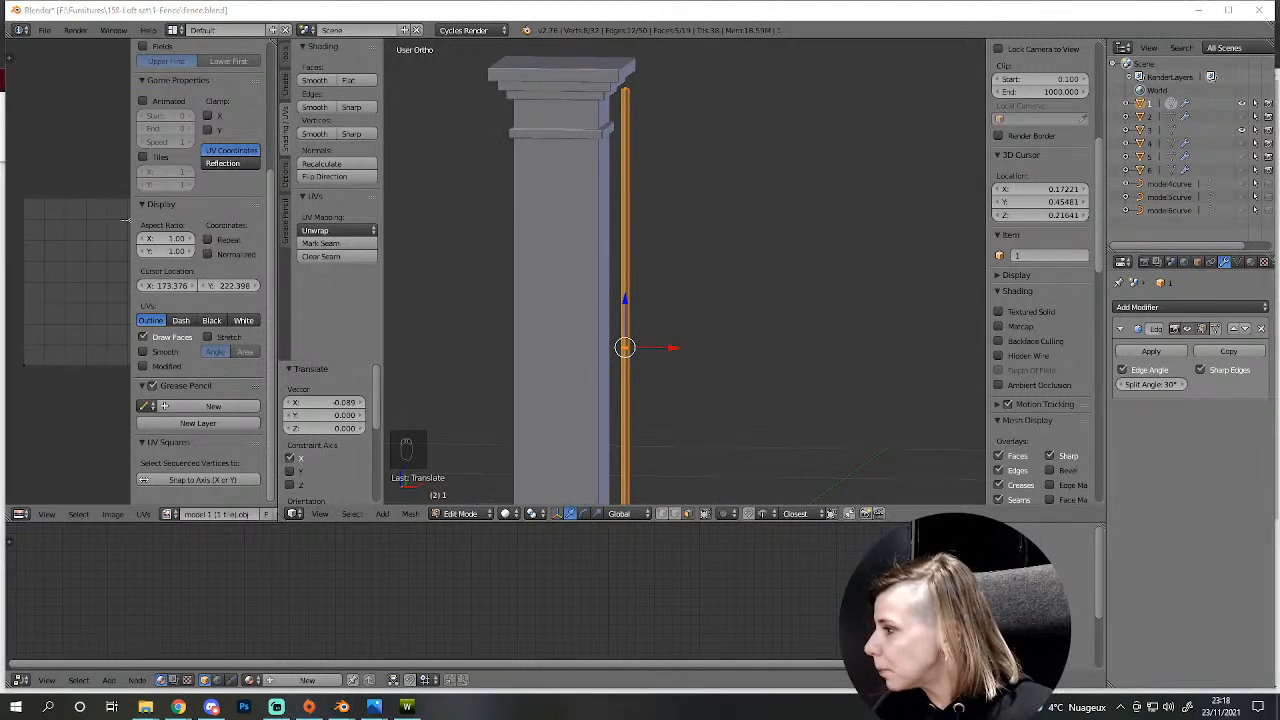
# - Check the bar tops in the reference fence photo, then lower the bar's top face along Z below the pillar's cap
pyautogui.hotkey('alt', 'Tab')
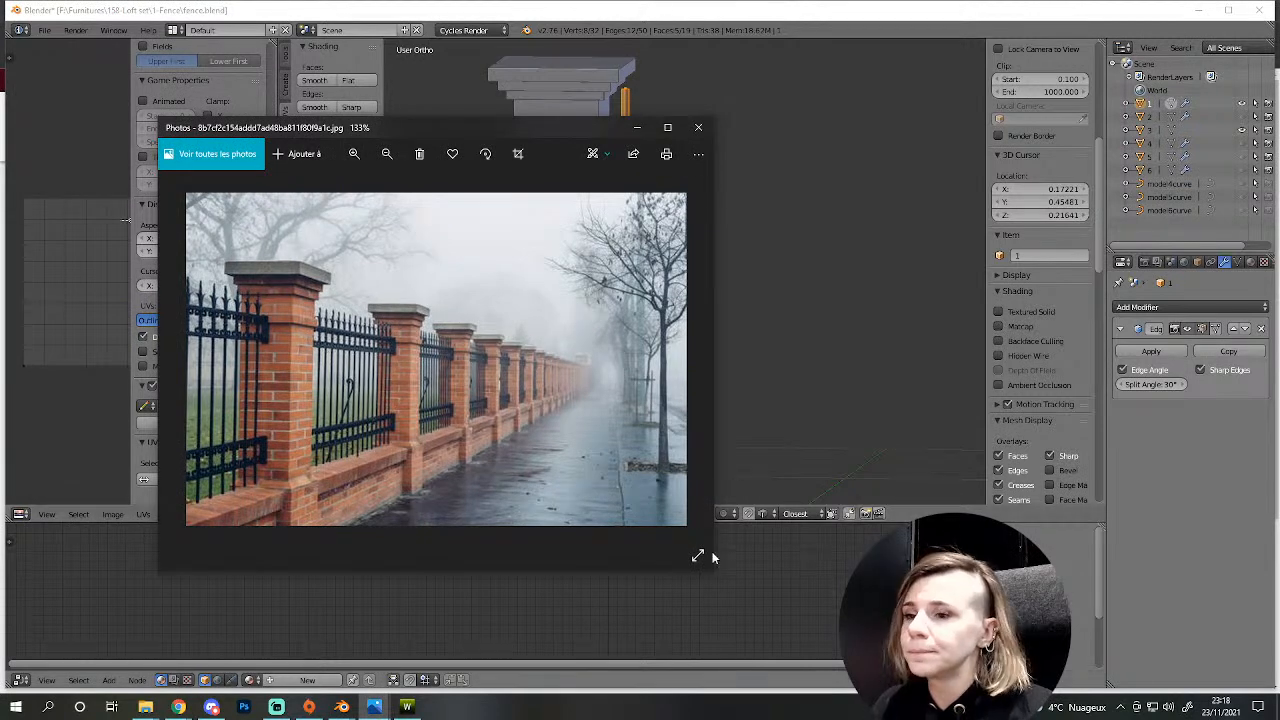
pyautogui.click(743, 8)
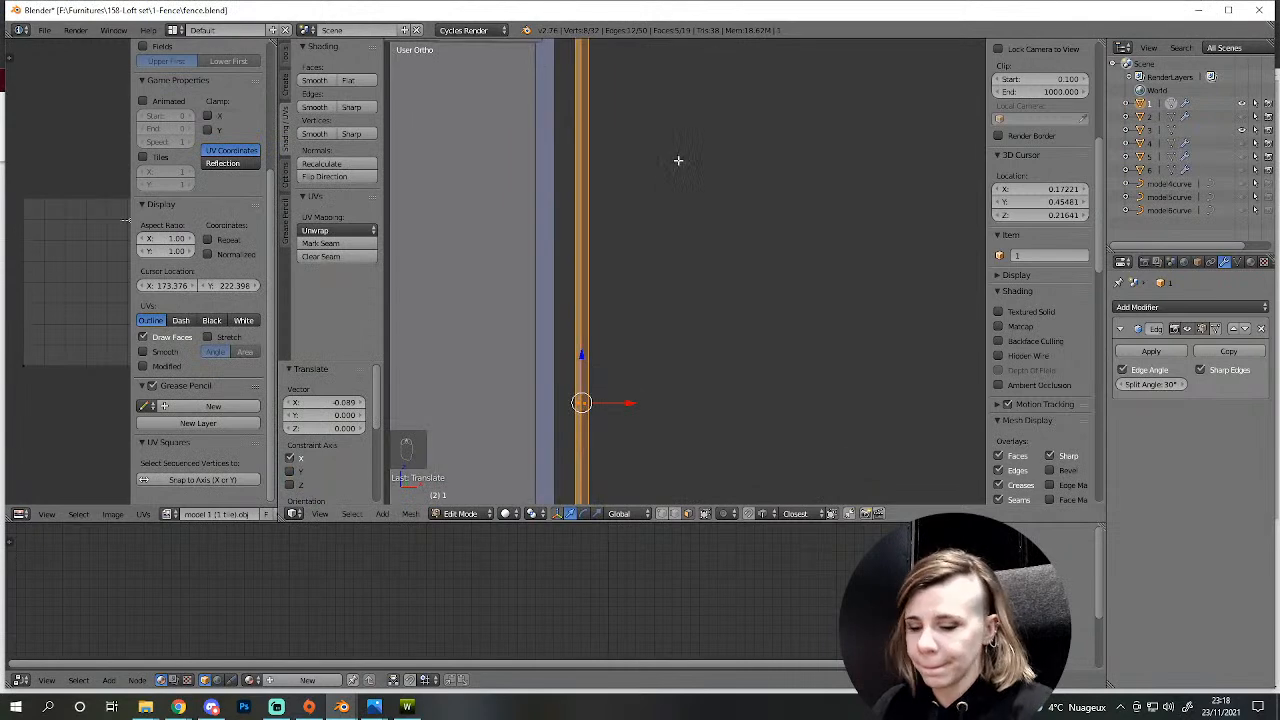
pyautogui.press('KP_1')
pyautogui.scroll(-4, 679, 157)
pyautogui.keyDown('shift'); pyautogui.moveTo(660, 164); pyautogui.dragTo(686, 285, button='middle'); pyautogui.keyUp('shift')
pyautogui.scroll(4, 663, 309)
pyautogui.scroll(4, 686, 285)
pyautogui.press('z')
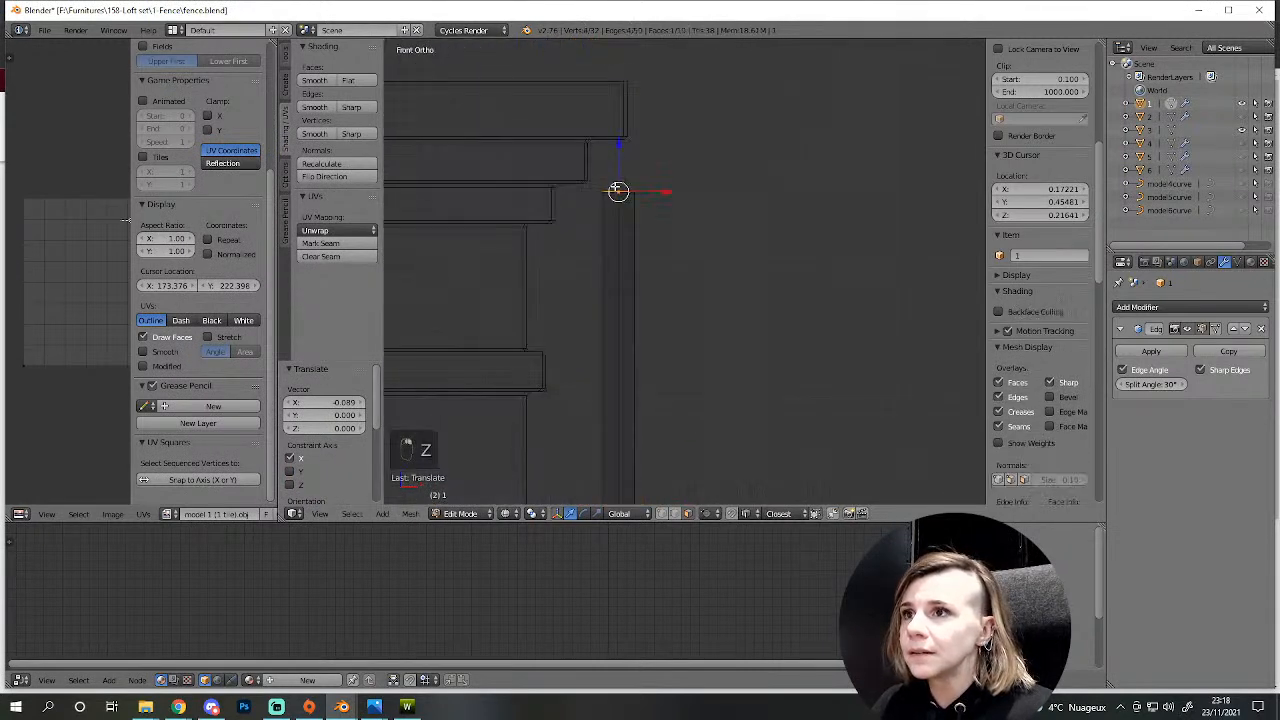
pyautogui.press('g')
pyautogui.press('z')
pyautogui.click(608, 302)
# - Try extruding the bar's top face 0.017 upward and lowering it by 0.015 along Z to form a thin collar
pyautogui.press('z')
pyautogui.moveTo(631, 334)
pyautogui.mouseDown(button='middle')
pyautogui.moveTo(618, 406)
pyautogui.moveTo(626, 343)
pyautogui.moveTo(651, 337)
pyautogui.moveTo(629, 365)
pyautogui.moveTo(643, 434)
pyautogui.moveTo(601, 454)
pyautogui.mouseUp(button='middle')
pyautogui.press('e')
pyautogui.click(629, 317)
pyautogui.keyDown('alt'); pyautogui.rightClick(583, 401); pyautogui.keyUp('alt')
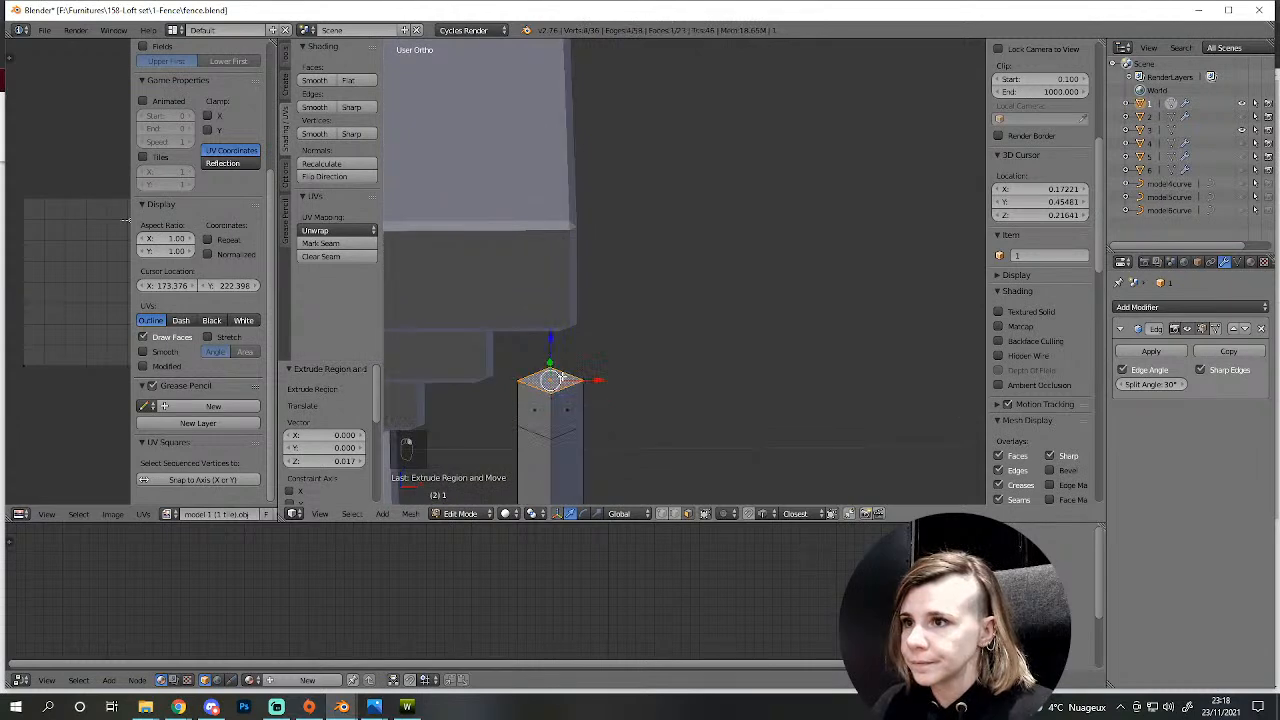
pyautogui.rightClick(562, 376)
pyautogui.press('g')
pyautogui.middleClick(555, 388)
pyautogui.click(555, 410)
# - Try extruding the bar's top 0.014 upward and rotating the new block about 45 degrees around Z
pyautogui.press('e')
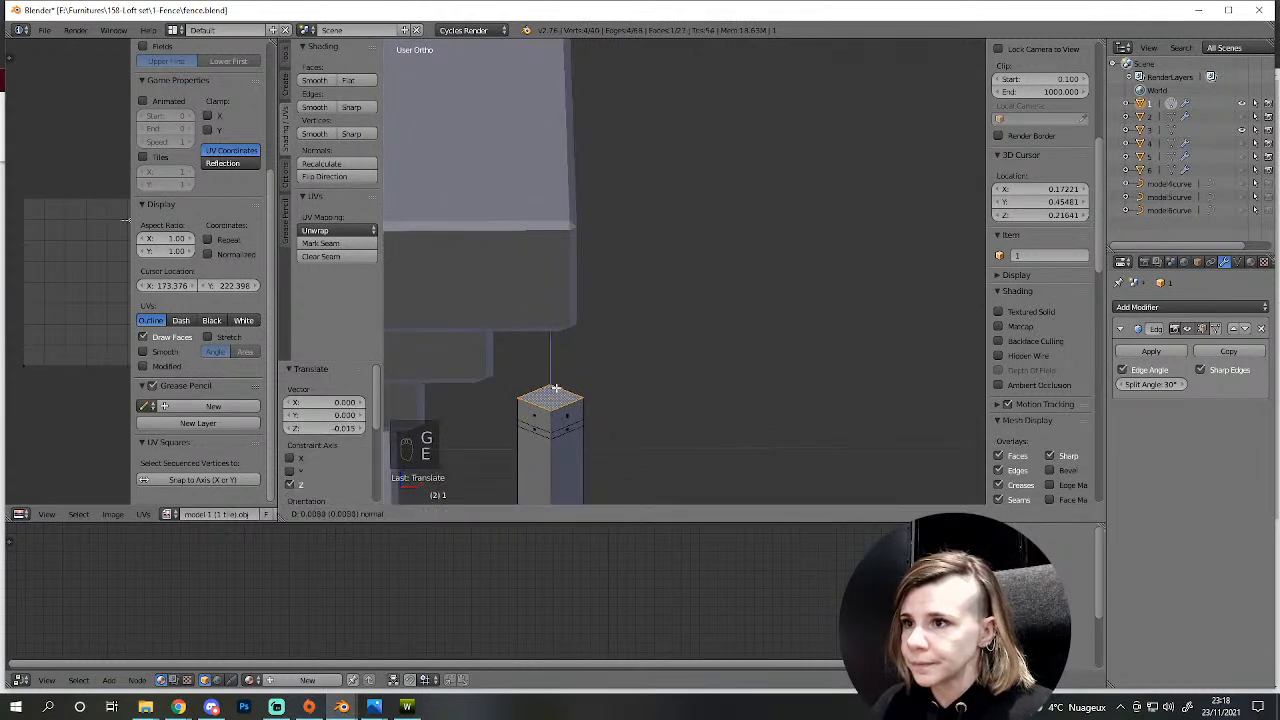
pyautogui.click(555, 400)
pyautogui.press('r')
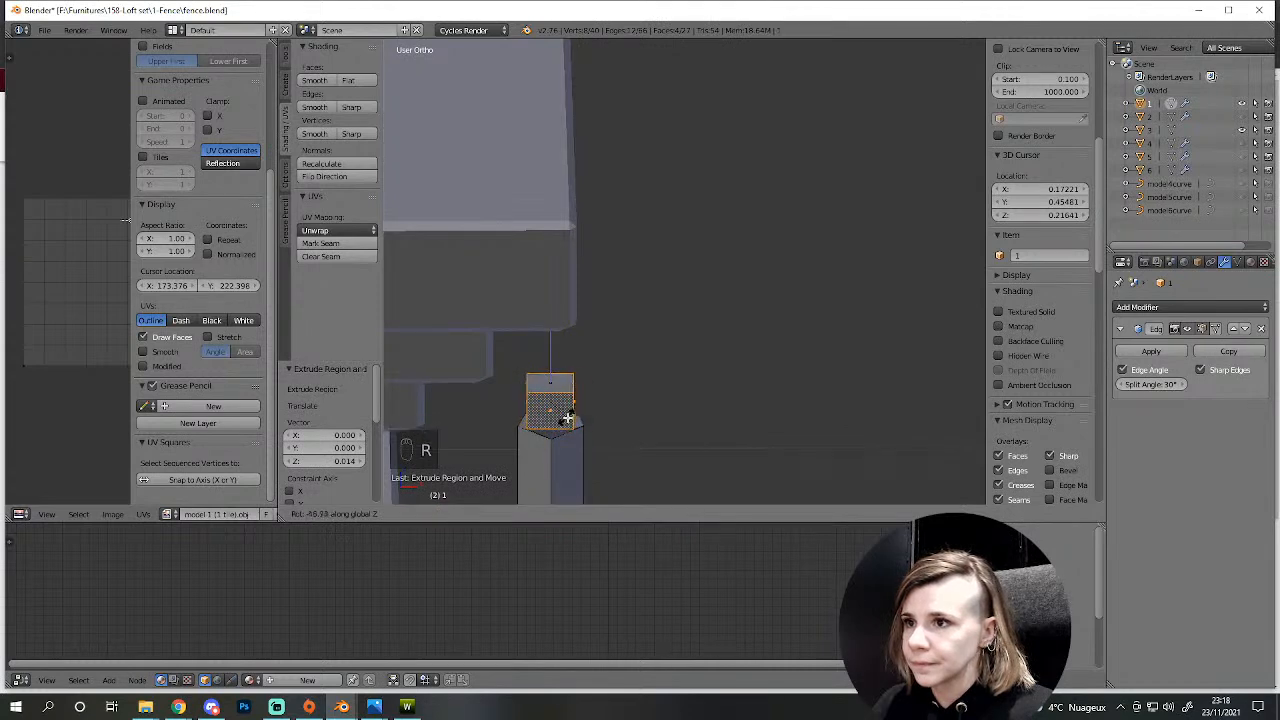
pyautogui.click(568, 418)
pyautogui.moveTo(568, 418); pyautogui.dragTo(615, 377, button='middle')
pyautogui.moveTo(717, 410); pyautogui.dragTo(823, 323, button='middle')
# - Undo the rotation and the extrusions made at the top of the bar
pyautogui.hotkey('ctrl', 'z')
pyautogui.hotkey('ctrl', 'z')
pyautogui.hotkey('ctrl', 'z')
pyautogui.hotkey('ctrl', 'z')
pyautogui.hotkey('ctrl', 'z')
pyautogui.hotkey('ctrl', 'z')
pyautogui.hotkey('ctrl', 'z')
pyautogui.hotkey('ctrl', 'z')
pyautogui.moveTo(744, 289); pyautogui.dragTo(677, 331, button='middle')
pyautogui.hotkey('ctrl', 'z')
# - Extrude the bar's top face 0.004 upward as a thin collar
pyautogui.press('e')
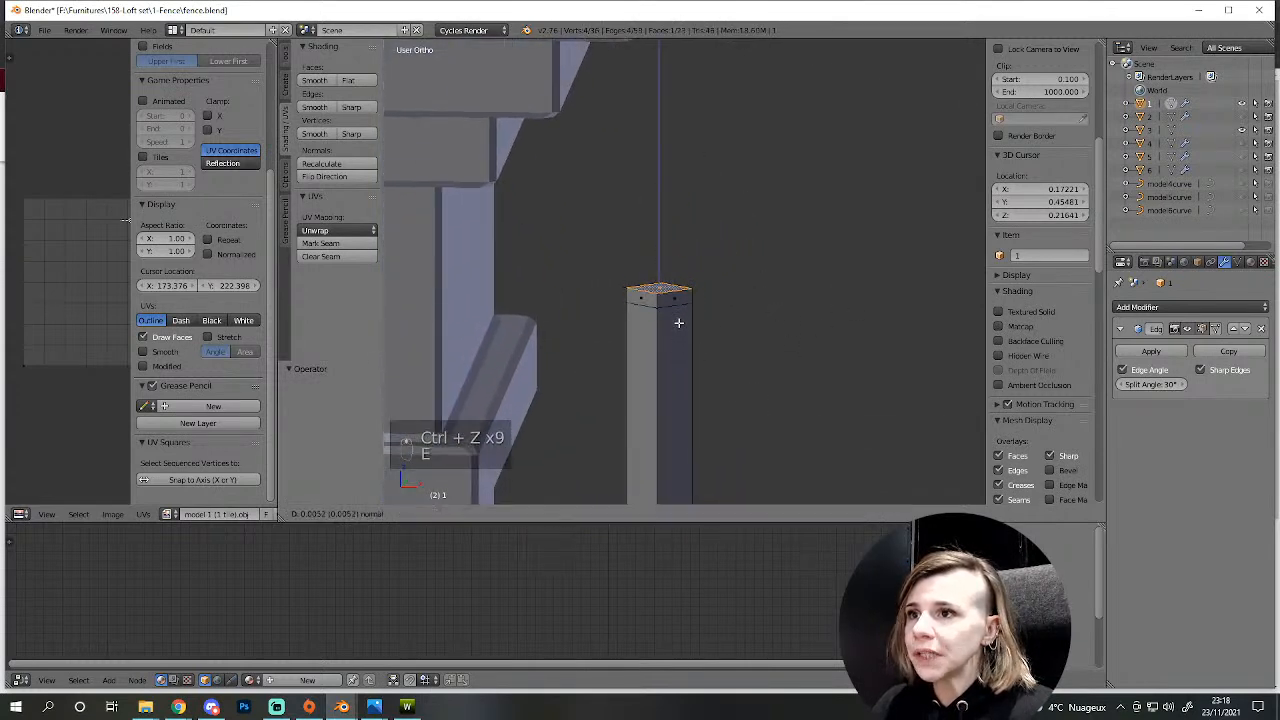
pyautogui.click(676, 325)
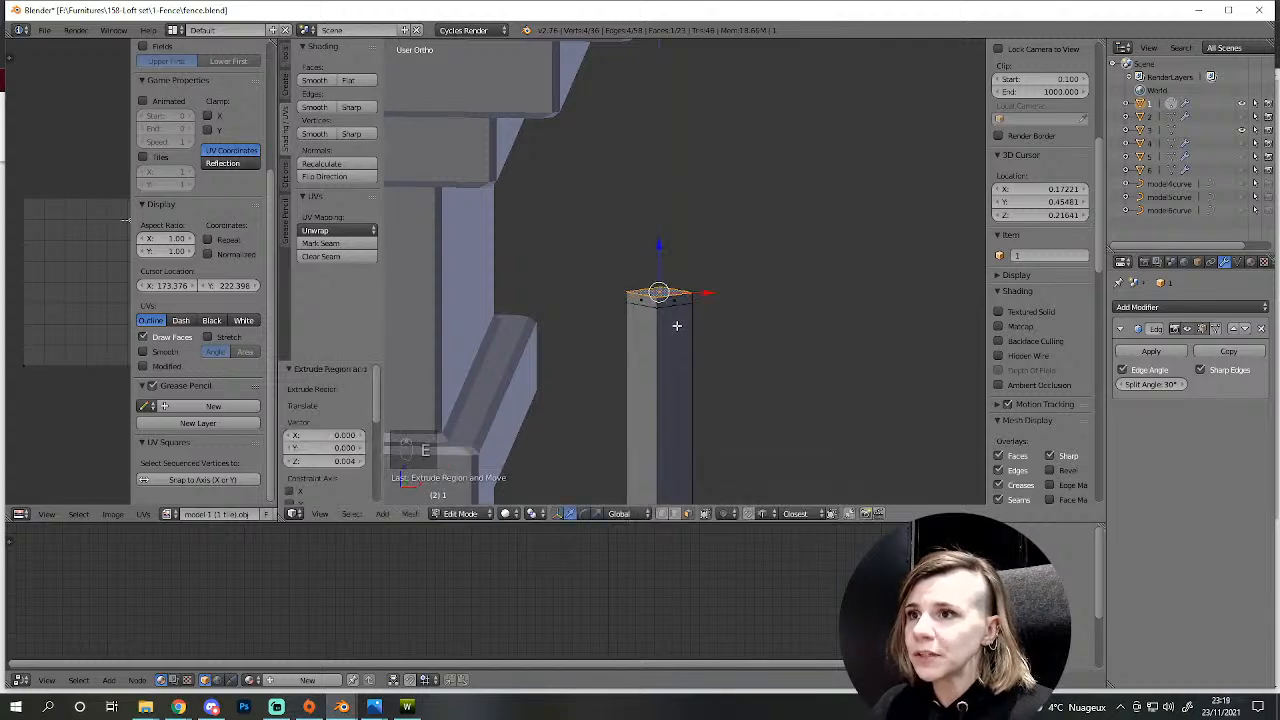
pyautogui.keyDown('shift'); pyautogui.moveTo(676, 325); pyautogui.dragTo(626, 391, button='middle'); pyautogui.keyUp('shift')
# - Try a further 0.011 upward extrusion of the bar's top face, then undo it
pyautogui.press('e')
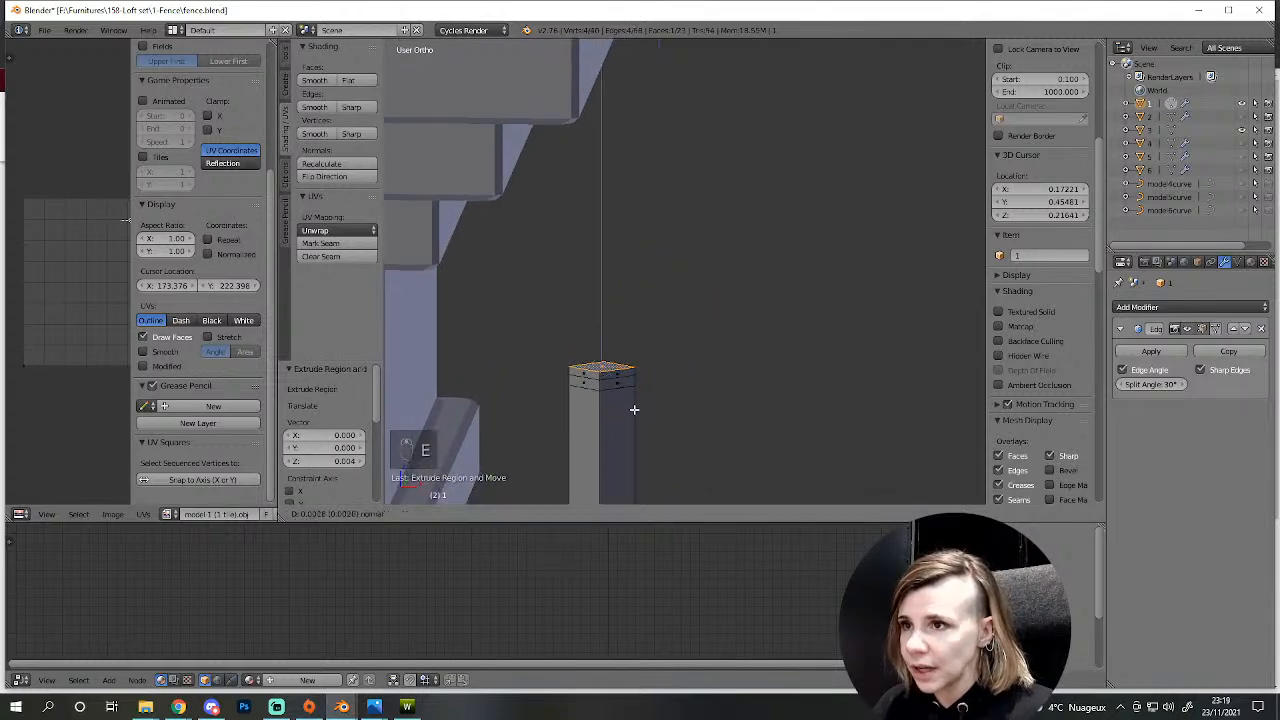
pyautogui.click(637, 388)
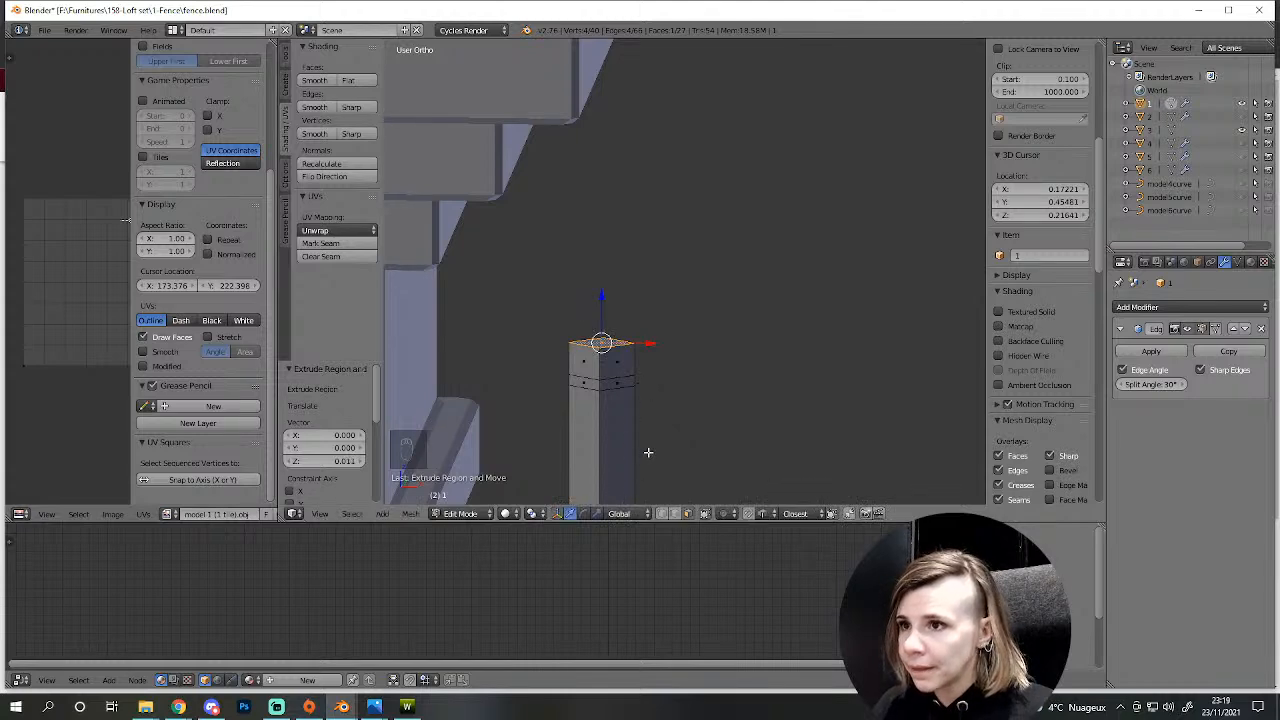
pyautogui.hotkey('ctrl', 'z')
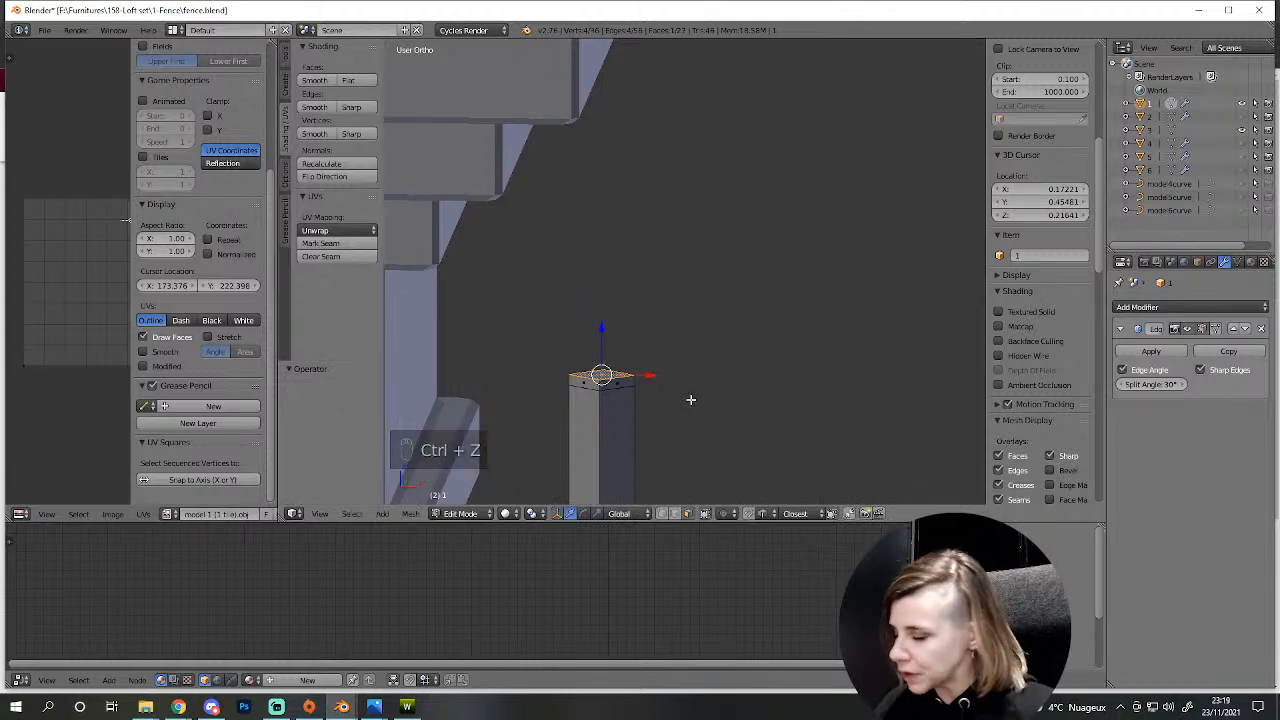
# - Rotate the bar's top face 45 degrees around Z and extrude it 0.016 upward into a block
pyautogui.press('r')
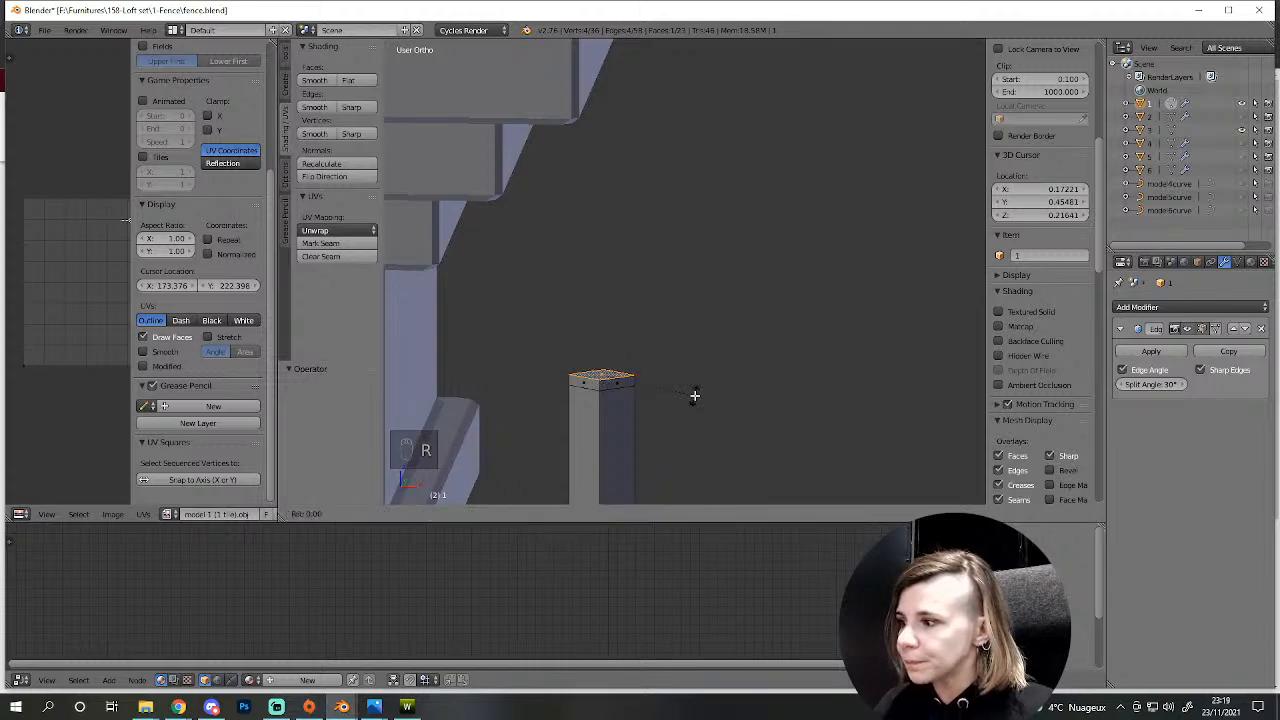
pyautogui.press('z')
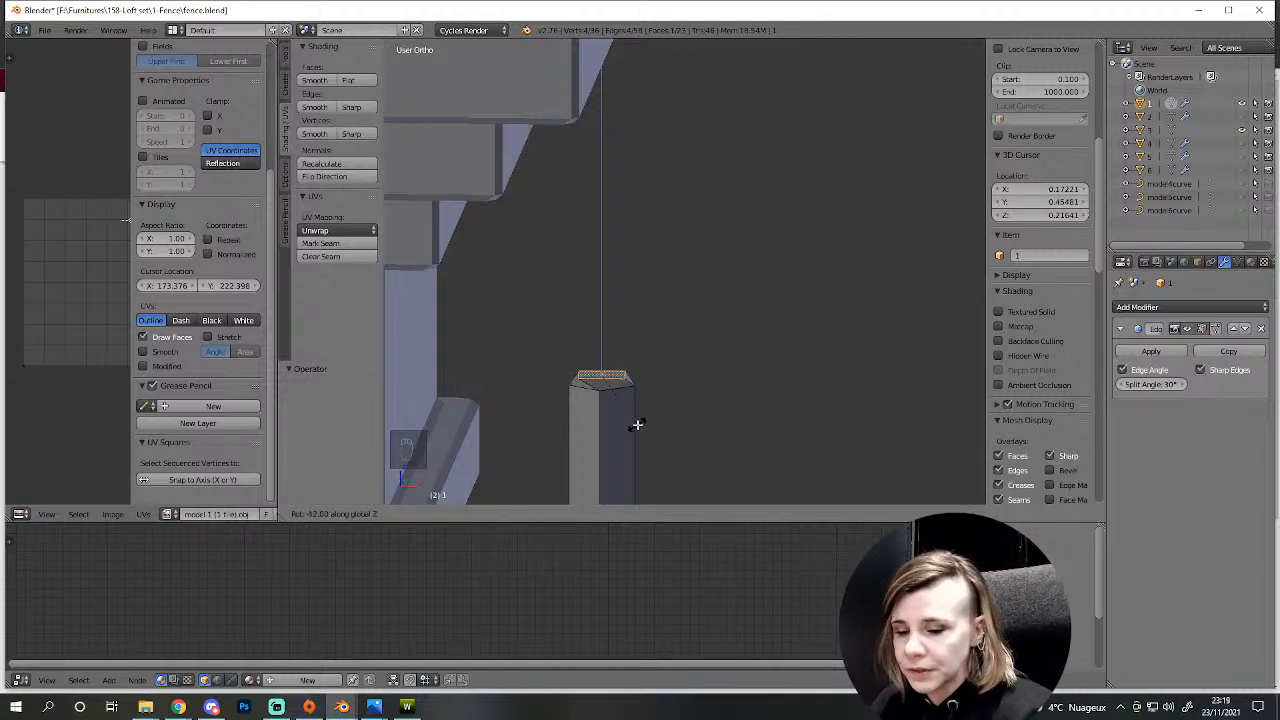
pyautogui.write('45')
pyautogui.press('Return')
pyautogui.press('r')
pyautogui.rightClick(643, 391)
pyautogui.press('e')
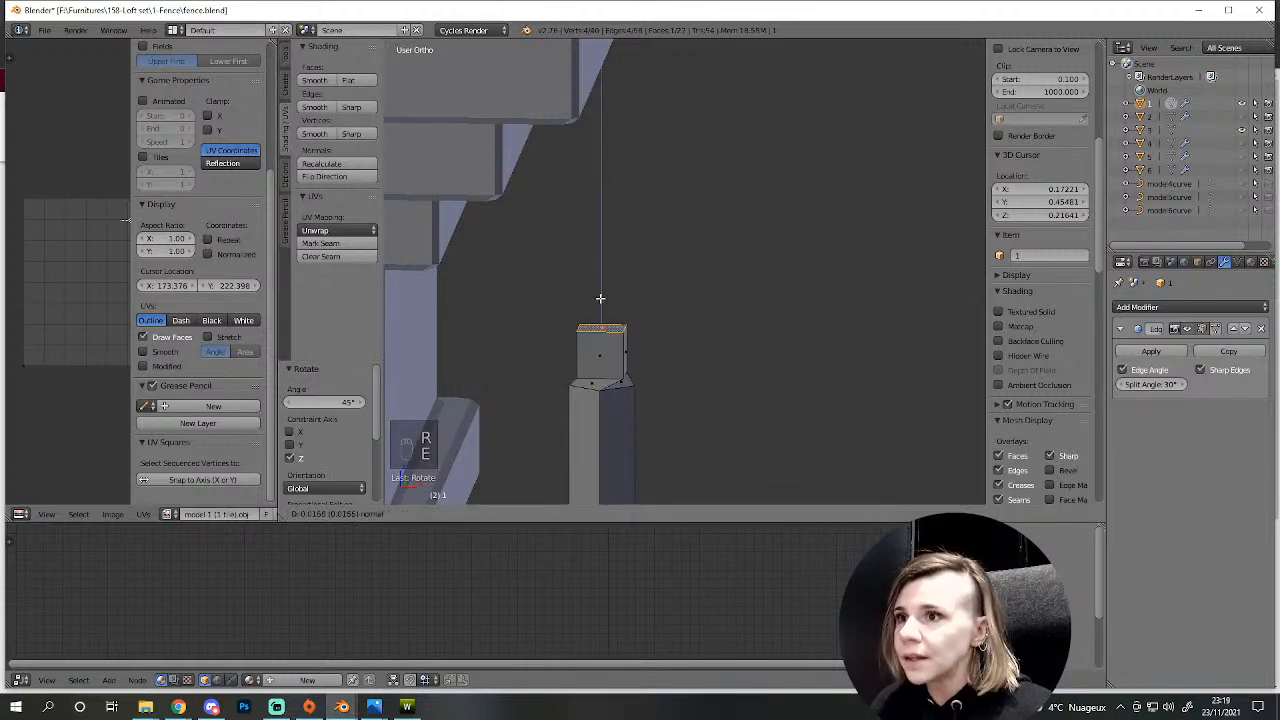
pyautogui.click(603, 310)
pyautogui.moveTo(603, 310); pyautogui.dragTo(586, 334, button='middle')
# - Select the new block's top and two opposite side faces and extrude them individually outward by 0.025
pyautogui.moveTo(500, 330); pyautogui.dragTo(564, 360, button='middle')
pyautogui.rightClick(666, 348)
pyautogui.keyDown('shift'); pyautogui.rightClick(564, 360); pyautogui.keyUp('shift')
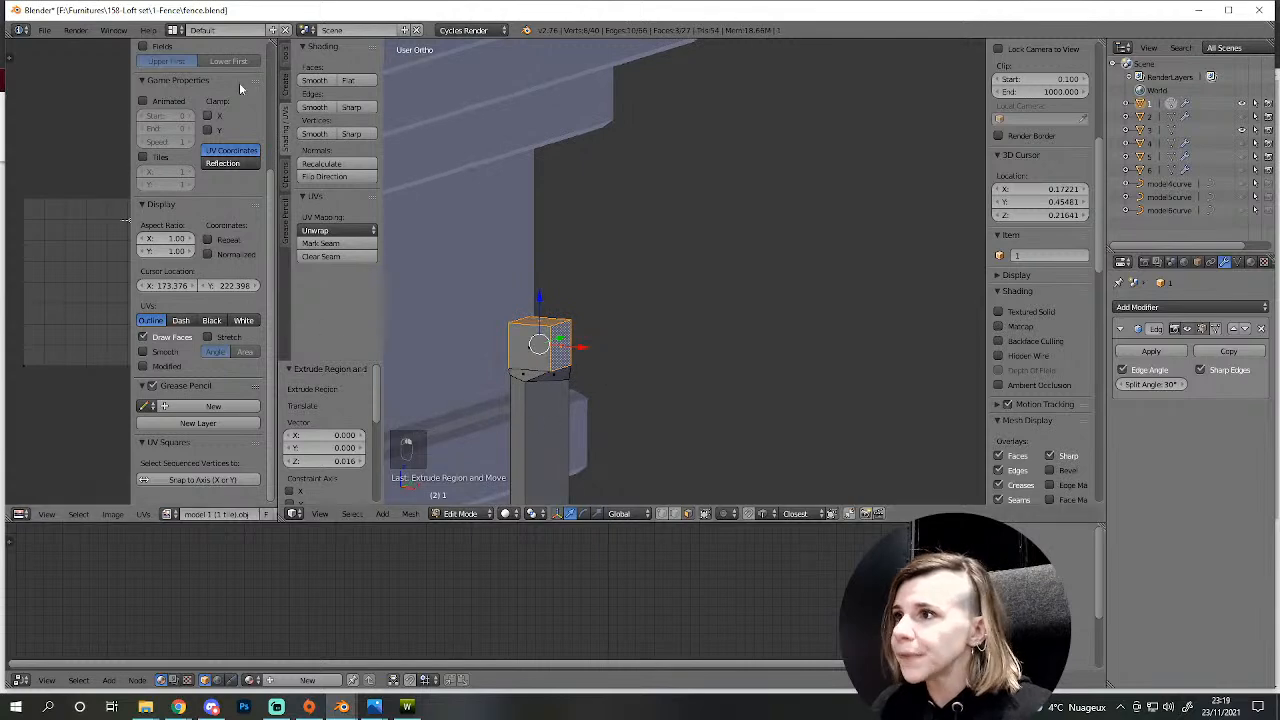
pyautogui.click(285, 52)
pyautogui.click(333, 270)
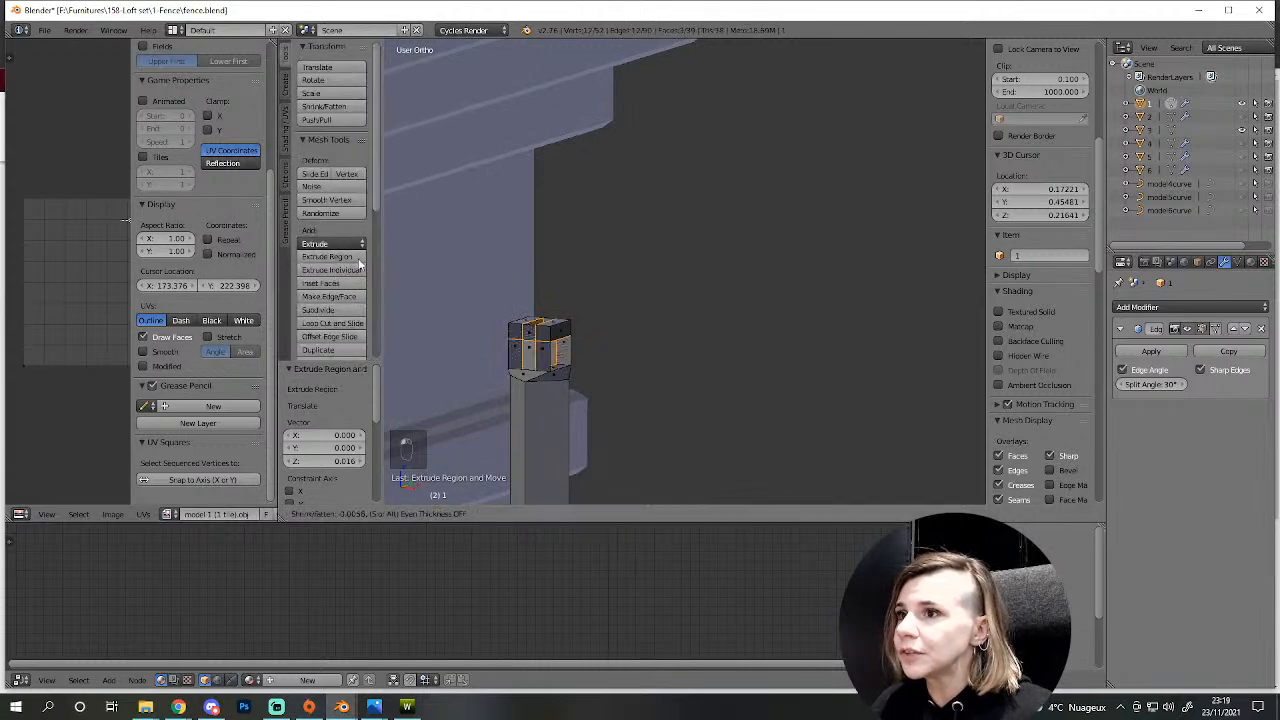
pyautogui.click(419, 304)
# - Set the pivot to Individual Origins and scale down the three extruded end faces to taper the prongs
pyautogui.moveTo(510, 429); pyautogui.dragTo(575, 445, button='middle')
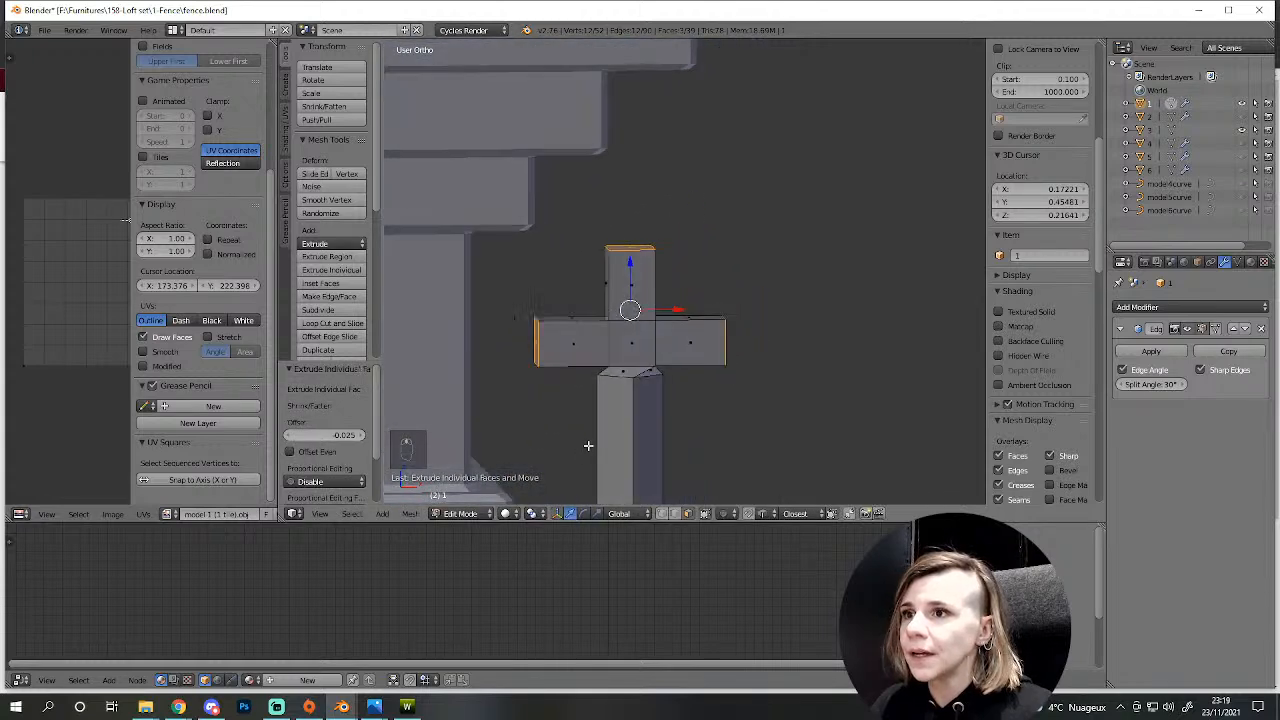
pyautogui.click(533, 514)
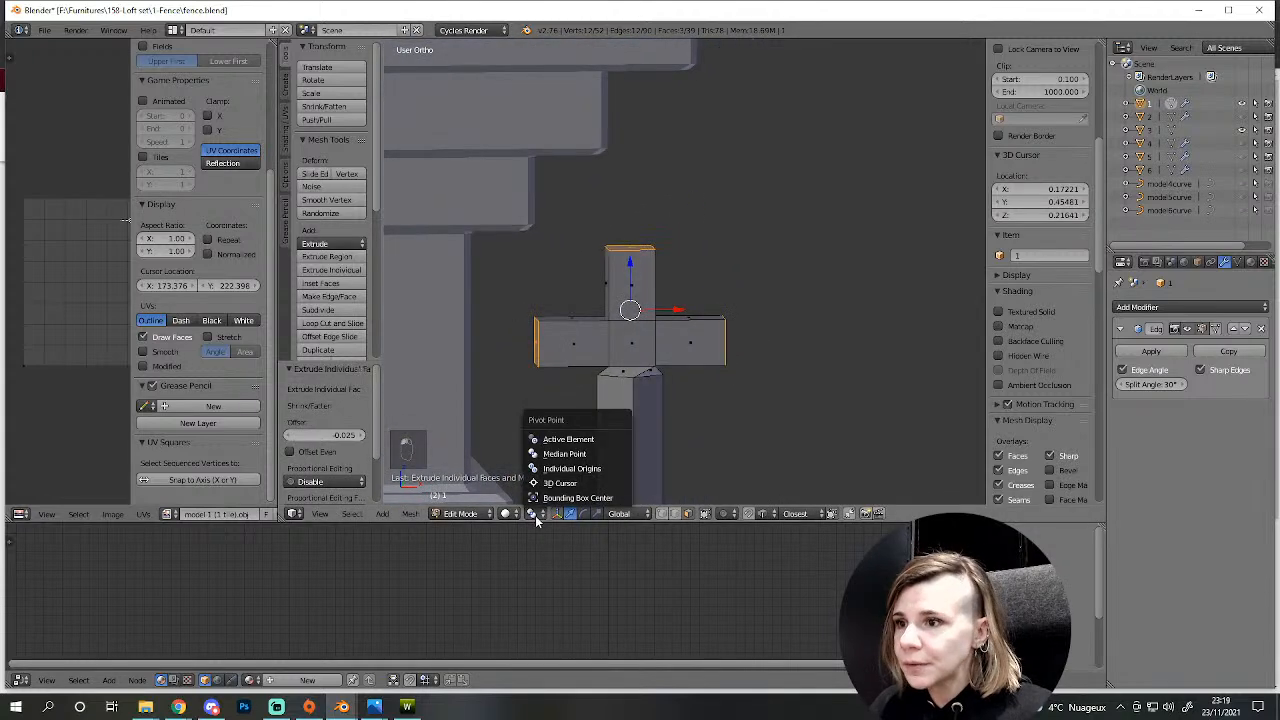
pyautogui.click(568, 469)
pyautogui.moveTo(777, 425); pyautogui.dragTo(694, 451, button='middle')
pyautogui.press('s')
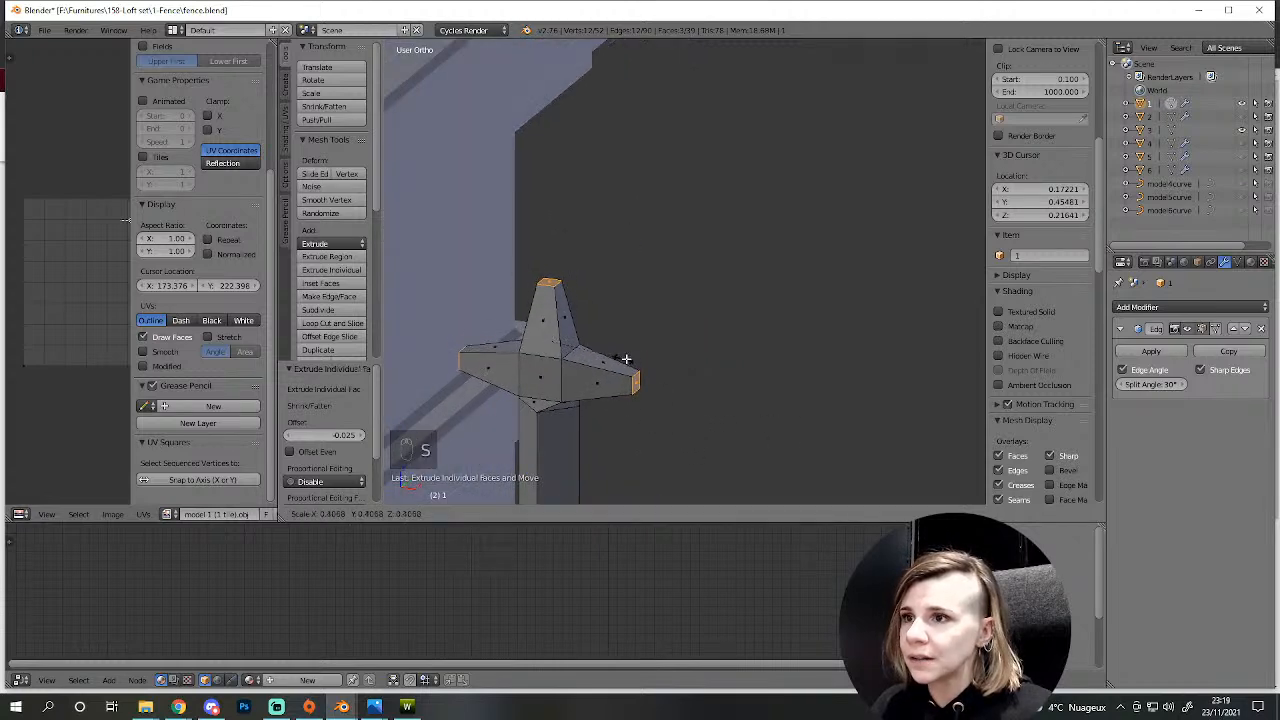
pyautogui.click(599, 346)
# - Move the end face of the upright prong 0.019 up along Z
pyautogui.moveTo(600, 340); pyautogui.dragTo(587, 306, button='middle')
pyautogui.rightClick(537, 293)
pyautogui.press('g')
pyautogui.press('z')
pyautogui.click(639, 452)
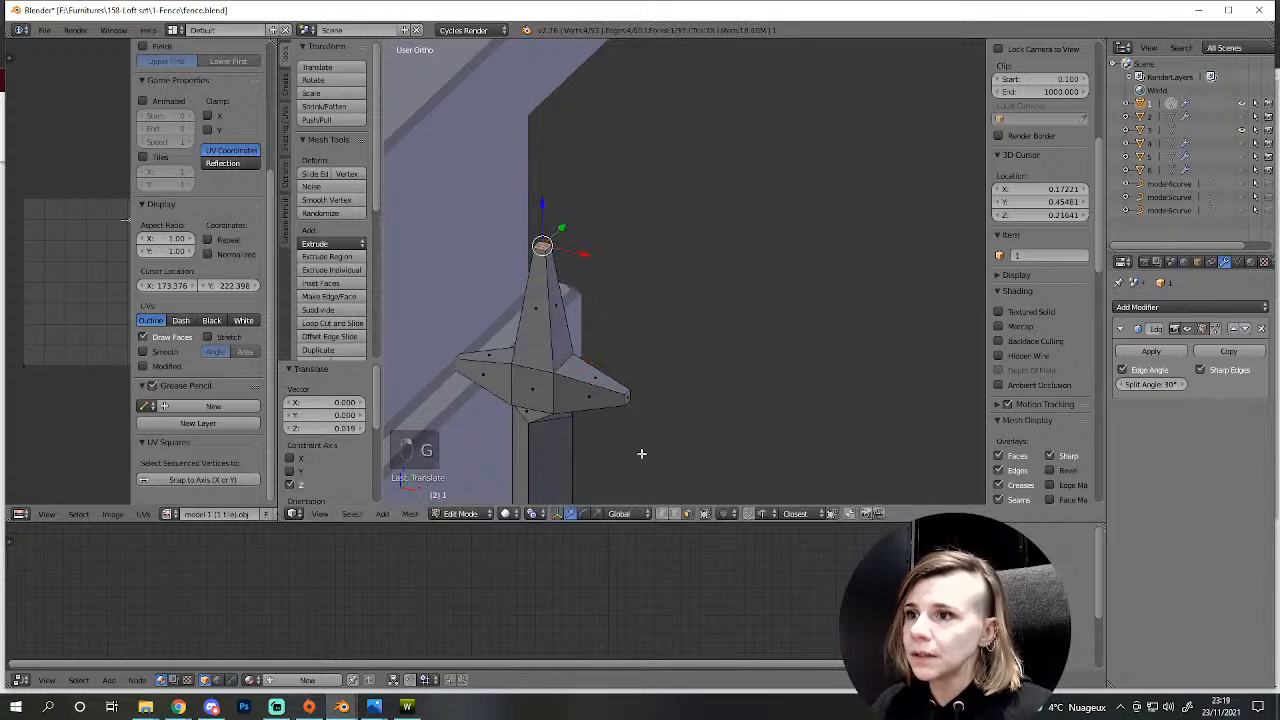
# - Rotate the right prong's end face -30 degrees in front view and move it about 0.017 up and 0.003 inward
pyautogui.rightClick(629, 400)
pyautogui.moveTo(629, 400); pyautogui.dragTo(668, 387, button='middle')
pyautogui.press('KP_1')
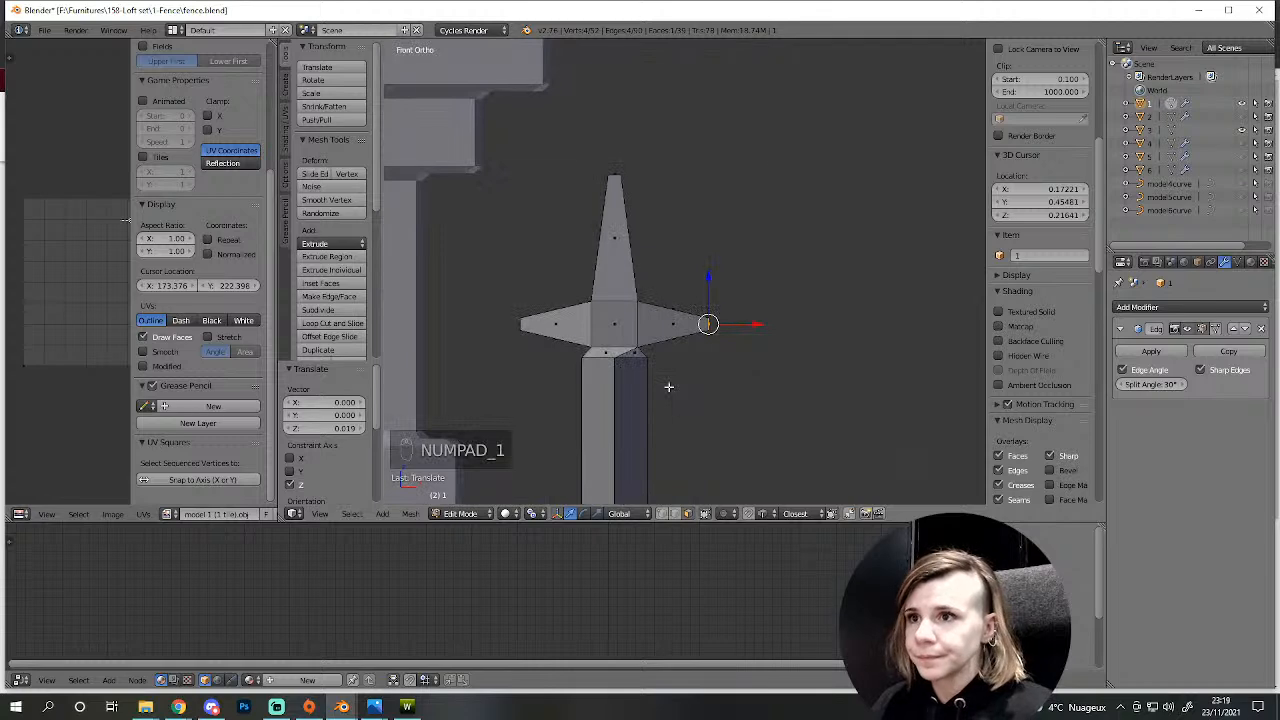
pyautogui.write('r')
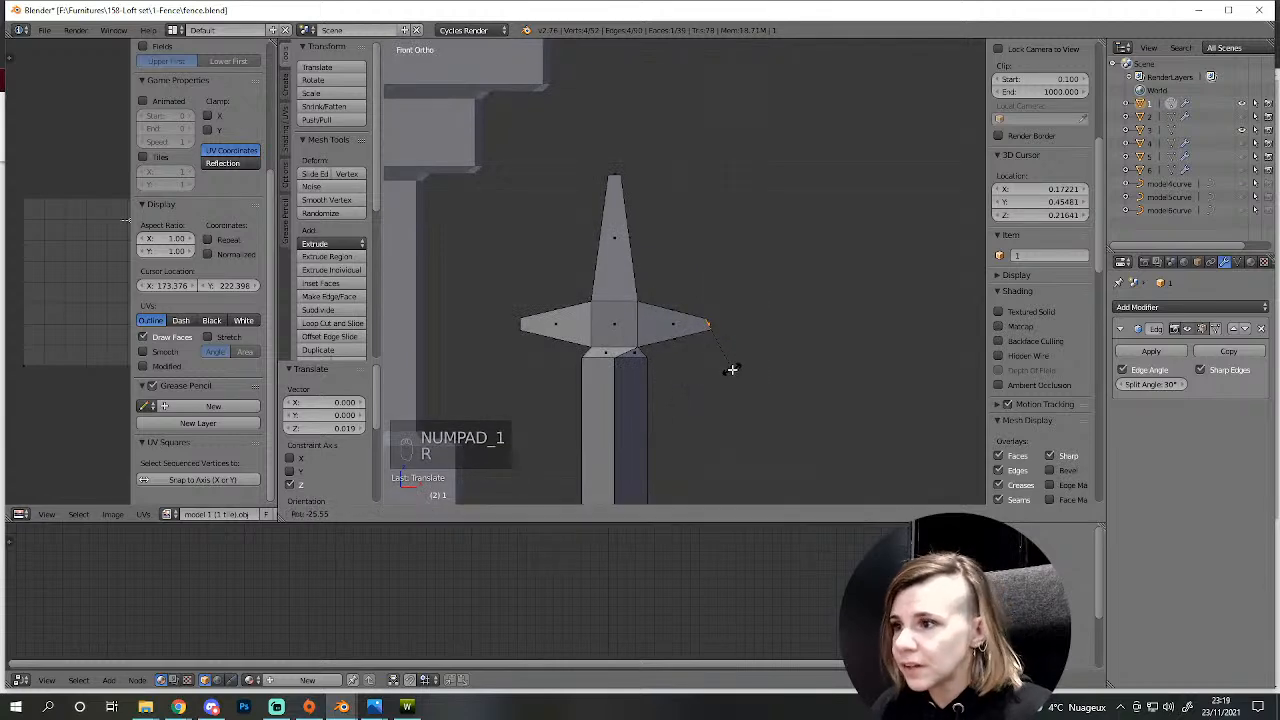
pyautogui.write('-30')
pyautogui.press('Return')
pyautogui.press('g')
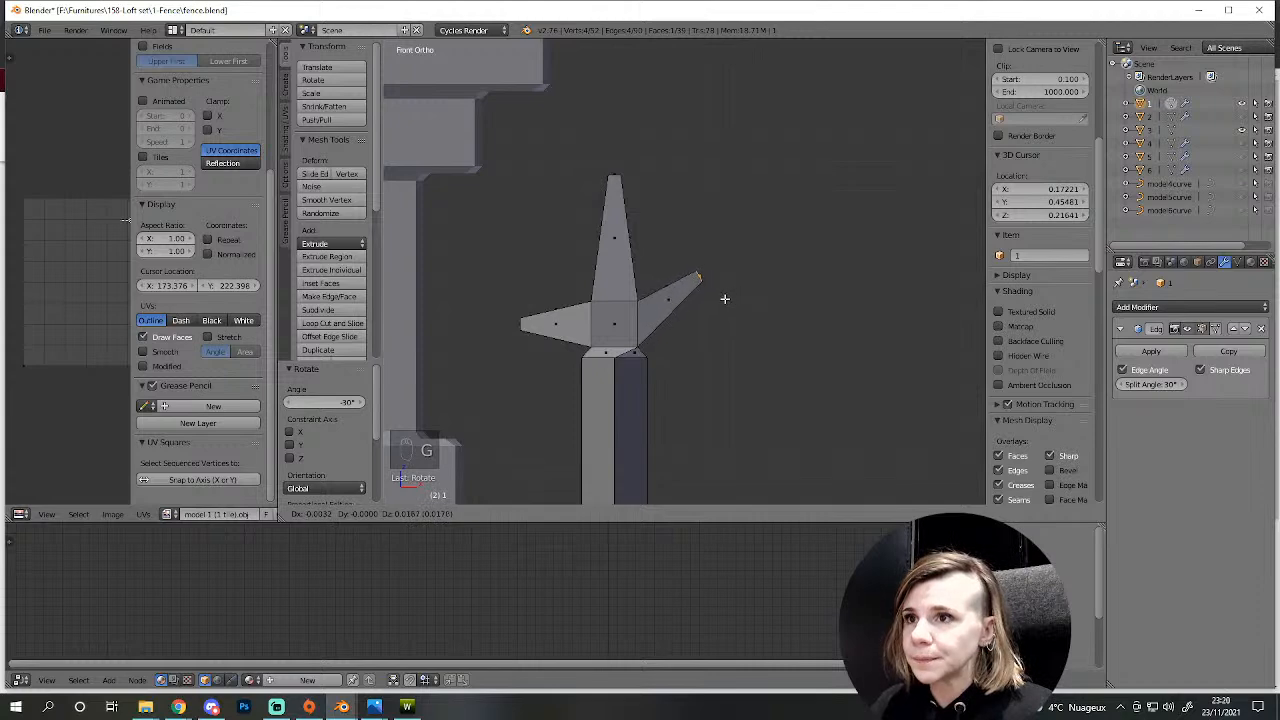
pyautogui.click(724, 298)
# - Rotate the left prong's end face 30 degrees and move it about 0.016 up and slightly inward to mirror the right prong
pyautogui.press('z')
pyautogui.rightClick(517, 323)
pyautogui.press('a')
pyautogui.rightClick(519, 325)
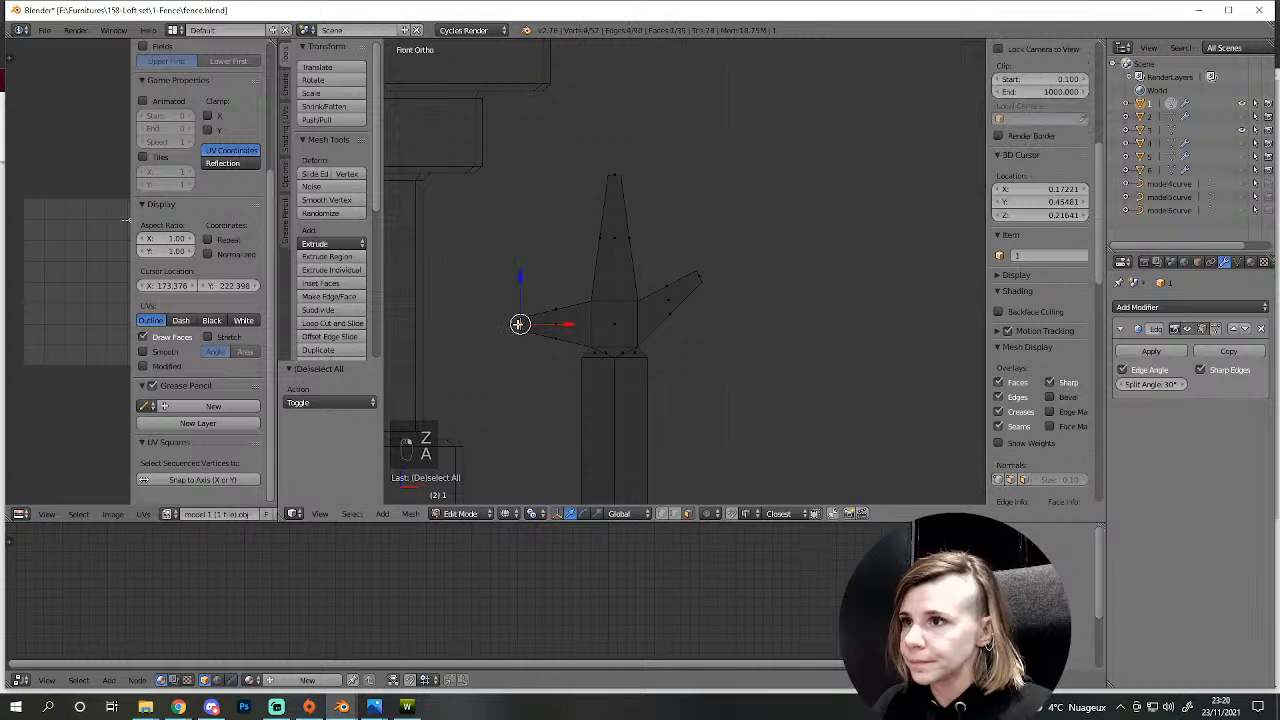
pyautogui.press('r')
pyautogui.rightClick(517, 323)
pyautogui.press('r')
pyautogui.click(517, 323)
pyautogui.press('g')
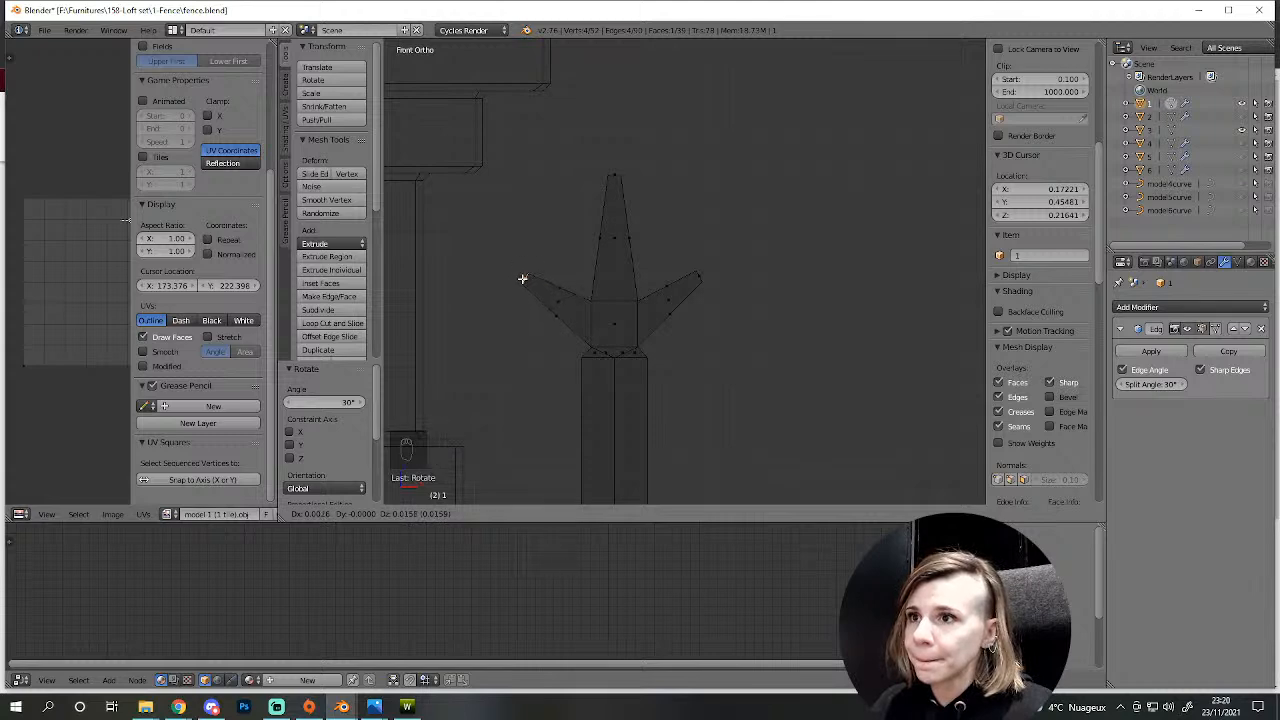
pyautogui.click(522, 279)
pyautogui.press('z')
pyautogui.moveTo(760, 420); pyautogui.dragTo(691, 366, button='middle')
pyautogui.press('a')
# - Switch the bar mesh to edge selection and select the edge loop along one vertical corner of the bar
pyautogui.press('Tab')
pyautogui.scroll(5, 705, 366)
pyautogui.press('Tab')
pyautogui.keyDown('shift'); pyautogui.moveTo(774, 165); pyautogui.dragTo(676, 457, button='middle'); pyautogui.keyUp('shift')
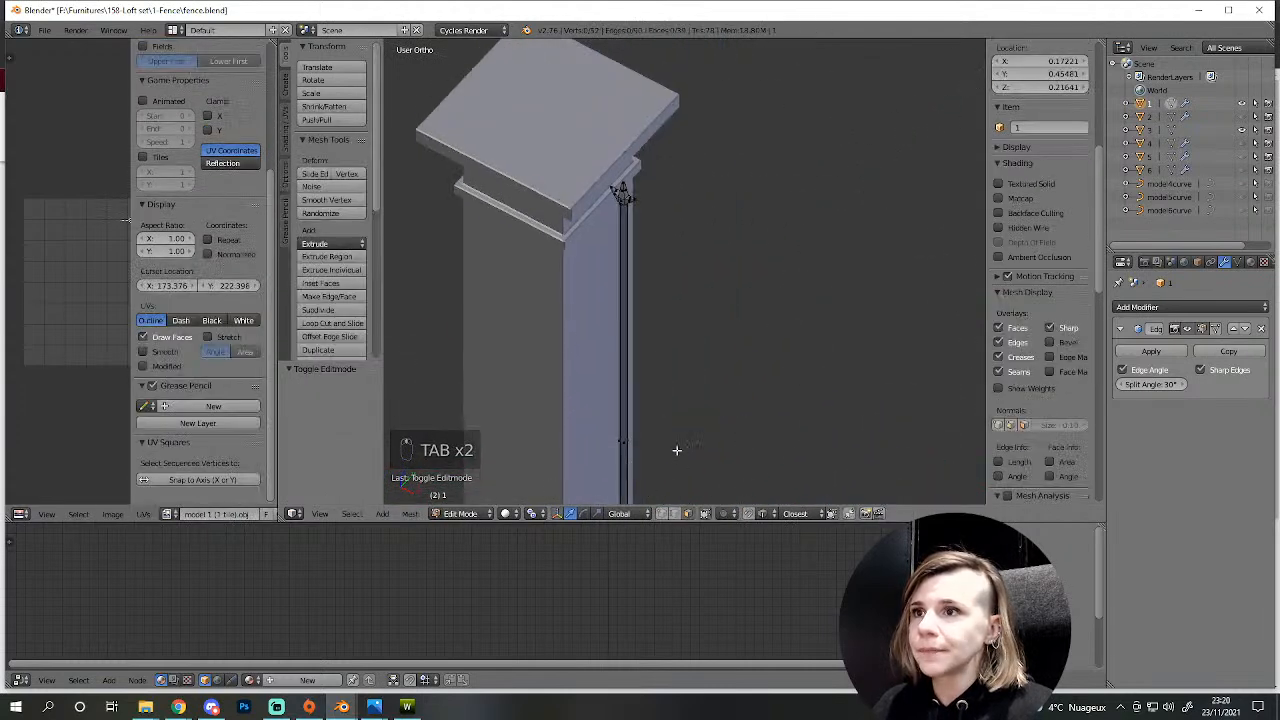
pyautogui.scroll(5, 683, 417)
pyautogui.keyDown('shift'); pyautogui.moveTo(534, 249); pyautogui.dragTo(653, 431, button='middle'); pyautogui.keyUp('shift')
pyautogui.scroll(4, 674, 423)
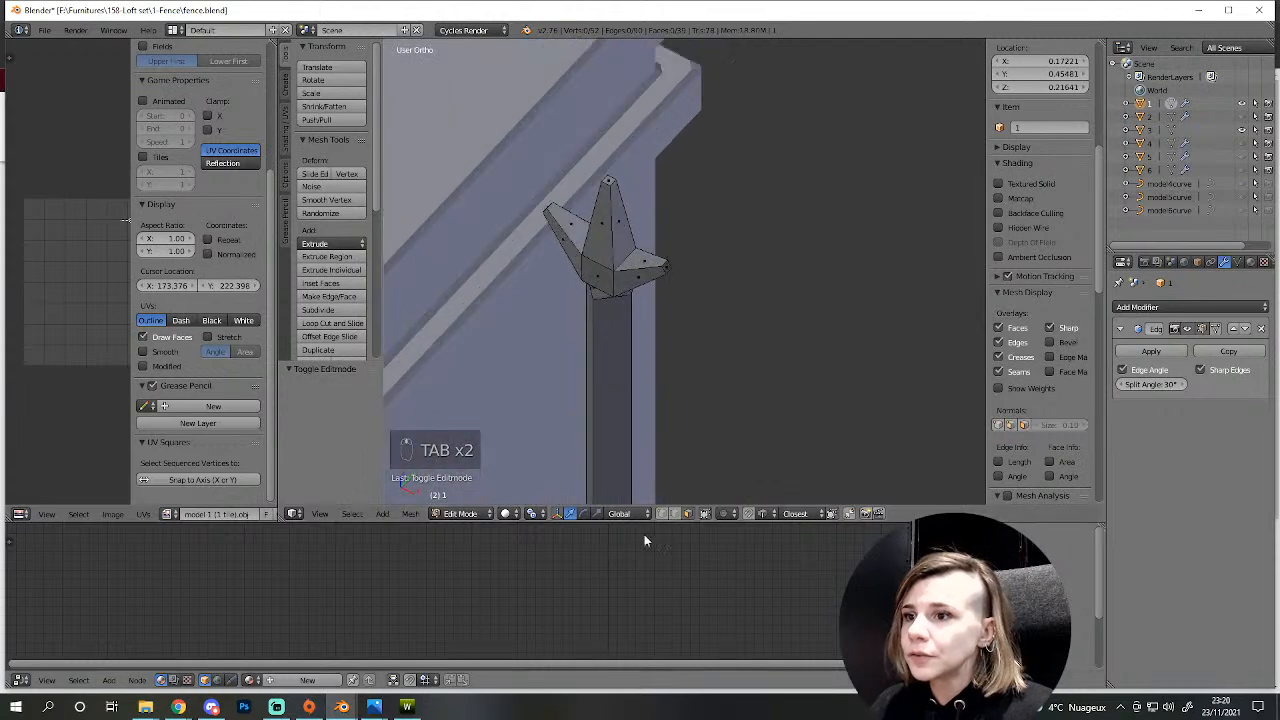
pyautogui.click(674, 514)
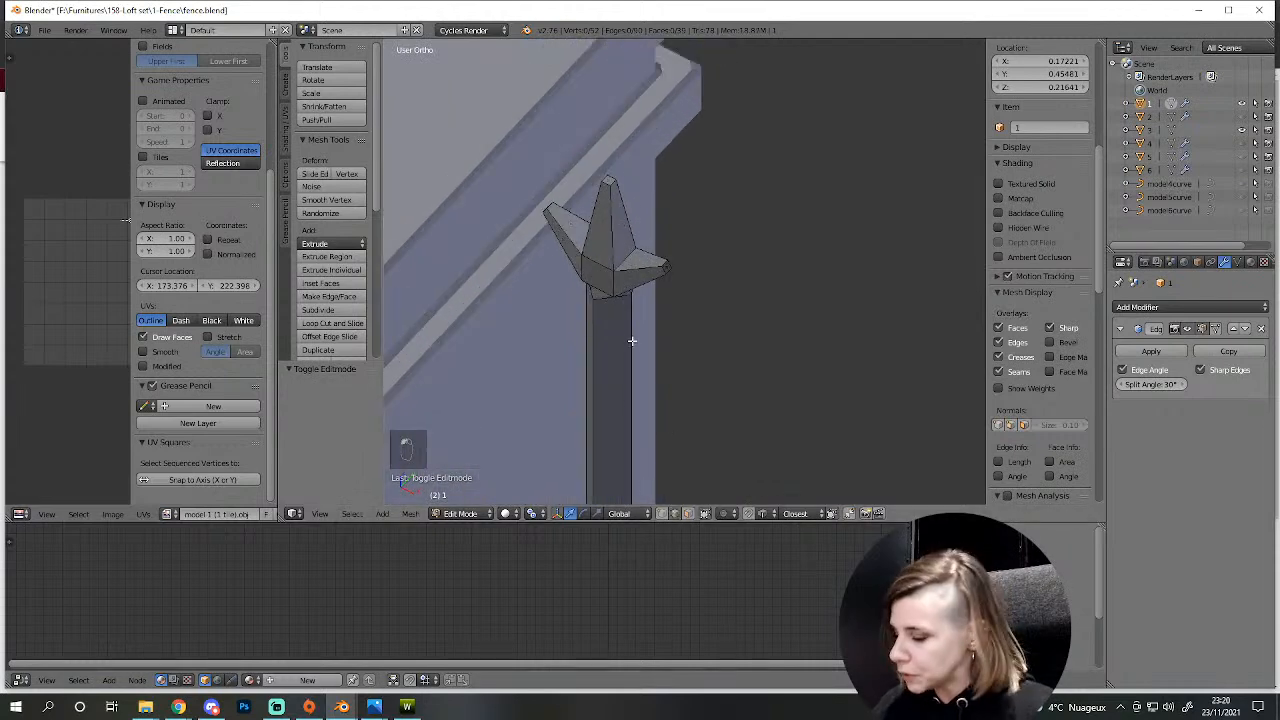
pyautogui.keyDown('alt'); pyautogui.rightClick(625, 330); pyautogui.keyUp('alt')
# - Extend the edge selection from the bar's vertical corner across the collar and along the outline of the three prongs
pyautogui.scroll(-4, 640, 346)
pyautogui.moveTo(669, 426)
pyautogui.mouseDown(button='middle')
pyautogui.moveTo(523, 417)
pyautogui.moveTo(500, 370)
pyautogui.moveTo(508, 305)
pyautogui.moveTo(526, 340)
pyautogui.moveTo(677, 391)
pyautogui.moveTo(662, 406)
pyautogui.mouseUp(button='middle')
pyautogui.scroll(4, 677, 391)
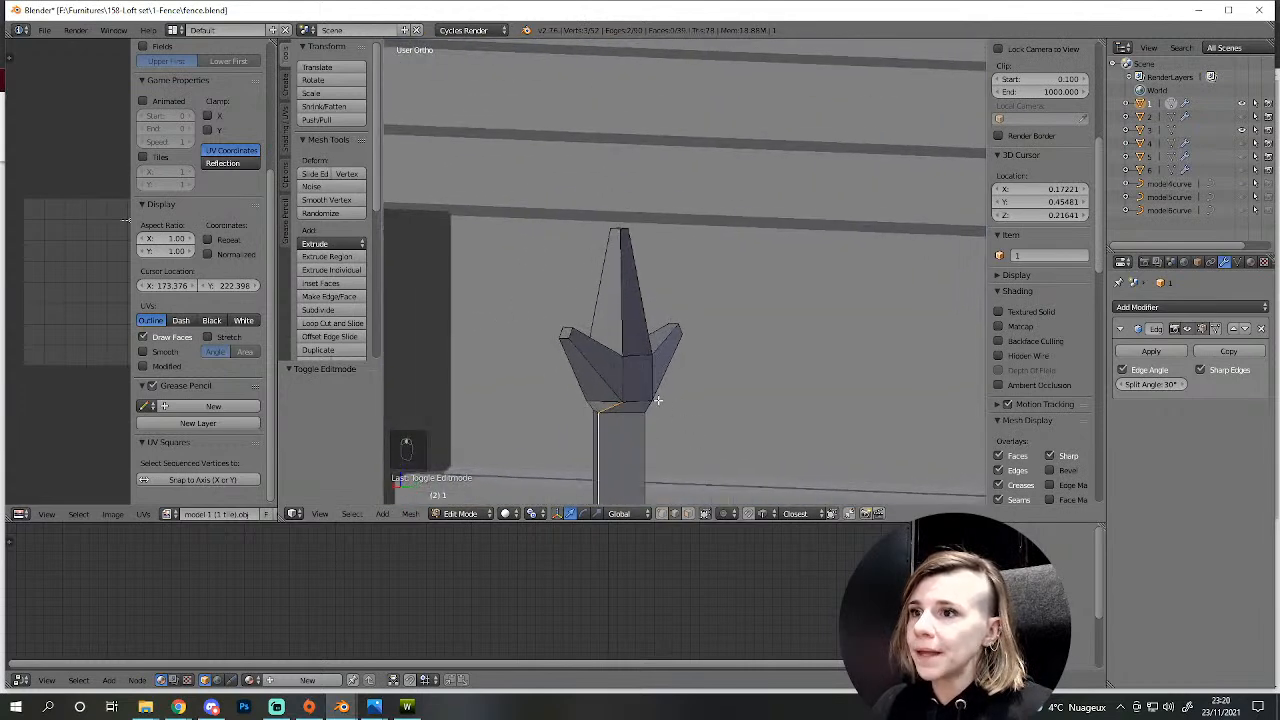
pyautogui.keyDown('alt'); pyautogui.rightClick(600, 378); pyautogui.keyUp('alt')
pyautogui.keyDown('ctrl'); pyautogui.rightClick(600, 340); pyautogui.keyUp('ctrl')
pyautogui.keyDown('ctrl'); pyautogui.rightClick(622, 314); pyautogui.keyUp('ctrl')
pyautogui.moveTo(627, 246); pyautogui.dragTo(613, 302, button='middle')
pyautogui.keyDown('ctrl'); pyautogui.rightClick(640, 195); pyautogui.keyUp('ctrl')
pyautogui.keyDown('ctrl'); pyautogui.rightClick(657, 238); pyautogui.keyUp('ctrl')
pyautogui.keyDown('ctrl'); pyautogui.rightClick(682, 298); pyautogui.keyUp('ctrl')
pyautogui.moveTo(694, 286); pyautogui.dragTo(627, 268, button='middle')
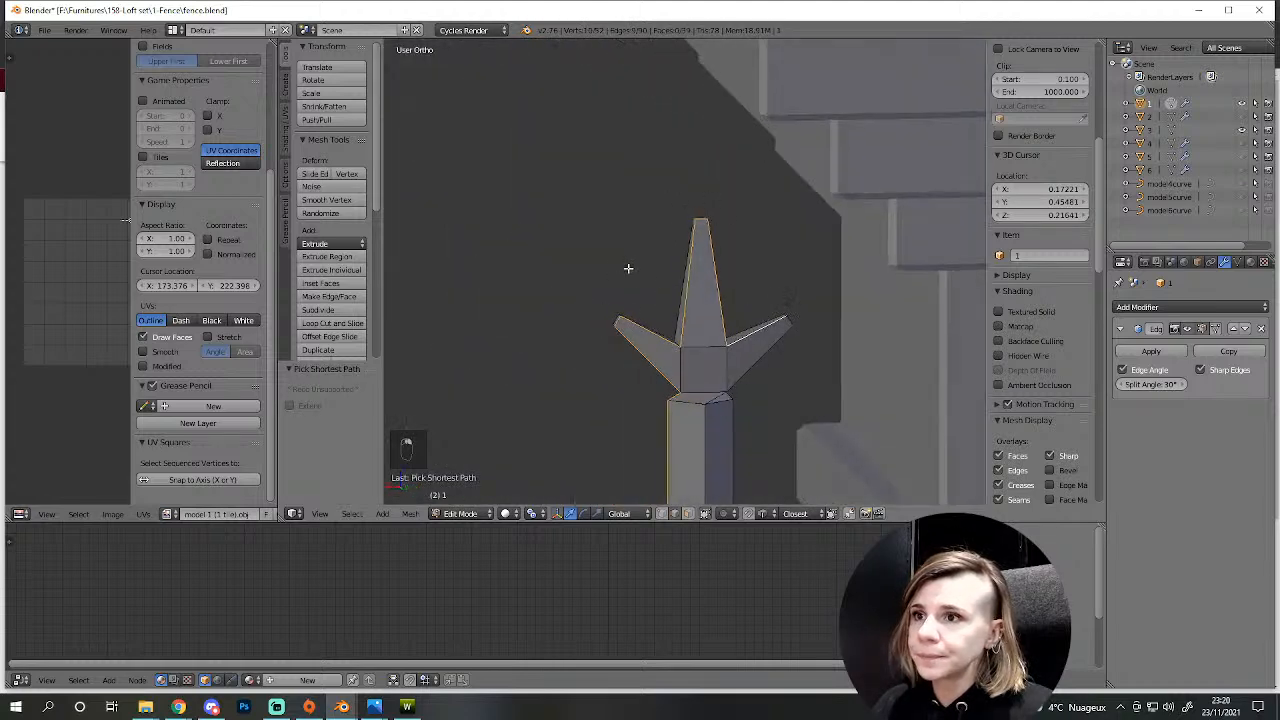
# - Mark a seam along the edge path that follows the finial's central spike and side prongs and runs down the bar
pyautogui.keyDown('ctrl'); pyautogui.rightClick(789, 323); pyautogui.keyUp('ctrl')
pyautogui.keyDown('ctrl'); pyautogui.rightClick(731, 386); pyautogui.keyUp('ctrl')
pyautogui.moveTo(731, 386); pyautogui.dragTo(611, 369, button='middle')
pyautogui.keyDown('ctrl'); pyautogui.rightClick(671, 370); pyautogui.keyUp('ctrl')
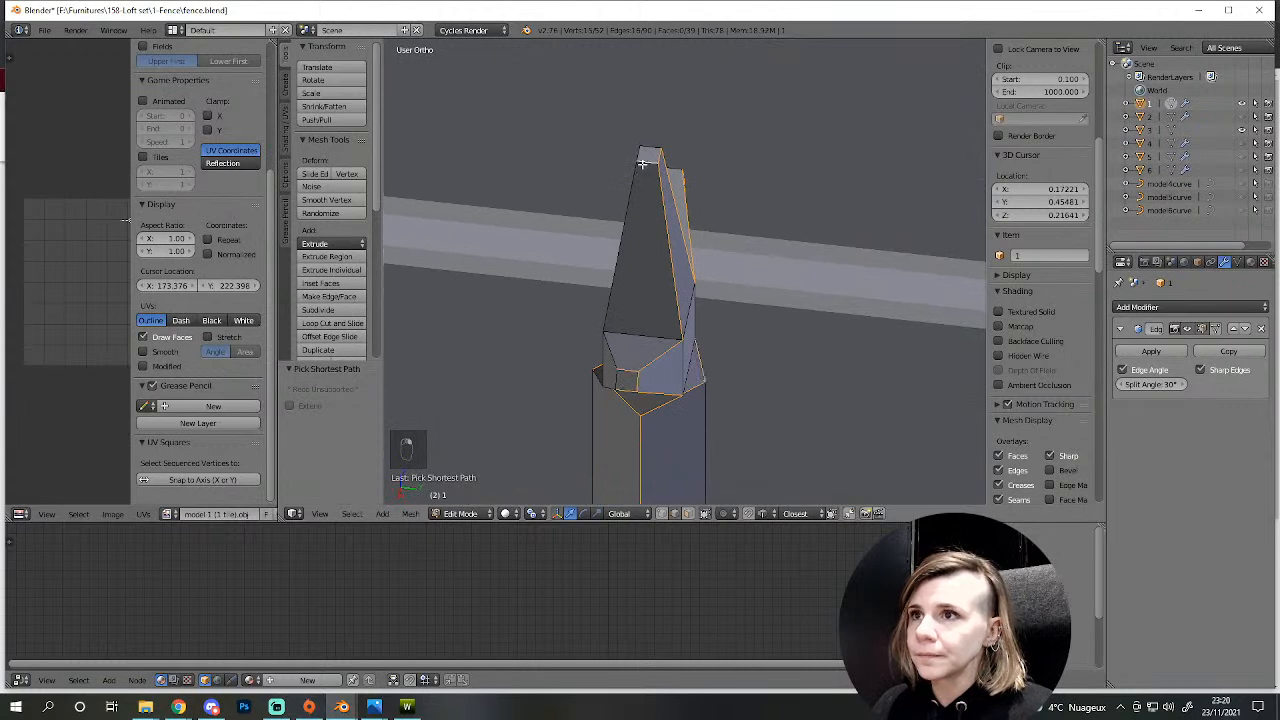
pyautogui.moveTo(648, 189); pyautogui.dragTo(626, 212, button='middle')
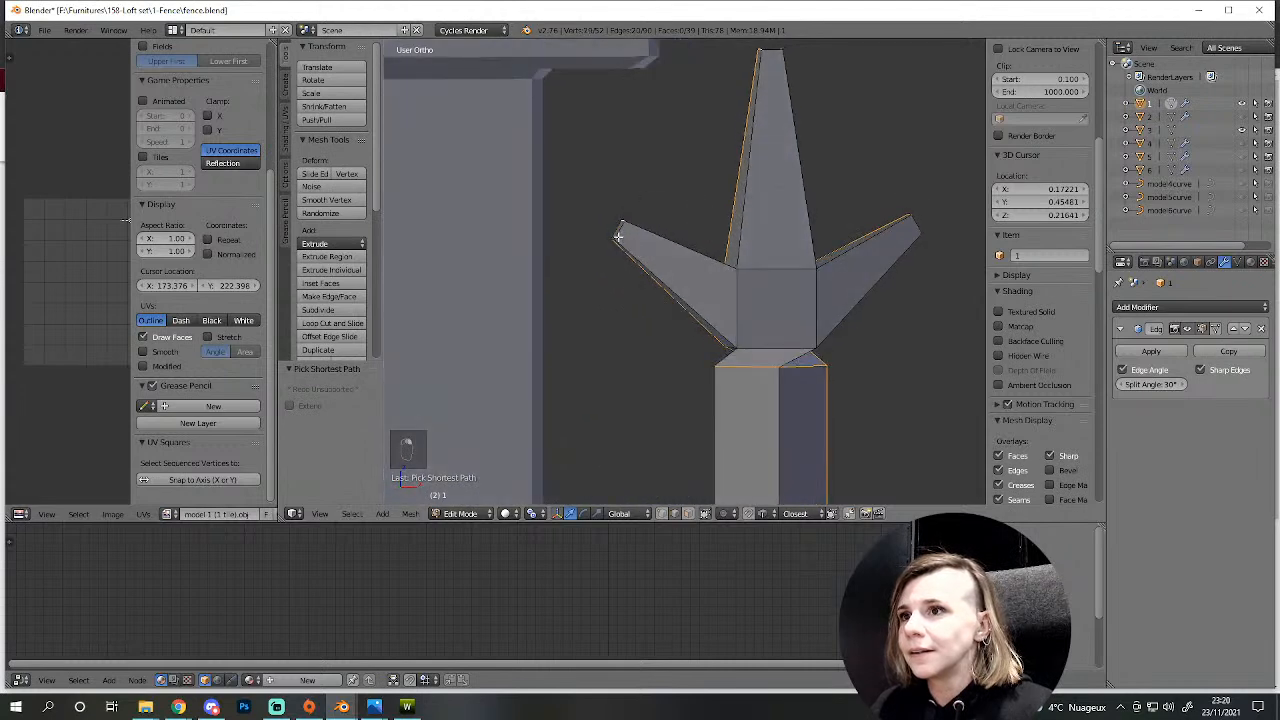
pyautogui.hotkey('ctrl', 'z')
pyautogui.moveTo(617, 251); pyautogui.dragTo(628, 247, button='middle')
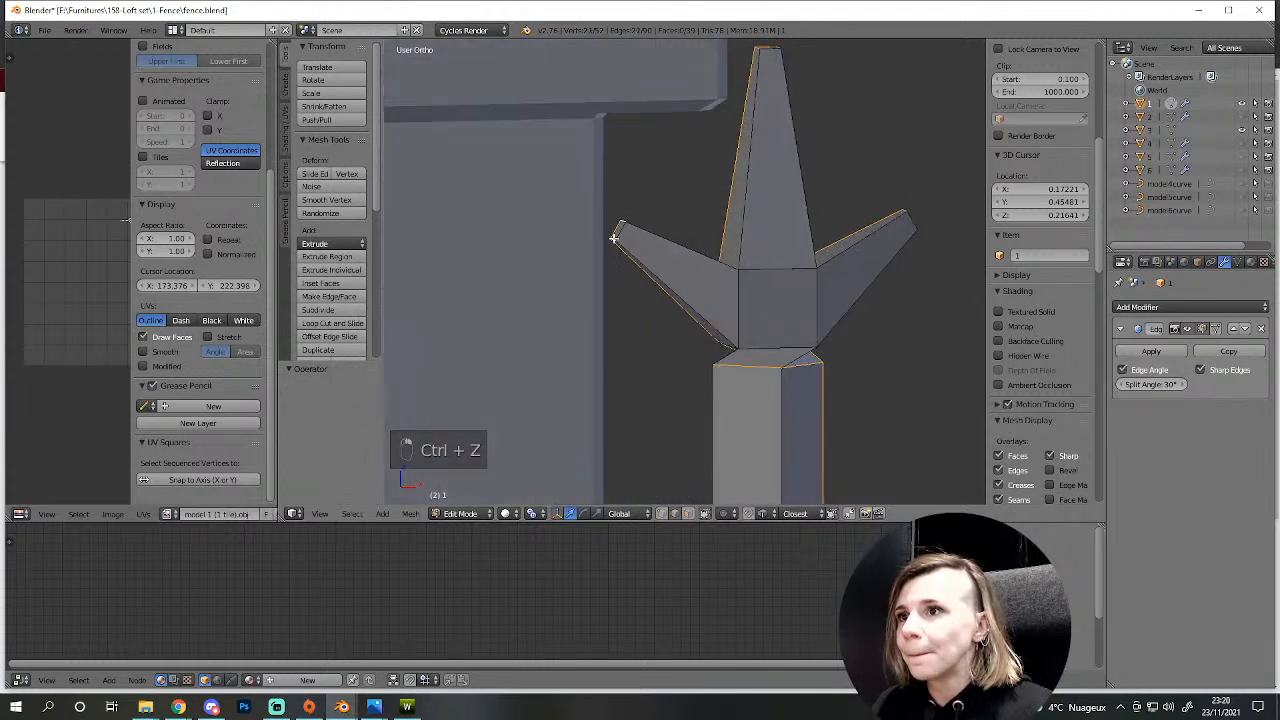
pyautogui.moveTo(651, 303)
pyautogui.mouseDown(button='middle')
pyautogui.moveTo(654, 249)
pyautogui.moveTo(540, 277)
pyautogui.moveTo(486, 309)
pyautogui.moveTo(407, 312)
pyautogui.moveTo(946, 306)
pyautogui.moveTo(903, 300)
pyautogui.moveTo(894, 274)
pyautogui.moveTo(454, 326)
pyautogui.moveTo(510, 324)
pyautogui.mouseUp(button='middle')
pyautogui.scroll(-7, 545, 320)
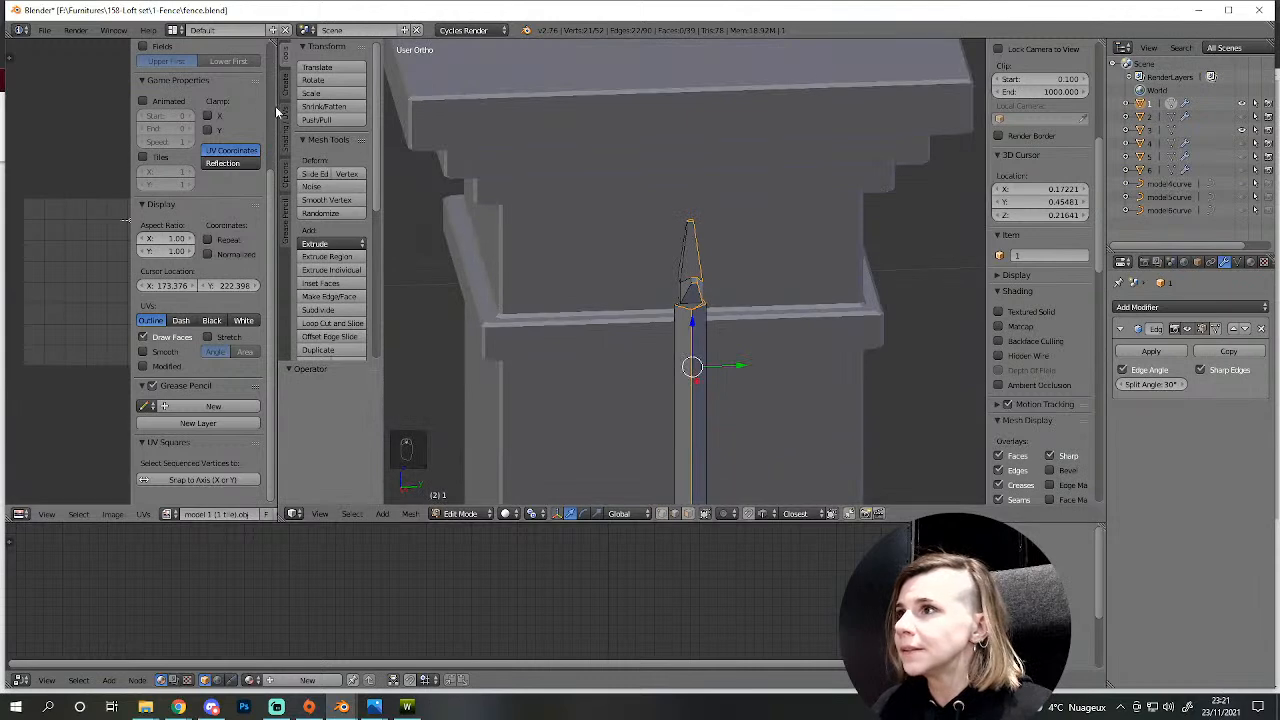
pyautogui.click(285, 131)
pyautogui.click(325, 244)
# - Turn off Edge Angle in the object's edge split modifier and return to object mode
pyautogui.scroll(-6, 605, 390)
pyautogui.moveTo(610, 395); pyautogui.dragTo(681, 204, button='middle')
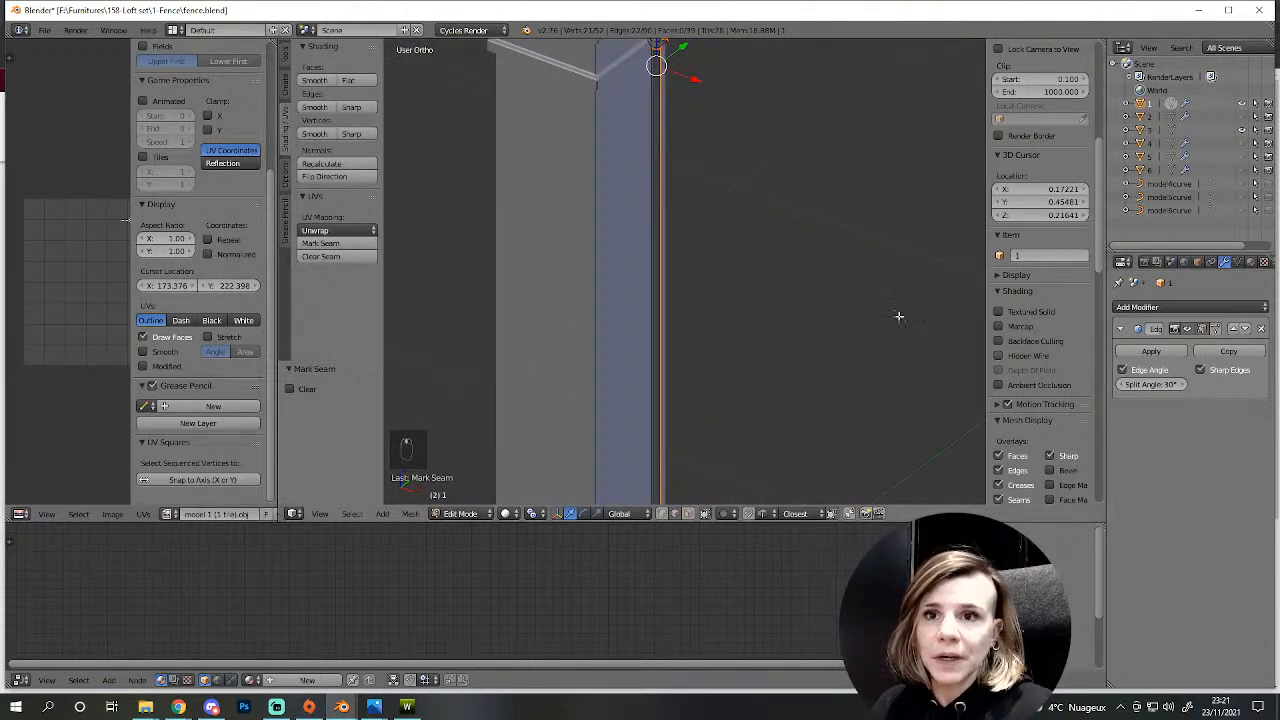
pyautogui.scroll(-3, 940, 356)
pyautogui.click(1144, 371)
pyautogui.press('a')
pyautogui.press('Tab')
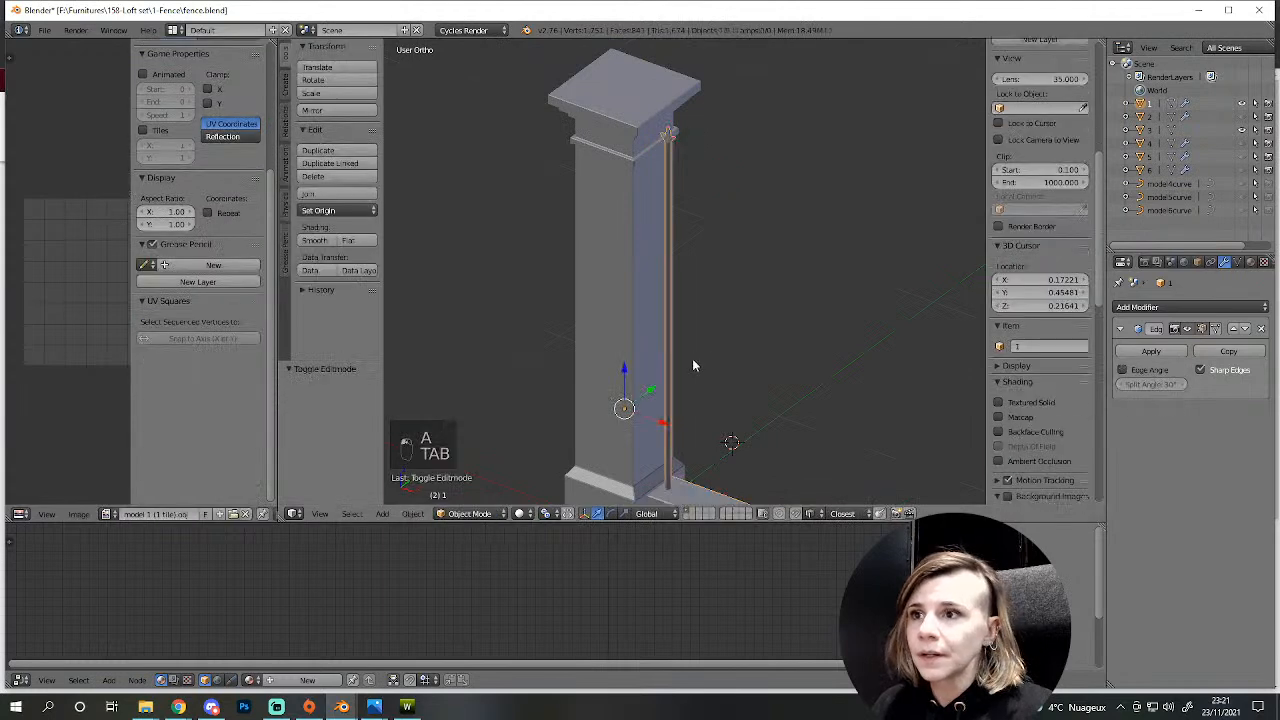
# - Apply smooth shading to the object with the bar and finial
pyautogui.scroll(4, 693, 359)
pyautogui.keyDown('shift'); pyautogui.moveTo(588, 97); pyautogui.dragTo(582, 371, button='middle'); pyautogui.keyUp('shift')
pyautogui.scroll(7, 582, 371)
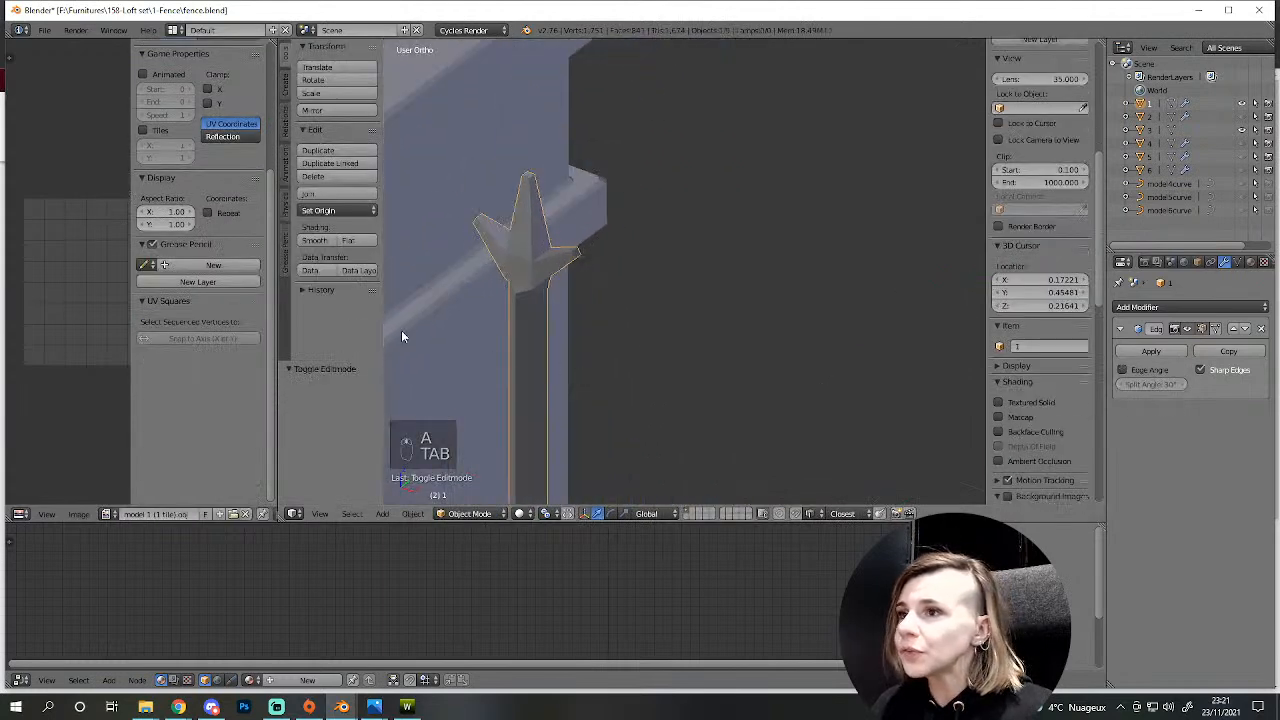
pyautogui.click(315, 241)
pyautogui.scroll(-4, 652, 354)
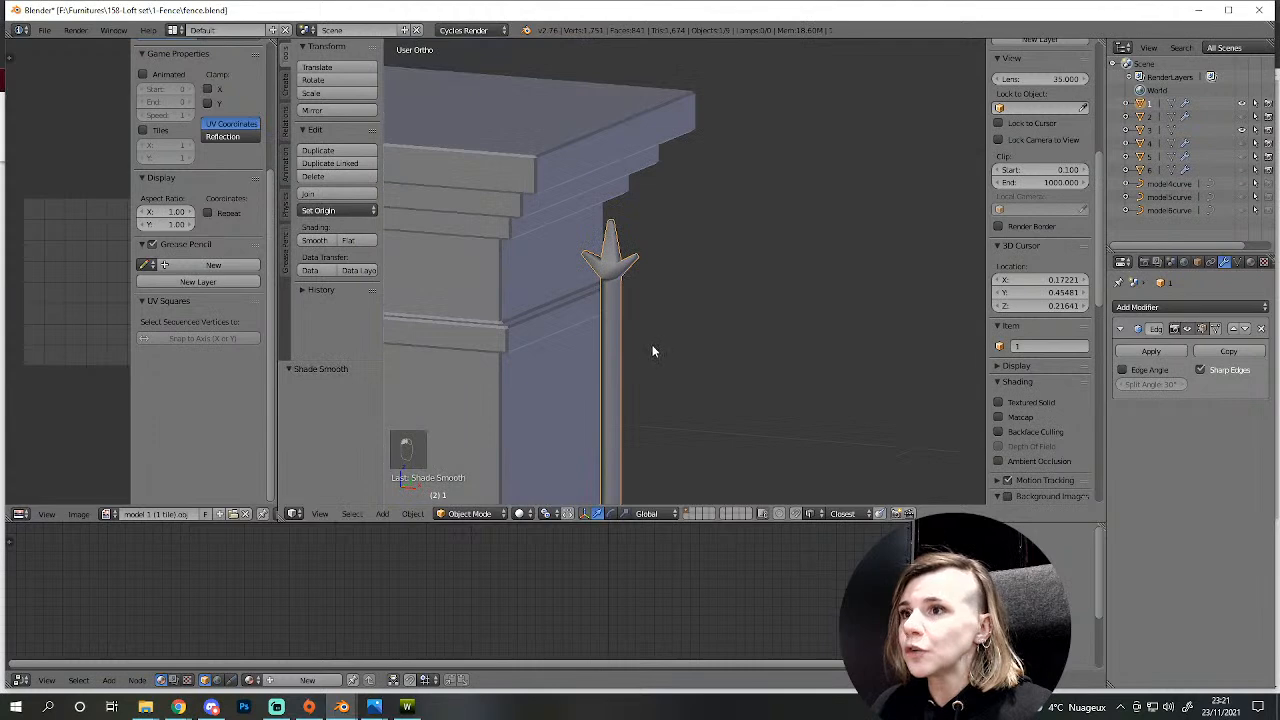
# - Lower the edge loop at the top of the bar, beneath the finial, by about 0.009 along Z
pyautogui.scroll(7, 640, 350)
pyautogui.keyDown('shift'); pyautogui.moveTo(623, 354); pyautogui.dragTo(914, 320, button='middle'); pyautogui.keyUp('shift')
pyautogui.scroll(4, 769, 368)
pyautogui.press('Tab')
pyautogui.keyDown('alt'); pyautogui.rightClick(712, 293); pyautogui.keyUp('alt')
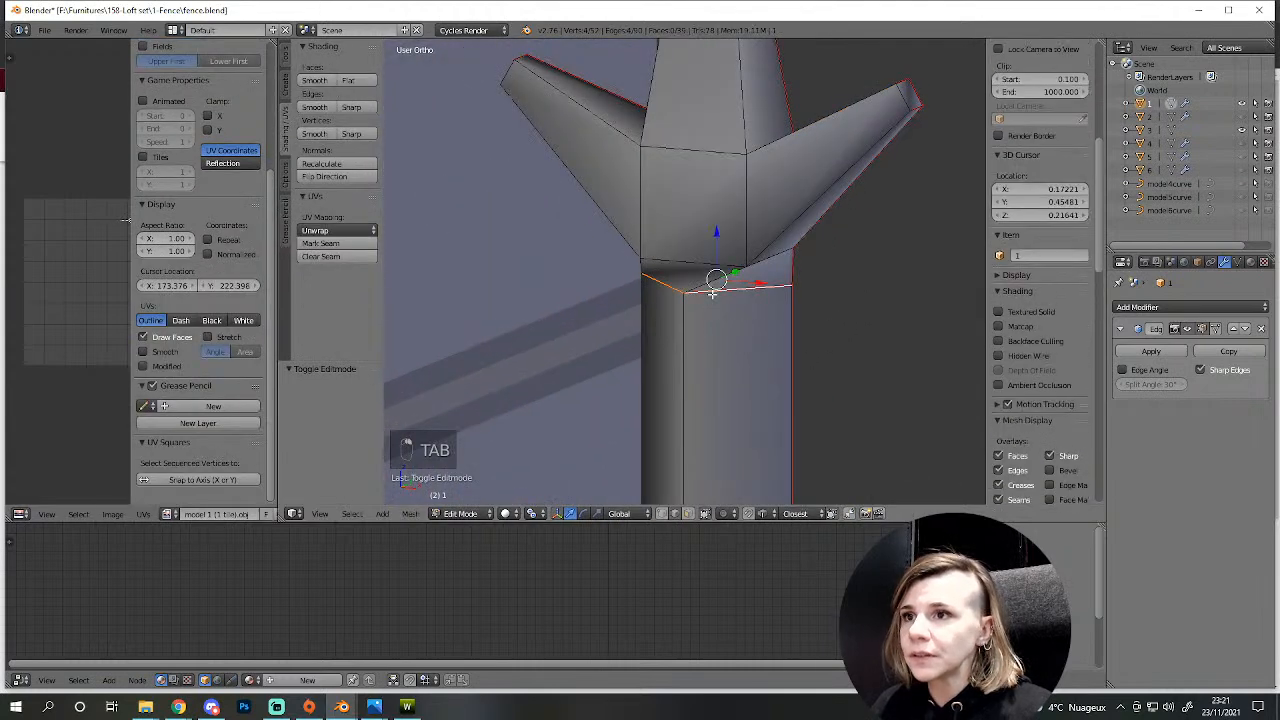
pyautogui.press('g')
pyautogui.click(724, 372)
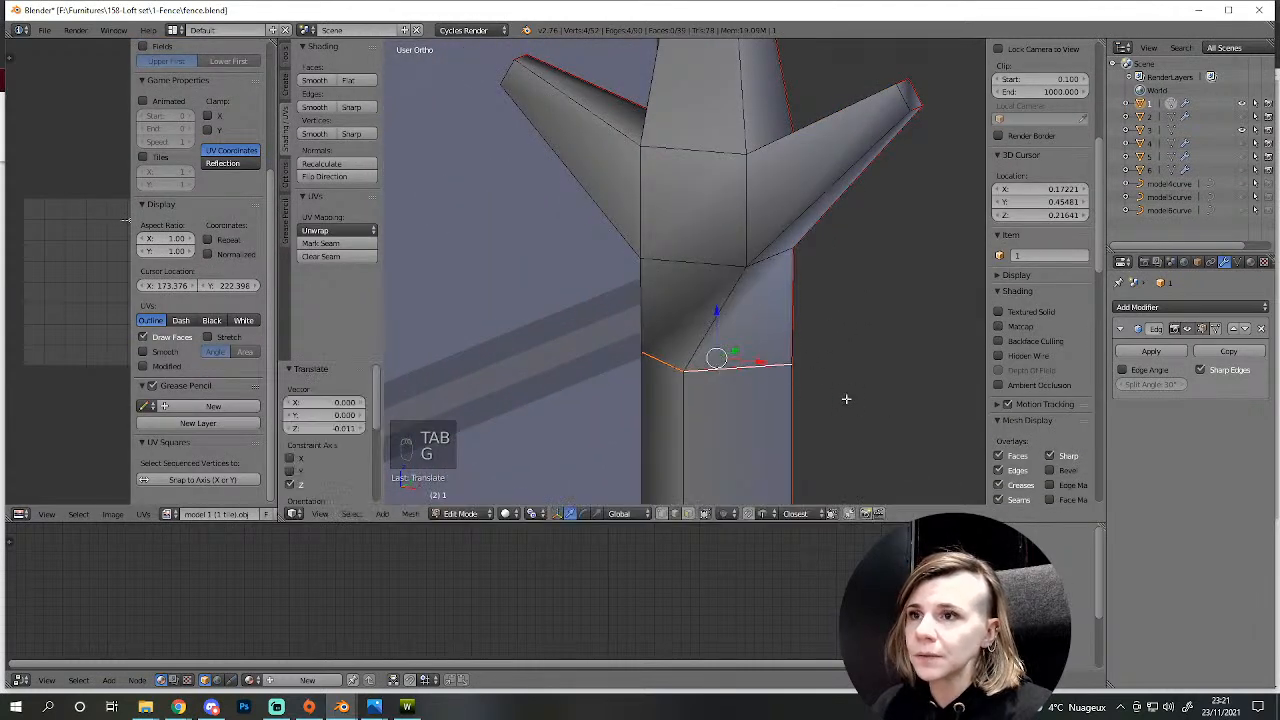
pyautogui.press('g')
pyautogui.press('g')
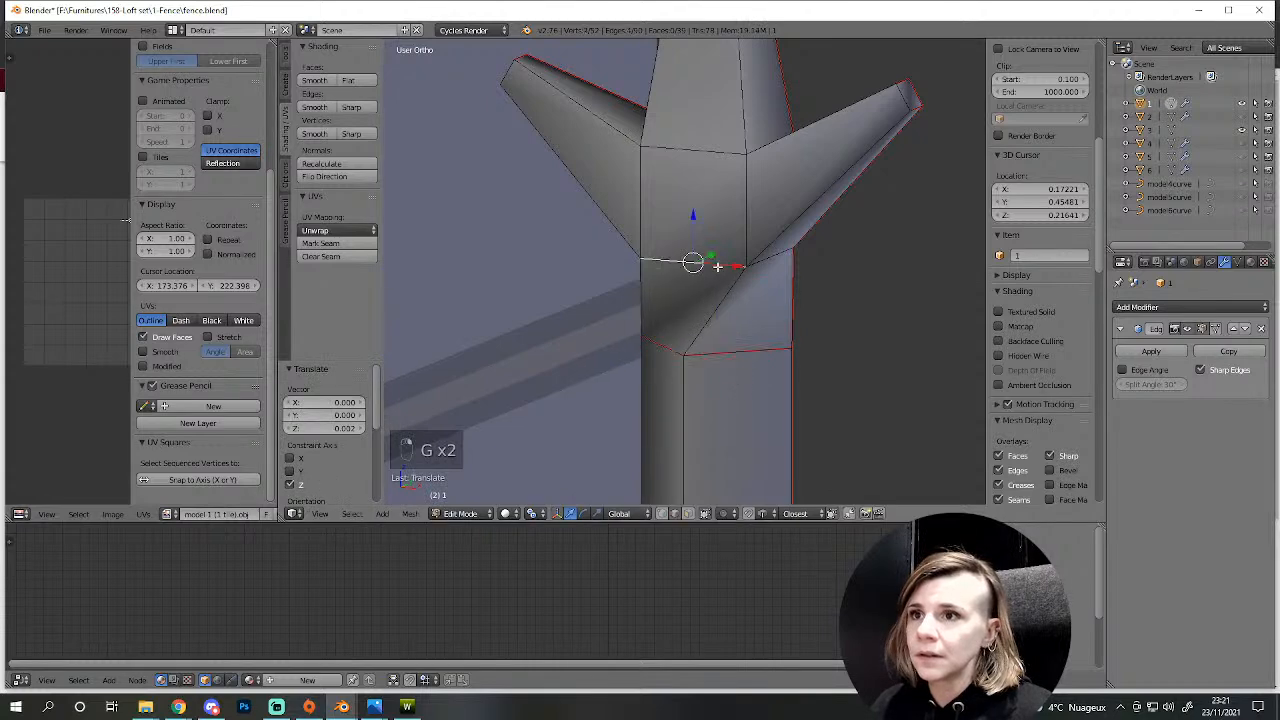
# - Scale down the edge loop at the finial's neck and lower it about 0.004 along Z
pyautogui.click(765, 262)
pyautogui.press('z')
pyautogui.keyDown('ctrl'); pyautogui.rightClick(735, 250); pyautogui.keyUp('ctrl')
pyautogui.press('z')
pyautogui.press('s')
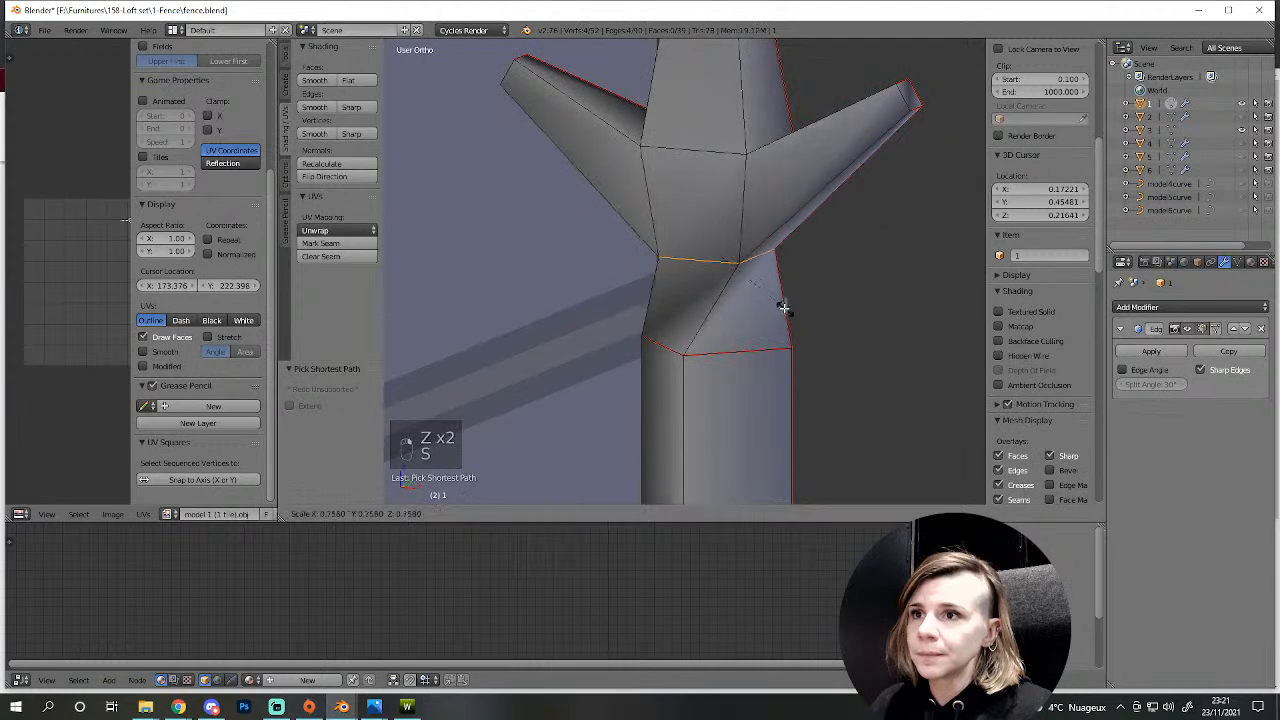
pyautogui.click(749, 309)
pyautogui.press('g')
pyautogui.middleClick(742, 312)
pyautogui.click(734, 321)
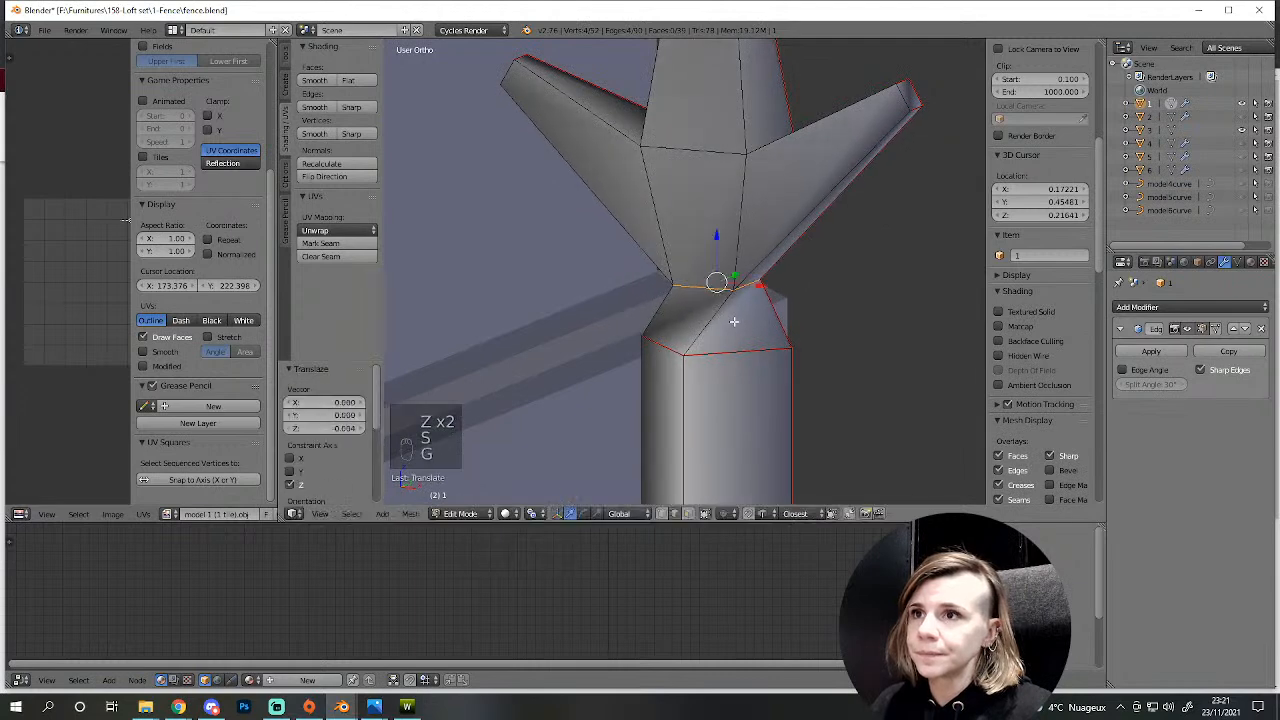
# - Mark the edge loop at the top of the bar, below the finial's neck, as sharp
pyautogui.scroll(-9, 750, 400)
pyautogui.moveTo(757, 429); pyautogui.dragTo(648, 494, button='middle')
pyautogui.press('a')
pyautogui.press('Tab')
pyautogui.scroll(-7, 775, 422)
pyautogui.scroll(5, 730, 408)
pyautogui.scroll(5, 730, 410)
pyautogui.press('Tab')
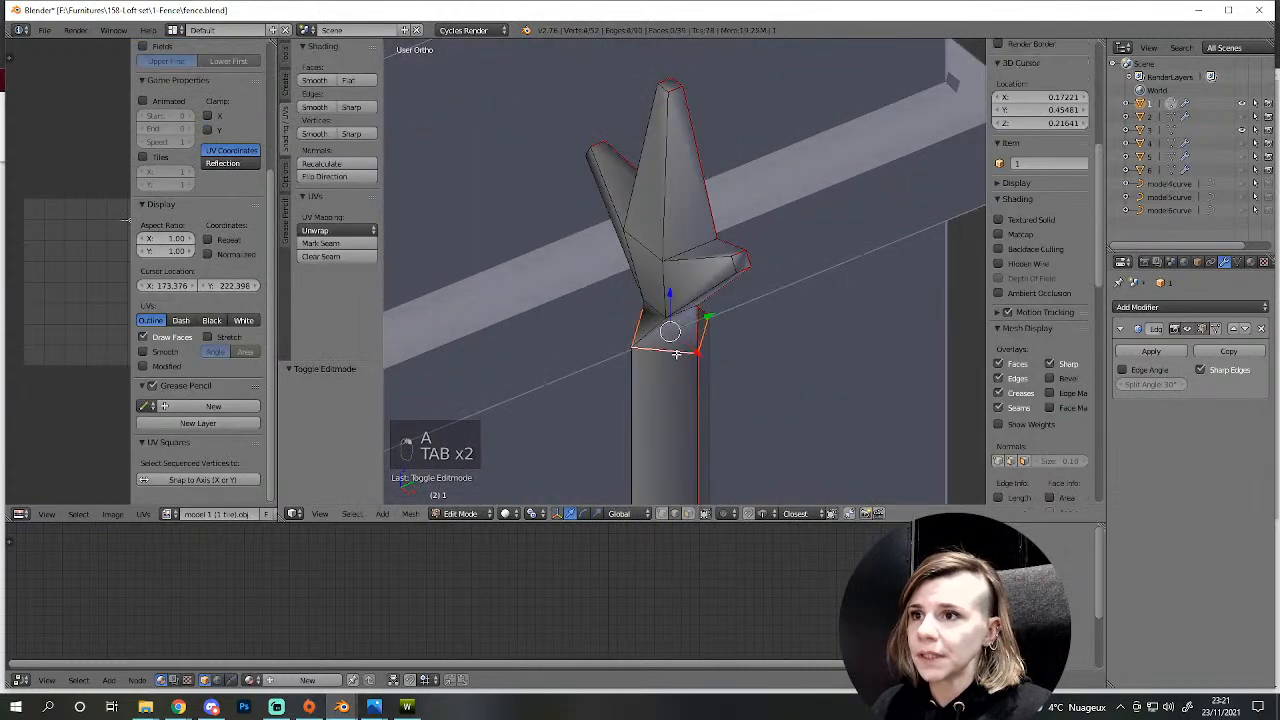
pyautogui.press('a')
pyautogui.press('a')
pyautogui.press('a')
pyautogui.press('Tab')
# - Mark the narrowed edge loop at the finial's neck as sharp and leave edit mode
pyautogui.moveTo(694, 392); pyautogui.dragTo(758, 352, button='middle')
pyautogui.press('Tab')
pyautogui.rightClick(703, 291)
pyautogui.moveTo(731, 300); pyautogui.dragTo(625, 265, button='middle')
pyautogui.keyDown('ctrl'); pyautogui.rightClick(676, 285); pyautogui.keyUp('ctrl')
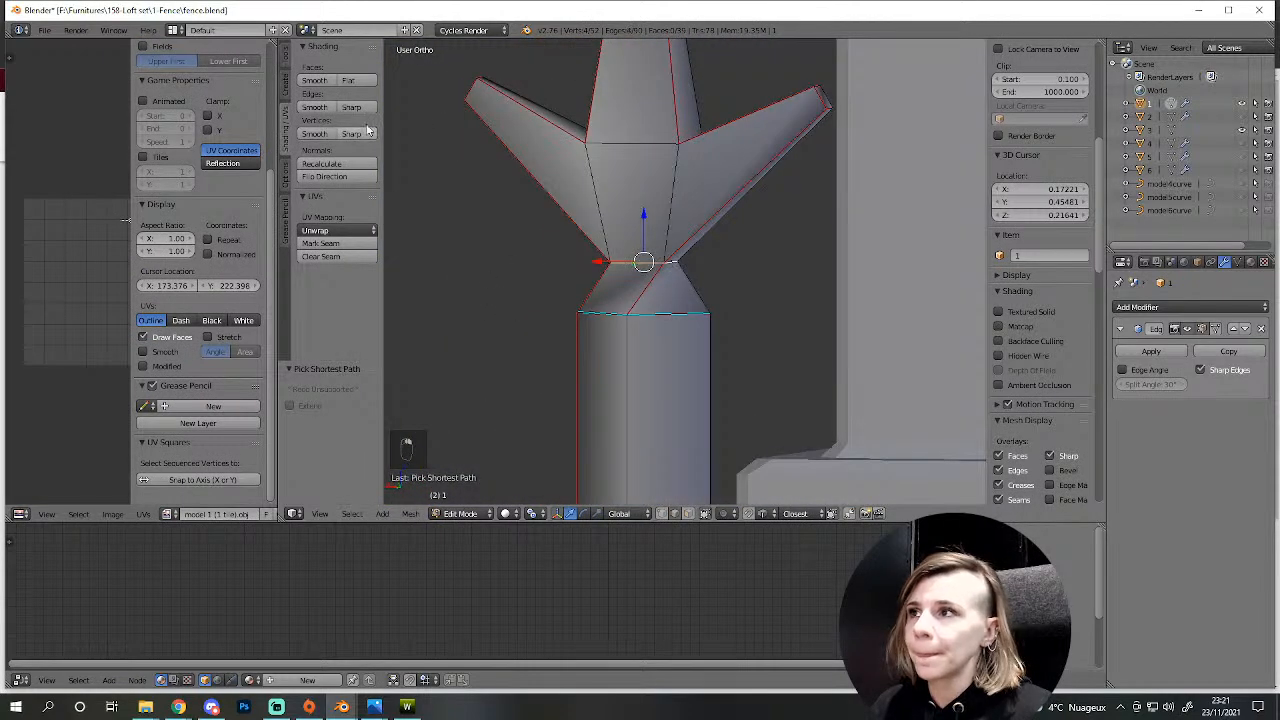
pyautogui.click(362, 109)
pyautogui.moveTo(595, 478)
pyautogui.mouseDown(button='middle')
pyautogui.moveTo(766, 494)
pyautogui.moveTo(837, 447)
pyautogui.moveTo(694, 388)
pyautogui.moveTo(791, 382)
pyautogui.moveTo(758, 402)
pyautogui.moveTo(786, 445)
pyautogui.mouseUp(button='middle')
pyautogui.press('a')
pyautogui.press('Tab')
# - Examine the smoothed bar beside the pillar from the finial to the base wall
pyautogui.scroll(-6, 837, 447)
pyautogui.scroll(-4, 779, 492)
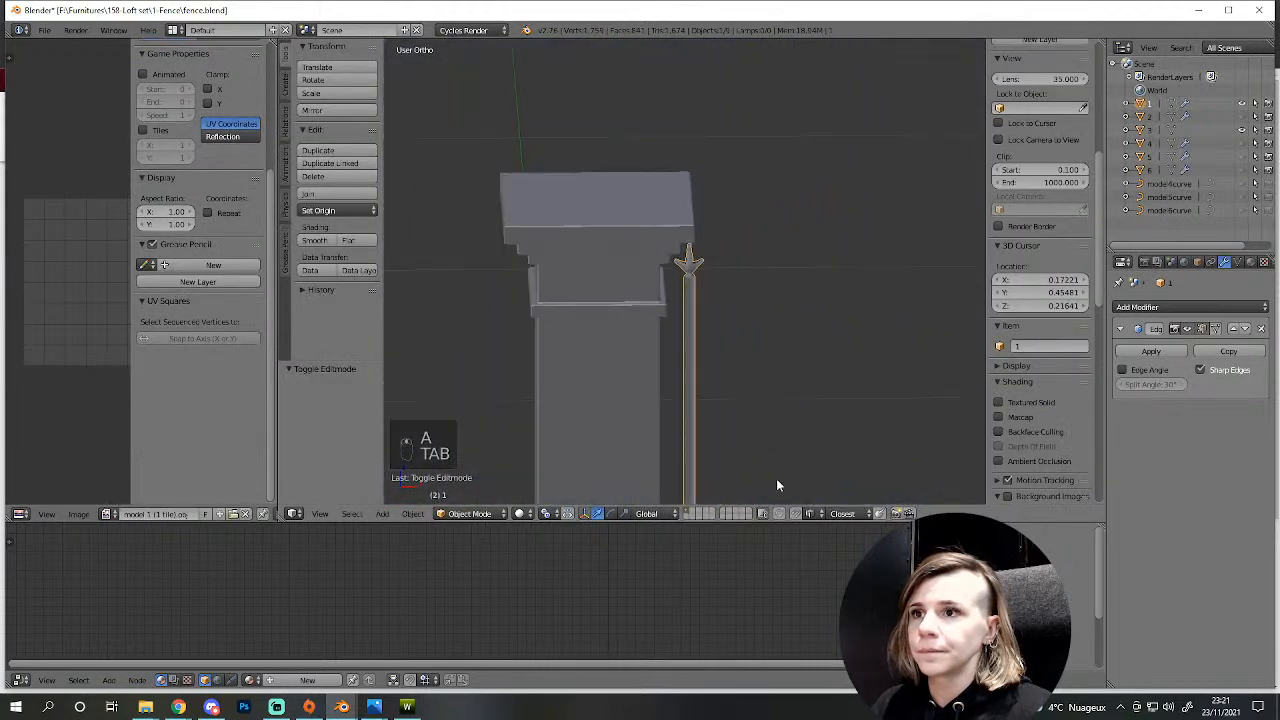
pyautogui.keyDown('shift'); pyautogui.moveTo(778, 492); pyautogui.dragTo(691, 288, button='middle'); pyautogui.keyUp('shift')
pyautogui.scroll(-5, 701, 419)
pyautogui.moveTo(701, 419); pyautogui.dragTo(680, 447, button='middle')
pyautogui.scroll(5, 695, 456)
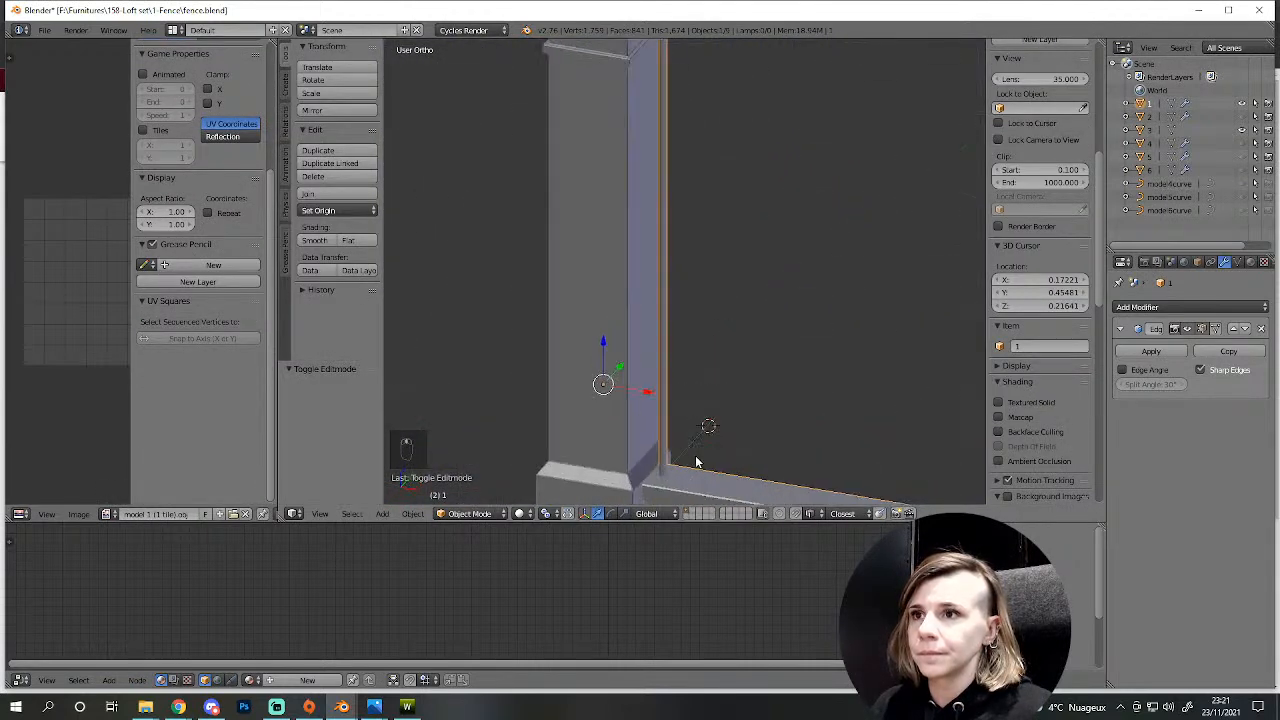
pyautogui.press('Tab')
pyautogui.press('Tab')
pyautogui.scroll(-4, 714, 179)
pyautogui.scroll(3, 746, 438)
# - Move the neck loop and the bar's top edge loop together down about 0.011 along Z
pyautogui.keyDown('shift'); pyautogui.moveTo(714, 179); pyautogui.dragTo(688, 214, button='middle'); pyautogui.keyUp('shift')
pyautogui.scroll(8, 688, 214)
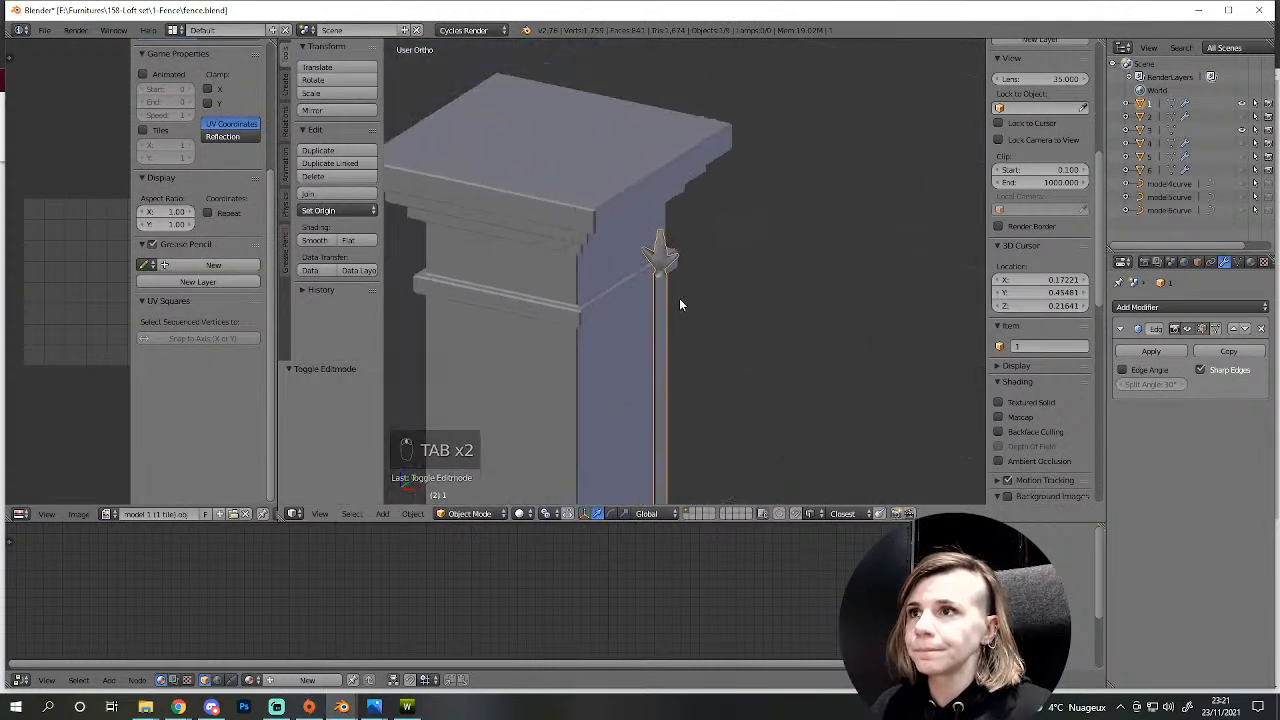
pyautogui.press('Tab')
pyautogui.keyDown('alt'); pyautogui.rightClick(606, 305); pyautogui.keyUp('alt')
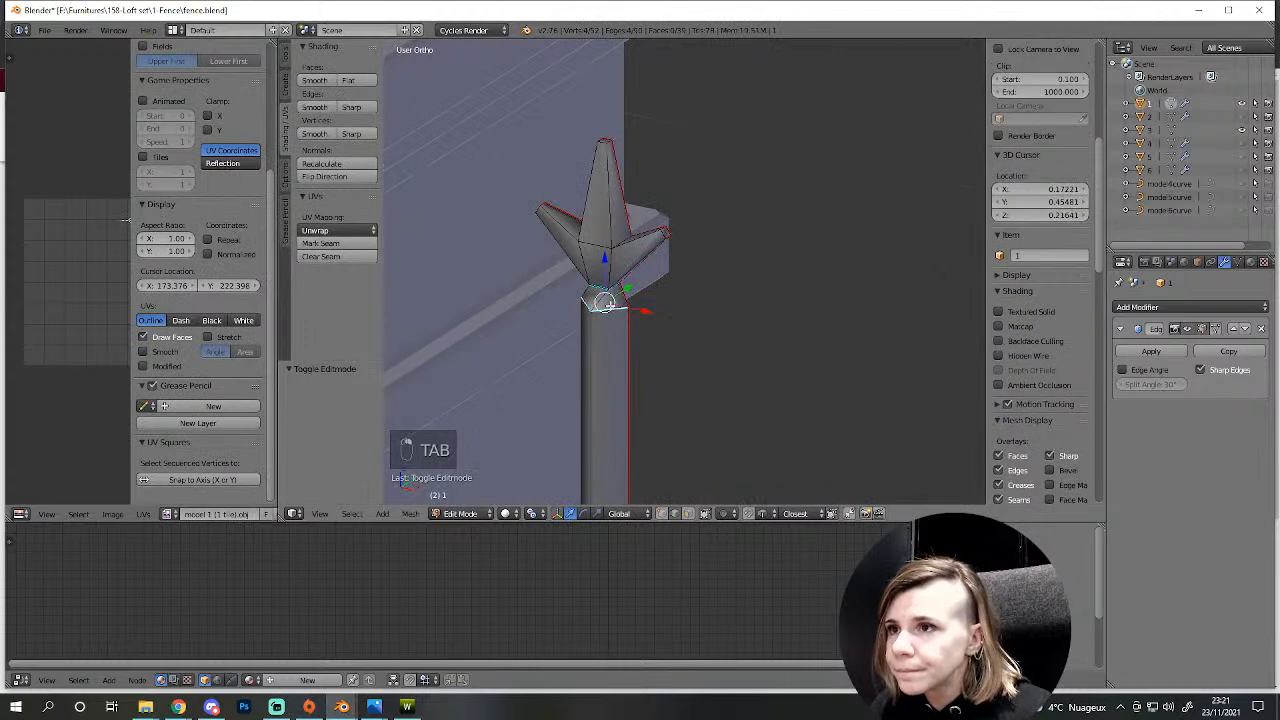
pyautogui.press('z')
pyautogui.scroll(4, 580, 317)
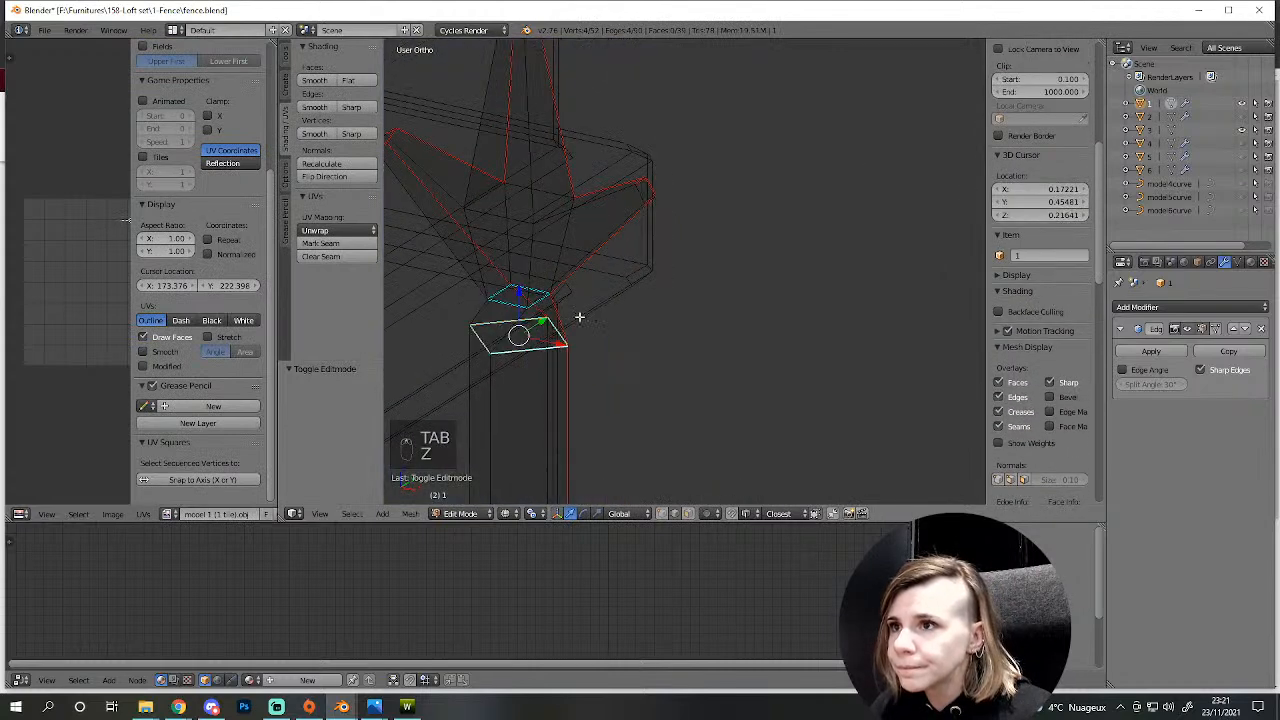
pyautogui.keyDown('alt'); pyautogui.keyDown('shift'); pyautogui.rightClick(505, 301); pyautogui.keyUp('shift'); pyautogui.keyUp('alt')
pyautogui.press('z')
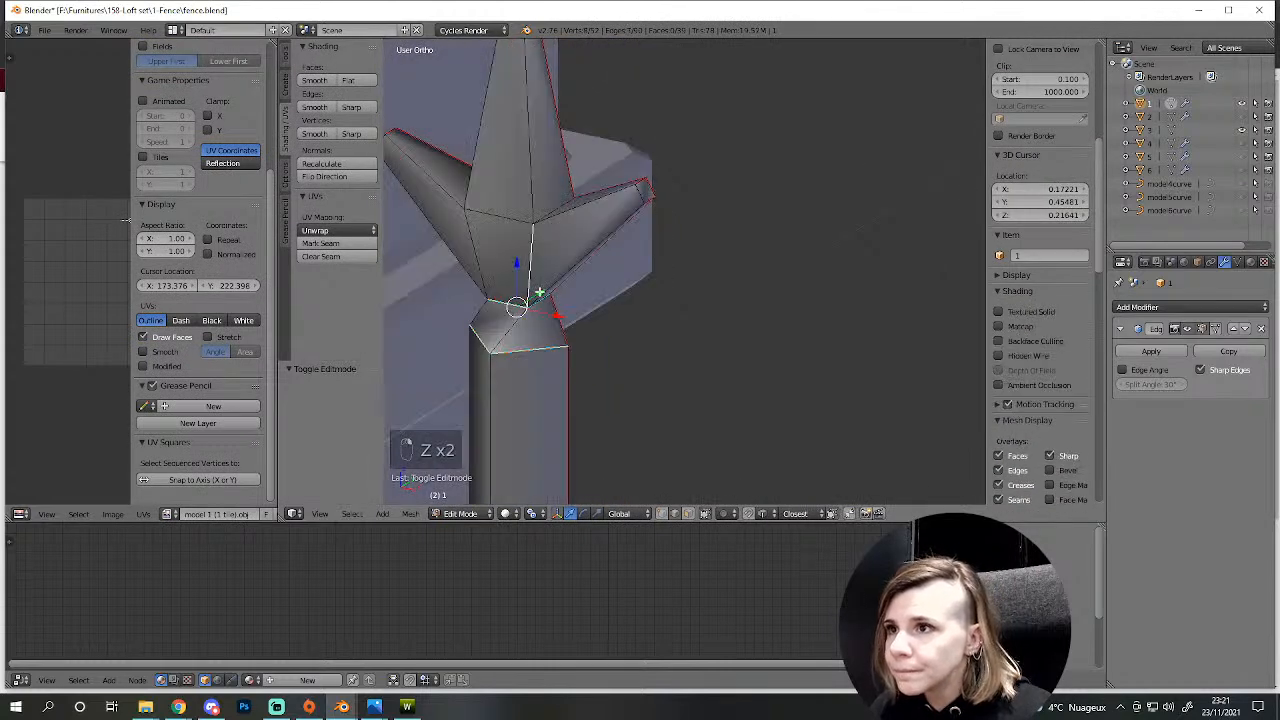
pyautogui.press('z')
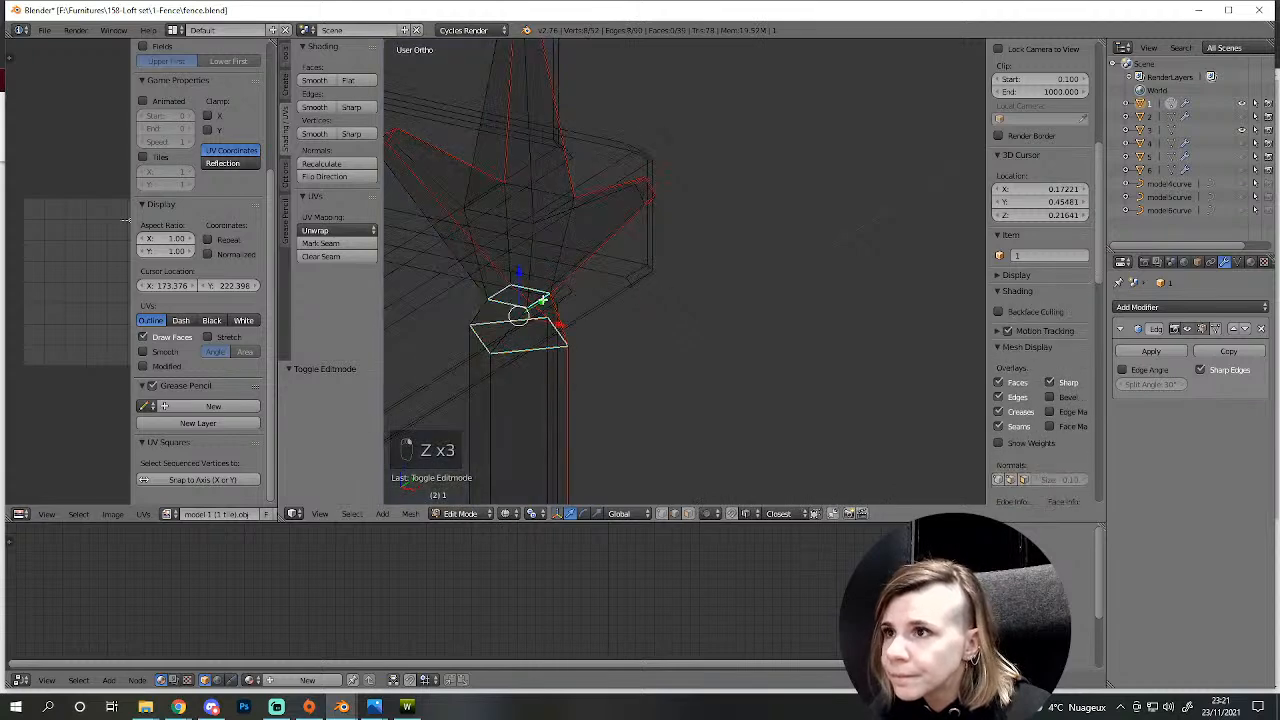
pyautogui.press('z')
pyautogui.press('g')
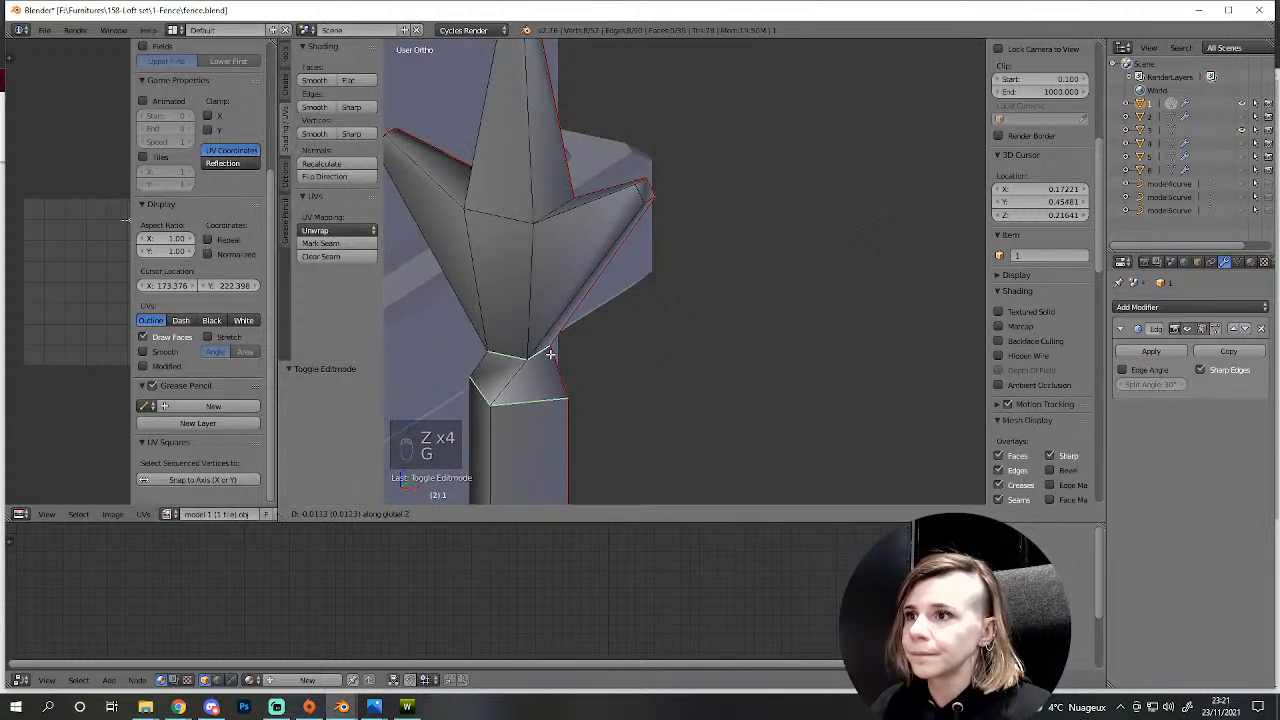
pyautogui.click(550, 353)
# - Lower the edge loop at the base of the finial's central spike by about 0.010 along Z and leave edit mode
pyautogui.click(498, 215)
pyautogui.keyDown('shift'); pyautogui.rightClick(542, 208); pyautogui.keyUp('shift')
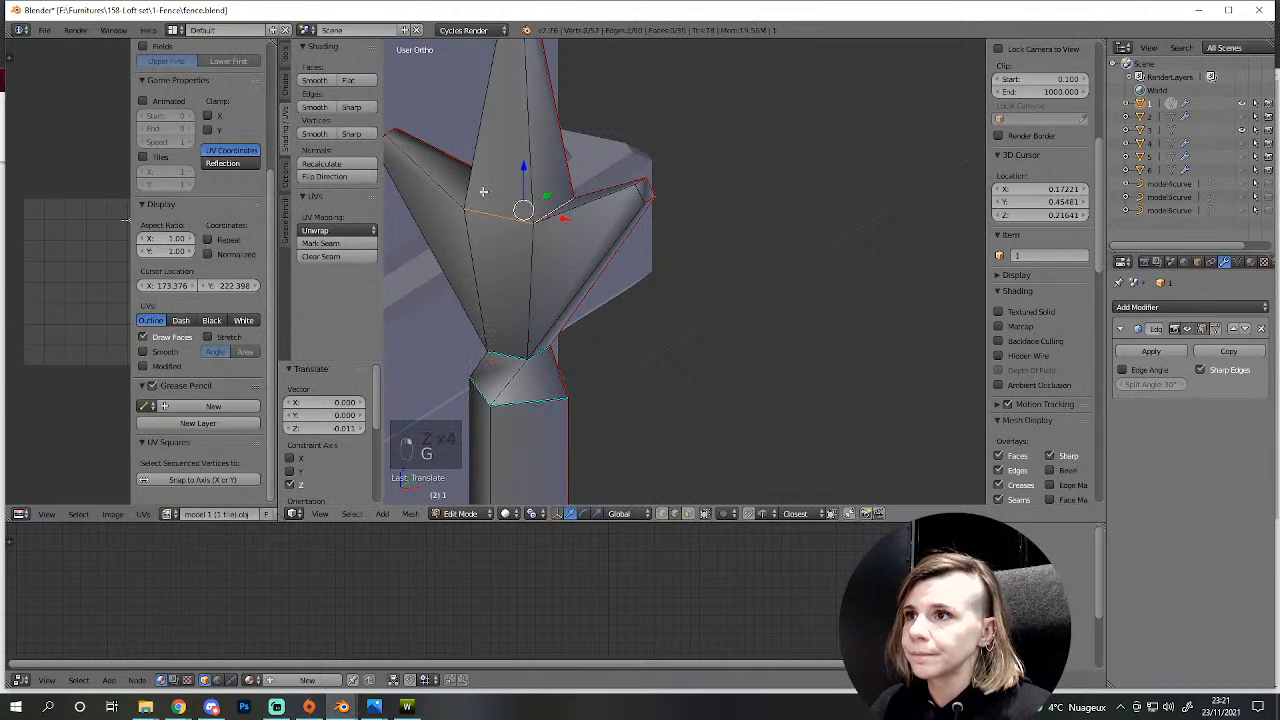
pyautogui.press('z')
pyautogui.keyDown('shift'); pyautogui.rightClick(484, 194); pyautogui.keyUp('shift')
pyautogui.keyDown('shift'); pyautogui.rightClick(547, 191); pyautogui.keyUp('shift')
pyautogui.press('z')
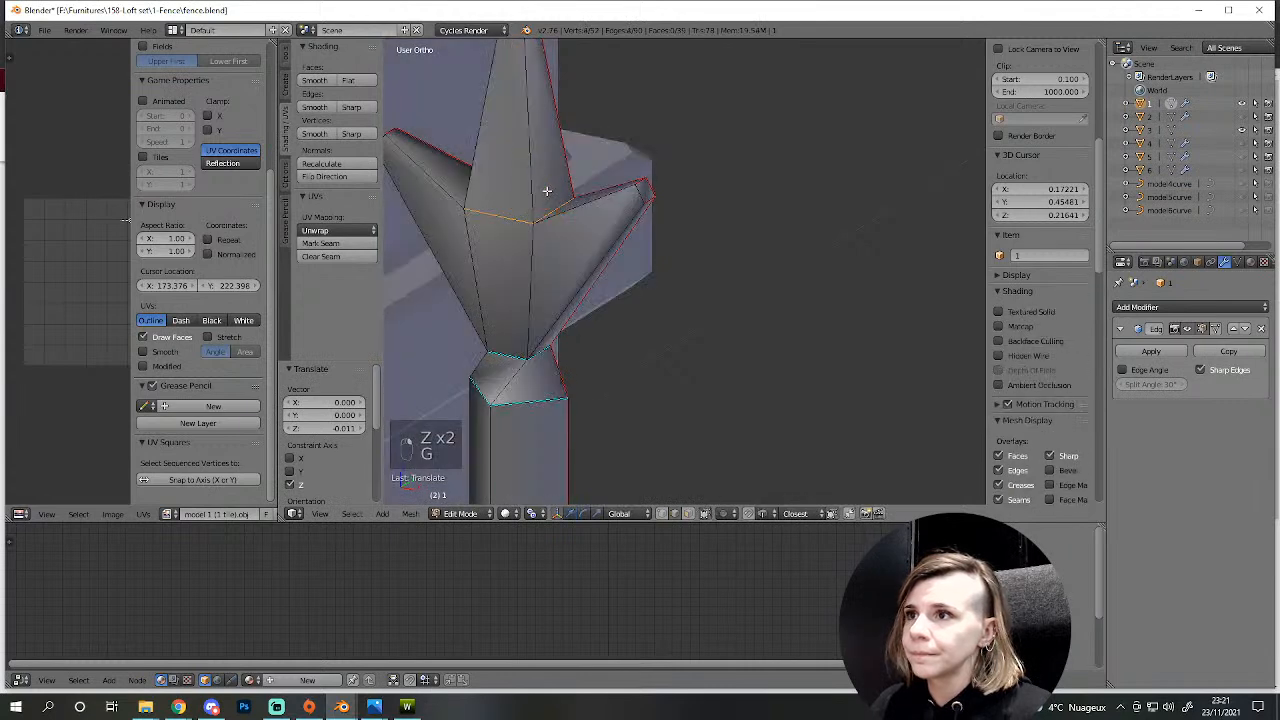
pyautogui.press('g')
pyautogui.click(541, 238)
pyautogui.scroll(-7, 609, 405)
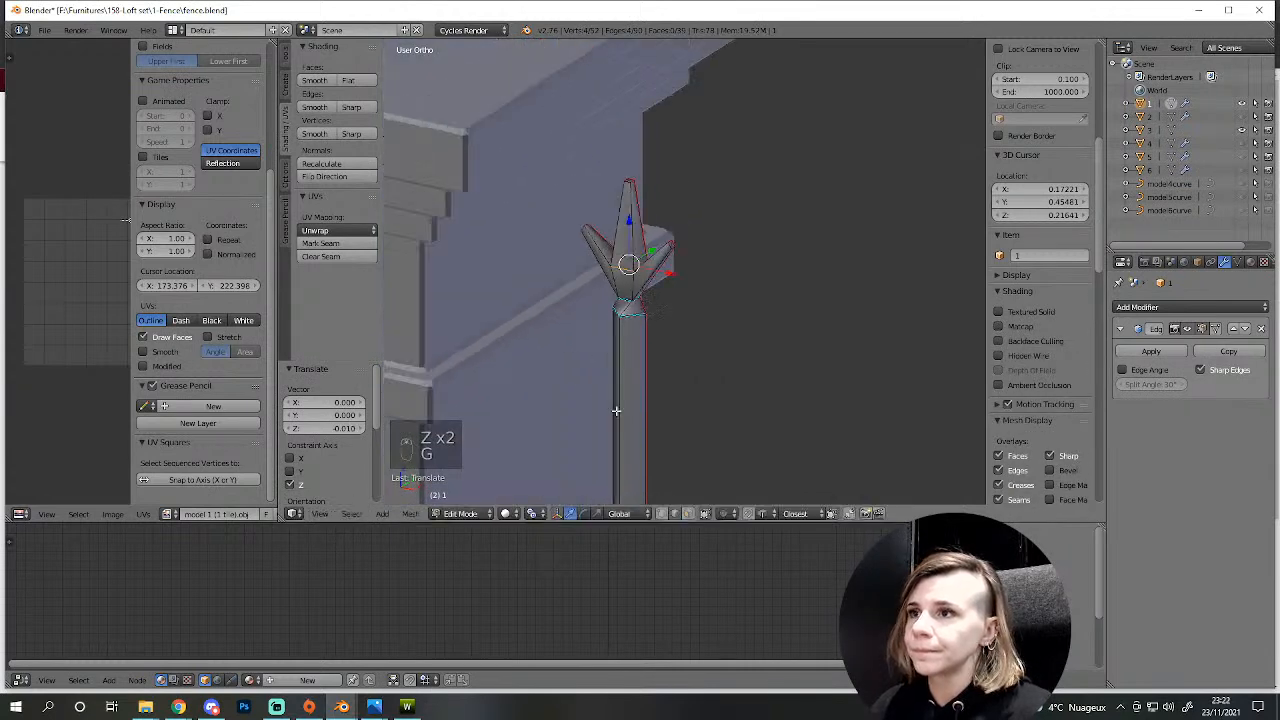
pyautogui.press('a')
pyautogui.press('Tab')
# - Examine the pillar, bar and base wall in front orthographic view, including the pillar's foot
pyautogui.scroll(-4, 700, 432)
pyautogui.scroll(-3, 668, 322)
pyautogui.keyDown('shift'); pyautogui.moveTo(730, 435); pyautogui.dragTo(670, 424, button='middle'); pyautogui.keyUp('shift')
pyautogui.scroll(-2, 737, 374)
pyautogui.press('KP_1')
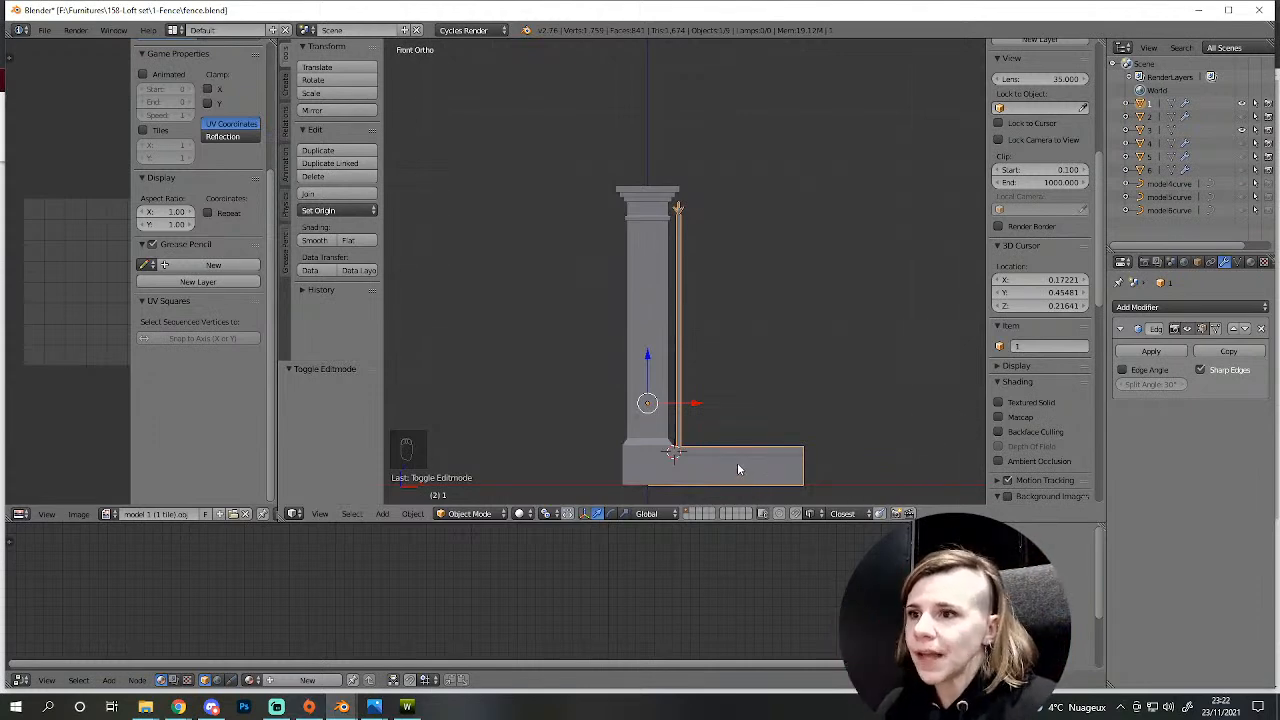
pyautogui.keyDown('shift'); pyautogui.moveTo(740, 470); pyautogui.dragTo(817, 227, button='middle'); pyautogui.keyUp('shift')
pyautogui.scroll(9, 721, 312)
pyautogui.keyDown('shift'); pyautogui.moveTo(812, 154); pyautogui.dragTo(574, 443, button='middle'); pyautogui.keyUp('shift')
pyautogui.scroll(3, 577, 485)
pyautogui.scroll(-2, 580, 482)
# - Delete the faces on the underside of the pillar in face selection mode
pyautogui.press('Tab')
pyautogui.press('Tab')
pyautogui.press('Tab')
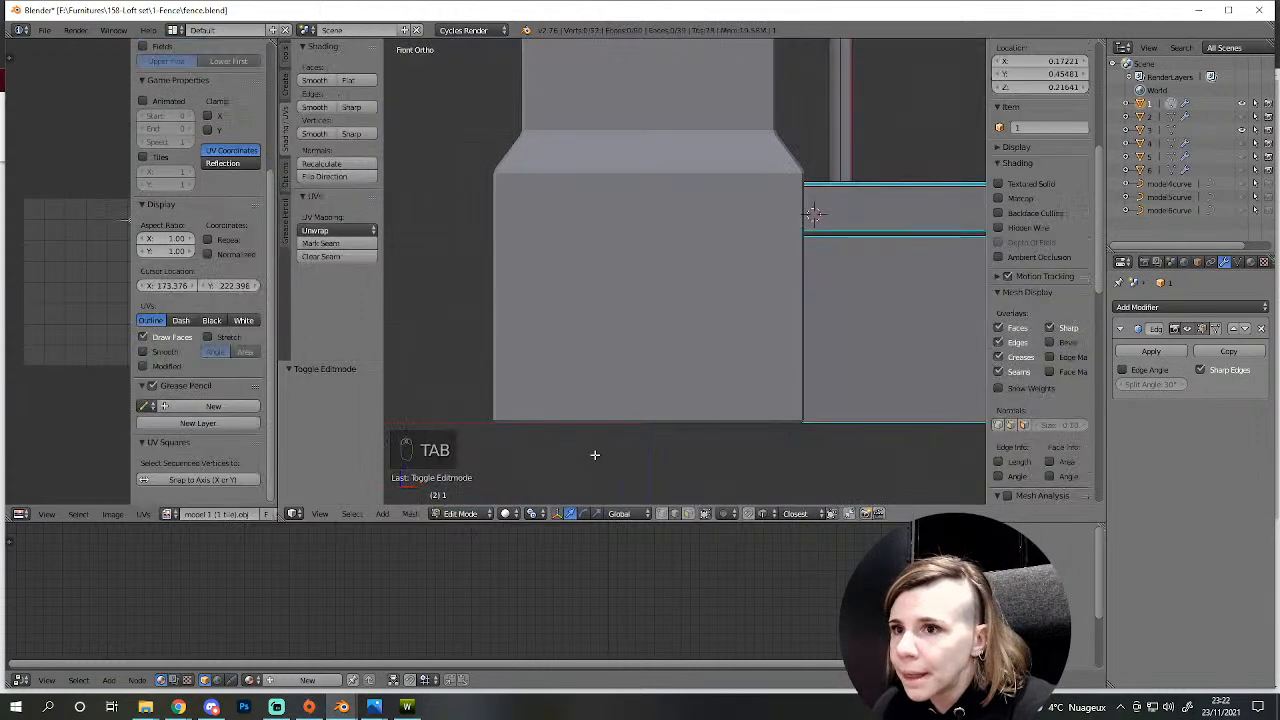
pyautogui.moveTo(594, 438); pyautogui.dragTo(628, 291, button='middle')
pyautogui.press('Tab')
pyautogui.rightClick(628, 290)
pyautogui.press('Tab')
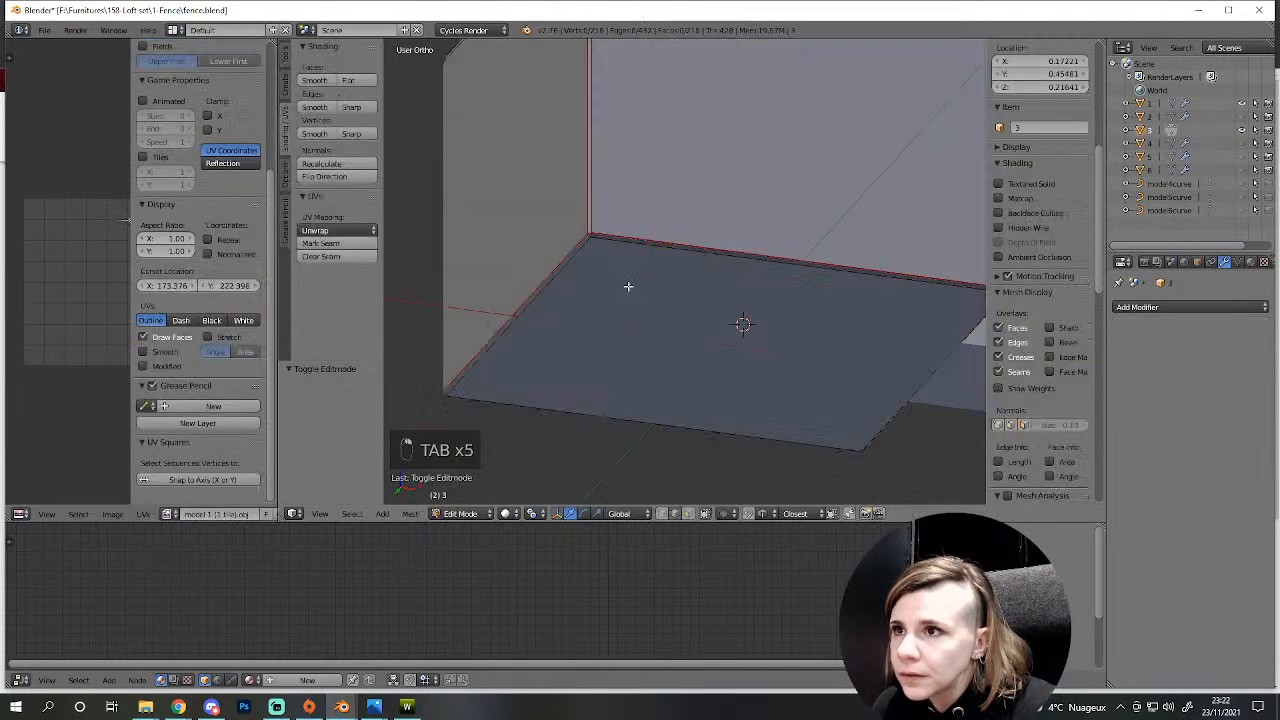
pyautogui.click(678, 516)
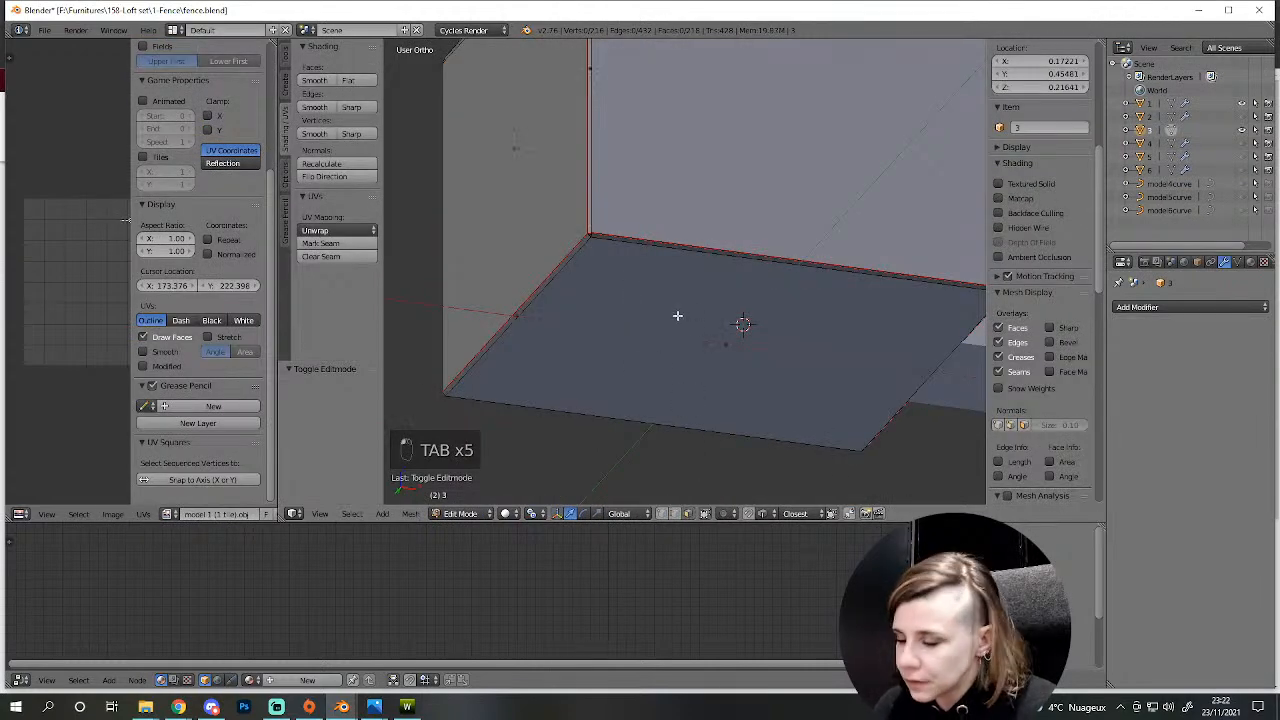
pyautogui.rightClick(677, 316)
pyautogui.press('Delete')
pyautogui.click(641, 318)
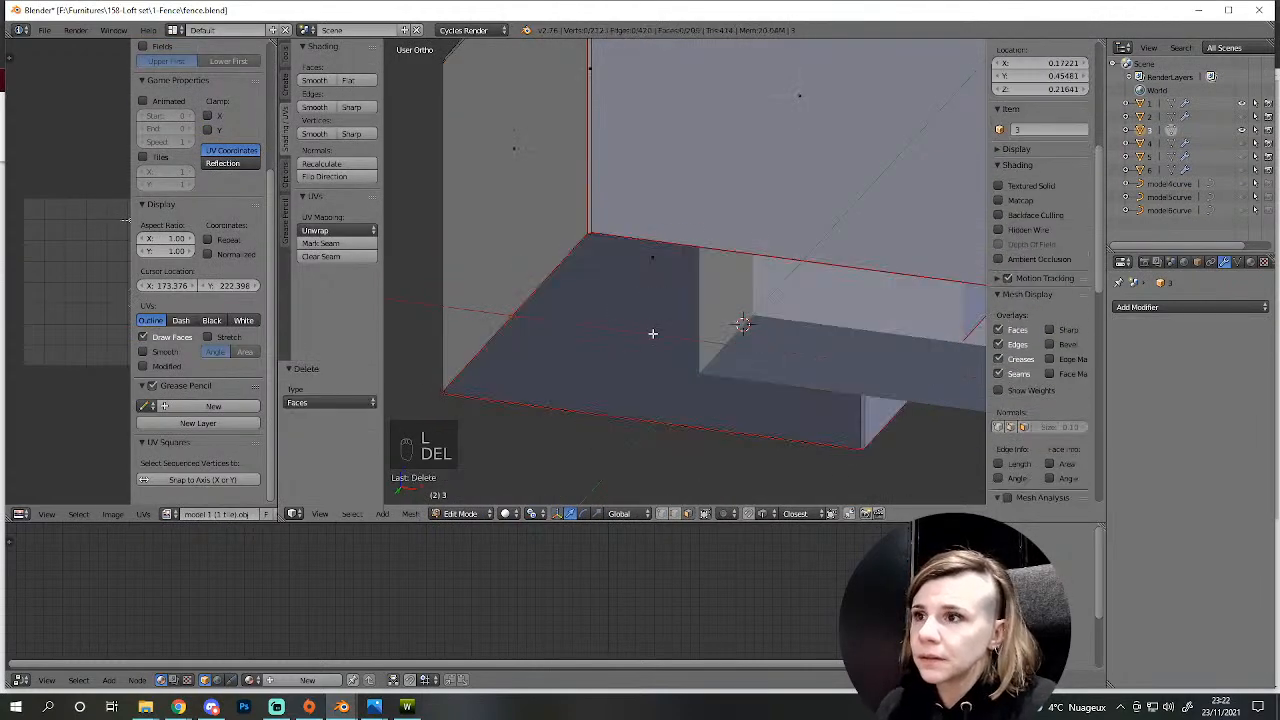
# - Select the open edge loop at the pillar's bottom and set the pivot point to the 3D cursor
pyautogui.keyDown('alt'); pyautogui.rightClick(707, 264); pyautogui.keyUp('alt')
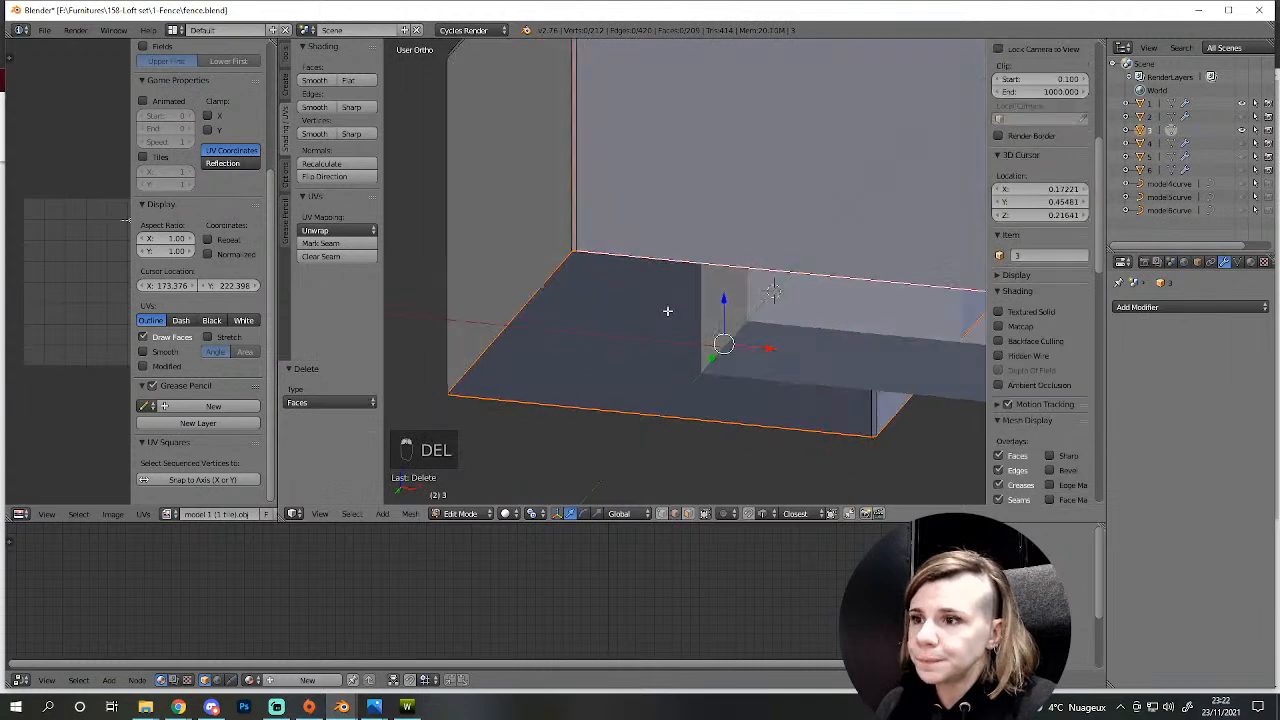
pyautogui.moveTo(677, 300); pyautogui.dragTo(614, 452, button='middle')
pyautogui.click(532, 514)
pyautogui.click(550, 484)
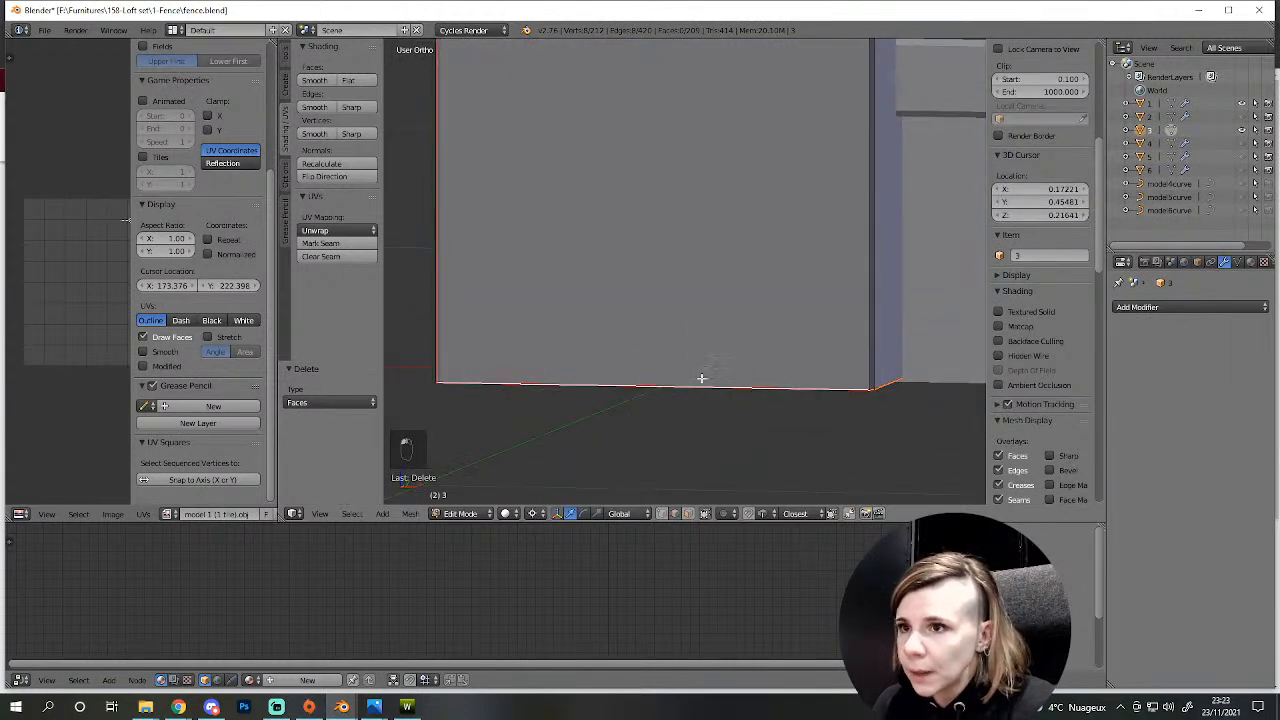
# - Try to flatten the pillar's bottom edge loop by scaling it to 0 along Z about the 3D cursor
pyautogui.press('s')
pyautogui.press('z')
pyautogui.press('0')
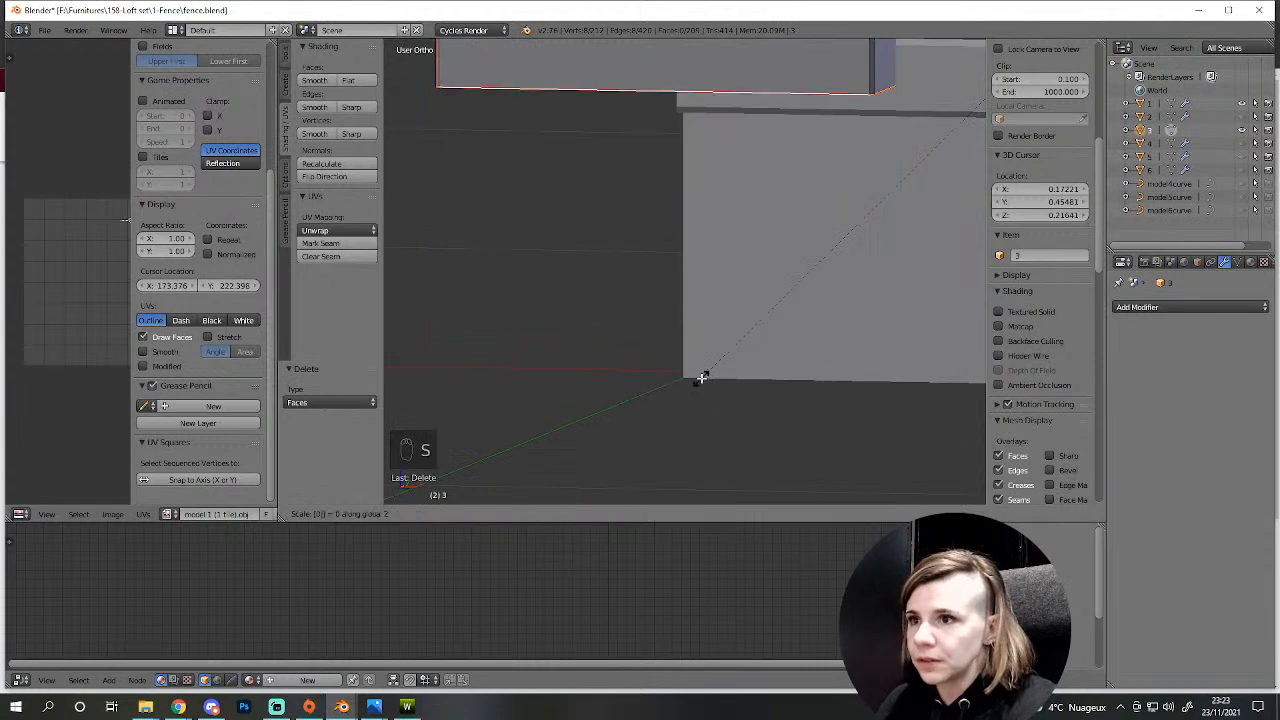
pyautogui.press('Return')
pyautogui.press('Escape')
pyautogui.hotkey('ctrl', 'z')
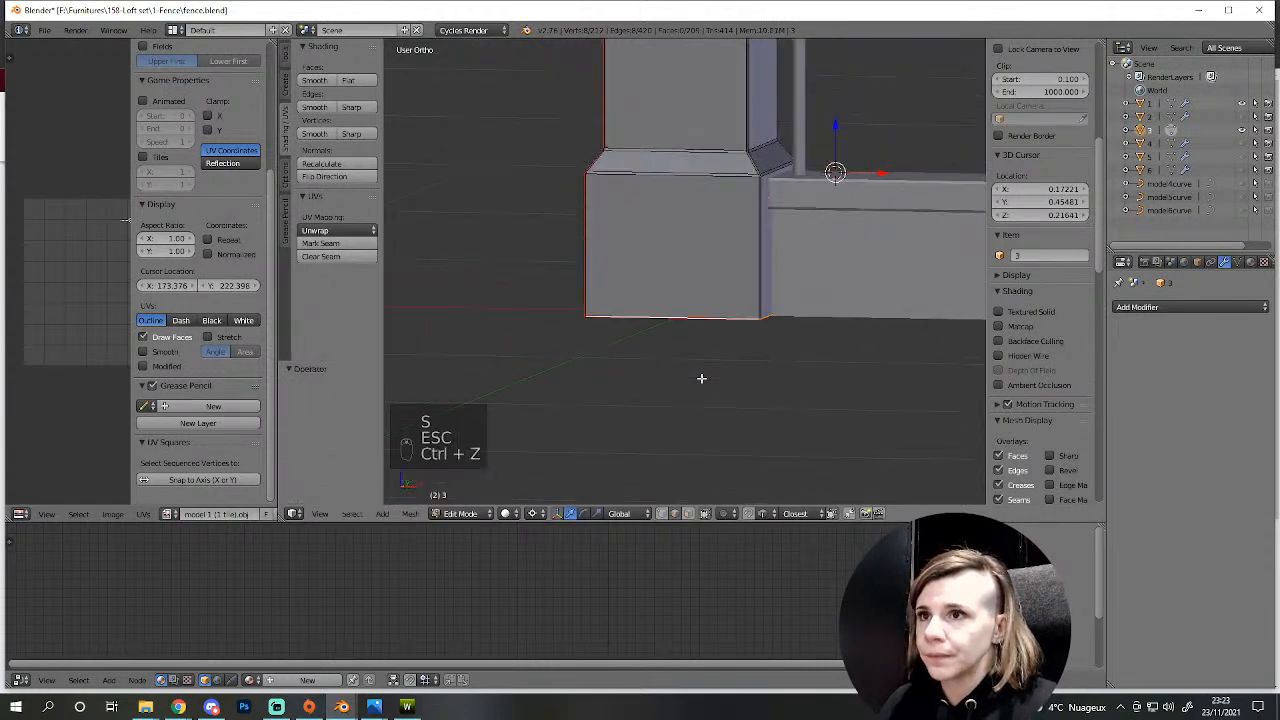
# - Reset the 3D cursor to the world origin and flatten the pillar's bottom edge loop by scaling it to 0 along Z
pyautogui.hotkey('shift', 'c')
pyautogui.press('s')
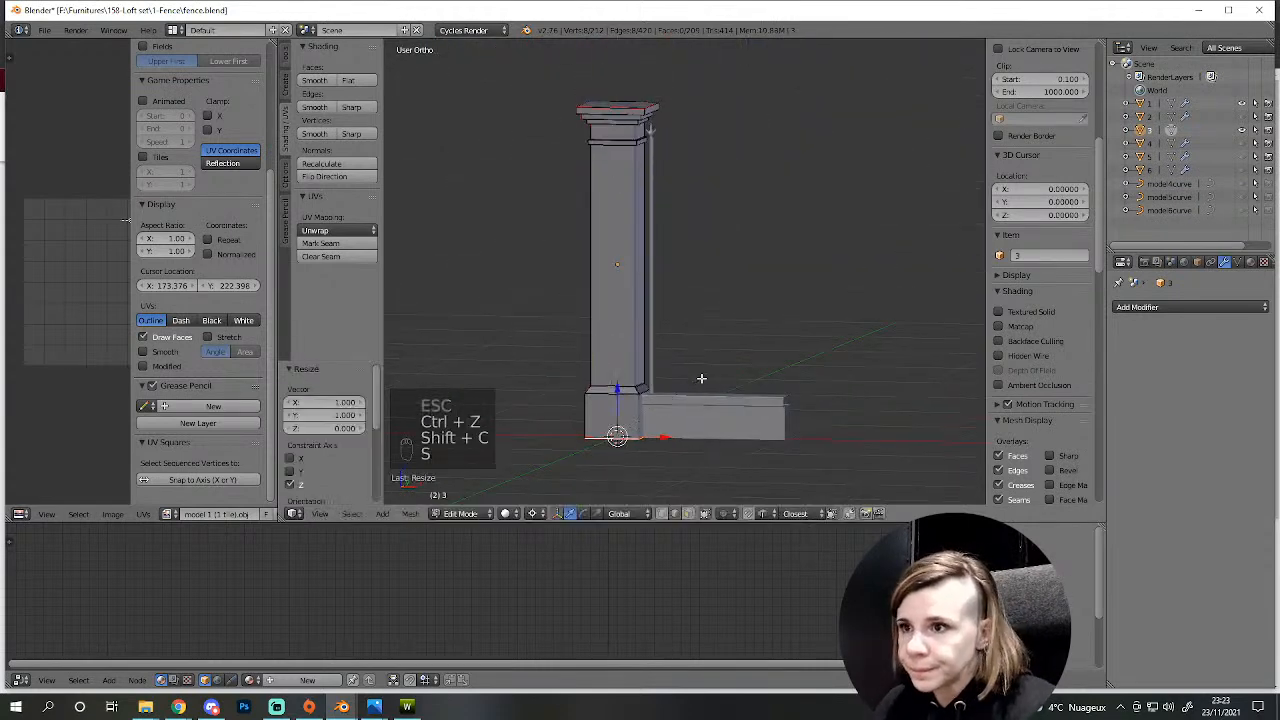
pyautogui.press('a')
pyautogui.press('Tab')
# - Open the bar and base wall object for mesh editing and select all linked parts of the bar, including its finial
pyautogui.moveTo(748, 343); pyautogui.dragTo(659, 421, button='middle')
pyautogui.rightClick(694, 418)
pyautogui.press('Tab')
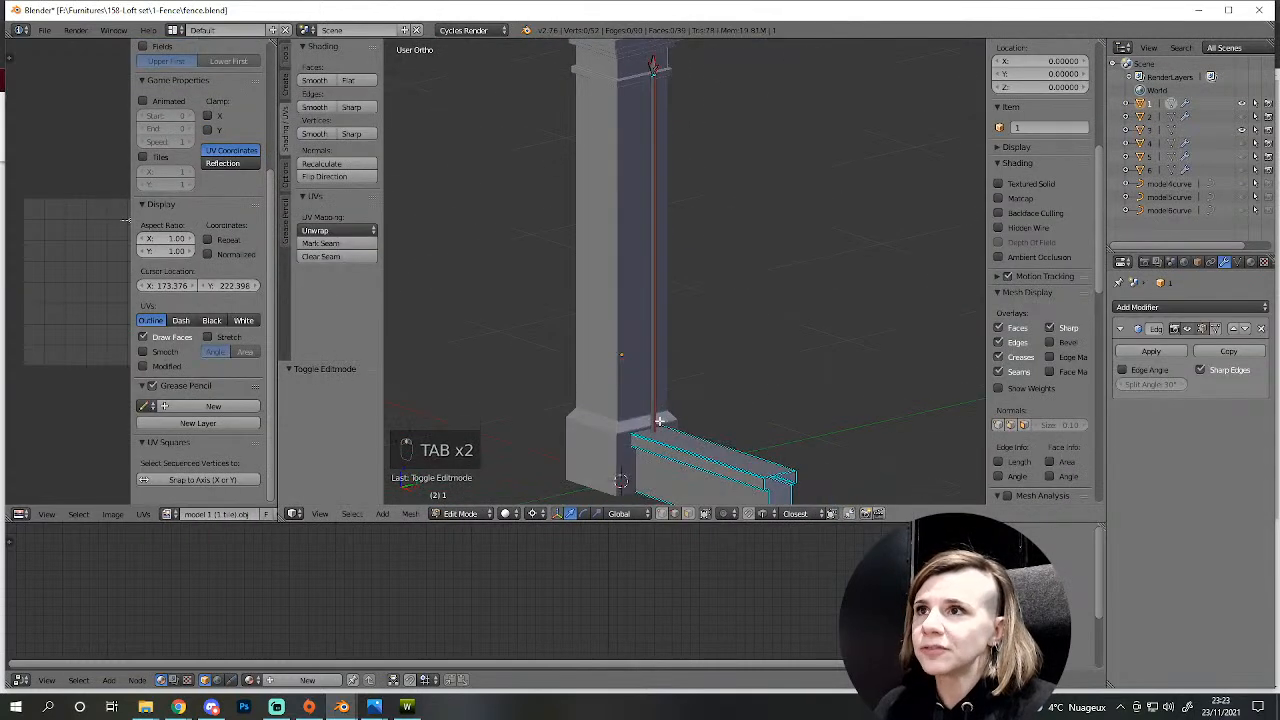
pyautogui.press('l')
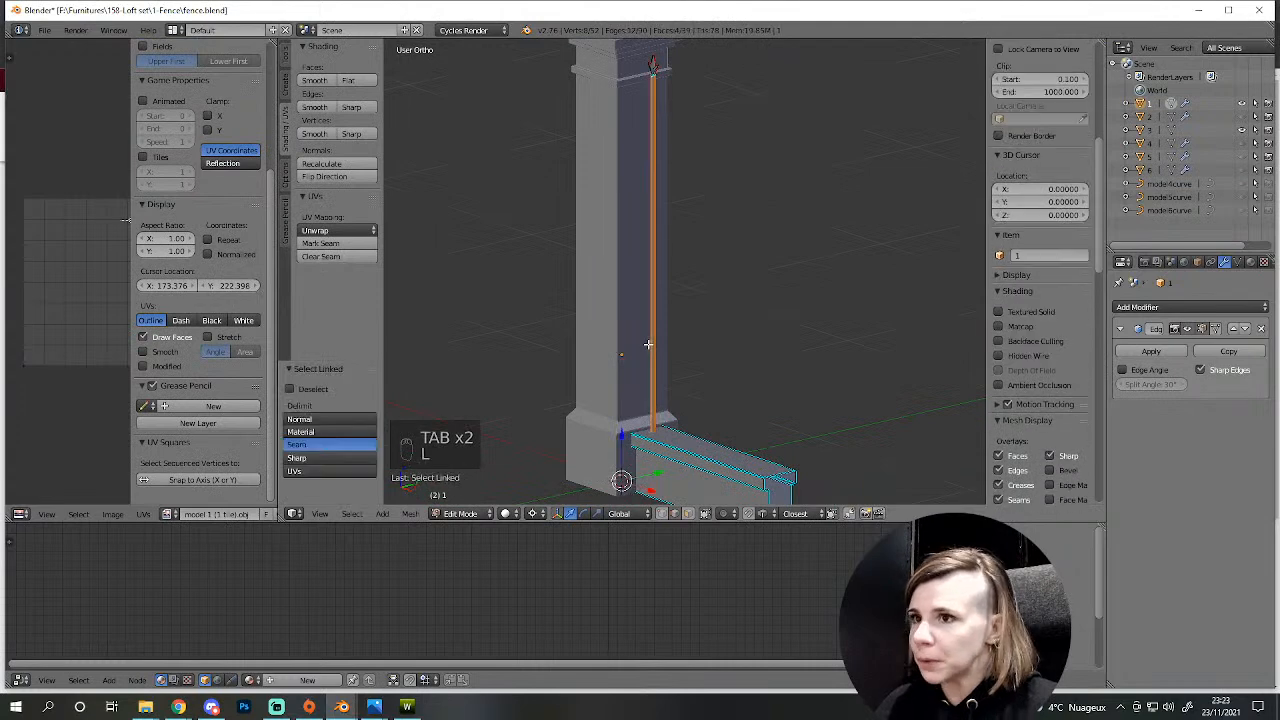
pyautogui.scroll(-4, 648, 344)
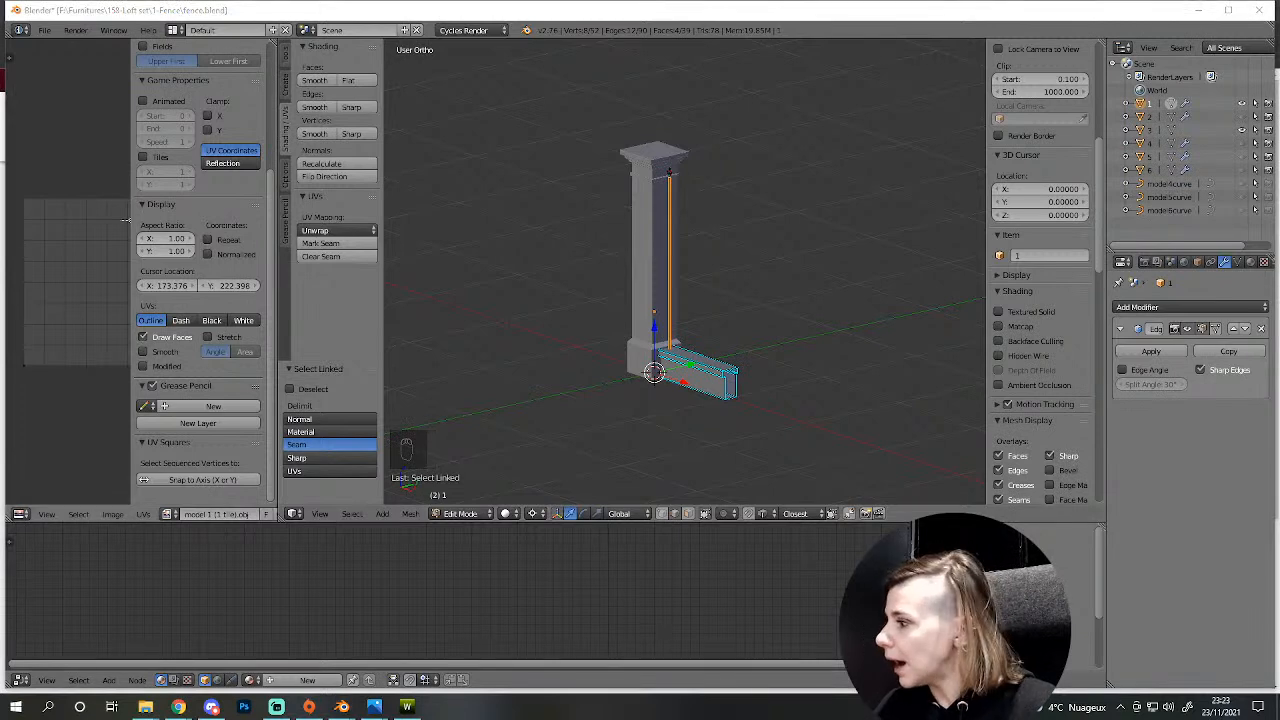
pyautogui.hotkey('alt', 'Tab')
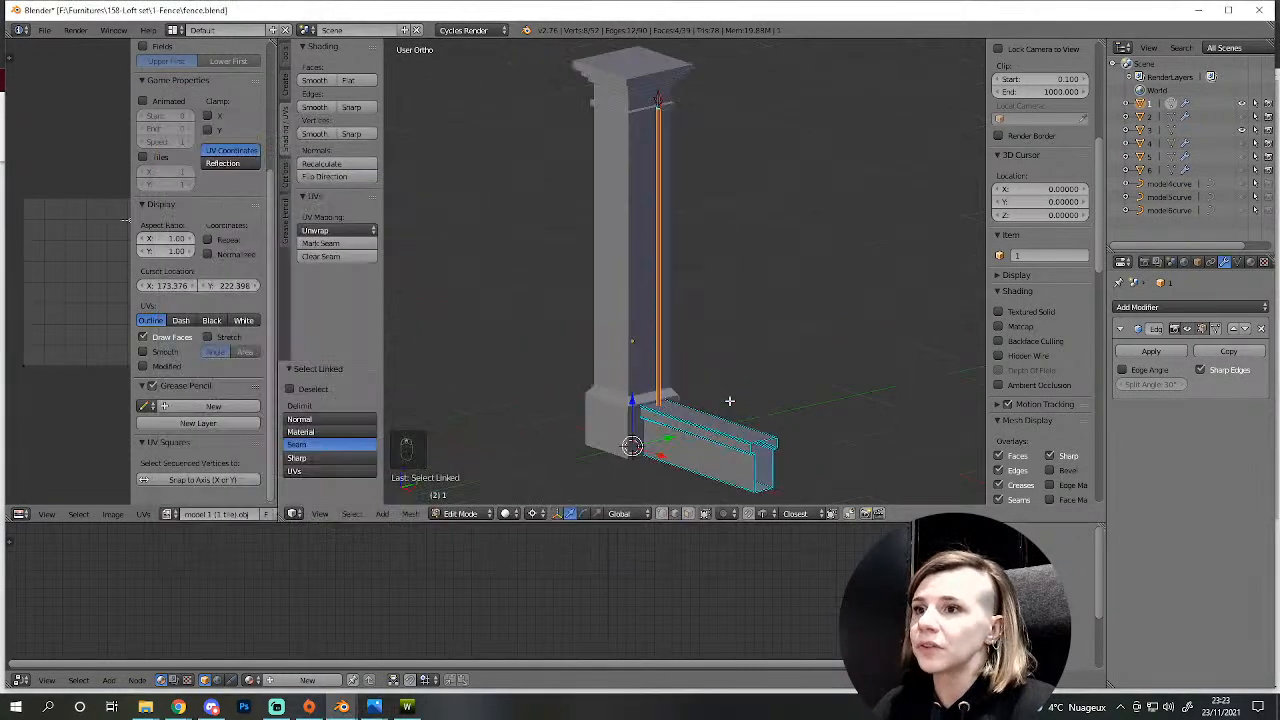
pyautogui.scroll(4, 720, 390)
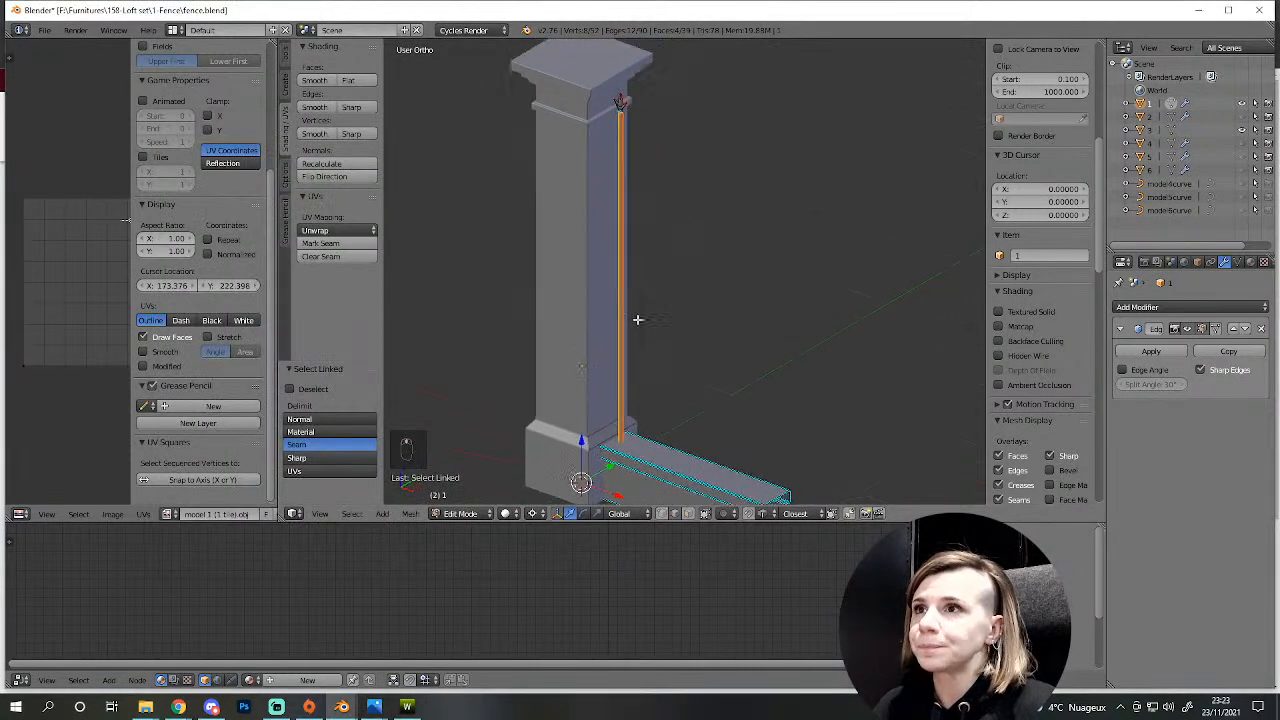
pyautogui.press('a')
pyautogui.scroll(-3, 655, 360)
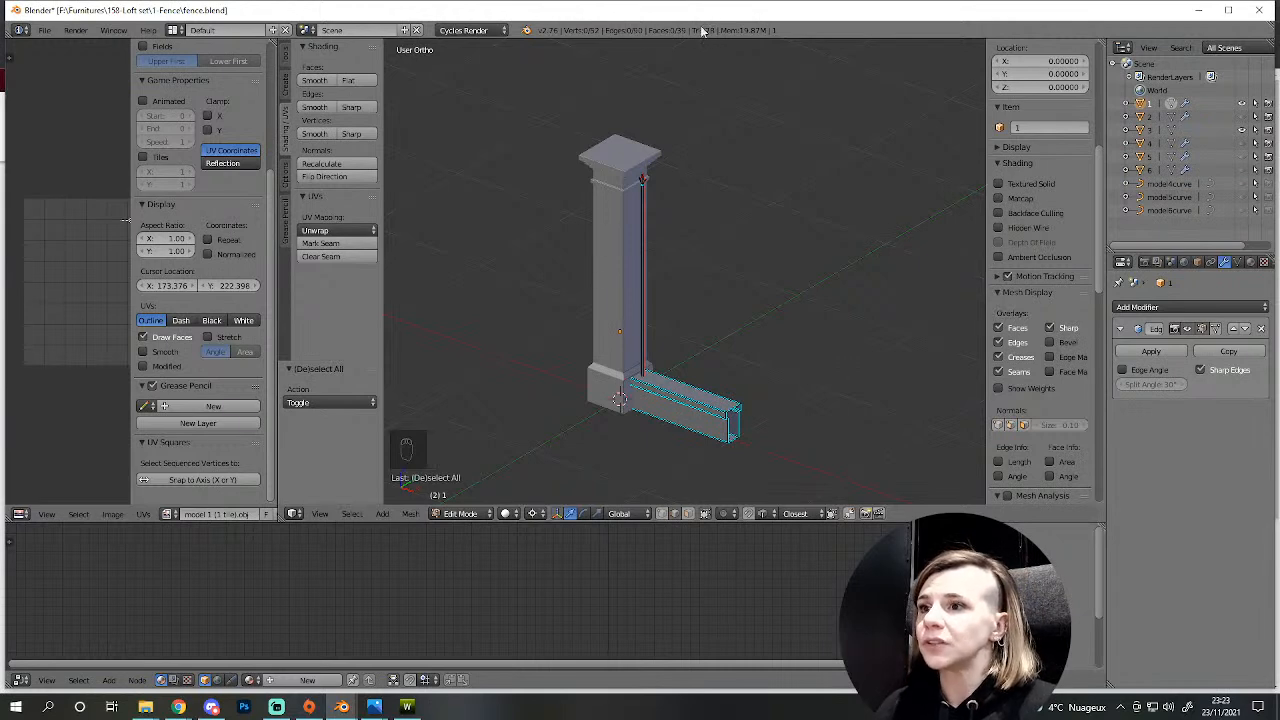
pyautogui.scroll(3, 680, 329)
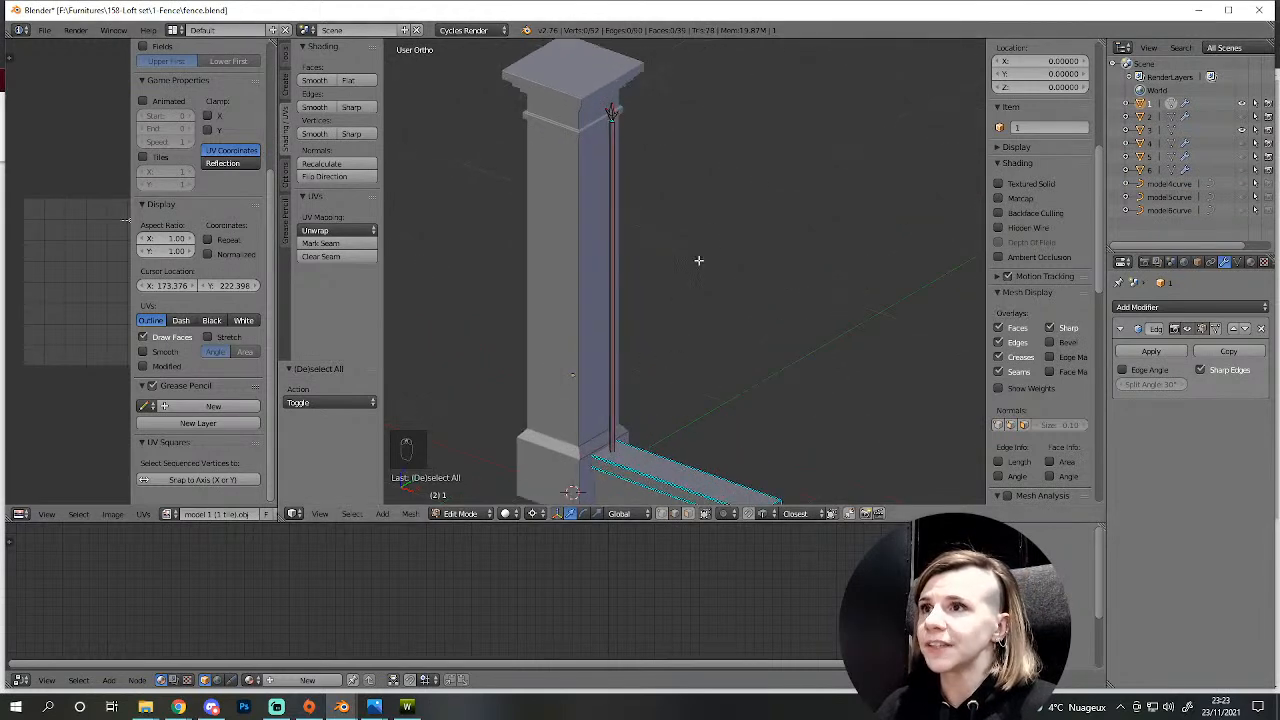
pyautogui.scroll(-1, 692, 62)
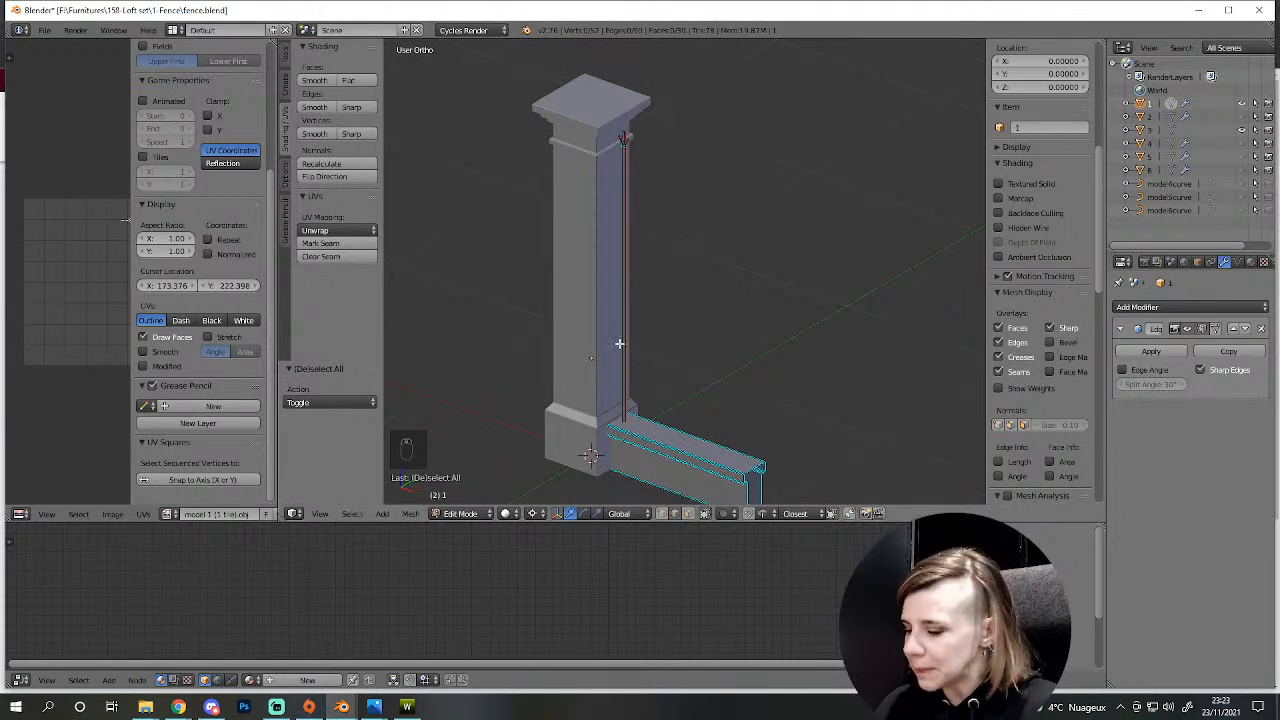
pyautogui.press('l')
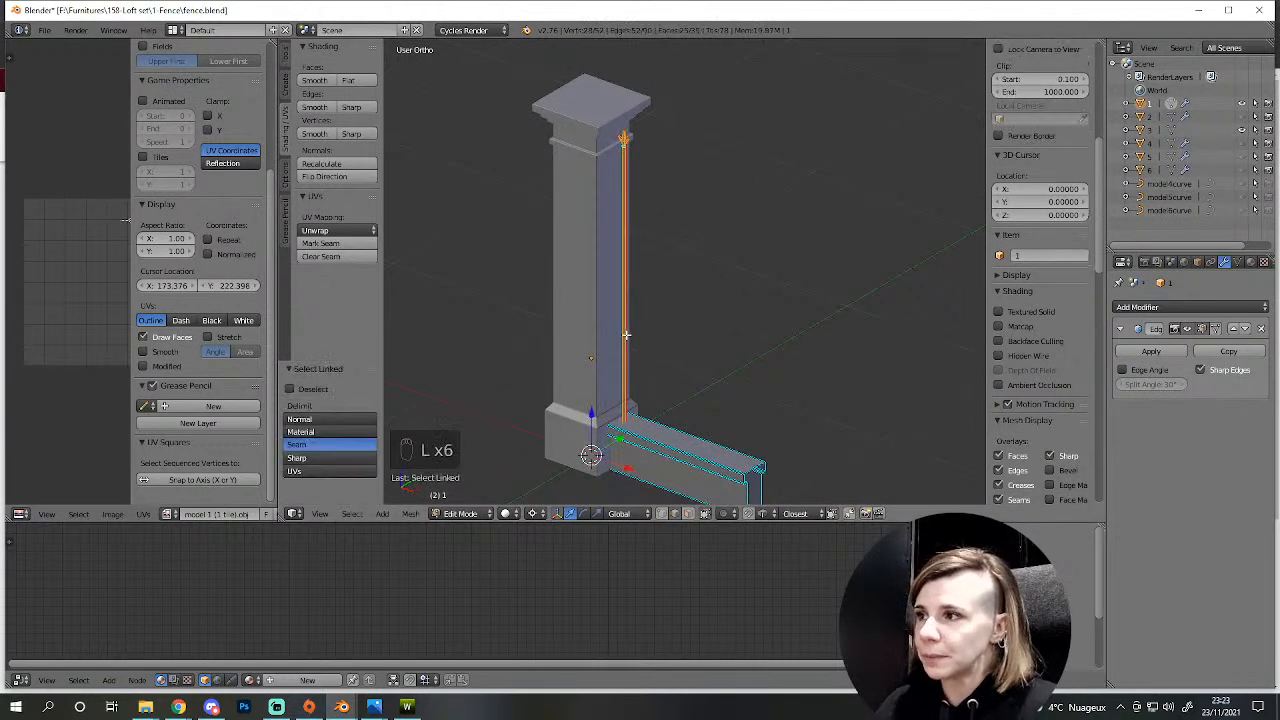
# - Inspect the selected bar's position relative to the pillar and base wall in front orthographic wireframe view, and leave mesh editing
pyautogui.press('KP_1')
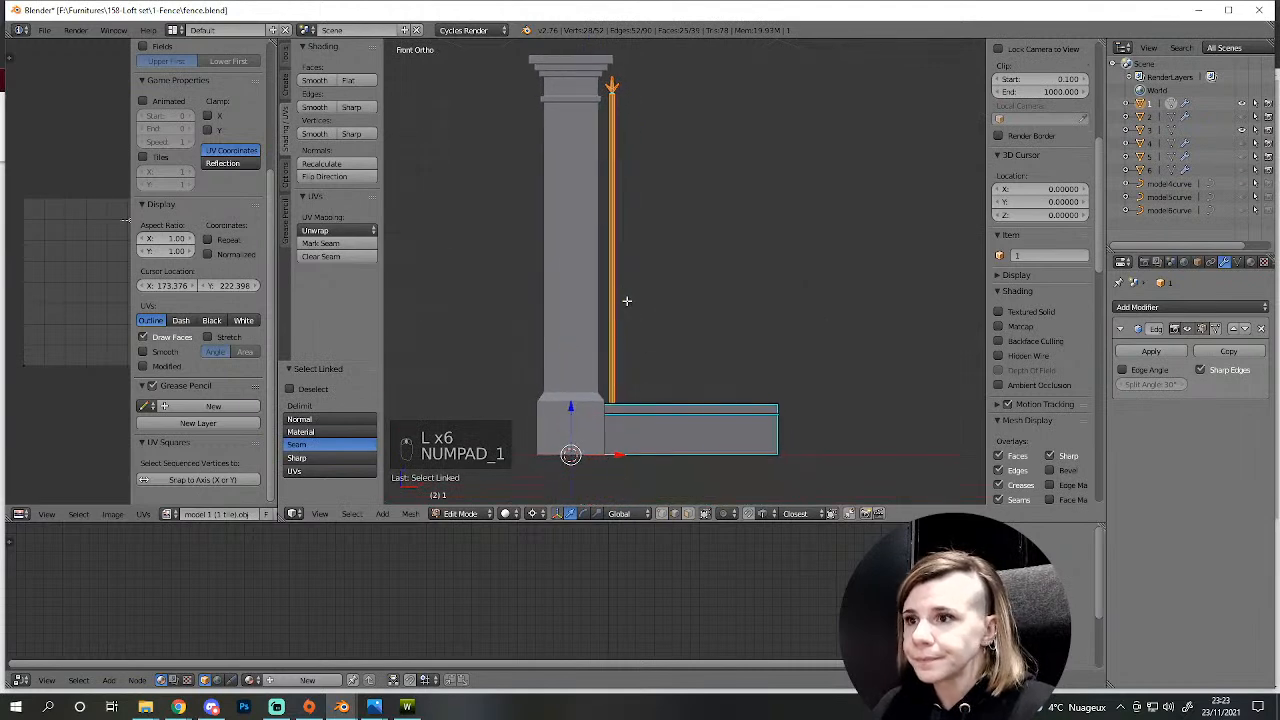
pyautogui.press('z')
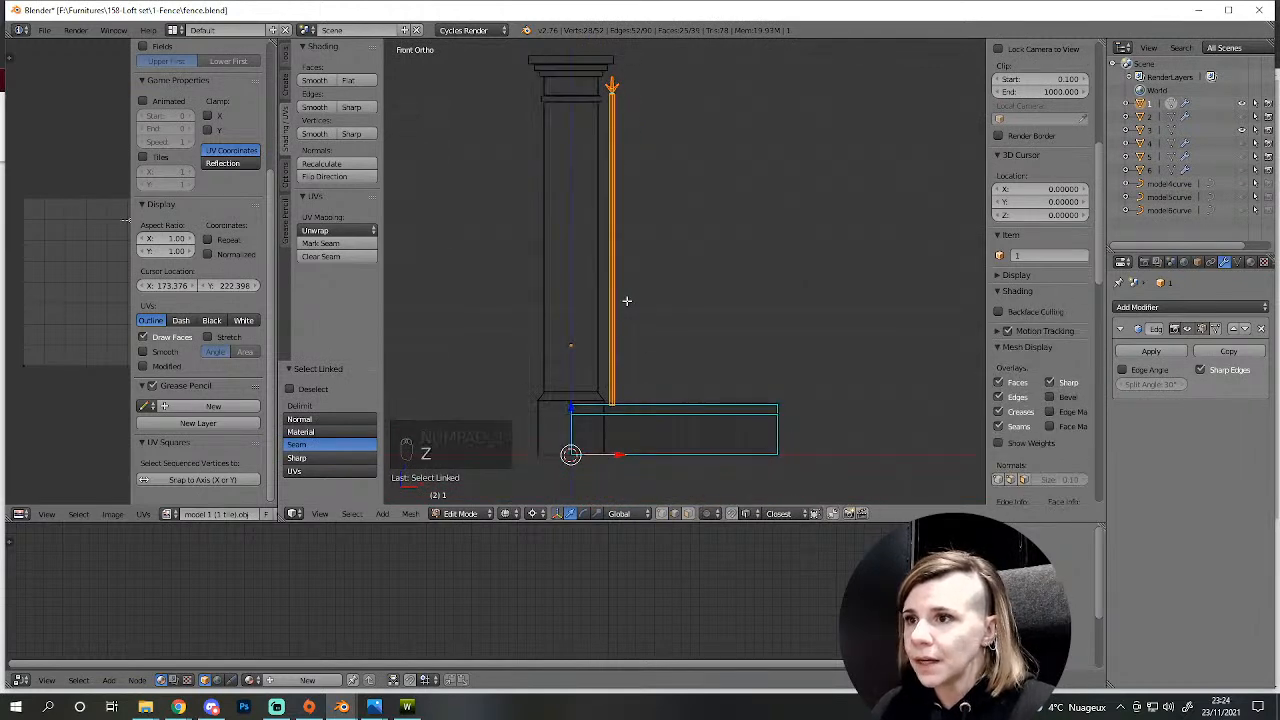
pyautogui.scroll(2, 619, 329)
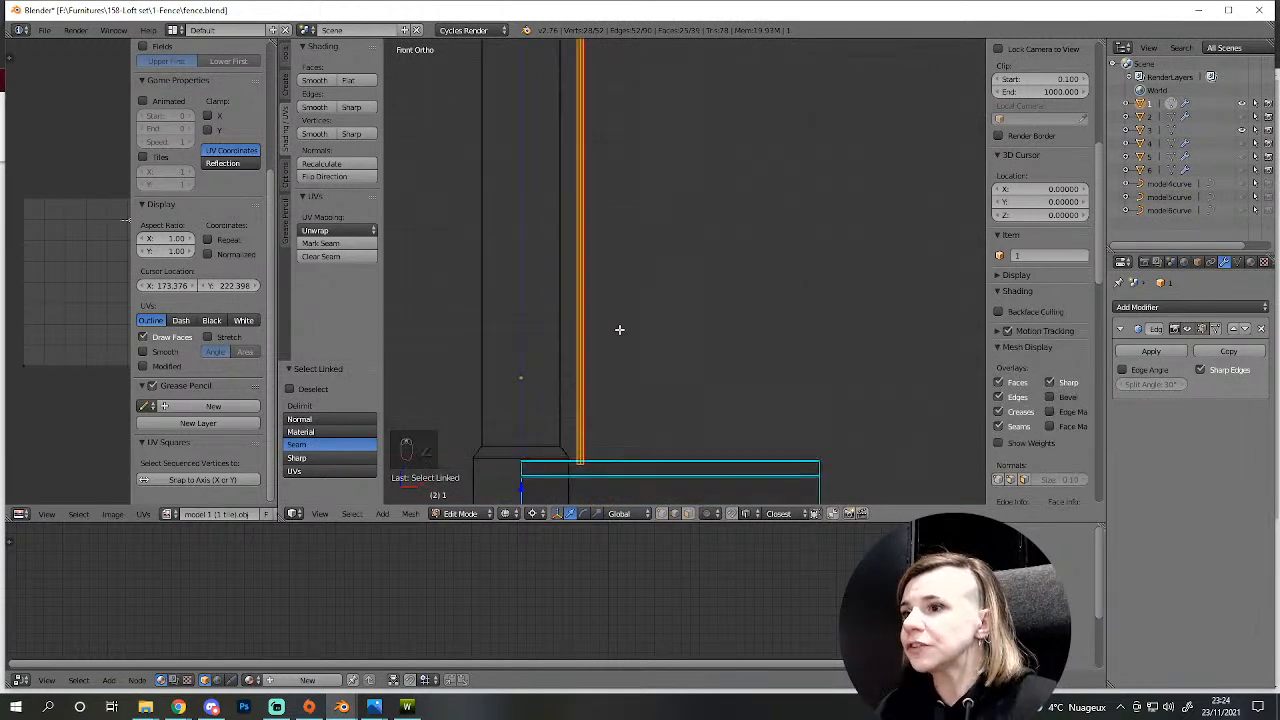
pyautogui.scroll(-3, 619, 329)
pyautogui.press('Tab')
pyautogui.moveTo(620, 329); pyautogui.dragTo(604, 376, button='middle')
pyautogui.press('z')
# - Select the pillar object and hide it from the viewport
pyautogui.scroll(3, 571, 286)
pyautogui.rightClick(528, 286)
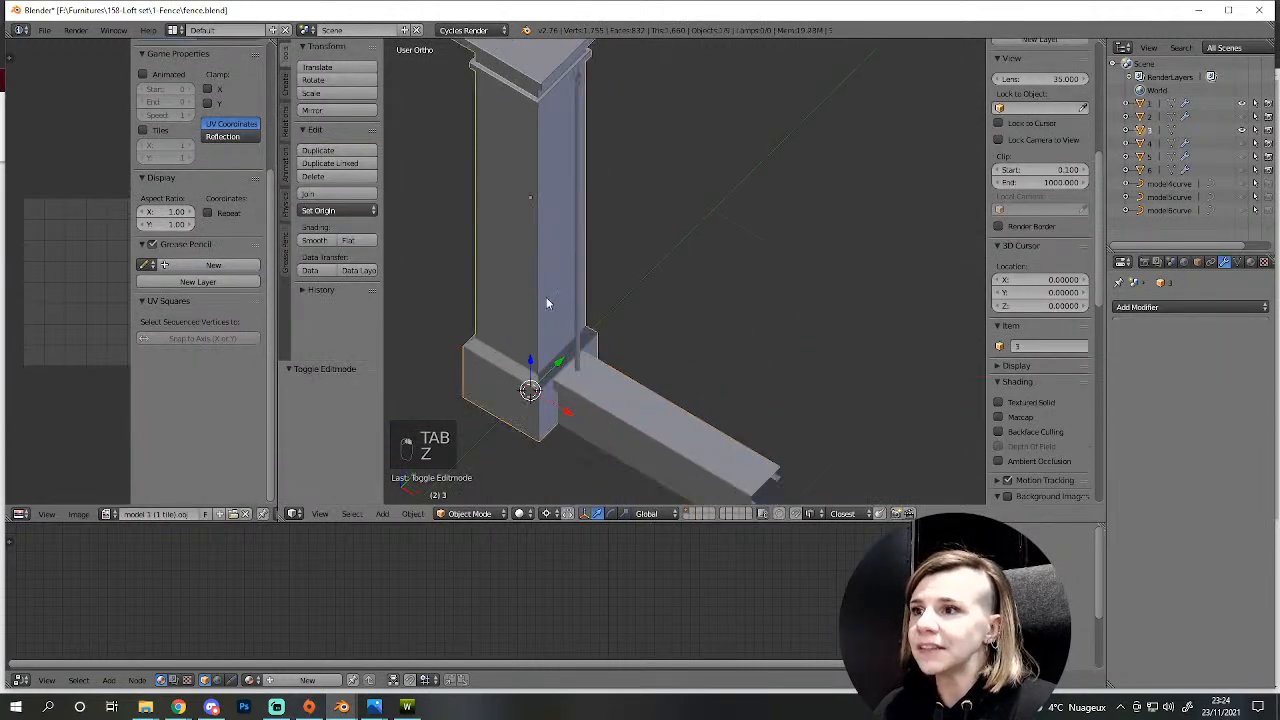
pyautogui.scroll(-2, 660, 366)
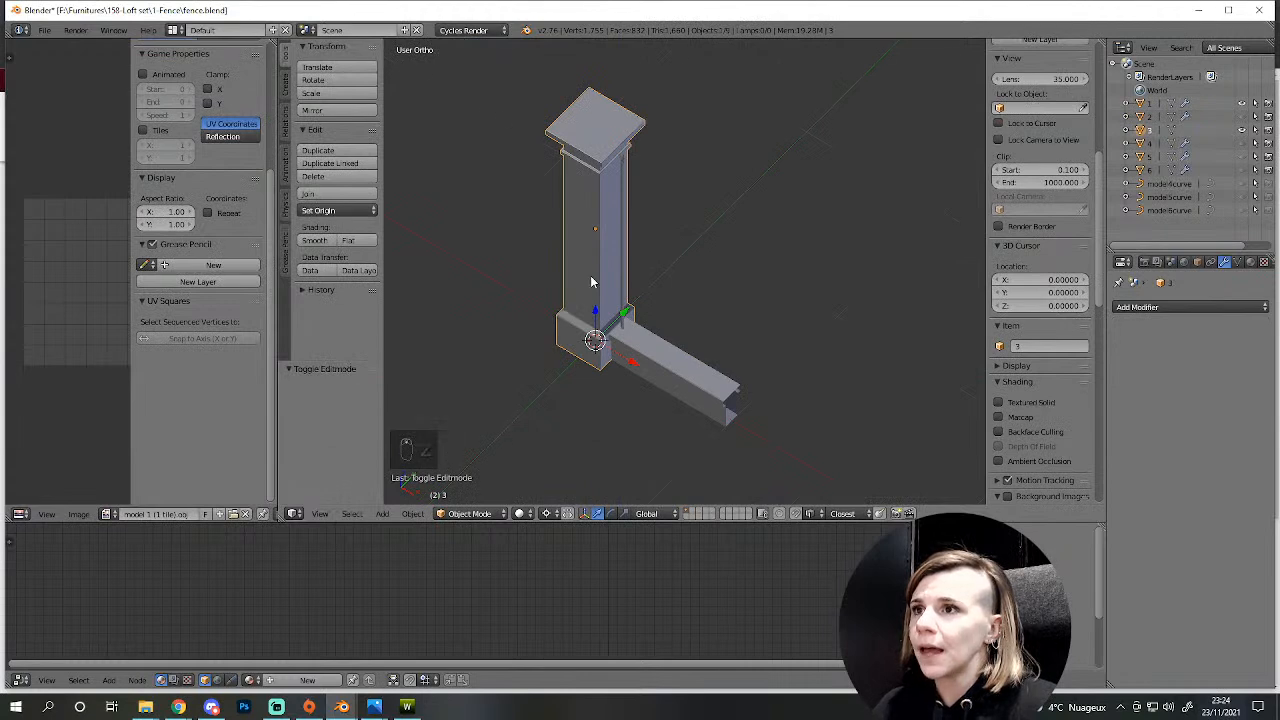
pyautogui.moveTo(590, 275); pyautogui.dragTo(623, 226, button='middle')
pyautogui.scroll(4, 606, 350)
pyautogui.scroll(-5, 604, 358)
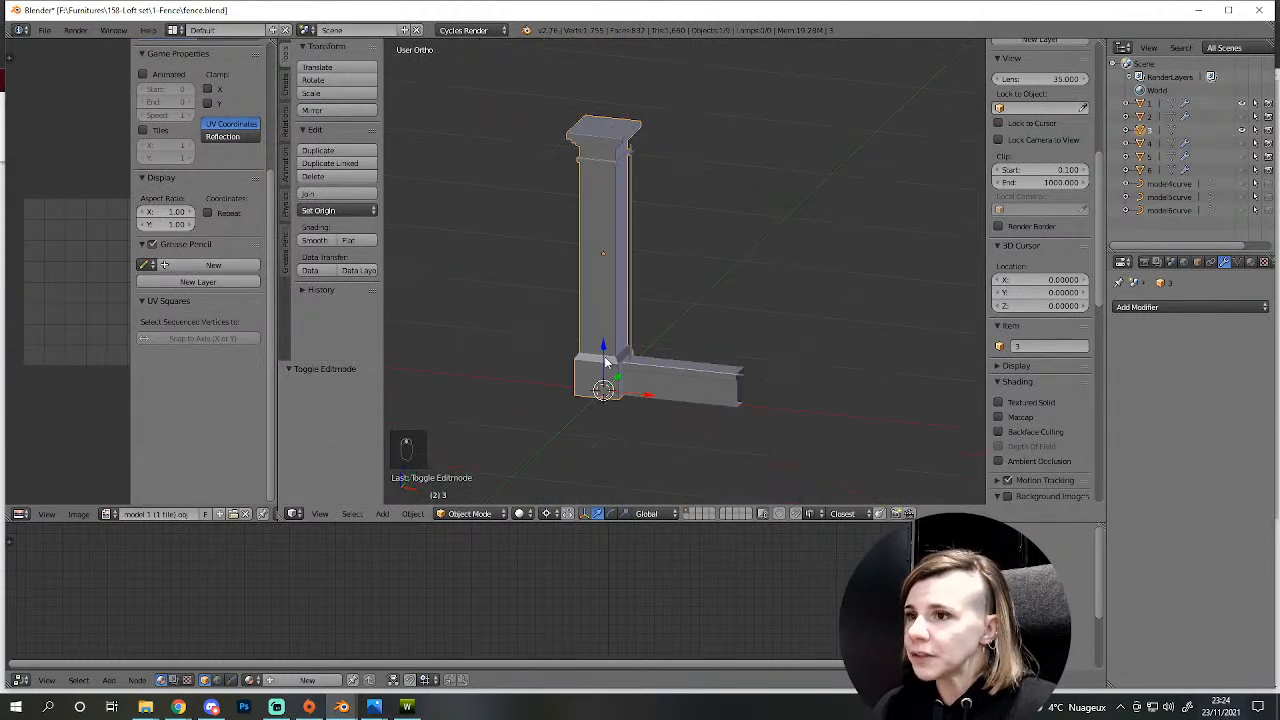
pyautogui.press('h')
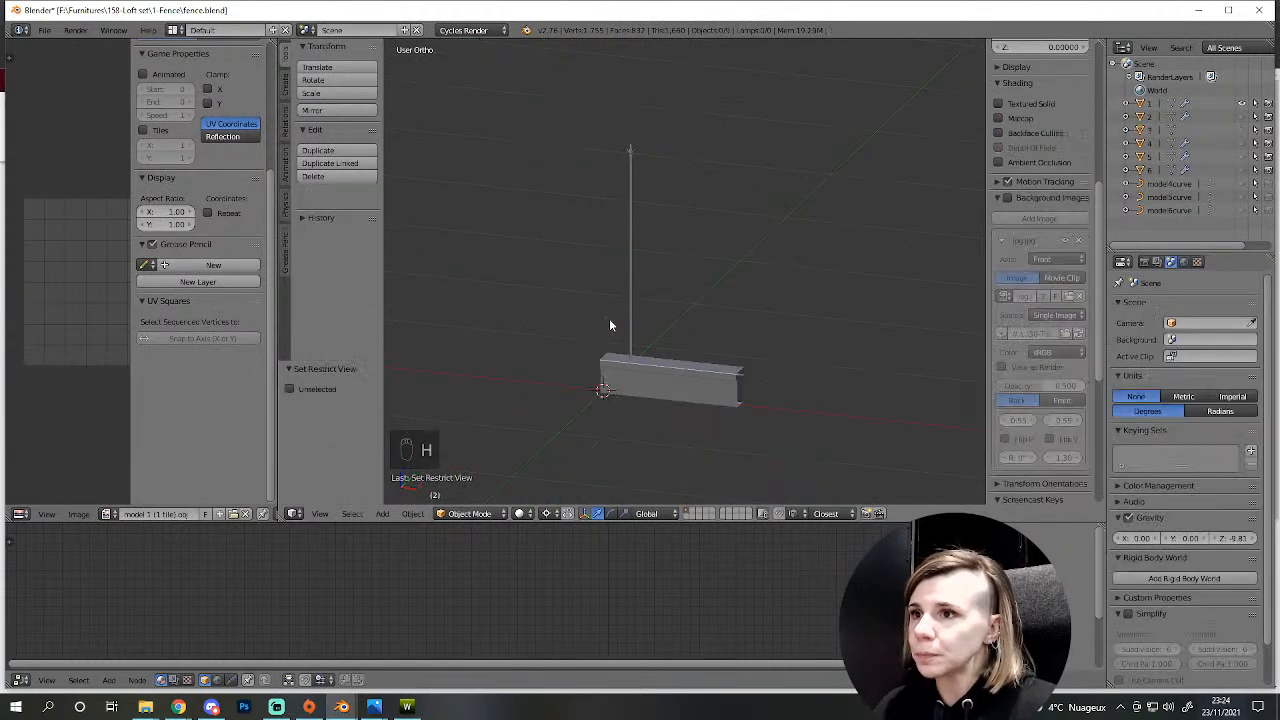
# - Select the bar and base wall object and reopen its mesh for editing
pyautogui.scroll(-3, 697, 364)
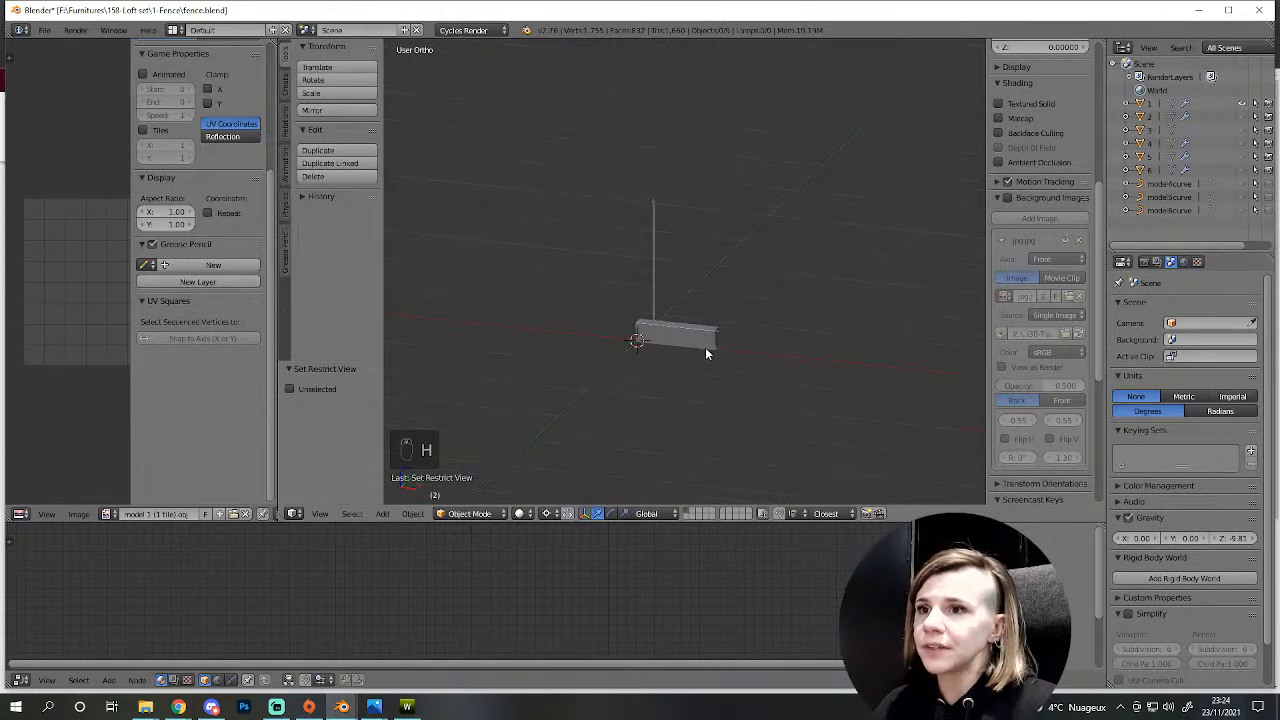
pyautogui.scroll(2, 760, 370)
pyautogui.rightClick(681, 416)
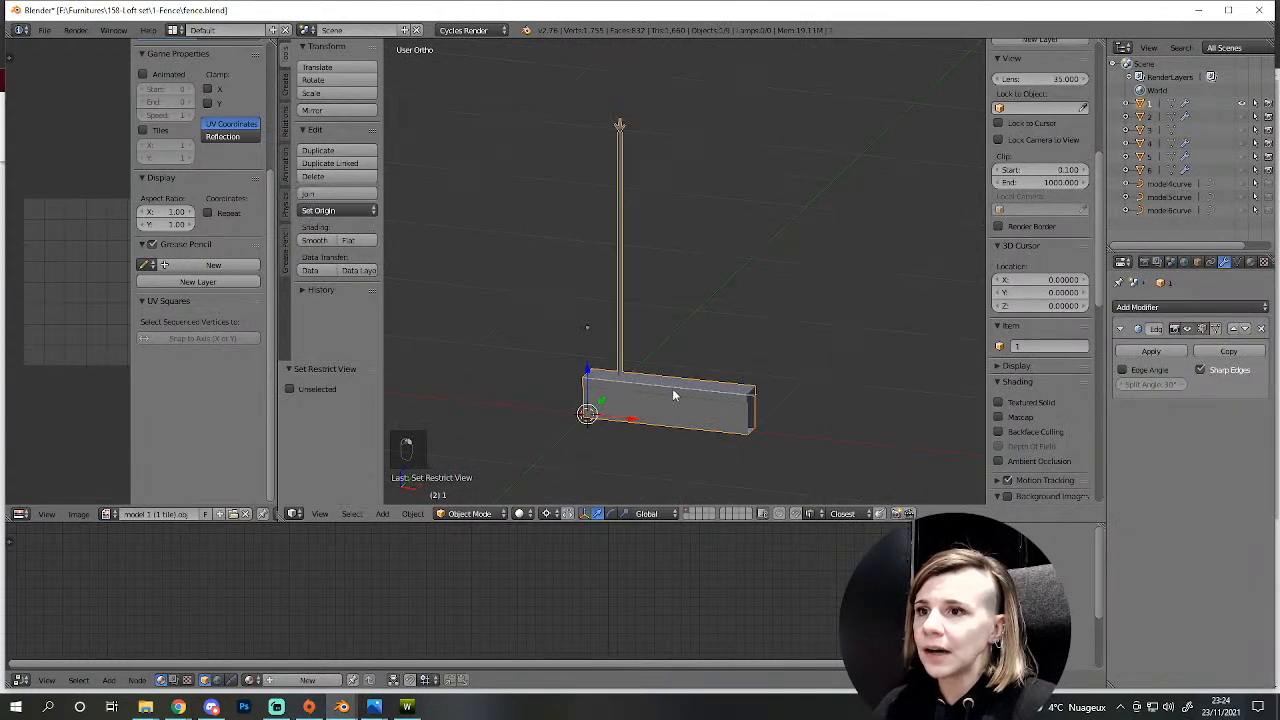
pyautogui.scroll(-3, 870, 420)
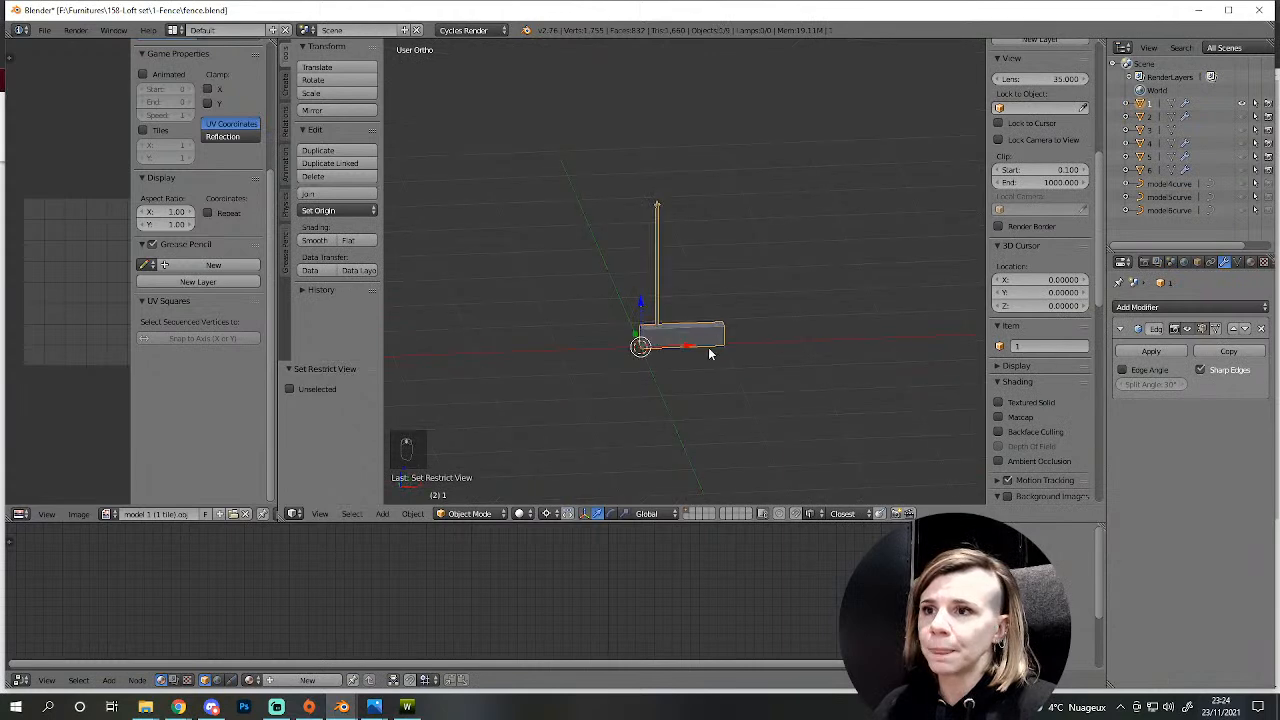
pyautogui.scroll(5, 628, 416)
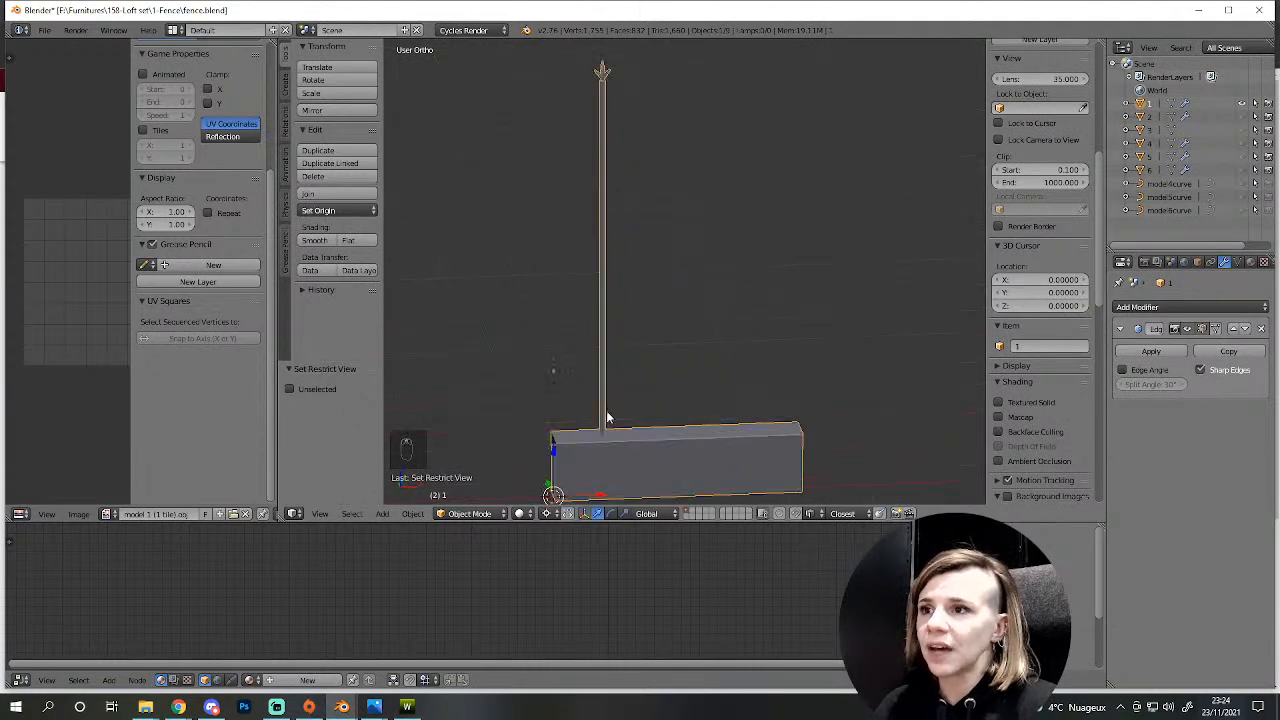
pyautogui.press('Tab')
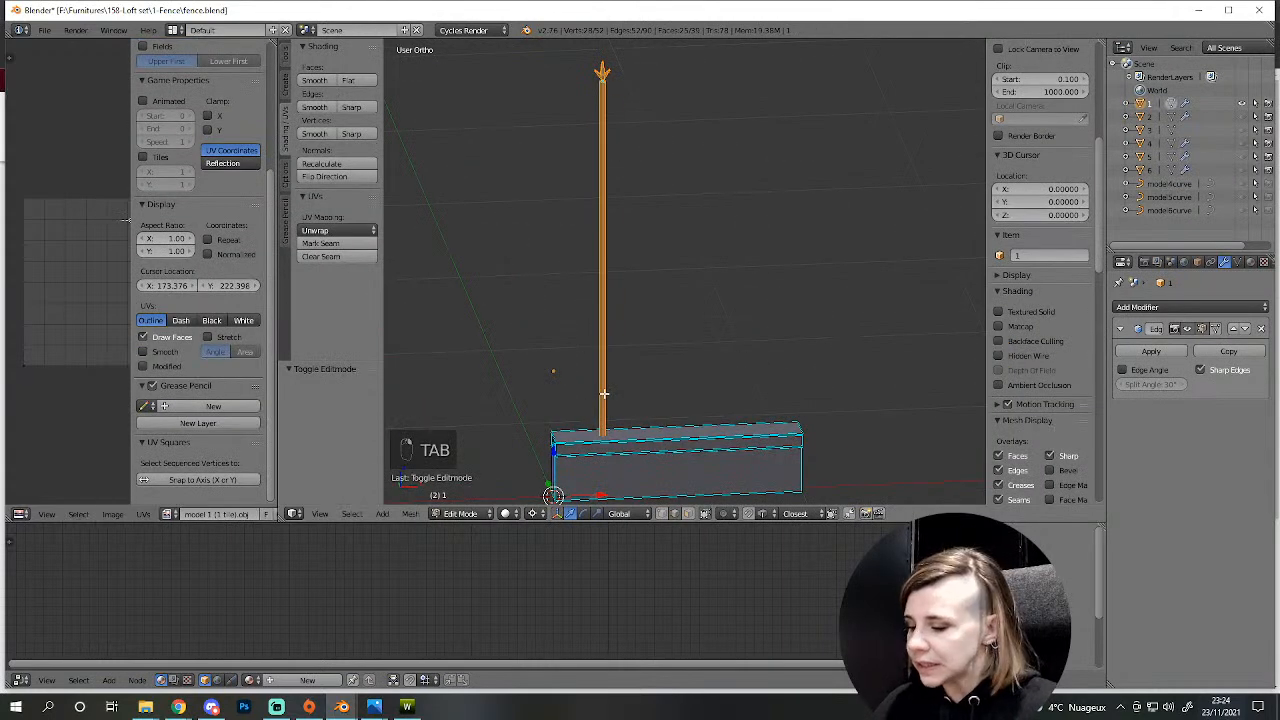
# - Examine the base wall and the foot of the bar from the front and at an angle
pyautogui.press('KP_1')
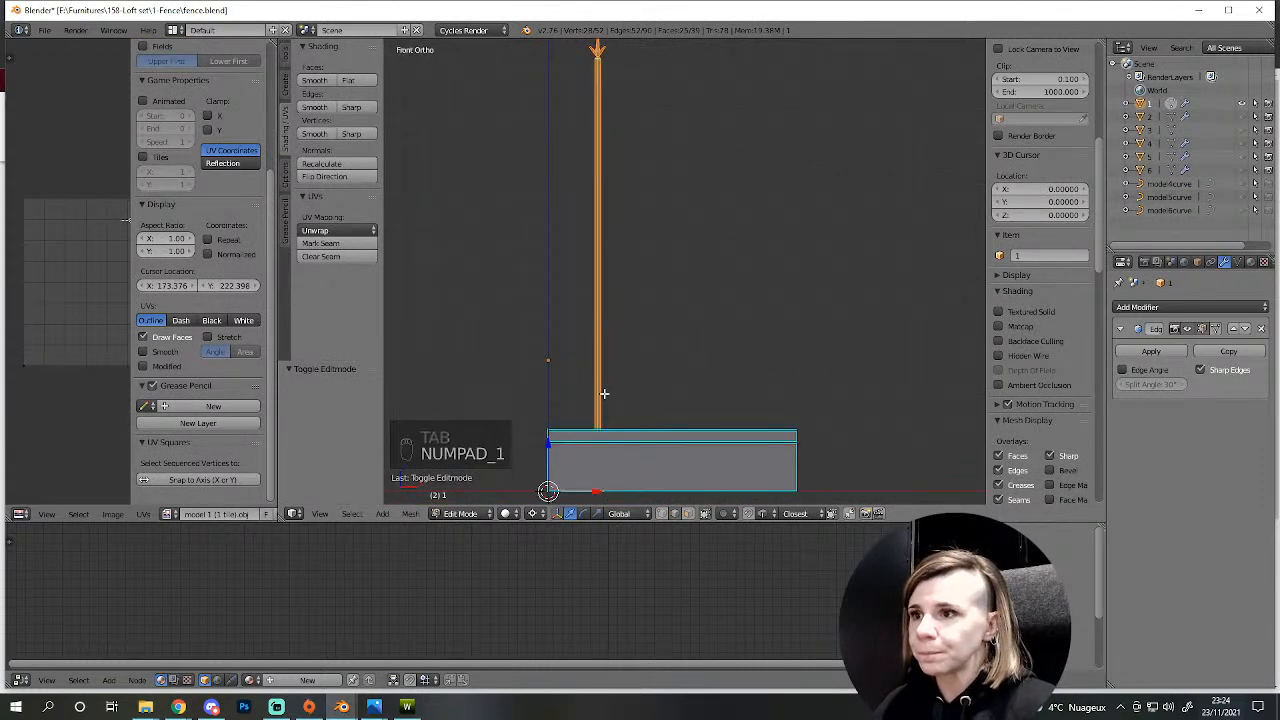
pyautogui.scroll(-3, 551, 397)
pyautogui.scroll(4, 615, 366)
pyautogui.keyDown('shift'); pyautogui.moveTo(640, 448); pyautogui.dragTo(704, 294, button='middle'); pyautogui.keyUp('shift')
pyautogui.moveTo(627, 356); pyautogui.dragTo(600, 409, button='middle')
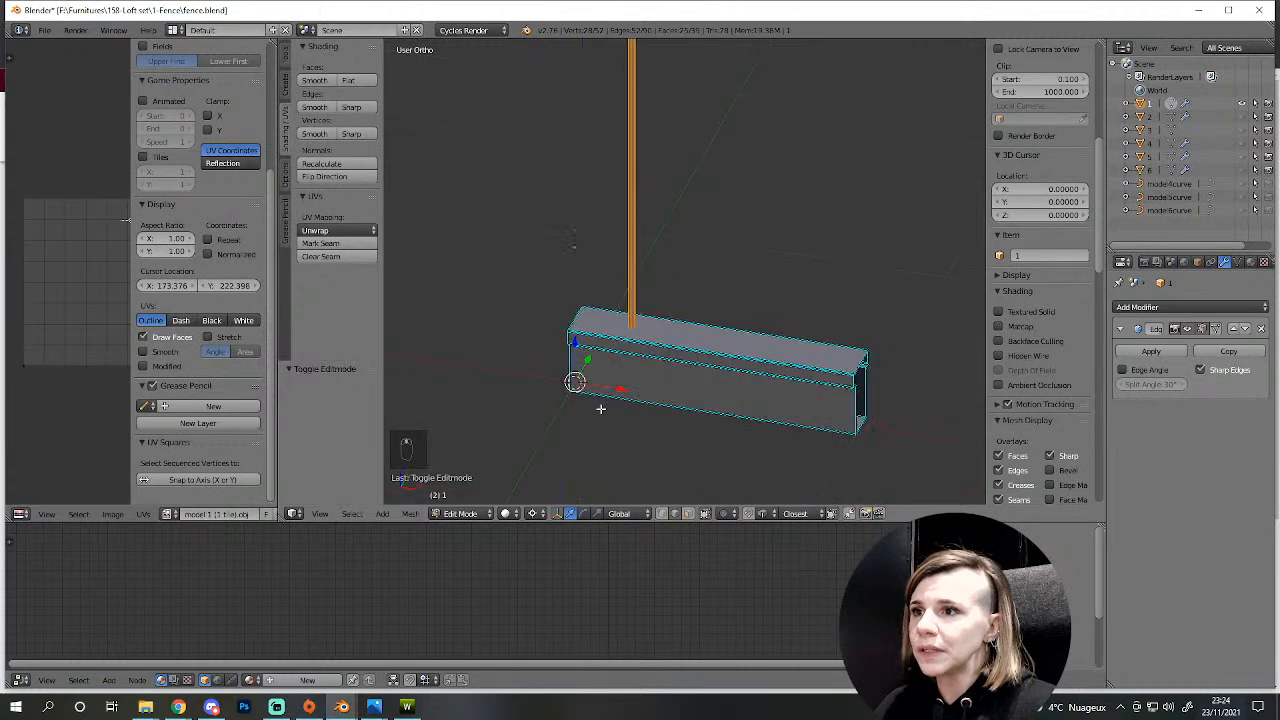
pyautogui.scroll(2, 601, 409)
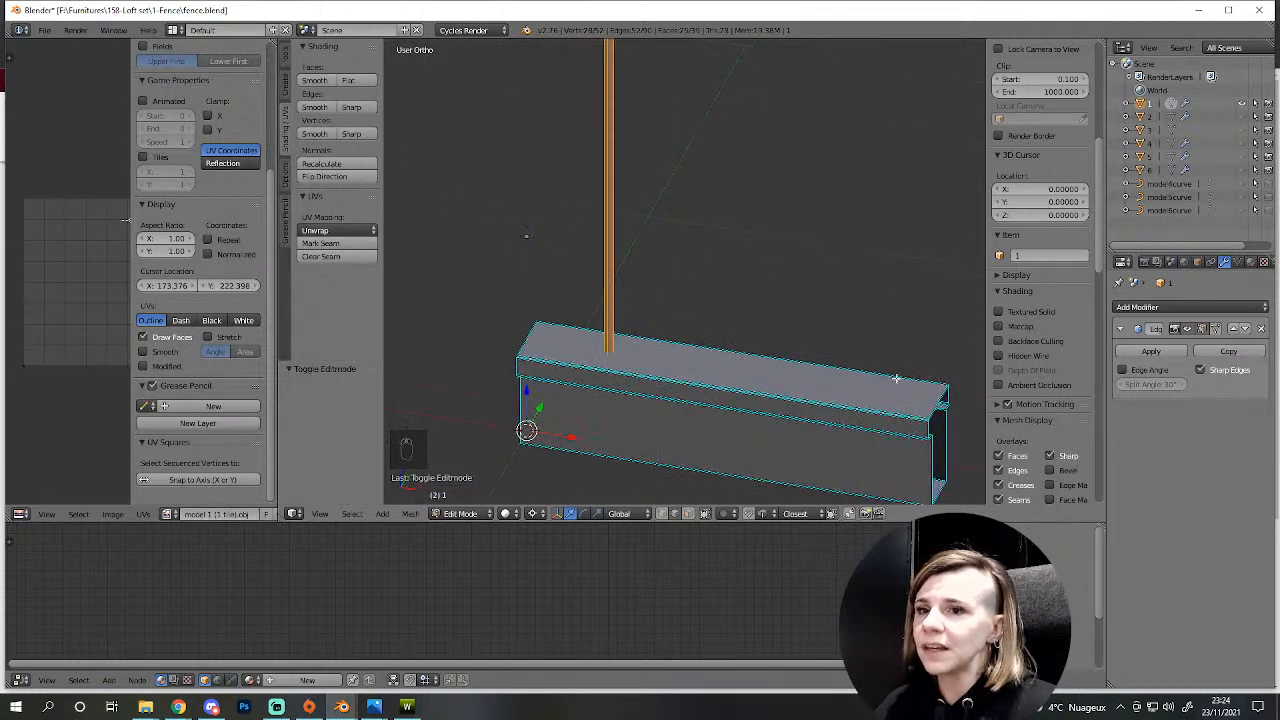
pyautogui.scroll(-3, 930, 396)
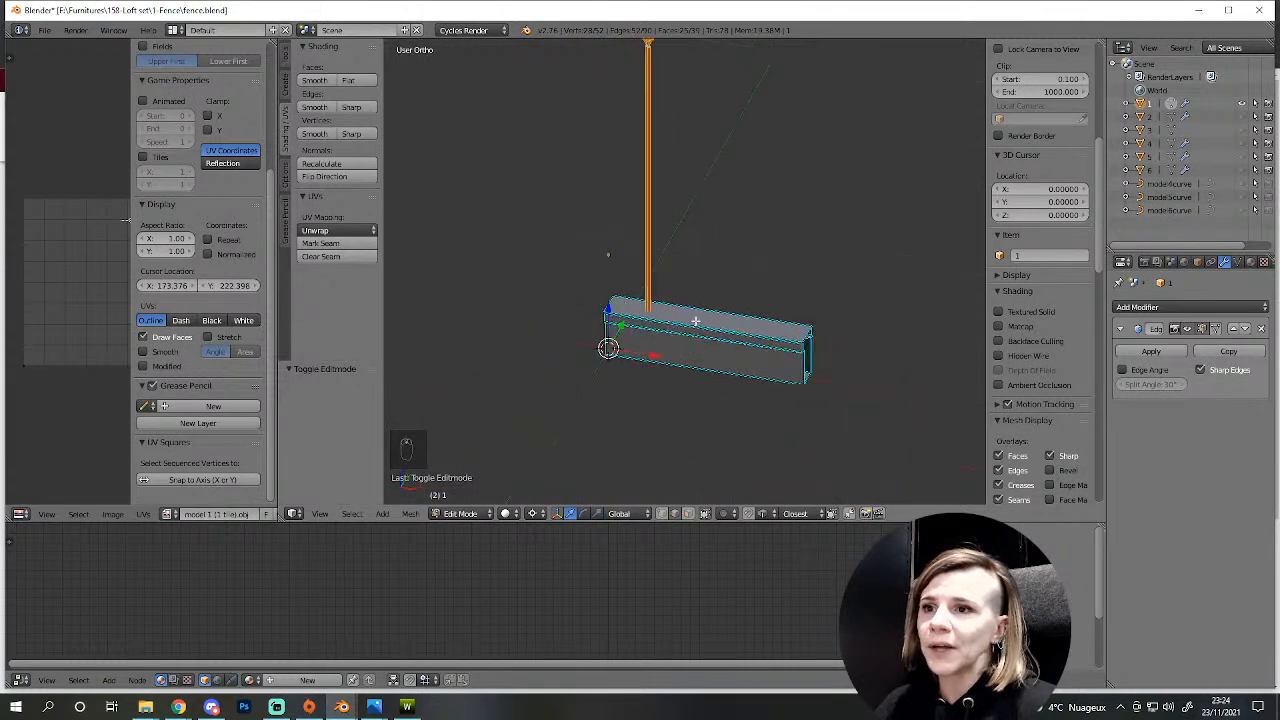
pyautogui.scroll(-2, 945, 395)
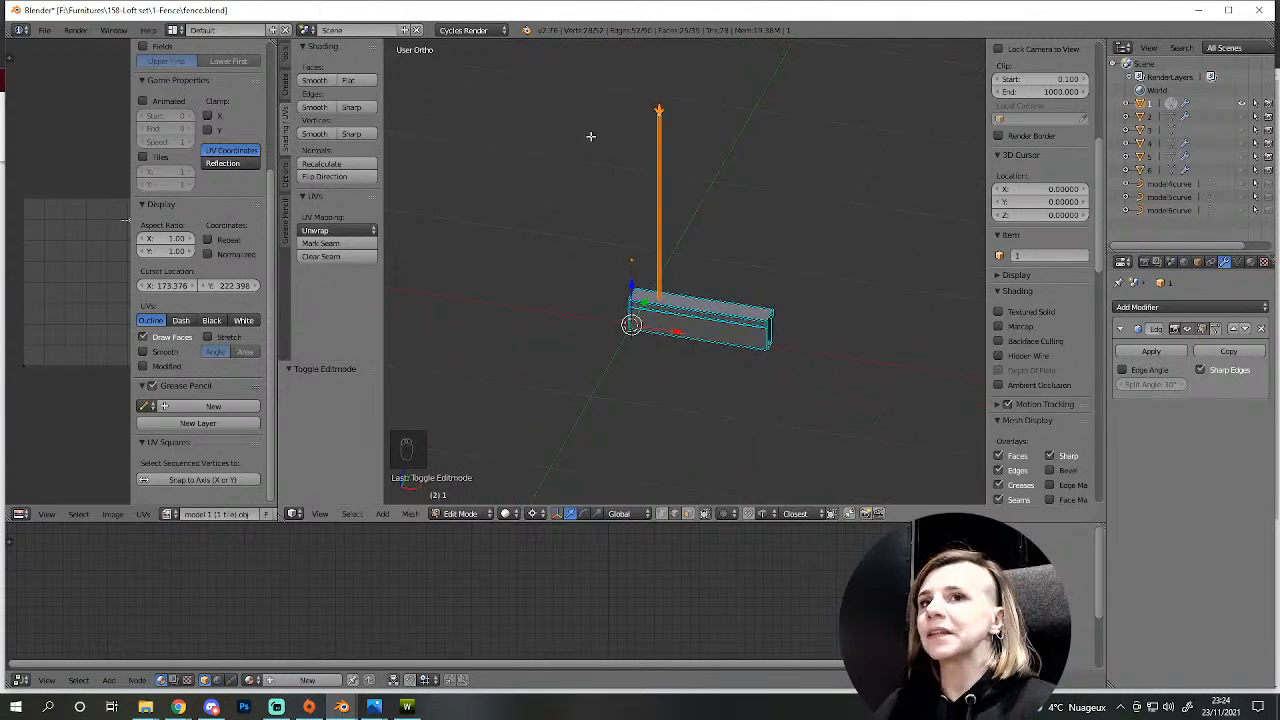
pyautogui.press('KP_1')
pyautogui.scroll(5, 771, 260)
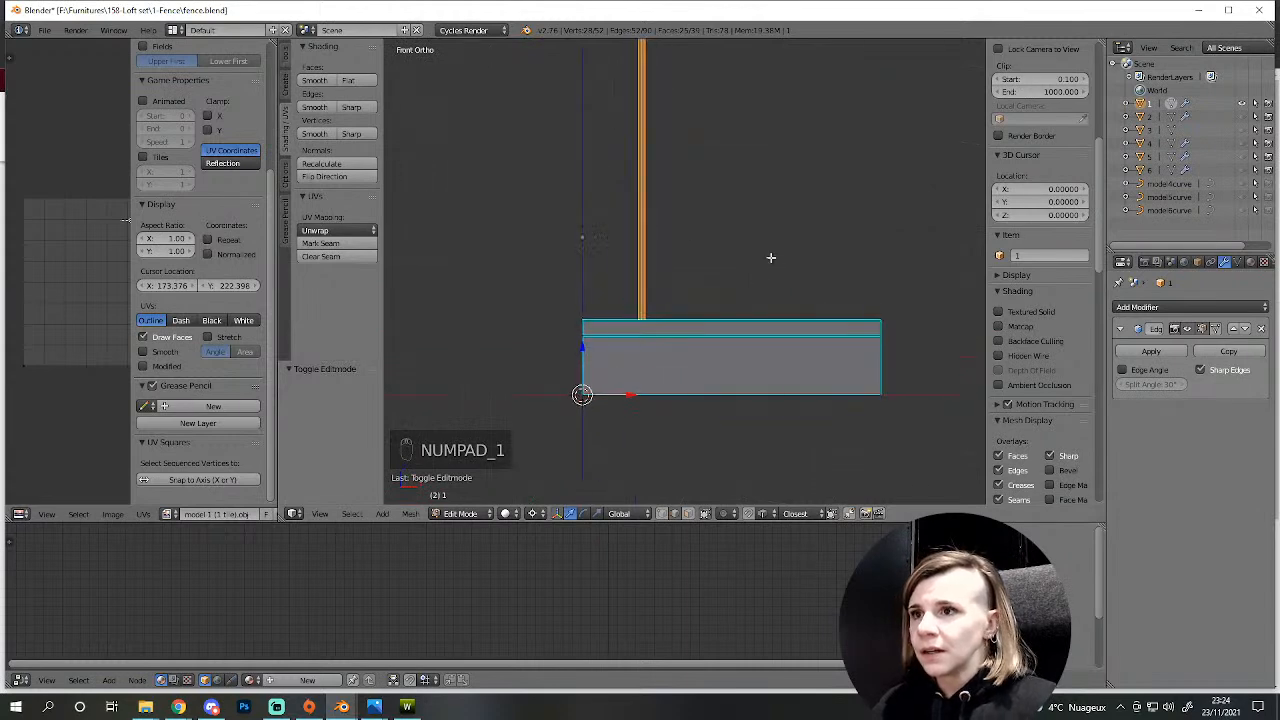
pyautogui.scroll(-3, 694, 300)
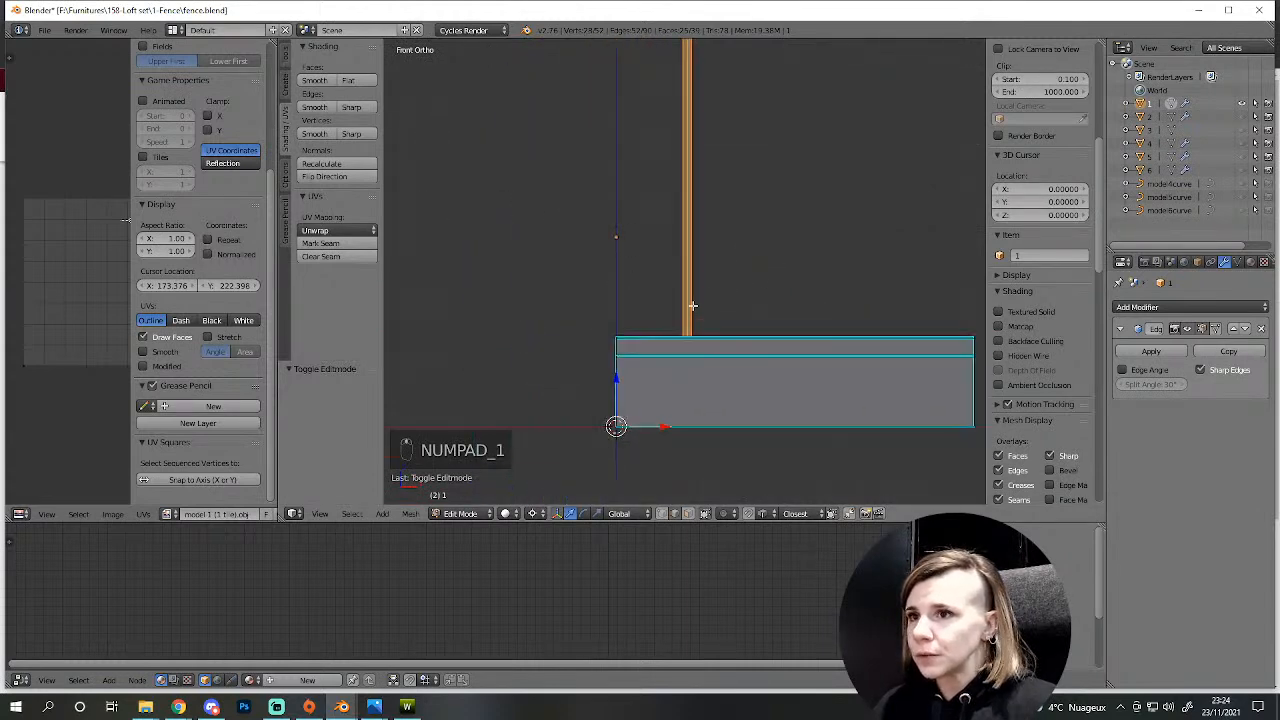
# - Move the selected bar about -0.198 along X in front wireframe view so it straddles the base wall's end at the origin
pyautogui.press('z')
pyautogui.scroll(3, 692, 305)
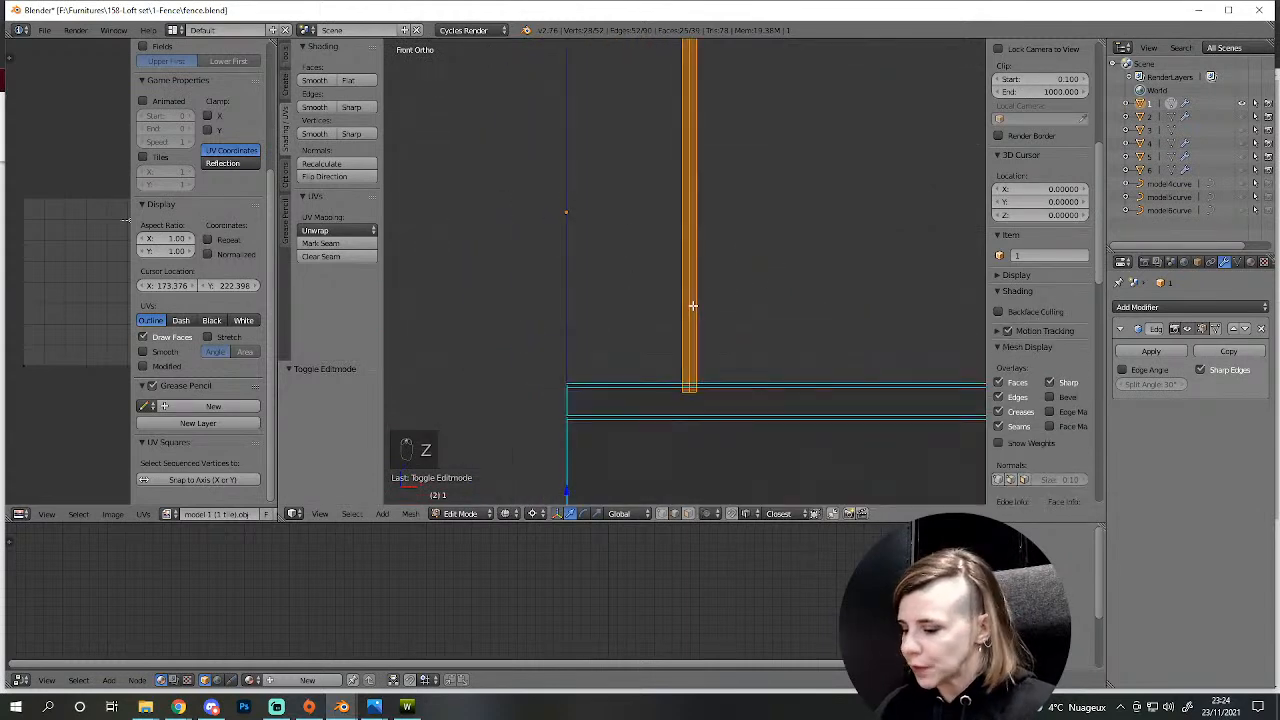
pyautogui.press('g')
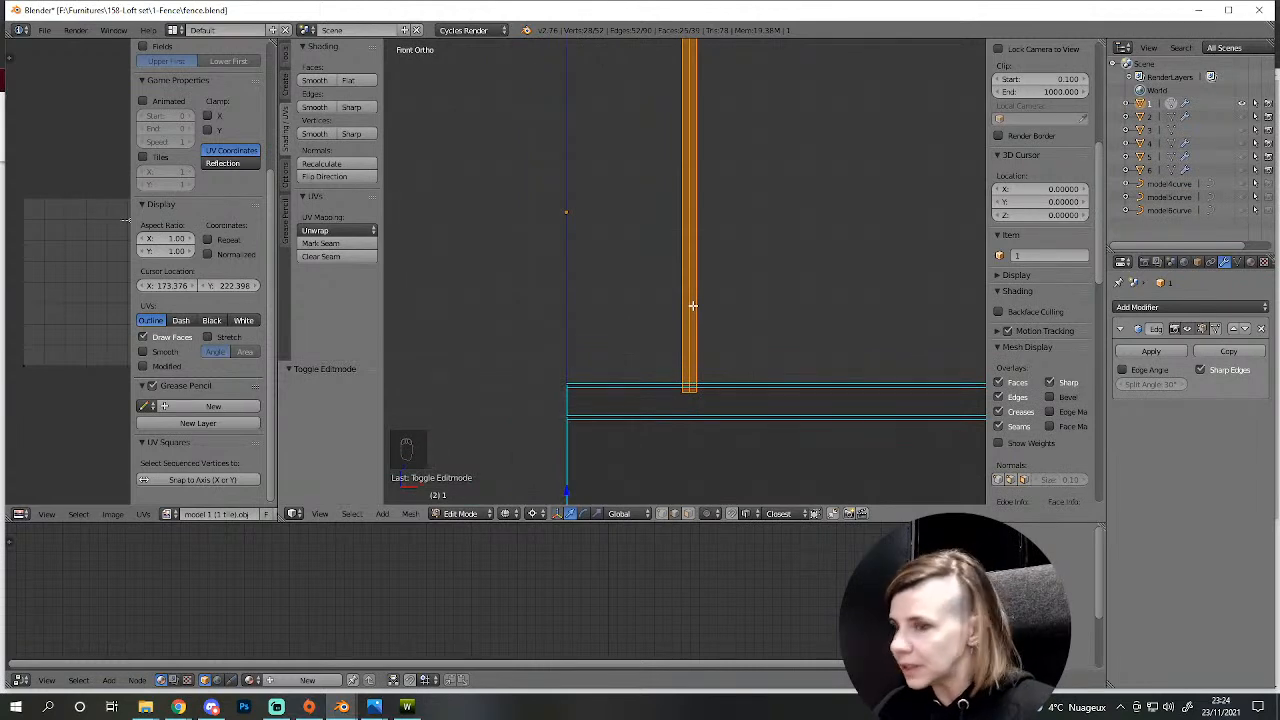
pyautogui.press('x')
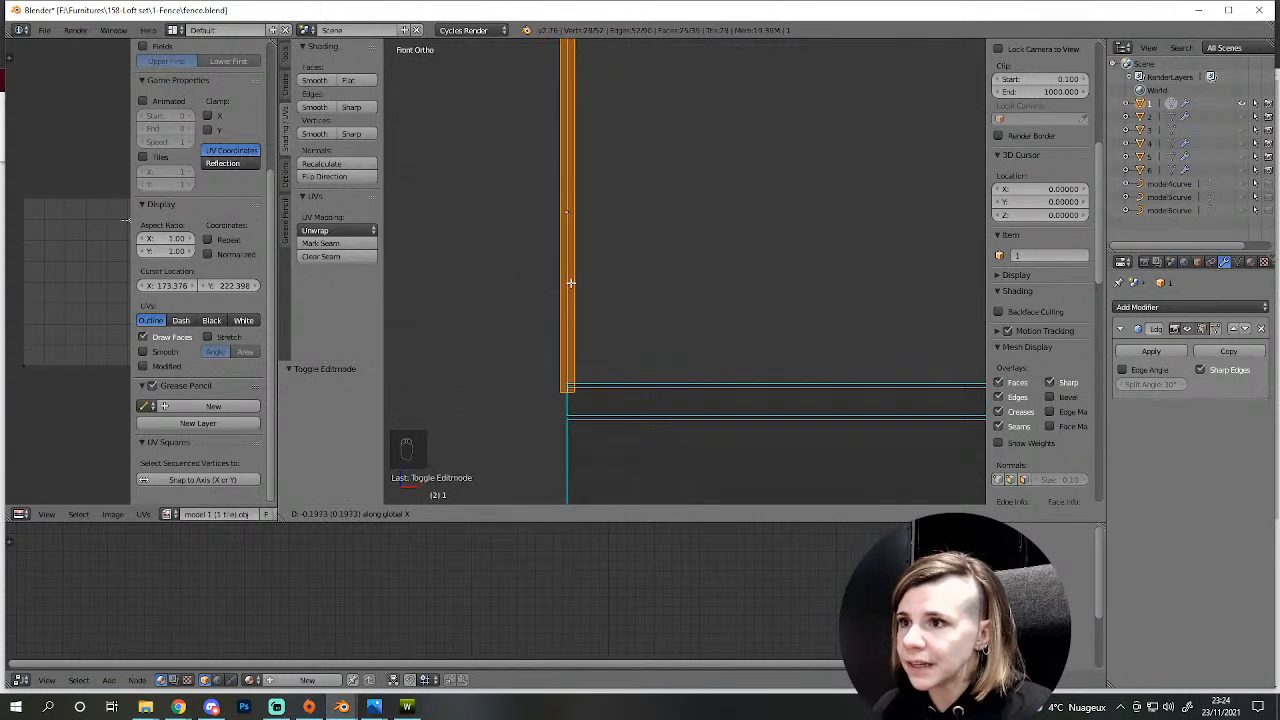
pyautogui.click(570, 282)
# - Examine close up how the bar's foot lines up with the base wall's end edge, in front wireframe view
pyautogui.press('z')
pyautogui.moveTo(609, 323); pyautogui.dragTo(602, 420, button='middle')
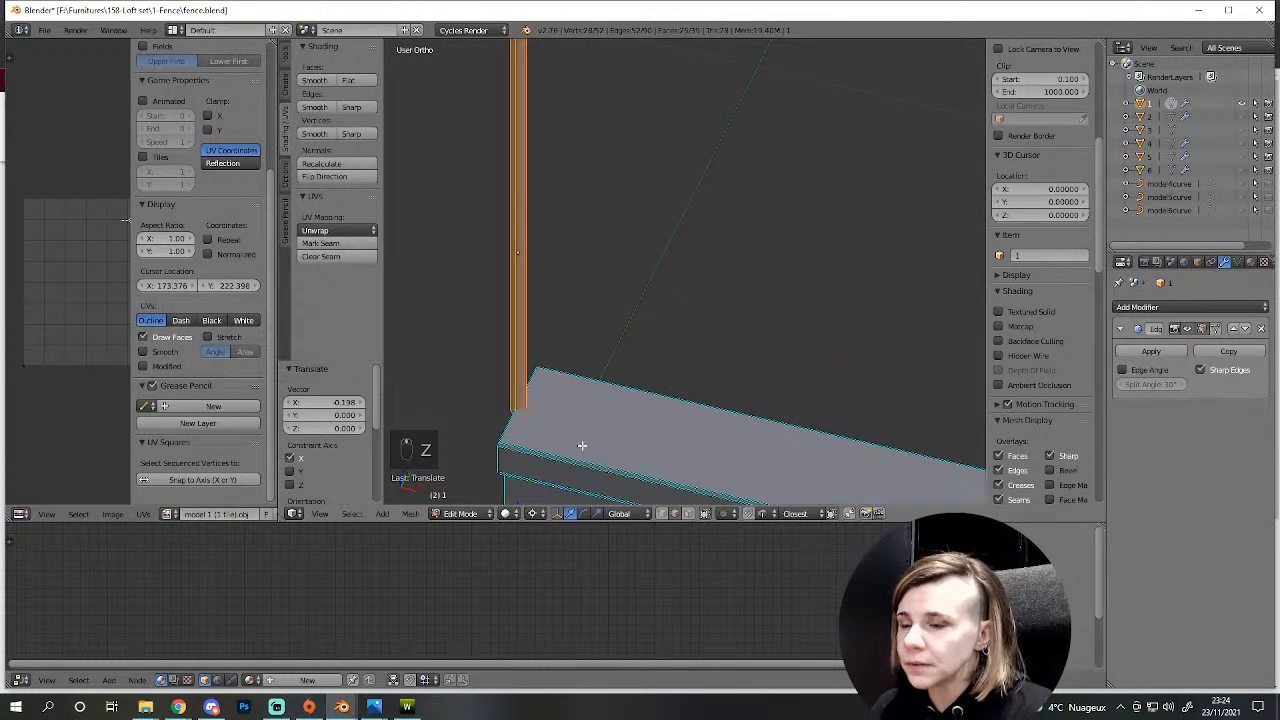
pyautogui.press('KP_1')
pyautogui.press('z')
pyautogui.scroll(5, 582, 445)
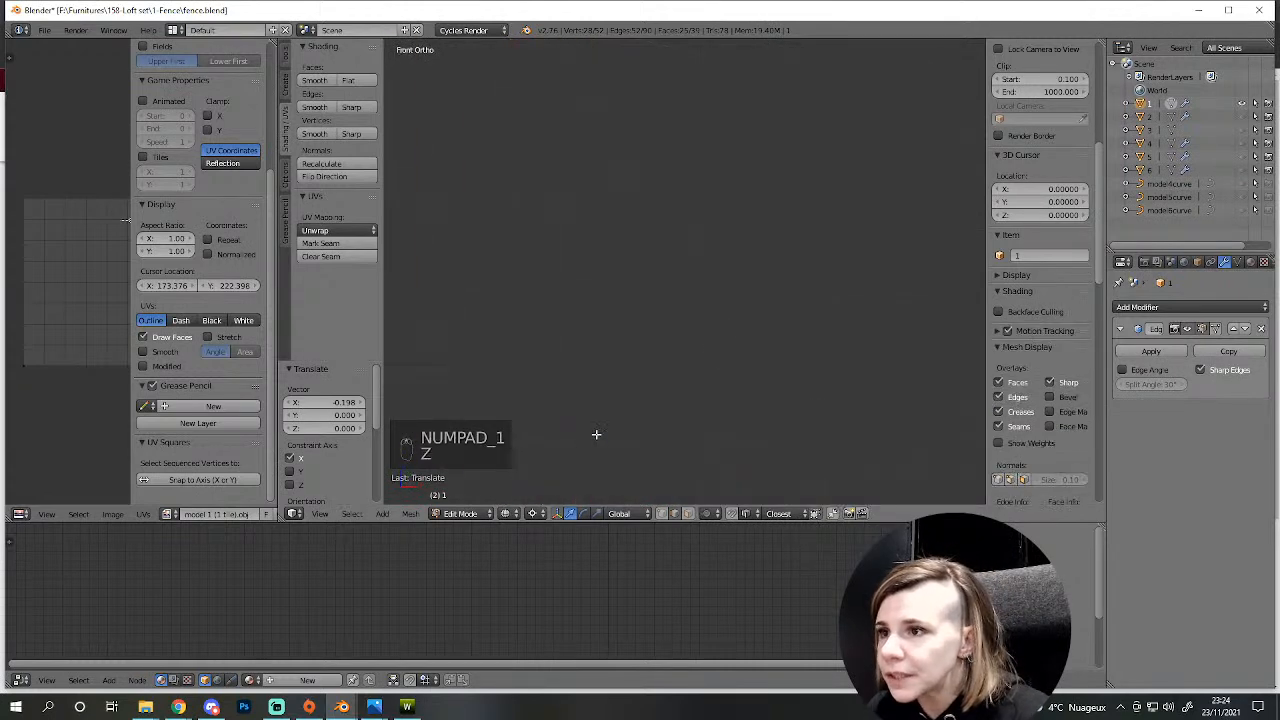
pyautogui.keyDown('shift'); pyautogui.moveTo(582, 444); pyautogui.dragTo(927, 217, button='middle'); pyautogui.keyUp('shift')
pyautogui.scroll(6, 723, 406)
pyautogui.keyDown('shift'); pyautogui.moveTo(686, 443); pyautogui.dragTo(735, 58, button='middle'); pyautogui.keyUp('shift')
pyautogui.scroll(3, 735, 58)
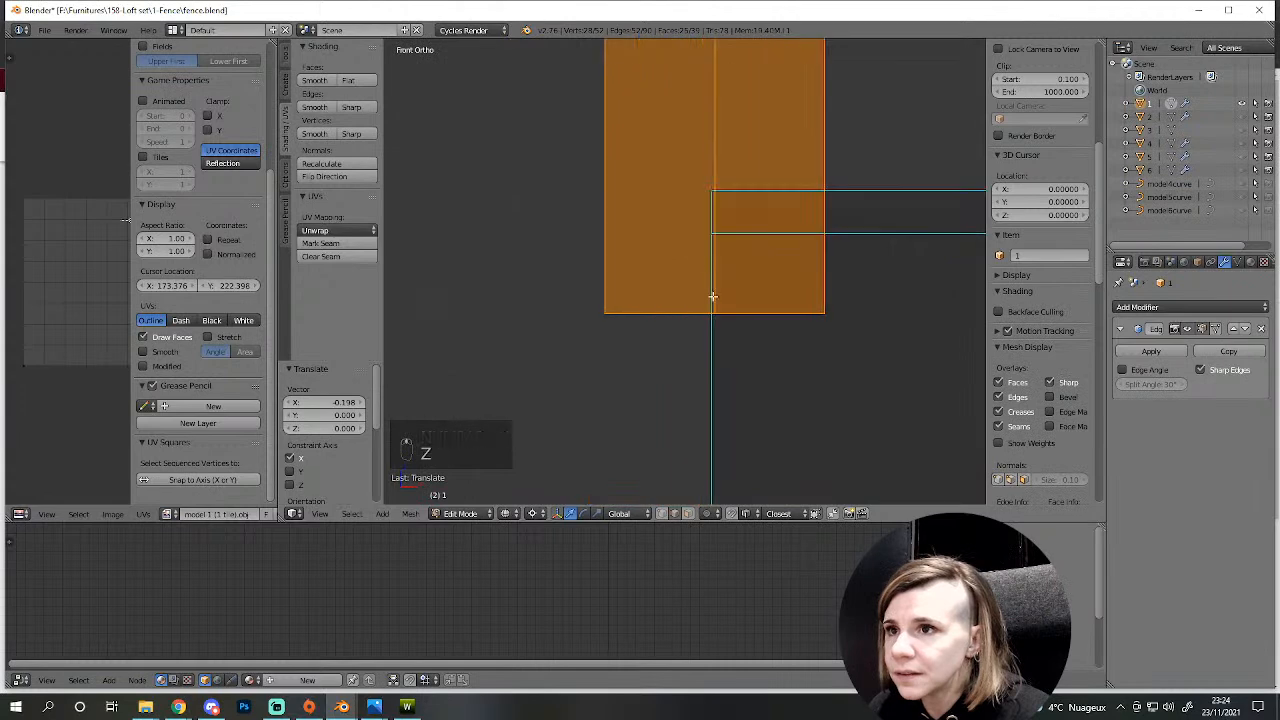
# - Nudge the selected bar about -0.00035 along X to centre it on the wall's end edge and restore solid shading
pyautogui.press('g')
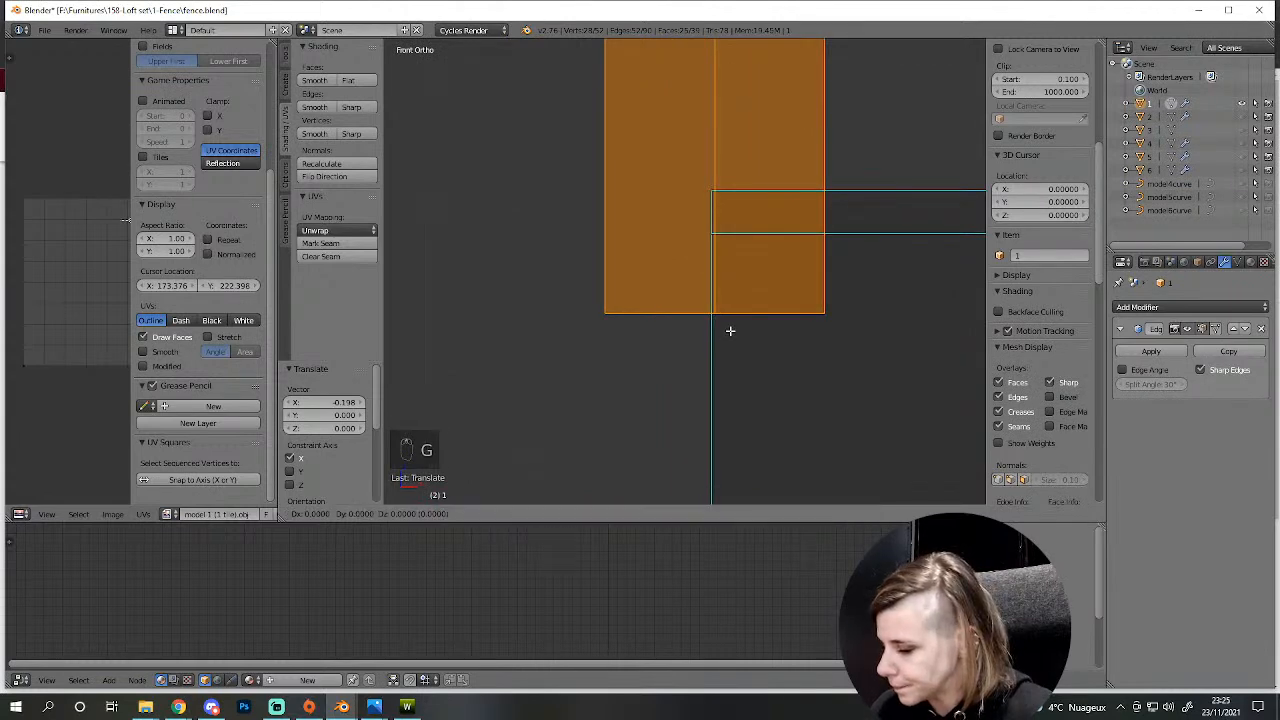
pyautogui.press('x')
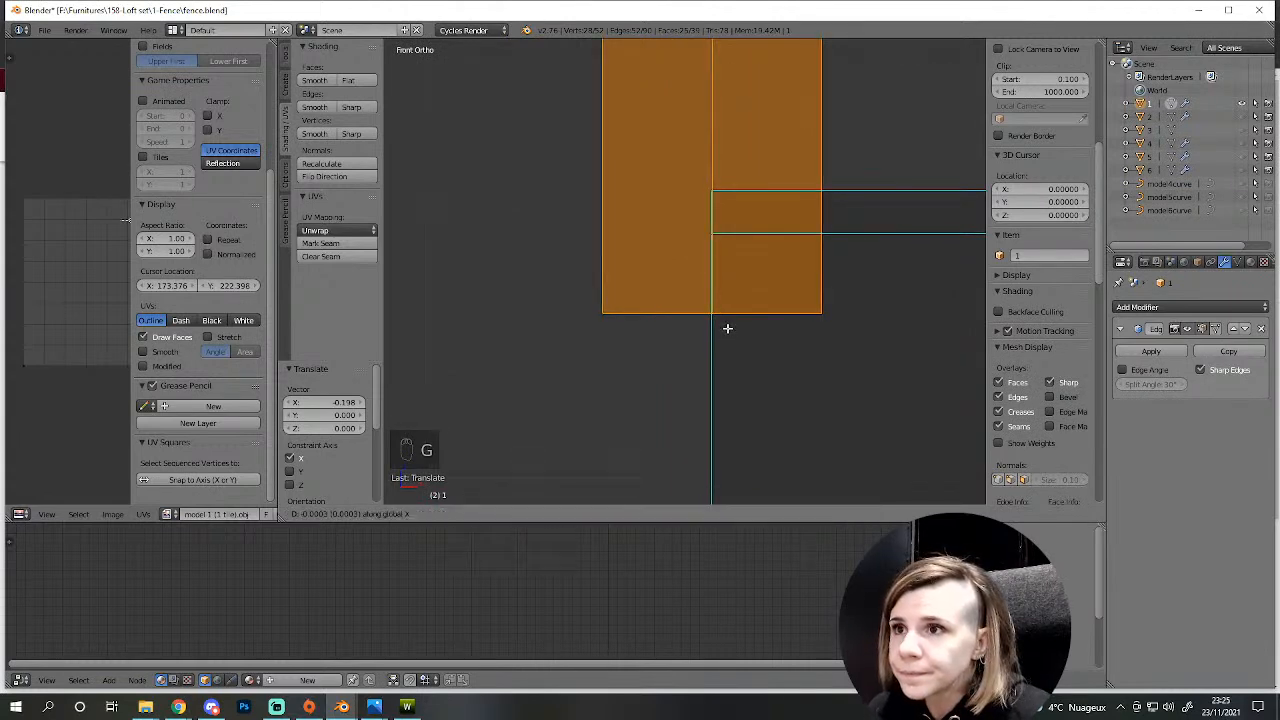
pyautogui.click(727, 327)
pyautogui.moveTo(727, 327)
pyautogui.mouseDown(button='middle')
pyautogui.moveTo(749, 317)
pyautogui.moveTo(854, 340)
pyautogui.moveTo(903, 334)
pyautogui.moveTo(811, 395)
pyautogui.moveTo(752, 310)
pyautogui.mouseUp(button='middle')
pyautogui.press('z')
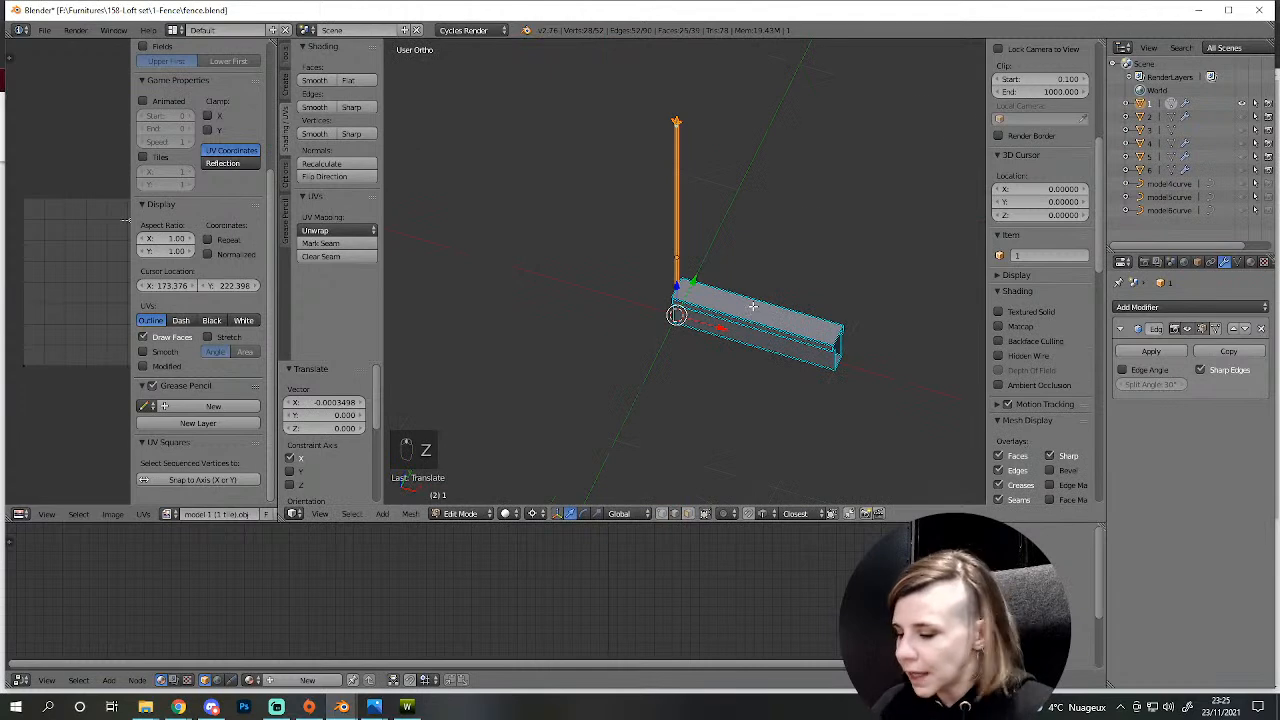
# - Separate the selected bar from the base wall into its own object and leave mesh editing
pyautogui.press('p')
pyautogui.click(752, 306)
pyautogui.press('Tab')
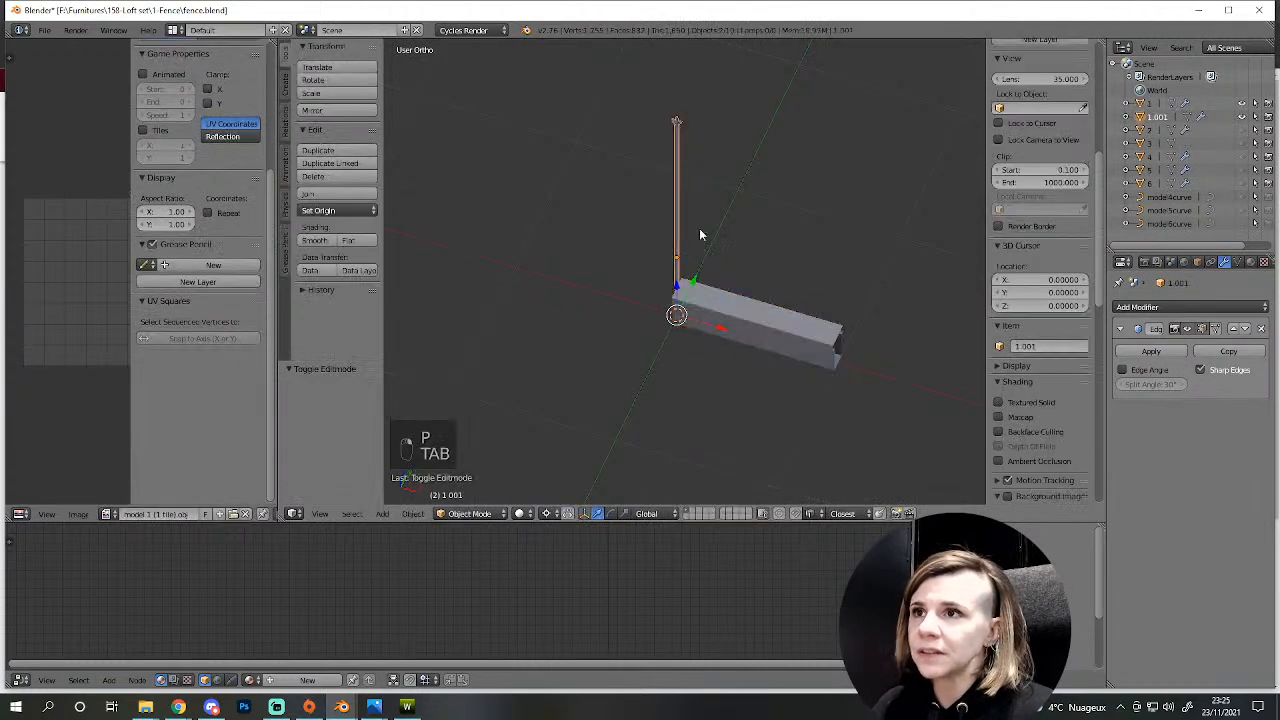
# - Add an Array modifier to the separated bar
pyautogui.keyDown('shift'); pyautogui.moveTo(686, 229); pyautogui.dragTo(591, 337, button='middle'); pyautogui.keyUp('shift')
pyautogui.click(1146, 309)
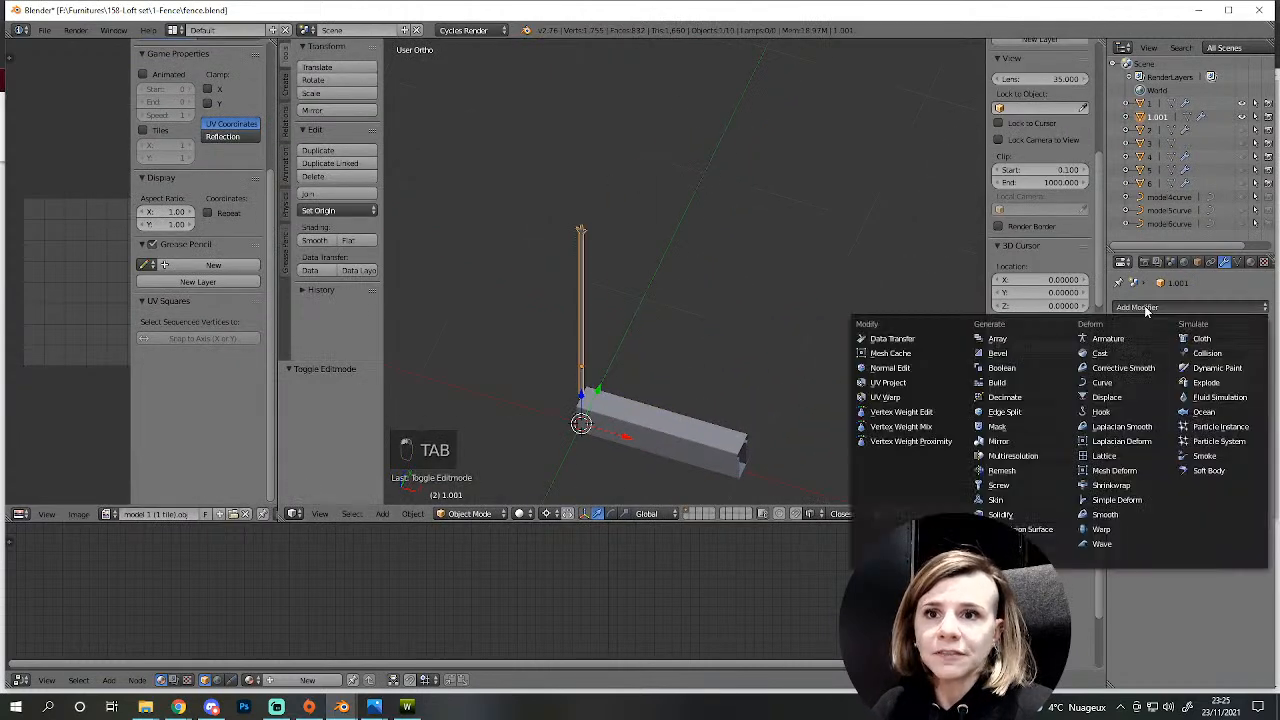
pyautogui.click(997, 338)
pyautogui.keyDown('shift'); pyautogui.moveTo(712, 376); pyautogui.dragTo(785, 288, button='middle'); pyautogui.keyUp('shift')
pyautogui.scroll(3, 848, 439)
pyautogui.moveTo(966, 432); pyautogui.dragTo(925, 439, button='middle')
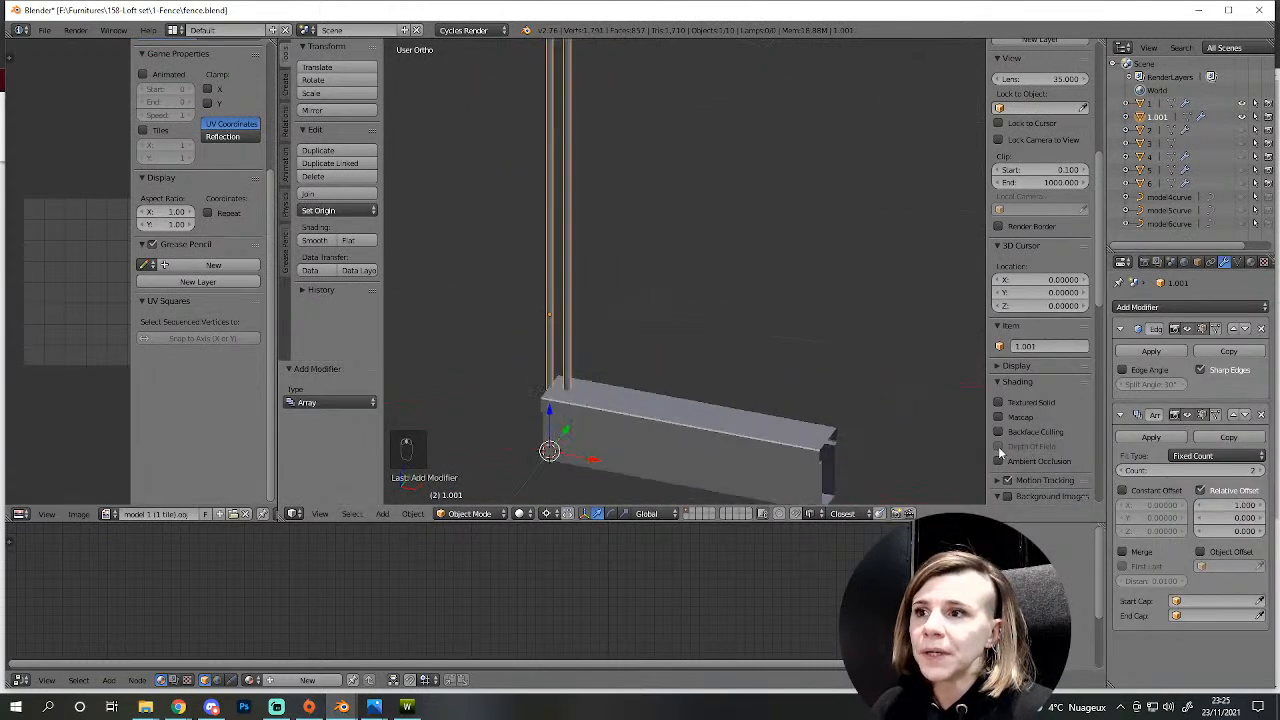
# - Raise the bar array's count to 14
pyautogui.scroll(-1, 925, 442)
pyautogui.click(1261, 470)
pyautogui.click(1261, 470)
pyautogui.click(1261, 470)
pyautogui.click(1261, 470)
pyautogui.click(1261, 470)
pyautogui.click(1261, 470)
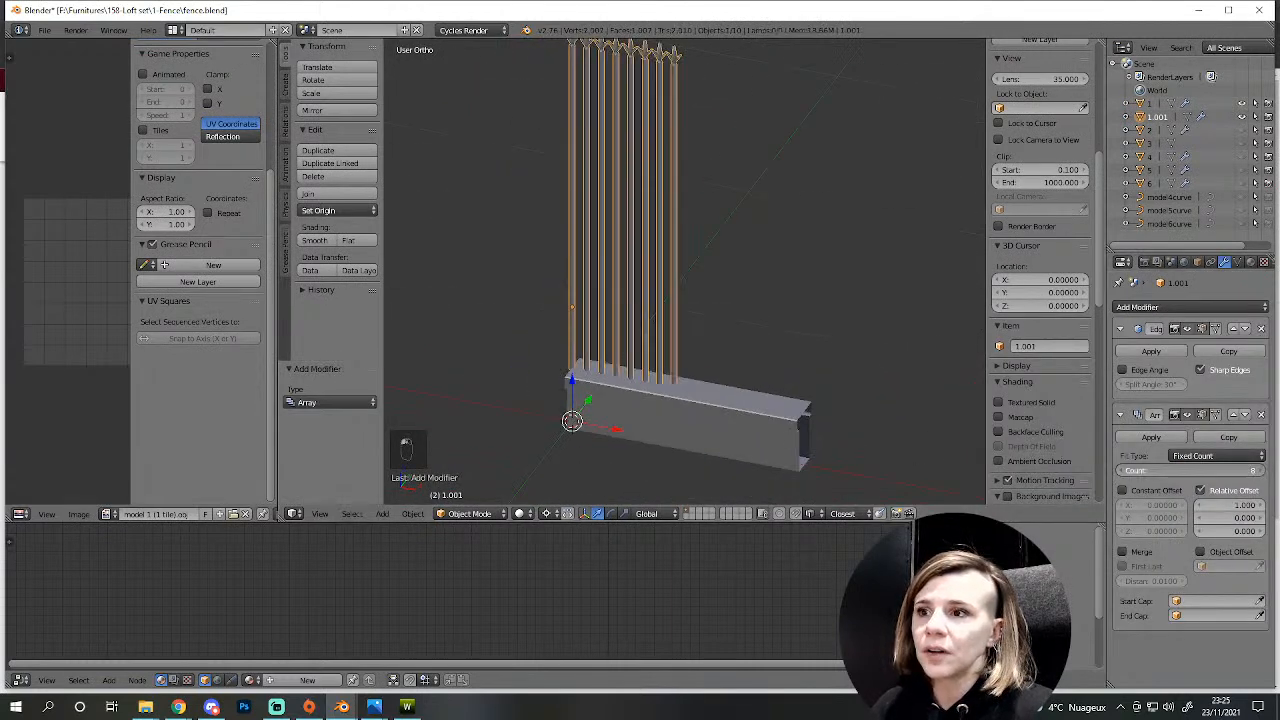
pyautogui.click(1262, 471)
pyautogui.click(1262, 471)
pyautogui.click(1262, 471)
pyautogui.click(1262, 471)
pyautogui.click(1262, 471)
pyautogui.click(1262, 471)
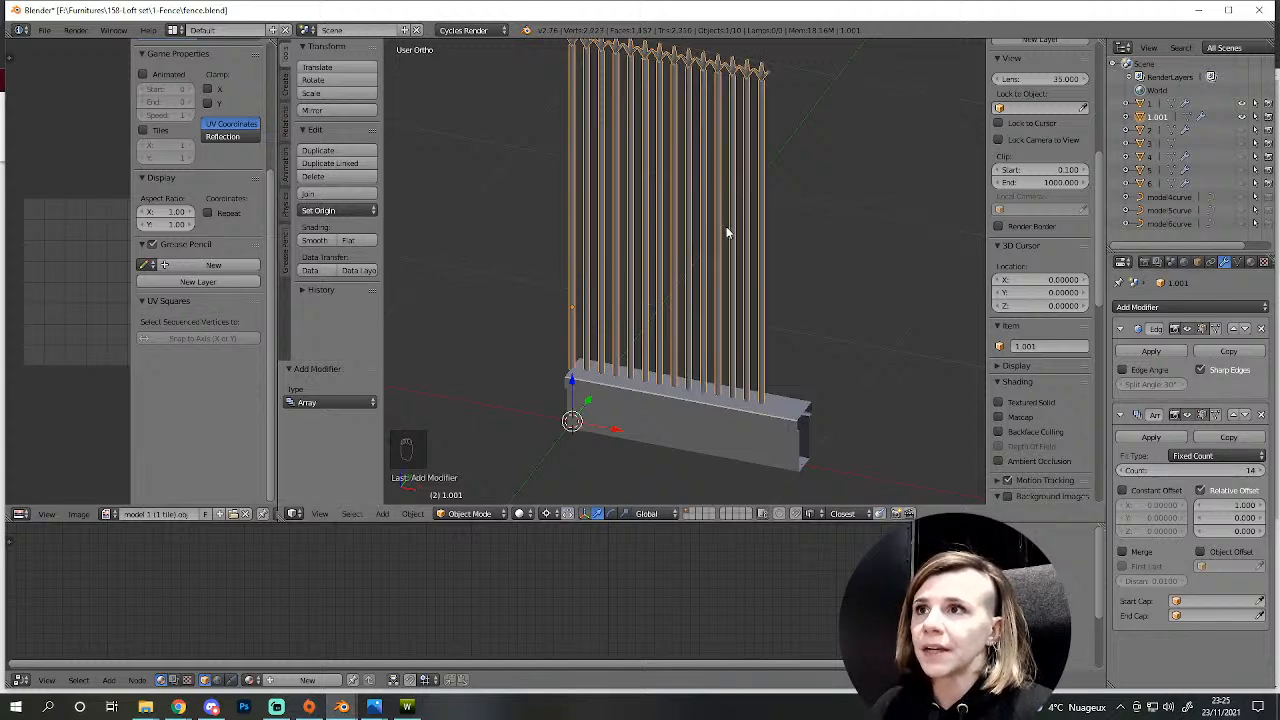
# - Set the bar array's relative X offset to 2 and check the spacing against the base wall from the front
pyautogui.scroll(-3, 722, 216)
pyautogui.scroll(4, 770, 402)
pyautogui.scroll(-3, 715, 400)
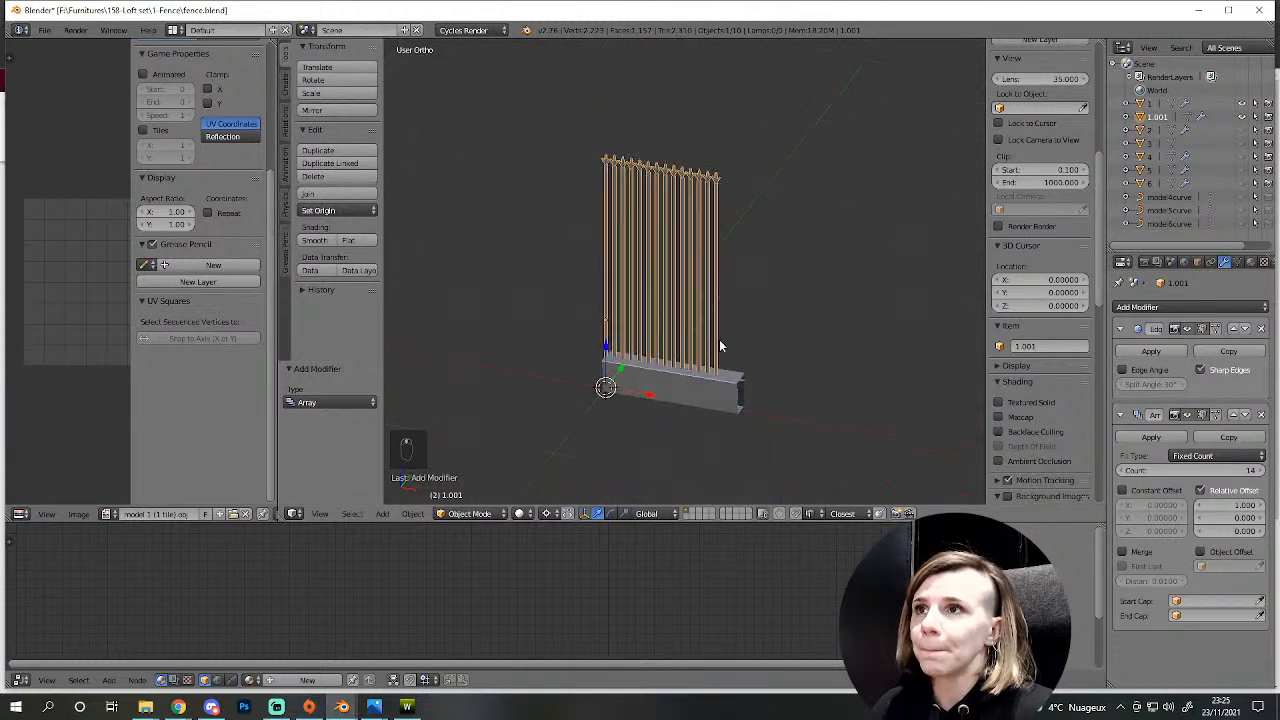
pyautogui.moveTo(1230, 505); pyautogui.dragTo(1270, 505)
pyautogui.press('KP_1')
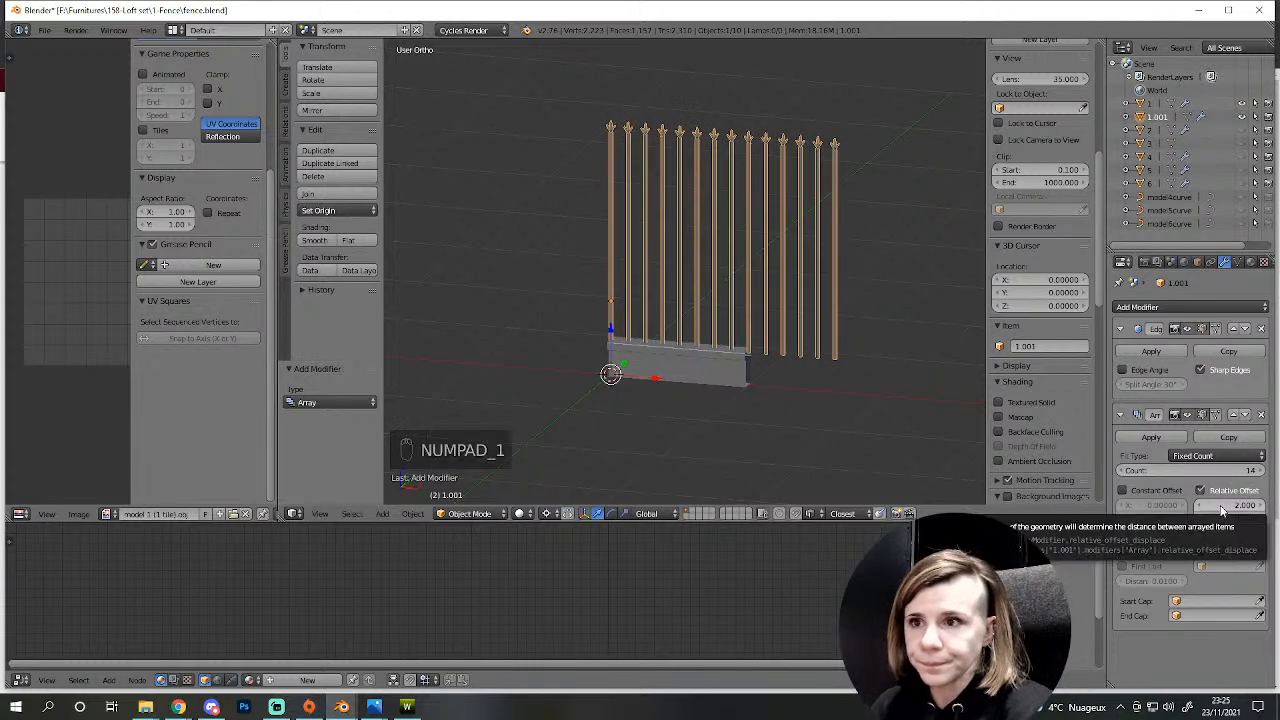
pyautogui.scroll(-2, 743, 404)
pyautogui.press('KP_1')
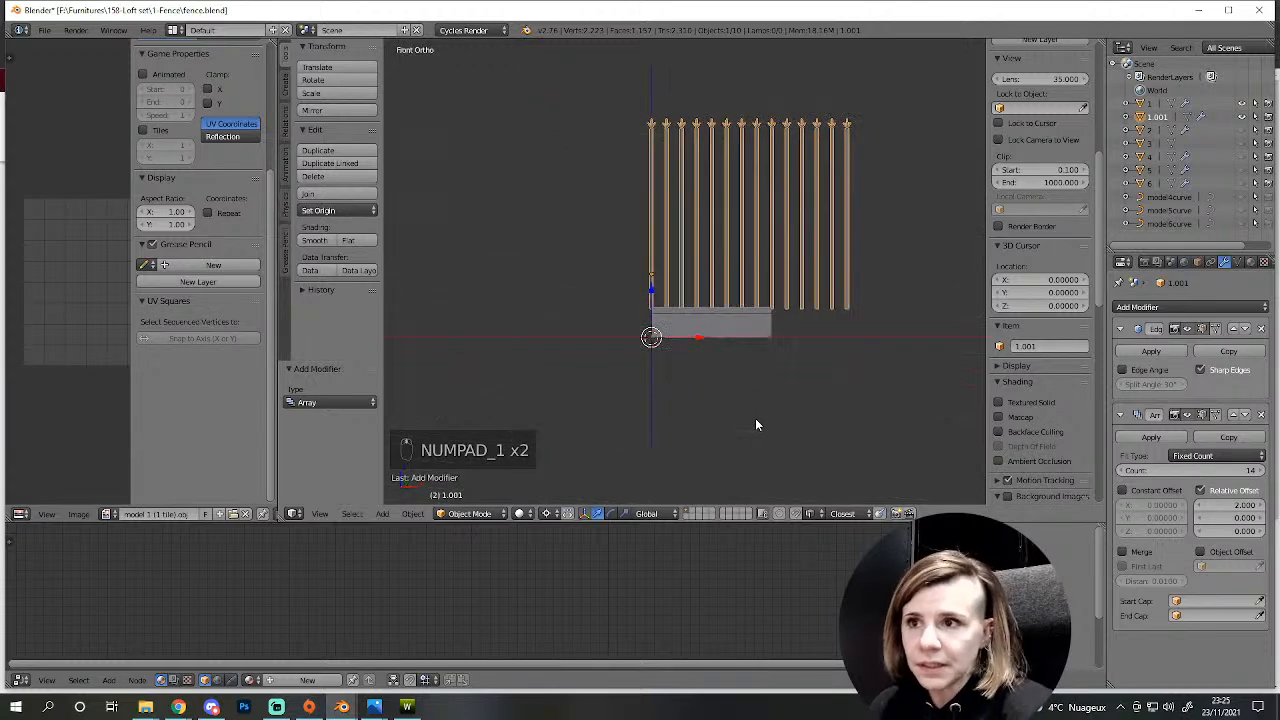
# - Set the array count to 9 so the bars span the whole base wall
pyautogui.click(1121, 471)
pyautogui.click(1121, 471)
pyautogui.click(1121, 471)
pyautogui.click(1121, 471)
pyautogui.click(1121, 471)
pyautogui.click(1121, 471)
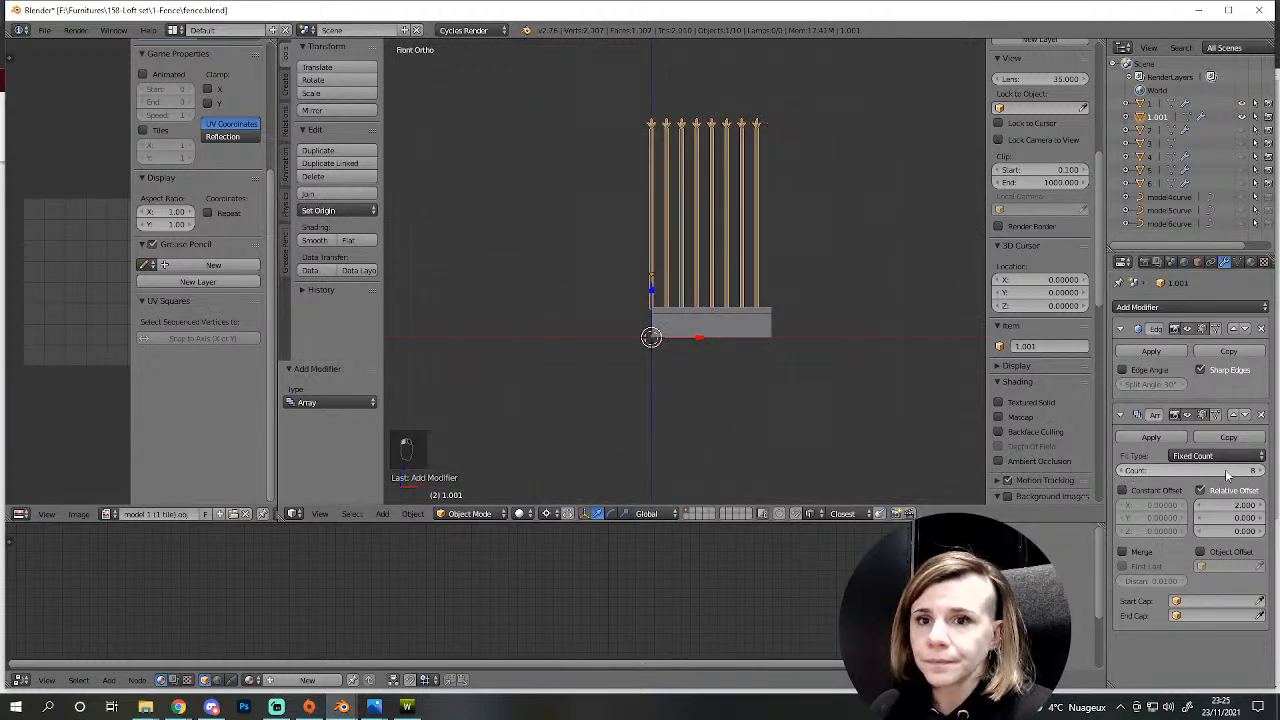
pyautogui.scroll(5, 839, 390)
pyautogui.keyDown('shift'); pyautogui.moveTo(839, 390); pyautogui.dragTo(685, 388, button='middle'); pyautogui.keyUp('shift')
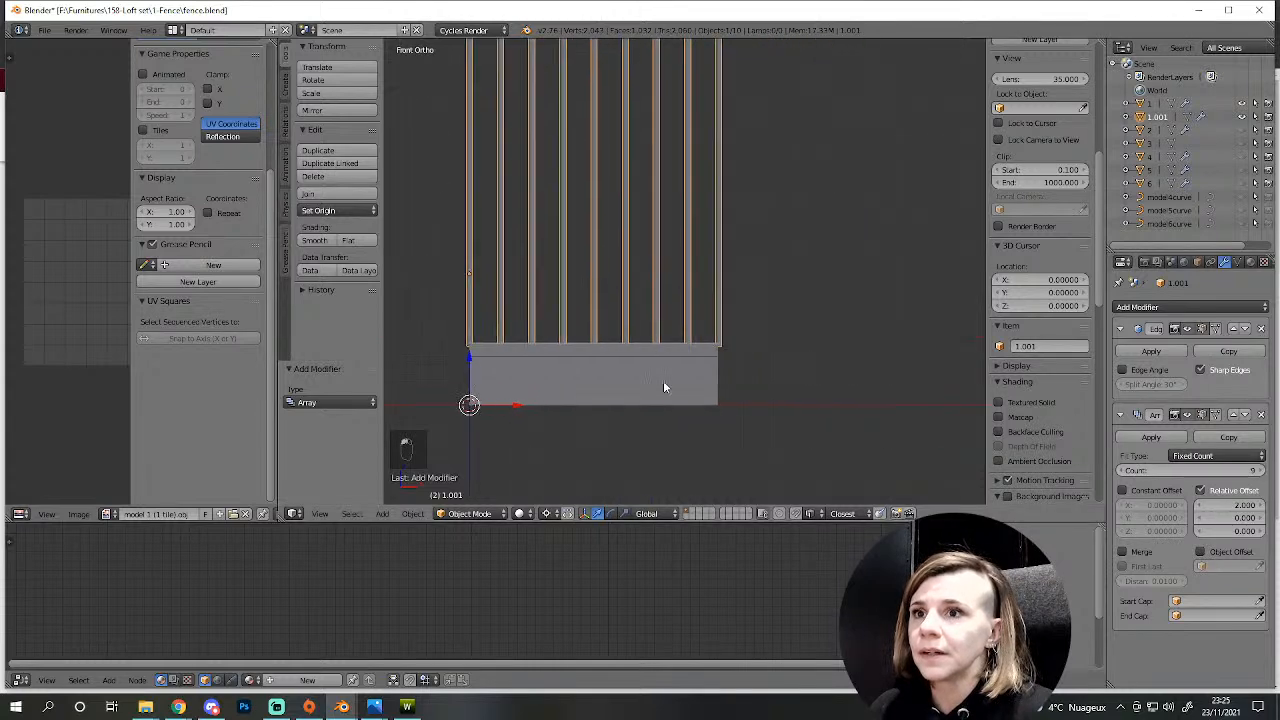
# - Try relative X offsets of 1.9, 1.95 and 1.97 to line up the last bar with the base wall's far end
pyautogui.scroll(6, 700, 400)
pyautogui.press('Tab')
pyautogui.press('Tab')
pyautogui.scroll(-1, 725, 238)
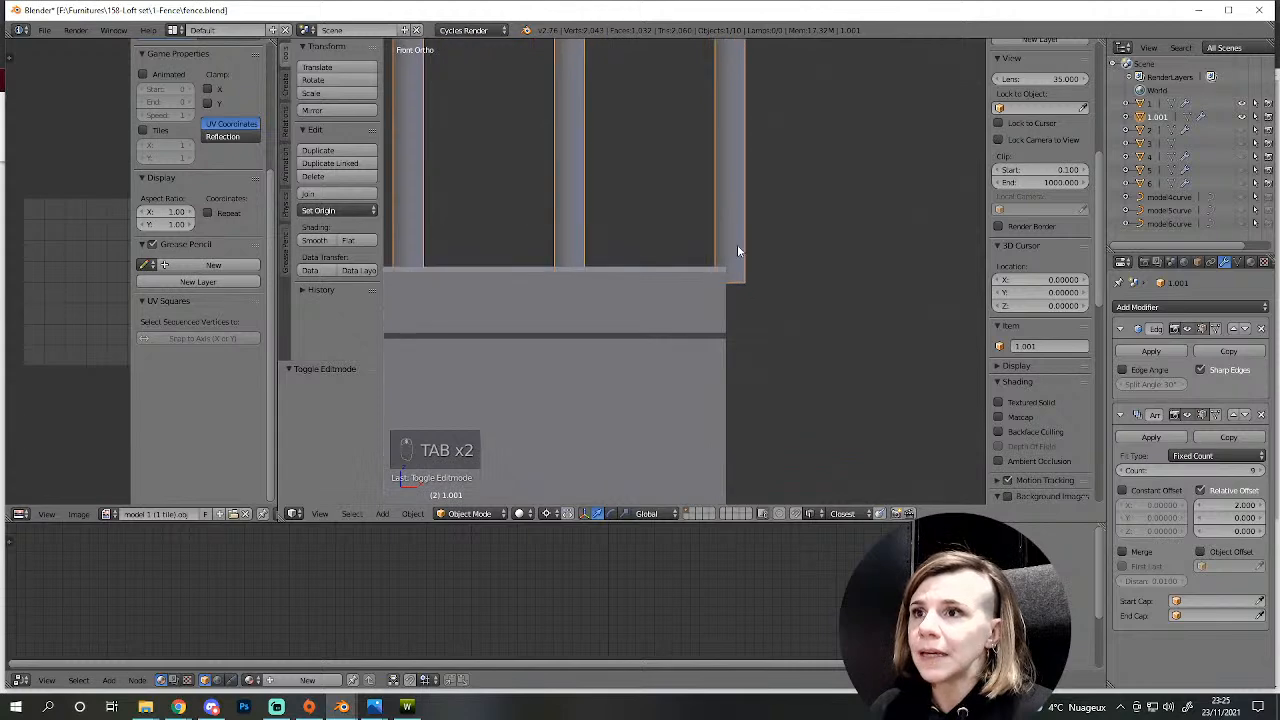
pyautogui.scroll(-2, 754, 308)
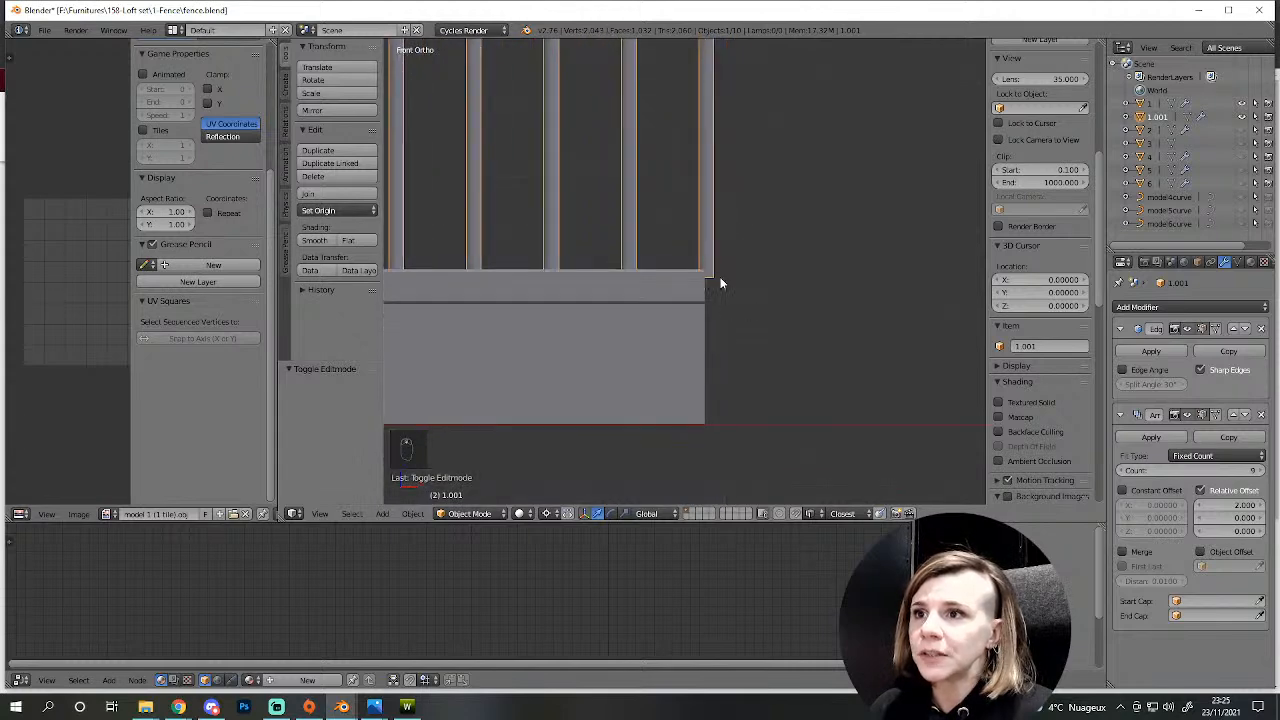
pyautogui.click(1240, 506)
pyautogui.write('1')
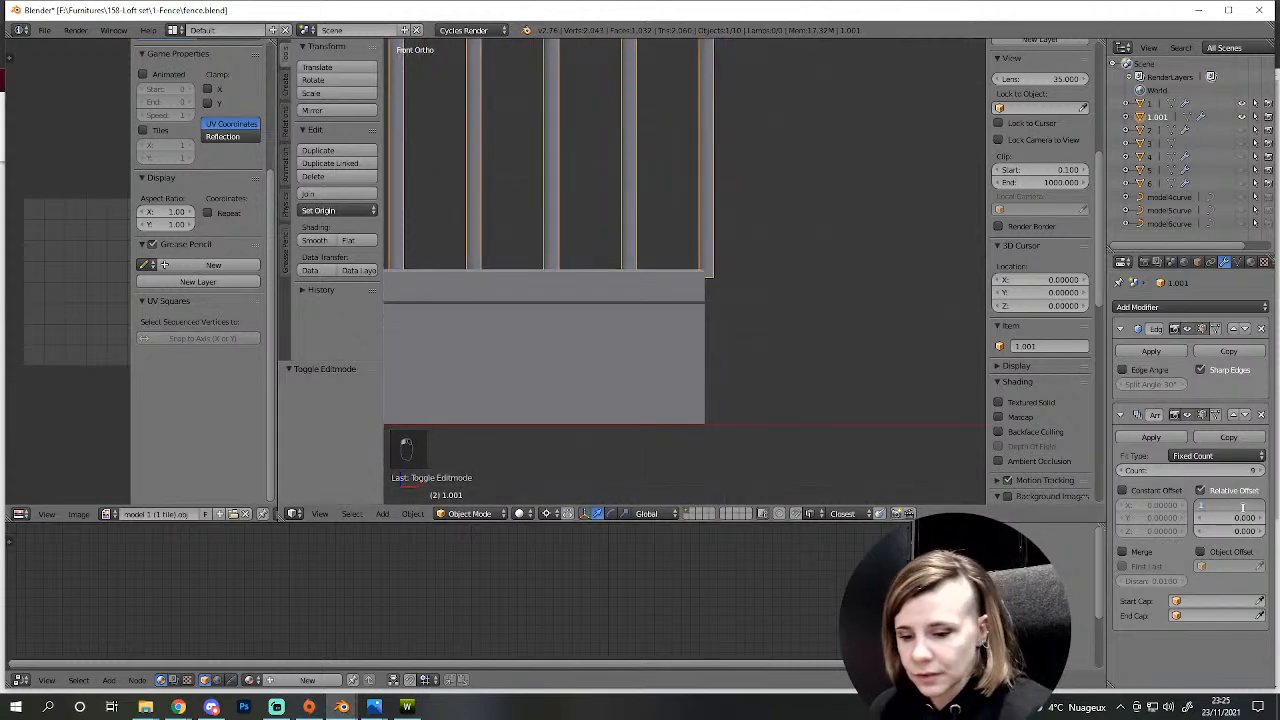
pyautogui.write('.5')
pyautogui.press('Return')
pyautogui.click(1243, 506)
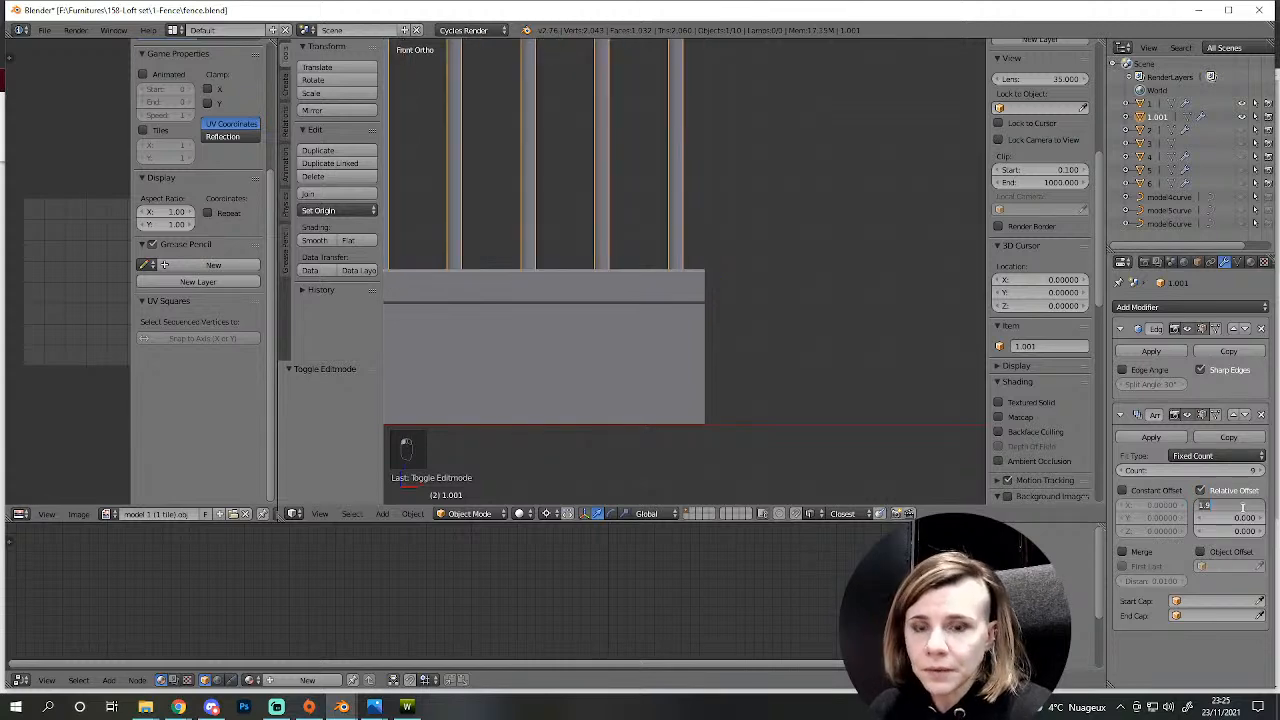
pyautogui.write('5')
pyautogui.press('Return')
pyautogui.click(1243, 508)
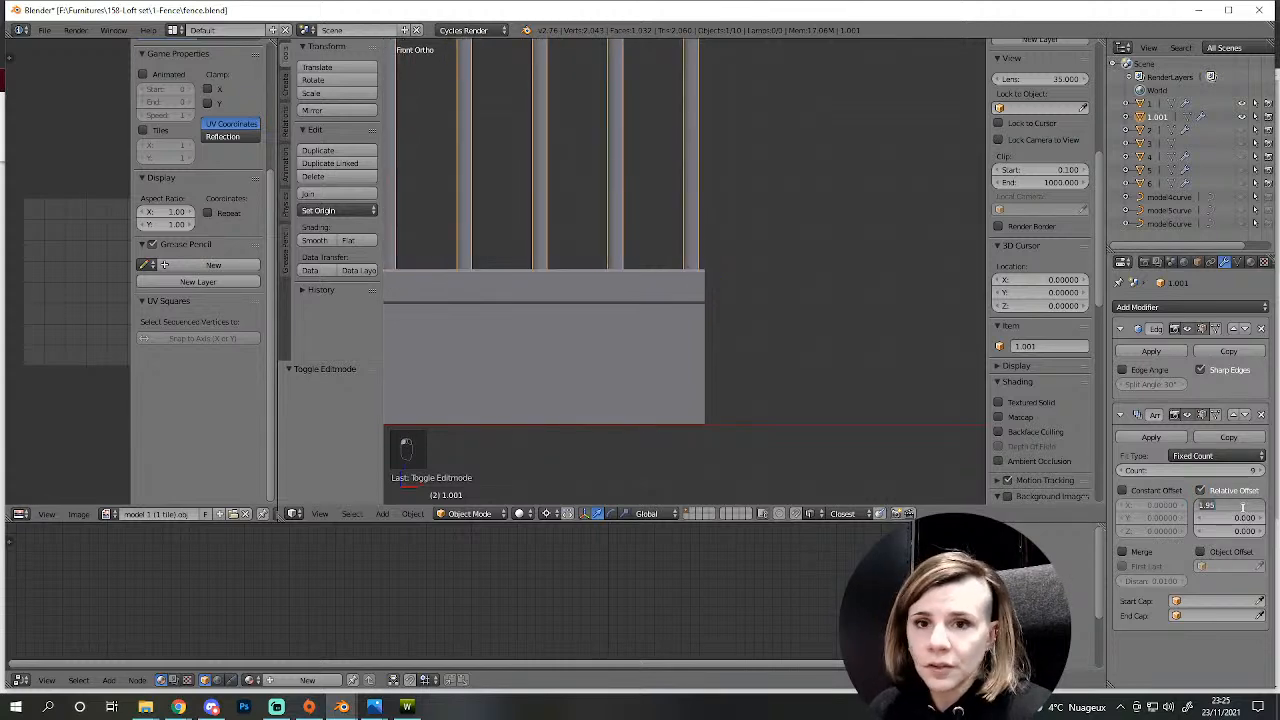
pyautogui.write('1')
pyautogui.press('Return')
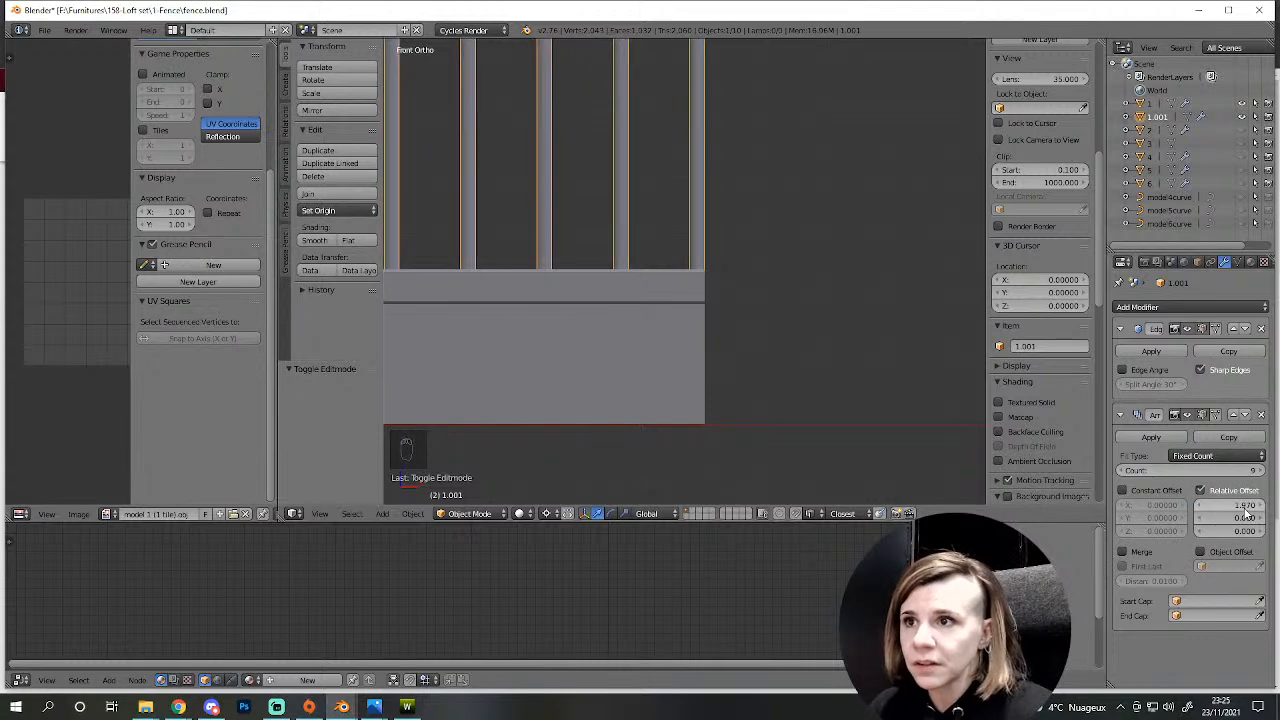
# - Try finer relative X offsets of 1.985 and 1.988 for the bar array
pyautogui.click(1244, 507)
pyautogui.write('1.9')
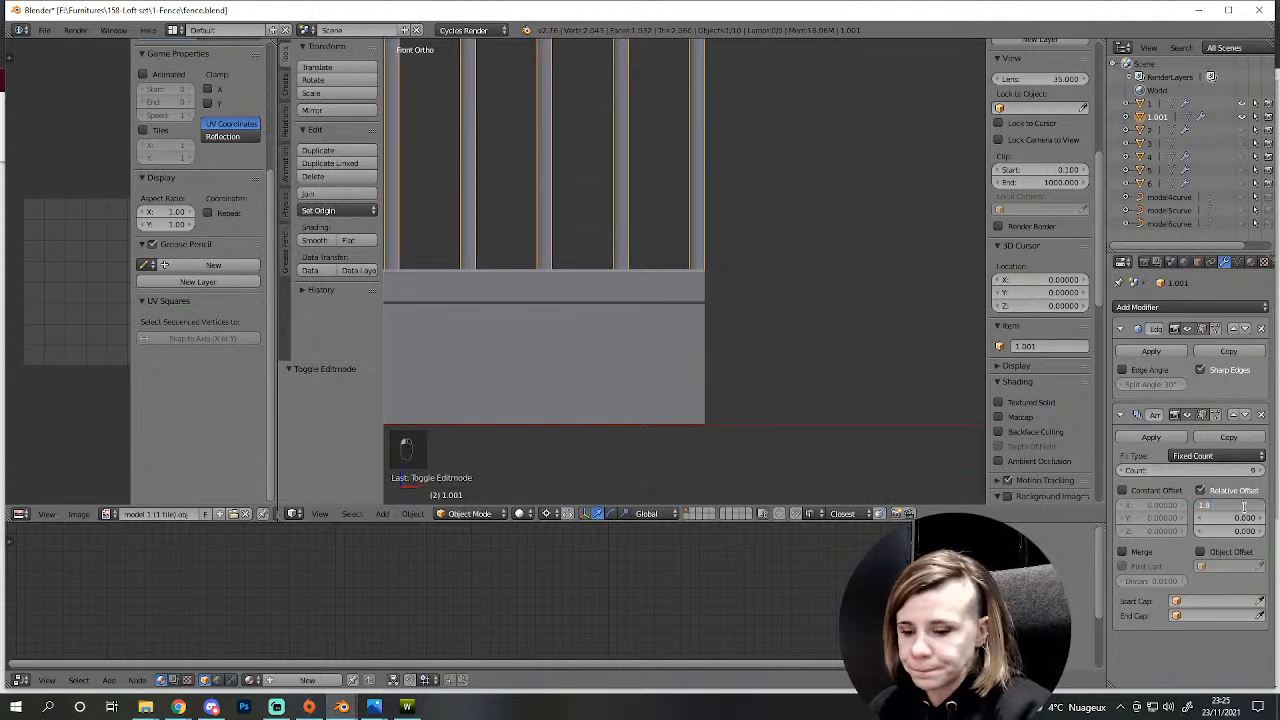
pyautogui.write('85')
pyautogui.press('Return')
pyautogui.click(1244, 507)
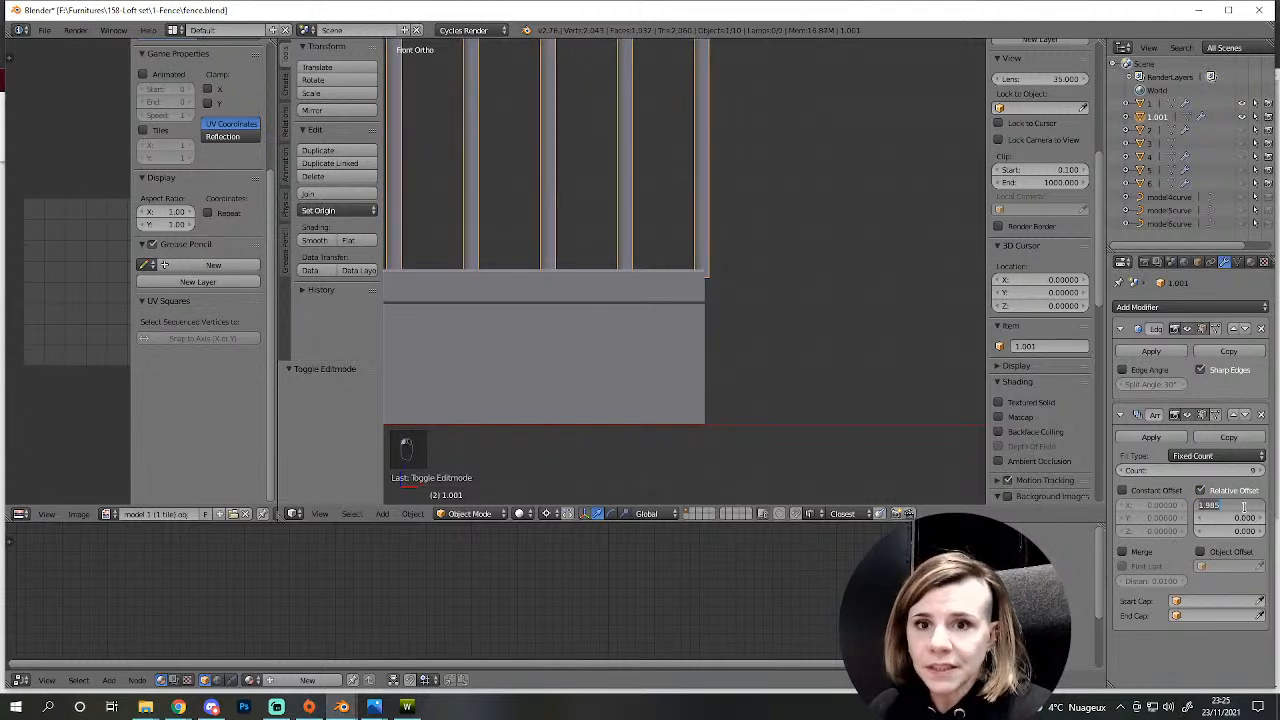
pyautogui.press('Return')
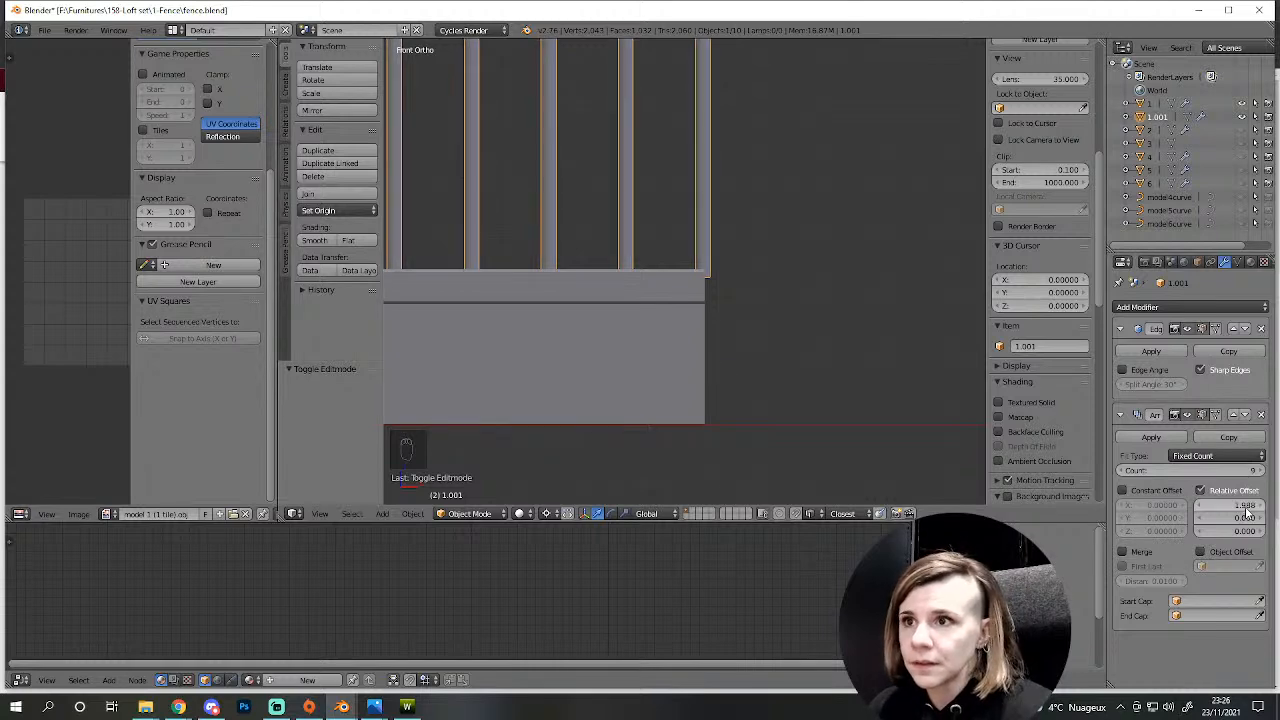
# - Set the bar array's relative X offset to 1.995
pyautogui.click(1244, 507)
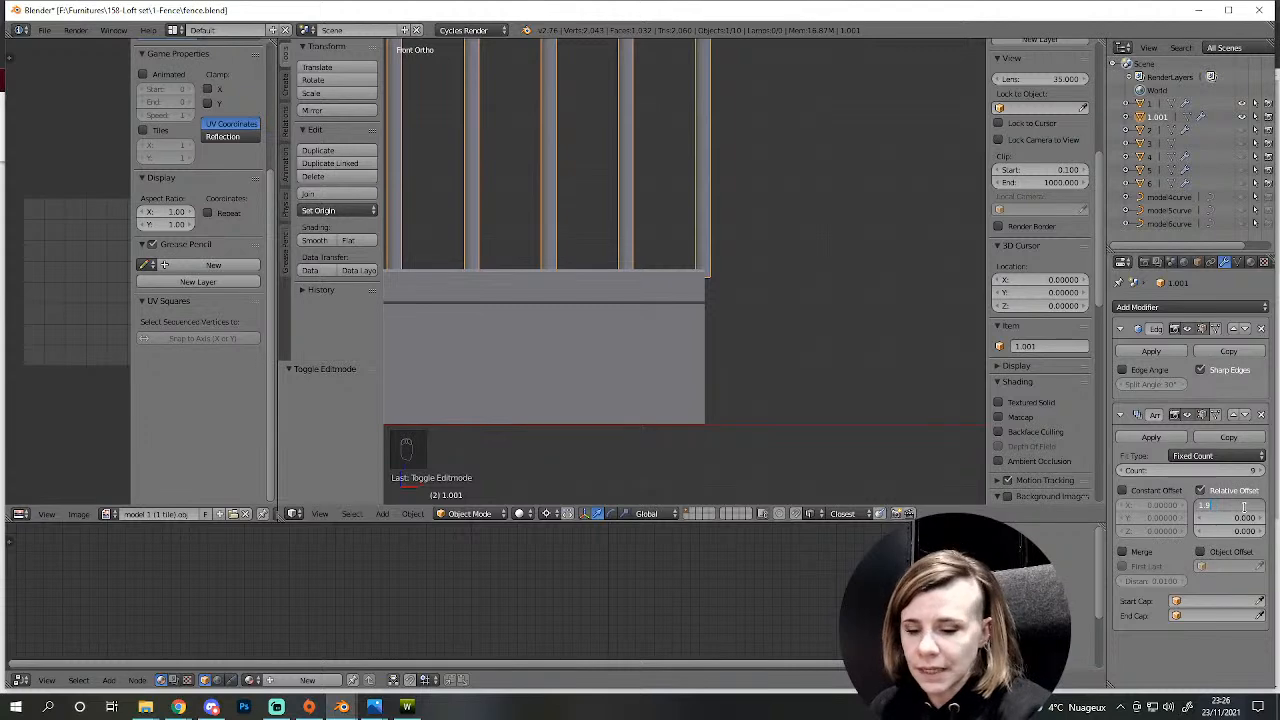
pyautogui.press('Return')
pyautogui.click(1244, 507)
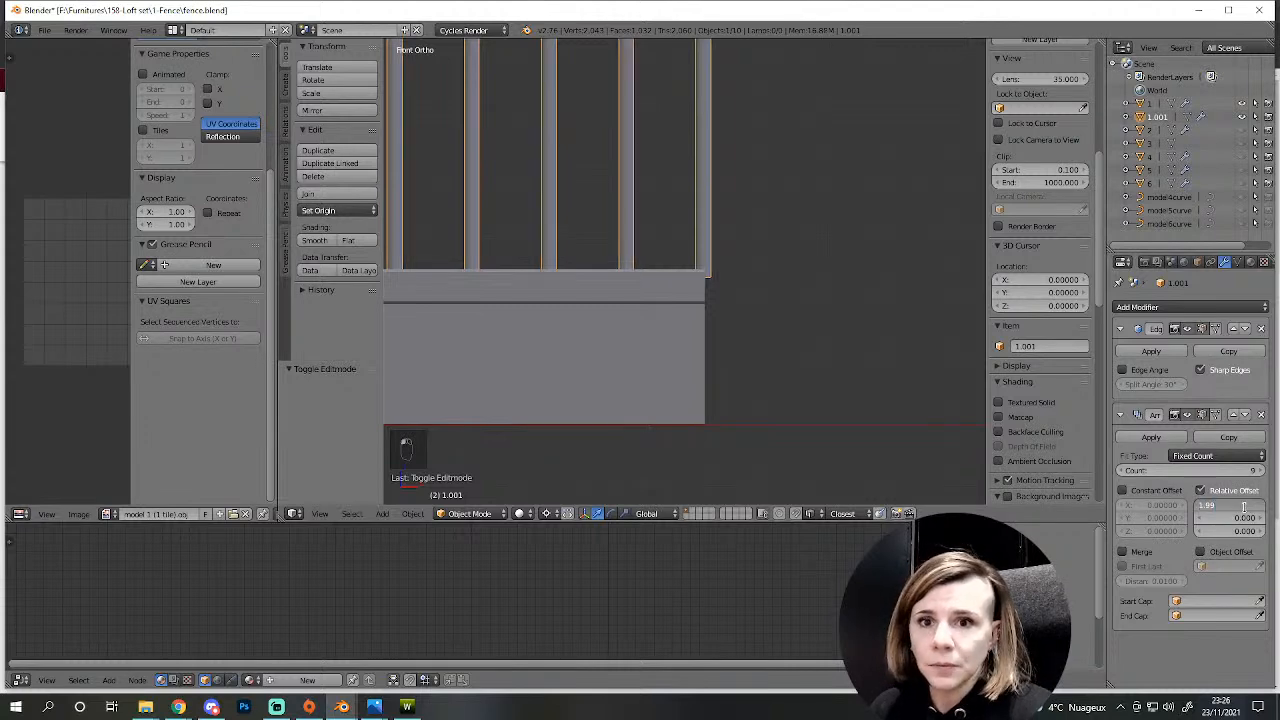
pyautogui.write('5')
pyautogui.press('Return')
# - Apply the Array modifier to the bars and join them with the base wall into one object
pyautogui.scroll(-6, 622, 292)
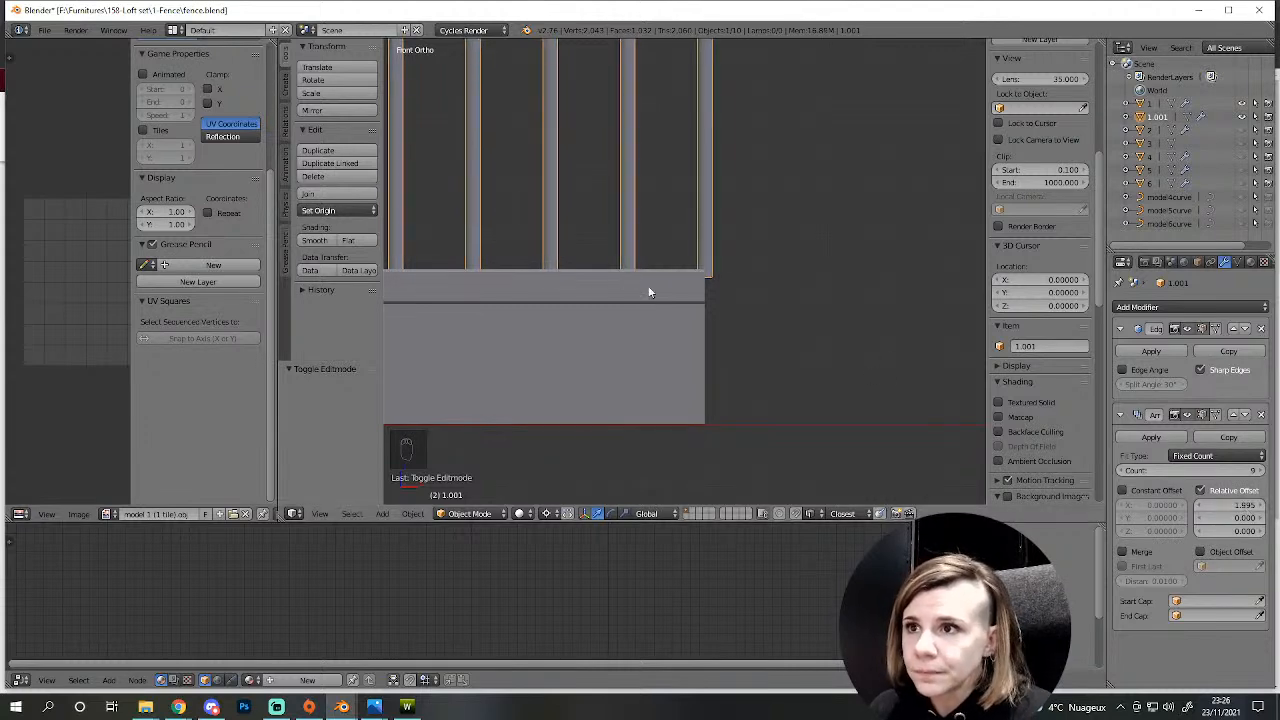
pyautogui.moveTo(749, 266); pyautogui.dragTo(717, 330, button='middle')
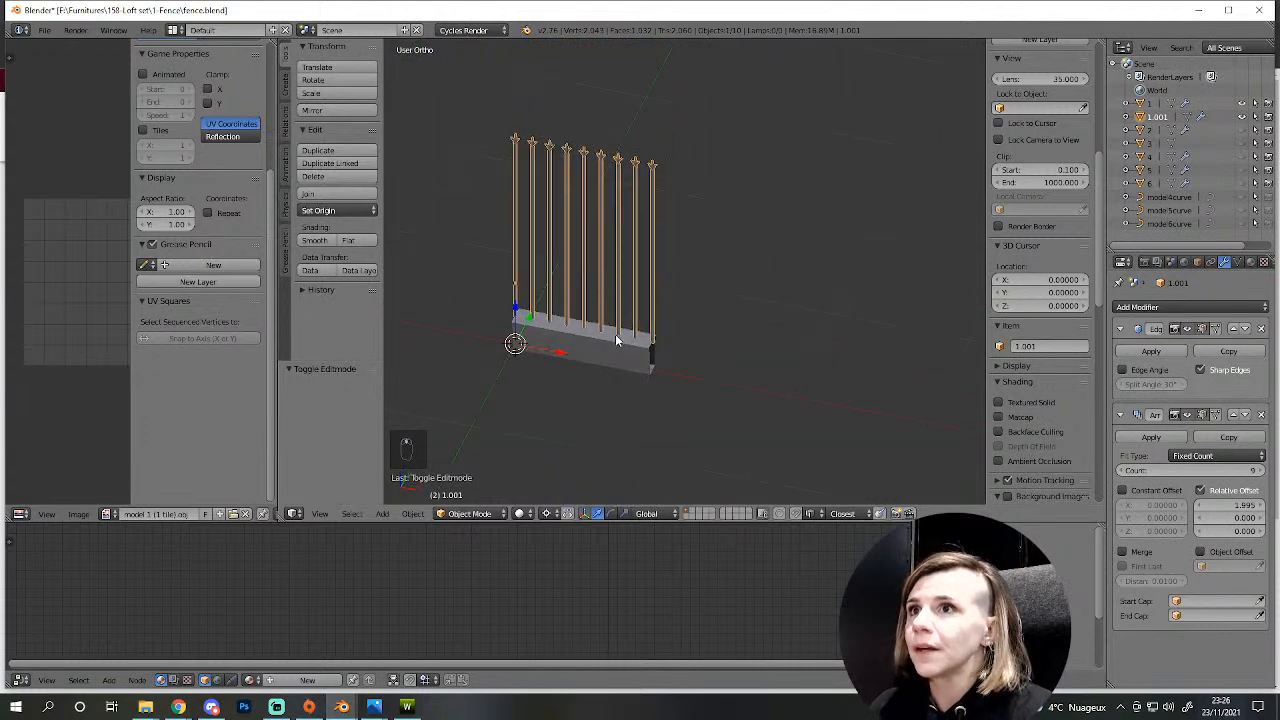
pyautogui.keyDown('shift'); pyautogui.moveTo(620, 337); pyautogui.dragTo(661, 367, button='middle'); pyautogui.keyUp('shift')
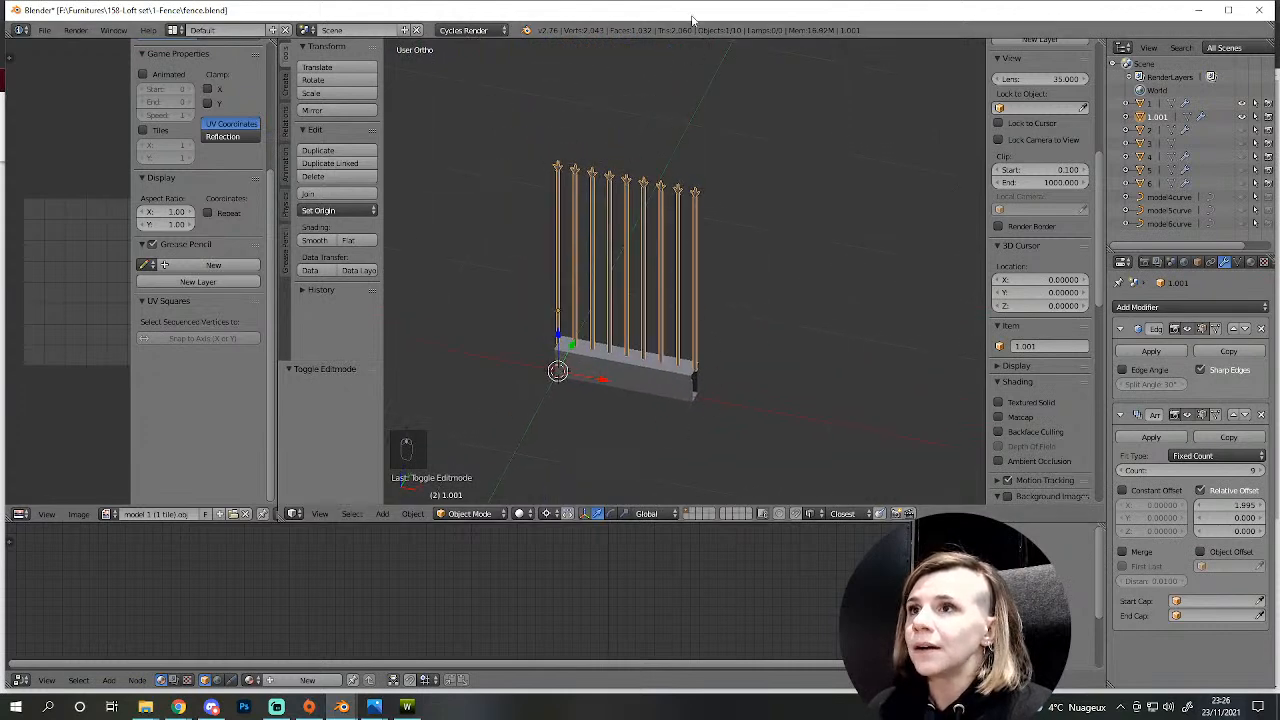
pyautogui.click(1241, 144)
pyautogui.click(1242, 143)
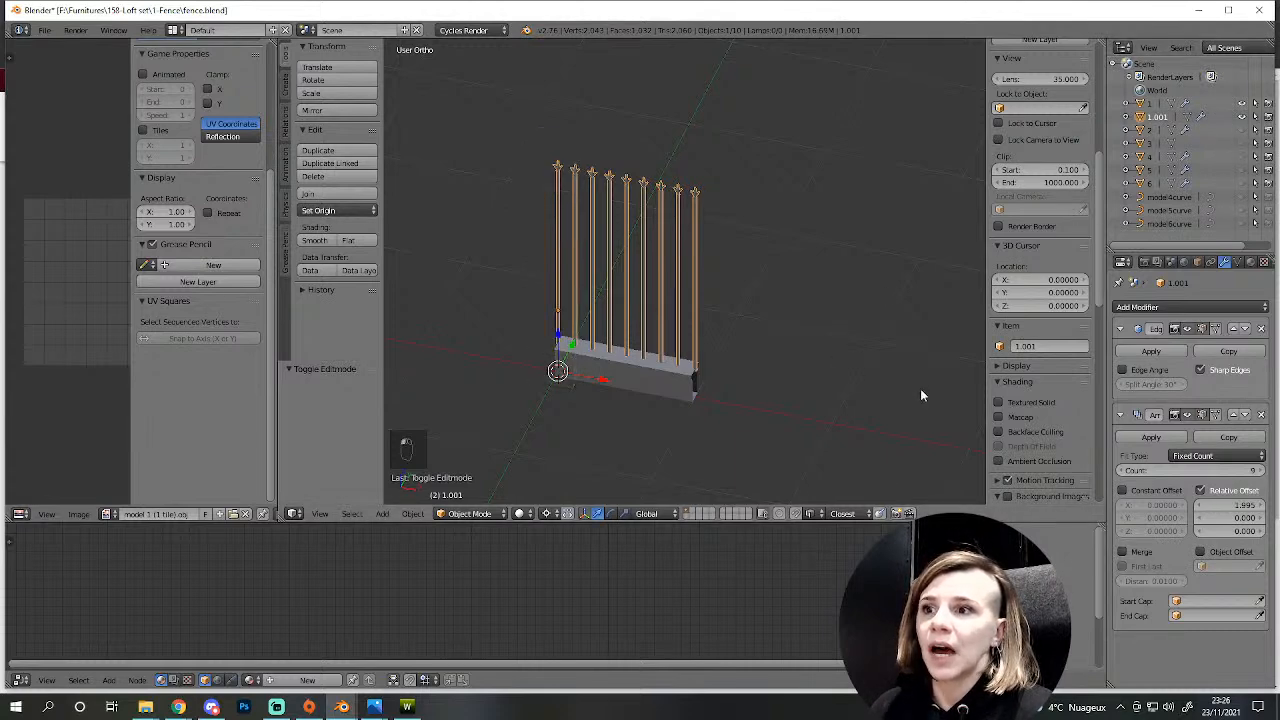
pyautogui.click(1152, 438)
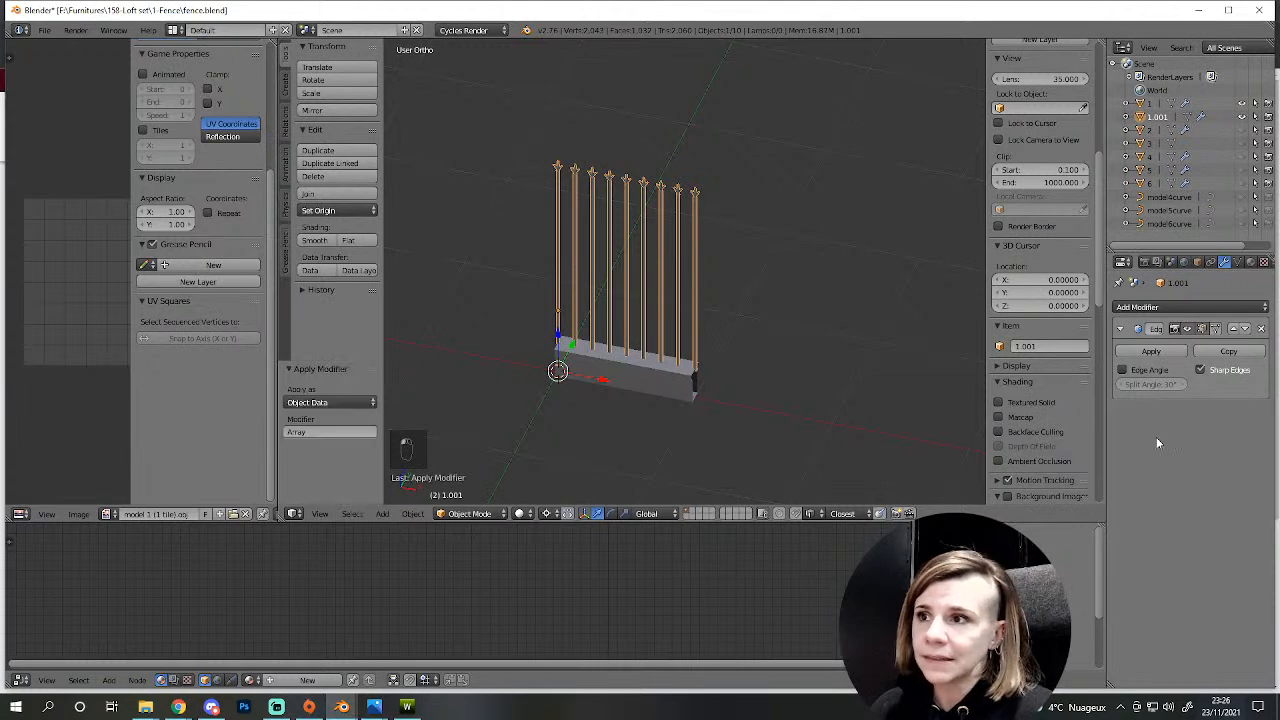
pyautogui.keyDown('shift'); pyautogui.rightClick(668, 379); pyautogui.keyUp('shift')
pyautogui.hotkey('ctrl', 'j')
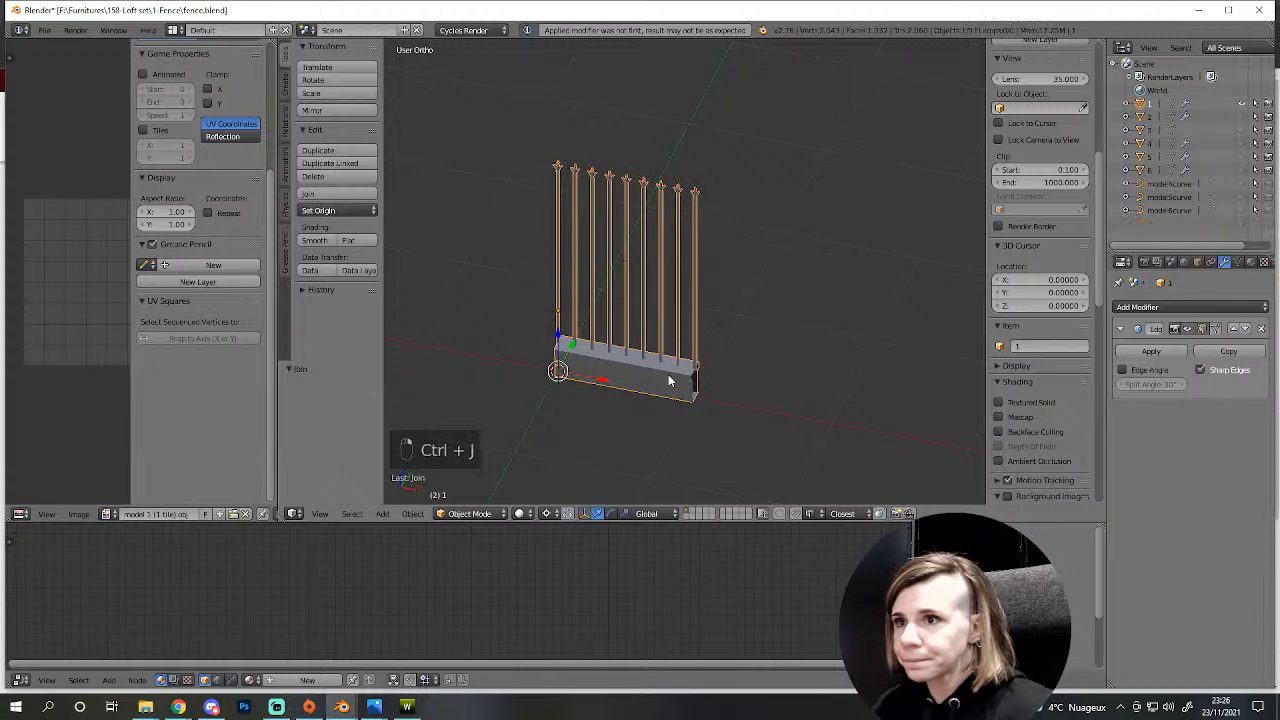
# - Delete the vertices of the whole last bar, including its finial, at the far end of the base wall
pyautogui.scroll(2, 668, 380)
pyautogui.press('Tab')
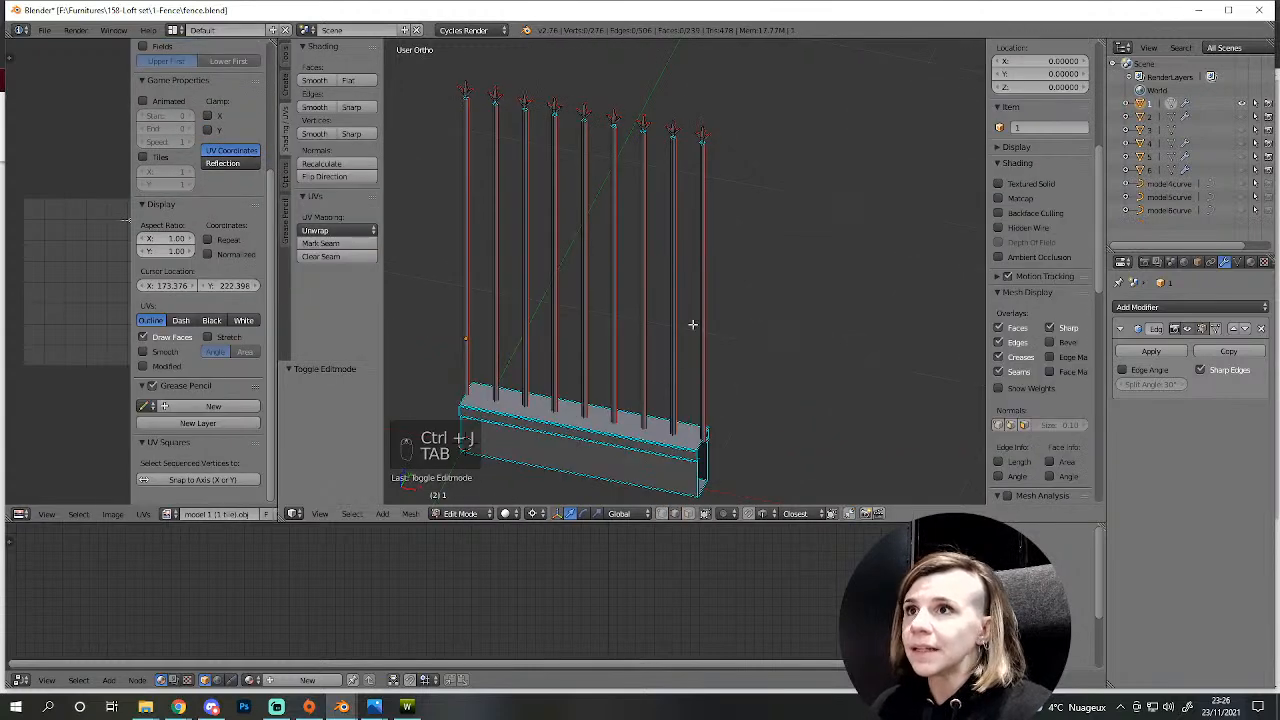
pyautogui.scroll(-4, 700, 246)
pyautogui.moveTo(702, 372); pyautogui.dragTo(695, 334, button='middle')
pyautogui.scroll(4, 669, 366)
pyautogui.scroll(-3, 680, 414)
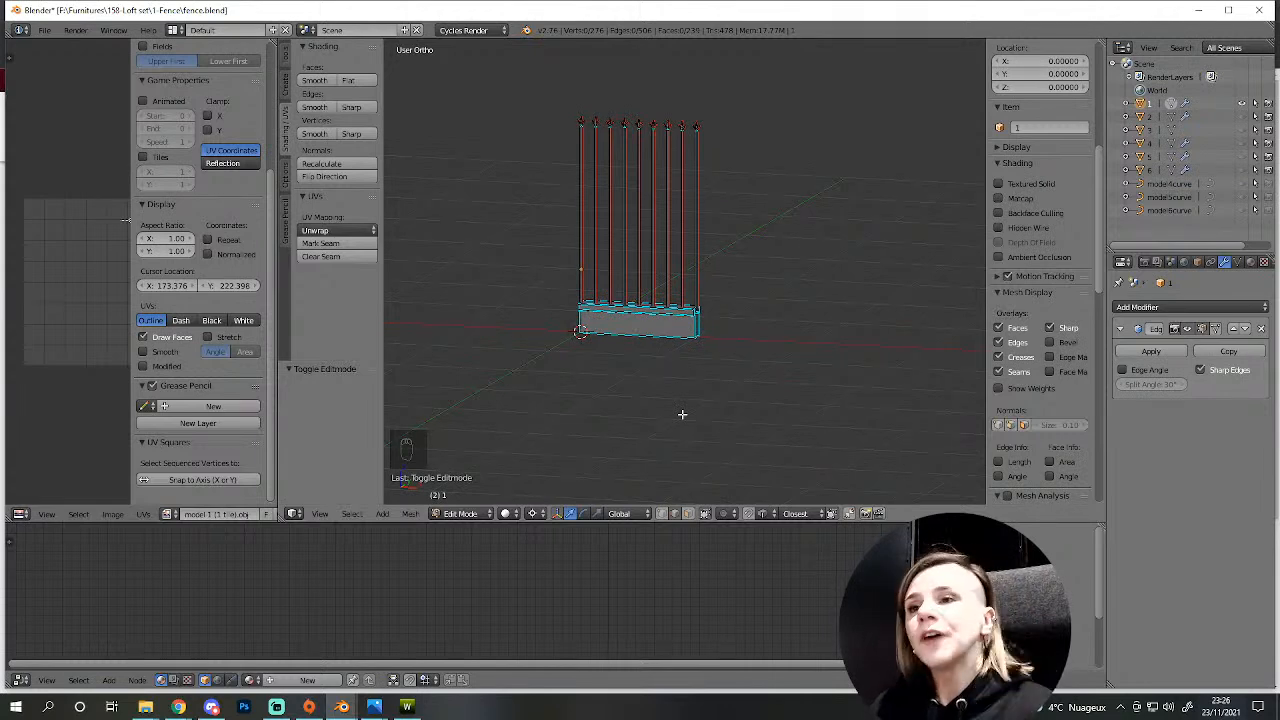
pyautogui.scroll(3, 682, 414)
pyautogui.keyDown('shift'); pyautogui.moveTo(670, 376); pyautogui.dragTo(794, 416, button='middle'); pyautogui.keyUp('shift')
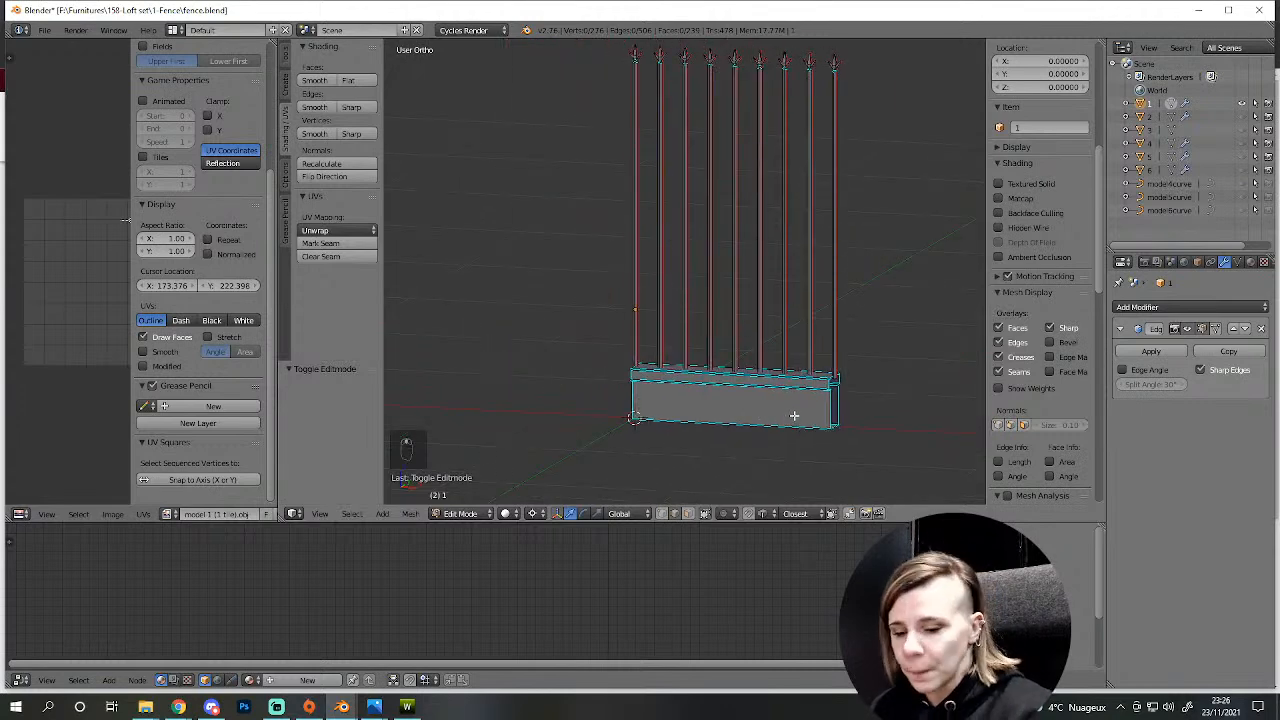
pyautogui.press('KP_1')
pyautogui.keyDown('shift'); pyautogui.moveTo(802, 313); pyautogui.dragTo(740, 325, button='middle'); pyautogui.keyUp('shift')
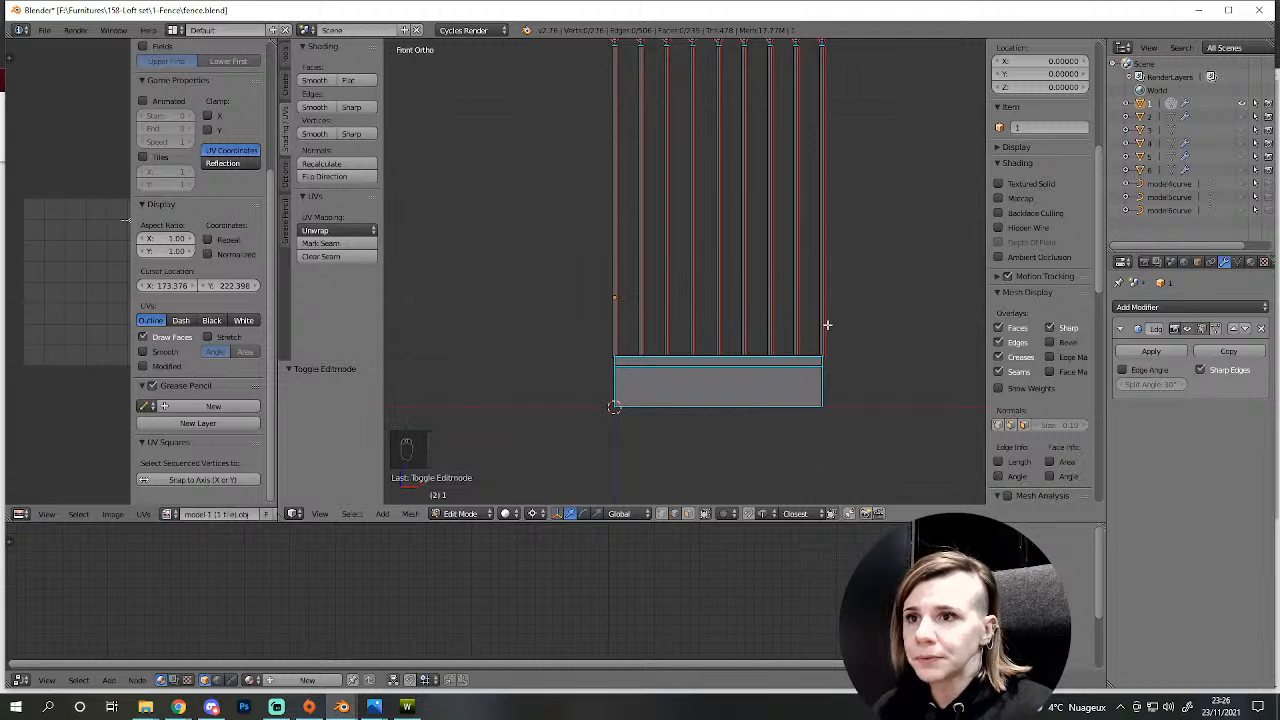
pyautogui.press('l')
pyautogui.press('l')
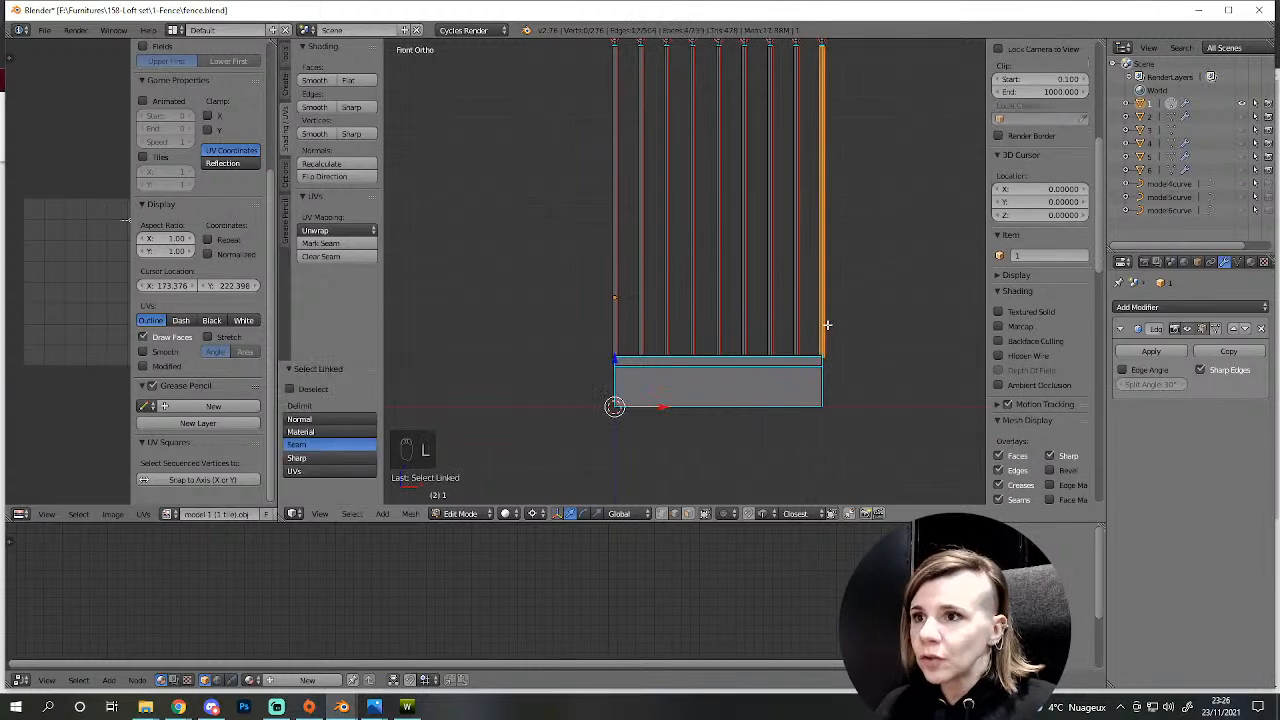
pyautogui.press('l')
pyautogui.press('l')
pyautogui.press('l')
pyautogui.press('l')
pyautogui.press('l')
pyautogui.press('l')
pyautogui.press('l')
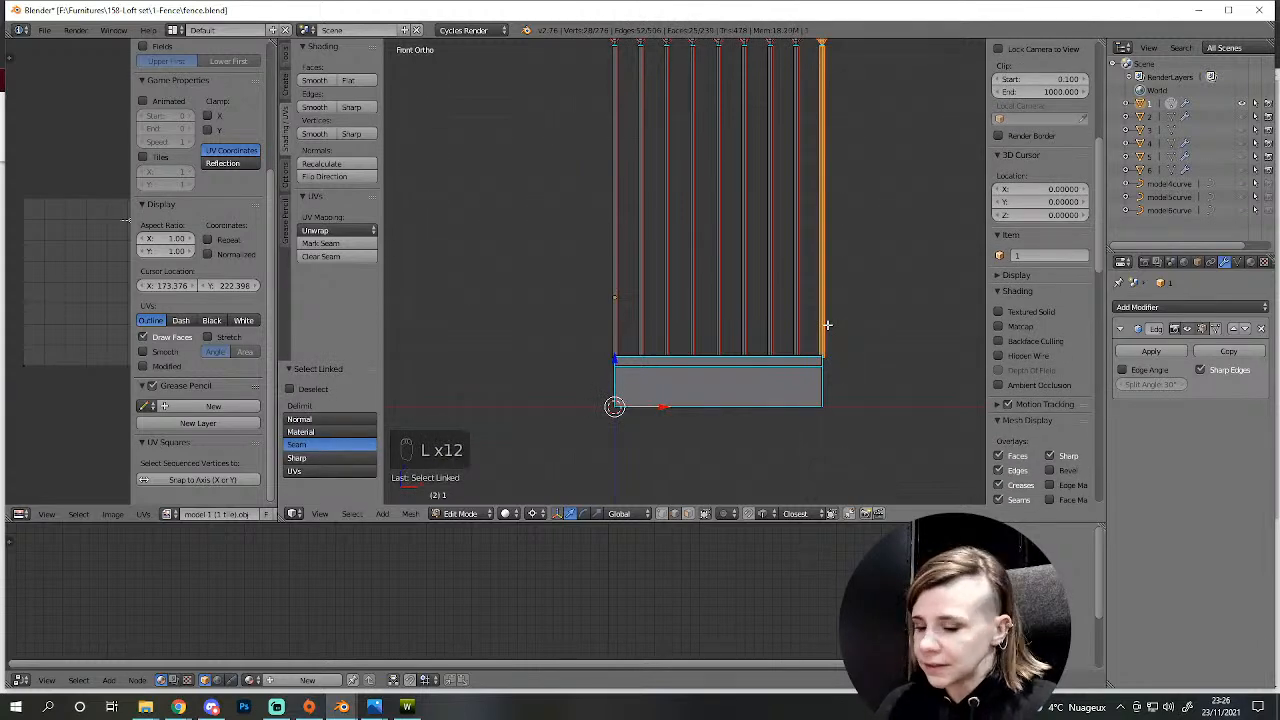
pyautogui.press('Delete')
pyautogui.click(806, 292)
# - Unhide pillar object 3 beside the fence and check how the bars and base wall meet it
pyautogui.scroll(-2, 808, 296)
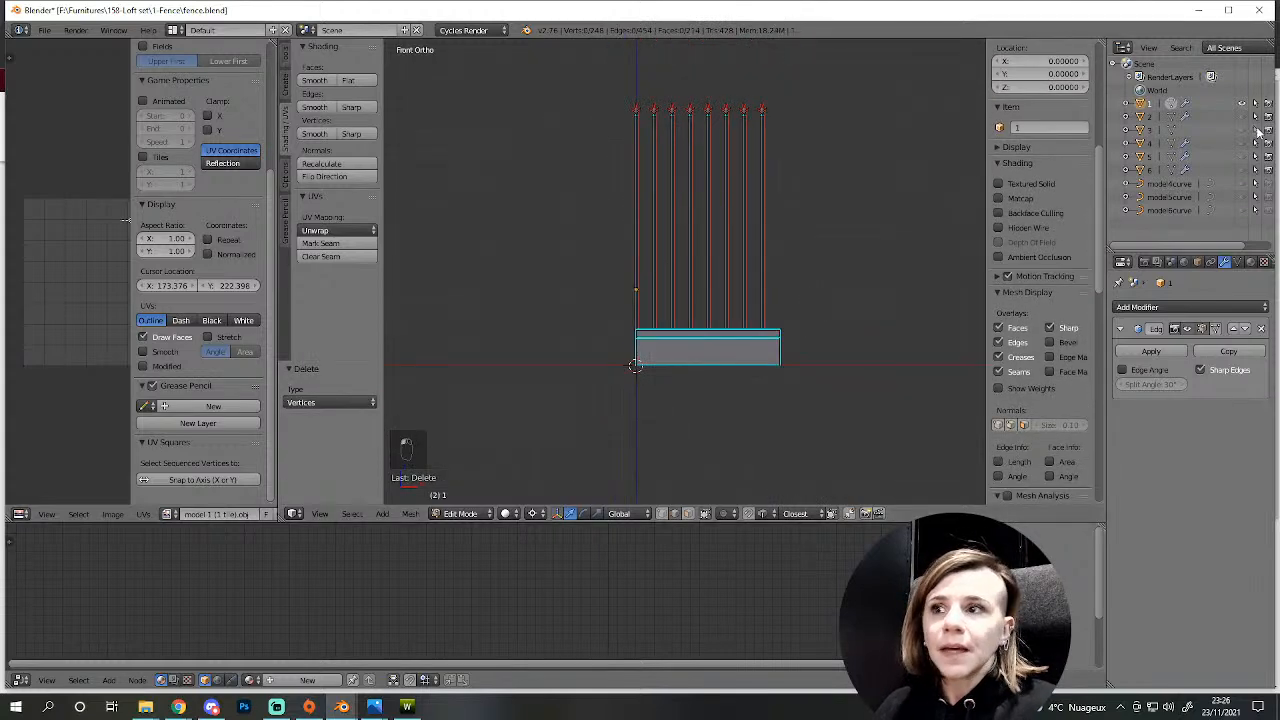
pyautogui.click(1242, 130)
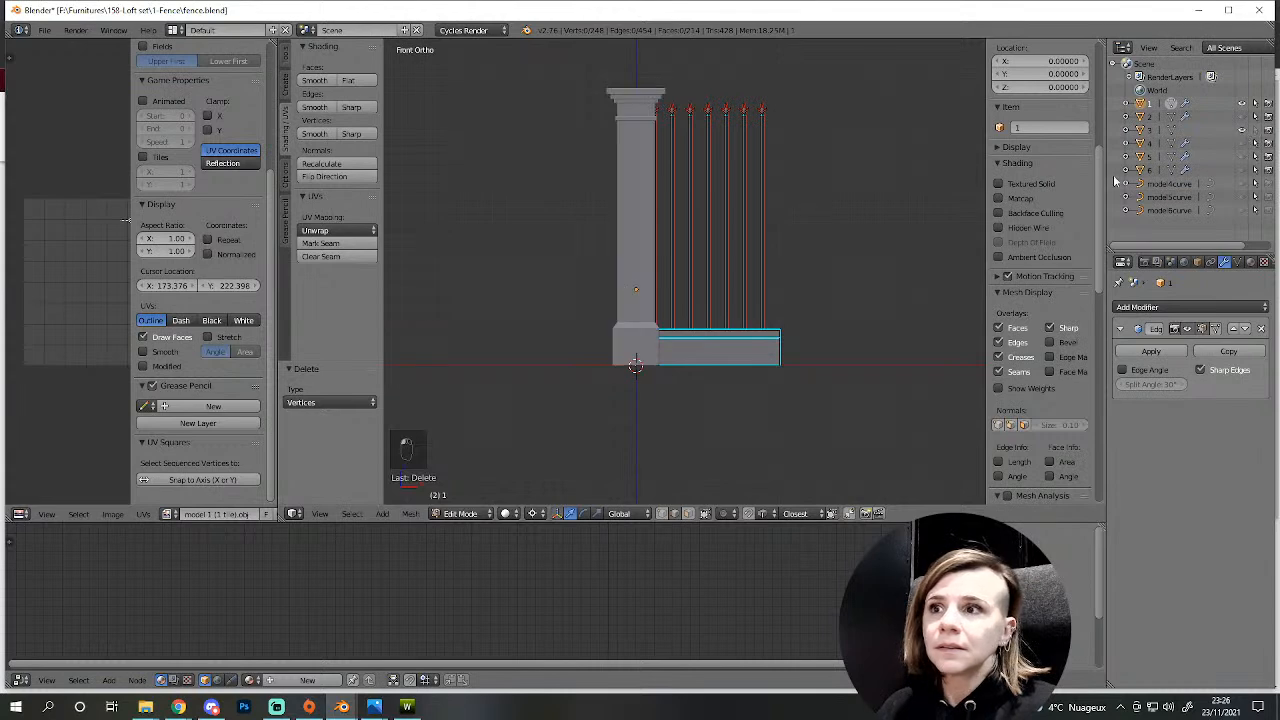
pyautogui.moveTo(948, 208); pyautogui.dragTo(861, 248, button='middle')
pyautogui.scroll(5, 541, 351)
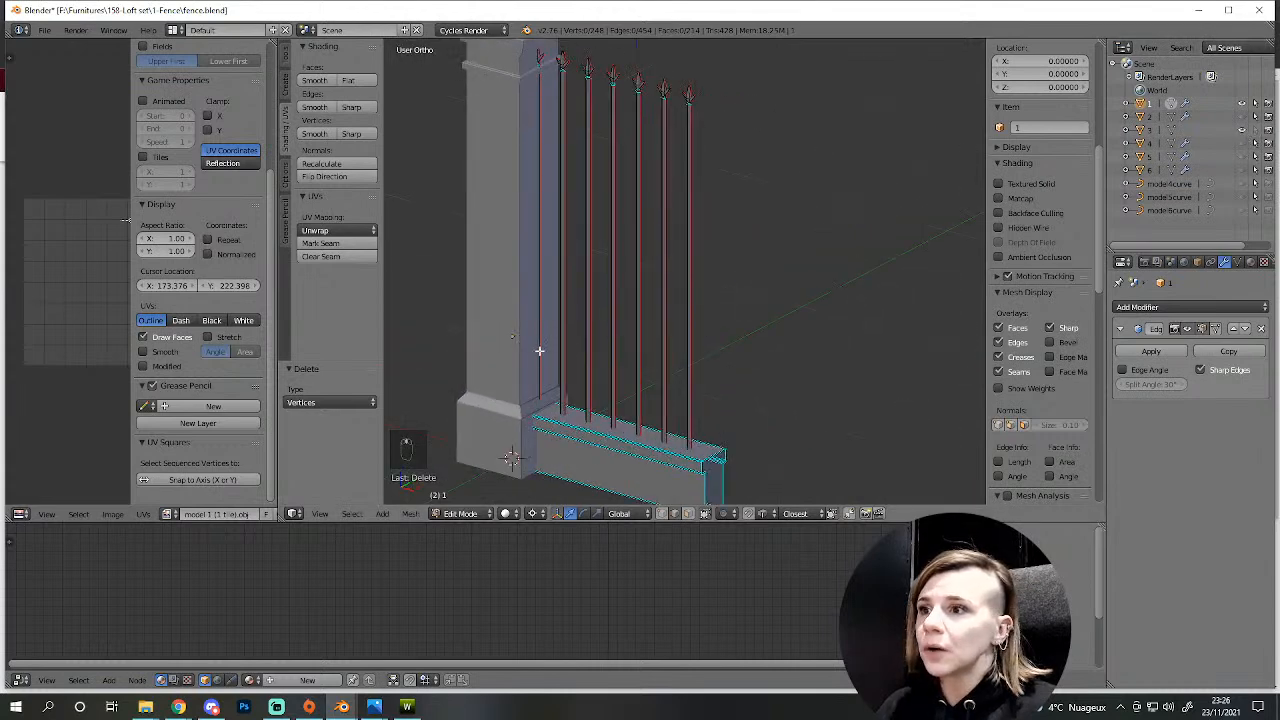
pyautogui.scroll(-3, 625, 307)
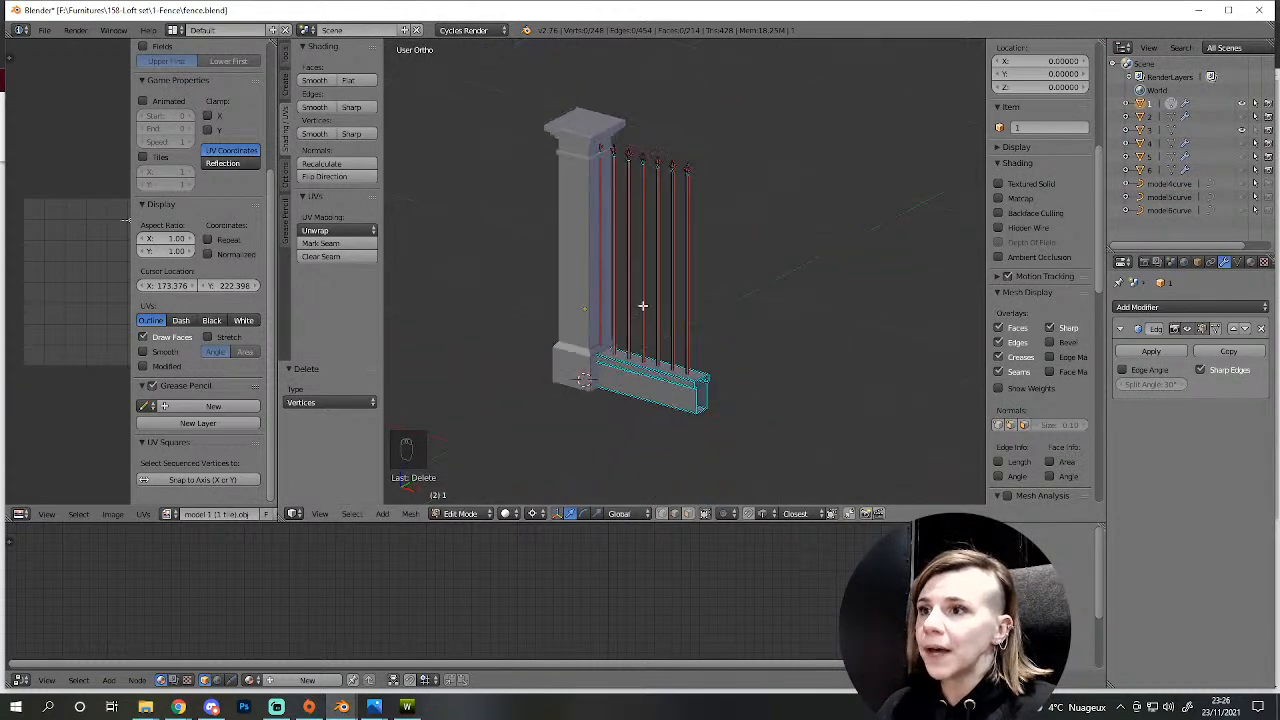
pyautogui.press('KP_3')
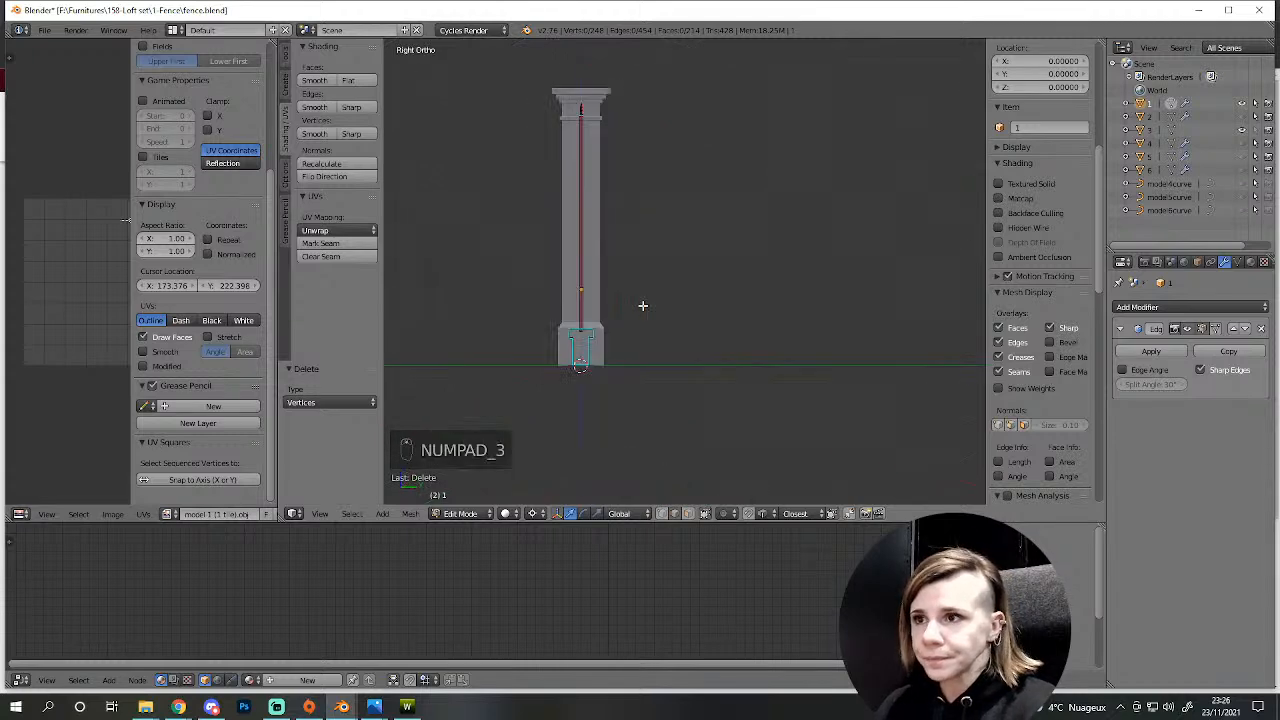
# - Select all remaining bars with their finials and shift them about 0.078 along X on the base wall
pyautogui.press('KP_1')
pyautogui.press('z')
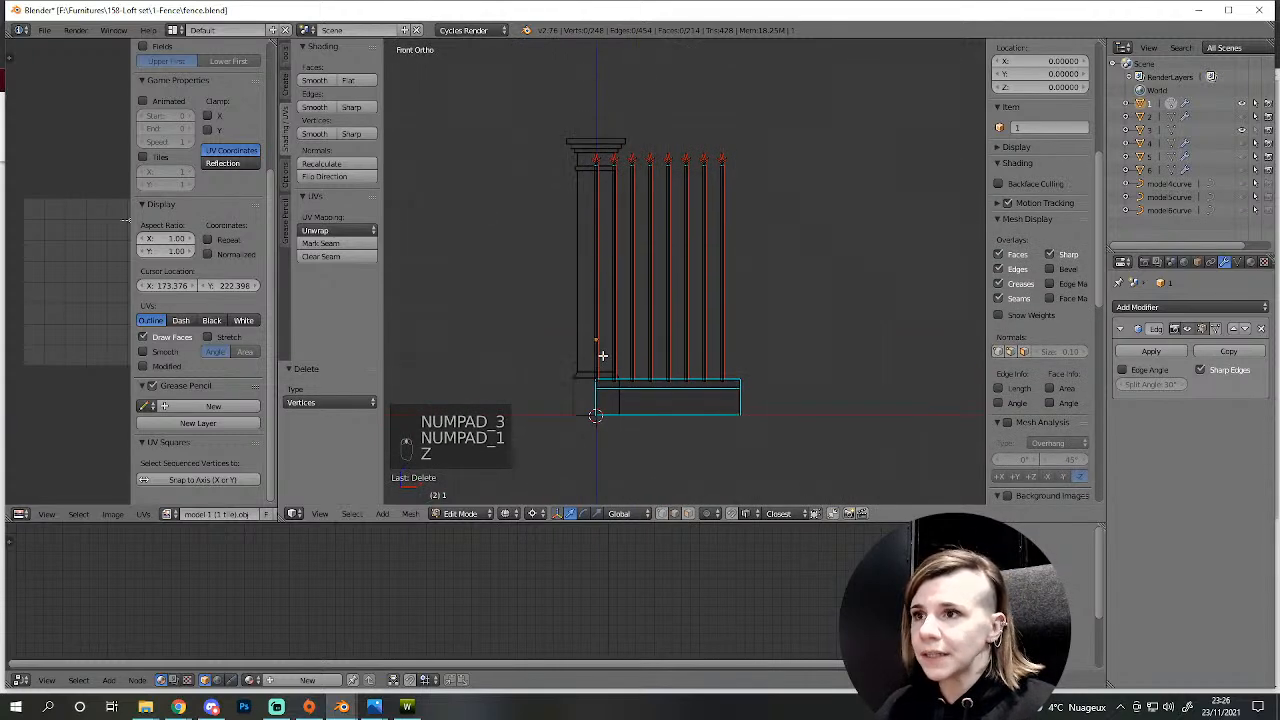
pyautogui.press('c')
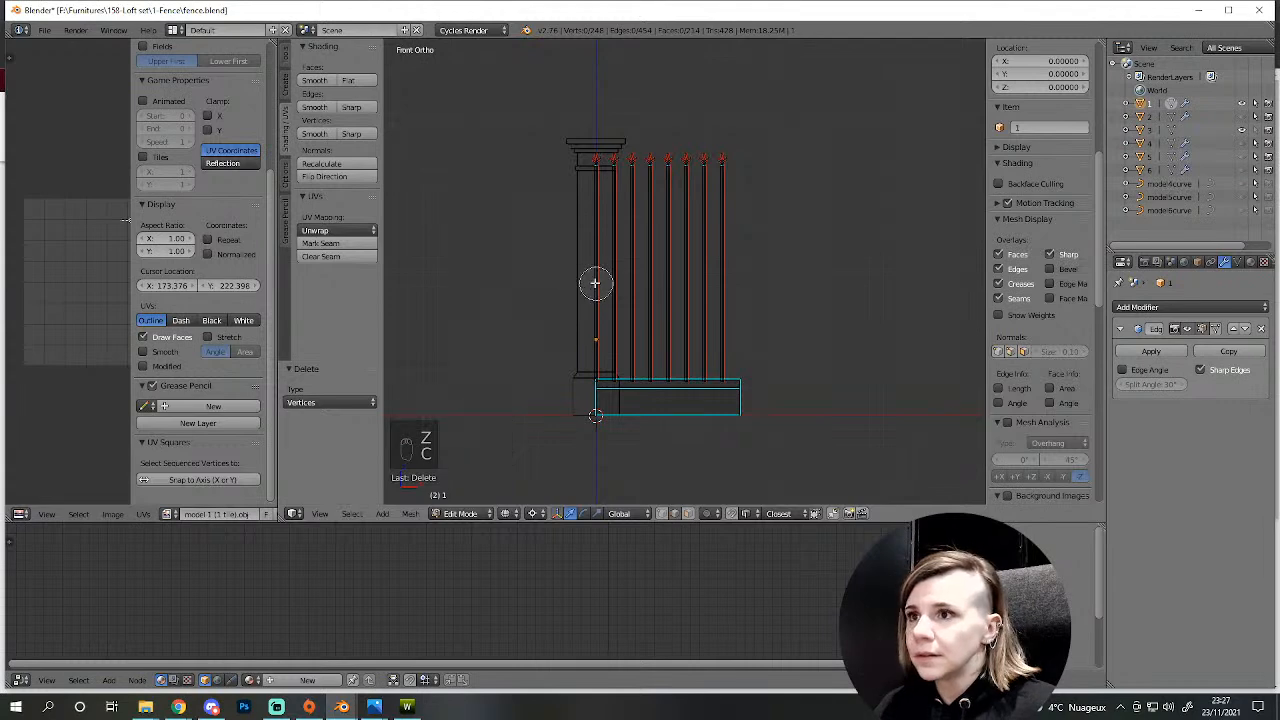
pyautogui.moveTo(600, 286); pyautogui.dragTo(769, 293)
pyautogui.rightClick(770, 294)
pyautogui.press('ctrl+KP_Add')
pyautogui.press('ctrl+KP_Add')
pyautogui.press('ctrl+KP_Add')
pyautogui.press('ctrl+KP_Add')
pyautogui.press('ctrl+KP_Add')
pyautogui.press('ctrl+KP_Add')
pyautogui.press('ctrl+KP_Add')
pyautogui.press('ctrl+KP_Add')
pyautogui.press('ctrl+KP_Add')
pyautogui.press('ctrl+KP_Add')
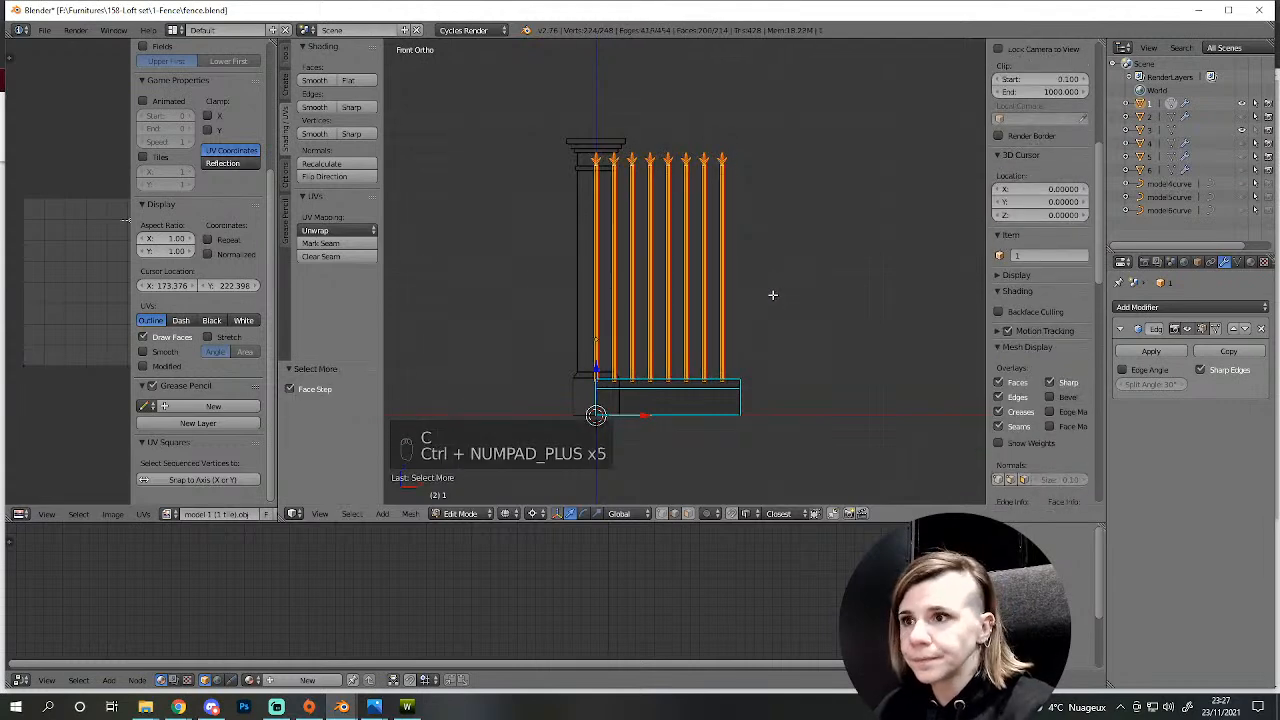
pyautogui.scroll(4, 722, 367)
pyautogui.keyDown('shift'); pyautogui.moveTo(695, 435); pyautogui.dragTo(727, 250, button='middle'); pyautogui.keyUp('shift')
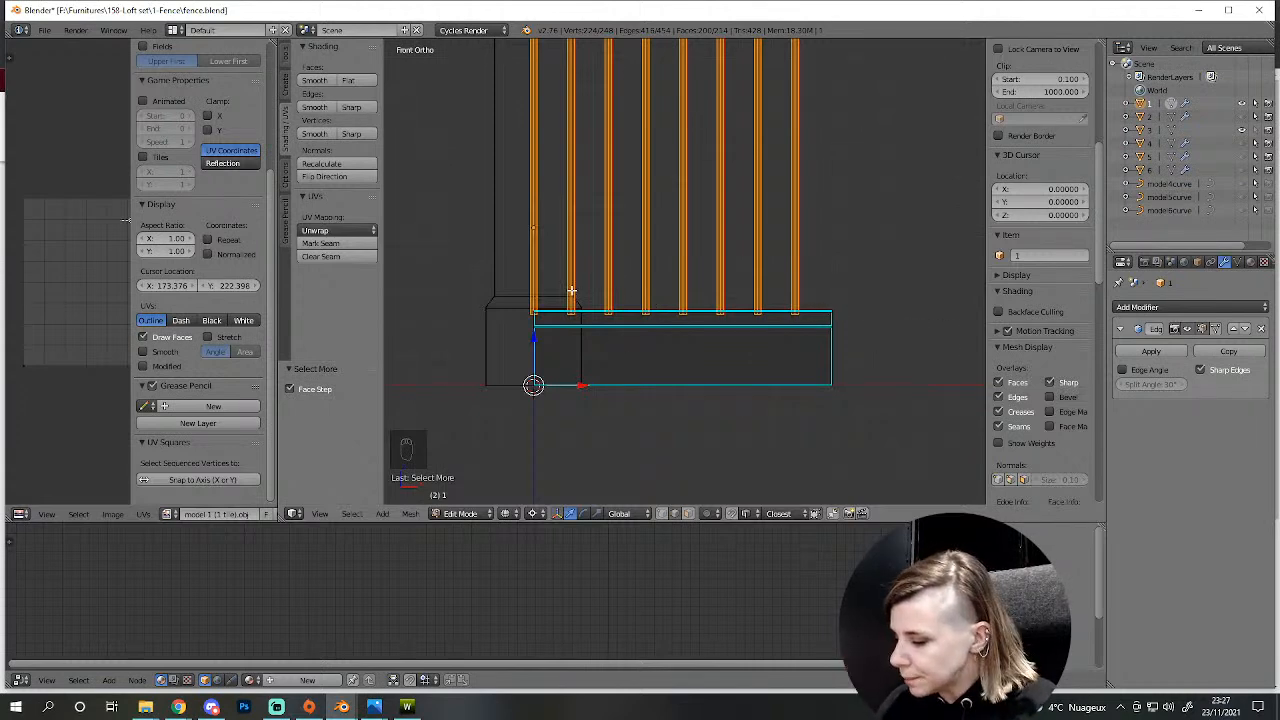
pyautogui.press('g')
pyautogui.press('x')
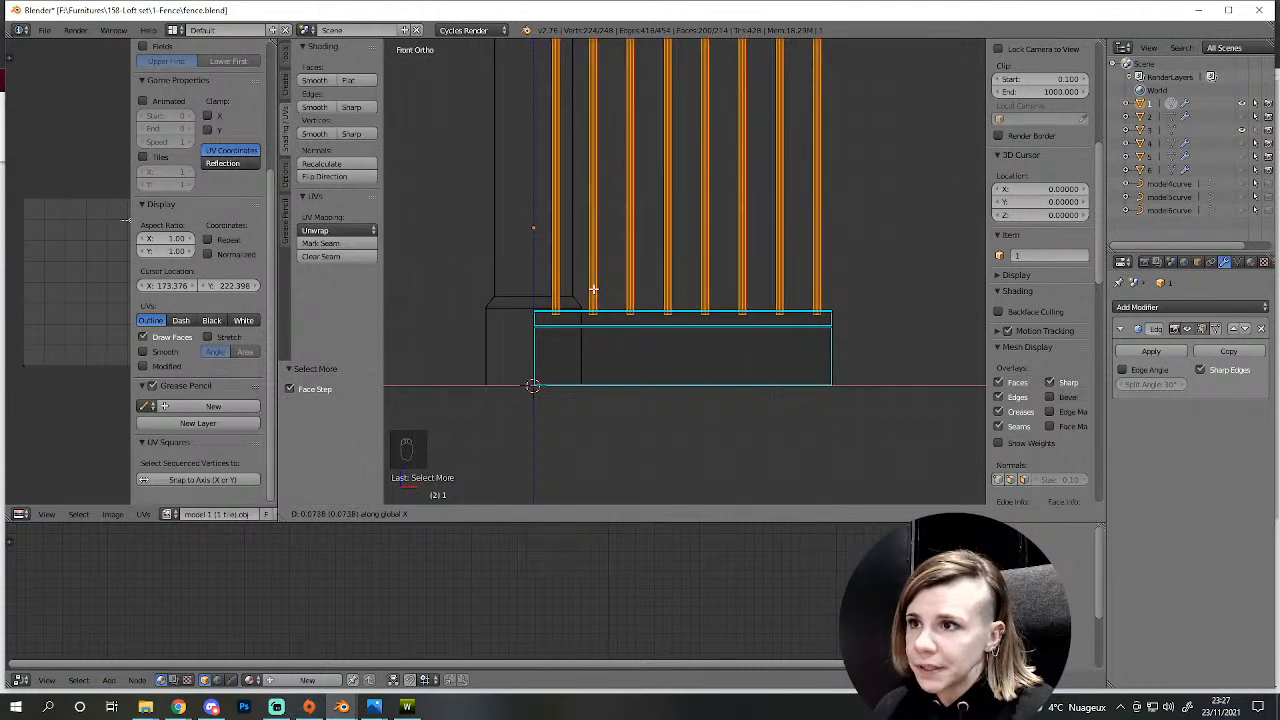
pyautogui.click(595, 290)
# - Examine the spacing of the shifted bars relative to the pillar and the base wall's far end
pyautogui.scroll(-3, 777, 274)
pyautogui.moveTo(777, 274); pyautogui.dragTo(706, 337, button='middle')
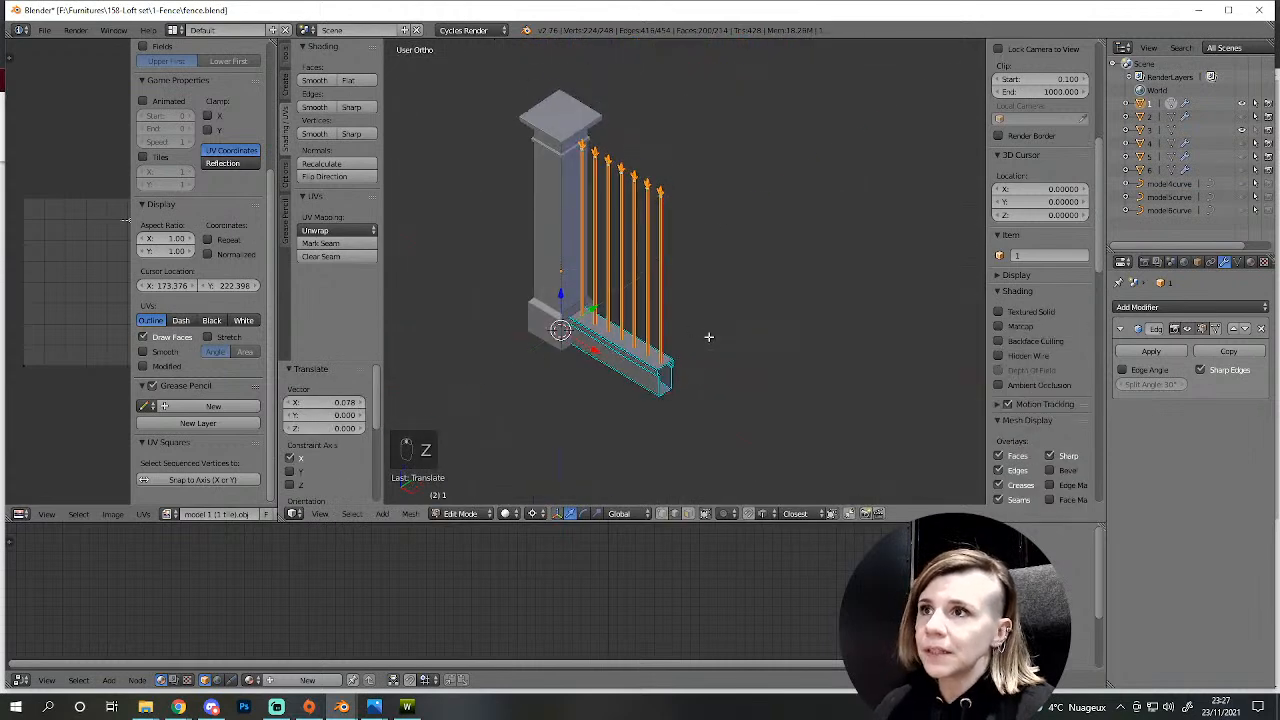
pyautogui.scroll(3, 620, 274)
pyautogui.moveTo(620, 274); pyautogui.dragTo(652, 333, button='middle')
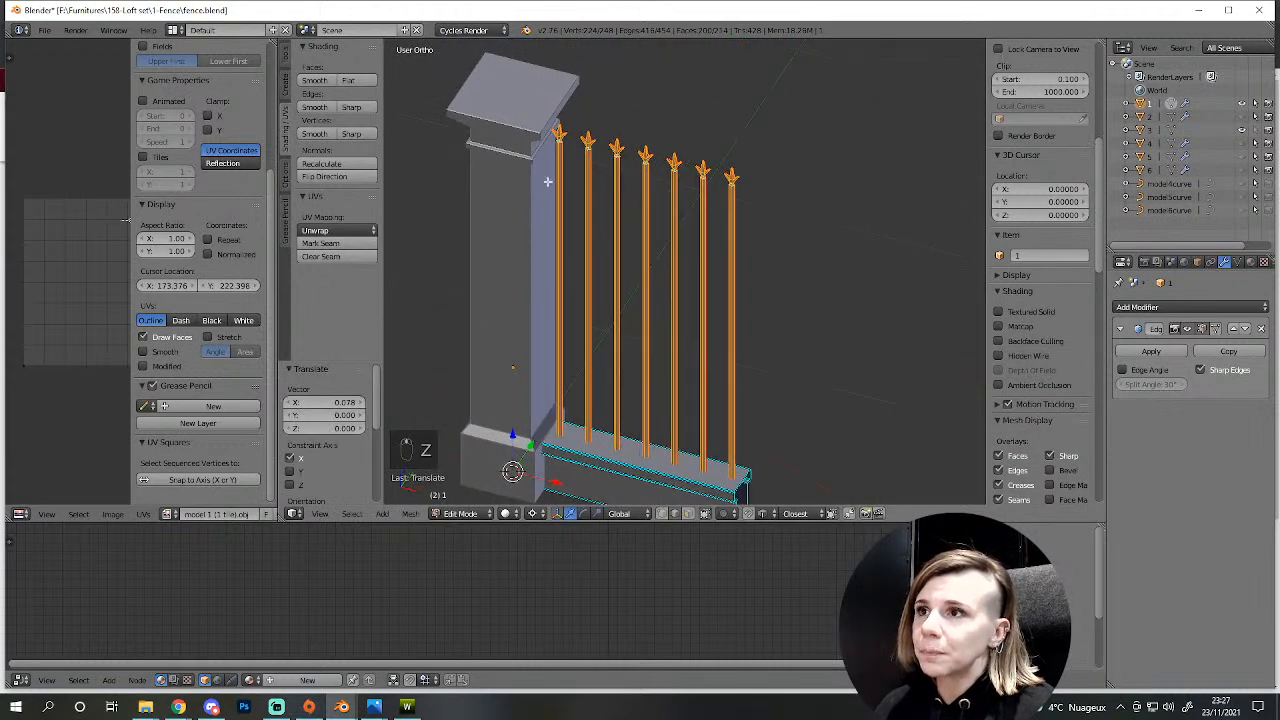
pyautogui.scroll(-3, 571, 186)
pyautogui.moveTo(571, 186); pyautogui.dragTo(729, 388, button='middle')
pyautogui.press('a')
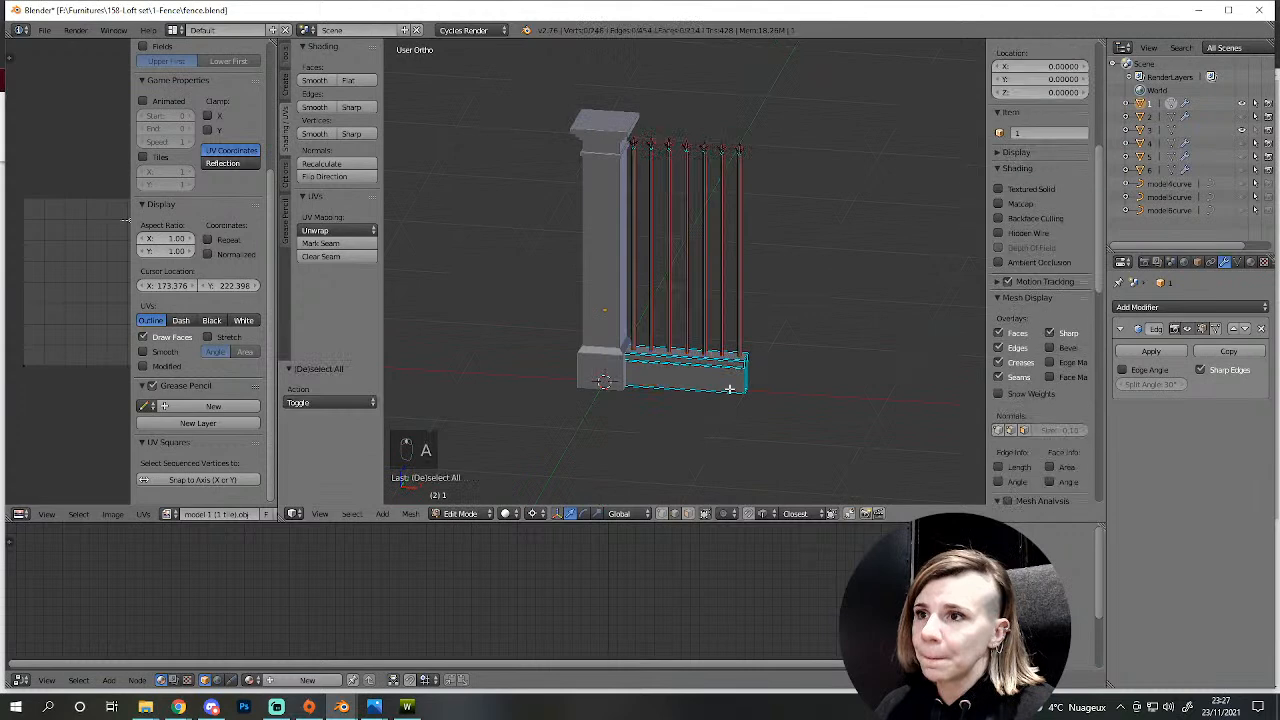
# - Duplicate the fence module and move the copy 1 unit along X to test the tiling
pyautogui.press('Tab')
pyautogui.hotkey('shift', 'd')
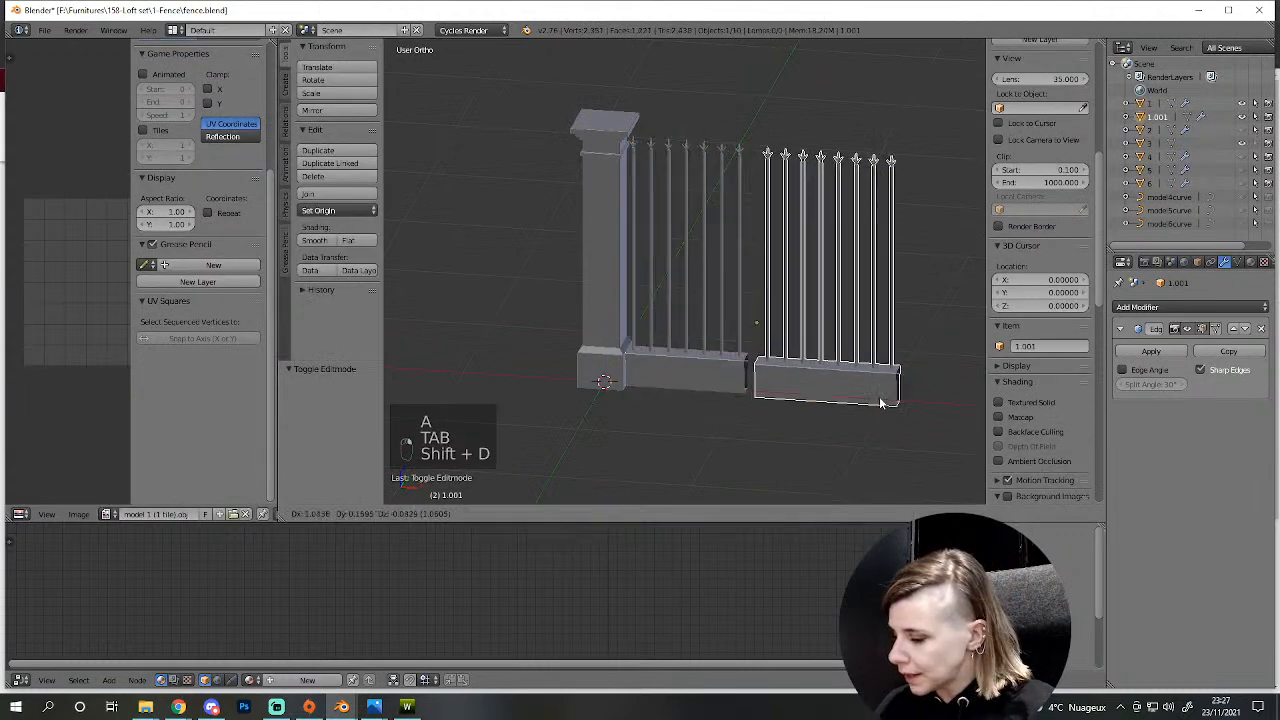
pyautogui.rightClick(863, 392)
pyautogui.write('gx1')
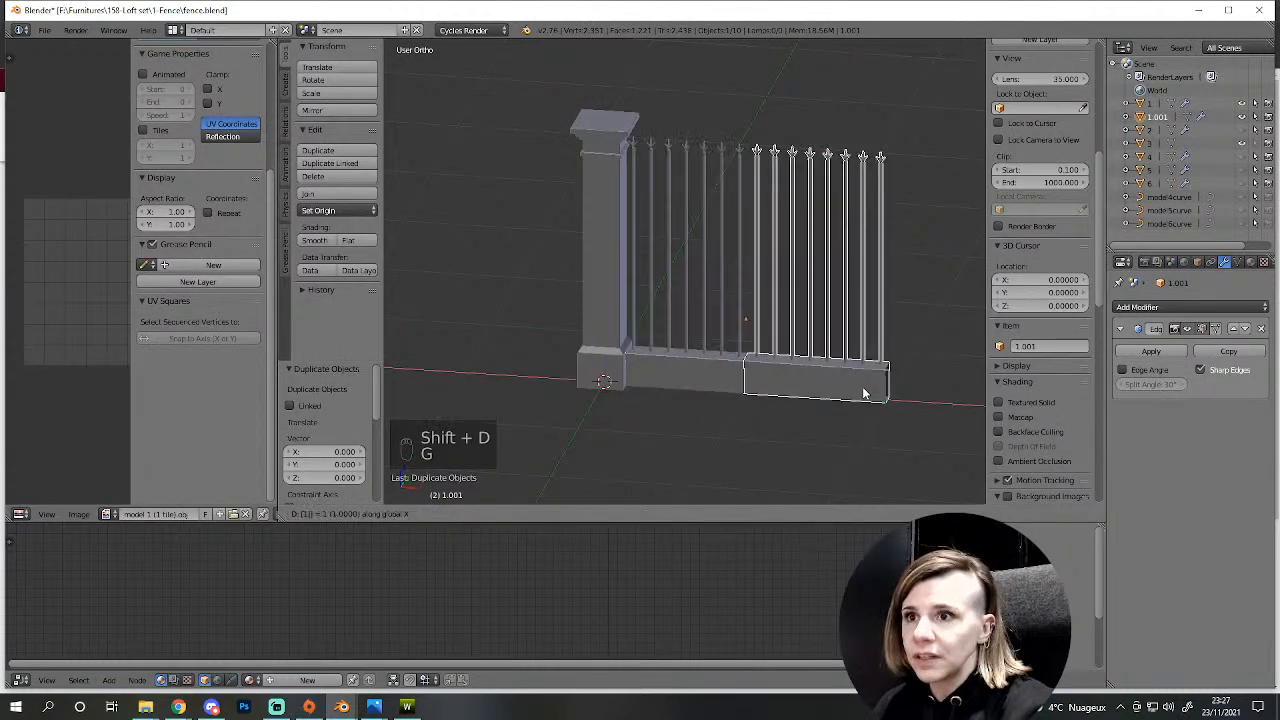
pyautogui.press('Return')
pyautogui.scroll(-2, 847, 390)
pyautogui.moveTo(831, 391); pyautogui.dragTo(854, 380, button='middle')
pyautogui.press('Tab')
pyautogui.press('Tab')
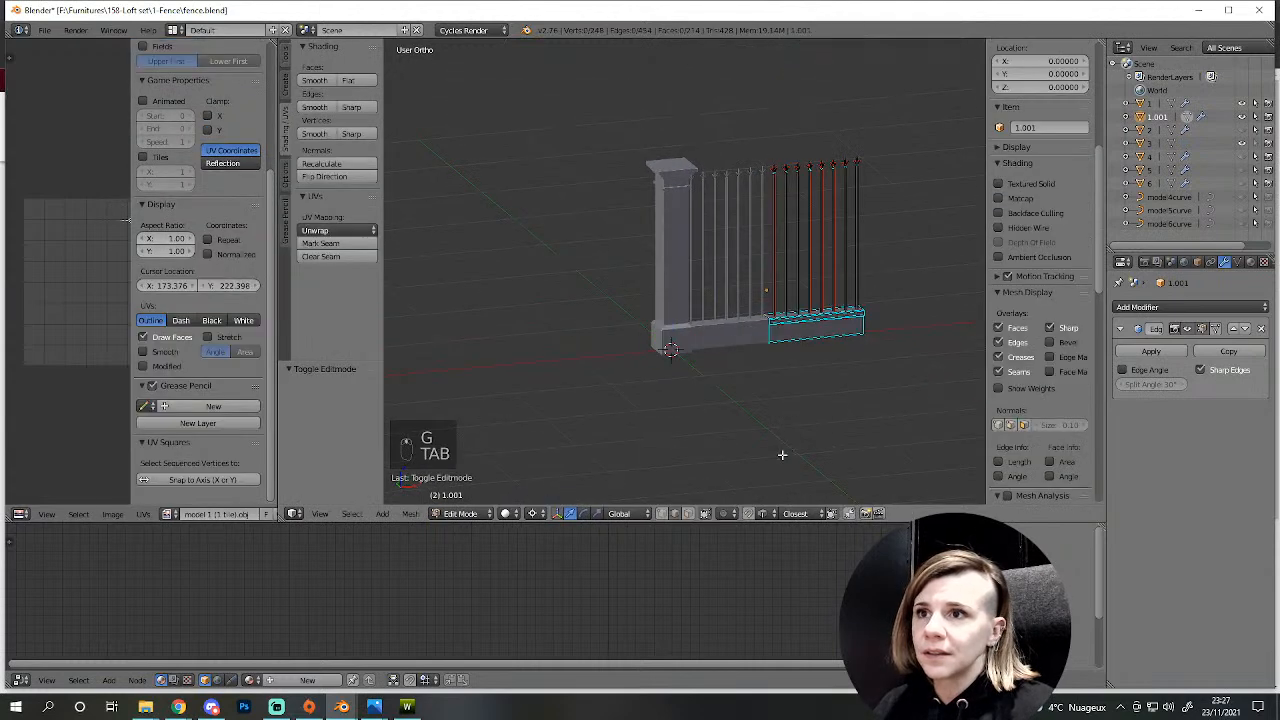
pyautogui.scroll(-1, 790, 451)
pyautogui.moveTo(790, 451); pyautogui.dragTo(699, 451, button='middle')
# - Duplicate the pillar and move the copy 2 units along X to the end of the second fence module
pyautogui.rightClick(621, 258)
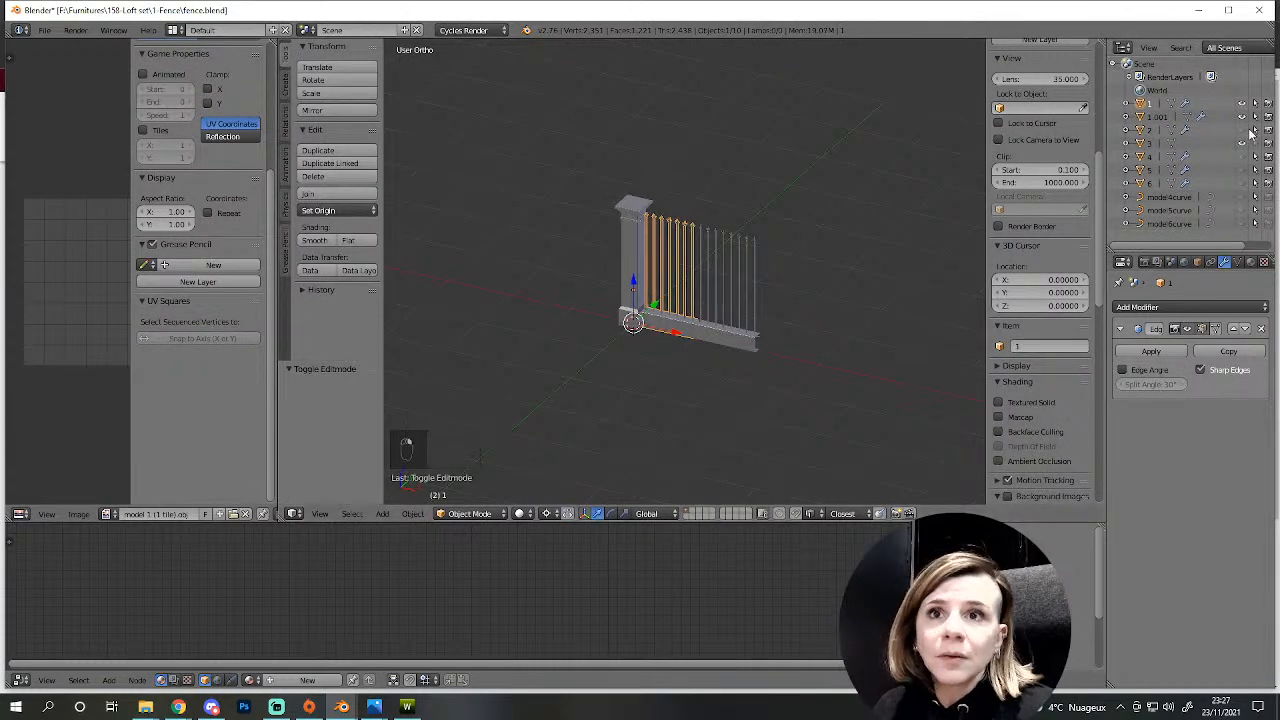
pyautogui.rightClick(630, 210)
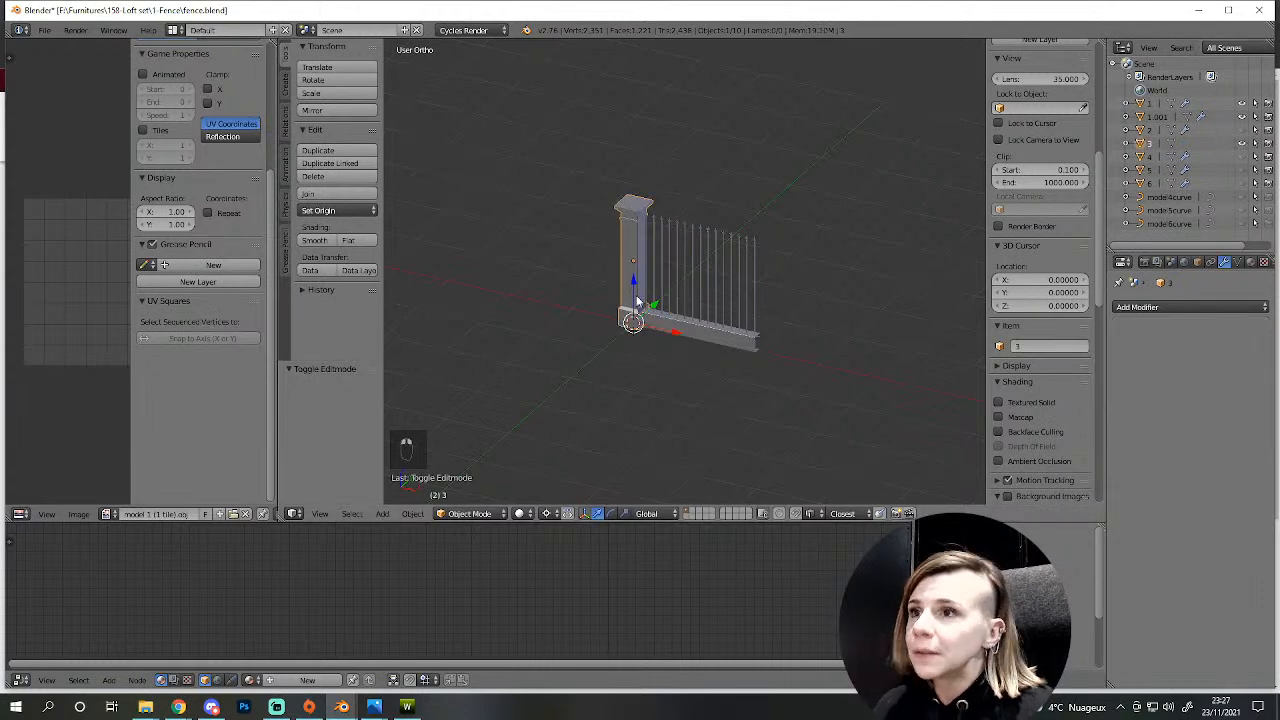
pyautogui.hotkey('shift', 'd')
pyautogui.write('g')
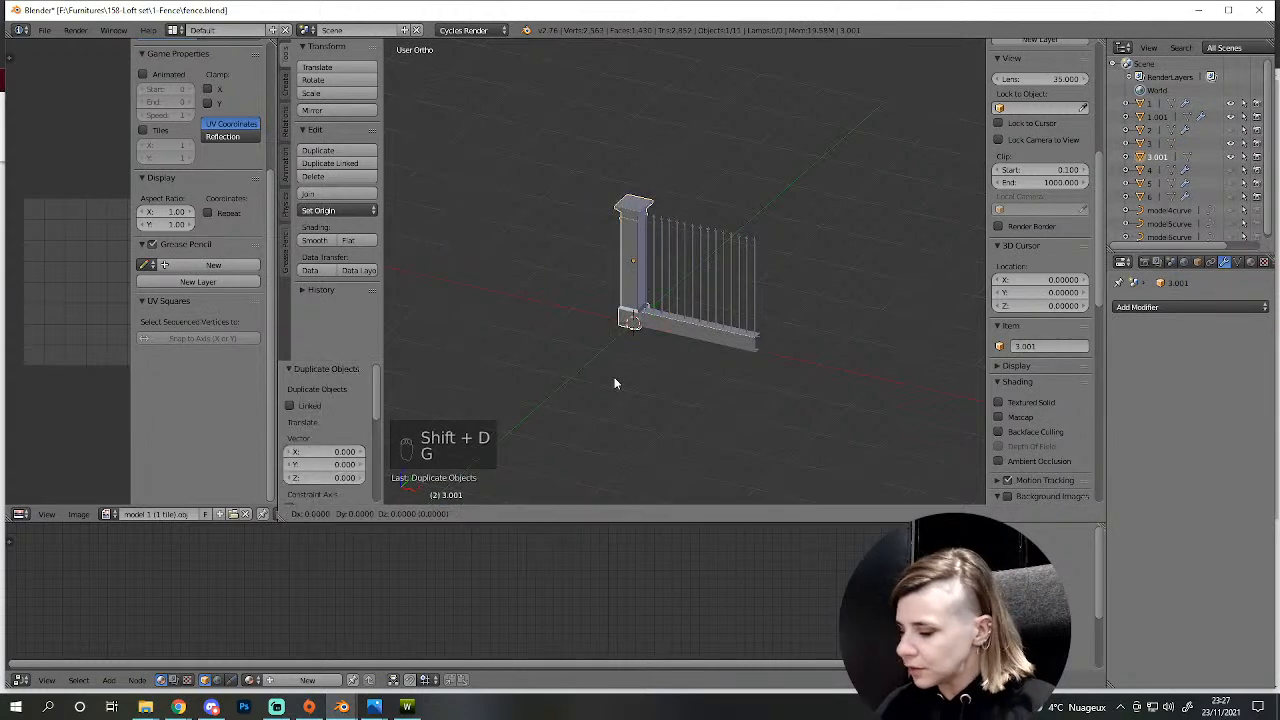
pyautogui.write('7')
pyautogui.press('Return')
pyautogui.scroll(7, 622, 382)
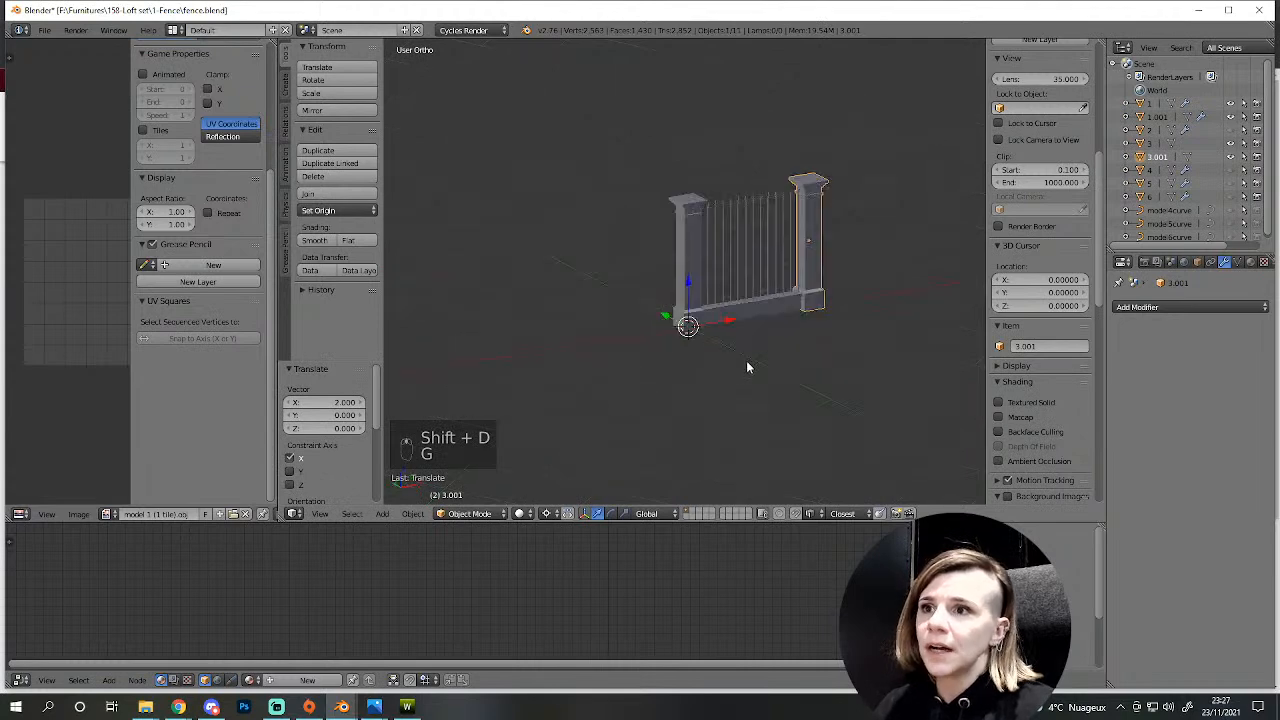
pyautogui.moveTo(801, 440); pyautogui.dragTo(759, 119, button='middle')
pyautogui.moveTo(733, 180); pyautogui.dragTo(850, 424, button='middle')
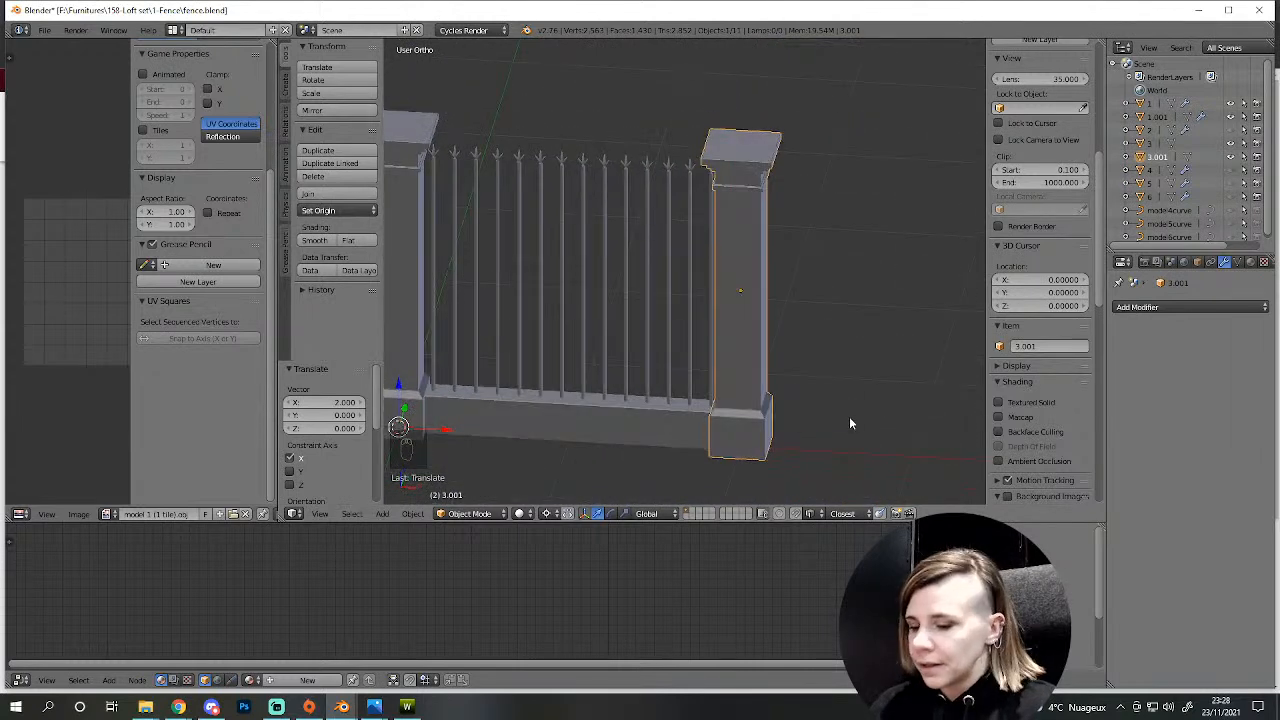
# - Delete the duplicated pillar and the duplicated fence module
pyautogui.press('Delete')
pyautogui.click(840, 418)
pyautogui.rightClick(714, 411)
pyautogui.press('Delete')
pyautogui.click(714, 411)
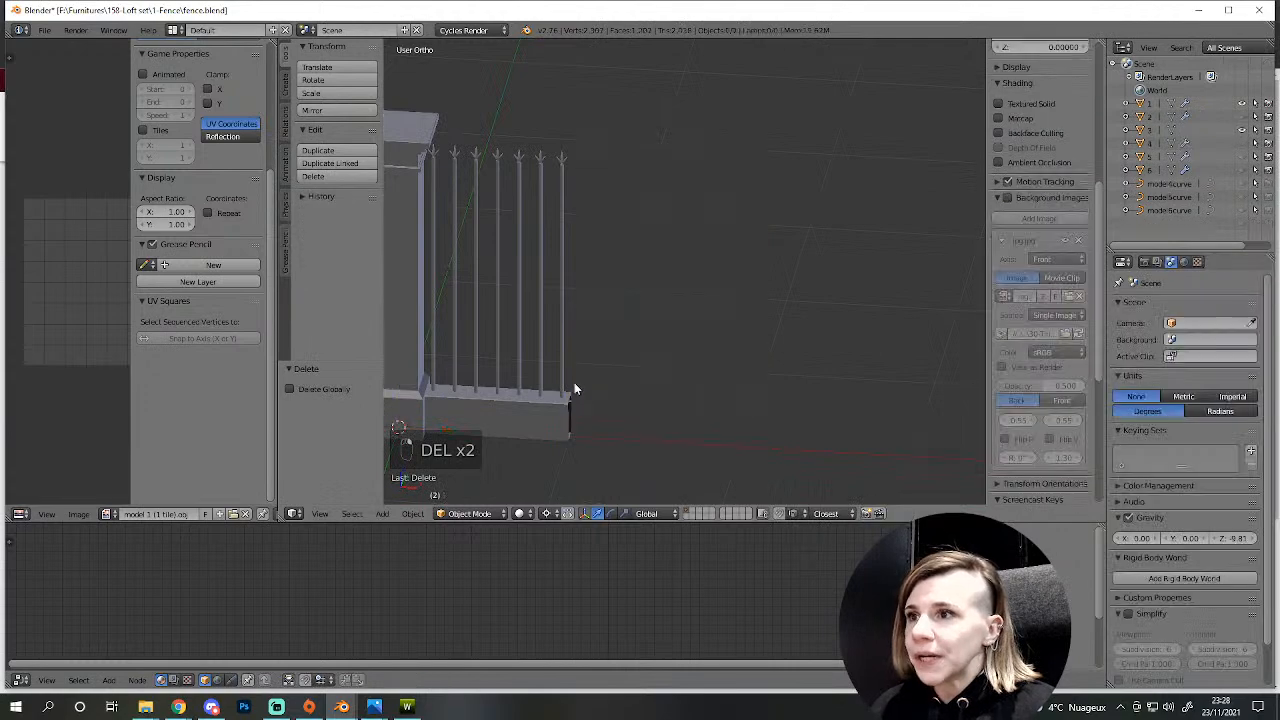
# - Duplicate the top face of the original module's base wall and raise the copy about 0.517 along Z
pyautogui.moveTo(580, 394); pyautogui.dragTo(737, 251, button='middle')
pyautogui.rightClick(665, 336)
pyautogui.press('Tab')
pyautogui.scroll(4, 700, 324)
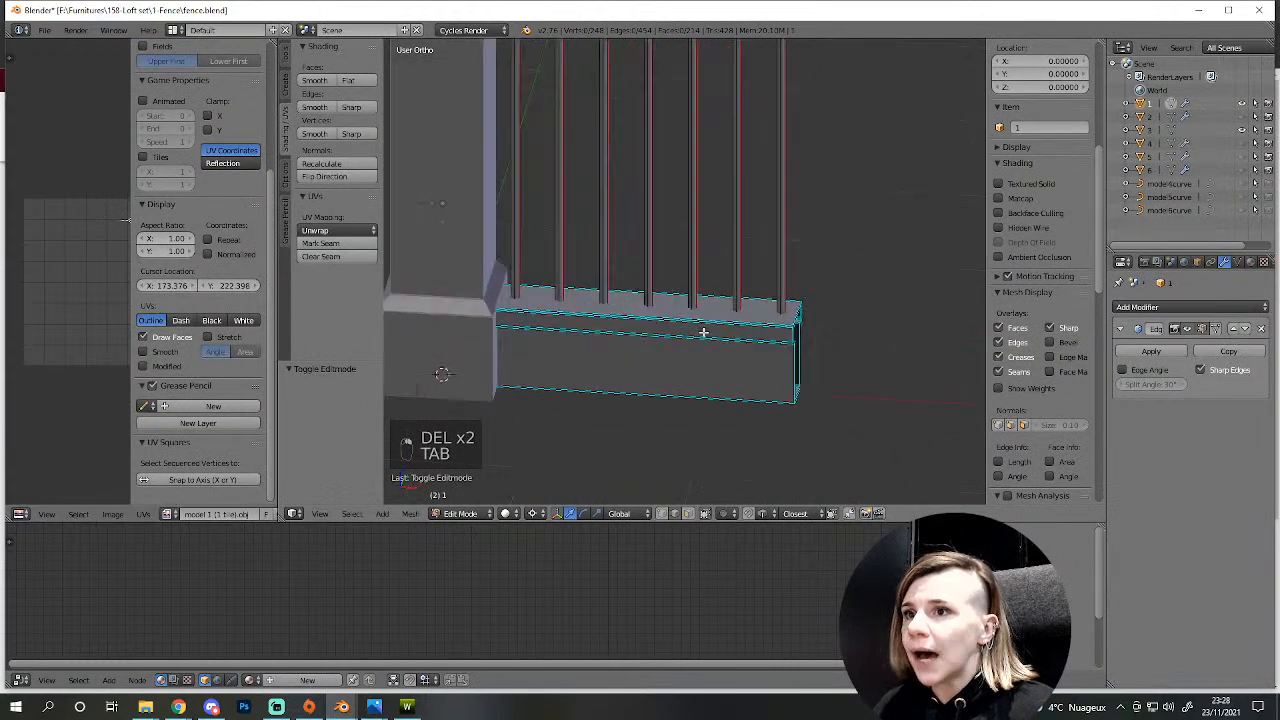
pyautogui.keyDown('shift'); pyautogui.moveTo(700, 329); pyautogui.dragTo(726, 400, button='middle'); pyautogui.keyUp('shift')
pyautogui.click(688, 513)
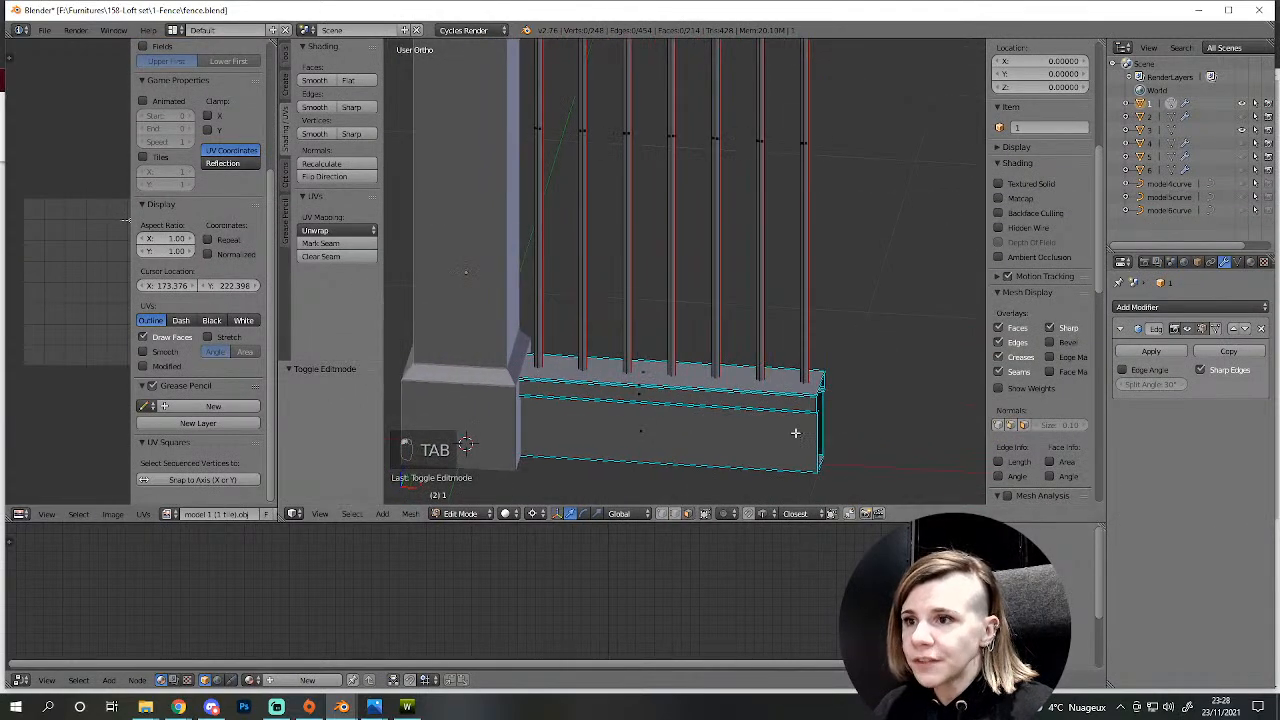
pyautogui.moveTo(802, 435); pyautogui.dragTo(697, 432, button='middle')
pyautogui.rightClick(712, 402)
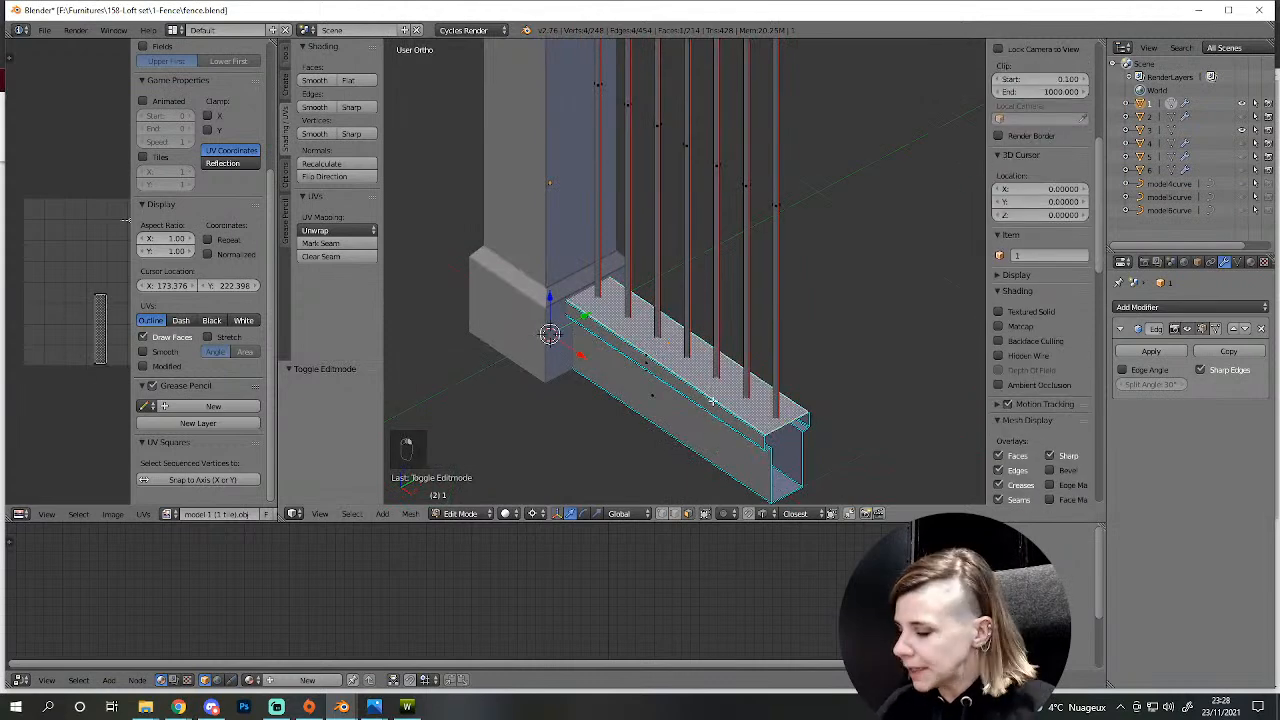
pyautogui.hotkey('shift', 'd')
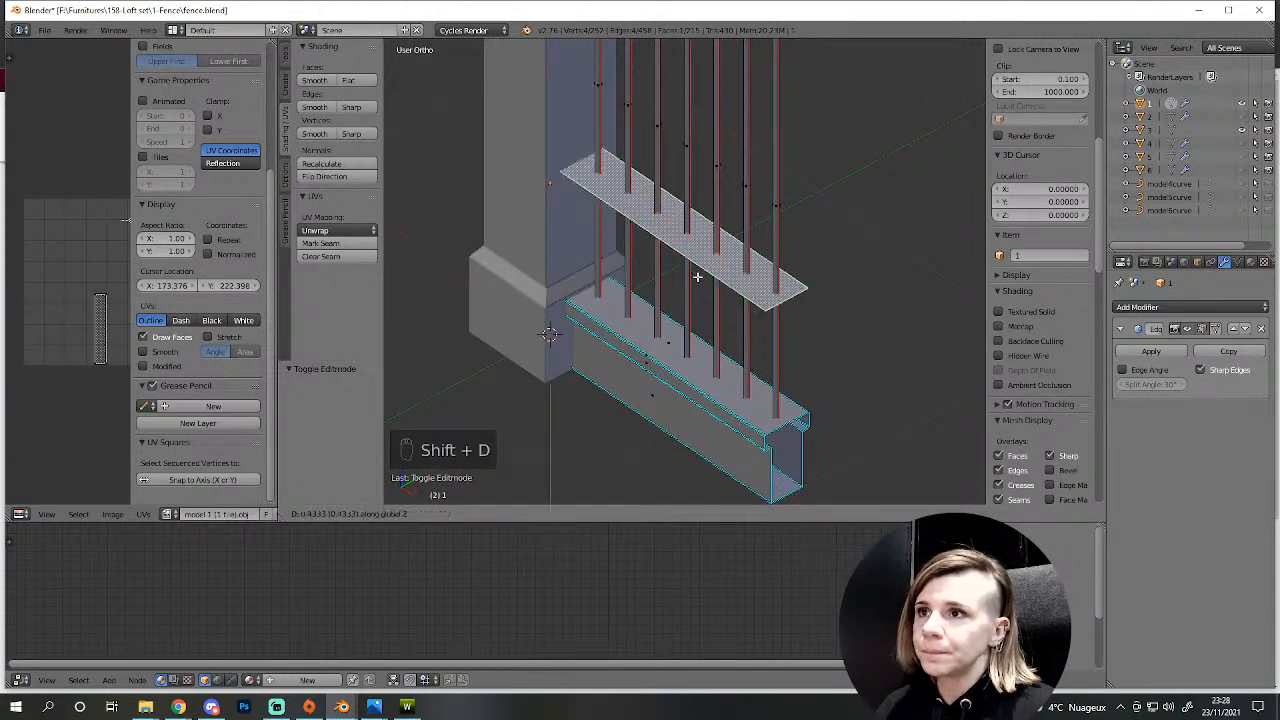
pyautogui.click(689, 253)
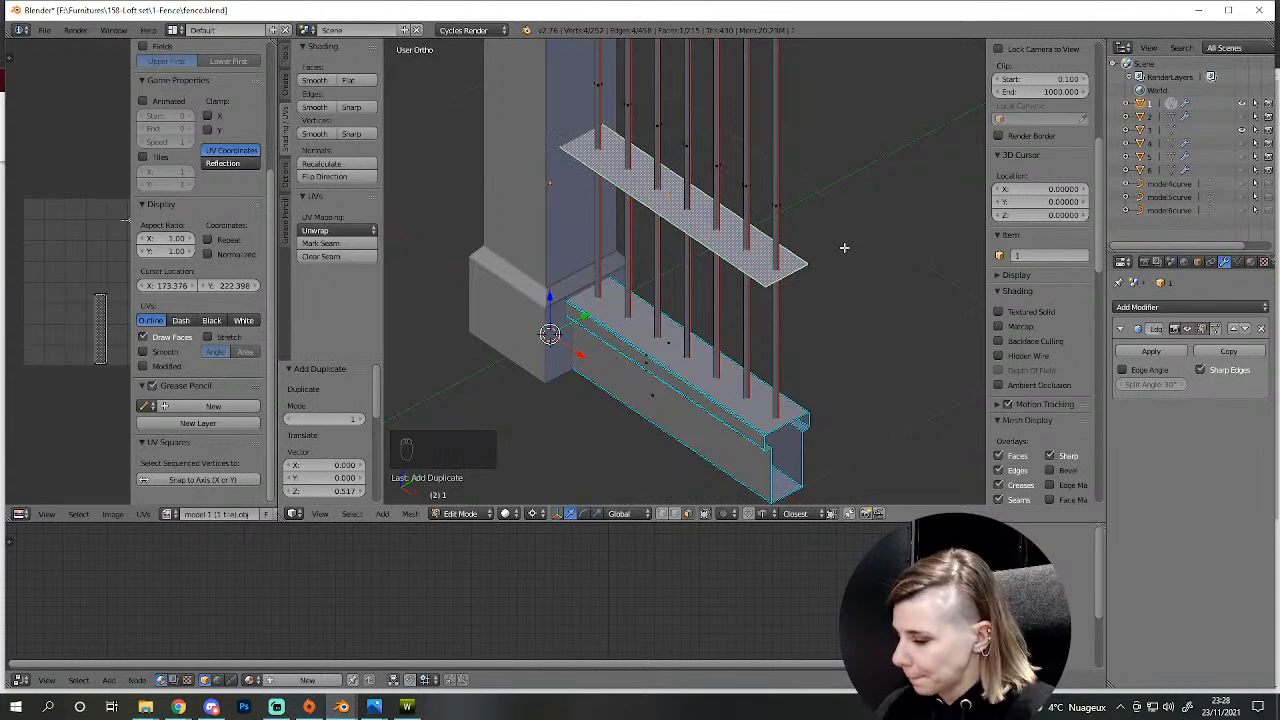
# - Scale the duplicated face to about 0.213 along Y and extrude it downward about 0.019 to form a thin rail
pyautogui.press('s')
pyautogui.press('y')
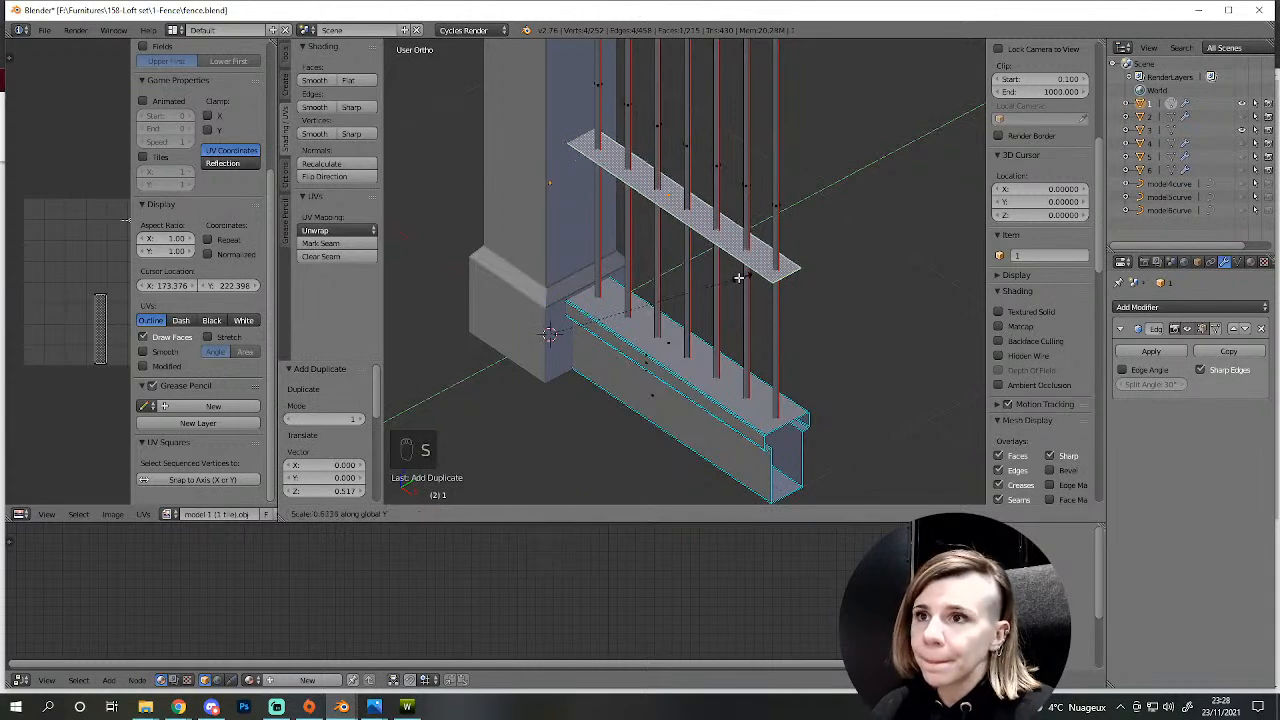
pyautogui.click(606, 325)
pyautogui.press('e')
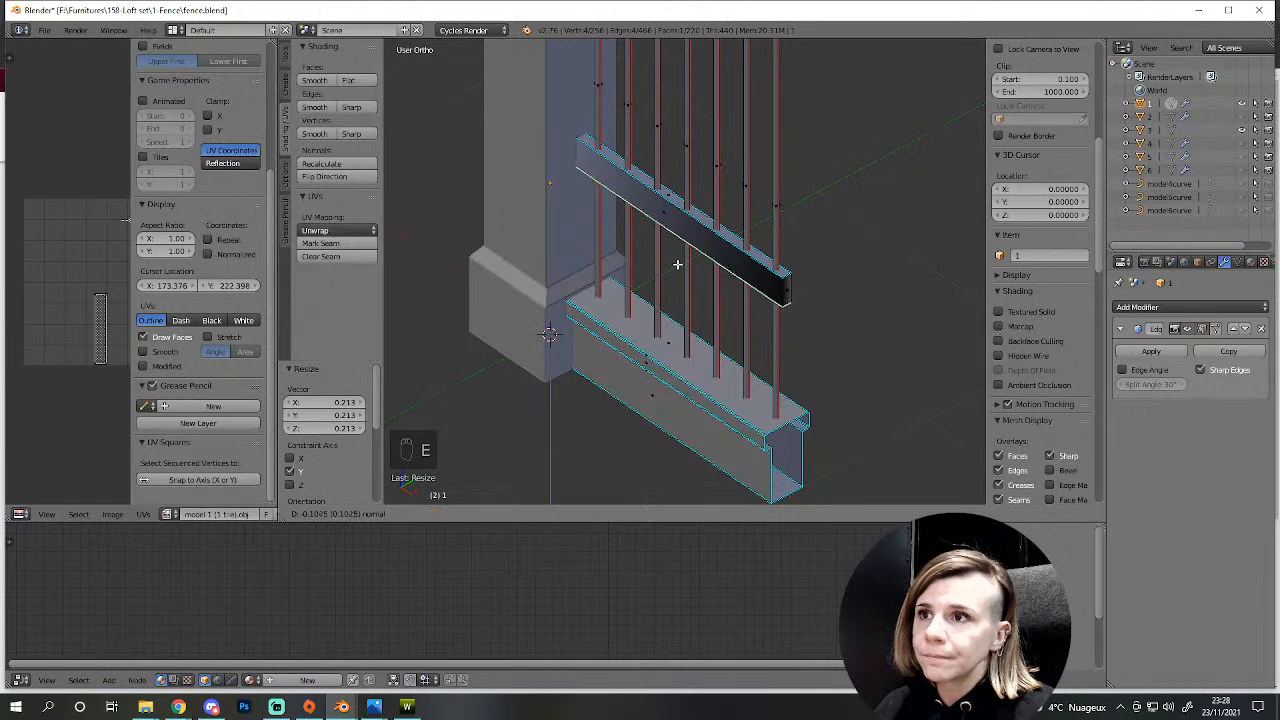
pyautogui.click(679, 244)
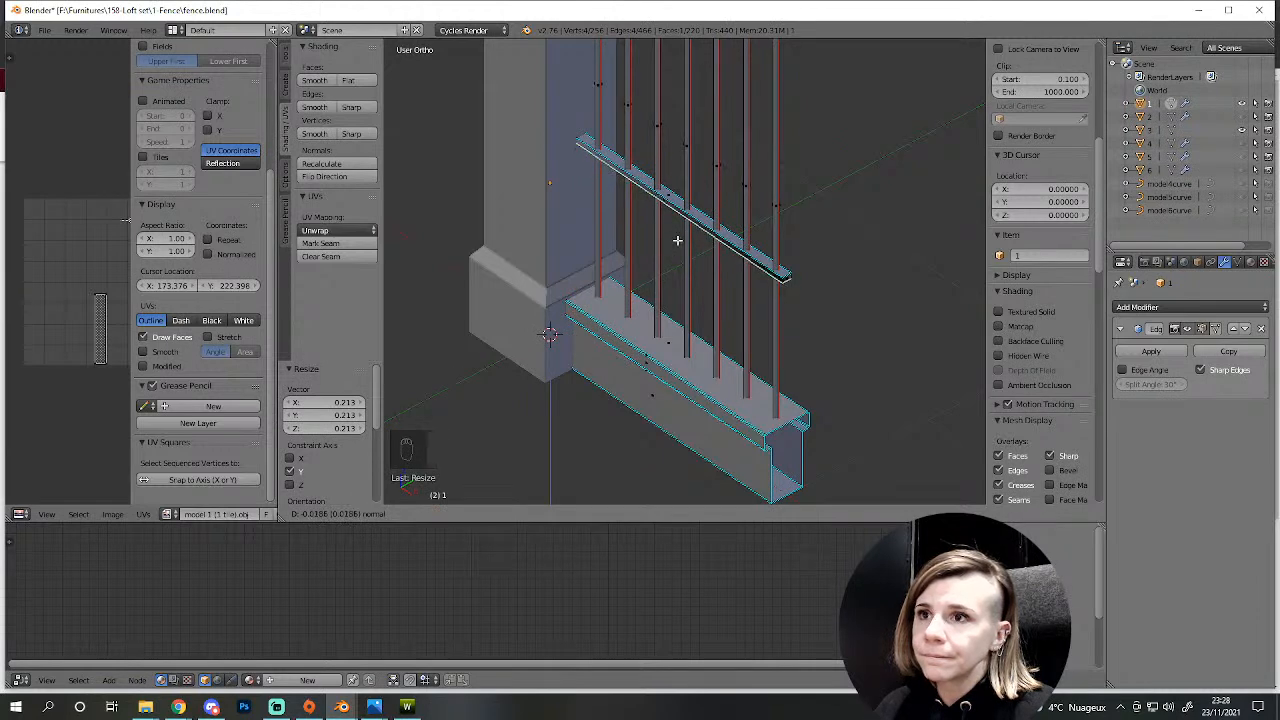
# - Select all faces of the new rail and recalculate their normals
pyautogui.scroll(3, 693, 252)
pyautogui.press('a')
pyautogui.press('l')
pyautogui.press('l')
pyautogui.press('l')
pyautogui.press('l')
pyautogui.press('l')
pyautogui.press('l')
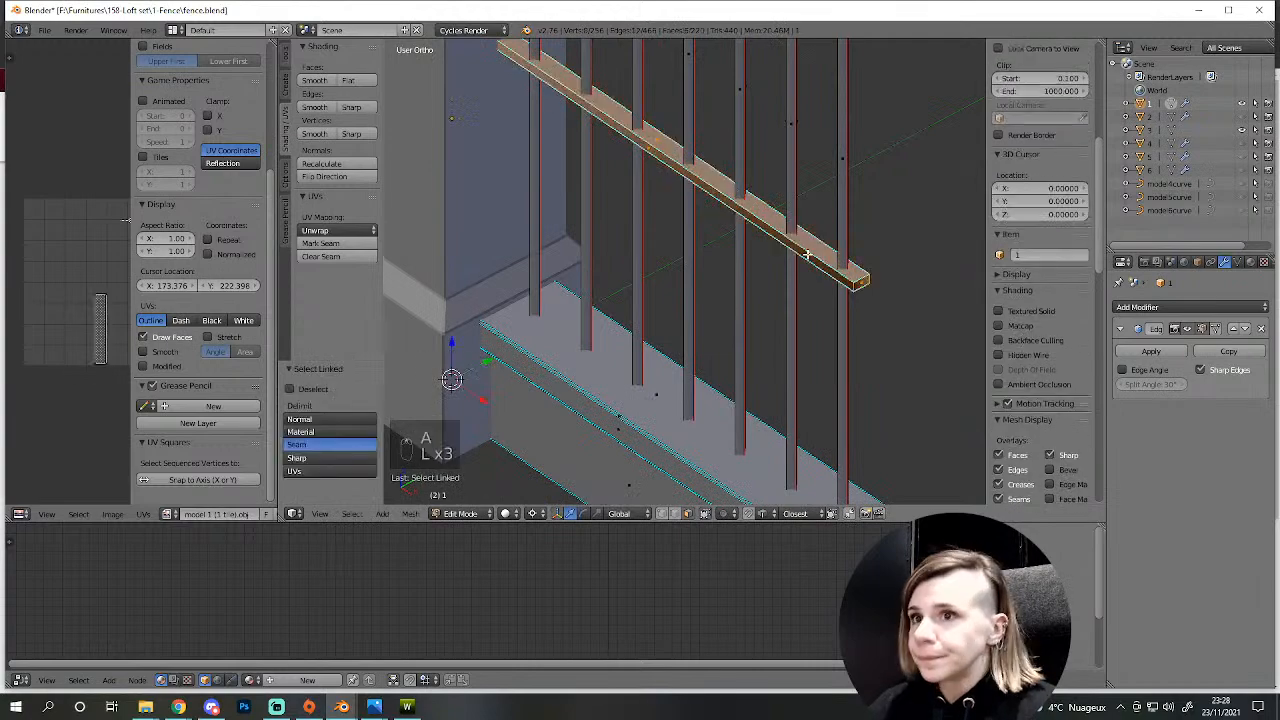
pyautogui.click(322, 163)
# - Delete the two small end faces of the rail so both of its ends are open
pyautogui.keyDown('shift'); pyautogui.moveTo(902, 342); pyautogui.dragTo(849, 374, button='middle'); pyautogui.keyUp('shift')
pyautogui.scroll(2, 820, 332)
pyautogui.rightClick(829, 330)
pyautogui.moveTo(634, 326)
pyautogui.mouseDown(button='middle')
pyautogui.moveTo(651, 294)
pyautogui.moveTo(623, 323)
pyautogui.mouseUp(button='middle')
pyautogui.press('z')
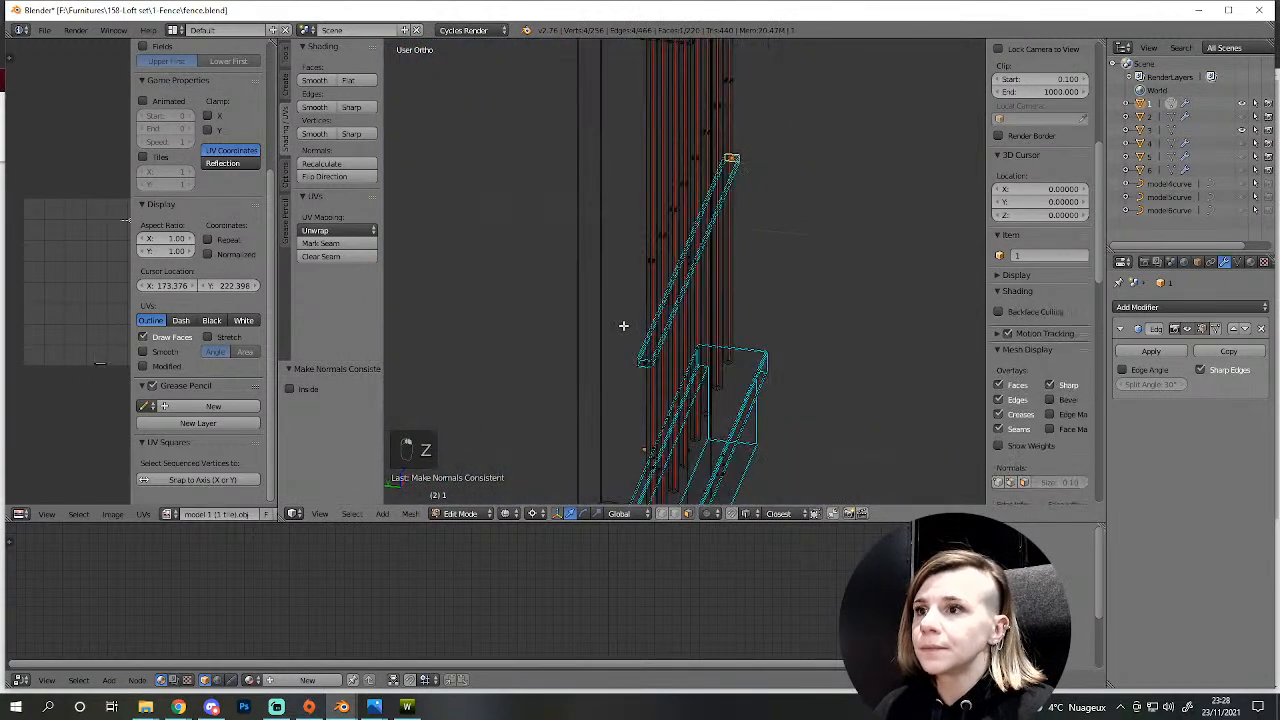
pyautogui.keyDown('shift'); pyautogui.rightClick(645, 360); pyautogui.keyUp('shift')
pyautogui.press('Delete')
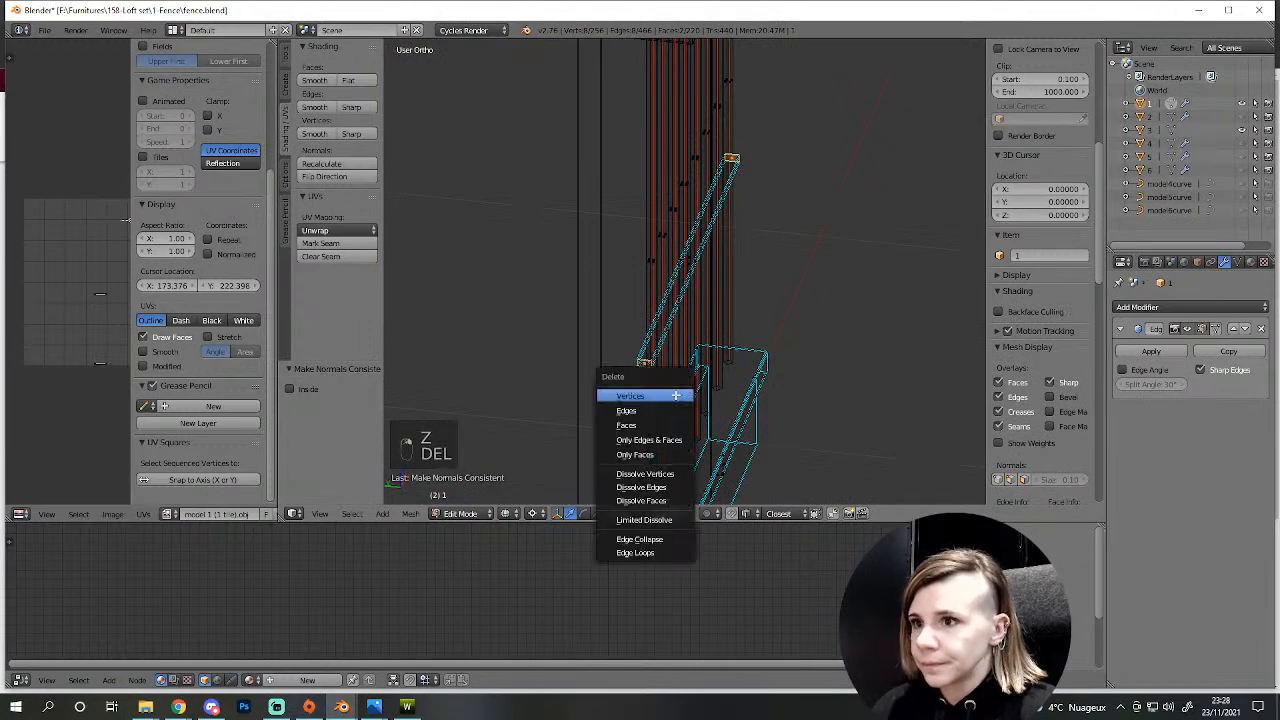
pyautogui.click(643, 423)
pyautogui.press('3')
pyautogui.moveTo(691, 397); pyautogui.dragTo(651, 397, button='middle')
pyautogui.press('z')
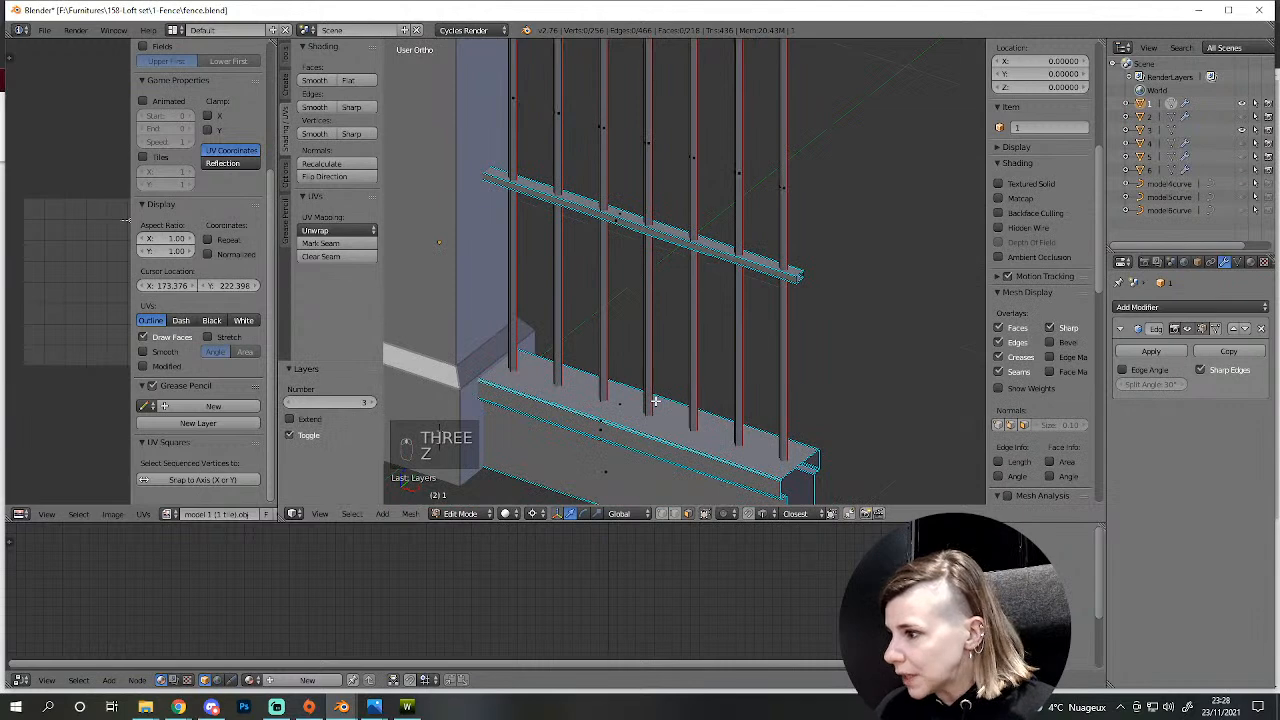
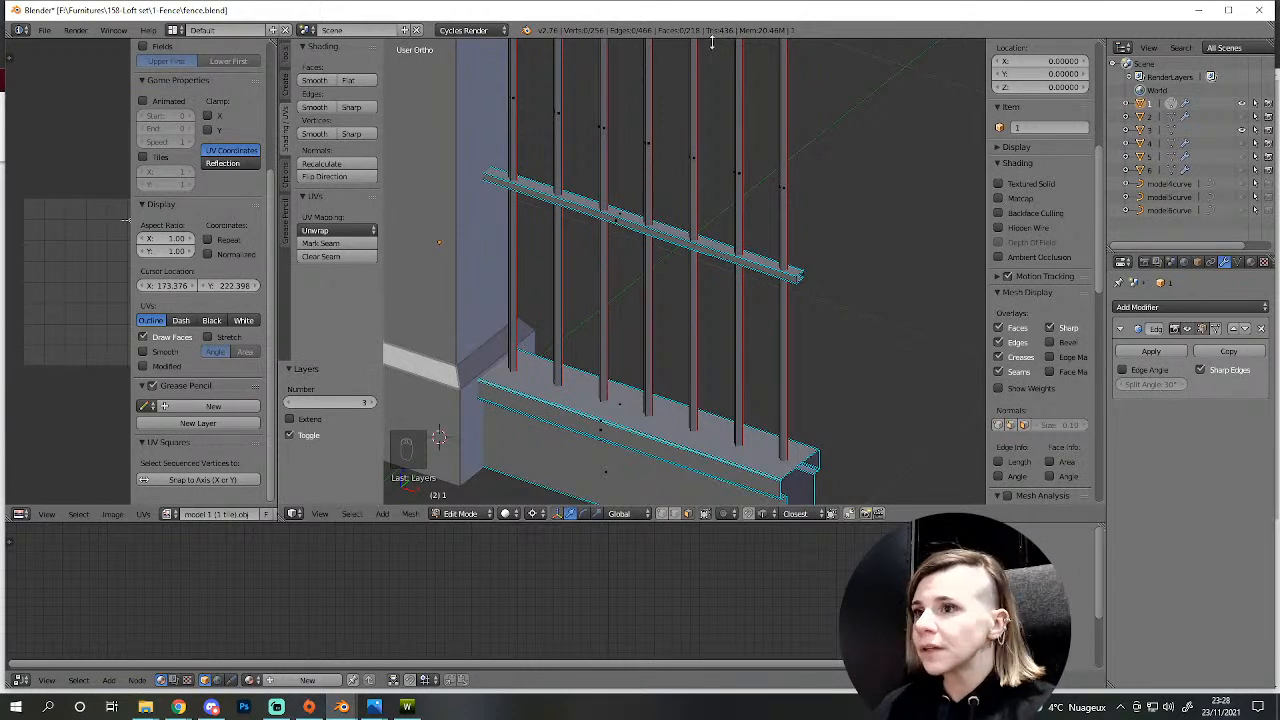
# - Try triangulating the top face of the base wall, then undo the triangulation and clear the selection
pyautogui.rightClick(646, 420)
pyautogui.keyDown('shift'); pyautogui.moveTo(646, 420); pyautogui.dragTo(637, 389, button='middle'); pyautogui.keyUp('shift')
pyautogui.scroll(4, 576, 210)
pyautogui.hotkey('ctrl', 't')
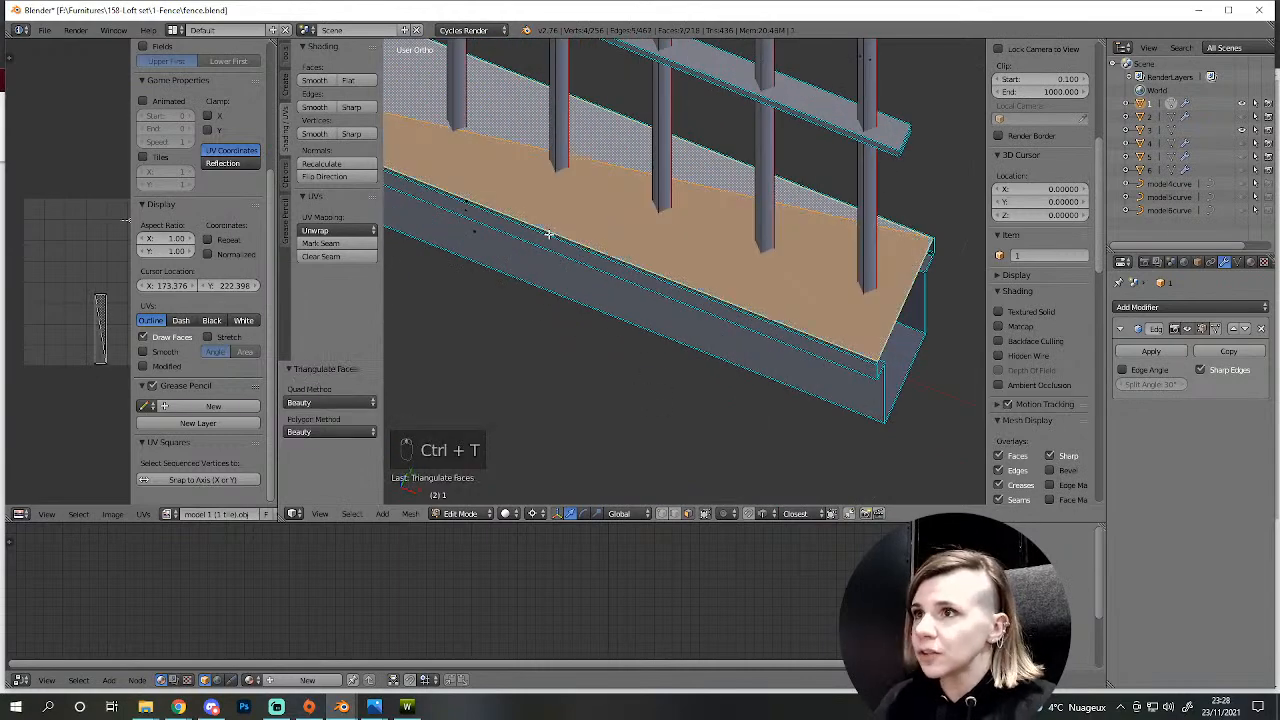
pyautogui.scroll(-4, 626, 263)
pyautogui.moveTo(616, 228); pyautogui.dragTo(591, 194, button='right')
pyautogui.rightClick(591, 195)
pyautogui.rightClick(581, 193)
pyautogui.rightClick(605, 244)
pyautogui.hotkey('ctrl', 'z')
pyautogui.hotkey('ctrl', 'z')
pyautogui.hotkey('ctrl', 'z')
pyautogui.hotkey('ctrl', 'z')
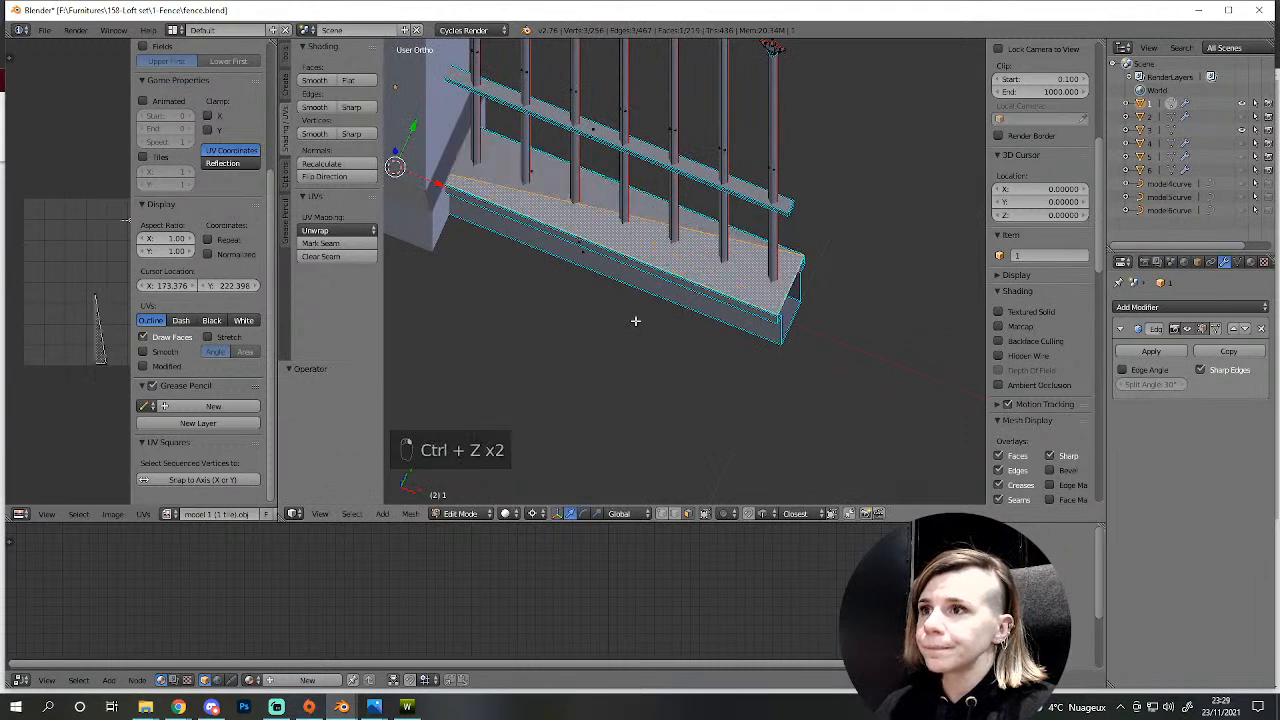
pyautogui.moveTo(643, 333); pyautogui.dragTo(650, 346, button='middle')
pyautogui.press('a')
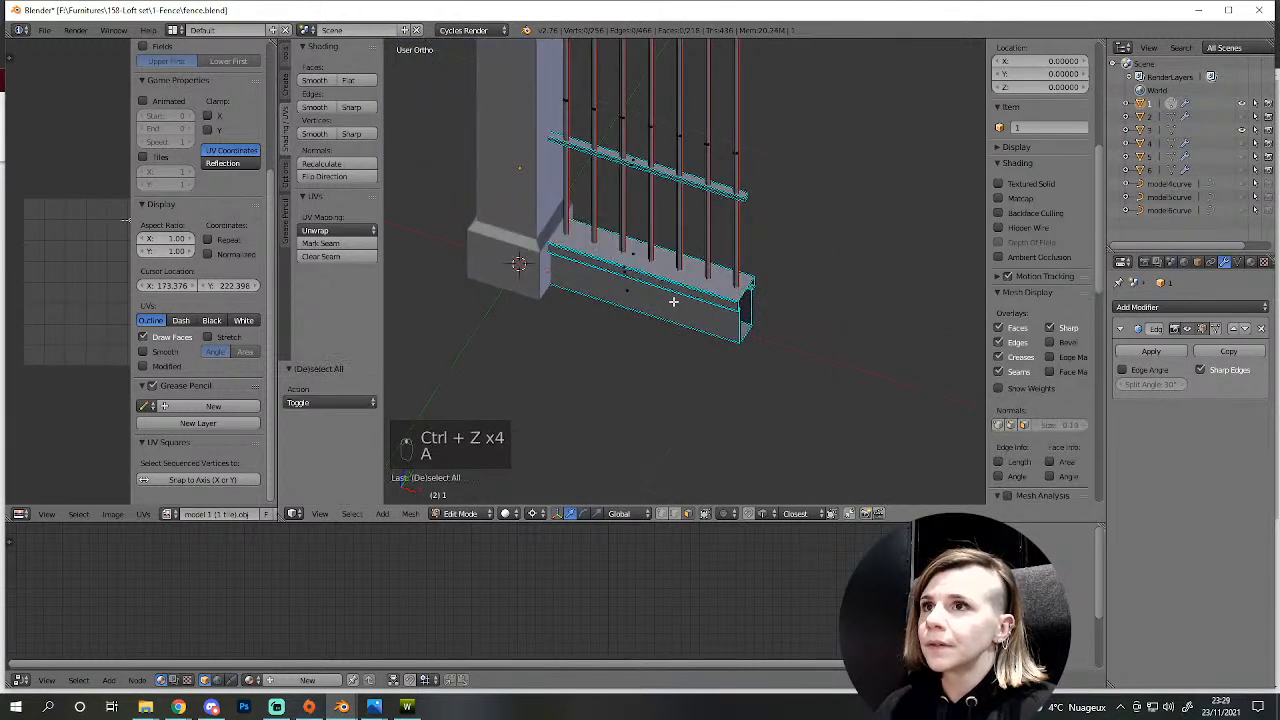
# - Mark a seam on the long lower front edge of the rail
pyautogui.scroll(2, 650, 340)
pyautogui.moveTo(757, 286); pyautogui.dragTo(692, 343, button='middle')
pyautogui.press('Tab')
pyautogui.press('Tab')
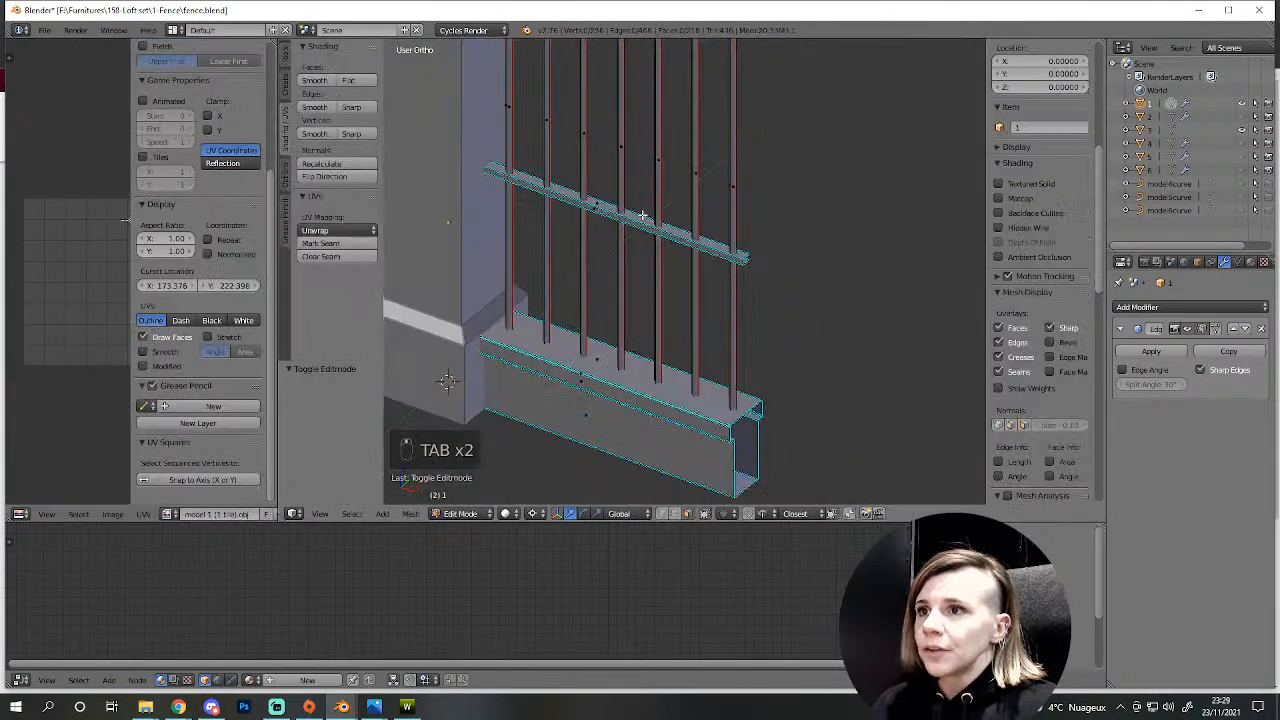
pyautogui.scroll(3, 586, 363)
pyautogui.scroll(4, 1040, 300)
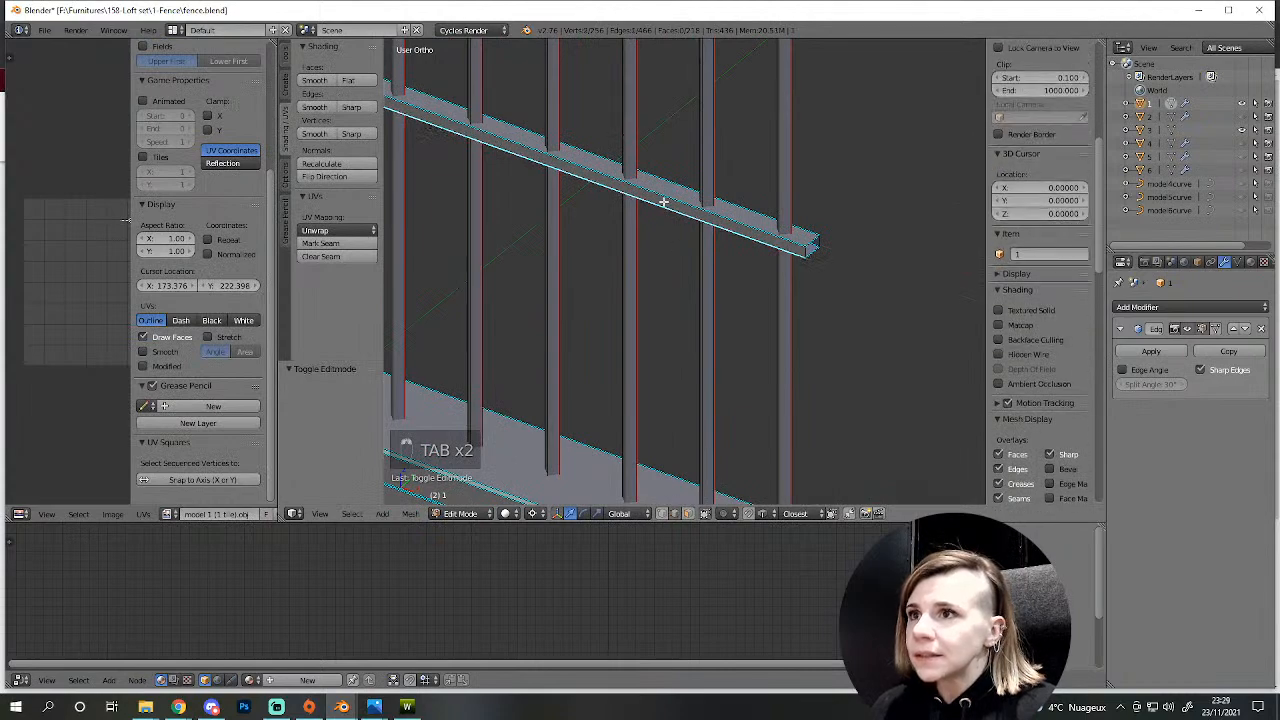
pyautogui.click(321, 243)
pyautogui.moveTo(404, 275); pyautogui.dragTo(640, 266, button='middle')
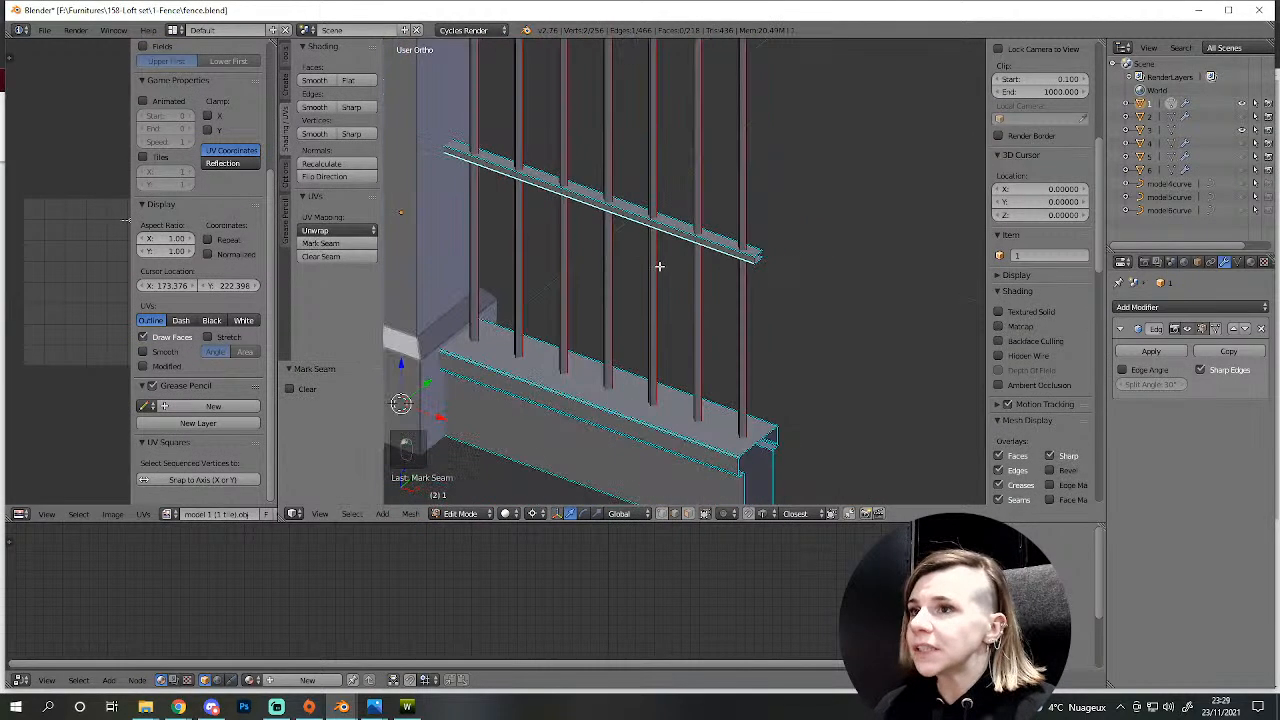
# - Select the whole rail, check its position against the brick-pillar fence photo, and lower it about 0.341 along Z
pyautogui.press('a')
pyautogui.press('l')
pyautogui.press('l')
pyautogui.press('l')
pyautogui.press('l')
pyautogui.press('l')
pyautogui.press('l')
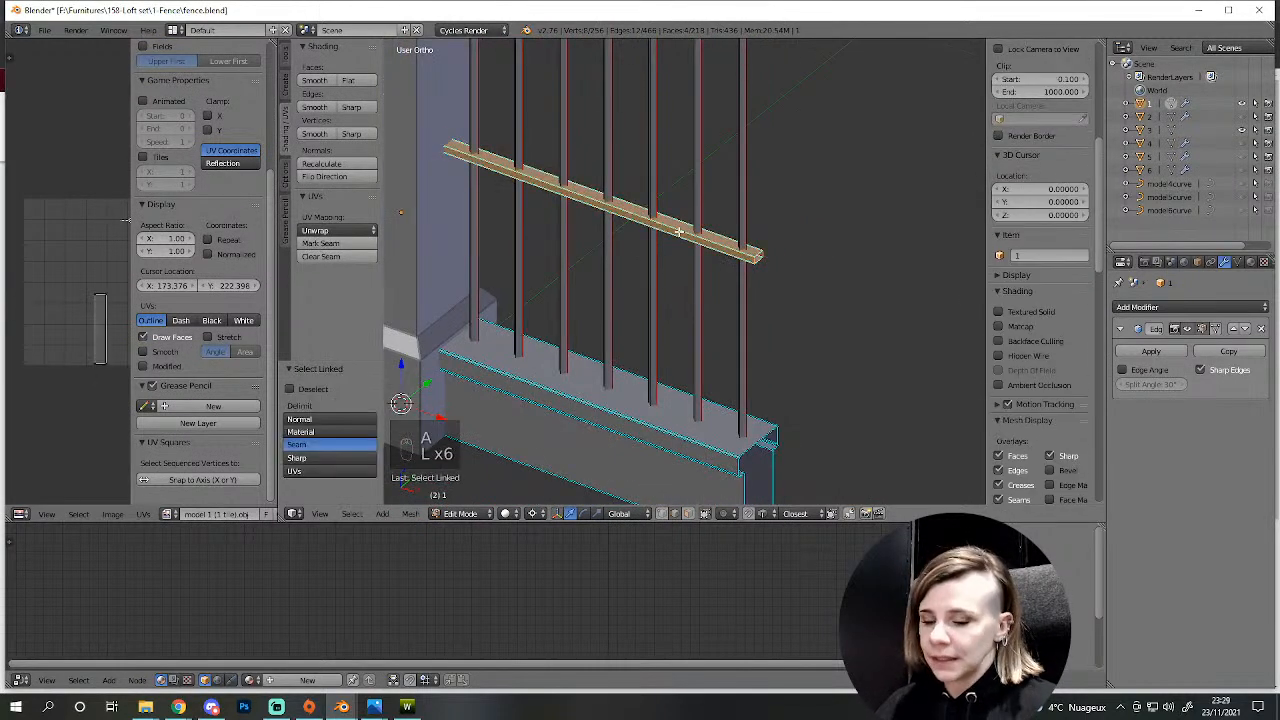
pyautogui.press('KP_1')
pyautogui.moveTo(372, 708)
pyautogui.click(450, 604)
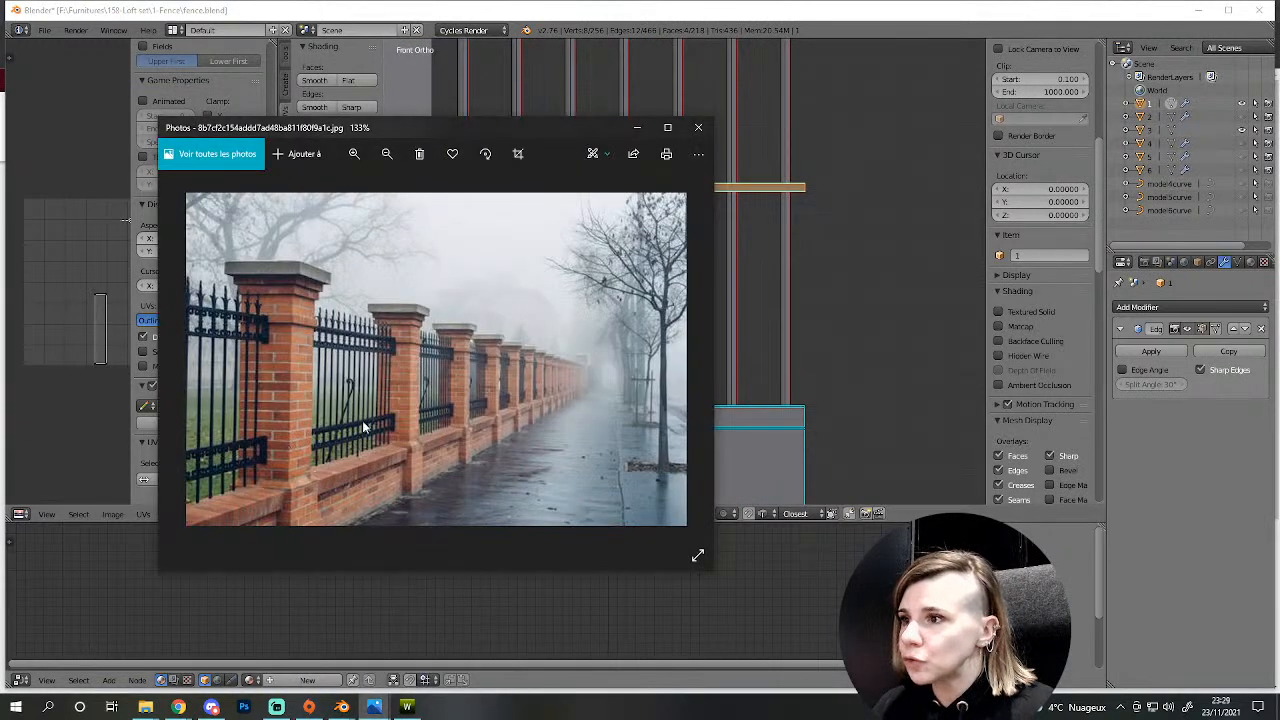
pyautogui.click(771, 7)
pyautogui.scroll(-3, 553, 224)
pyautogui.press('g')
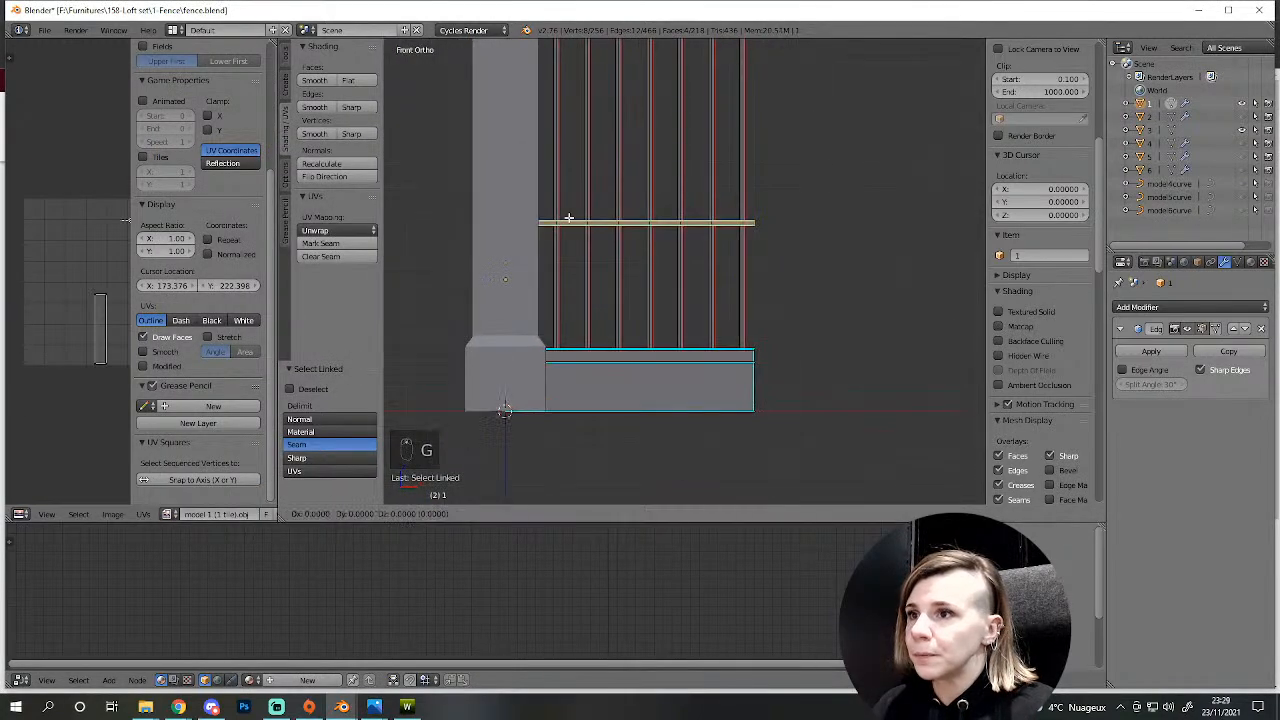
pyautogui.click(573, 305)
# - Change the pivot point from the 3D cursor to the selection's centre and scale the rail to about 0.666 along Z
pyautogui.moveTo(580, 323); pyautogui.dragTo(690, 447, button='middle')
pyautogui.scroll(3, 690, 447)
pyautogui.press('s')
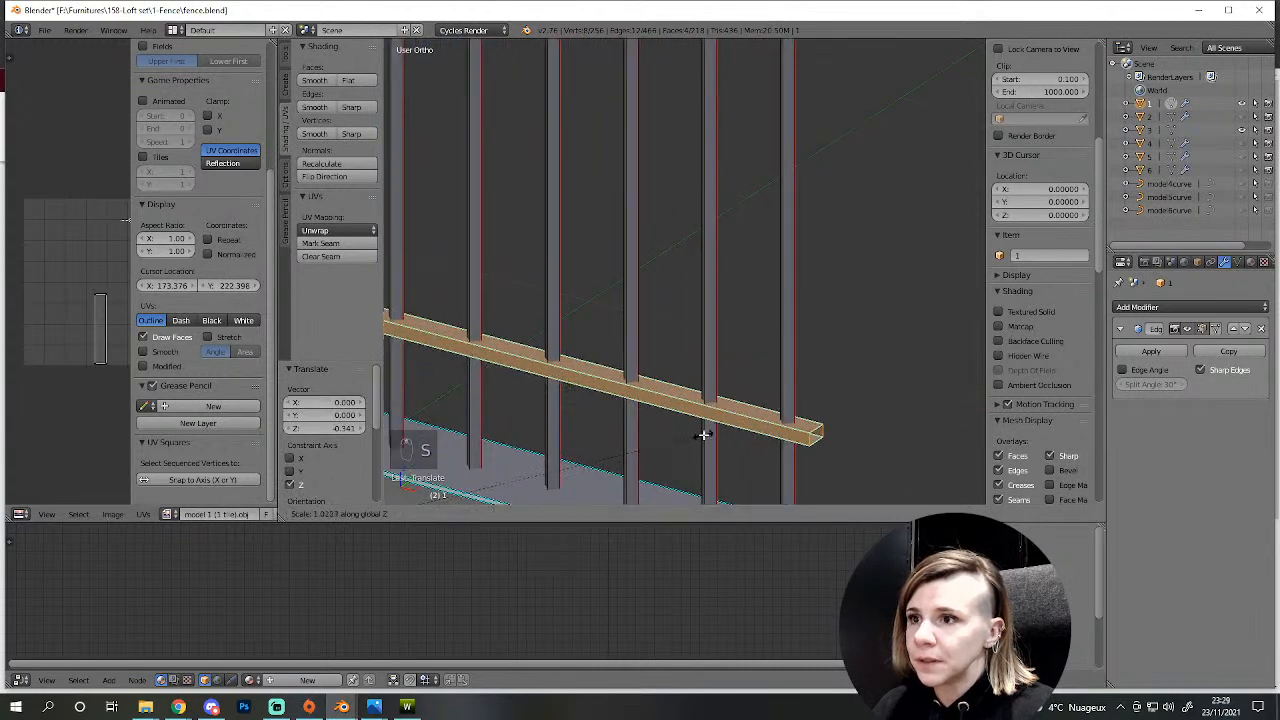
pyautogui.rightClick(686, 448)
pyautogui.click(533, 513)
pyautogui.click(566, 454)
pyautogui.press('s')
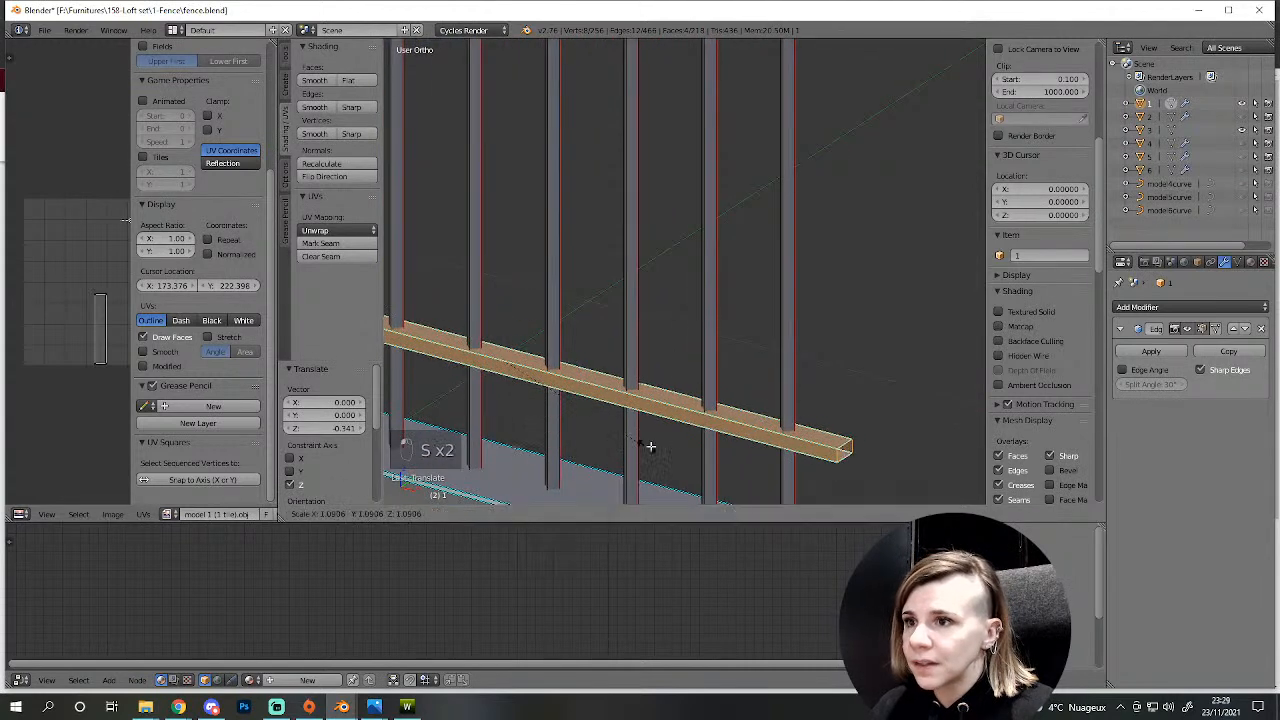
pyautogui.rightClick(653, 445)
pyautogui.press('s')
pyautogui.press('z')
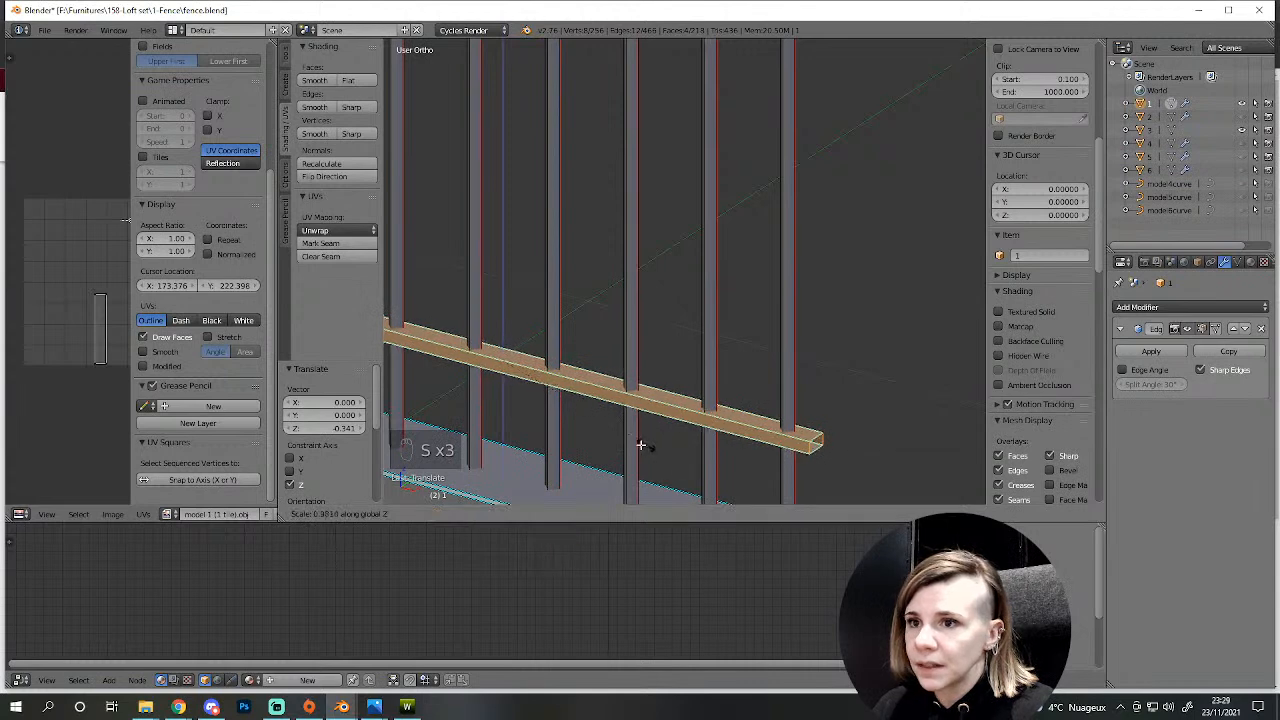
pyautogui.click(578, 445)
# - Duplicate the rail and raise the copy about 0.09 along Z to make a parallel pair
pyautogui.hotkey('shift', 'd')
pyautogui.press('z')
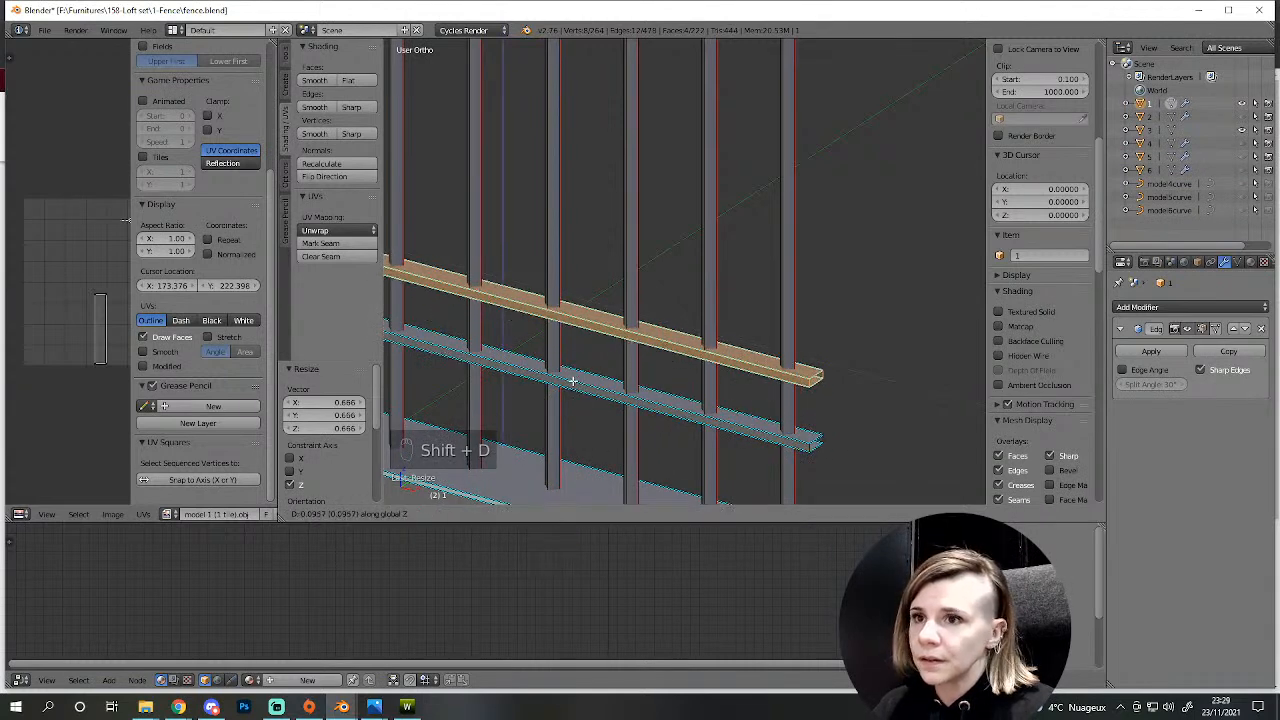
pyautogui.click(573, 389)
# - Select both lower rails, duplicate them, and raise the copies 1.133 along Z to just below the finials
pyautogui.press('l')
pyautogui.press('l')
pyautogui.press('l')
pyautogui.press('l')
pyautogui.press('l')
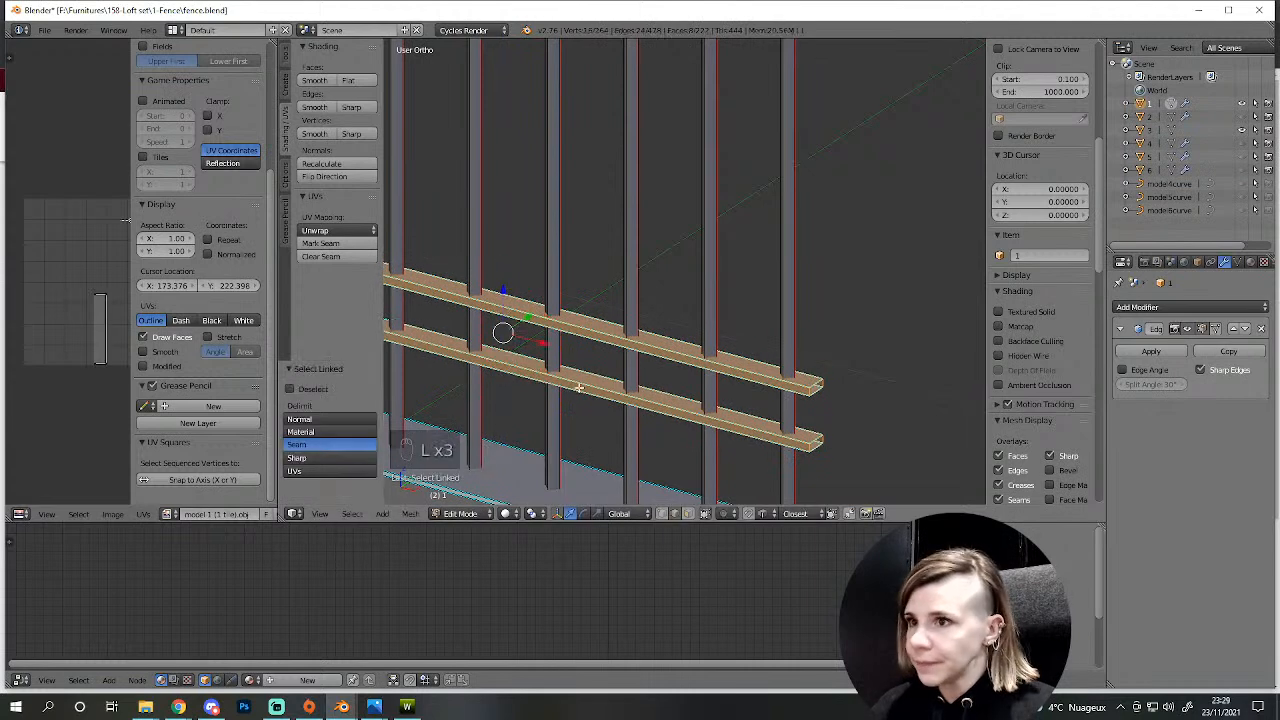
pyautogui.scroll(-4, 578, 388)
pyautogui.press('KP_1')
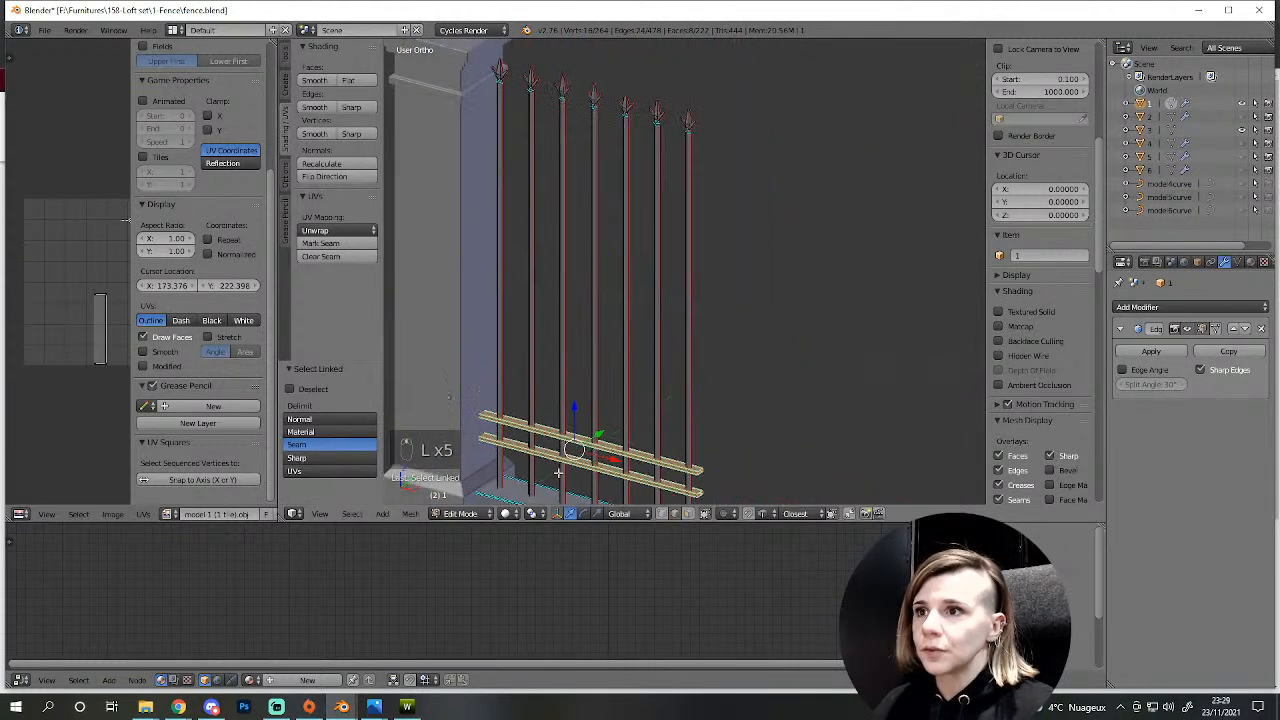
pyautogui.hotkey('shift', 'd')
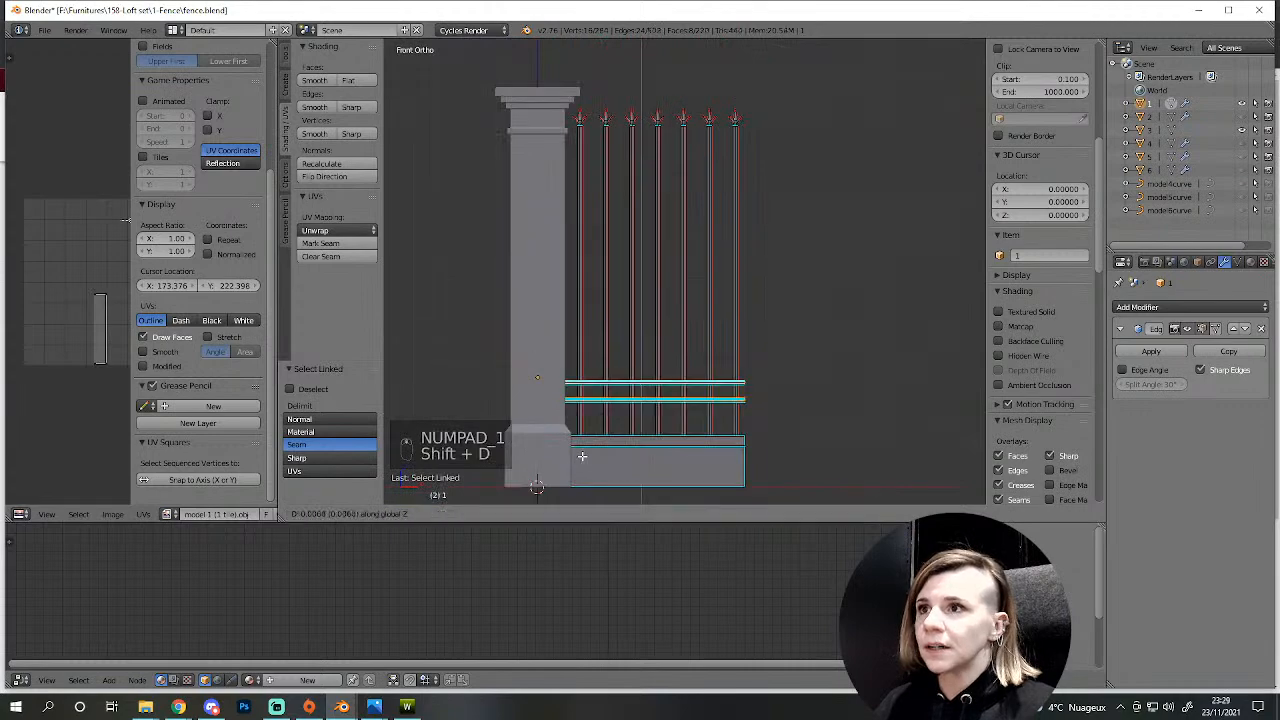
pyautogui.click(570, 232)
pyautogui.moveTo(378, 707)
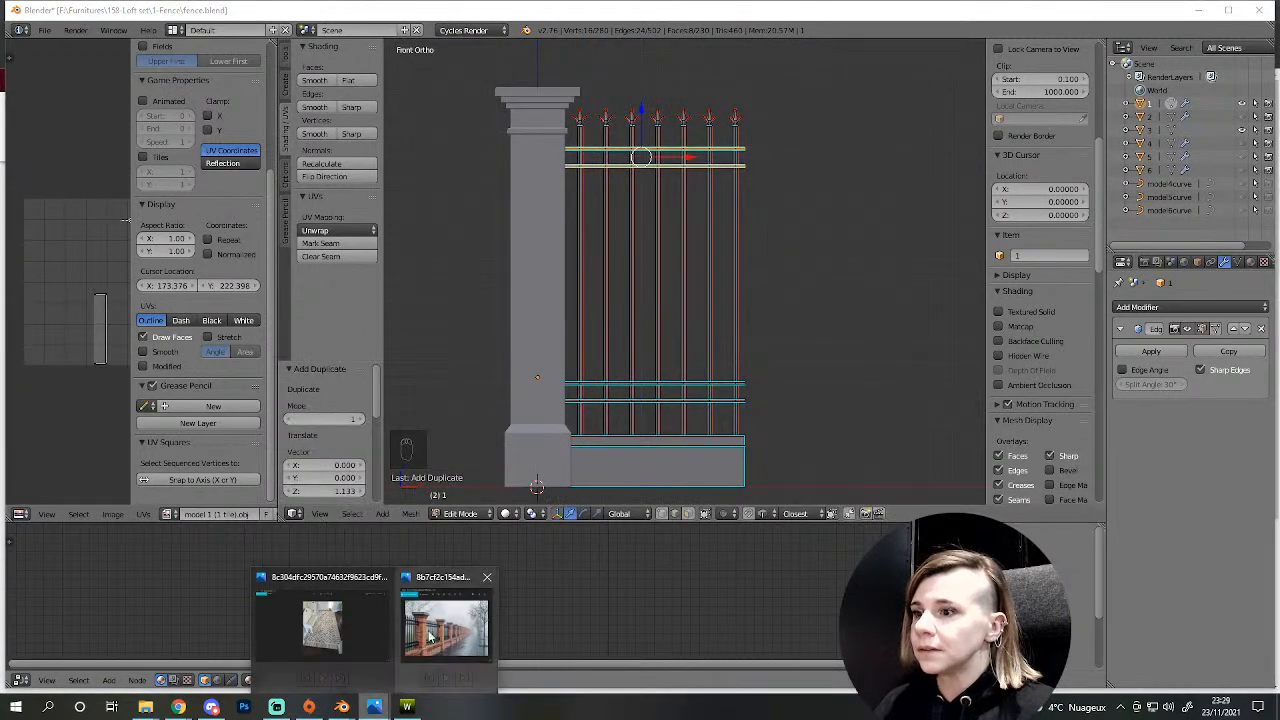
pyautogui.moveTo(430, 632)
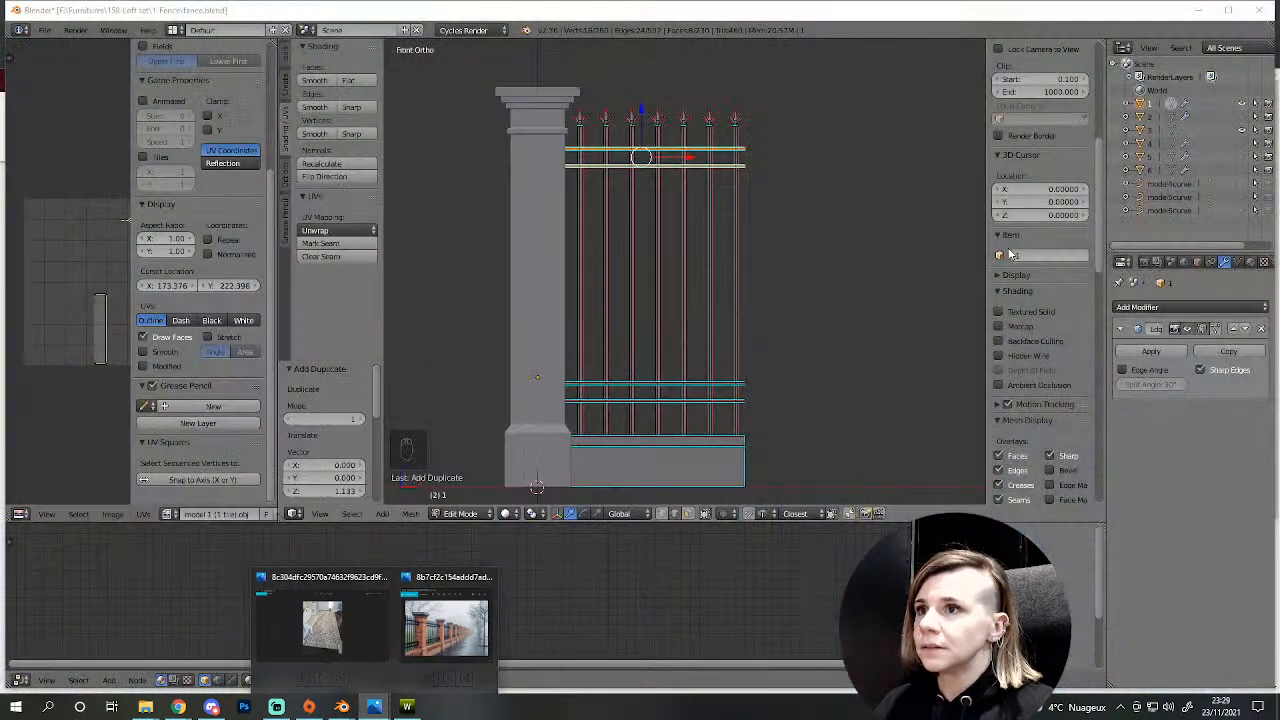
pyautogui.press('Tab')
pyautogui.rightClick(519, 167)
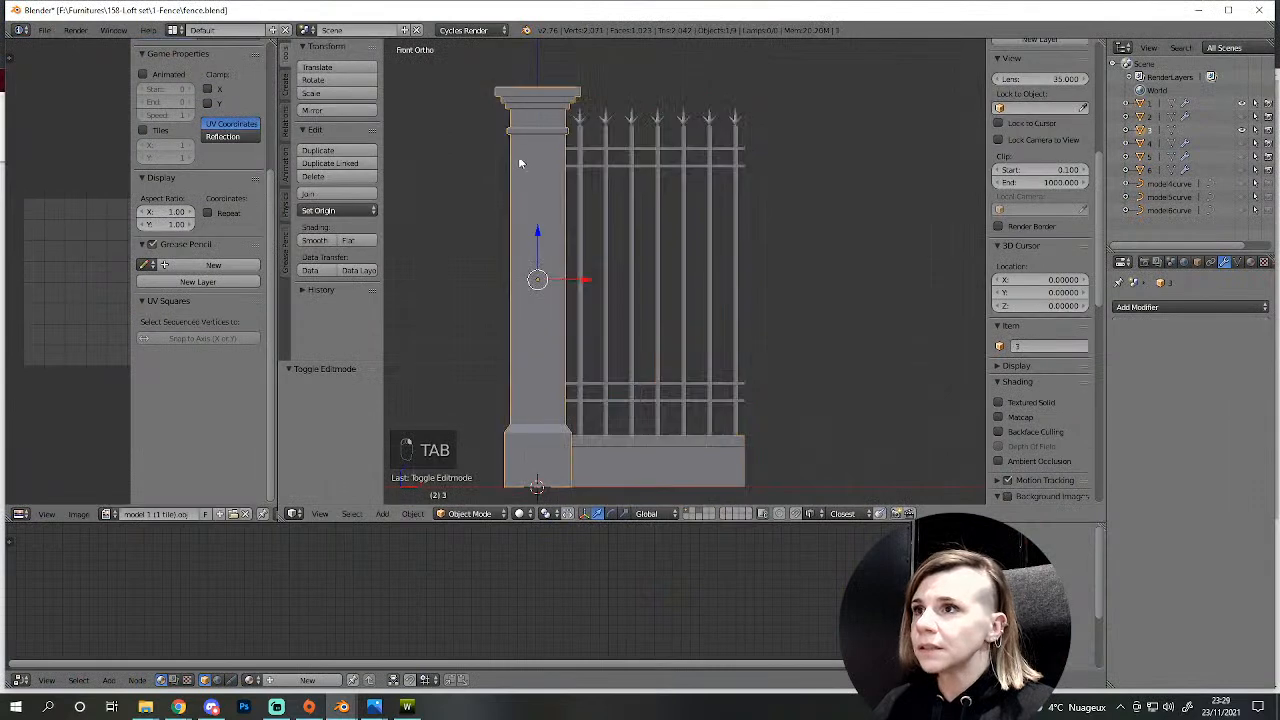
pyautogui.press('Tab')
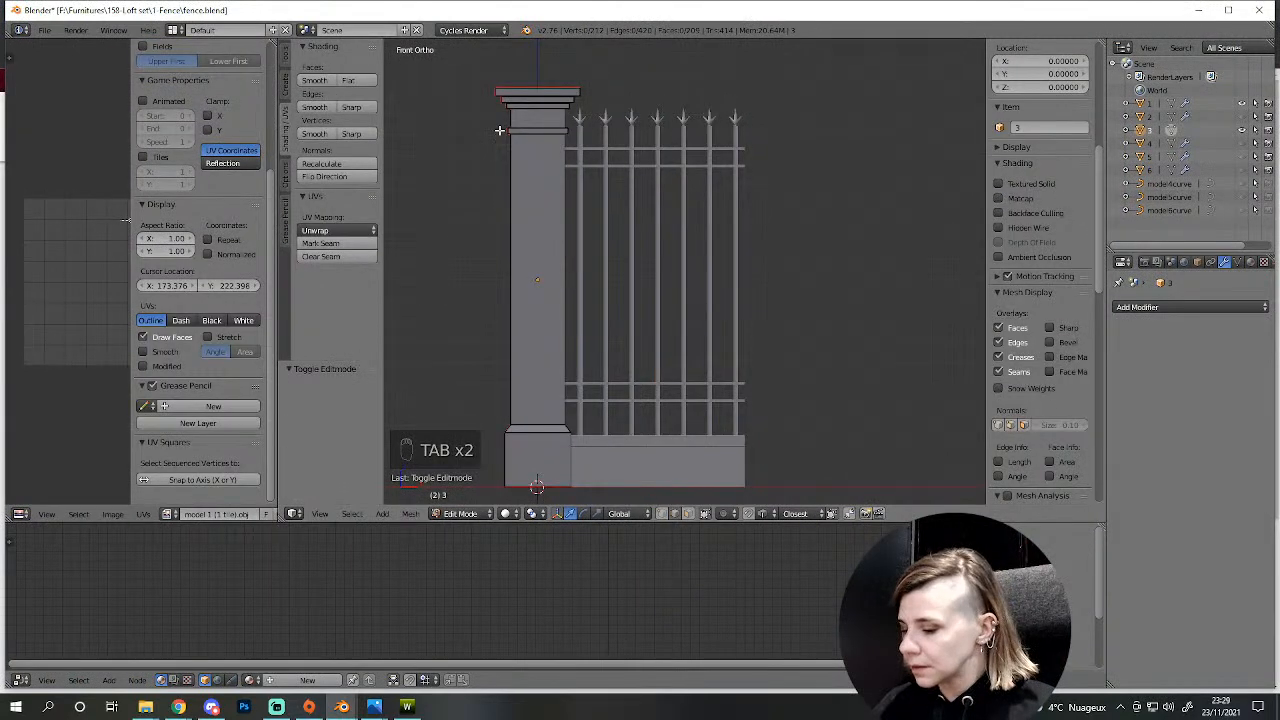
pyautogui.press('b')
pyautogui.press('b')
pyautogui.press('b')
pyautogui.rightClick(498, 122)
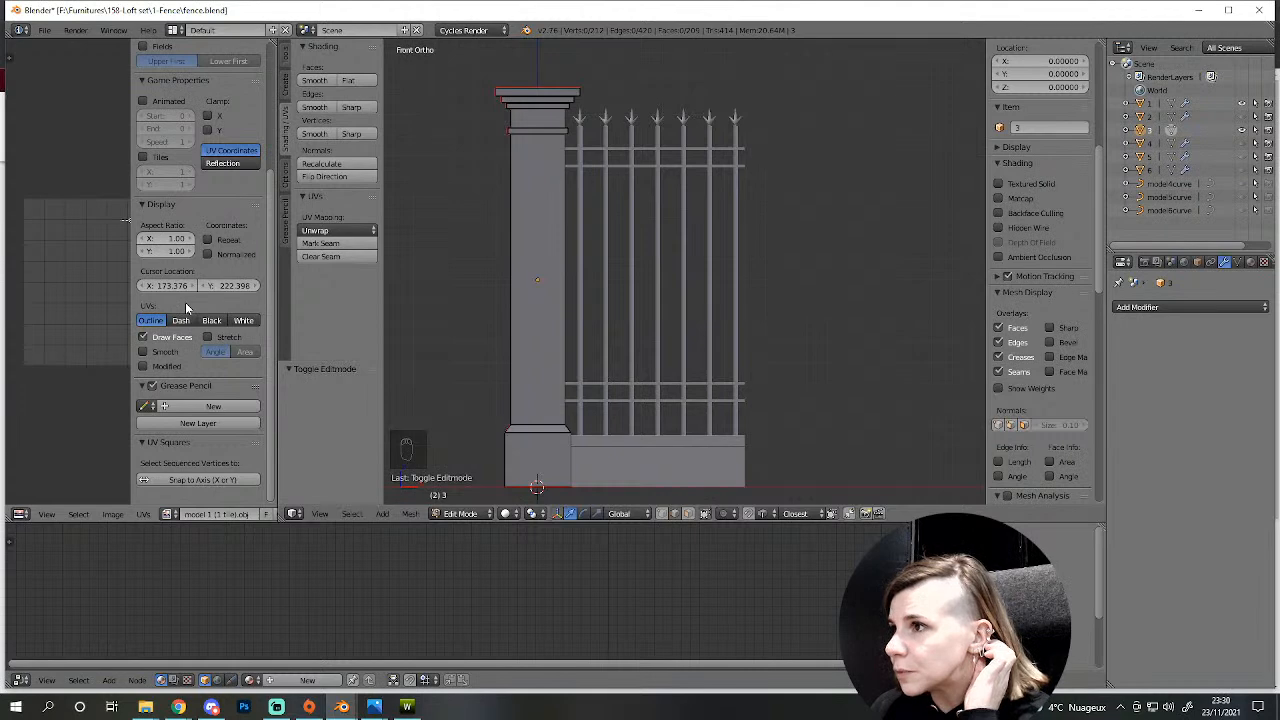
# - Inspect the pillar and the fence module from several angles in both edit and object mode
pyautogui.scroll(-3, 397, 243)
pyautogui.moveTo(857, 317); pyautogui.dragTo(786, 358, button='middle')
pyautogui.scroll(-2, 740, 360)
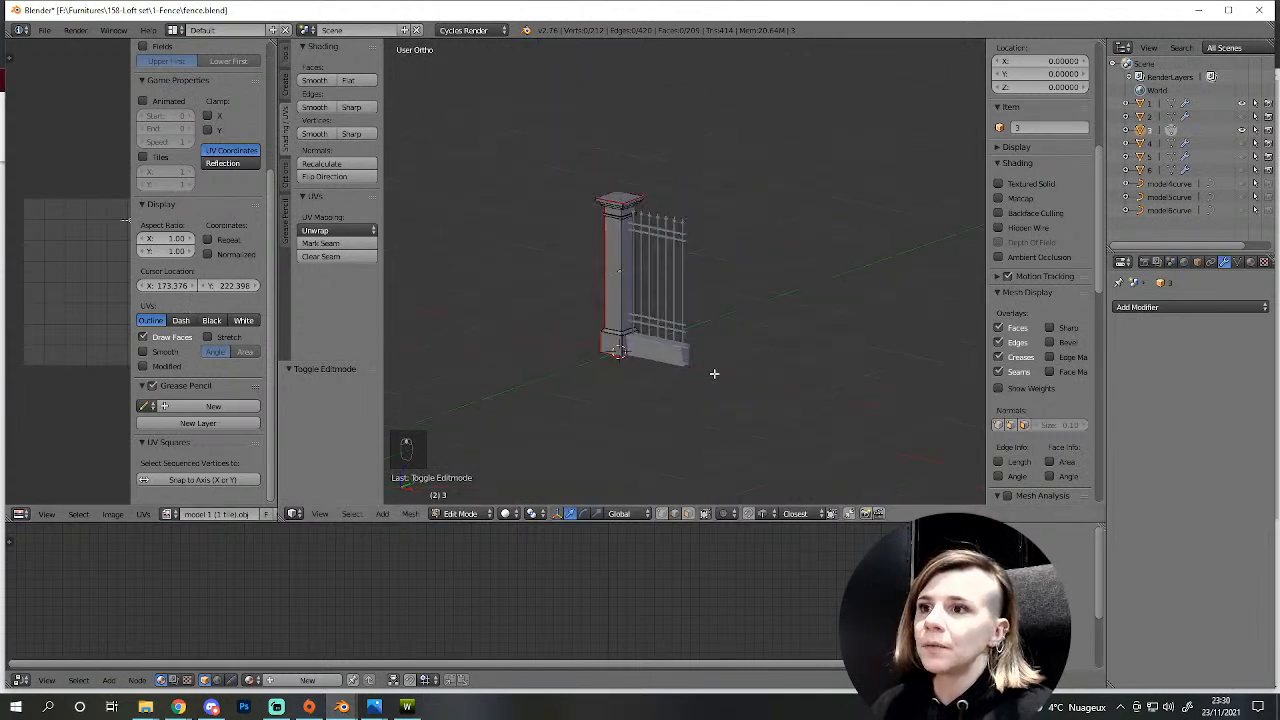
pyautogui.scroll(4, 680, 395)
pyautogui.press('Tab')
pyautogui.press('Tab')
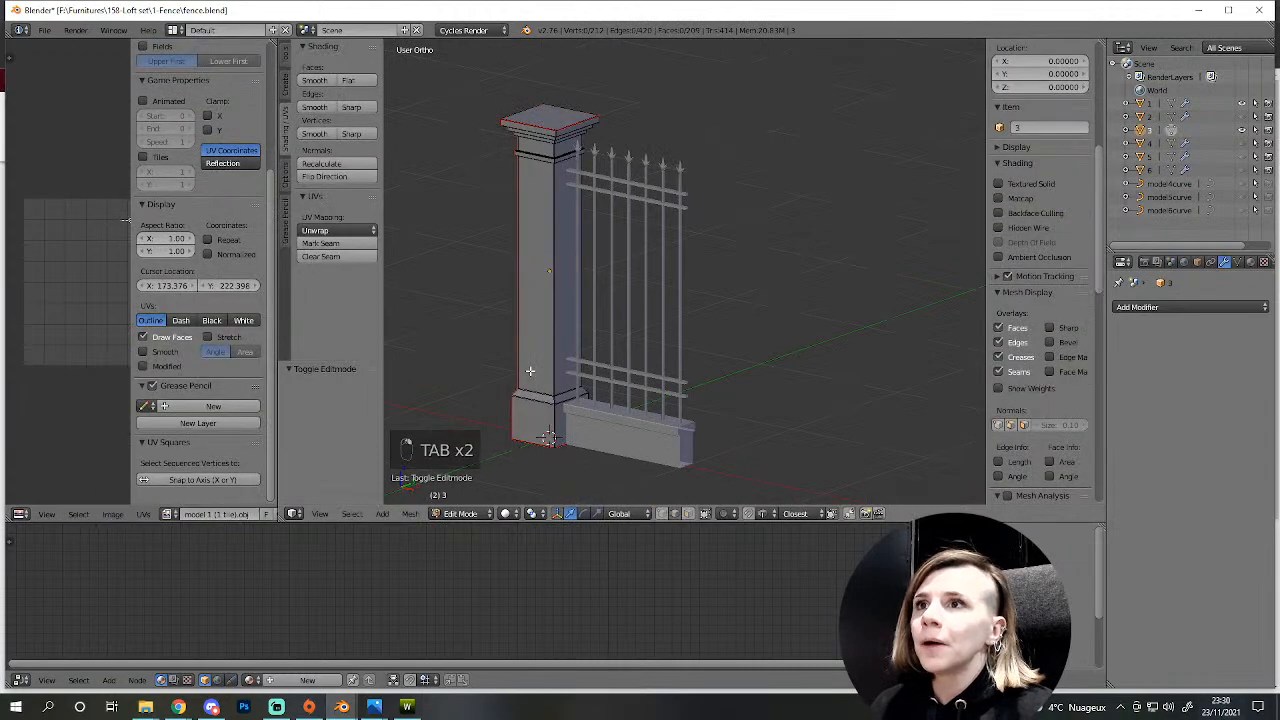
pyautogui.press('Tab')
pyautogui.rightClick(606, 426)
pyautogui.press('Tab')
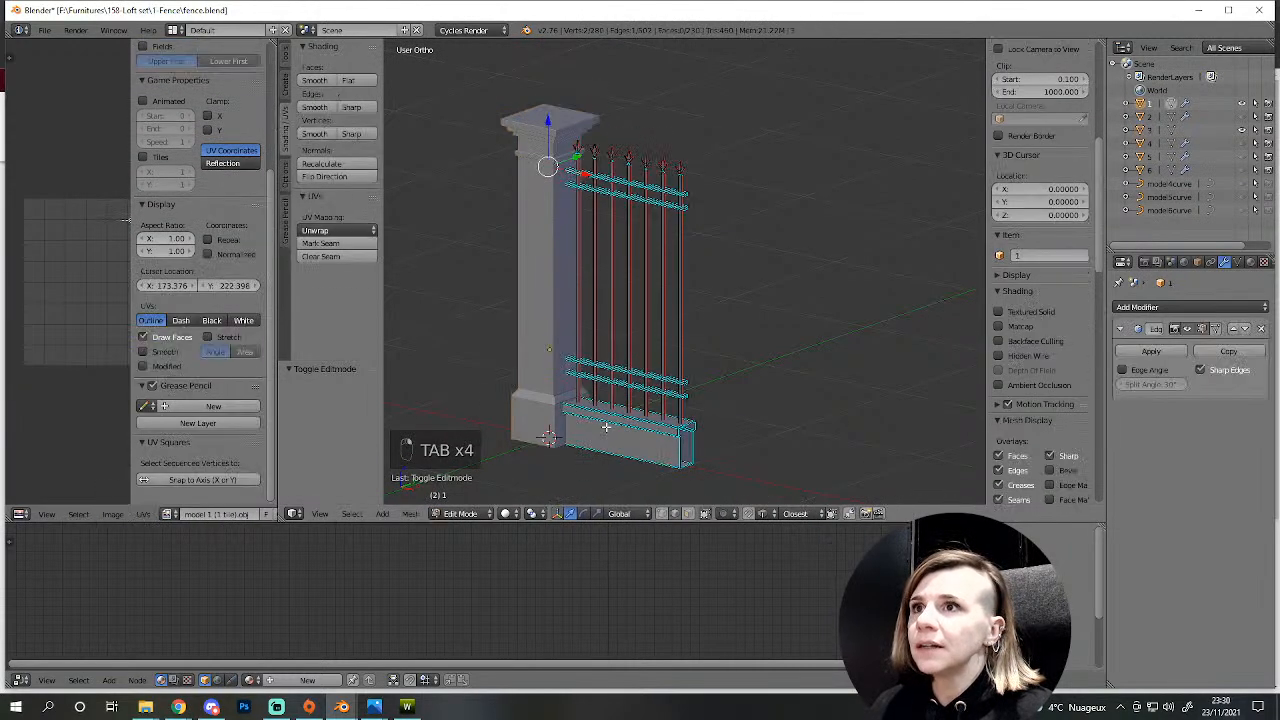
pyautogui.scroll(-1, 727, 367)
pyautogui.press('a')
pyautogui.press('a')
pyautogui.press('a')
pyautogui.press('a')
pyautogui.press('a')
pyautogui.moveTo(727, 367); pyautogui.dragTo(765, 364, button='middle')
pyautogui.scroll(5, 717, 416)
pyautogui.scroll(-4, 717, 416)
pyautogui.press('Tab')
pyautogui.scroll(3, 765, 369)
pyautogui.scroll(-3, 765, 369)
pyautogui.moveTo(623, 349); pyautogui.dragTo(700, 429, button='middle')
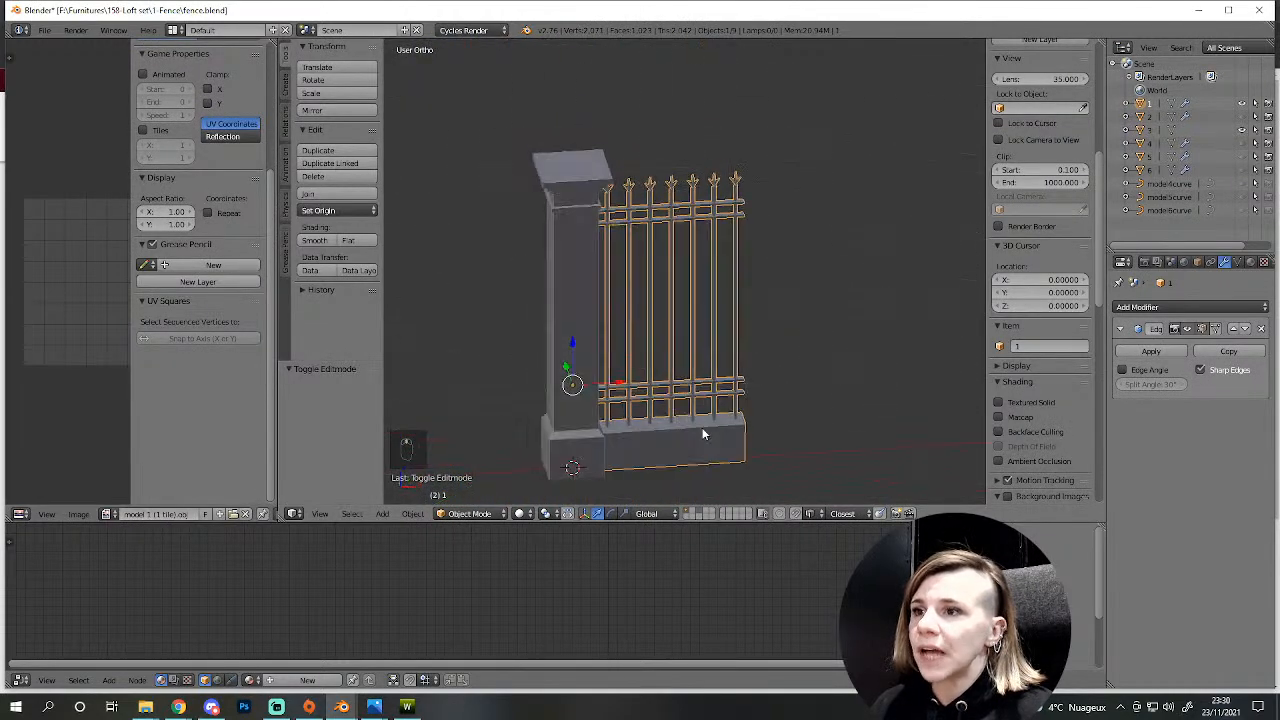
# - Delete the unseen bottom face of the fence module's base wall
pyautogui.scroll(2, 733, 475)
pyautogui.moveTo(733, 475); pyautogui.dragTo(706, 368, button='middle')
pyautogui.scroll(4, 706, 368)
pyautogui.press('Tab')
pyautogui.moveTo(690, 460); pyautogui.dragTo(663, 449, button='middle')
pyautogui.scroll(-4, 670, 382)
pyautogui.press('Tab')
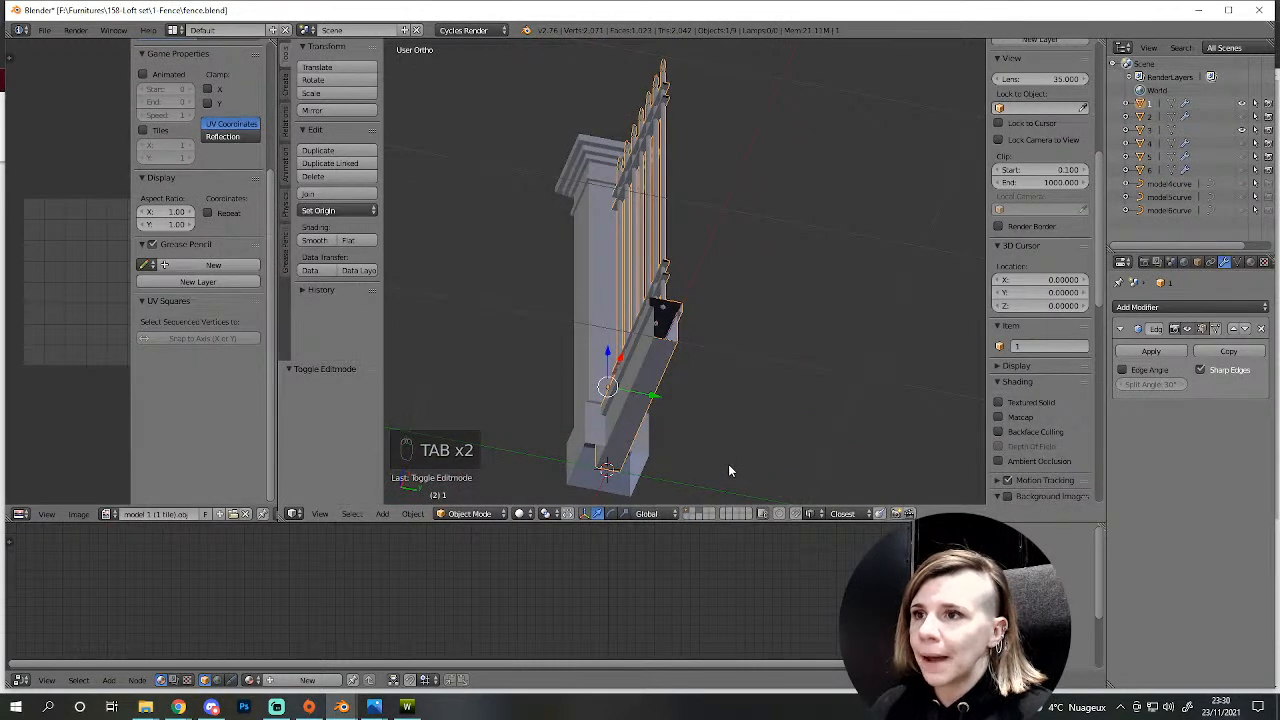
pyautogui.press('Tab')
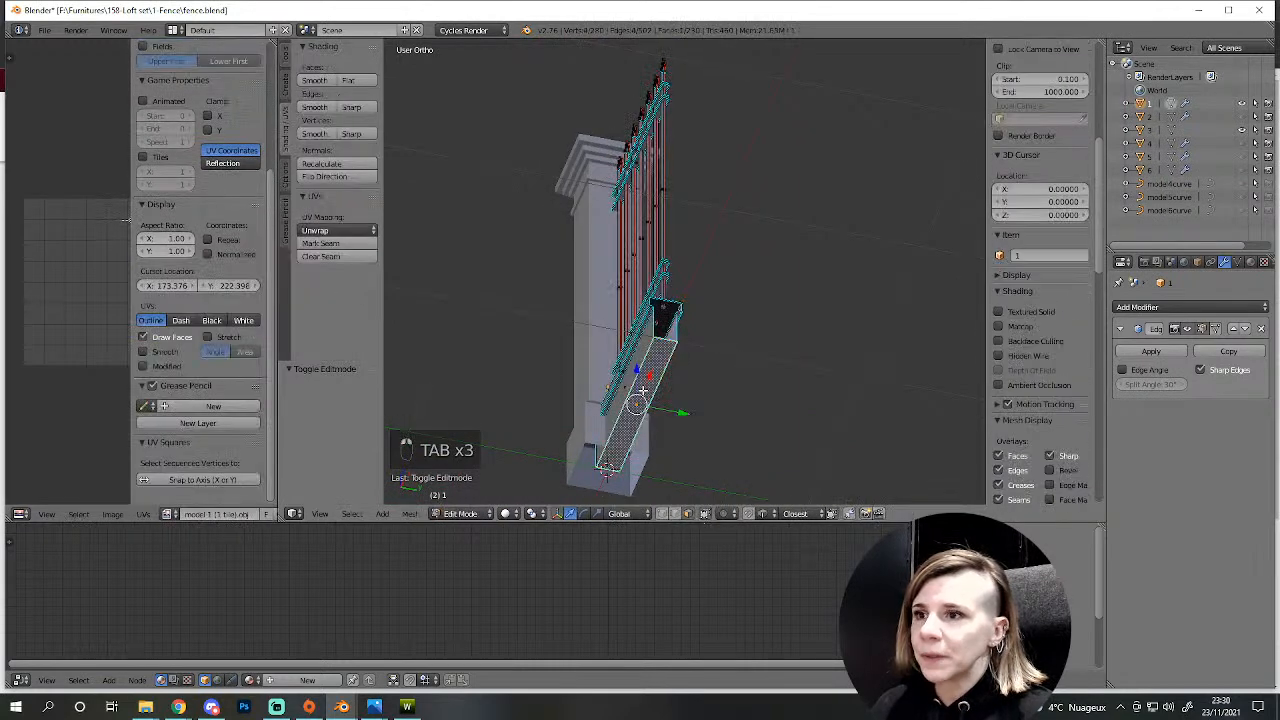
pyautogui.press('Delete')
pyautogui.click(630, 387)
# - Select the whole fence module, widen the UV editor and unwrap the mesh
pyautogui.scroll(3, 636, 395)
pyautogui.moveTo(636, 395); pyautogui.dragTo(694, 386, button='middle')
pyautogui.press('a')
pyautogui.scroll(6, 700, 409)
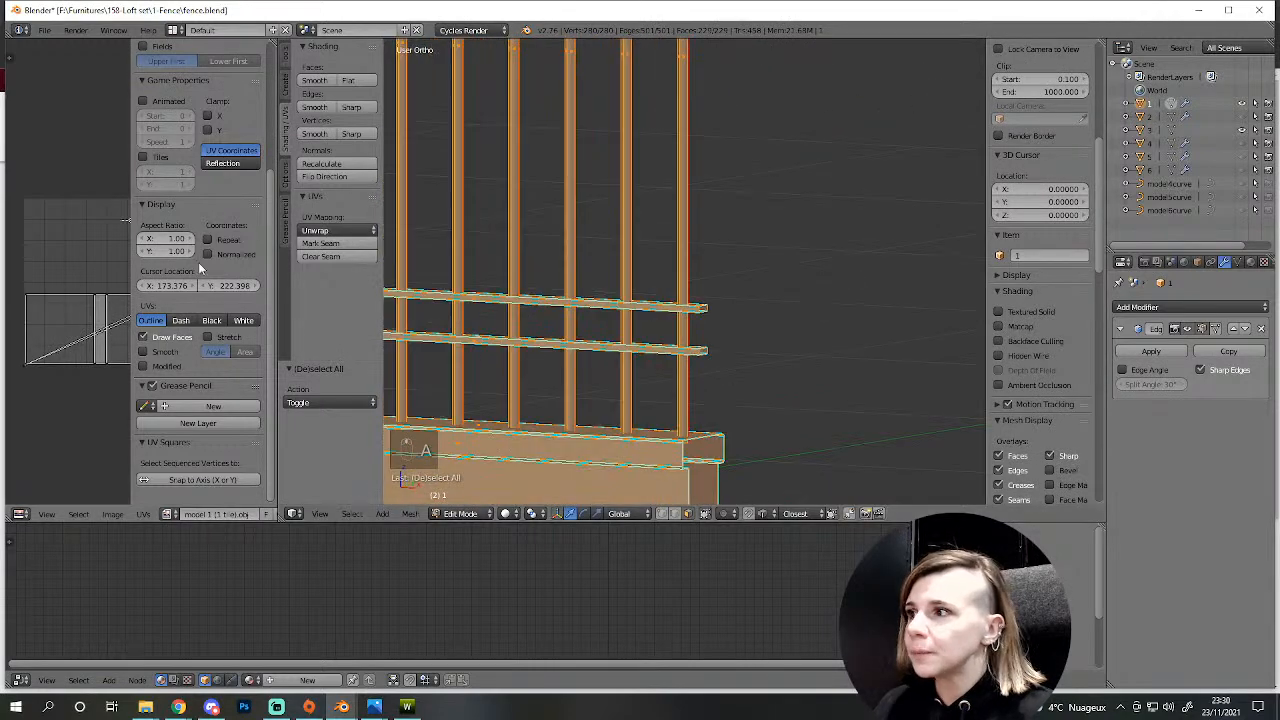
pyautogui.moveTo(278, 271); pyautogui.dragTo(527, 299)
pyautogui.press('e')
pyautogui.scroll(6, 230, 405)
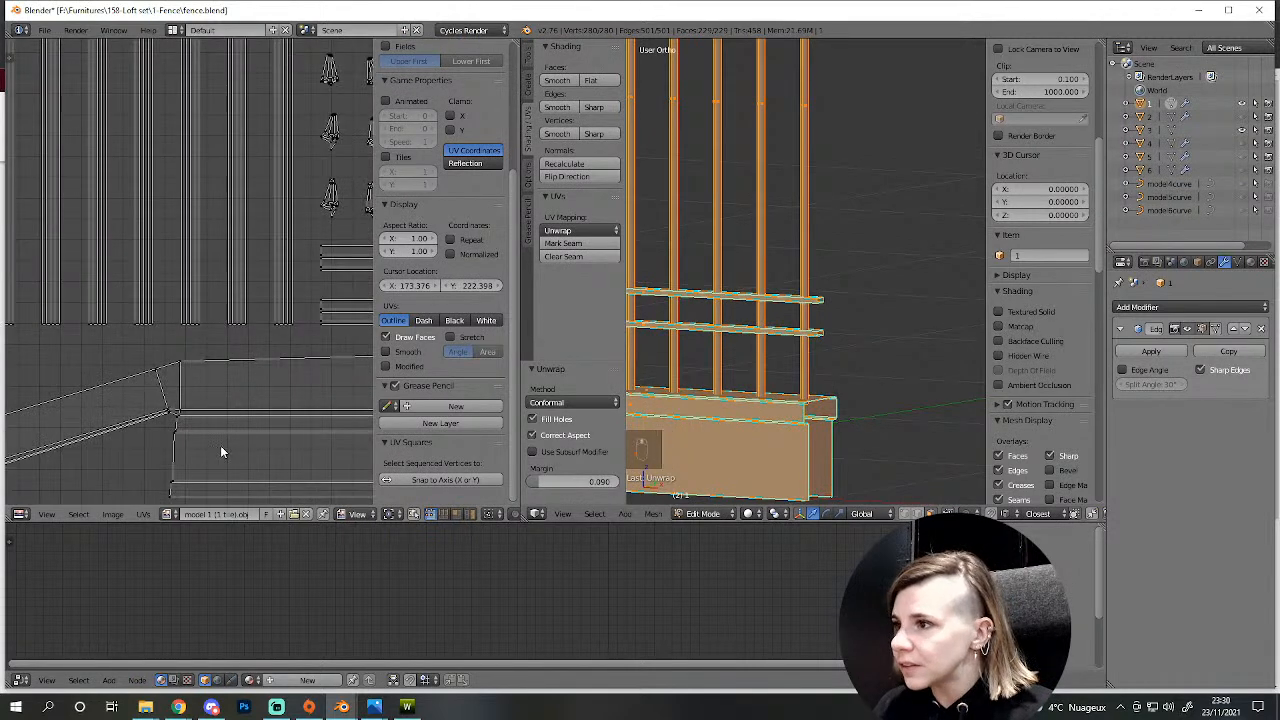
# - Turn on UV sync selection and pick the face linking the skewed base-wall islands to locate it on the mesh
pyautogui.press('a')
pyautogui.rightClick(170, 406)
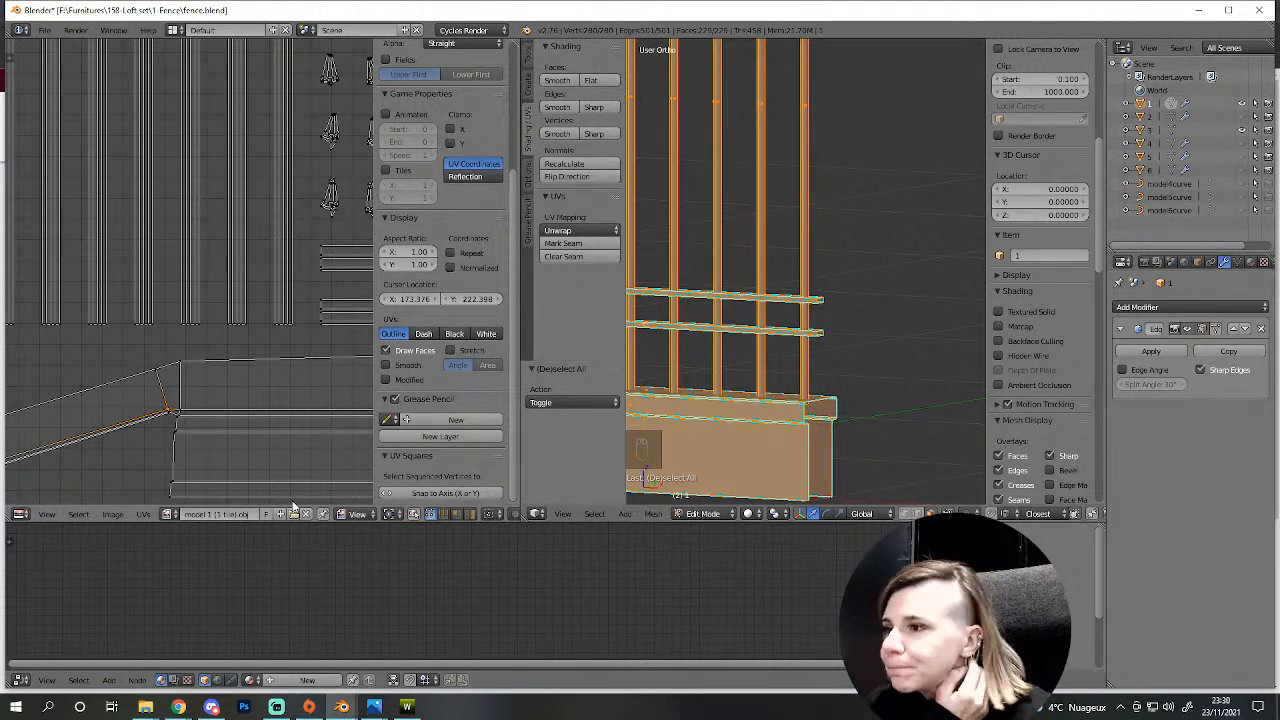
pyautogui.scroll(-4, 234, 364)
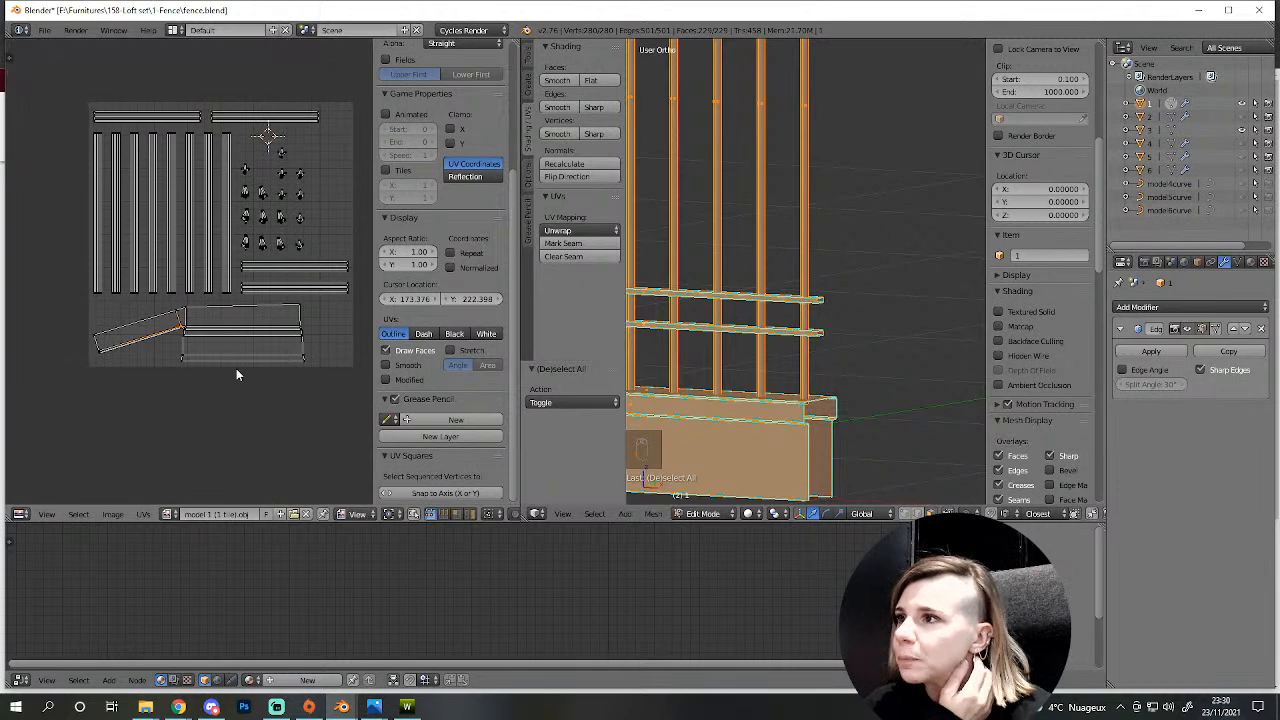
pyautogui.press('a')
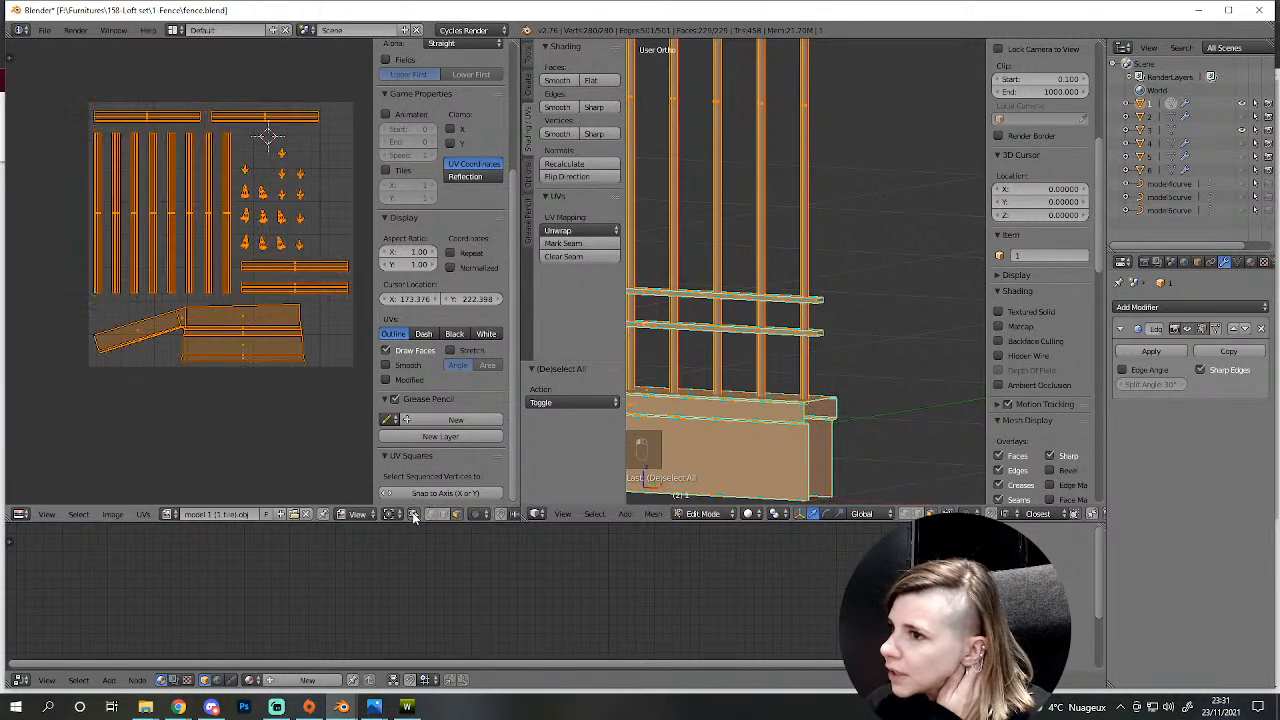
pyautogui.press('a')
pyautogui.scroll(-3, 798, 383)
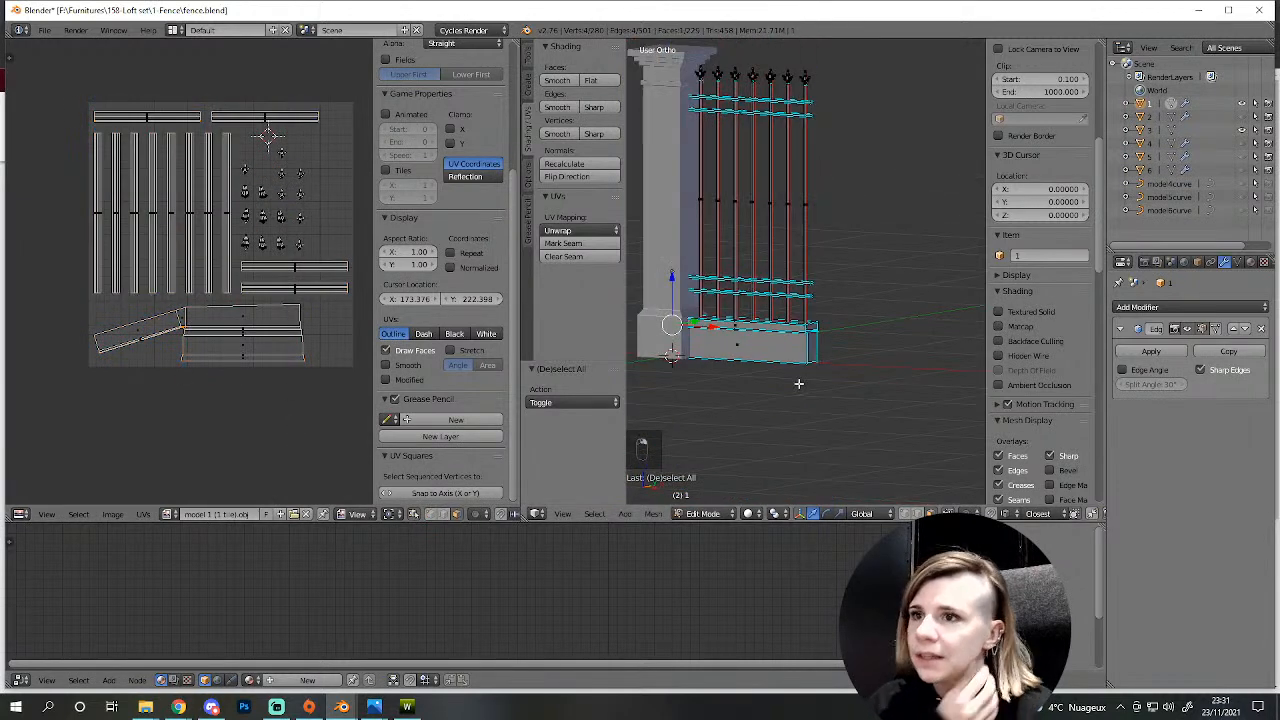
pyautogui.press('KP_Decimal')
pyautogui.press('z')
pyautogui.moveTo(794, 380); pyautogui.dragTo(943, 409, button='middle')
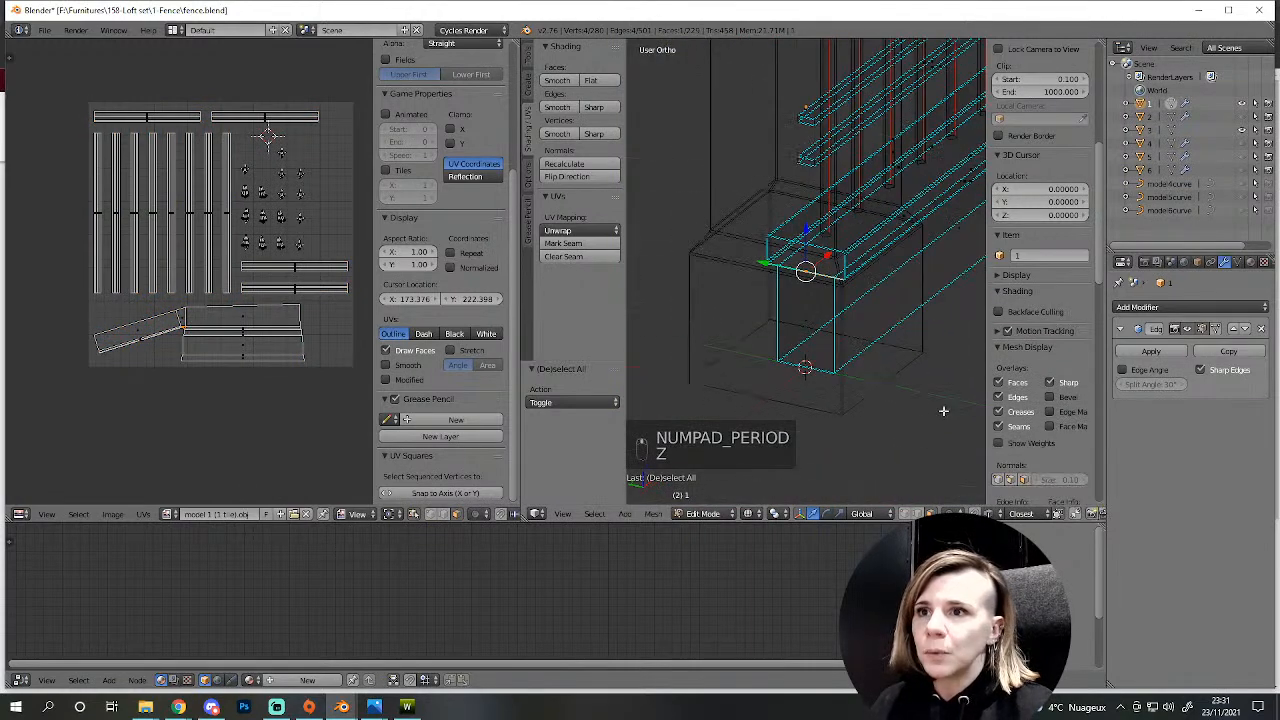
# - Hide the pillar and delete the two leftover faces at the base wall's end, below the cap
pyautogui.press('a')
pyautogui.click(1242, 130)
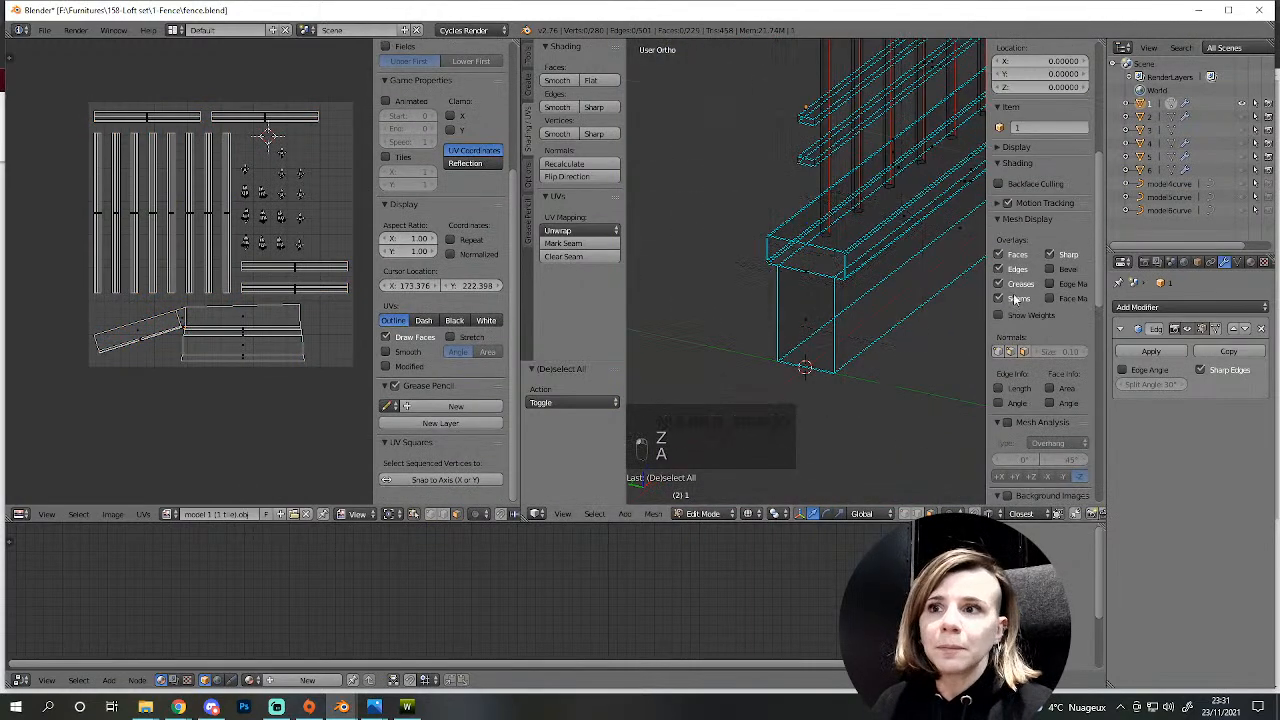
pyautogui.press('z')
pyautogui.scroll(3, 840, 343)
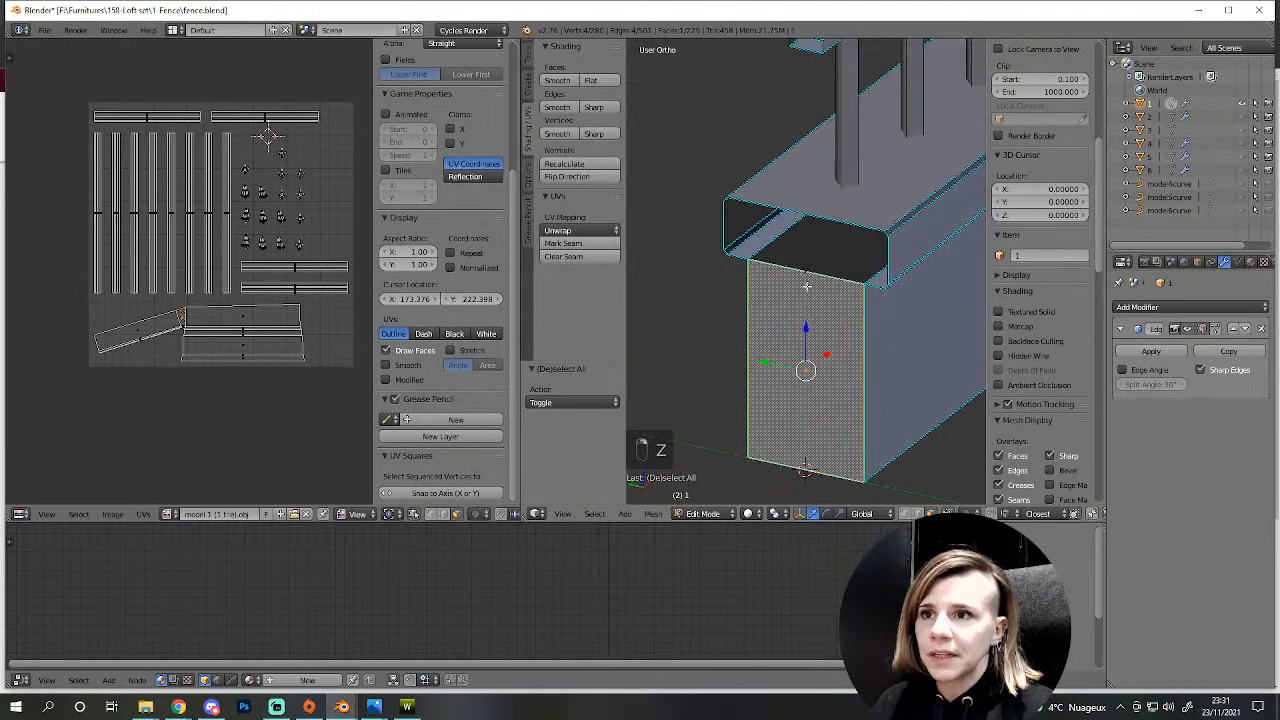
pyautogui.press('z')
pyautogui.rightClick(801, 372)
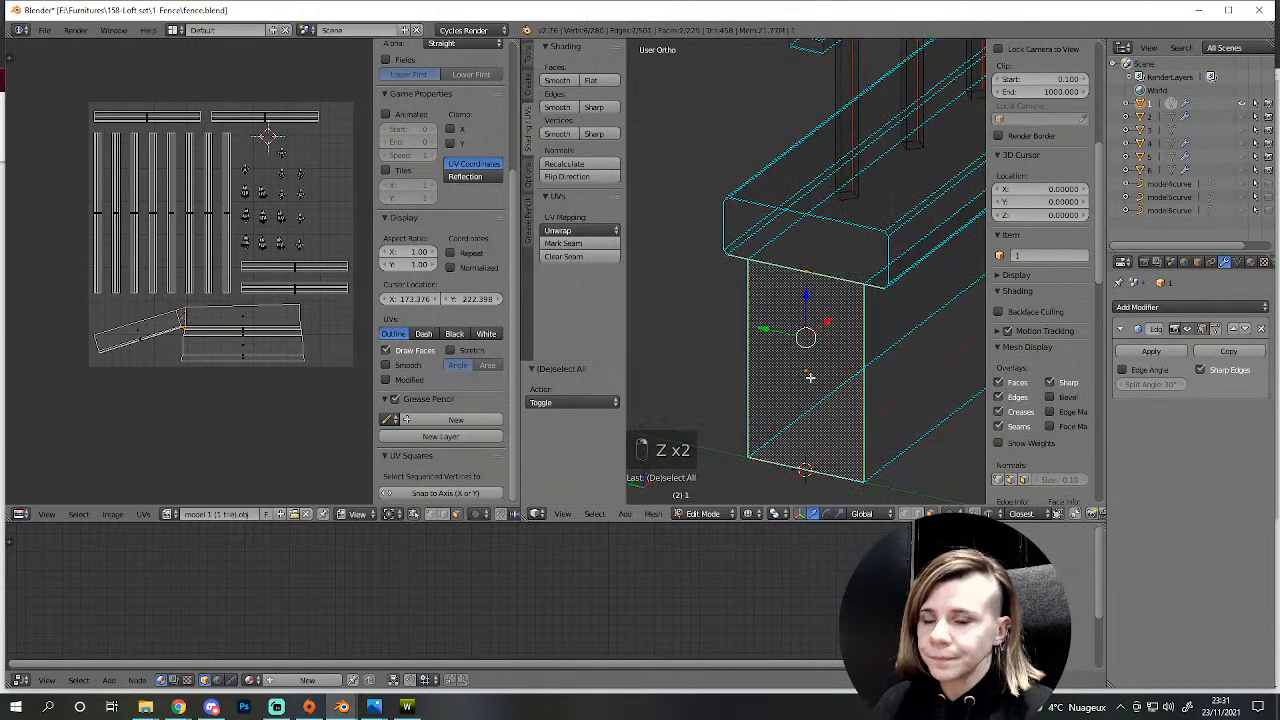
pyautogui.press('Delete')
pyautogui.click(799, 379)
# - Unwrap the whole fence module again with a margin of 0.005
pyautogui.scroll(-4, 806, 371)
pyautogui.press('z')
pyautogui.scroll(-4, 838, 362)
pyautogui.moveTo(844, 349); pyautogui.dragTo(771, 363, button='middle')
pyautogui.press('a')
pyautogui.press('u')
pyautogui.press('e')
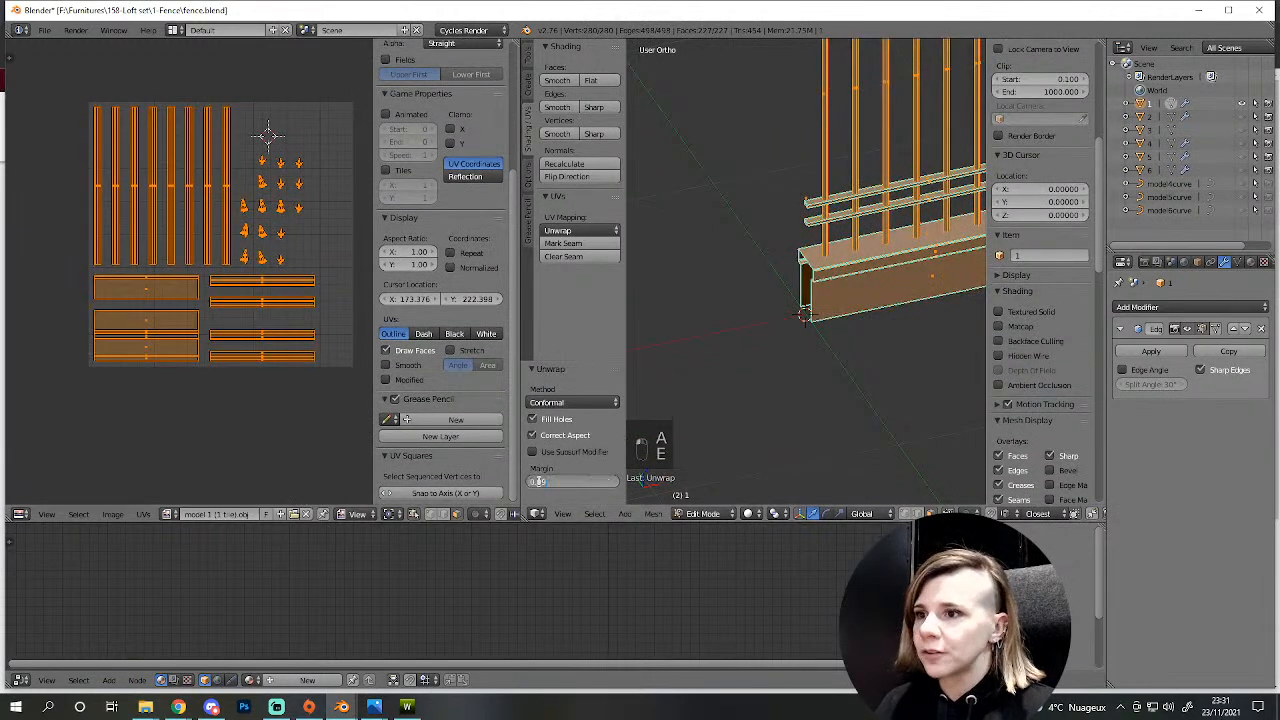
pyautogui.write('0.005')
pyautogui.press('Return')
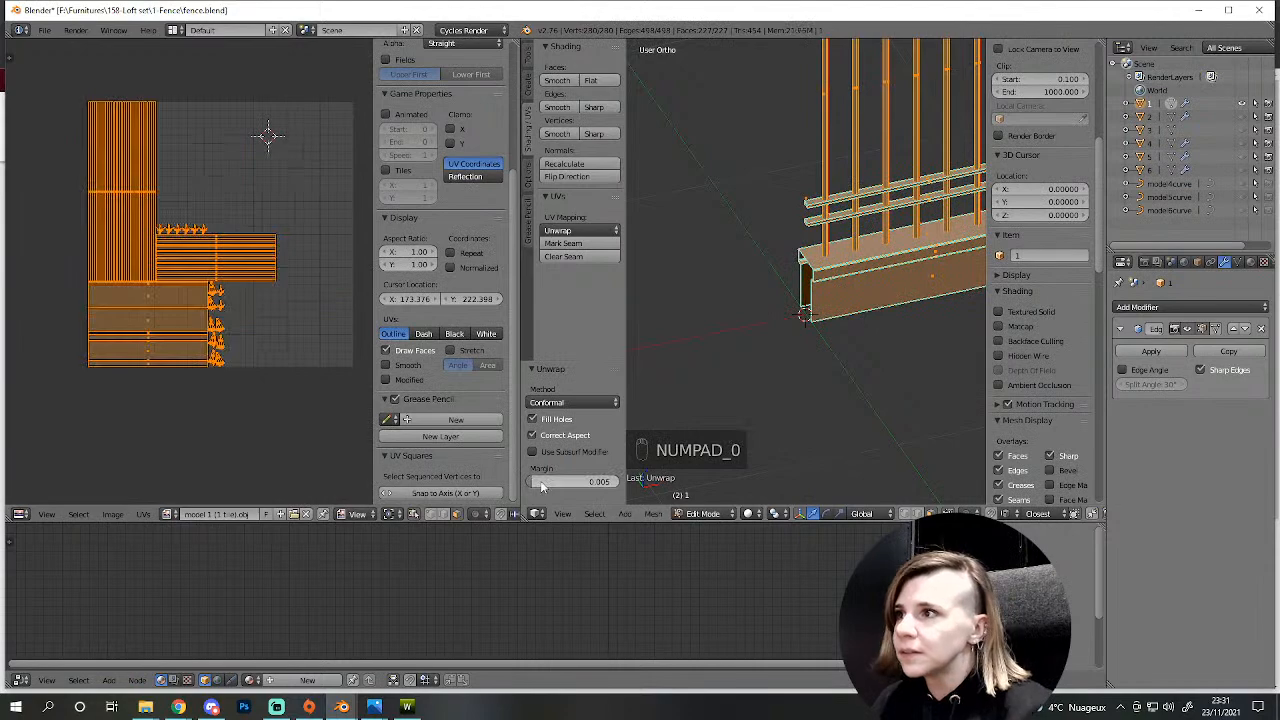
# - Examine the packed UV islands, then the fence module in the 3D view
pyautogui.scroll(-1, 188, 352)
pyautogui.scroll(3, 211, 308)
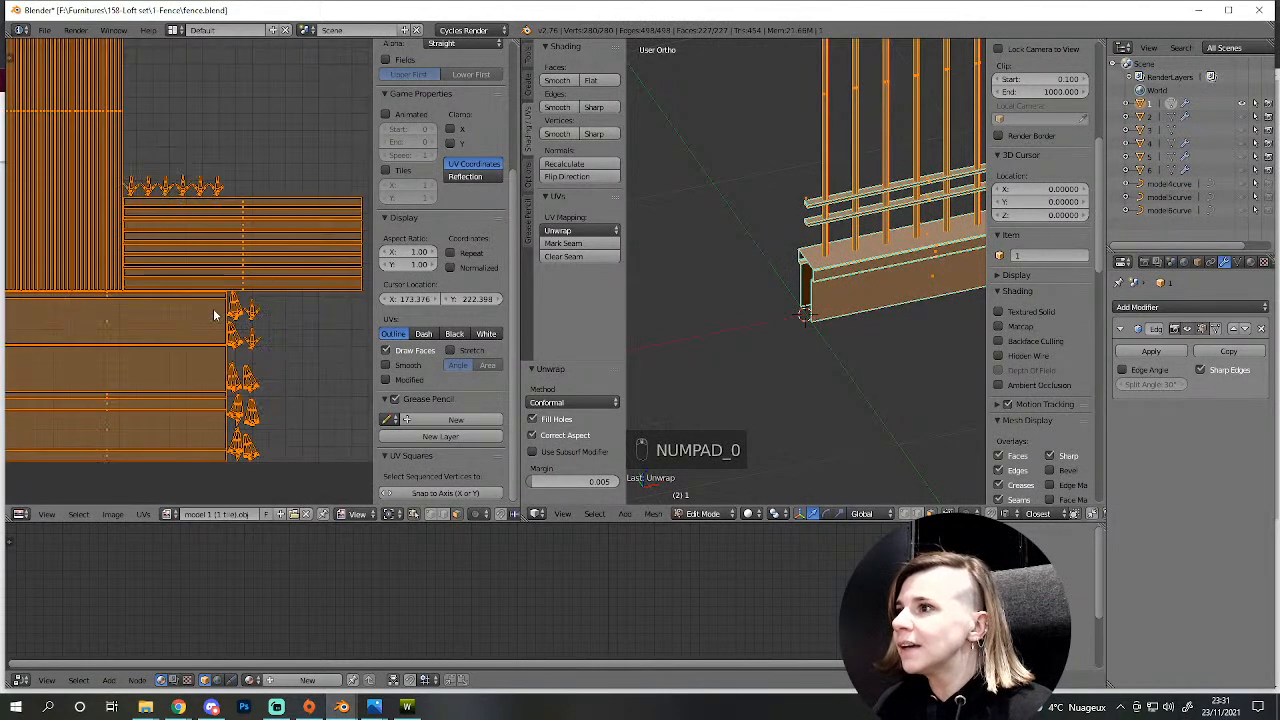
pyautogui.scroll(-2, 246, 390)
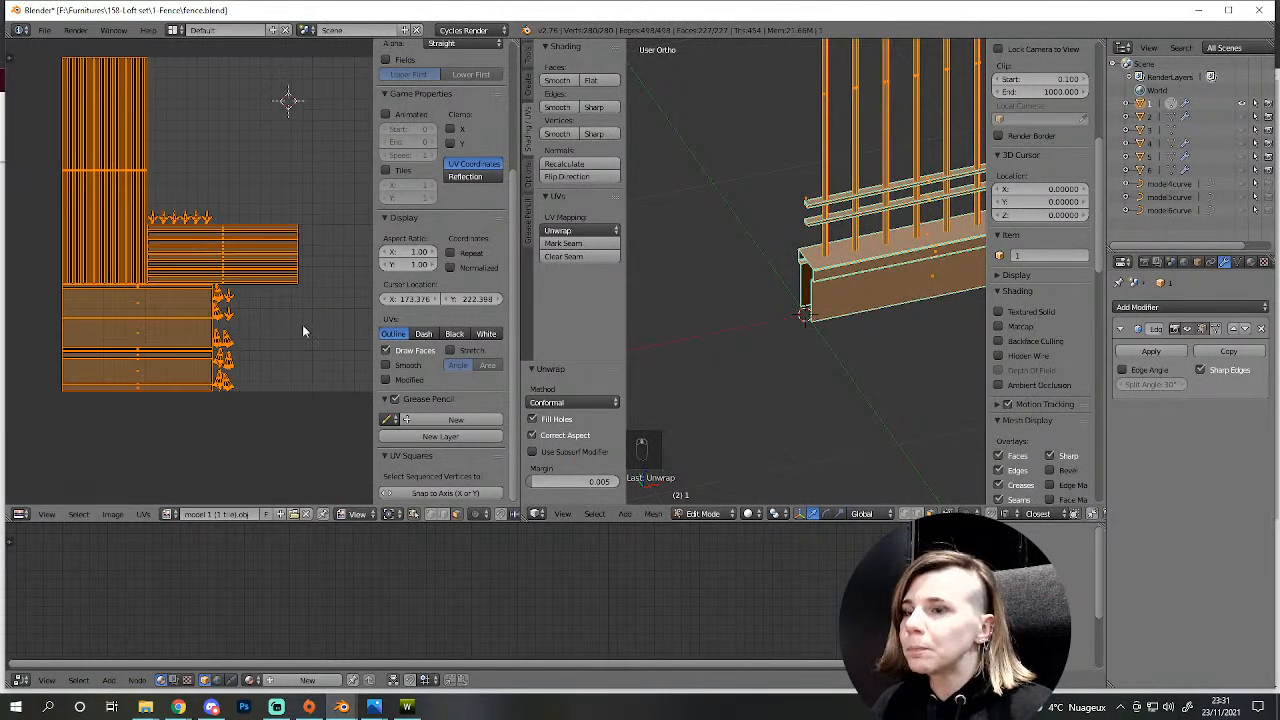
pyautogui.press('a')
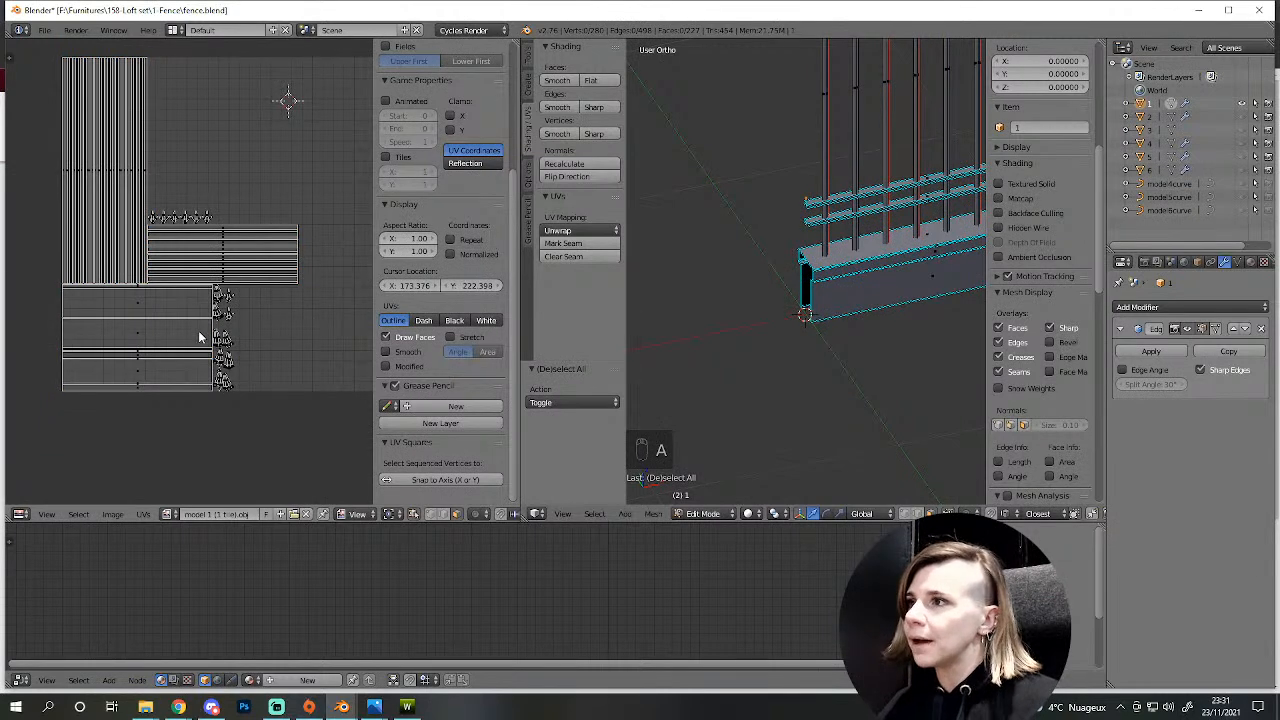
pyautogui.scroll(-3, 854, 314)
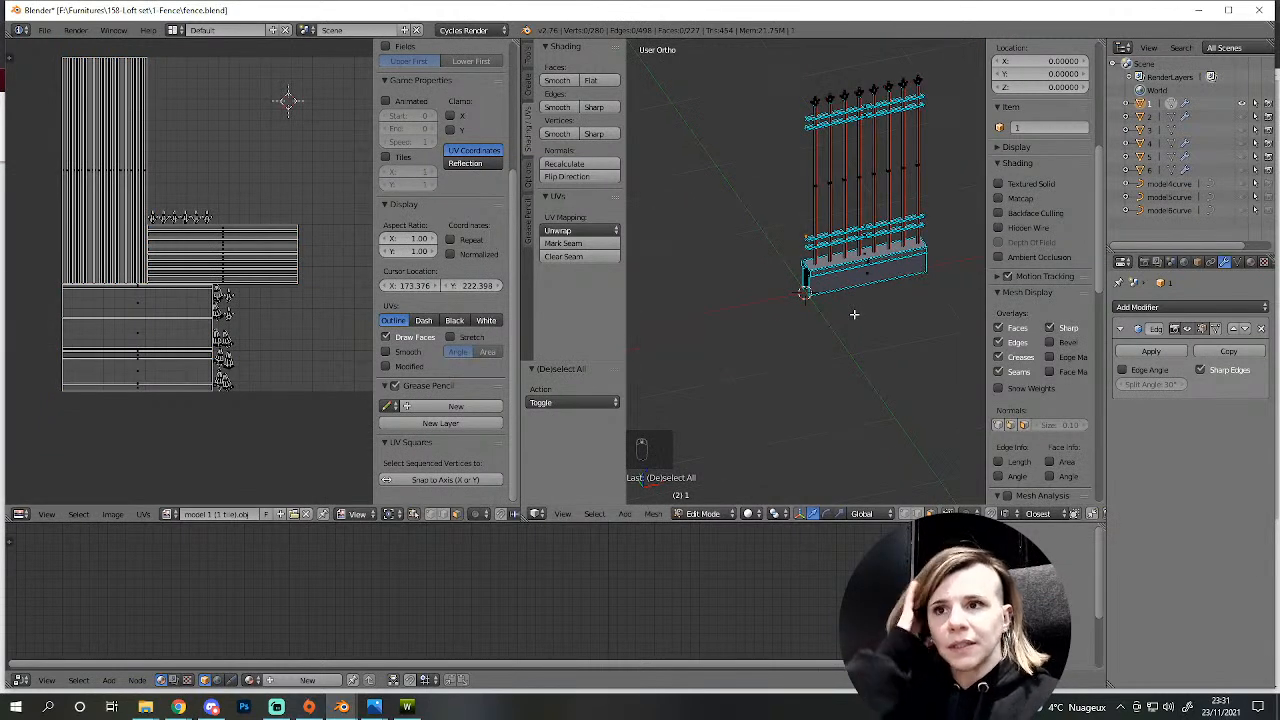
pyautogui.scroll(-2, 820, 300)
pyautogui.keyDown('shift'); pyautogui.moveTo(837, 277); pyautogui.dragTo(682, 304, button='middle'); pyautogui.keyUp('shift')
pyautogui.moveTo(520, 376); pyautogui.dragTo(295, 376)
pyautogui.keyDown('shift'); pyautogui.moveTo(574, 346); pyautogui.dragTo(748, 304, button='middle'); pyautogui.keyUp('shift')
pyautogui.scroll(2, 773, 314)
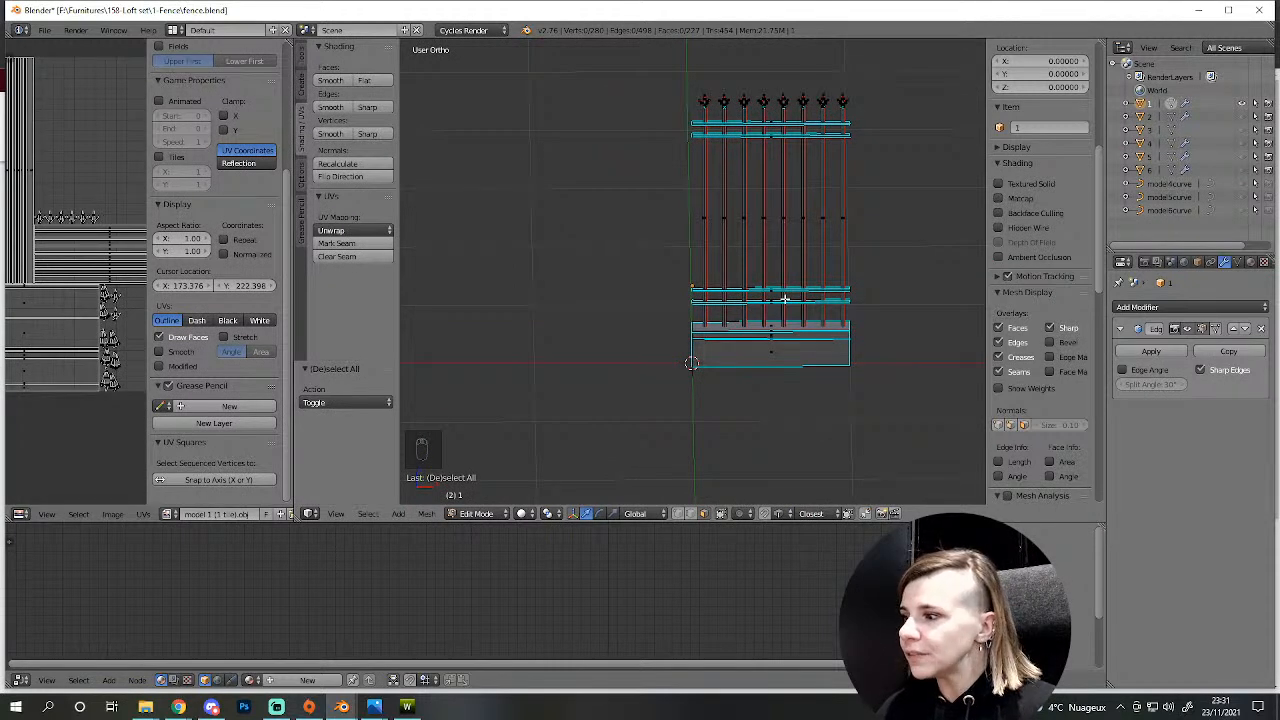
pyautogui.scroll(-2, 785, 298)
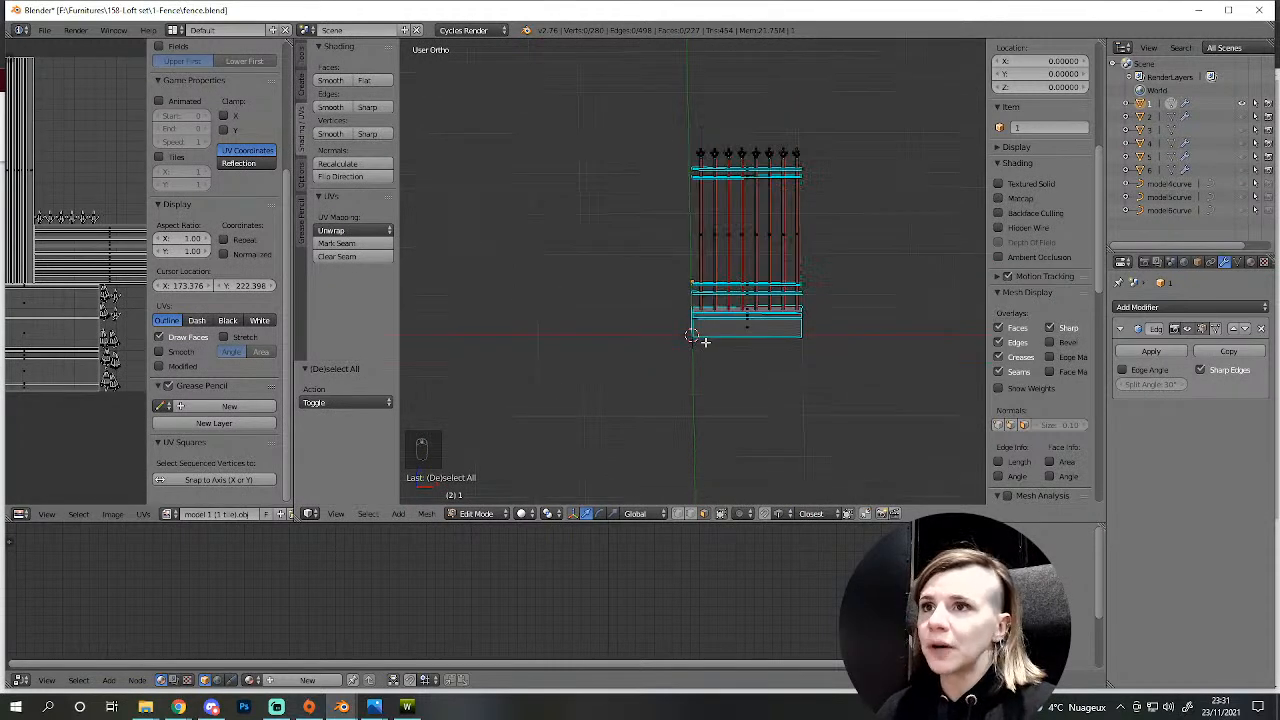
# - Return to object mode and unhide the pillar beside the fence module
pyautogui.press('Tab')
pyautogui.click(1242, 129)
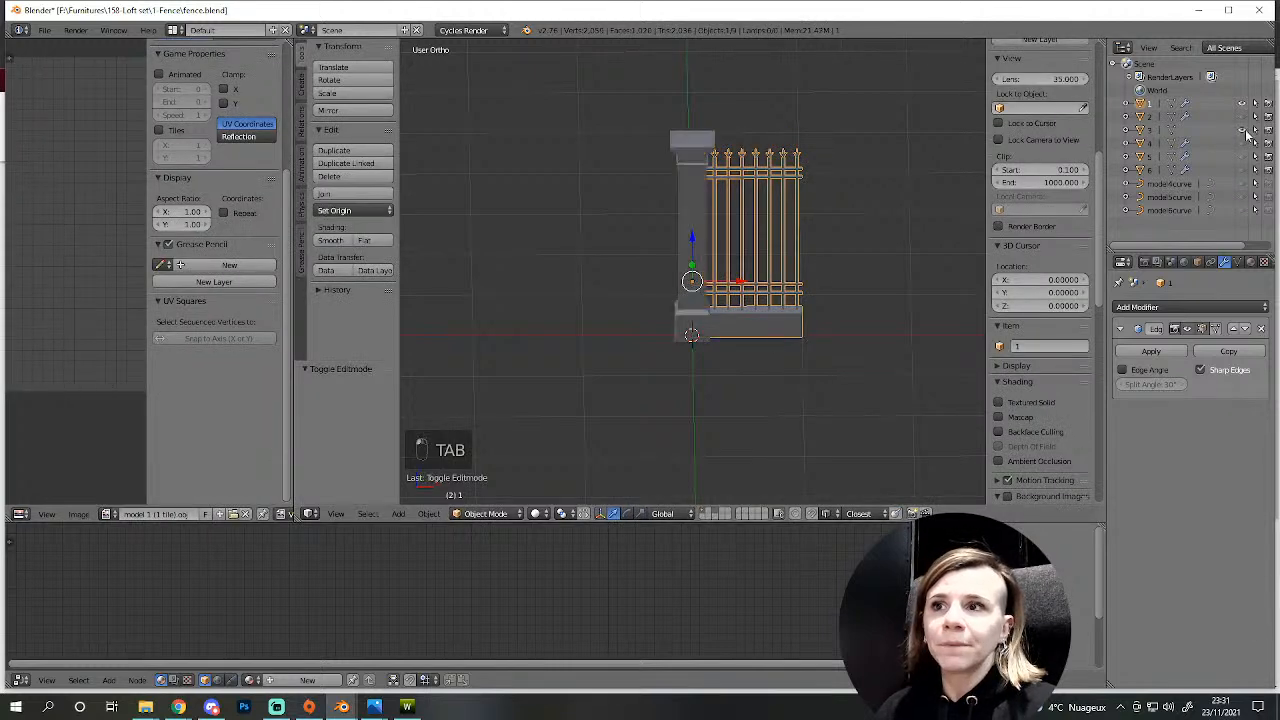
pyautogui.scroll(2, 757, 357)
pyautogui.keyDown('shift'); pyautogui.moveTo(814, 354); pyautogui.dragTo(673, 409, button='middle'); pyautogui.keyUp('shift')
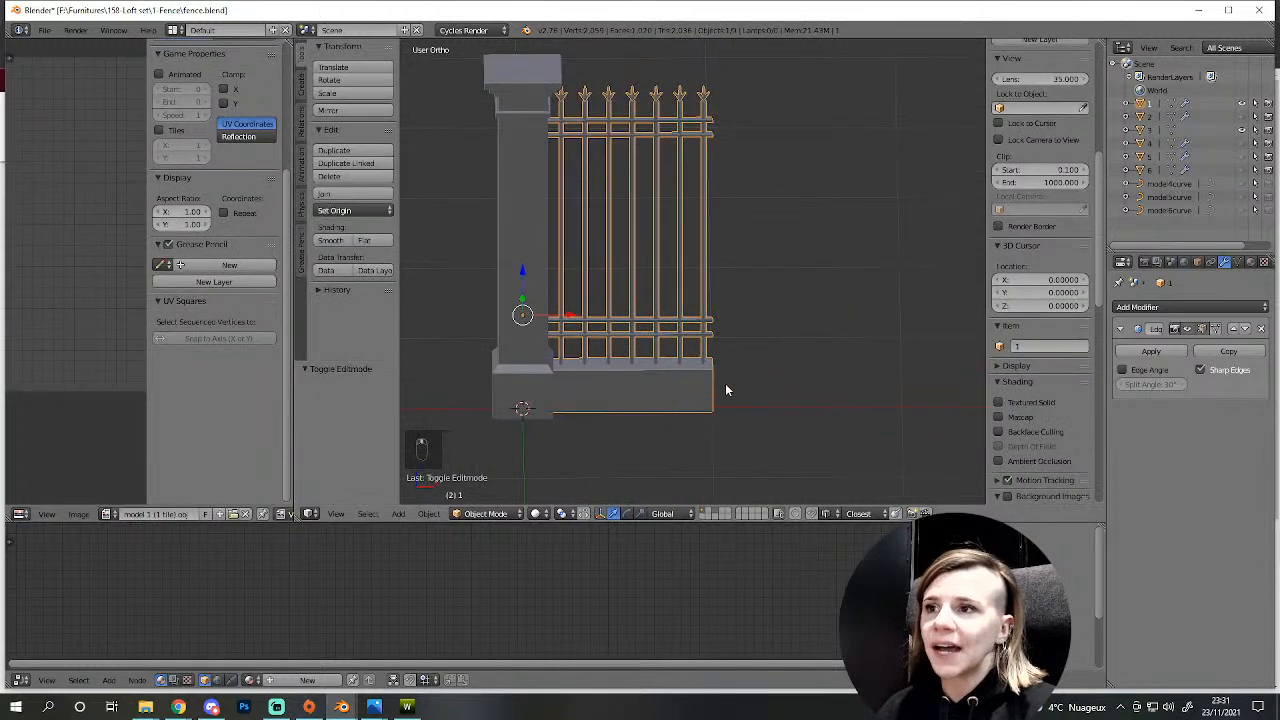
# - Temporarily show the solid wall module and compare it with the pillar and fence, then hide it again
pyautogui.click(1245, 118)
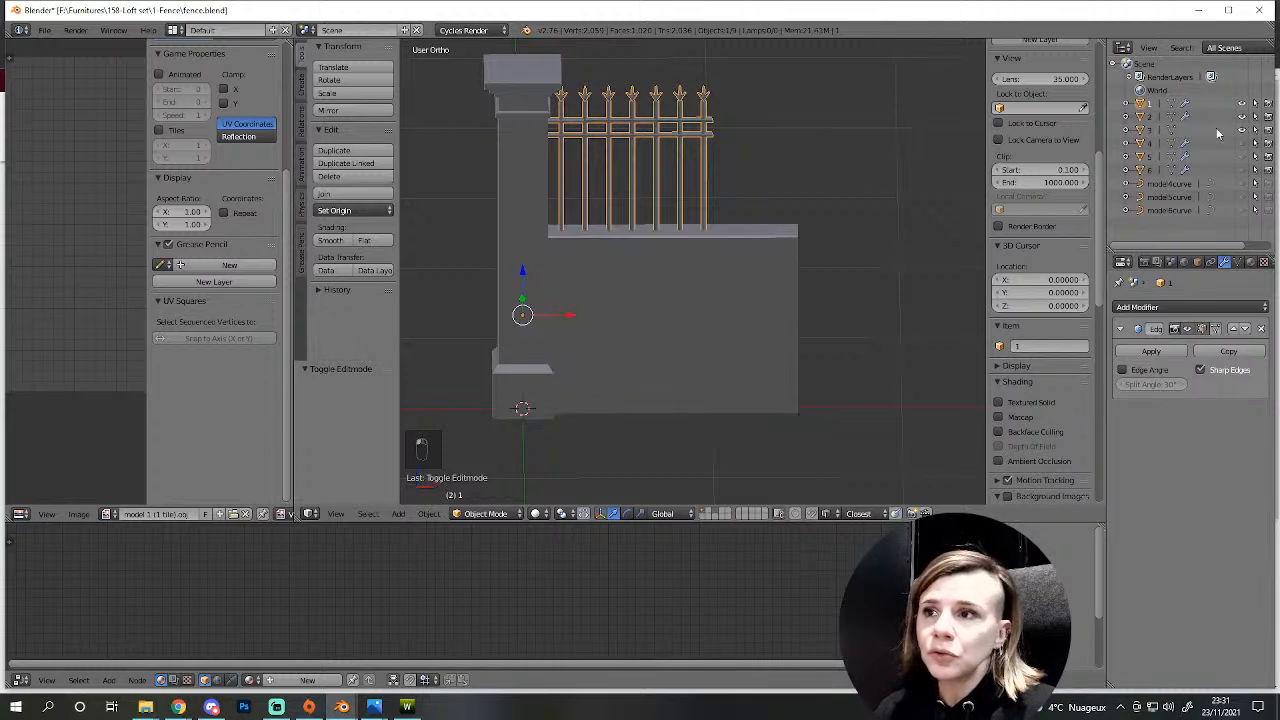
pyautogui.scroll(-3, 789, 312)
pyautogui.moveTo(789, 312); pyautogui.dragTo(592, 287, button='middle')
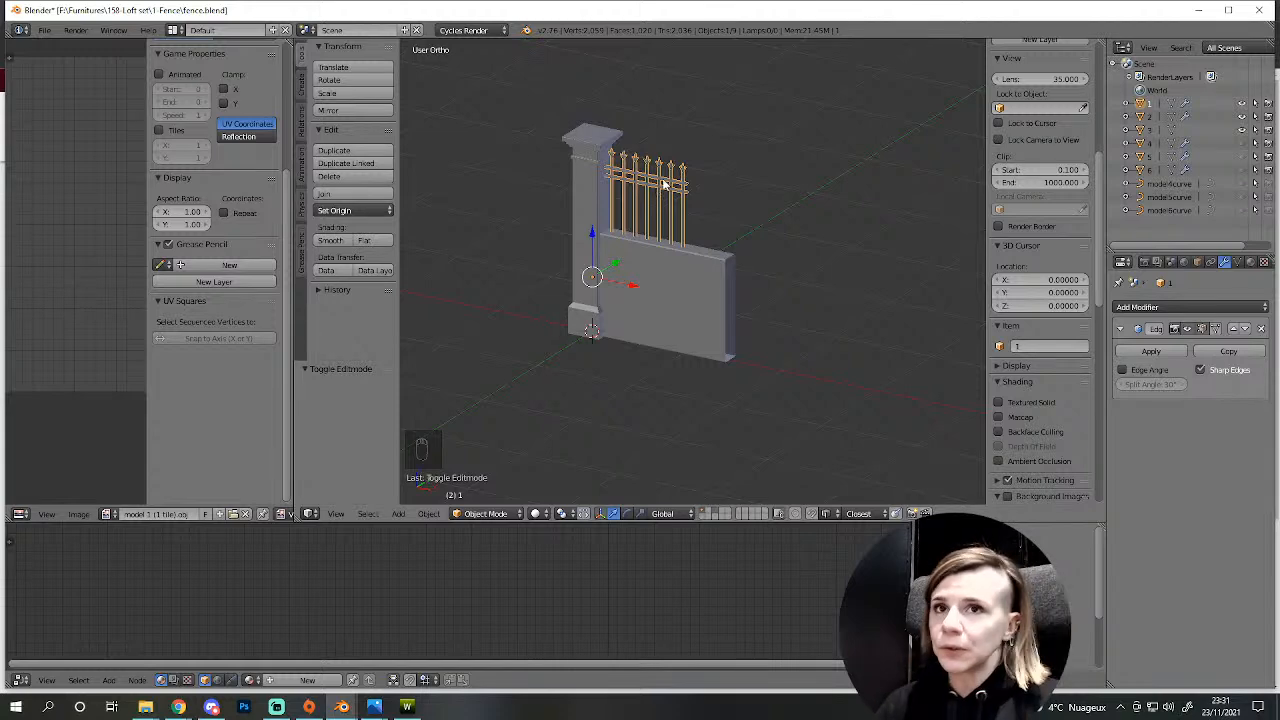
pyautogui.click(1244, 130)
pyautogui.click(1243, 130)
pyautogui.click(1241, 117)
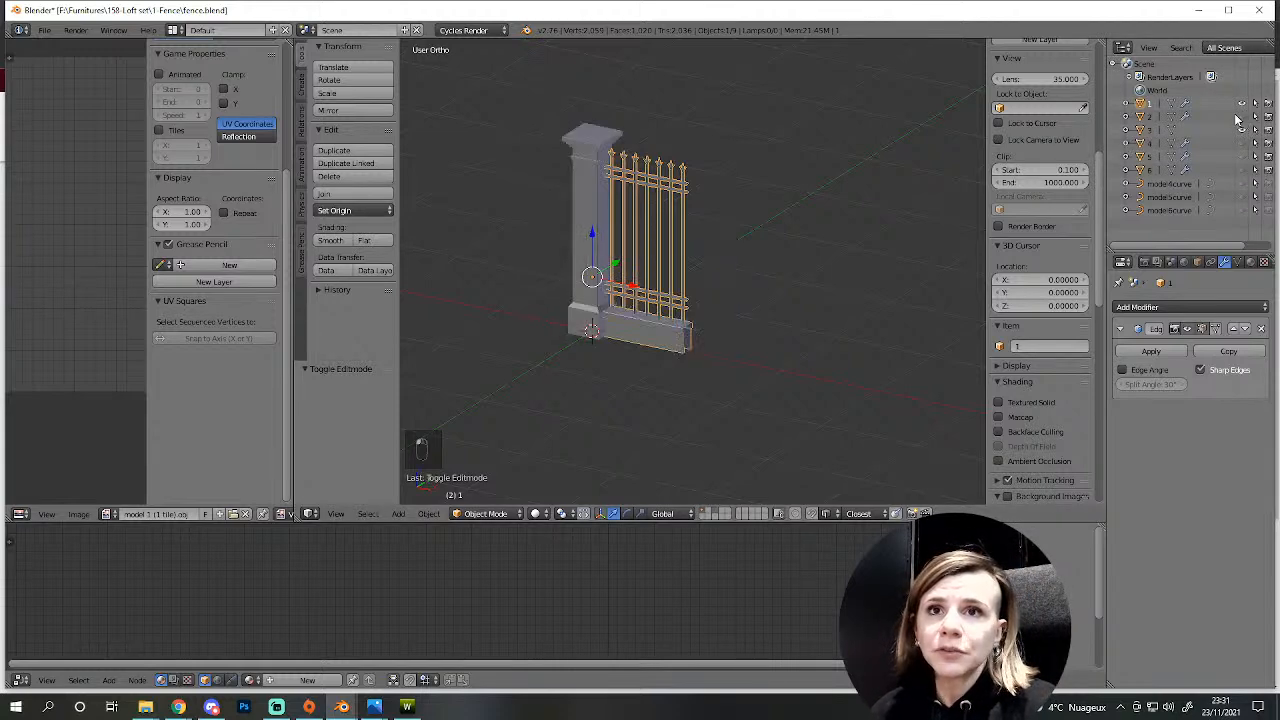
# - Enlarge the editors and examine the fence module and pillar together from several distances and angles
pyautogui.scroll(-3, 577, 252)
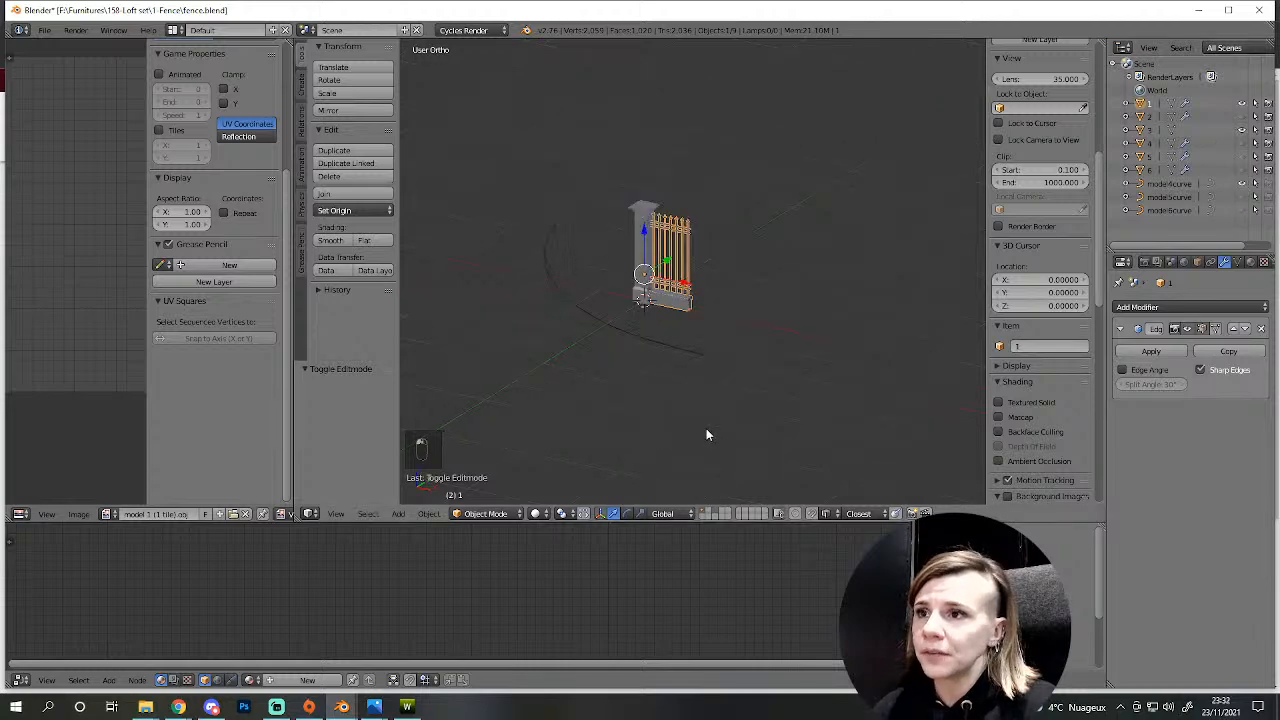
pyautogui.scroll(3, 560, 358)
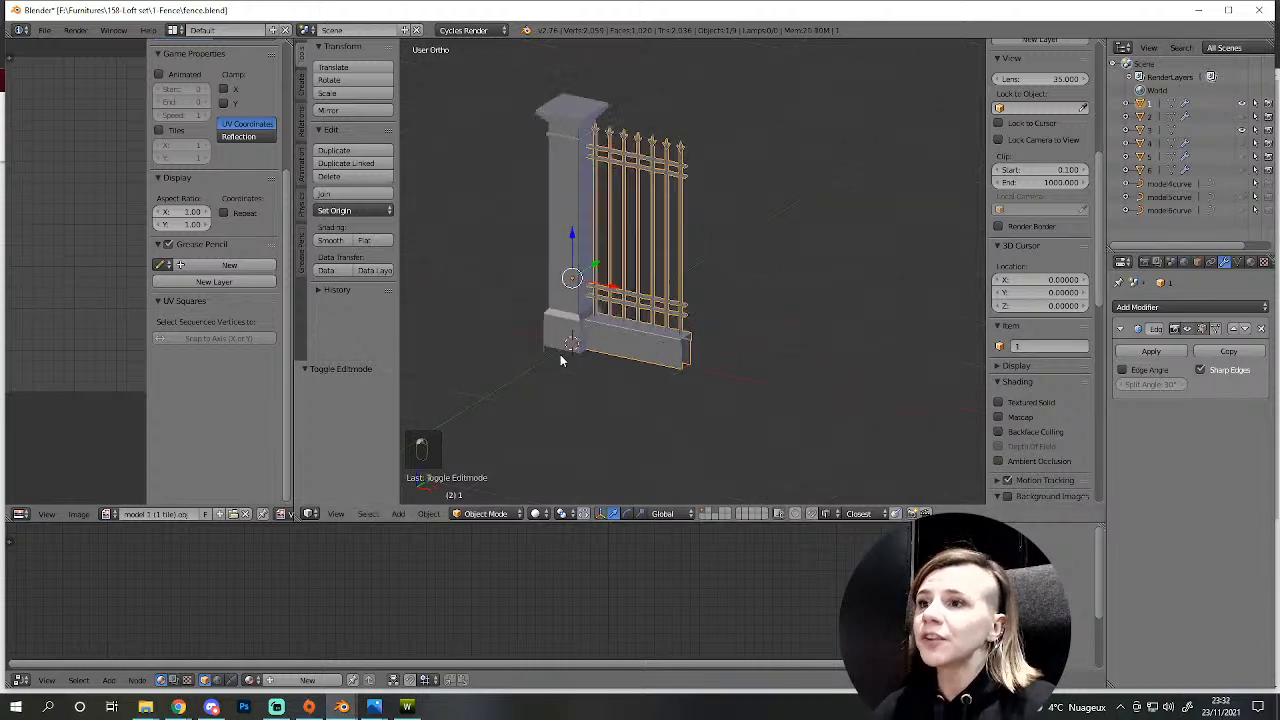
pyautogui.moveTo(290, 320); pyautogui.dragTo(548, 321)
pyautogui.scroll(-2, 290, 280)
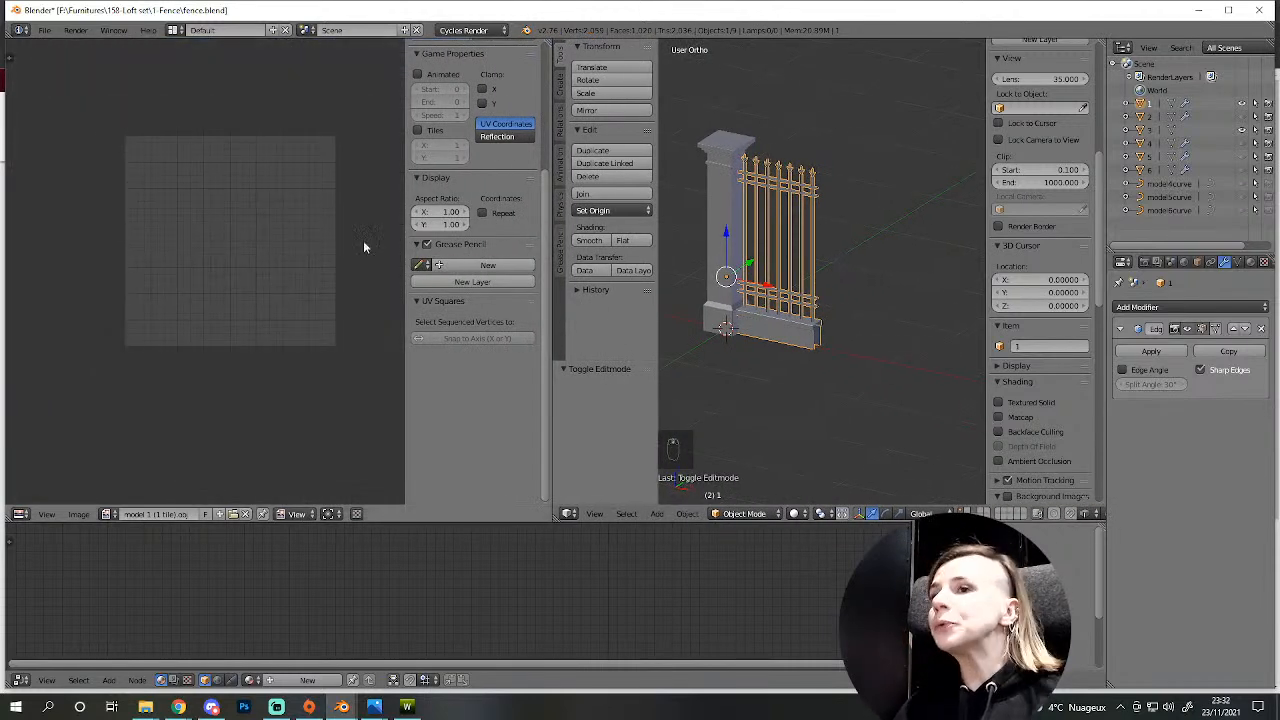
pyautogui.scroll(5, 750, 266)
pyautogui.scroll(-5, 750, 266)
pyautogui.keyDown('shift'); pyautogui.moveTo(786, 248); pyautogui.dragTo(871, 287, button='middle'); pyautogui.keyUp('shift')
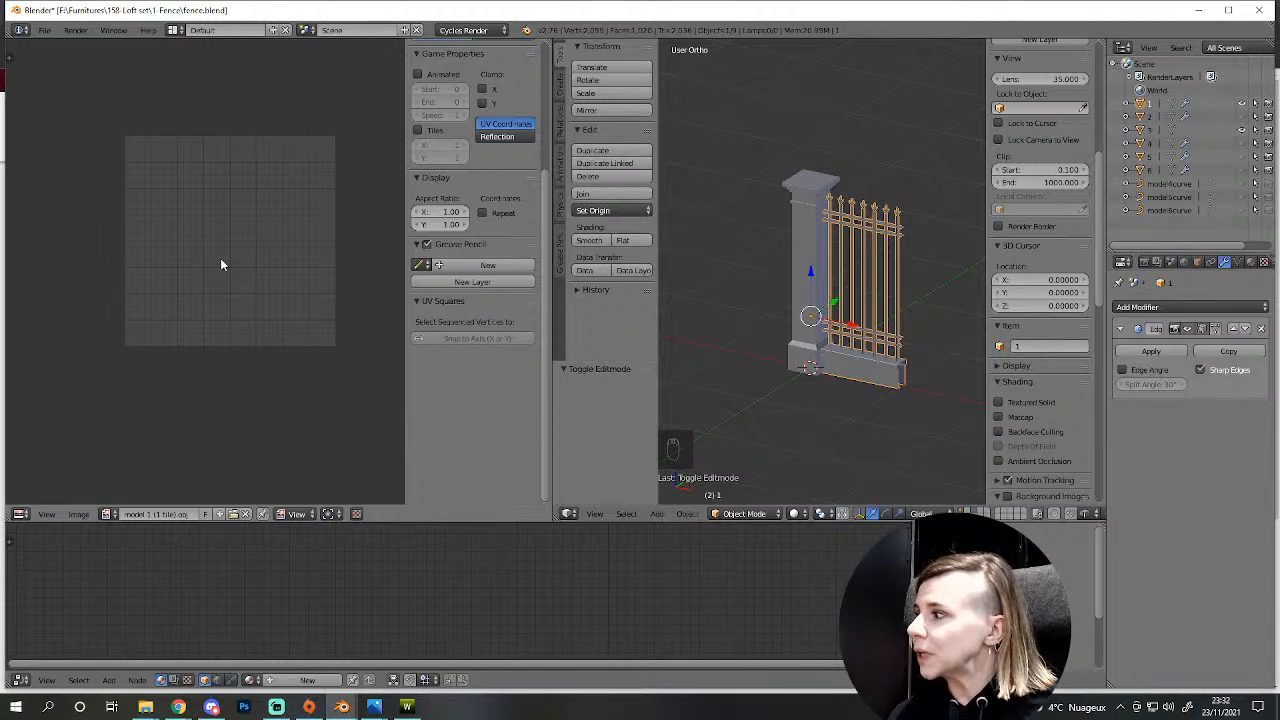
pyautogui.moveTo(866, 368); pyautogui.dragTo(766, 375, button='middle')
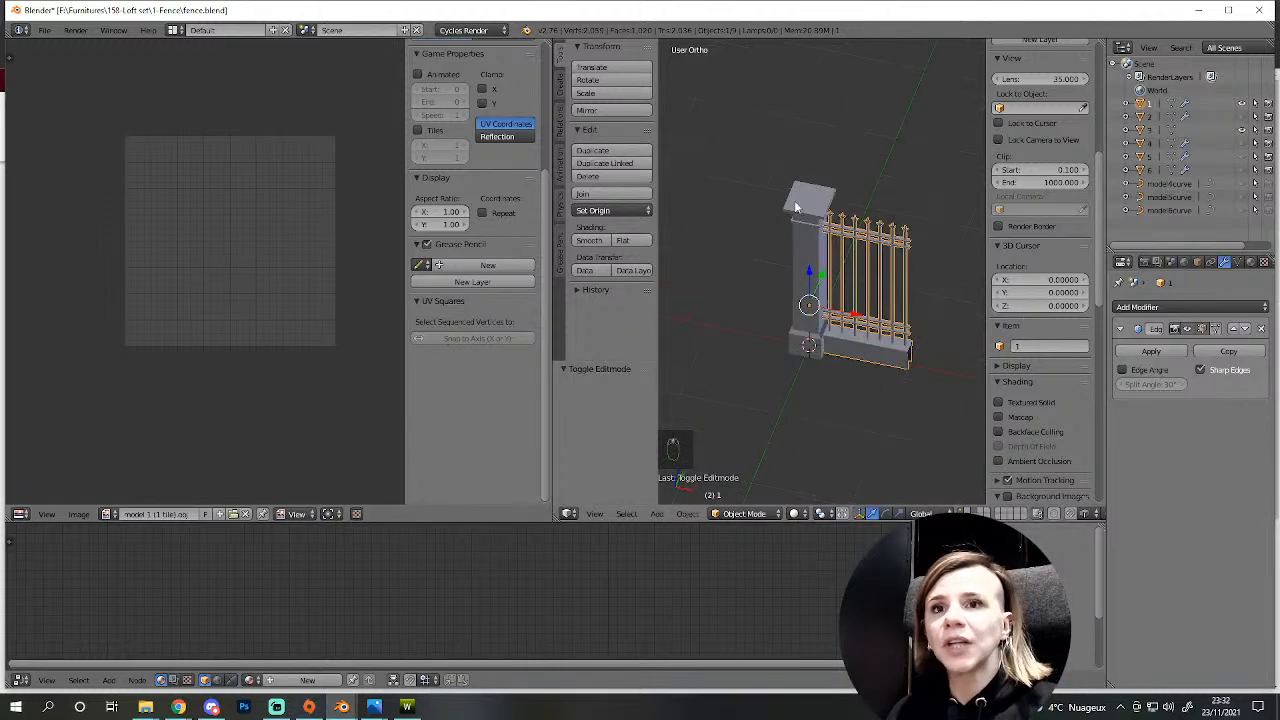
pyautogui.scroll(-3, 800, 197)
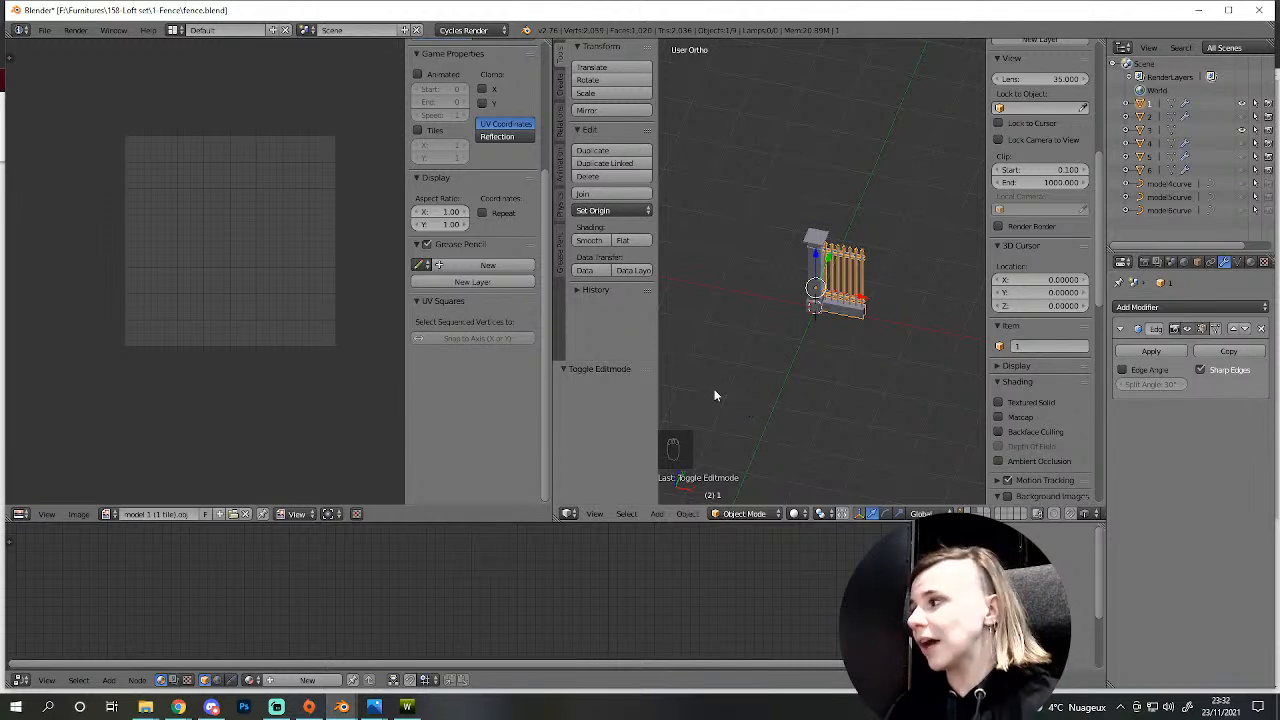
pyautogui.scroll(2, 810, 417)
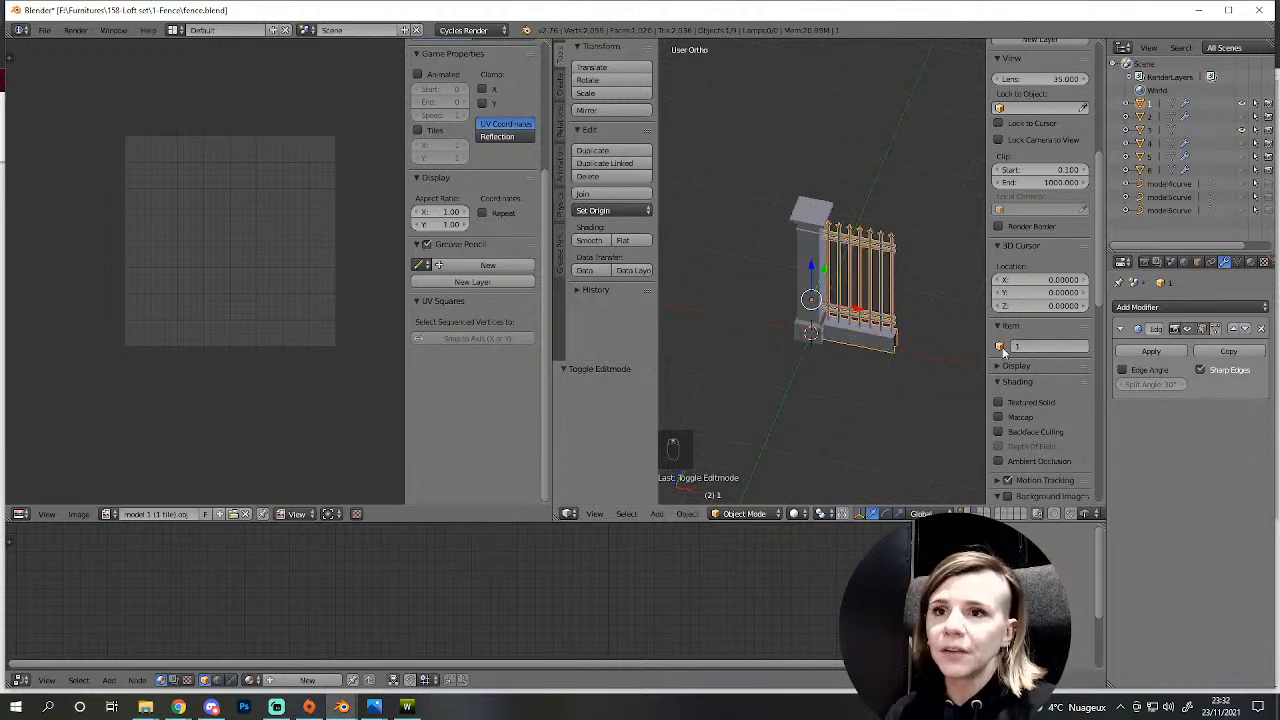
pyautogui.moveTo(1108, 358); pyautogui.dragTo(1160, 358)
pyautogui.scroll(2, 946, 415)
pyautogui.moveTo(945, 410); pyautogui.dragTo(892, 465, button='middle')
pyautogui.scroll(4, 892, 465)
pyautogui.scroll(-4, 892, 467)
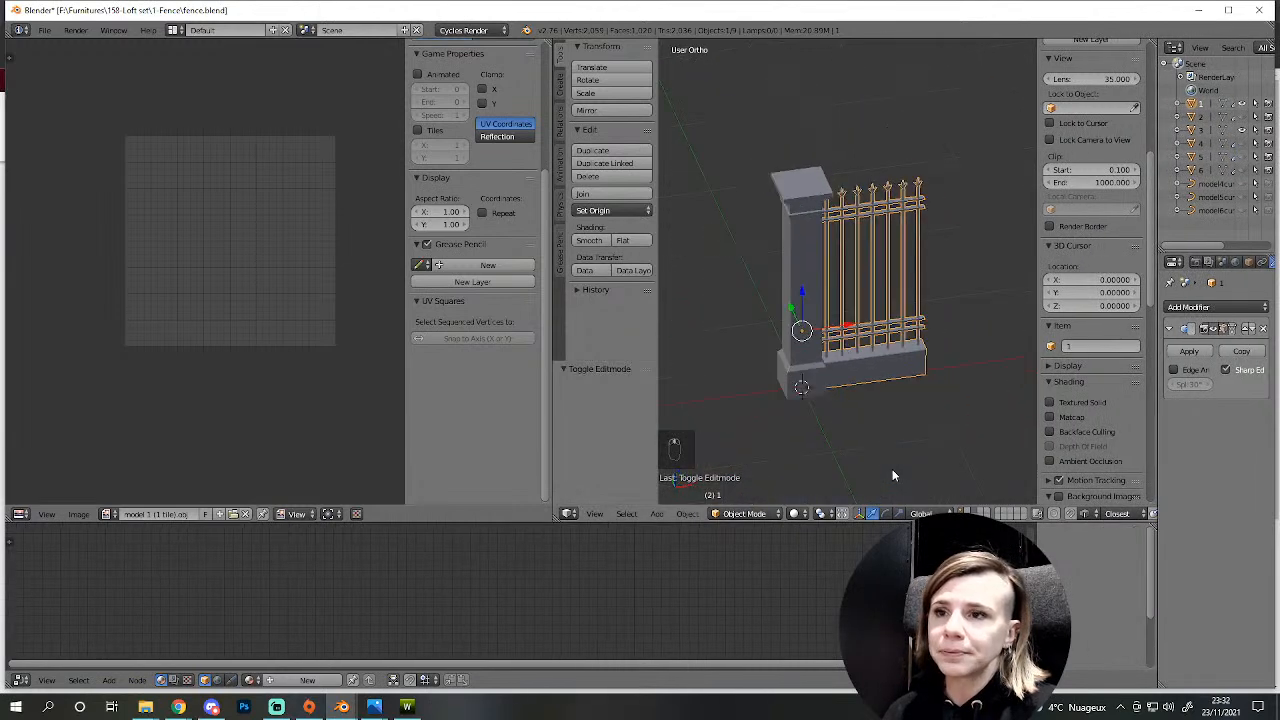
# - Select the pillar and review it against the fence module from different angles
pyautogui.rightClick(810, 393)
pyautogui.scroll(-3, 811, 394)
pyautogui.scroll(4, 811, 394)
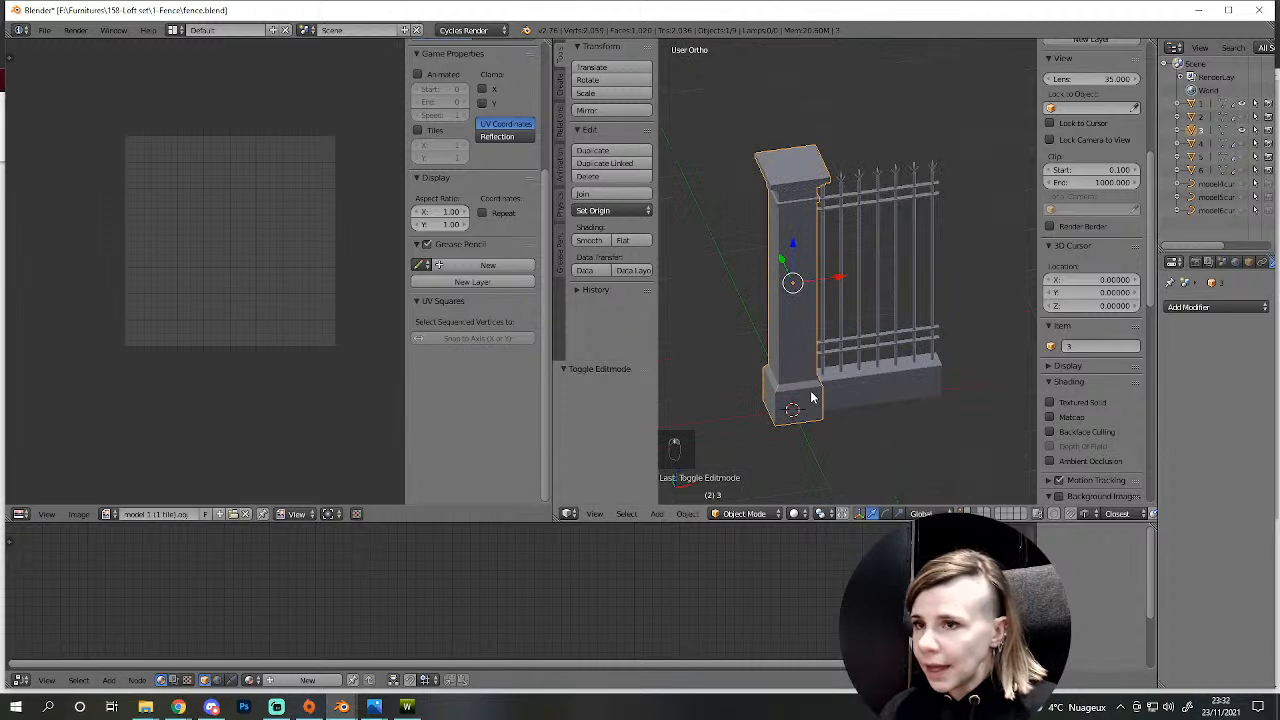
pyautogui.scroll(-3, 805, 393)
pyautogui.moveTo(793, 387); pyautogui.dragTo(765, 398, button='middle')
pyautogui.scroll(3, 844, 380)
pyautogui.scroll(-3, 810, 304)
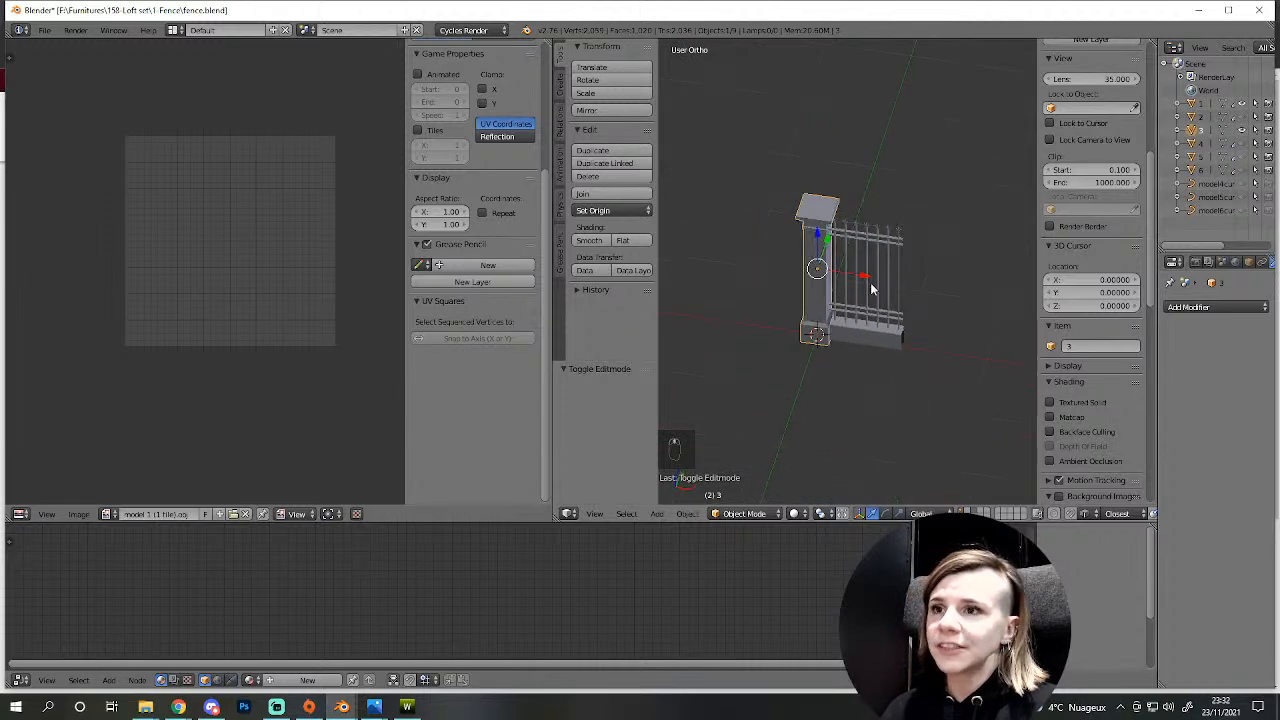
# - Move the pillar -1 along the X axis, away from the fence module, and clear the selection
pyautogui.press('g')
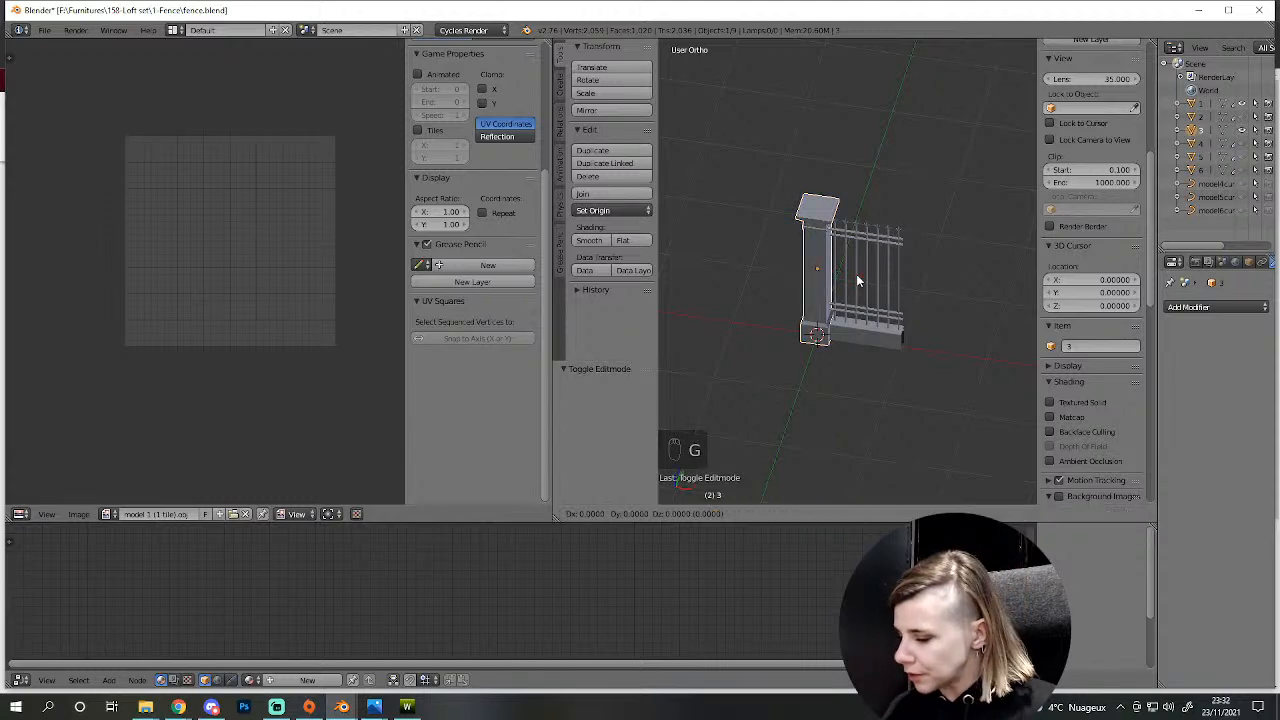
pyautogui.write('x-1')
pyautogui.press('Return')
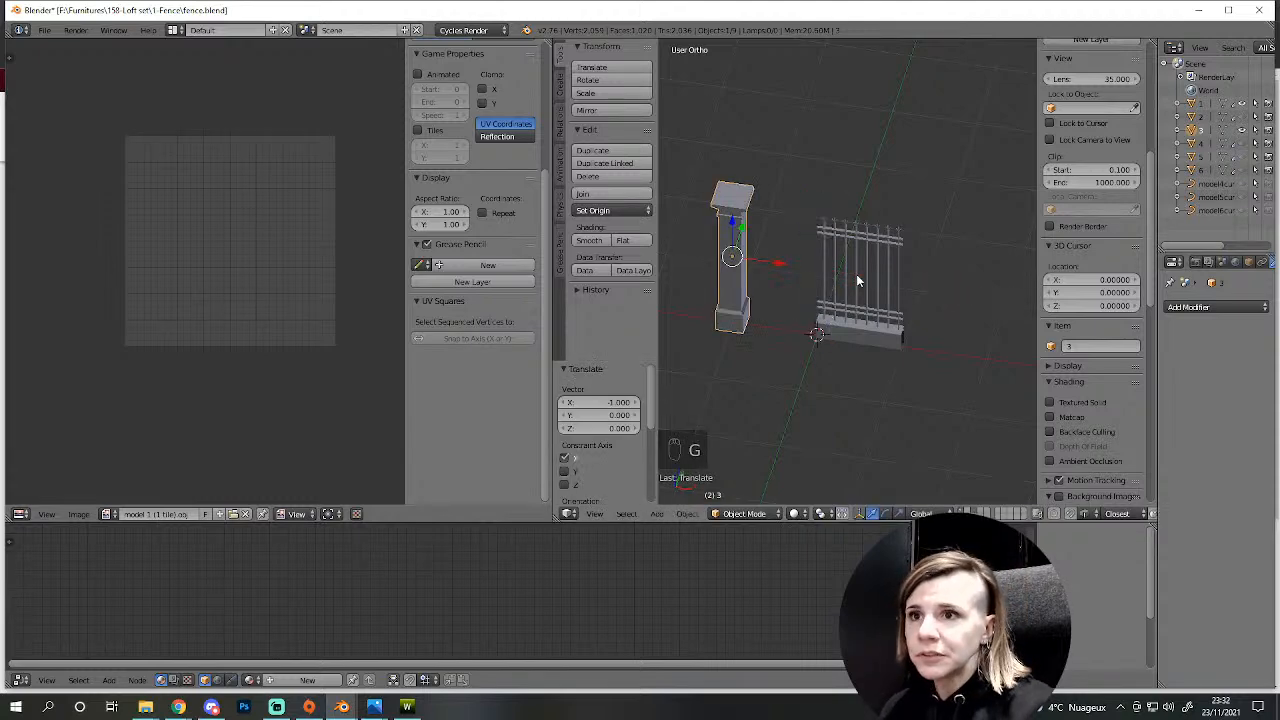
pyautogui.scroll(4, 899, 426)
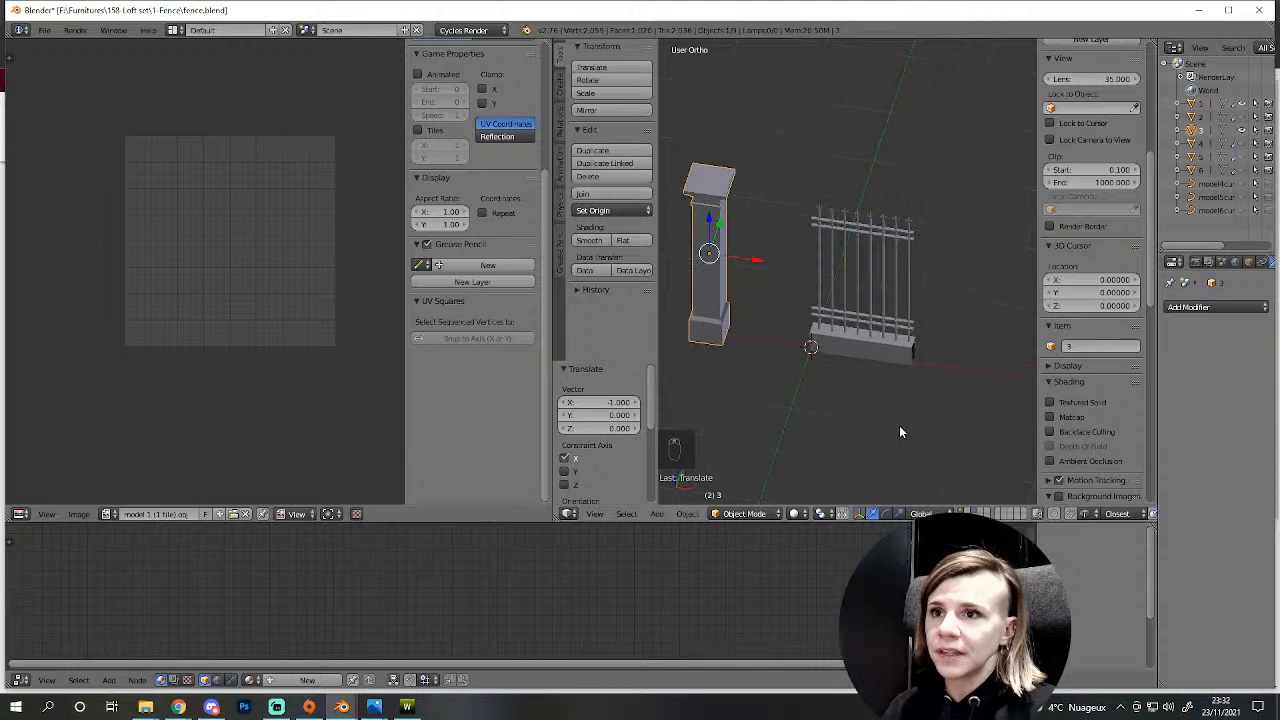
pyautogui.moveTo(898, 449)
pyautogui.mouseDown(button='middle')
pyautogui.moveTo(881, 386)
pyautogui.moveTo(790, 415)
pyautogui.moveTo(1029, 400)
pyautogui.moveTo(887, 427)
pyautogui.mouseUp(button='middle')
pyautogui.press('a')
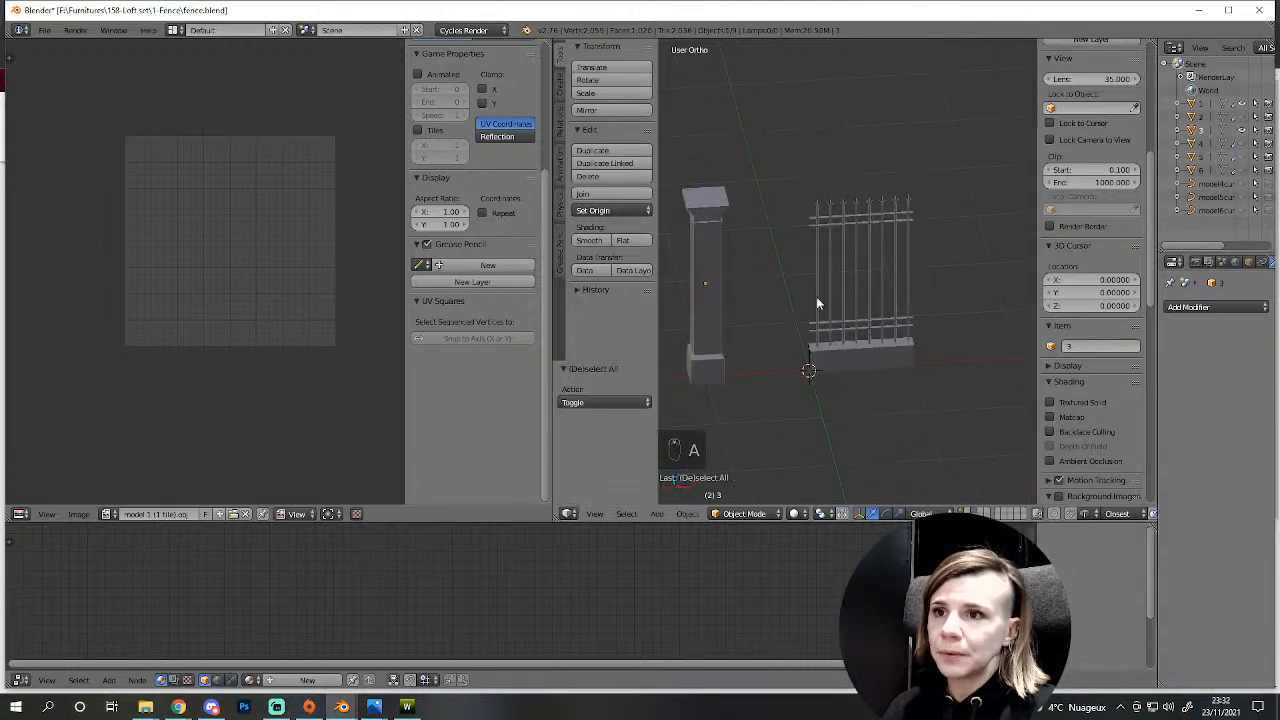
# - Select the pillar together with the fence module and join them into one object
pyautogui.scroll(3, 907, 420)
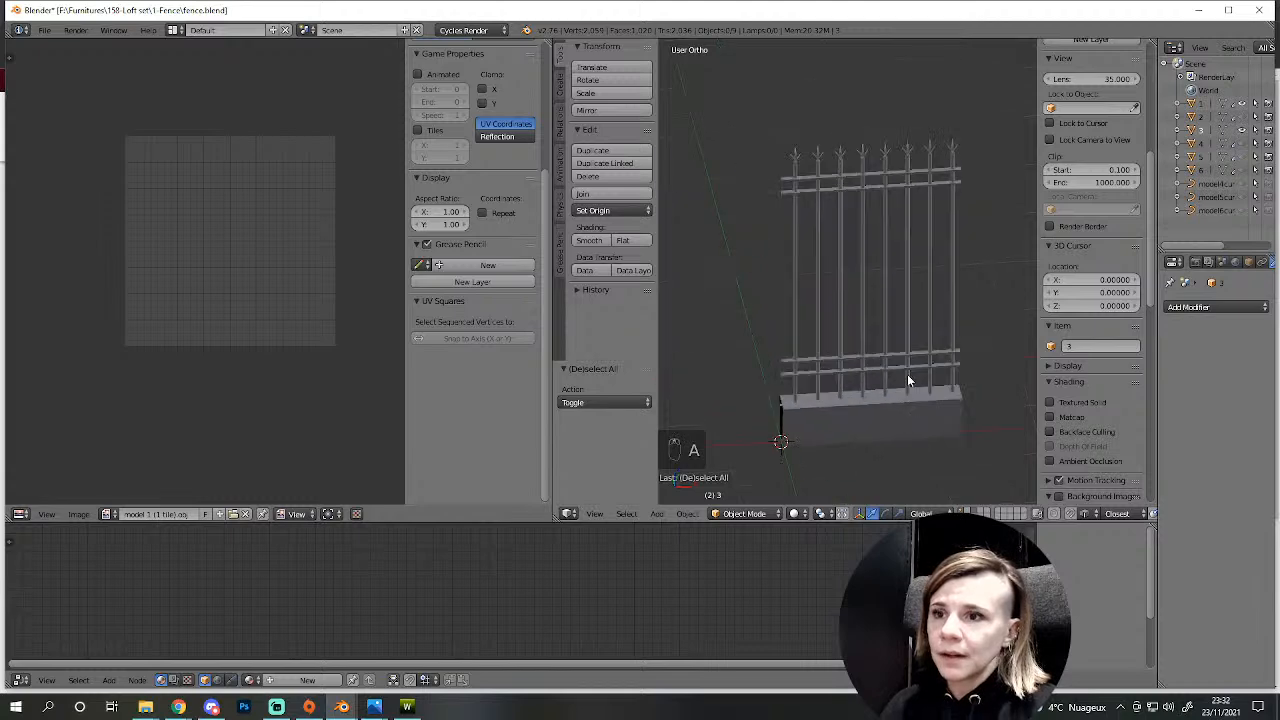
pyautogui.press('Tab')
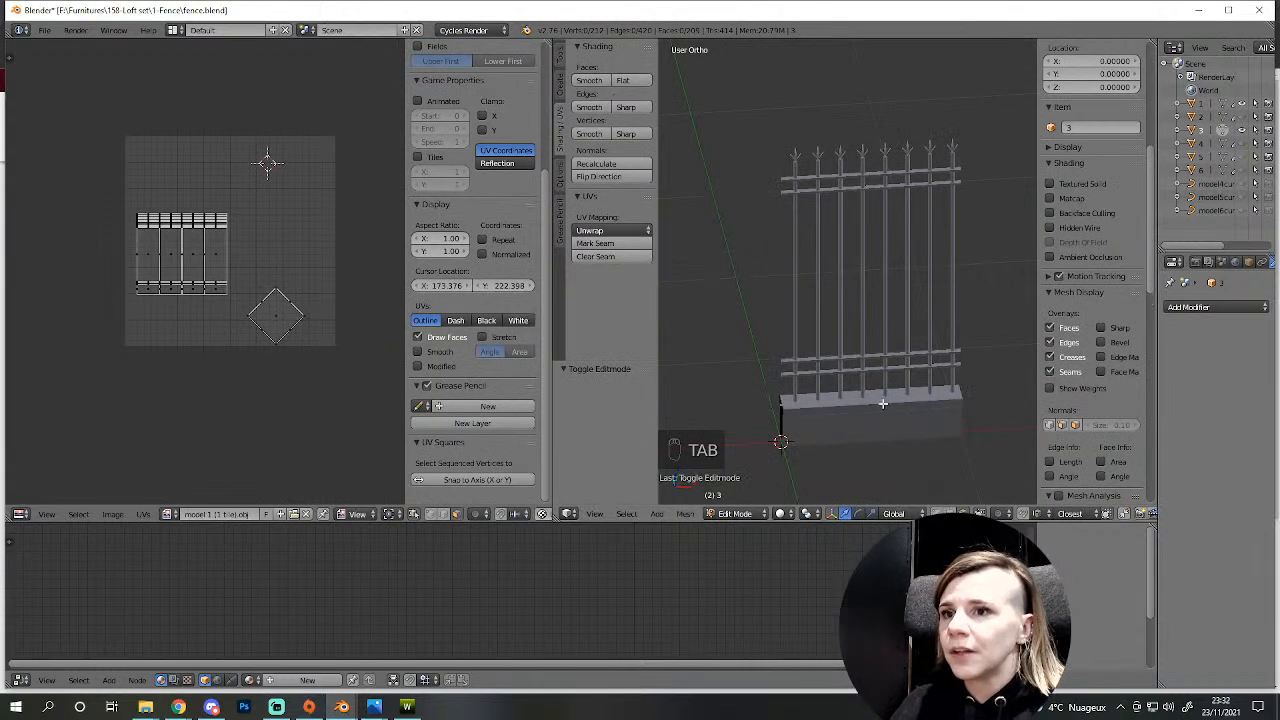
pyautogui.press('Tab')
pyautogui.scroll(-3, 860, 400)
pyautogui.rightClick(715, 330)
pyautogui.keyDown('shift'); pyautogui.rightClick(840, 355); pyautogui.keyUp('shift')
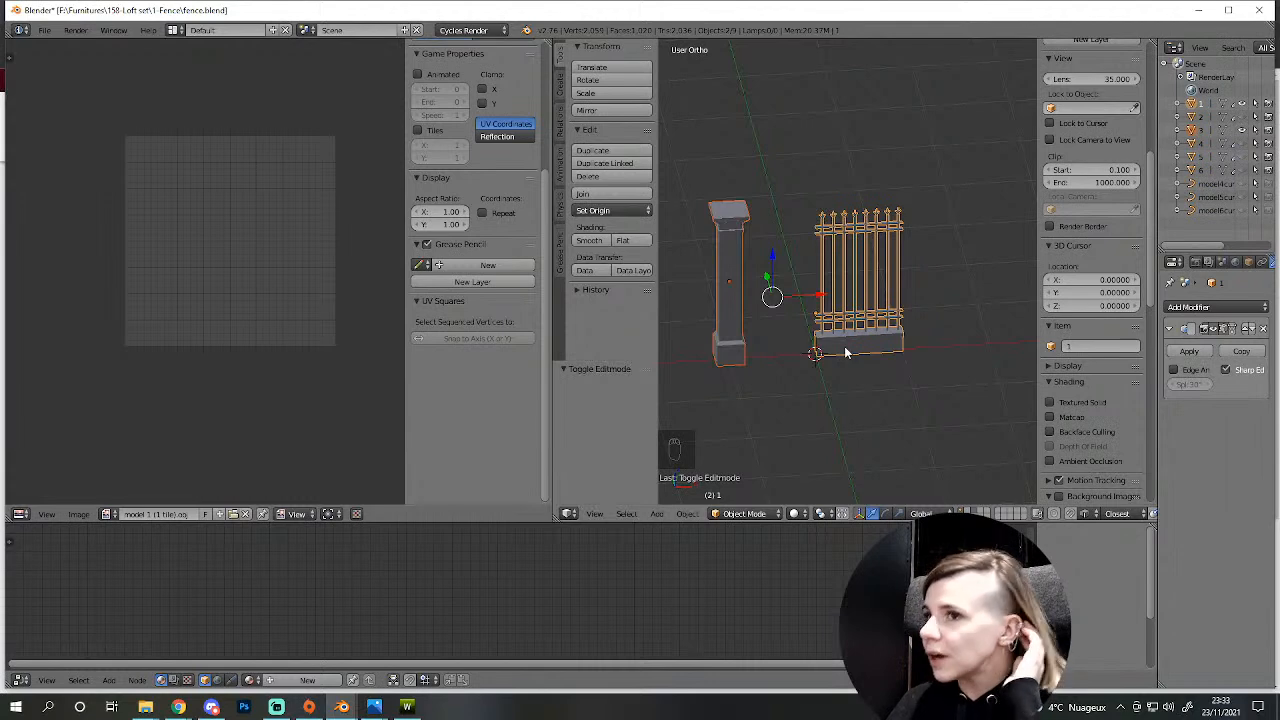
pyautogui.hotkey('ctrl', 'j')
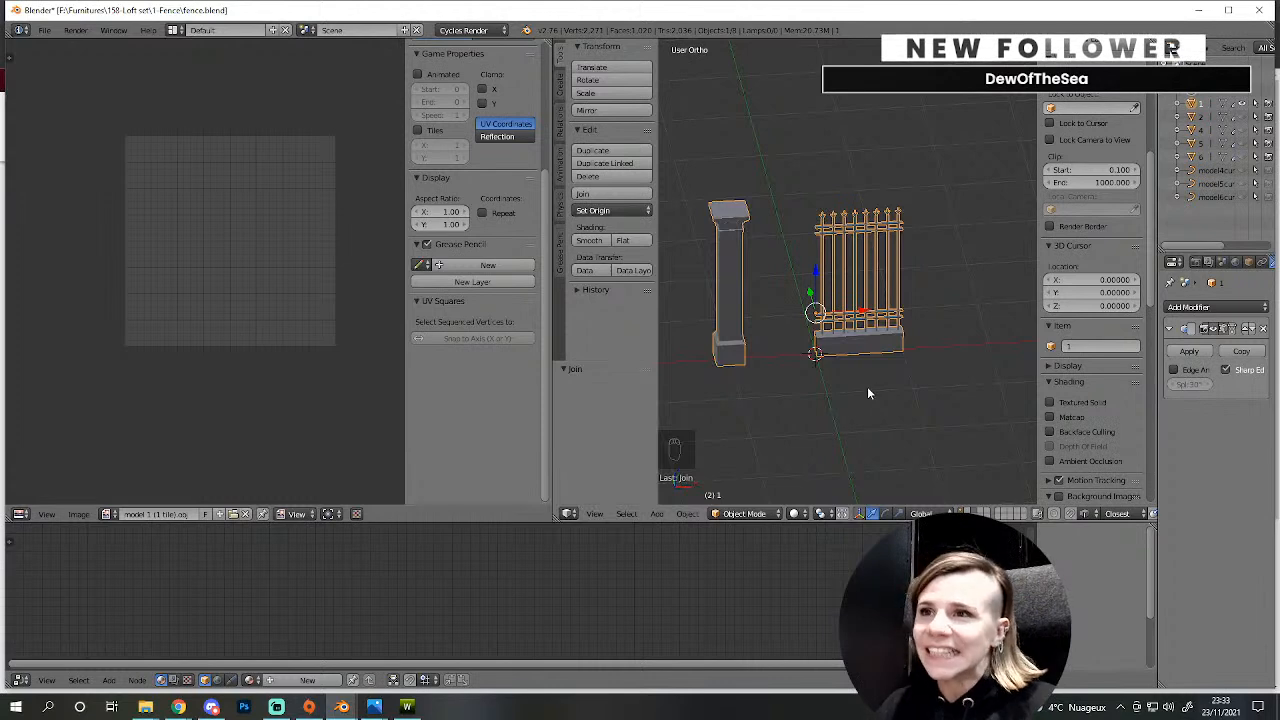
# - In edit mode, select all linked parts of the pillar and pack their UV islands
pyautogui.scroll(4, 830, 388)
pyautogui.scroll(-4, 816, 404)
pyautogui.press('Tab')
pyautogui.scroll(3, 714, 381)
pyautogui.keyDown('shift'); pyautogui.moveTo(678, 418); pyautogui.dragTo(834, 369, button='middle'); pyautogui.keyUp('shift')
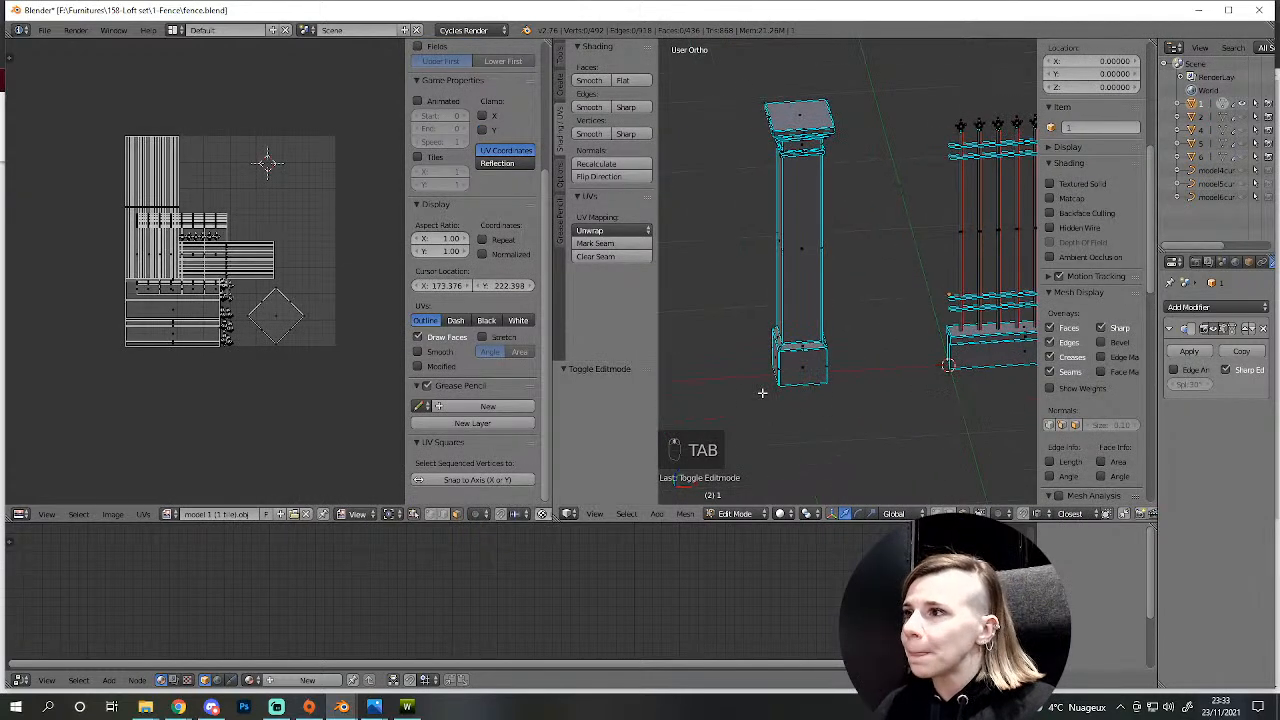
pyautogui.press('a')
pyautogui.press('a')
pyautogui.press('a')
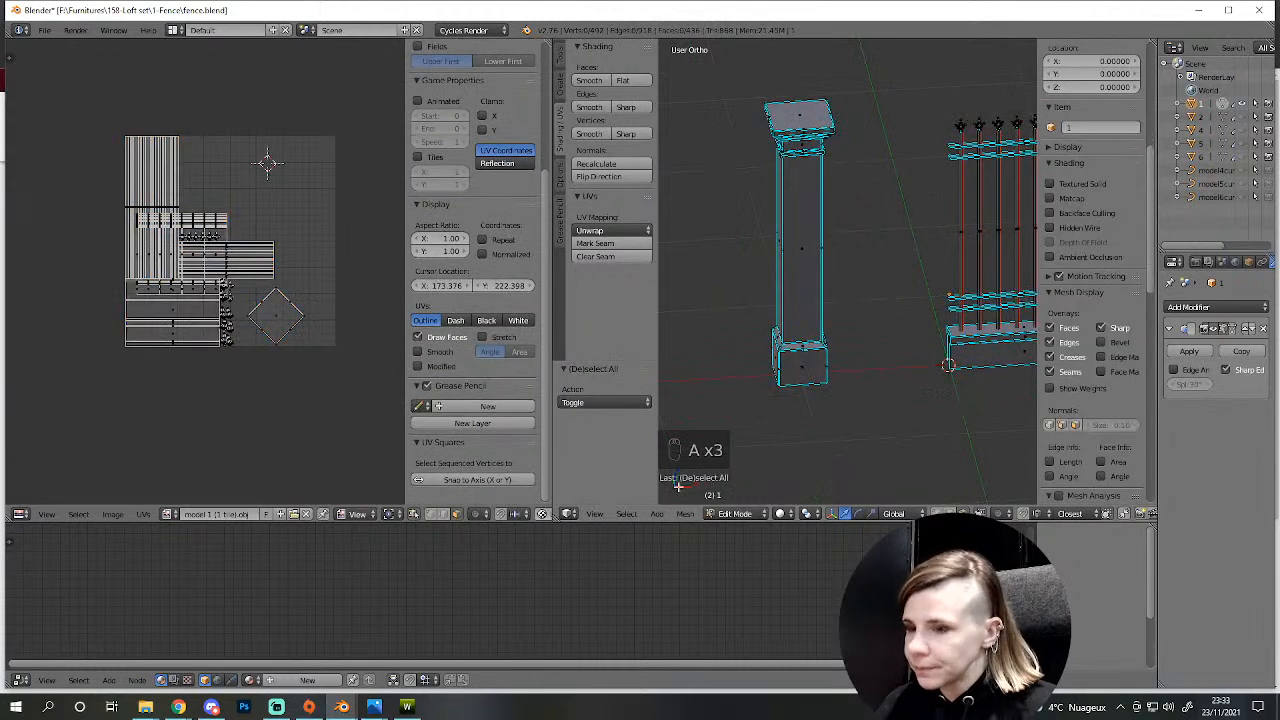
pyautogui.press('l')
pyautogui.press('l')
pyautogui.press('l')
pyautogui.press('l')
pyautogui.press('l')
pyautogui.press('l')
pyautogui.press('l')
pyautogui.press('l')
pyautogui.press('l')
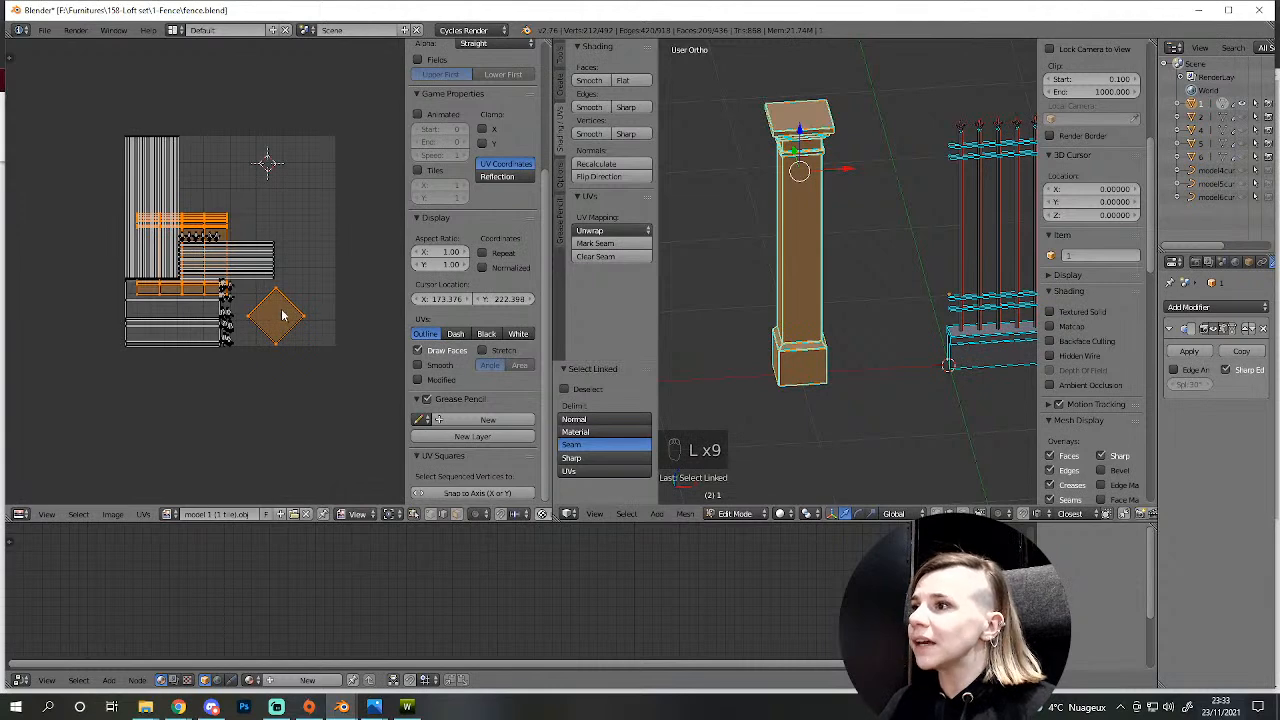
pyautogui.hotkey('ctrl', 'p')
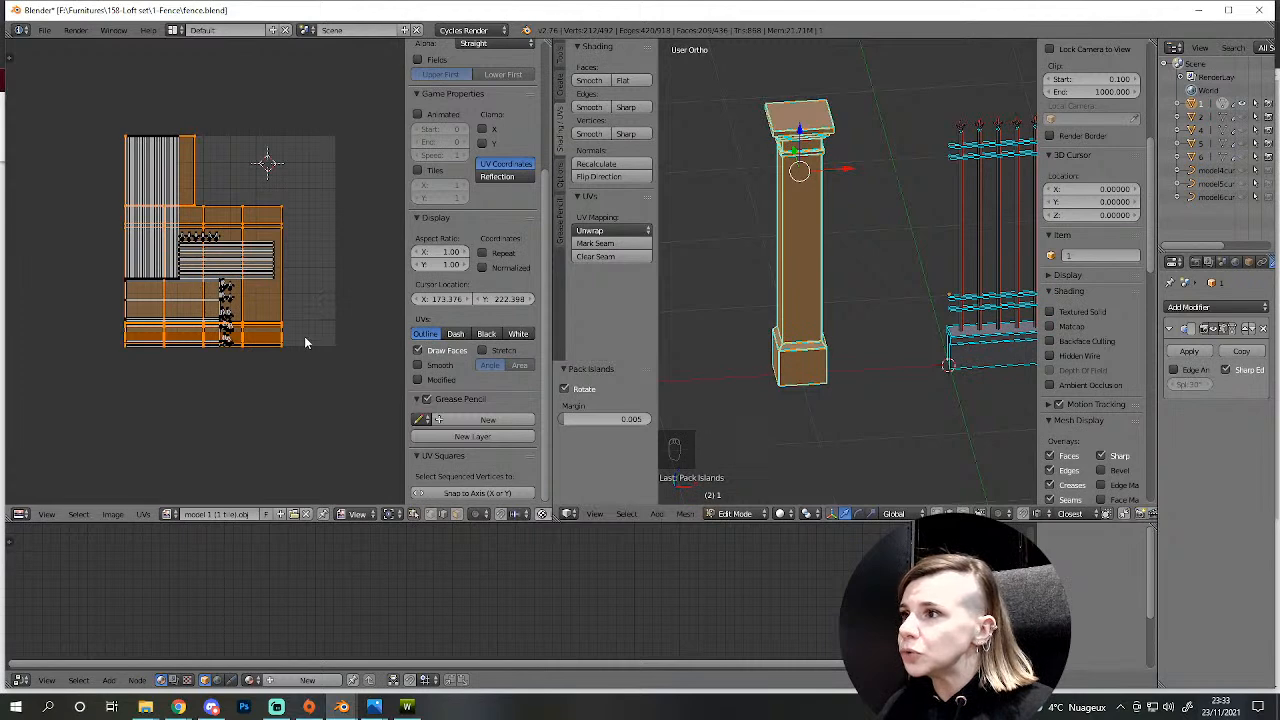
# - Select the whole joined mesh and pack all its UV islands together
pyautogui.press('a')
pyautogui.press('a')
pyautogui.press('a')
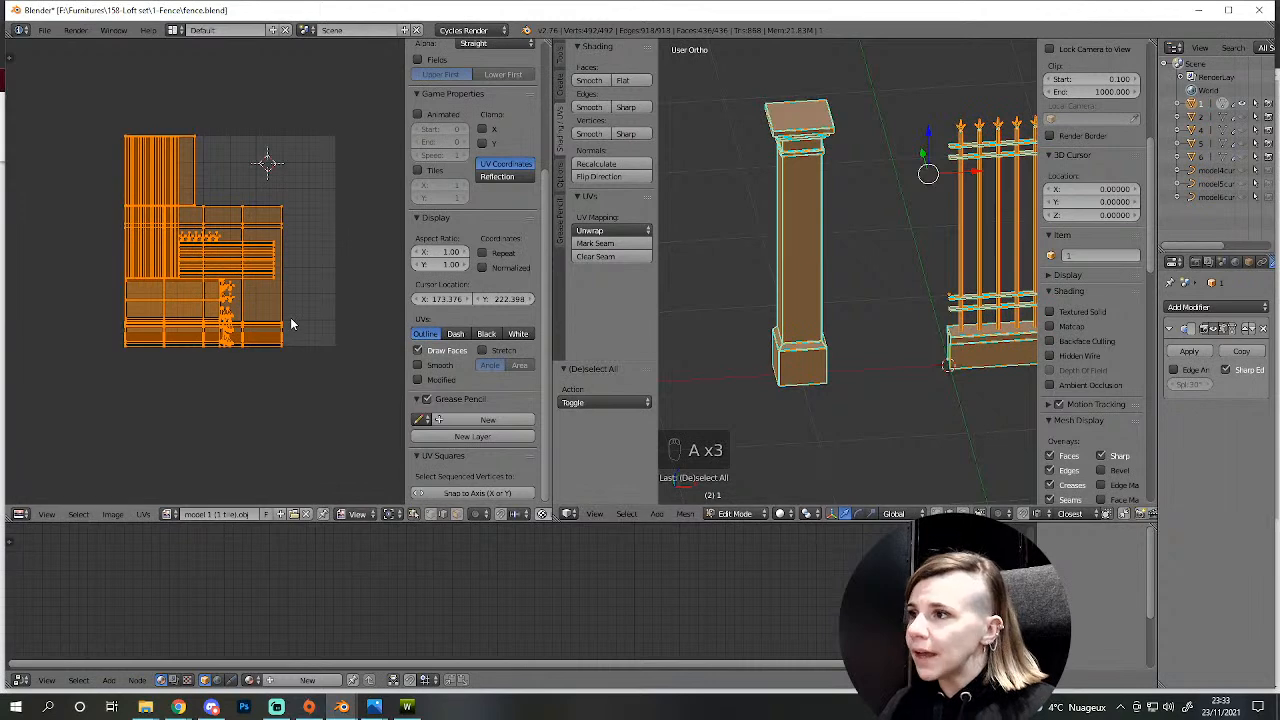
pyautogui.hotkey('ctrl', 'p')
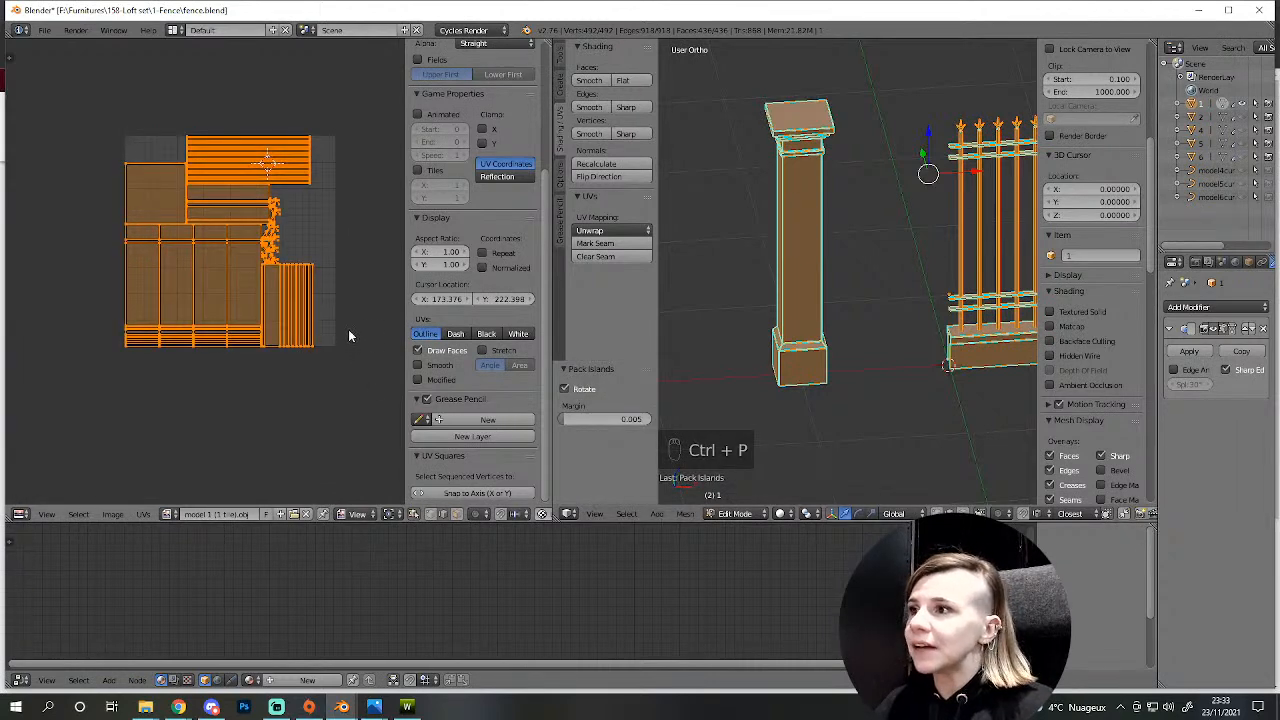
# - Widen the UV editing area, examine the packed layout up close, and deselect everything
pyautogui.scroll(5, 348, 332)
pyautogui.scroll(-3, 388, 268)
pyautogui.moveTo(400, 225); pyautogui.dragTo(468, 226)
pyautogui.moveTo(366, 273); pyautogui.dragTo(304, 299, button='middle')
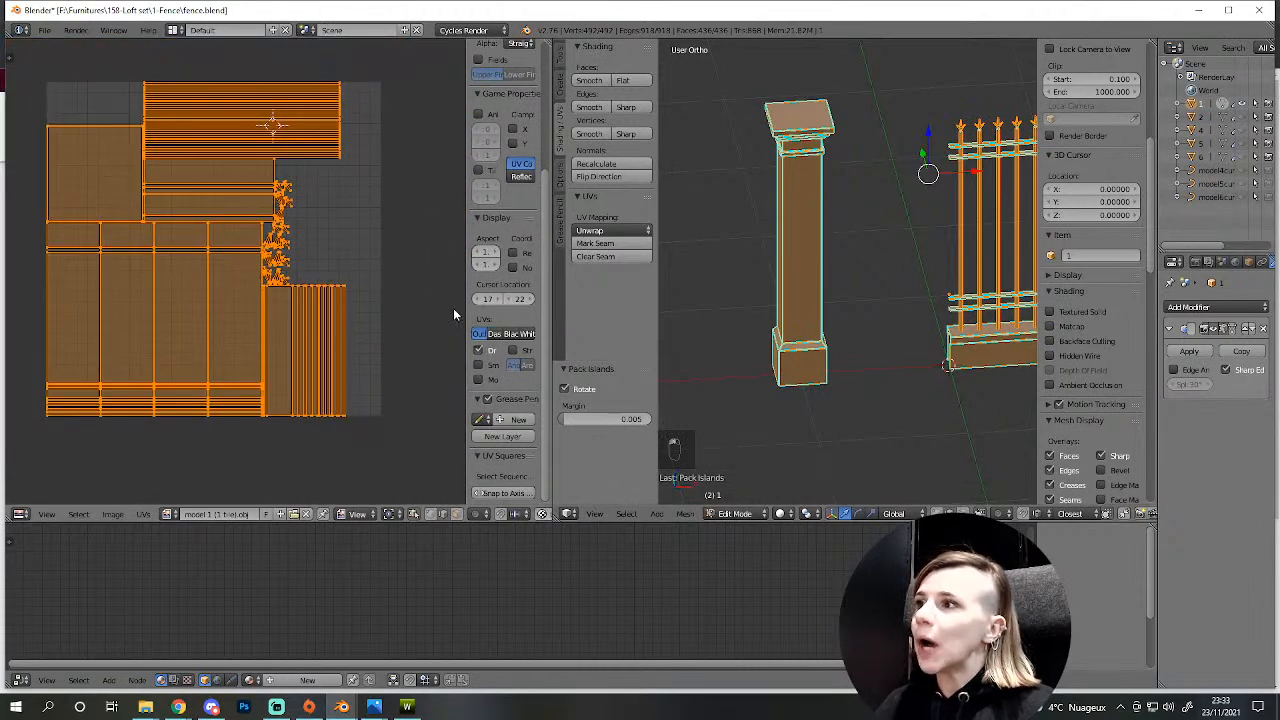
pyautogui.scroll(-2, 731, 319)
pyautogui.scroll(3, 314, 277)
pyautogui.scroll(-4, 335, 278)
pyautogui.press('a')
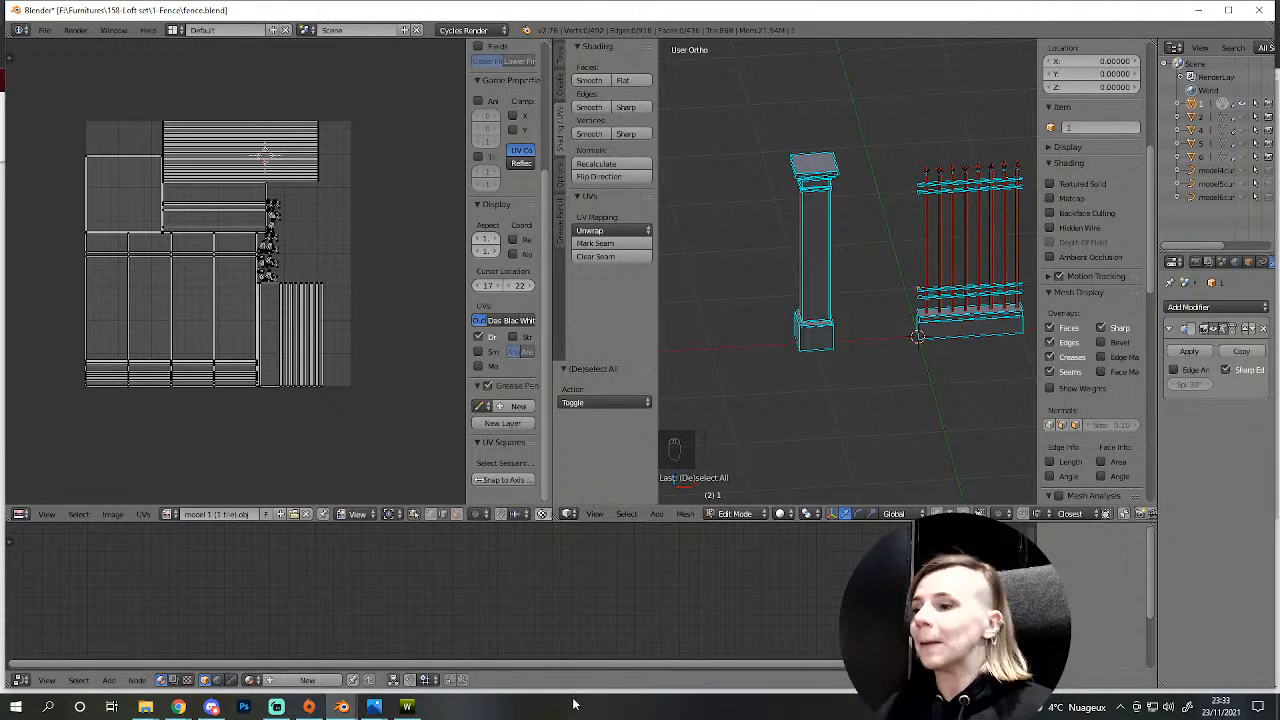
# - Check the brick-pillar fence reference image in Photos, then return to Blender and review the UV layout
pyautogui.moveTo(372, 705)
pyautogui.click(420, 645)
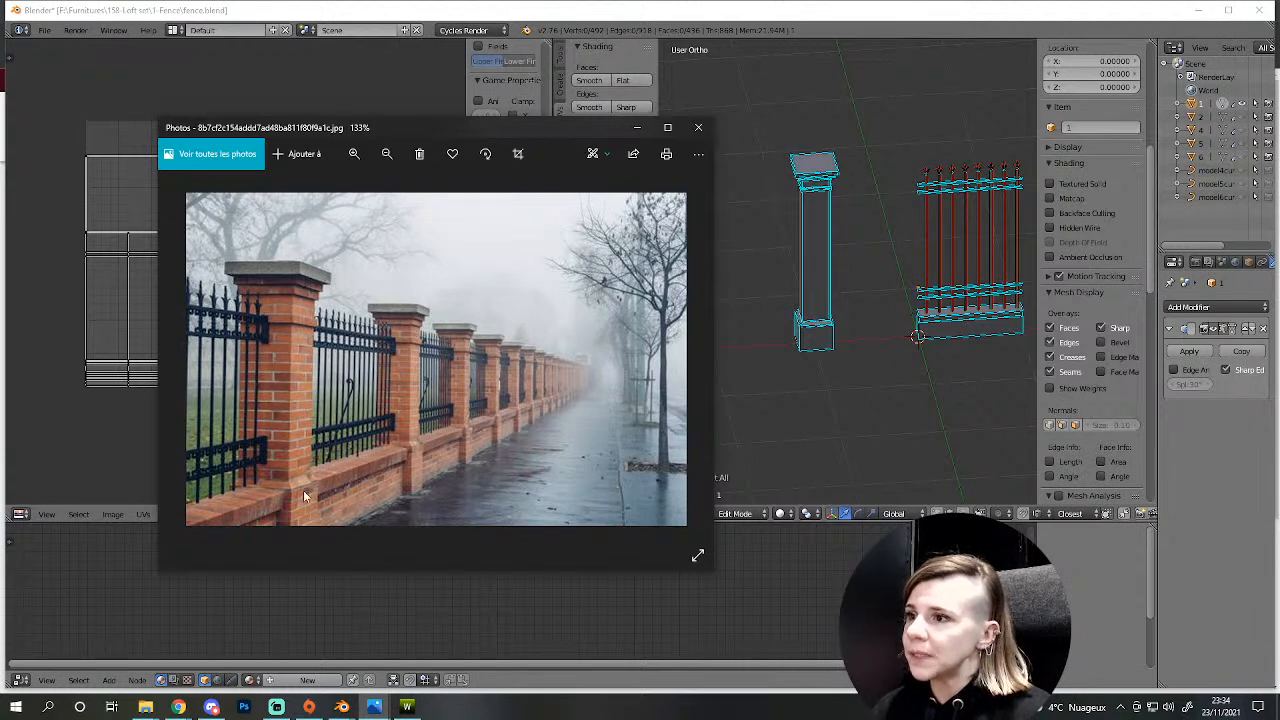
pyautogui.click(247, 7)
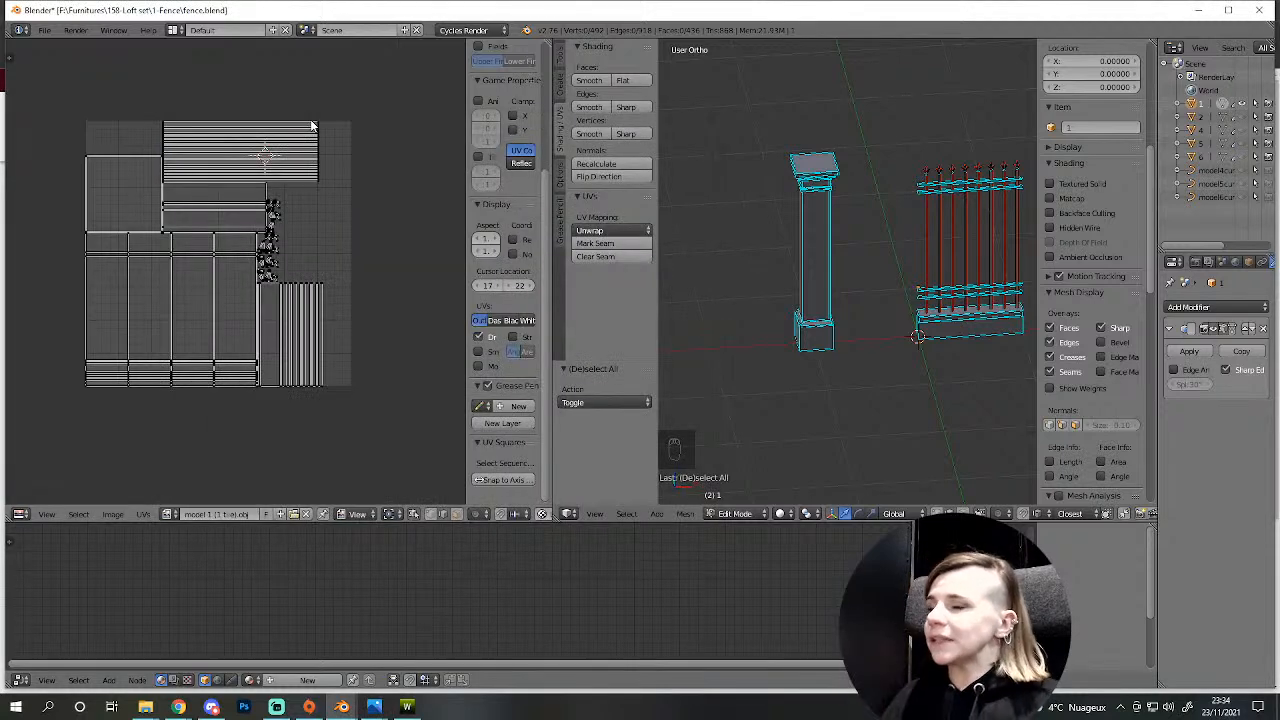
pyautogui.scroll(2, 361, 266)
pyautogui.scroll(-2, 361, 266)
pyautogui.scroll(2, 165, 297)
pyautogui.scroll(-2, 158, 295)
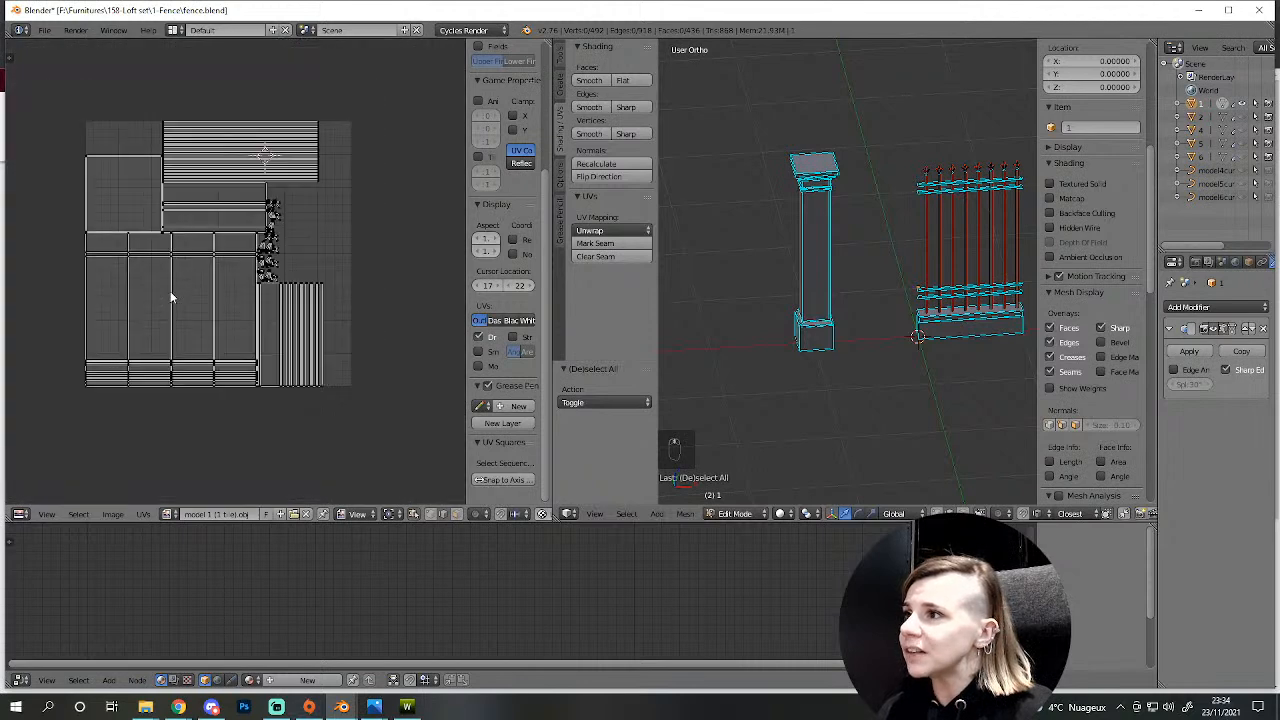
# - Change to face selection mode and select the pillar shaft's UV island to identify it in the layout
pyautogui.press('l')
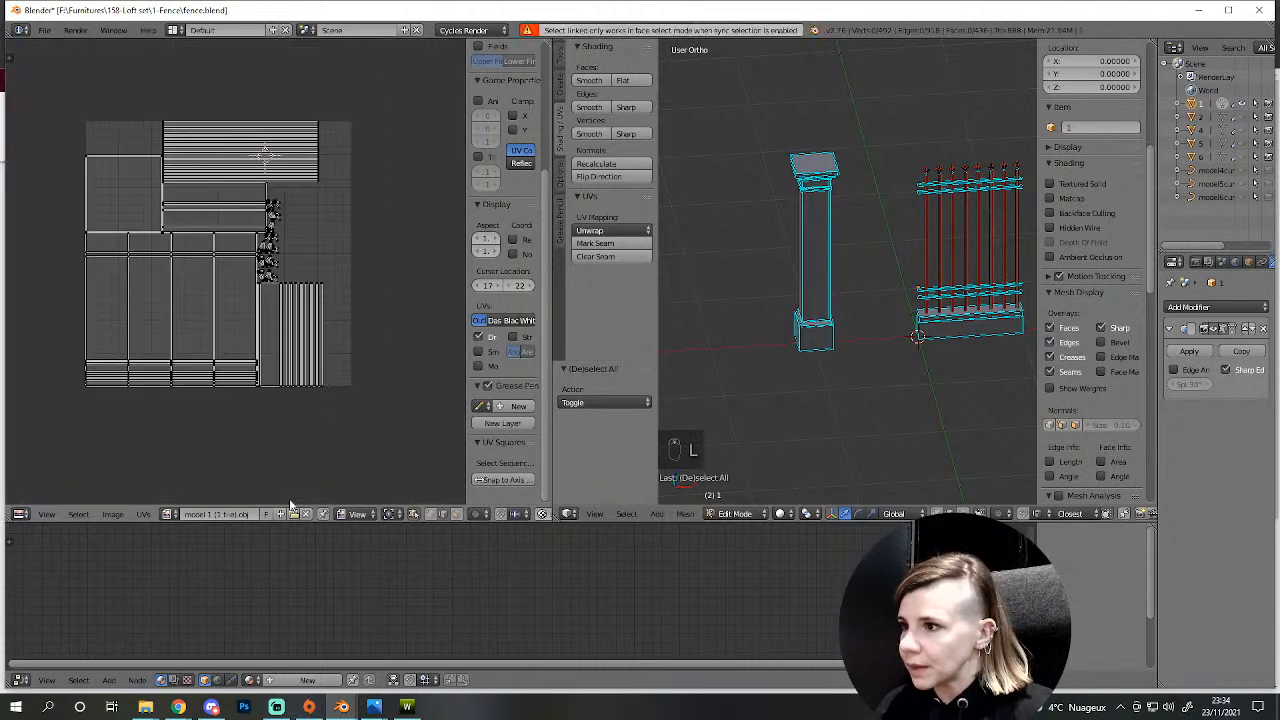
pyautogui.click(414, 514)
pyautogui.click(419, 514)
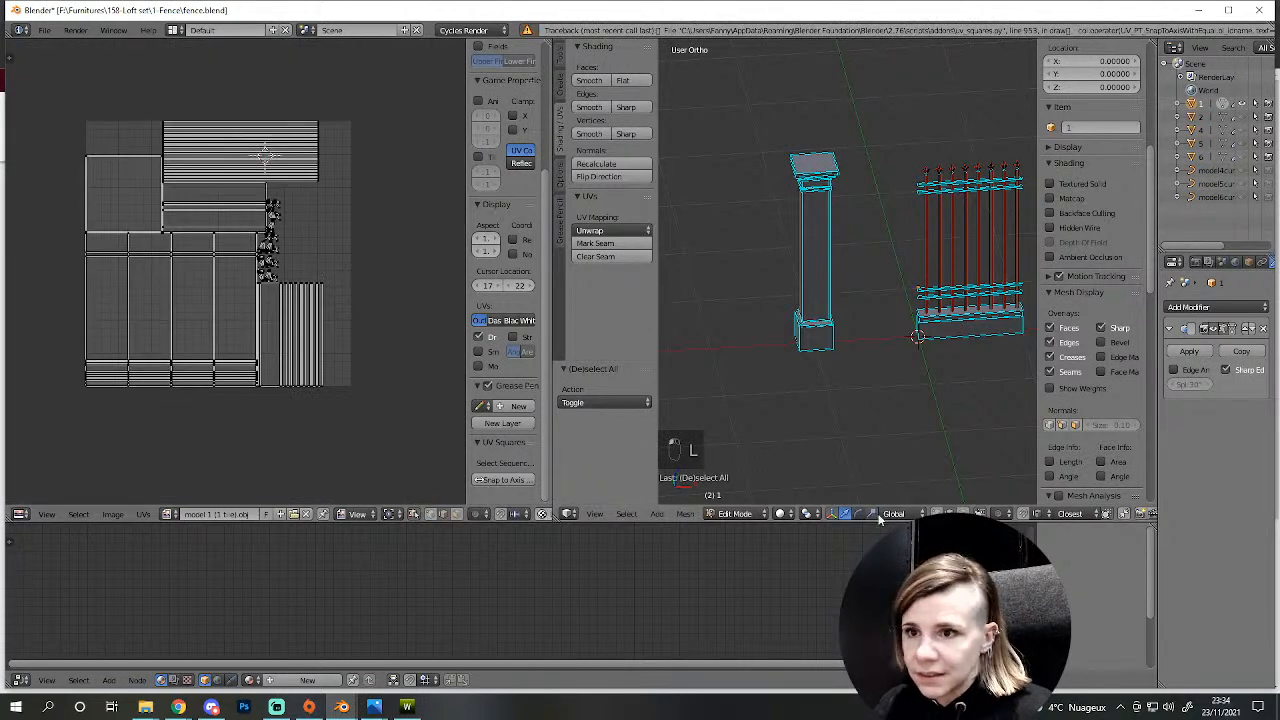
pyautogui.click(962, 513)
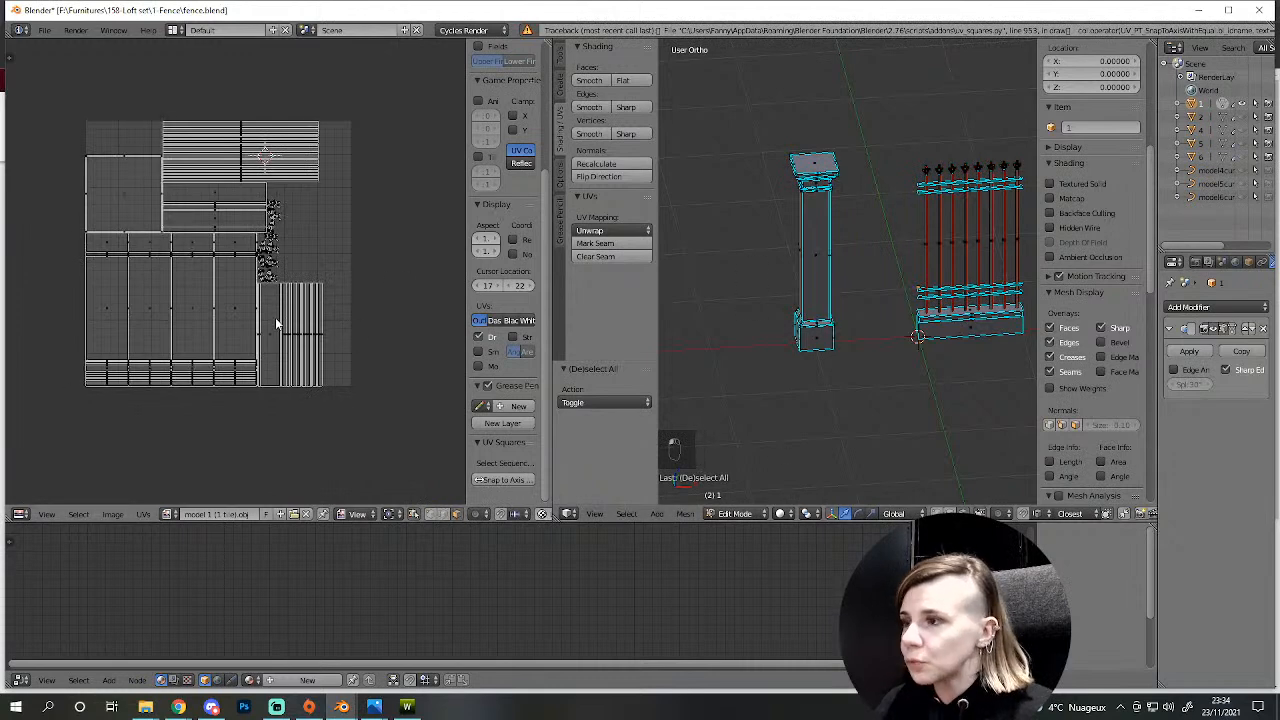
pyautogui.press('l')
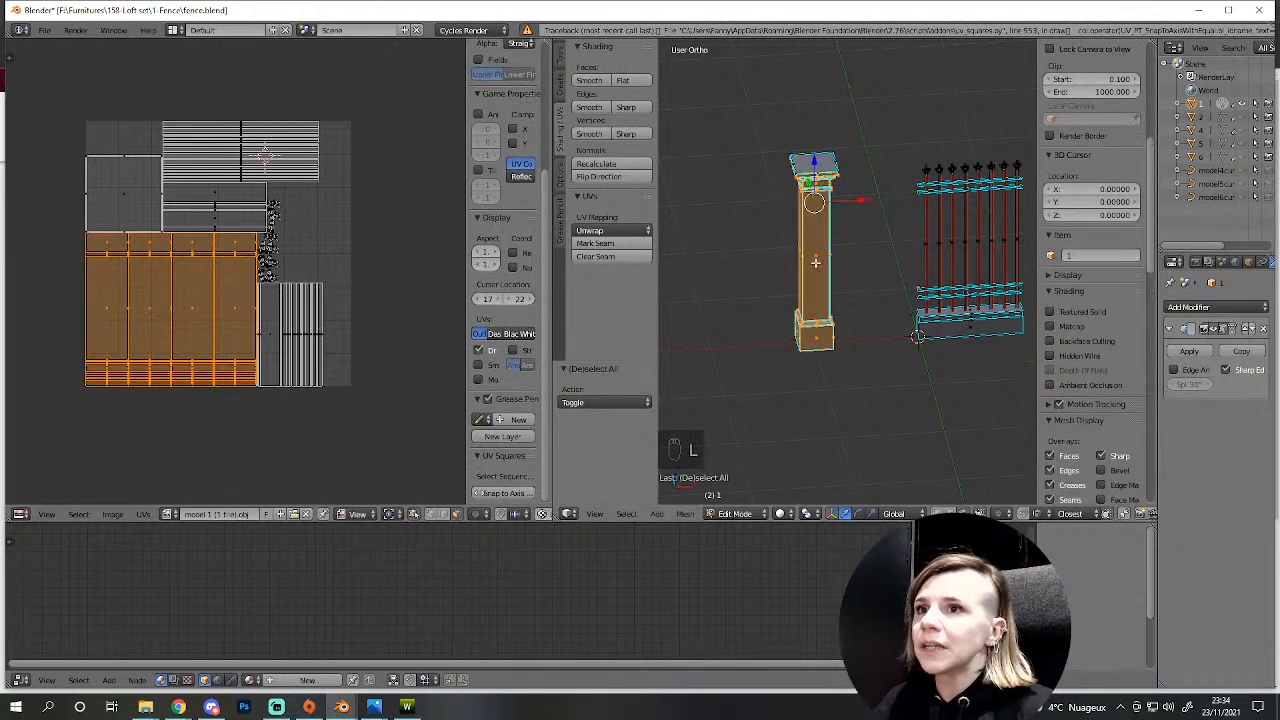
pyautogui.scroll(2, 305, 378)
pyautogui.scroll(-3, 260, 365)
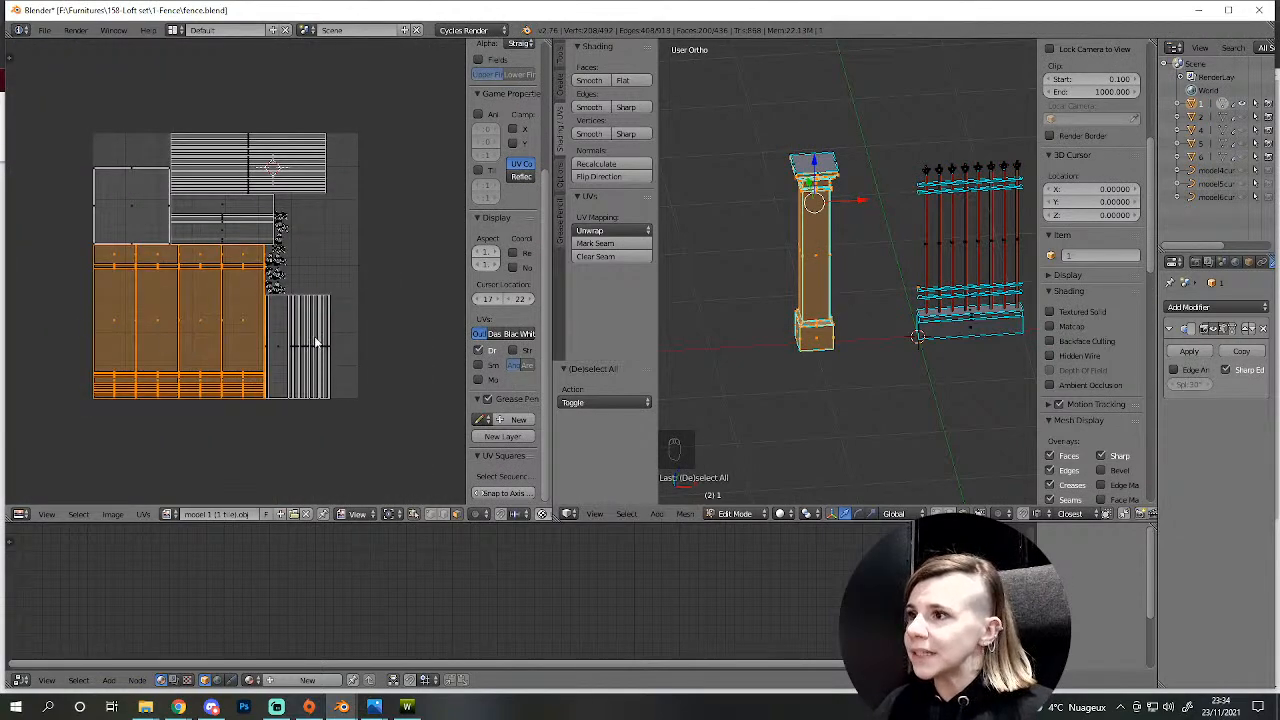
pyautogui.moveTo(322, 345); pyautogui.dragTo(220, 345, button='middle')
# - Clear the selection and identify the base wall's narrow and wide UV islands by selecting its linked faces
pyautogui.press('a')
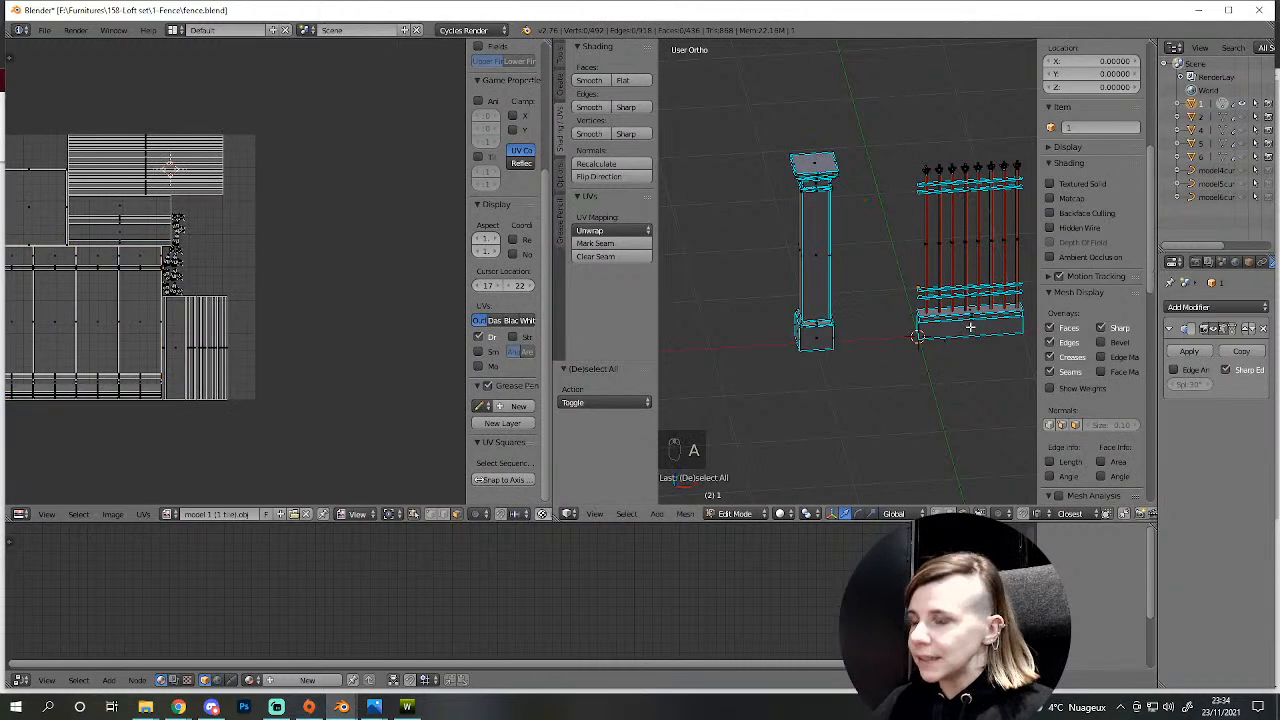
pyautogui.press('l')
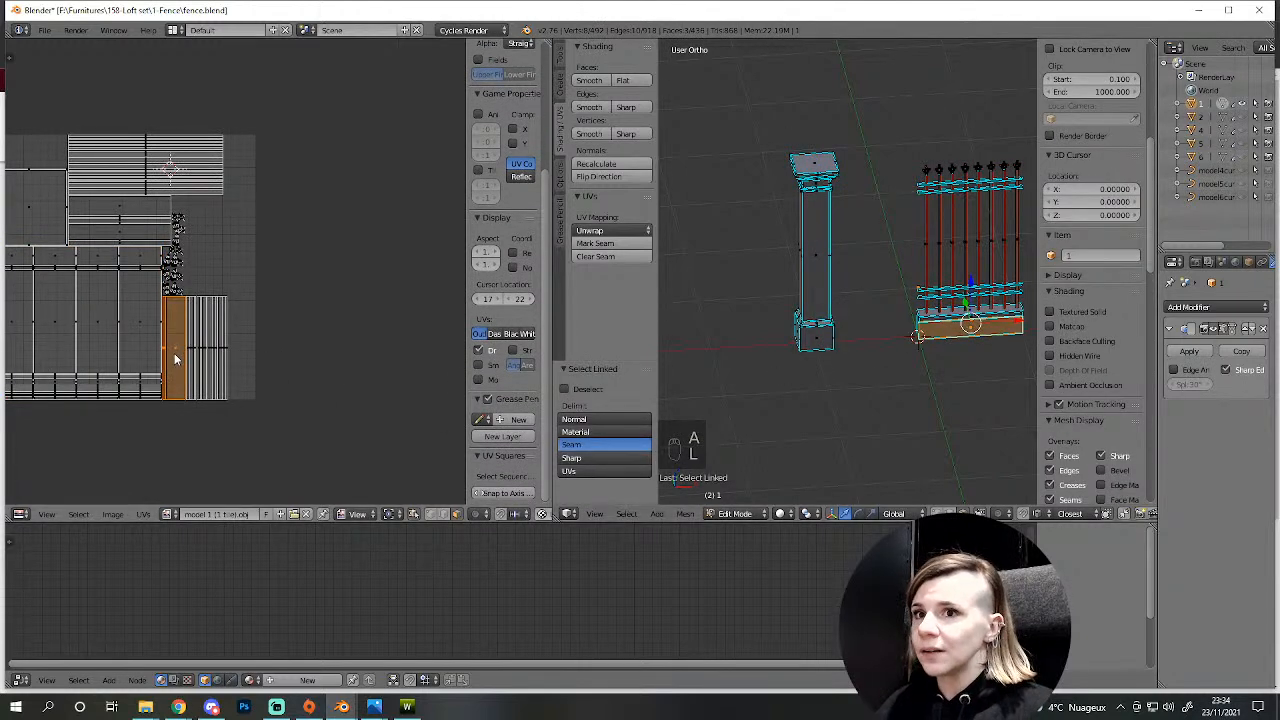
pyautogui.scroll(3, 177, 365)
pyautogui.moveTo(874, 414); pyautogui.dragTo(810, 334, button='middle')
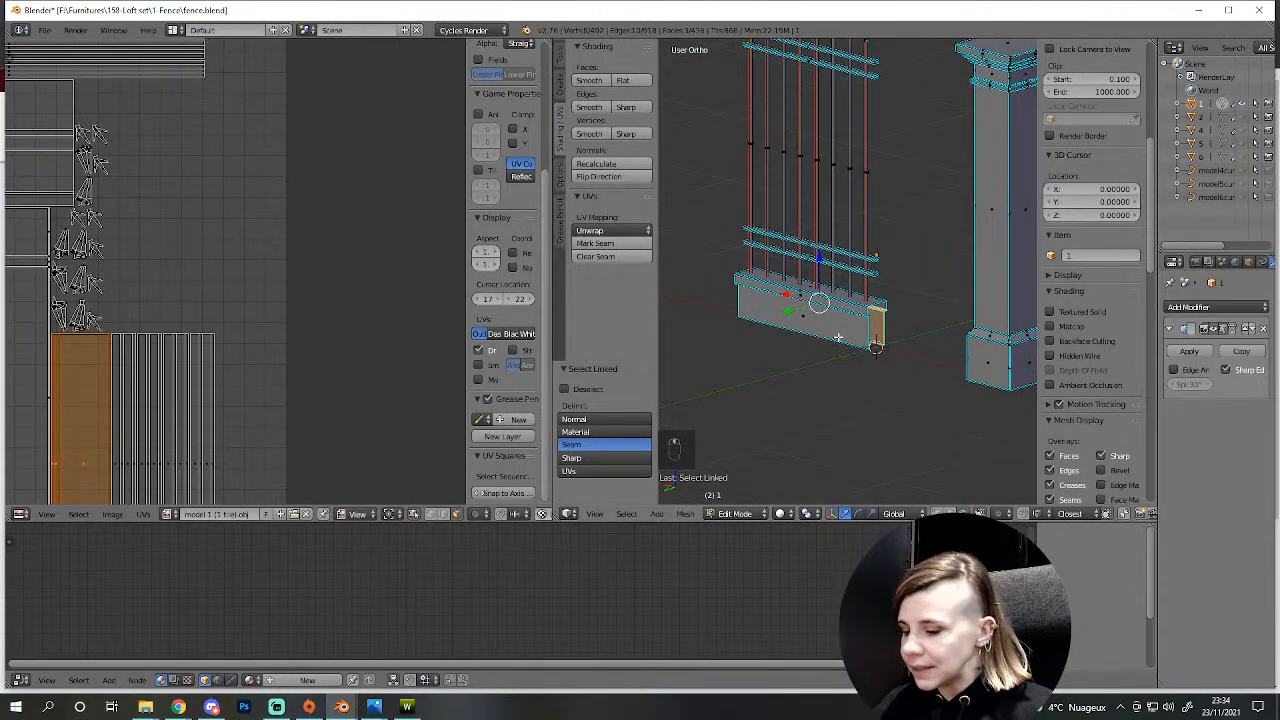
pyautogui.press('l')
pyautogui.scroll(-3, 124, 228)
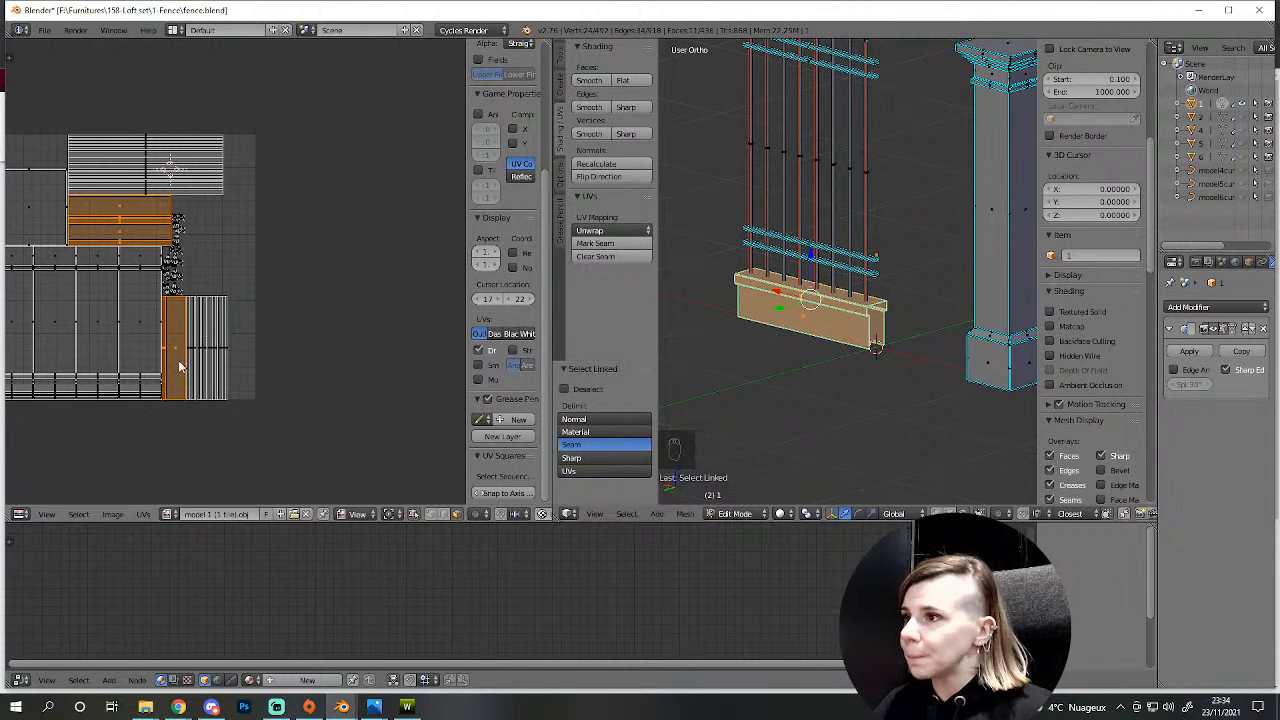
# - Select only the base wall's narrow UV island and rotate it 90 degrees
pyautogui.press('a')
pyautogui.press('l')
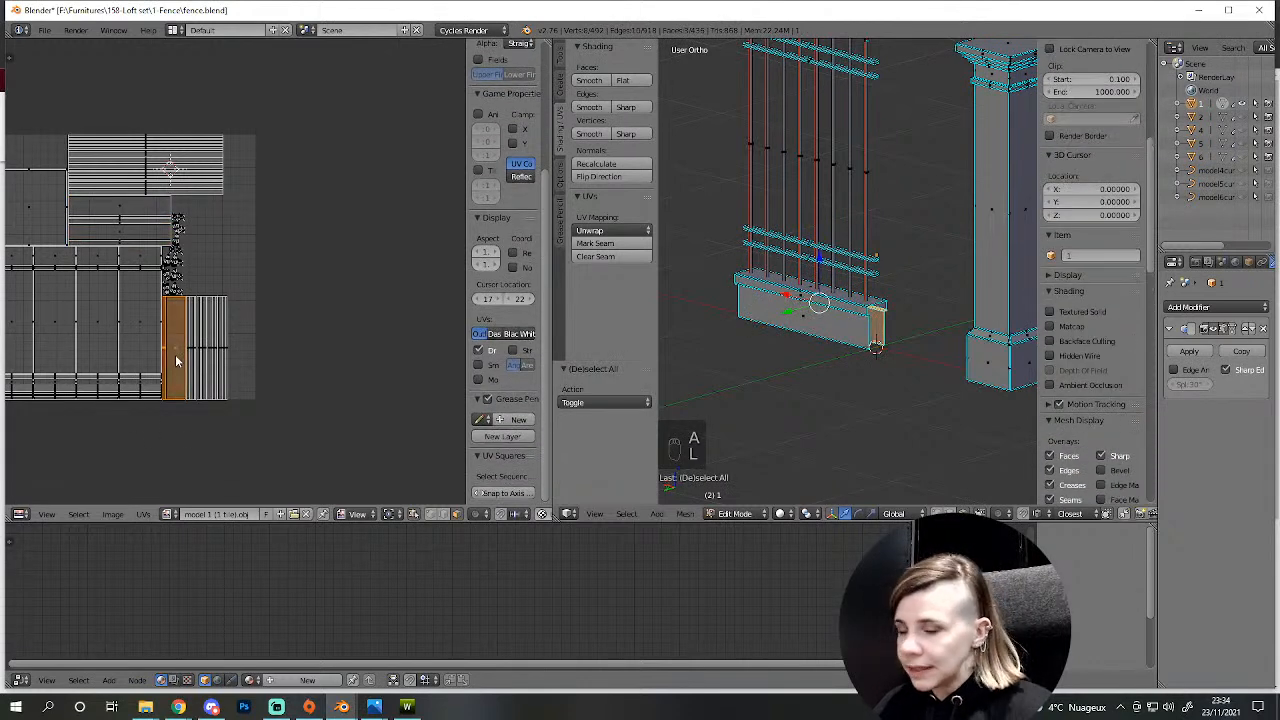
pyautogui.press('r')
pyautogui.press('9')
pyautogui.press('0')
pyautogui.press('Return')
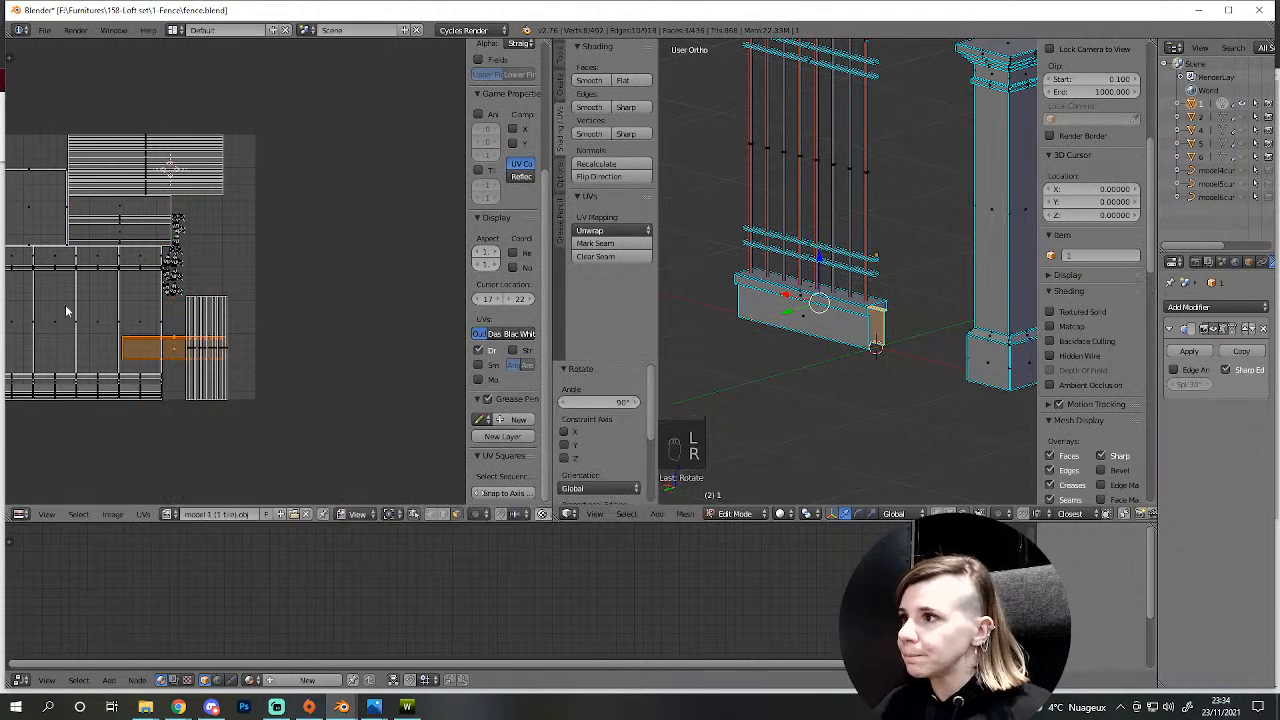
# - Select the base wall's wider UV island, examine its place in the layout, and deselect it
pyautogui.press('a')
pyautogui.press('l')
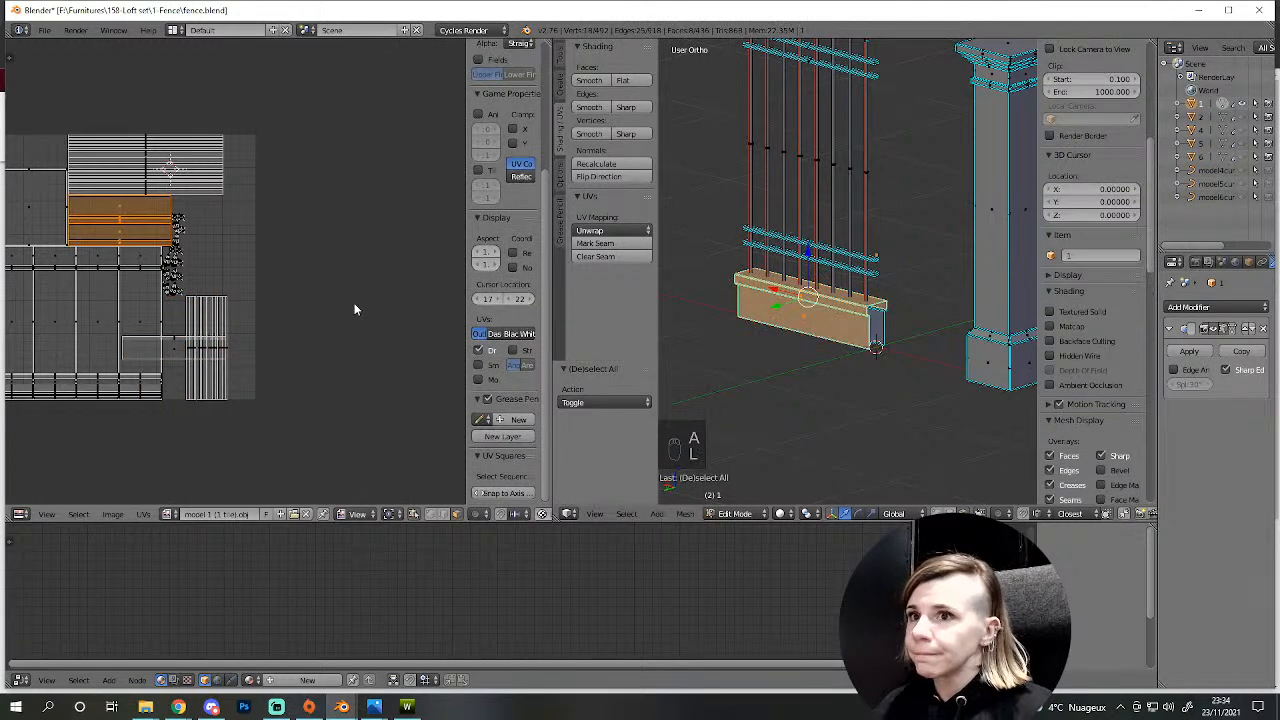
pyautogui.moveTo(250, 336); pyautogui.dragTo(315, 358, button='middle')
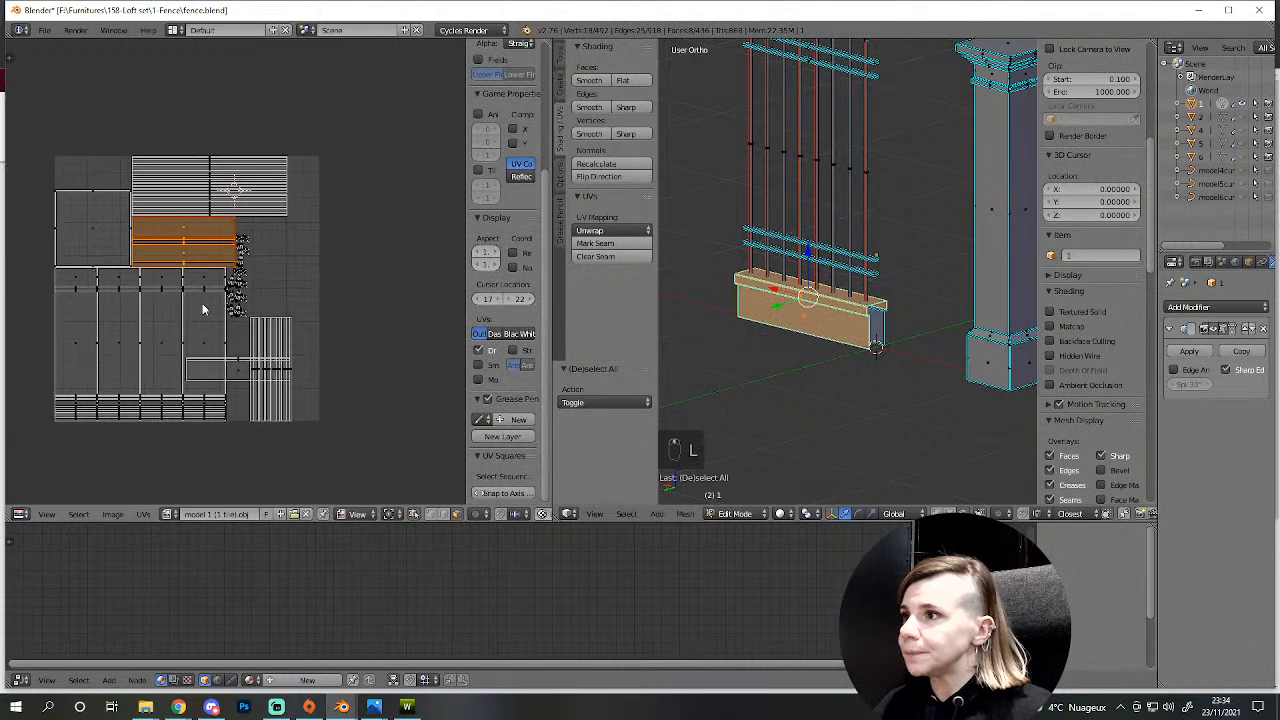
pyautogui.scroll(1, 310, 357)
pyautogui.press('a')
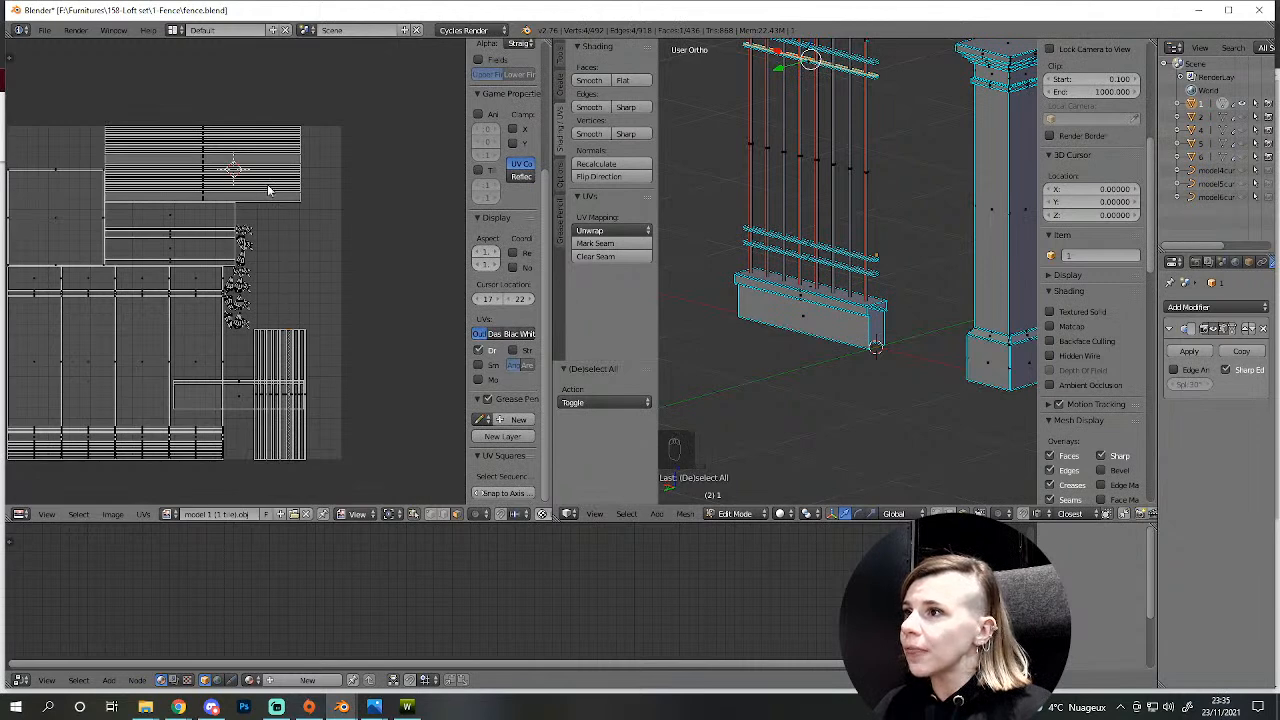
# - Circle-select the UV strips of all the vertical fence bars, starting from an empty selection
pyautogui.press('a')
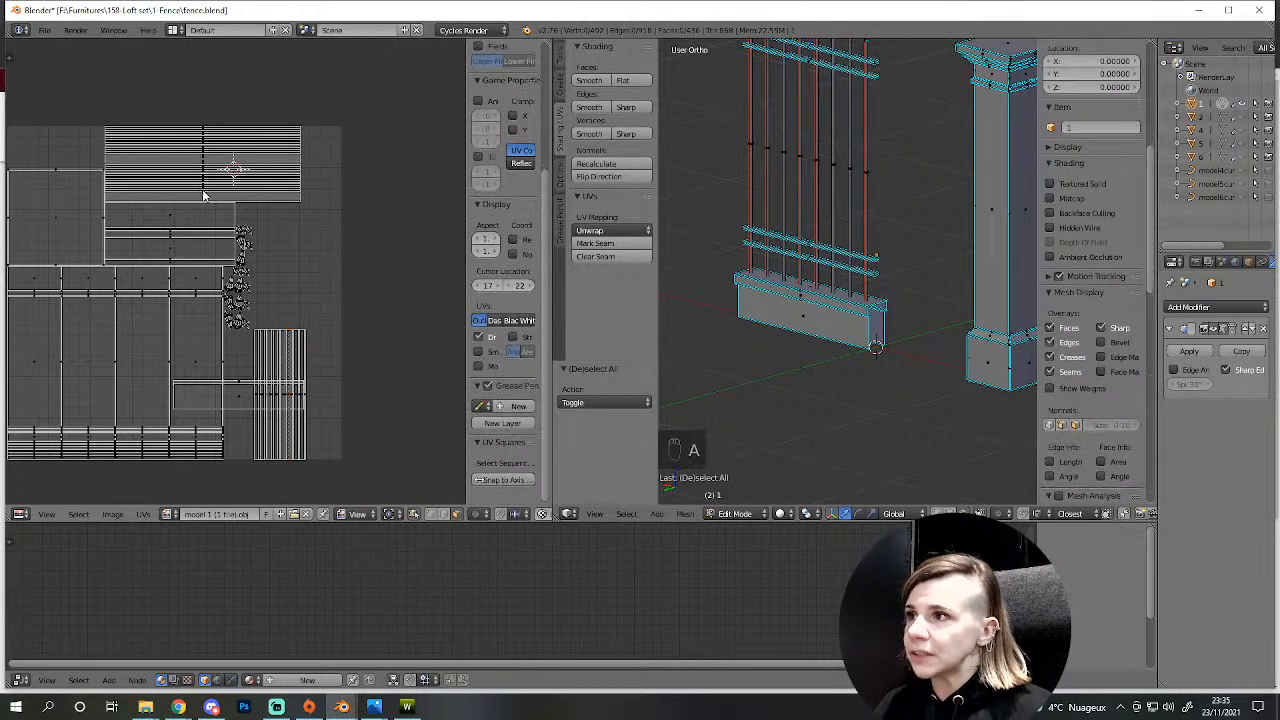
pyautogui.press('c')
pyautogui.moveTo(200, 190); pyautogui.dragTo(200, 129)
pyautogui.rightClick(294, 253)
pyautogui.scroll(-4, 294, 251)
pyautogui.scroll(4, 286, 264)
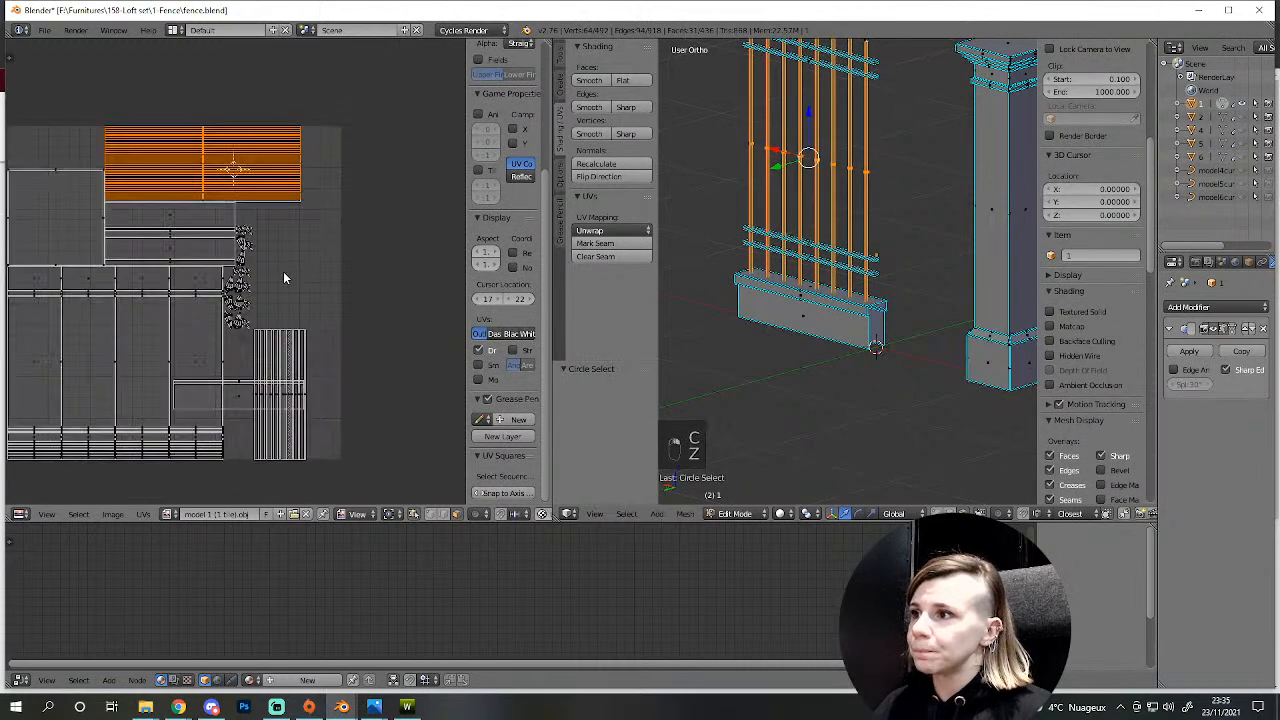
# - Reselect only the UV strips of the vertical fence bars and rotate them 90 degrees
pyautogui.click(315, 289)
pyautogui.press('a')
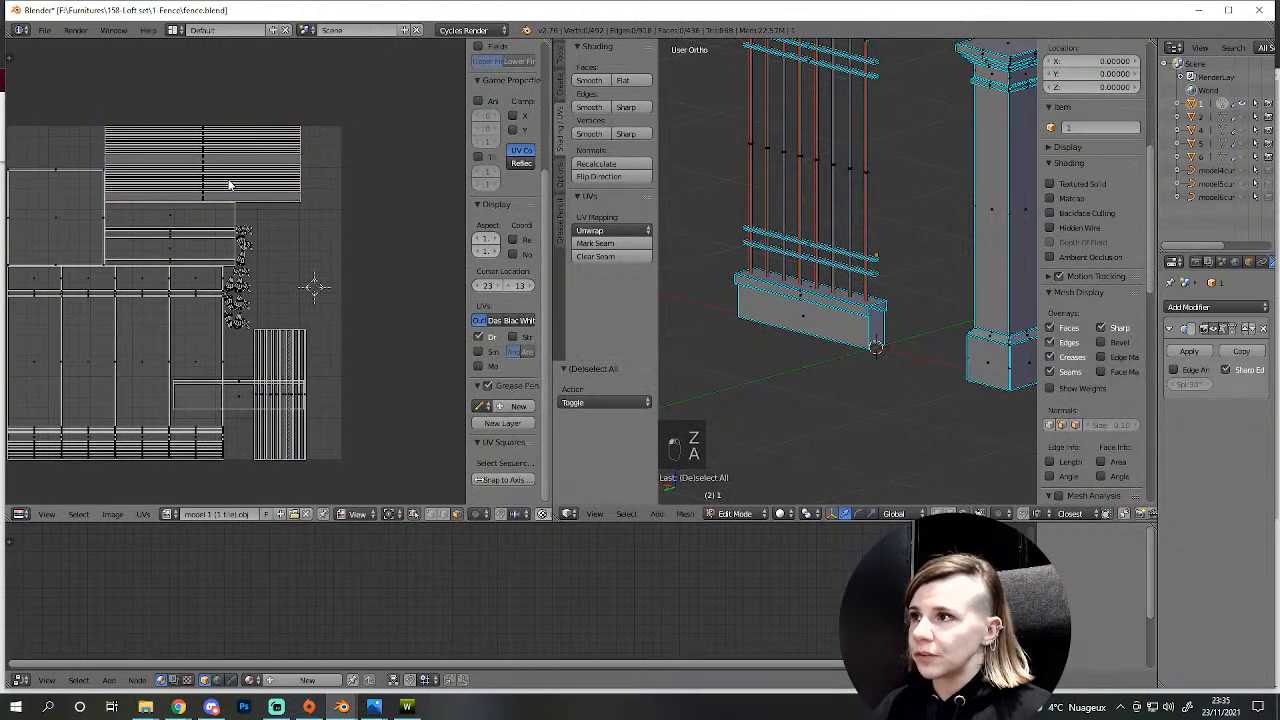
pyautogui.press('c')
pyautogui.moveTo(194, 180)
pyautogui.mouseDown()
pyautogui.moveTo(198, 143)
pyautogui.moveTo(202, 186)
pyautogui.mouseUp()
pyautogui.rightClick(296, 225)
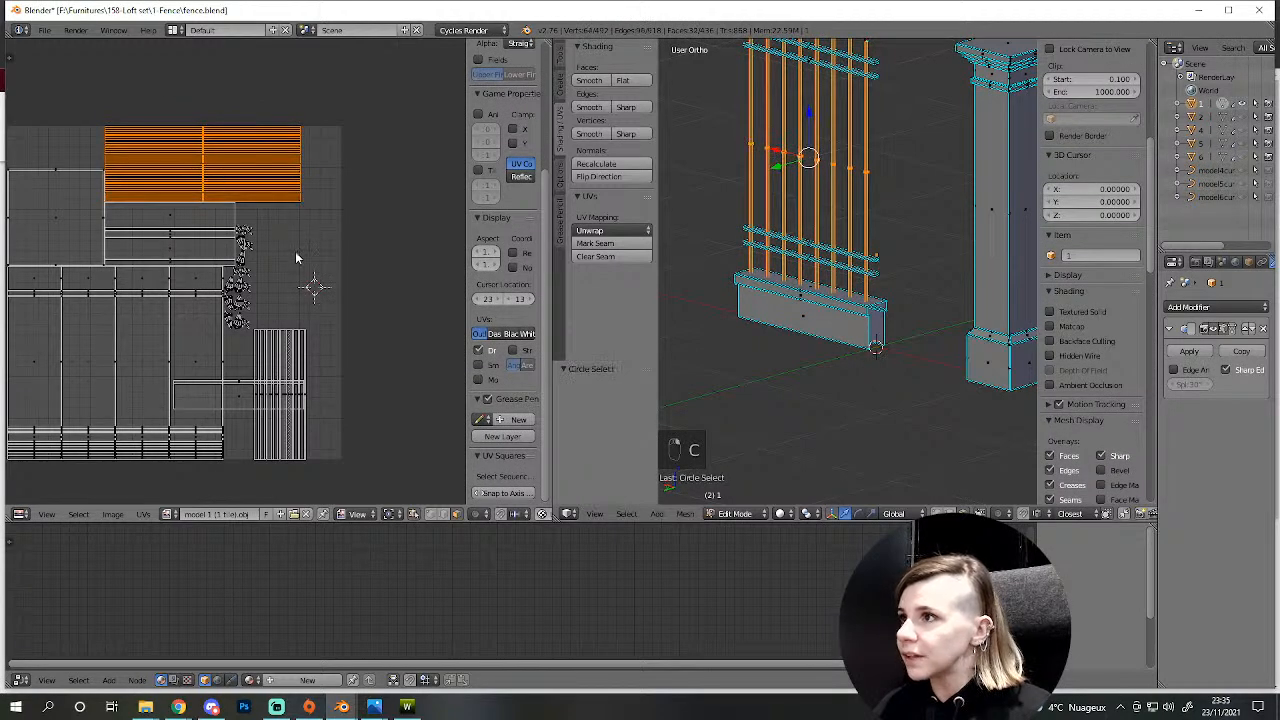
pyautogui.write('r90')
pyautogui.press('Return')
# - Select all UV islands and pack them with island rotation disabled
pyautogui.press('a')
pyautogui.press('a')
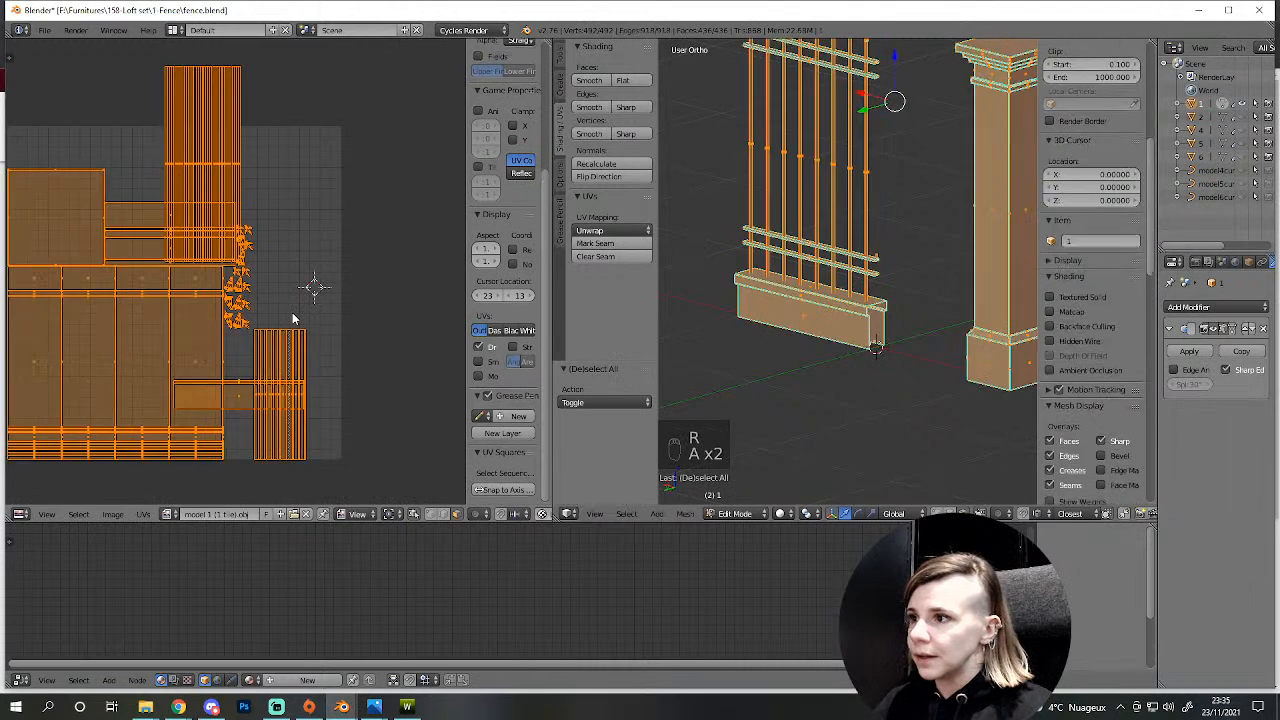
pyautogui.hotkey('ctrl', 'p')
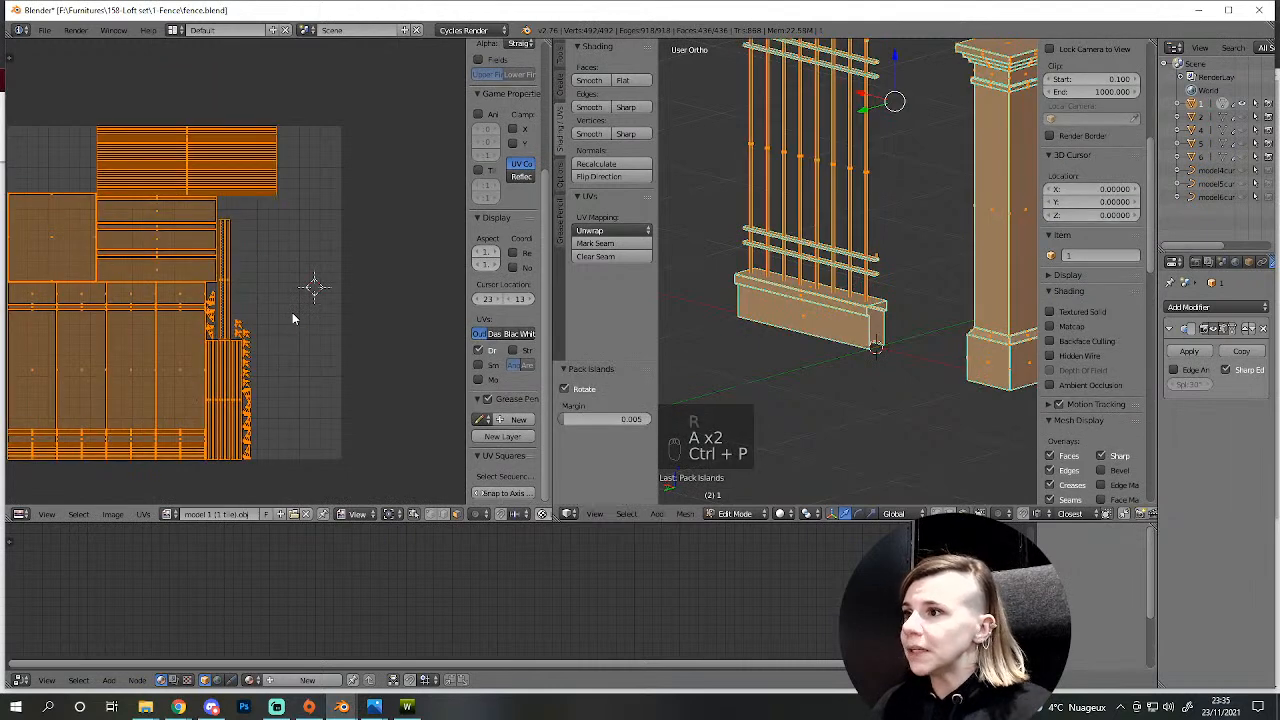
pyautogui.click(565, 388)
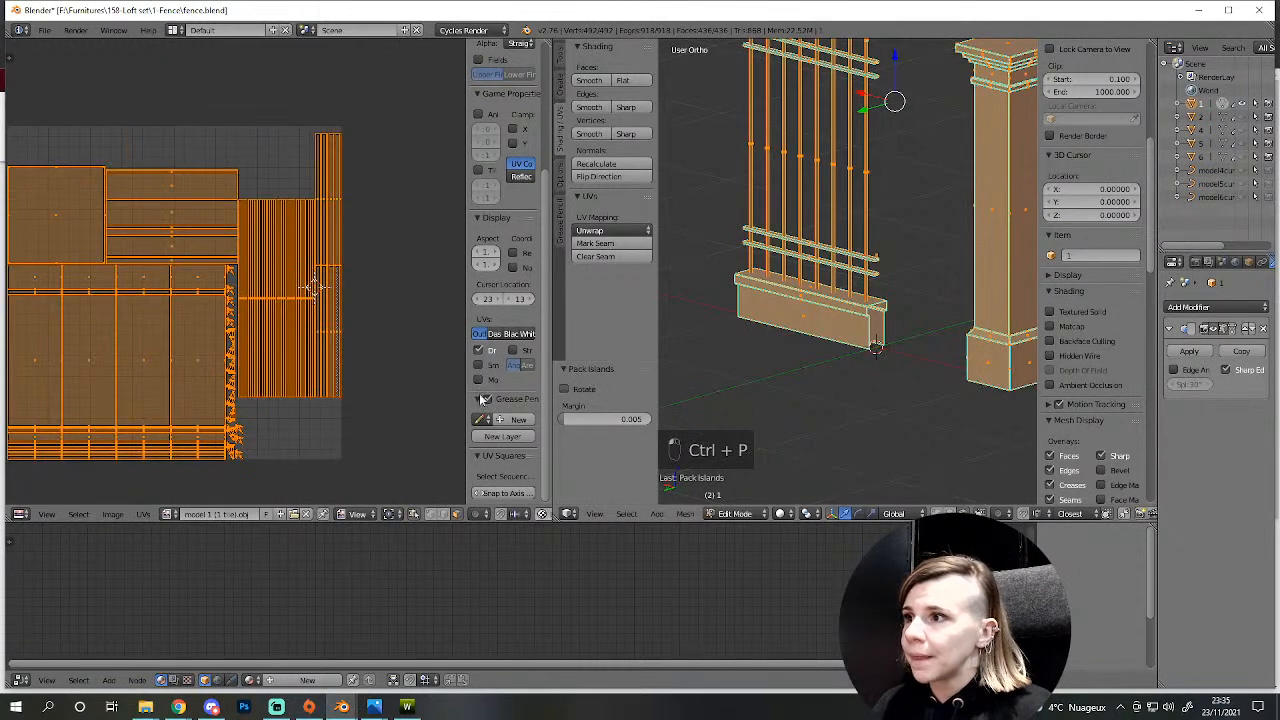
# - Examine the pillar in the model and select one of its shaft's UV faces to match it to the layout
pyautogui.scroll(-3, 290, 280)
pyautogui.scroll(3, 212, 356)
pyautogui.scroll(-4, 300, 260)
pyautogui.keyDown('shift'); pyautogui.moveTo(919, 182); pyautogui.dragTo(783, 254, button='middle'); pyautogui.keyUp('shift')
pyautogui.scroll(3, 871, 291)
pyautogui.keyDown('shift'); pyautogui.moveTo(757, 163); pyautogui.dragTo(716, 223, button='middle'); pyautogui.keyUp('shift')
pyautogui.scroll(4, 293, 371)
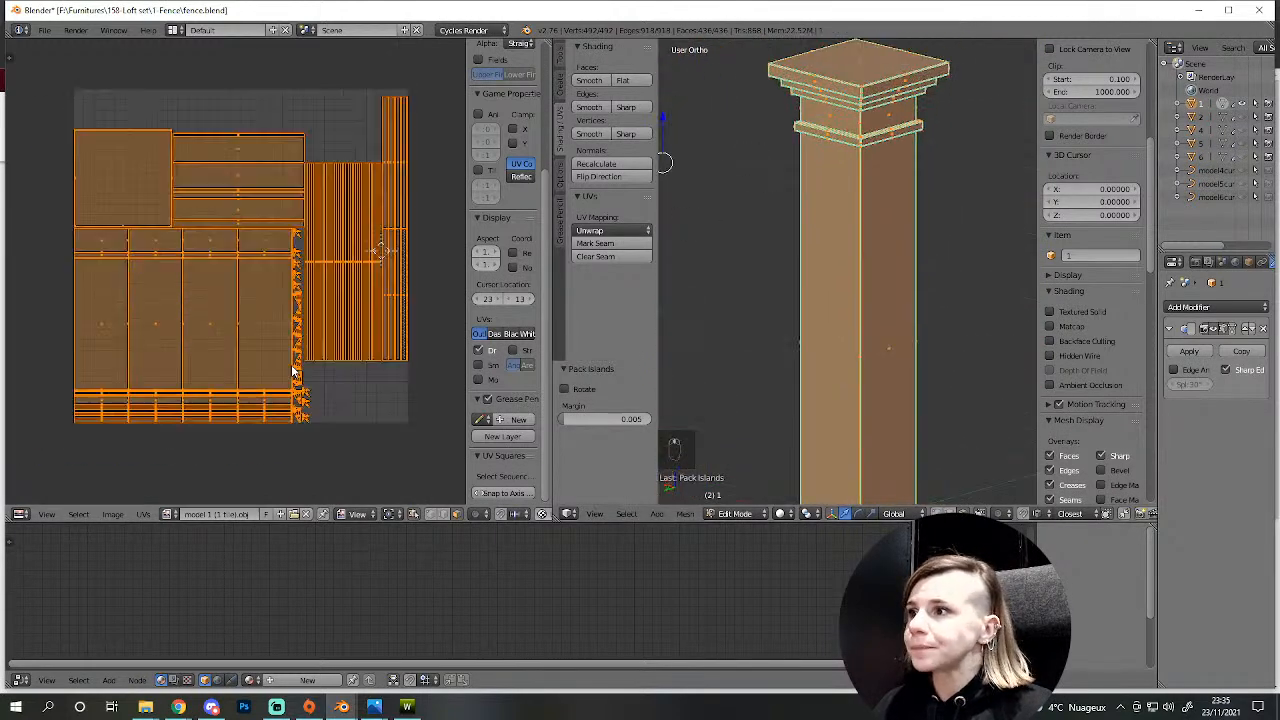
pyautogui.rightClick(260, 342)
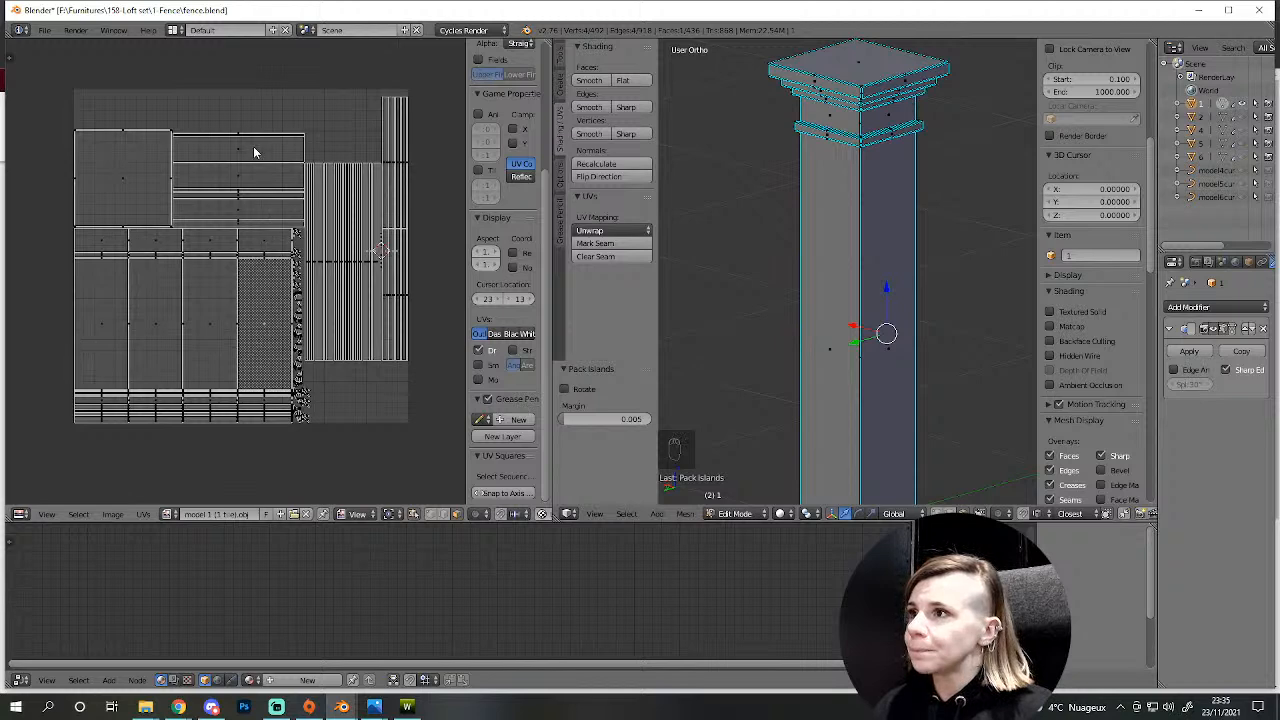
# - Clear the selection and inspect the fence and pillar from both sides against their UV islands
pyautogui.scroll(-3, 792, 372)
pyautogui.moveTo(792, 372); pyautogui.dragTo(812, 359, button='middle')
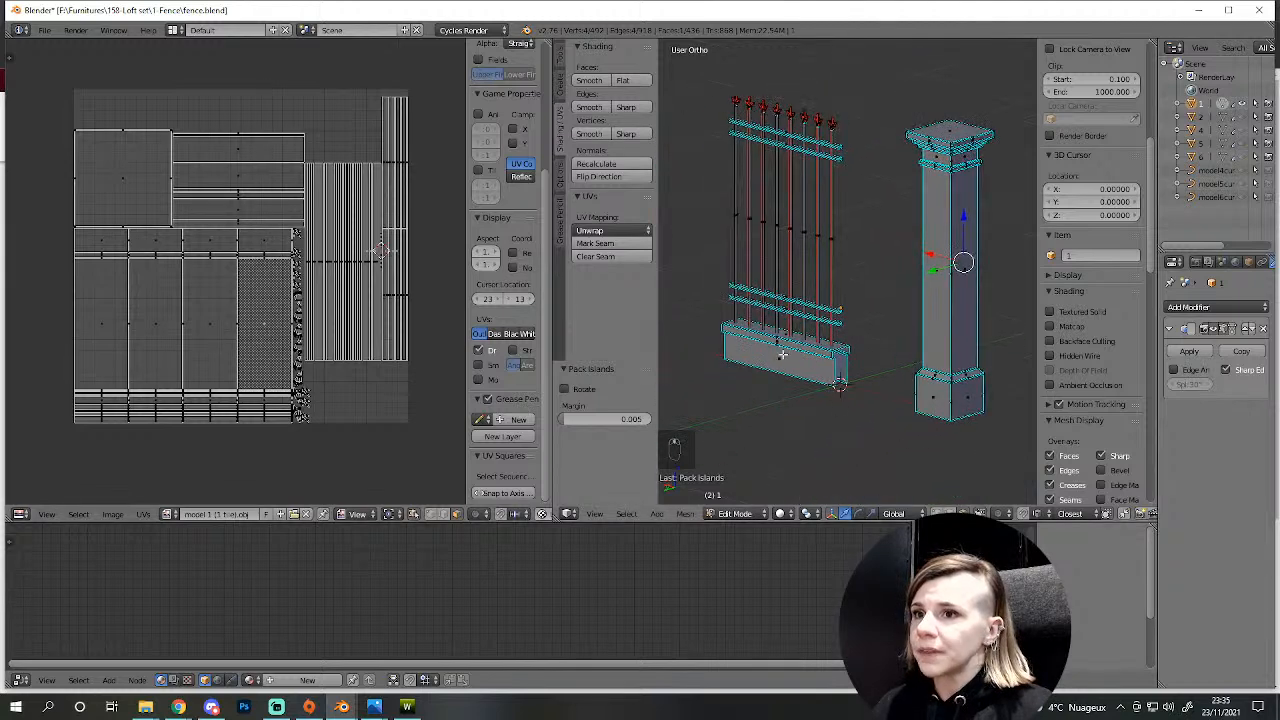
pyautogui.scroll(2, 784, 424)
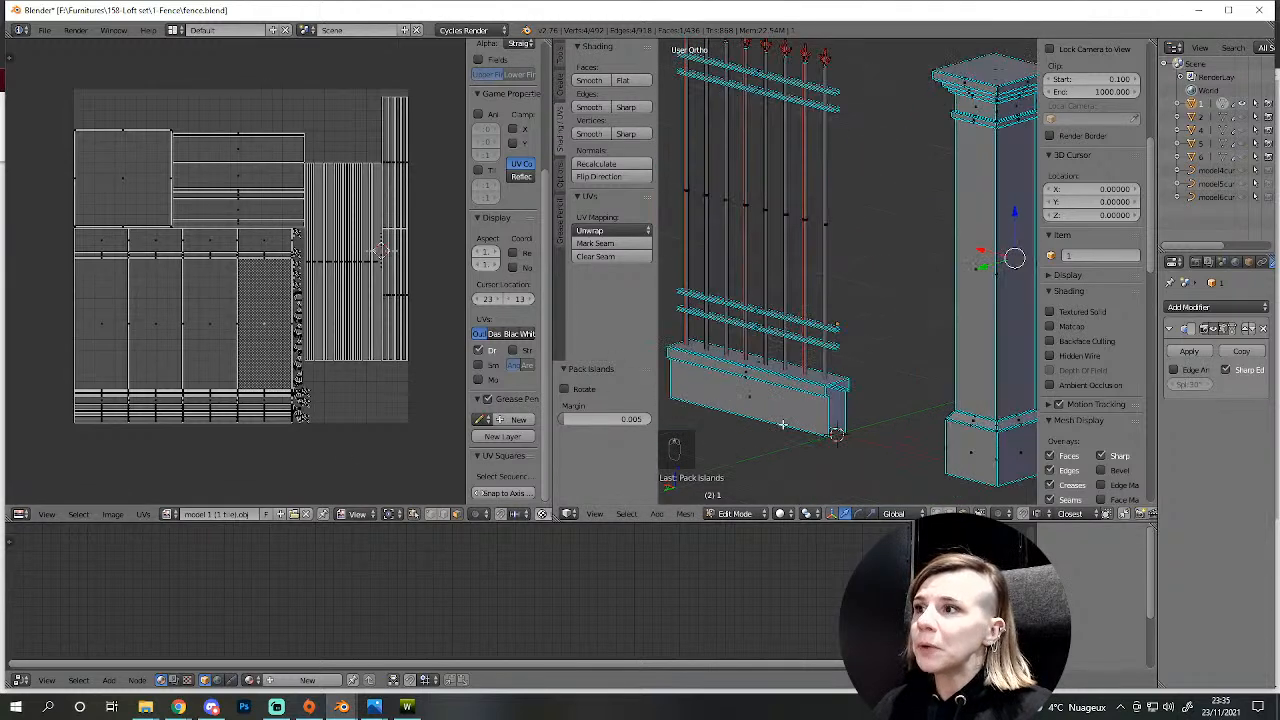
pyautogui.scroll(-1, 876, 365)
pyautogui.press('a')
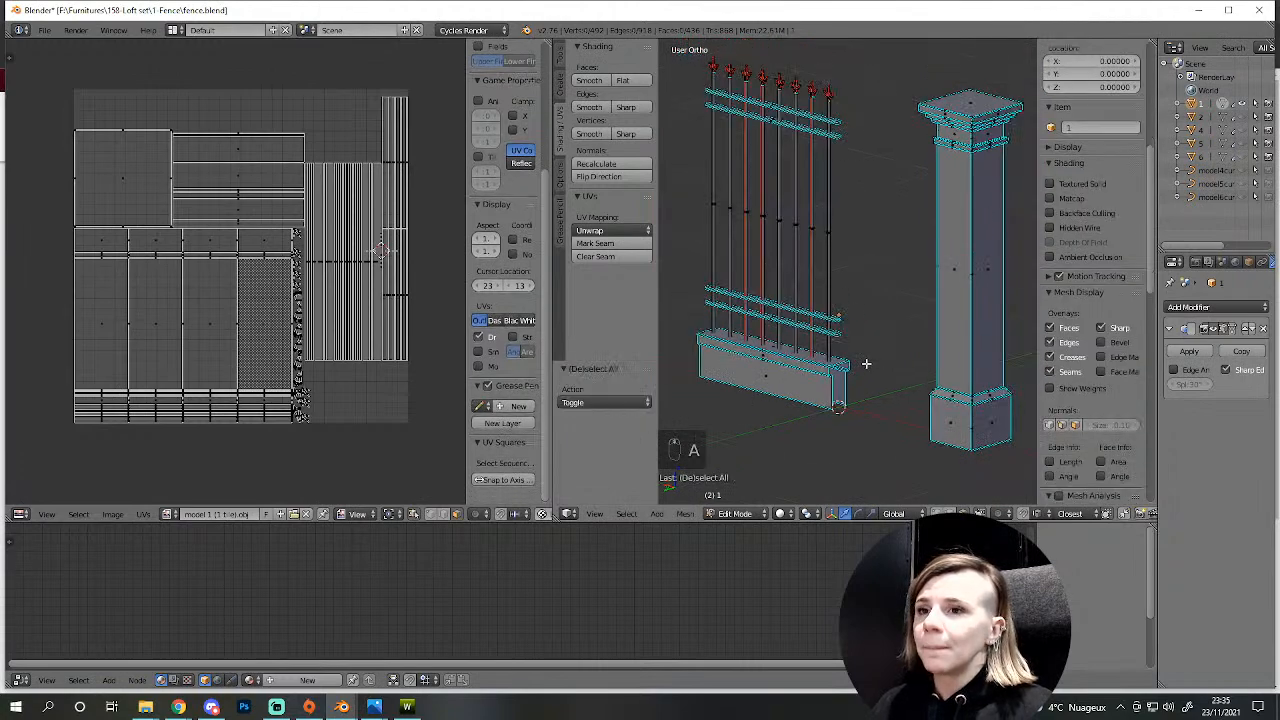
pyautogui.moveTo(883, 371); pyautogui.dragTo(671, 360, button='middle')
pyautogui.press('a')
pyautogui.press('a')
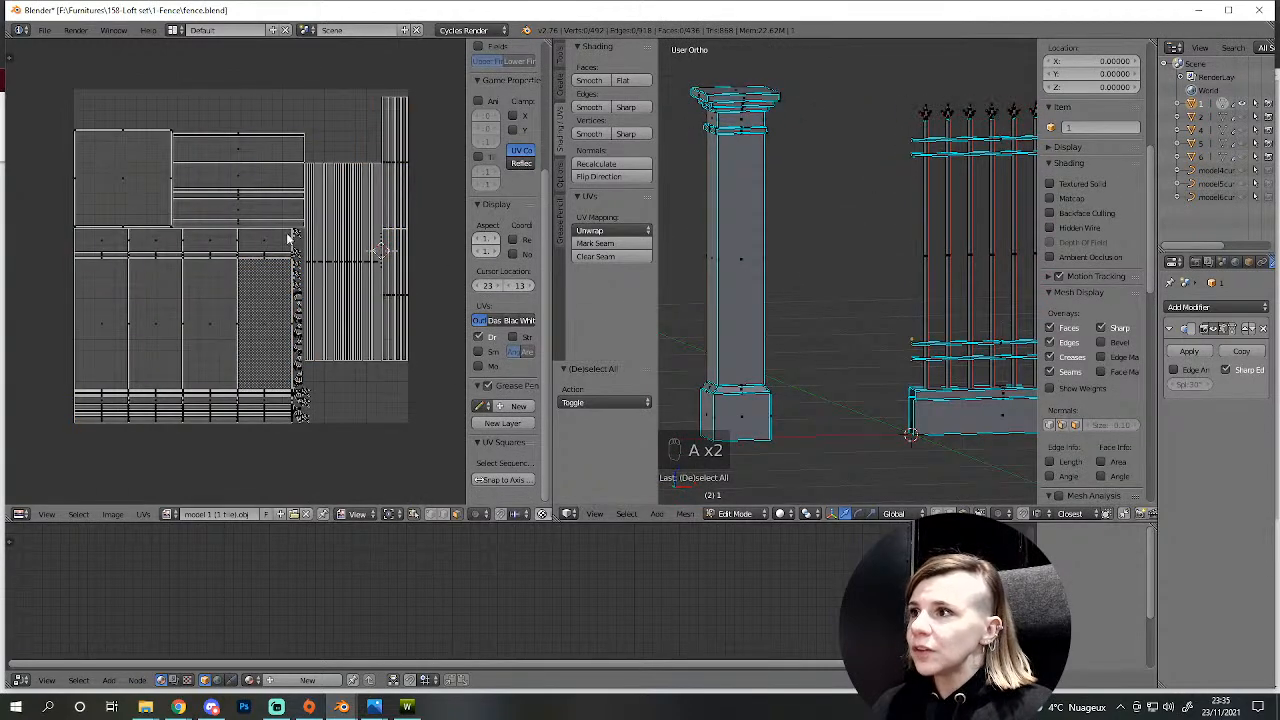
pyautogui.scroll(-2, 957, 434)
pyautogui.moveTo(909, 334); pyautogui.dragTo(921, 406, button='middle')
pyautogui.scroll(3, 895, 391)
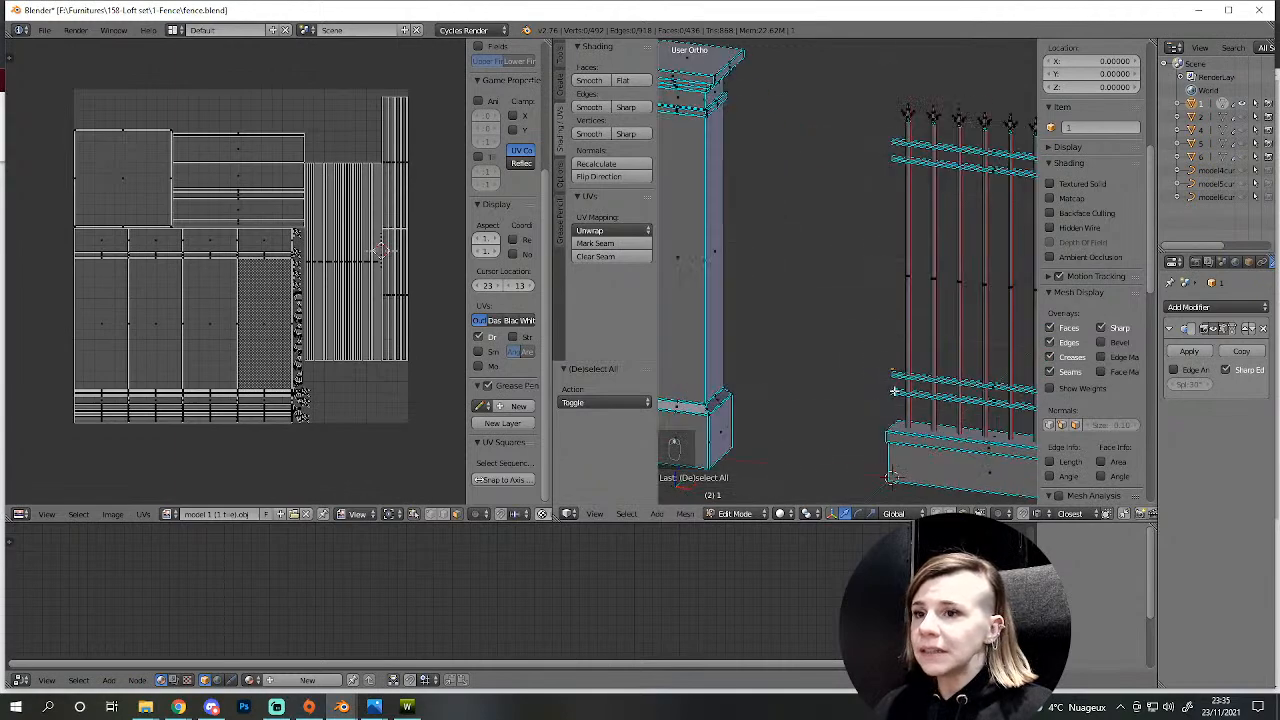
pyautogui.scroll(-2, 920, 425)
pyautogui.scroll(-1, 913, 422)
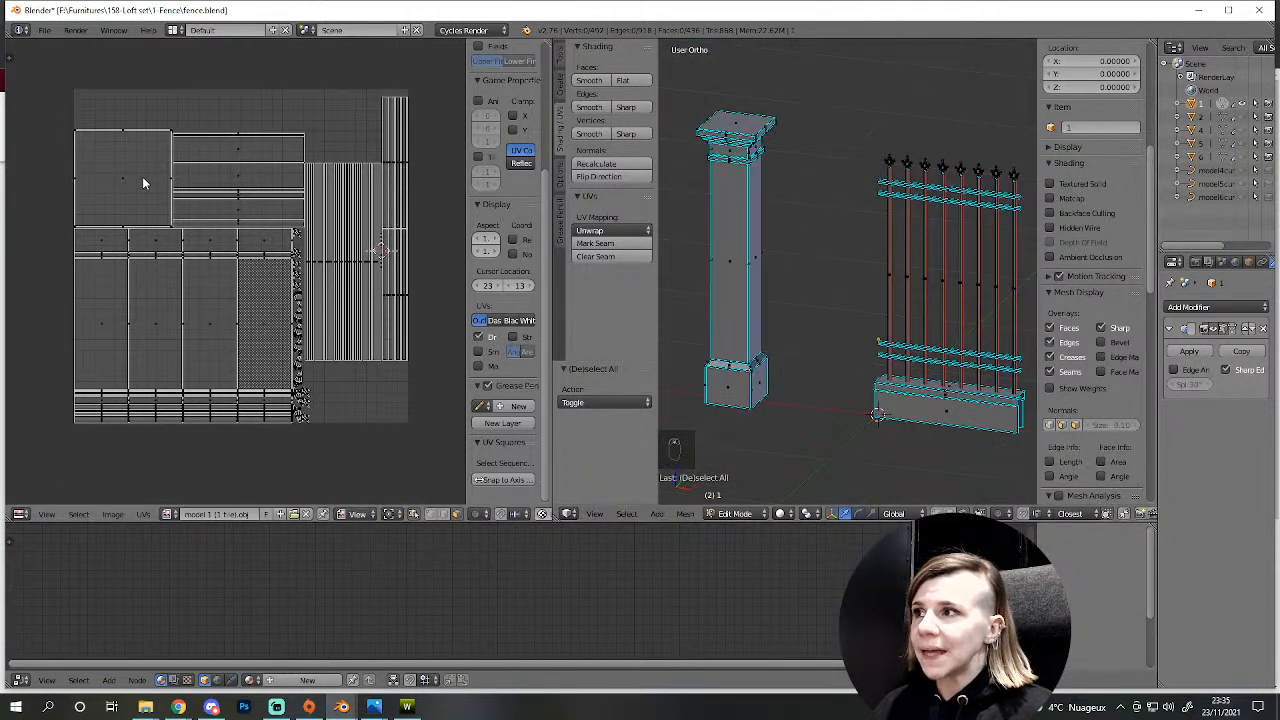
# - Scale the pillar cap's square top UV island to about 0.547 and move it into the empty space beneath the bar strips
pyautogui.press('l')
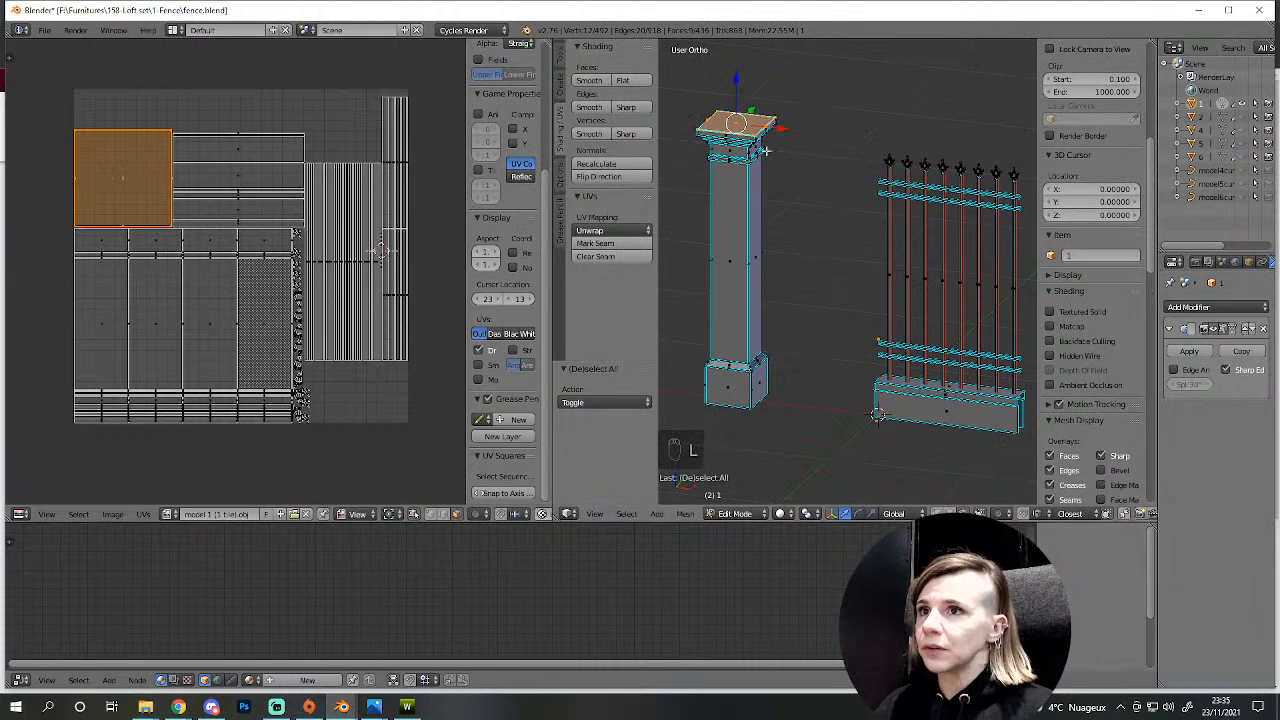
pyautogui.press('s')
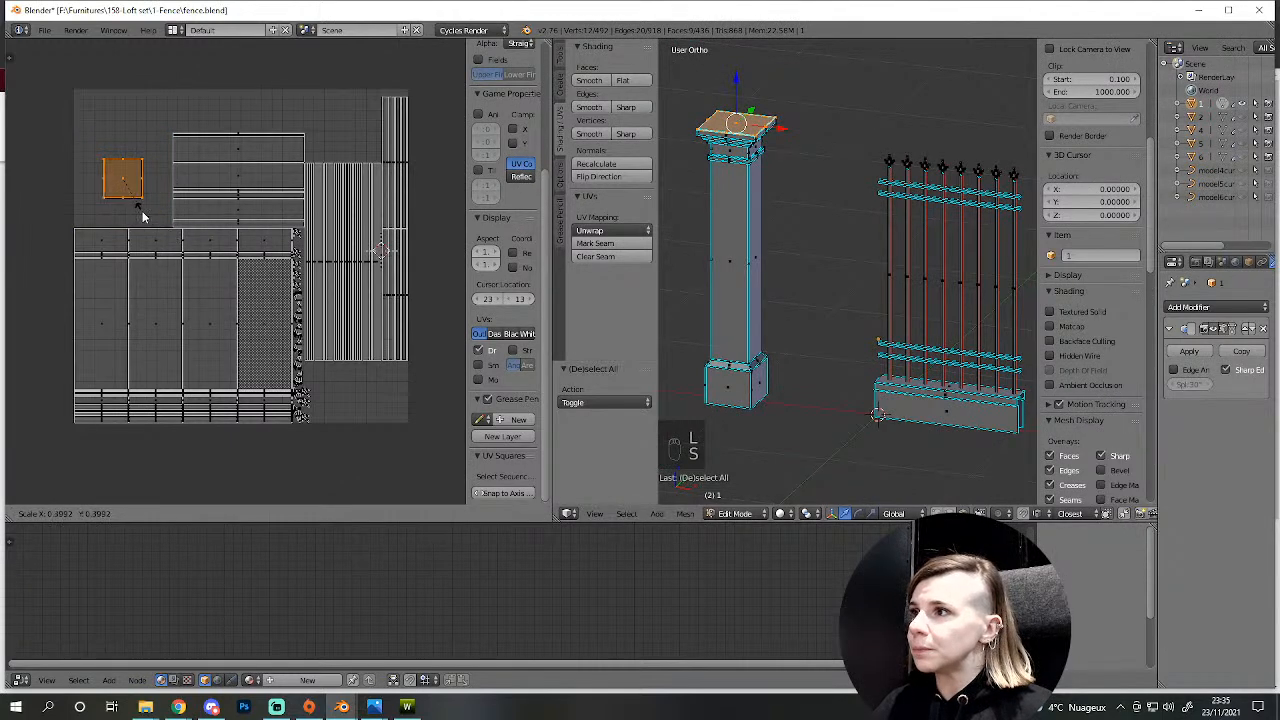
pyautogui.click(154, 219)
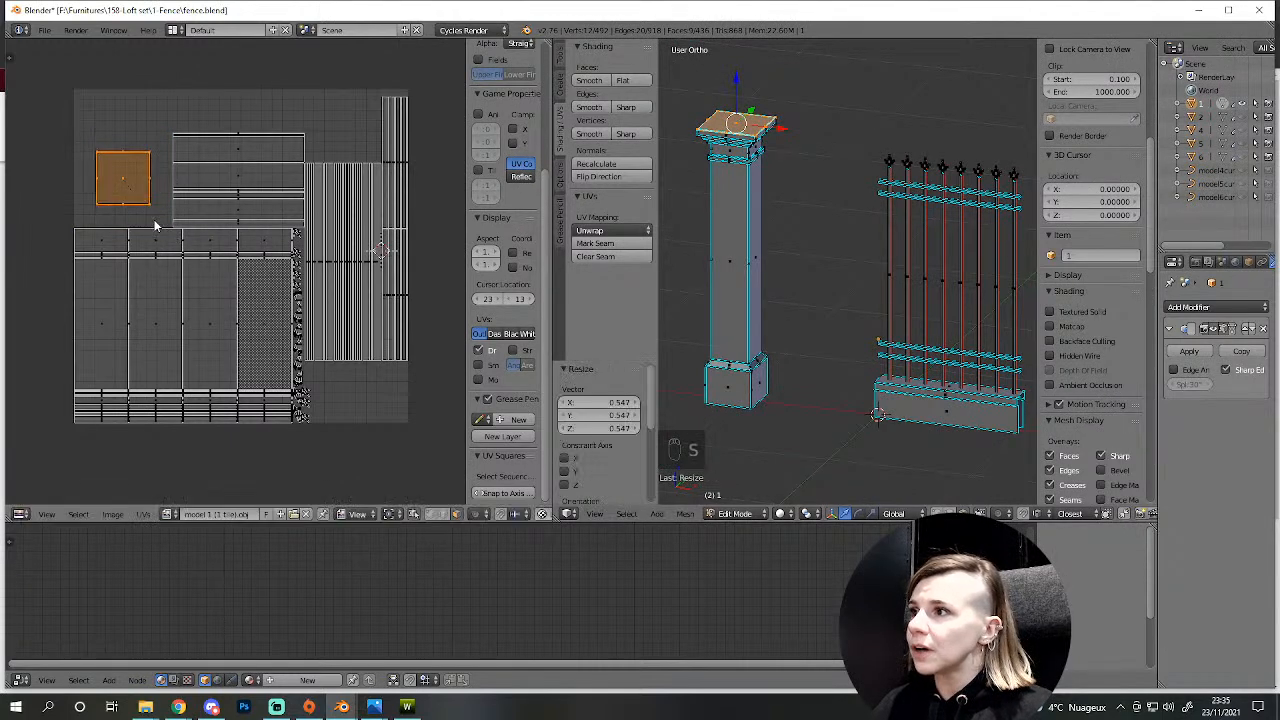
pyautogui.press('g')
pyautogui.click(362, 400)
pyautogui.press('a')
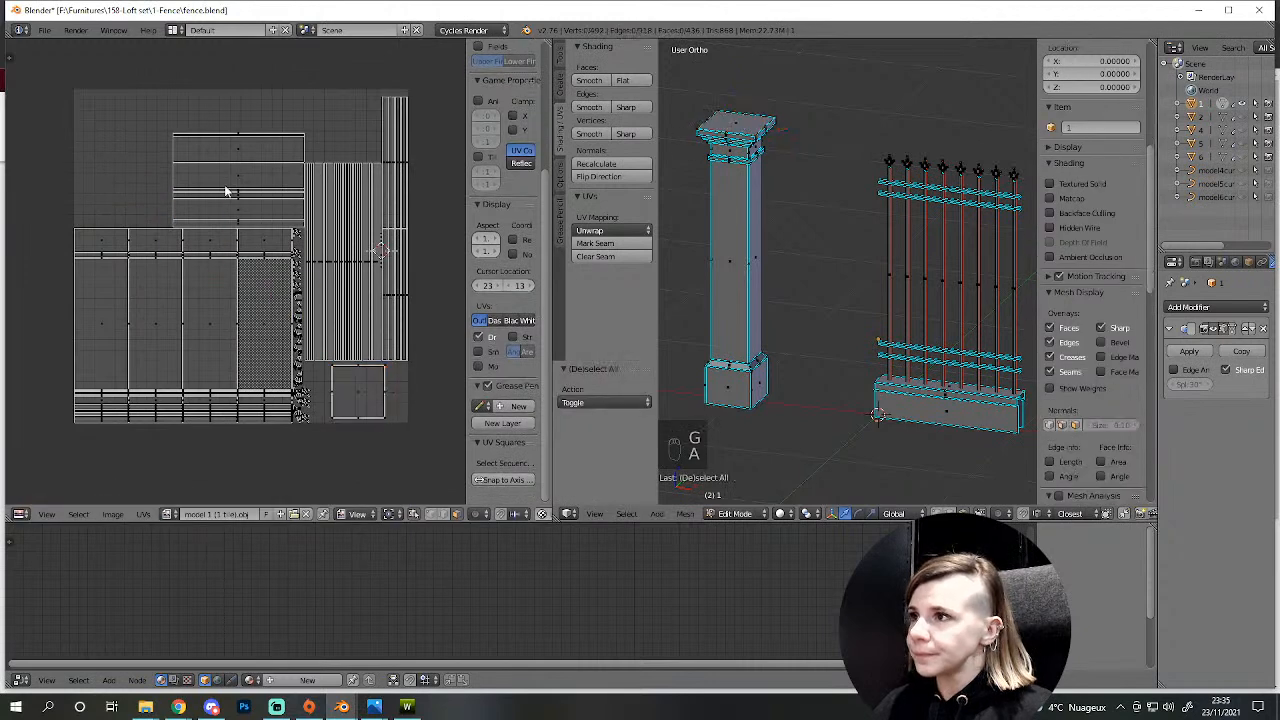
# - Select the base wall's UV islands, enlarge them, and fit them into the free area above the pillar's islands
pyautogui.press('c')
pyautogui.moveTo(234, 211); pyautogui.dragTo(246, 145)
pyautogui.press('s')
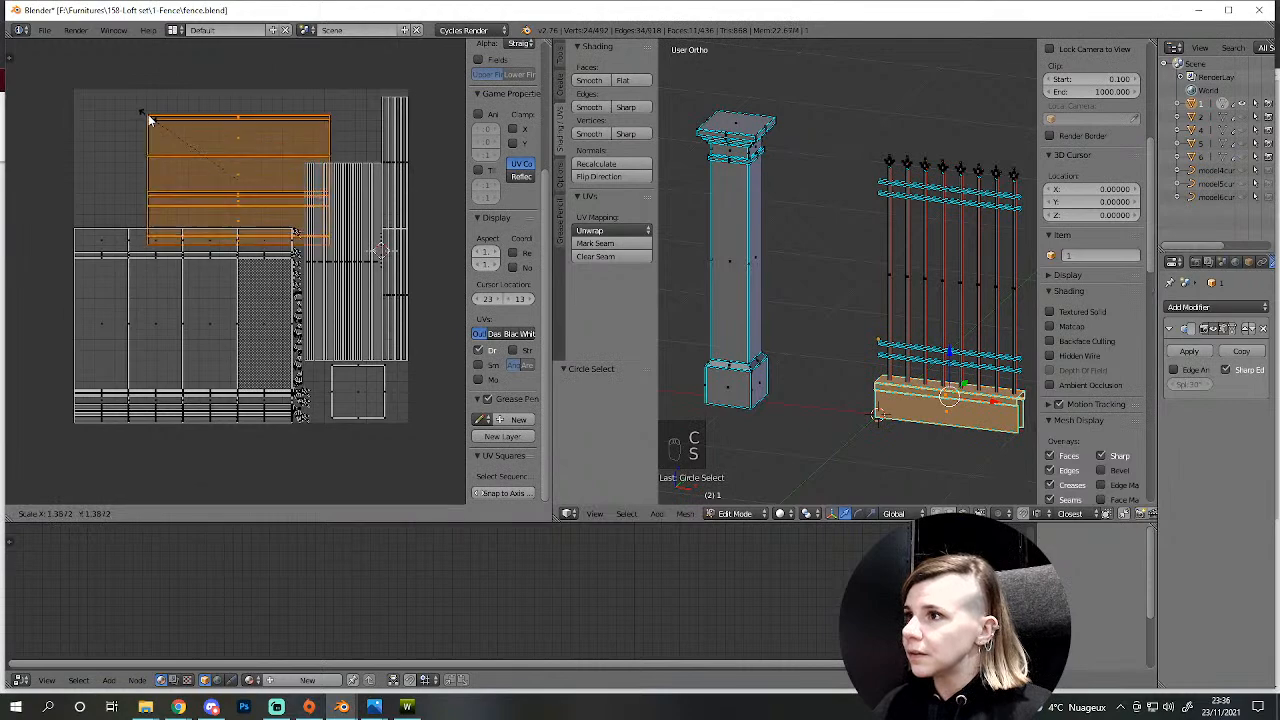
pyautogui.click(148, 115)
pyautogui.press('g')
pyautogui.click(204, 178)
pyautogui.press('s')
pyautogui.click(270, 217)
# - Try repacking all the UV islands without rotation, and undo the packing
pyautogui.press('a')
pyautogui.press('a')
pyautogui.press('a')
pyautogui.hotkey('ctrl', 'p')
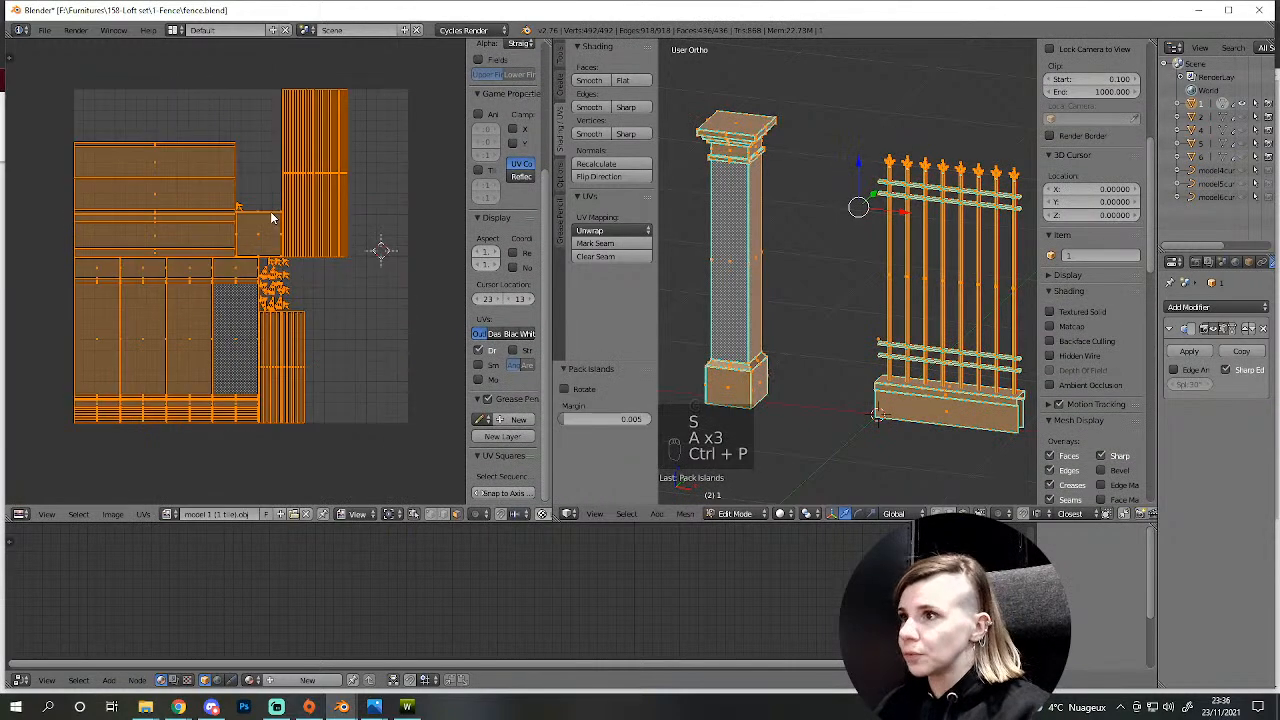
pyautogui.hotkey('ctrl', 'z')
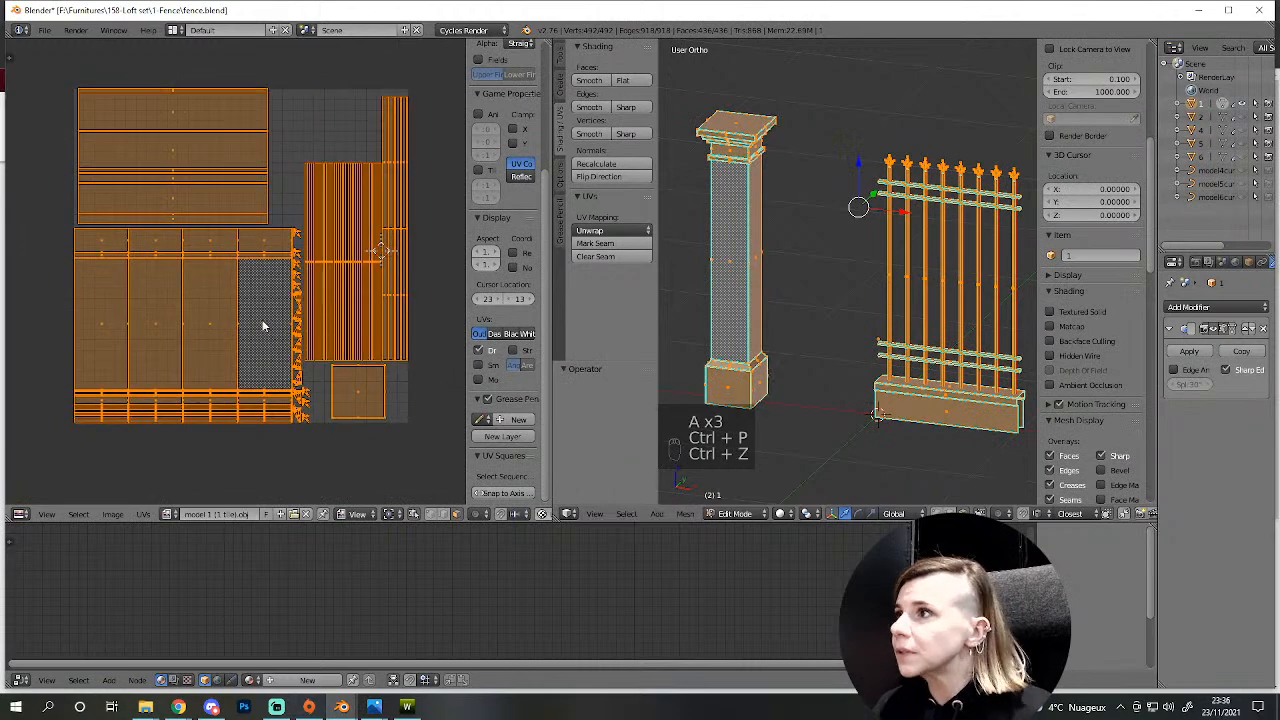
# - Reselect all the base wall's UV islands, nudge them inside the layout just above the pillar's islands, and deselect them
pyautogui.moveTo(140, 220); pyautogui.dragTo(177, 279, button='middle')
pyautogui.press('a')
pyautogui.press('l')
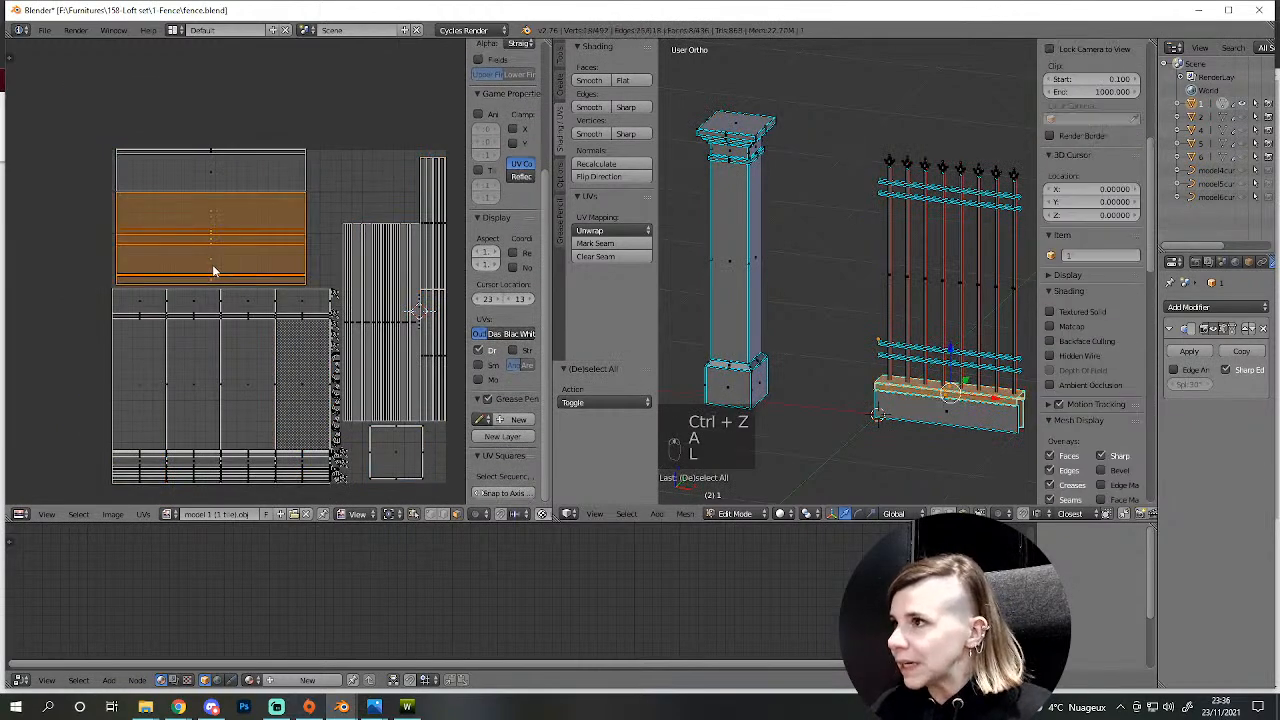
pyautogui.scroll(2, 212, 264)
pyautogui.hotkey('shift', 'l')
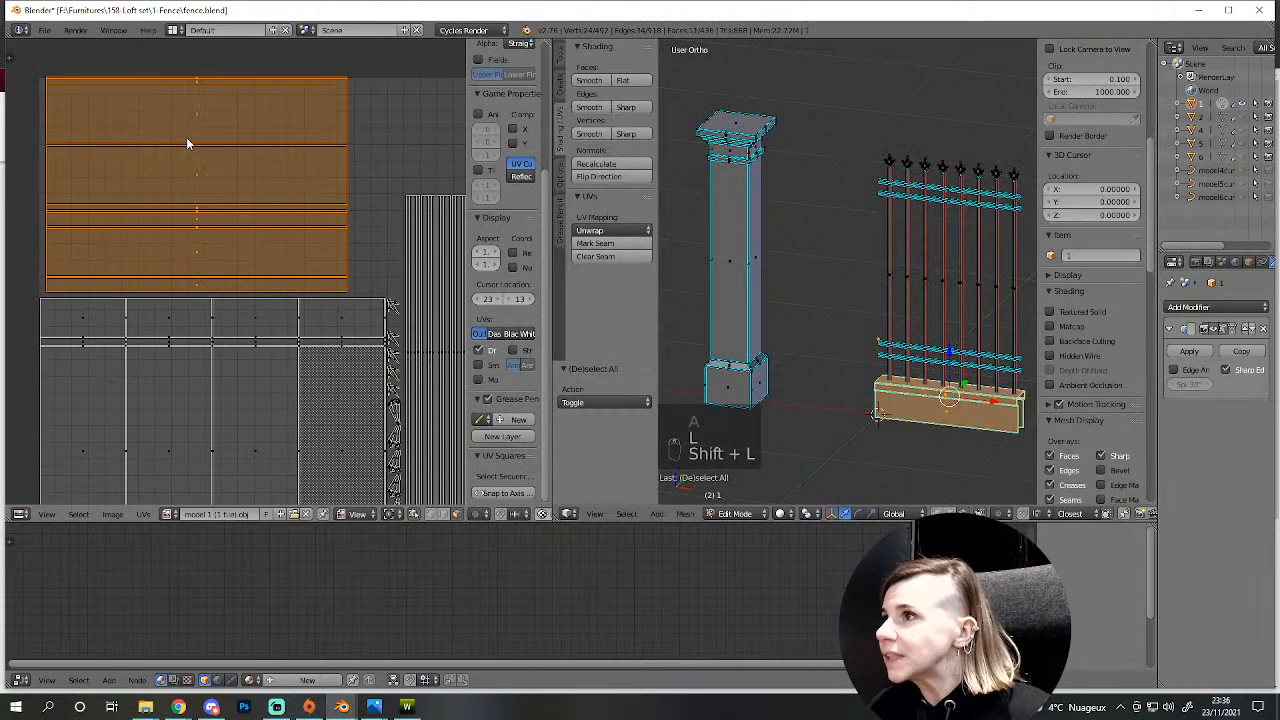
pyautogui.press('g')
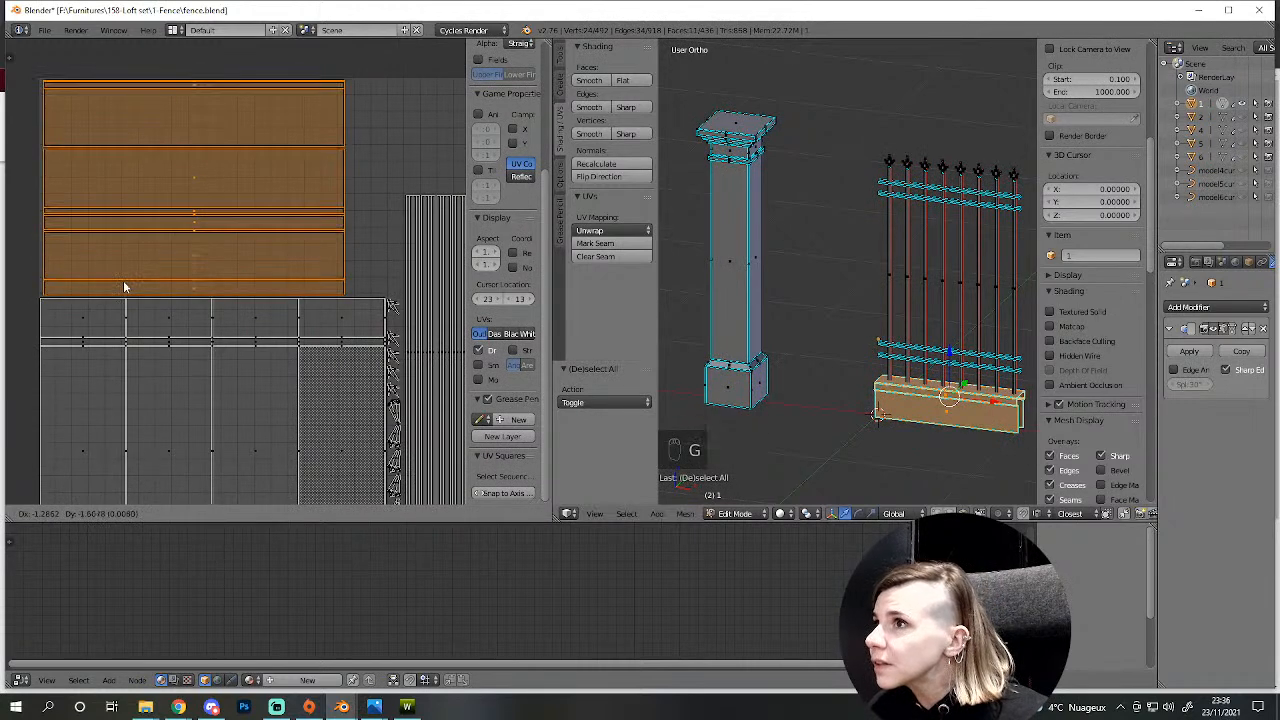
pyautogui.click(124, 287)
pyautogui.moveTo(404, 449); pyautogui.dragTo(338, 387, button='middle')
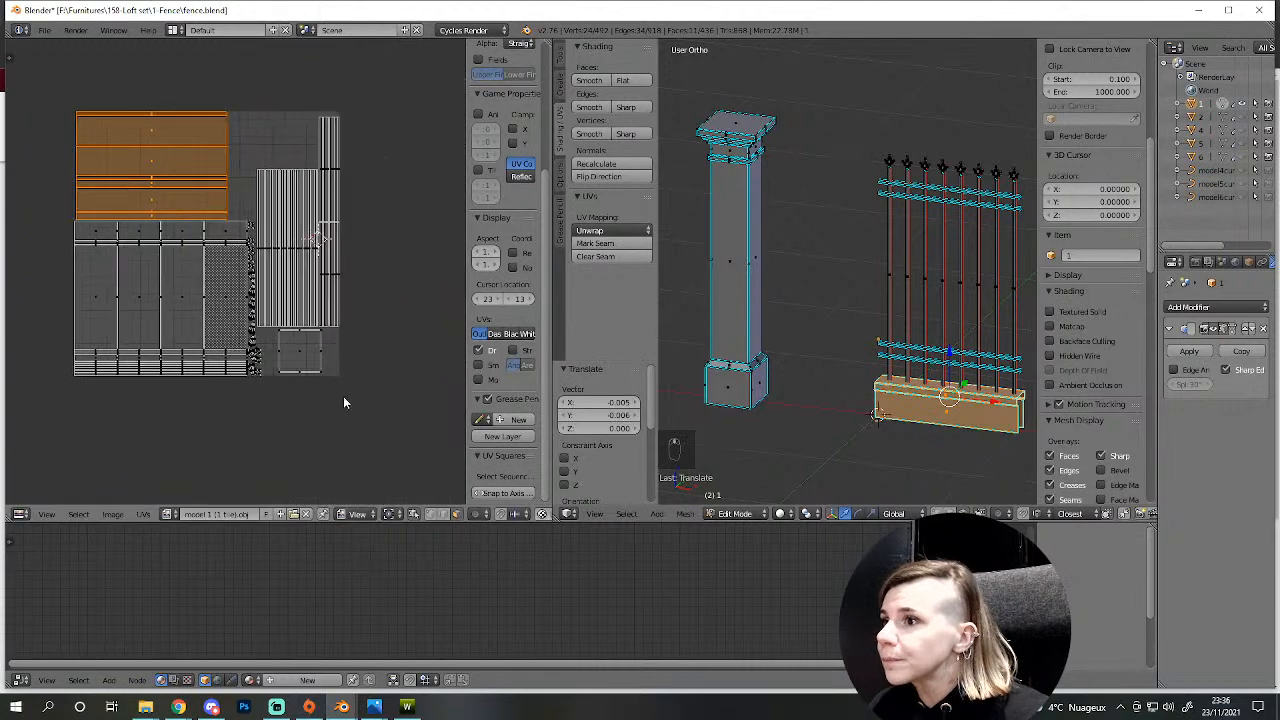
pyautogui.scroll(3, 364, 430)
pyautogui.press('a')
# - Return to Object Mode and save the model over the existing fence.blend file
pyautogui.scroll(-4, 364, 430)
pyautogui.press('Tab')
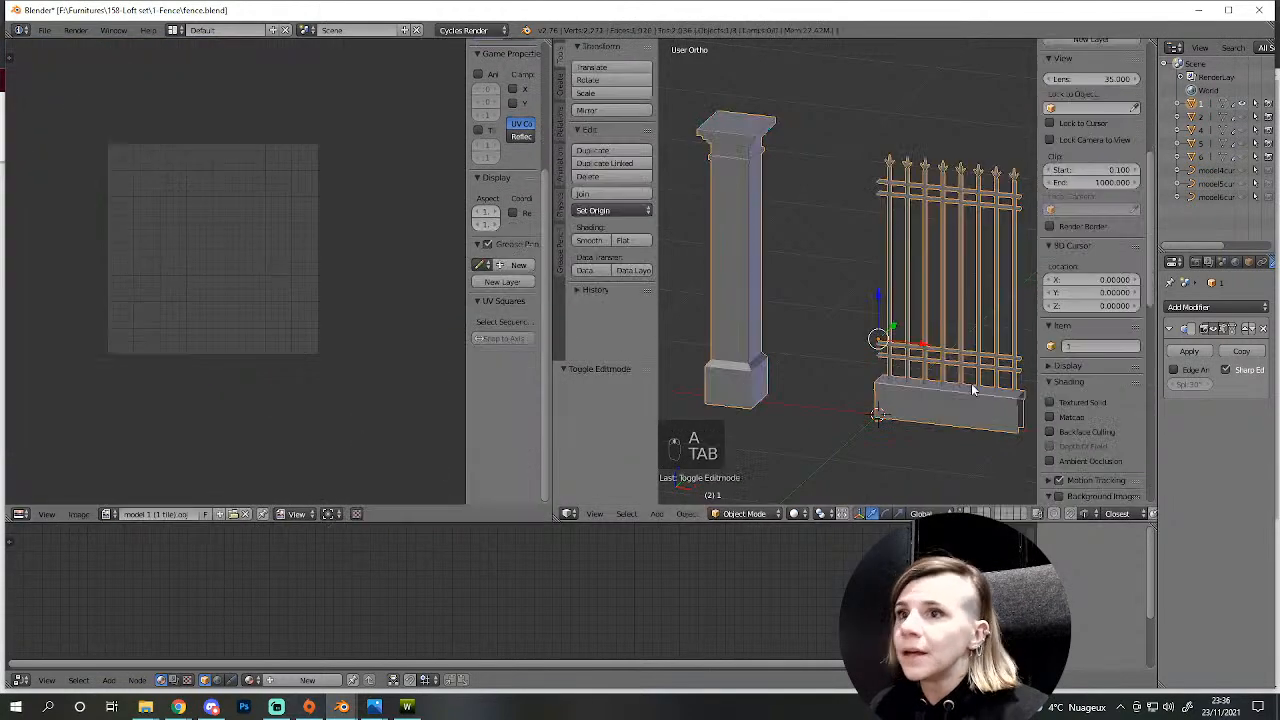
pyautogui.scroll(-3, 930, 384)
pyautogui.hotkey('ctrl', 's')
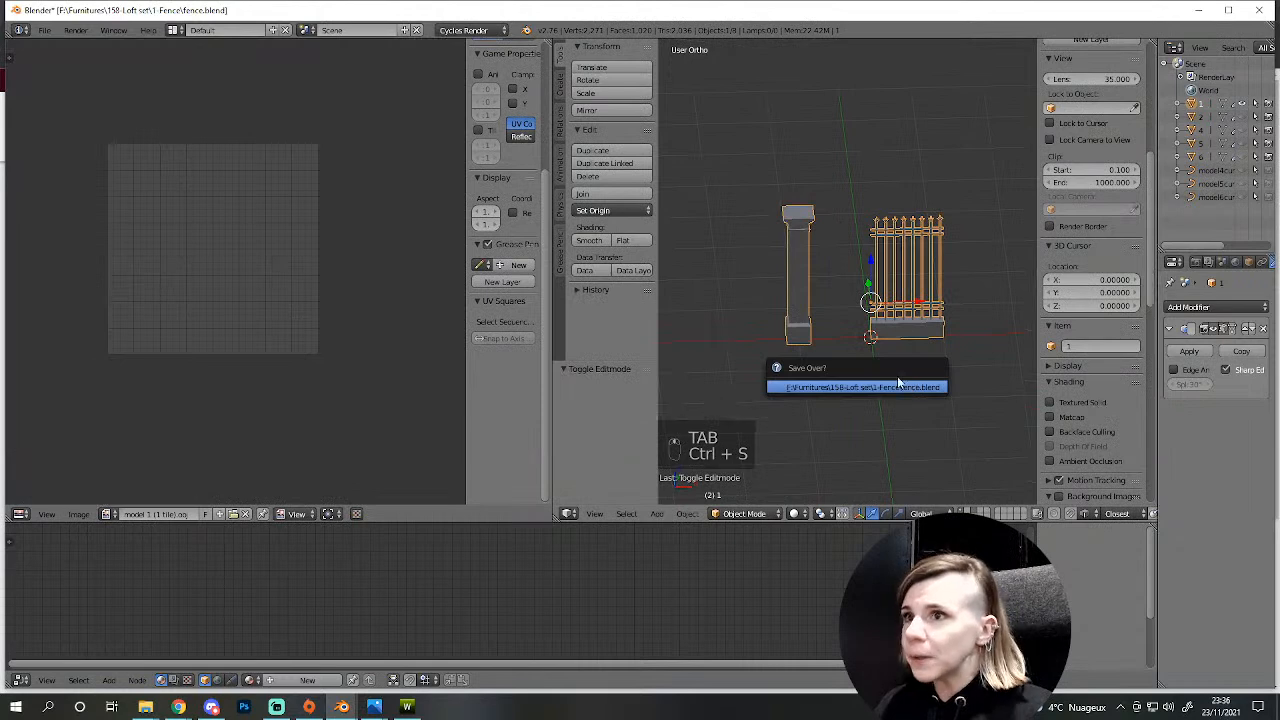
pyautogui.click(843, 388)
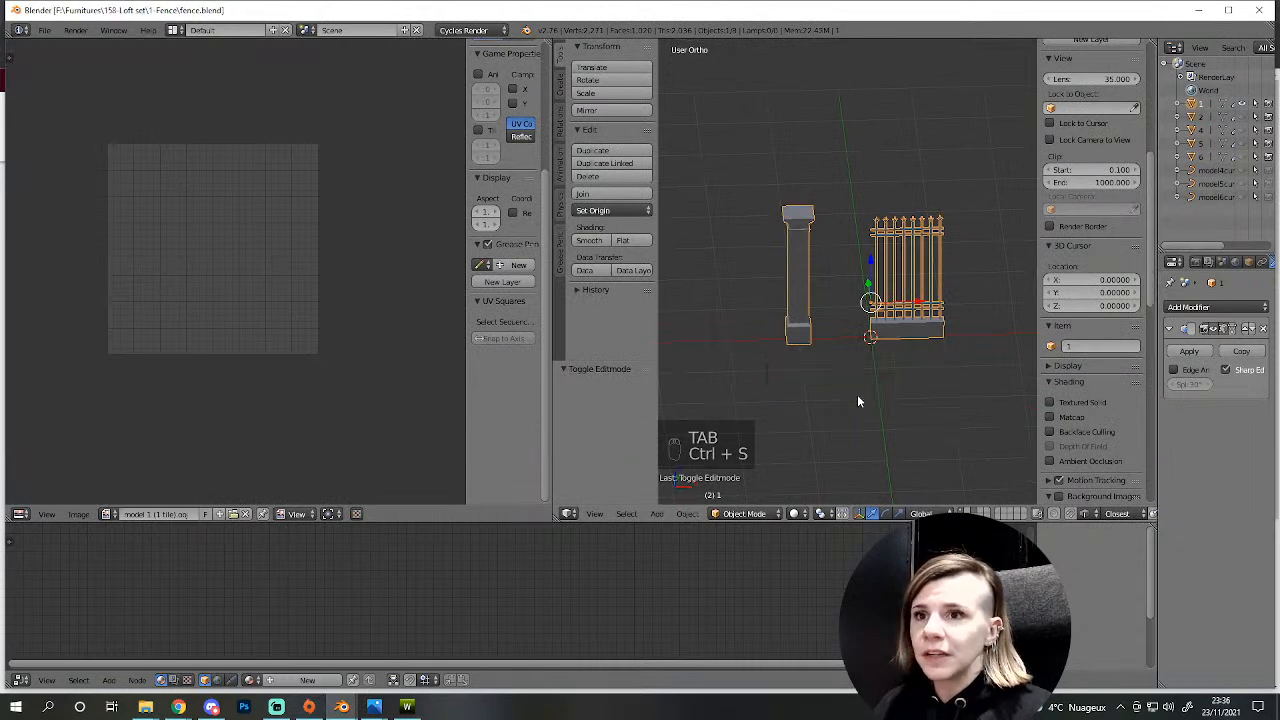
# - Export only the selected fence and pillar as the Wavefront file fence.obj, without writing materials
pyautogui.click(44, 30)
pyautogui.moveTo(116, 284)
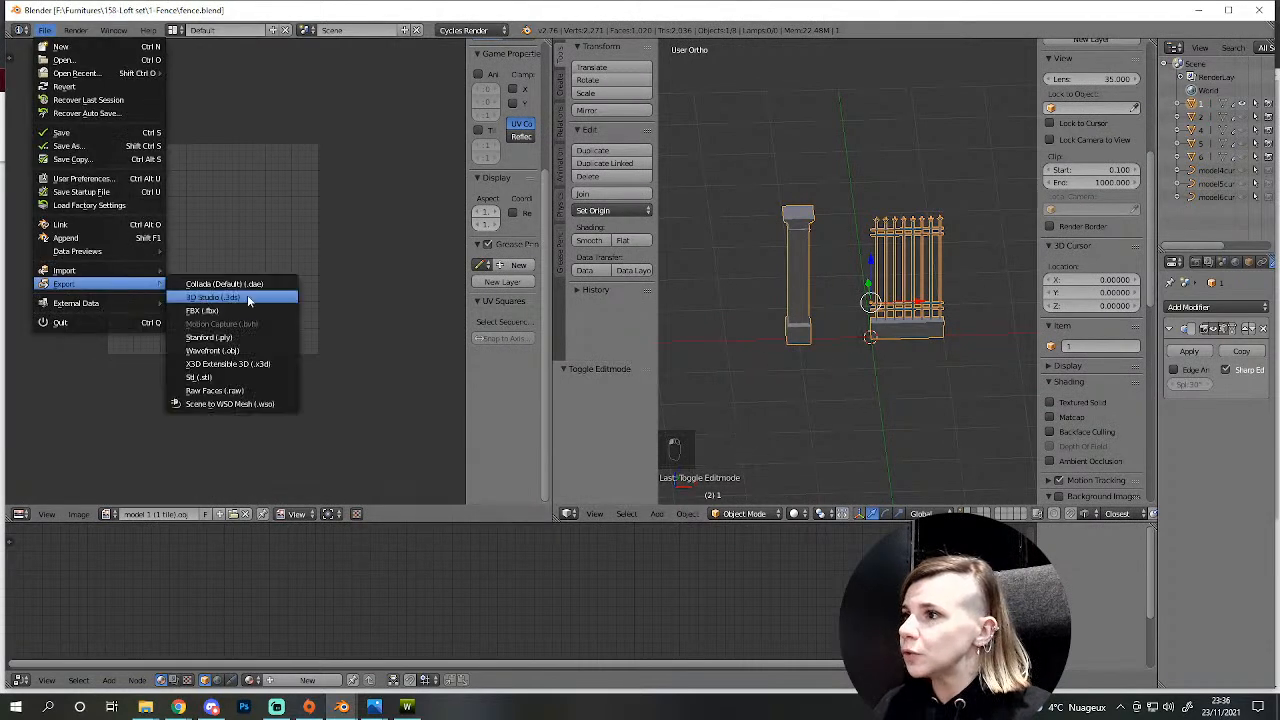
pyautogui.click(253, 348)
pyautogui.click(18, 527)
pyautogui.click(65, 660)
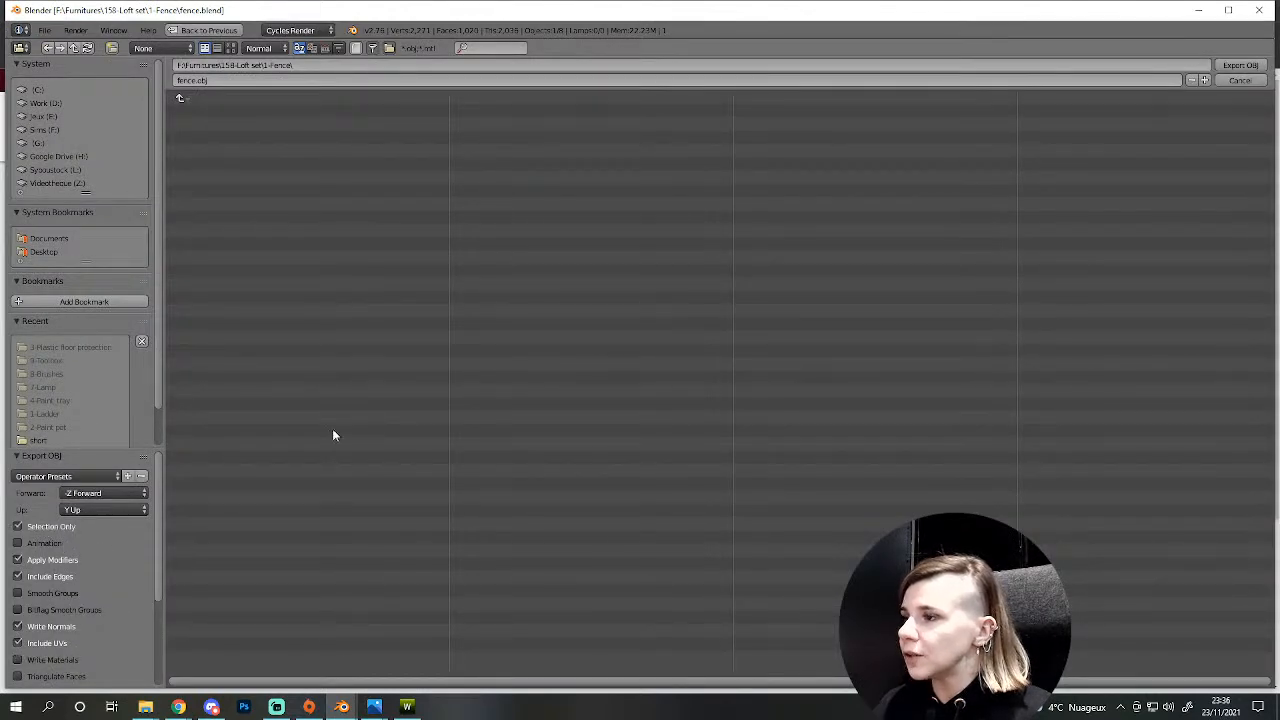
pyautogui.click(1240, 65)
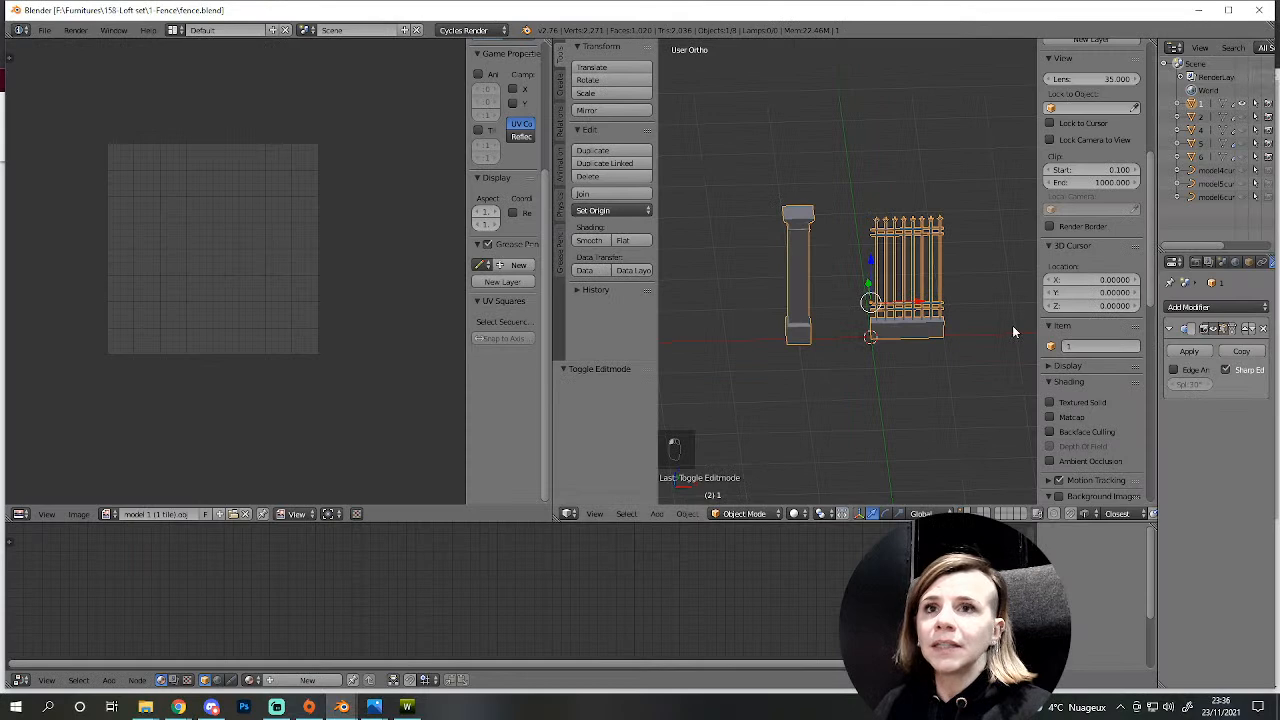
# - Launch Adobe Substance 3D Painter and open the settings for a new project
pyautogui.click(410, 707)
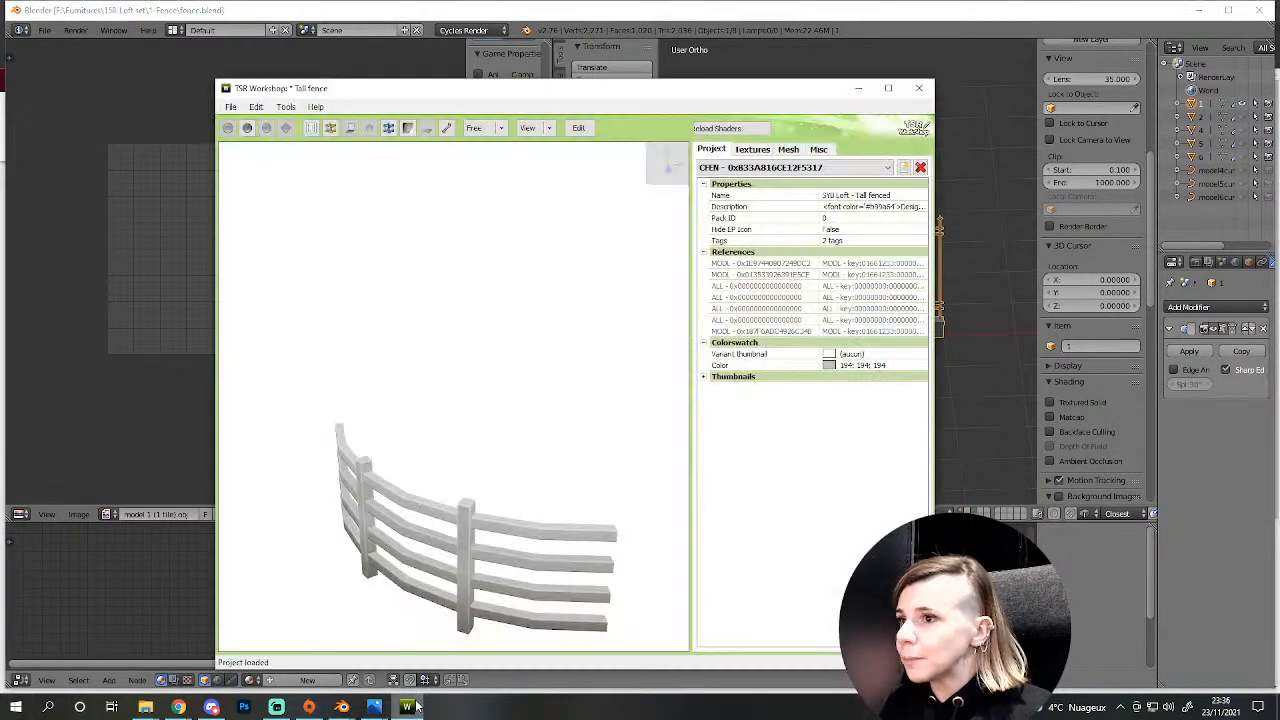
pyautogui.click(16, 707)
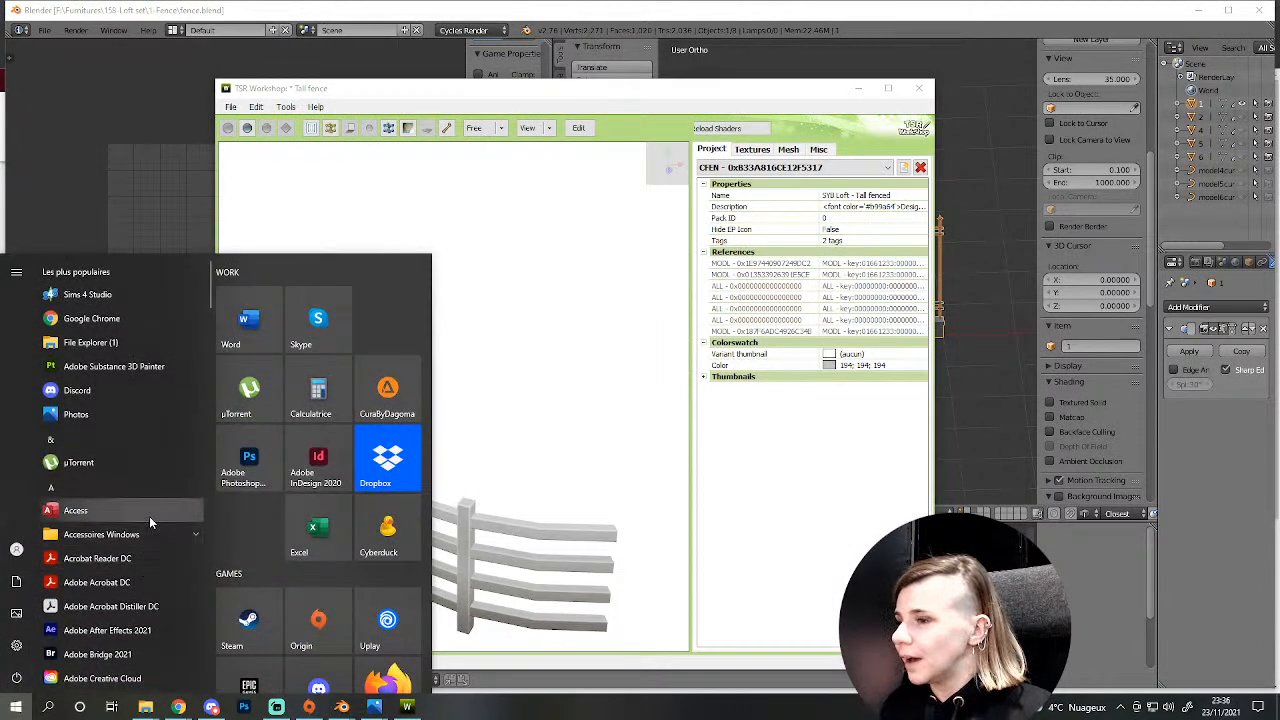
pyautogui.scroll(-5, 315, 594)
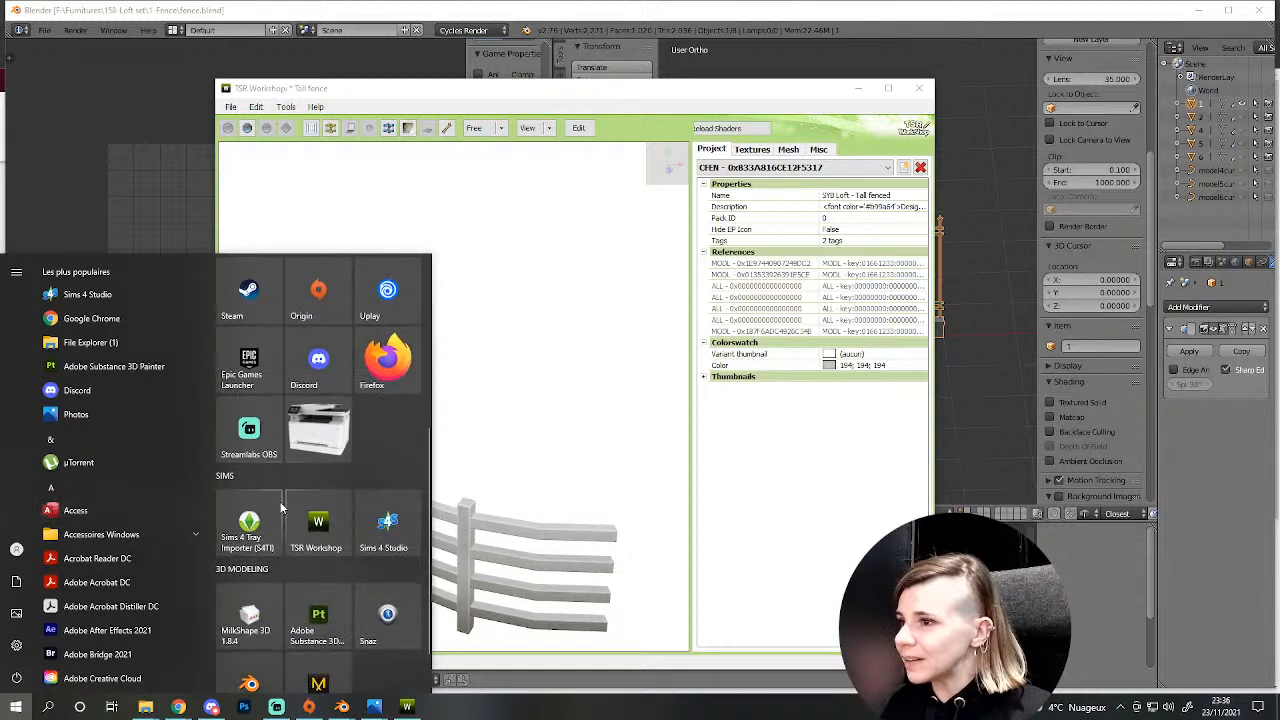
pyautogui.click(314, 614)
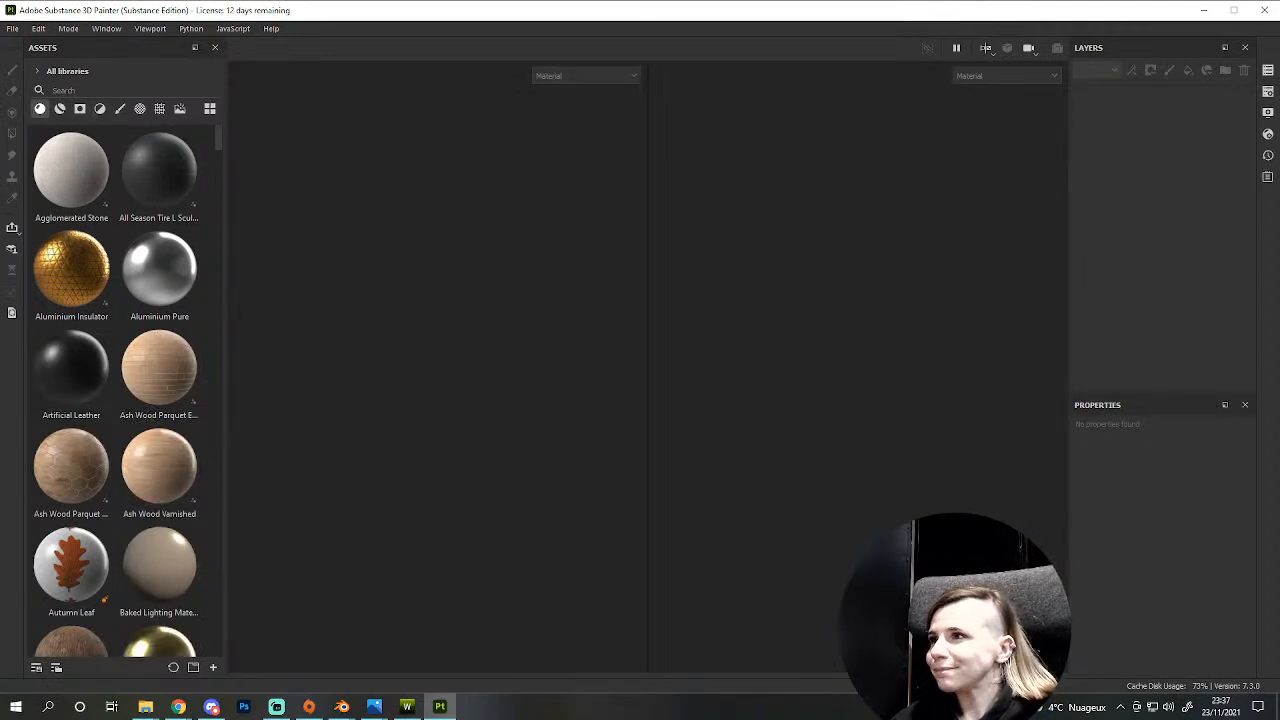
pyautogui.click(12, 28)
pyautogui.click(26, 44)
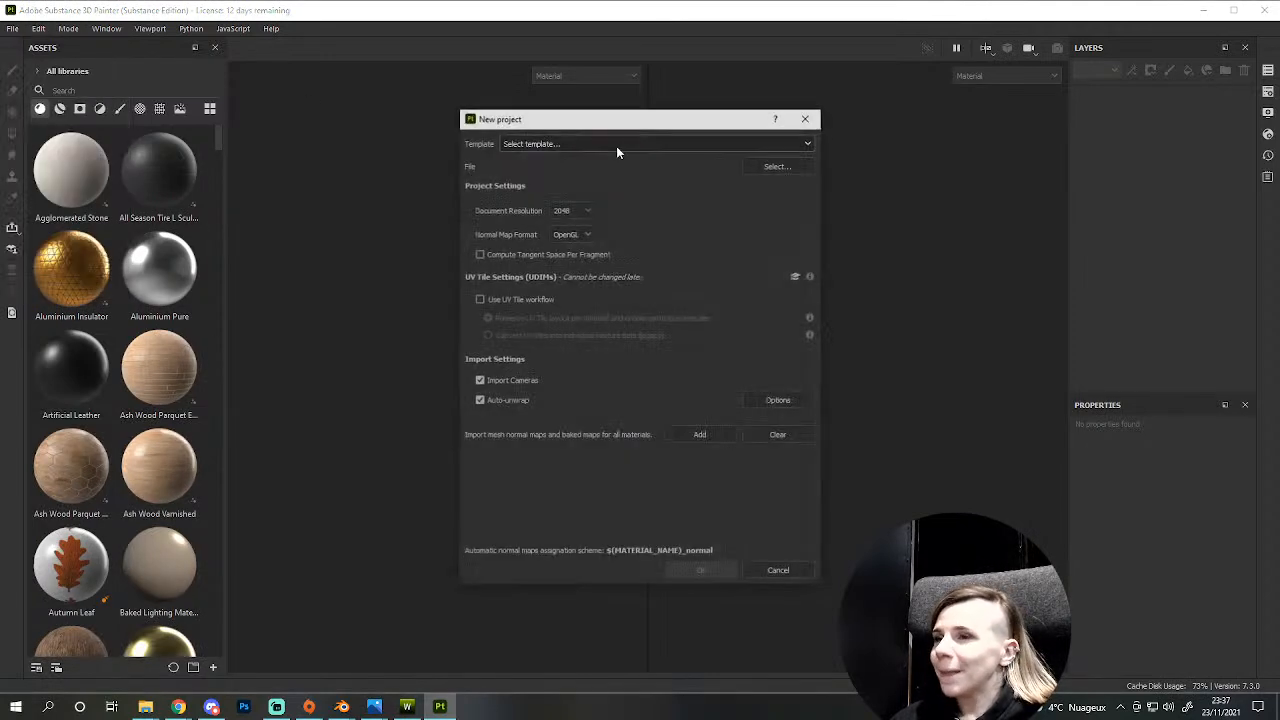
# - Create the new project from fence.obj in the Furnitures/158-Loft set/1-Fence folder of the Sims (F:) drive, keeping the default project settings
pyautogui.click(793, 167)
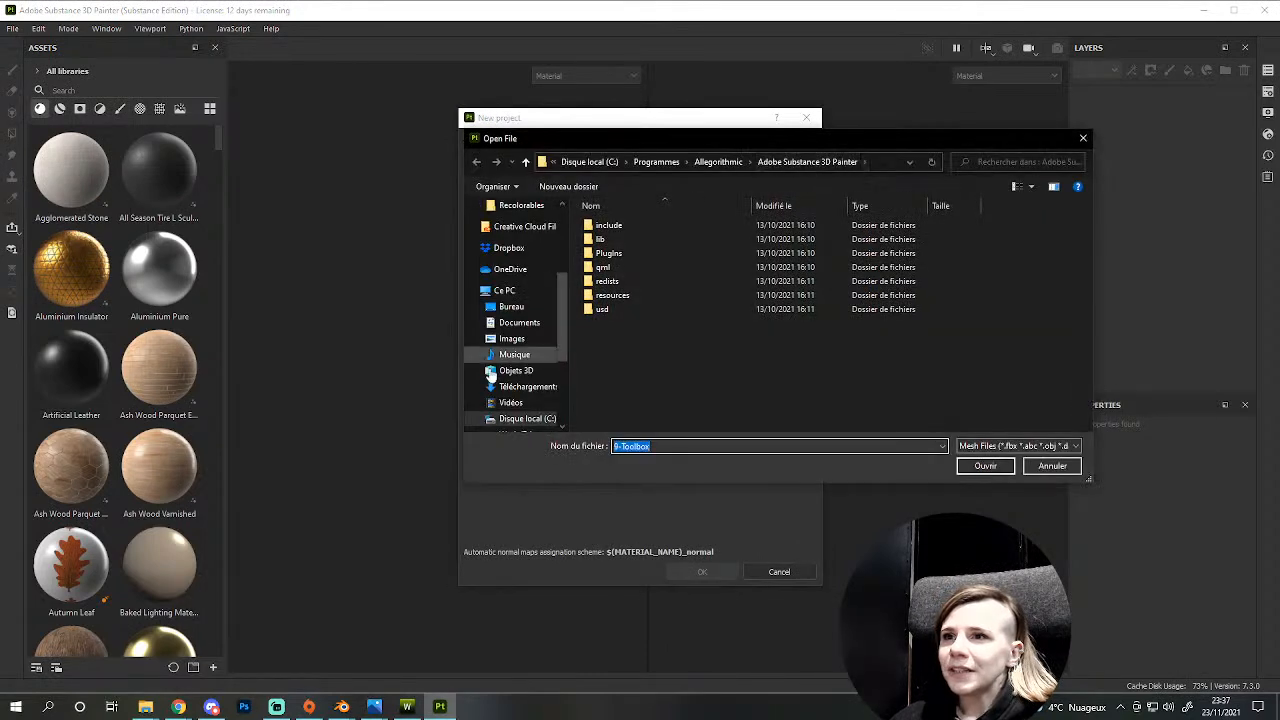
pyautogui.click(515, 350)
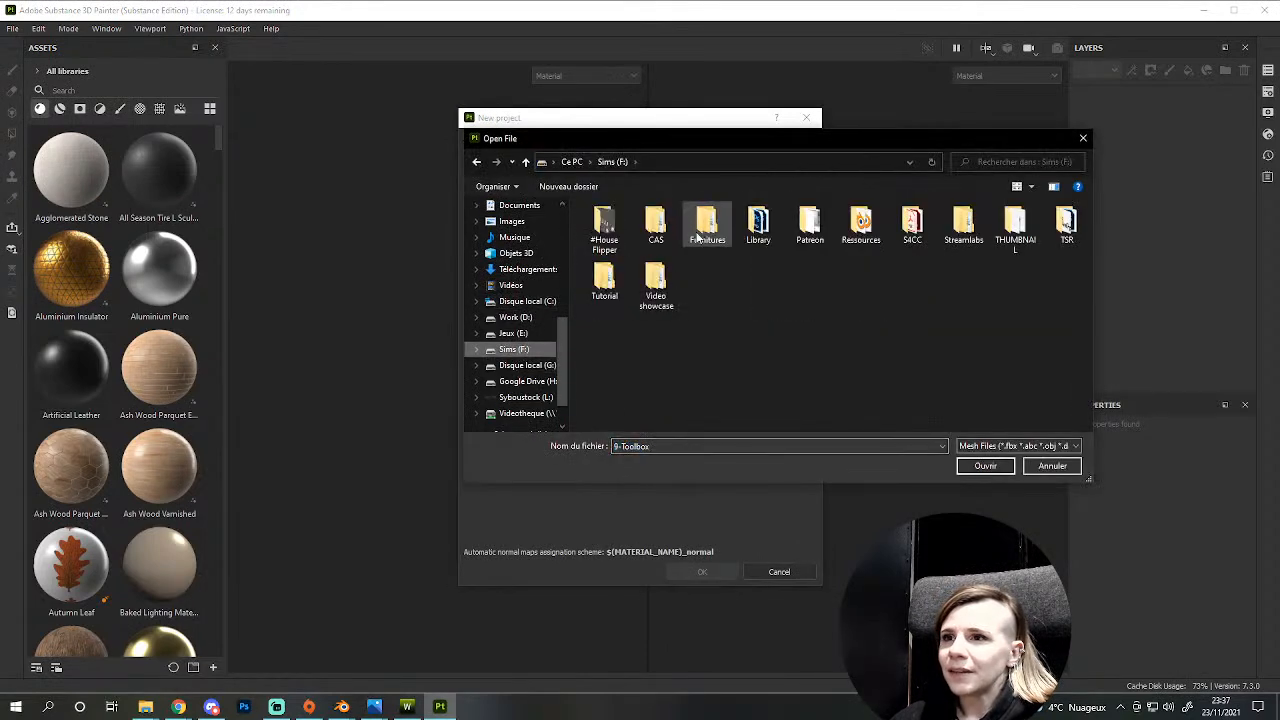
pyautogui.doubleClick(703, 222)
pyautogui.doubleClick(625, 407)
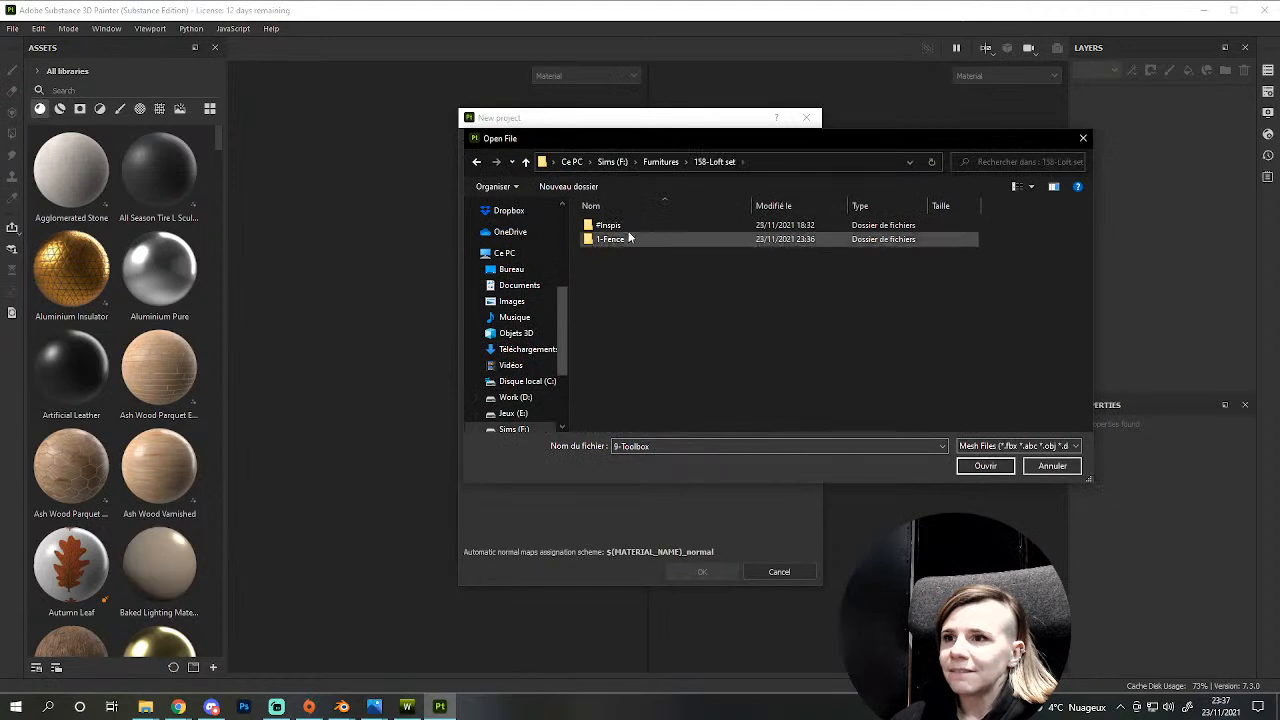
pyautogui.doubleClick(628, 240)
pyautogui.doubleClick(612, 243)
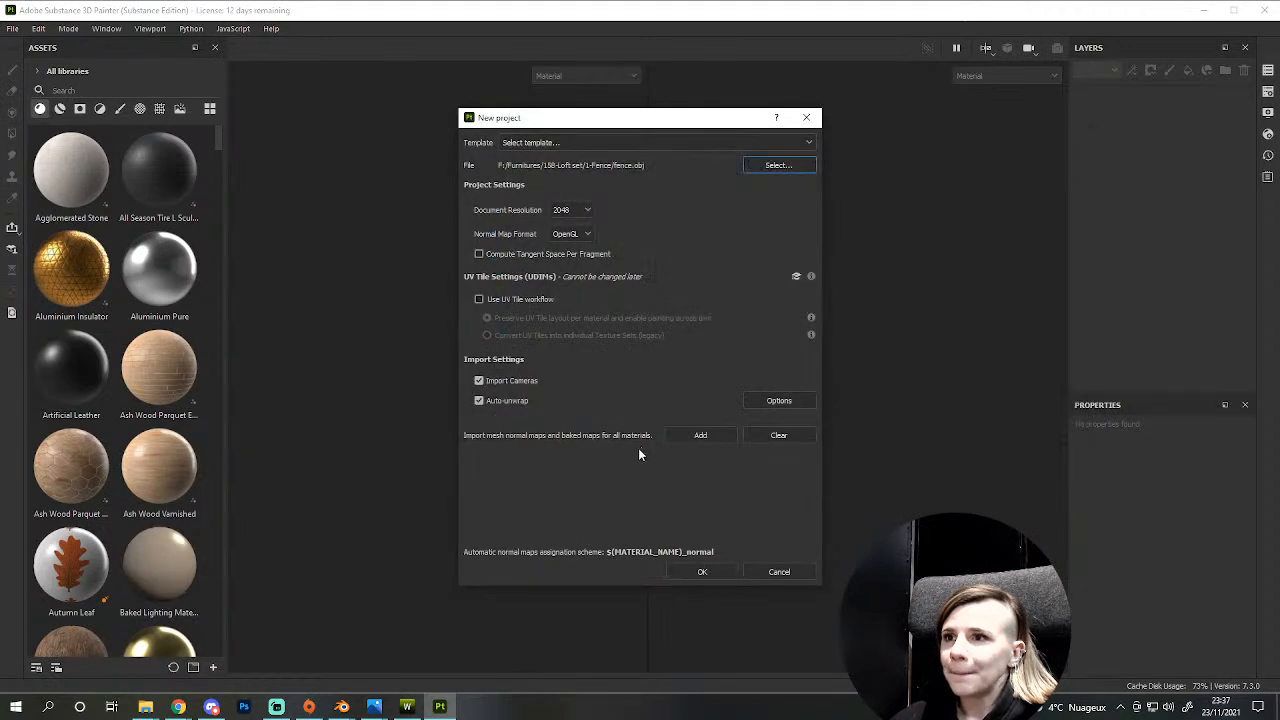
pyautogui.click(700, 571)
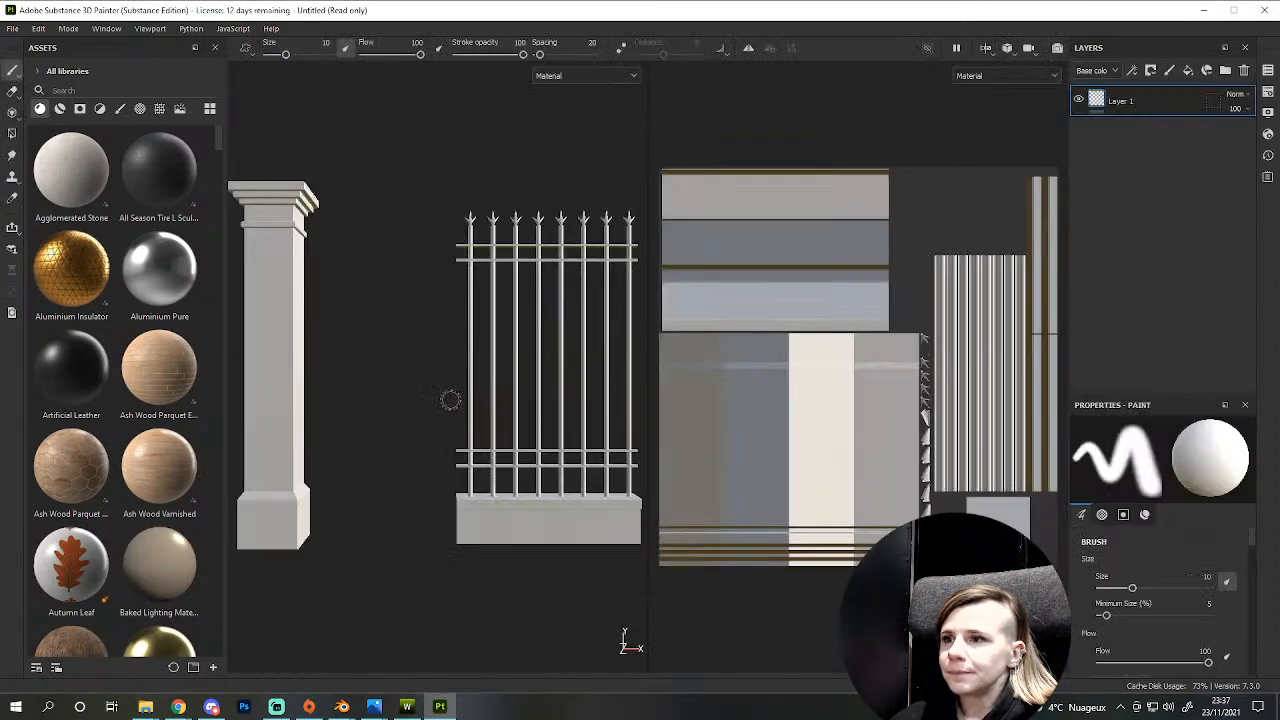
# - Bake all the selected mesh maps for the fence and pillar at an output size of 2048
pyautogui.scroll(-2, 449, 415)
pyautogui.scroll(4, 485, 310)
pyautogui.keyDown('alt'); pyautogui.moveTo(485, 310); pyautogui.dragTo(480, 358); pyautogui.keyUp('alt')
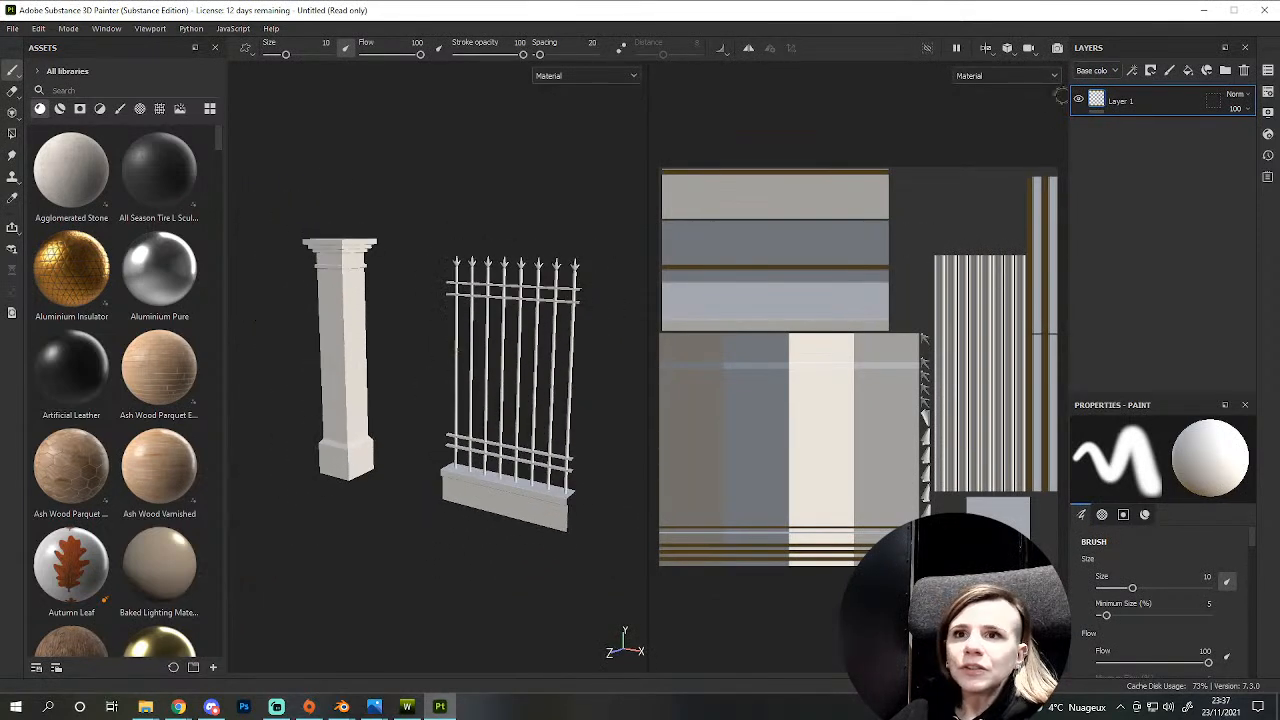
pyautogui.click(1267, 91)
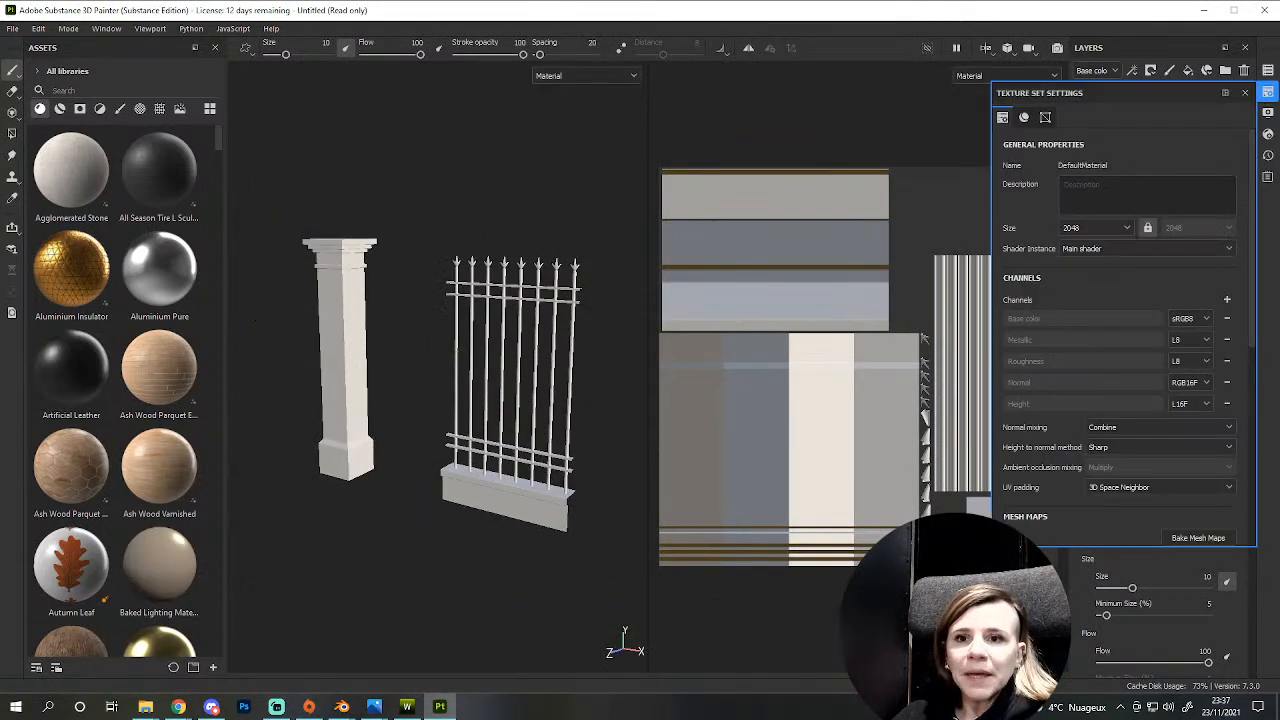
pyautogui.click(1199, 538)
pyautogui.click(628, 171)
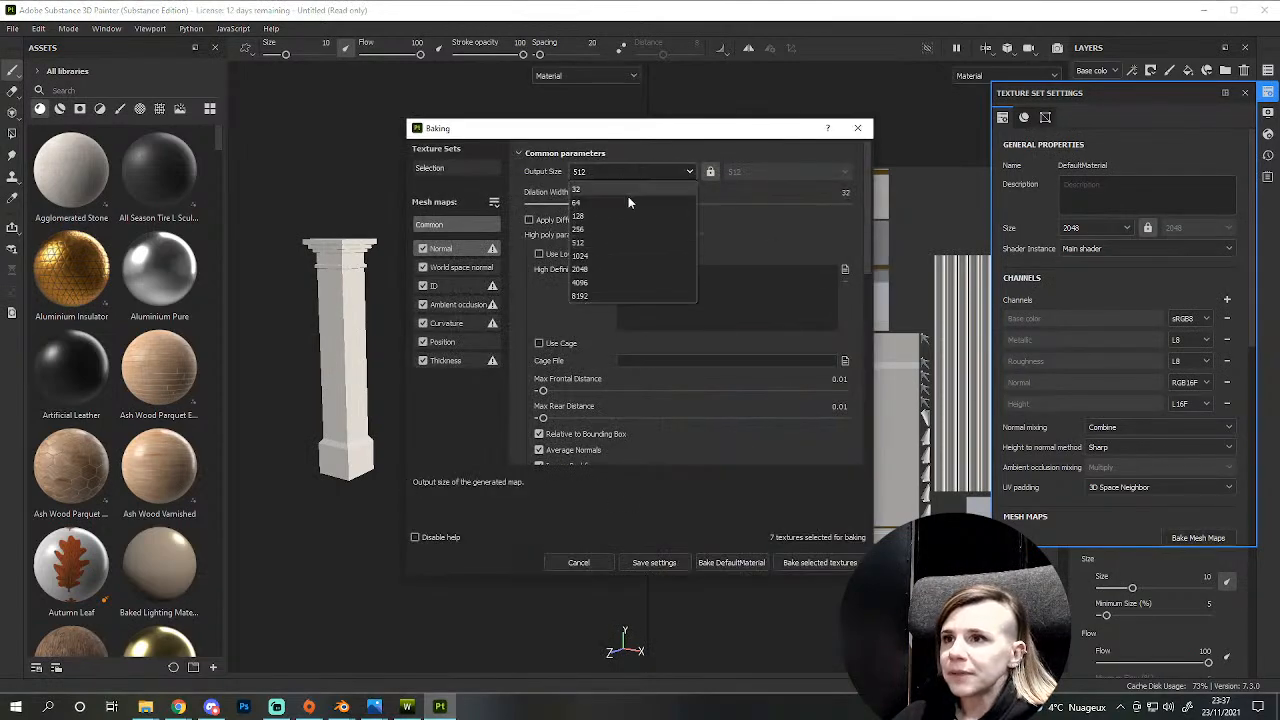
pyautogui.click(606, 268)
pyautogui.click(820, 562)
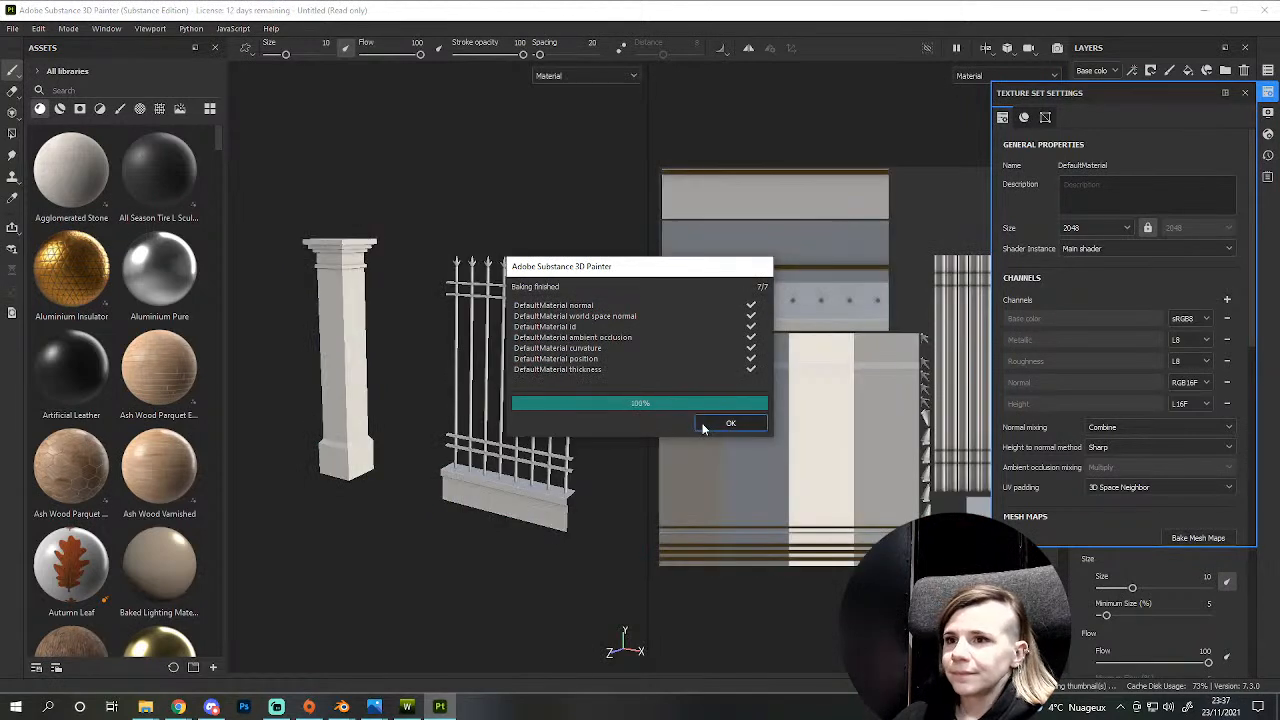
# - Set the viewport's environment map to the bright white studio panorama ece5722e02029183fe11663c307db681
pyautogui.click(1267, 113)
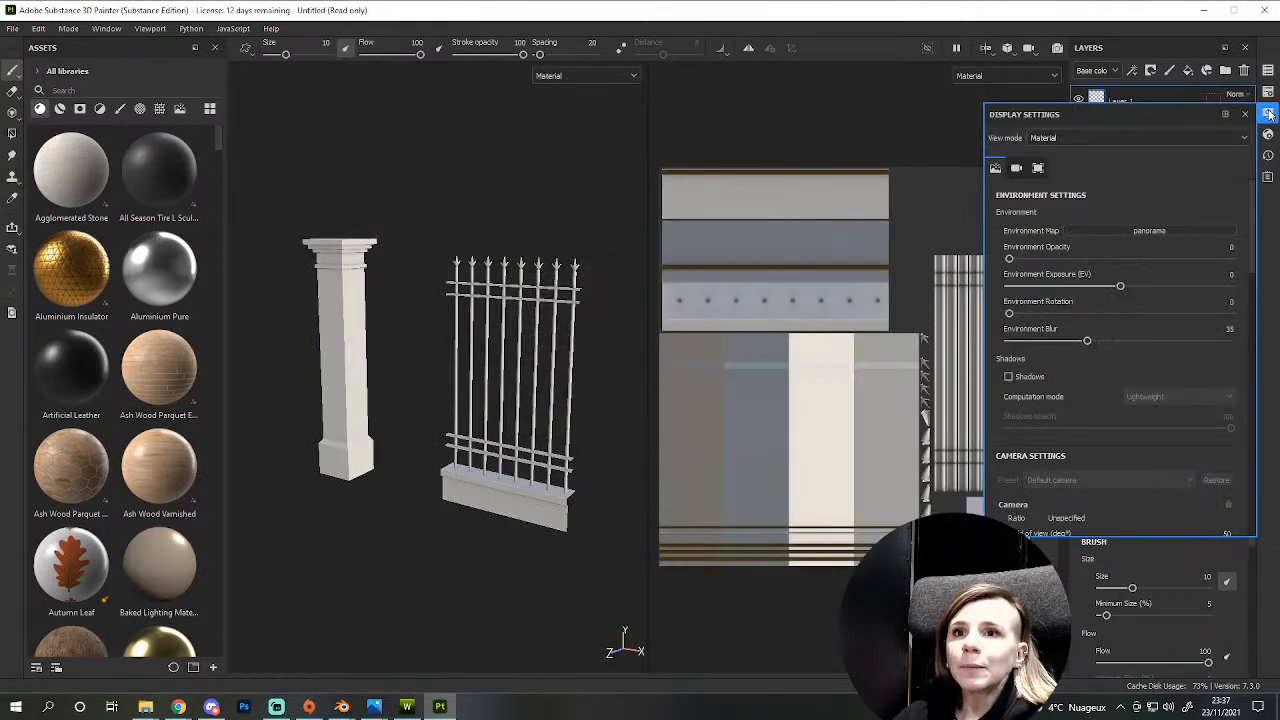
pyautogui.click(1120, 230)
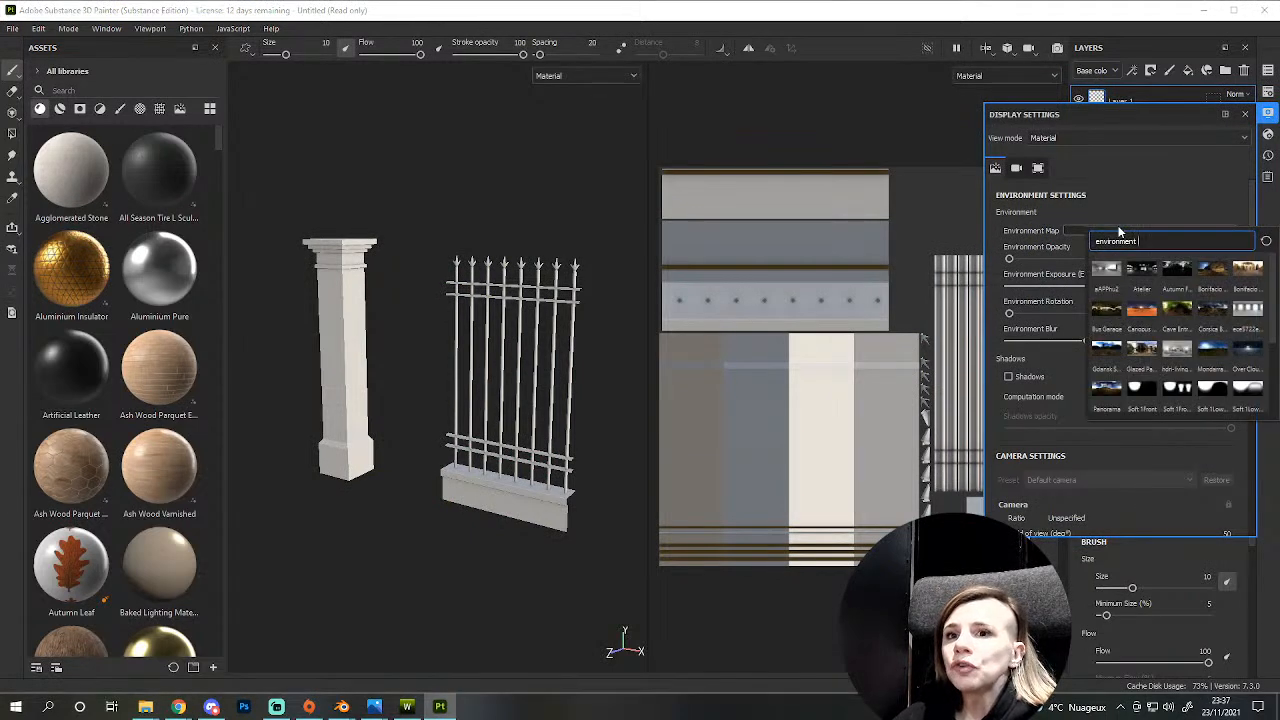
pyautogui.scroll(-3, 1160, 280)
pyautogui.moveTo(1183, 395)
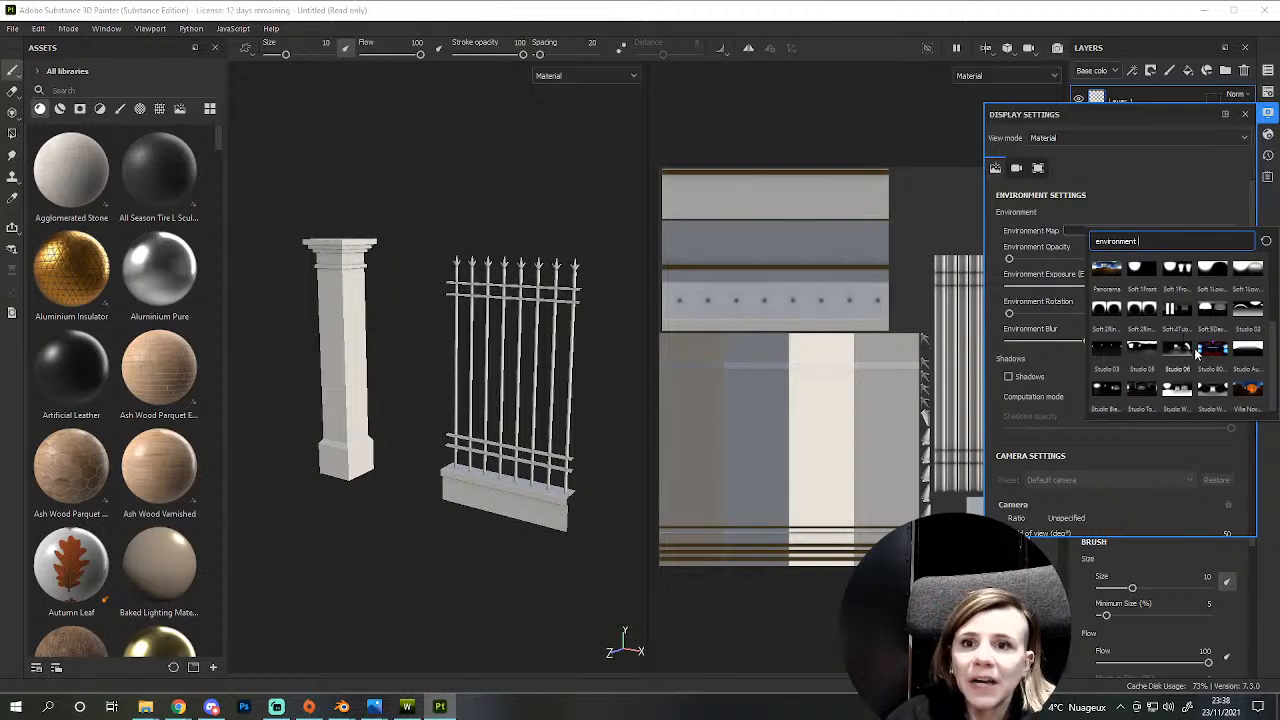
pyautogui.scroll(3, 1195, 350)
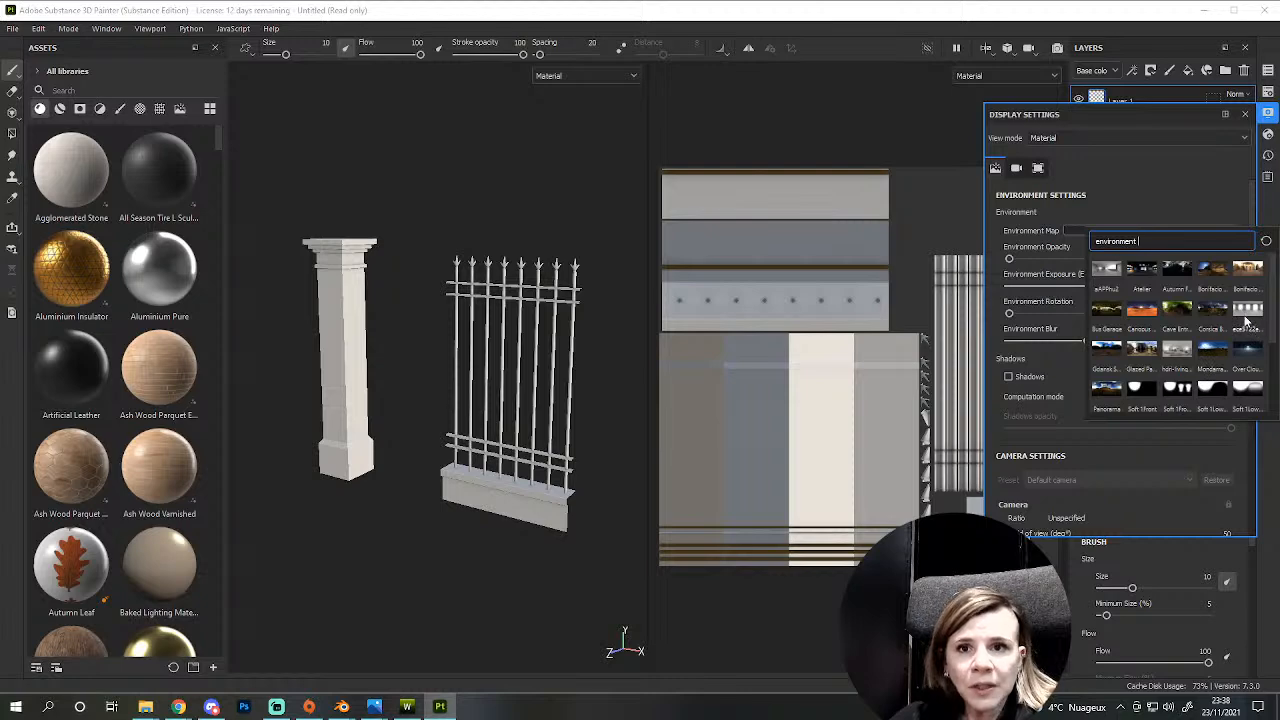
pyautogui.moveTo(1246, 320)
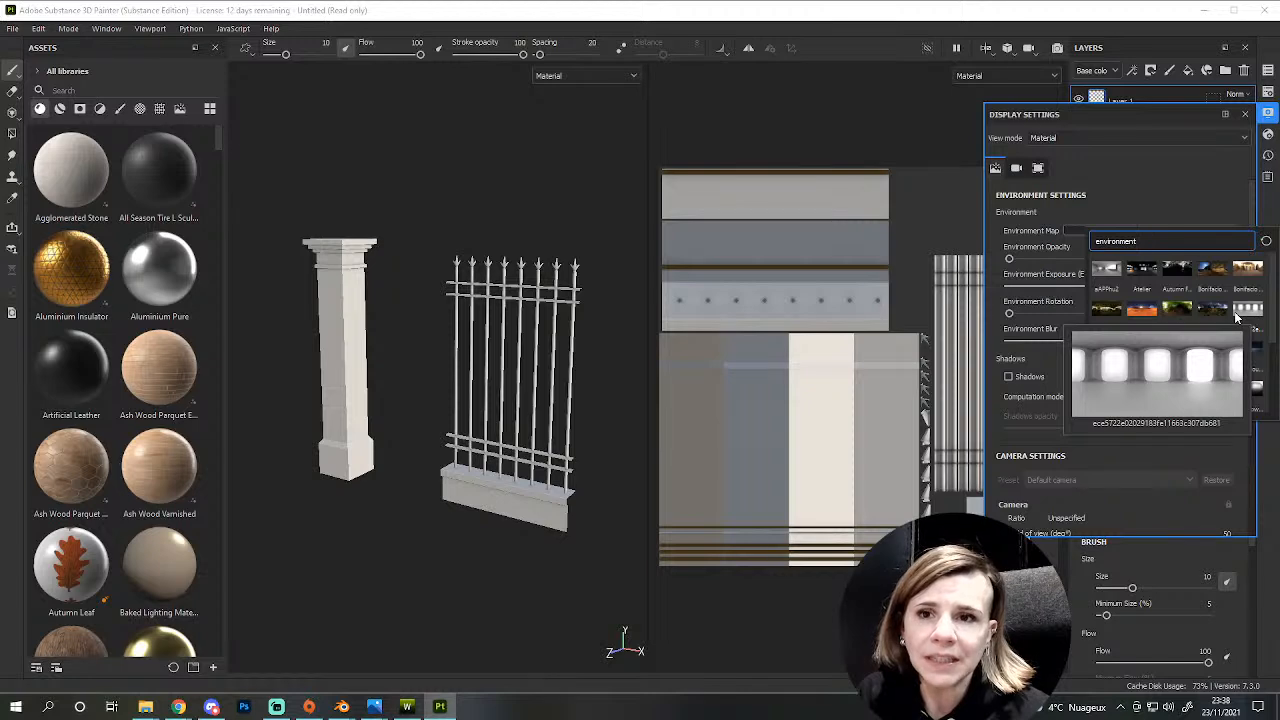
pyautogui.click(1238, 318)
# - Examine the fence, base wall and pillar from several angles and distances under the new environment lighting
pyautogui.scroll(2, 515, 454)
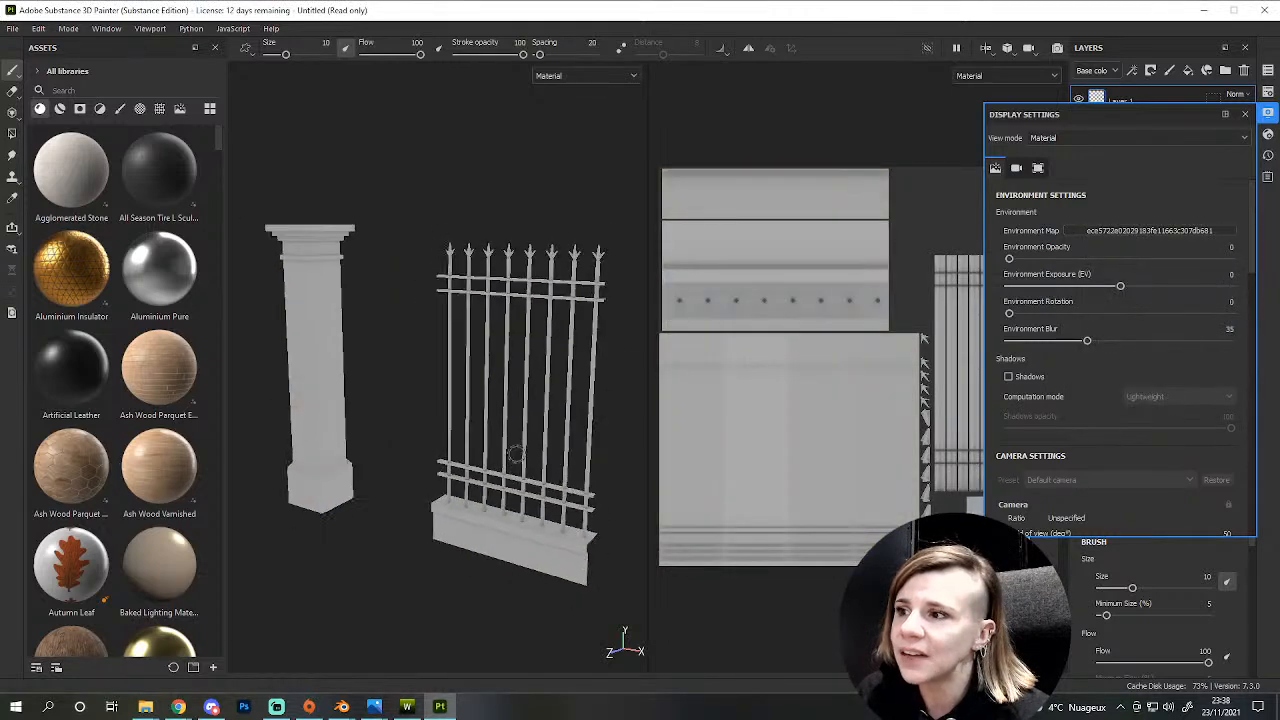
pyautogui.scroll(-2, 515, 454)
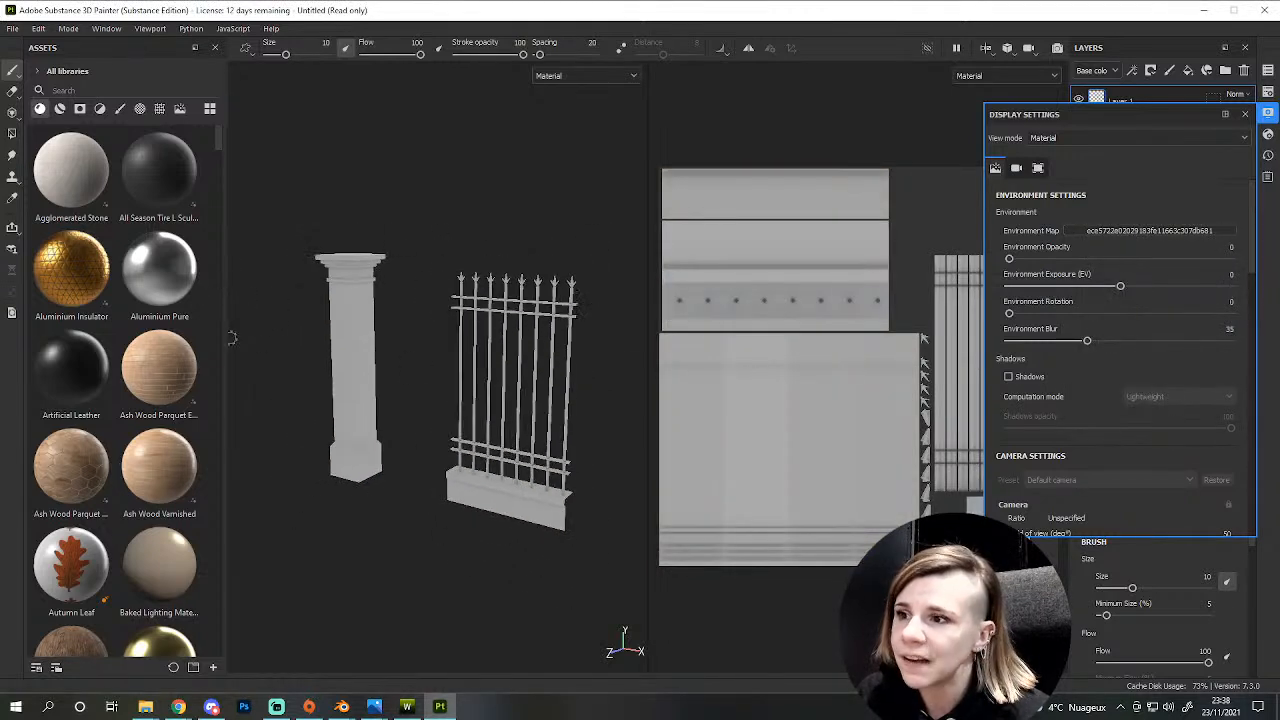
pyautogui.scroll(2, 535, 523)
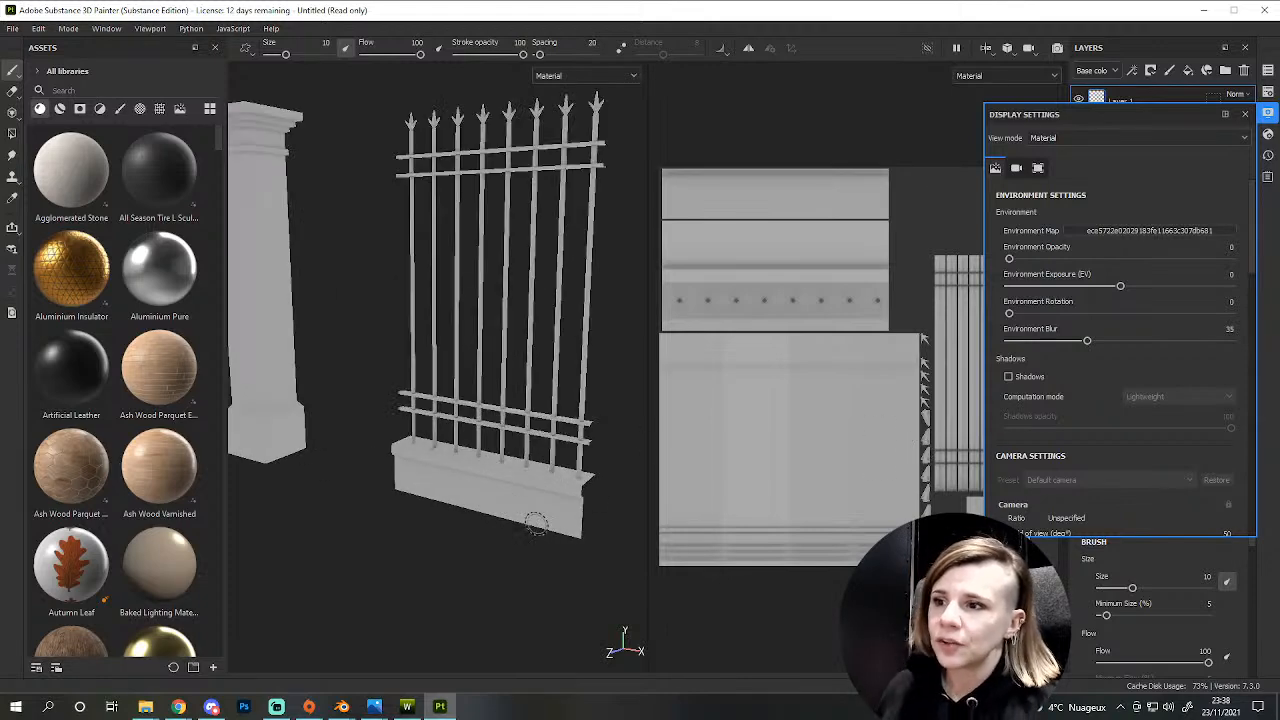
pyautogui.scroll(2, 537, 525)
pyautogui.keyDown('alt'); pyautogui.moveTo(590, 546); pyautogui.dragTo(626, 525); pyautogui.keyUp('alt')
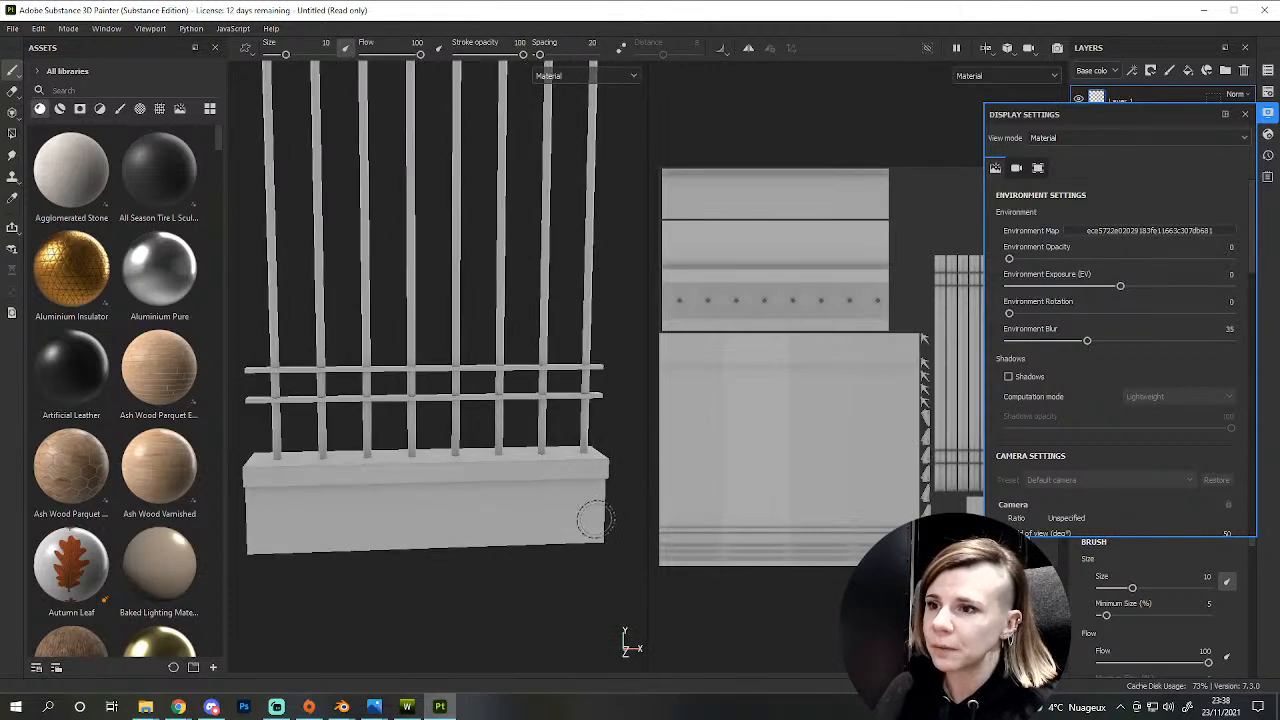
pyautogui.scroll(-3, 451, 436)
pyautogui.keyDown('alt'); pyautogui.moveTo(451, 436); pyautogui.dragTo(460, 474); pyautogui.keyUp('alt')
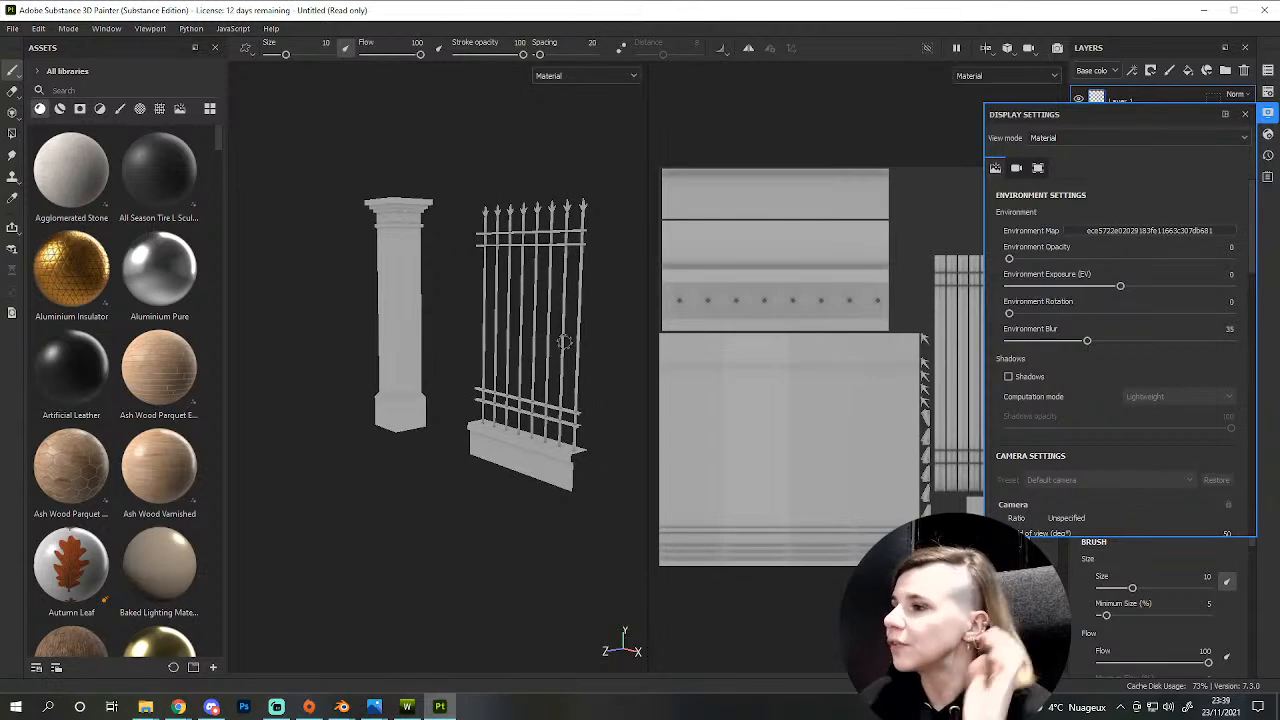
pyautogui.scroll(2, 527, 357)
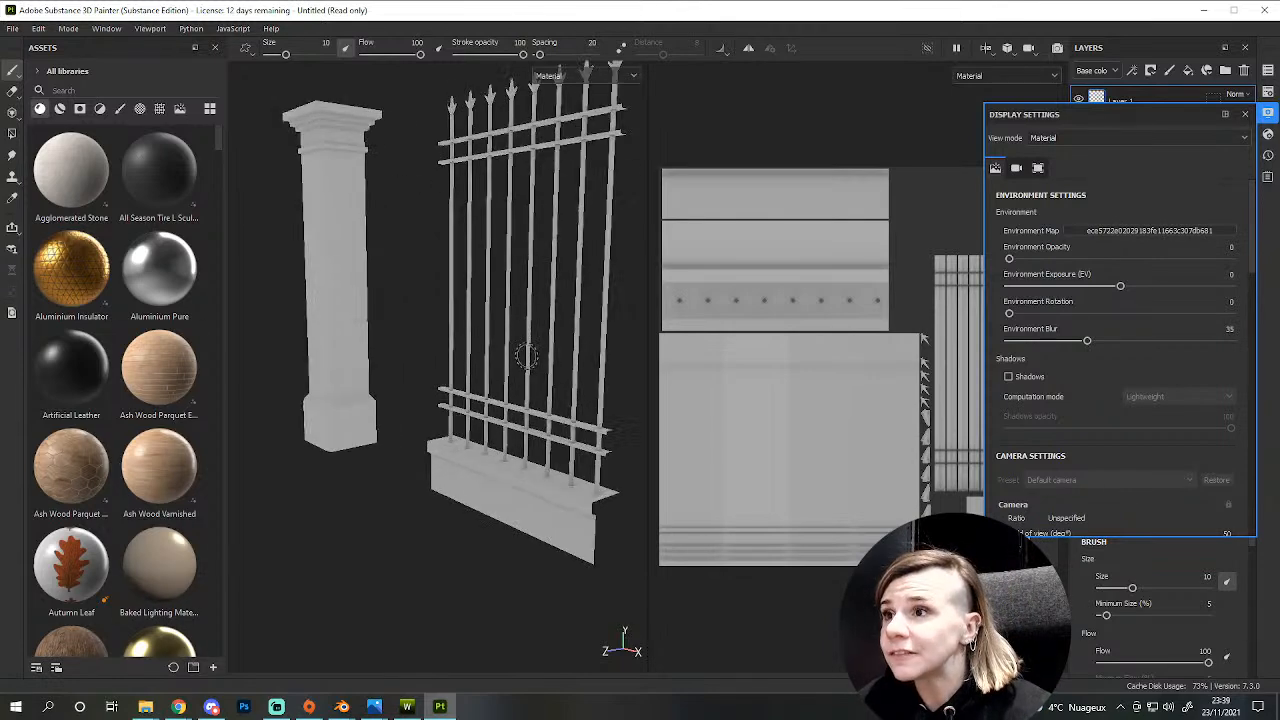
# - Start a resource import for the asset library, and switch to Chrome to open the Adobe Substance 3D Assets website
pyautogui.click(211, 668)
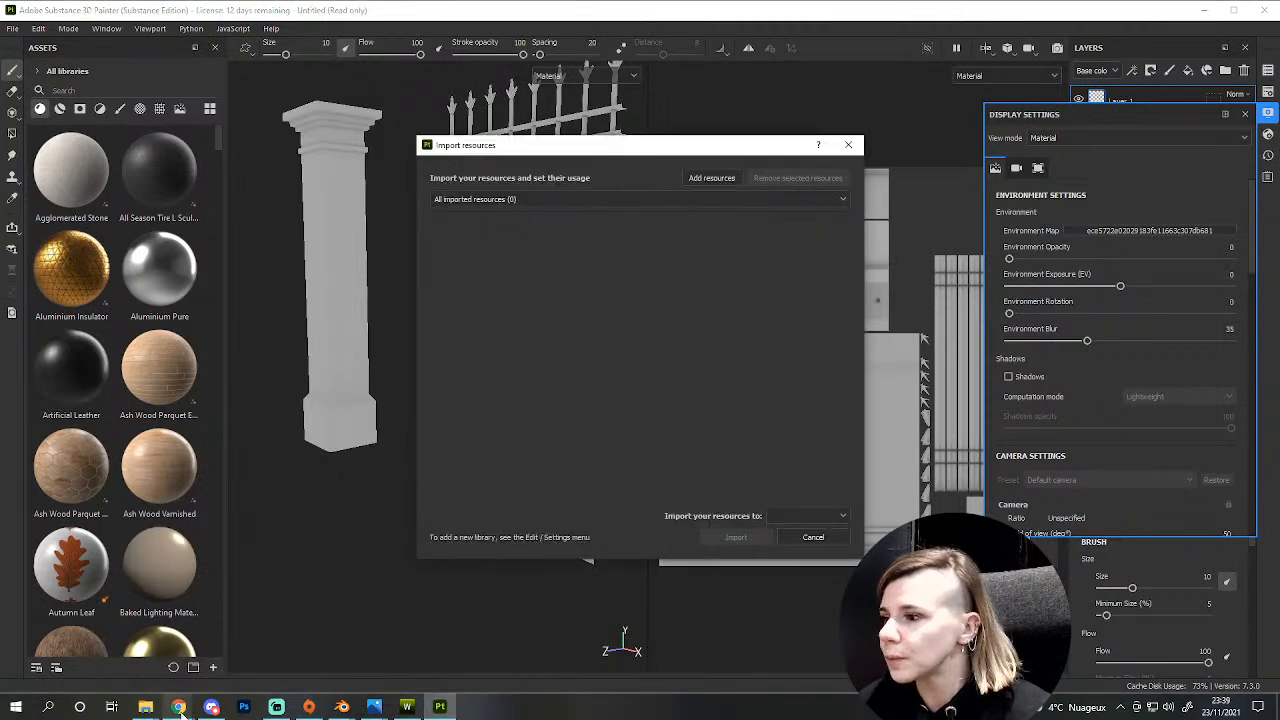
pyautogui.moveTo(178, 707)
pyautogui.click(138, 620)
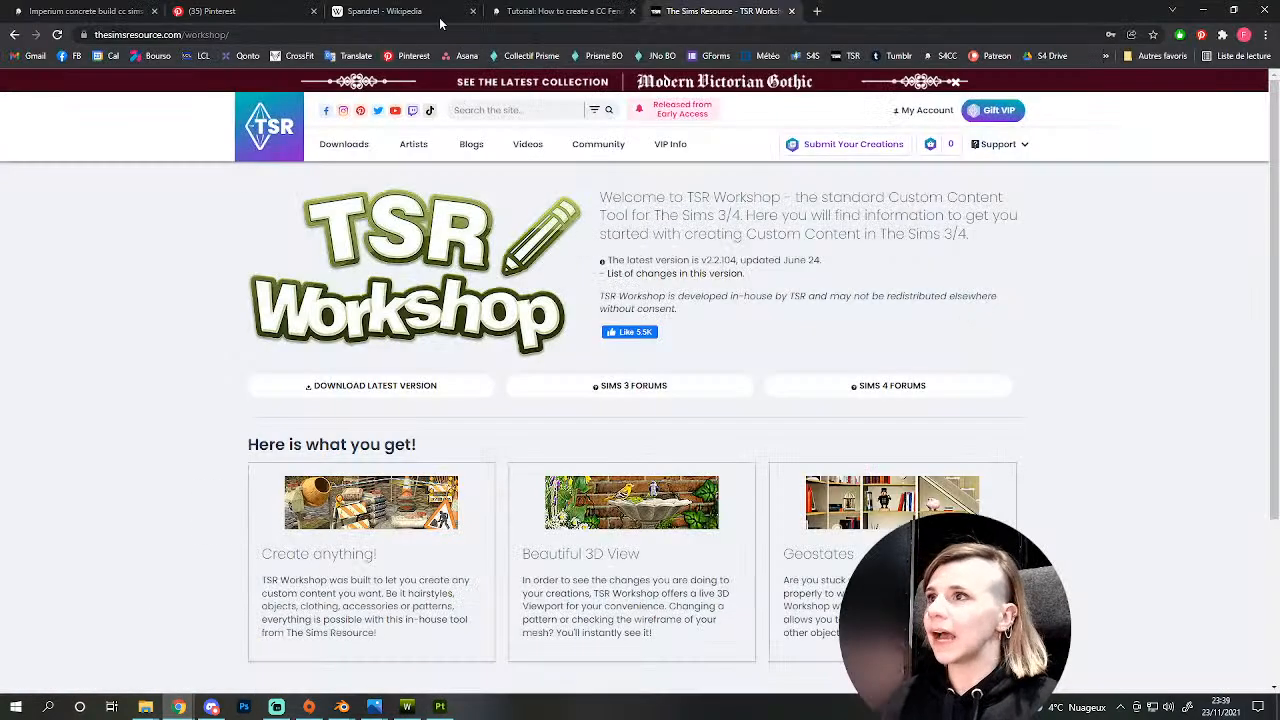
pyautogui.click(252, 35)
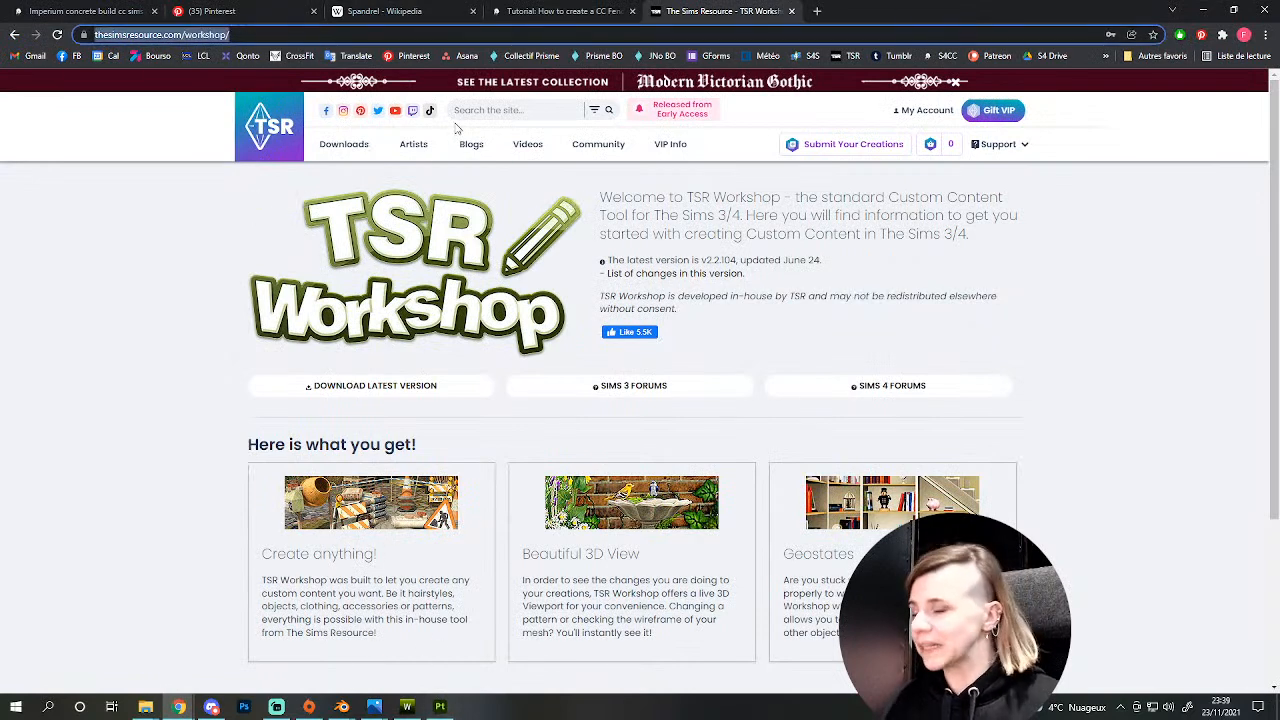
pyautogui.write('subs')
pyautogui.press('Return')
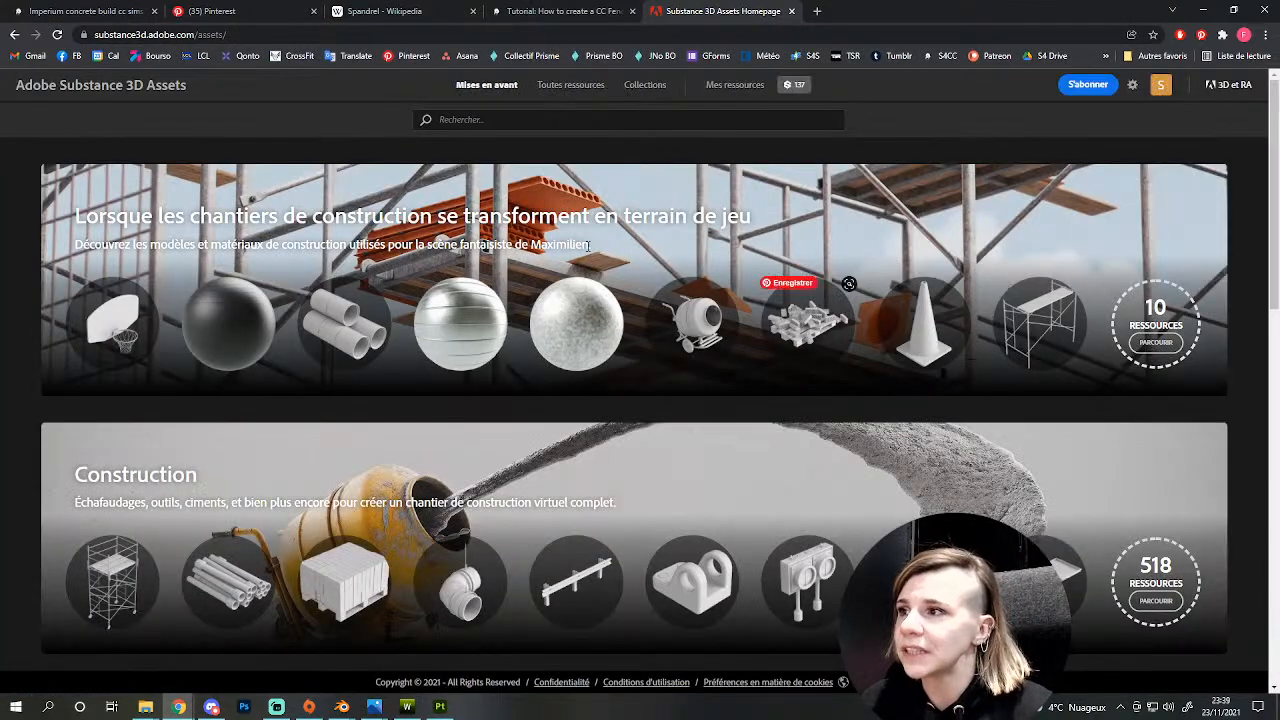
# - Search the asset library for "brick", check the account's available download points, and browse the brick materials
pyautogui.click(440, 119)
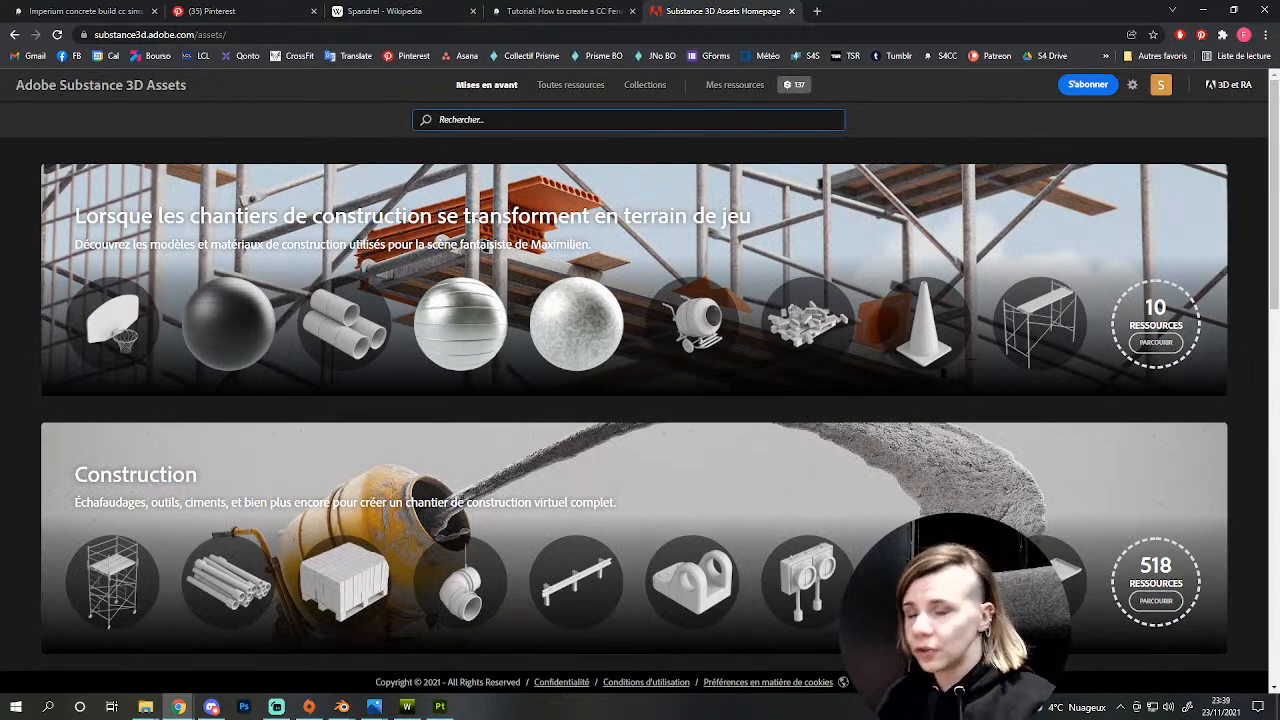
pyautogui.write('brick')
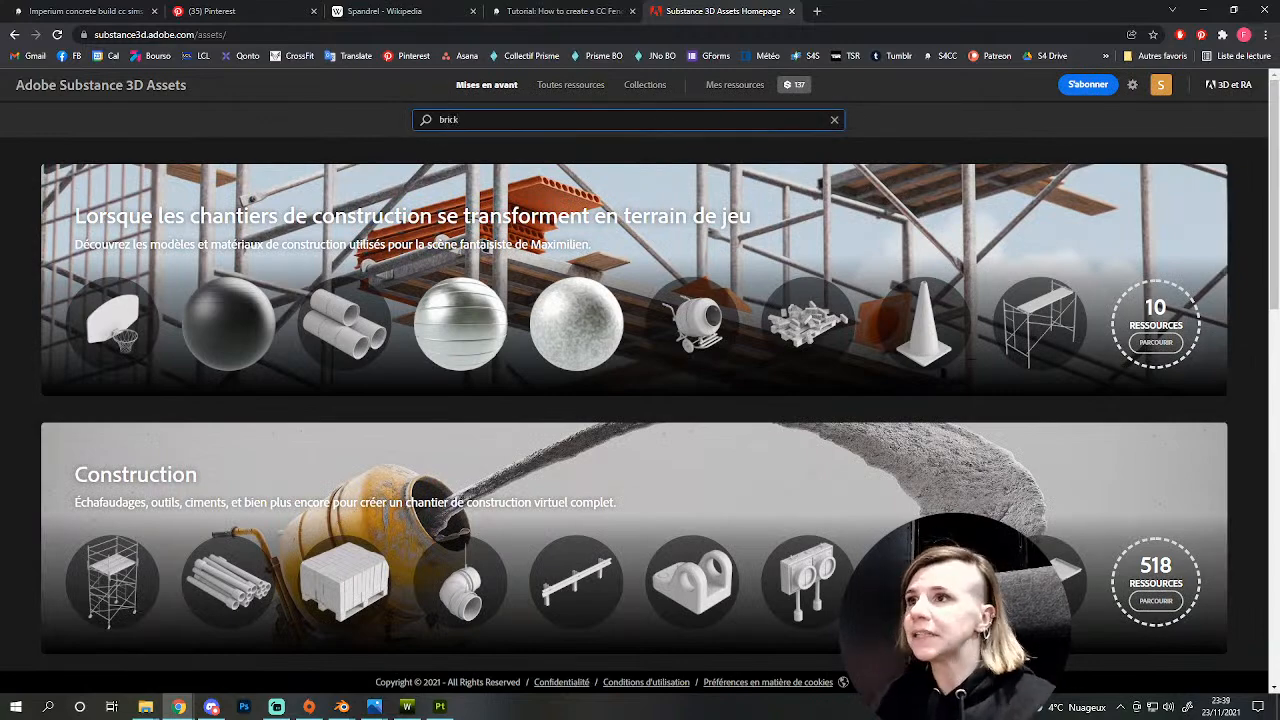
pyautogui.press('Return')
pyautogui.click(1160, 84)
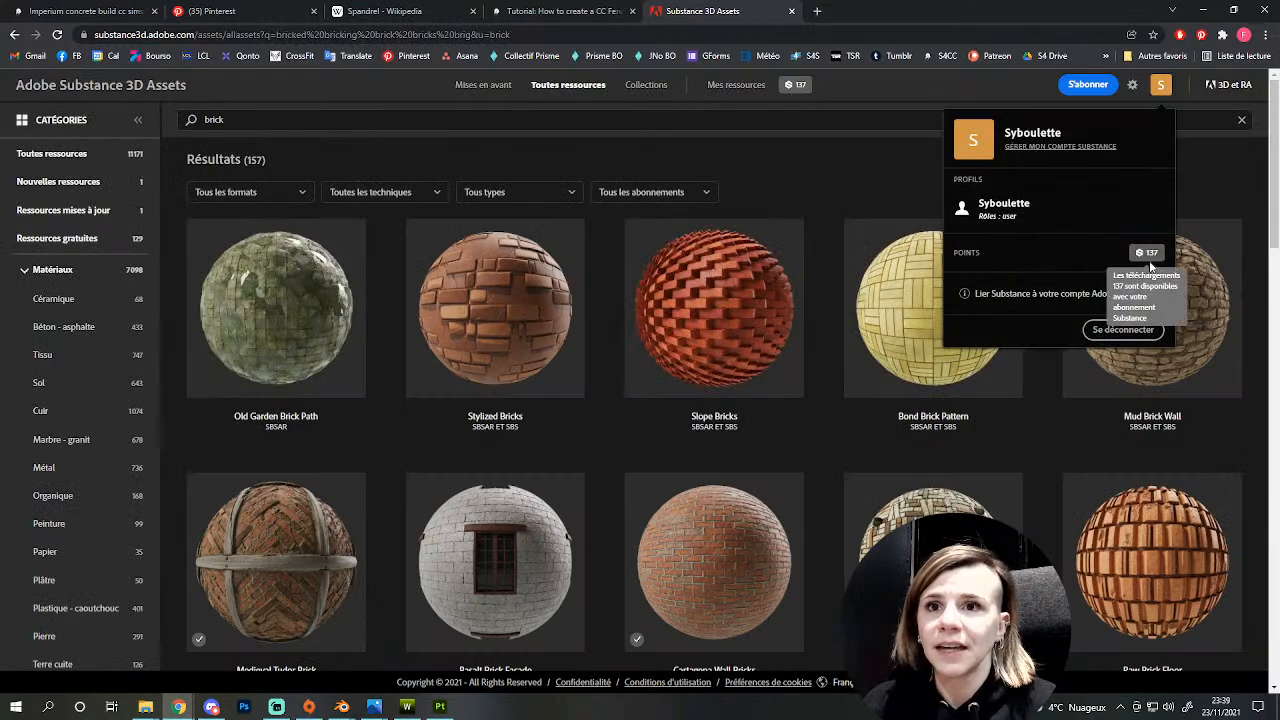
pyautogui.click(1228, 174)
pyautogui.scroll(-3, 490, 300)
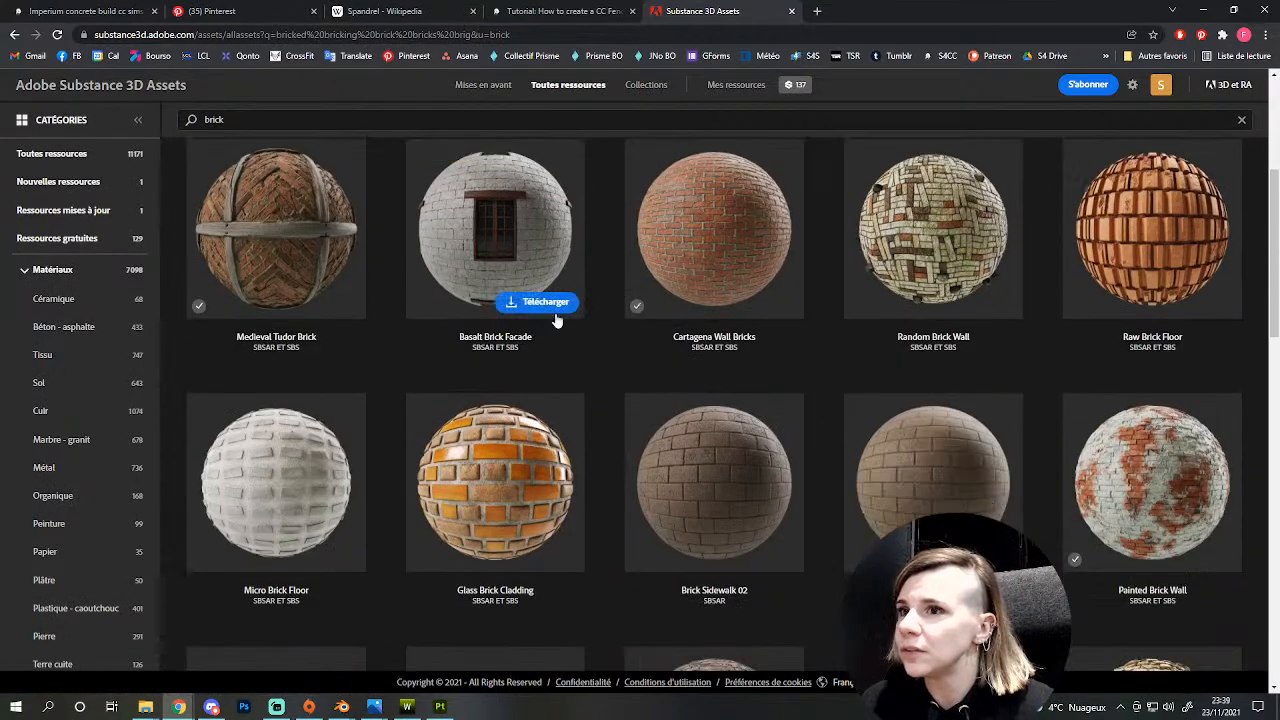
pyautogui.scroll(-3, 731, 474)
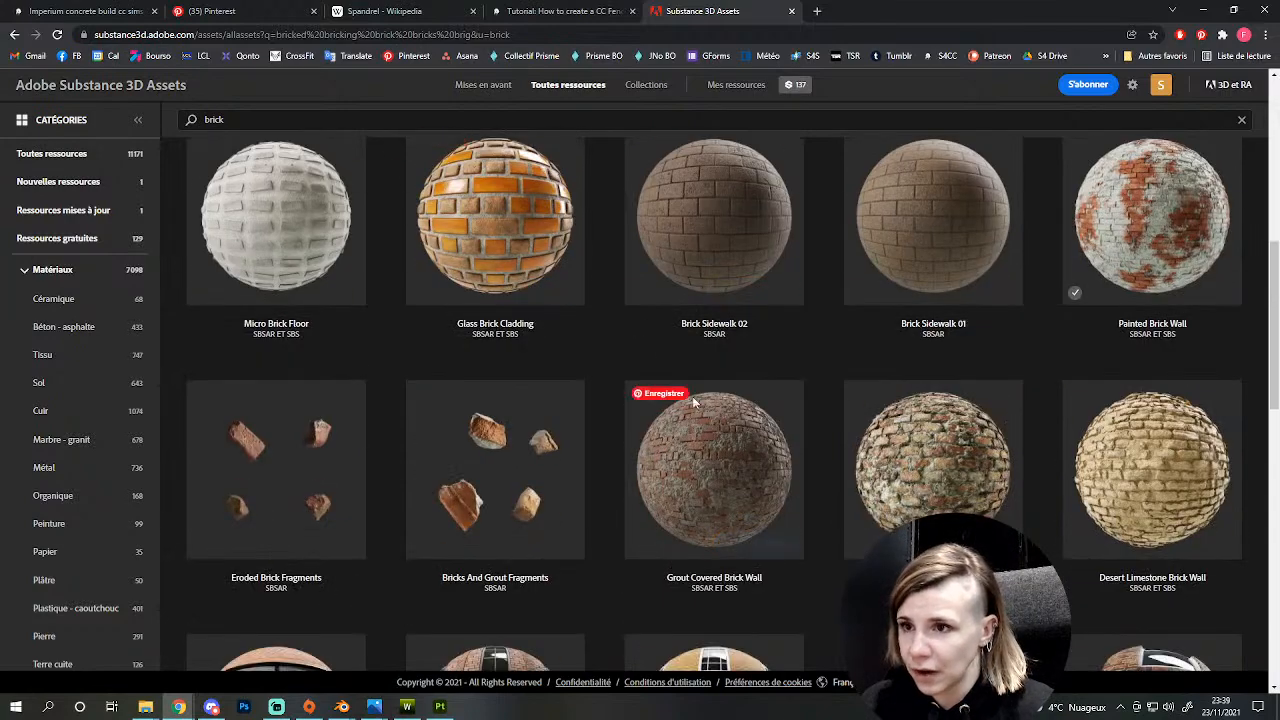
pyautogui.scroll(-3, 588, 566)
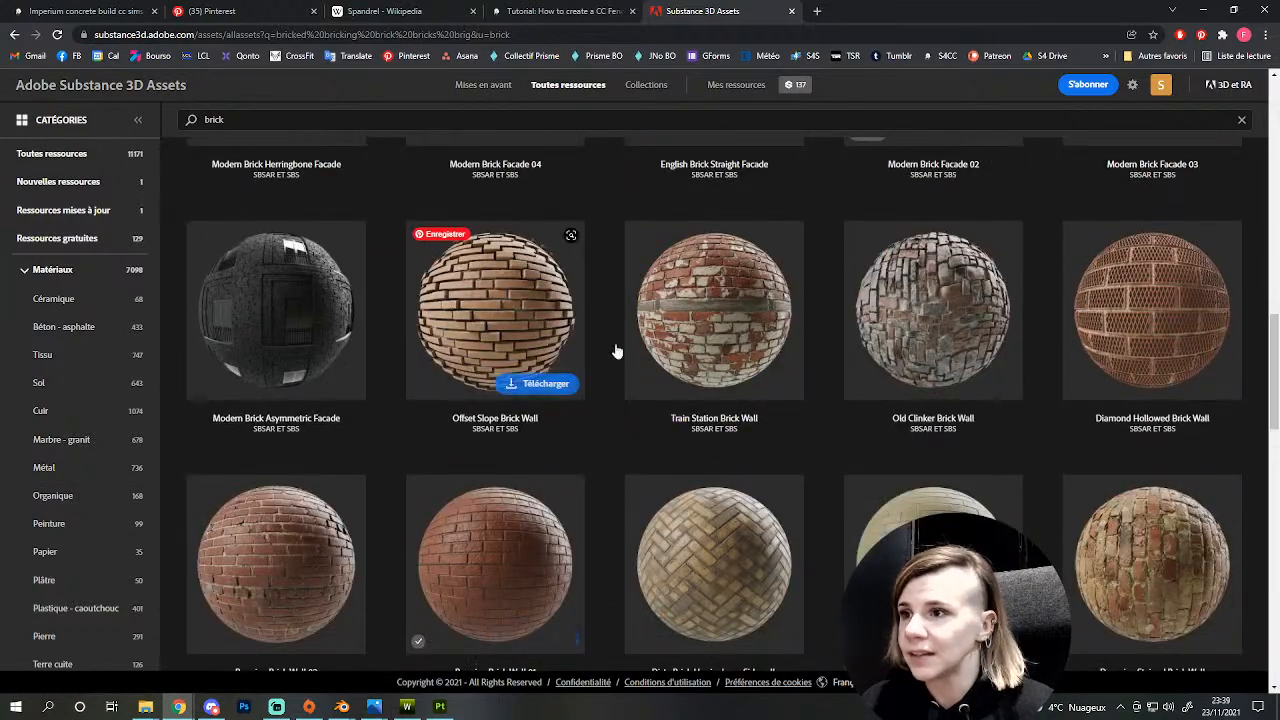
# - Switch back to Substance 3D Painter and select the archives from bricks_red_regular to cartagena_wall_bricks in Téléchargements as resources to add
pyautogui.click(440, 707)
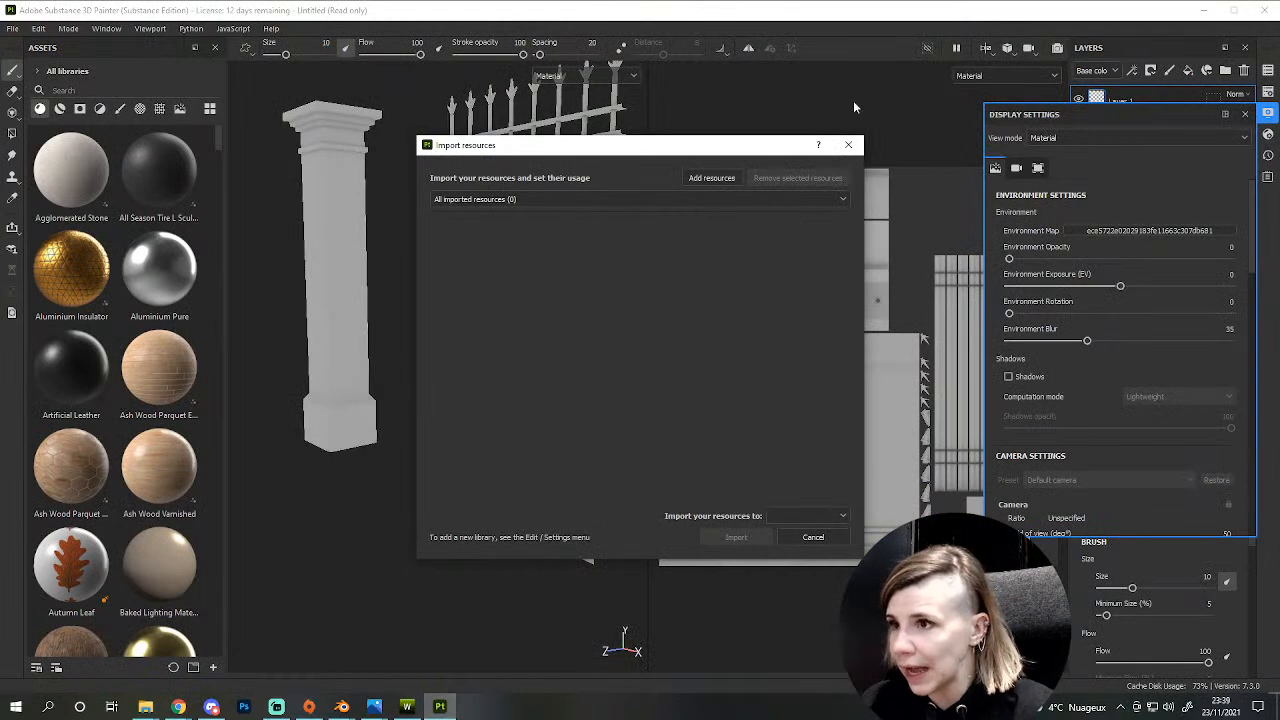
pyautogui.click(717, 177)
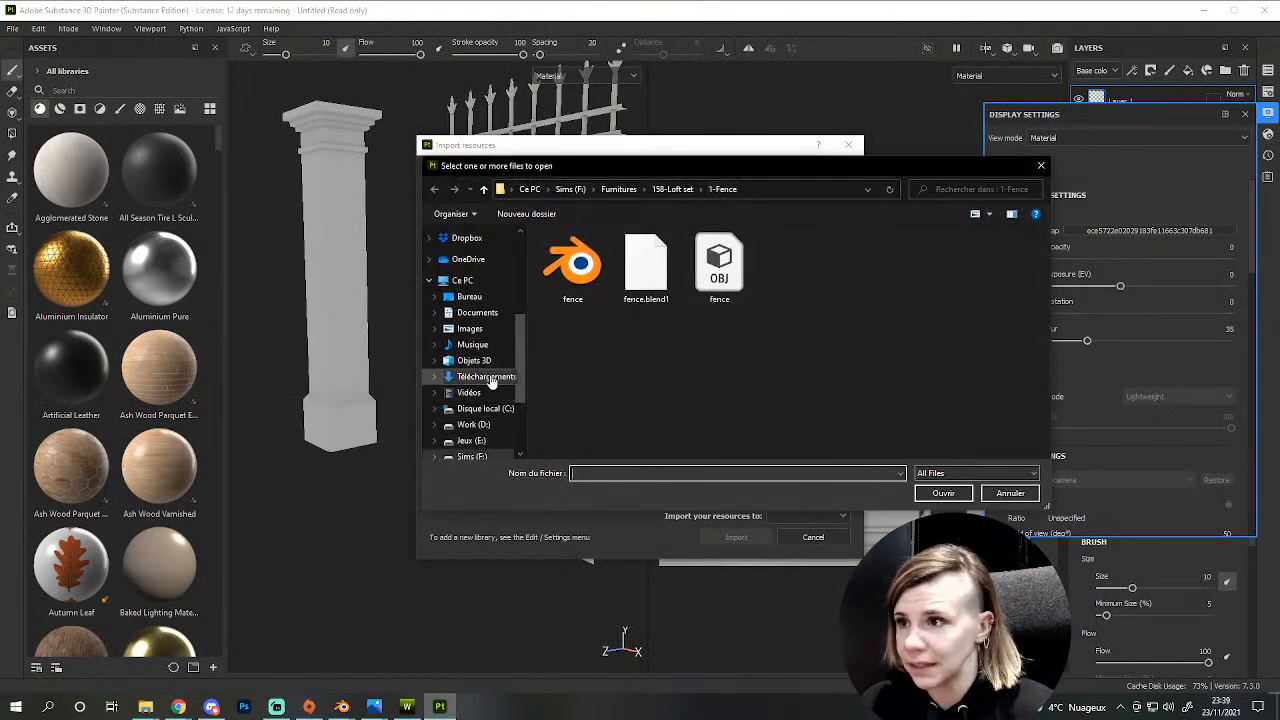
pyautogui.click(485, 376)
pyautogui.moveTo(949, 263); pyautogui.dragTo(603, 354)
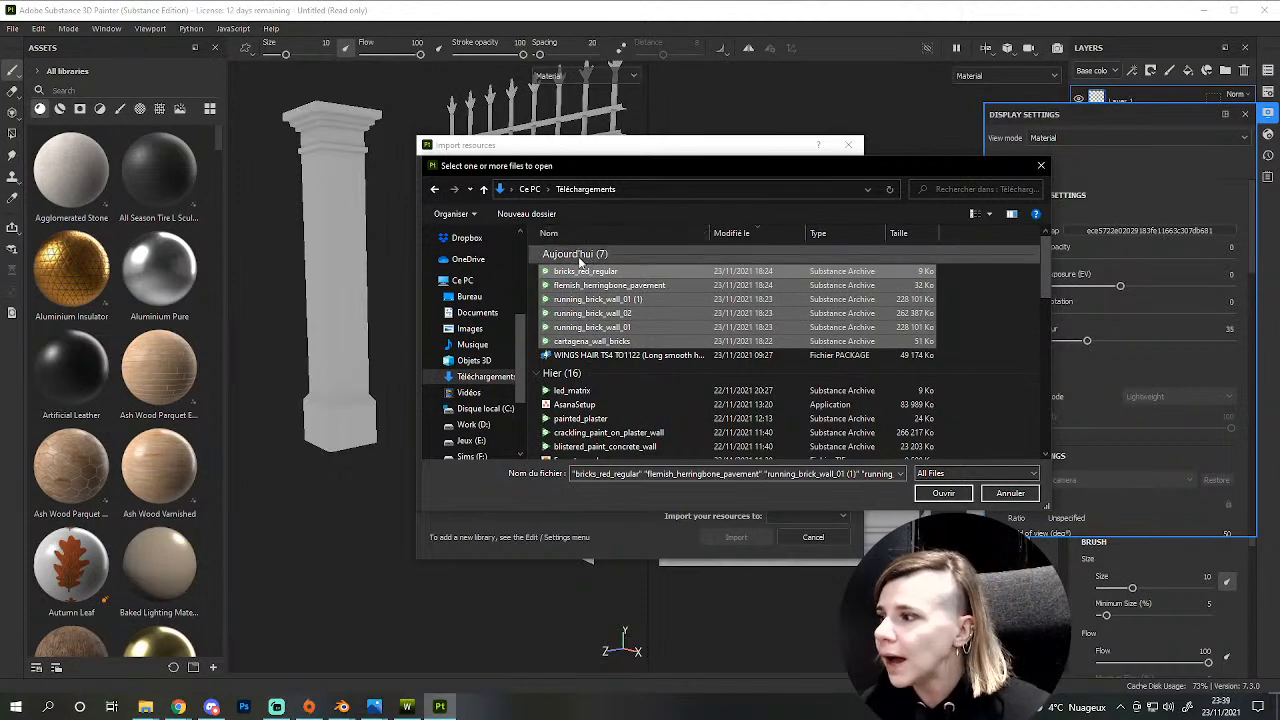
# - Delete the duplicate archive running_brick_wall_01 (1) from the Téléchargements folder within the file chooser
pyautogui.moveTo(589, 163); pyautogui.dragTo(409, 201)
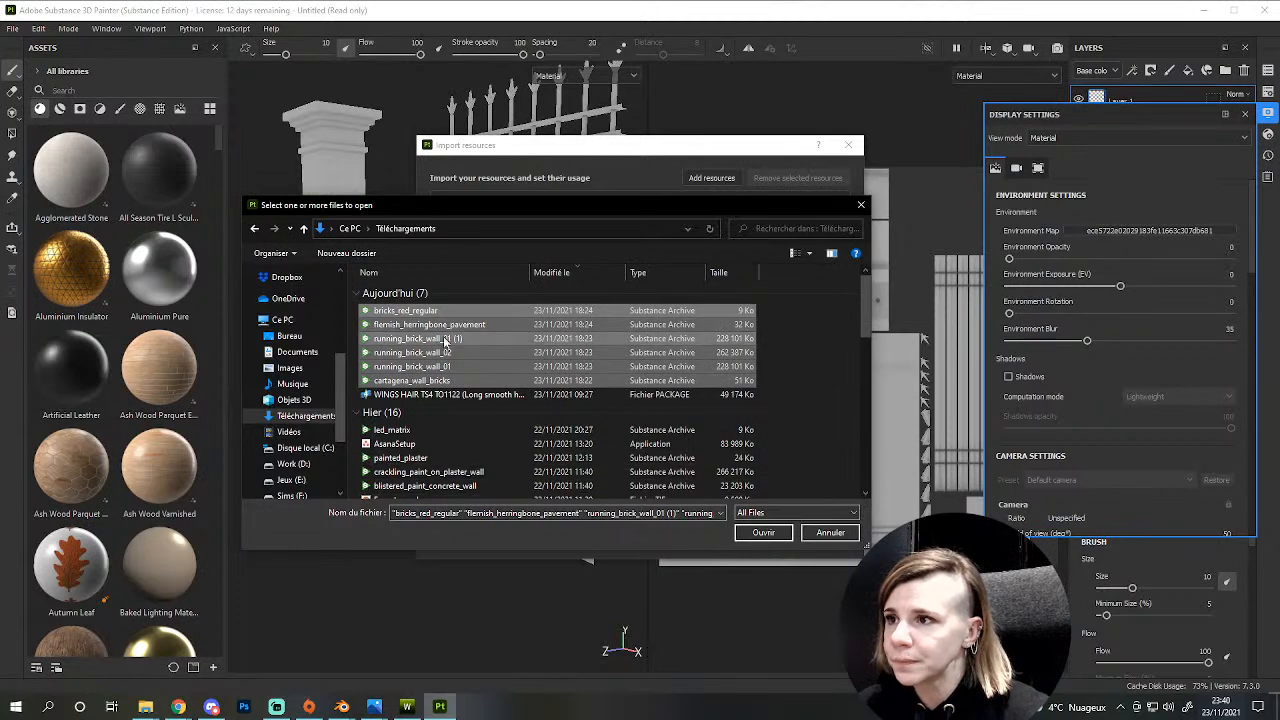
pyautogui.click(480, 339)
pyautogui.press('Delete')
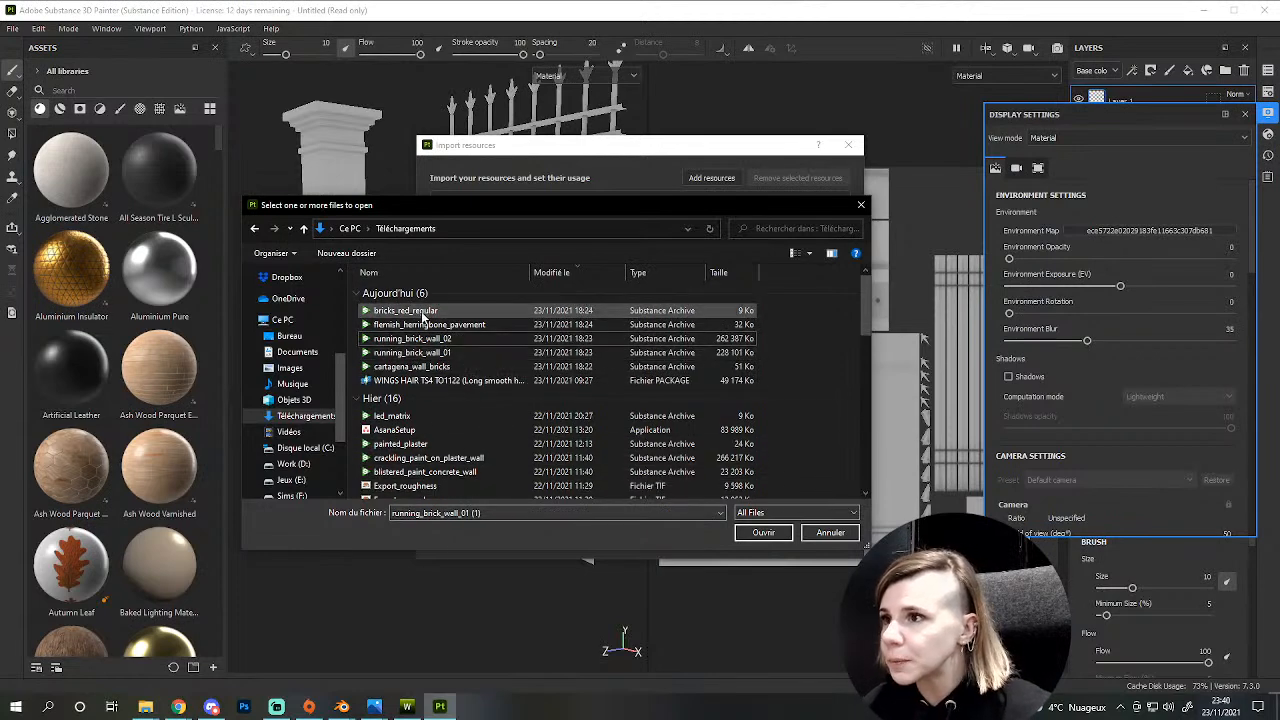
# - Add the five brick archives from bricks_red_regular to cartagena_wall_bricks and choose the current session as their import destination
pyautogui.keyDown('shift'); pyautogui.click(420, 367); pyautogui.keyUp('shift')
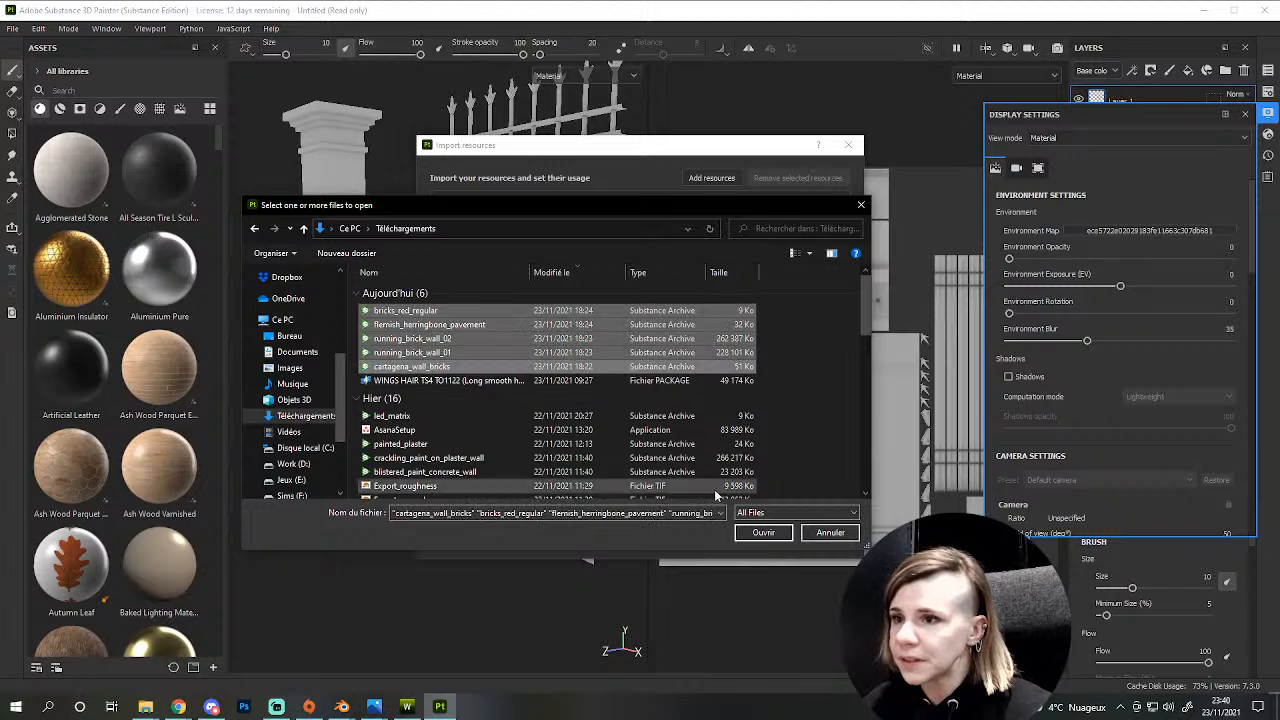
pyautogui.click(763, 532)
pyautogui.click(783, 516)
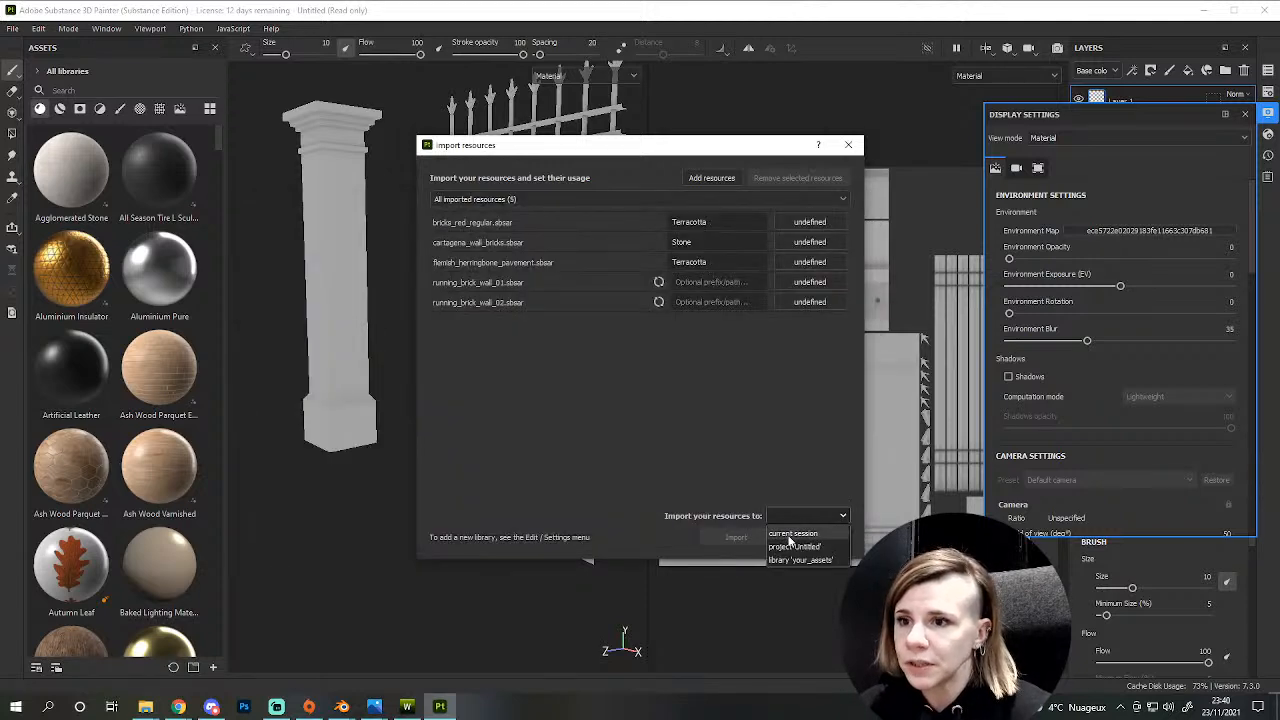
pyautogui.click(789, 534)
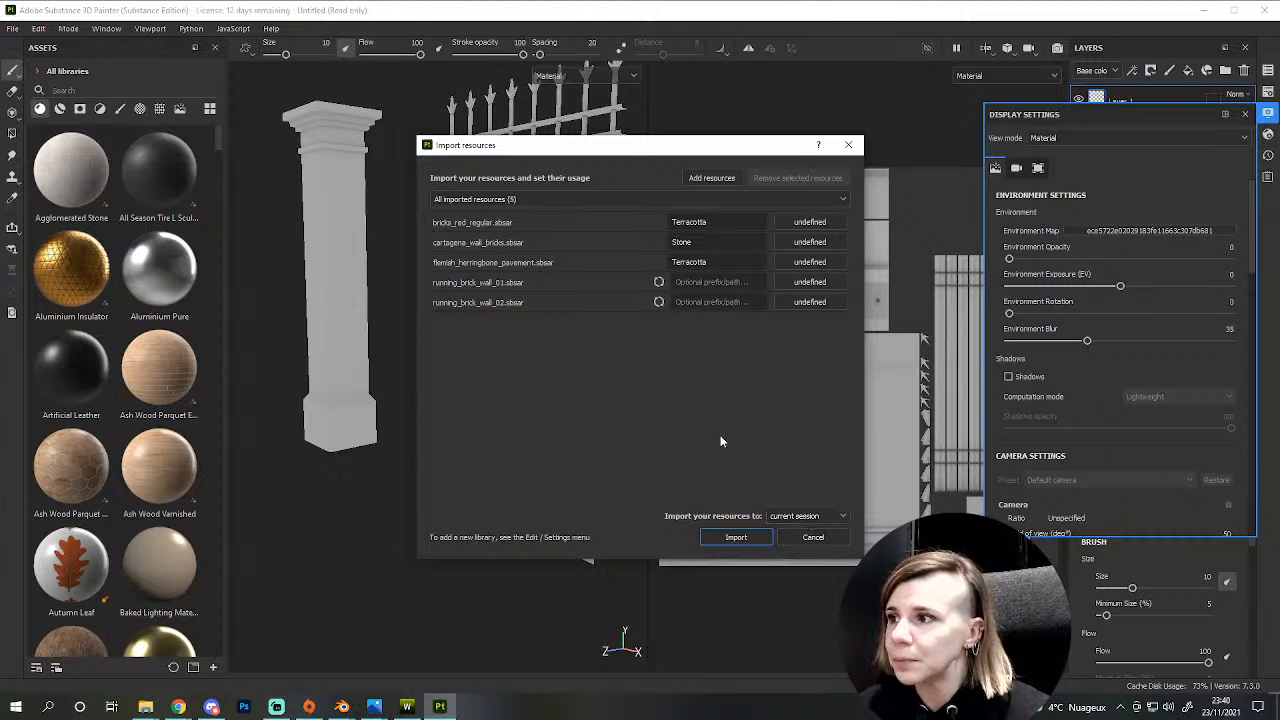
# - Set the usage of all five brick archives to basematerial and import them
pyautogui.moveTo(765, 313); pyautogui.dragTo(543, 212)
pyautogui.click(823, 229)
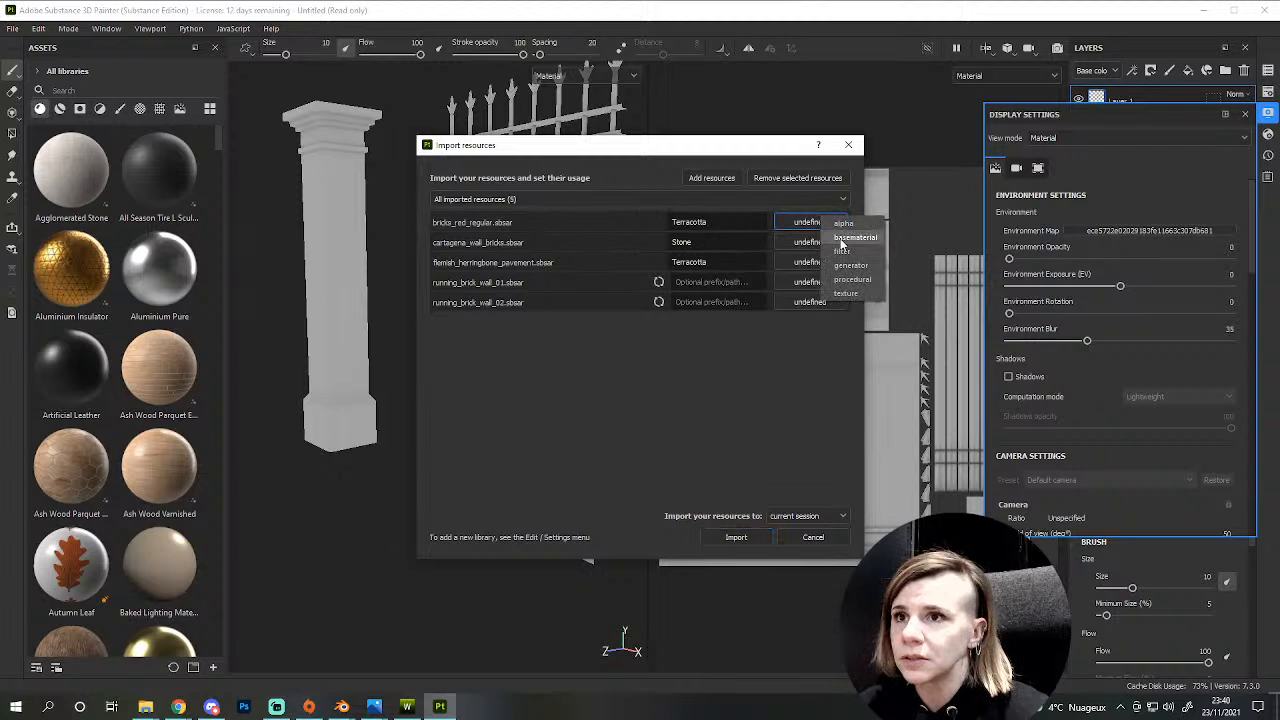
pyautogui.click(820, 254)
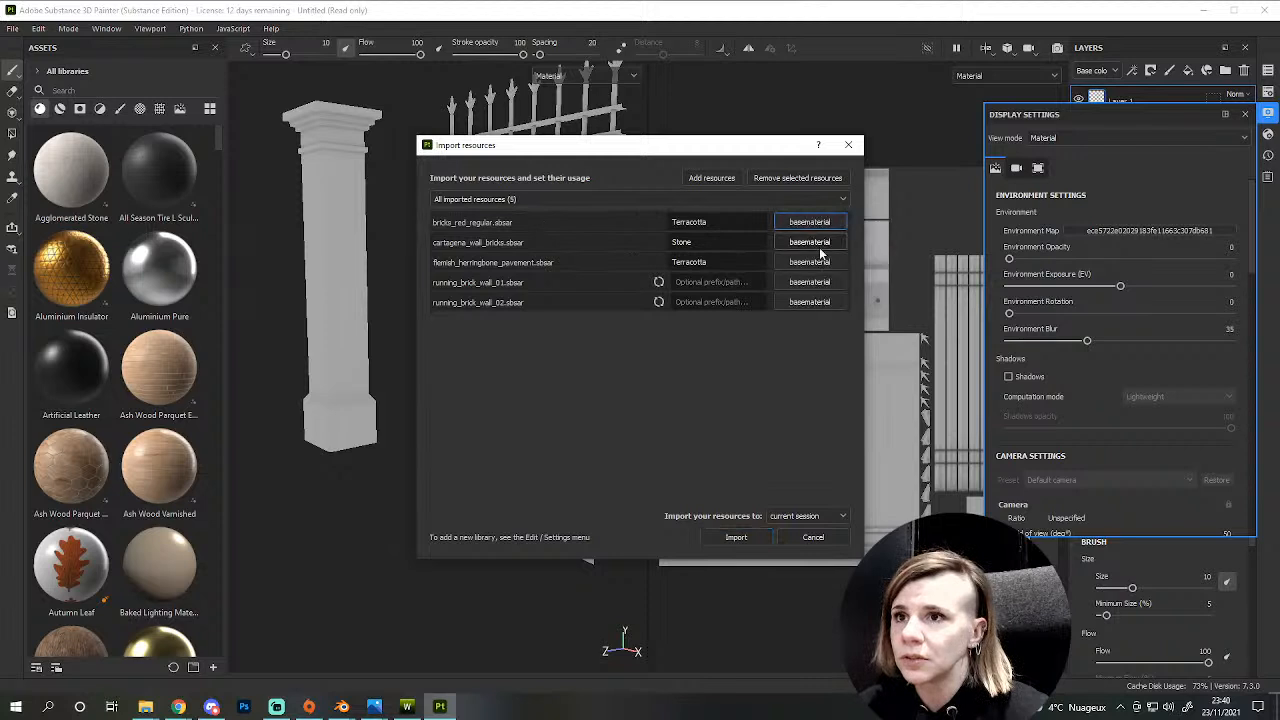
pyautogui.click(735, 538)
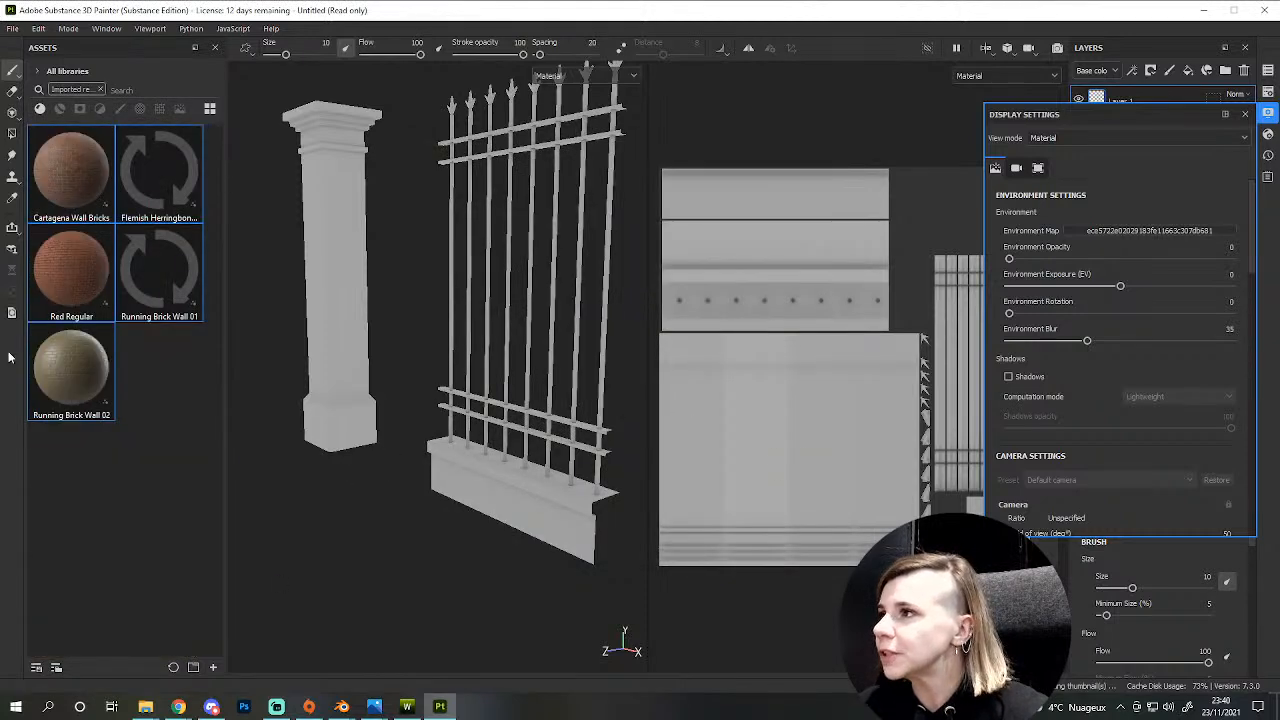
# - Apply the imported Cartagena Wall Bricks material to the pillar as a fill layer and inspect the bricks up close
pyautogui.click(155, 168)
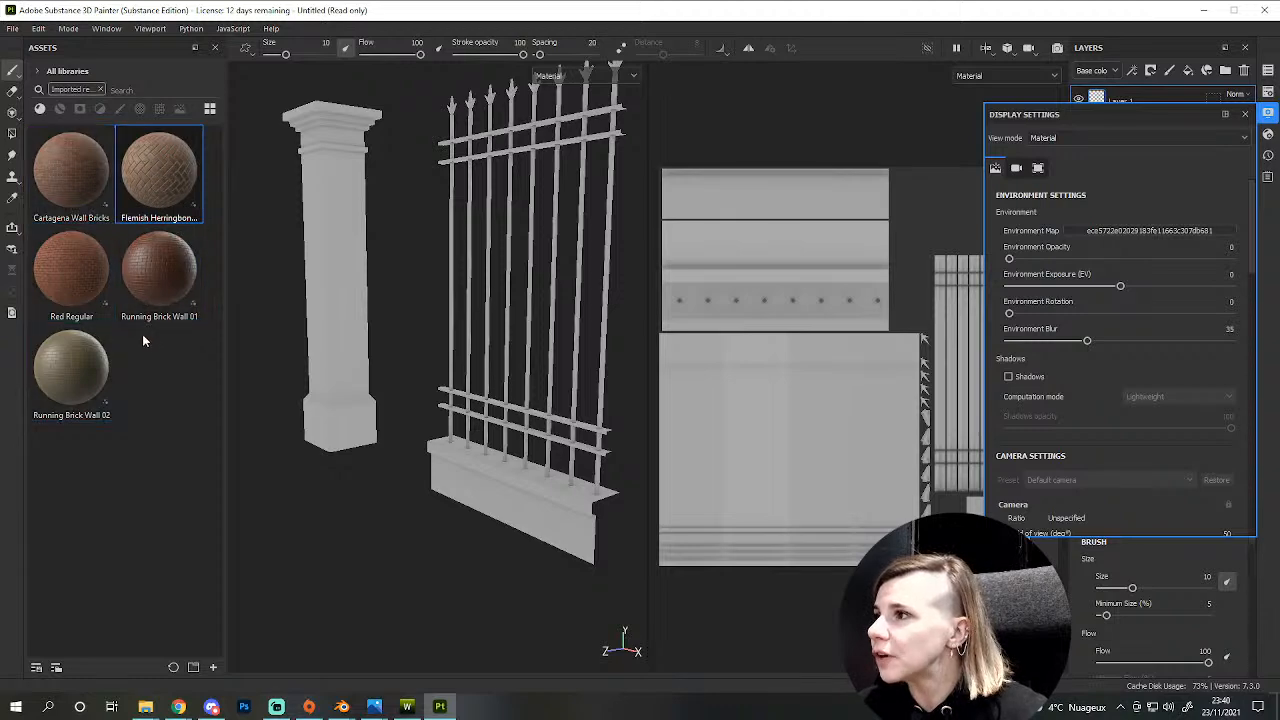
pyautogui.moveTo(72, 176); pyautogui.dragTo(335, 283)
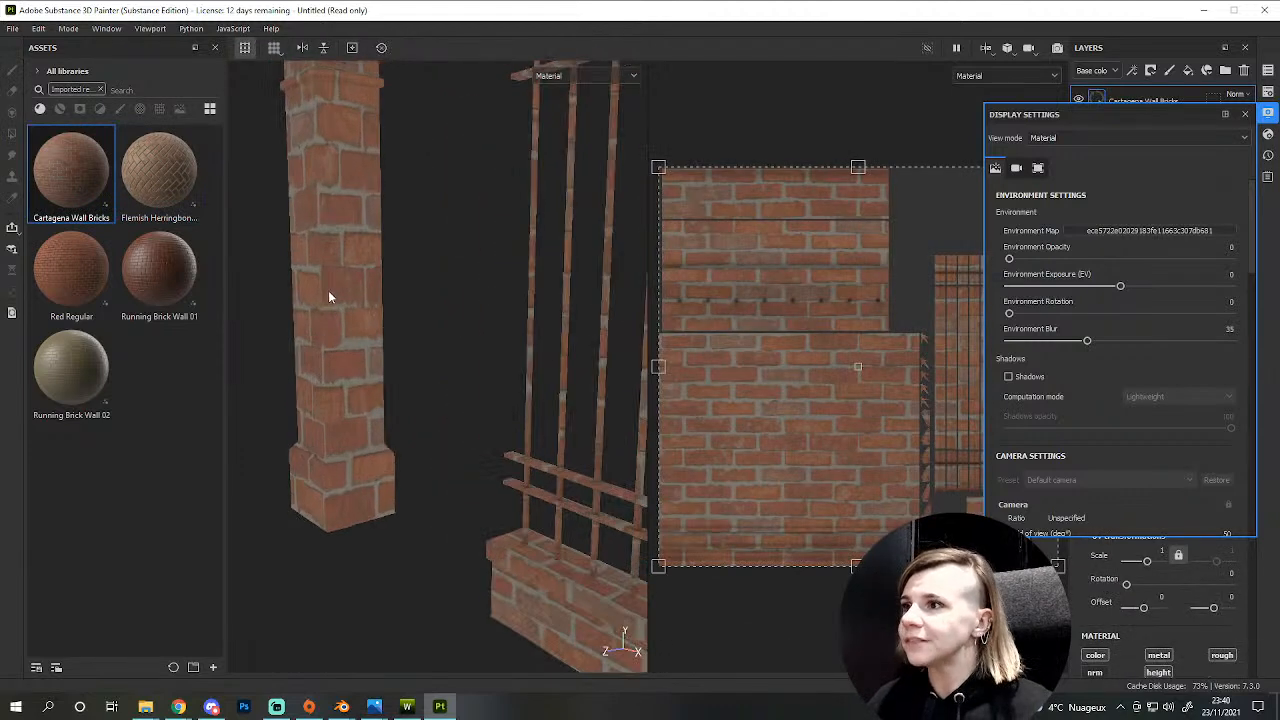
pyautogui.keyDown('alt'); pyautogui.moveTo(319, 320); pyautogui.dragTo(477, 406, button='middle'); pyautogui.keyUp('alt')
pyautogui.scroll(3, 511, 364)
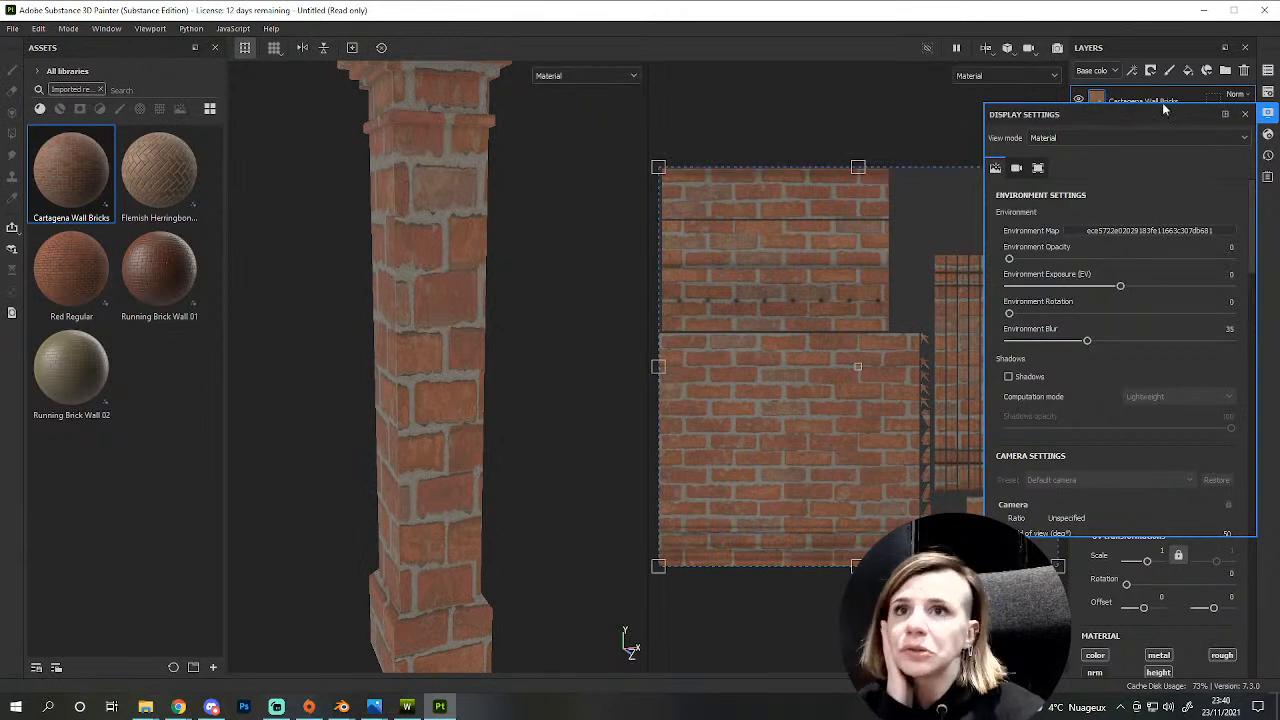
# - Close the display settings and set the Cartagena Wall Bricks fill to tri-planar projection
pyautogui.click(1270, 116)
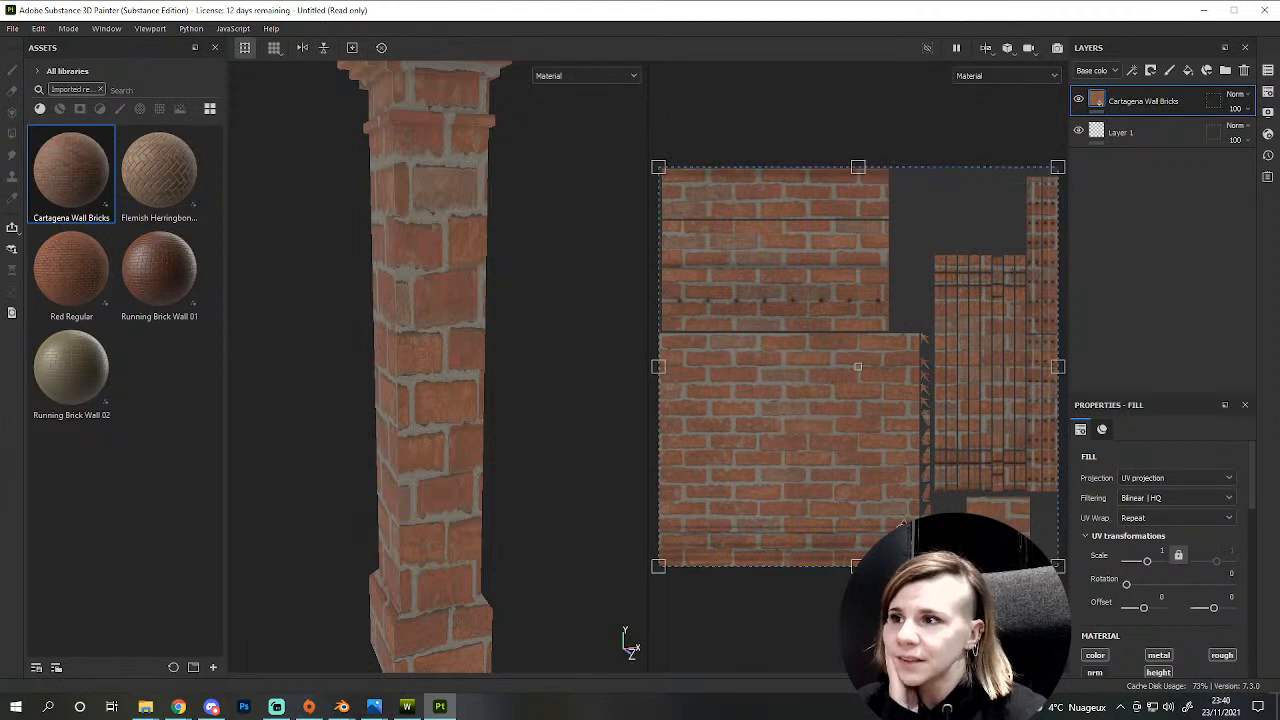
pyautogui.scroll(-2, 949, 440)
pyautogui.scroll(-10, 1150, 566)
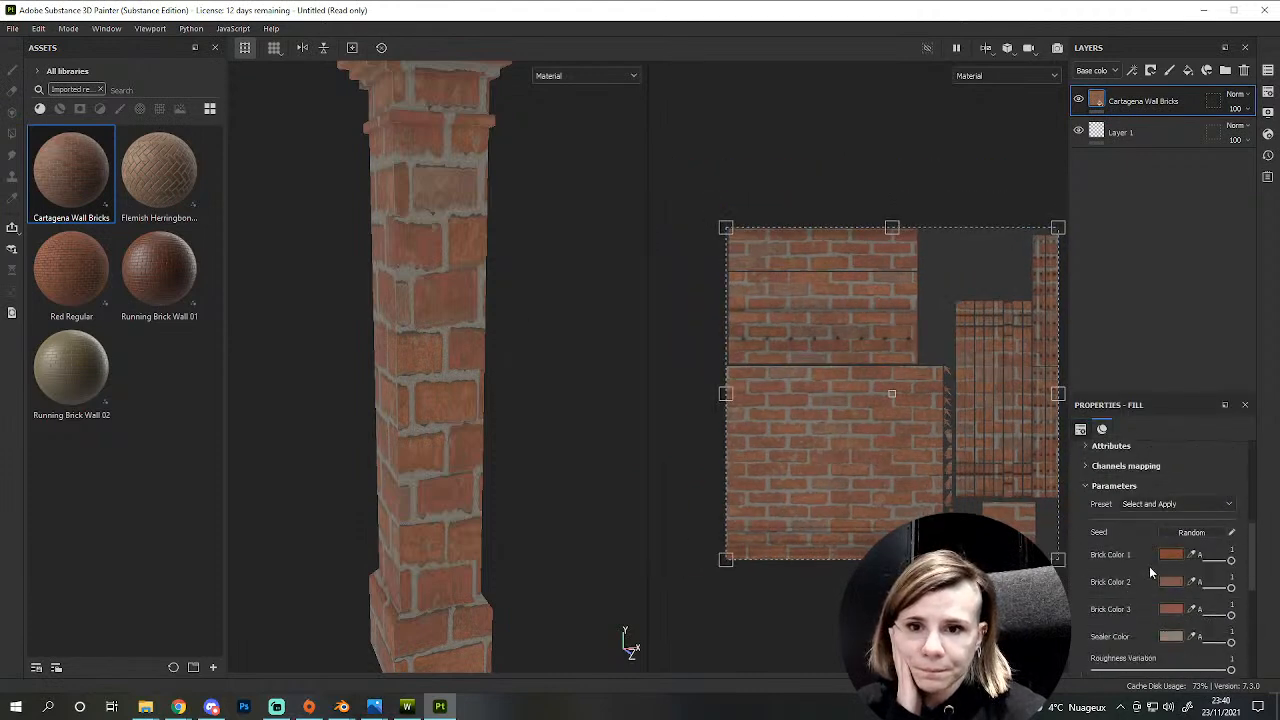
pyautogui.scroll(8, 1150, 566)
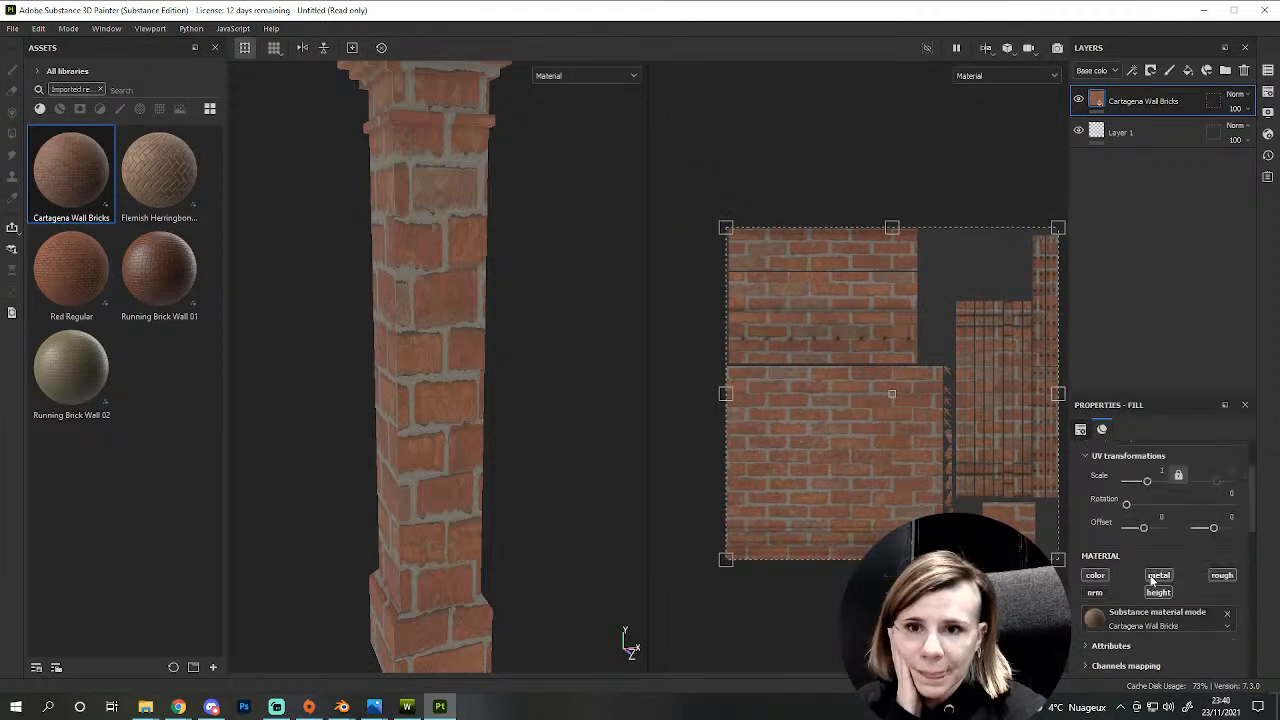
pyautogui.scroll(2, 1158, 487)
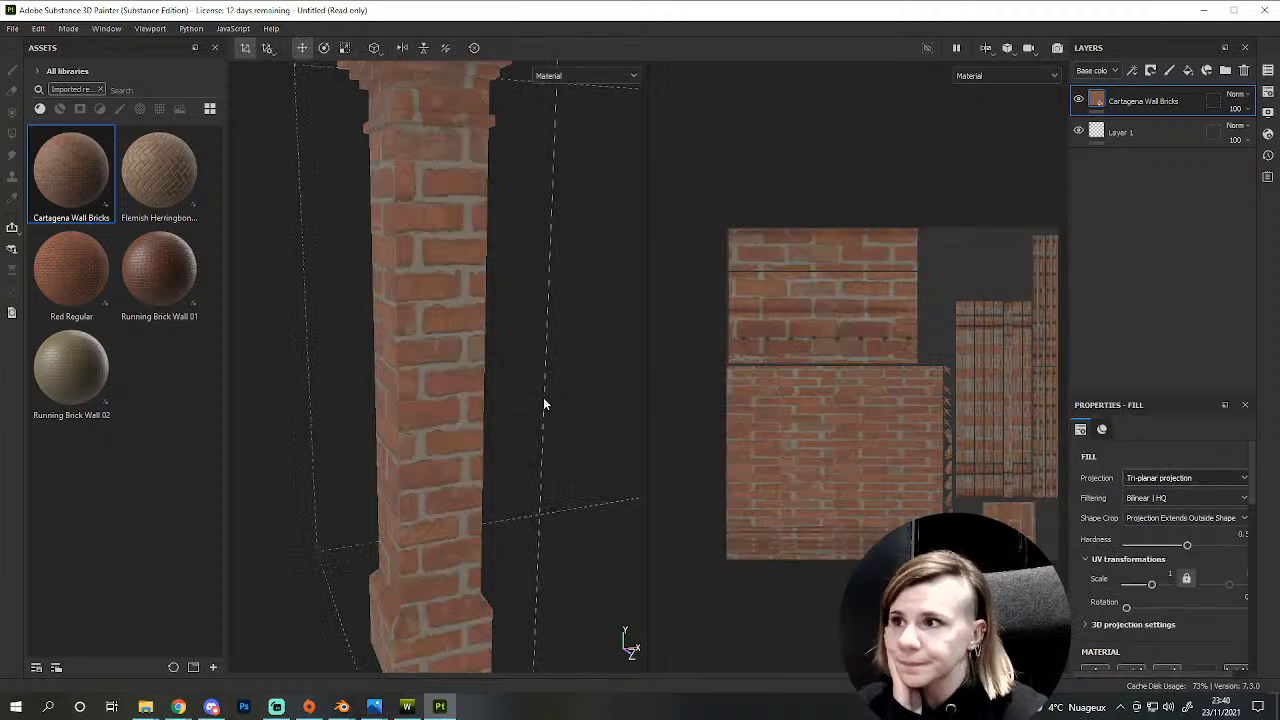
pyautogui.scroll(-3, 510, 385)
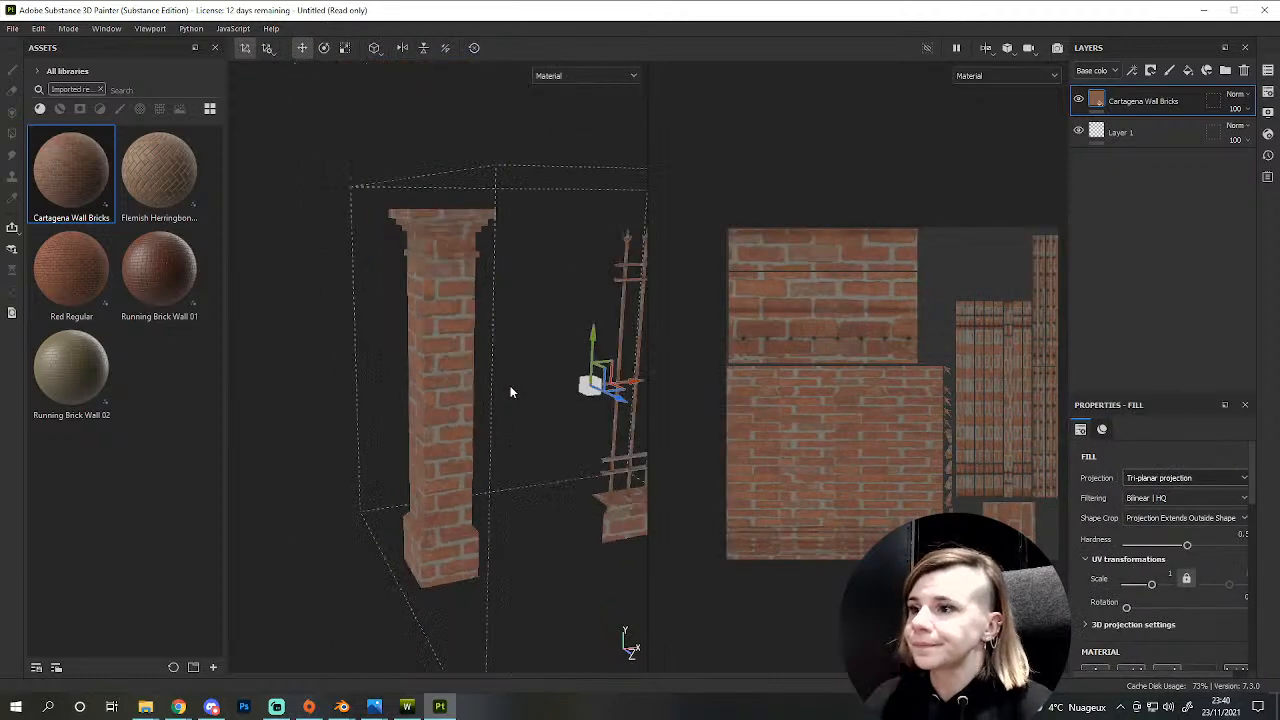
pyautogui.keyDown('alt'); pyautogui.moveTo(477, 400); pyautogui.dragTo(424, 402); pyautogui.keyUp('alt')
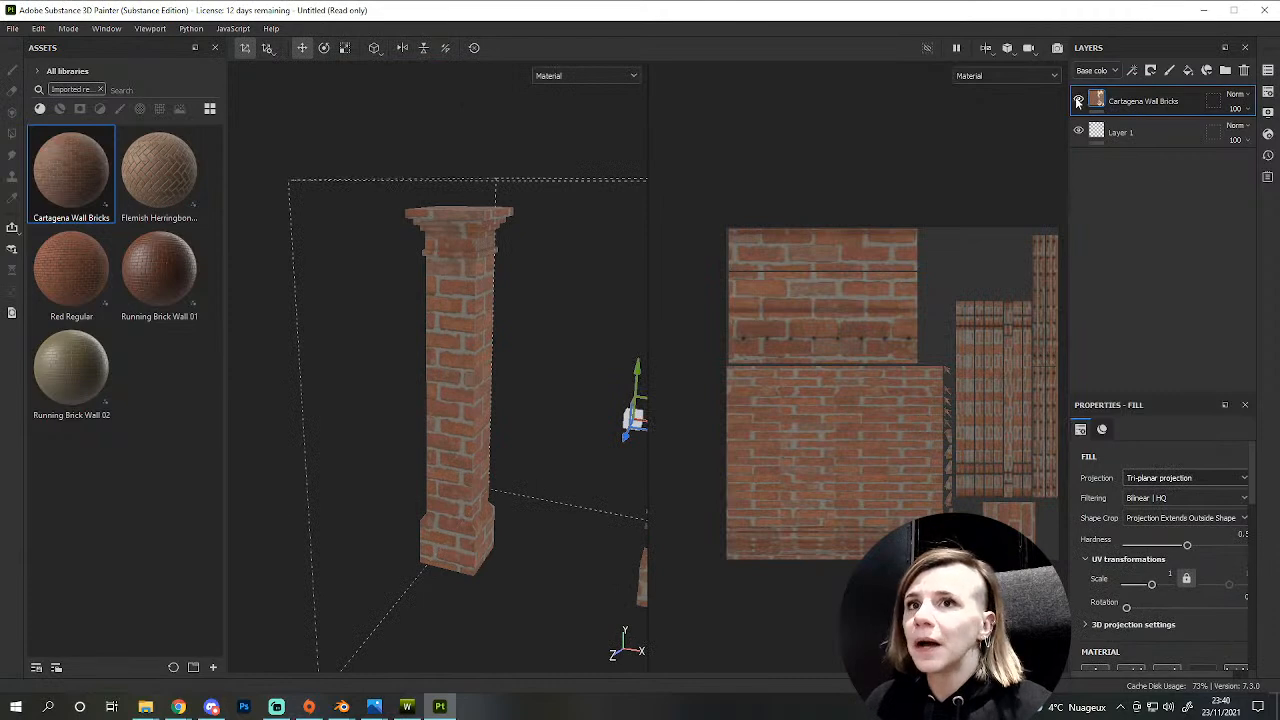
# - Hide the Cartagena Wall Bricks layer, apply Red Regular to the model, and compare it with the brick fence reference photo
pyautogui.click(1078, 100)
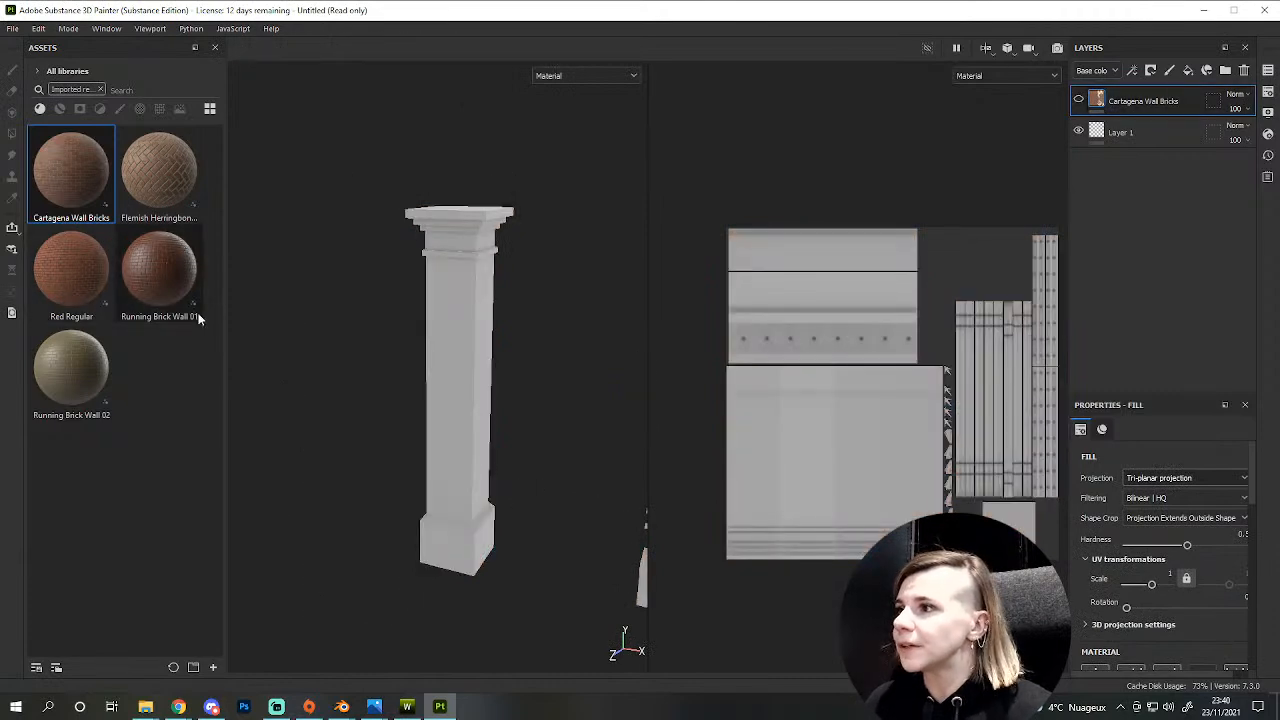
pyautogui.moveTo(78, 274); pyautogui.dragTo(558, 405)
pyautogui.scroll(3, 457, 387)
pyautogui.moveTo(374, 706)
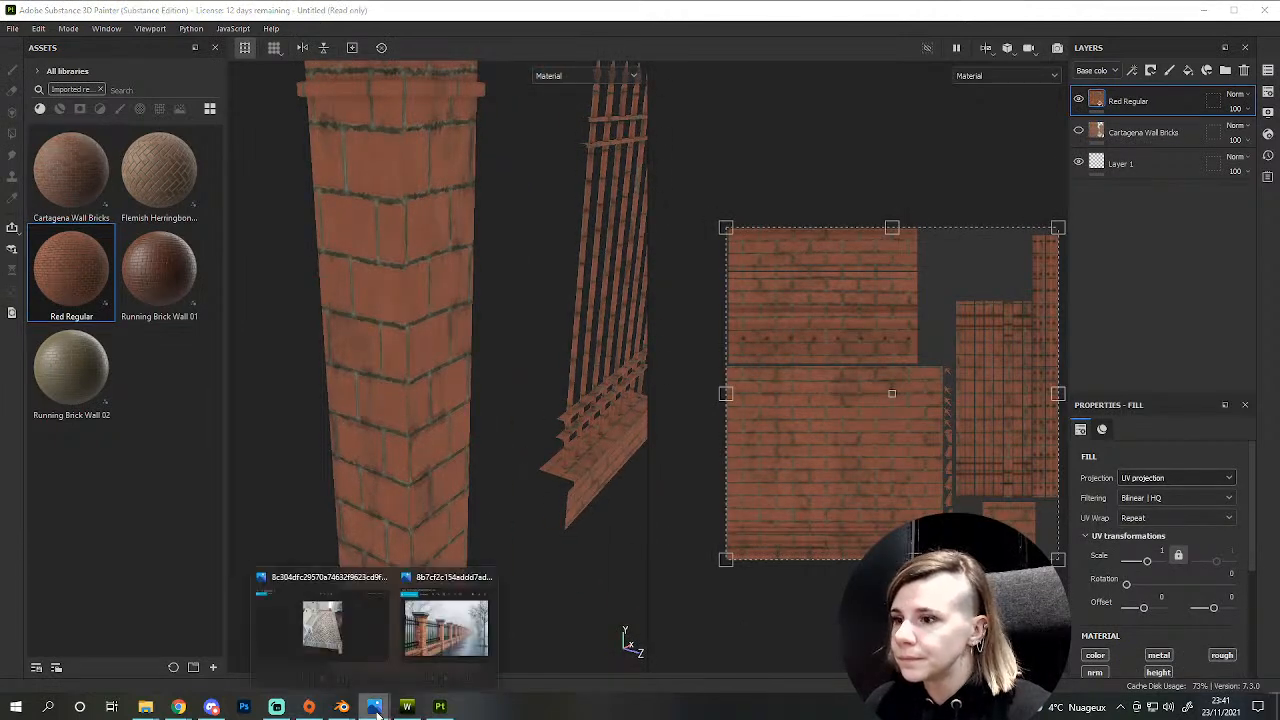
pyautogui.moveTo(421, 641)
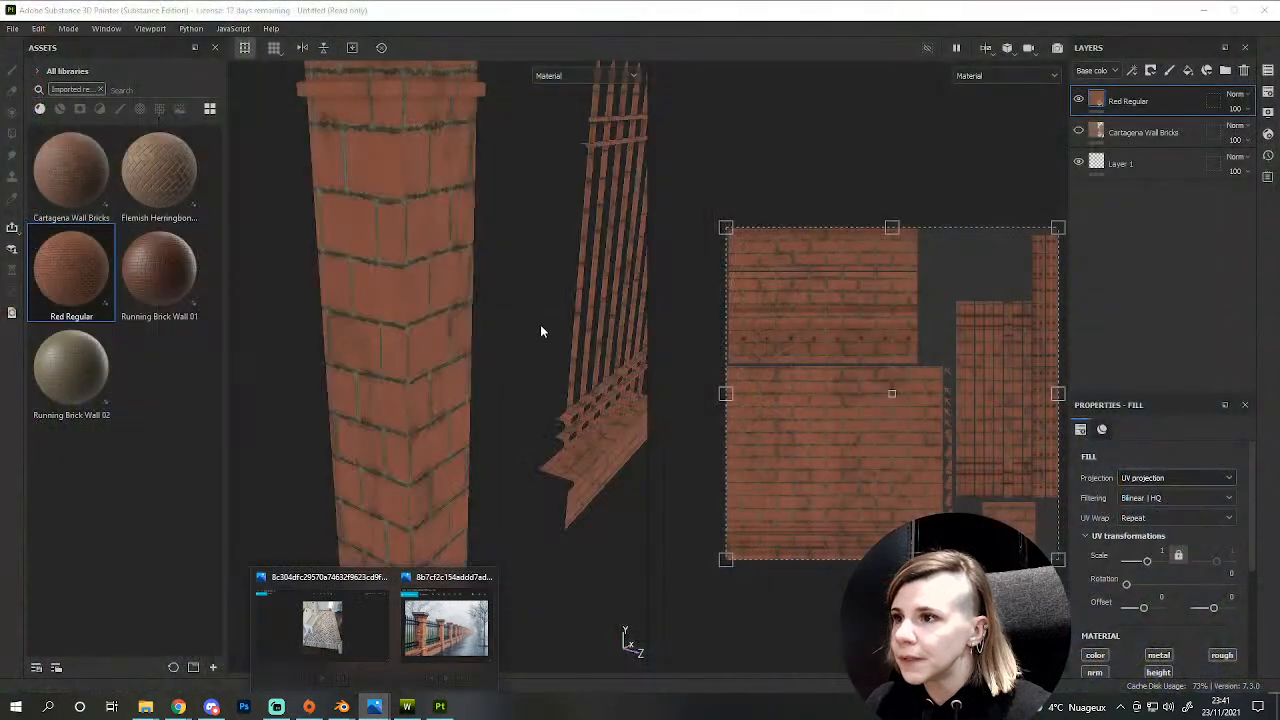
# - Set the Red Regular fill to tri-planar projection and inspect the brick pattern on the pillar and fence
pyautogui.click(1156, 478)
pyautogui.click(1150, 504)
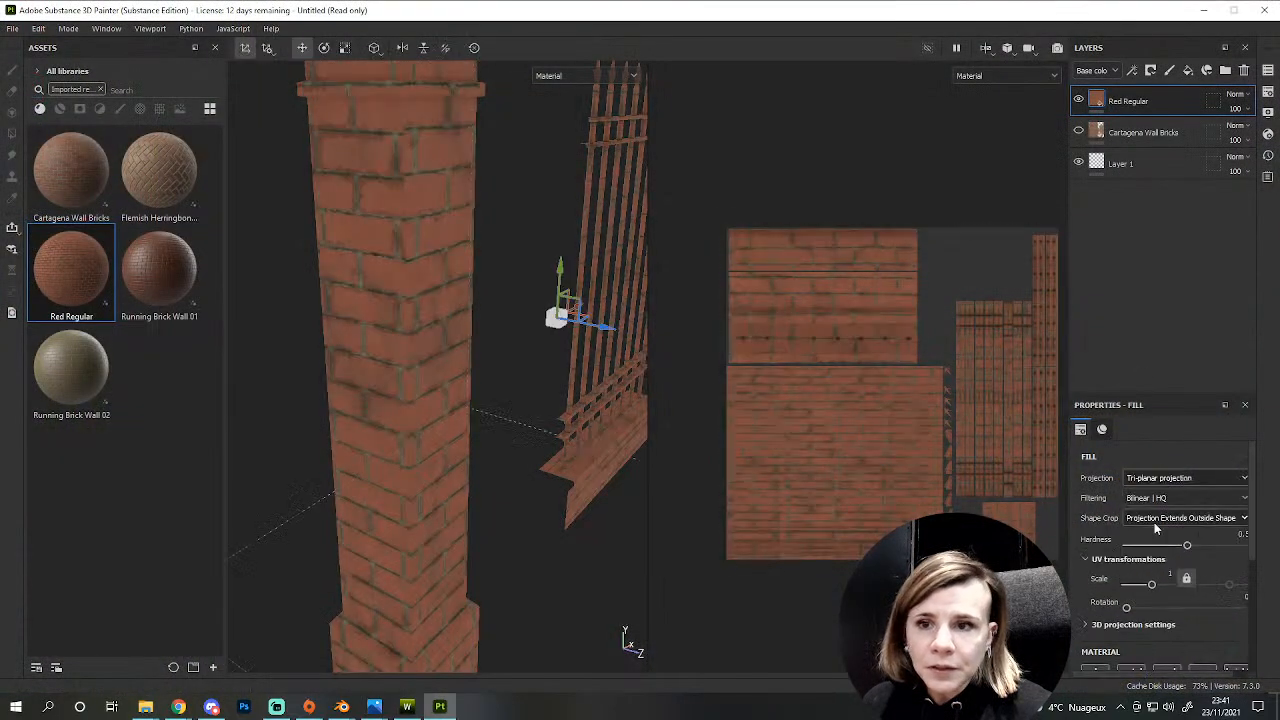
pyautogui.scroll(-5, 595, 455)
pyautogui.keyDown('alt'); pyautogui.moveTo(583, 466); pyautogui.dragTo(496, 432); pyautogui.keyUp('alt')
pyautogui.scroll(3, 525, 448)
pyautogui.keyDown('alt'); pyautogui.moveTo(525, 448); pyautogui.dragTo(471, 420, button='middle'); pyautogui.keyUp('alt')
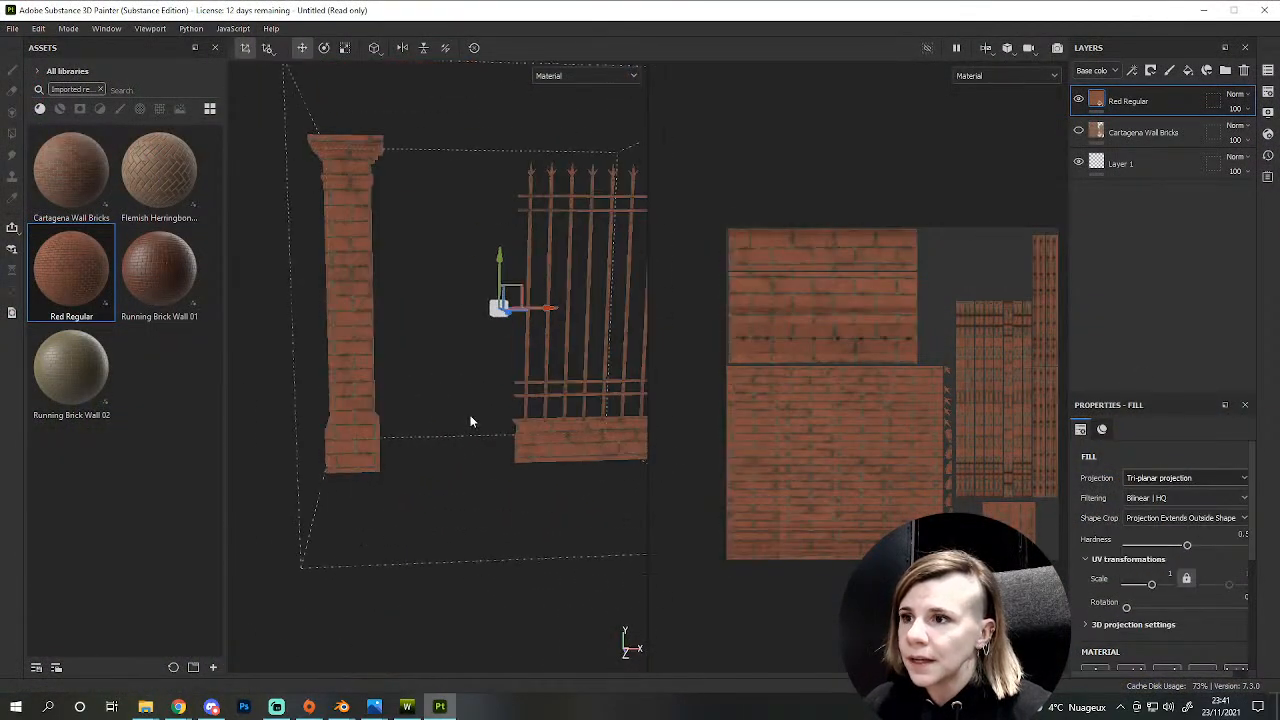
pyautogui.keyDown('alt'); pyautogui.moveTo(471, 420); pyautogui.dragTo(389, 423); pyautogui.keyUp('alt')
pyautogui.keyDown('alt'); pyautogui.moveTo(389, 423); pyautogui.dragTo(441, 441, button='middle'); pyautogui.keyUp('alt')
# - Widen the area showing Red Regular's advanced parameters and set its Age to 0.58
pyautogui.scroll(-5, 1192, 590)
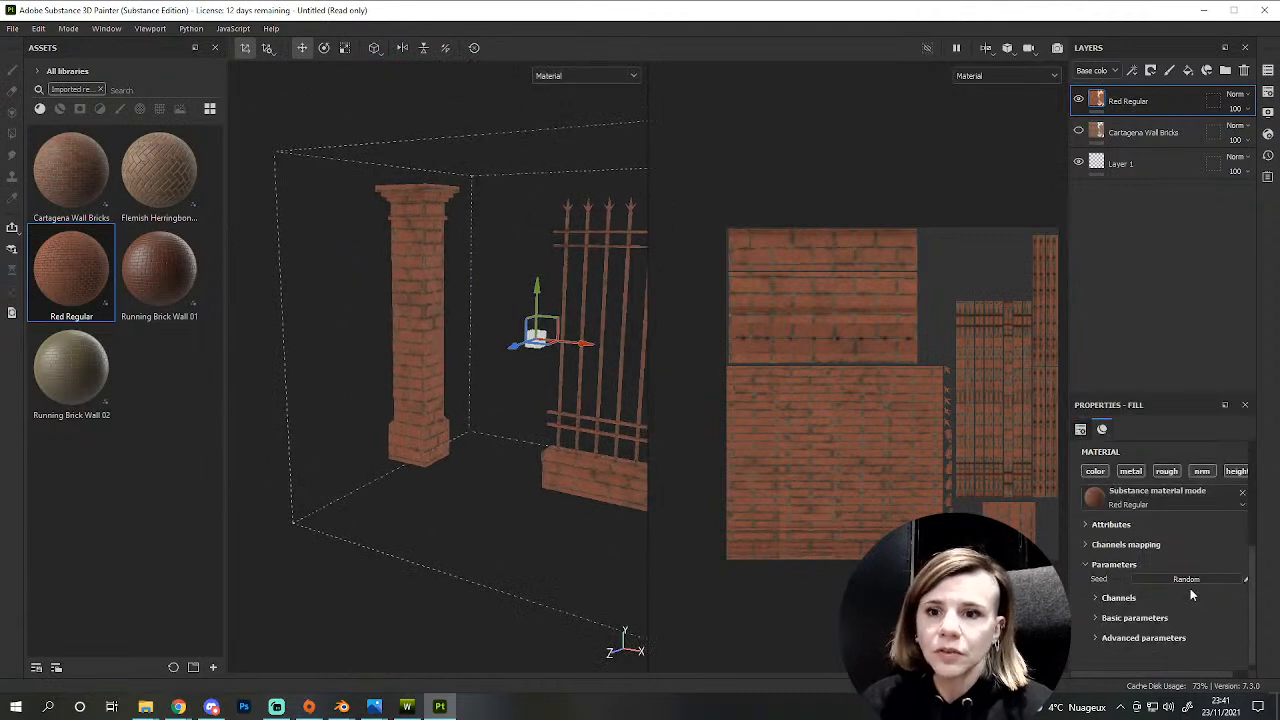
pyautogui.click(1152, 626)
pyautogui.scroll(-2, 1167, 601)
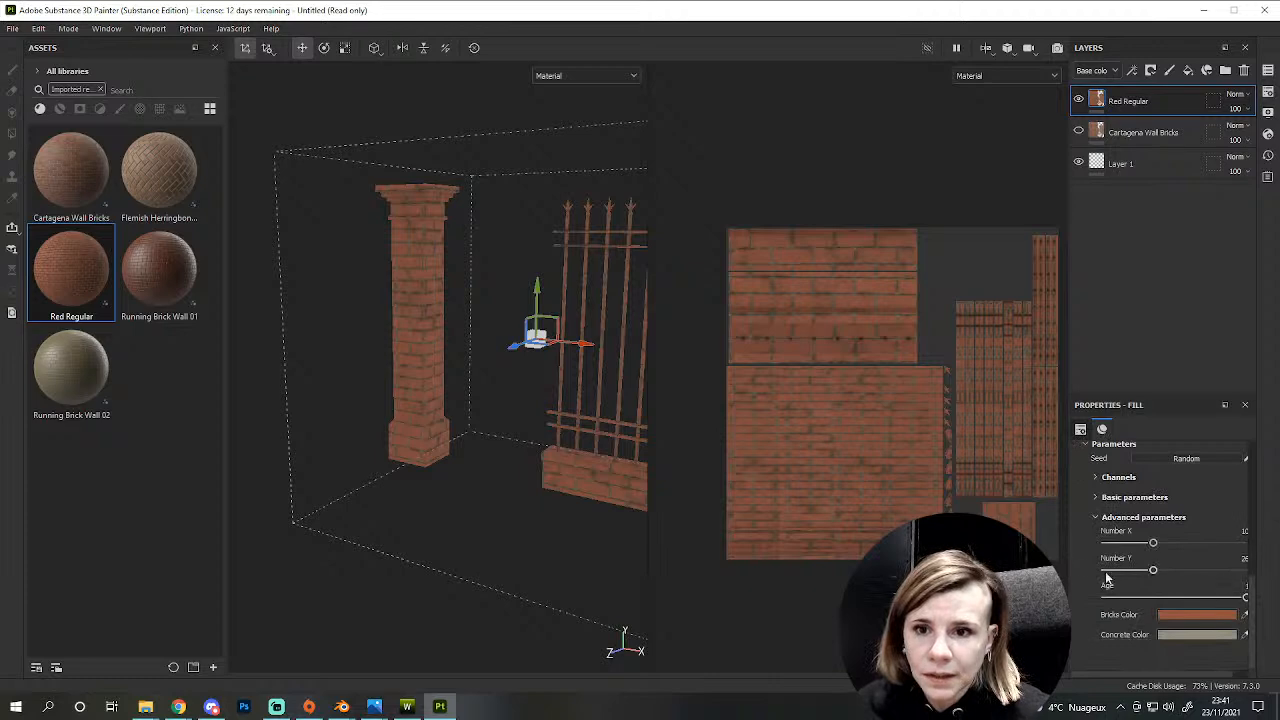
pyautogui.moveTo(1068, 567); pyautogui.dragTo(938, 567)
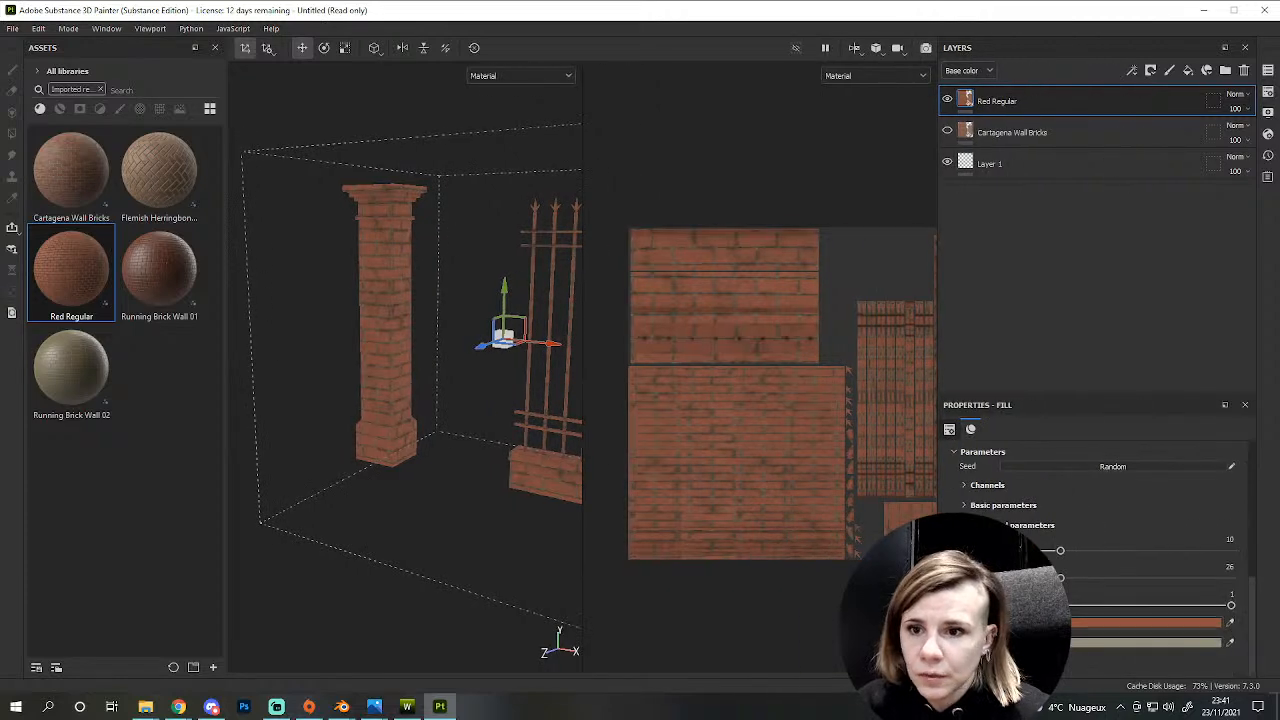
pyautogui.scroll(5, 449, 400)
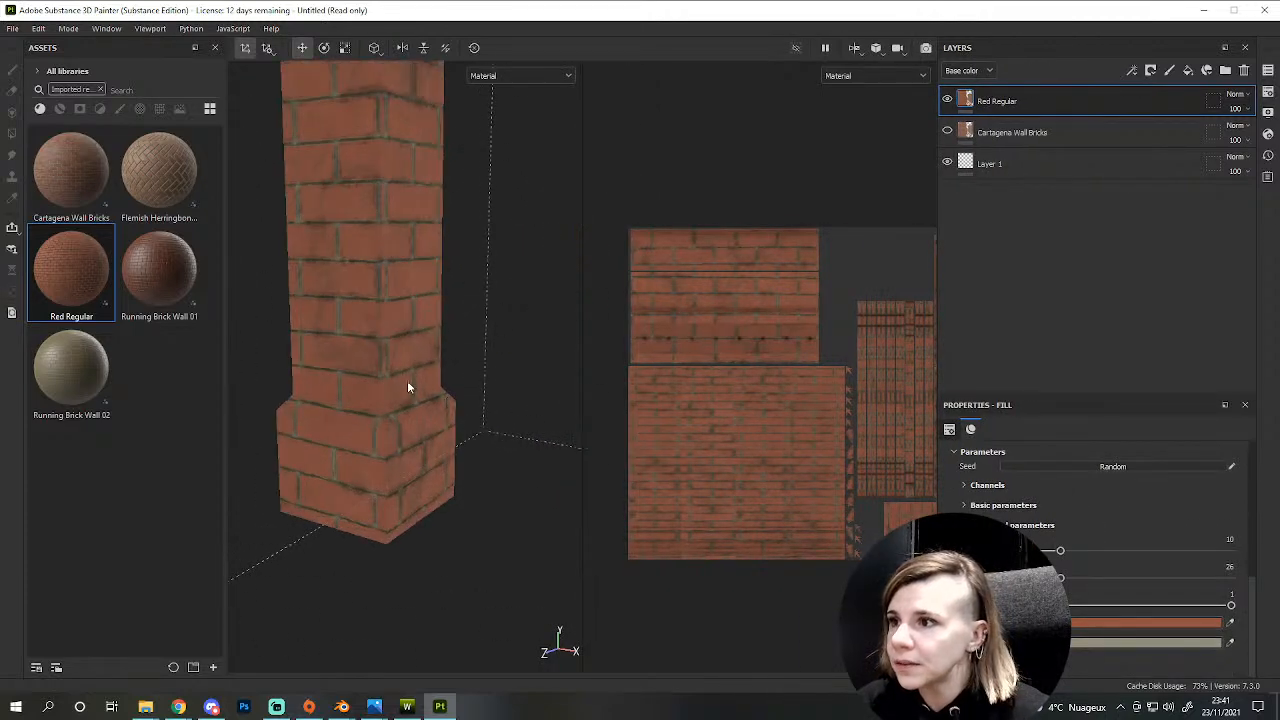
pyautogui.click(956, 605)
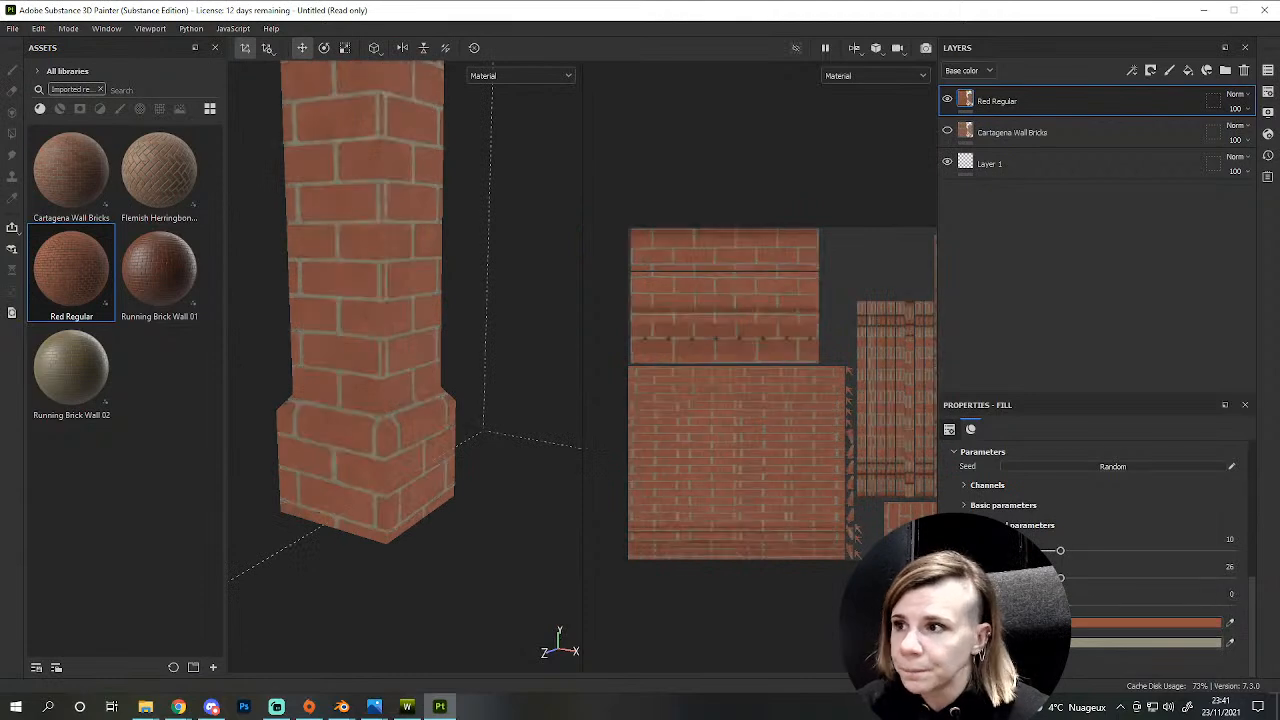
pyautogui.moveTo(1092, 622); pyautogui.dragTo(1123, 621)
# - Set Red Regular's brick counts to 11 for Number X and 32 for Number Y, checking the pillar from several angles
pyautogui.moveTo(1061, 551); pyautogui.dragTo(1080, 569)
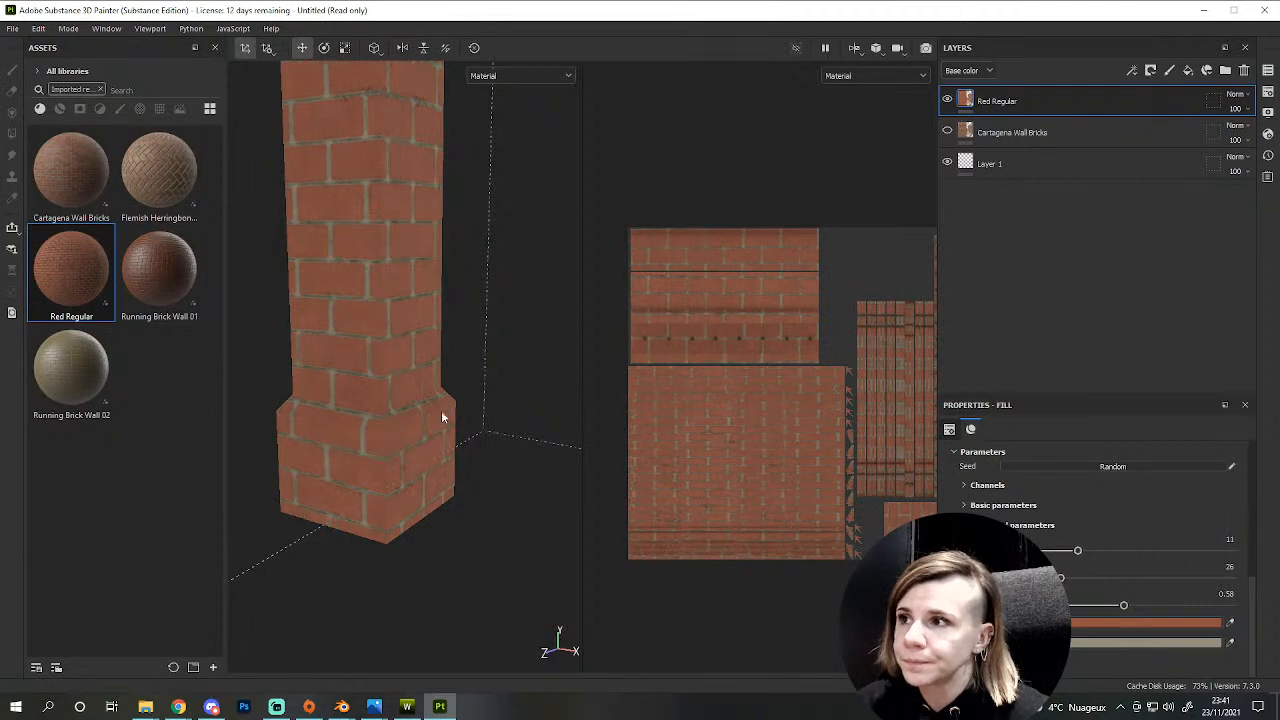
pyautogui.scroll(-4, 403, 383)
pyautogui.scroll(2, 366, 257)
pyautogui.keyDown('alt'); pyautogui.moveTo(365, 258); pyautogui.dragTo(470, 305); pyautogui.keyUp('alt')
pyautogui.moveTo(1067, 577); pyautogui.dragTo(1104, 578)
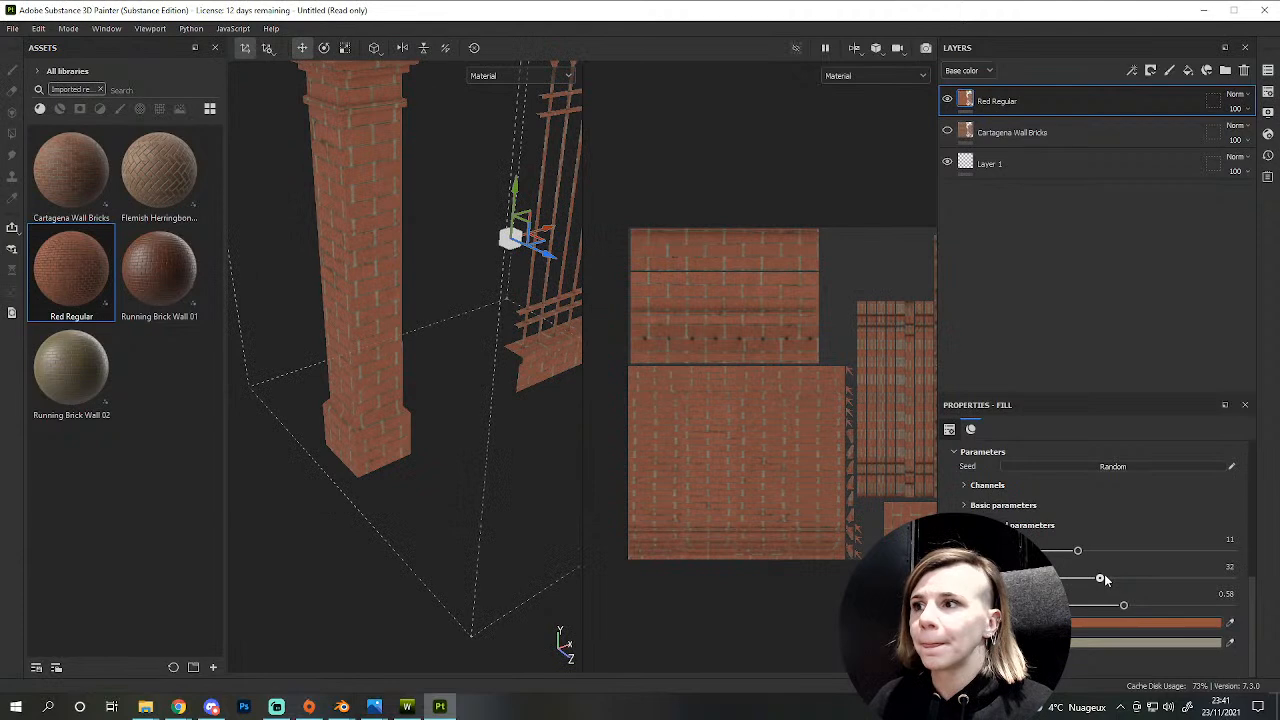
pyautogui.keyDown('alt'); pyautogui.moveTo(354, 306); pyautogui.dragTo(453, 478); pyautogui.keyUp('alt')
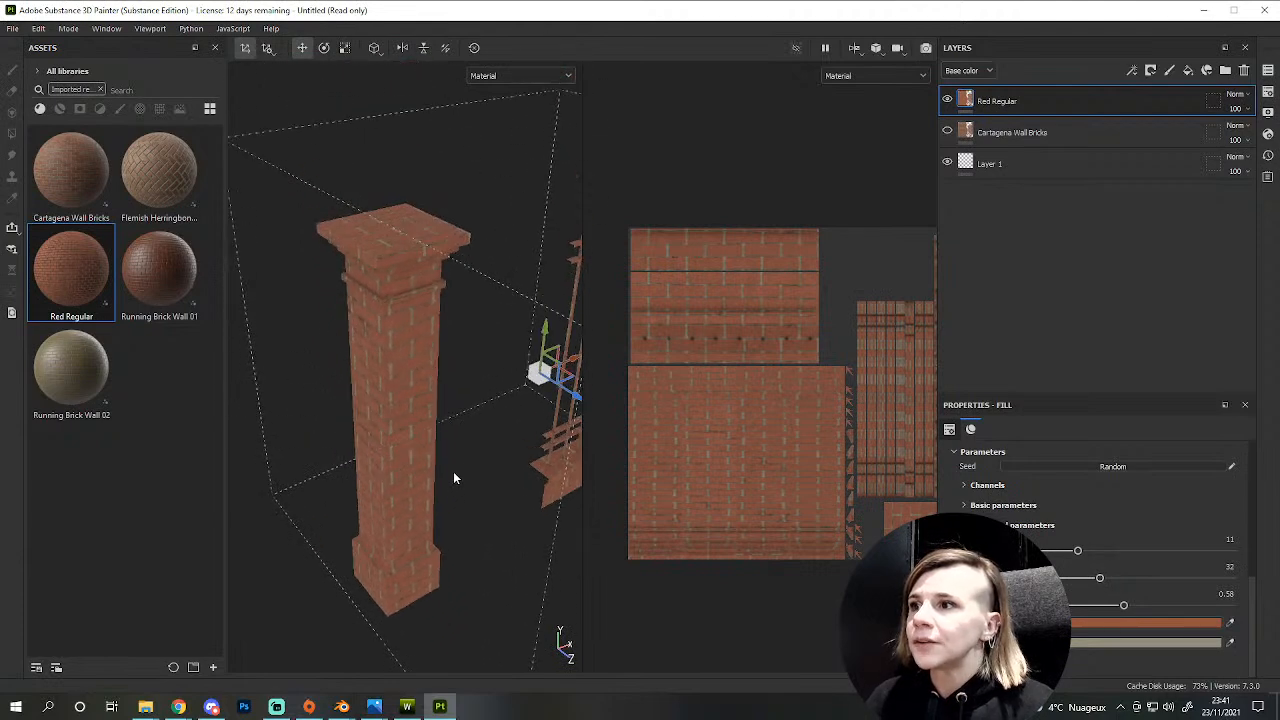
# - Hide the Red Regular layer, apply Running Brick Wall 01 to the pillar, and review the new material's parameters
pyautogui.click(946, 100)
pyautogui.moveTo(147, 315); pyautogui.dragTo(341, 388)
pyautogui.scroll(3, 407, 422)
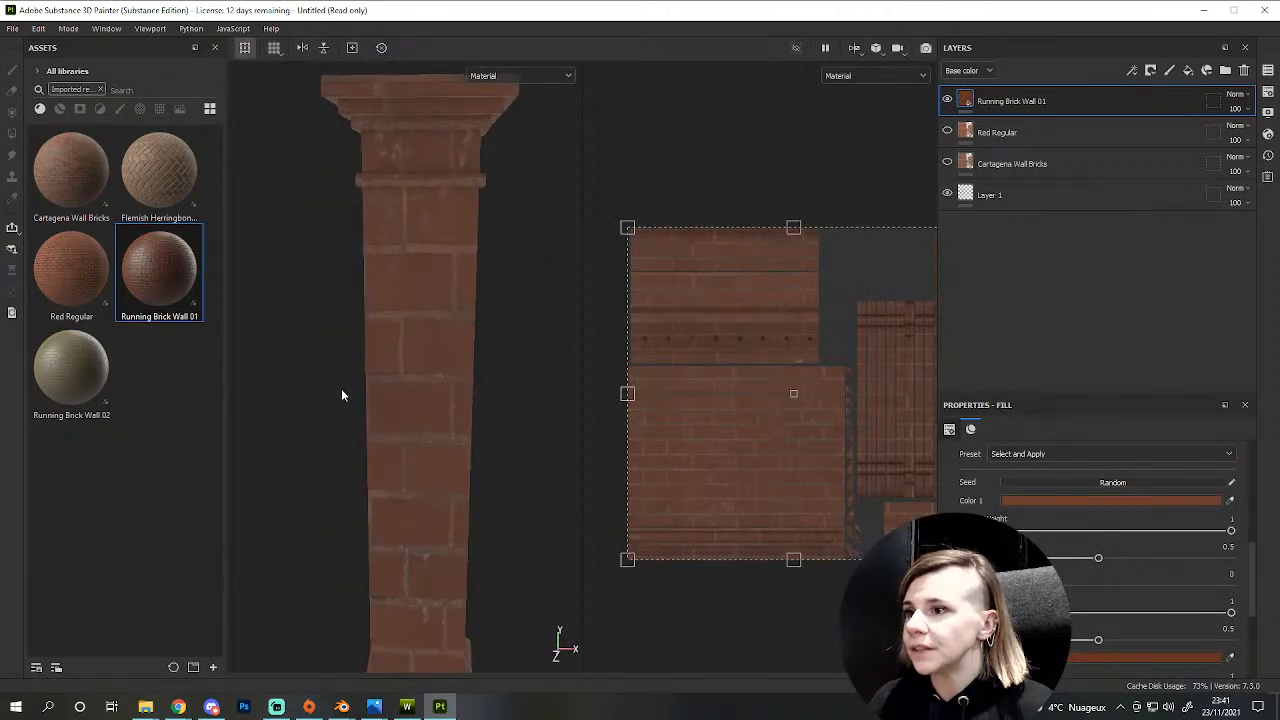
pyautogui.scroll(-5, 1067, 580)
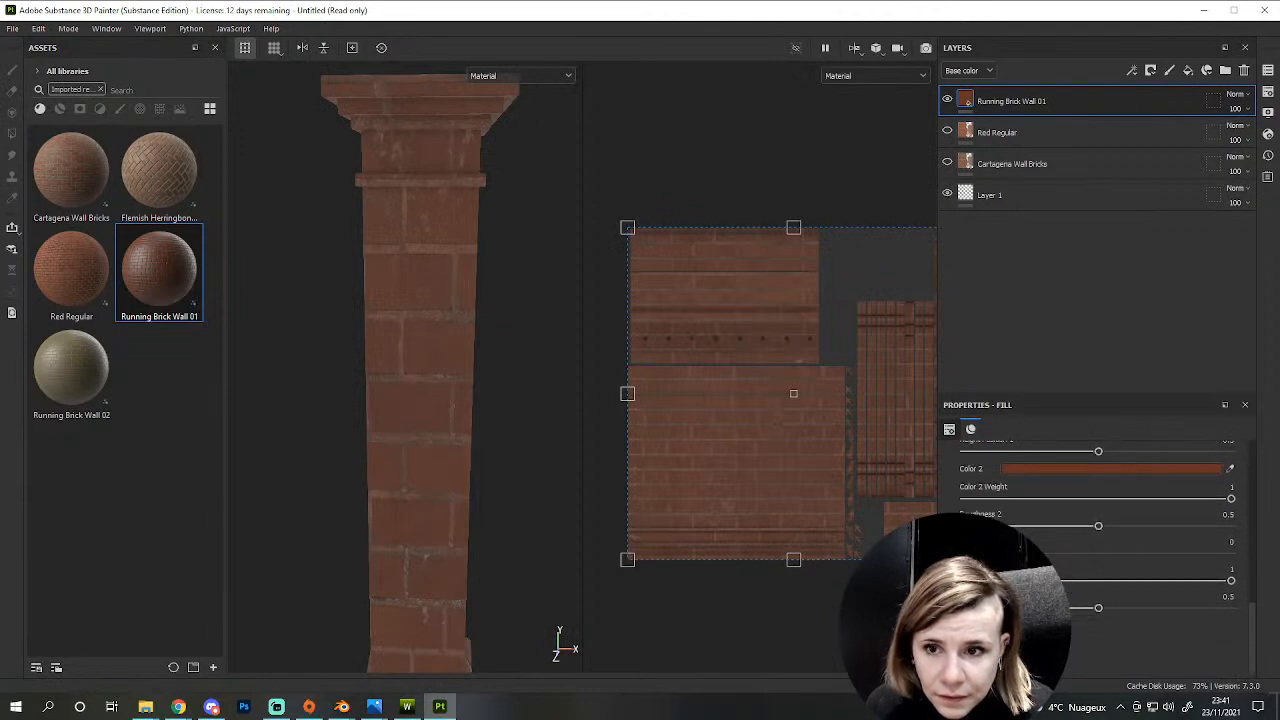
pyautogui.scroll(-4, 1097, 560)
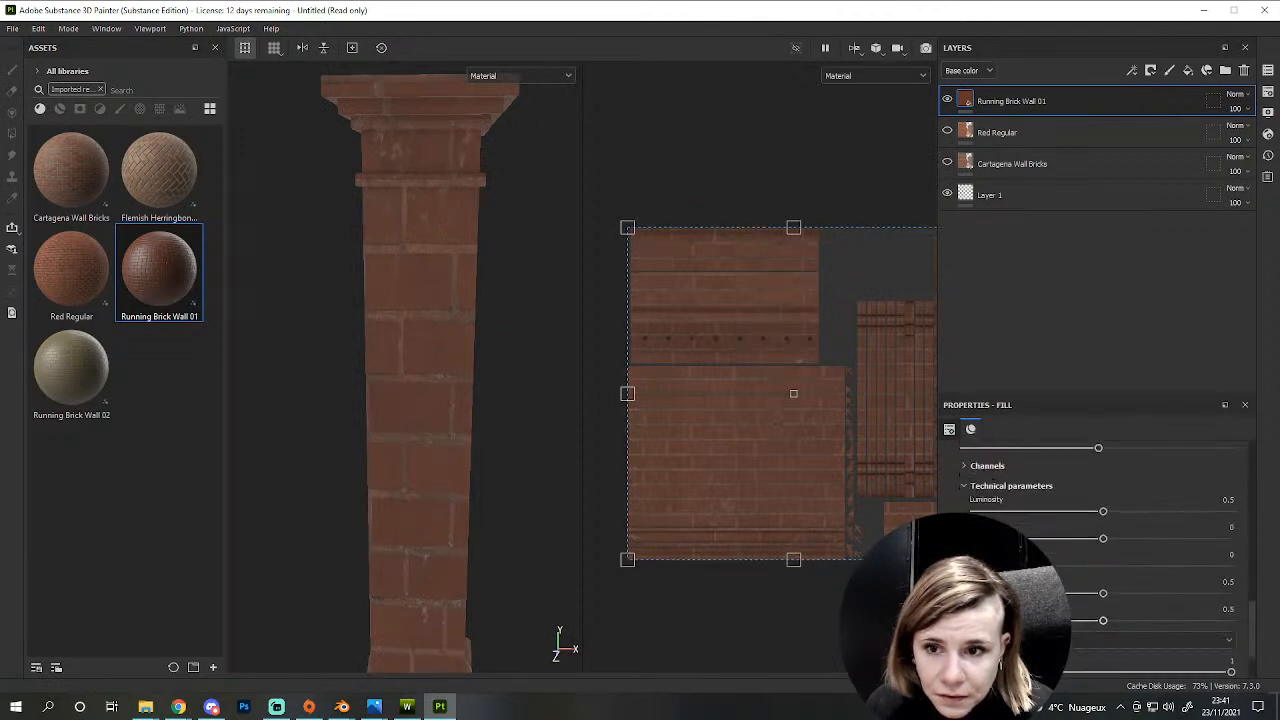
pyautogui.scroll(4, 1097, 560)
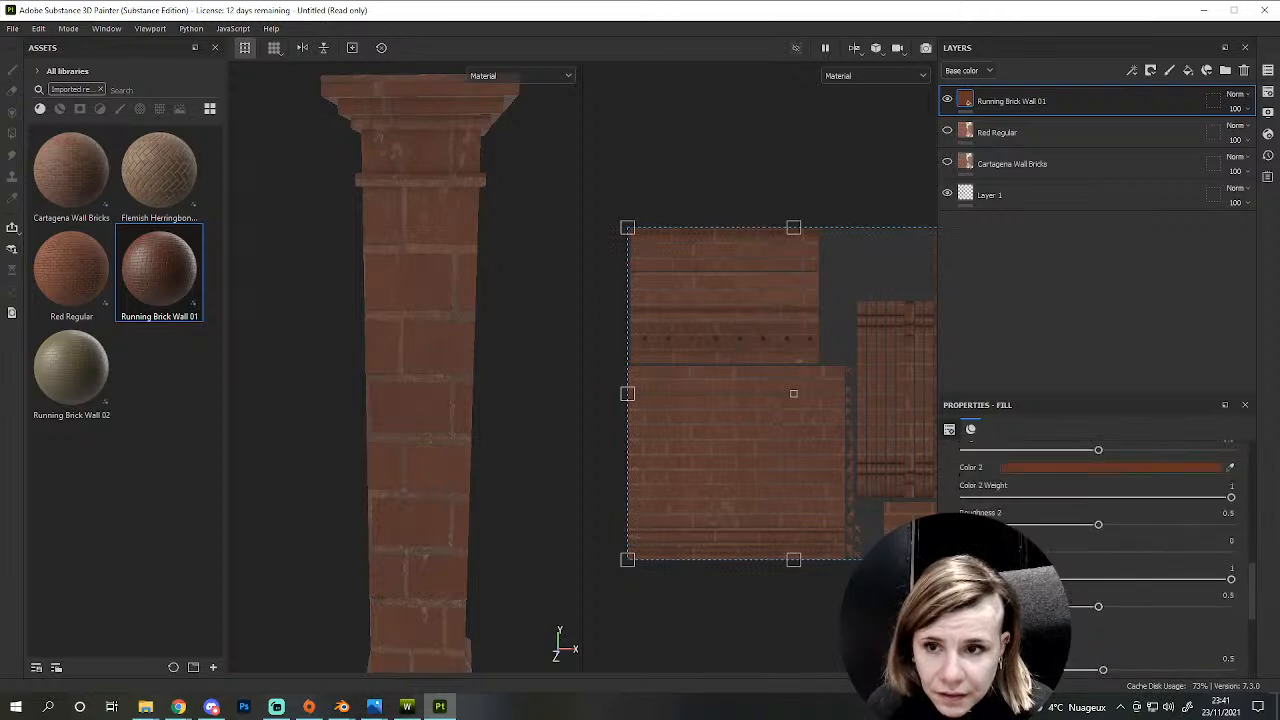
pyautogui.scroll(2, 1097, 560)
pyautogui.scroll(3, 1097, 560)
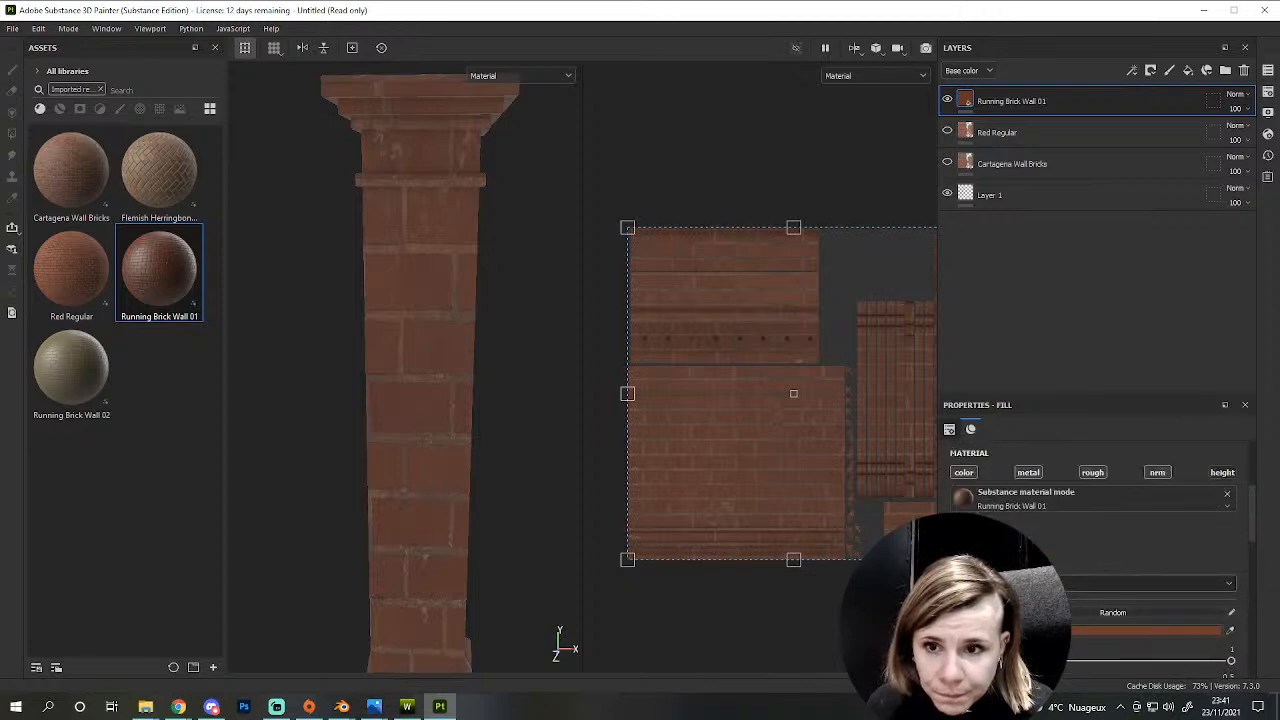
pyautogui.scroll(-5, 1097, 560)
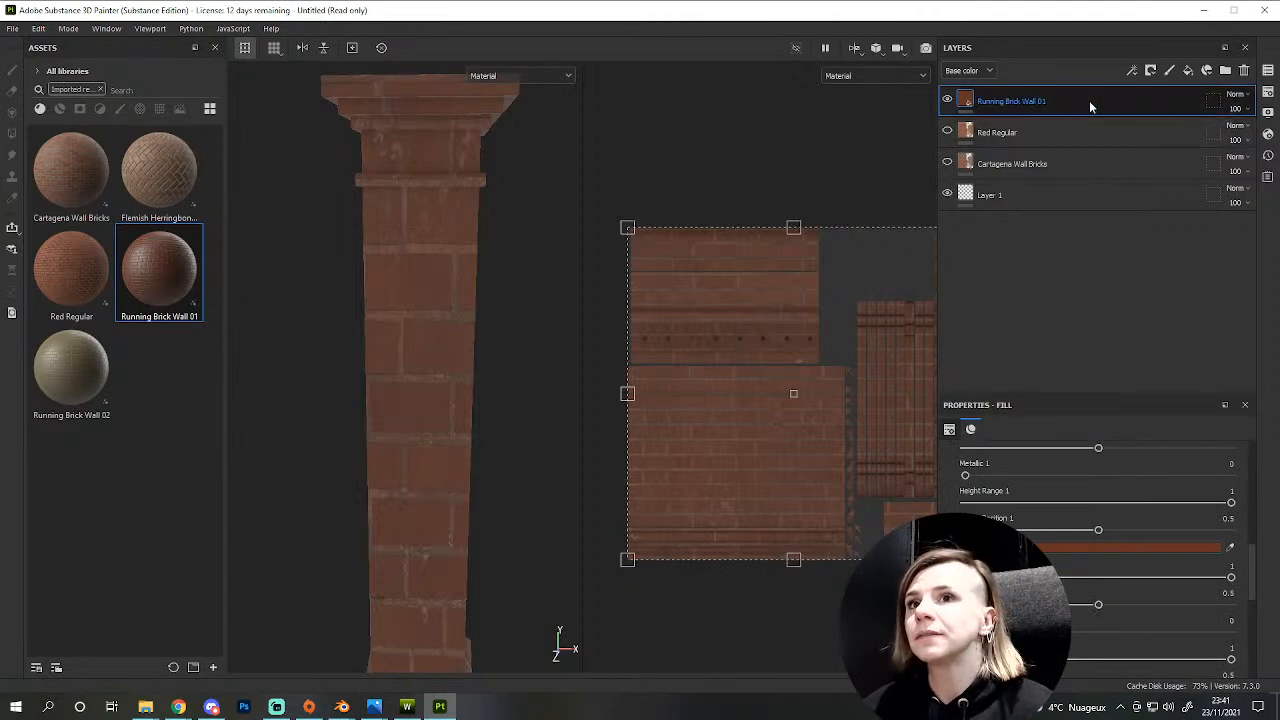
# - Replace the Running Brick Wall 01 layer with the Running Brick Wall 02 material
pyautogui.moveTo(71, 372); pyautogui.dragTo(415, 330)
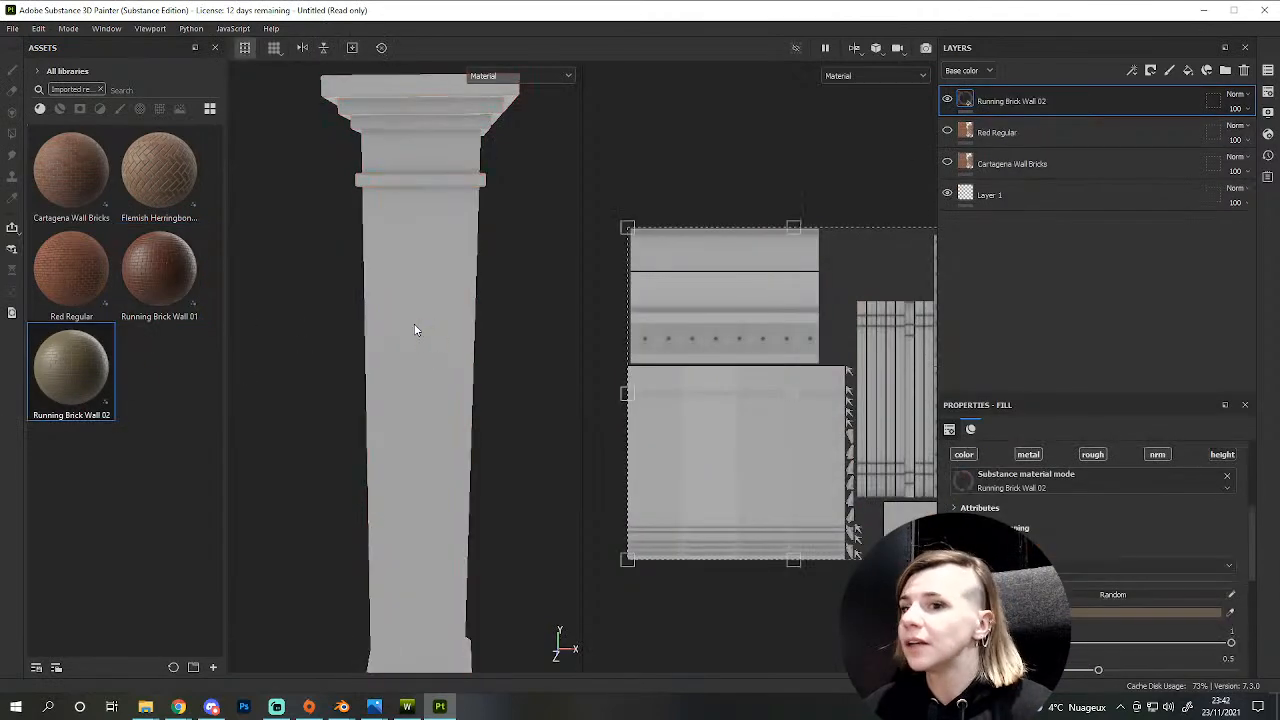
# - Replace the Running Brick Wall 02 layer with the Running Brick Wall 01 material and look through its fill settings
pyautogui.scroll(-5, 1131, 545)
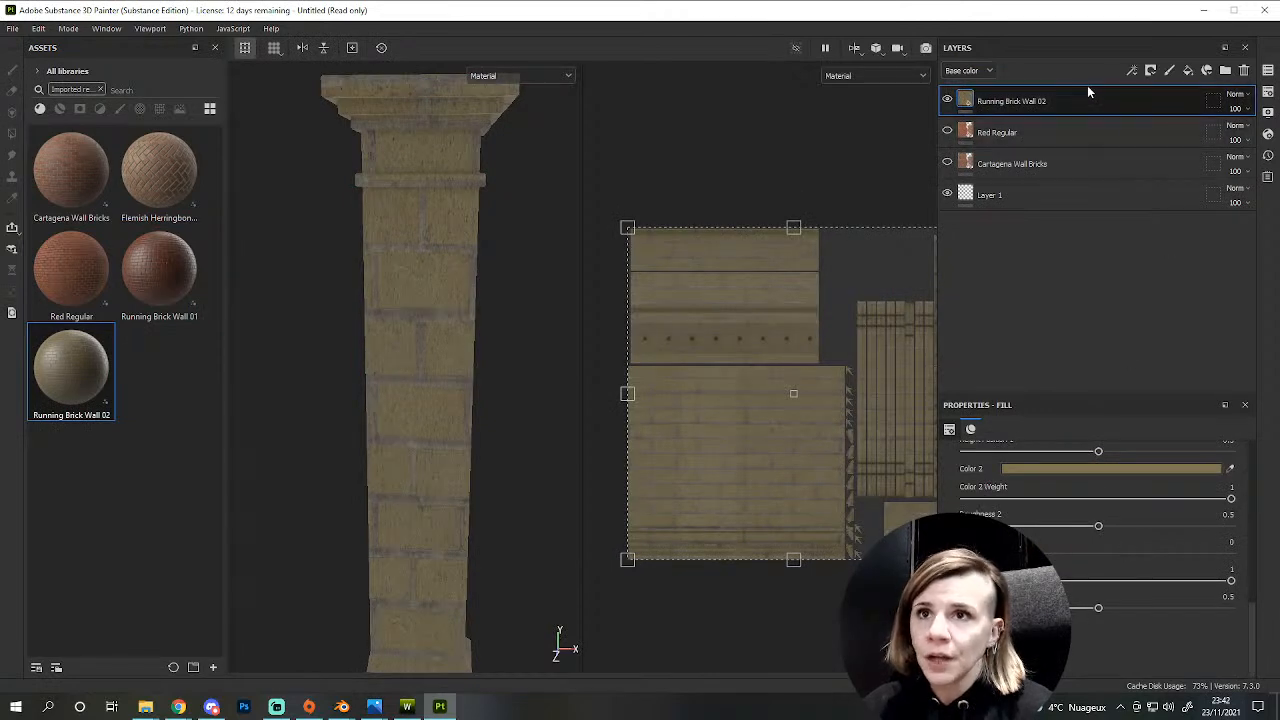
pyautogui.press('Delete')
pyautogui.moveTo(166, 296); pyautogui.dragTo(410, 285)
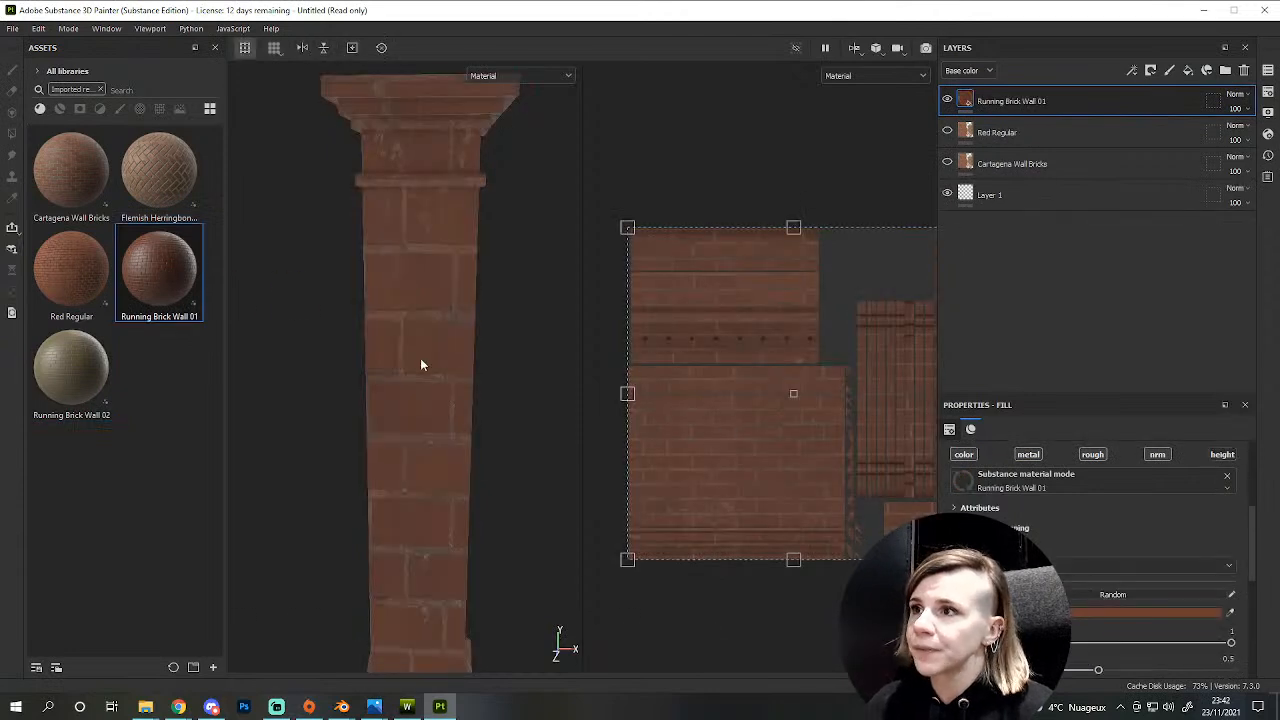
pyautogui.scroll(-5, 1081, 604)
pyautogui.scroll(10, 1080, 607)
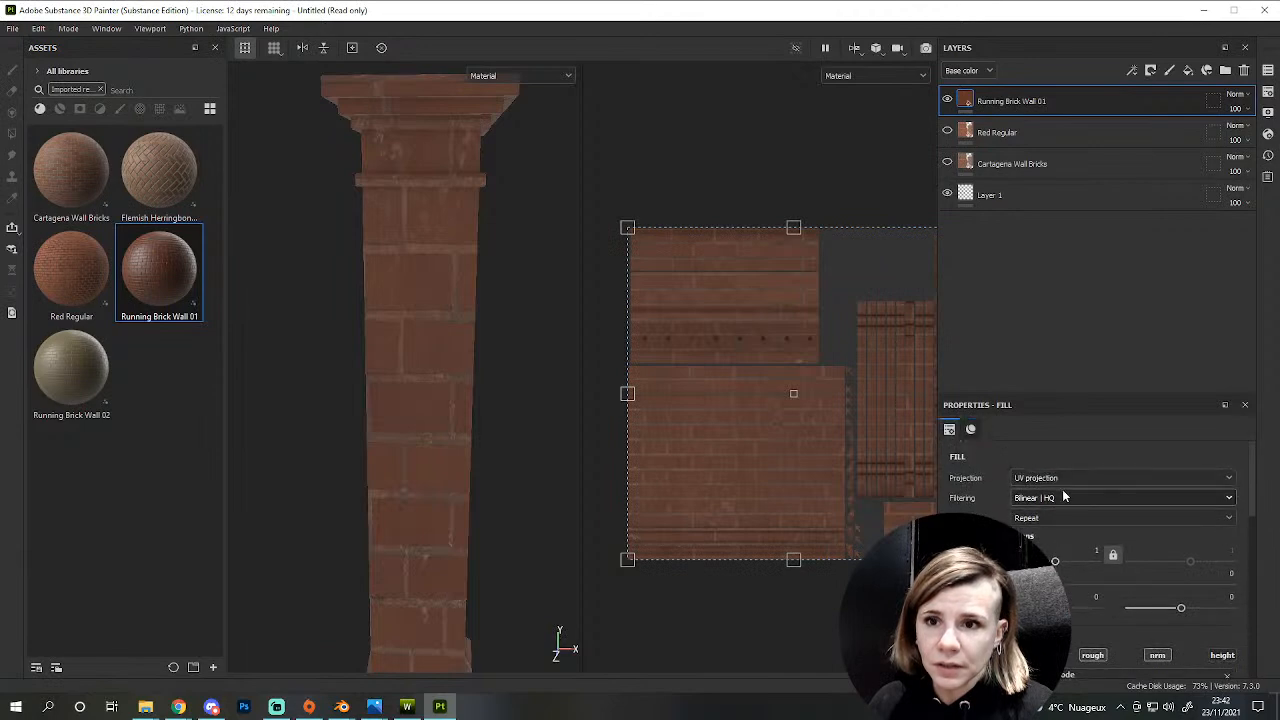
# - Switch the Running Brick Wall 01 fill from UV to tri-planar projection and inspect the brick pattern around the pillar's corner
pyautogui.click(1065, 478)
pyautogui.click(1030, 499)
pyautogui.keyDown('alt'); pyautogui.moveTo(448, 456); pyautogui.dragTo(401, 420); pyautogui.keyUp('alt')
pyautogui.scroll(-5, 1052, 540)
pyautogui.scroll(-3, 1077, 544)
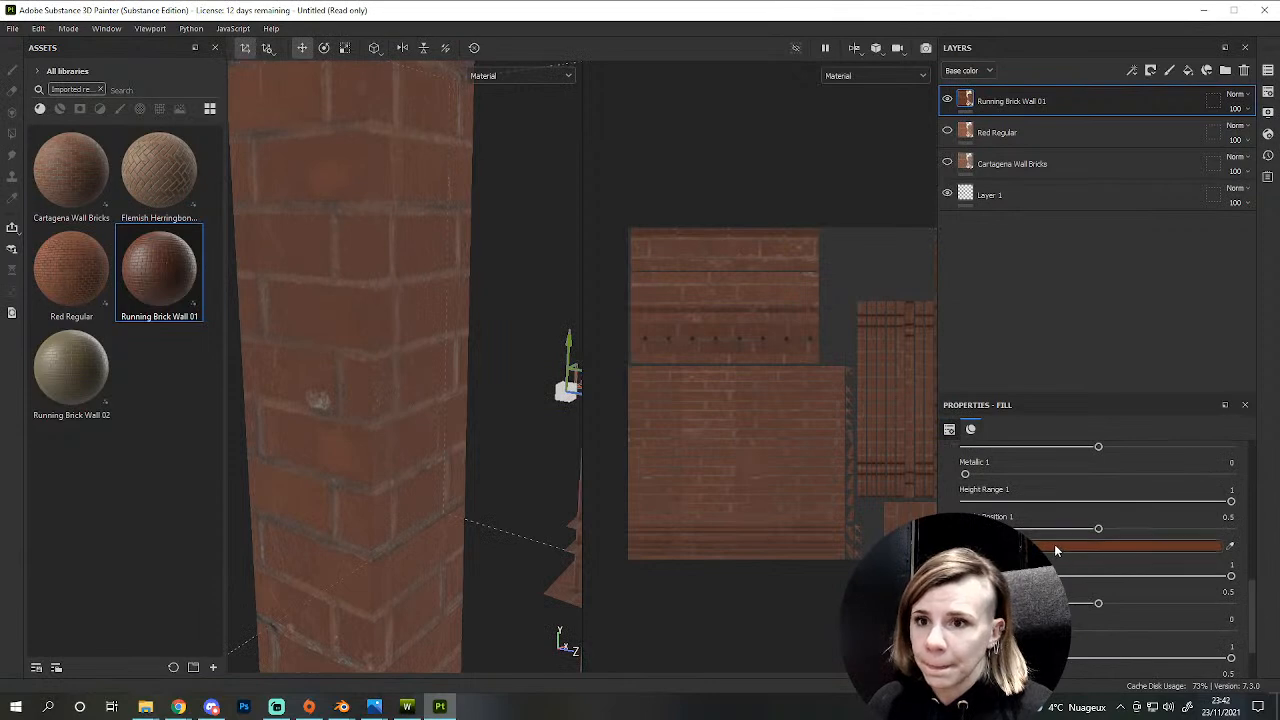
# - Set Running Brick Wall 01's Color 1 to the pale pink CFB7AD and check it on the whole pillar
pyautogui.scroll(3, 1054, 544)
pyautogui.click(1056, 511)
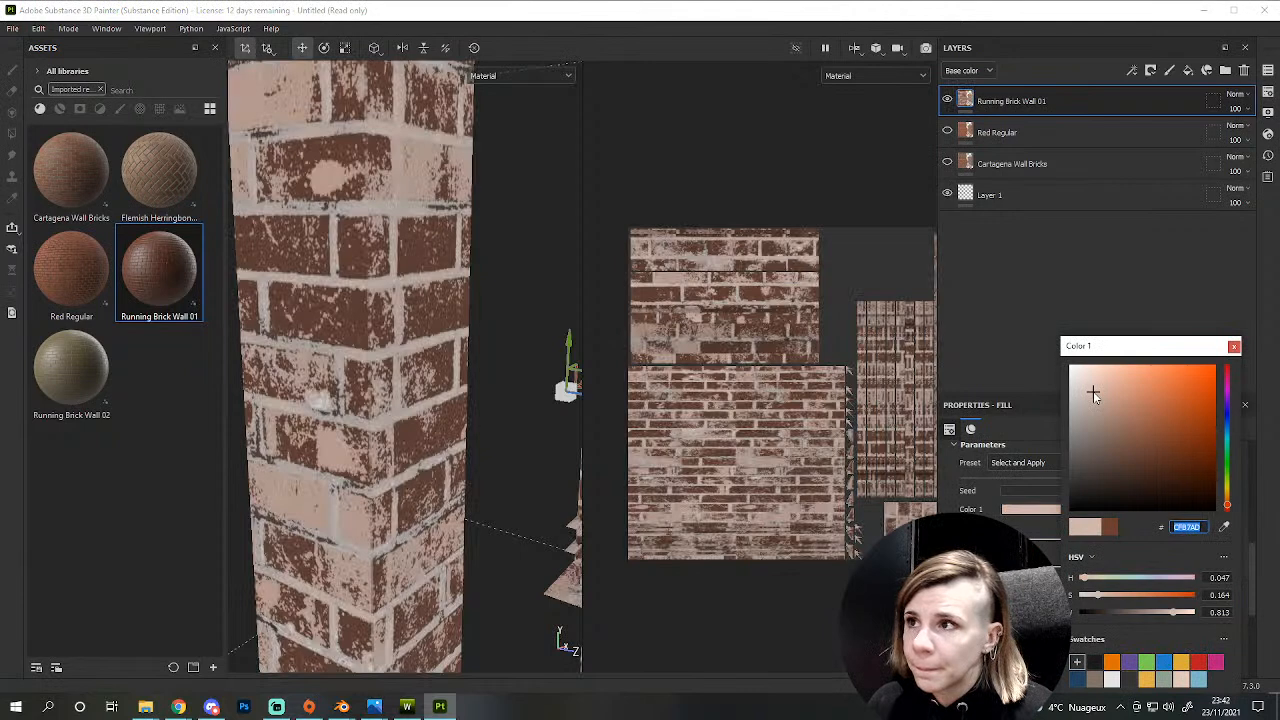
pyautogui.scroll(-3, 395, 440)
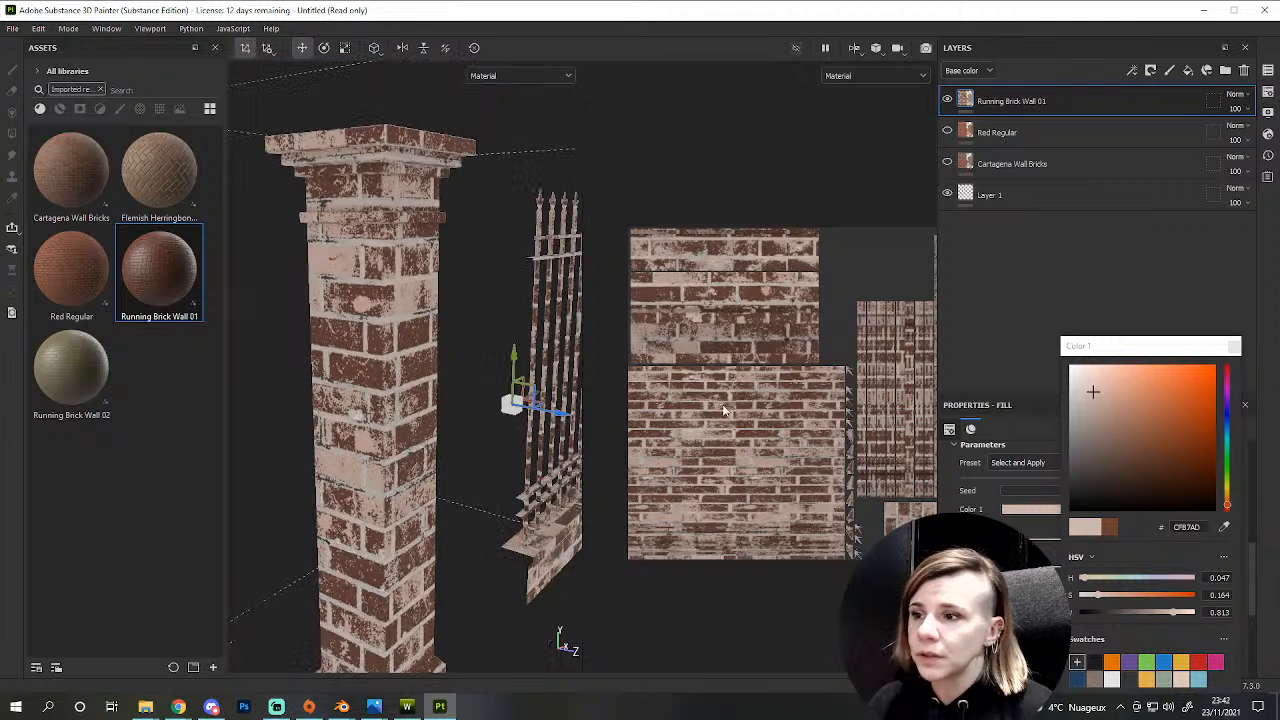
pyautogui.click(1234, 346)
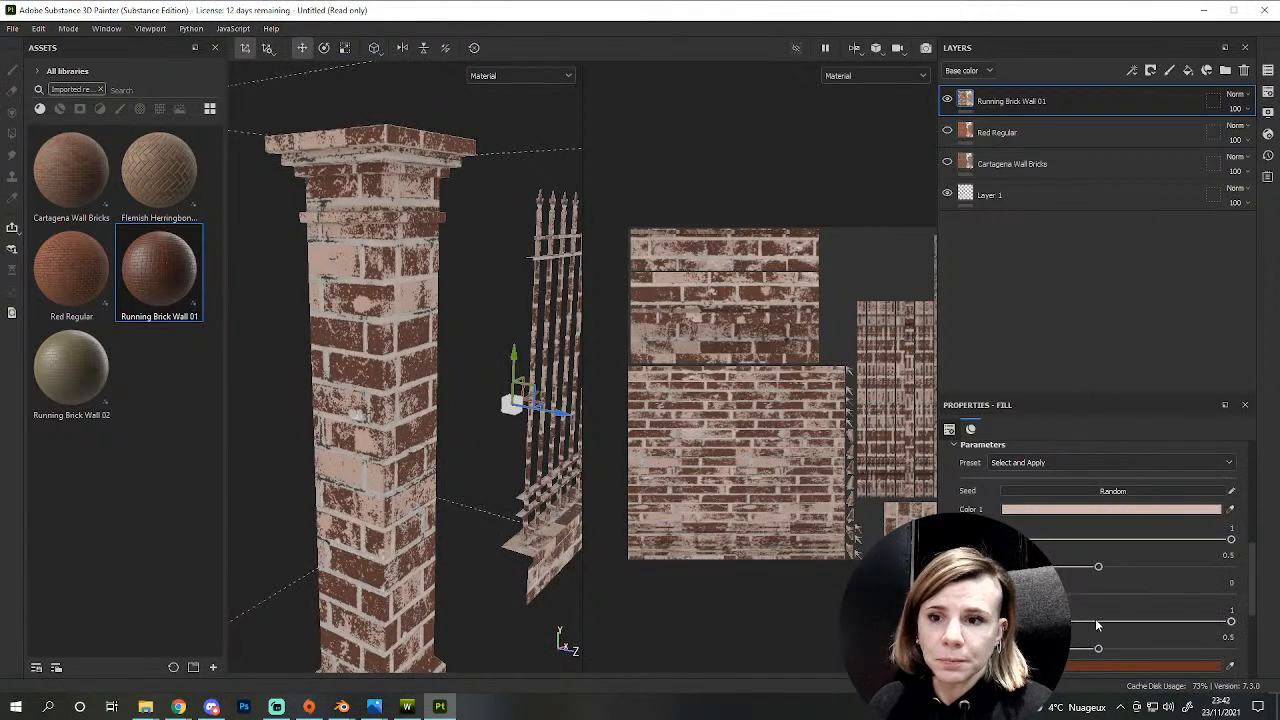
# - Delete the Running Brick Wall 01 layer and show the Red Regular layer on the pillar
pyautogui.press('Delete')
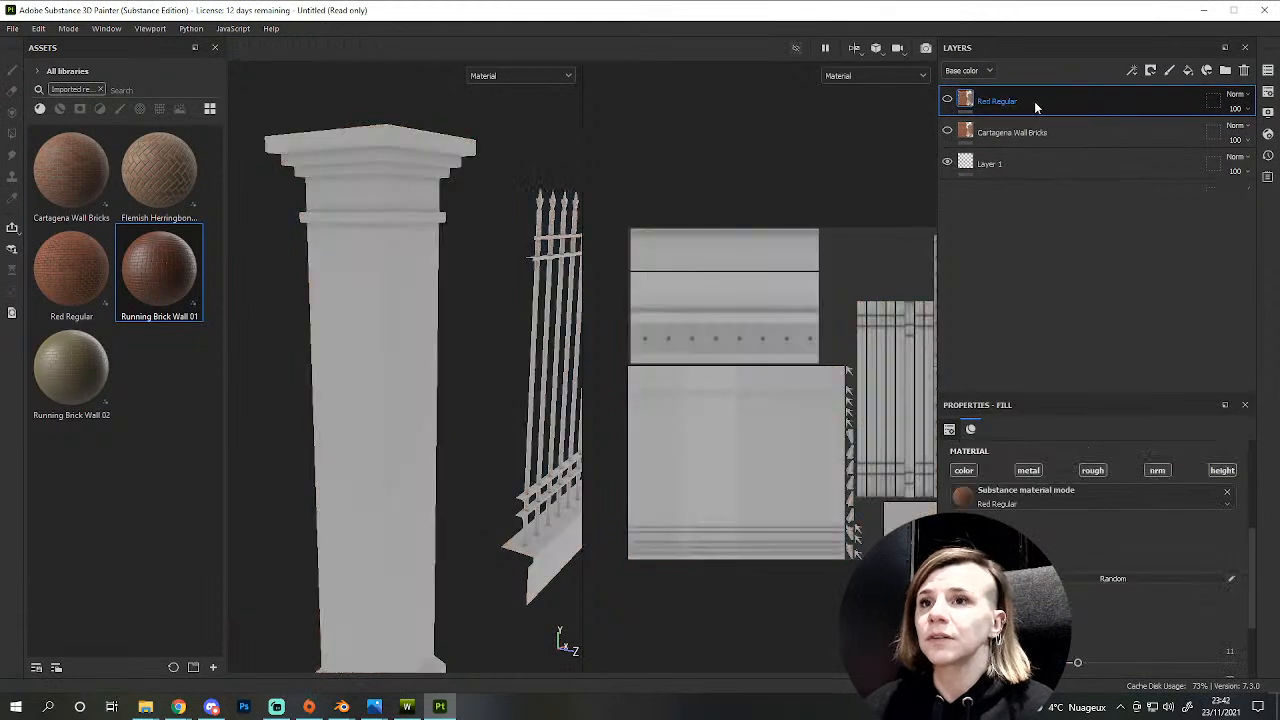
pyautogui.click(946, 100)
pyautogui.keyDown('alt'); pyautogui.moveTo(520, 372); pyautogui.dragTo(381, 485); pyautogui.keyUp('alt')
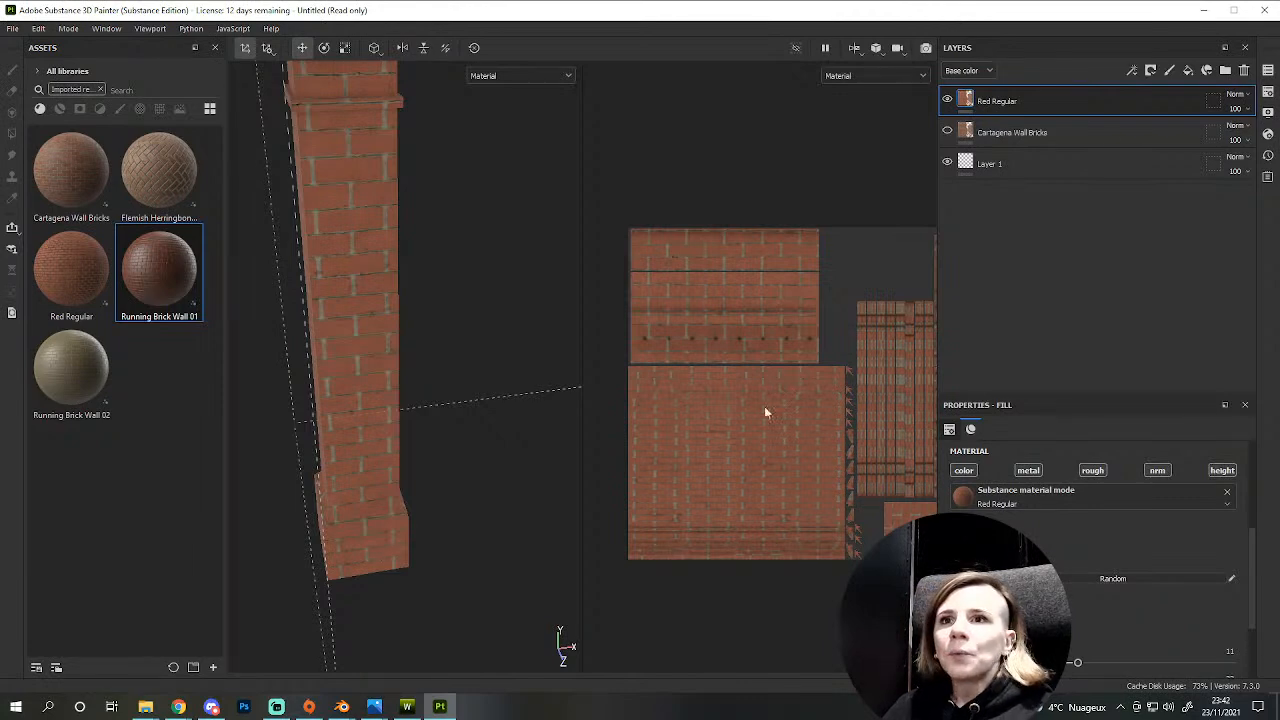
# - Hide Red Regular and show Cartagena Wall Bricks instead, comparing the bricks along the pillar's shaft and base
pyautogui.click(947, 101)
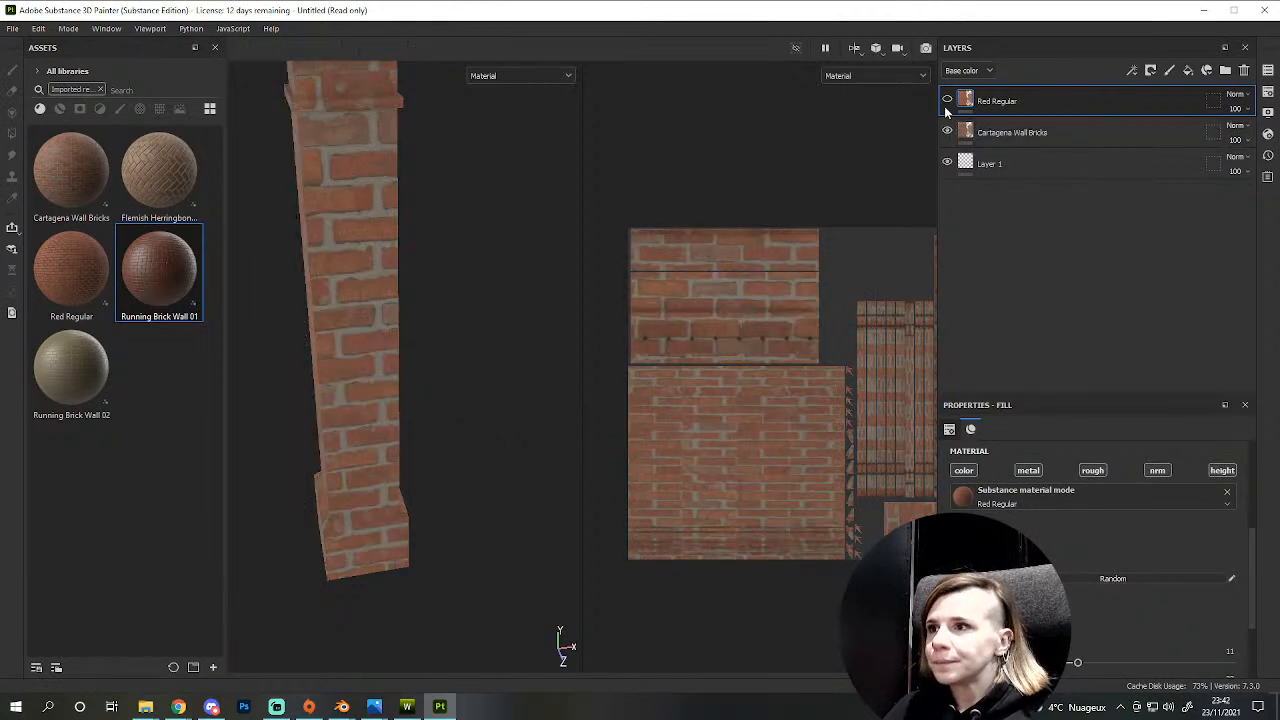
pyautogui.keyDown('alt'); pyautogui.moveTo(484, 379); pyautogui.dragTo(345, 458); pyautogui.keyUp('alt')
pyautogui.scroll(2, 345, 458)
pyautogui.scroll(-3, 1122, 600)
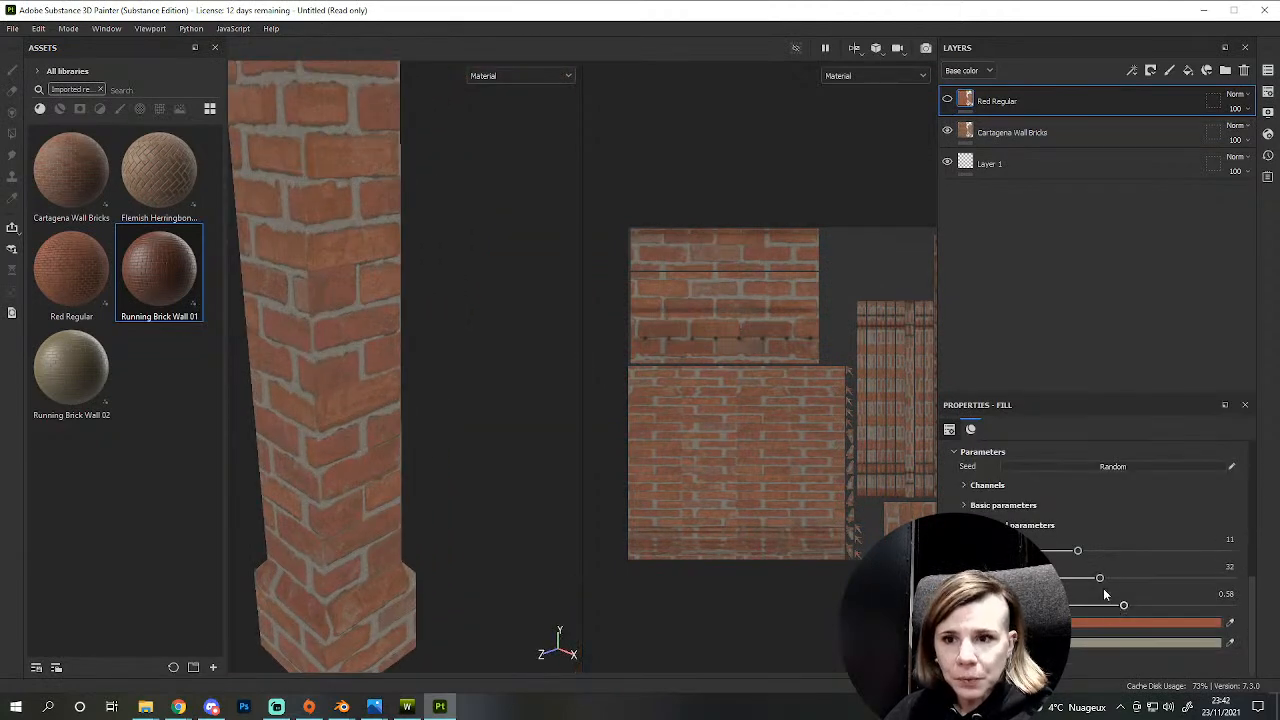
# - Set the Cartagena Wall Bricks layer's Bricks Offset to 0.53 and check how the bricks meet at the pillar's corners
pyautogui.click(999, 122)
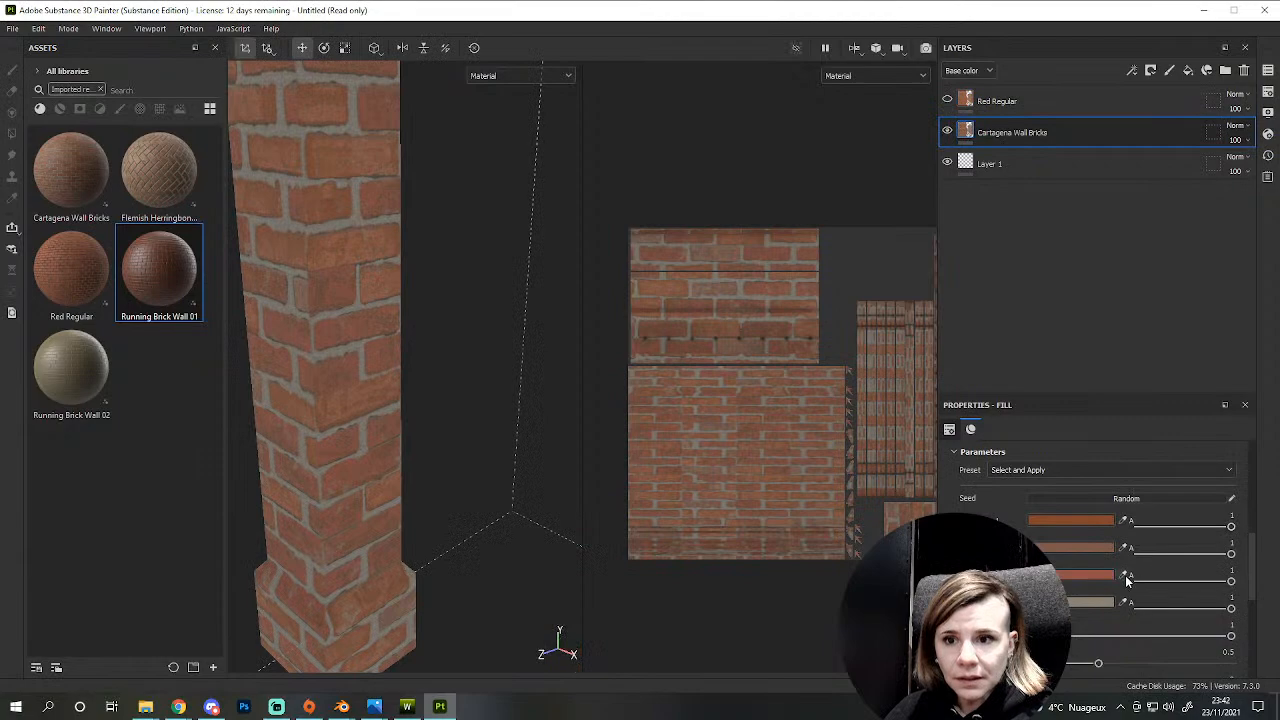
pyautogui.scroll(-3, 1125, 575)
pyautogui.scroll(-4, 1125, 575)
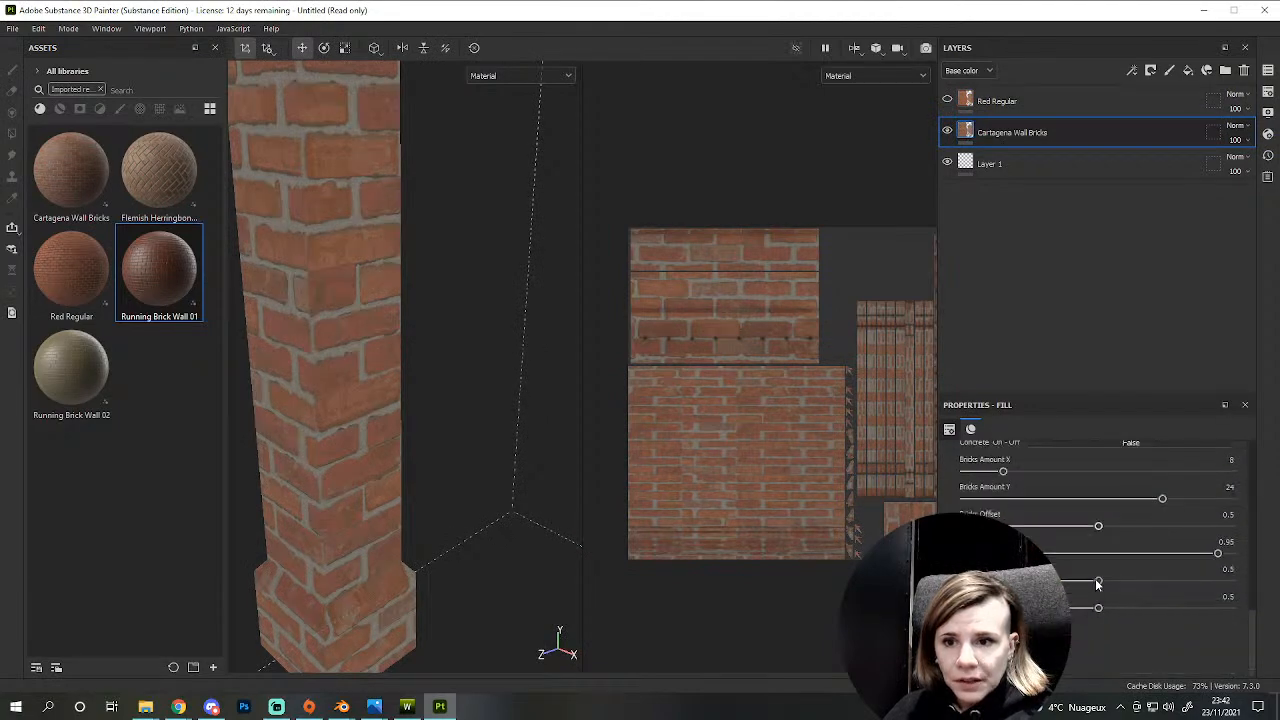
pyautogui.scroll(3, 1097, 580)
pyautogui.keyDown('alt'); pyautogui.moveTo(526, 561); pyautogui.dragTo(459, 374); pyautogui.keyUp('alt')
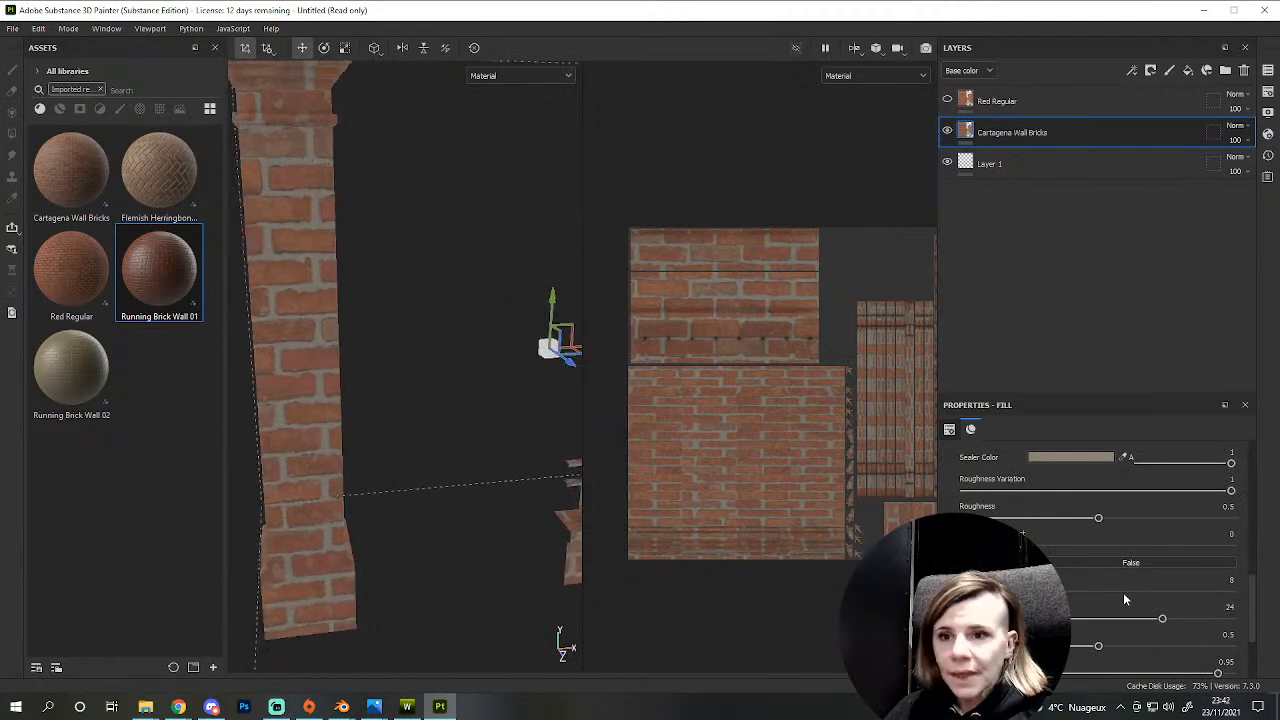
pyautogui.moveTo(1098, 646); pyautogui.dragTo(1106, 646)
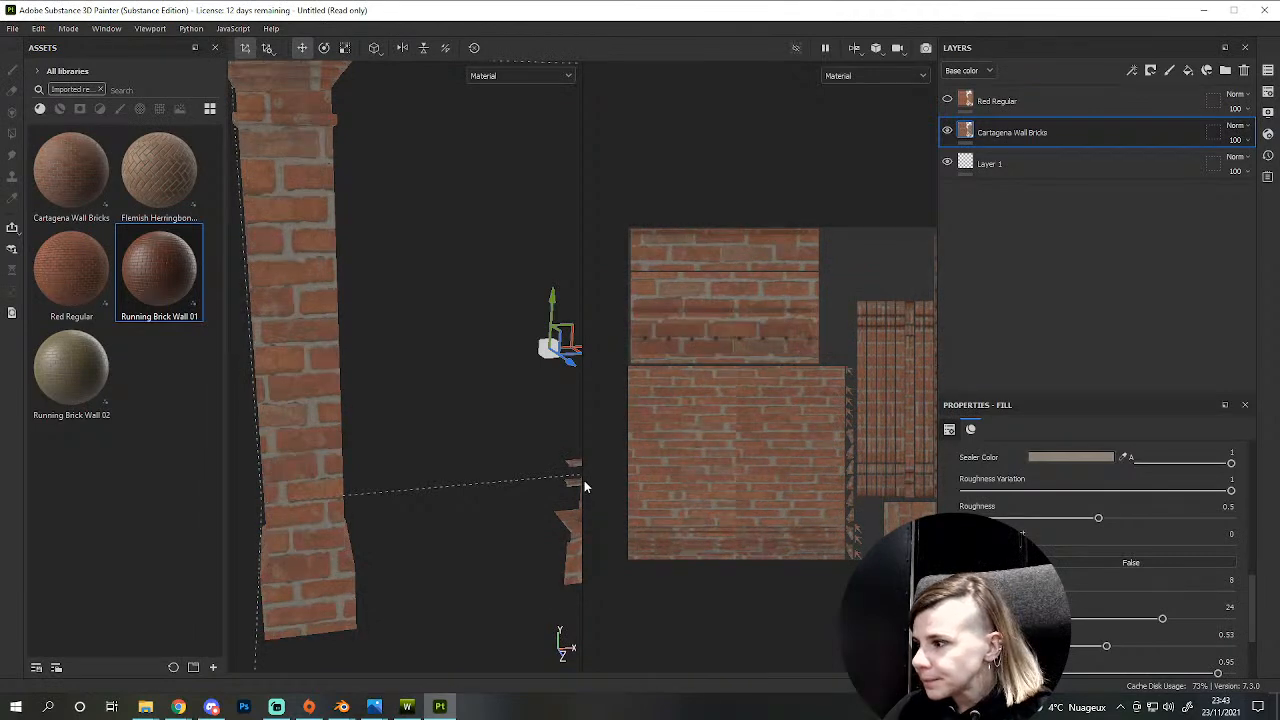
pyautogui.keyDown('alt'); pyautogui.moveTo(353, 435); pyautogui.dragTo(446, 441, button='middle'); pyautogui.keyUp('alt')
pyautogui.scroll(3, 443, 447)
pyautogui.keyDown('alt'); pyautogui.moveTo(443, 453); pyautogui.dragTo(479, 428); pyautogui.keyUp('alt')
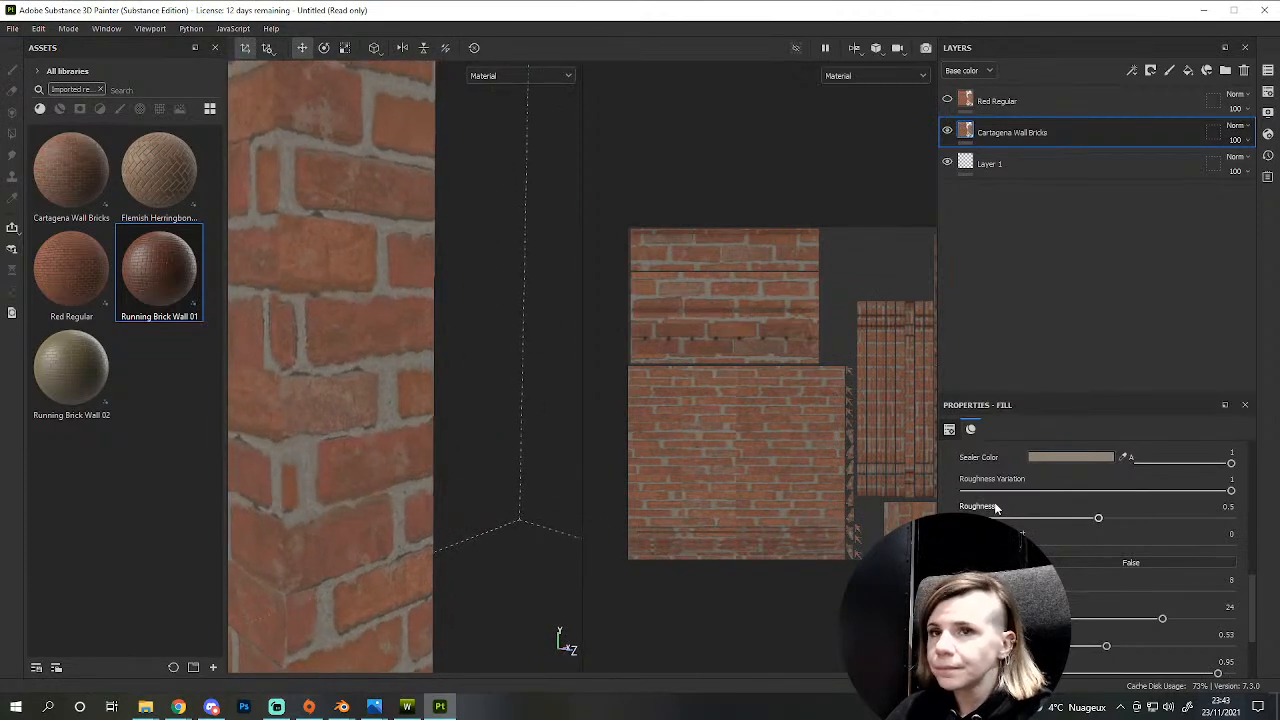
# - Compare the Red Regular and Cartagena Wall Bricks layers on the pillar by alternating their visibility, then return to Cartagena Wall Bricks
pyautogui.scroll(-2, 1068, 600)
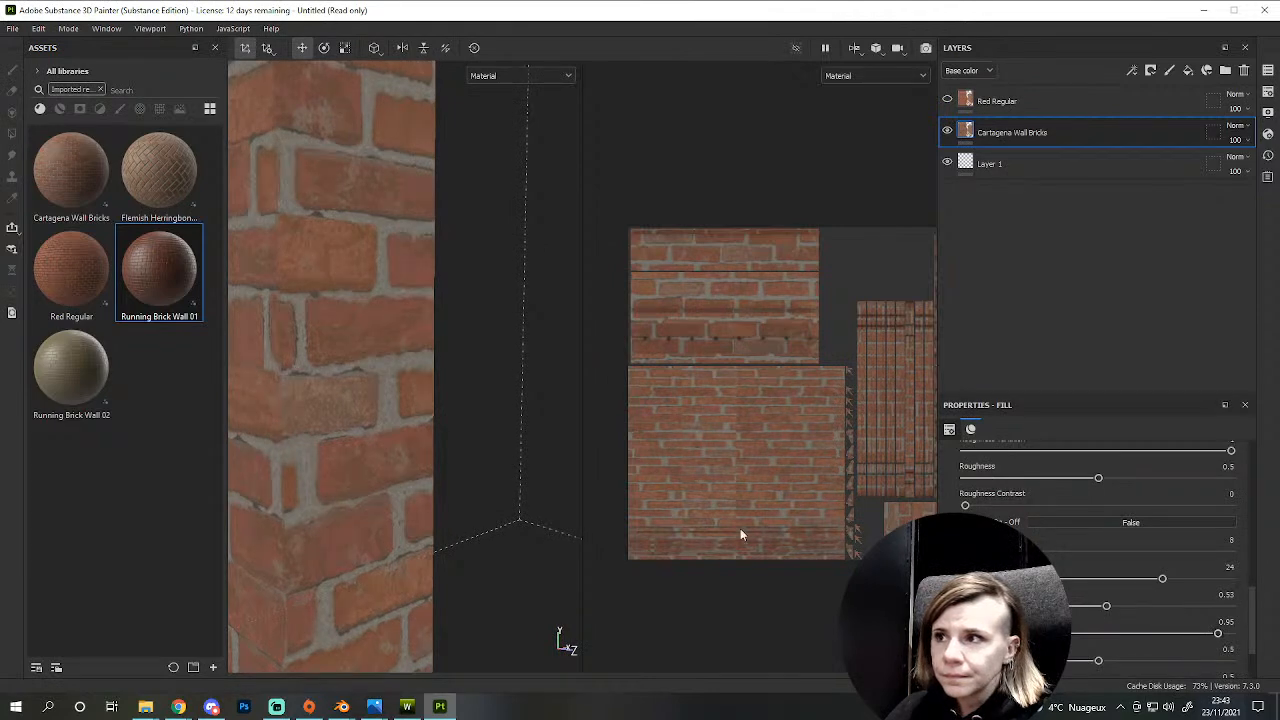
pyautogui.scroll(-5, 471, 449)
pyautogui.click(947, 100)
pyautogui.click(947, 131)
pyautogui.keyDown('alt'); pyautogui.moveTo(470, 268); pyautogui.dragTo(566, 266); pyautogui.keyUp('alt')
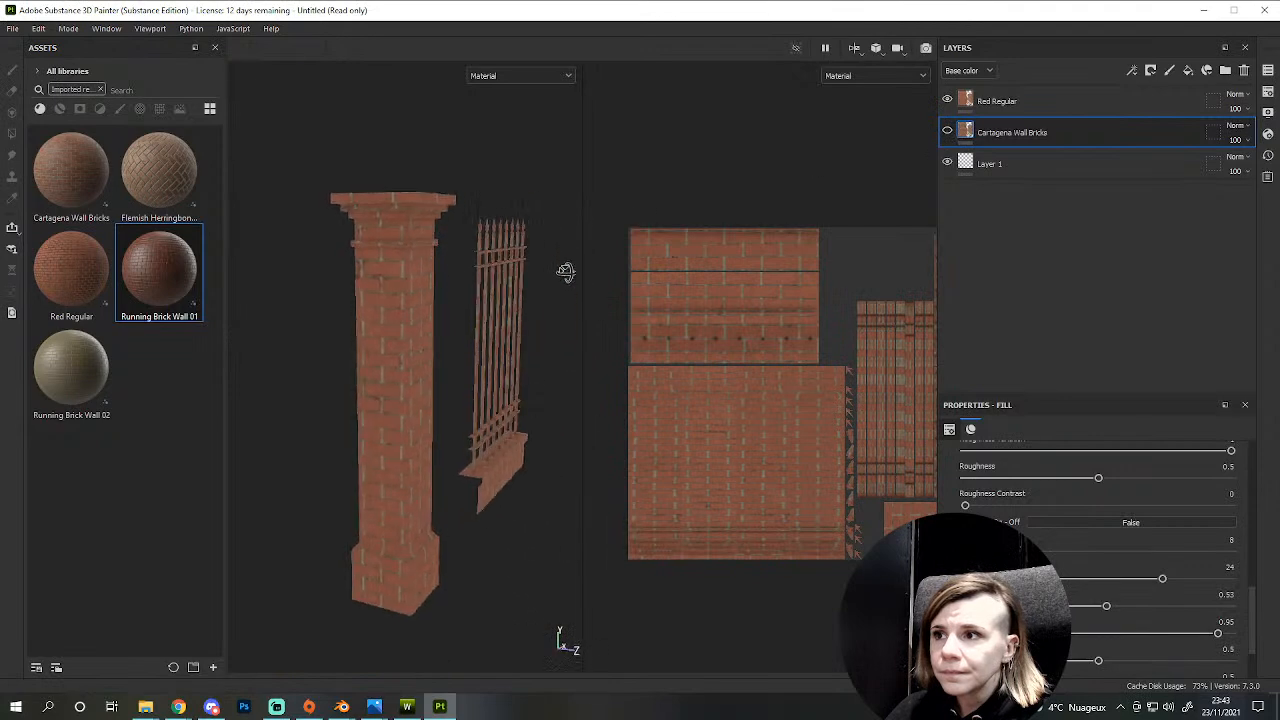
pyautogui.scroll(5, 451, 380)
pyautogui.keyDown('alt'); pyautogui.moveTo(449, 388); pyautogui.dragTo(428, 357); pyautogui.keyUp('alt')
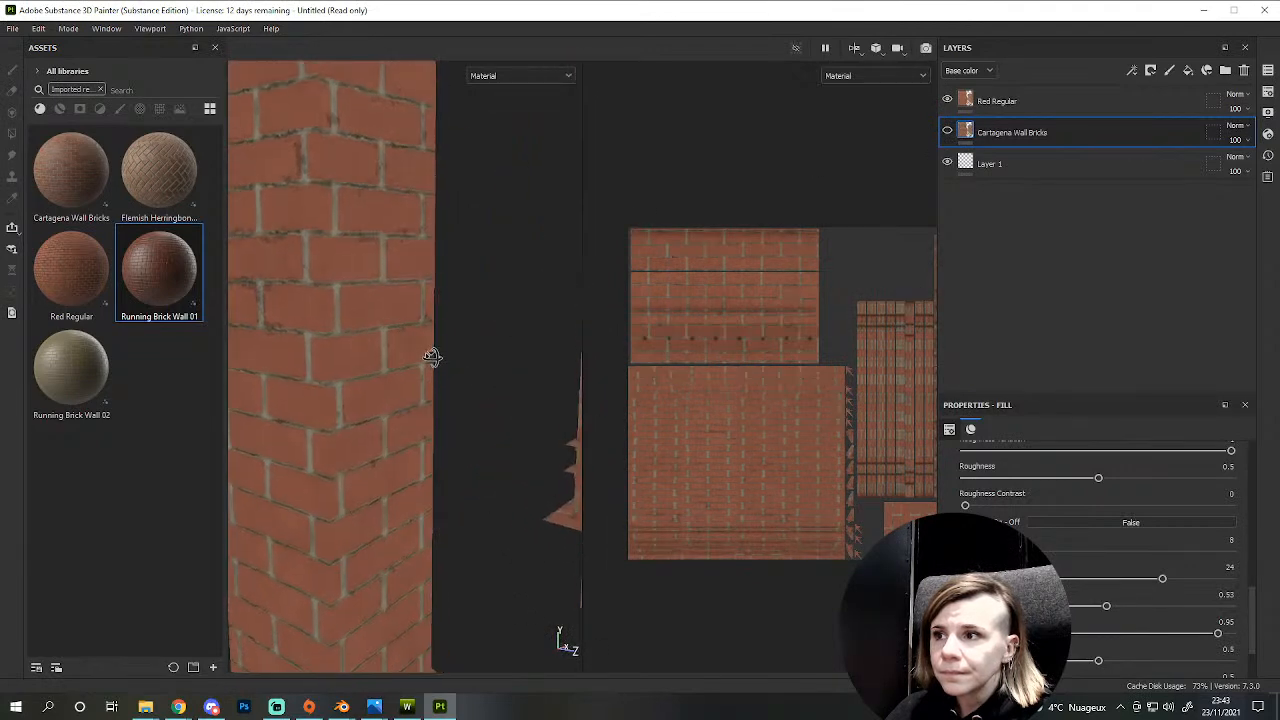
pyautogui.click(945, 101)
pyautogui.click(947, 131)
pyautogui.scroll(-5, 398, 300)
pyautogui.keyDown('alt'); pyautogui.moveTo(398, 300); pyautogui.dragTo(464, 393); pyautogui.keyUp('alt')
pyautogui.scroll(4, 366, 326)
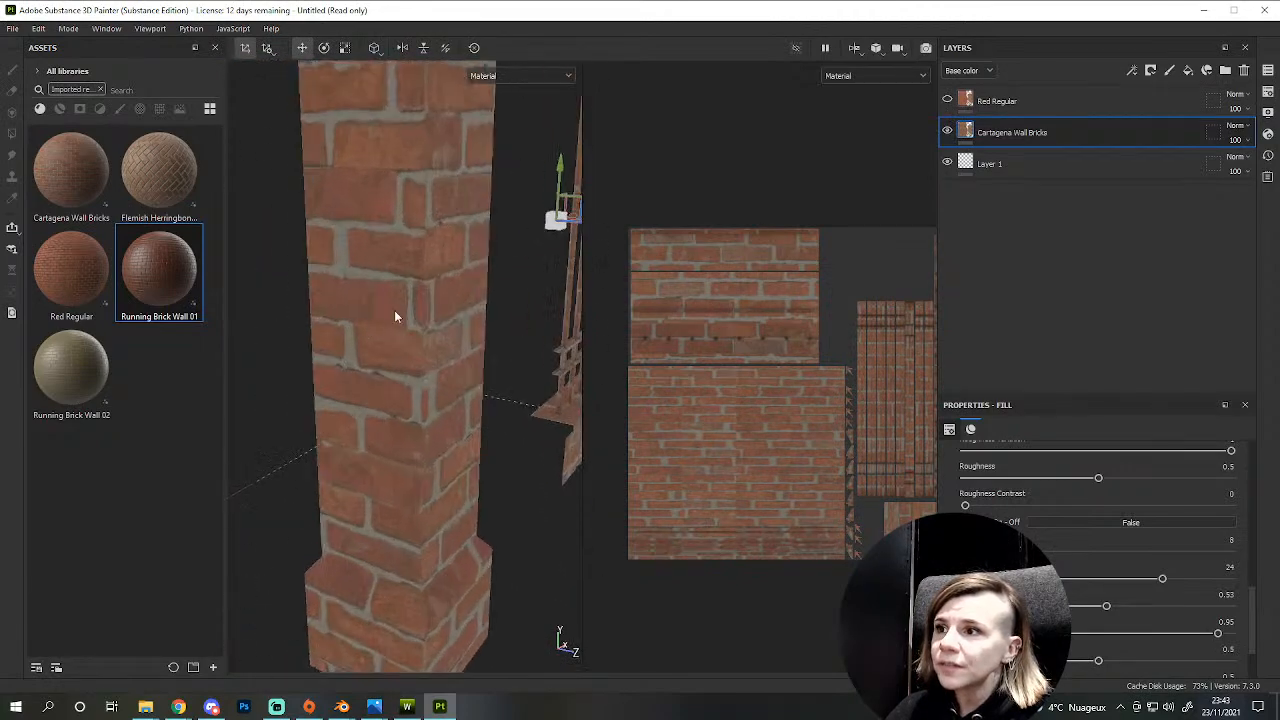
pyautogui.keyDown('alt'); pyautogui.moveTo(469, 337); pyautogui.dragTo(411, 403, button='middle'); pyautogui.keyUp('alt')
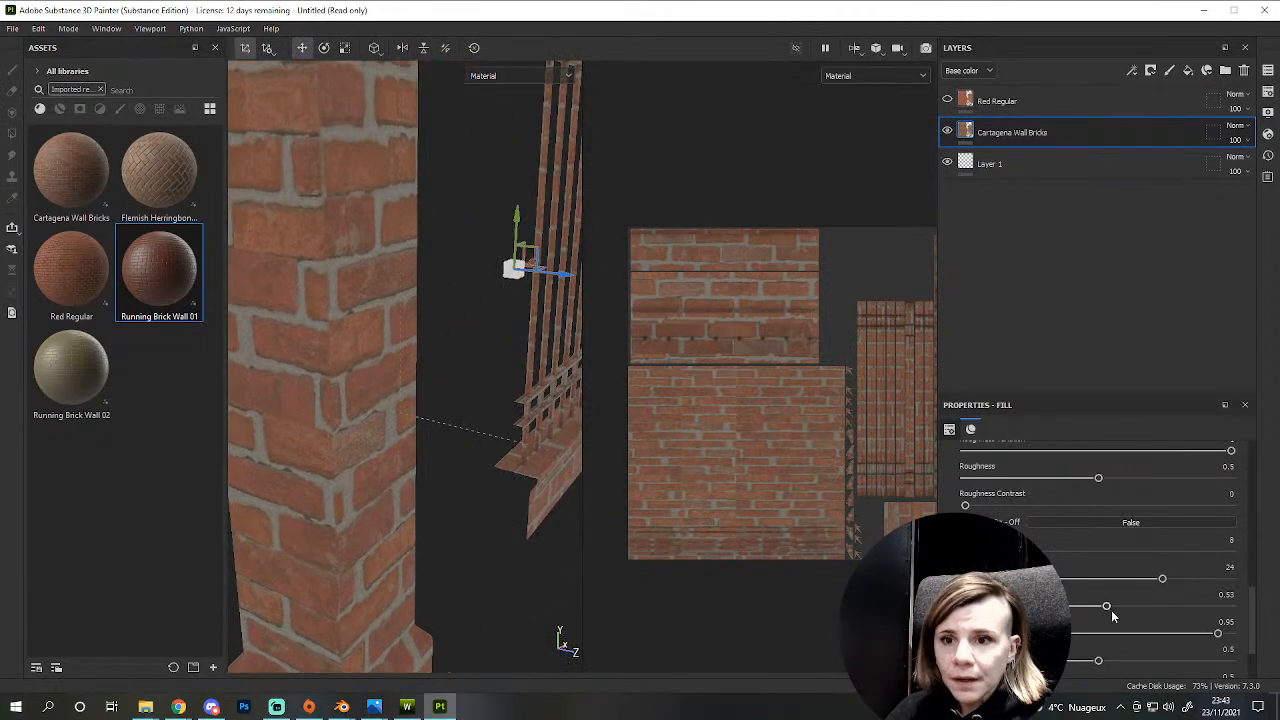
# - Set Bricks Offset of the Cartagena Wall Bricks fill to 0.5 and the parameter two rows below it to 0.08
pyautogui.moveTo(1108, 605); pyautogui.dragTo(965, 605)
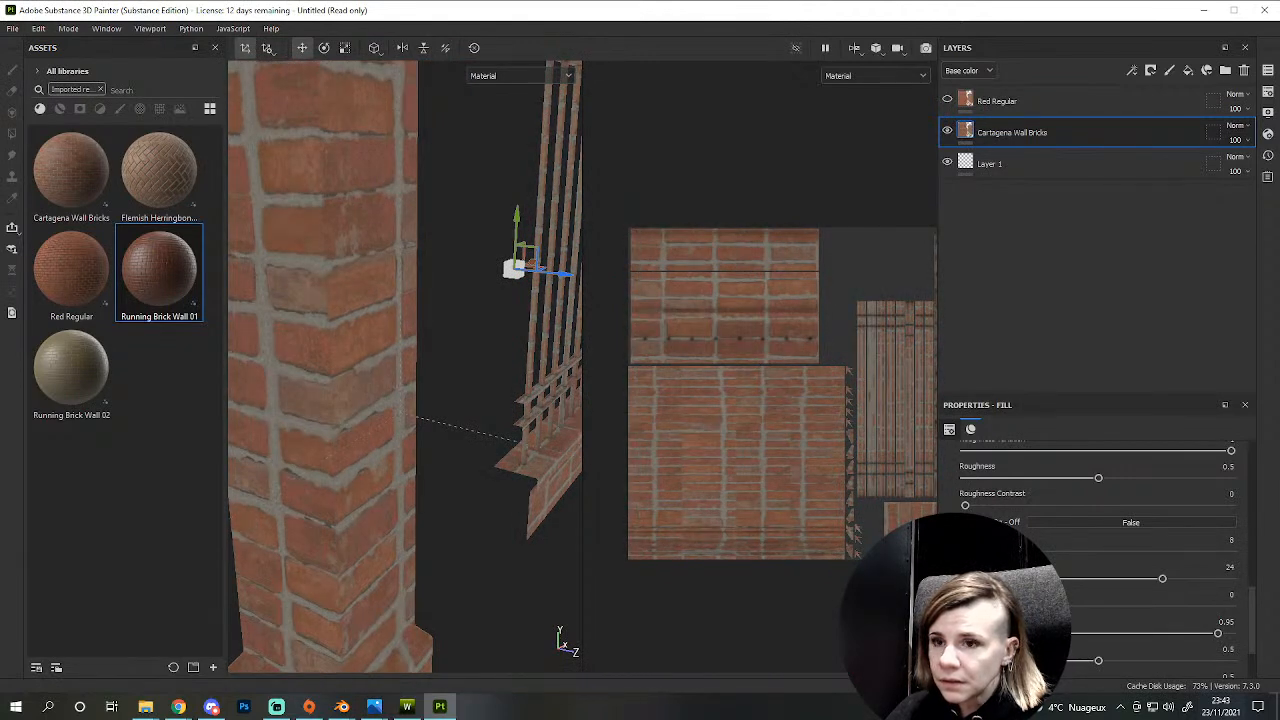
pyautogui.moveTo(1119, 605); pyautogui.dragTo(1097, 606)
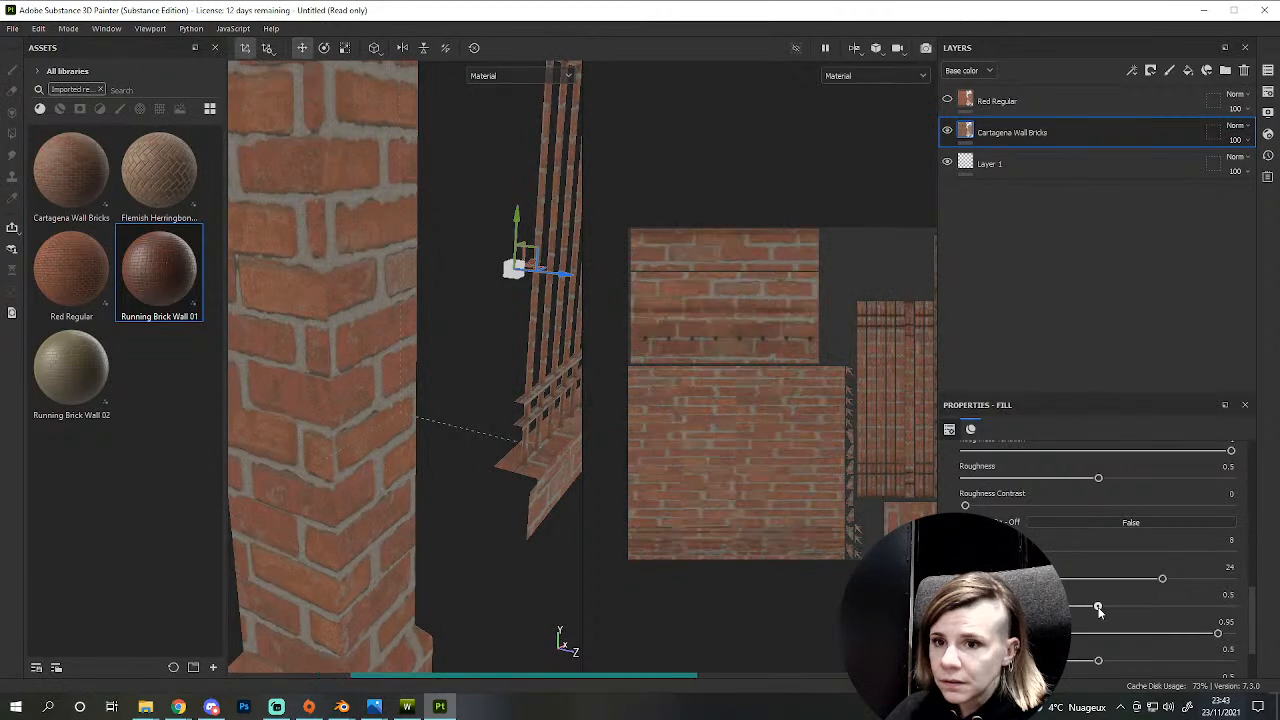
pyautogui.moveTo(1080, 668); pyautogui.dragTo(965, 664)
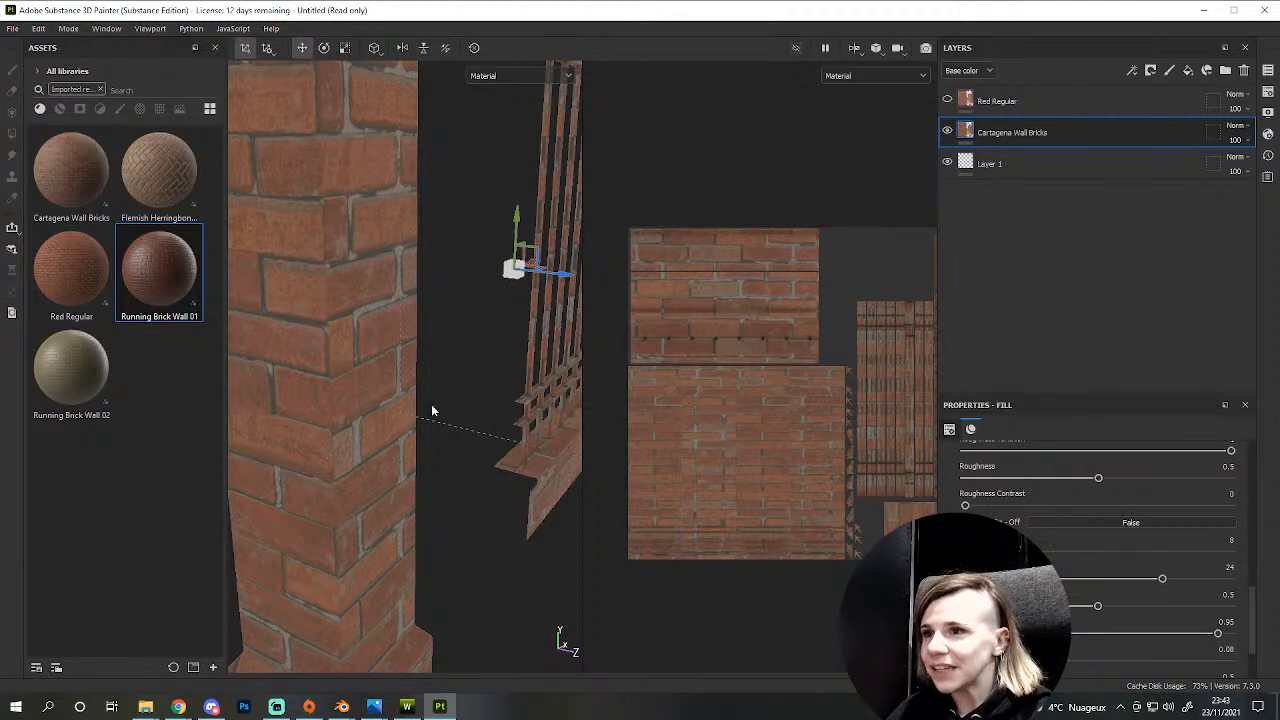
# - Set the last parameter of the Cartagena Wall Bricks fill to about 0.39 and check the bricks on the pillar
pyautogui.scroll(-5, 513, 418)
pyautogui.scroll(5, 401, 566)
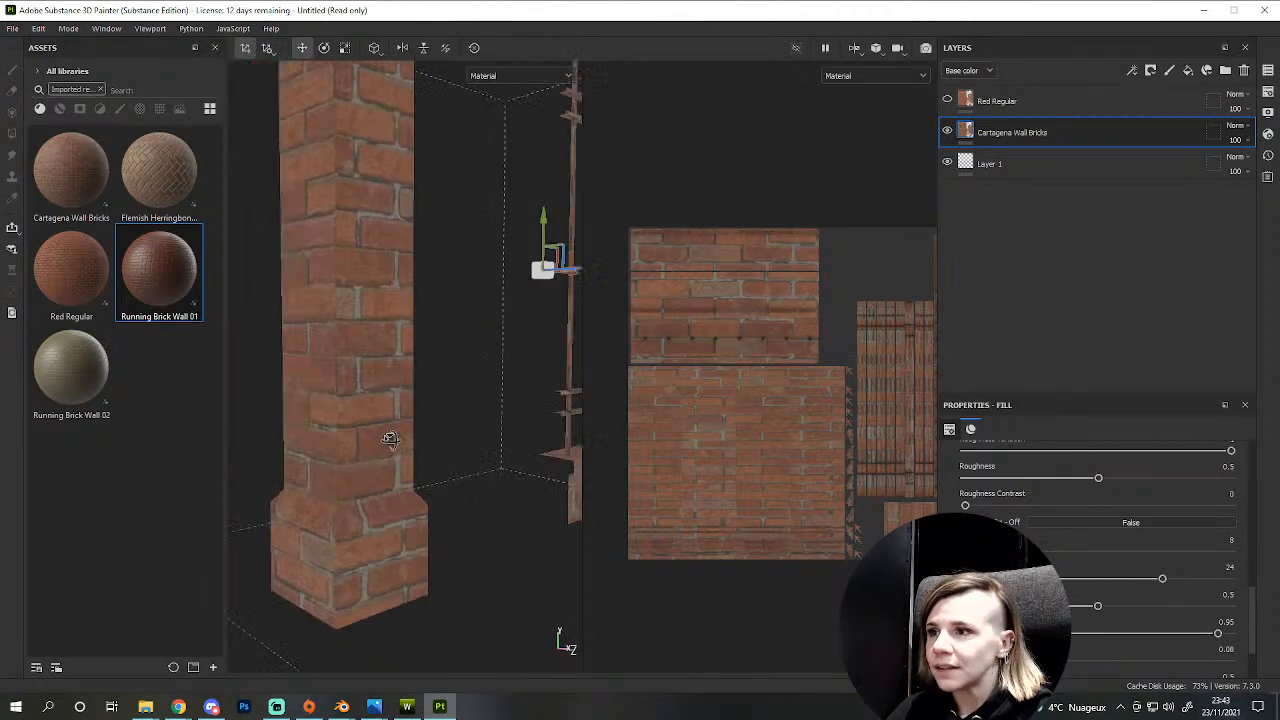
pyautogui.scroll(-2, 1135, 595)
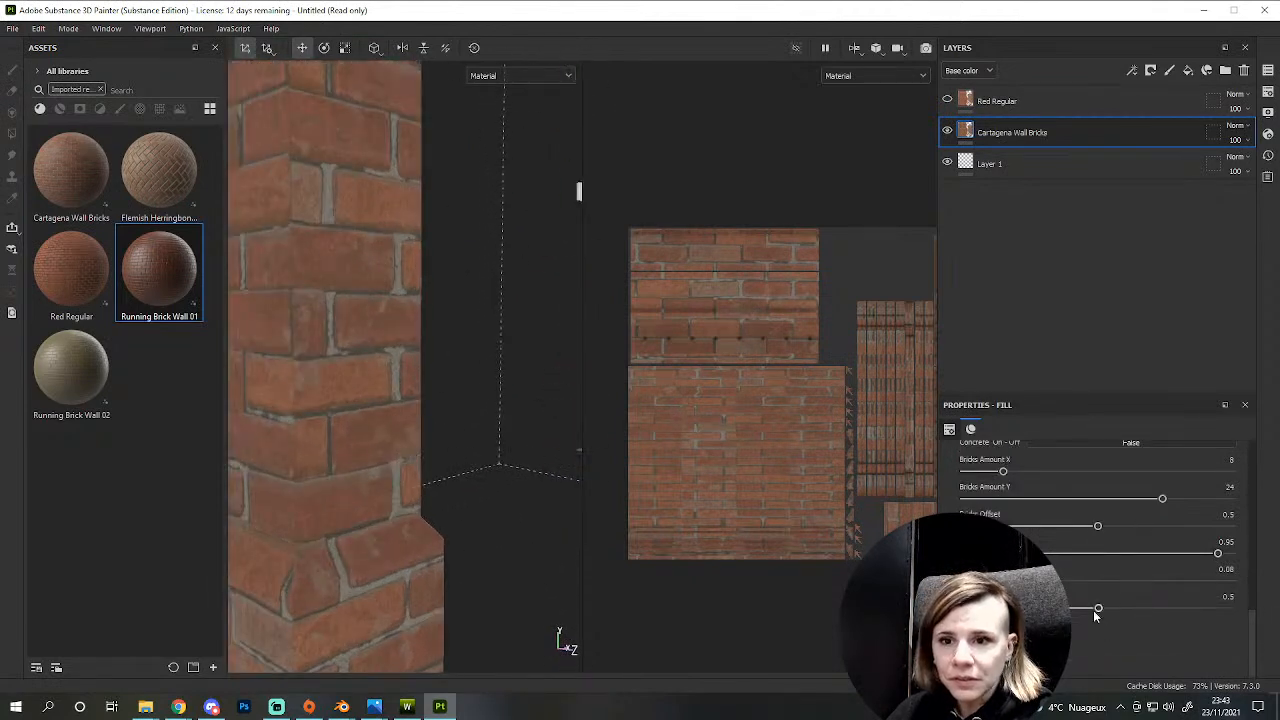
pyautogui.moveTo(1098, 612); pyautogui.dragTo(1068, 611)
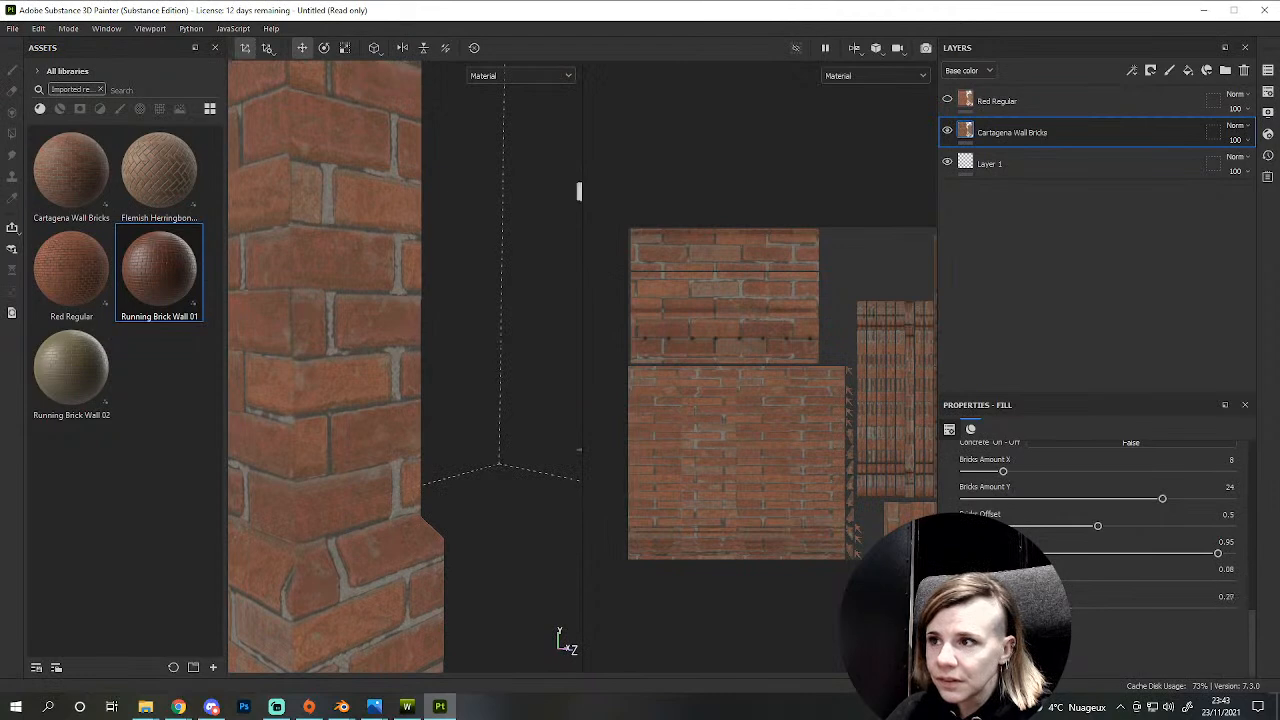
pyautogui.scroll(2, 1166, 584)
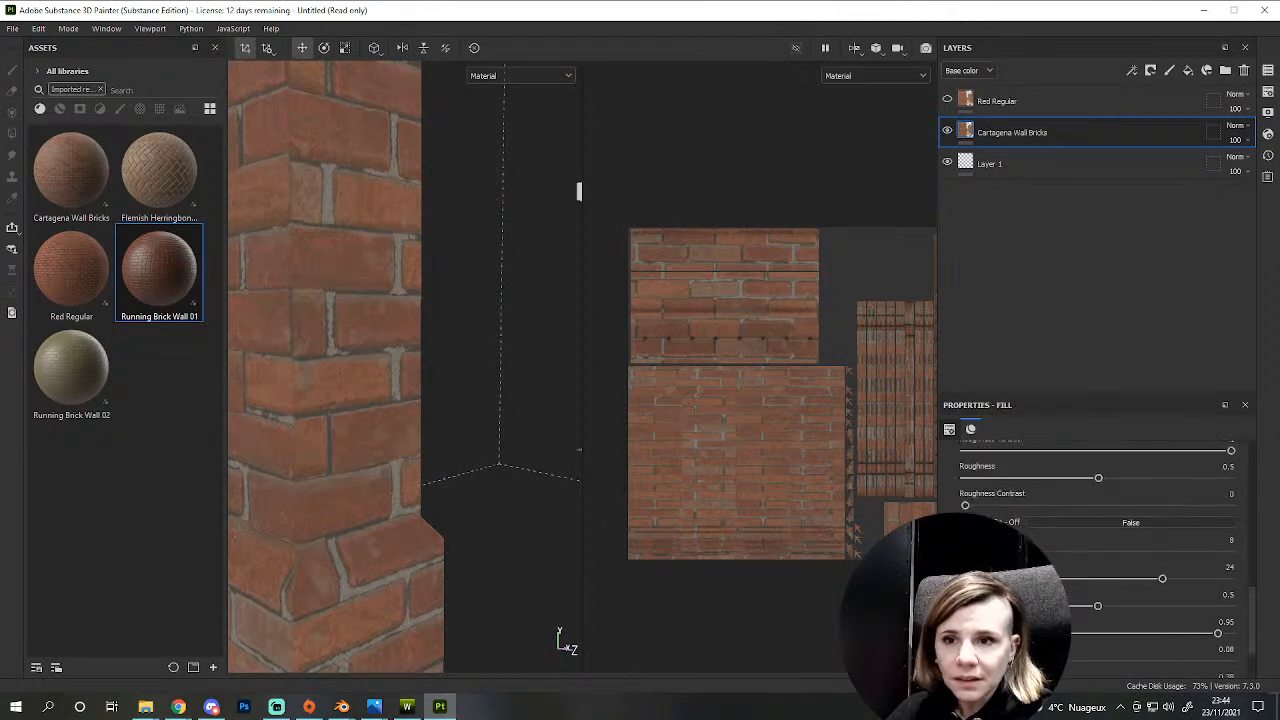
pyautogui.scroll(1, 445, 477)
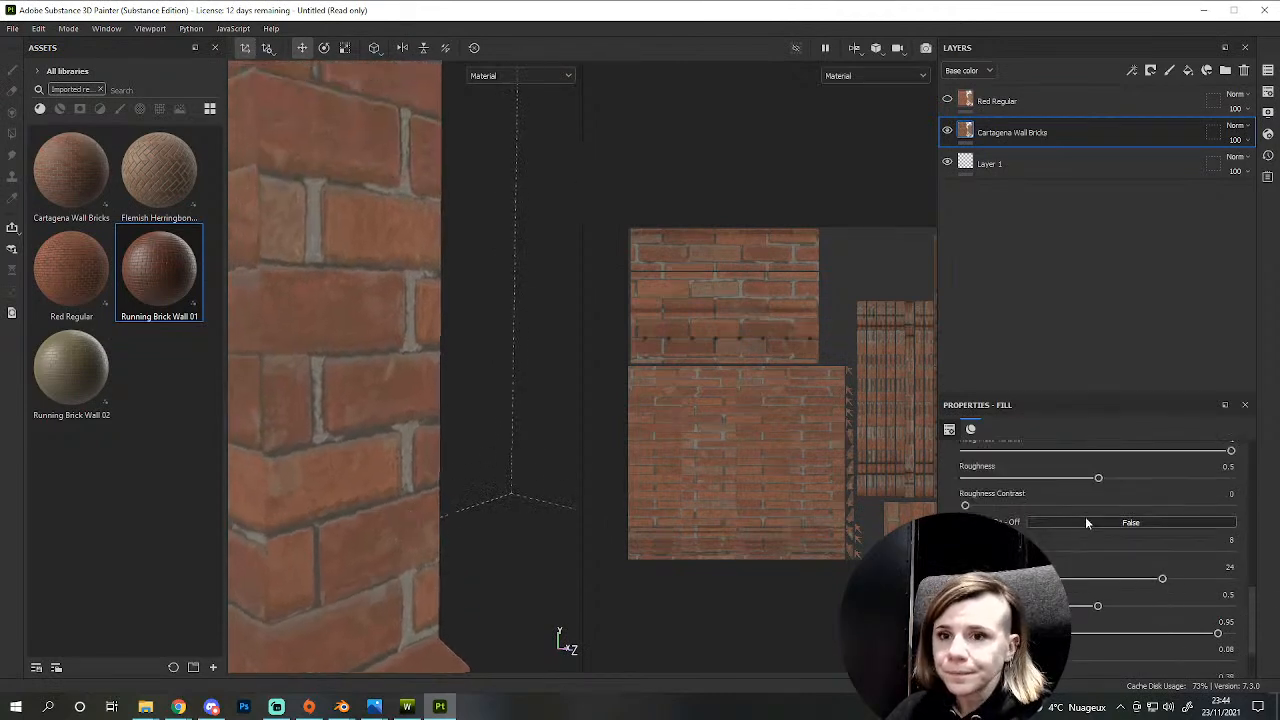
# - Try the Concrete On-Off option of the Cartagena Wall Bricks fill and return it to False
pyautogui.click(1085, 521)
pyautogui.click(1085, 521)
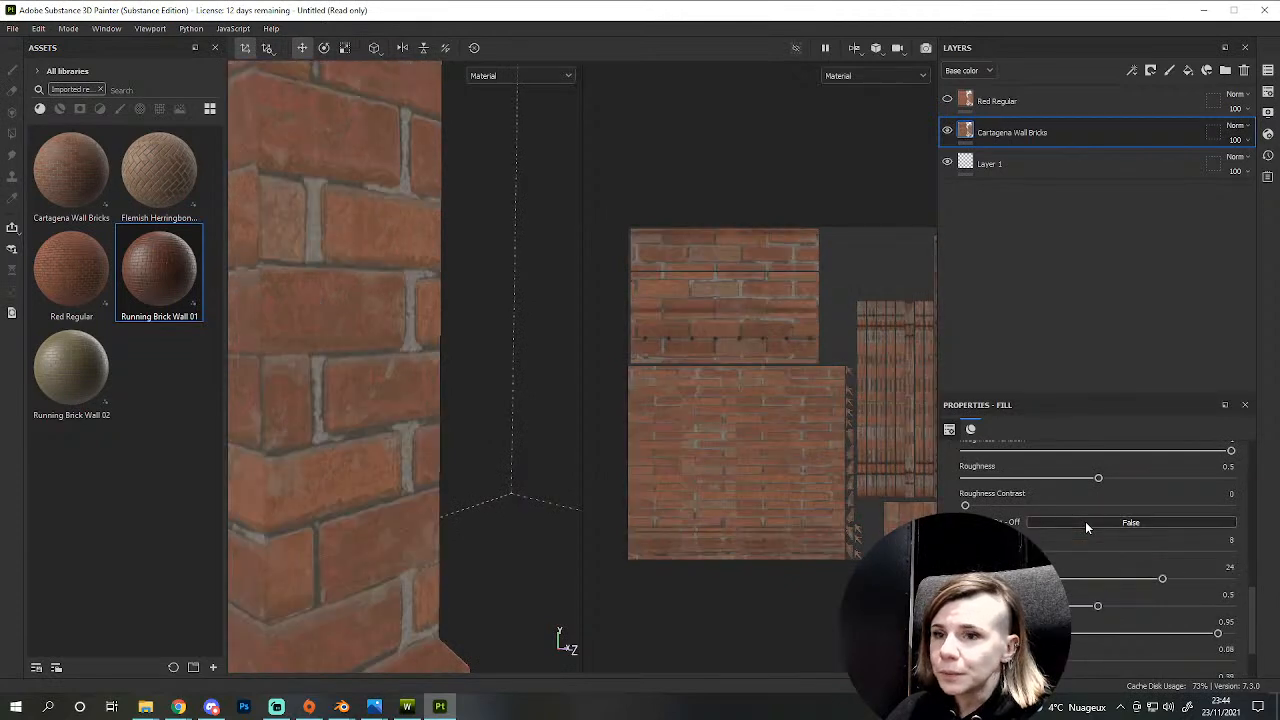
# - Set Bricks Amount X of the Cartagena Wall Bricks fill to 11 and check the brick width on the pillar
pyautogui.scroll(2, 1085, 530)
pyautogui.scroll(3, 1041, 471)
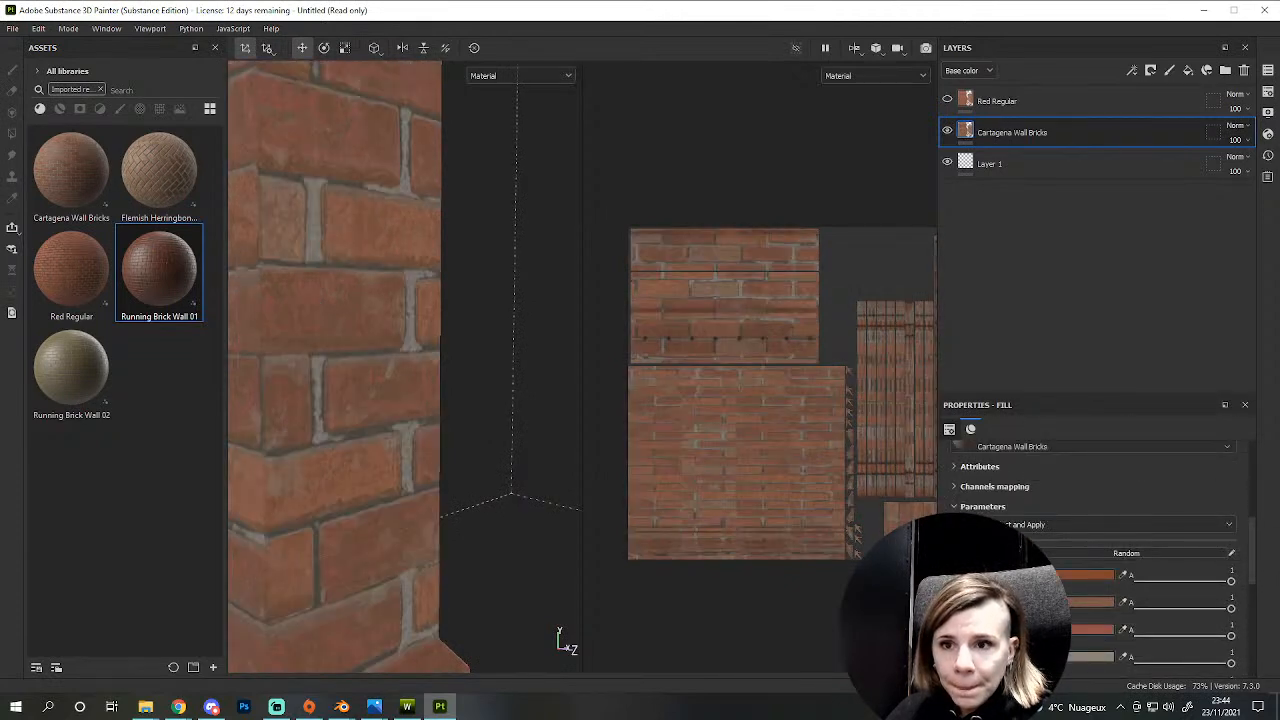
pyautogui.scroll(-3, 486, 443)
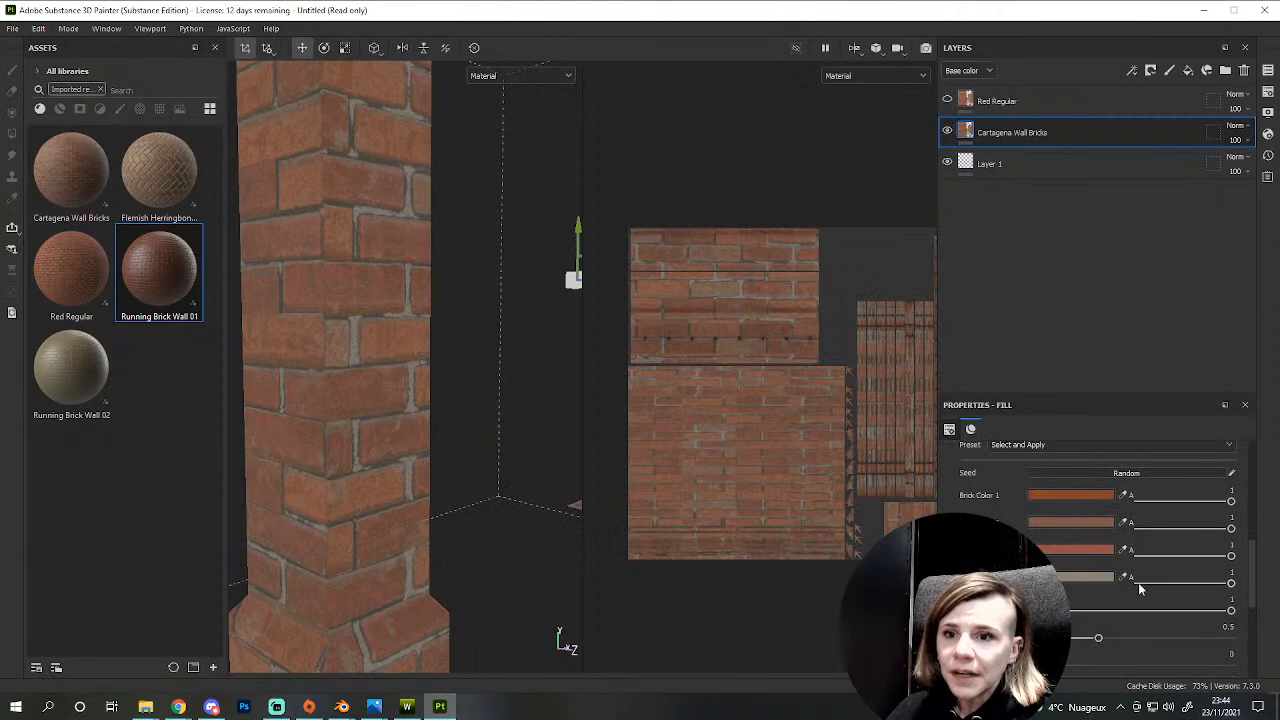
pyautogui.scroll(-2, 1075, 558)
pyautogui.scroll(-2, 420, 411)
pyautogui.keyDown('alt'); pyautogui.moveTo(420, 411); pyautogui.dragTo(427, 485); pyautogui.keyUp('alt')
pyautogui.scroll(-2, 451, 454)
pyautogui.keyDown('alt'); pyautogui.moveTo(437, 456); pyautogui.dragTo(424, 476, button='middle'); pyautogui.keyUp('alt')
pyautogui.keyDown('alt'); pyautogui.moveTo(424, 476); pyautogui.dragTo(348, 458); pyautogui.keyUp('alt')
pyautogui.scroll(5, 1118, 628)
pyautogui.scroll(-3, 1090, 588)
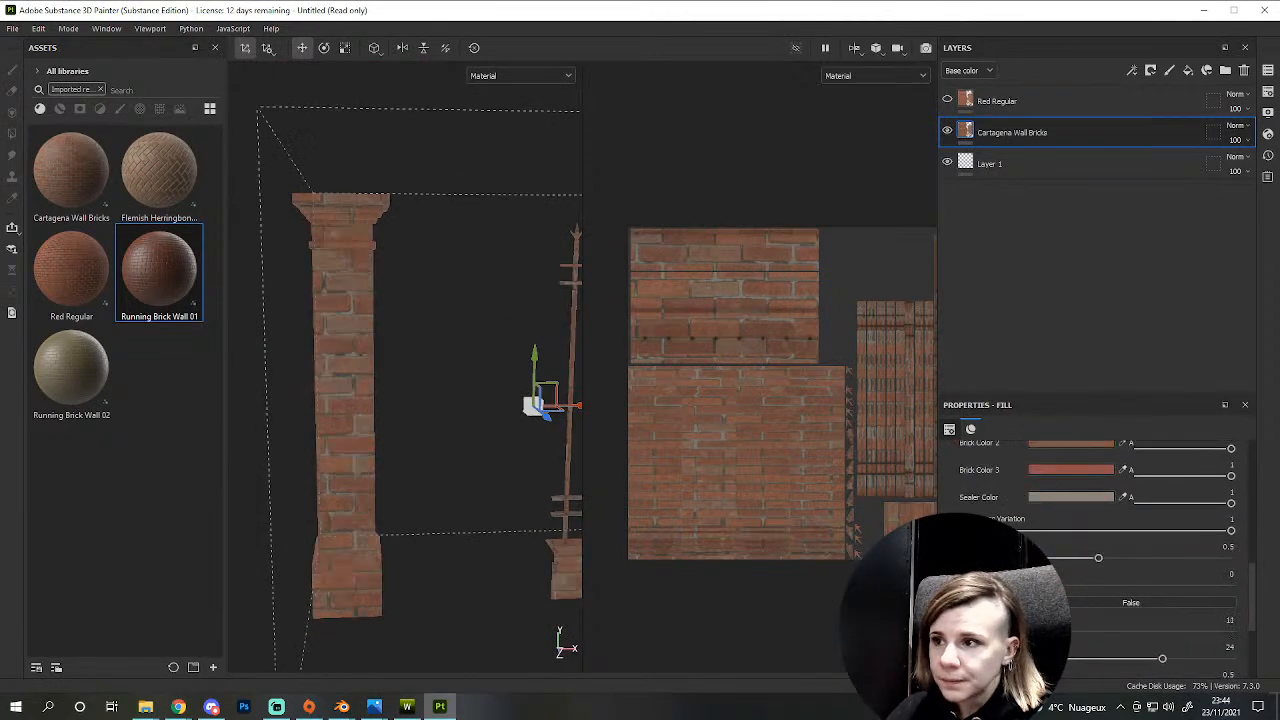
# - Shift the brick projection sideways and slightly down with the 3D manipulator to adjust where the bricks meet the pillar's edges
pyautogui.scroll(2, 399, 512)
pyautogui.keyDown('alt'); pyautogui.moveTo(399, 512); pyautogui.dragTo(405, 530); pyautogui.keyUp('alt')
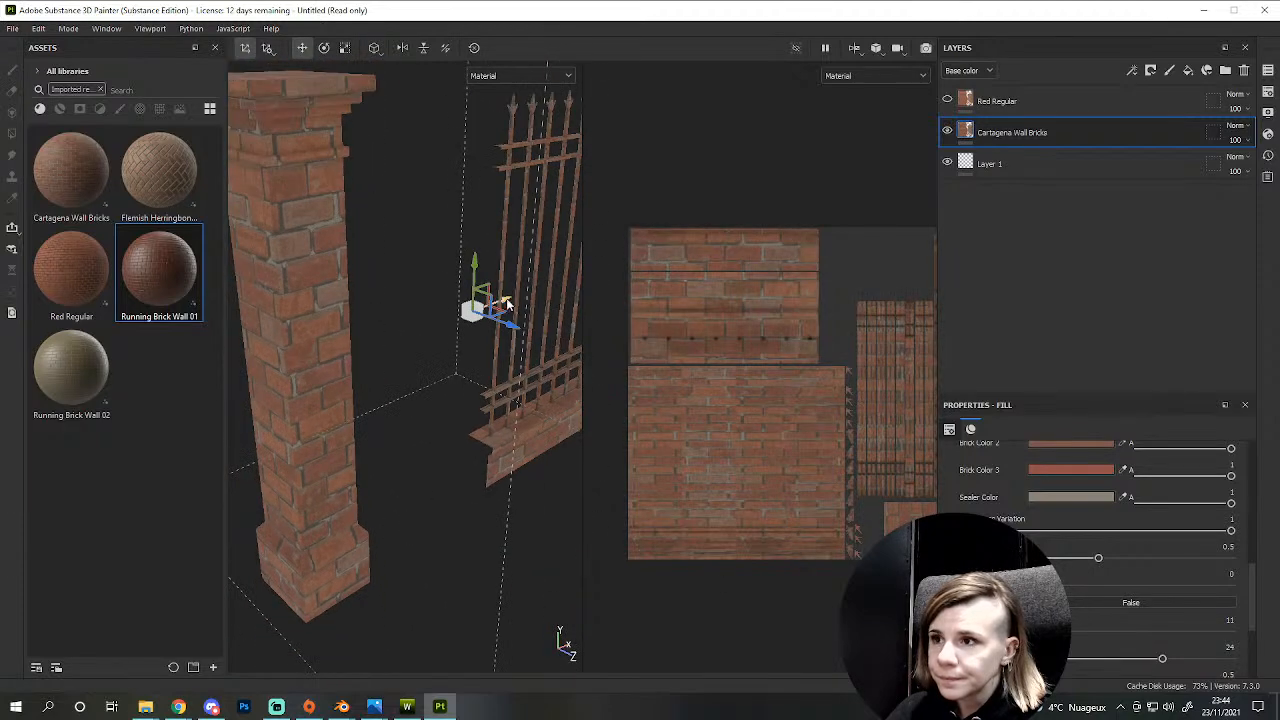
pyautogui.moveTo(505, 306); pyautogui.dragTo(487, 313)
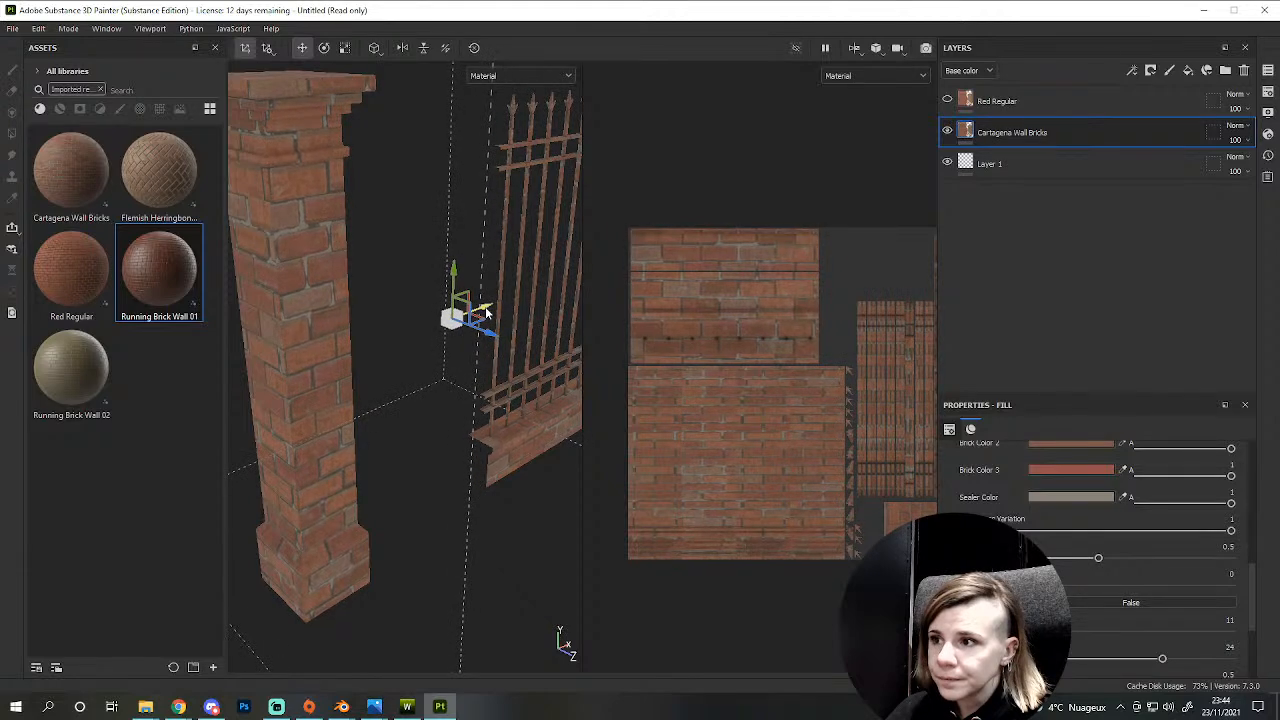
pyautogui.keyDown('alt'); pyautogui.moveTo(476, 362); pyautogui.dragTo(437, 479); pyautogui.keyUp('alt')
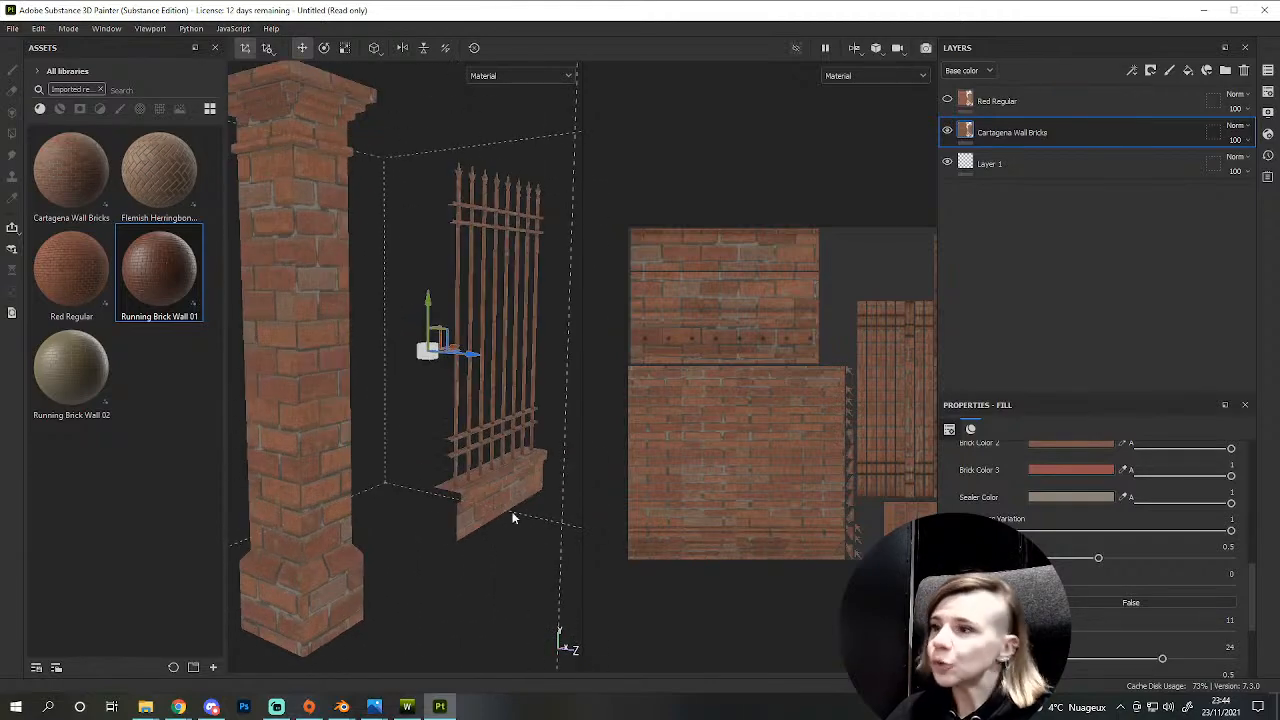
pyautogui.keyDown('alt'); pyautogui.moveTo(276, 427); pyautogui.dragTo(344, 401); pyautogui.keyUp('alt')
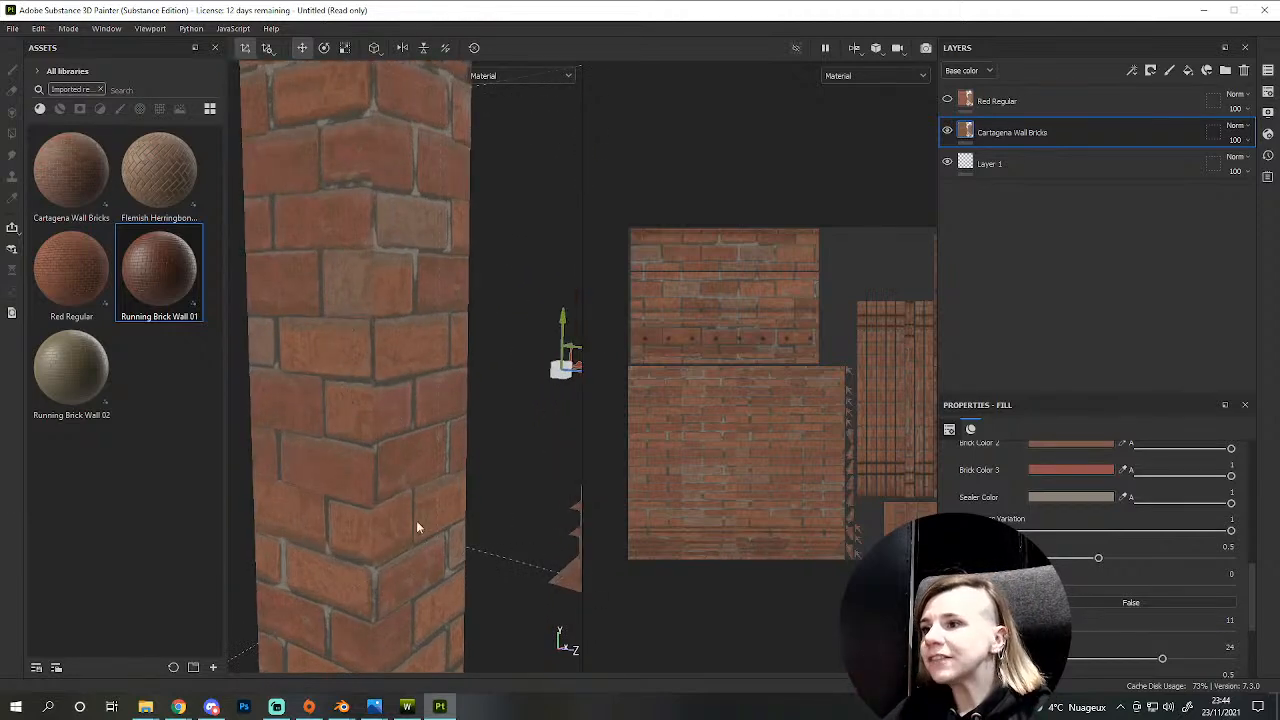
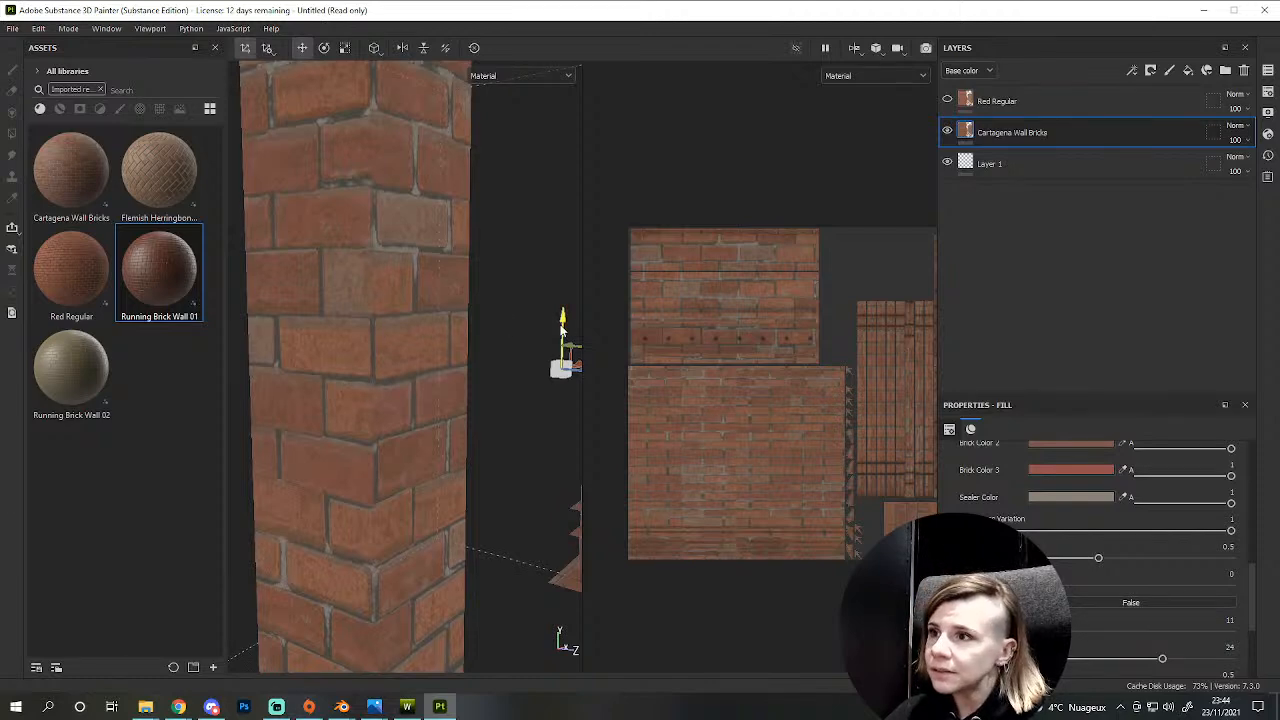
pyautogui.moveTo(562, 330); pyautogui.dragTo(562, 334)
# - Set Bricks Amount Y of the Cartagena Wall Bricks fill to 28 and check the brick rows on the whole pillar
pyautogui.scroll(-3, 1130, 606)
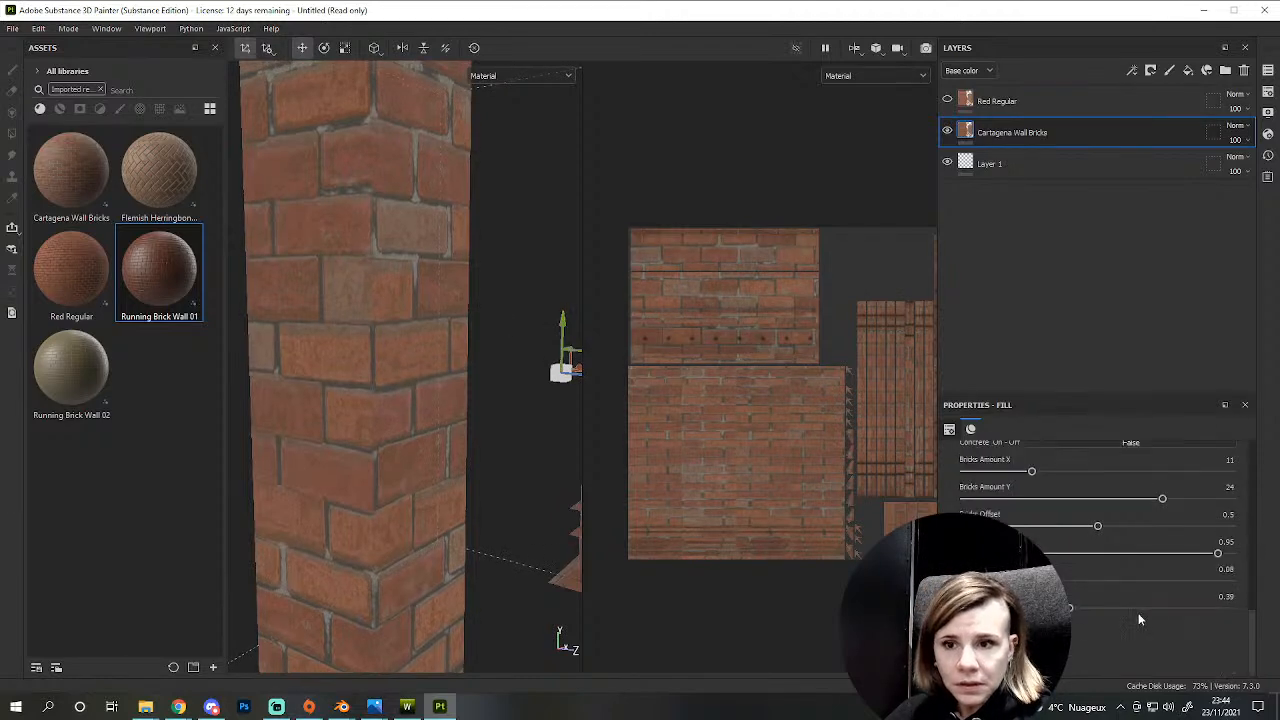
pyautogui.scroll(1, 1045, 545)
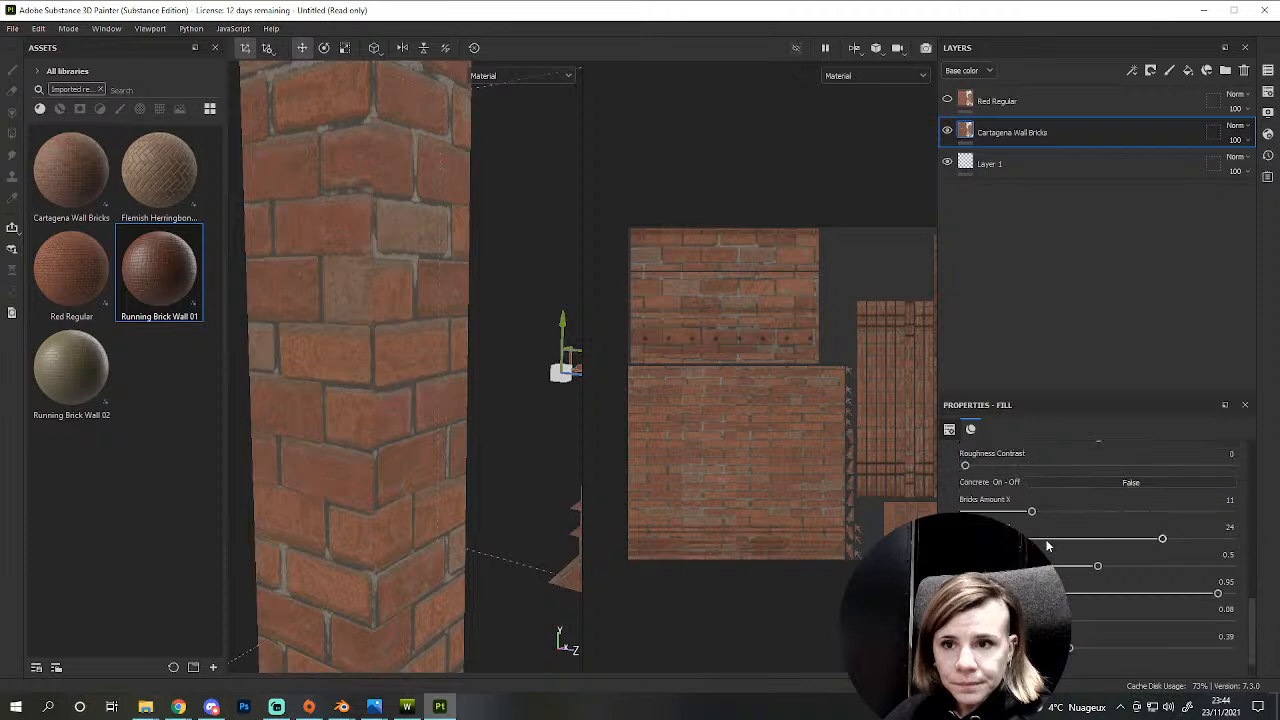
pyautogui.scroll(3, 1071, 632)
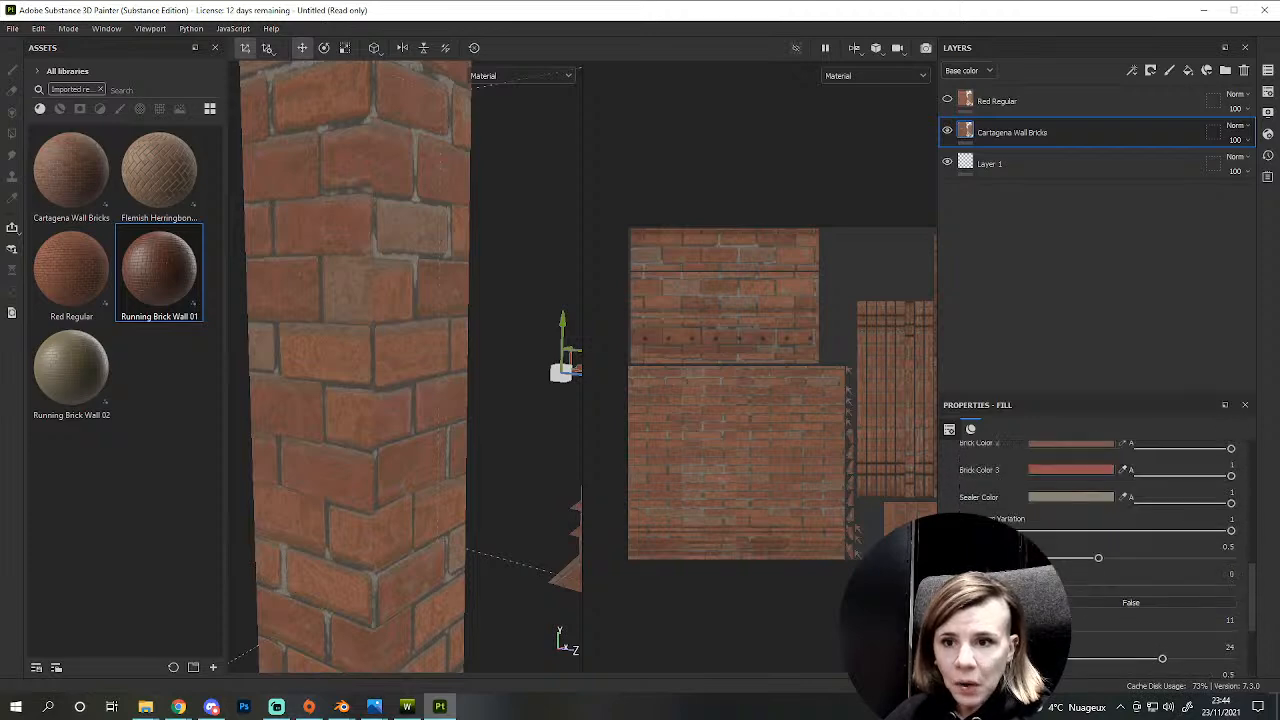
pyautogui.scroll(-1, 1071, 632)
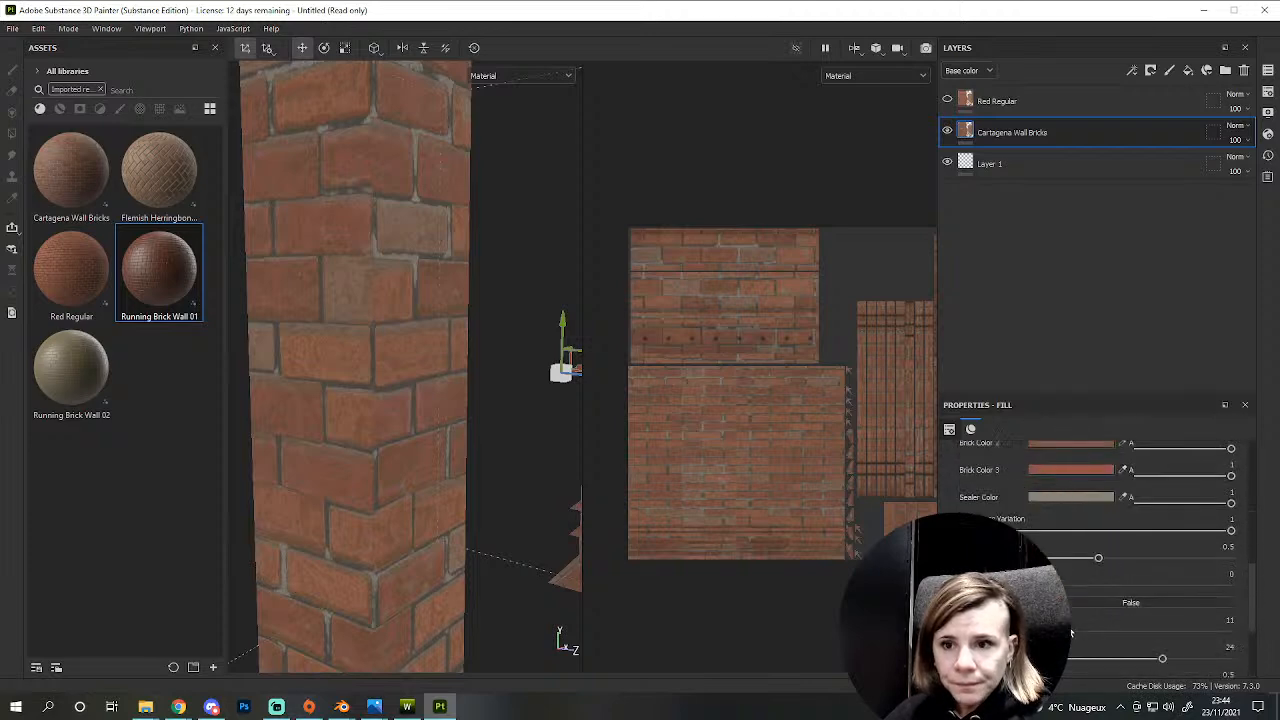
pyautogui.moveTo(1160, 658); pyautogui.dragTo(1197, 660)
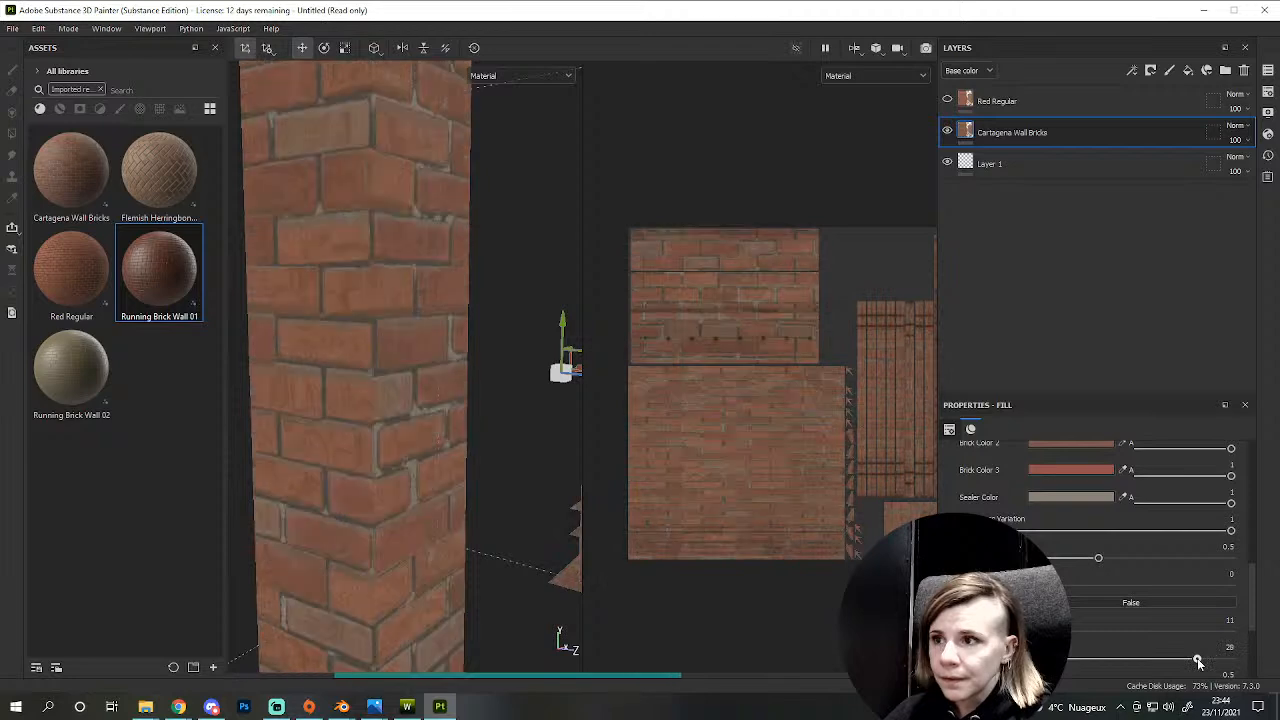
pyautogui.scroll(-5, 535, 462)
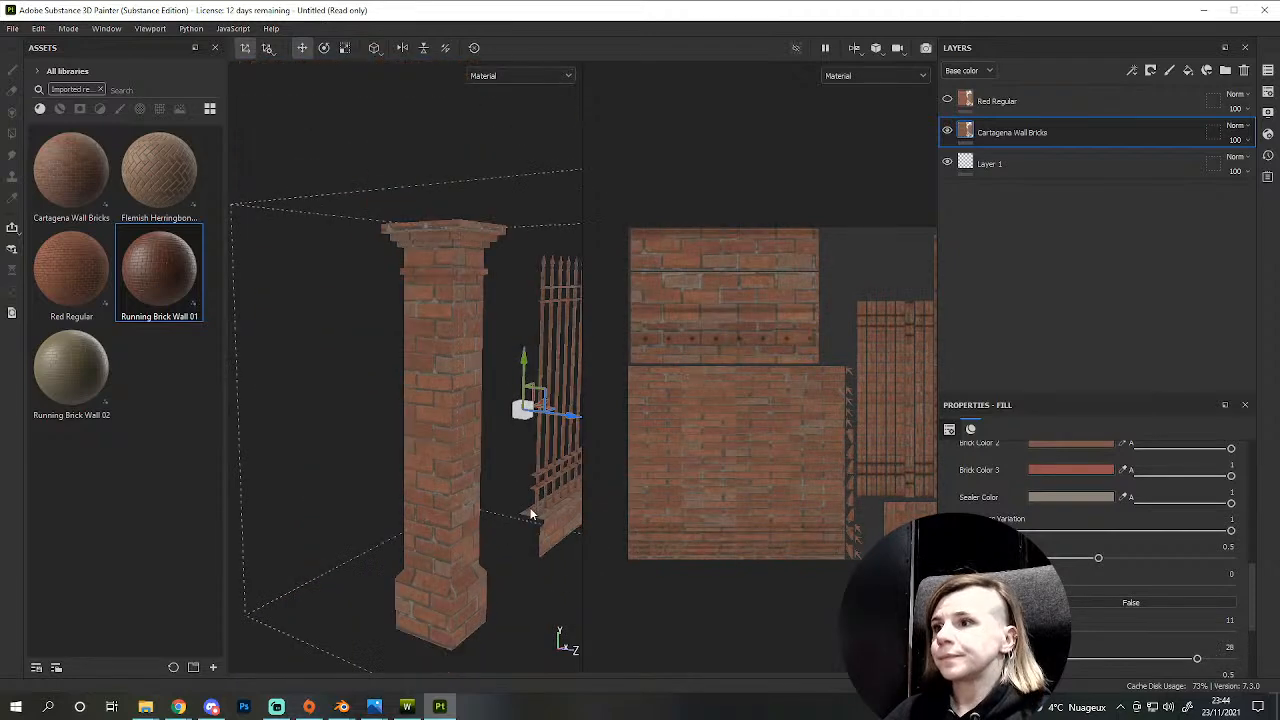
pyautogui.keyDown('alt'); pyautogui.moveTo(458, 538); pyautogui.dragTo(492, 560); pyautogui.keyUp('alt')
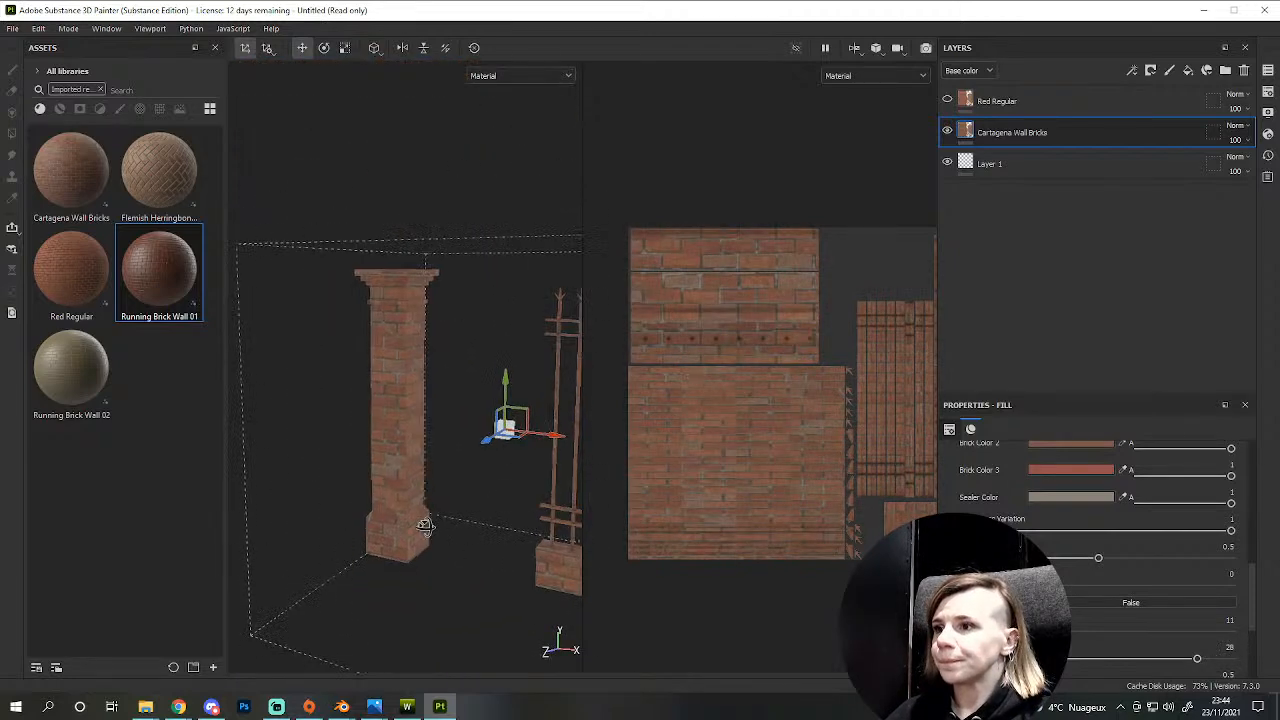
# - Compare the adjusted Cartagena Wall Bricks with the Red Regular layer again and examine the bricks around the pillar's base
pyautogui.click(948, 130)
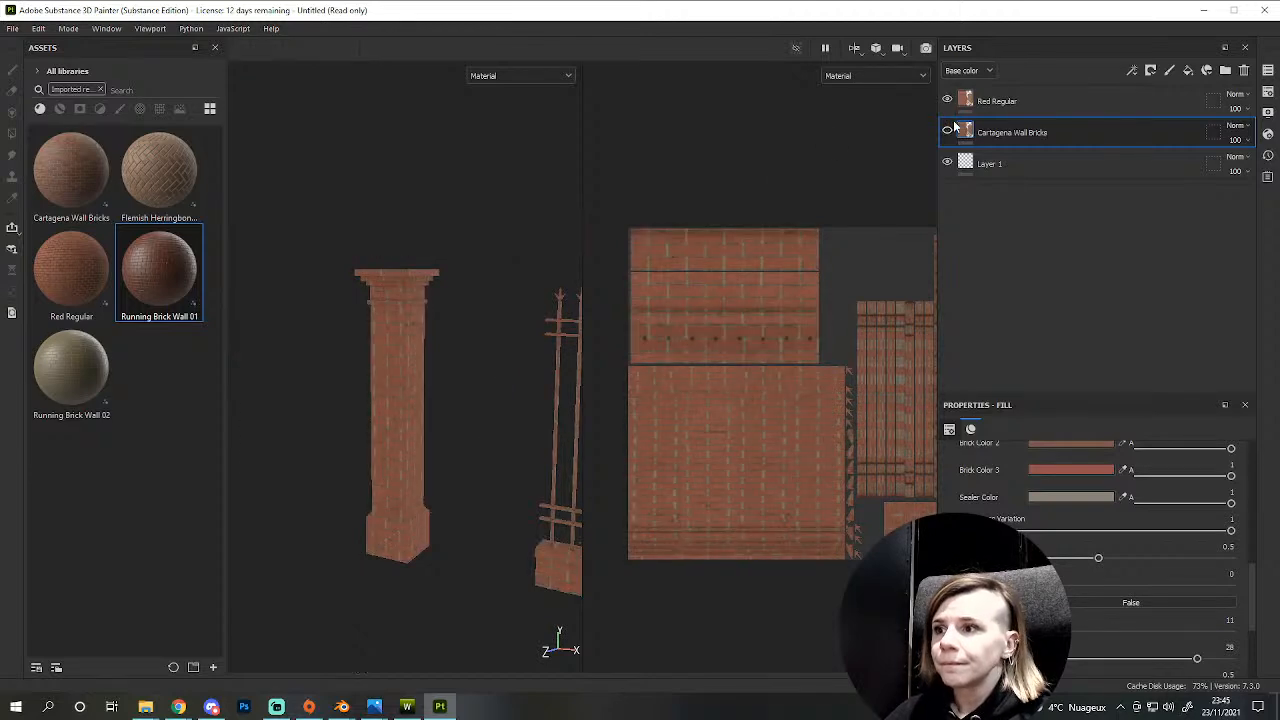
pyautogui.scroll(3, 503, 446)
pyautogui.keyDown('alt'); pyautogui.moveTo(503, 446); pyautogui.dragTo(376, 434); pyautogui.keyUp('alt')
pyautogui.scroll(-3, 405, 433)
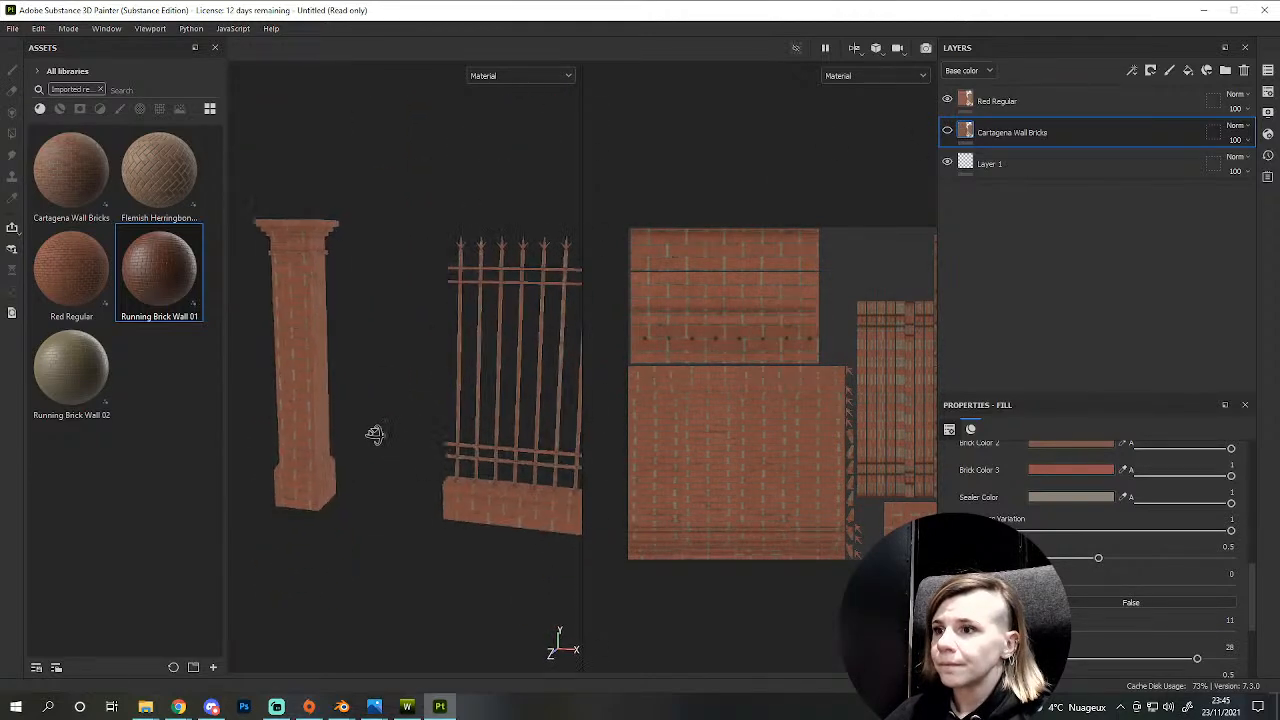
pyautogui.click(948, 100)
pyautogui.click(947, 131)
pyautogui.scroll(3, 305, 455)
pyautogui.keyDown('alt'); pyautogui.moveTo(305, 457); pyautogui.dragTo(363, 520, button='middle'); pyautogui.keyUp('alt')
pyautogui.keyDown('alt'); pyautogui.moveTo(363, 520); pyautogui.dragTo(498, 560); pyautogui.keyUp('alt')
pyautogui.scroll(3, 496, 560)
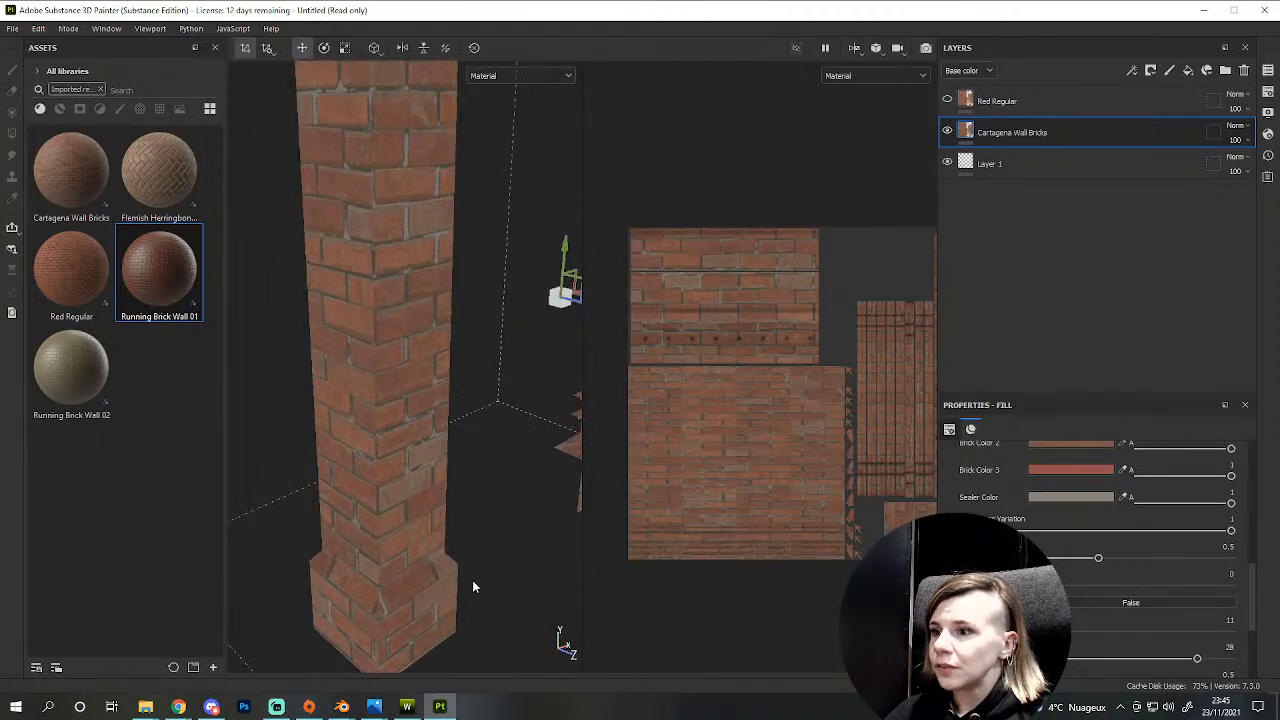
pyautogui.scroll(1, 472, 583)
pyautogui.keyDown('alt'); pyautogui.moveTo(456, 585); pyautogui.dragTo(497, 532, button='middle'); pyautogui.keyUp('alt')
pyautogui.keyDown('alt'); pyautogui.moveTo(484, 602); pyautogui.dragTo(461, 562); pyautogui.keyUp('alt')
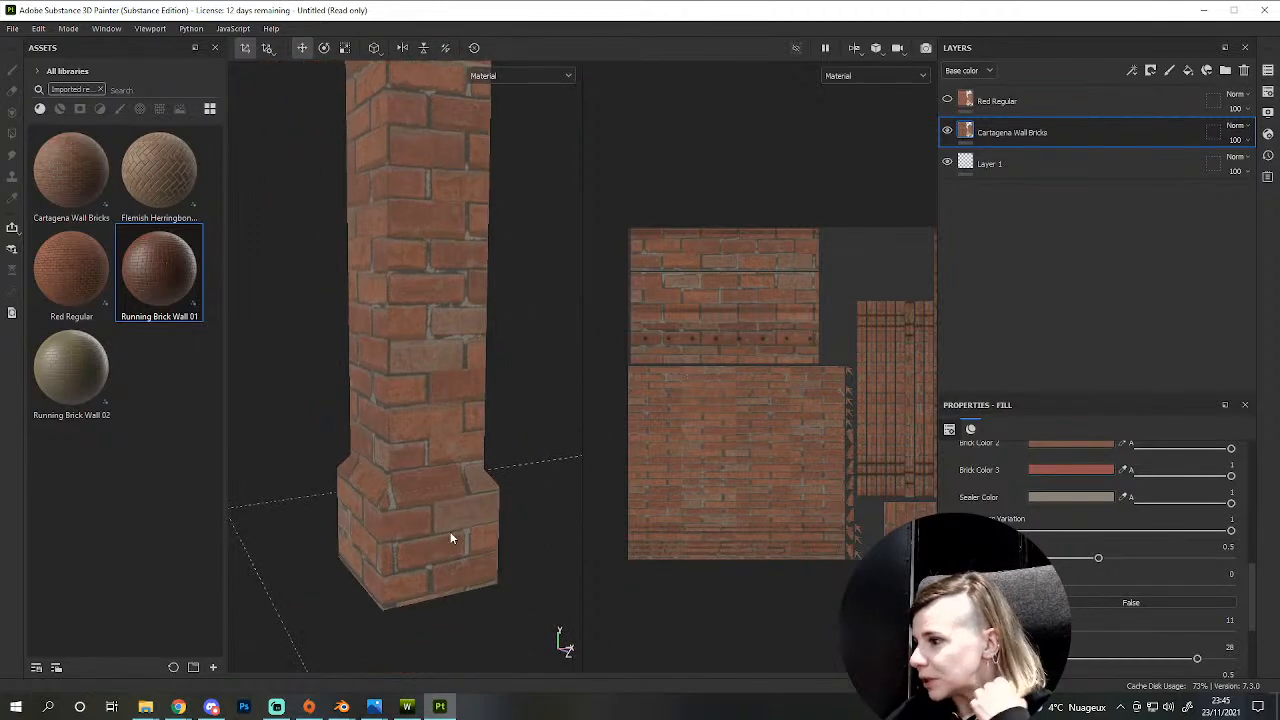
pyautogui.scroll(2, 389, 520)
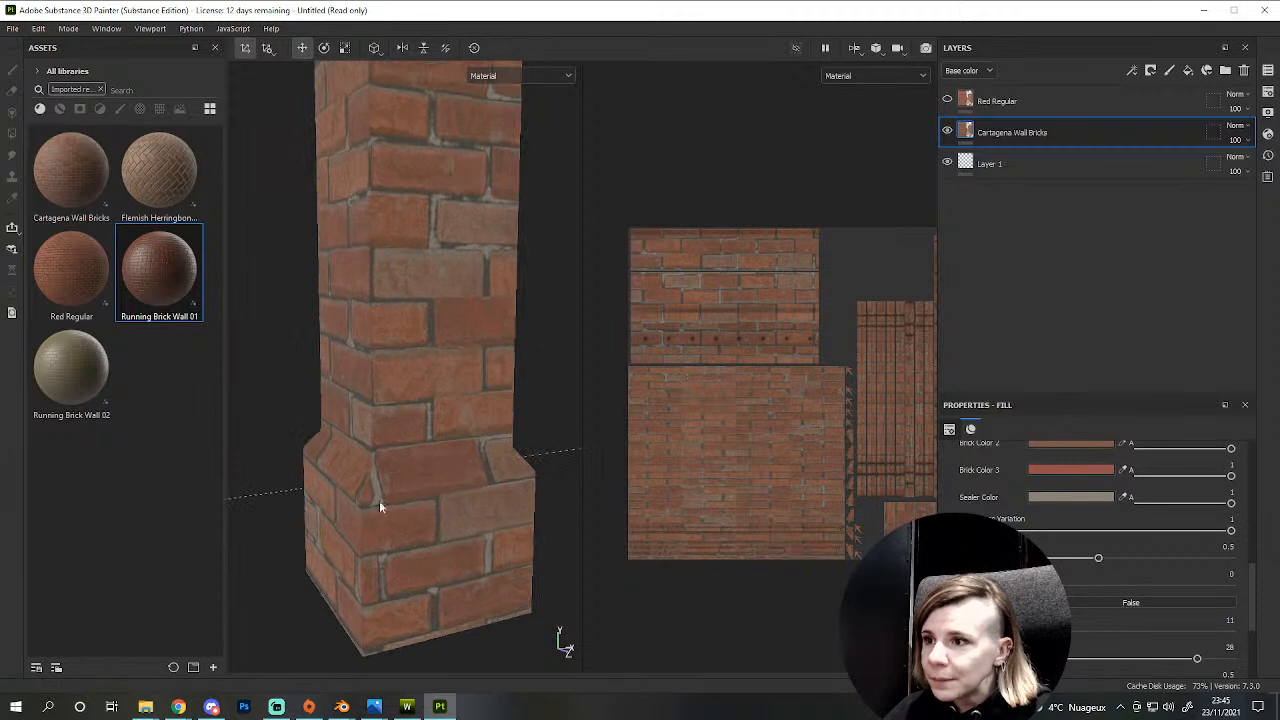
# - Switch to TSR Workshop with the Tall fence project
pyautogui.click(407, 707)
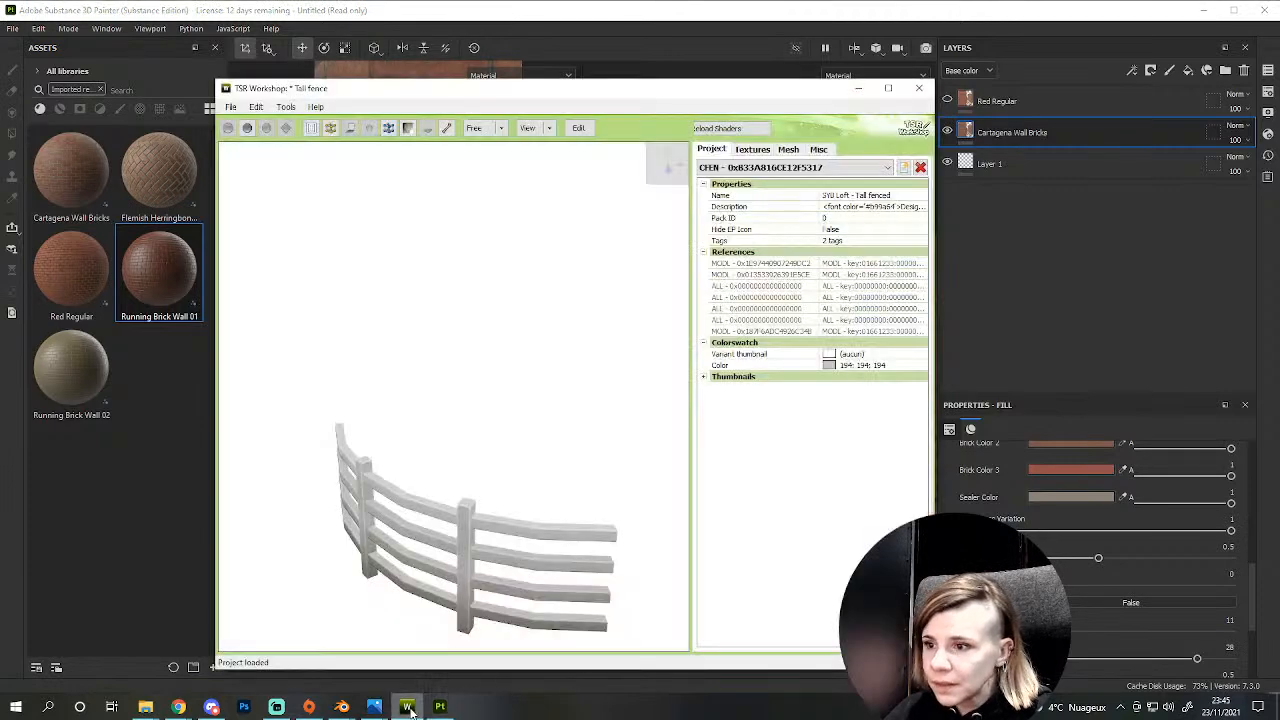
# - Check the brick fence reference photo, switch back to Substance 3D Painter and examine the pillar from base to cap
pyautogui.moveTo(374, 707)
pyautogui.click(375, 575)
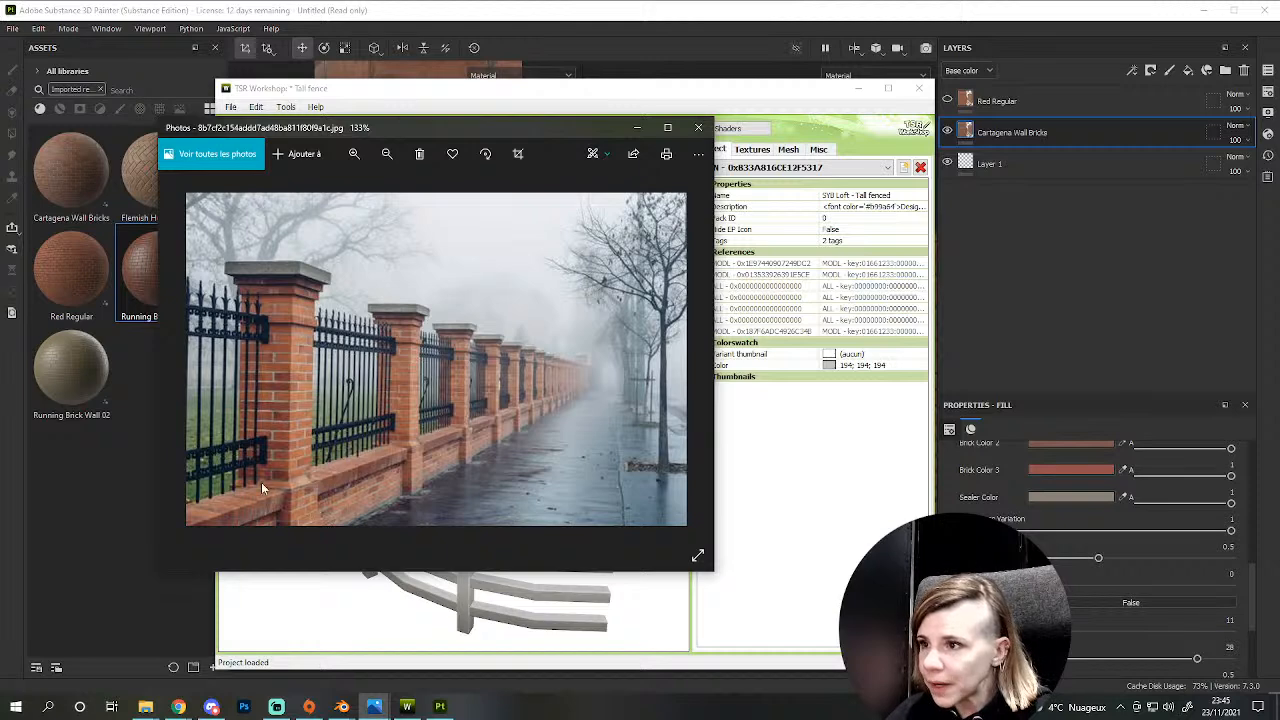
pyautogui.click(440, 707)
pyautogui.scroll(-5, 496, 470)
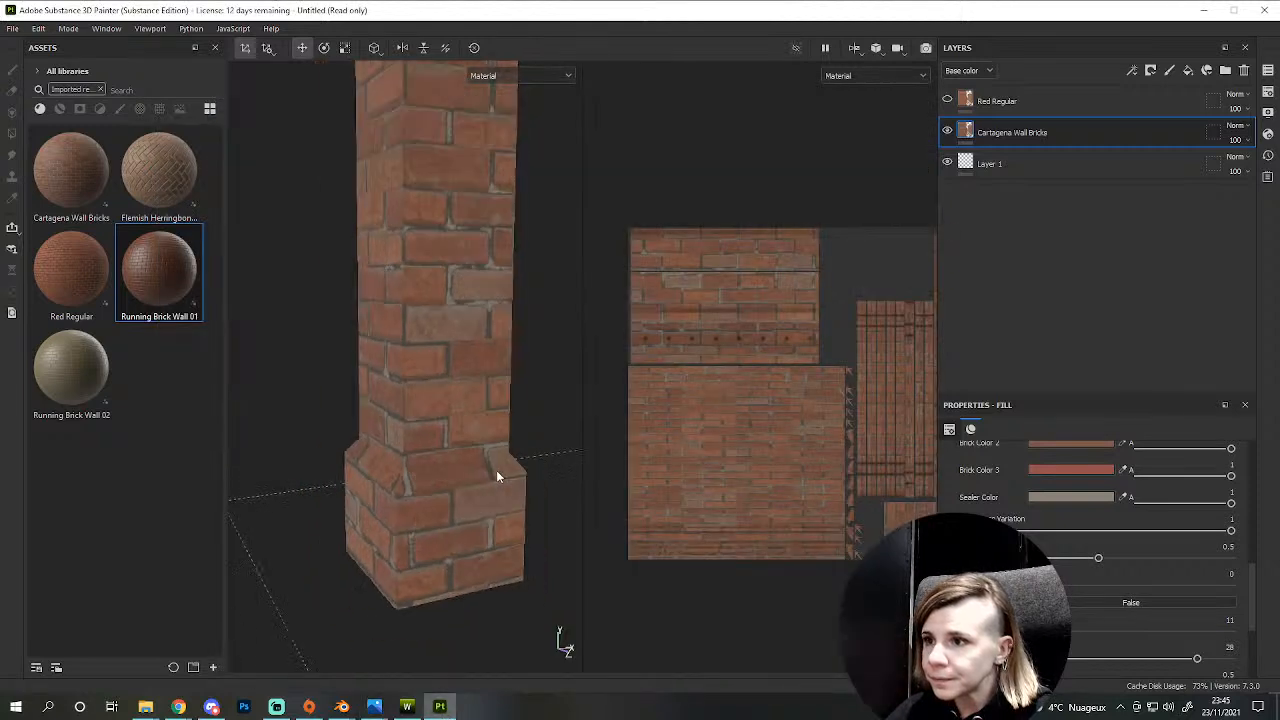
pyautogui.keyDown('alt'); pyautogui.moveTo(458, 480); pyautogui.dragTo(500, 568); pyautogui.keyUp('alt')
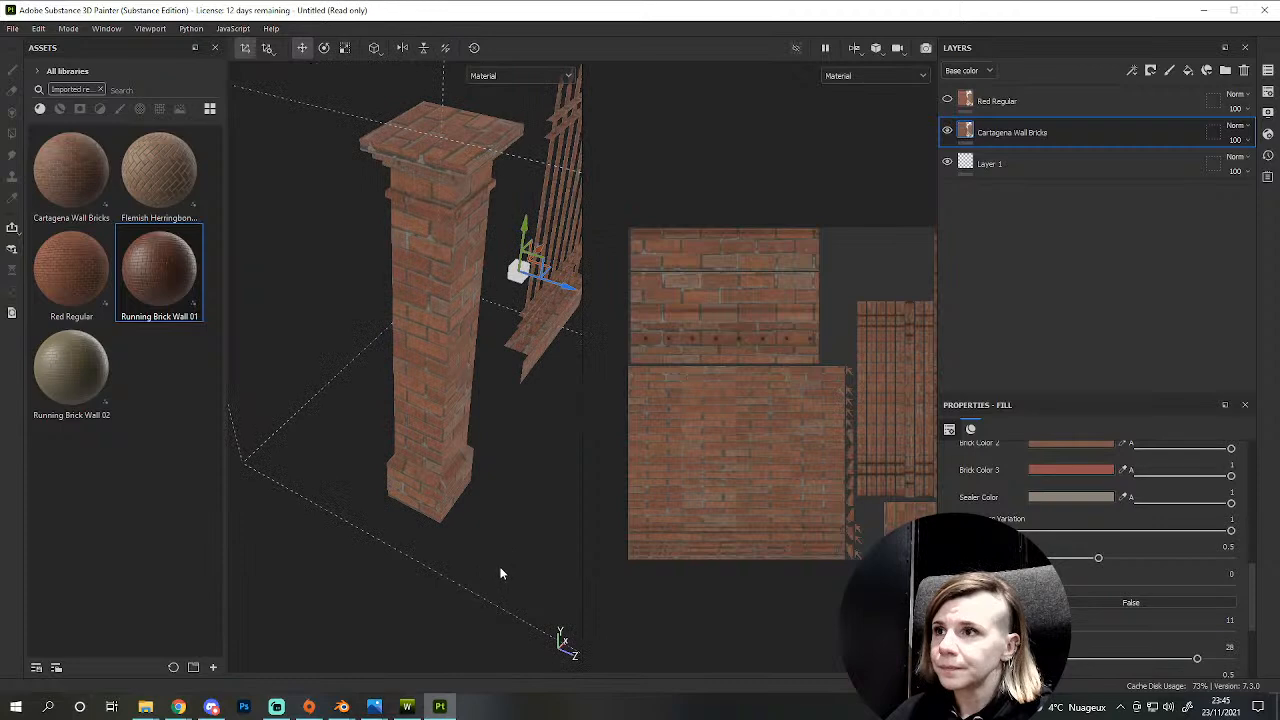
pyautogui.scroll(3, 500, 566)
pyautogui.keyDown('alt'); pyautogui.moveTo(480, 431); pyautogui.dragTo(420, 584, button='middle'); pyautogui.keyUp('alt')
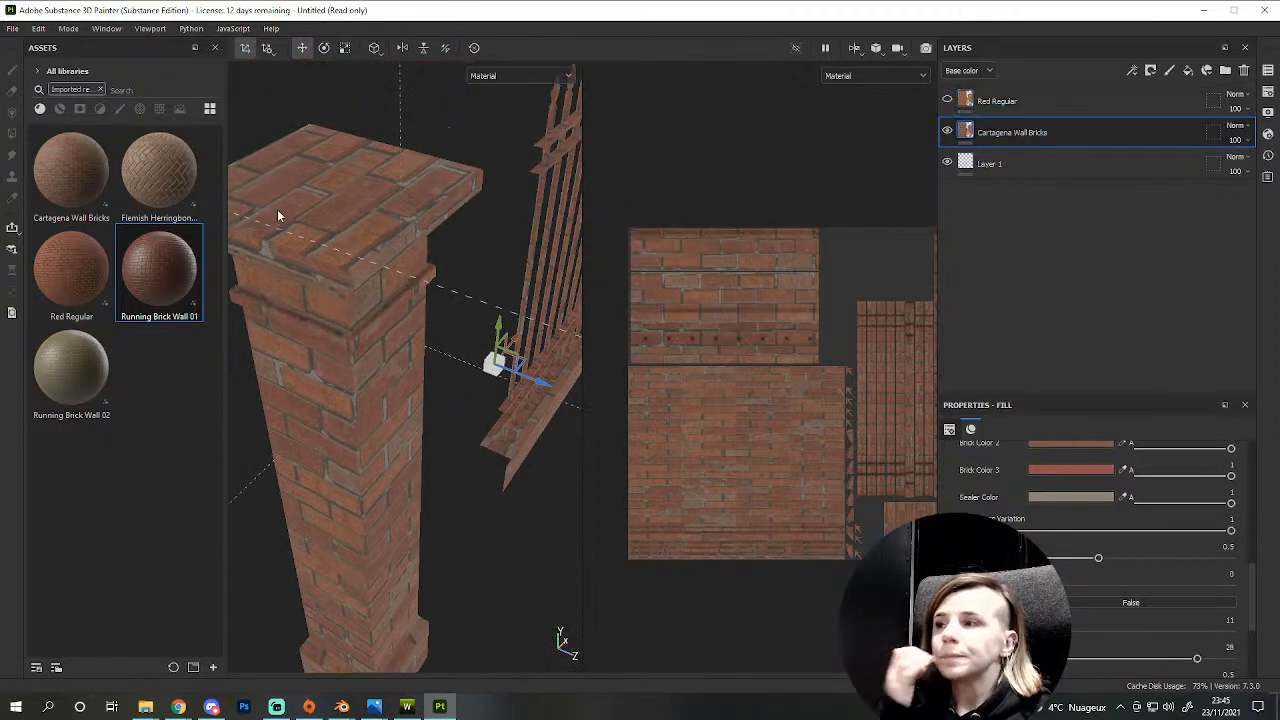
# - Find the Concrete Simple material by searching for "concrete", and add it as the top layer with a black mask
pyautogui.click(101, 91)
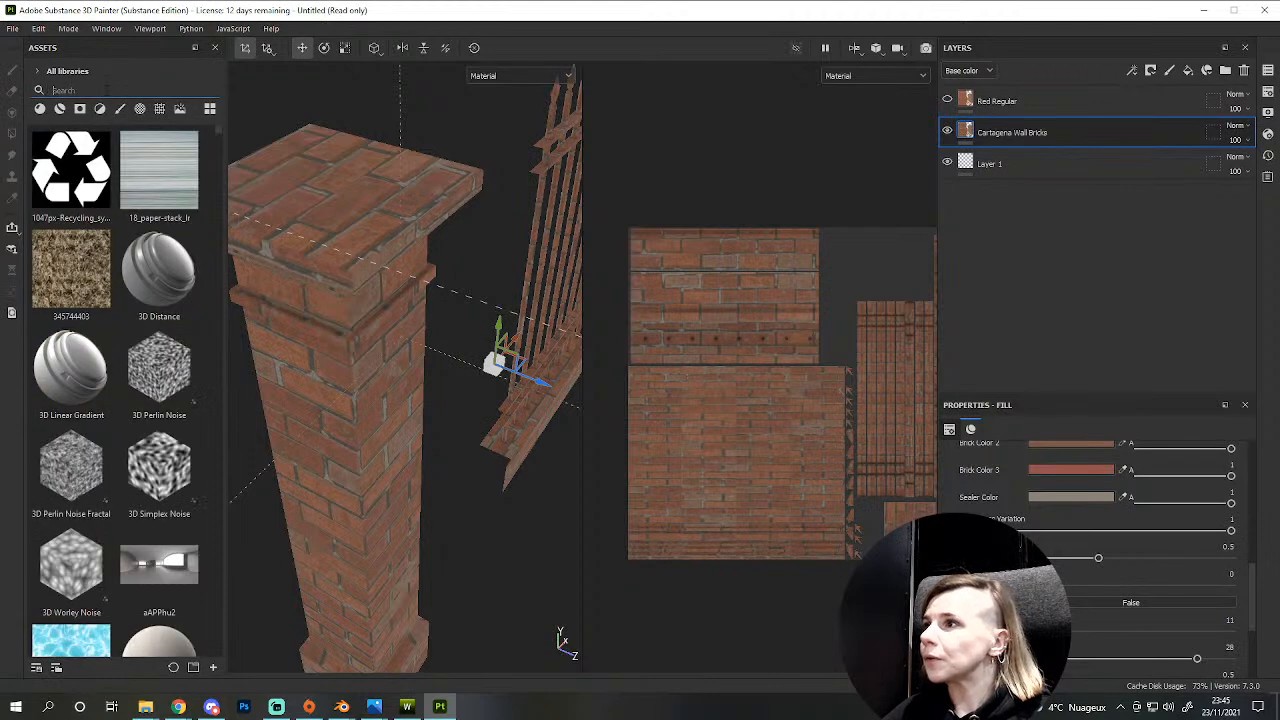
pyautogui.write('concrete')
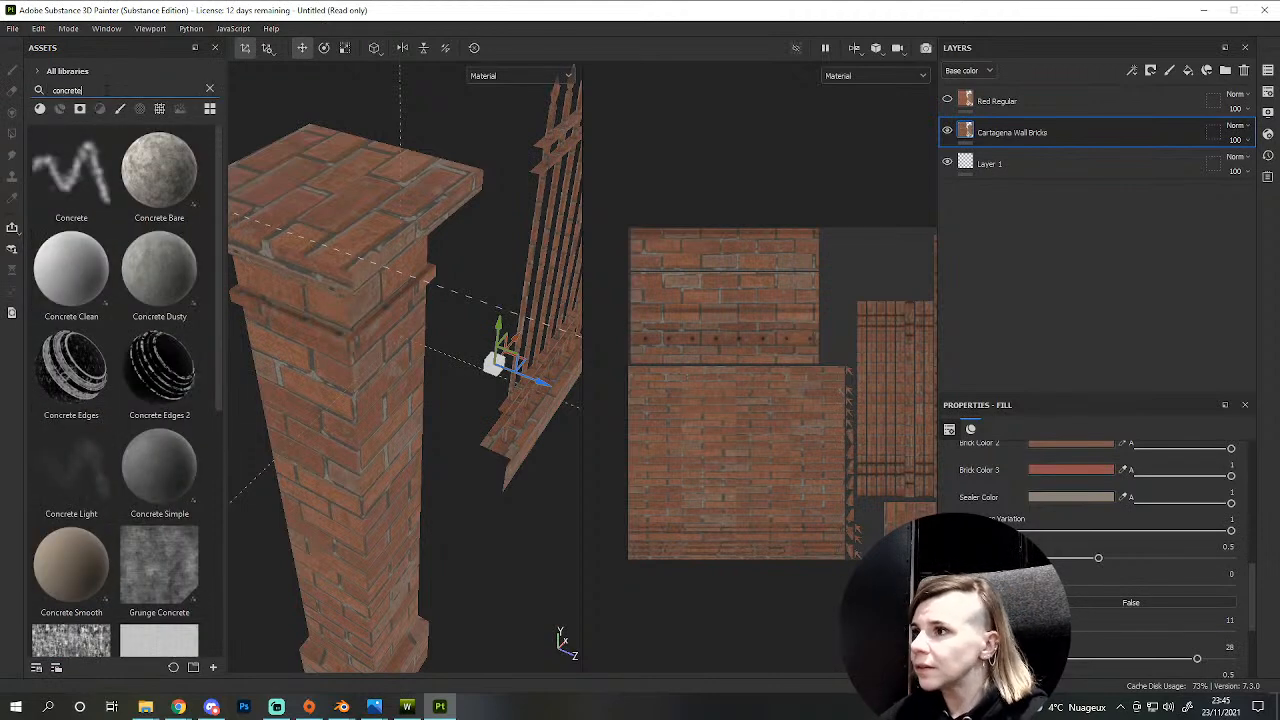
pyautogui.moveTo(145, 493); pyautogui.dragTo(1031, 94)
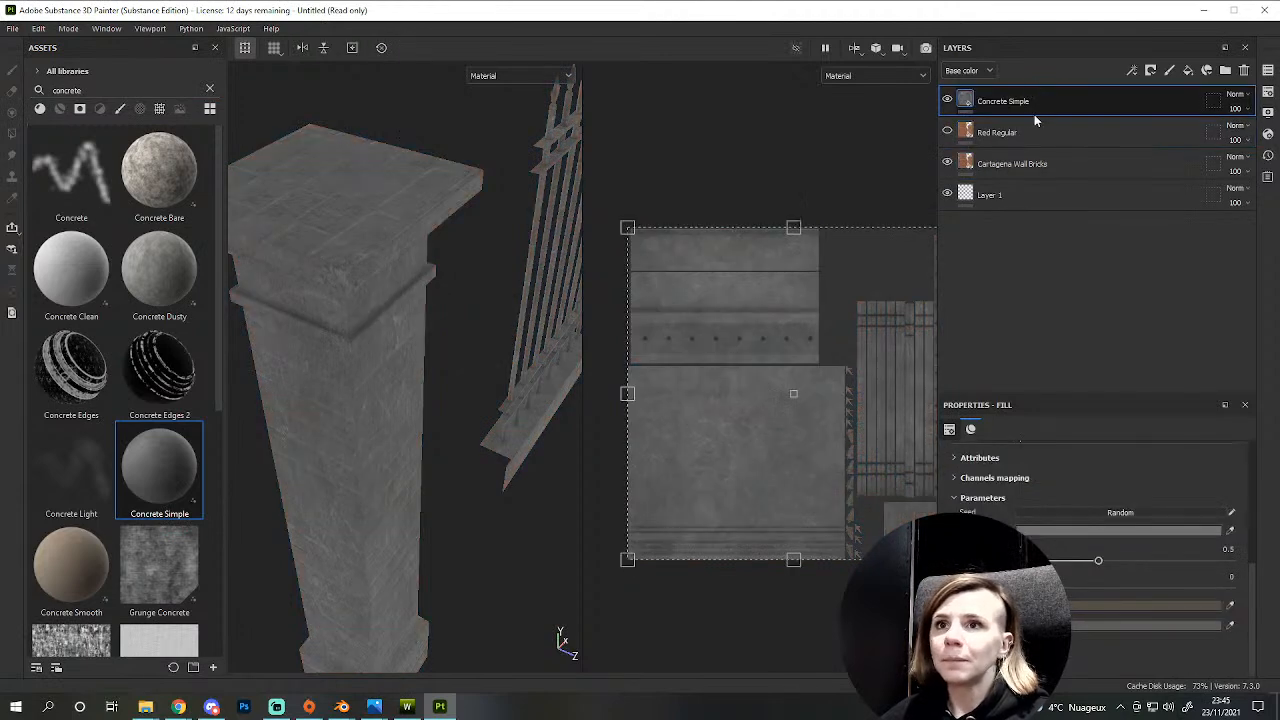
pyautogui.rightClick(1062, 94)
pyautogui.click(1082, 119)
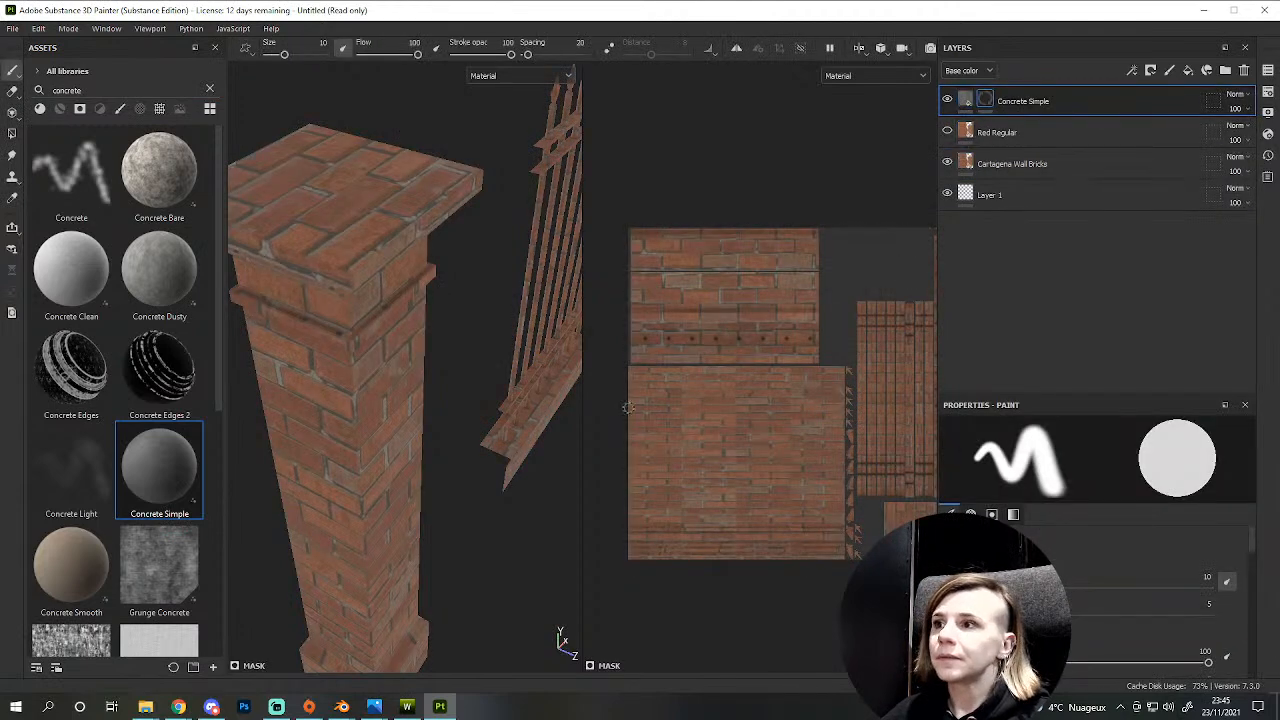
# - Examine the pillar's cap mouldings from the side and check the brick fence reference photo
pyautogui.keyDown('alt'); pyautogui.moveTo(632, 409); pyautogui.dragTo(711, 476, button='middle'); pyautogui.keyUp('alt')
pyautogui.keyDown('alt'); pyautogui.moveTo(447, 377); pyautogui.dragTo(555, 525, button='middle'); pyautogui.keyUp('alt')
pyautogui.keyDown('alt'); pyautogui.moveTo(406, 426); pyautogui.dragTo(400, 352); pyautogui.keyUp('alt')
pyautogui.keyDown('alt'); pyautogui.moveTo(450, 410); pyautogui.dragTo(404, 266, button='middle'); pyautogui.keyUp('alt')
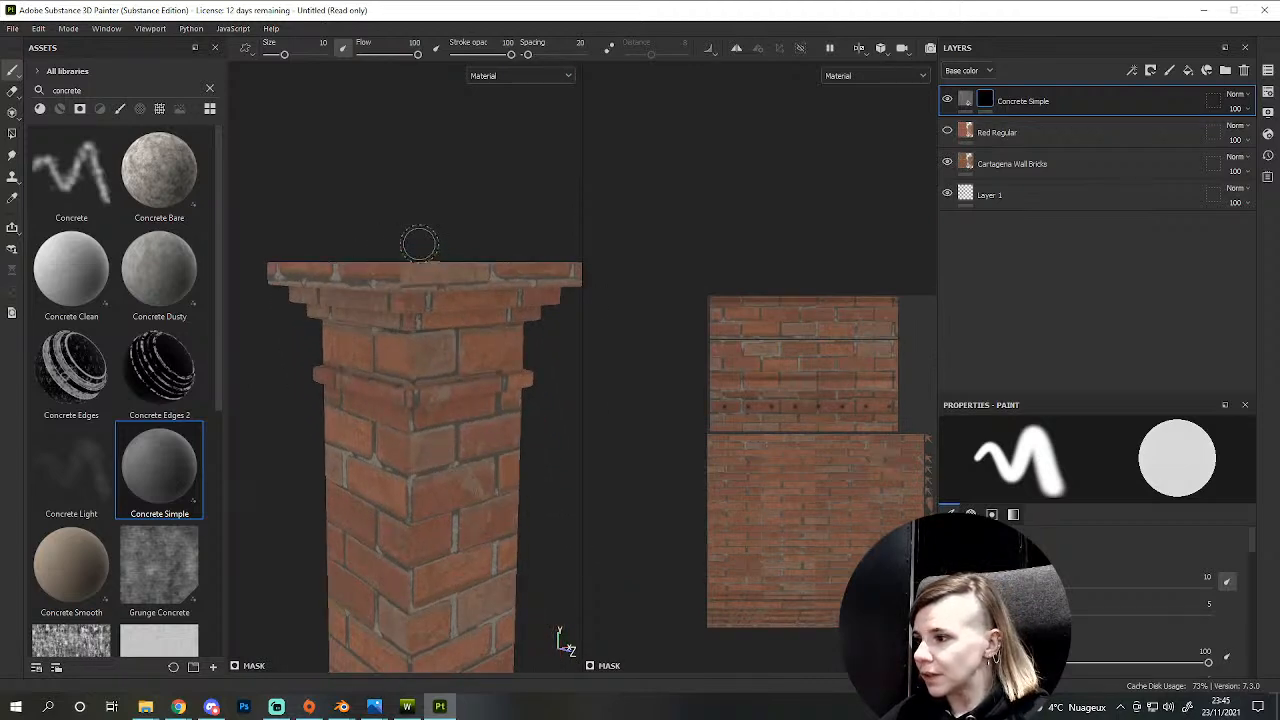
pyautogui.scroll(-2, 420, 244)
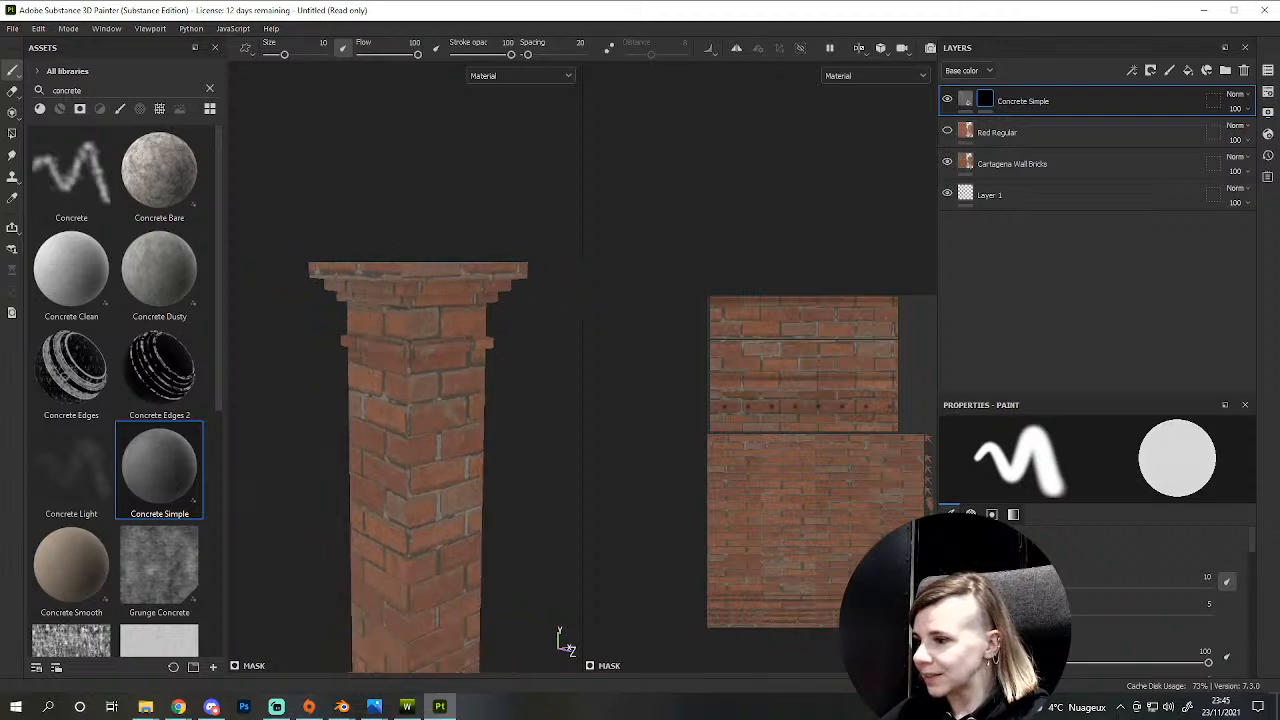
pyautogui.moveTo(374, 705)
pyautogui.moveTo(435, 632)
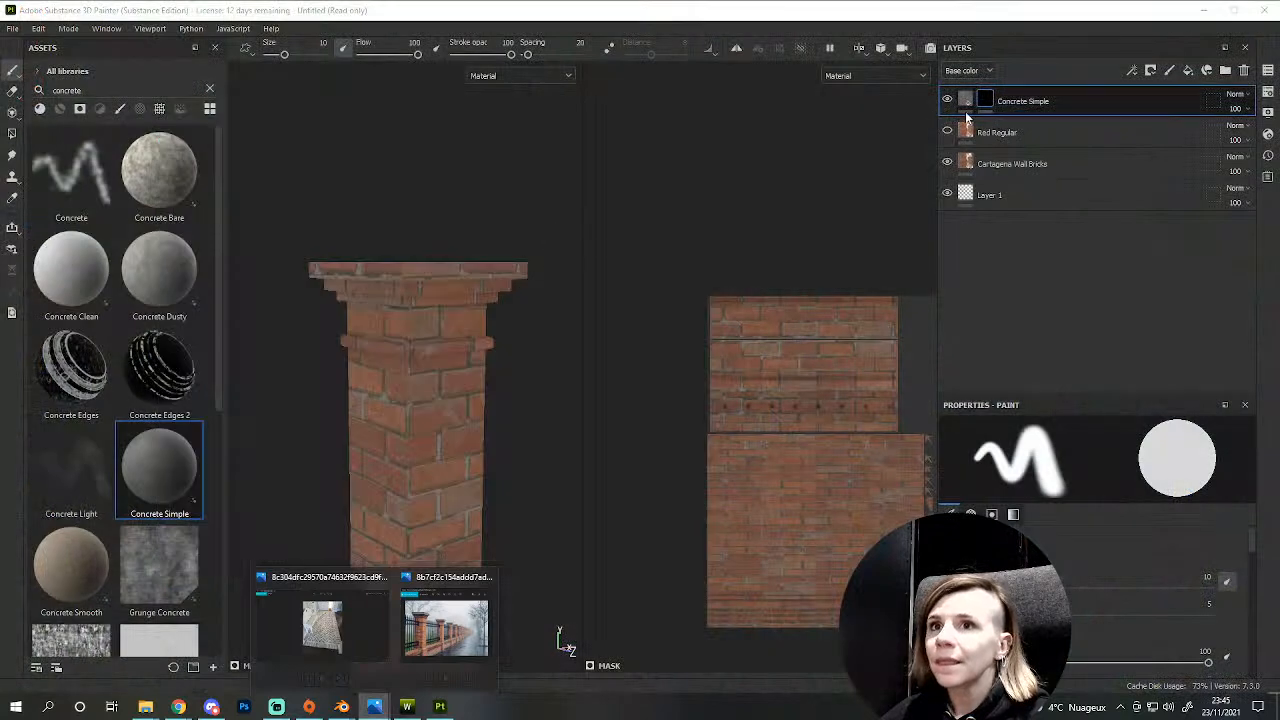
# - Reveal Concrete Simple on the top face of the pillar's cap using Polygon Fill on the layer's mask
pyautogui.rightClick(989, 105)
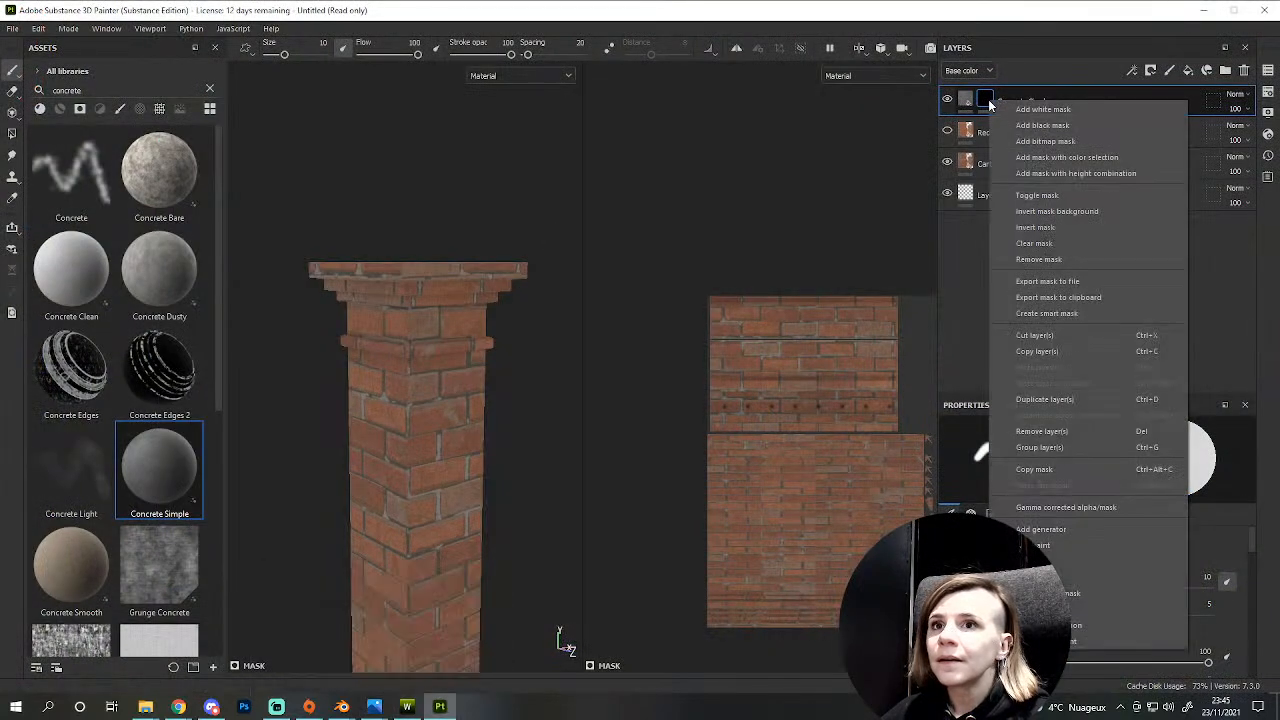
pyautogui.click(12, 135)
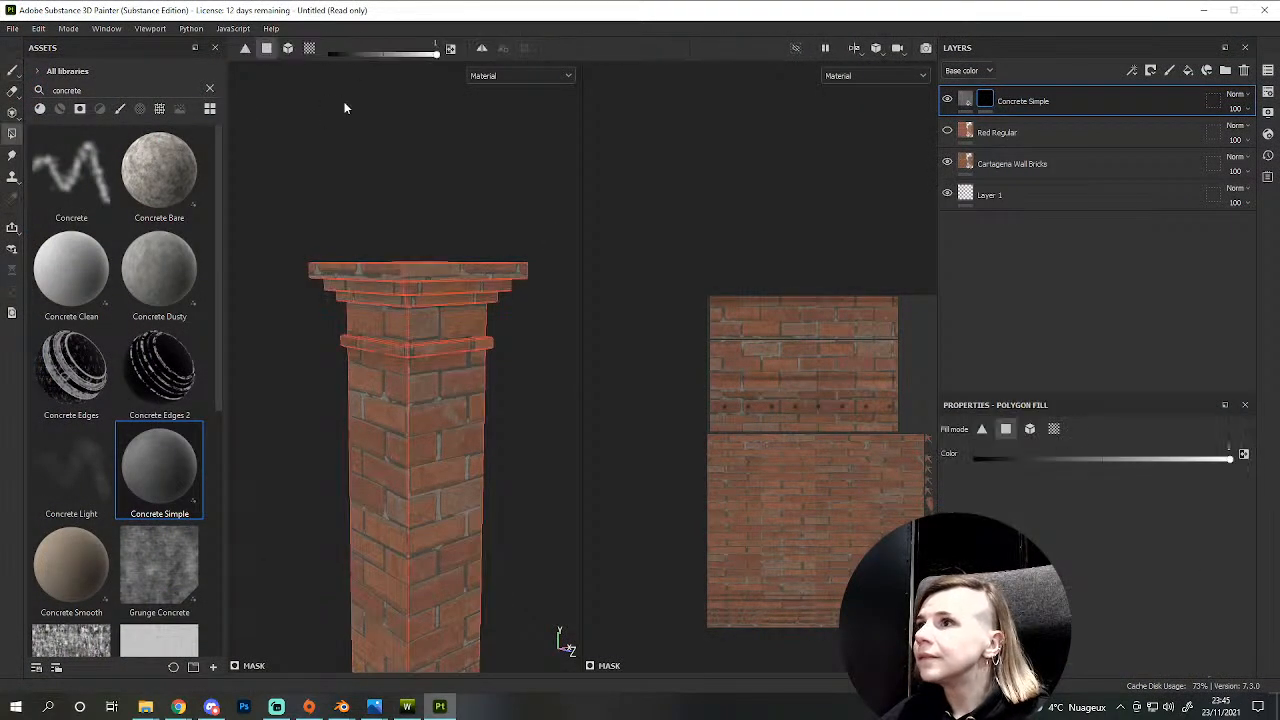
pyautogui.keyDown('alt'); pyautogui.moveTo(372, 308); pyautogui.dragTo(388, 268); pyautogui.keyUp('alt')
pyautogui.keyDown('alt'); pyautogui.moveTo(305, 254); pyautogui.dragTo(415, 254); pyautogui.keyUp('alt')
pyautogui.click(414, 254)
# - Extend the Concrete Simple mask to the cap's outer edge by filling faces in the lowest strip of the pillar's UV island
pyautogui.scroll(-4, 796, 472)
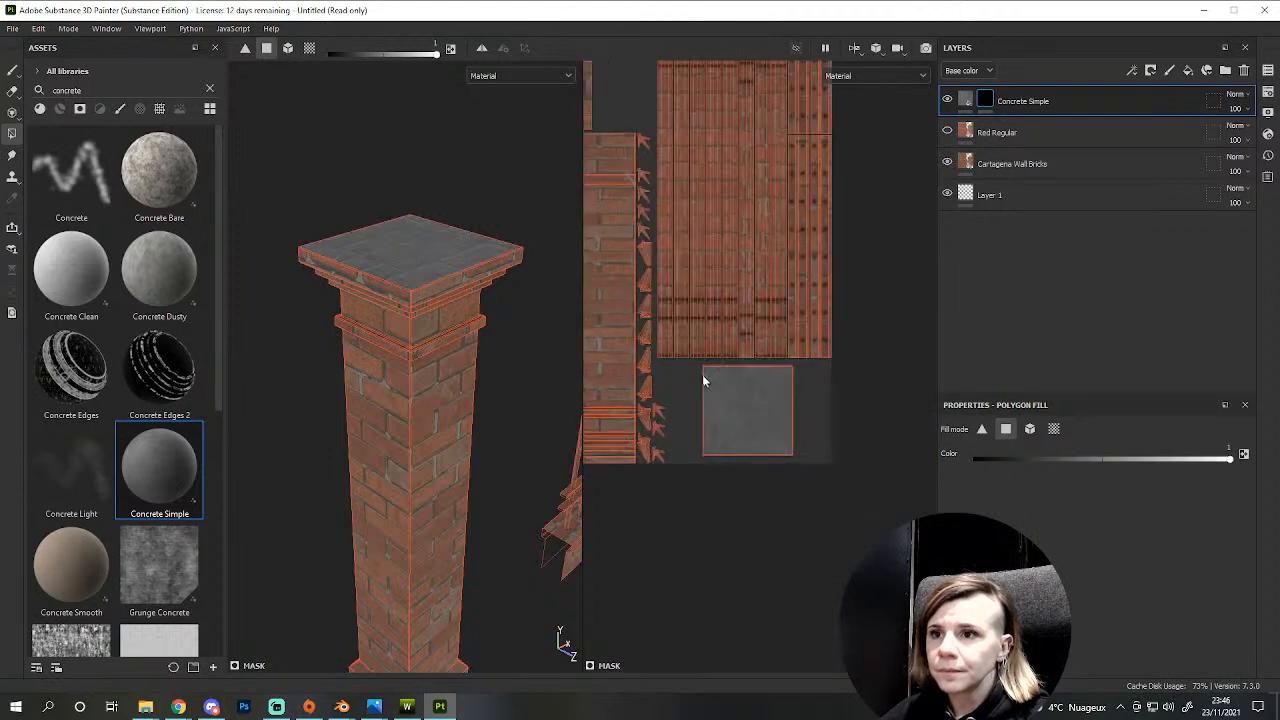
pyautogui.scroll(5, 668, 410)
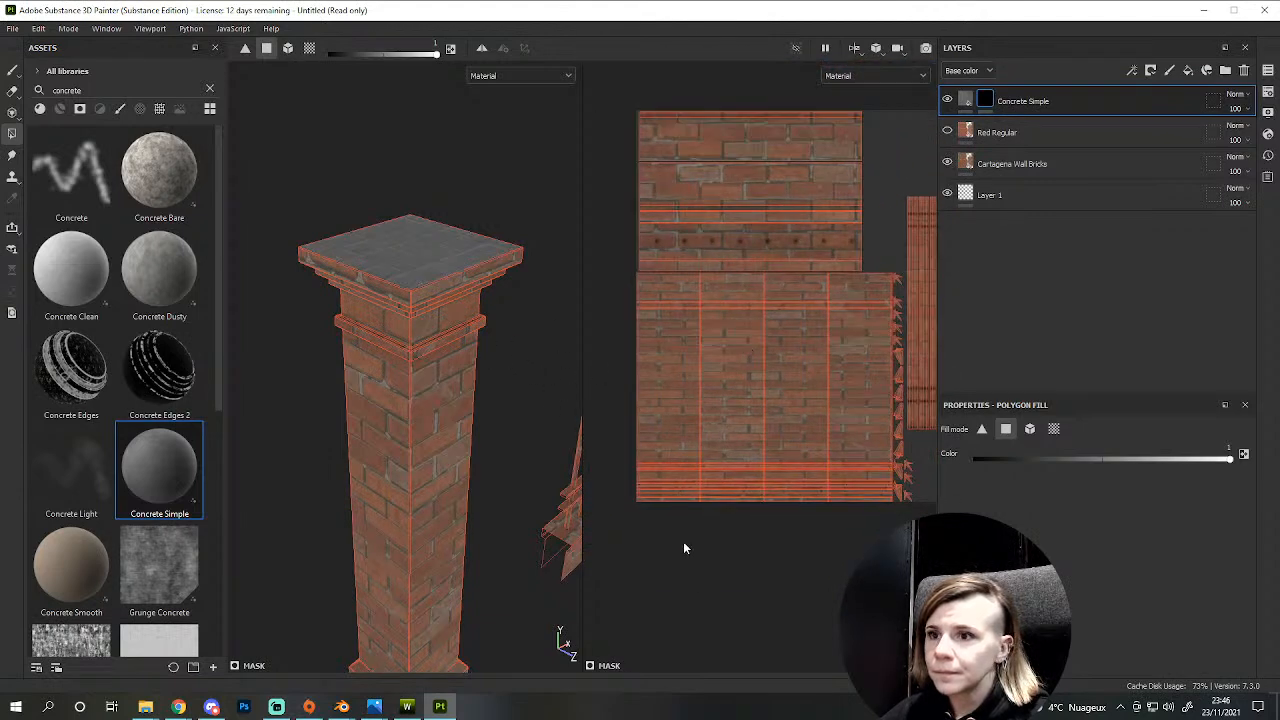
pyautogui.scroll(6, 682, 542)
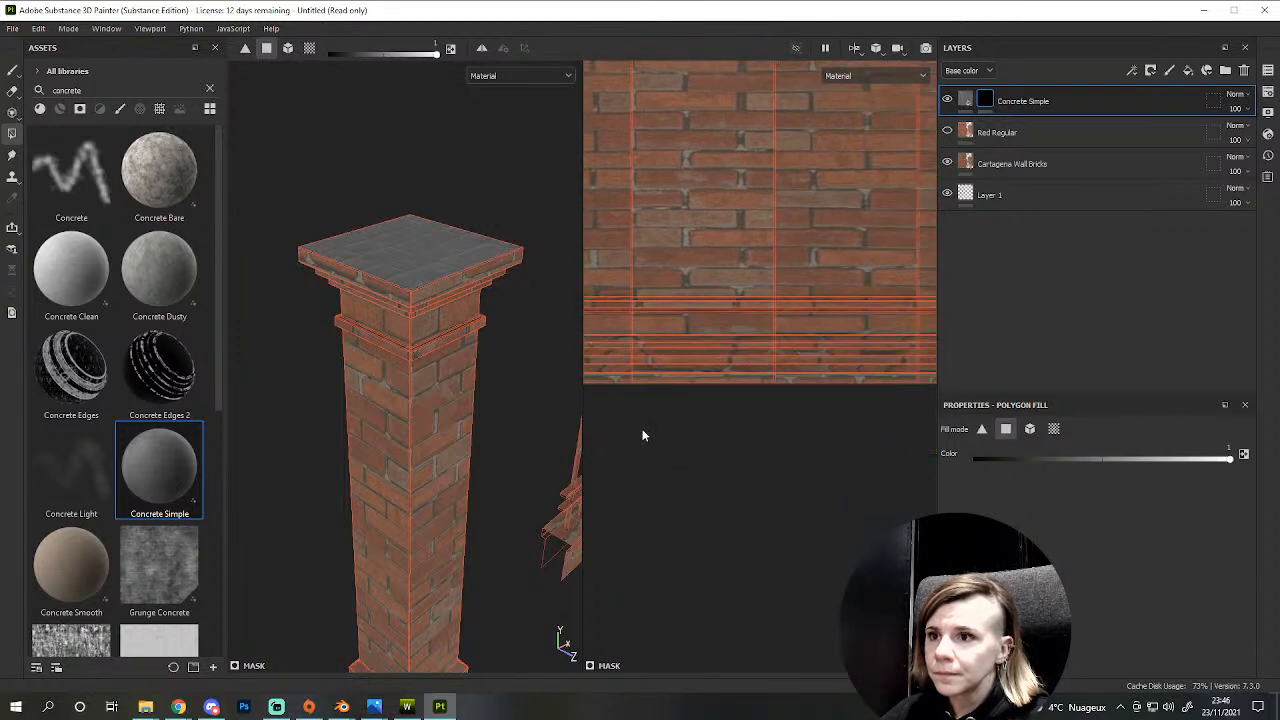
pyautogui.scroll(2, 640, 430)
pyautogui.moveTo(772, 361); pyautogui.dragTo(865, 344)
pyautogui.keyDown('alt'); pyautogui.moveTo(506, 360); pyautogui.dragTo(466, 251); pyautogui.keyUp('alt')
pyautogui.scroll(-4, 726, 457)
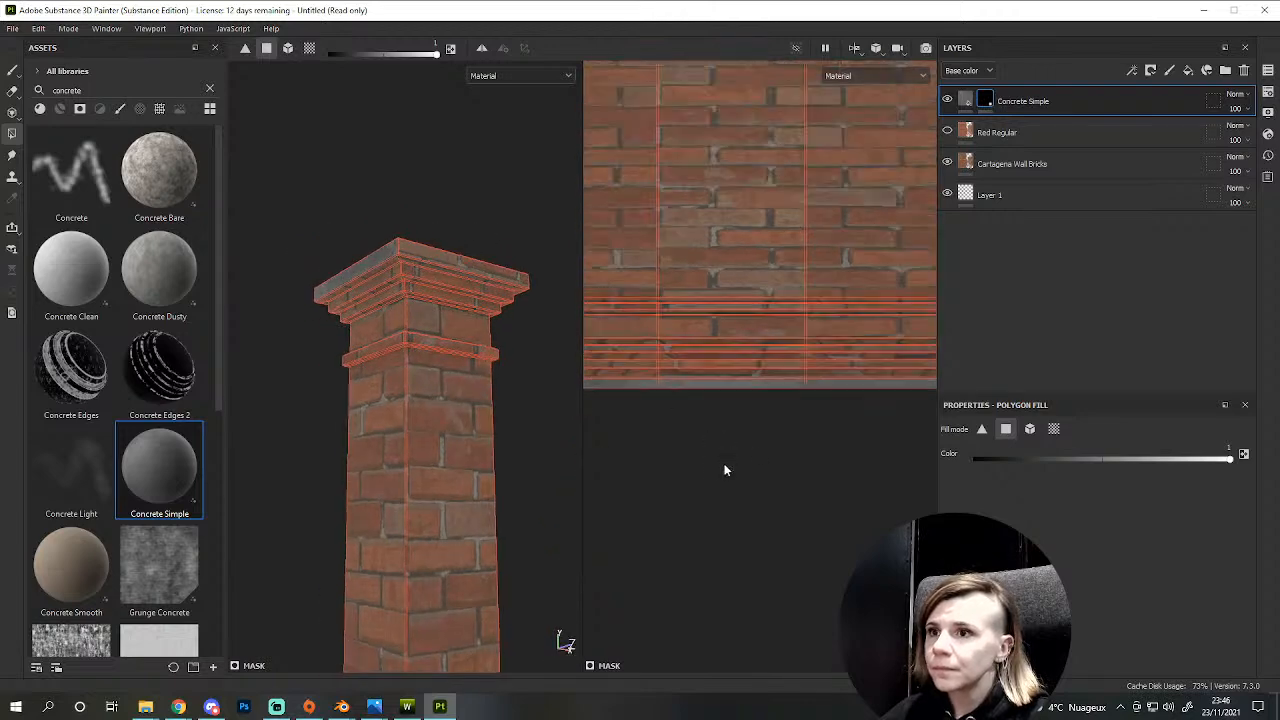
pyautogui.scroll(5, 681, 400)
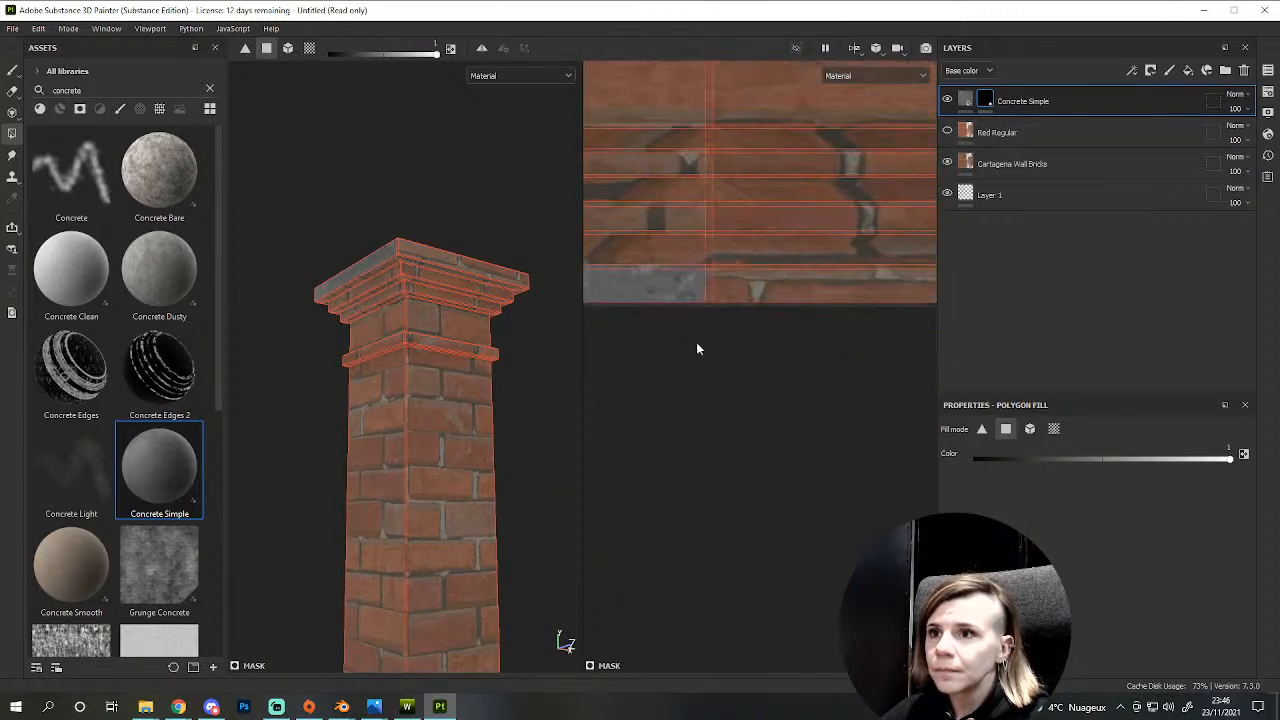
pyautogui.click(748, 278)
# - Complete the concrete fill around the cap, covering the two lowest UV strips across all sides, and return to the Paint tool
pyautogui.keyDown('alt'); pyautogui.moveTo(480, 262); pyautogui.dragTo(445, 243); pyautogui.keyUp('alt')
pyautogui.keyDown('alt'); pyautogui.moveTo(713, 274); pyautogui.dragTo(472, 346, button='middle'); pyautogui.keyUp('alt')
pyautogui.scroll(-3, 860, 349)
pyautogui.keyDown('alt'); pyautogui.moveTo(856, 351); pyautogui.dragTo(771, 352, button='middle'); pyautogui.keyUp('alt')
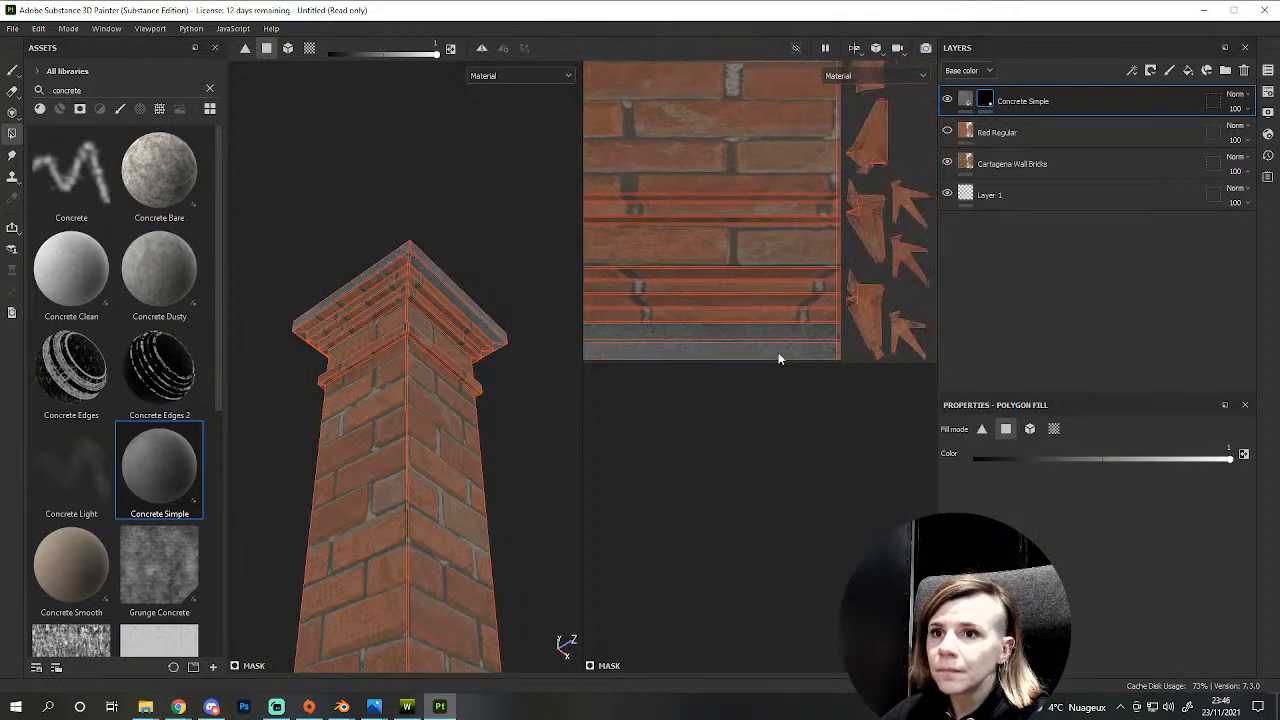
pyautogui.scroll(2, 838, 362)
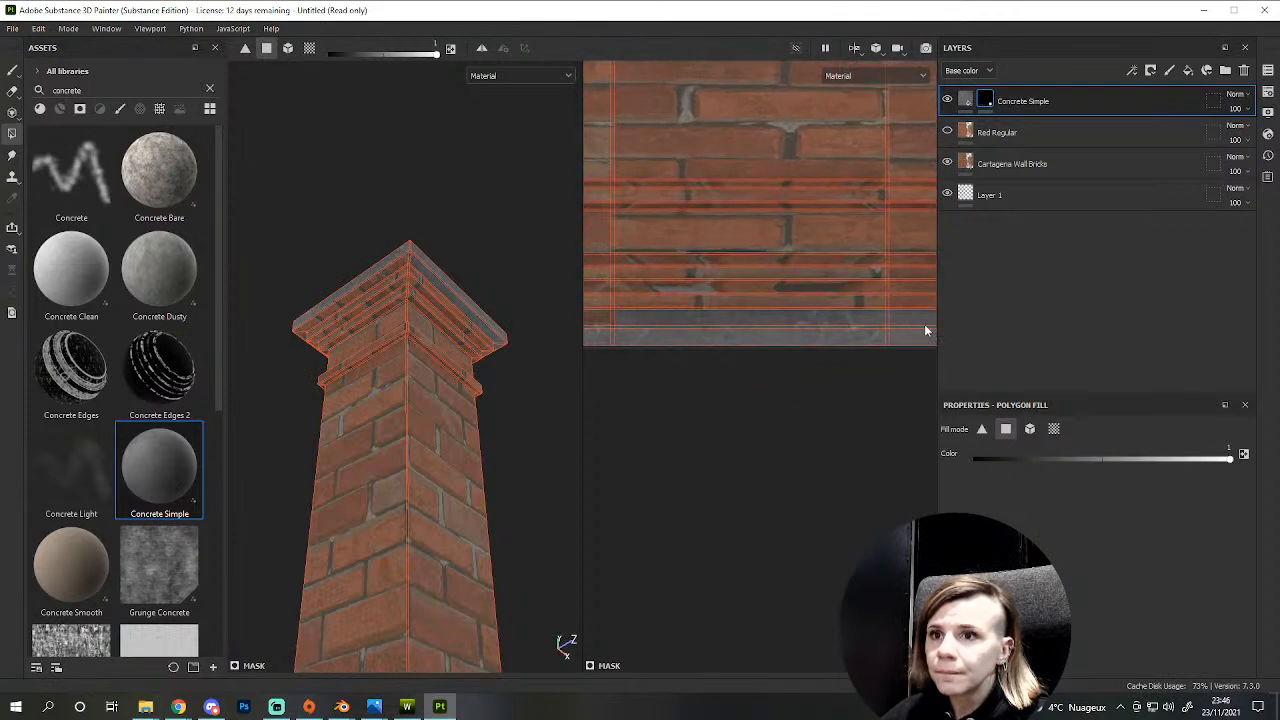
pyautogui.keyDown('alt'); pyautogui.moveTo(614, 374); pyautogui.dragTo(1053, 419, button='middle'); pyautogui.keyUp('alt')
pyautogui.keyDown('alt'); pyautogui.moveTo(667, 393); pyautogui.dragTo(890, 398, button='middle'); pyautogui.keyUp('alt')
pyautogui.scroll(2, 358, 286)
pyautogui.keyDown('alt'); pyautogui.moveTo(358, 286); pyautogui.dragTo(470, 542); pyautogui.keyUp('alt')
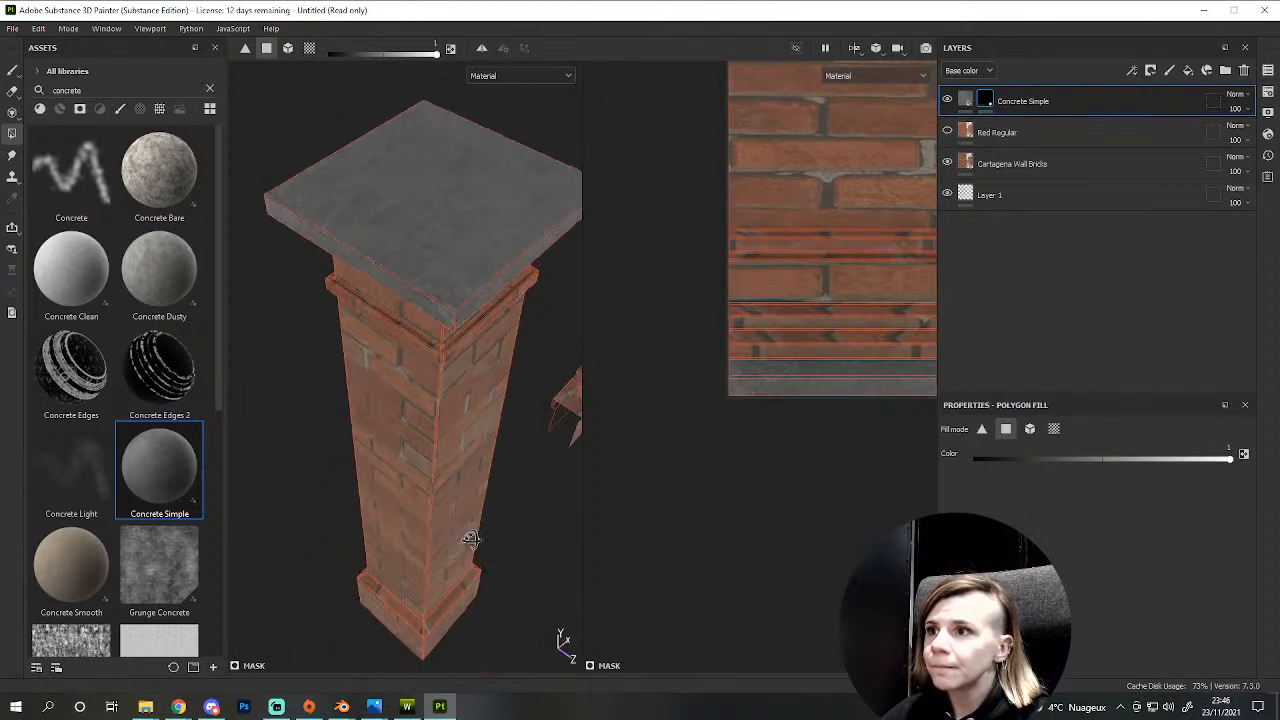
pyautogui.press('1')
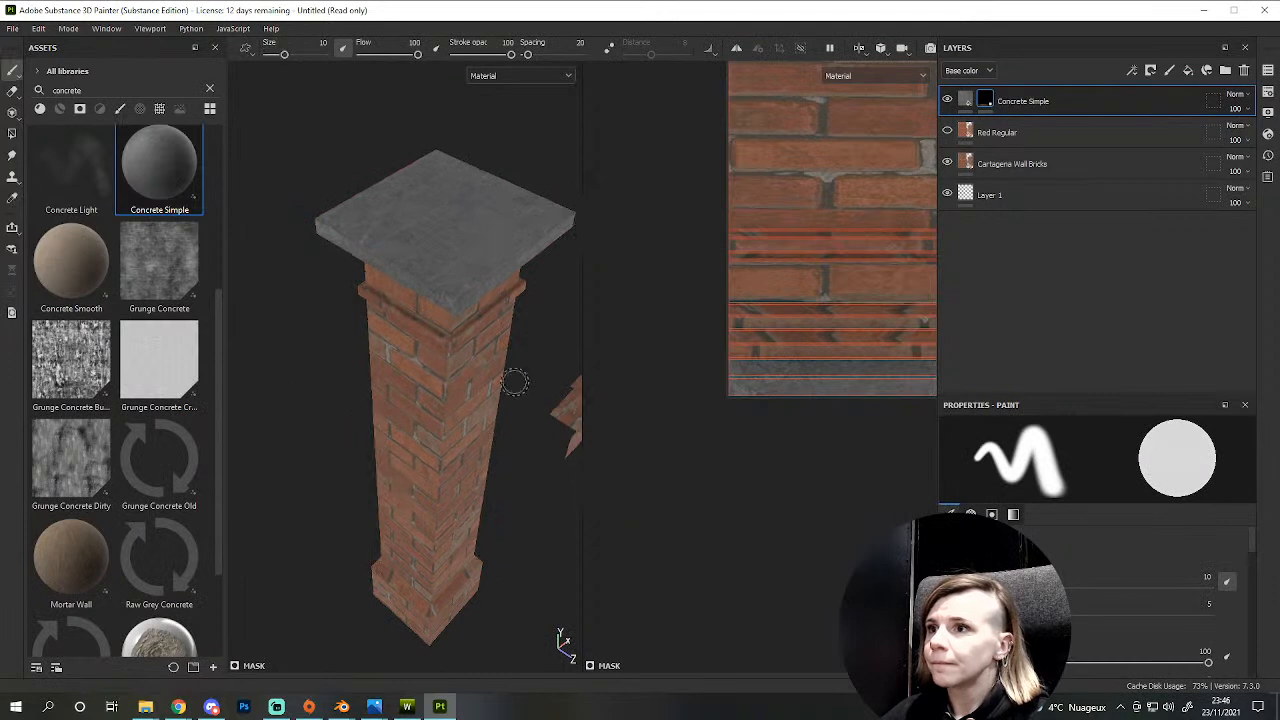
# - Set the UV scale of the Concrete Simple fill to 2 and bring up its material parameters
pyautogui.click(1020, 101)
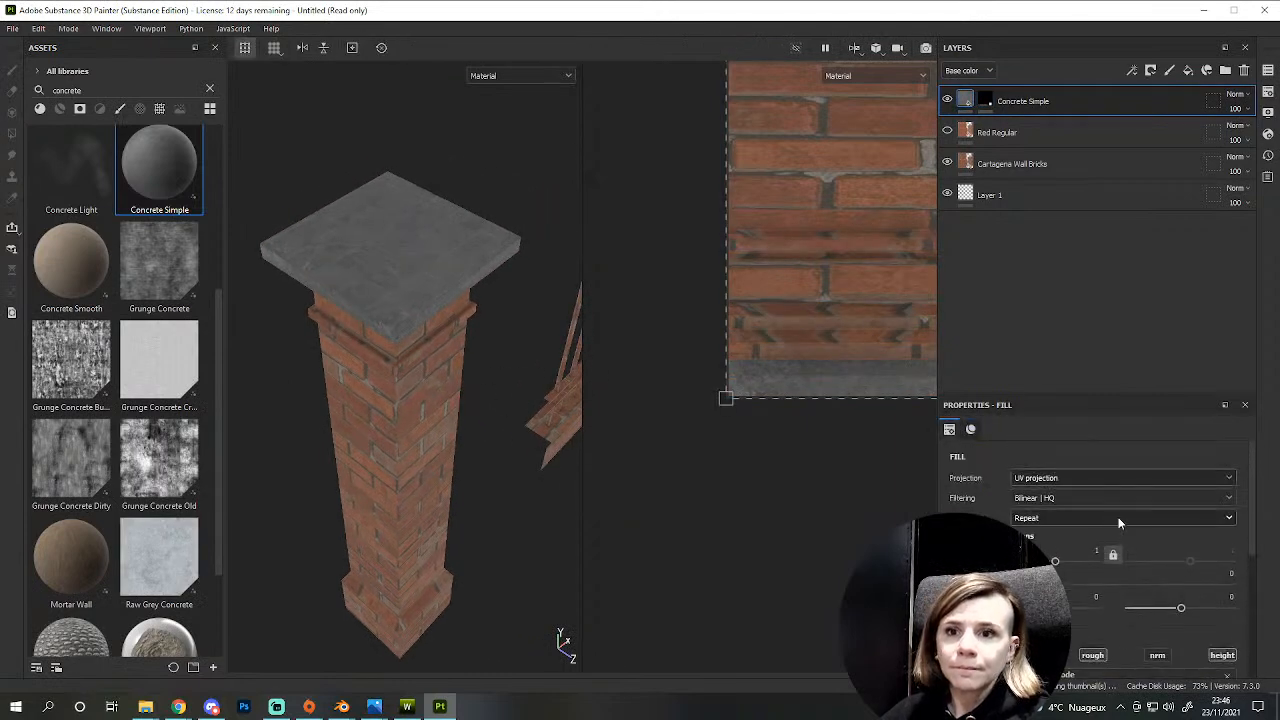
pyautogui.click(1086, 549)
pyautogui.write('2')
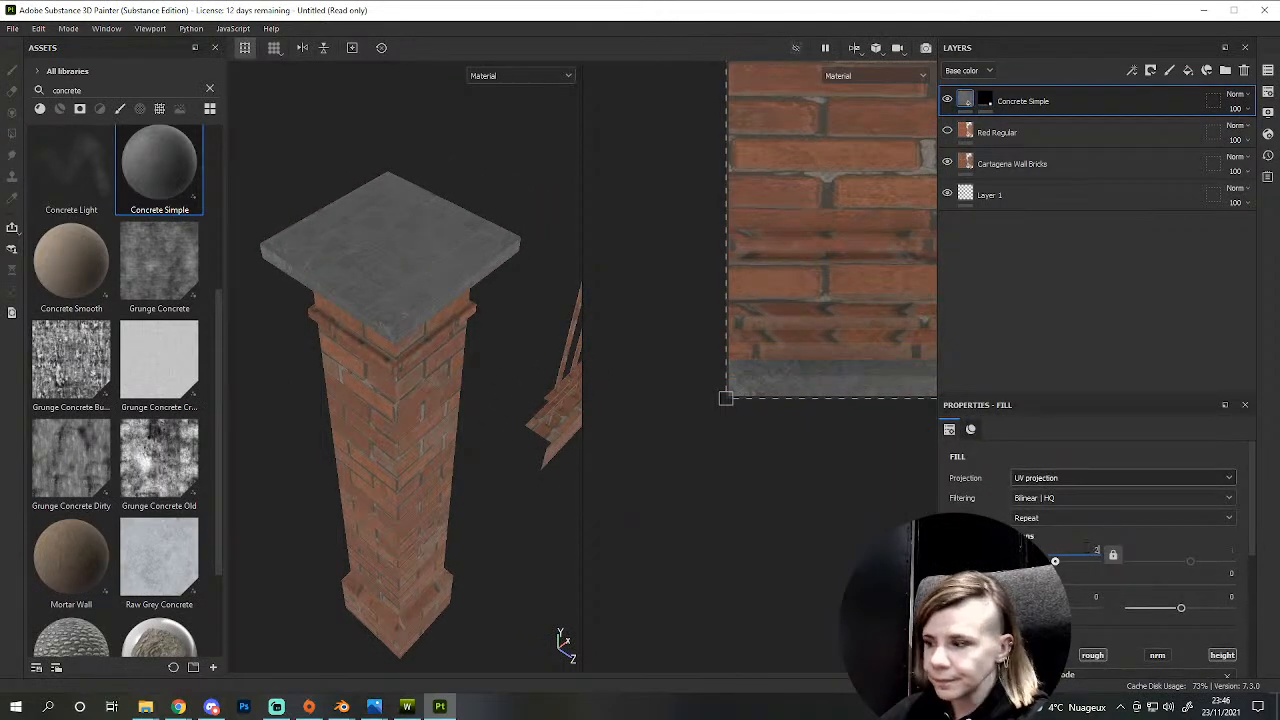
pyautogui.press('Return')
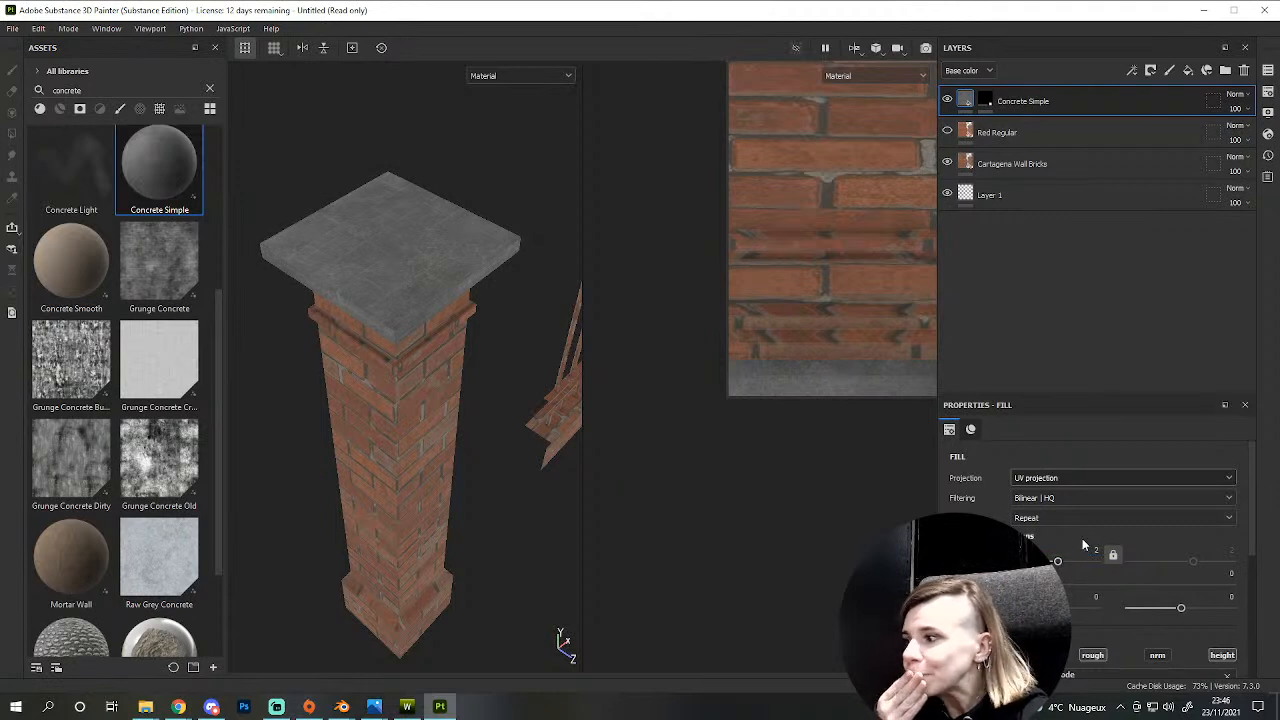
pyautogui.scroll(-5, 1110, 590)
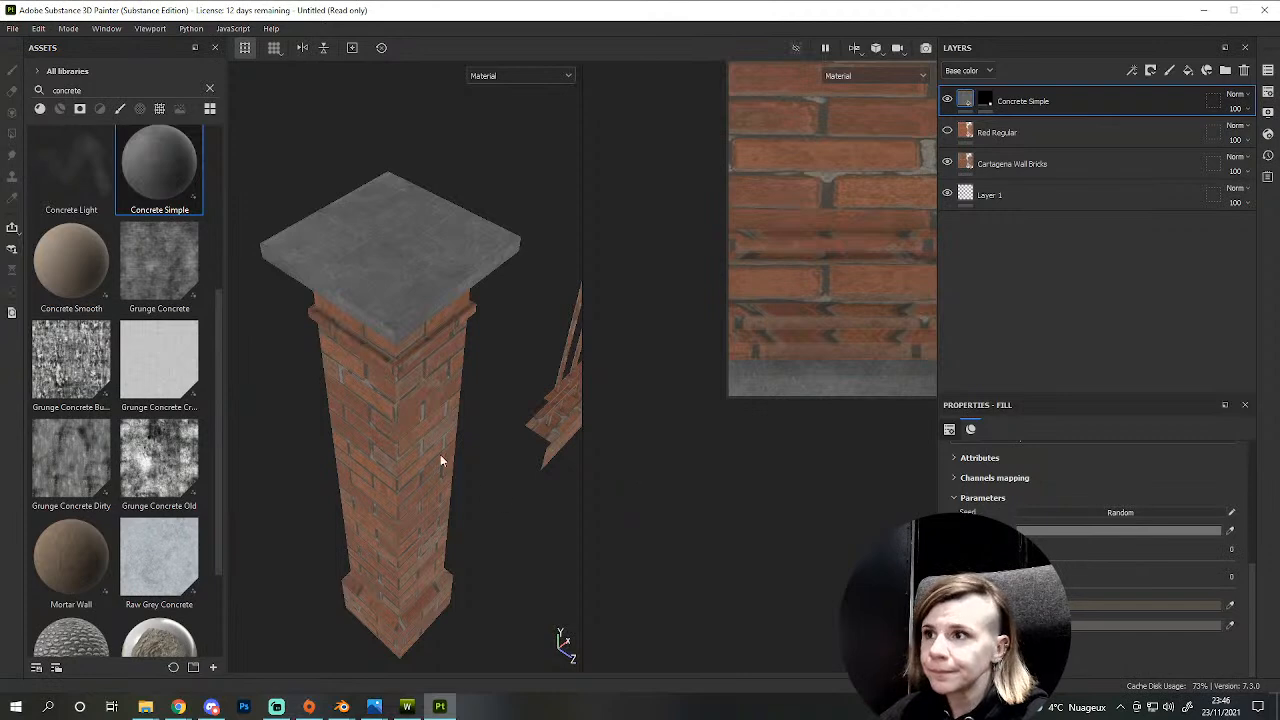
# - Add a white mask to the Cartagena Wall Bricks layer and activate Polygon Fill for editing it
pyautogui.scroll(-3, 492, 470)
pyautogui.click(962, 163)
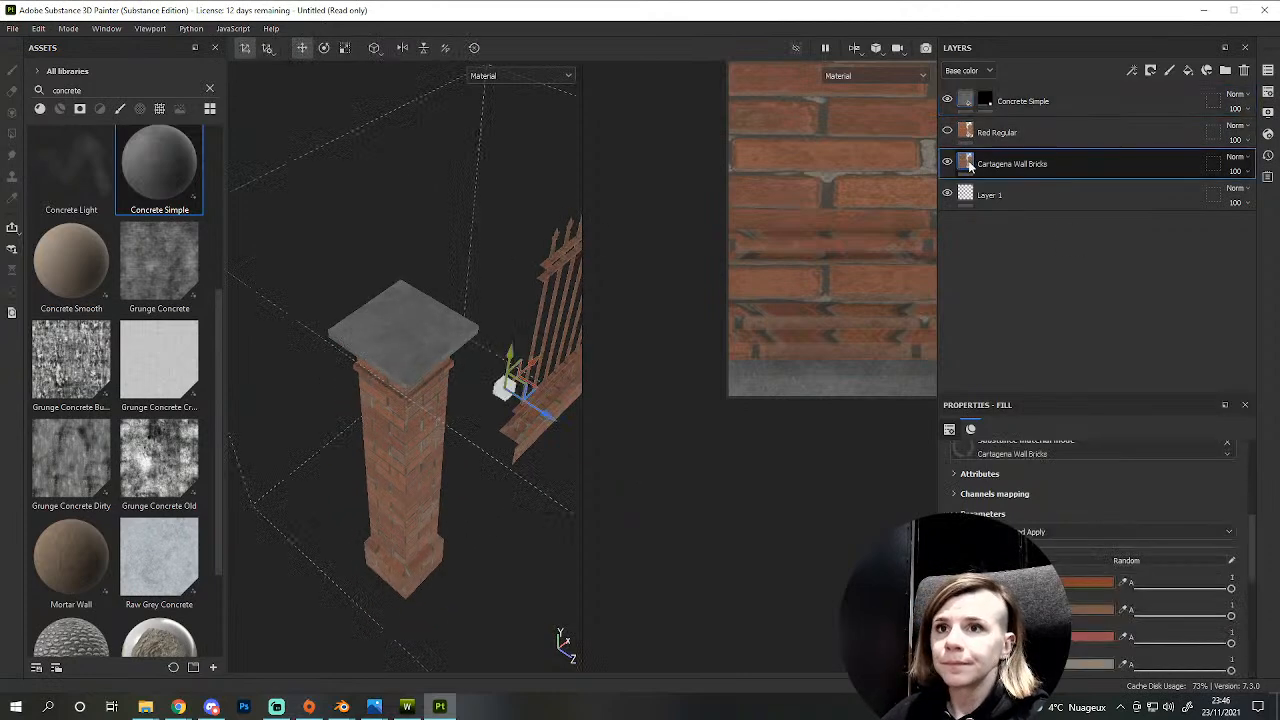
pyautogui.rightClick(968, 165)
pyautogui.click(998, 176)
pyautogui.click(12, 133)
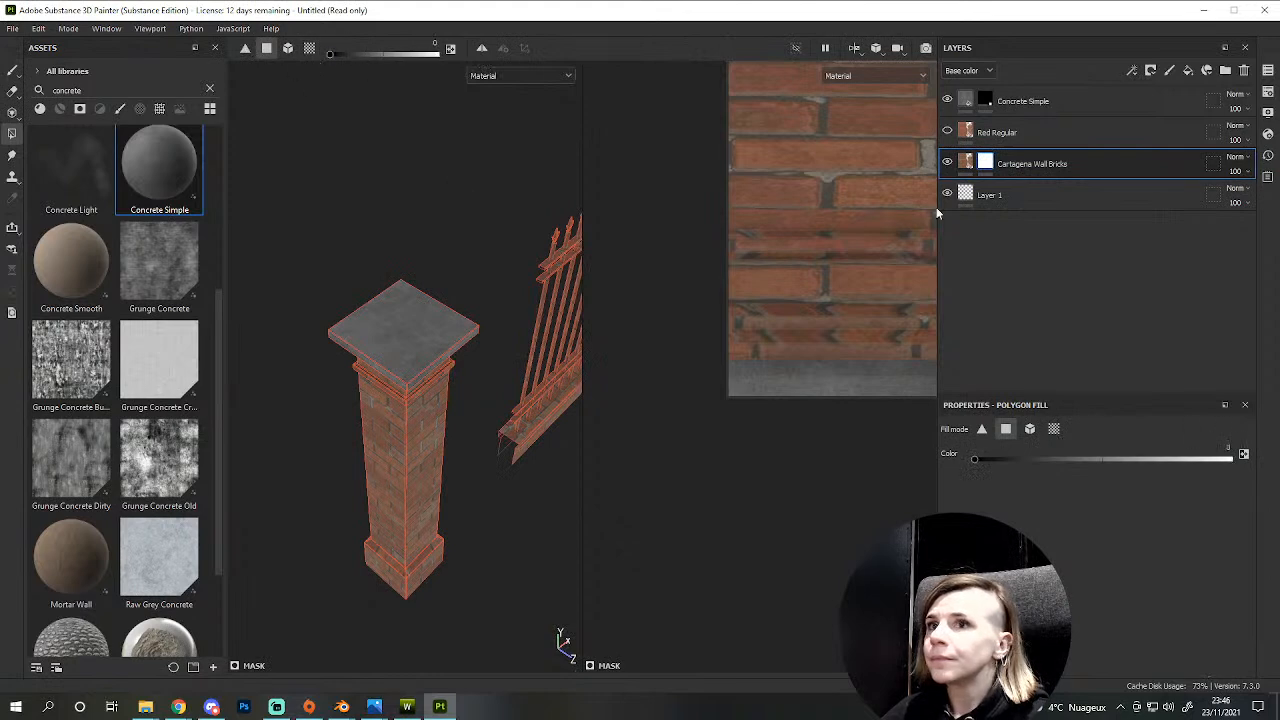
# - Examine the UV islands of the railings and cap, and view the pillar and fence panel from several angles
pyautogui.keyDown('alt'); pyautogui.moveTo(900, 422); pyautogui.dragTo(645, 408, button='middle'); pyautogui.keyUp('alt')
pyautogui.keyDown('alt'); pyautogui.moveTo(900, 360); pyautogui.dragTo(540, 367, button='middle'); pyautogui.keyUp('alt')
pyautogui.scroll(-5, 859, 406)
pyautogui.keyDown('alt'); pyautogui.moveTo(860, 389); pyautogui.dragTo(626, 368, button='middle'); pyautogui.keyUp('alt')
pyautogui.scroll(2, 762, 310)
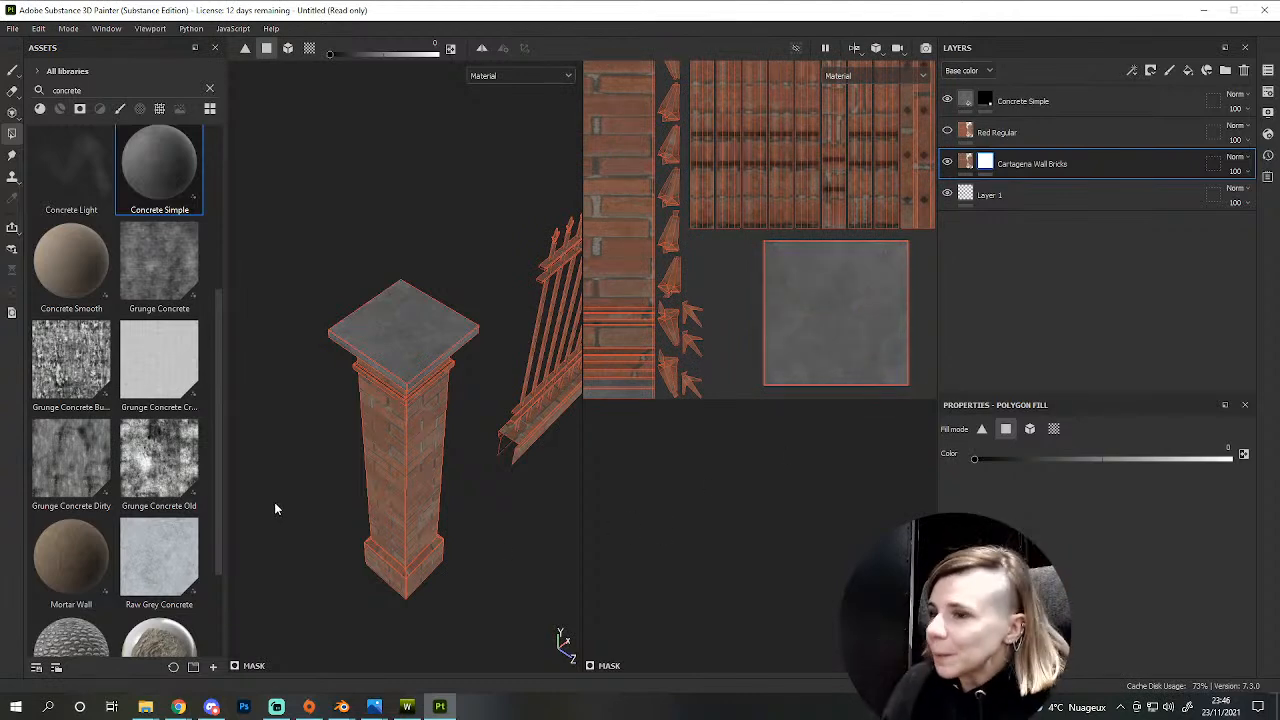
pyautogui.keyDown('alt'); pyautogui.moveTo(414, 543); pyautogui.dragTo(476, 443, button='right'); pyautogui.keyUp('alt')
pyautogui.keyDown('alt'); pyautogui.moveTo(476, 443); pyautogui.dragTo(304, 354); pyautogui.keyUp('alt')
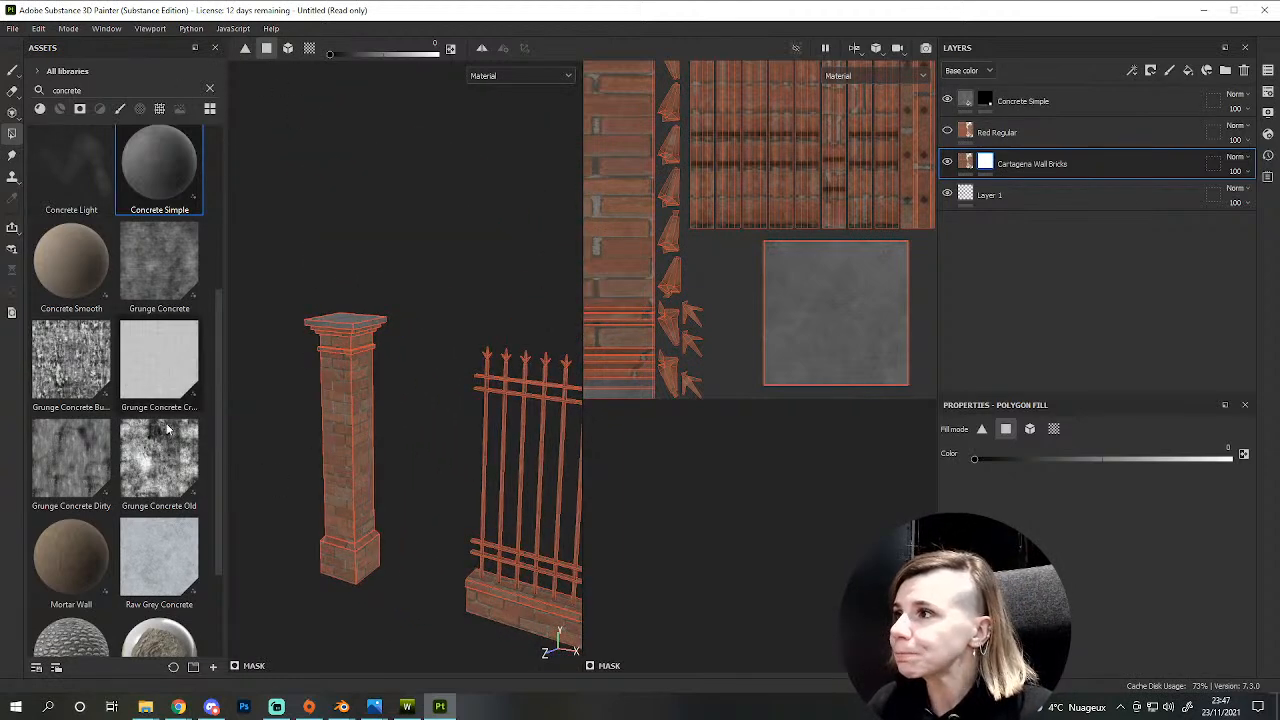
pyautogui.keyDown('alt'); pyautogui.moveTo(334, 321); pyautogui.dragTo(326, 354, button='right'); pyautogui.keyUp('alt')
pyautogui.keyDown('alt'); pyautogui.moveTo(326, 354); pyautogui.dragTo(248, 291); pyautogui.keyUp('alt')
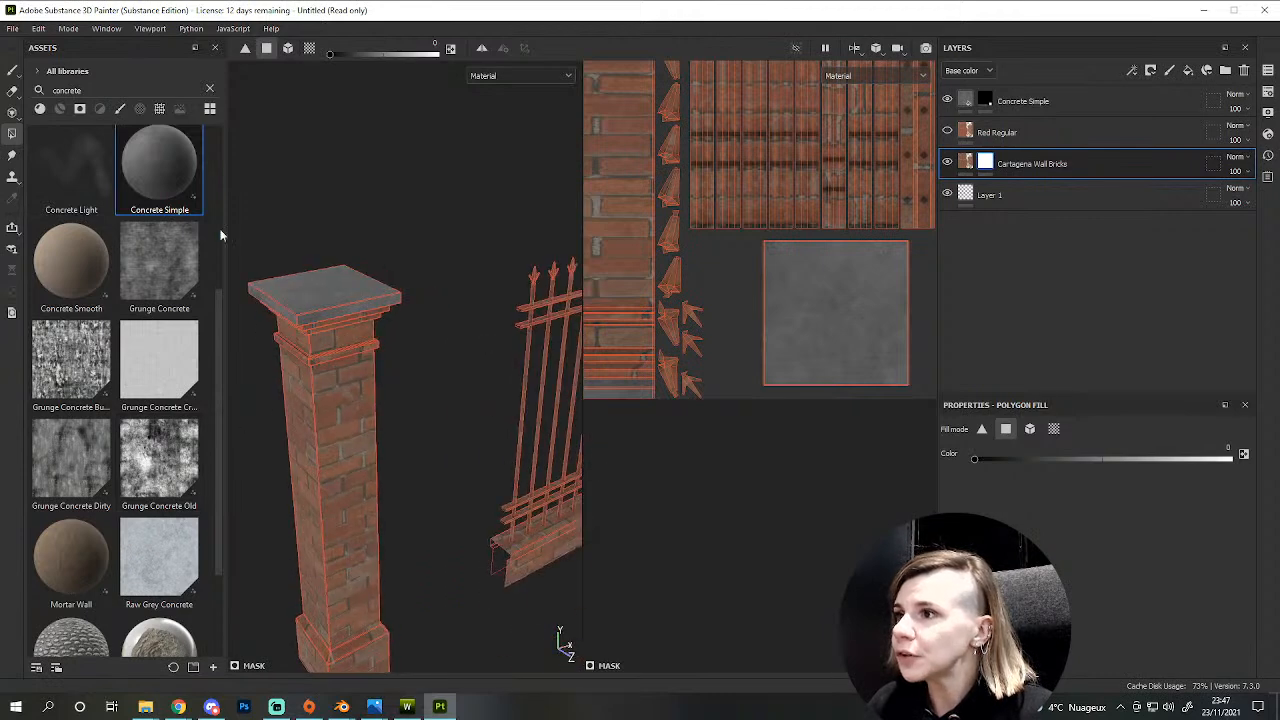
pyautogui.click(287, 48)
pyautogui.keyDown('alt'); pyautogui.moveTo(342, 228); pyautogui.dragTo(316, 131); pyautogui.keyUp('alt')
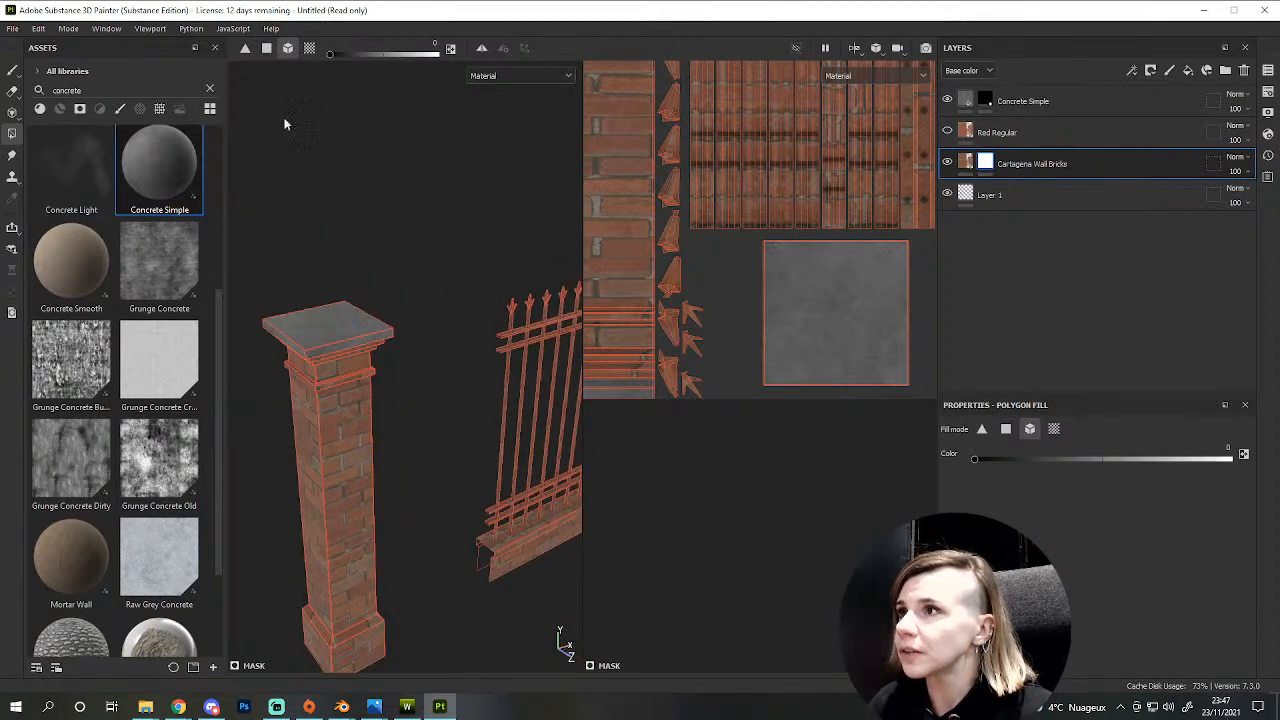
pyautogui.click(13, 70)
# - Compare the textured pillar and the fence panel's railings with the brick fence reference photo
pyautogui.keyDown('alt'); pyautogui.moveTo(385, 528); pyautogui.dragTo(416, 444); pyautogui.keyUp('alt')
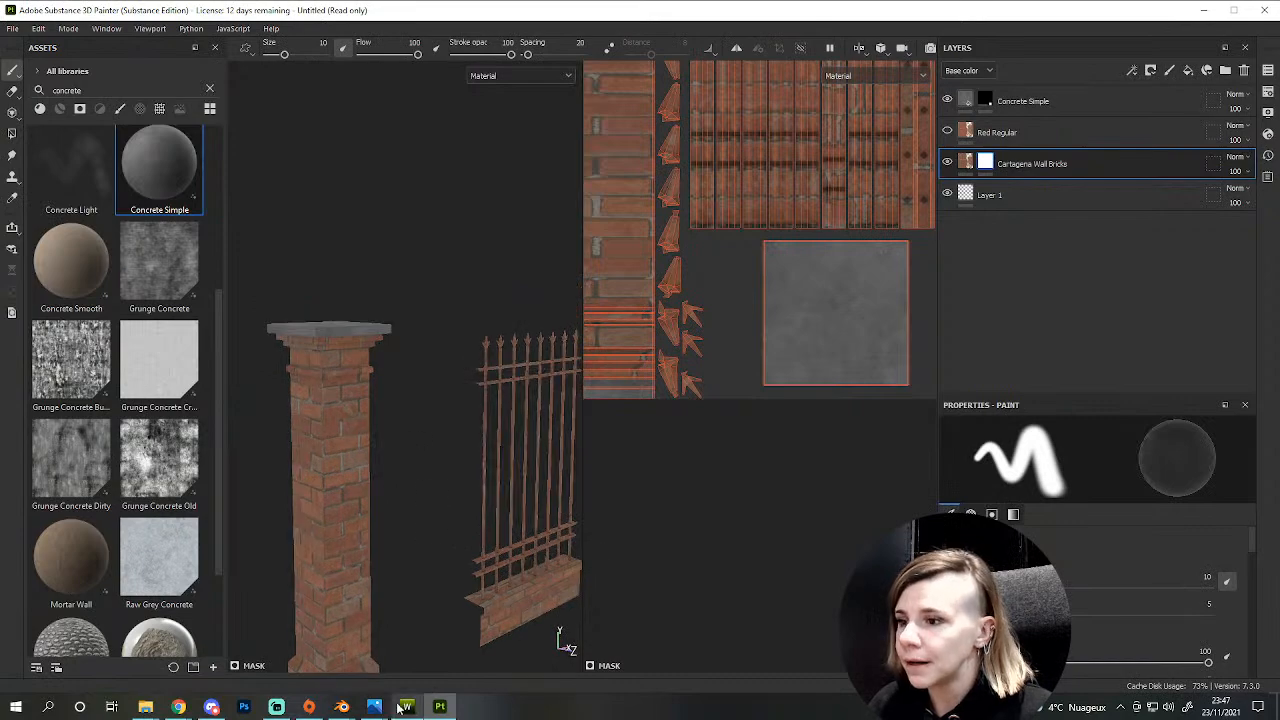
pyautogui.moveTo(374, 706)
pyautogui.moveTo(428, 650)
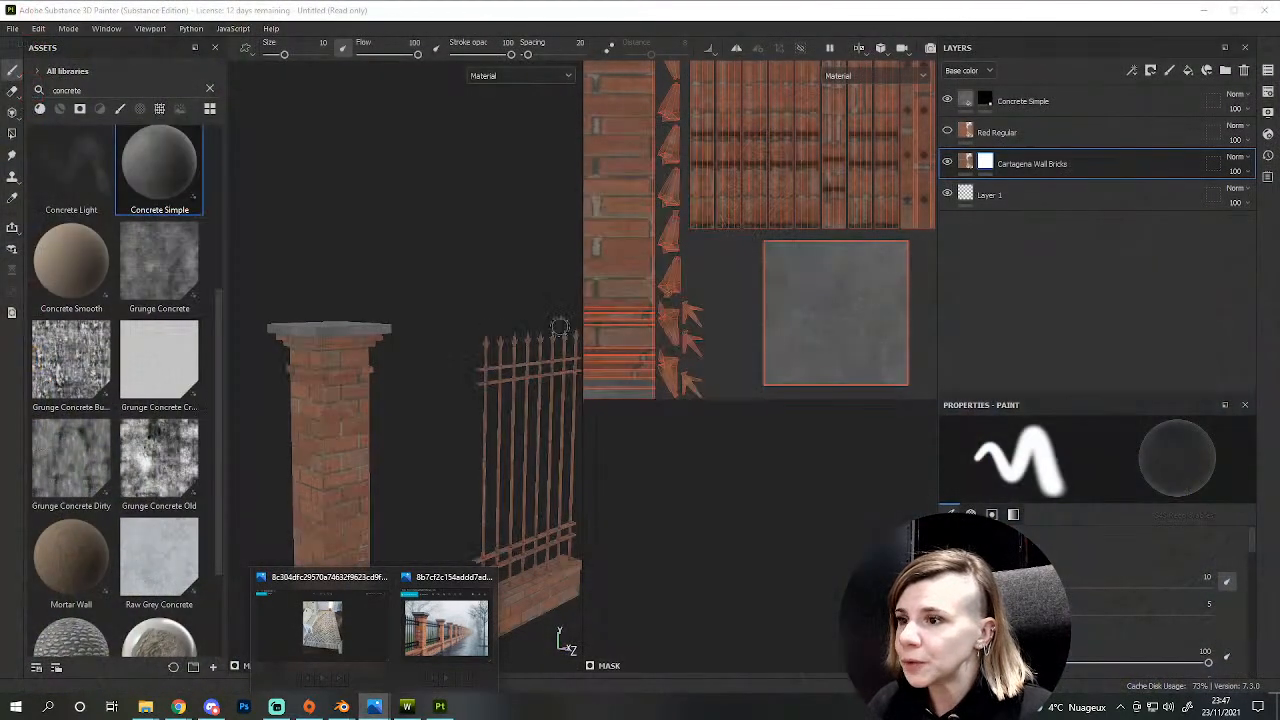
pyautogui.moveTo(500, 518)
pyautogui.keyDown('alt'); pyautogui.mouseDown()
pyautogui.moveTo(520, 530)
pyautogui.moveTo(430, 462)
pyautogui.moveTo(429, 549)
pyautogui.moveTo(469, 457)
pyautogui.mouseUp(); pyautogui.keyUp('alt')
pyautogui.scroll(3, 430, 462)
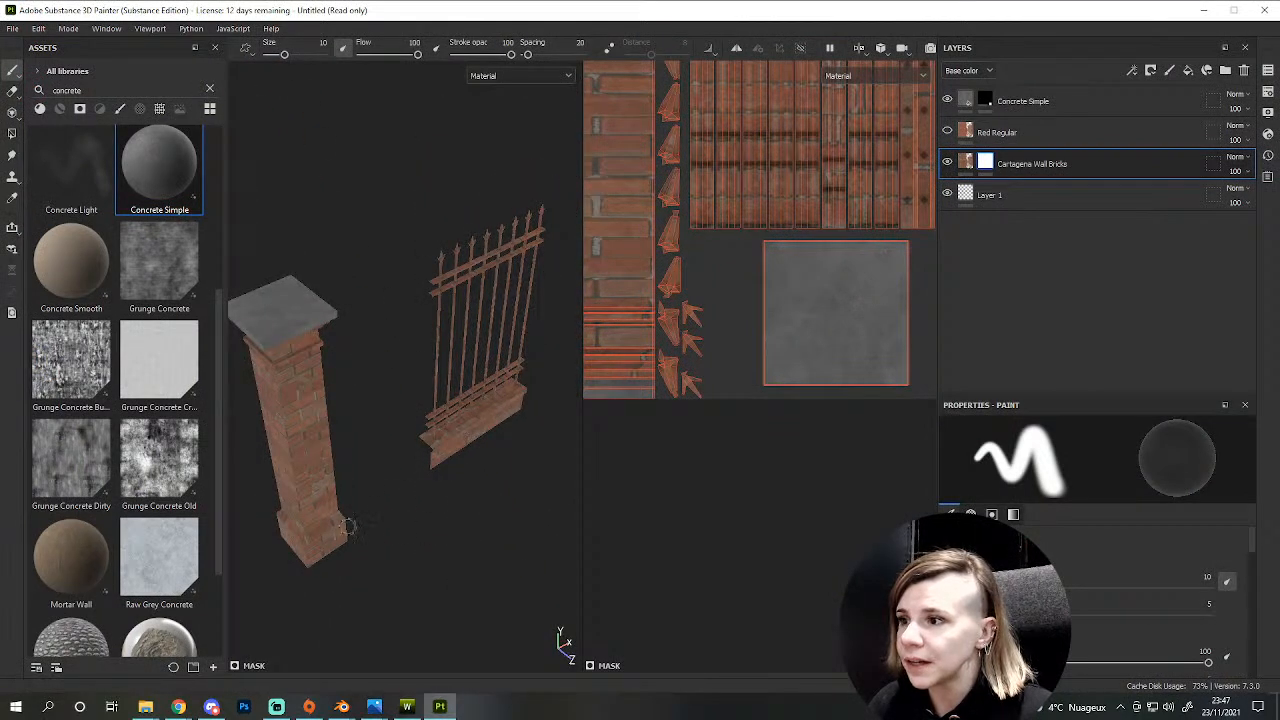
# - Mask the brick layer off the top ledge of the fence panel's low wall, leaving bricks on its front face
pyautogui.keyDown('alt'); pyautogui.moveTo(438, 536); pyautogui.dragTo(474, 486); pyautogui.keyUp('alt')
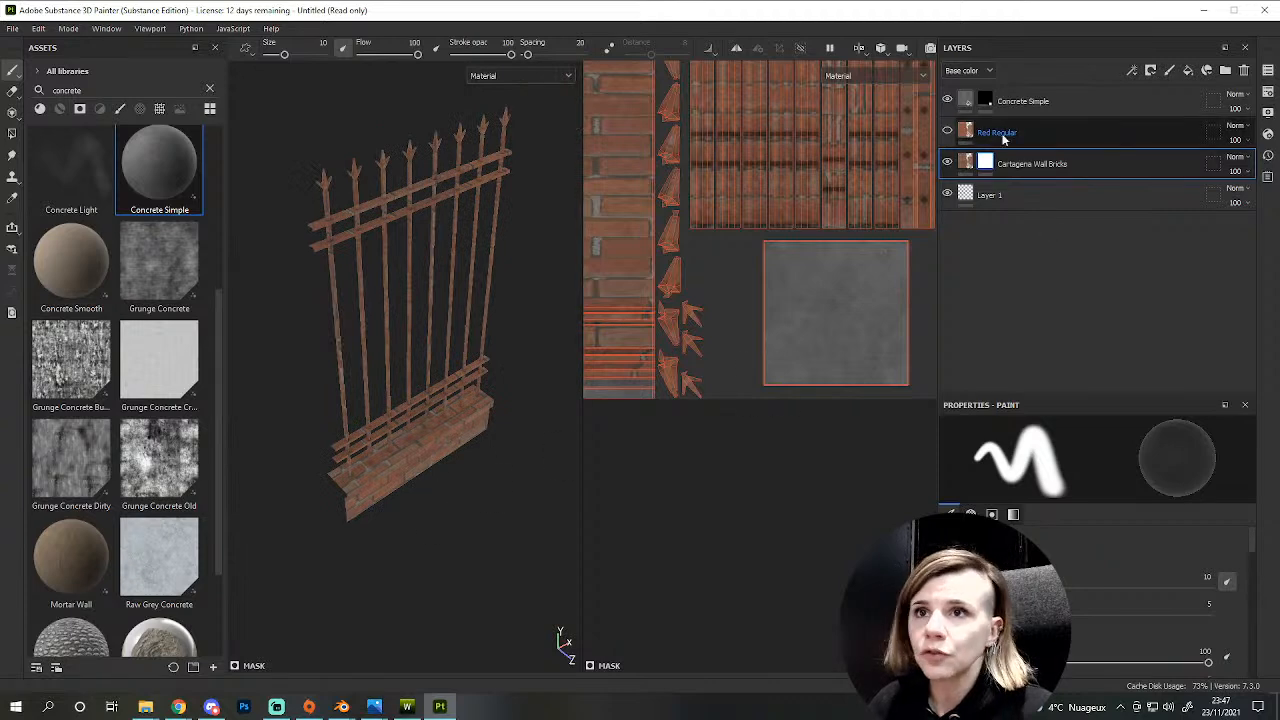
pyautogui.scroll(-3, 415, 352)
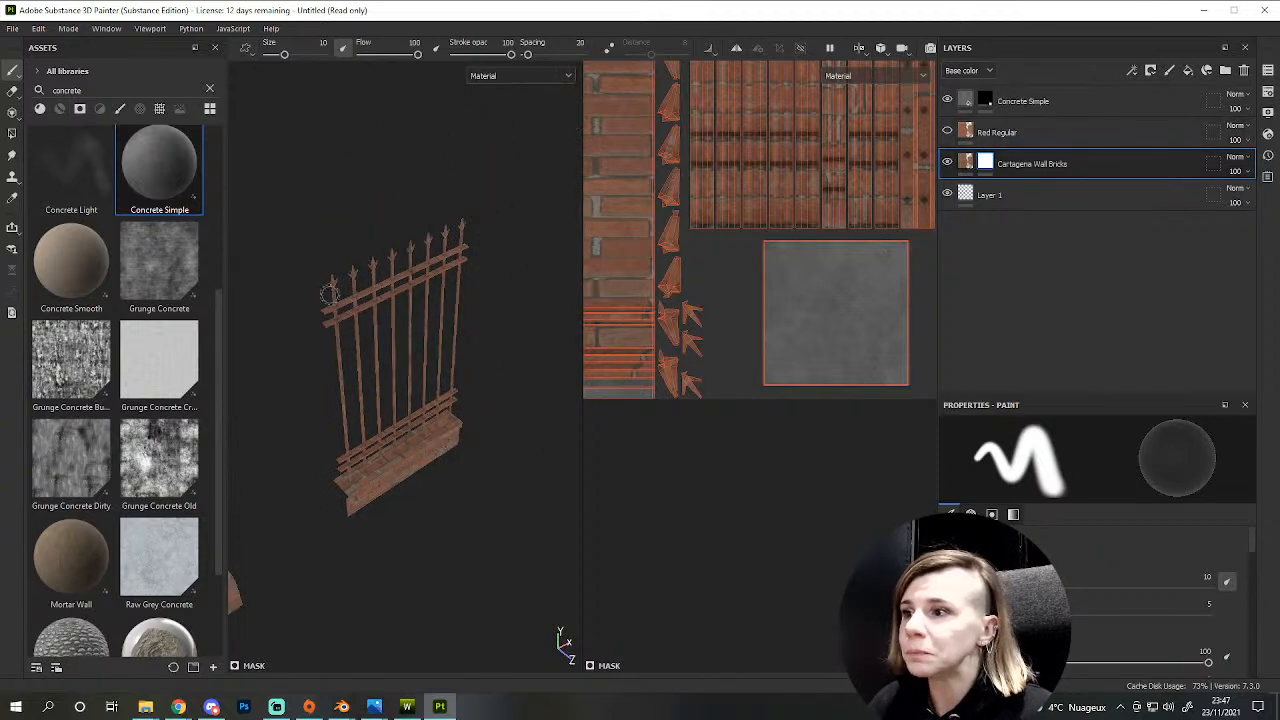
pyautogui.click(12, 133)
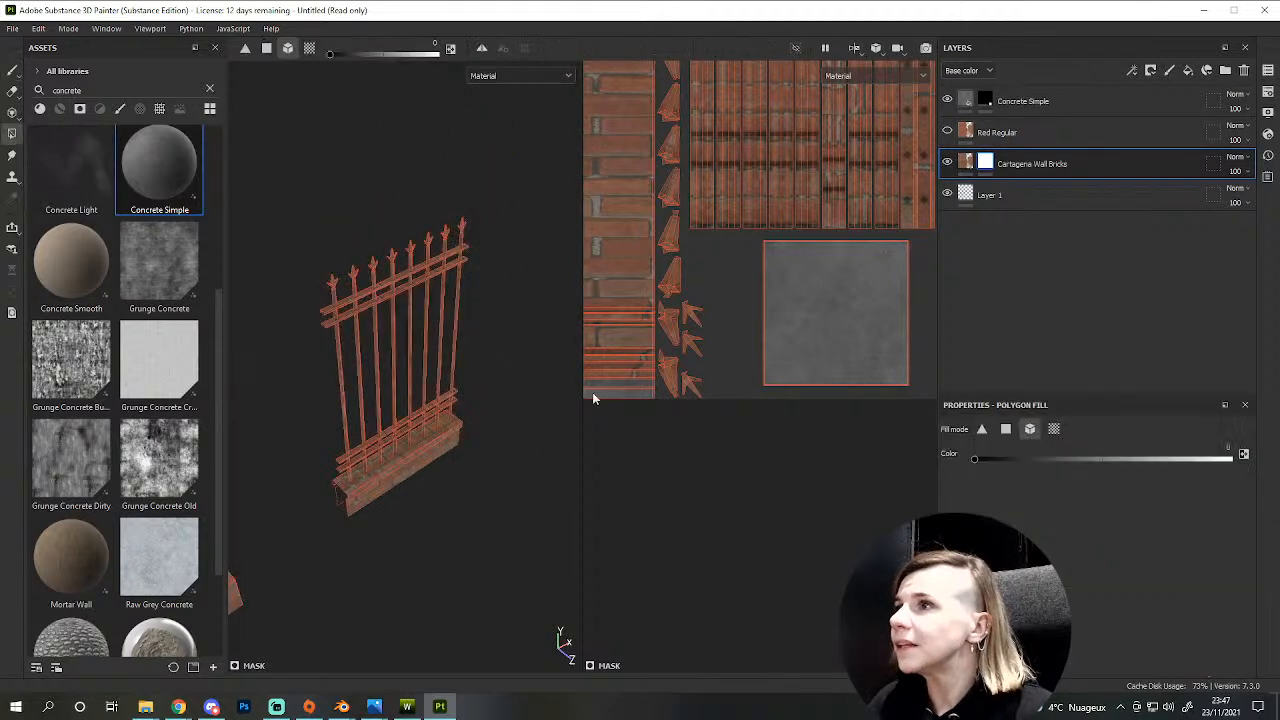
pyautogui.keyDown('alt'); pyautogui.moveTo(412, 470); pyautogui.dragTo(430, 454); pyautogui.keyUp('alt')
pyautogui.keyDown('alt'); pyautogui.moveTo(431, 454); pyautogui.dragTo(489, 426, button='middle'); pyautogui.keyUp('alt')
pyautogui.scroll(5, 489, 426)
pyautogui.keyDown('alt'); pyautogui.moveTo(414, 420); pyautogui.dragTo(456, 395); pyautogui.keyUp('alt')
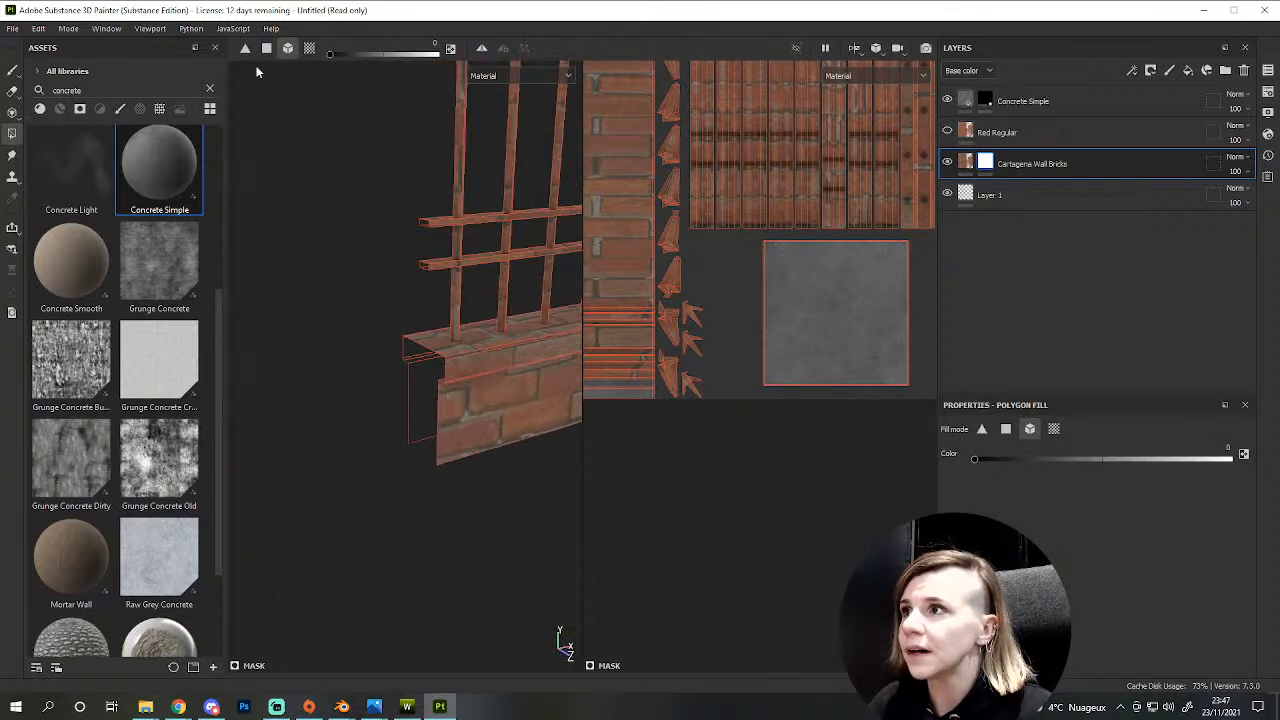
pyautogui.click(498, 398)
pyautogui.keyDown('alt'); pyautogui.moveTo(459, 343); pyautogui.dragTo(340, 361, button='middle'); pyautogui.keyUp('alt')
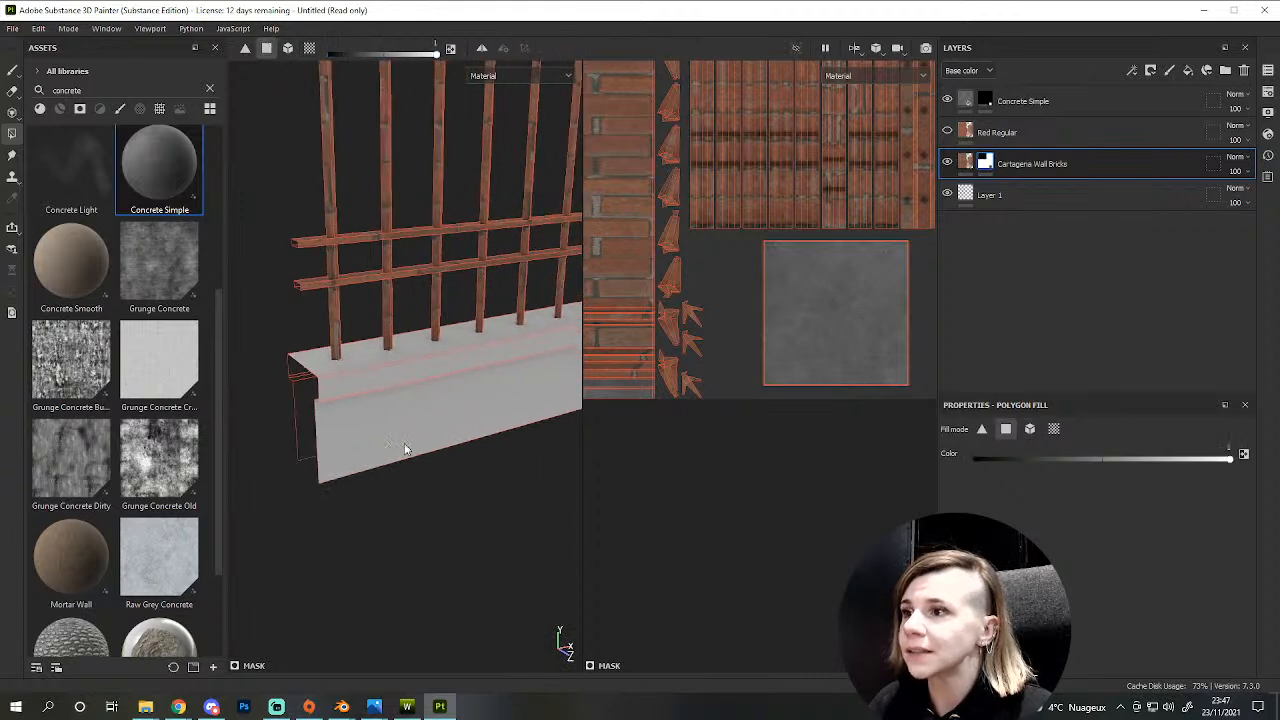
pyautogui.click(362, 446)
# - Mask the brick layer off the sloped ledge on the front side of the pillar's base with value 0
pyautogui.keyDown('alt'); pyautogui.moveTo(362, 446); pyautogui.dragTo(240, 526); pyautogui.keyUp('alt')
pyautogui.scroll(-4, 390, 492)
pyautogui.scroll(-2, 240, 526)
pyautogui.keyDown('alt'); pyautogui.moveTo(373, 508); pyautogui.dragTo(490, 490, button='middle'); pyautogui.keyUp('alt')
pyautogui.scroll(5, 377, 409)
pyautogui.keyDown('alt'); pyautogui.moveTo(503, 351); pyautogui.dragTo(563, 407, button='middle'); pyautogui.keyUp('alt')
pyautogui.scroll(4, 416, 376)
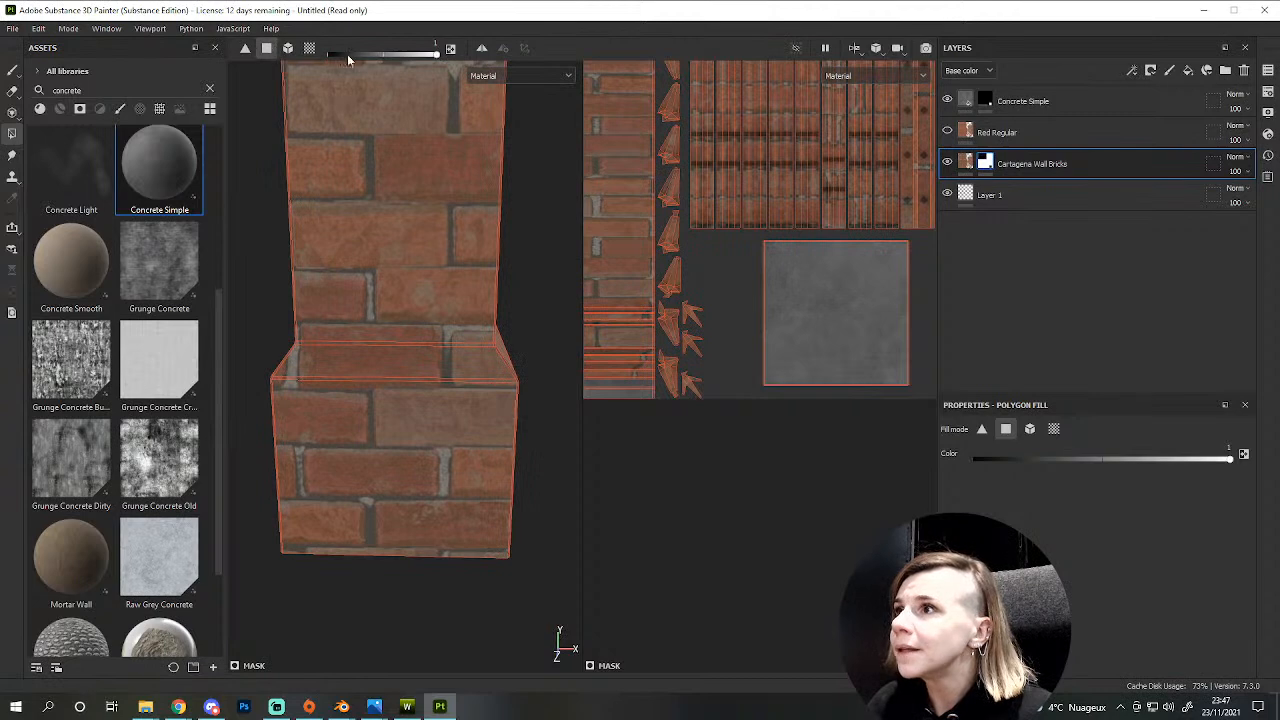
pyautogui.keyDown('alt'); pyautogui.moveTo(498, 351); pyautogui.dragTo(415, 466); pyautogui.keyUp('alt')
pyautogui.click(412, 407)
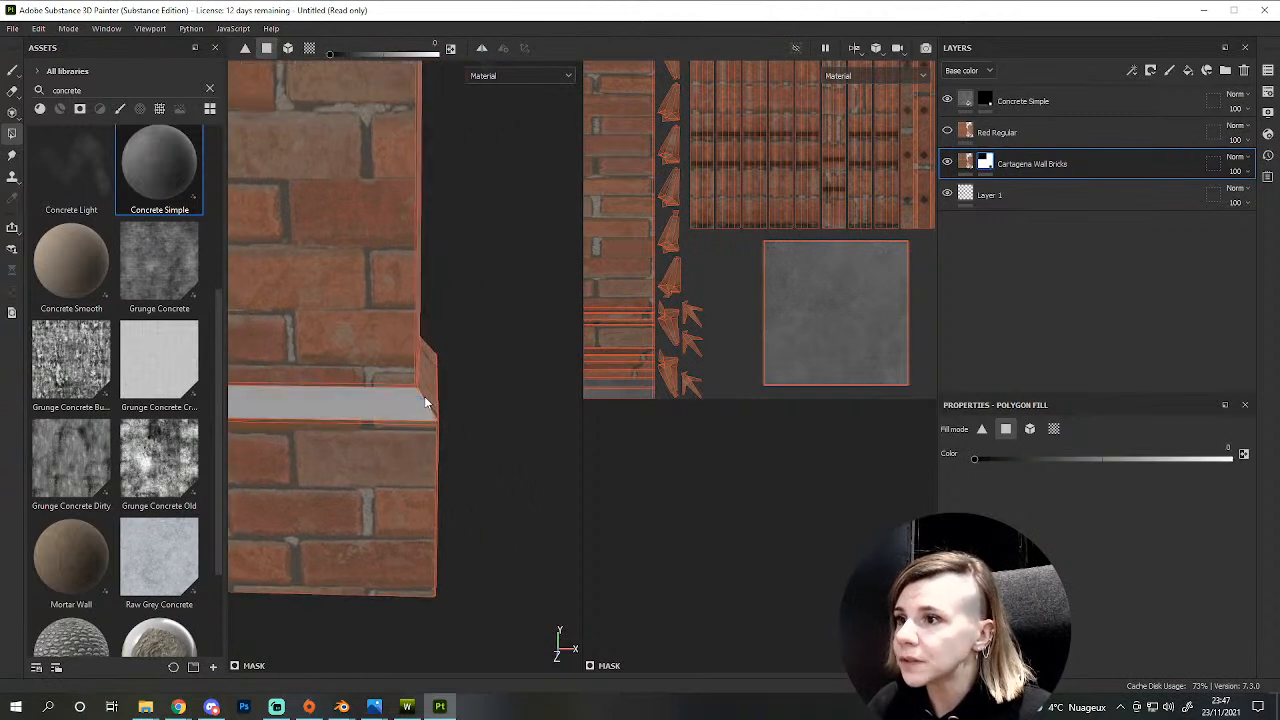
# - Extend the black mask over the adjacent sloped ledge and thin corner edges of the pillar's base, undoing the last stray fill
pyautogui.keyDown('alt'); pyautogui.moveTo(458, 416); pyautogui.dragTo(361, 446); pyautogui.keyUp('alt')
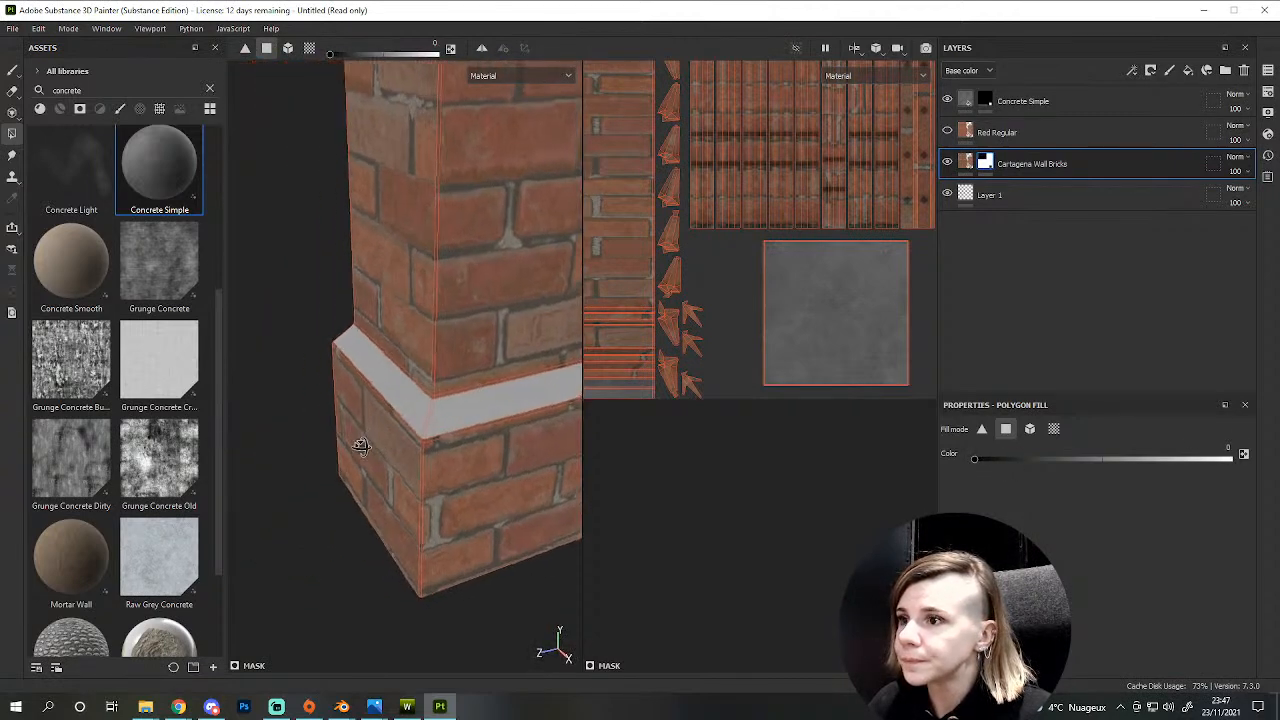
pyautogui.scroll(3, 428, 431)
pyautogui.click(416, 446)
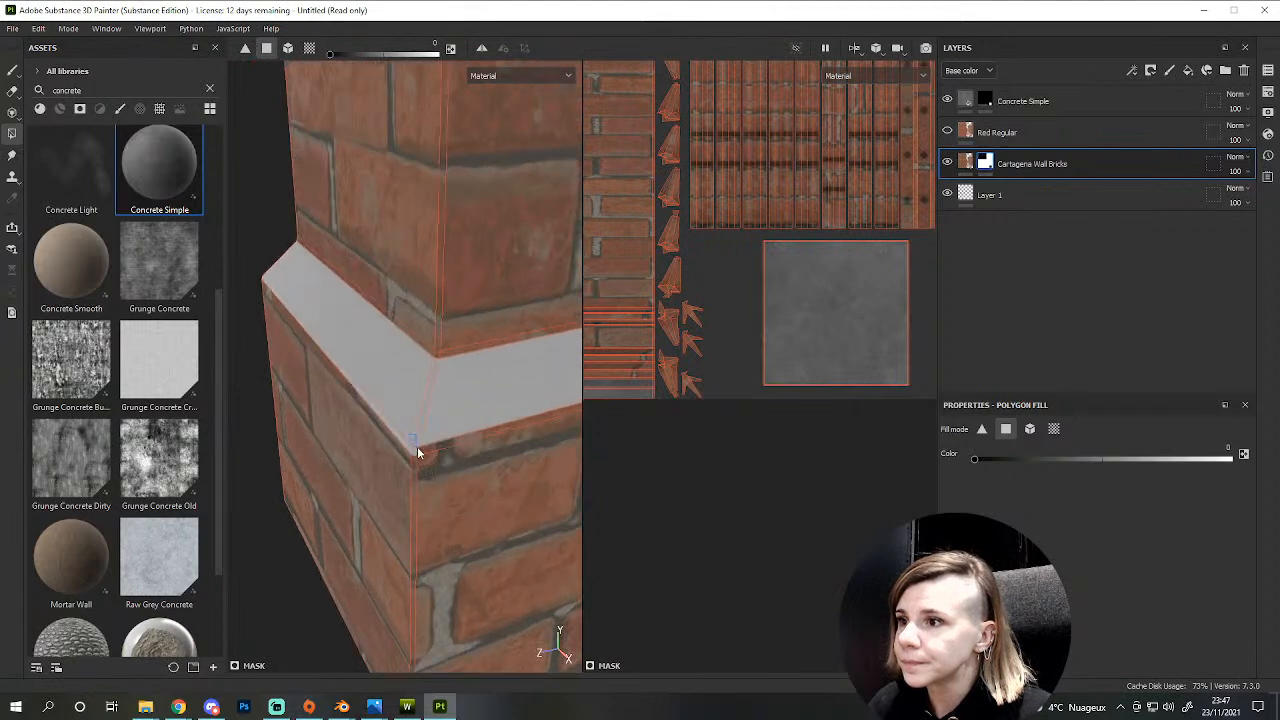
pyautogui.click(423, 446)
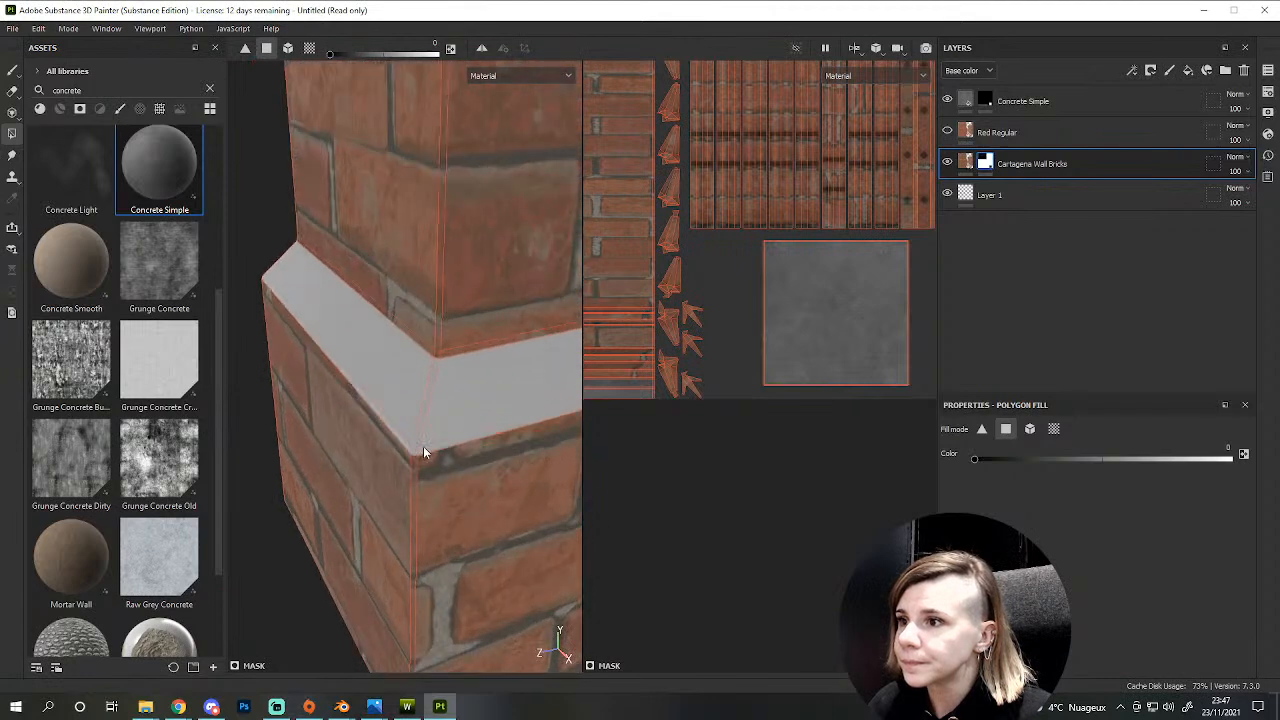
pyautogui.click(449, 358)
pyautogui.hotkey('ctrl', 'z')
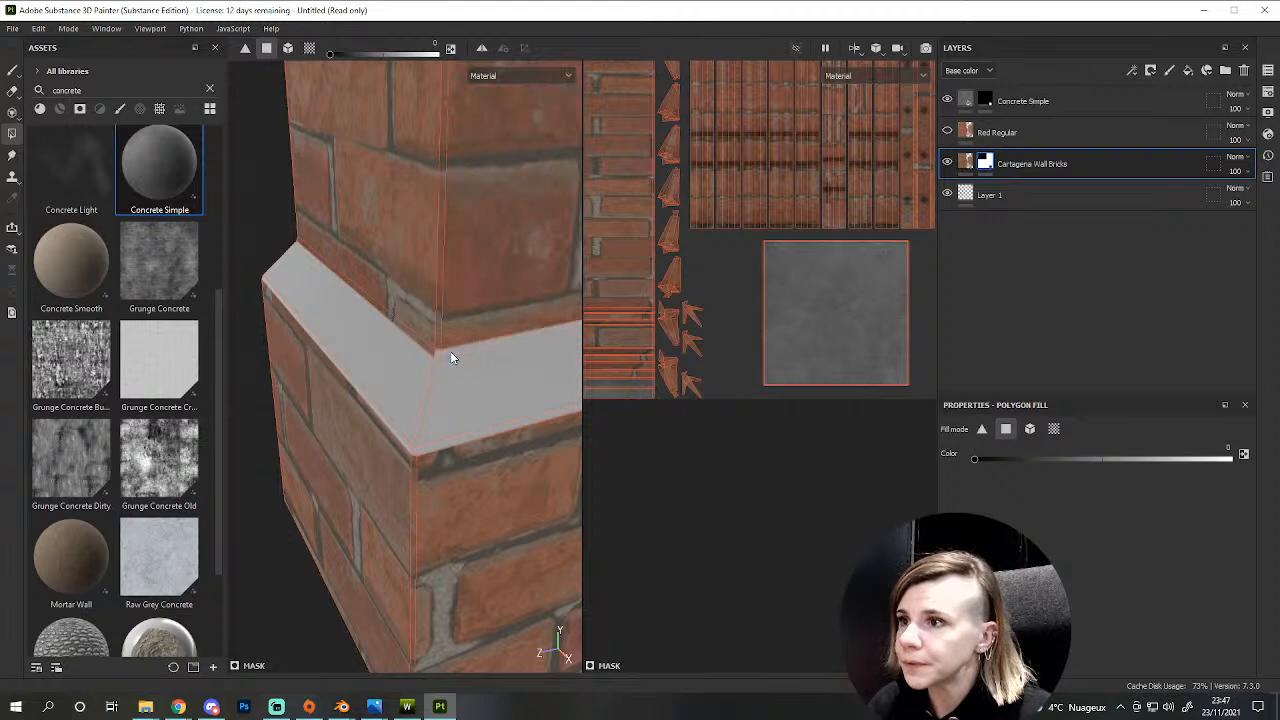
# - Mask out the sloped ledge and its thin lower edge on the pillar base's next side, and restore bricks on the face below
pyautogui.scroll(-3, 458, 484)
pyautogui.keyDown('alt'); pyautogui.moveTo(458, 487); pyautogui.dragTo(411, 529); pyautogui.keyUp('alt')
pyautogui.keyDown('alt'); pyautogui.moveTo(411, 529); pyautogui.dragTo(325, 462, button='middle'); pyautogui.keyUp('alt')
pyautogui.scroll(3, 336, 376)
pyautogui.click(344, 380)
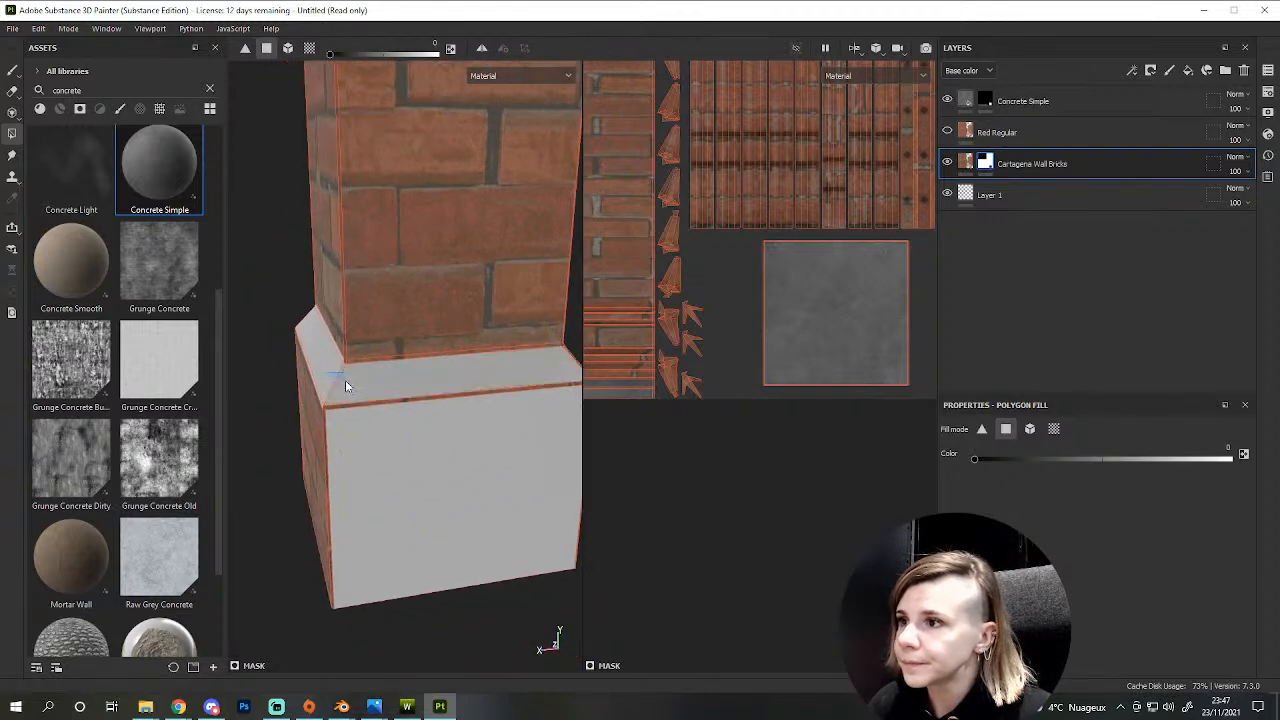
pyautogui.scroll(4, 347, 379)
pyautogui.click(351, 344)
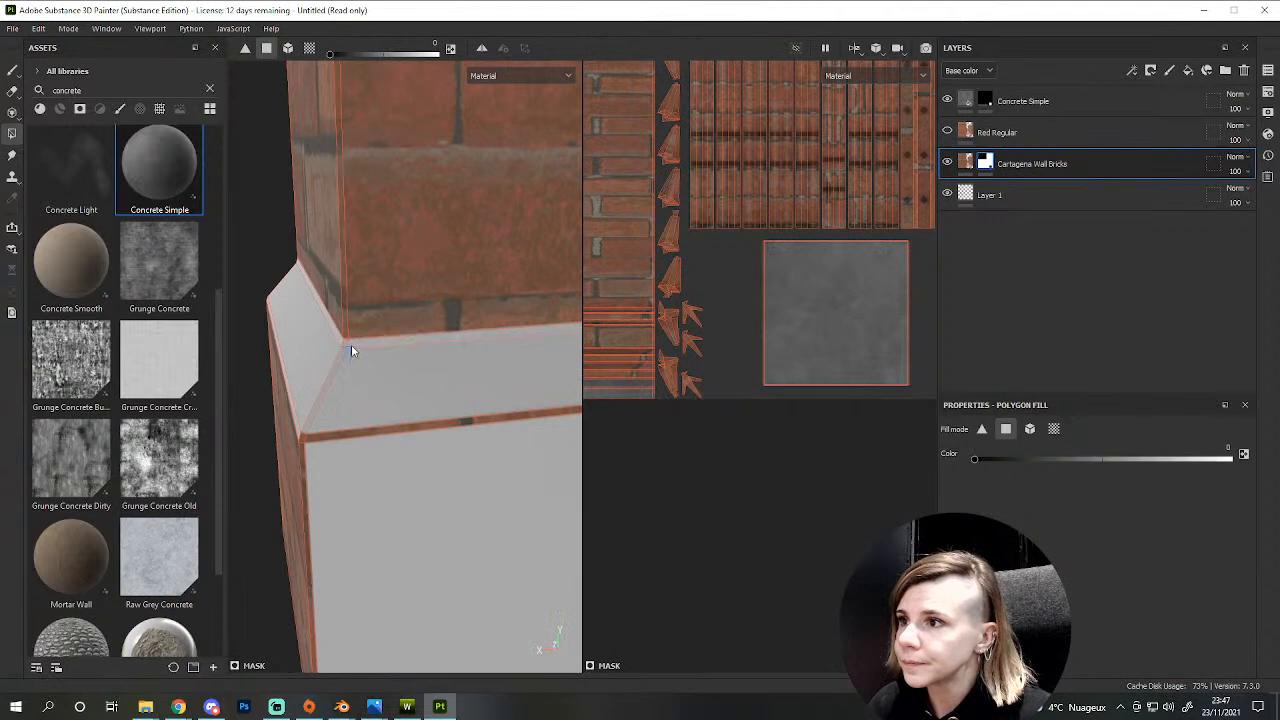
pyautogui.click(311, 440)
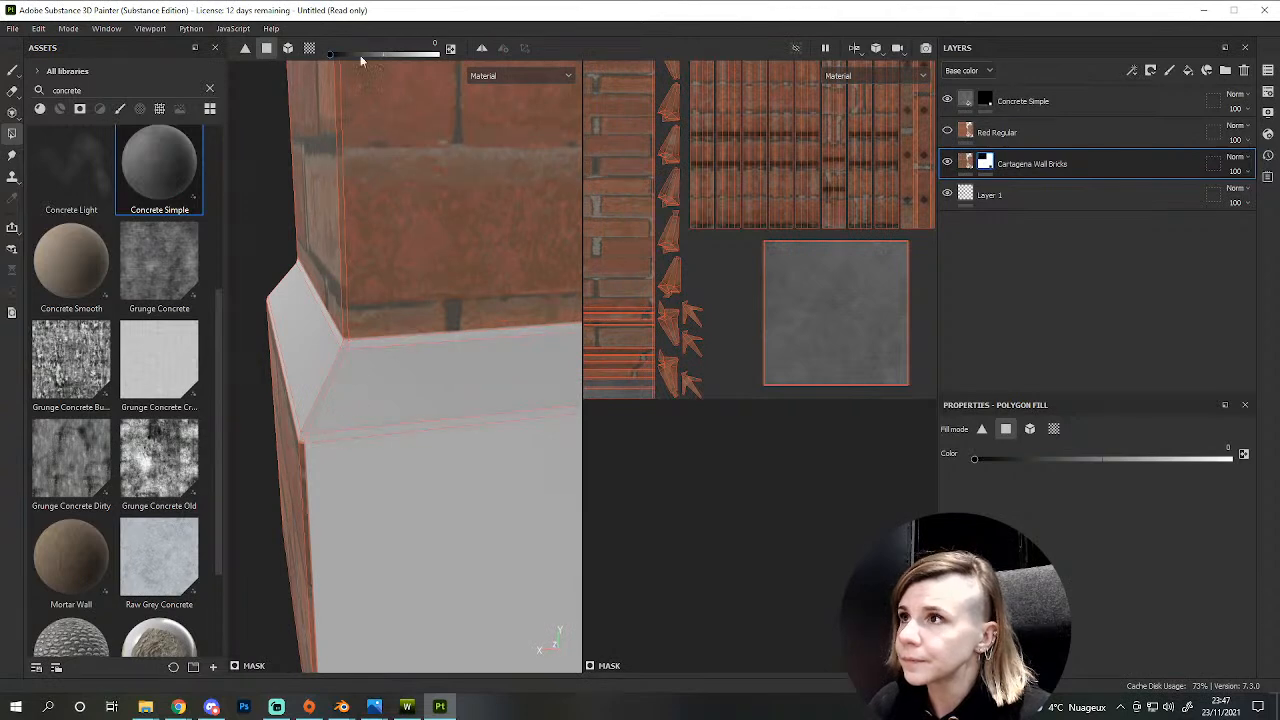
pyautogui.click(408, 541)
# - Mask out the sloped ledge and the leftover thin edges around the corners on the remaining side of the pillar's base
pyautogui.scroll(-4, 420, 547)
pyautogui.keyDown('alt'); pyautogui.moveTo(437, 555); pyautogui.dragTo(363, 531); pyautogui.keyUp('alt')
pyautogui.keyDown('alt'); pyautogui.moveTo(363, 531); pyautogui.dragTo(250, 465, button='middle'); pyautogui.keyUp('alt')
pyautogui.scroll(2, 364, 415)
pyautogui.click(373, 414)
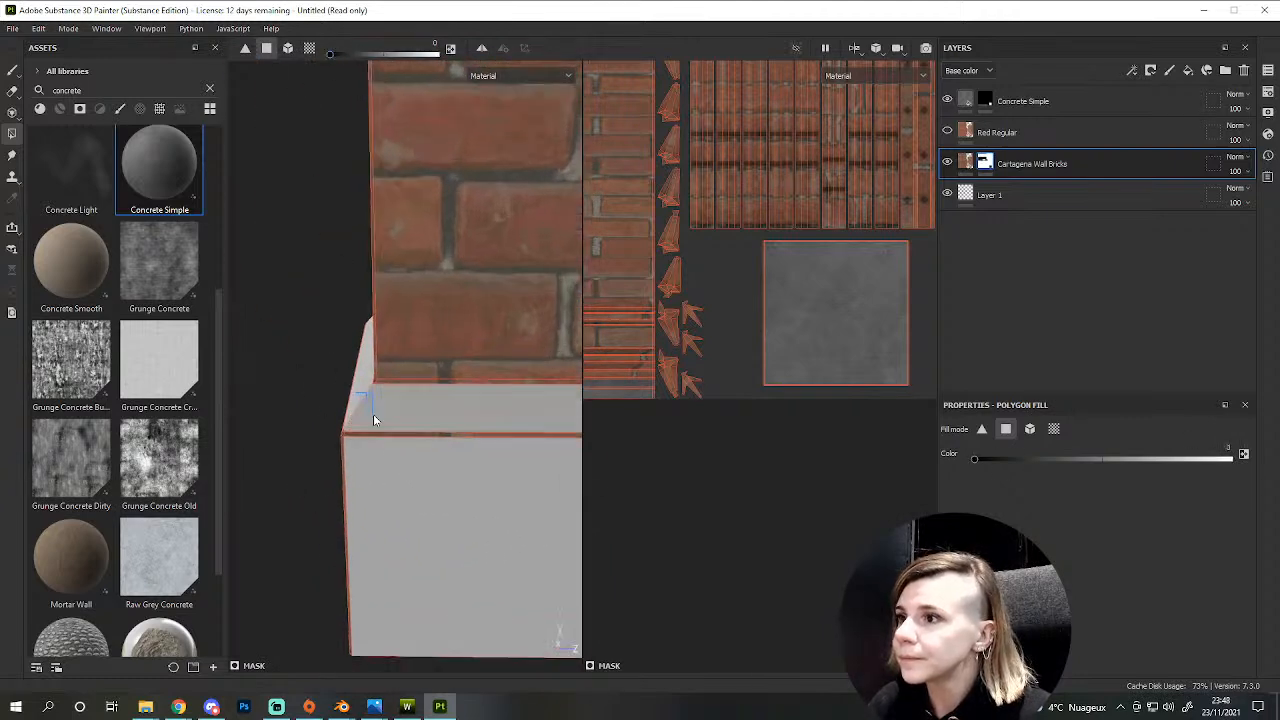
pyautogui.click(375, 382)
pyautogui.click(348, 432)
pyautogui.keyDown('alt'); pyautogui.moveTo(352, 437); pyautogui.dragTo(451, 373); pyautogui.keyUp('alt')
pyautogui.click(452, 380)
pyautogui.click(443, 456)
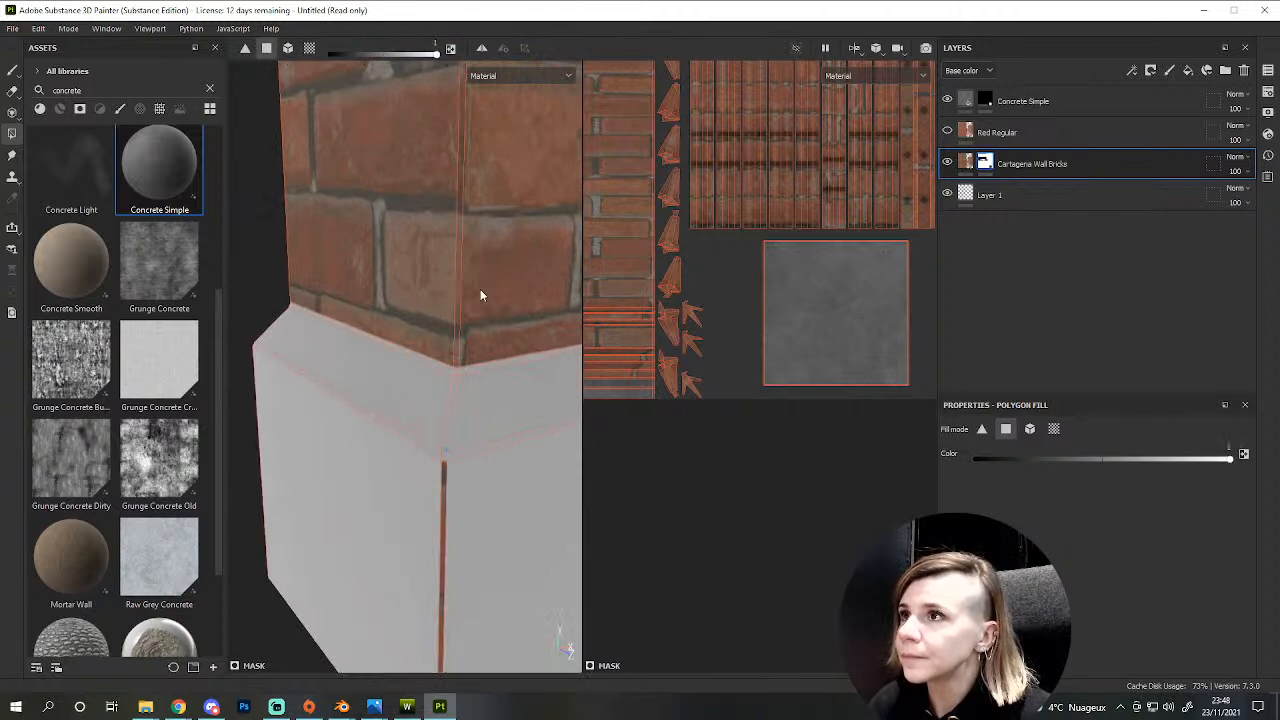
# - Restore the bricks on the pillar's base block faces below the ledge with mask value 1
pyautogui.scroll(-3, 450, 545)
pyautogui.moveTo(433, 578)
pyautogui.mouseDown()
pyautogui.moveTo(477, 590)
pyautogui.moveTo(294, 556)
pyautogui.moveTo(400, 560)
pyautogui.moveTo(403, 499)
pyautogui.moveTo(454, 554)
pyautogui.moveTo(430, 568)
pyautogui.mouseUp()
pyautogui.scroll(-2, 483, 594)
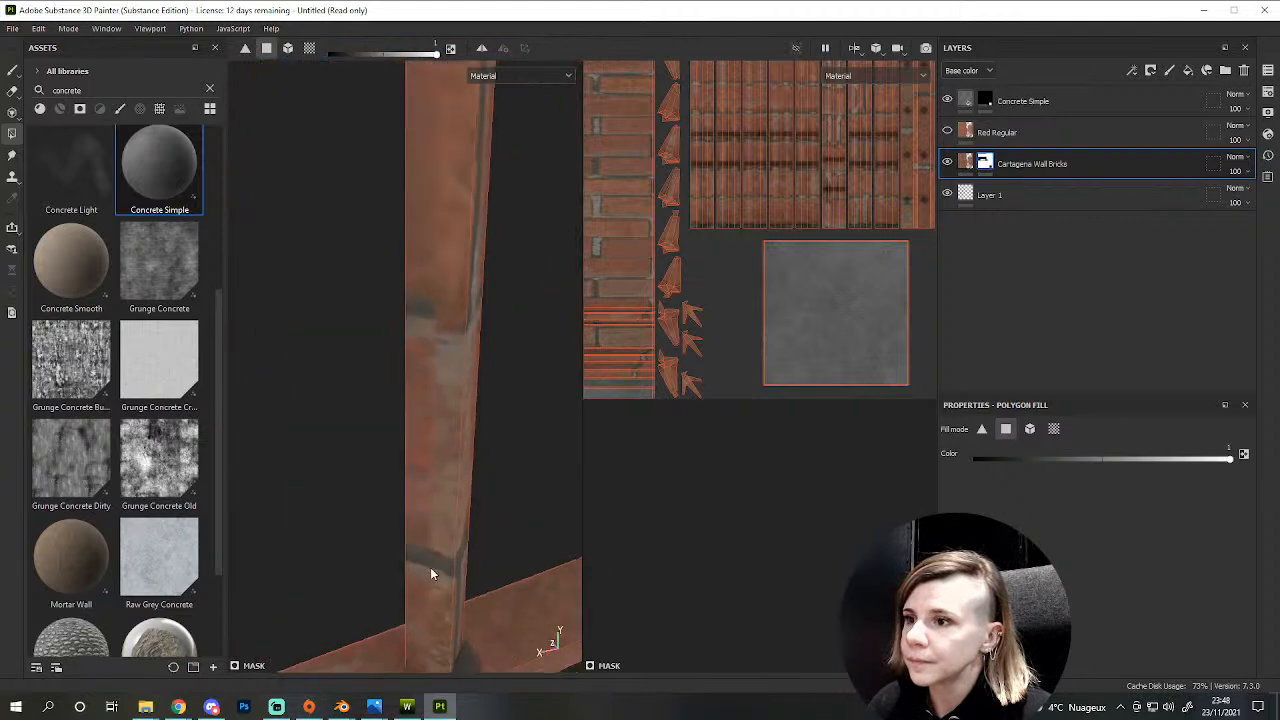
pyautogui.scroll(-5, 449, 590)
pyautogui.keyDown('alt'); pyautogui.moveTo(540, 610); pyautogui.dragTo(424, 486, button='middle'); pyautogui.keyUp('alt')
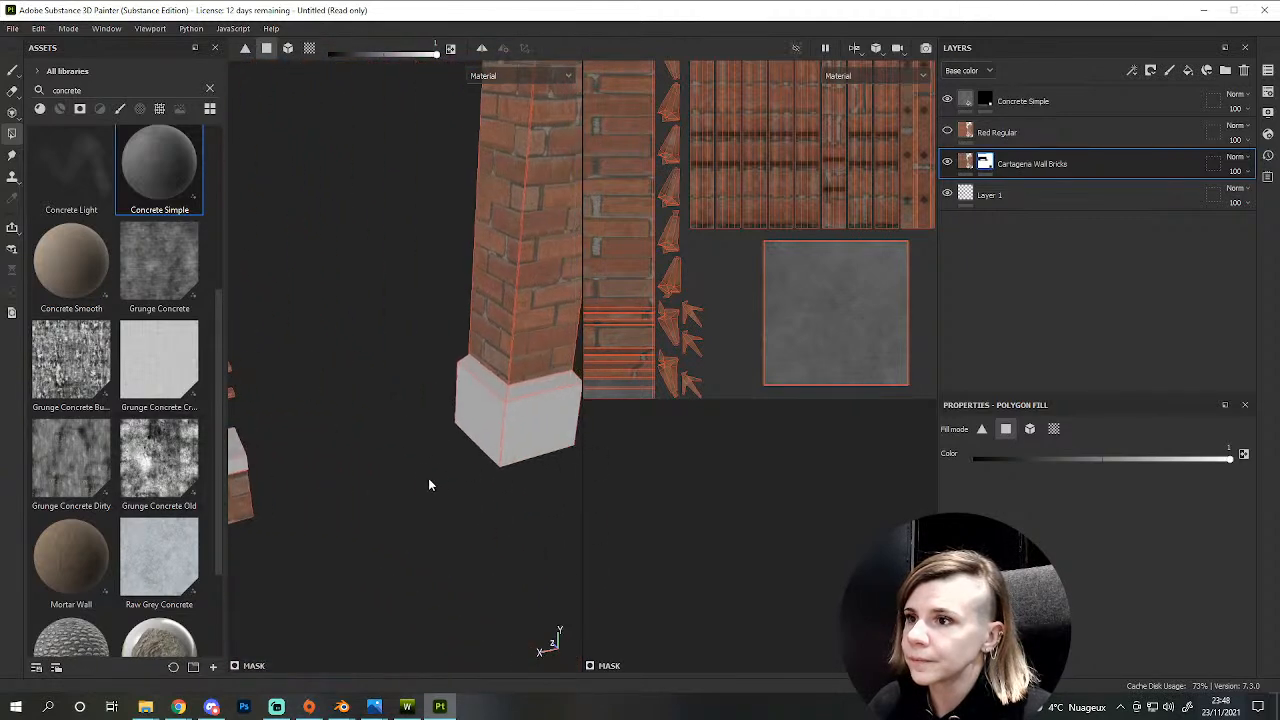
pyautogui.moveTo(493, 431); pyautogui.dragTo(520, 460)
pyautogui.keyDown('alt'); pyautogui.moveTo(544, 518); pyautogui.dragTo(330, 522, button='middle'); pyautogui.keyUp('alt')
pyautogui.keyDown('alt'); pyautogui.moveTo(330, 522); pyautogui.dragTo(395, 579); pyautogui.keyUp('alt')
pyautogui.press('f')
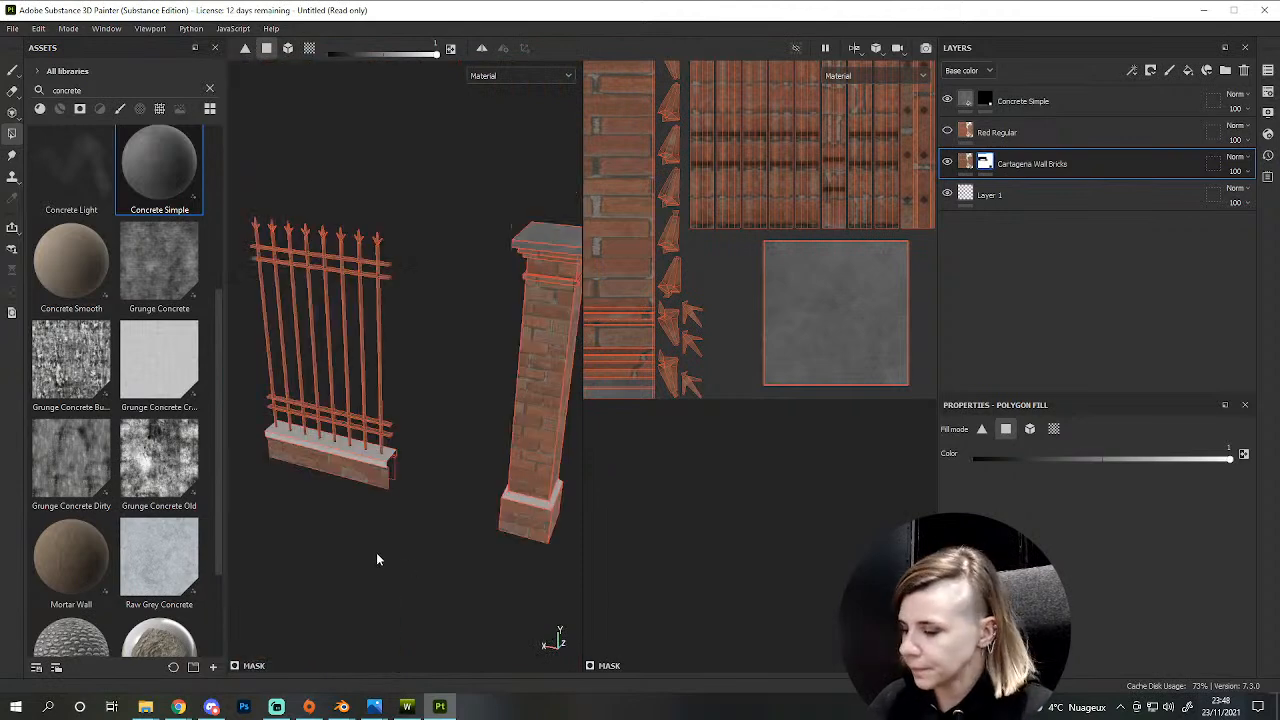
# - Mask the brick layer off all the fence panel's railings using mesh fill with value 0, and set Polygon Fill to triangle mode
pyautogui.keyDown('alt'); pyautogui.moveTo(537, 524); pyautogui.dragTo(523, 497); pyautogui.keyUp('alt')
pyautogui.keyDown('alt'); pyautogui.moveTo(523, 497); pyautogui.dragTo(441, 408, button='middle'); pyautogui.keyUp('alt')
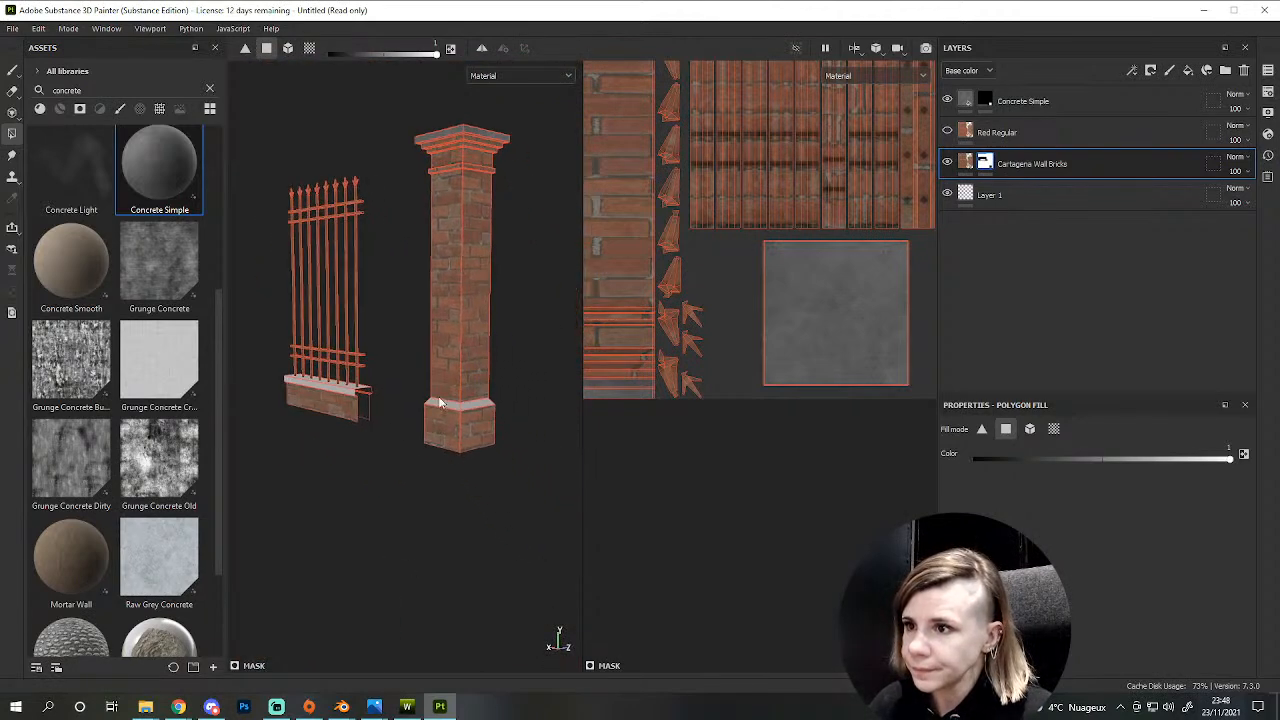
pyautogui.scroll(4, 452, 440)
pyautogui.keyDown('alt'); pyautogui.moveTo(484, 481); pyautogui.dragTo(407, 400, button='right'); pyautogui.keyUp('alt')
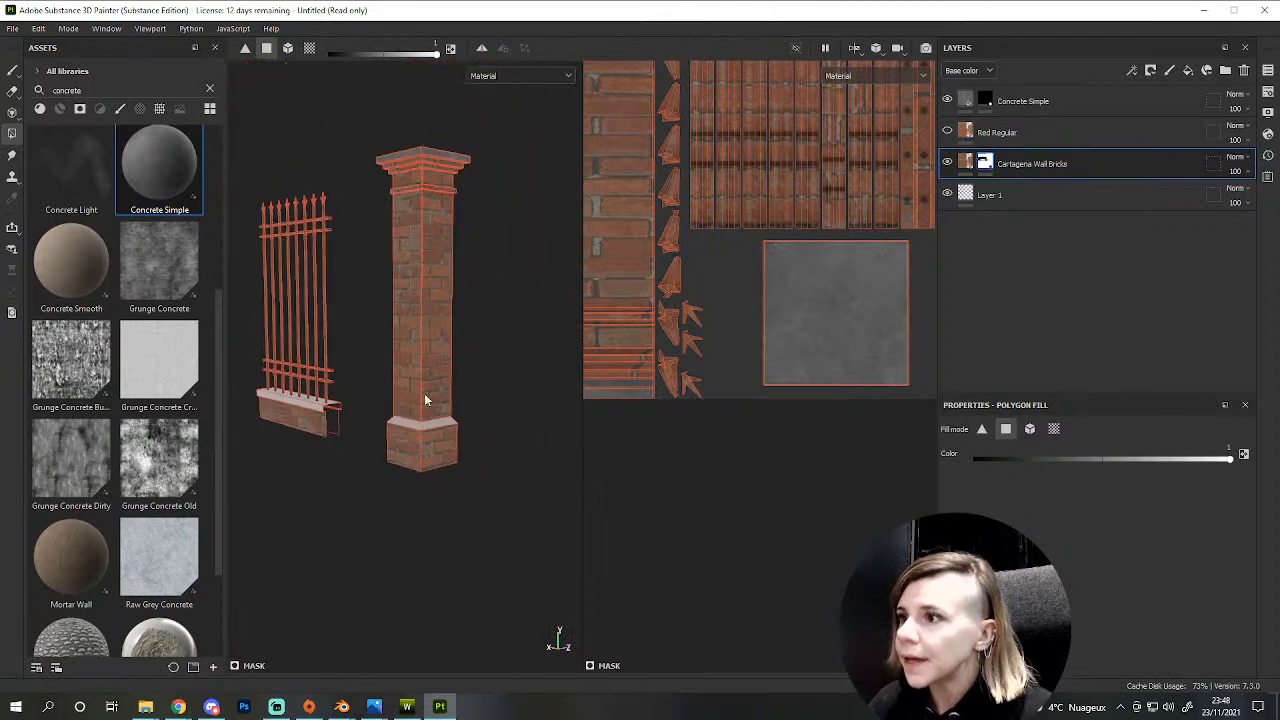
pyautogui.keyDown('alt'); pyautogui.moveTo(407, 400); pyautogui.dragTo(311, 438); pyautogui.keyUp('alt')
pyautogui.keyDown('alt'); pyautogui.moveTo(458, 424); pyautogui.dragTo(125, 480, button='middle'); pyautogui.keyUp('alt')
pyautogui.keyDown('alt'); pyautogui.keyDown('shift'); pyautogui.moveTo(410, 595); pyautogui.dragTo(443, 477); pyautogui.keyUp('shift'); pyautogui.keyUp('alt')
pyautogui.click(289, 48)
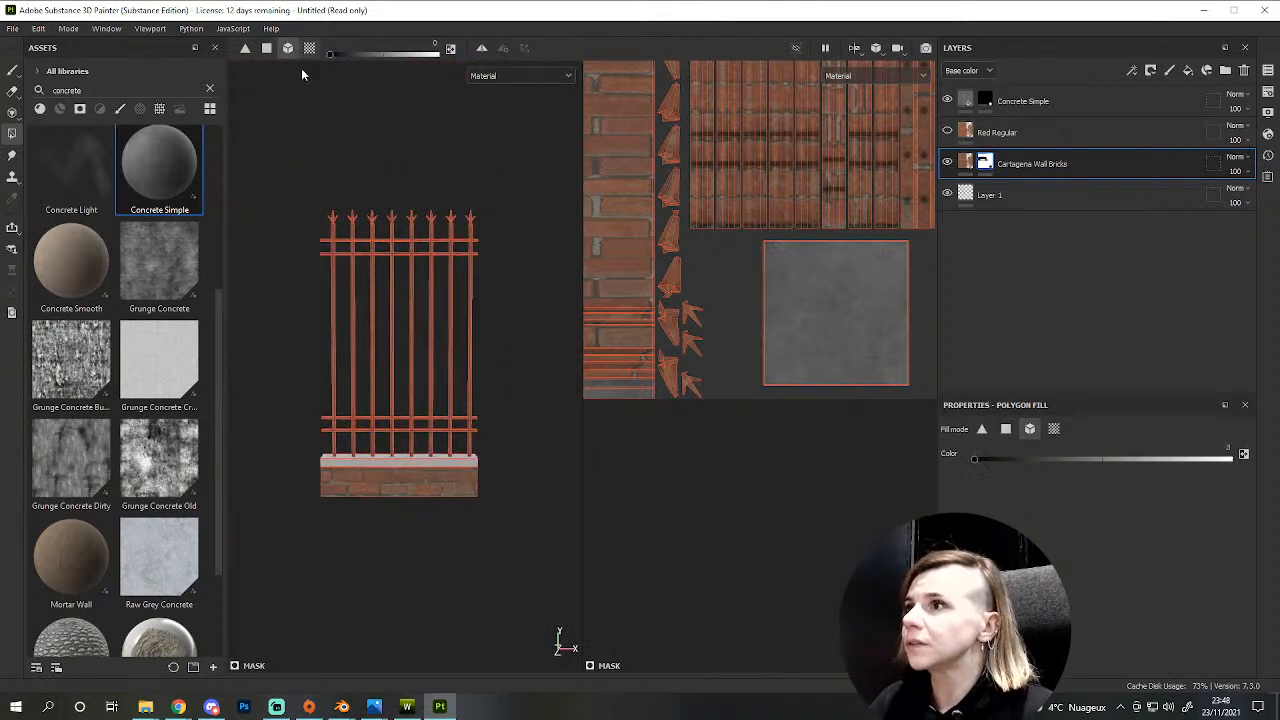
pyautogui.moveTo(347, 234); pyautogui.dragTo(492, 442)
pyautogui.keyDown('alt'); pyautogui.moveTo(492, 442); pyautogui.dragTo(462, 432, button='right'); pyautogui.keyUp('alt')
pyautogui.moveTo(462, 432)
pyautogui.keyDown('alt'); pyautogui.mouseDown()
pyautogui.moveTo(489, 380)
pyautogui.moveTo(459, 370)
pyautogui.moveTo(476, 423)
pyautogui.mouseUp(); pyautogui.keyUp('alt')
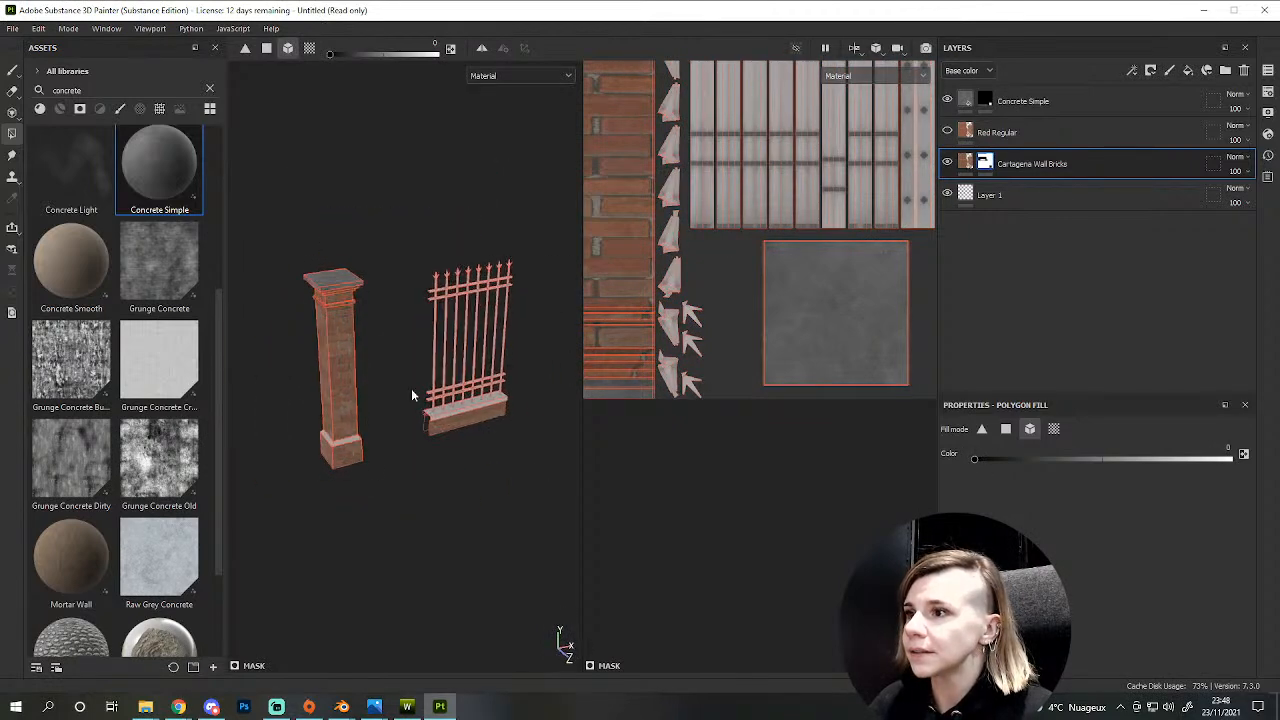
pyautogui.click(246, 48)
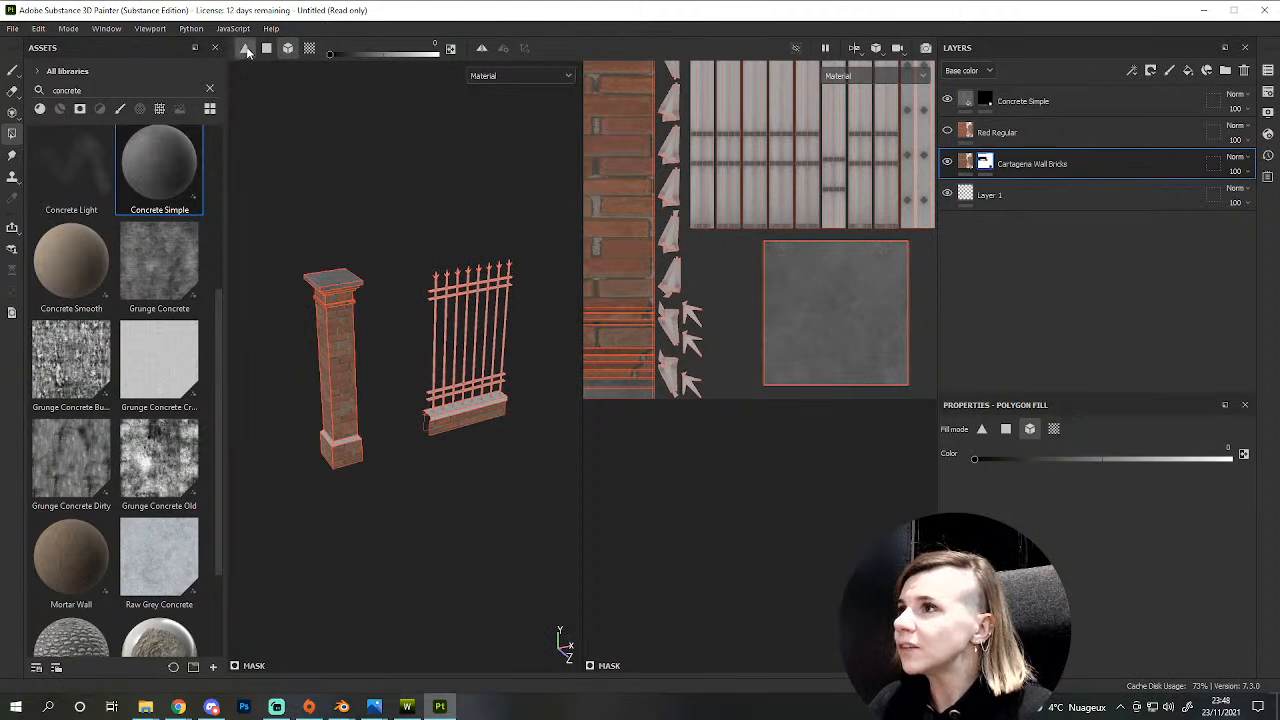
pyautogui.scroll(3, 375, 379)
pyautogui.keyDown('alt'); pyautogui.moveTo(516, 296); pyautogui.dragTo(280, 450); pyautogui.keyUp('alt')
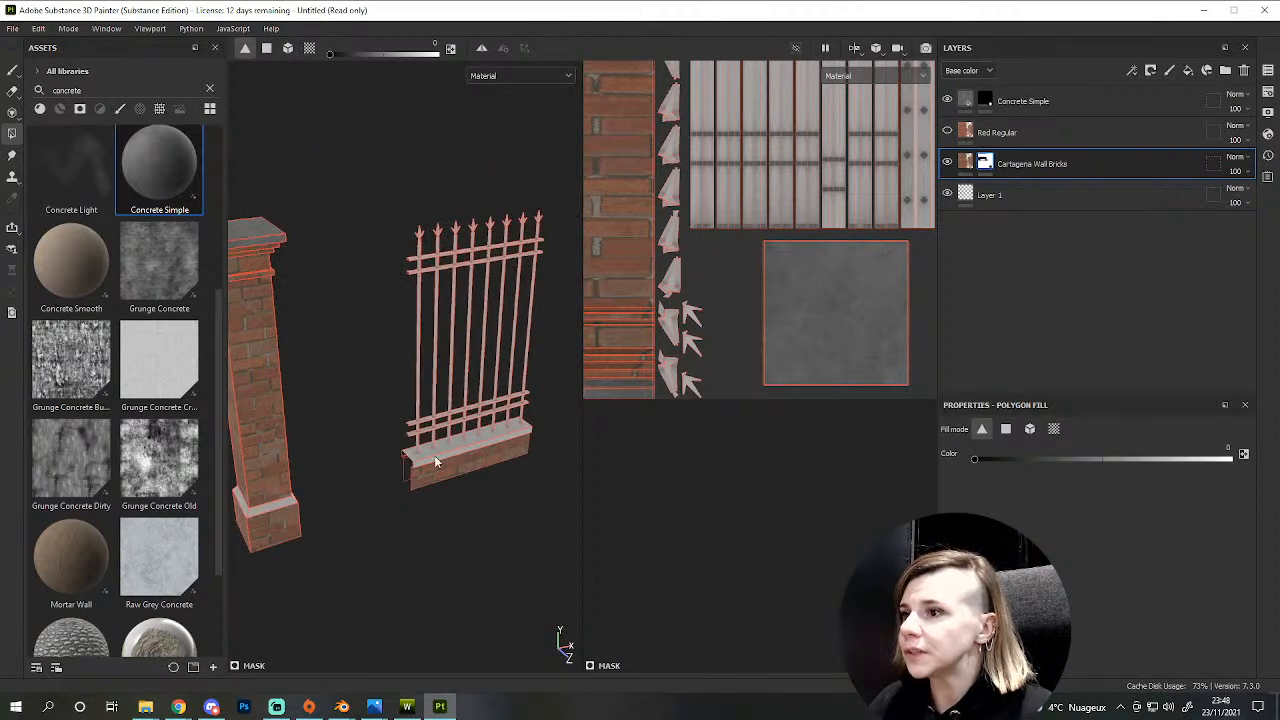
# - Save the project as "fence" in the 1-Fence folder of 158-Loft set
pyautogui.hotkey('ctrl', 's')
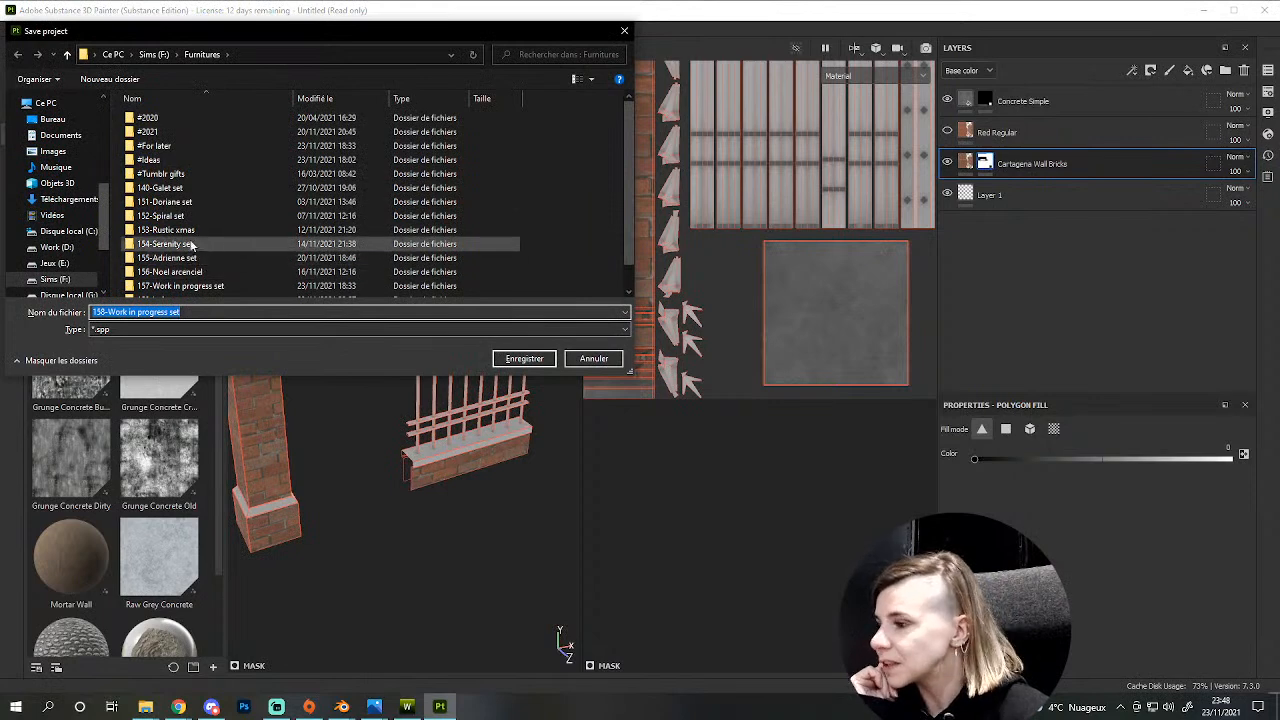
pyautogui.scroll(-1, 240, 202)
pyautogui.click(180, 279)
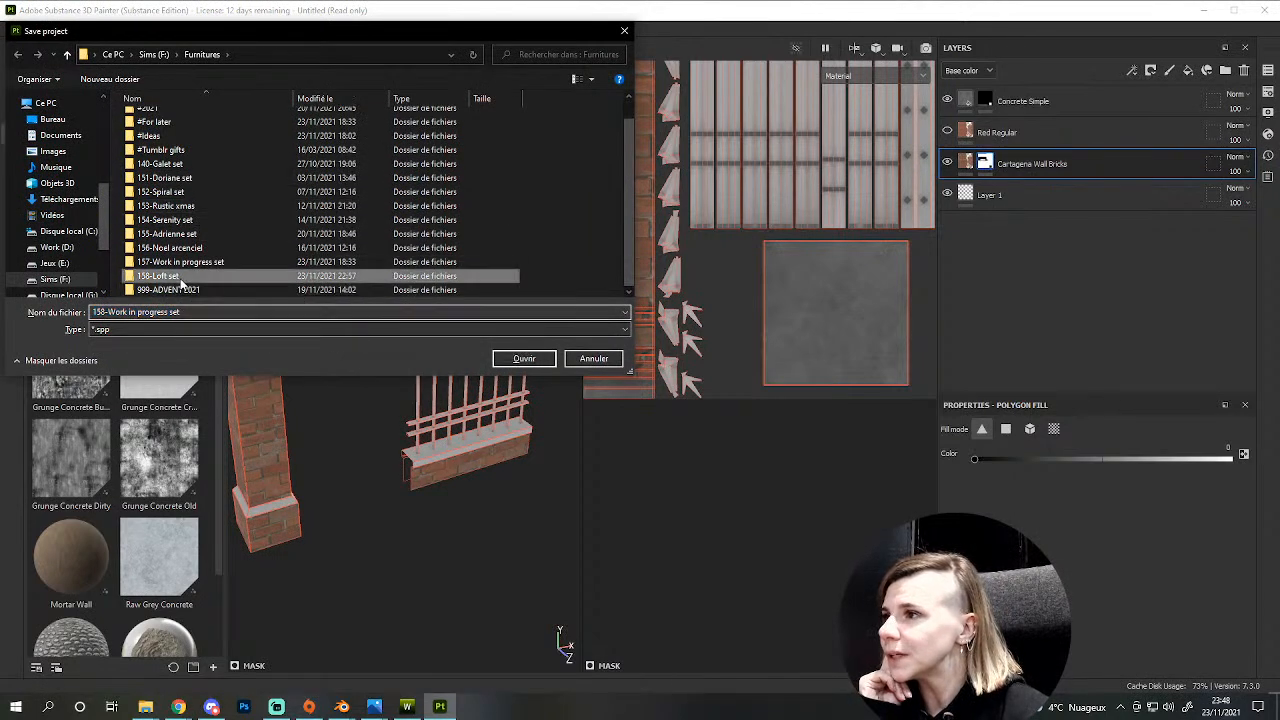
pyautogui.doubleClick(180, 279)
pyautogui.doubleClick(163, 132)
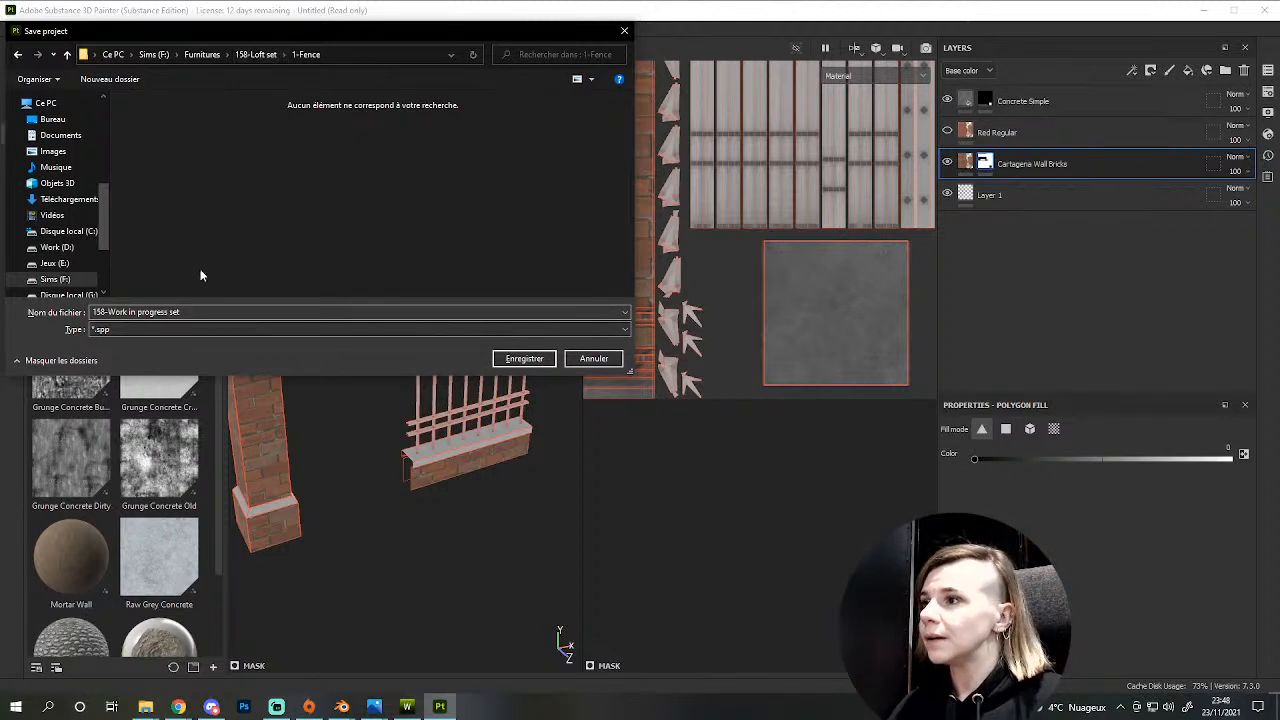
pyautogui.click(187, 312)
pyautogui.write('fence')
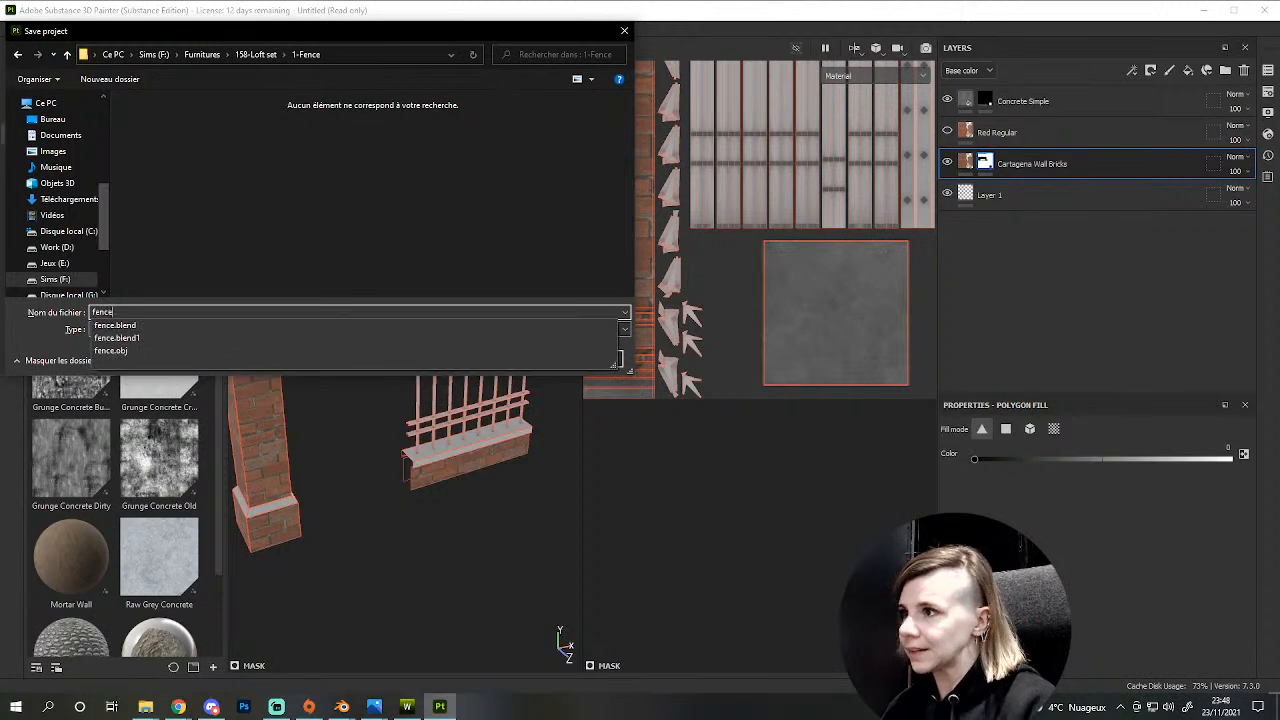
pyautogui.press('Return')
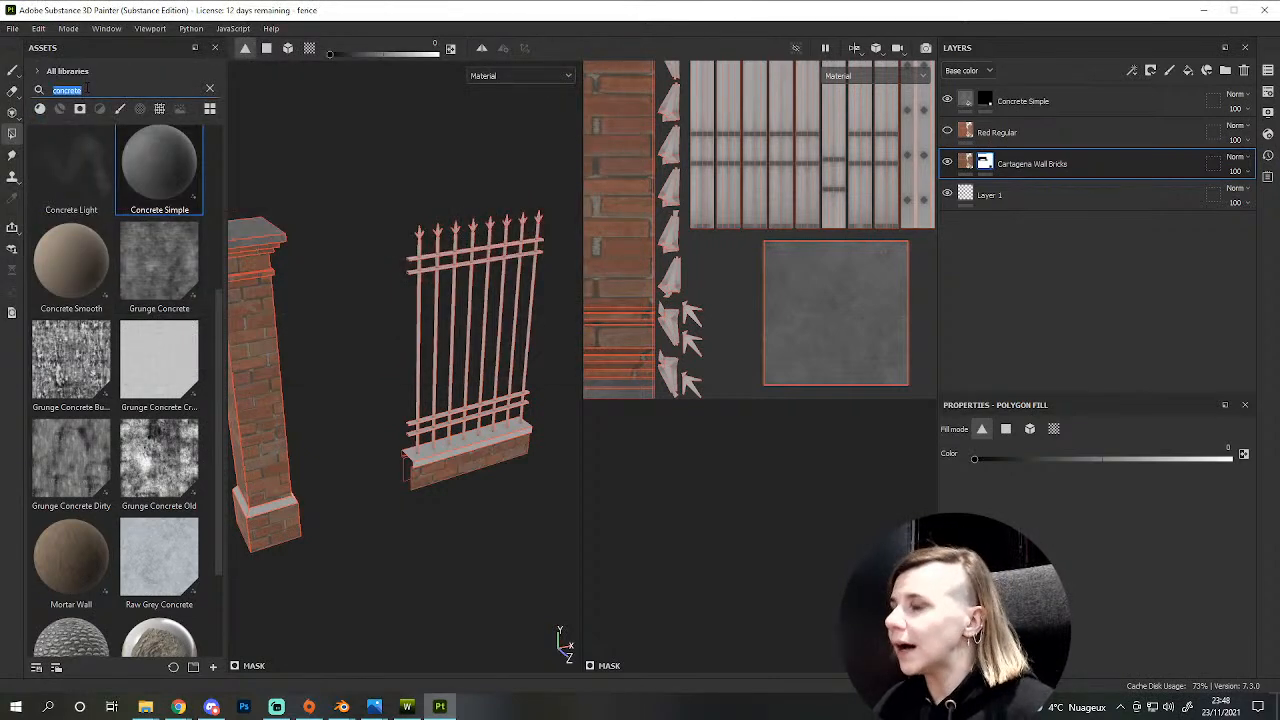
# - Search the smart materials for "metal" and apply Steel Gun Matte to the model, checking it on the railings
pyautogui.write('metal')
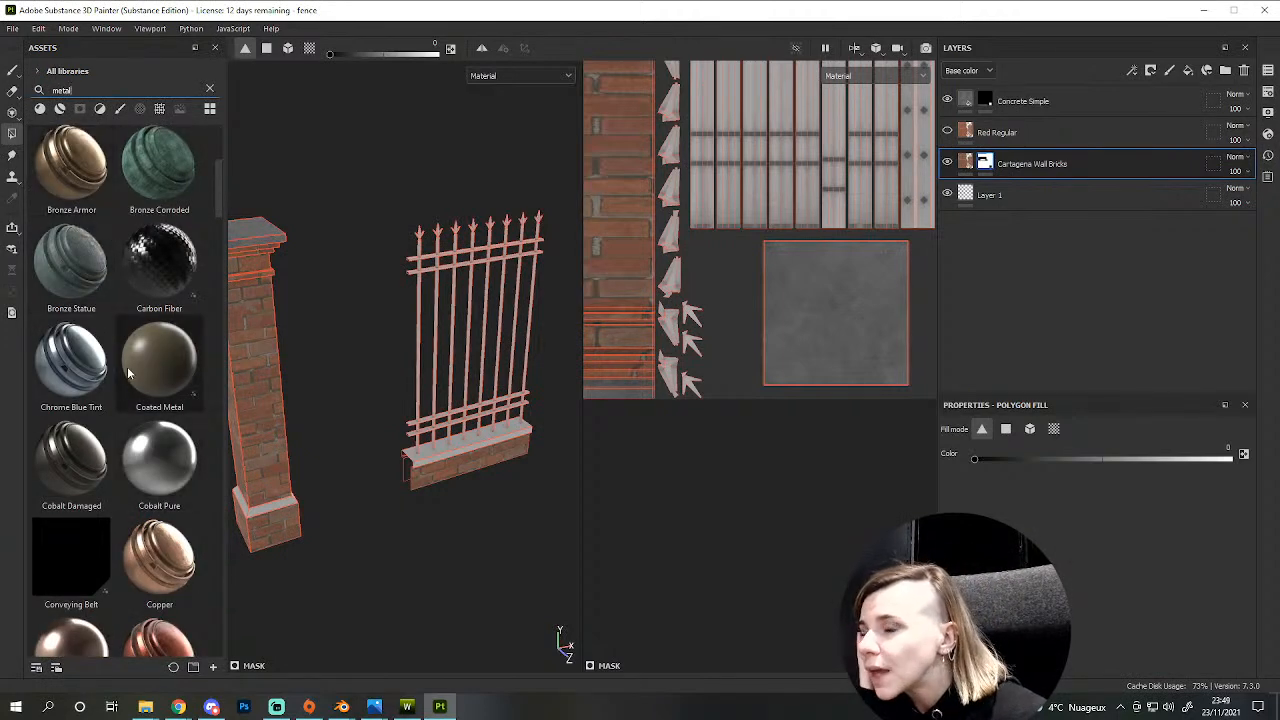
pyautogui.click(60, 108)
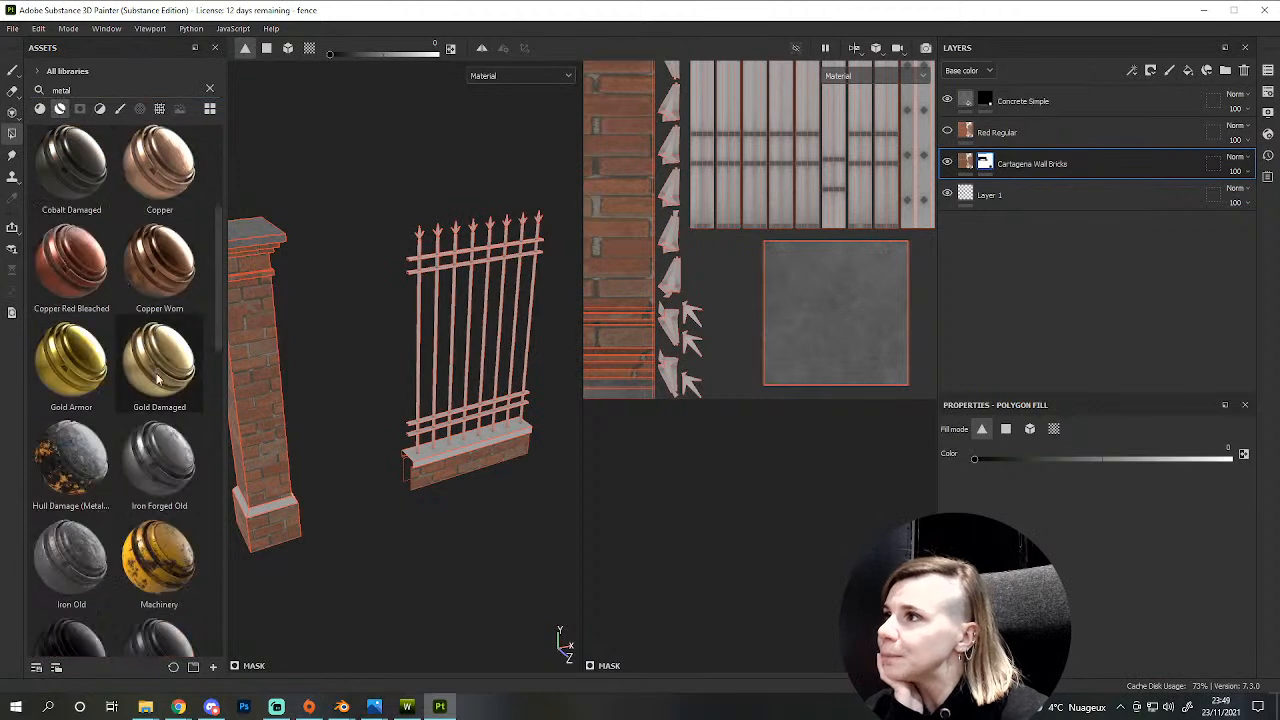
pyautogui.scroll(-10, 160, 400)
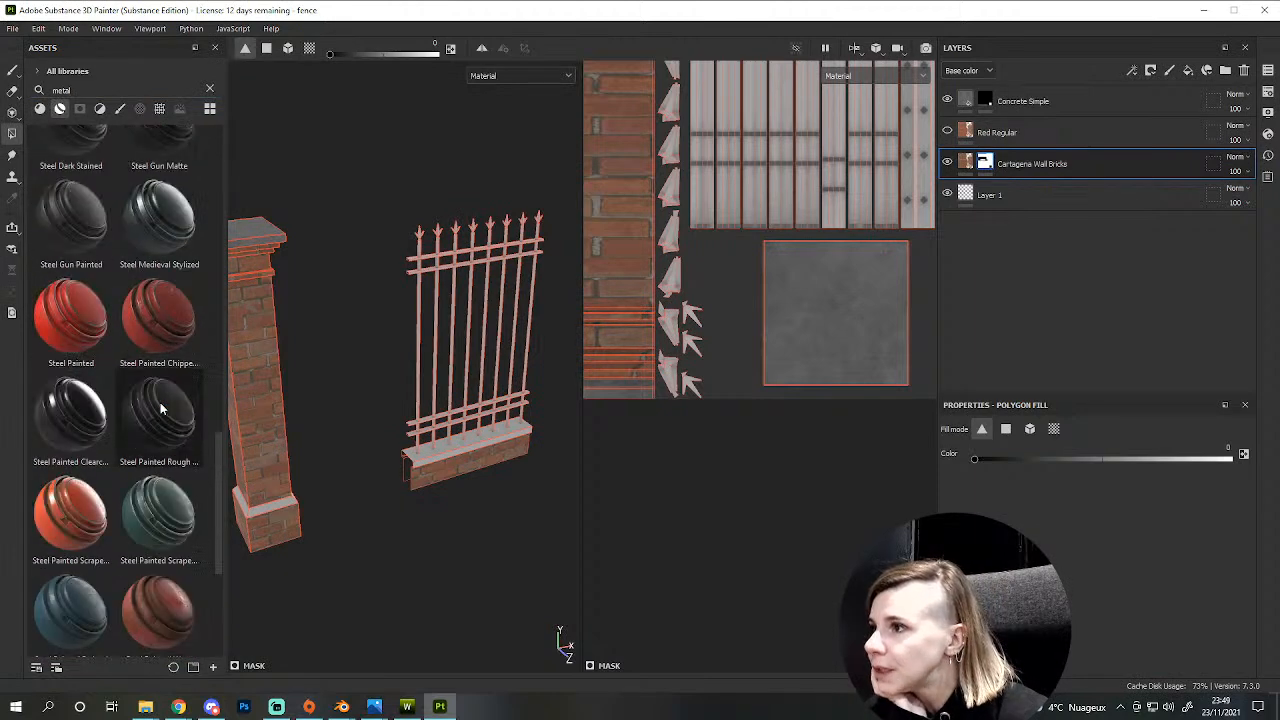
pyautogui.scroll(5, 200, 446)
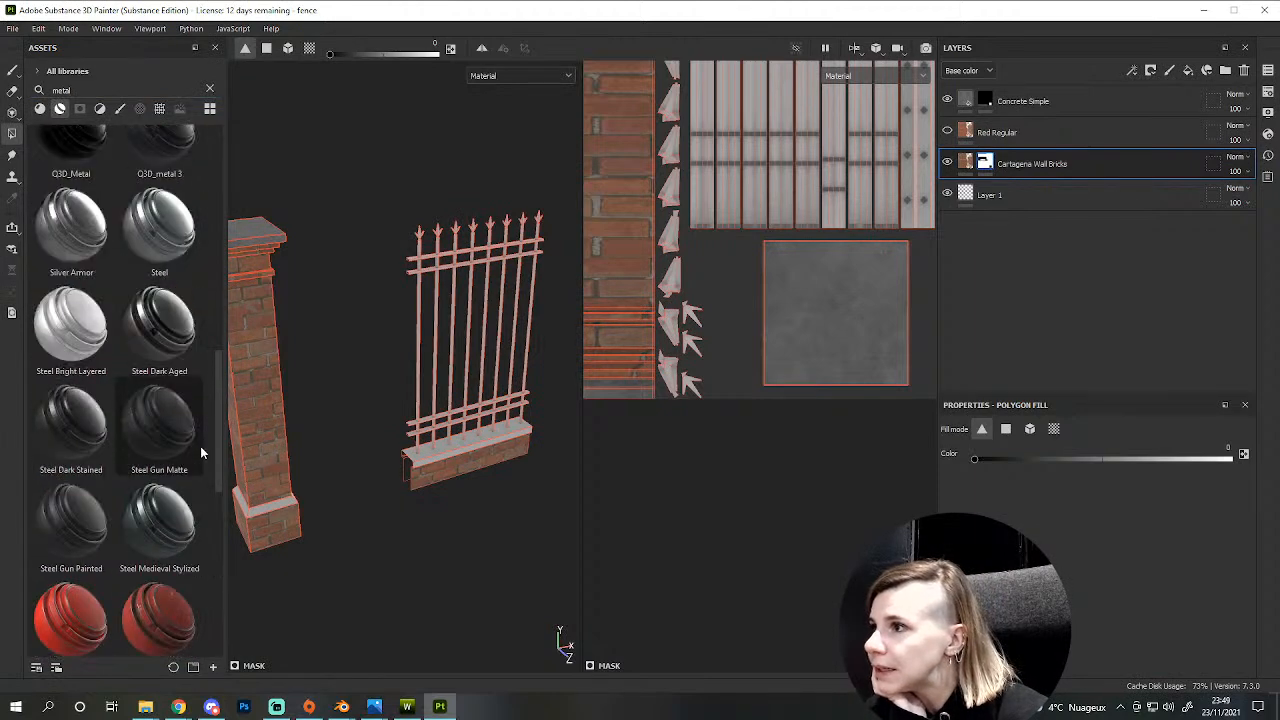
pyautogui.moveTo(162, 427); pyautogui.dragTo(462, 421)
pyautogui.scroll(5, 455, 443)
pyautogui.keyDown('alt'); pyautogui.moveTo(462, 290); pyautogui.dragTo(384, 492, button='middle'); pyautogui.keyUp('alt')
pyautogui.scroll(-4, 388, 492)
pyautogui.keyDown('alt'); pyautogui.moveTo(388, 492); pyautogui.dragTo(322, 448); pyautogui.keyUp('alt')
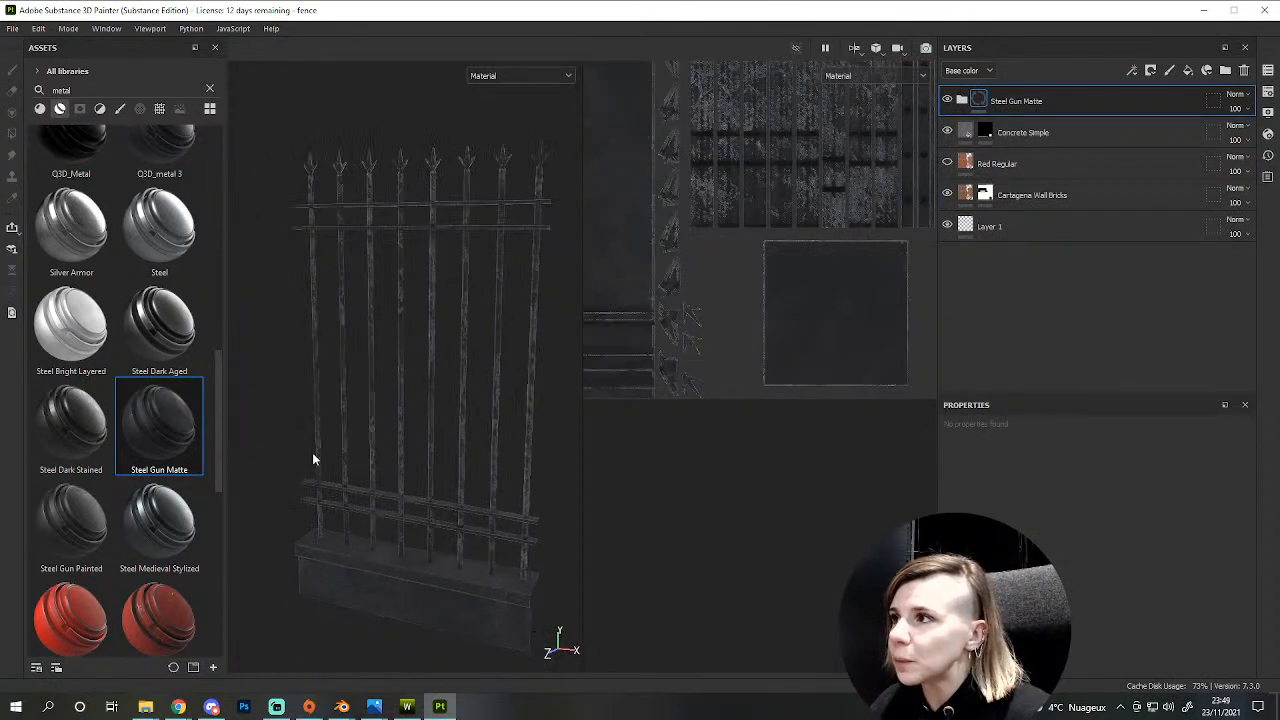
# - Undo the application of the Steel Gun Matte smart material
pyautogui.scroll(10, 160, 480)
pyautogui.hotkey('ctrl', 'z')
pyautogui.scroll(-10, 163, 446)
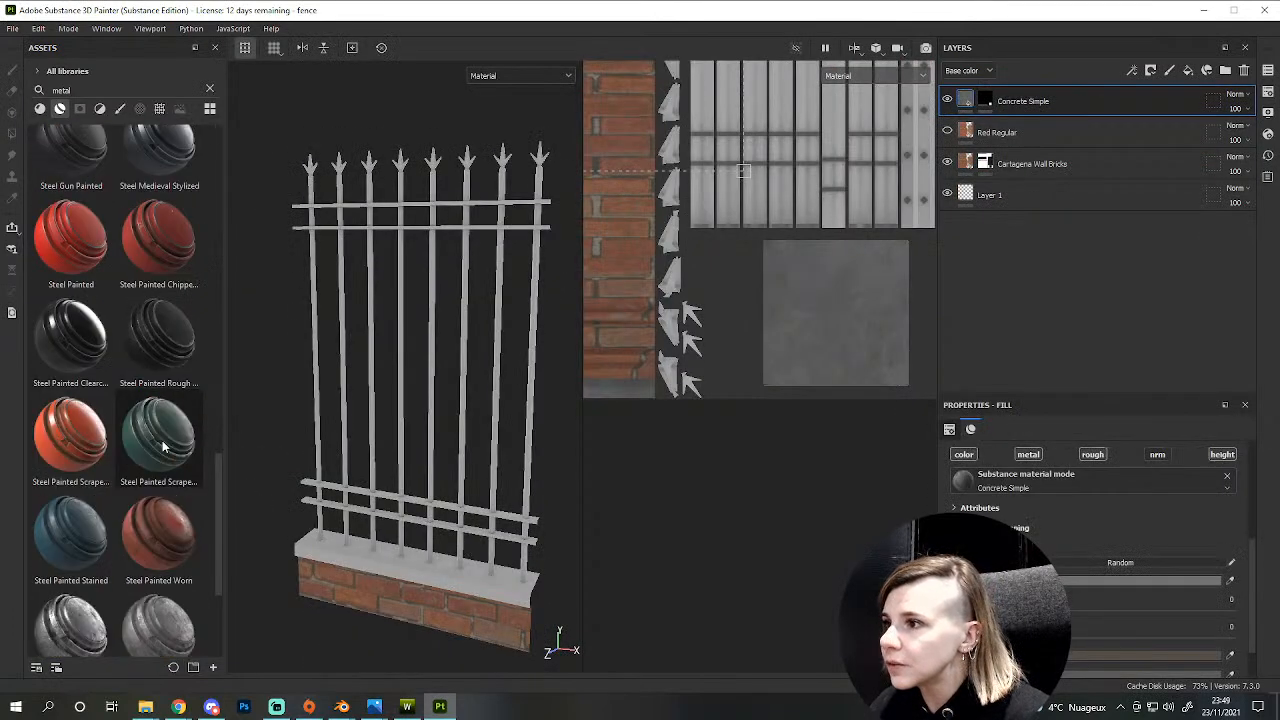
pyautogui.scroll(3, 174, 360)
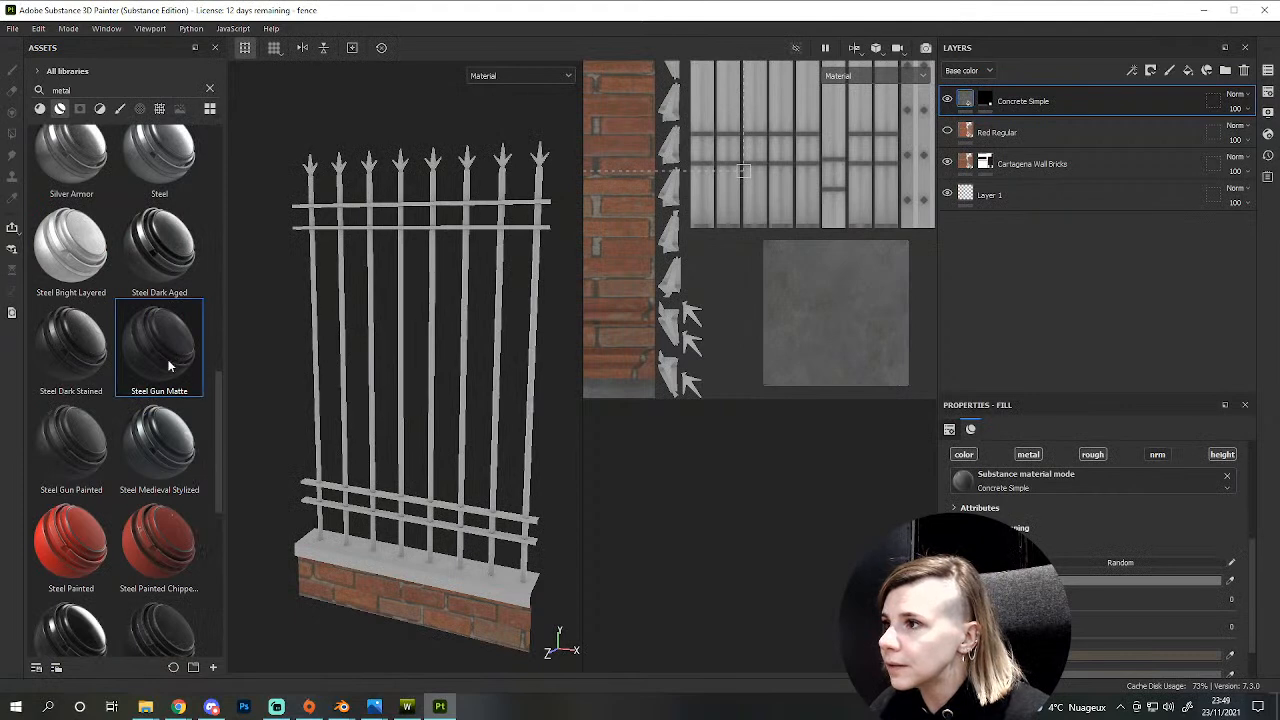
# - Try the Q3D_metal 3 smart material on the fence panel, inspect it, and undo it
pyautogui.scroll(3, 169, 365)
pyautogui.moveTo(187, 367); pyautogui.dragTo(463, 457)
pyautogui.scroll(3, 400, 394)
pyautogui.hotkey('ctrl', 'z')
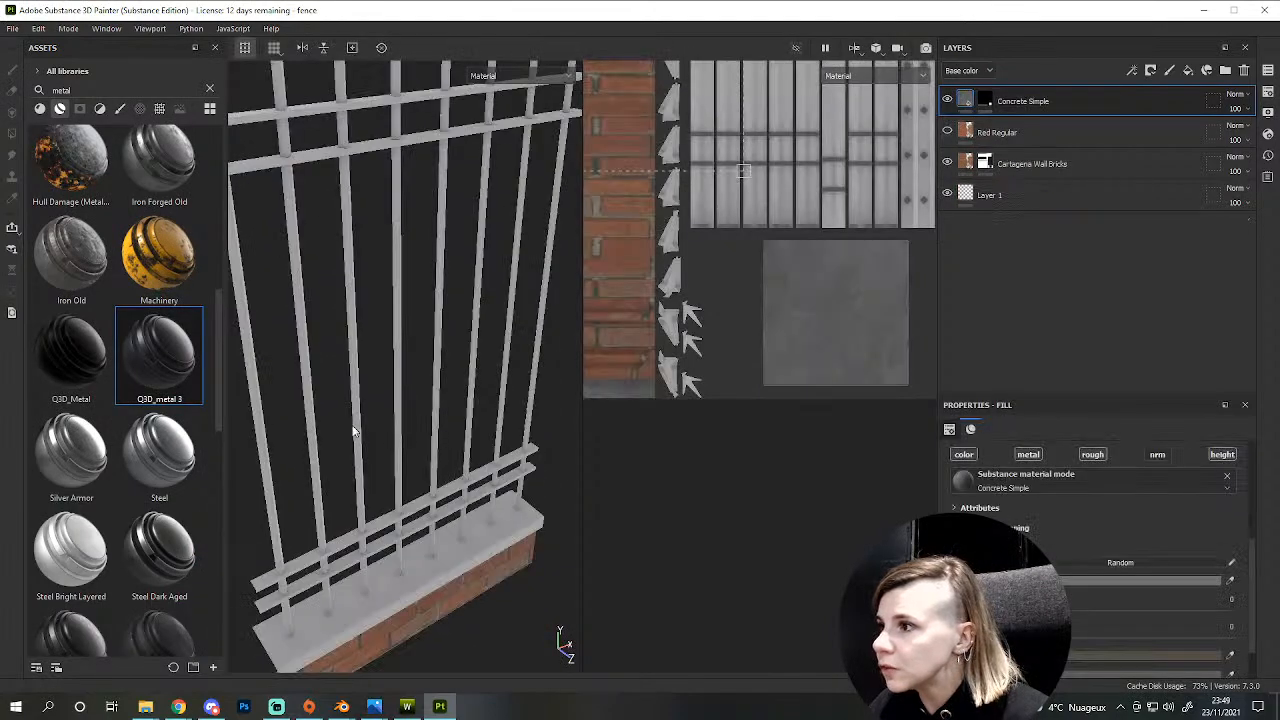
# - Apply the Iron Forged Old smart material to the fence panel and expand its layer group
pyautogui.scroll(3, 90, 369)
pyautogui.moveTo(160, 458); pyautogui.dragTo(468, 483)
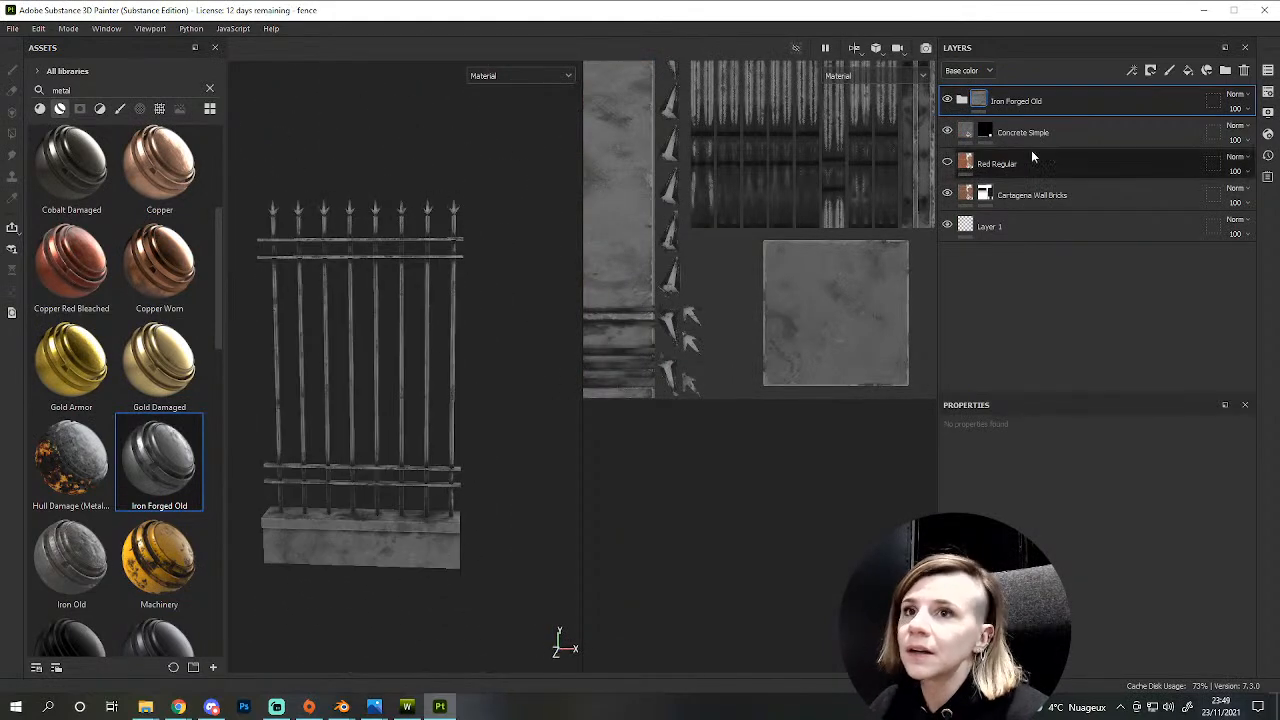
pyautogui.click(961, 100)
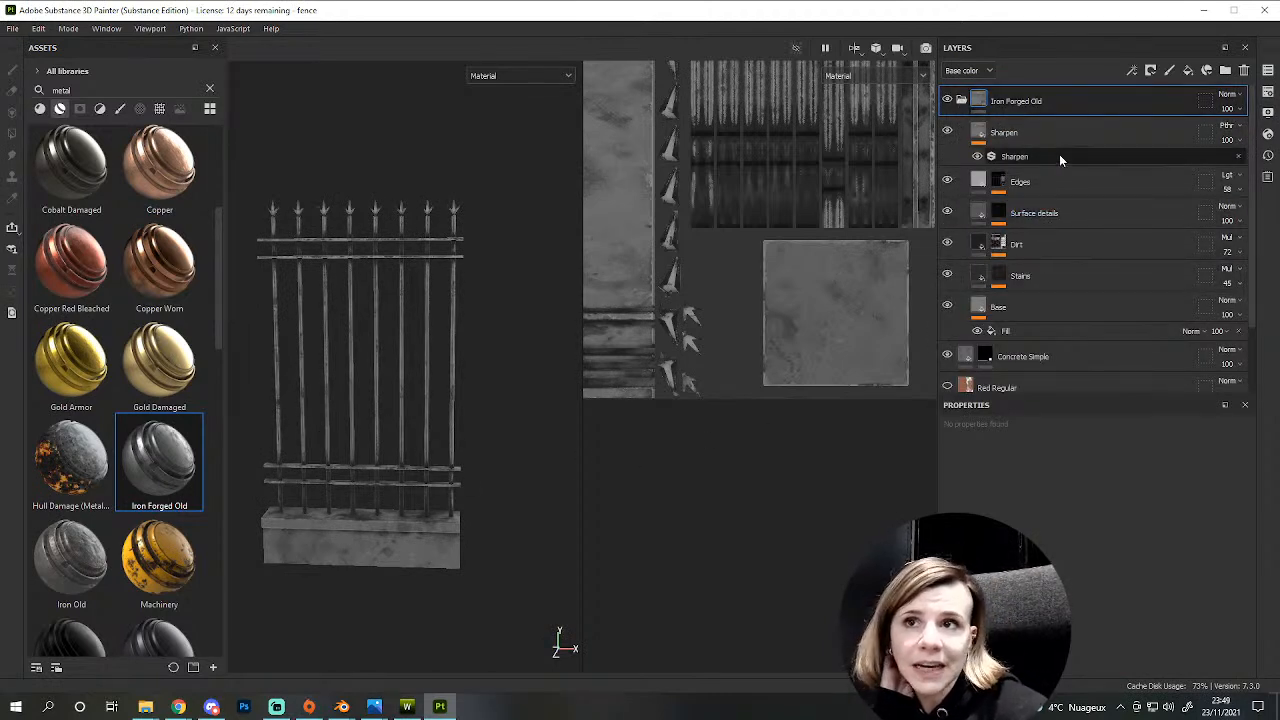
# - Add a black mask to the Iron Forged Old group and reveal it only on the railings using mesh fill with value 1
pyautogui.rightClick(1036, 102)
pyautogui.click(1085, 128)
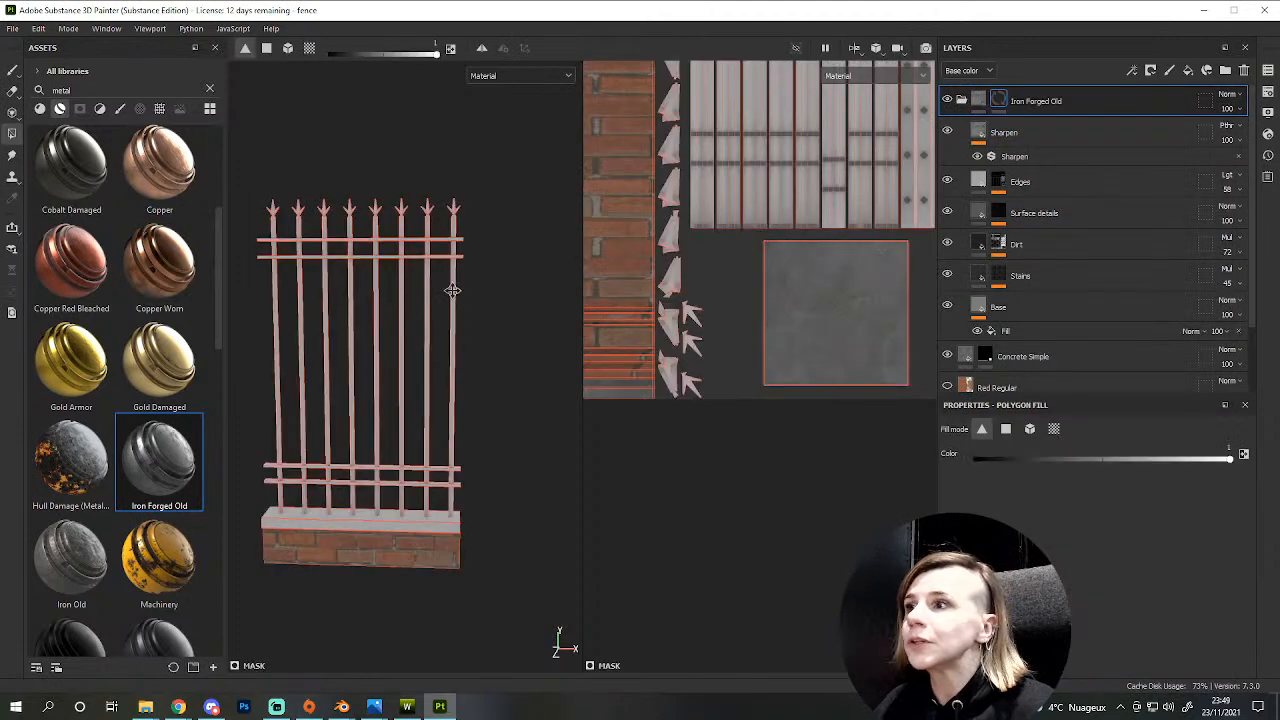
pyautogui.moveTo(266, 153); pyautogui.dragTo(526, 474)
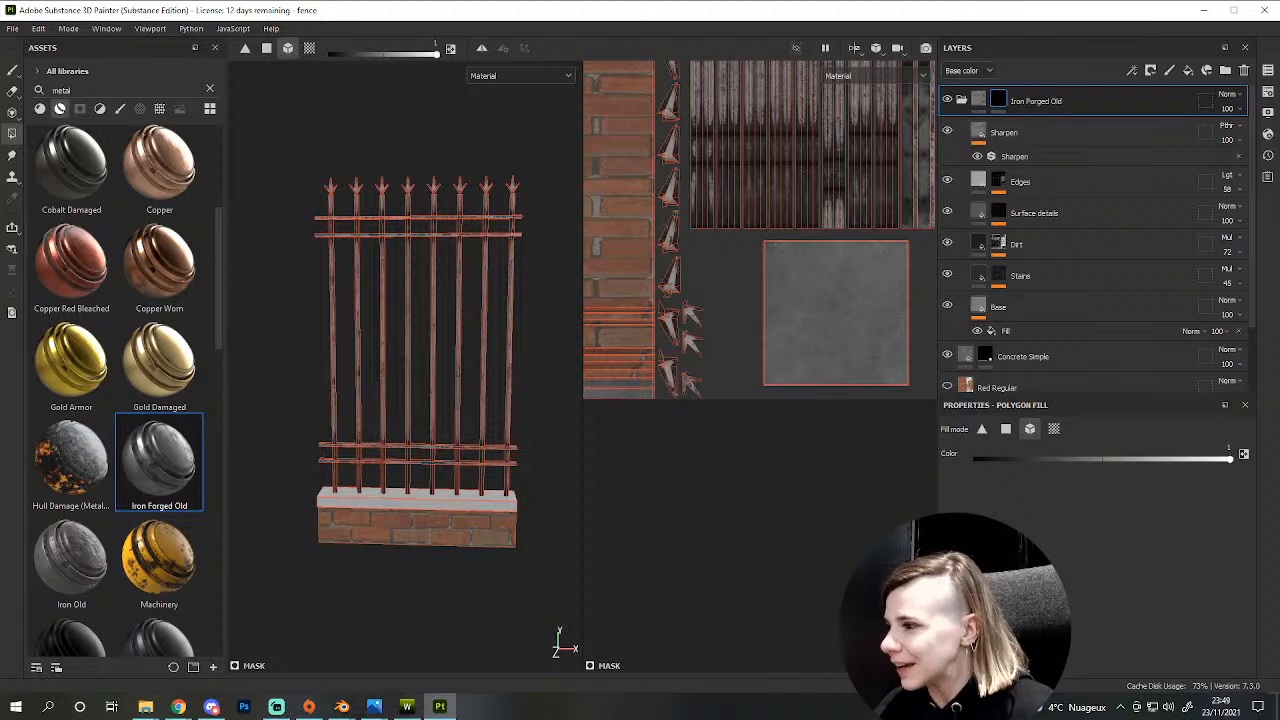
pyautogui.scroll(3, 394, 430)
pyautogui.keyDown('alt'); pyautogui.moveTo(390, 440); pyautogui.dragTo(345, 434); pyautogui.keyUp('alt')
pyautogui.keyDown('alt'); pyautogui.moveTo(345, 434); pyautogui.dragTo(385, 466, button='middle'); pyautogui.keyUp('alt')
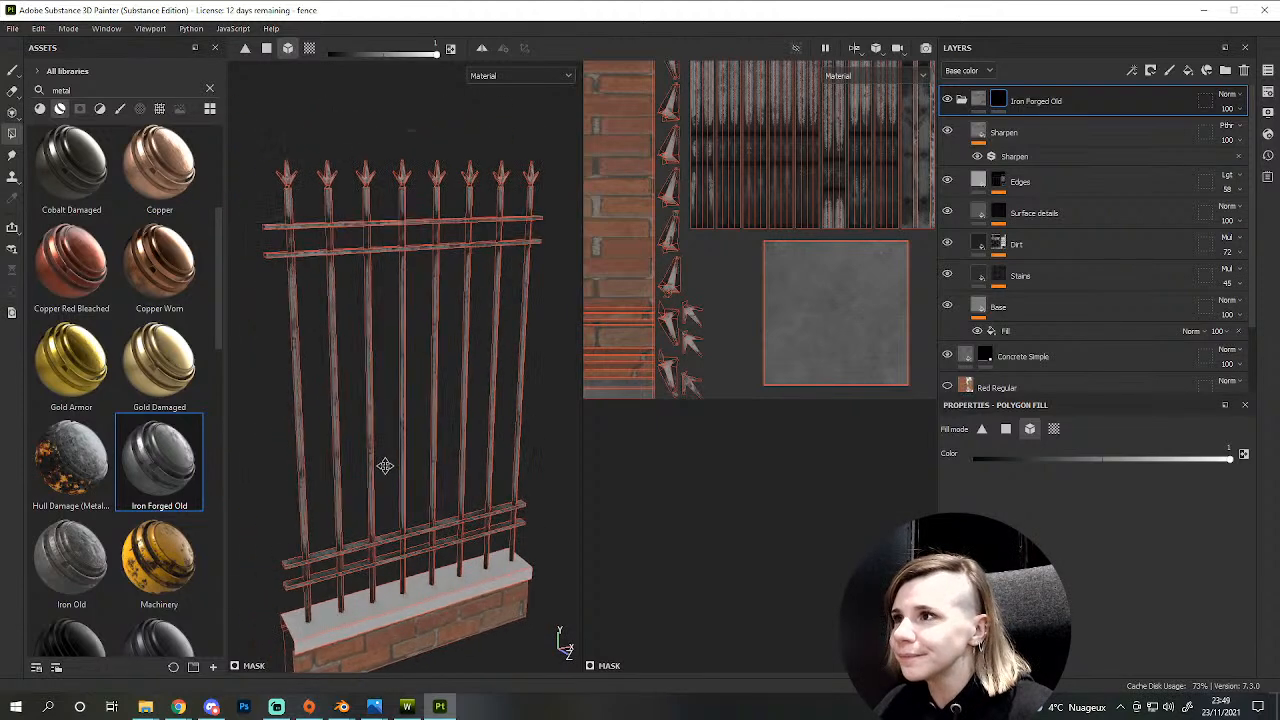
pyautogui.scroll(-2, 346, 412)
pyautogui.click(12, 70)
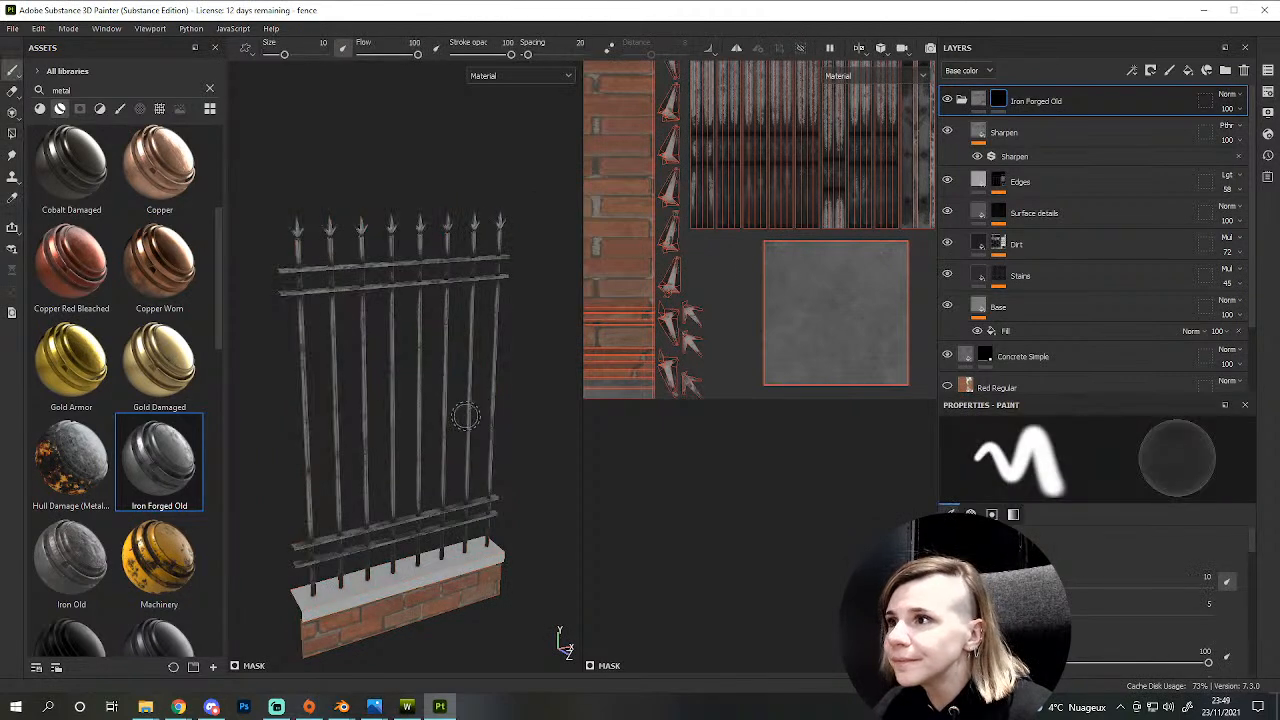
# - Hide the Sharpen, Edges, Surface details, Dirt and Stains layers of Iron Forged Old, keeping Base on, and inspect the railings
pyautogui.scroll(-2, 1097, 313)
pyautogui.scroll(2, 978, 190)
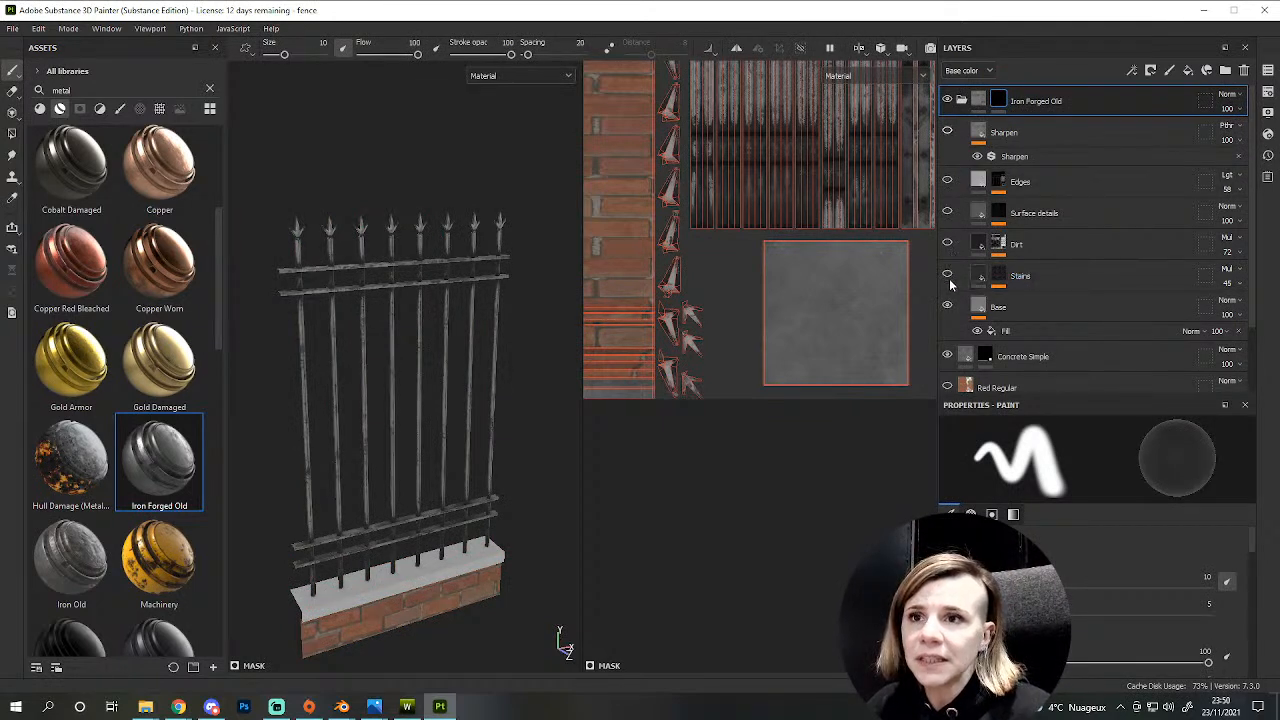
pyautogui.scroll(3, 401, 492)
pyautogui.scroll(-1, 401, 521)
pyautogui.scroll(-3, 410, 490)
pyautogui.scroll(6, 423, 449)
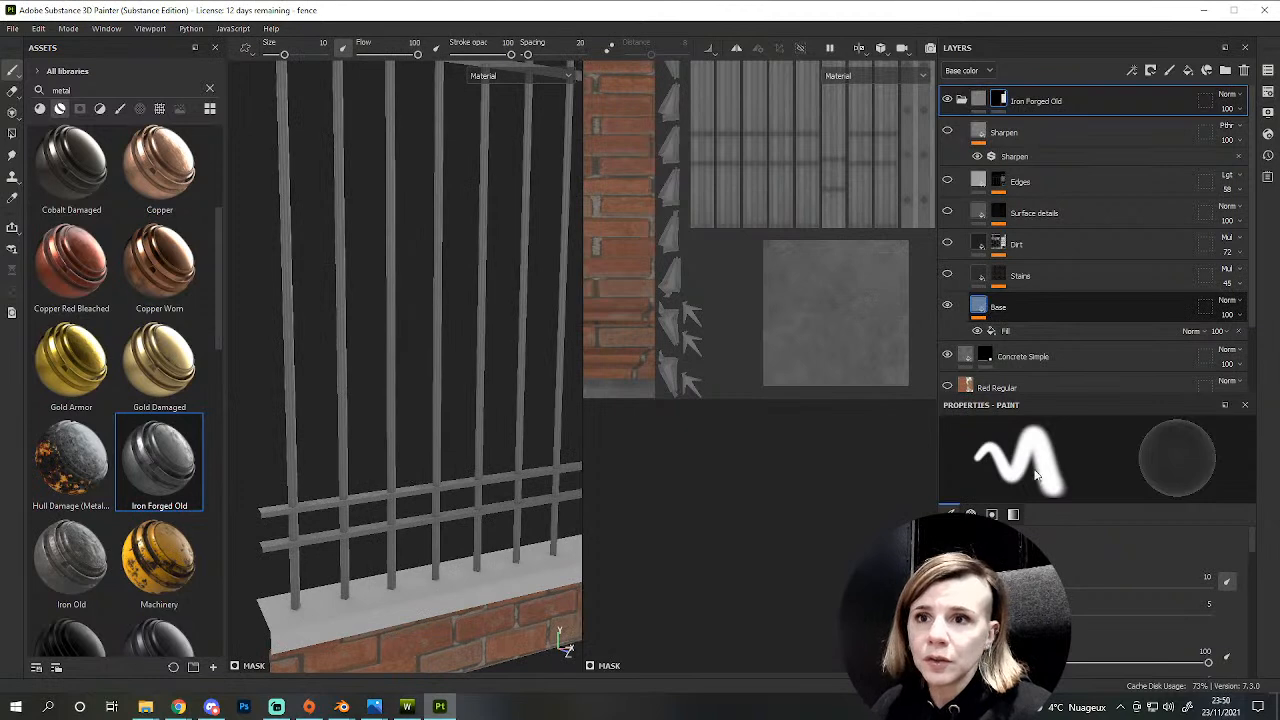
# - Set the Base layer's base color to dark grey 2B2B2B and check it on the railings
pyautogui.click(998, 307)
pyautogui.scroll(-3, 1087, 500)
pyautogui.click(1085, 508)
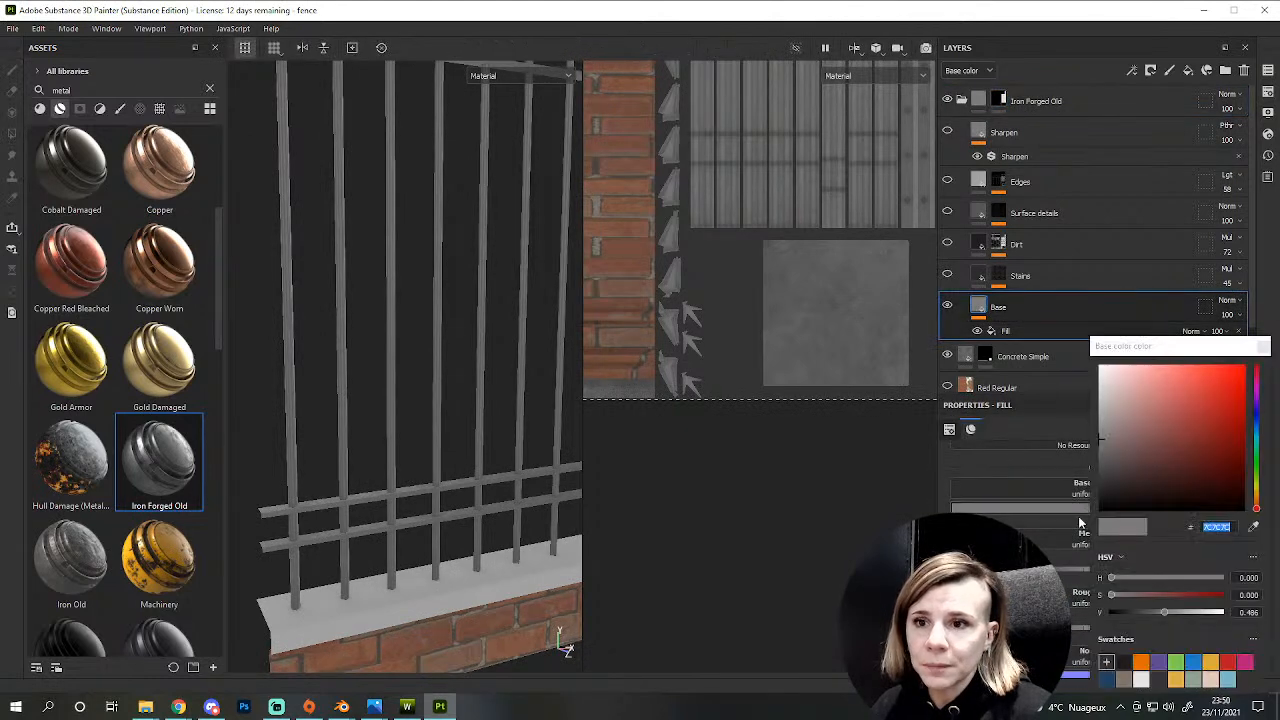
pyautogui.write('232323')
pyautogui.moveTo(1087, 491); pyautogui.dragTo(1085, 485)
pyautogui.scroll(-3, 474, 310)
pyautogui.keyDown('alt'); pyautogui.moveTo(474, 310); pyautogui.dragTo(446, 389); pyautogui.keyUp('alt')
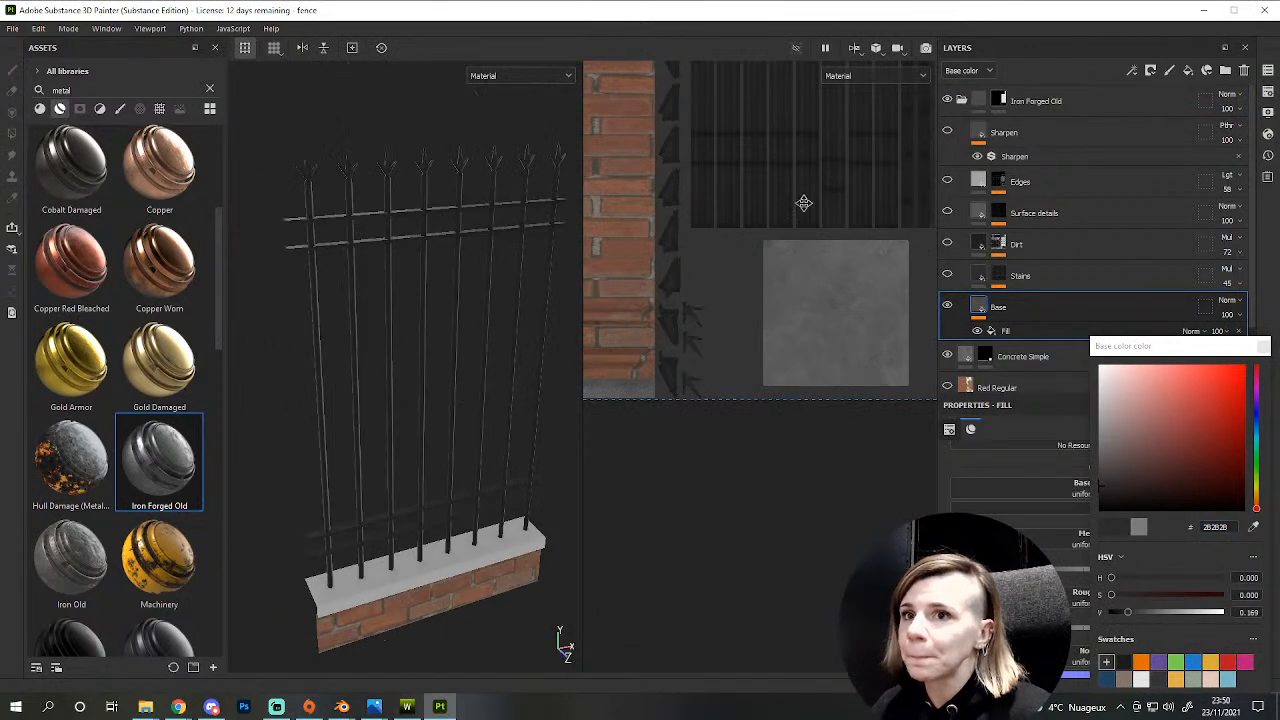
pyautogui.keyDown('alt'); pyautogui.moveTo(510, 330); pyautogui.dragTo(366, 377); pyautogui.keyUp('alt')
# - Turn the Stains and Dirt layers back on and check their effect on the railings
pyautogui.click(960, 280)
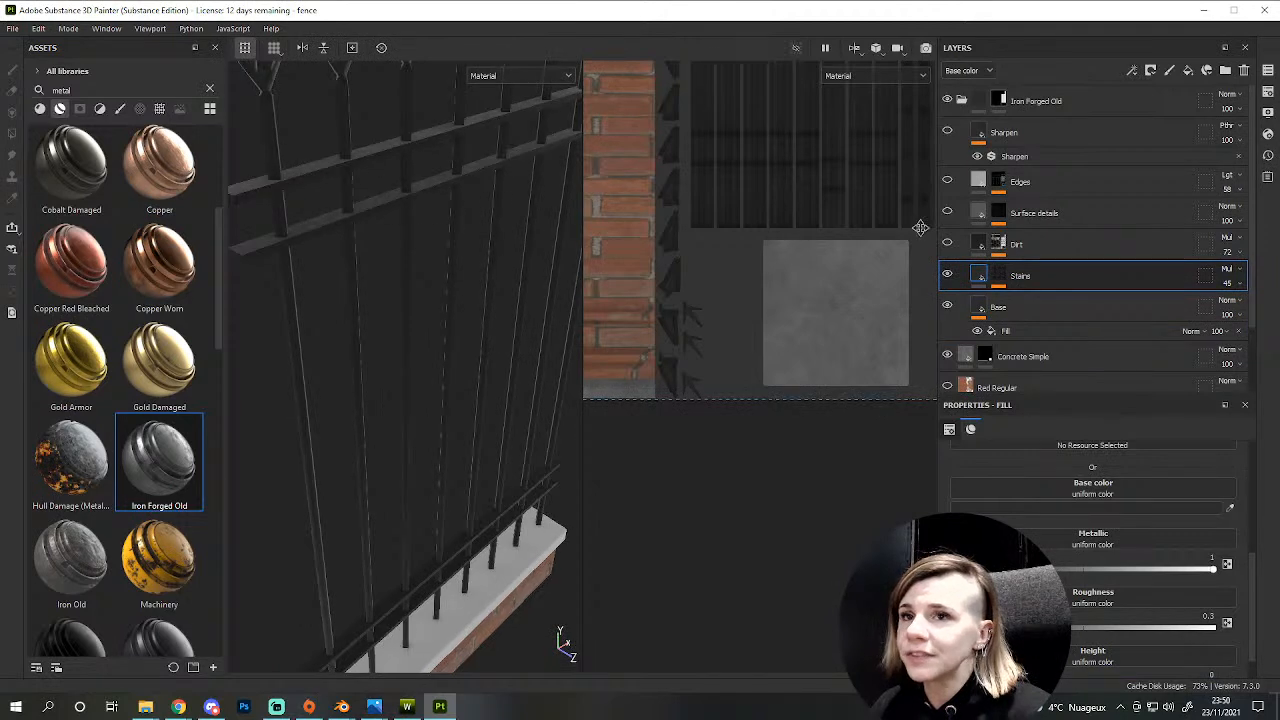
pyautogui.click(948, 245)
pyautogui.keyDown('alt'); pyautogui.moveTo(474, 322); pyautogui.dragTo(443, 403); pyautogui.keyUp('alt')
pyautogui.keyDown('alt'); pyautogui.moveTo(808, 269); pyautogui.dragTo(746, 303, button='middle'); pyautogui.keyUp('alt')
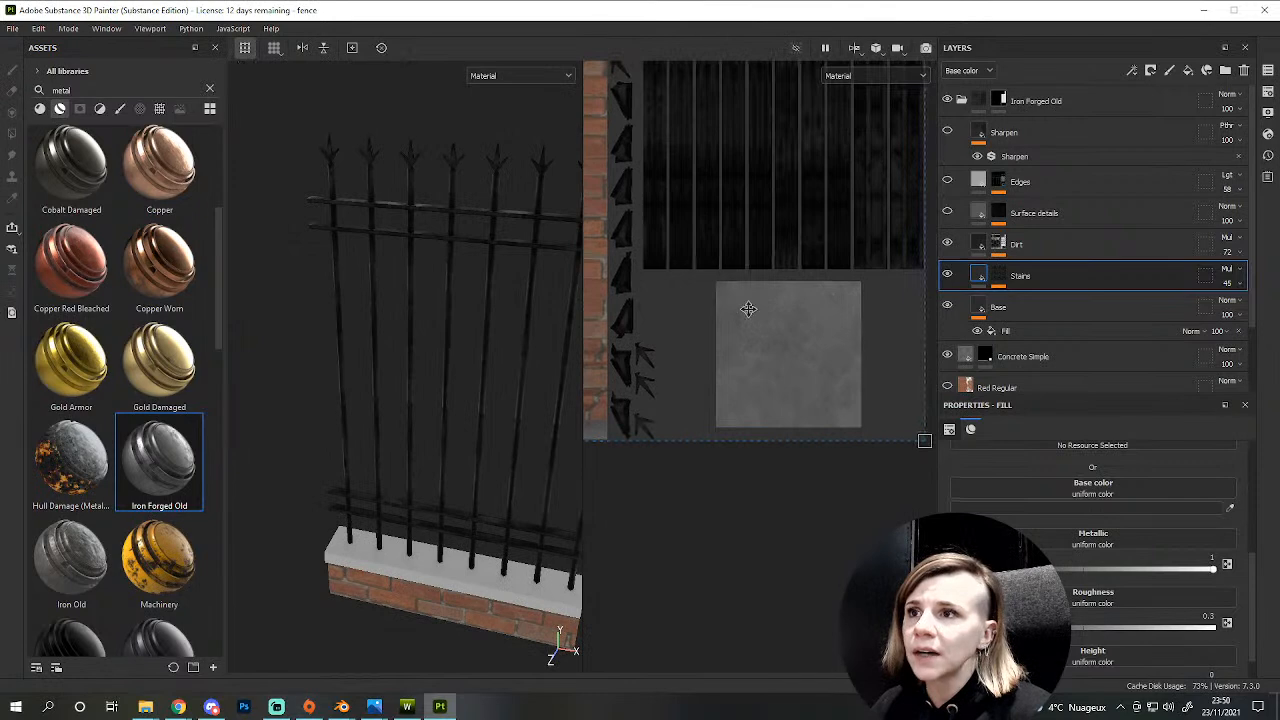
pyautogui.keyDown('alt'); pyautogui.moveTo(489, 297); pyautogui.dragTo(466, 340); pyautogui.keyUp('alt')
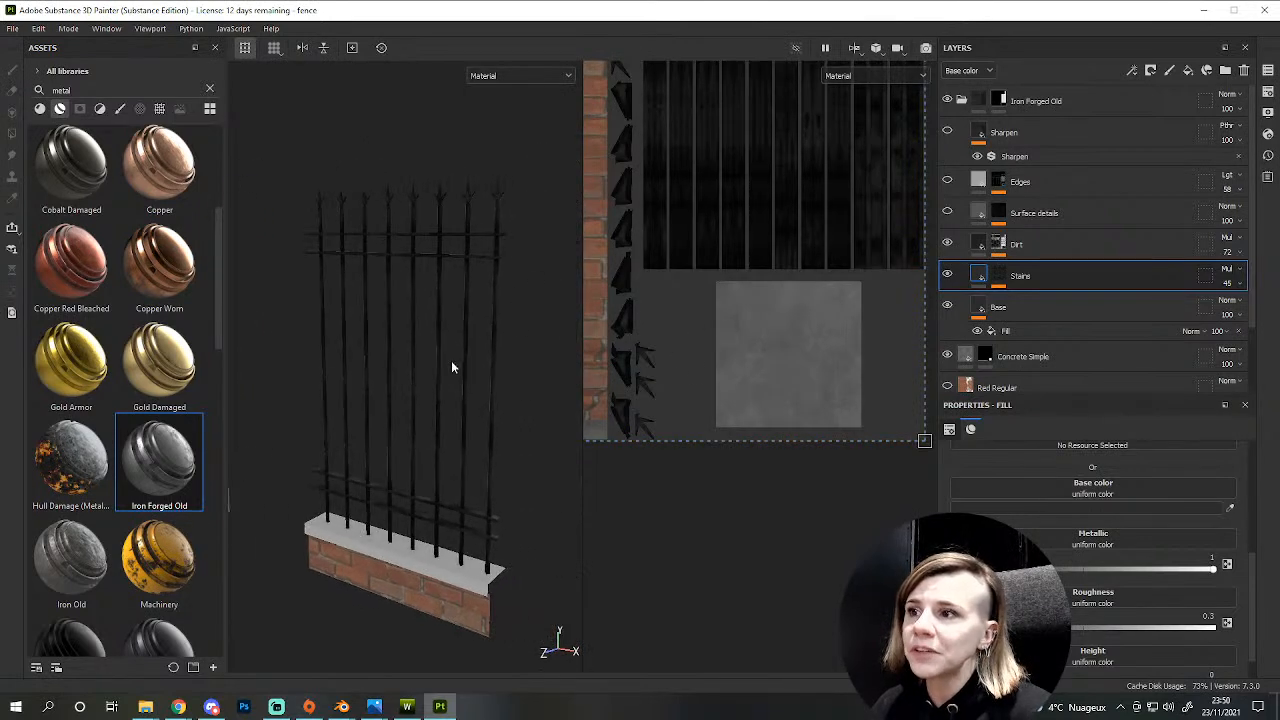
# - Change the Dirt layer's base color to a lighter grey
pyautogui.click(984, 250)
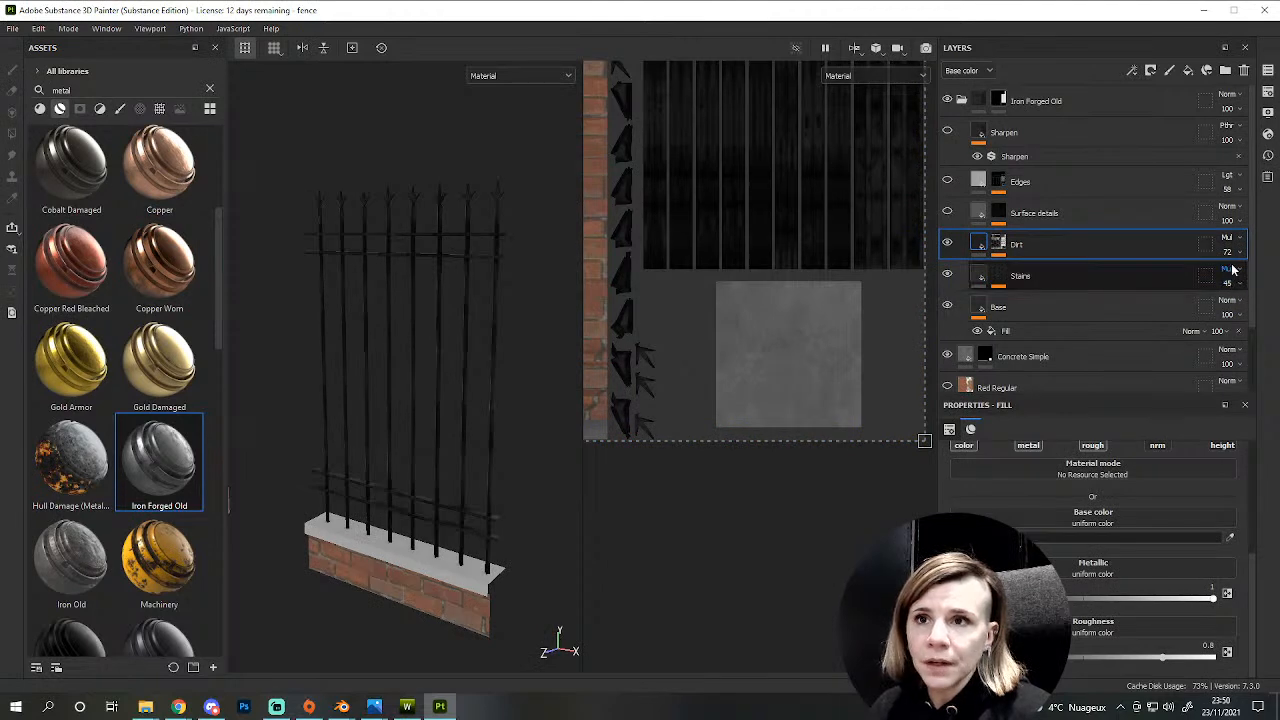
pyautogui.click(1101, 540)
pyautogui.click(914, 442)
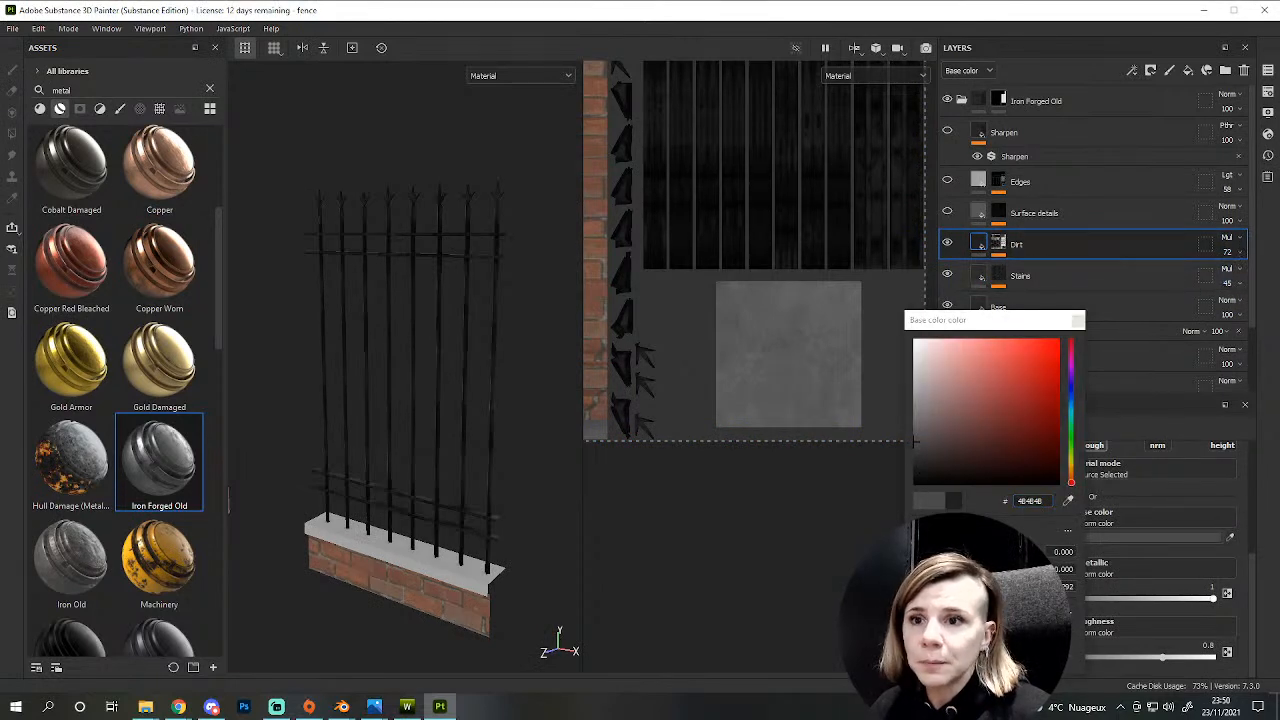
pyautogui.moveTo(918, 446); pyautogui.dragTo(913, 430)
pyautogui.click(1078, 321)
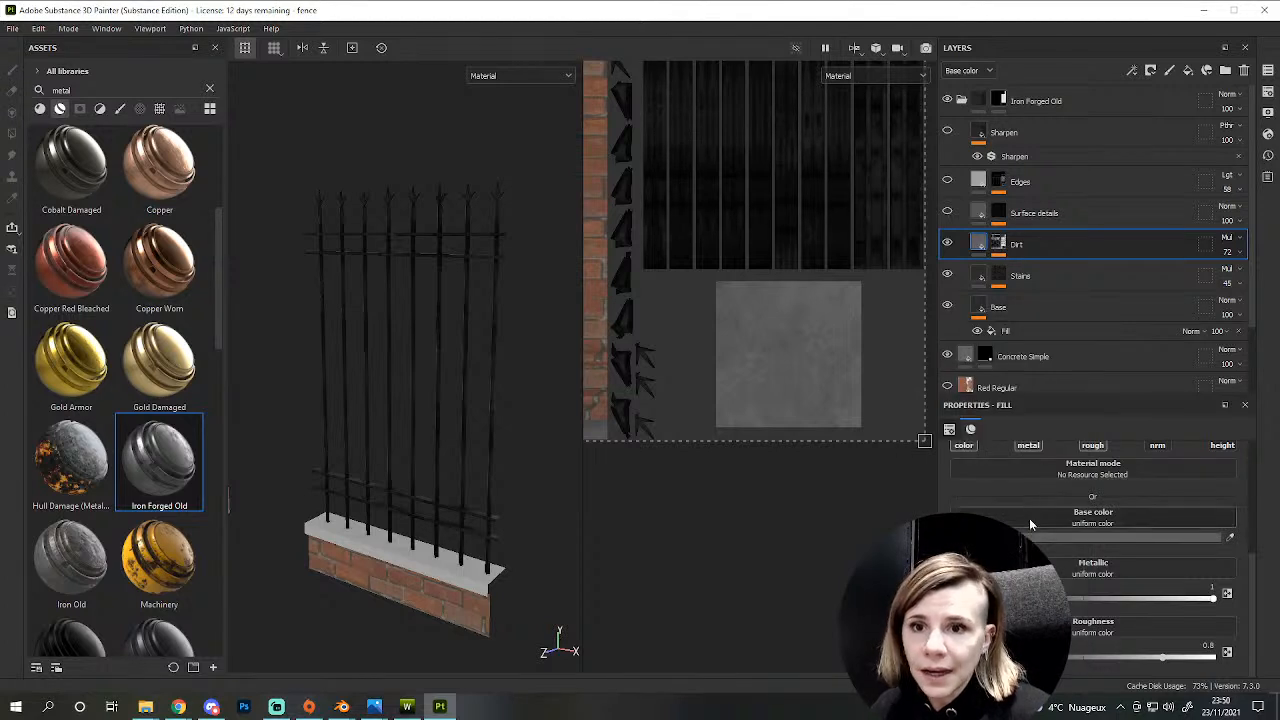
# - Lower the Dirt layer's opacity to 27 and check the railings
pyautogui.moveTo(1239, 255); pyautogui.dragTo(1243, 283)
pyautogui.click(1237, 253)
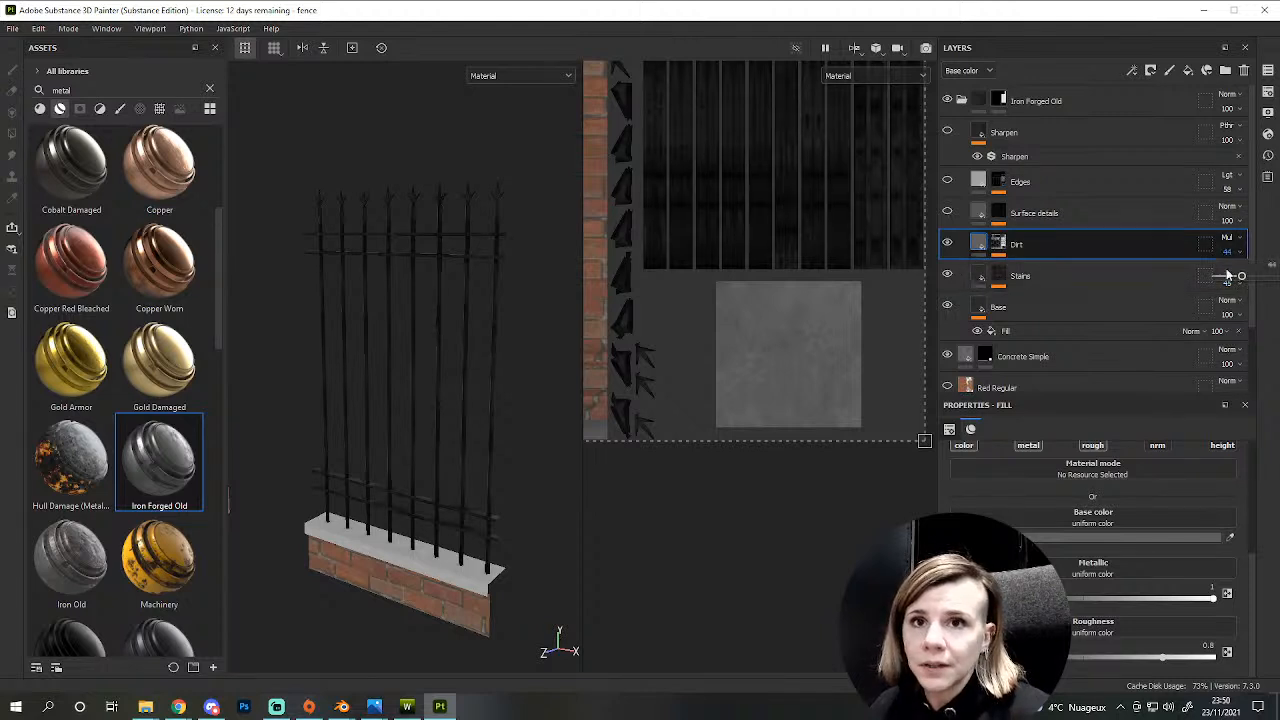
pyautogui.click(1231, 279)
pyautogui.scroll(3, 426, 477)
pyautogui.keyDown('alt'); pyautogui.moveTo(426, 477); pyautogui.dragTo(339, 458); pyautogui.keyUp('alt')
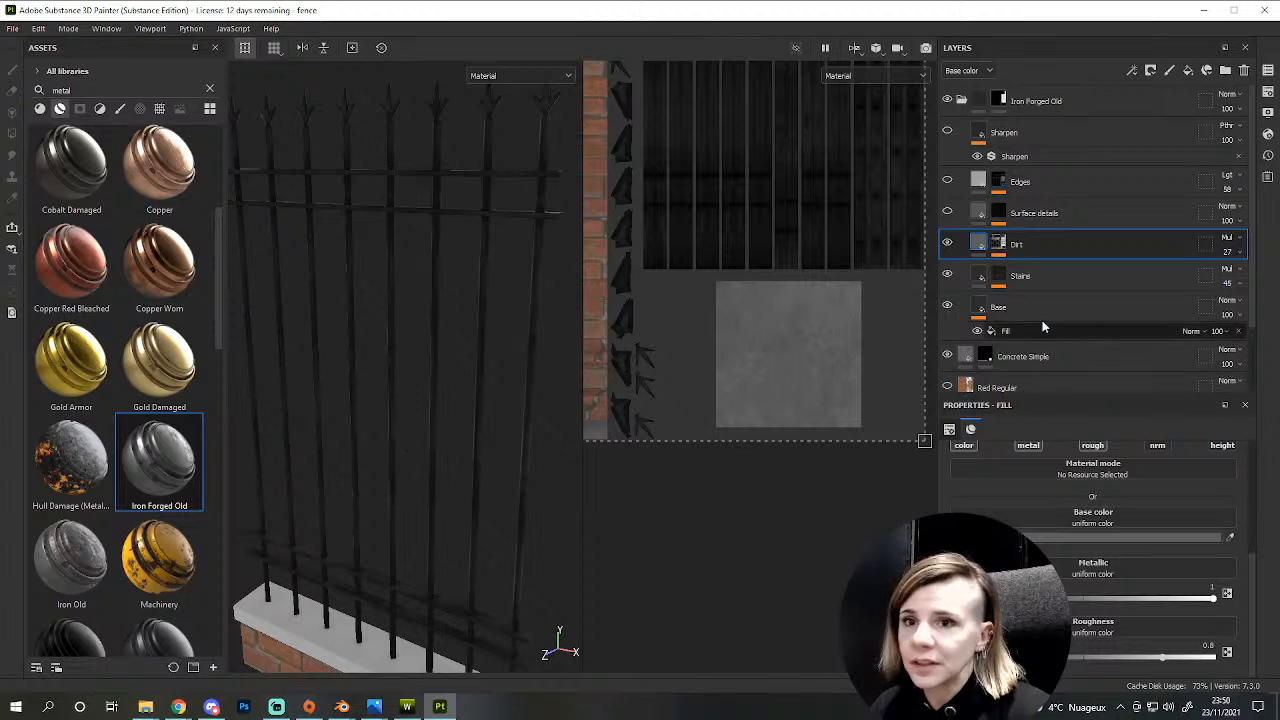
# - In the Dirt mask's Mask Builder - Legacy generator, set the parameter just below Scatter to 6
pyautogui.click(998, 244)
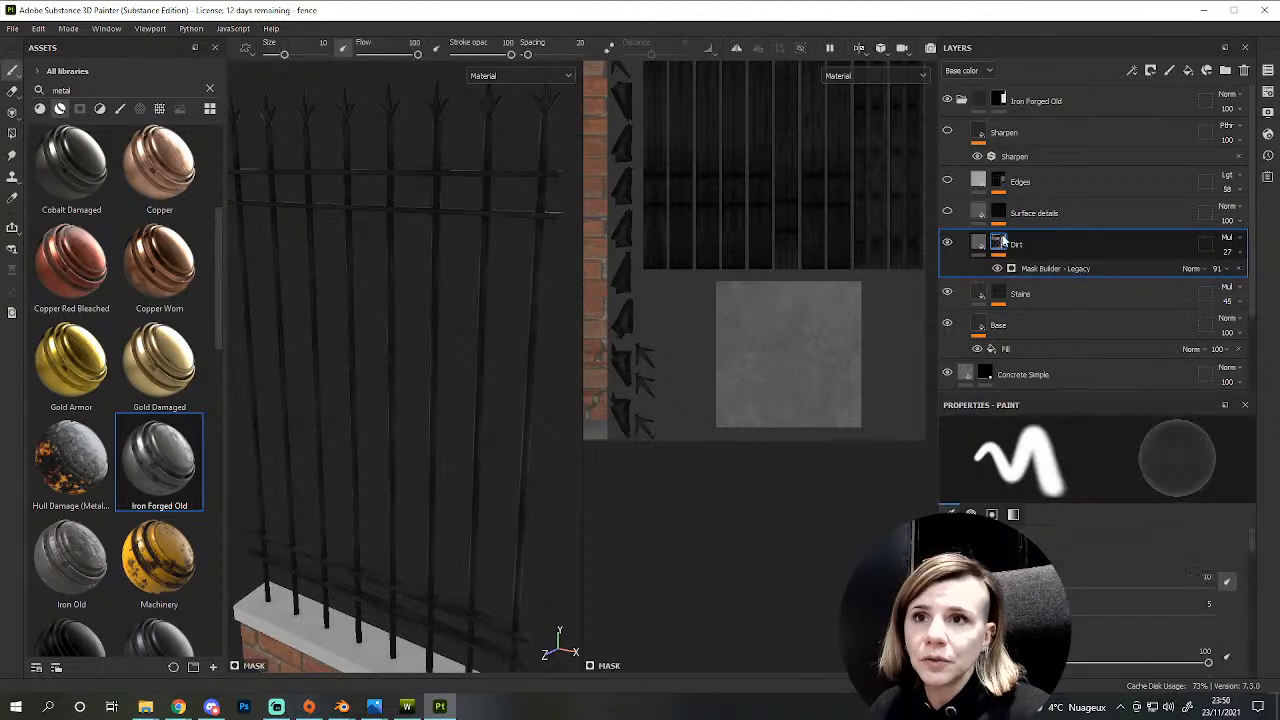
pyautogui.click(1060, 268)
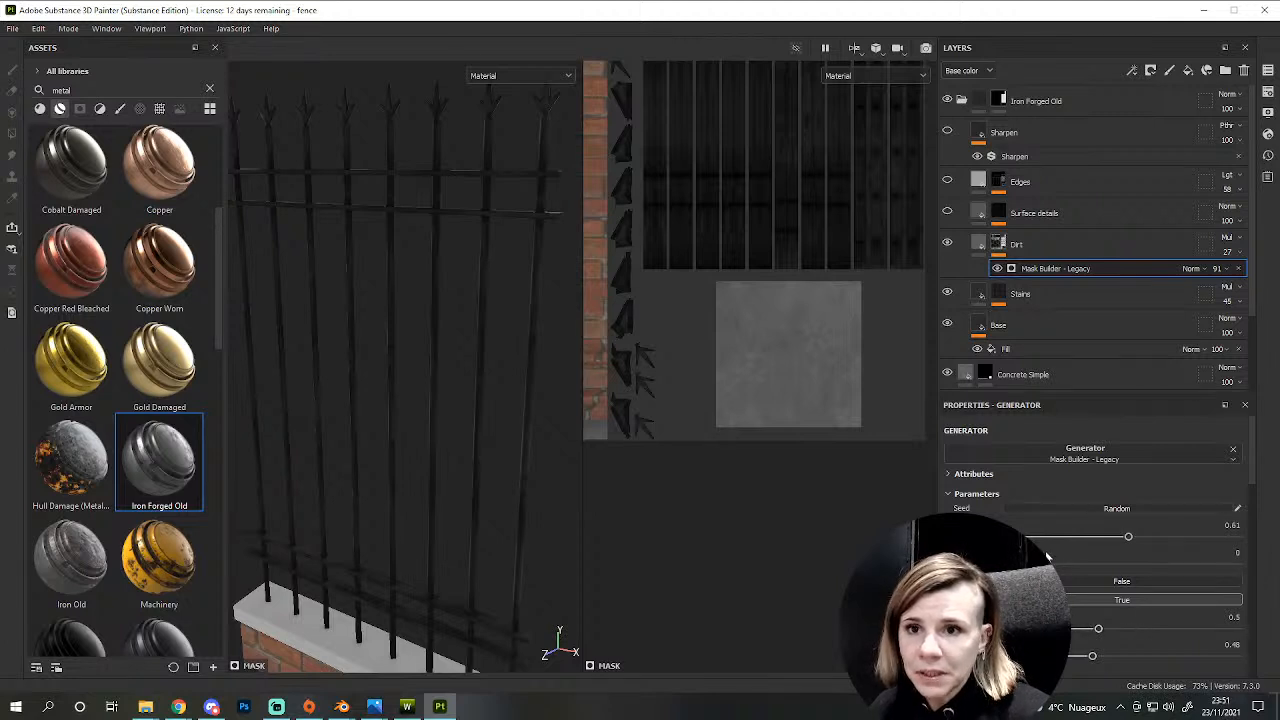
pyautogui.scroll(-4, 1048, 557)
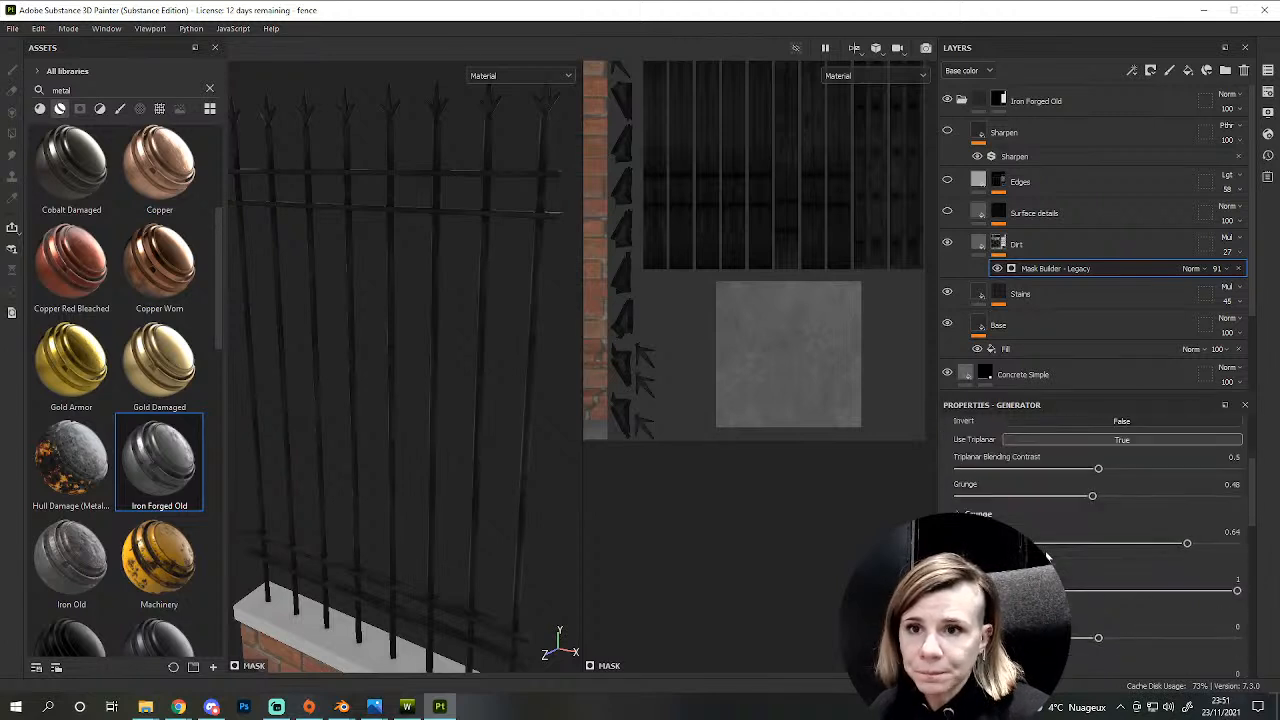
pyautogui.click(957, 510)
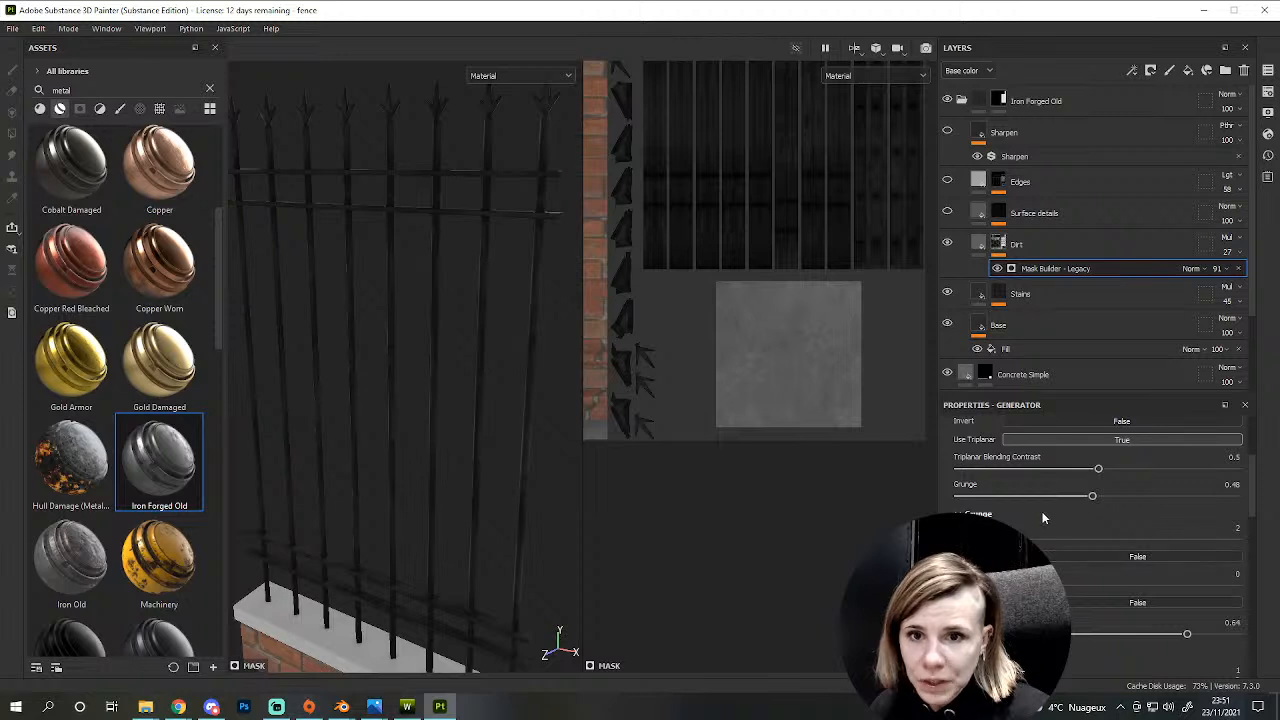
pyautogui.scroll(-4, 1043, 517)
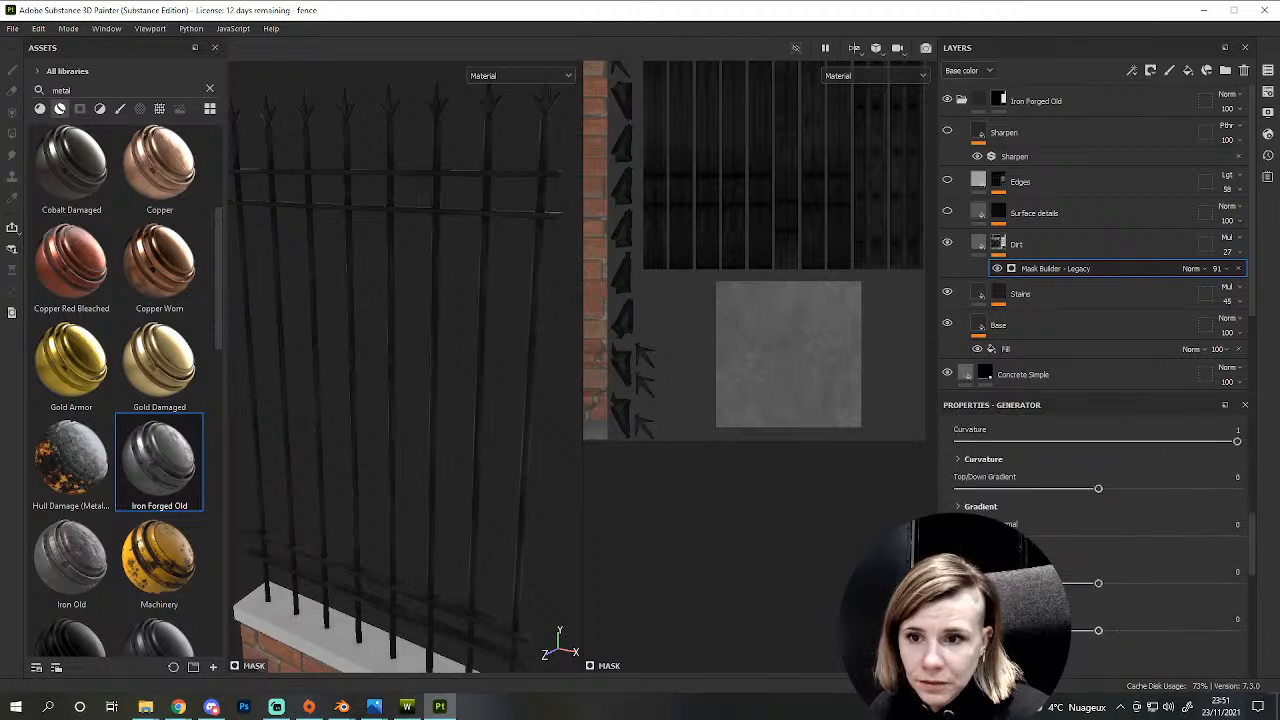
pyautogui.scroll(-3, 1175, 613)
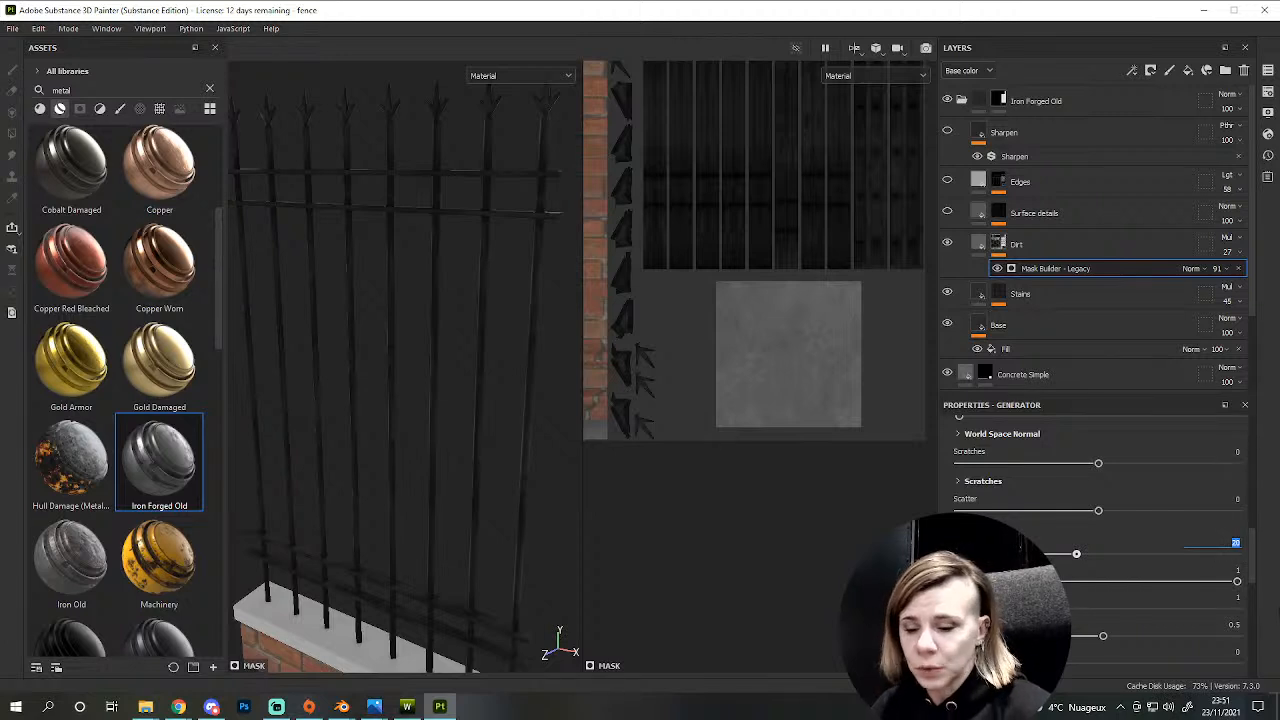
pyautogui.write('6')
pyautogui.press('Return')
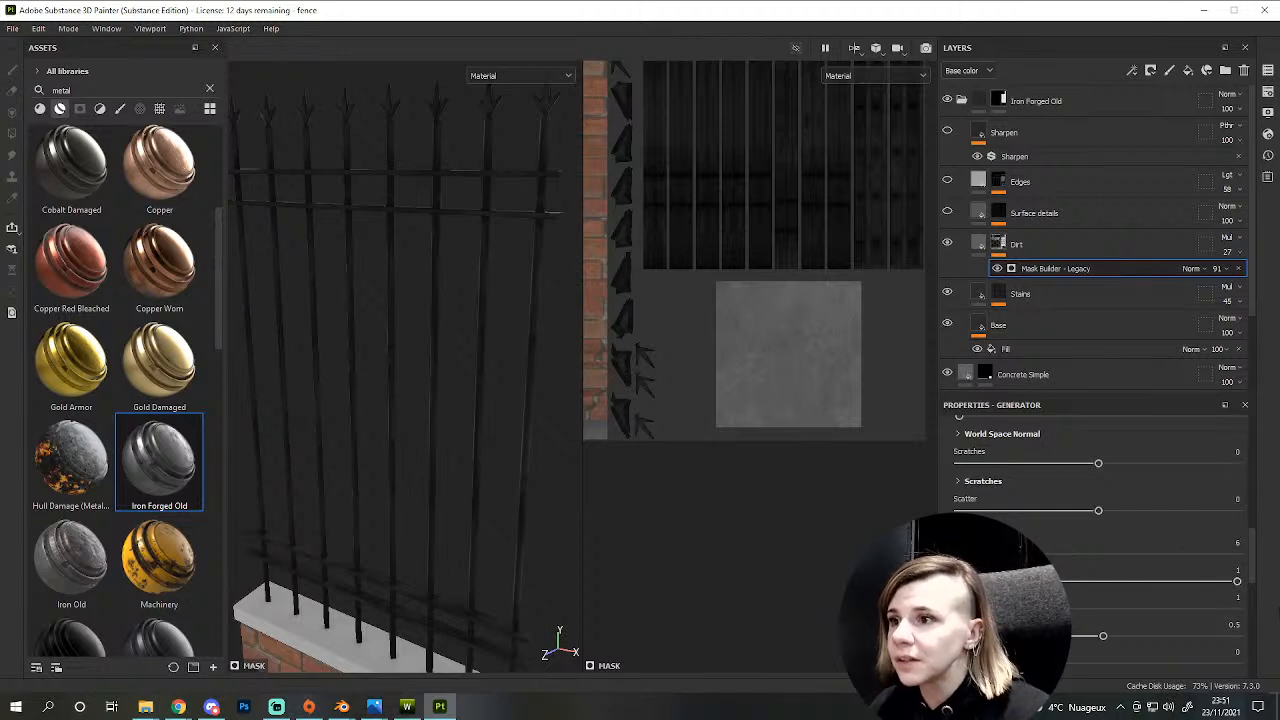
pyautogui.scroll(-2, 1072, 577)
pyautogui.scroll(2, 1090, 540)
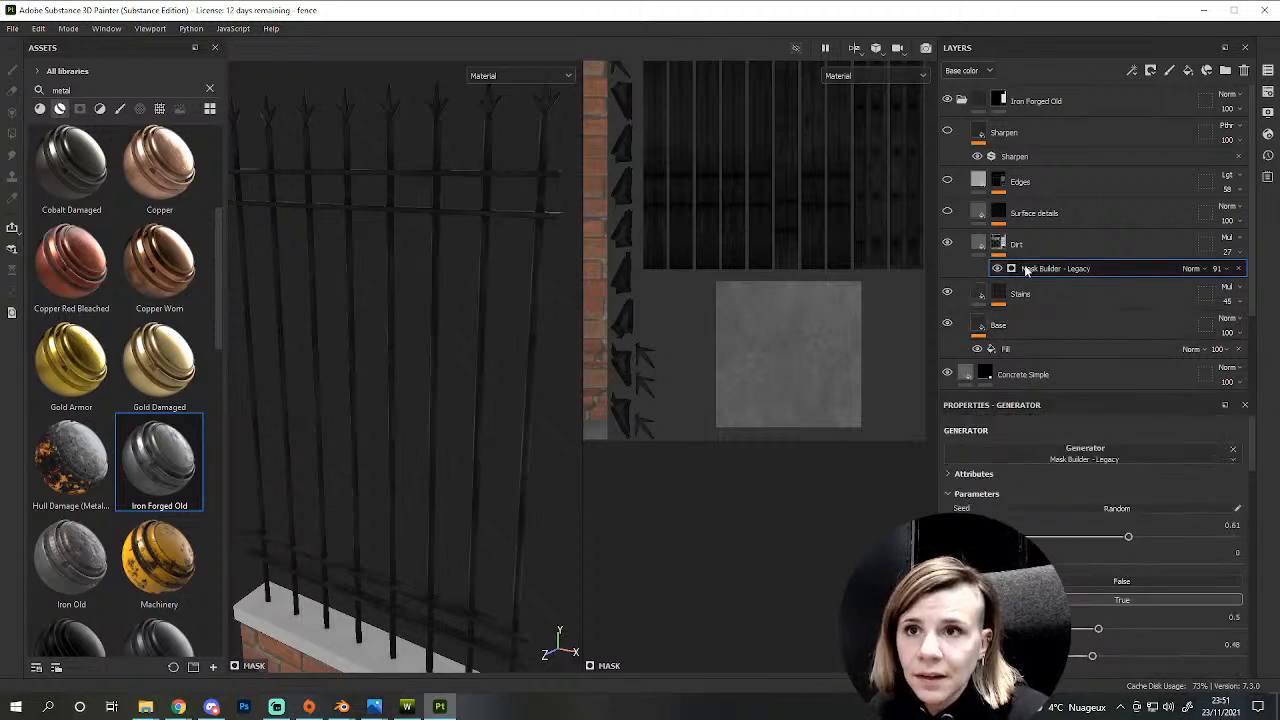
# - Examine the grunge and curvature settings of the Dirt mask's Mask Builder - Legacy generator
pyautogui.scroll(-1, 991, 505)
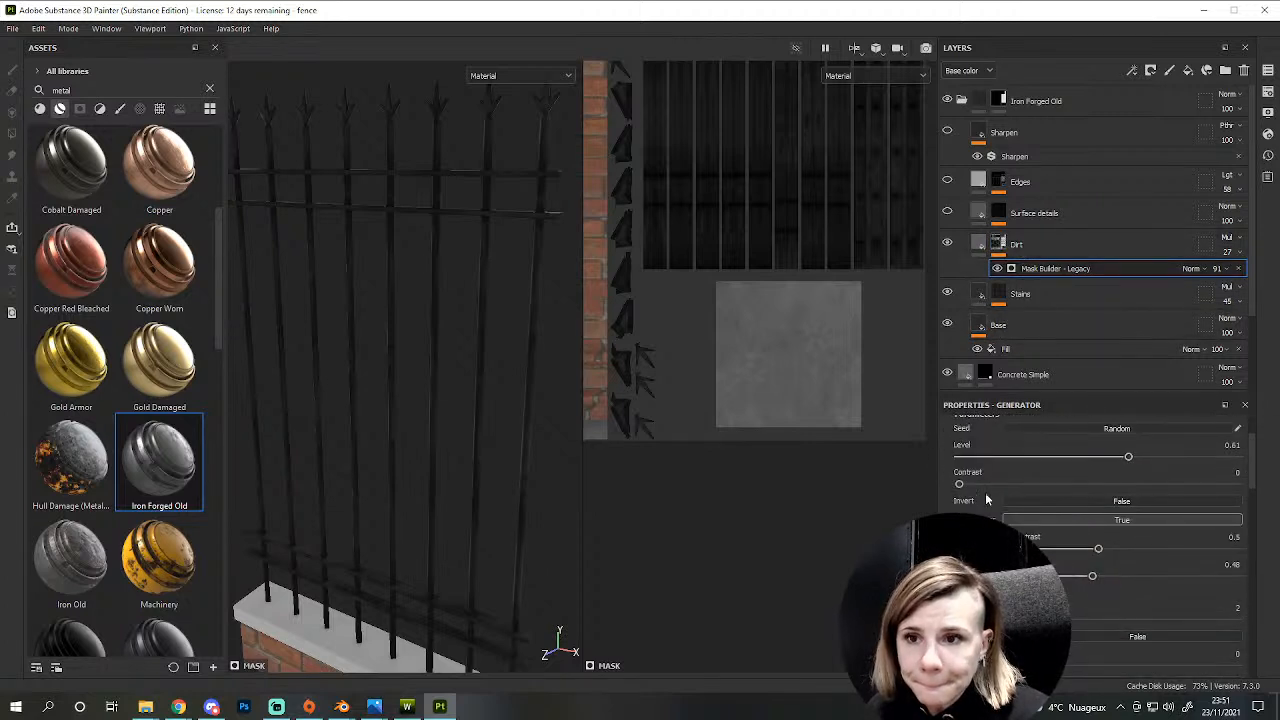
pyautogui.scroll(-1, 1151, 580)
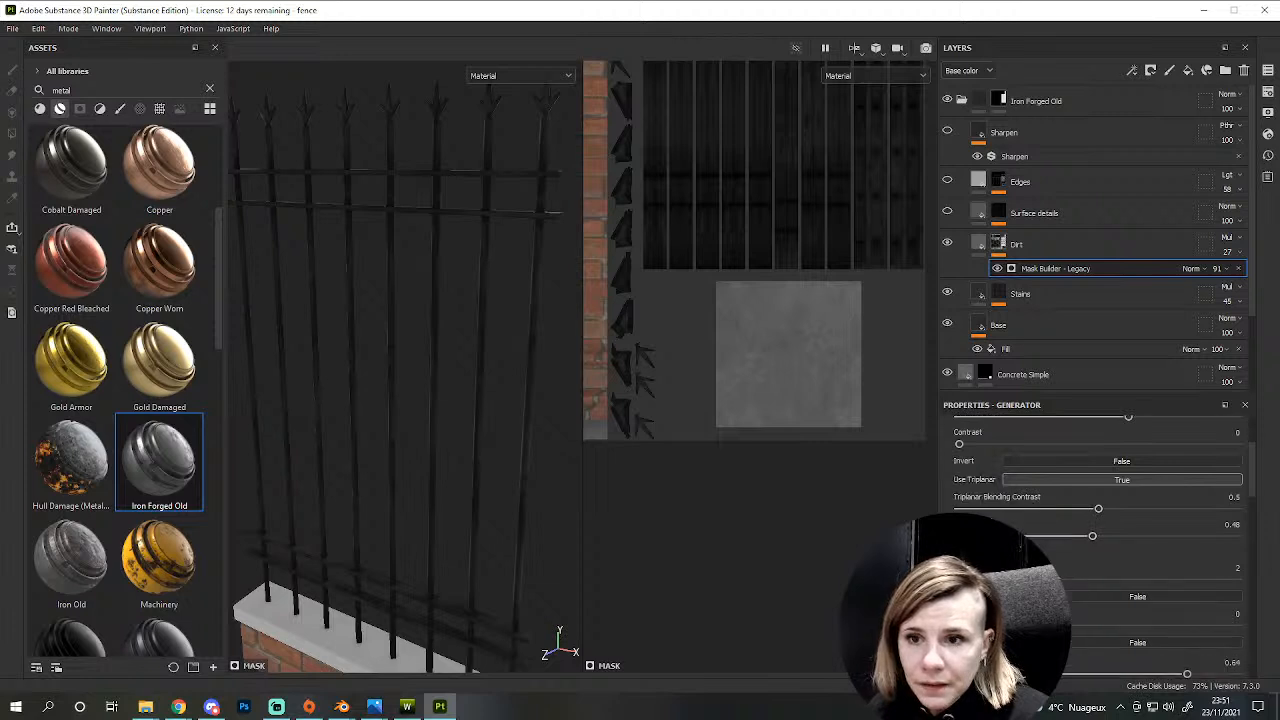
pyautogui.scroll(-2, 1095, 540)
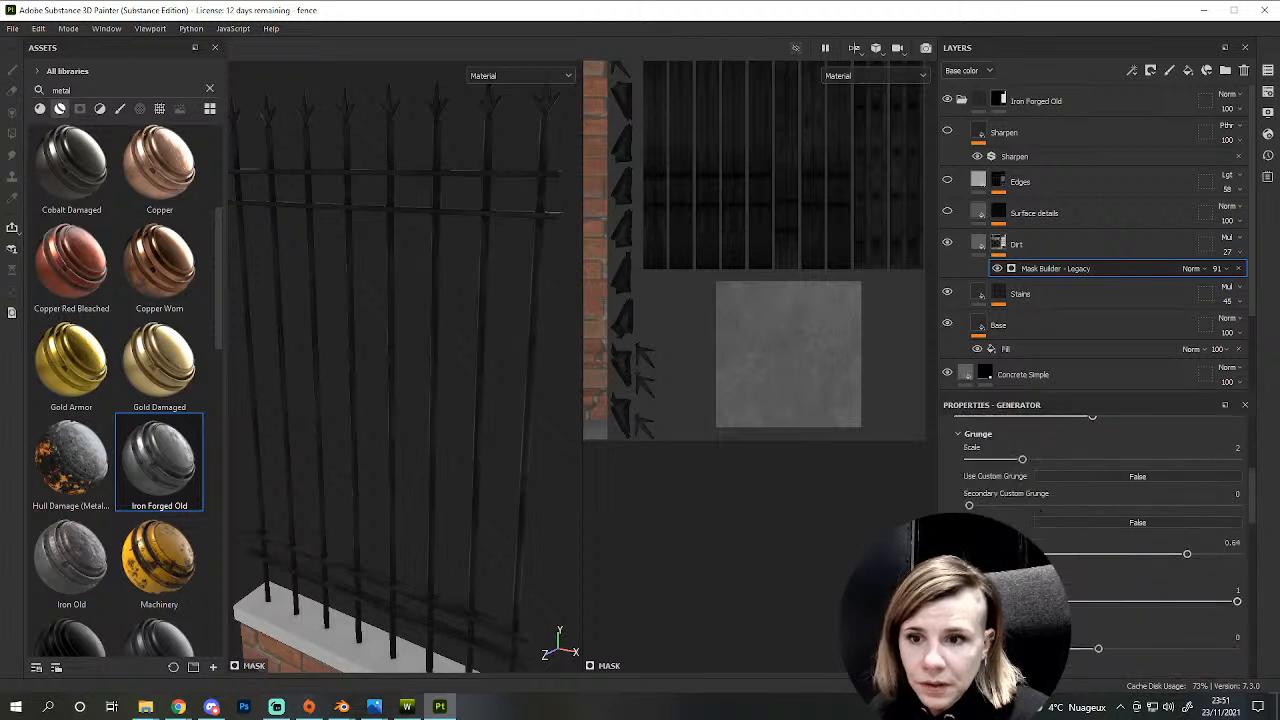
pyautogui.click(991, 571)
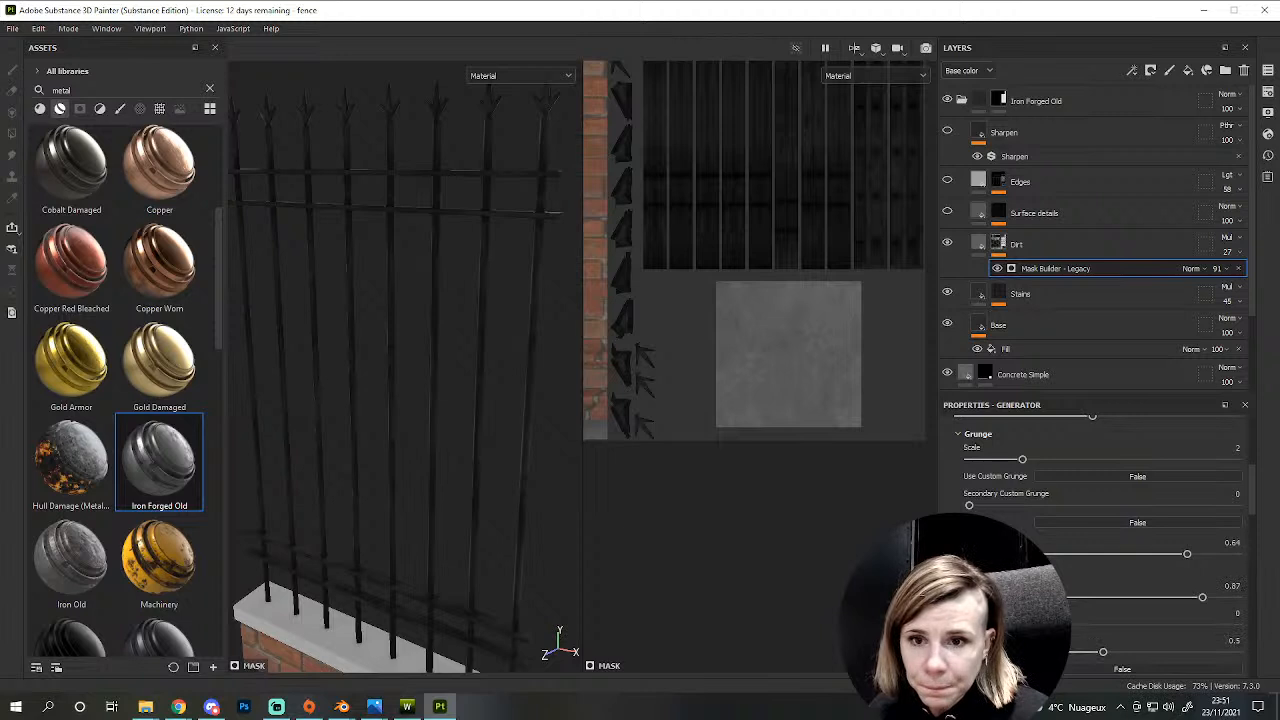
pyautogui.click(991, 571)
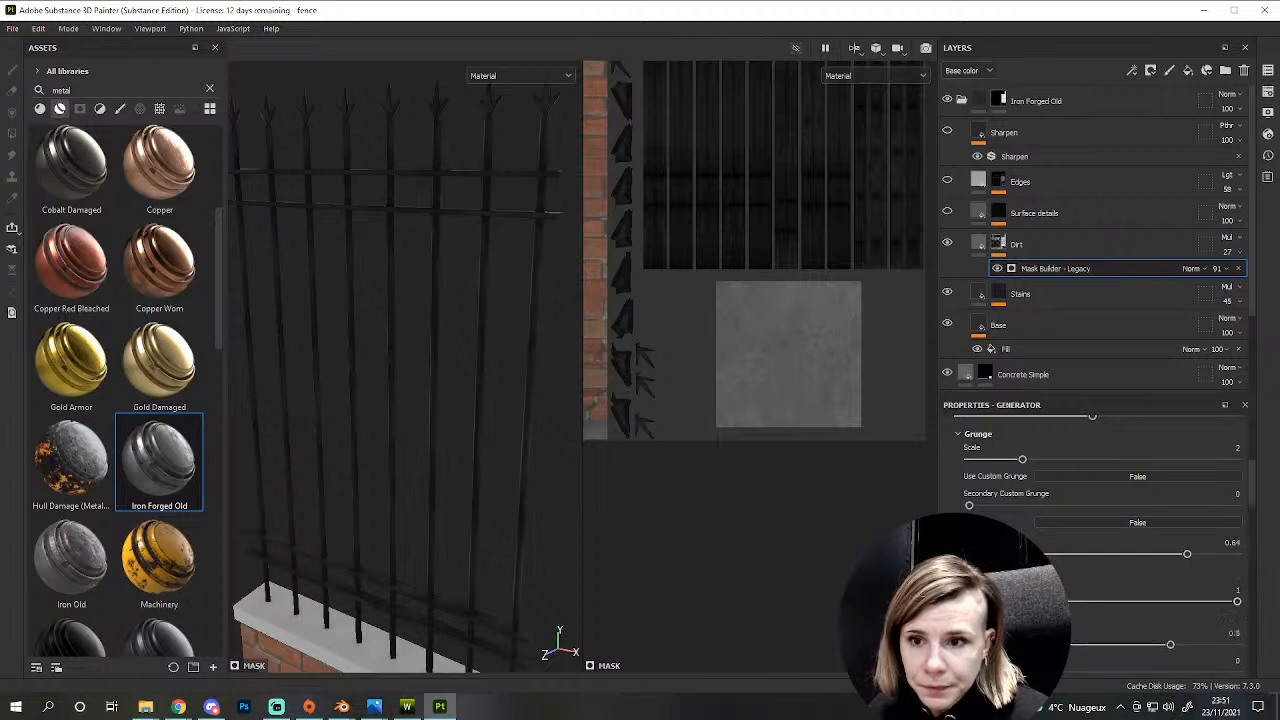
pyautogui.scroll(-2, 1095, 540)
pyautogui.click(991, 546)
pyautogui.scroll(-1, 1095, 540)
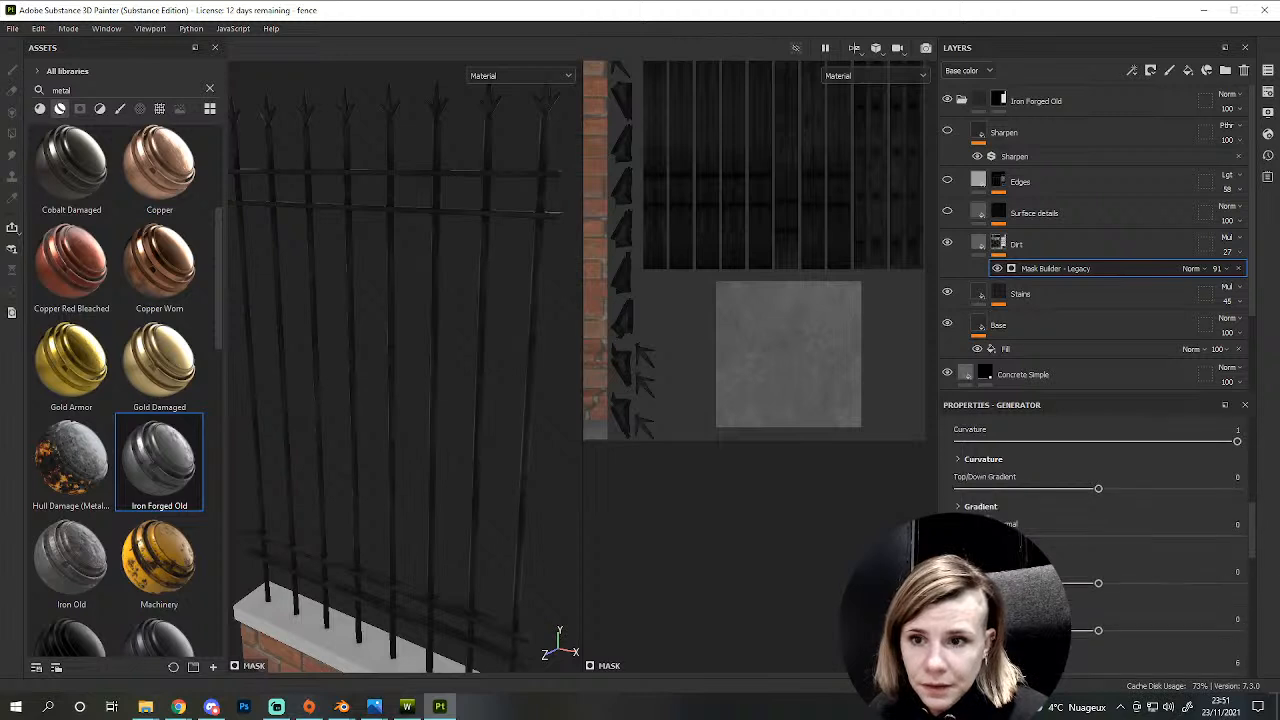
# - In the Scatter settings of the Dirt mask's Mask Builder - Legacy generator, set Scale to 3 and Size to 0.46
pyautogui.click(991, 554)
pyautogui.scroll(-2, 1095, 540)
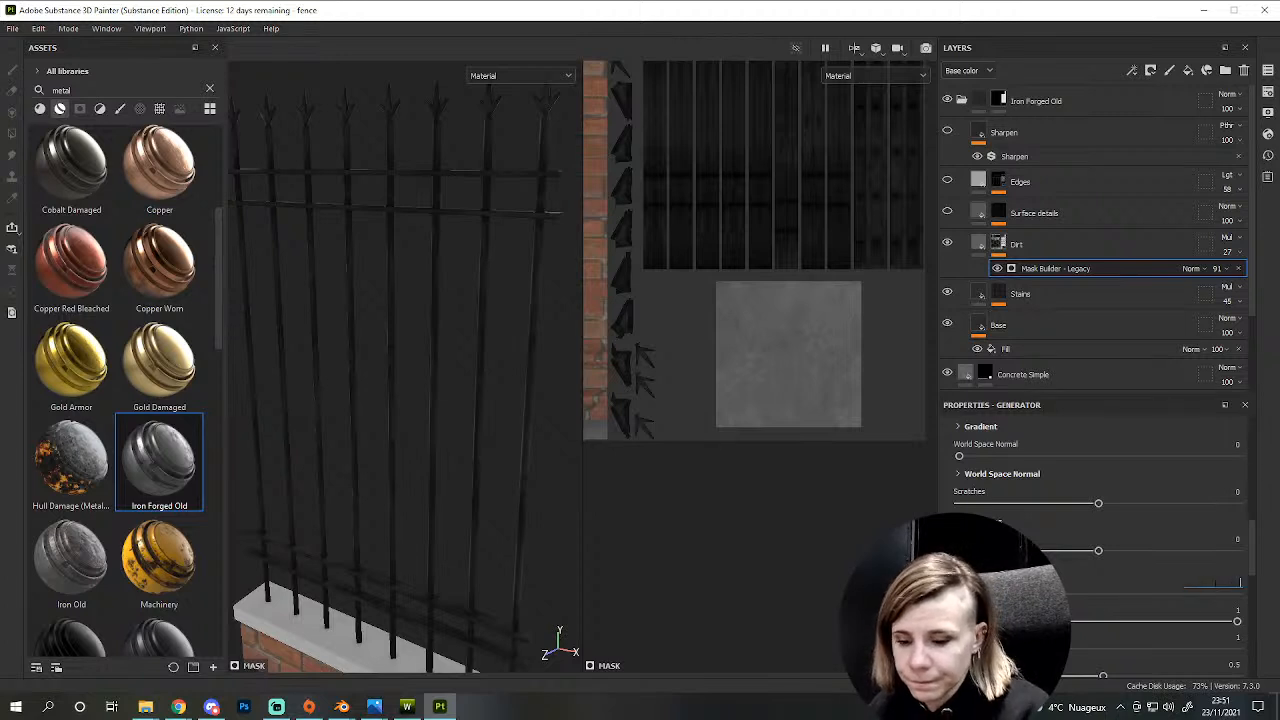
pyautogui.scroll(-3, 1095, 540)
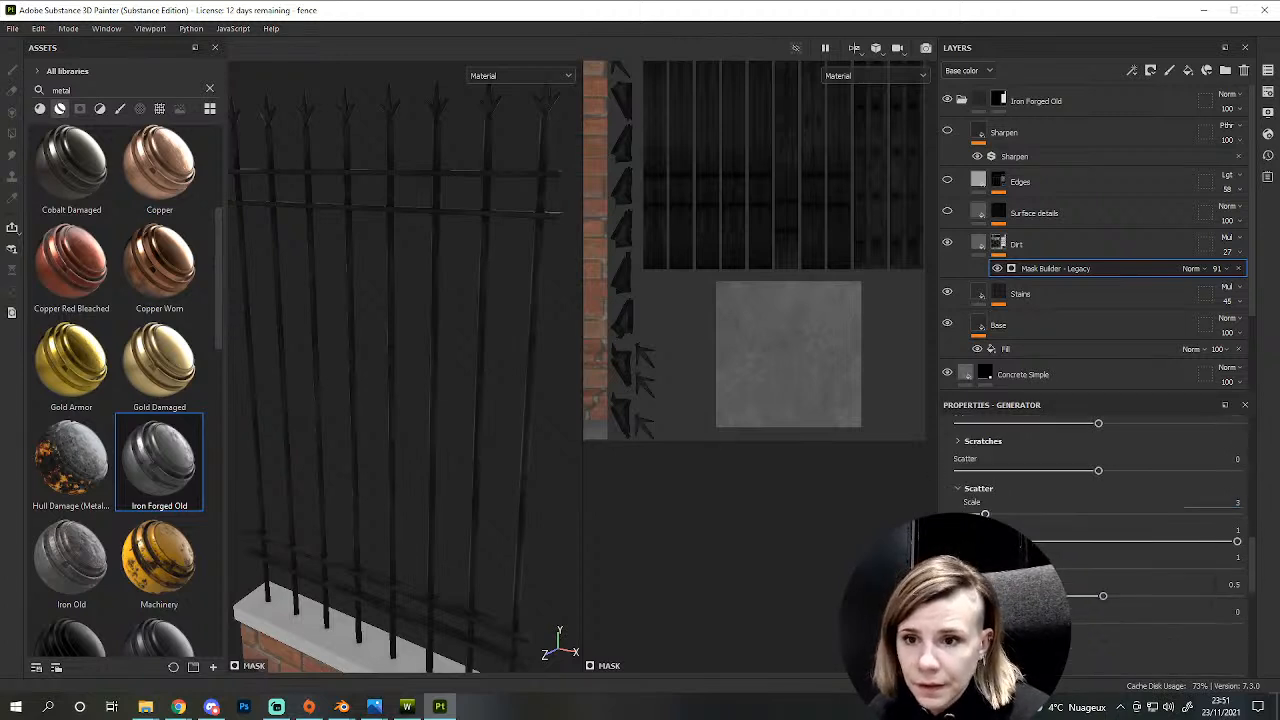
pyautogui.scroll(-2, 1095, 540)
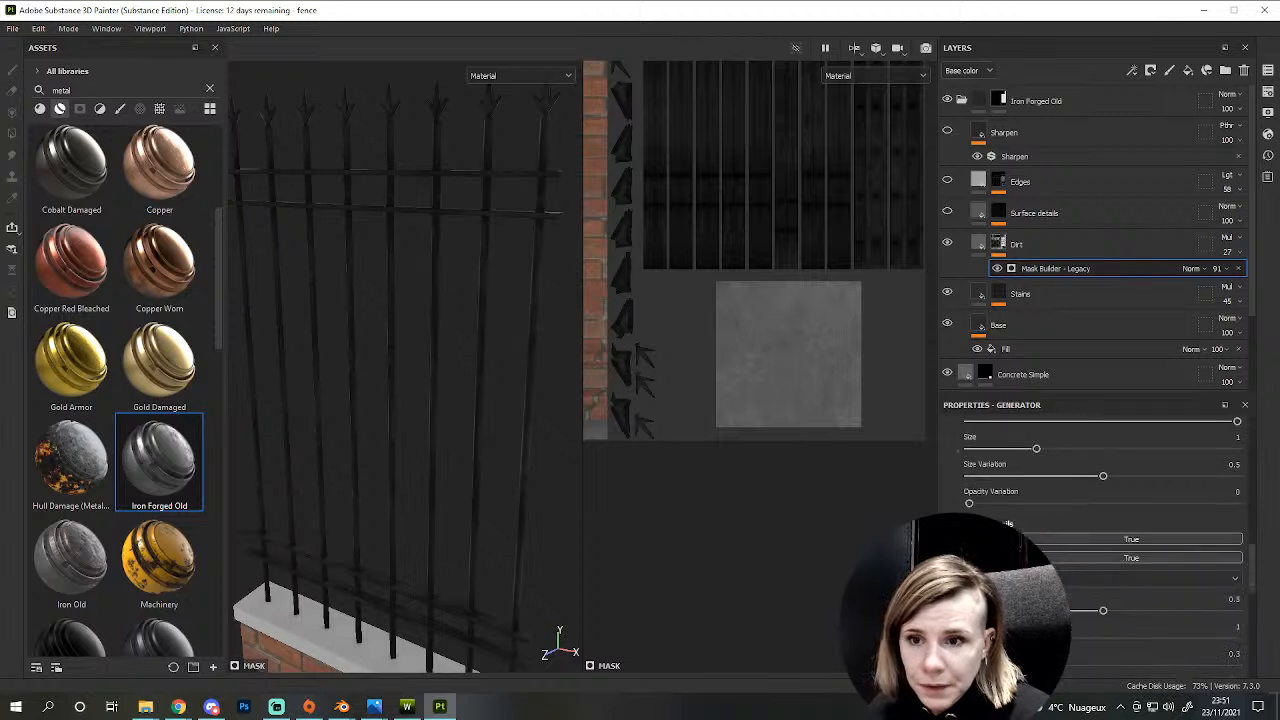
pyautogui.scroll(2, 1095, 540)
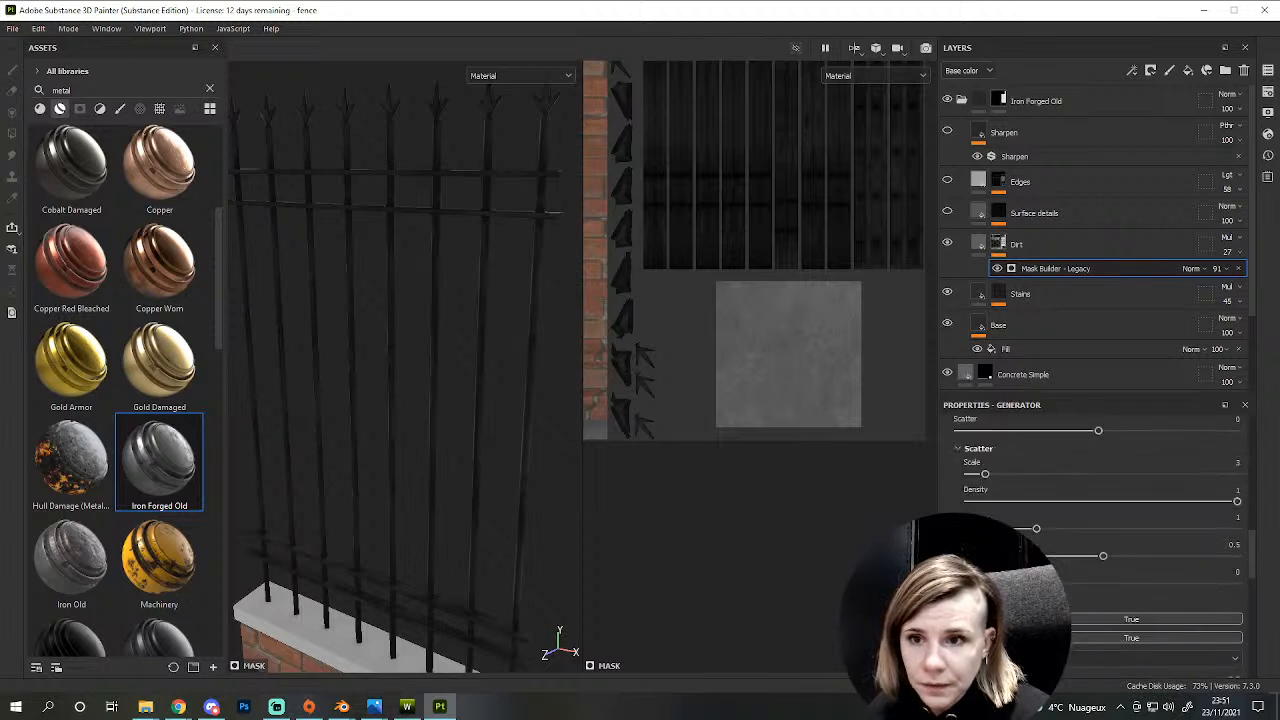
pyautogui.moveTo(1036, 529); pyautogui.dragTo(1012, 530)
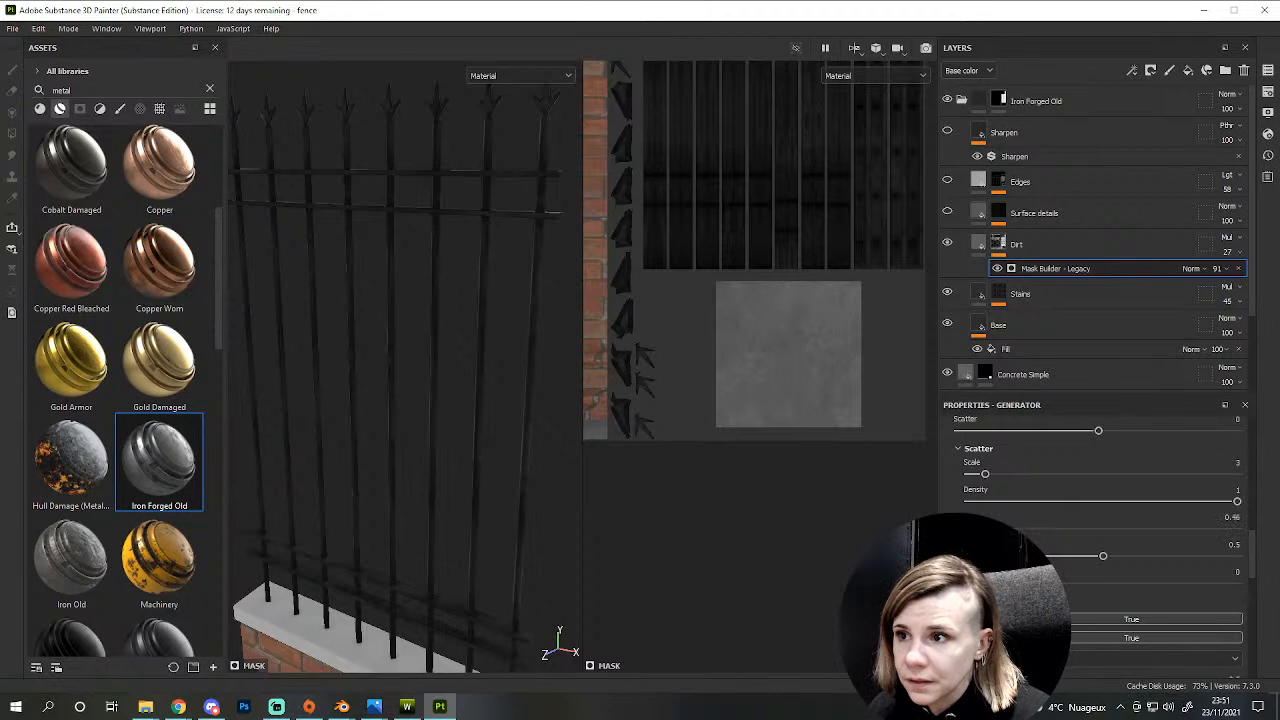
pyautogui.scroll(5, 1095, 540)
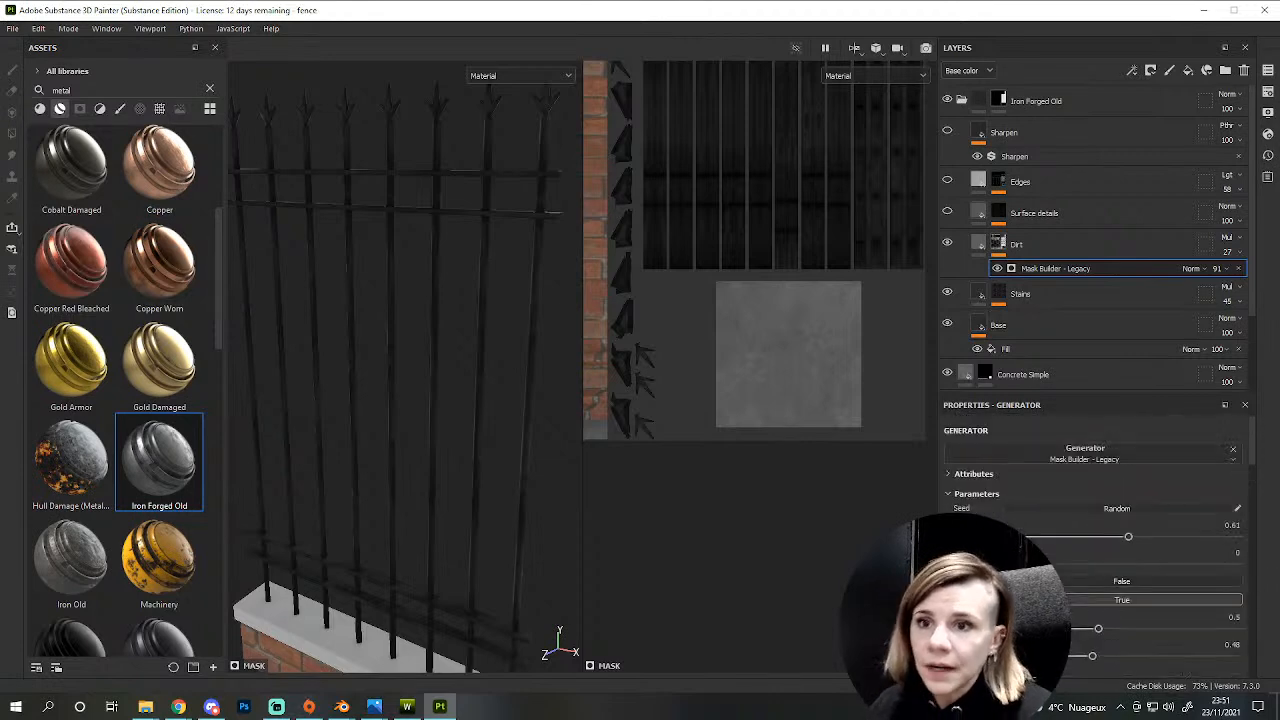
# - In the Dirt mask's generator, set Triplanar Blending Contrast to 0.3 and the two values just below it to 0.29 and 1
pyautogui.click(1005, 245)
pyautogui.click(980, 248)
pyautogui.scroll(3, 1055, 567)
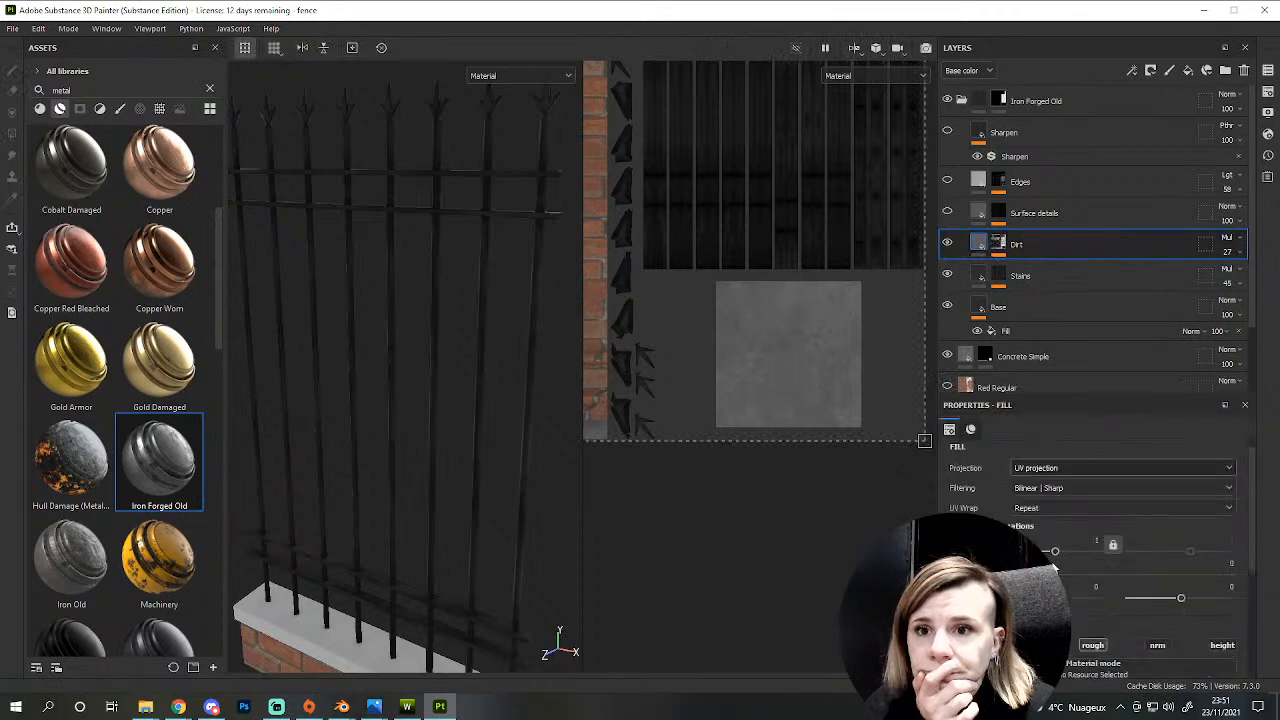
pyautogui.click(998, 244)
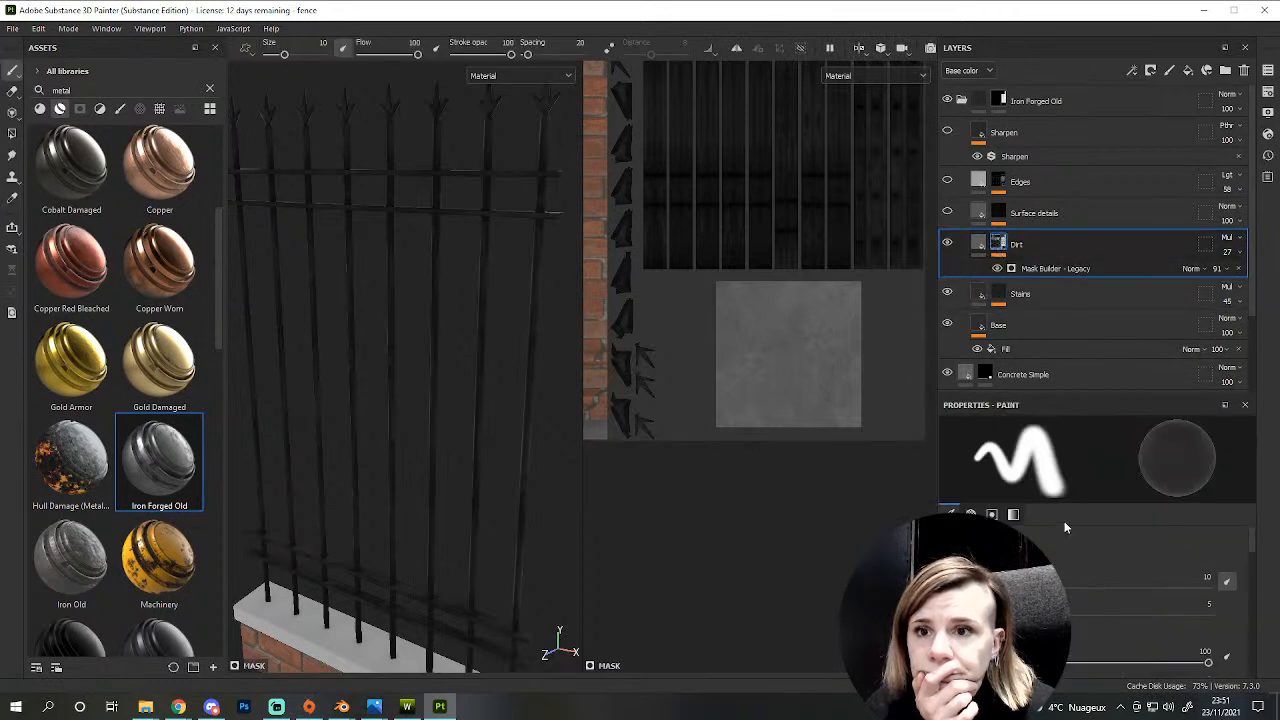
pyautogui.click(1052, 268)
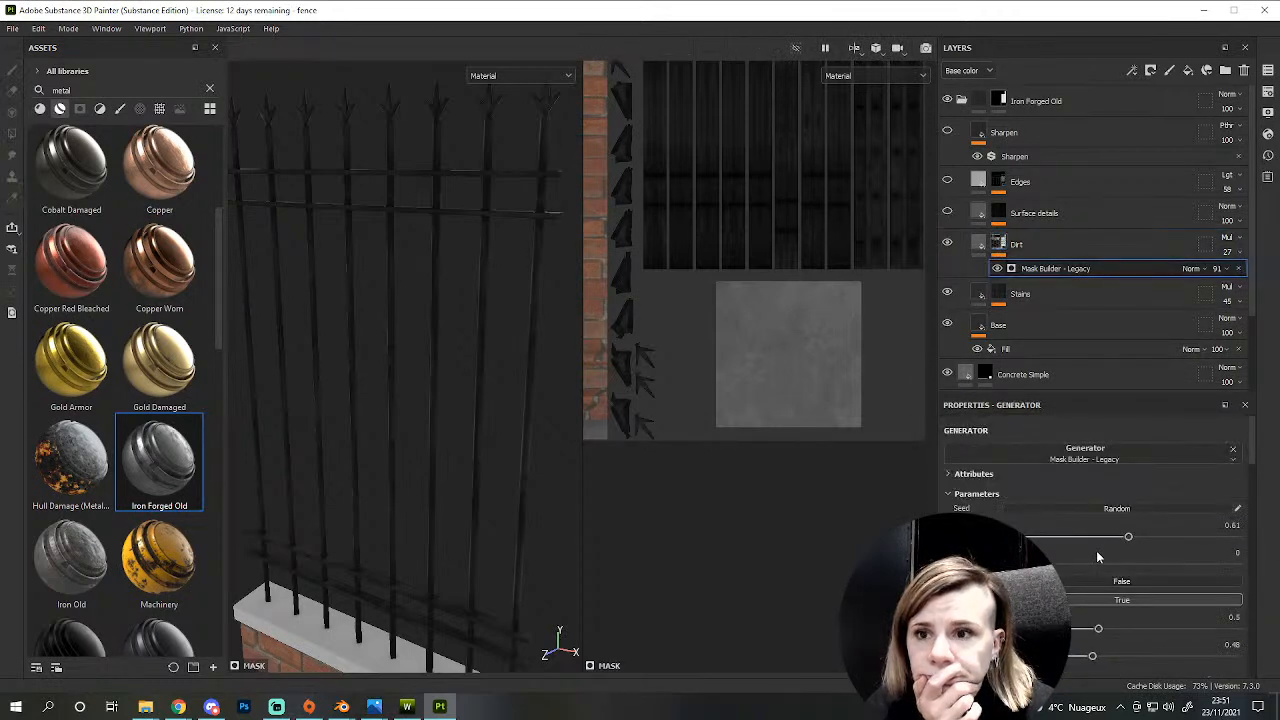
pyautogui.scroll(-2, 1080, 559)
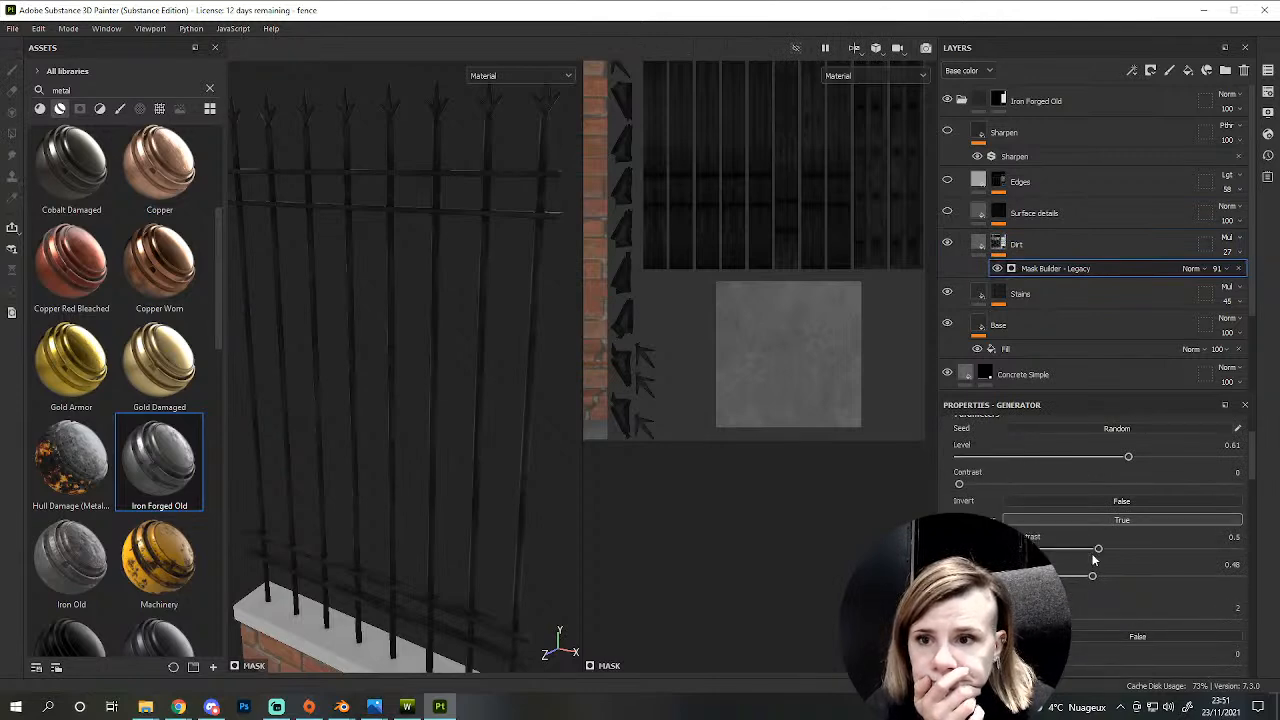
pyautogui.moveTo(1098, 551); pyautogui.dragTo(1038, 578)
pyautogui.scroll(-1, 1066, 580)
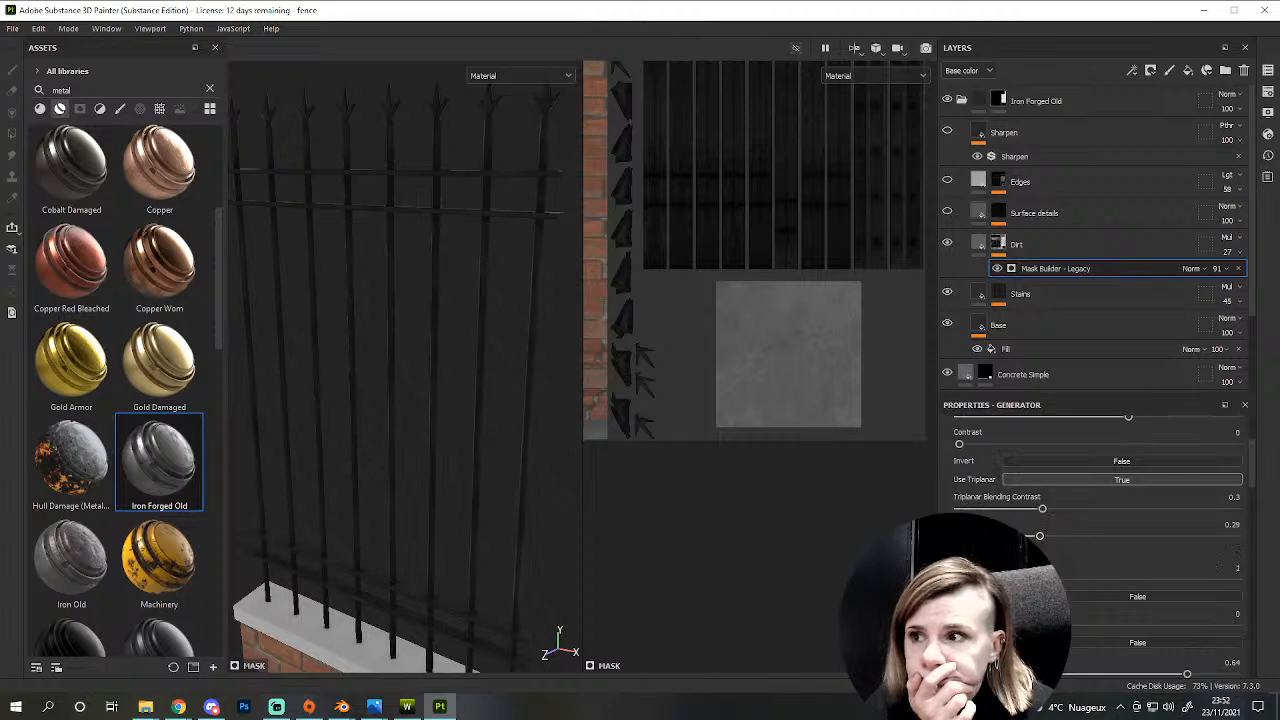
pyautogui.scroll(-5, 566, 491)
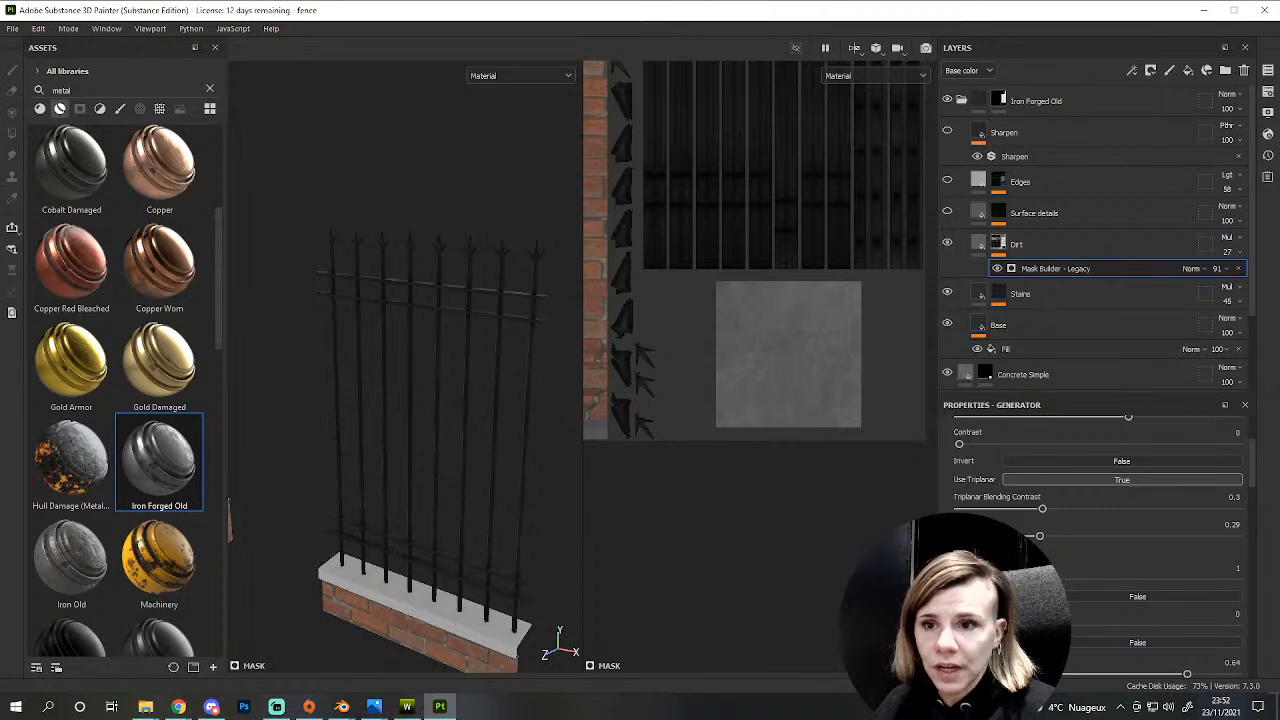
# - Make the Surface details layer visible again and check its effect on the railings up close and from afar
pyautogui.keyDown('alt'); pyautogui.moveTo(527, 466); pyautogui.dragTo(520, 431); pyautogui.keyUp('alt')
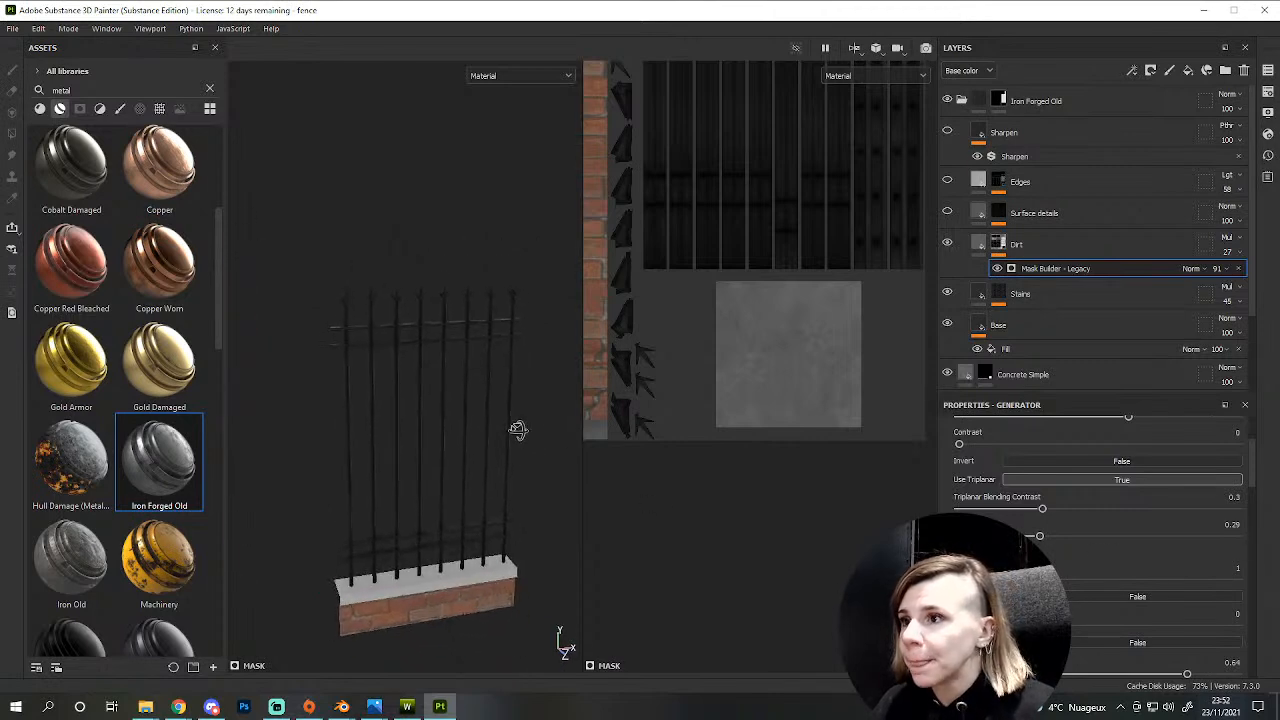
pyautogui.scroll(3, 500, 486)
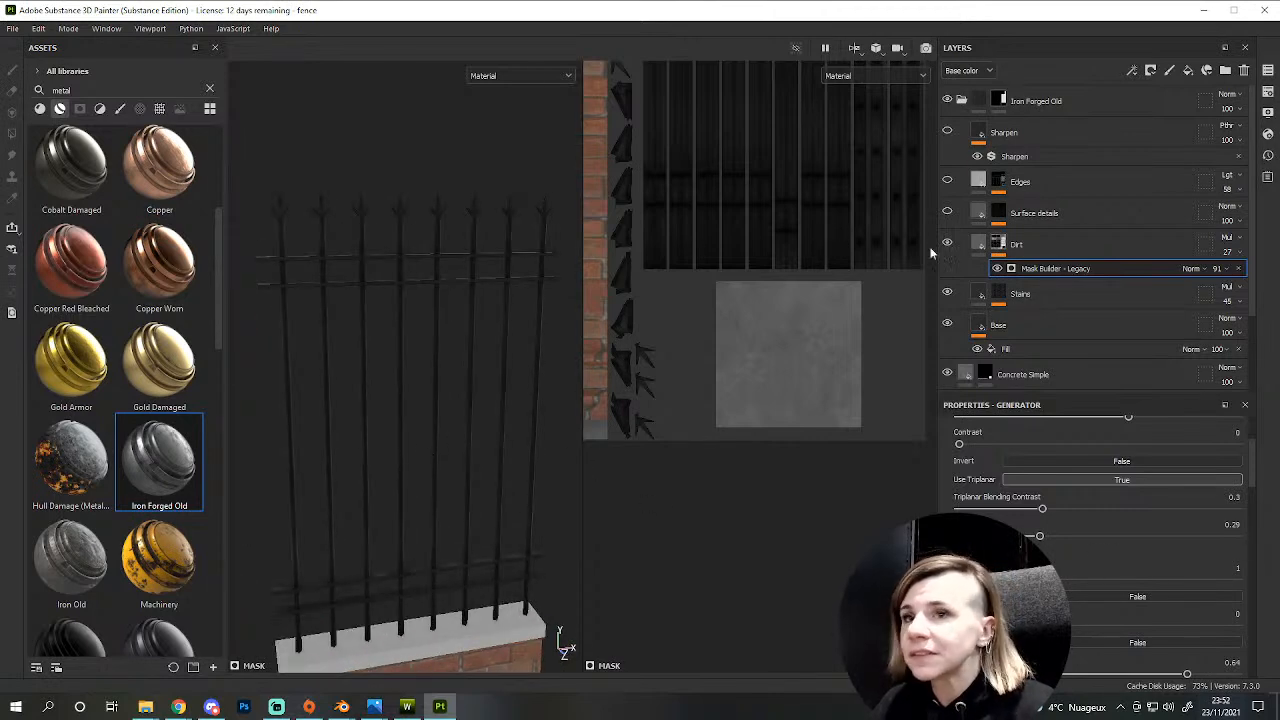
pyautogui.click(947, 213)
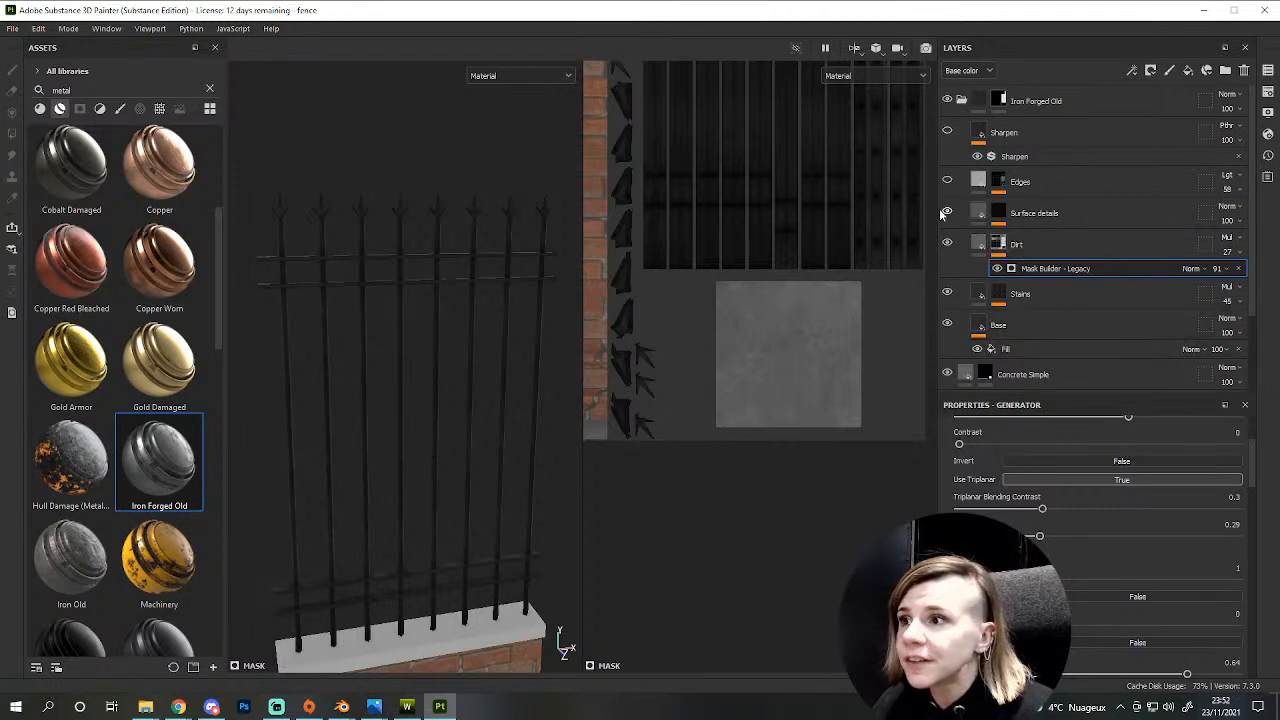
pyautogui.scroll(3, 394, 294)
pyautogui.keyDown('alt'); pyautogui.moveTo(396, 294); pyautogui.dragTo(323, 297); pyautogui.keyUp('alt')
pyautogui.keyDown('alt'); pyautogui.moveTo(323, 297); pyautogui.dragTo(443, 360, button='middle'); pyautogui.keyUp('alt')
pyautogui.scroll(3, 441, 357)
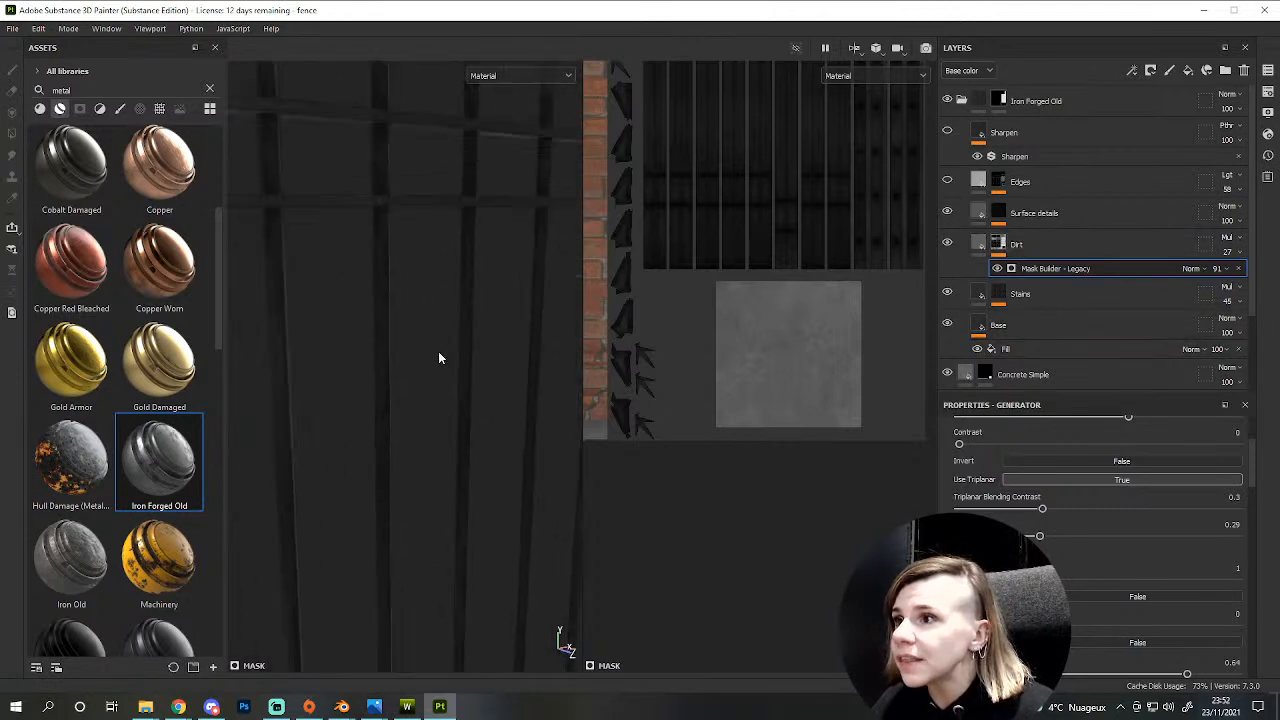
pyautogui.scroll(-4, 337, 245)
pyautogui.scroll(-5, 443, 357)
pyautogui.keyDown('alt'); pyautogui.moveTo(443, 357); pyautogui.dragTo(443, 406); pyautogui.keyUp('alt')
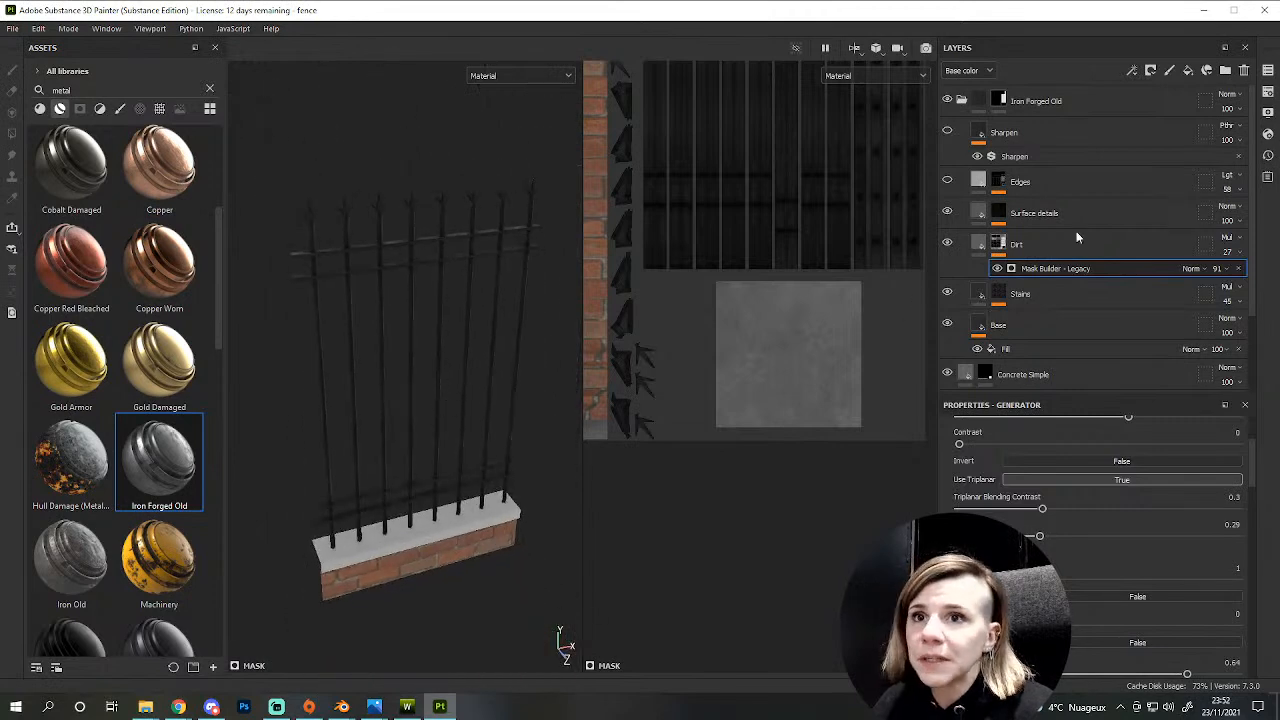
# - Lower the Dirt layer's opacity to 11 and set the Base layer's base color to dark grey 333333
pyautogui.click(1240, 252)
pyautogui.moveTo(1235, 277); pyautogui.dragTo(1222, 279)
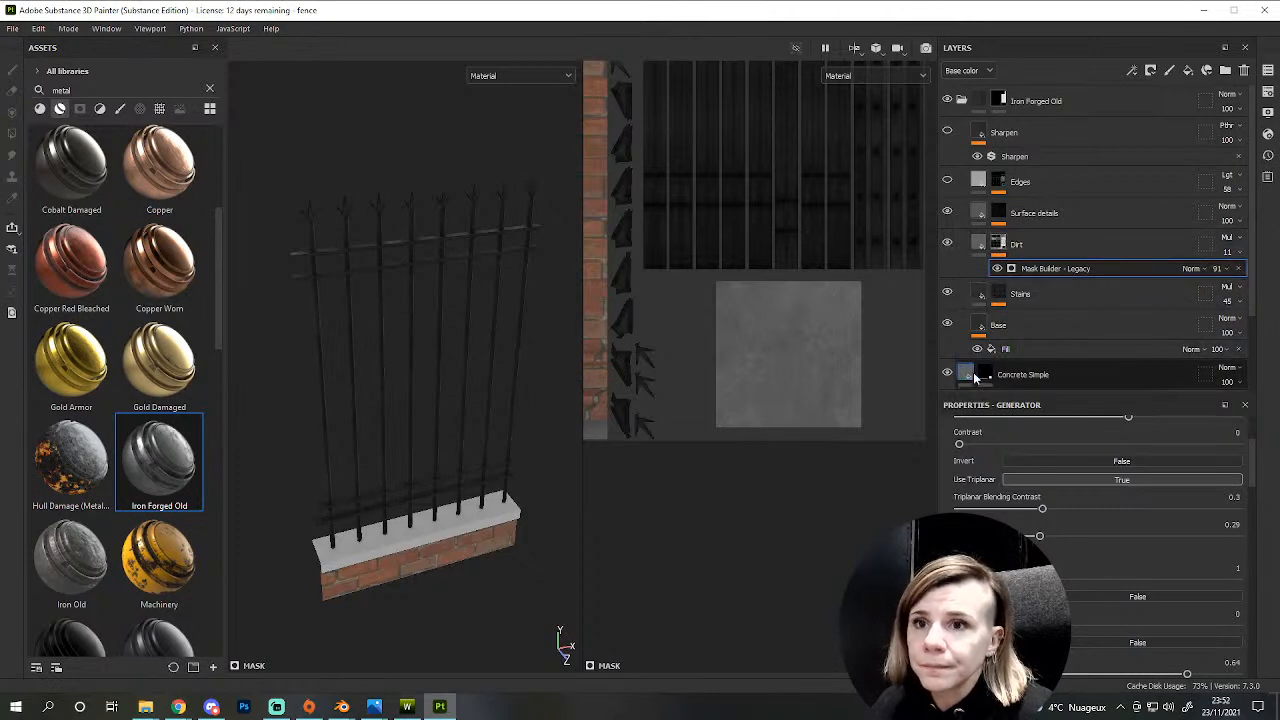
pyautogui.click(996, 348)
pyautogui.scroll(-5, 1069, 588)
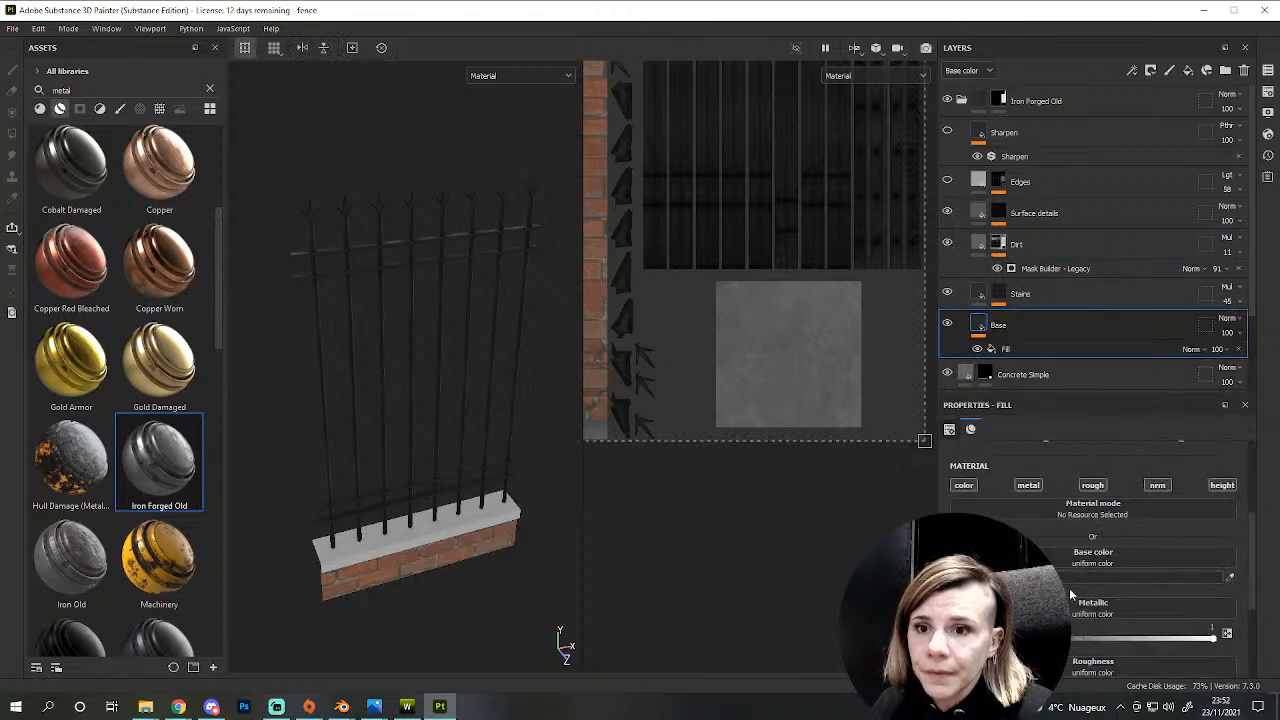
pyautogui.click(1018, 503)
pyautogui.click(1088, 485)
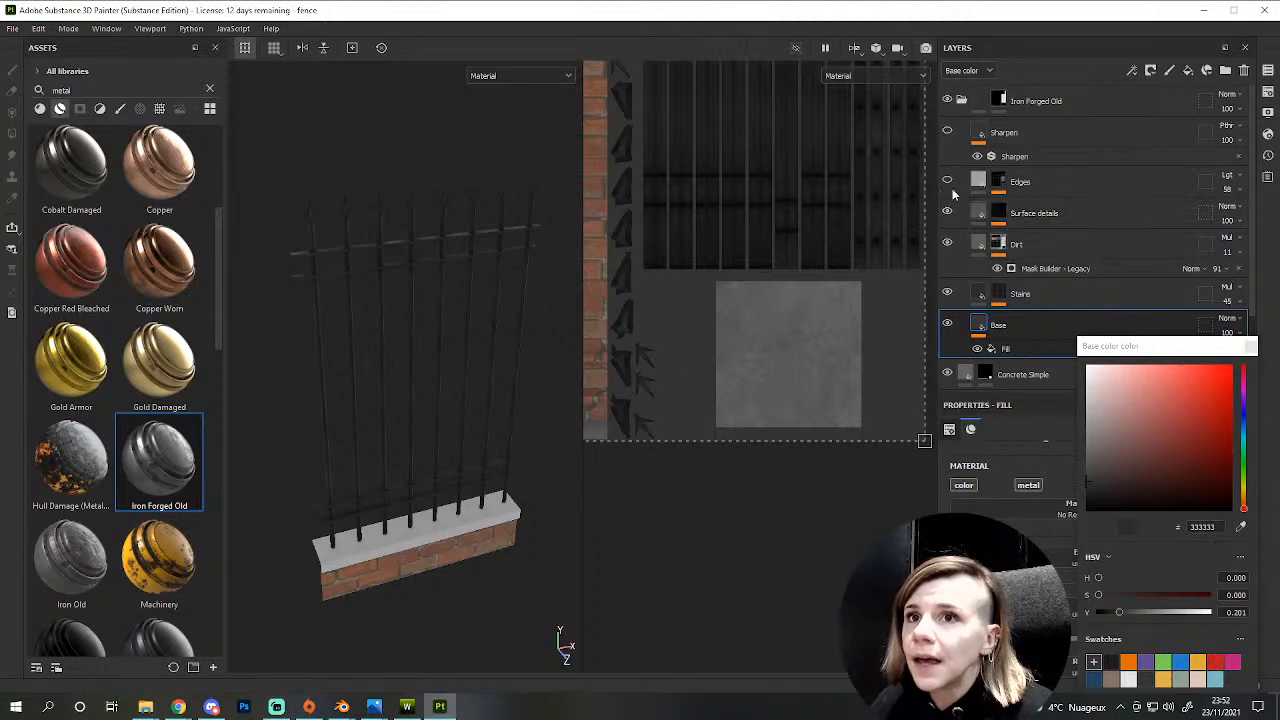
# - Make the Edges layer visible again and set its base color to 222222
pyautogui.click(947, 180)
pyautogui.keyDown('alt'); pyautogui.moveTo(388, 260); pyautogui.dragTo(435, 357, button='middle'); pyautogui.keyUp('alt')
pyautogui.scroll(2, 434, 357)
pyautogui.scroll(2, 473, 456)
pyautogui.scroll(-2, 474, 490)
pyautogui.keyDown('alt'); pyautogui.moveTo(474, 490); pyautogui.dragTo(458, 430); pyautogui.keyUp('alt')
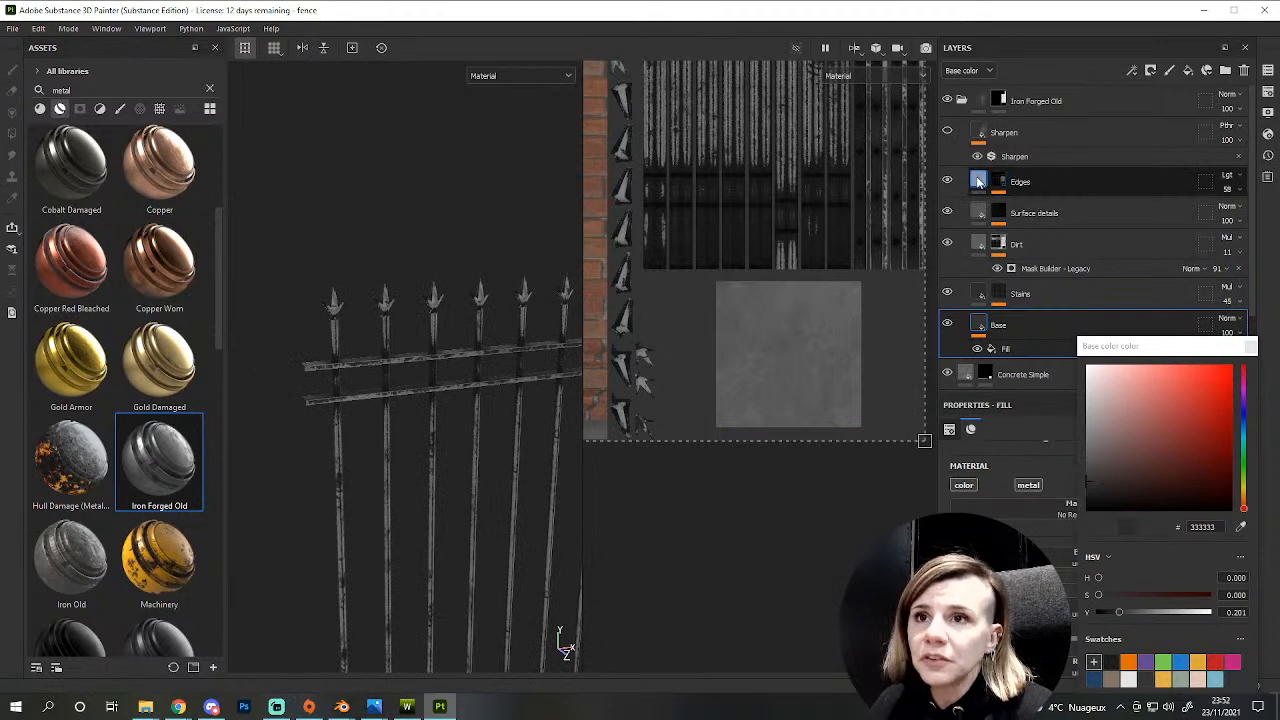
pyautogui.click(997, 178)
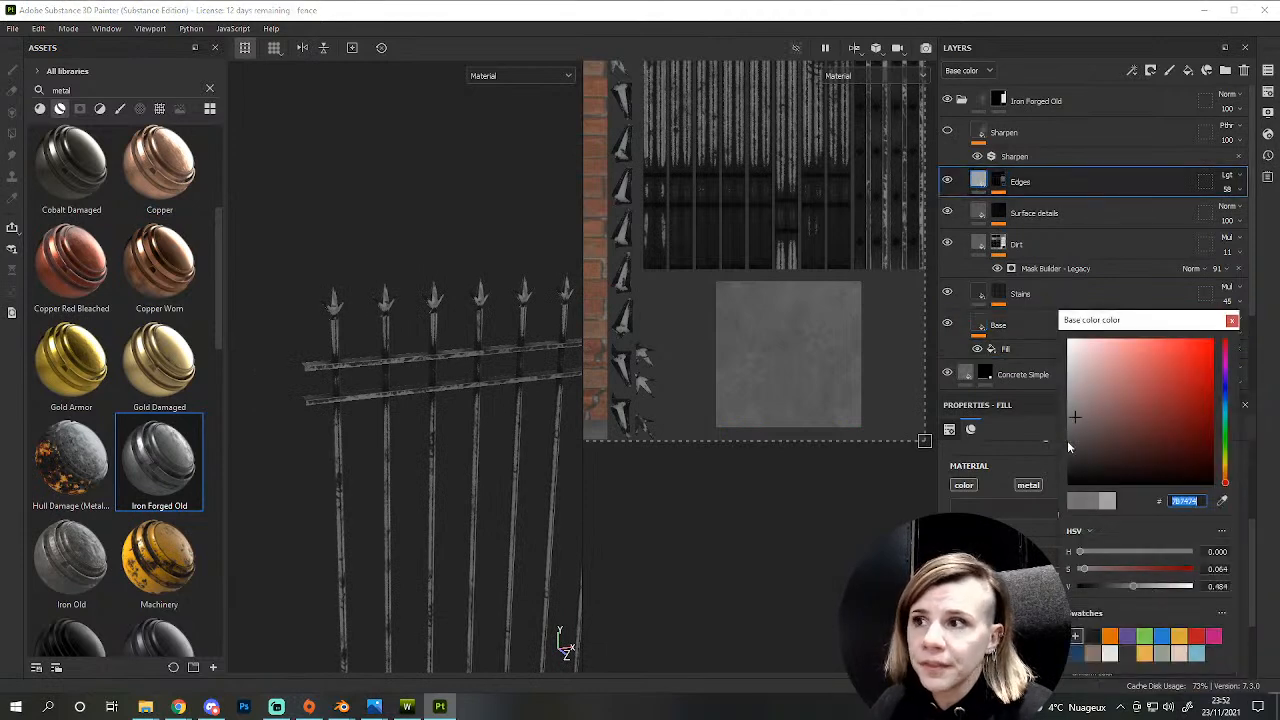
pyautogui.write('222222')
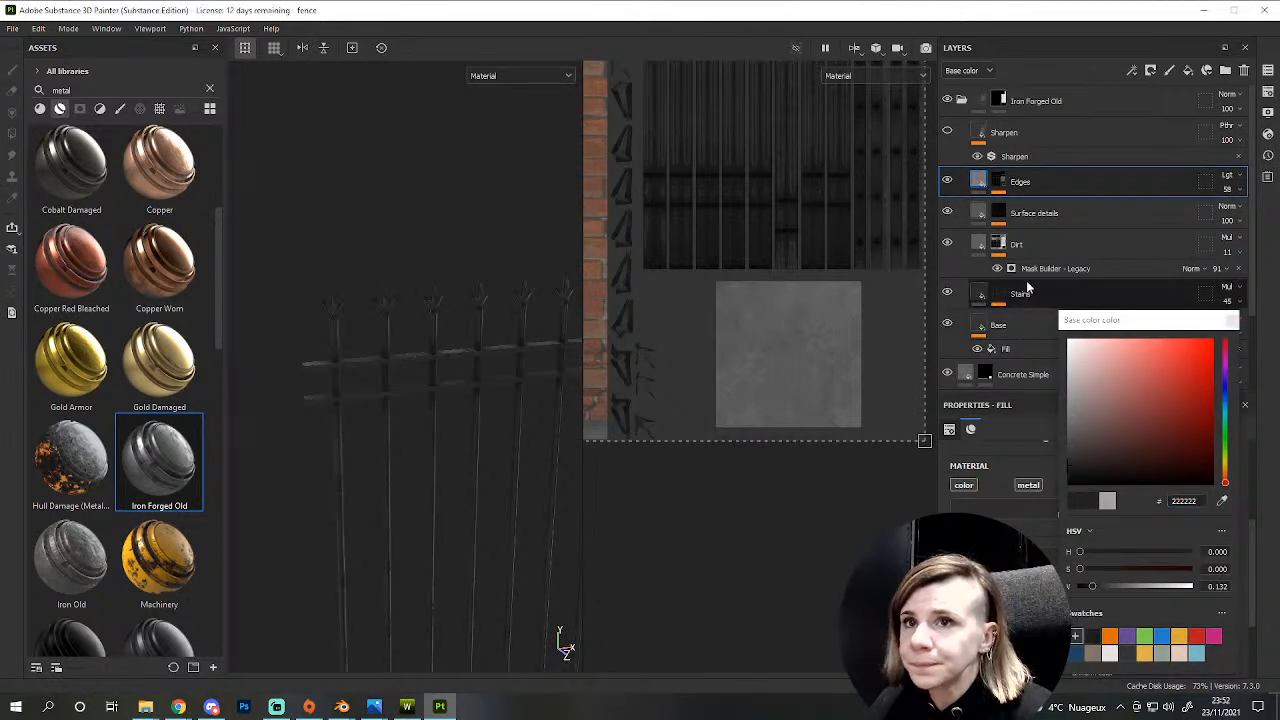
# - Set the Wear Level of the Edges mask's Metal Edge Wear generator to 0.36
pyautogui.click(997, 183)
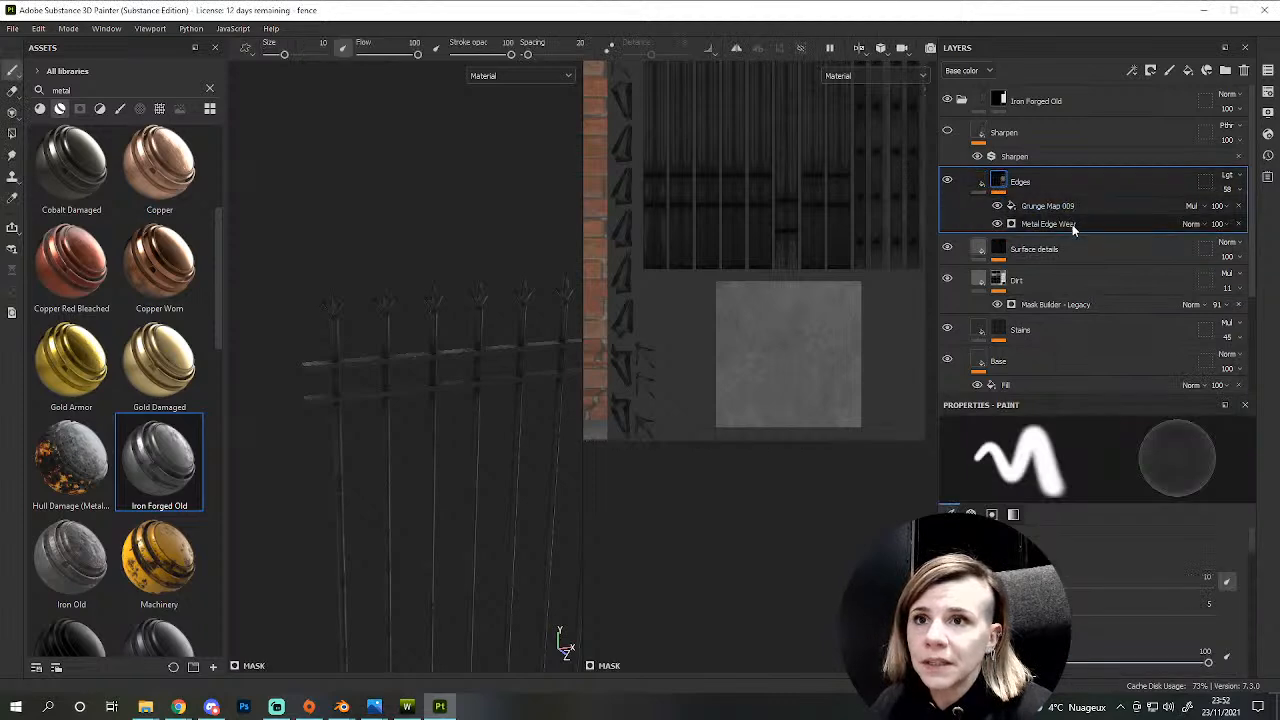
pyautogui.click(1060, 223)
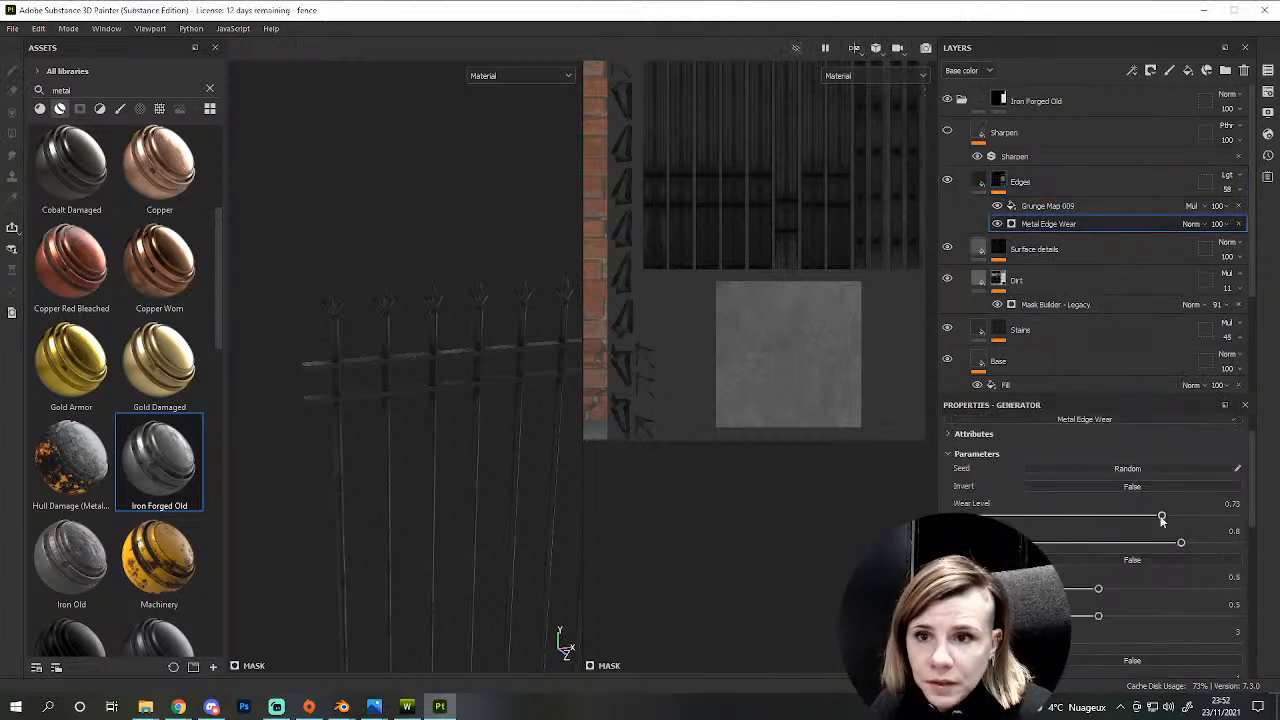
pyautogui.moveTo(1162, 515); pyautogui.dragTo(1065, 514)
pyautogui.keyDown('alt'); pyautogui.moveTo(334, 366); pyautogui.dragTo(308, 466); pyautogui.keyUp('alt')
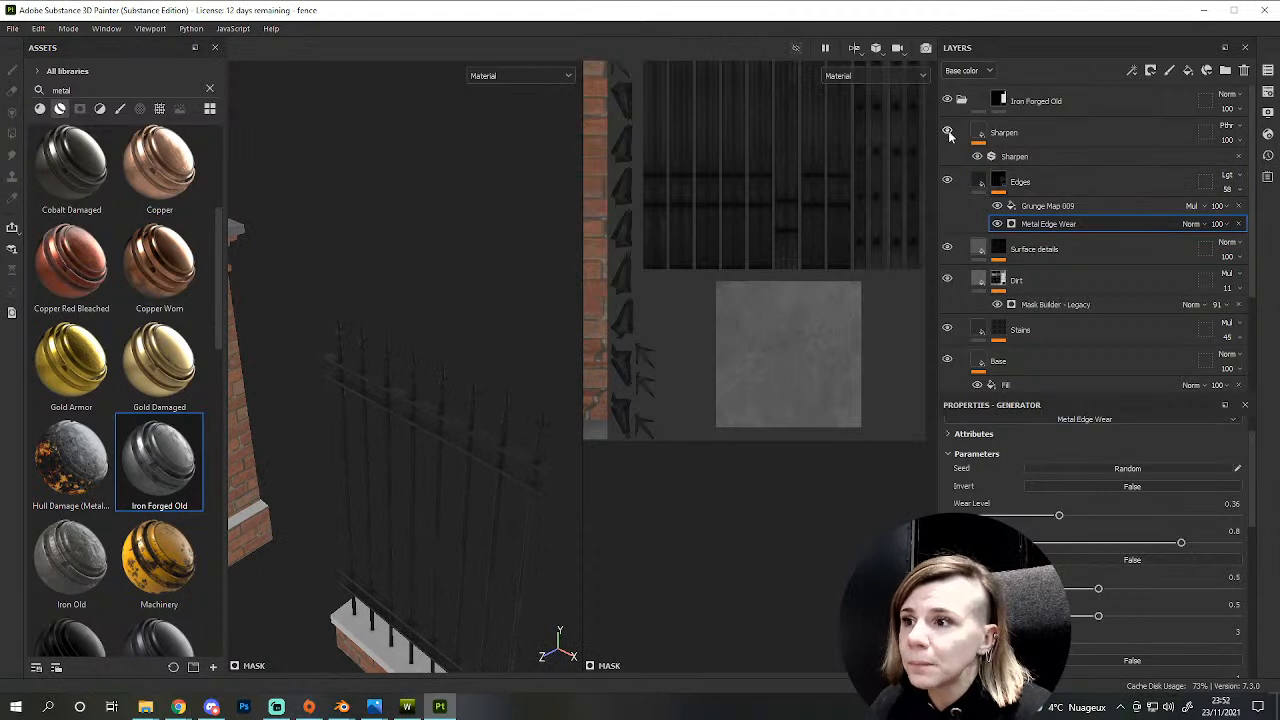
# - Check the railings with the Sharpen layer visible and delete that layer from the Iron Forged Old group
pyautogui.keyDown('alt'); pyautogui.moveTo(390, 363); pyautogui.dragTo(427, 435); pyautogui.keyUp('alt')
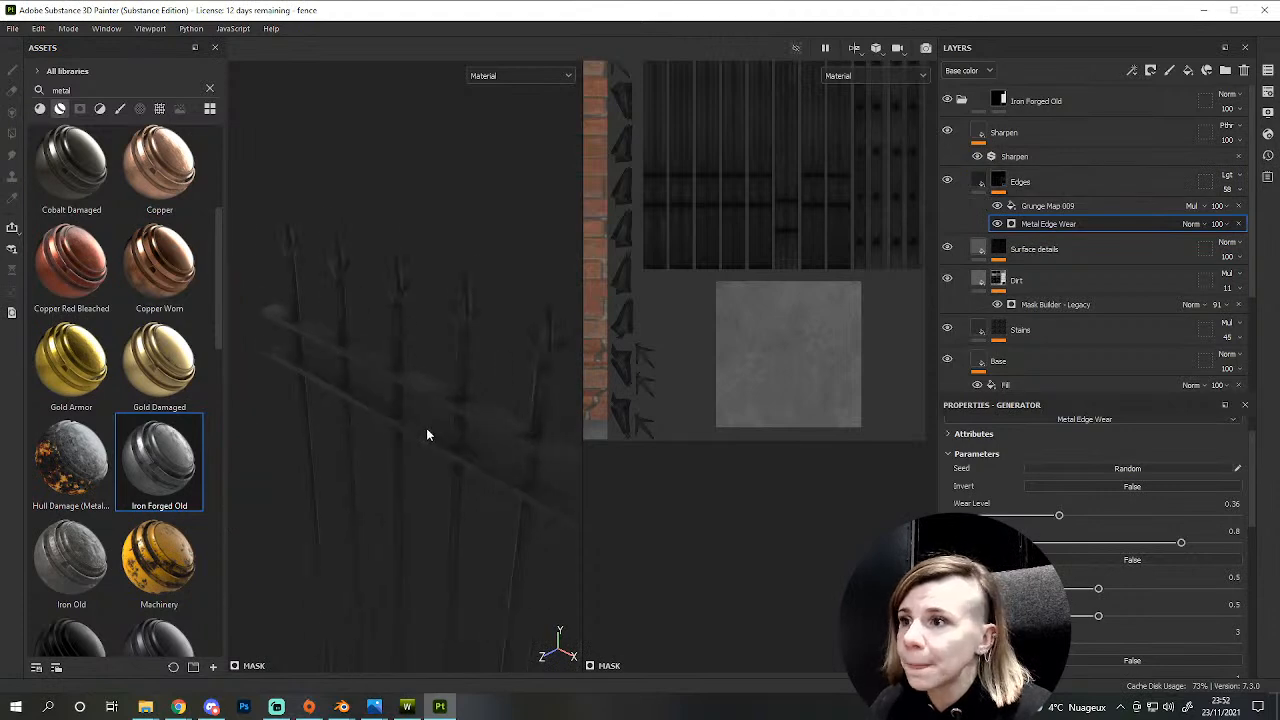
pyautogui.click(1040, 135)
pyautogui.press('Delete')
pyautogui.scroll(-3, 420, 369)
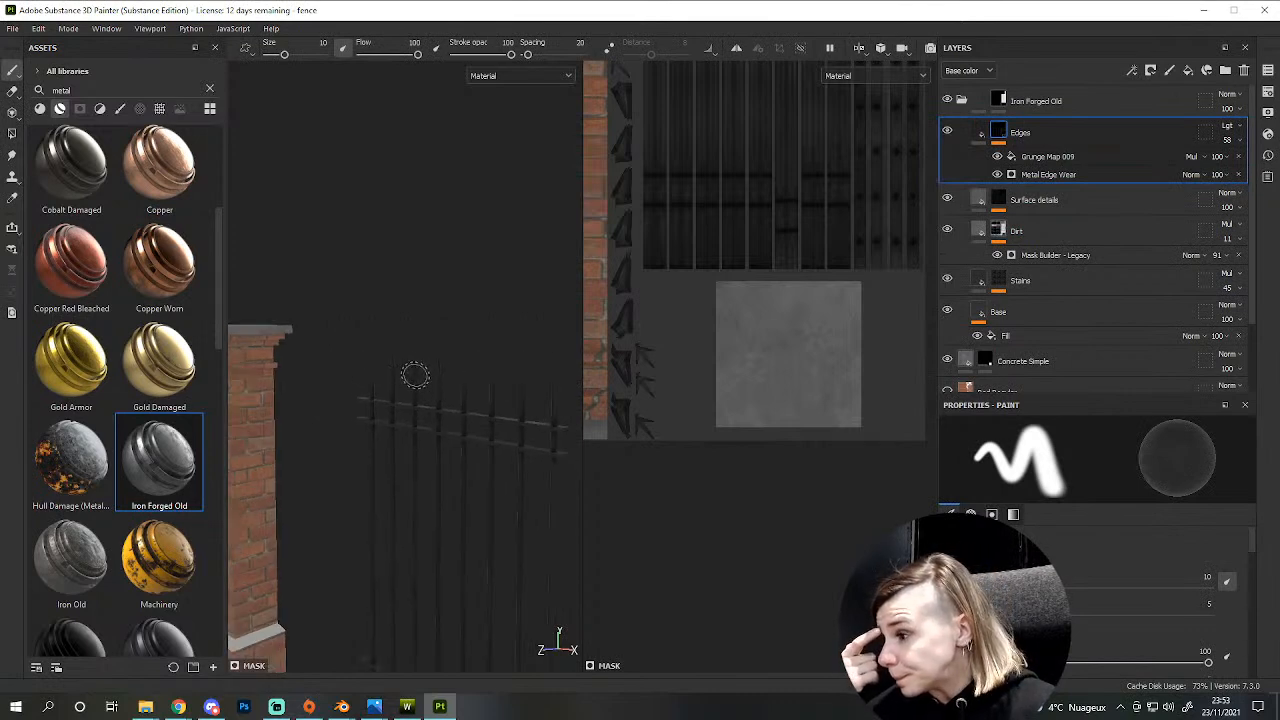
pyautogui.scroll(-4, 420, 398)
pyautogui.keyDown('alt'); pyautogui.moveTo(420, 435); pyautogui.dragTo(455, 476); pyautogui.keyUp('alt')
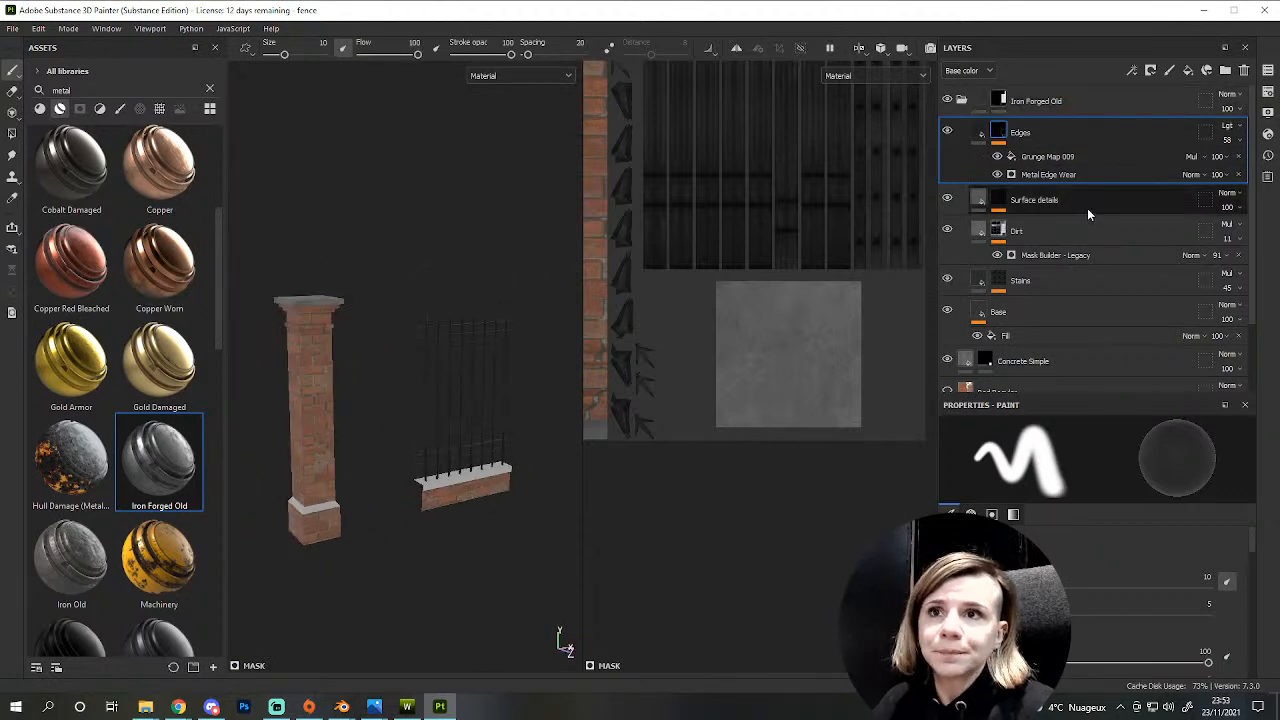
# - Collapse the Iron Forged Old group and delete the hidden Red Regular layer
pyautogui.click(964, 101)
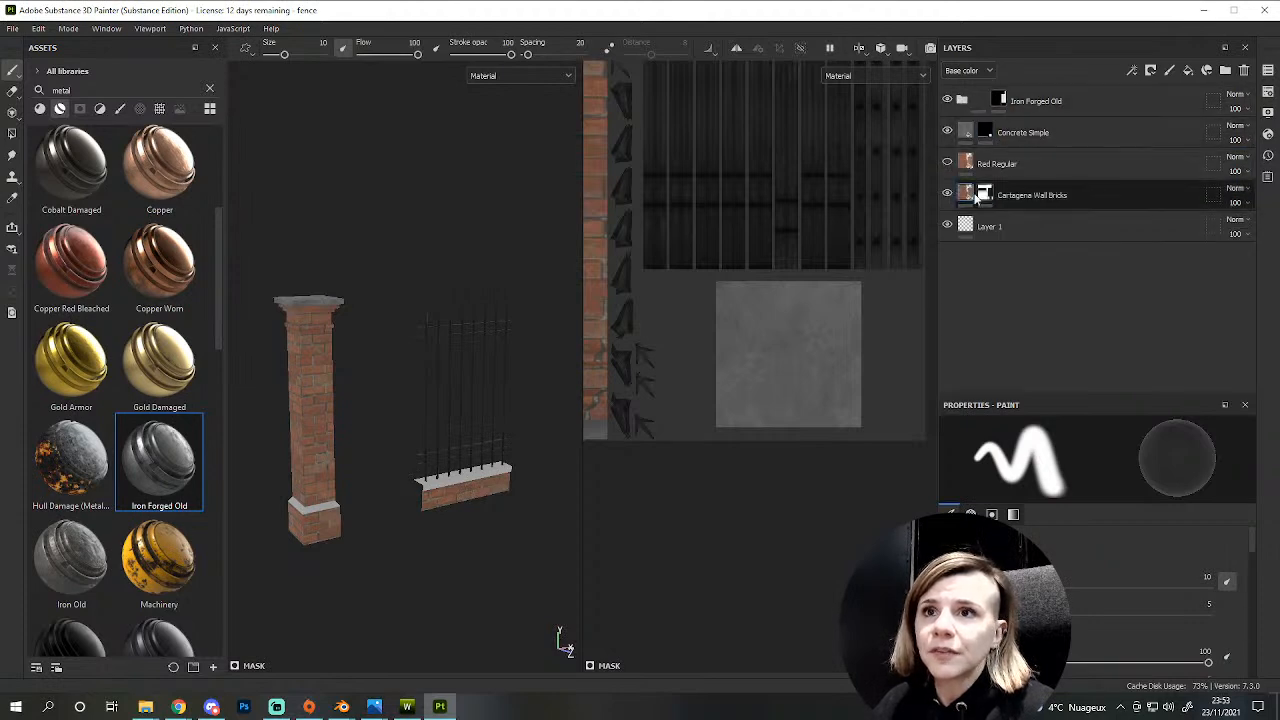
pyautogui.click(1031, 166)
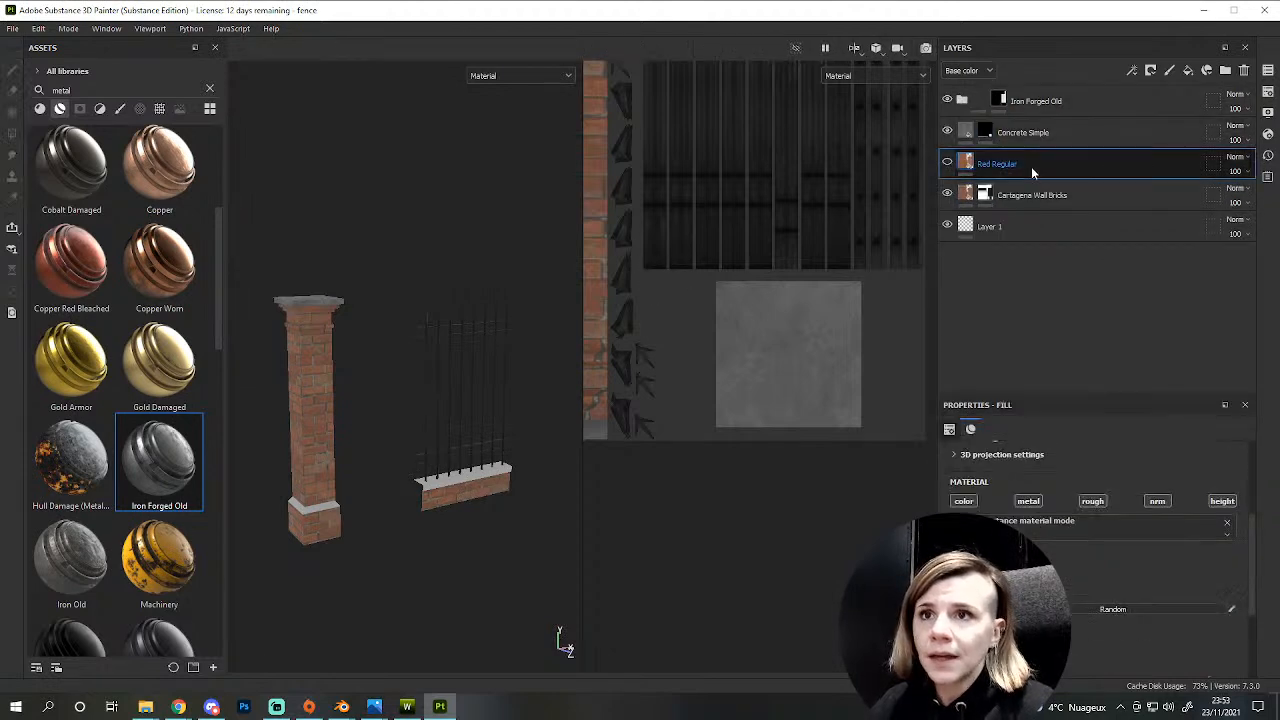
pyautogui.press('Delete')
pyautogui.scroll(2, 357, 330)
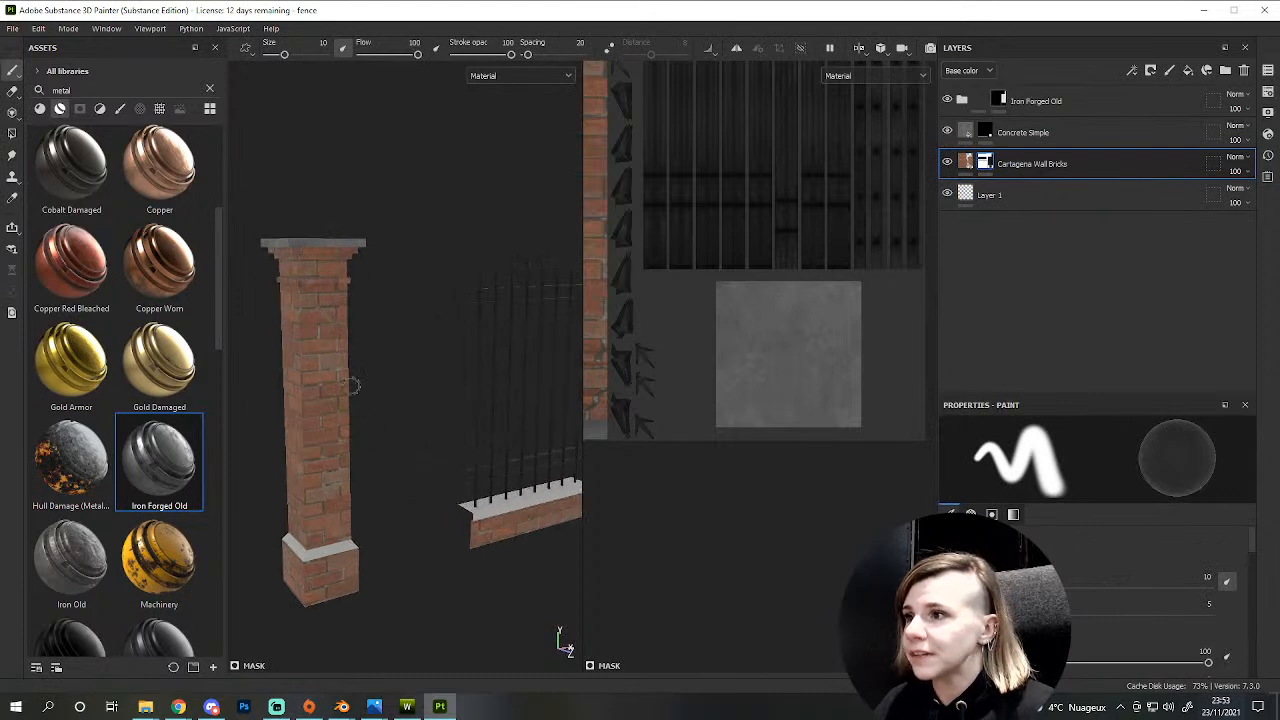
# - Choose Polygon Fill in quad mode for the Cartagena Wall Bricks mask and examine the mouldings beneath the pillar cap
pyautogui.keyDown('alt'); pyautogui.moveTo(446, 327); pyautogui.dragTo(415, 385); pyautogui.keyUp('alt')
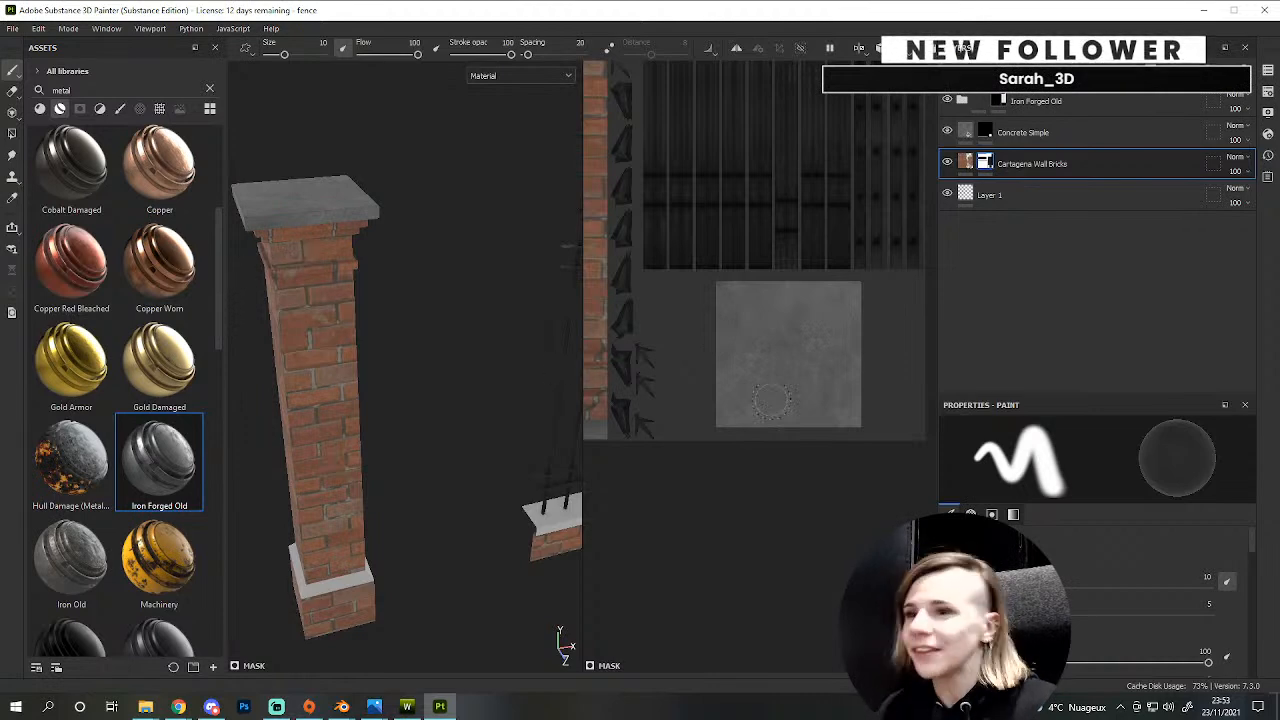
pyautogui.keyDown('alt'); pyautogui.moveTo(387, 362); pyautogui.dragTo(466, 523, button='middle'); pyautogui.keyUp('alt')
pyautogui.scroll(3, 414, 420)
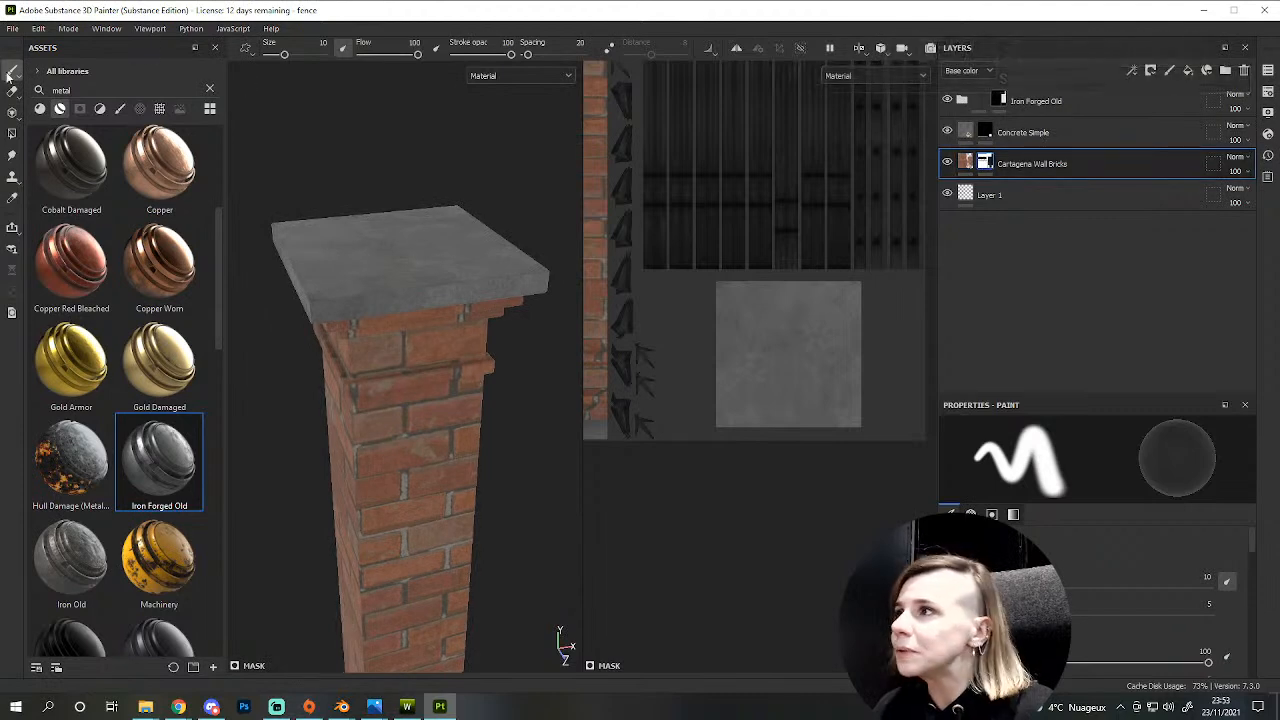
pyautogui.click(12, 132)
pyautogui.scroll(5, 376, 347)
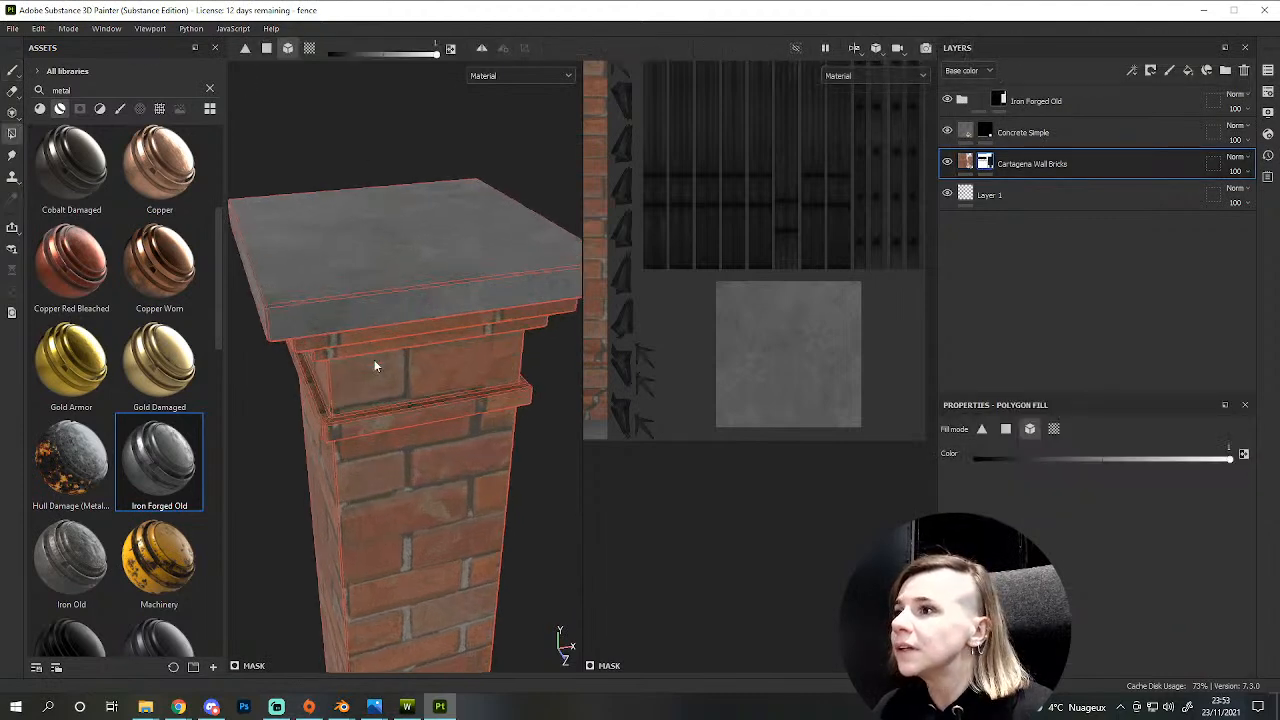
pyautogui.keyDown('alt'); pyautogui.moveTo(378, 377); pyautogui.dragTo(275, 436); pyautogui.keyUp('alt')
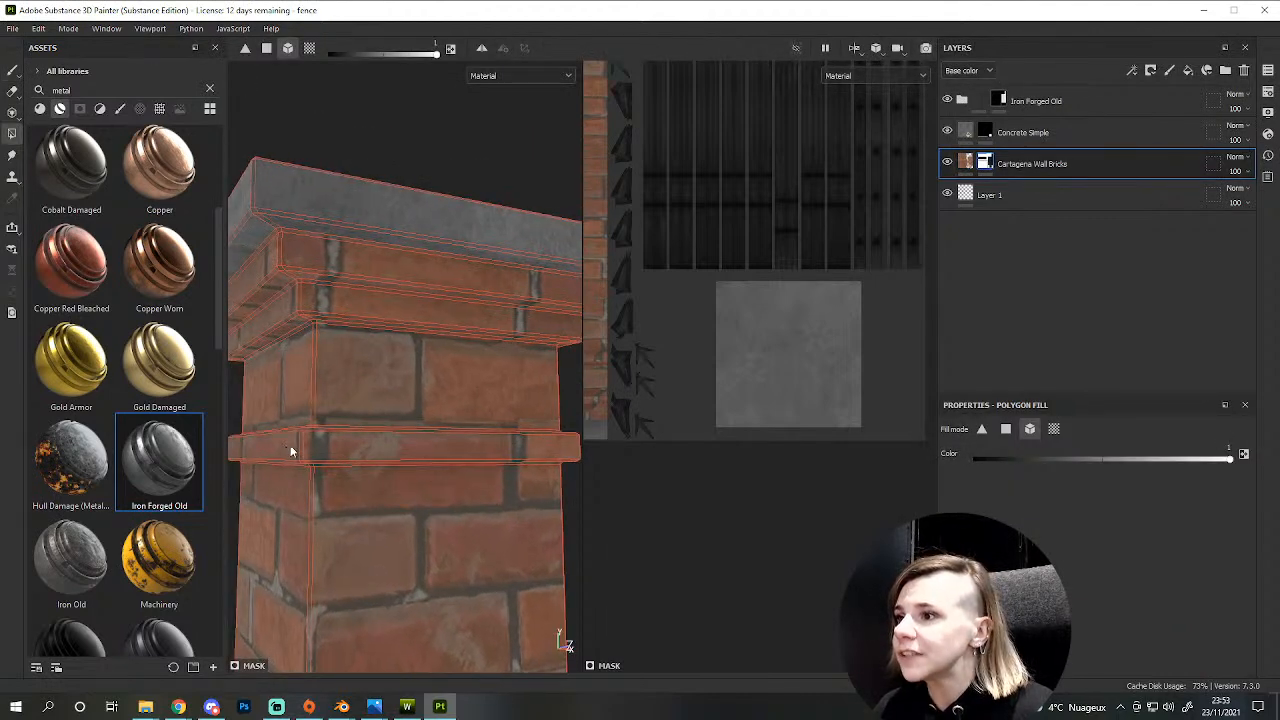
pyautogui.scroll(-3, 312, 448)
pyautogui.keyDown('alt'); pyautogui.moveTo(414, 476); pyautogui.dragTo(405, 466); pyautogui.keyUp('alt')
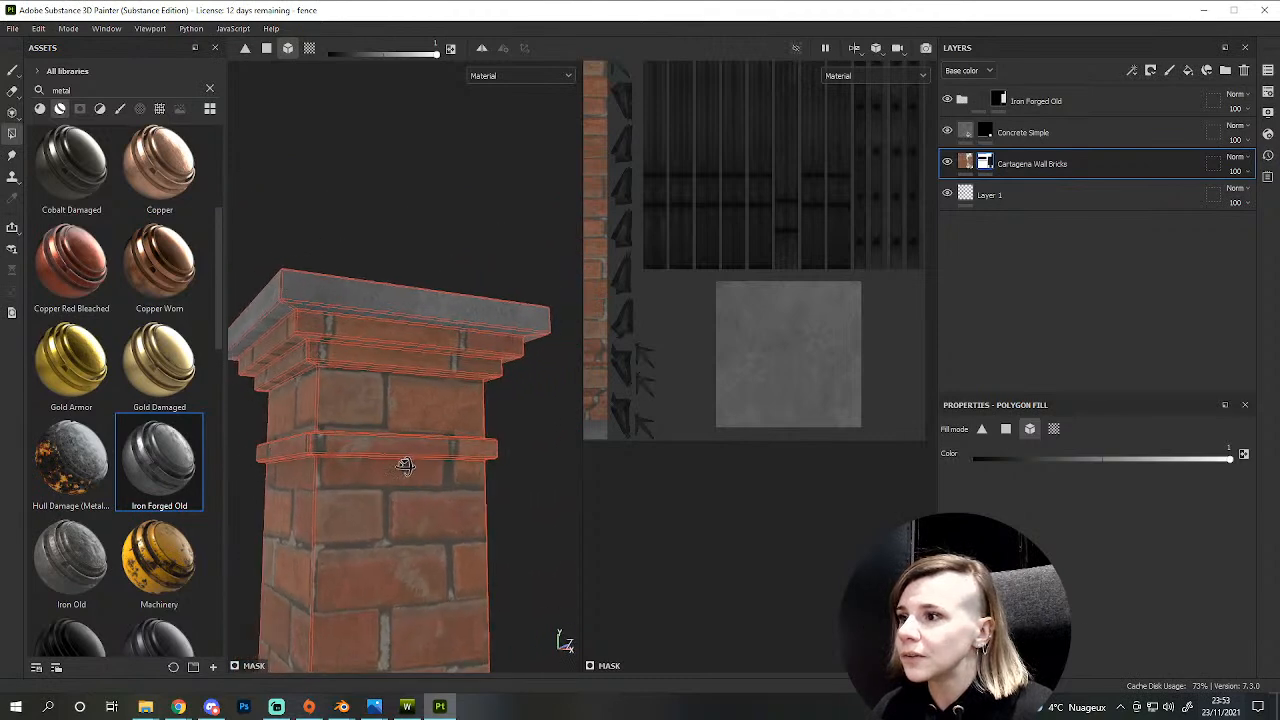
pyautogui.click(266, 48)
pyautogui.scroll(-2, 365, 348)
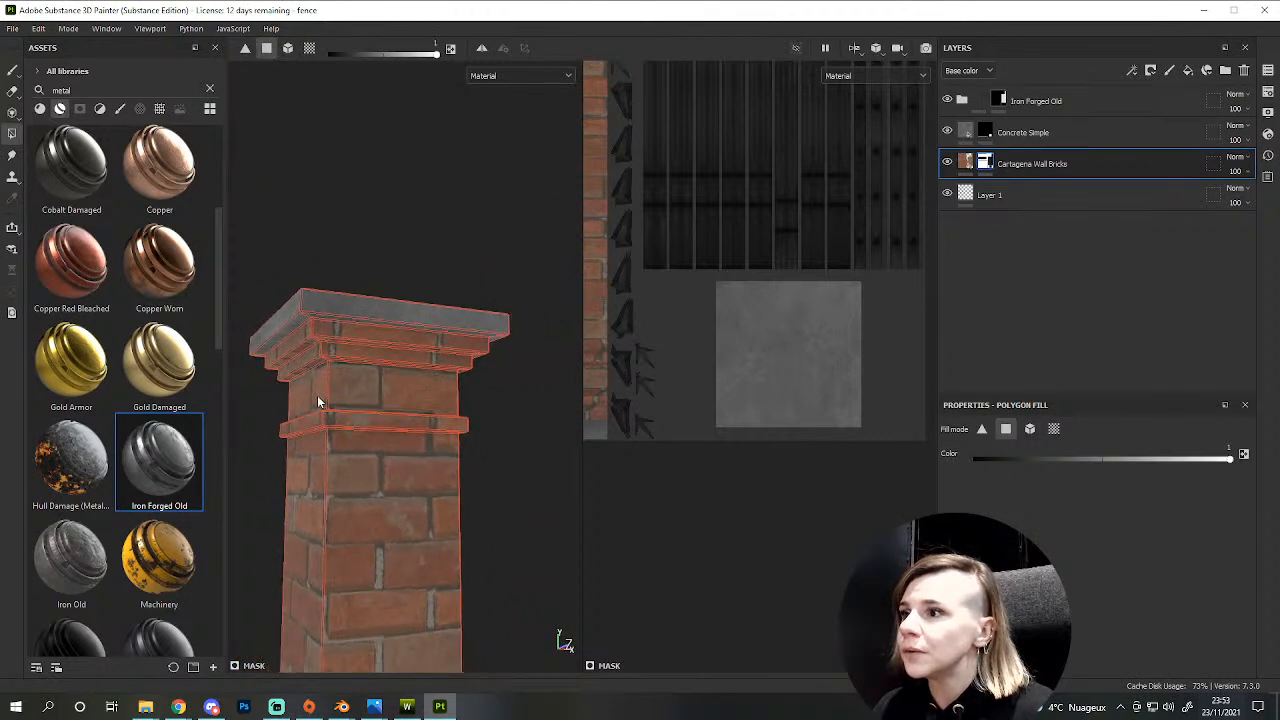
# - Mask the bricks out of the pillar's upper moulding strips in the UV layout using a fill value of 0
pyautogui.scroll(-3, 762, 312)
pyautogui.keyDown('alt'); pyautogui.moveTo(660, 340); pyautogui.dragTo(817, 410, button='middle'); pyautogui.keyUp('alt')
pyautogui.scroll(2, 660, 285)
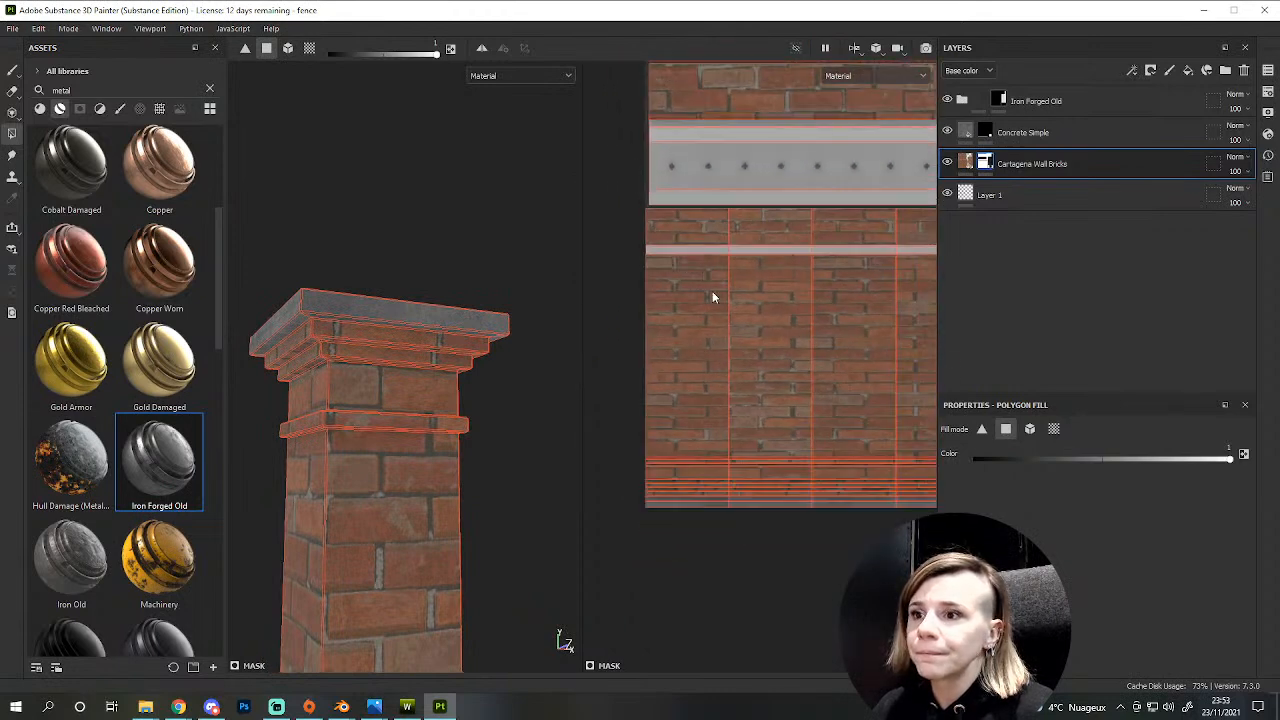
pyautogui.keyDown('alt'); pyautogui.moveTo(747, 483); pyautogui.dragTo(720, 374, button='middle'); pyautogui.keyUp('alt')
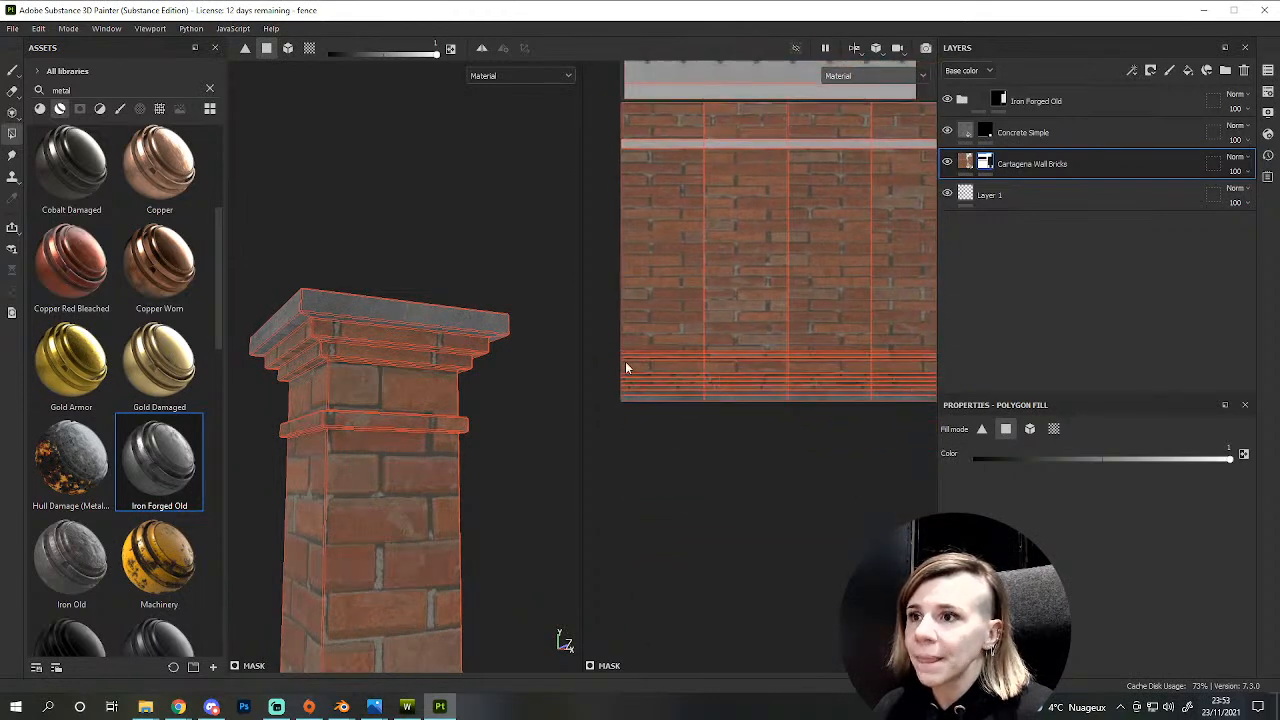
pyautogui.moveTo(618, 352); pyautogui.dragTo(872, 443)
pyautogui.scroll(1, 779, 406)
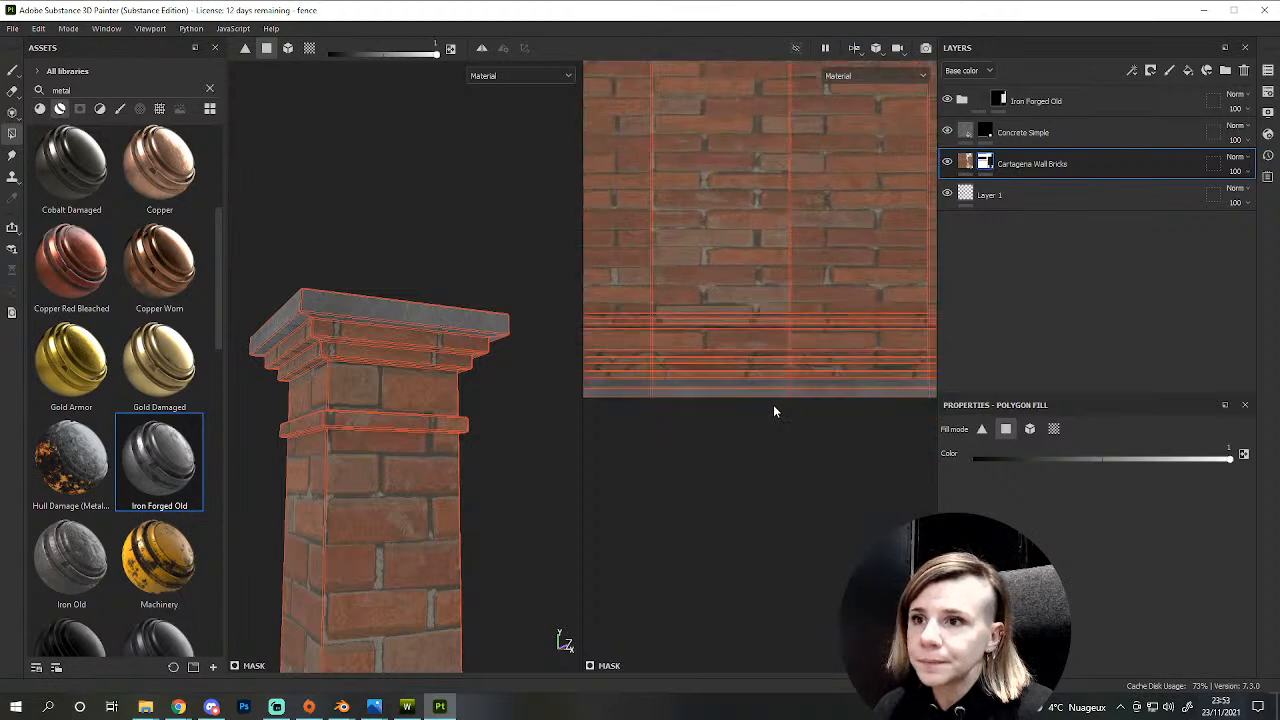
pyautogui.moveTo(429, 54); pyautogui.dragTo(321, 57)
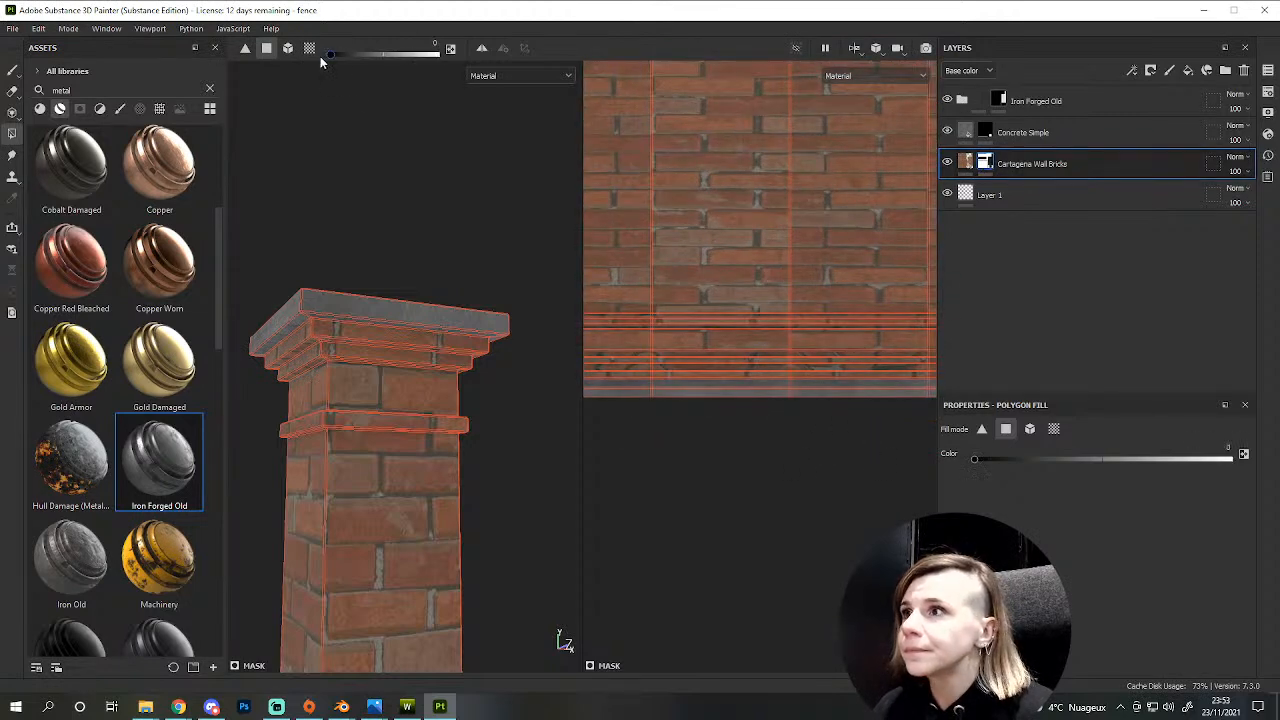
pyautogui.moveTo(583, 380); pyautogui.dragTo(400, 372)
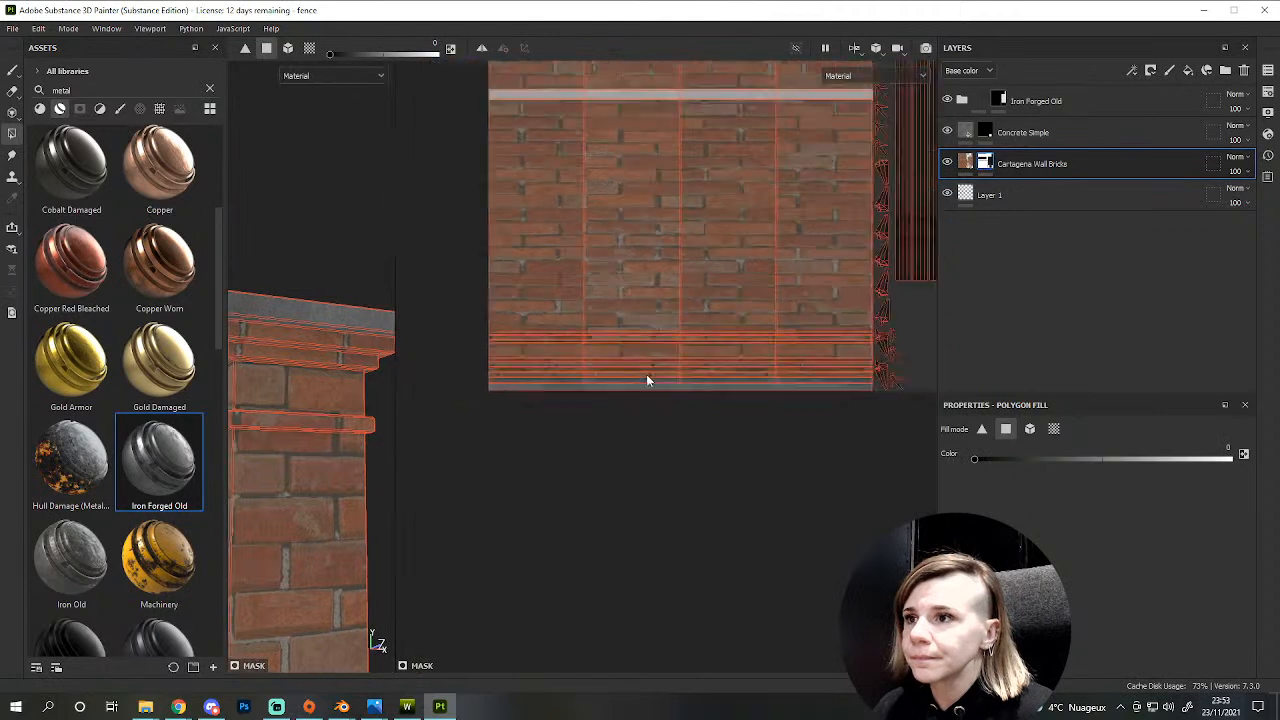
pyautogui.moveTo(500, 344); pyautogui.dragTo(840, 420)
pyautogui.scroll(3, 489, 339)
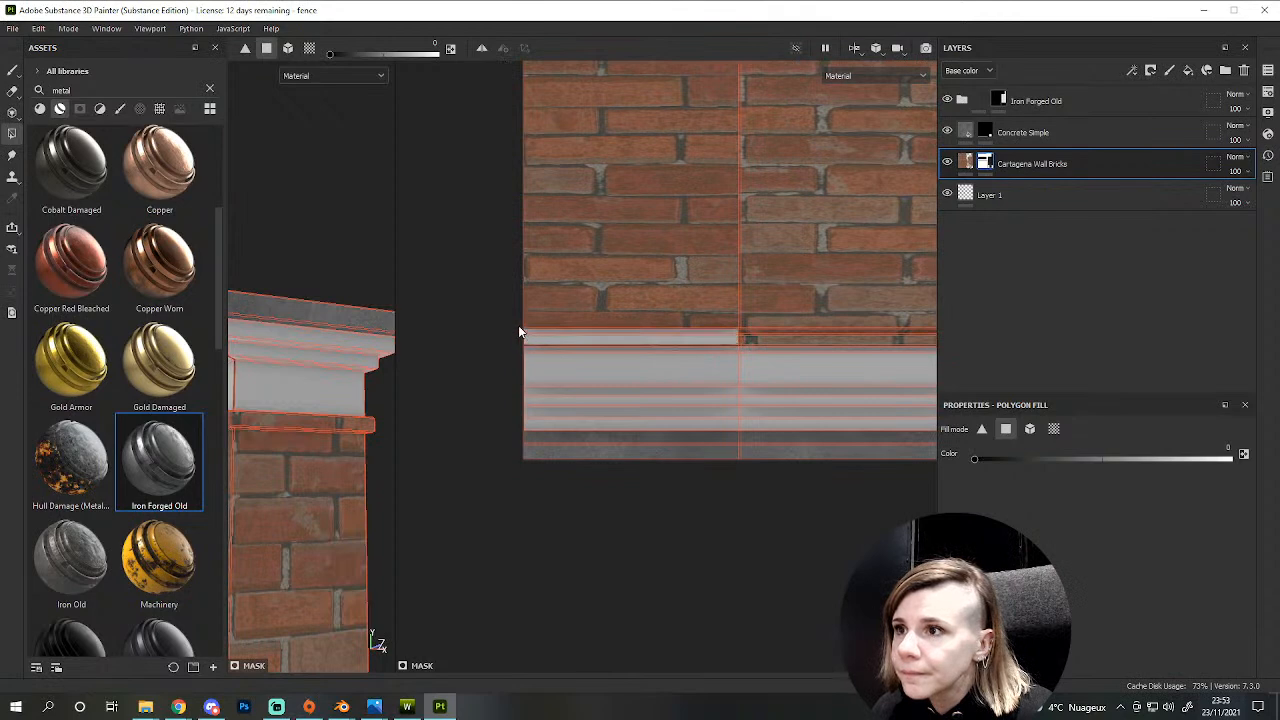
# - Extend the brick removal to the pillar's lowest moulding band and restore the bricks on the shaft faces with fill value 1
pyautogui.scroll(-3, 645, 384)
pyautogui.moveTo(551, 330); pyautogui.dragTo(922, 433)
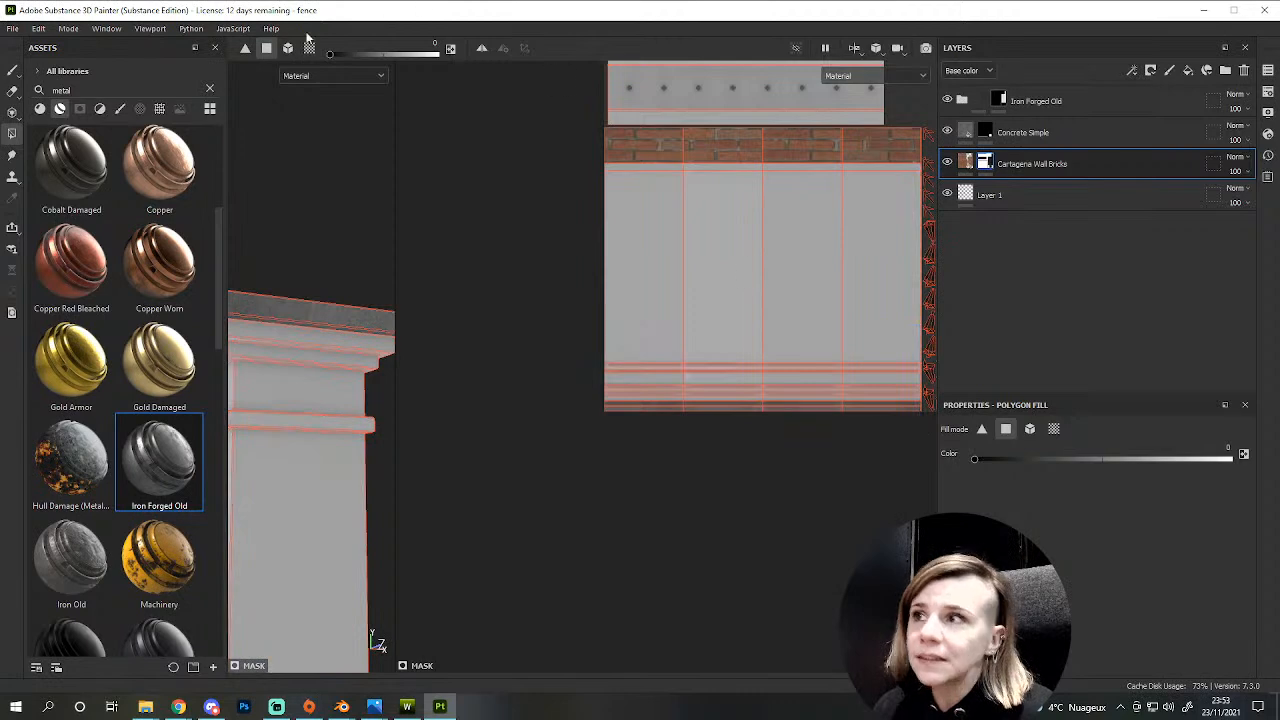
pyautogui.moveTo(348, 51); pyautogui.dragTo(477, 53)
pyautogui.moveTo(577, 150); pyautogui.dragTo(923, 229)
pyautogui.scroll(-2, 416, 441)
pyautogui.scroll(-4, 325, 449)
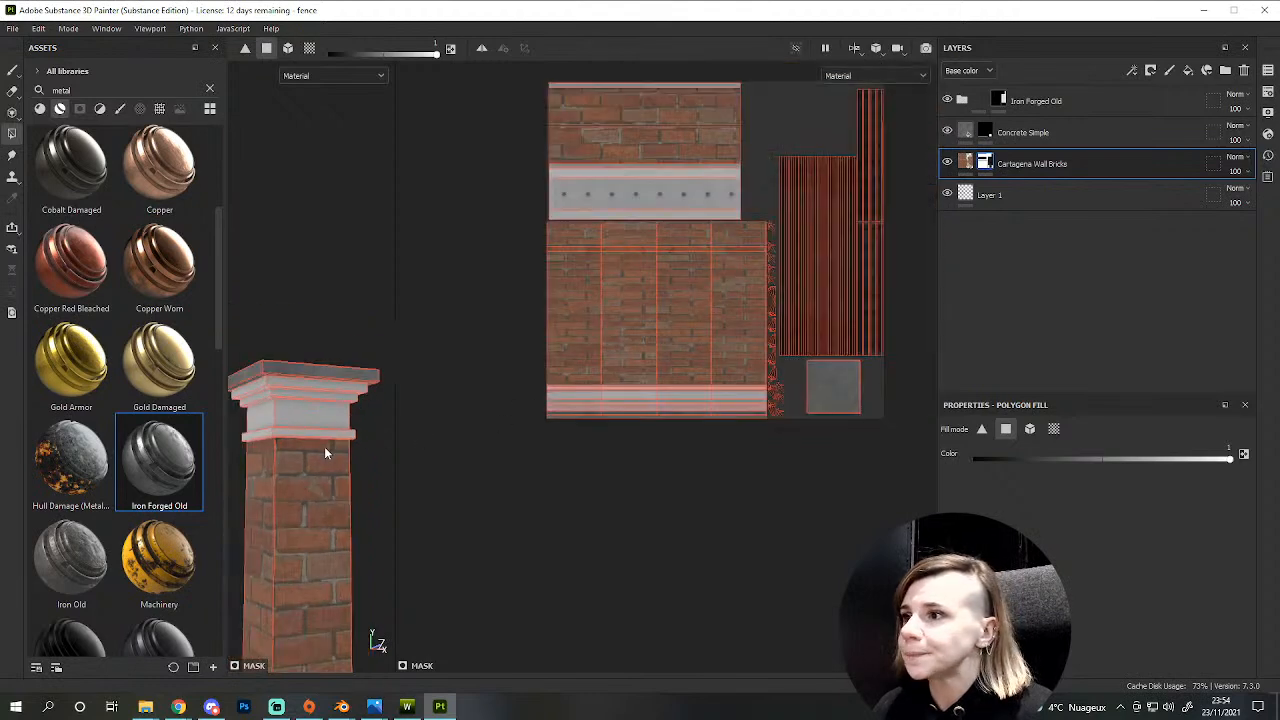
# - Mask the bricks out of the ledge strip above the pillar's base using a fill value of 0
pyautogui.keyDown('alt'); pyautogui.moveTo(326, 450); pyautogui.dragTo(291, 231, button='middle'); pyautogui.keyUp('alt')
pyautogui.scroll(-3, 291, 234)
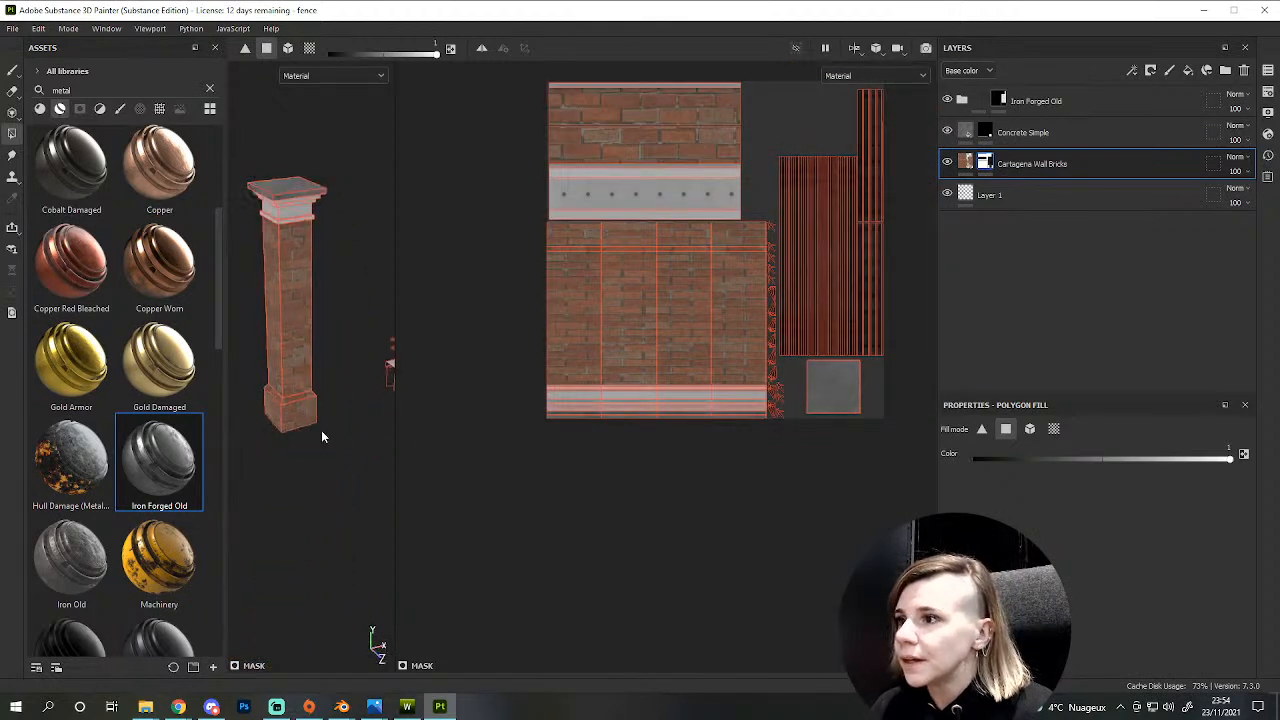
pyautogui.scroll(5, 570, 257)
pyautogui.click(330, 52)
pyautogui.scroll(-5, 660, 260)
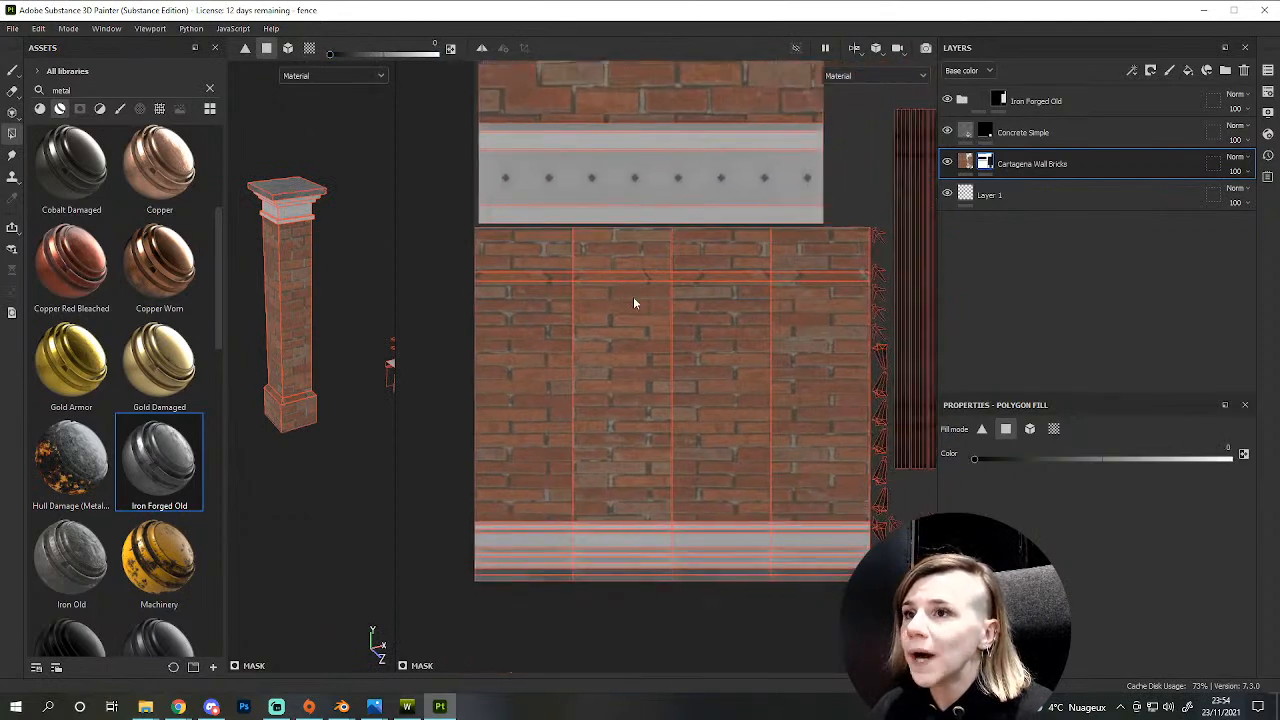
pyautogui.moveTo(471, 273)
pyautogui.mouseDown()
pyautogui.moveTo(846, 280)
pyautogui.moveTo(760, 288)
pyautogui.mouseUp()
# - Clear the leftover brick slivers at the base ledge strip's vertical seams and switch back to the Paint tool
pyautogui.scroll(5, 554, 262)
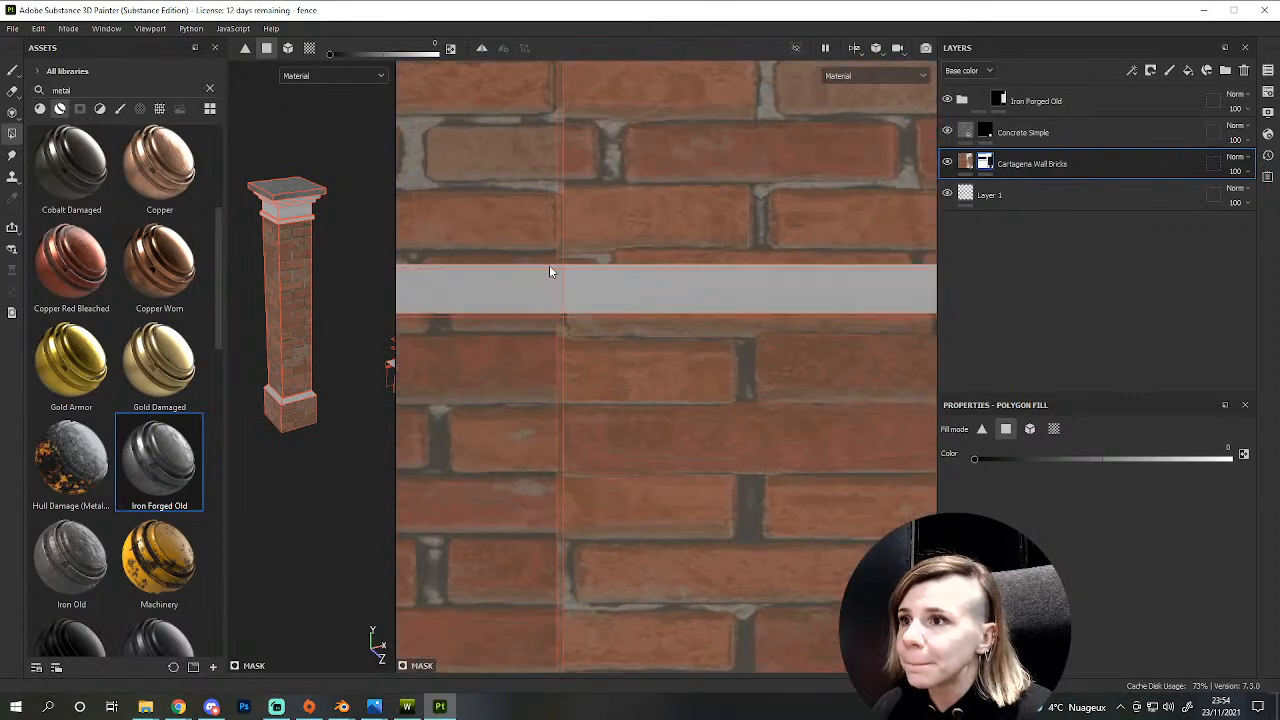
pyautogui.moveTo(579, 302); pyautogui.dragTo(584, 315)
pyautogui.keyDown('alt'); pyautogui.moveTo(790, 316); pyautogui.dragTo(316, 365, button='middle'); pyautogui.keyUp('alt')
pyautogui.keyDown('alt'); pyautogui.moveTo(598, 362); pyautogui.dragTo(482, 334, button='middle'); pyautogui.keyUp('alt')
pyautogui.moveTo(537, 338); pyautogui.dragTo(544, 346)
pyautogui.keyDown('alt'); pyautogui.moveTo(665, 350); pyautogui.dragTo(338, 341, button='middle'); pyautogui.keyUp('alt')
pyautogui.scroll(-3, 565, 346)
pyautogui.scroll(4, 585, 340)
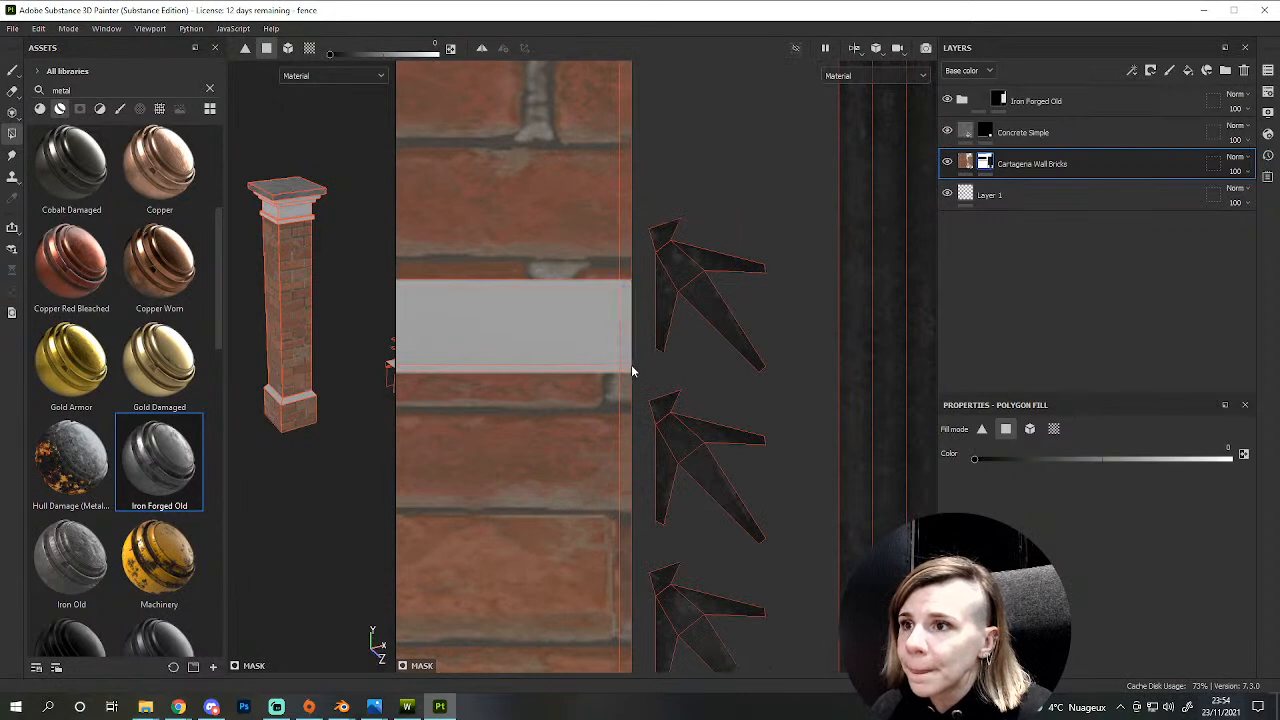
pyautogui.scroll(-6, 633, 366)
pyautogui.click(12, 70)
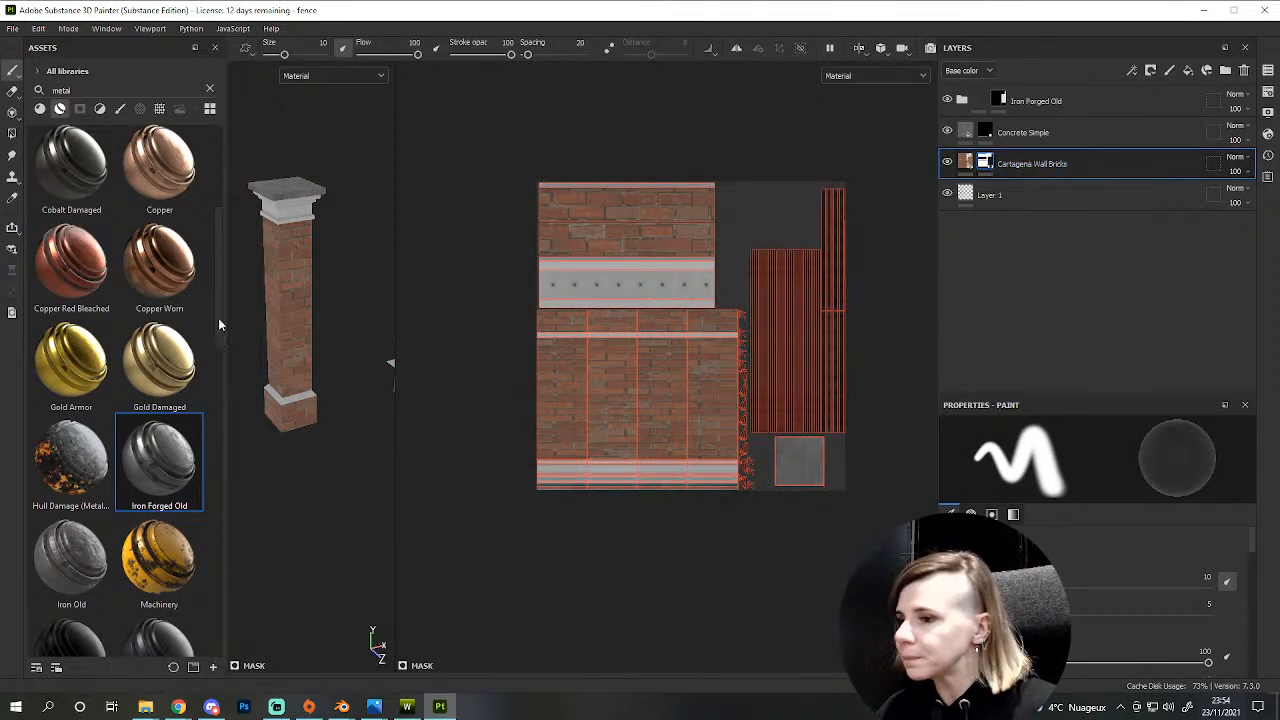
# - Switch to the Loft set fence file in Blender and briefly show object 2 and the model4 curve for checking
pyautogui.moveTo(341, 709)
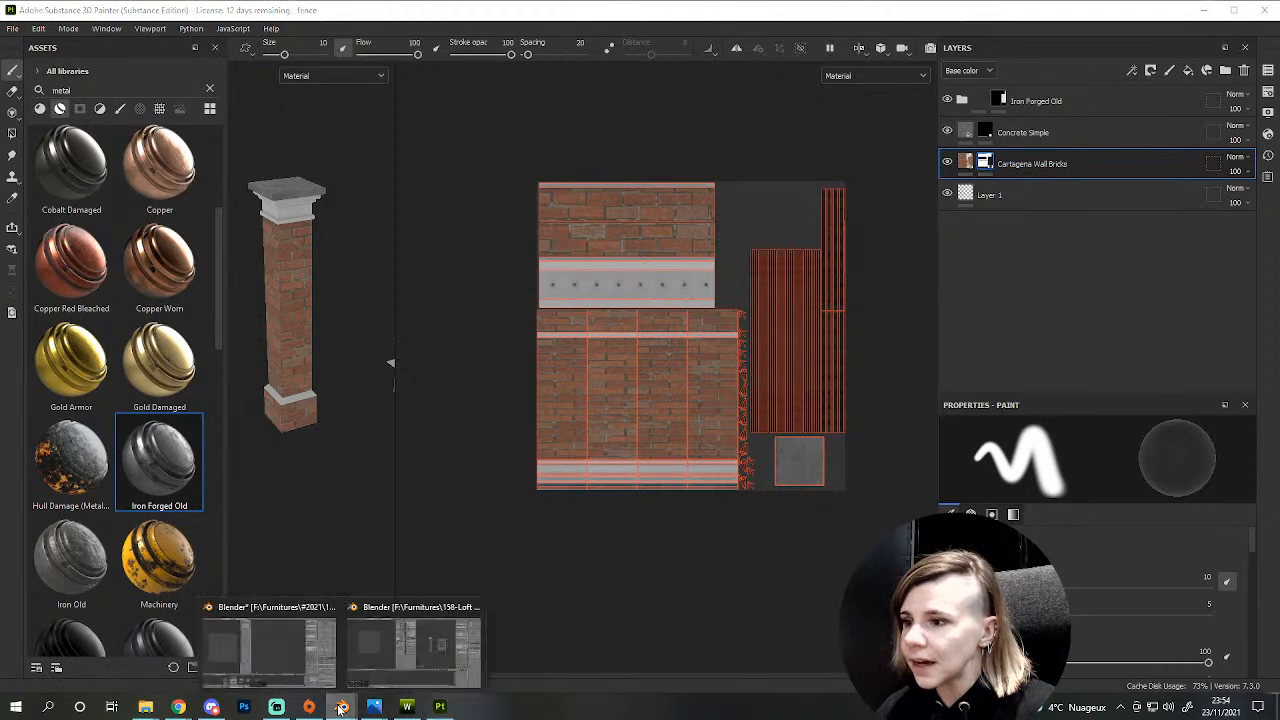
pyautogui.click(414, 645)
pyautogui.scroll(2, 886, 337)
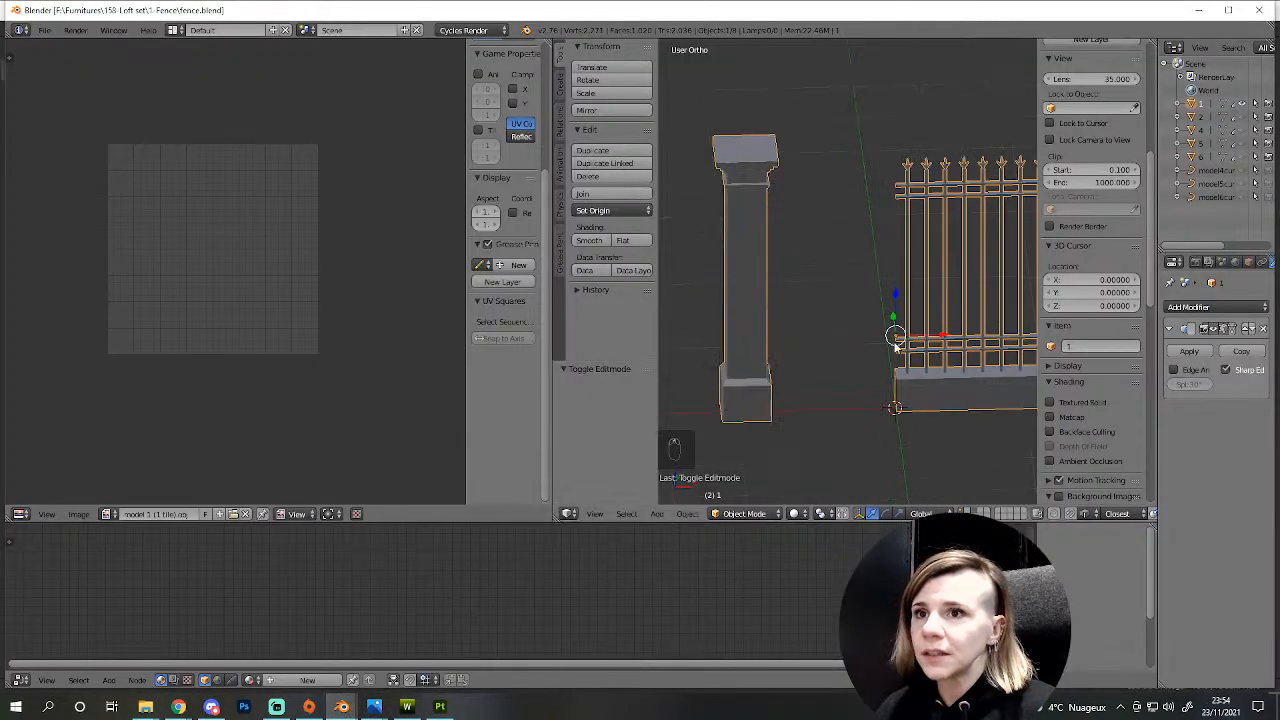
pyautogui.scroll(-3, 904, 340)
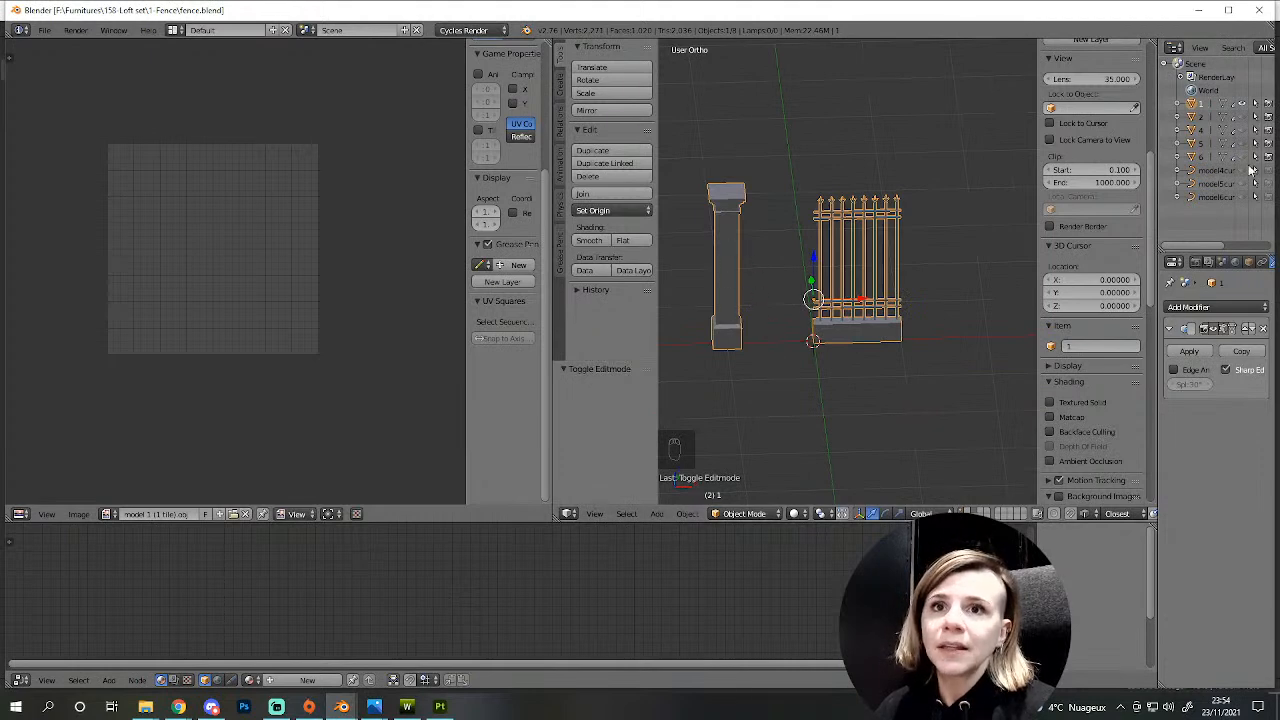
pyautogui.click(1243, 116)
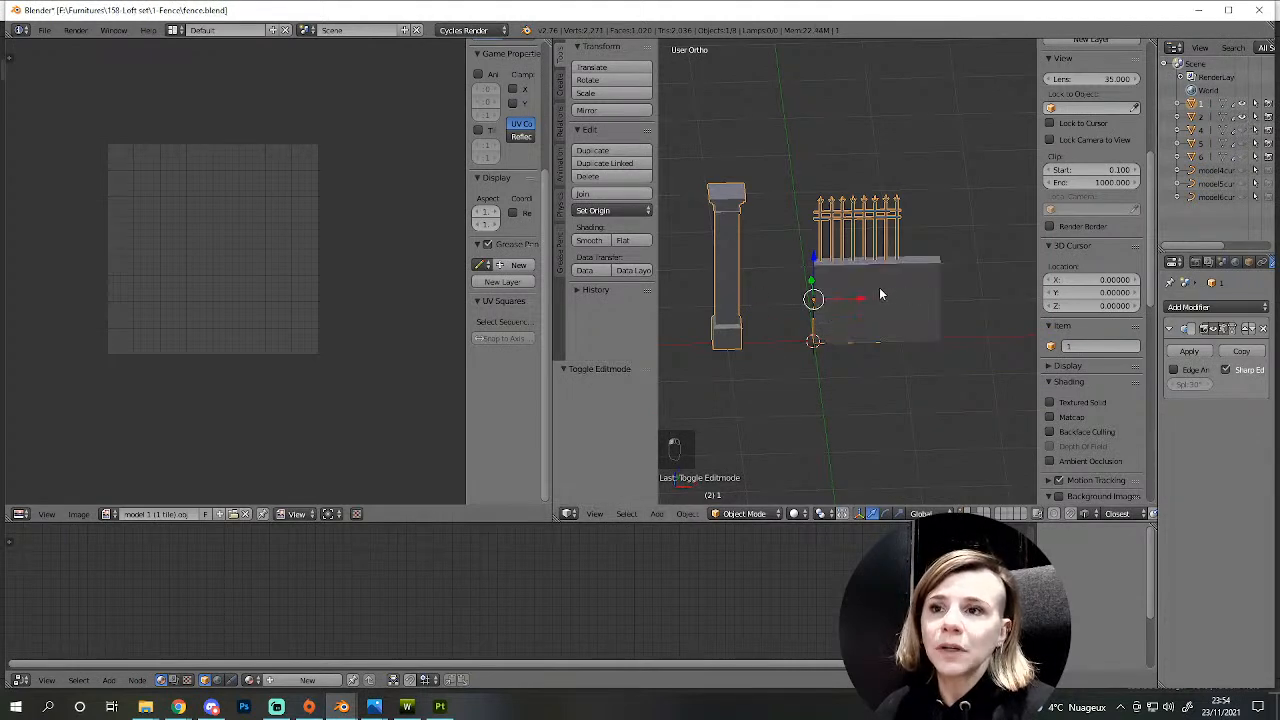
pyautogui.click(1242, 117)
pyautogui.click(1242, 170)
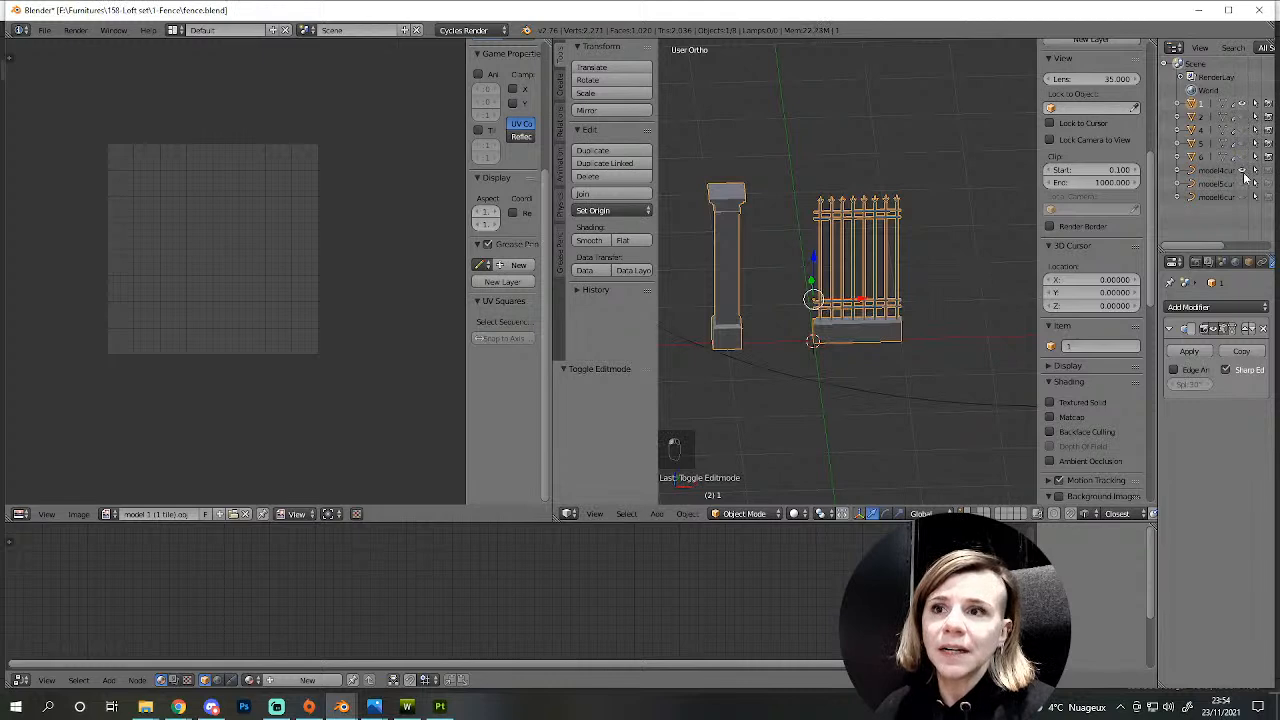
pyautogui.scroll(-2, 858, 287)
pyautogui.scroll(-3, 858, 287)
pyautogui.click(1242, 170)
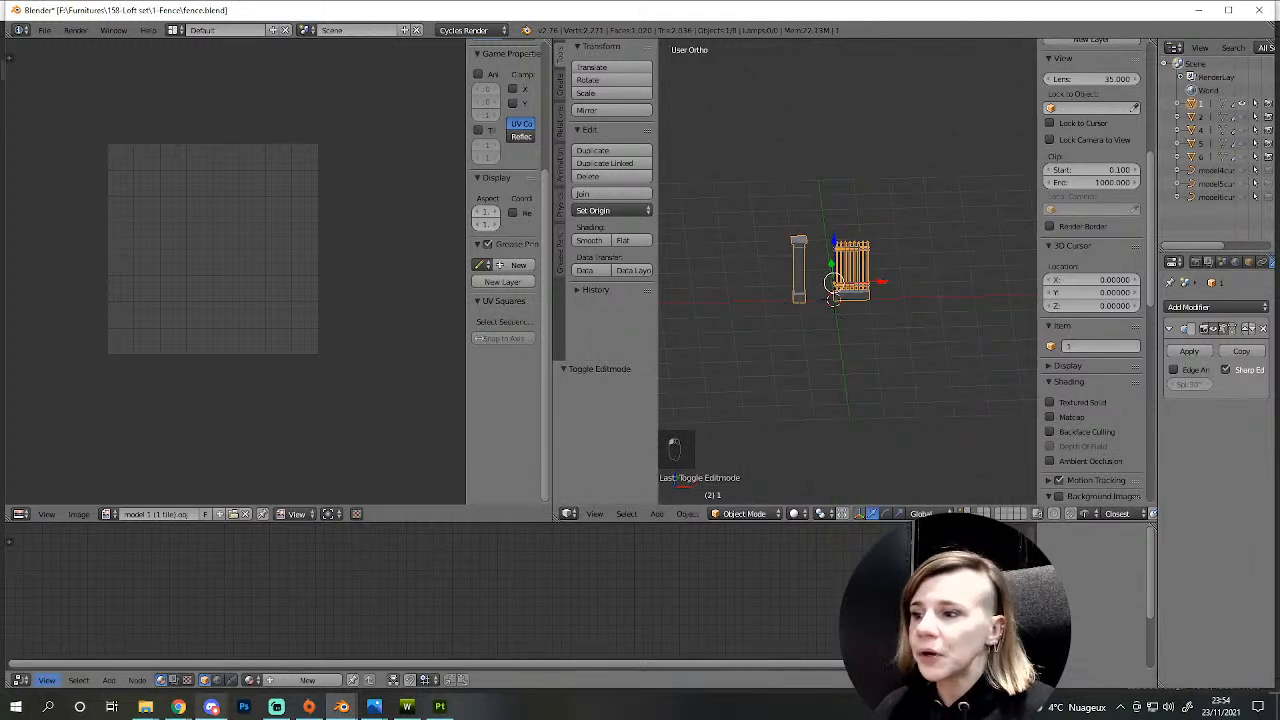
# - Compare the tall fence project in TSR Workshop with the Blender pillar and railing model, and return to Substance 3D Painter
pyautogui.click(406, 706)
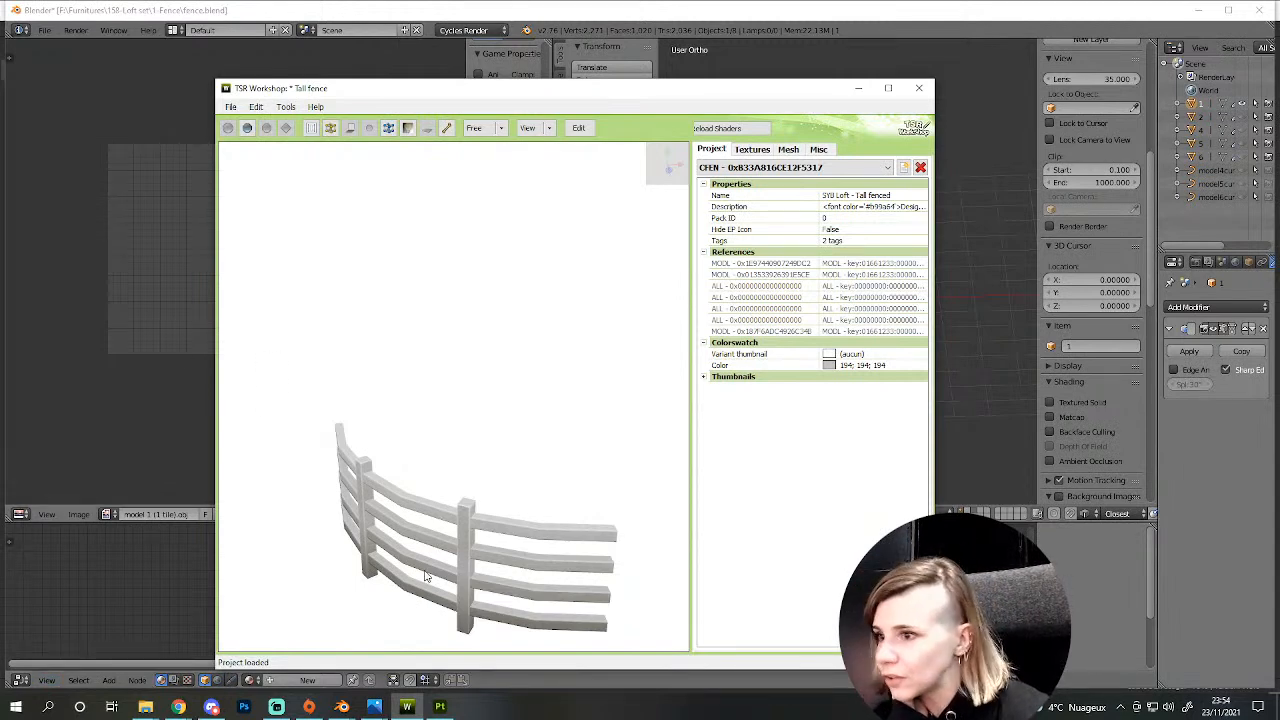
pyautogui.click(798, 14)
pyautogui.scroll(7, 883, 314)
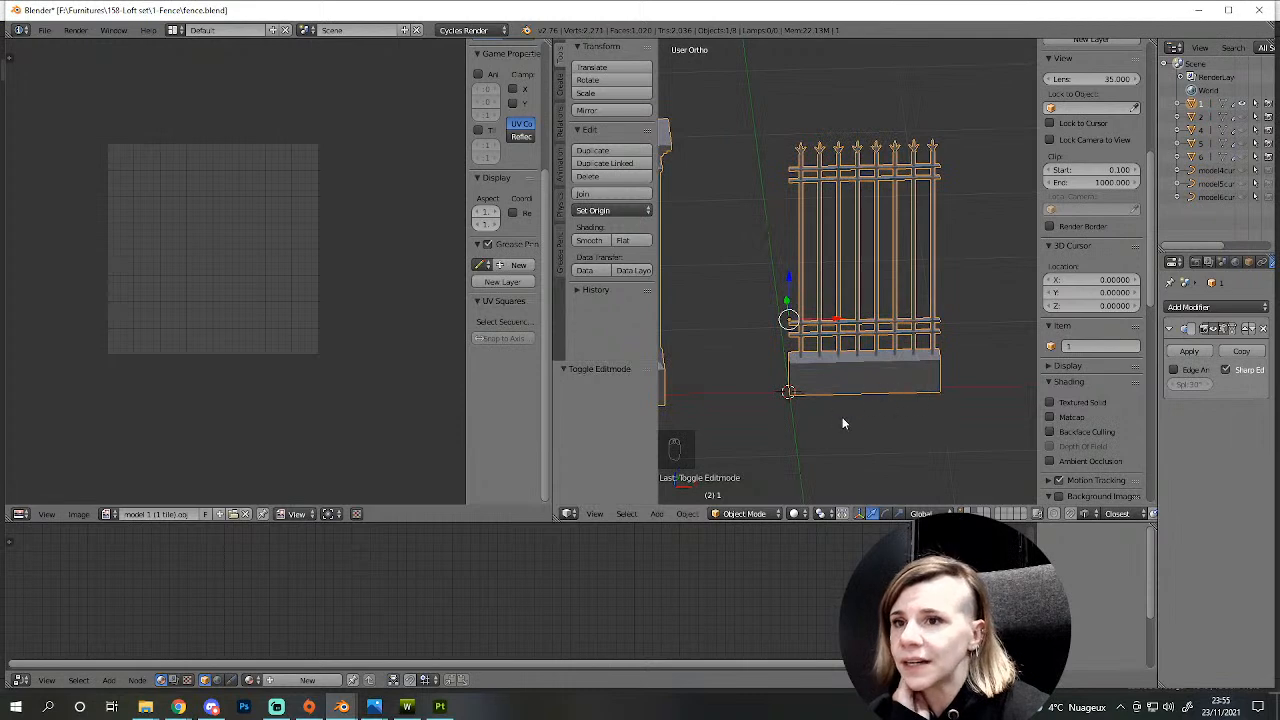
pyautogui.scroll(-3, 833, 413)
pyautogui.press('KP_1')
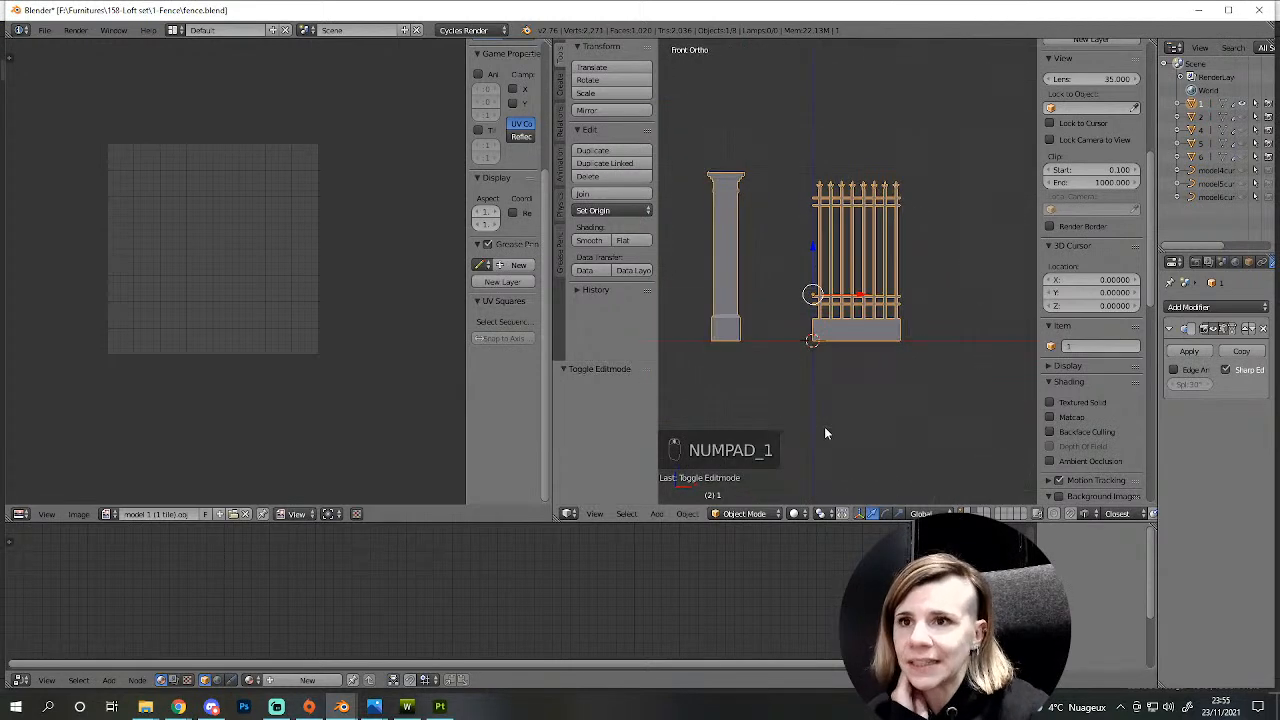
pyautogui.click(406, 706)
pyautogui.click(406, 706)
pyautogui.click(440, 706)
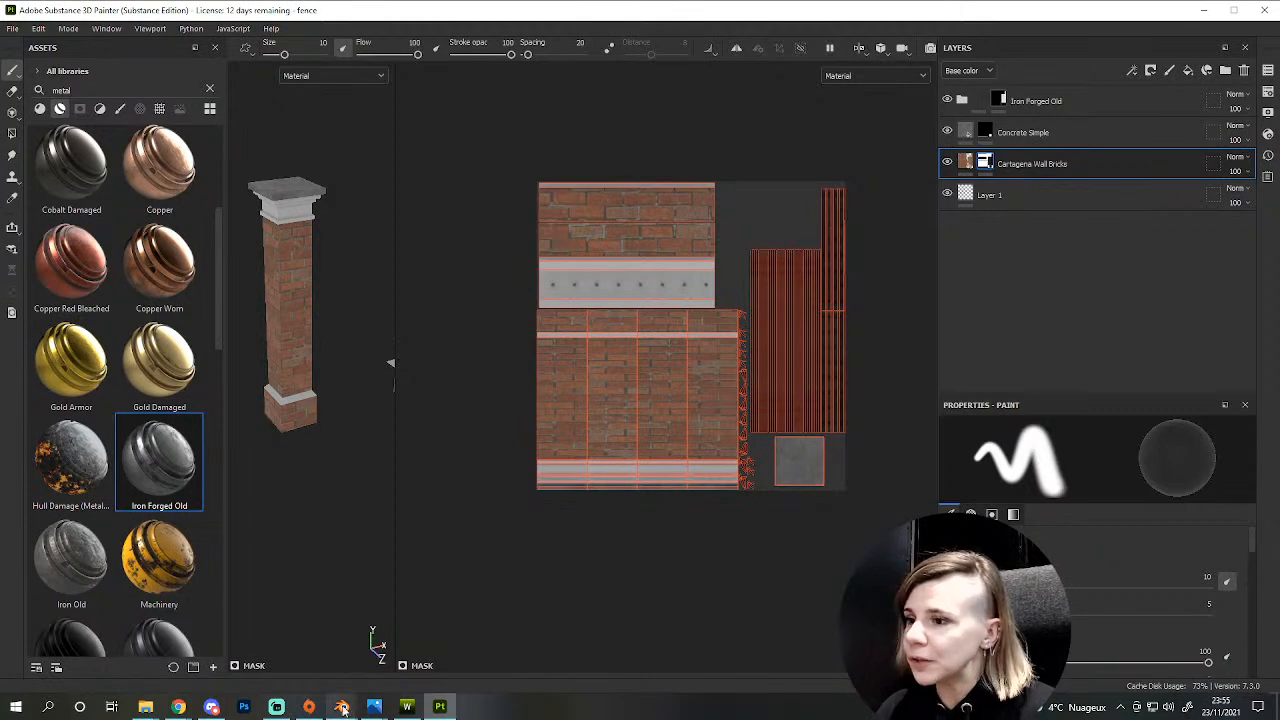
pyautogui.moveTo(341, 706)
pyautogui.click(421, 613)
pyautogui.moveTo(708, 466); pyautogui.dragTo(825, 347, button='middle')
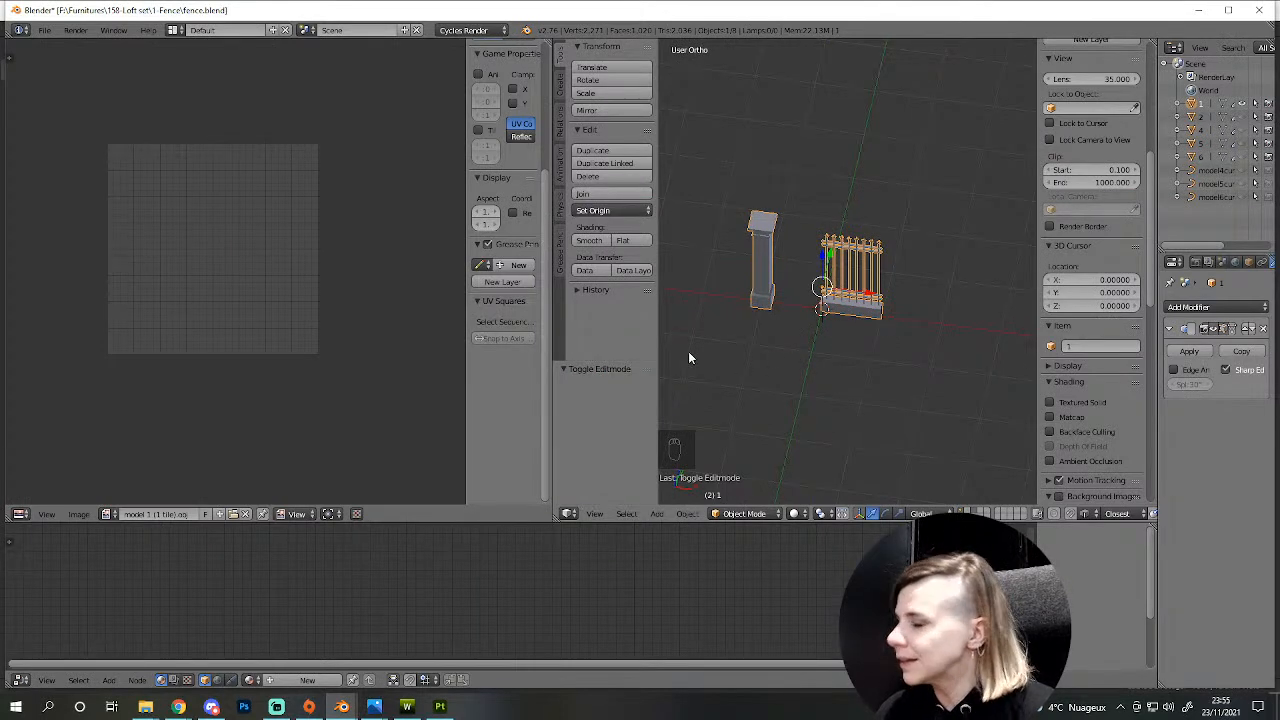
pyautogui.click(440, 706)
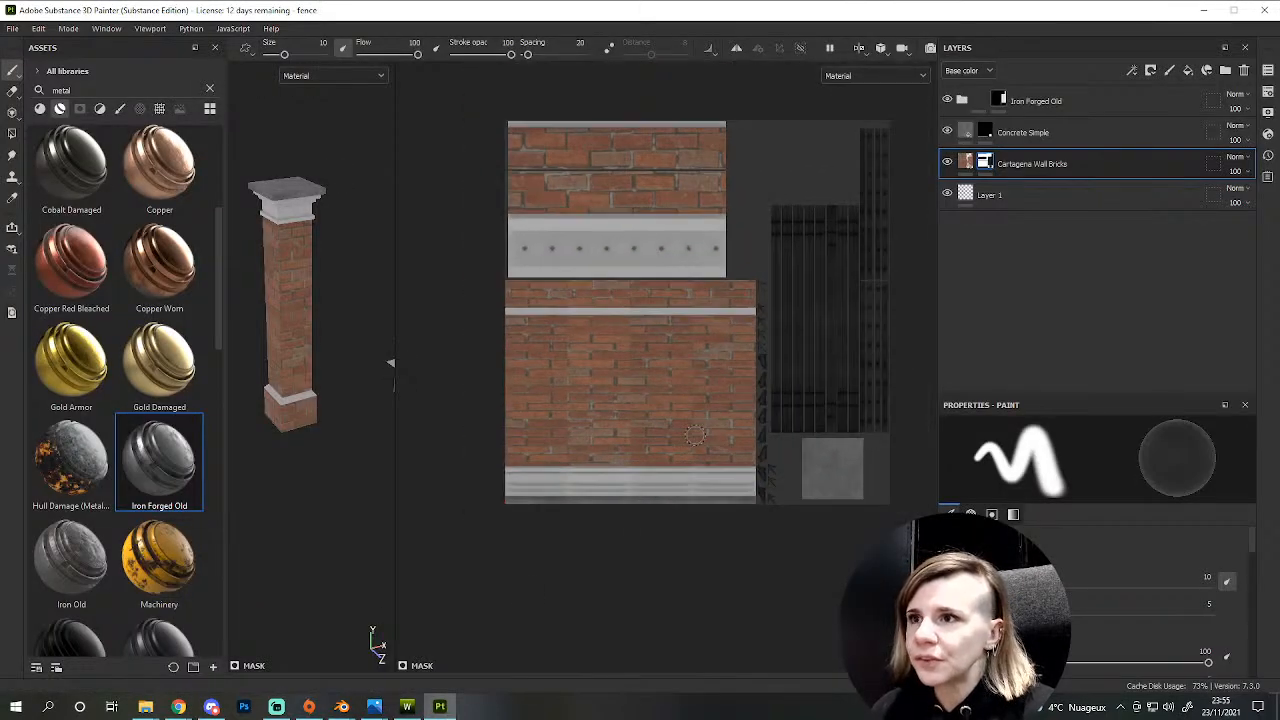
# - Duplicate the Cartagena Wall Bricks layer and black out the copy's mask
pyautogui.hotkey('ctrl', 'd')
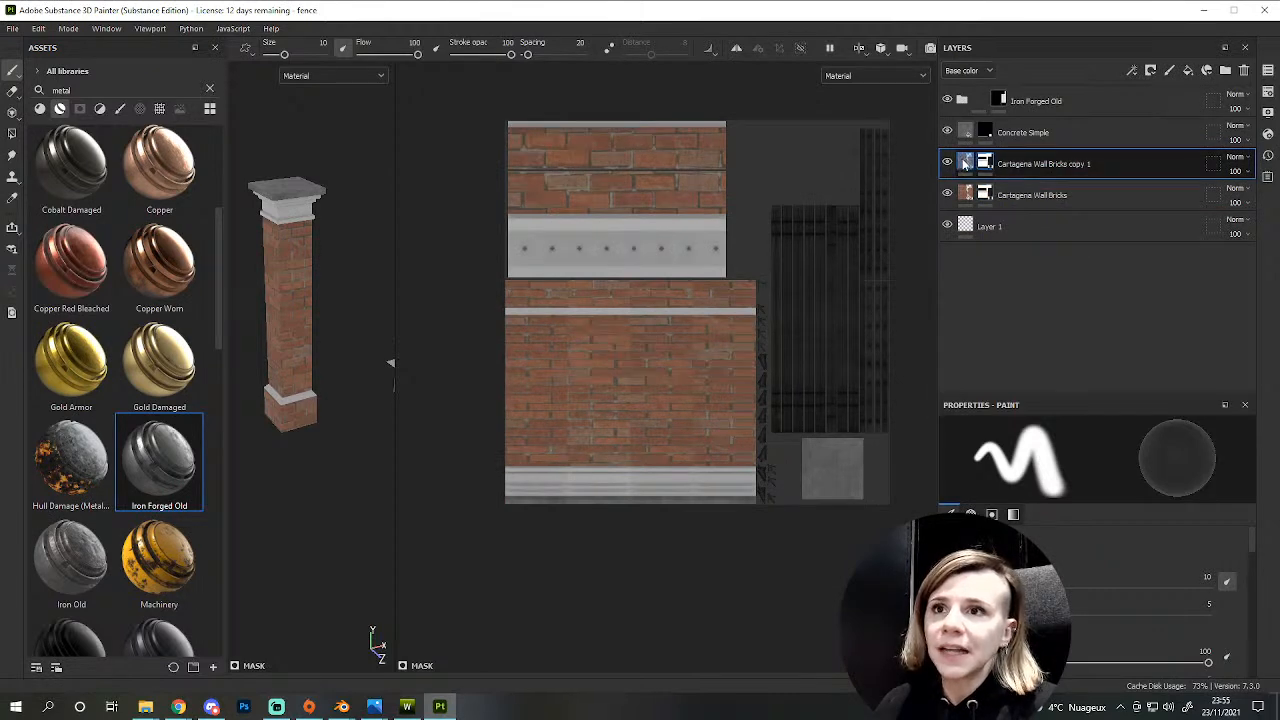
pyautogui.rightClick(985, 163)
pyautogui.click(1038, 190)
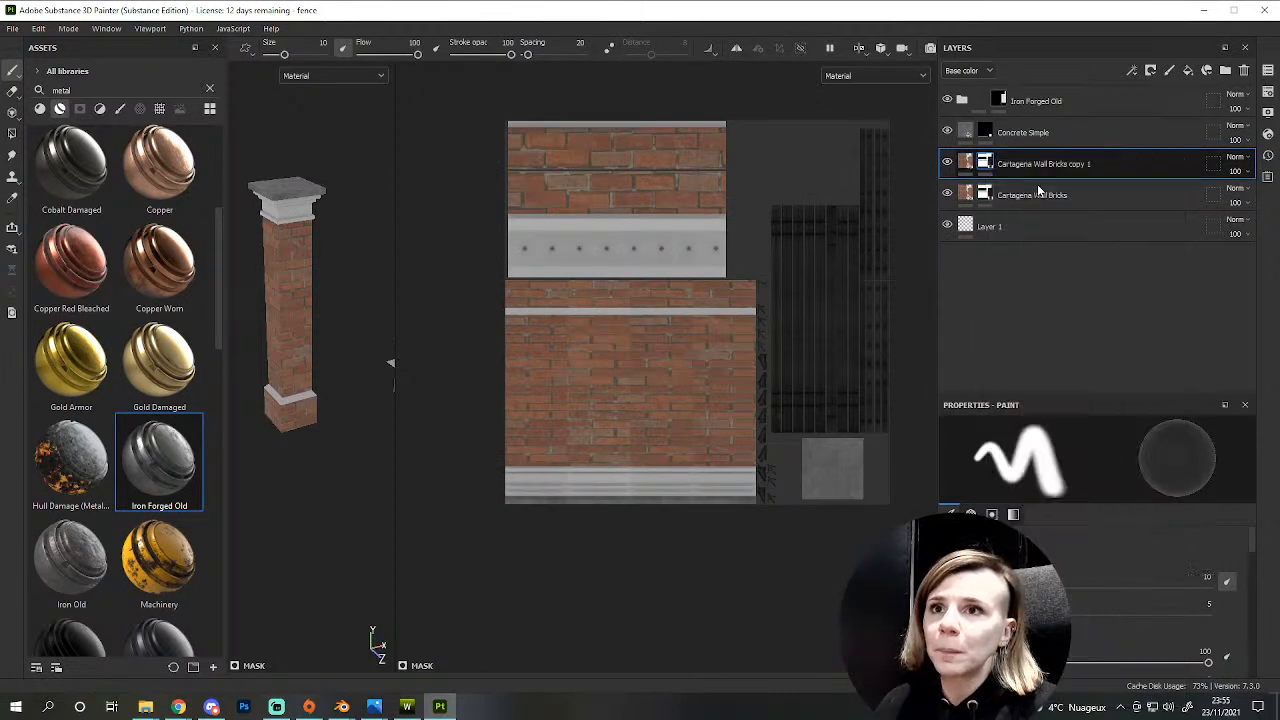
# - Polygon-fill the low wall's ledge strips with white on the Cartagena Wall Bricks copy's mask
pyautogui.scroll(3, 586, 312)
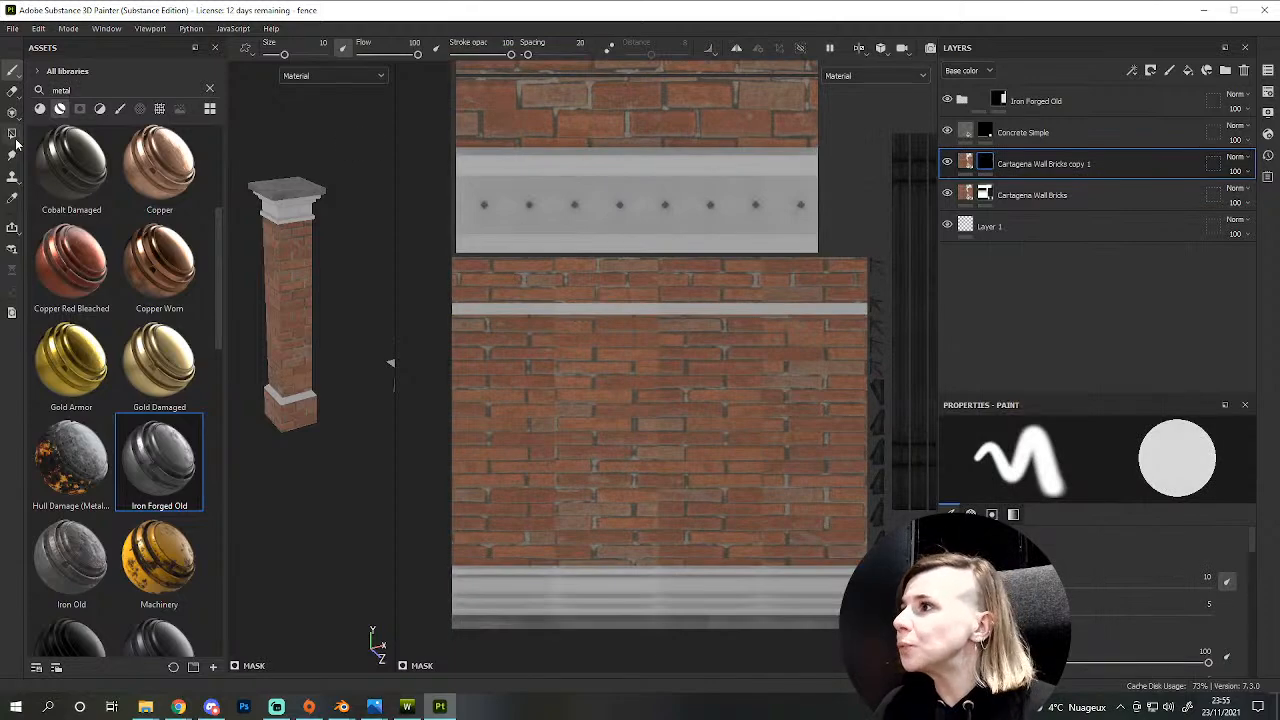
pyautogui.click(12, 133)
pyautogui.scroll(2, 637, 365)
pyautogui.keyDown('alt'); pyautogui.moveTo(732, 328); pyautogui.dragTo(503, 300, button='middle'); pyautogui.keyUp('alt')
pyautogui.scroll(-2, 637, 332)
pyautogui.scroll(4, 503, 280)
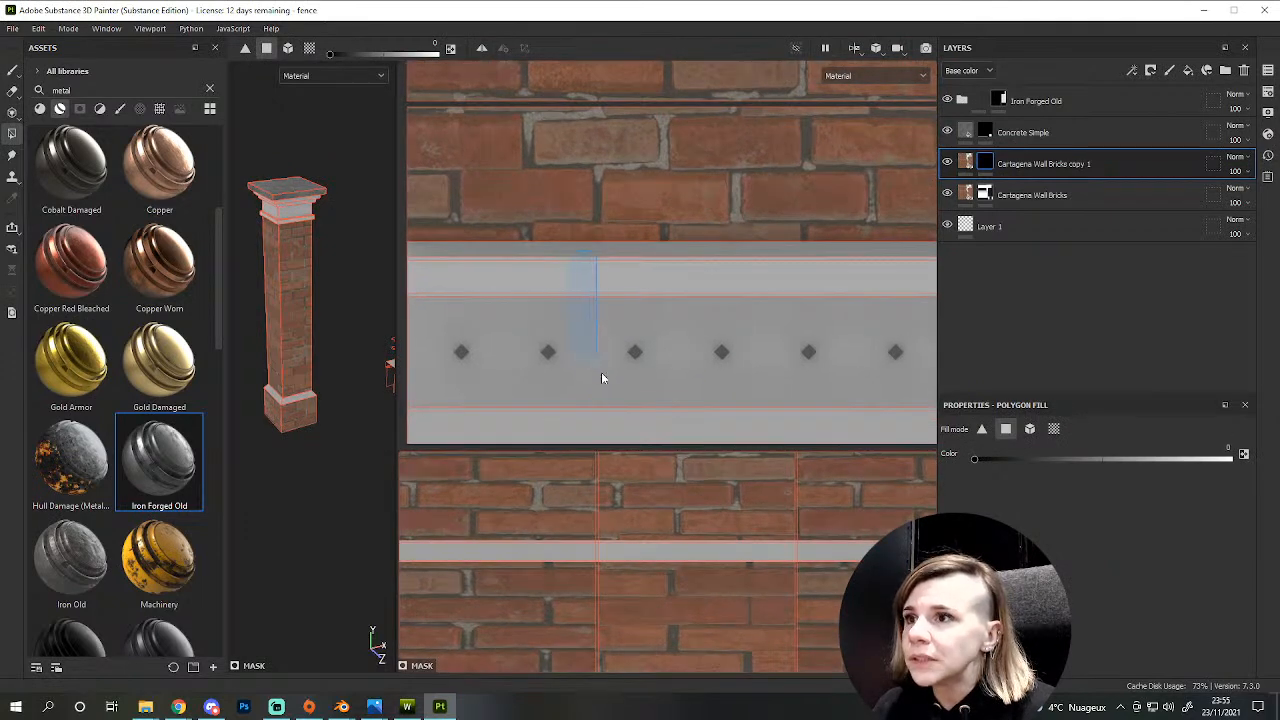
pyautogui.moveTo(330, 53); pyautogui.dragTo(457, 60)
pyautogui.moveTo(494, 245); pyautogui.dragTo(565, 426)
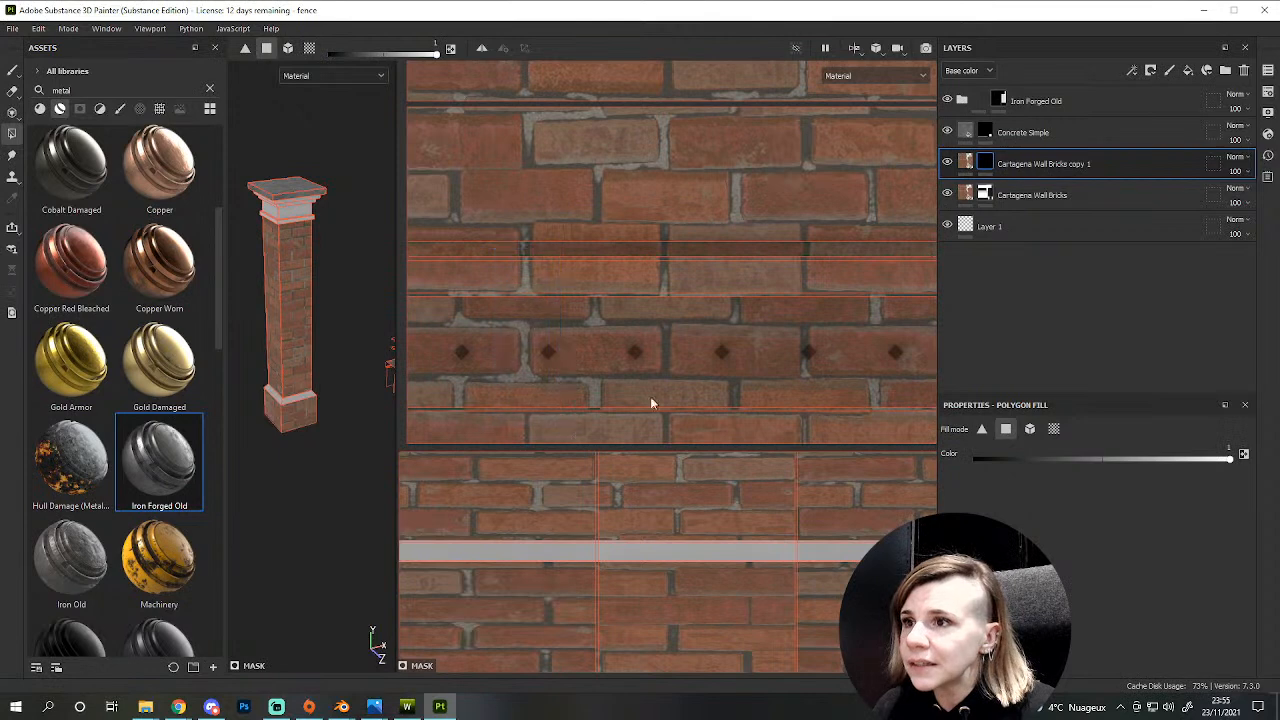
# - Rotate the copied brick layer's fill by 90 degrees and check the upright bricks on the low wall's ledge
pyautogui.click(962, 165)
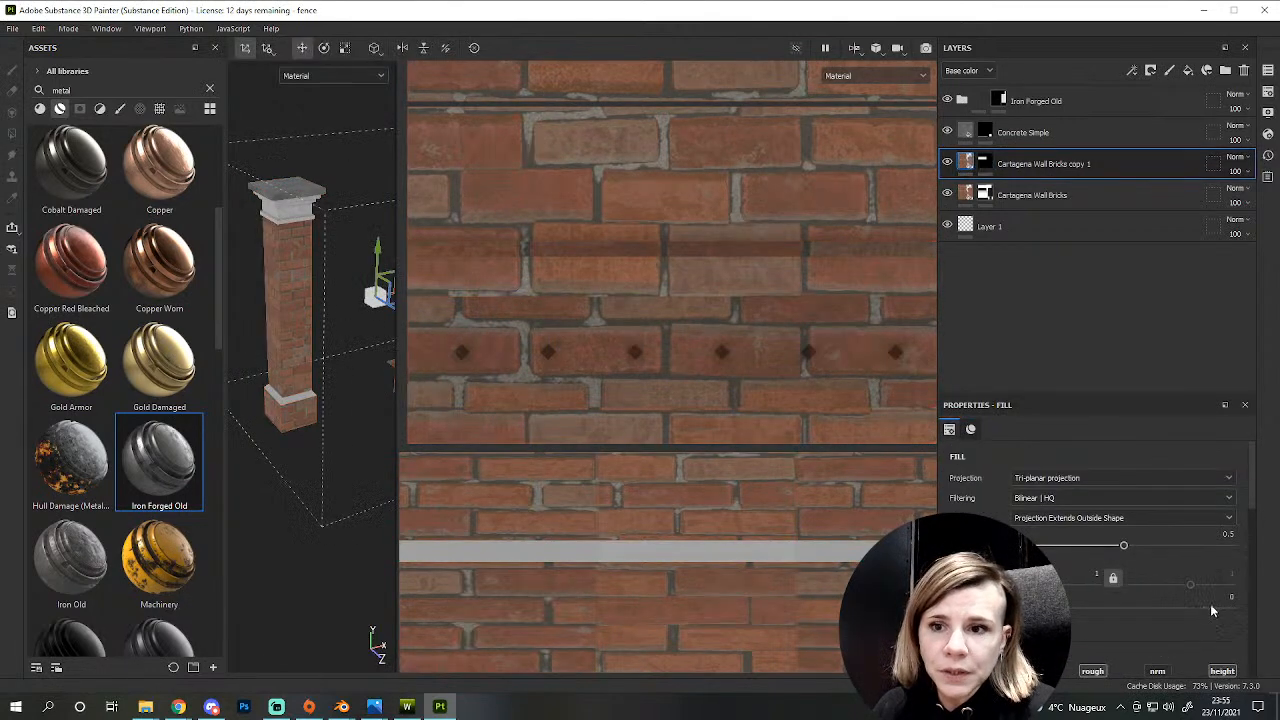
pyautogui.click(1228, 596)
pyautogui.write('90')
pyautogui.press('Return')
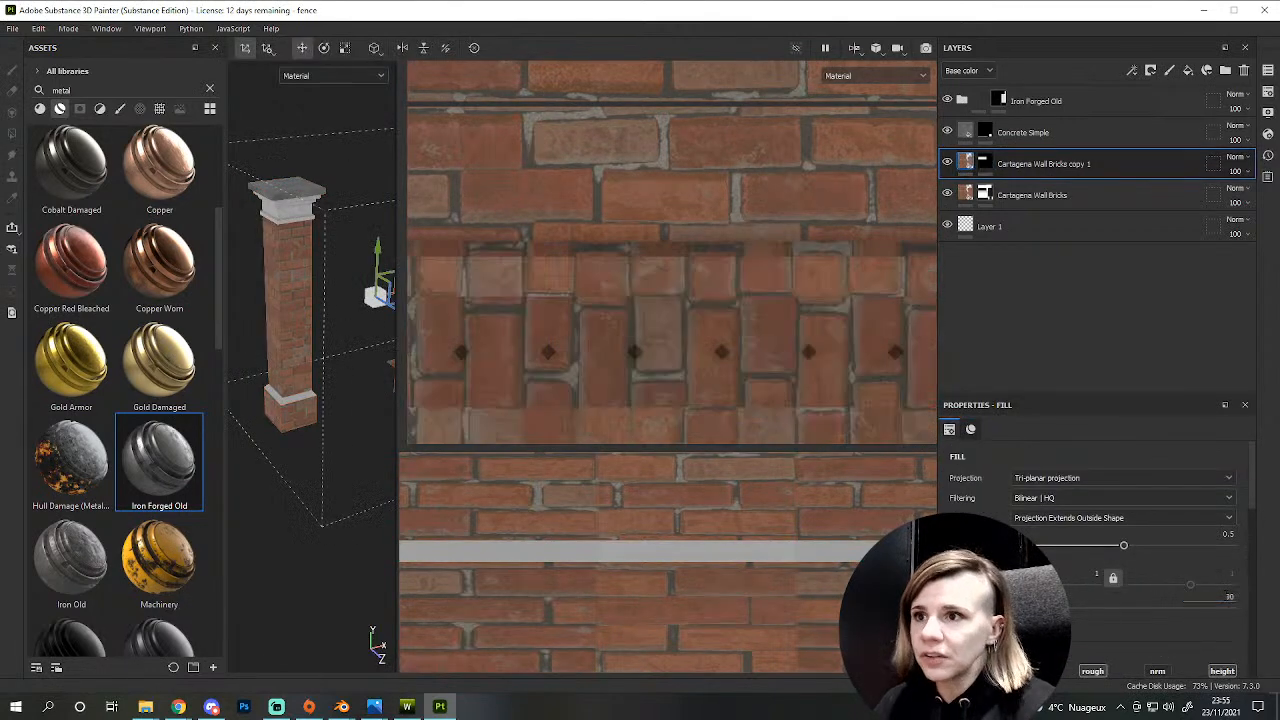
pyautogui.scroll(-2, 337, 356)
pyautogui.keyDown('alt'); pyautogui.moveTo(360, 416); pyautogui.dragTo(272, 420, button='middle'); pyautogui.keyUp('alt')
pyautogui.scroll(5, 312, 392)
pyautogui.scroll(-4, 314, 378)
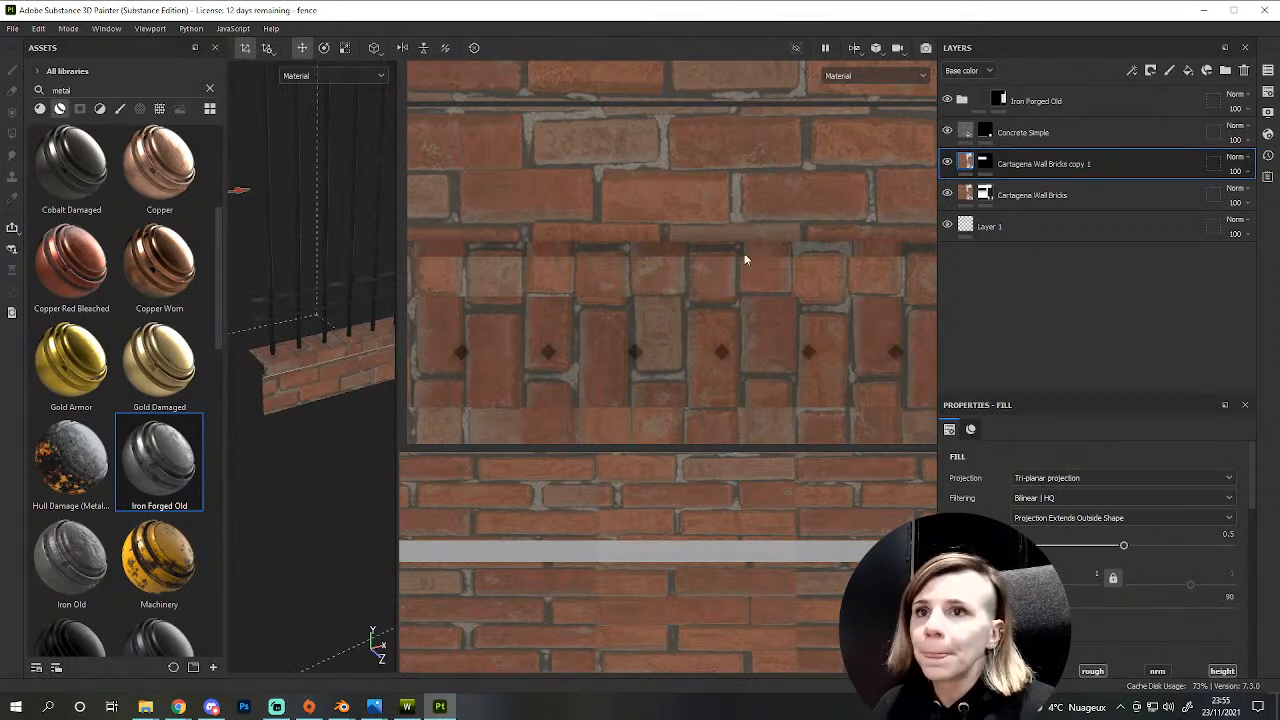
# - Return to the copied brick layer's mask and start filling the pillar's base moulding strip with white
pyautogui.scroll(-5, 614, 371)
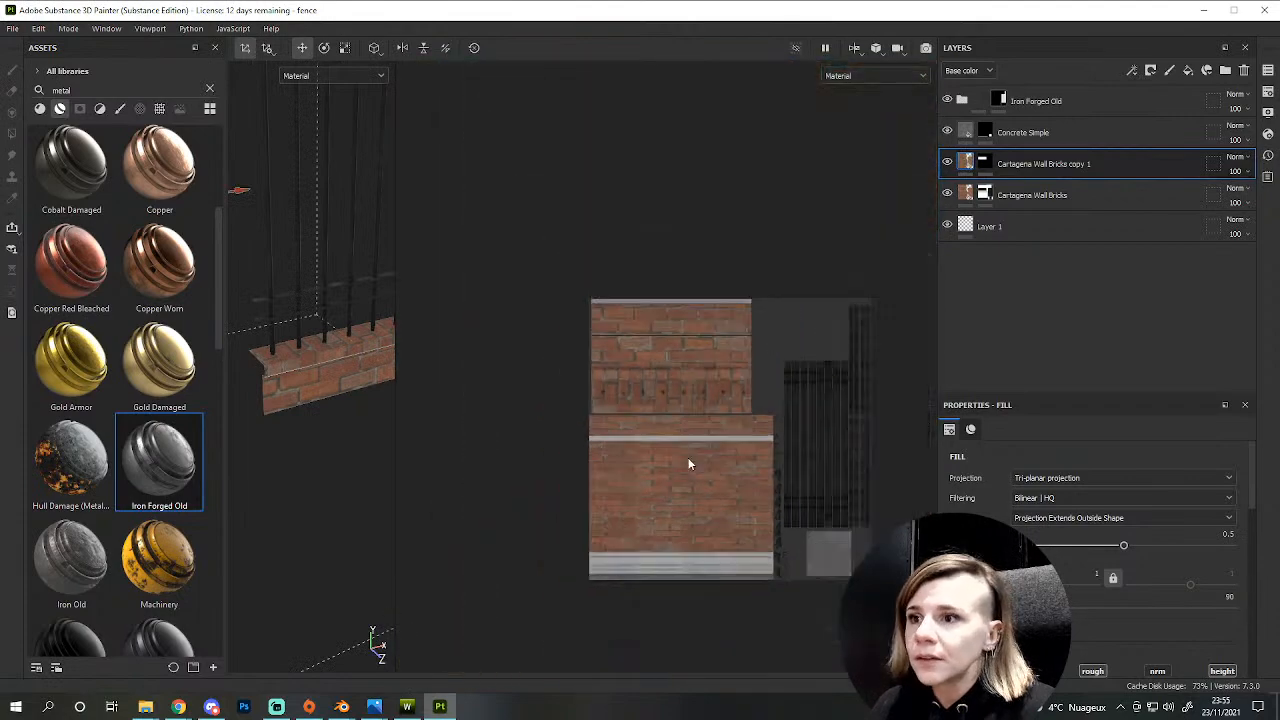
pyautogui.scroll(6, 706, 437)
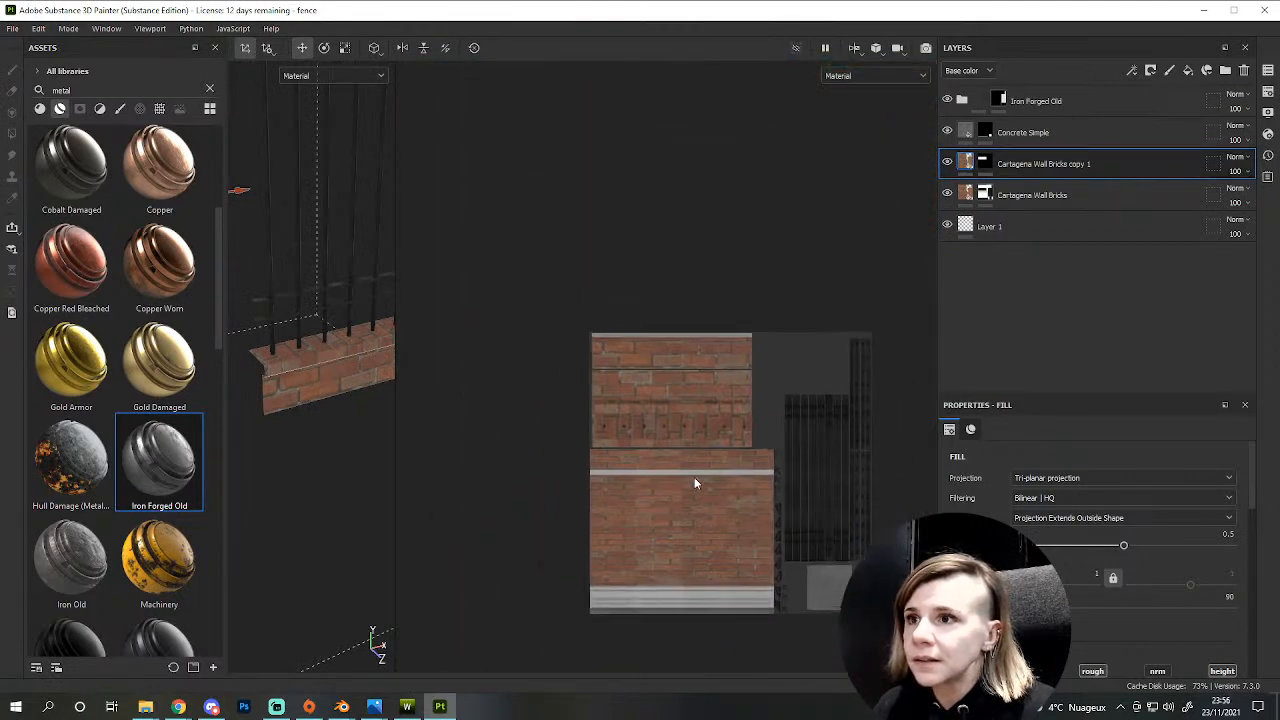
pyautogui.click(463, 340)
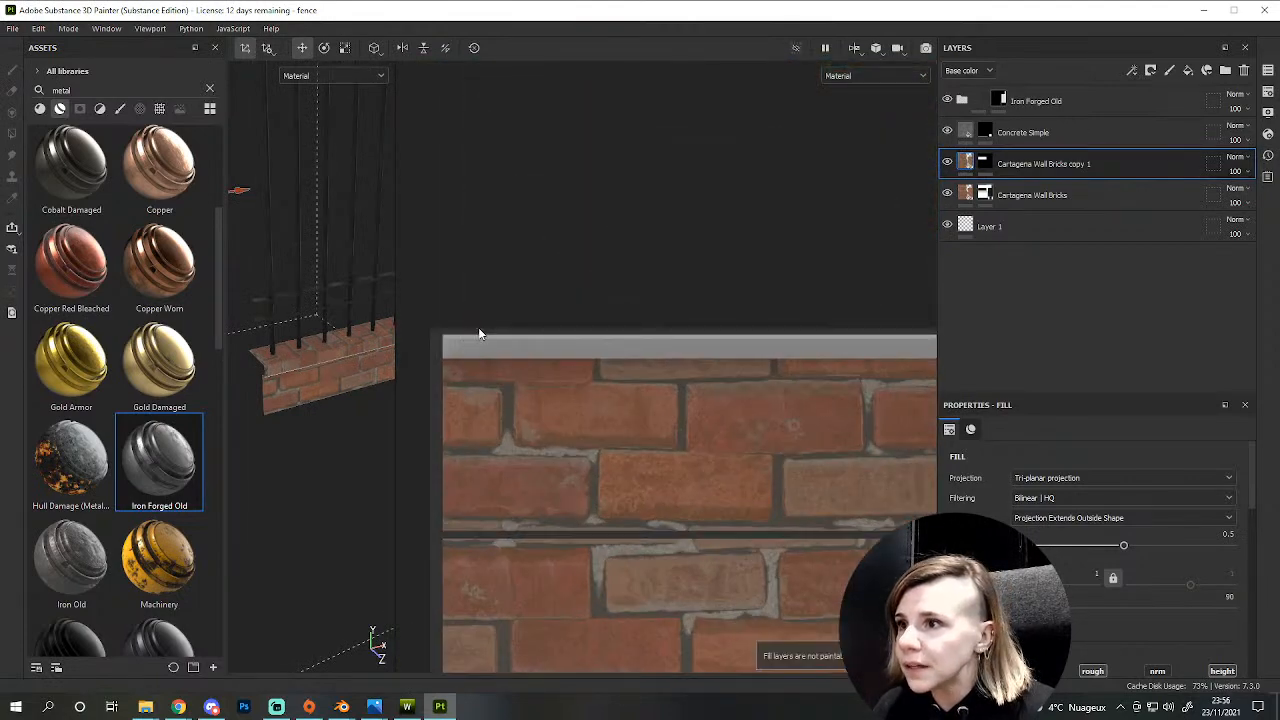
pyautogui.click(985, 163)
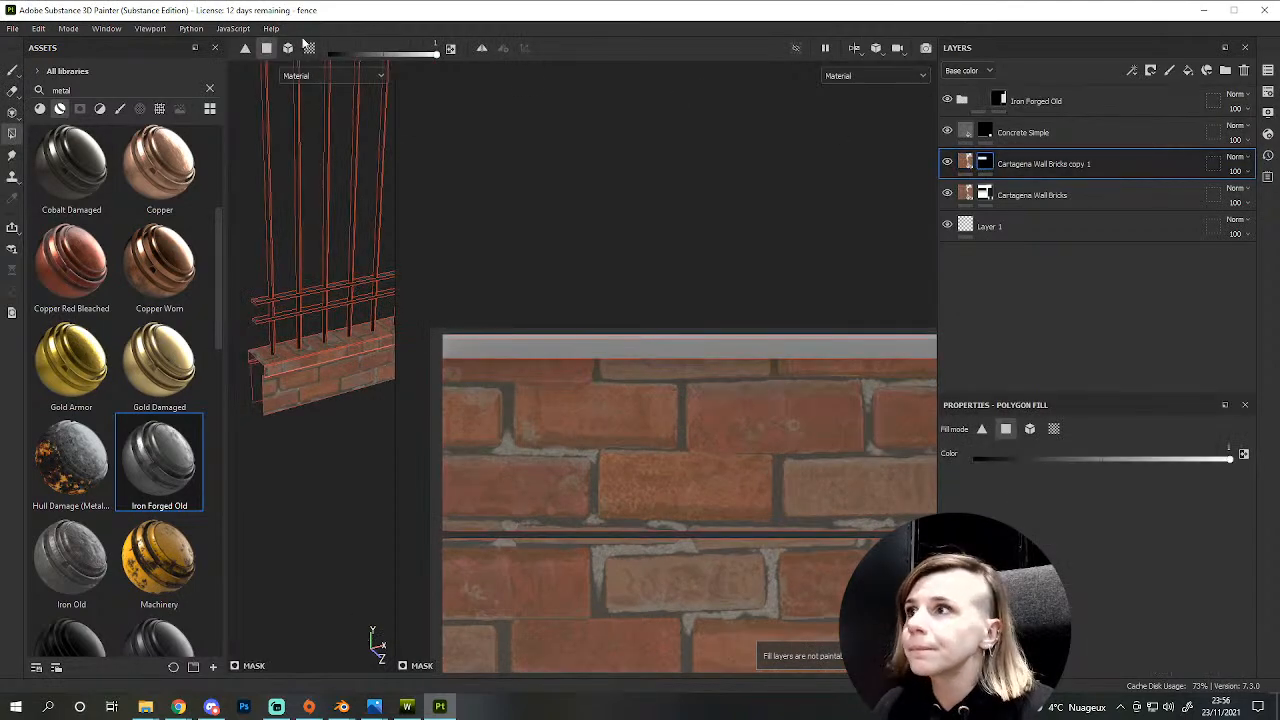
pyautogui.scroll(-5, 690, 455)
pyautogui.keyDown('alt'); pyautogui.moveTo(786, 567); pyautogui.dragTo(700, 206, button='middle'); pyautogui.keyUp('alt')
pyautogui.scroll(6, 623, 282)
pyautogui.click(598, 397)
pyautogui.moveTo(637, 424); pyautogui.dragTo(638, 426)
# - Fill the remaining segments and seam slivers of the pillar's base moulding strip on the copy's mask
pyautogui.keyDown('alt'); pyautogui.moveTo(843, 394); pyautogui.dragTo(400, 337, button='middle'); pyautogui.keyUp('alt')
pyautogui.scroll(3, 510, 367)
pyautogui.scroll(2, 530, 367)
pyautogui.moveTo(541, 284); pyautogui.dragTo(595, 378)
pyautogui.scroll(-2, 640, 365)
pyautogui.keyDown('alt'); pyautogui.moveTo(740, 350); pyautogui.dragTo(400, 370, button='middle'); pyautogui.keyUp('alt')
pyautogui.moveTo(696, 341); pyautogui.dragTo(718, 384)
pyautogui.scroll(-2, 797, 390)
pyautogui.keyDown('alt'); pyautogui.moveTo(797, 390); pyautogui.dragTo(465, 362, button='middle'); pyautogui.keyUp('alt')
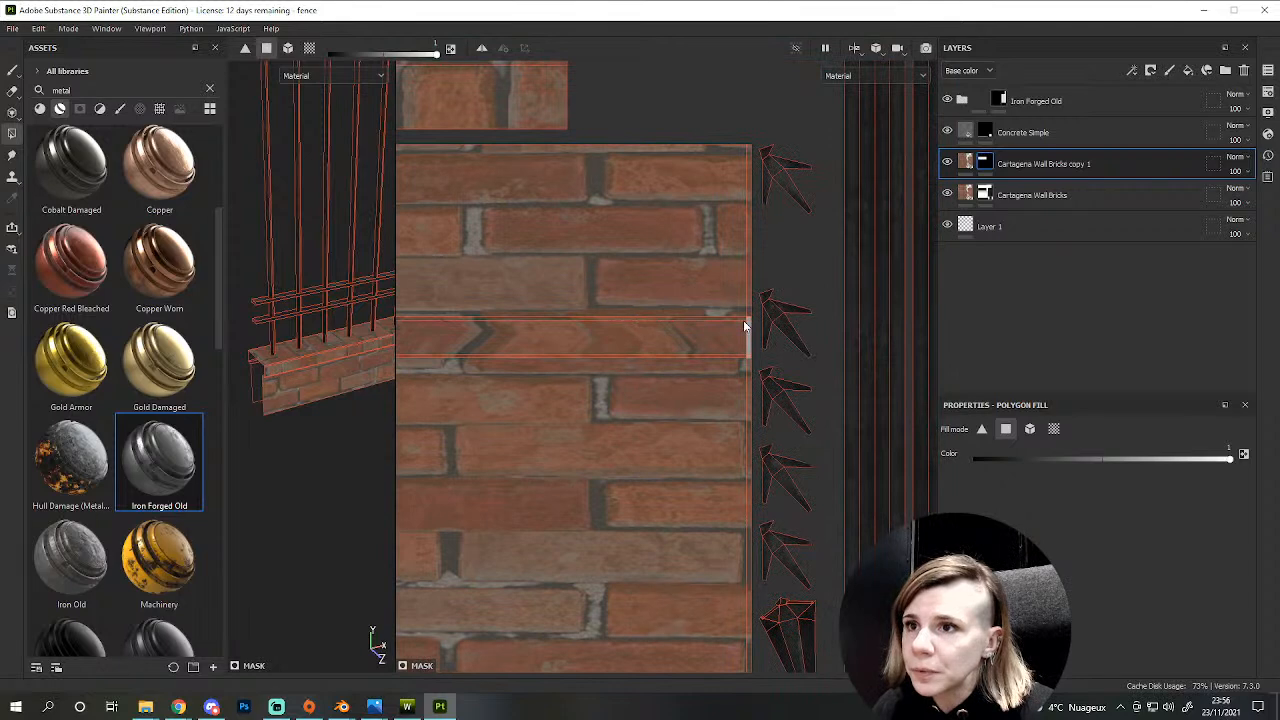
# - Enlarge the 3D view and examine the rotated bricks on the pillar's base moulding
pyautogui.scroll(-4, 312, 366)
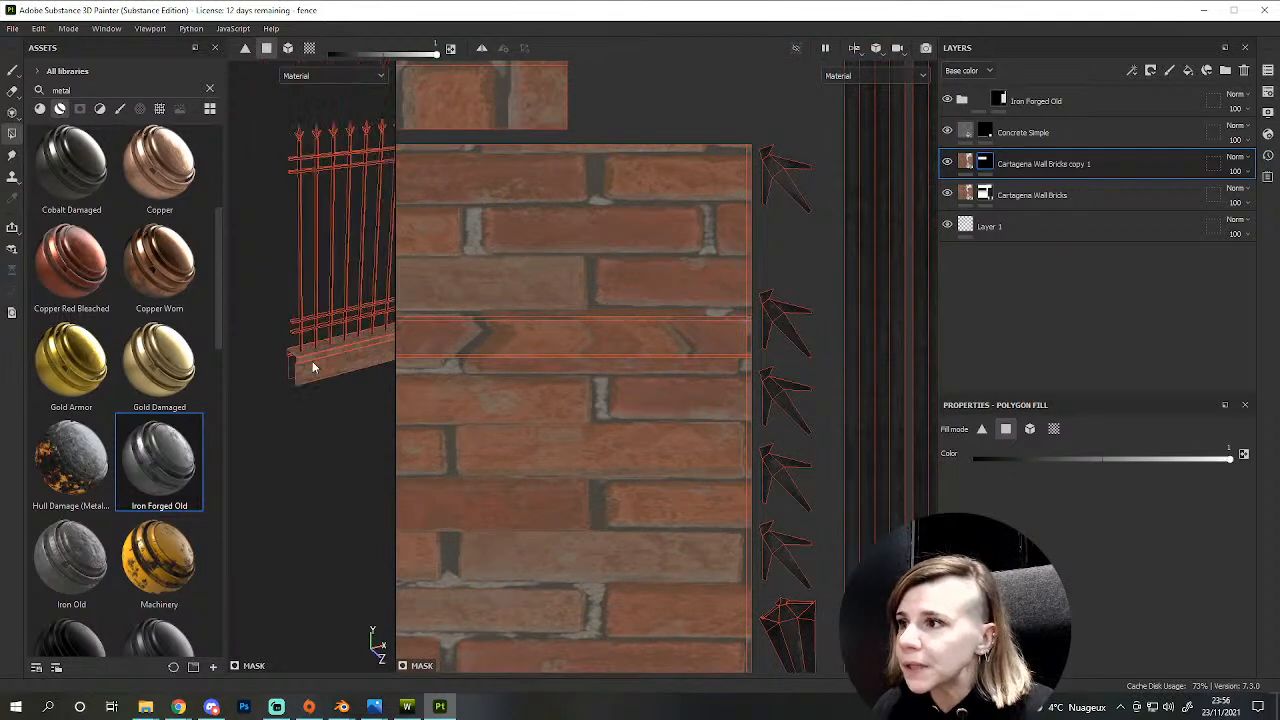
pyautogui.keyDown('alt'); pyautogui.moveTo(317, 380); pyautogui.dragTo(415, 392, button='middle'); pyautogui.keyUp('alt')
pyautogui.moveTo(396, 388); pyautogui.dragTo(565, 391)
pyautogui.scroll(3, 481, 392)
pyautogui.keyDown('alt'); pyautogui.moveTo(442, 404); pyautogui.dragTo(293, 409); pyautogui.keyUp('alt')
pyautogui.keyDown('alt'); pyautogui.moveTo(293, 409); pyautogui.dragTo(495, 411, button='middle'); pyautogui.keyUp('alt')
pyautogui.scroll(3, 495, 410)
pyautogui.keyDown('alt'); pyautogui.moveTo(480, 428); pyautogui.dragTo(471, 459); pyautogui.keyUp('alt')
pyautogui.scroll(-6, 703, 406)
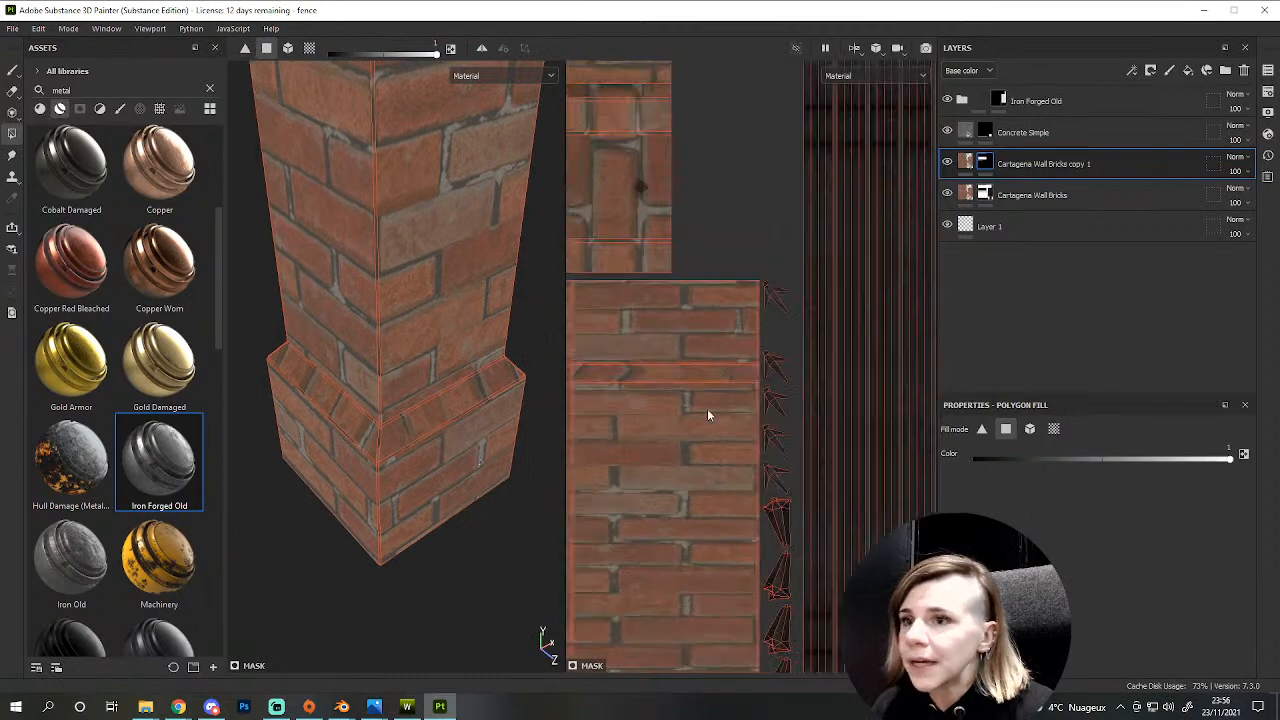
# - Fill the pillar's upper moulding strips, near the lower edge of the UV layout, with white on the copy's mask
pyautogui.keyDown('alt'); pyautogui.moveTo(707, 548); pyautogui.dragTo(730, 328, button='middle'); pyautogui.keyUp('alt')
pyautogui.scroll(4, 730, 328)
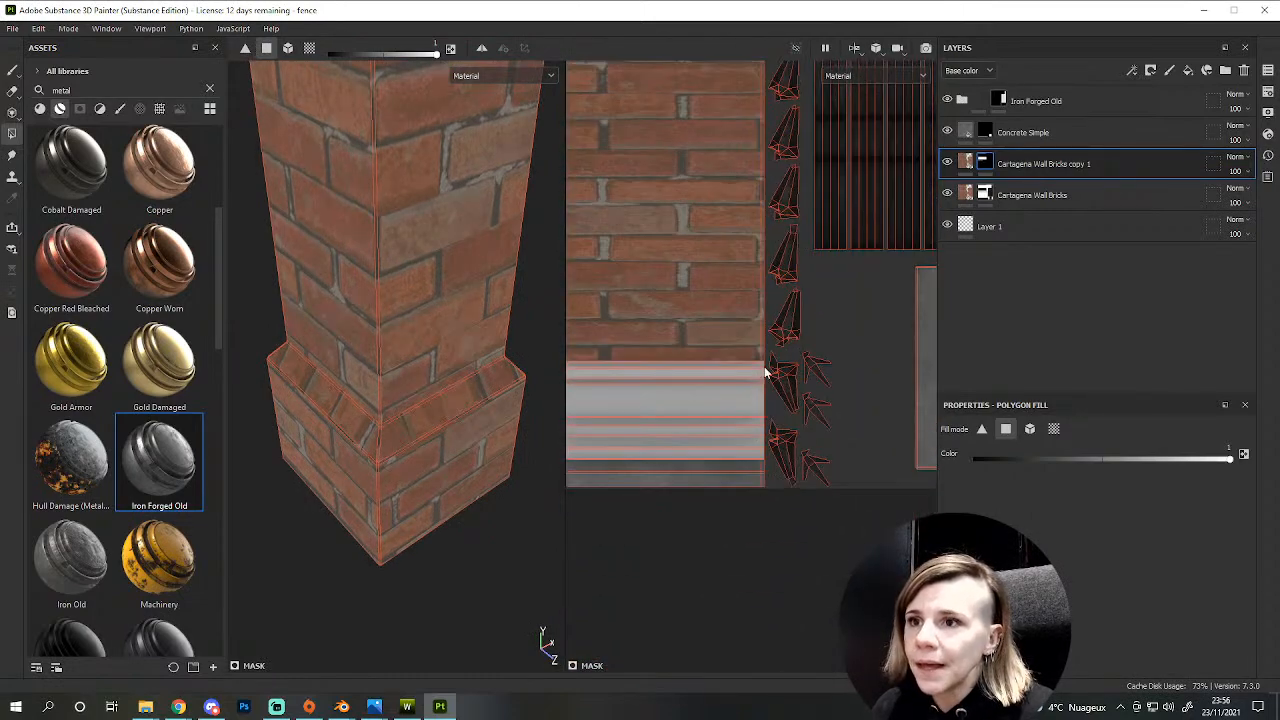
pyautogui.scroll(2, 768, 371)
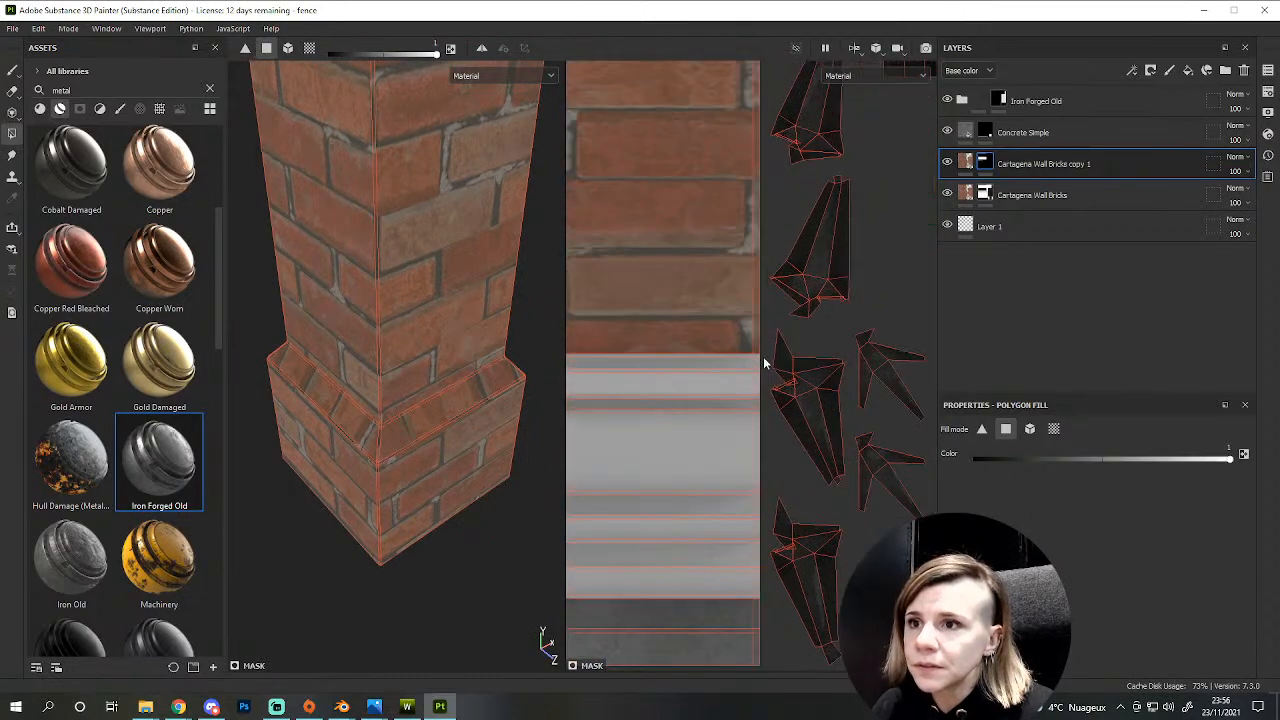
pyautogui.scroll(-6, 764, 350)
pyautogui.keyDown('alt'); pyautogui.moveTo(727, 378); pyautogui.dragTo(900, 328, button='middle'); pyautogui.keyUp('alt')
pyautogui.scroll(-3, 766, 282)
pyautogui.moveTo(653, 289); pyautogui.dragTo(888, 341)
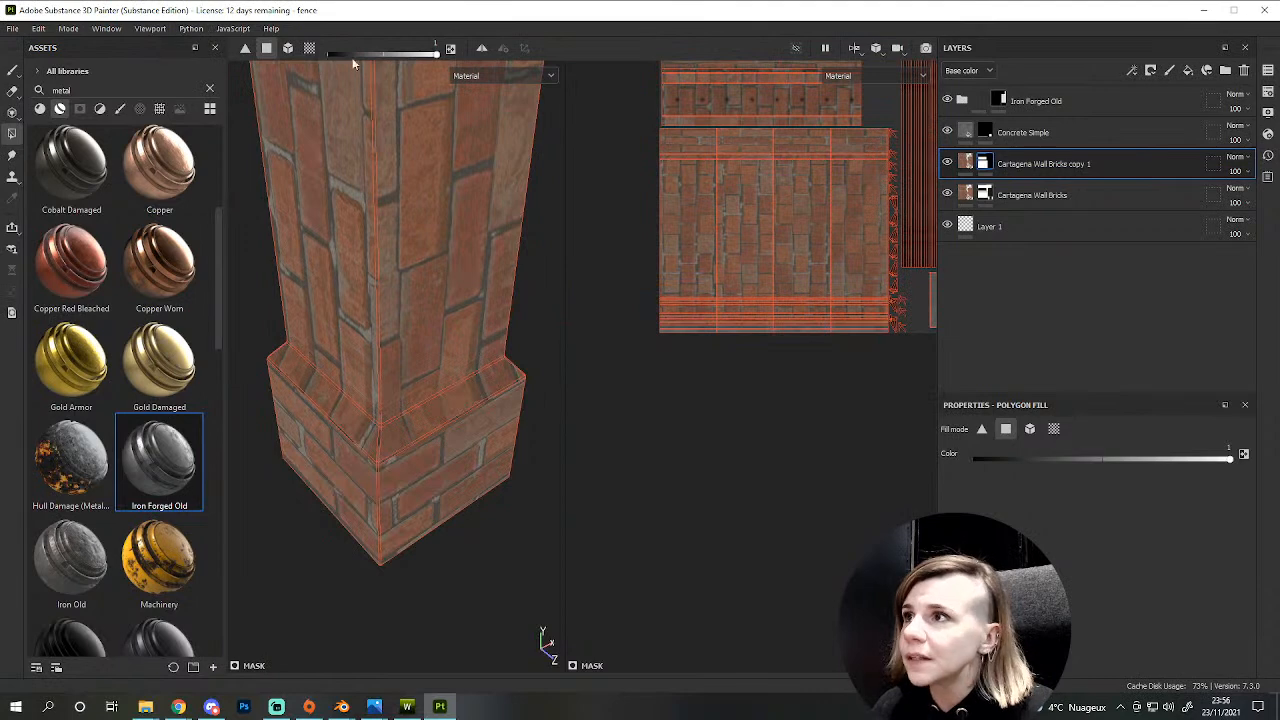
# - Black out the pillar shaft on the copy's mask, switch to the Paint tool and check the low wall
pyautogui.moveTo(639, 238); pyautogui.dragTo(882, 241)
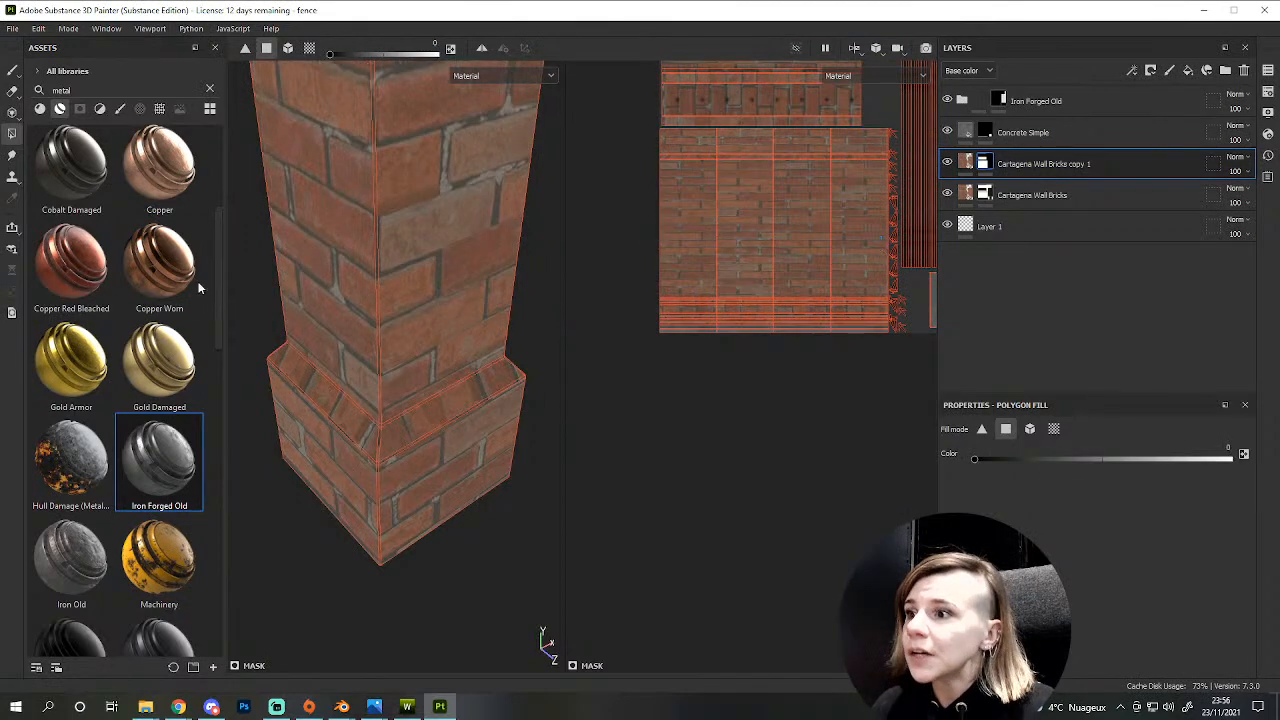
pyautogui.click(12, 70)
pyautogui.scroll(-3, 251, 264)
pyautogui.moveTo(540, 360)
pyautogui.keyDown('alt'); pyautogui.mouseDown(button='middle')
pyautogui.moveTo(446, 371)
pyautogui.moveTo(344, 432)
pyautogui.mouseUp(button='middle'); pyautogui.keyUp('alt')
pyautogui.moveTo(415, 403)
pyautogui.keyDown('alt'); pyautogui.mouseDown()
pyautogui.moveTo(397, 386)
pyautogui.moveTo(295, 428)
pyautogui.moveTo(410, 378)
pyautogui.mouseUp(); pyautogui.keyUp('alt')
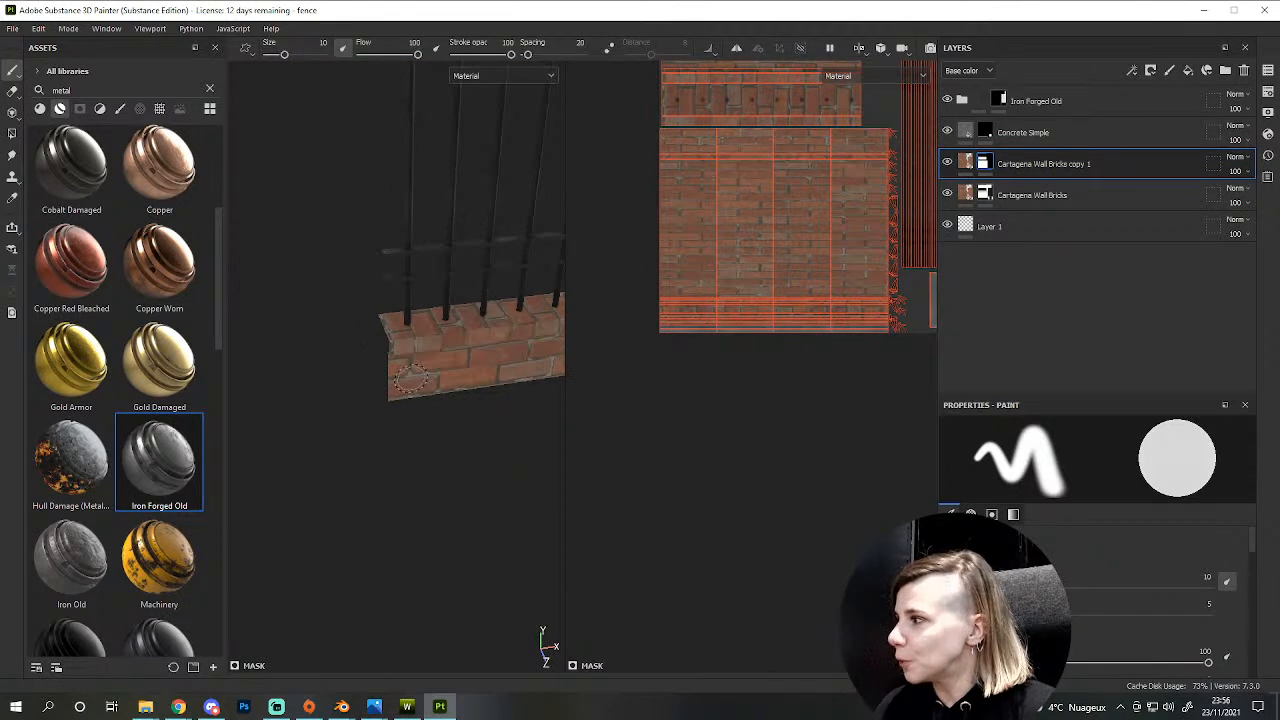
# - Lighten the mortar joints through the material parameters of both Cartagena Wall Bricks layers
pyautogui.click(969, 161)
pyautogui.scroll(-5, 1100, 612)
pyautogui.scroll(3, 1066, 541)
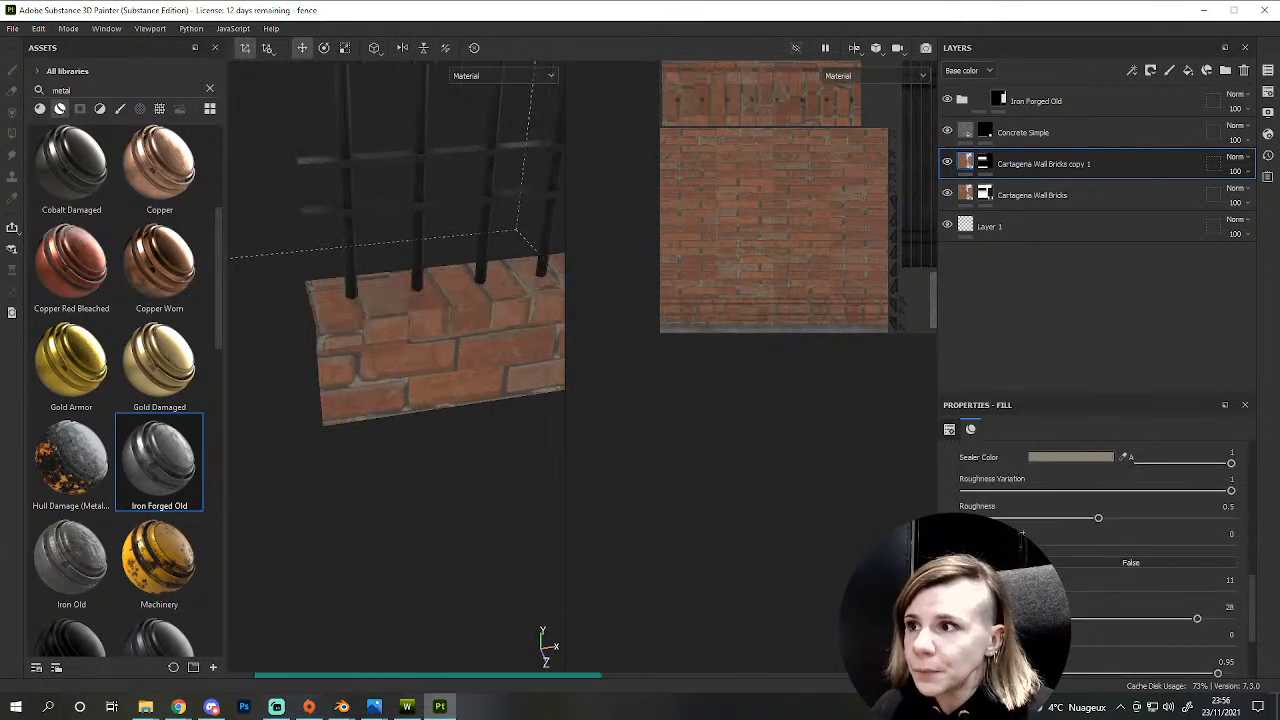
pyautogui.scroll(-3, 451, 455)
pyautogui.keyDown('alt'); pyautogui.moveTo(431, 443); pyautogui.dragTo(294, 486, button='middle'); pyautogui.keyUp('alt')
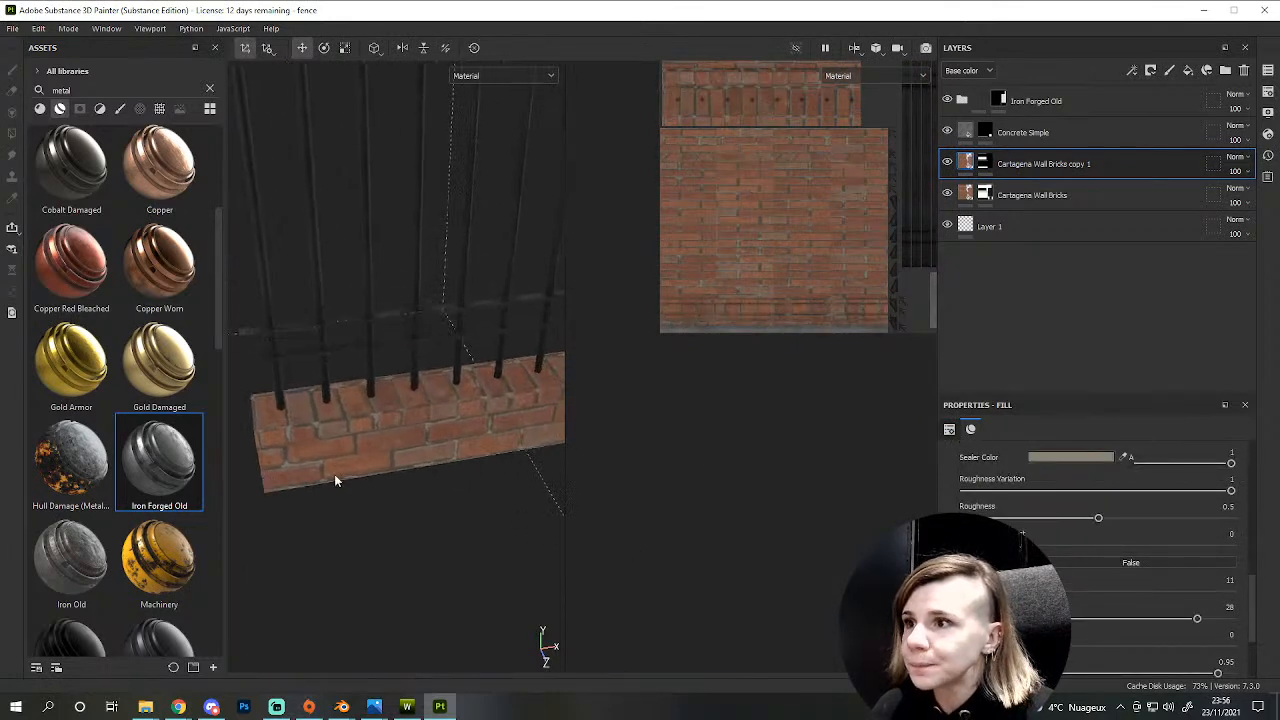
pyautogui.scroll(-2, 1022, 533)
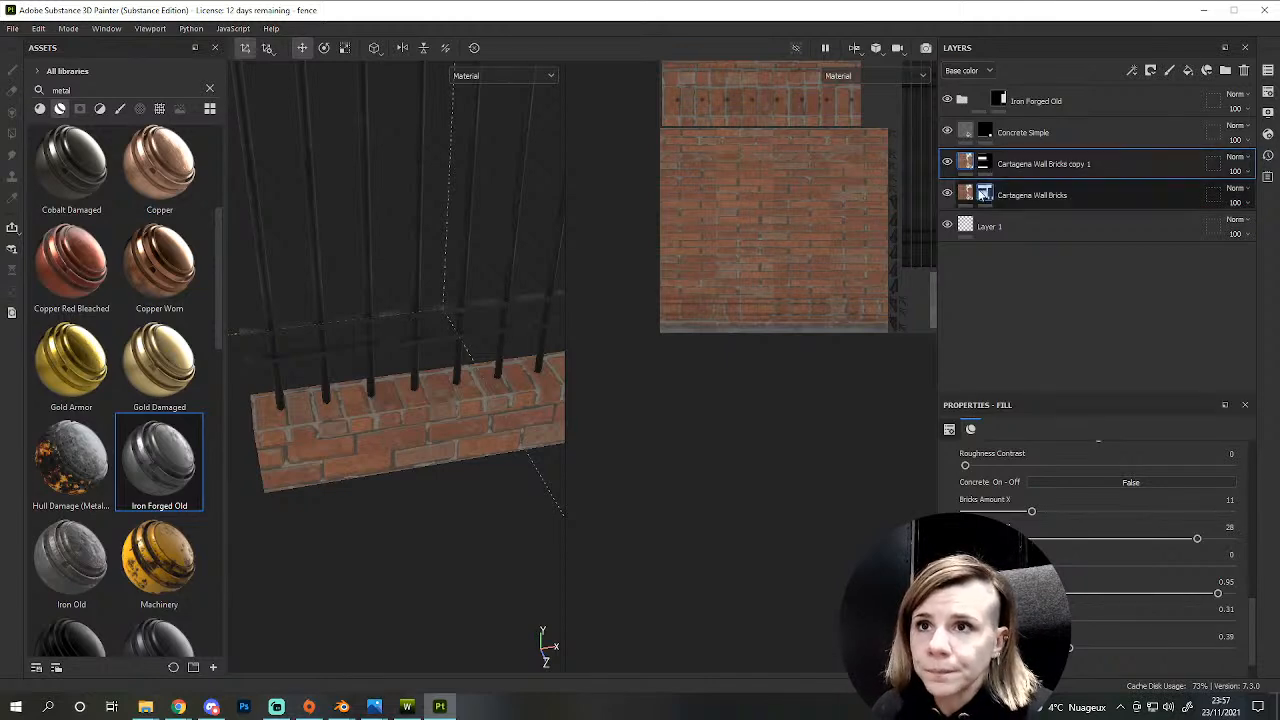
pyautogui.click(1040, 195)
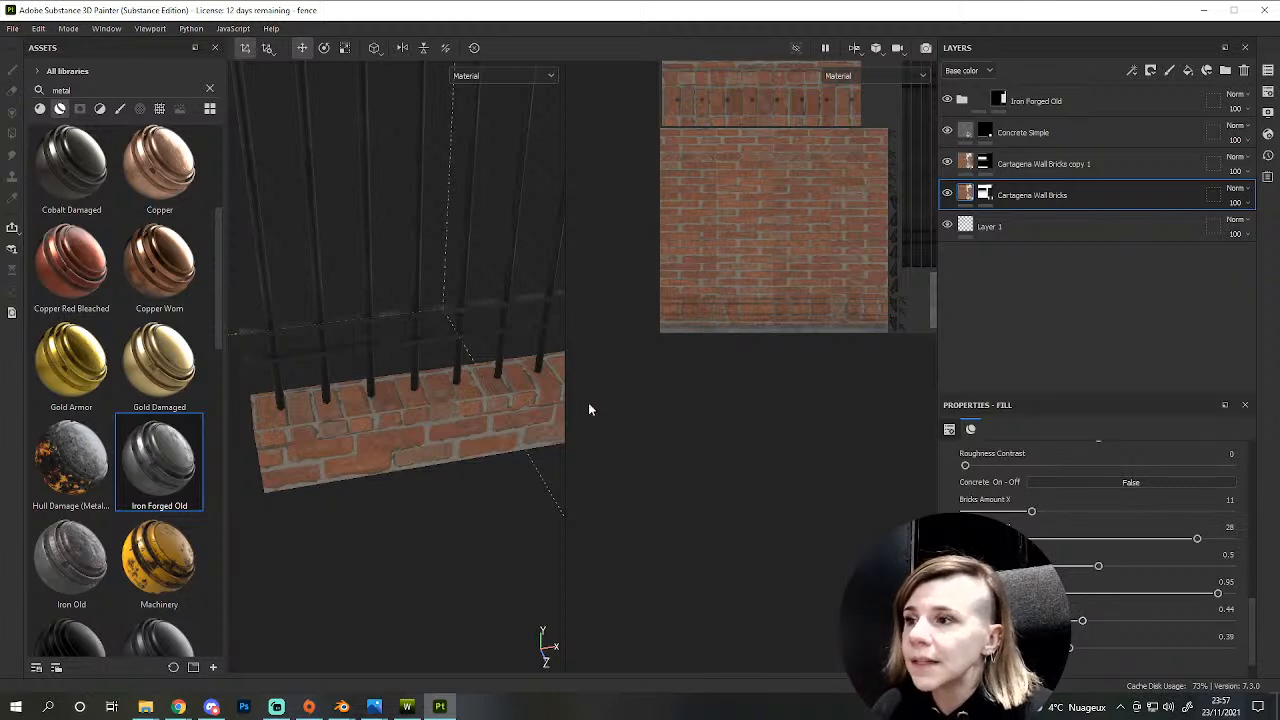
# - Set the copied brick layer's Bricks Amount Y to 32 and Bricks Amount X to 7, and check the pillar's capital
pyautogui.click(1042, 164)
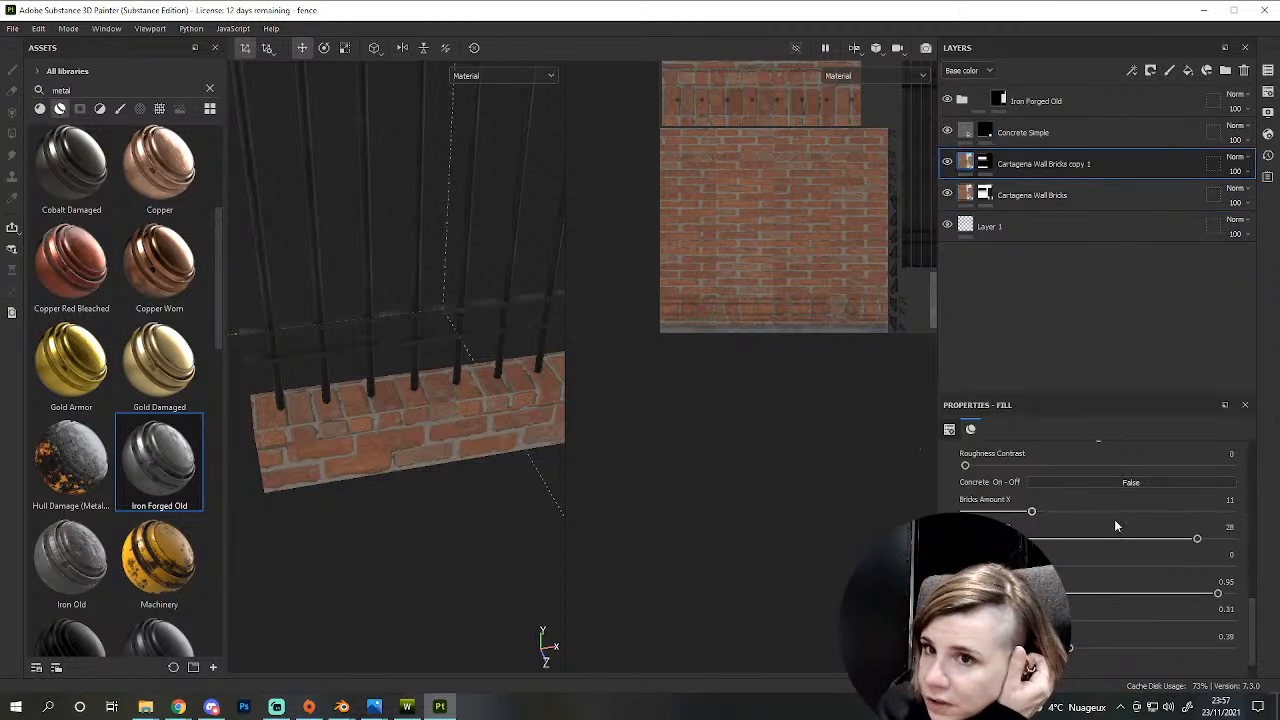
pyautogui.moveTo(1214, 540); pyautogui.dragTo(1238, 541)
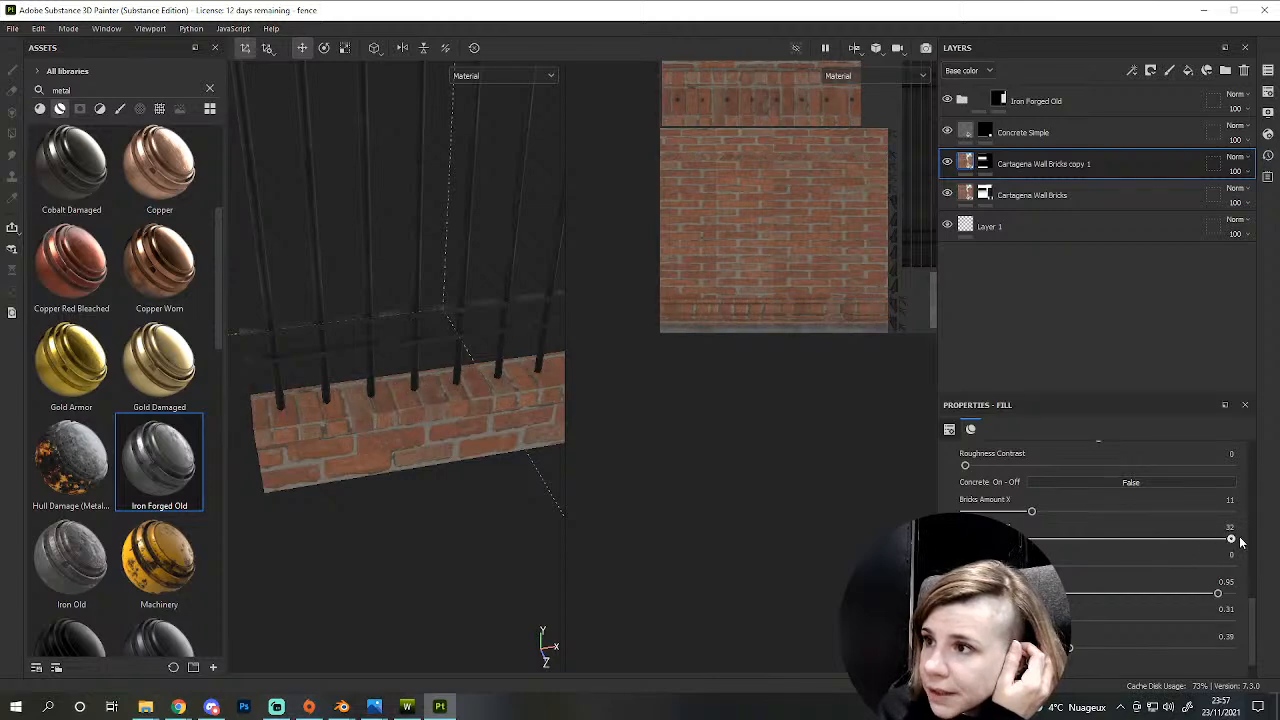
pyautogui.moveTo(1031, 512); pyautogui.dragTo(993, 514)
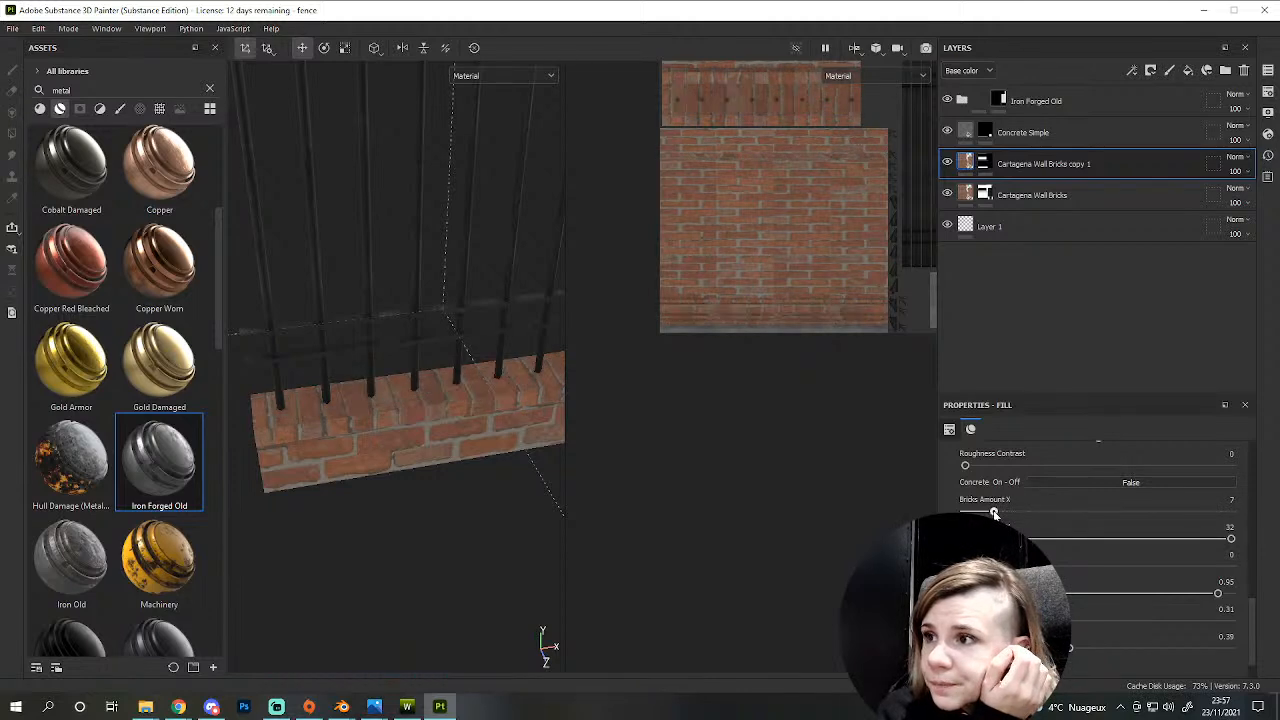
pyautogui.keyDown('alt'); pyautogui.moveTo(420, 430); pyautogui.dragTo(503, 401); pyautogui.keyUp('alt')
pyautogui.keyDown('alt'); pyautogui.moveTo(476, 344); pyautogui.dragTo(505, 392); pyautogui.keyUp('alt')
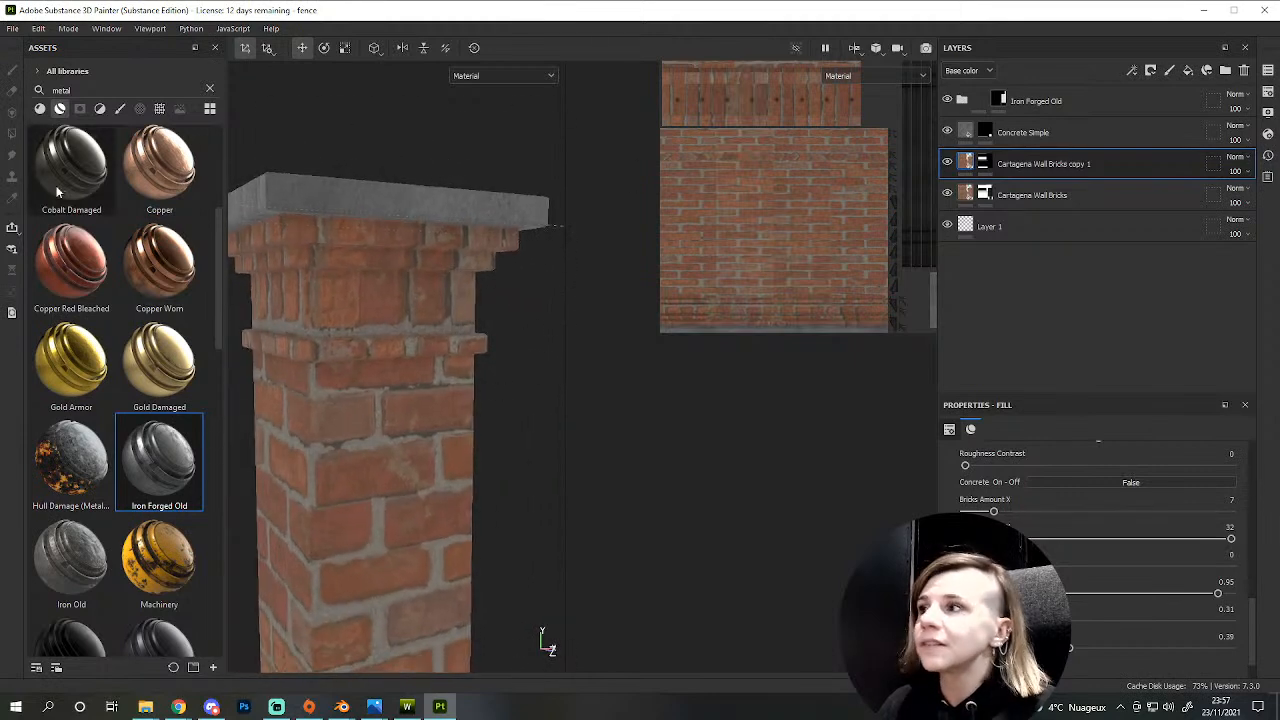
# - Polygon-fill the flat band between the pillar's upper mouldings with black on the copy's mask
pyautogui.click(984, 163)
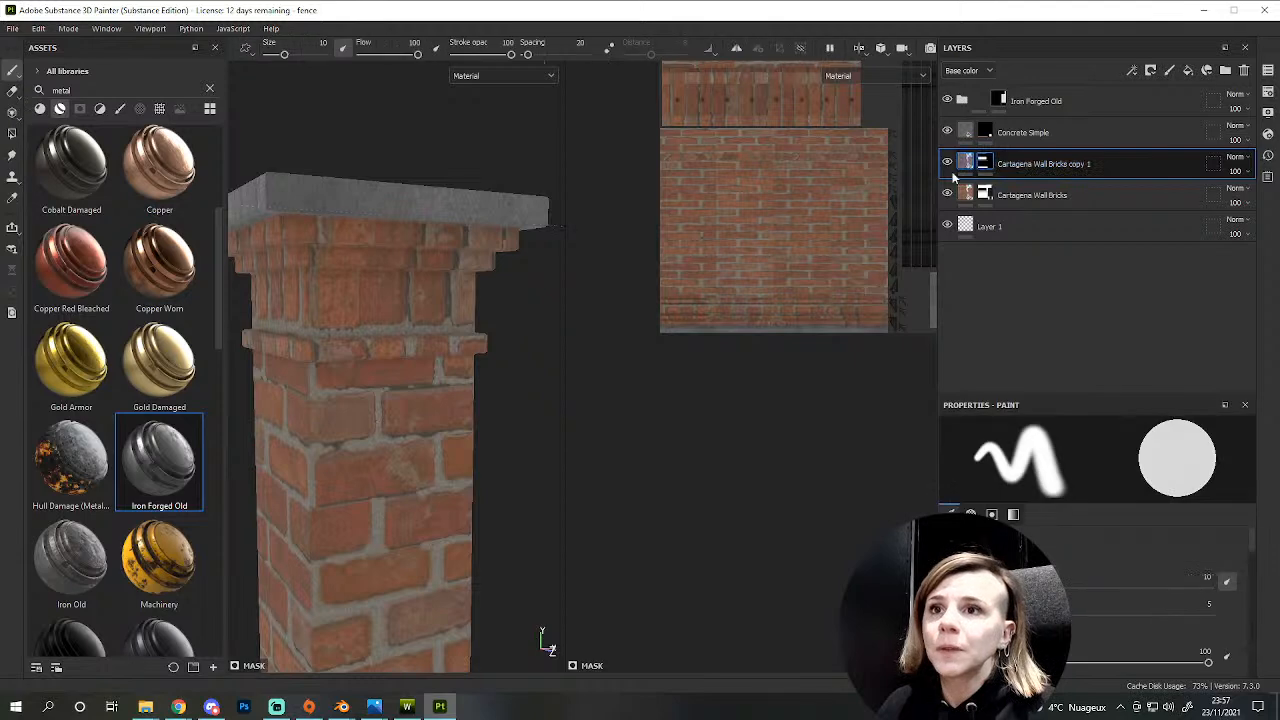
pyautogui.click(12, 133)
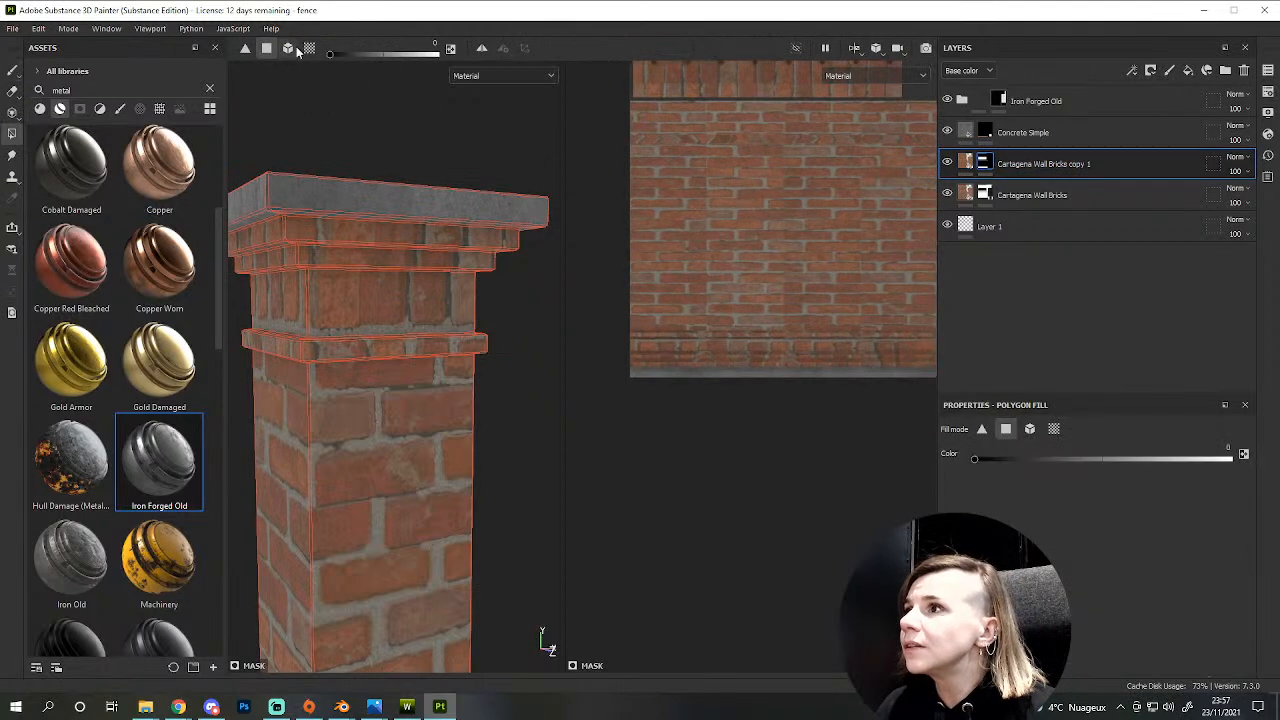
pyautogui.moveTo(288, 304); pyautogui.dragTo(330, 316)
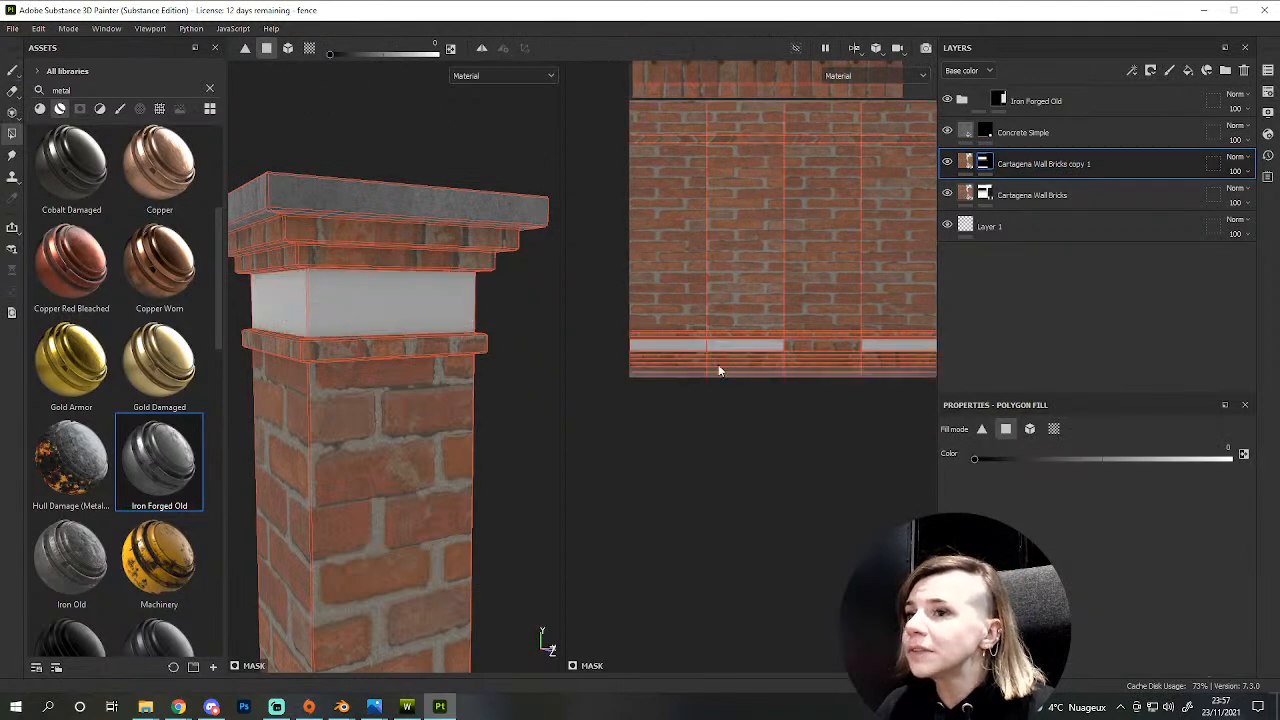
pyautogui.scroll(8, 692, 367)
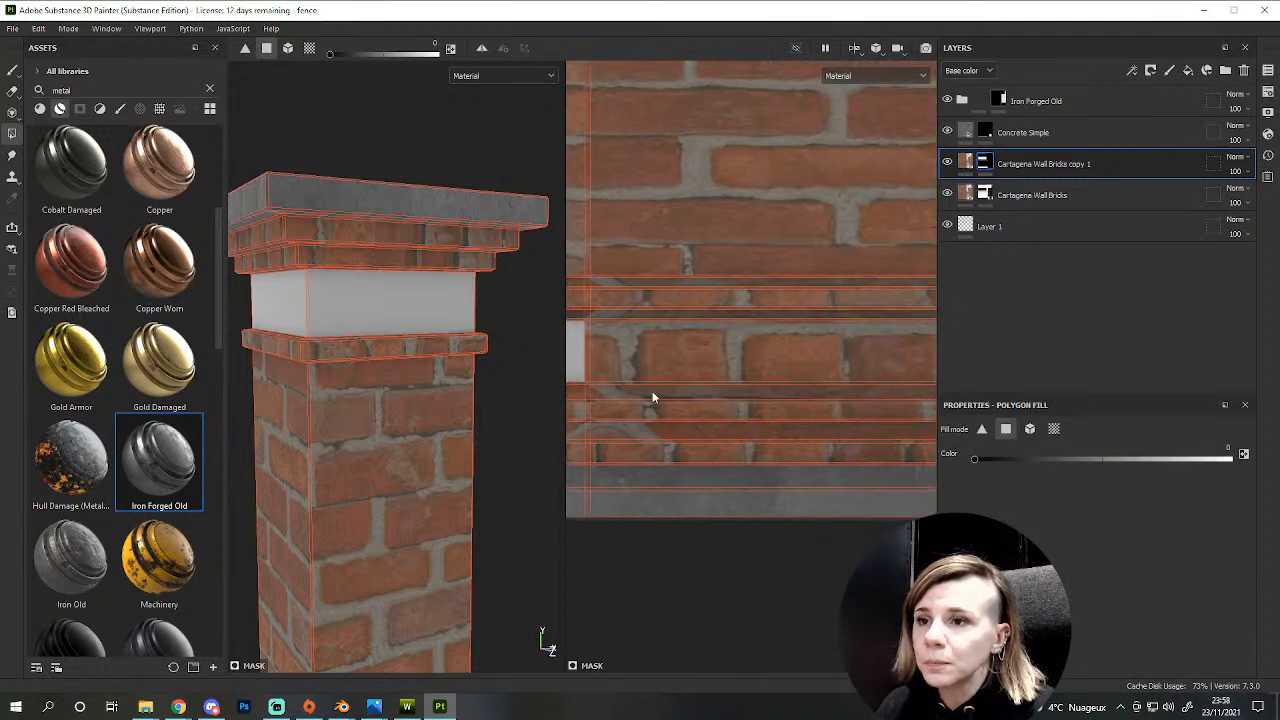
pyautogui.scroll(-5, 648, 392)
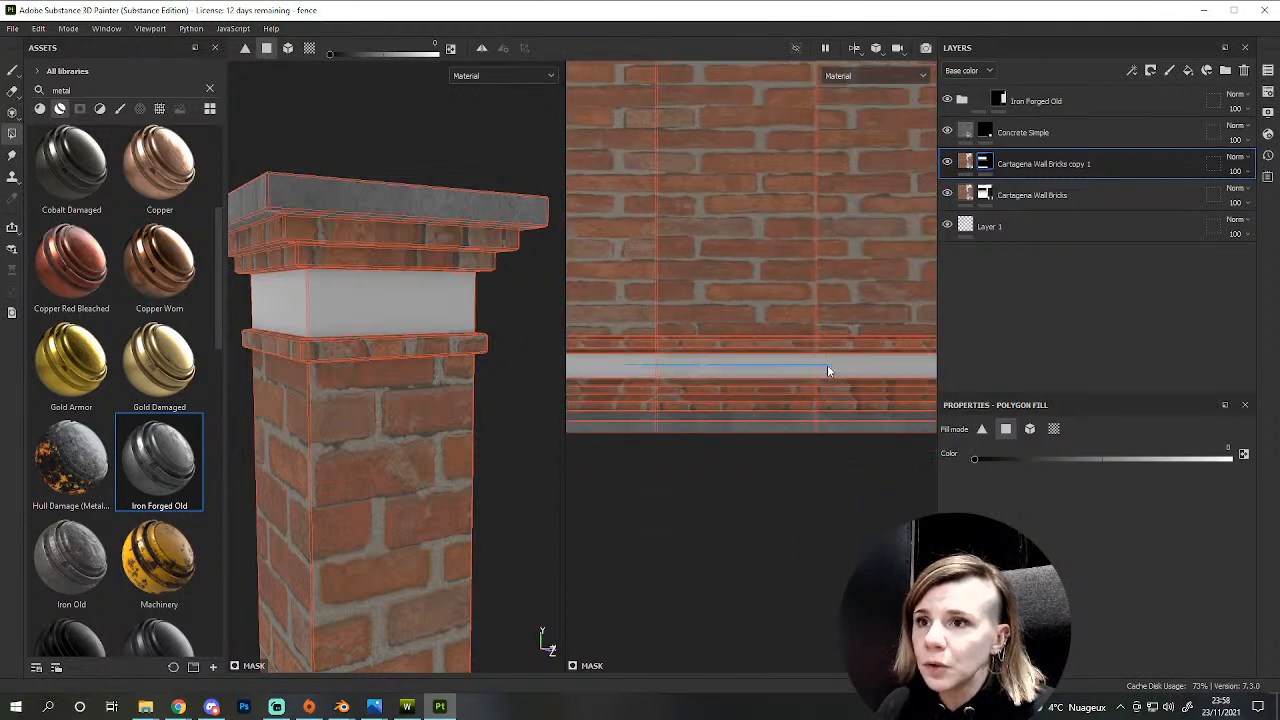
# - Fill the same flat band with white on the original Cartagena Wall Bricks layer's mask
pyautogui.click(1040, 195)
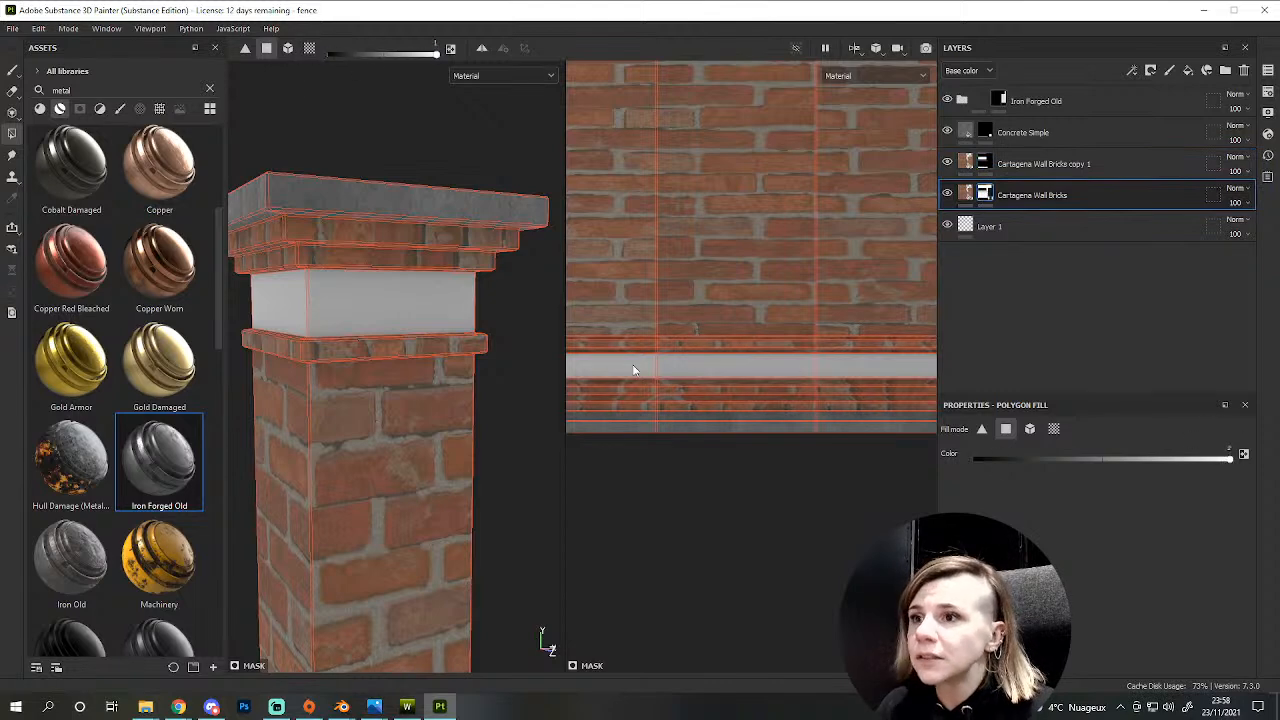
pyautogui.moveTo(791, 366); pyautogui.dragTo(820, 367)
pyautogui.scroll(-4, 818, 368)
pyautogui.keyDown('alt'); pyautogui.moveTo(792, 386); pyautogui.dragTo(926, 365, button='middle'); pyautogui.keyUp('alt')
pyautogui.scroll(3, 745, 360)
pyautogui.click(778, 358)
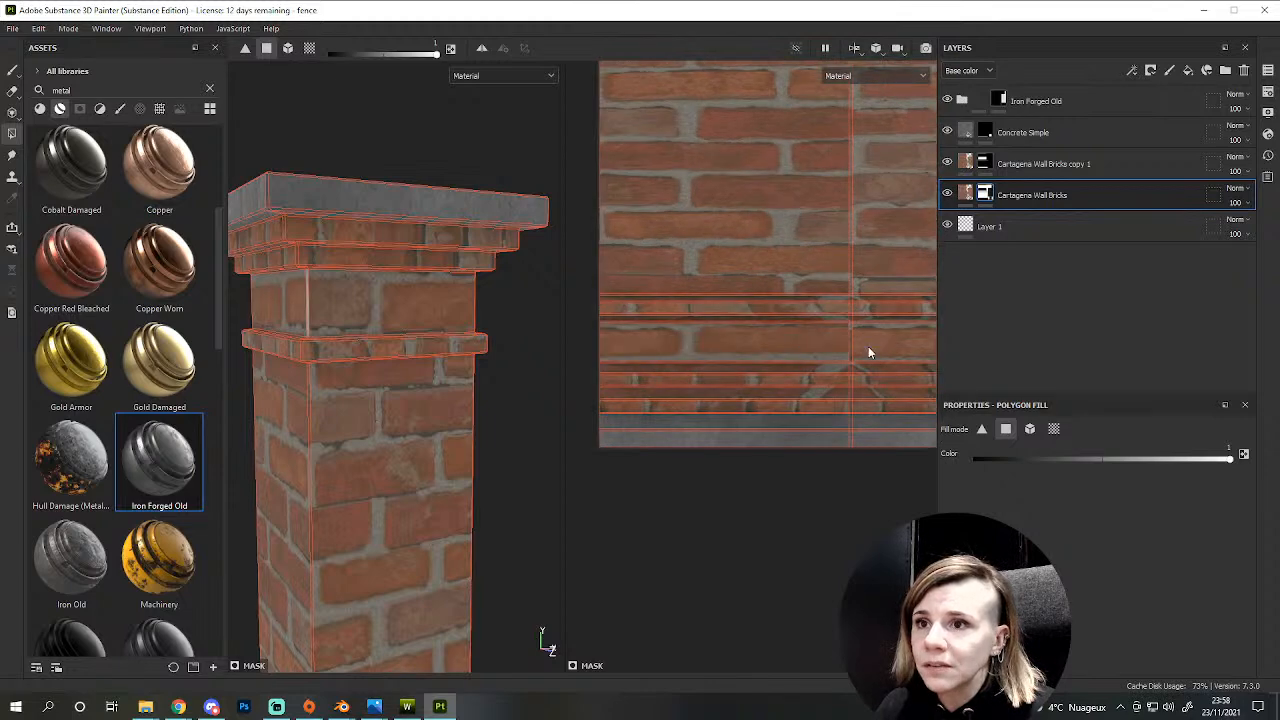
# - Fill the remaining corner slivers of the pillar's flat band on the original brick layer's mask
pyautogui.scroll(-1, 868, 346)
pyautogui.scroll(2, 879, 369)
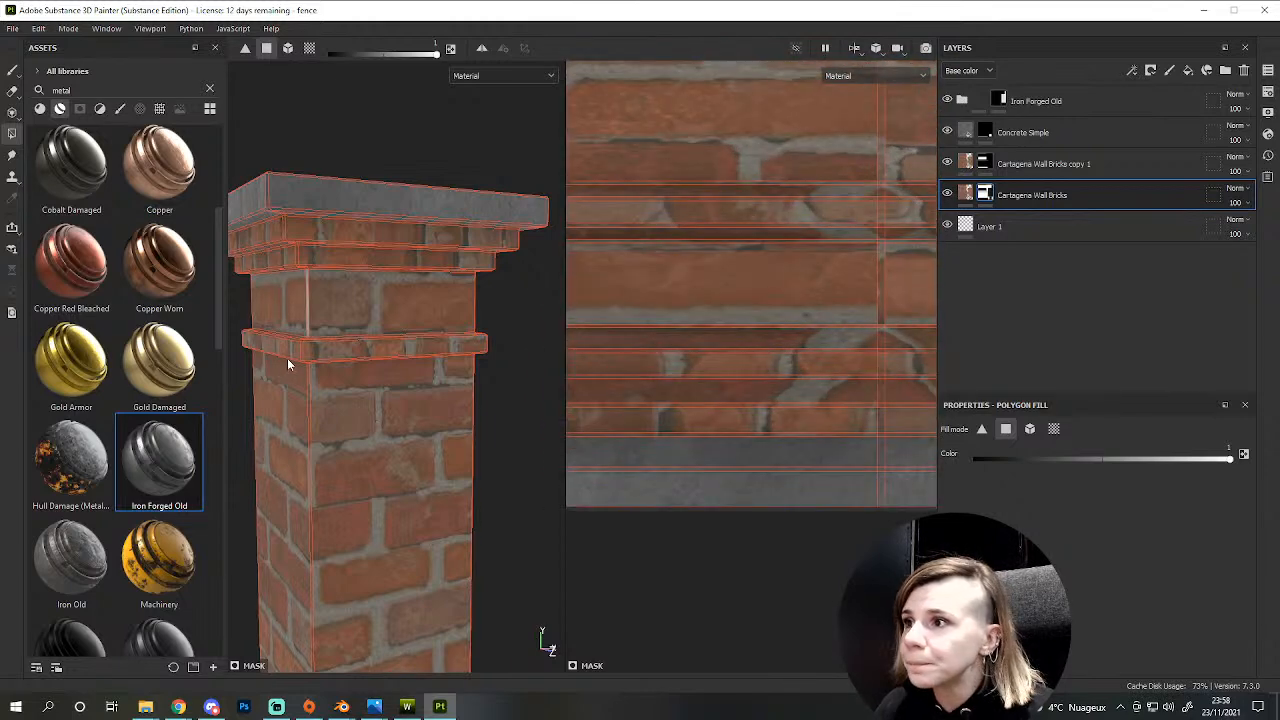
pyautogui.keyDown('alt'); pyautogui.moveTo(286, 359); pyautogui.dragTo(303, 360); pyautogui.keyUp('alt')
pyautogui.scroll(-1, 772, 345)
pyautogui.keyDown('alt'); pyautogui.moveTo(807, 349); pyautogui.dragTo(897, 340, button='middle'); pyautogui.keyUp('alt')
pyautogui.keyDown('alt'); pyautogui.moveTo(650, 304); pyautogui.dragTo(720, 312, button='middle'); pyautogui.keyUp('alt')
pyautogui.keyDown('alt'); pyautogui.moveTo(852, 311); pyautogui.dragTo(130, 346, button='middle'); pyautogui.keyUp('alt')
pyautogui.keyDown('alt'); pyautogui.moveTo(687, 373); pyautogui.dragTo(373, 375, button='middle'); pyautogui.keyUp('alt')
pyautogui.scroll(-3, 540, 343)
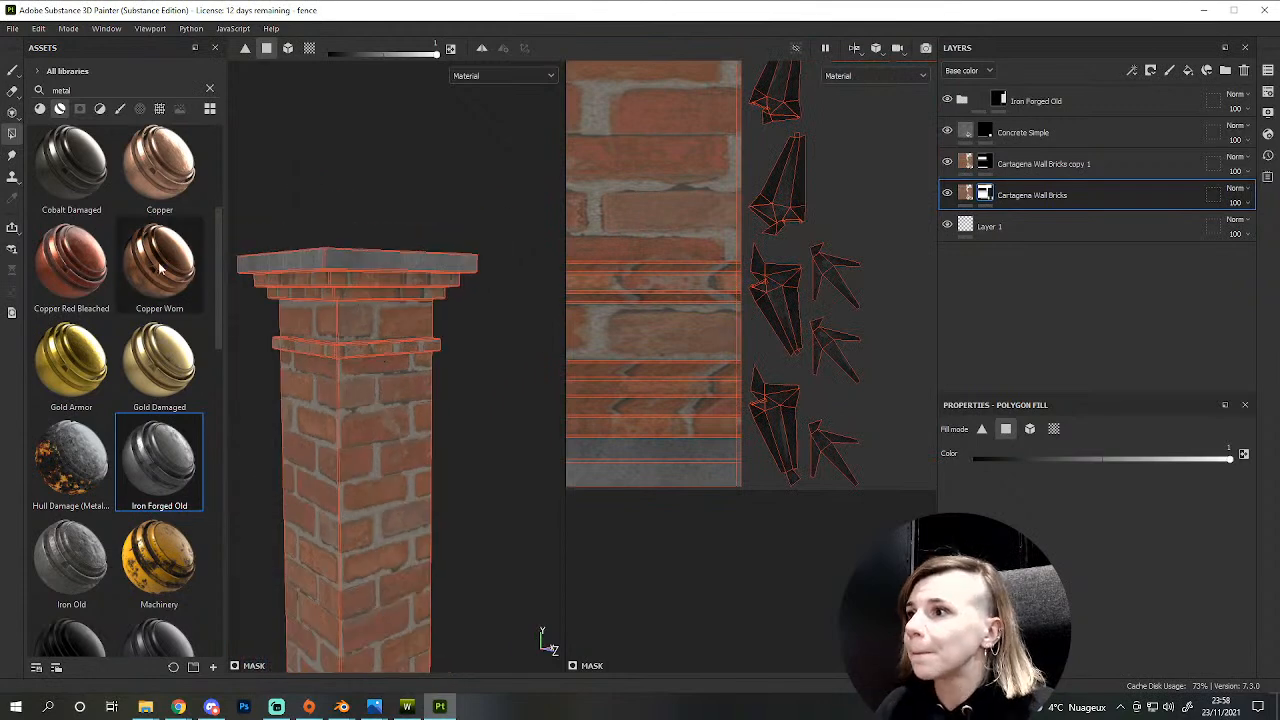
# - Examine the textured pillar and railing section from several angles and check them against the reference fence photo
pyautogui.click(12, 70)
pyautogui.moveTo(380, 408)
pyautogui.keyDown('alt'); pyautogui.mouseDown()
pyautogui.moveTo(440, 408)
pyautogui.moveTo(397, 408)
pyautogui.moveTo(342, 306)
pyautogui.moveTo(343, 440)
pyautogui.mouseUp(); pyautogui.keyUp('alt')
pyautogui.scroll(-5, 430, 480)
pyautogui.keyDown('alt'); pyautogui.moveTo(534, 523); pyautogui.dragTo(374, 403, button='middle'); pyautogui.keyUp('alt')
pyautogui.keyDown('alt'); pyautogui.moveTo(374, 403); pyautogui.dragTo(404, 497); pyautogui.keyUp('alt')
pyautogui.scroll(3, 430, 497)
pyautogui.moveTo(481, 526)
pyautogui.keyDown('alt'); pyautogui.mouseDown()
pyautogui.moveTo(434, 289)
pyautogui.moveTo(440, 517)
pyautogui.moveTo(412, 519)
pyautogui.moveTo(430, 450)
pyautogui.moveTo(429, 363)
pyautogui.moveTo(354, 426)
pyautogui.moveTo(321, 496)
pyautogui.moveTo(501, 530)
pyautogui.moveTo(471, 423)
pyautogui.moveTo(480, 502)
pyautogui.mouseUp(); pyautogui.keyUp('alt')
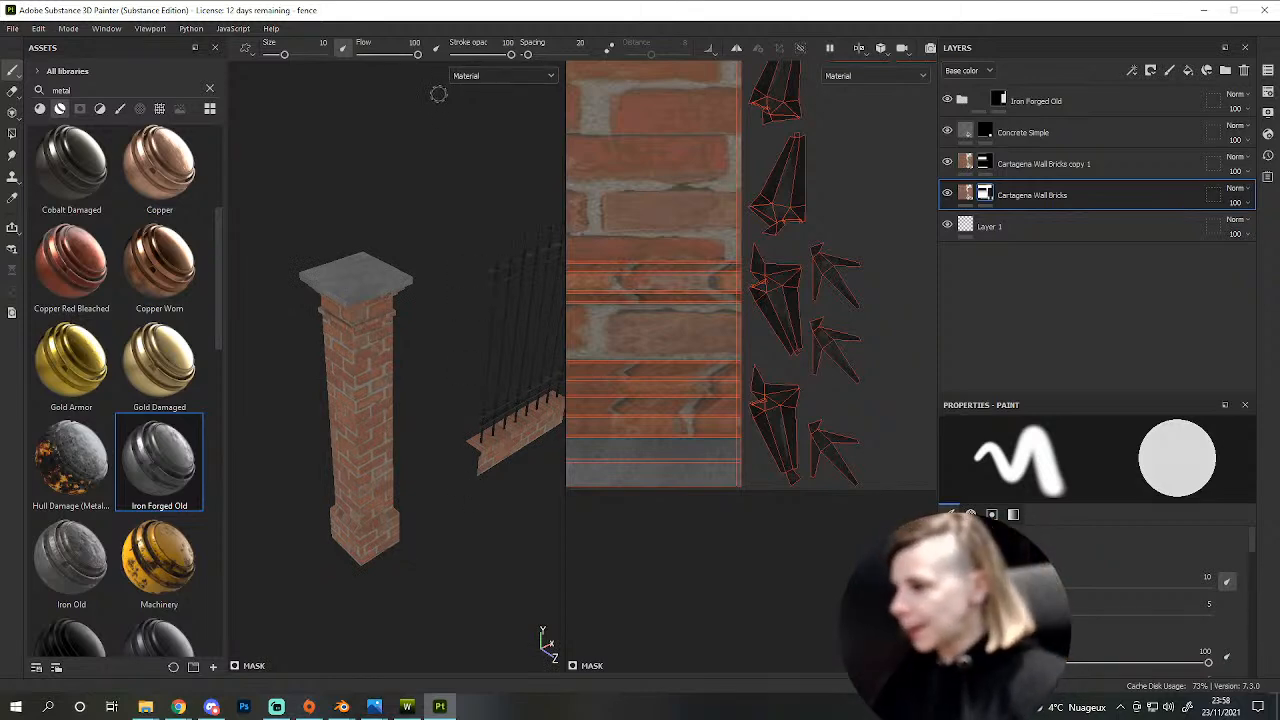
pyautogui.keyDown('alt'); pyautogui.moveTo(452, 456); pyautogui.dragTo(419, 508); pyautogui.keyUp('alt')
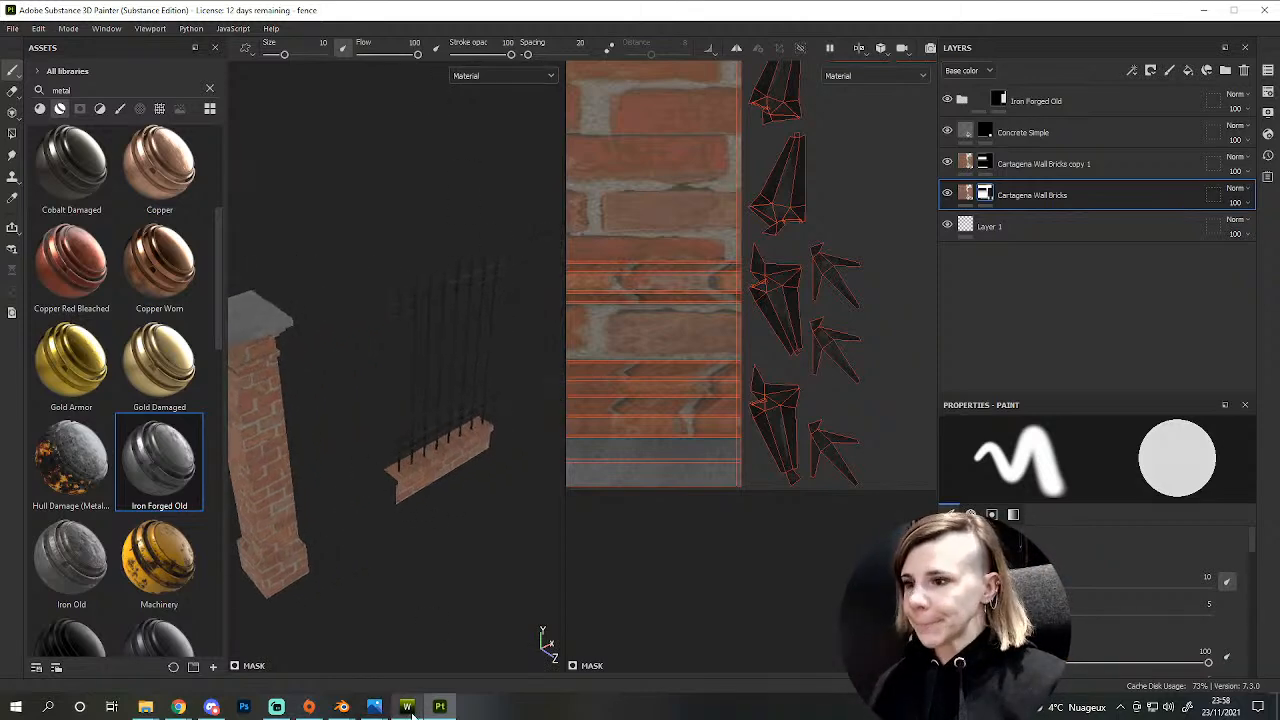
pyautogui.moveTo(374, 706)
pyautogui.moveTo(424, 648)
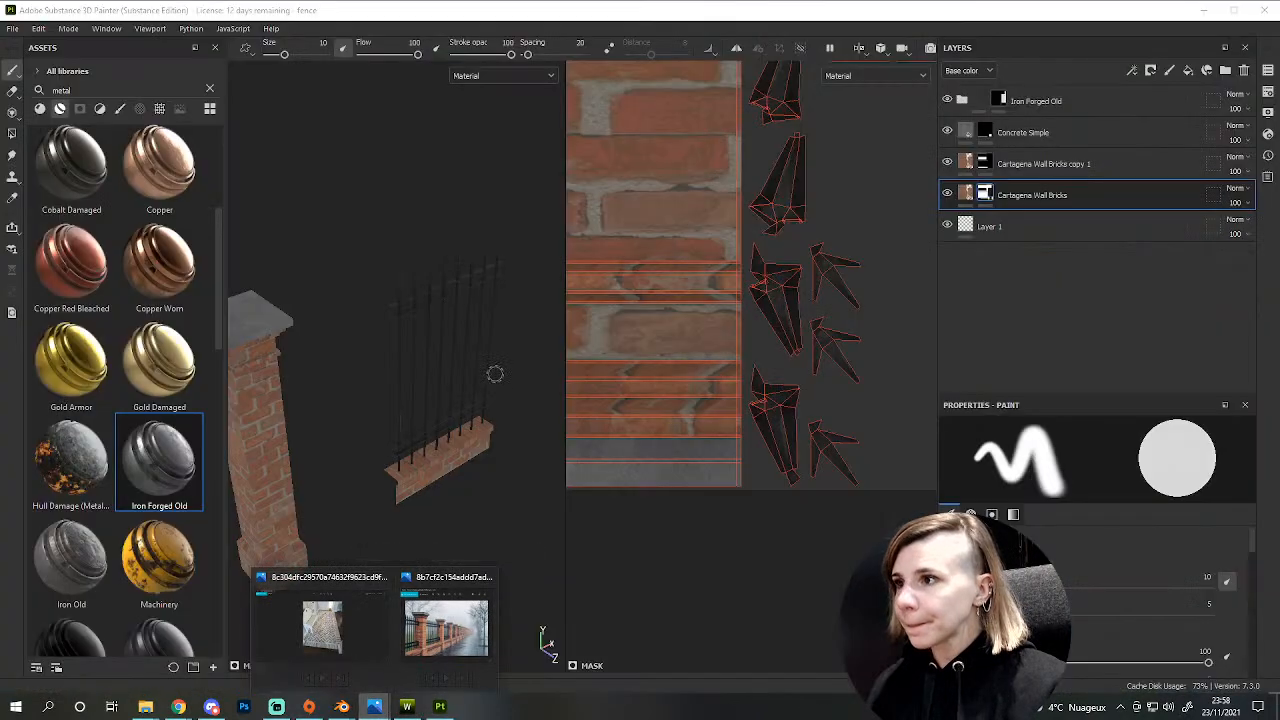
pyautogui.scroll(-3, 429, 500)
pyautogui.moveTo(429, 520)
pyautogui.keyDown('alt'); pyautogui.mouseDown()
pyautogui.moveTo(480, 470)
pyautogui.moveTo(380, 487)
pyautogui.moveTo(277, 460)
pyautogui.moveTo(326, 517)
pyautogui.moveTo(431, 465)
pyautogui.mouseUp(); pyautogui.keyUp('alt')
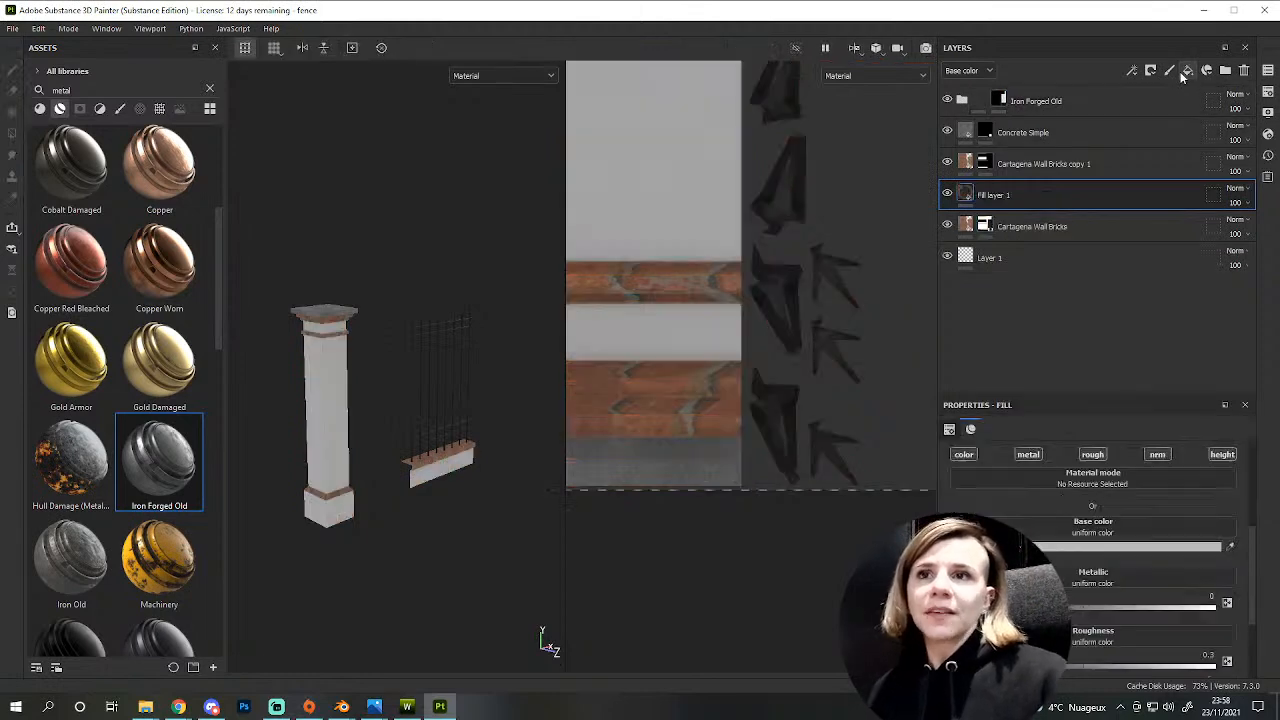
# - Add a fill layer at the very top of the layer stack with only its color channel enabled
pyautogui.click(1188, 70)
pyautogui.moveTo(1038, 193); pyautogui.dragTo(1038, 94)
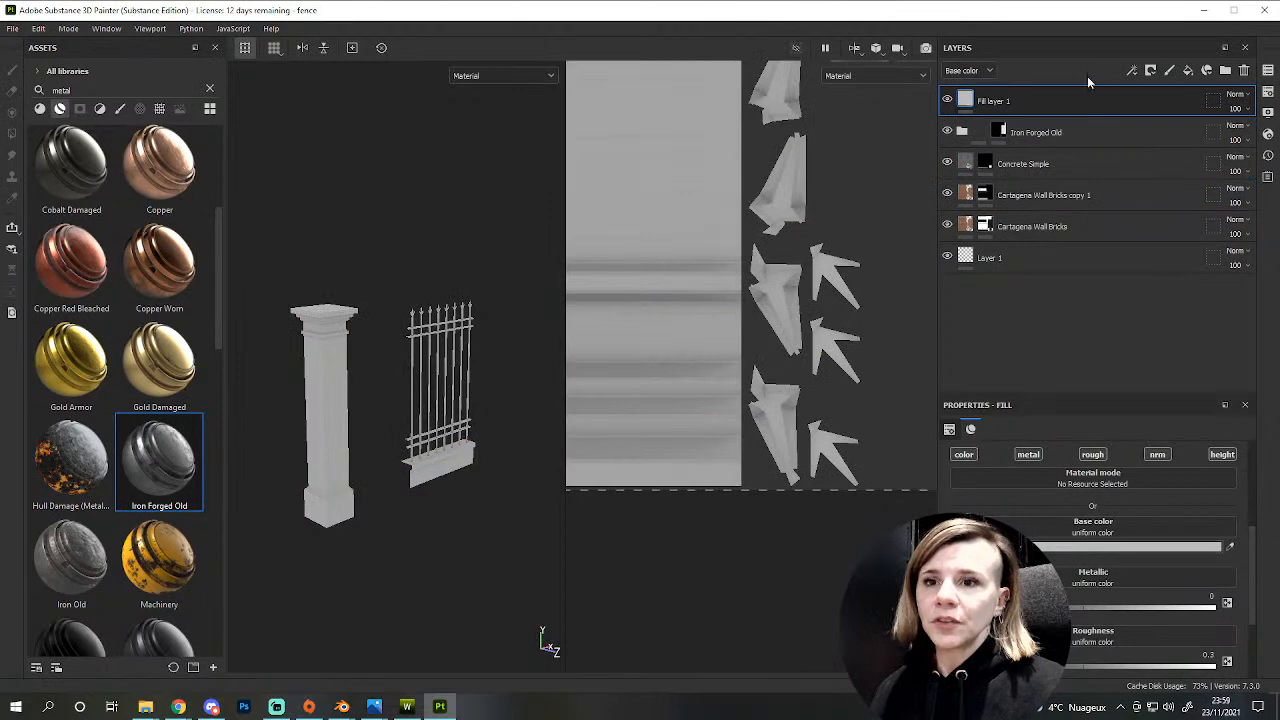
pyautogui.click(1030, 455)
pyautogui.click(1092, 456)
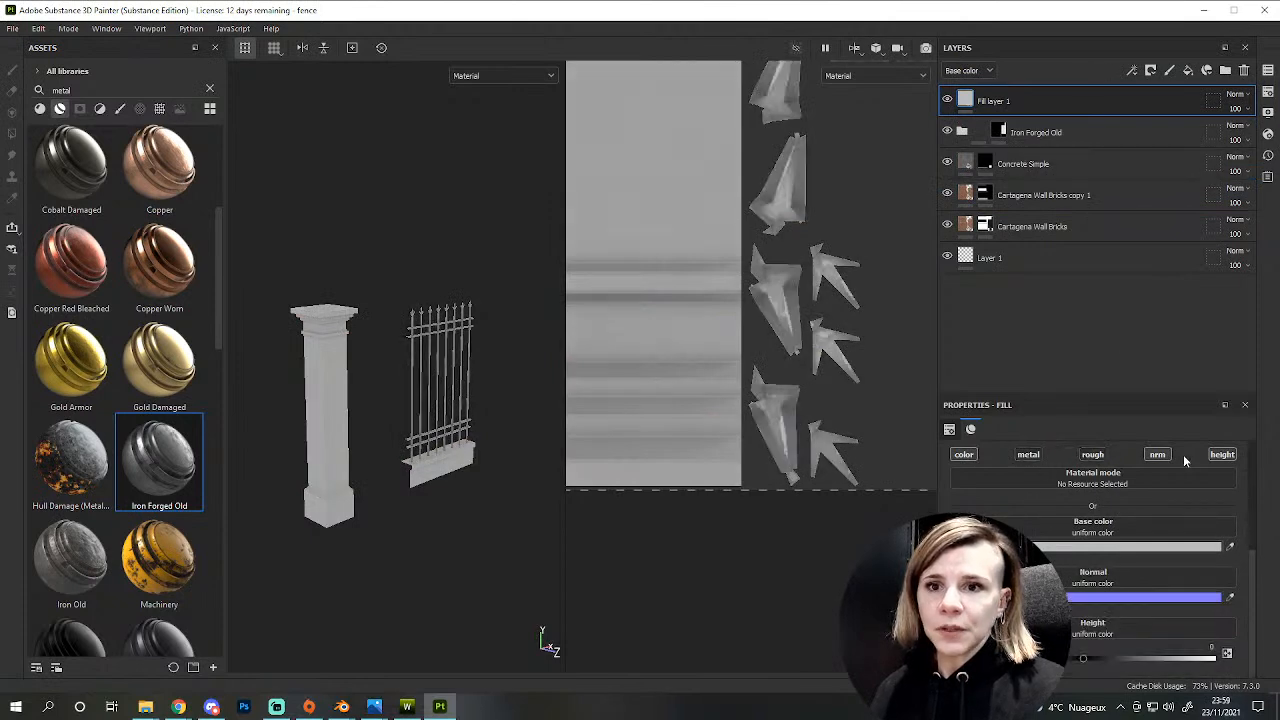
pyautogui.click(1160, 456)
pyautogui.click(1218, 467)
# - Give the fill layer a beige base color (HSV 0.114, 0.146, 0.735) and set its blending mode to Multiply
pyautogui.click(1100, 563)
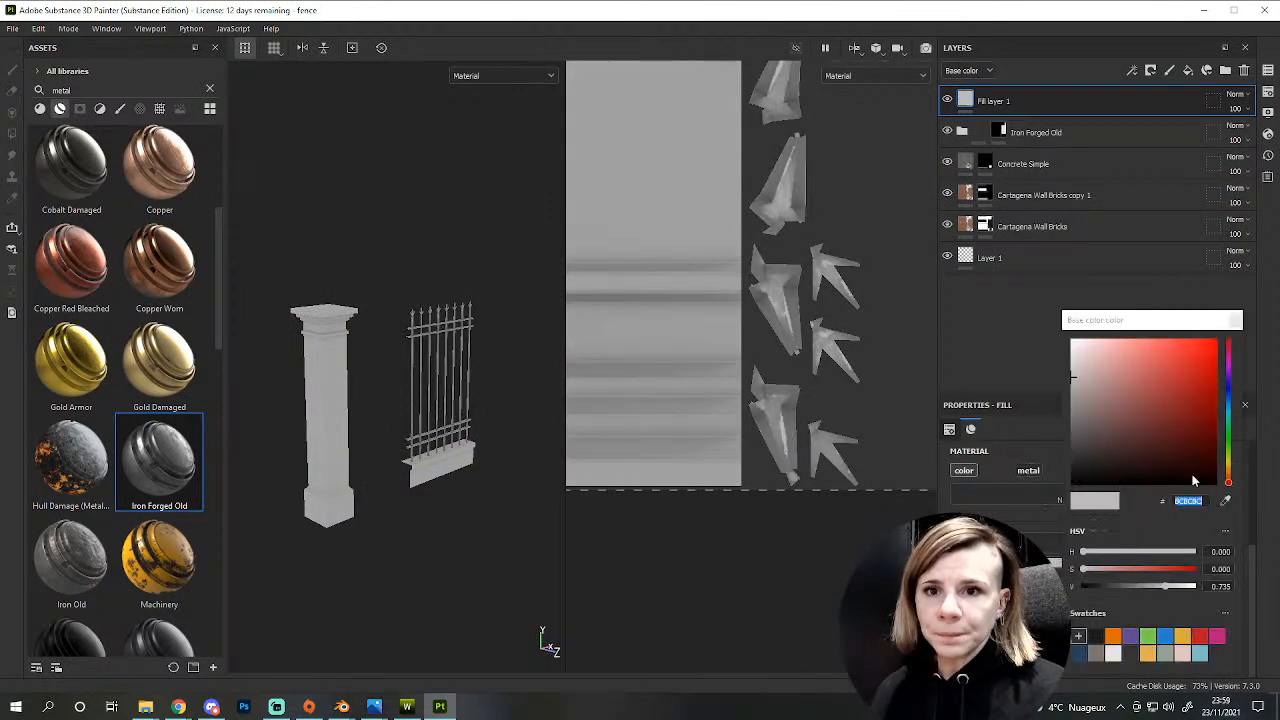
pyautogui.click(1230, 475)
pyautogui.click(1091, 377)
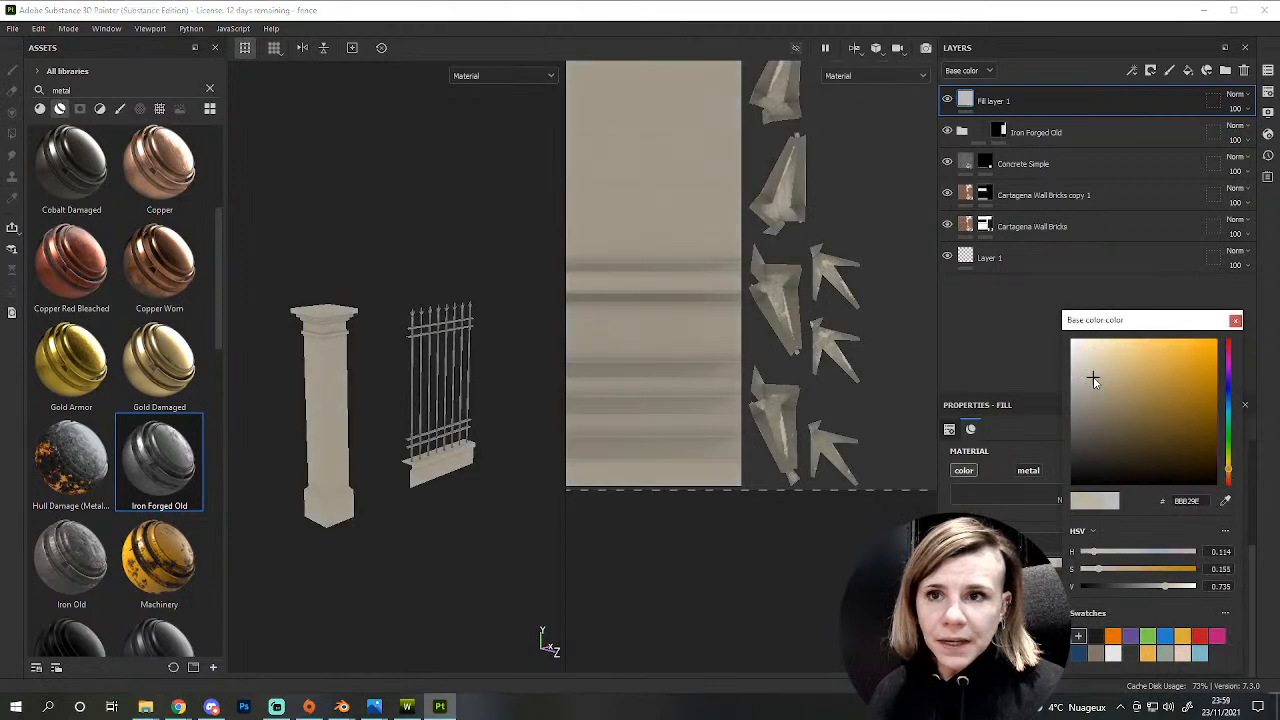
pyautogui.click(1240, 94)
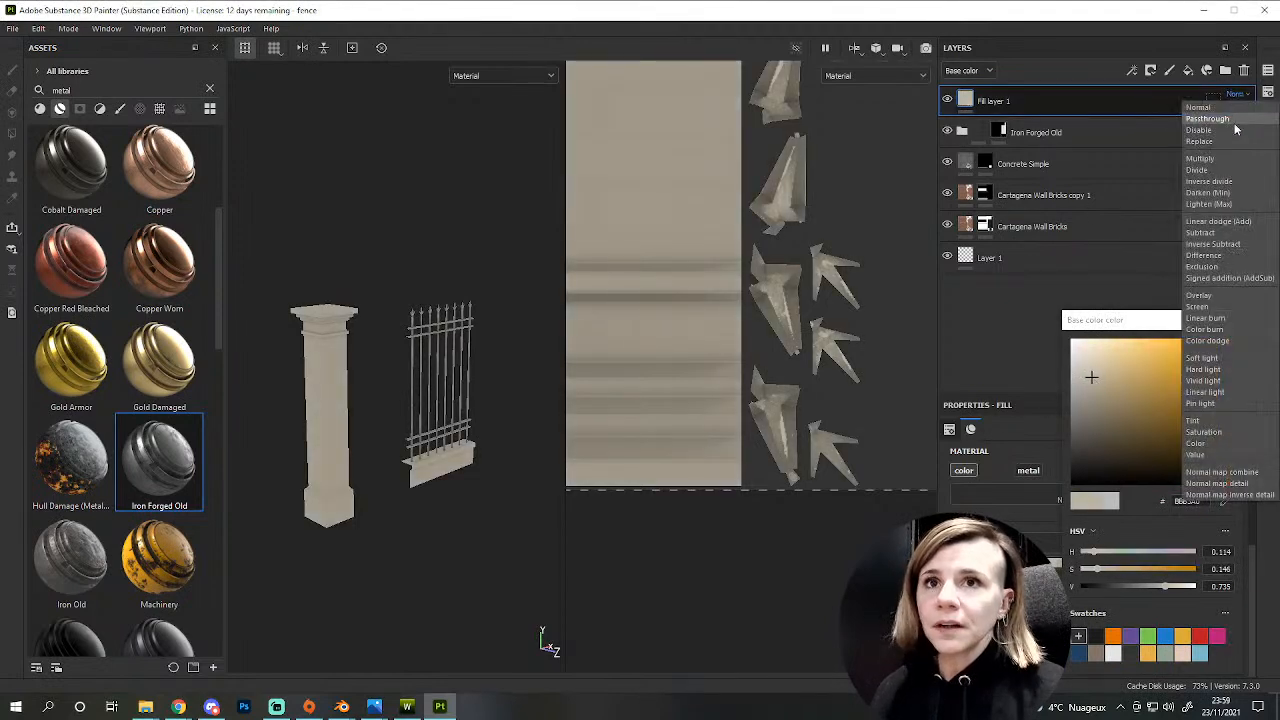
pyautogui.click(1203, 160)
# - Add a black mask to the beige fill layer and apply a Dirt generator to the mask
pyautogui.rightClick(1043, 95)
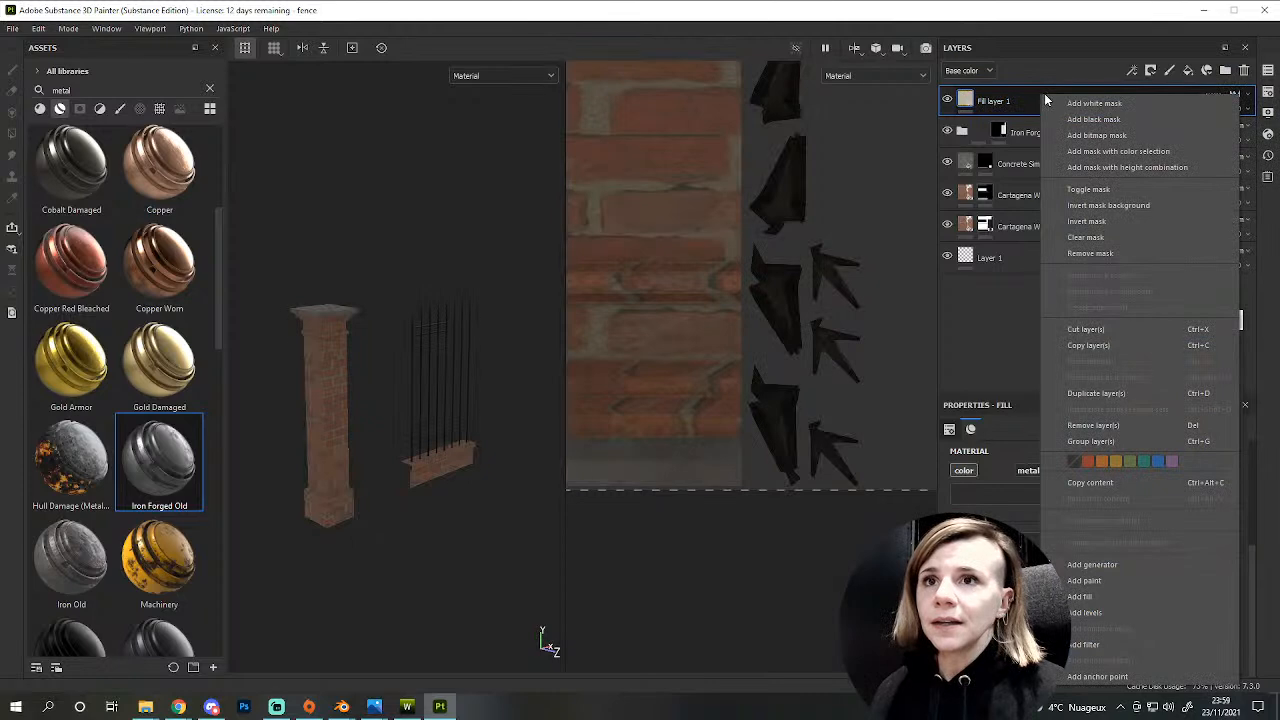
pyautogui.click(1094, 119)
pyautogui.rightClick(1001, 98)
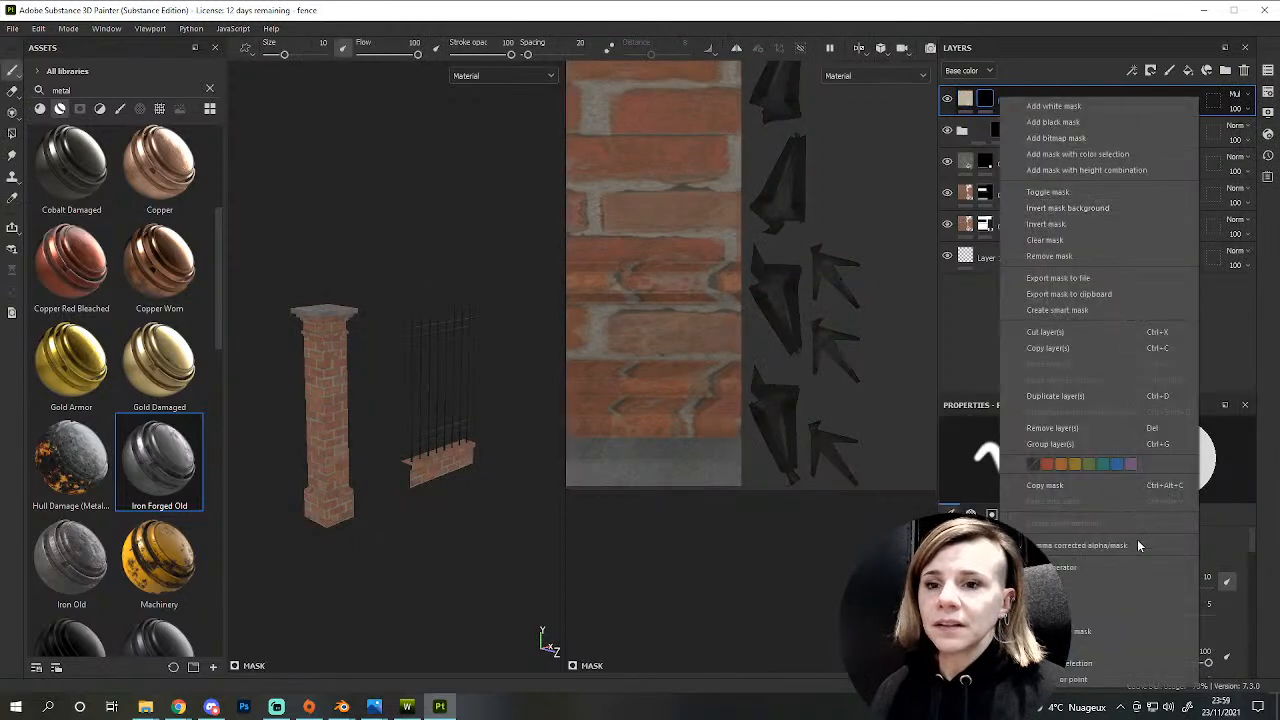
pyautogui.click(1081, 568)
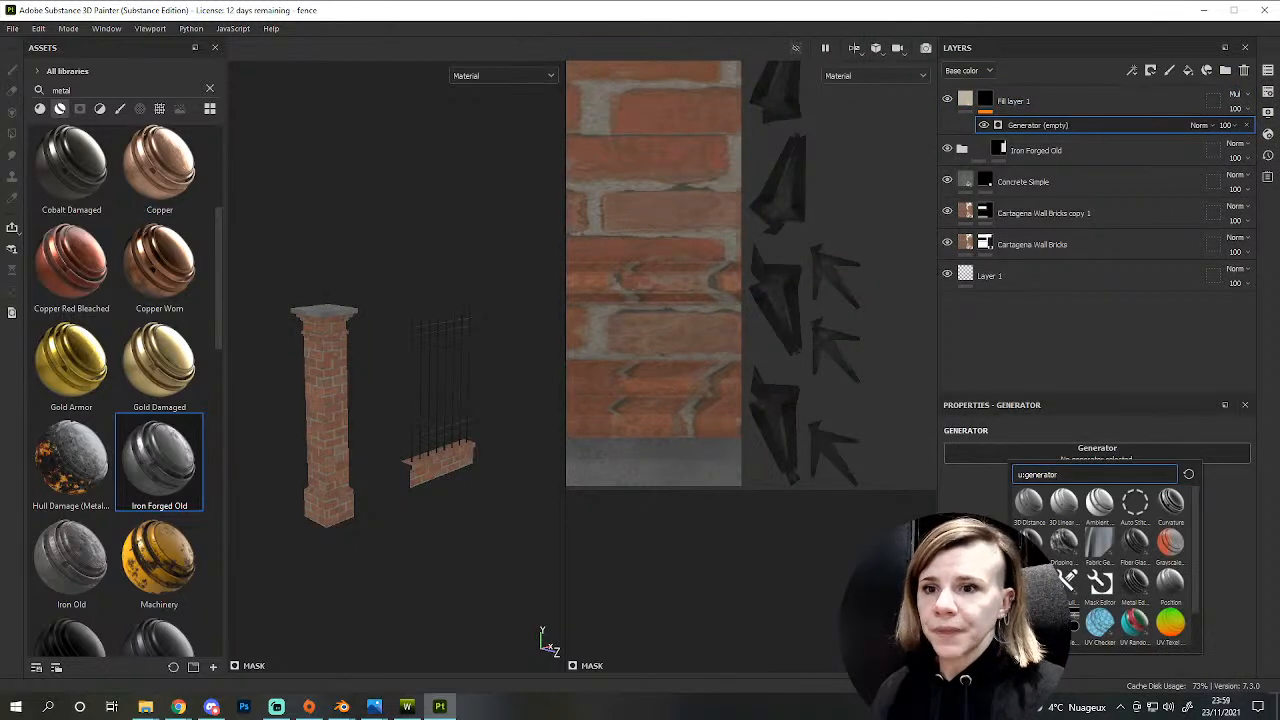
pyautogui.click(1029, 543)
# - Widen the 3D view, compare the fence with the fill layer hidden and shown, and set the generator's dirt level to 0.74
pyautogui.scroll(4, 405, 412)
pyautogui.keyDown('alt'); pyautogui.moveTo(369, 404); pyautogui.dragTo(534, 427, button='middle'); pyautogui.keyUp('alt')
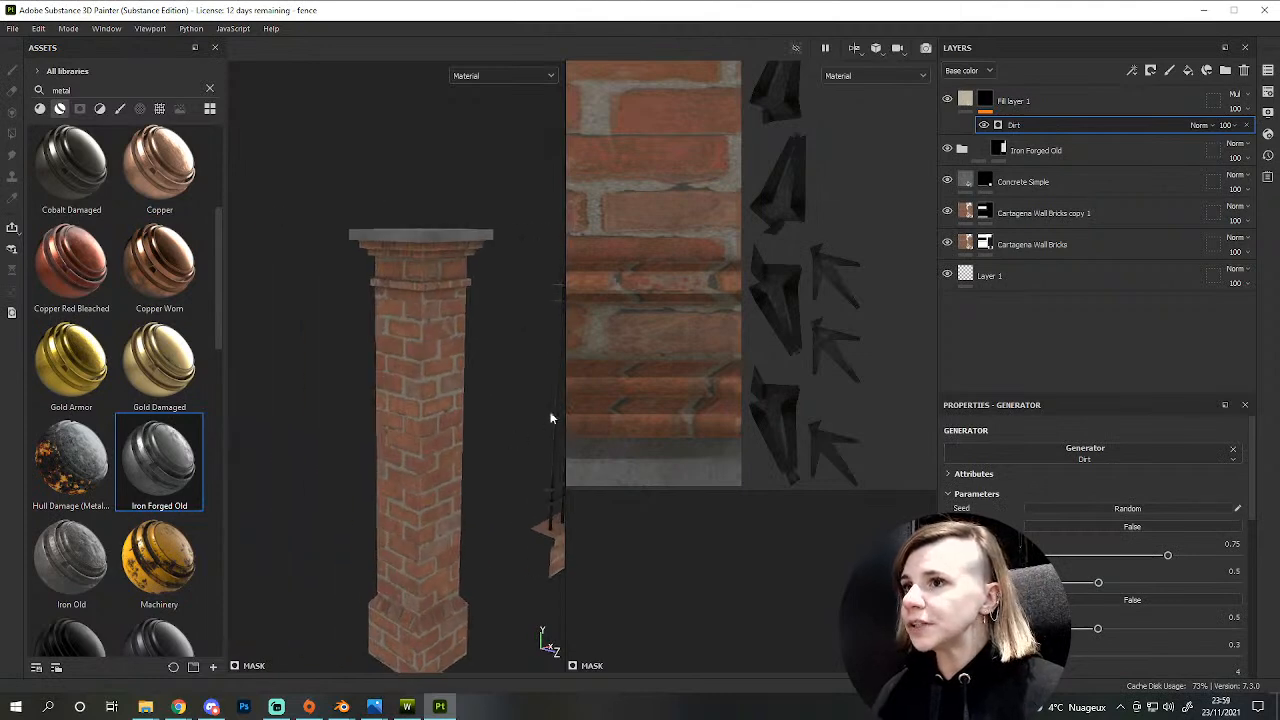
pyautogui.moveTo(564, 393); pyautogui.dragTo(410, 336)
pyautogui.press('f')
pyautogui.scroll(3, 409, 337)
pyautogui.keyDown('alt'); pyautogui.moveTo(391, 278); pyautogui.dragTo(398, 308); pyautogui.keyUp('alt')
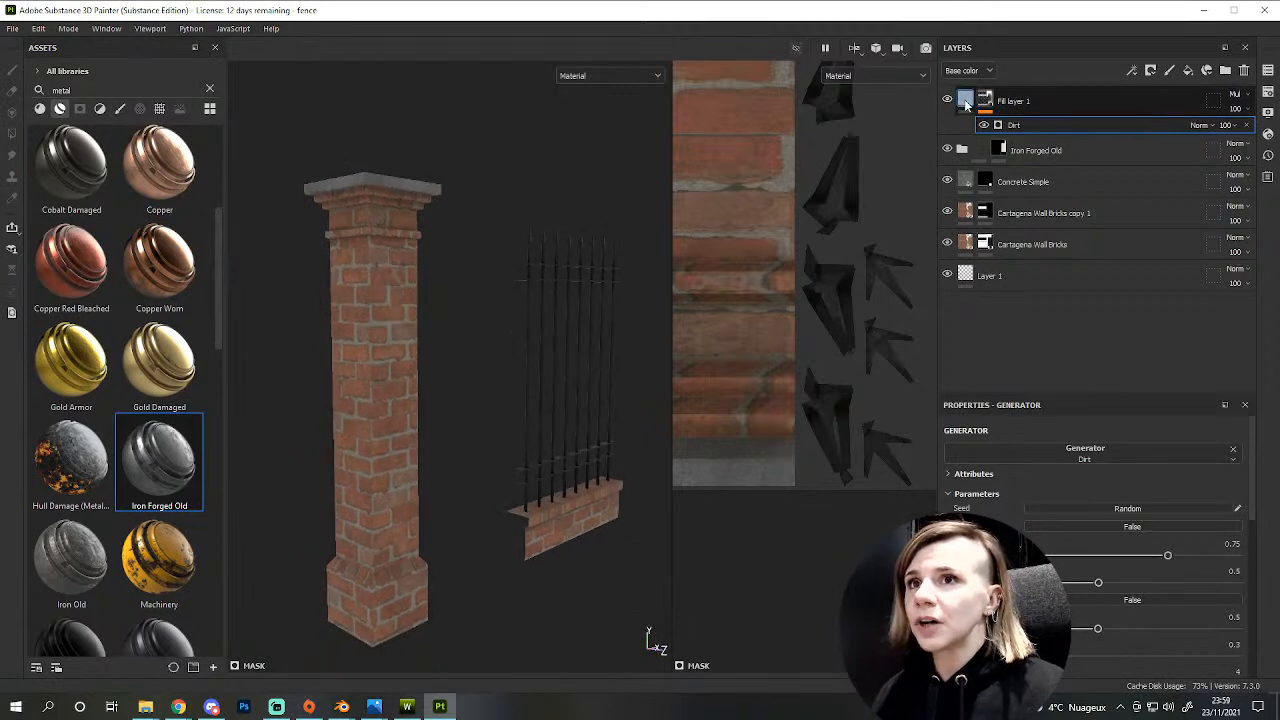
pyautogui.click(948, 101)
pyautogui.click(948, 101)
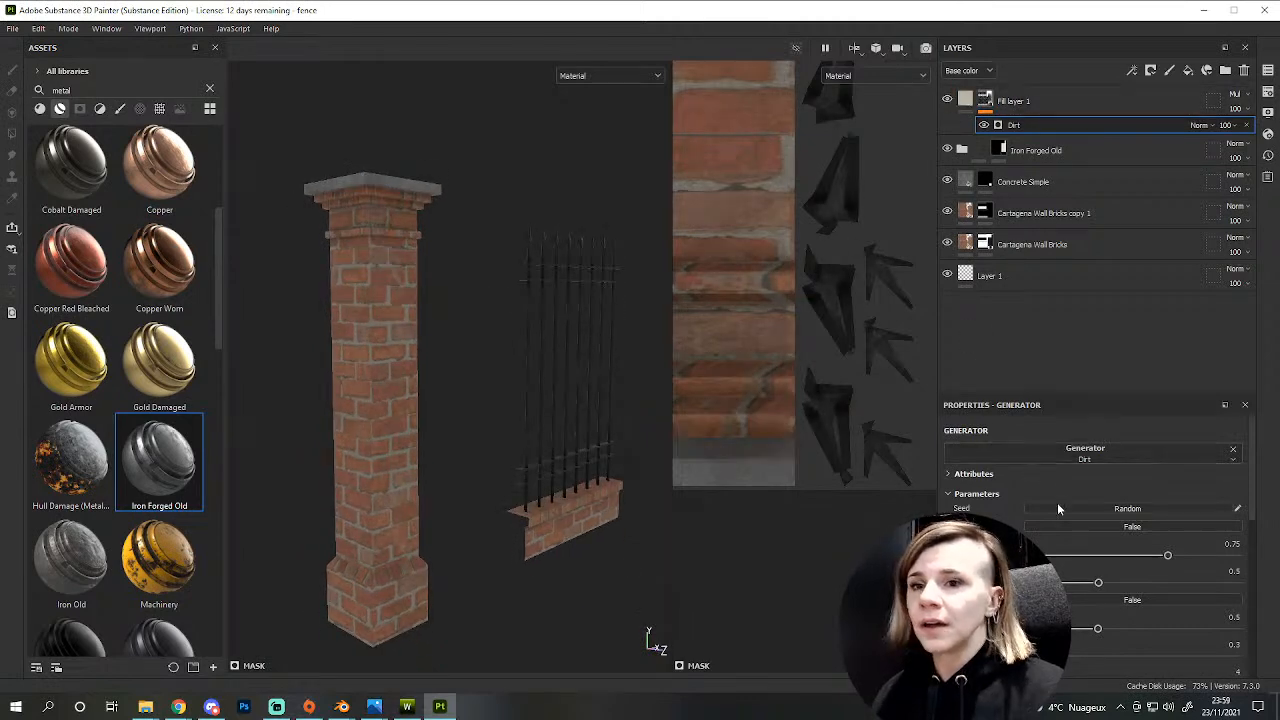
pyautogui.moveTo(1175, 560); pyautogui.dragTo(1141, 560)
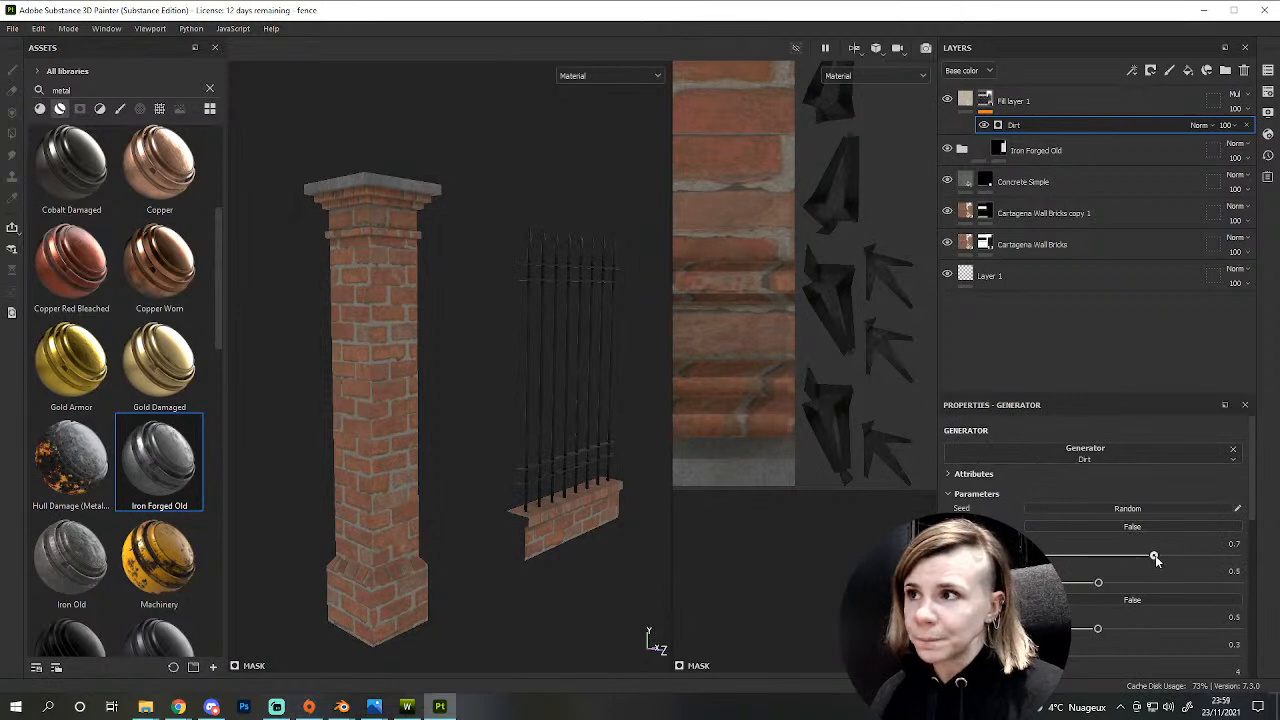
# - Inspect the dirt effect on the pillar from several angles, comparing it with Fill layer 1 hidden and shown
pyautogui.scroll(-3, 534, 474)
pyautogui.keyDown('alt'); pyautogui.moveTo(534, 474); pyautogui.dragTo(482, 493); pyautogui.keyUp('alt')
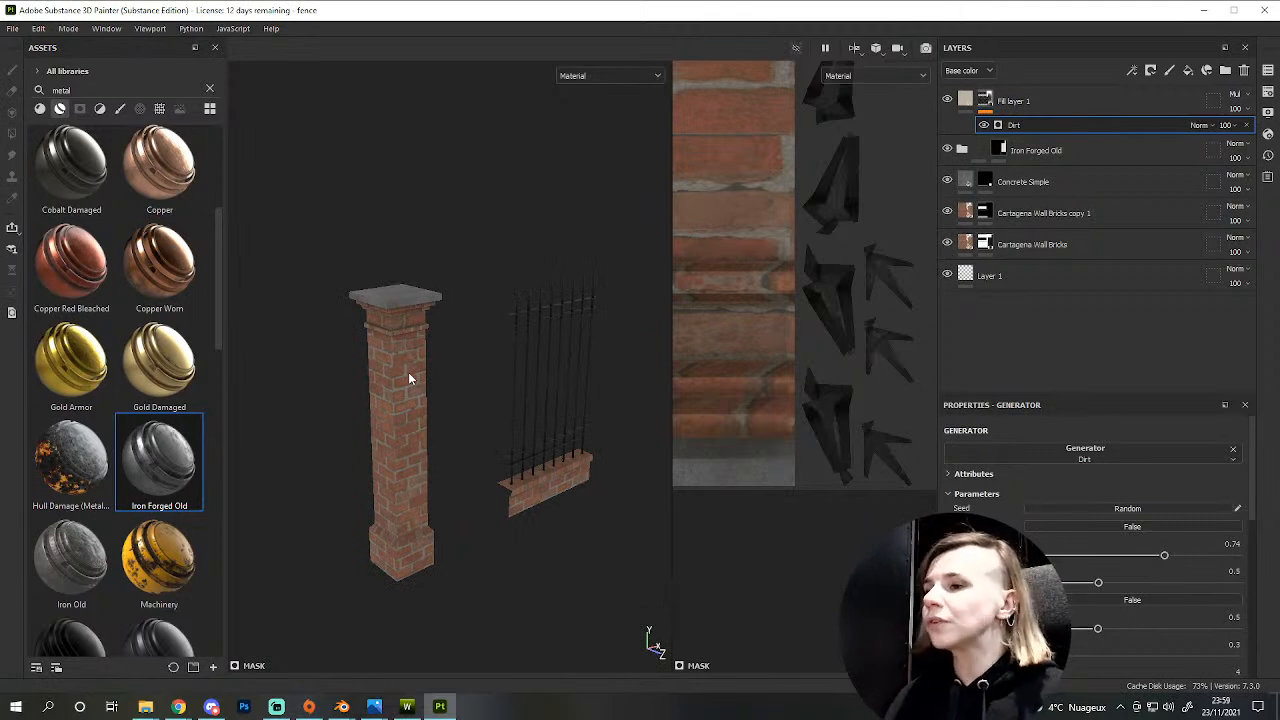
pyautogui.scroll(3, 408, 372)
pyautogui.keyDown('alt'); pyautogui.moveTo(350, 452); pyautogui.dragTo(318, 428); pyautogui.keyUp('alt')
pyautogui.keyDown('alt'); pyautogui.moveTo(416, 500); pyautogui.dragTo(230, 376, button='middle'); pyautogui.keyUp('alt')
pyautogui.scroll(-3, 457, 480)
pyautogui.keyDown('alt'); pyautogui.moveTo(457, 480); pyautogui.dragTo(370, 430); pyautogui.keyUp('alt')
pyautogui.click(948, 101)
pyautogui.click(948, 101)
pyautogui.keyDown('alt'); pyautogui.moveTo(474, 514); pyautogui.dragTo(460, 456); pyautogui.keyUp('alt')
pyautogui.keyDown('alt'); pyautogui.moveTo(290, 363); pyautogui.dragTo(474, 539); pyautogui.keyUp('alt')
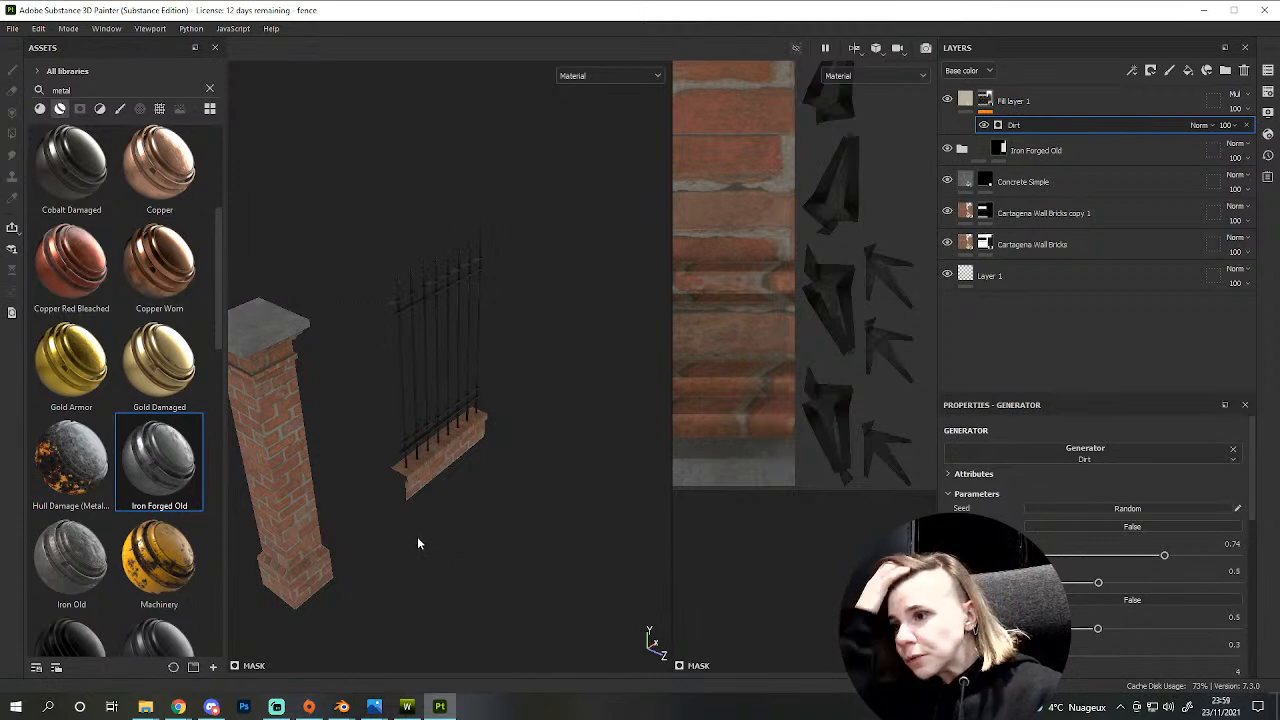
# - Examine the dirt on the railings and their UV islands with Fill layer 1 hidden and shown
pyautogui.scroll(2, 497, 537)
pyautogui.keyDown('alt'); pyautogui.moveTo(441, 429); pyautogui.dragTo(376, 385); pyautogui.keyUp('alt')
pyautogui.scroll(-2, 766, 370)
pyautogui.scroll(-2, 766, 371)
pyautogui.keyDown('alt'); pyautogui.moveTo(828, 310); pyautogui.dragTo(734, 436, button='middle'); pyautogui.keyUp('alt')
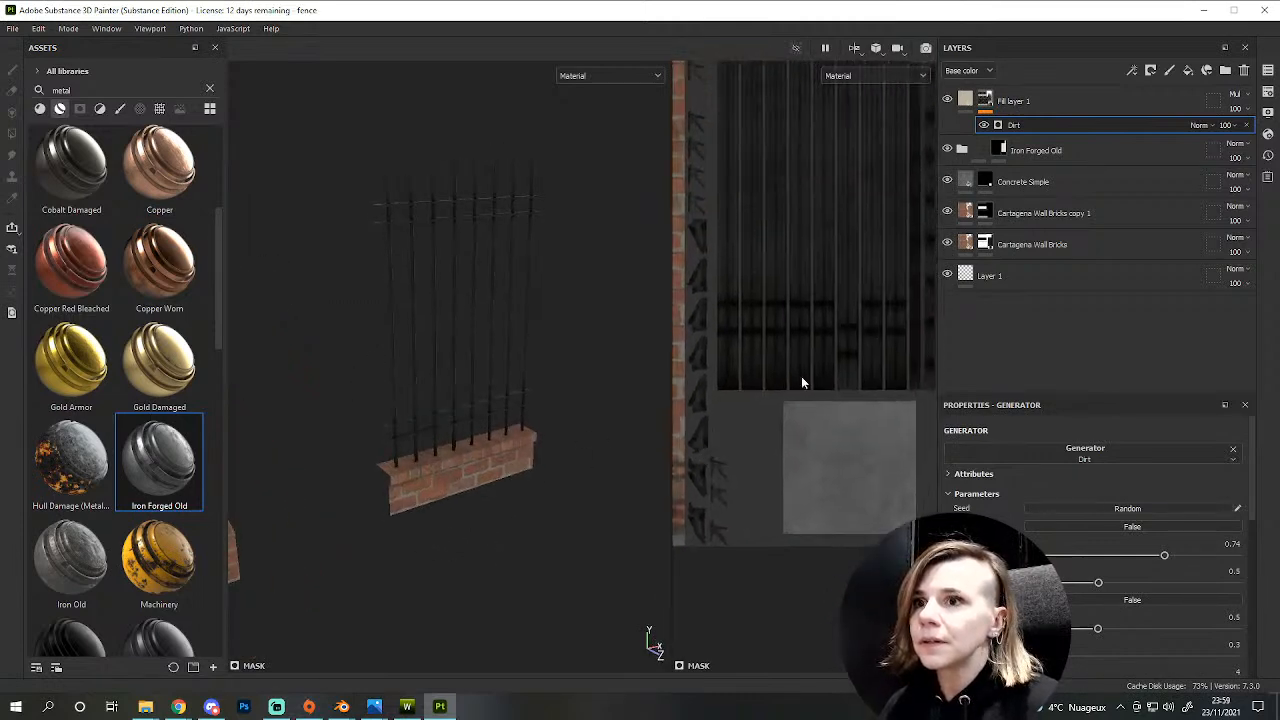
pyautogui.click(949, 100)
pyautogui.click(949, 100)
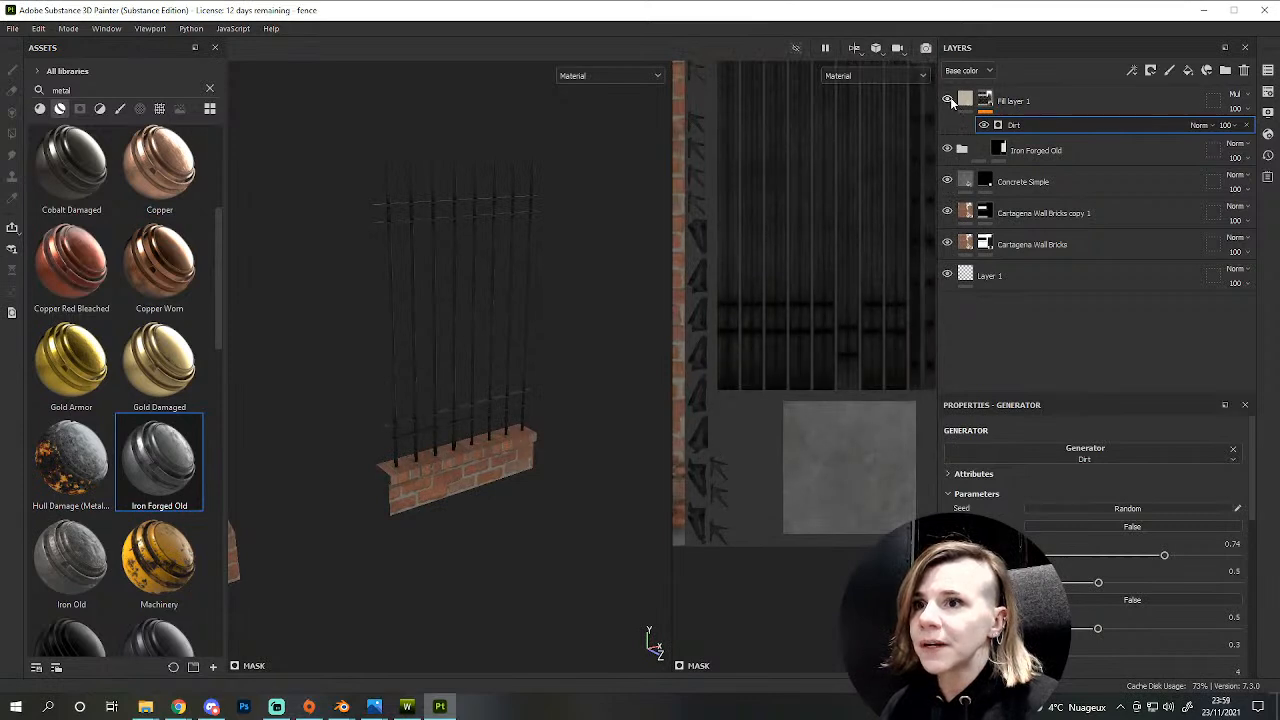
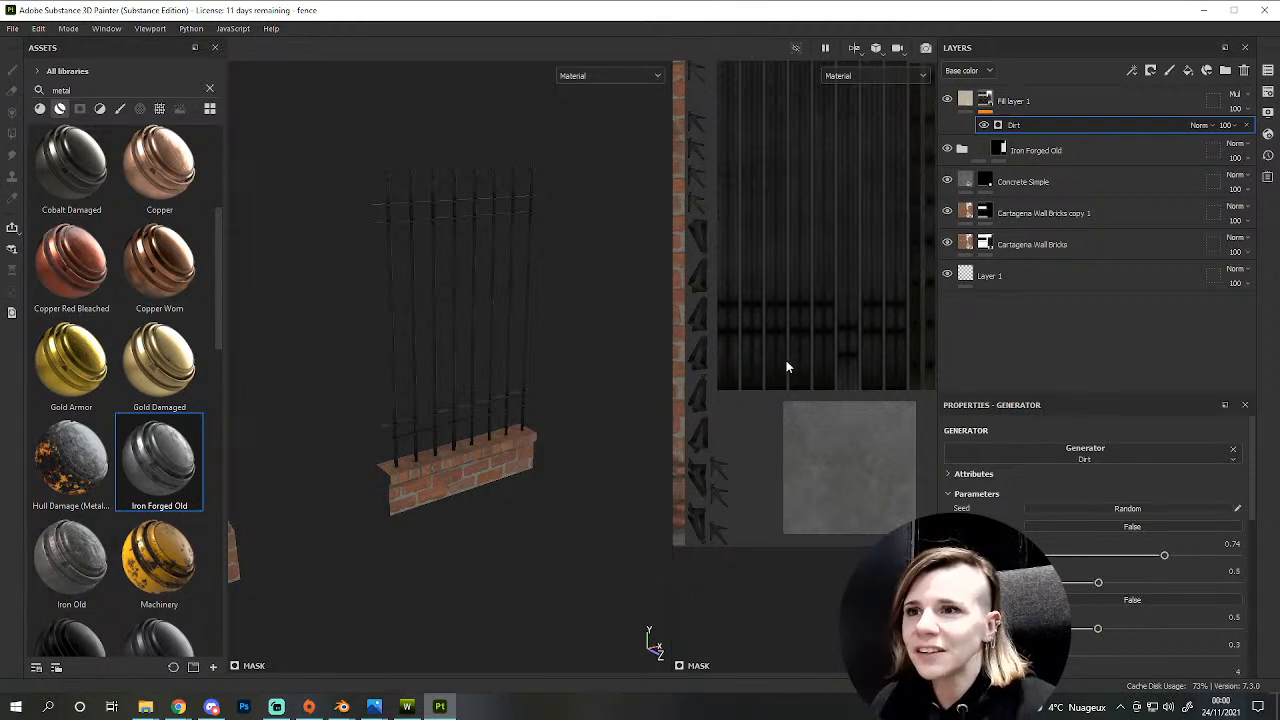
# - Widen the 2D view of the UV layout and delete the empty Layer 1 from the stack
pyautogui.scroll(2, 819, 332)
pyautogui.scroll(-3, 800, 344)
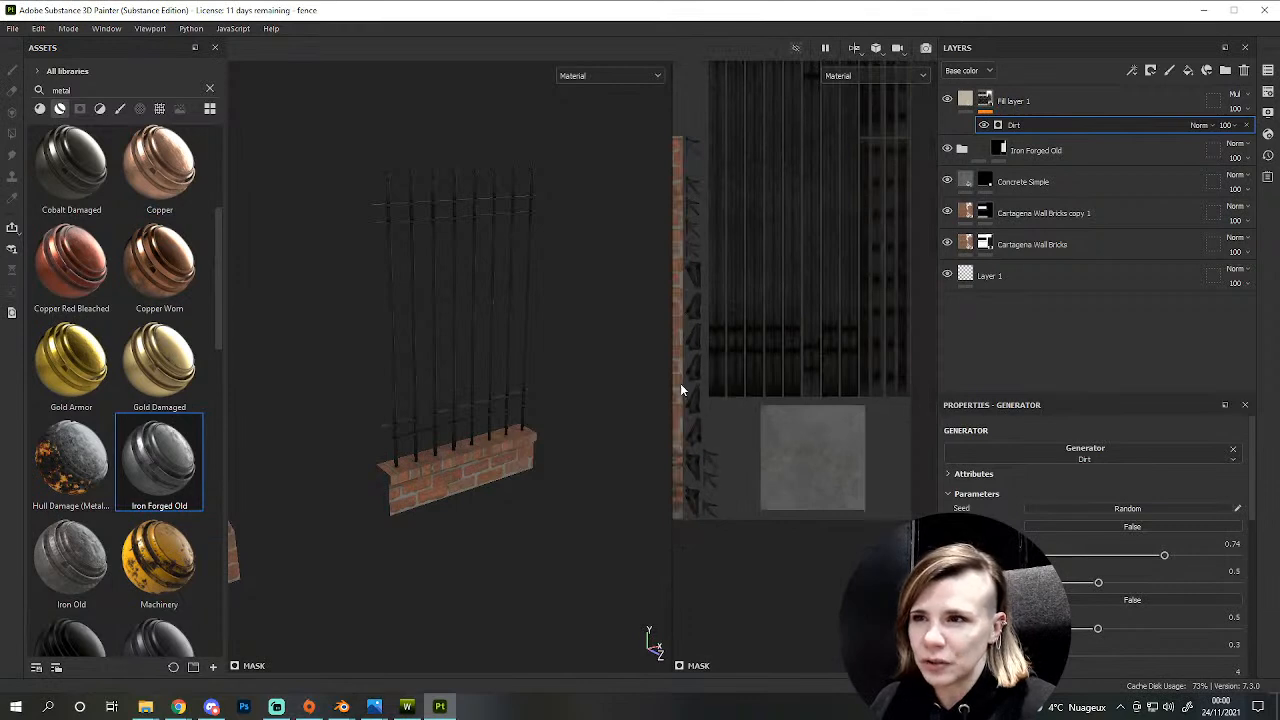
pyautogui.moveTo(670, 390); pyautogui.dragTo(606, 388)
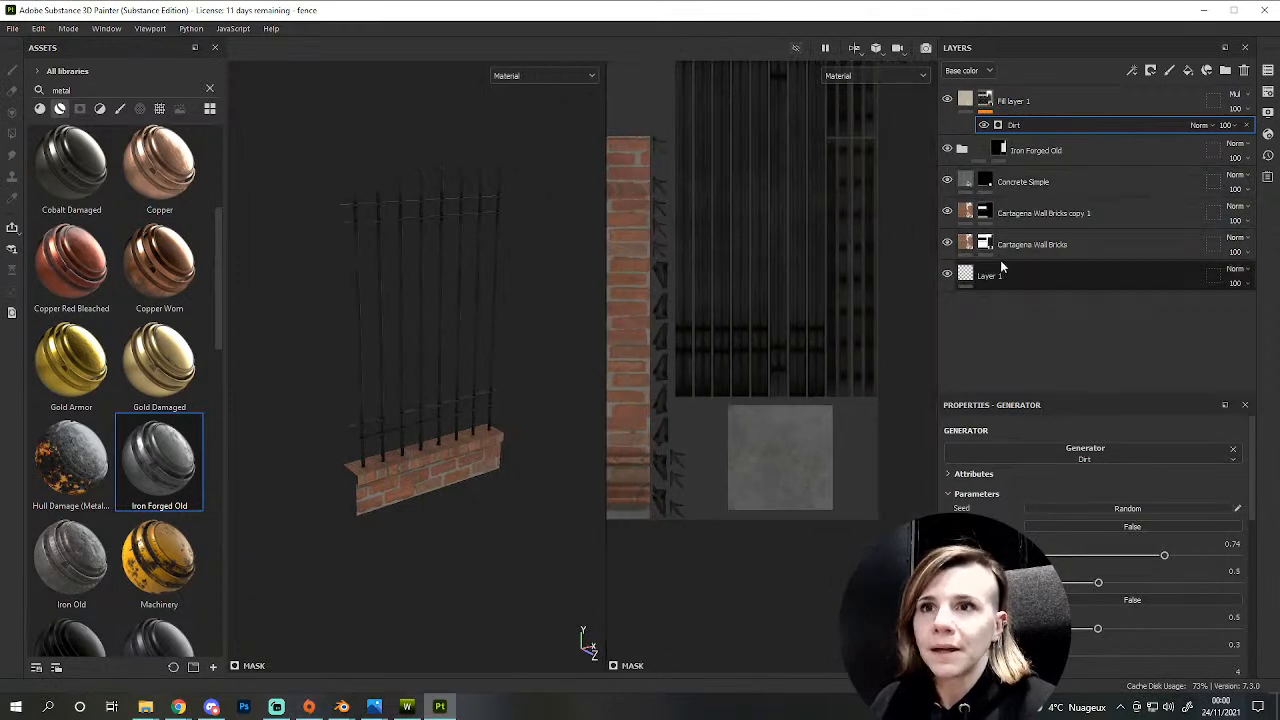
pyautogui.click(1028, 280)
pyautogui.press('Delete')
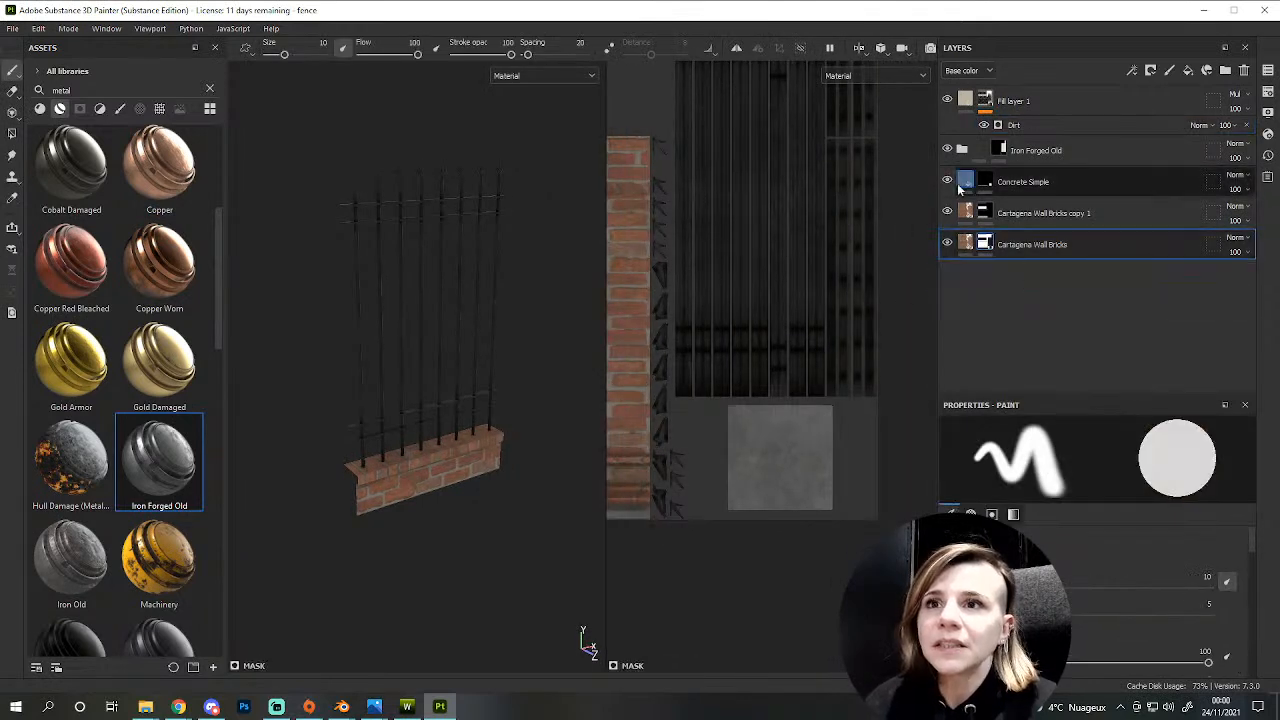
# - Expand the Iron Forged Old folder and set its Base layer's base color to dark grey 414141
pyautogui.click(962, 149)
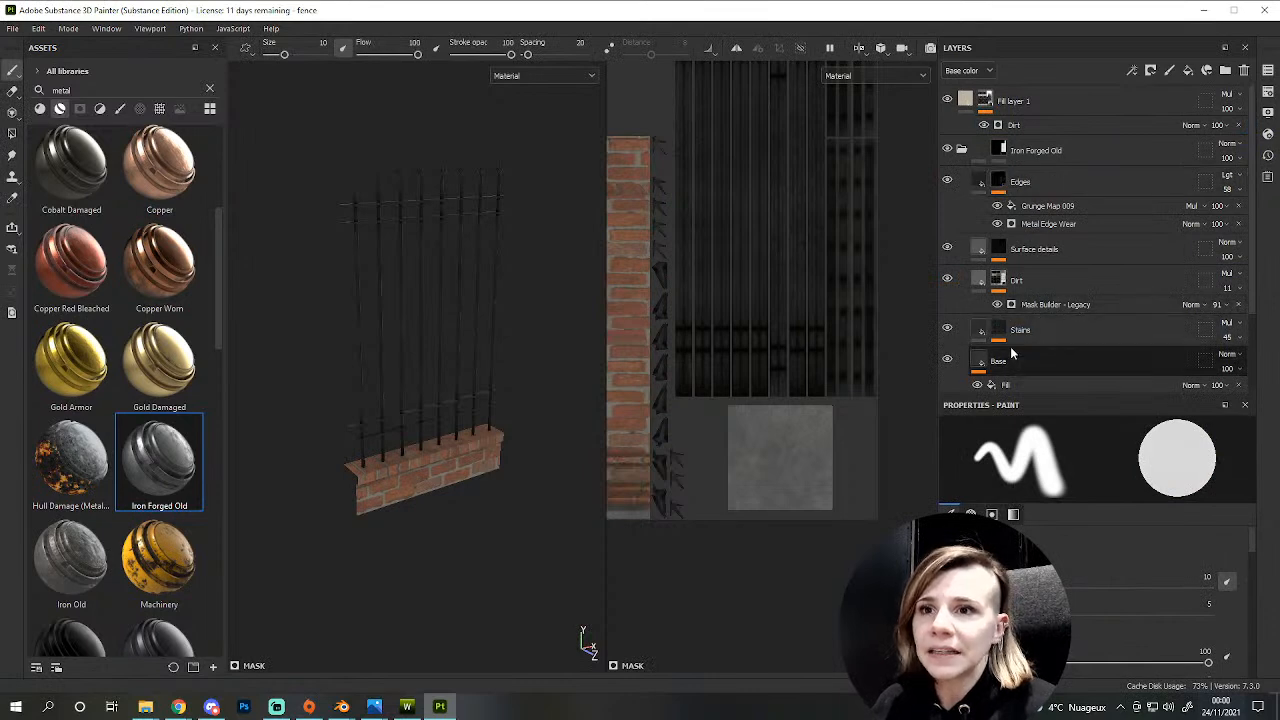
pyautogui.click(1018, 358)
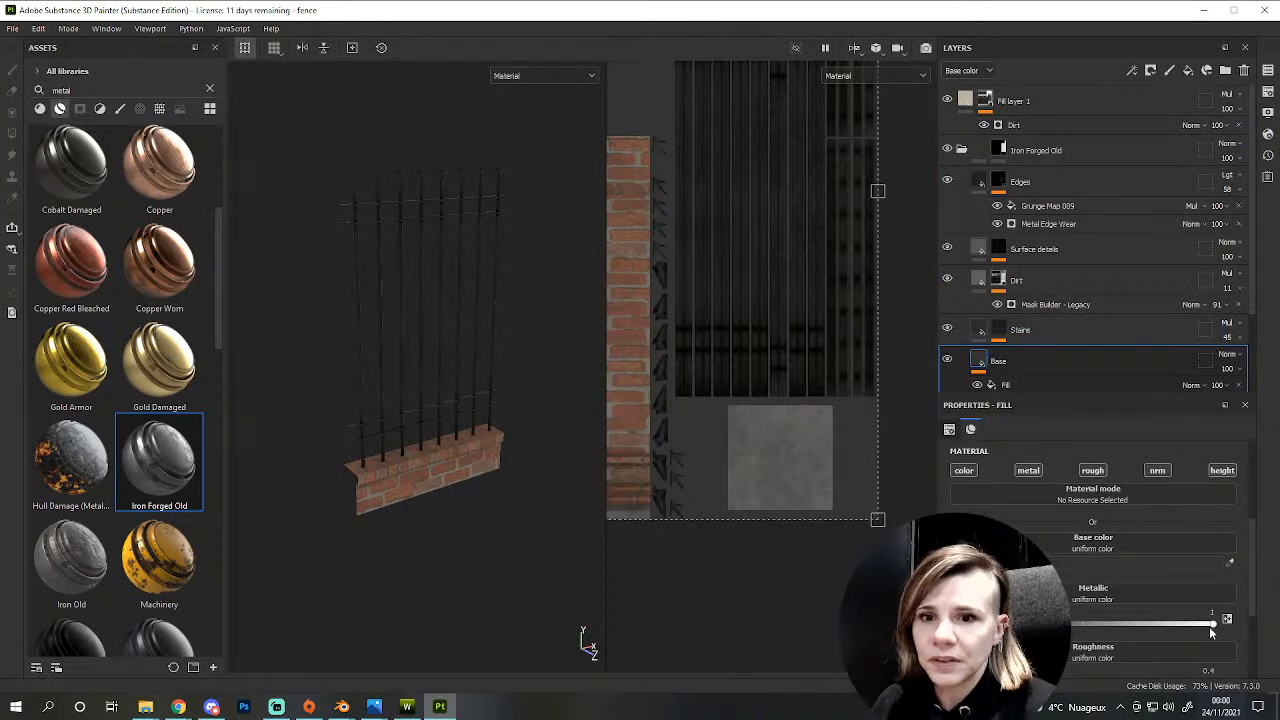
pyautogui.scroll(-2, 1046, 368)
pyautogui.scroll(-2, 1075, 628)
pyautogui.scroll(4, 1075, 628)
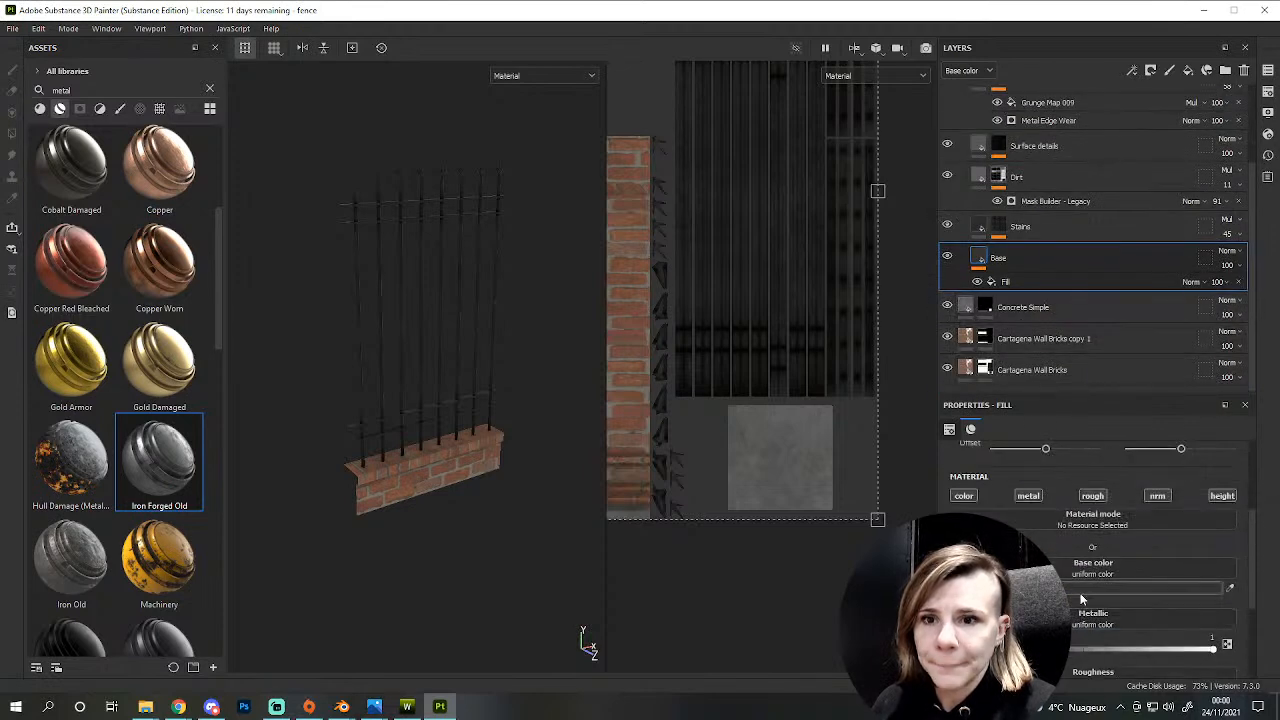
pyautogui.click(1140, 588)
pyautogui.moveTo(1095, 452); pyautogui.dragTo(1091, 452)
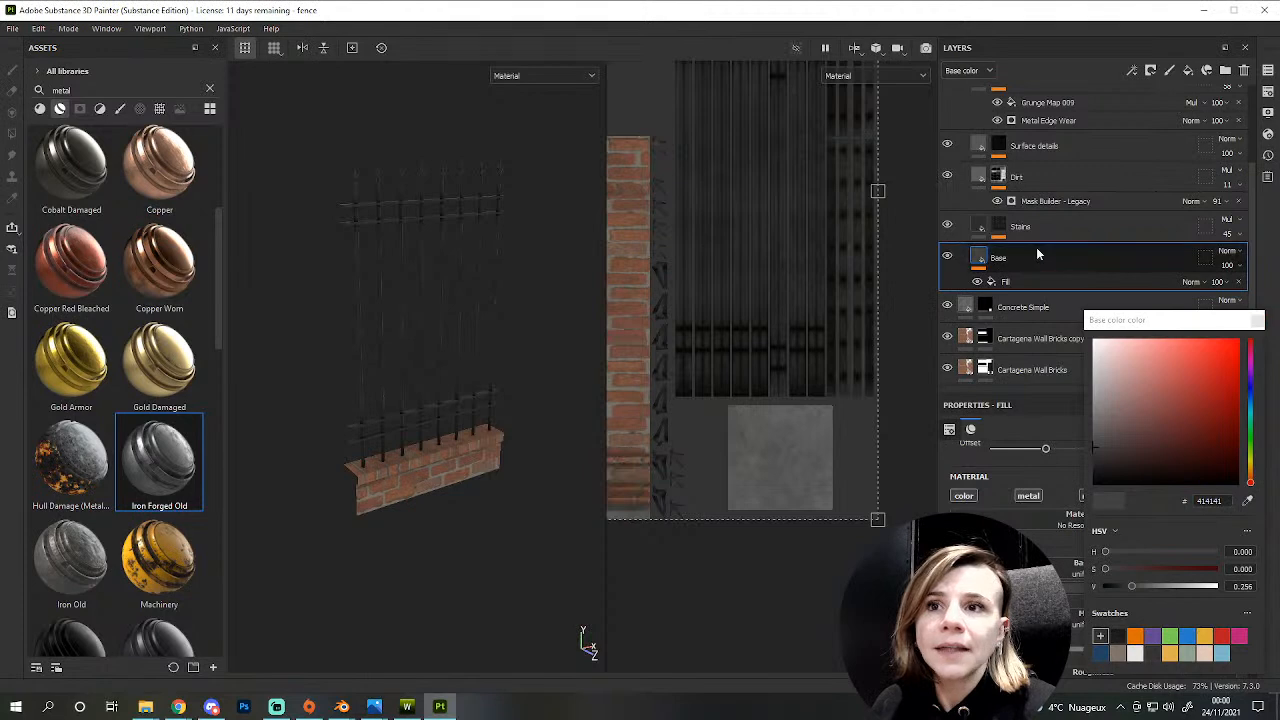
# - Set the base color of the Iron Forged Old folder's Dirt layer to grey 909090 and disable its metallic channel
pyautogui.click(947, 176)
pyautogui.click(947, 176)
pyautogui.click(1038, 178)
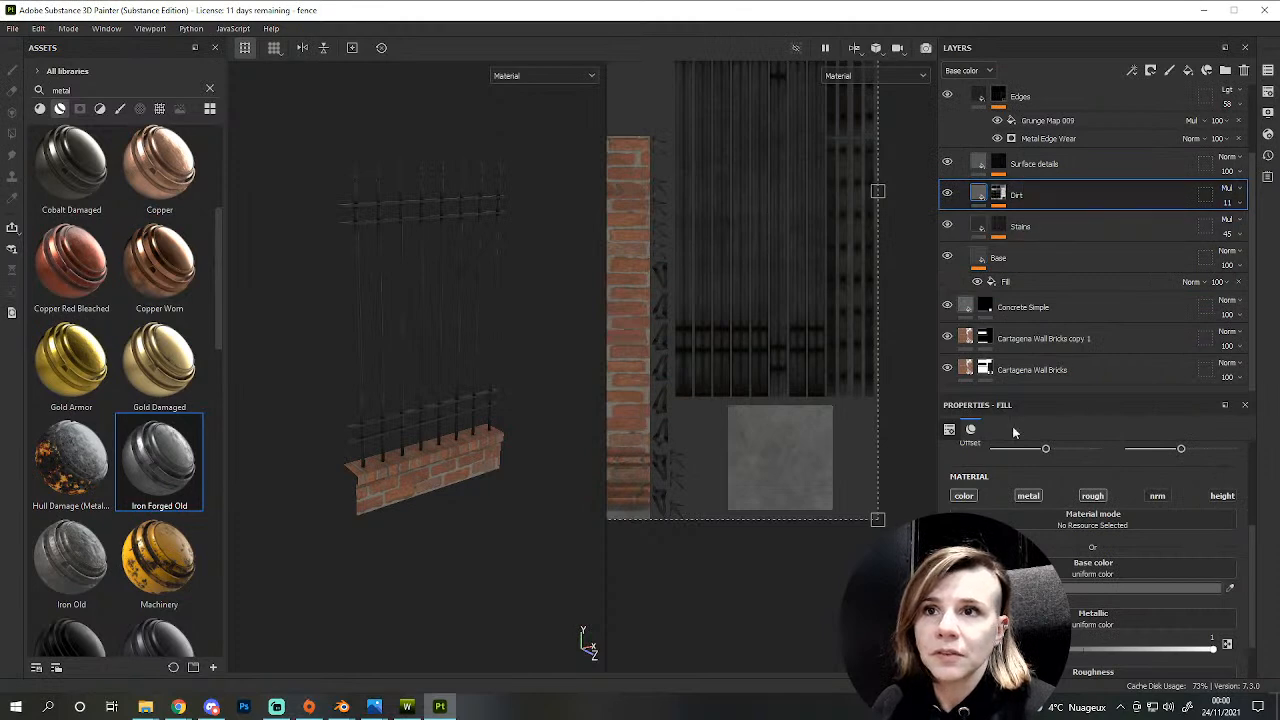
pyautogui.click(1150, 587)
pyautogui.moveTo(1063, 432); pyautogui.dragTo(1049, 407)
pyautogui.click(1027, 496)
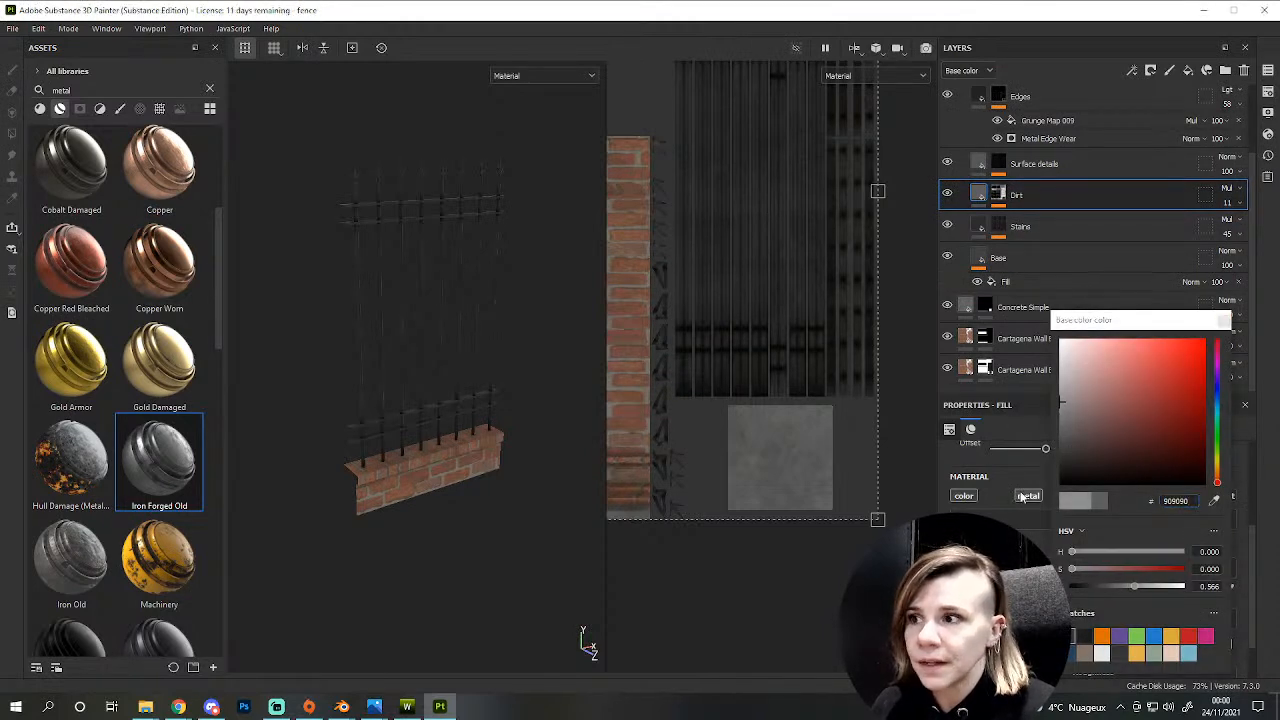
pyautogui.click(1224, 322)
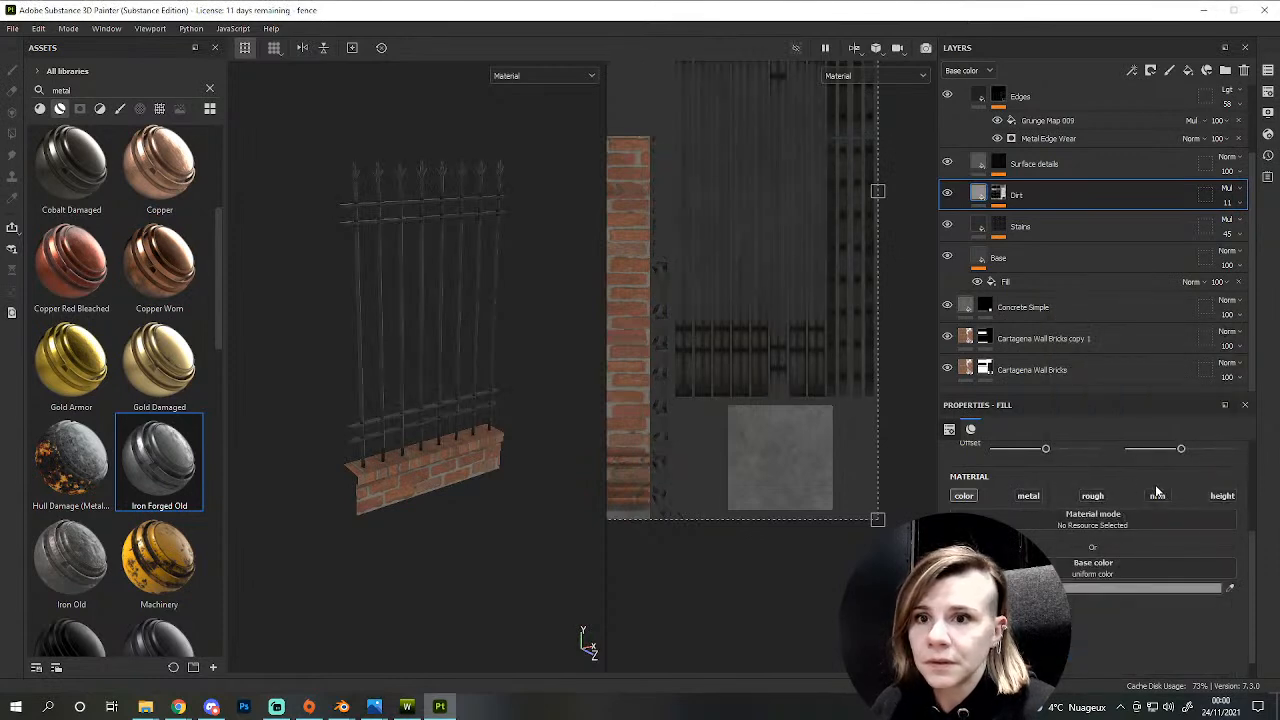
# - Compare the Dirt layer with its roughness channel off and on, set its Roughness to 0.3879, and check the railings up close
pyautogui.click(1091, 496)
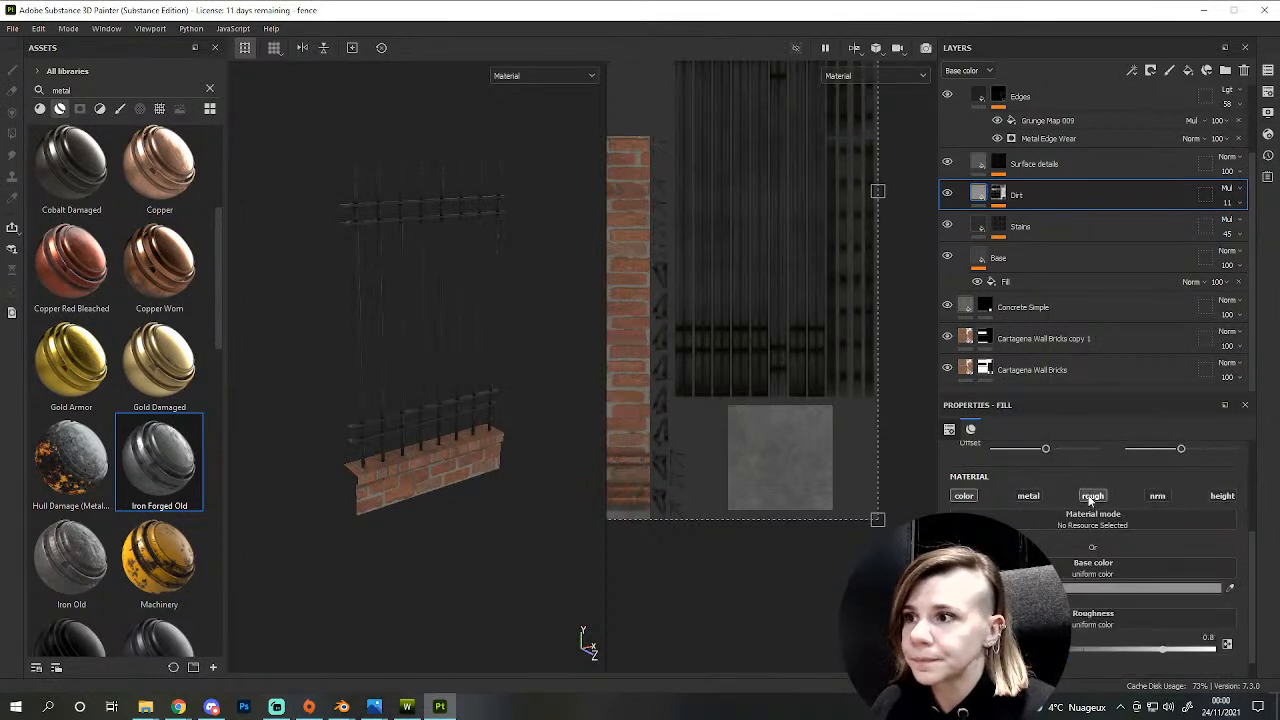
pyautogui.click(1091, 496)
pyautogui.click(1091, 496)
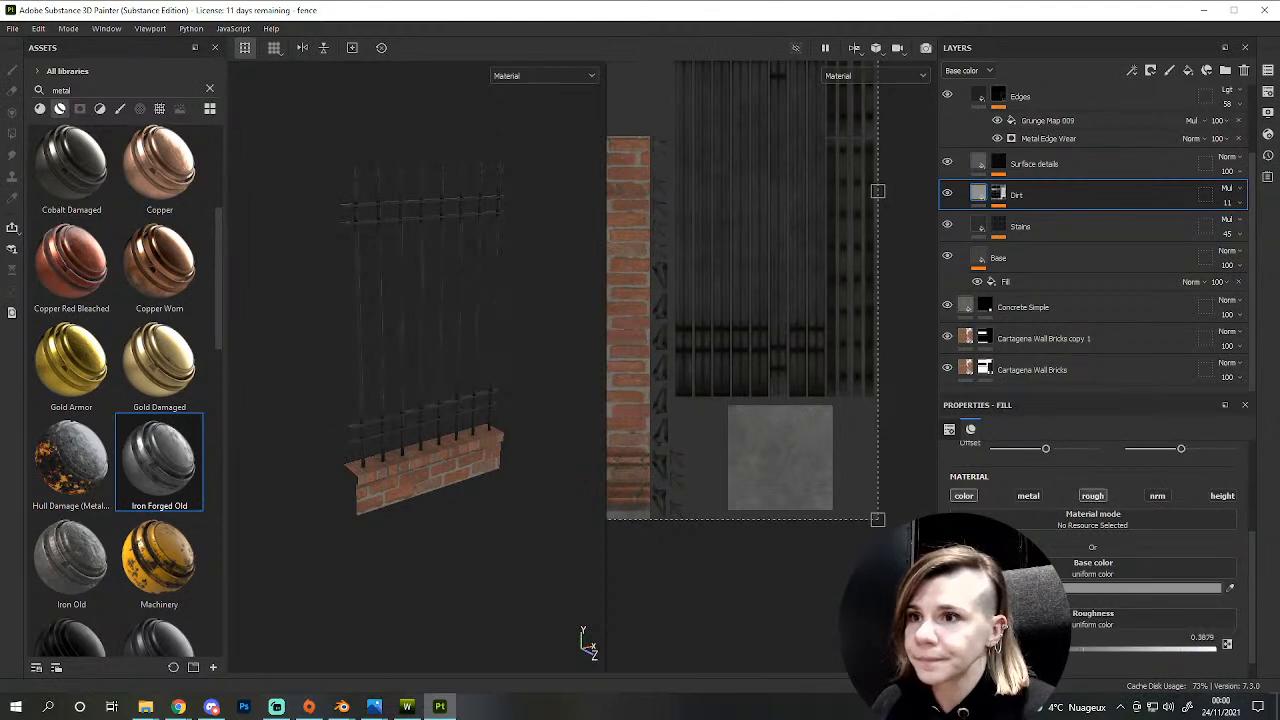
pyautogui.scroll(-2, 440, 436)
pyautogui.keyDown('alt'); pyautogui.moveTo(412, 476); pyautogui.dragTo(546, 427); pyautogui.keyUp('alt')
pyautogui.scroll(3, 705, 350)
pyautogui.scroll(5, 418, 343)
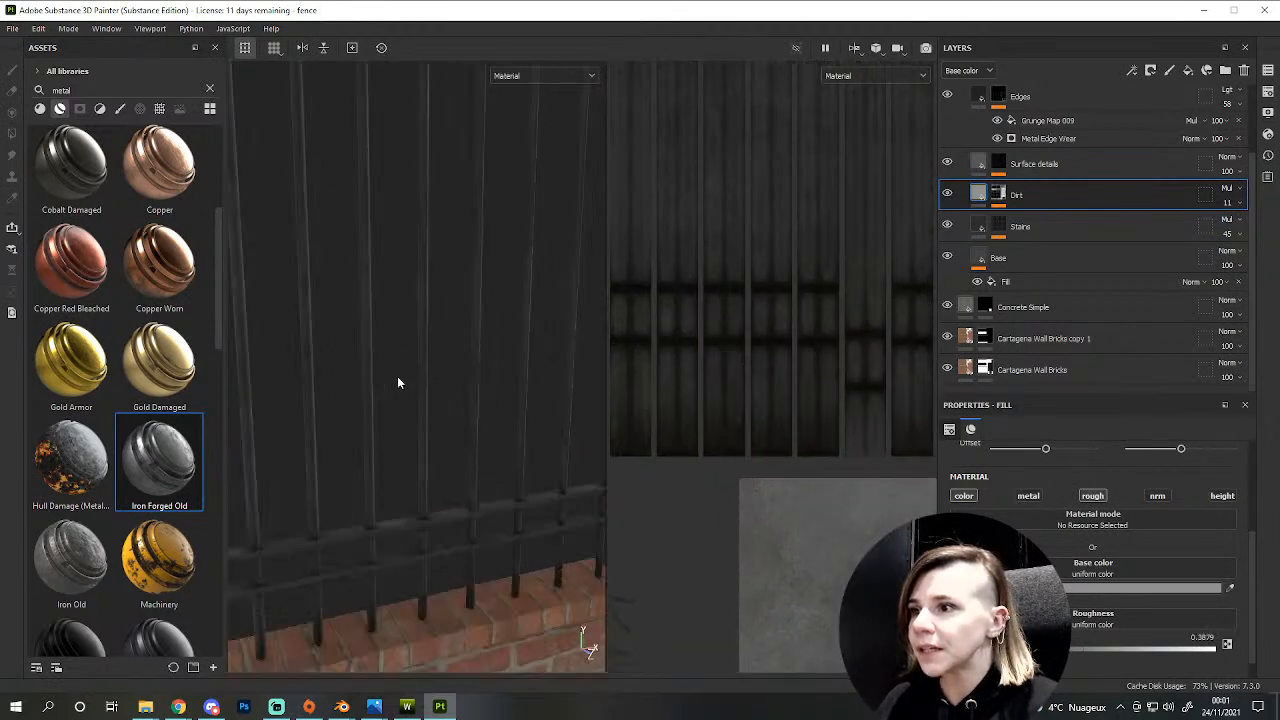
pyautogui.scroll(-4, 456, 404)
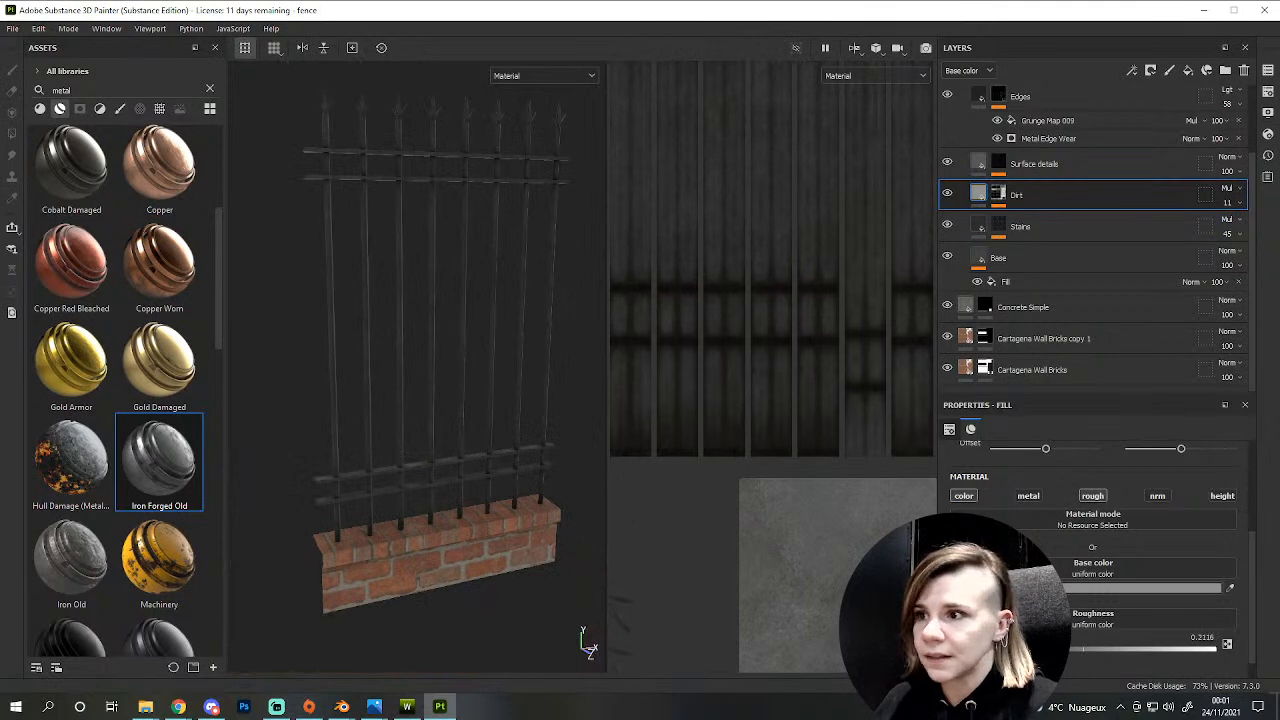
# - Examine the fence railings and the concrete pillar cap from several angles and compare them with the brick fence reference photo
pyautogui.scroll(-2, 443, 424)
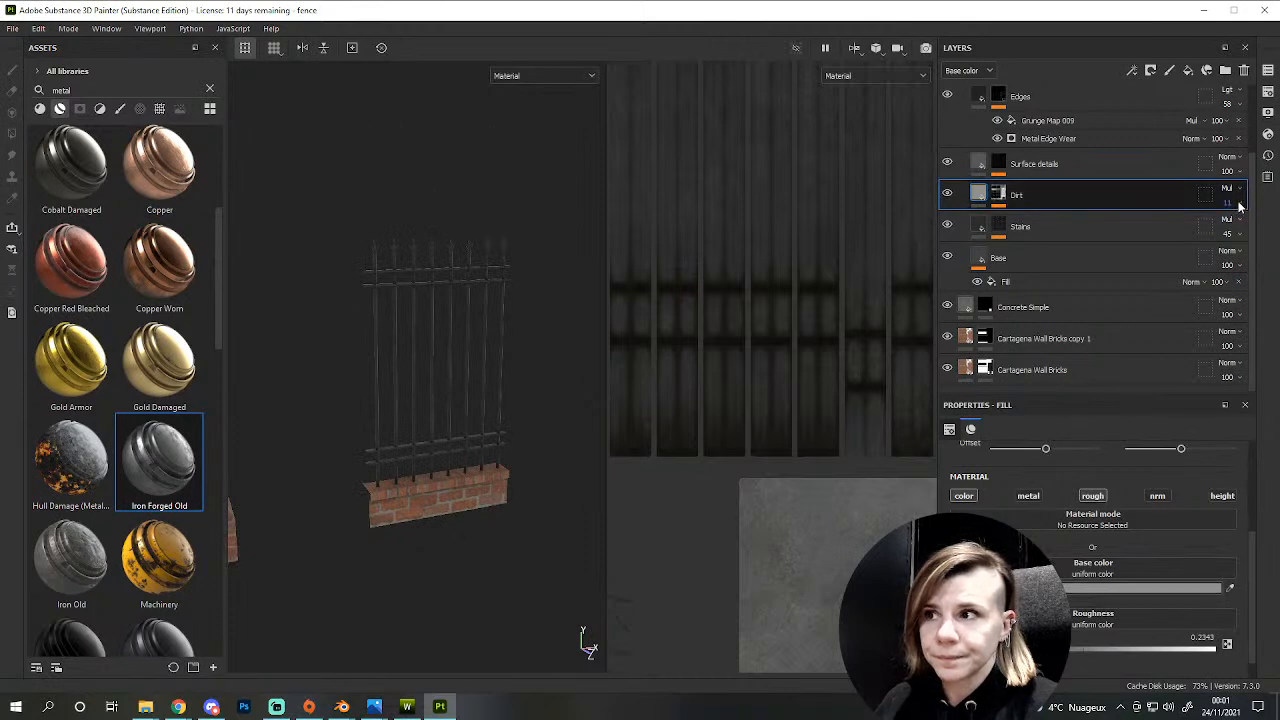
pyautogui.keyDown('alt'); pyautogui.moveTo(366, 389); pyautogui.dragTo(389, 505); pyautogui.keyUp('alt')
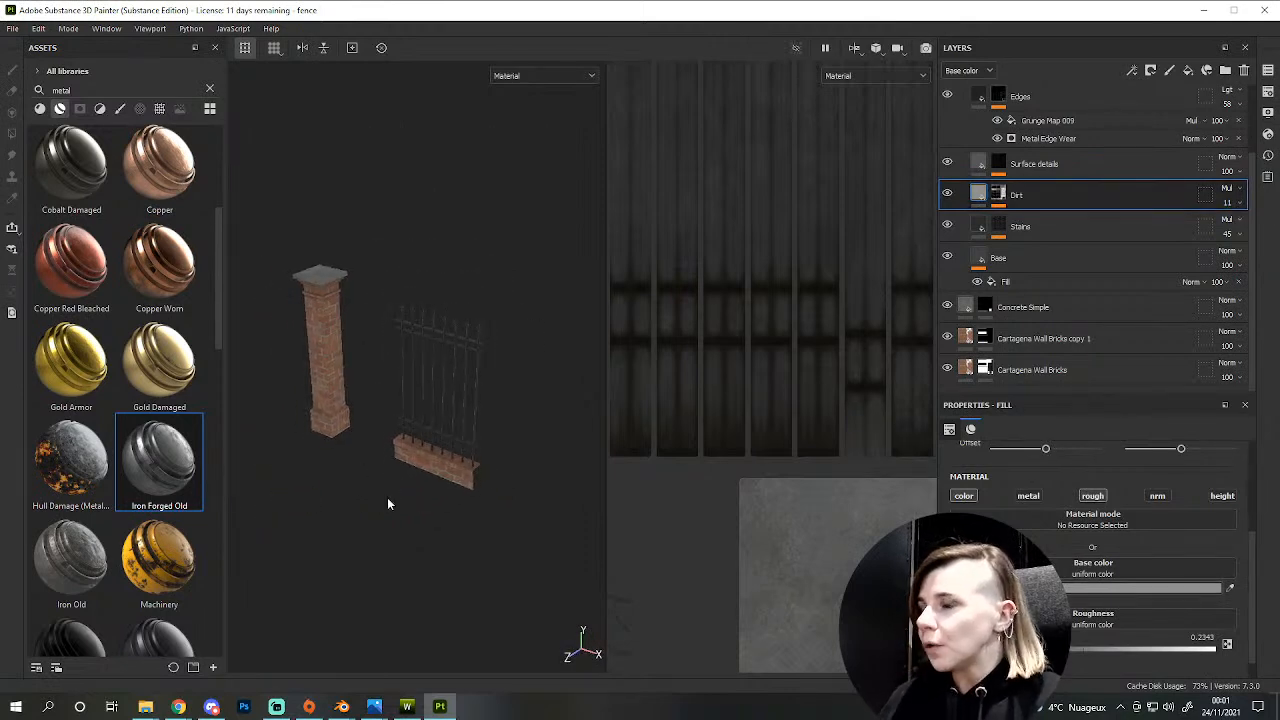
pyautogui.scroll(3, 387, 497)
pyautogui.moveTo(374, 706)
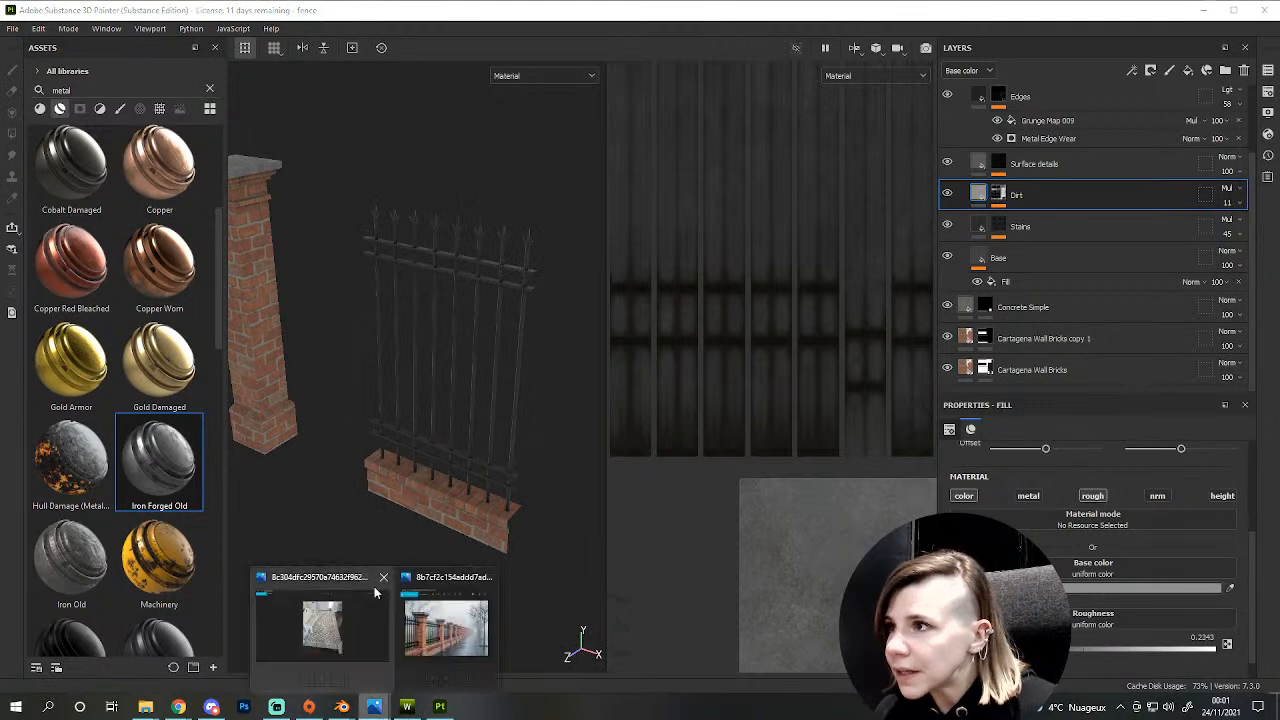
pyautogui.click(428, 628)
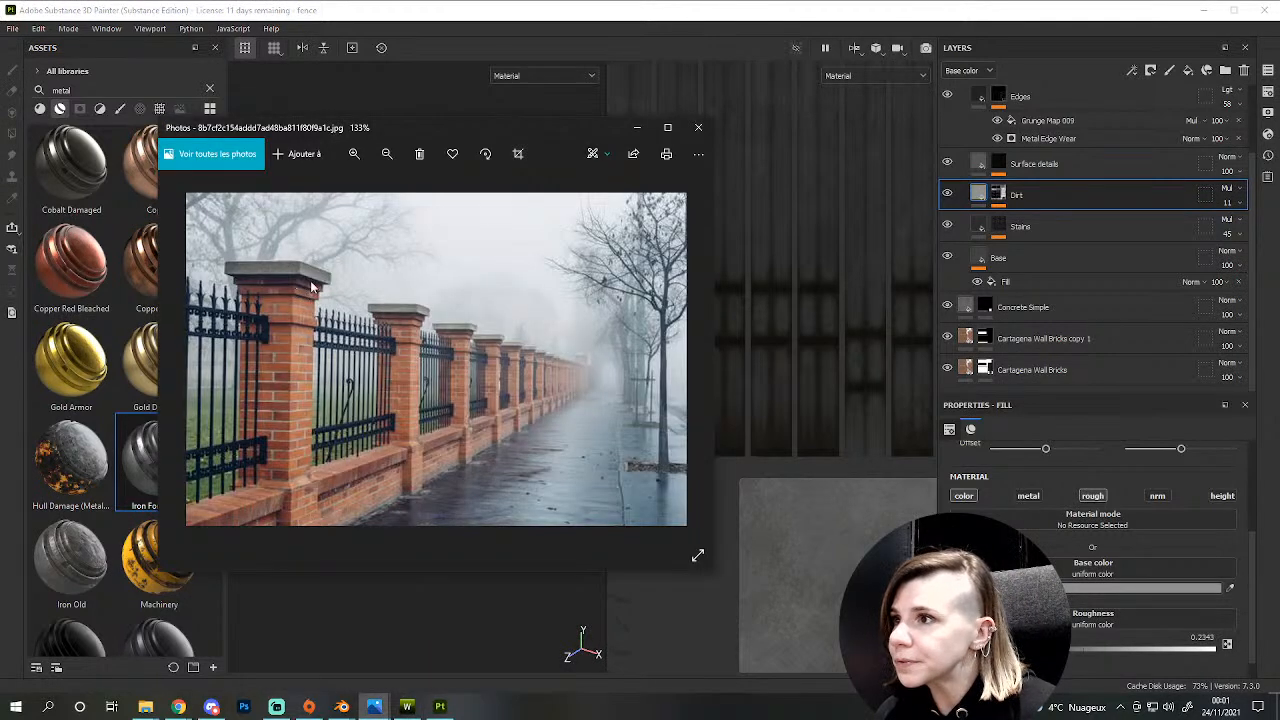
pyautogui.click(528, 16)
pyautogui.keyDown('alt'); pyautogui.moveTo(346, 305); pyautogui.dragTo(491, 370); pyautogui.keyUp('alt')
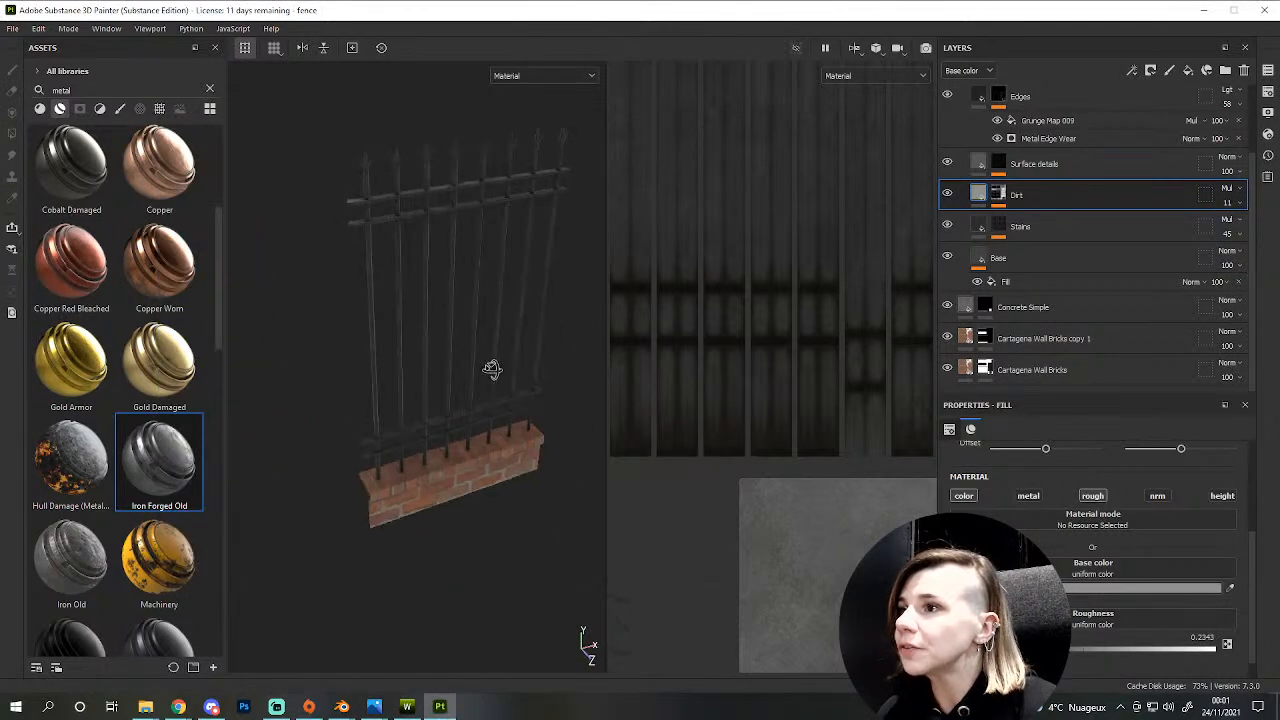
pyautogui.keyDown('alt'); pyautogui.moveTo(491, 370); pyautogui.dragTo(574, 413, button='middle'); pyautogui.keyUp('alt')
pyautogui.keyDown('alt'); pyautogui.moveTo(574, 413); pyautogui.dragTo(449, 356); pyautogui.keyUp('alt')
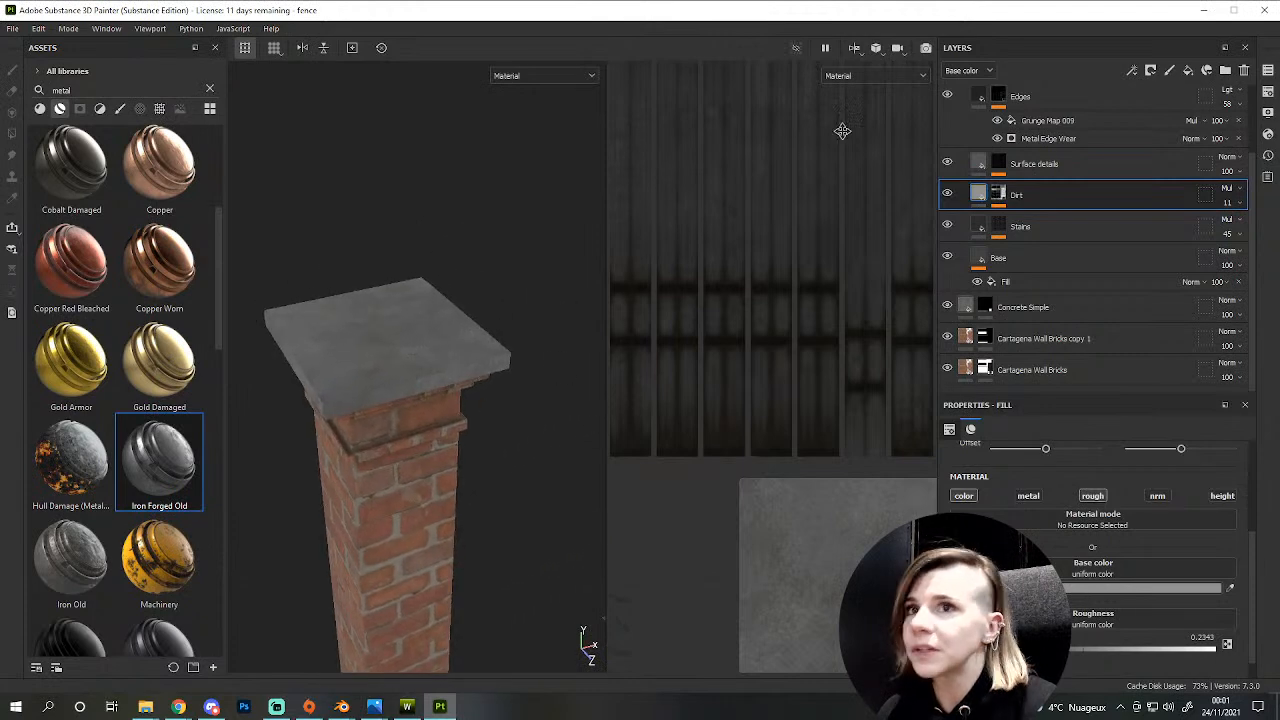
# - Collapse the Iron Forged Old folder, select the Concrete Simple layer's fill and search the material assets for "concrete"
pyautogui.scroll(2, 968, 120)
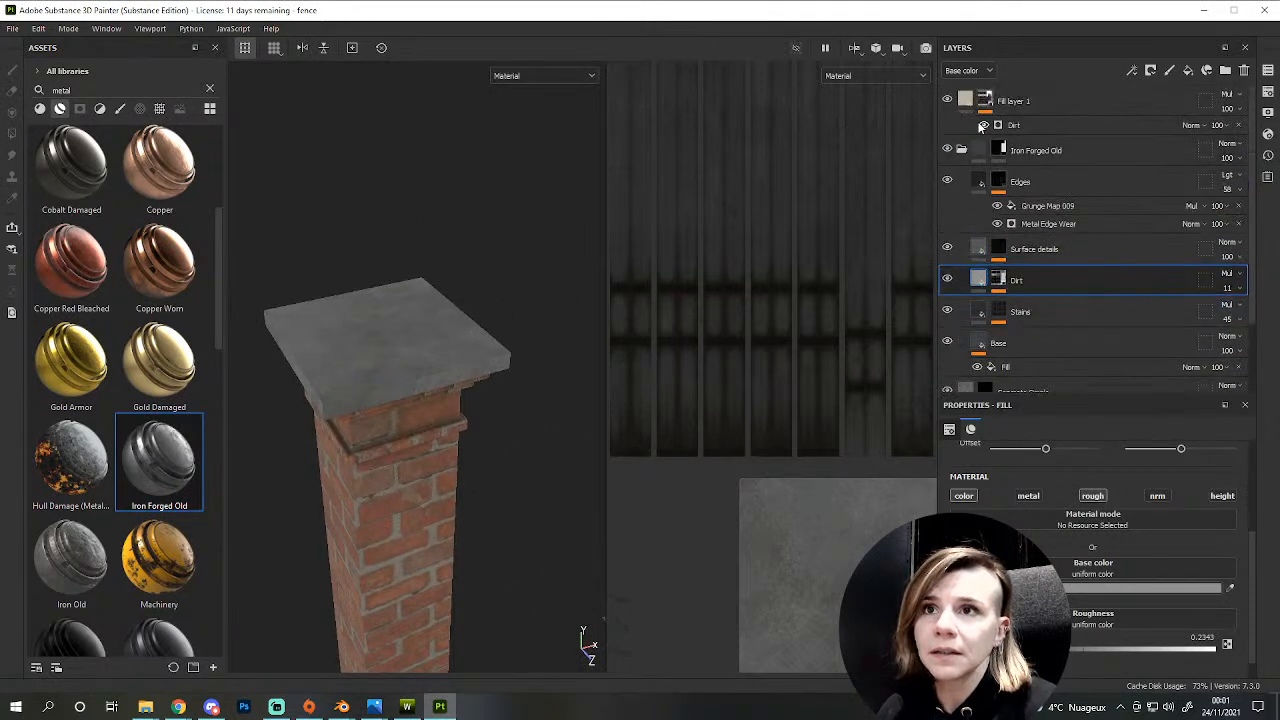
pyautogui.click(962, 150)
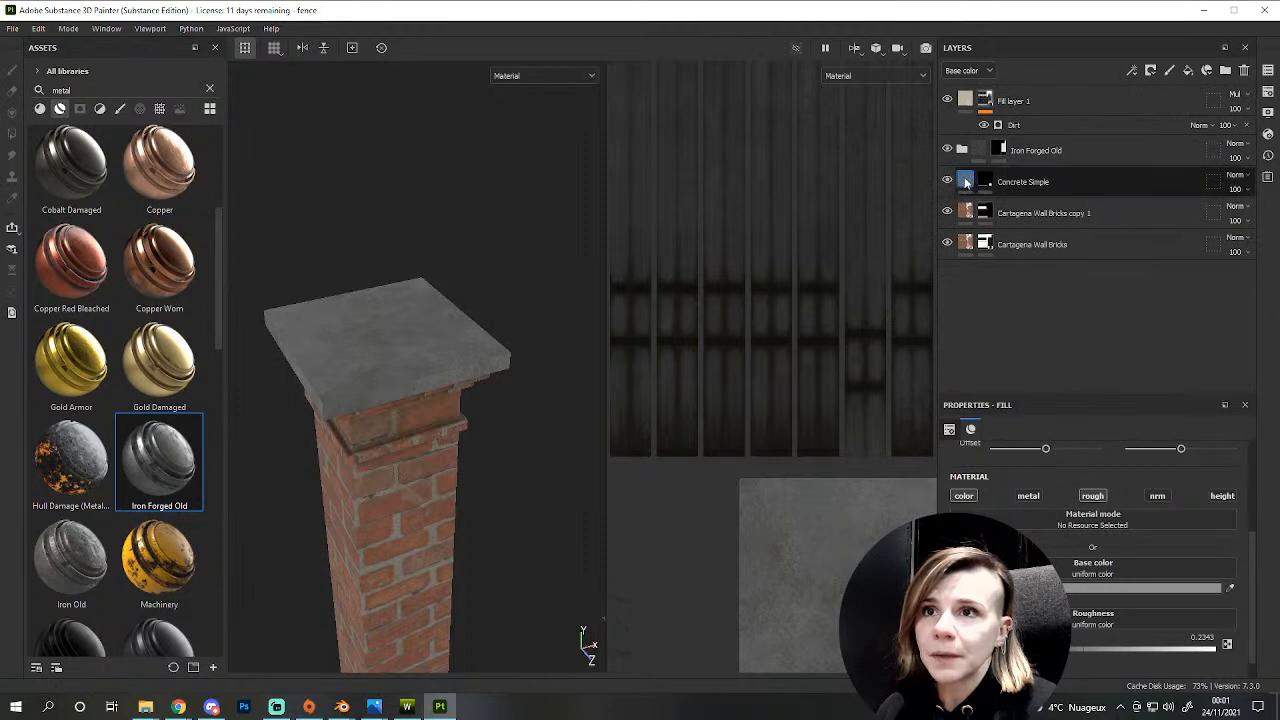
pyautogui.click(966, 181)
pyautogui.scroll(3, 110, 200)
pyautogui.doubleClick(61, 90)
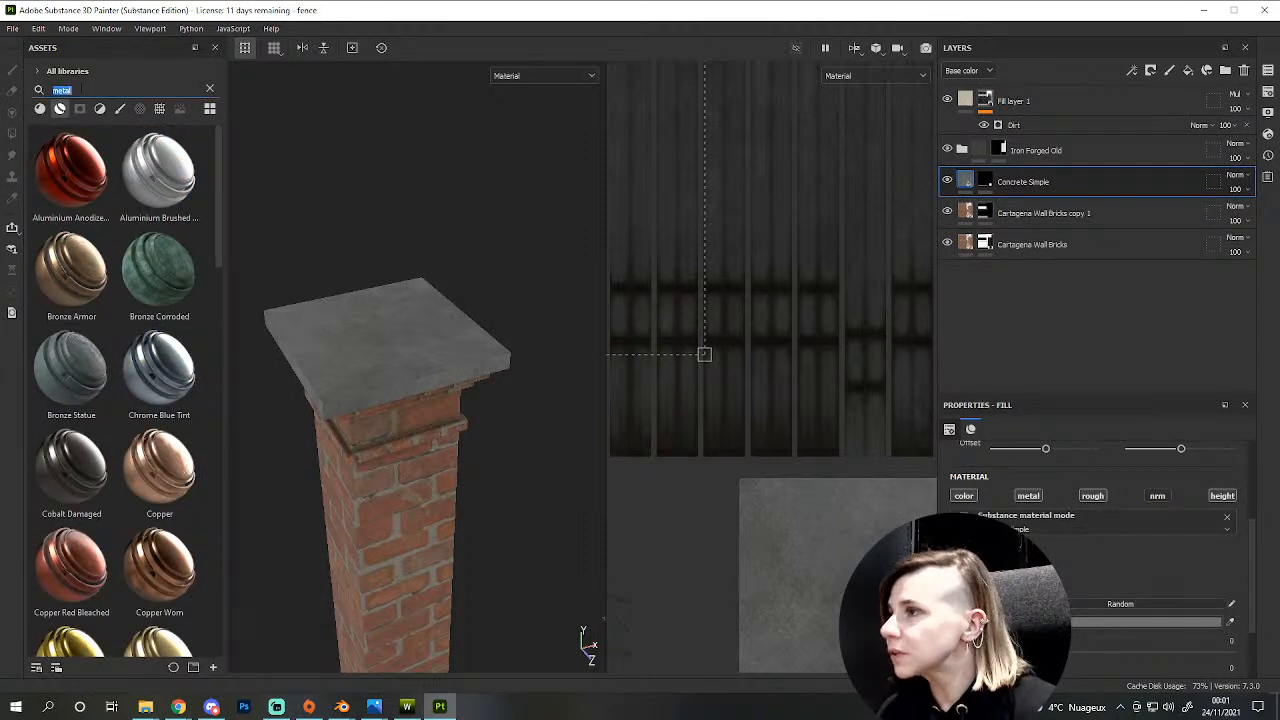
pyautogui.write('concrete')
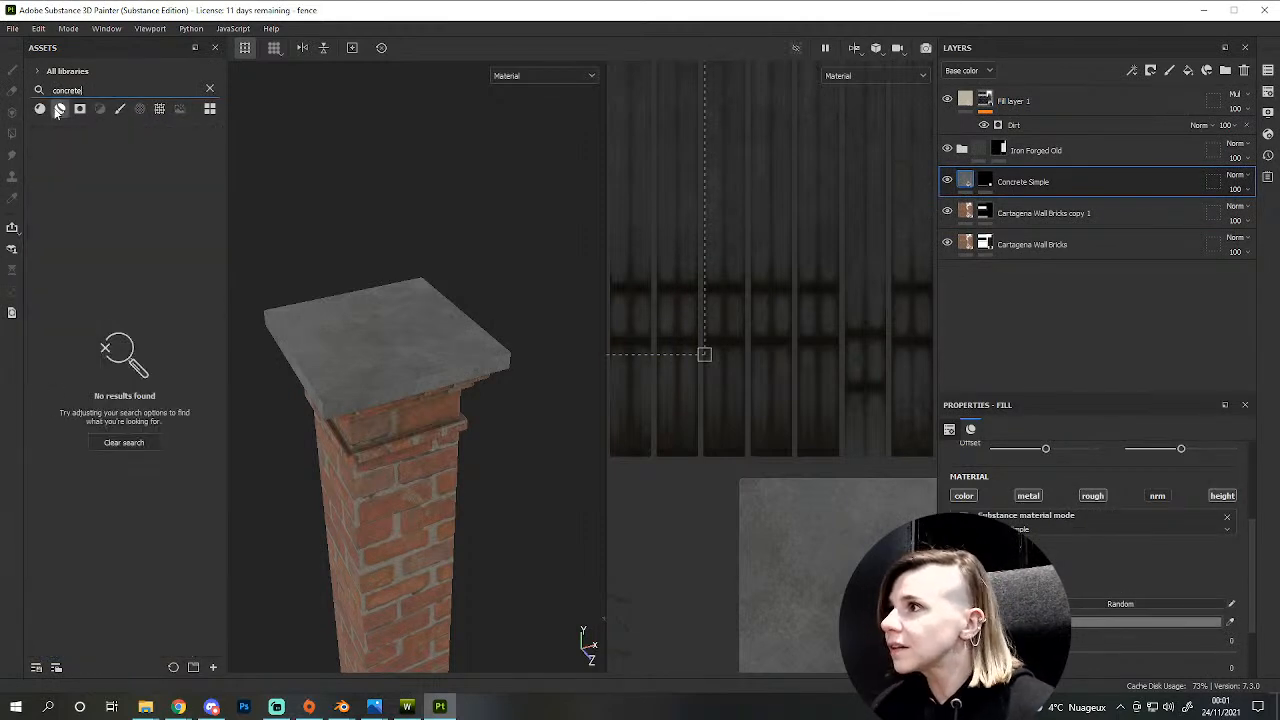
pyautogui.click(60, 109)
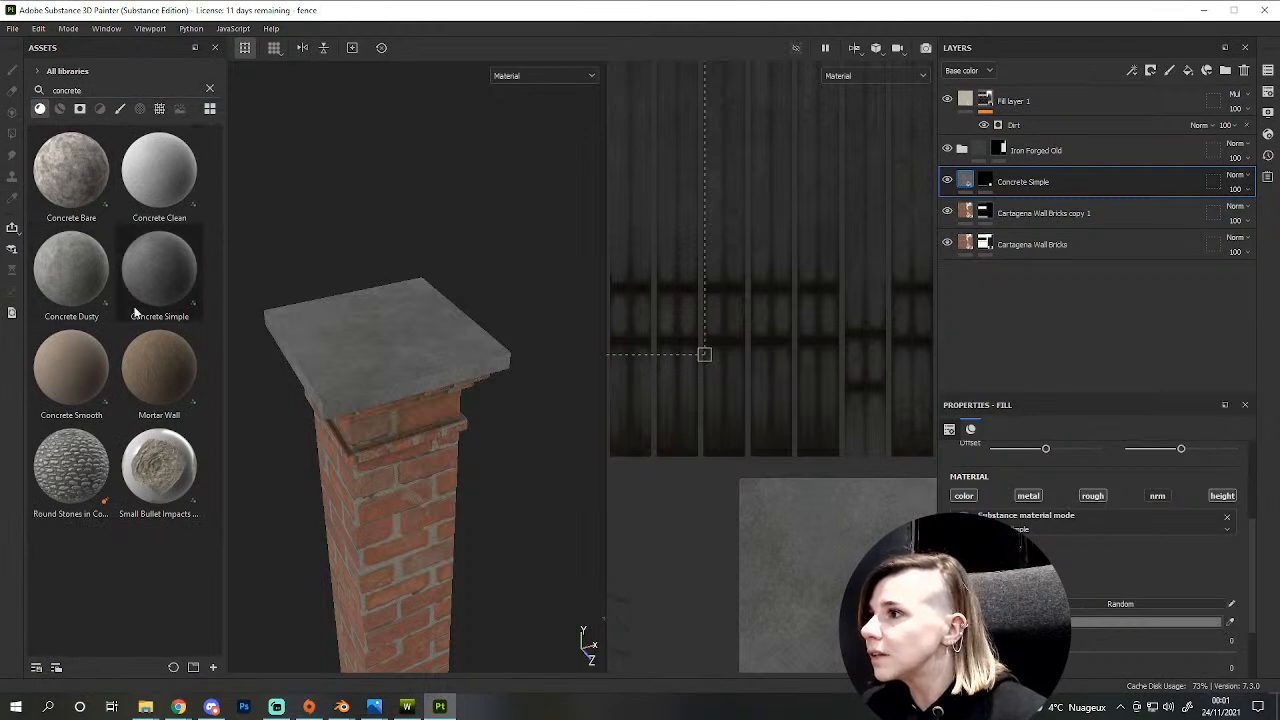
# - Replace the material of the Concrete Simple layer with Concrete Clean and check it on the pillar cap
pyautogui.moveTo(176, 192); pyautogui.dragTo(400, 292)
pyautogui.moveTo(159, 172); pyautogui.dragTo(1022, 525)
pyautogui.scroll(2, 451, 339)
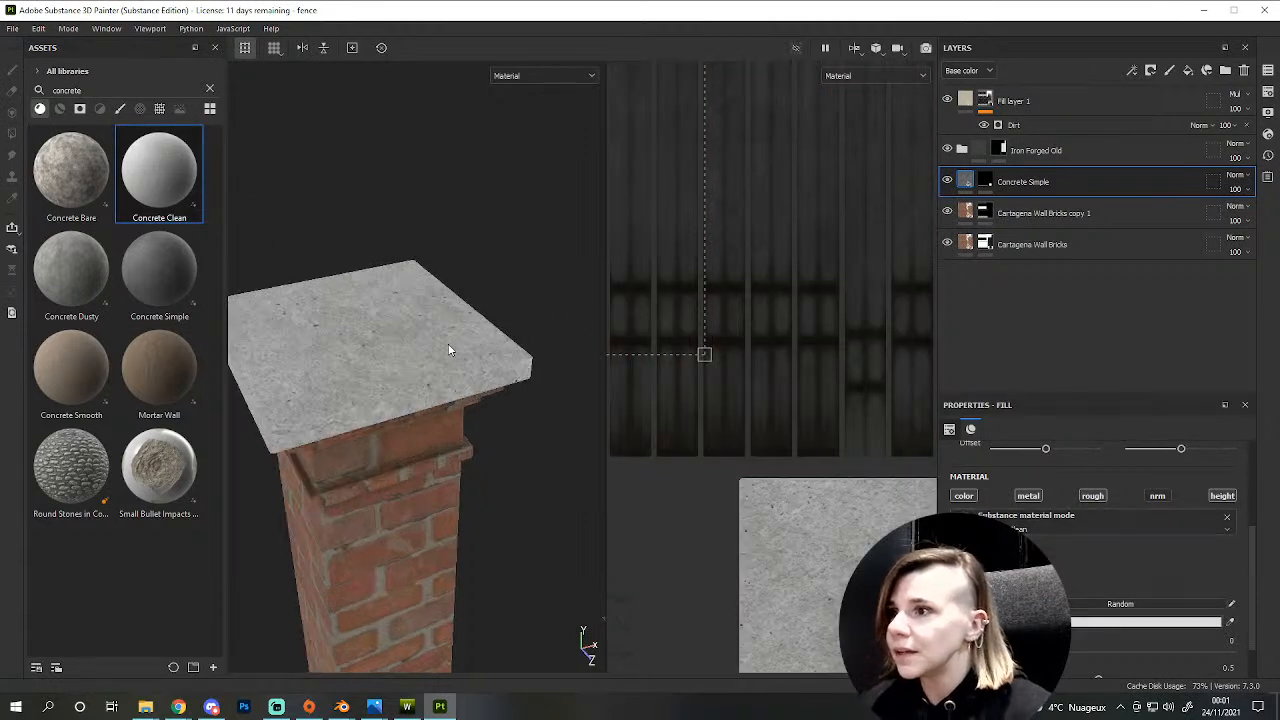
pyautogui.keyDown('alt'); pyautogui.moveTo(424, 389); pyautogui.dragTo(490, 379); pyautogui.keyUp('alt')
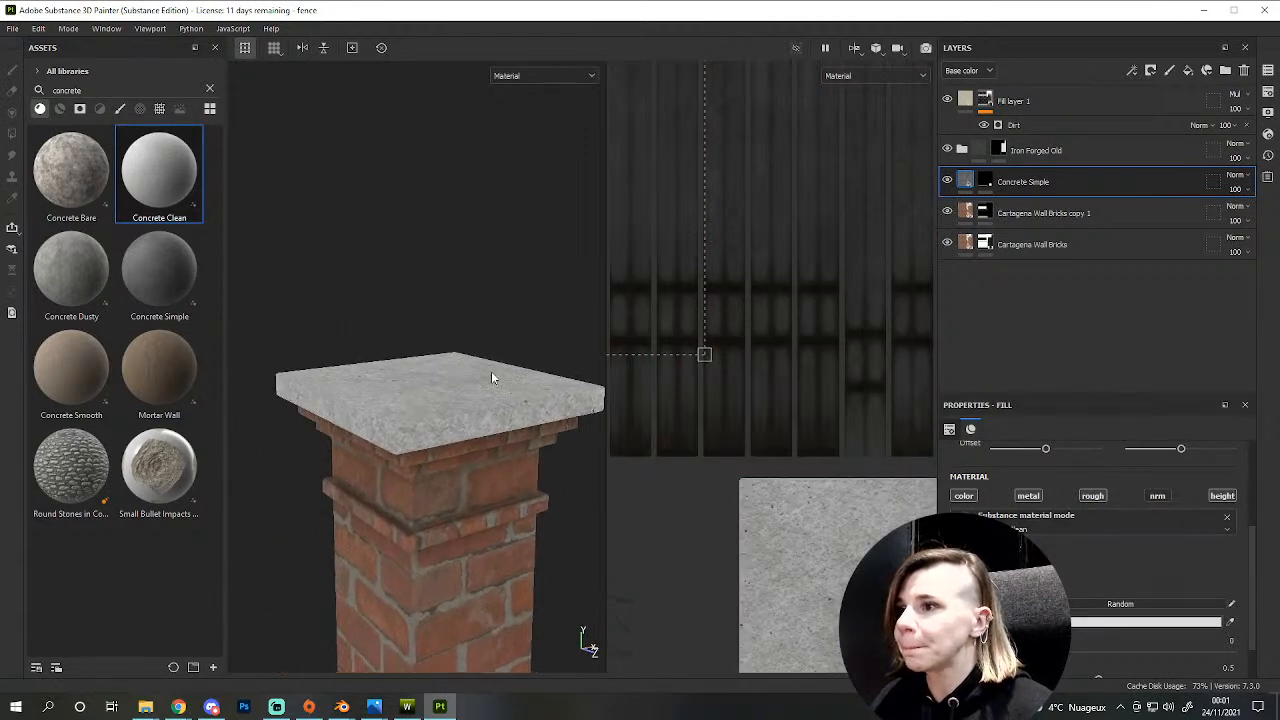
# - Set the UV tiling scale of the pillar cap's concrete fill to 3 and inspect the cap
pyautogui.scroll(4, 1085, 560)
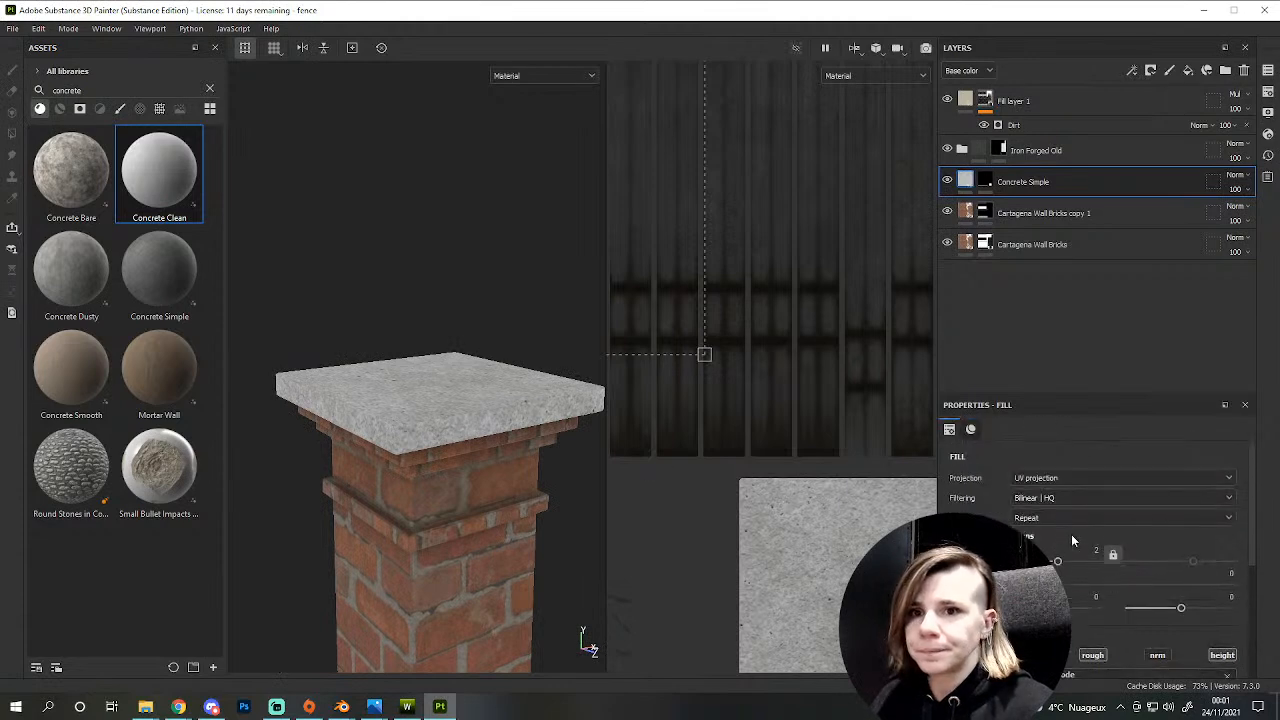
pyautogui.write('3')
pyautogui.press('Return')
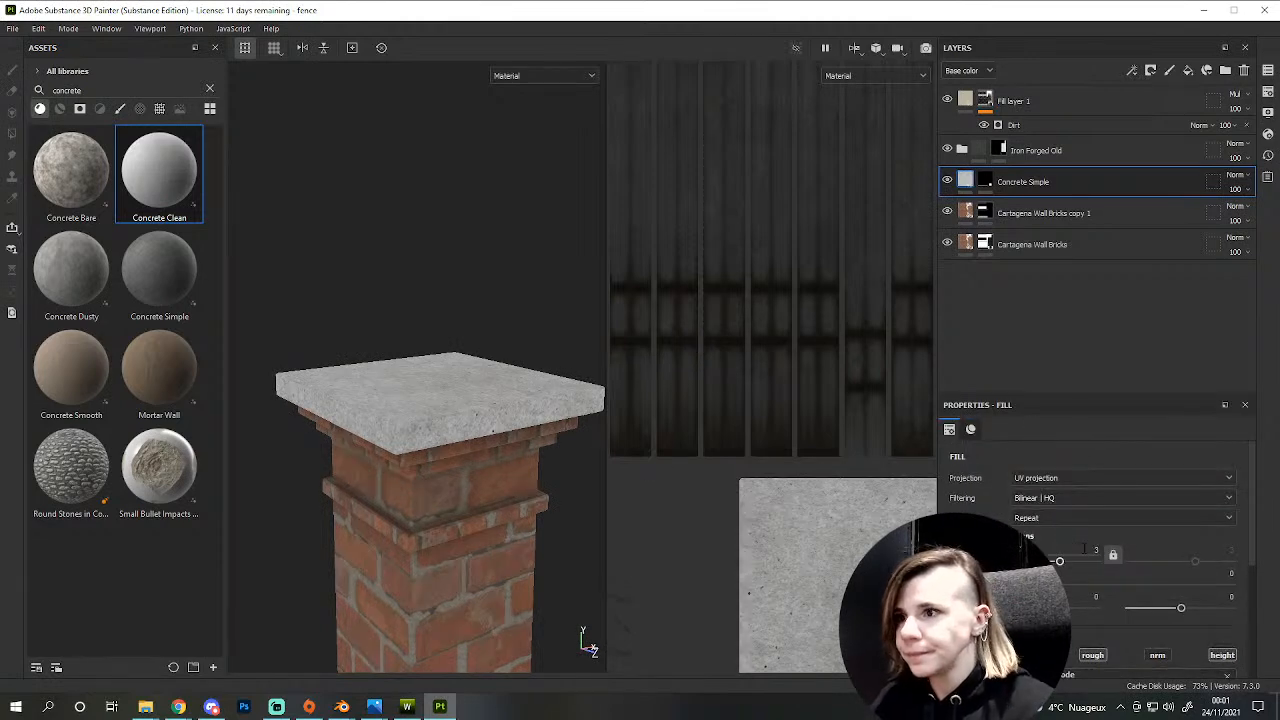
pyautogui.keyDown('alt'); pyautogui.moveTo(566, 390); pyautogui.dragTo(427, 510); pyautogui.keyUp('alt')
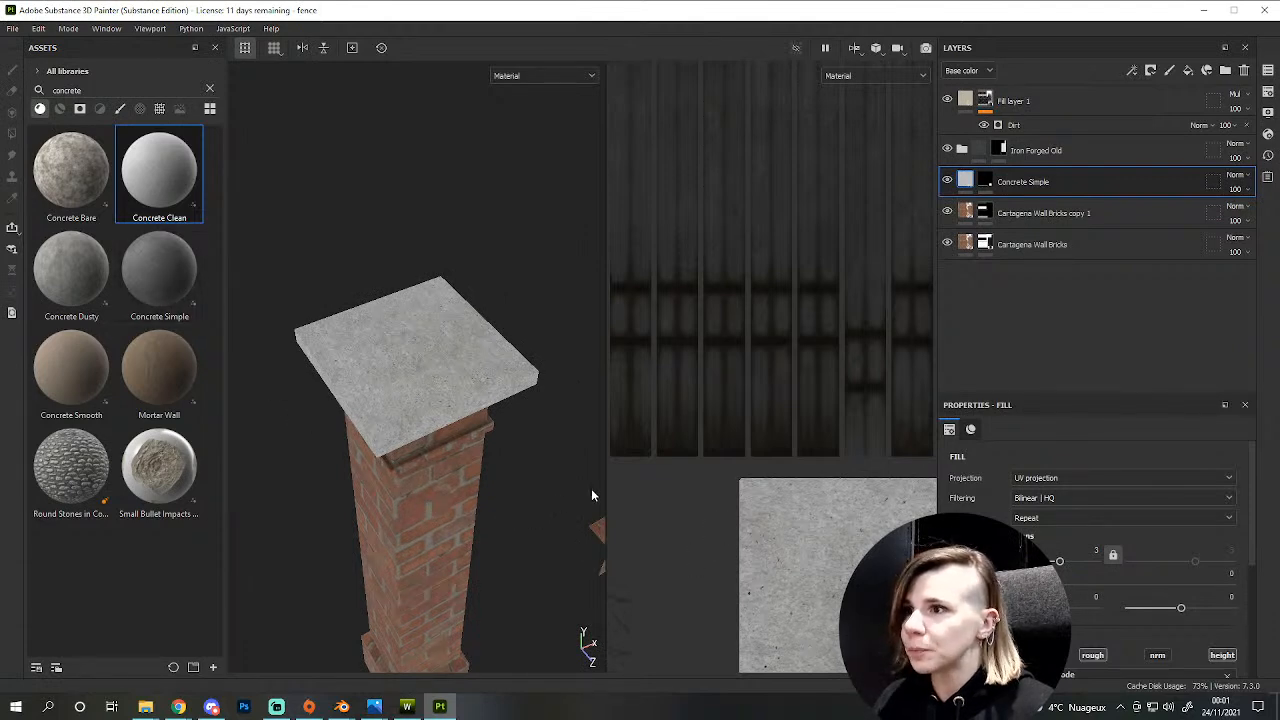
# - Darken the Concrete Color of the Concrete Clean material to grey 929292 and view the whole fence
pyautogui.scroll(-3, 1092, 603)
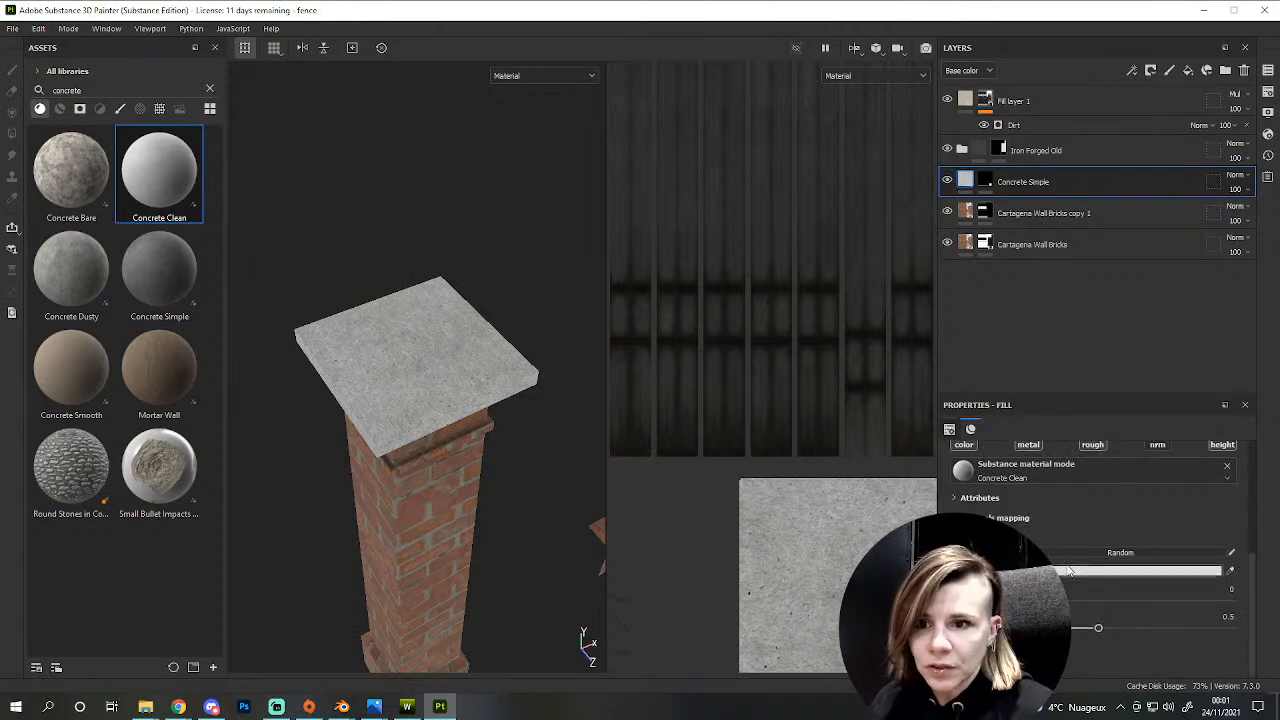
pyautogui.click(1130, 571)
pyautogui.moveTo(1080, 405); pyautogui.dragTo(1082, 428)
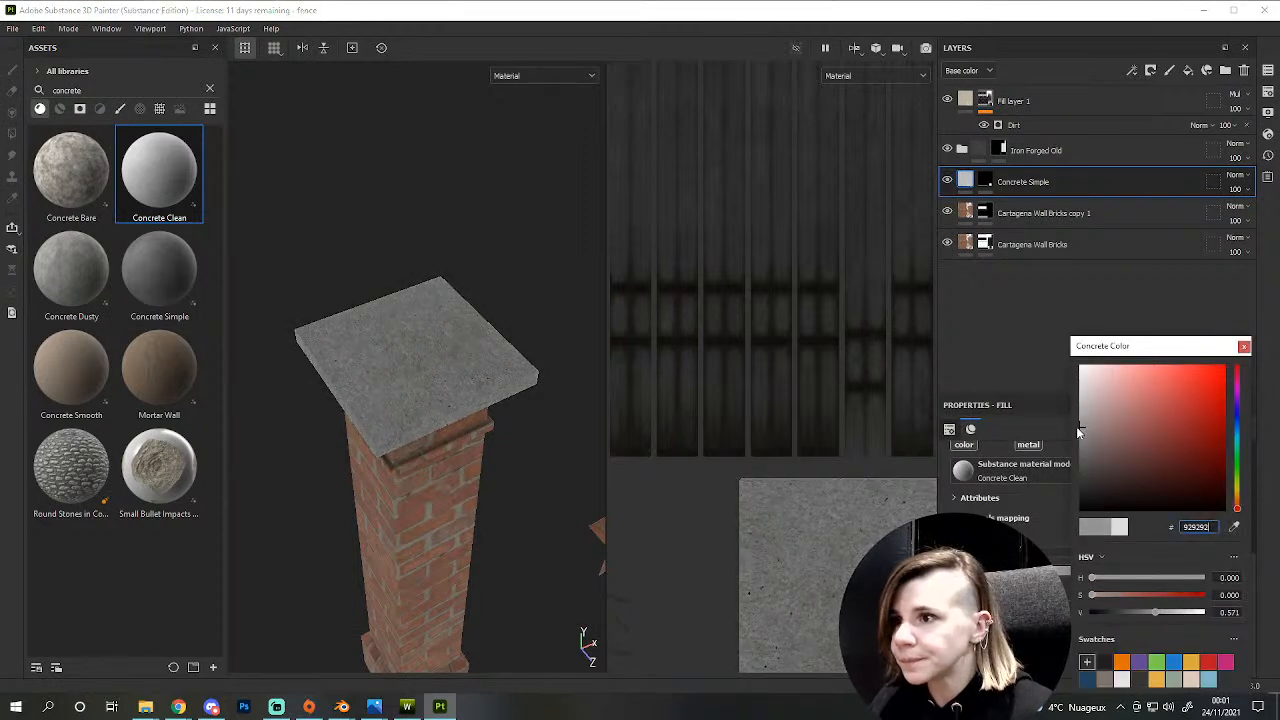
pyautogui.keyDown('alt'); pyautogui.moveTo(623, 578); pyautogui.dragTo(422, 505); pyautogui.keyUp('alt')
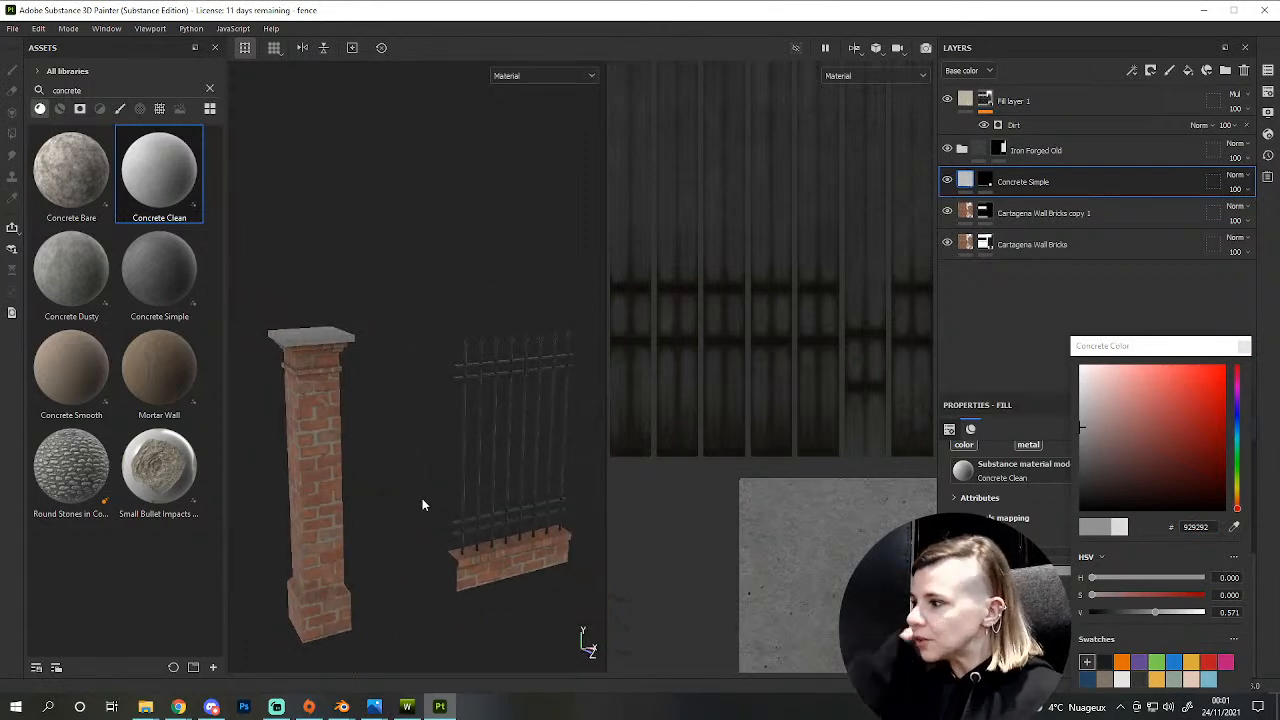
# - Open the texture export settings and set the output directory to F:/Furnitures/158-Loft set/1-Fence
pyautogui.hotkey('ctrl', 'shift', 'e')
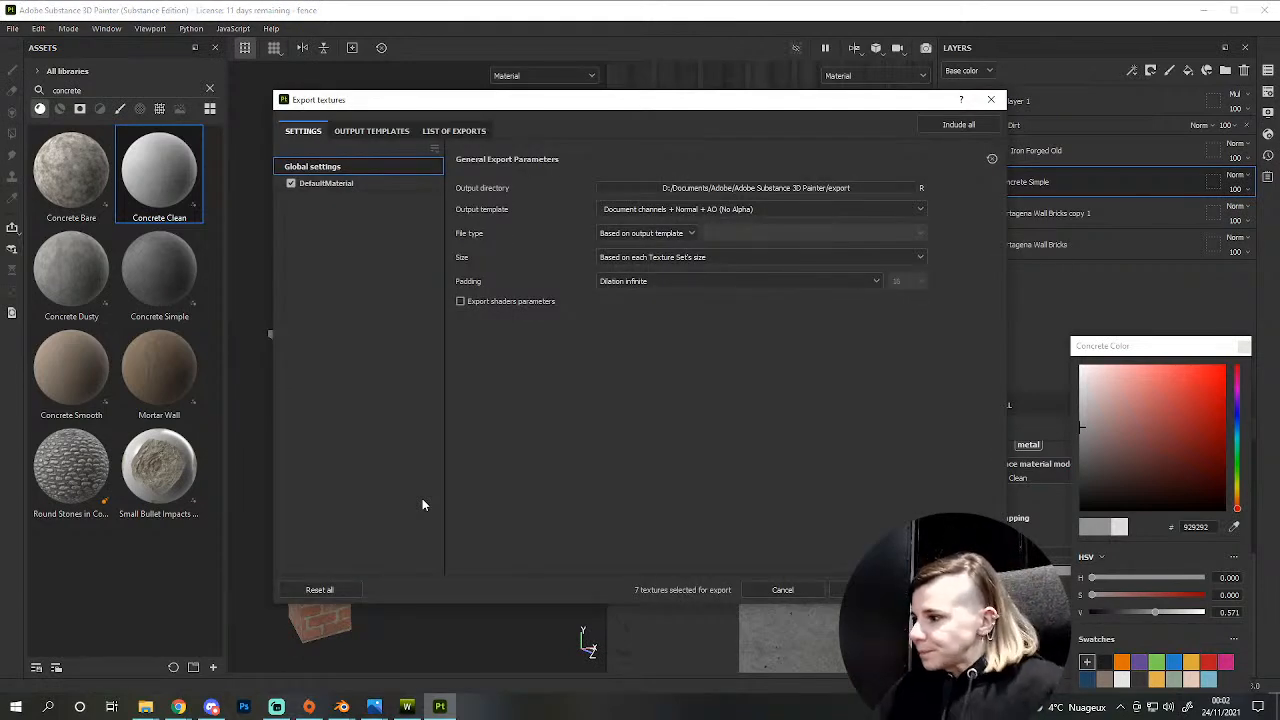
pyautogui.click(747, 187)
pyautogui.scroll(-2, 325, 385)
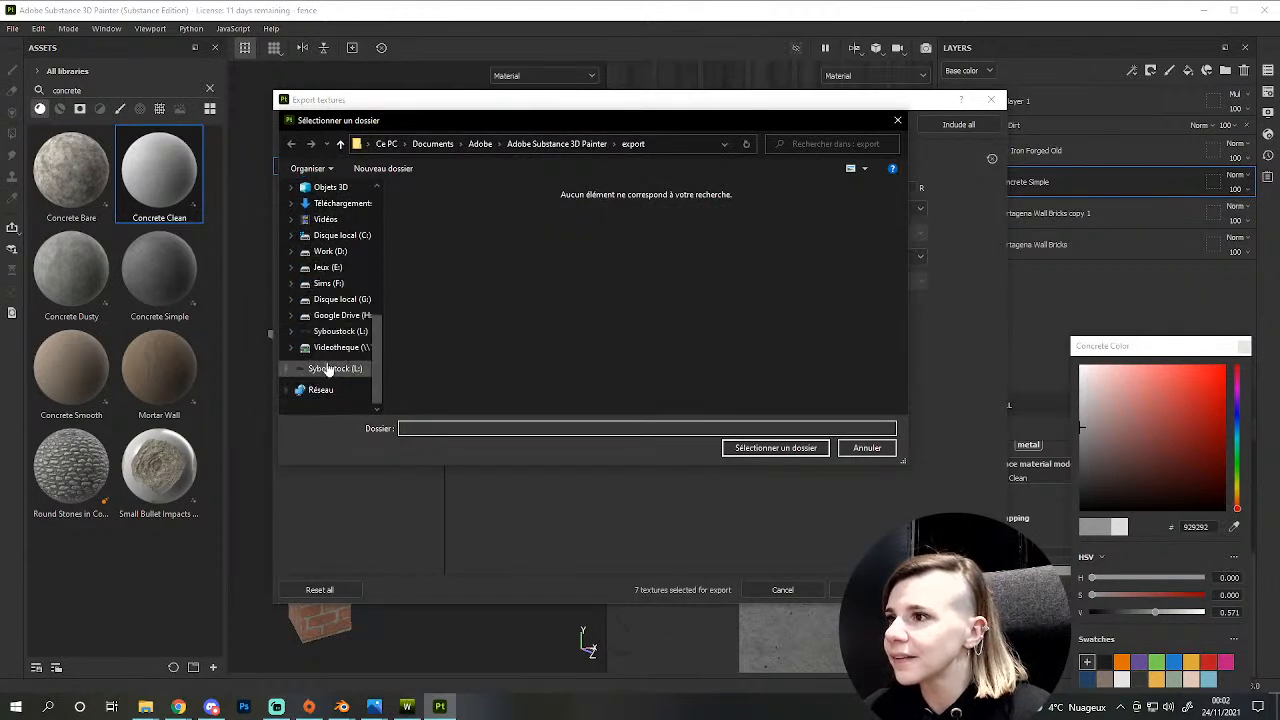
pyautogui.click(330, 283)
pyautogui.click(505, 205)
pyautogui.doubleClick(505, 205)
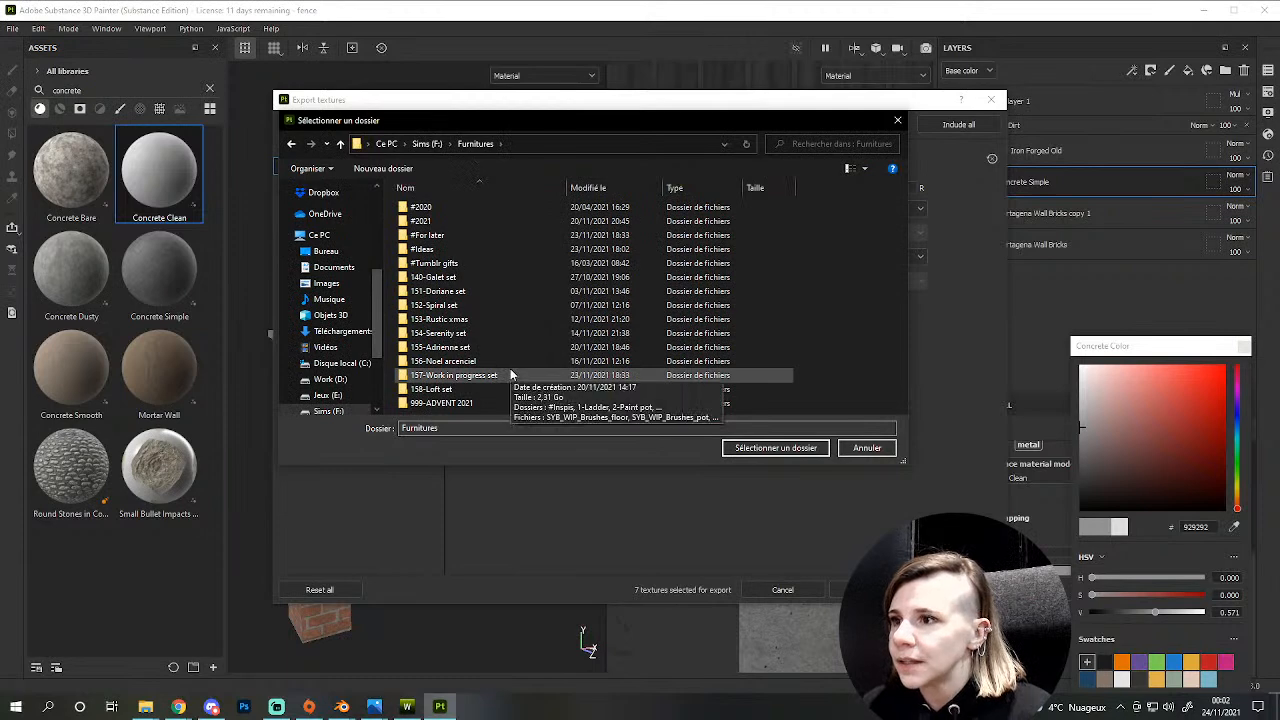
pyautogui.doubleClick(440, 389)
pyautogui.click(427, 222)
pyautogui.doubleClick(427, 222)
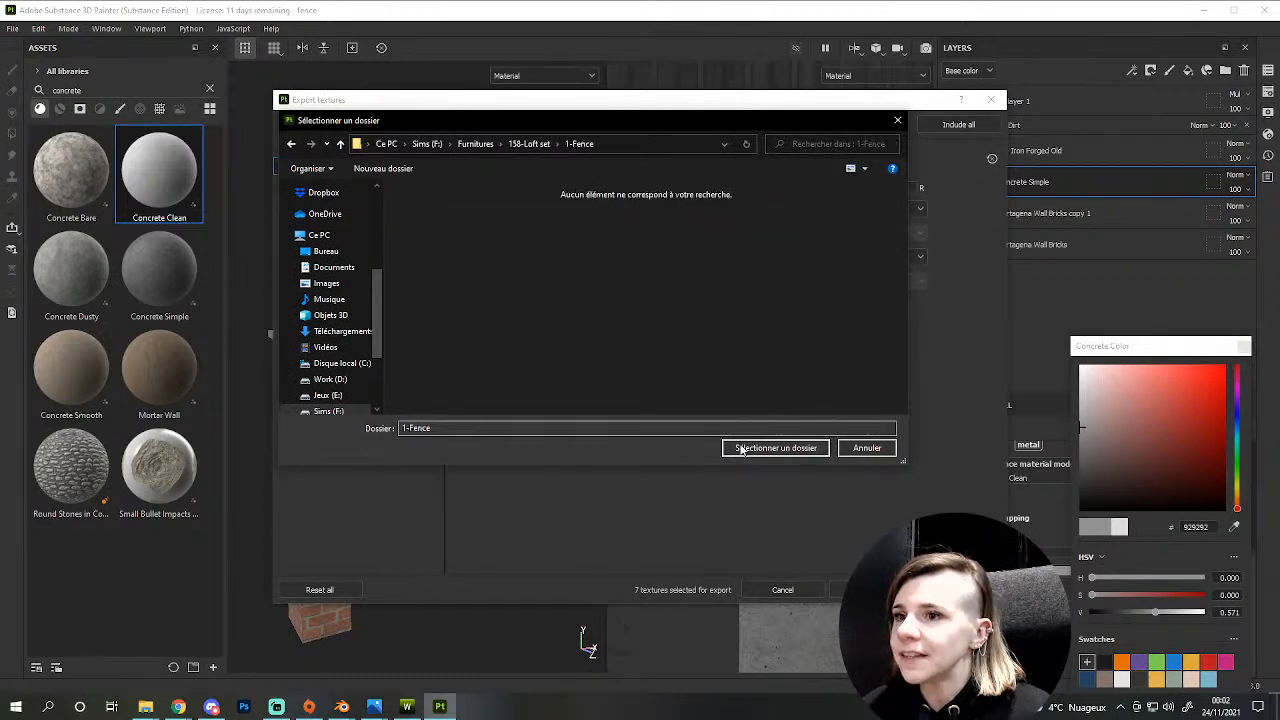
pyautogui.click(770, 447)
# - Export the DefaultMaterial roughness and normal maps using the AAASYB output template
pyautogui.click(647, 210)
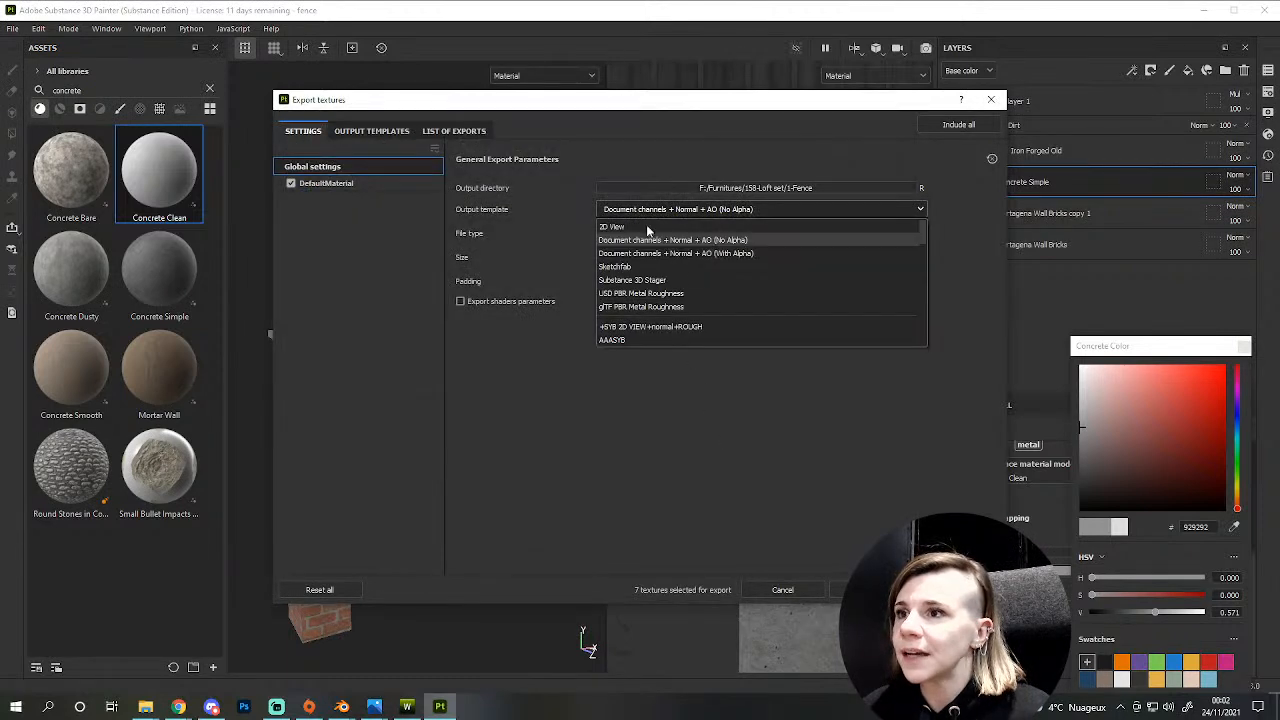
pyautogui.click(611, 340)
pyautogui.click(340, 184)
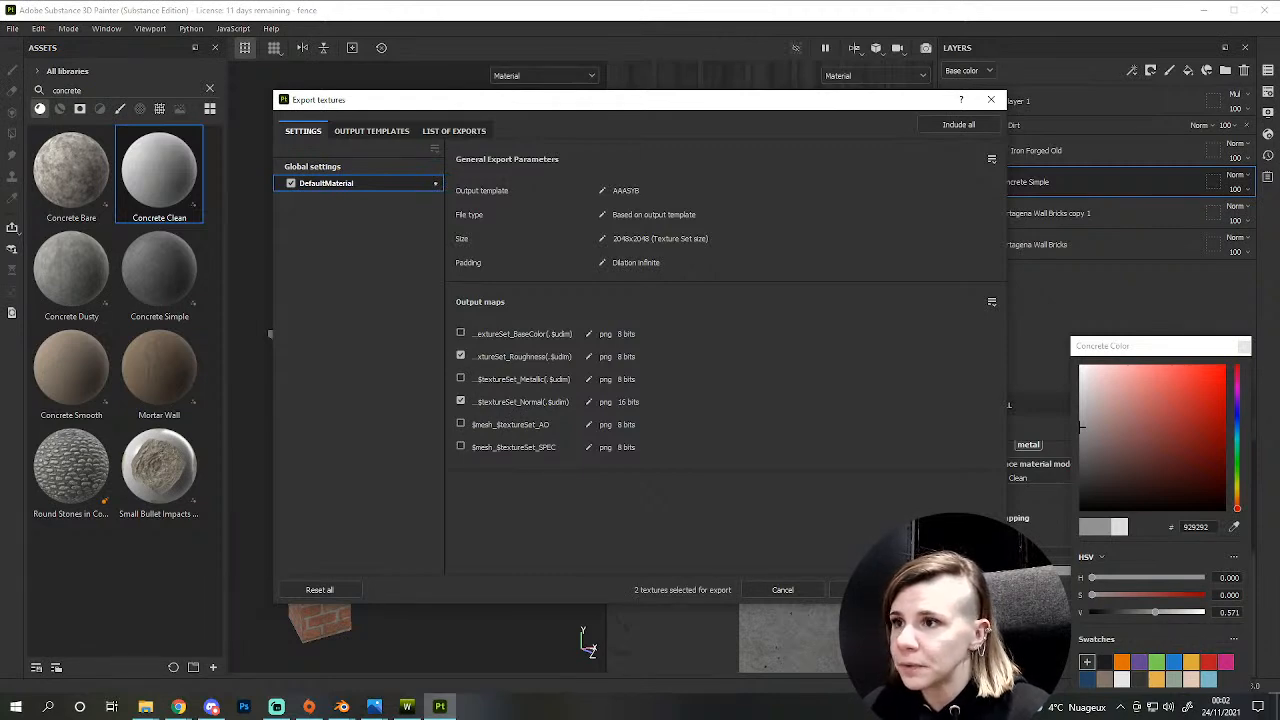
pyautogui.click(862, 589)
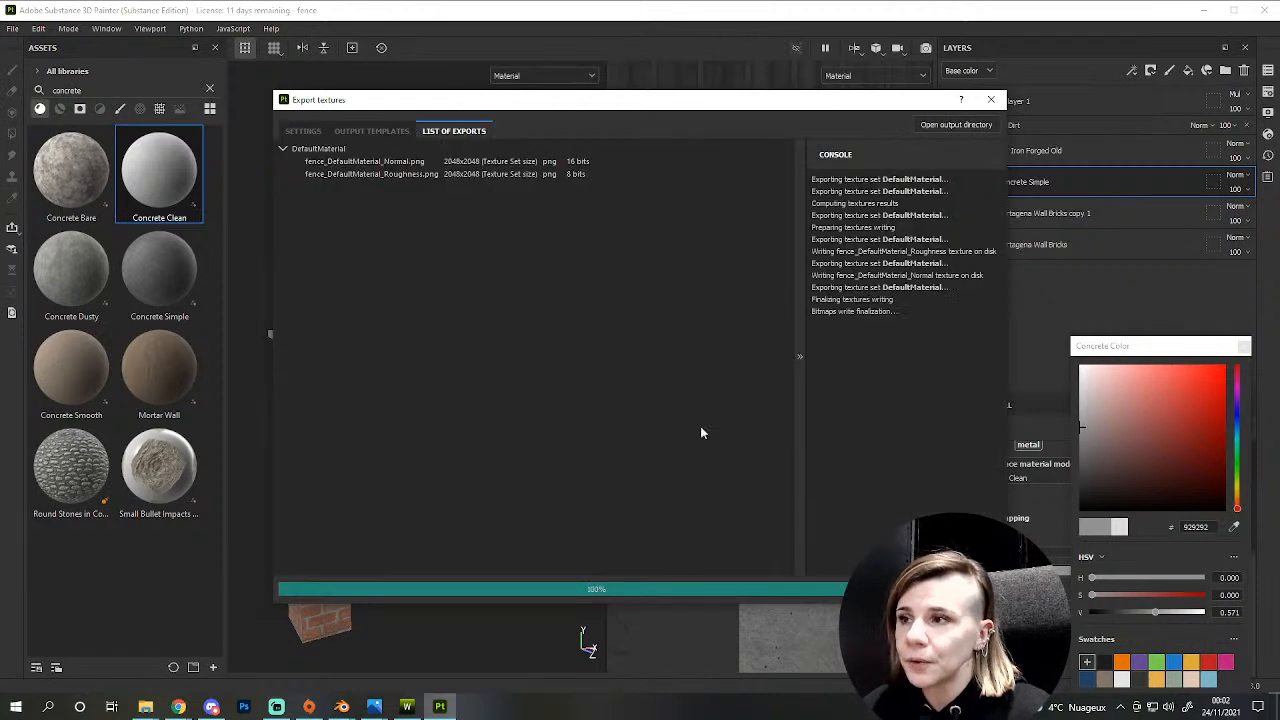
# - Export the fence texture again with the 2D View output template and close the export window
pyautogui.click(305, 131)
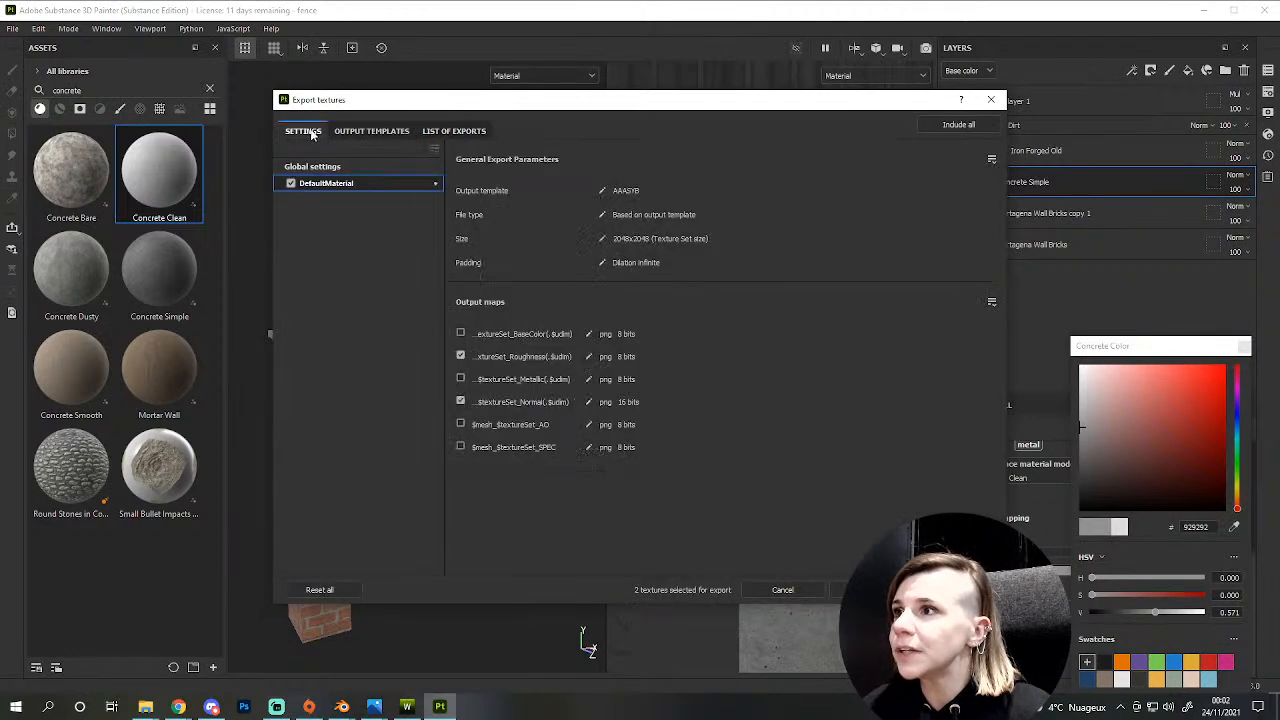
pyautogui.click(340, 166)
pyautogui.click(624, 209)
pyautogui.click(622, 222)
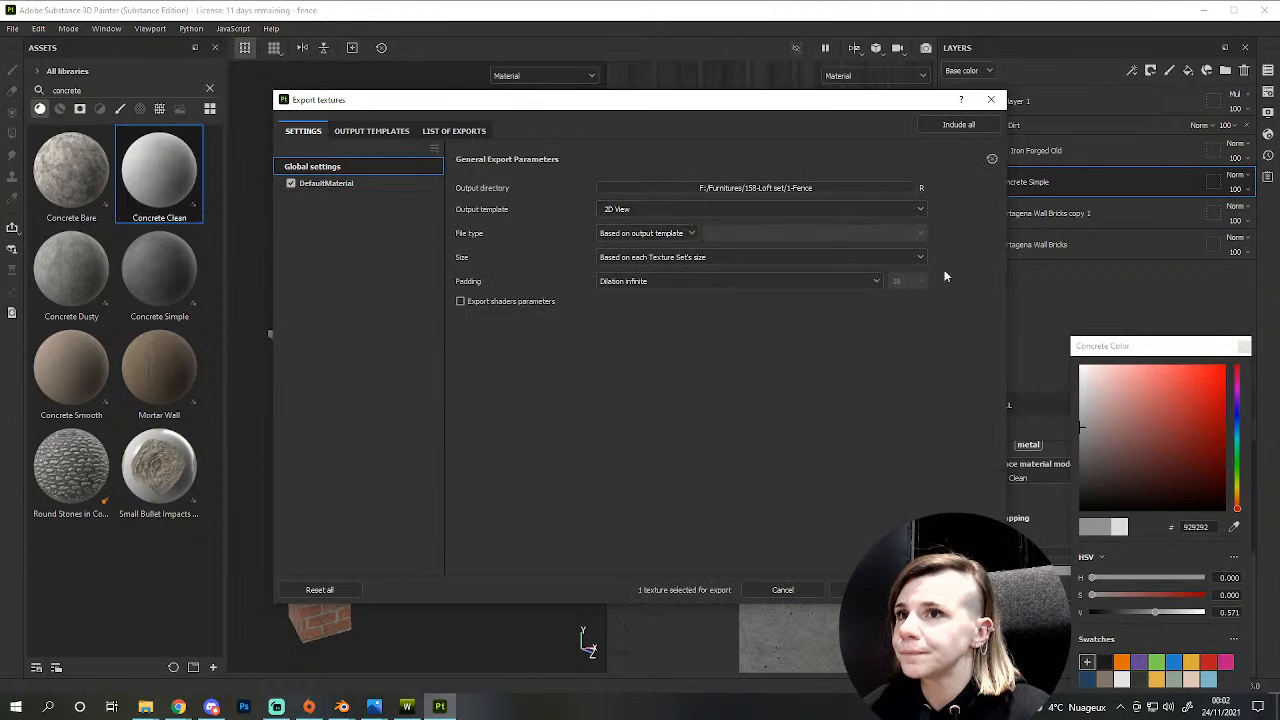
pyautogui.click(868, 590)
pyautogui.click(991, 99)
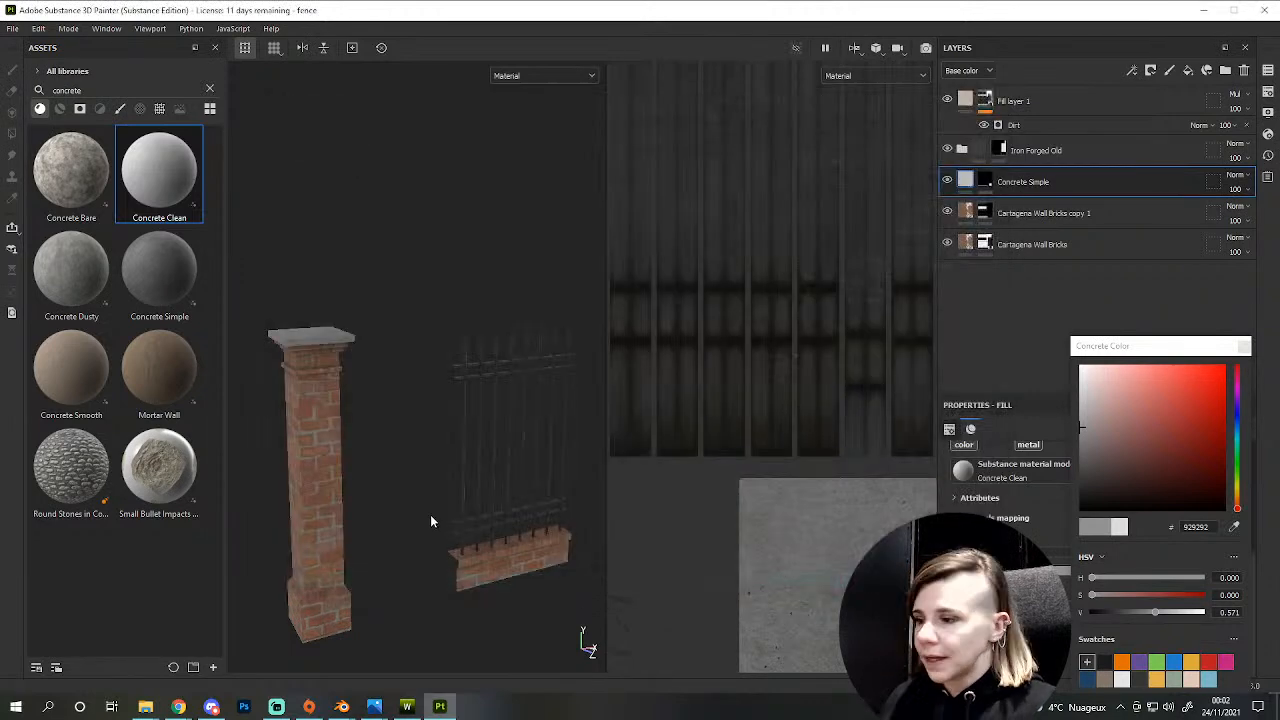
pyautogui.rightClick(396, 410)
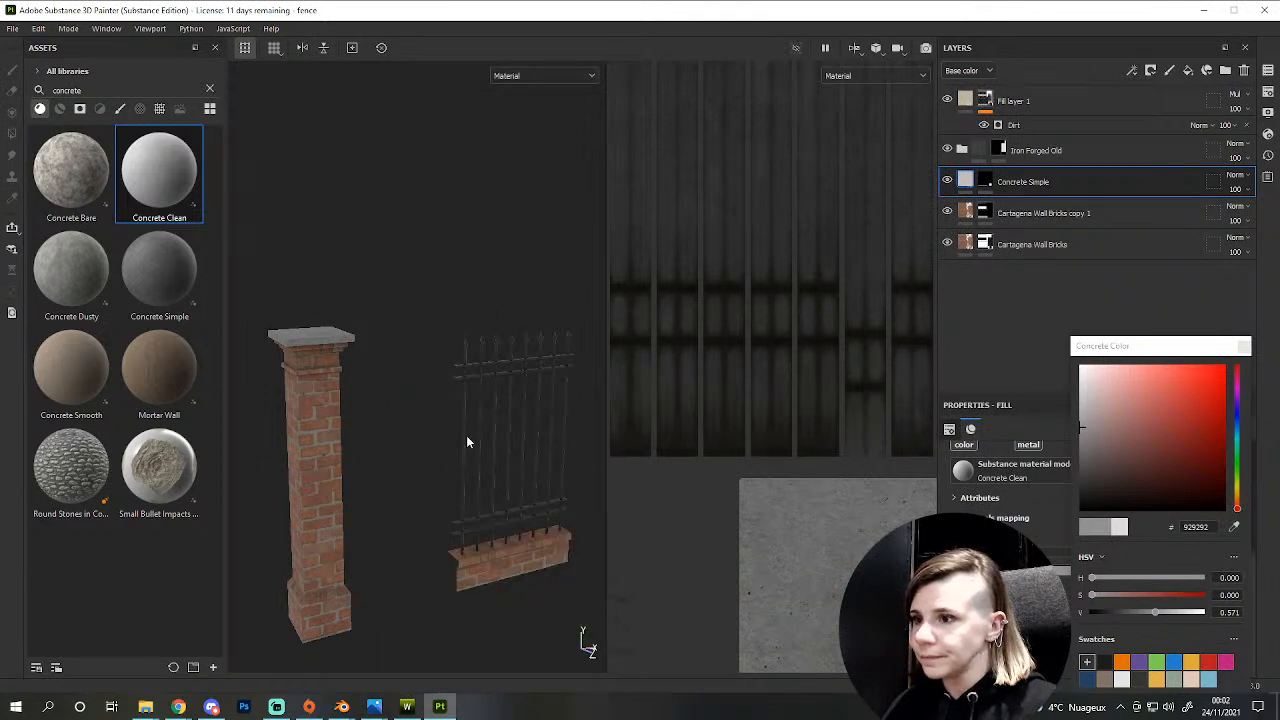
pyautogui.click(415, 455)
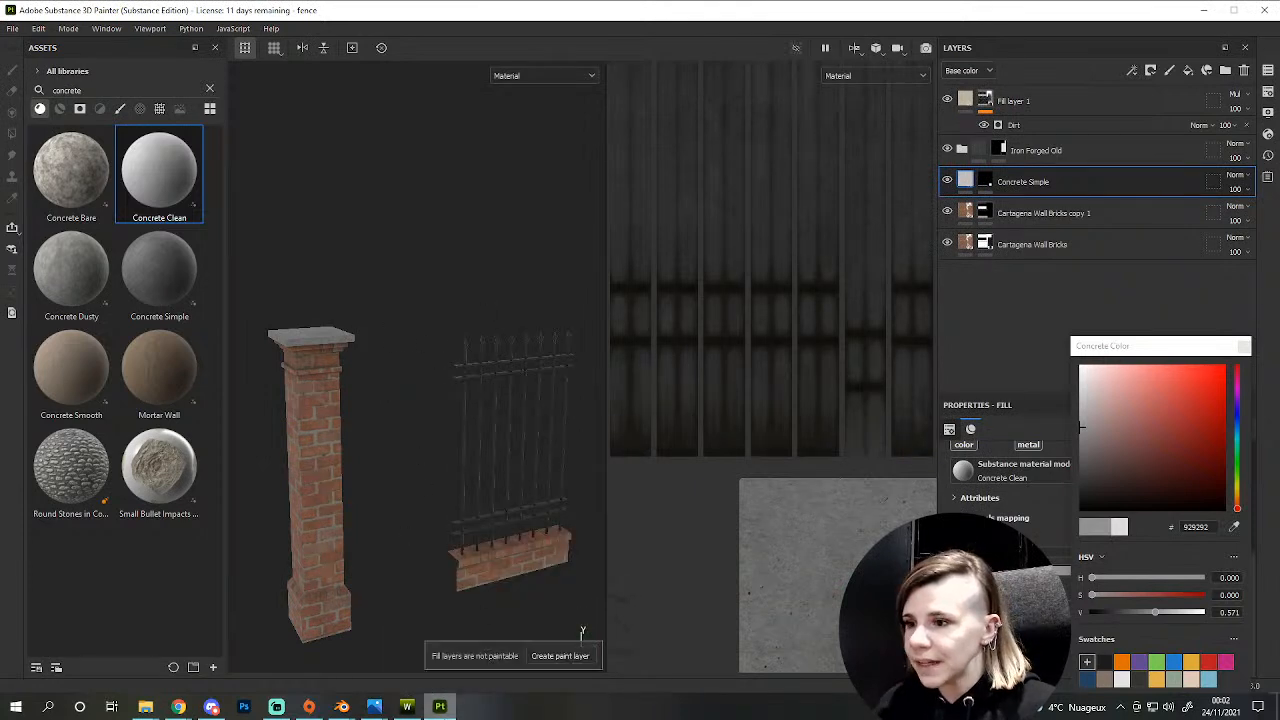
# - Switch to the Blender window with fence.blend, then widen the 3D viewport and the outliner and properties area
pyautogui.moveTo(345, 707)
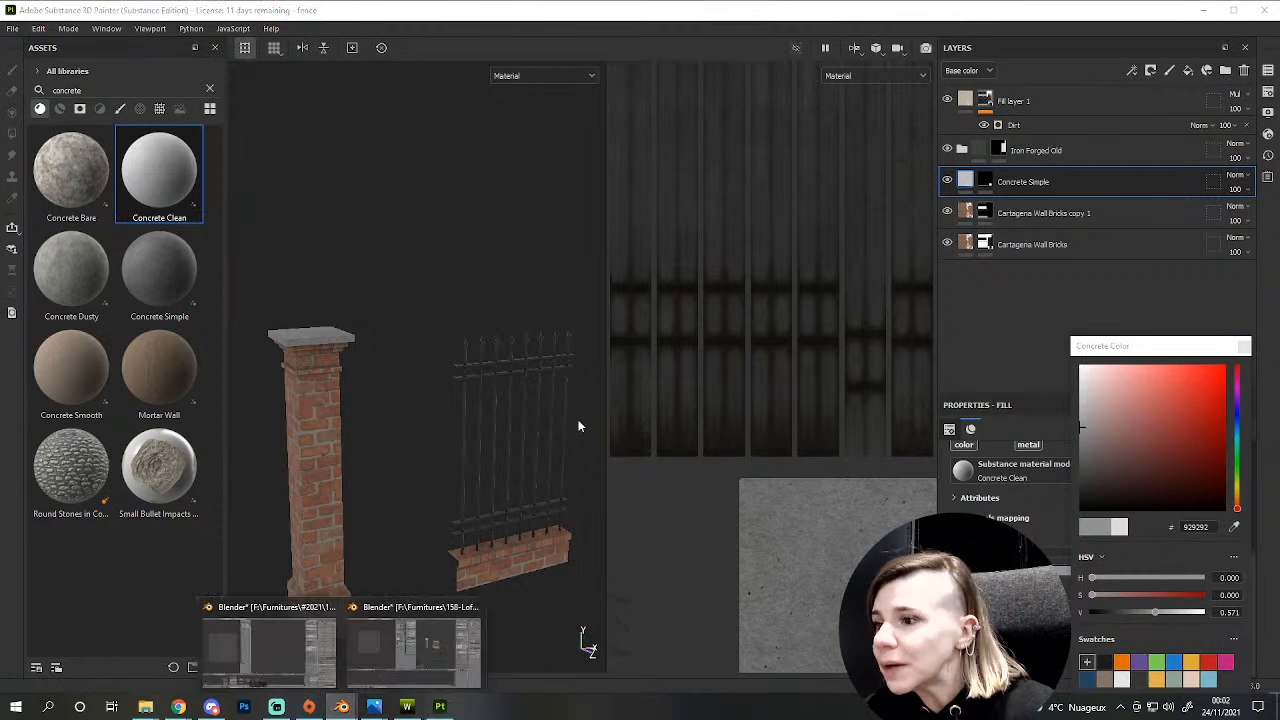
pyautogui.click(401, 662)
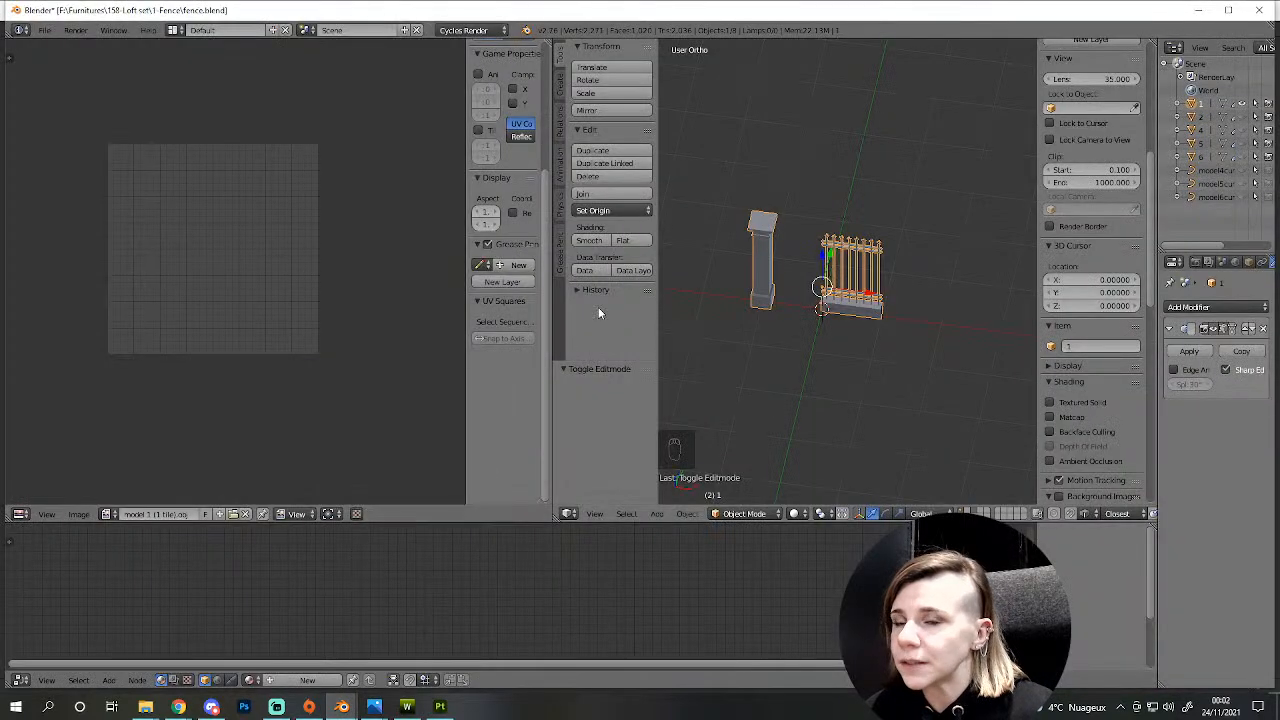
pyautogui.scroll(-2, 686, 352)
pyautogui.moveTo(554, 405); pyautogui.dragTo(346, 388)
pyautogui.moveTo(620, 430); pyautogui.dragTo(708, 374, button='middle')
pyautogui.scroll(5, 740, 368)
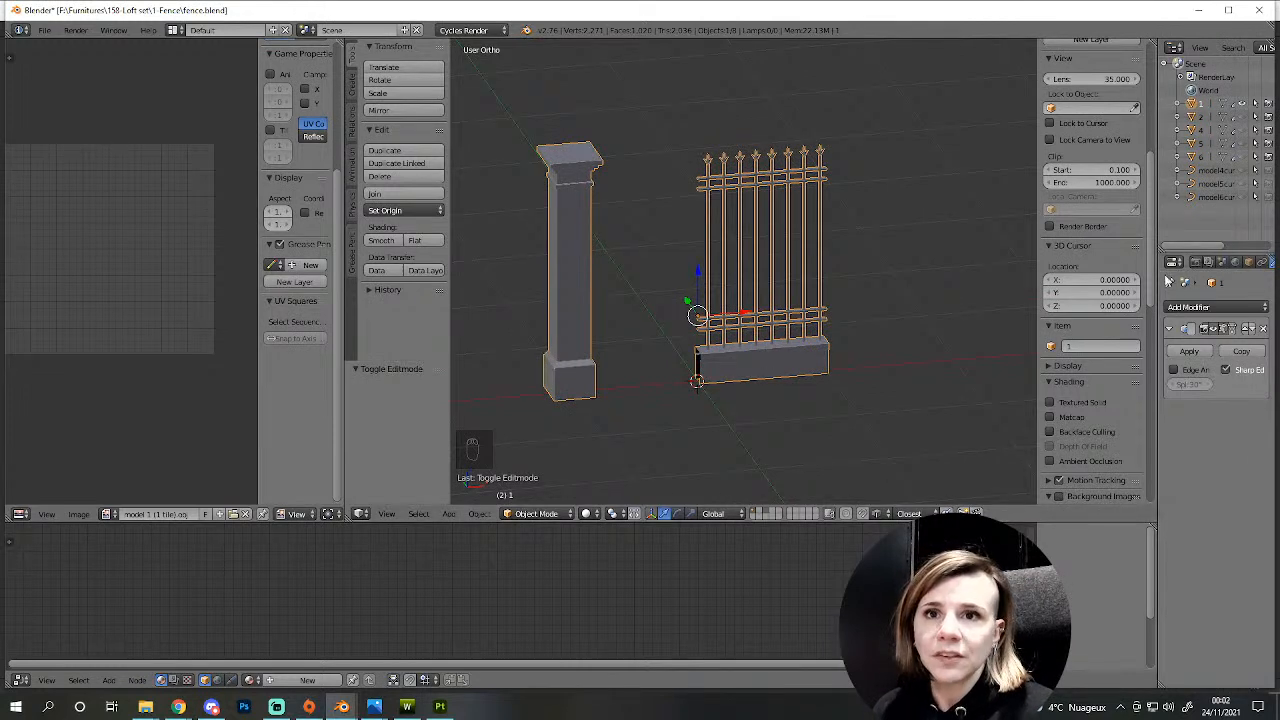
pyautogui.moveTo(1160, 281); pyautogui.dragTo(1020, 286)
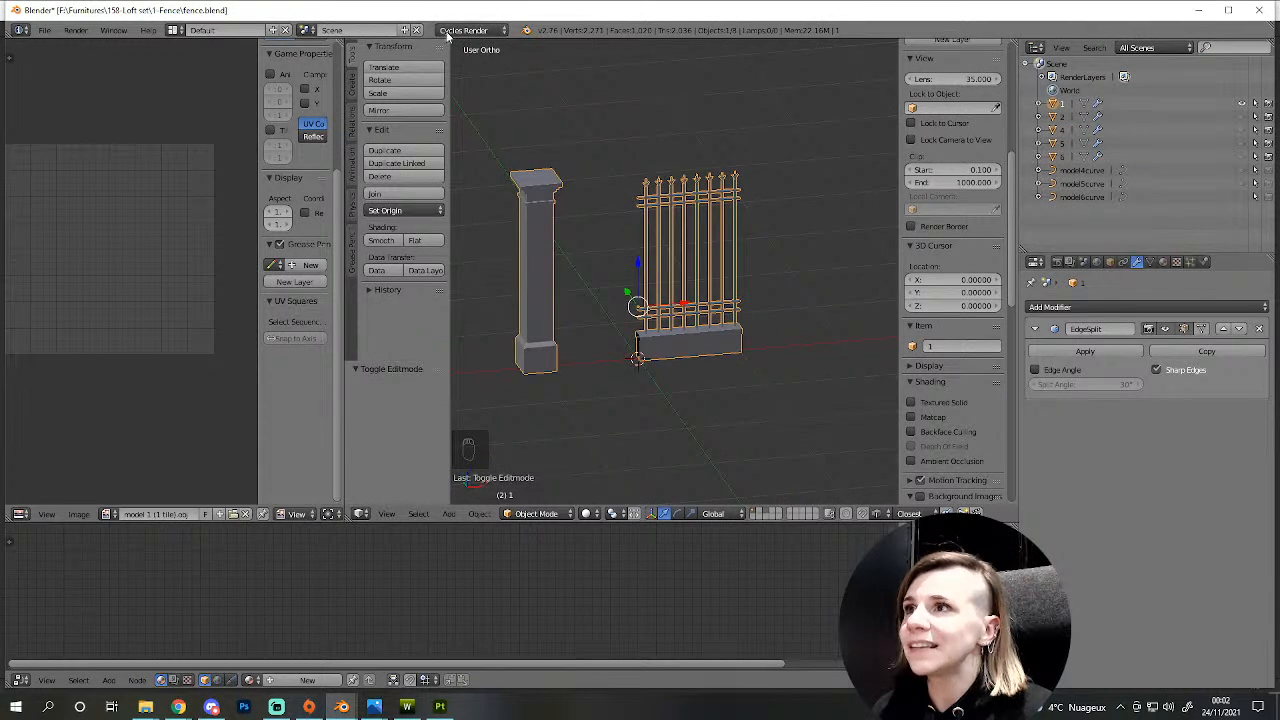
# - Create a material on the fence mesh and load DefaultMaterial_2D_View.png as the image texture driving the Diffuse BSDF color
pyautogui.click(1163, 261)
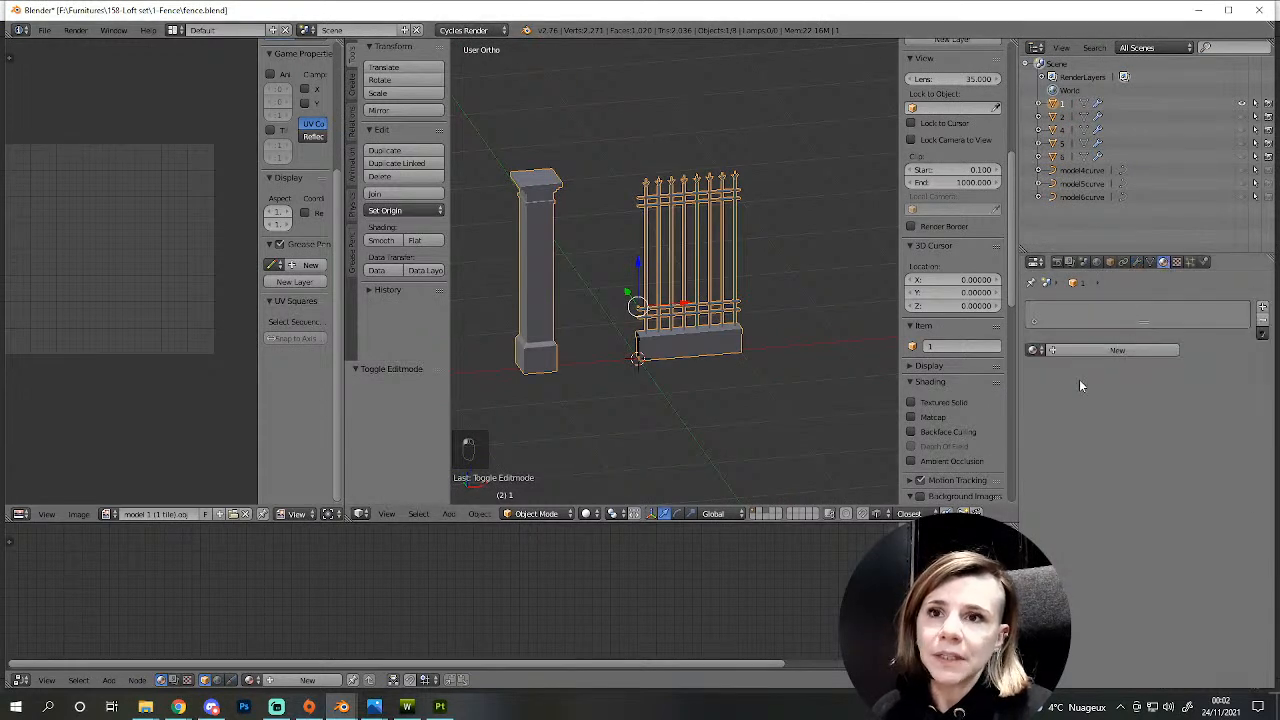
pyautogui.click(1097, 350)
pyautogui.moveTo(539, 568); pyautogui.dragTo(473, 601, button='middle')
pyautogui.click(473, 601)
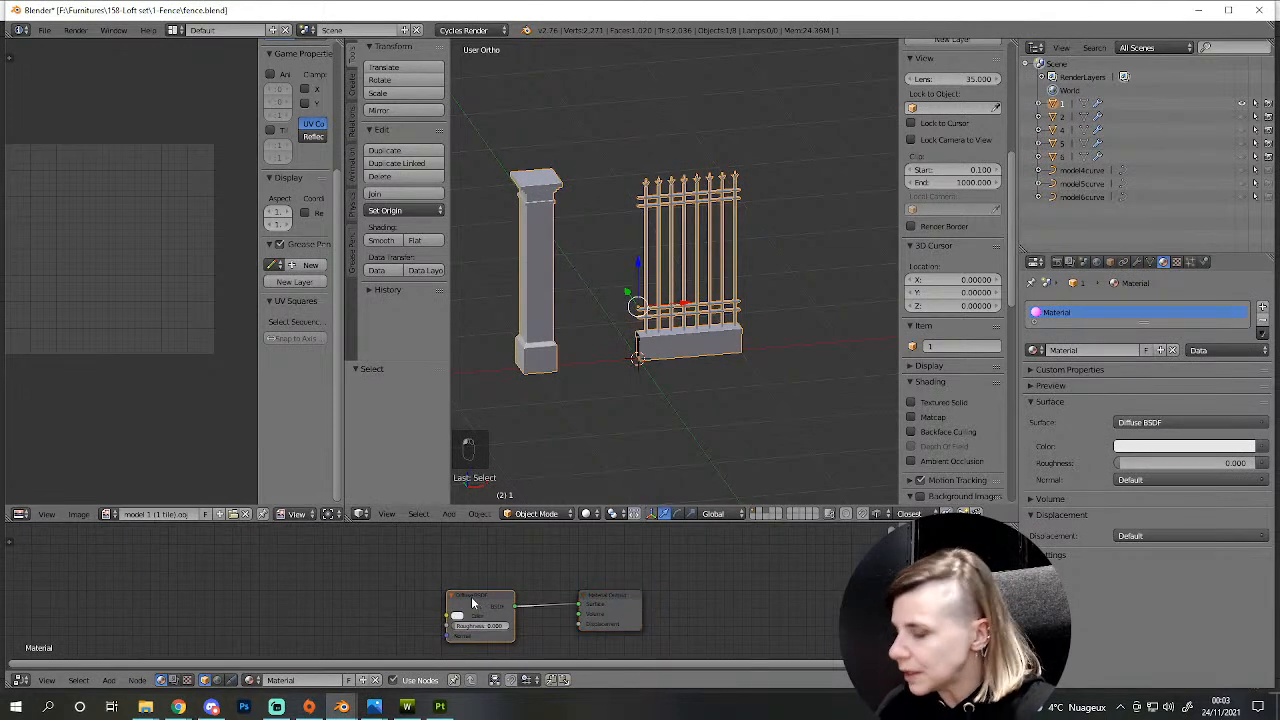
pyautogui.hotkey('ctrl', 't')
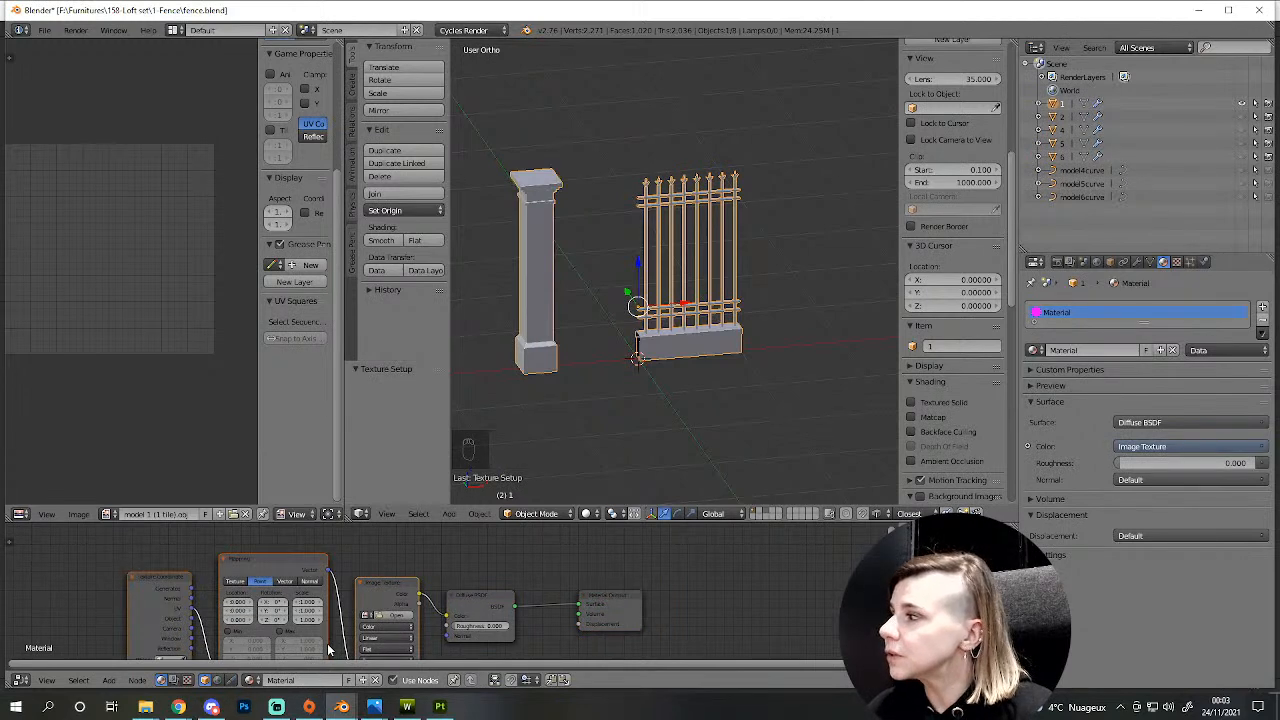
pyautogui.moveTo(390, 616); pyautogui.dragTo(400, 588, button='middle')
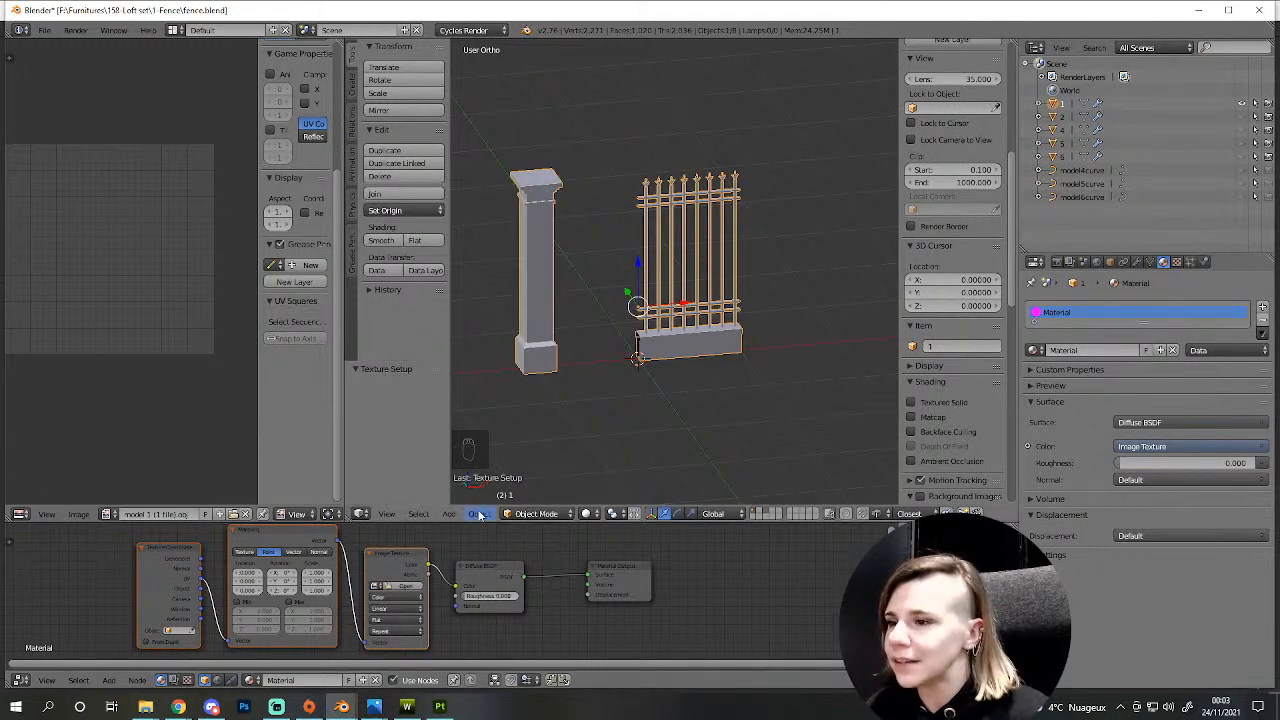
pyautogui.click(405, 585)
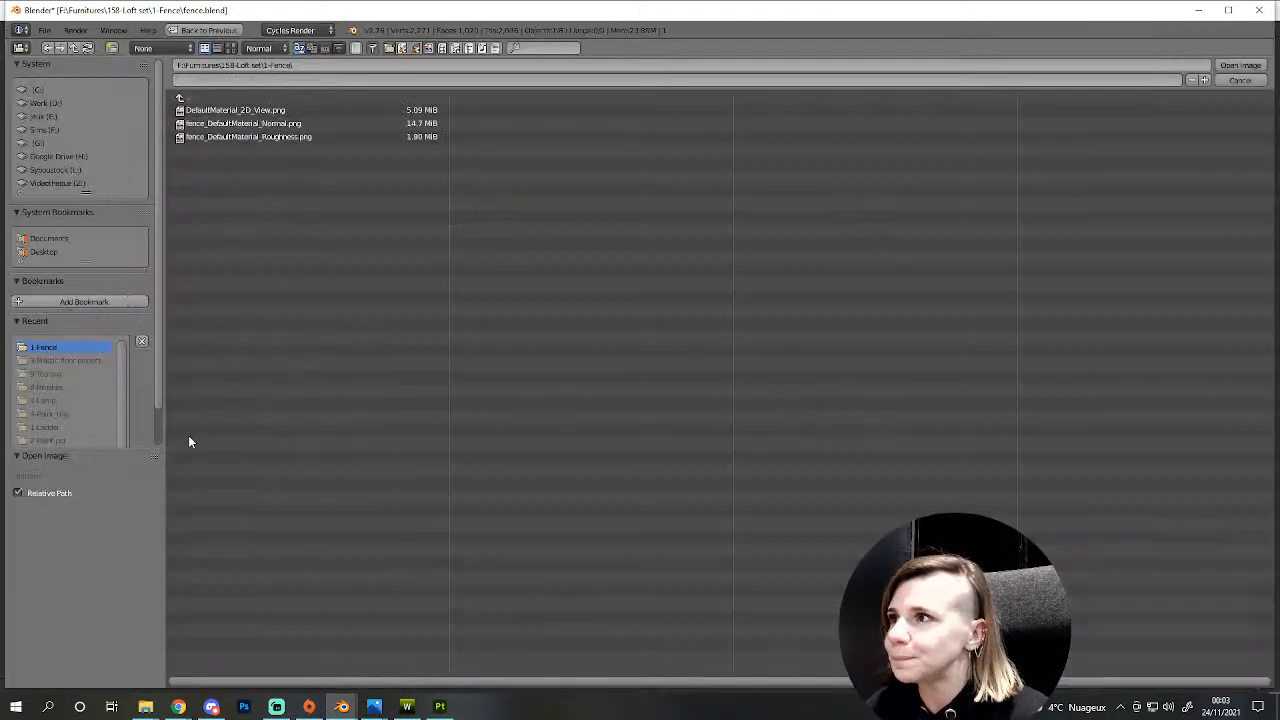
pyautogui.doubleClick(228, 118)
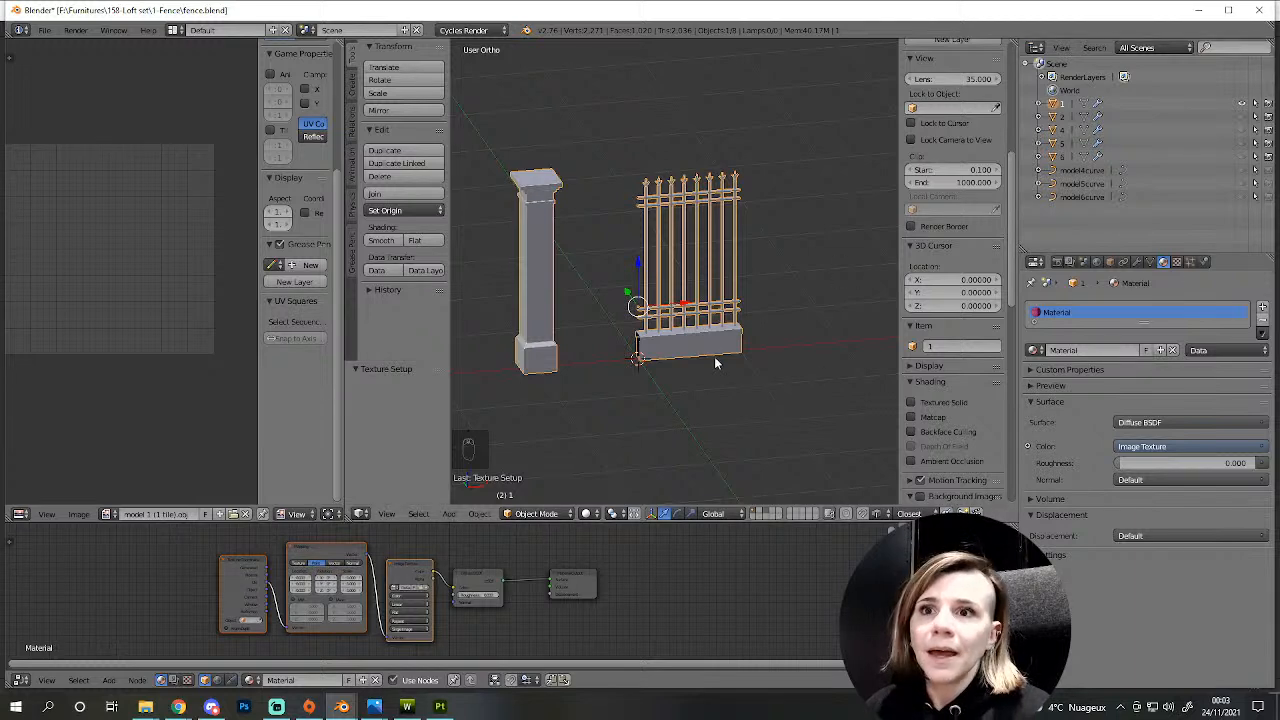
# - Preview the textured pillar and railing section with rendered viewport shading
pyautogui.press('KP_Divide')
pyautogui.press('KP_Divide')
pyautogui.press('Tab')
pyautogui.press('Tab')
pyautogui.click(548, 513)
pyautogui.click(589, 513)
pyautogui.click(612, 437)
pyautogui.moveTo(606, 399)
pyautogui.mouseDown(button='middle')
pyautogui.moveTo(646, 420)
pyautogui.moveTo(646, 397)
pyautogui.moveTo(637, 409)
pyautogui.mouseUp(button='middle')
pyautogui.hotkey('shift', 'z')
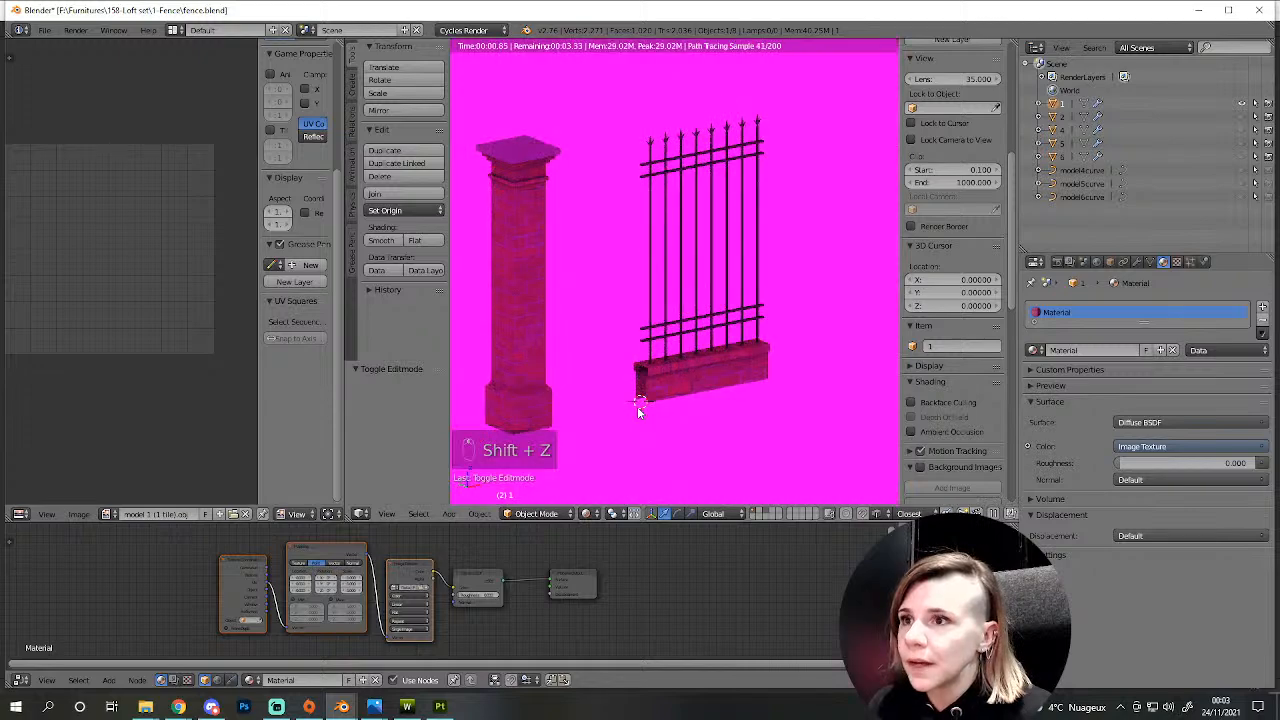
# - Load ece5722e02029183fe11663c307db681.jpg from the Desktop Textures/HDRI folder into the world's Environment Texture node
pyautogui.click(219, 680)
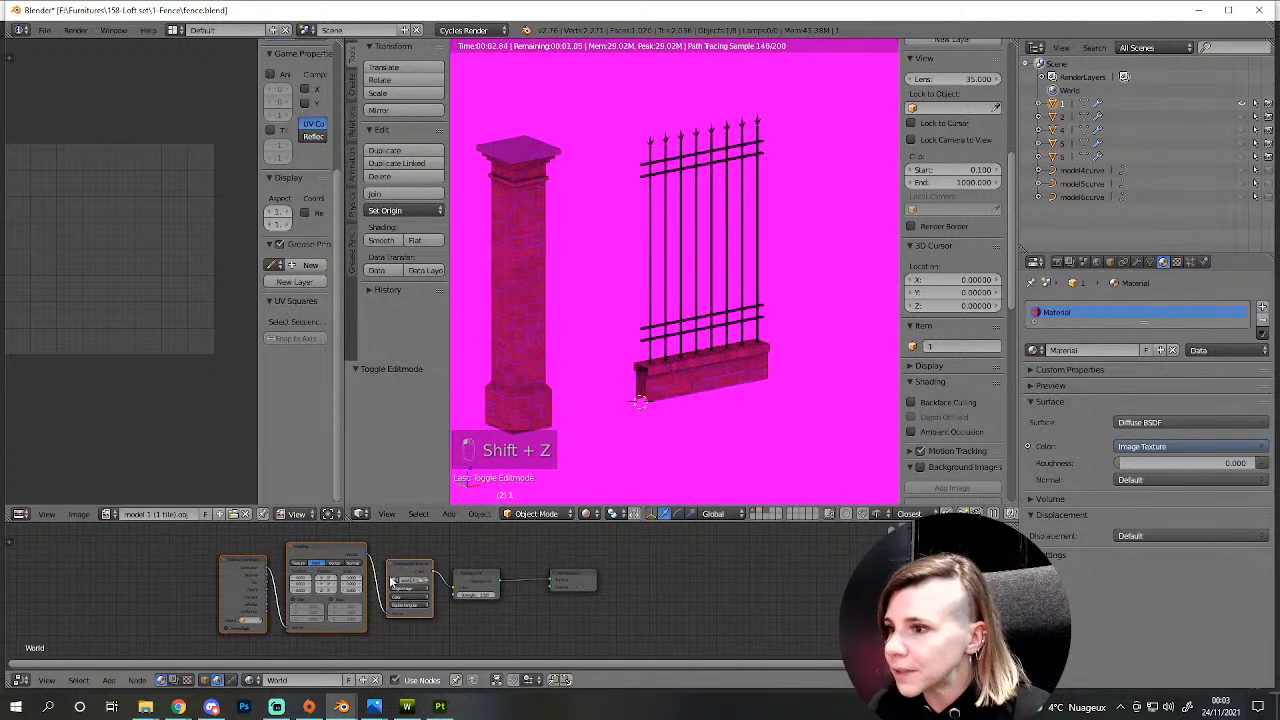
pyautogui.scroll(4, 395, 577)
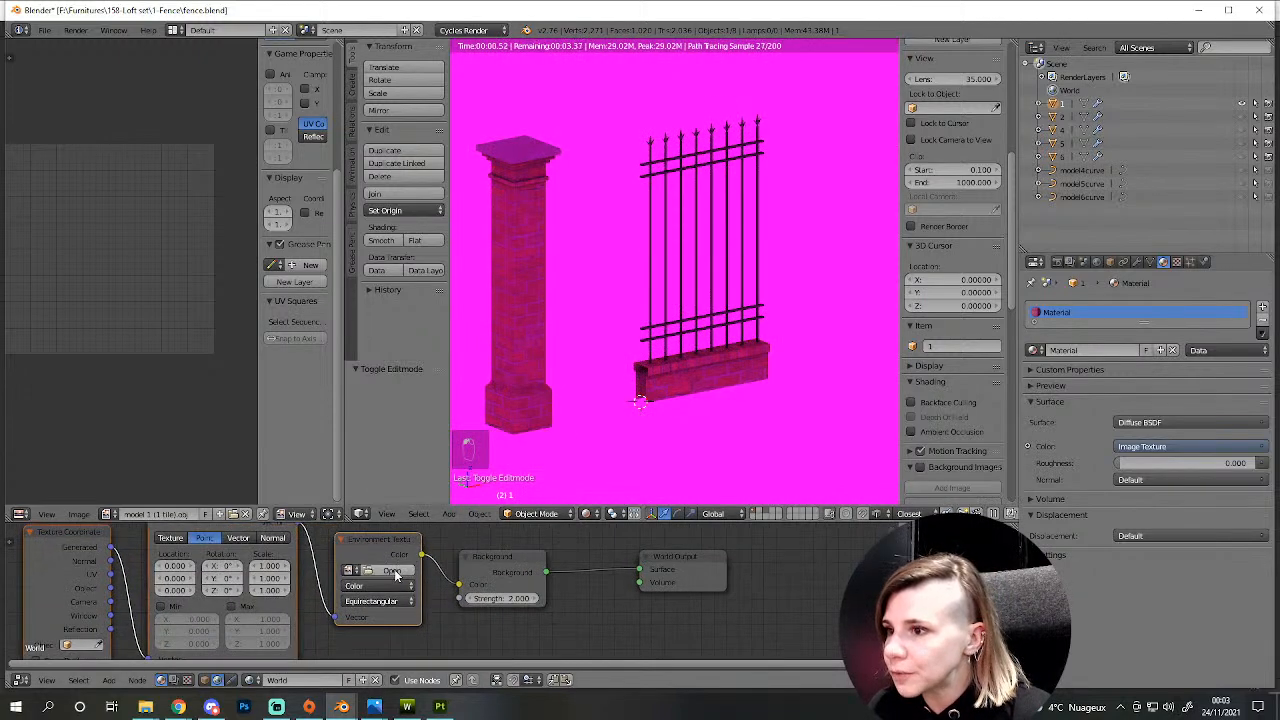
pyautogui.click(392, 571)
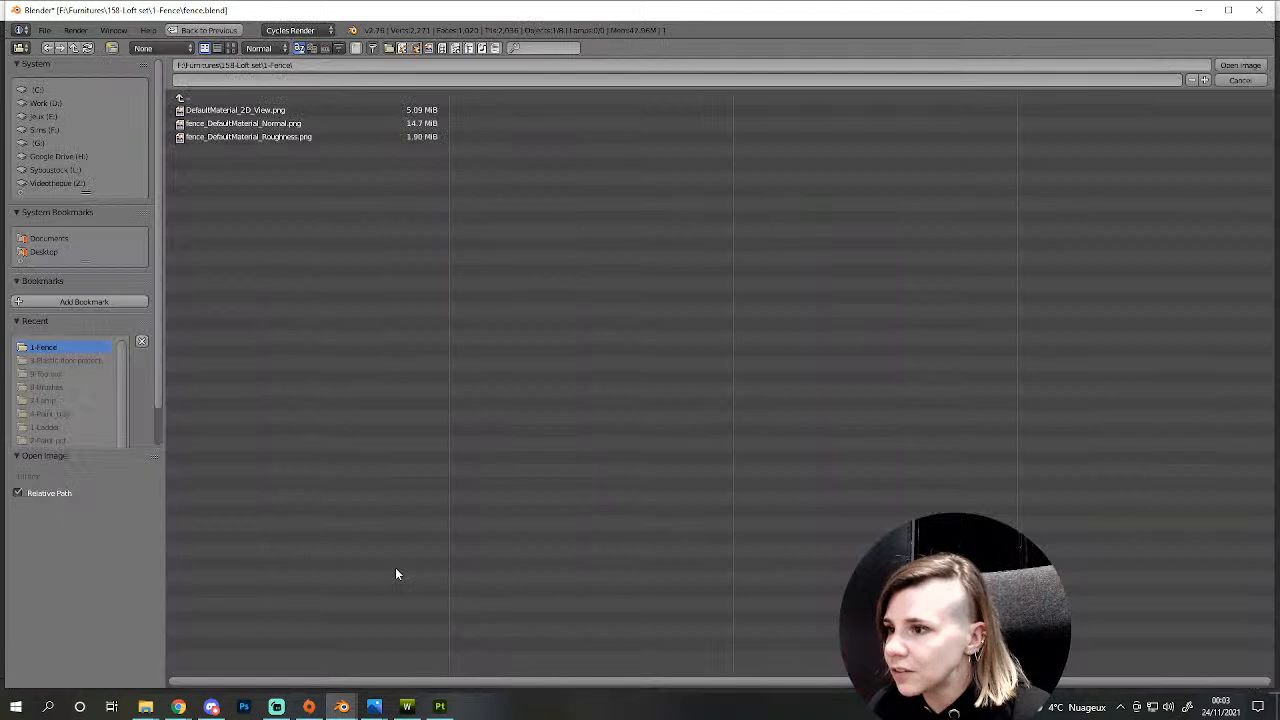
pyautogui.click(45, 253)
pyautogui.click(215, 138)
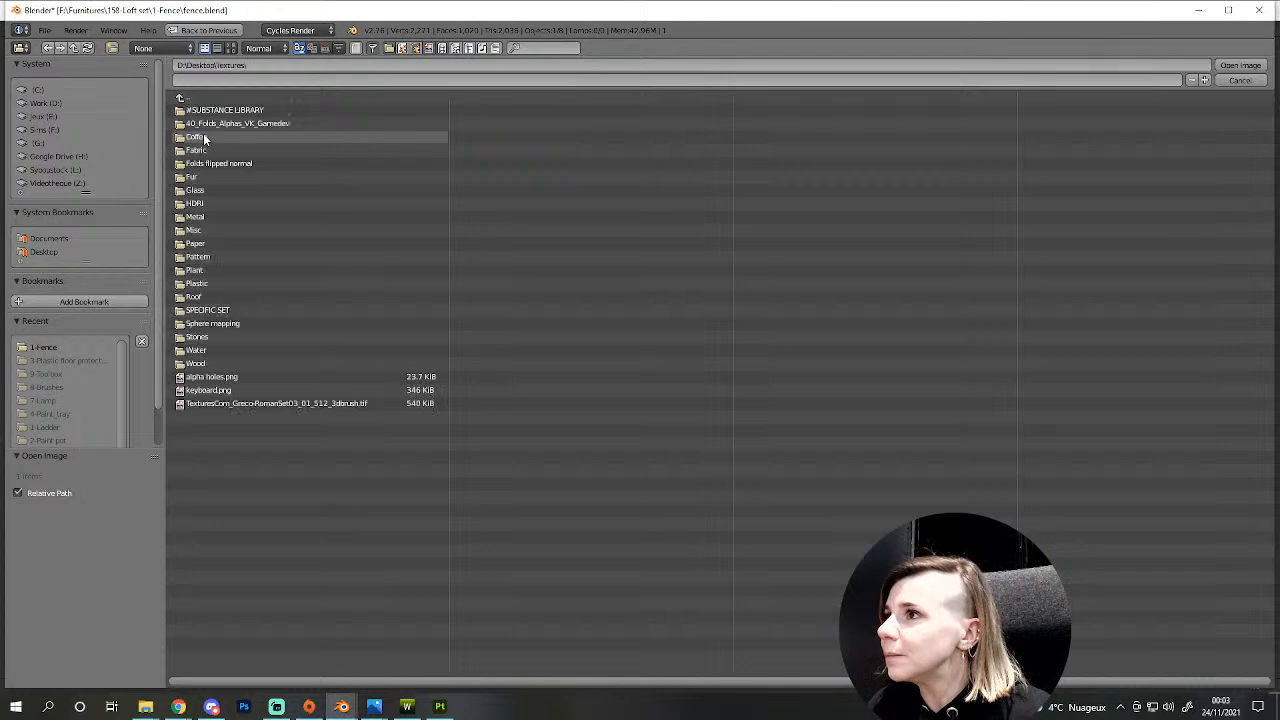
pyautogui.click(208, 203)
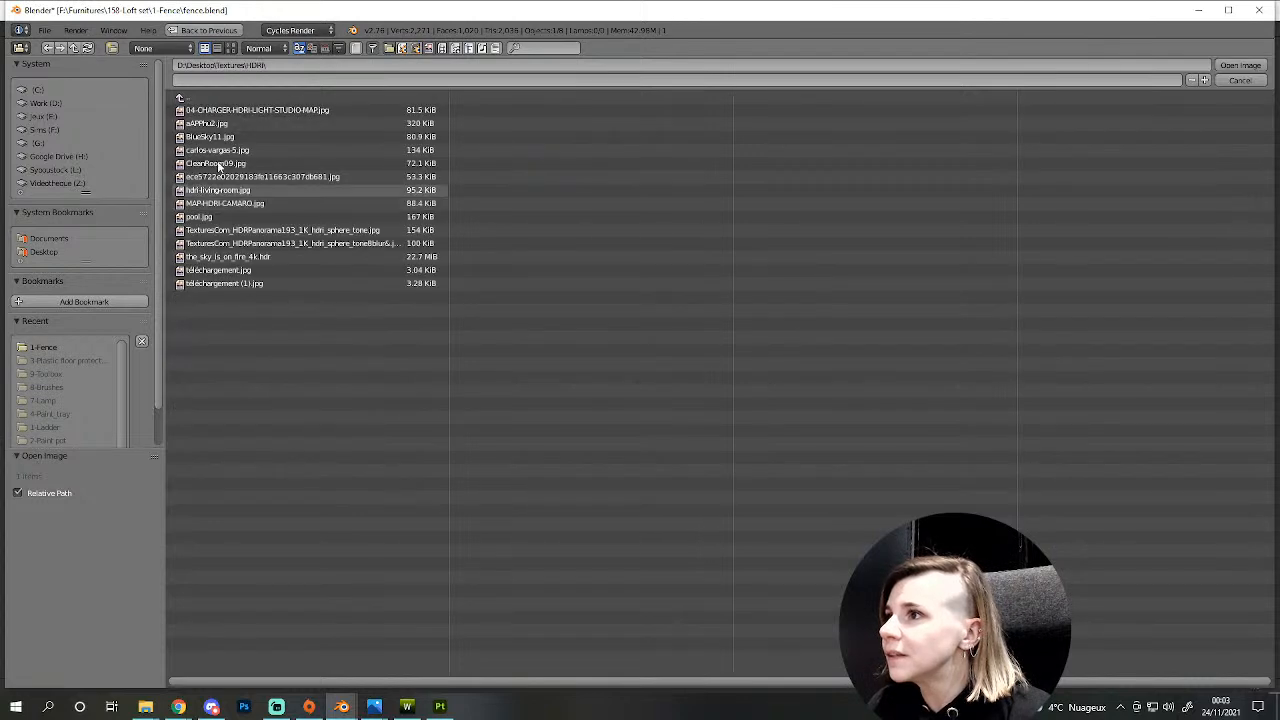
pyautogui.click(230, 48)
pyautogui.doubleClick(803, 158)
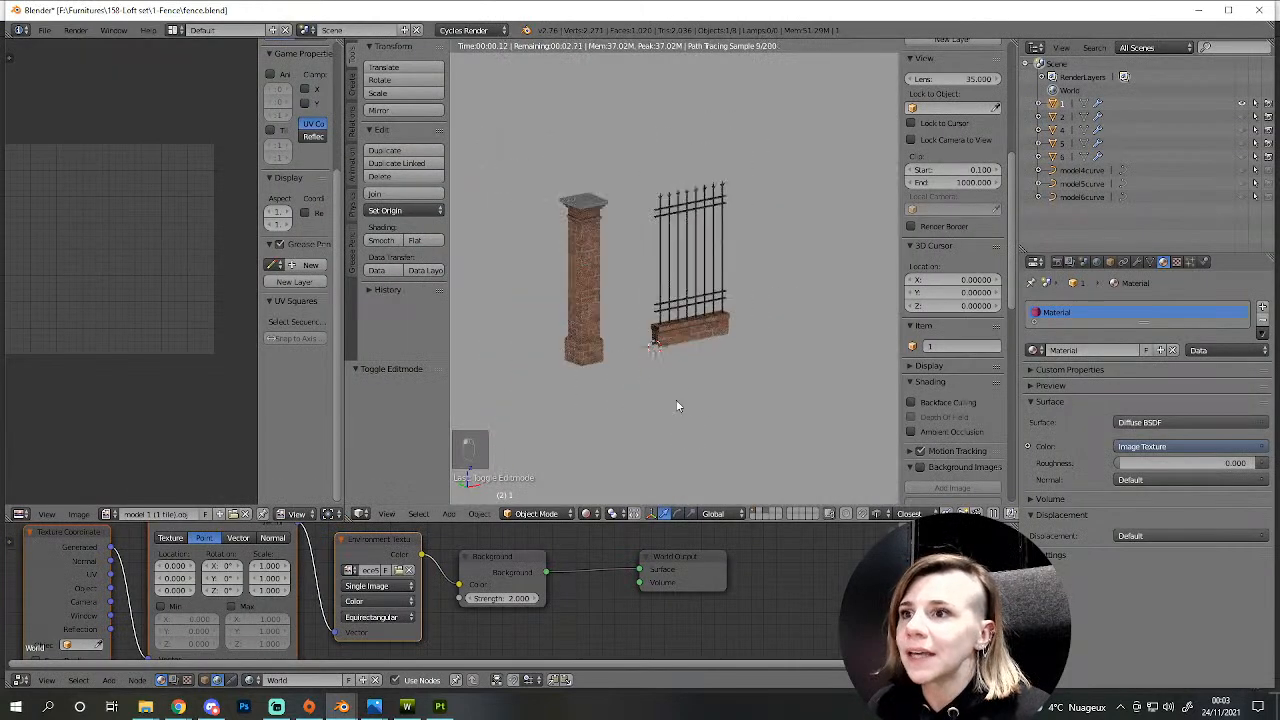
# - Examine the rendered brick pillar and railing up close, and return the viewport to solid shading
pyautogui.scroll(3, 651, 448)
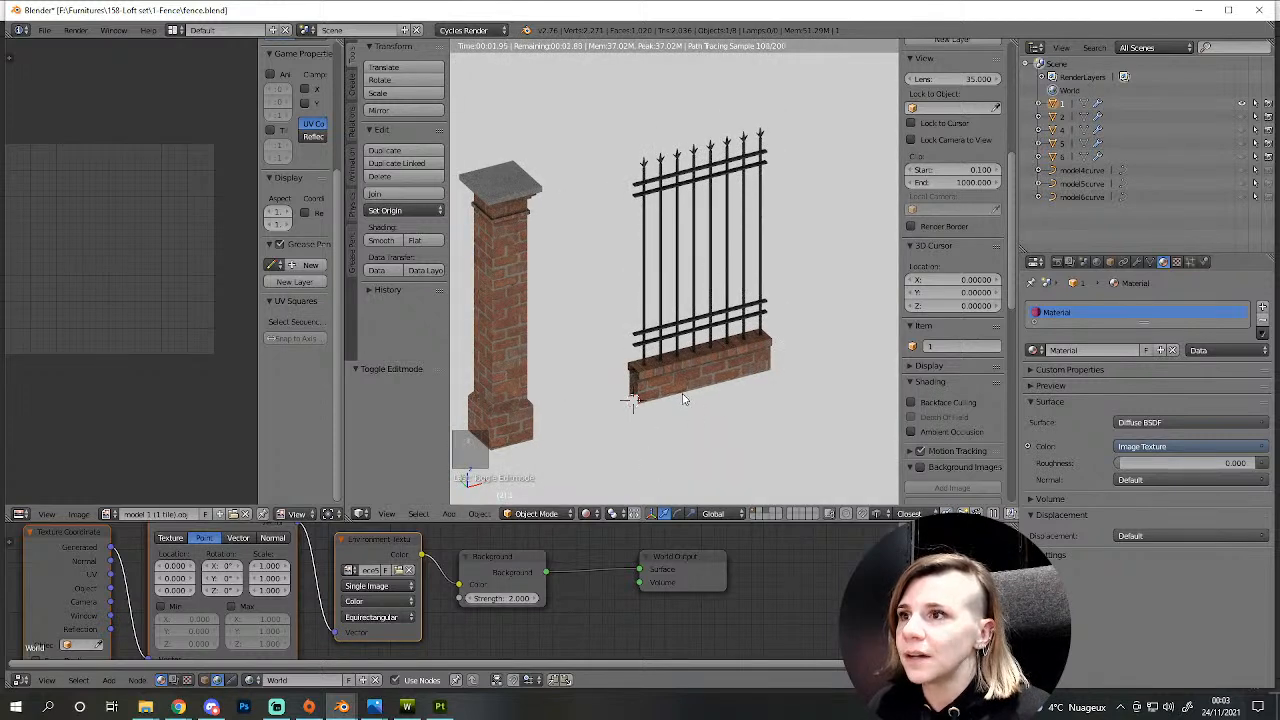
pyautogui.click(587, 513)
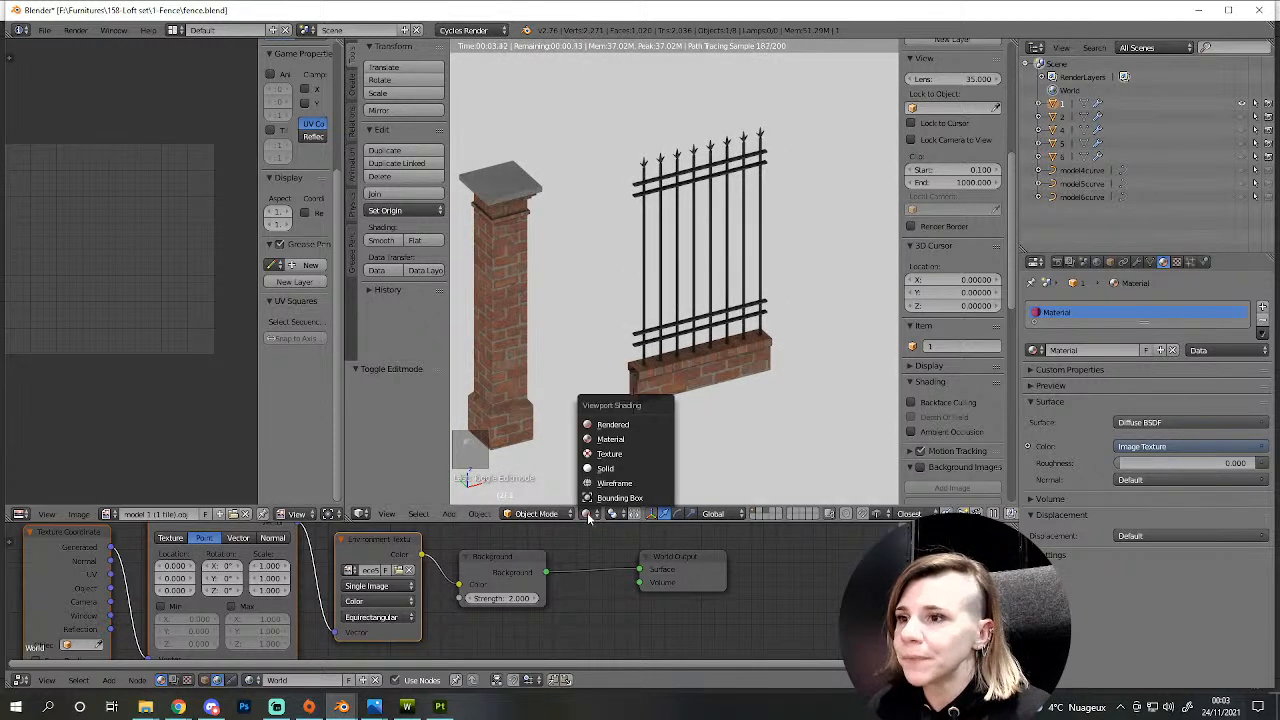
pyautogui.click(605, 466)
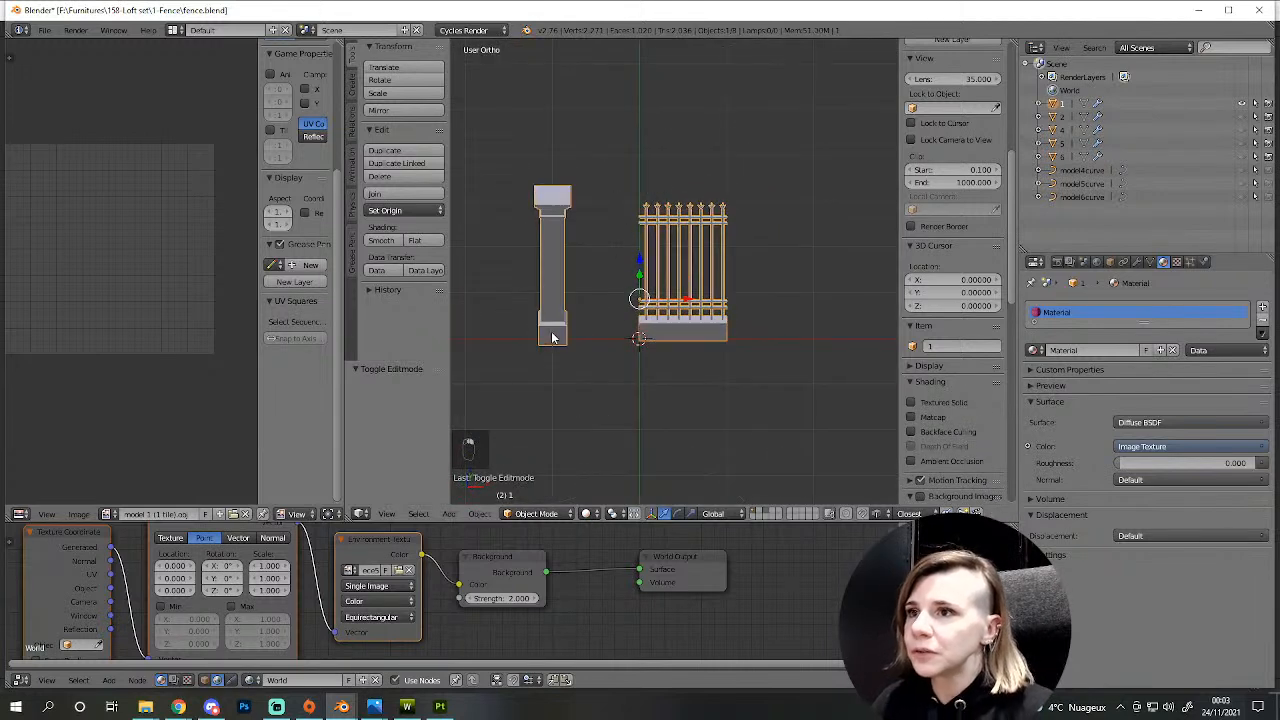
# - Select all linked parts of the pillar in Edit Mode and move them 1 unit along X
pyautogui.press('Tab')
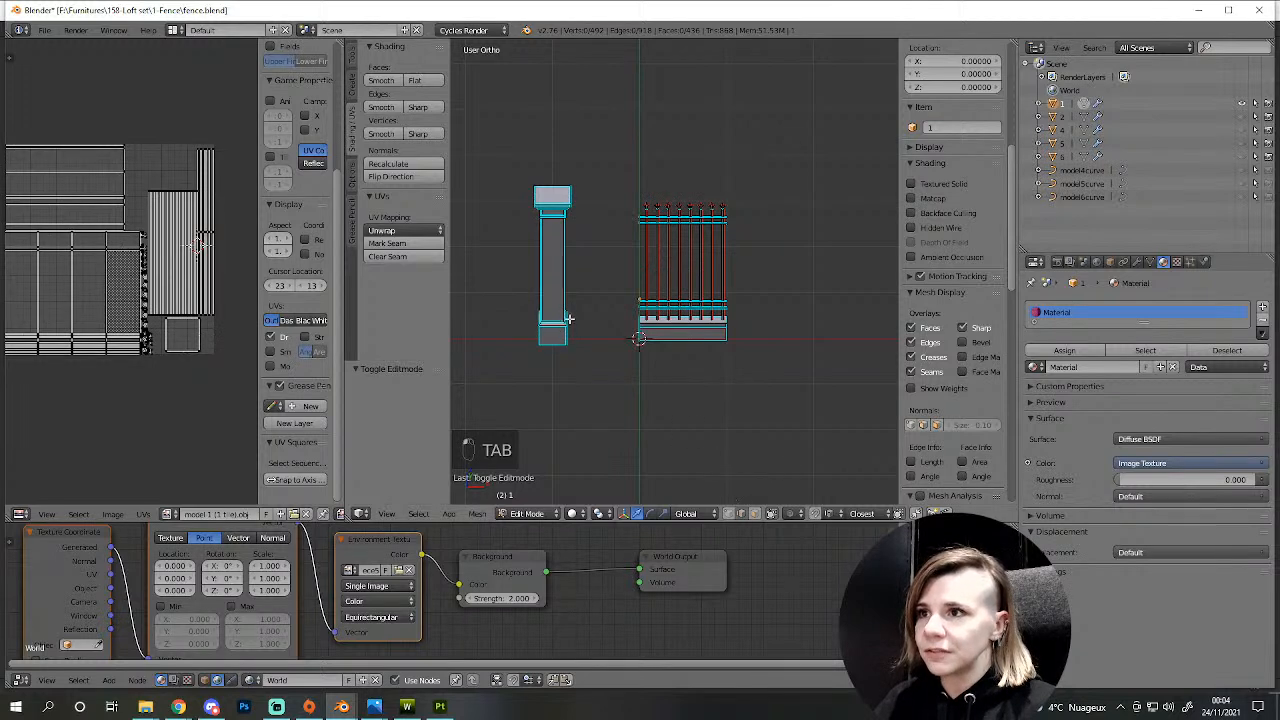
pyautogui.press('l')
pyautogui.press('l')
pyautogui.press('l')
pyautogui.press('l')
pyautogui.press('l')
pyautogui.press('l')
pyautogui.press('l')
pyautogui.press('l')
pyautogui.press('l')
pyautogui.press('l')
pyautogui.press('l')
pyautogui.write('gx1')
pyautogui.press('Return')
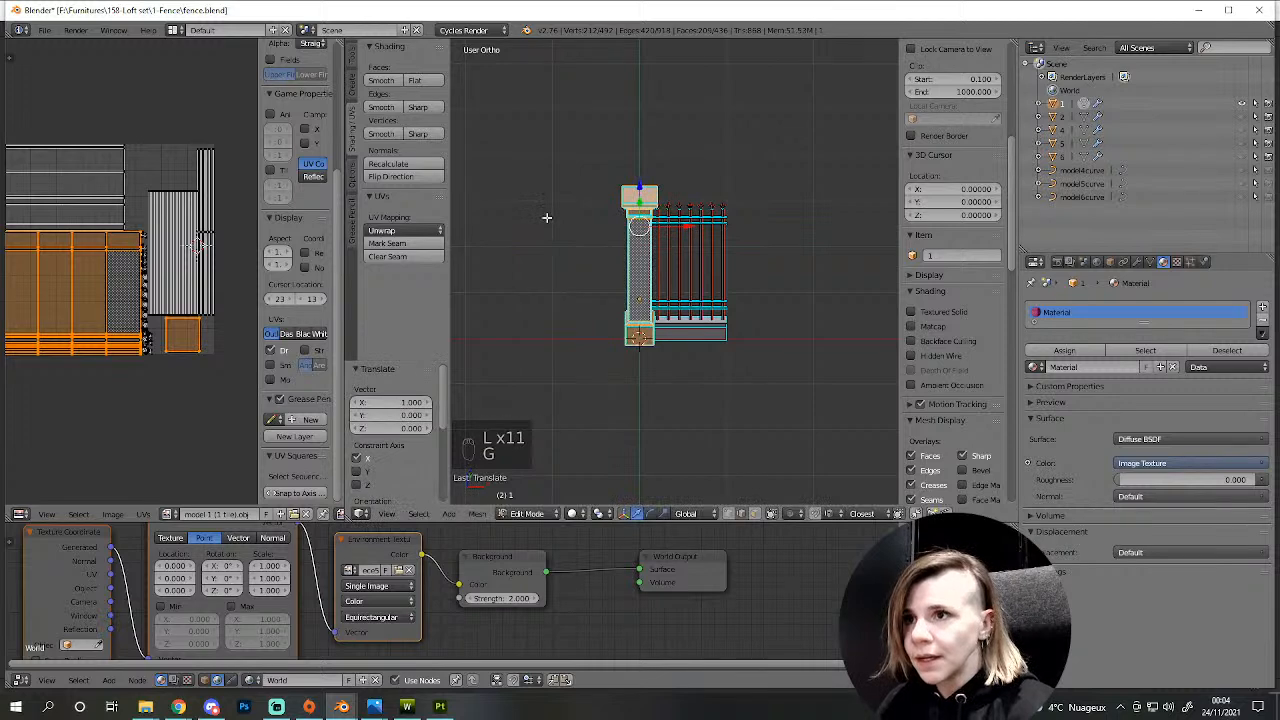
# - Separate the selected pillar geometry into its own object and return to Object Mode
pyautogui.press('p')
pyautogui.click(604, 371)
pyautogui.scroll(3, 605, 372)
pyautogui.press('Tab')
pyautogui.rightClick(618, 395)
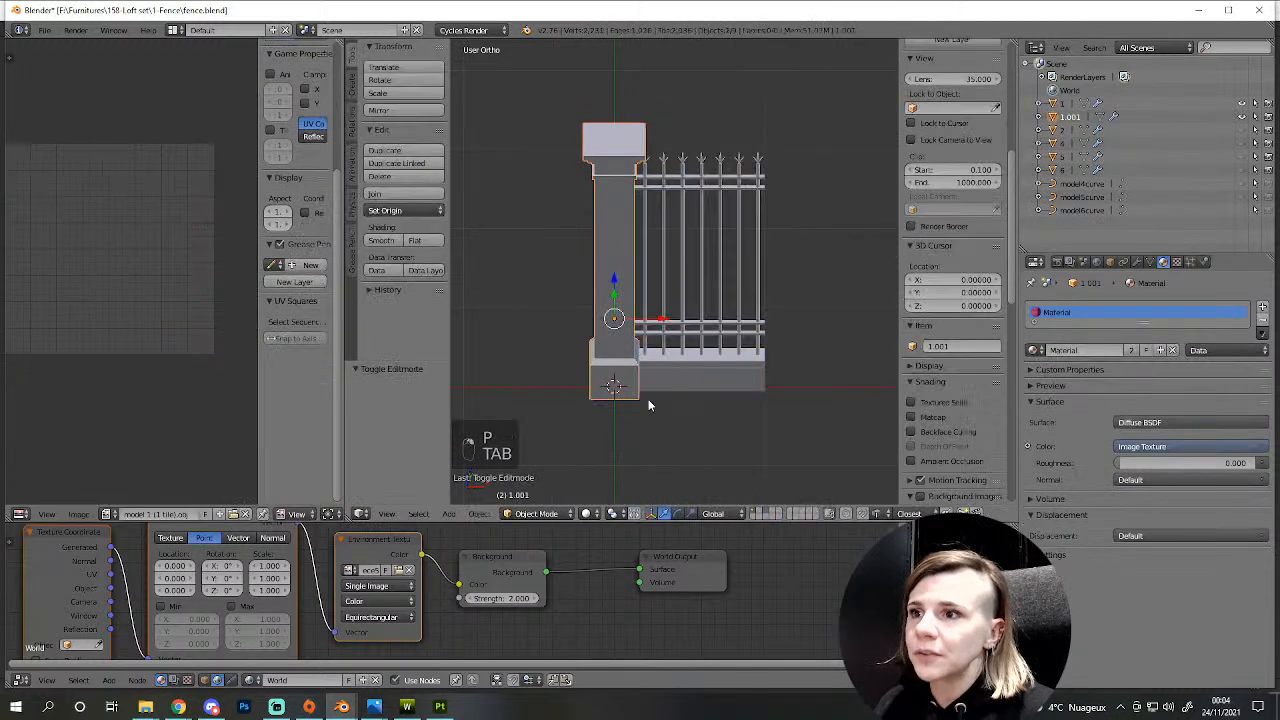
# - Duplicate the railing section and move the copy 1 unit along X
pyautogui.scroll(-2, 612, 448)
pyautogui.rightClick(656, 414)
pyautogui.scroll(-2, 656, 414)
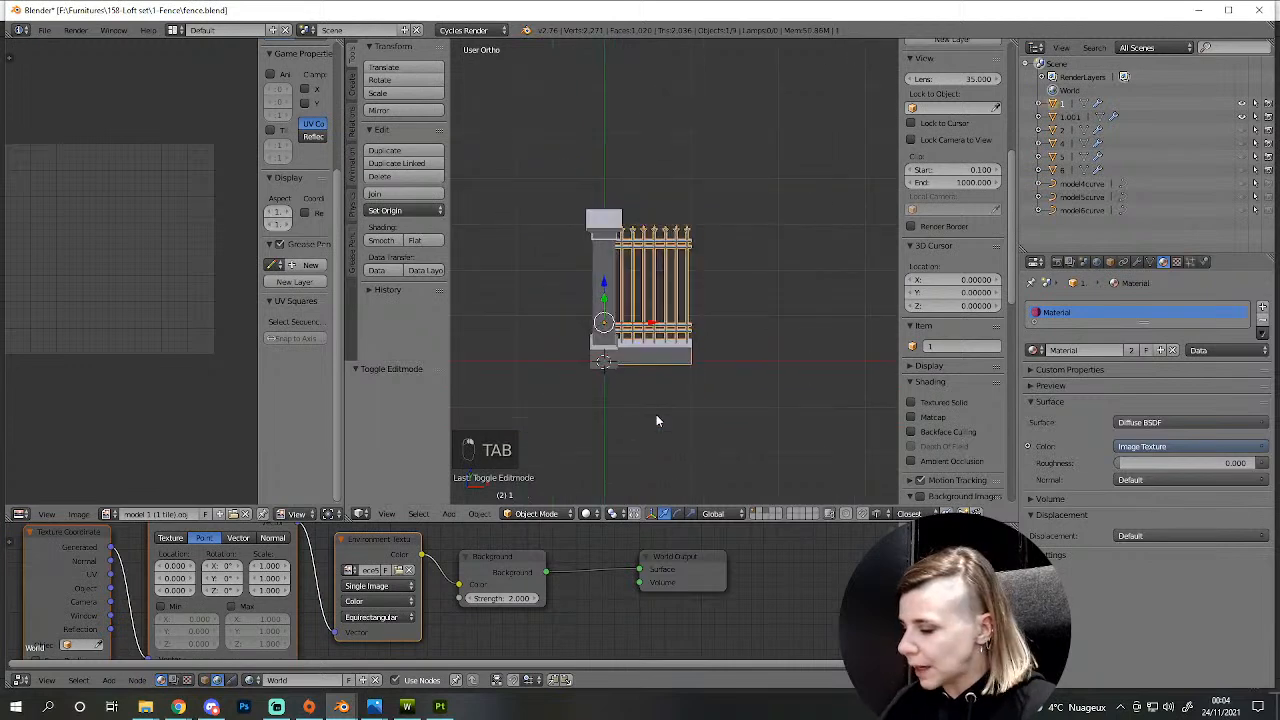
pyautogui.hotkey('shift', 'd')
pyautogui.rightClick(730, 428)
pyautogui.press('g')
pyautogui.press('x')
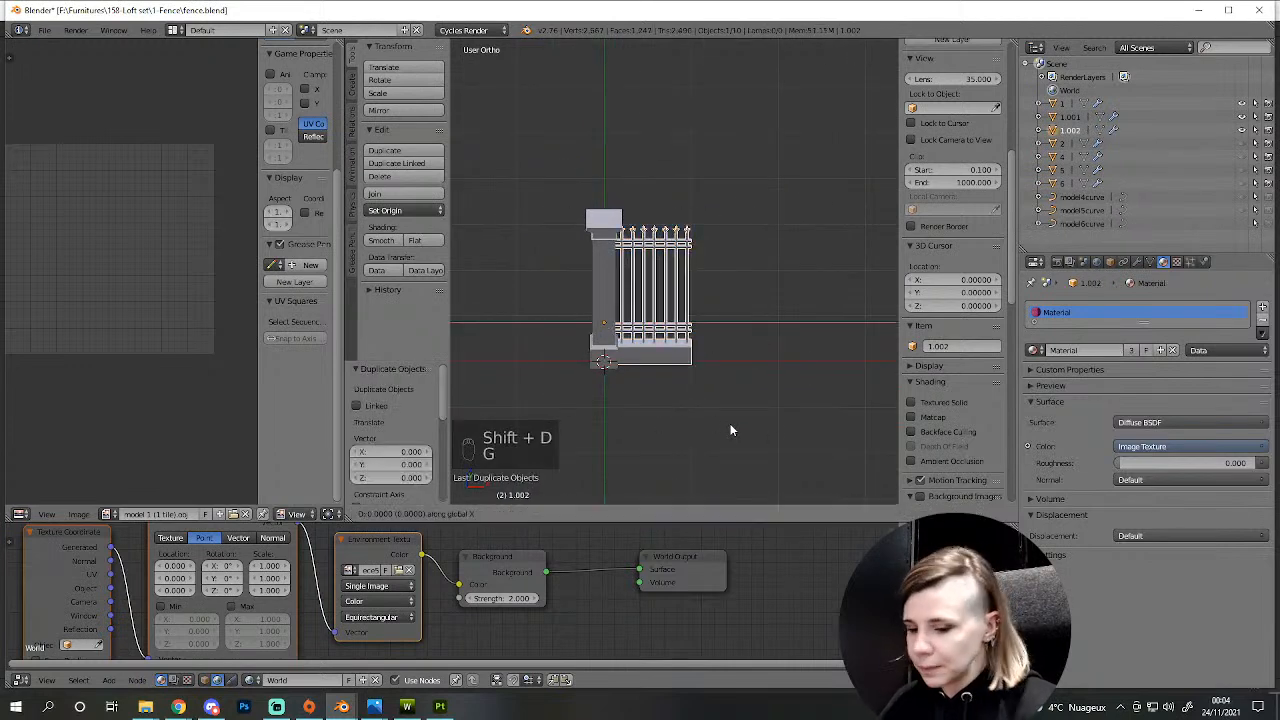
pyautogui.press('1')
pyautogui.press('Return')
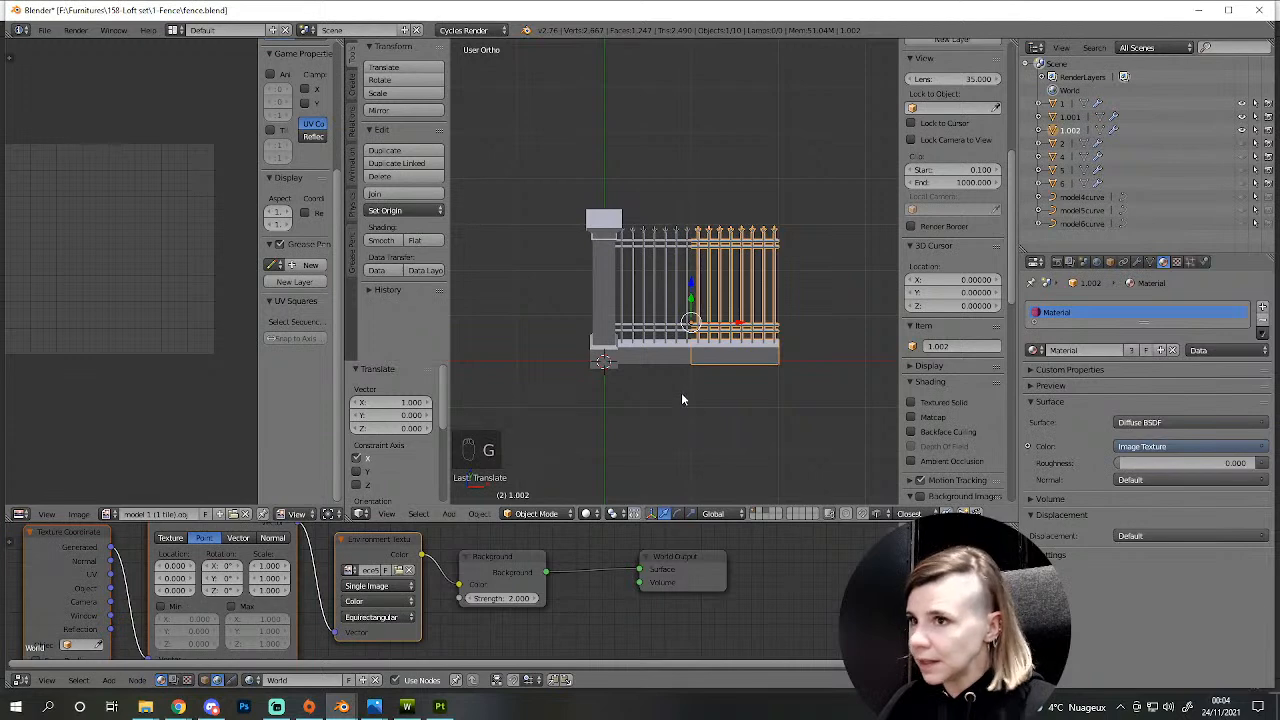
# - Duplicate both railing sections together and move the copies 2 units along X
pyautogui.rightClick(668, 357)
pyautogui.hotkey('shift', 'd')
pyautogui.rightClick(697, 359)
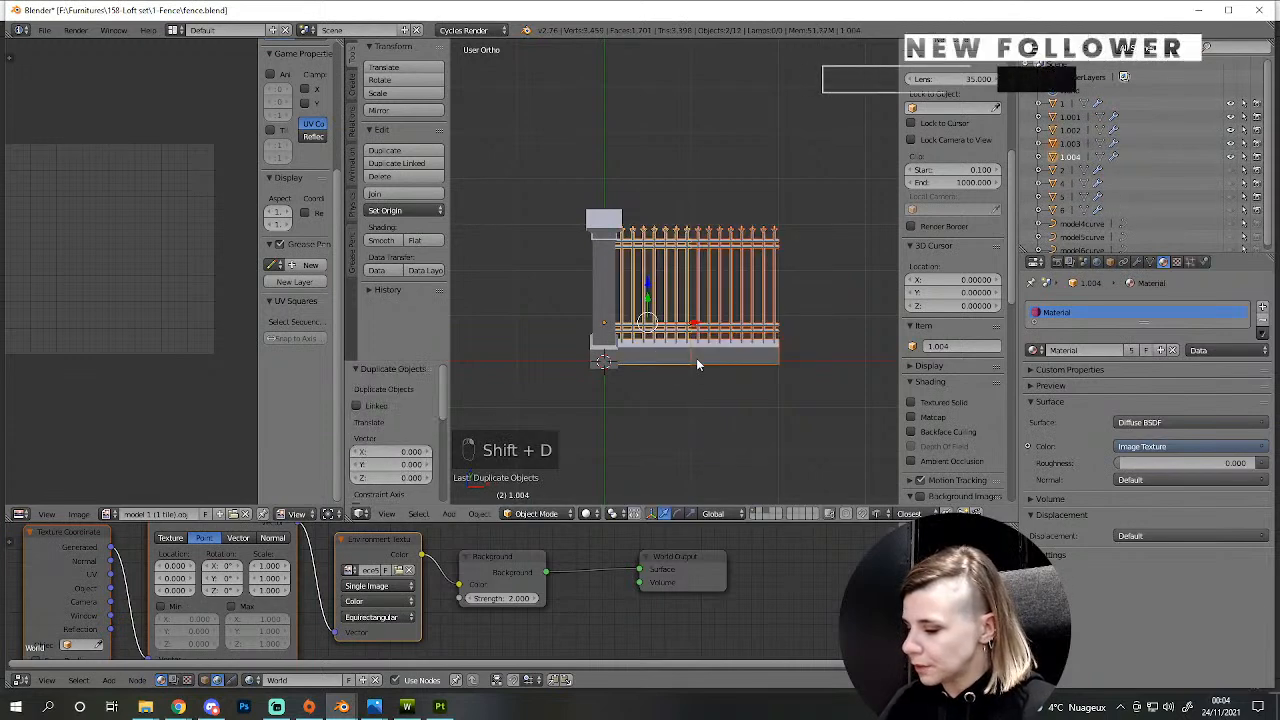
pyautogui.press('g')
pyautogui.press('x')
pyautogui.press('2')
pyautogui.press('Return')
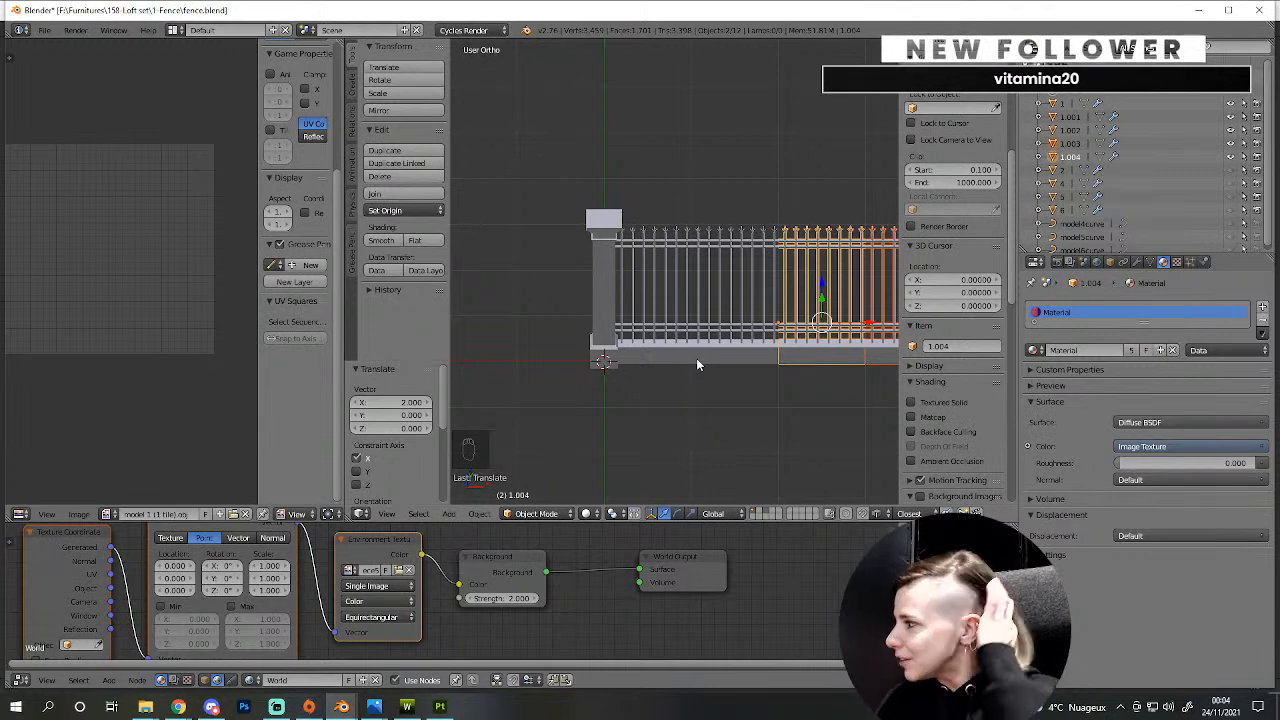
# - Duplicate the pillar 2 units along X so the copy stands between the second and third railing sections
pyautogui.moveTo(697, 365); pyautogui.dragTo(710, 342, button='middle')
pyautogui.rightClick(523, 240)
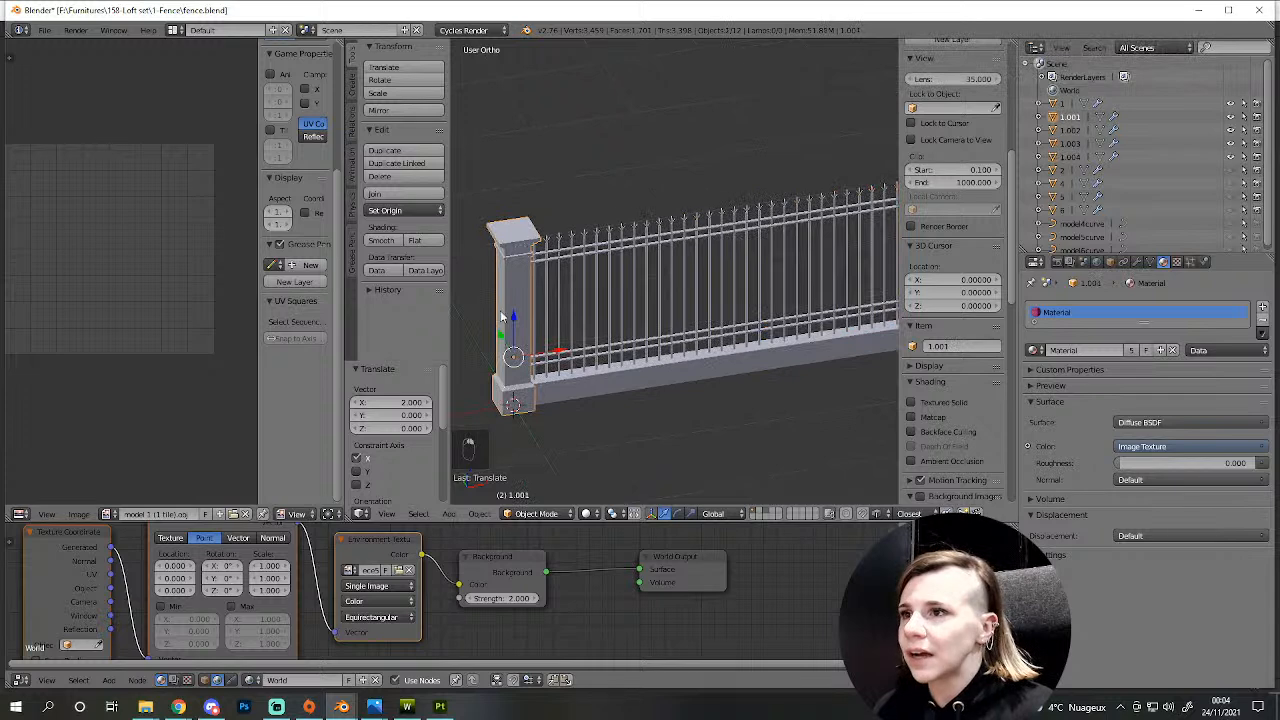
pyautogui.hotkey('shift', 'd')
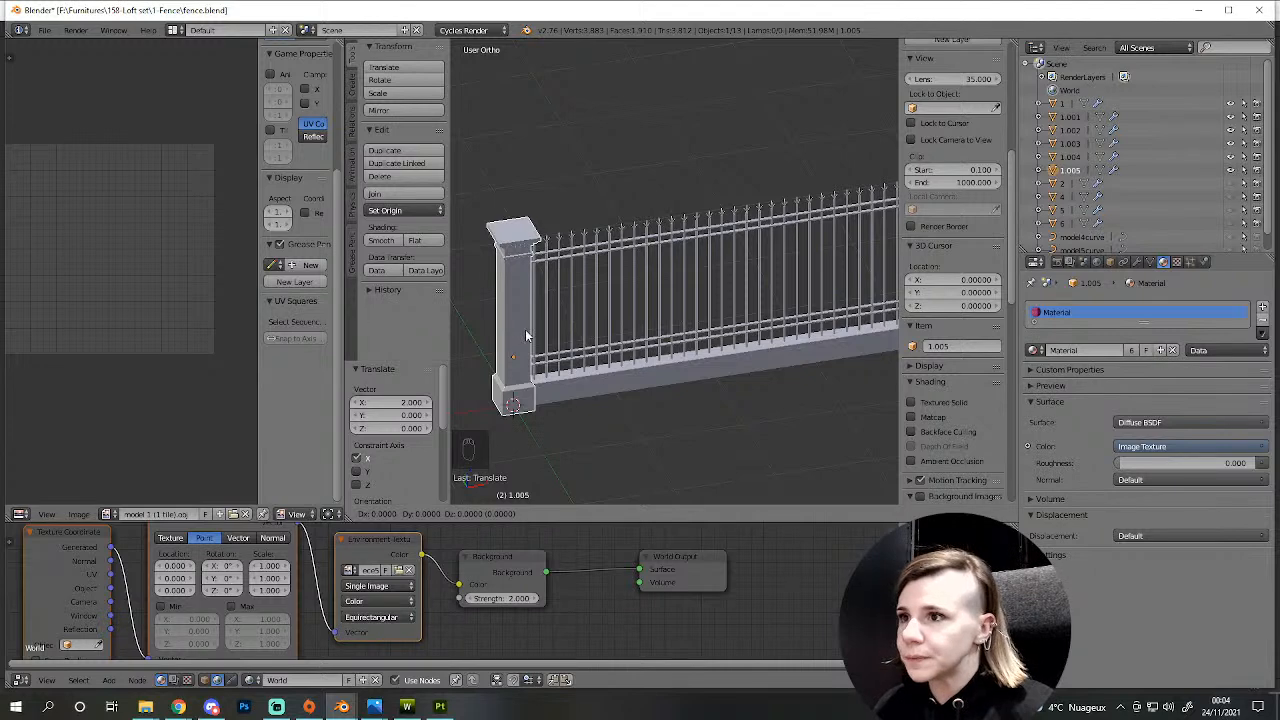
pyautogui.press('x')
pyautogui.press('2')
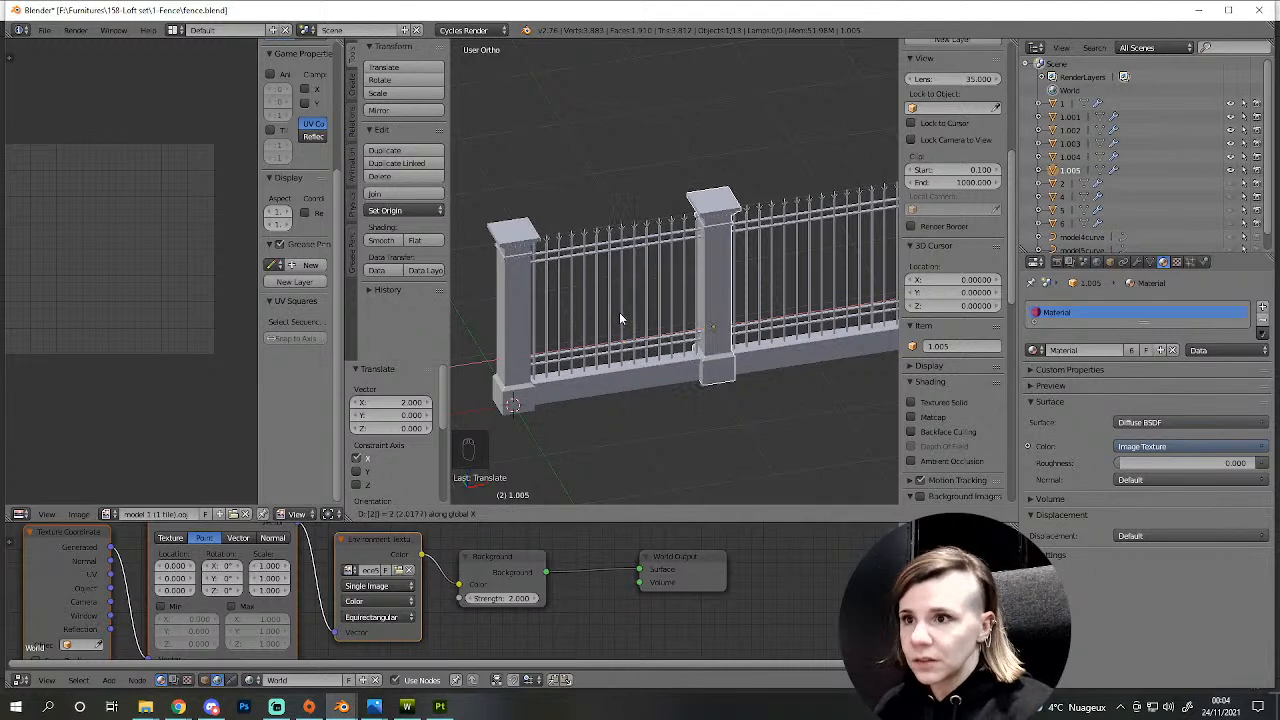
pyautogui.press('Return')
pyautogui.hotkey('shift', 'f')
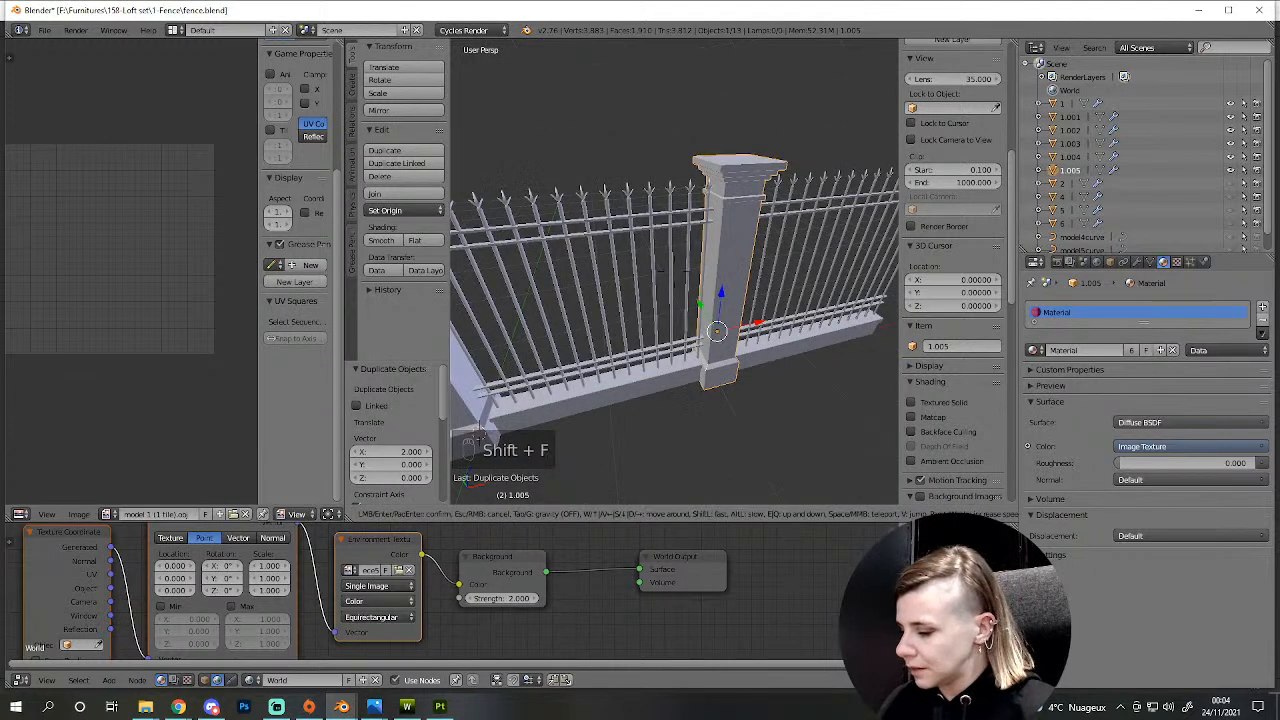
pyautogui.press('Escape')
# - Duplicate the middle pillar and move the copy 2 units along X to the far end of the fence
pyautogui.hotkey('shift', 'd')
pyautogui.press('g')
pyautogui.press('x')
pyautogui.press('2')
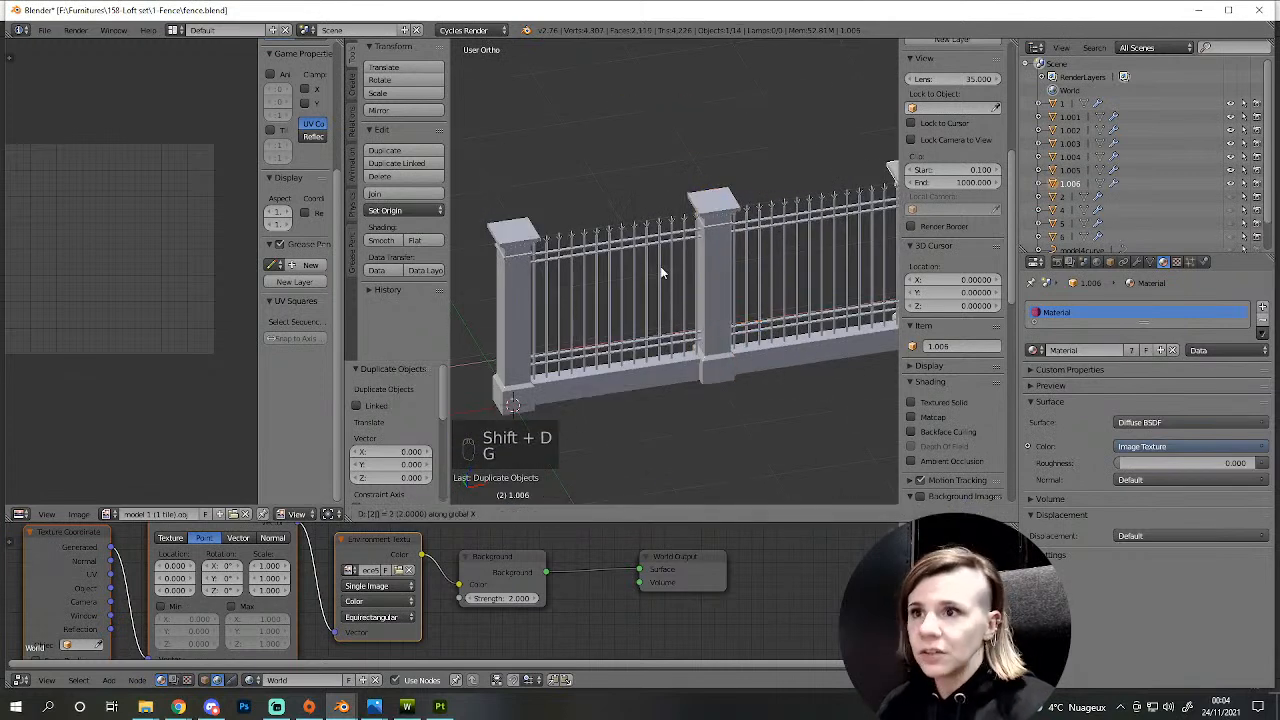
pyautogui.press('Return')
pyautogui.scroll(-4, 660, 271)
pyautogui.scroll(2, 706, 364)
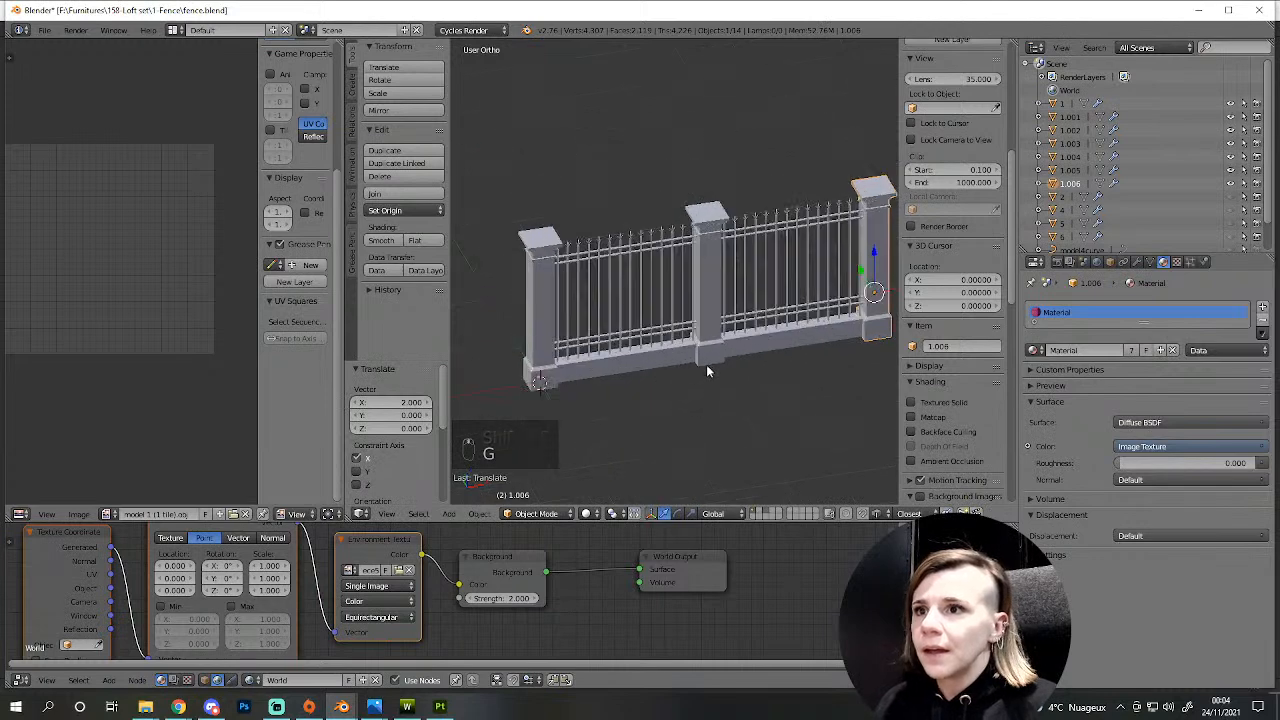
# - Show the assembled fence with its texture in the viewport and examine the brick joints along the low wall
pyautogui.click(587, 514)
pyautogui.click(610, 453)
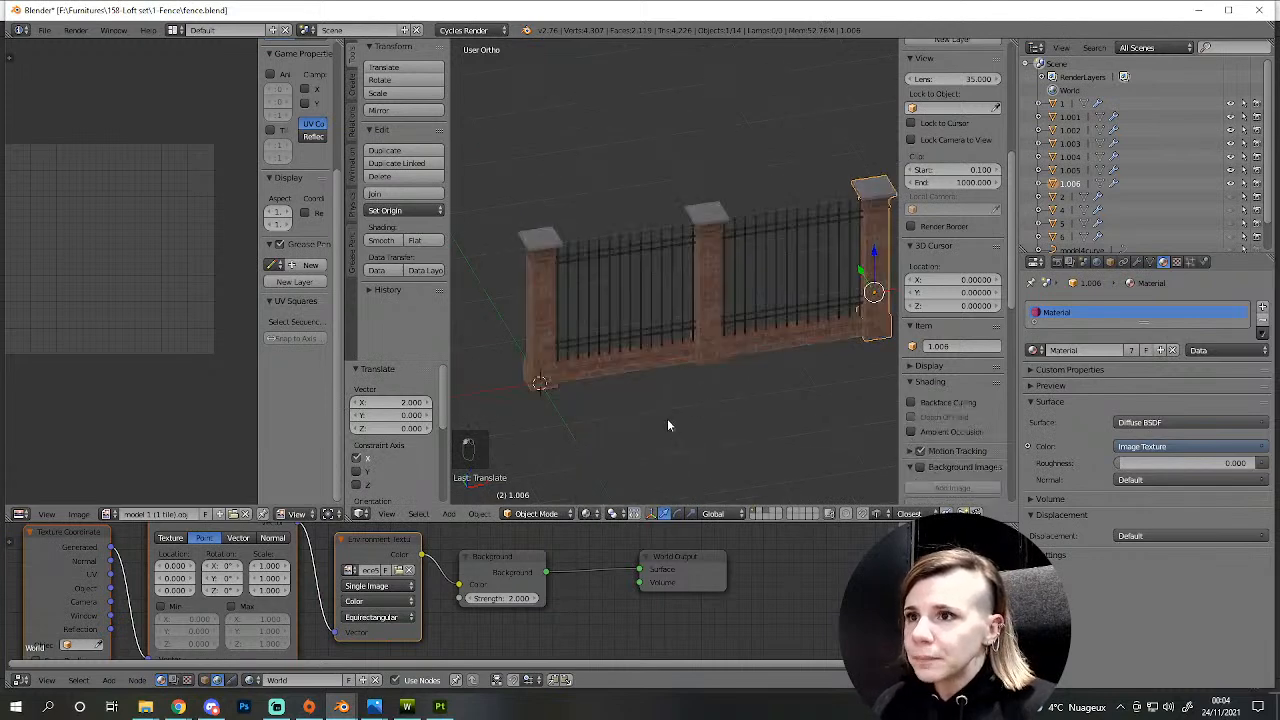
pyautogui.moveTo(663, 419); pyautogui.dragTo(626, 401, button='middle')
pyautogui.scroll(2, 609, 414)
pyautogui.press('Tab')
pyautogui.scroll(3, 609, 414)
pyautogui.press('Tab')
pyautogui.scroll(4, 644, 410)
pyautogui.moveTo(697, 335); pyautogui.dragTo(686, 391, button='middle')
pyautogui.scroll(4, 697, 383)
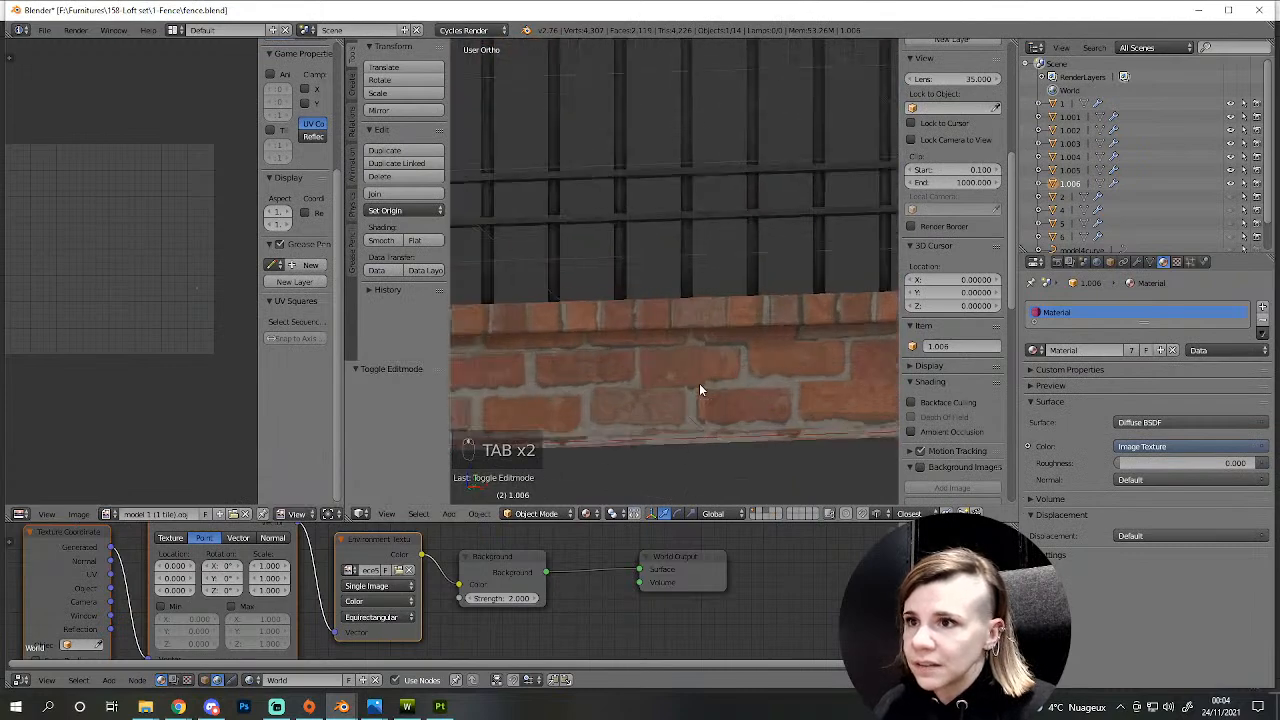
pyautogui.keyDown('shift'); pyautogui.moveTo(759, 483); pyautogui.dragTo(712, 370, button='middle'); pyautogui.keyUp('shift')
pyautogui.scroll(3, 725, 411)
pyautogui.scroll(-5, 725, 412)
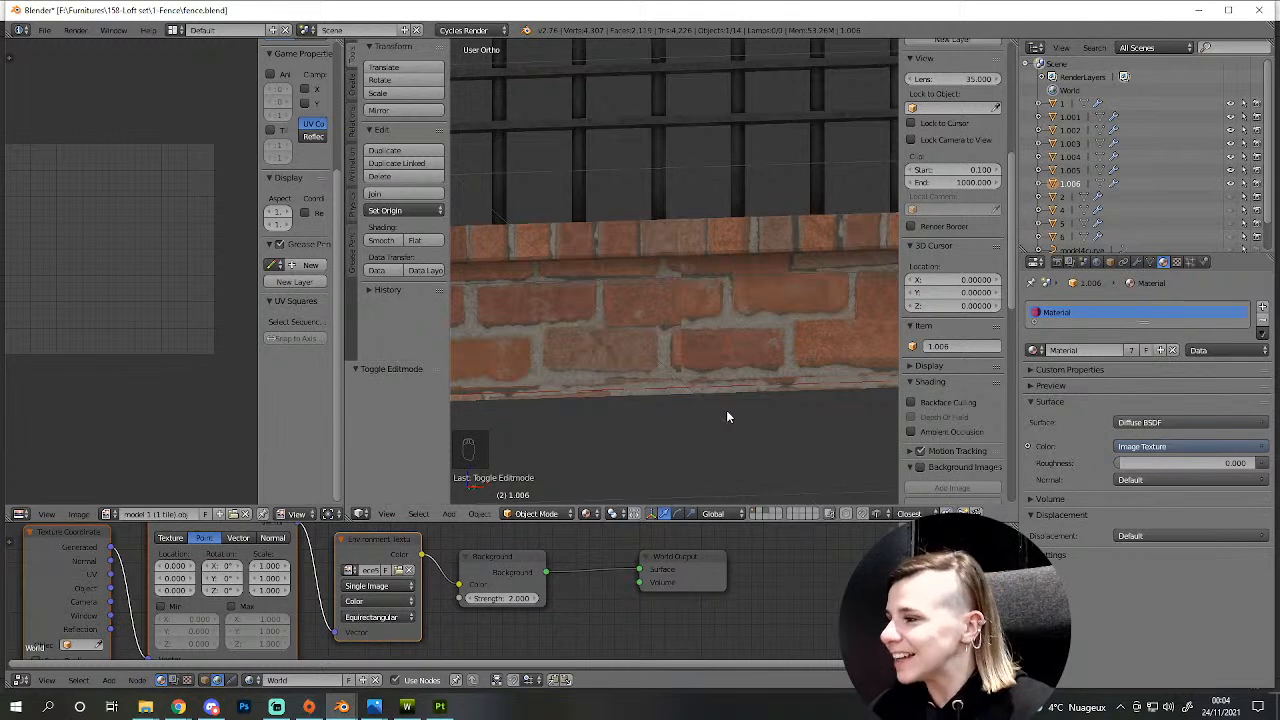
# - Switch to Substance 3D Painter and examine the fence's bricks in the 3D view and the full UV layout in the 2D view
pyautogui.click(440, 707)
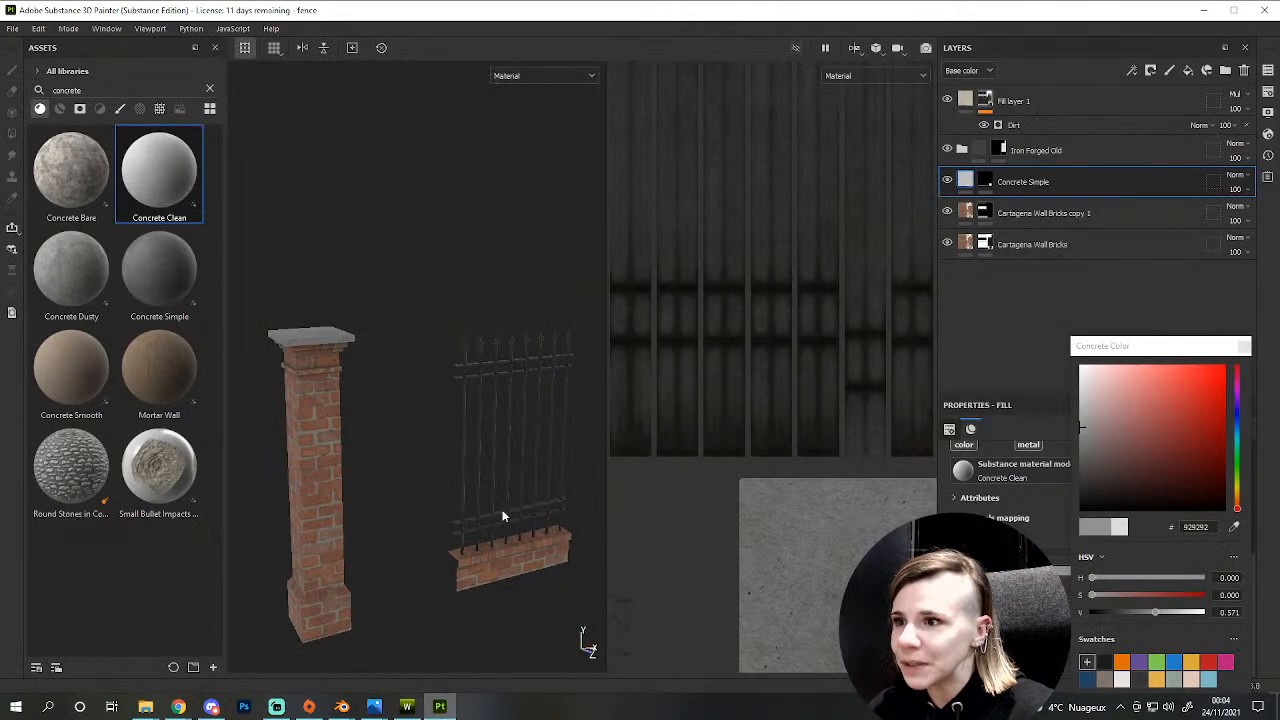
pyautogui.scroll(3, 520, 476)
pyautogui.scroll(-7, 688, 432)
pyautogui.moveTo(690, 434); pyautogui.dragTo(748, 455)
pyautogui.hotkey('ctrl', 'z')
pyautogui.scroll(-2, 703, 437)
pyautogui.keyDown('alt'); pyautogui.moveTo(703, 437); pyautogui.dragTo(860, 388, button='middle'); pyautogui.keyUp('alt')
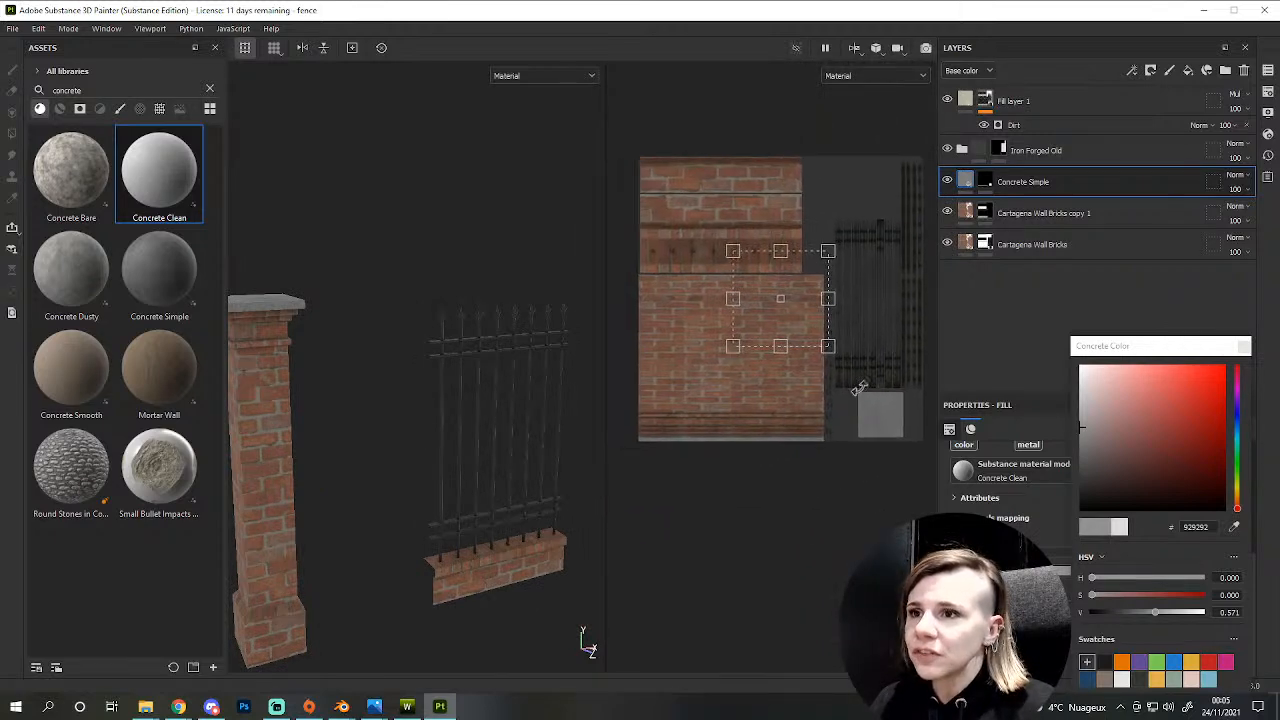
# - Select the original Cartagena Wall Bricks layer and examine how its bricks run across the wall and pillar islands in the UV layout
pyautogui.scroll(2, 766, 327)
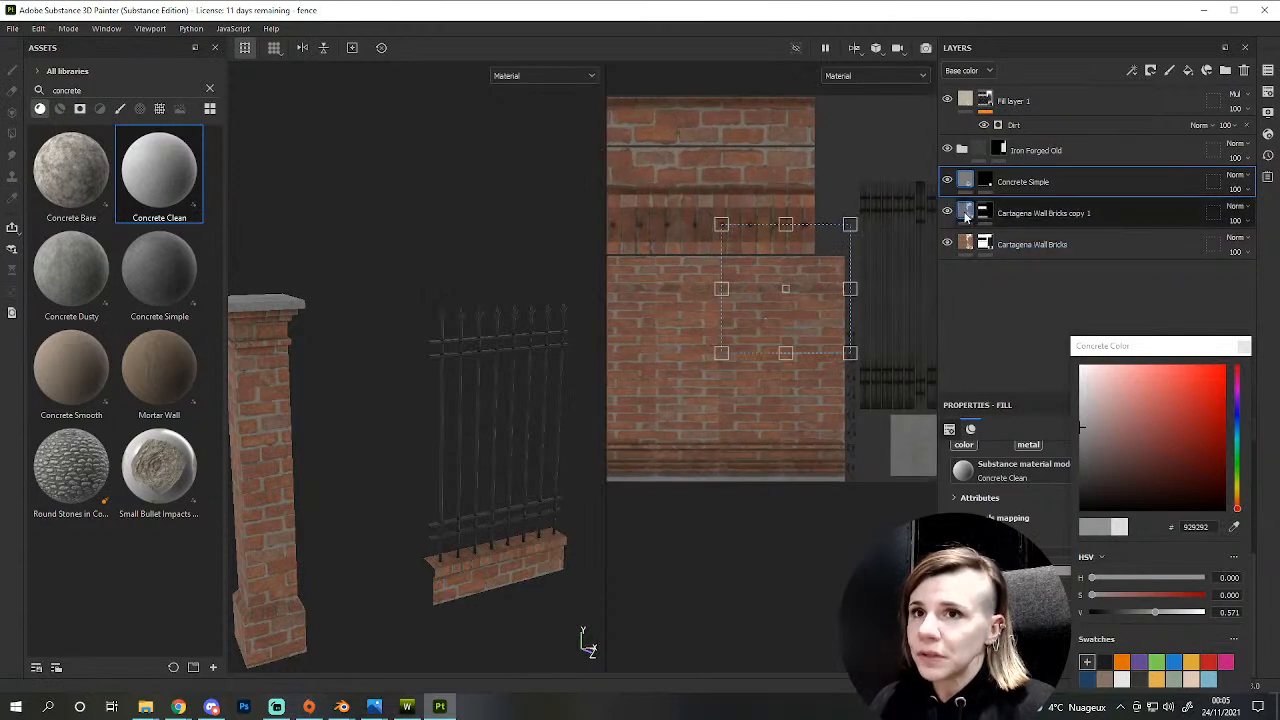
pyautogui.click(965, 214)
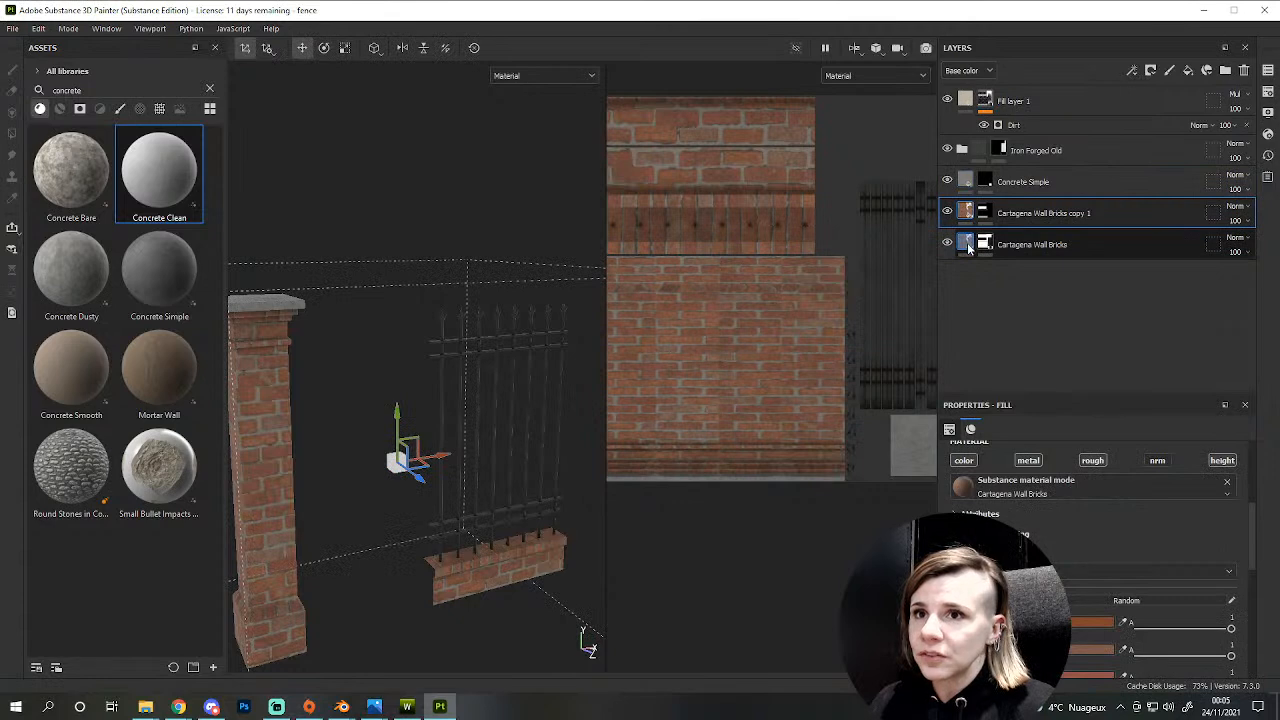
pyautogui.click(968, 245)
pyautogui.scroll(-1, 768, 385)
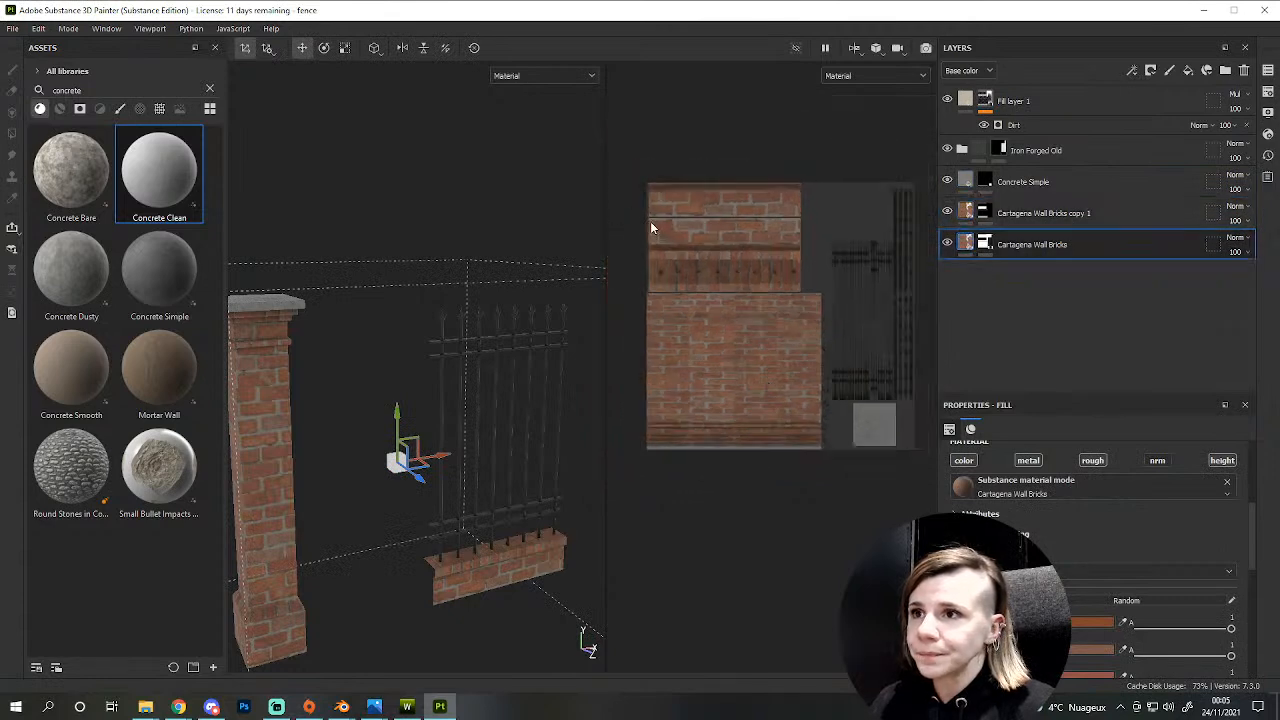
pyautogui.scroll(-1, 777, 350)
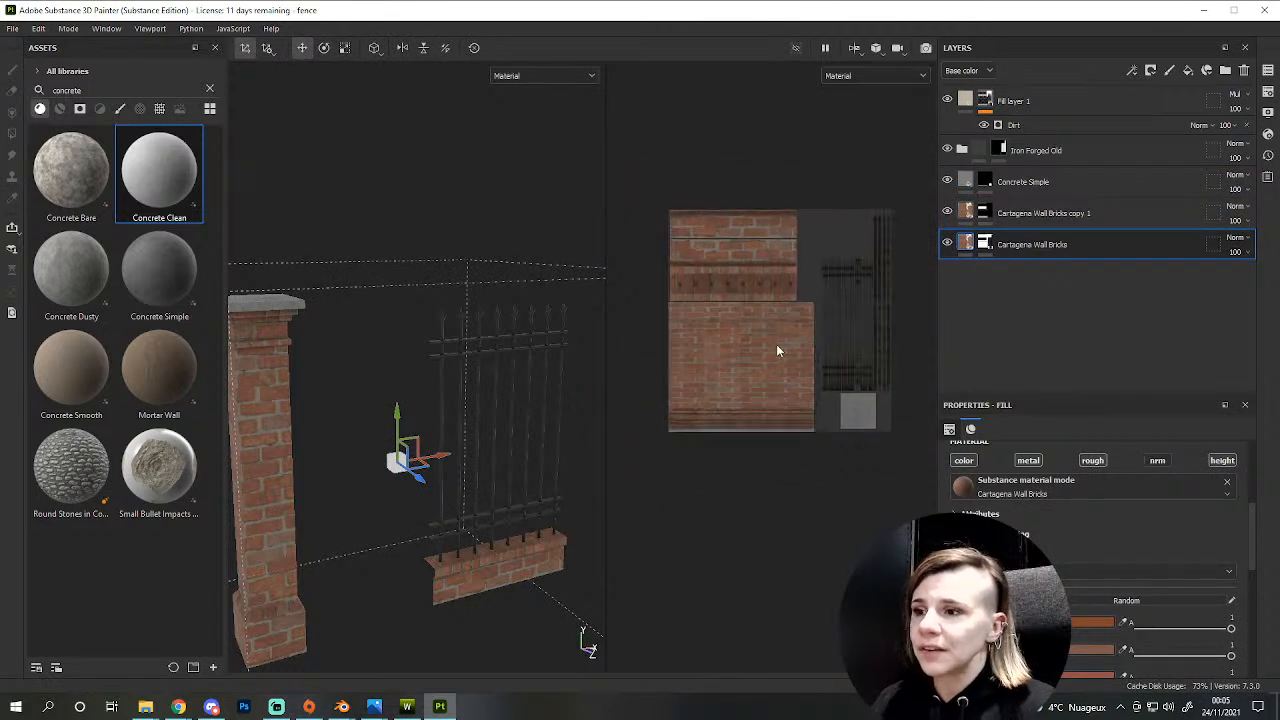
pyautogui.scroll(1, 776, 344)
pyautogui.scroll(-1, 776, 344)
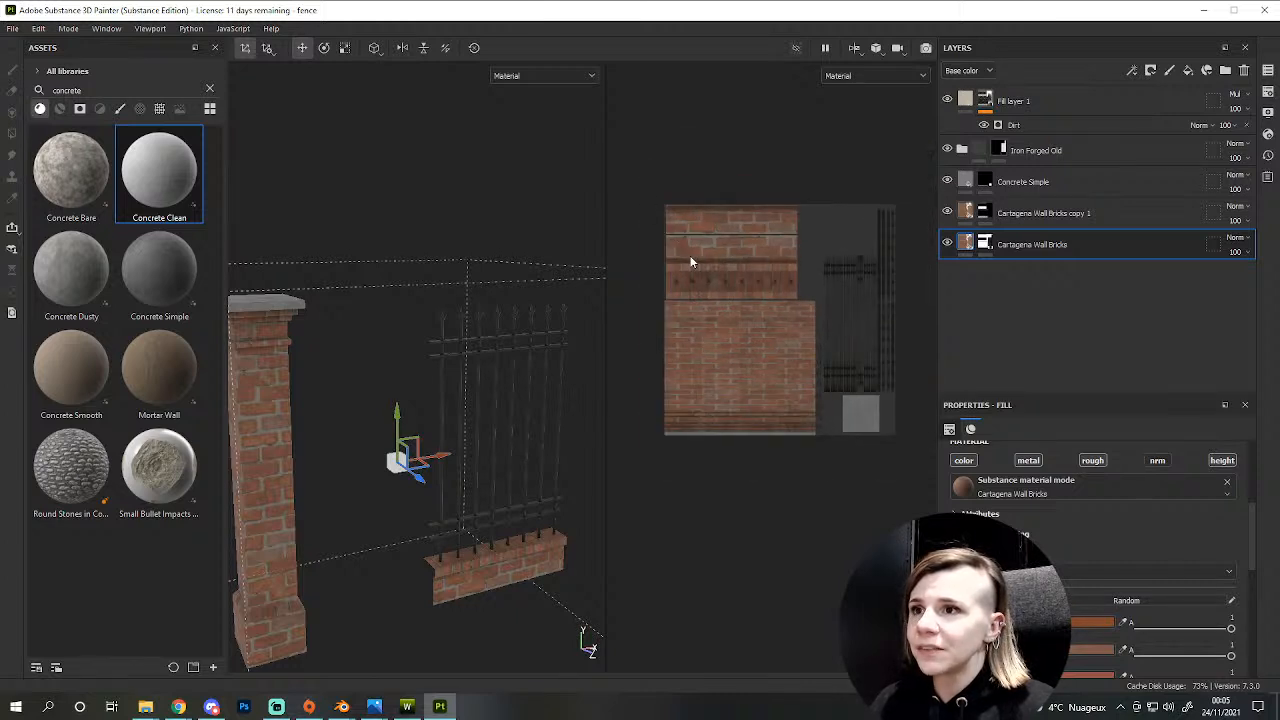
pyautogui.scroll(2, 671, 258)
pyautogui.scroll(-2, 808, 269)
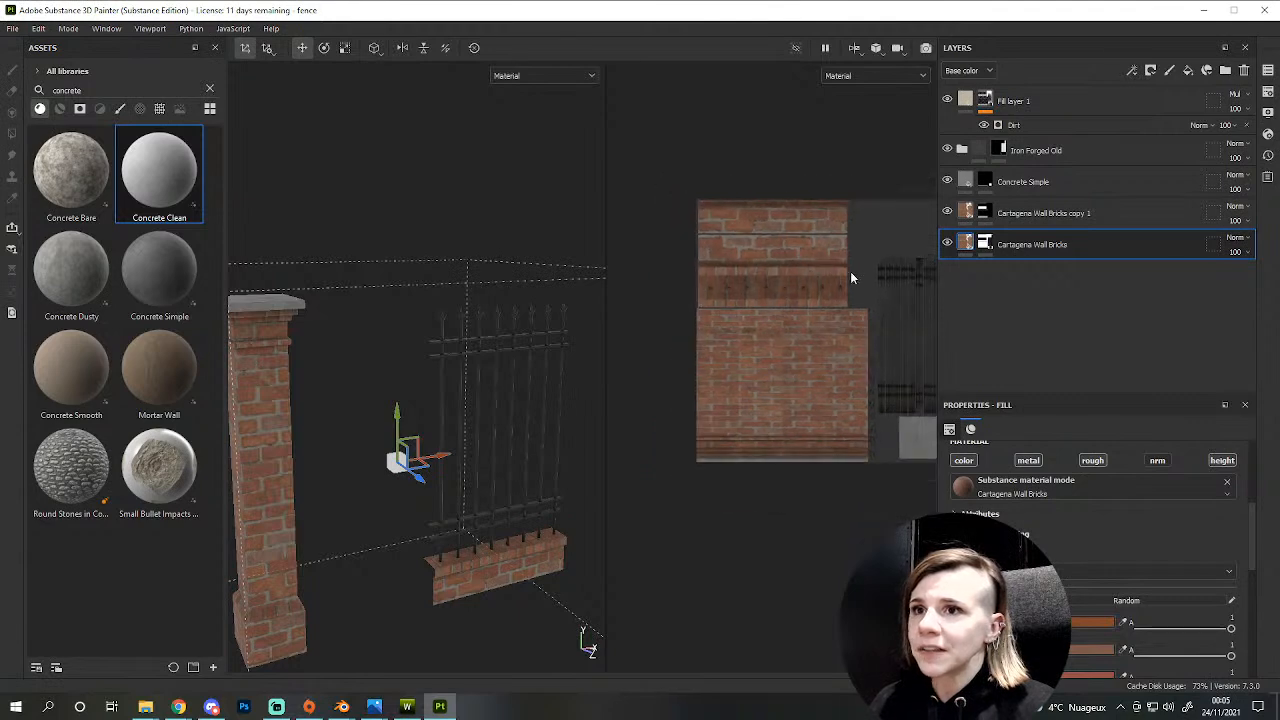
pyautogui.moveTo(878, 262); pyautogui.dragTo(808, 323, button='middle')
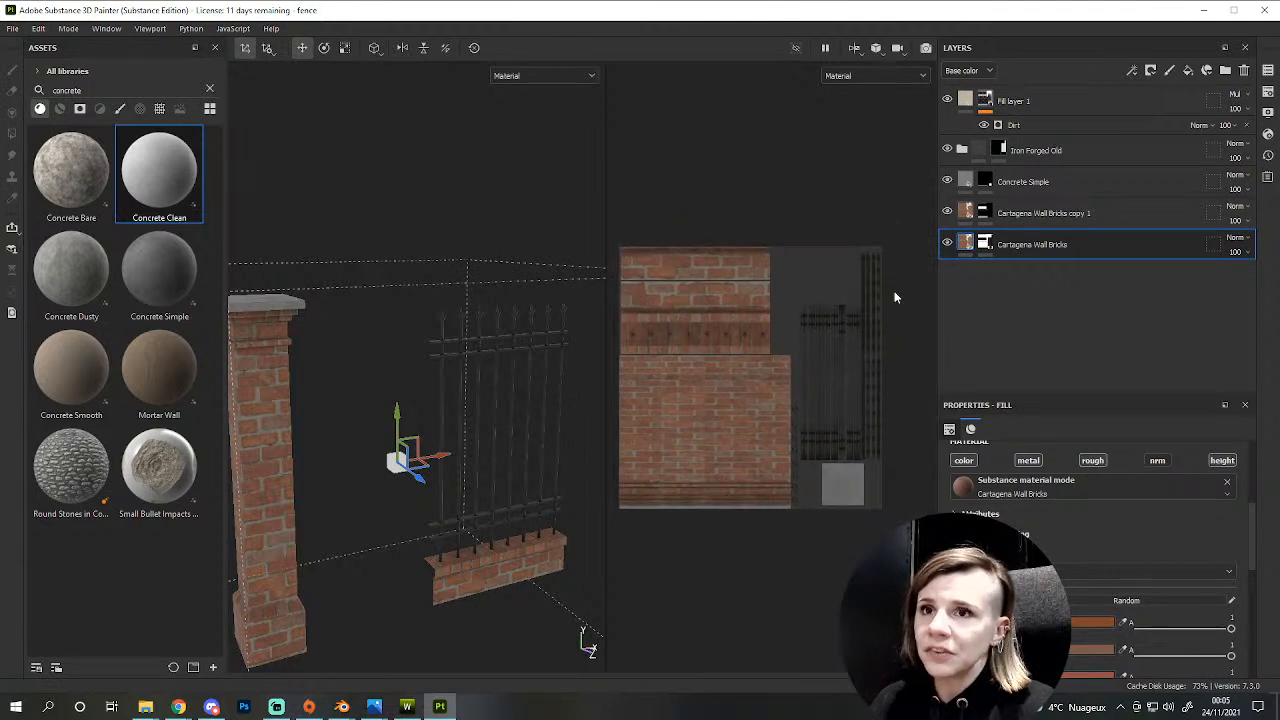
pyautogui.scroll(1, 650, 428)
pyautogui.scroll(-3, 729, 448)
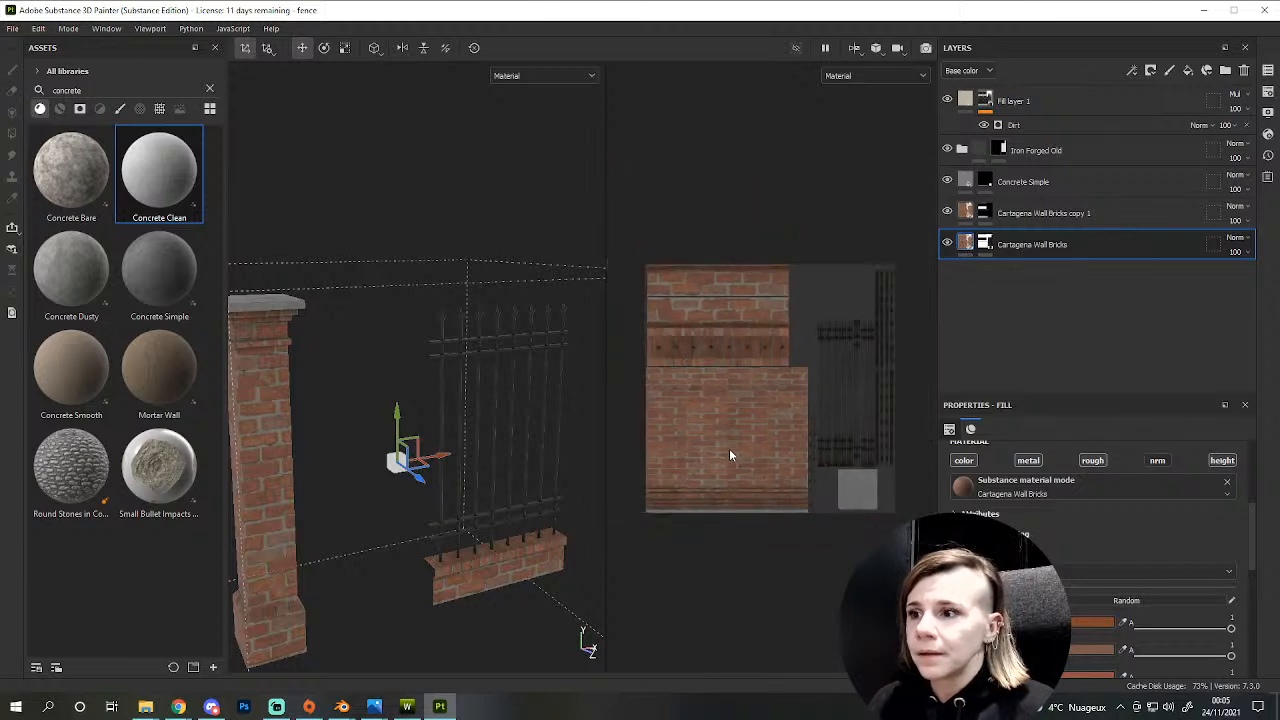
pyautogui.scroll(1, 713, 452)
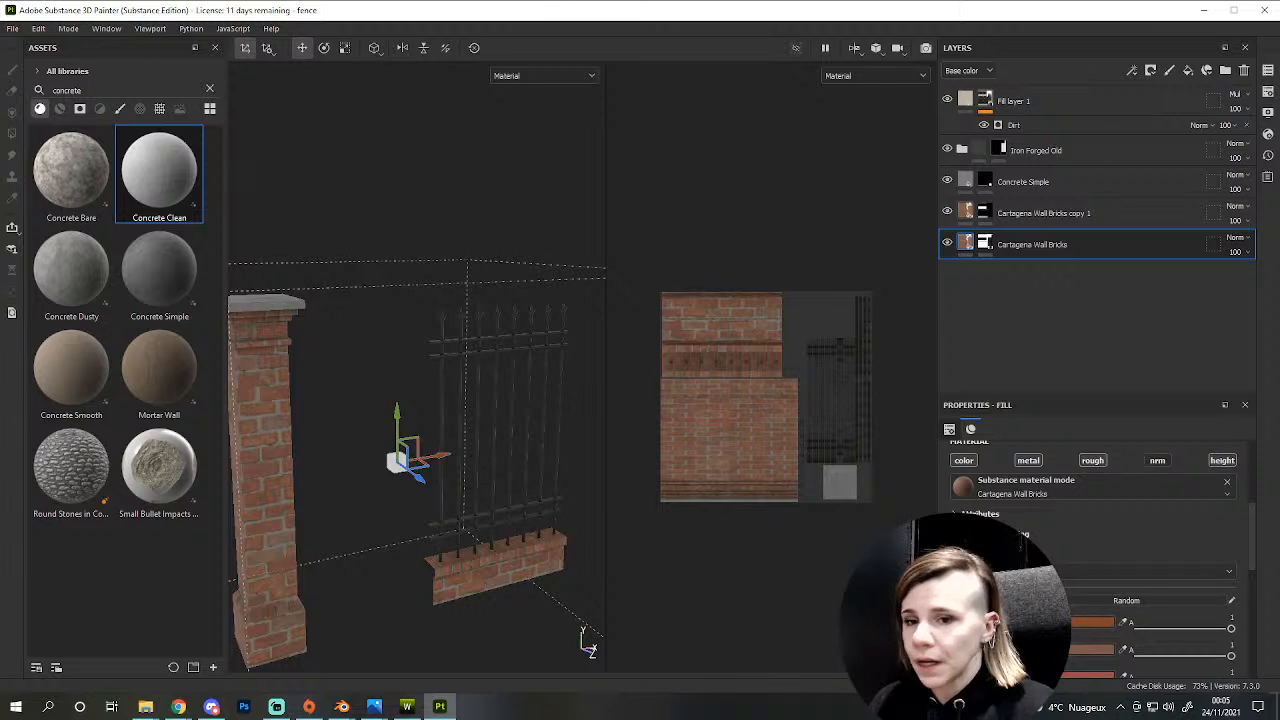
# - Switch the Cartagena Wall Bricks fill to UV projection and narrow its projection box to the lower brick island's width, about 1.54 horizontal scale
pyautogui.scroll(3, 1000, 580)
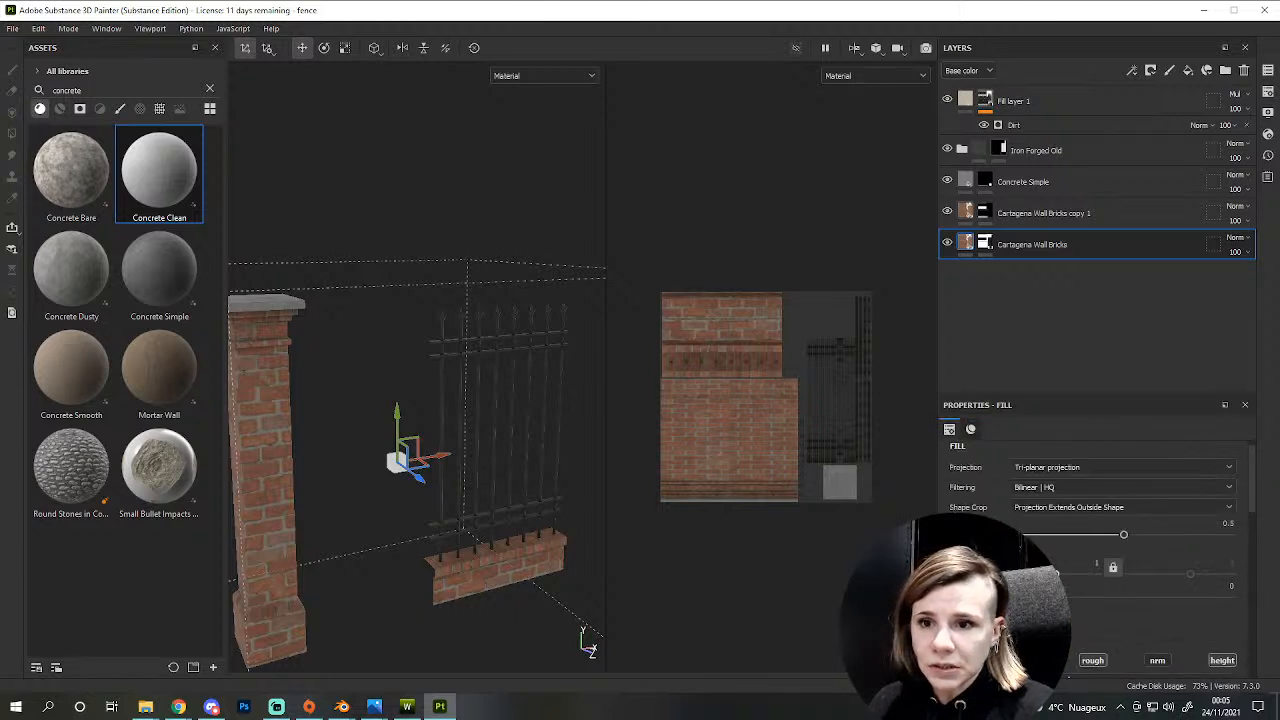
pyautogui.click(1046, 468)
pyautogui.click(1043, 499)
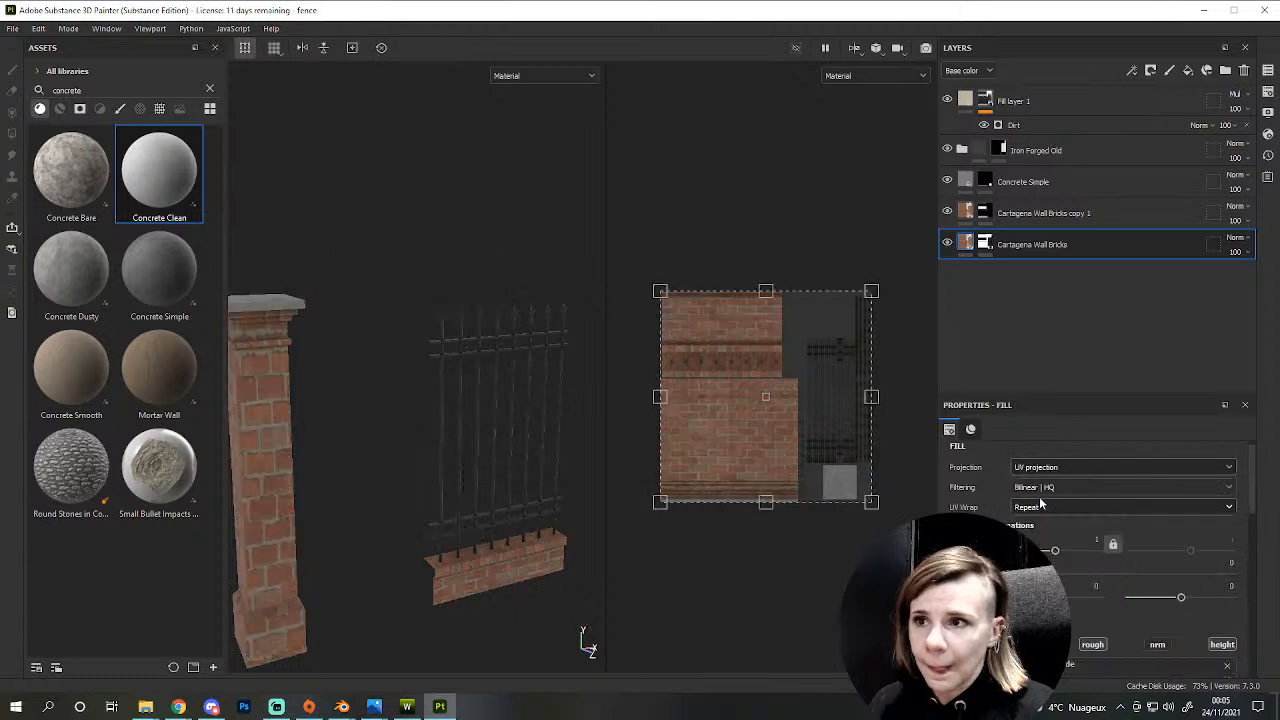
pyautogui.scroll(2, 880, 400)
pyautogui.moveTo(905, 399); pyautogui.dragTo(826, 409)
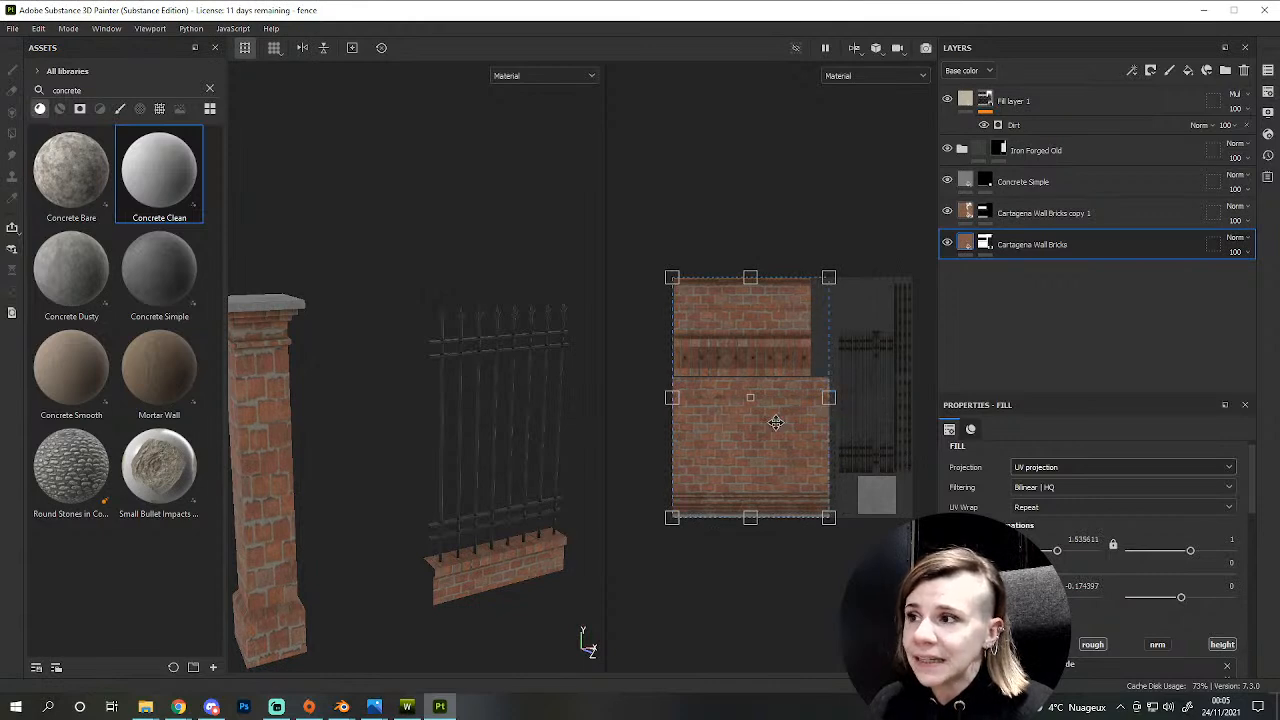
# - Try shifting the brick projection box across the UV layout and undo the move
pyautogui.scroll(2, 776, 423)
pyautogui.moveTo(794, 417); pyautogui.dragTo(851, 400)
pyautogui.hotkey('ctrl', 'z')
pyautogui.scroll(-2, 814, 440)
pyautogui.keyDown('alt'); pyautogui.moveTo(804, 450); pyautogui.dragTo(835, 404, button='middle'); pyautogui.keyUp('alt')
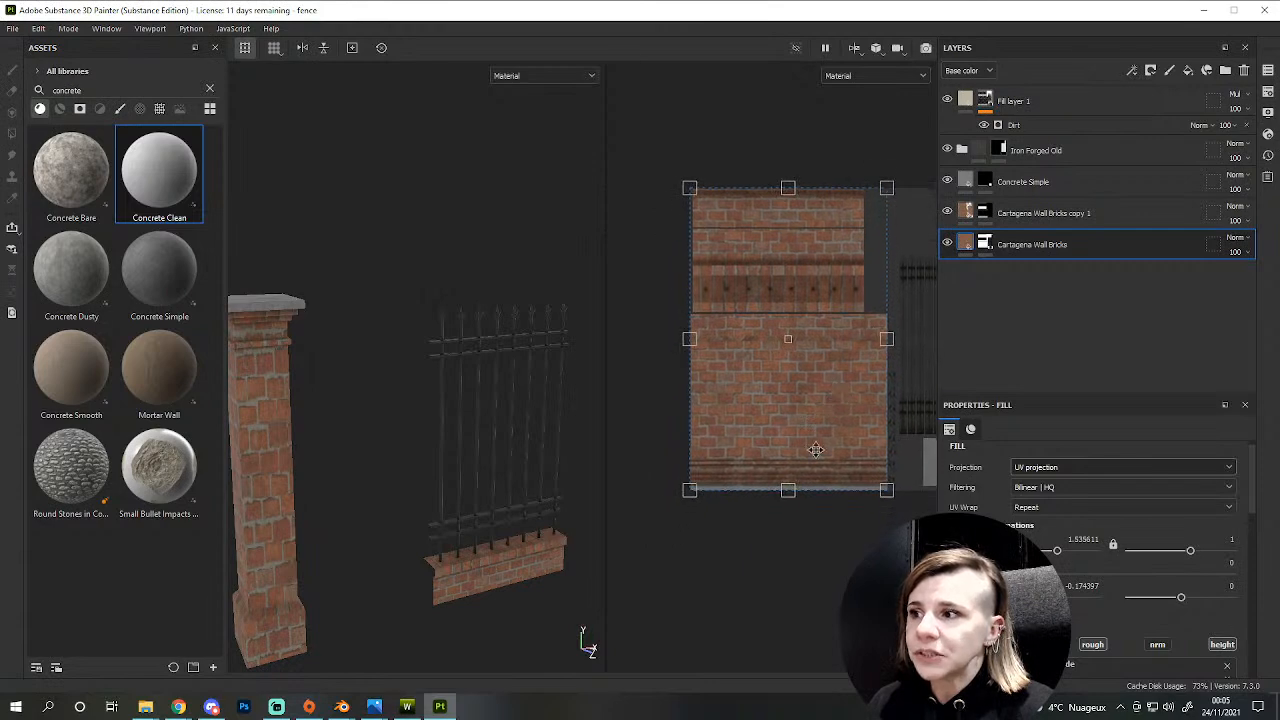
# - Examine how the brick texture falls on the UV islands and on the fence's low wall
pyautogui.scroll(2, 816, 452)
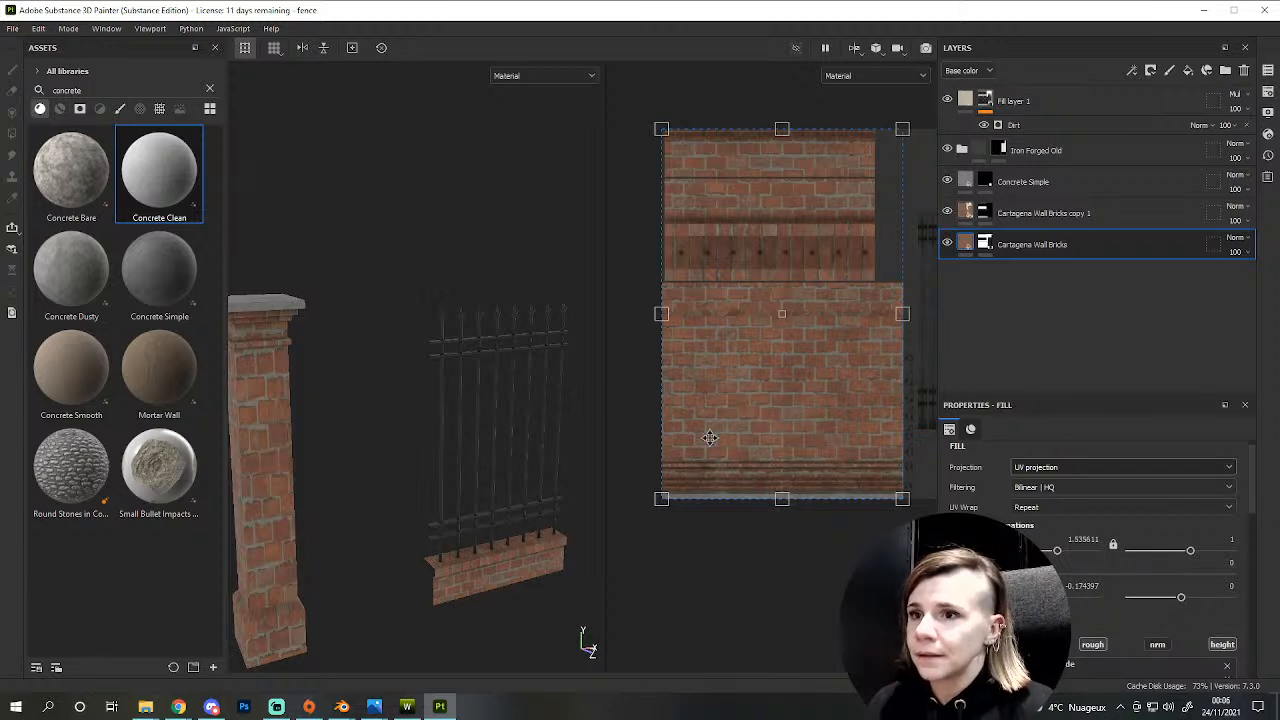
pyautogui.moveTo(714, 400); pyautogui.dragTo(728, 487, button='middle')
pyautogui.scroll(-1, 728, 487)
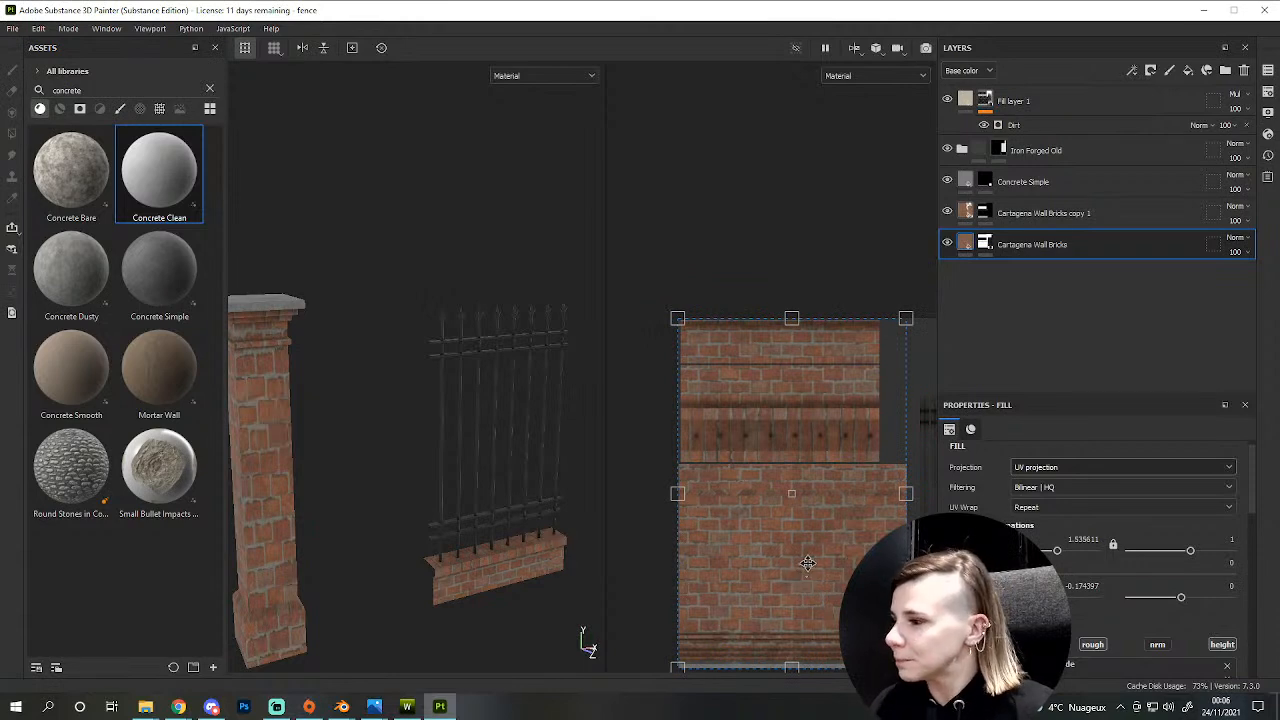
pyautogui.scroll(-1, 807, 563)
pyautogui.moveTo(808, 560); pyautogui.dragTo(824, 539, button='middle')
pyautogui.scroll(3, 831, 451)
pyautogui.moveTo(569, 571); pyautogui.dragTo(483, 457, button='middle')
pyautogui.scroll(4, 483, 457)
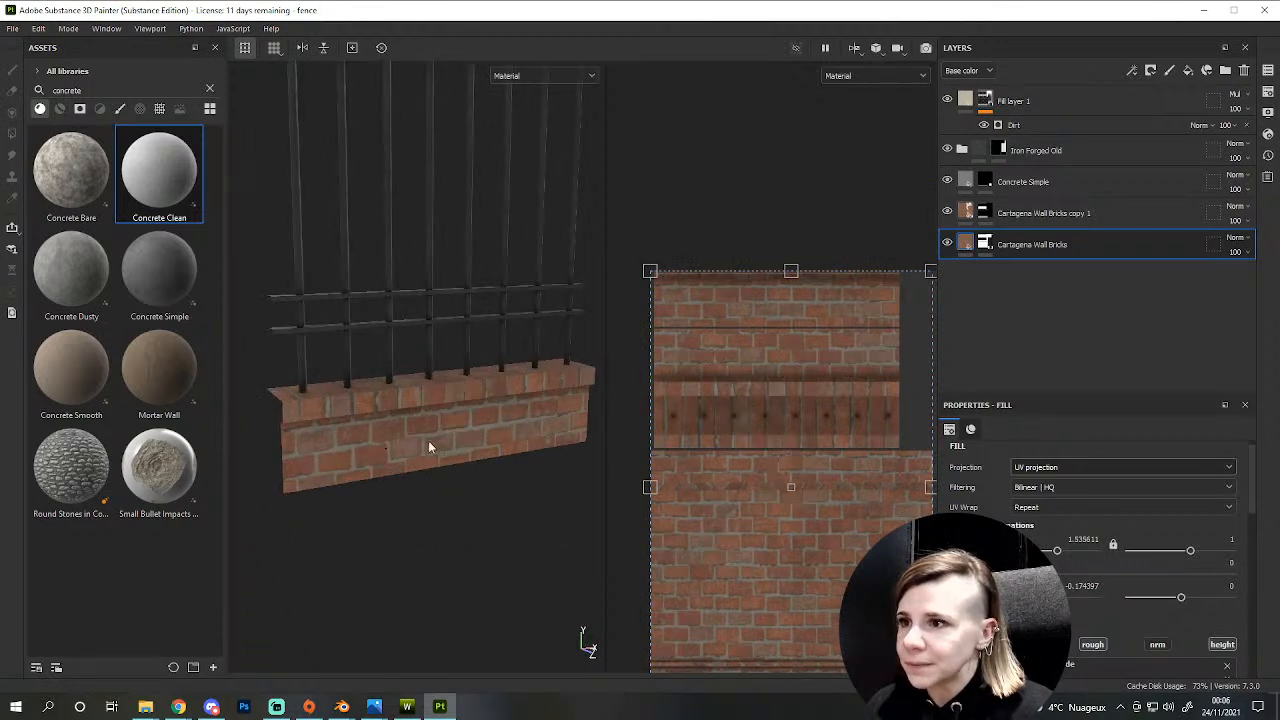
pyautogui.scroll(-3, 428, 515)
pyautogui.keyDown('alt'); pyautogui.moveTo(428, 520); pyautogui.dragTo(334, 457); pyautogui.keyUp('alt')
pyautogui.scroll(-1, 791, 594)
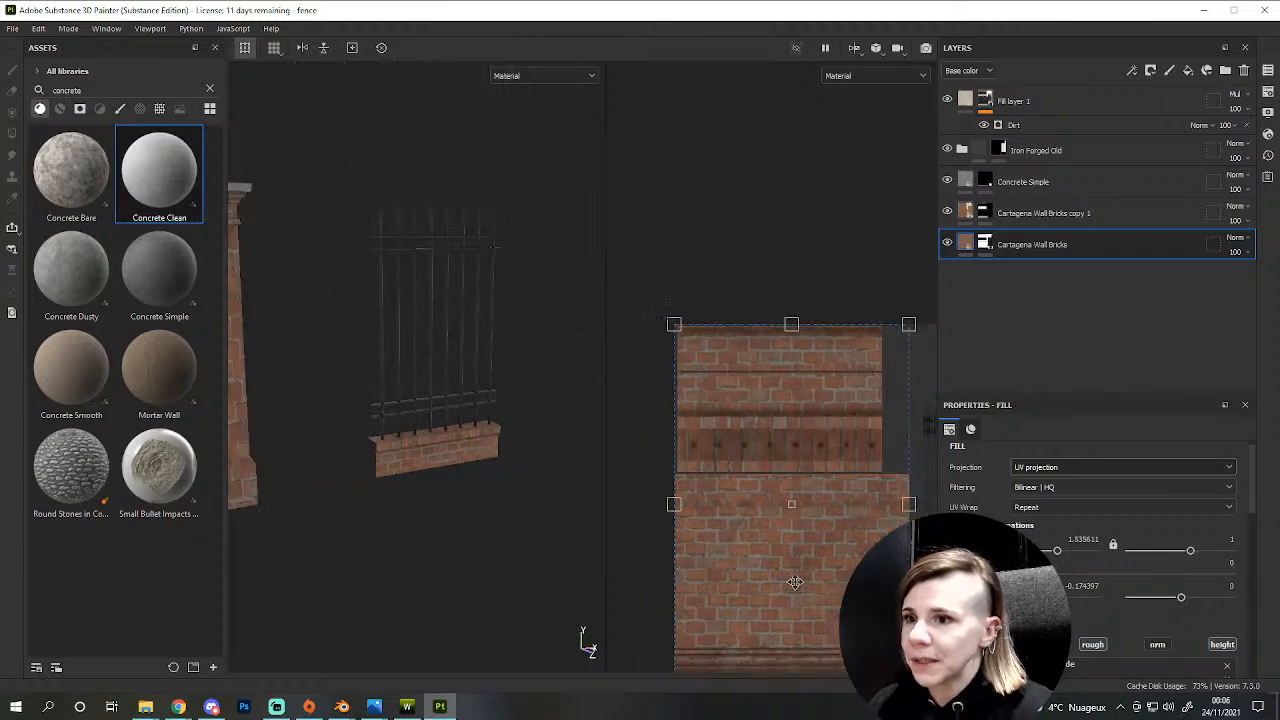
# - Align the left edge of the Cartagena Wall Bricks UV projection with the left border of the upper brick islands, at about 1.556 horizontal scale
pyautogui.scroll(1, 809, 514)
pyautogui.moveTo(652, 486); pyautogui.dragTo(738, 479, button='middle')
pyautogui.moveTo(703, 503); pyautogui.dragTo(689, 491)
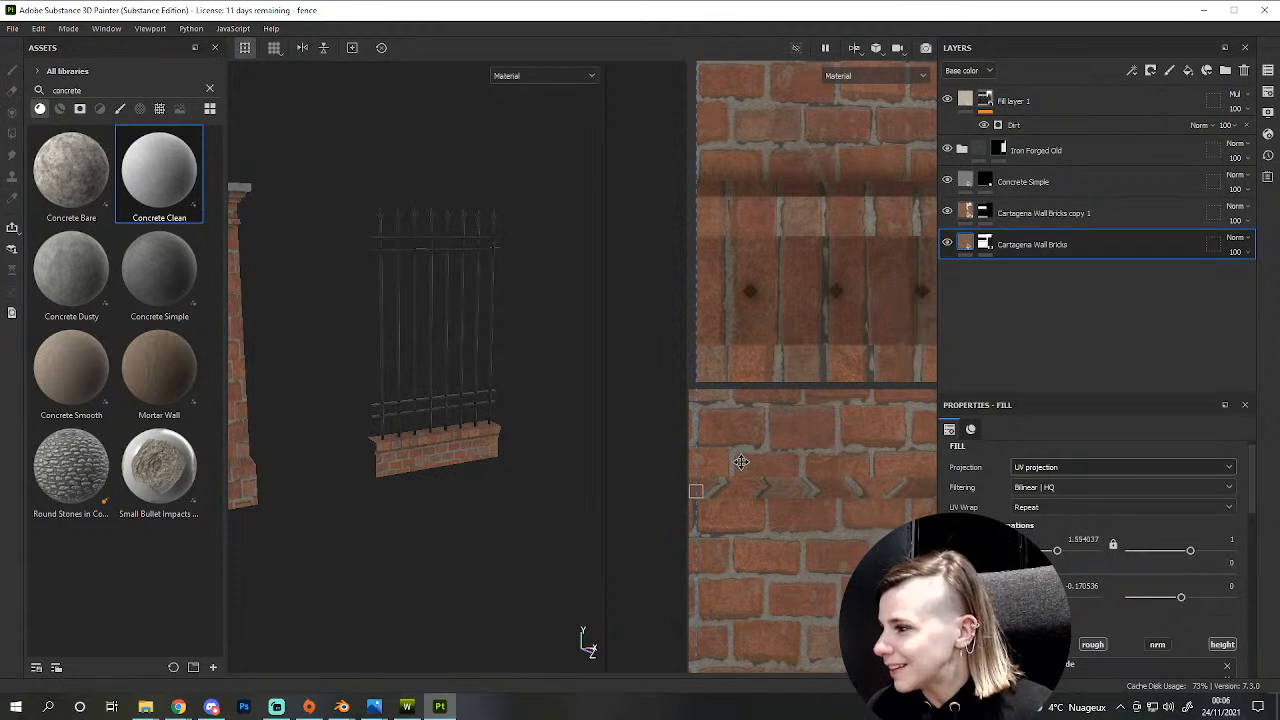
pyautogui.scroll(-2, 741, 461)
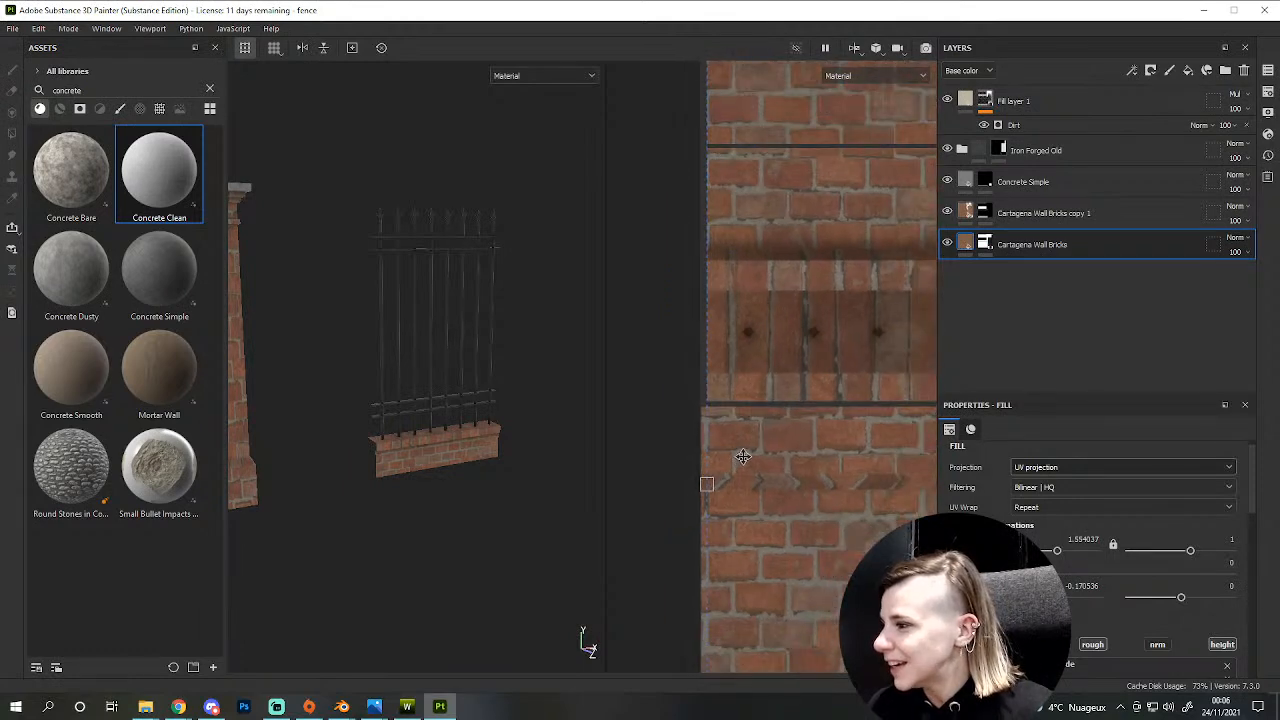
pyautogui.scroll(-1, 744, 454)
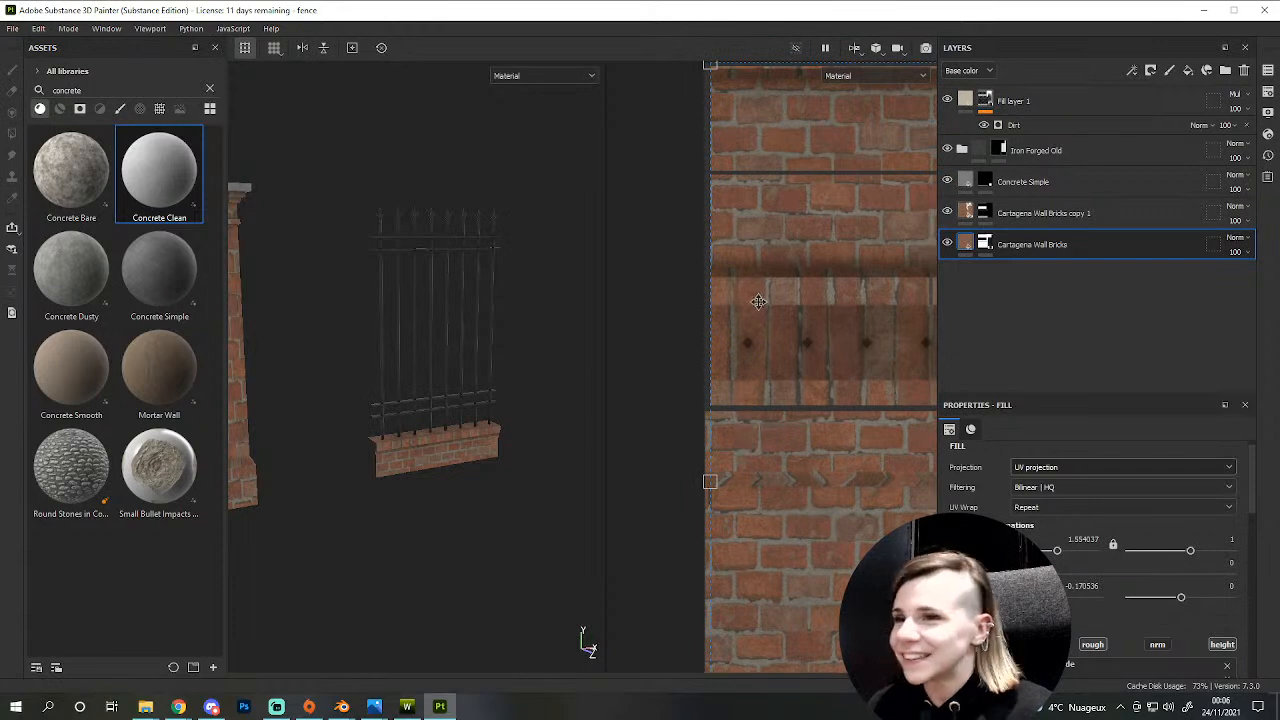
pyautogui.scroll(4, 761, 314)
pyautogui.keyDown('alt'); pyautogui.moveTo(752, 422); pyautogui.dragTo(752, 414, button='middle'); pyautogui.keyUp('alt')
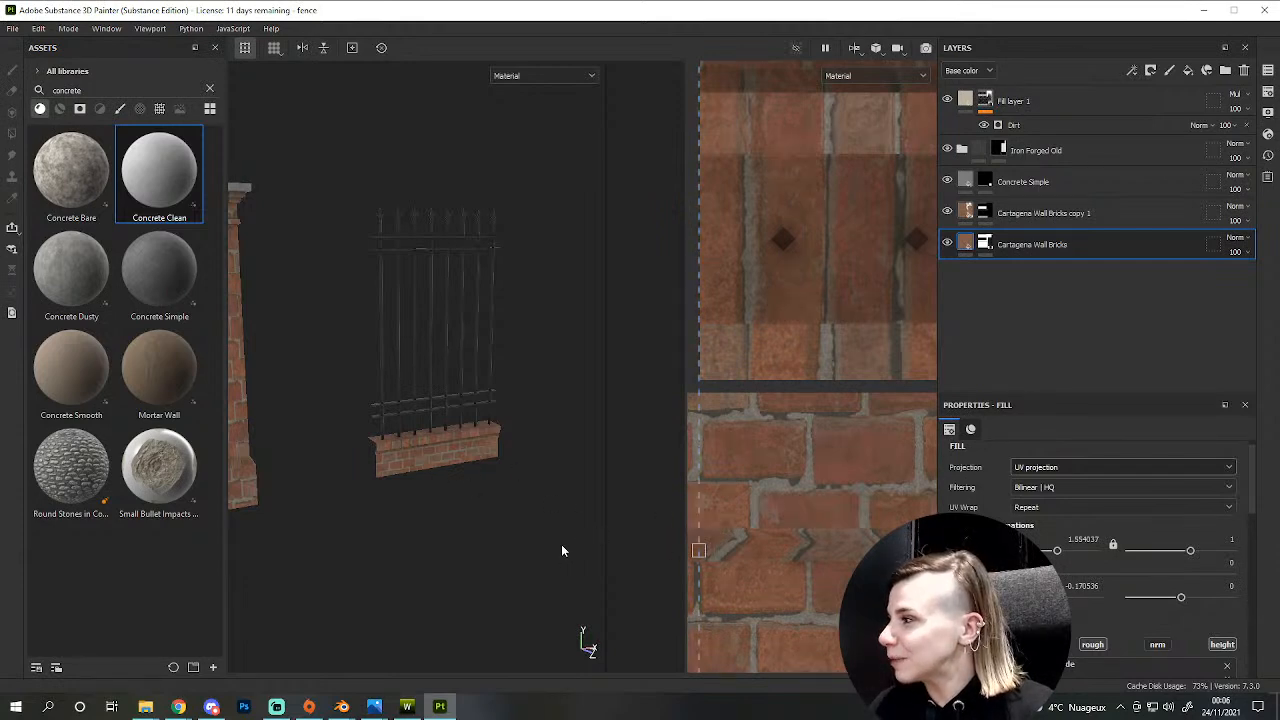
pyautogui.scroll(1, 712, 589)
pyautogui.keyDown('alt'); pyautogui.moveTo(741, 345); pyautogui.dragTo(694, 403, button='middle'); pyautogui.keyUp('alt')
pyautogui.scroll(-1, 694, 403)
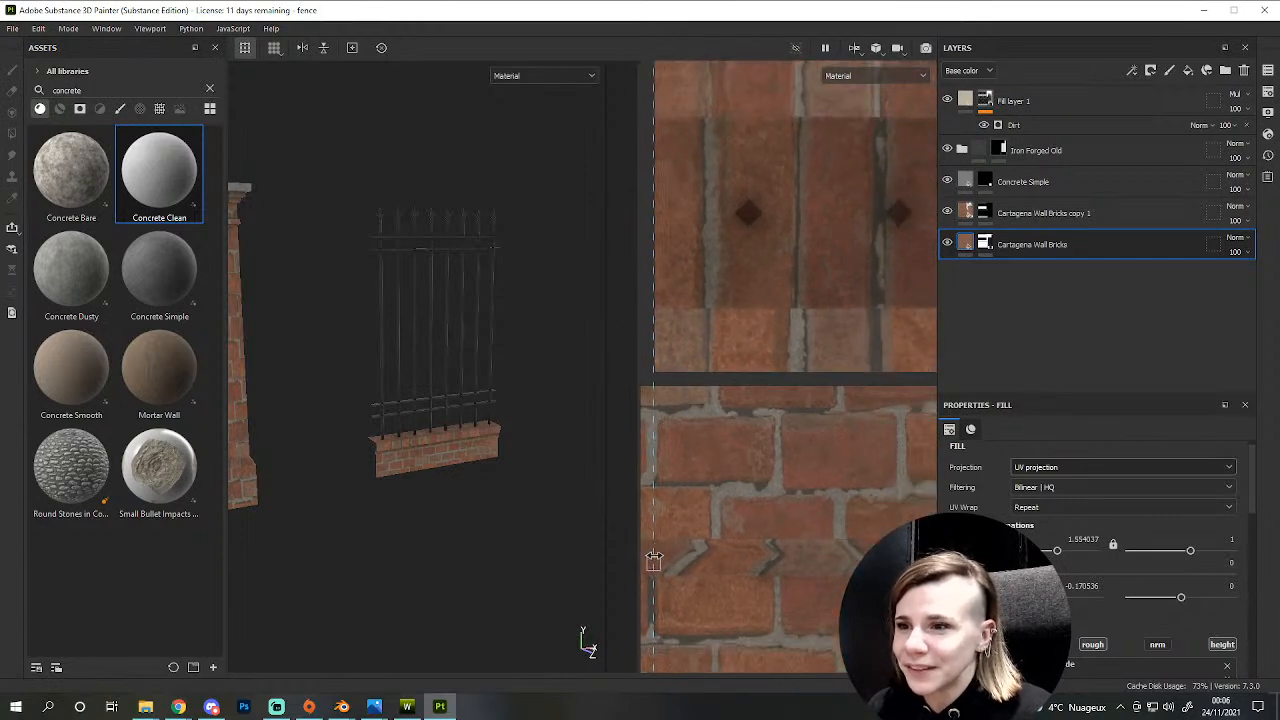
pyautogui.moveTo(654, 558); pyautogui.dragTo(655, 558)
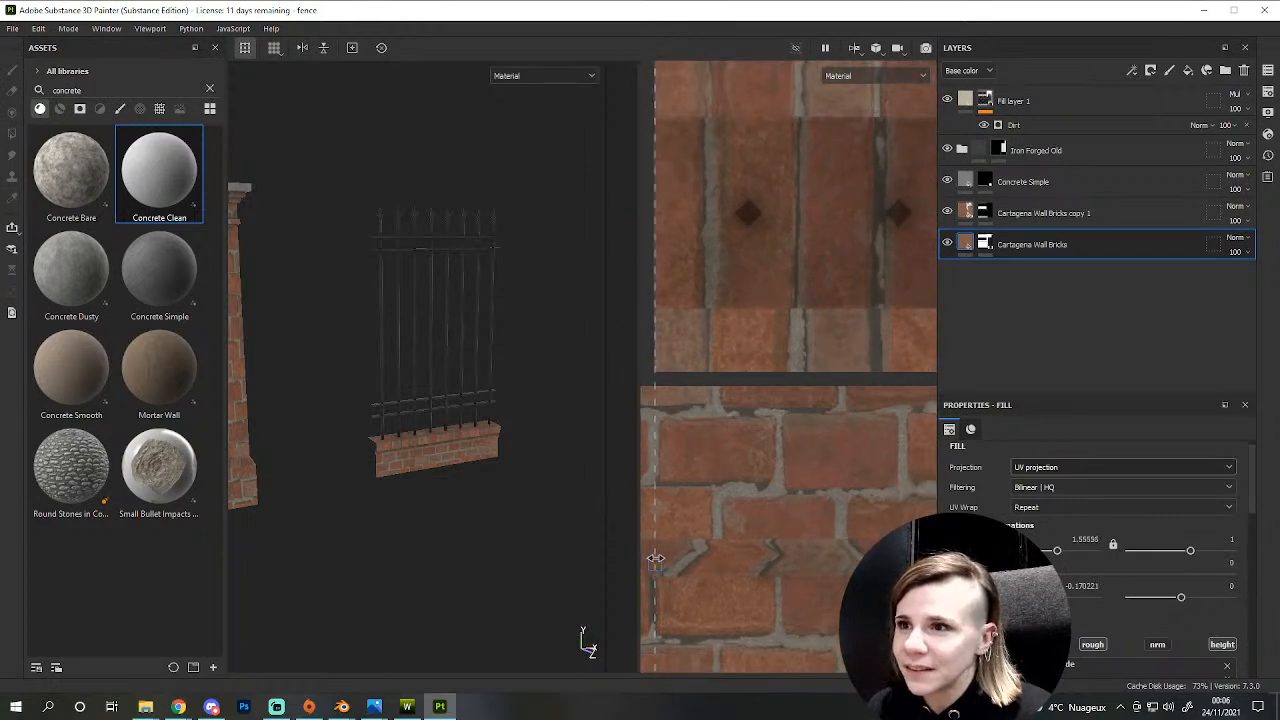
# - Pull the projection's right edge in to the right border of the upper brick islands, at about 1.764 horizontal scale
pyautogui.scroll(-4, 655, 558)
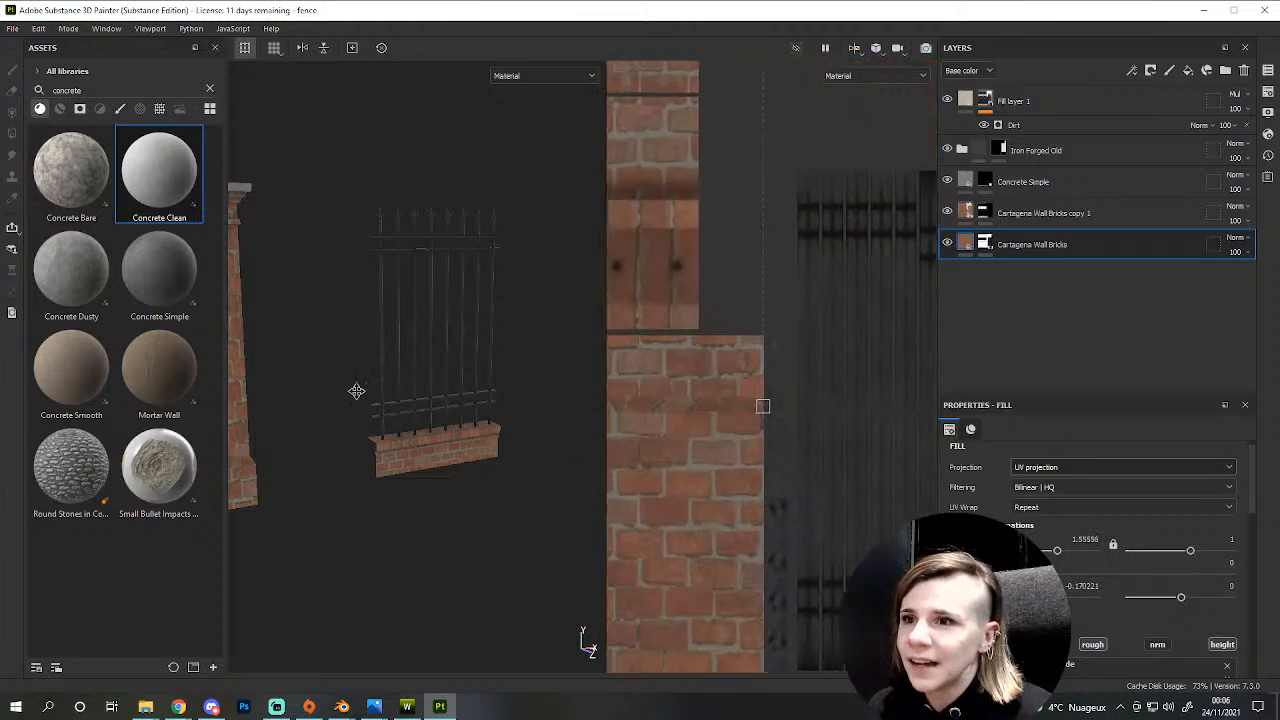
pyautogui.keyDown('alt'); pyautogui.moveTo(641, 316); pyautogui.dragTo(672, 512, button='middle'); pyautogui.keyUp('alt')
pyautogui.moveTo(812, 608); pyautogui.dragTo(748, 606)
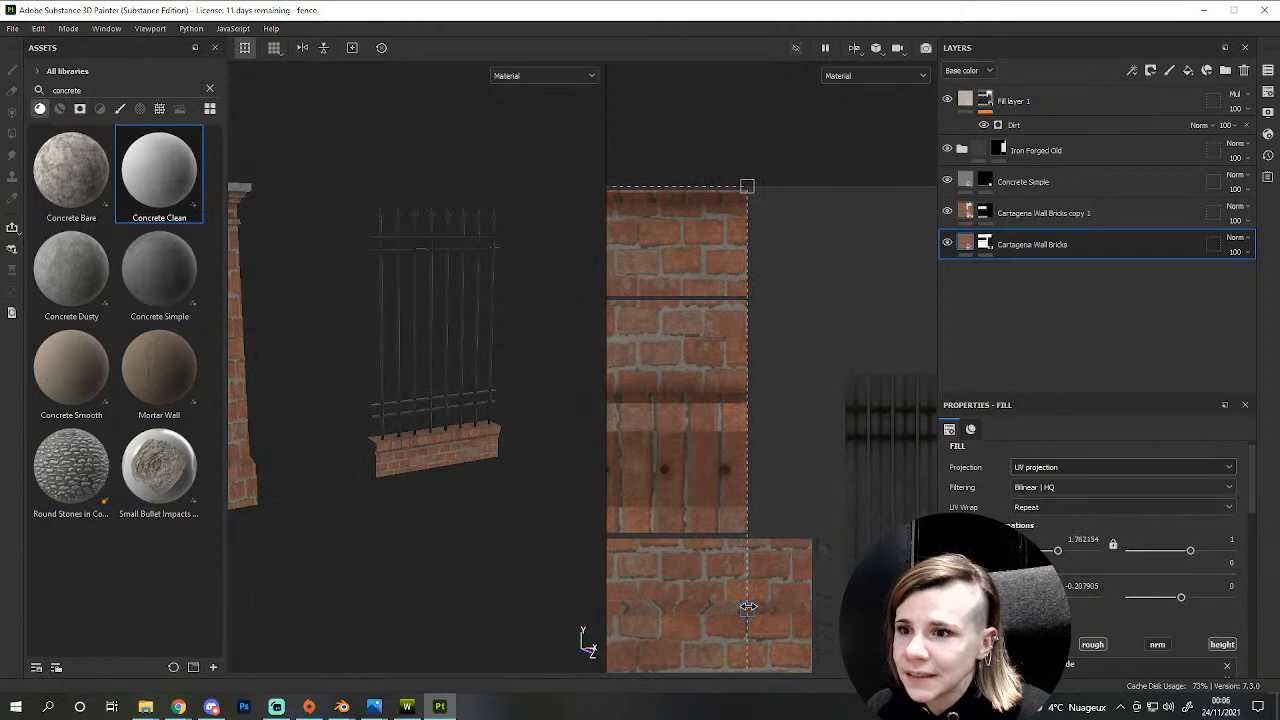
pyautogui.scroll(5, 748, 606)
pyautogui.moveTo(748, 610); pyautogui.dragTo(749, 630)
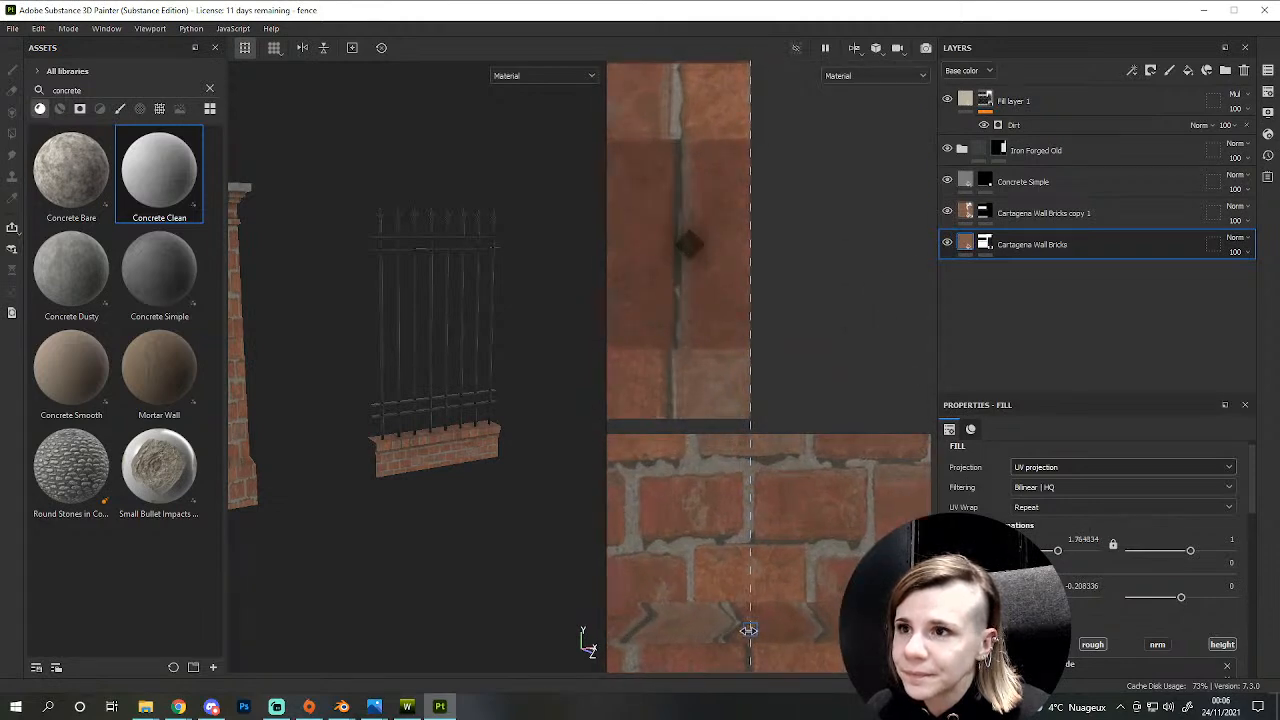
pyautogui.scroll(-5, 743, 537)
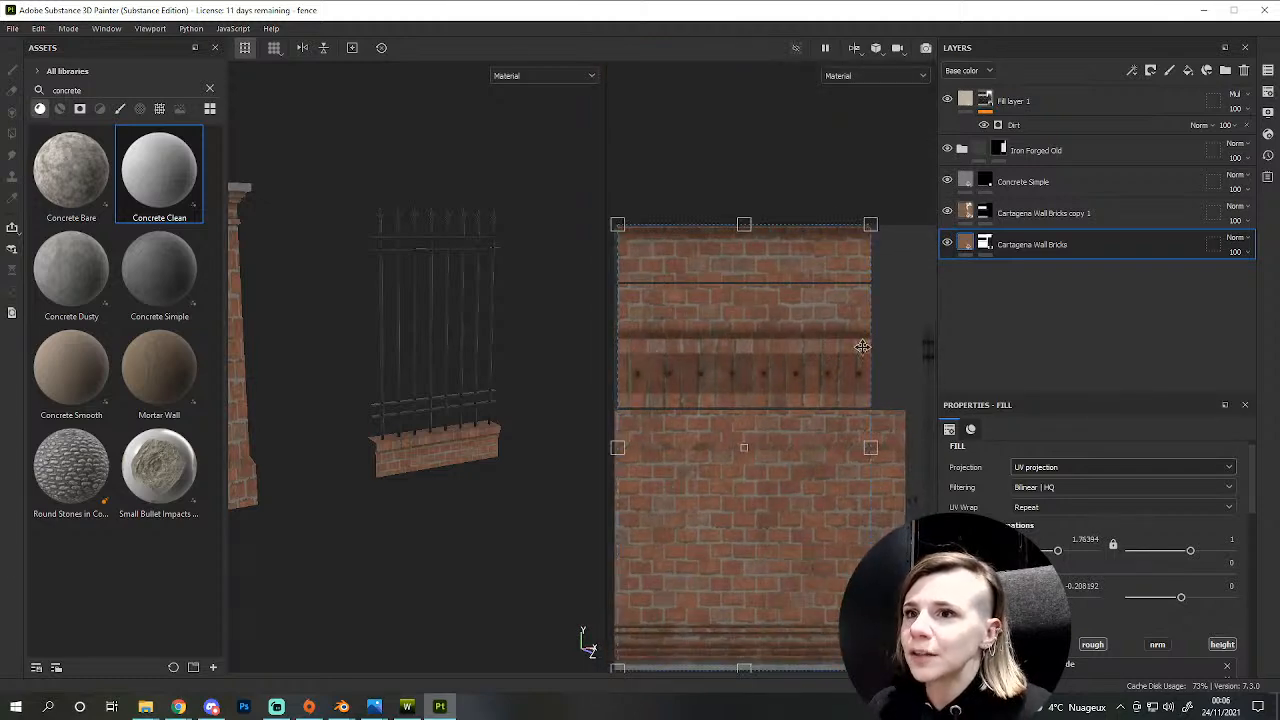
# - Set the brick material's Bricks Amount X to 8 and Bricks Amount Y to 30
pyautogui.scroll(-5, 1107, 607)
pyautogui.scroll(-3, 1107, 600)
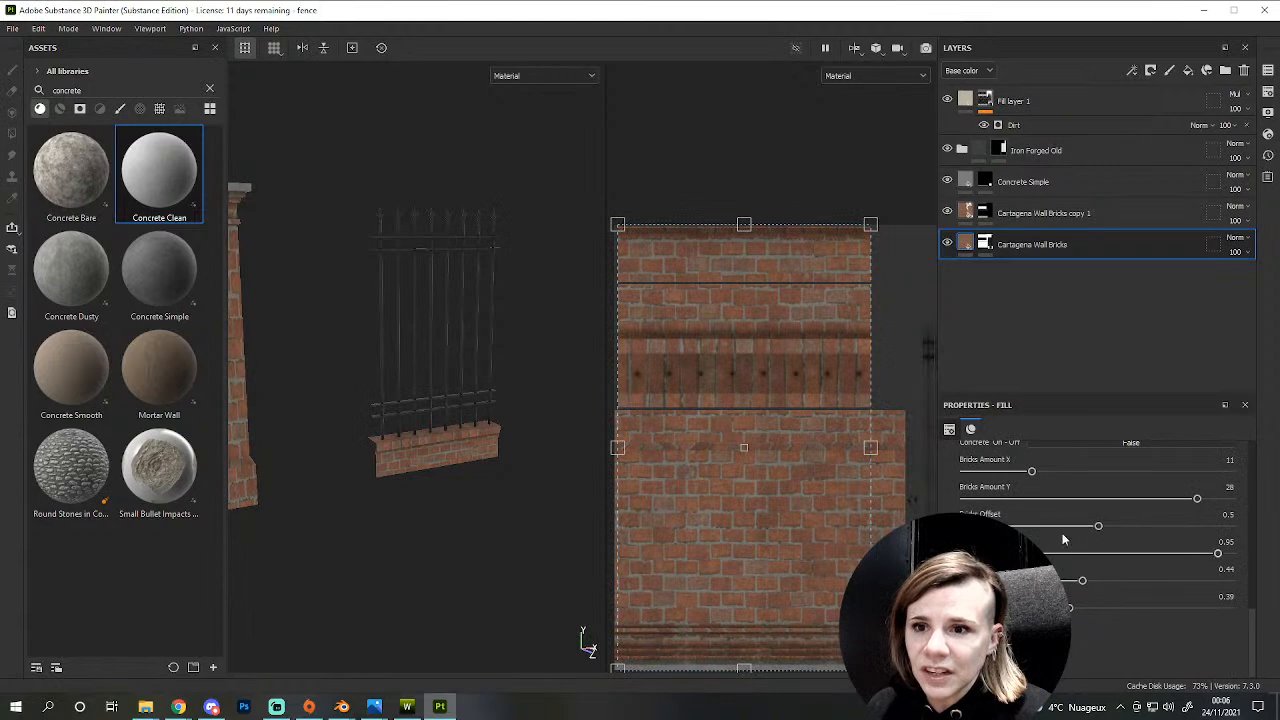
pyautogui.scroll(-2, 1015, 497)
pyautogui.scroll(5, 443, 459)
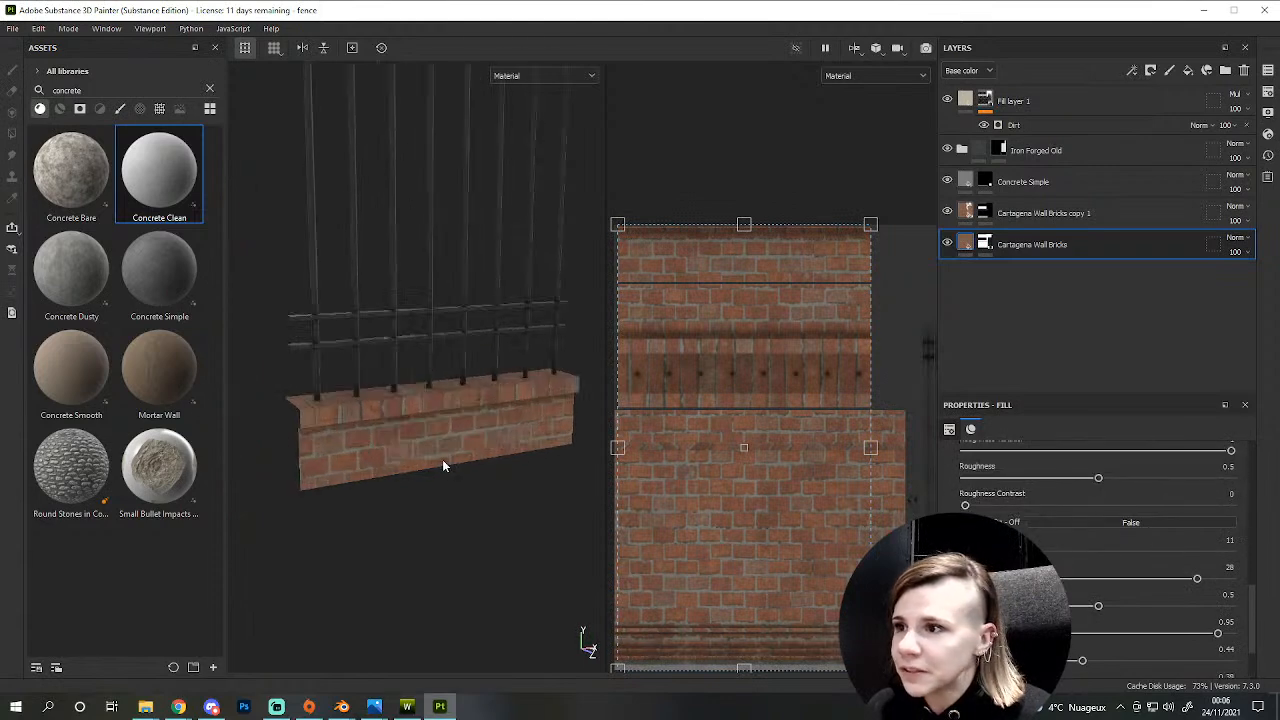
pyautogui.keyDown('alt'); pyautogui.moveTo(442, 477); pyautogui.dragTo(403, 469); pyautogui.keyUp('alt')
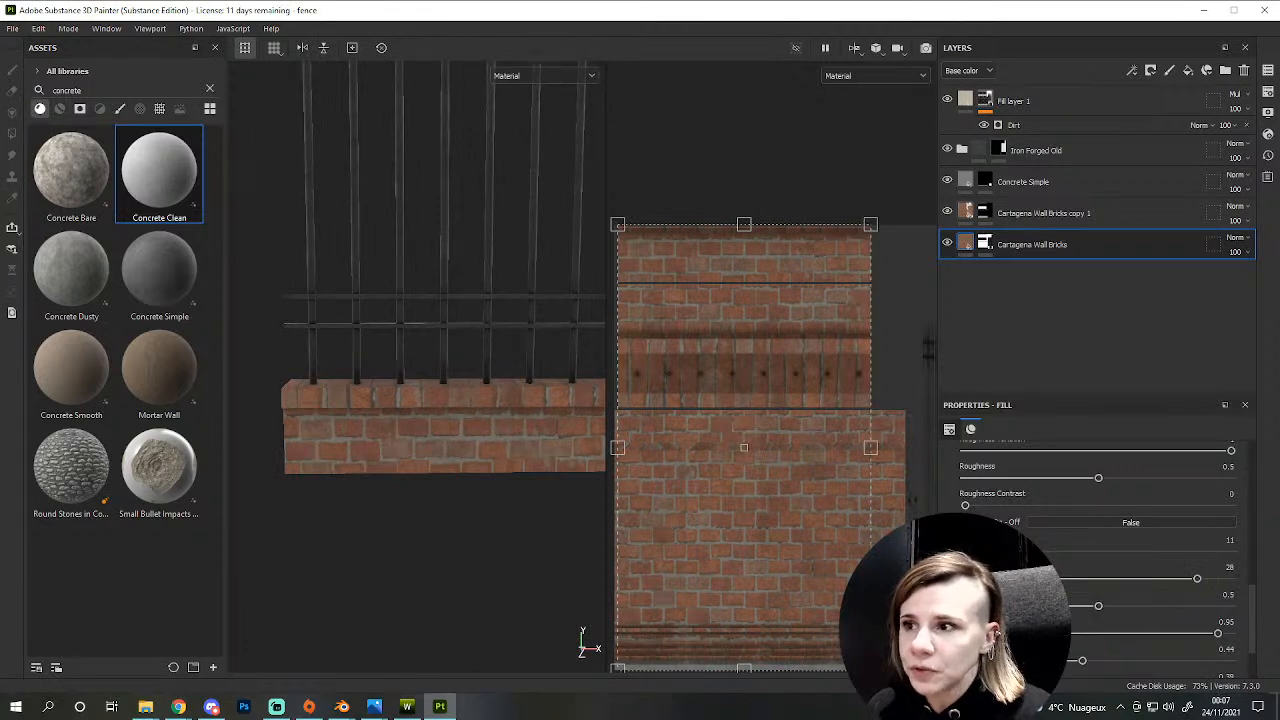
pyautogui.moveTo(1041, 551); pyautogui.dragTo(1024, 551)
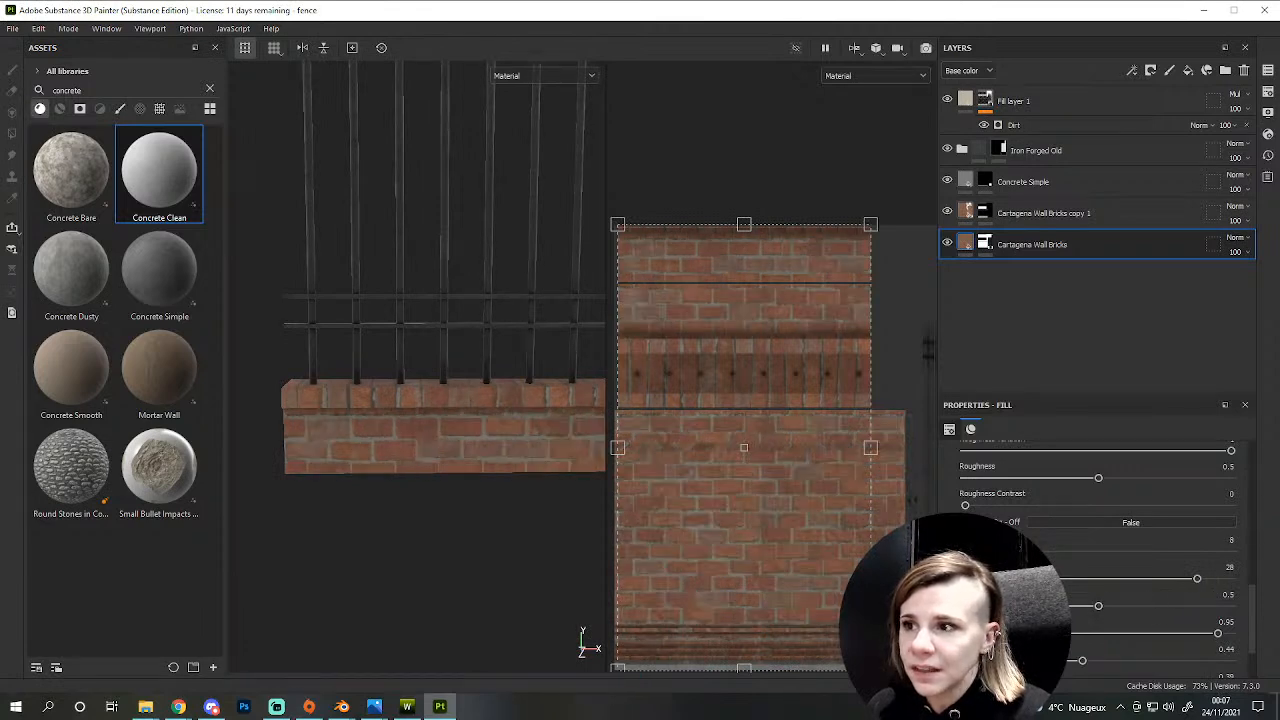
pyautogui.moveTo(1197, 579); pyautogui.dragTo(1218, 578)
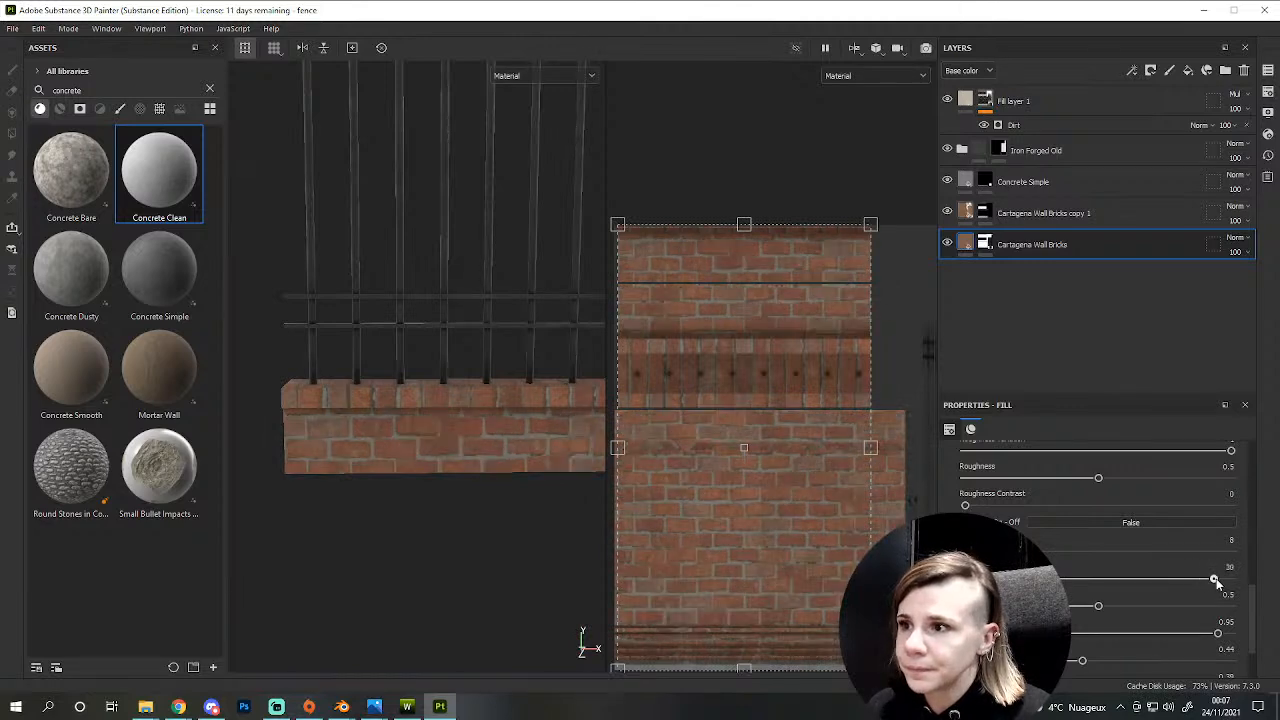
# - Examine the brick pattern on the pillar and the low fence wall, and check the layer's available projection modes
pyautogui.scroll(-2, 444, 405)
pyautogui.scroll(-2, 445, 405)
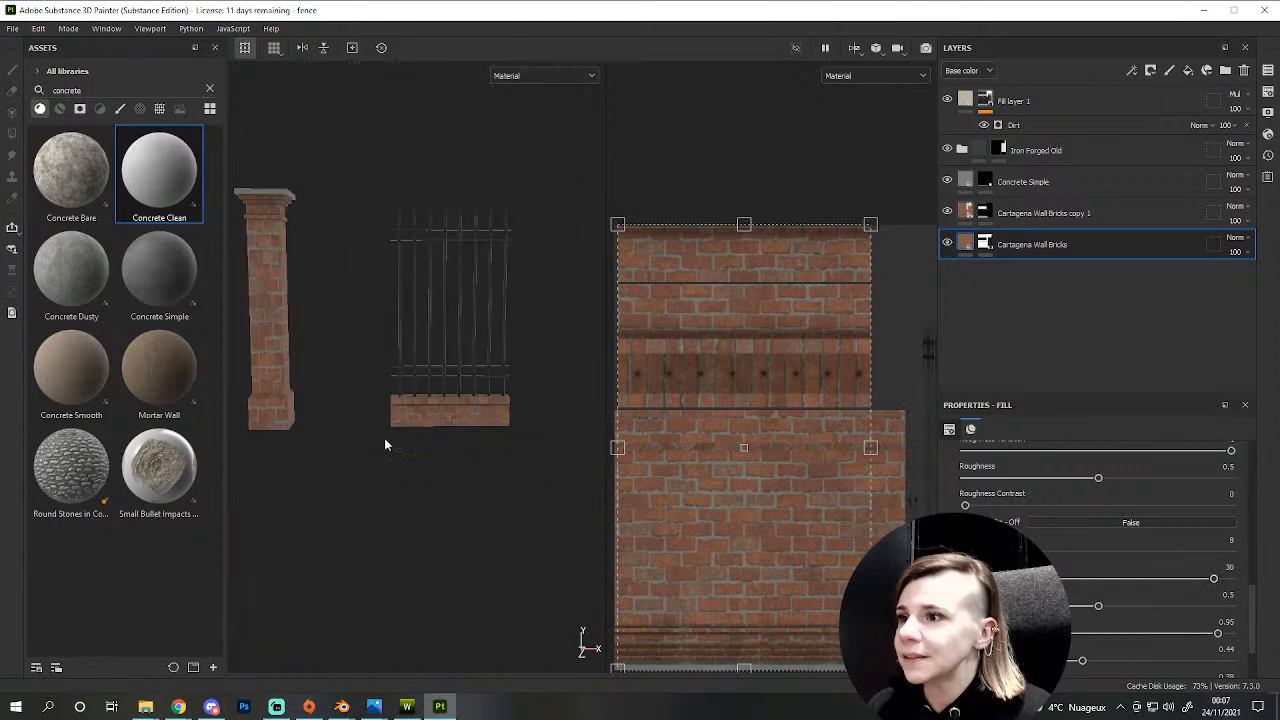
pyautogui.keyDown('alt'); pyautogui.moveTo(240, 390); pyautogui.dragTo(331, 411, button='middle'); pyautogui.keyUp('alt')
pyautogui.keyDown('alt'); pyautogui.moveTo(331, 411); pyautogui.dragTo(366, 430); pyautogui.keyUp('alt')
pyautogui.scroll(2, 359, 450)
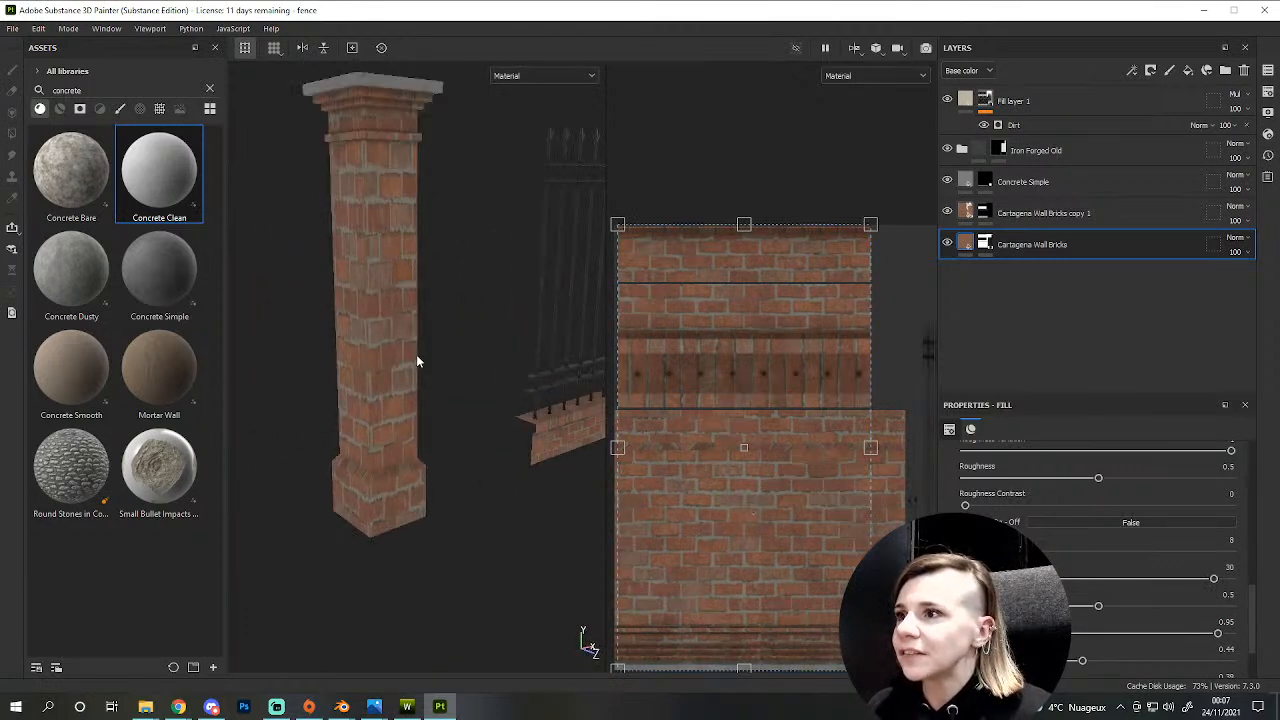
pyautogui.scroll(-2, 410, 395)
pyautogui.scroll(-2, 380, 367)
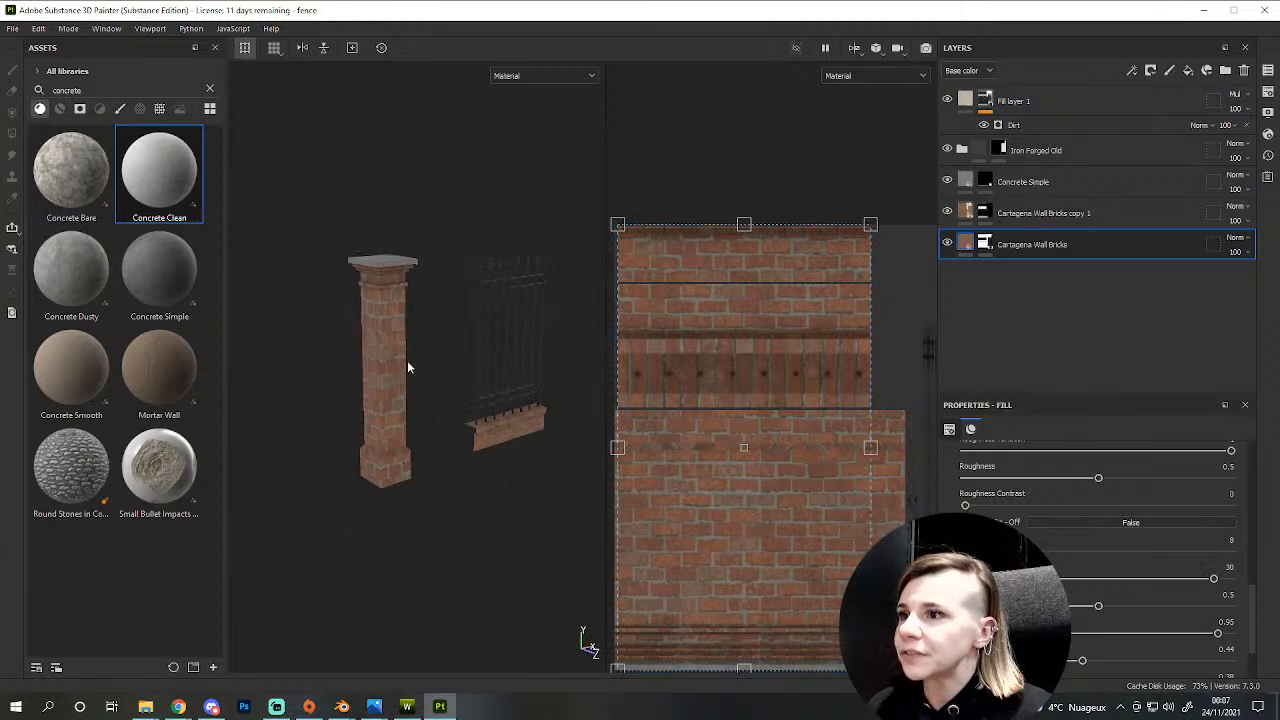
pyautogui.scroll(10, 1088, 562)
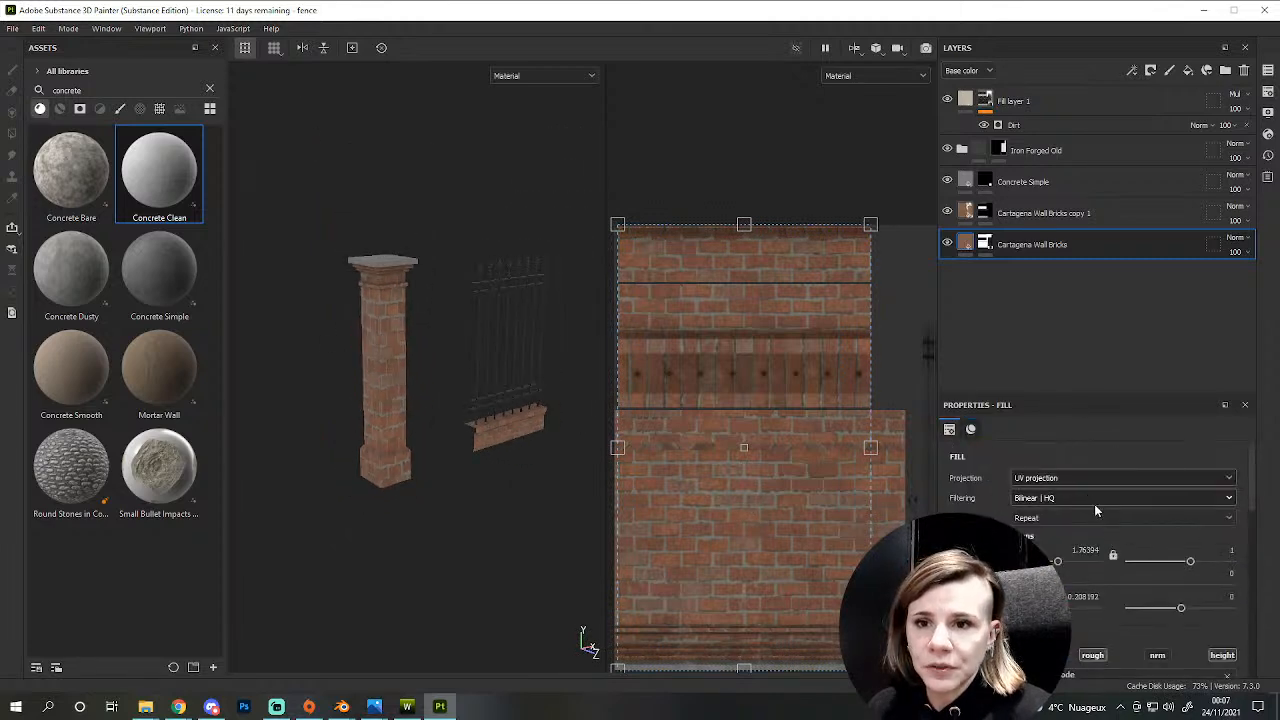
pyautogui.click(1071, 479)
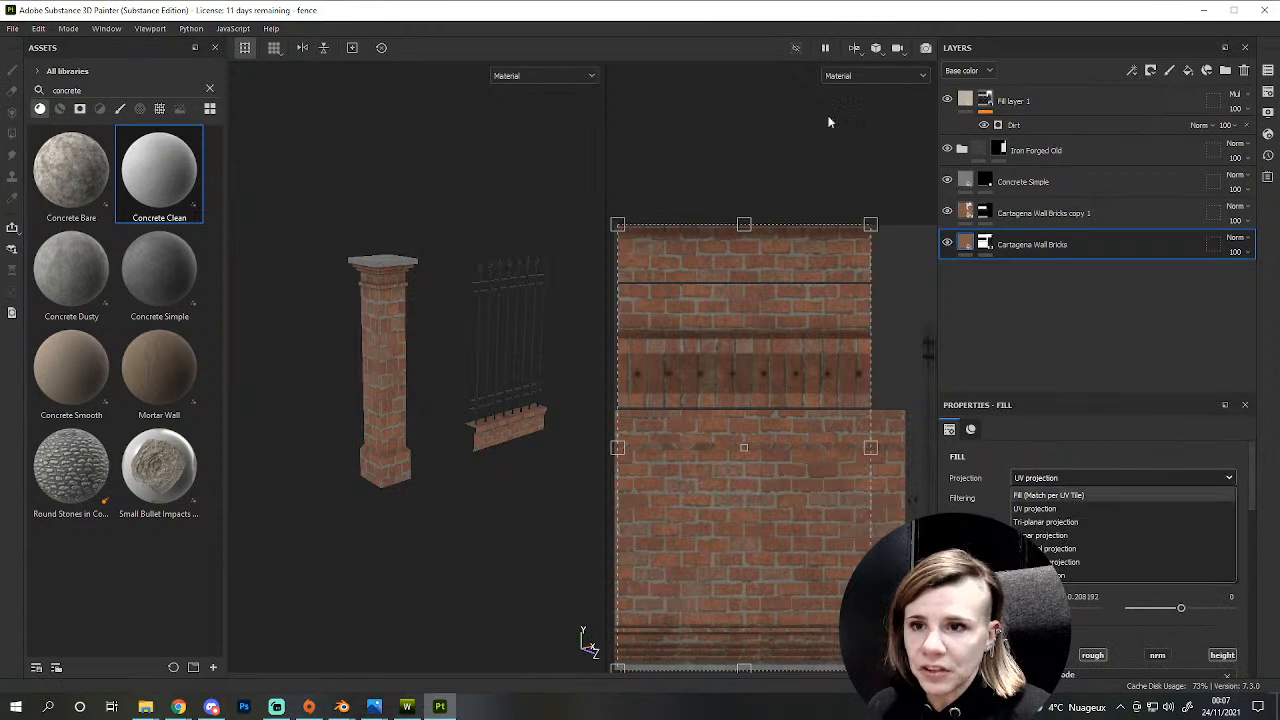
pyautogui.click(820, 306)
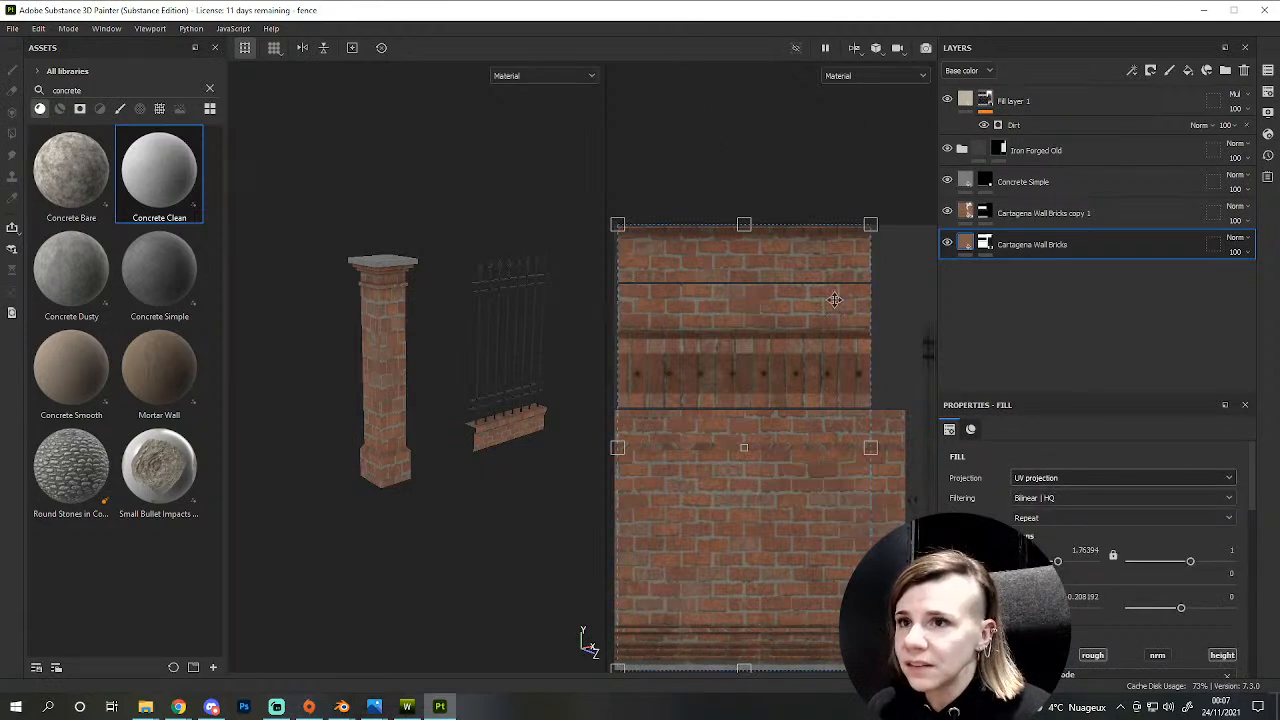
pyautogui.scroll(2, 377, 418)
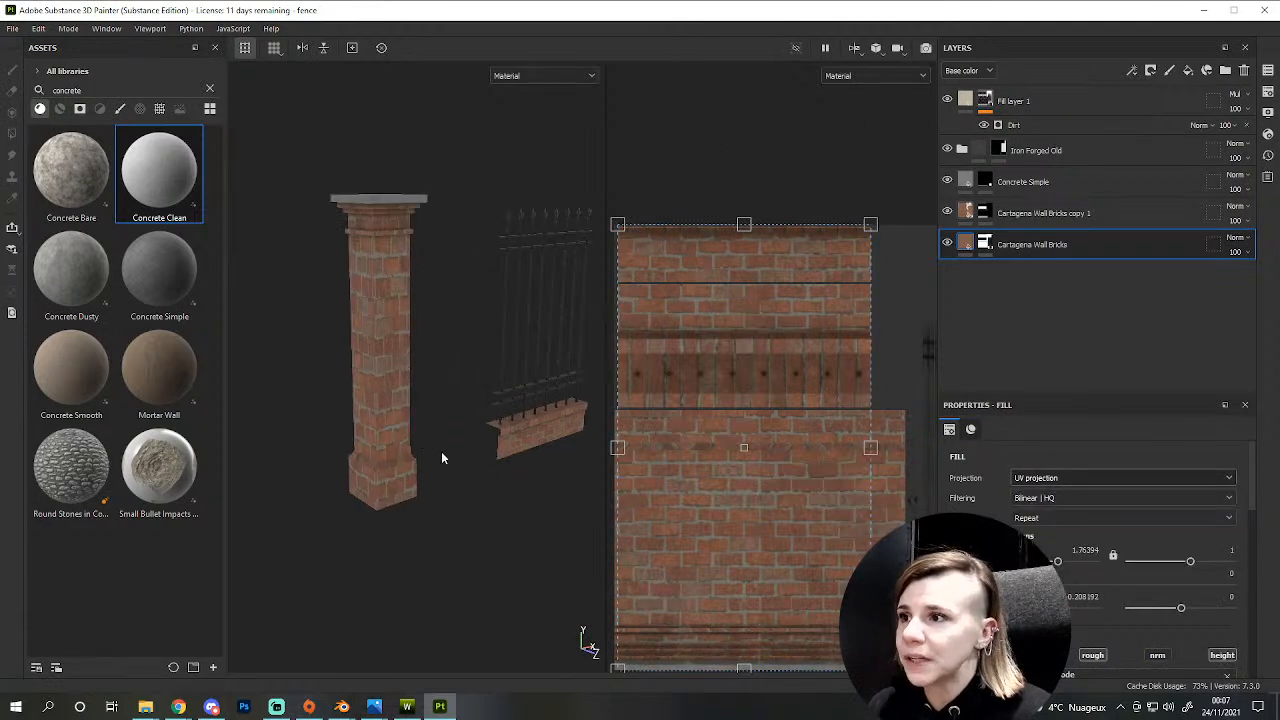
pyautogui.moveTo(480, 405); pyautogui.dragTo(534, 493, button='middle')
pyautogui.keyDown('alt'); pyautogui.moveTo(520, 526); pyautogui.dragTo(475, 453); pyautogui.keyUp('alt')
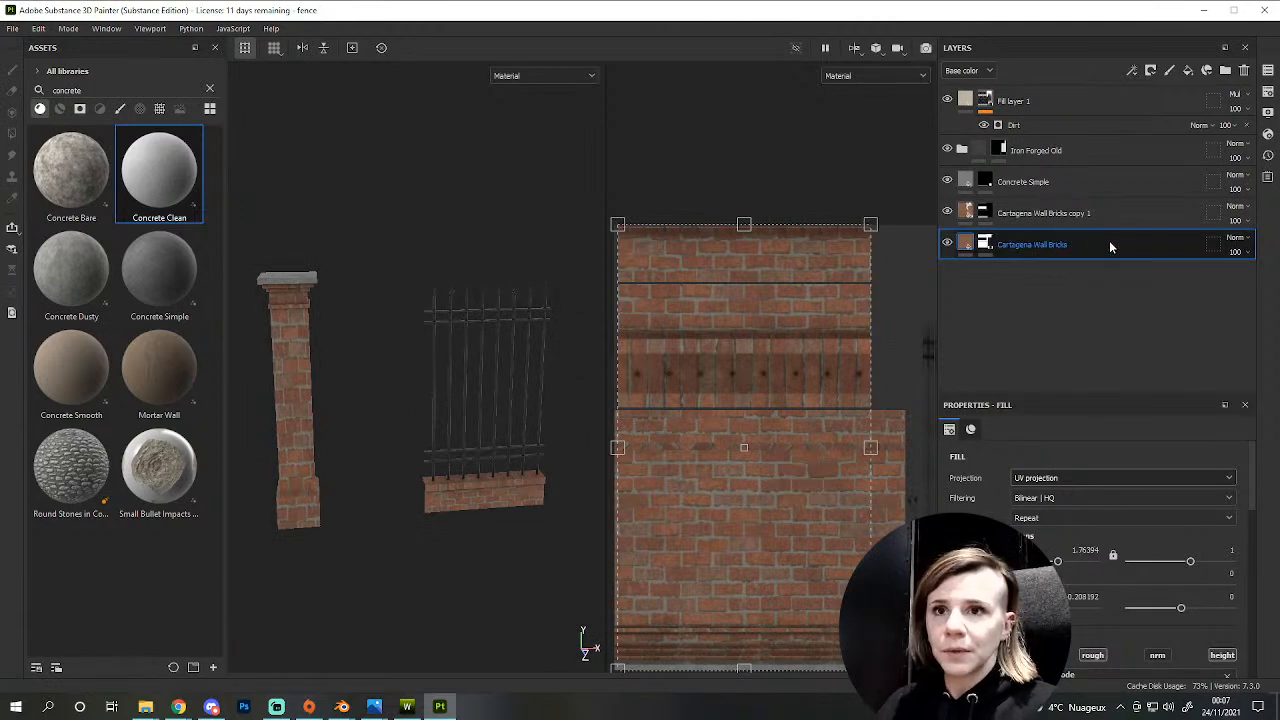
# - Duplicate the Cartagena Wall Bricks layer, naming the original "Tile brick" and the duplicate "Post brick"
pyautogui.hotkey('ctrl', 'd')
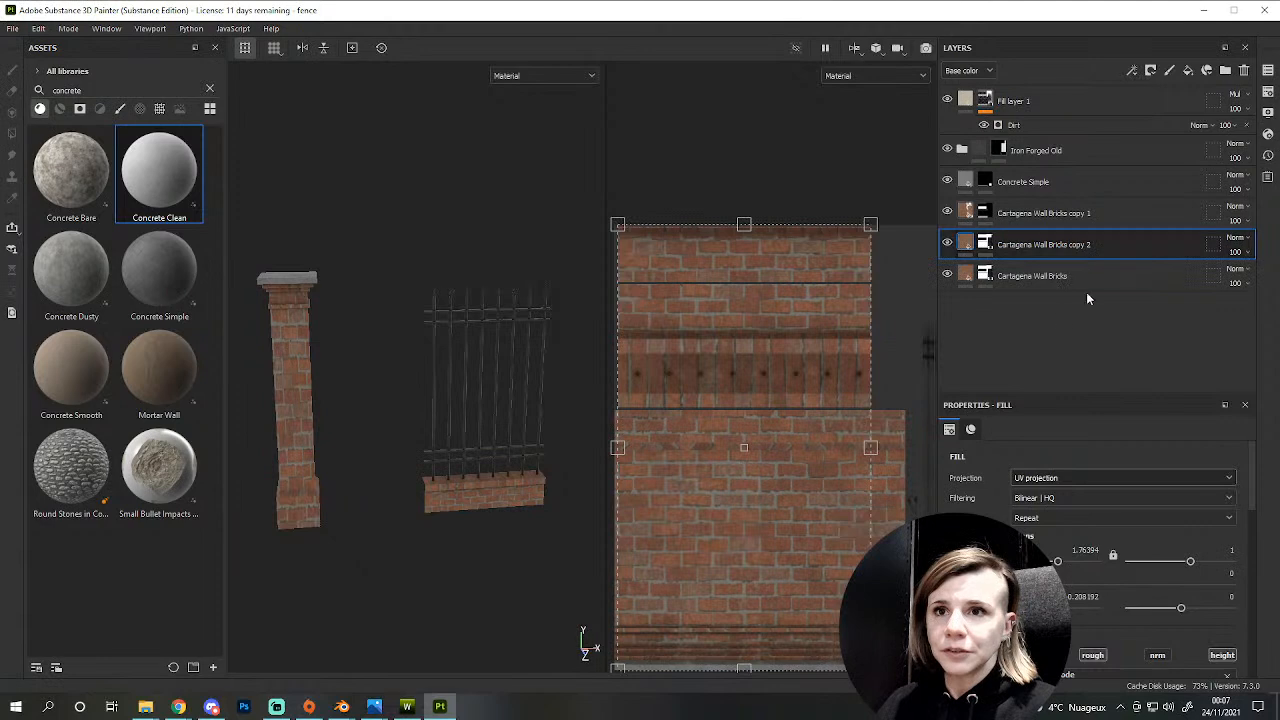
pyautogui.doubleClick(1018, 278)
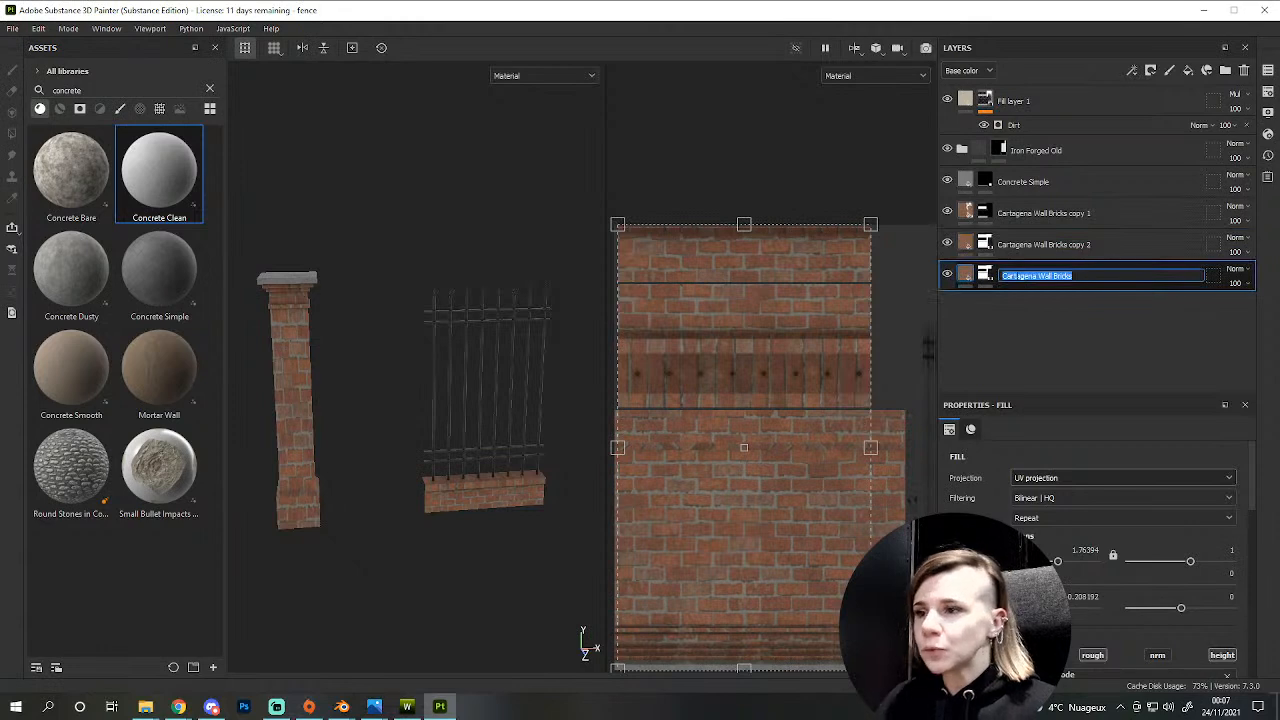
pyautogui.write('T')
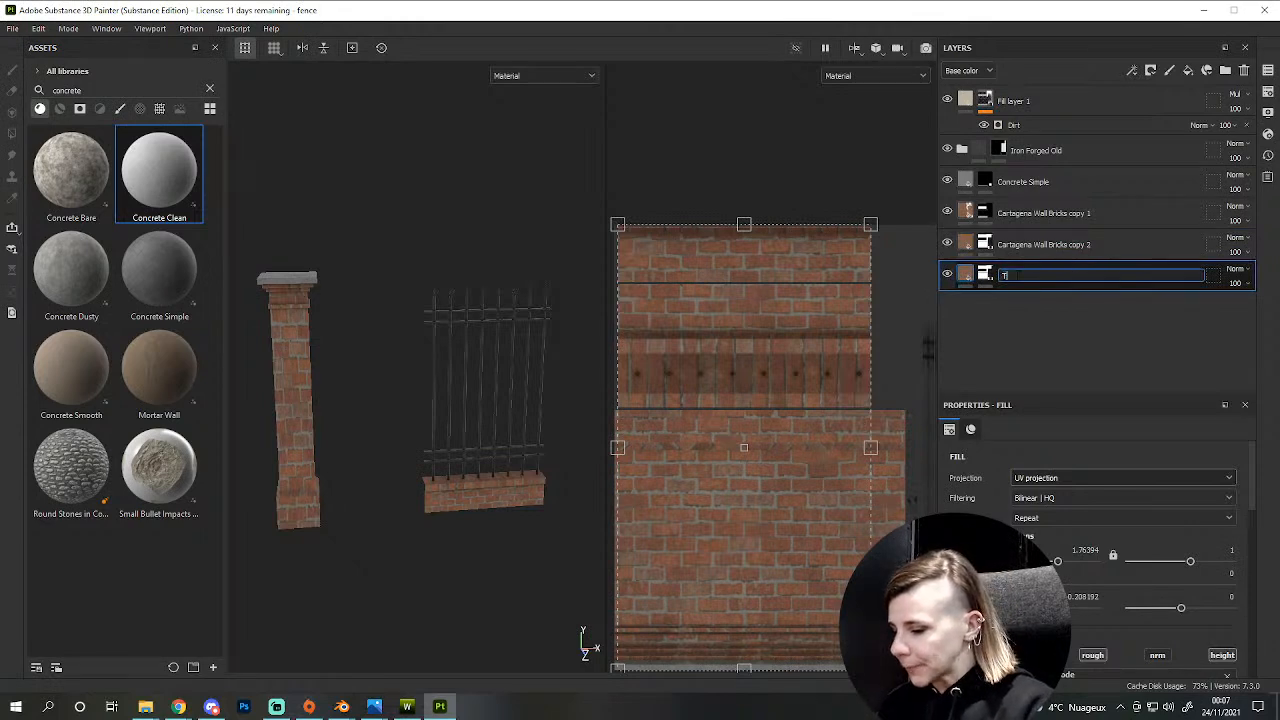
pyautogui.write('ile brick')
pyautogui.press('Tab')
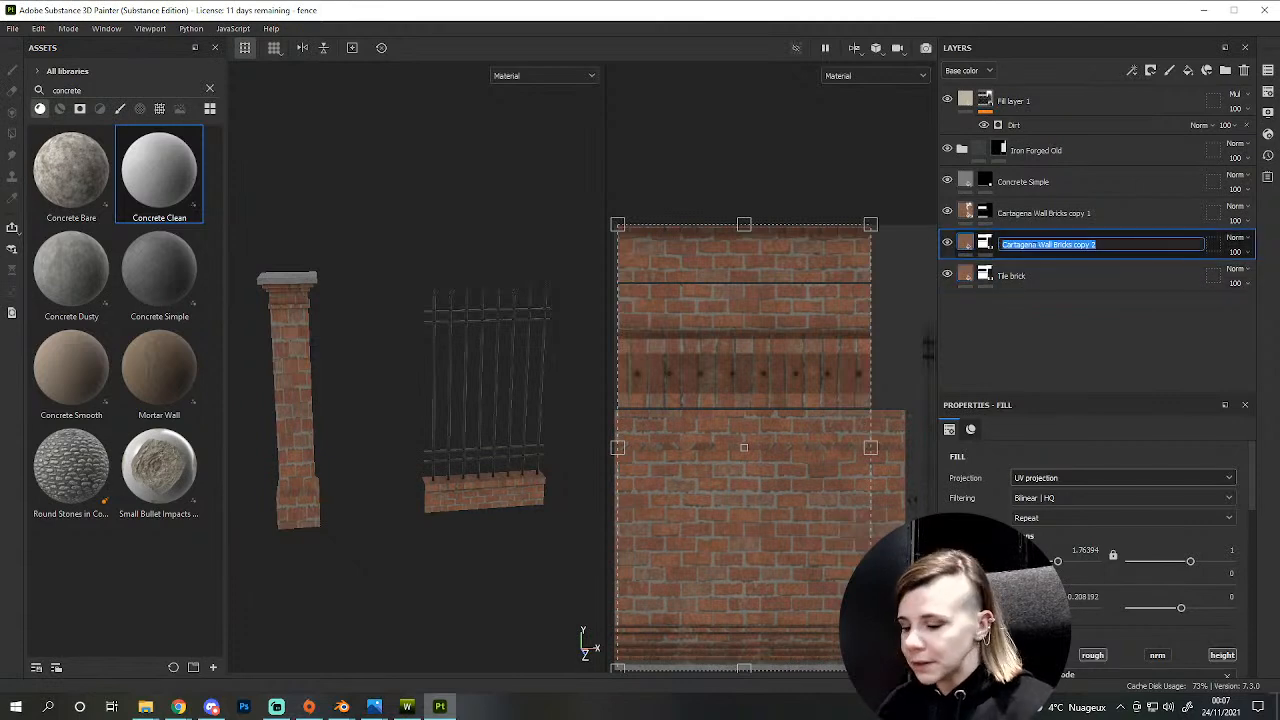
pyautogui.write('Post brick')
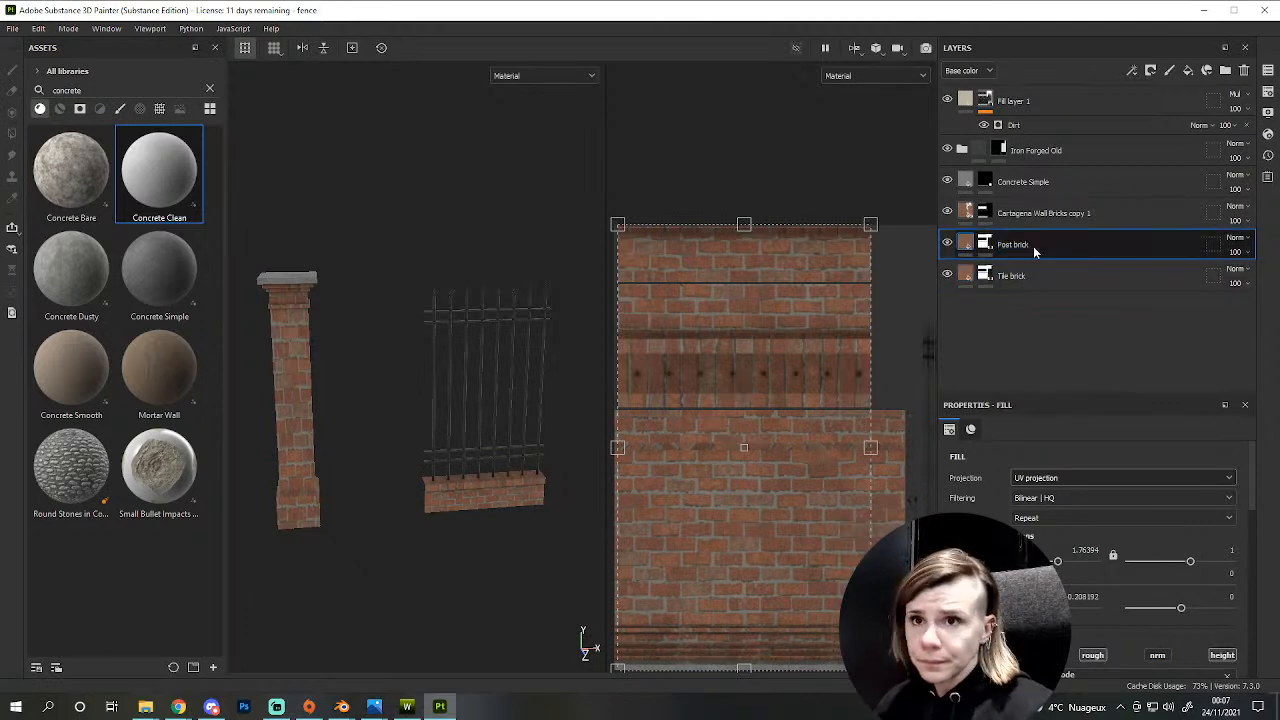
# - Rename the Cartagena Wall Bricks copy 1 layer as "trim"
pyautogui.doubleClick(1020, 213)
pyautogui.moveTo(1002, 213); pyautogui.dragTo(1097, 213)
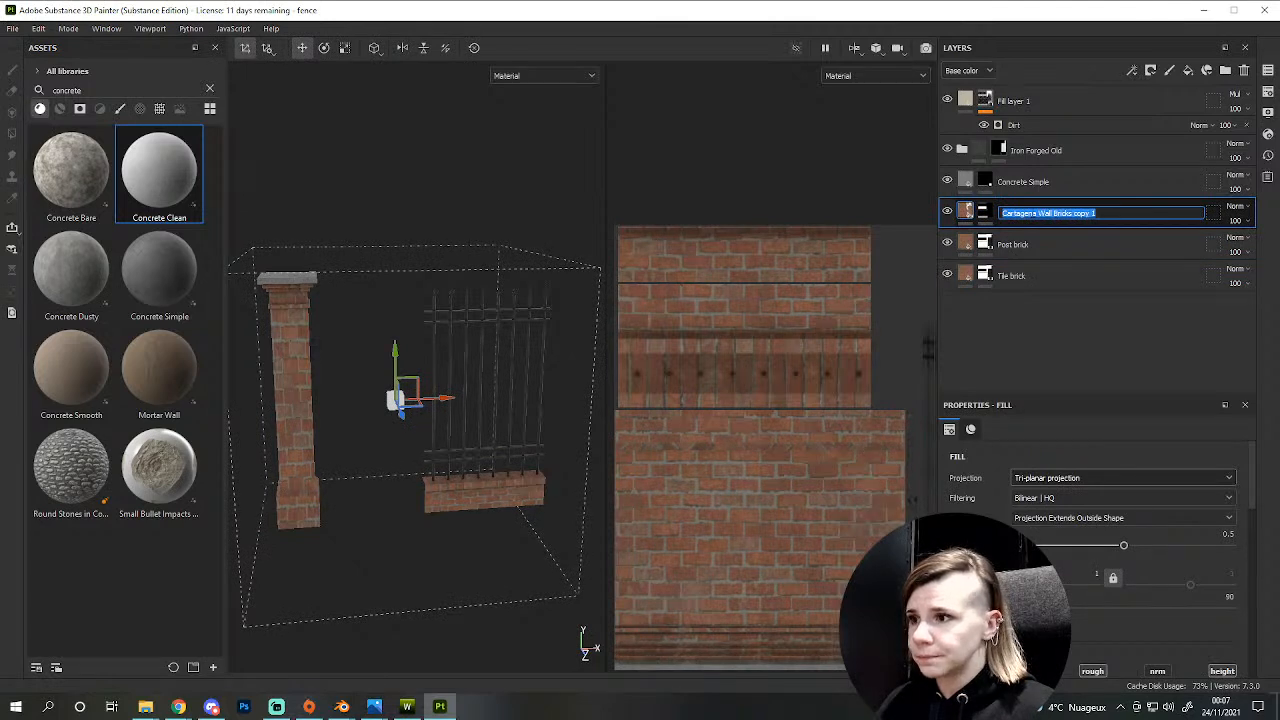
pyautogui.write('trim')
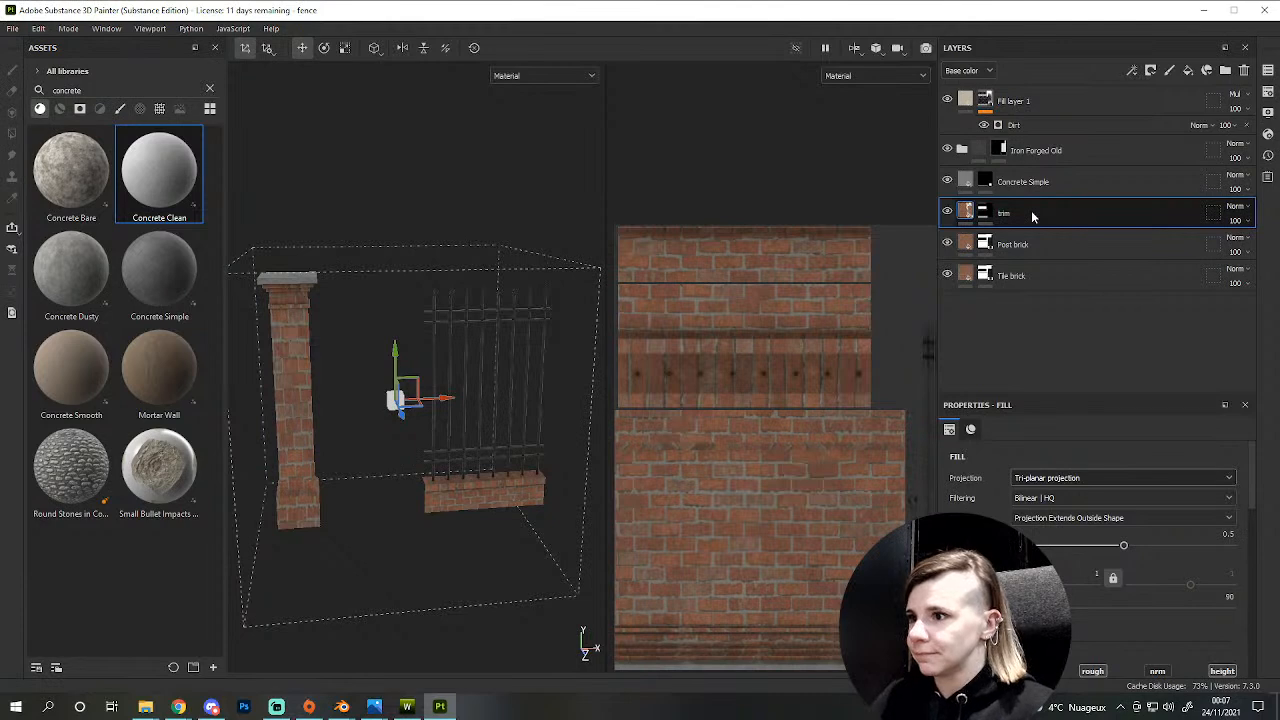
pyautogui.press('Return')
pyautogui.keyDown('alt'); pyautogui.moveTo(388, 450); pyautogui.dragTo(308, 535); pyautogui.keyUp('alt')
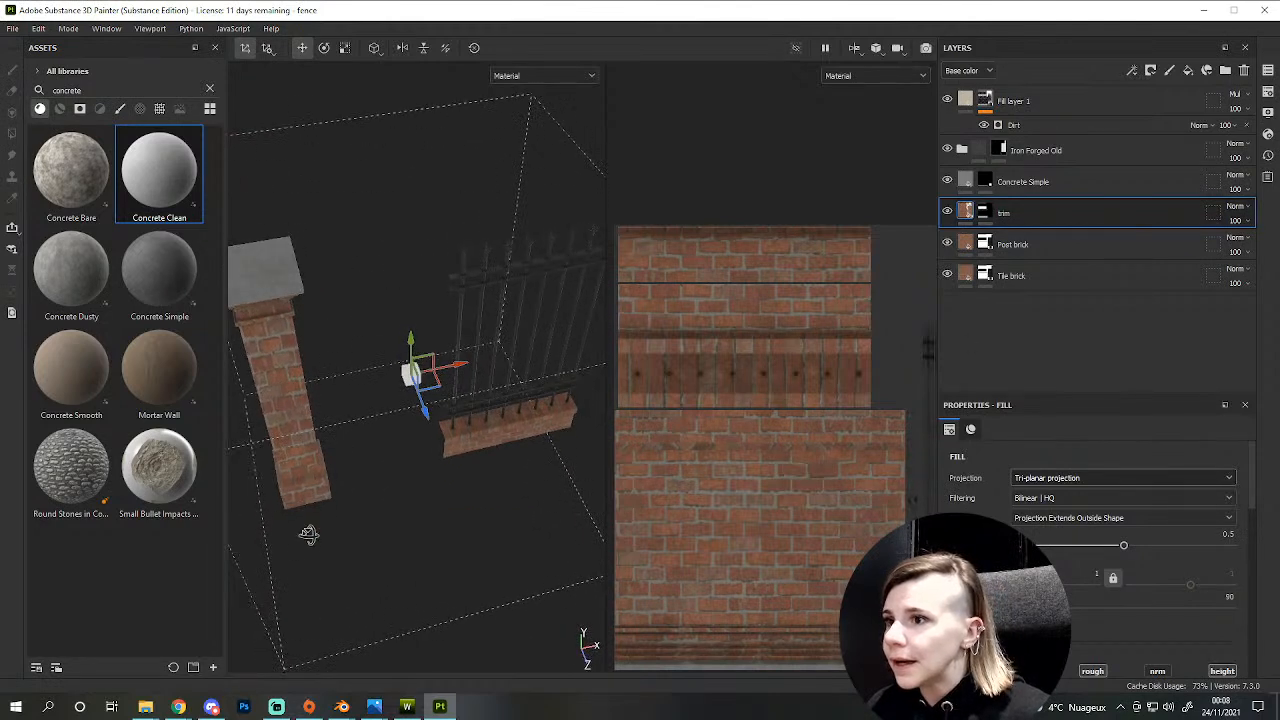
# - Switch the trim layer's fill from tri-planar to UV projection
pyautogui.click(983, 214)
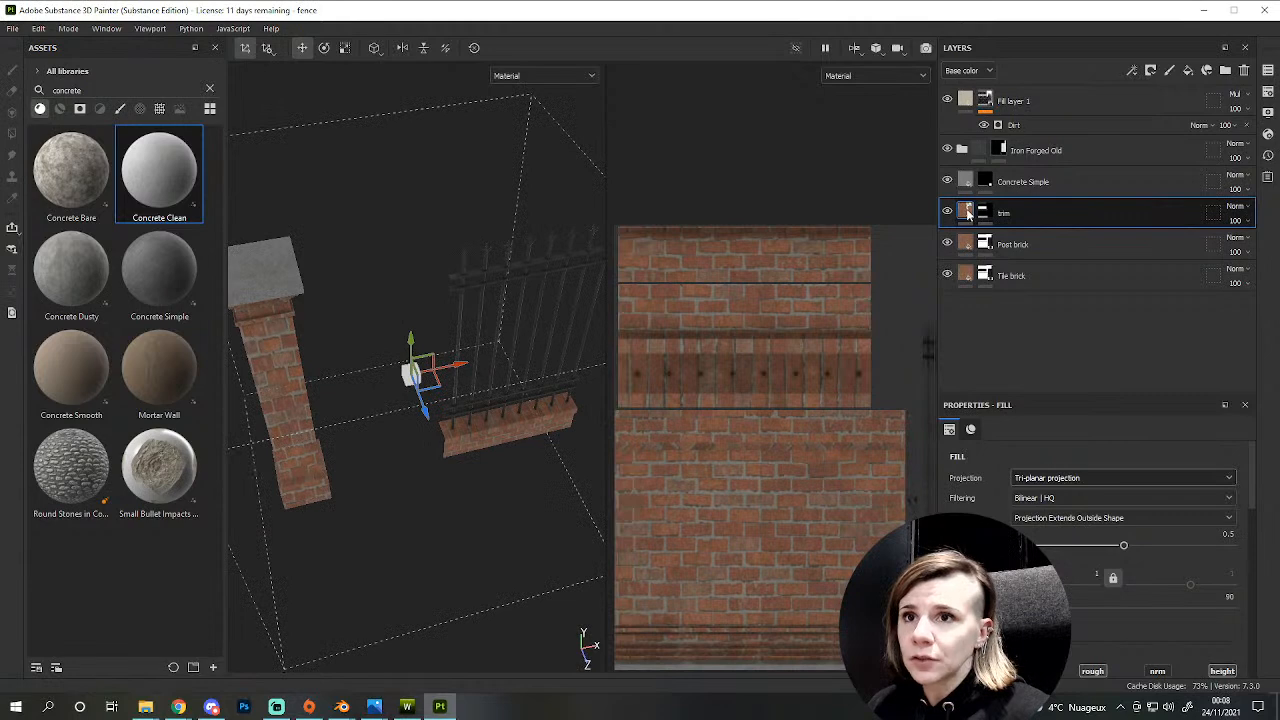
pyautogui.click(968, 213)
pyautogui.click(1050, 480)
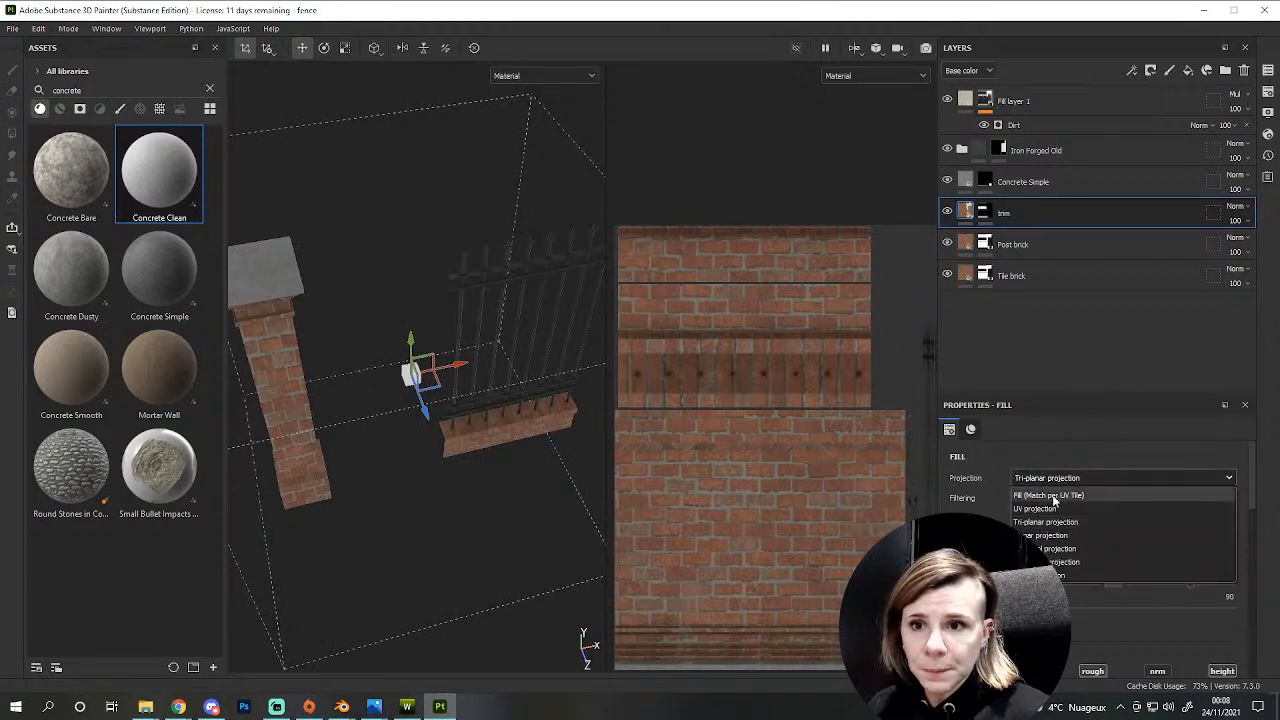
pyautogui.click(1052, 496)
# - Resize the trim layer's UV projection horizontally so its side edges line up with the trim strip in the UV layout
pyautogui.scroll(6, 519, 464)
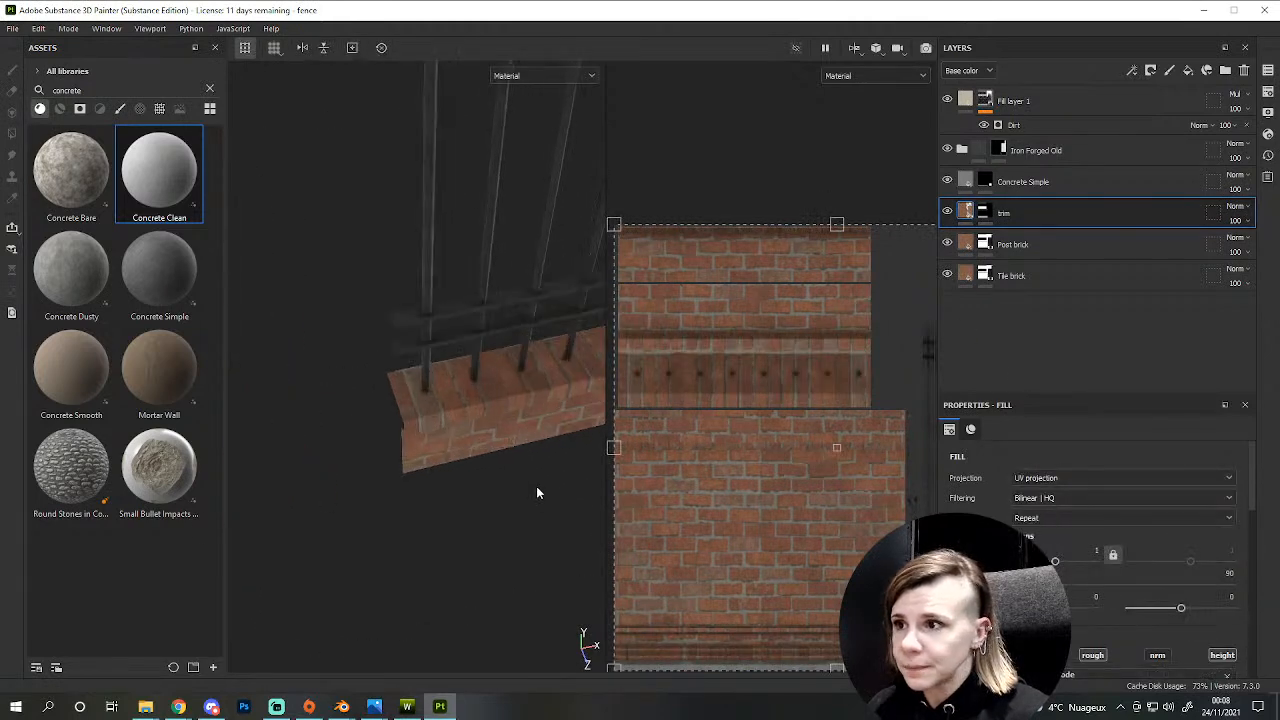
pyautogui.scroll(-1, 755, 505)
pyautogui.scroll(5, 701, 453)
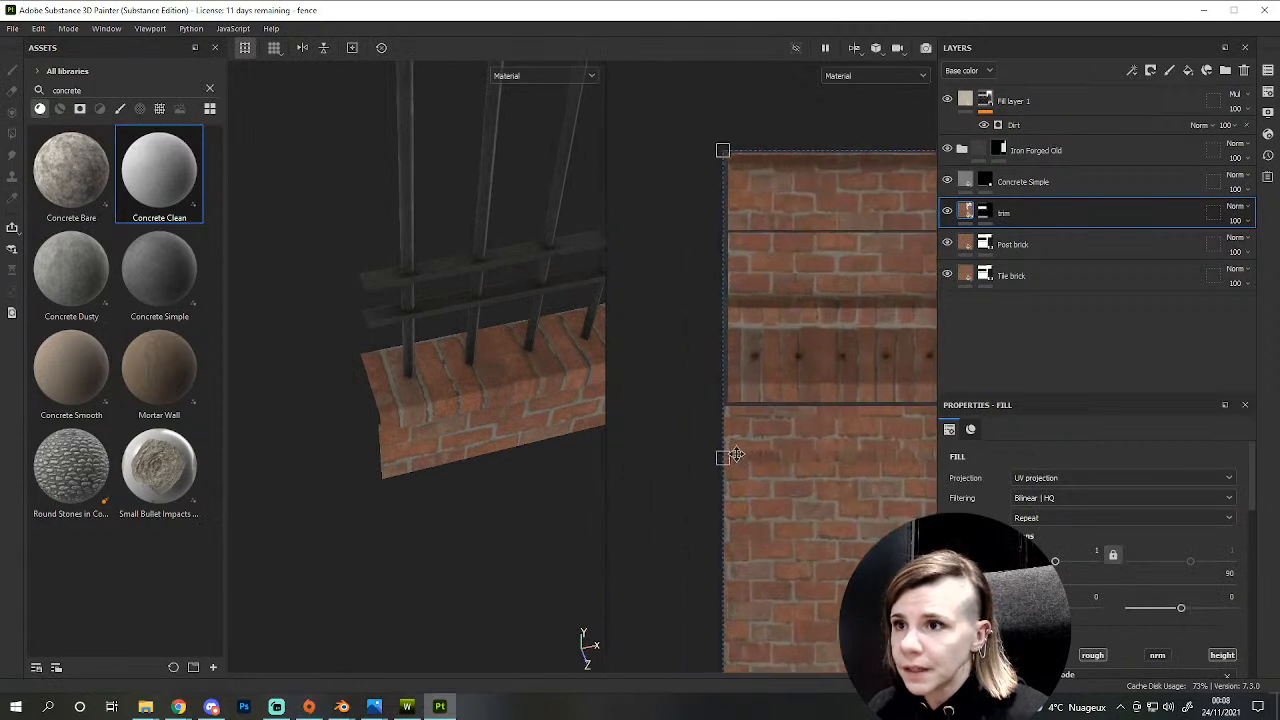
pyautogui.moveTo(701, 453); pyautogui.dragTo(713, 454)
pyautogui.scroll(-5, 713, 454)
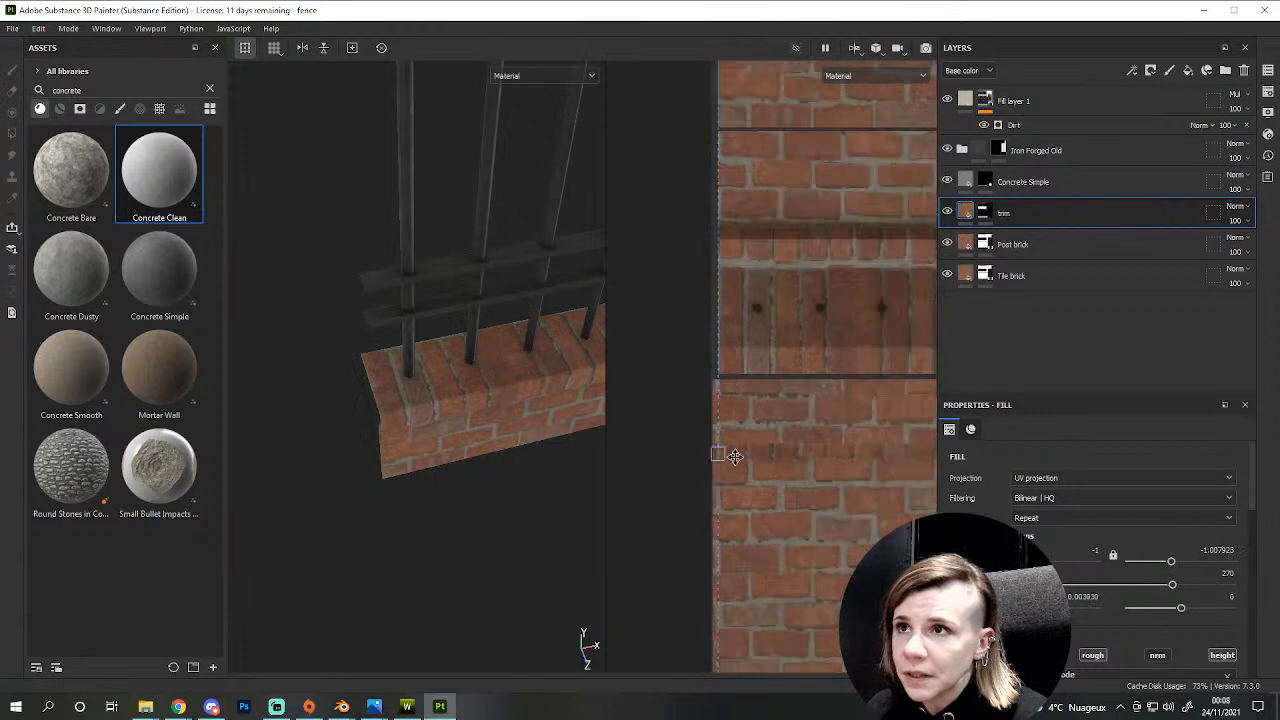
pyautogui.scroll(2, 757, 335)
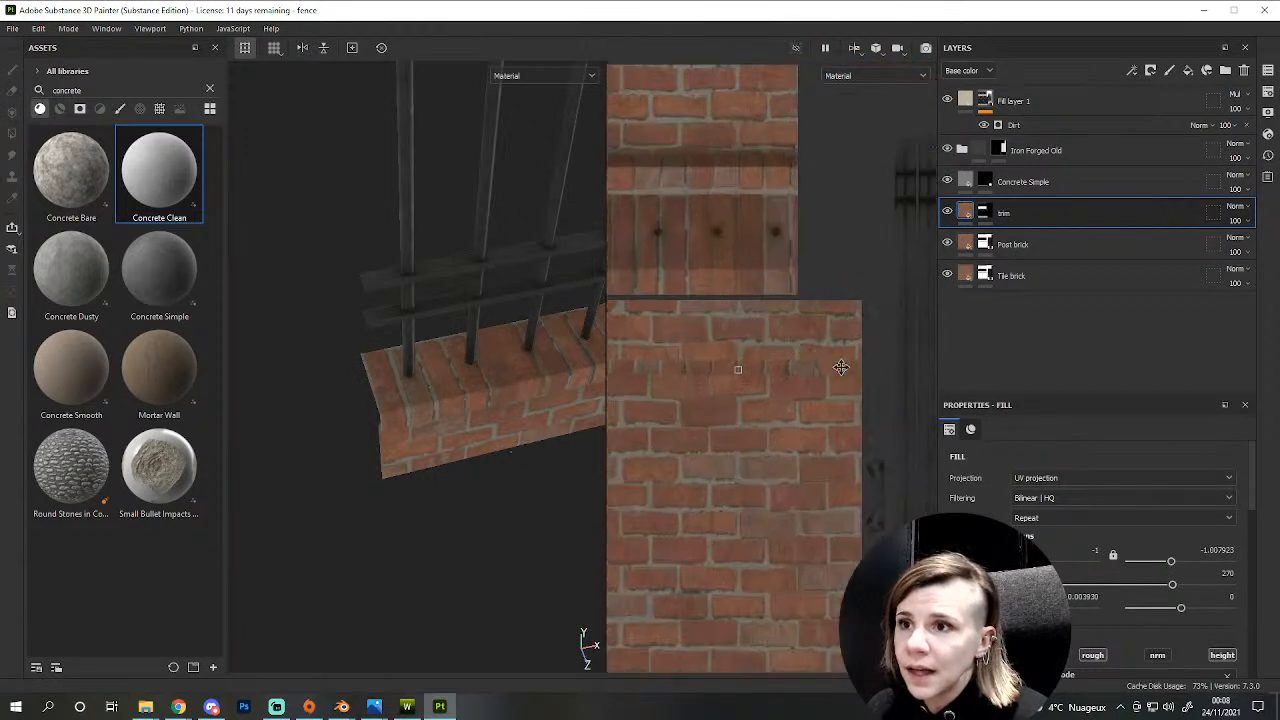
pyautogui.scroll(-5, 828, 400)
pyautogui.keyDown('alt'); pyautogui.moveTo(830, 412); pyautogui.dragTo(727, 452, button='middle'); pyautogui.keyUp('alt')
pyautogui.moveTo(837, 426); pyautogui.dragTo(712, 421)
pyautogui.scroll(5, 714, 418)
pyautogui.scroll(4, 733, 352)
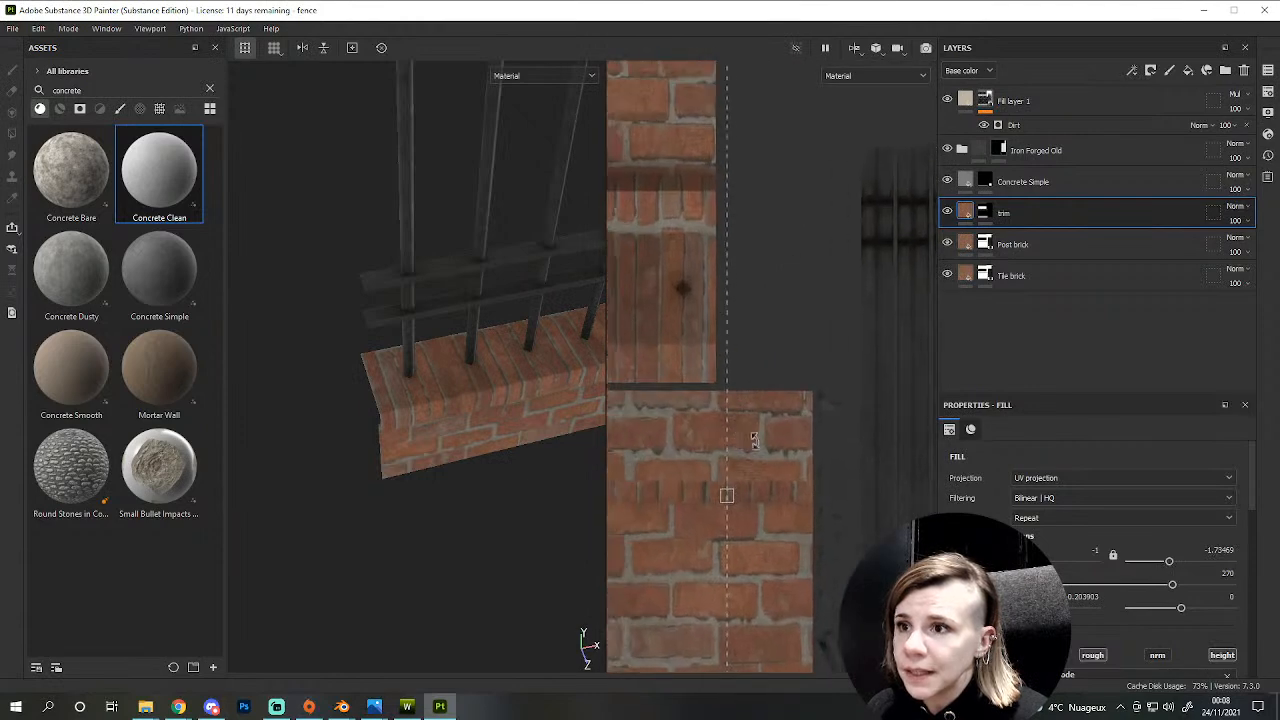
pyautogui.moveTo(700, 500); pyautogui.dragTo(683, 499)
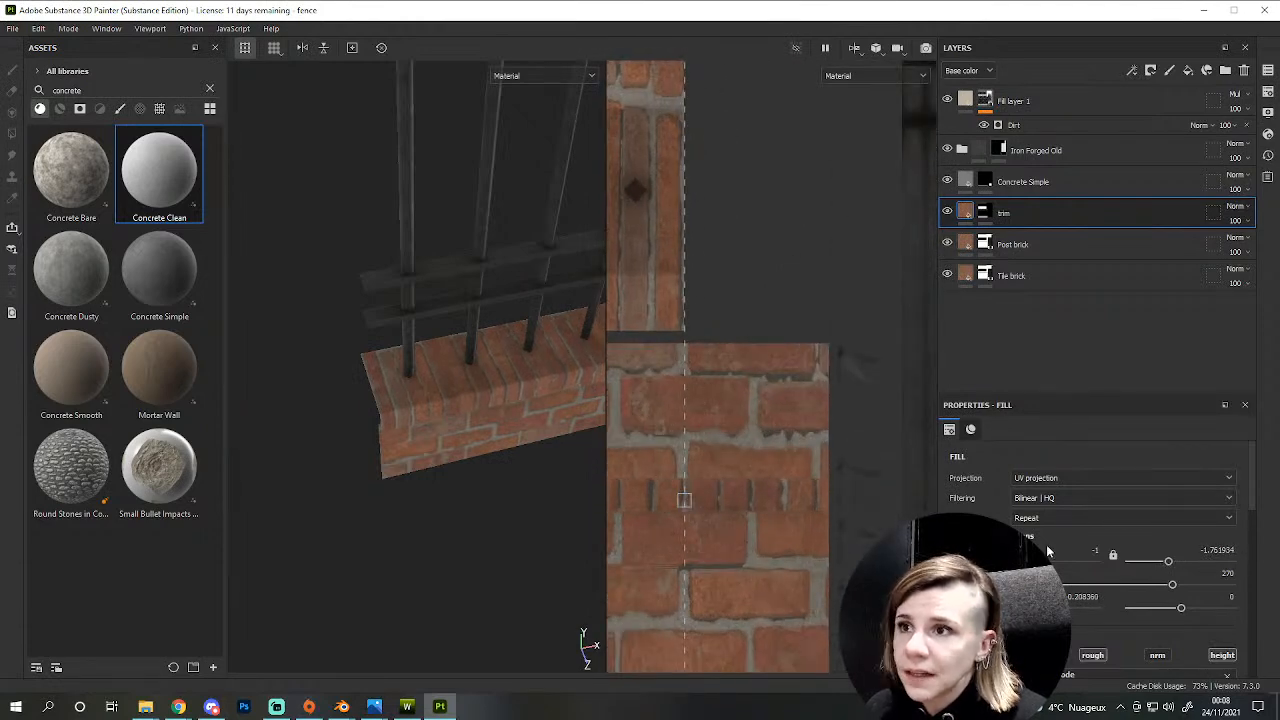
# - Set the trim layer's Bricks Amount X to 4 and Bricks Amount Y to 17
pyautogui.scroll(-6, 1081, 560)
pyautogui.keyDown('alt'); pyautogui.moveTo(549, 400); pyautogui.dragTo(423, 451); pyautogui.keyUp('alt')
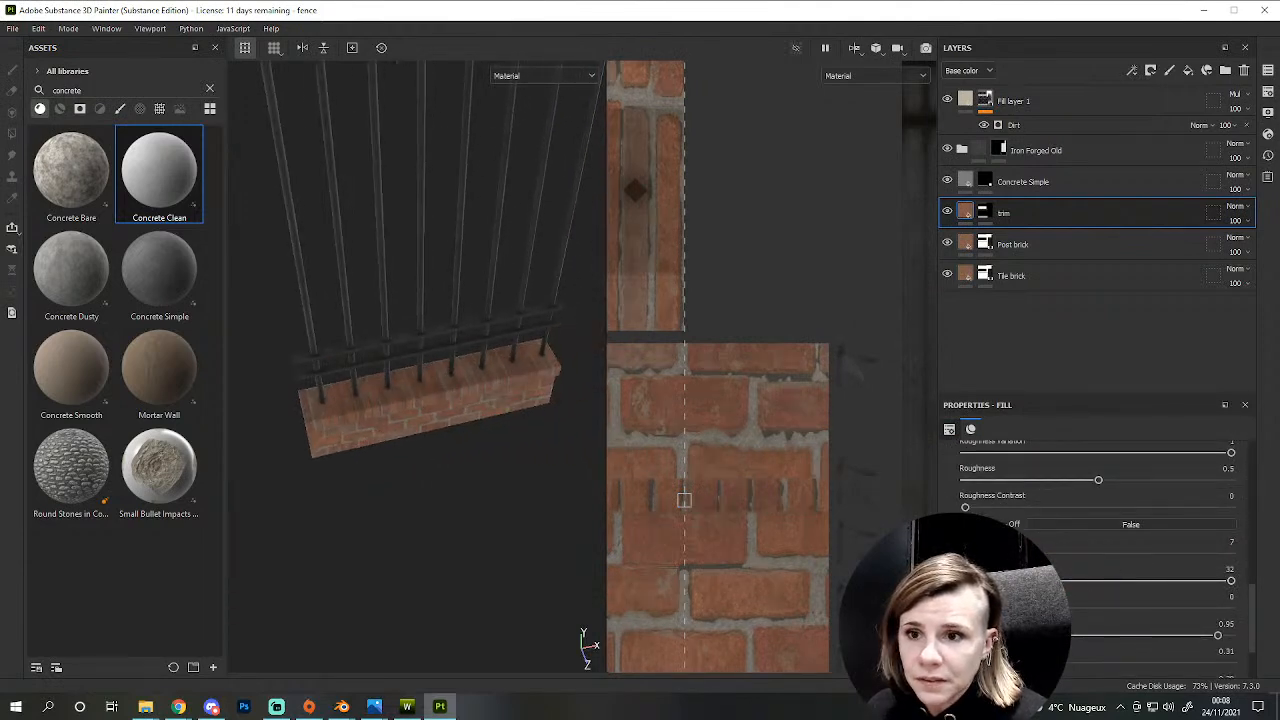
pyautogui.moveTo(1000, 553)
pyautogui.mouseDown()
pyautogui.moveTo(1025, 553)
pyautogui.moveTo(985, 553)
pyautogui.mouseUp()
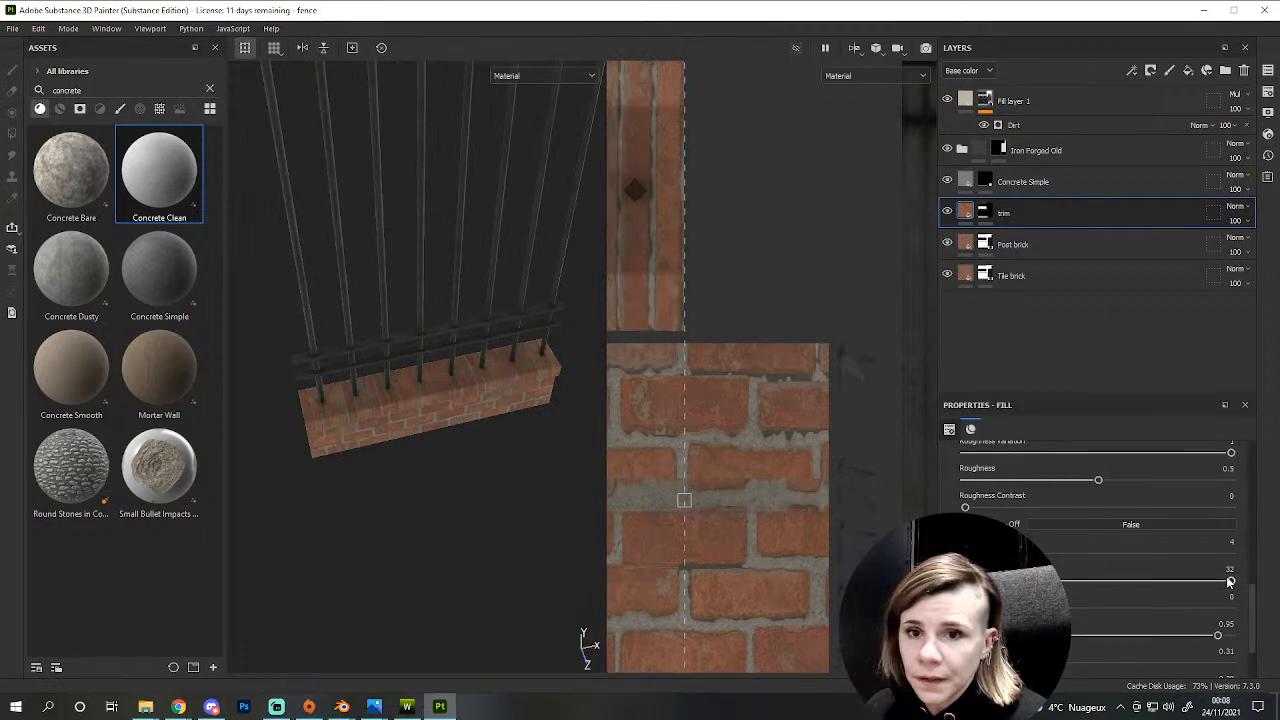
pyautogui.moveTo(1231, 580); pyautogui.dragTo(1083, 586)
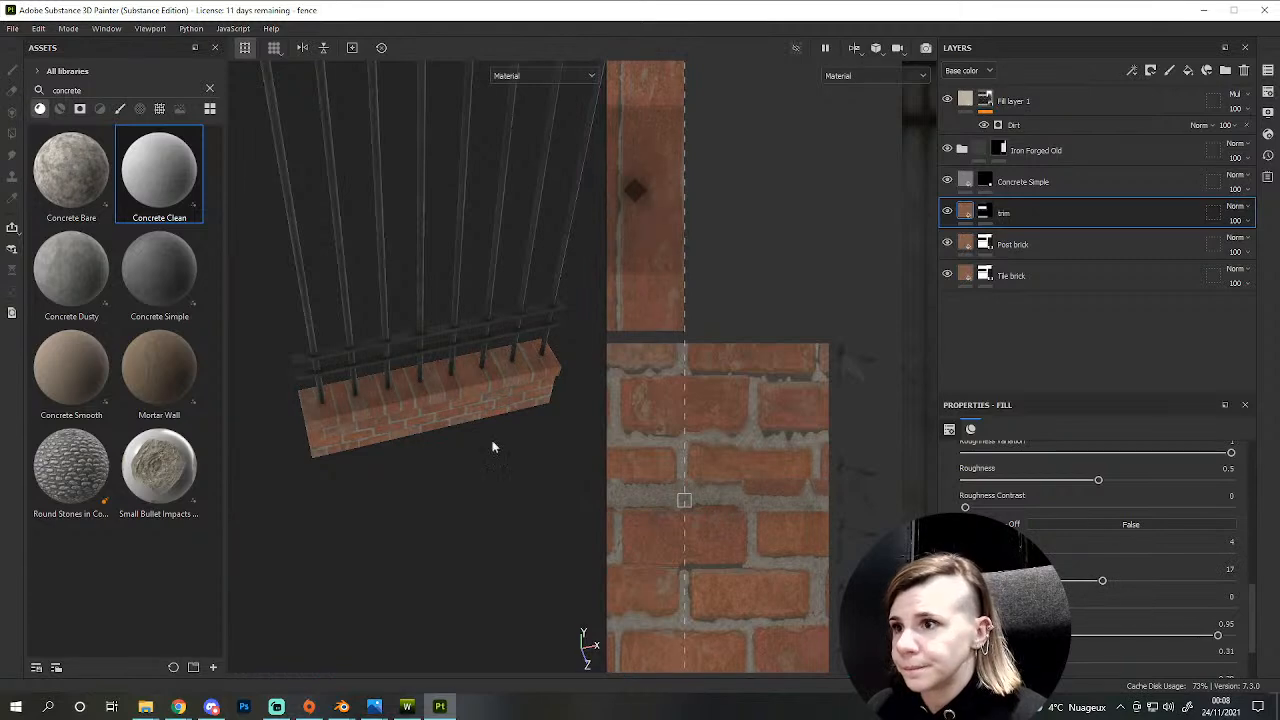
# - Examine the brick pattern on the low fence wall and around the pillar from several angles
pyautogui.scroll(-3, 410, 501)
pyautogui.keyDown('alt'); pyautogui.moveTo(410, 501); pyautogui.dragTo(360, 343); pyautogui.keyUp('alt')
pyautogui.scroll(-2, 360, 343)
pyautogui.keyDown('alt'); pyautogui.moveTo(360, 360); pyautogui.dragTo(428, 404, button='middle'); pyautogui.keyUp('alt')
pyautogui.scroll(4, 428, 404)
pyautogui.keyDown('alt'); pyautogui.moveTo(428, 404); pyautogui.dragTo(490, 531); pyautogui.keyUp('alt')
pyautogui.keyDown('alt'); pyautogui.moveTo(420, 492); pyautogui.dragTo(377, 449); pyautogui.keyUp('alt')
pyautogui.scroll(-2, 400, 420)
pyautogui.keyDown('alt'); pyautogui.moveTo(410, 284); pyautogui.dragTo(420, 403, button='middle'); pyautogui.keyUp('alt')
pyautogui.keyDown('alt'); pyautogui.moveTo(420, 403); pyautogui.dragTo(462, 472); pyautogui.keyUp('alt')
pyautogui.scroll(5, 429, 526)
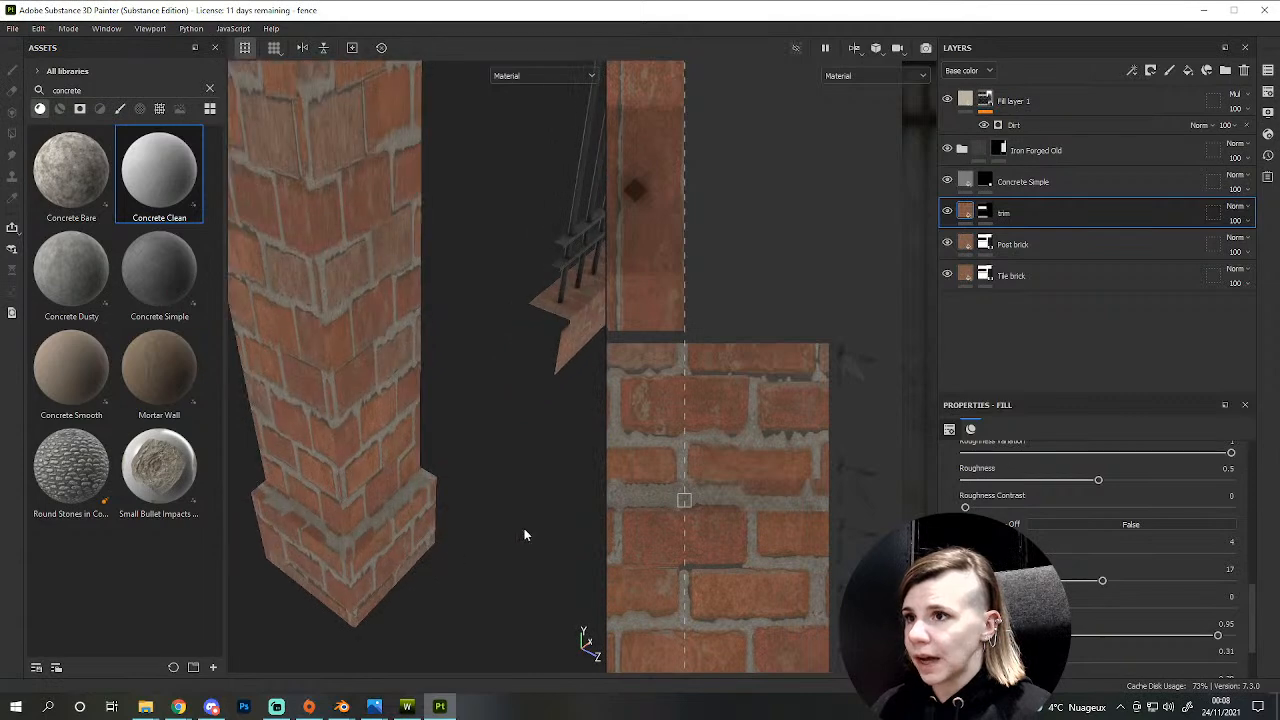
pyautogui.scroll(-4, 480, 555)
pyautogui.keyDown('alt'); pyautogui.moveTo(471, 551); pyautogui.dragTo(526, 467, button='middle'); pyautogui.keyUp('alt')
# - Shift the trim layer's UV projection slightly upward and check the trim bricks on the fence model
pyautogui.moveTo(663, 551); pyautogui.dragTo(663, 501)
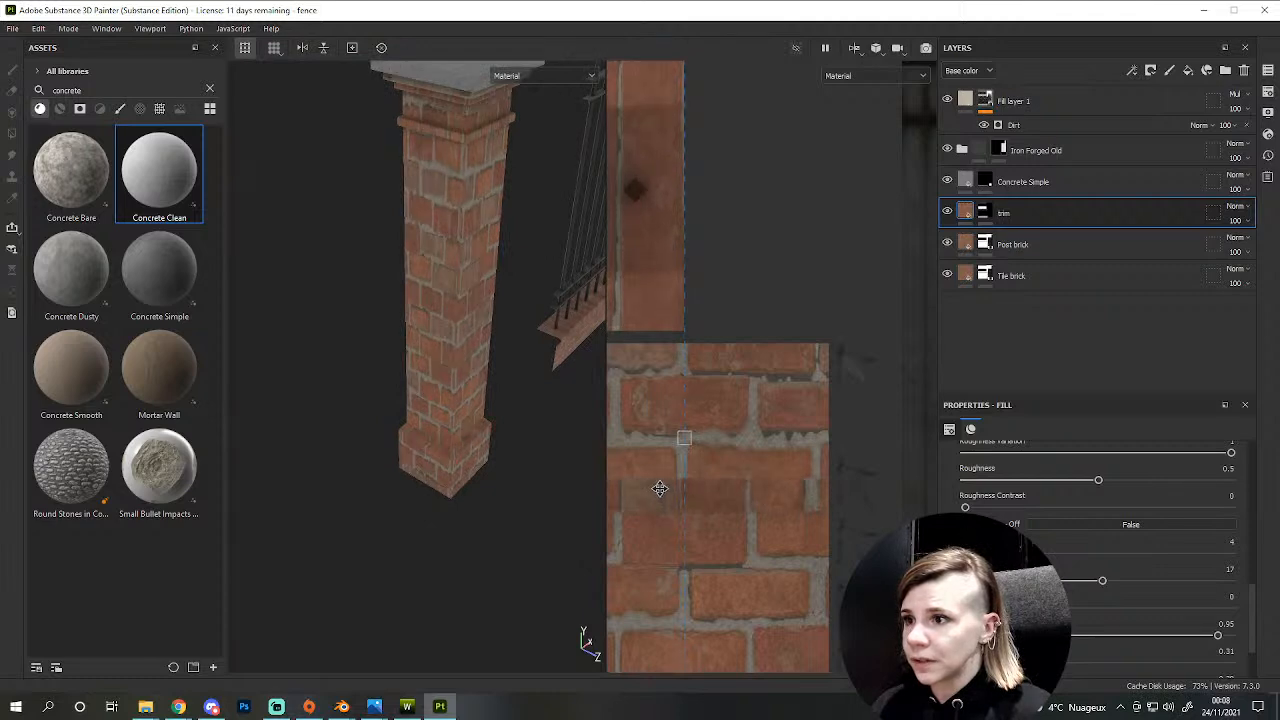
pyautogui.keyDown('alt'); pyautogui.moveTo(548, 492); pyautogui.dragTo(388, 403); pyautogui.keyUp('alt')
pyautogui.keyDown('alt'); pyautogui.moveTo(472, 442); pyautogui.dragTo(366, 457, button='middle'); pyautogui.keyUp('alt')
pyautogui.keyDown('alt'); pyautogui.moveTo(366, 457); pyautogui.dragTo(474, 529); pyautogui.keyUp('alt')
pyautogui.keyDown('alt'); pyautogui.moveTo(474, 529); pyautogui.dragTo(624, 457, button='middle'); pyautogui.keyUp('alt')
pyautogui.keyDown('alt'); pyautogui.moveTo(624, 457); pyautogui.dragTo(449, 464); pyautogui.keyUp('alt')
pyautogui.scroll(1, 447, 459)
pyautogui.scroll(-5, 445, 460)
pyautogui.keyDown('alt'); pyautogui.moveTo(500, 417); pyautogui.dragTo(241, 559); pyautogui.keyUp('alt')
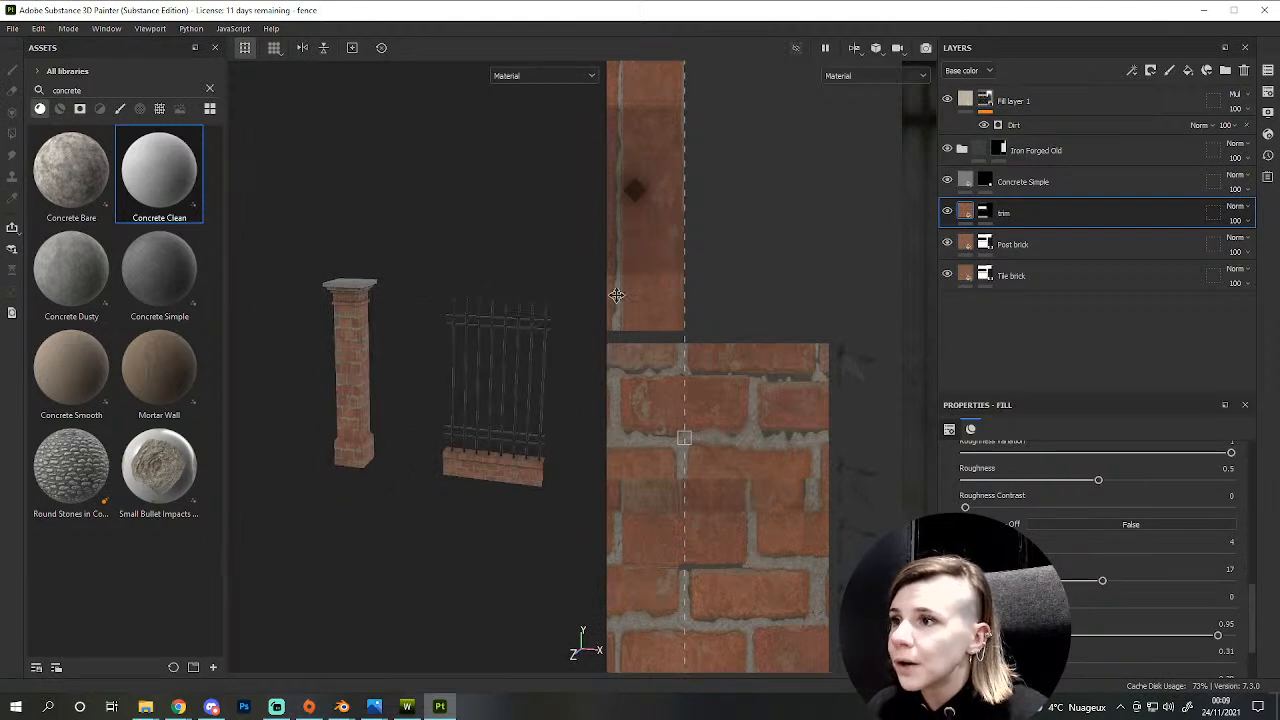
# - Compress the Post brick layer's UV projection vertically to about half its height, keeping its lower edge in place
pyautogui.click(1045, 244)
pyautogui.scroll(3, 376, 439)
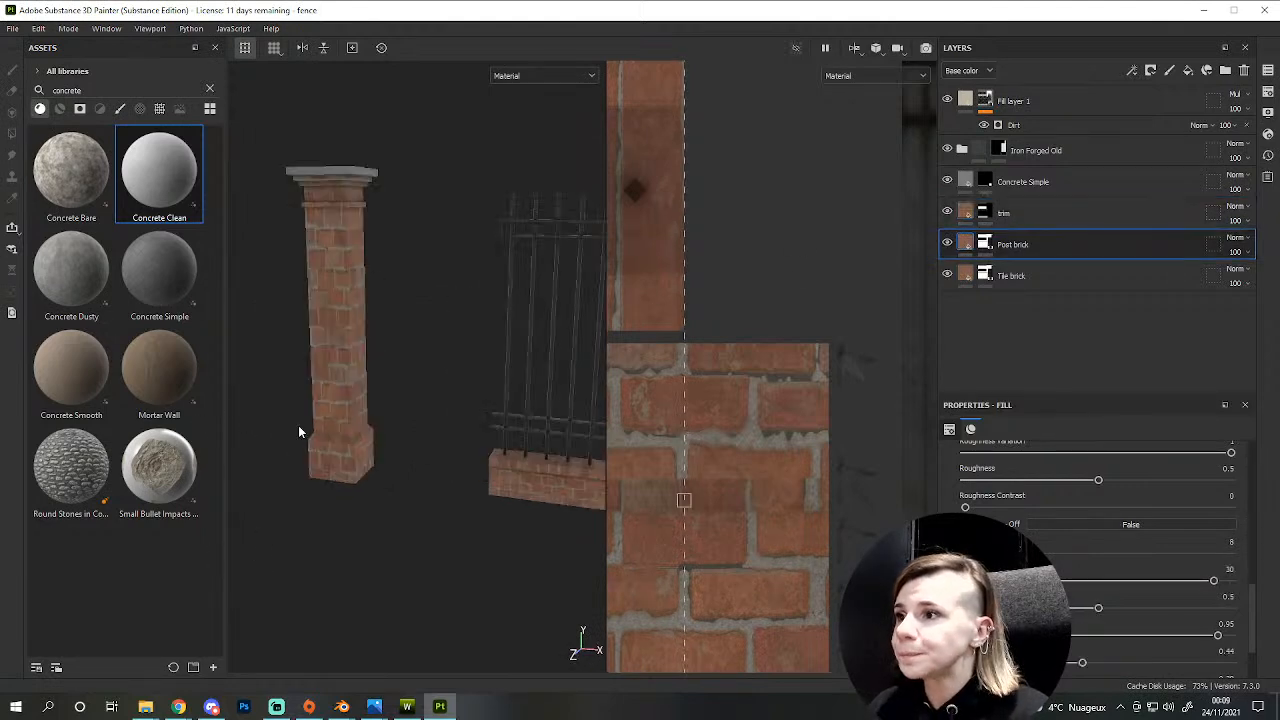
pyautogui.keyDown('alt'); pyautogui.moveTo(303, 430); pyautogui.dragTo(396, 417); pyautogui.keyUp('alt')
pyautogui.scroll(-5, 777, 433)
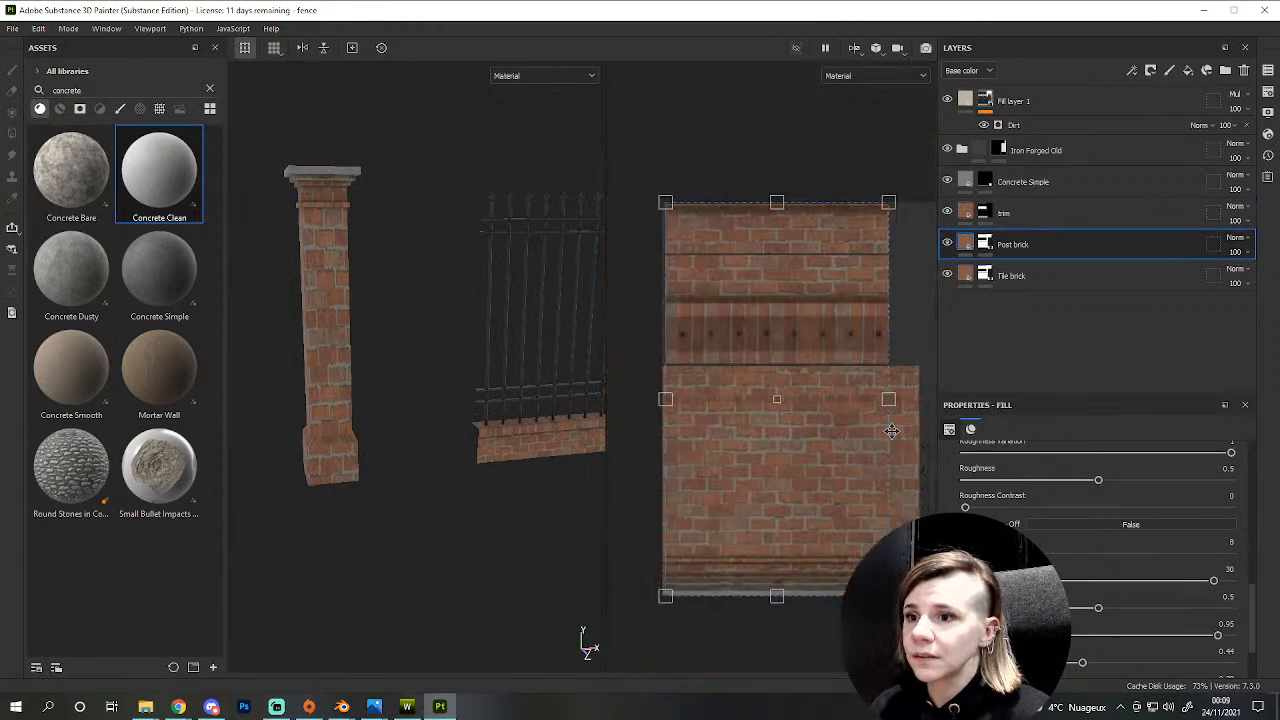
pyautogui.keyDown('alt'); pyautogui.moveTo(788, 389); pyautogui.dragTo(780, 413, button='middle'); pyautogui.keyUp('alt')
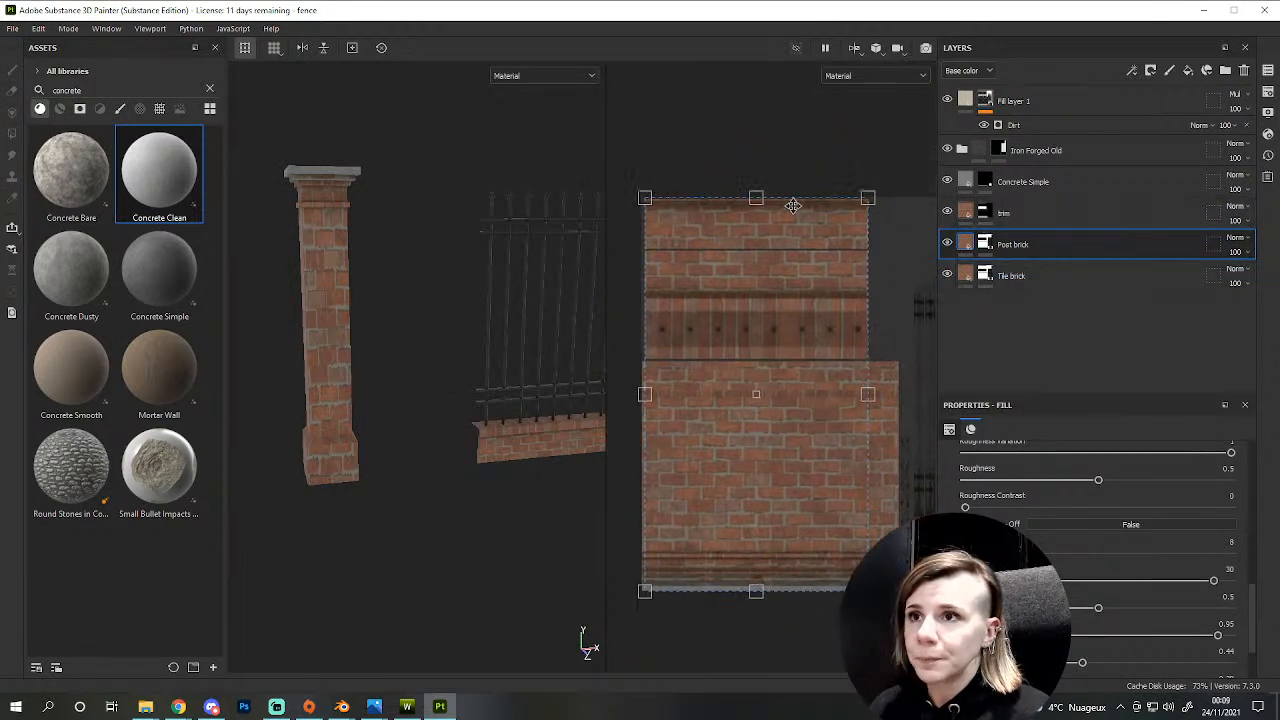
pyautogui.moveTo(756, 202); pyautogui.dragTo(764, 389)
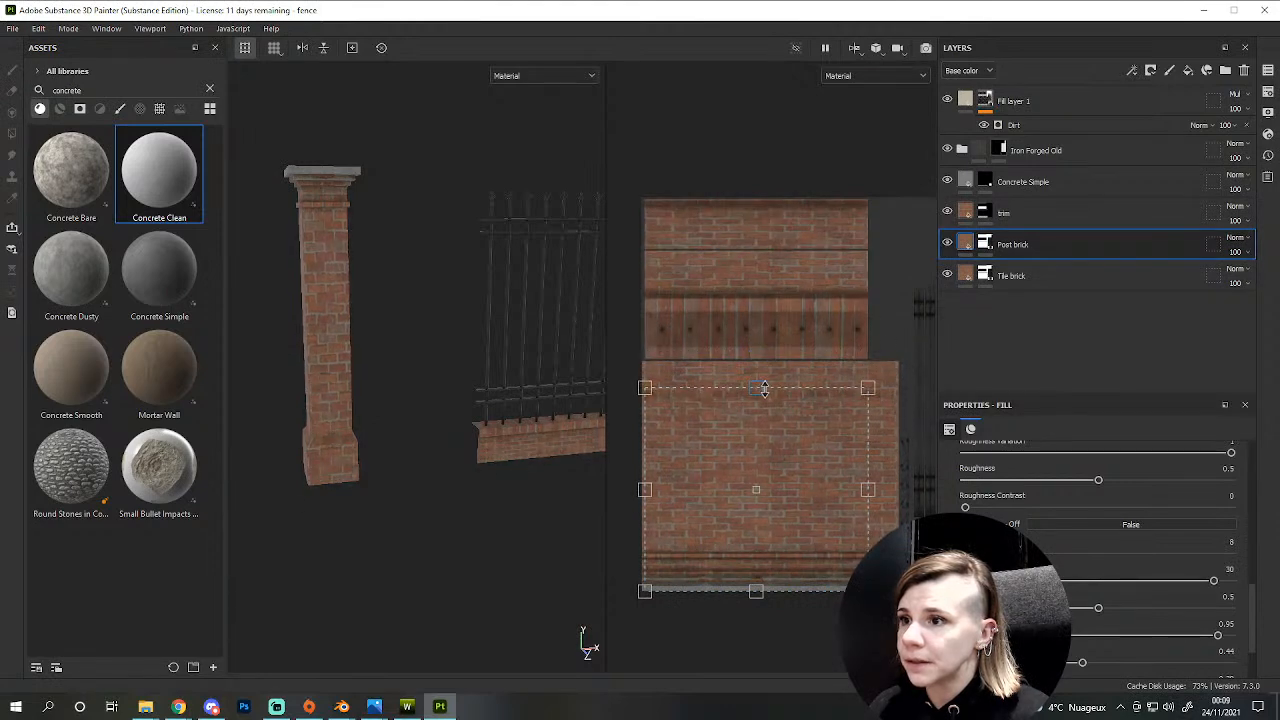
# - Hide the Post brick layer and remove the pillar from the Tile brick mask using Polygon Fill in mesh mode with colour 0
pyautogui.click(985, 244)
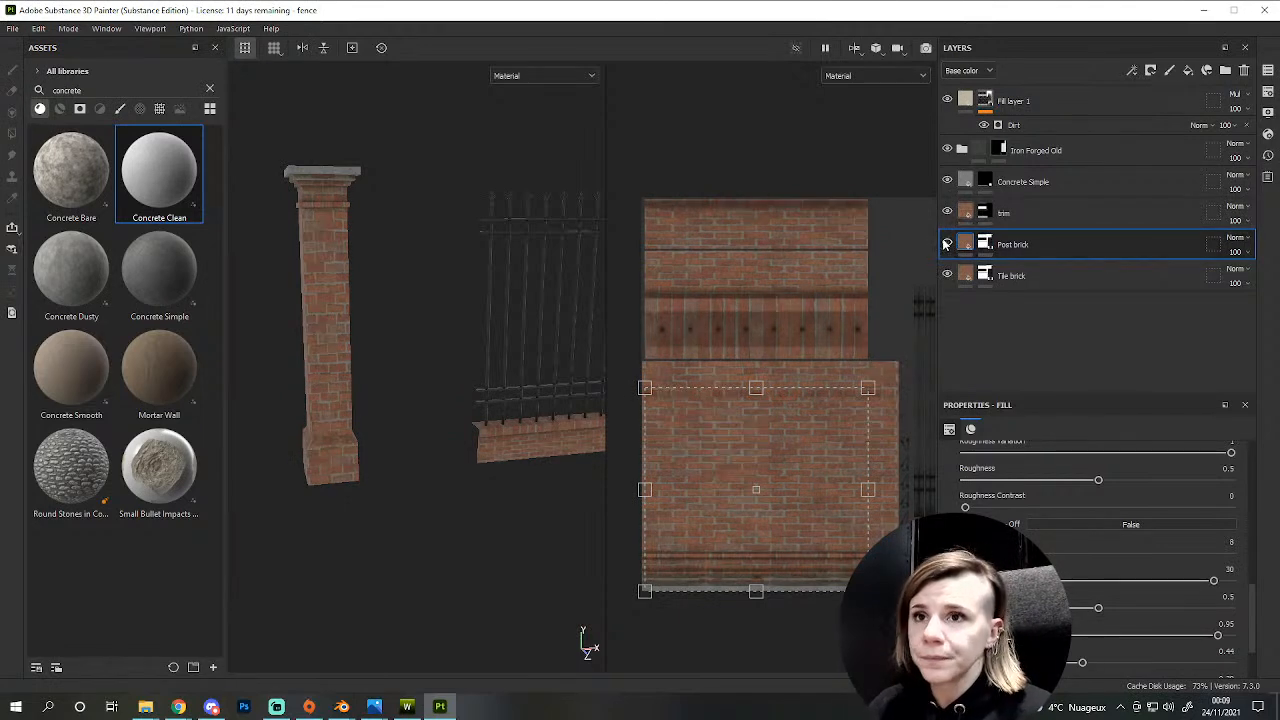
pyautogui.click(946, 244)
pyautogui.click(1017, 280)
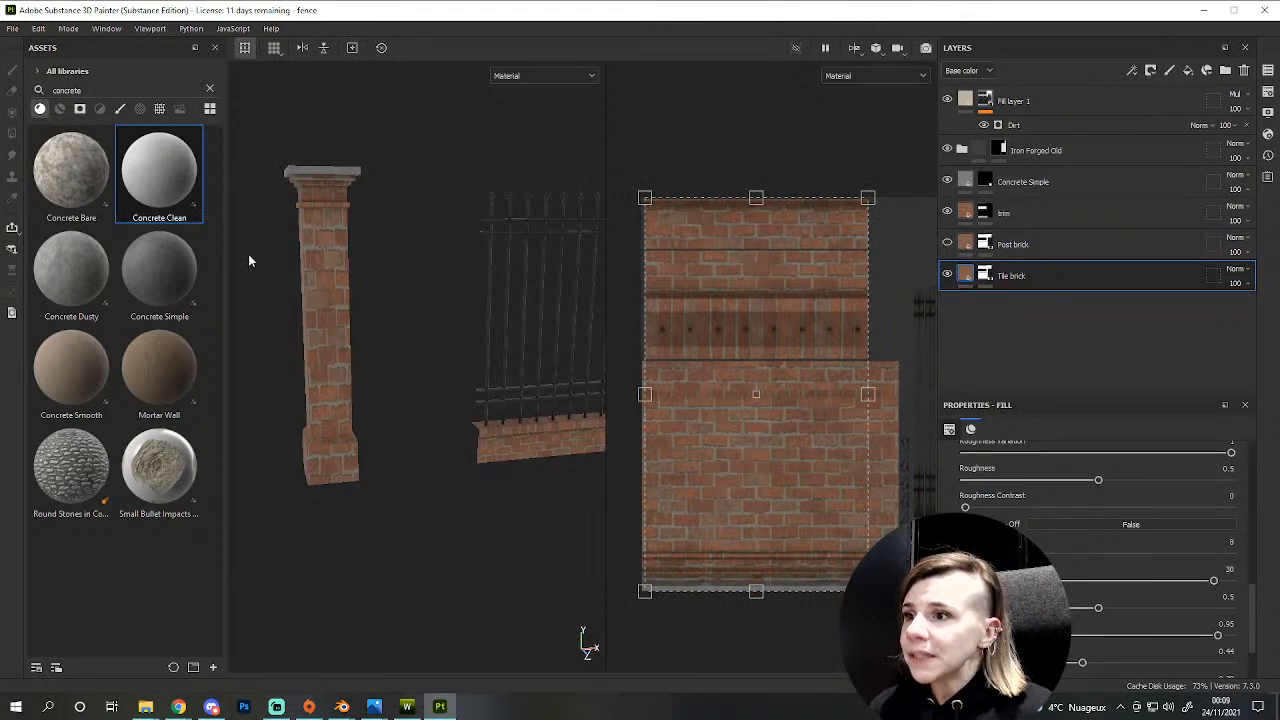
pyautogui.press('1')
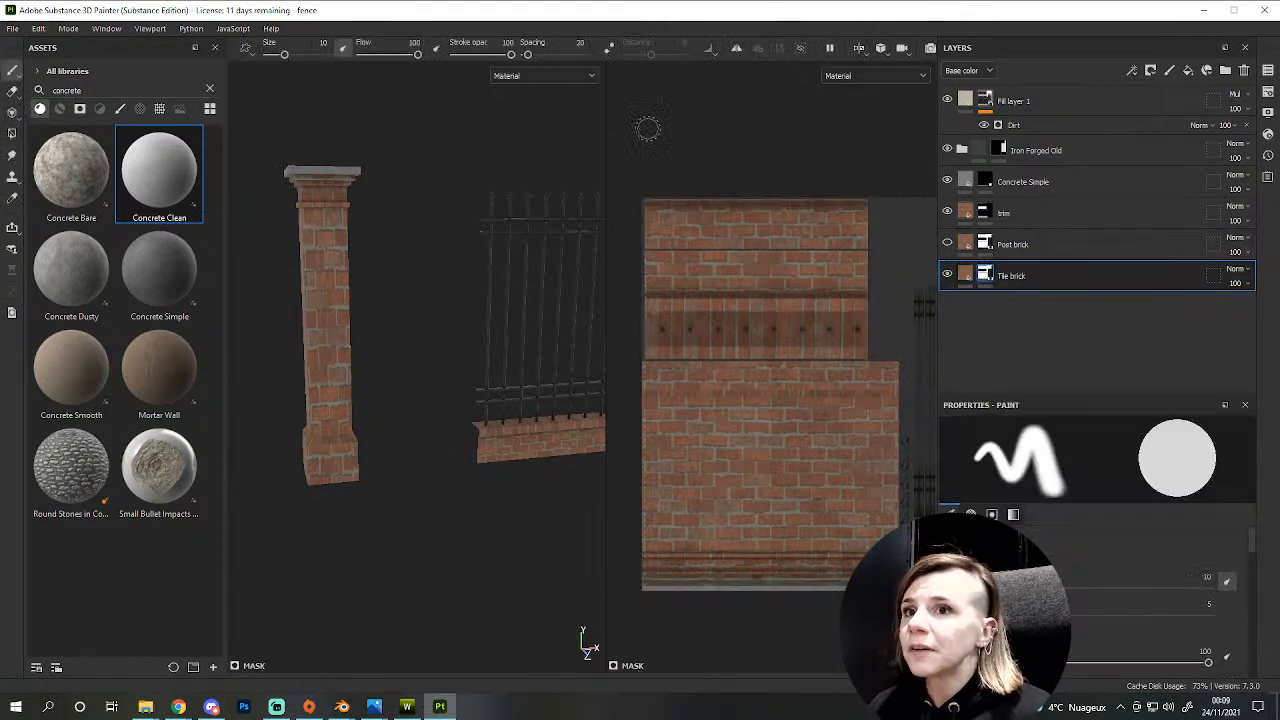
pyautogui.click(12, 133)
pyautogui.click(288, 48)
pyautogui.moveTo(262, 143); pyautogui.dragTo(376, 513)
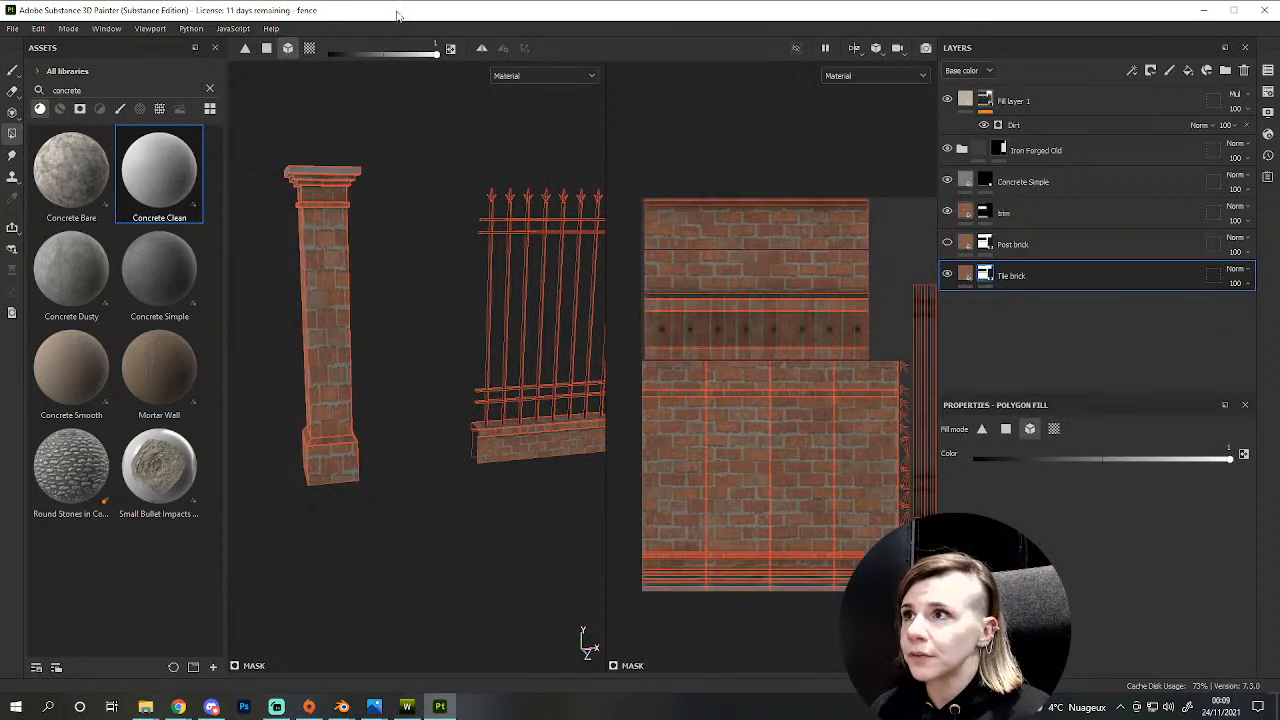
pyautogui.moveTo(297, 200); pyautogui.dragTo(389, 563)
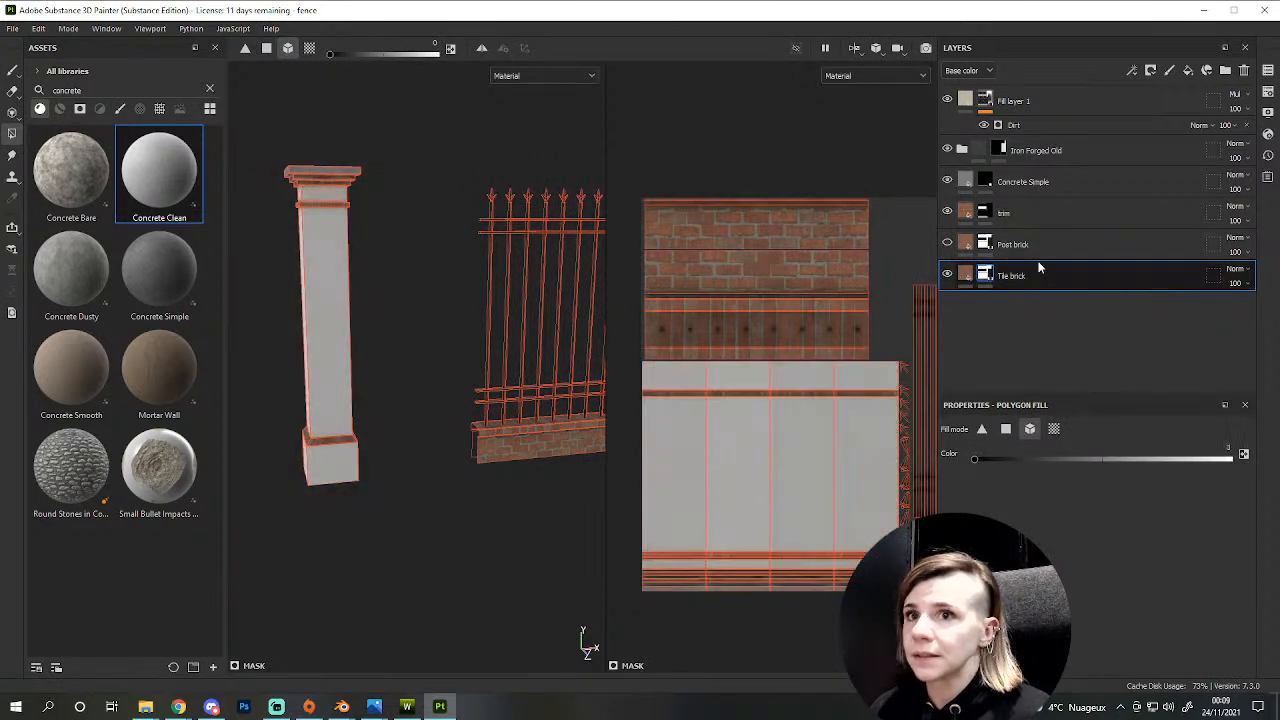
# - Show the Post brick layer again and remove the fence section with its low wall from that layer's mask
pyautogui.click(945, 244)
pyautogui.keyDown('alt'); pyautogui.moveTo(566, 464); pyautogui.dragTo(506, 437, button='middle'); pyautogui.keyUp('alt')
pyautogui.click(985, 243)
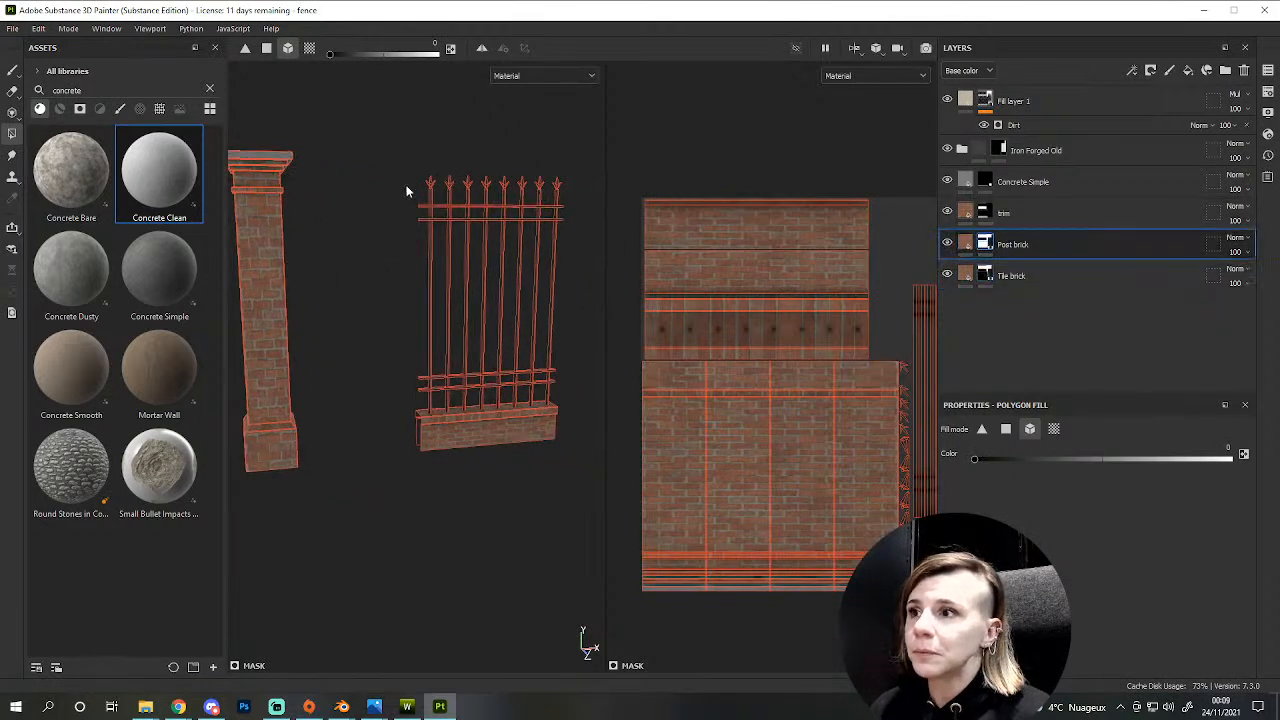
pyautogui.moveTo(604, 495); pyautogui.dragTo(604, 495)
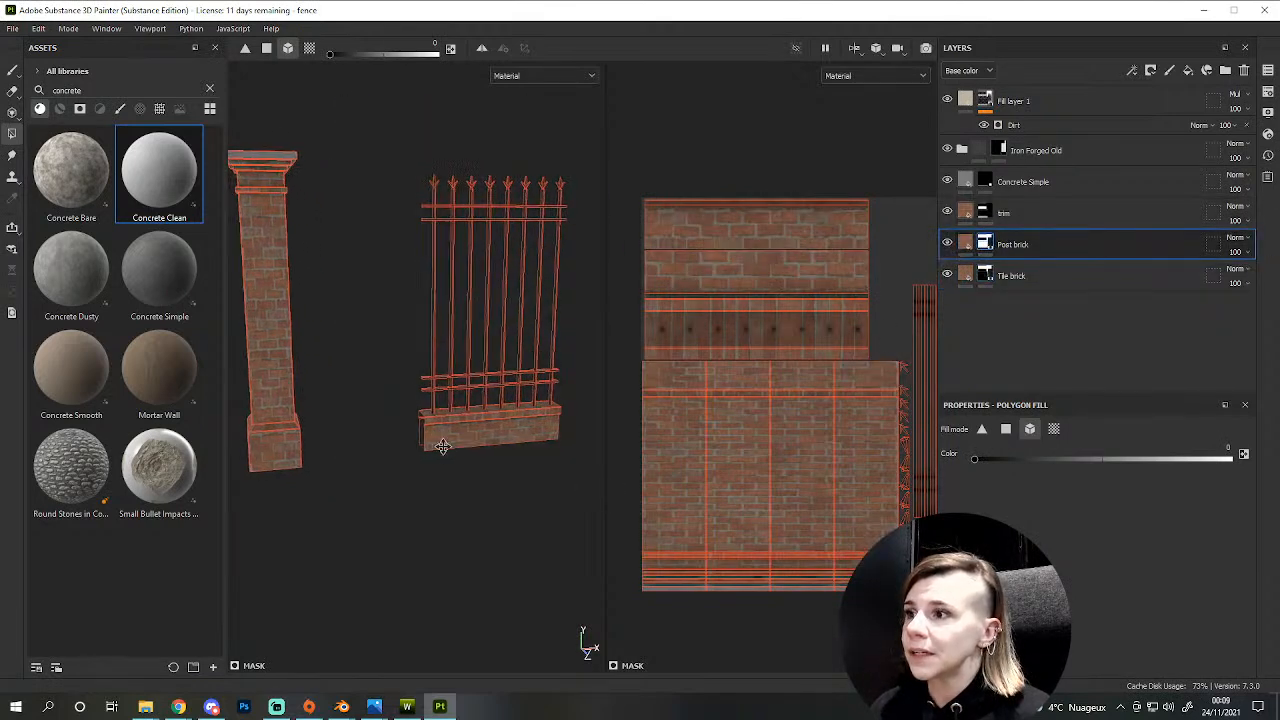
pyautogui.keyDown('alt'); pyautogui.moveTo(437, 445); pyautogui.dragTo(556, 468, button='middle'); pyautogui.keyUp('alt')
# - Set the Post brick layer's Bricks Amount Y to 25 and Bricks Amount X to 5
pyautogui.click(965, 243)
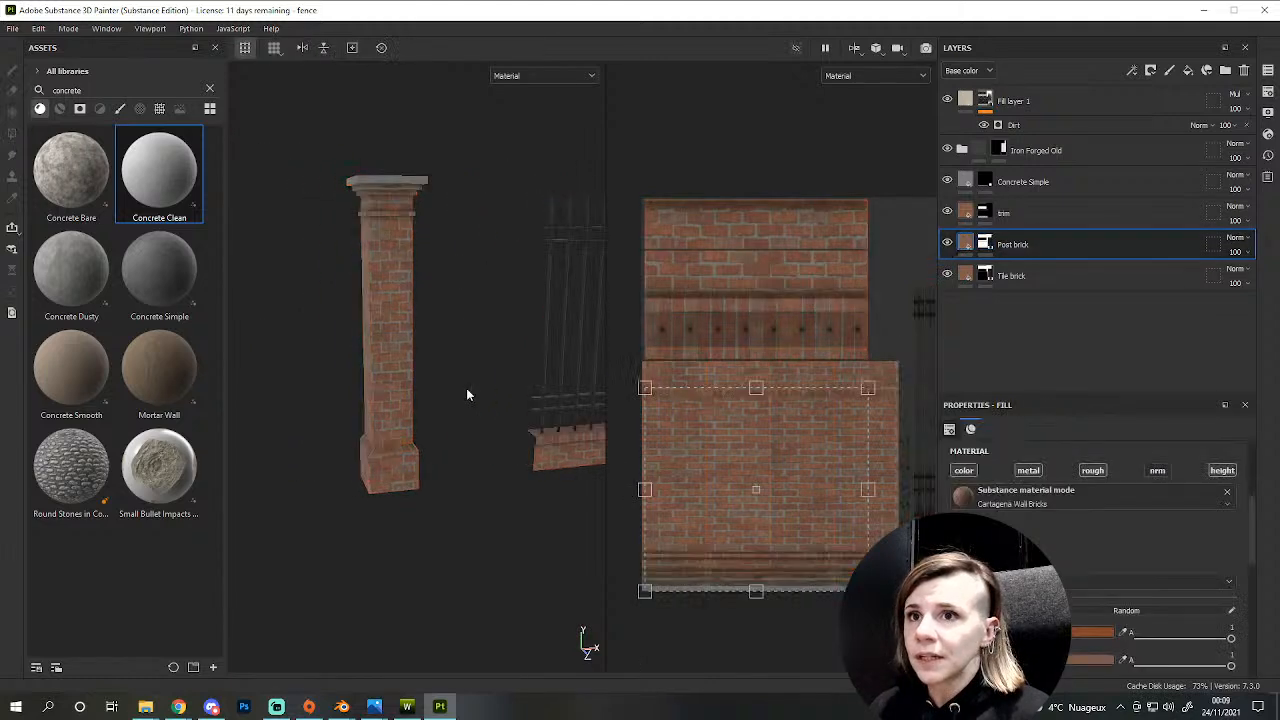
pyautogui.scroll(3, 562, 450)
pyautogui.keyDown('alt'); pyautogui.moveTo(297, 383); pyautogui.dragTo(410, 466, button='middle'); pyautogui.keyUp('alt')
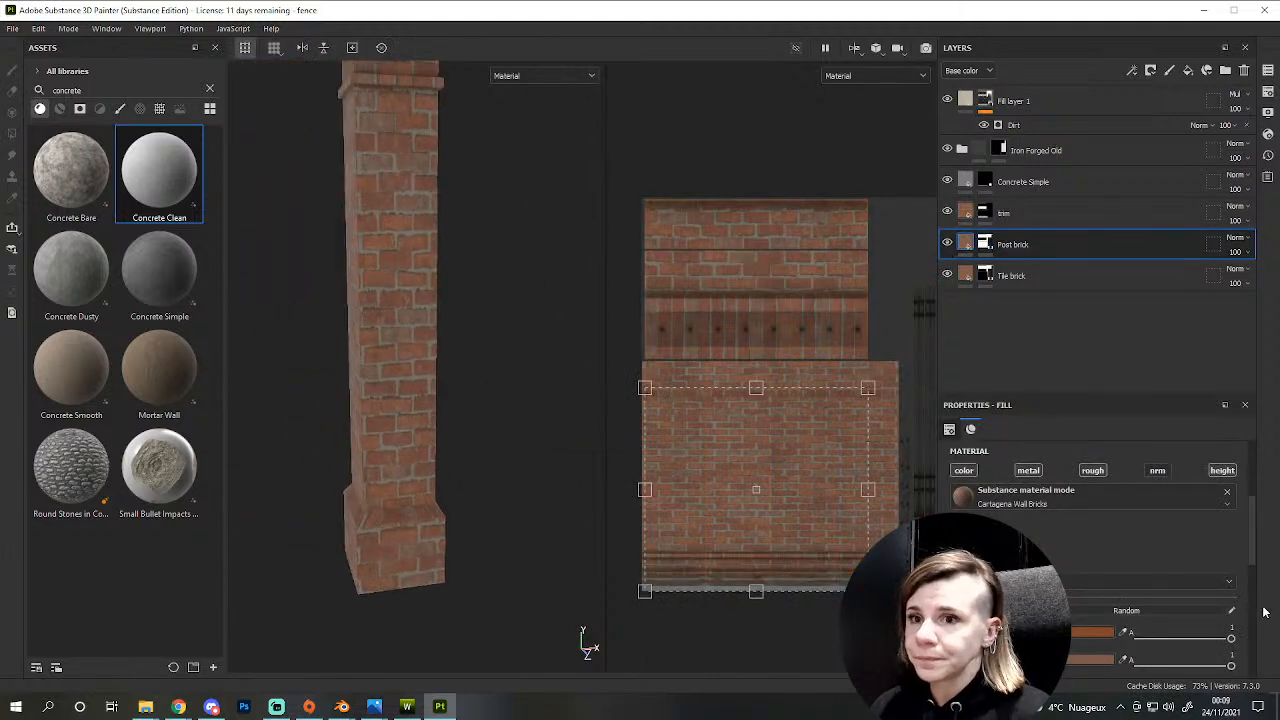
pyautogui.scroll(-5, 503, 386)
pyautogui.keyDown('alt'); pyautogui.moveTo(488, 389); pyautogui.dragTo(532, 372); pyautogui.keyUp('alt')
pyautogui.keyDown('alt'); pyautogui.moveTo(532, 372); pyautogui.dragTo(437, 400, button='middle'); pyautogui.keyUp('alt')
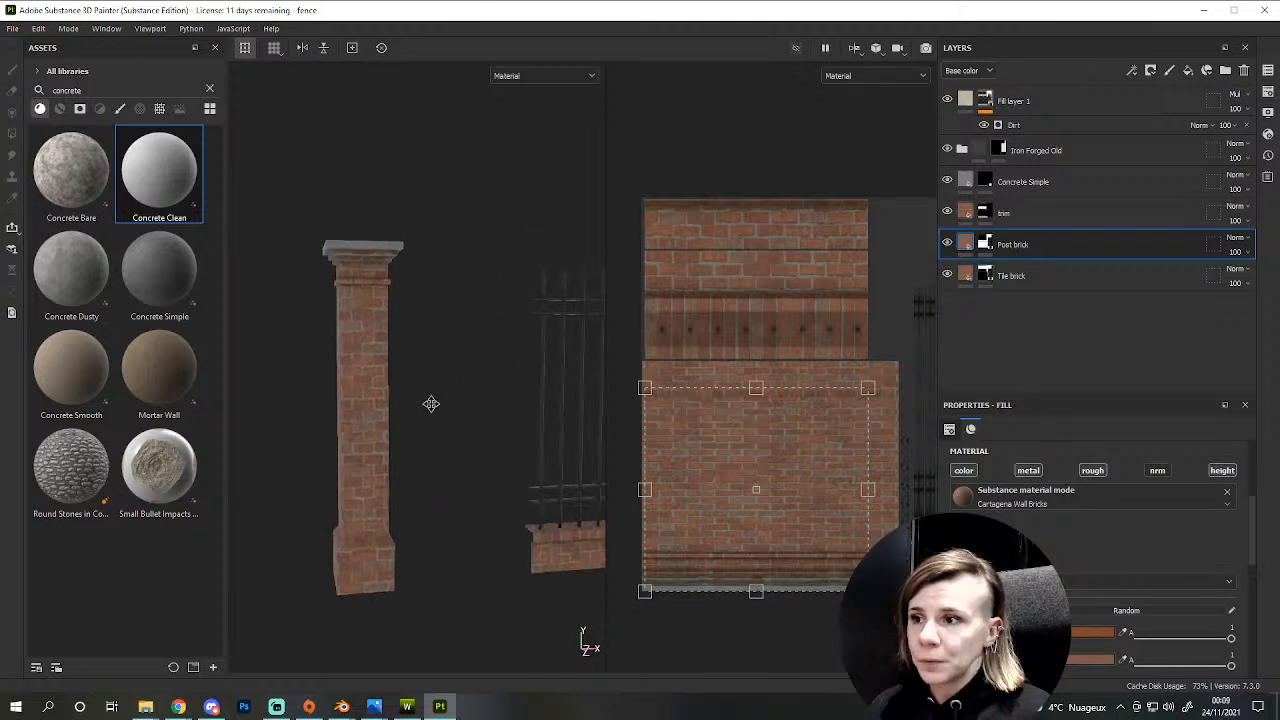
pyautogui.scroll(-3, 530, 582)
pyautogui.scroll(4, 589, 572)
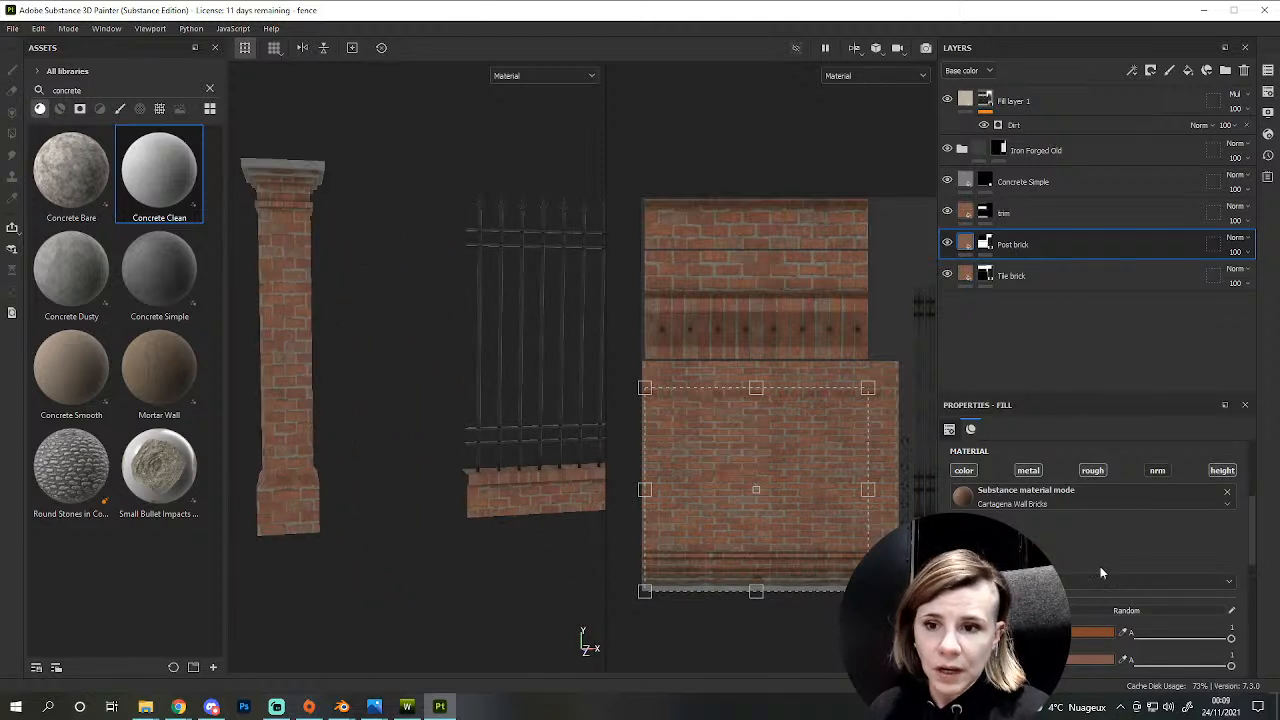
pyautogui.scroll(-3, 1100, 572)
pyautogui.scroll(-5, 1100, 572)
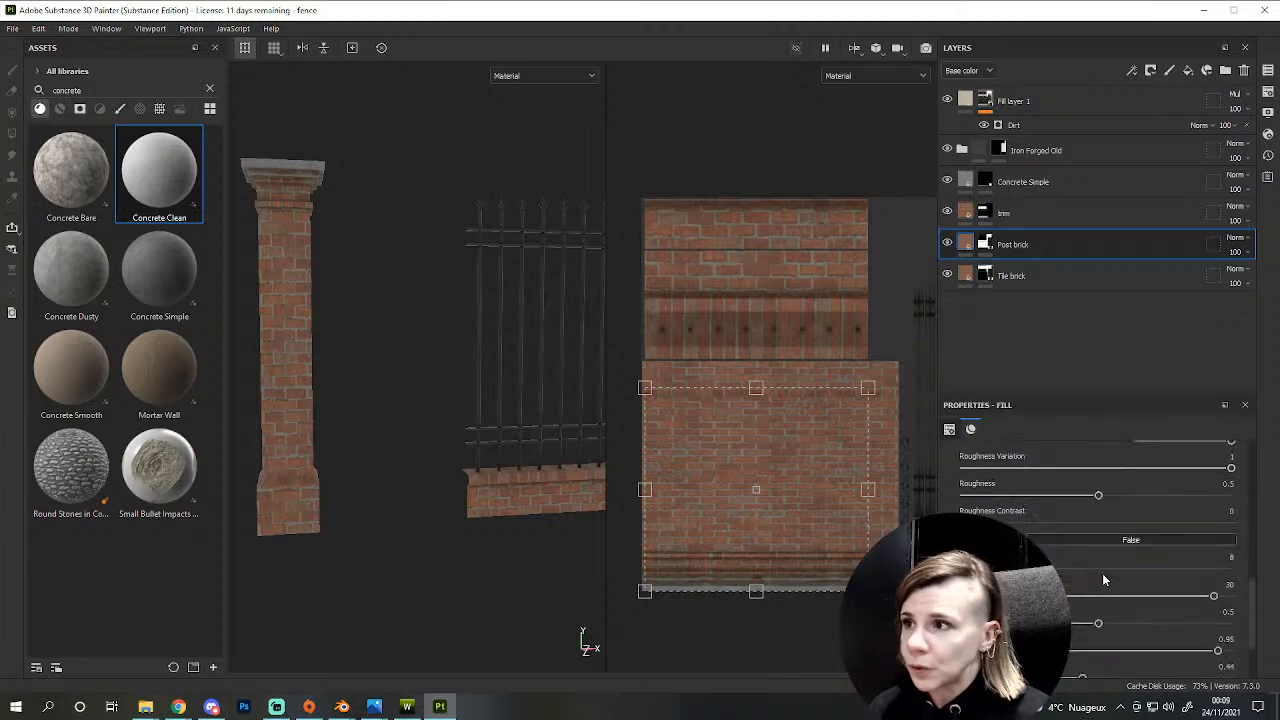
pyautogui.moveTo(1213, 596); pyautogui.dragTo(1171, 597)
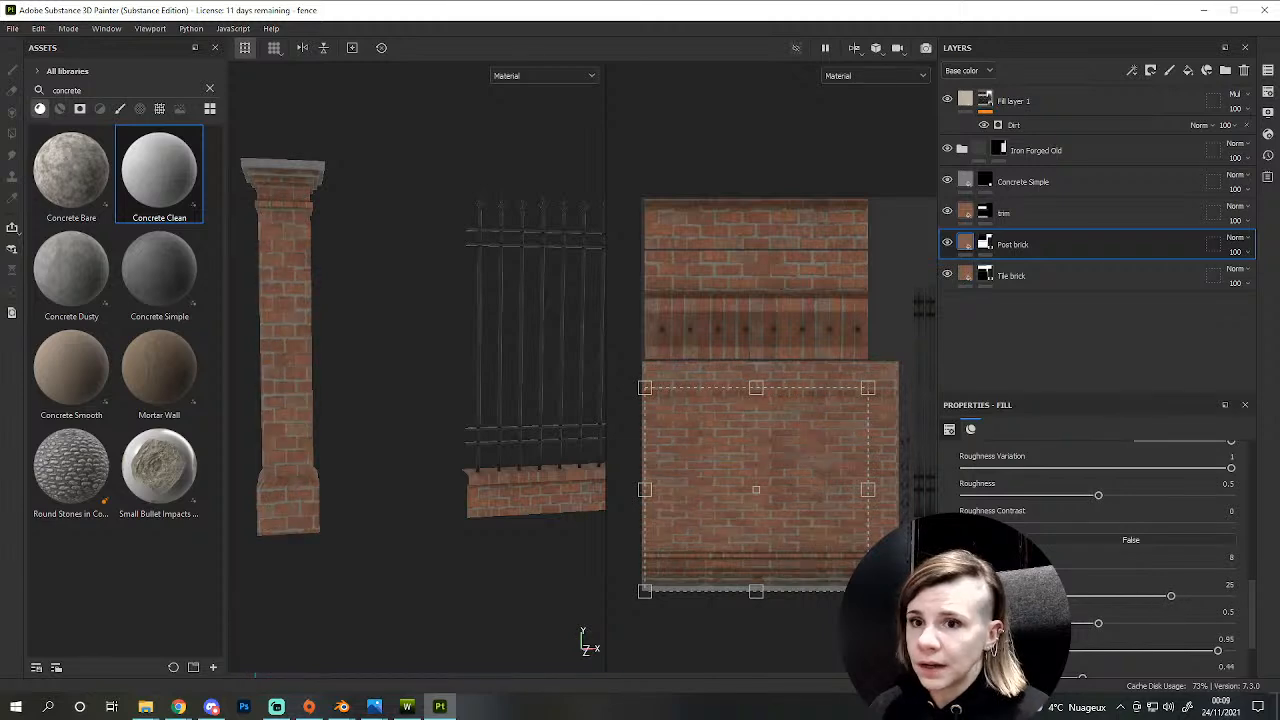
pyautogui.moveTo(1029, 568); pyautogui.dragTo(995, 568)
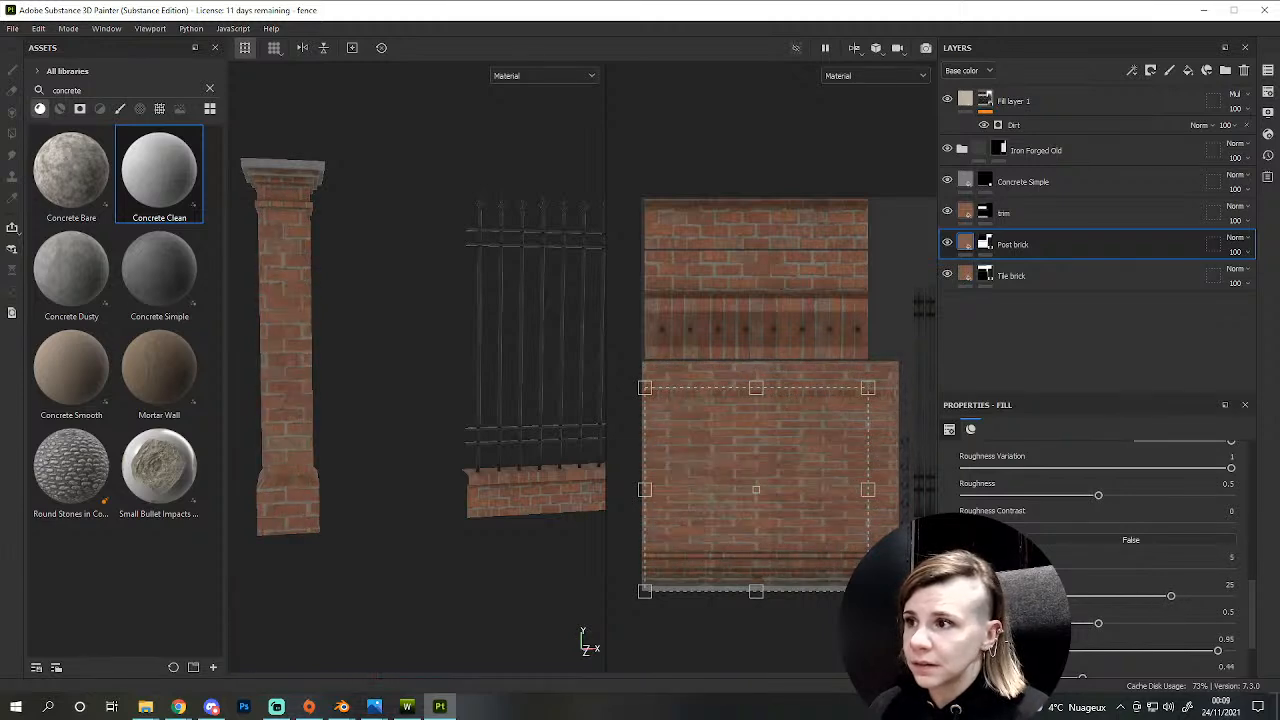
# - Shift the Post brick layer's UV projection slightly sideways to reposition the bricks around the pillar's edges
pyautogui.keyDown('alt'); pyautogui.moveTo(560, 491); pyautogui.dragTo(517, 502); pyautogui.keyUp('alt')
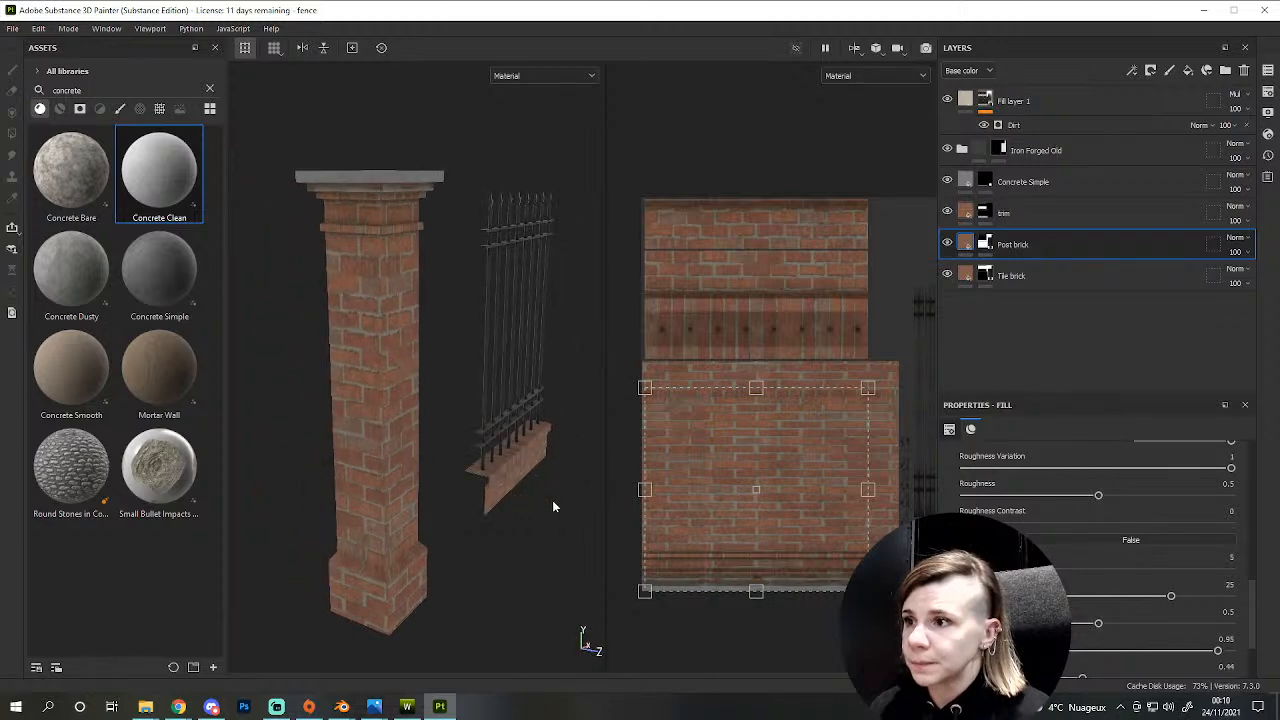
pyautogui.moveTo(802, 500); pyautogui.dragTo(809, 500)
pyautogui.keyDown('alt'); pyautogui.moveTo(627, 481); pyautogui.dragTo(468, 472); pyautogui.keyUp('alt')
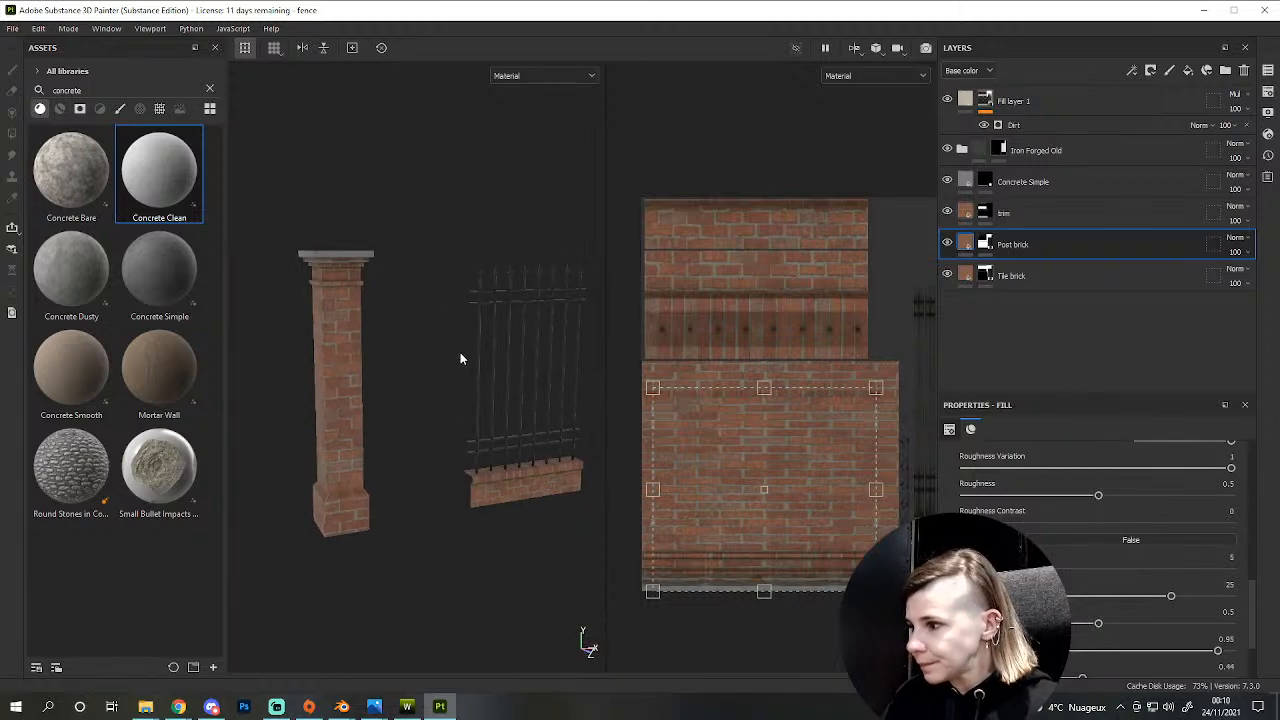
# - Export the fence texture with the 2D View template to the 1-Fence folder and switch to Blender
pyautogui.hotkey('ctrl', 'shift', 'e')
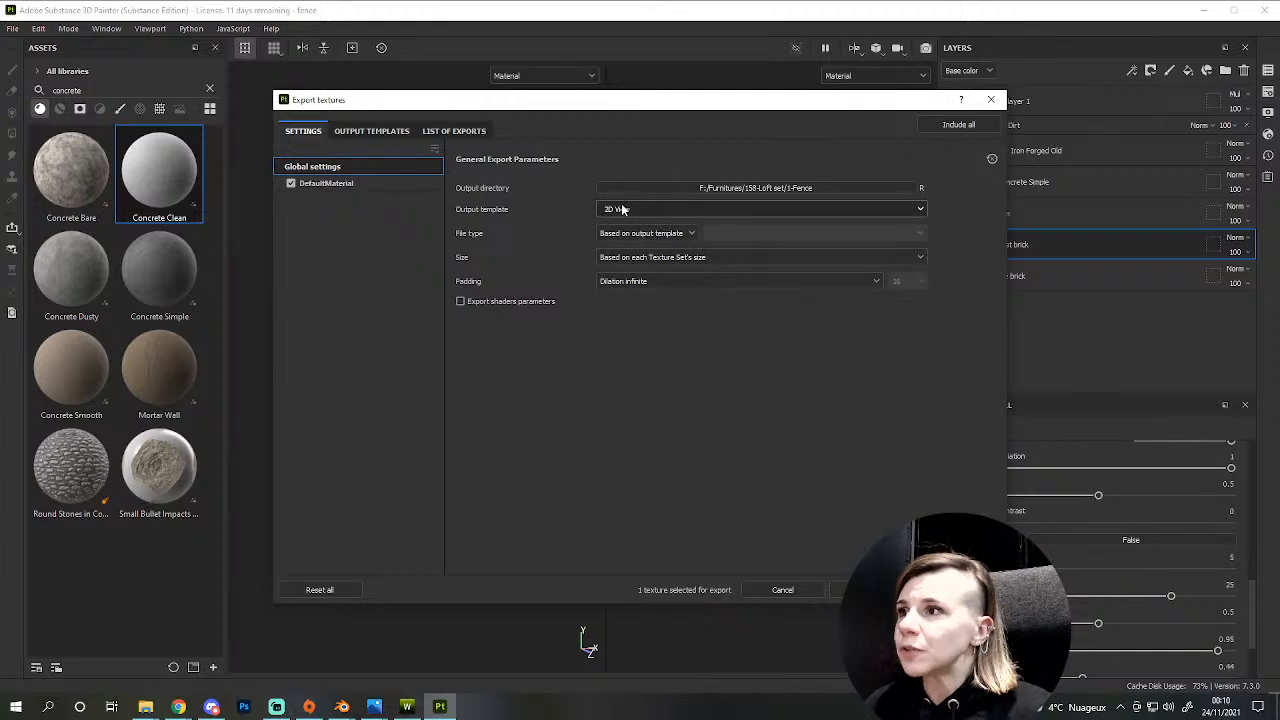
pyautogui.click(836, 589)
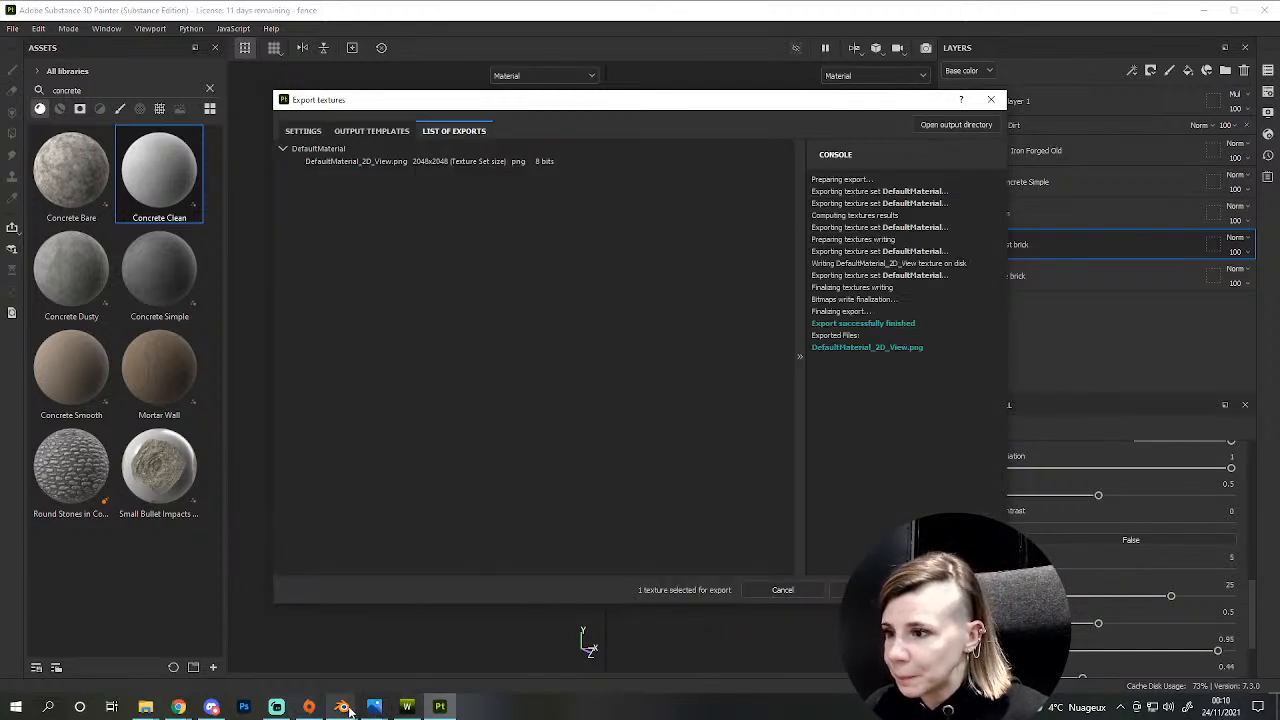
pyautogui.moveTo(343, 708)
pyautogui.click(425, 636)
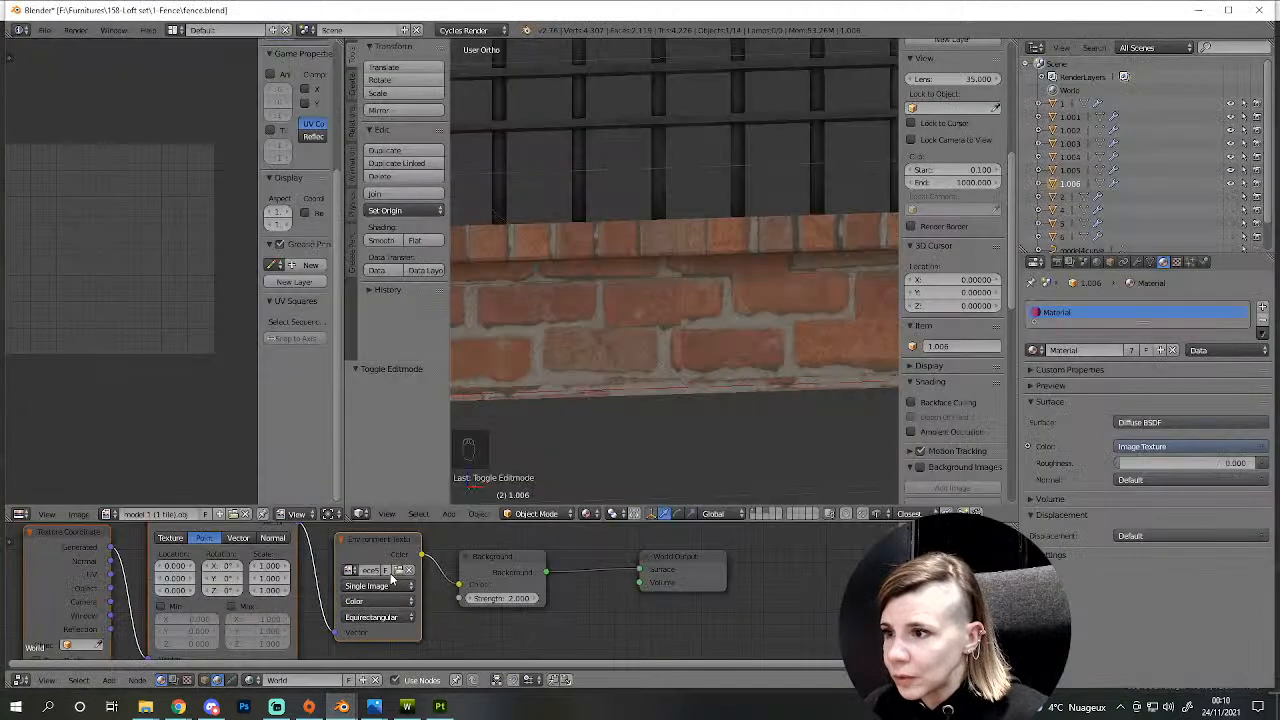
# - Load DefaultMaterial_2D_View.png into the Image Texture node of the fence's material
pyautogui.click(204, 681)
pyautogui.click(406, 586)
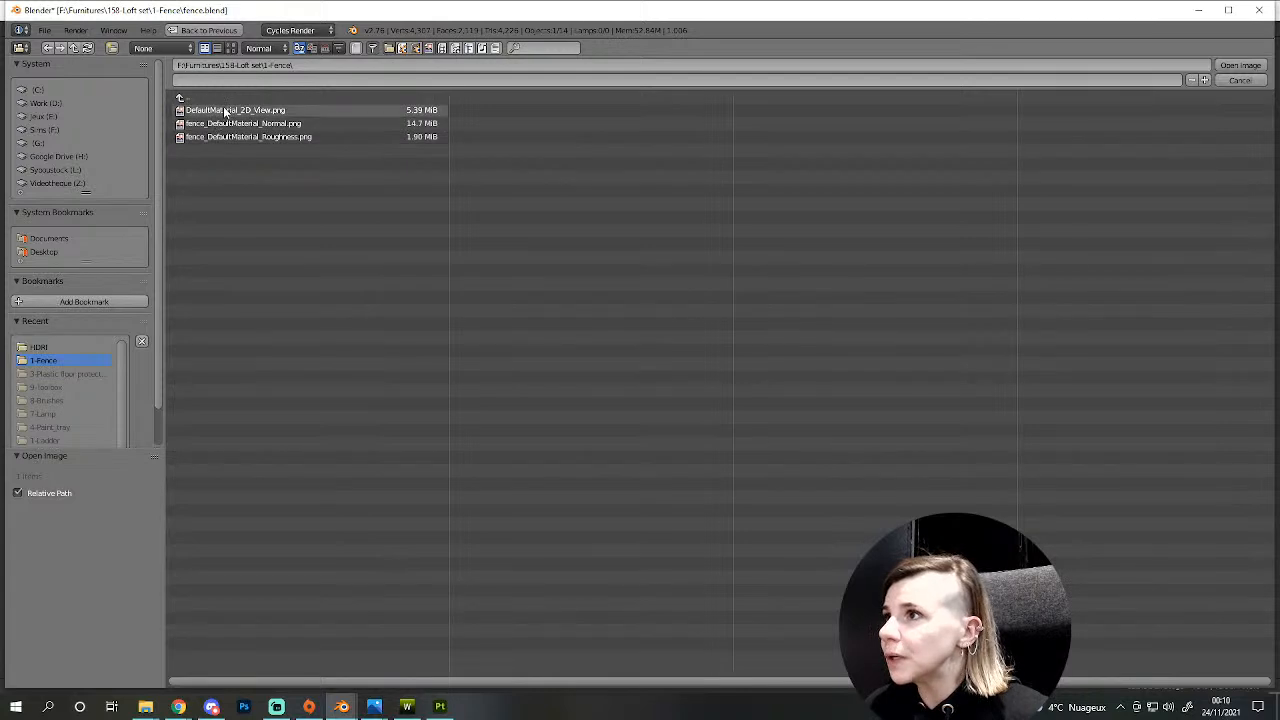
pyautogui.doubleClick(232, 110)
pyautogui.scroll(-3, 724, 320)
pyautogui.scroll(5, 726, 336)
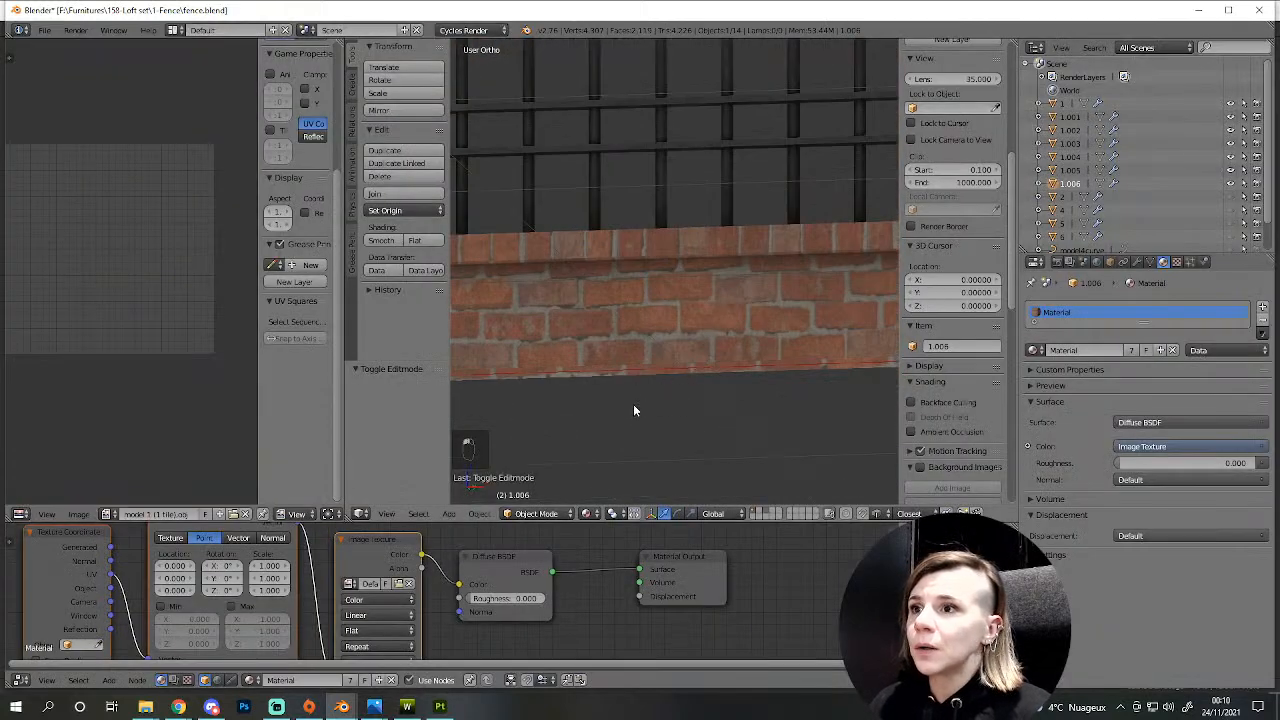
# - Examine the brick seam where two low wall sections meet, then clear the selection and look over the whole fence
pyautogui.moveTo(663, 363); pyautogui.dragTo(782, 452, button='middle')
pyautogui.scroll(-6, 697, 400)
pyautogui.scroll(10, 688, 353)
pyautogui.scroll(3, 651, 423)
pyautogui.rightClick(693, 383)
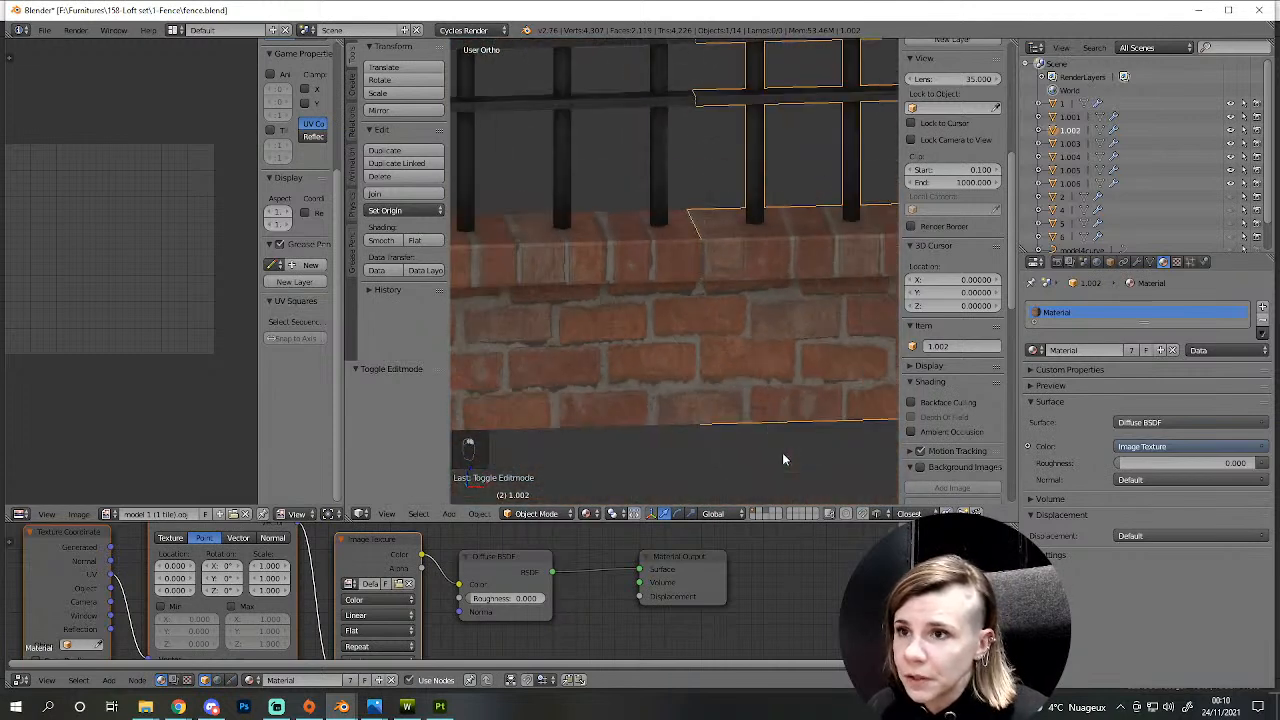
pyautogui.press('a')
pyautogui.scroll(-6, 752, 380)
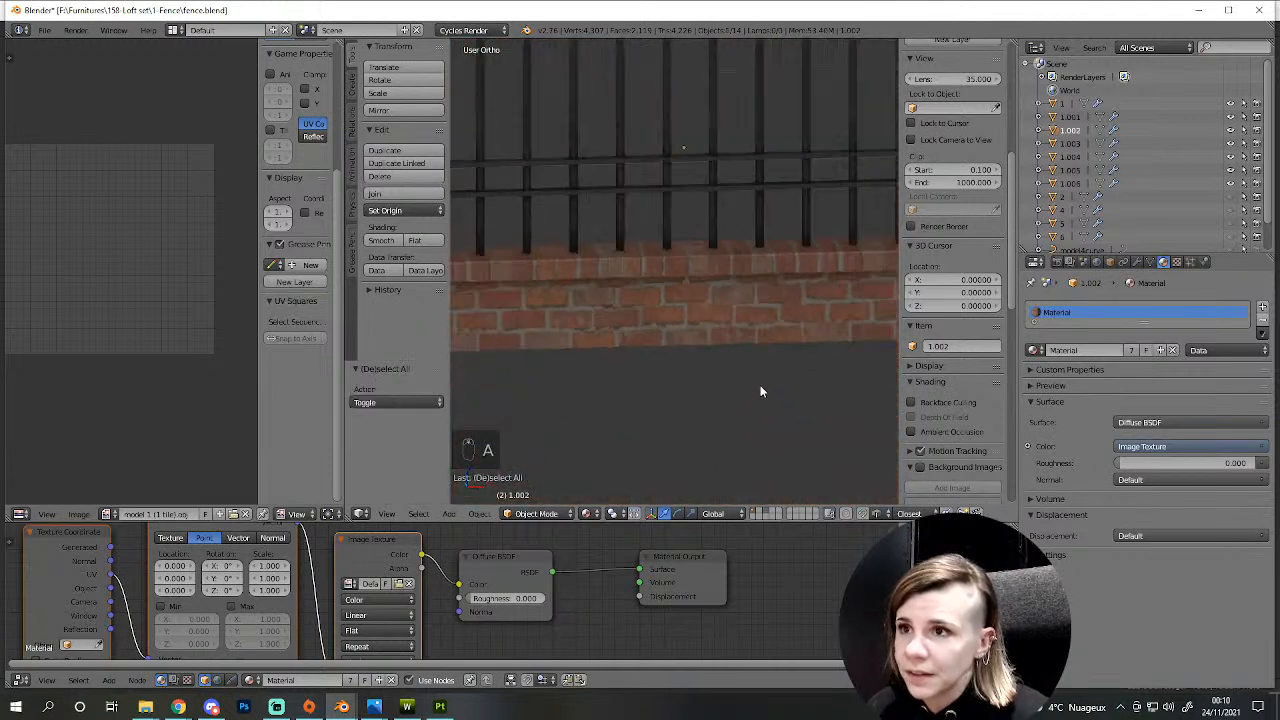
pyautogui.moveTo(814, 371); pyautogui.dragTo(634, 417, button='middle')
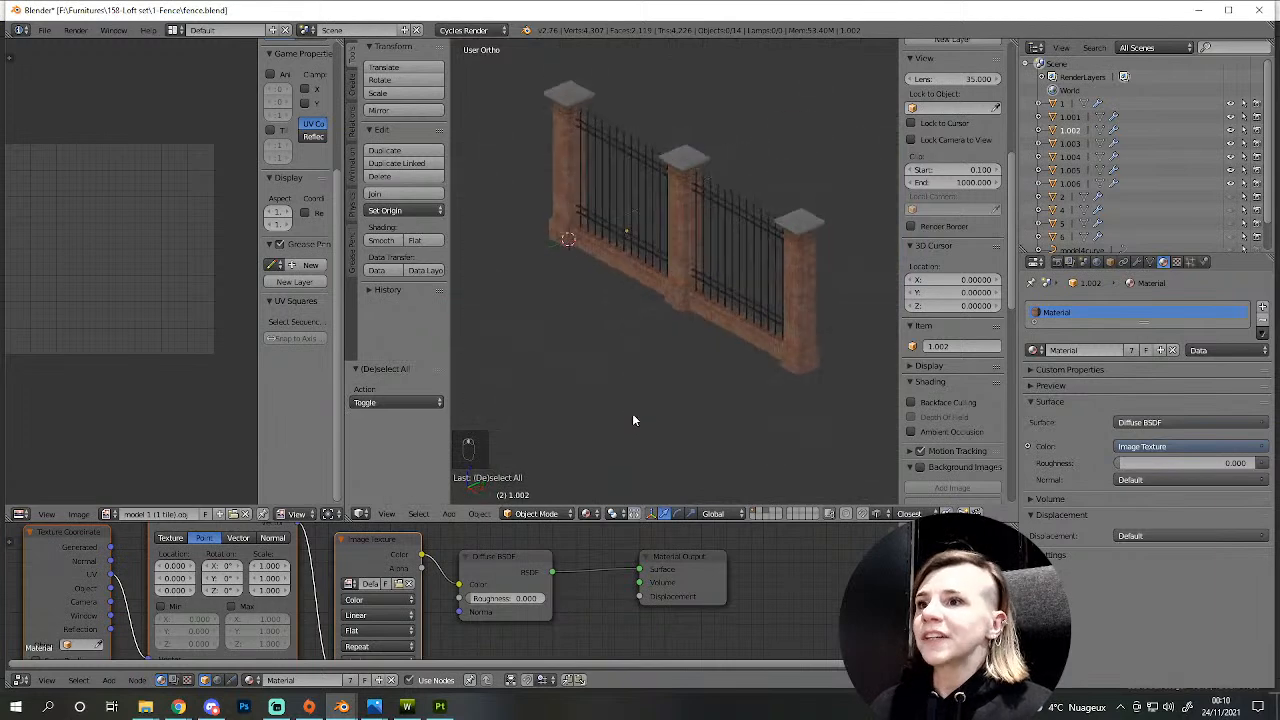
# - Examine the bricks around the middle pillar's corners, from its base and wall joint up to its cap
pyautogui.scroll(6, 660, 423)
pyautogui.scroll(2, 665, 427)
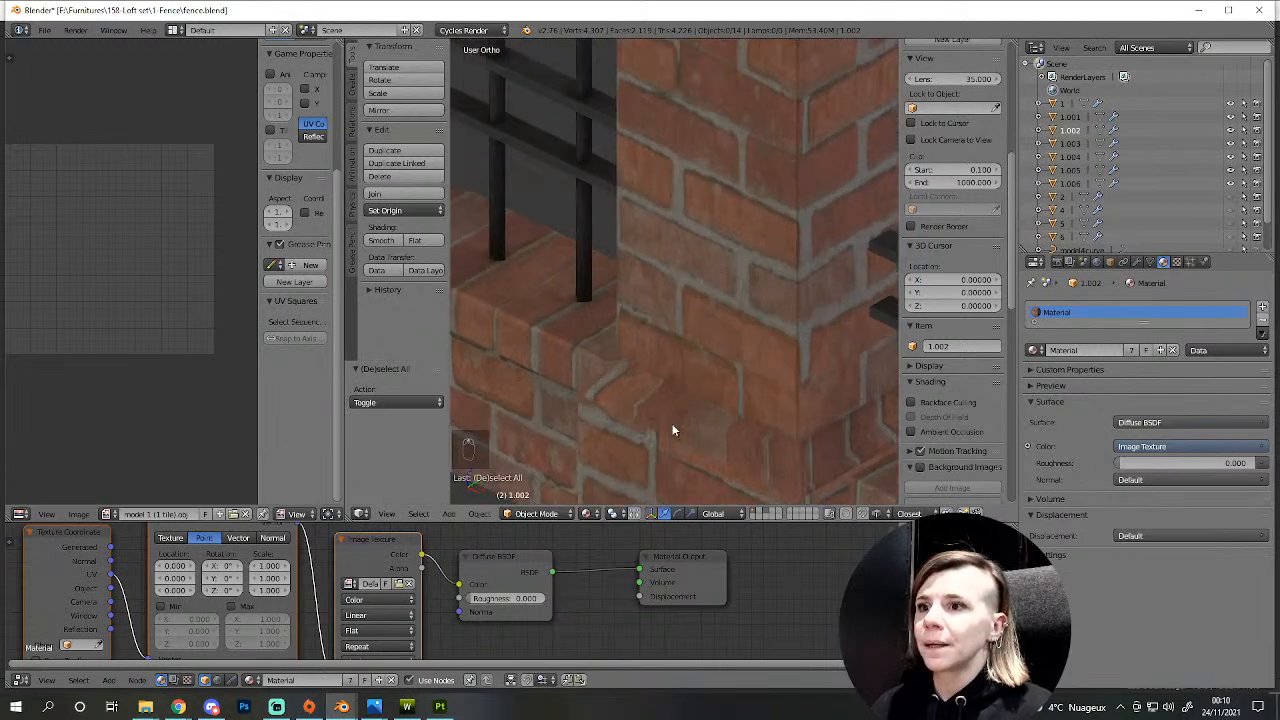
pyautogui.moveTo(720, 442); pyautogui.dragTo(770, 398, button='middle')
pyautogui.scroll(-4, 788, 386)
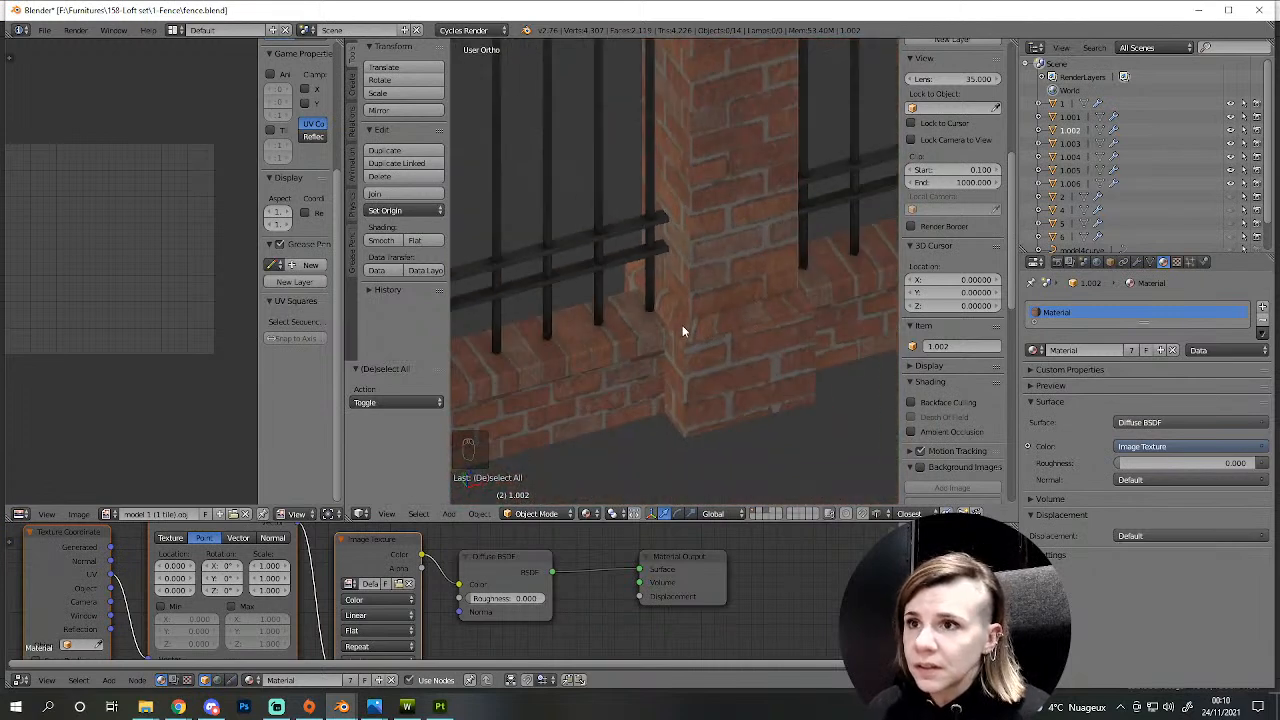
pyautogui.moveTo(644, 319); pyautogui.dragTo(682, 263, button='middle')
pyautogui.scroll(-4, 682, 263)
pyautogui.keyDown('shift'); pyautogui.moveTo(706, 200); pyautogui.dragTo(702, 416, button='middle'); pyautogui.keyUp('shift')
pyautogui.scroll(6, 714, 257)
pyautogui.moveTo(718, 222); pyautogui.dragTo(717, 196, button='middle')
pyautogui.scroll(-2, 729, 278)
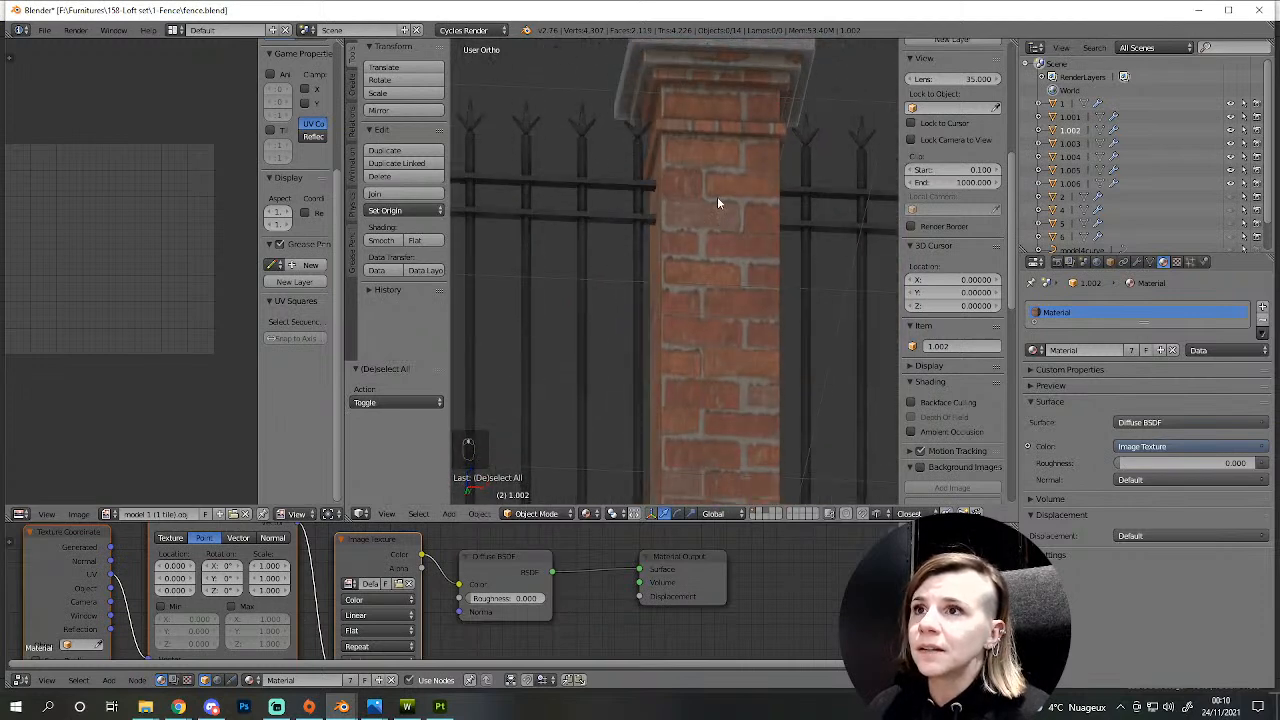
# - Compare the brick scale of the low wall and the pillars along the neighbouring fence section
pyautogui.scroll(-6, 717, 196)
pyautogui.keyDown('shift'); pyautogui.moveTo(730, 377); pyautogui.dragTo(567, 355, button='middle'); pyautogui.keyUp('shift')
pyautogui.scroll(4, 686, 209)
pyautogui.scroll(1, 625, 362)
pyautogui.scroll(-4, 570, 364)
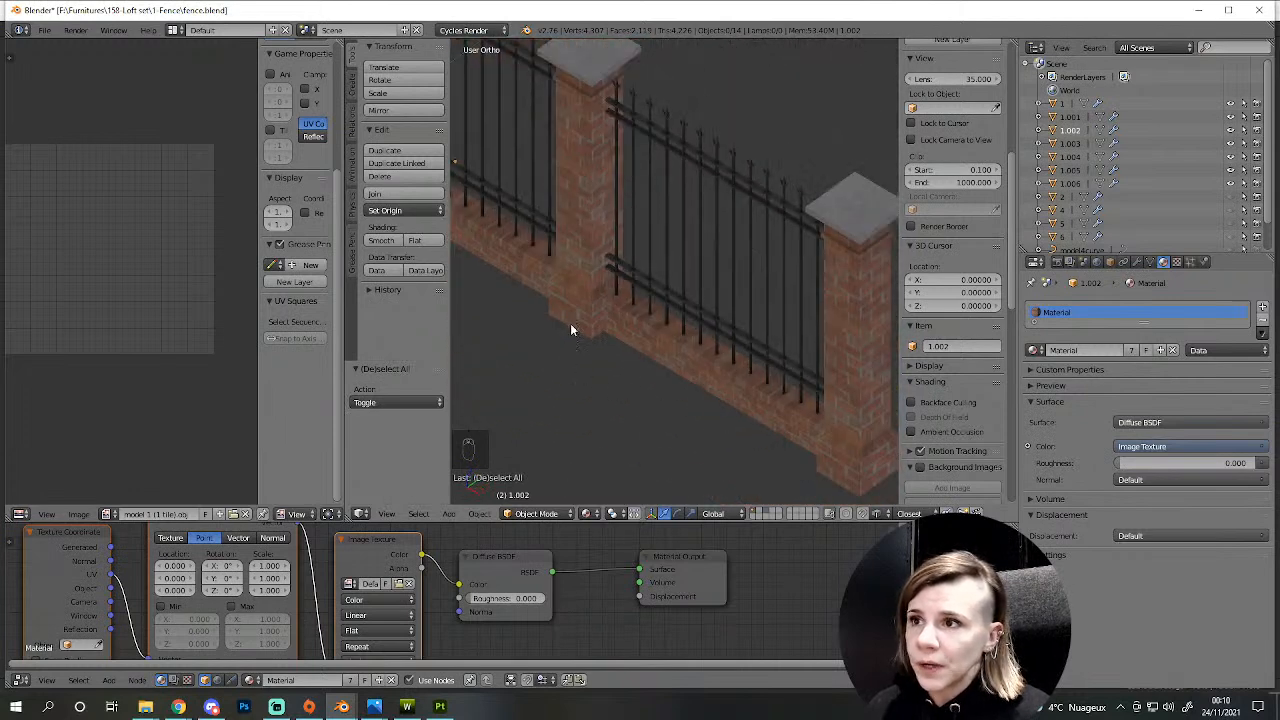
pyautogui.scroll(3, 514, 365)
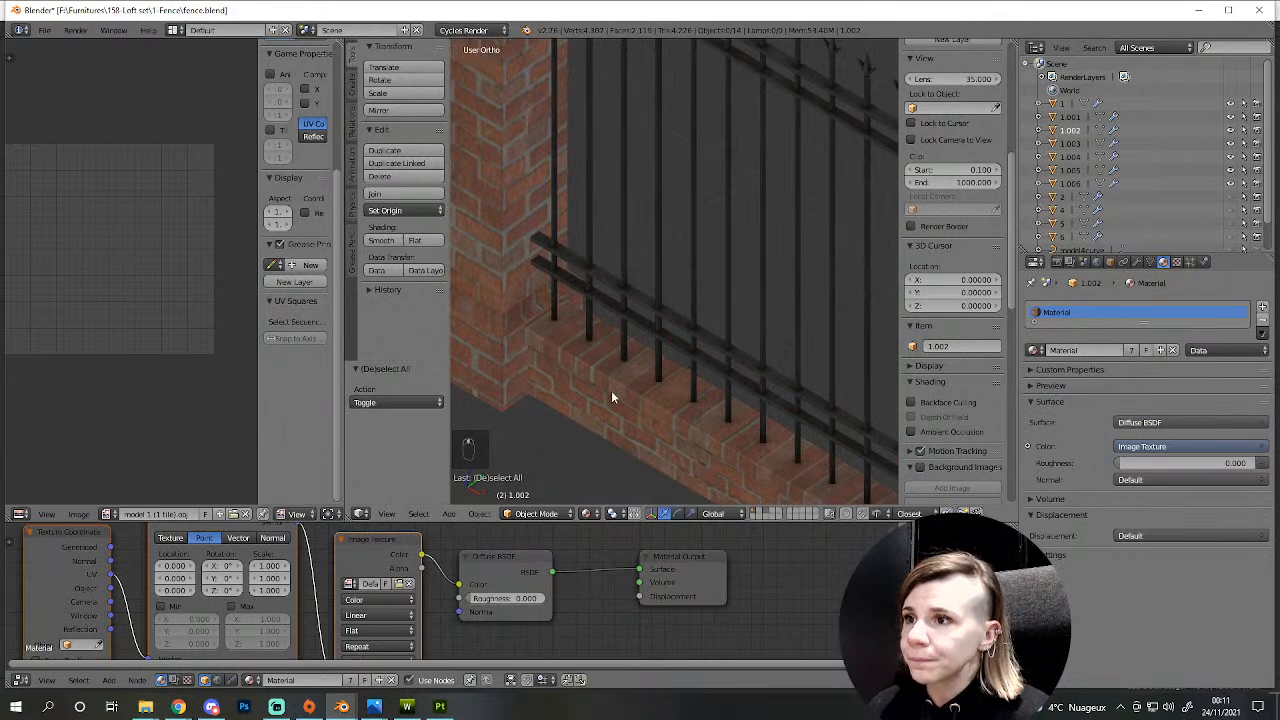
pyautogui.moveTo(614, 395); pyautogui.dragTo(663, 400, button='middle')
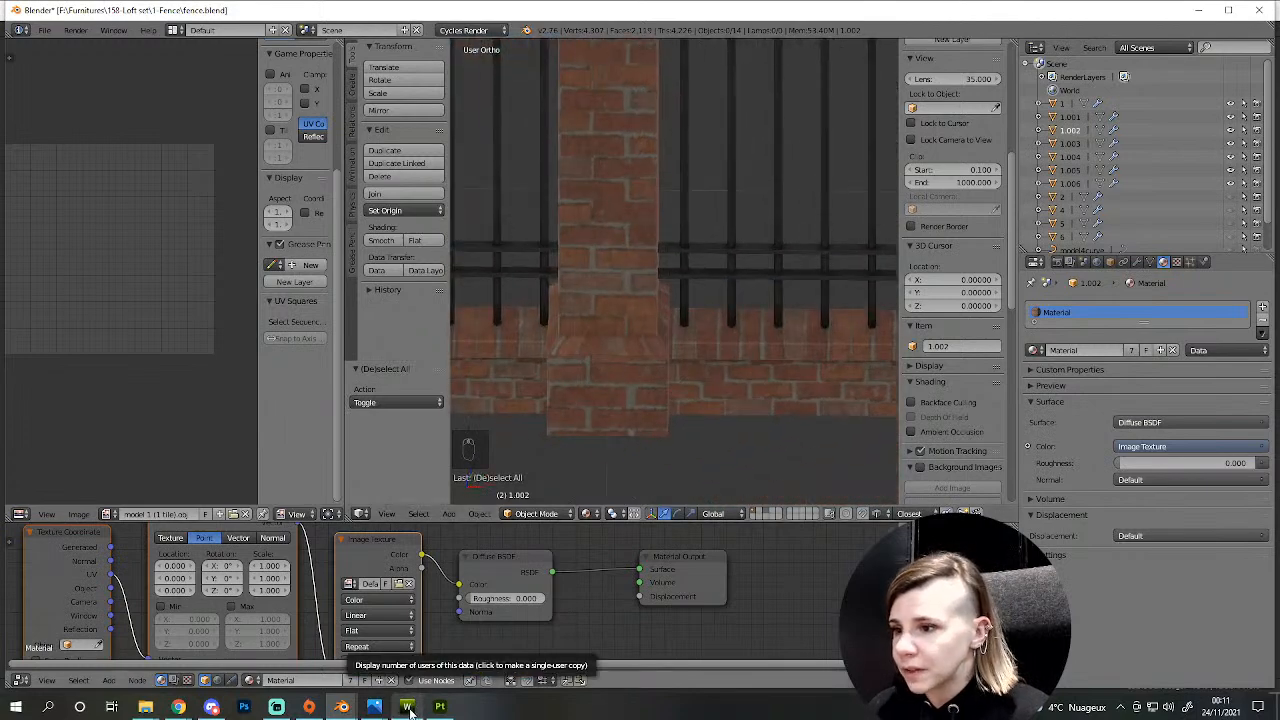
# - Switch back to Substance 3D Painter and remove the pillar base's sloped ledge from the trim layer's mask using Polygon Fill with colour 0
pyautogui.click(440, 706)
pyautogui.click(990, 99)
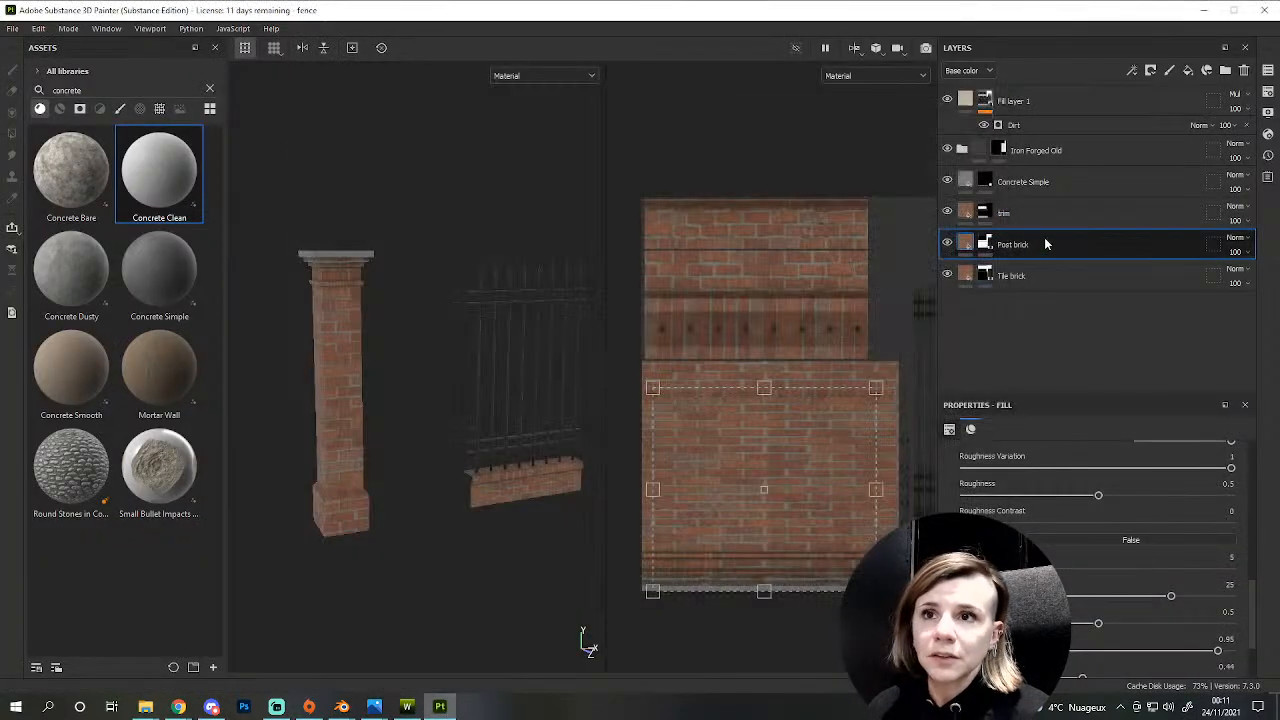
pyautogui.click(975, 215)
pyautogui.press('4')
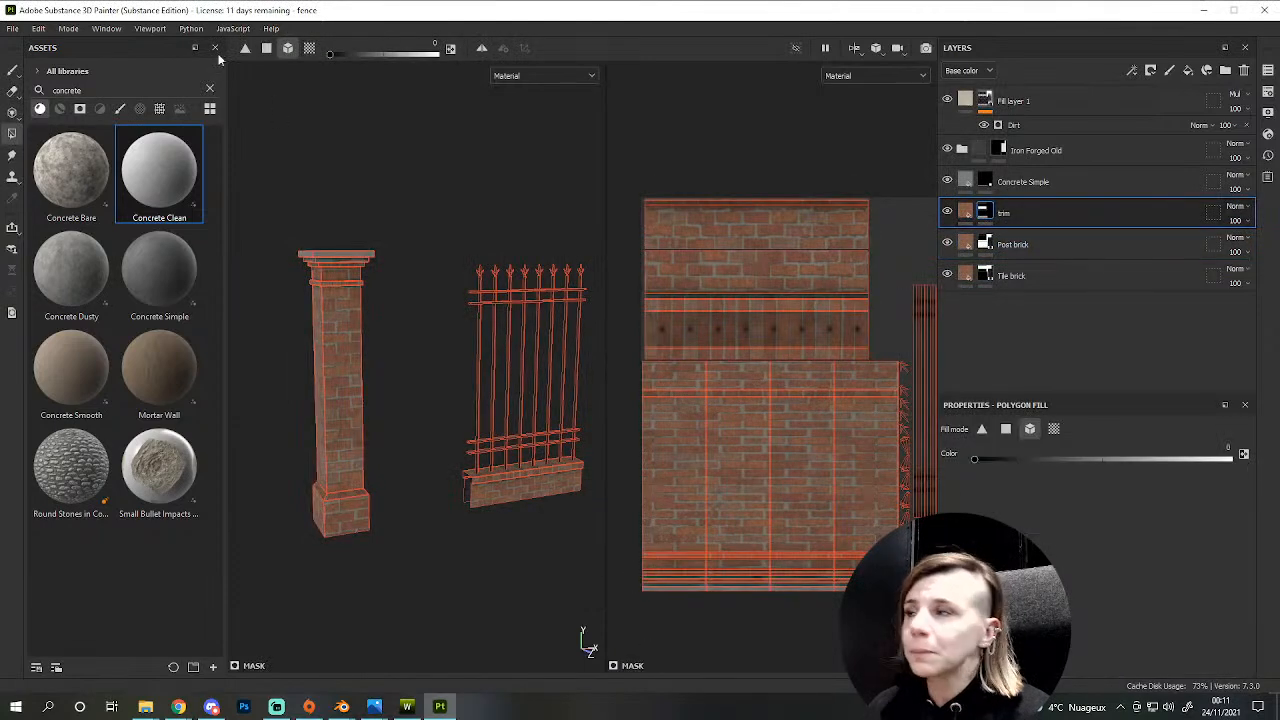
pyautogui.scroll(3, 734, 484)
pyautogui.scroll(-1, 761, 484)
pyautogui.keyDown('alt'); pyautogui.moveTo(761, 484); pyautogui.dragTo(793, 456, button='middle'); pyautogui.keyUp('alt')
pyautogui.keyDown('alt'); pyautogui.moveTo(717, 554); pyautogui.dragTo(796, 478, button='middle'); pyautogui.keyUp('alt')
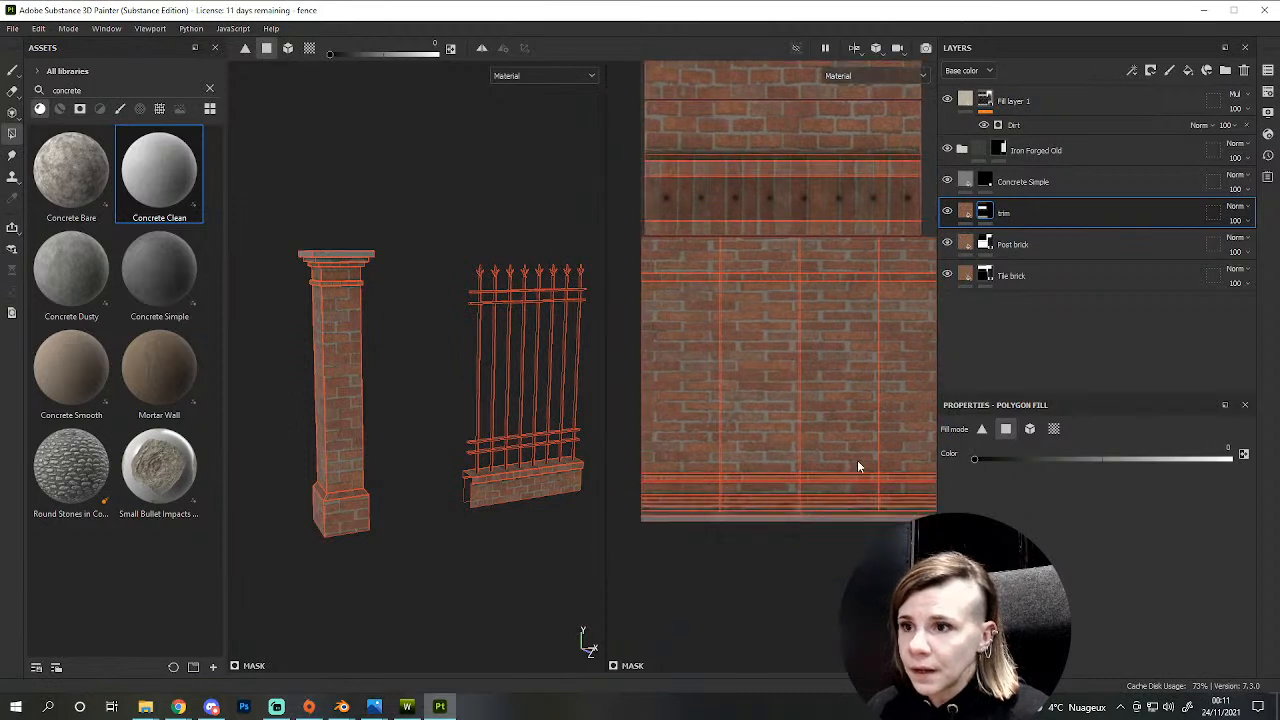
pyautogui.moveTo(939, 423); pyautogui.dragTo(1070, 423)
pyautogui.keyDown('alt'); pyautogui.moveTo(808, 495); pyautogui.dragTo(714, 409, button='middle'); pyautogui.keyUp('alt')
pyautogui.moveTo(700, 409); pyautogui.dragTo(1000, 424)
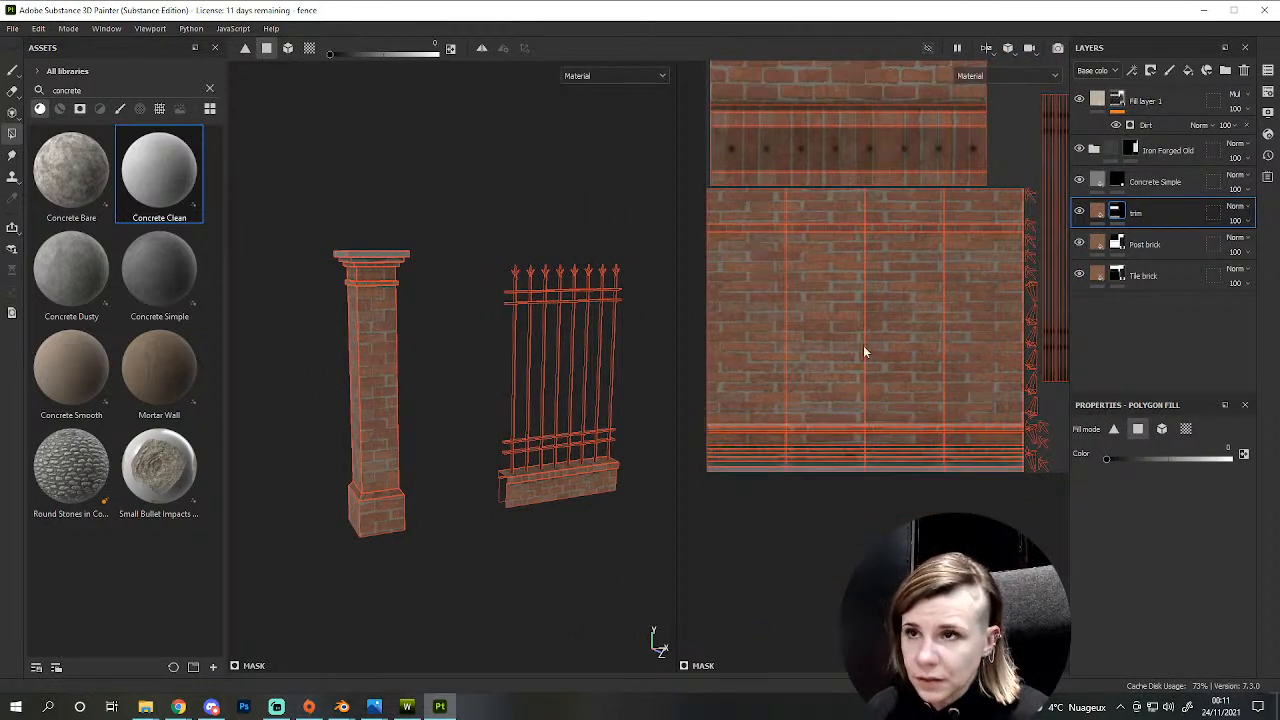
pyautogui.moveTo(715, 229); pyautogui.dragTo(1026, 243)
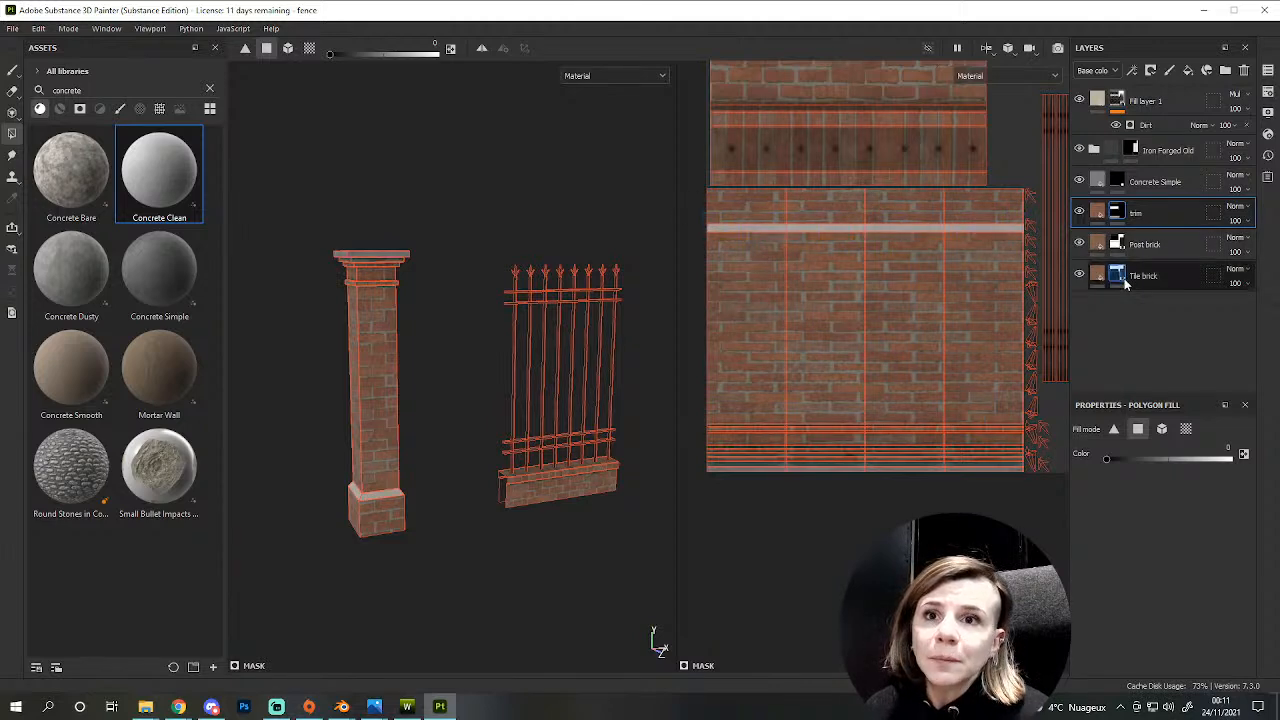
# - Add the pillar base's sloped ledge to the Post brick layer's mask using Polygon Fill with colour 1
pyautogui.moveTo(1127, 285)
pyautogui.click(1130, 246)
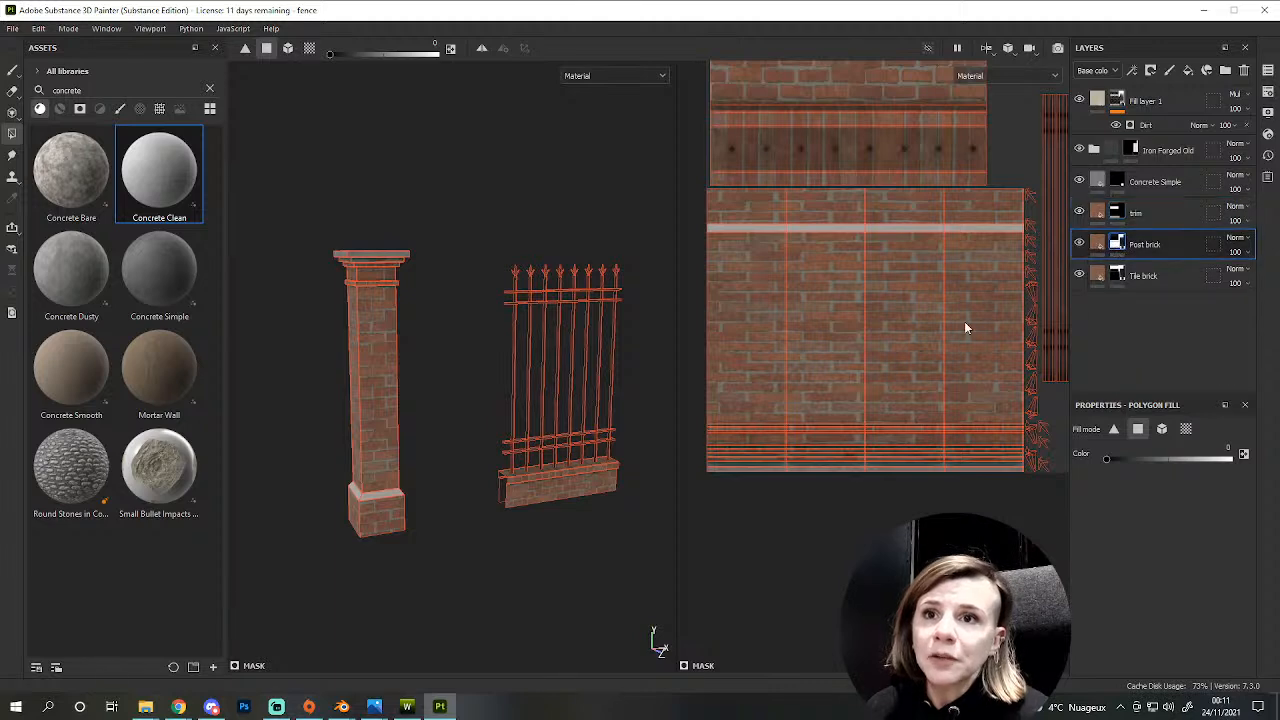
pyautogui.moveTo(330, 54); pyautogui.dragTo(501, 57)
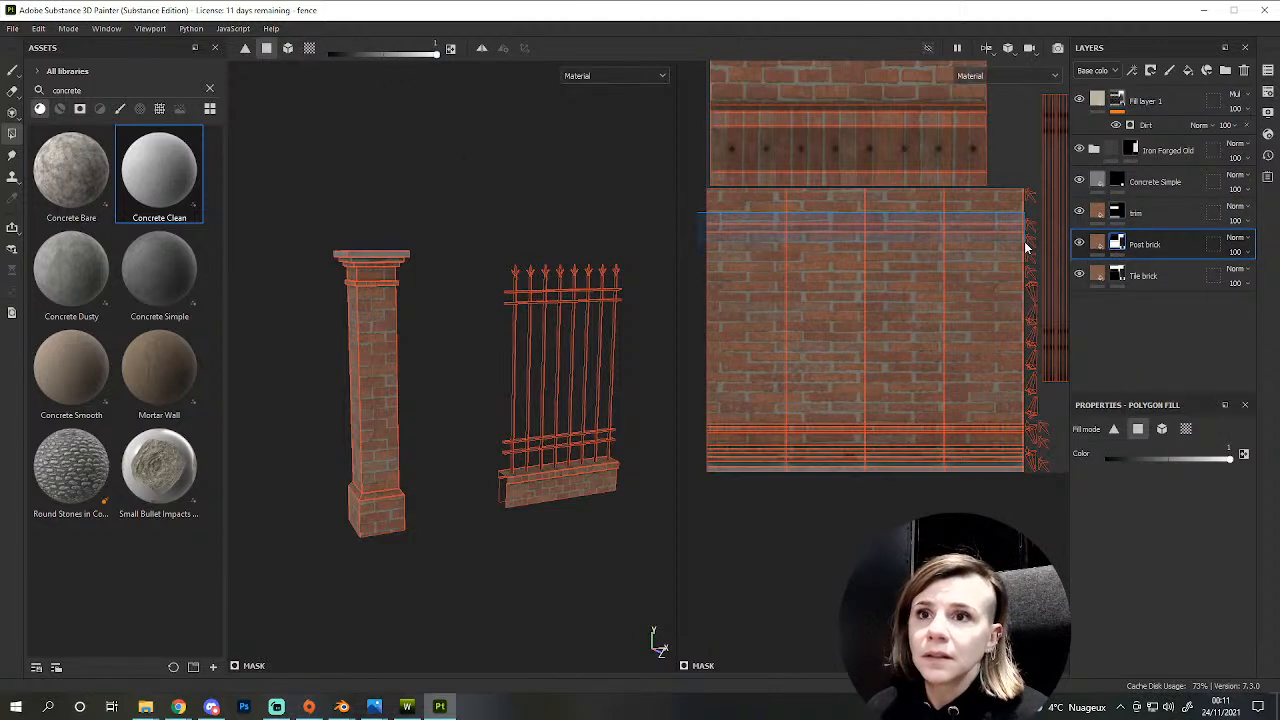
pyautogui.scroll(3, 445, 490)
pyautogui.scroll(3, 443, 490)
pyautogui.keyDown('alt'); pyautogui.moveTo(392, 520); pyautogui.dragTo(494, 488, button='middle'); pyautogui.keyUp('alt')
pyautogui.moveTo(494, 488)
pyautogui.keyDown('alt'); pyautogui.mouseDown()
pyautogui.moveTo(526, 511)
pyautogui.moveTo(477, 500)
pyautogui.moveTo(554, 449)
pyautogui.moveTo(496, 500)
pyautogui.mouseUp(); pyautogui.keyUp('alt')
pyautogui.scroll(2, 520, 508)
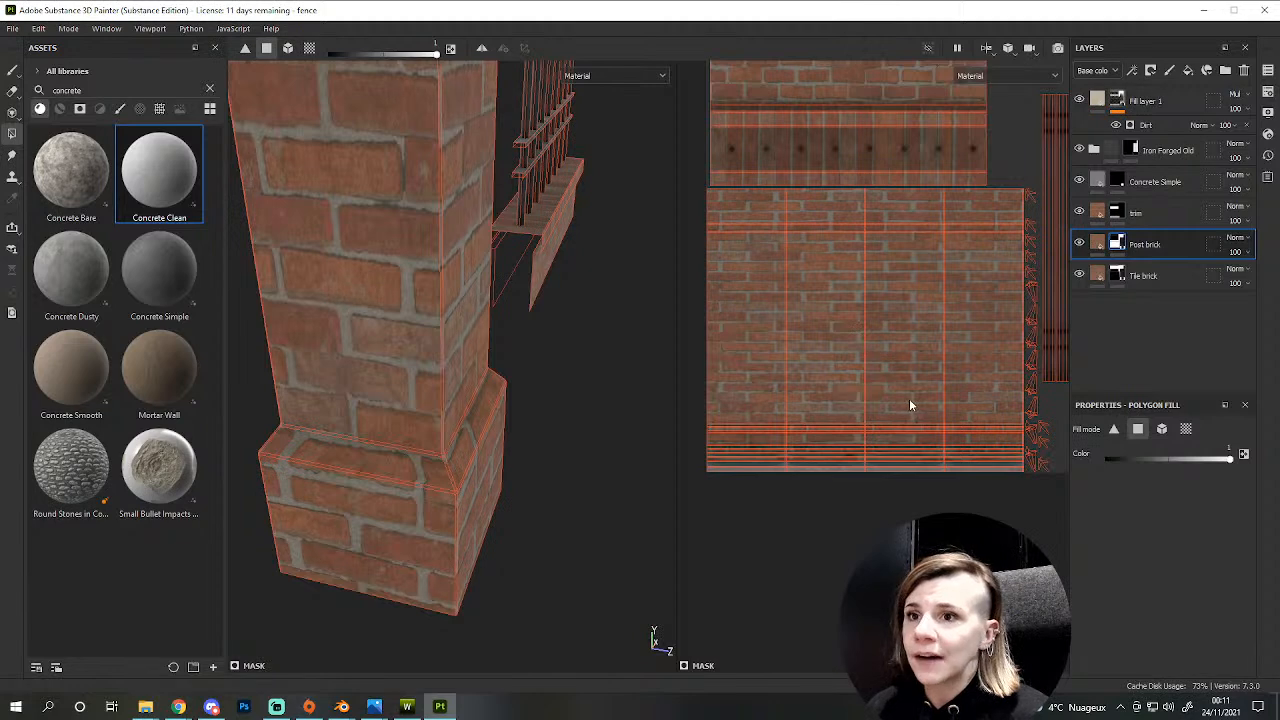
# - Try to shift the Post brick layer's UV projection sideways and undo the shift
pyautogui.click(12, 70)
pyautogui.keyDown('alt'); pyautogui.moveTo(590, 503); pyautogui.dragTo(617, 509); pyautogui.keyUp('alt')
pyautogui.keyDown('alt'); pyautogui.moveTo(617, 509); pyautogui.dragTo(474, 509, button='middle'); pyautogui.keyUp('alt')
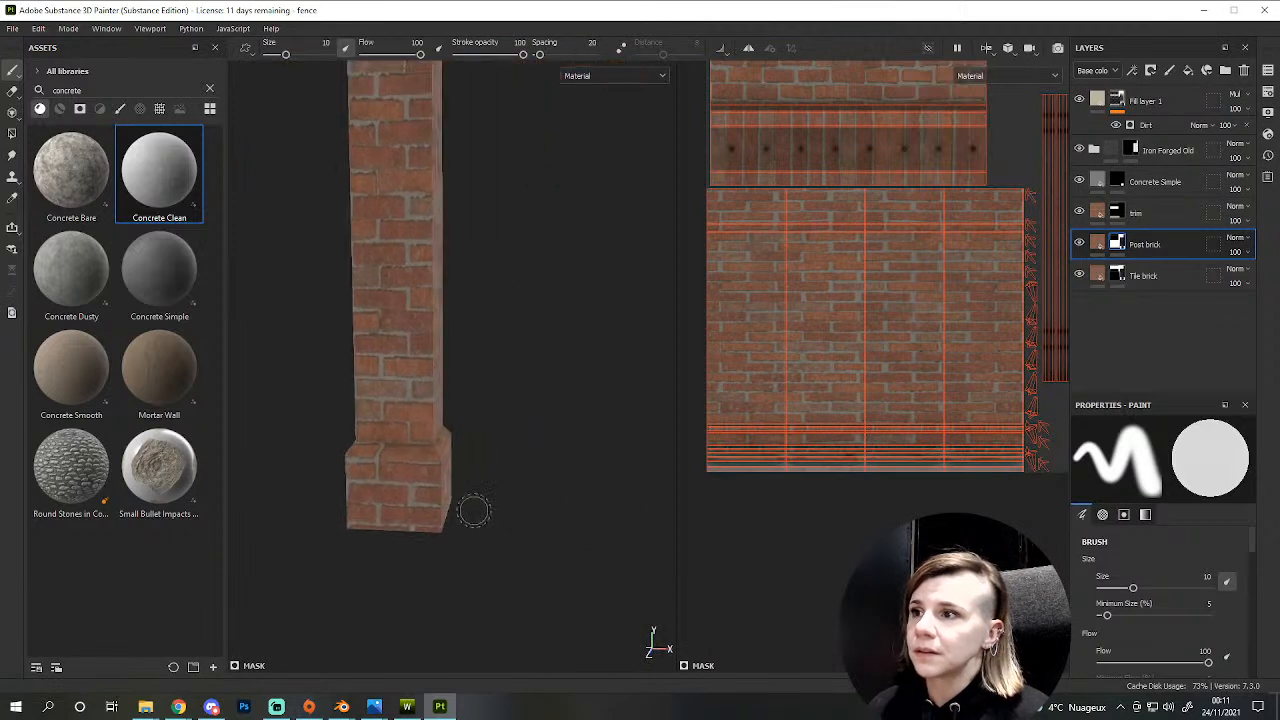
pyautogui.click(1098, 244)
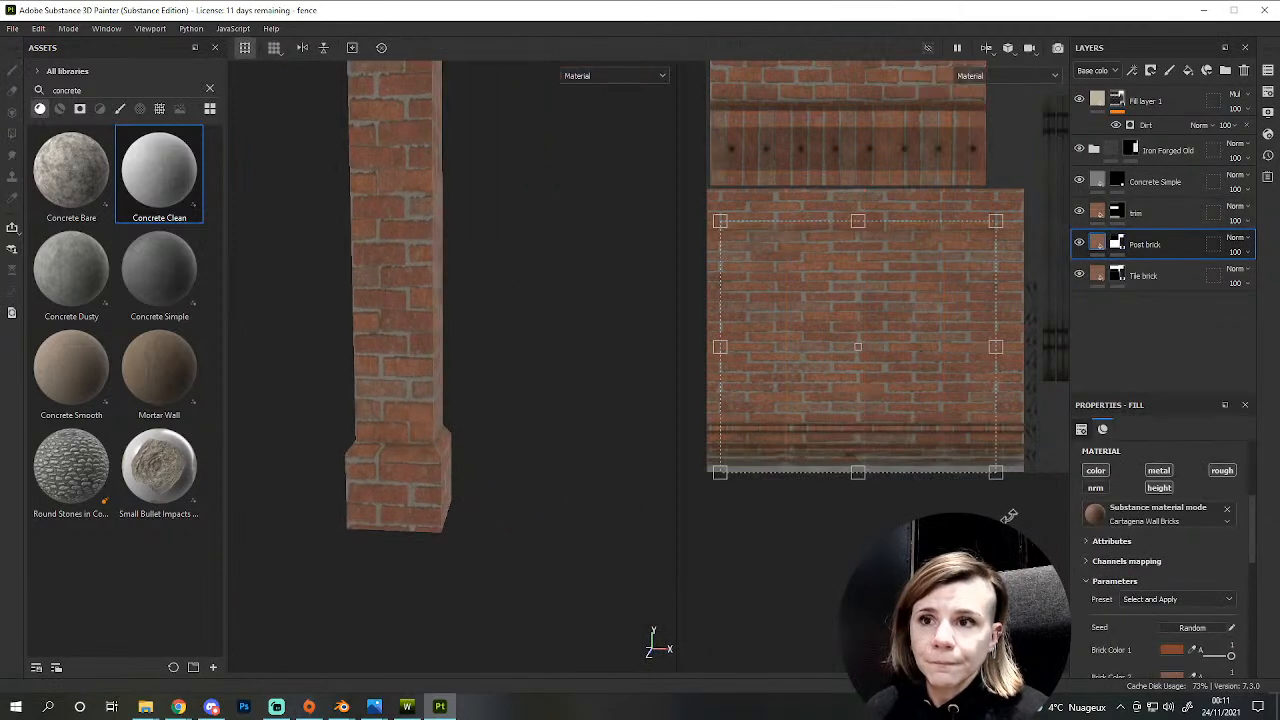
pyautogui.moveTo(843, 389); pyautogui.dragTo(871, 388)
pyautogui.hotkey('ctrl', 'z')
# - Check the pillar and fence section all around and export the updated texture with the 2D View template
pyautogui.keyDown('alt'); pyautogui.moveTo(357, 400); pyautogui.dragTo(518, 426); pyautogui.keyUp('alt')
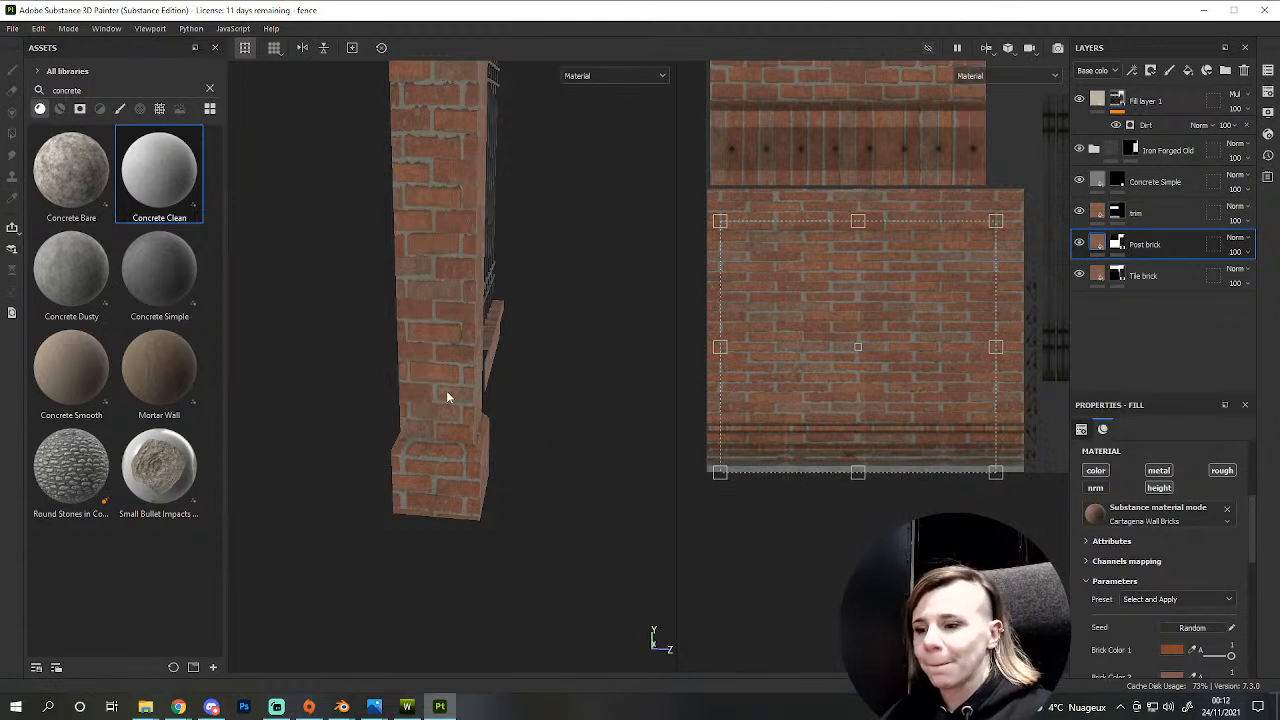
pyautogui.moveTo(446, 397)
pyautogui.keyDown('alt'); pyautogui.mouseDown()
pyautogui.moveTo(466, 426)
pyautogui.moveTo(509, 389)
pyautogui.moveTo(380, 447)
pyautogui.moveTo(456, 454)
pyautogui.moveTo(468, 388)
pyautogui.mouseUp(); pyautogui.keyUp('alt')
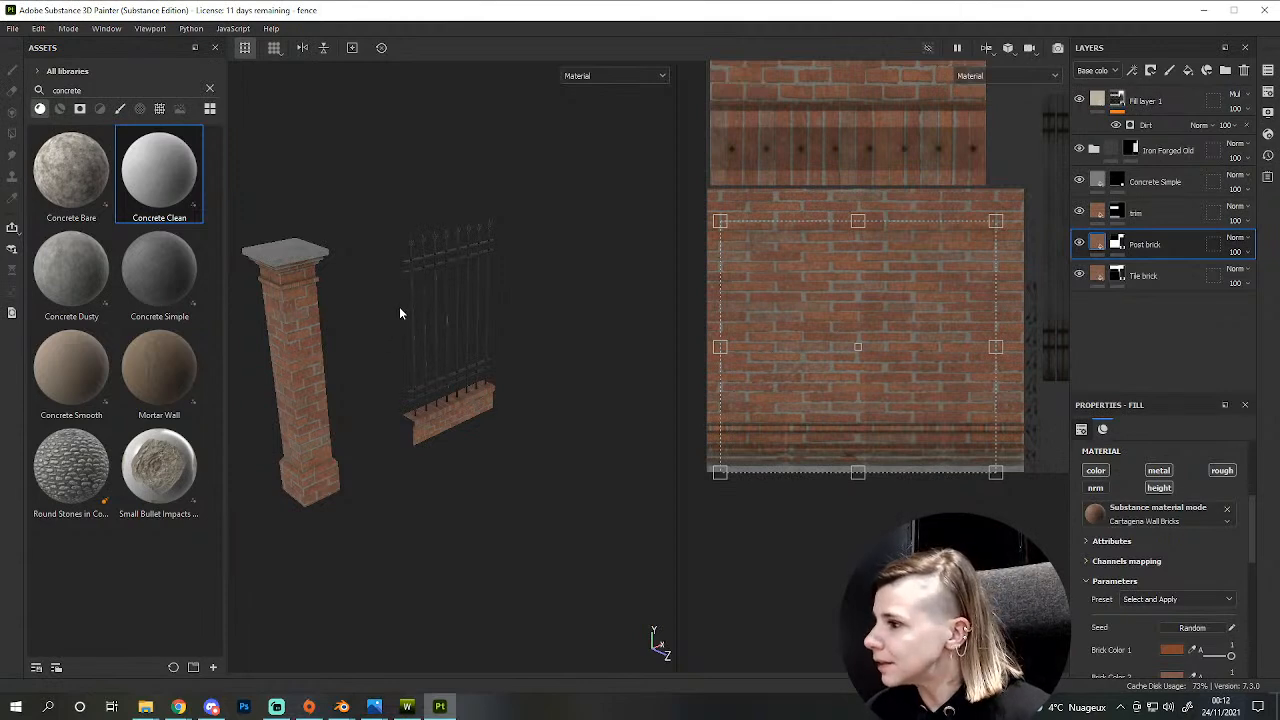
pyautogui.scroll(-2, 399, 302)
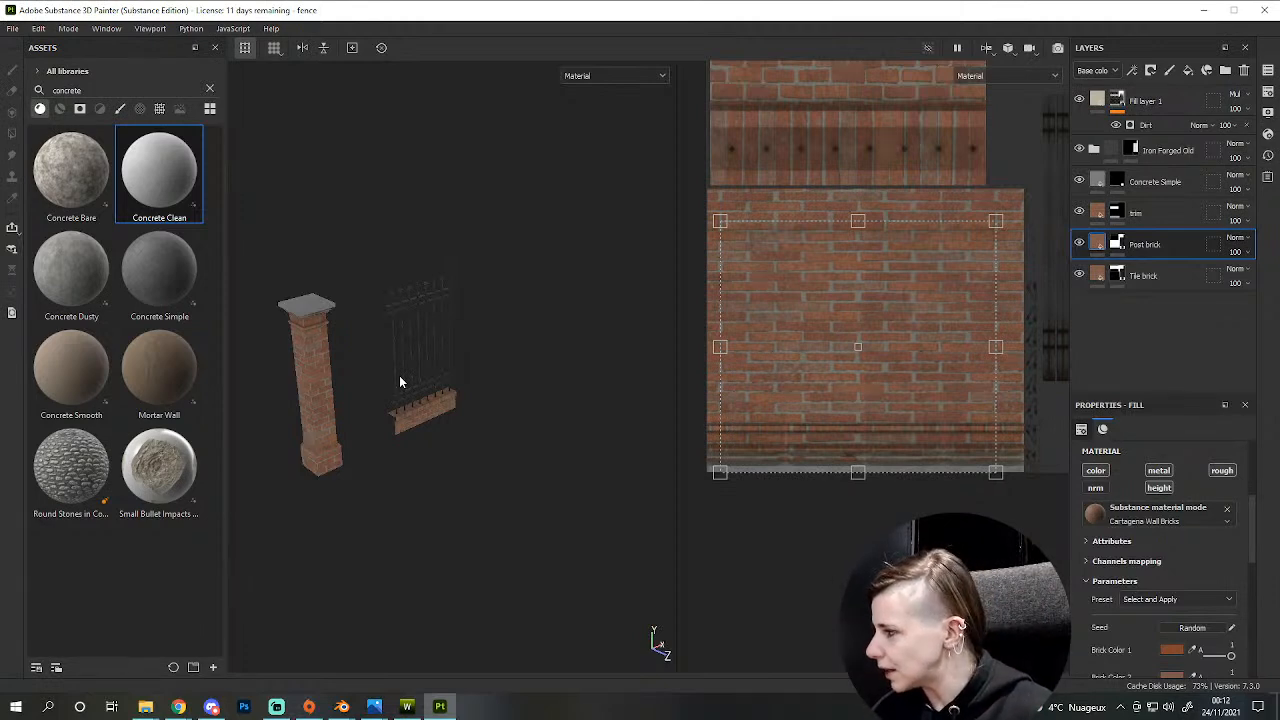
pyautogui.keyDown('alt'); pyautogui.moveTo(408, 309); pyautogui.dragTo(457, 525); pyautogui.keyUp('alt')
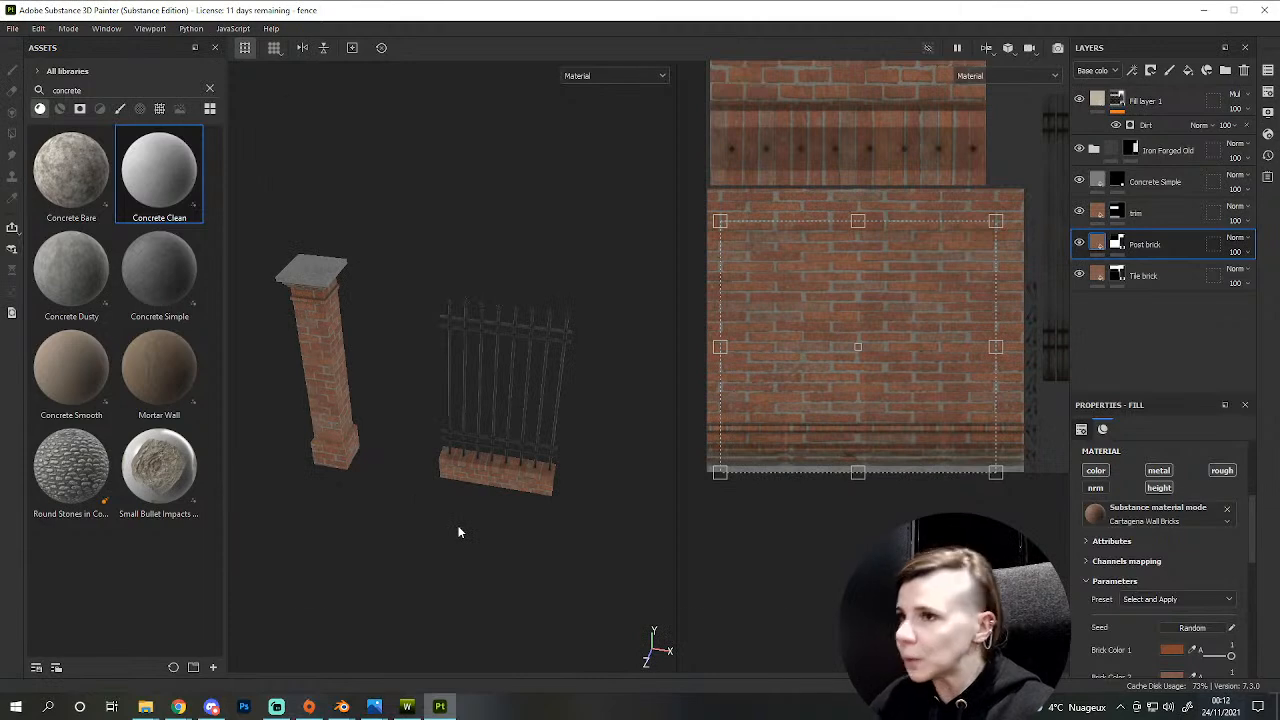
pyautogui.hotkey('ctrl', 'shift', 'e')
pyautogui.click(866, 589)
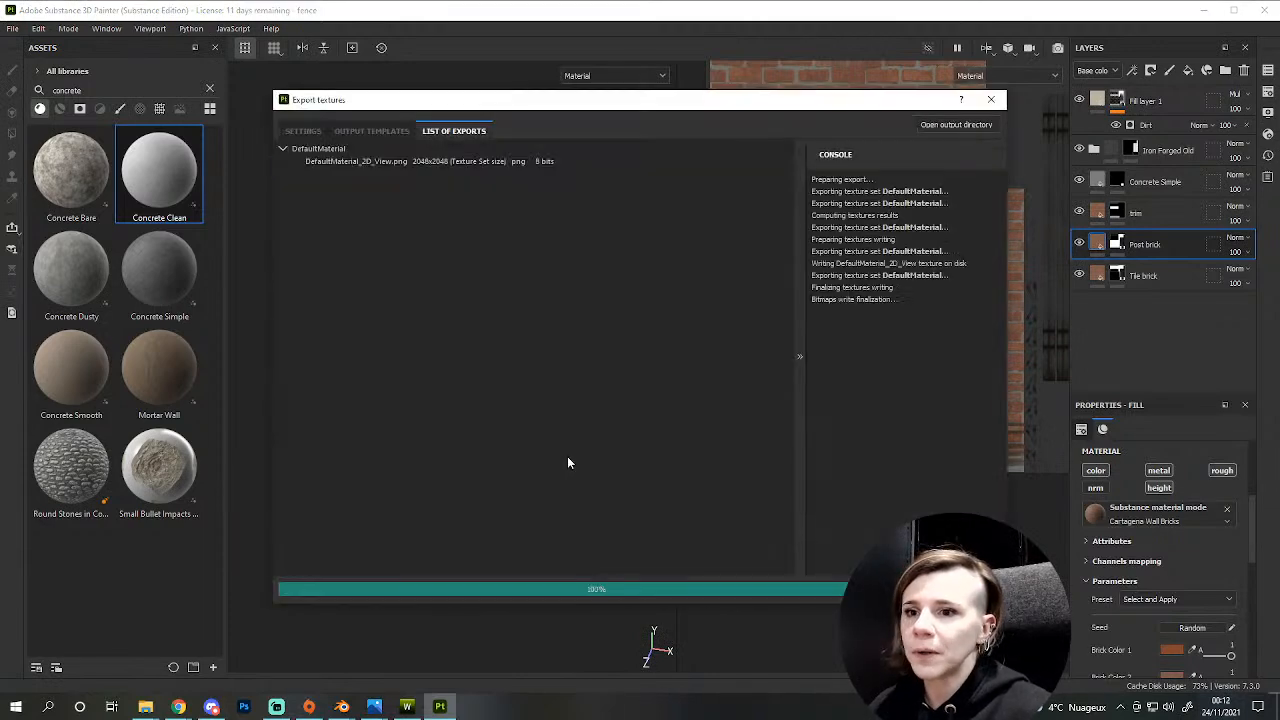
# - Set the export's output template to AAASYB and exclude DefaultMaterial's BaseColor, Metallic, AO and SPEC maps
pyautogui.click(303, 131)
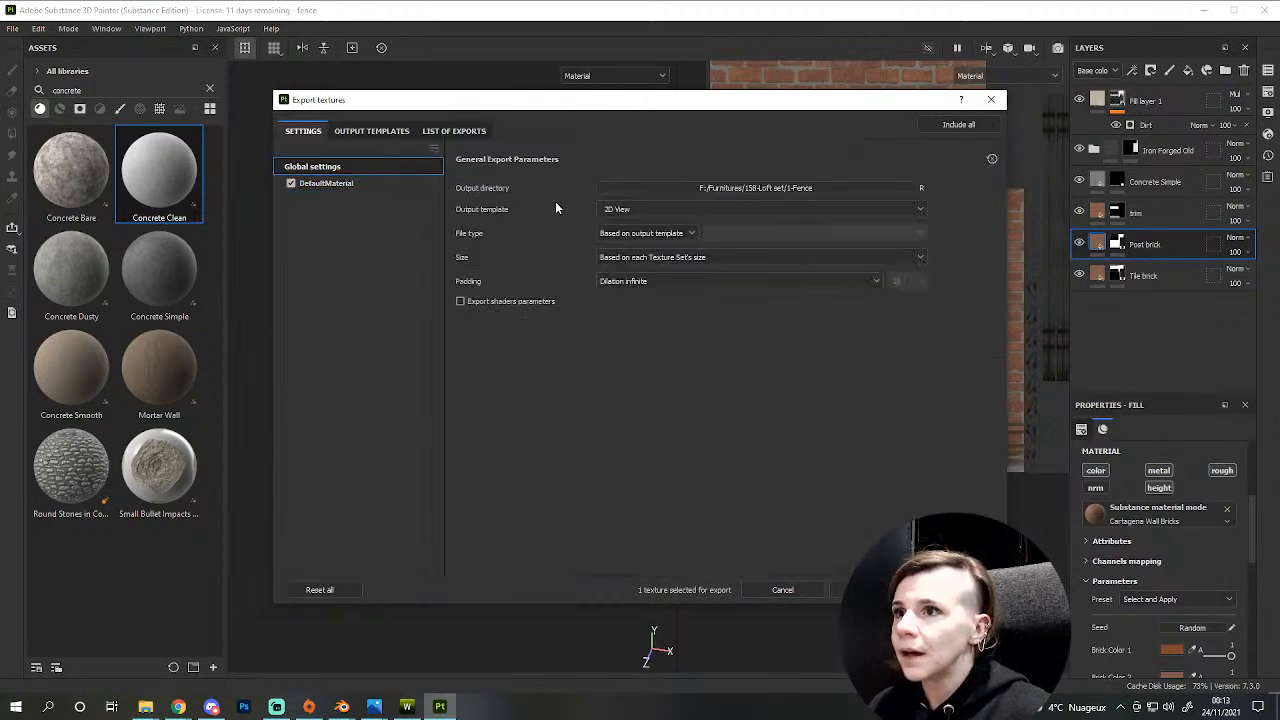
pyautogui.click(640, 209)
pyautogui.click(629, 340)
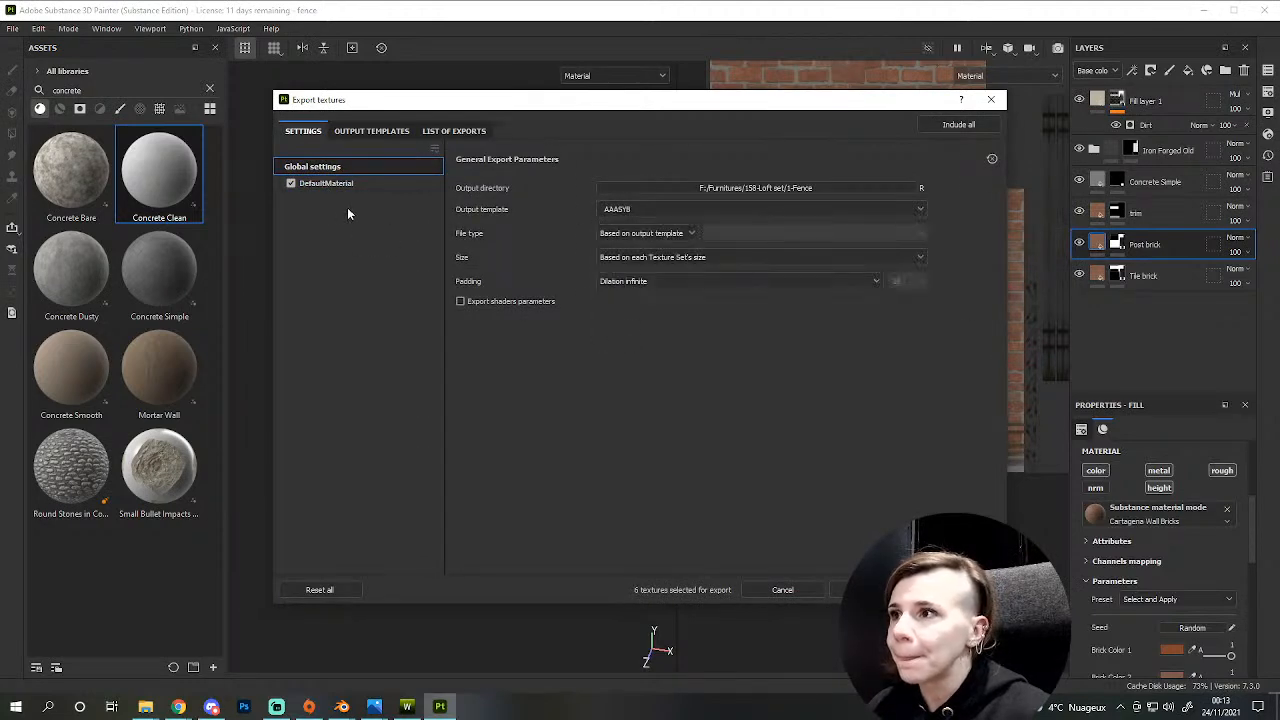
pyautogui.click(326, 183)
pyautogui.click(460, 447)
pyautogui.click(460, 424)
pyautogui.click(460, 379)
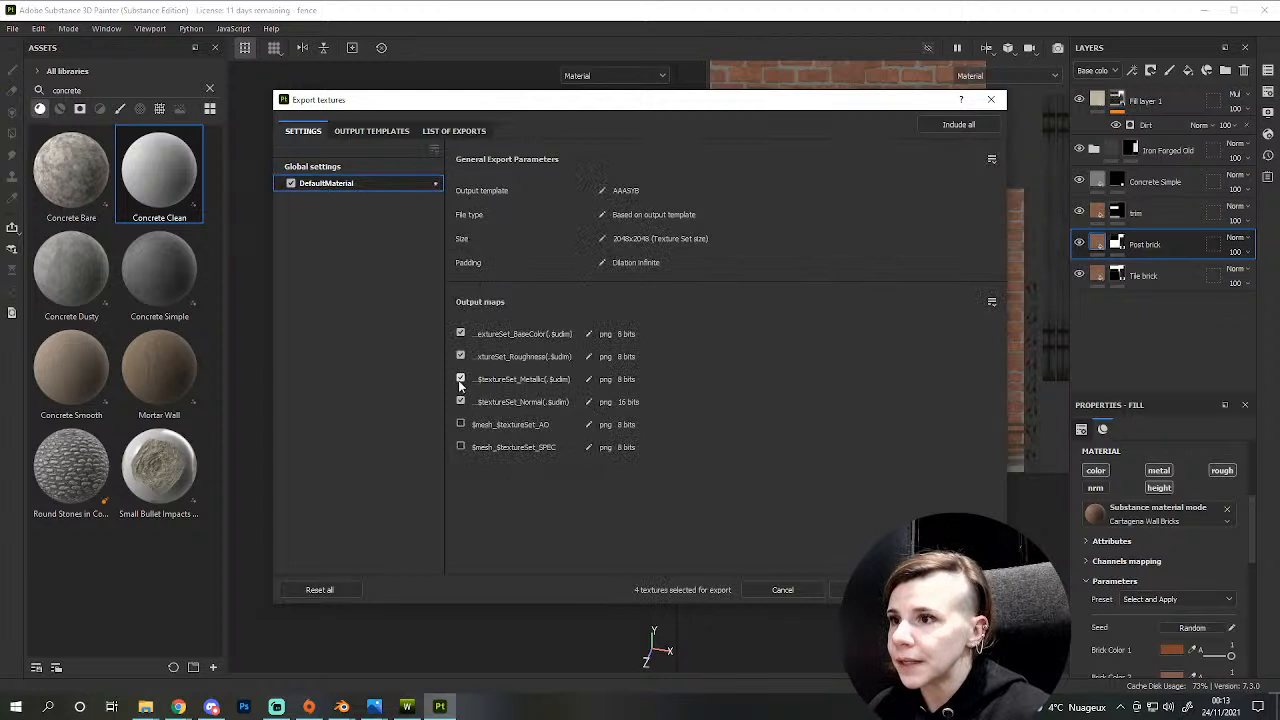
pyautogui.click(460, 333)
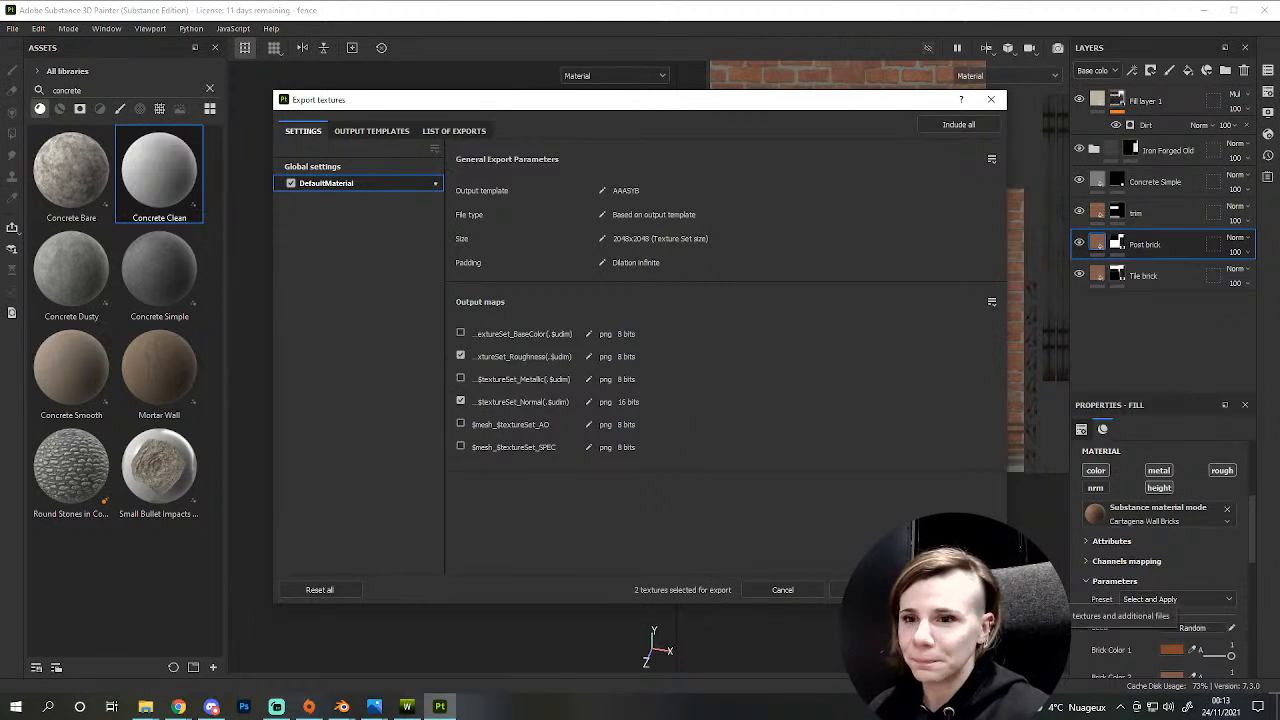
# - Export the fence's Roughness and Normal maps and close the export dialog
pyautogui.click(870, 590)
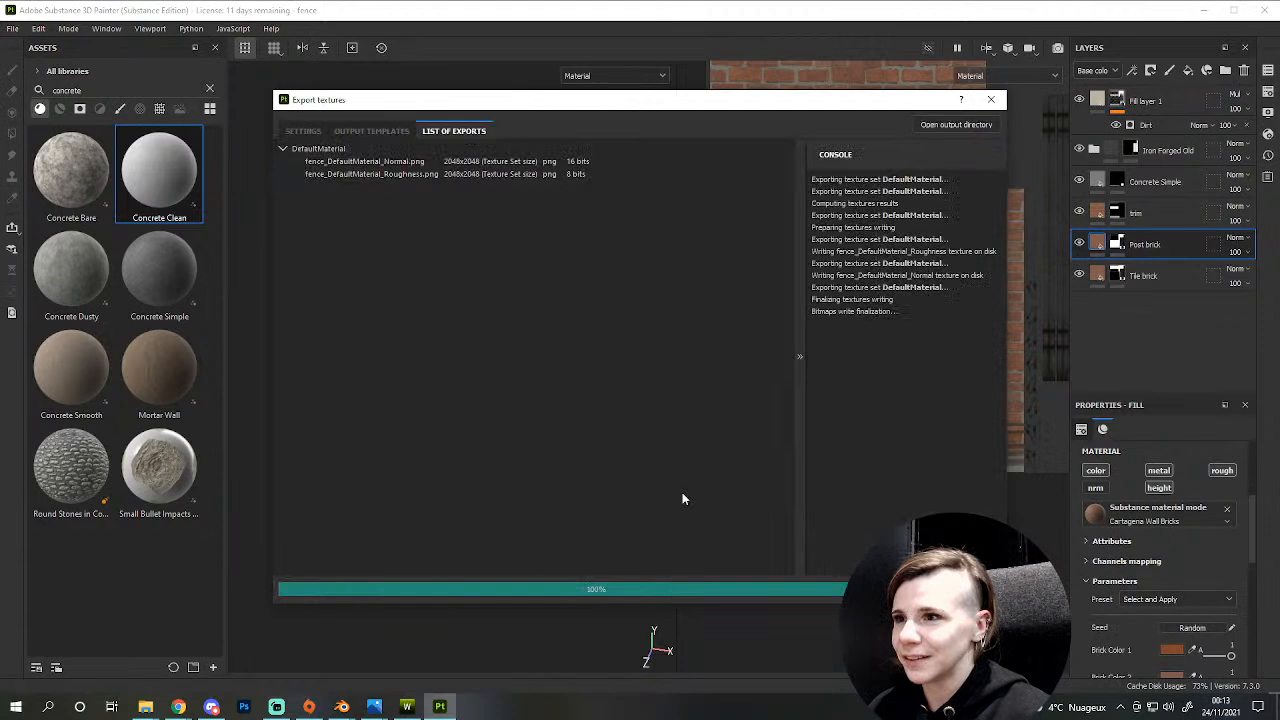
pyautogui.click(990, 99)
pyautogui.keyDown('alt'); pyautogui.moveTo(382, 531); pyautogui.dragTo(457, 523); pyautogui.keyUp('alt')
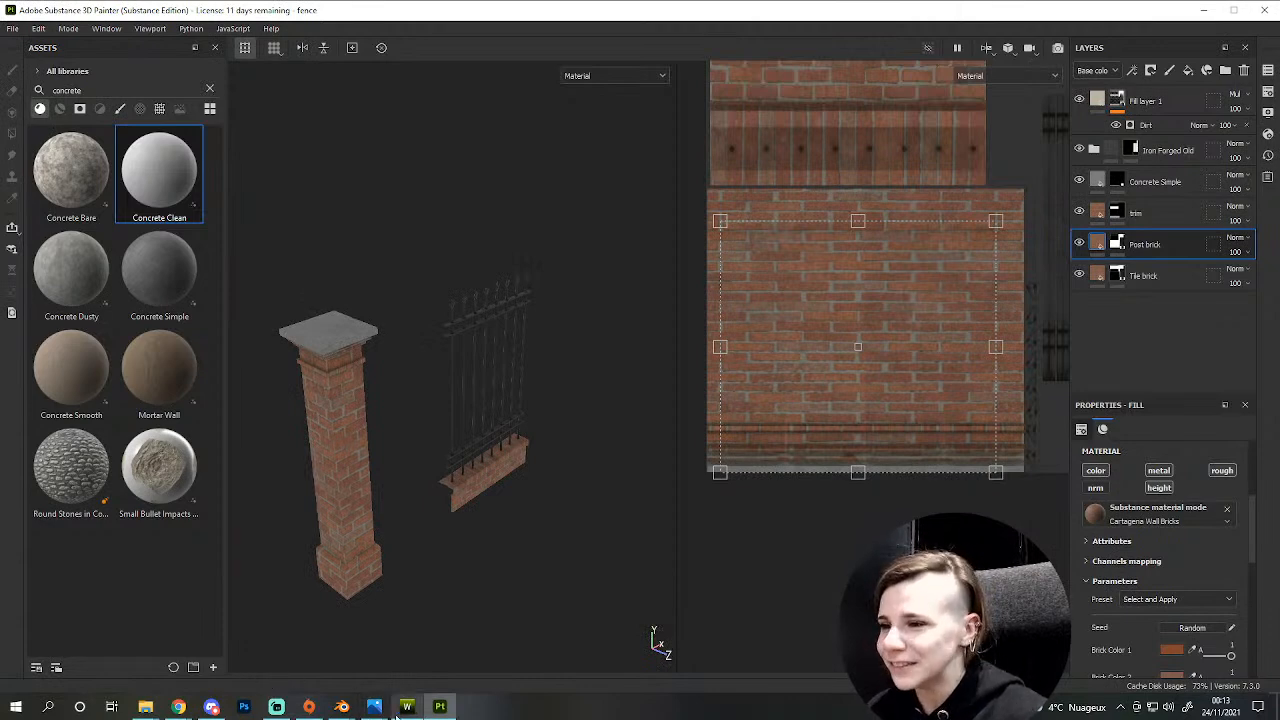
# - Switch to Blender and delete the repeated fence panels and posts, keeping one post and one panel
pyautogui.moveTo(400, 714)
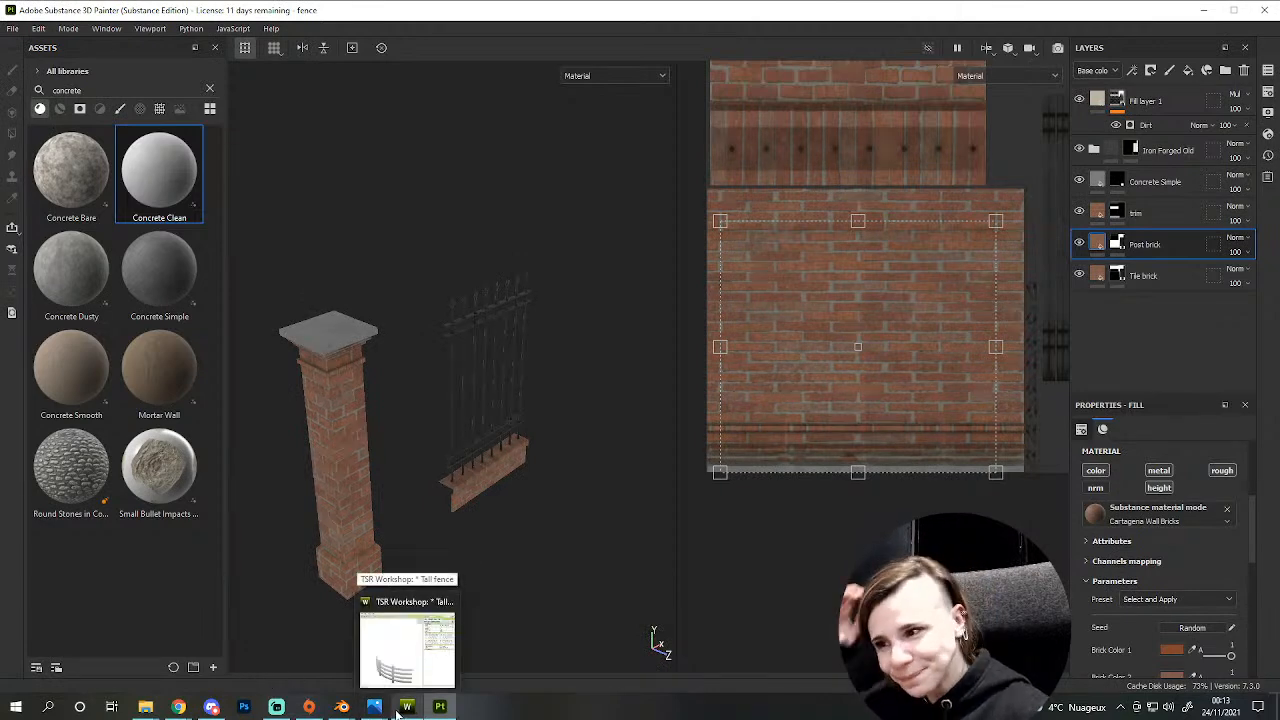
pyautogui.click(342, 707)
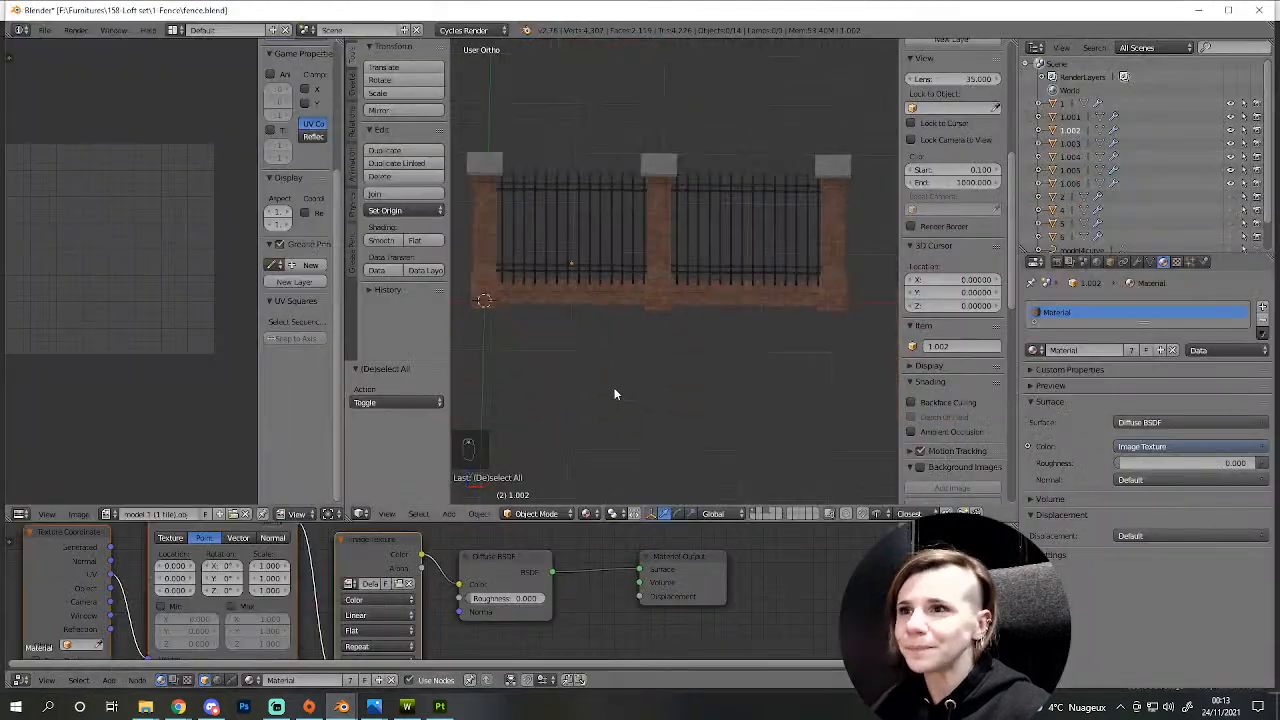
pyautogui.moveTo(615, 395); pyautogui.dragTo(688, 380, button='middle')
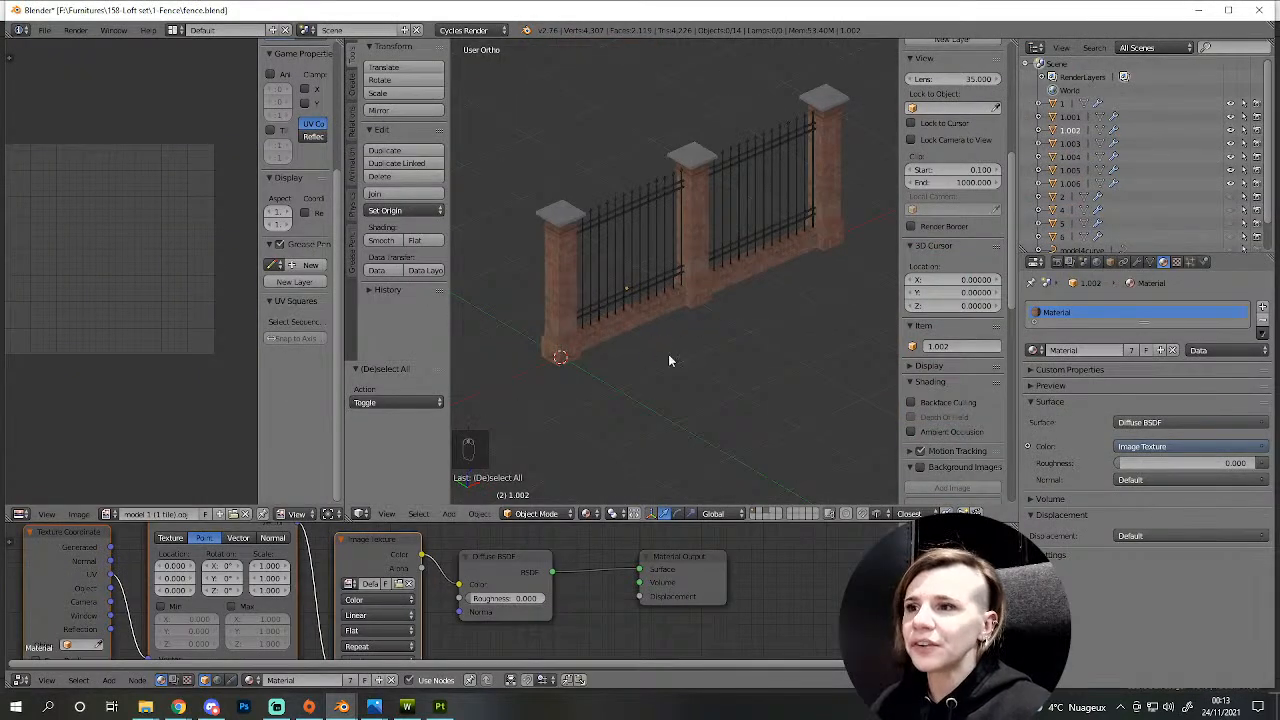
pyautogui.moveTo(789, 324); pyautogui.dragTo(791, 378, button='middle')
pyautogui.rightClick(843, 297)
pyautogui.keyDown('shift'); pyautogui.rightClick(786, 314); pyautogui.keyUp('shift')
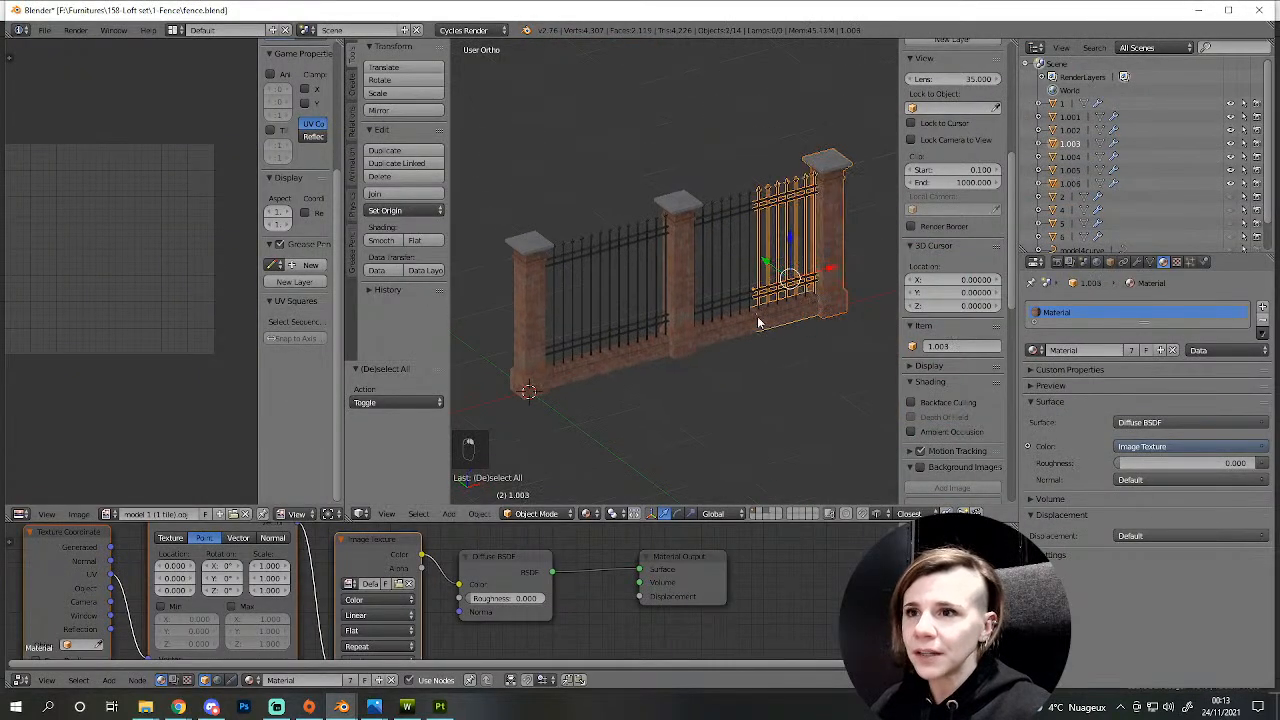
pyautogui.keyDown('shift'); pyautogui.rightClick(738, 323); pyautogui.keyUp('shift')
pyautogui.keyDown('shift'); pyautogui.rightClick(698, 346); pyautogui.keyUp('shift')
pyautogui.keyDown('shift'); pyautogui.rightClick(657, 350); pyautogui.keyUp('shift')
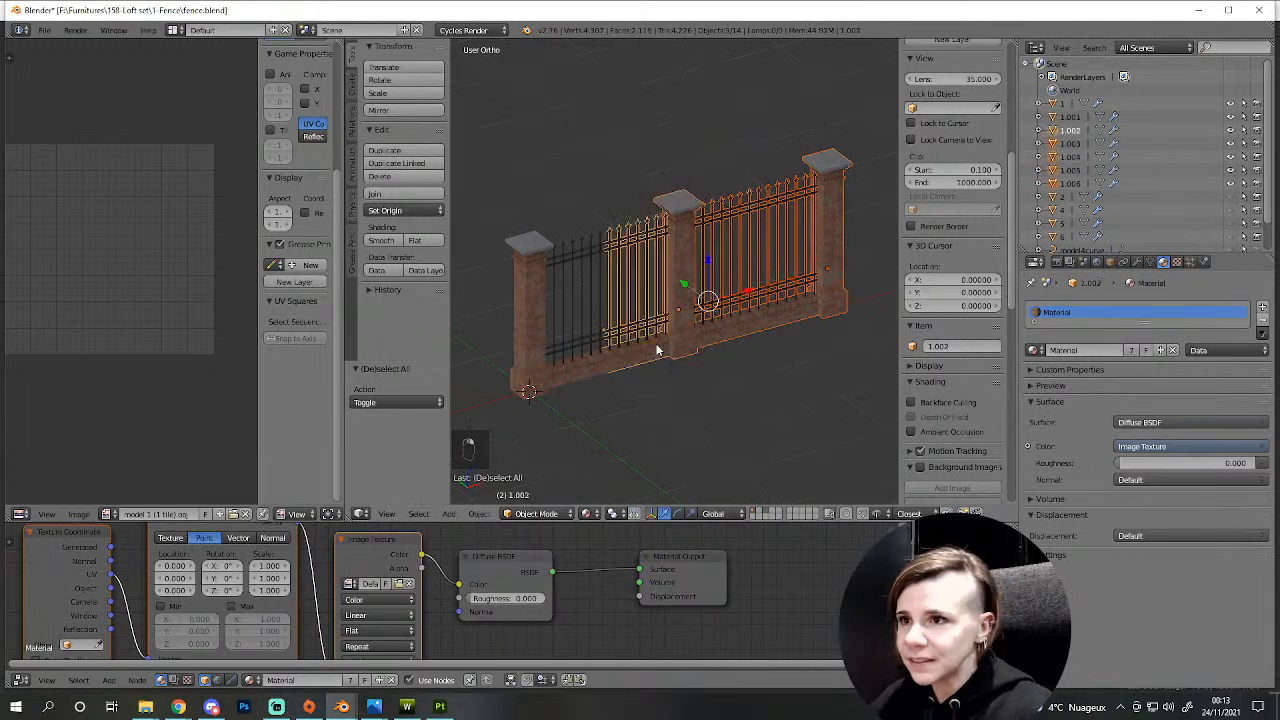
pyautogui.press('Delete')
pyautogui.click(657, 349)
# - Enlarge the 3D view and rename the remaining brick post object as 3
pyautogui.moveTo(657, 360); pyautogui.dragTo(759, 381, button='middle')
pyautogui.moveTo(1014, 357); pyautogui.dragTo(1117, 360)
pyautogui.click(1022, 360)
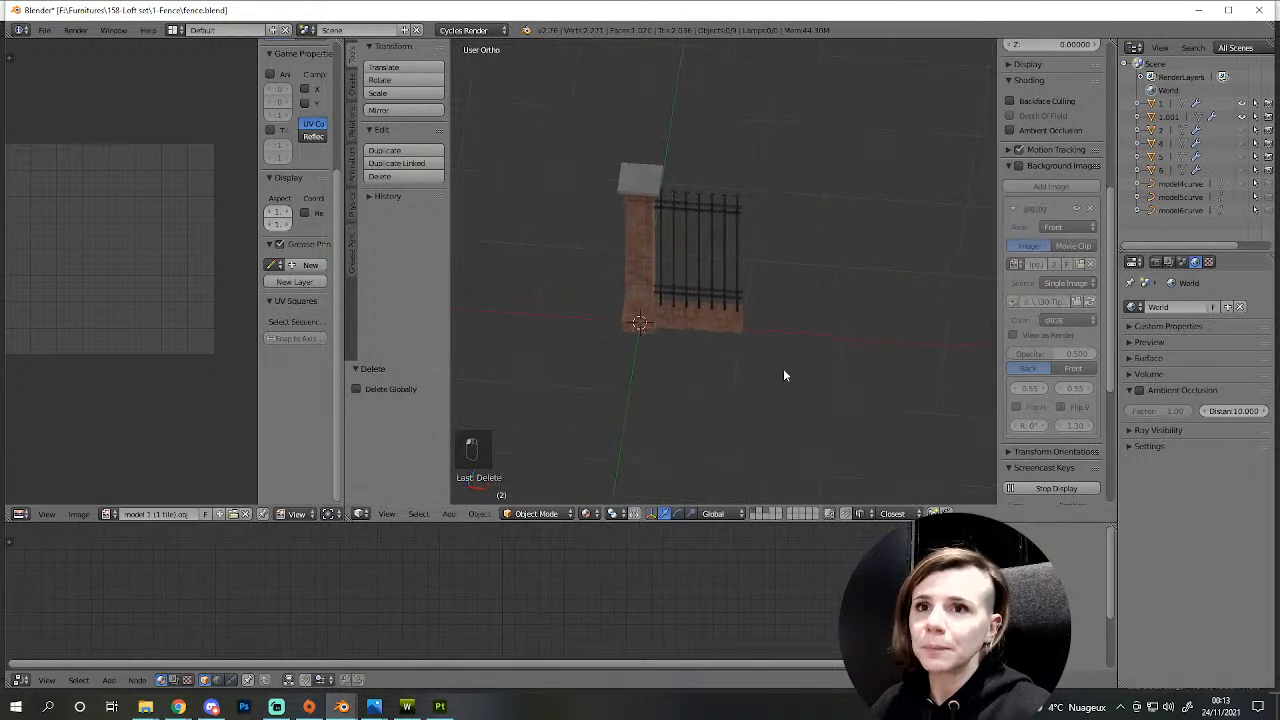
pyautogui.scroll(1, 786, 374)
pyautogui.moveTo(786, 374); pyautogui.dragTo(805, 355, button='middle')
pyautogui.scroll(2, 722, 371)
pyautogui.rightClick(709, 362)
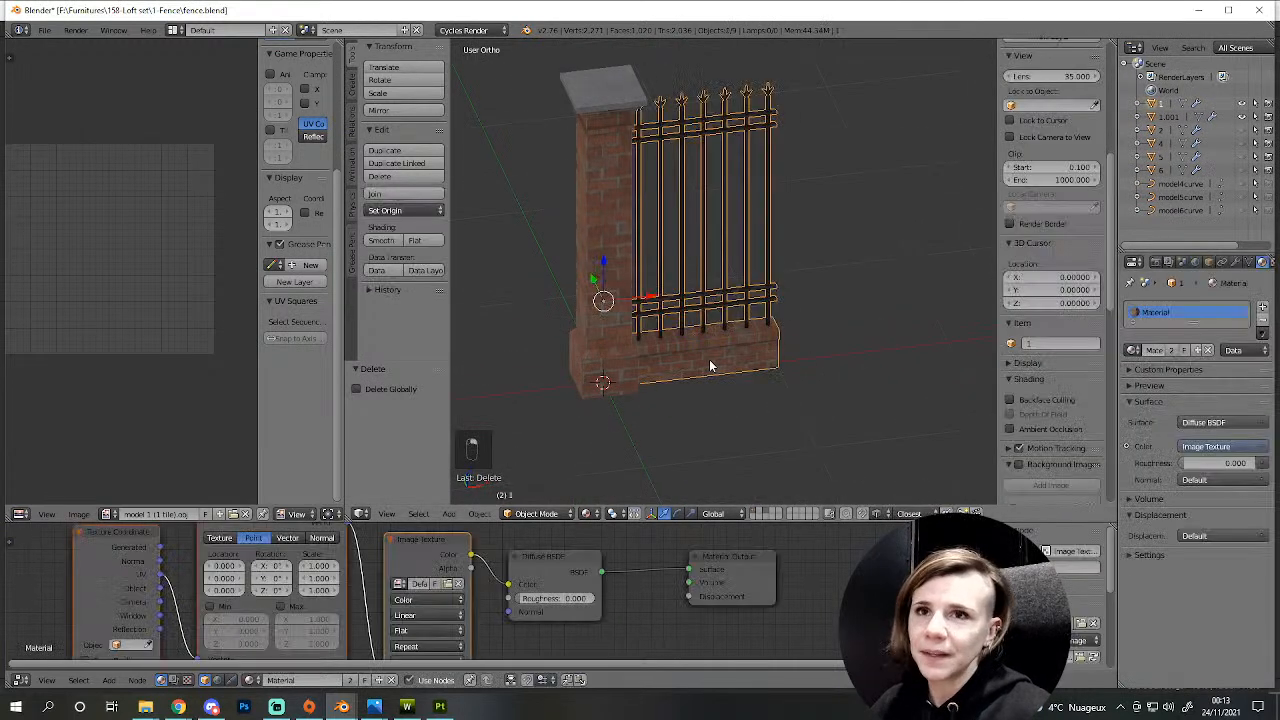
pyautogui.moveTo(705, 387); pyautogui.dragTo(665, 397, button='middle')
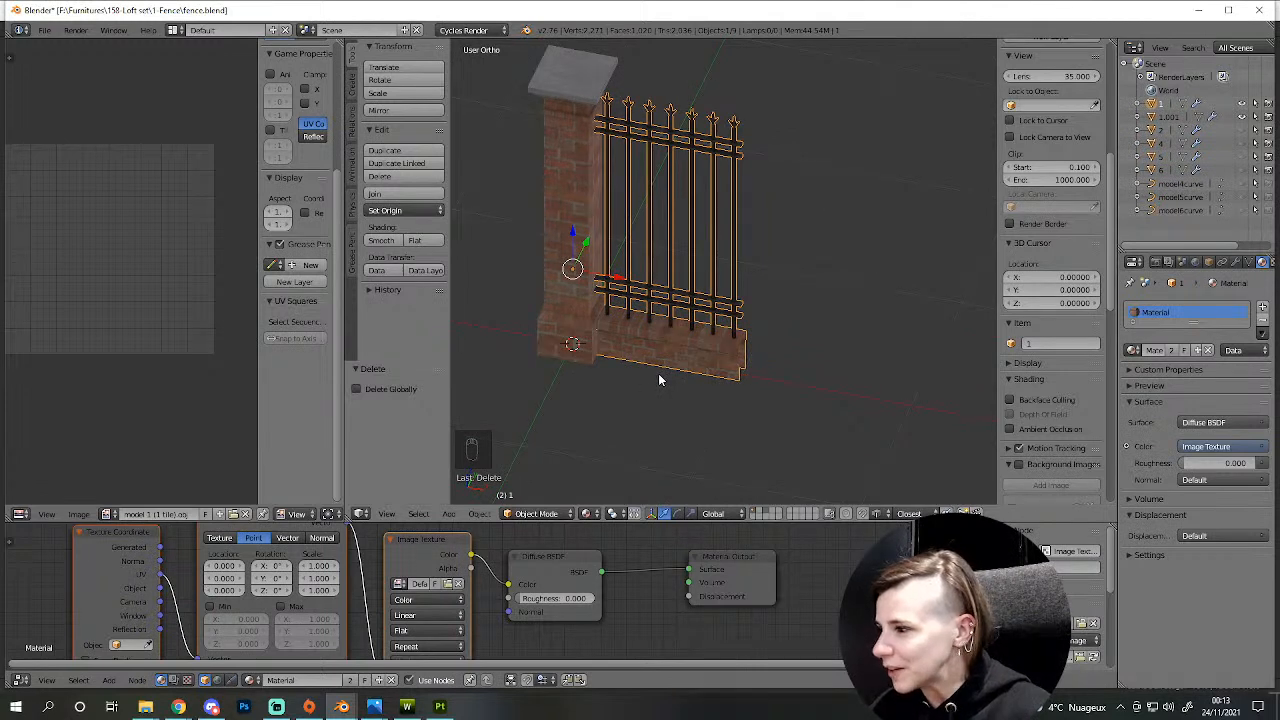
pyautogui.moveTo(671, 371); pyautogui.dragTo(723, 380, button='middle')
pyautogui.click(1178, 118)
pyautogui.doubleClick(1175, 117)
pyautogui.write('3')
pyautogui.press('Return')
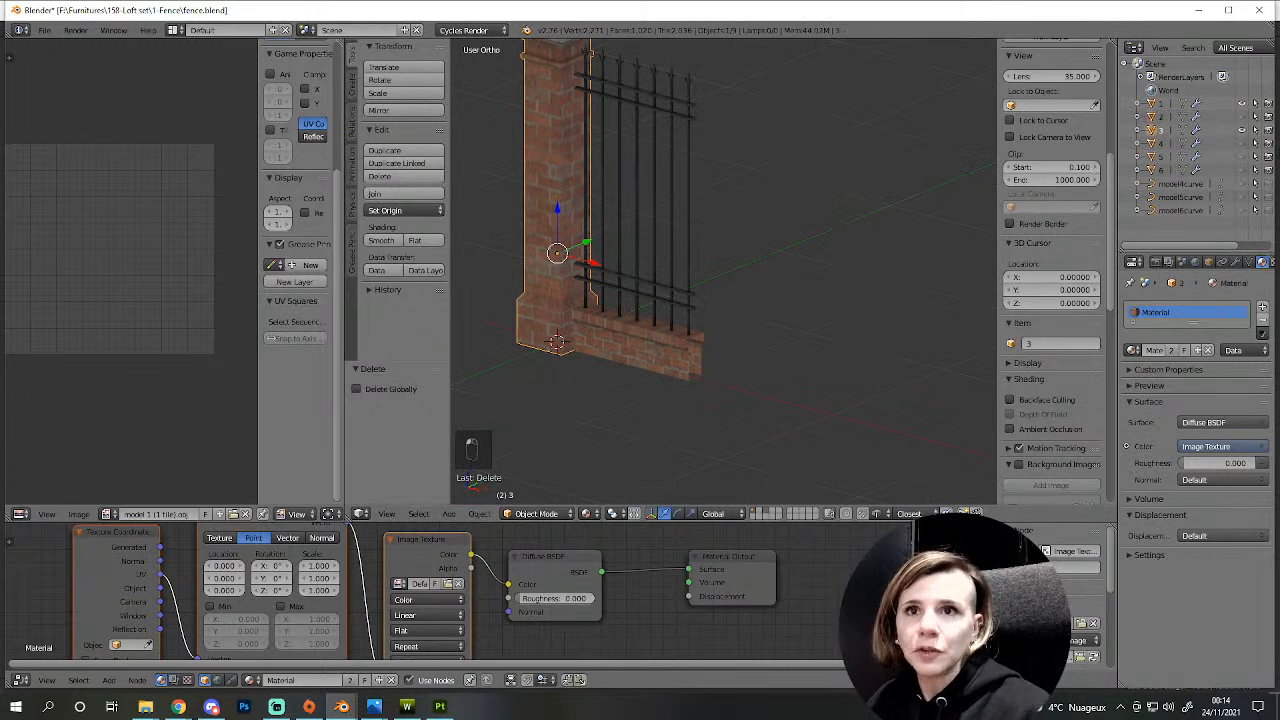
# - Unhide the white placeholder box, object 2, and duplicate the fence panel in place
pyautogui.click(1243, 118)
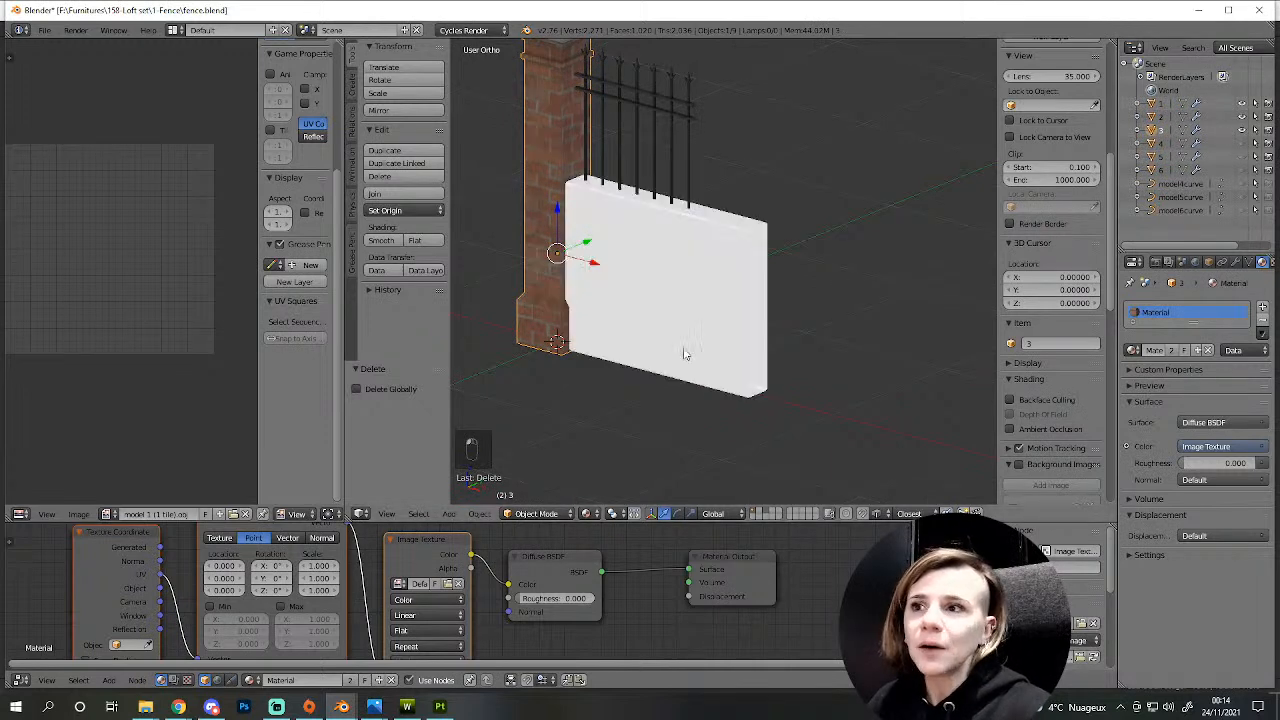
pyautogui.scroll(-3, 716, 362)
pyautogui.moveTo(718, 359)
pyautogui.mouseDown(button='middle')
pyautogui.moveTo(677, 424)
pyautogui.moveTo(693, 355)
pyautogui.mouseUp(button='middle')
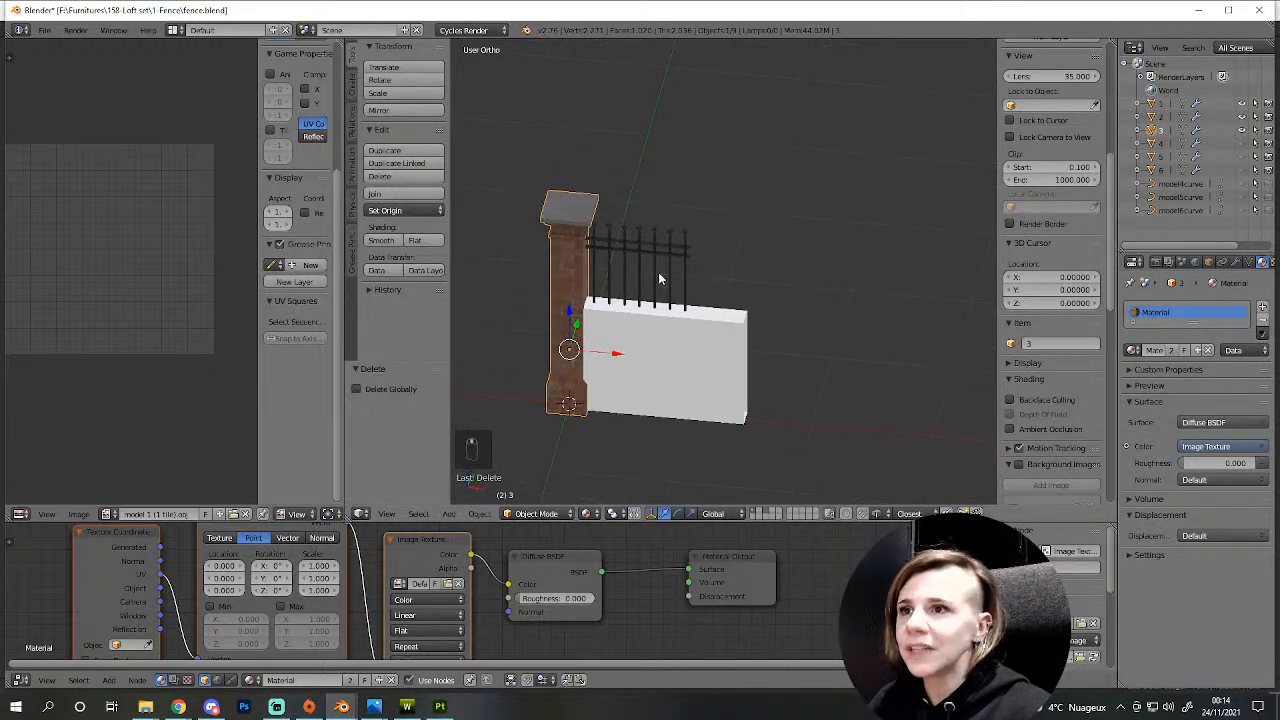
pyautogui.rightClick(676, 312)
pyautogui.hotkey('shift', 'd')
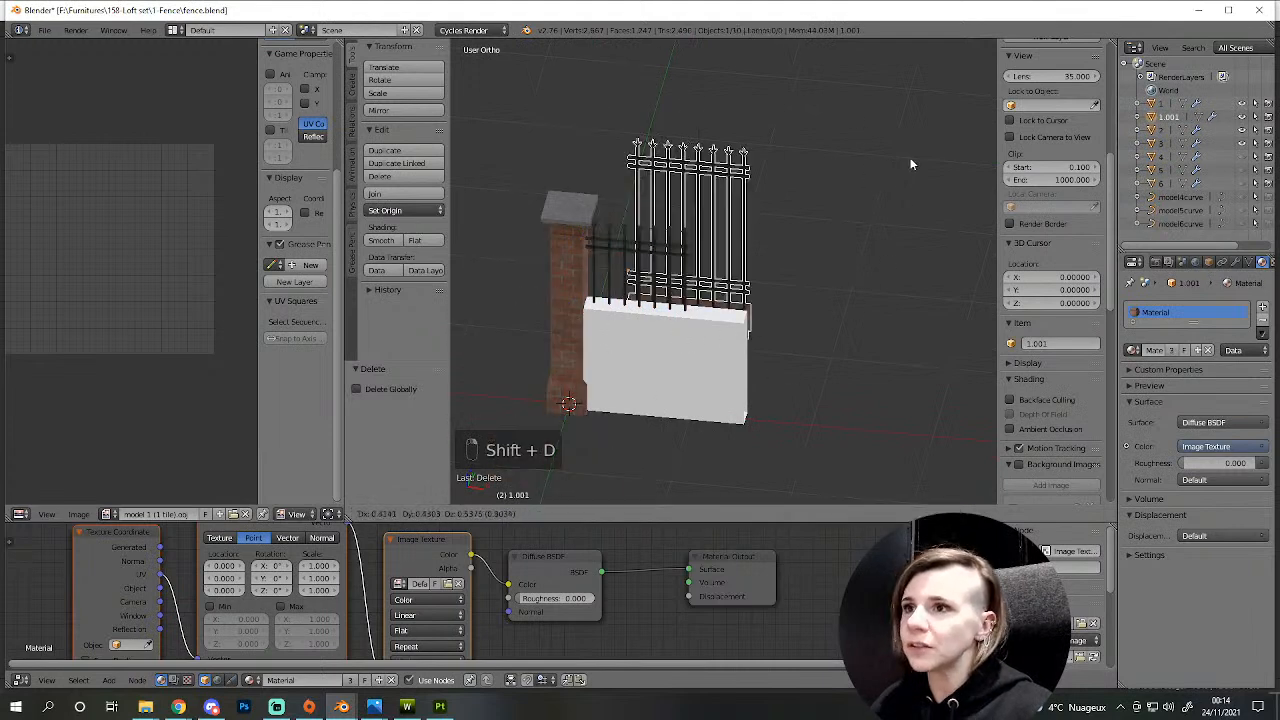
pyautogui.rightClick(831, 366)
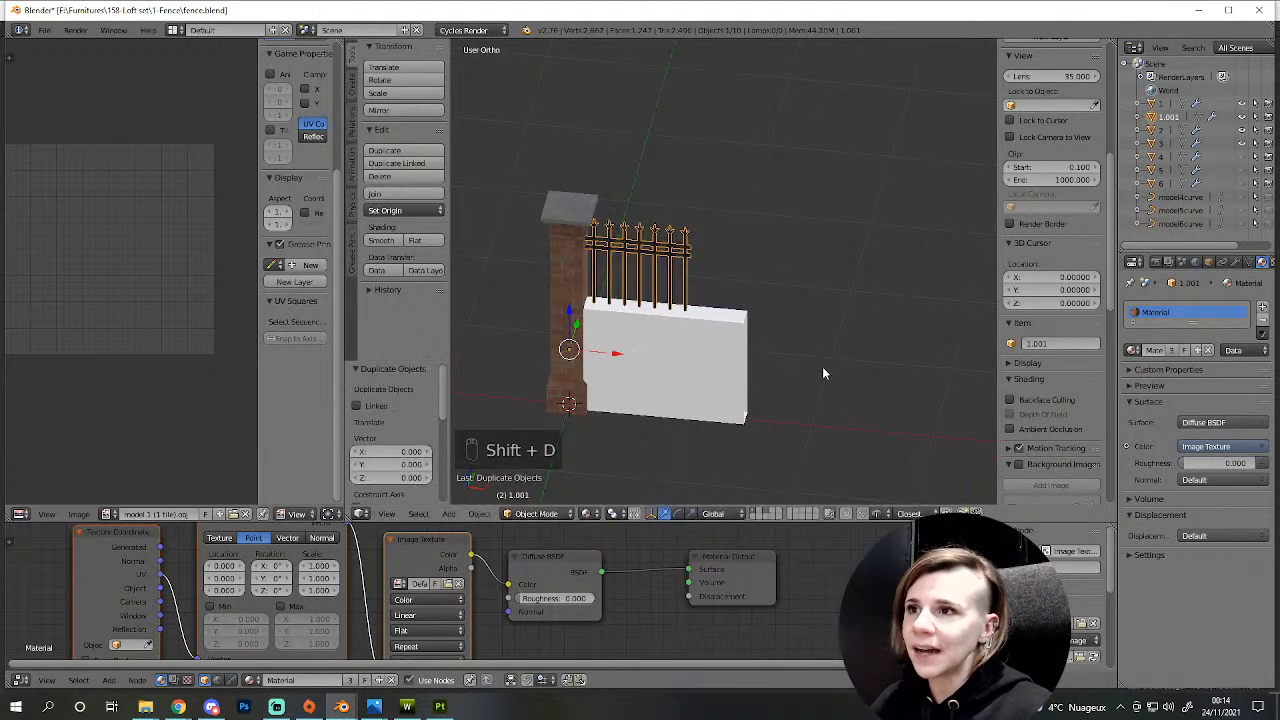
# - Reset the 3D cursor to the origin and use it as the pivot point in a front wireframe view
pyautogui.scroll(5, 823, 330)
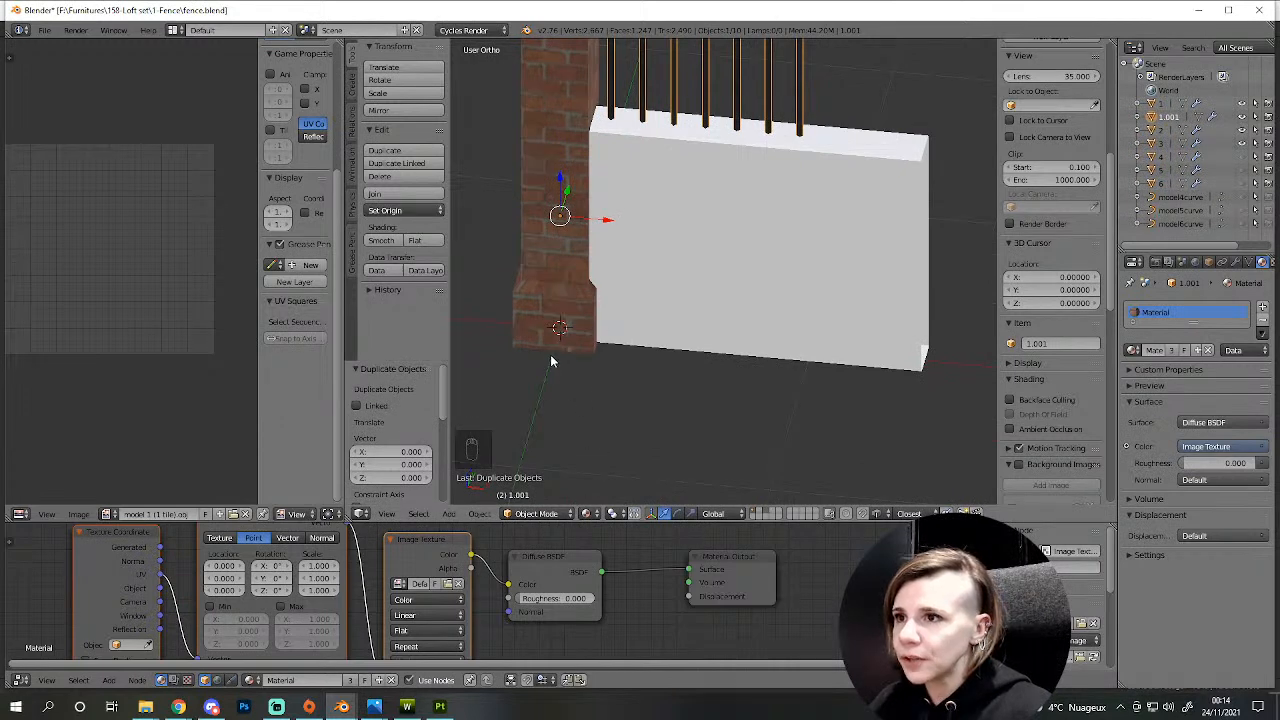
pyautogui.hotkey('shift', 'c')
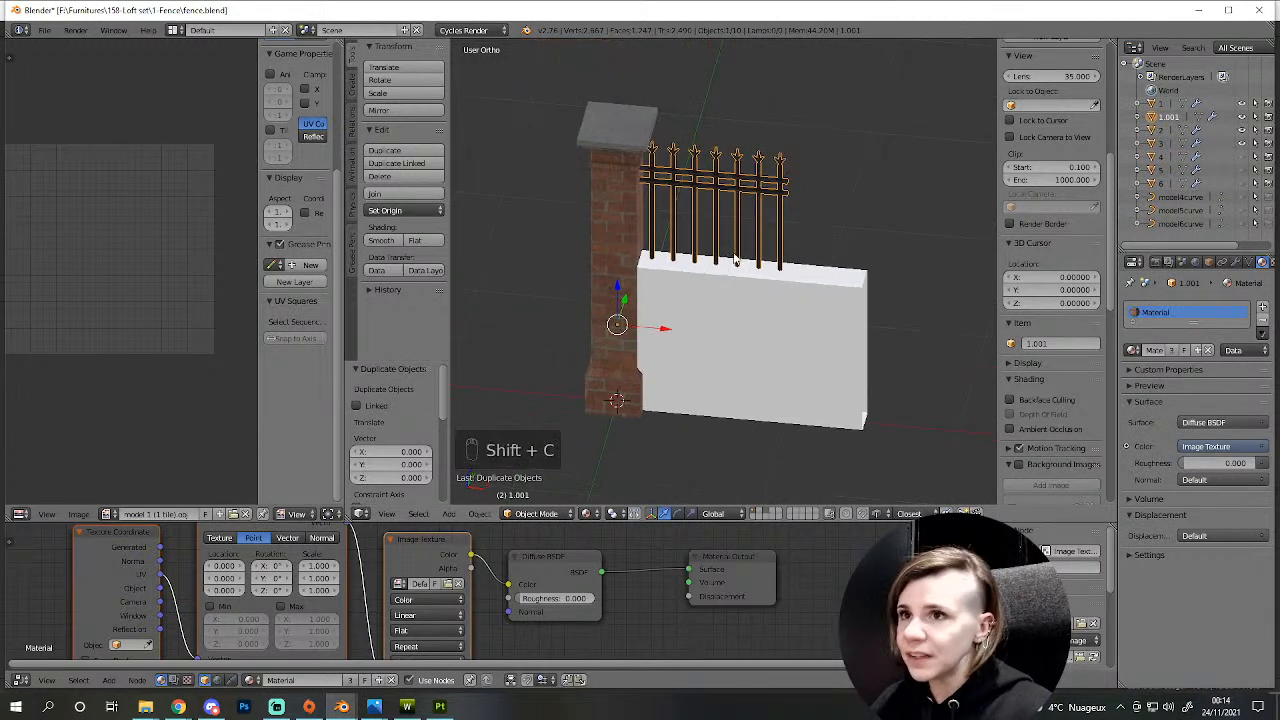
pyautogui.press('KP_1')
pyautogui.press('z')
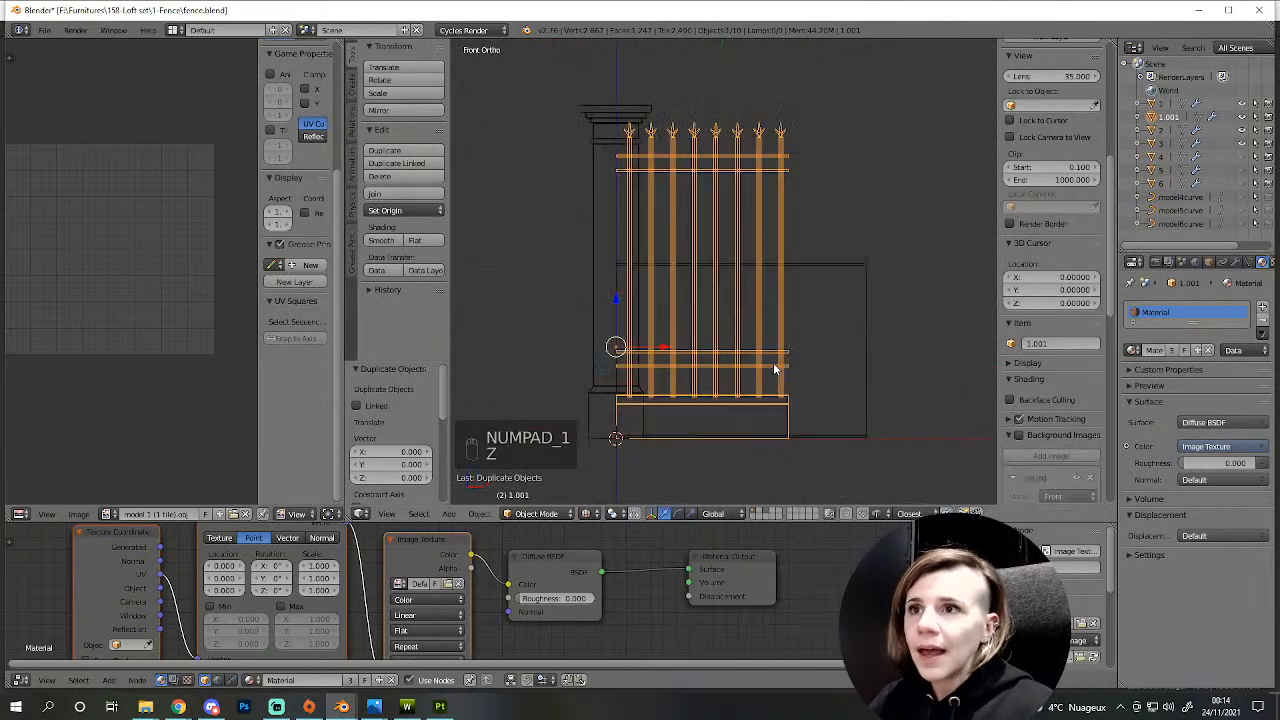
pyautogui.keyDown('shift'); pyautogui.moveTo(785, 372); pyautogui.dragTo(806, 283, button='middle'); pyautogui.keyUp('shift')
pyautogui.scroll(4, 795, 310)
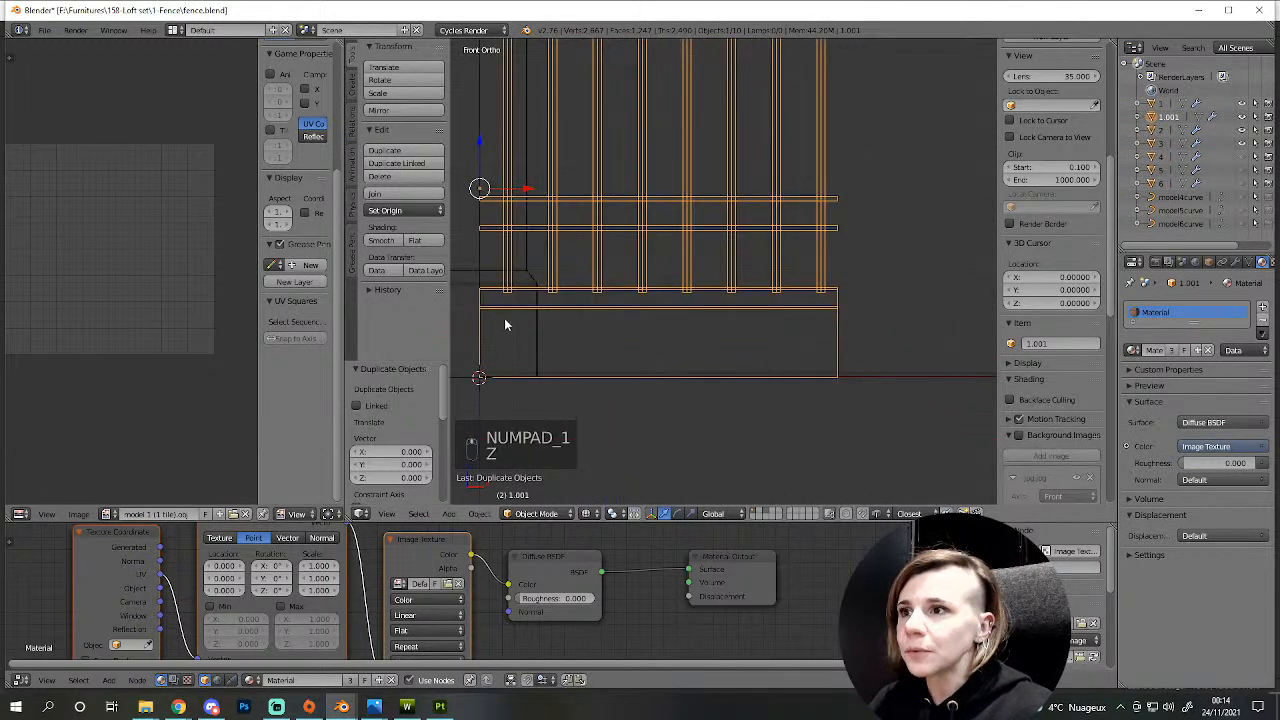
pyautogui.scroll(-3, 895, 300)
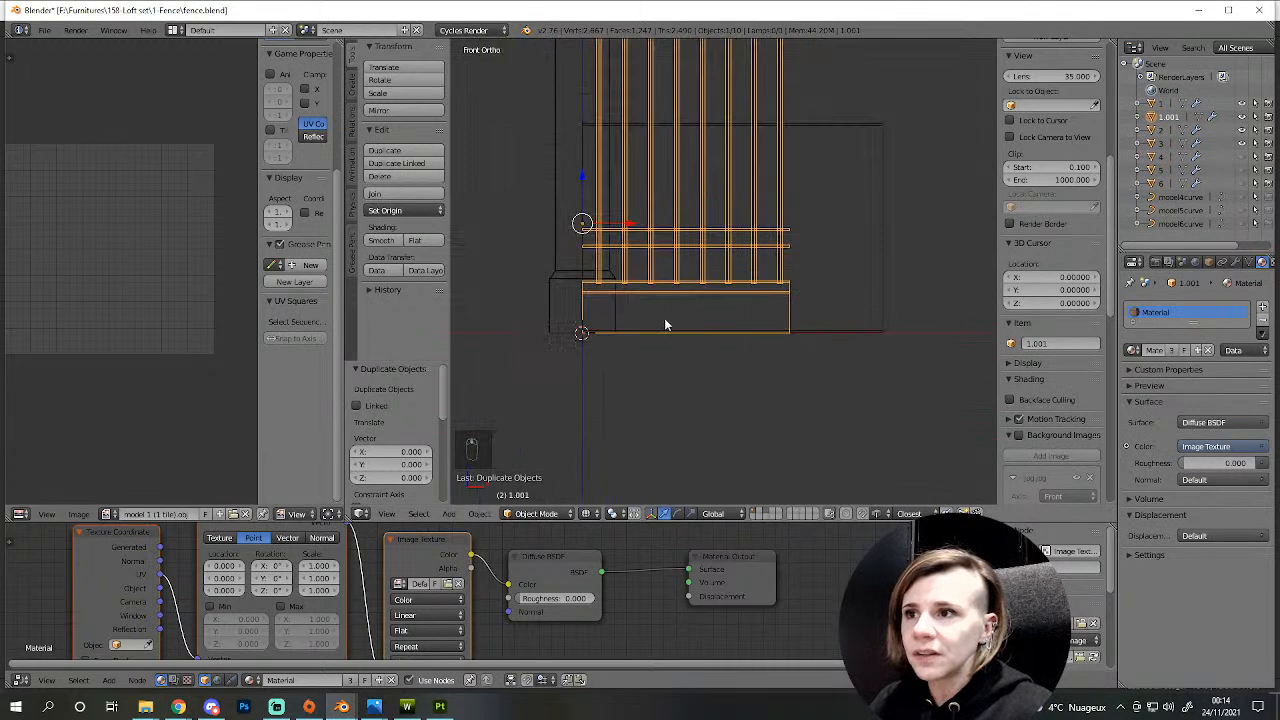
pyautogui.click(614, 513)
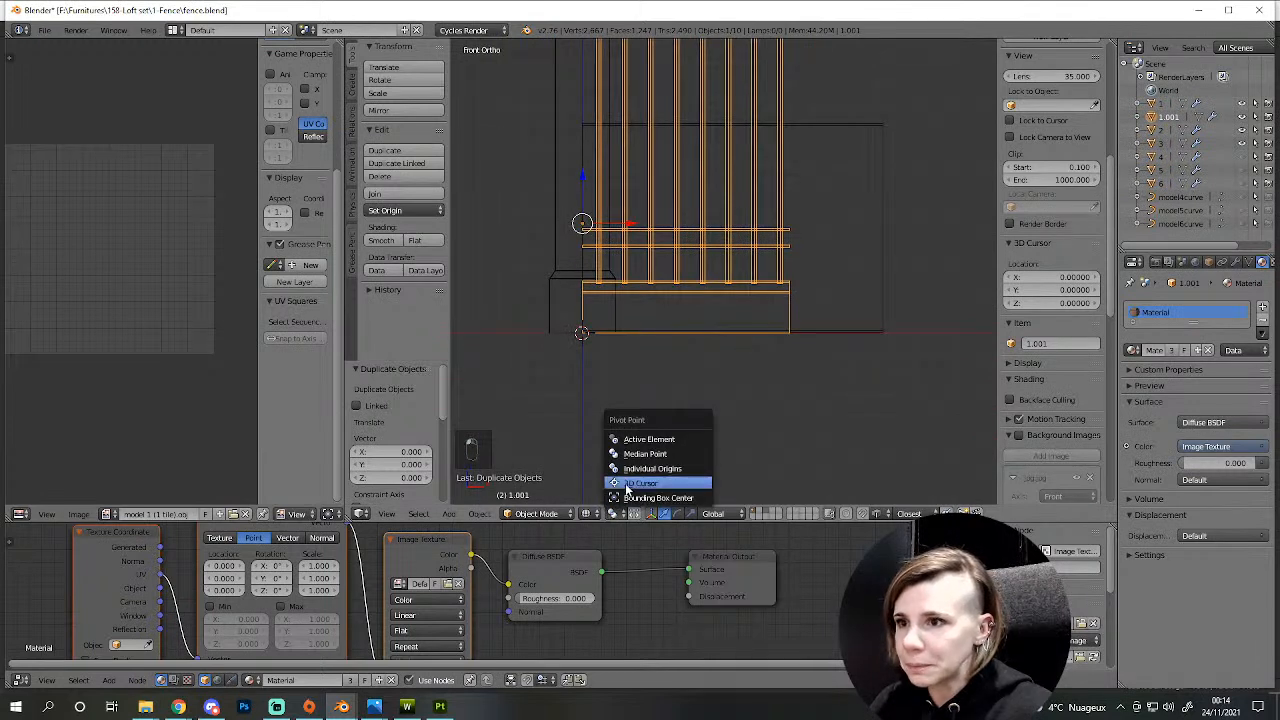
pyautogui.click(626, 484)
# - Stretch the duplicated fence panel along X by about 1.439, close to the placeholder box's width
pyautogui.scroll(-2, 713, 262)
pyautogui.keyDown('shift'); pyautogui.moveTo(759, 312); pyautogui.dragTo(700, 337, button='middle'); pyautogui.keyUp('shift')
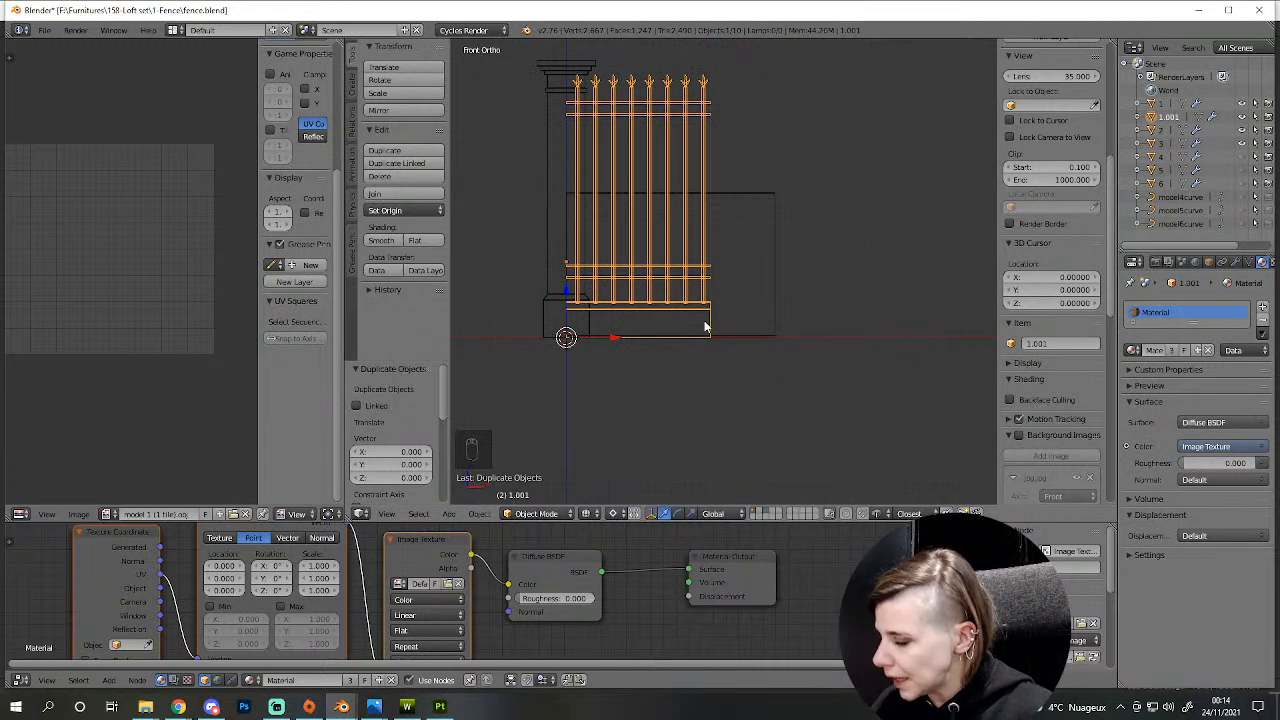
pyautogui.press('s')
pyautogui.press('x')
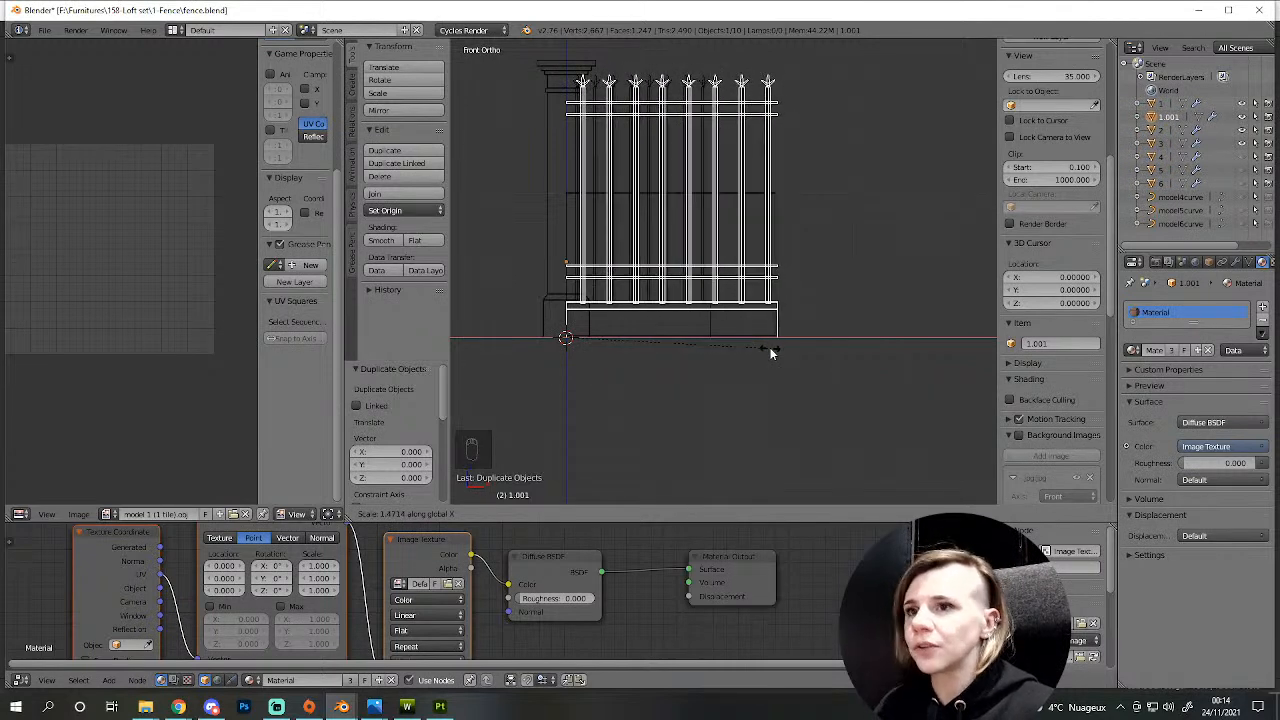
pyautogui.click(760, 354)
# - Fine-scale the duplicated panel along X by about 1.009 so its end meets the placeholder box's edge
pyautogui.scroll(4, 822, 410)
pyautogui.scroll(3, 822, 408)
pyautogui.keyDown('shift'); pyautogui.moveTo(822, 408); pyautogui.dragTo(678, 236, button='middle'); pyautogui.keyUp('shift')
pyautogui.scroll(9, 856, 379)
pyautogui.keyDown('shift'); pyautogui.moveTo(856, 379); pyautogui.dragTo(694, 328, button='middle'); pyautogui.keyUp('shift')
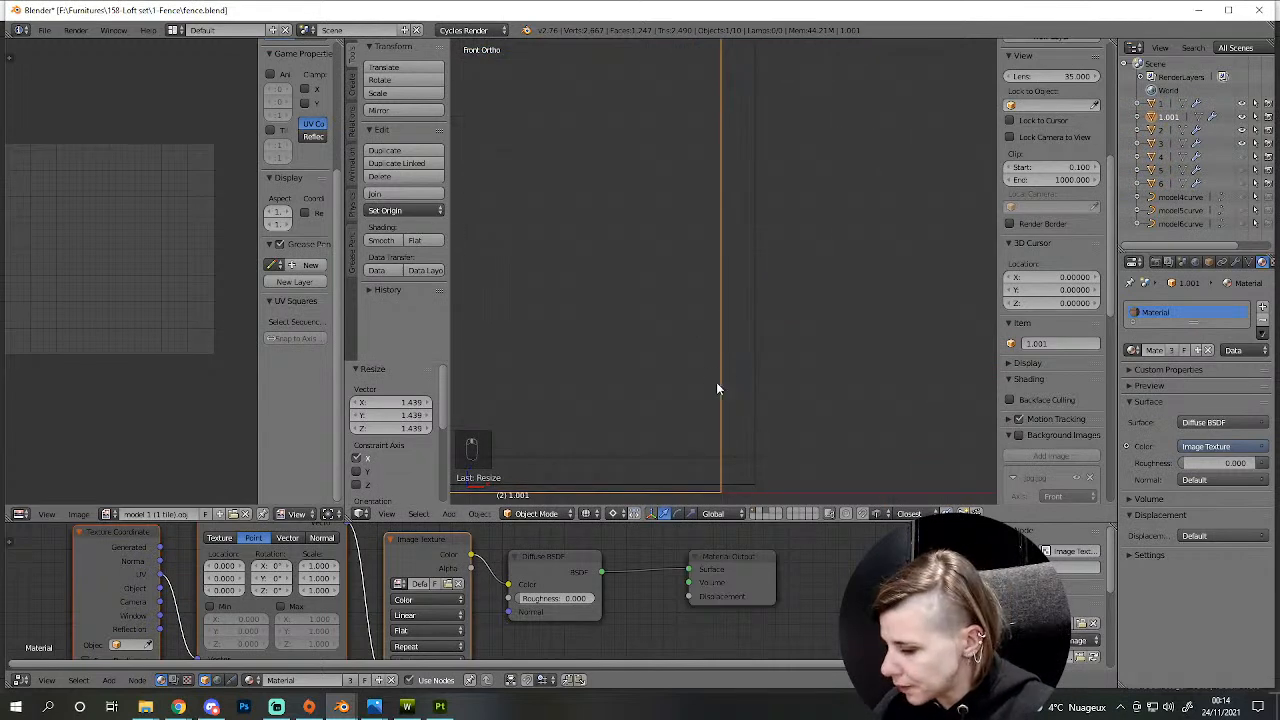
pyautogui.press('s')
pyautogui.press('x')
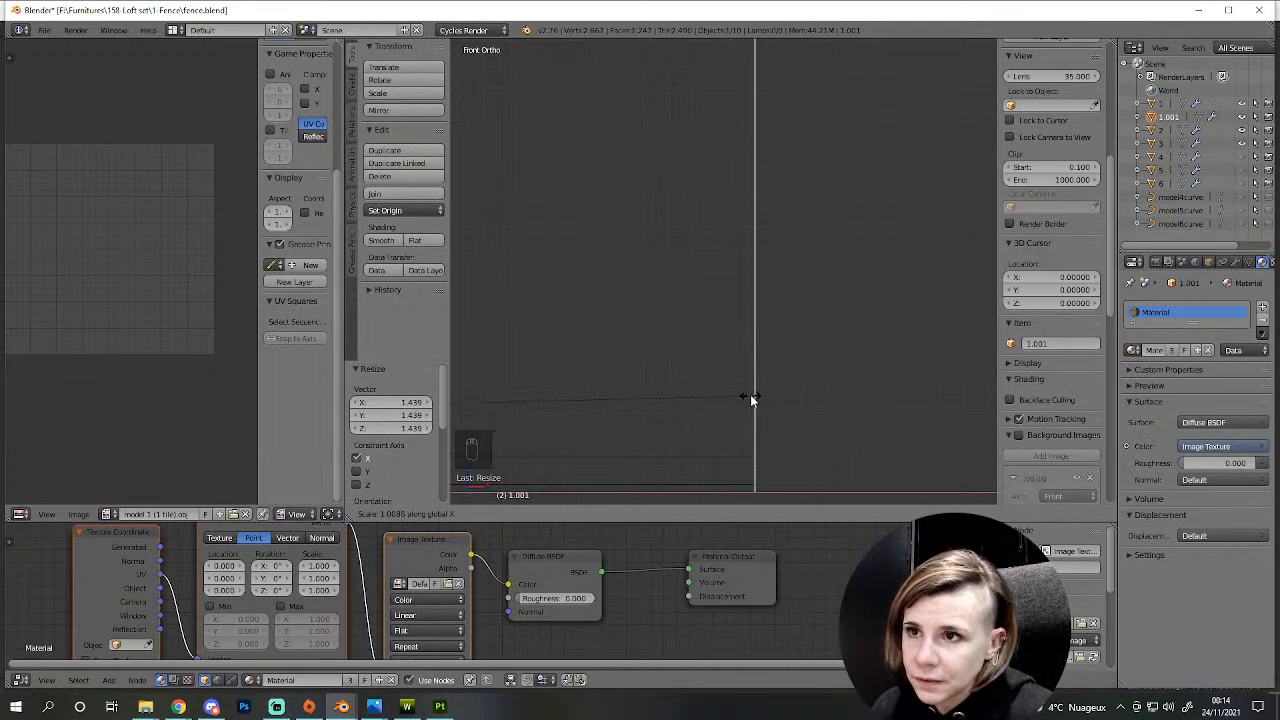
pyautogui.click(750, 398)
# - Return to solid shading and delete the placeholder box around the panel
pyautogui.scroll(-5, 742, 391)
pyautogui.press('z')
pyautogui.scroll(-4, 748, 340)
pyautogui.moveTo(748, 340); pyautogui.dragTo(700, 404, button='middle')
pyautogui.scroll(10, 727, 382)
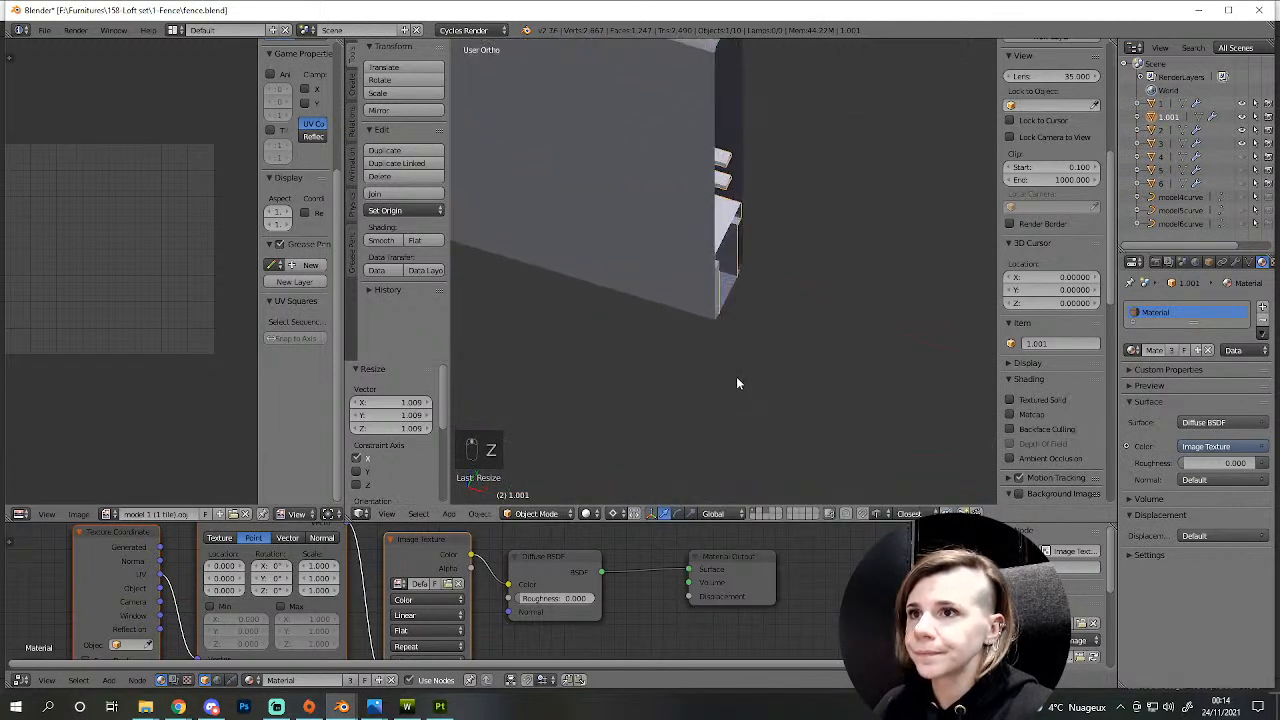
pyautogui.scroll(-4, 736, 382)
pyautogui.rightClick(710, 240)
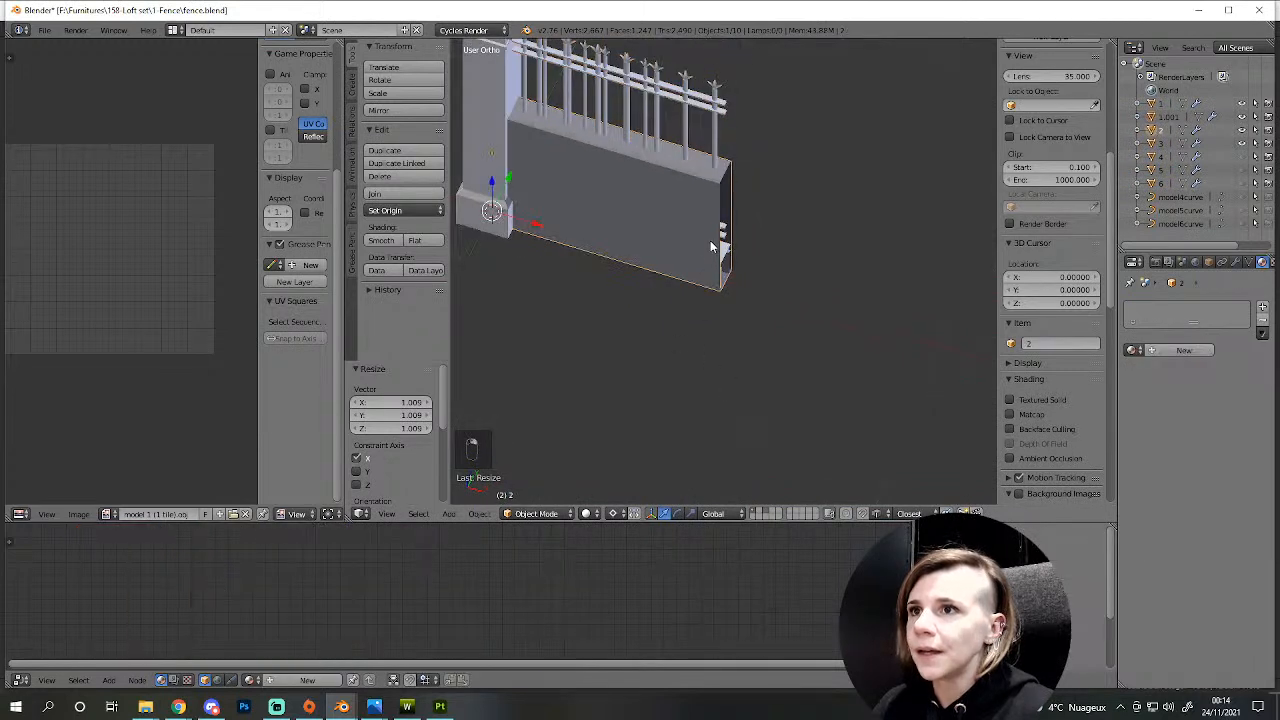
pyautogui.press('Delete')
pyautogui.click(710, 244)
# - Rename the widened fence panel as 2 and save over fence.blend
pyautogui.rightClick(703, 278)
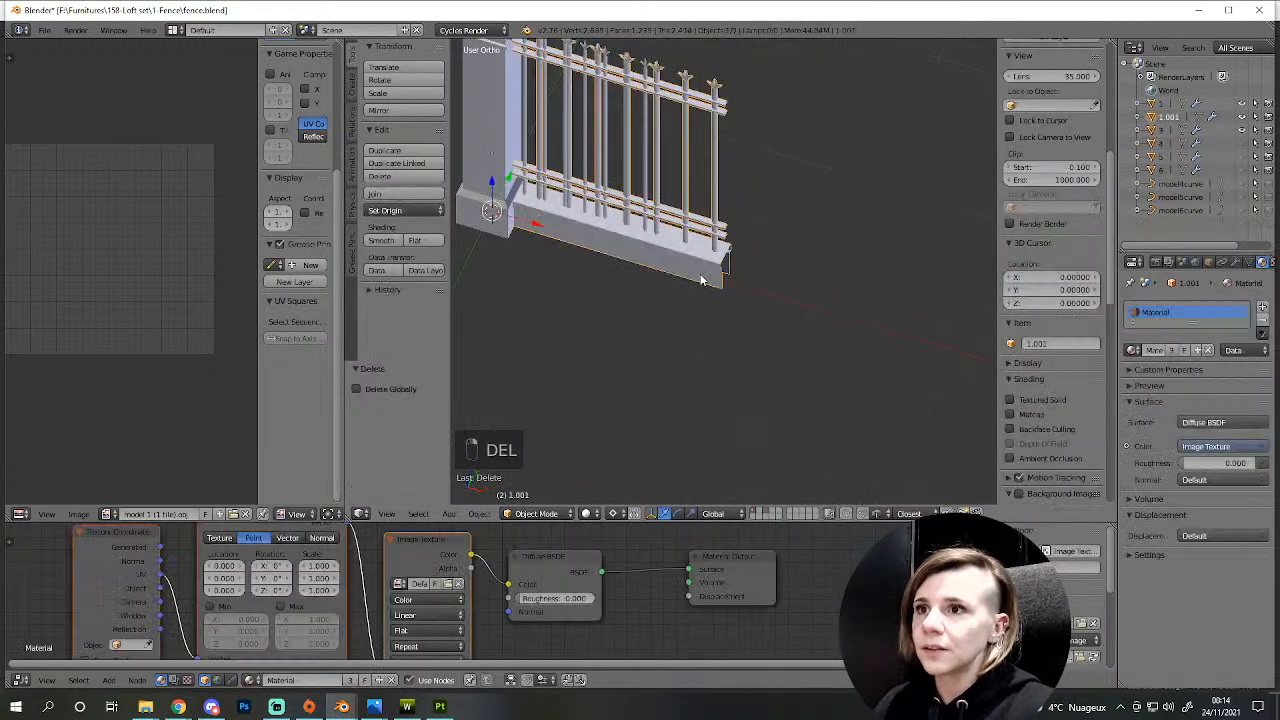
pyautogui.doubleClick(1166, 117)
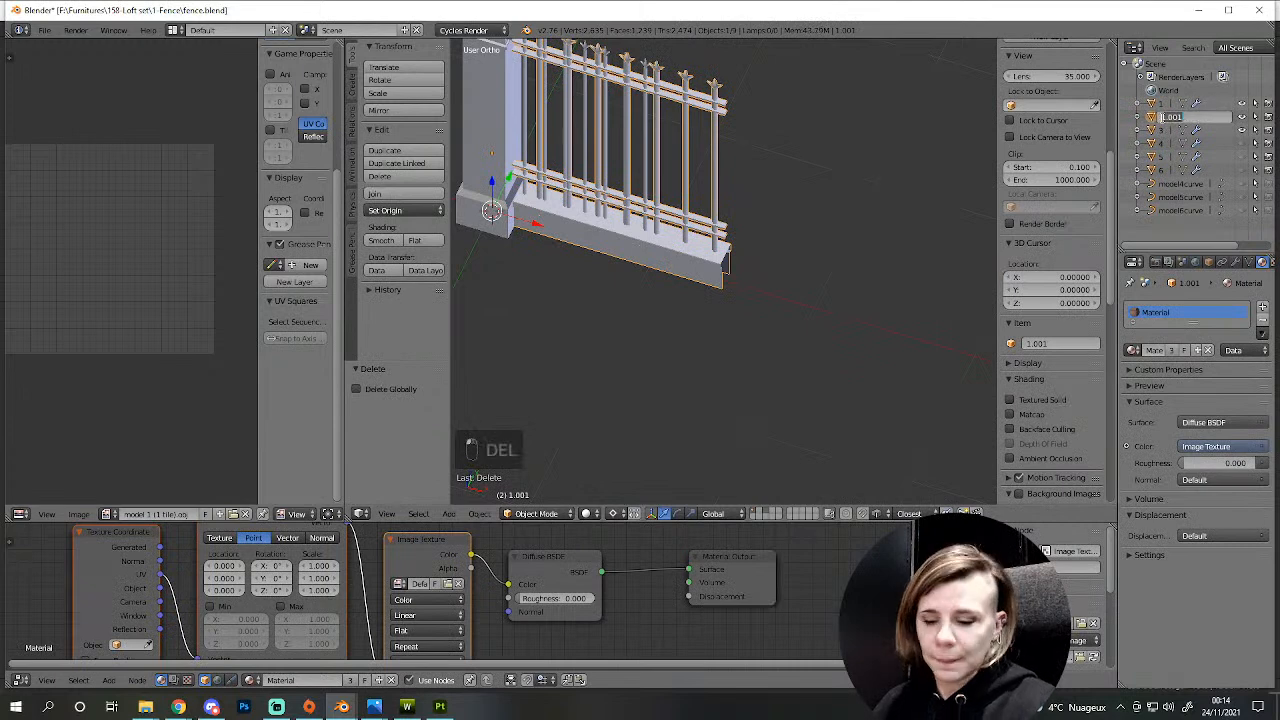
pyautogui.write('2')
pyautogui.press('Return')
pyautogui.scroll(-4, 638, 292)
pyautogui.hotkey('ctrl', 's')
pyautogui.click(638, 294)
pyautogui.moveTo(626, 346); pyautogui.dragTo(666, 350, button='middle')
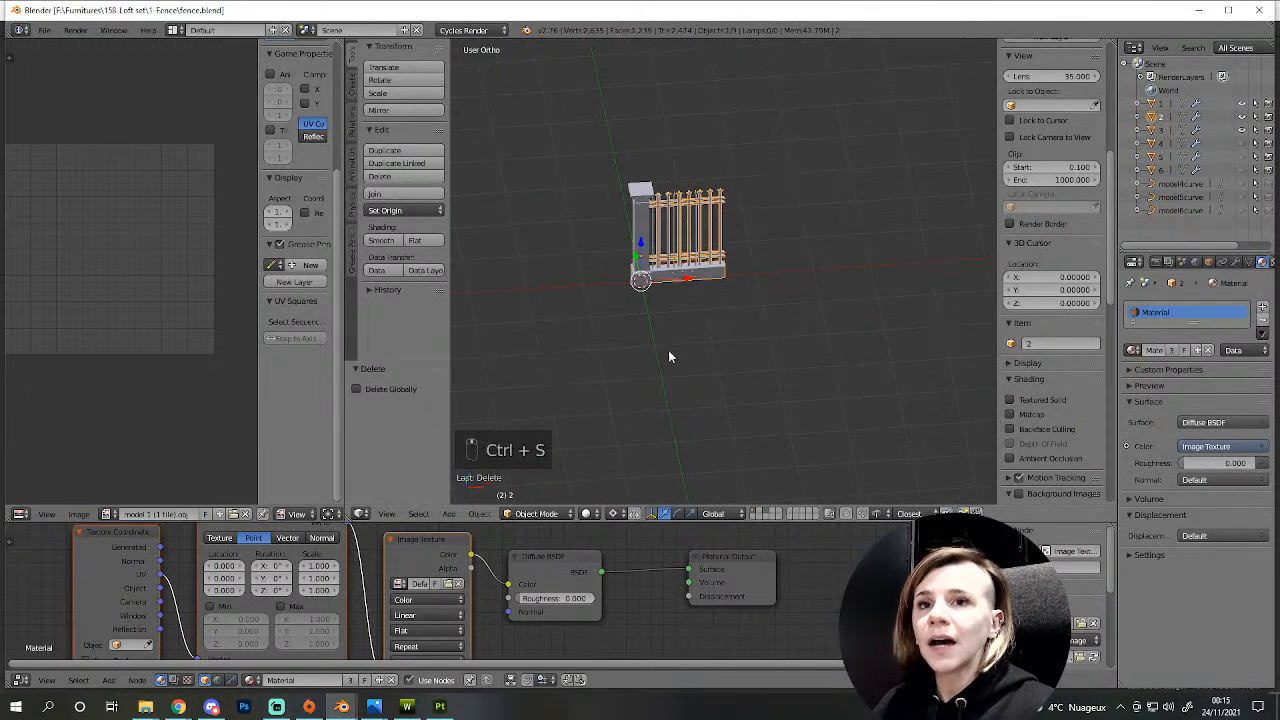
# - Unhide the model4curve curve beside the fence post and panels
pyautogui.scroll(3, 735, 351)
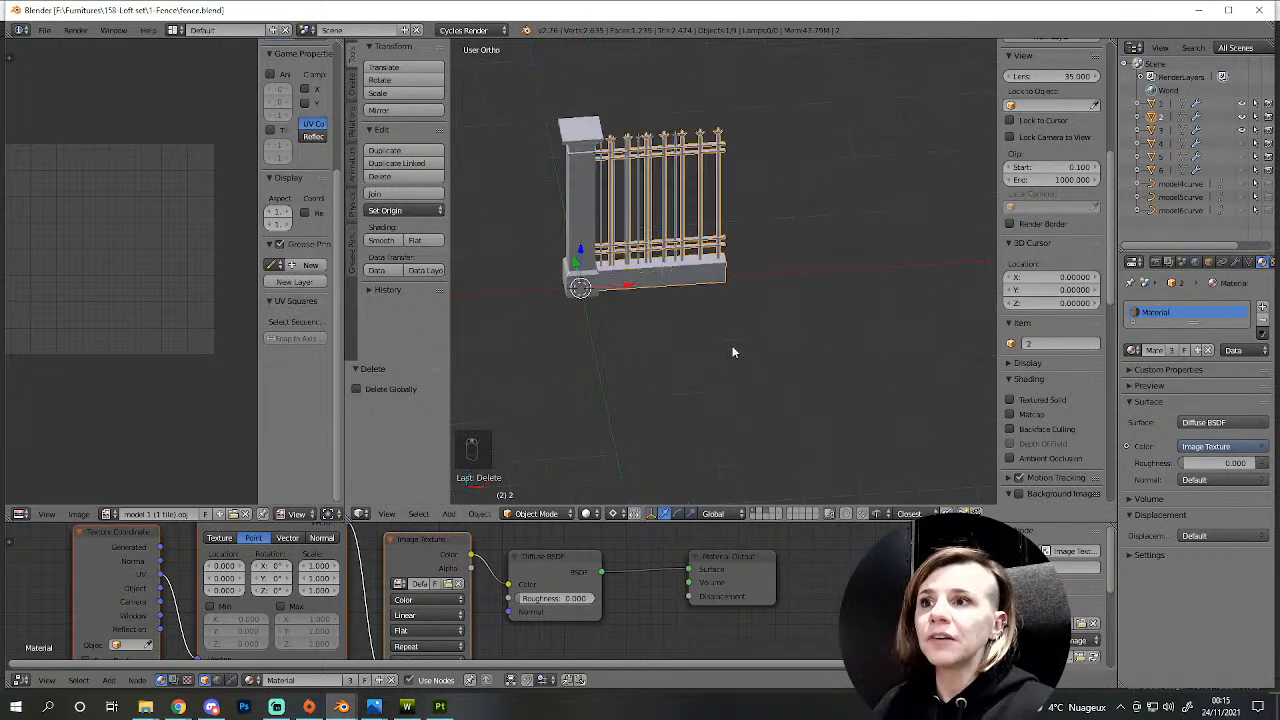
pyautogui.click(1243, 185)
pyautogui.scroll(-4, 829, 332)
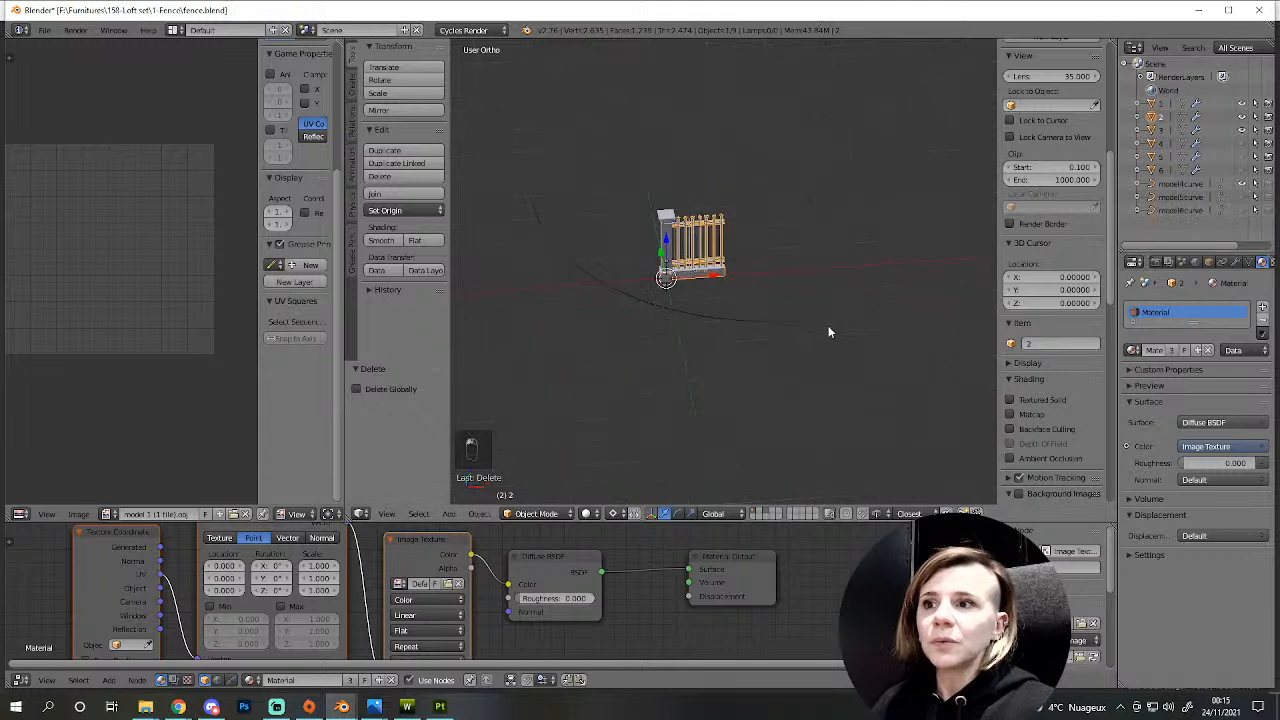
pyautogui.scroll(3, 697, 299)
pyautogui.scroll(-2, 696, 293)
pyautogui.keyDown('shift'); pyautogui.moveTo(660, 300); pyautogui.dragTo(742, 363, button='middle'); pyautogui.keyUp('shift')
# - Examine the post and fence panels against the long curve to judge how they fit along it
pyautogui.rightClick(730, 298)
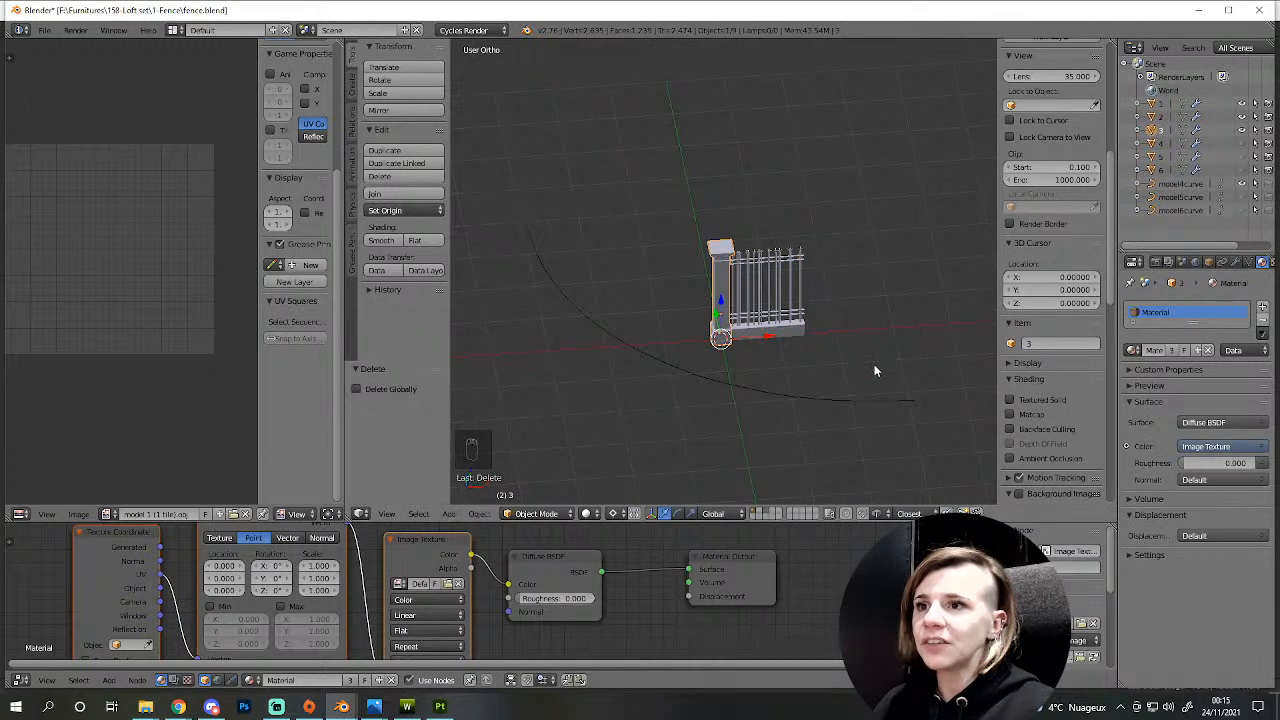
pyautogui.moveTo(542, 253); pyautogui.dragTo(584, 219, button='middle')
pyautogui.scroll(8, 760, 327)
pyautogui.moveTo(823, 391); pyautogui.dragTo(870, 359, button='middle')
pyautogui.scroll(-3, 870, 359)
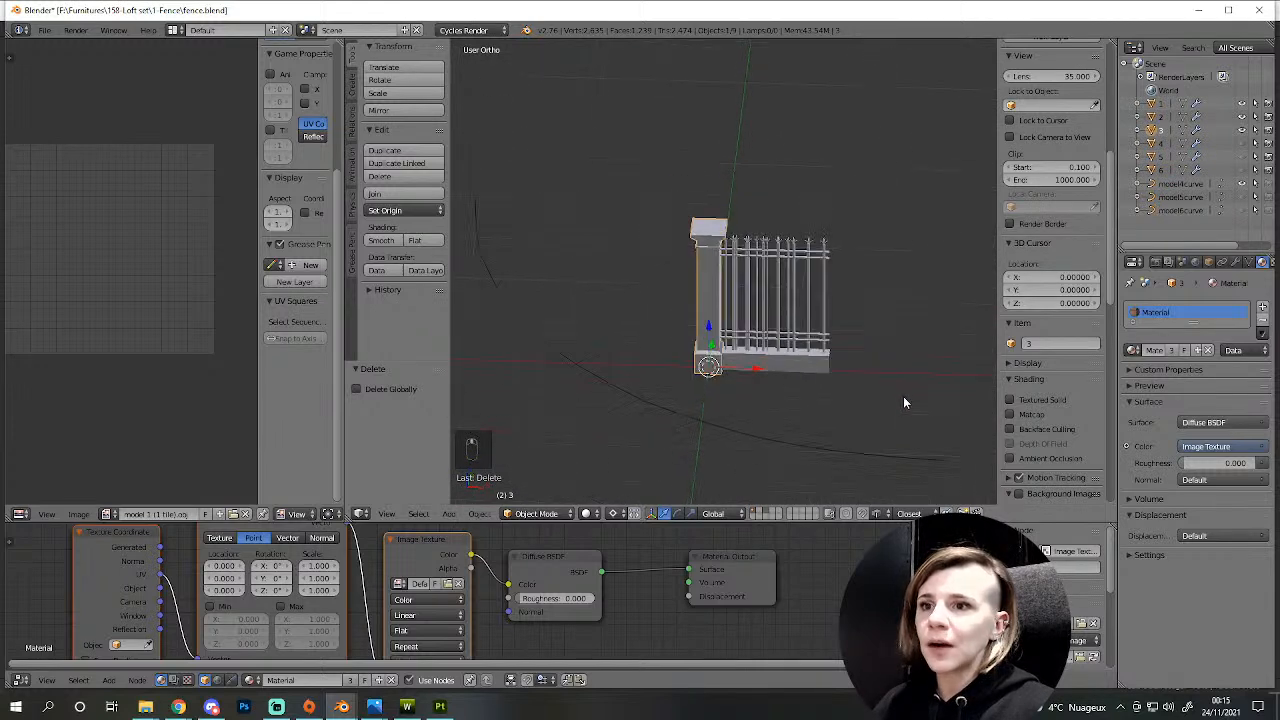
pyautogui.rightClick(818, 365)
pyautogui.scroll(-4, 817, 362)
pyautogui.rightClick(767, 311)
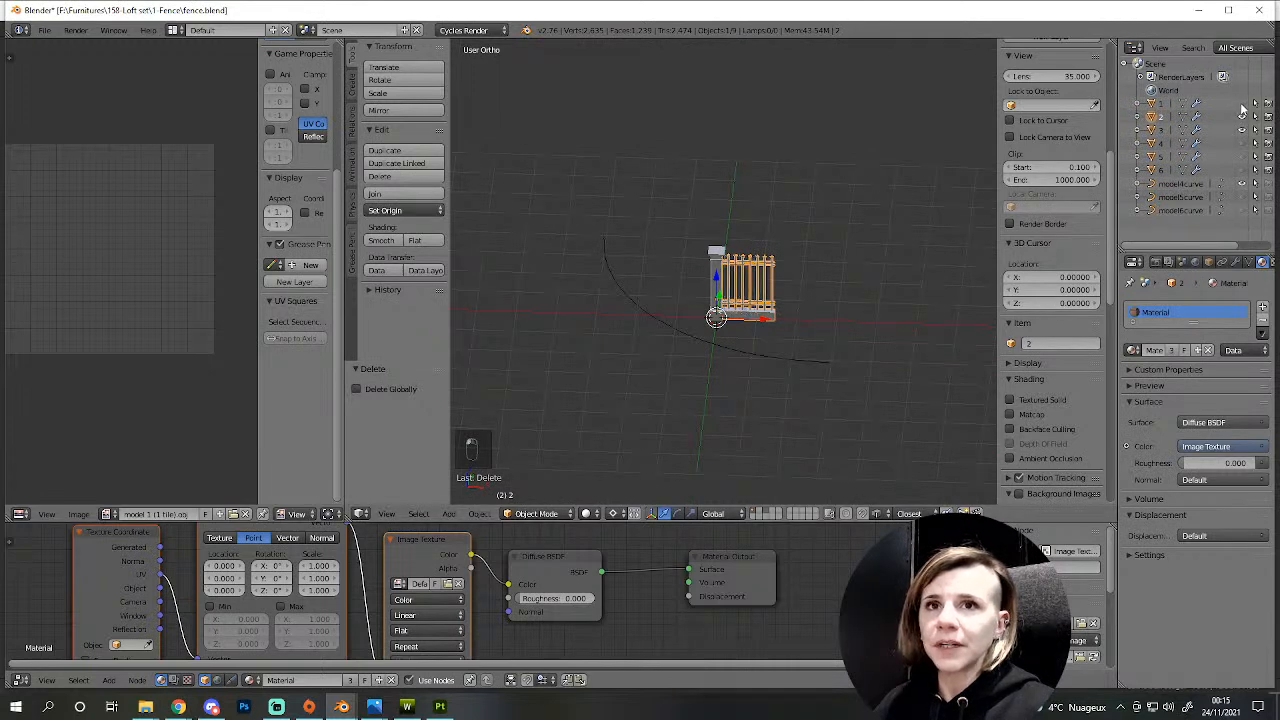
pyautogui.scroll(5, 785, 432)
pyautogui.scroll(-2, 810, 440)
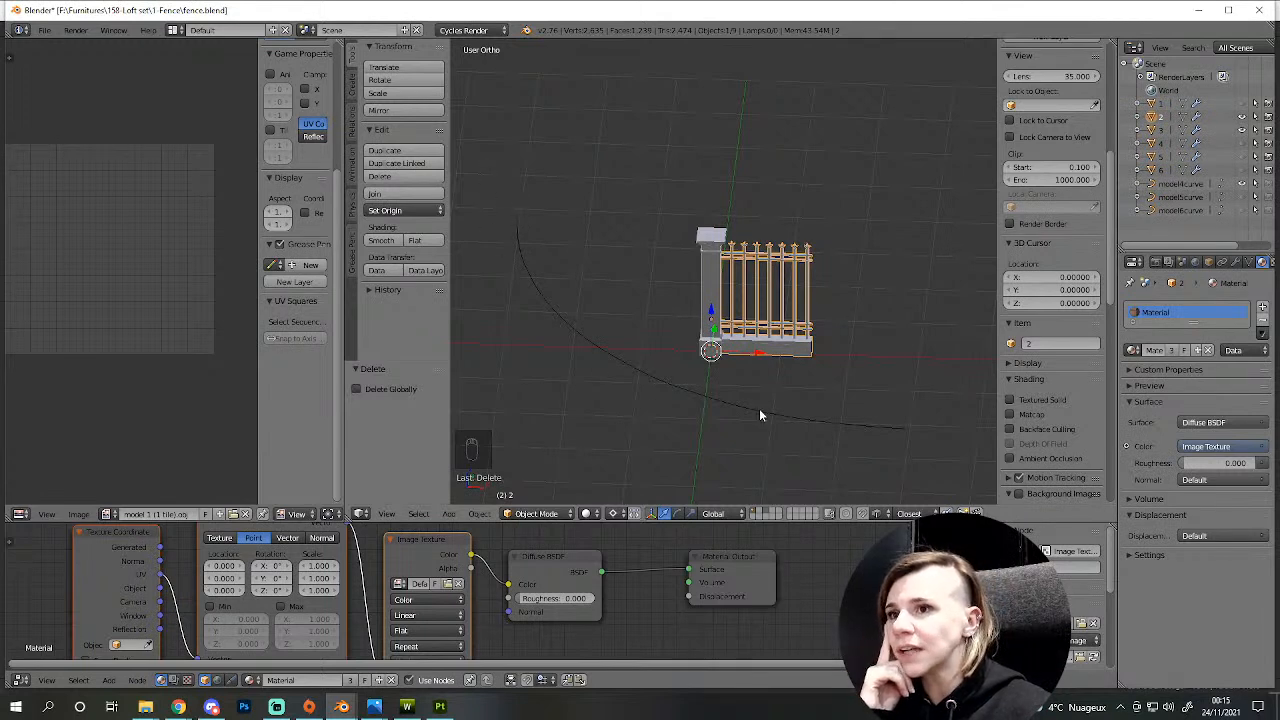
pyautogui.scroll(4, 759, 427)
pyautogui.scroll(-3, 778, 430)
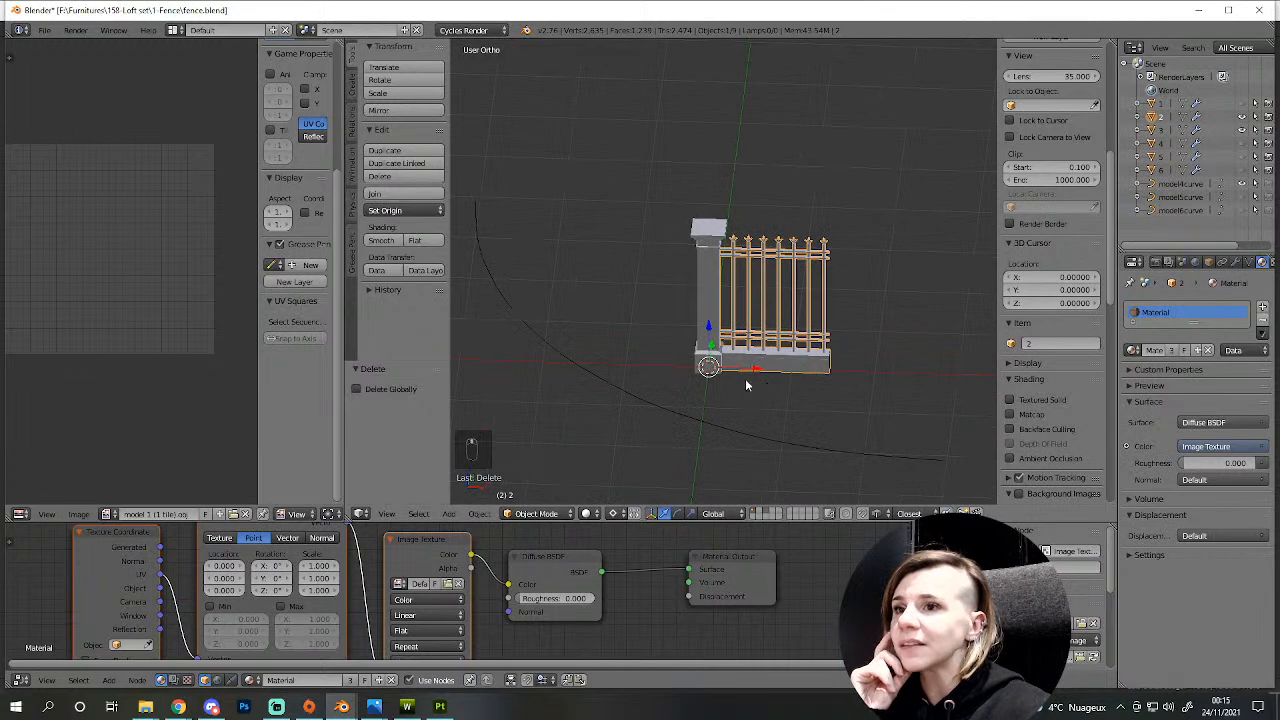
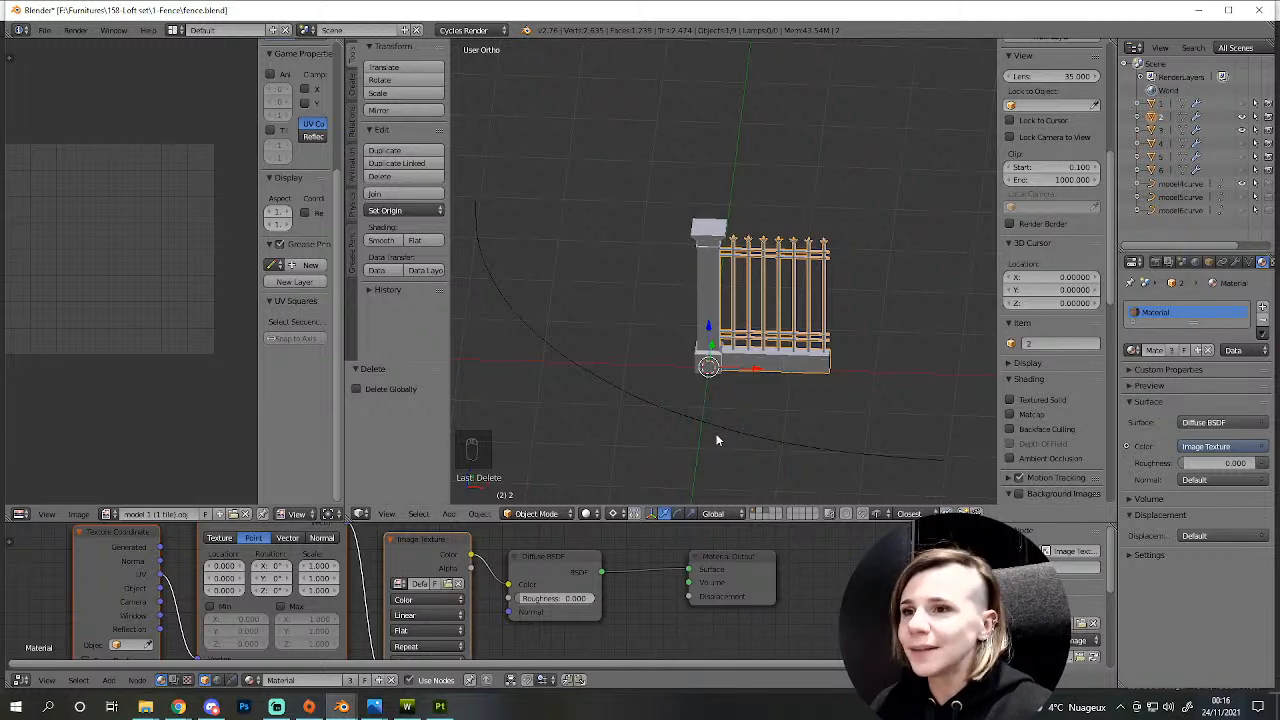
# - Duplicate fence panel 2, keeping the copy exactly in place on the original
pyautogui.scroll(-3, 764, 373)
pyautogui.scroll(4, 788, 360)
pyautogui.moveTo(788, 360); pyautogui.dragTo(728, 322, button='middle')
pyautogui.scroll(3, 805, 384)
pyautogui.press('Tab')
pyautogui.press('Tab')
pyautogui.hotkey('shift', 'd')
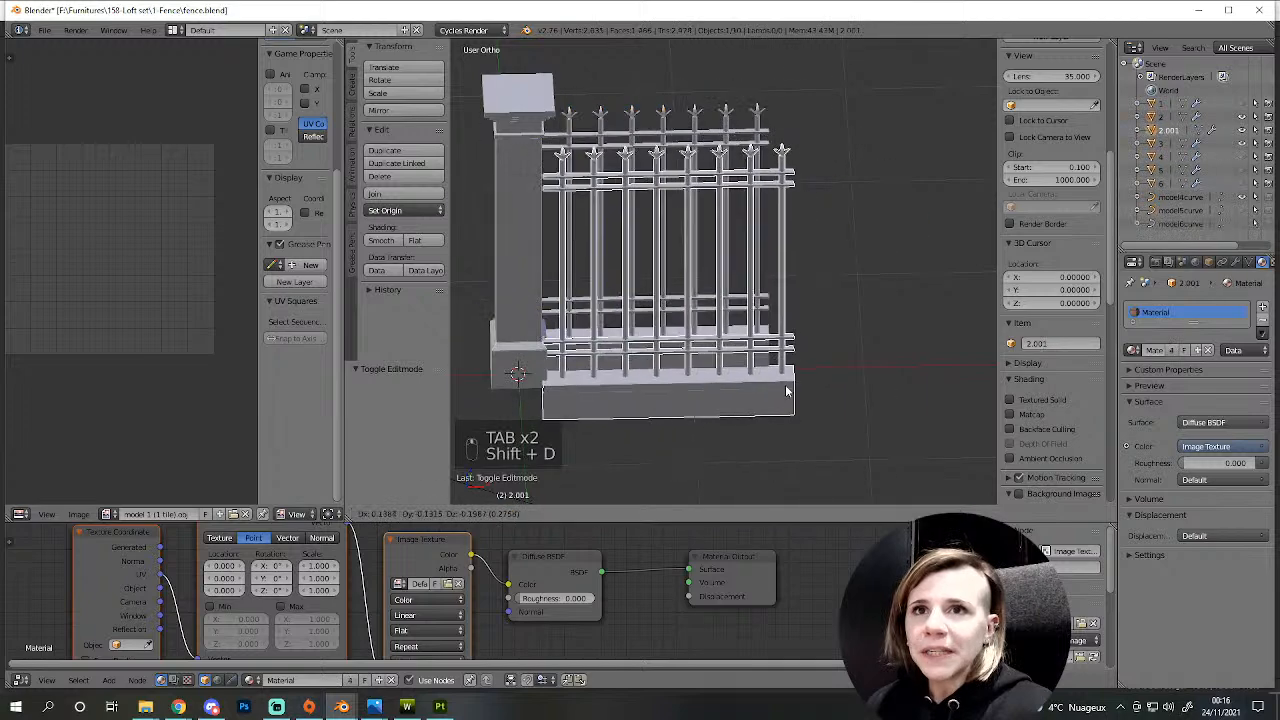
pyautogui.rightClick(986, 300)
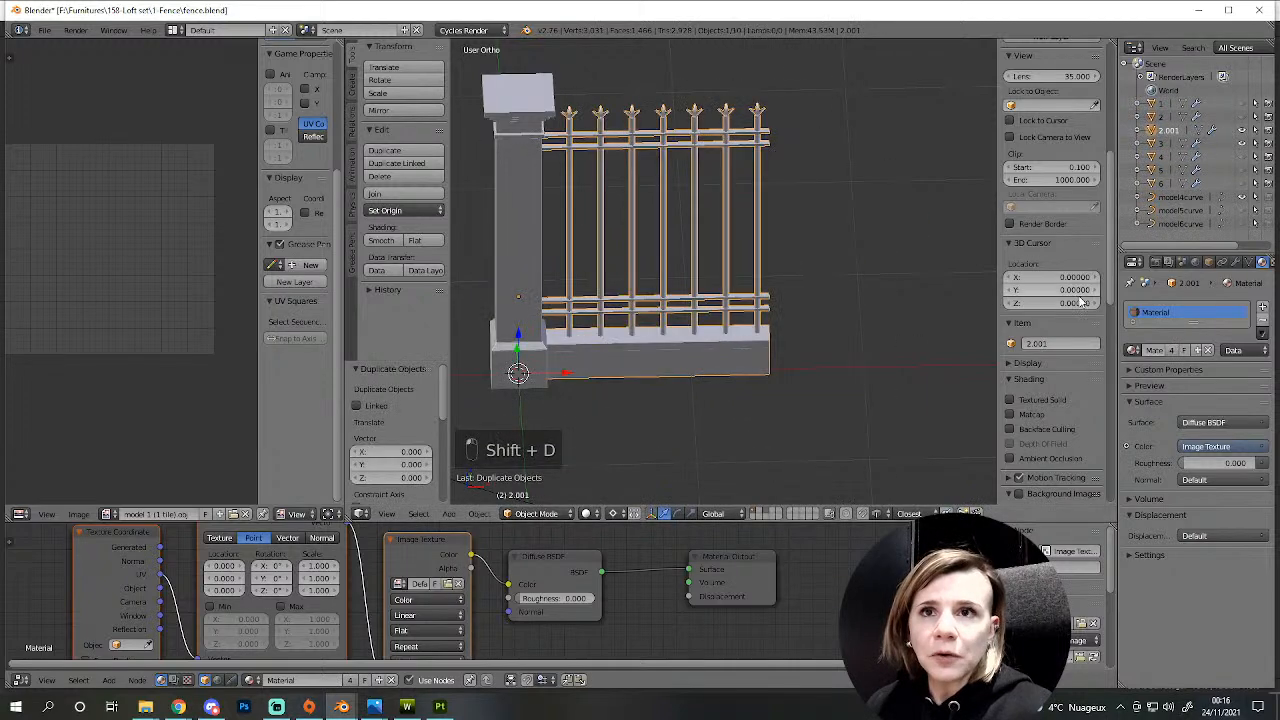
pyautogui.scroll(2, 685, 392)
pyautogui.scroll(4, 672, 388)
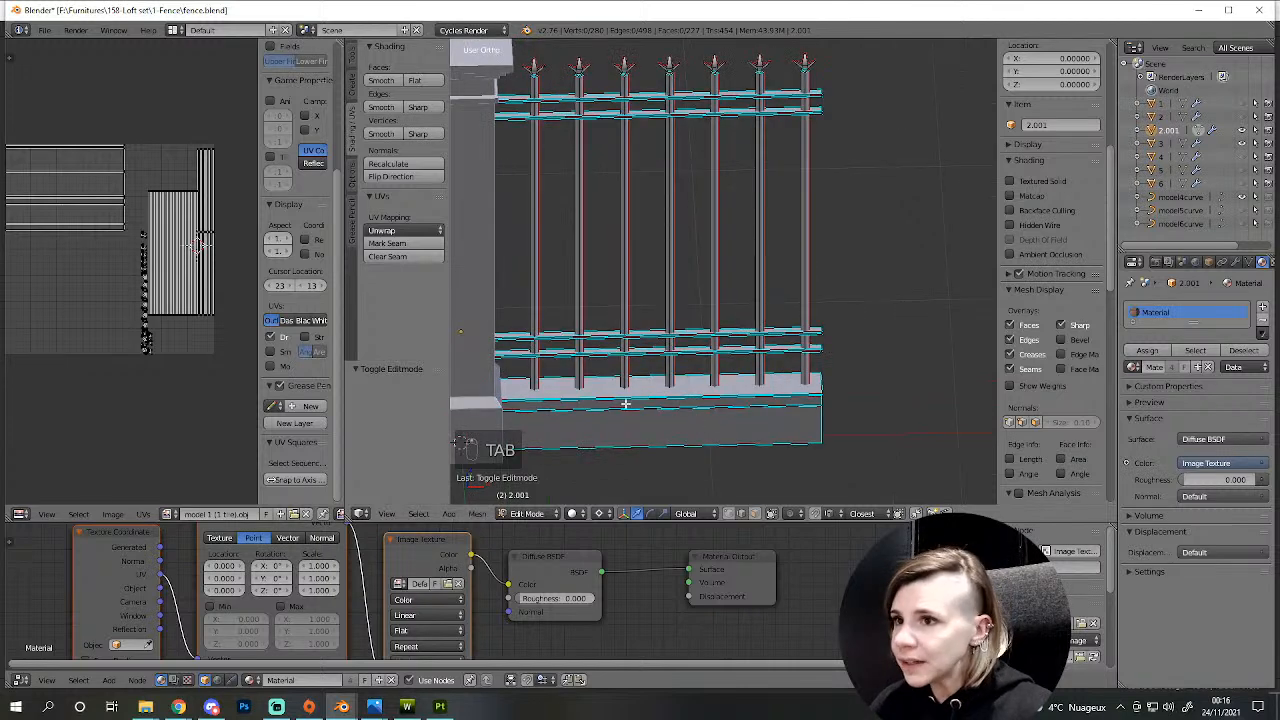
pyautogui.scroll(-5, 775, 410)
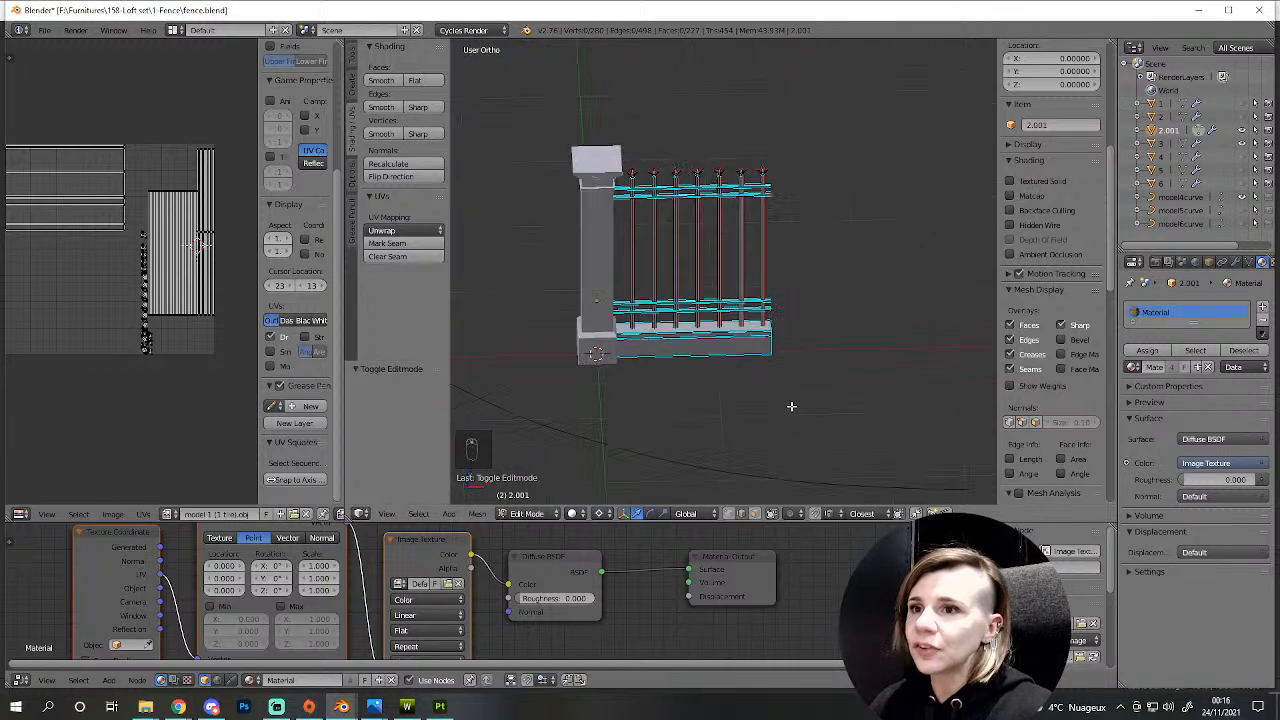
pyautogui.scroll(2, 805, 402)
pyautogui.press('Tab')
pyautogui.scroll(-4, 825, 380)
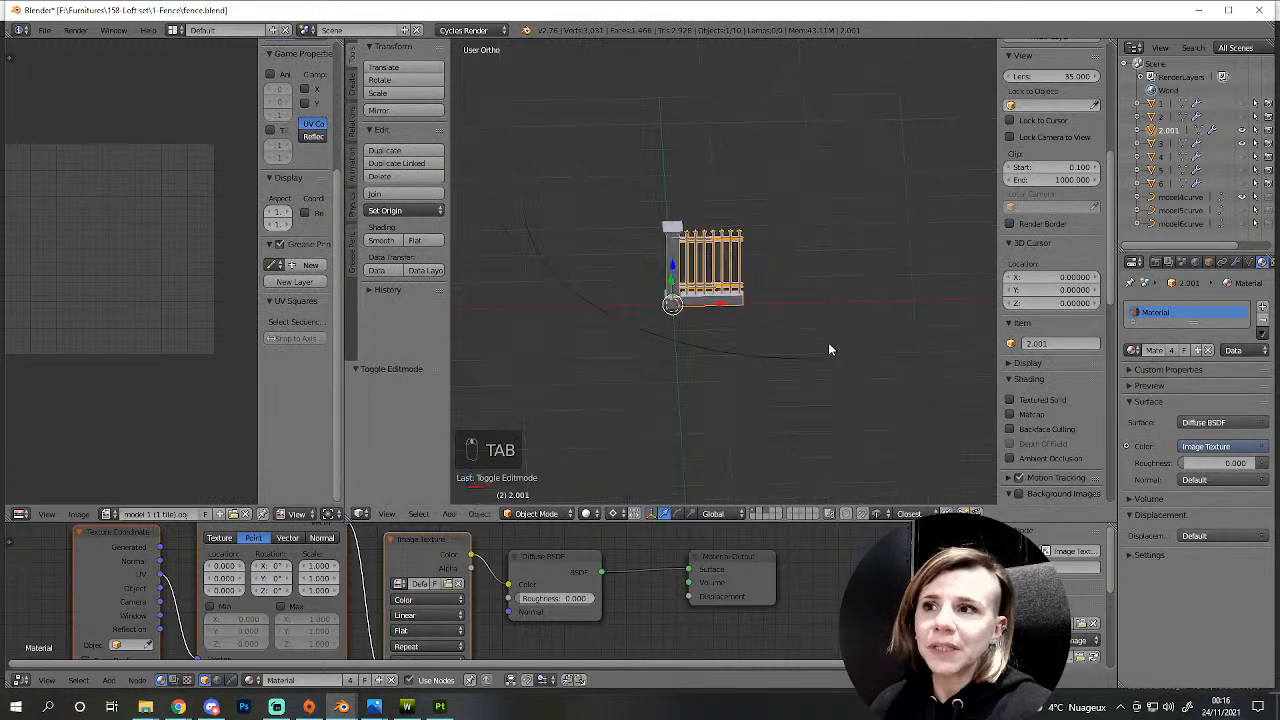
# - Add an Array modifier to the duplicated fence panel so it repeats along its length
pyautogui.click(1237, 262)
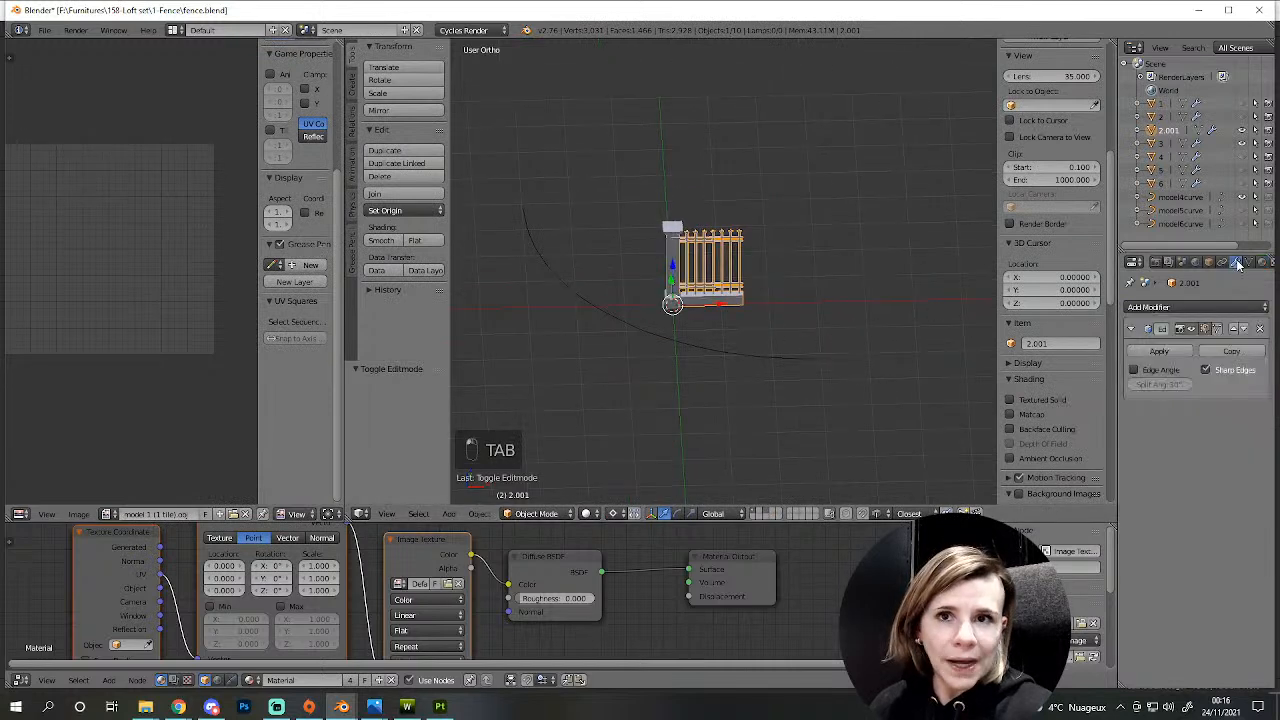
pyautogui.click(1160, 307)
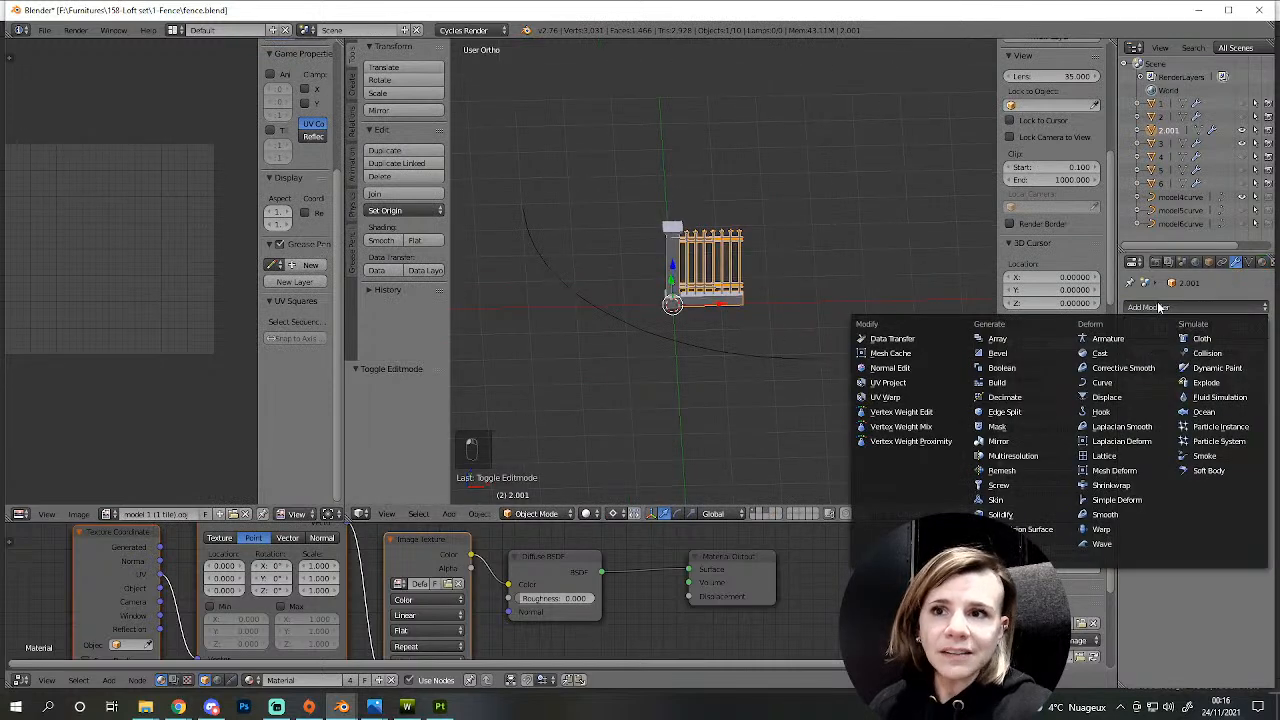
pyautogui.click(993, 339)
pyautogui.scroll(3, 820, 333)
pyautogui.scroll(-3, 815, 336)
pyautogui.scroll(3, 816, 343)
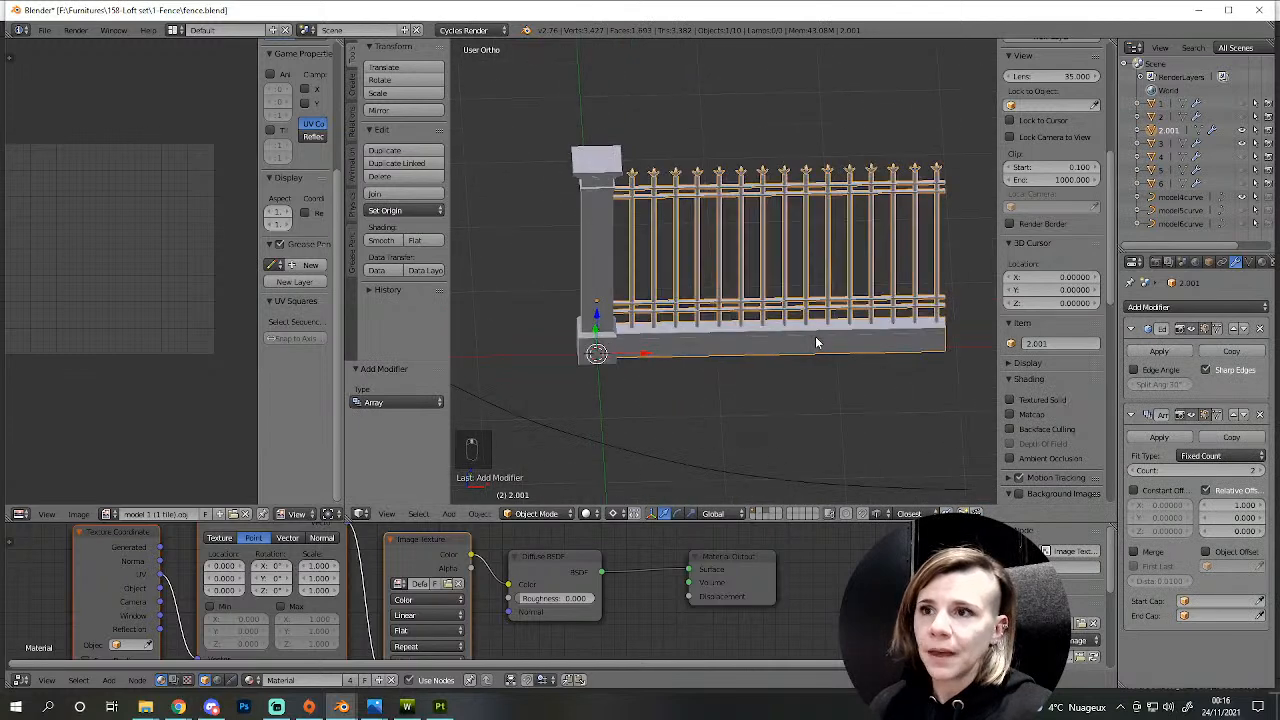
pyautogui.scroll(-3, 803, 352)
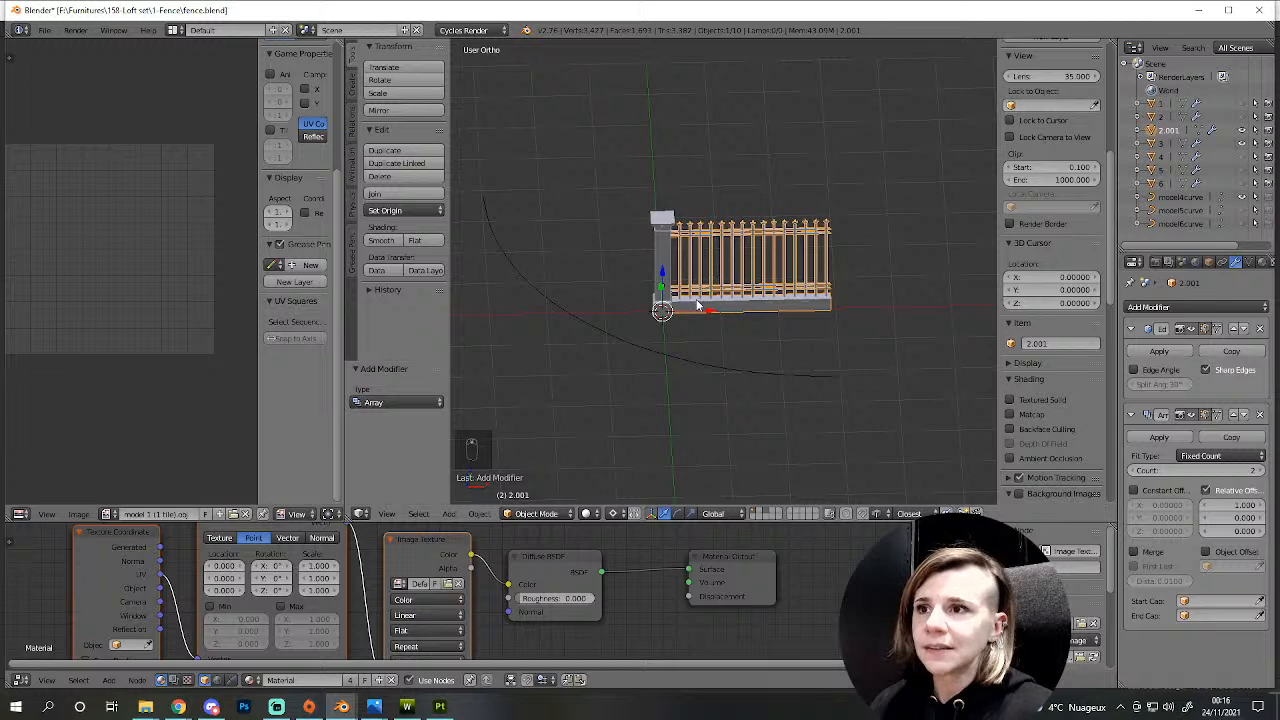
# - Set the panel's Array count to 5, checking the joins between repeats in wireframe against the curve
pyautogui.click(1262, 471)
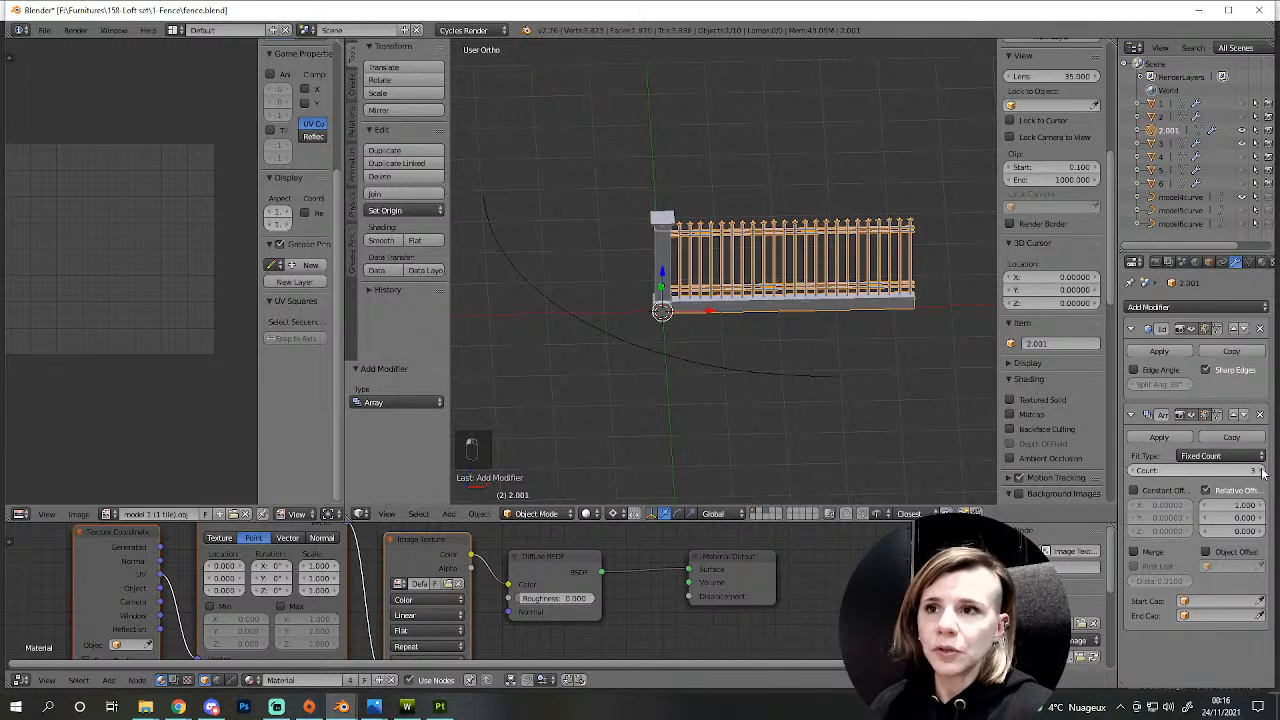
pyautogui.scroll(4, 882, 393)
pyautogui.press('z')
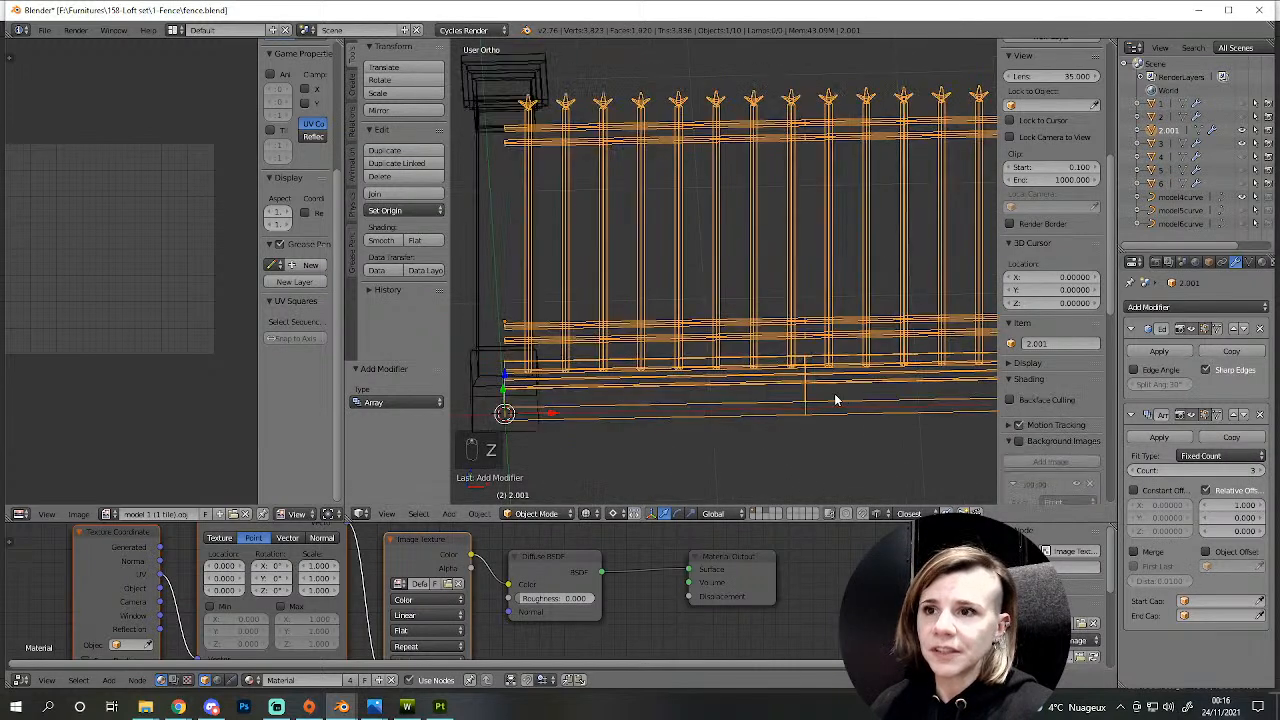
pyautogui.scroll(-5, 830, 396)
pyautogui.moveTo(783, 350); pyautogui.dragTo(742, 284, button='middle')
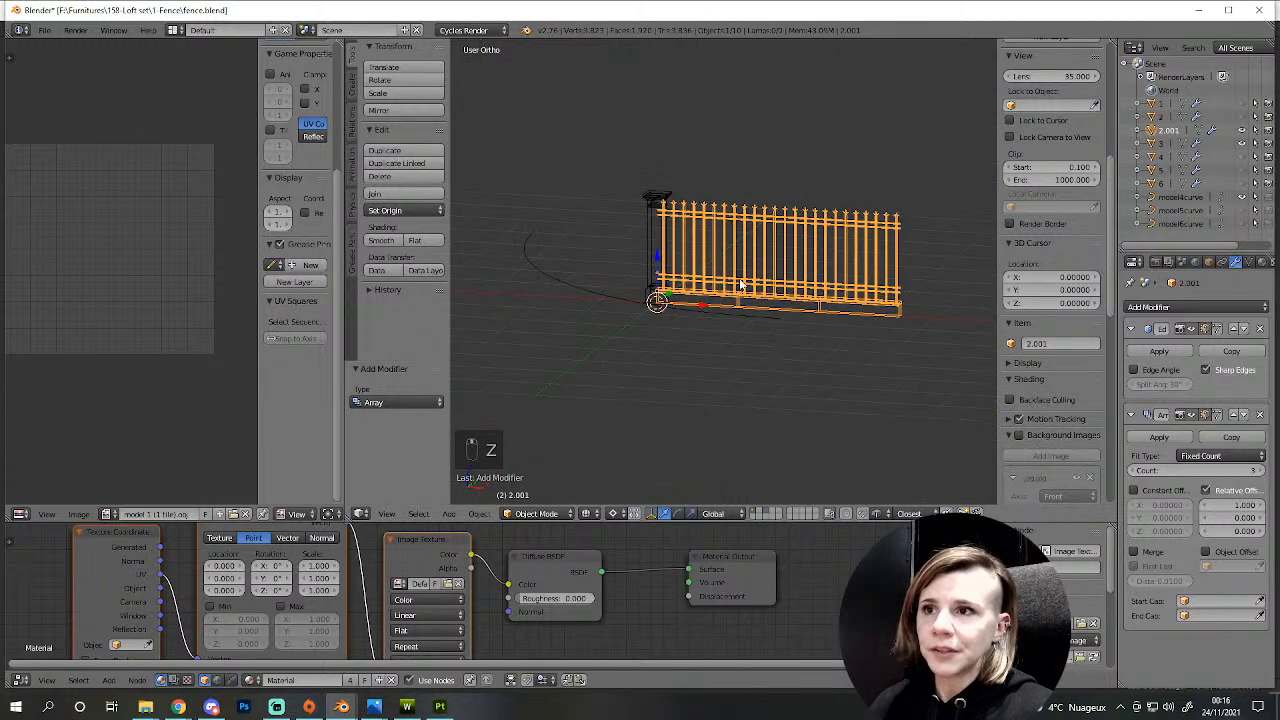
pyautogui.moveTo(851, 318)
pyautogui.mouseDown(button='middle')
pyautogui.moveTo(834, 346)
pyautogui.moveTo(846, 371)
pyautogui.mouseUp(button='middle')
pyautogui.press('z')
pyautogui.scroll(-3, 846, 371)
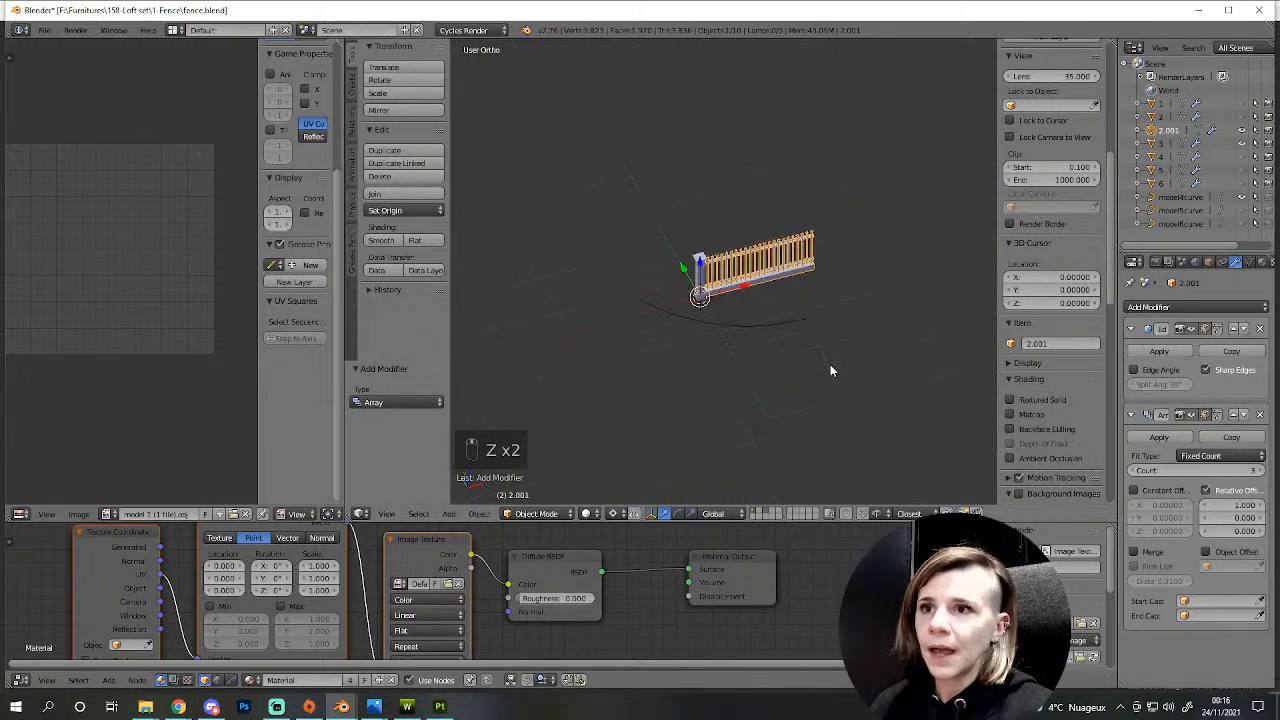
pyautogui.click(1262, 471)
pyautogui.click(1262, 471)
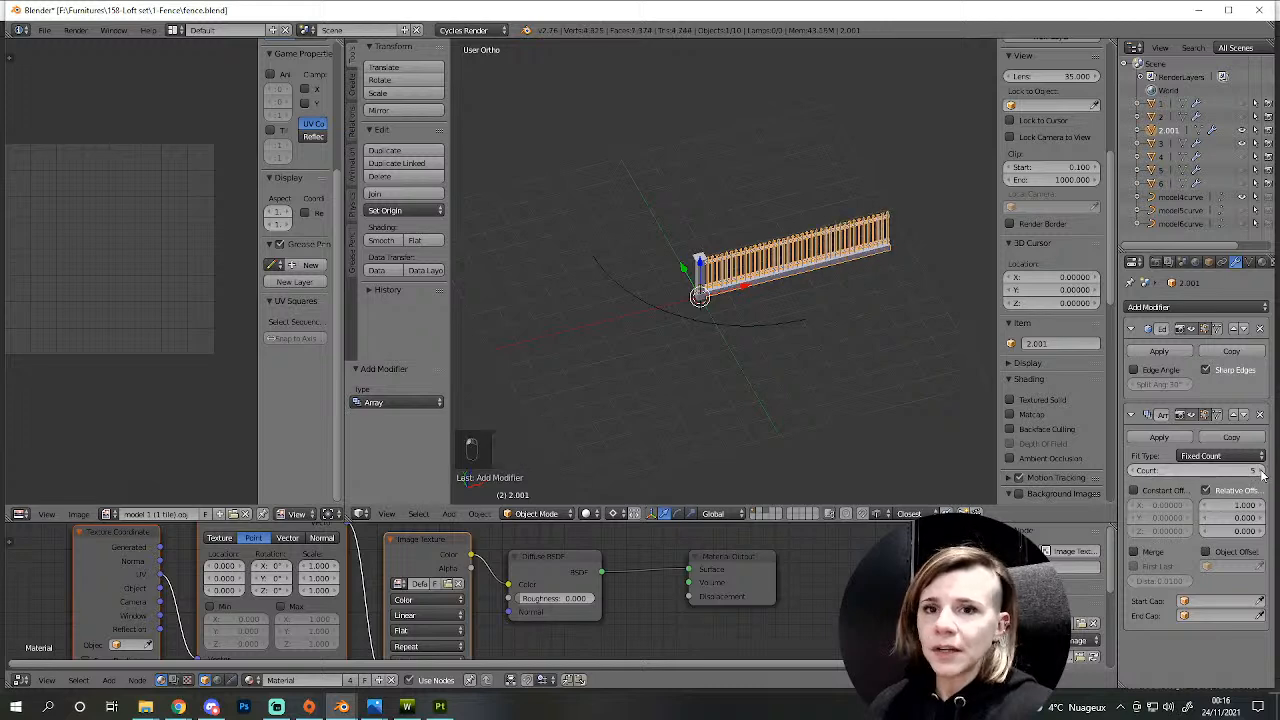
pyautogui.moveTo(823, 356); pyautogui.dragTo(724, 293, button='middle')
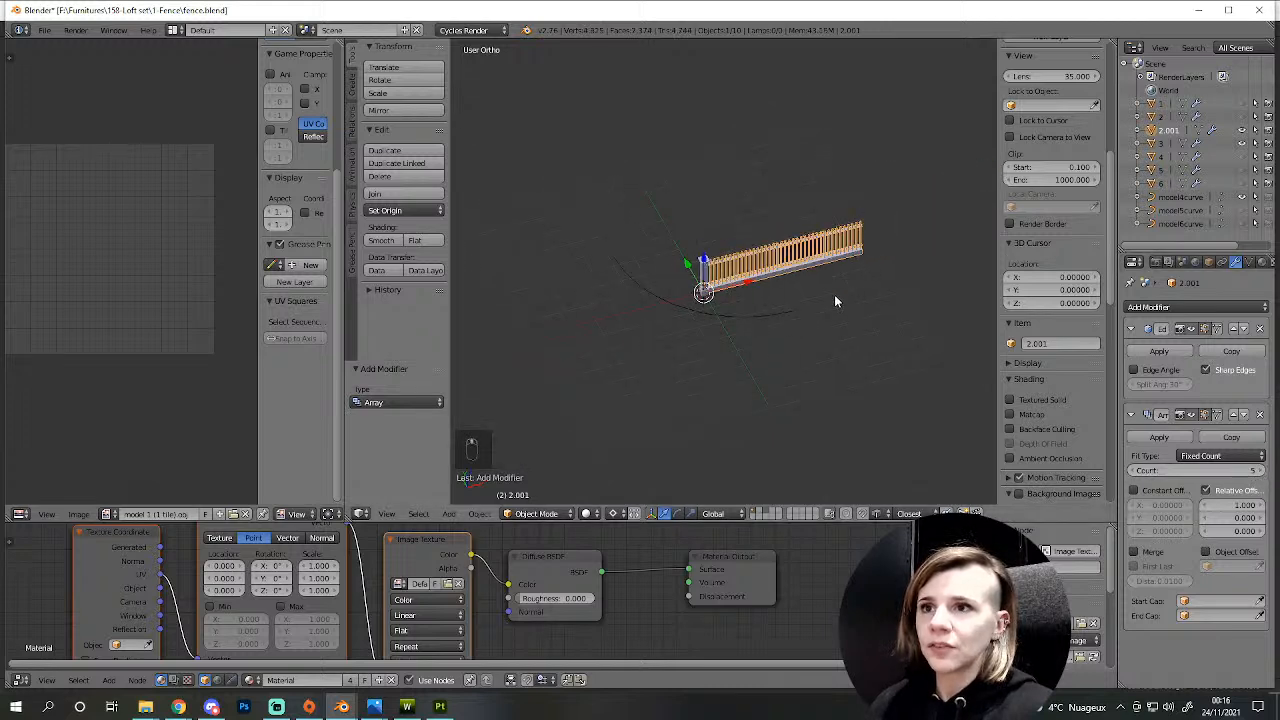
# - Add a Curve modifier to the arrayed panel with model4curve as its deforming object
pyautogui.click(1166, 307)
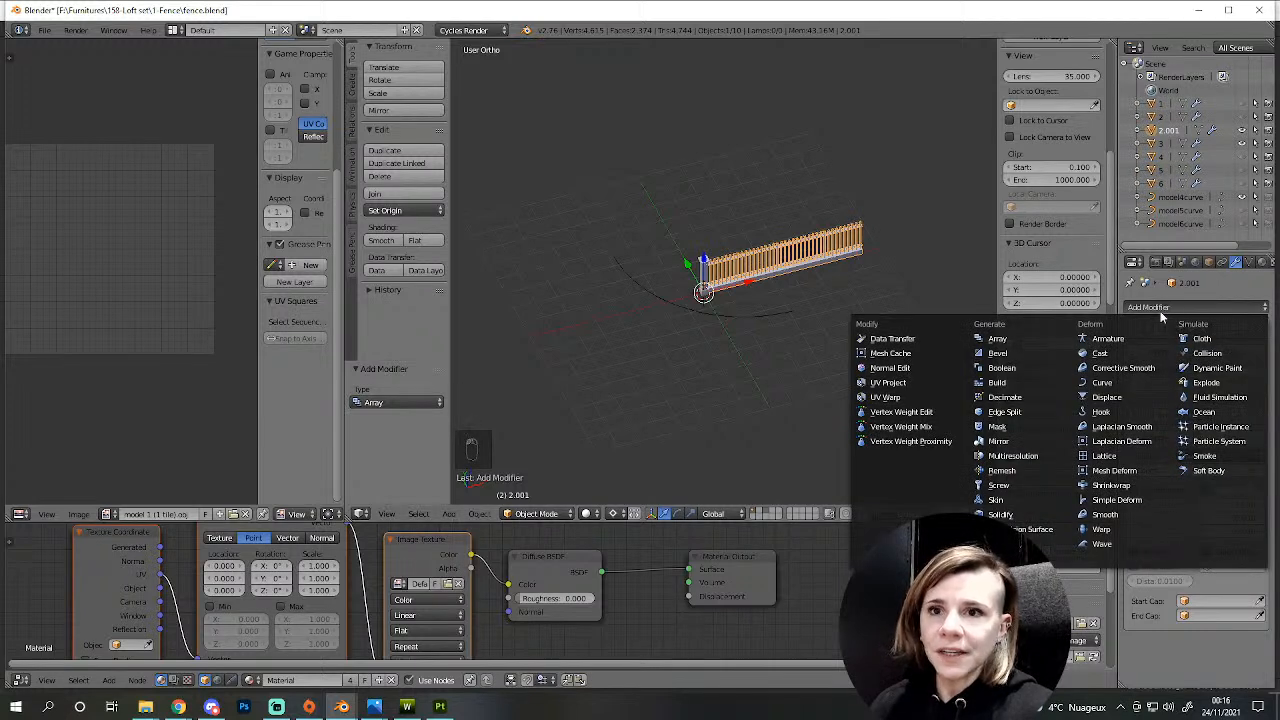
pyautogui.click(1102, 382)
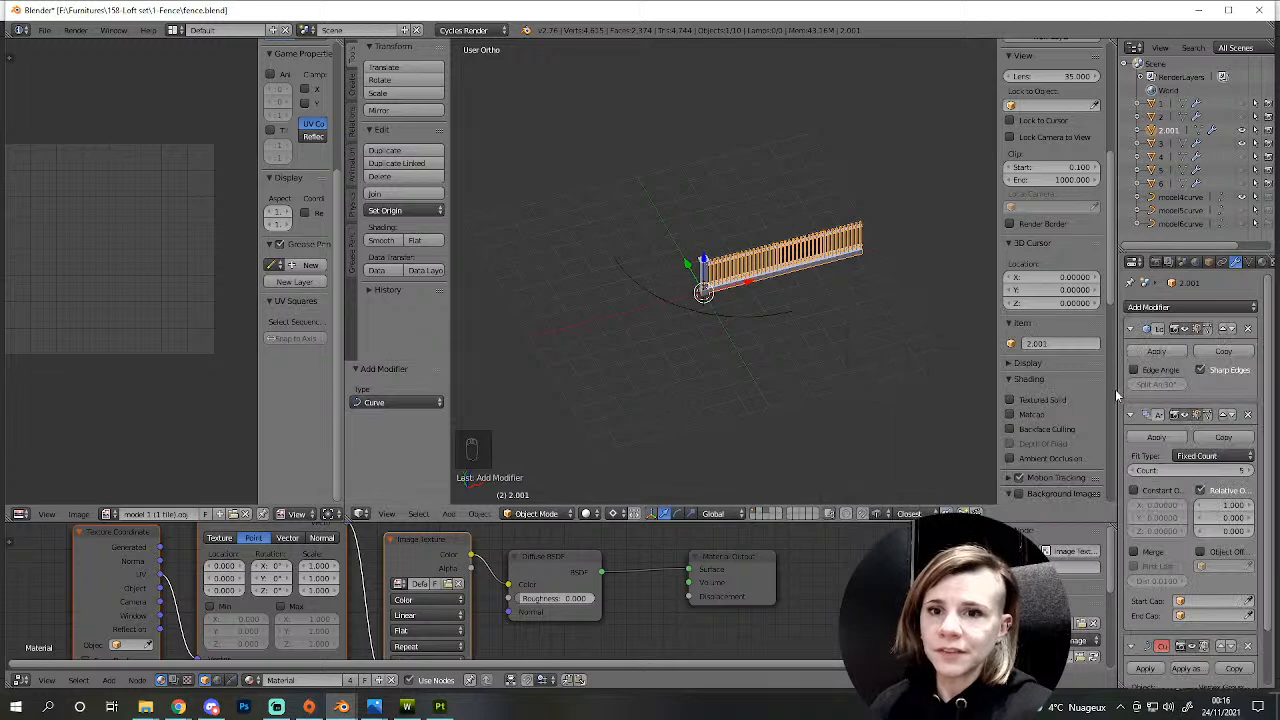
pyautogui.scroll(-3, 1105, 383)
pyautogui.scroll(-3, 1183, 585)
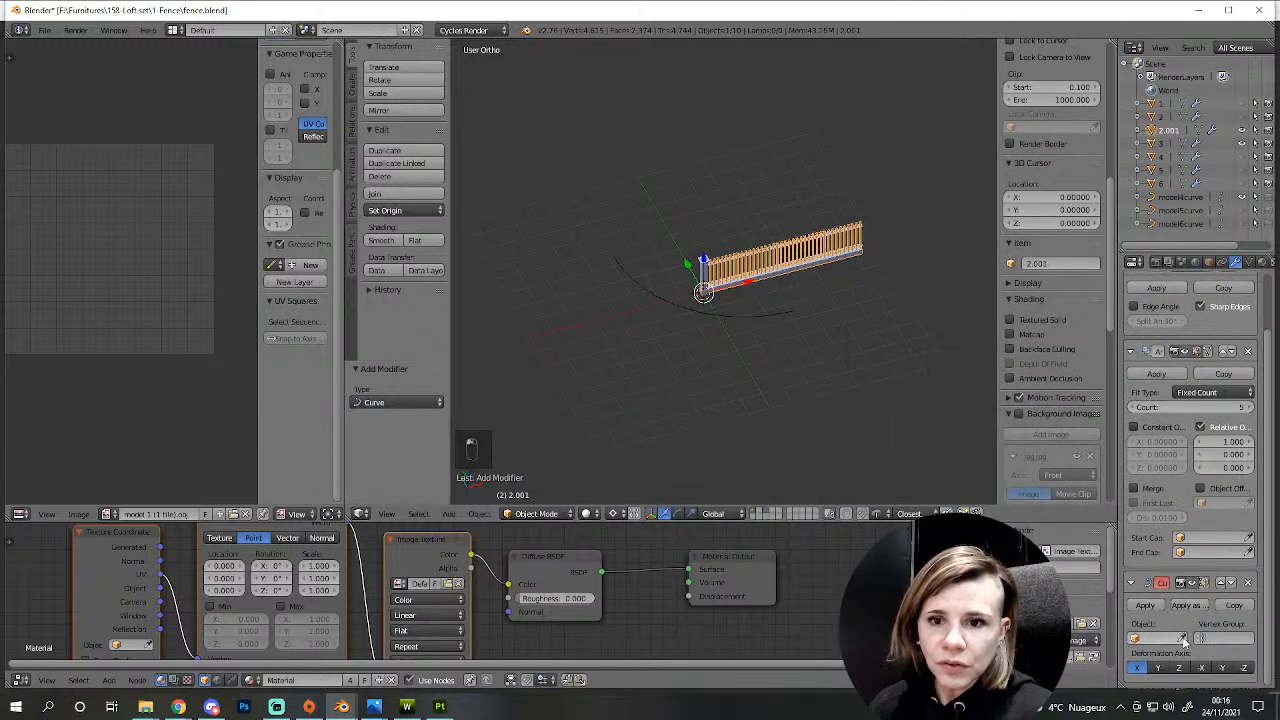
pyautogui.click(1186, 640)
pyautogui.click(760, 316)
pyautogui.scroll(5, 739, 379)
pyautogui.moveTo(751, 422); pyautogui.dragTo(811, 378, button='middle')
pyautogui.scroll(4, 733, 402)
pyautogui.scroll(-3, 664, 349)
pyautogui.scroll(2, 828, 392)
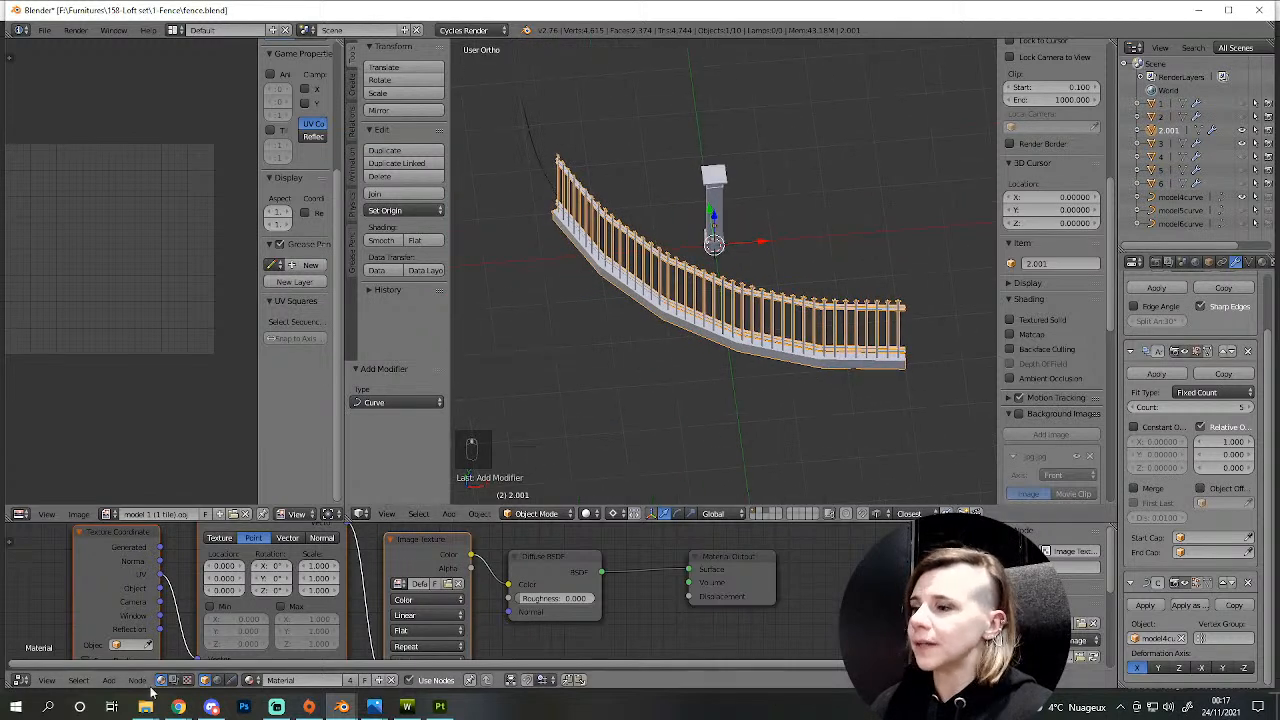
# - Switch to Chrome, look up the French word "cranter" in WordReference's French-English dictionary, and return to Blender
pyautogui.click(183, 713)
pyautogui.click(155, 625)
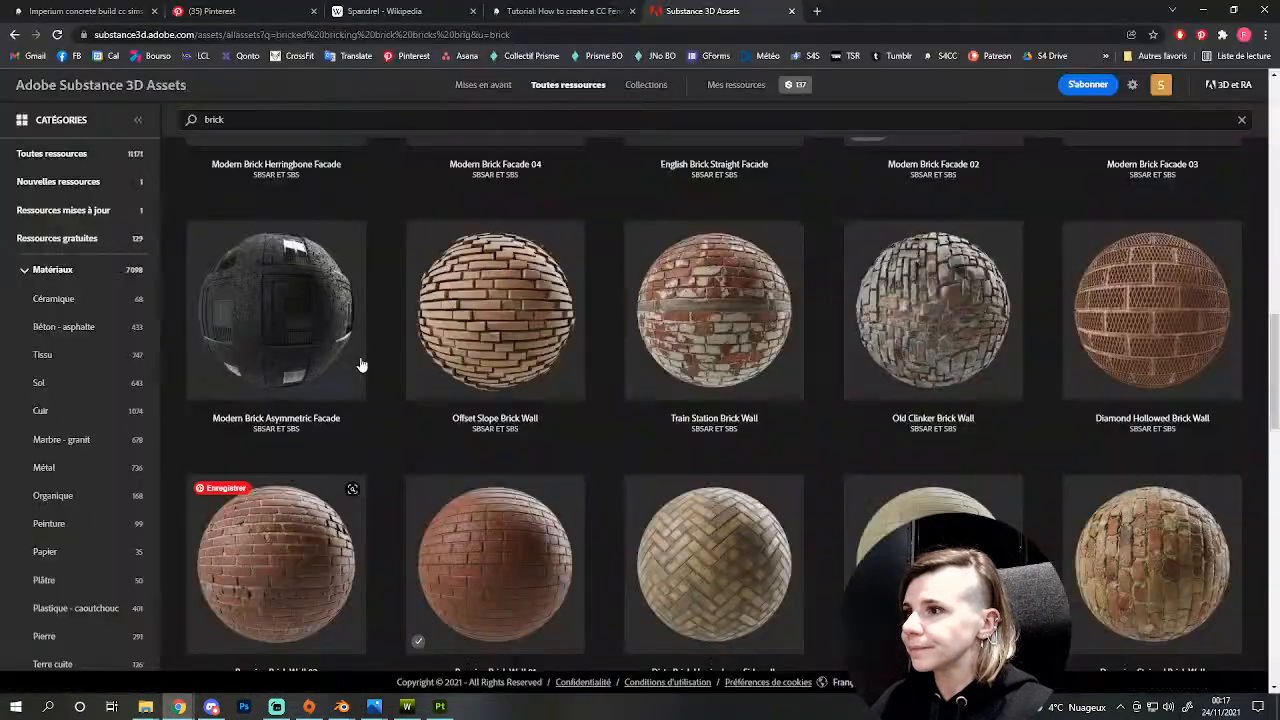
pyautogui.hotkey('ctrl', 't')
pyautogui.write('word')
pyautogui.press('Return')
pyautogui.write('cr')
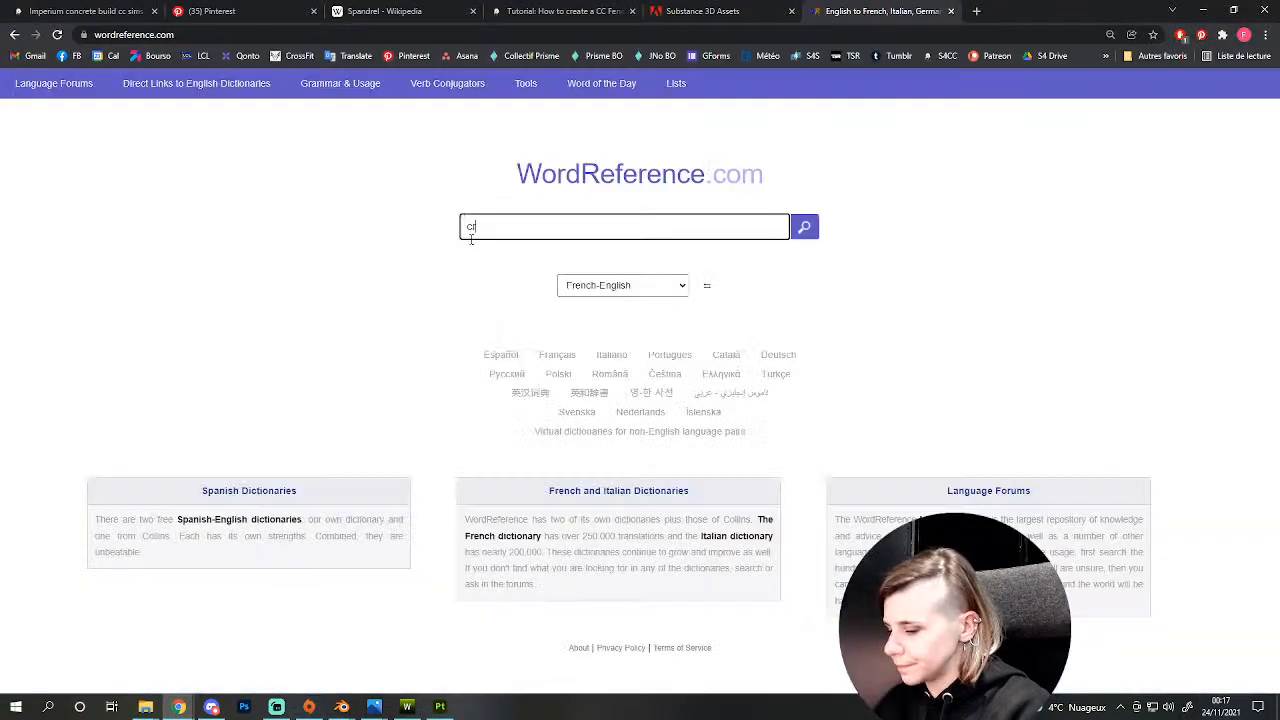
pyautogui.write('anter')
pyautogui.press('Return')
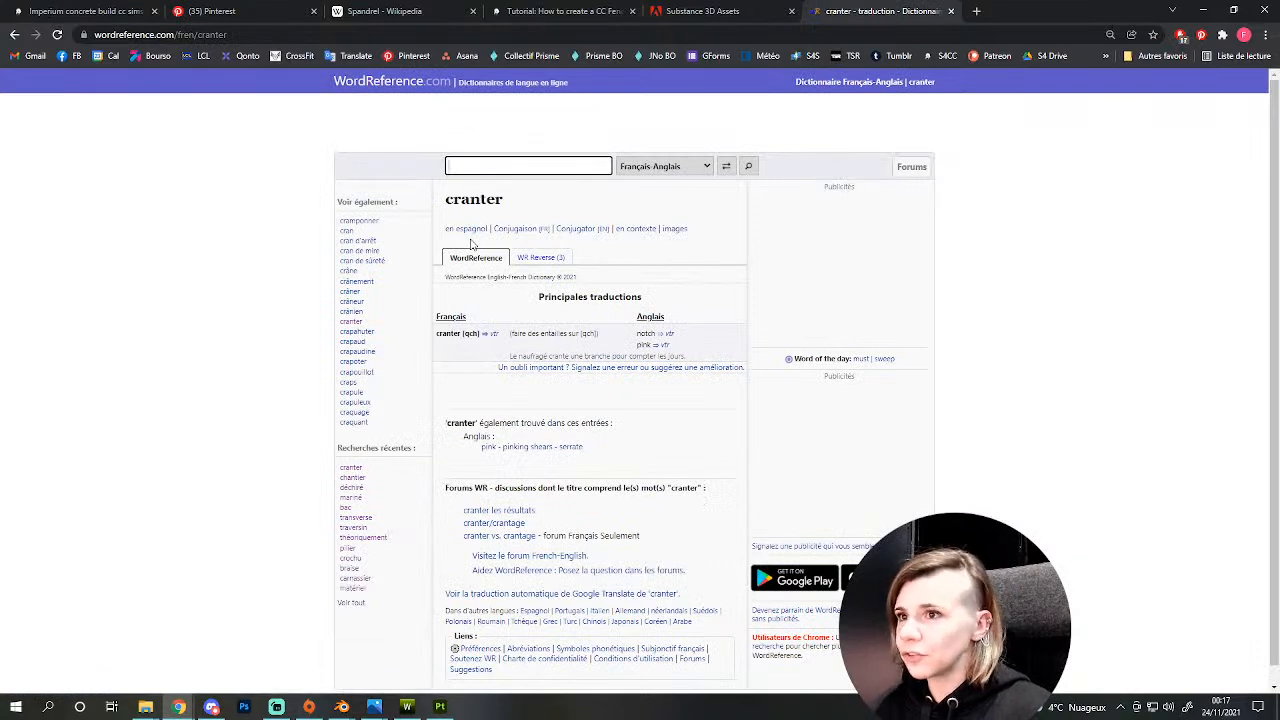
pyautogui.click(1199, 9)
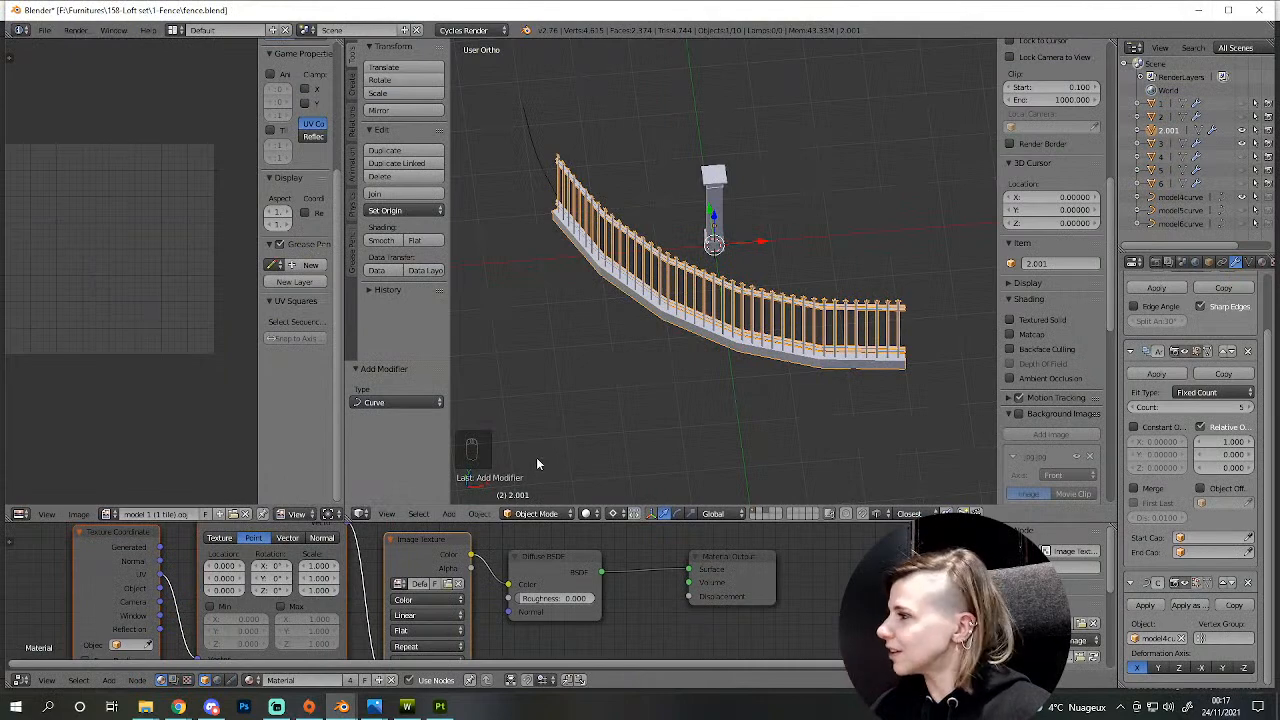
# - Edit the duplicated panel's mesh and add two evenly spaced loop cuts across its low base wall
pyautogui.scroll(2, 922, 391)
pyautogui.scroll(-2, 922, 391)
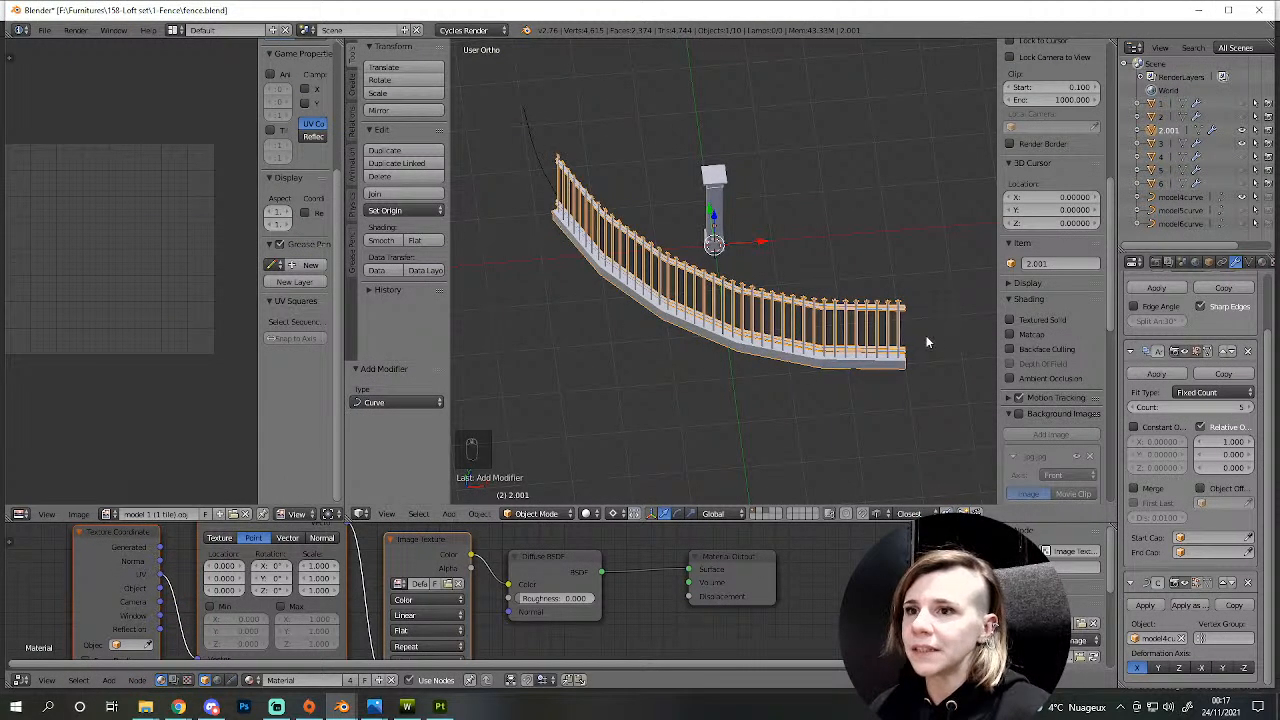
pyautogui.scroll(2, 831, 381)
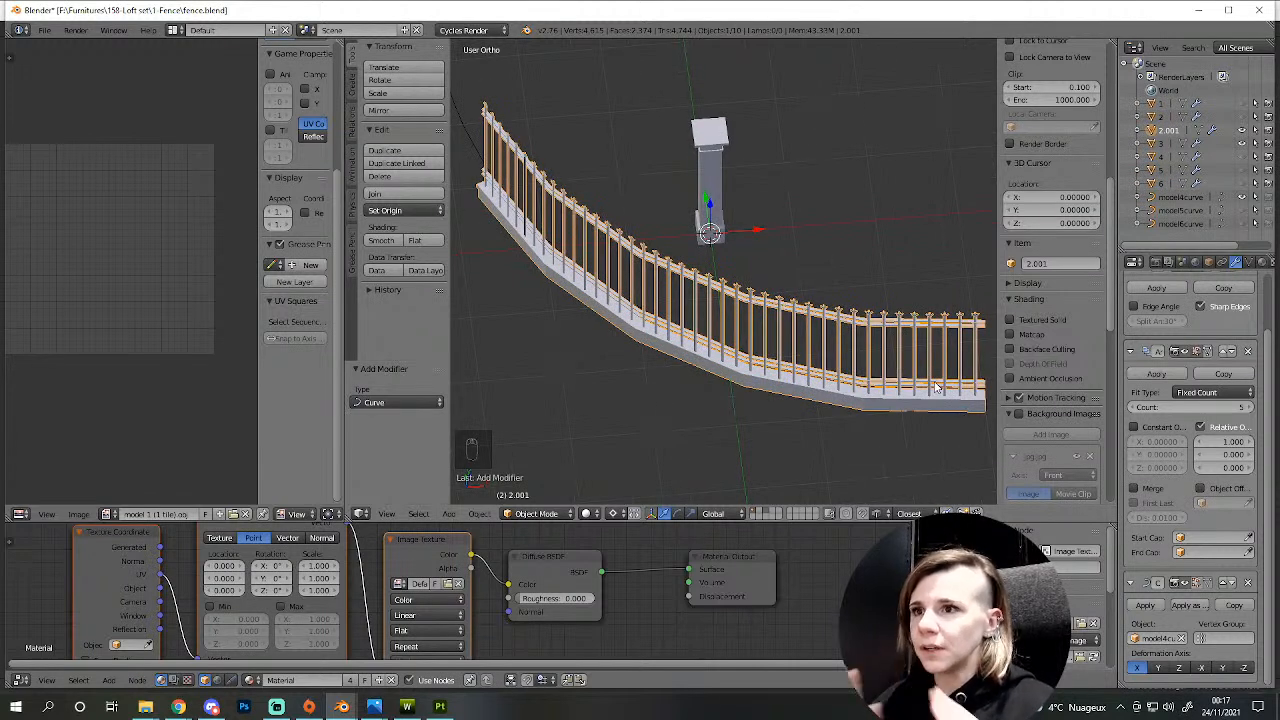
pyautogui.press('Tab')
pyautogui.scroll(5, 843, 311)
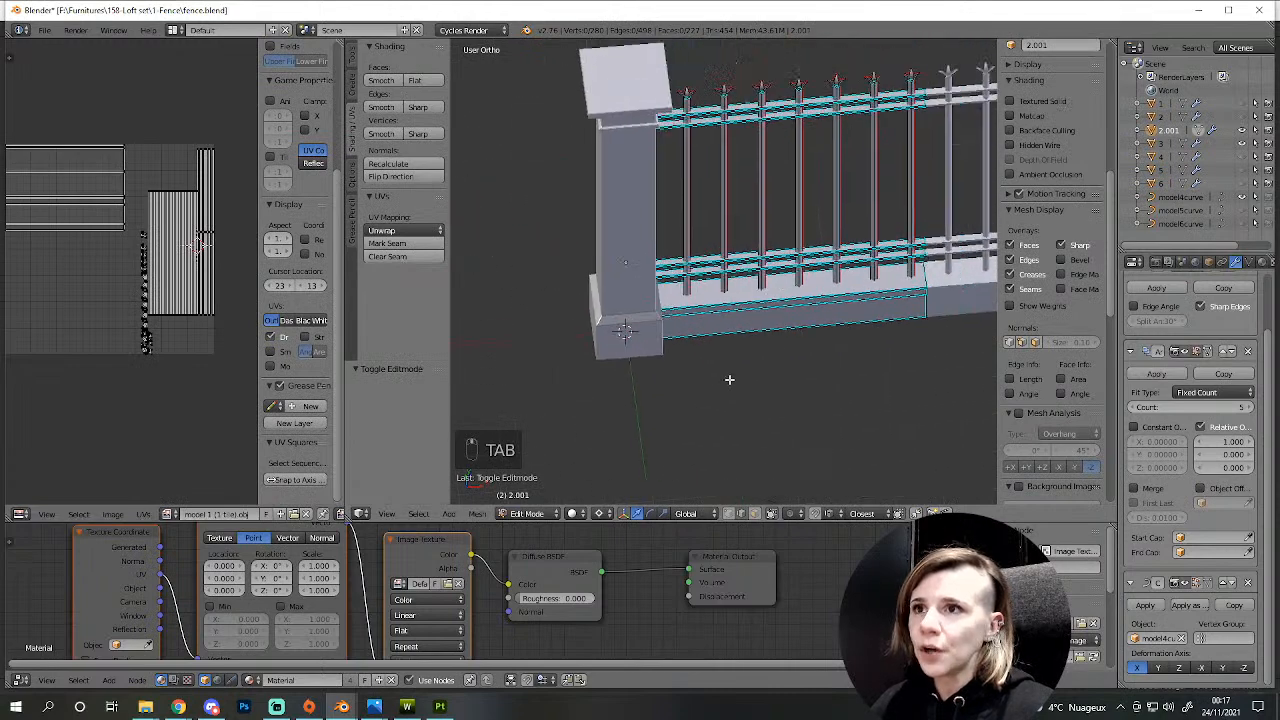
pyautogui.hotkey('ctrl', 'r')
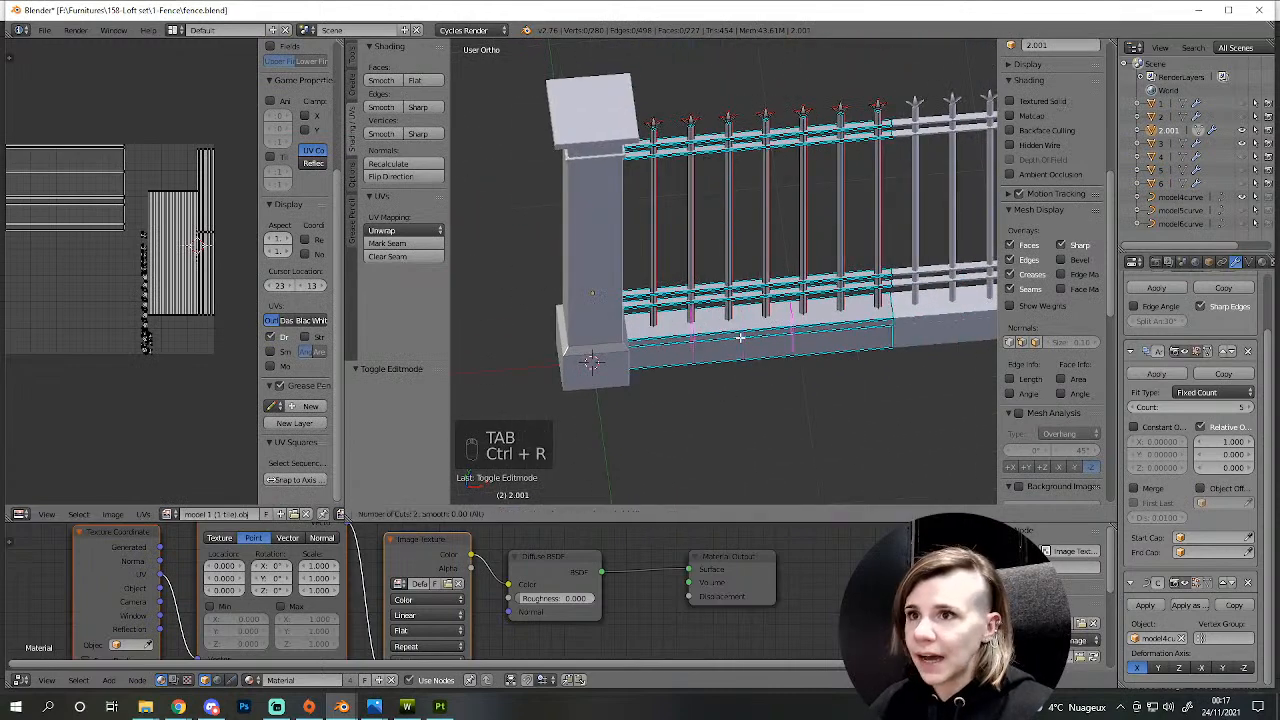
pyautogui.click(740, 338)
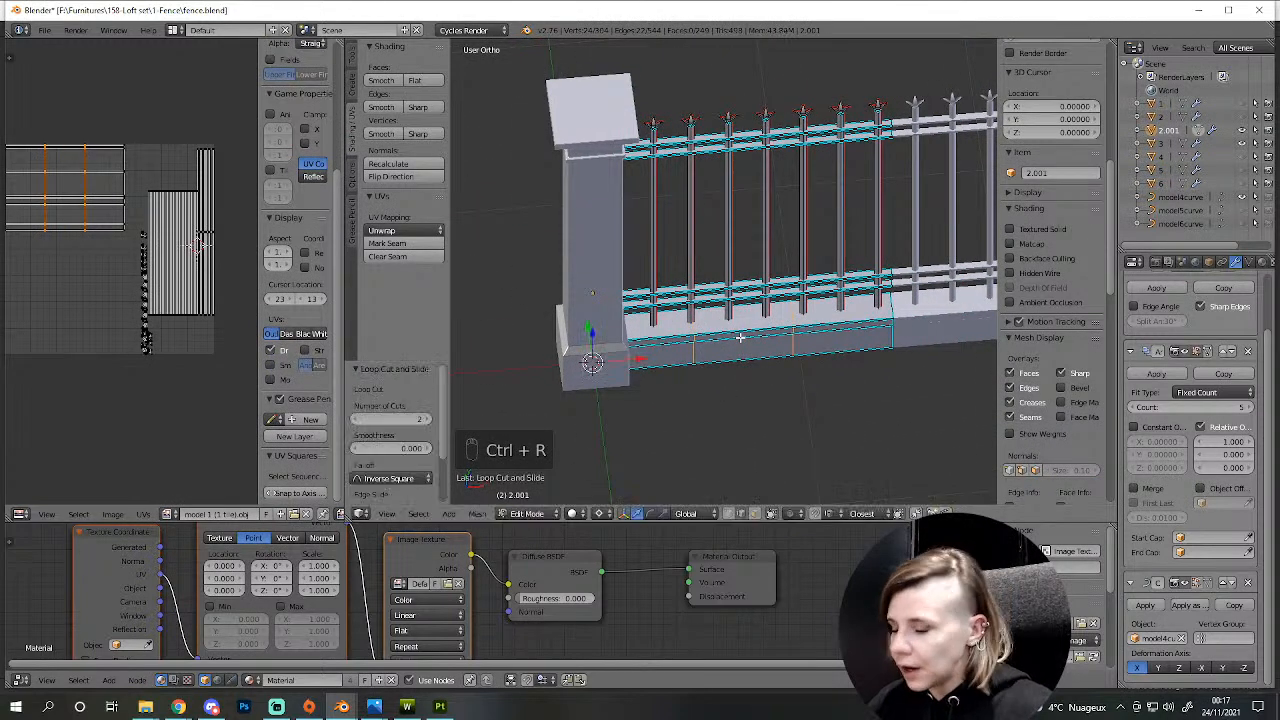
# - Add two evenly spaced loop cuts across each of the panel's two lower rails
pyautogui.scroll(4, 735, 325)
pyautogui.hotkey('ctrl', 'r')
pyautogui.click(748, 314)
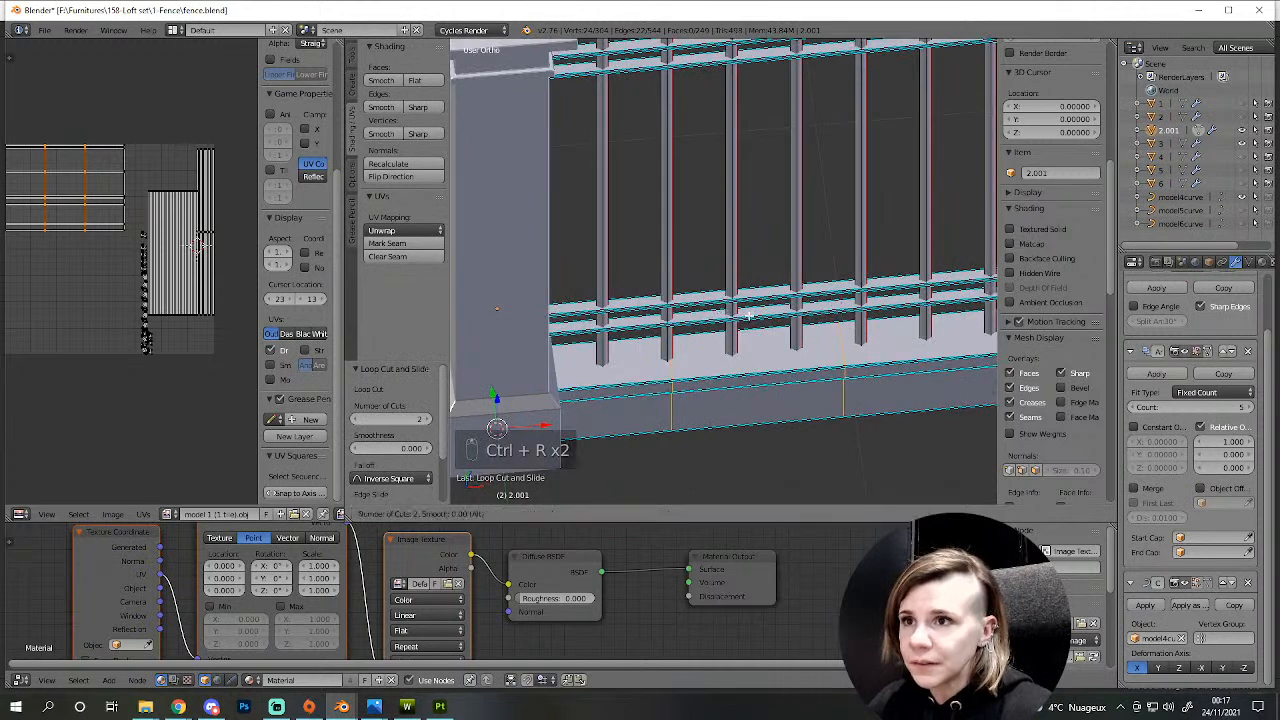
pyautogui.click(748, 314)
pyautogui.hotkey('ctrl', 'r')
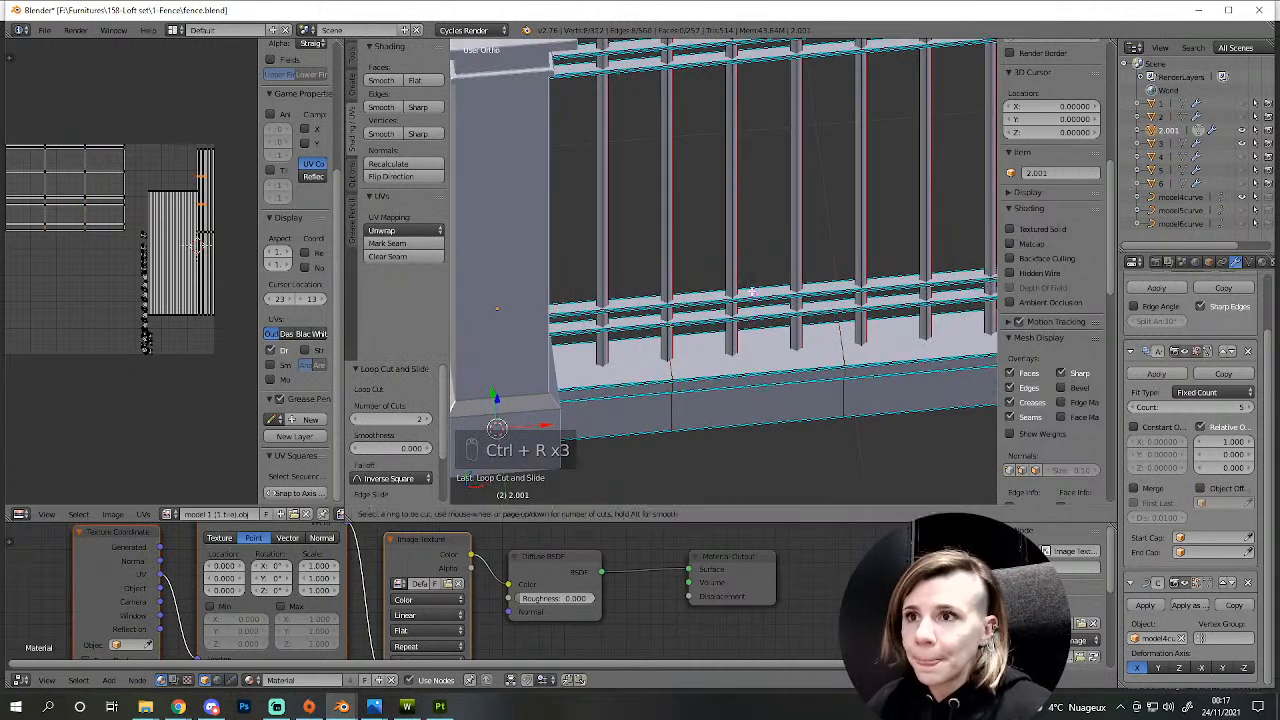
pyautogui.click(751, 290)
pyautogui.click(751, 290)
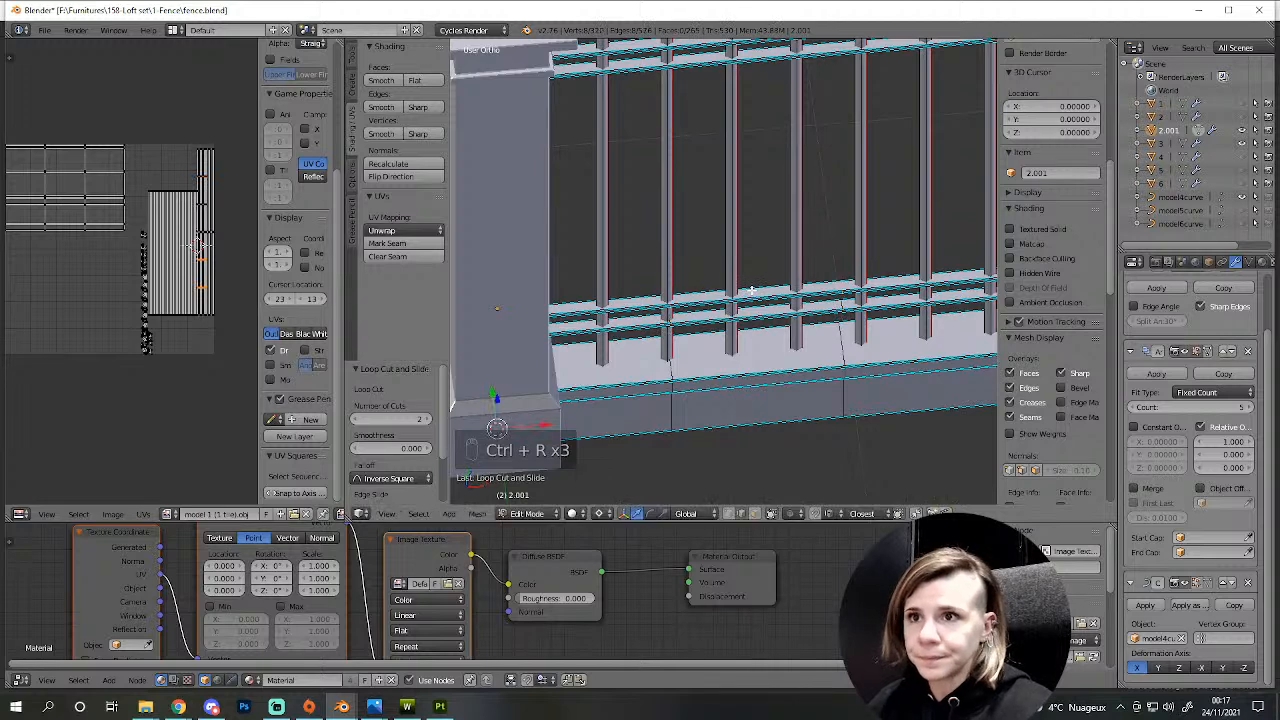
pyautogui.moveTo(752, 290); pyautogui.dragTo(688, 288, button='middle')
pyautogui.hotkey('ctrl', 'r')
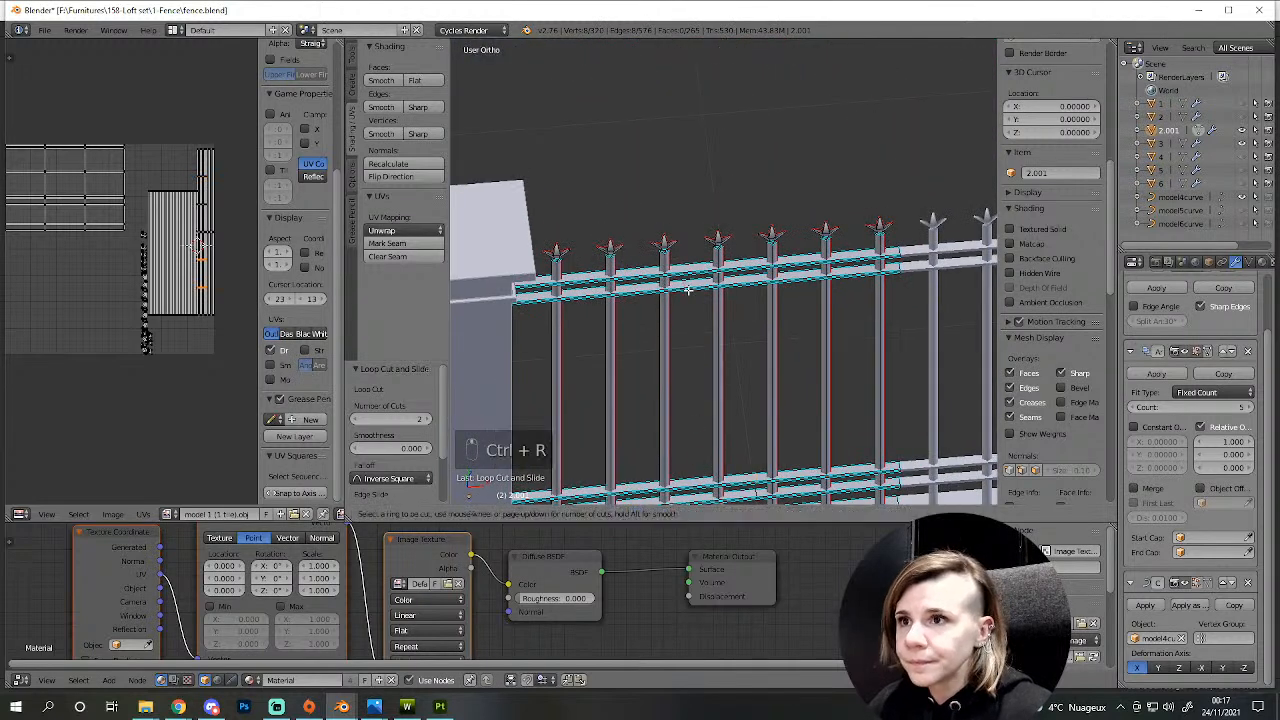
pyautogui.write('0')
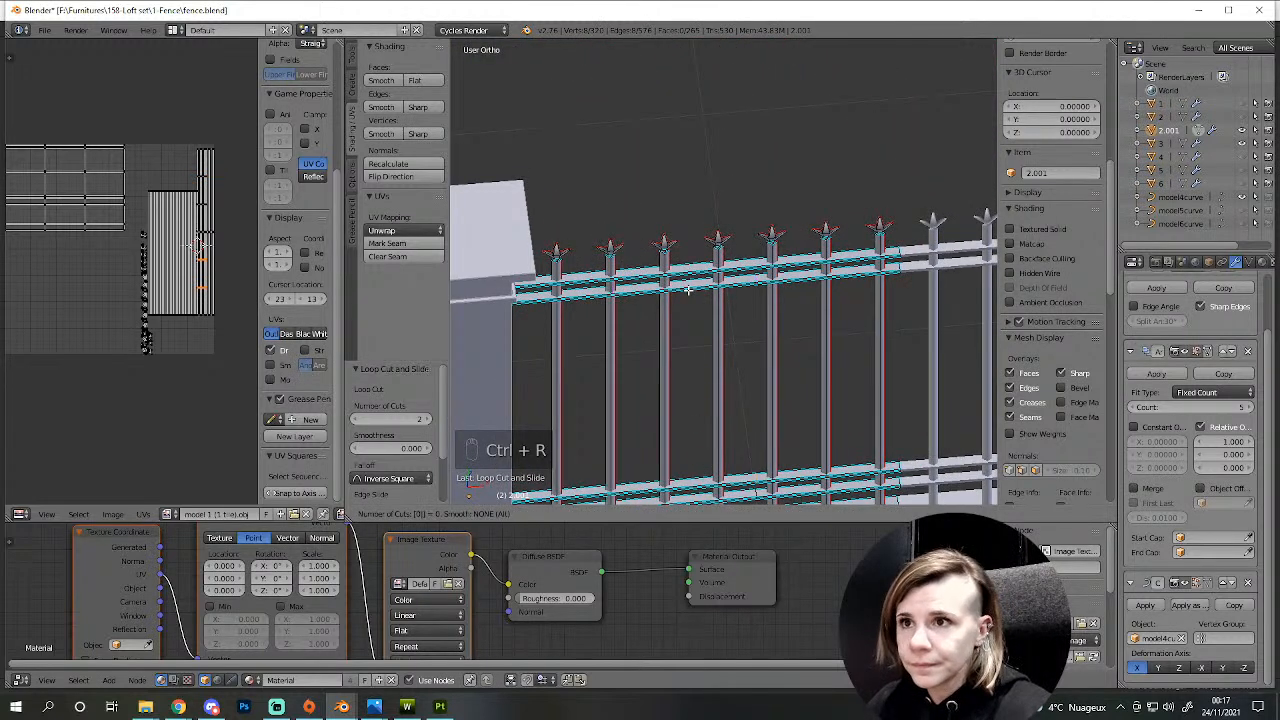
pyautogui.press('Escape')
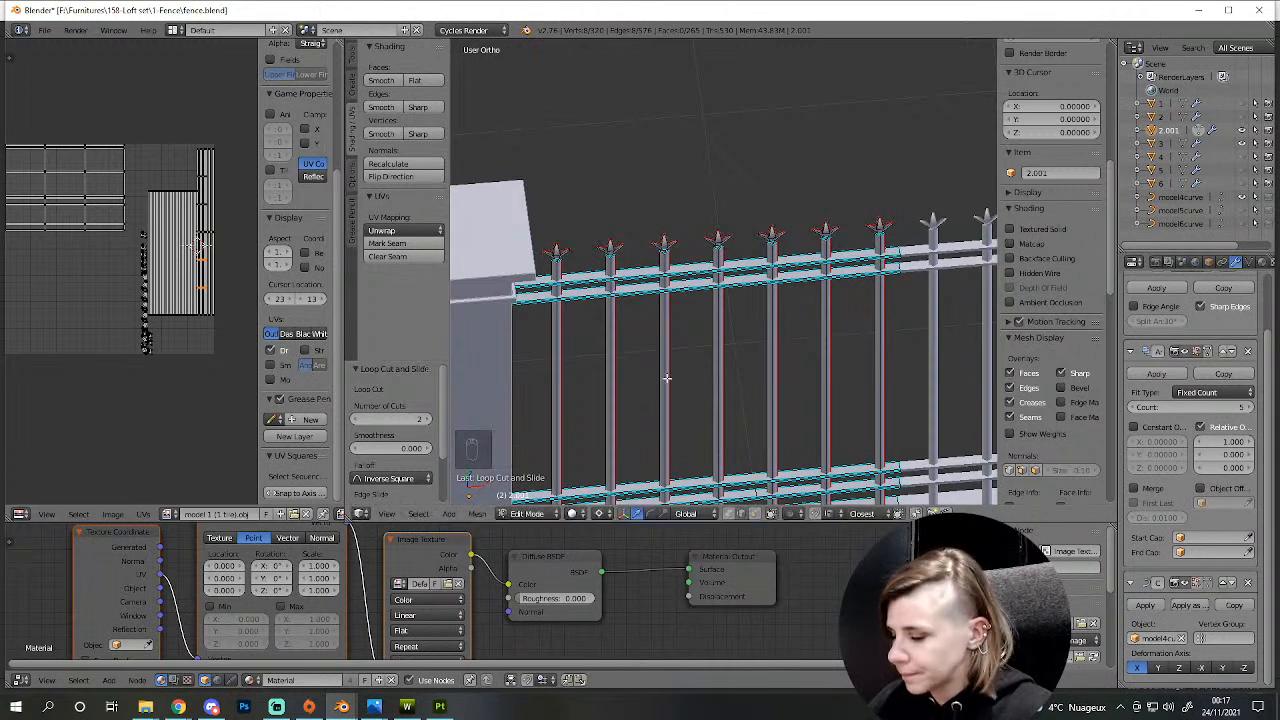
# - Add two evenly spaced loop cuts across each of the panel's two upper rails, and leave mesh editing
pyautogui.hotkey('ctrl', 'r')
pyautogui.scroll(1, 695, 289)
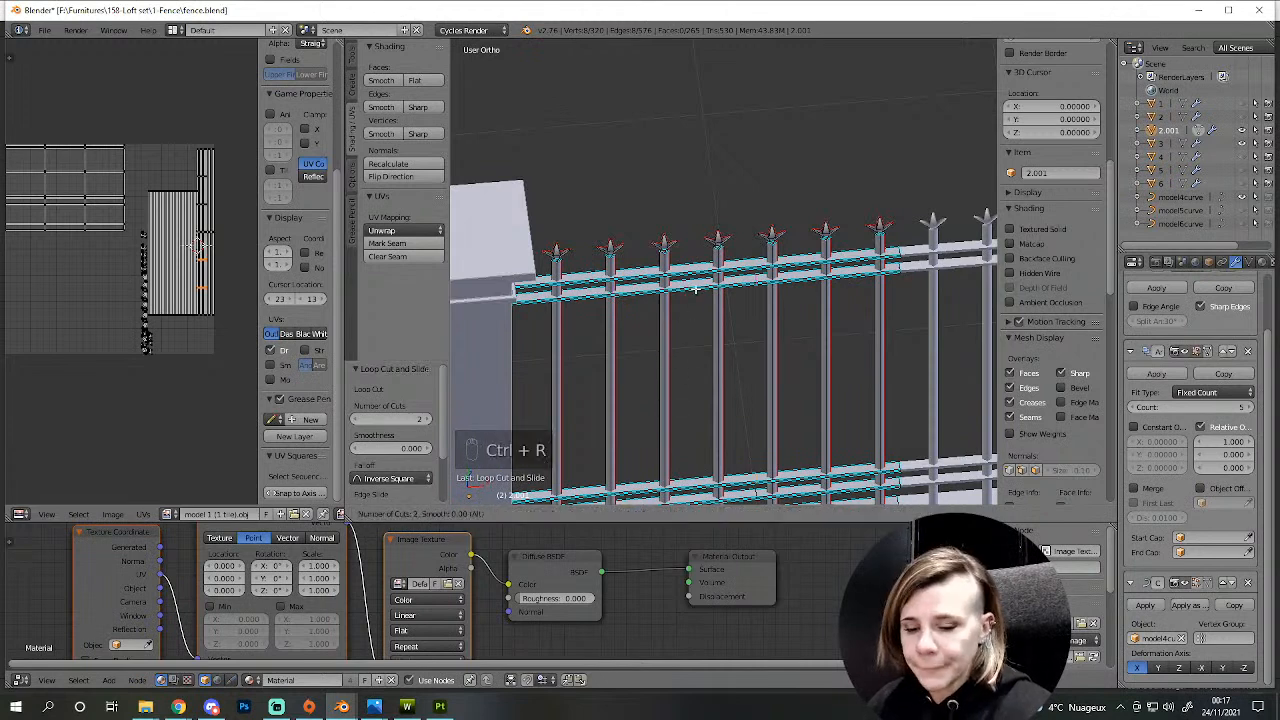
pyautogui.click(695, 289)
pyautogui.rightClick(694, 287)
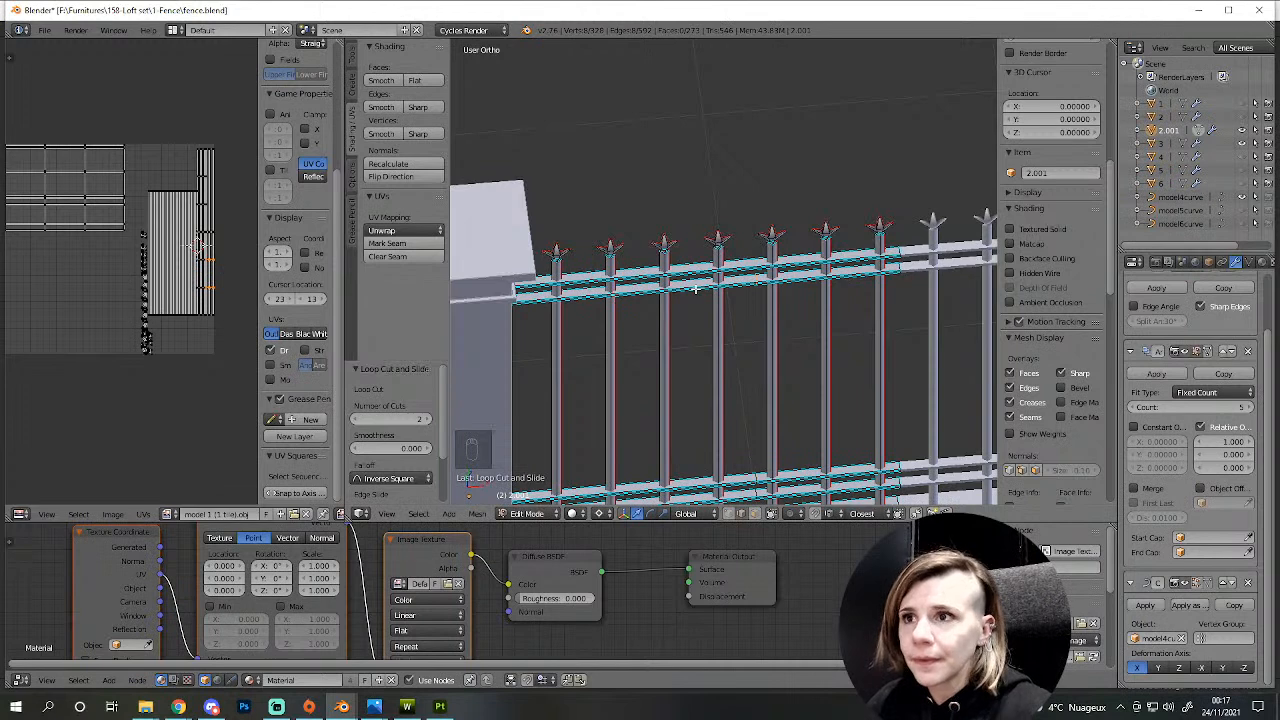
pyautogui.hotkey('ctrl', 'r')
pyautogui.click(696, 262)
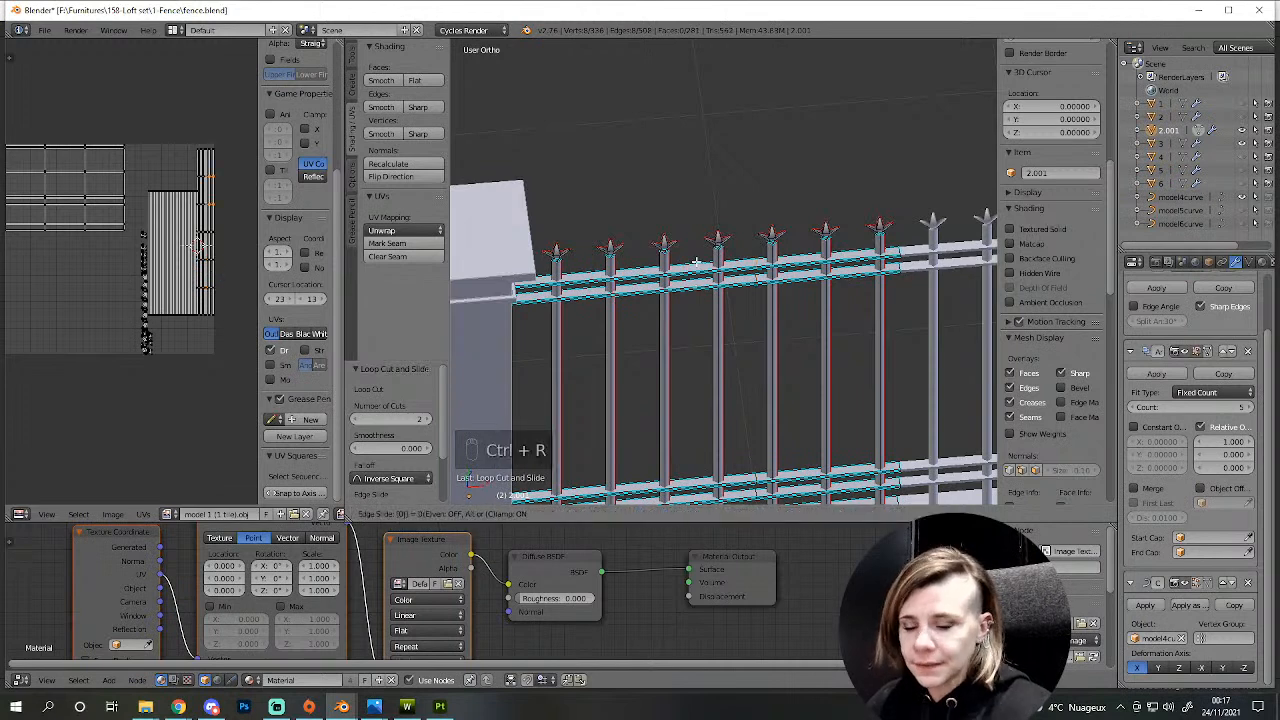
pyautogui.rightClick(695, 262)
pyautogui.scroll(-5, 770, 380)
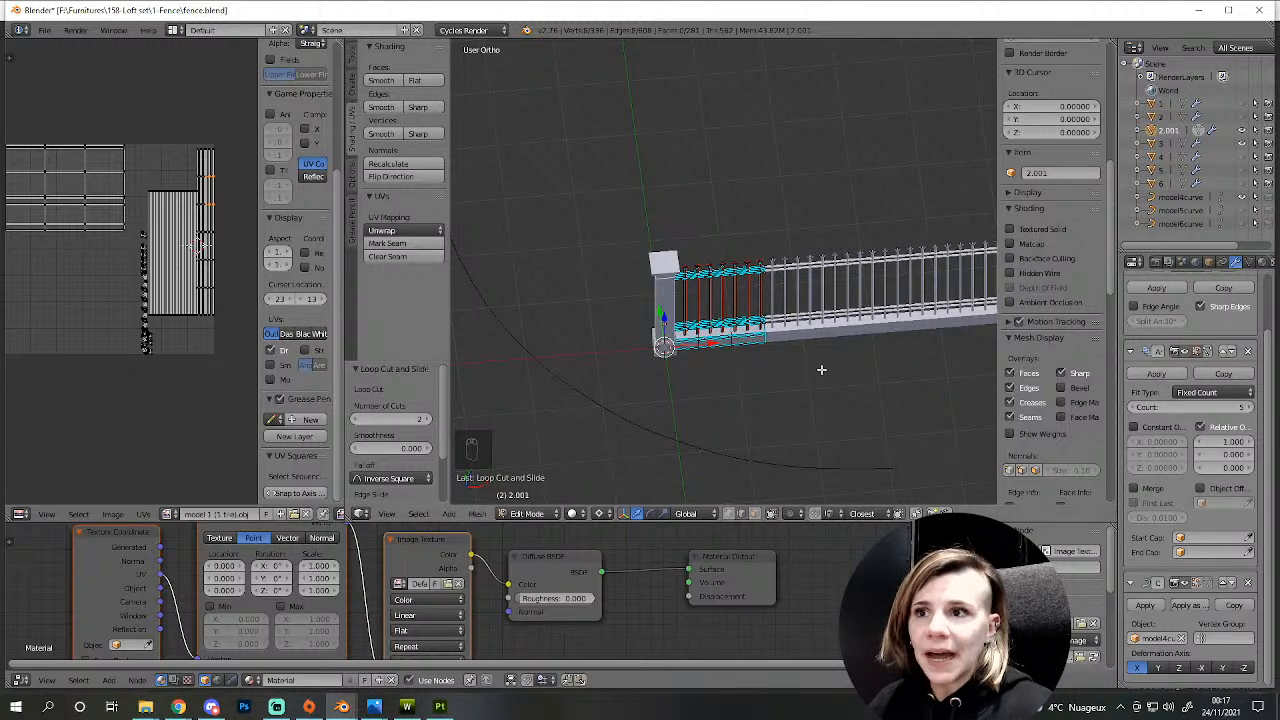
pyautogui.scroll(-2, 723, 318)
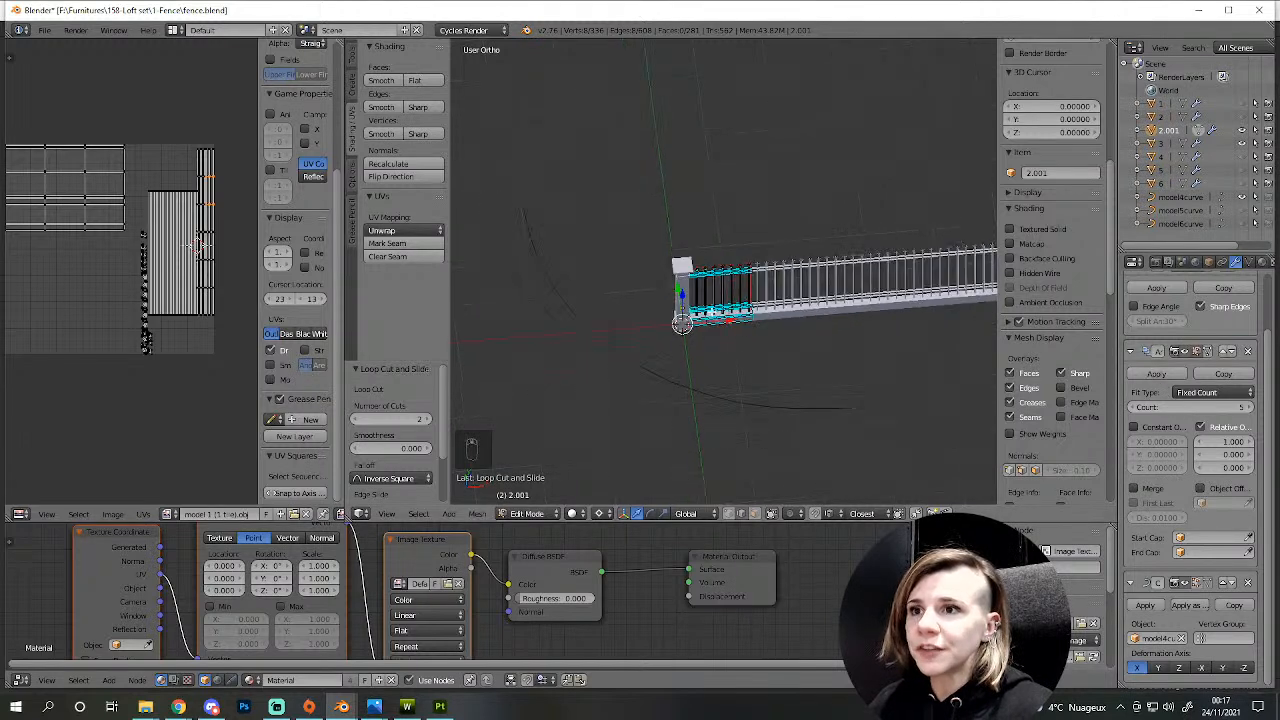
pyautogui.scroll(-2, 727, 318)
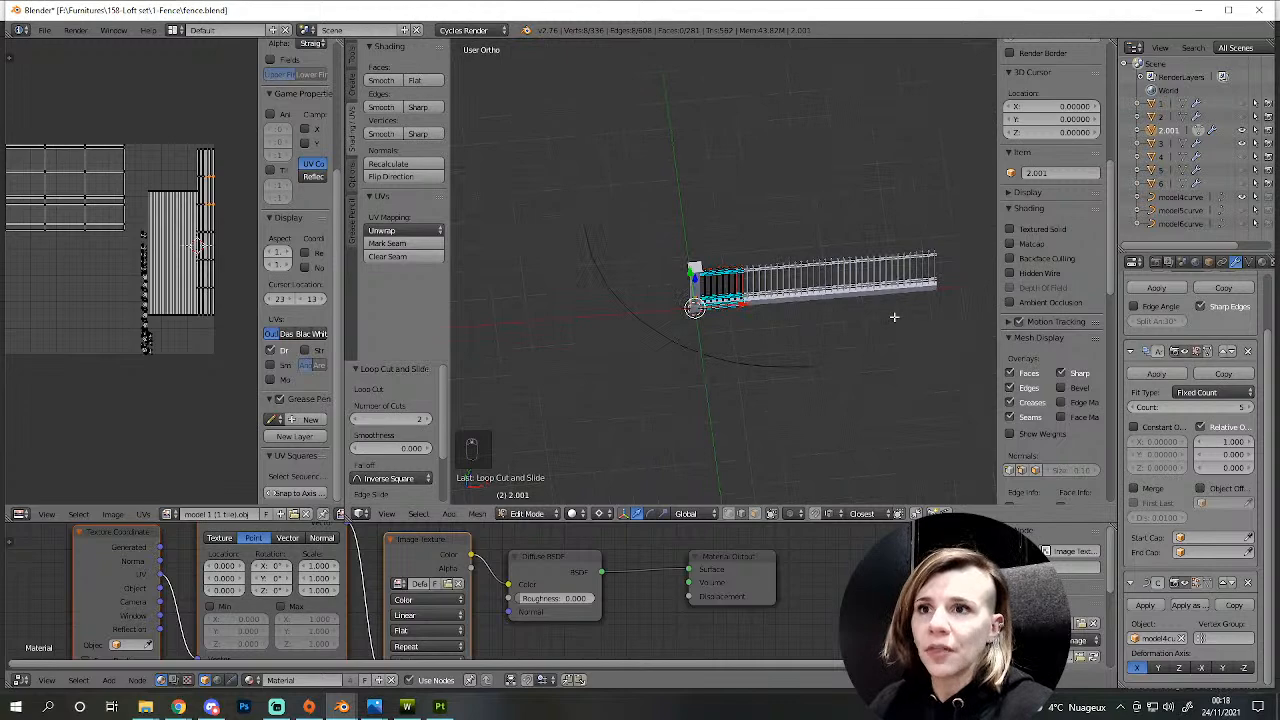
pyautogui.press('Tab')
# - Examine how smoothly the curved panel bends along its base and rails, and how far it extends along model4curve
pyautogui.scroll(6, 796, 427)
pyautogui.moveTo(847, 459); pyautogui.dragTo(897, 336, button='middle')
pyautogui.scroll(-4, 621, 291)
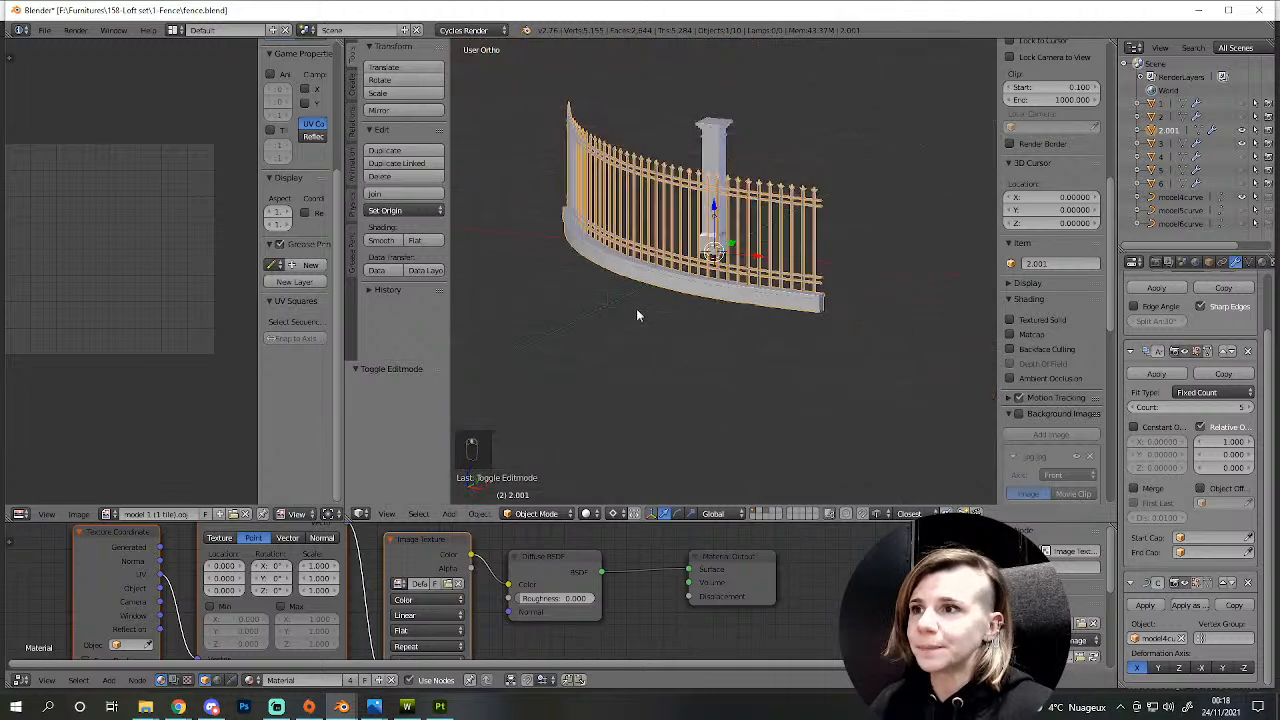
pyautogui.moveTo(618, 301); pyautogui.dragTo(828, 309, button='middle')
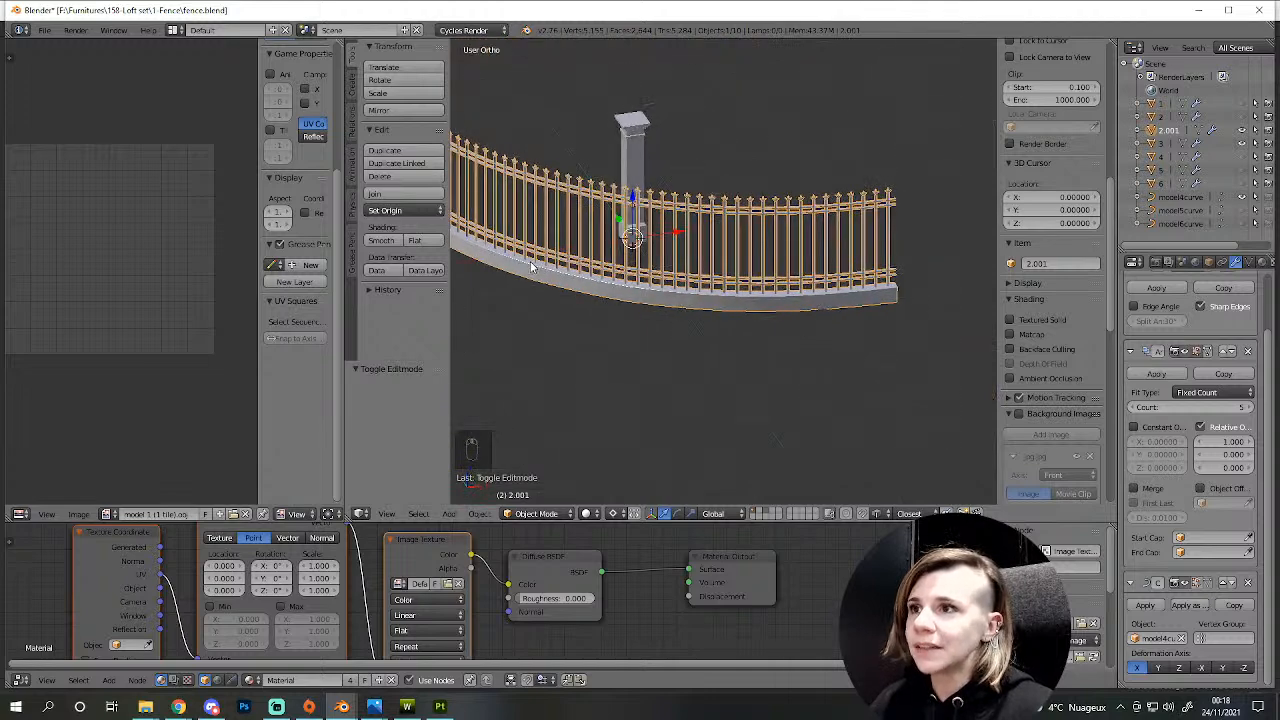
pyautogui.moveTo(531, 266); pyautogui.dragTo(903, 328, button='middle')
pyautogui.moveTo(566, 277); pyautogui.dragTo(766, 363, button='middle')
pyautogui.scroll(6, 766, 370)
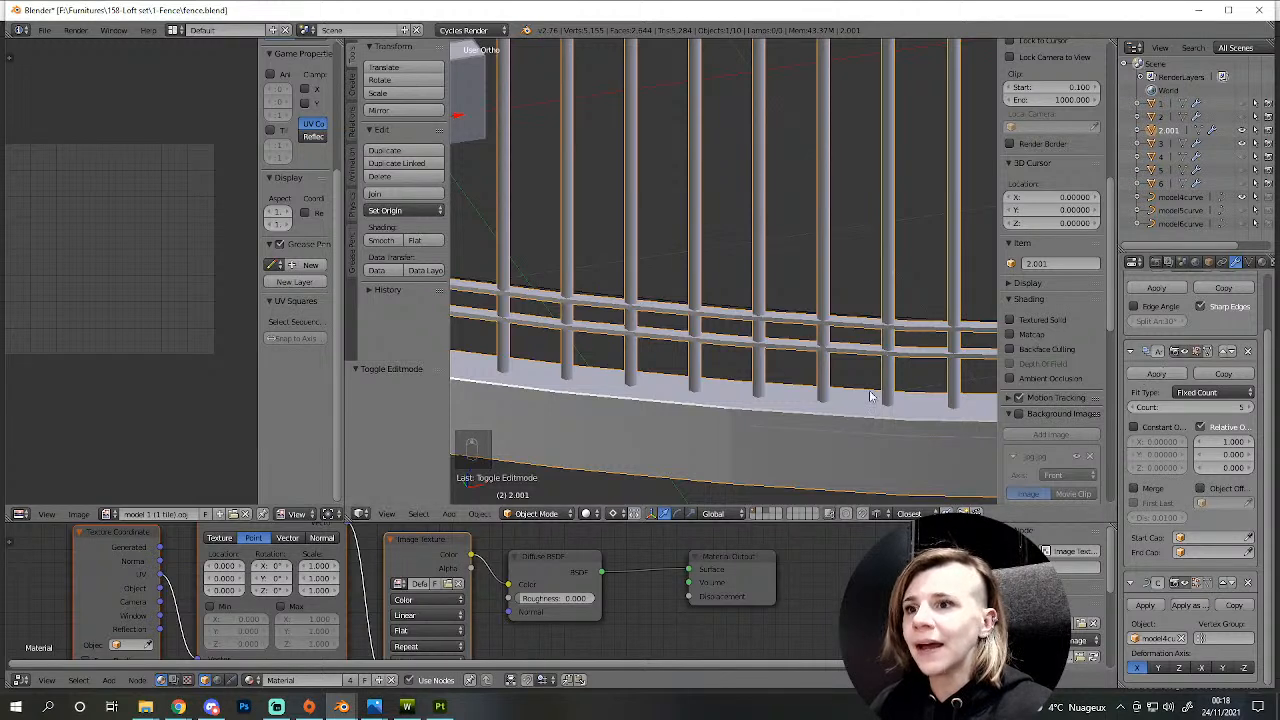
pyautogui.scroll(-5, 740, 437)
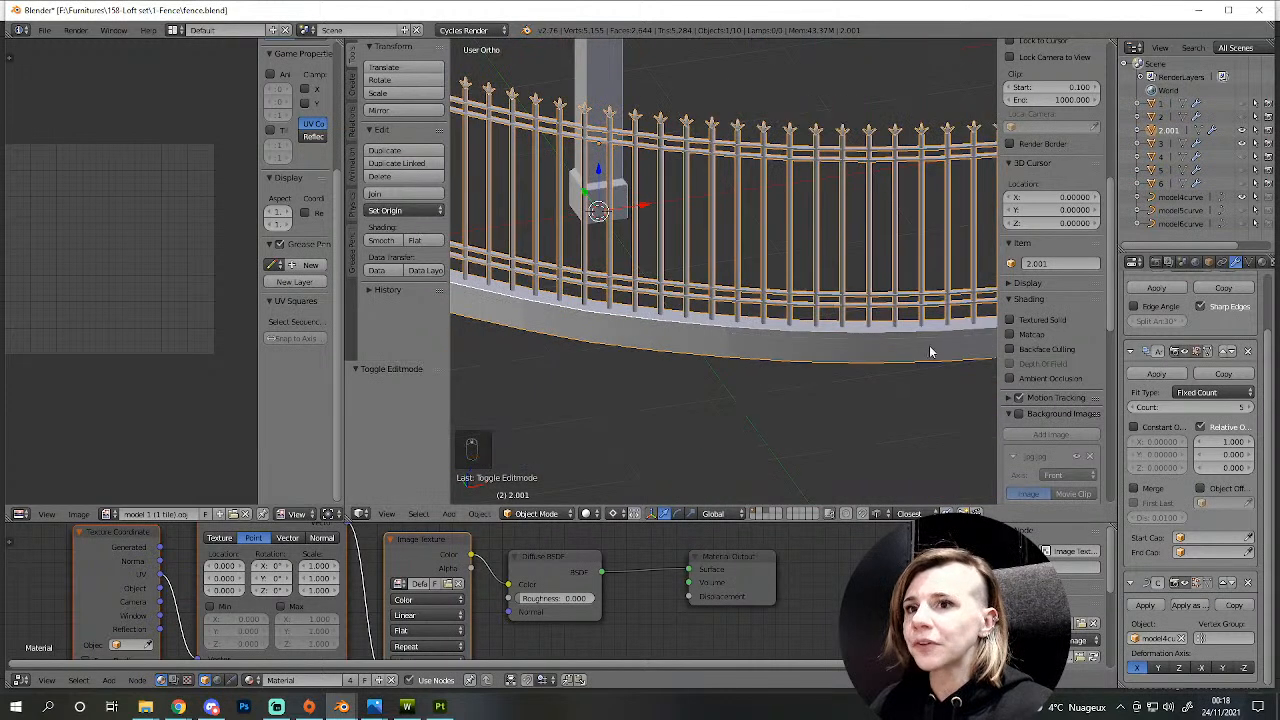
pyautogui.scroll(-7, 802, 352)
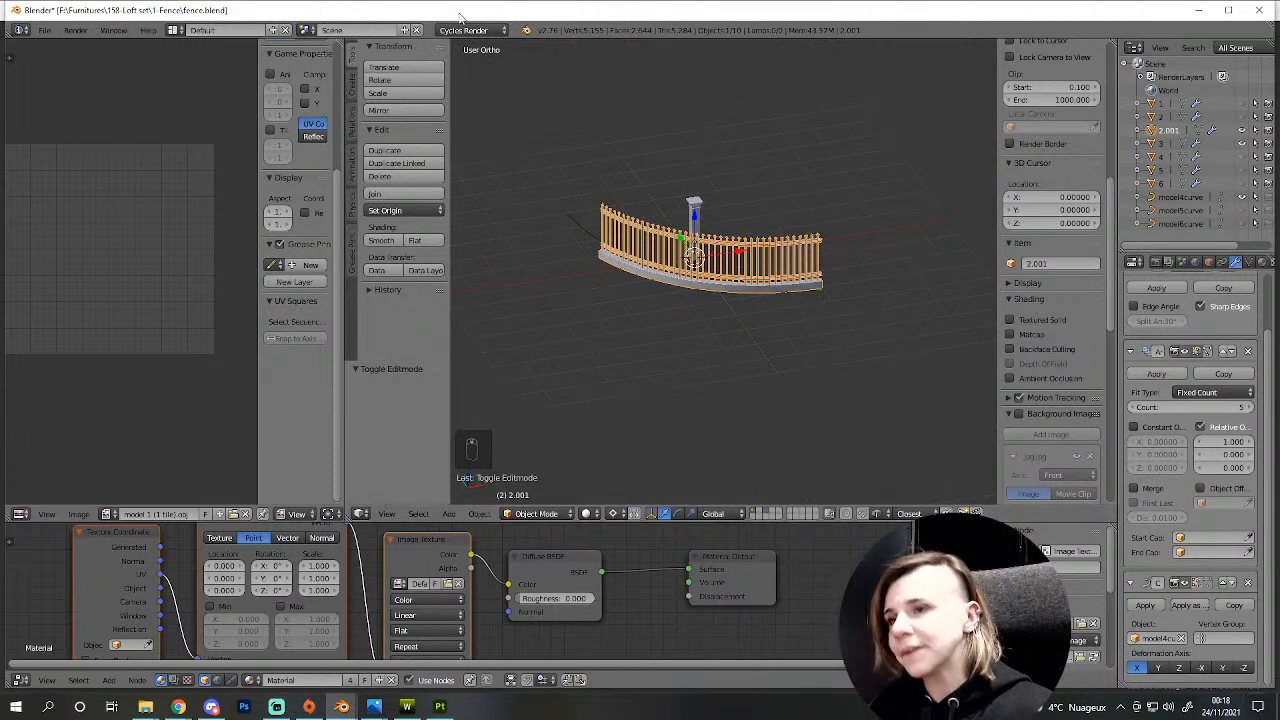
pyautogui.moveTo(626, 262); pyautogui.dragTo(682, 371, button='middle')
pyautogui.scroll(4, 740, 408)
pyautogui.moveTo(636, 284); pyautogui.dragTo(626, 338, button='middle')
pyautogui.scroll(-2, 626, 338)
pyautogui.scroll(-1, 626, 345)
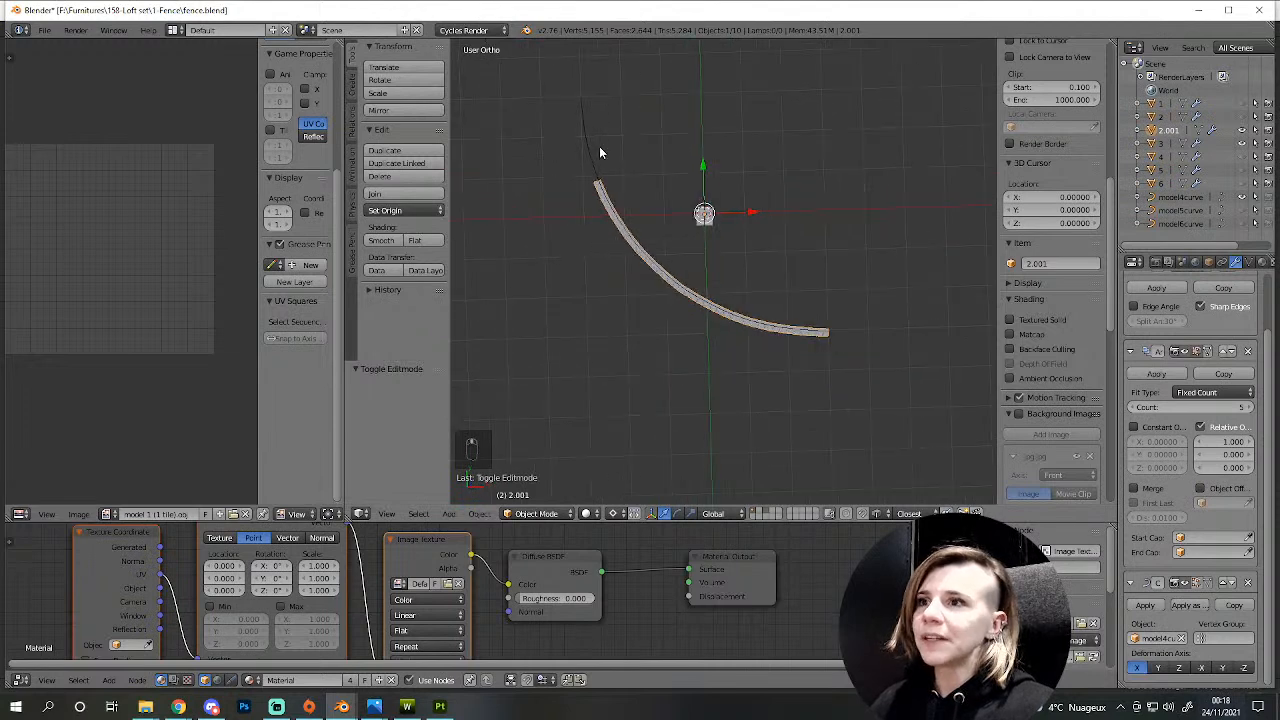
# - Set the curved panel's Array count to 6 so it fits within the length of model4curve
pyautogui.click(1243, 407)
pyautogui.moveTo(731, 374); pyautogui.dragTo(880, 335, button='middle')
pyautogui.click(1245, 408)
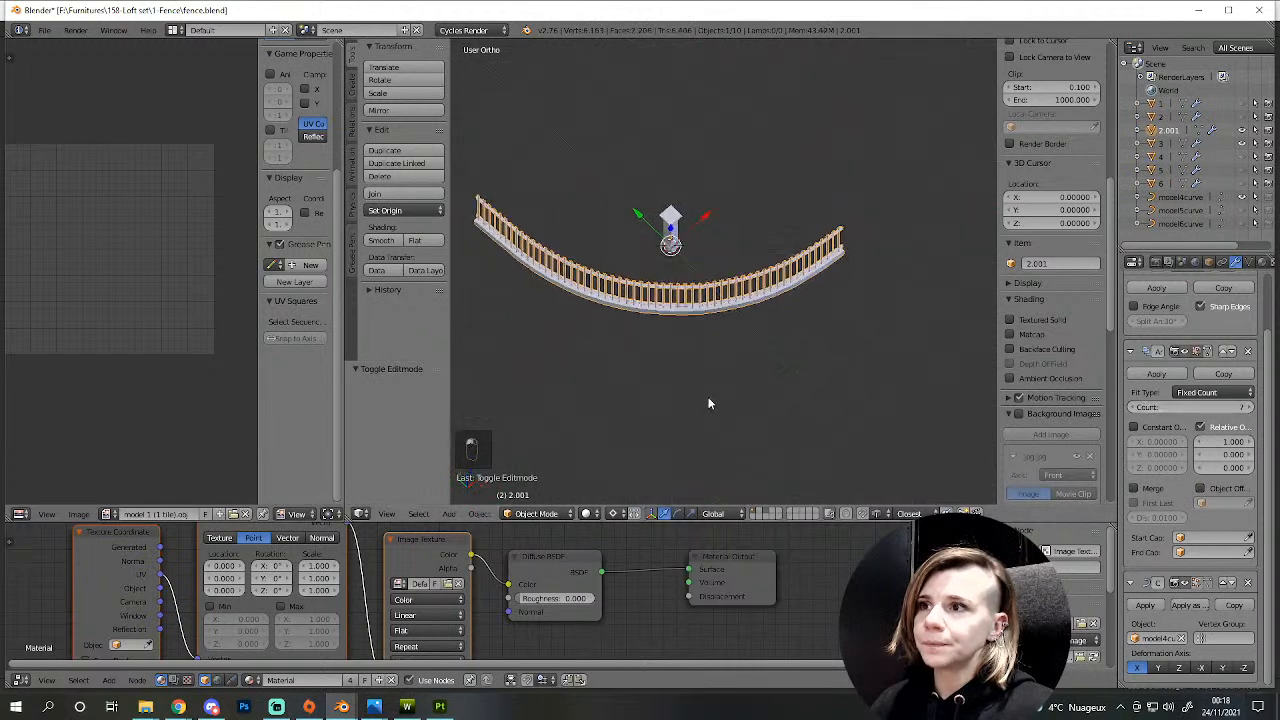
pyautogui.moveTo(704, 387); pyautogui.dragTo(717, 431, button='middle')
pyautogui.press('KP_7')
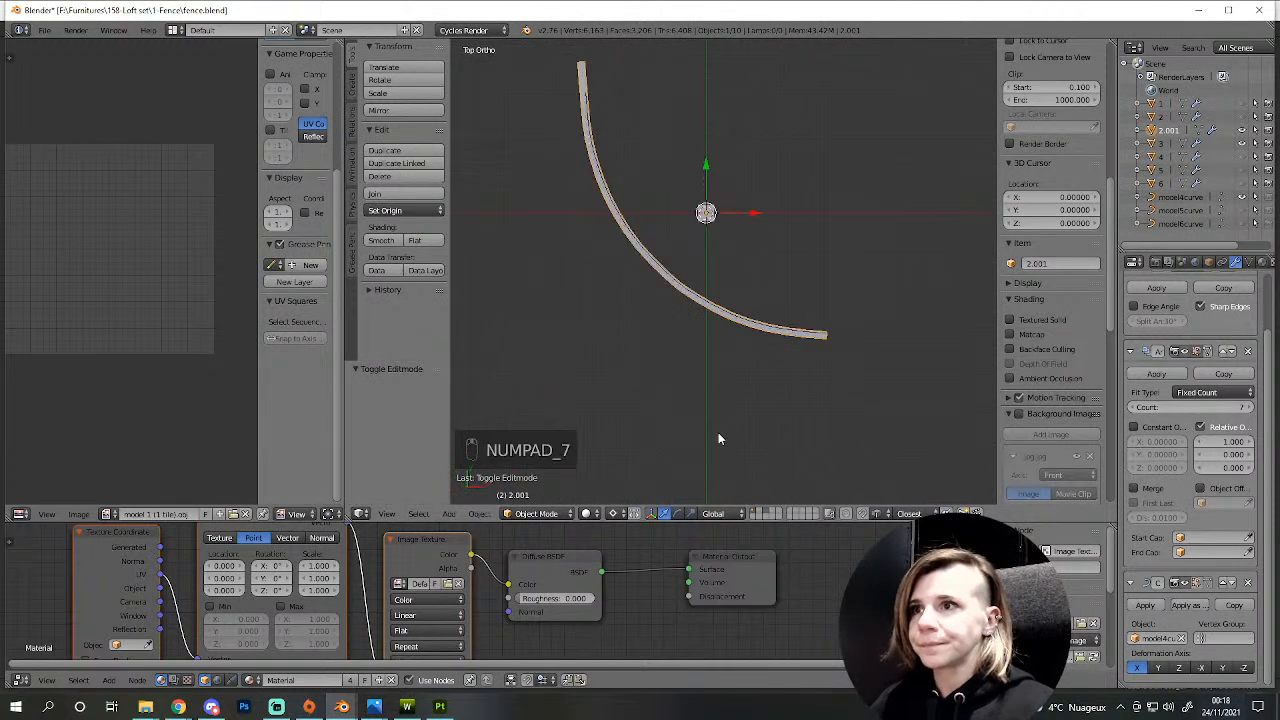
pyautogui.click(1135, 408)
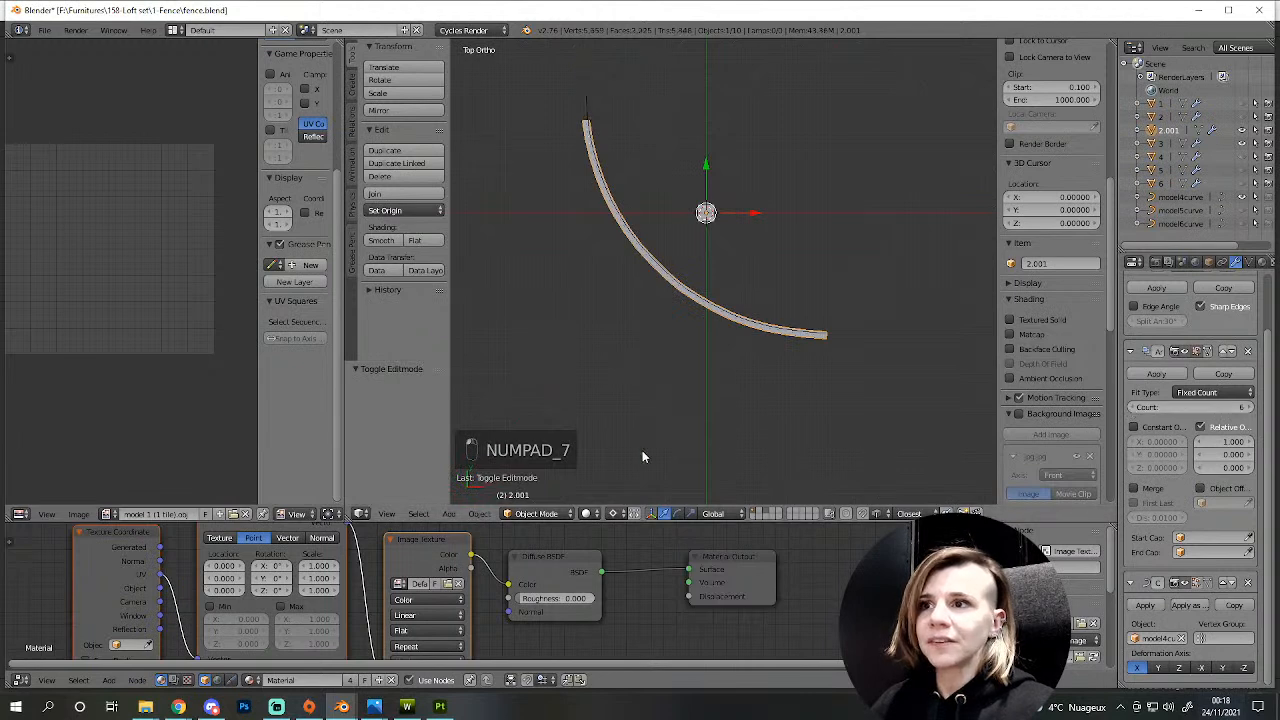
pyautogui.moveTo(654, 450); pyautogui.dragTo(697, 367, button='middle')
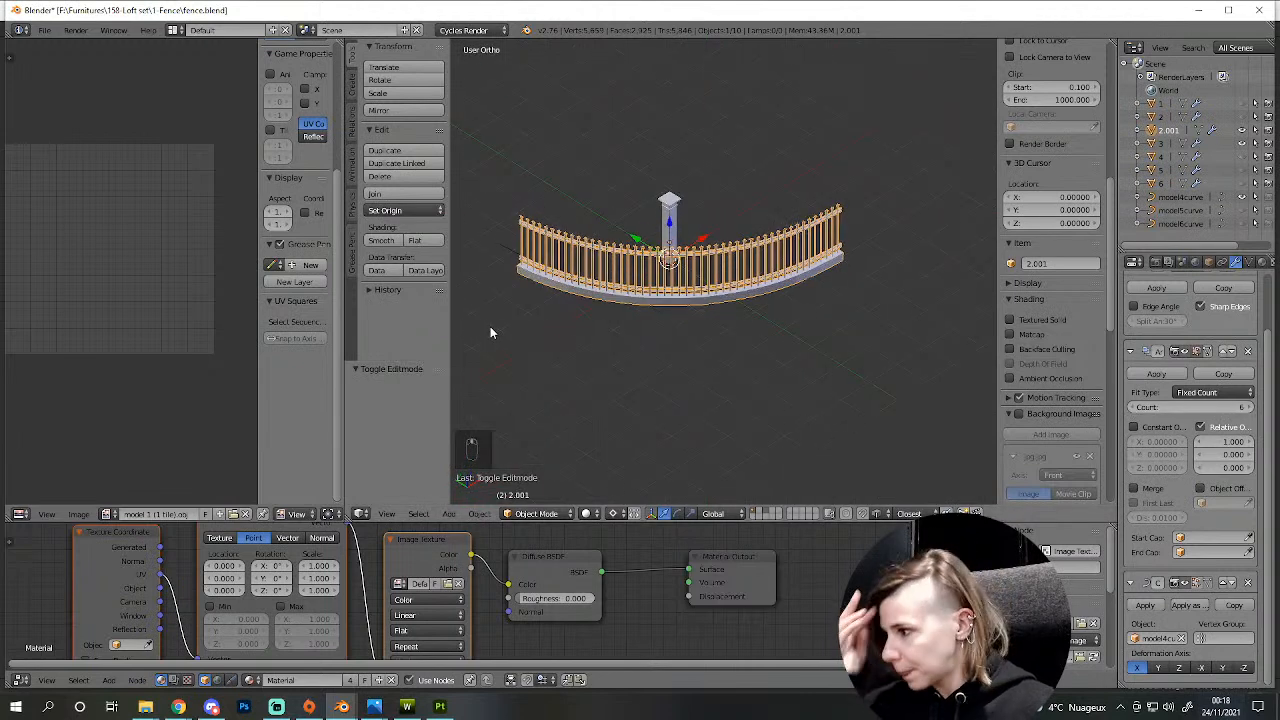
pyautogui.moveTo(620, 363); pyautogui.dragTo(752, 330, button='middle')
pyautogui.scroll(2, 752, 331)
# - Duplicate the post at the origin twice, leaving both copies in place
pyautogui.rightClick(686, 147)
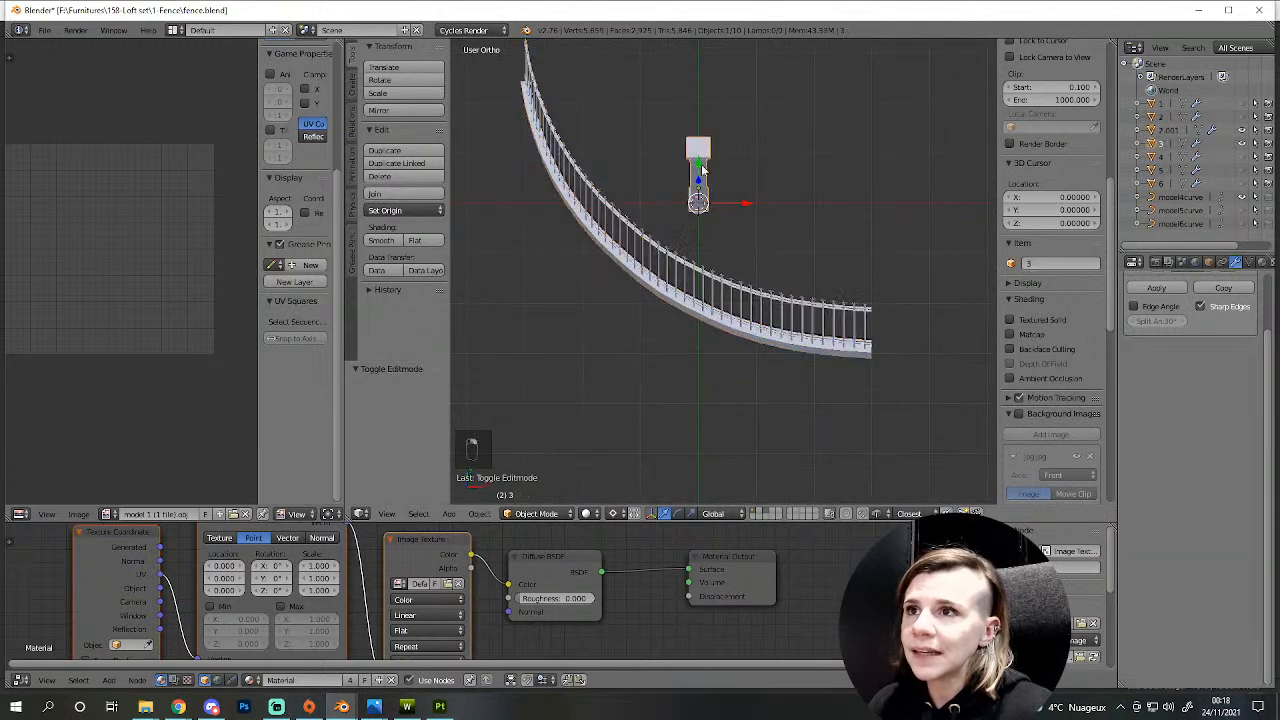
pyautogui.hotkey('shift', 'd')
pyautogui.rightClick(842, 300)
pyautogui.hotkey('shift', 'd')
pyautogui.rightClick(872, 335)
# - In top wireframe view, move the second post copy to the curved panel's end on the positive X side
pyautogui.press('KP_7')
pyautogui.keyDown('shift'); pyautogui.moveTo(805, 389); pyautogui.dragTo(694, 405, button='middle'); pyautogui.keyUp('shift')
pyautogui.press('g')
pyautogui.click(790, 412)
pyautogui.scroll(8, 765, 366)
pyautogui.press('z')
pyautogui.scroll(2, 755, 370)
pyautogui.press('g')
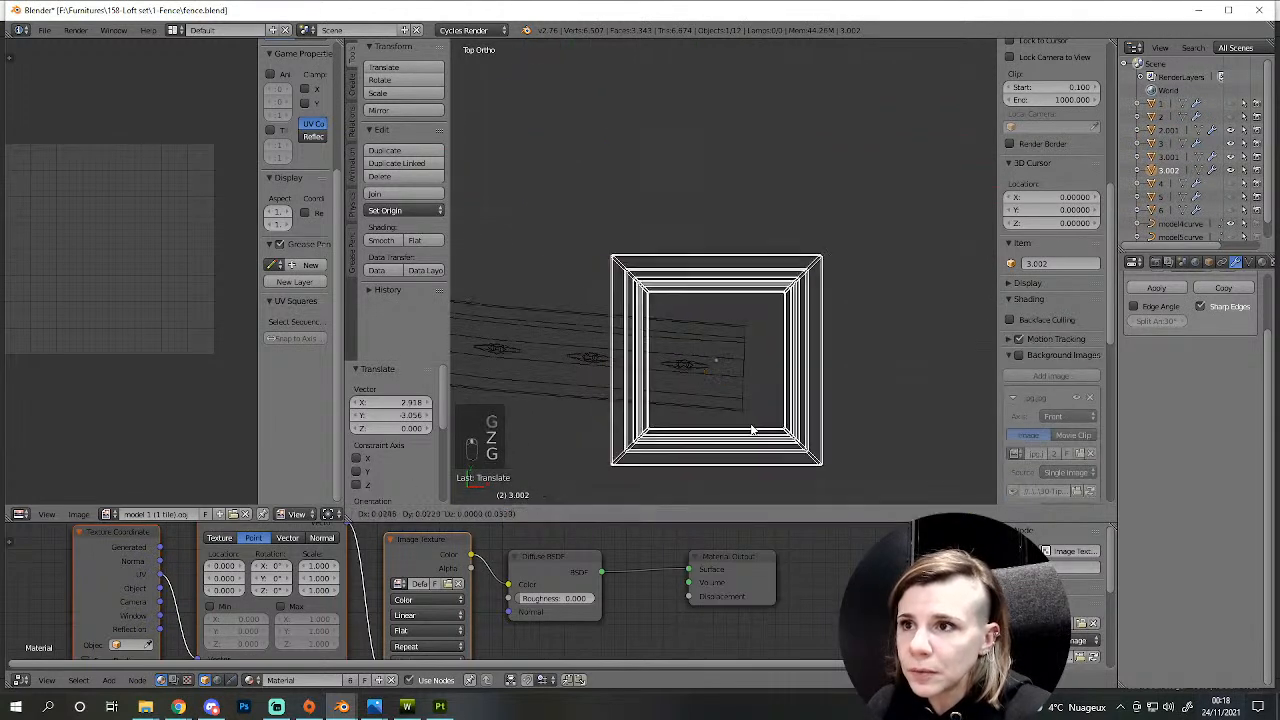
pyautogui.click(778, 436)
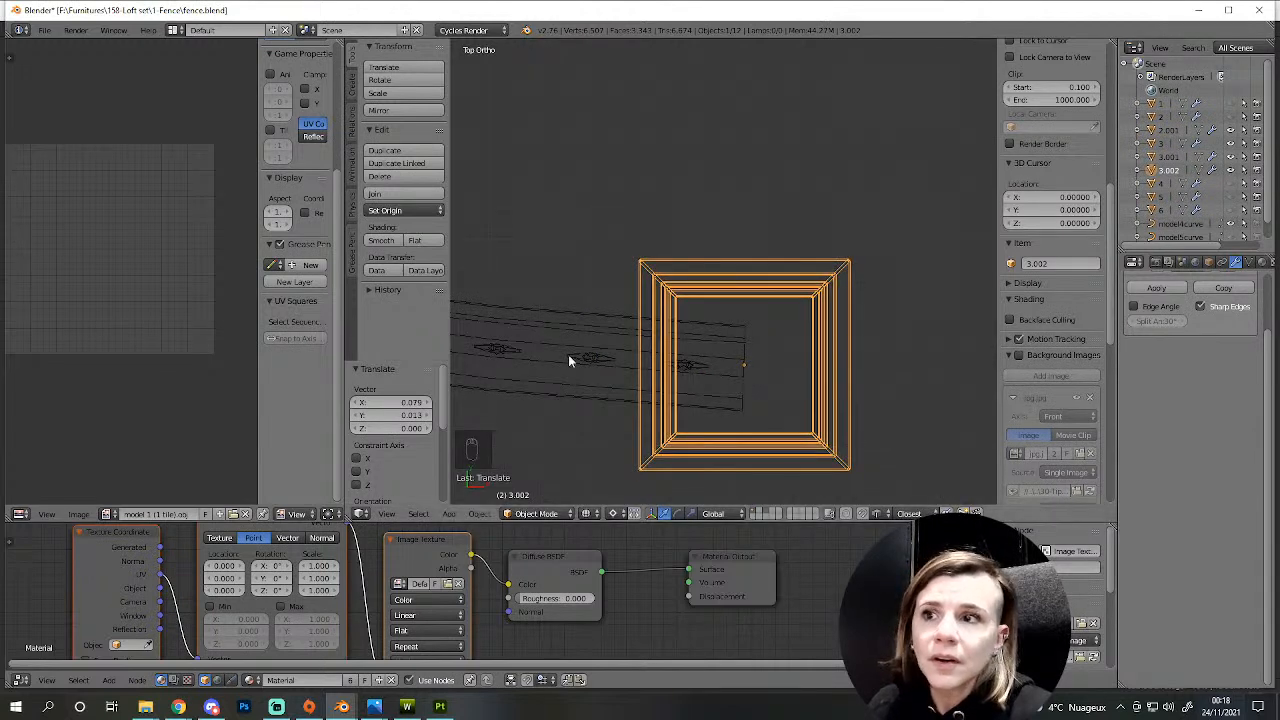
# - Hide the curved panel and centre the moved post copy on the exposed end of model4curve
pyautogui.rightClick(566, 326)
pyautogui.scroll(-3, 588, 318)
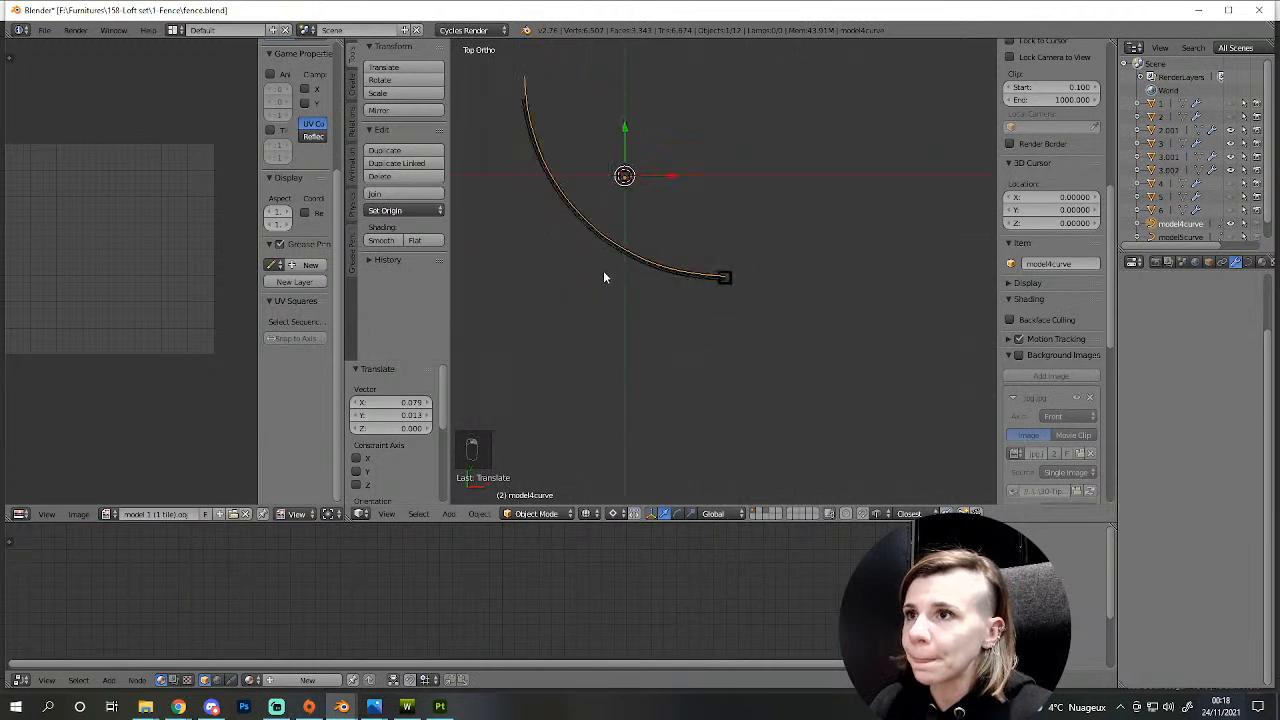
pyautogui.rightClick(660, 272)
pyautogui.press('h')
pyautogui.scroll(8, 737, 323)
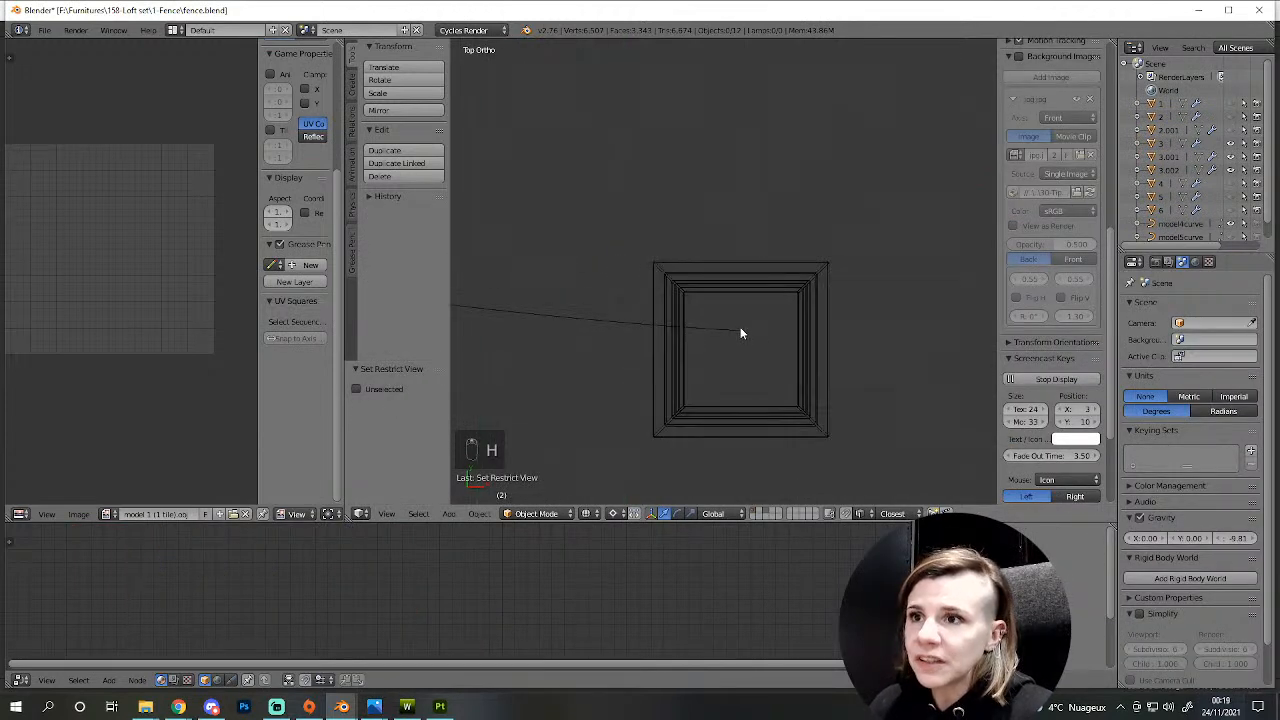
pyautogui.rightClick(786, 418)
pyautogui.press('g')
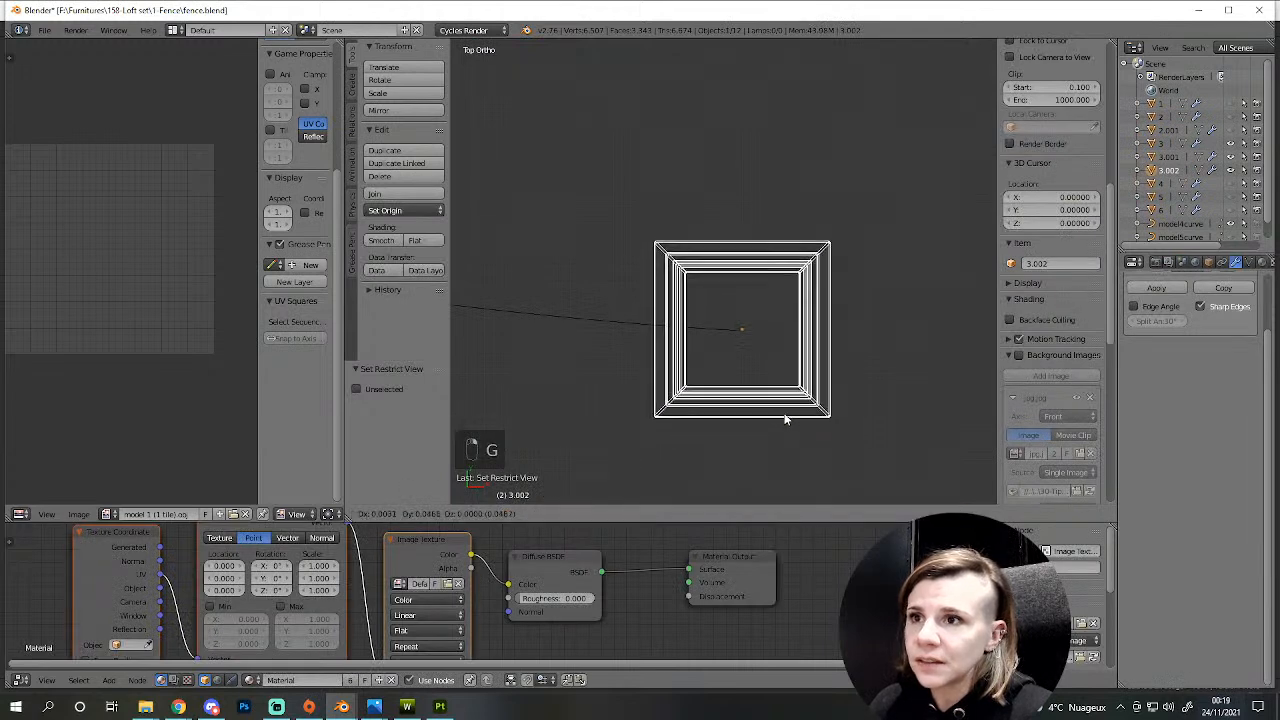
pyautogui.click(784, 414)
# - Move the other post copy onto the opposite end of model4curve, and return to solid shading
pyautogui.scroll(-10, 780, 416)
pyautogui.keyDown('shift'); pyautogui.moveTo(566, 223); pyautogui.dragTo(749, 354, button='middle'); pyautogui.keyUp('shift')
pyautogui.scroll(6, 749, 354)
pyautogui.rightClick(915, 411)
pyautogui.press('g')
pyautogui.click(607, 151)
pyautogui.keyDown('shift'); pyautogui.moveTo(616, 191); pyautogui.dragTo(677, 465, button='middle'); pyautogui.keyUp('shift')
pyautogui.scroll(4, 692, 446)
pyautogui.press('g')
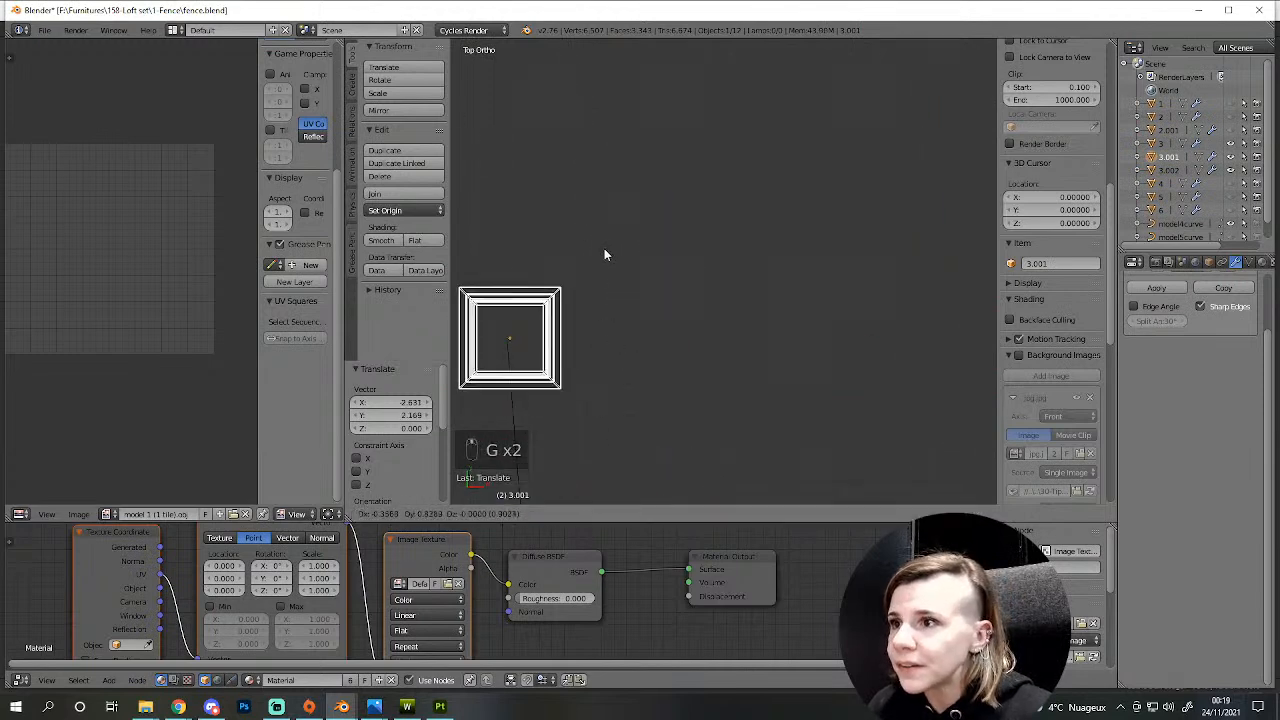
pyautogui.click(602, 254)
pyautogui.scroll(-9, 662, 308)
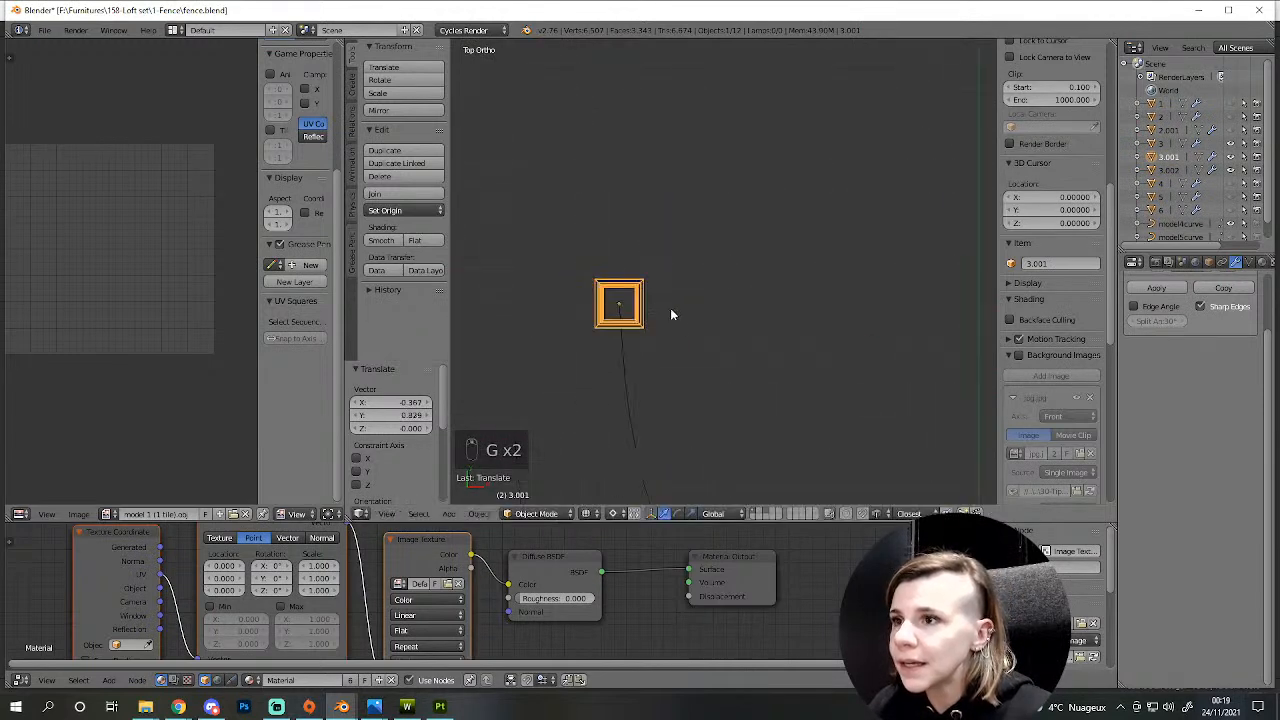
pyautogui.press('z')
pyautogui.moveTo(759, 446)
pyautogui.mouseDown(button='middle')
pyautogui.moveTo(772, 344)
pyautogui.moveTo(672, 339)
pyautogui.mouseUp(button='middle')
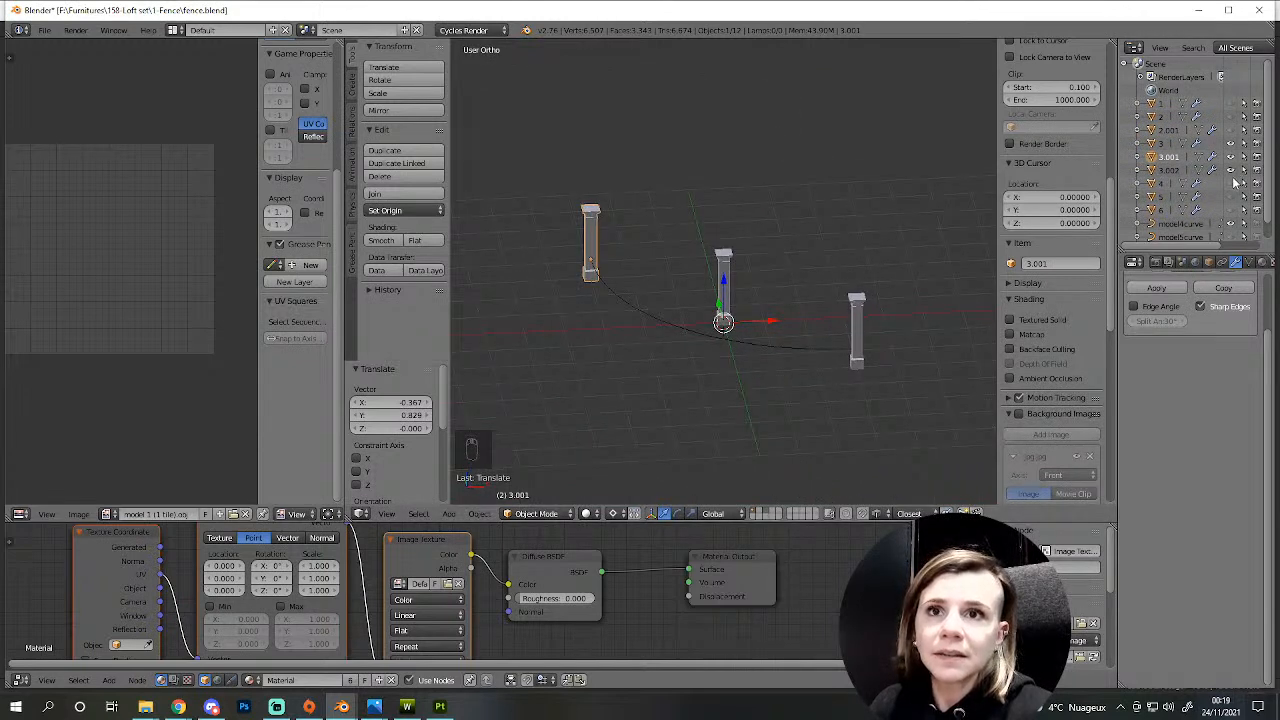
# - Unhide the curved panel, duplicate it in place and hide the copy
pyautogui.click(1231, 130)
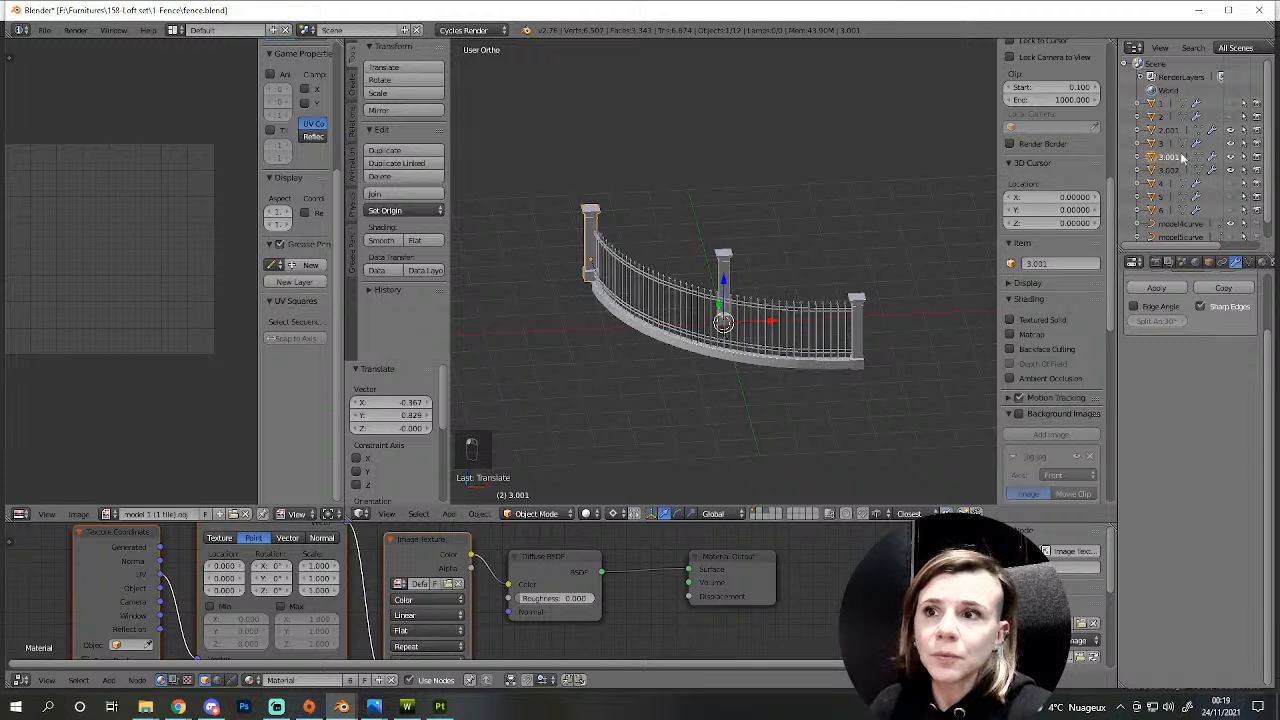
pyautogui.rightClick(798, 363)
pyautogui.hotkey('shift', 'd')
pyautogui.rightClick(757, 462)
pyautogui.click(1230, 143)
pyautogui.scroll(4, 806, 386)
pyautogui.scroll(-3, 804, 387)
pyautogui.moveTo(660, 388); pyautogui.dragTo(664, 418, button='middle')
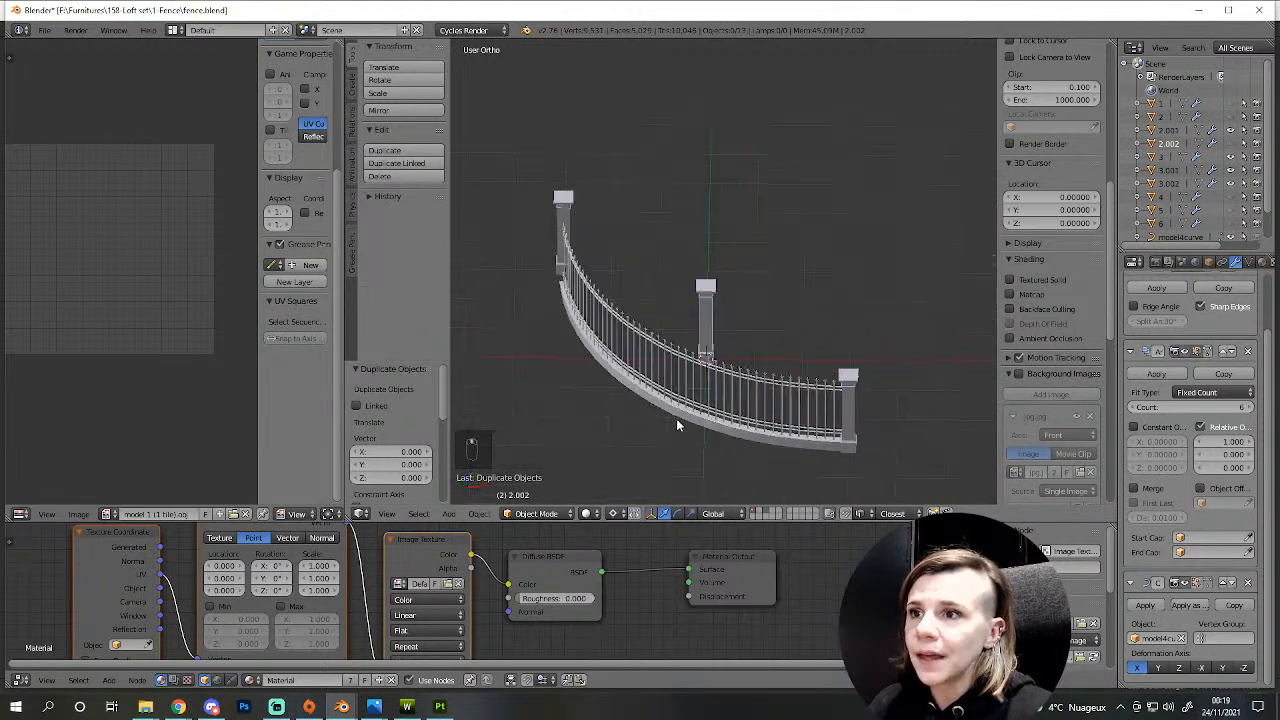
# - Apply the Array modifier on the original curved panel 2.001
pyautogui.rightClick(664, 416)
pyautogui.moveTo(824, 470); pyautogui.dragTo(708, 380, button='middle')
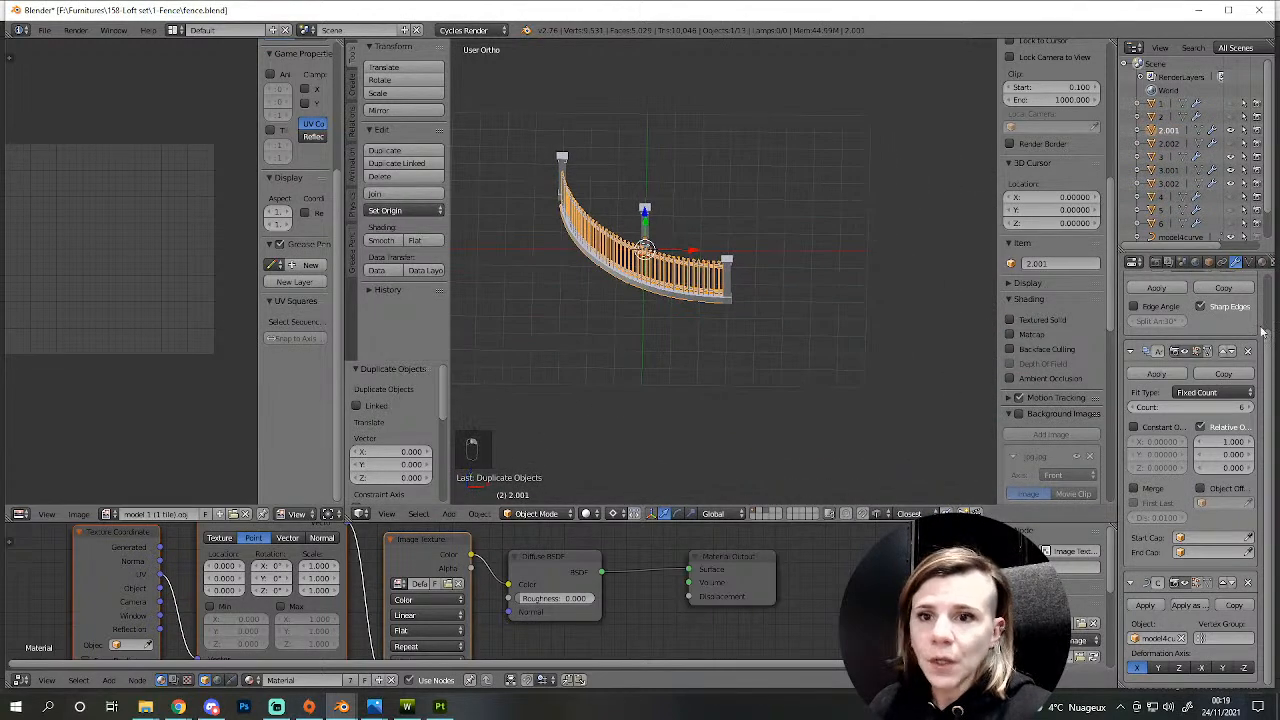
pyautogui.click(1157, 374)
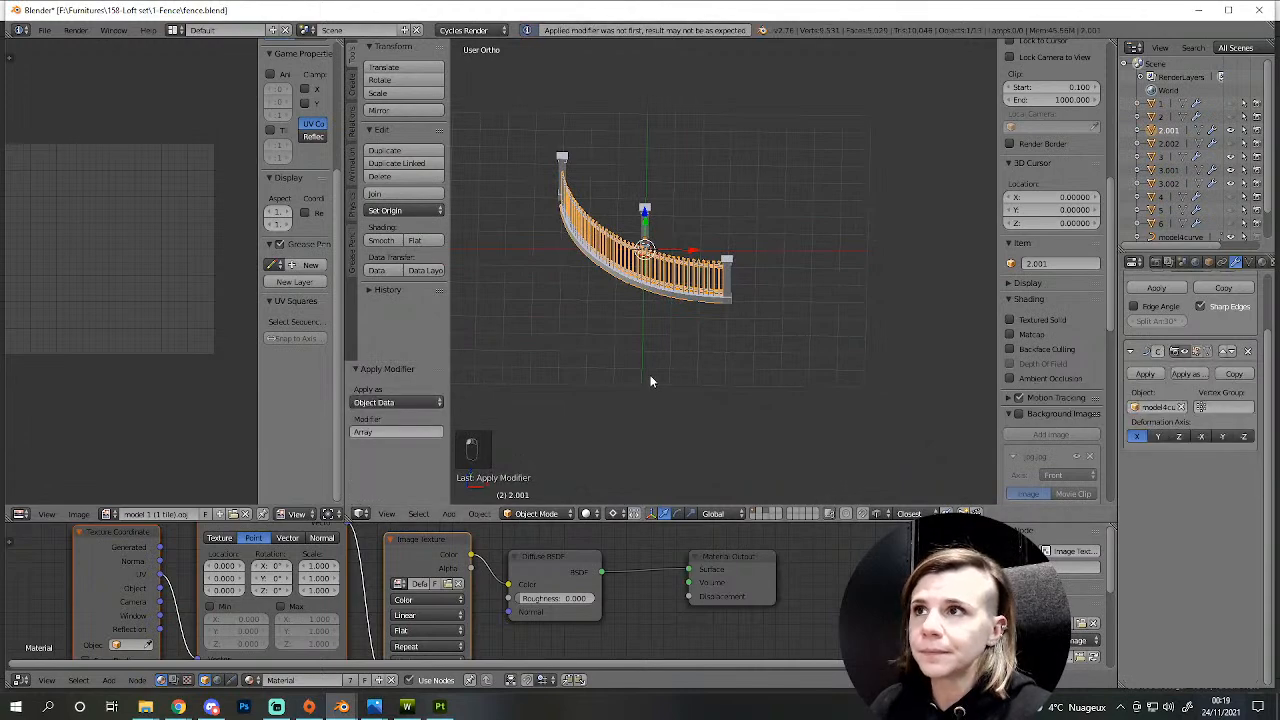
# - Select the arrayed panel's entire mesh in Edit Mode and remove its doubled vertices
pyautogui.scroll(3, 650, 375)
pyautogui.press('Tab')
pyautogui.press('a')
pyautogui.press('a')
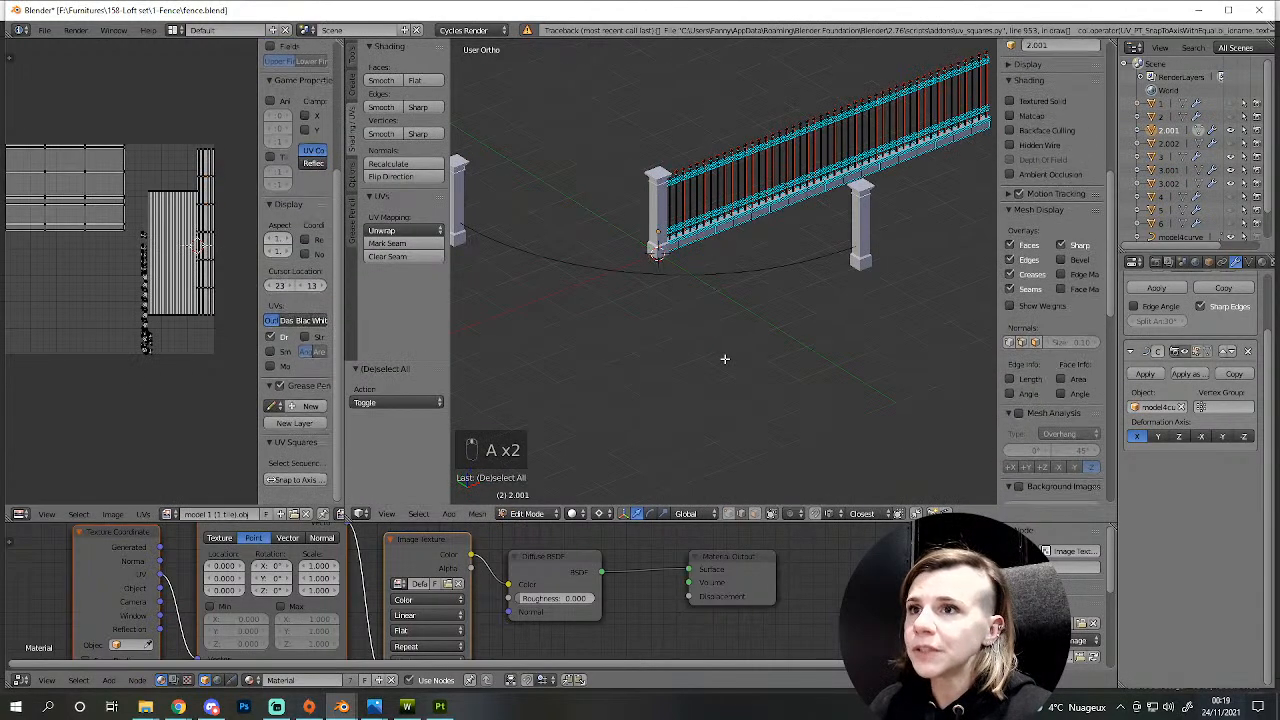
pyautogui.press('a')
pyautogui.moveTo(746, 356); pyautogui.dragTo(652, 360, button='middle')
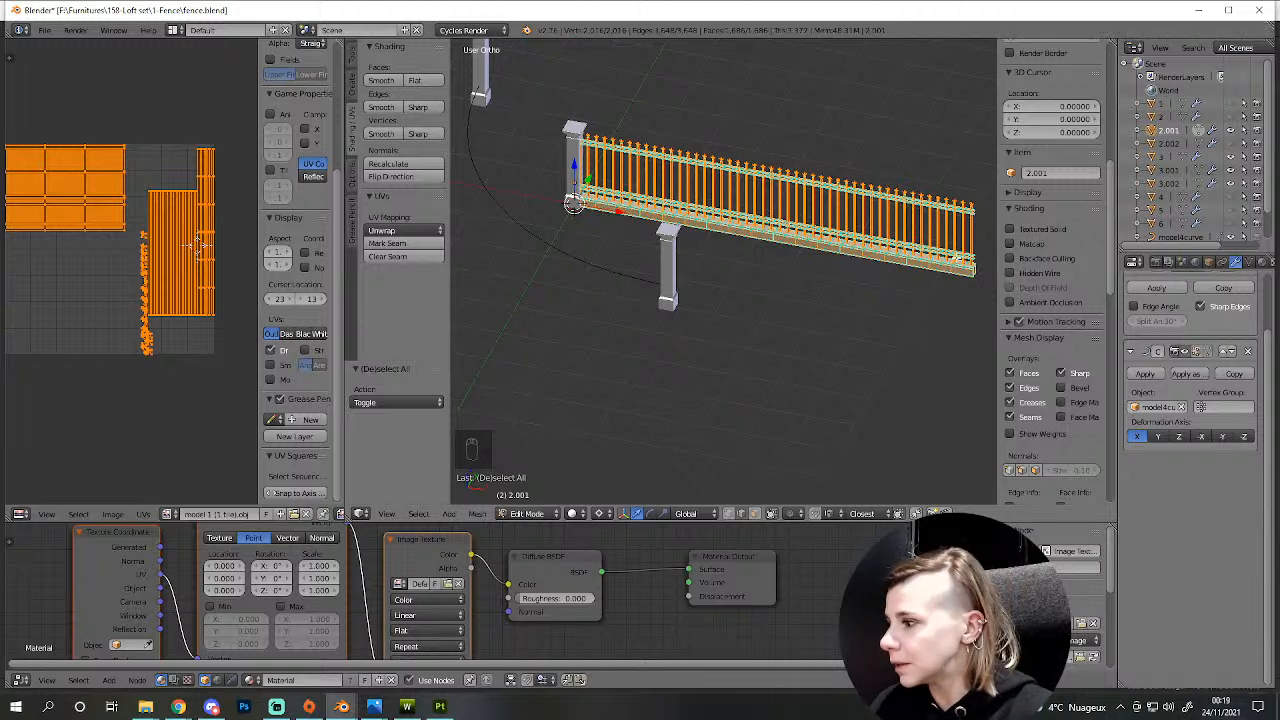
pyautogui.click(351, 62)
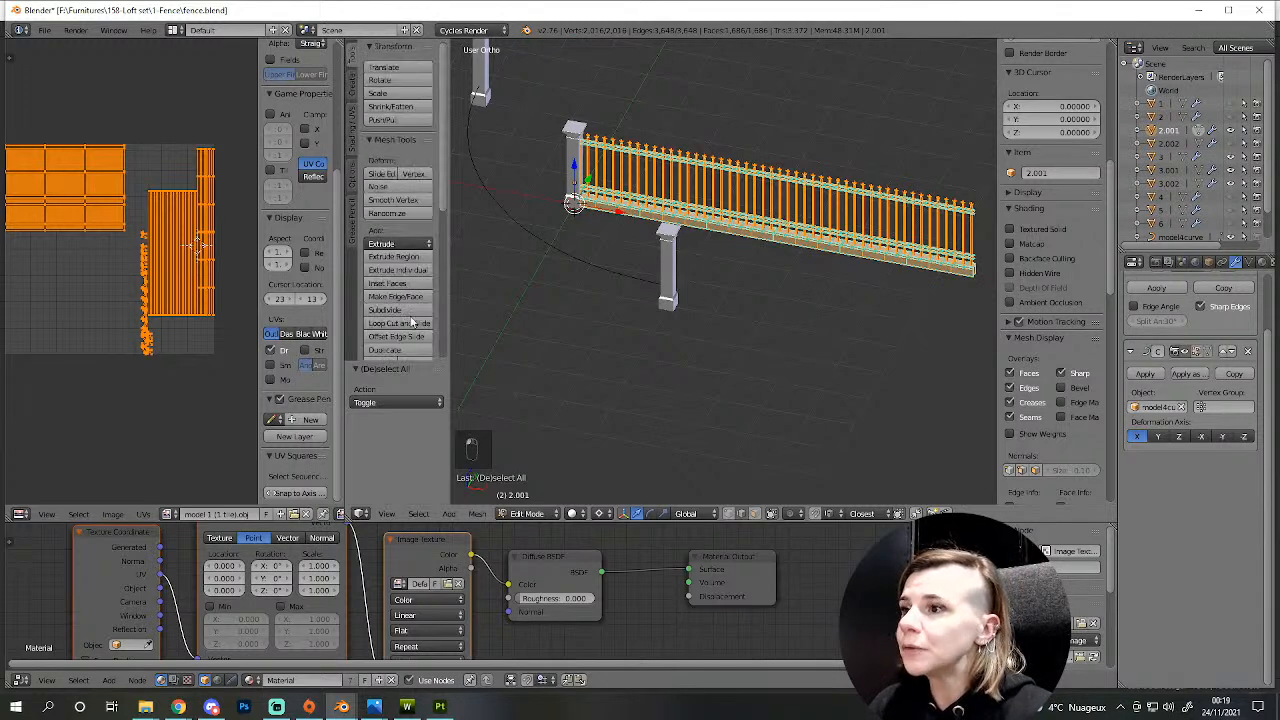
pyautogui.scroll(-4, 395, 315)
pyautogui.click(394, 326)
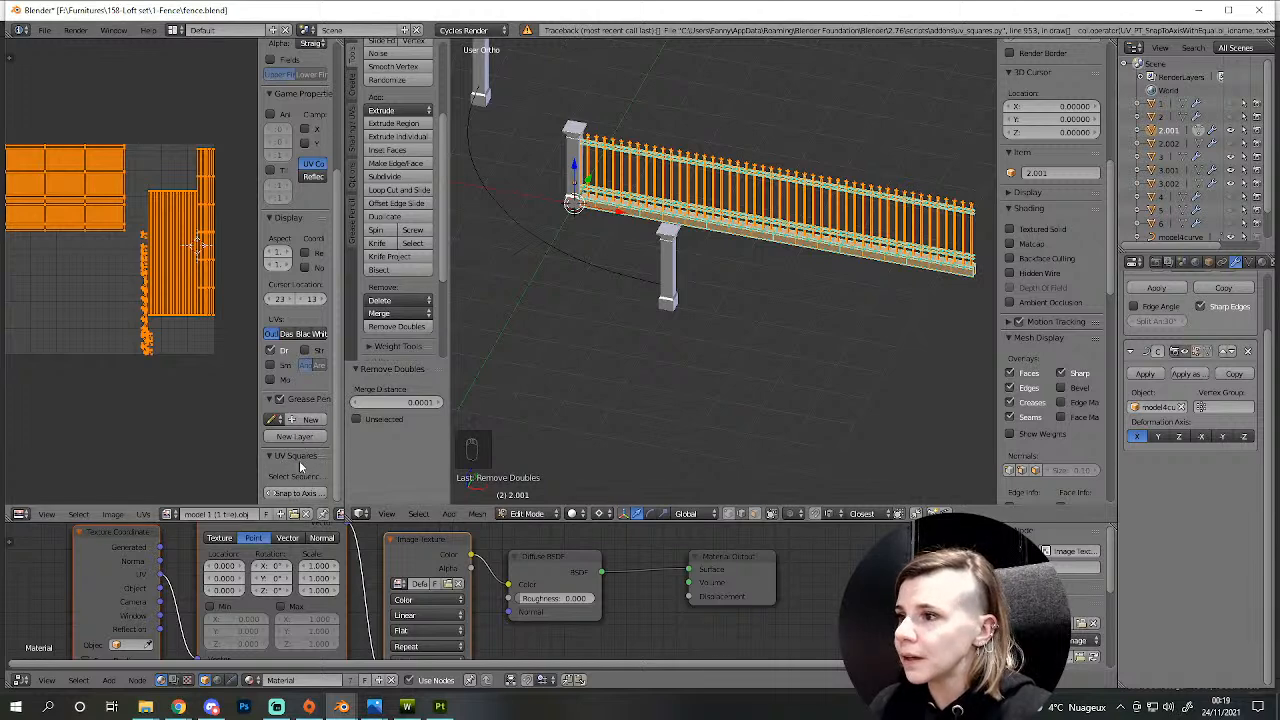
# - Disable the UV: UV Squares add-on in the user preferences and close them
pyautogui.click(45, 30)
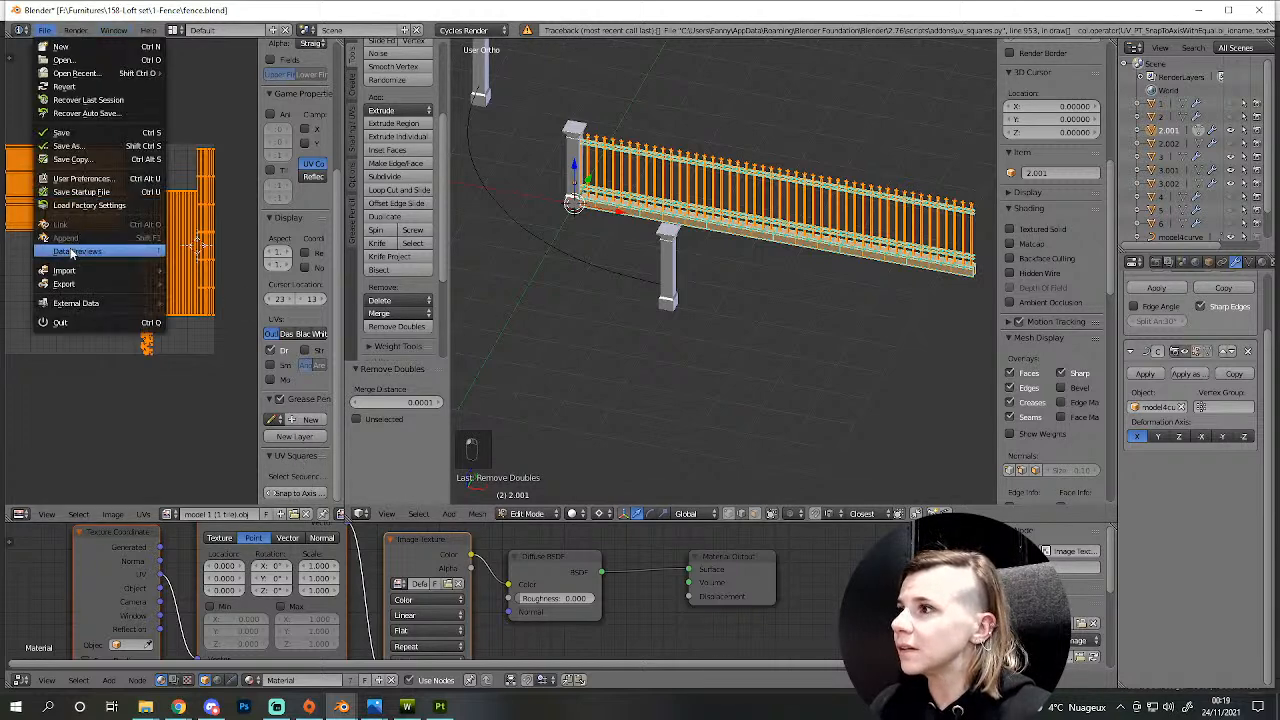
pyautogui.click(103, 182)
pyautogui.click(35, 187)
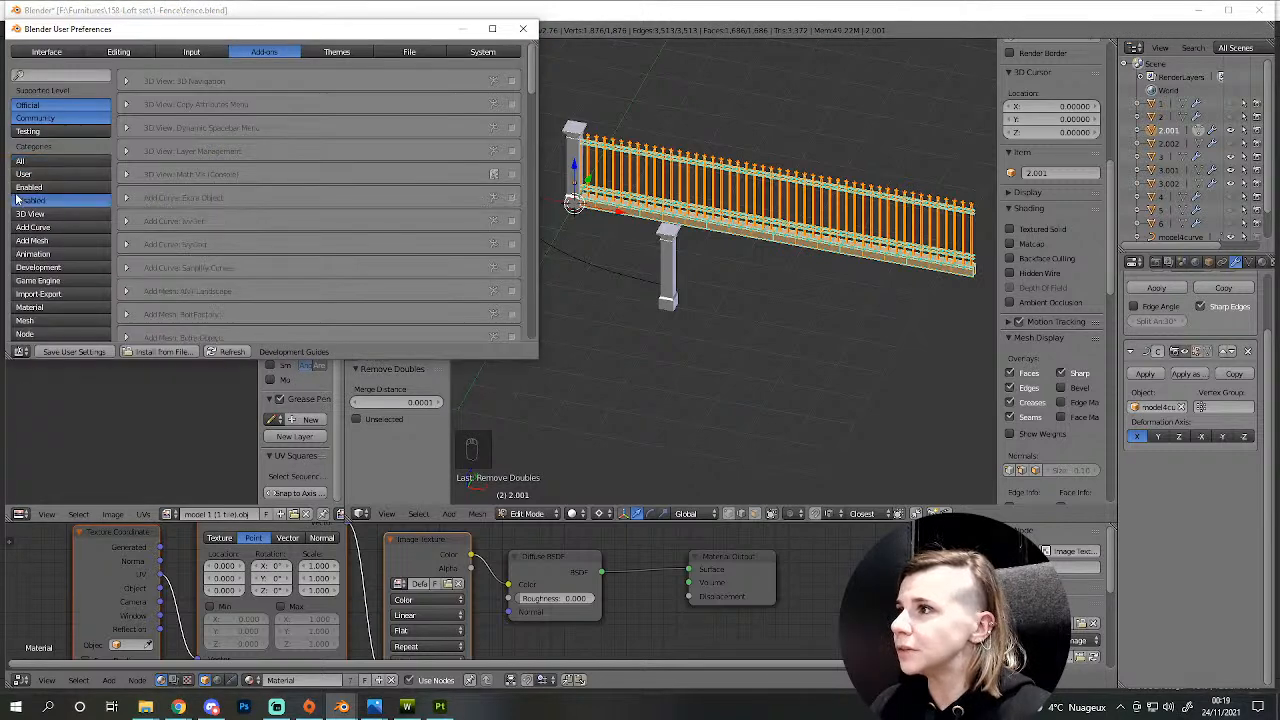
pyautogui.scroll(-5, 302, 228)
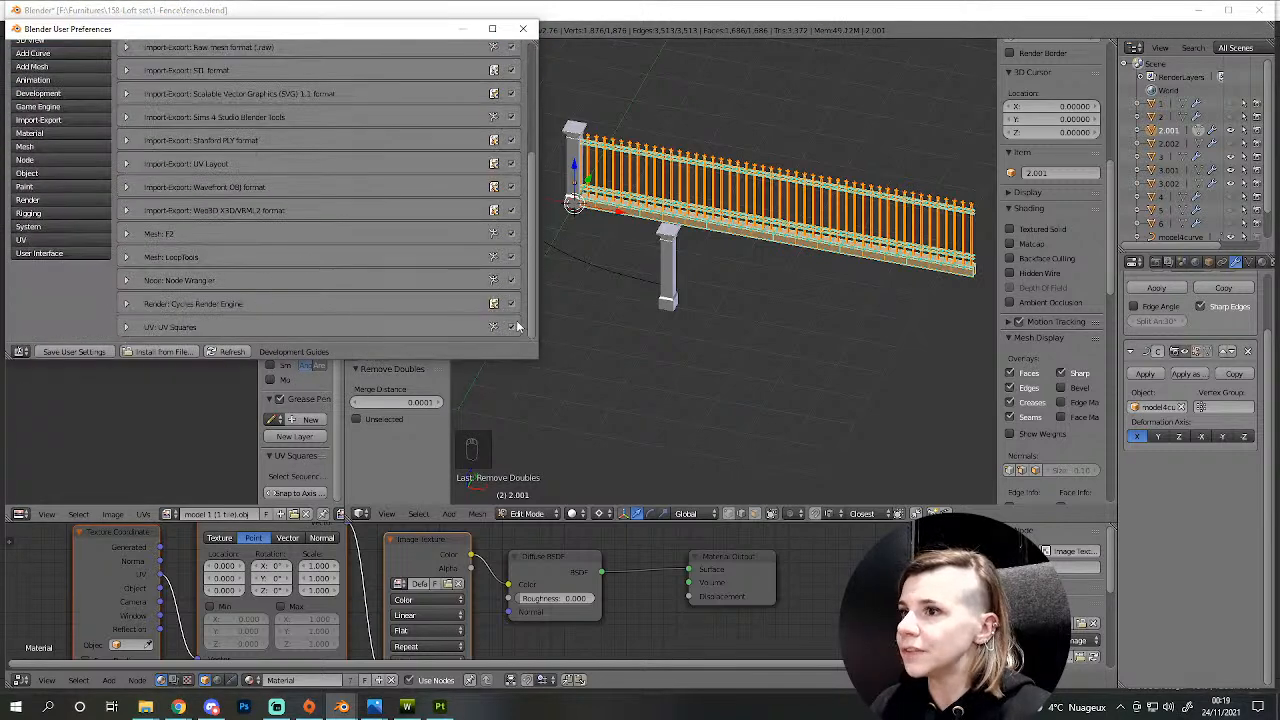
pyautogui.click(522, 28)
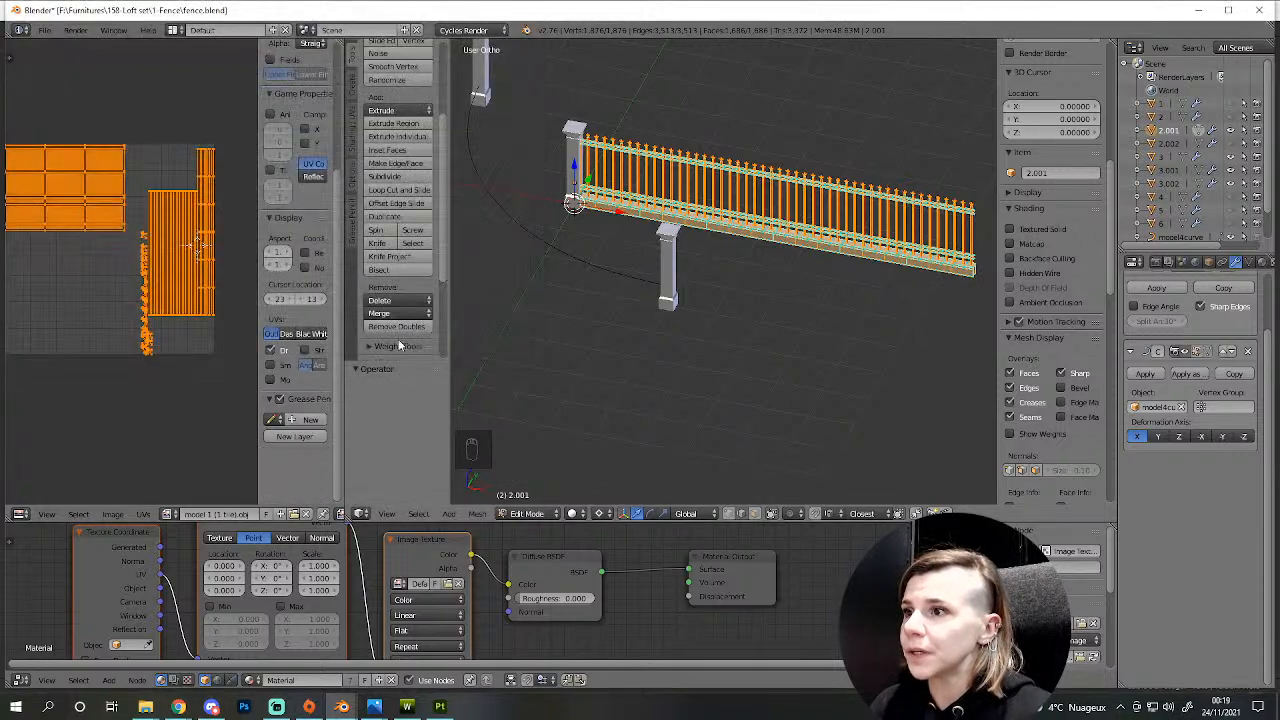
# - Remove the doubled vertices from panel 2.001's selected mesh and check the joints along its base
pyautogui.click(398, 327)
pyautogui.scroll(-3, 630, 260)
pyautogui.moveTo(630, 260); pyautogui.dragTo(820, 420, button='middle')
pyautogui.scroll(9, 724, 257)
pyautogui.scroll(-4, 724, 257)
pyautogui.scroll(4, 634, 257)
pyautogui.scroll(2, 694, 396)
pyautogui.moveTo(694, 396); pyautogui.dragTo(624, 250, button='middle')
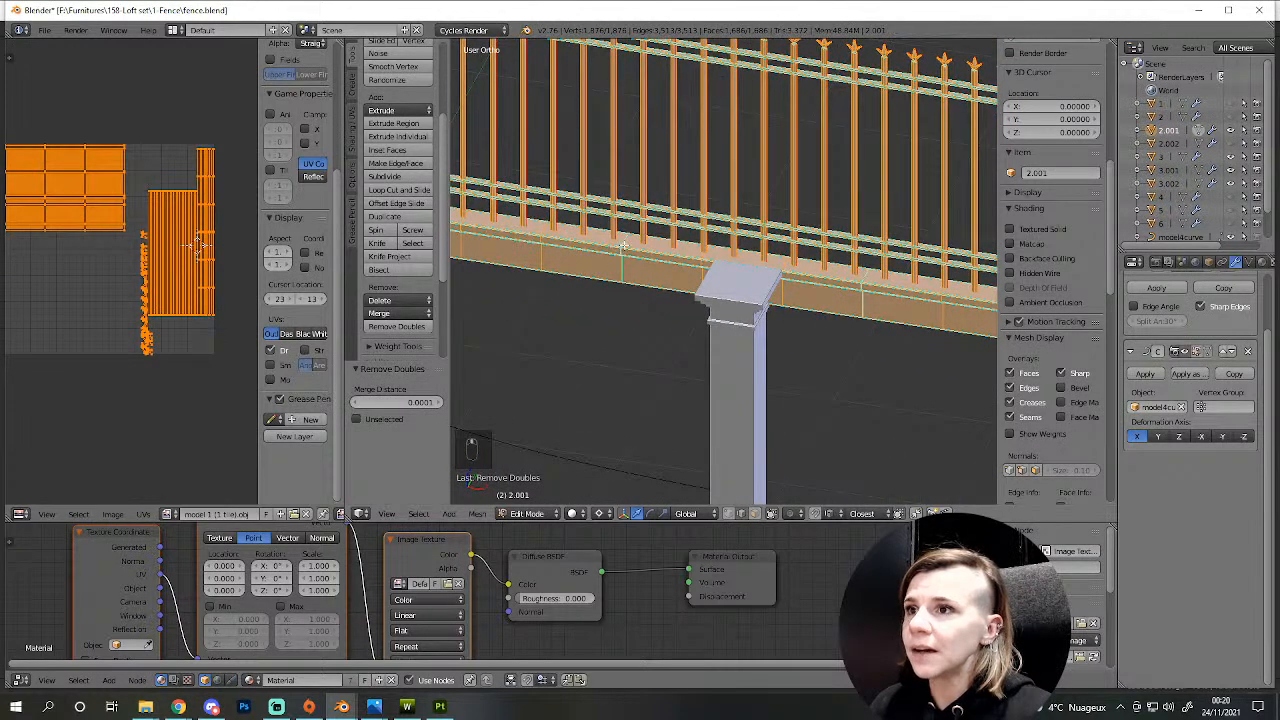
pyautogui.scroll(-3, 622, 262)
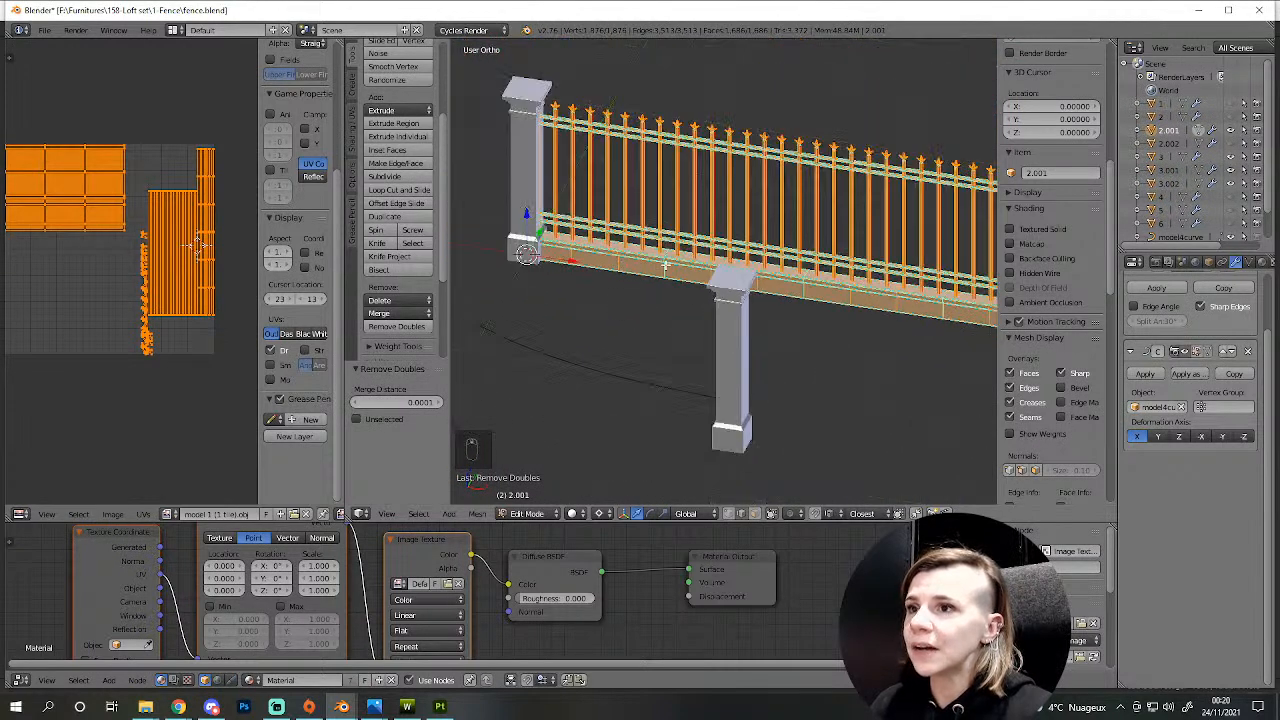
pyautogui.scroll(-4, 665, 265)
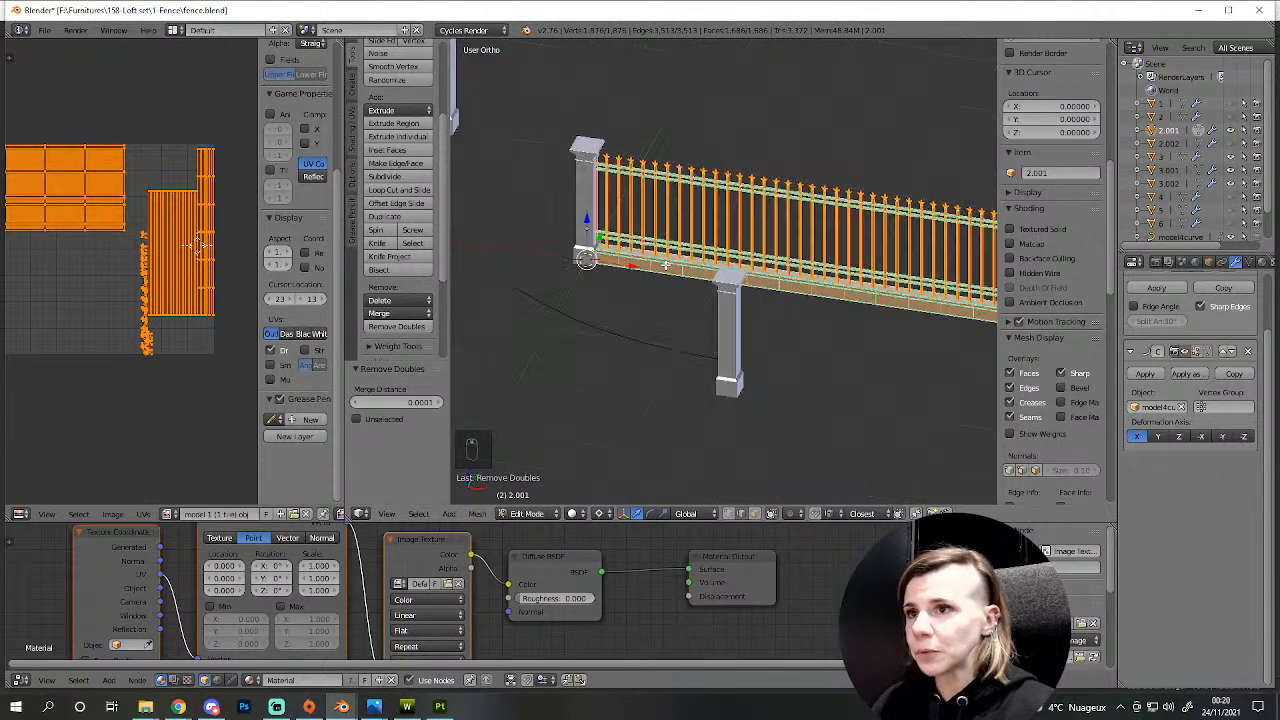
# - Return to Object Mode and examine how the curved panel bends and meets the posts
pyautogui.press('Tab')
pyautogui.scroll(1, 666, 392)
pyautogui.moveTo(667, 396); pyautogui.dragTo(846, 330, button='middle')
pyautogui.scroll(6, 866, 340)
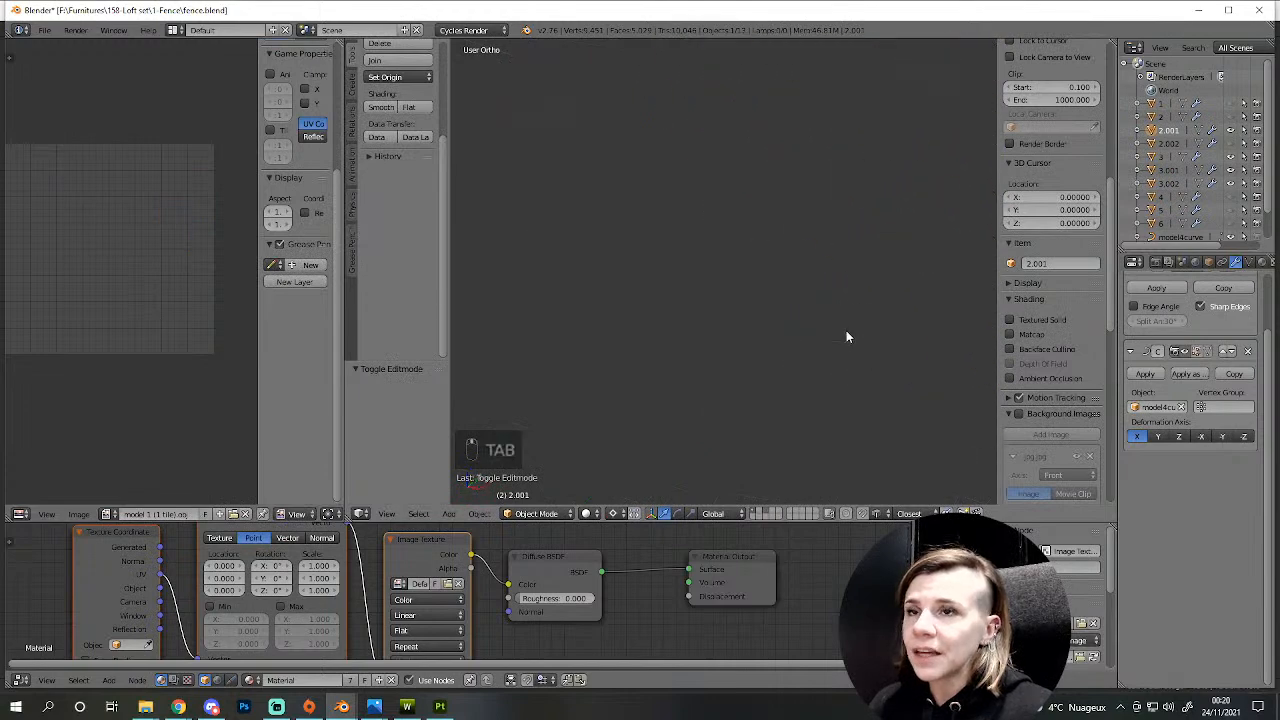
pyautogui.scroll(-4, 846, 330)
pyautogui.keyDown('shift'); pyautogui.moveTo(798, 203); pyautogui.dragTo(714, 345, button='middle'); pyautogui.keyUp('shift')
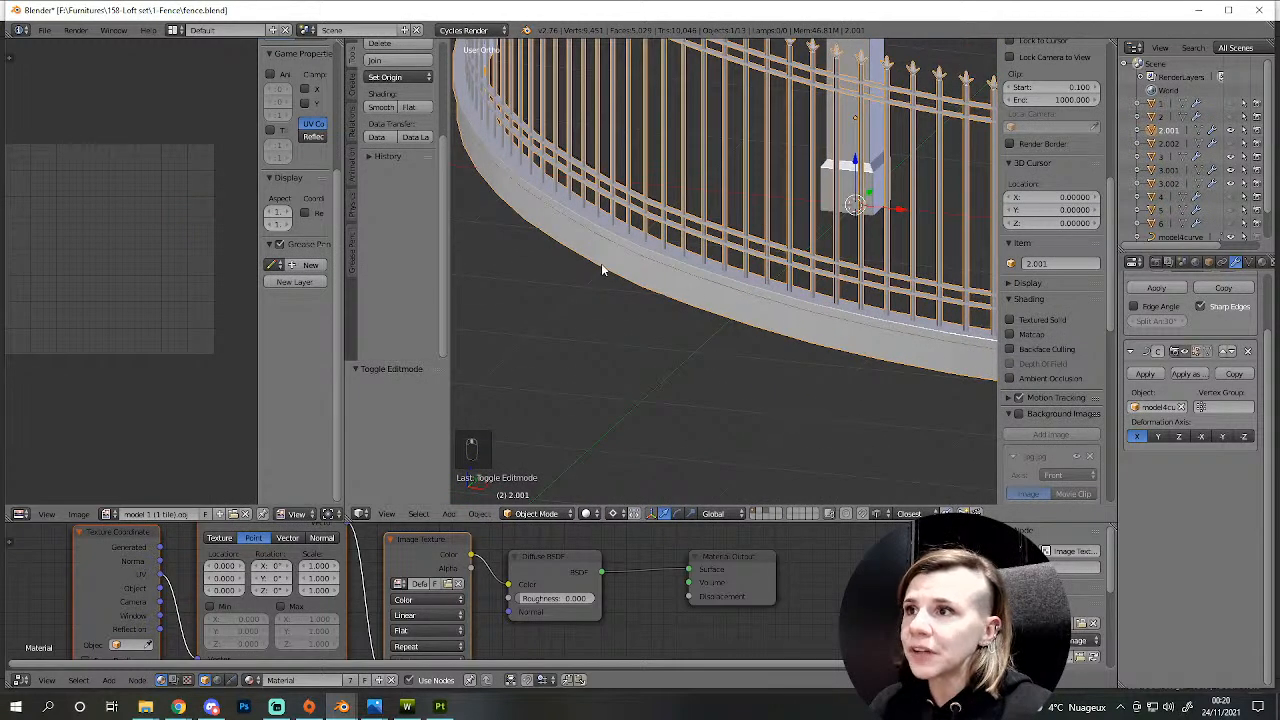
pyautogui.scroll(-5, 882, 290)
pyautogui.moveTo(882, 290); pyautogui.dragTo(914, 342, button='middle')
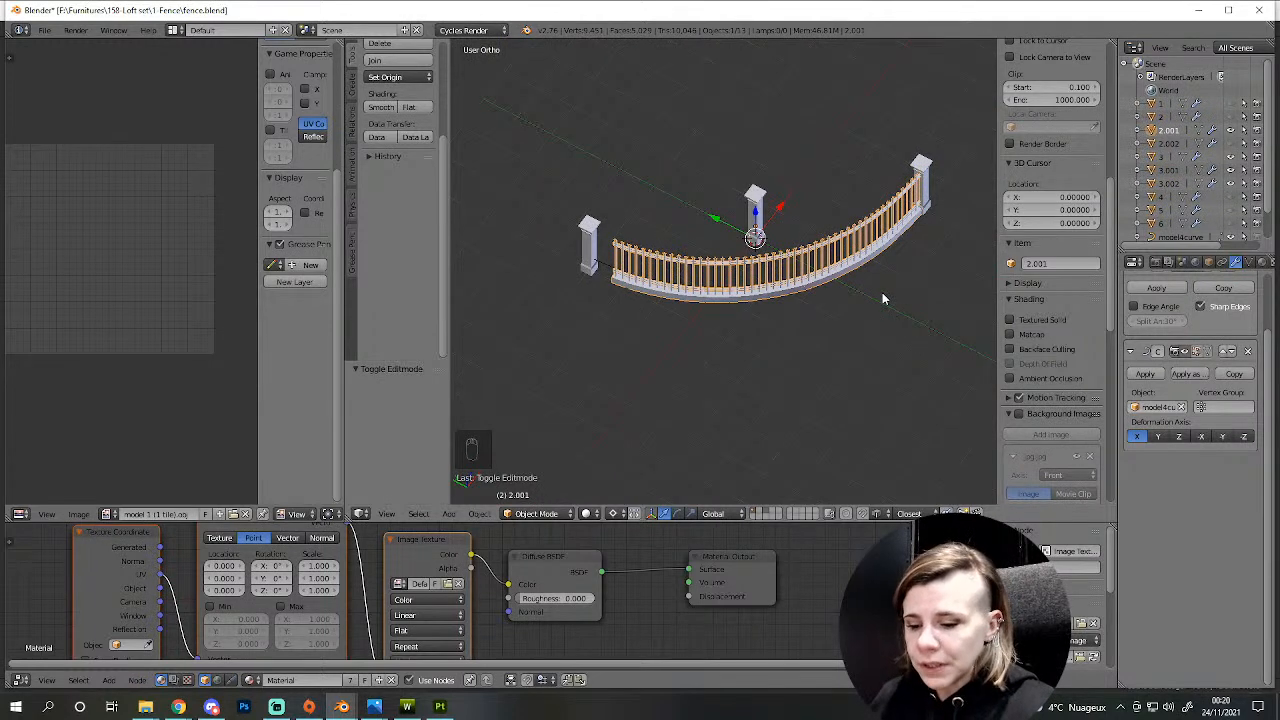
# - In wireframe top view, move curved panel 2.001 about -0.053 along the global Y axis to centre it on the end post
pyautogui.press('KP_7')
pyautogui.press('z')
pyautogui.scroll(1, 853, 424)
pyautogui.scroll(3, 853, 424)
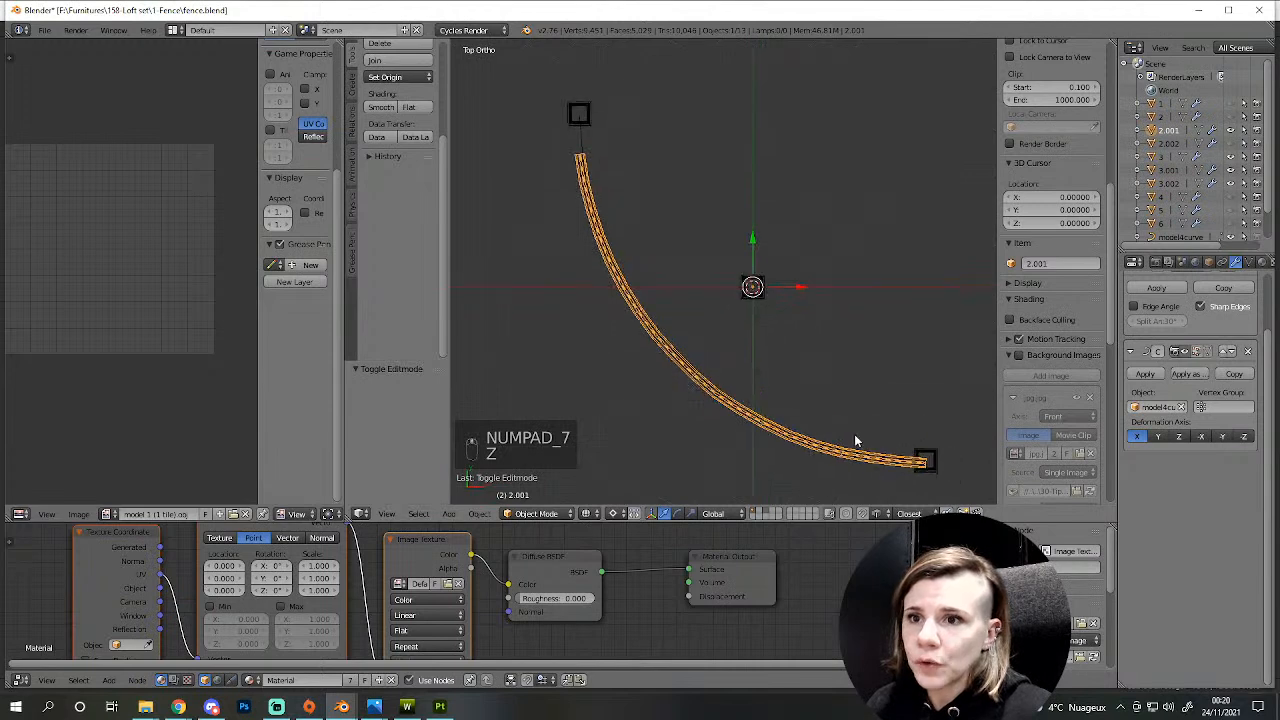
pyautogui.scroll(-3, 818, 440)
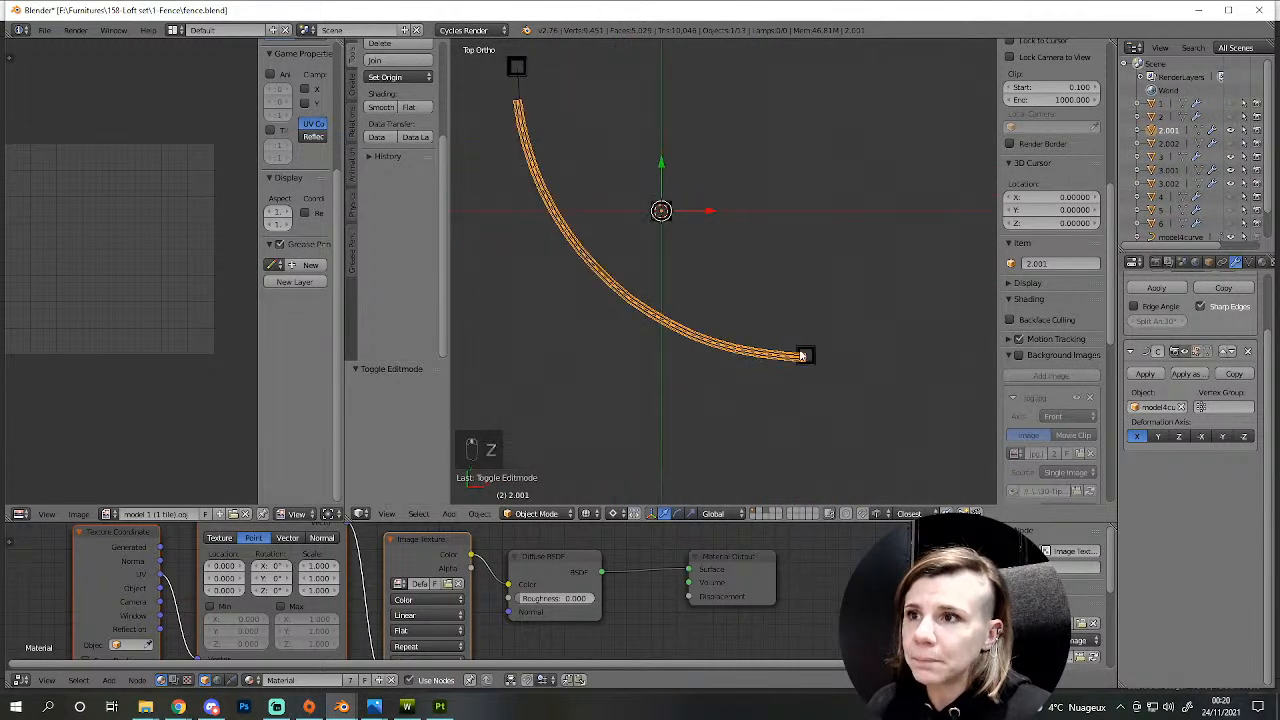
pyautogui.scroll(10, 843, 409)
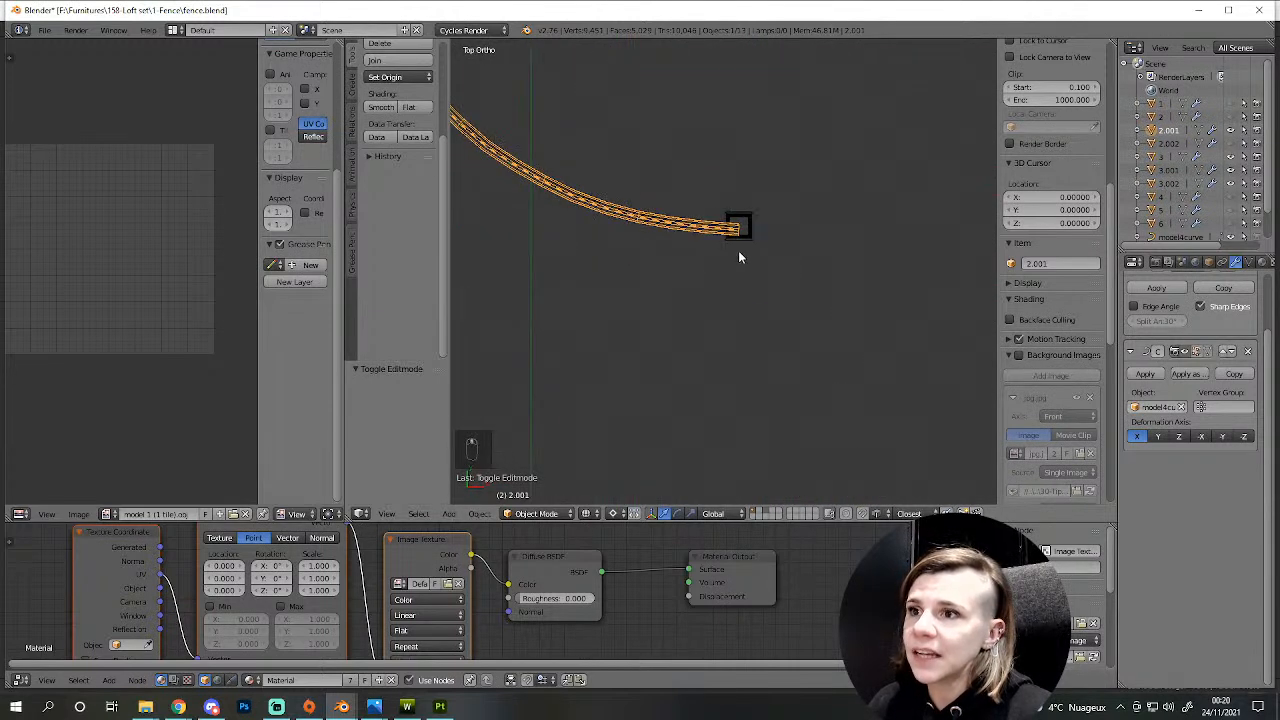
pyautogui.scroll(3, 715, 395)
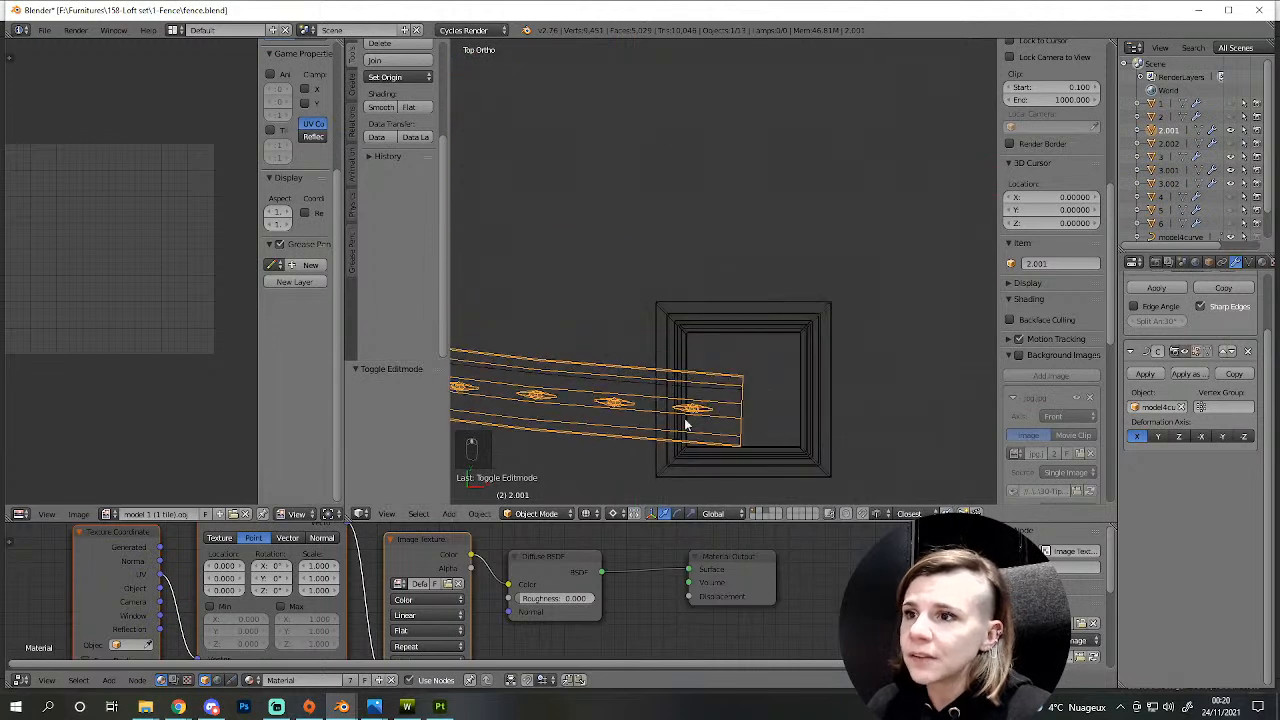
pyautogui.rightClick(644, 388)
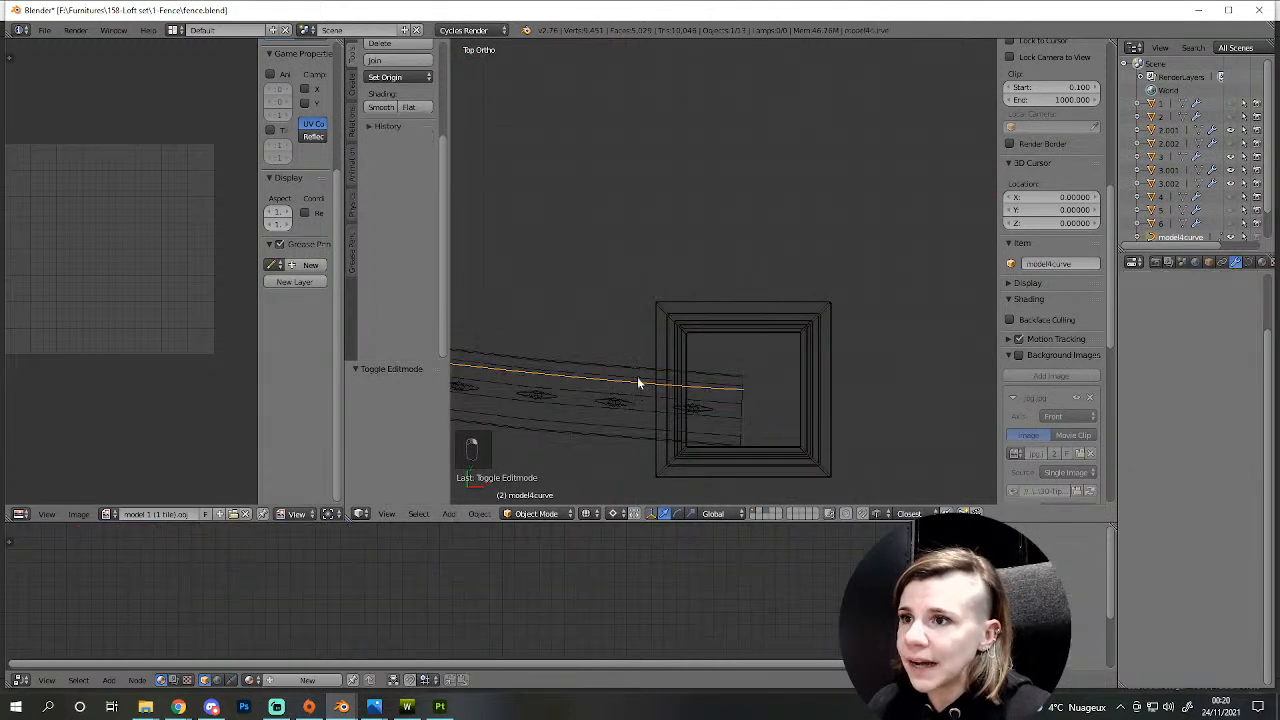
pyautogui.rightClick(632, 400)
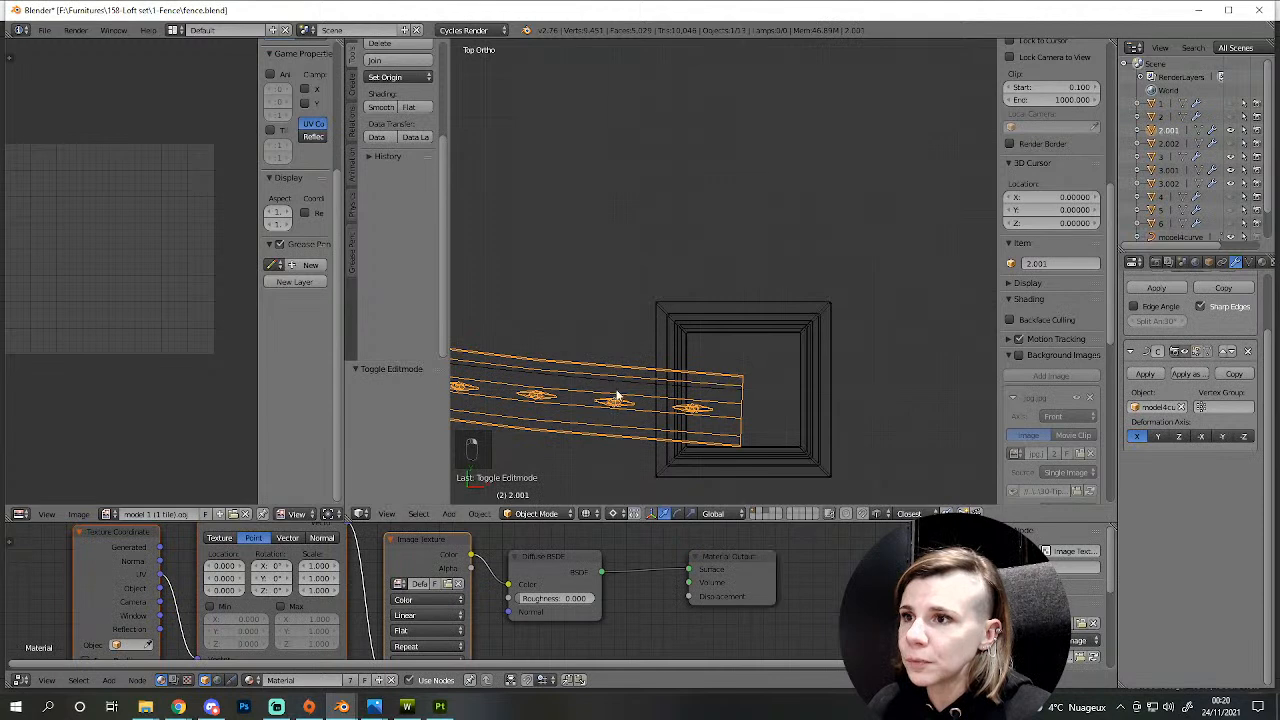
pyautogui.rightClick(618, 385)
pyautogui.rightClick(634, 430)
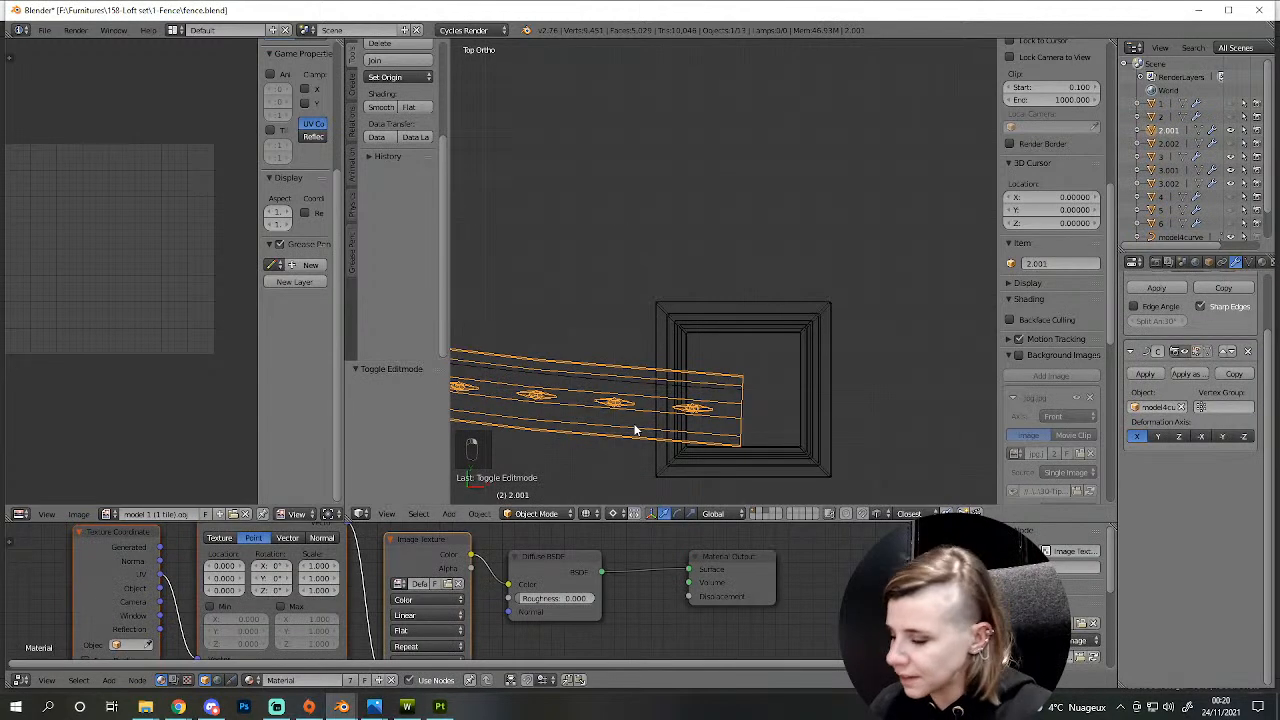
pyautogui.press('g')
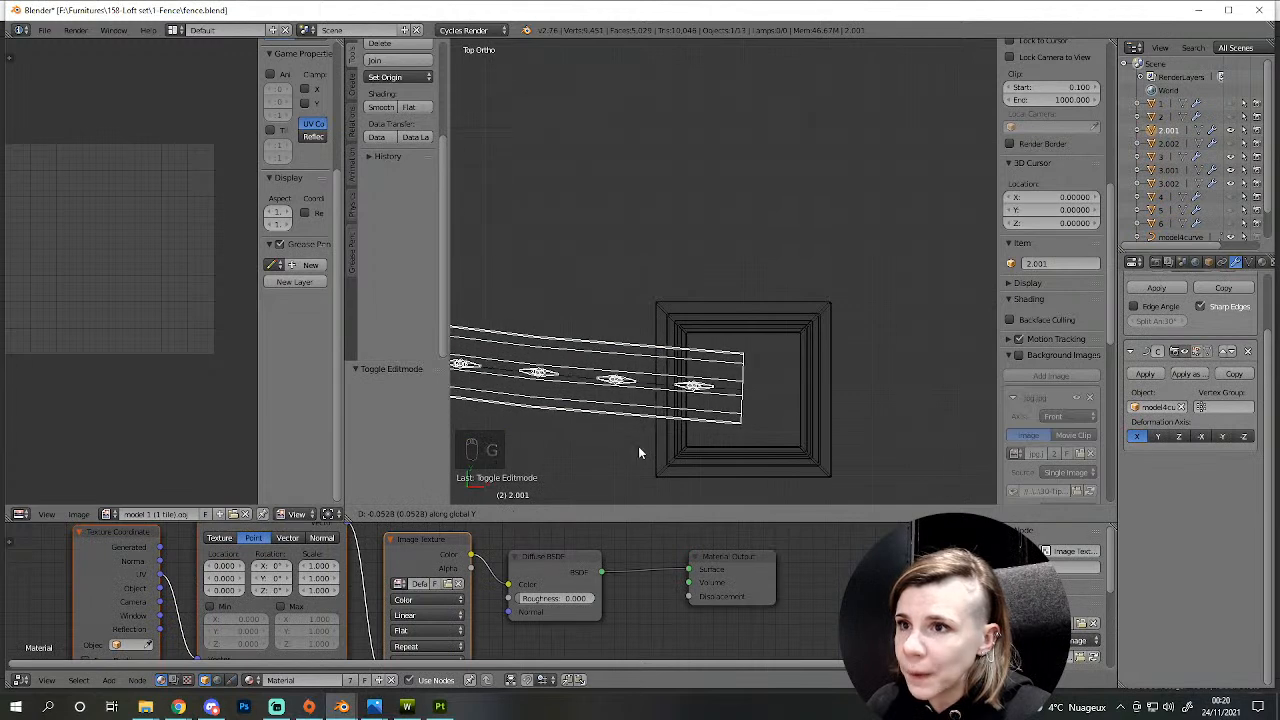
pyautogui.click(638, 446)
# - Scale curved panel 2.001 to about 1.08 along the X axis so that it reaches the opposite end post
pyautogui.scroll(-11, 638, 446)
pyautogui.keyDown('shift'); pyautogui.moveTo(577, 209); pyautogui.dragTo(906, 462, button='middle'); pyautogui.keyUp('shift')
pyautogui.scroll(3, 829, 341)
pyautogui.scroll(4, 829, 348)
pyautogui.keyDown('shift'); pyautogui.moveTo(714, 214); pyautogui.dragTo(709, 408, button='middle'); pyautogui.keyUp('shift')
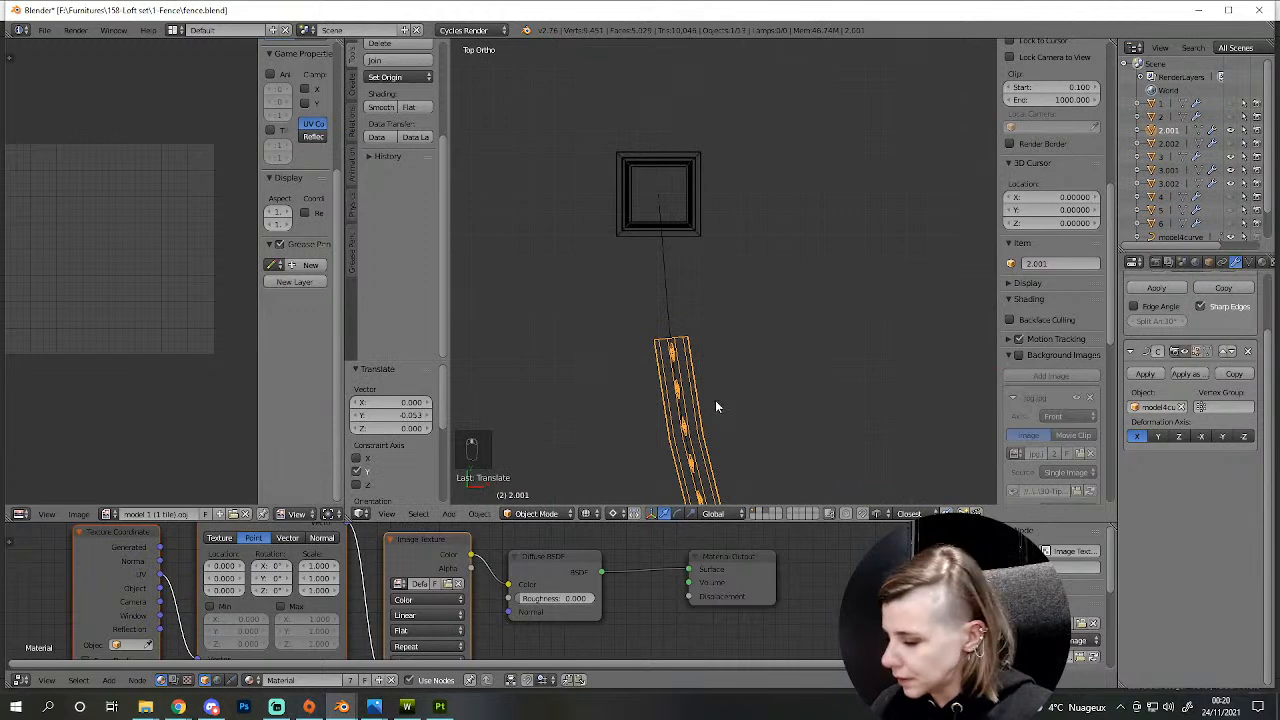
pyautogui.press('s')
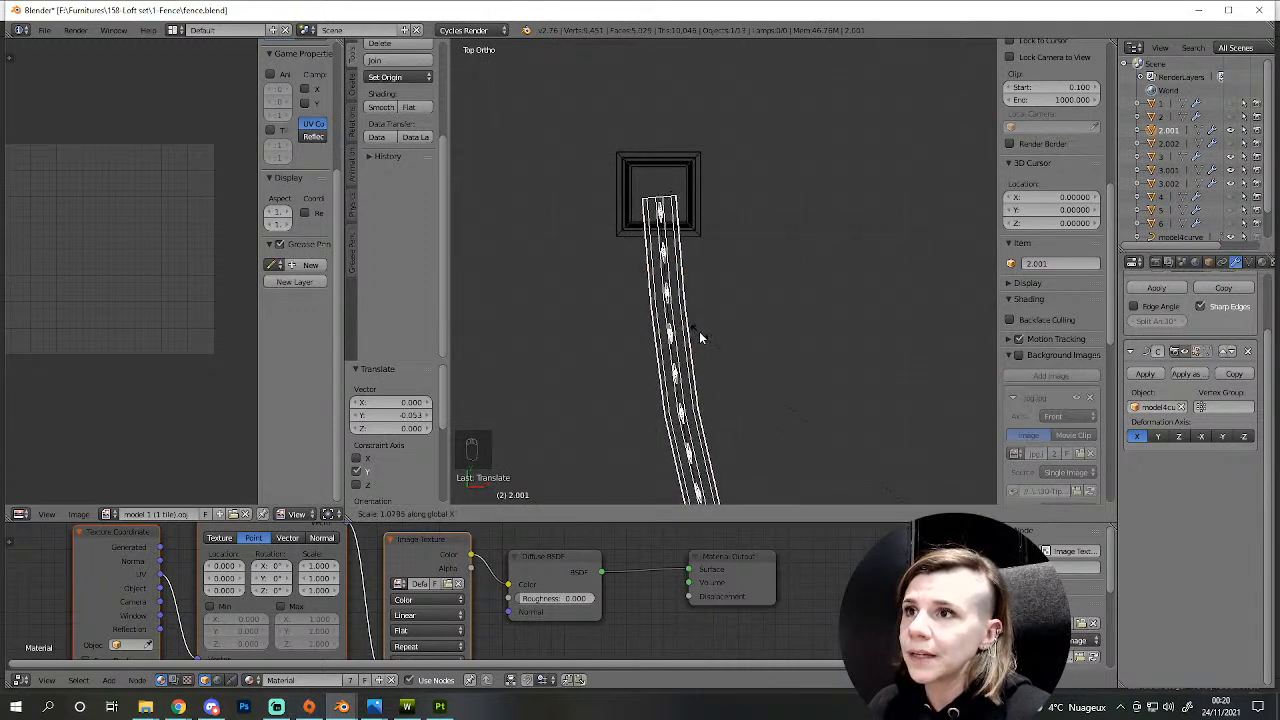
pyautogui.click(699, 330)
# - Check the fit of both panel ends at their posts in wireframe, and return to solid shading
pyautogui.scroll(-7, 803, 382)
pyautogui.keyDown('shift'); pyautogui.moveTo(812, 375); pyautogui.dragTo(656, 251, button='middle'); pyautogui.keyUp('shift')
pyautogui.scroll(9, 820, 362)
pyautogui.scroll(-7, 585, 340)
pyautogui.keyDown('shift'); pyautogui.moveTo(563, 205); pyautogui.dragTo(777, 359, button='middle'); pyautogui.keyUp('shift')
pyautogui.scroll(8, 655, 190)
pyautogui.scroll(-7, 700, 260)
pyautogui.press('z')
pyautogui.moveTo(797, 423)
pyautogui.mouseDown(button='middle')
pyautogui.moveTo(800, 349)
pyautogui.moveTo(757, 414)
pyautogui.moveTo(855, 420)
pyautogui.mouseUp(button='middle')
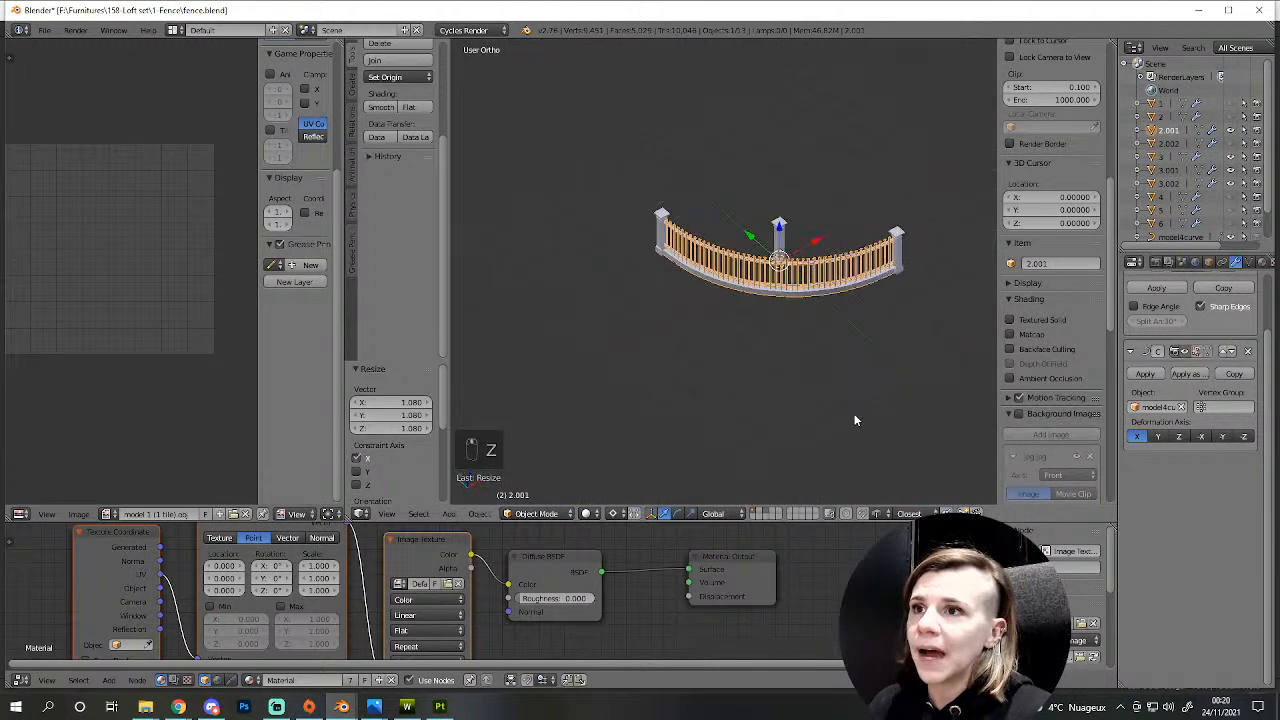
# - Inspect the curved fence section and its posts from several angles
pyautogui.scroll(1, 855, 420)
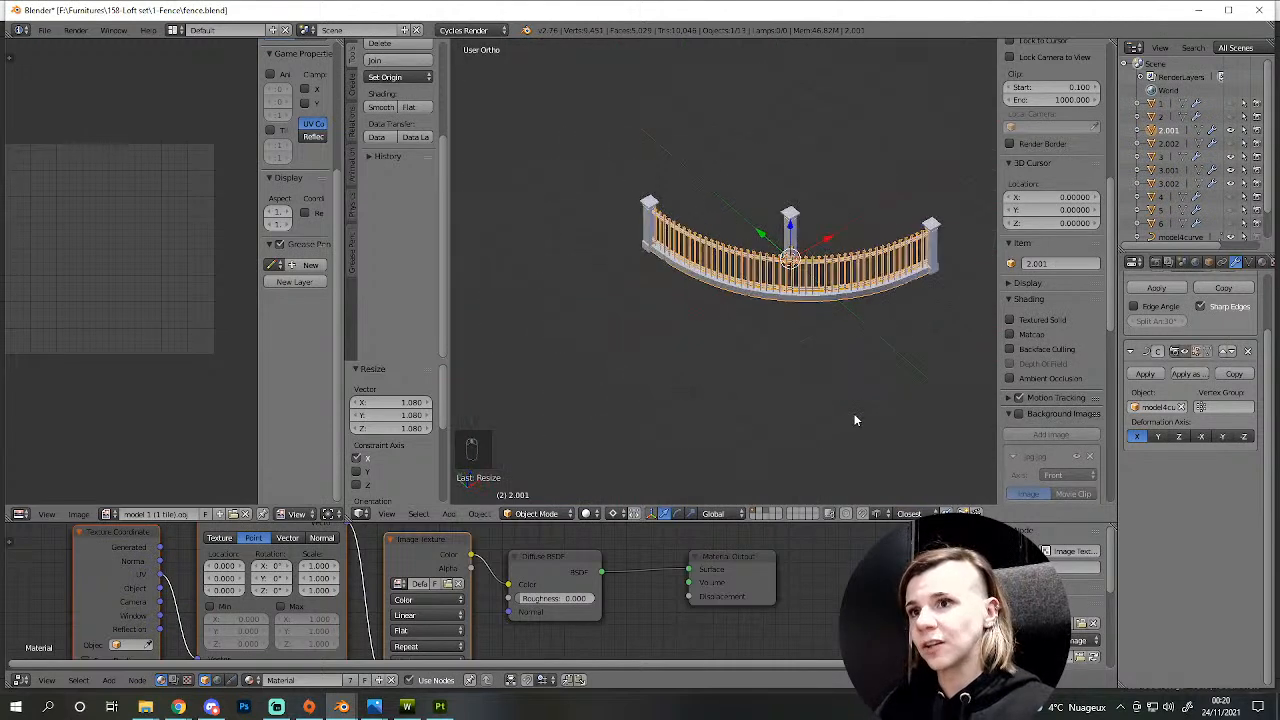
pyautogui.moveTo(859, 416); pyautogui.dragTo(776, 371, button='middle')
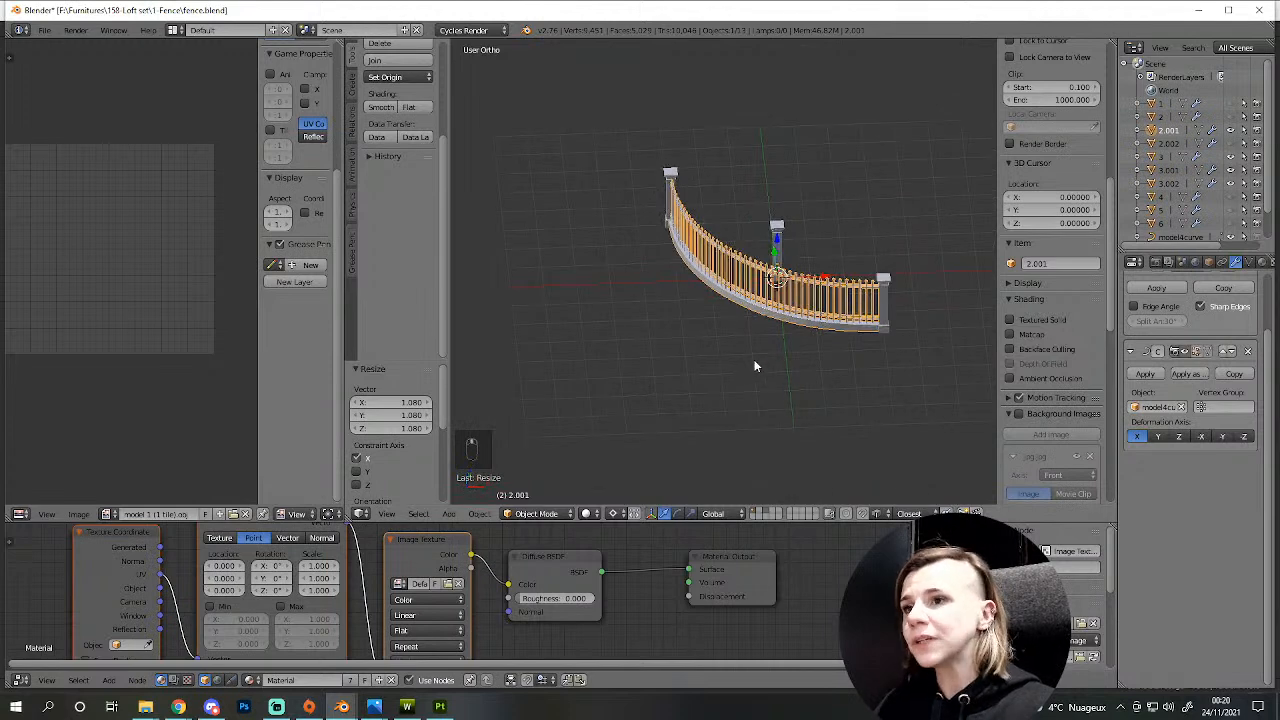
pyautogui.scroll(3, 770, 342)
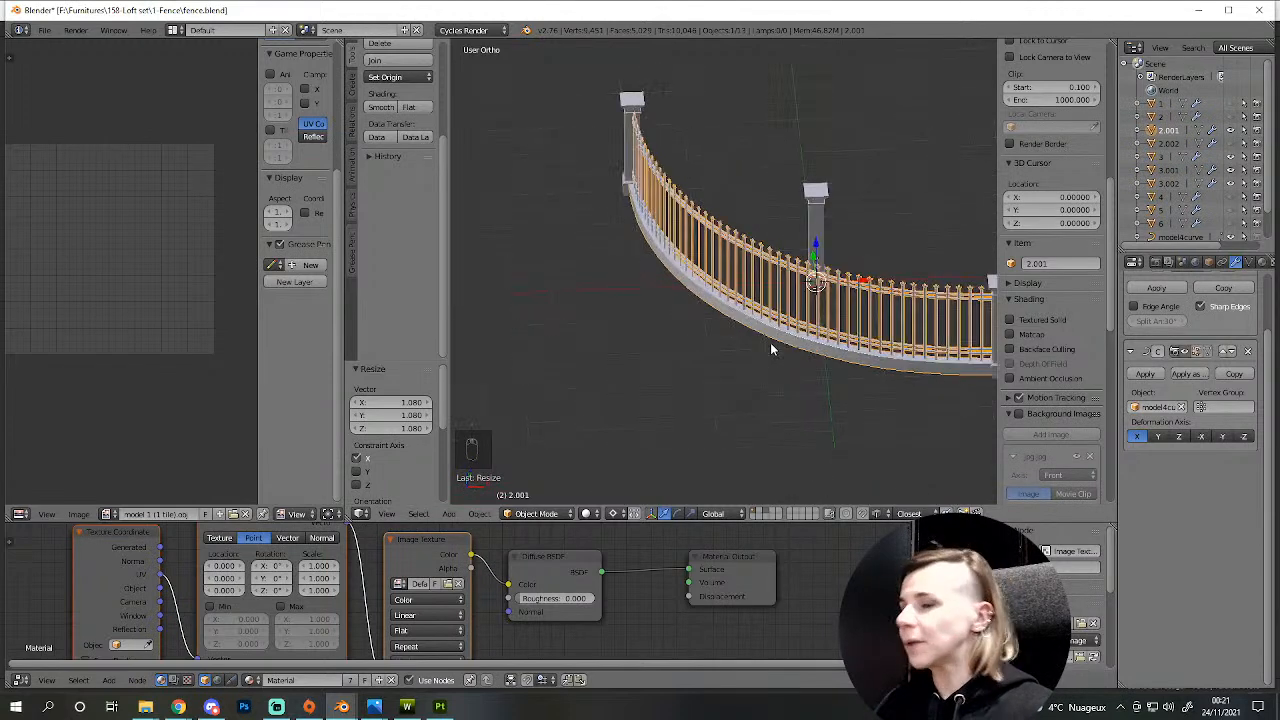
pyautogui.scroll(-2, 812, 286)
pyautogui.moveTo(812, 286); pyautogui.dragTo(680, 362, button='middle')
pyautogui.scroll(-1, 680, 362)
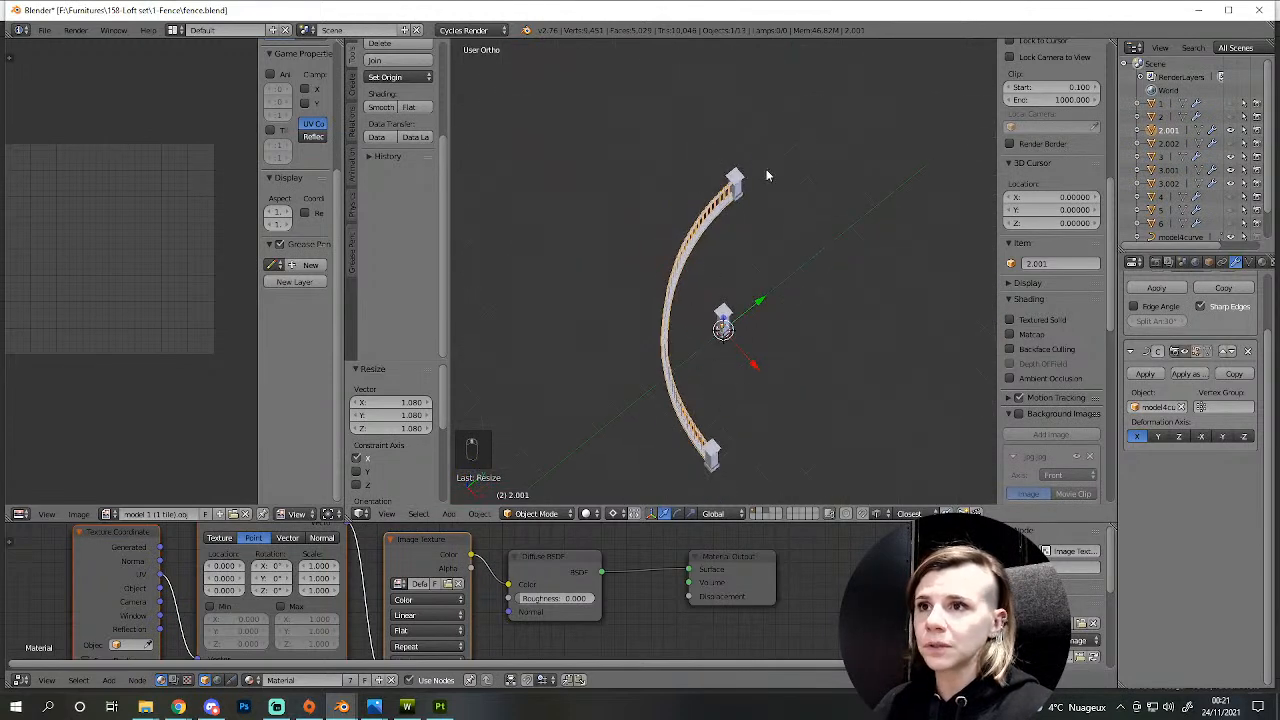
pyautogui.scroll(-1, 785, 371)
pyautogui.moveTo(785, 371); pyautogui.dragTo(726, 319, button='middle')
pyautogui.scroll(4, 706, 391)
pyautogui.moveTo(705, 391); pyautogui.dragTo(784, 412, button='middle')
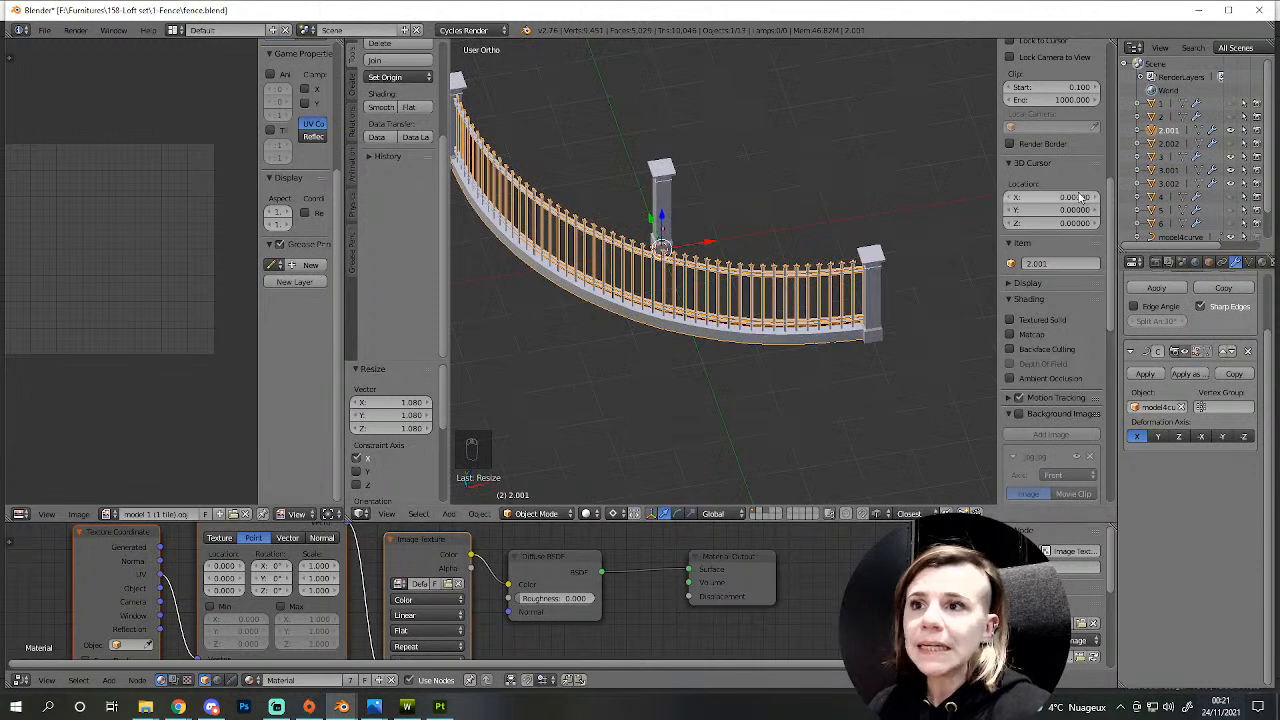
# - Apply the Curve modifier on panel 2.001 and rename the object 4.001
pyautogui.click(1146, 376)
pyautogui.scroll(-3, 794, 333)
pyautogui.scroll(4, 766, 331)
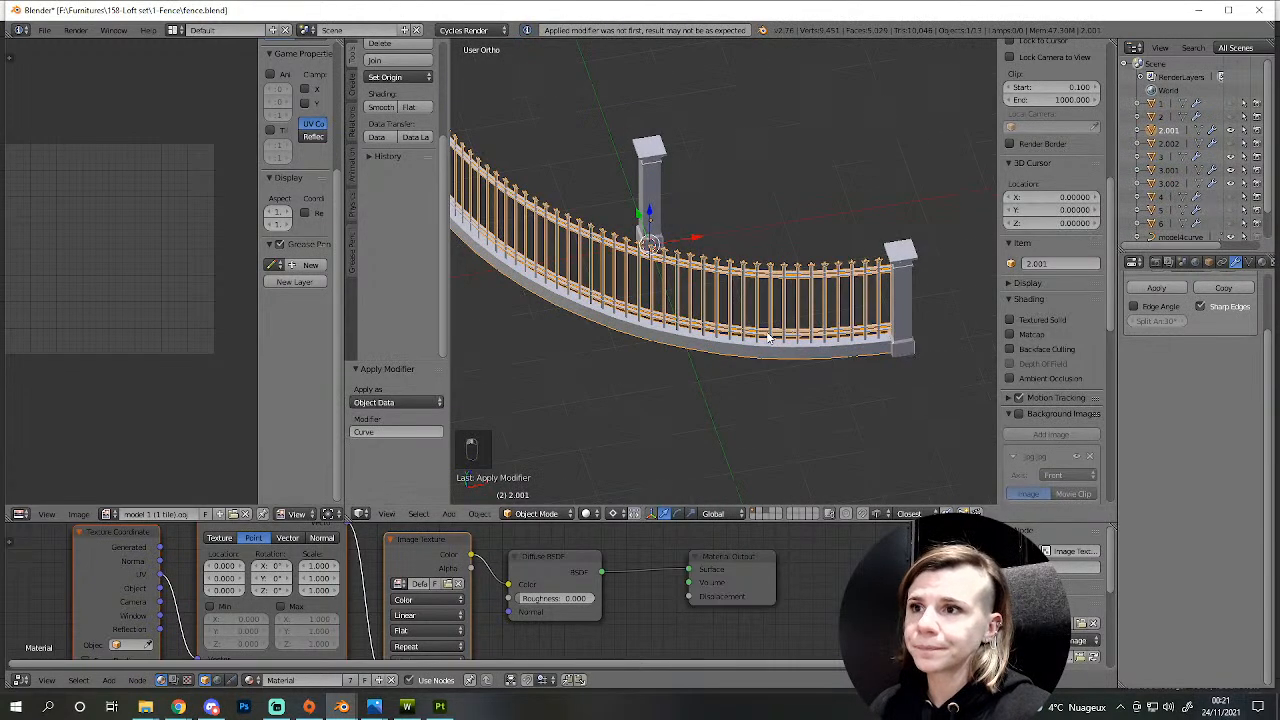
pyautogui.doubleClick(1170, 130)
pyautogui.write('4.001')
pyautogui.press('Return')
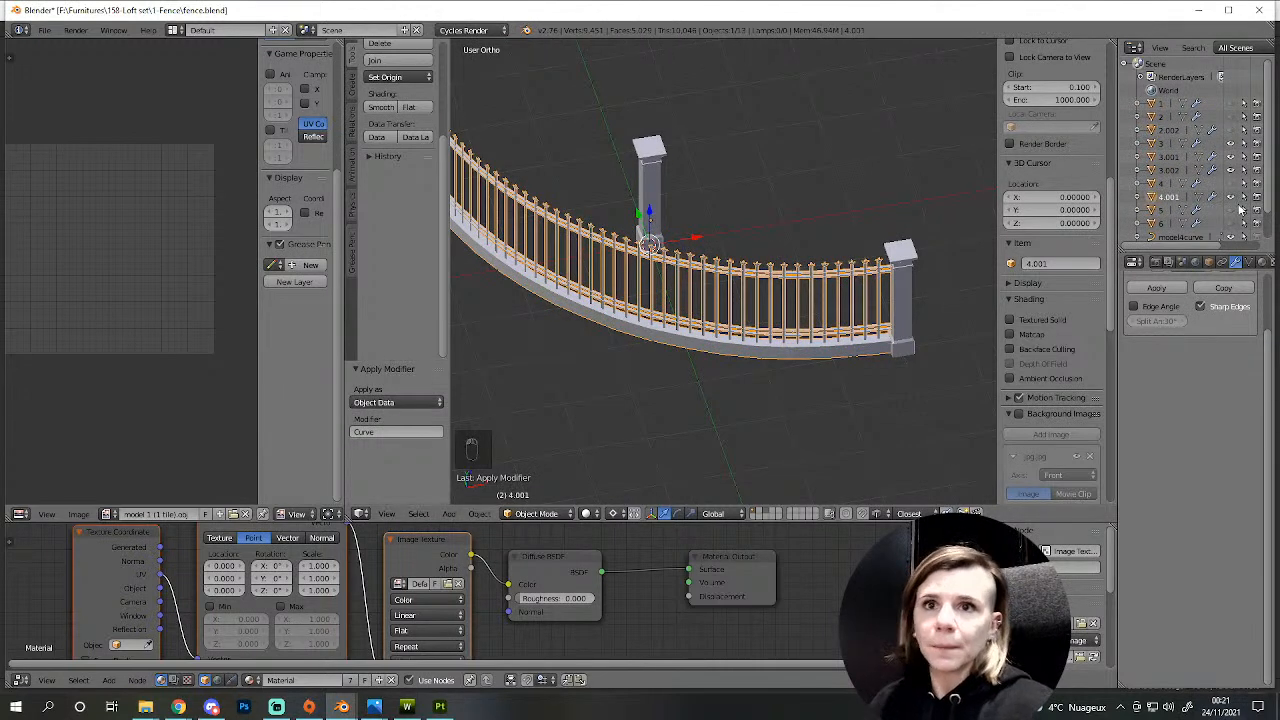
# - Unhide the old curved objects 4, 5 and 6 and delete them
pyautogui.click(1231, 184)
pyautogui.click(1231, 210)
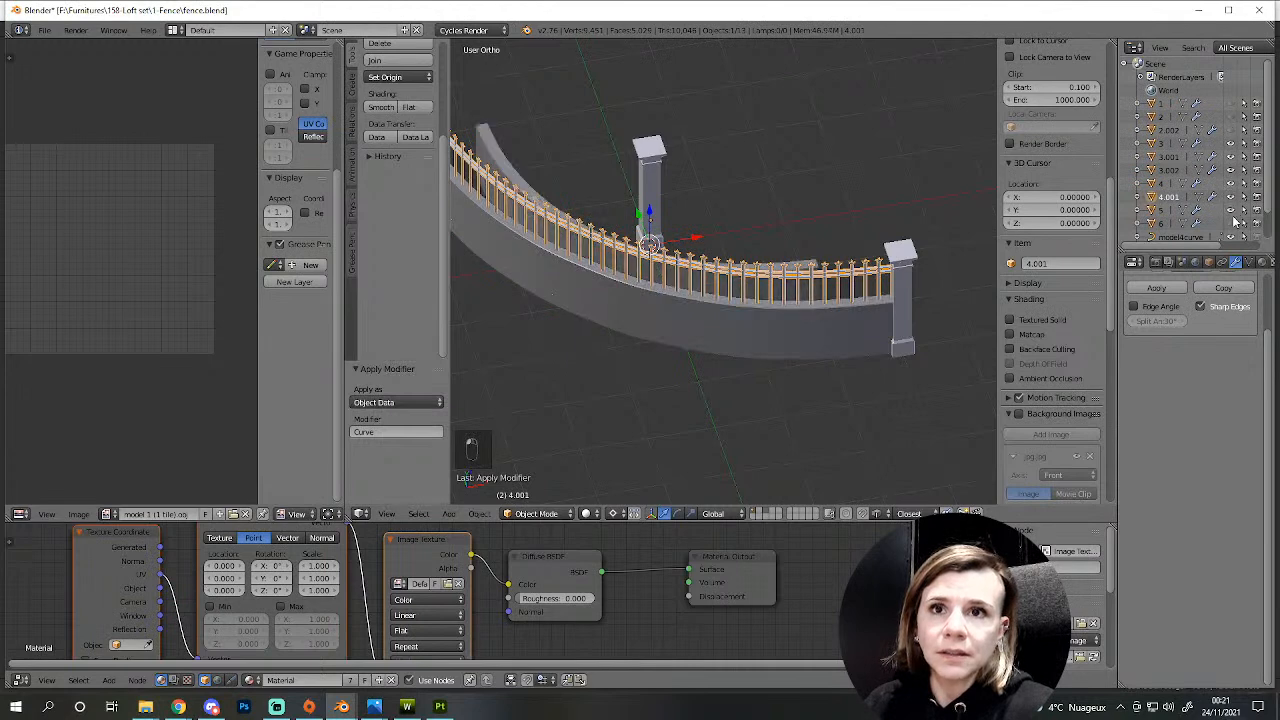
pyautogui.click(1231, 223)
pyautogui.click(1168, 223)
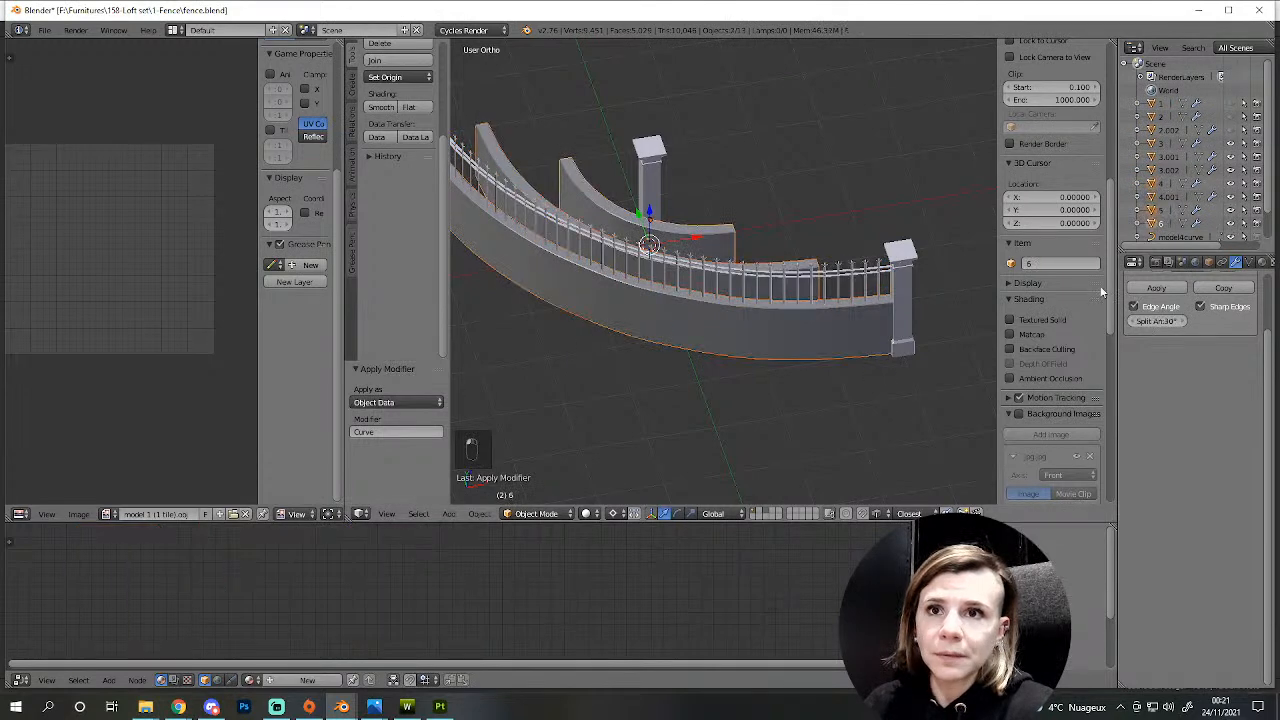
pyautogui.press('Delete')
pyautogui.click(775, 376)
pyautogui.moveTo(764, 379); pyautogui.dragTo(846, 348, button='middle')
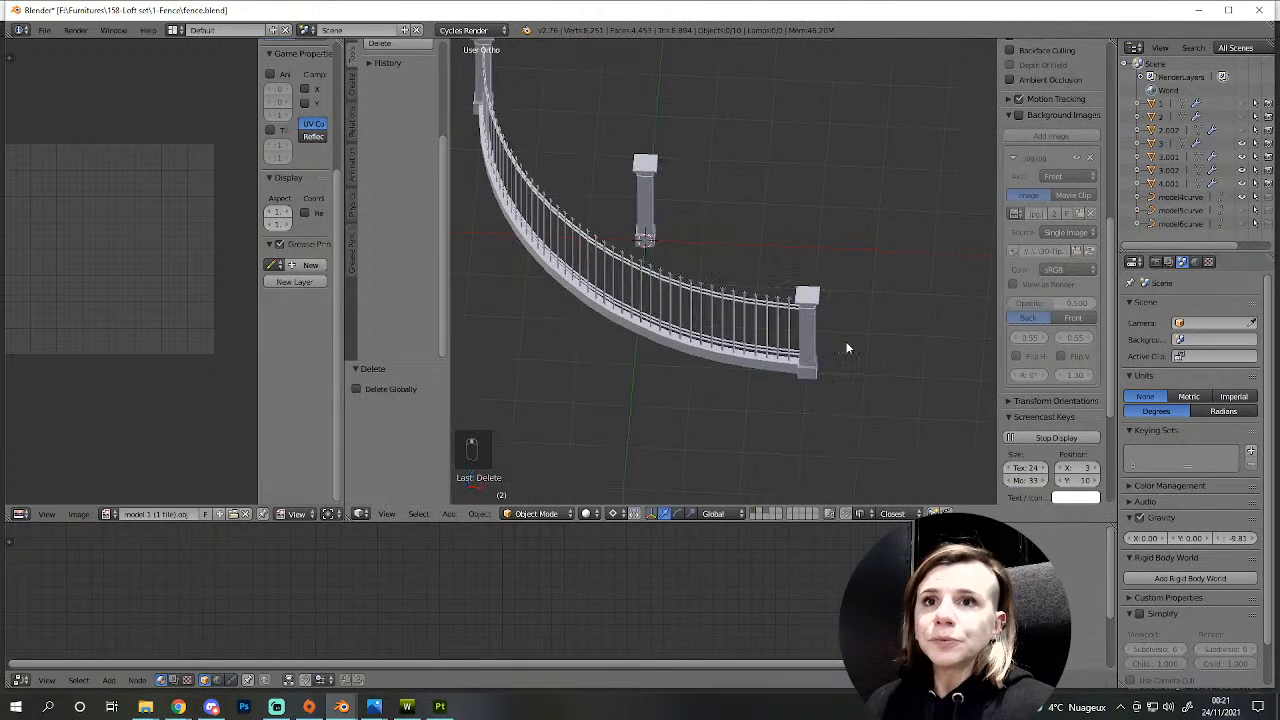
pyautogui.click(1243, 185)
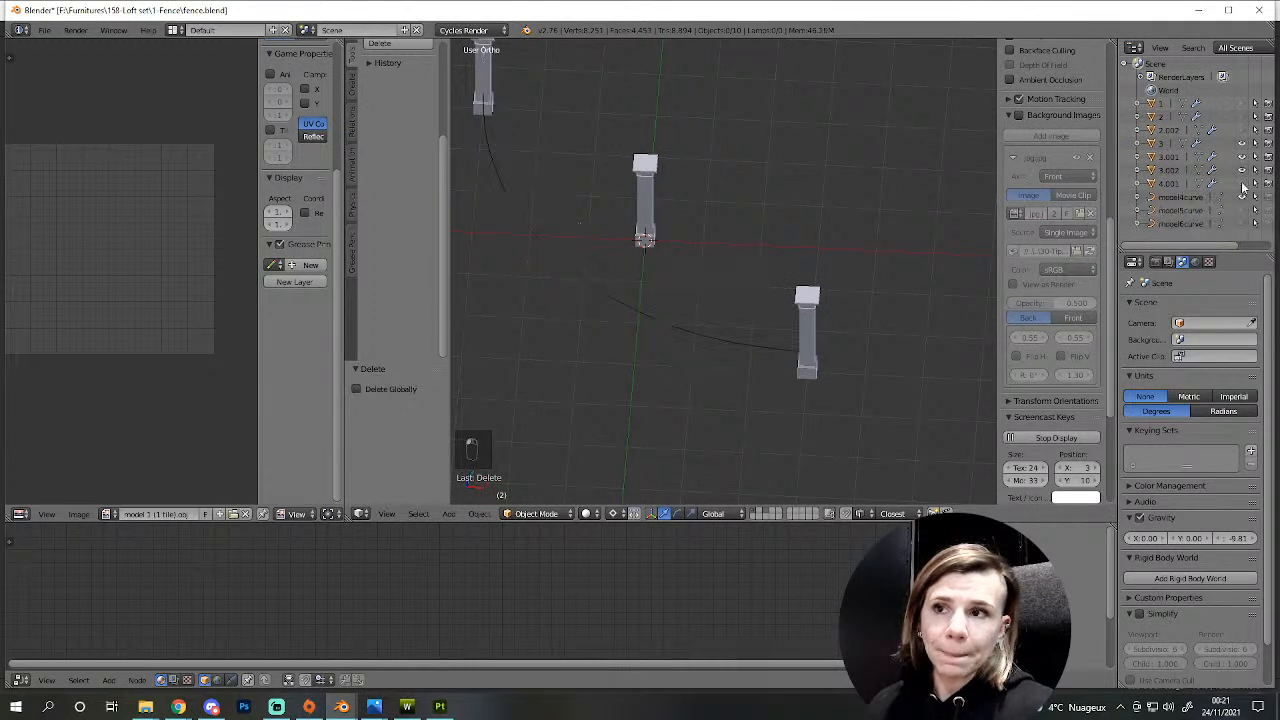
pyautogui.scroll(-3, 753, 285)
pyautogui.scroll(3, 765, 320)
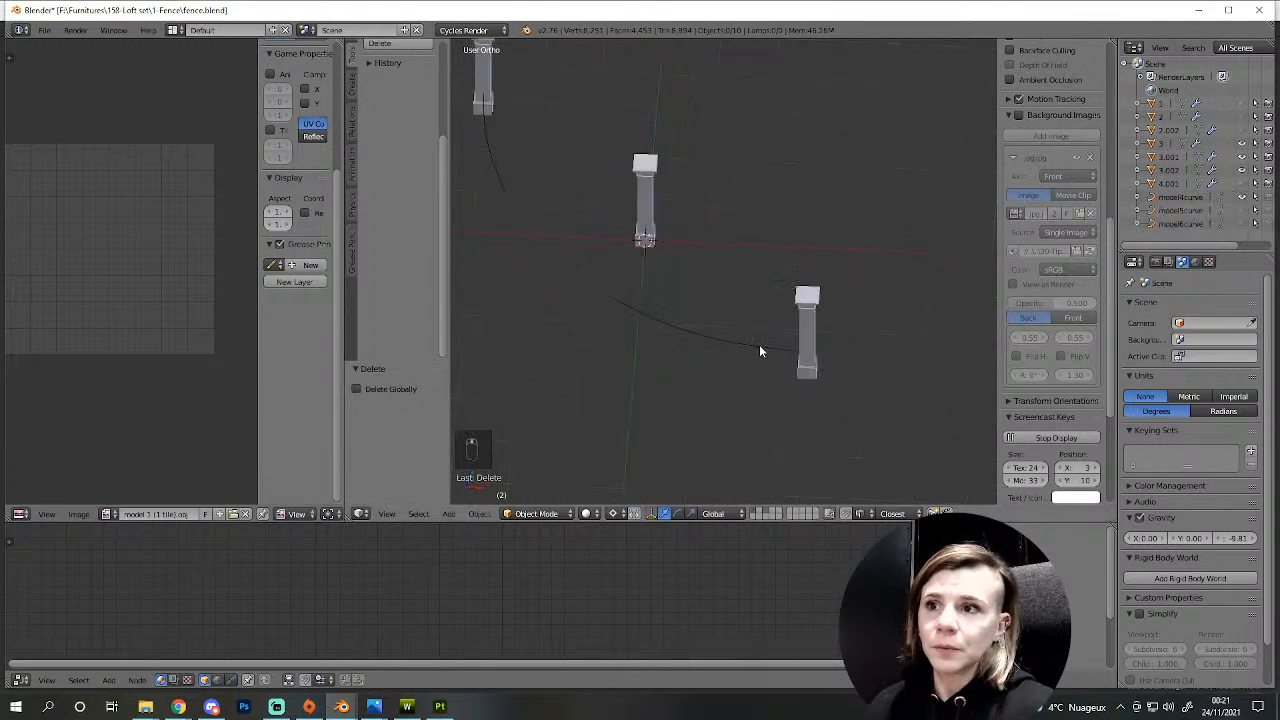
pyautogui.hotkey('ctrl', 'z')
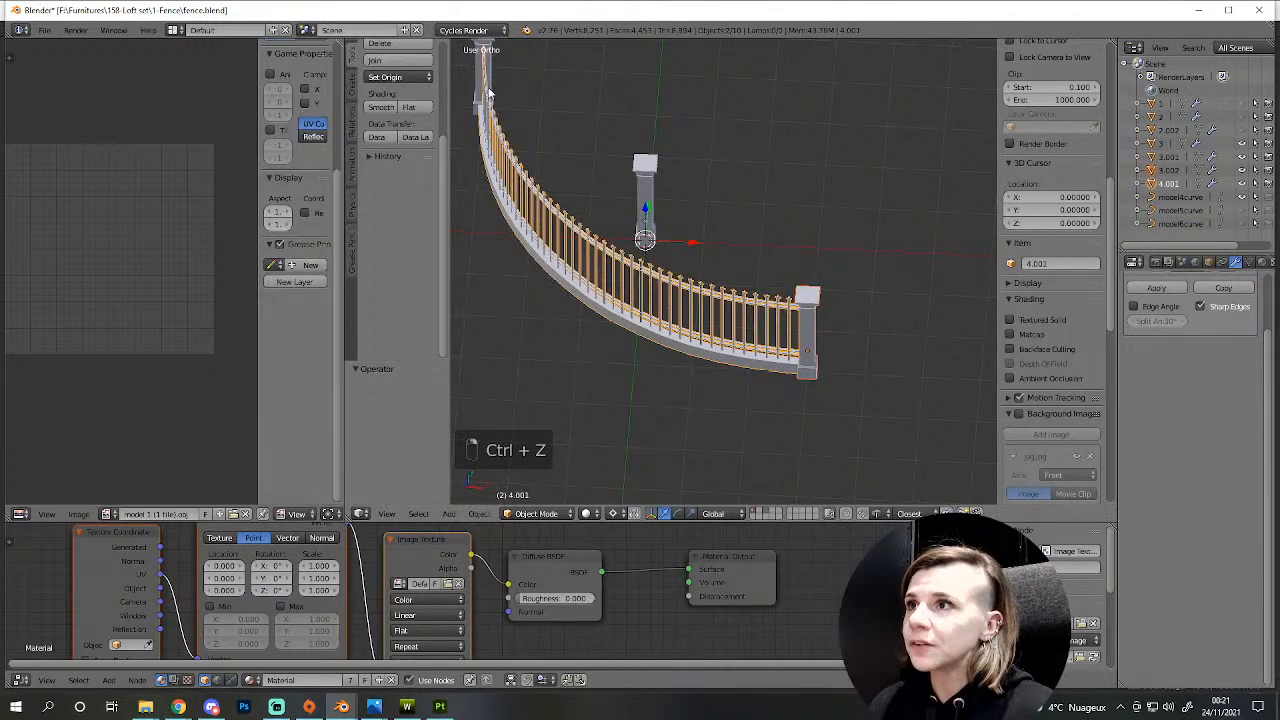
# - Join the curved fence panel 4.001 with its two end posts and rename the joined object 4
pyautogui.scroll(-2, 492, 84)
pyautogui.keyDown('shift'); pyautogui.rightClick(550, 125); pyautogui.keyUp('shift')
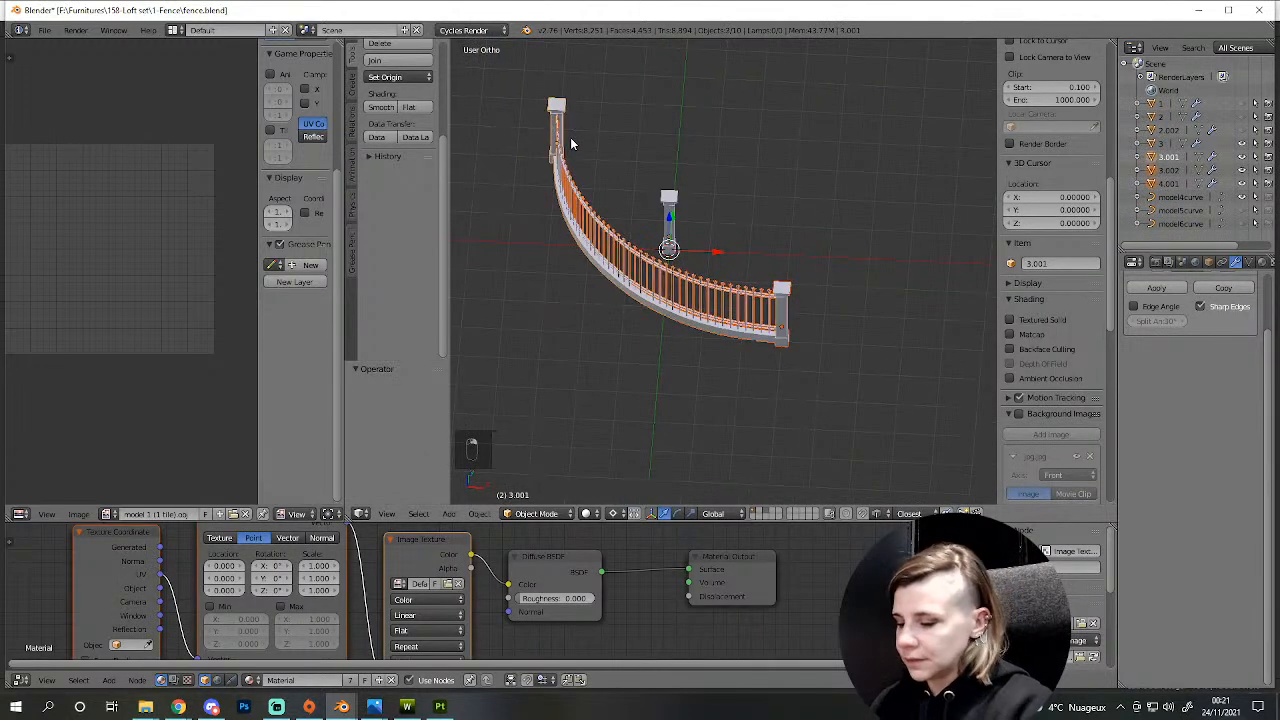
pyautogui.hotkey('ctrl', 'j')
pyautogui.doubleClick(1168, 157)
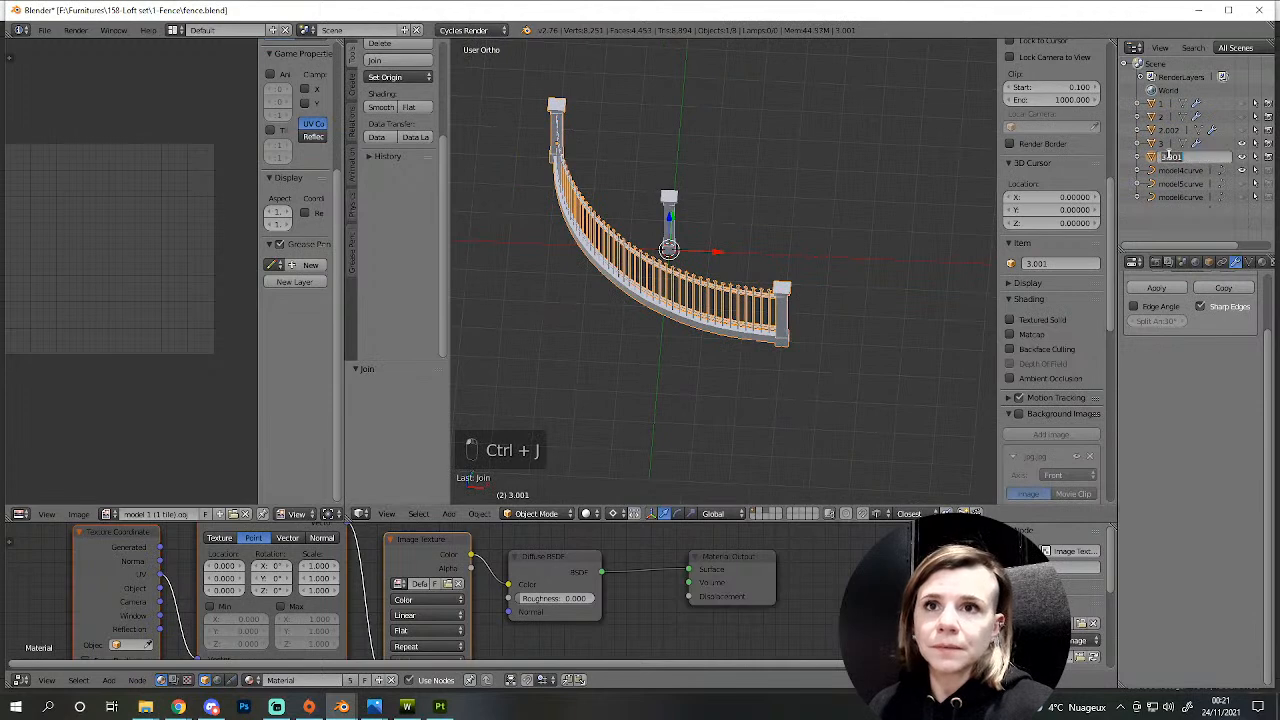
pyautogui.write('4')
pyautogui.press('Return')
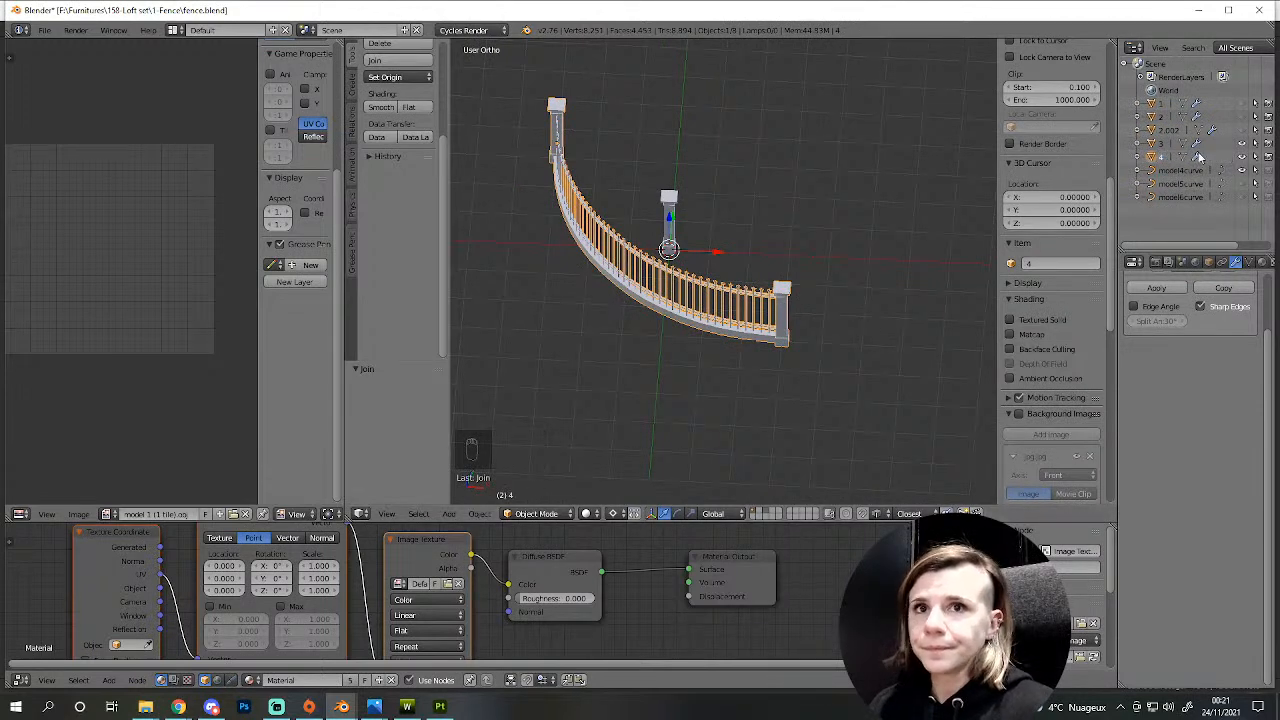
# - Hide fence section 4, then unhide and select the curved panel 2.002
pyautogui.click(1242, 157)
pyautogui.scroll(3, 890, 372)
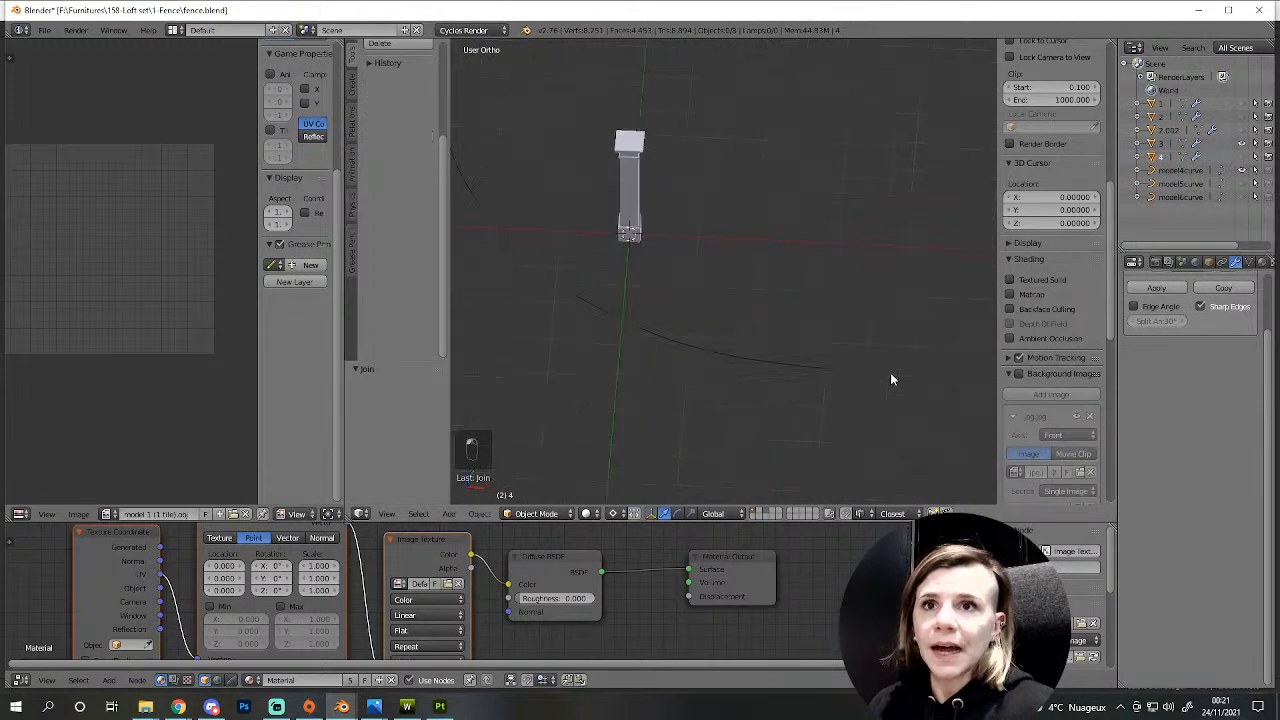
pyautogui.click(1244, 131)
pyautogui.scroll(-5, 934, 268)
pyautogui.click(1178, 129)
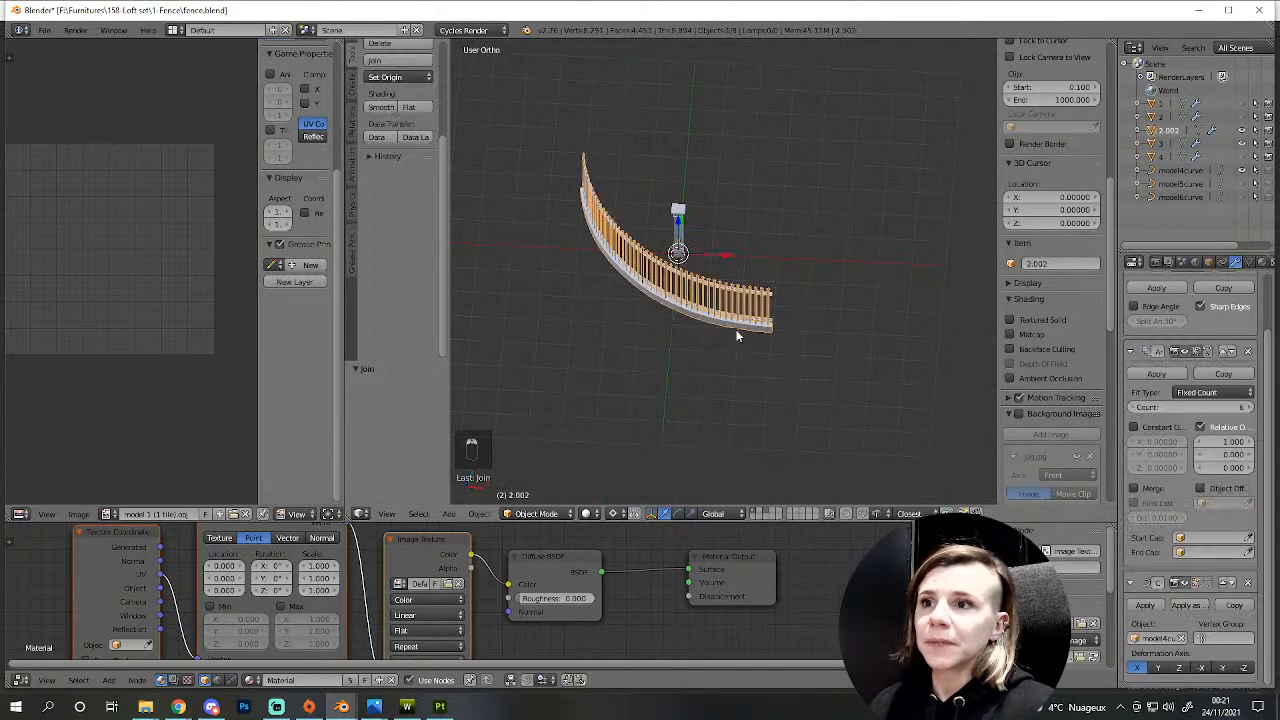
# - Duplicate panel 2.002 in place, rename the copy 6 and hide it
pyautogui.hotkey('shift', 'd')
pyautogui.rightClick(643, 376)
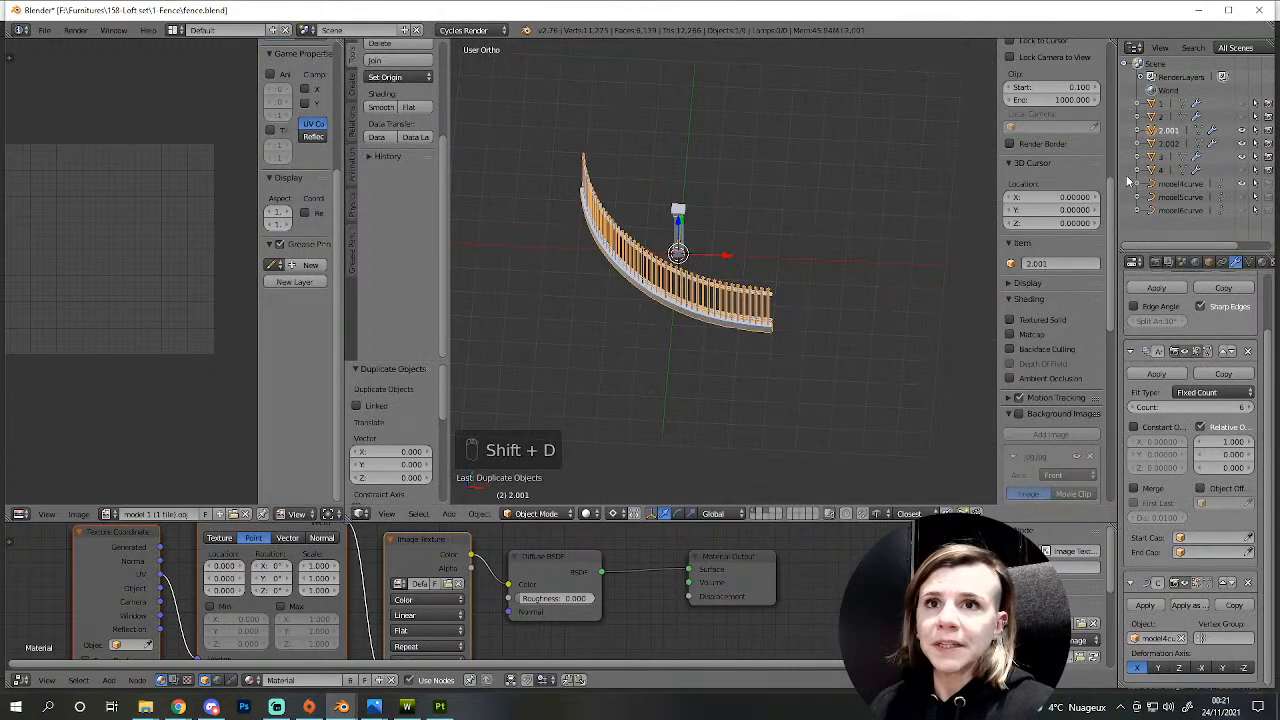
pyautogui.doubleClick(1172, 131)
pyautogui.write('6')
pyautogui.press('Return')
pyautogui.click(1242, 170)
pyautogui.scroll(3, 790, 399)
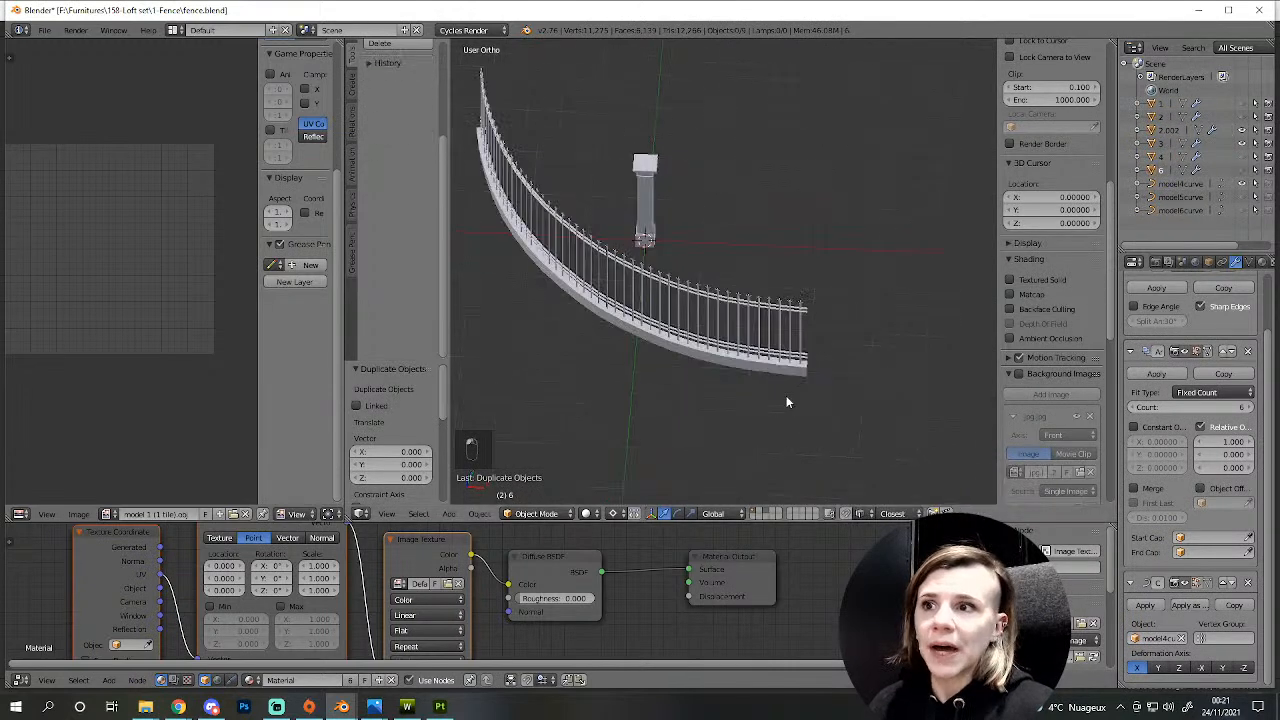
# - Switch the Curve modifier of panel 2.002 to follow model5curve
pyautogui.rightClick(743, 358)
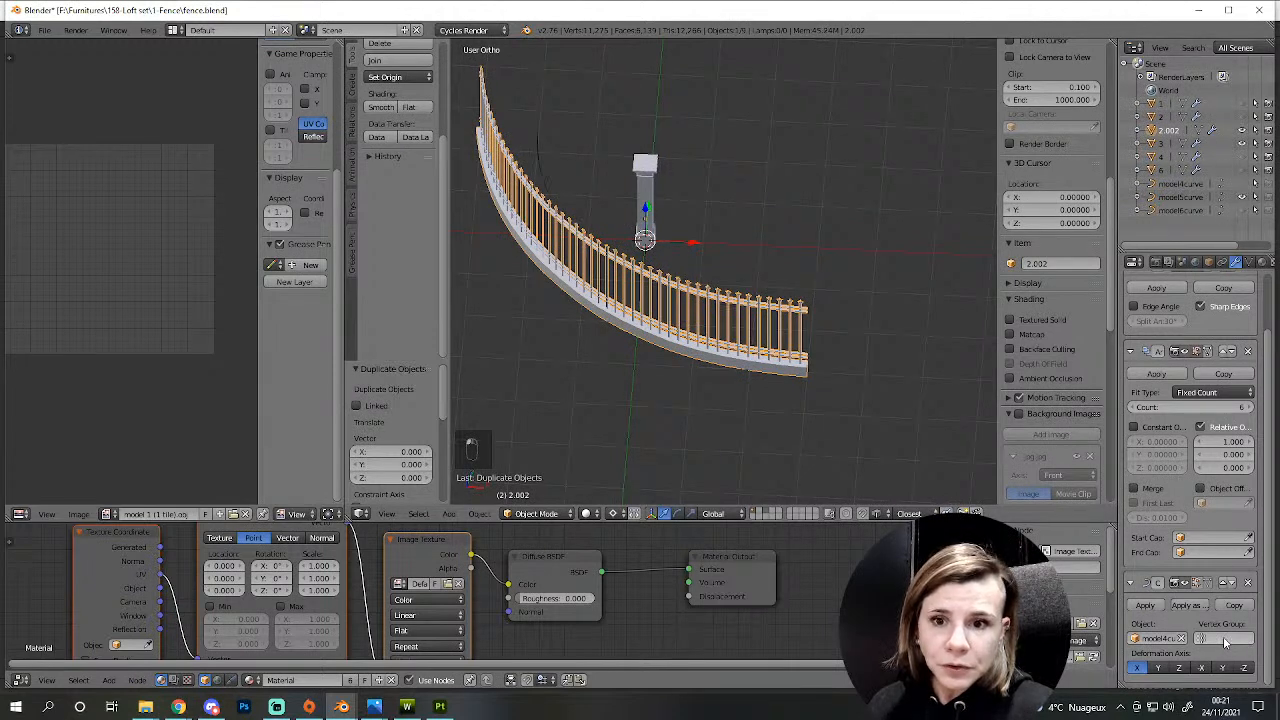
pyautogui.click(1183, 638)
pyautogui.click(1165, 637)
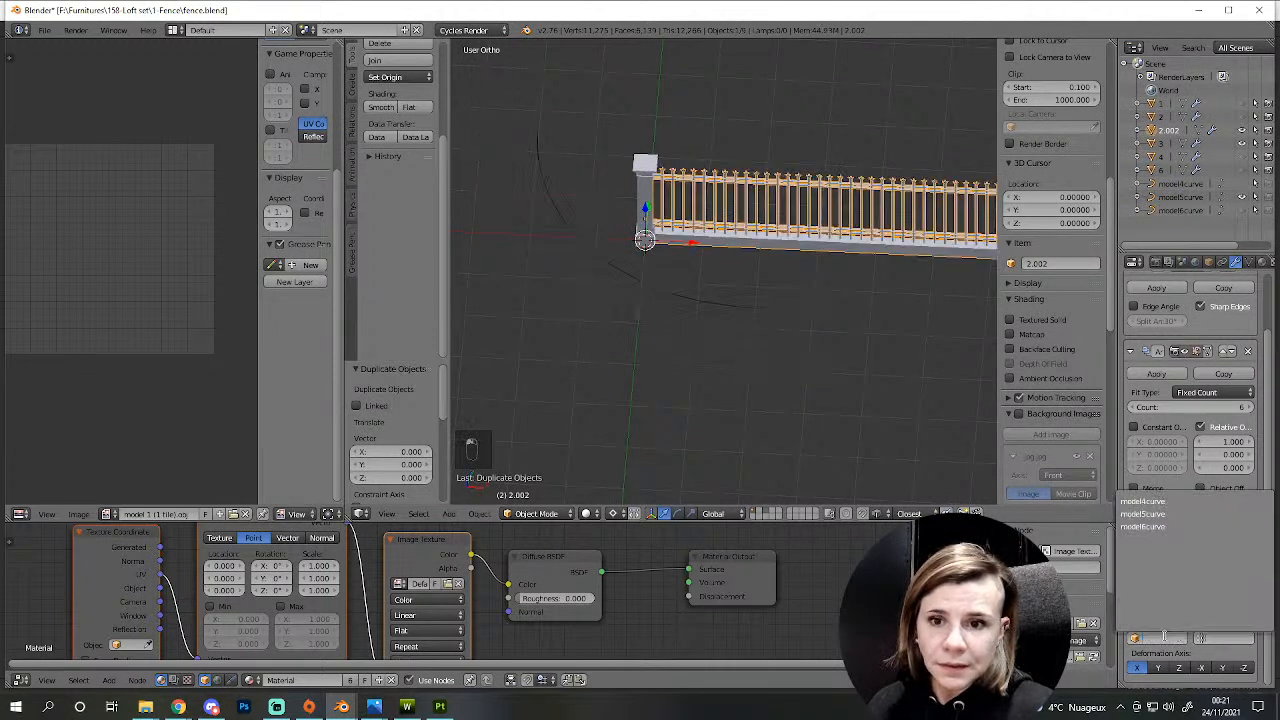
pyautogui.click(1143, 514)
pyautogui.moveTo(635, 295); pyautogui.dragTo(673, 291, button='middle')
pyautogui.scroll(-2, 777, 298)
pyautogui.moveTo(777, 298); pyautogui.dragTo(746, 318, button='middle')
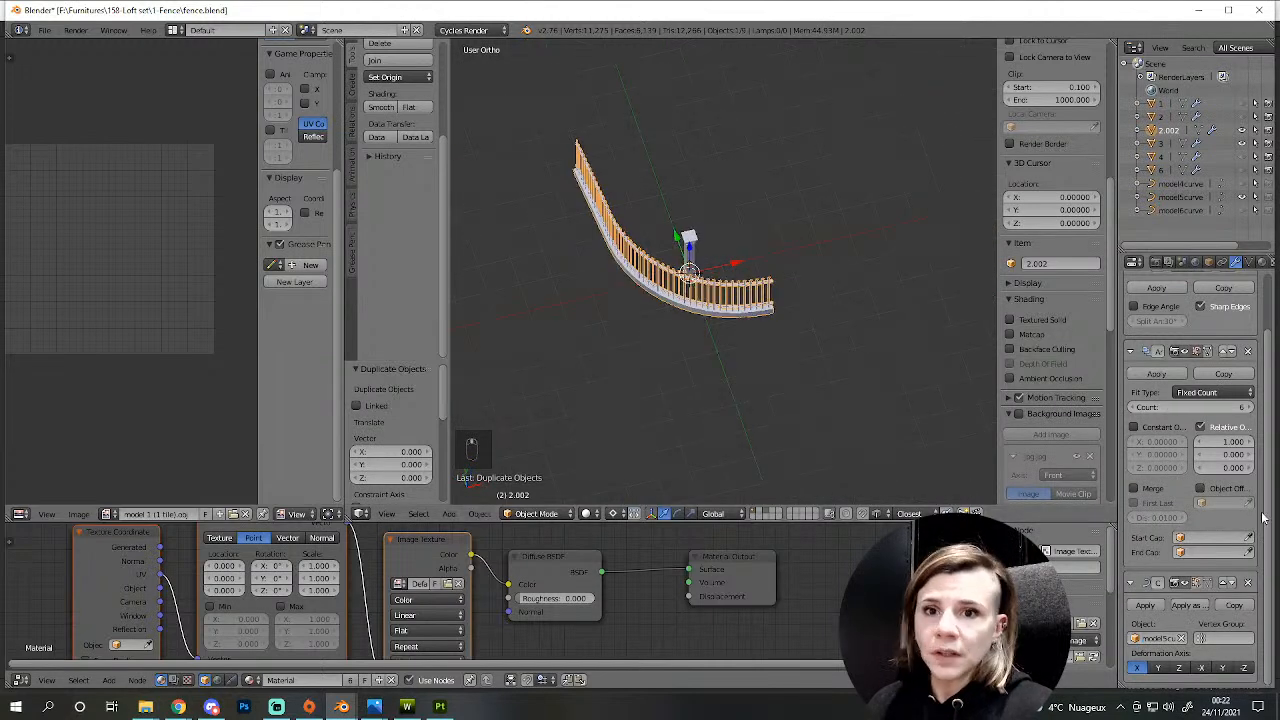
# - Set the Array modifier's count on panel 2.002 to 4
pyautogui.click(1137, 407)
pyautogui.click(1137, 407)
pyautogui.moveTo(848, 350); pyautogui.dragTo(752, 327, button='middle')
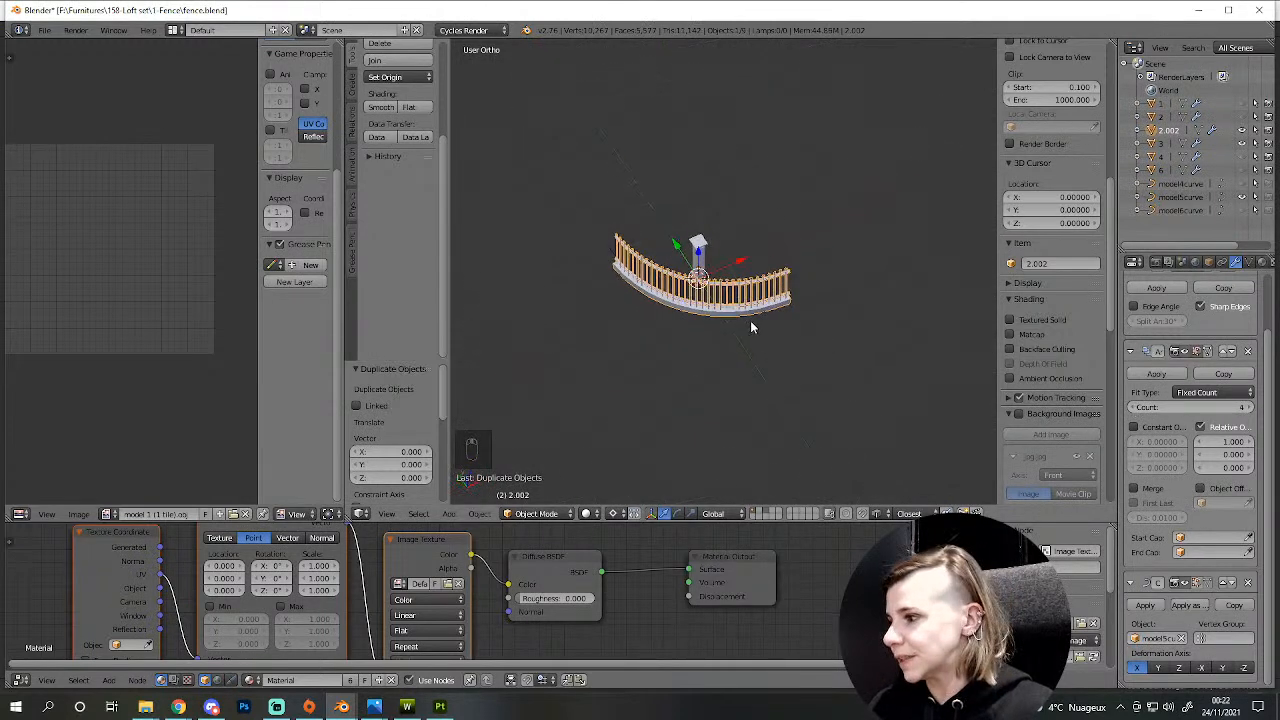
pyautogui.scroll(3, 792, 346)
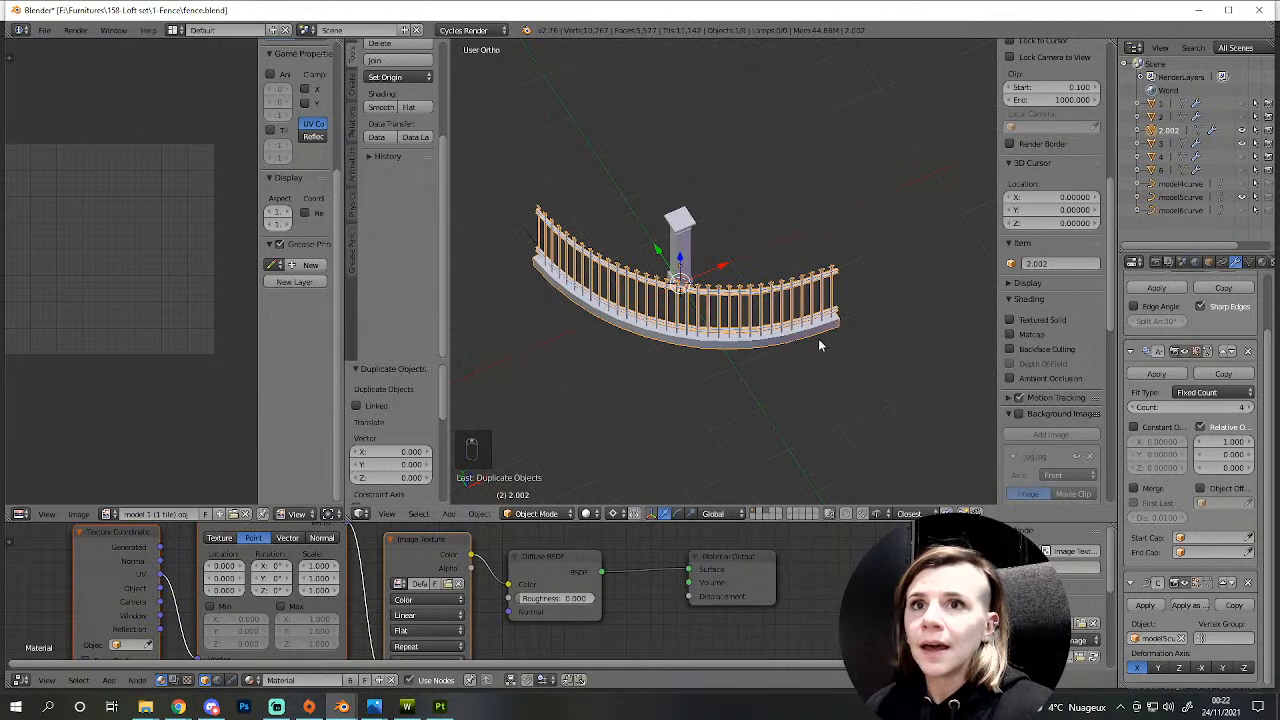
# - Duplicate the central post 3 twice in place and hide the curved panel 2.002
pyautogui.rightClick(678, 229)
pyautogui.press('KP_7')
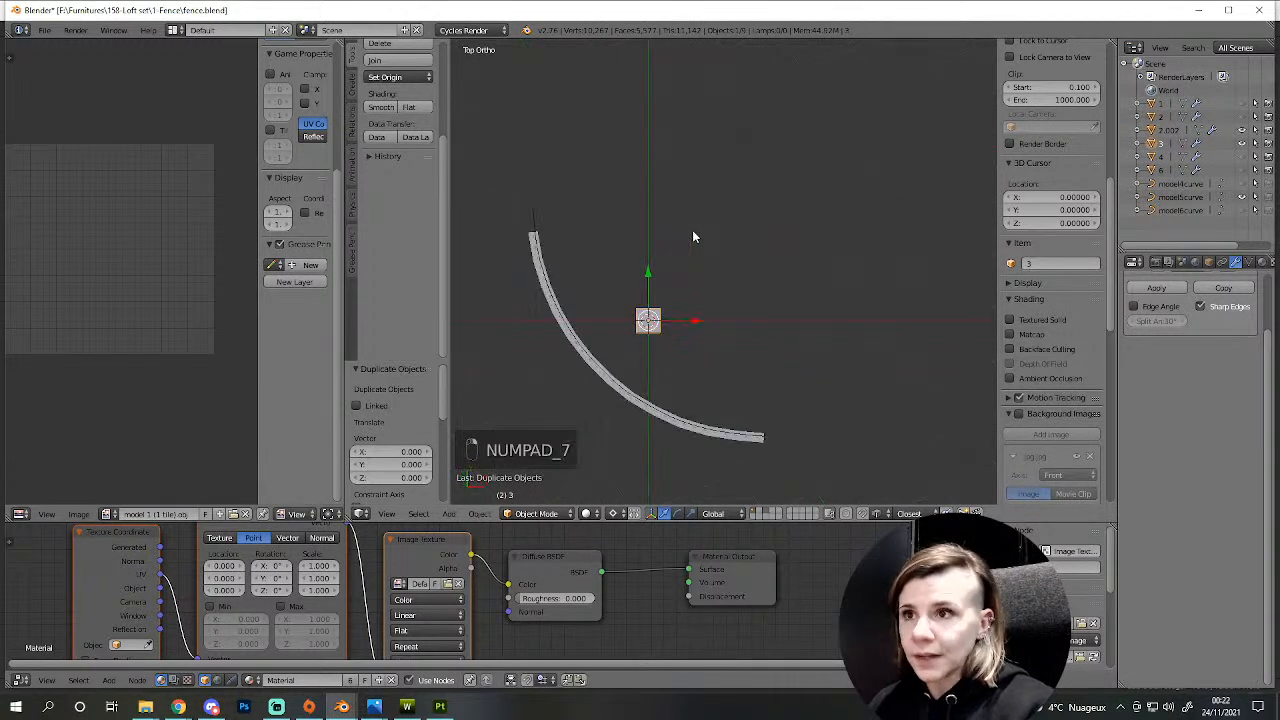
pyautogui.hotkey('shift', 'd')
pyautogui.rightClick(669, 334)
pyautogui.hotkey('shift', 'd')
pyautogui.rightClick(738, 386)
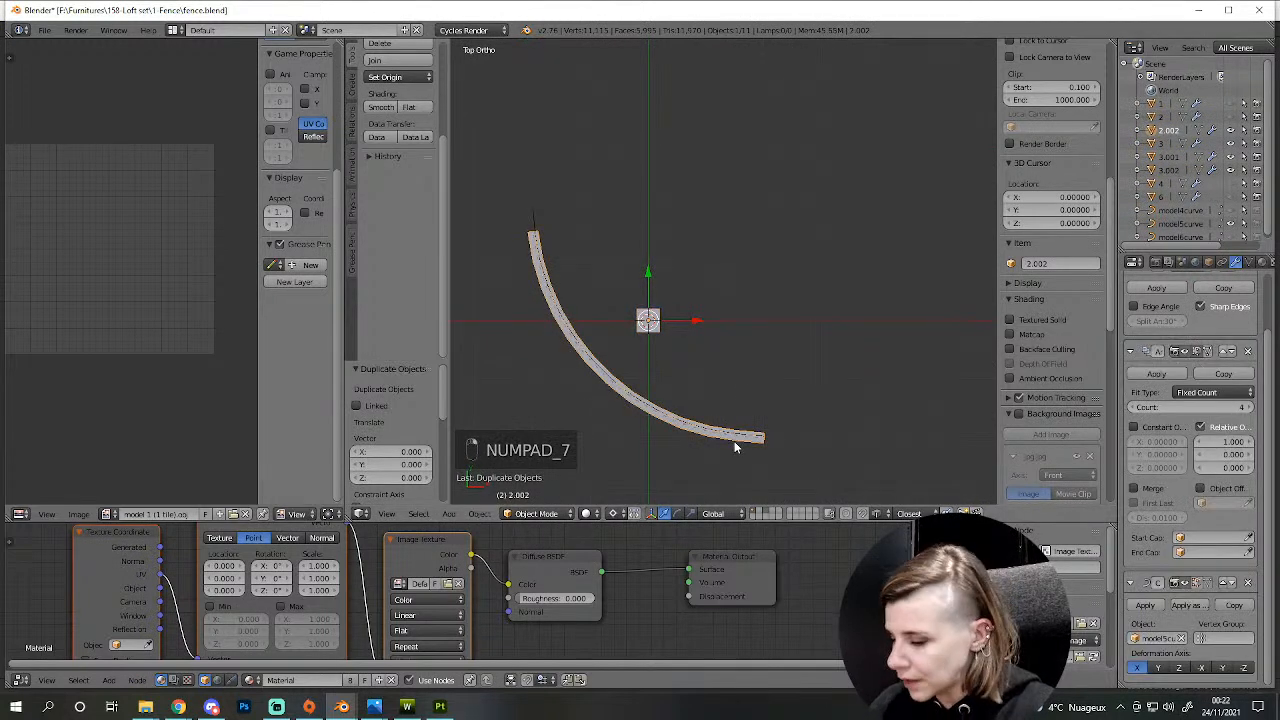
pyautogui.press('h')
# - Move post copy 3.002 about 2.00 along X and -2.00 along Y, centring it on one end of model5curve
pyautogui.keyDown('shift'); pyautogui.moveTo(743, 404); pyautogui.dragTo(590, 83, button='middle'); pyautogui.keyUp('shift')
pyautogui.press('g')
pyautogui.click(726, 224)
pyautogui.scroll(7, 737, 170)
pyautogui.press('z')
pyautogui.keyDown('shift'); pyautogui.moveTo(645, 126); pyautogui.dragTo(739, 433, button='middle'); pyautogui.keyUp('shift')
pyautogui.scroll(6, 739, 433)
pyautogui.press('g')
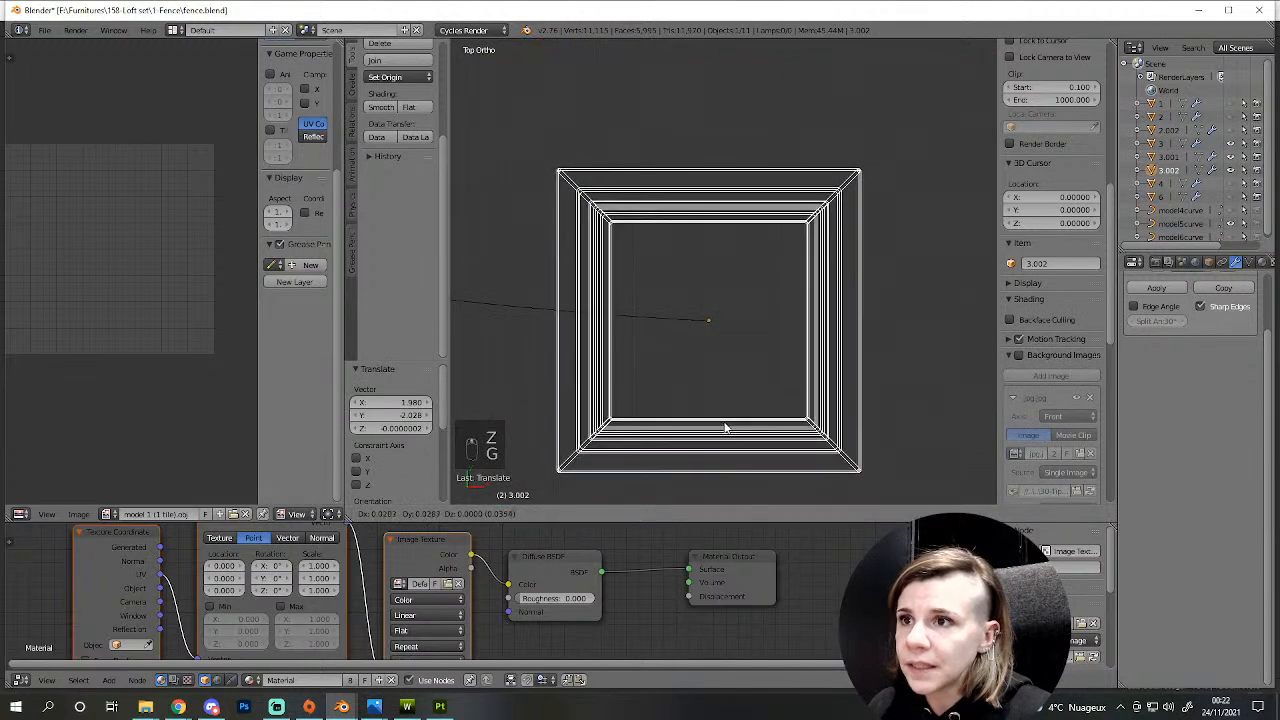
pyautogui.click(726, 426)
# - Move post copy 3.001 about -2.00 along X and 2.00 along Y, centring it on the curve's other end
pyautogui.scroll(-13, 725, 423)
pyautogui.keyDown('shift'); pyautogui.moveTo(628, 220); pyautogui.dragTo(853, 401, button='middle'); pyautogui.keyUp('shift')
pyautogui.rightClick(791, 298)
pyautogui.press('g')
pyautogui.click(657, 164)
pyautogui.keyDown('shift'); pyautogui.moveTo(657, 164); pyautogui.dragTo(700, 320, button='middle'); pyautogui.keyUp('shift')
pyautogui.scroll(10, 694, 387)
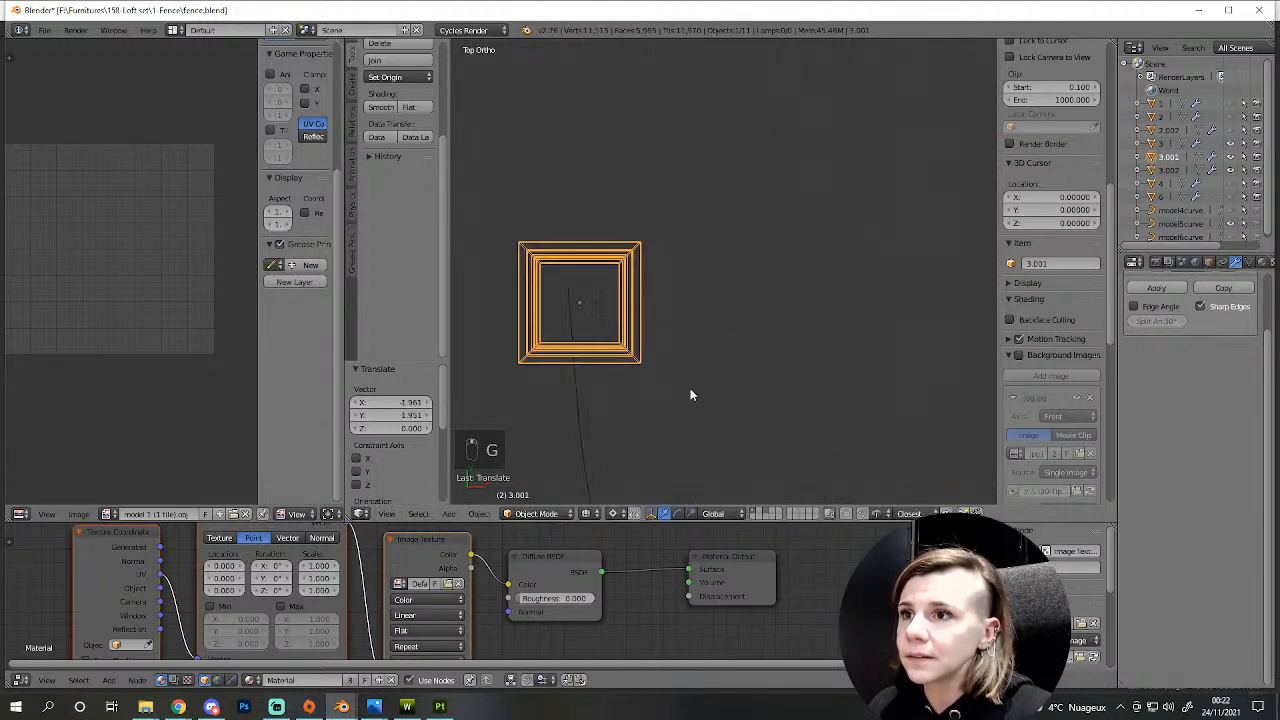
pyautogui.scroll(1, 784, 382)
pyautogui.press('g')
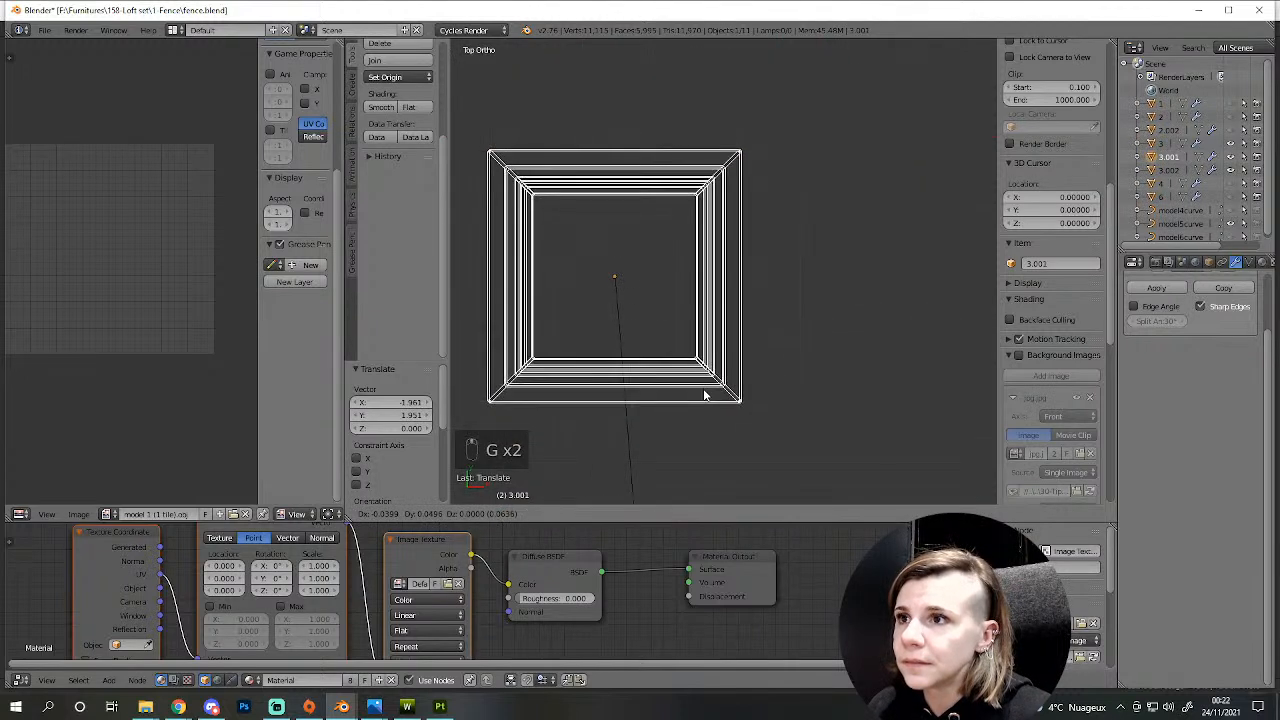
pyautogui.click(705, 395)
pyautogui.scroll(-4, 705, 395)
pyautogui.press('z')
pyautogui.moveTo(851, 420)
pyautogui.mouseDown(button='middle')
pyautogui.moveTo(820, 311)
pyautogui.moveTo(775, 366)
pyautogui.mouseUp(button='middle')
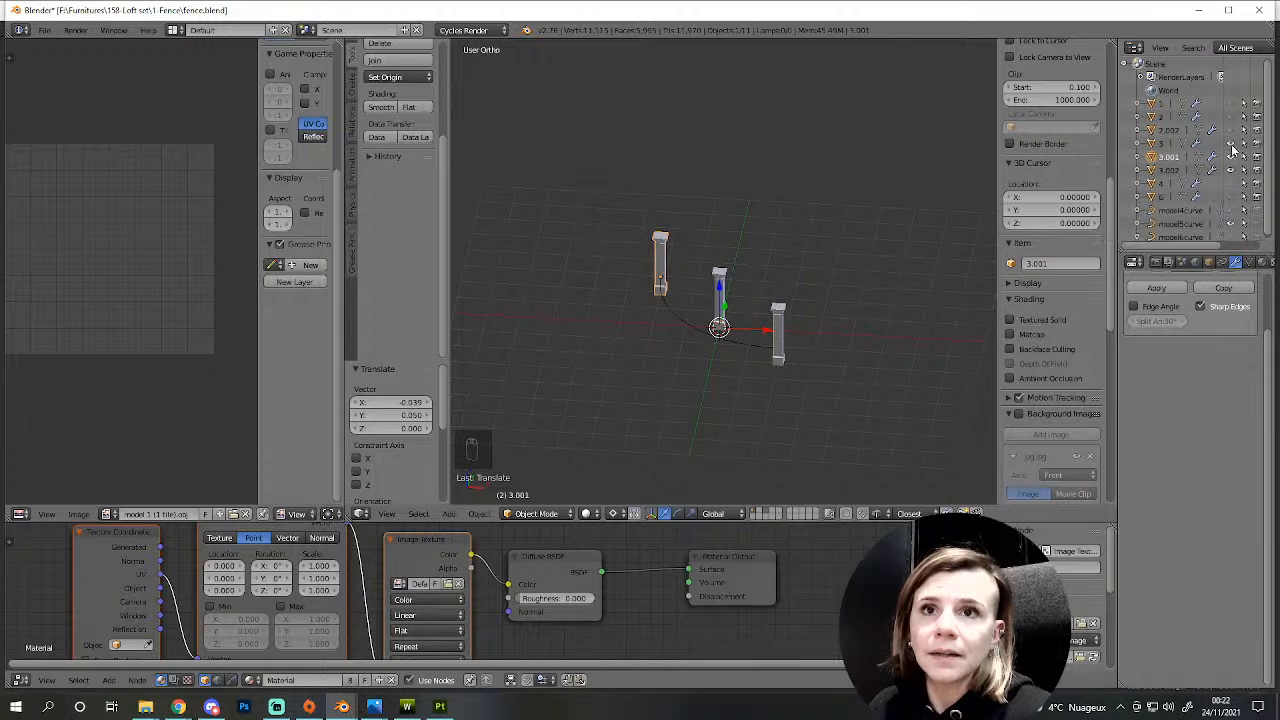
# - Unhide the curved panel 2.002 between the two end posts
pyautogui.click(1231, 186)
pyautogui.click(1231, 186)
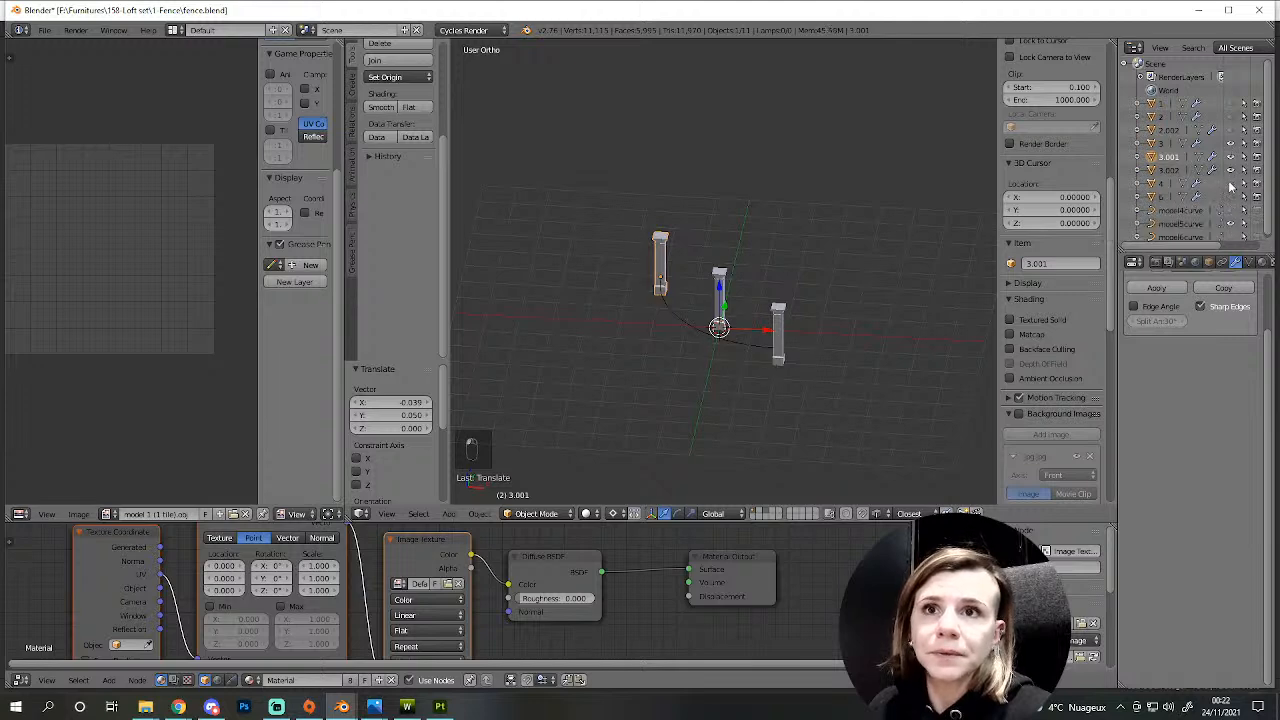
pyautogui.click(1232, 143)
pyautogui.scroll(5, 866, 376)
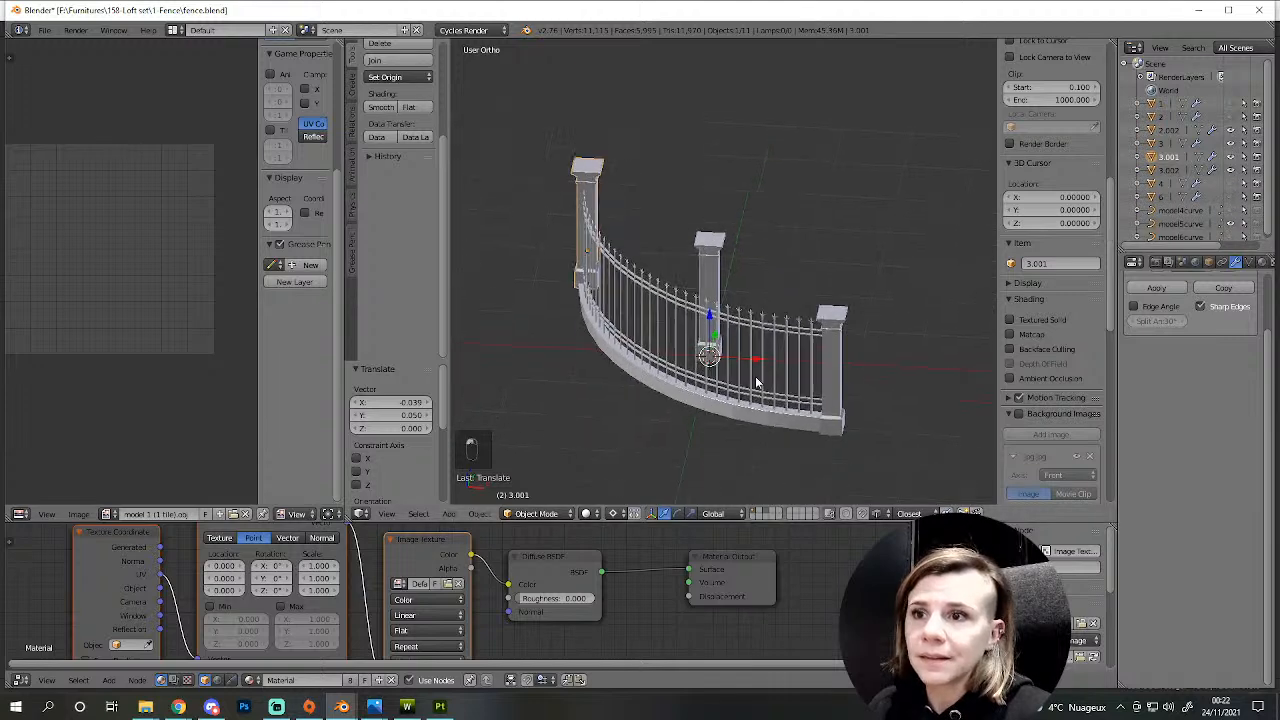
pyautogui.moveTo(749, 385); pyautogui.dragTo(752, 412, button='middle')
# - Apply the Array modifier on the curved panel 2.002
pyautogui.rightClick(784, 477)
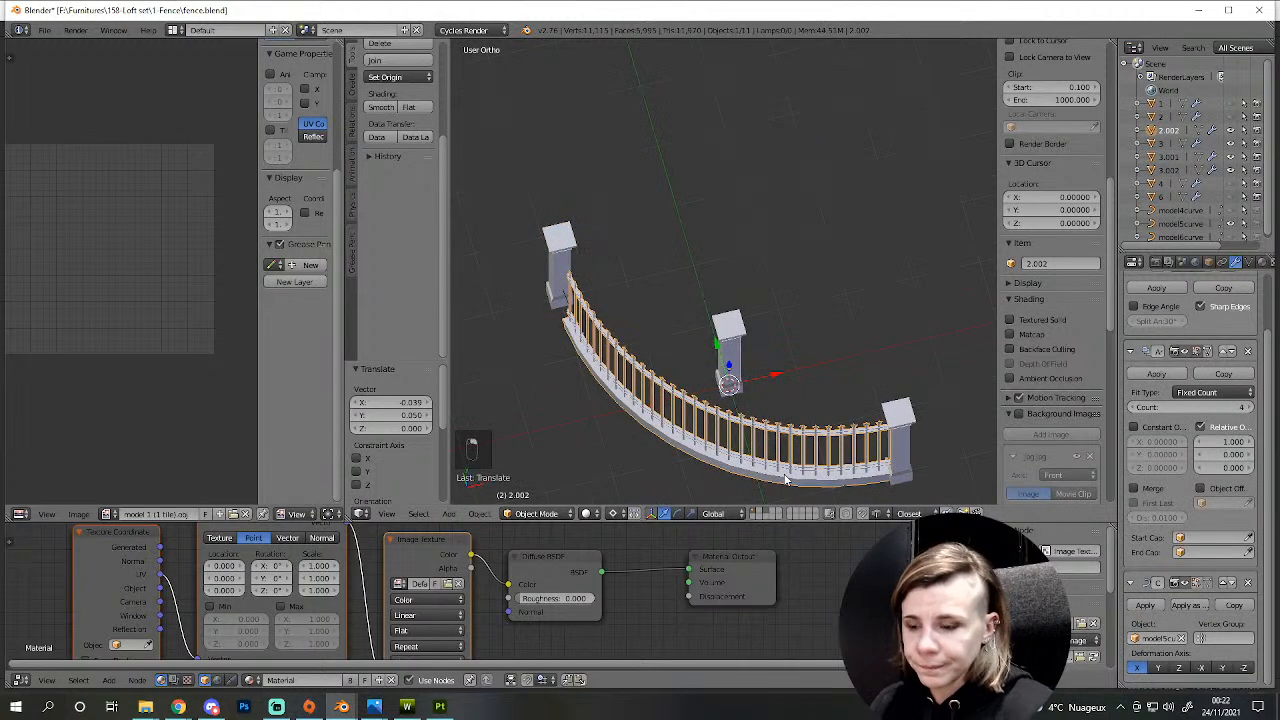
pyautogui.press('KP_7')
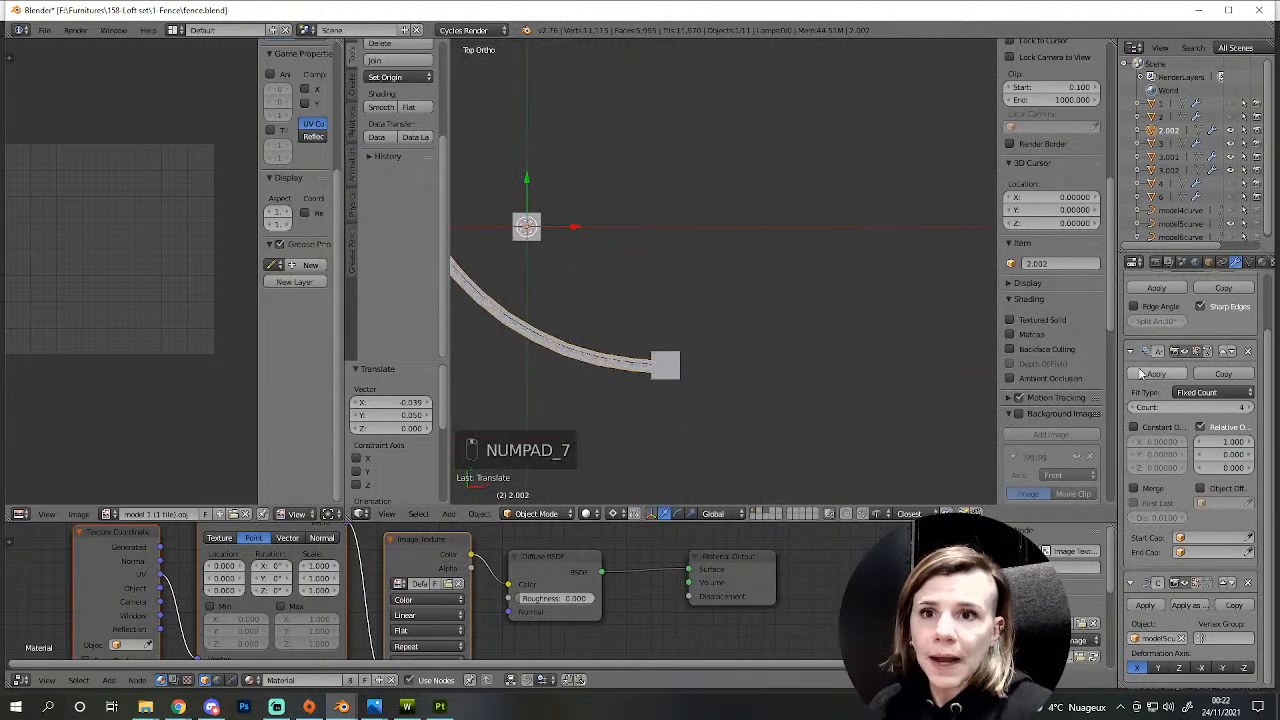
pyautogui.click(1156, 372)
# - Remove doubled vertices across the whole mesh of panel 2.002 and return to Object Mode
pyautogui.press('Tab')
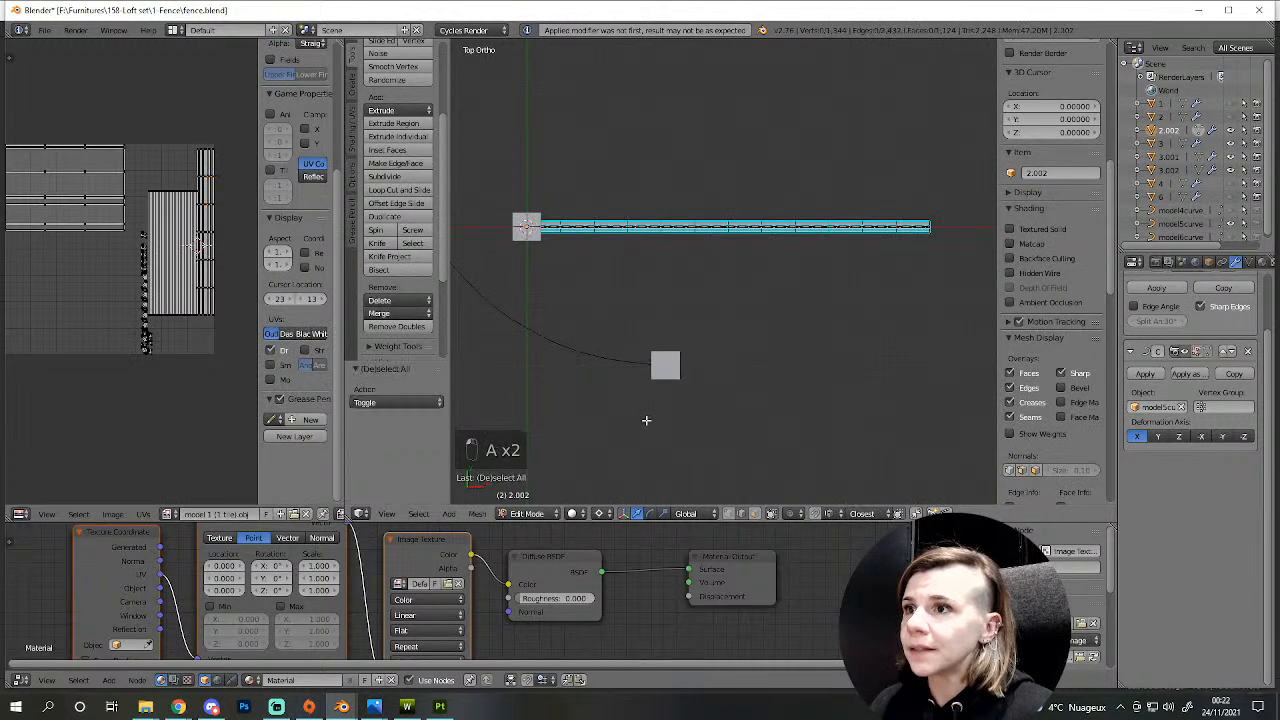
pyautogui.press('a')
pyautogui.press('a')
pyautogui.press('a')
pyautogui.press('a')
pyautogui.click(396, 326)
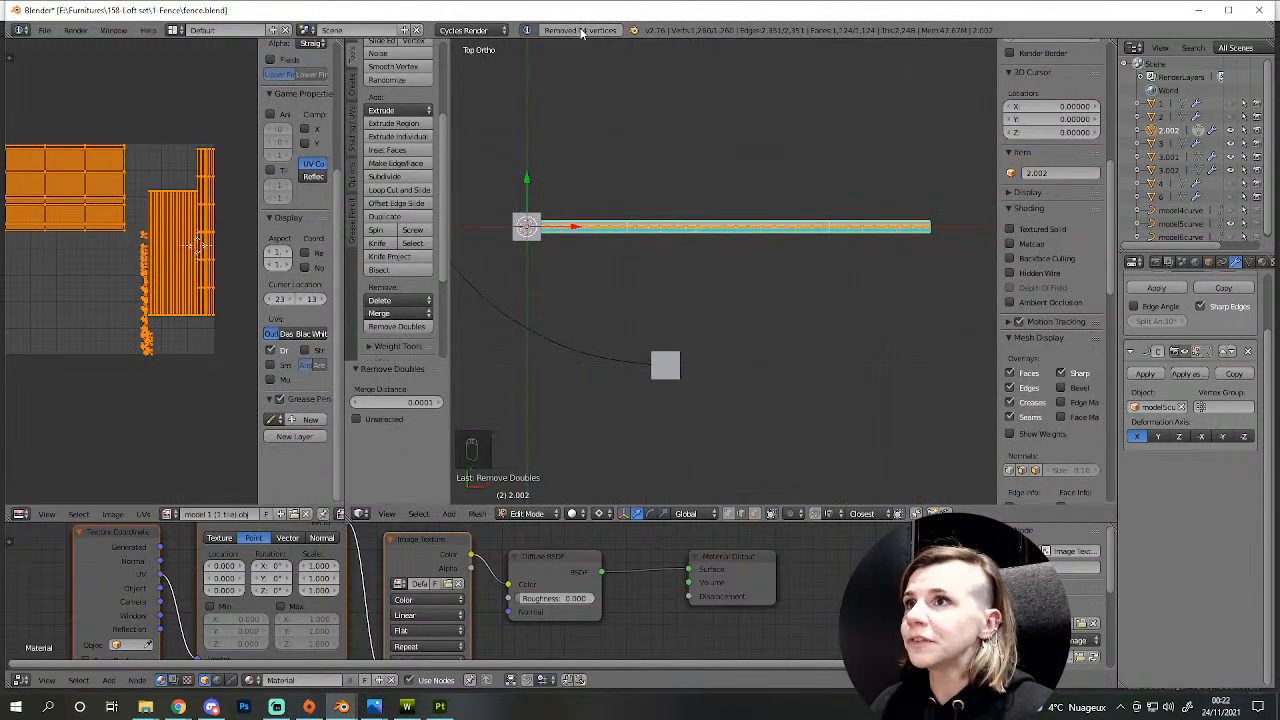
pyautogui.moveTo(640, 209); pyautogui.dragTo(668, 338, button='middle')
pyautogui.scroll(4, 668, 338)
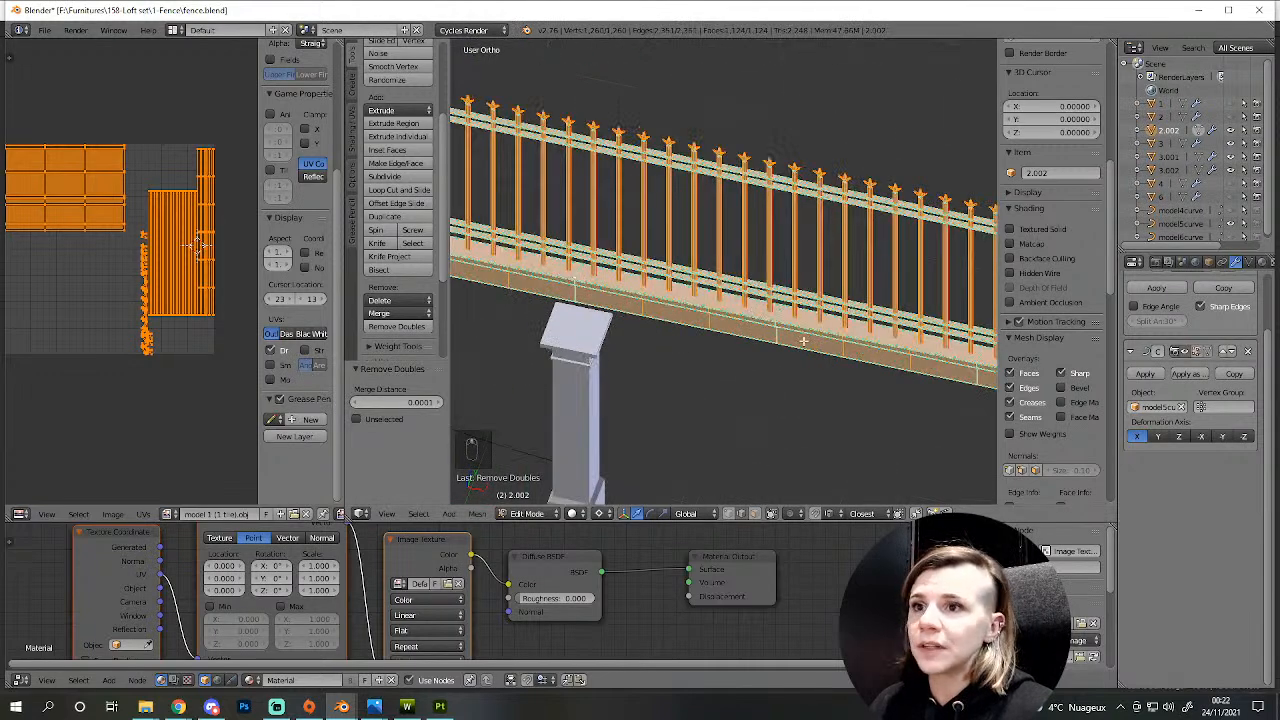
pyautogui.scroll(-2, 930, 398)
pyautogui.press('a')
pyautogui.press('Tab')
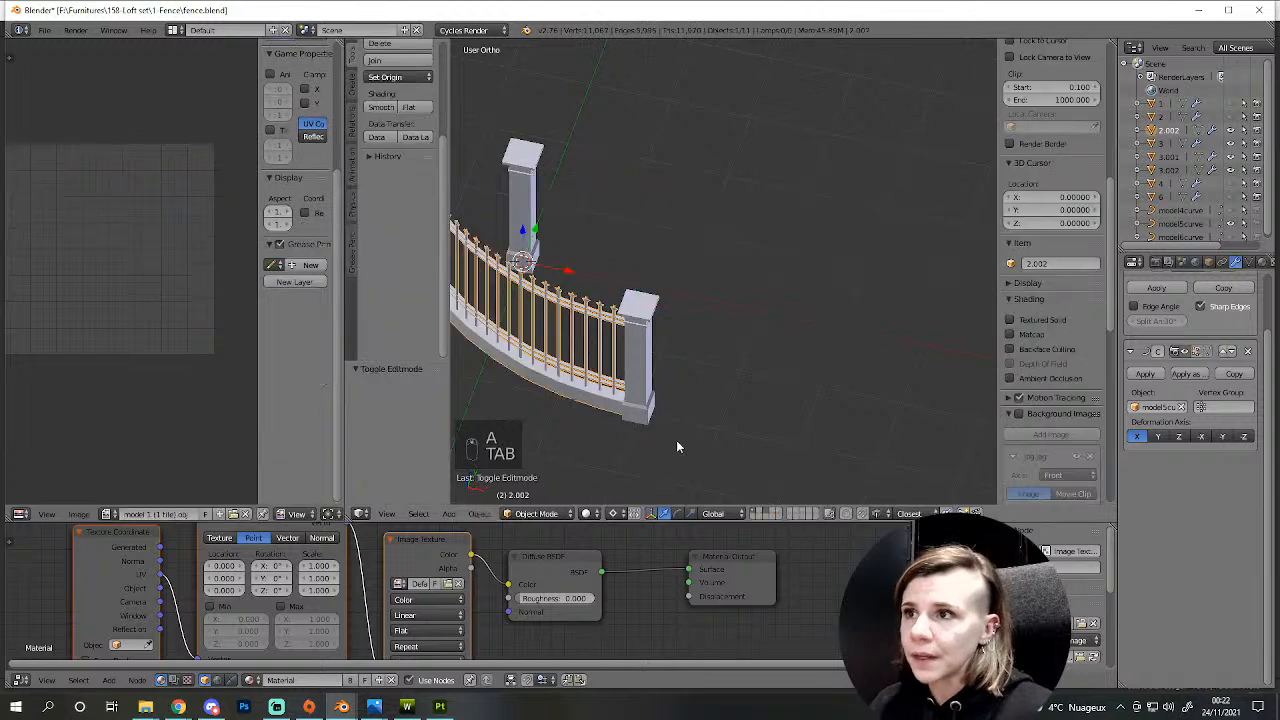
# - In wireframe top view, shift panel 2.002 about -0.032 along Y to centre its end in the post
pyautogui.press('KP_7')
pyautogui.keyDown('shift'); pyautogui.moveTo(700, 418); pyautogui.dragTo(731, 141, button='middle'); pyautogui.keyUp('shift')
pyautogui.scroll(9, 748, 314)
pyautogui.scroll(-5, 729, 302)
pyautogui.keyDown('shift'); pyautogui.moveTo(742, 250); pyautogui.dragTo(728, 399, button='middle'); pyautogui.keyUp('shift')
pyautogui.scroll(5, 728, 398)
pyautogui.press('z')
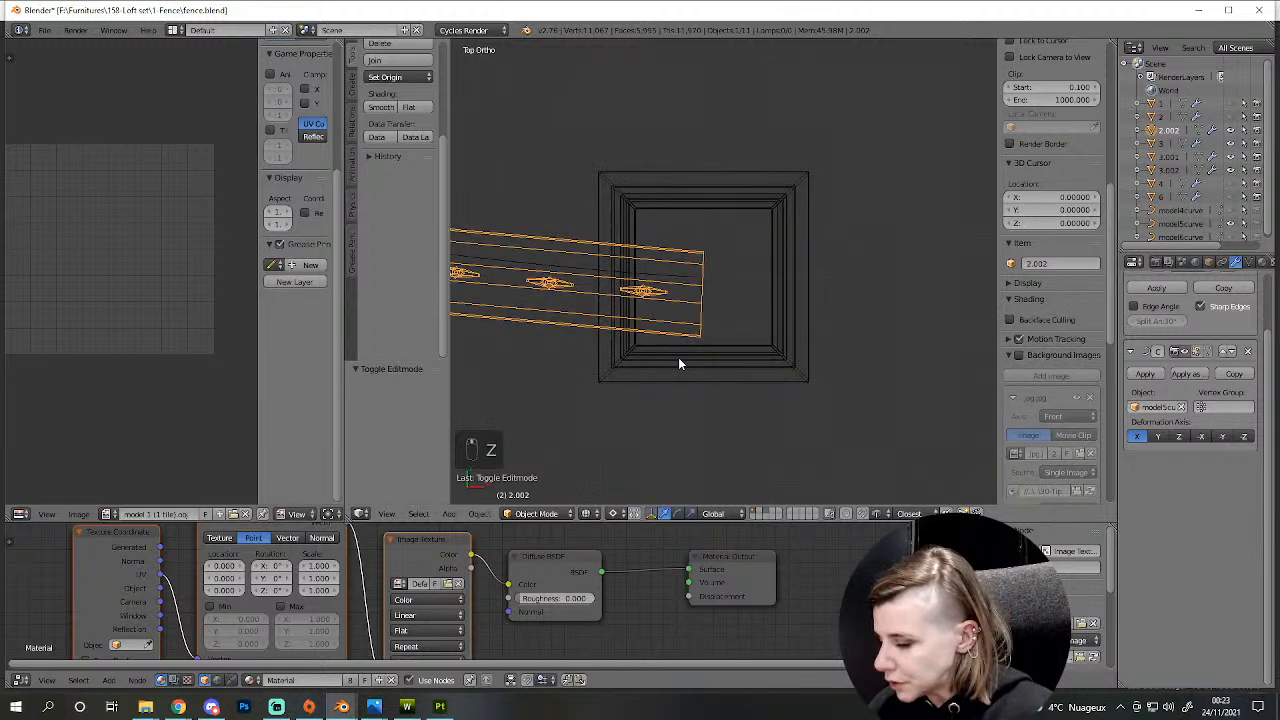
pyautogui.press('g')
pyautogui.press('y')
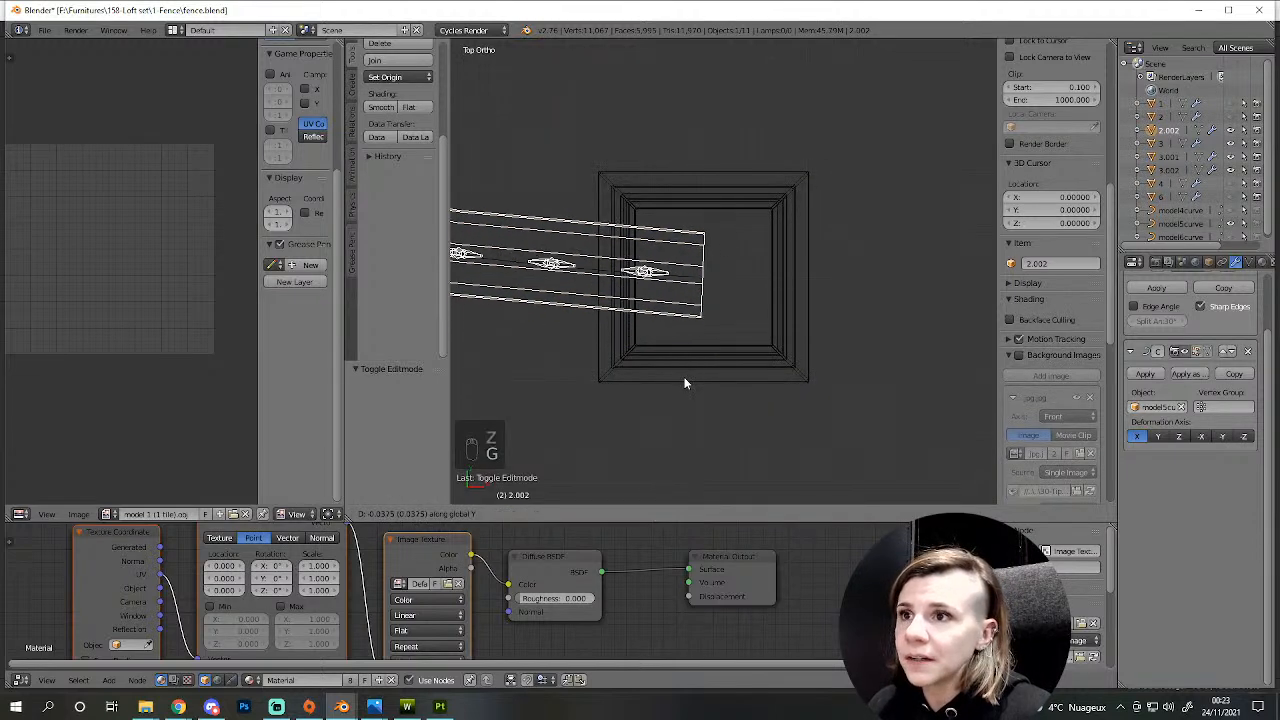
pyautogui.click(687, 374)
# - Scale panel 2.002 along X by about 1.08 so its far end reaches inside post 3.001, and restore solid shading
pyautogui.scroll(-8, 683, 370)
pyautogui.keyDown('shift'); pyautogui.moveTo(625, 292); pyautogui.dragTo(692, 177, button='middle'); pyautogui.keyUp('shift')
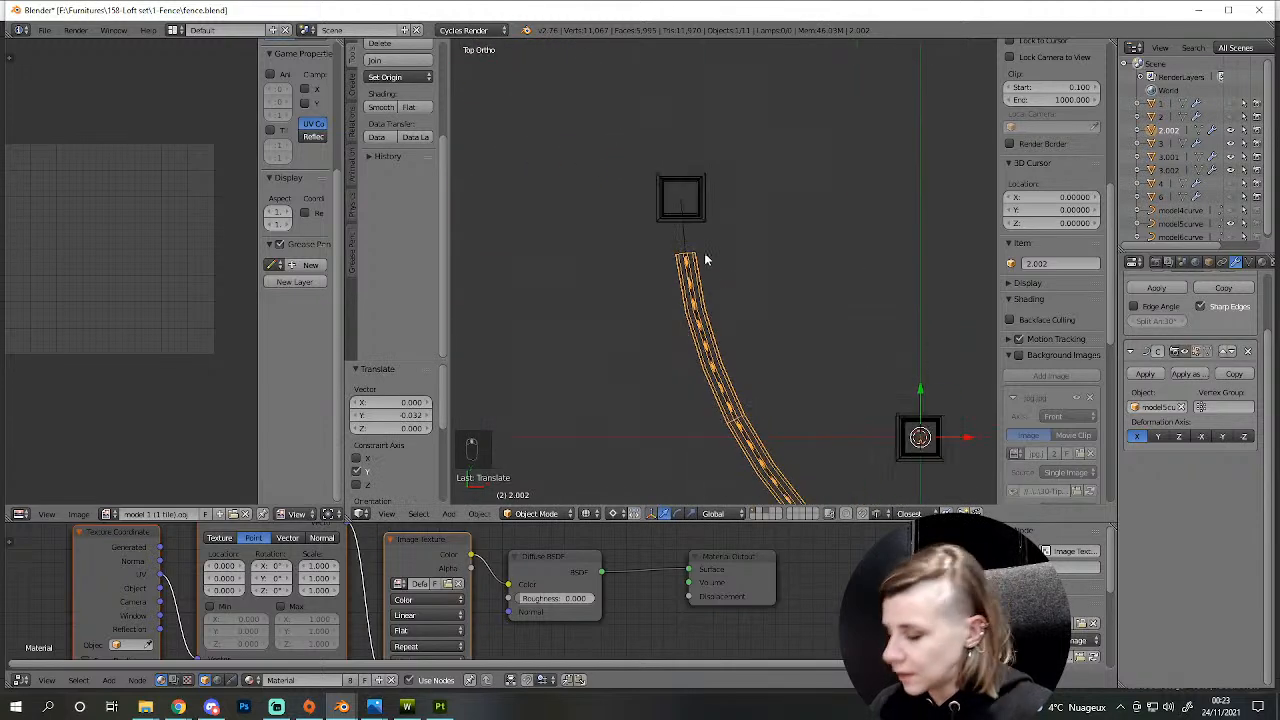
pyautogui.press('s')
pyautogui.press('x')
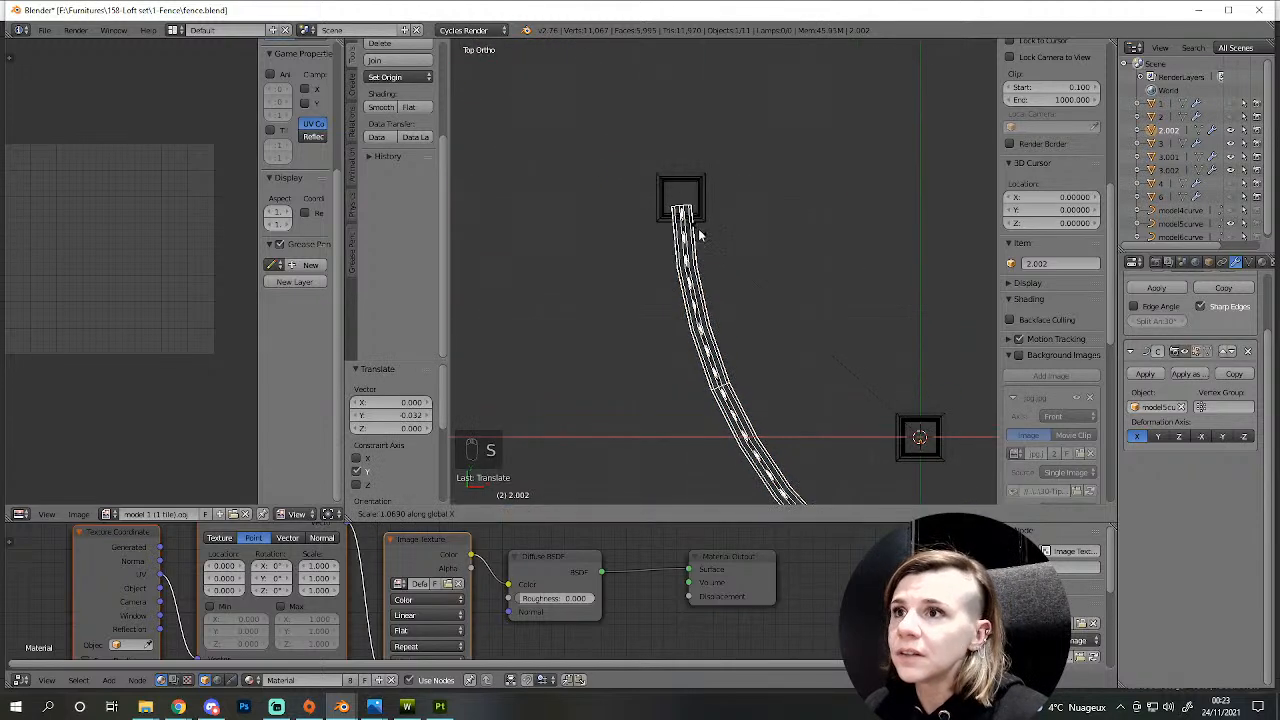
pyautogui.click(697, 232)
pyautogui.scroll(-5, 785, 278)
pyautogui.press('z')
# - Apply the Curve modifier on panel 2.002
pyautogui.scroll(-3, 805, 340)
pyautogui.moveTo(852, 450); pyautogui.dragTo(826, 363, button='middle')
pyautogui.scroll(4, 826, 363)
pyautogui.click(1150, 372)
# - Join the curved panel 2.002 and its two end posts into one object
pyautogui.rightClick(908, 462)
pyautogui.keyDown('shift'); pyautogui.rightClick(716, 217); pyautogui.keyUp('shift')
pyautogui.hotkey('ctrl', 'j')
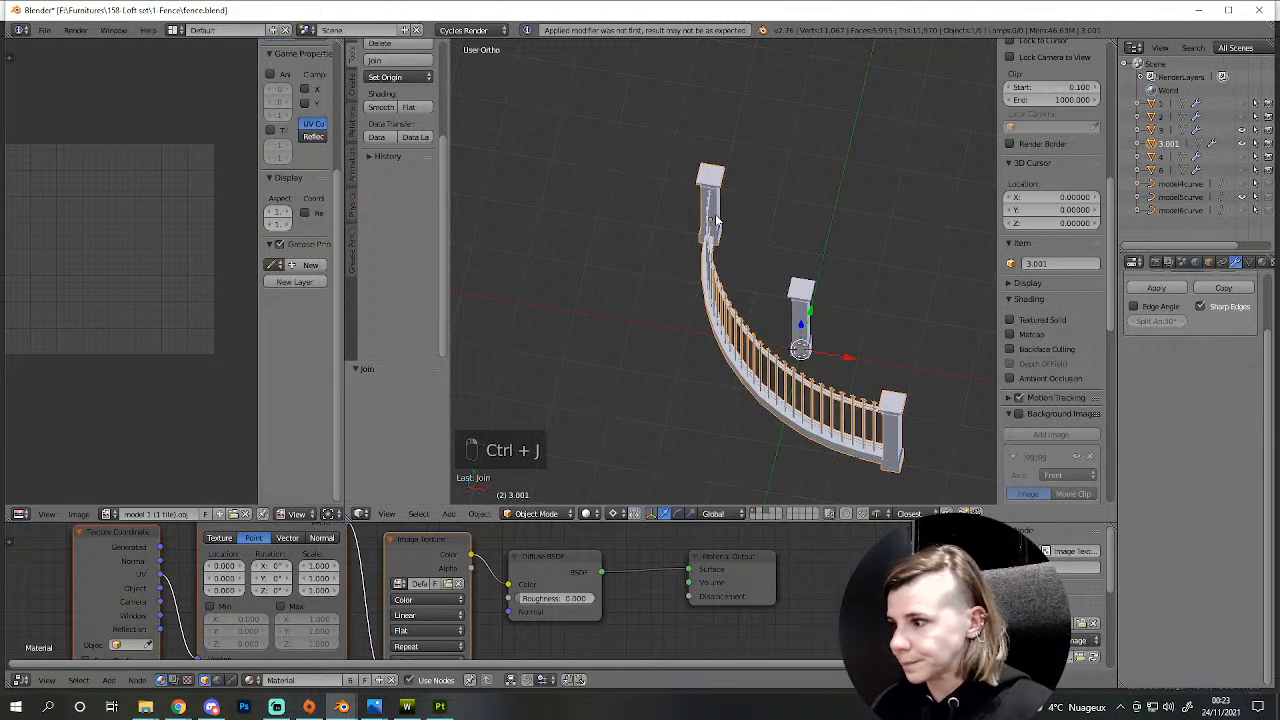
pyautogui.scroll(-2, 832, 128)
pyautogui.moveTo(826, 218); pyautogui.dragTo(856, 144, button='middle')
pyautogui.keyDown('shift'); pyautogui.moveTo(804, 295); pyautogui.dragTo(728, 314, button='middle'); pyautogui.keyUp('shift')
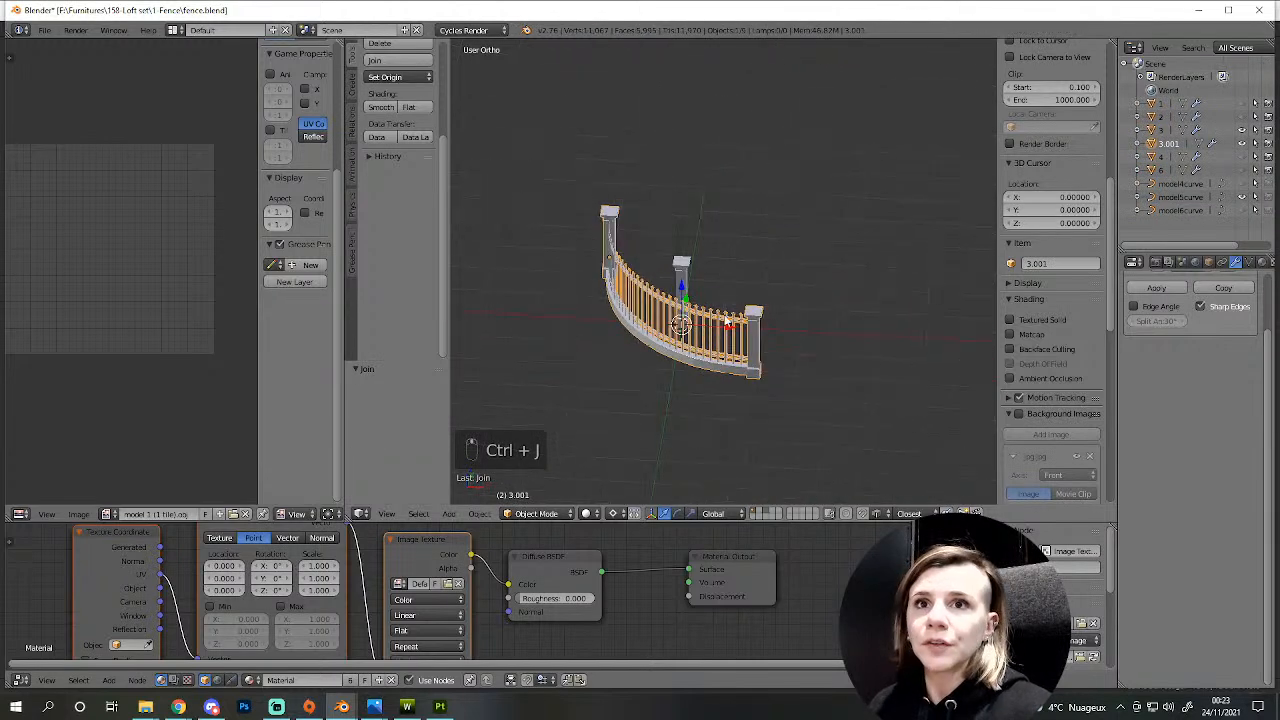
# - Rename the joined fence section 5 and hide it
pyautogui.doubleClick(1169, 144)
pyautogui.write('5')
pyautogui.press('Return')
pyautogui.click(1242, 157)
# - Show panel 6 and replace its Curve modifier's object with model6curve, hiding model5curve
pyautogui.click(1242, 170)
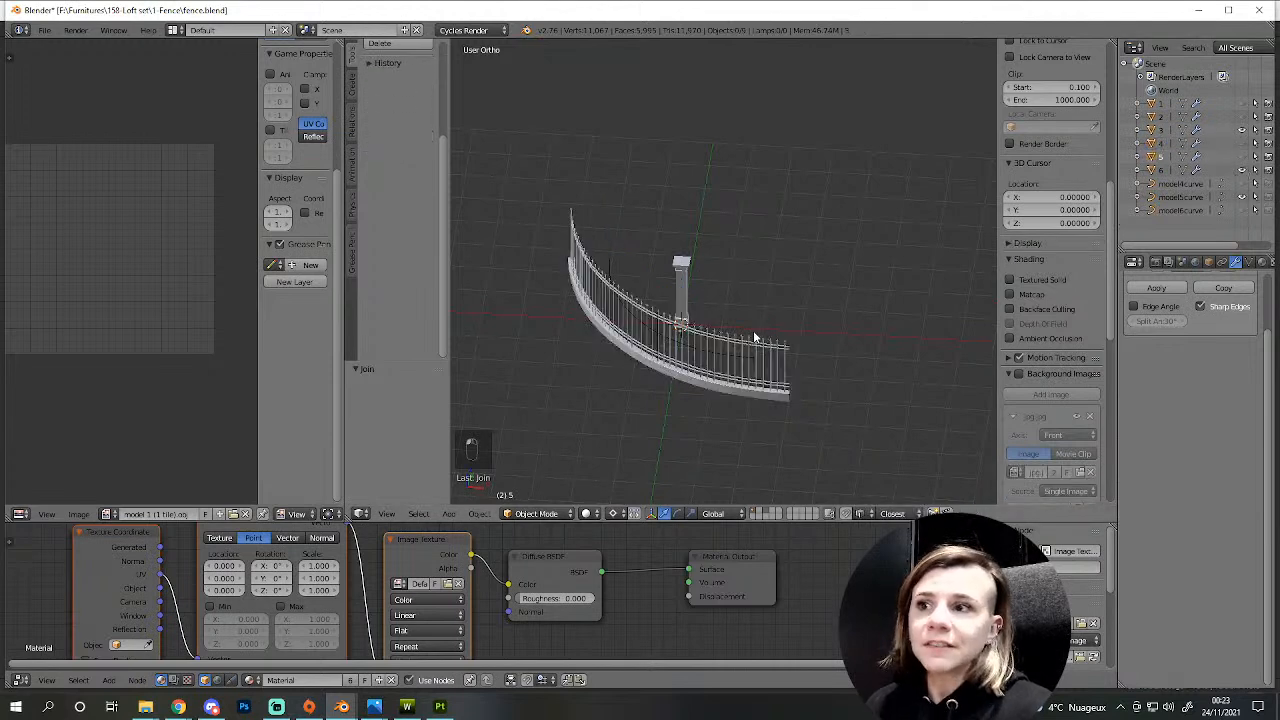
pyautogui.scroll(3, 920, 478)
pyautogui.scroll(-1, 760, 454)
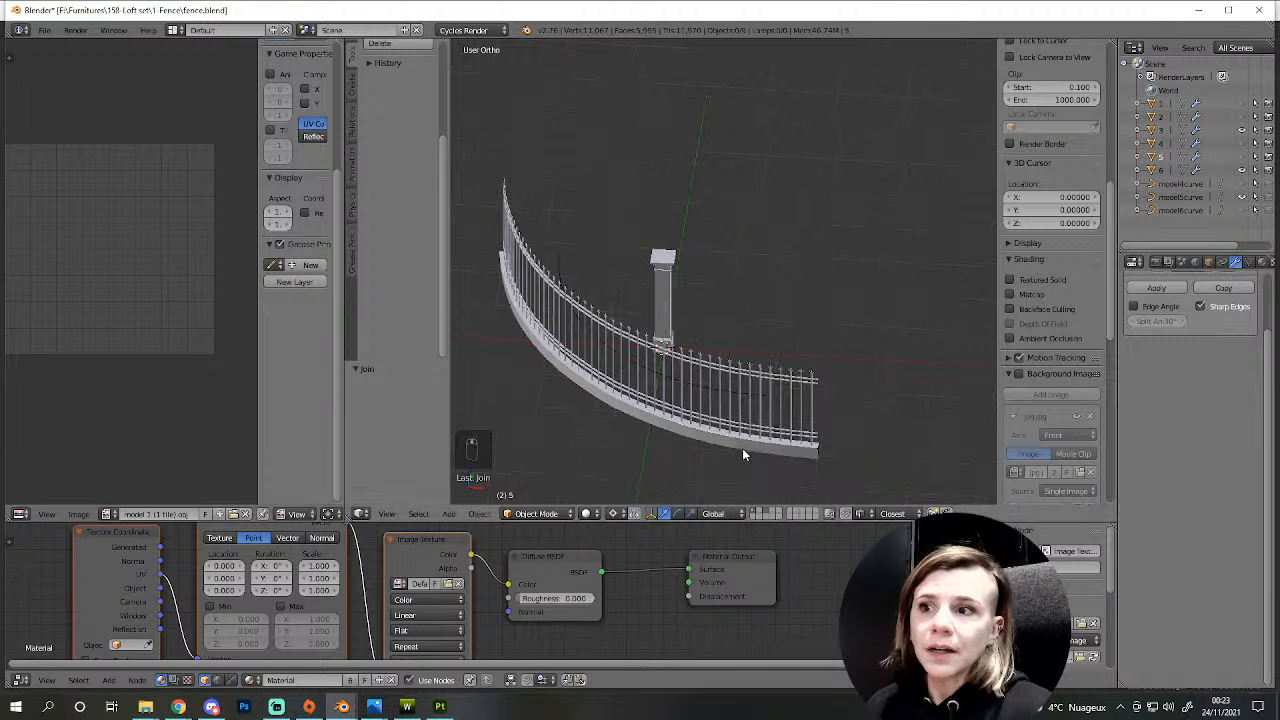
pyautogui.rightClick(745, 454)
pyautogui.click(1180, 638)
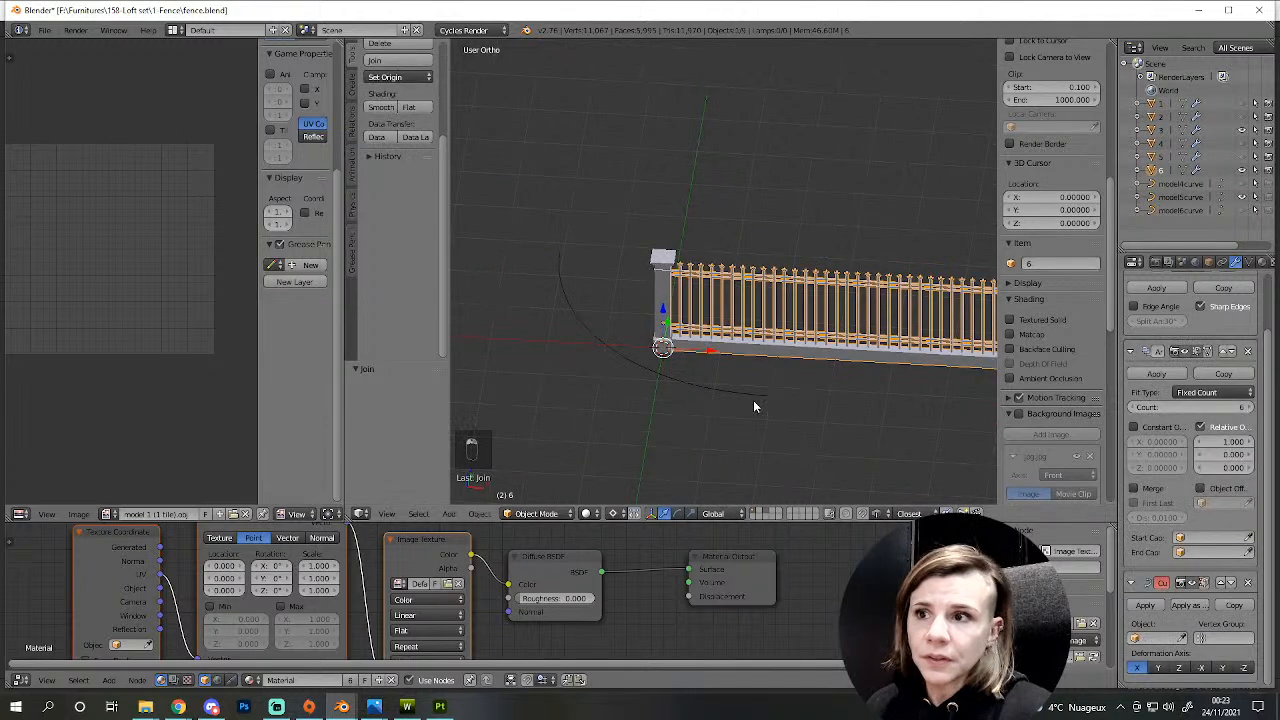
pyautogui.click(1181, 638)
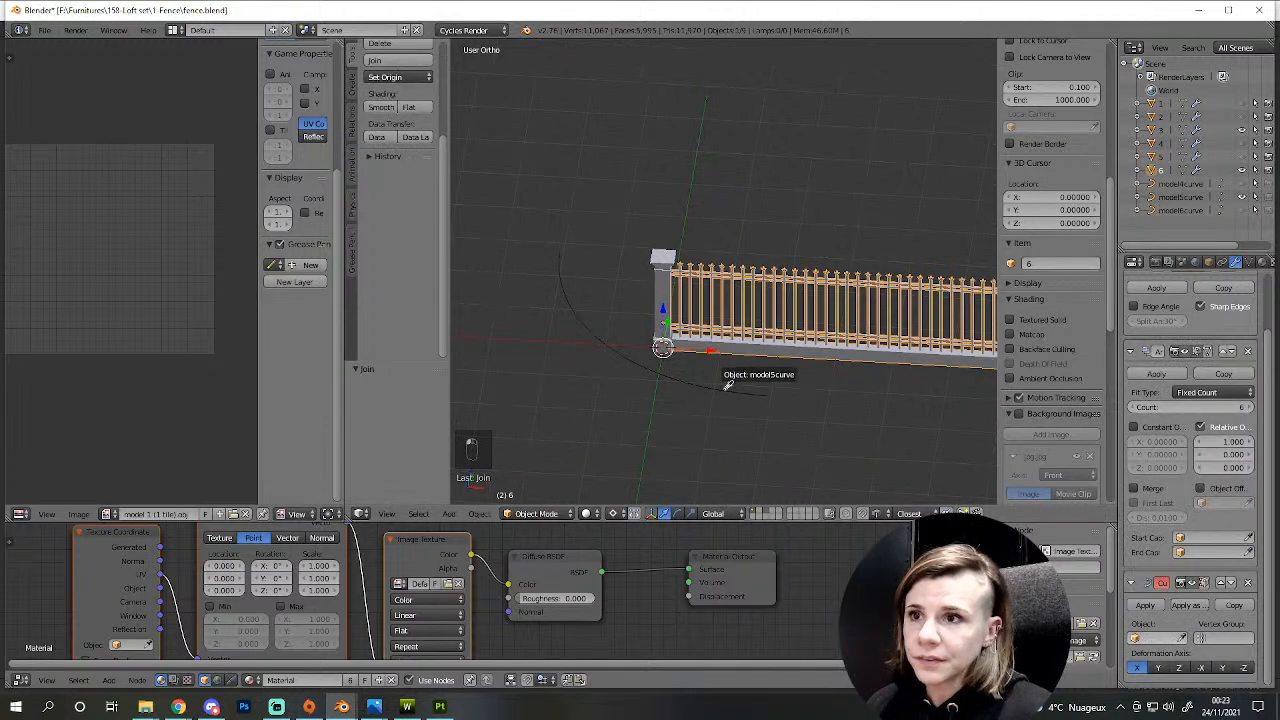
pyautogui.click(1247, 200)
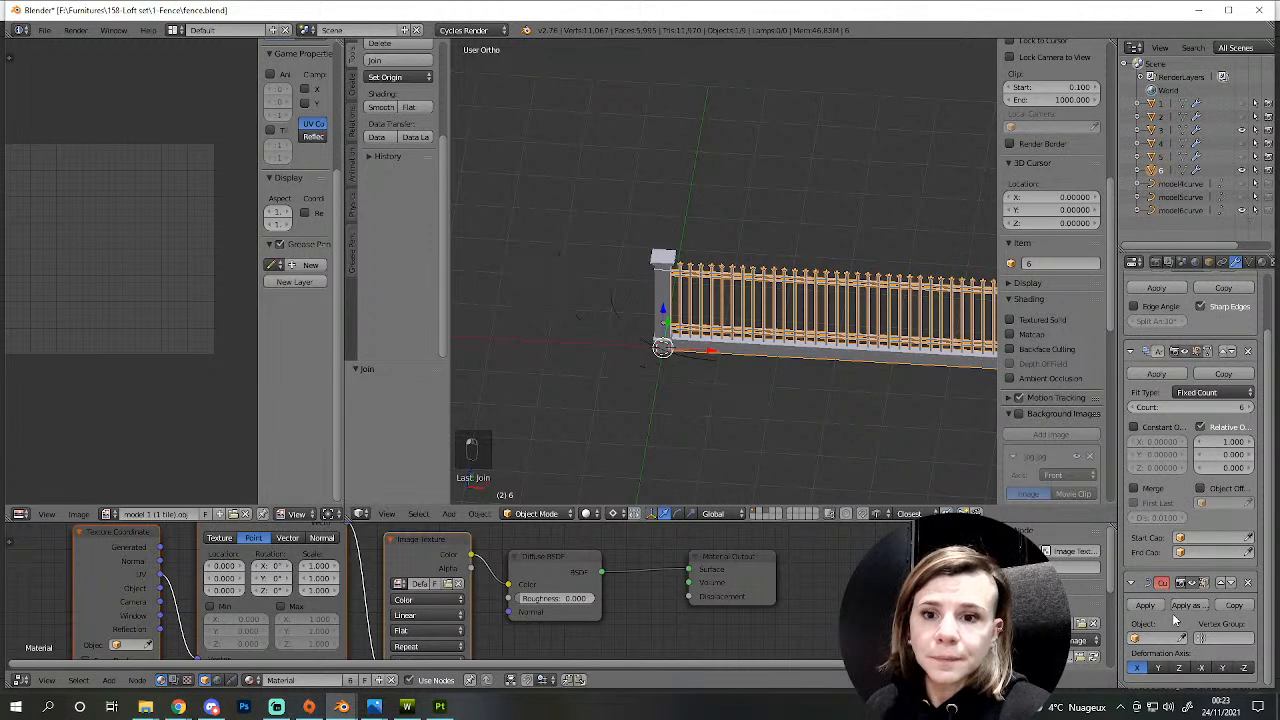
pyautogui.moveTo(675, 380); pyautogui.dragTo(729, 352, button='middle')
pyautogui.scroll(-2, 729, 352)
pyautogui.scroll(2, 716, 356)
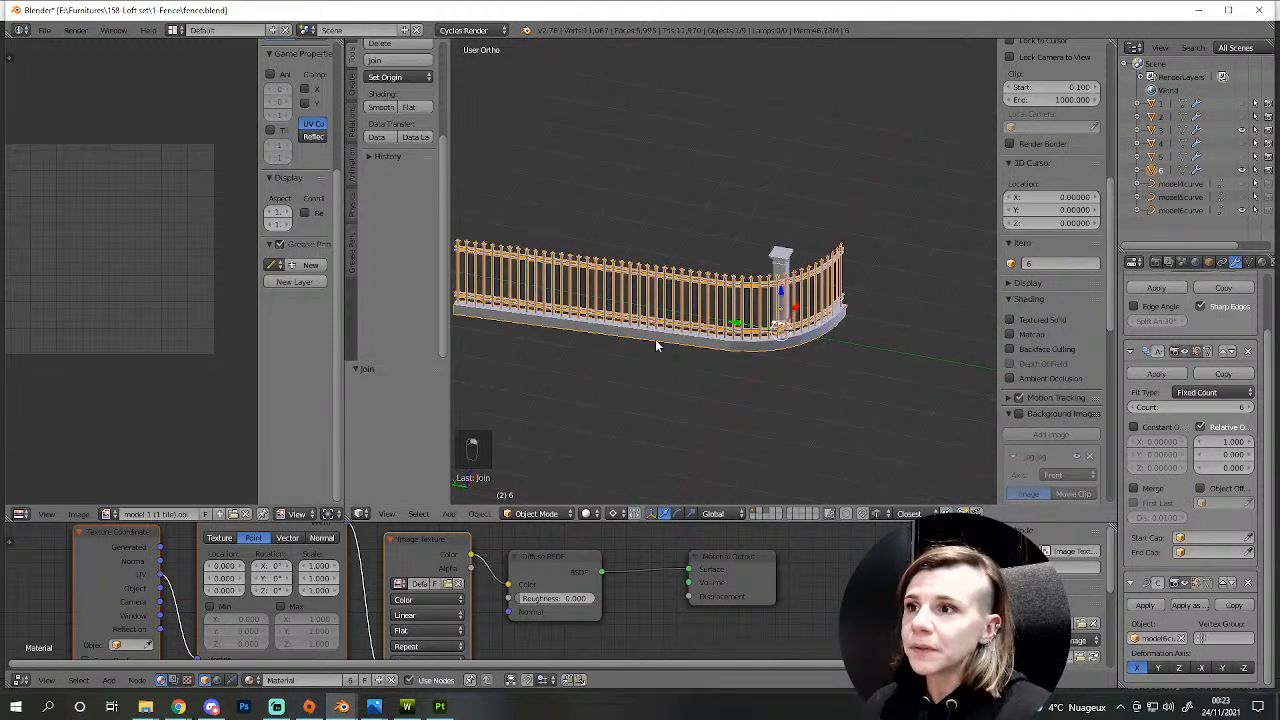
# - Set the Array modifier count on panel 6 to 2
pyautogui.scroll(2, 757, 343)
pyautogui.moveTo(862, 362); pyautogui.dragTo(769, 457, button='middle')
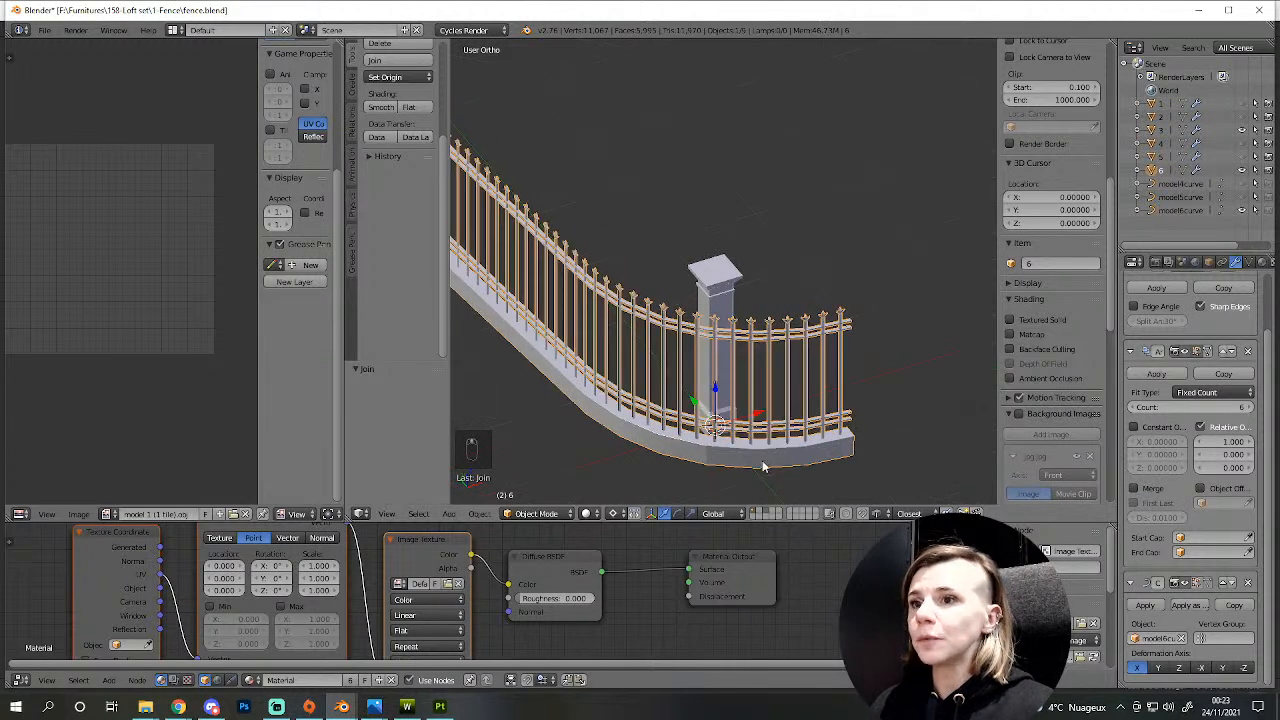
pyautogui.scroll(-3, 770, 454)
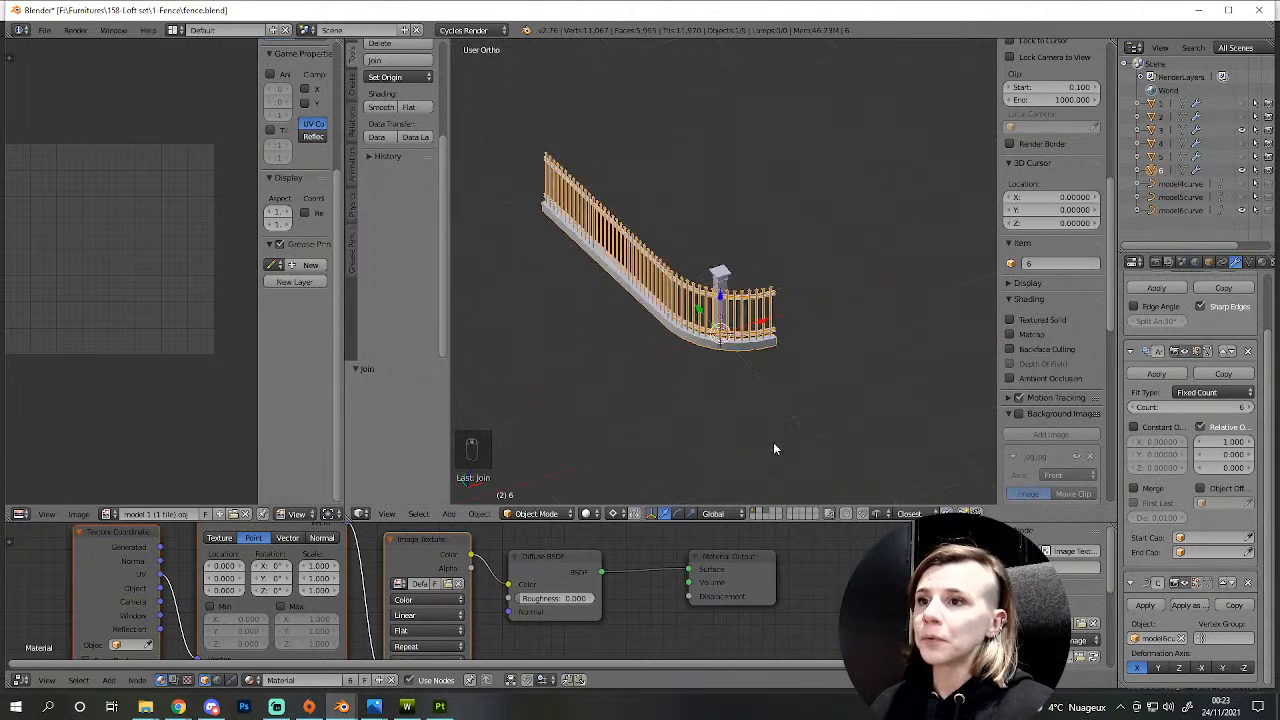
pyautogui.click(1137, 408)
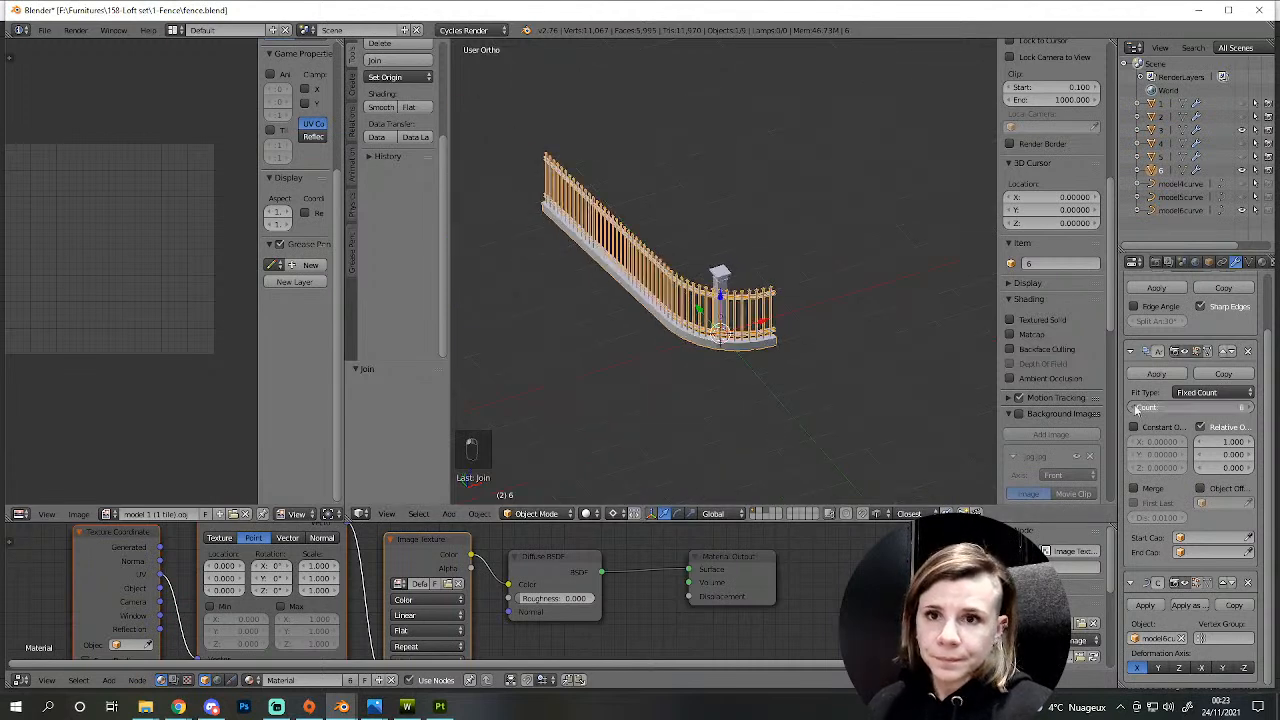
pyautogui.click(1137, 408)
pyautogui.click(1137, 408)
pyautogui.click(1137, 408)
# - Bevel the two cross-section edge loops on panel 6's base and all its rails by about 0.103 with one segment
pyautogui.moveTo(760, 417); pyautogui.dragTo(806, 447, button='middle')
pyautogui.scroll(3, 806, 455)
pyautogui.press('Tab')
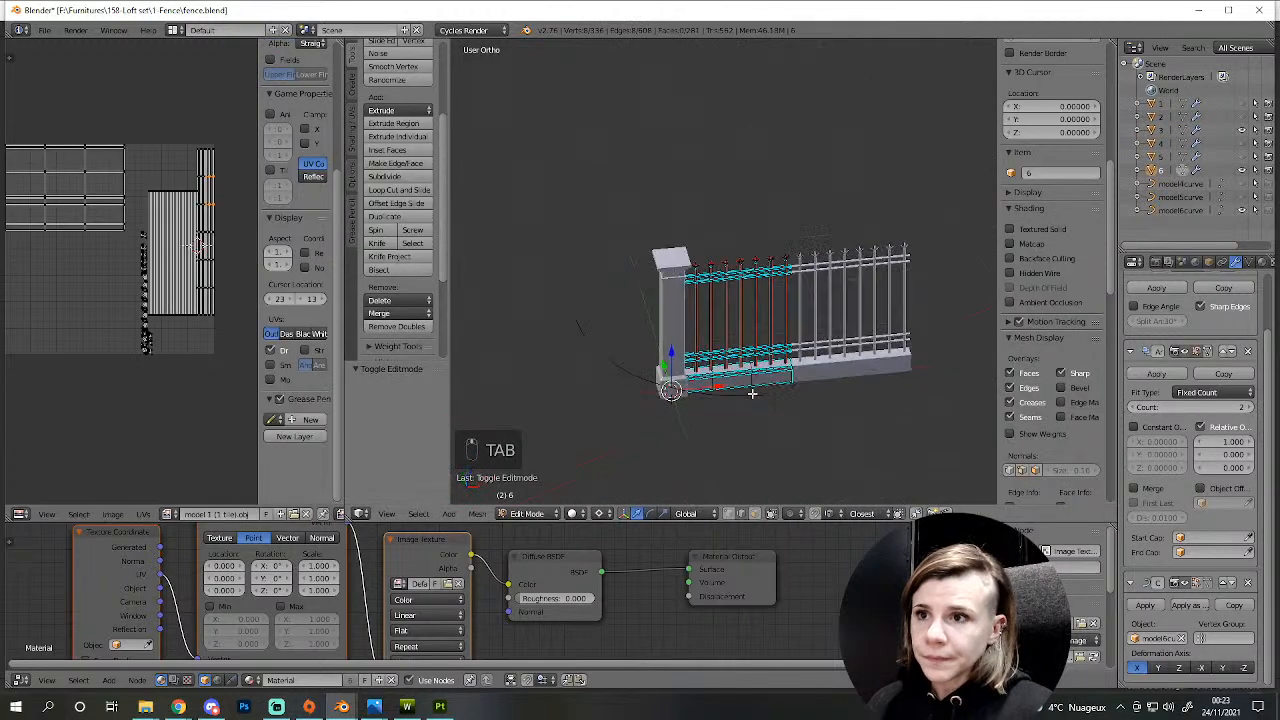
pyautogui.scroll(4, 759, 338)
pyautogui.scroll(3, 740, 377)
pyautogui.scroll(-3, 740, 444)
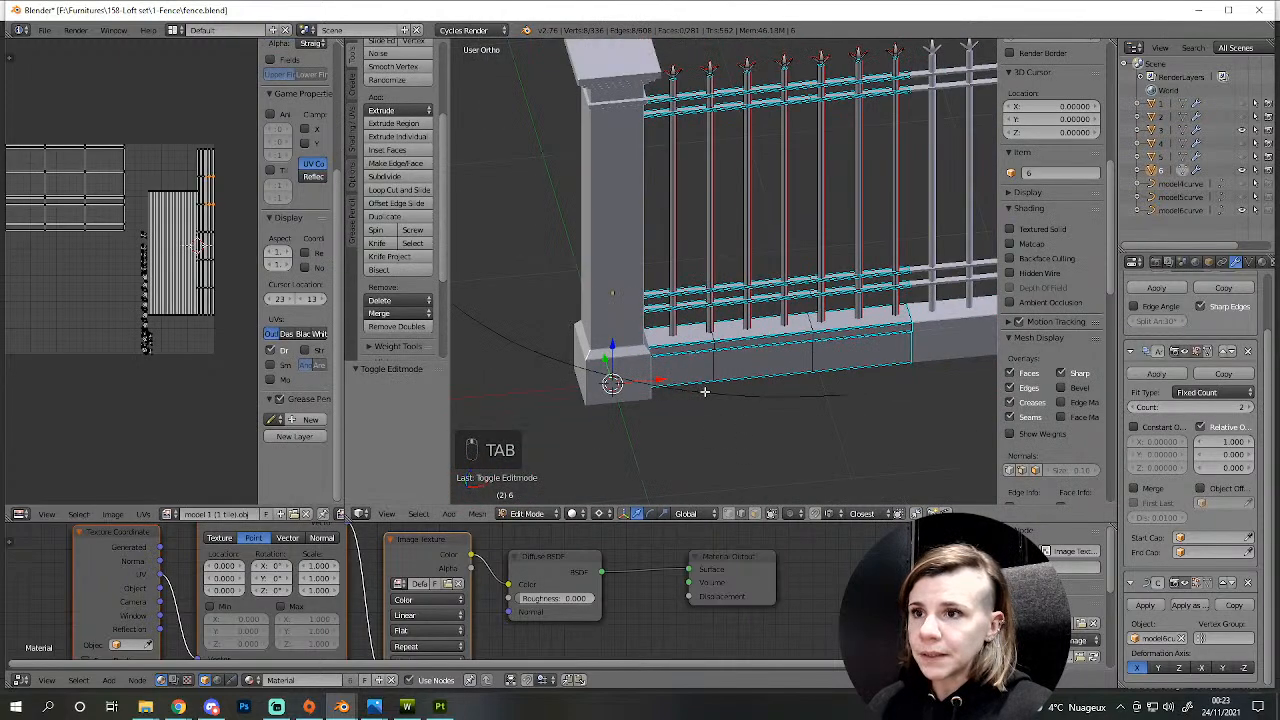
pyautogui.scroll(4, 715, 370)
pyautogui.keyDown('alt'); pyautogui.keyDown('shift'); pyautogui.rightClick(906, 454); pyautogui.keyUp('shift'); pyautogui.keyUp('alt')
pyautogui.scroll(4, 701, 387)
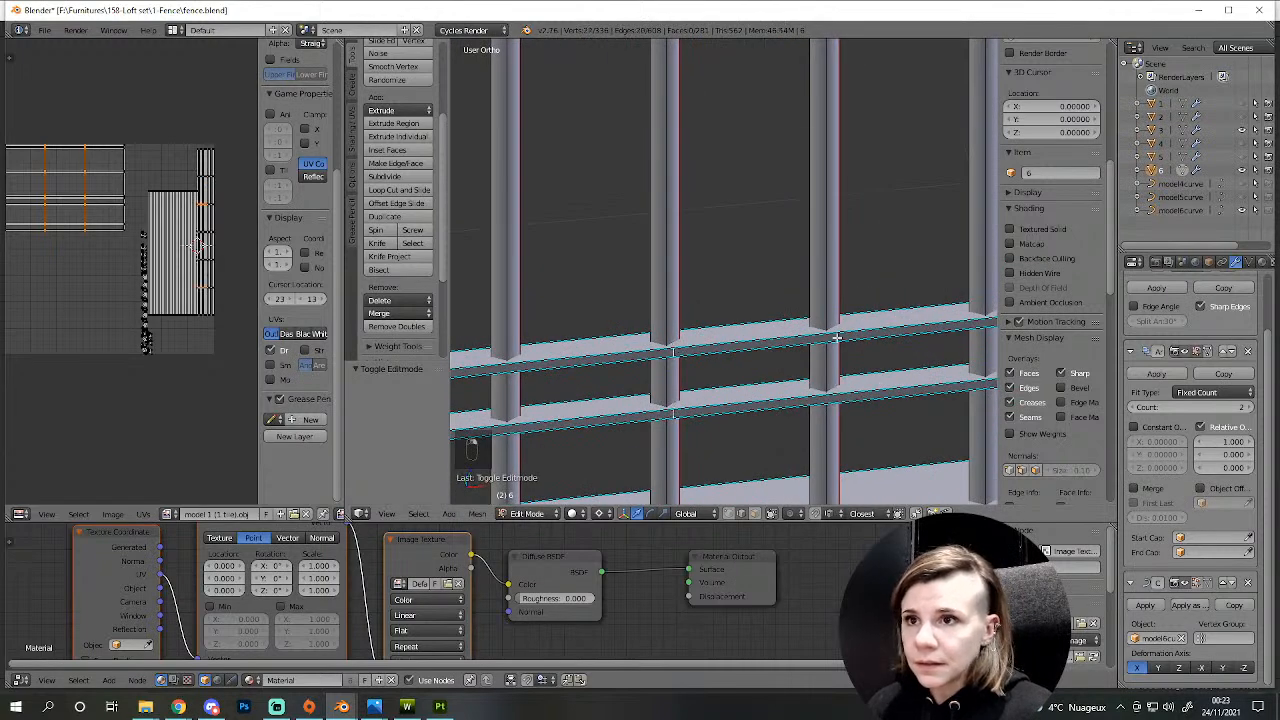
pyautogui.scroll(-1, 900, 365)
pyautogui.keyDown('shift'); pyautogui.moveTo(990, 374); pyautogui.dragTo(878, 358, button='middle'); pyautogui.keyUp('shift')
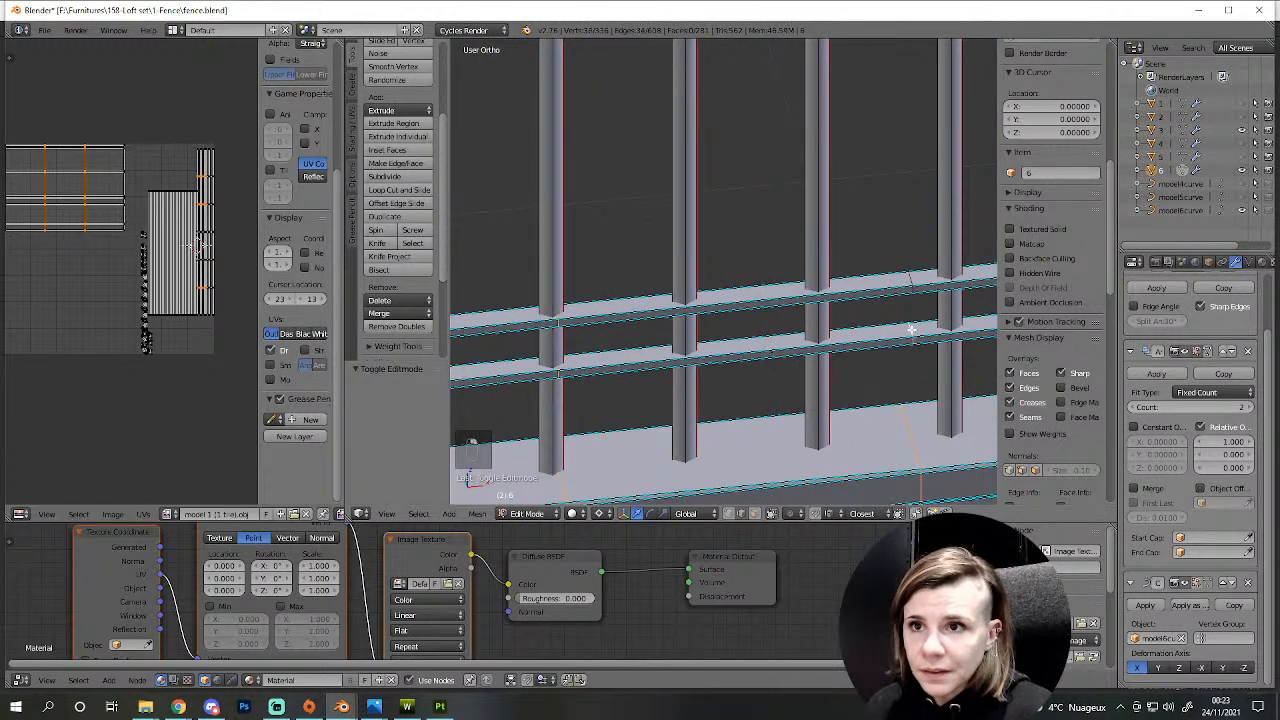
pyautogui.keyDown('alt'); pyautogui.keyDown('shift'); pyautogui.rightClick(912, 278); pyautogui.keyUp('shift'); pyautogui.keyUp('alt')
pyautogui.scroll(-5, 822, 249)
pyautogui.keyDown('shift'); pyautogui.moveTo(708, 170); pyautogui.dragTo(777, 397, button='middle'); pyautogui.keyUp('shift')
pyautogui.scroll(8, 746, 328)
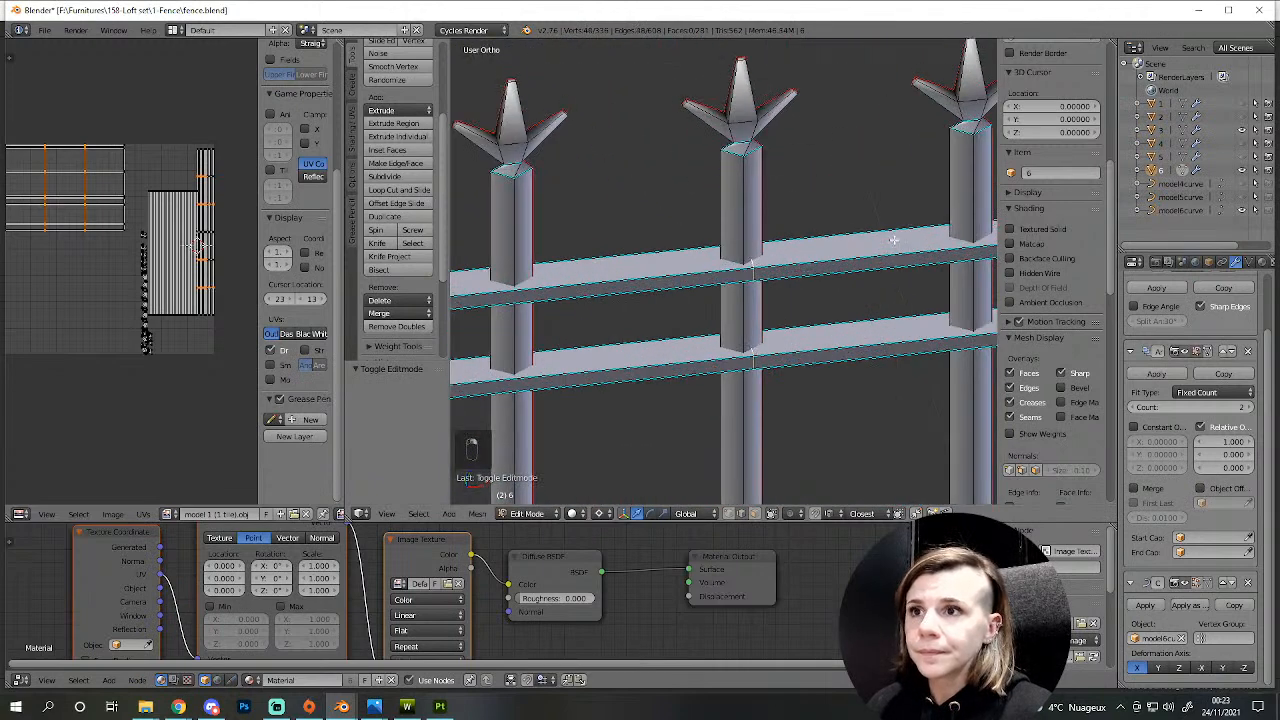
pyautogui.keyDown('shift'); pyautogui.moveTo(894, 240); pyautogui.dragTo(565, 262, button='middle'); pyautogui.keyUp('shift')
pyautogui.scroll(-3, 915, 251)
pyautogui.keyDown('shift'); pyautogui.moveTo(771, 258); pyautogui.dragTo(824, 256, button='middle'); pyautogui.keyUp('shift')
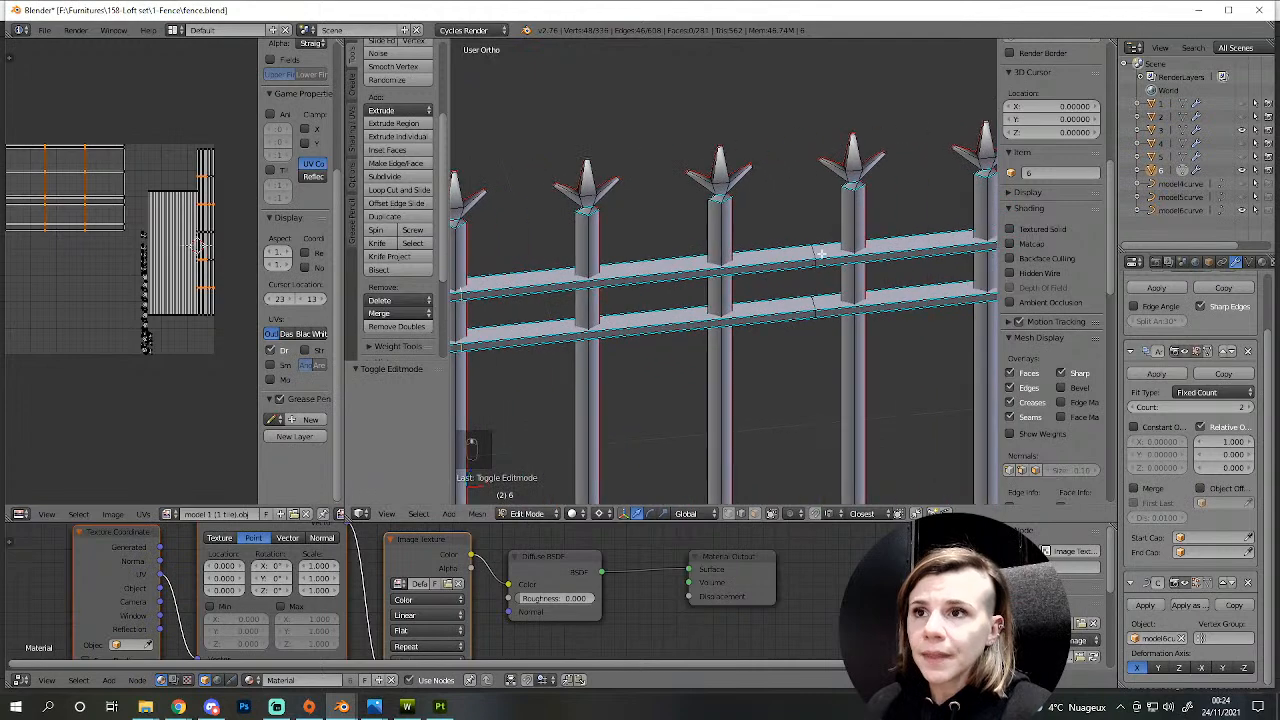
pyautogui.scroll(-8, 833, 303)
pyautogui.keyDown('shift'); pyautogui.moveTo(794, 409); pyautogui.dragTo(846, 218, button='middle'); pyautogui.keyUp('shift')
pyautogui.keyDown('shift'); pyautogui.moveTo(805, 280); pyautogui.dragTo(812, 366, button='middle'); pyautogui.keyUp('shift')
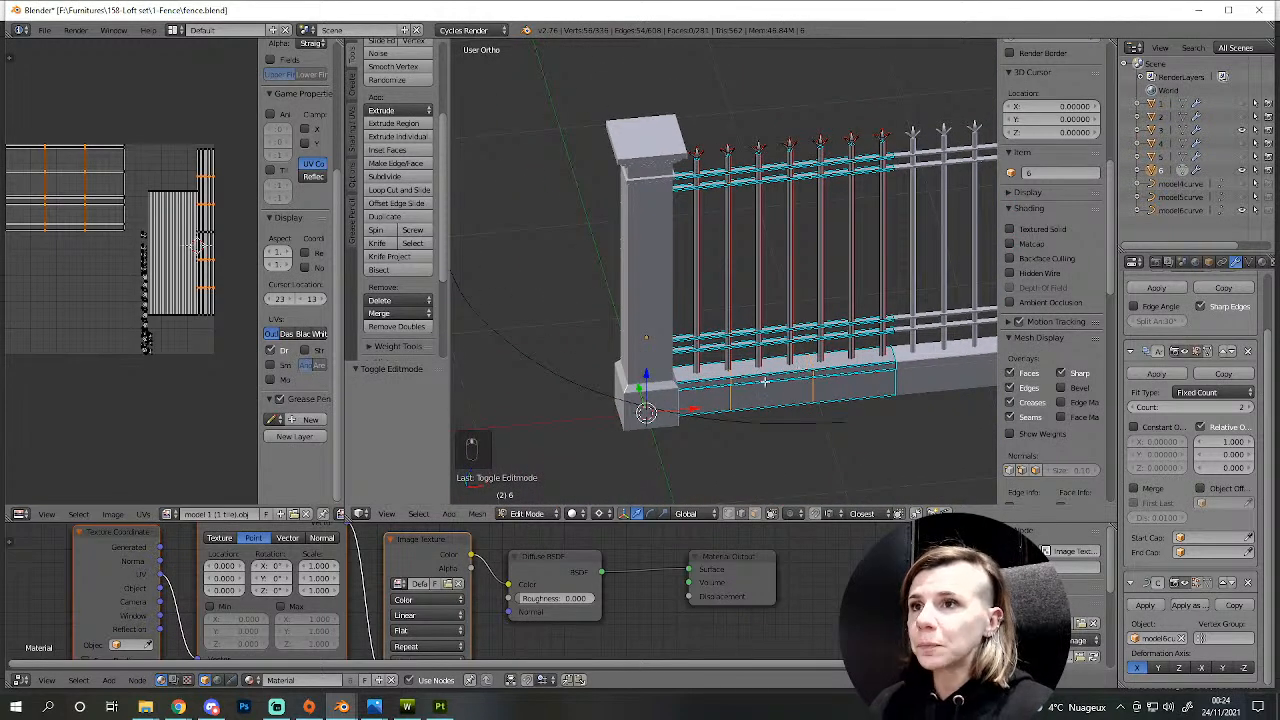
pyautogui.hotkey('ctrl', 'b')
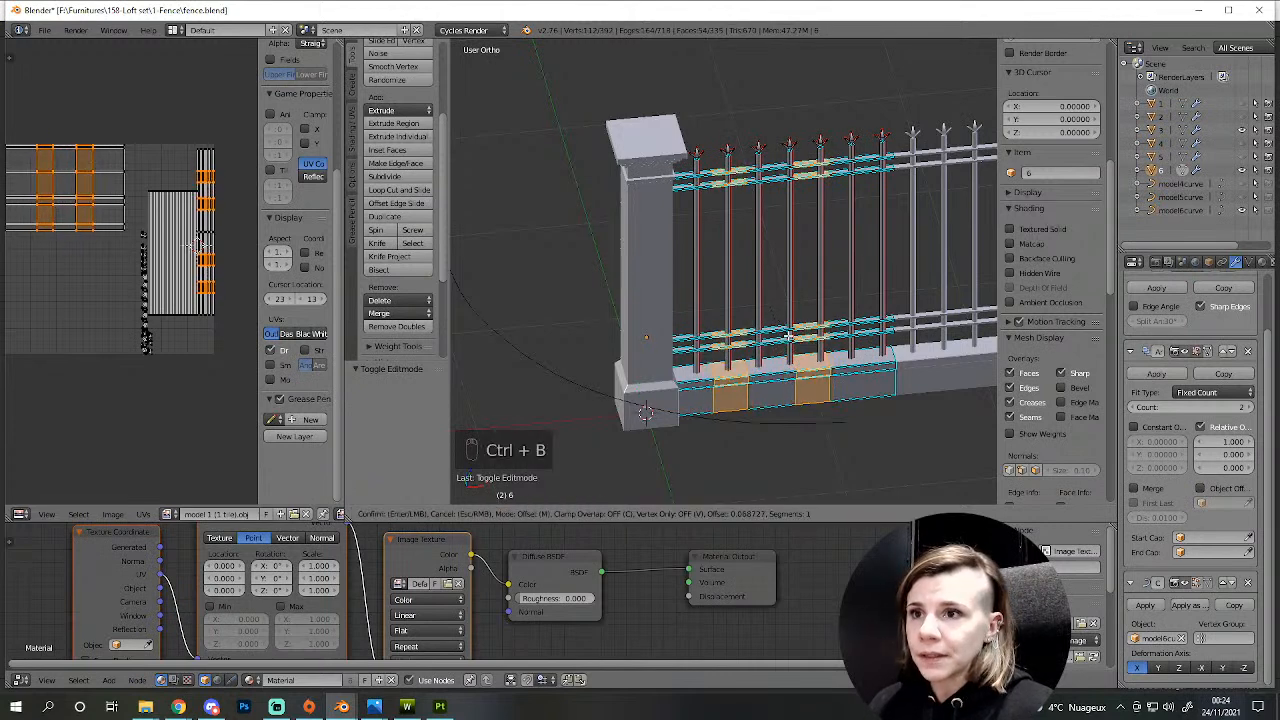
pyautogui.click(790, 340)
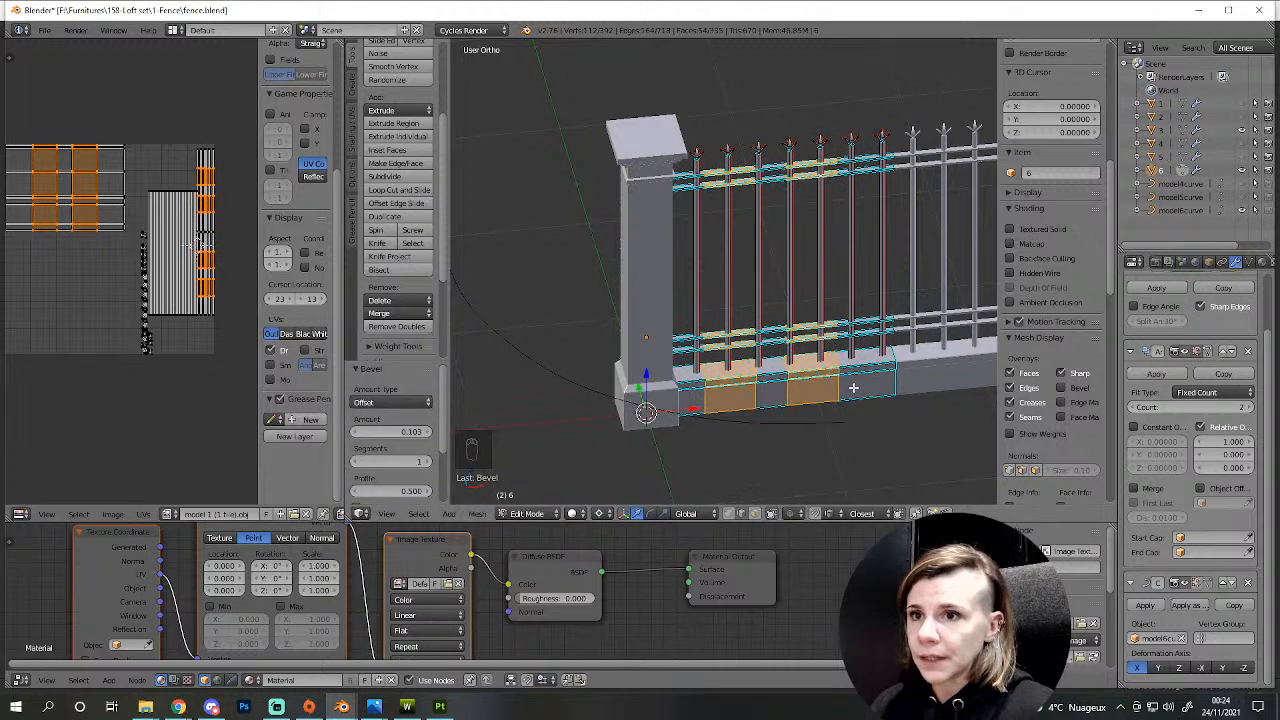
pyautogui.press('s')
pyautogui.press('x')
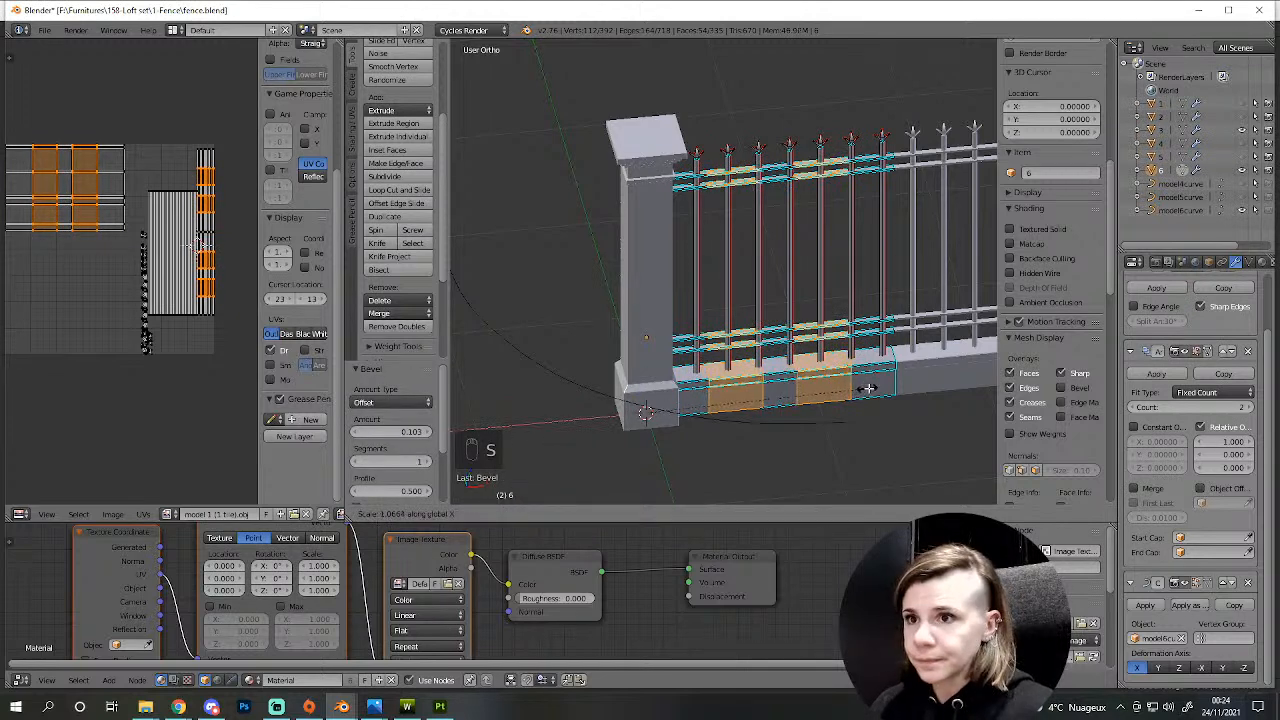
pyautogui.rightClick(818, 456)
# - Switch the pivot point to Median Point, scale the bevelled bands slightly along X, and return to Object Mode
pyautogui.click(600, 513)
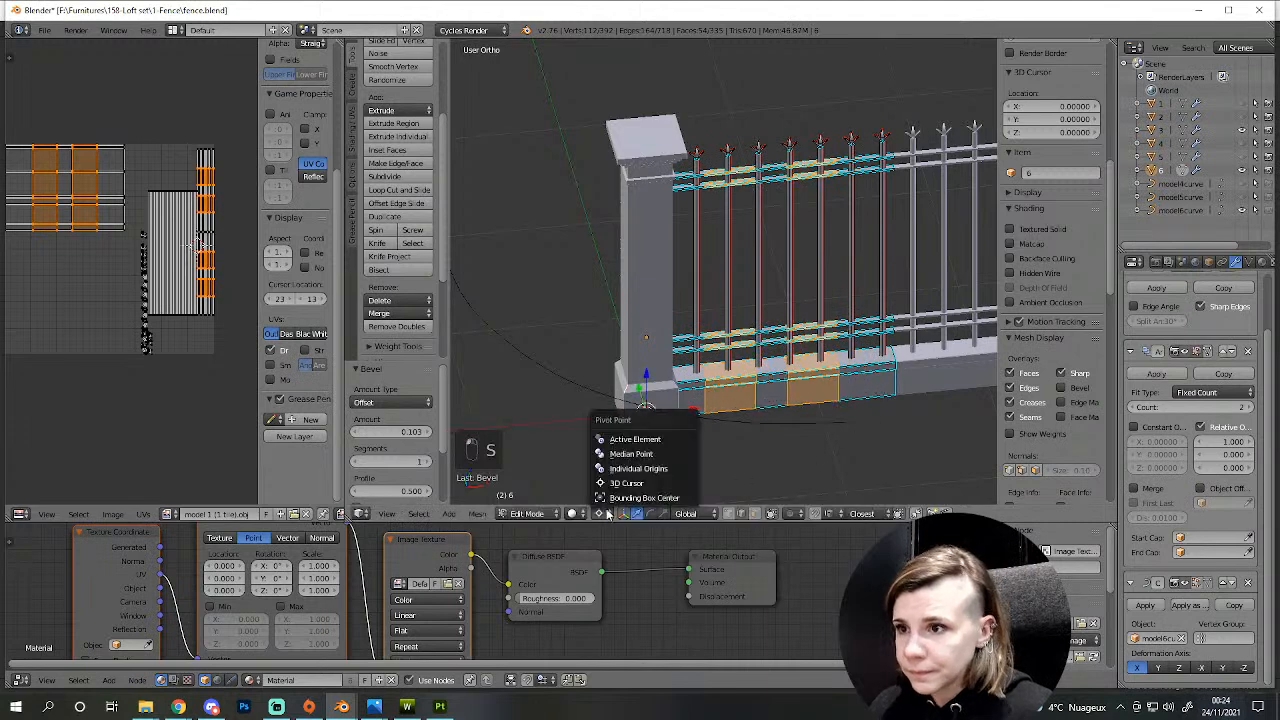
pyautogui.click(625, 454)
pyautogui.press('s')
pyautogui.press('x')
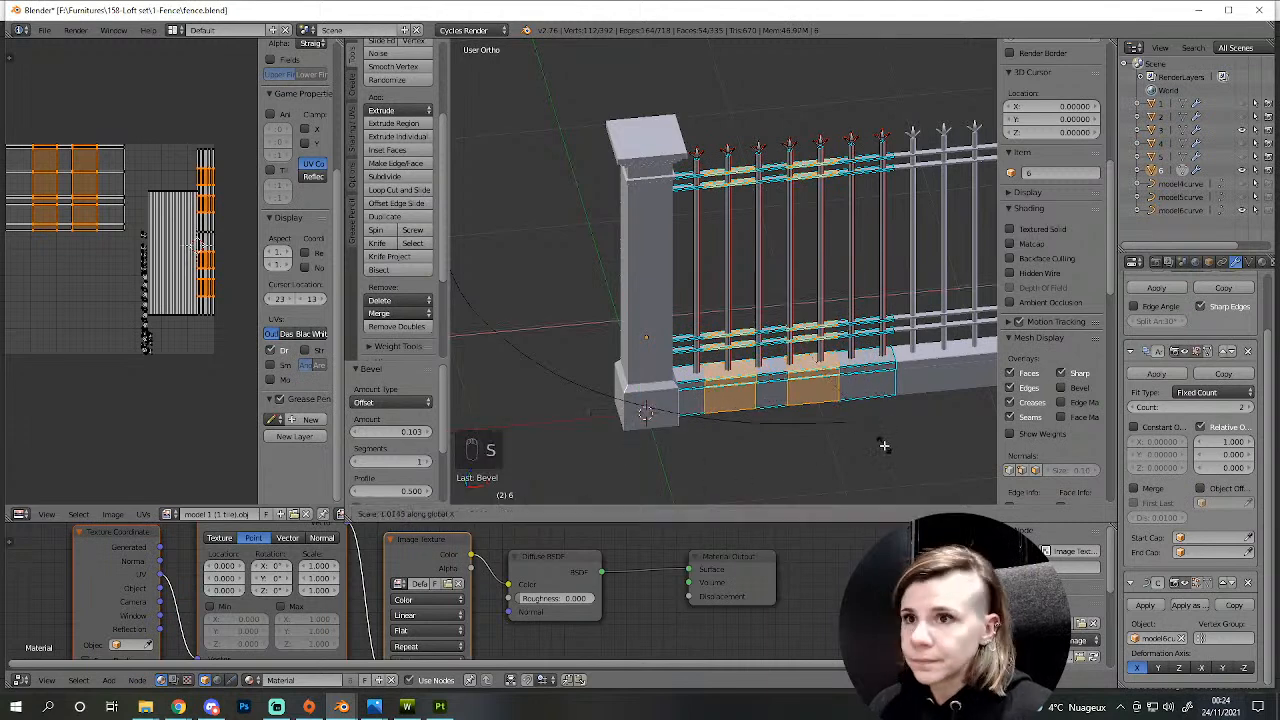
pyautogui.click(853, 63)
pyautogui.moveTo(836, 308); pyautogui.dragTo(858, 360, button='middle')
pyautogui.scroll(-3, 796, 374)
pyautogui.press('a')
pyautogui.press('Tab')
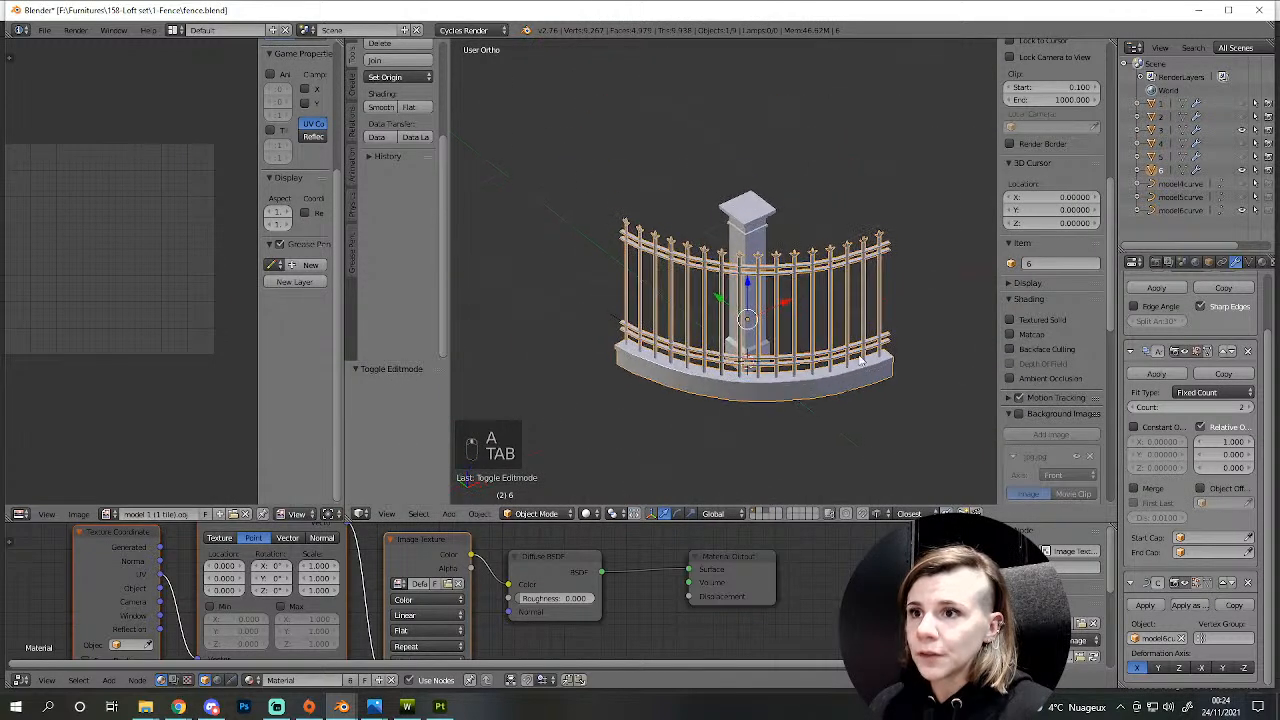
# - Apply the Array modifier on panel 6 and open the resulting mesh in Edit Mode
pyautogui.moveTo(800, 394); pyautogui.dragTo(731, 427, button='middle')
pyautogui.press('Tab')
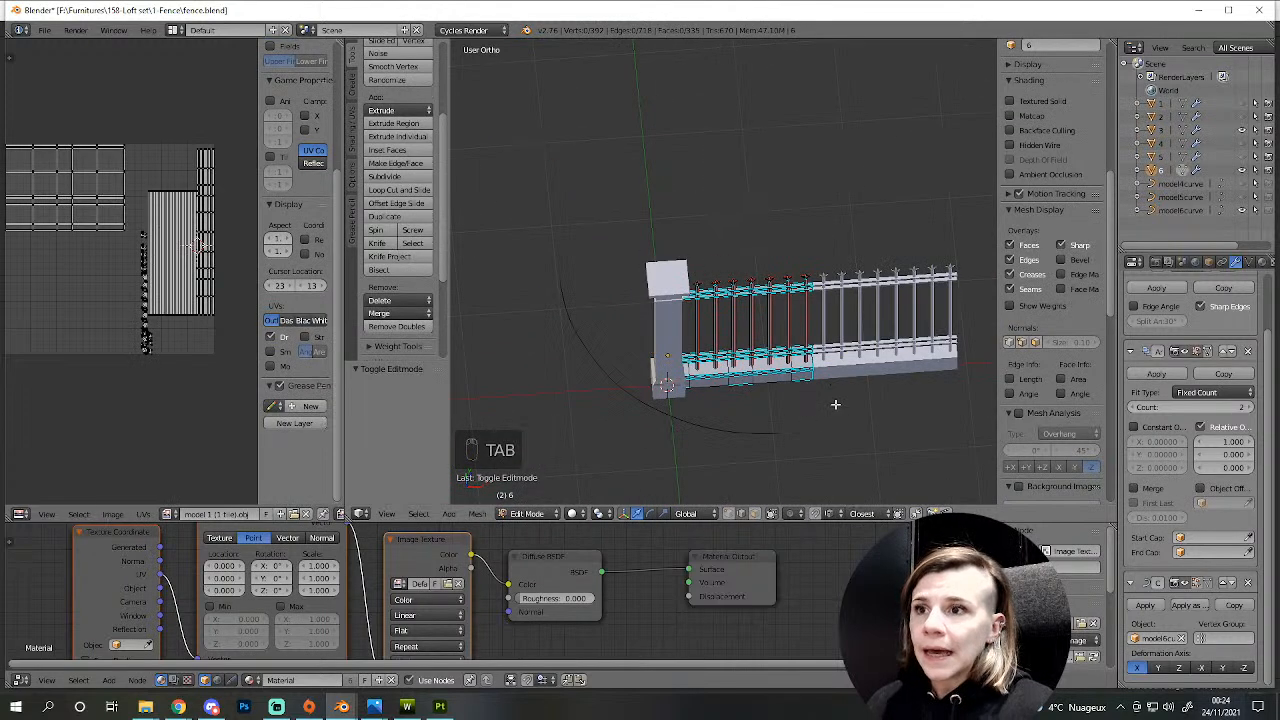
pyautogui.press('Tab')
pyautogui.press('Tab')
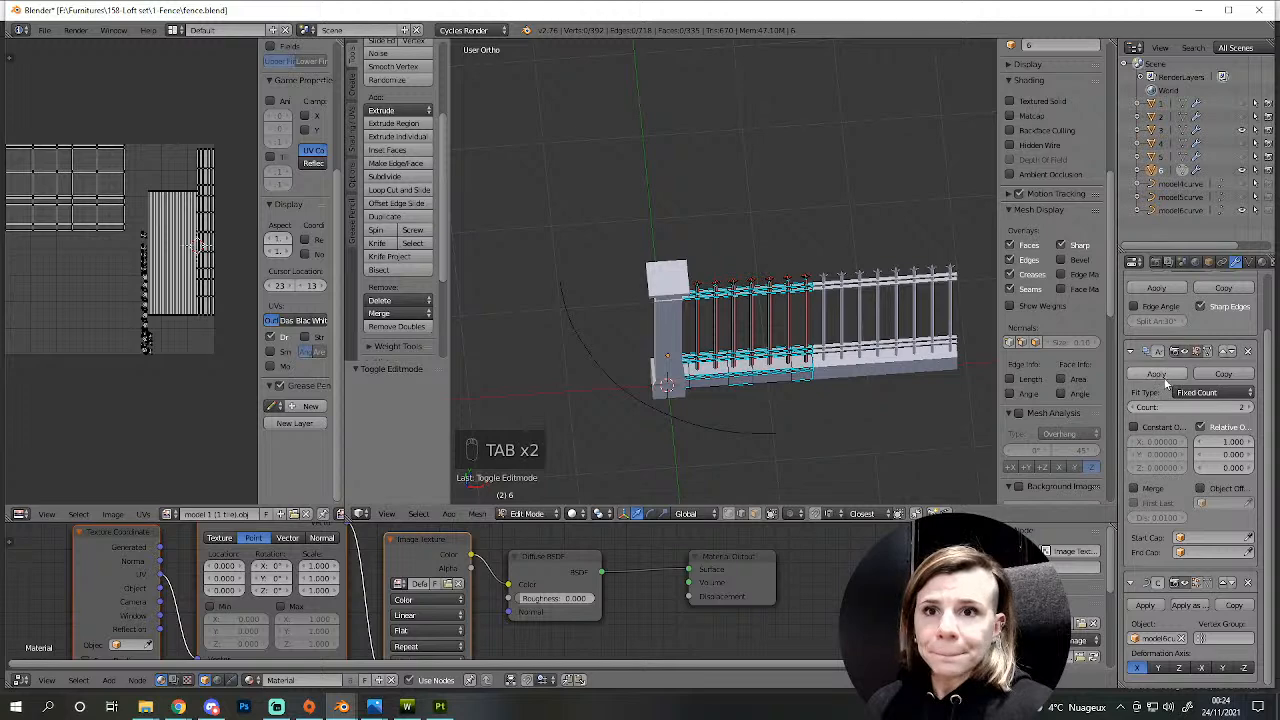
pyautogui.click(1163, 375)
pyautogui.press('Tab')
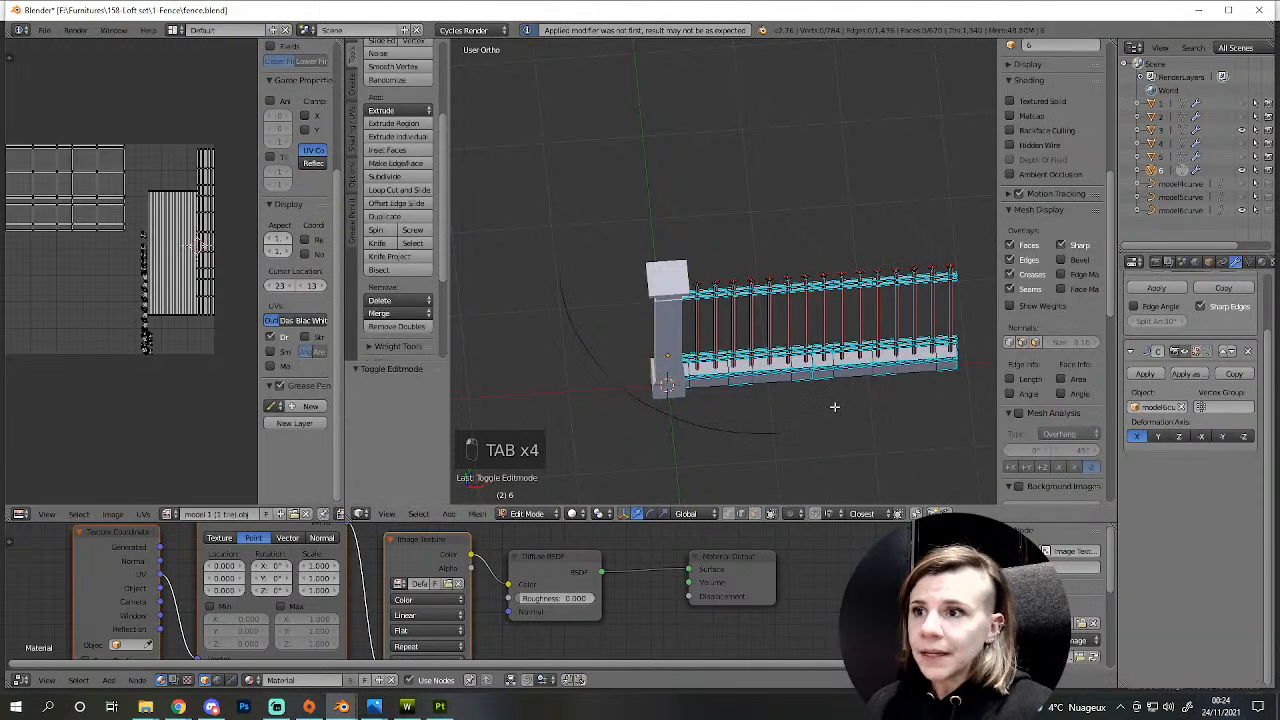
# - Remove the duplicate vertices across the whole panel 6 mesh and return to Object Mode
pyautogui.press('a')
pyautogui.click(398, 327)
pyautogui.press('a')
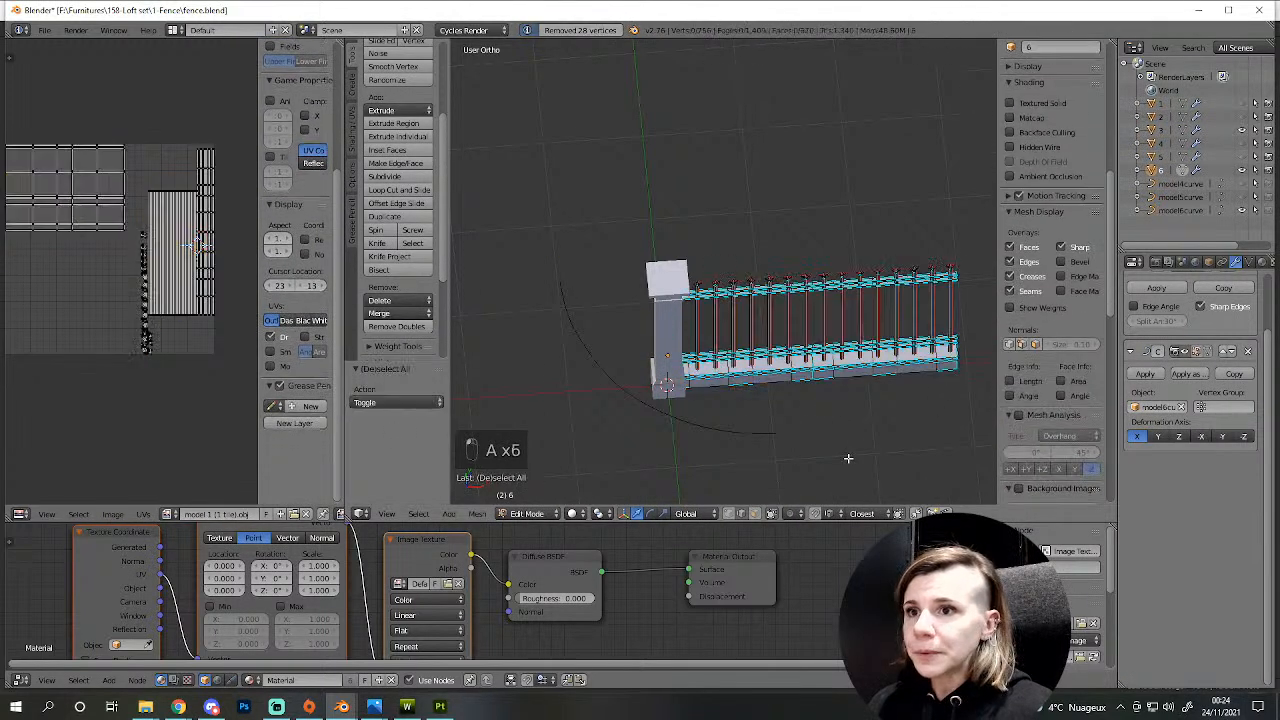
pyautogui.press('Tab')
pyautogui.press('Tab')
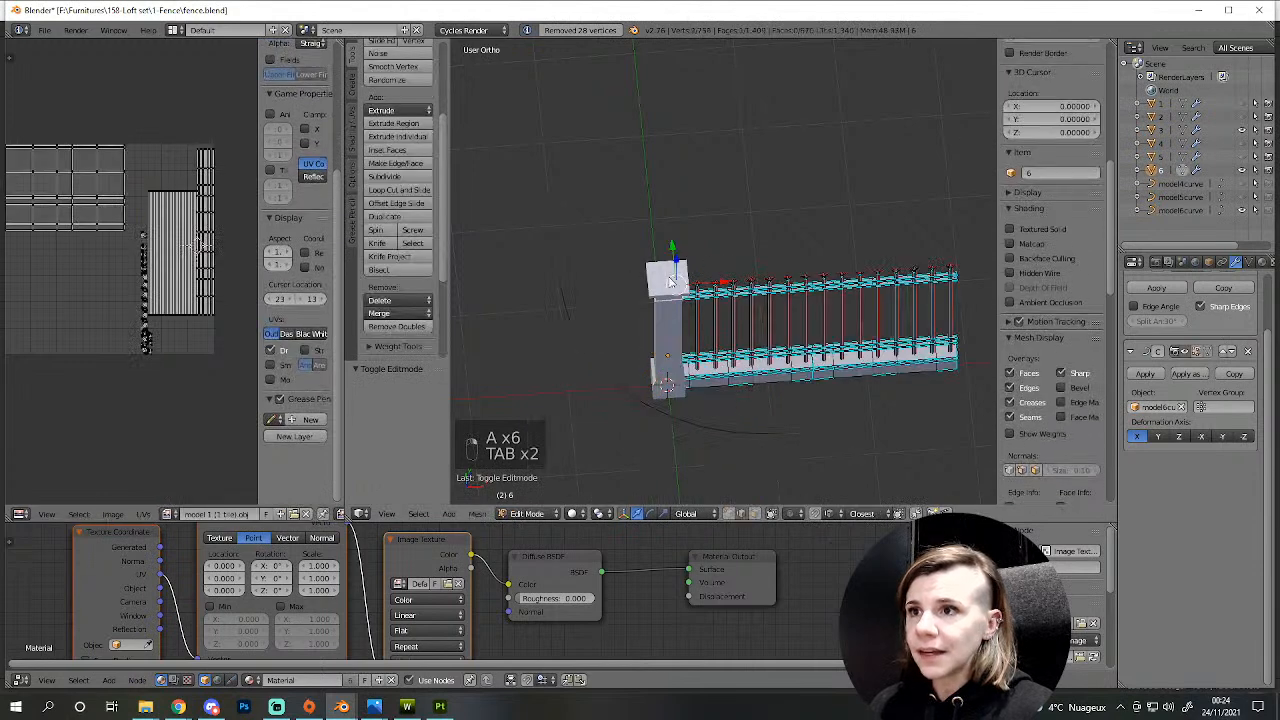
pyautogui.press('Tab')
# - Duplicate post 3 twice in top view, placing one copy near each end of curved panel 6
pyautogui.rightClick(668, 306)
pyautogui.press('KP_7')
pyautogui.keyDown('shift'); pyautogui.moveTo(668, 307); pyautogui.dragTo(668, 236, button='middle'); pyautogui.keyUp('shift')
pyautogui.hotkey('shift', 'd')
pyautogui.click(756, 424)
pyautogui.hotkey('shift', 'd')
pyautogui.click(599, 268)
# - Hide panel 6 and, in wireframe, move post 3.001 about 0.088 in X and 0.011 in Y to centre it on the curve's end
pyautogui.rightClick(653, 402)
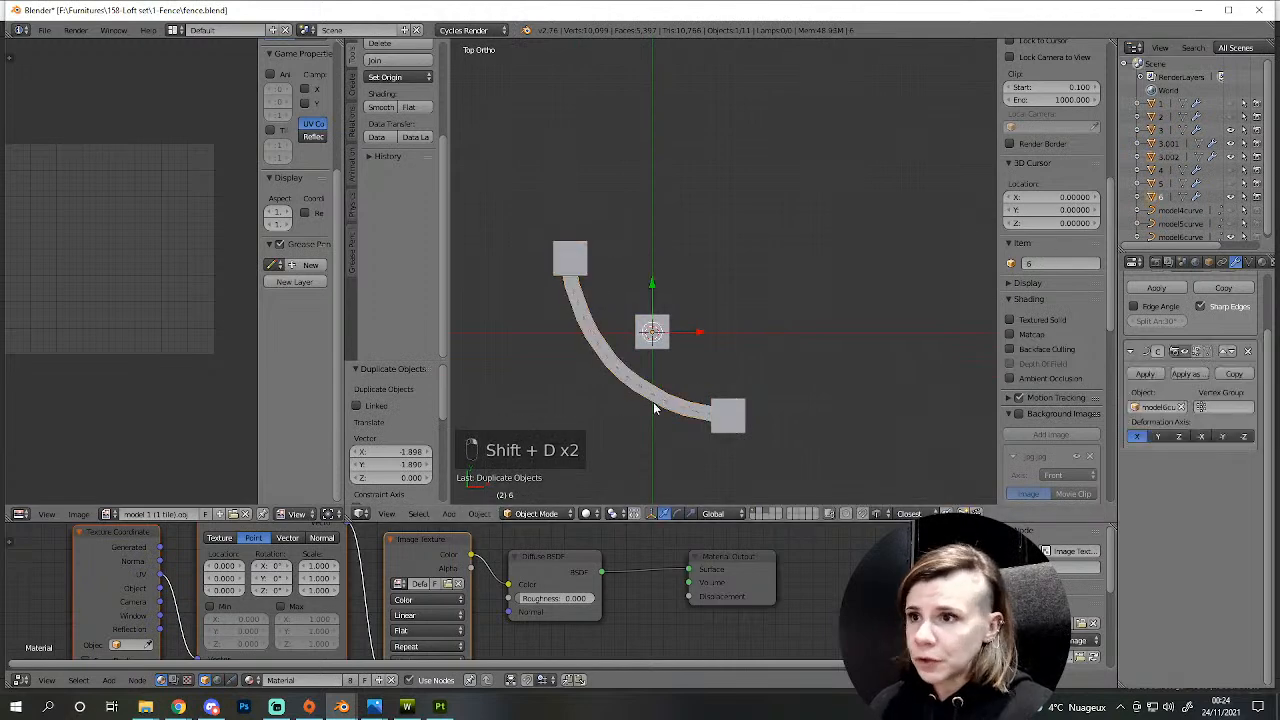
pyautogui.press('h')
pyautogui.scroll(7, 700, 316)
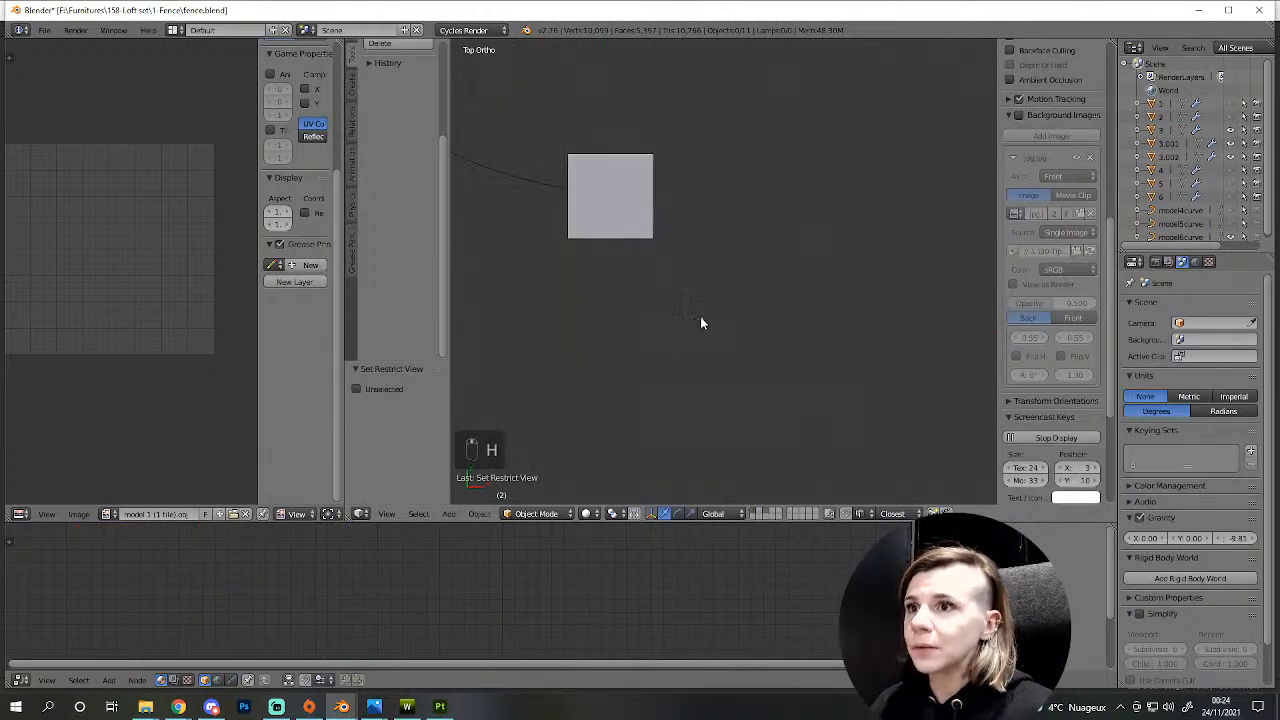
pyautogui.press('z')
pyautogui.rightClick(715, 358)
pyautogui.press('g')
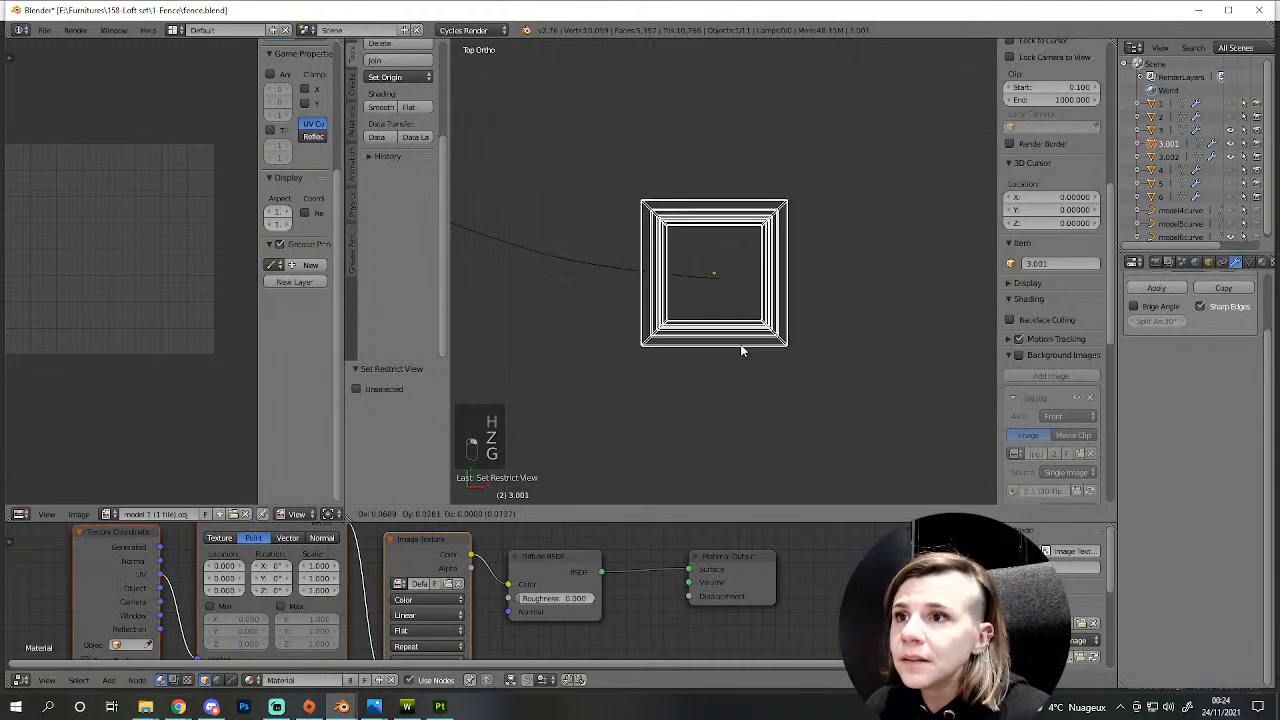
pyautogui.click(747, 353)
# - Move post 3.002 about -0.014 in X and 0.116 in Y to centre it on the curve's other end
pyautogui.scroll(-4, 731, 346)
pyautogui.scroll(3, 700, 255)
pyautogui.scroll(3, 826, 400)
pyautogui.rightClick(899, 452)
pyautogui.press('g')
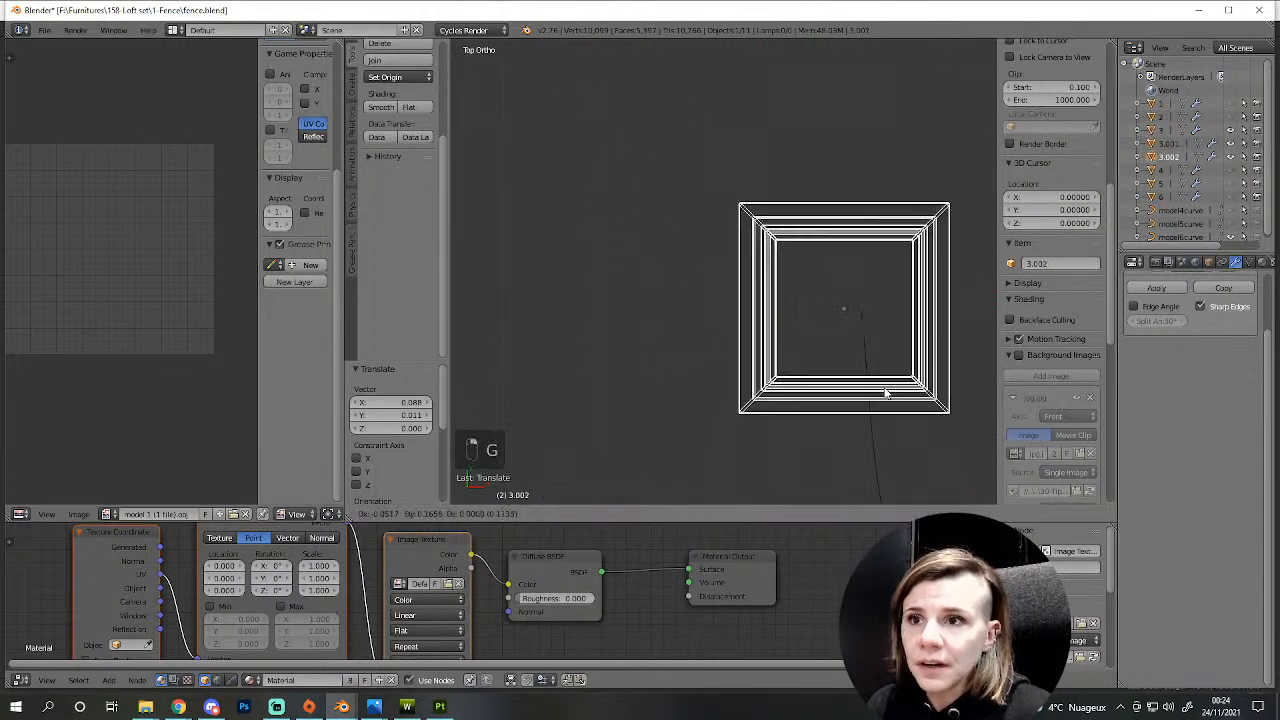
pyautogui.click(904, 420)
pyautogui.scroll(-6, 890, 424)
pyautogui.moveTo(921, 464)
pyautogui.keyDown('shift'); pyautogui.mouseDown(button='middle')
pyautogui.moveTo(788, 331)
pyautogui.moveTo(808, 258)
pyautogui.mouseUp(button='middle'); pyautogui.keyUp('shift')
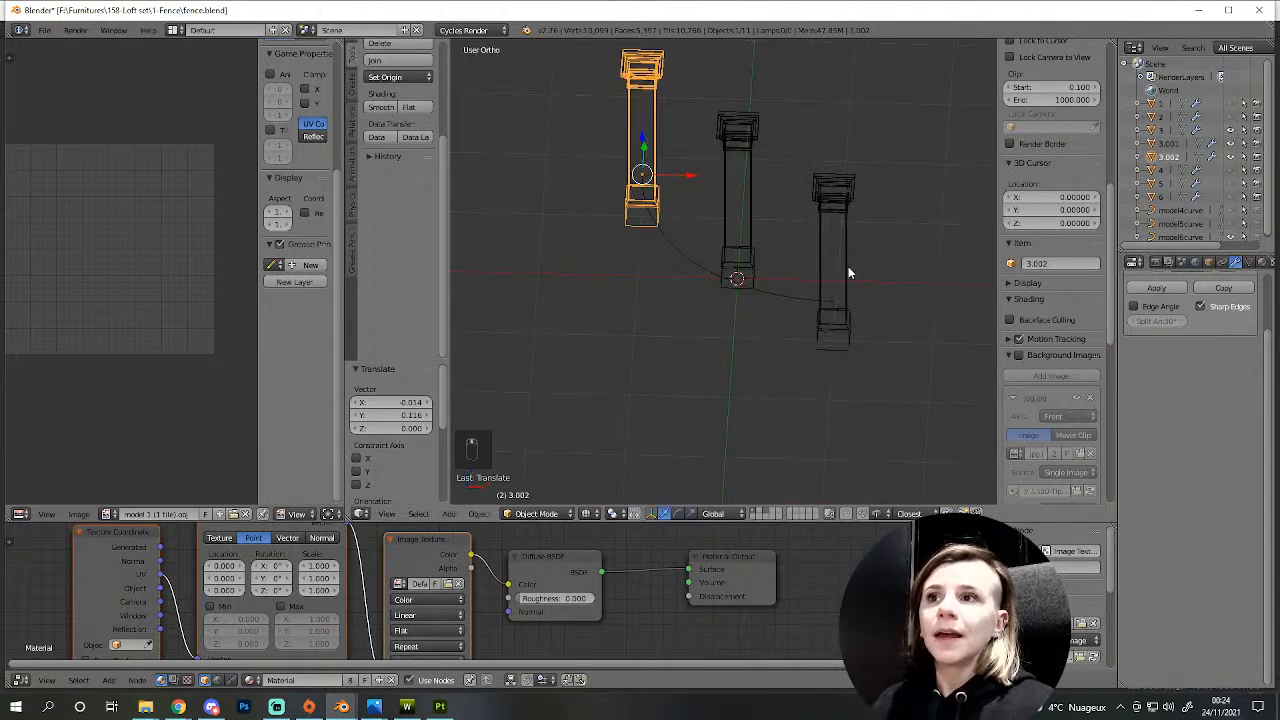
# - Restore solid shading, then show and select panel 6 between its end posts
pyautogui.press('z')
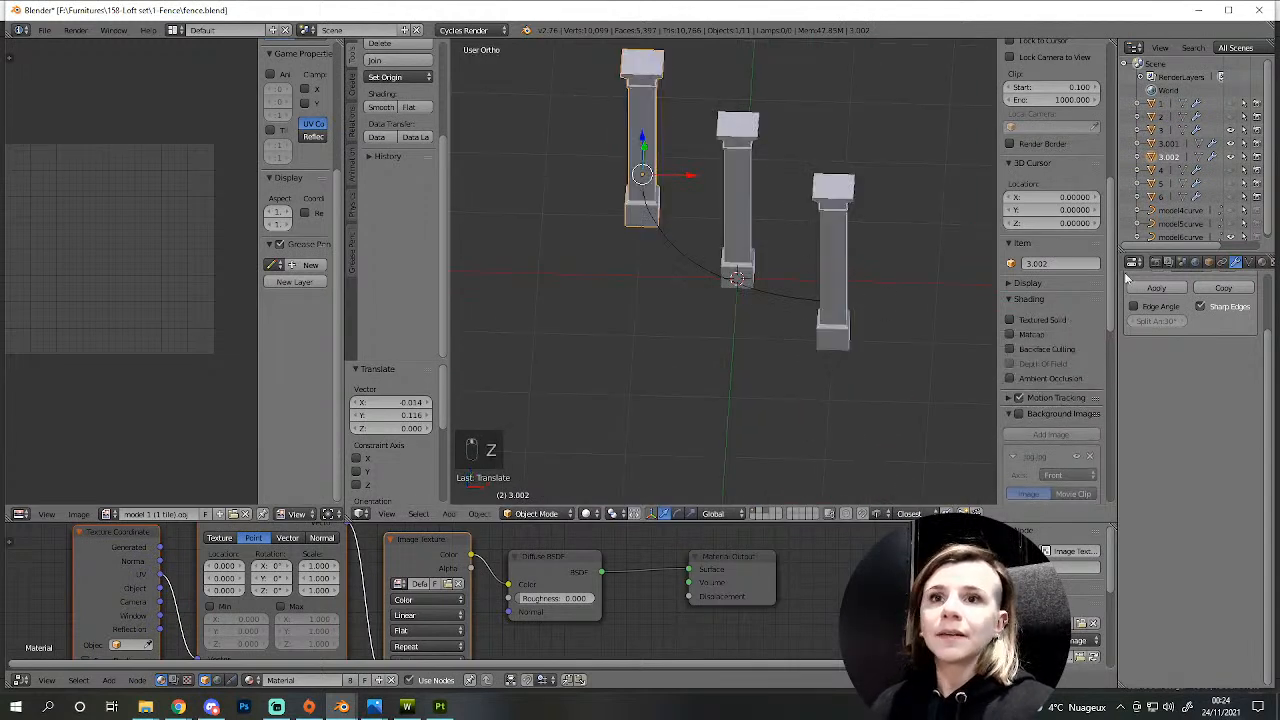
pyautogui.click(1231, 197)
pyautogui.rightClick(720, 307)
pyautogui.keyDown('shift'); pyautogui.moveTo(816, 340); pyautogui.dragTo(729, 410, button='middle'); pyautogui.keyUp('shift')
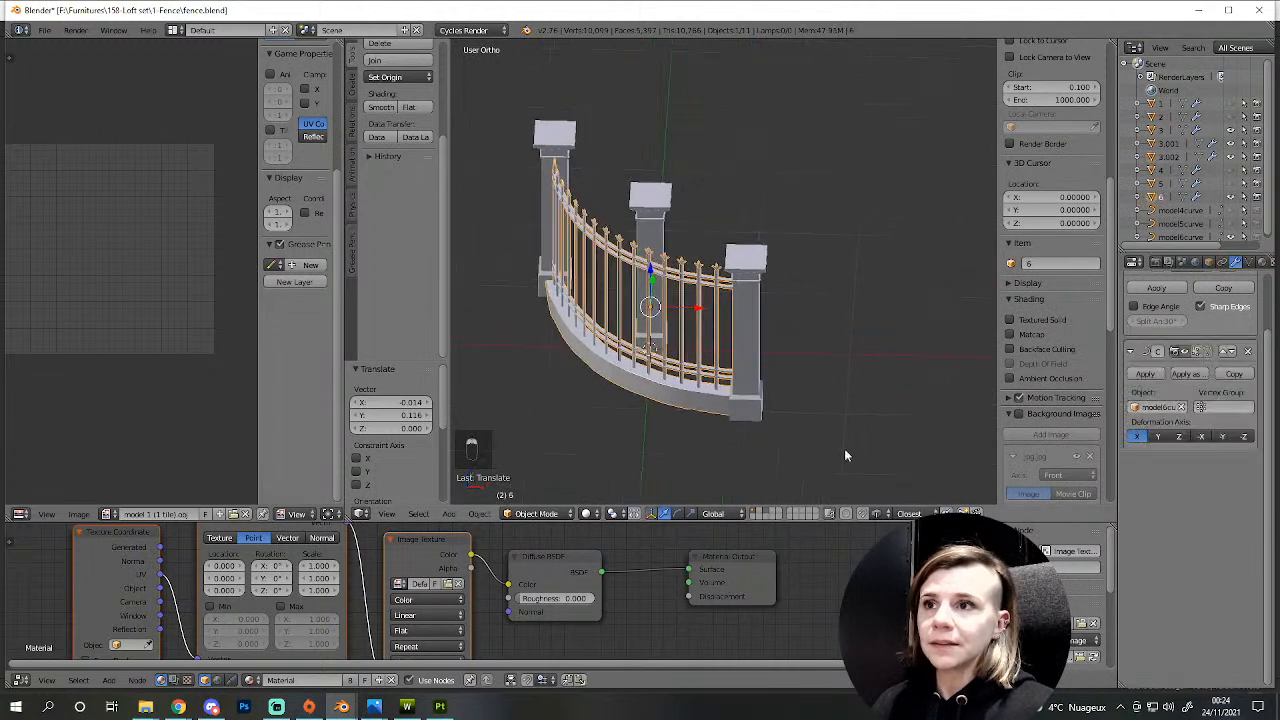
pyautogui.moveTo(592, 388); pyautogui.dragTo(598, 433, button='middle')
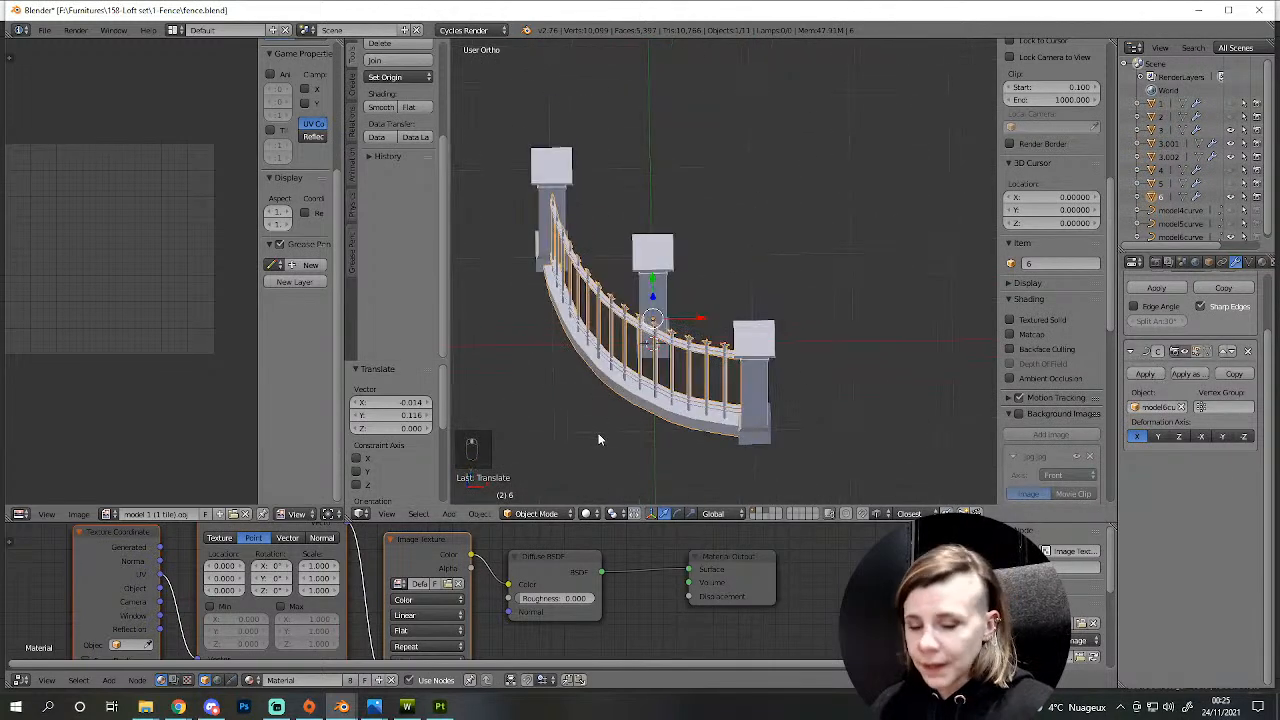
# - In wireframe top view, move panel 6 about -0.018 in Y to align its end with the end post
pyautogui.press('KP_7')
pyautogui.scroll(3, 688, 269)
pyautogui.press('z')
pyautogui.scroll(4, 743, 363)
pyautogui.press('g')
pyautogui.press('y')
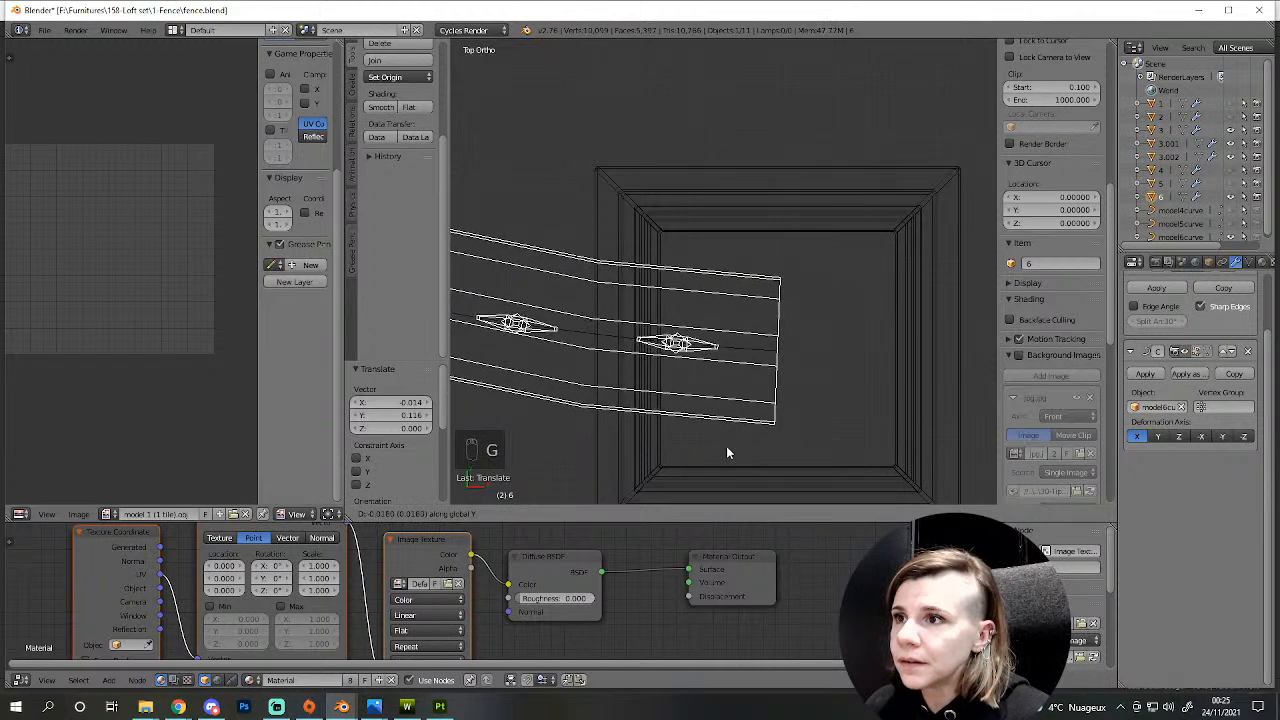
pyautogui.click(726, 446)
# - Scale panel 6 by about 1.076 along X so its other end reaches inside the post, and restore solid shading
pyautogui.scroll(-8, 725, 432)
pyautogui.keyDown('shift'); pyautogui.moveTo(623, 309); pyautogui.dragTo(823, 423, button='middle'); pyautogui.keyUp('shift')
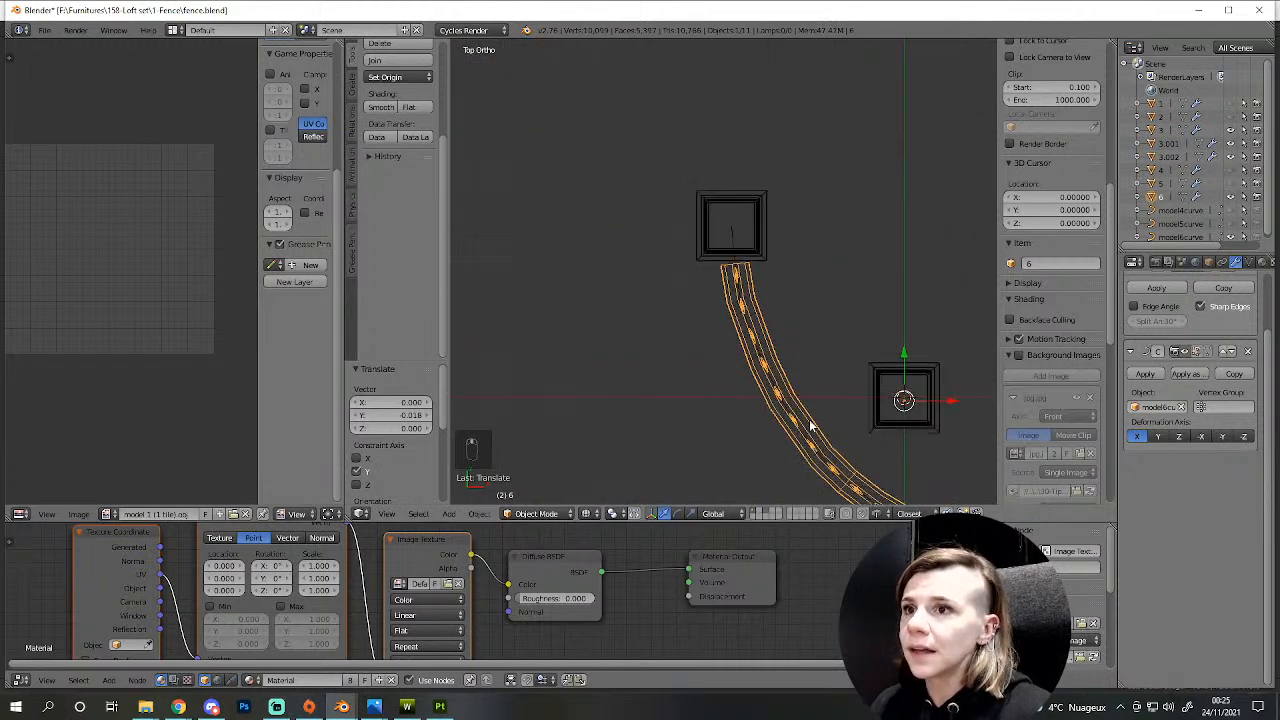
pyautogui.scroll(4, 804, 287)
pyautogui.press('s')
pyautogui.press('x')
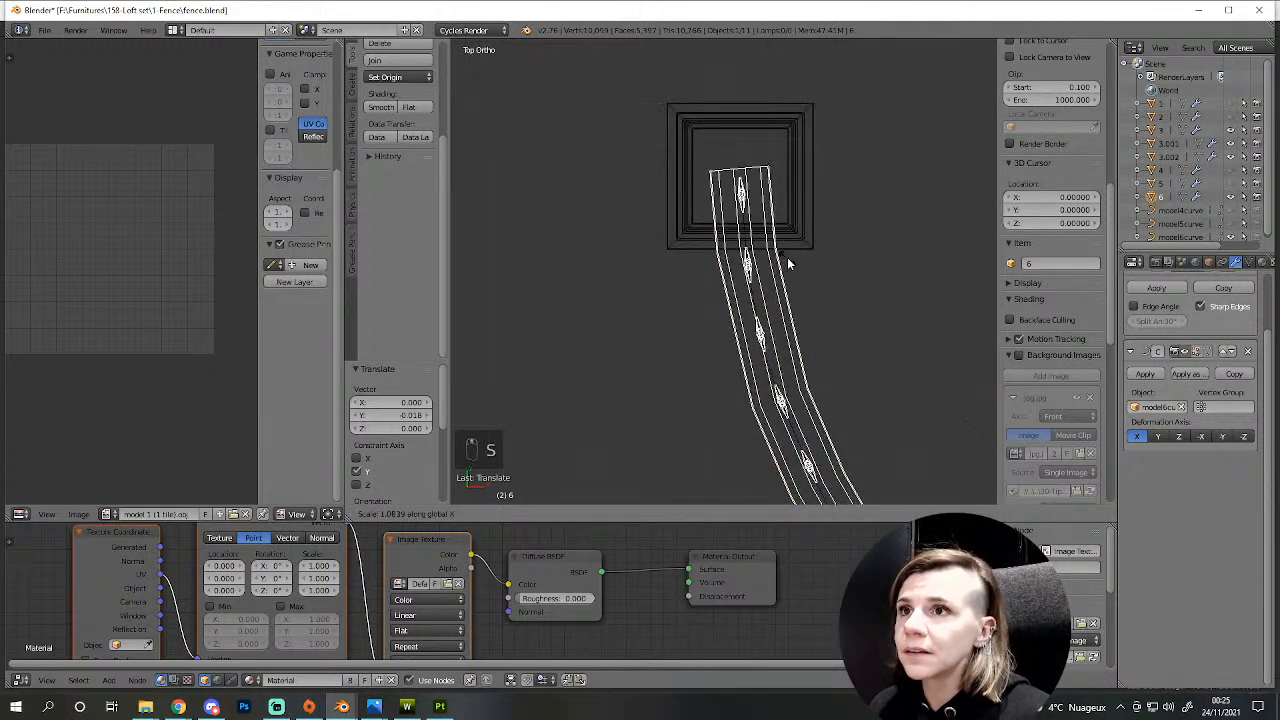
pyautogui.click(791, 257)
pyautogui.scroll(-8, 806, 306)
pyautogui.press('z')
pyautogui.moveTo(831, 414); pyautogui.dragTo(835, 315, button='middle')
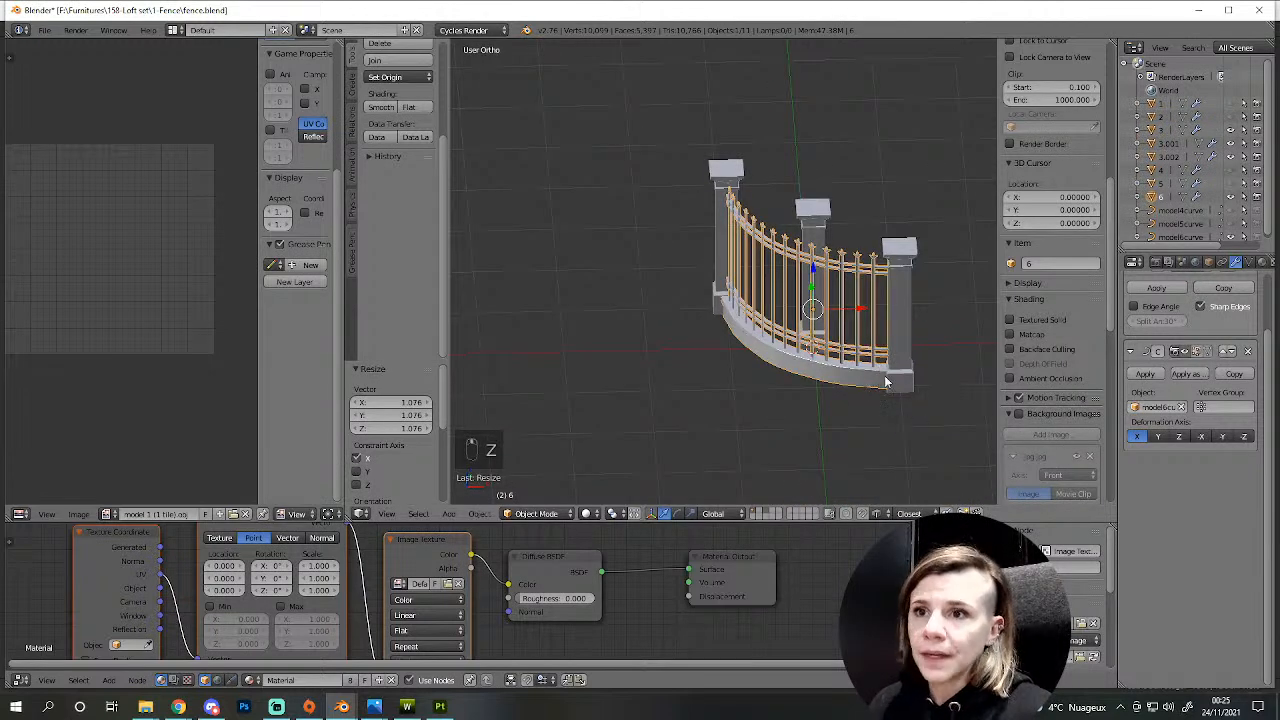
# - Apply panel 6's Curve modifier and join the panel with both end posts as a single object named 6
pyautogui.click(1145, 373)
pyautogui.moveTo(975, 390); pyautogui.dragTo(712, 293, button='middle')
pyautogui.rightClick(724, 289)
pyautogui.hotkey('ctrl', 'j')
pyautogui.scroll(-3, 727, 289)
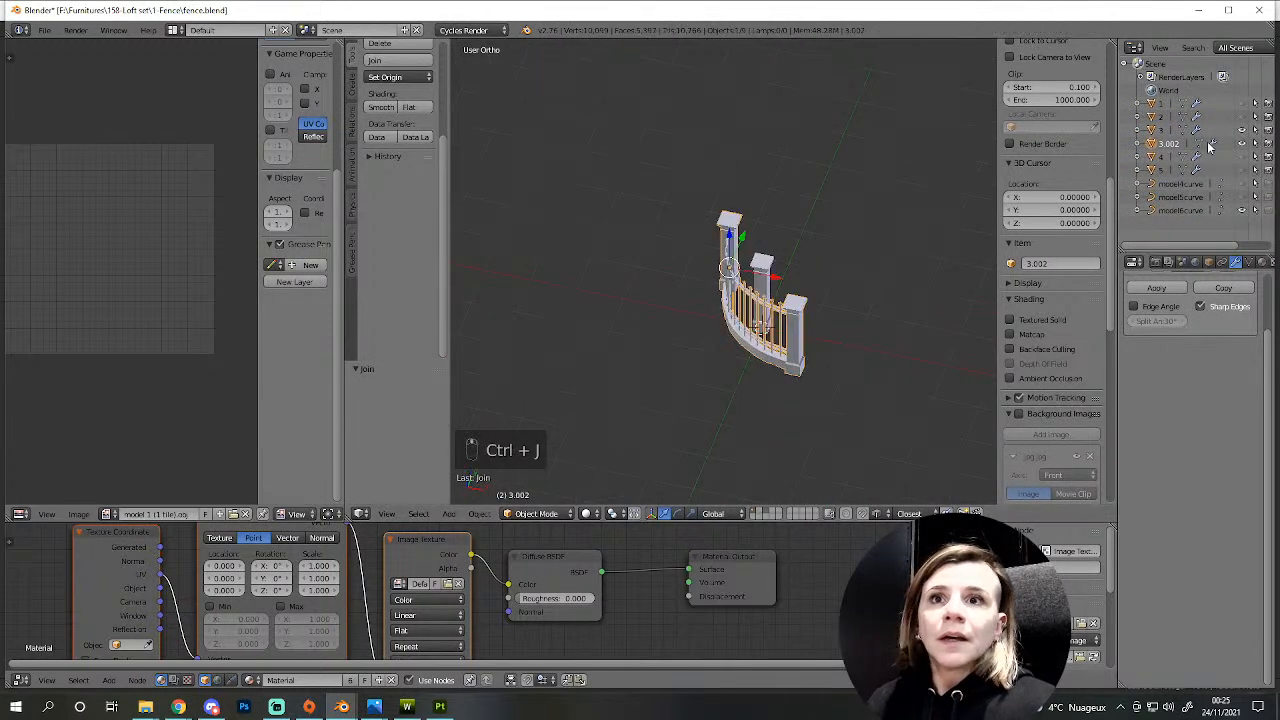
pyautogui.click(1172, 147)
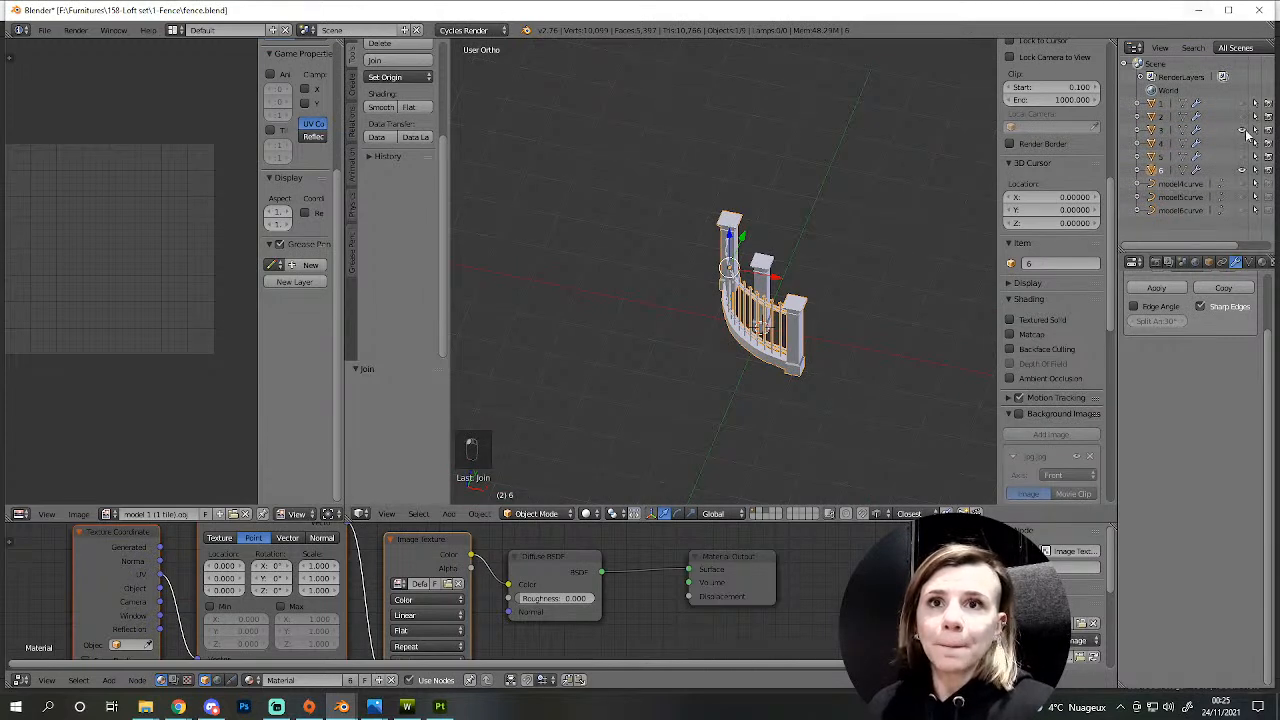
# - Make fence objects 1 to 6 all visible in the scene and save fence.blend, overwriting the existing file
pyautogui.click(1242, 170)
pyautogui.click(1245, 103)
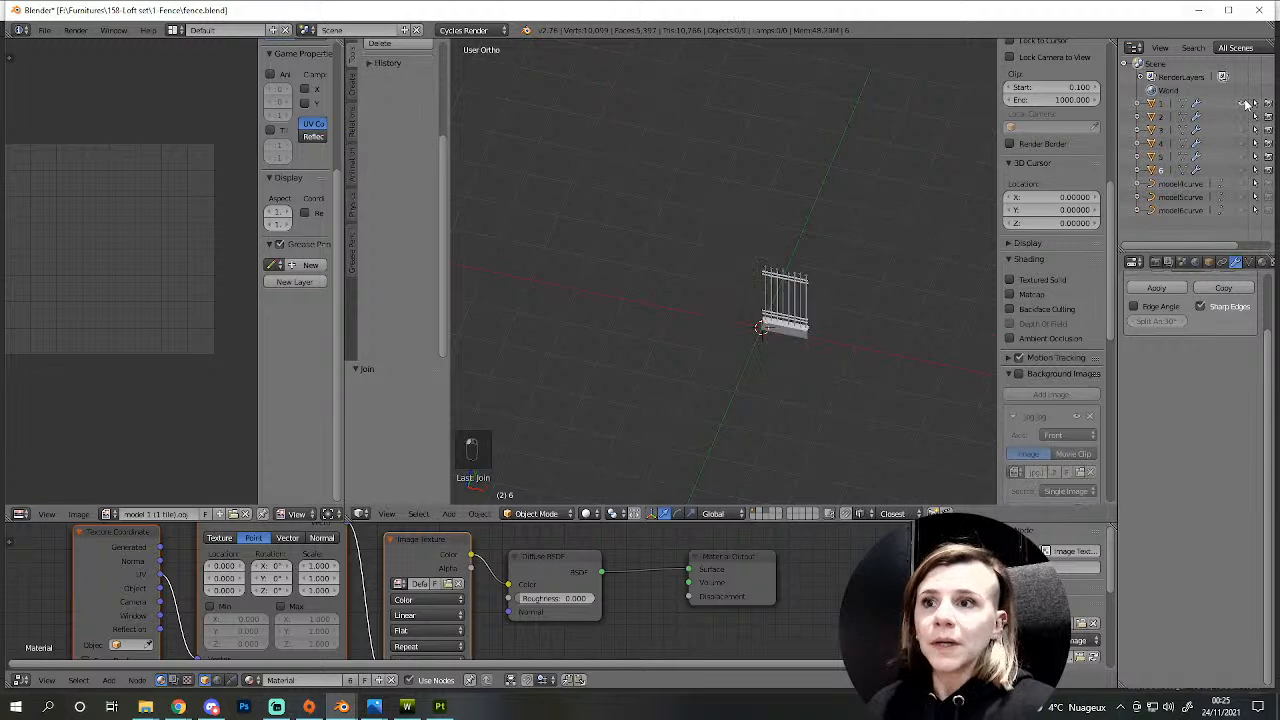
pyautogui.click(1244, 117)
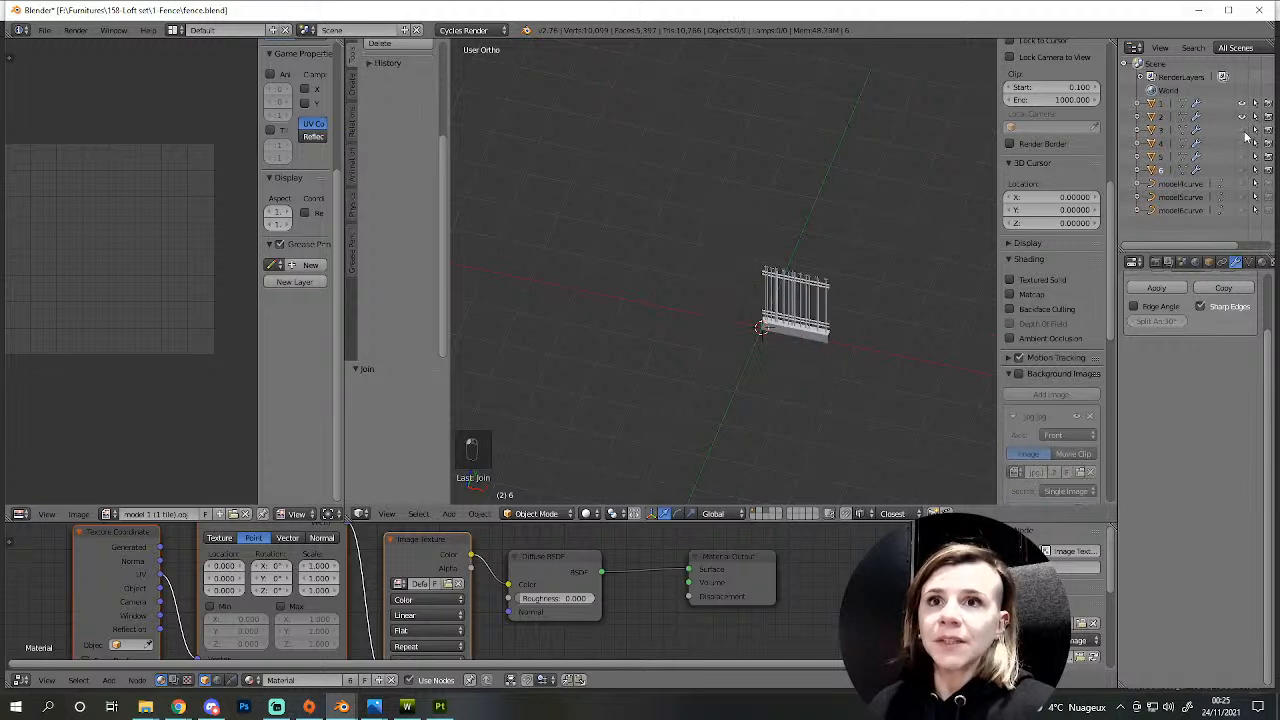
pyautogui.click(1243, 131)
pyautogui.click(1244, 145)
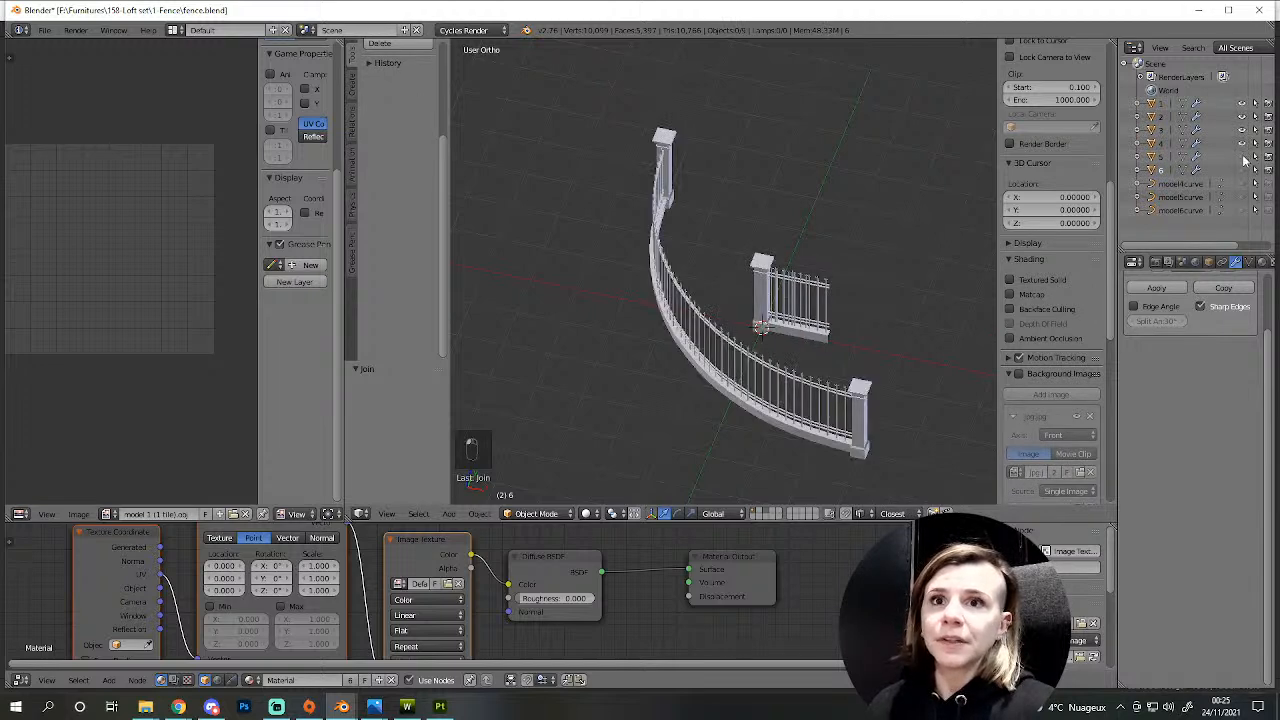
pyautogui.click(1243, 157)
pyautogui.click(1243, 170)
pyautogui.scroll(-2, 754, 354)
pyautogui.moveTo(754, 354); pyautogui.dragTo(680, 331, button='middle')
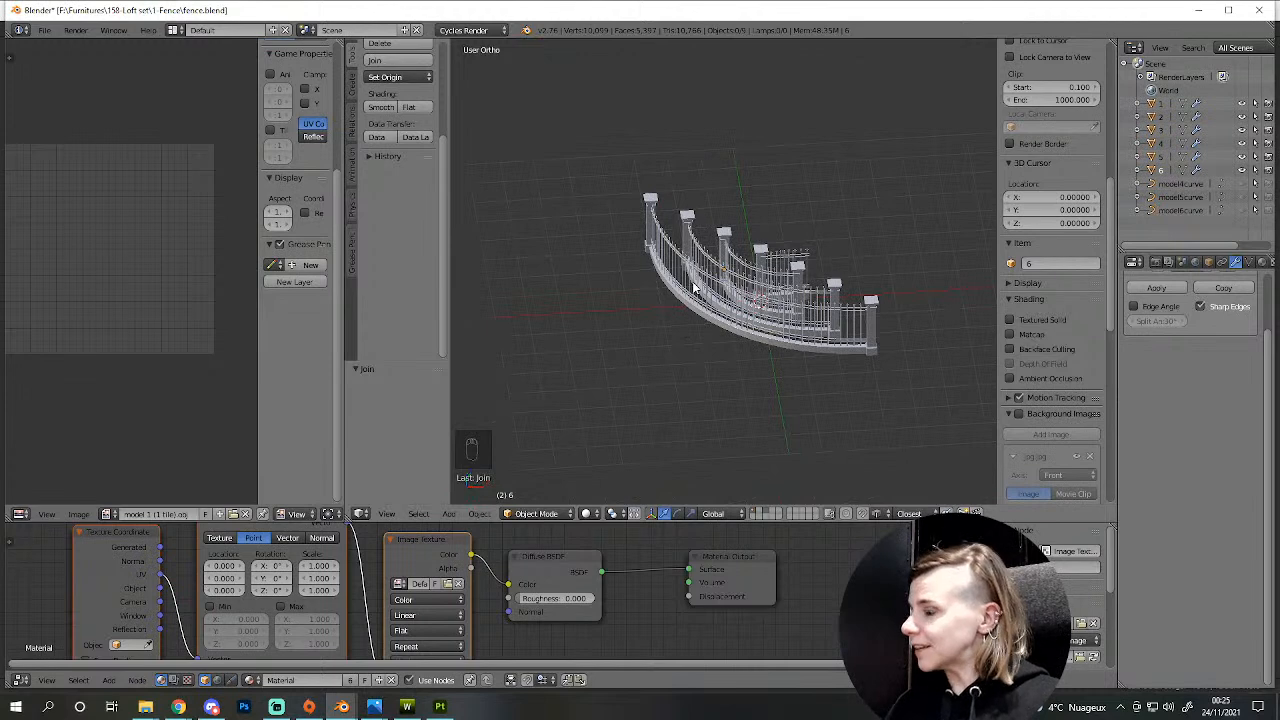
pyautogui.hotkey('ctrl', 's')
pyautogui.click(700, 290)
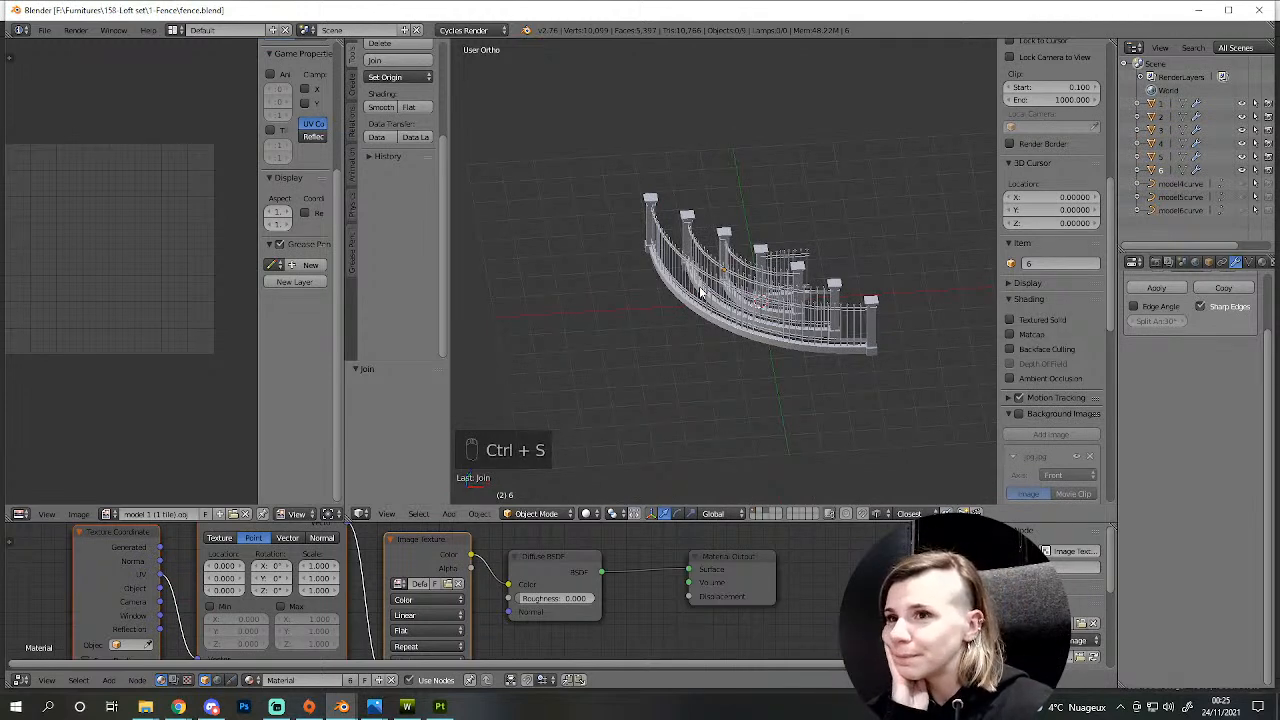
# - Examine the fence sections from several angles and compare them with the Tall fence preview in TSR Workshop
pyautogui.scroll(4, 700, 290)
pyautogui.scroll(-4, 700, 290)
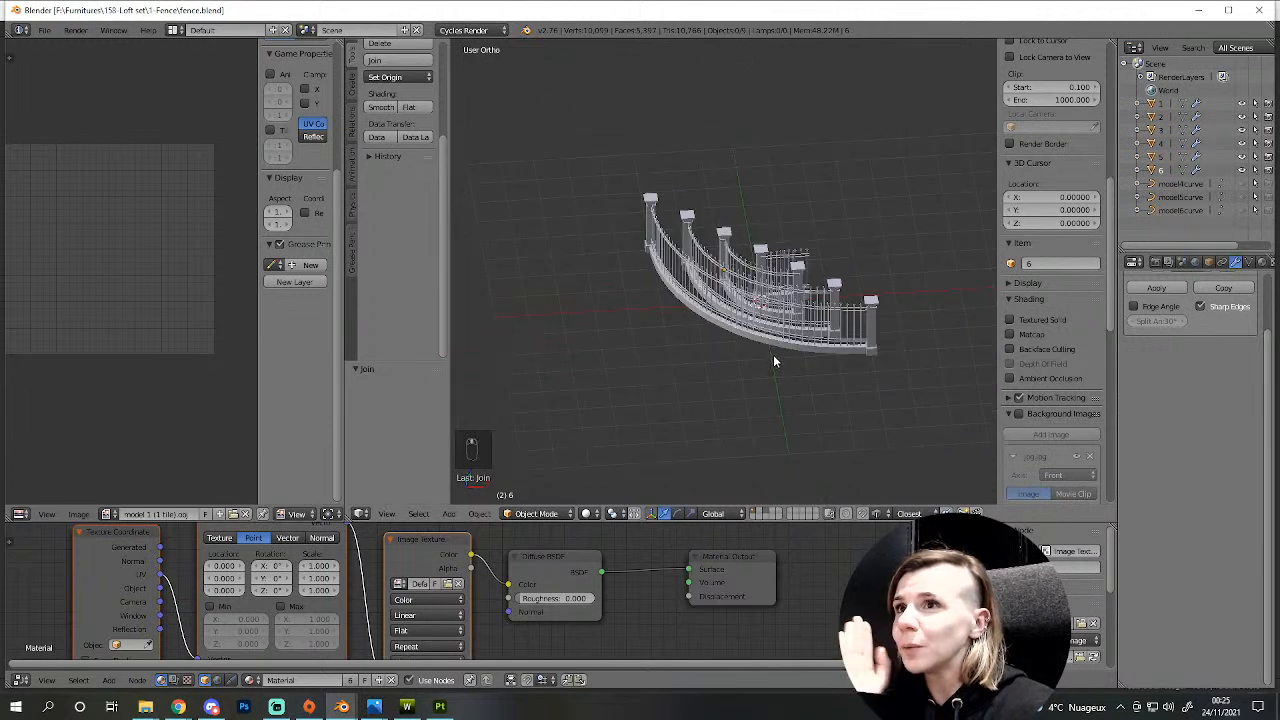
pyautogui.moveTo(773, 360); pyautogui.dragTo(753, 330, button='middle')
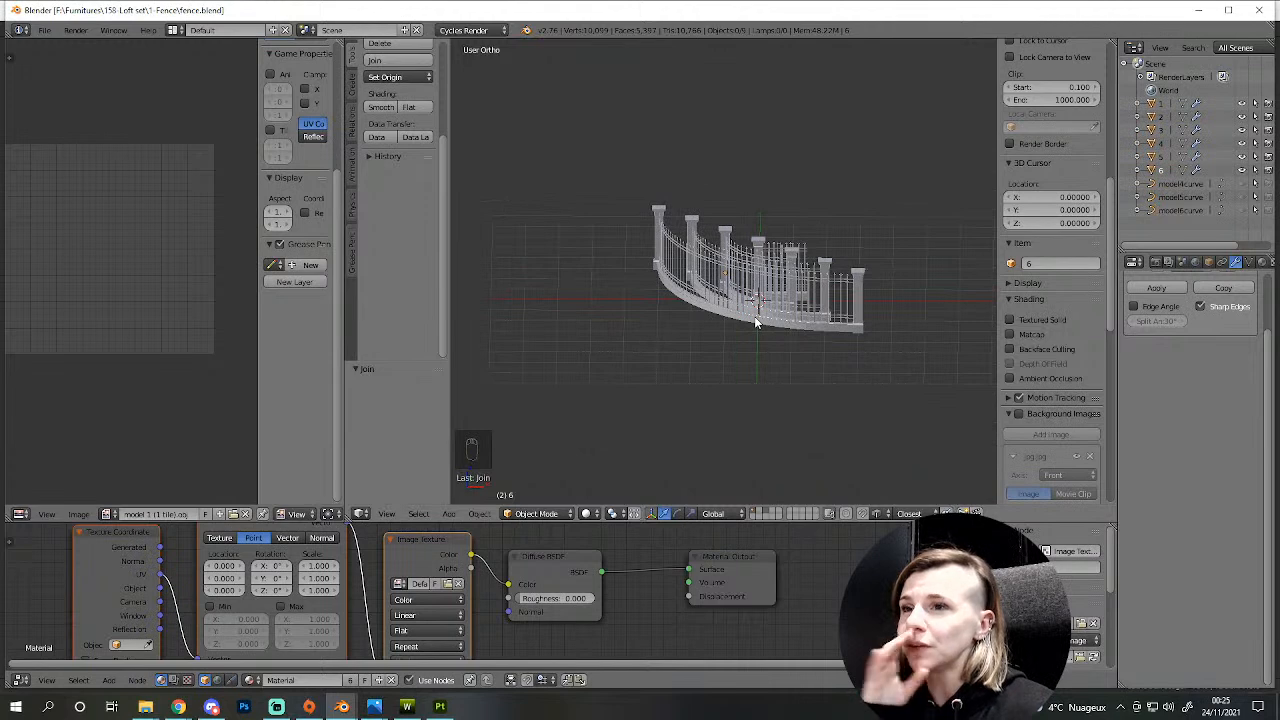
pyautogui.moveTo(757, 318); pyautogui.dragTo(745, 392, button='middle')
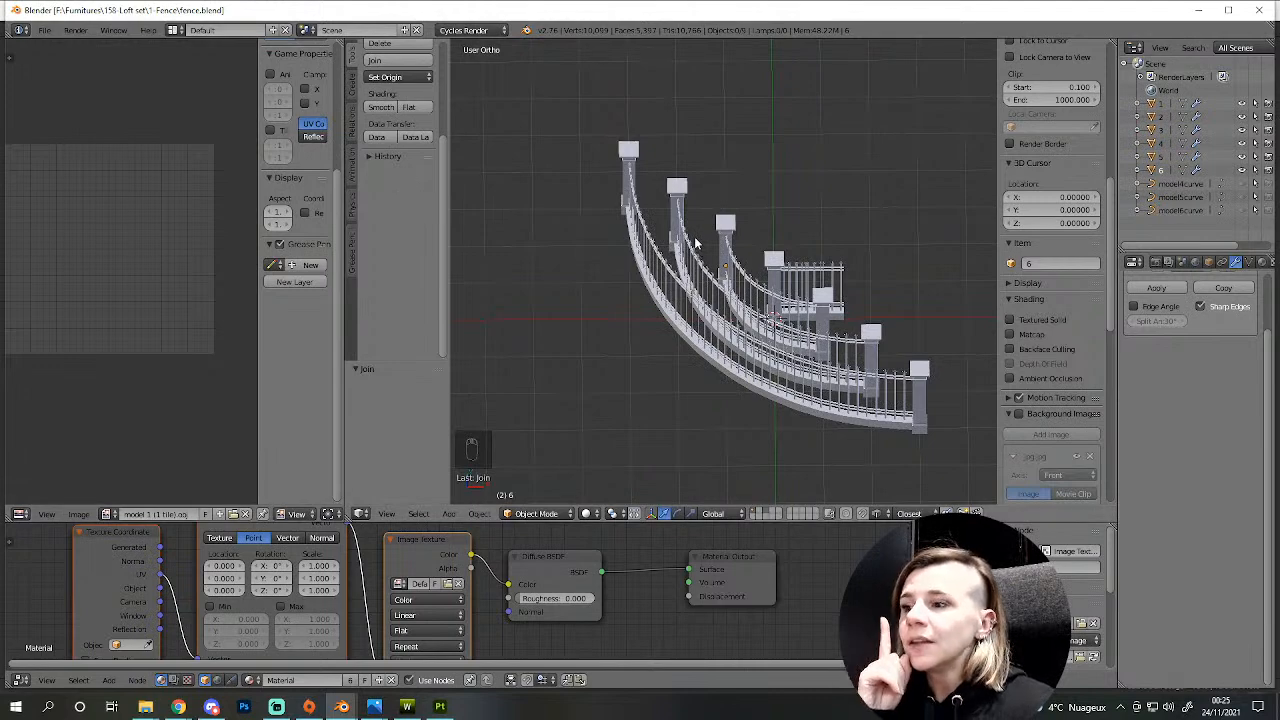
pyautogui.click(406, 706)
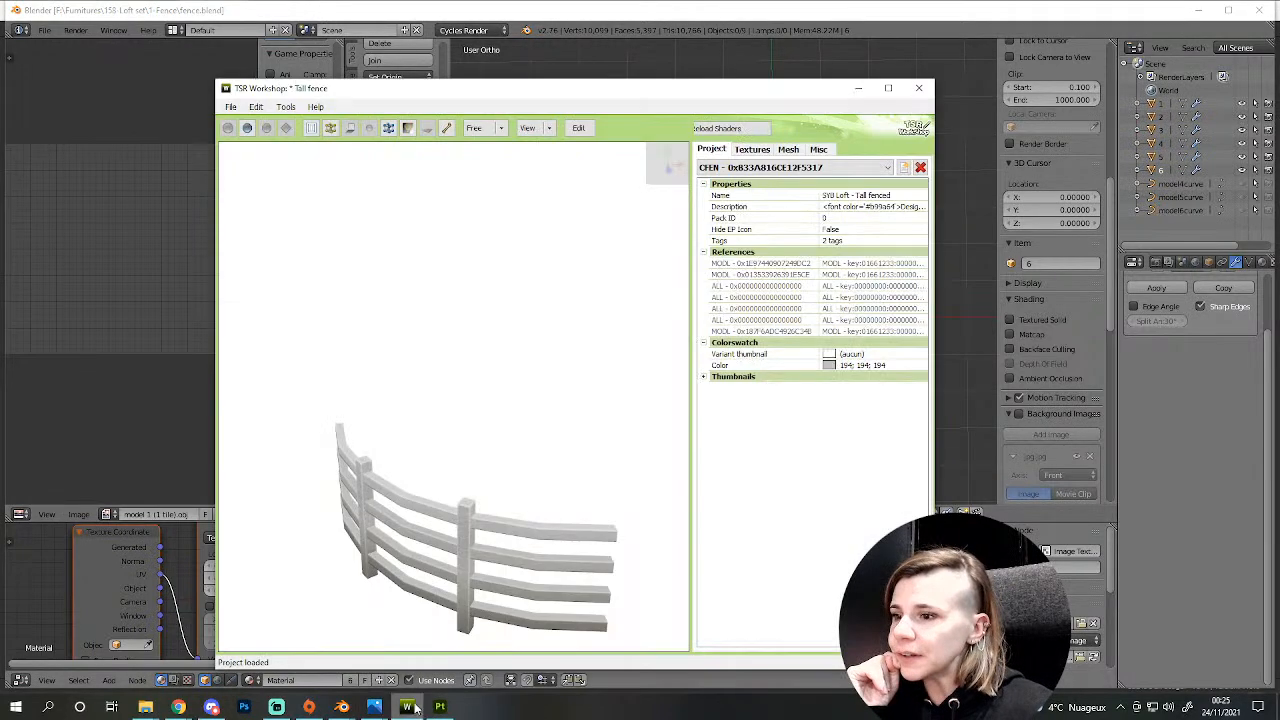
pyautogui.scroll(-1, 461, 466)
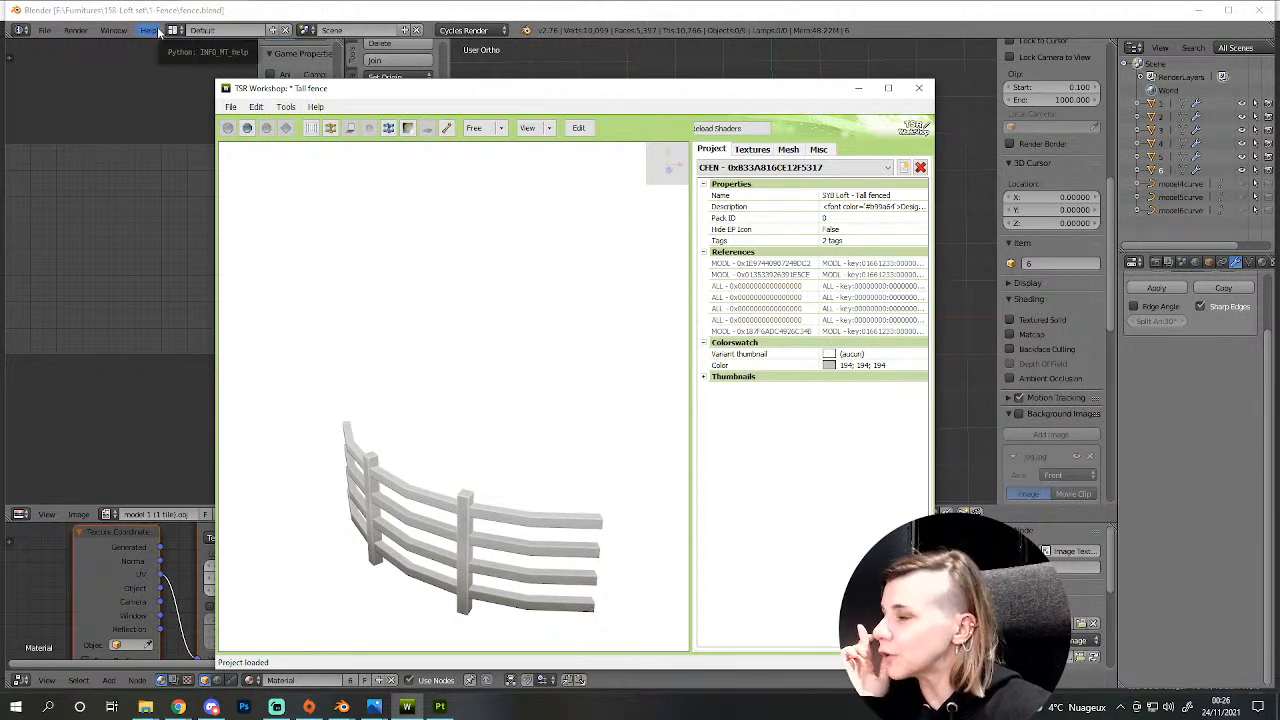
pyautogui.click(90, 15)
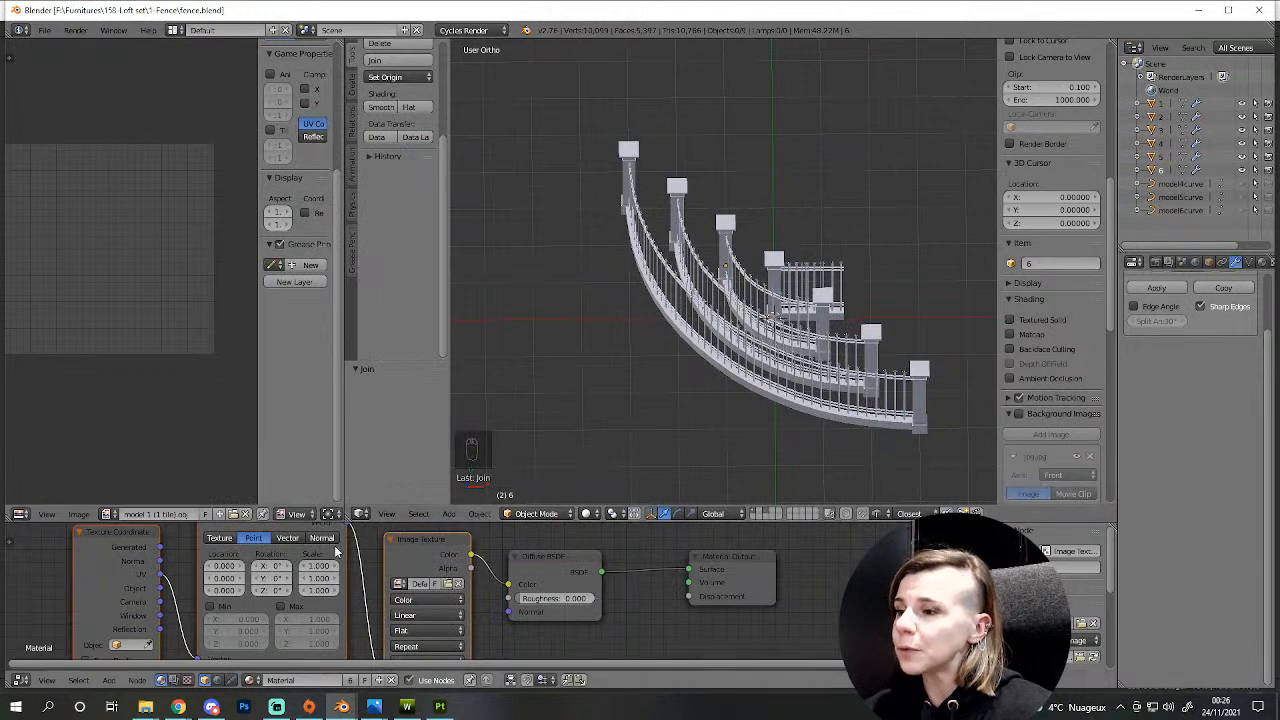
# - Search the installed applications for "milk" and launch MilkShape 3D 1.8.4
pyautogui.click(15, 707)
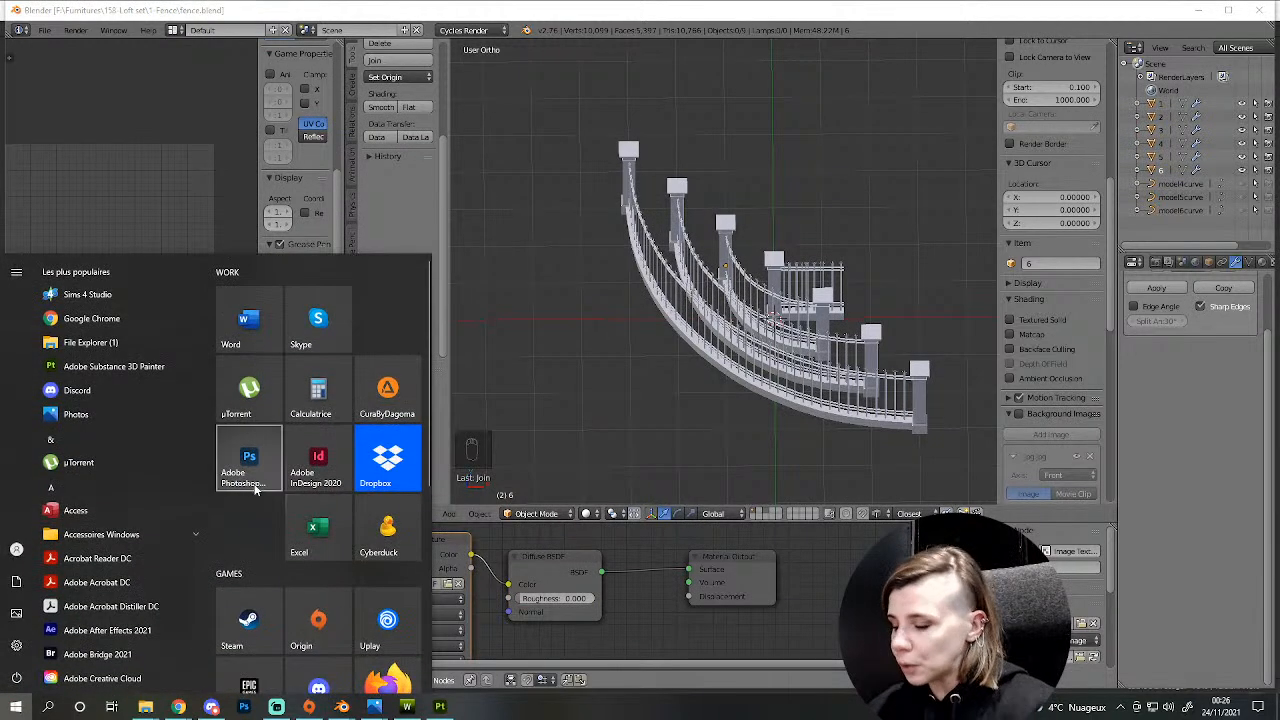
pyautogui.write('milk')
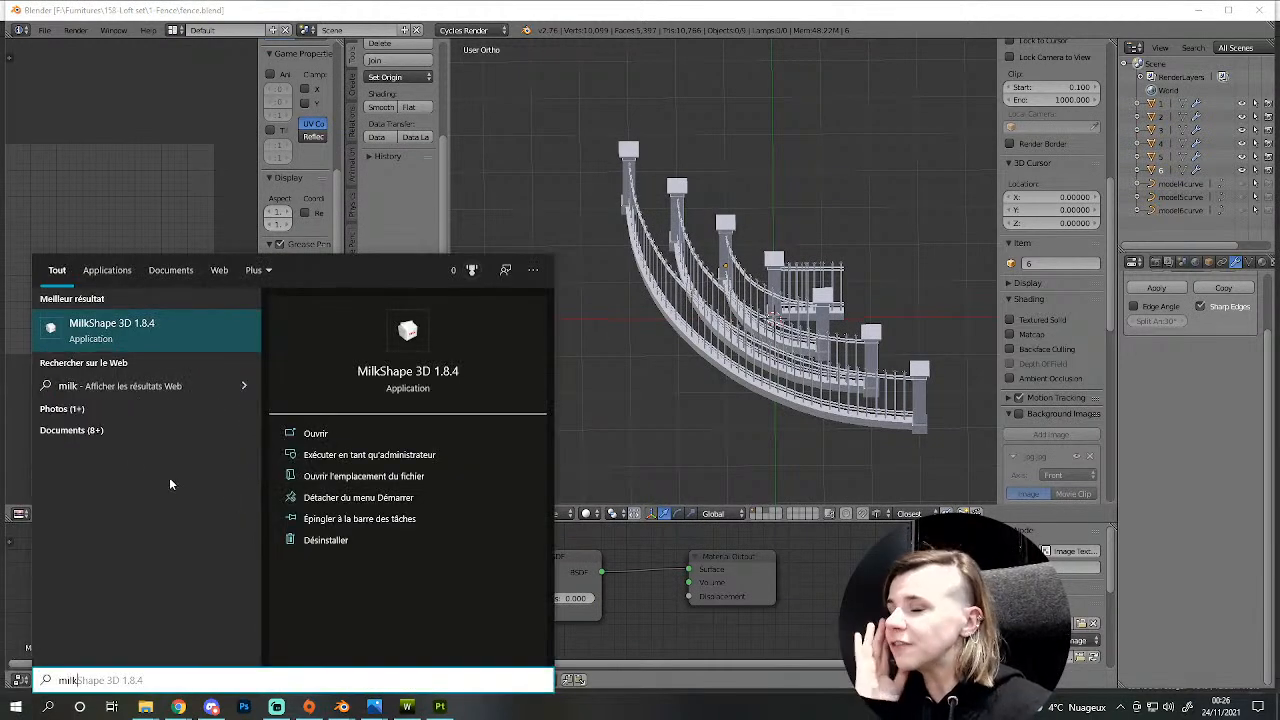
pyautogui.click(145, 330)
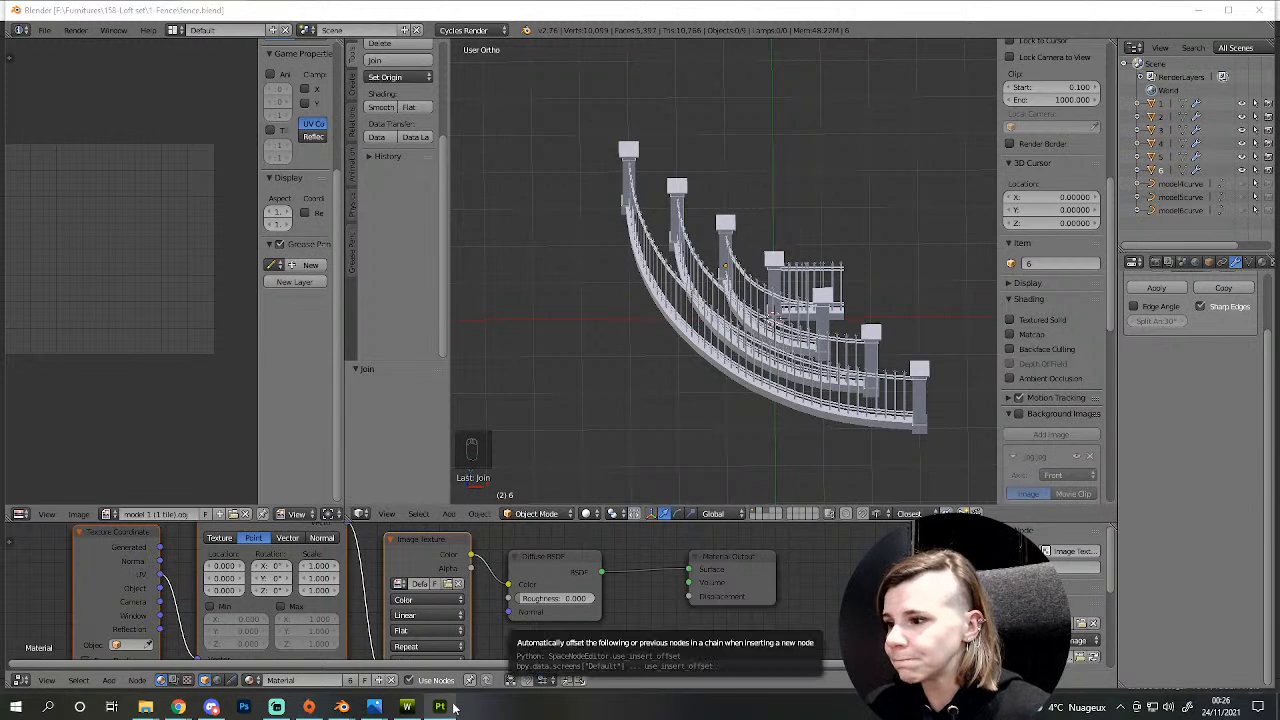
pyautogui.moveTo(453, 707)
pyautogui.click(16, 707)
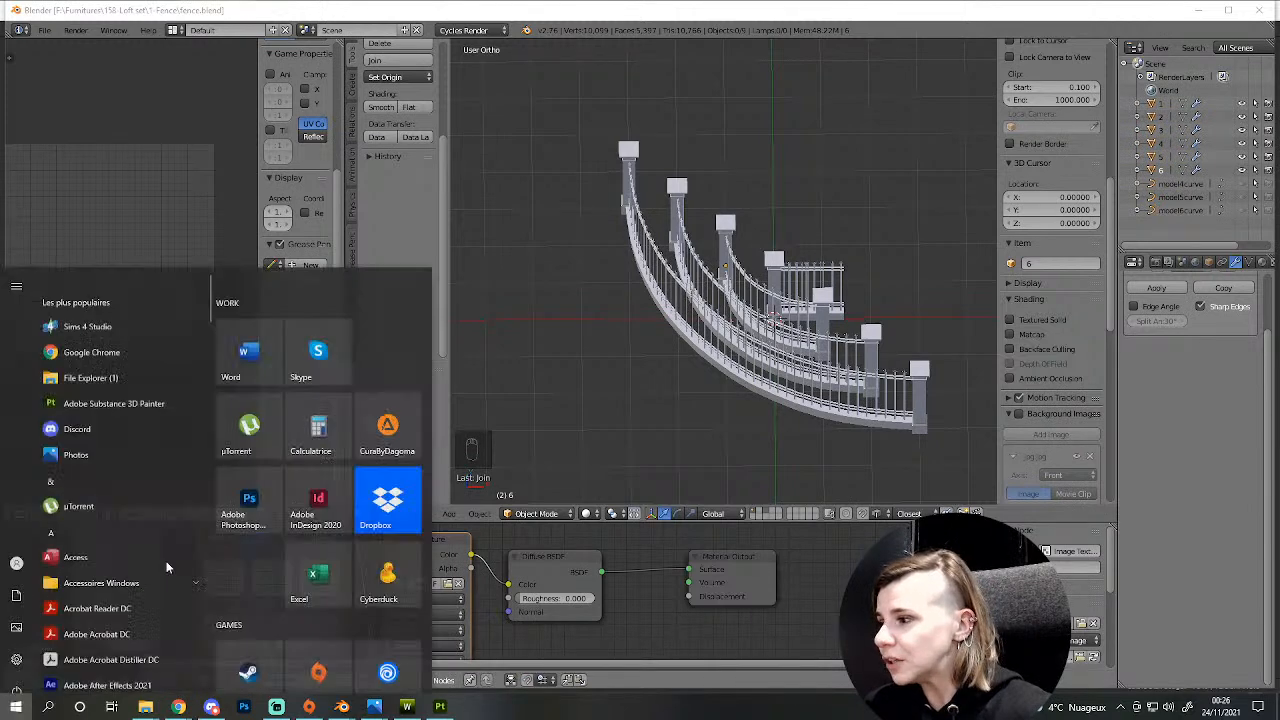
pyautogui.write('milk')
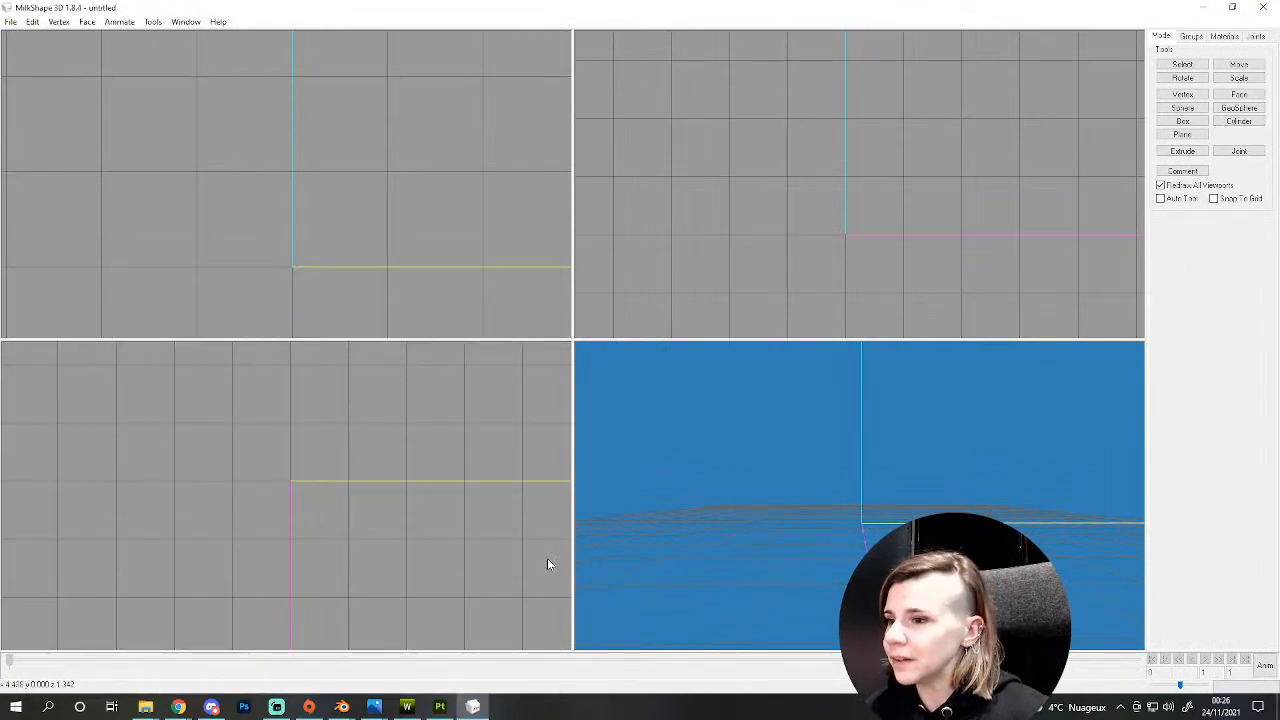
pyautogui.click(11, 22)
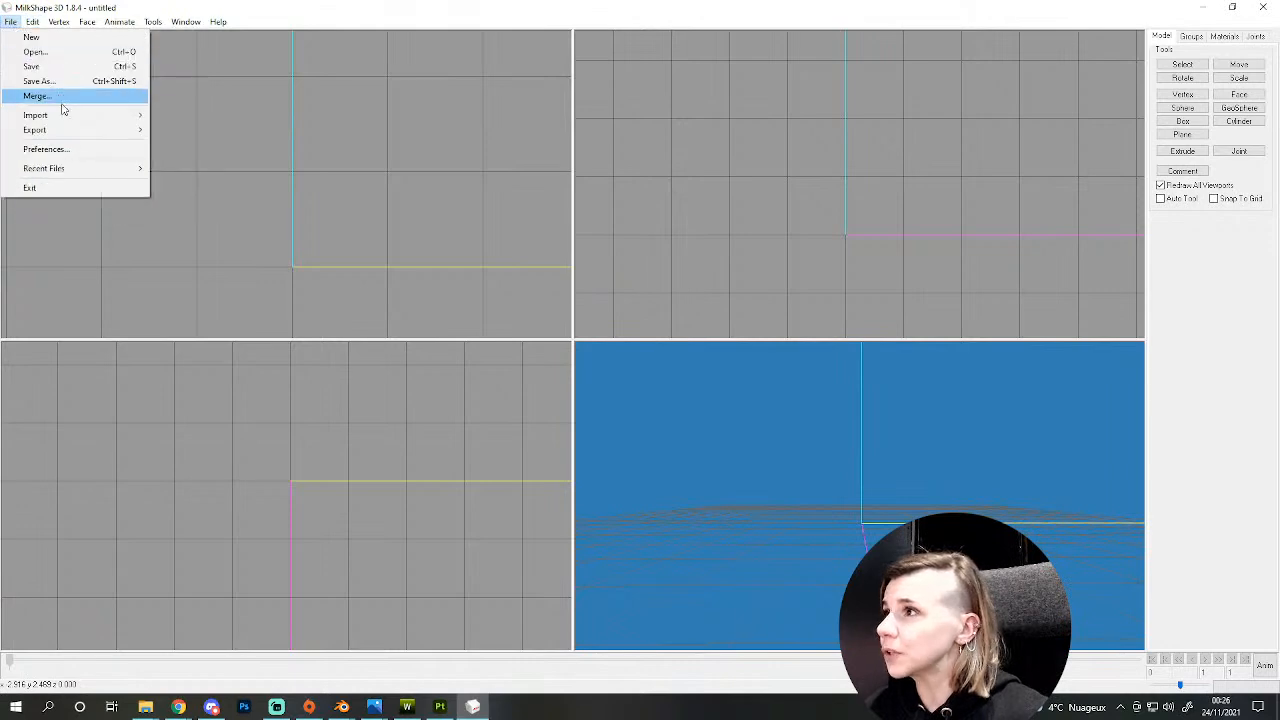
pyautogui.moveTo(35, 130)
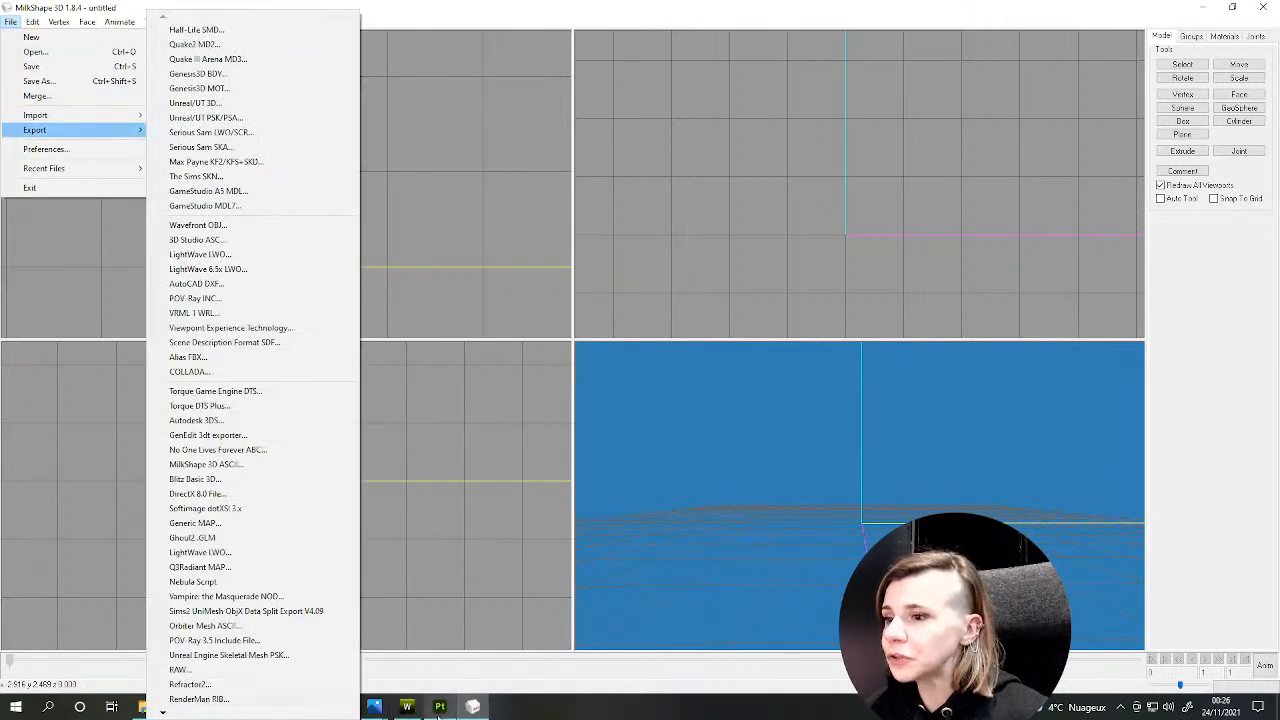
pyautogui.click(407, 706)
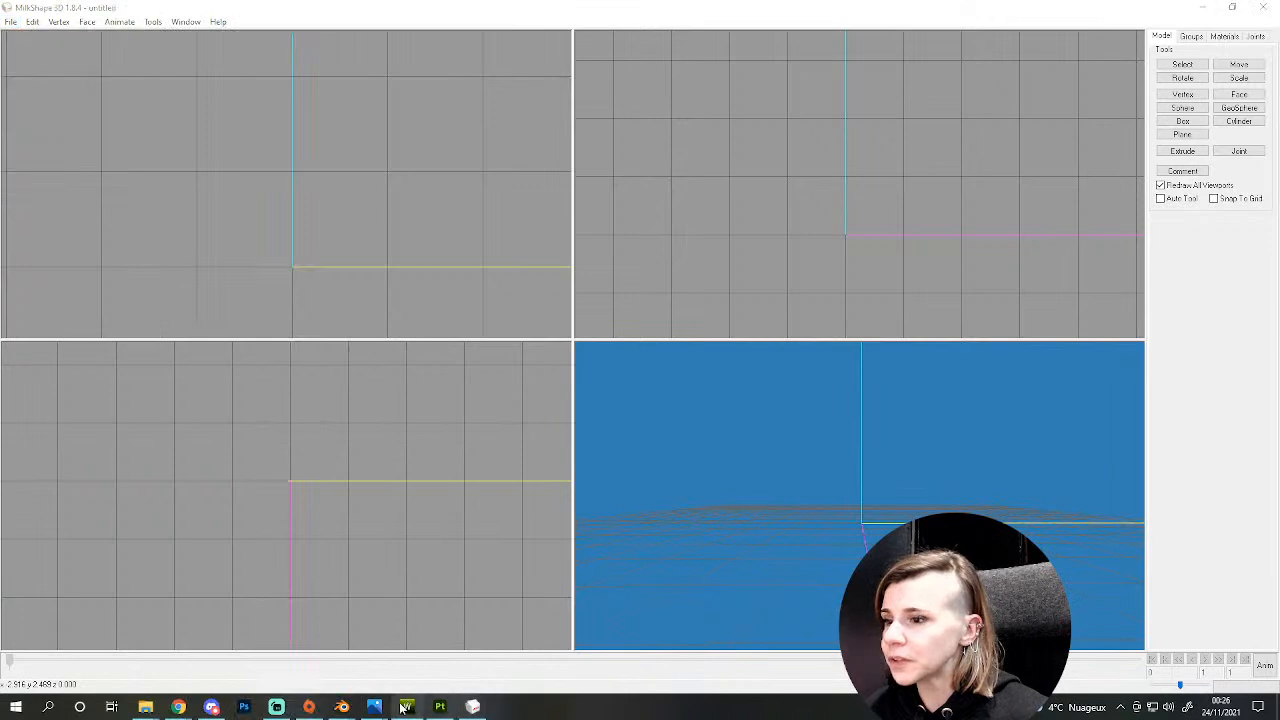
pyautogui.click(342, 706)
pyautogui.click(416, 610)
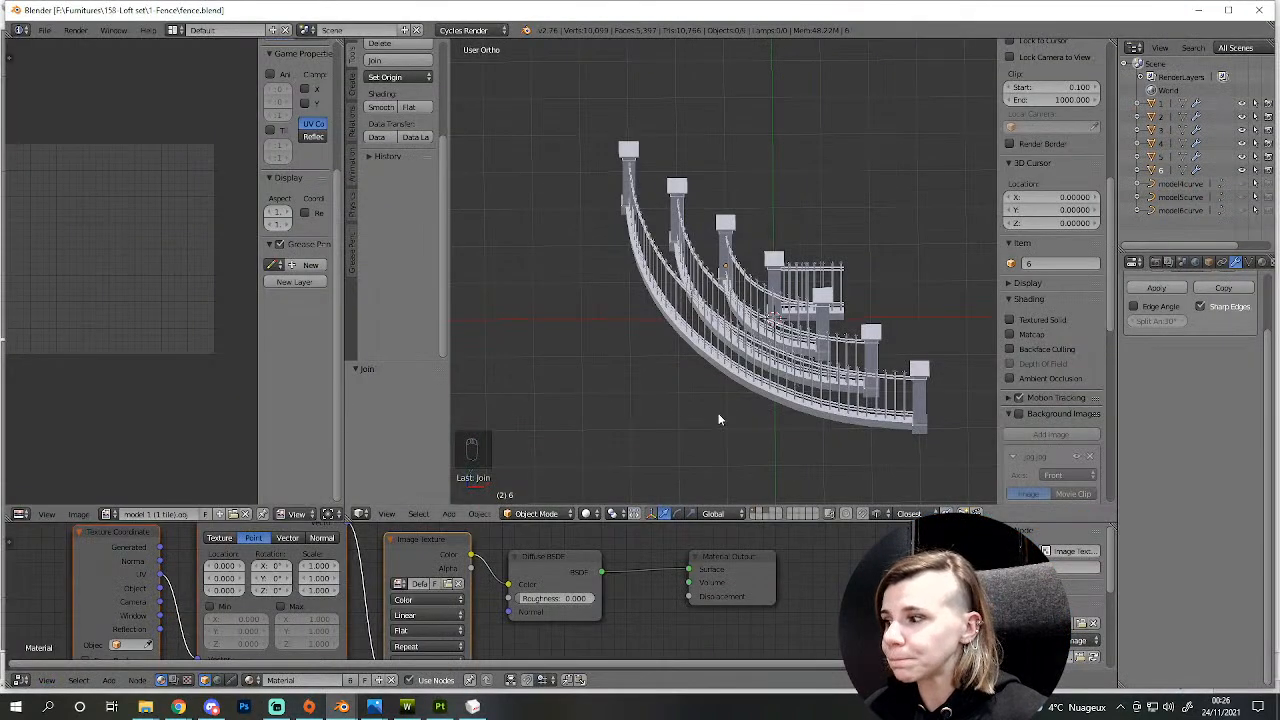
pyautogui.scroll(-1, 718, 419)
pyautogui.scroll(2, 718, 419)
pyautogui.scroll(-3, 718, 419)
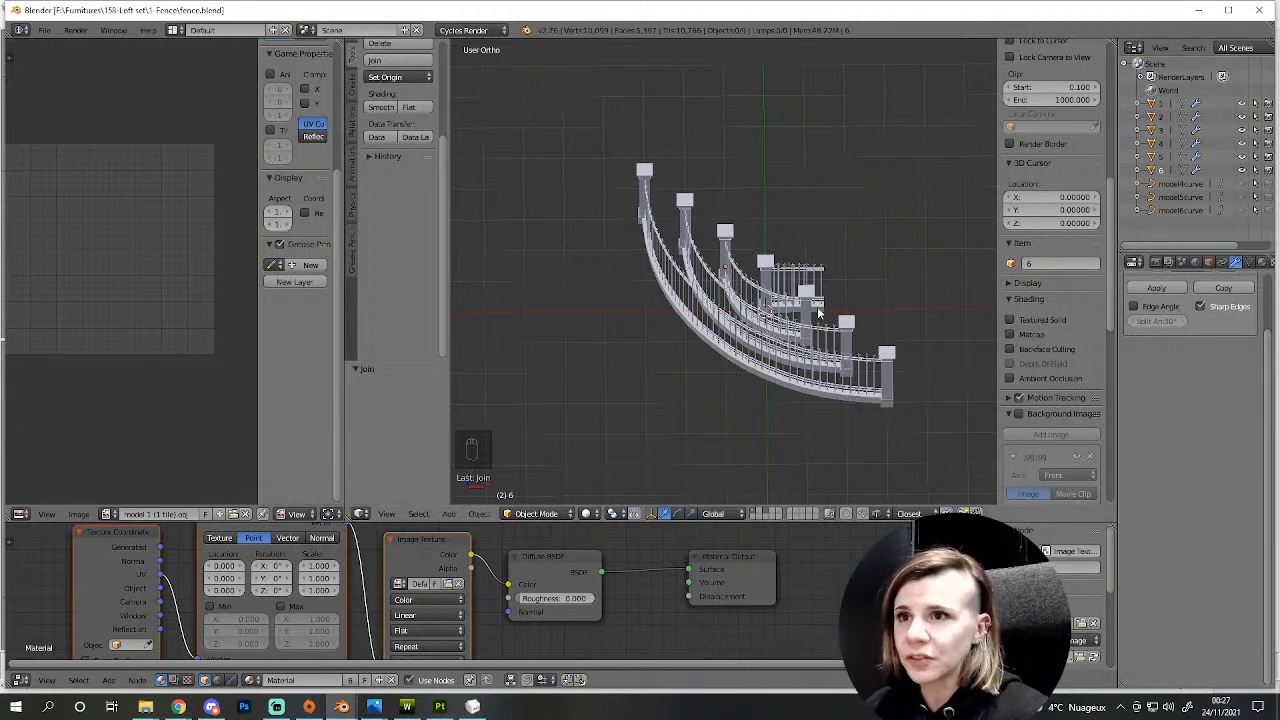
pyautogui.rightClick(772, 268)
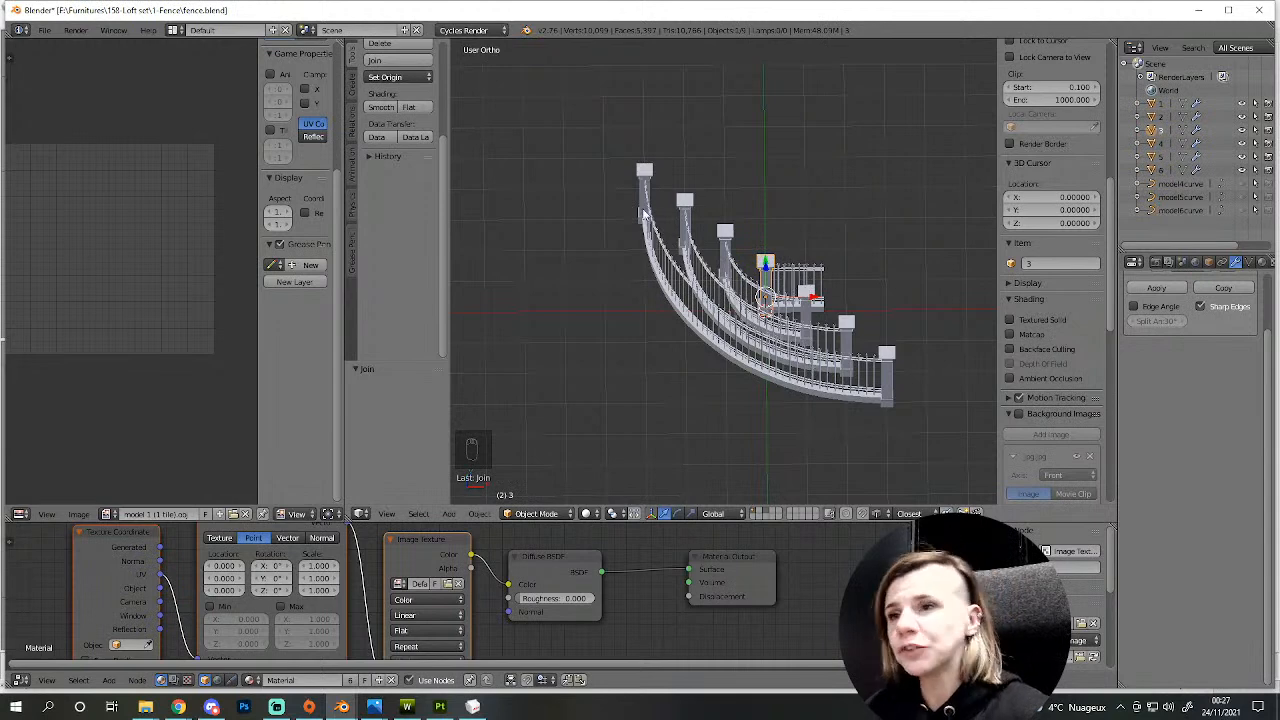
pyautogui.click(472, 707)
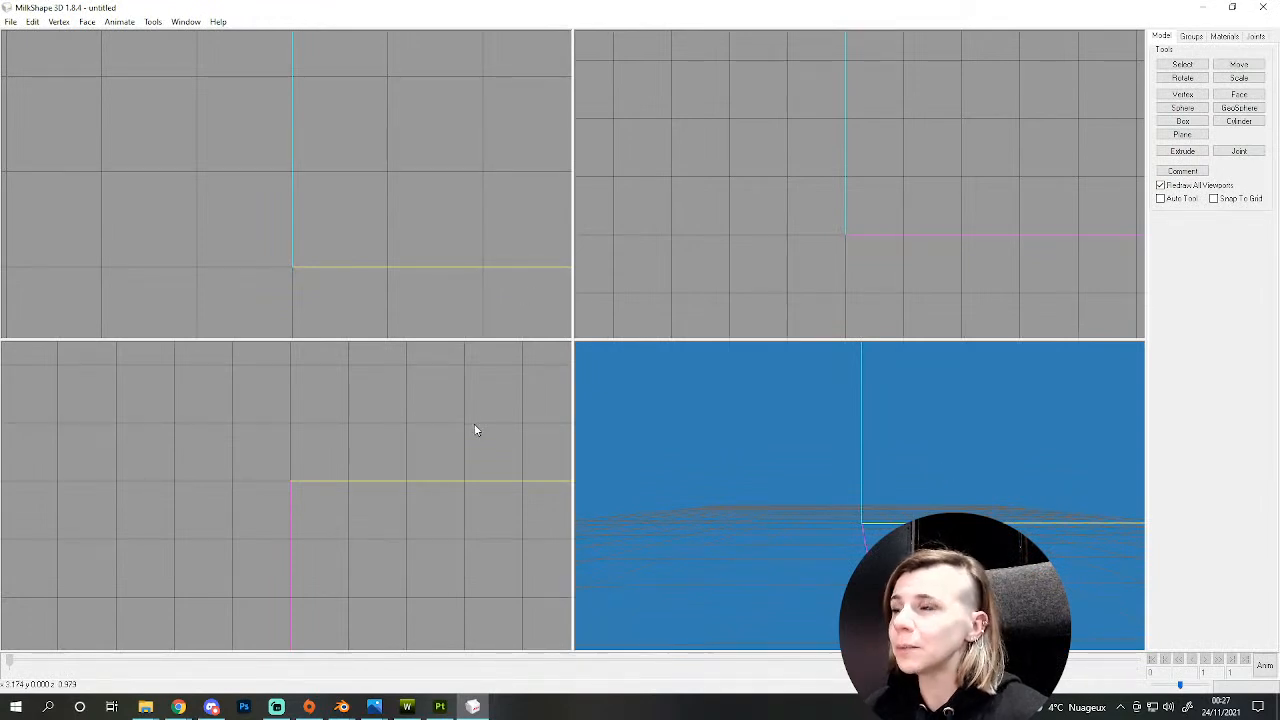
pyautogui.click(406, 707)
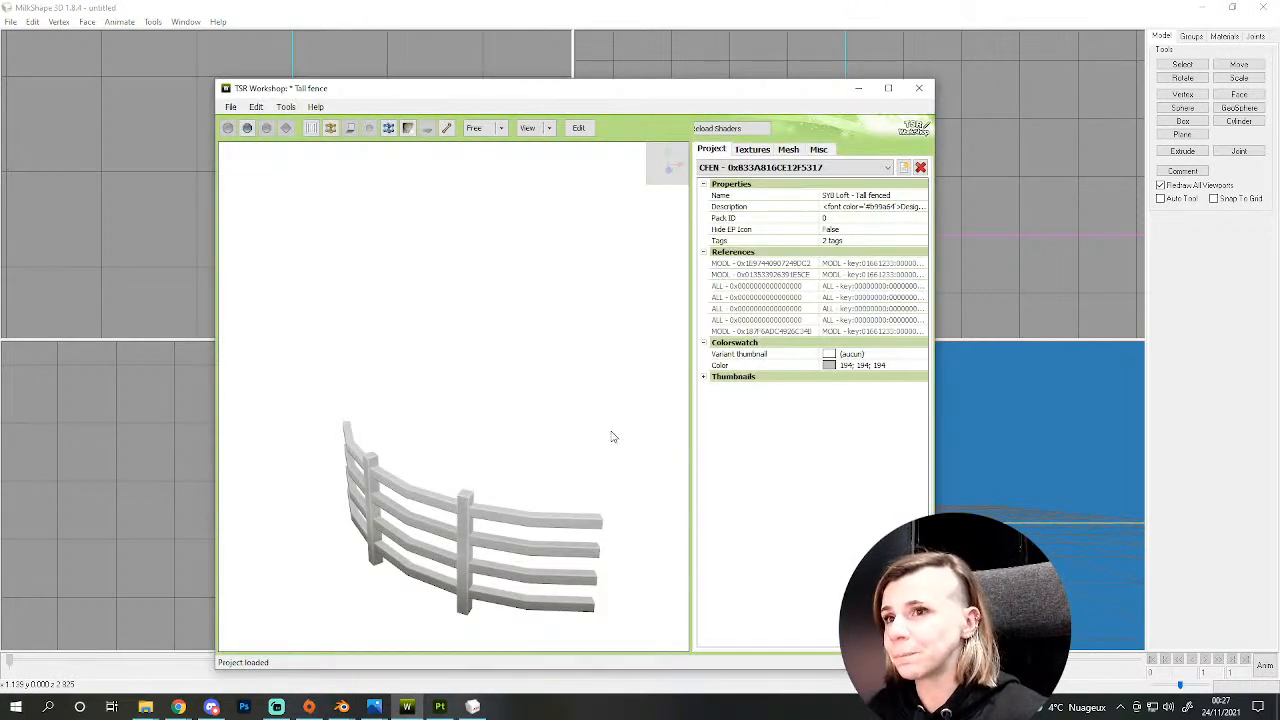
# - Switch to the fence.blend window in Blender and export only object 1 in Wavefront format as 1.obj in the 1-Fence folder
pyautogui.moveTo(341, 707)
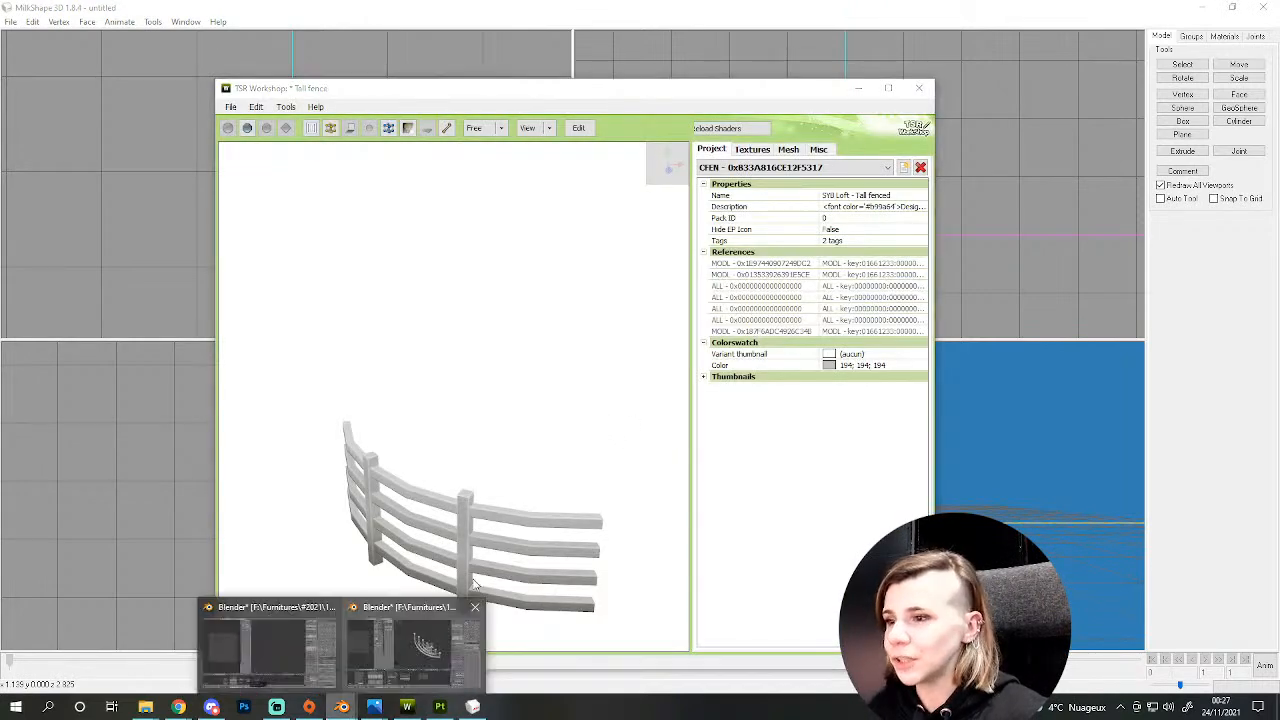
pyautogui.click(437, 609)
pyautogui.scroll(4, 785, 328)
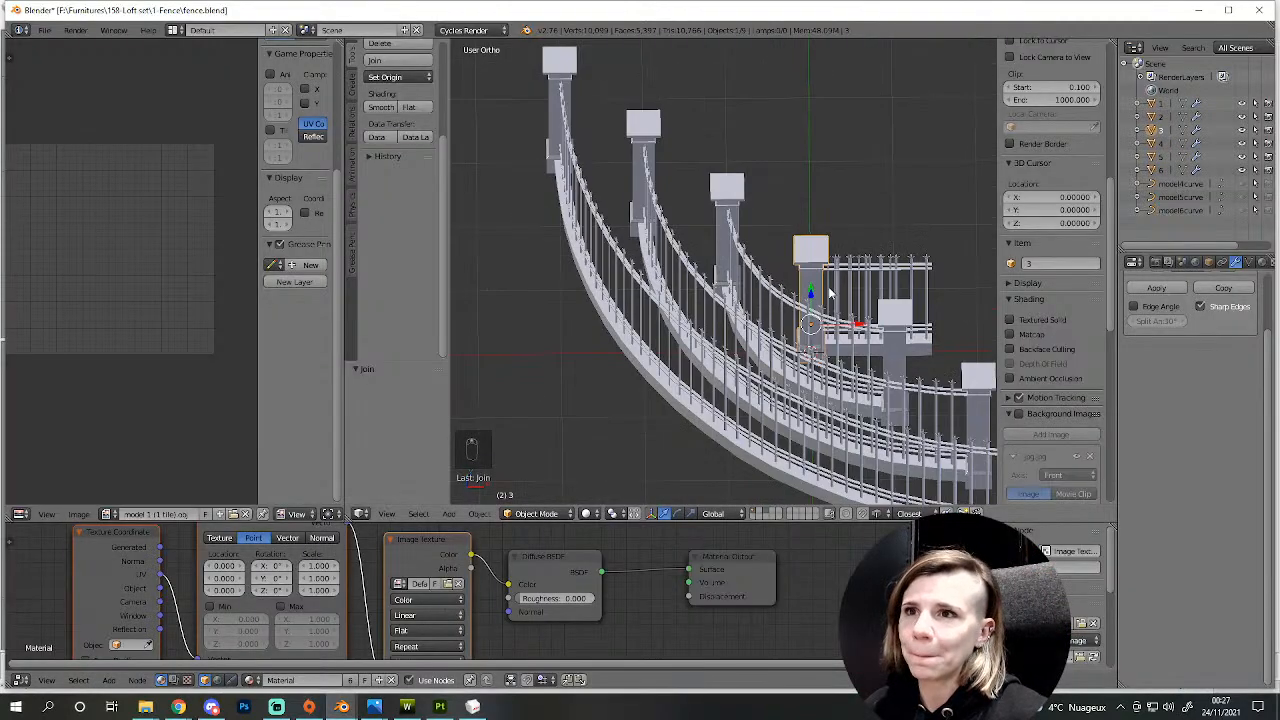
pyautogui.click(1160, 104)
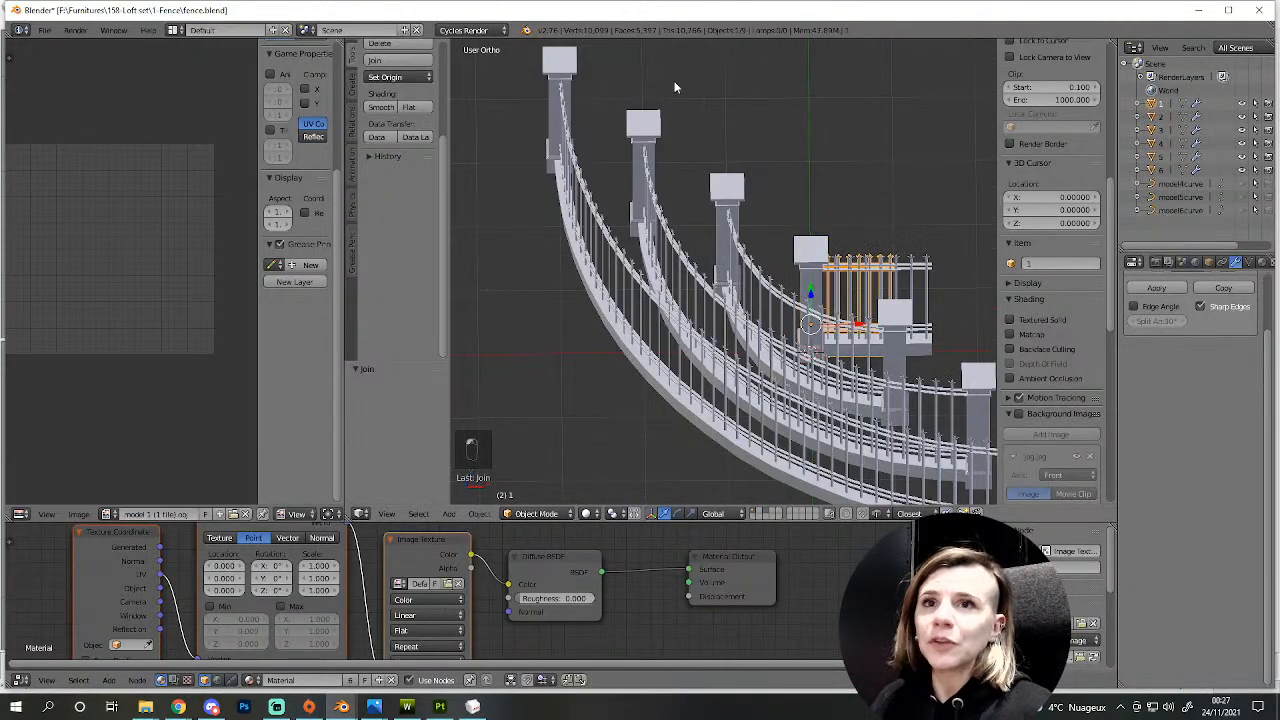
pyautogui.click(44, 30)
pyautogui.moveTo(101, 287)
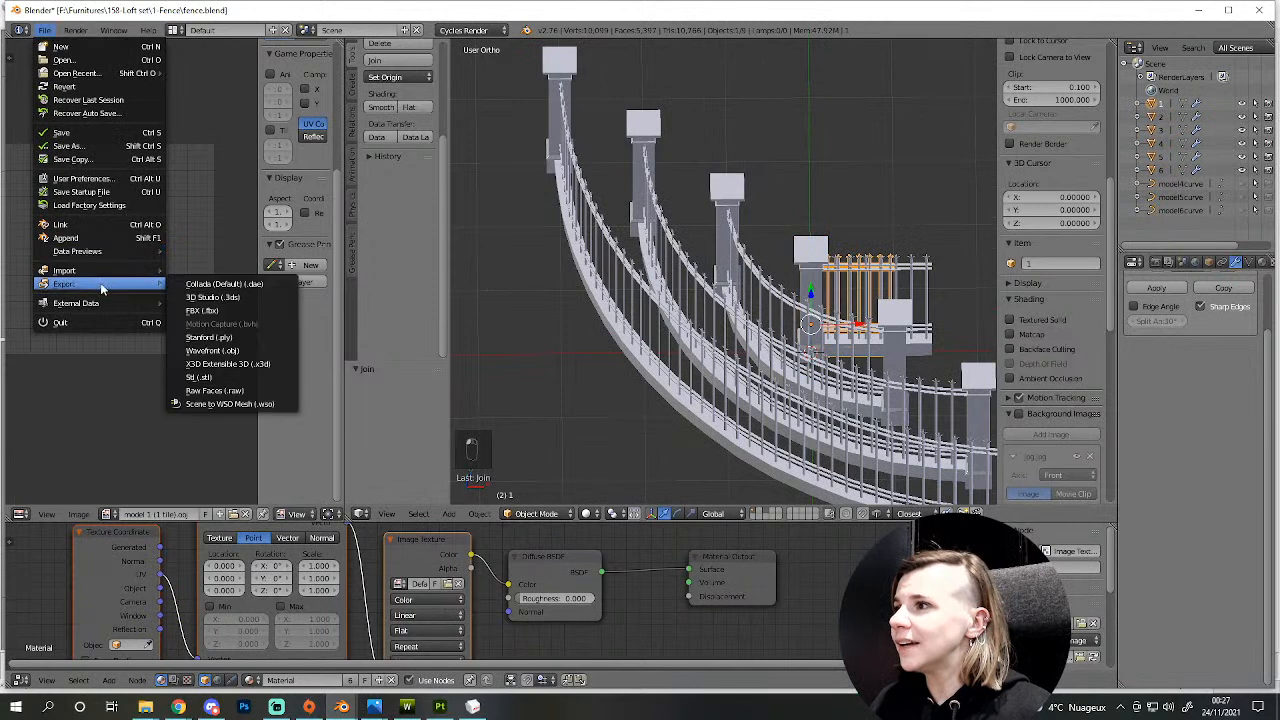
pyautogui.click(252, 352)
pyautogui.click(226, 78)
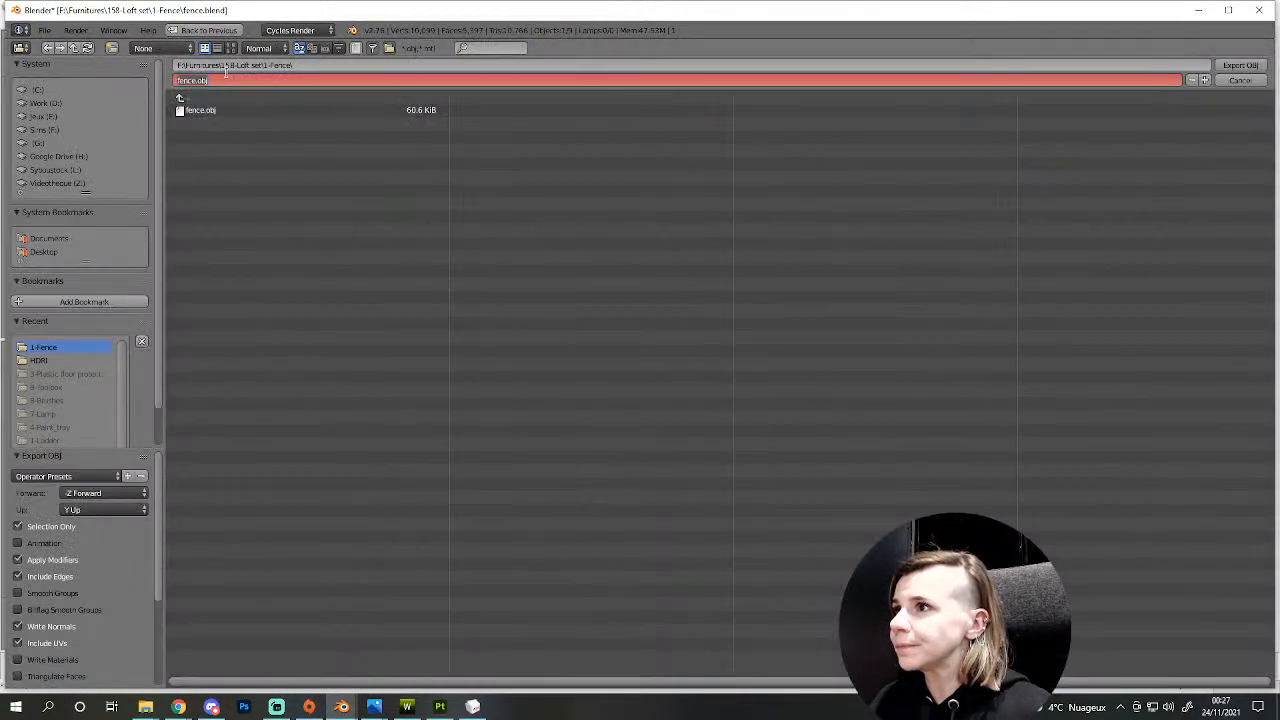
pyautogui.write('1')
pyautogui.press('Return')
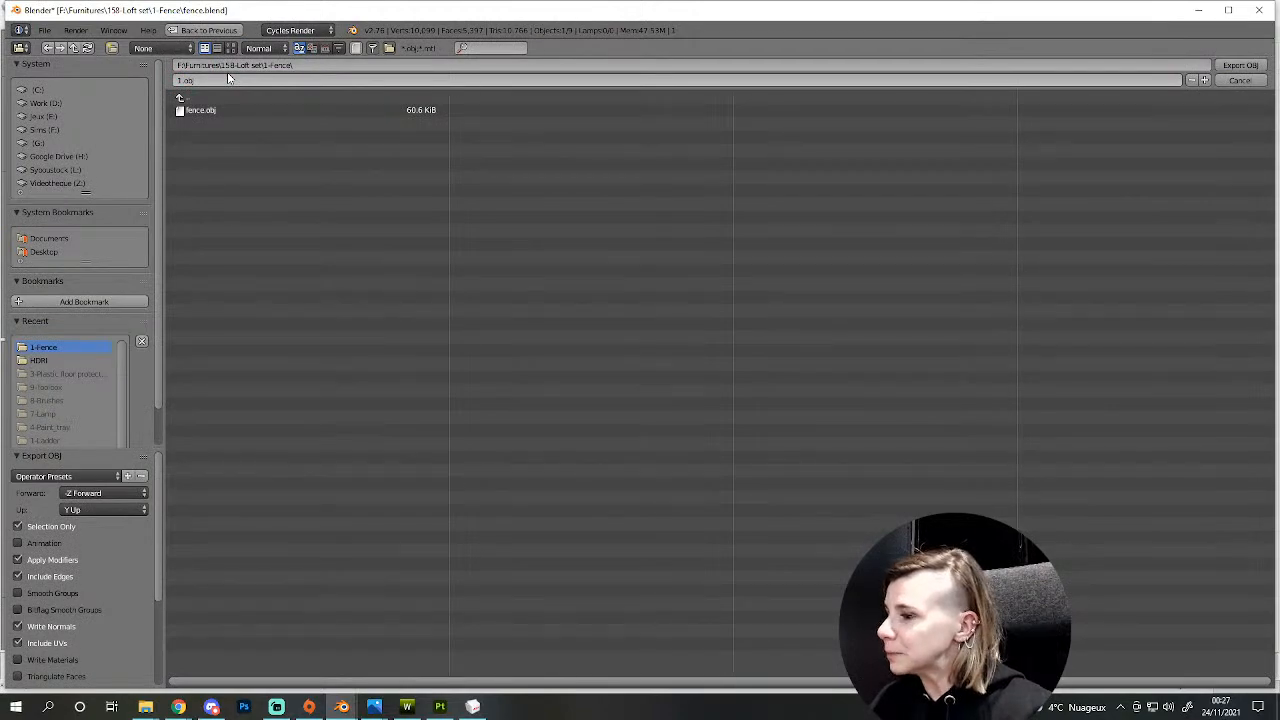
pyautogui.press('KP_Enter')
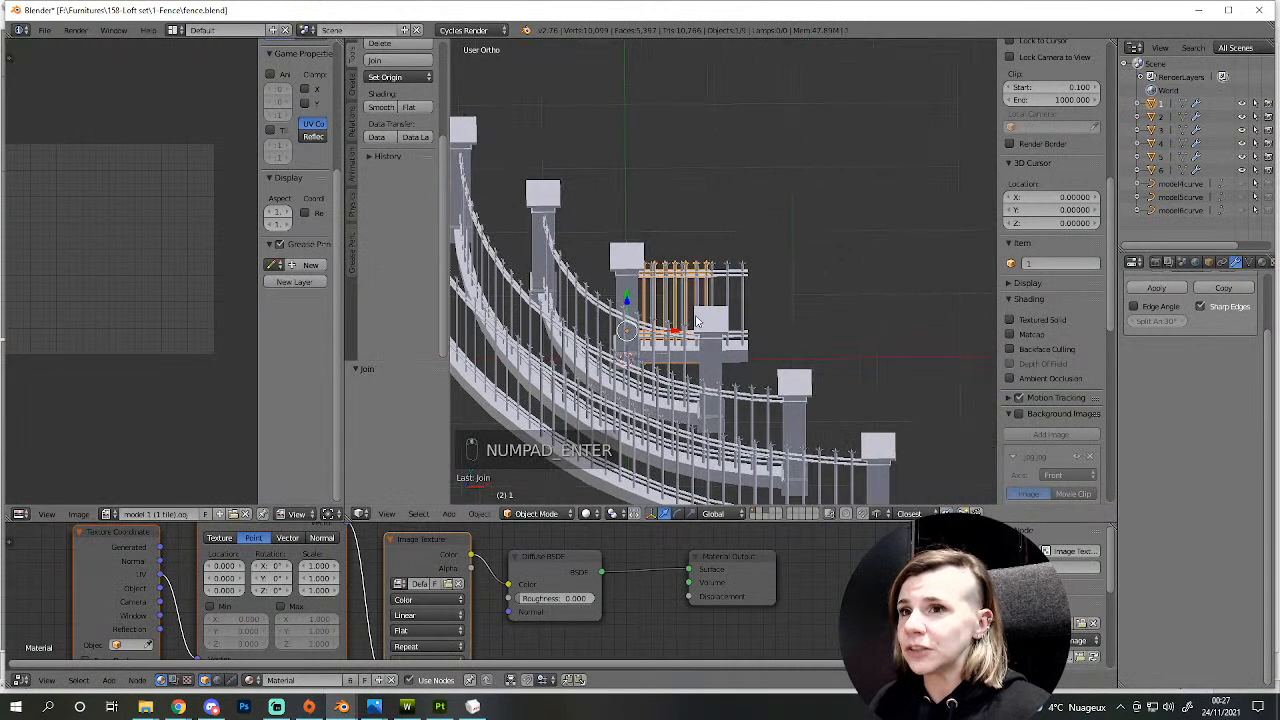
# - Export the straight fence panel, object 2, in Wavefront format as 2.obj in the 1-Fence folder
pyautogui.click(1163, 118)
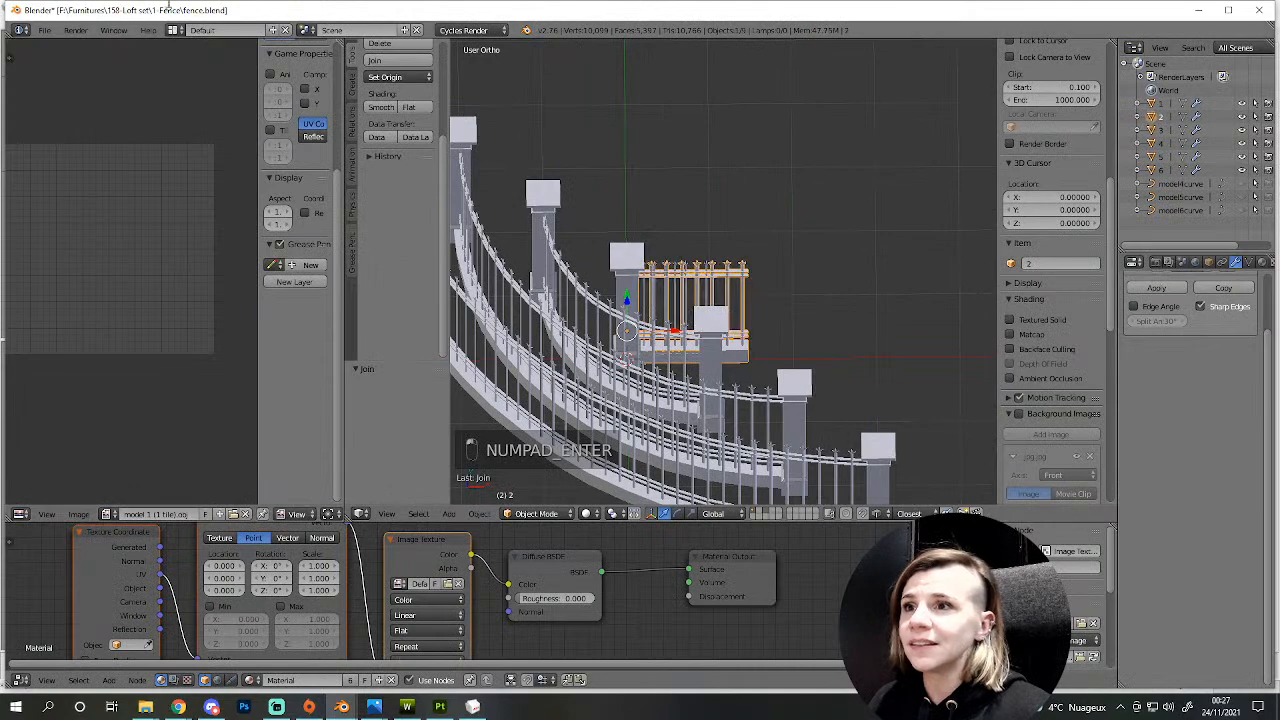
pyautogui.click(44, 30)
pyautogui.moveTo(102, 284)
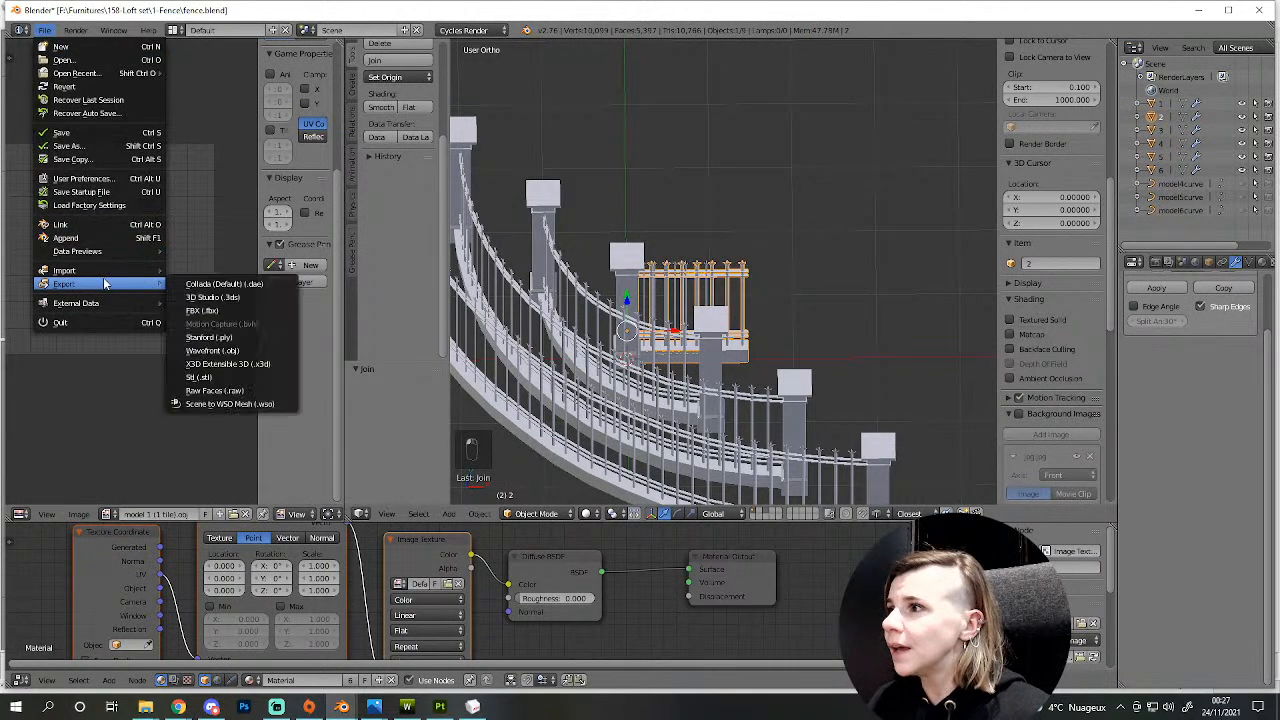
pyautogui.click(227, 350)
pyautogui.click(228, 80)
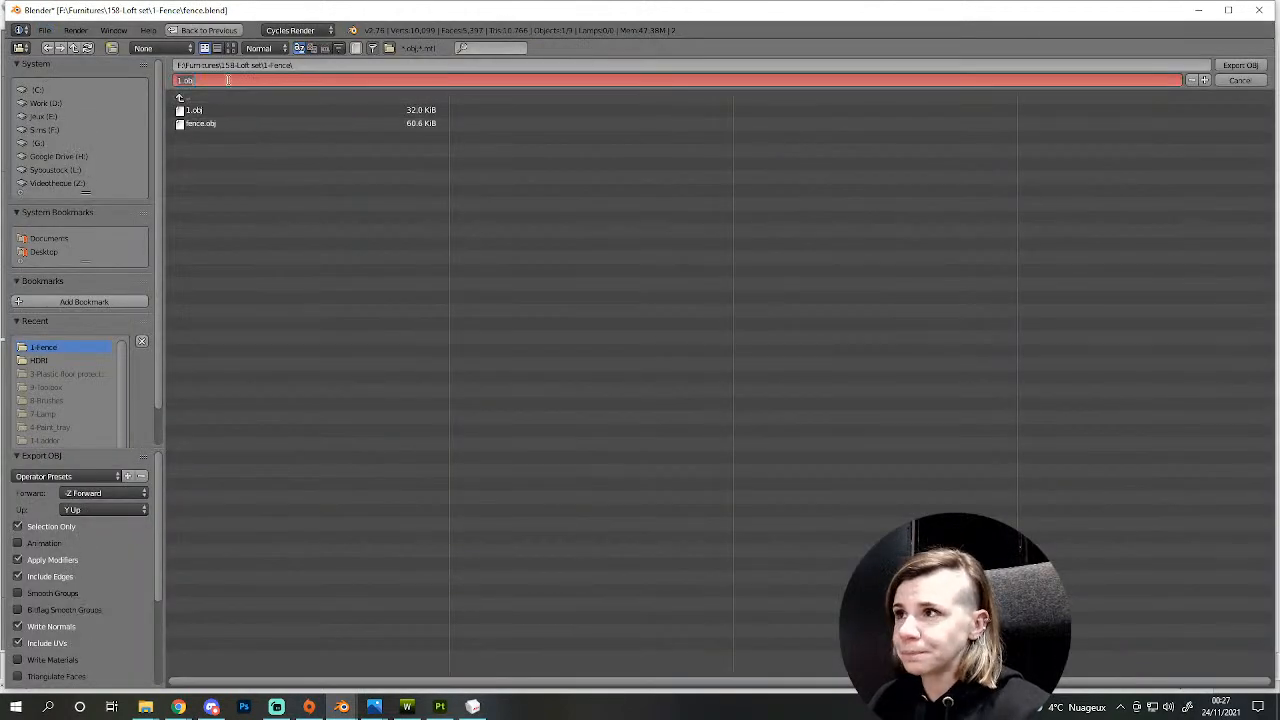
pyautogui.write('2')
pyautogui.press('Return')
pyautogui.press('KP_Enter')
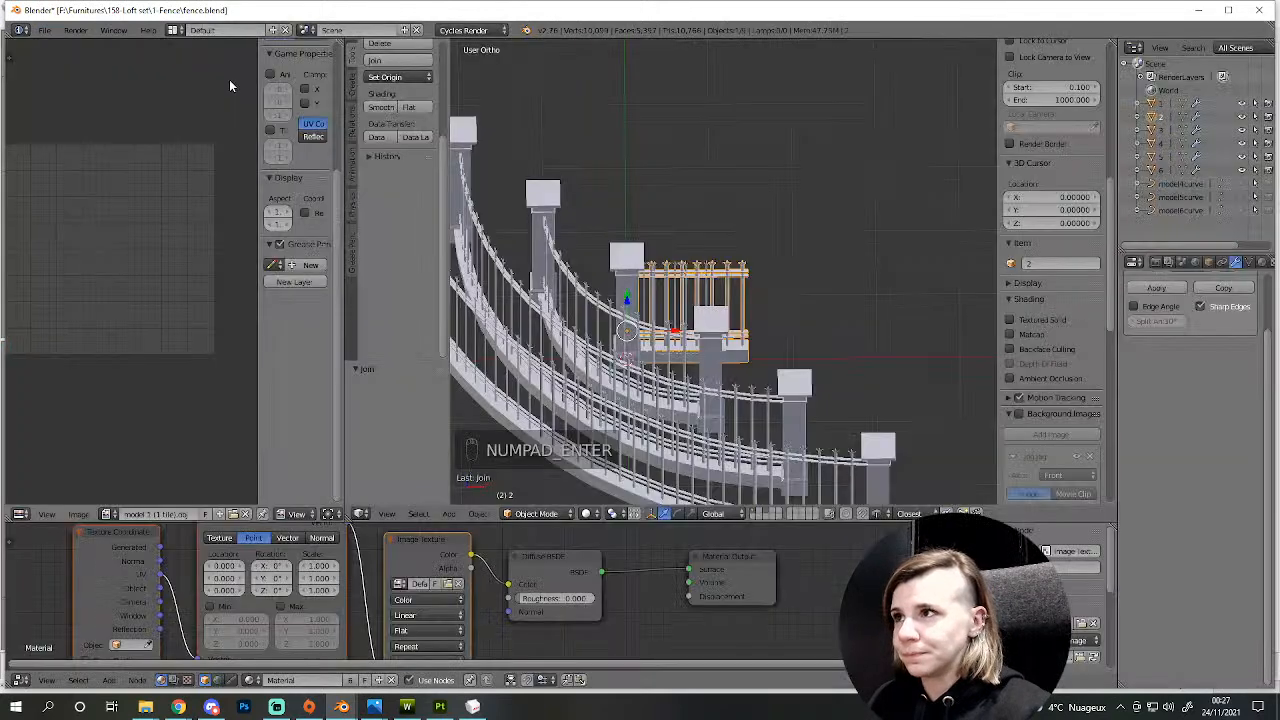
# - Export the standalone fence post, object 3, in Wavefront format as 3.obj in the 1-Fence folder
pyautogui.rightClick(644, 267)
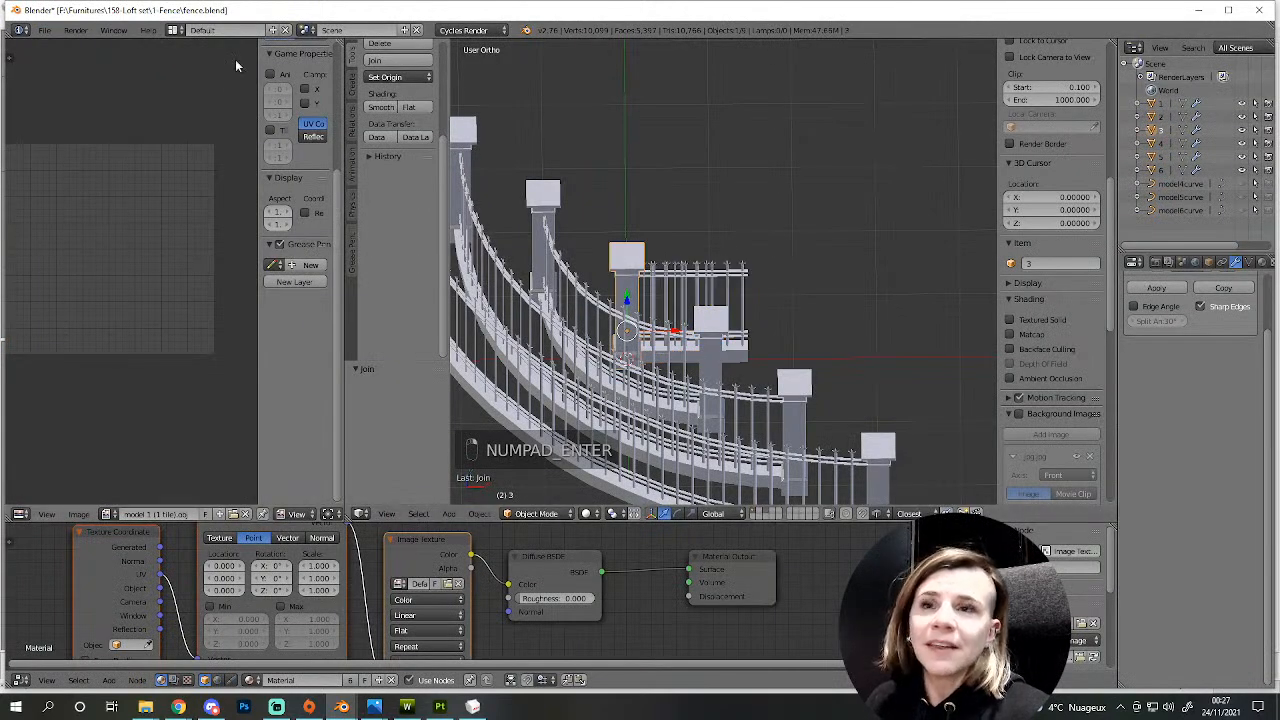
pyautogui.click(45, 29)
pyautogui.moveTo(110, 285)
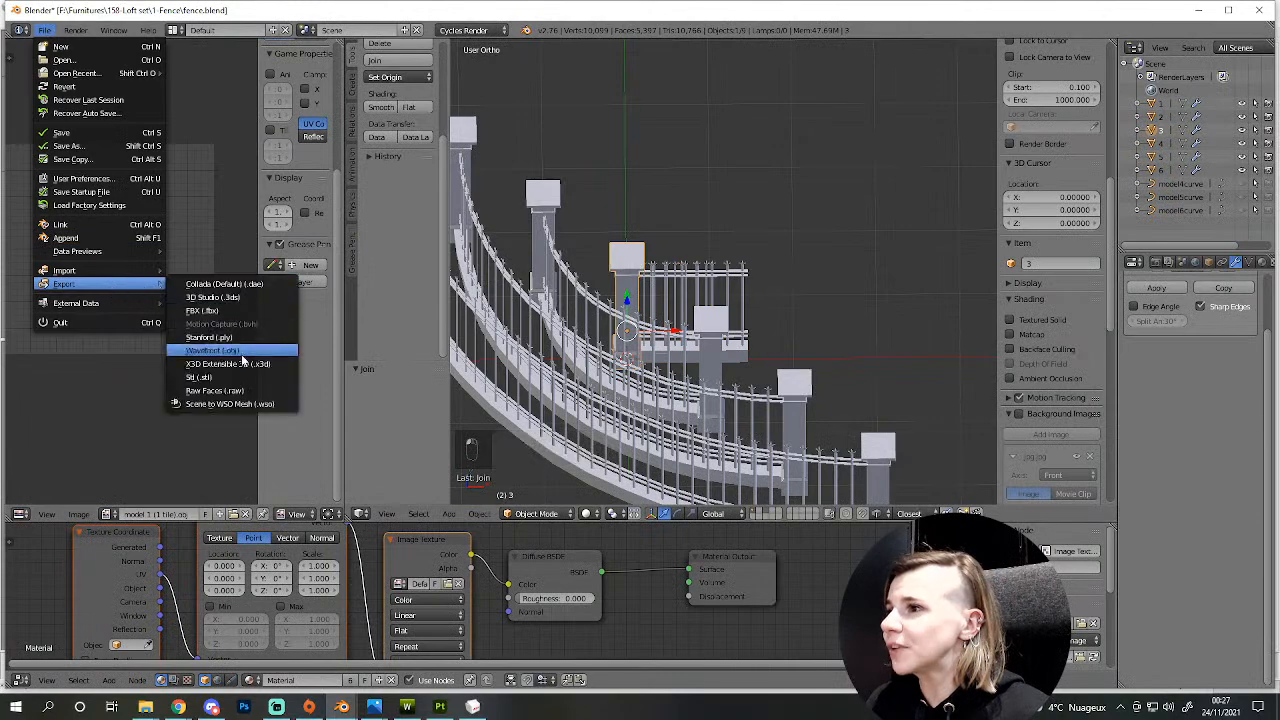
pyautogui.click(241, 352)
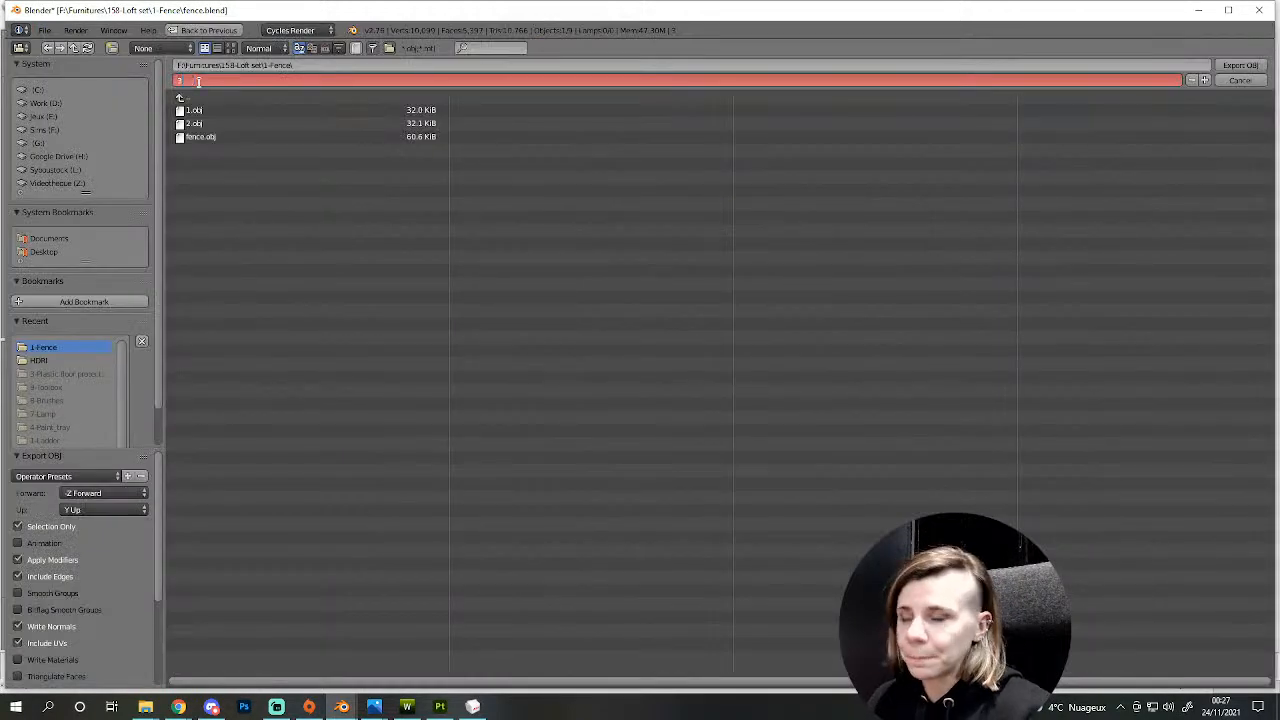
pyautogui.press('KP_Enter')
pyautogui.press('KP_Enter')
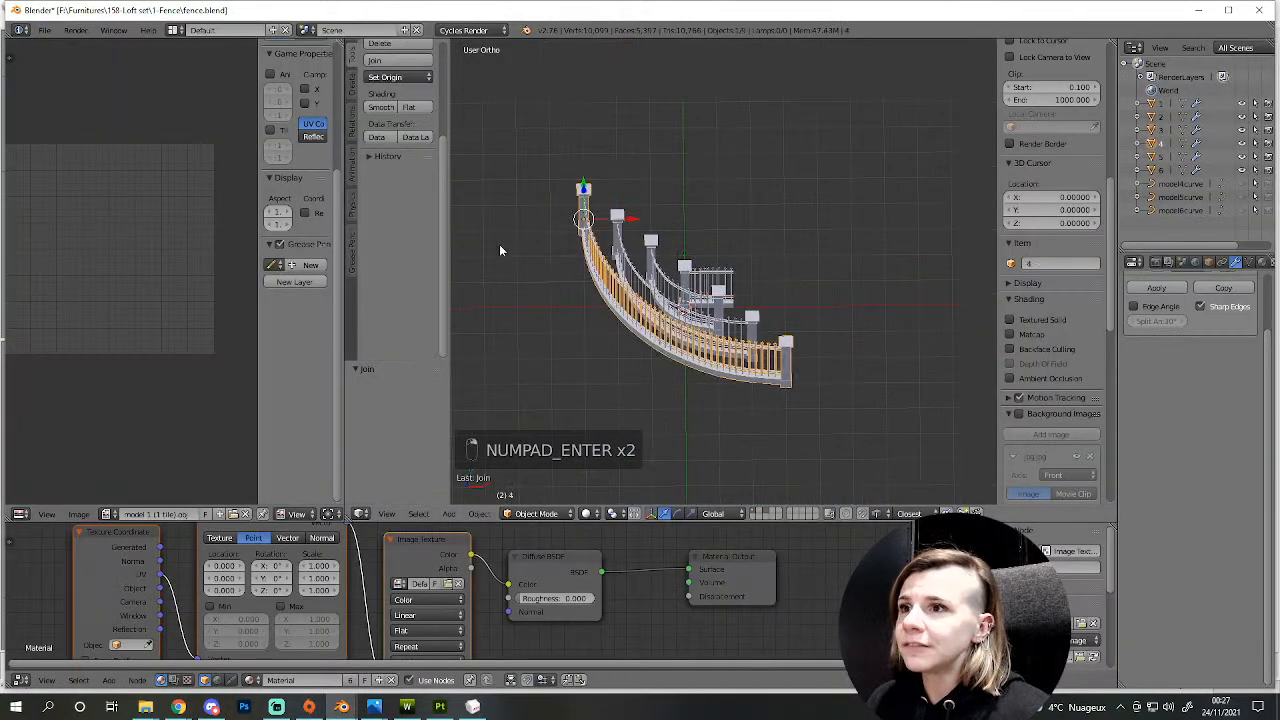
# - Export the largest curved fence section, object 4, in Wavefront format as 4.obj in the 1-Fence folder
pyautogui.click(45, 29)
pyautogui.moveTo(92, 282)
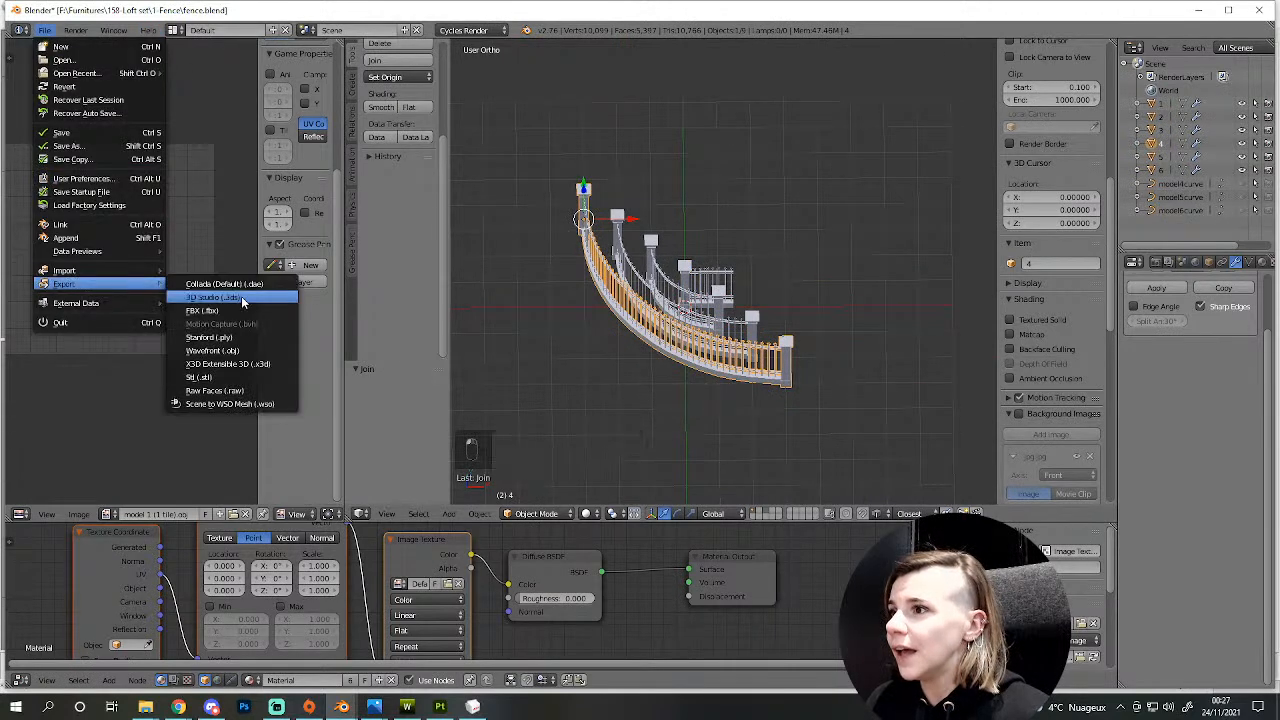
pyautogui.click(241, 350)
pyautogui.click(244, 80)
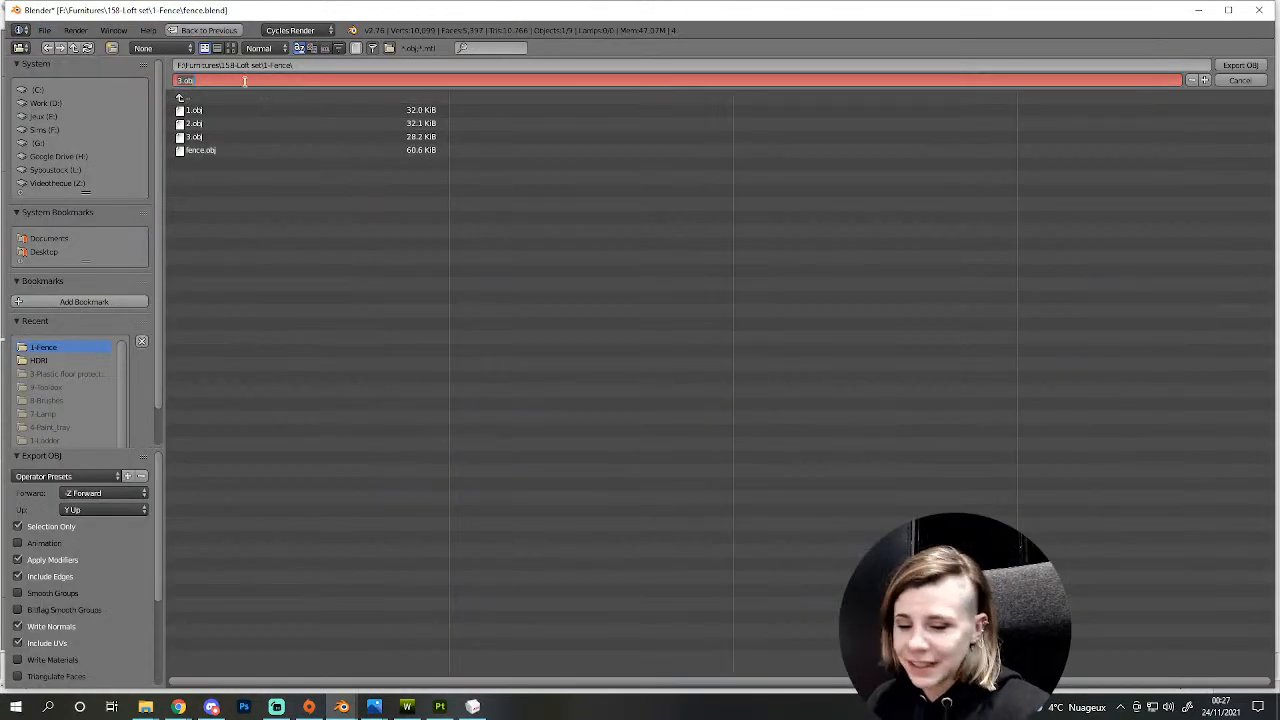
pyautogui.write('4')
pyautogui.press('Return')
pyautogui.press('KP_Enter')
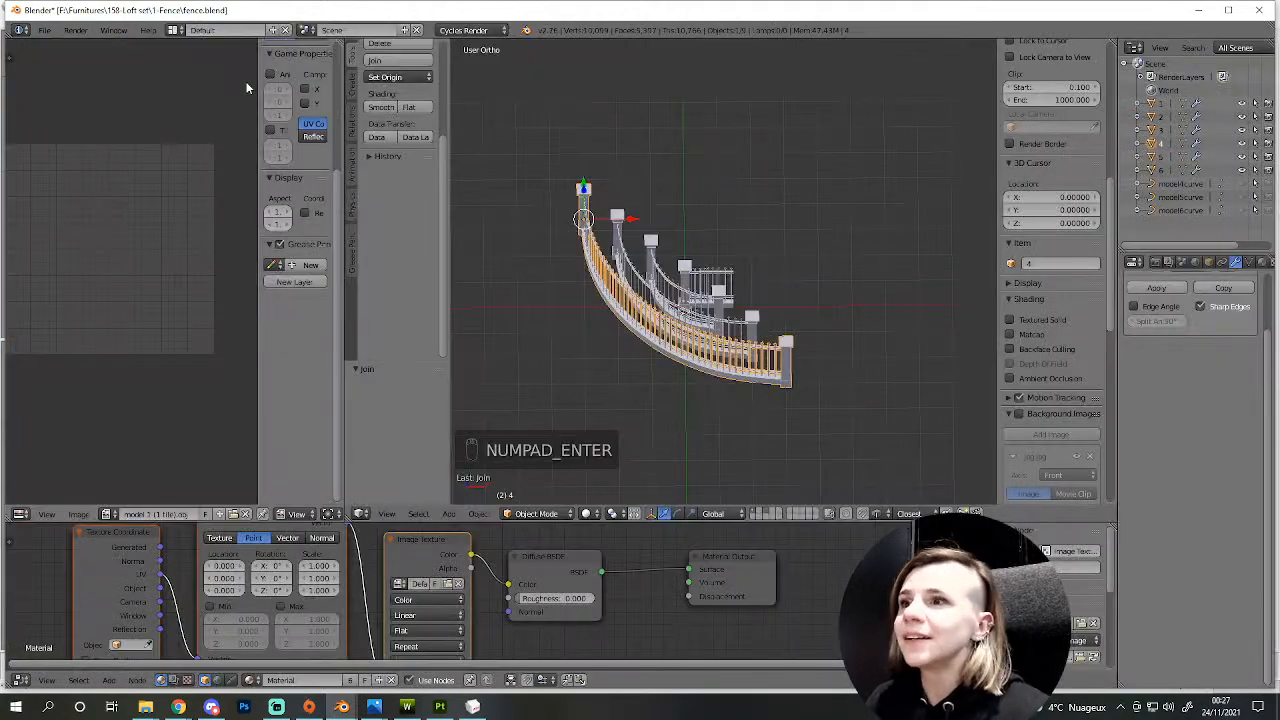
# - Select the middle curved fence section, object 5
pyautogui.rightClick(566, 257)
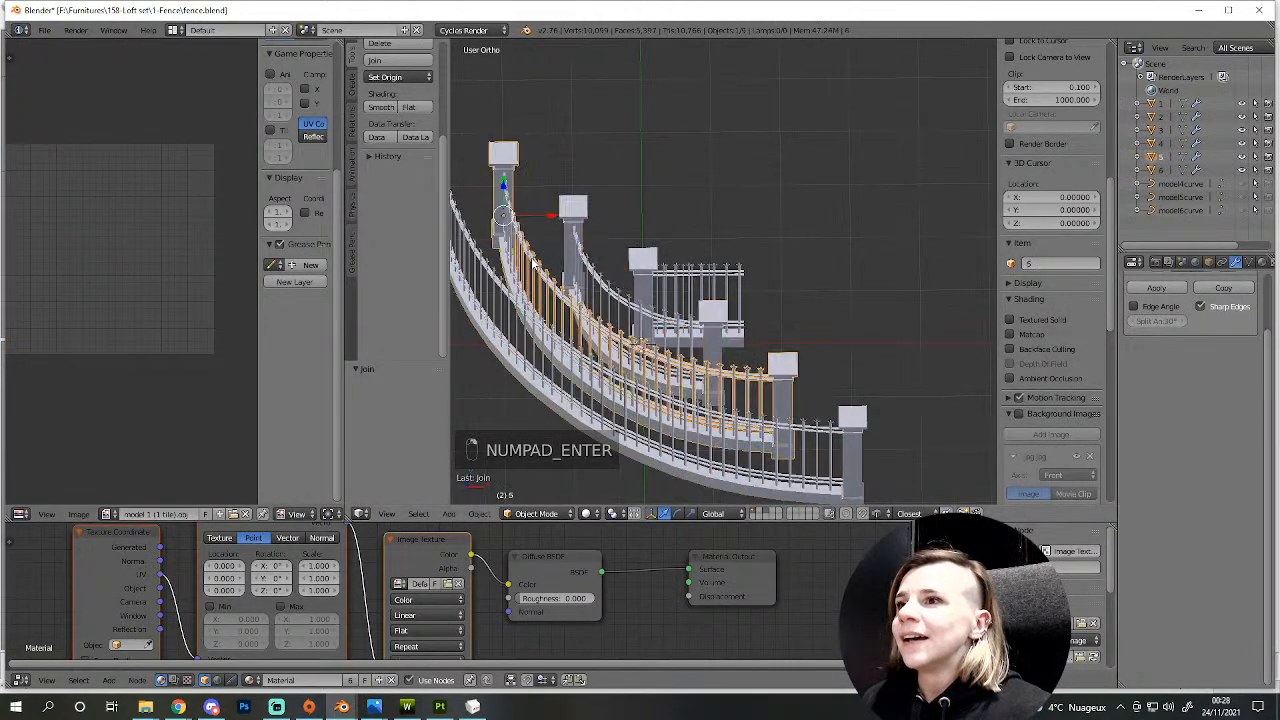
# - Export the selected curved fence object 5 as a Wavefront OBJ file named 5 in the 1-Fence folder
pyautogui.click(45, 30)
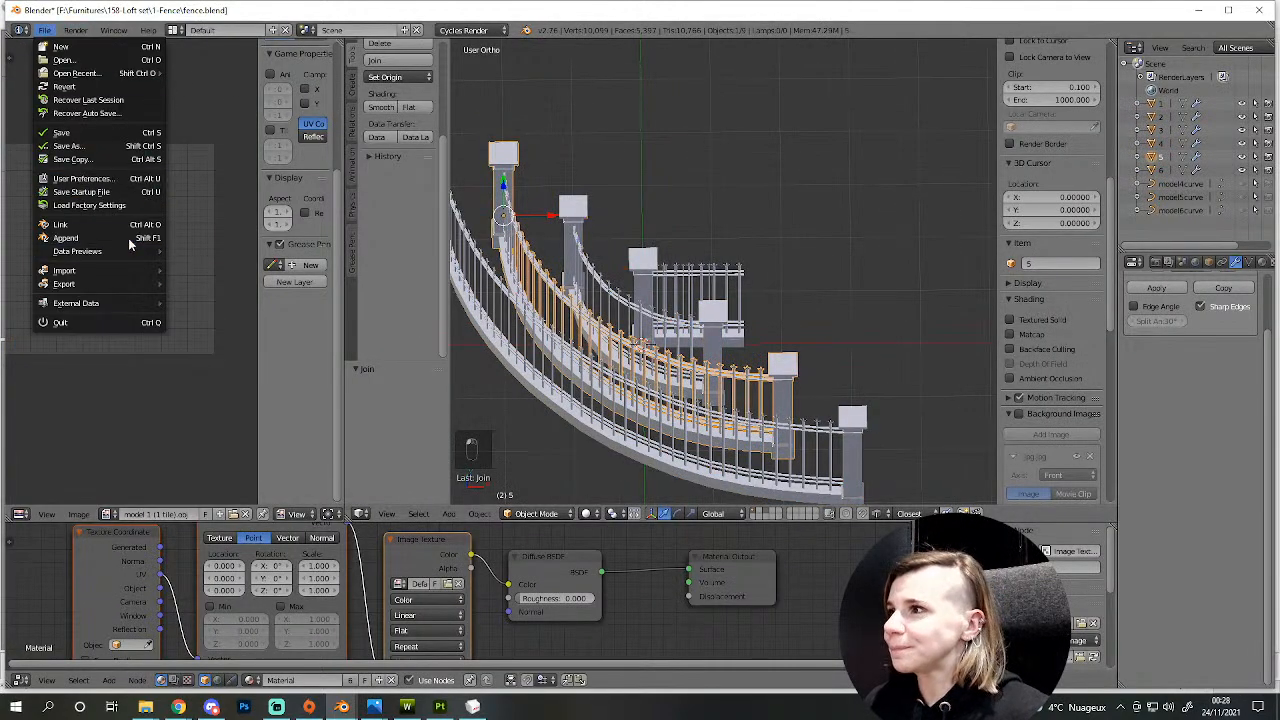
pyautogui.moveTo(126, 285)
pyautogui.click(212, 350)
pyautogui.click(225, 80)
pyautogui.write('5')
pyautogui.press('Return')
pyautogui.press('KP_Enter')
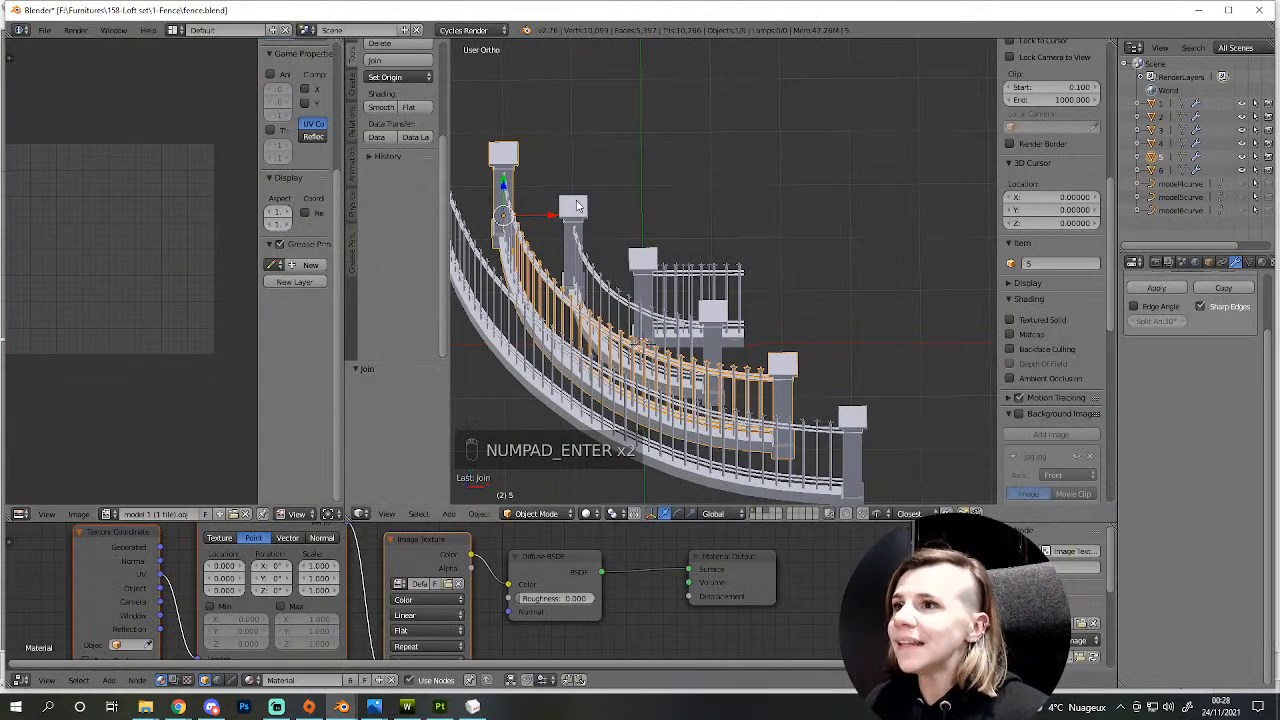
# - Select the smallest curved fence, object 6, and export it as a Wavefront OBJ file named 6
pyautogui.click(44, 29)
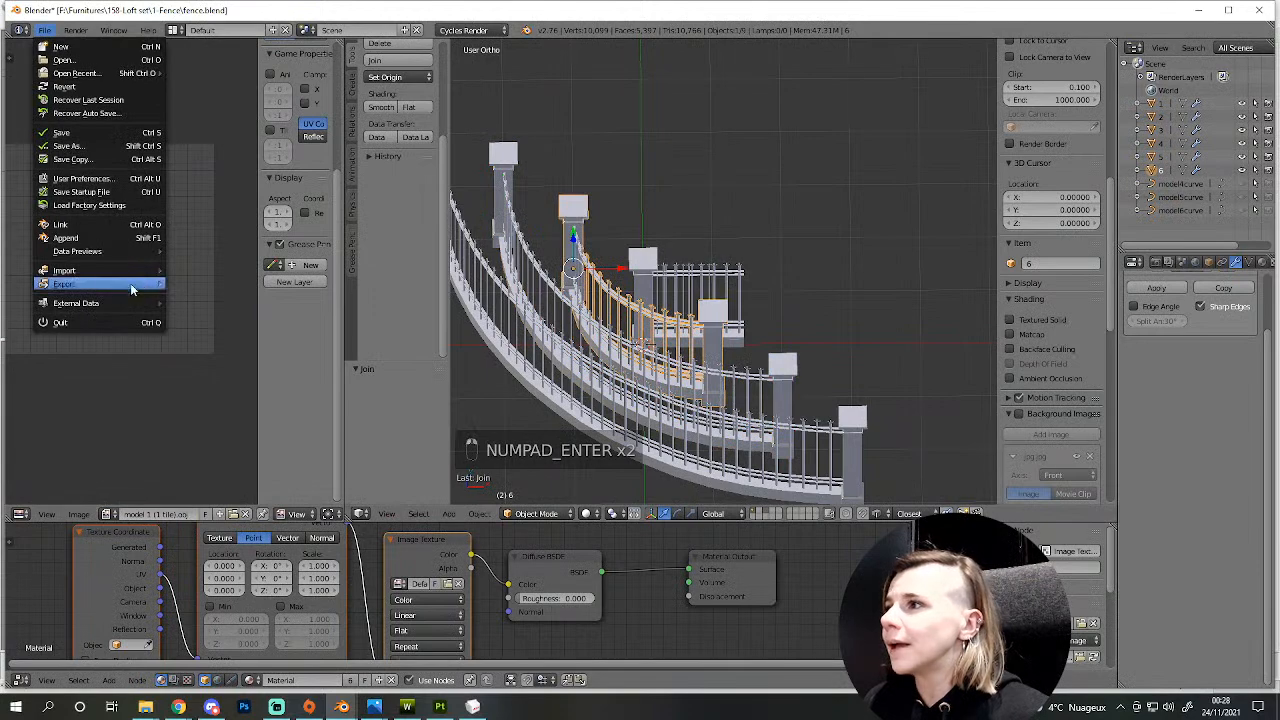
pyautogui.moveTo(104, 284)
pyautogui.click(212, 350)
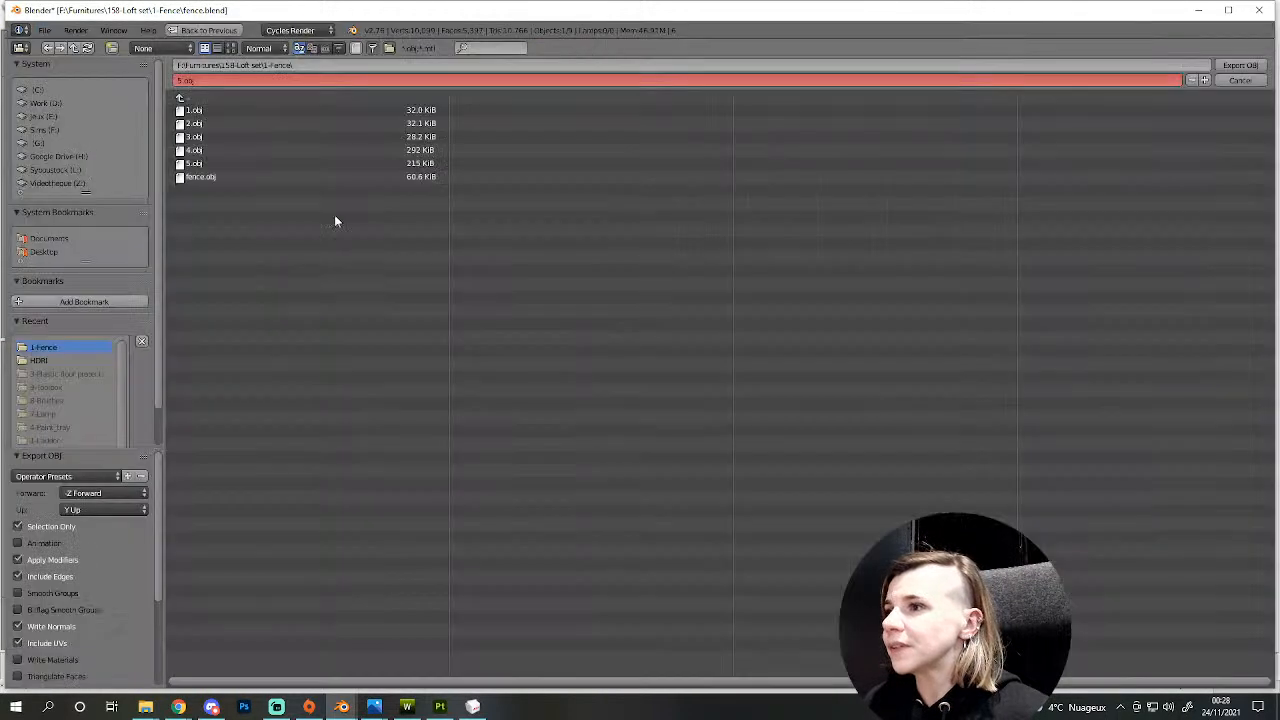
pyautogui.click(213, 78)
pyautogui.press('KP_Enter')
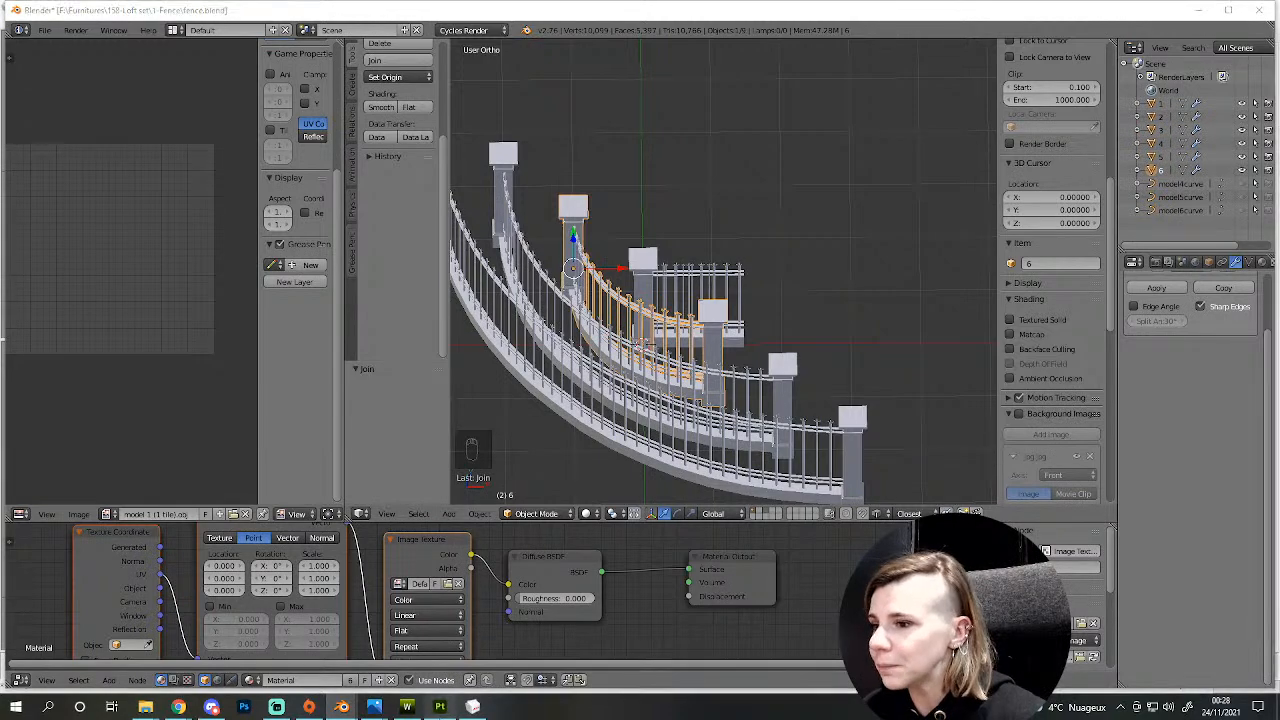
# - Switch to MilkShape 3D and start a new empty scene
pyautogui.click(440, 707)
pyautogui.click(446, 711)
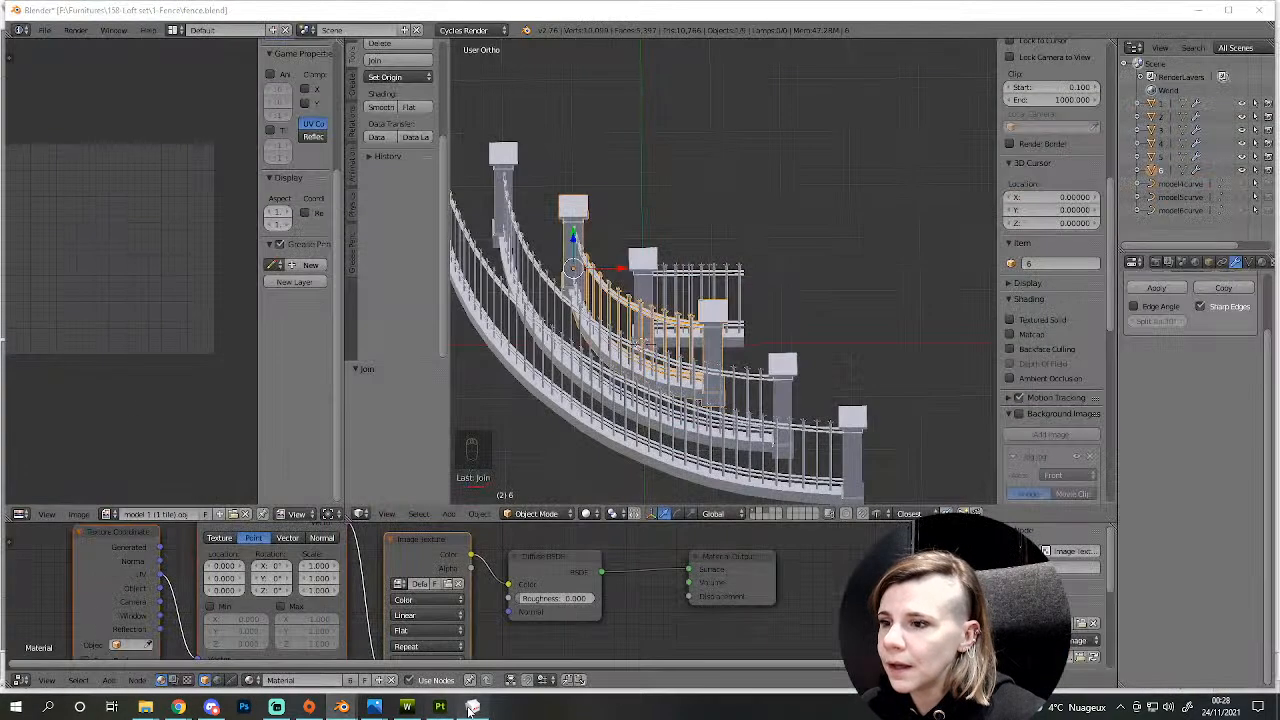
pyautogui.click(472, 707)
pyautogui.click(12, 21)
pyautogui.click(25, 37)
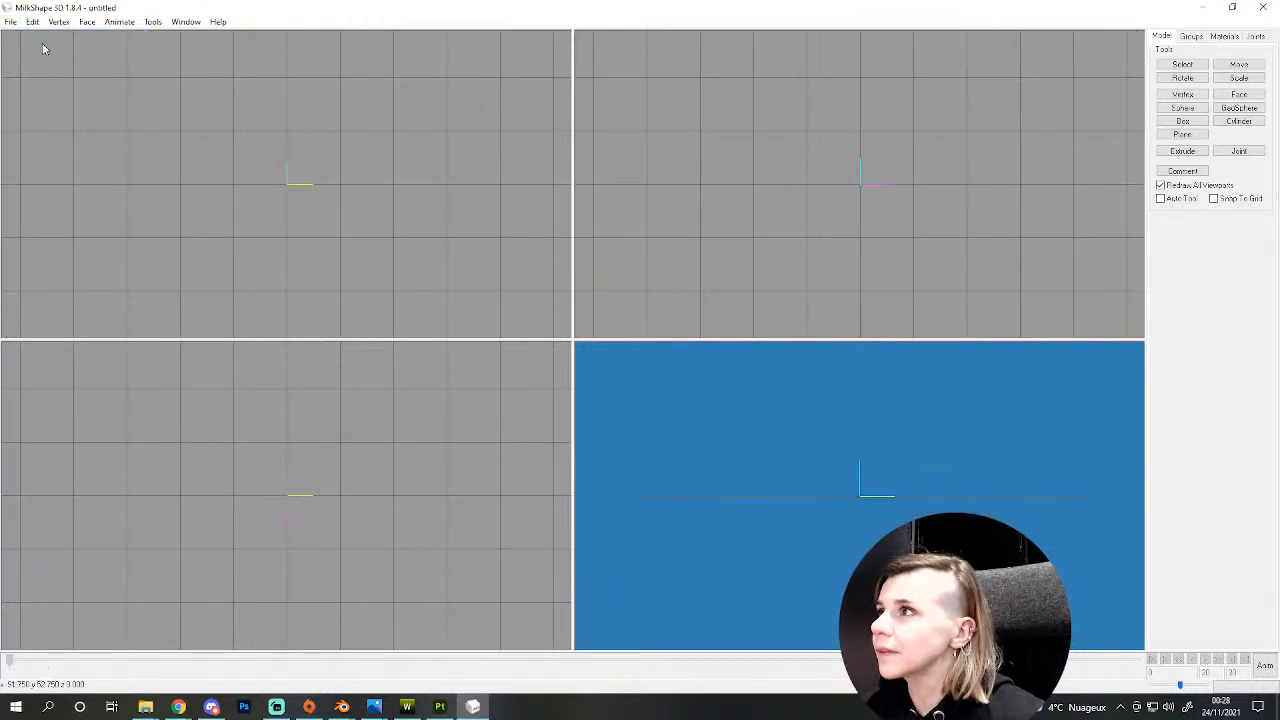
# - Import the Wavefront OBJ file 1 from the Furnitures > 158-Loft set > 1-Fence folder on the Sims (F:) drive
pyautogui.click(10, 22)
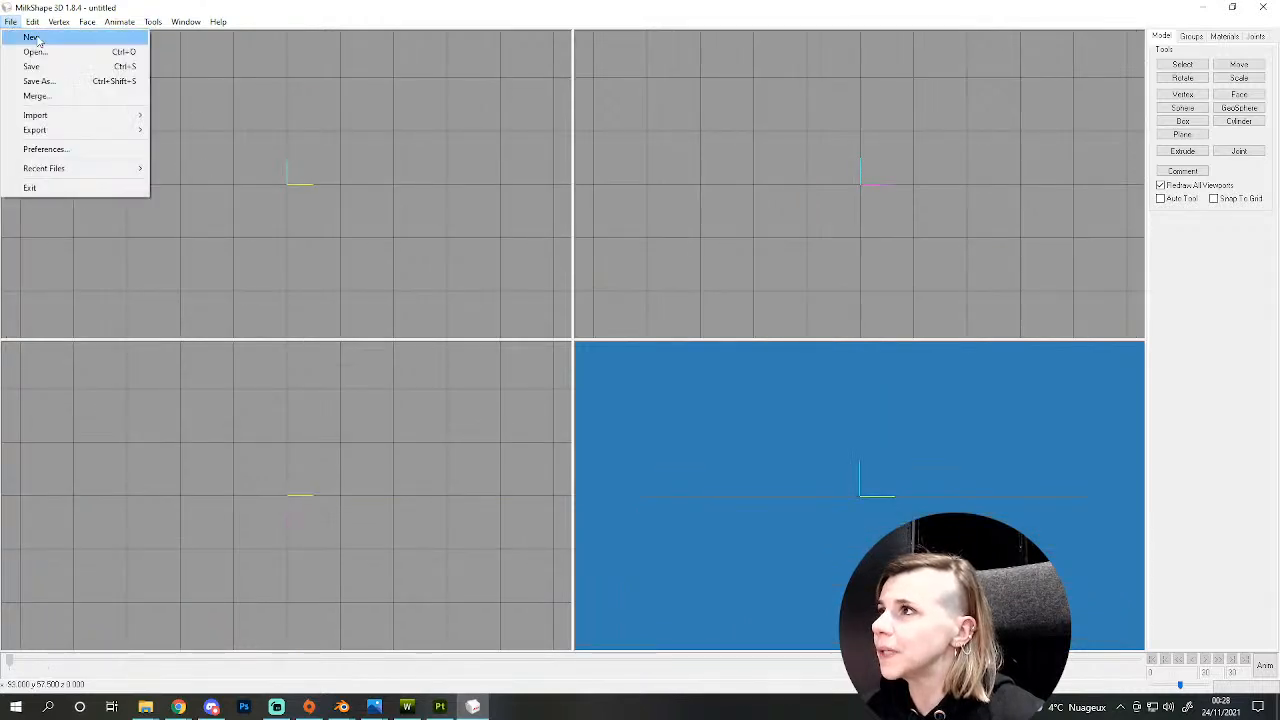
pyautogui.moveTo(67, 116)
pyautogui.click(230, 265)
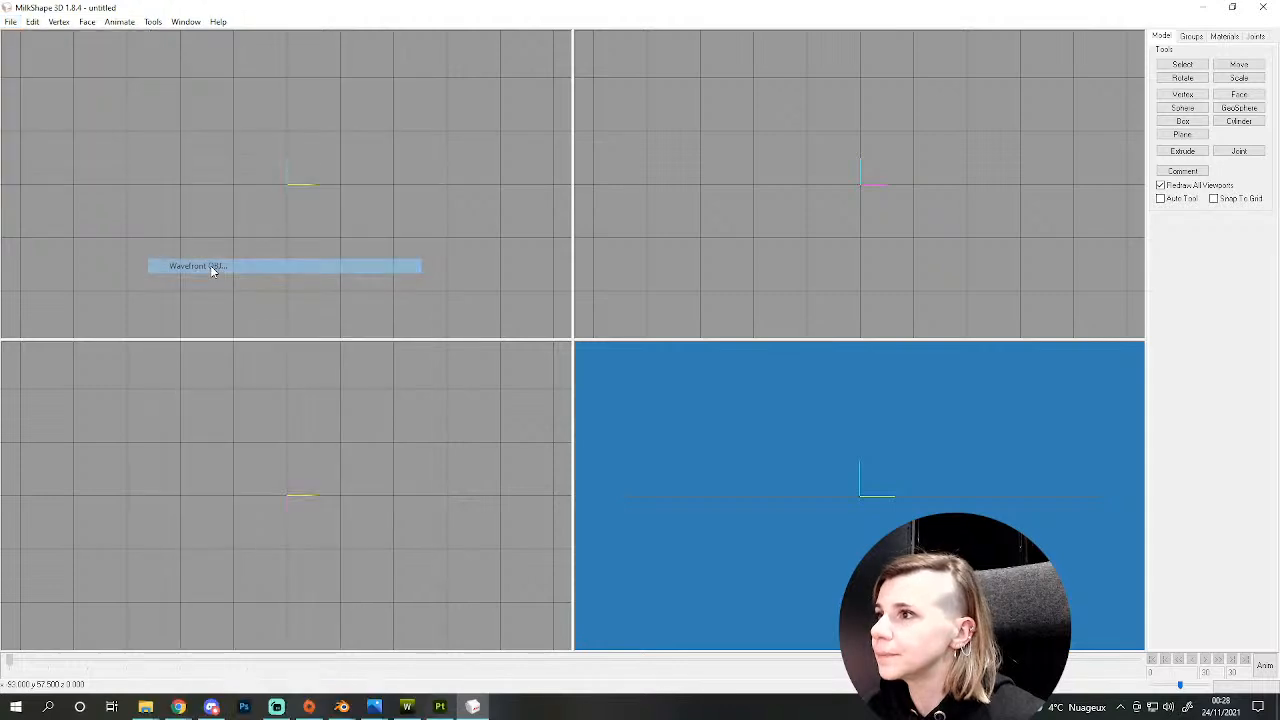
pyautogui.click(332, 58)
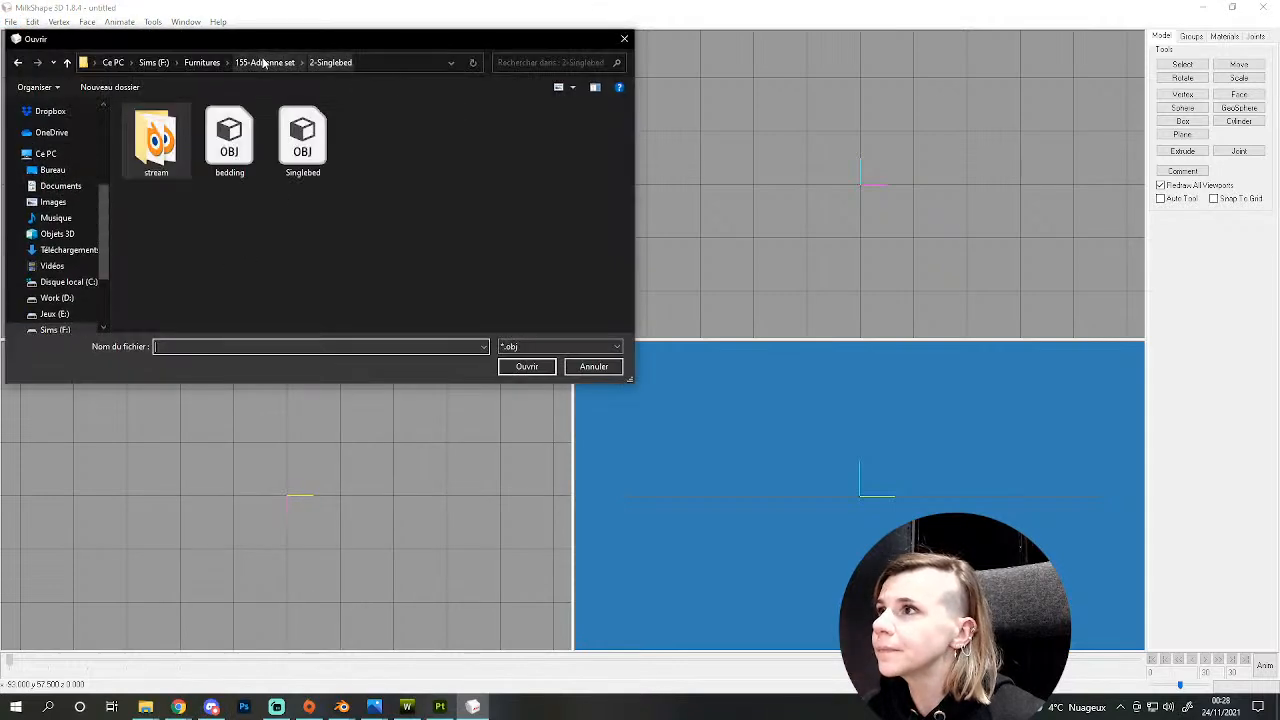
pyautogui.click(204, 63)
pyautogui.doubleClick(178, 308)
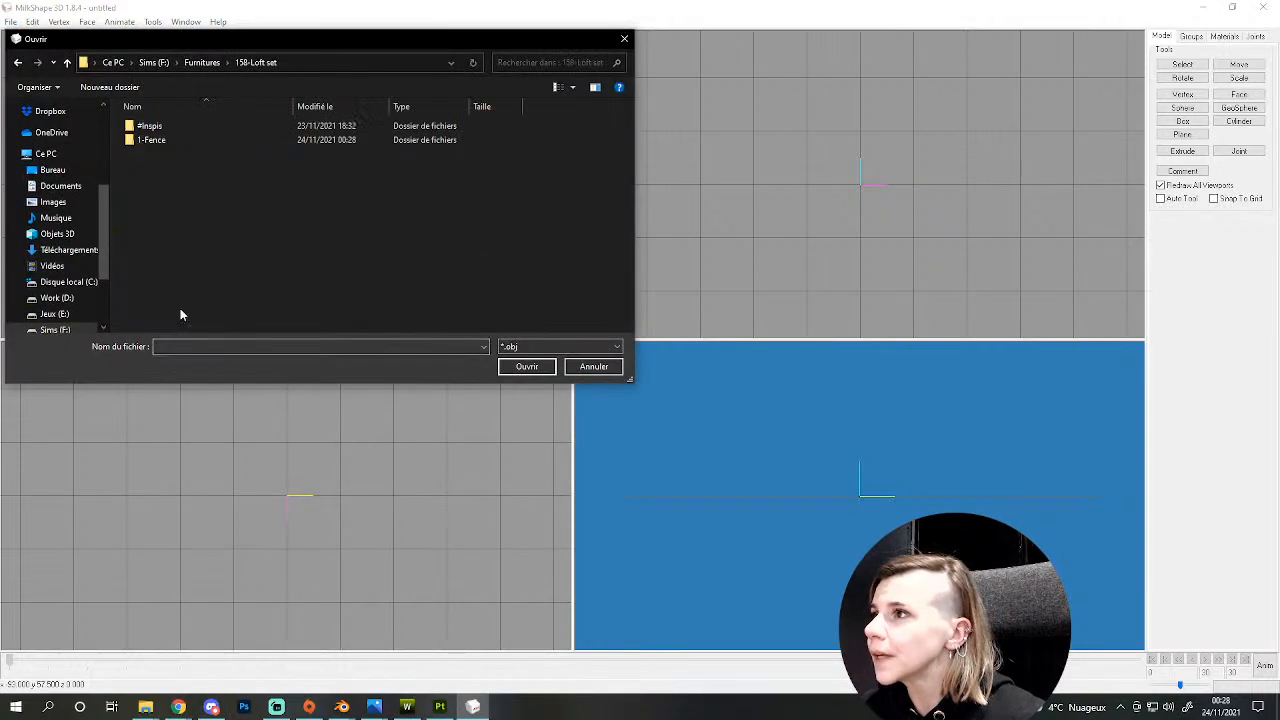
pyautogui.doubleClick(180, 144)
pyautogui.doubleClick(158, 140)
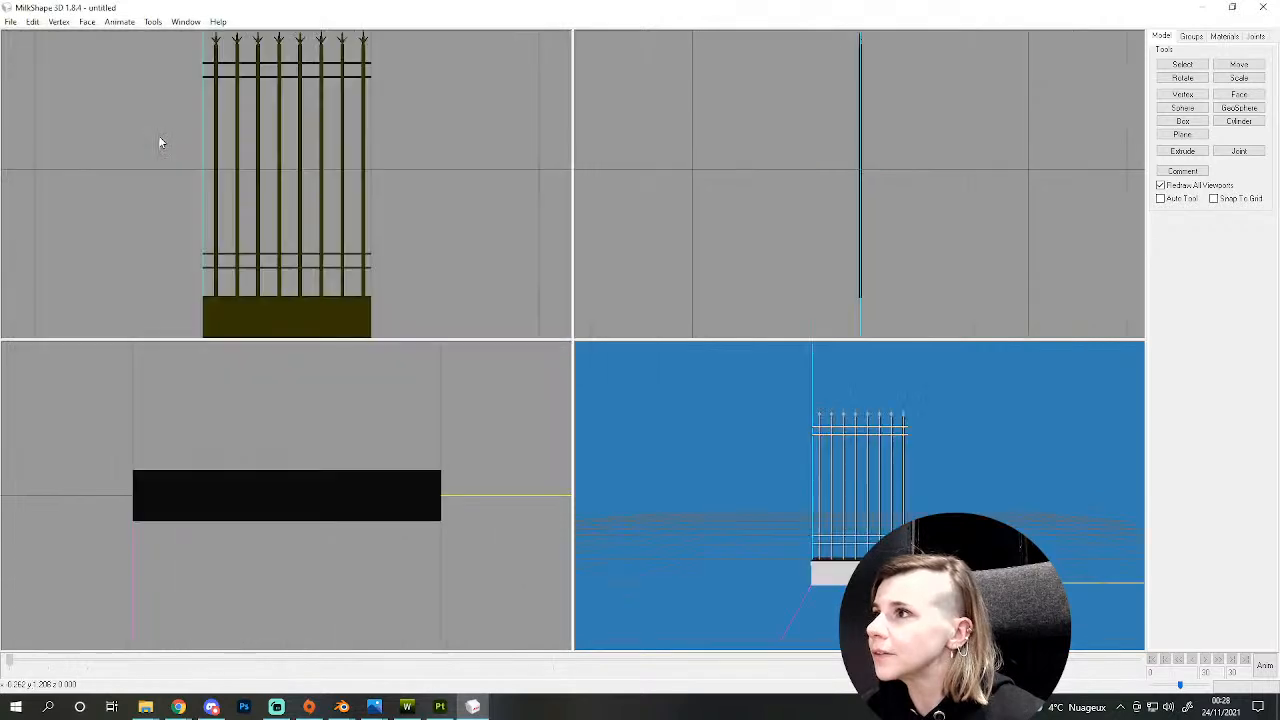
# - Export the straight fence panel as a TSRW Object (WSO) named 1 in the 1-Fence folder
pyautogui.click(11, 21)
pyautogui.moveTo(80, 130)
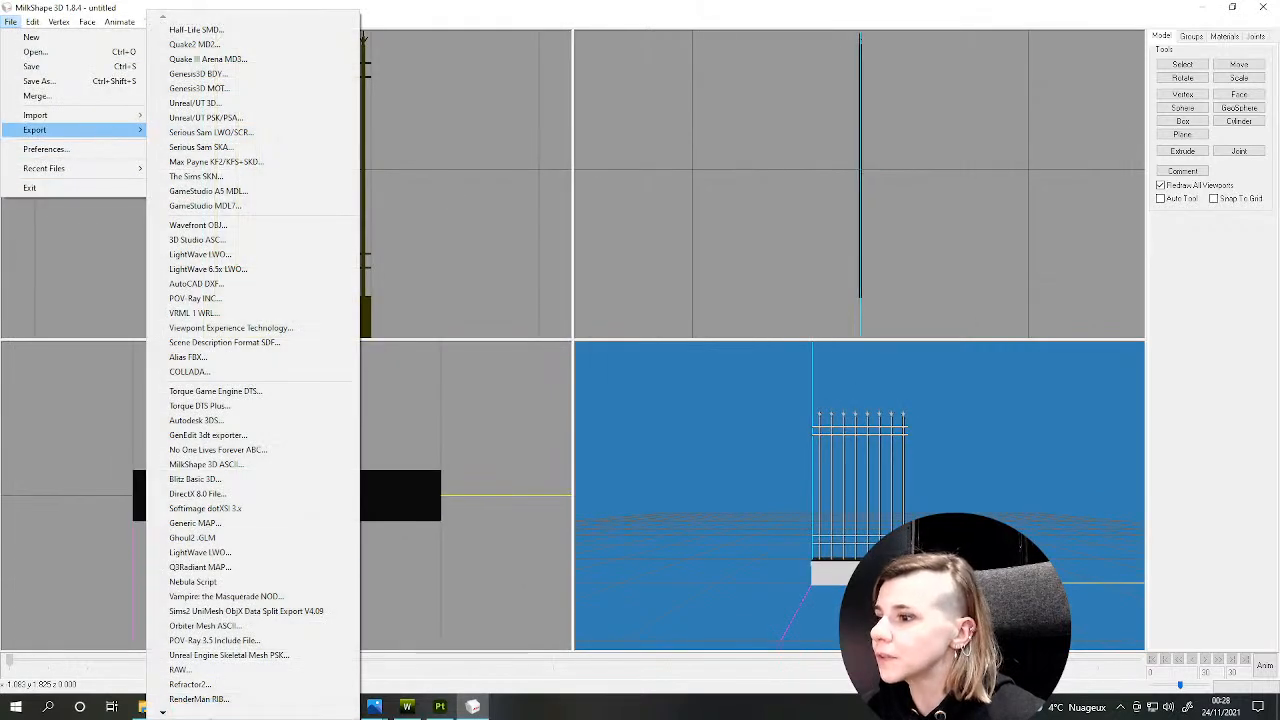
pyautogui.moveTo(189, 715)
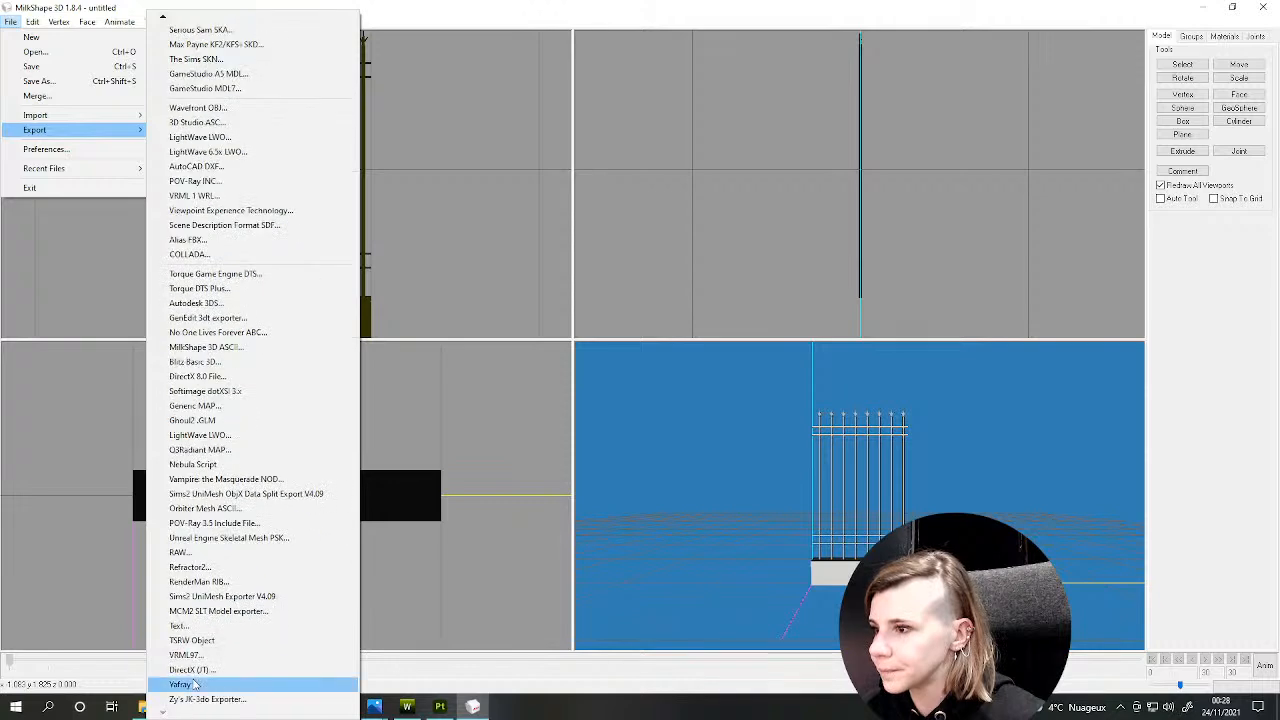
pyautogui.click(205, 647)
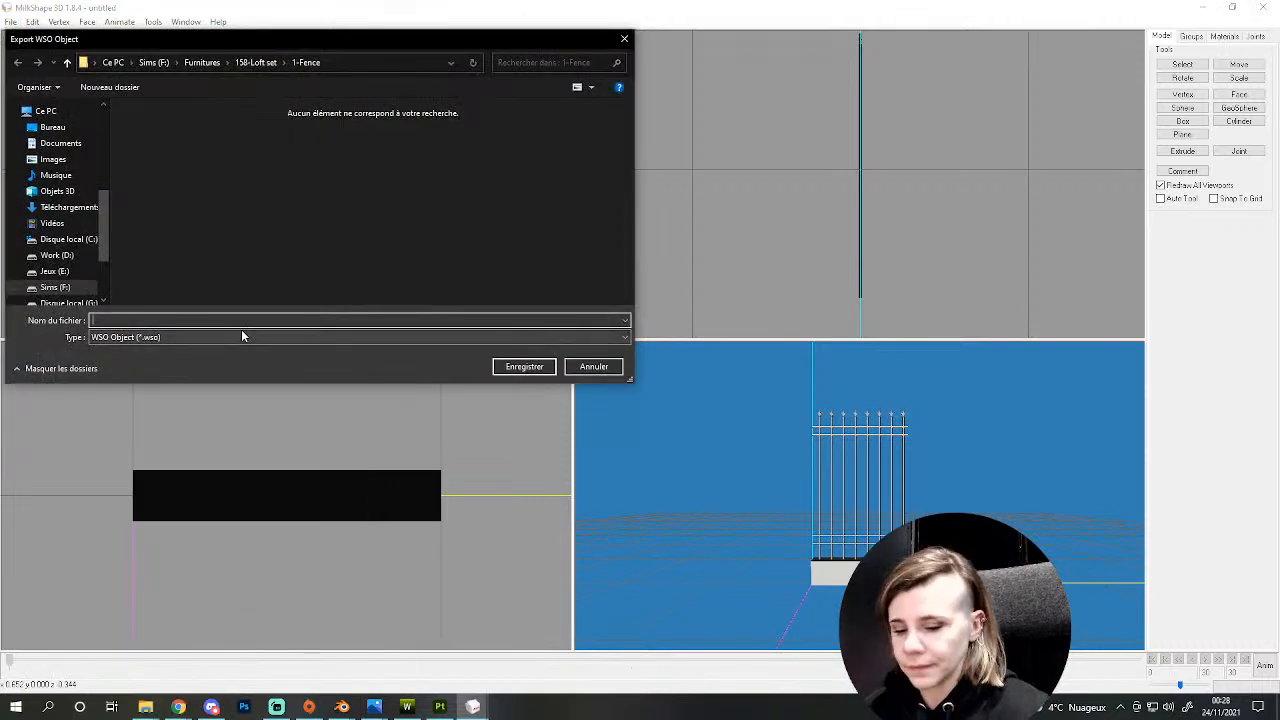
pyautogui.press('Return')
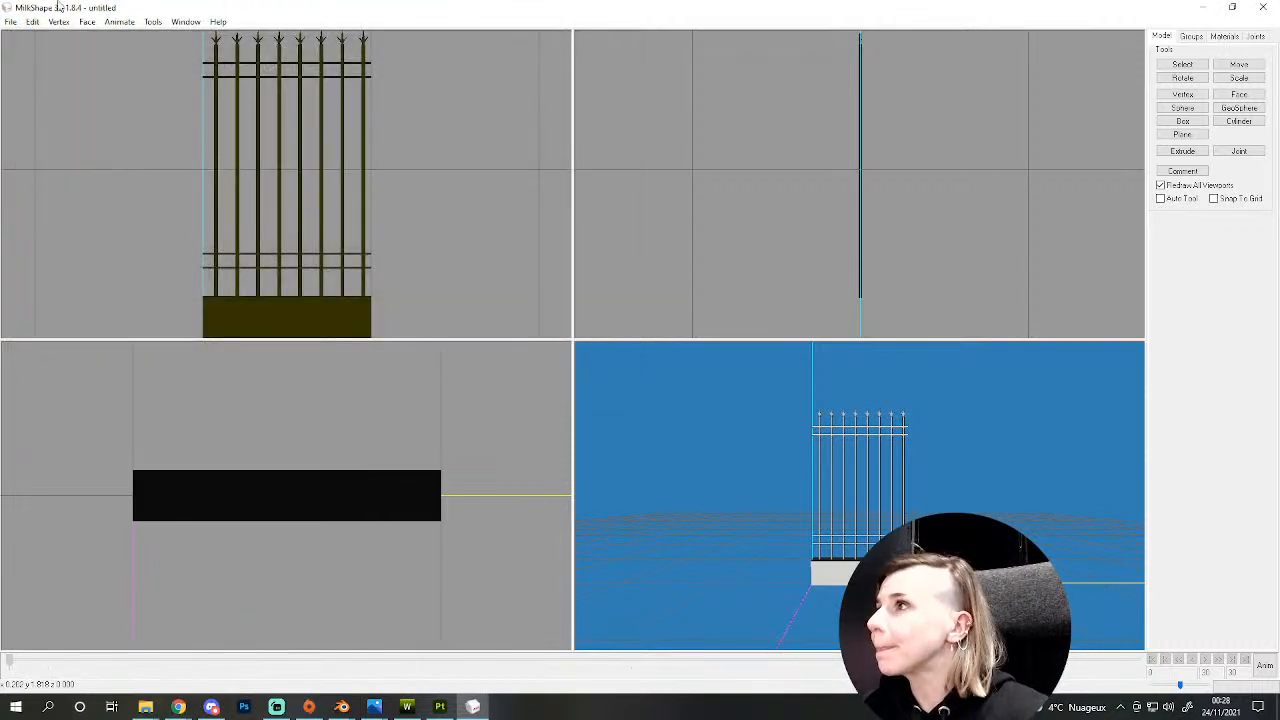
# - Start a new scene and import the Wavefront OBJ file 2 from the 1-Fence folder
pyautogui.click(10, 21)
pyautogui.click(31, 36)
pyautogui.click(10, 21)
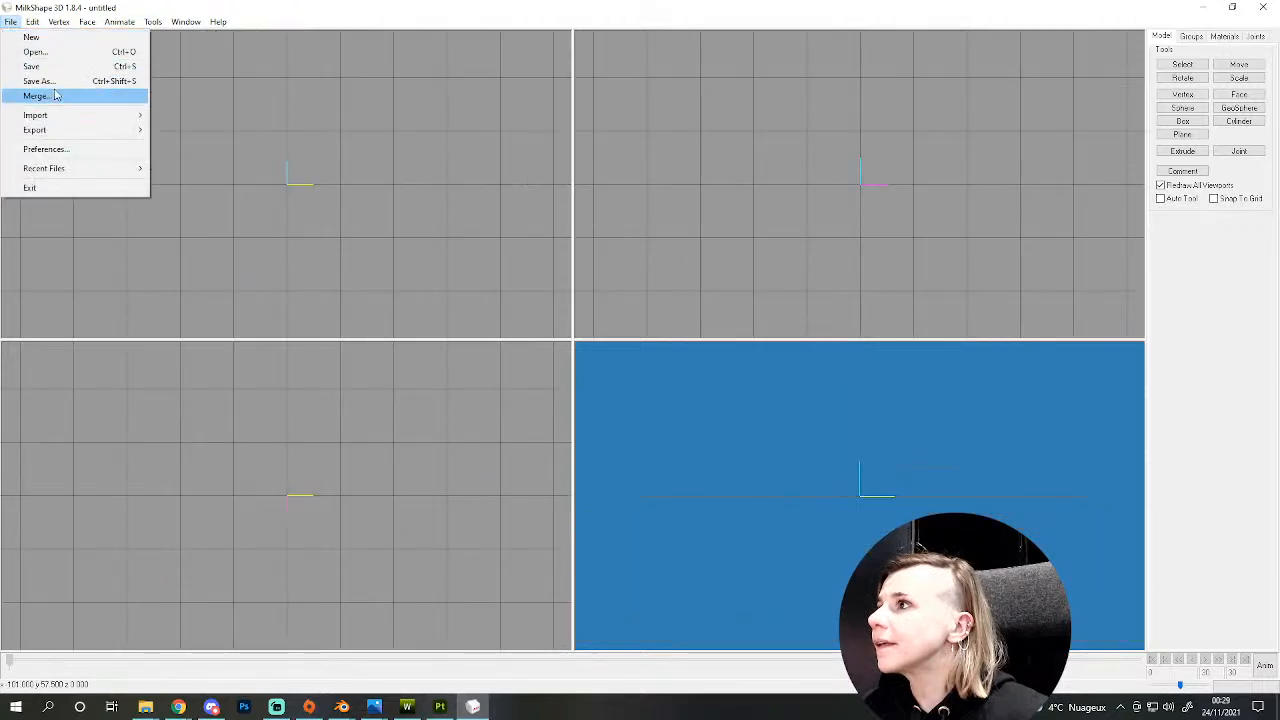
pyautogui.moveTo(60, 115)
pyautogui.click(238, 265)
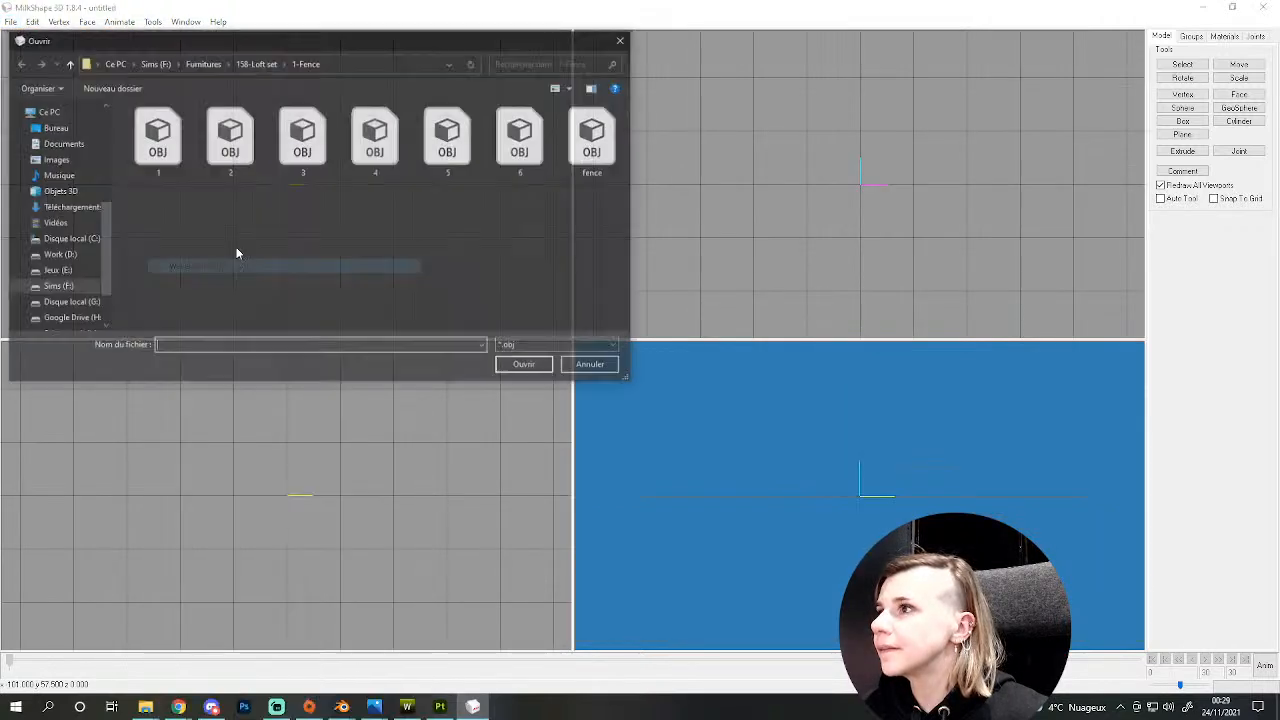
pyautogui.doubleClick(222, 143)
# - Export the wider fence panel as a TSRW Object (WSO) named 2 in the 1-Fence folder
pyautogui.click(10, 21)
pyautogui.moveTo(72, 135)
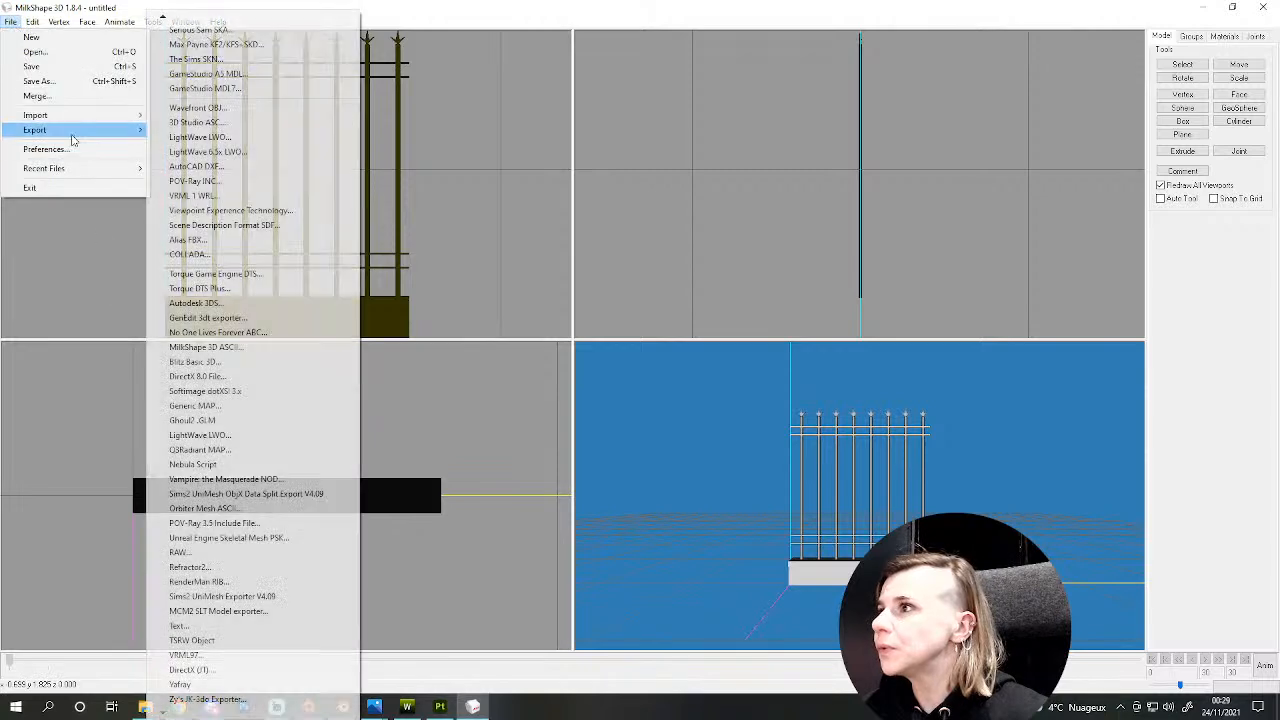
pyautogui.click(192, 640)
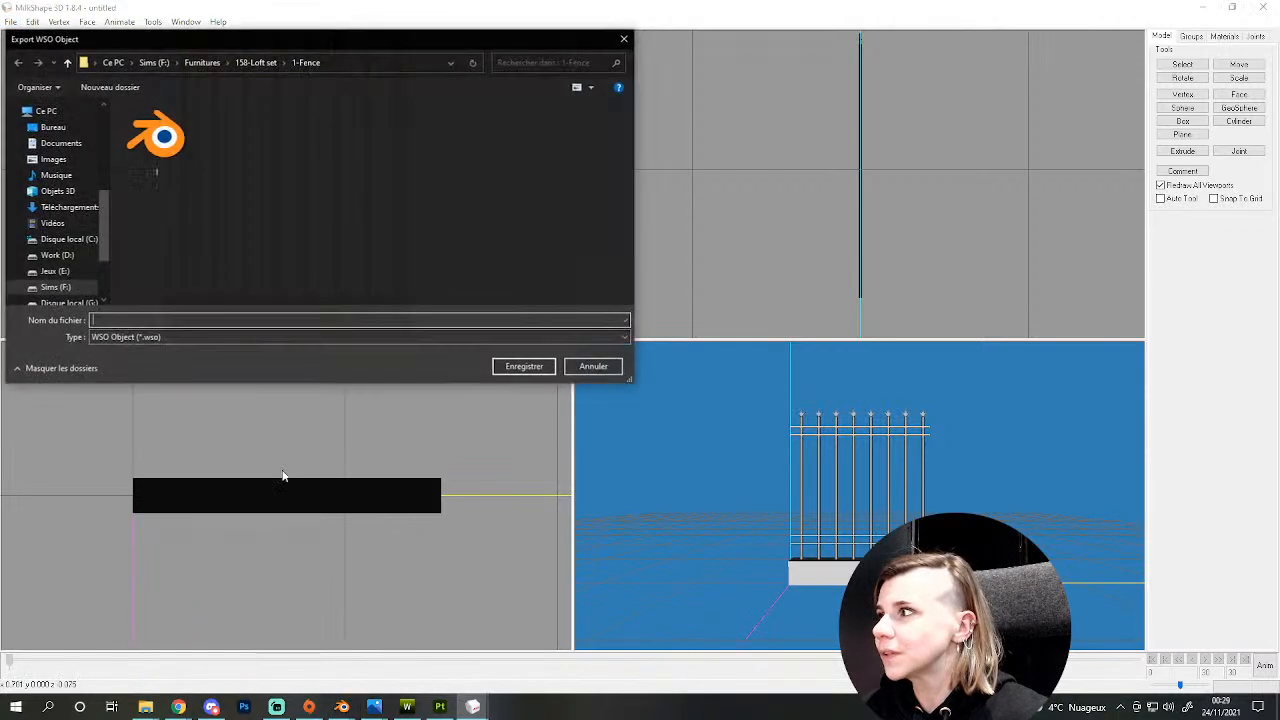
pyautogui.press('Escape')
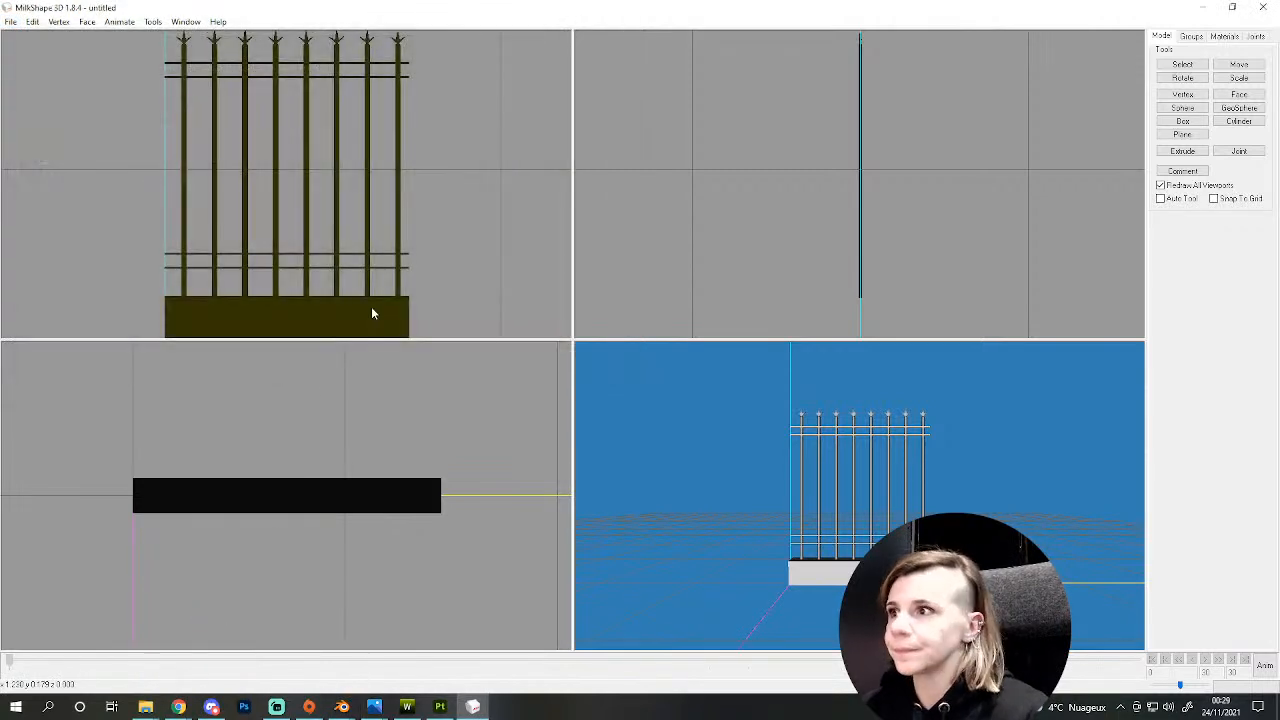
# - Start a new scene and import the Wavefront OBJ file 3 from the 1-Fence folder
pyautogui.click(10, 21)
pyautogui.click(31, 37)
pyautogui.click(10, 21)
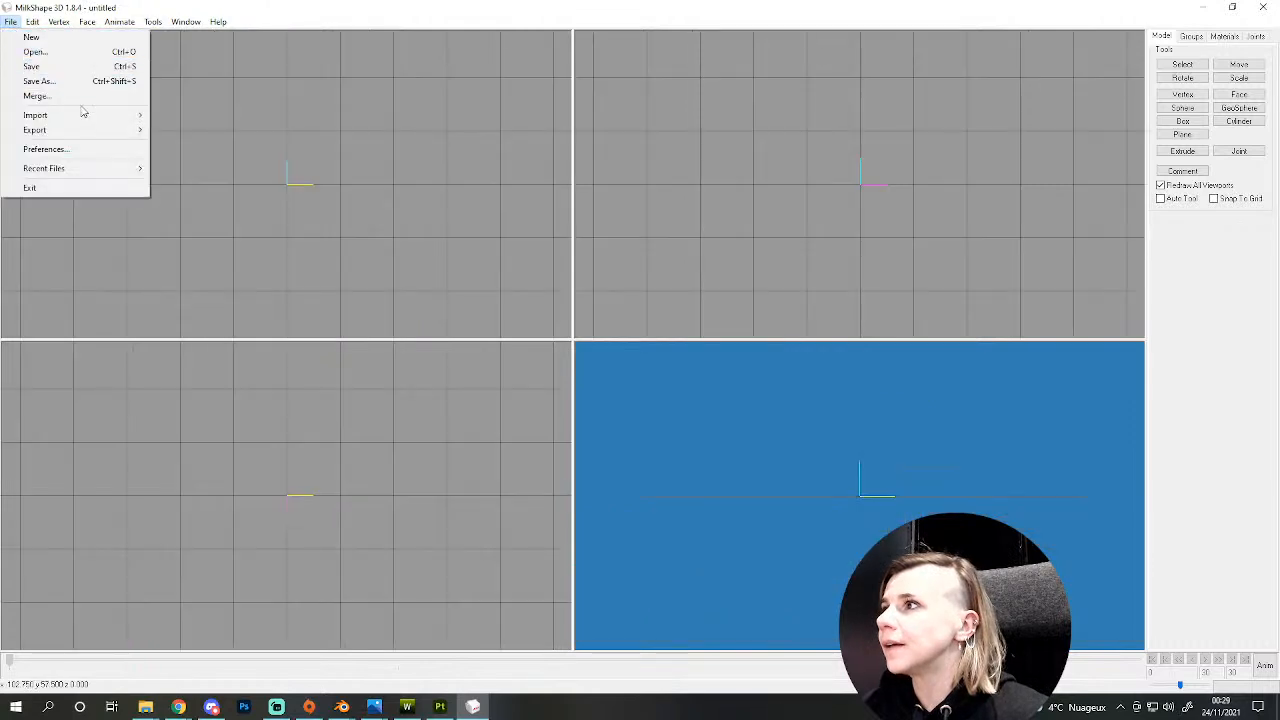
pyautogui.moveTo(116, 129)
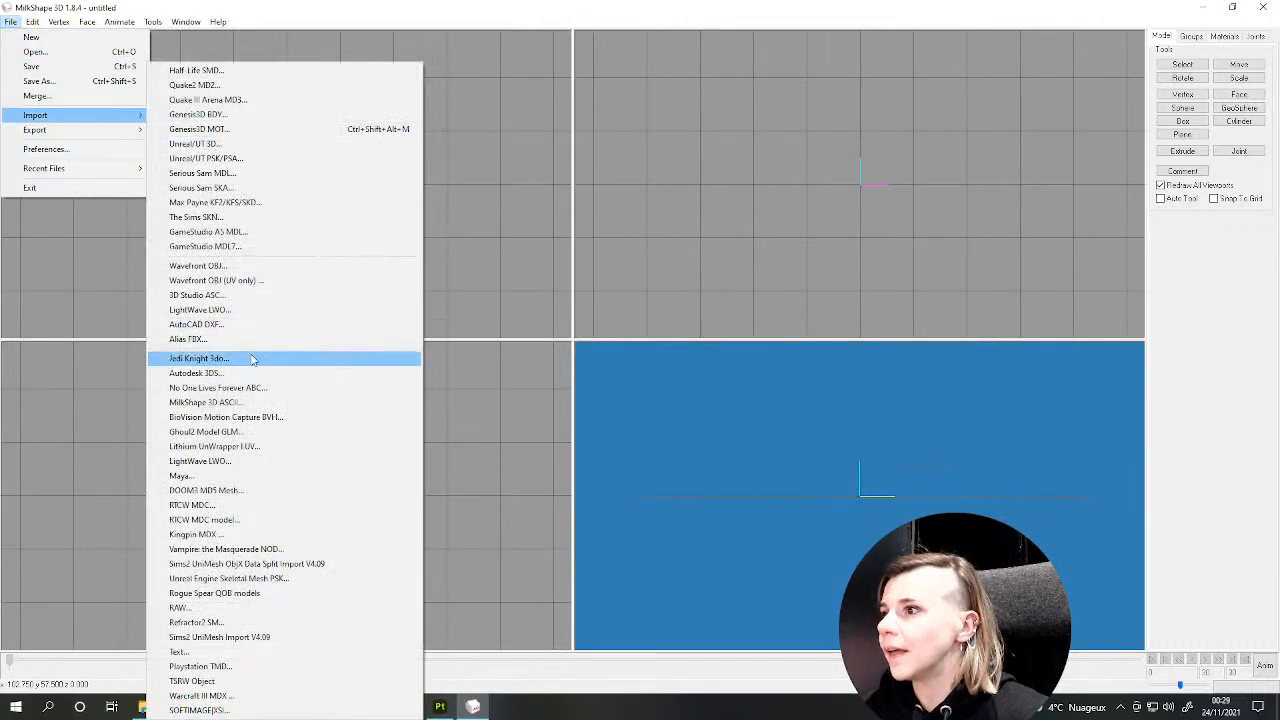
pyautogui.click(224, 266)
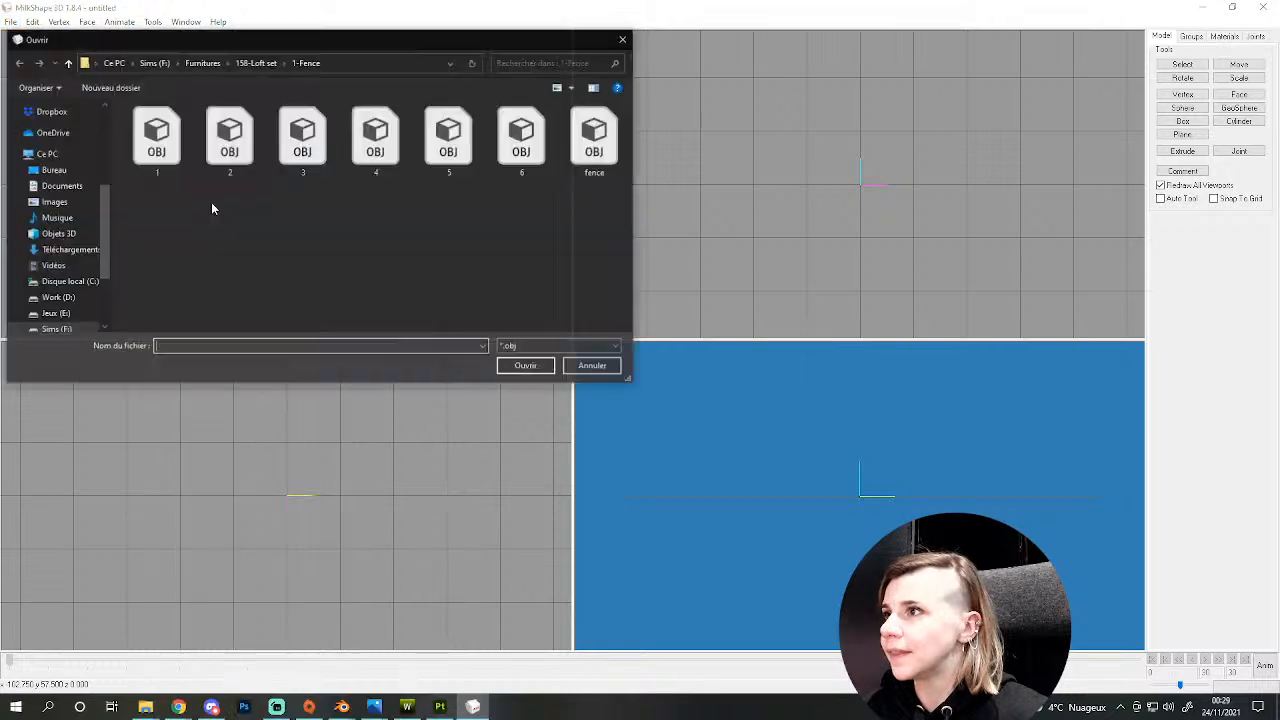
pyautogui.doubleClick(299, 138)
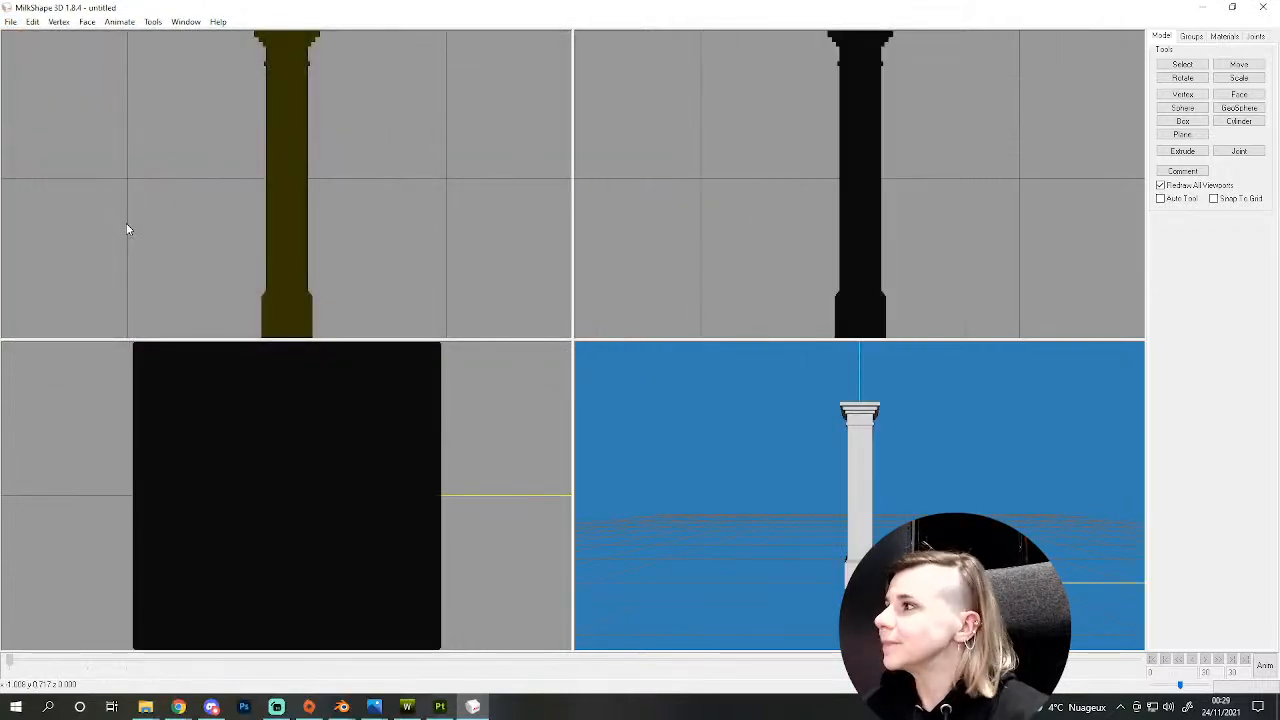
pyautogui.click(11, 22)
pyautogui.moveTo(126, 130)
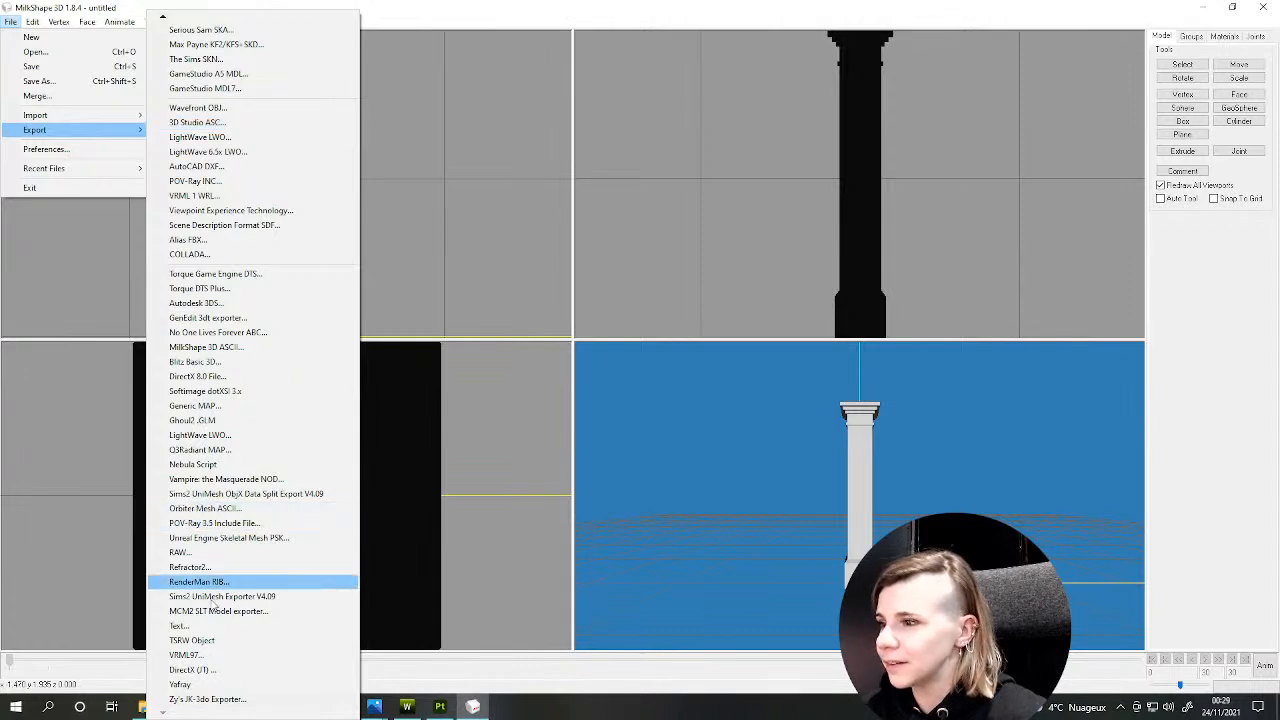
pyautogui.click(214, 639)
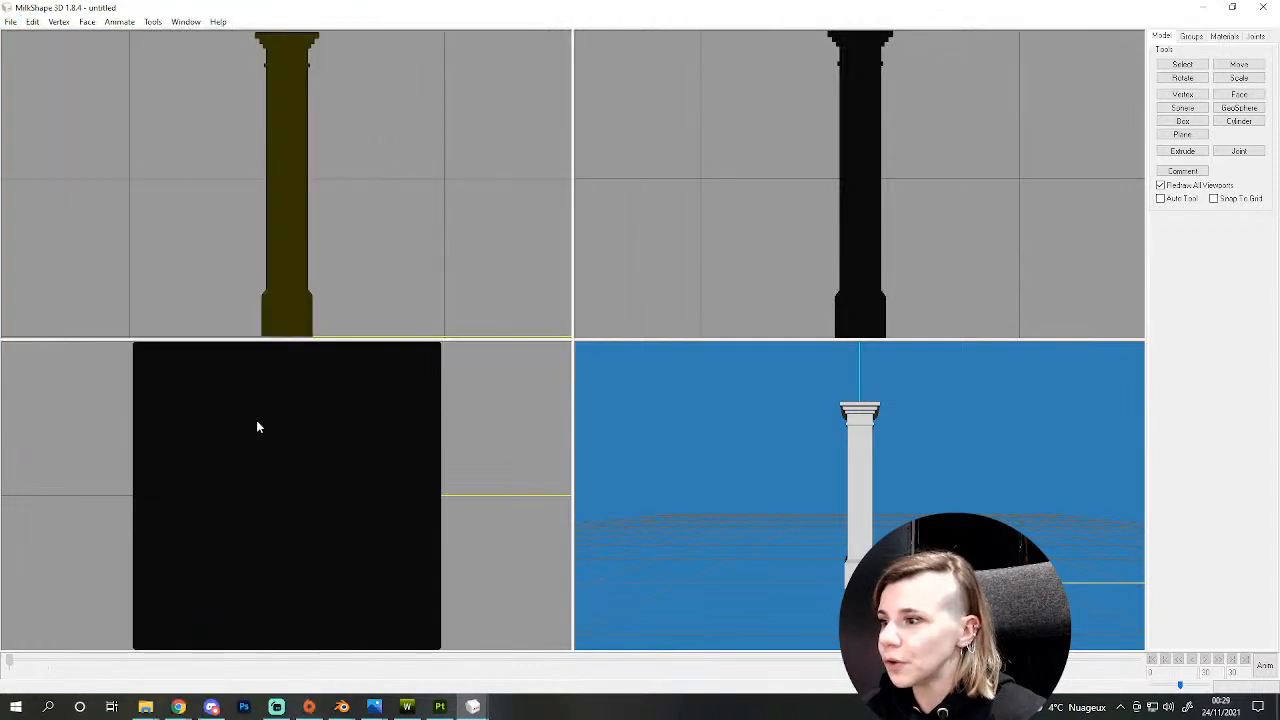
pyautogui.moveTo(472, 706)
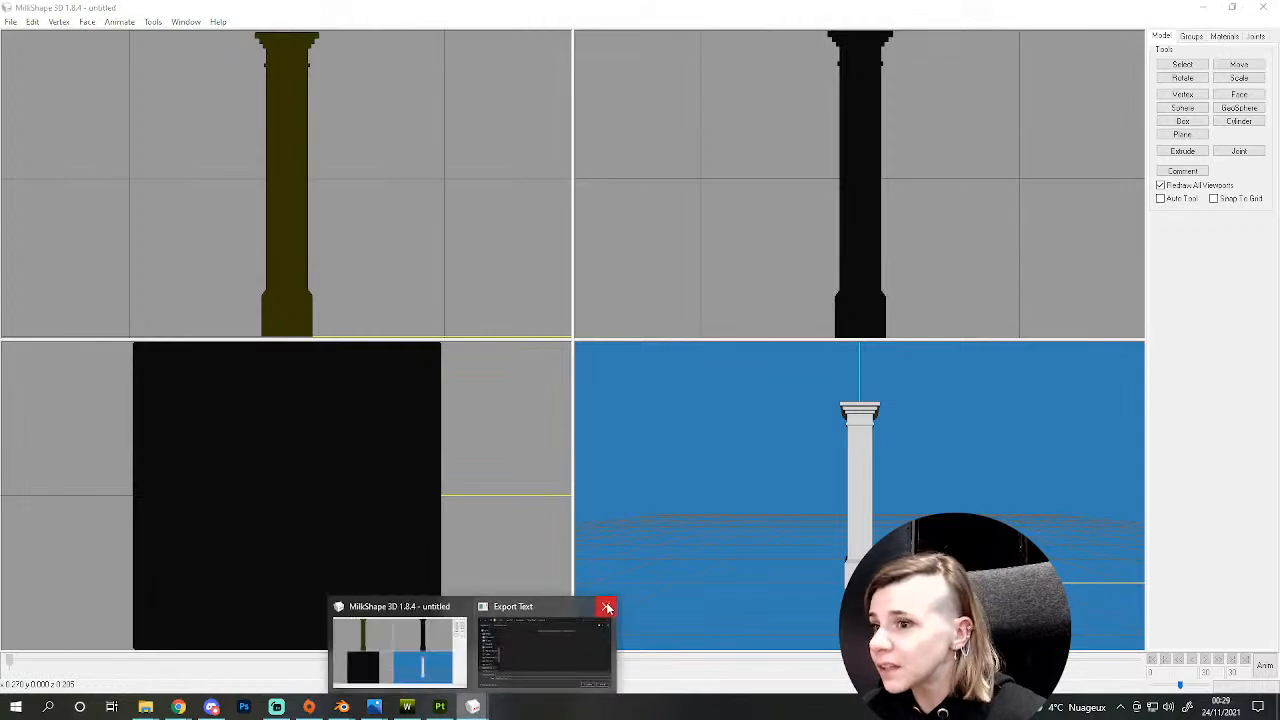
pyautogui.moveTo(607, 609)
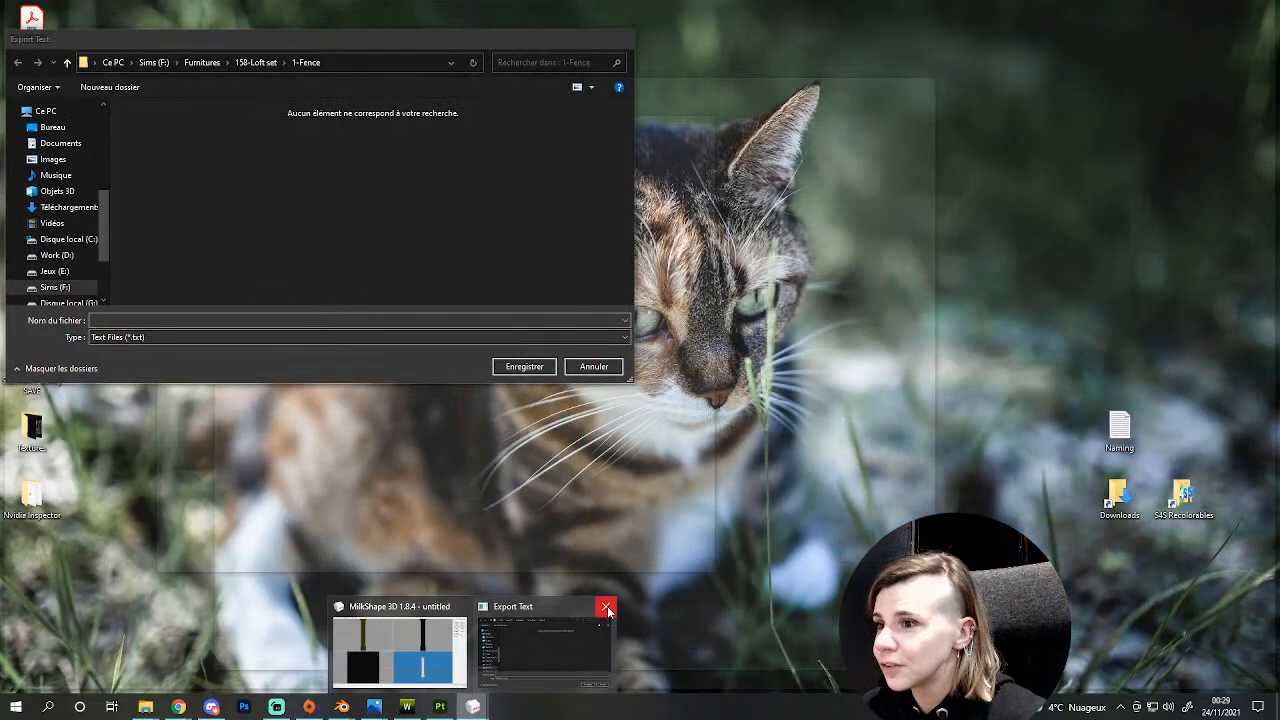
pyautogui.click(607, 608)
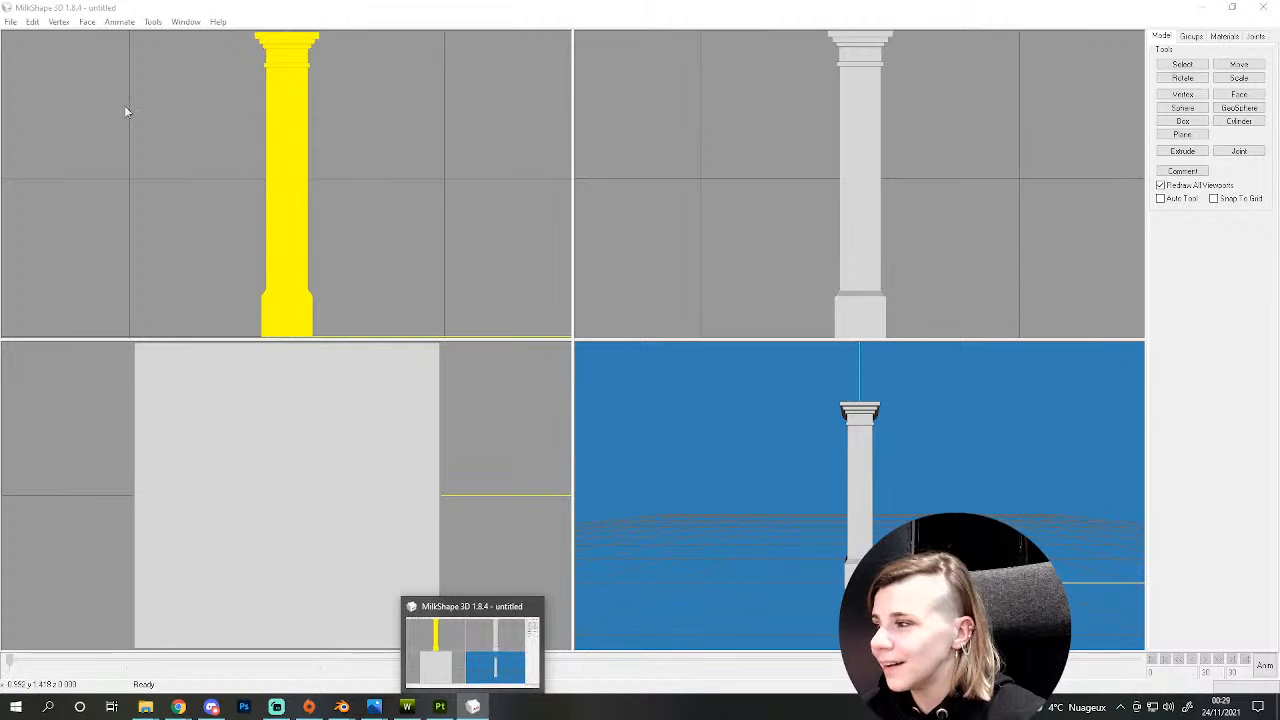
# - Export the fence post as a TSRW Object (WSO) named 3 in the 1-Fence folder
pyautogui.click(10, 22)
pyautogui.moveTo(60, 130)
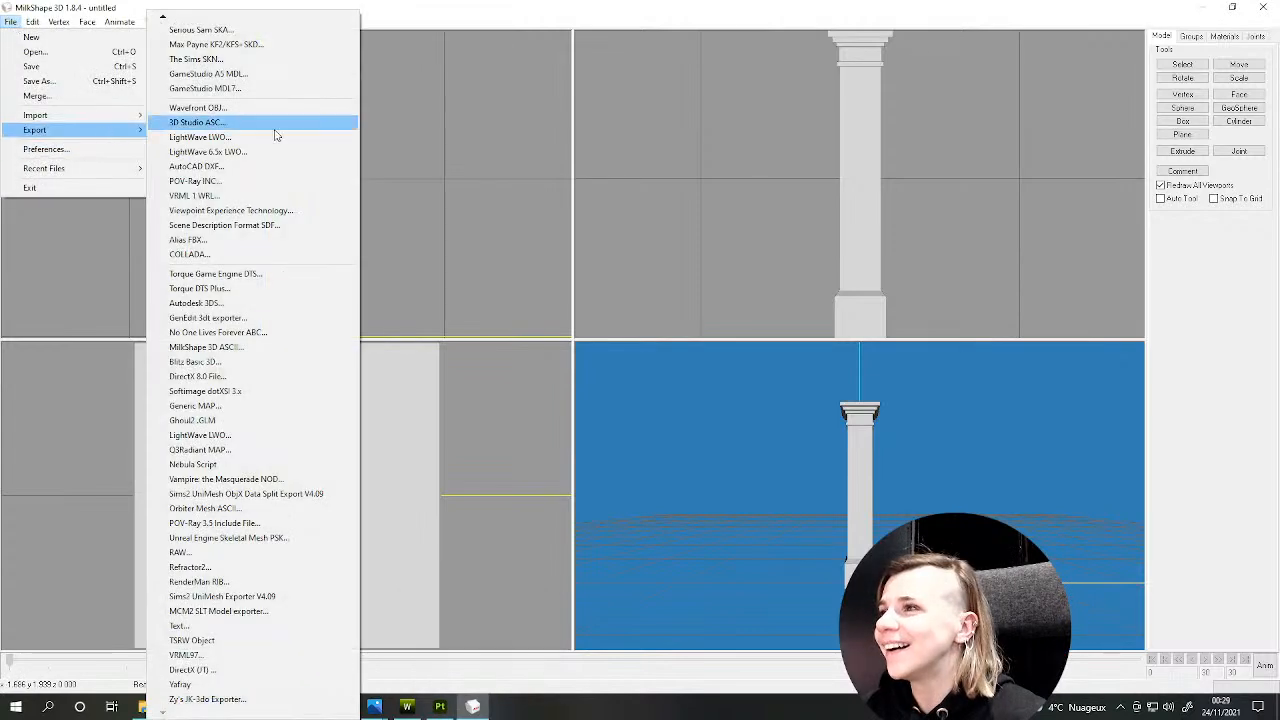
pyautogui.click(195, 640)
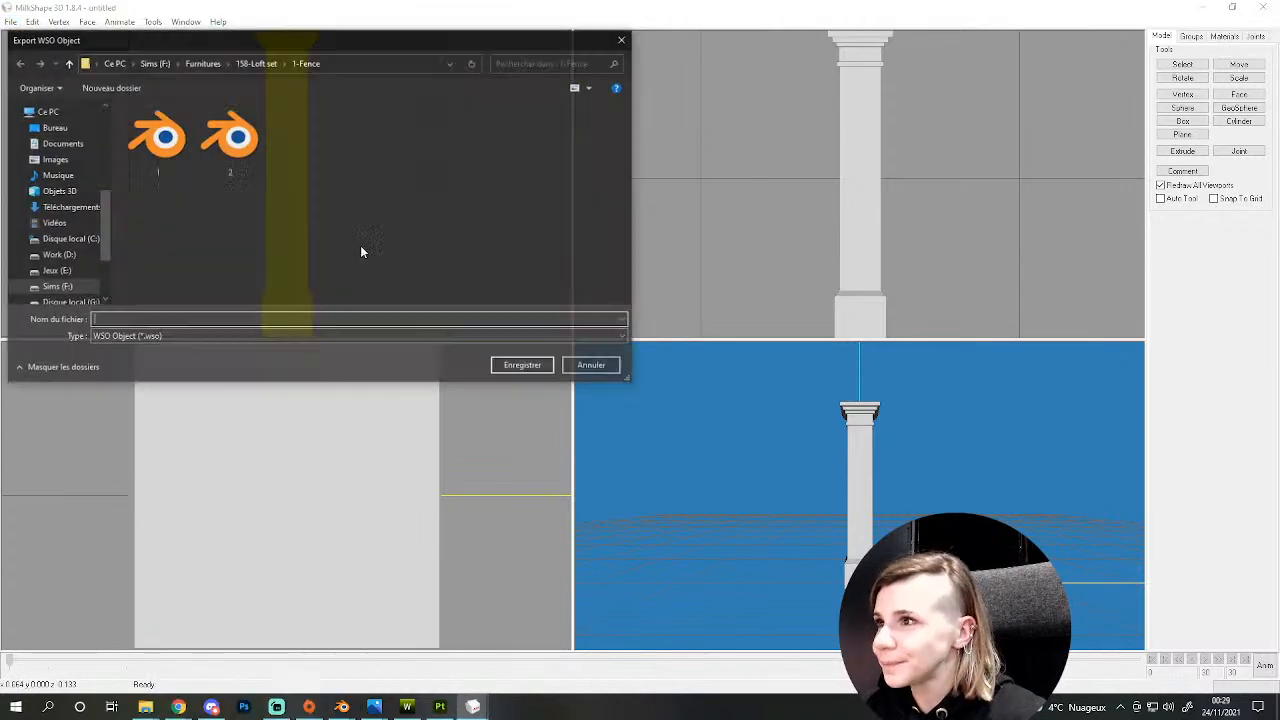
pyautogui.write('3')
pyautogui.press('Return')
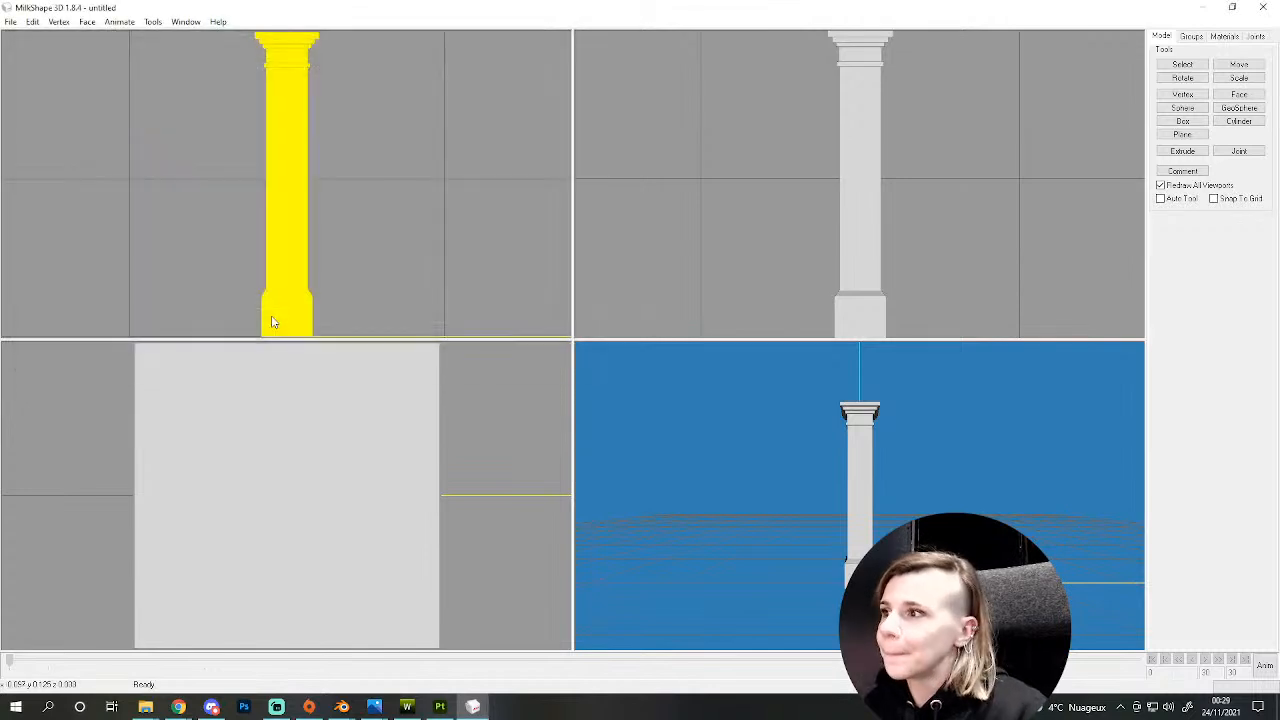
# - Start a new scene and import the Wavefront OBJ file 4 from the 1-Fence folder
pyautogui.click(10, 21)
pyautogui.click(16, 38)
pyautogui.click(10, 21)
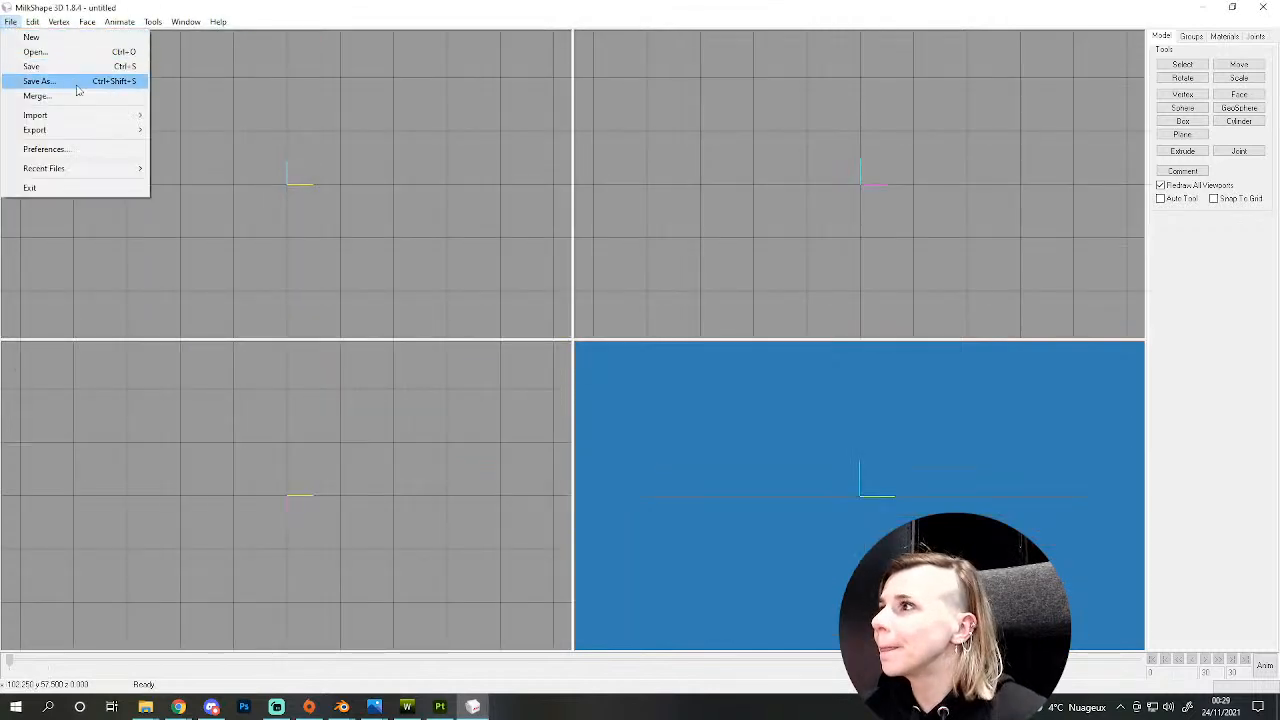
pyautogui.moveTo(30, 118)
pyautogui.click(234, 268)
pyautogui.doubleClick(393, 145)
# - Export the largest curved fence section as a TSRW Object (WSO) named 4
pyautogui.click(10, 21)
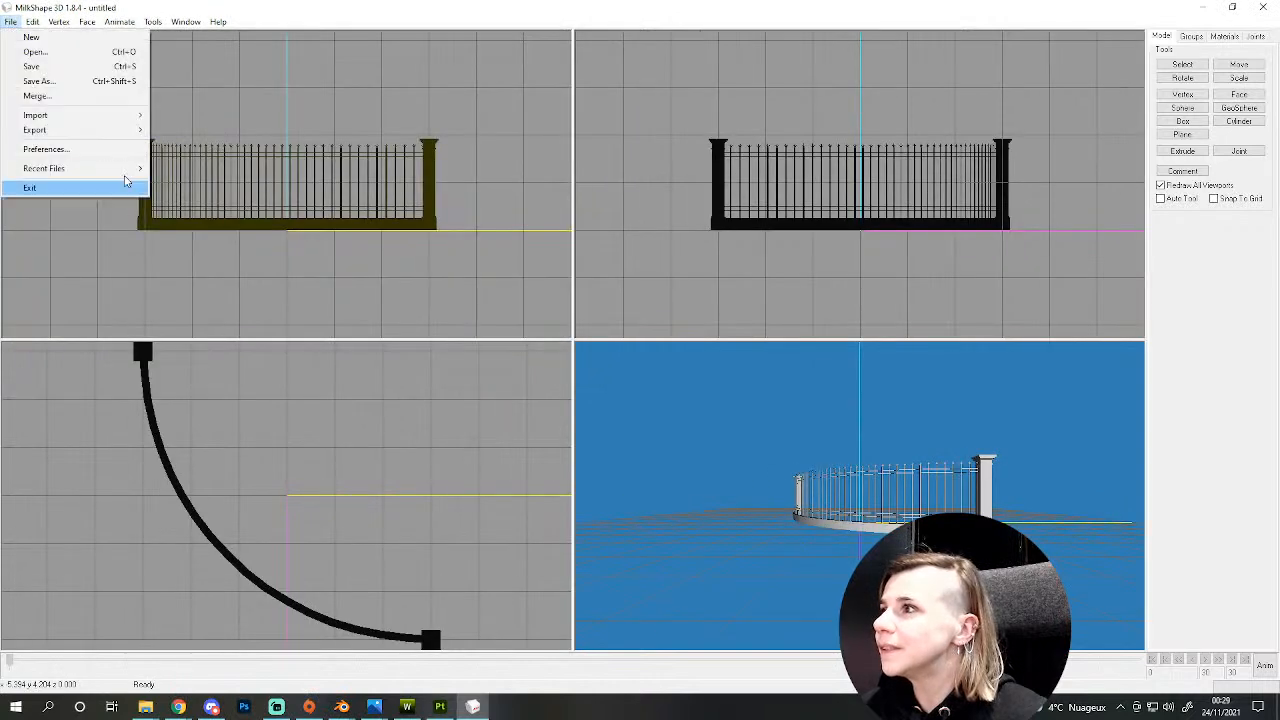
pyautogui.moveTo(125, 131)
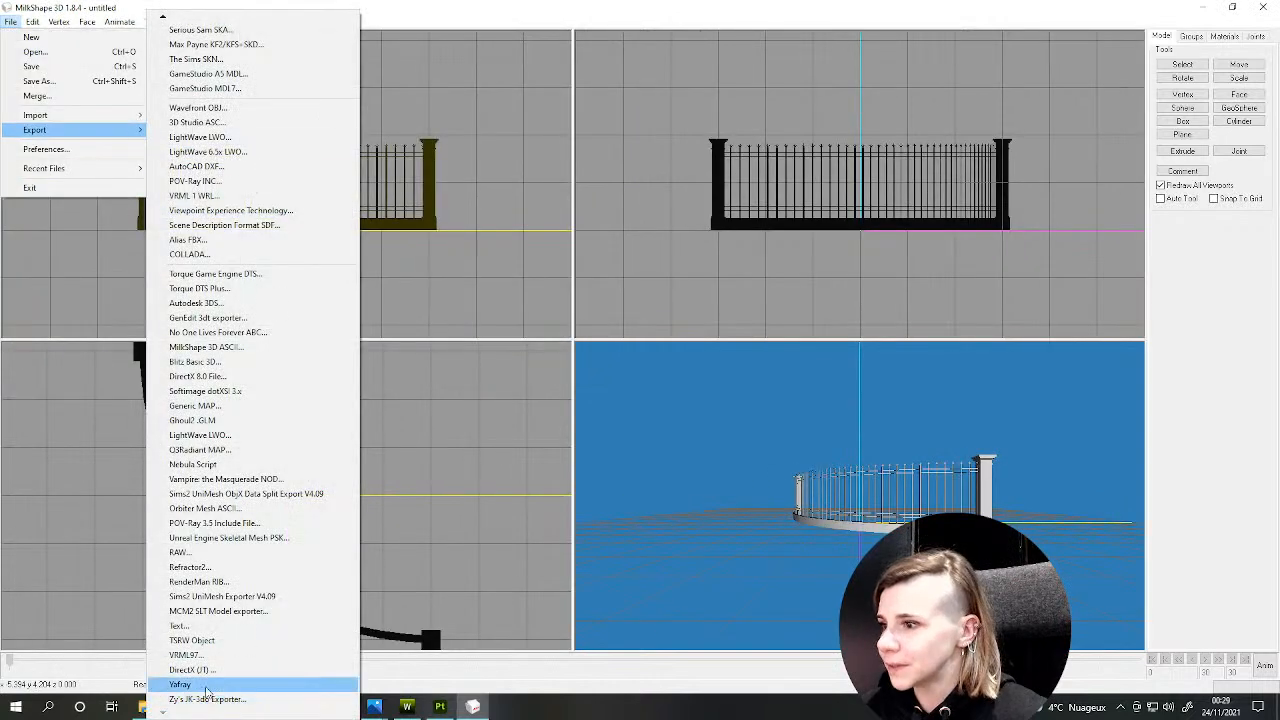
pyautogui.click(200, 655)
pyautogui.write('4')
pyautogui.press('Return')
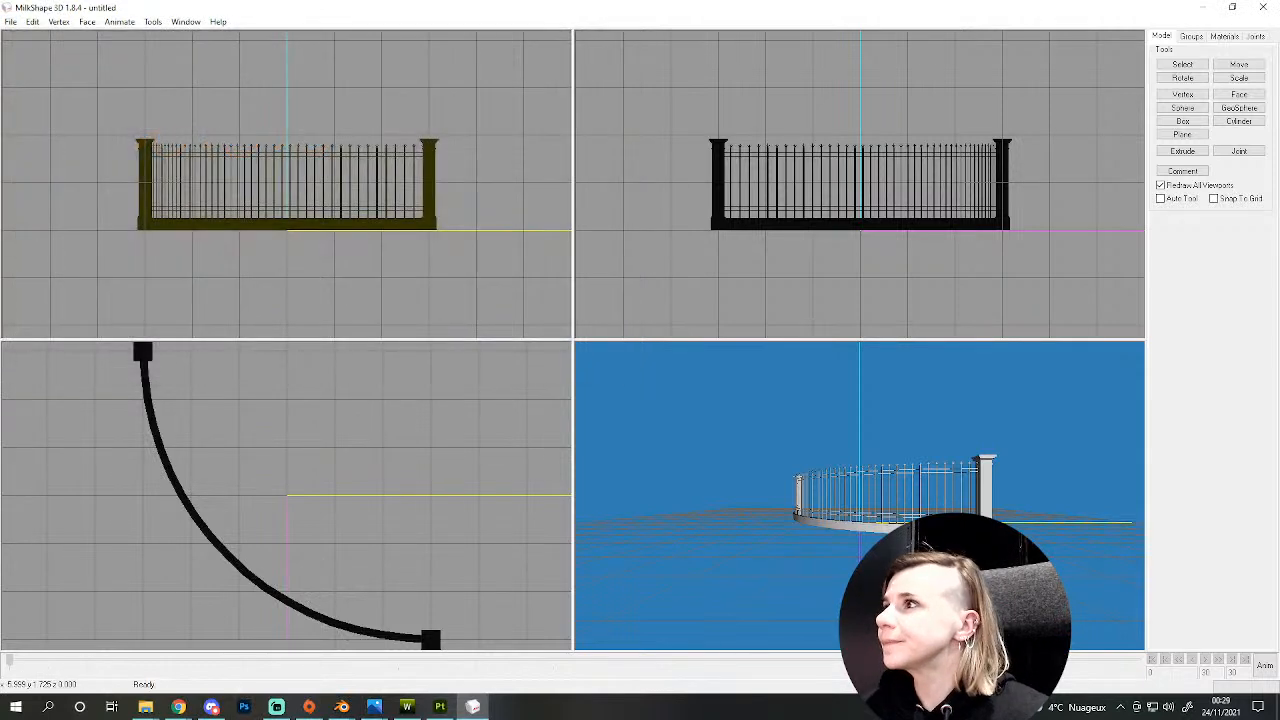
# - Start a new scene and import the Wavefront OBJ file 5 from the 1-Fence folder
pyautogui.click(10, 21)
pyautogui.click(31, 37)
pyautogui.click(10, 21)
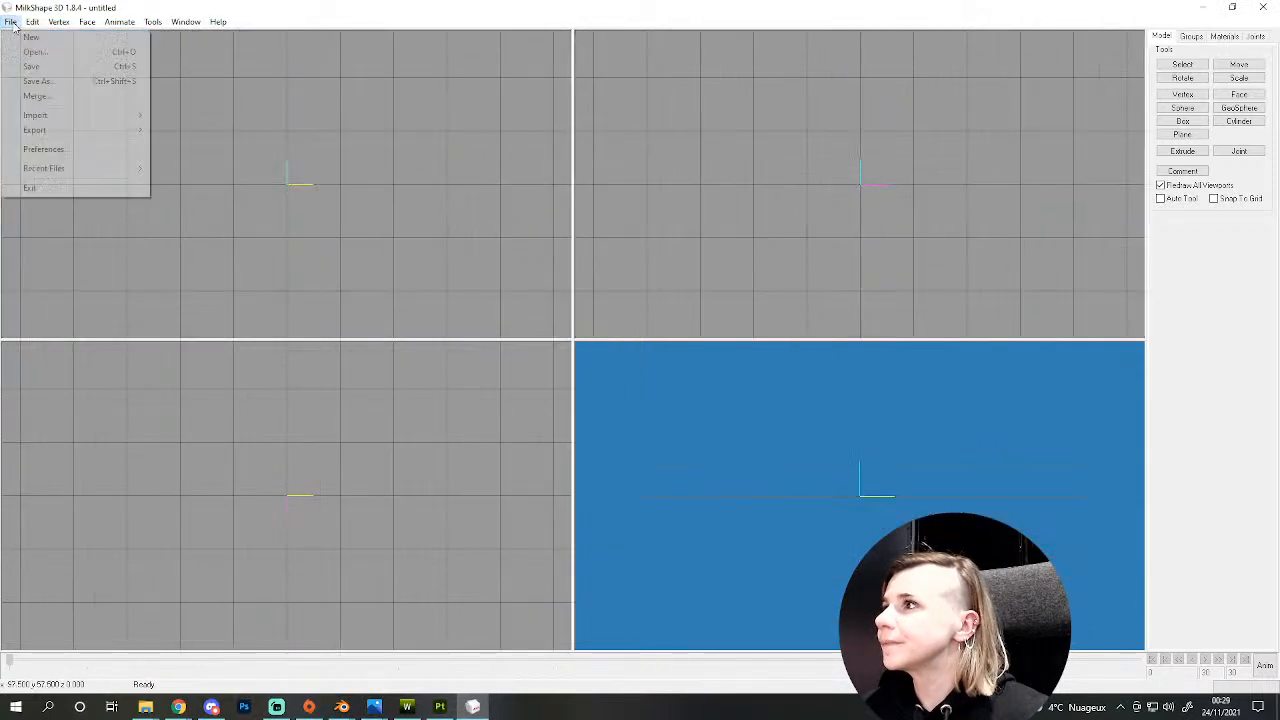
pyautogui.moveTo(120, 115)
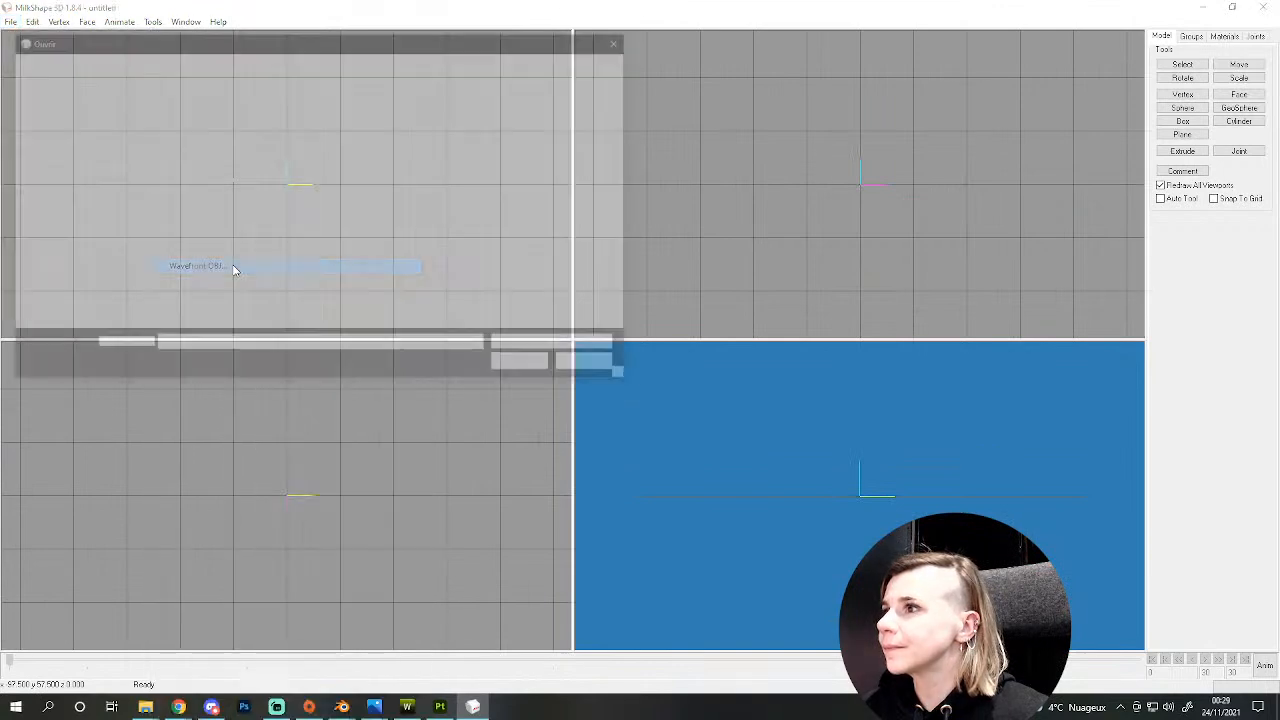
pyautogui.click(232, 266)
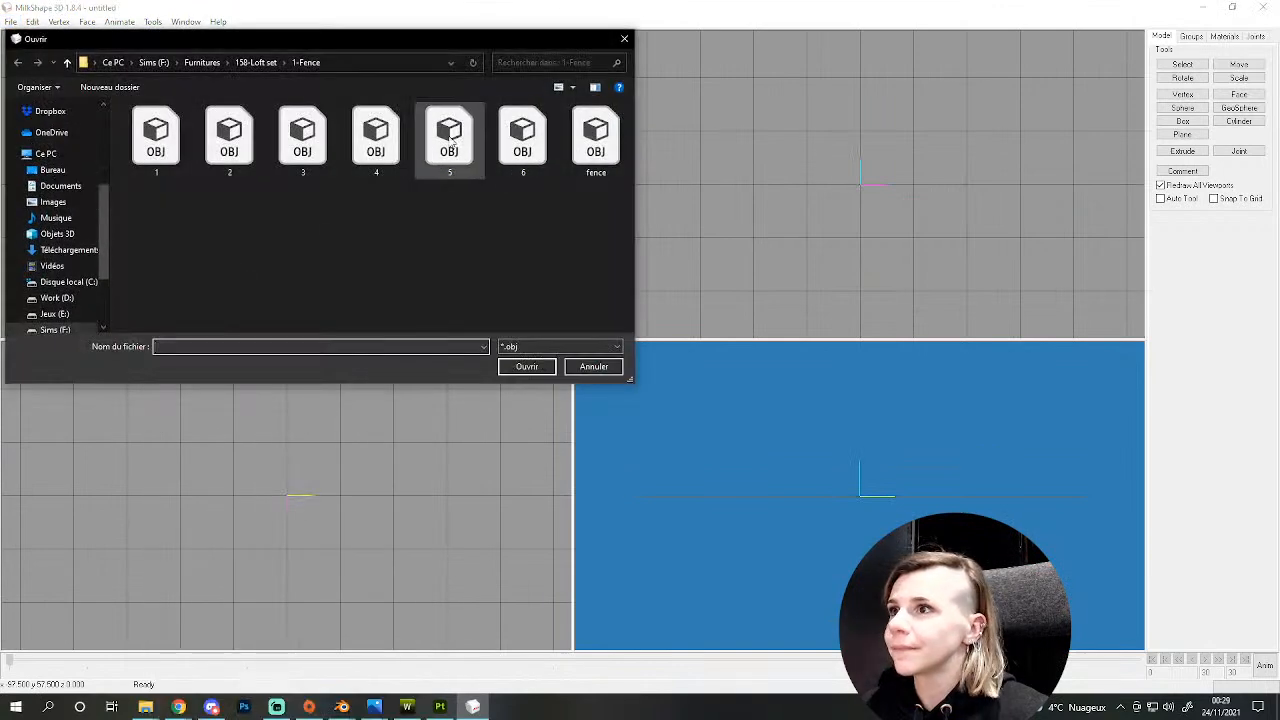
pyautogui.doubleClick(450, 140)
# - Export the medium curved fence section as a TSRW Object (WSO)
pyautogui.click(12, 22)
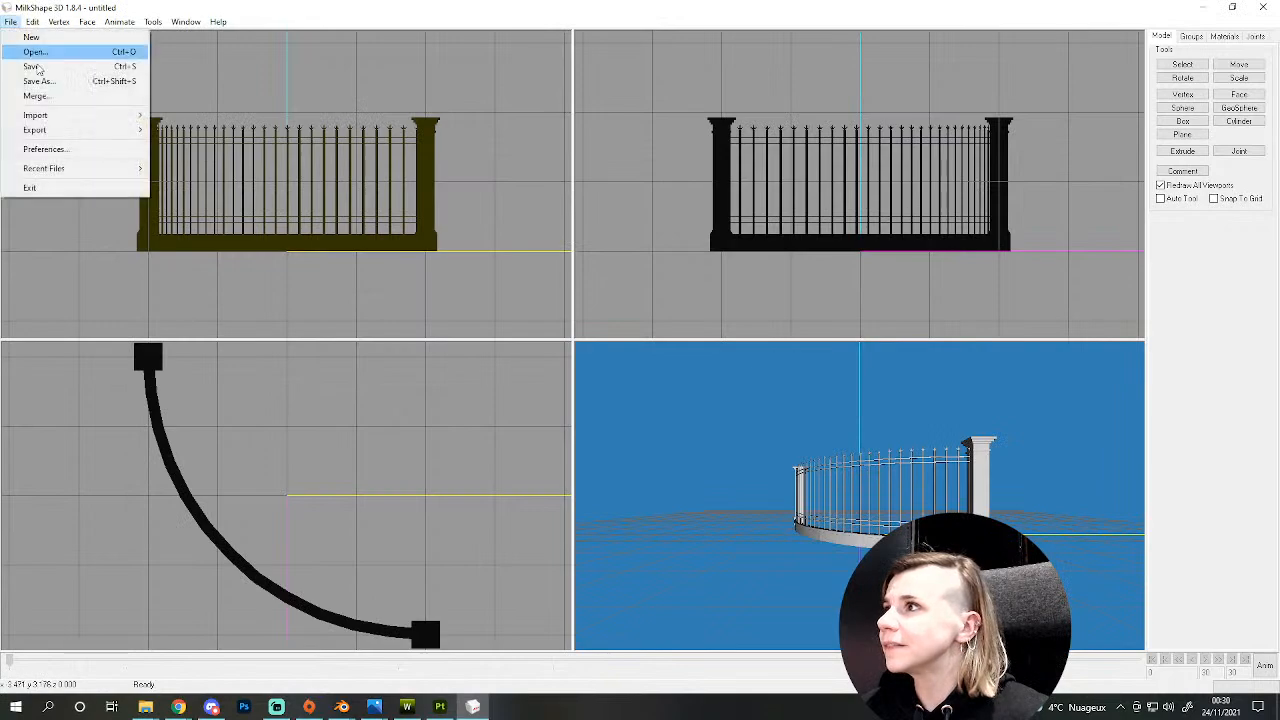
pyautogui.moveTo(90, 130)
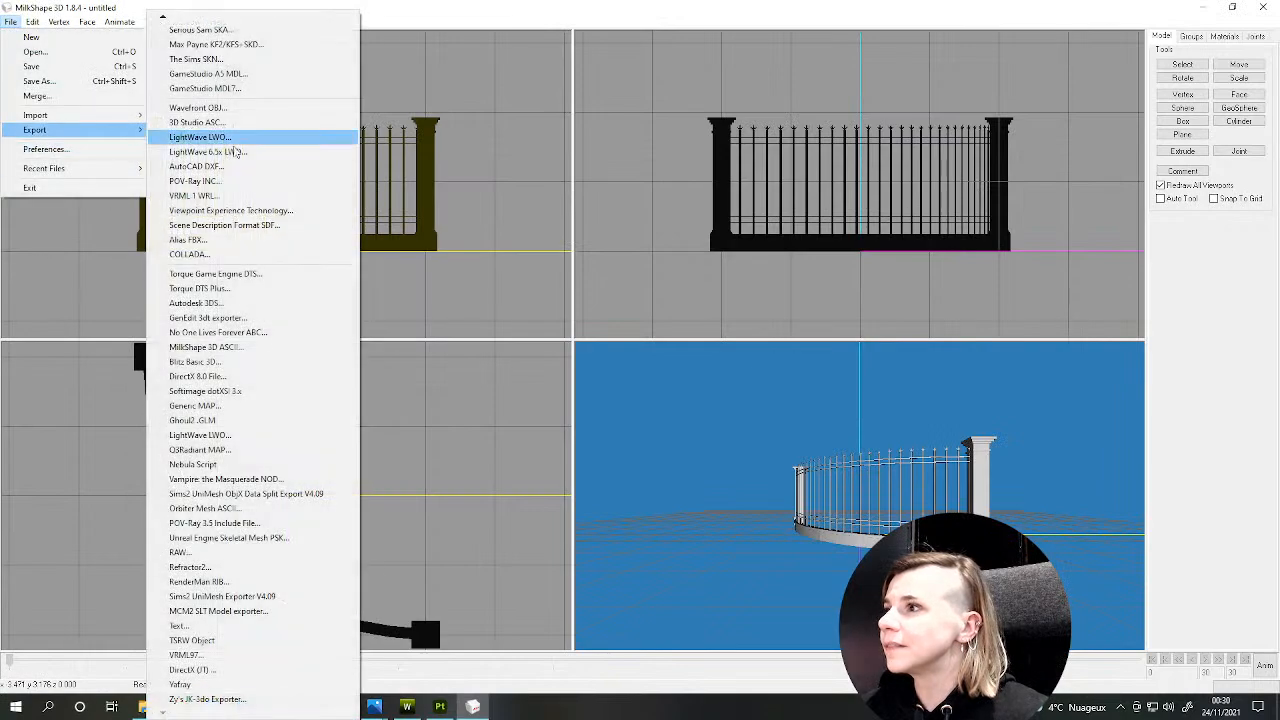
pyautogui.click(209, 645)
pyautogui.press('Escape')
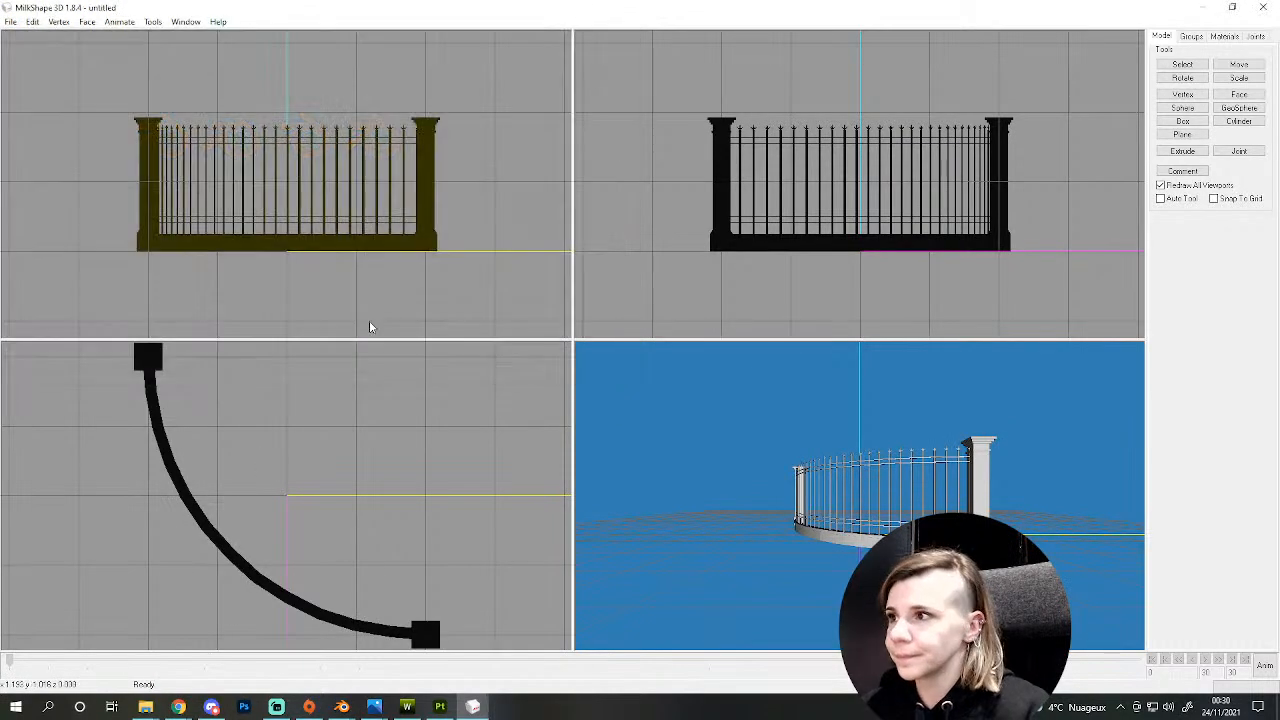
# - Start a new scene and import the Wavefront OBJ file 6 from the 1-Fence folder
pyautogui.click(11, 22)
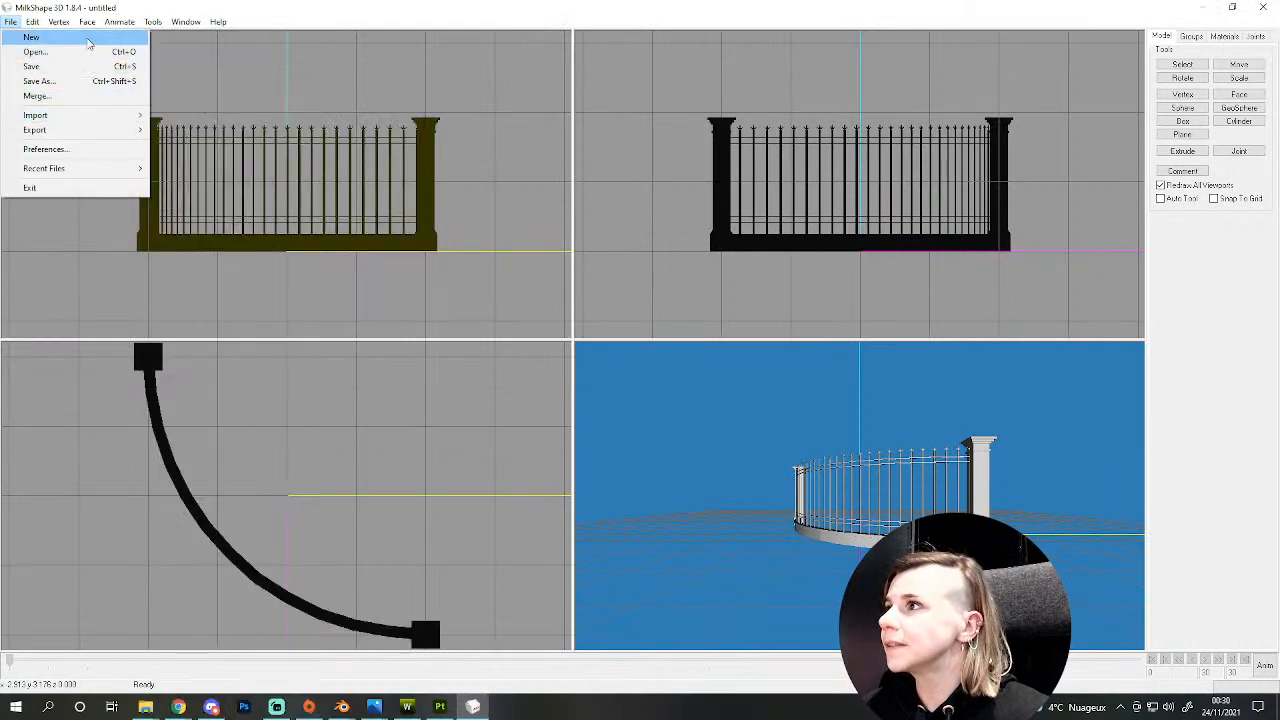
pyautogui.click(33, 37)
pyautogui.click(18, 22)
pyautogui.moveTo(35, 115)
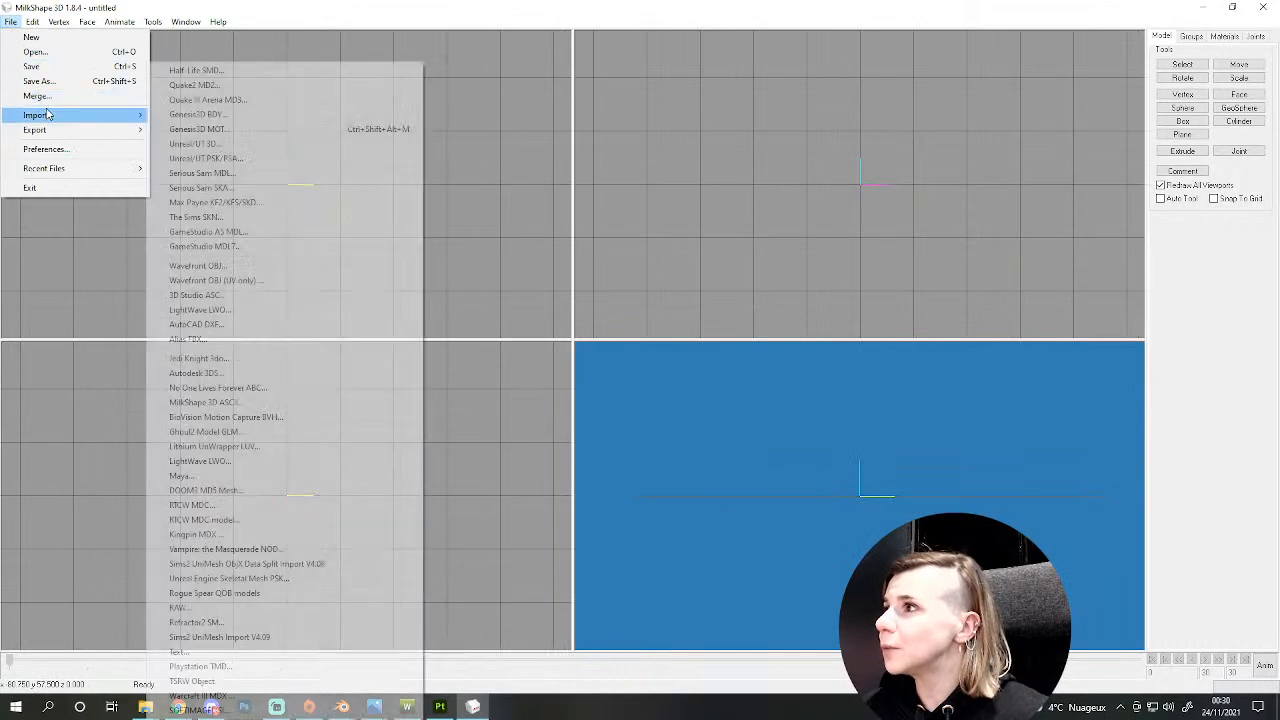
pyautogui.click(230, 265)
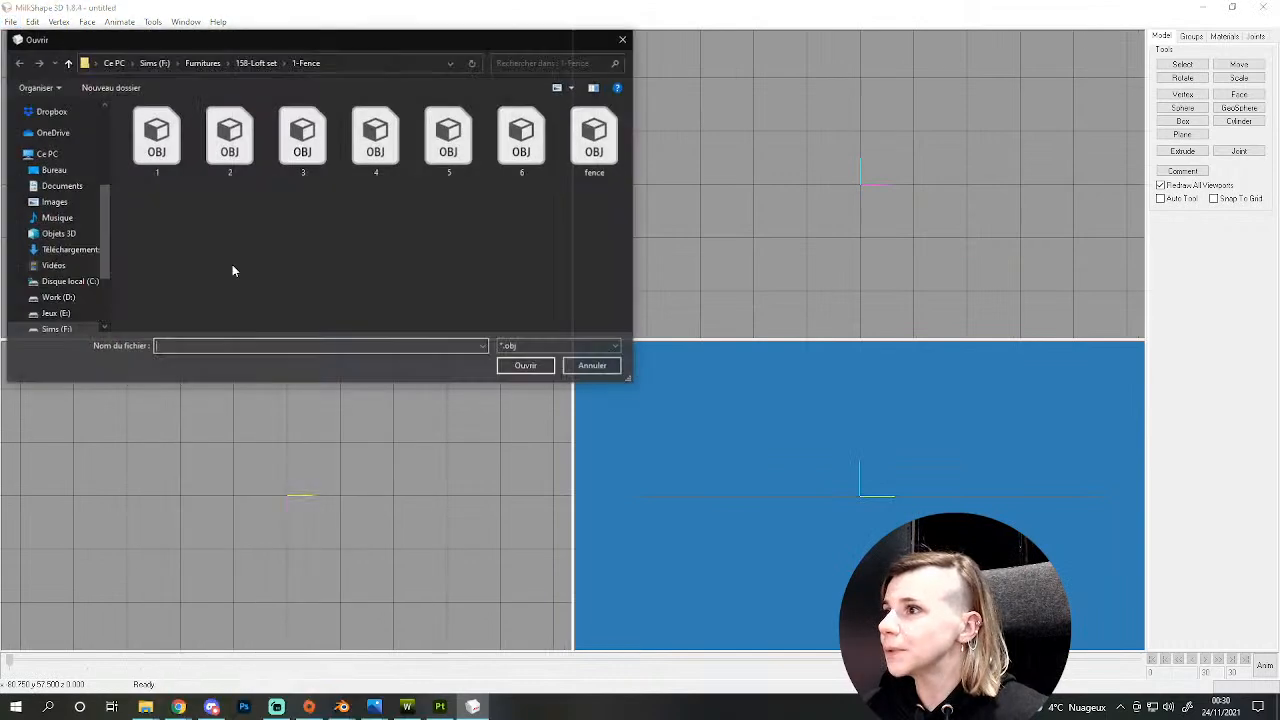
pyautogui.doubleClick(511, 145)
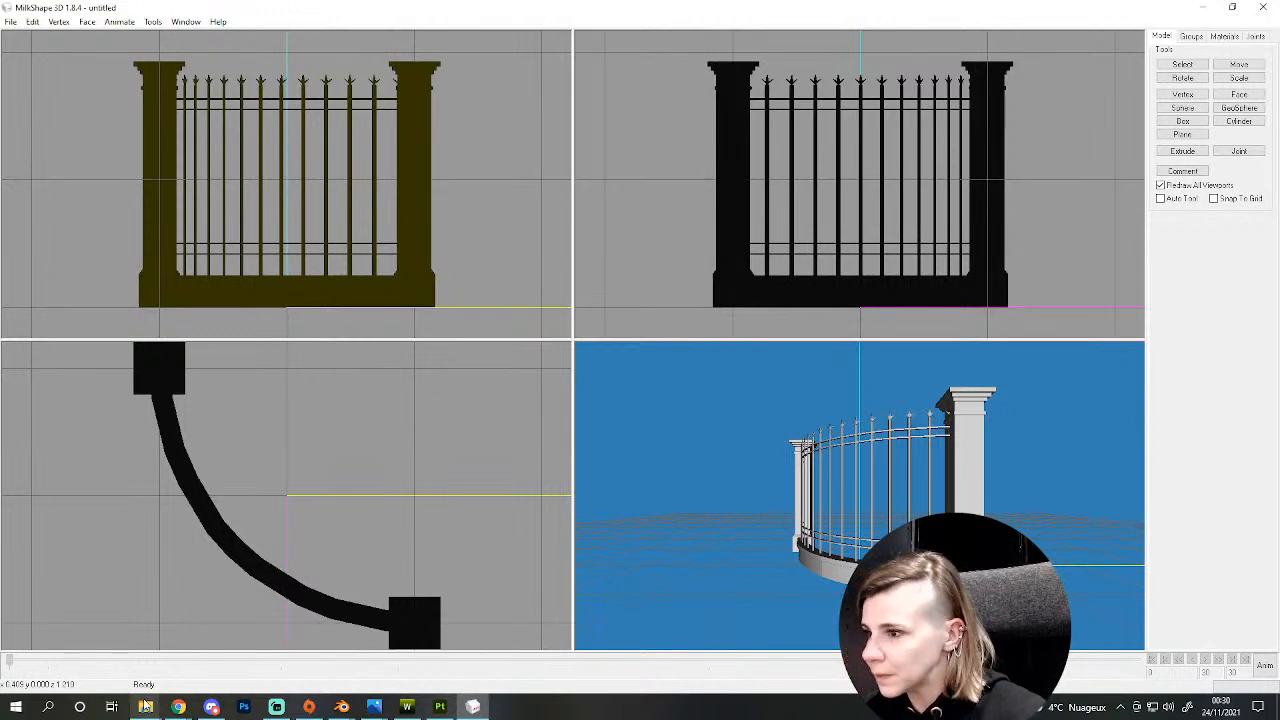
# - Switch to the browser, look up "mantle" in the WordReference English-French dictionary and read its translations, and return to MilkShape 3D
pyautogui.moveTo(178, 707)
pyautogui.click(152, 612)
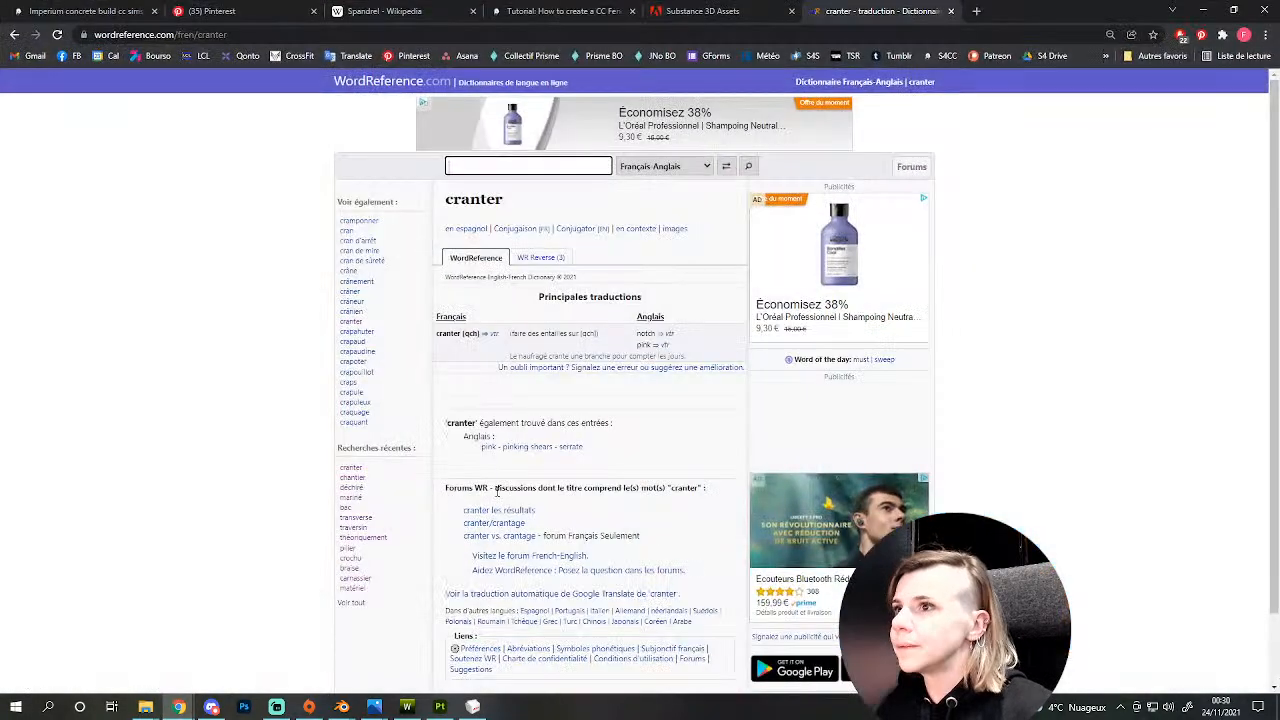
pyautogui.write('mantle')
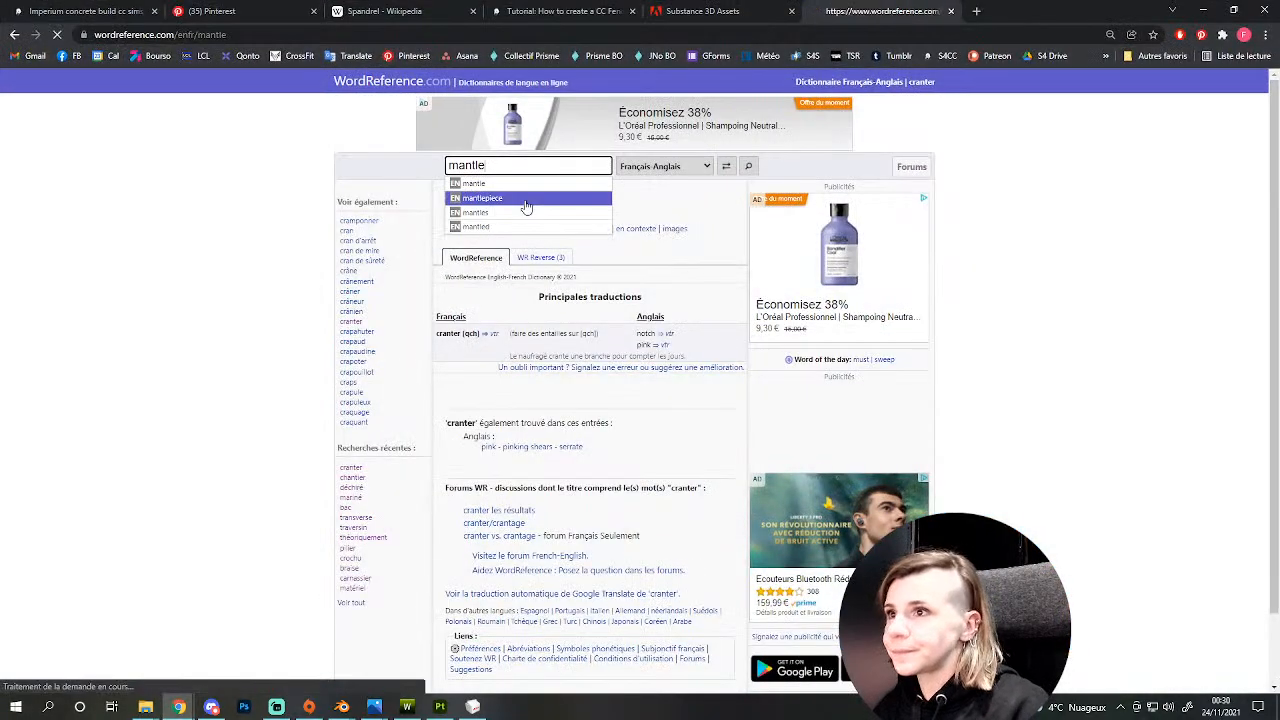
pyautogui.press('Return')
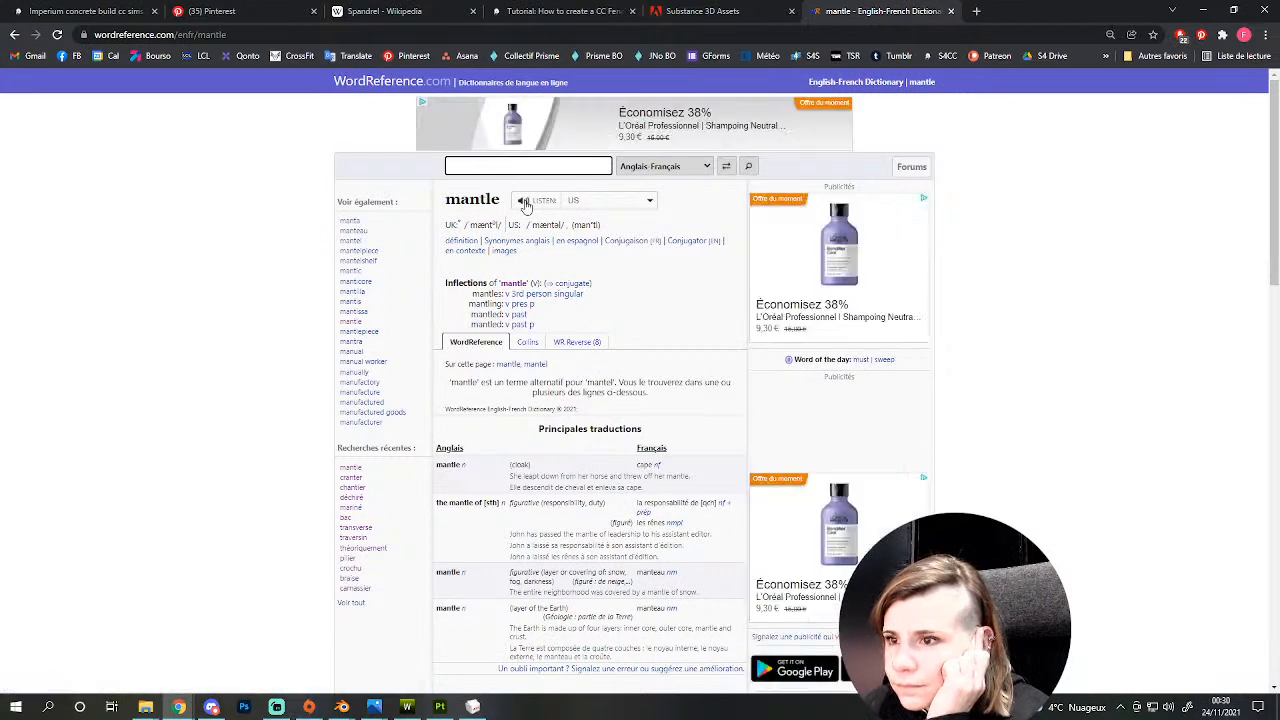
pyautogui.scroll(-3, 520, 220)
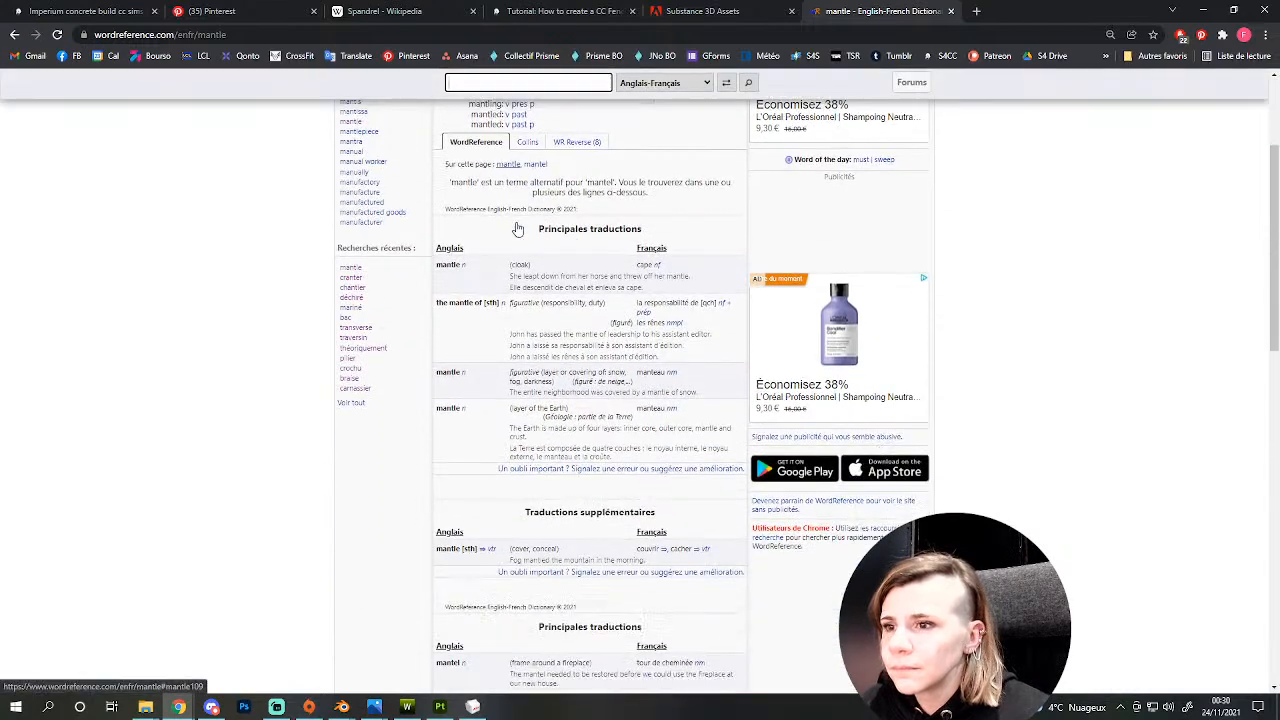
pyautogui.scroll(-1, 518, 229)
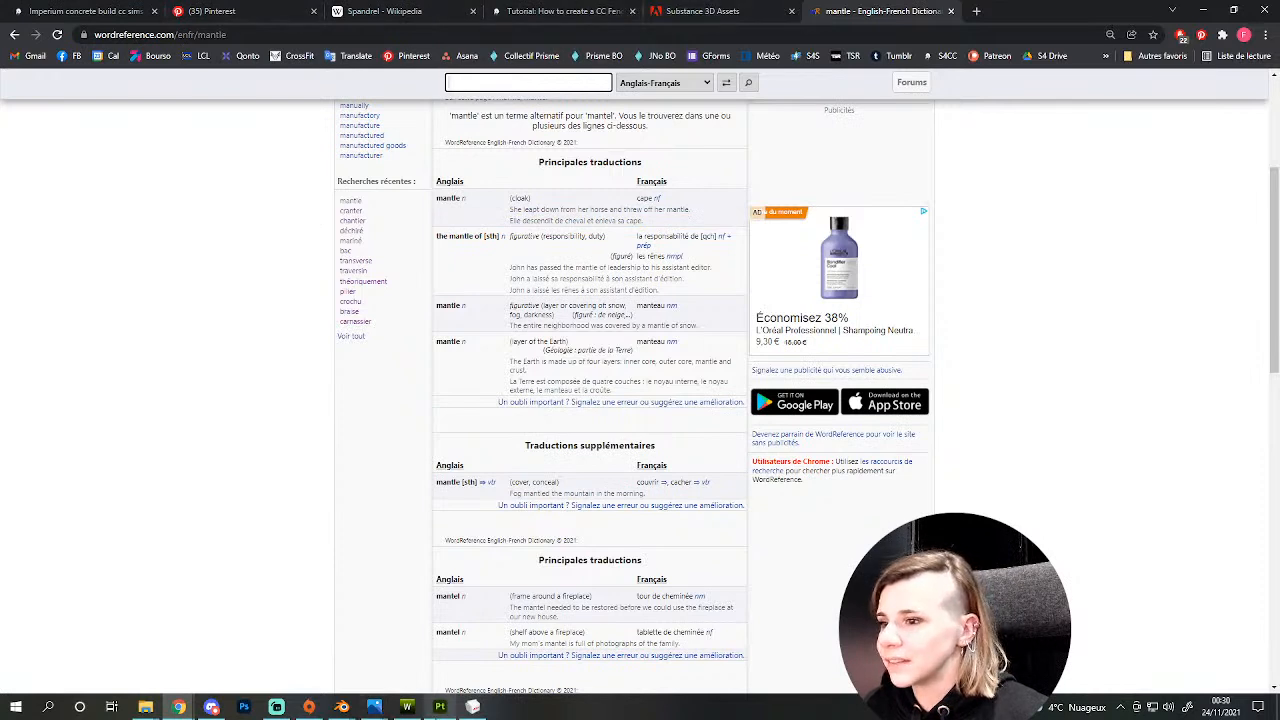
pyautogui.moveTo(473, 708)
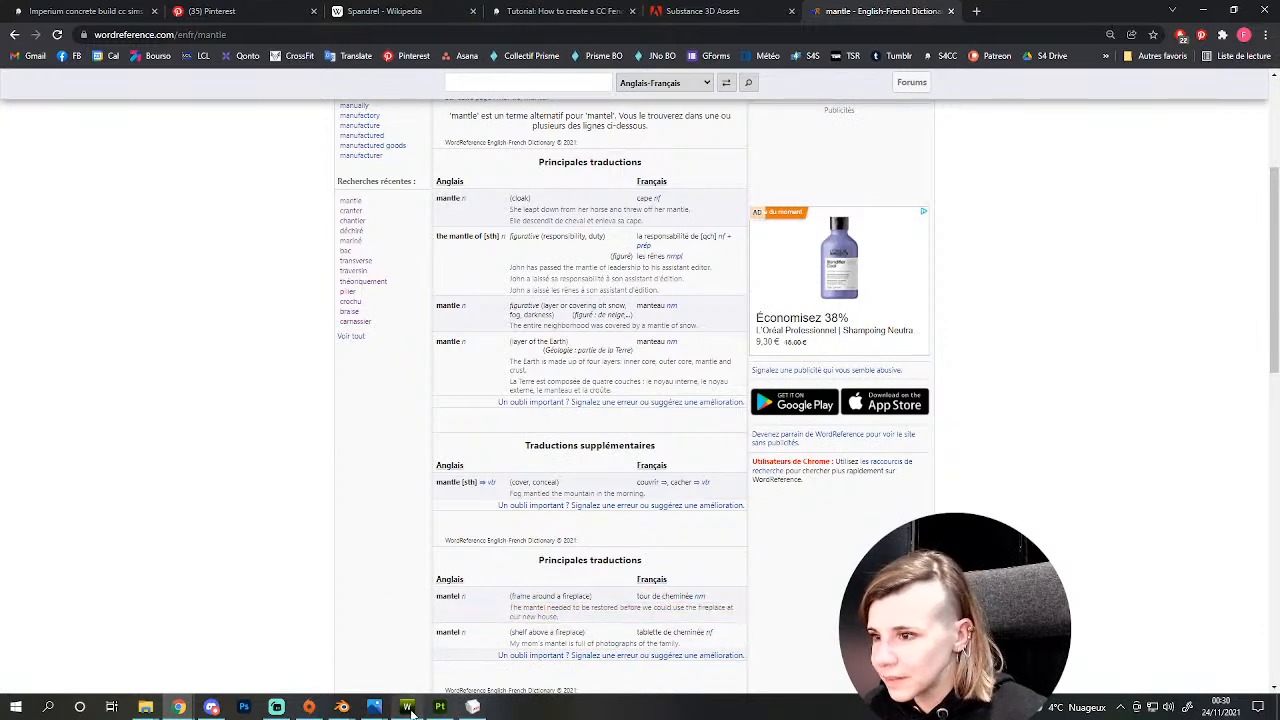
pyautogui.click(474, 707)
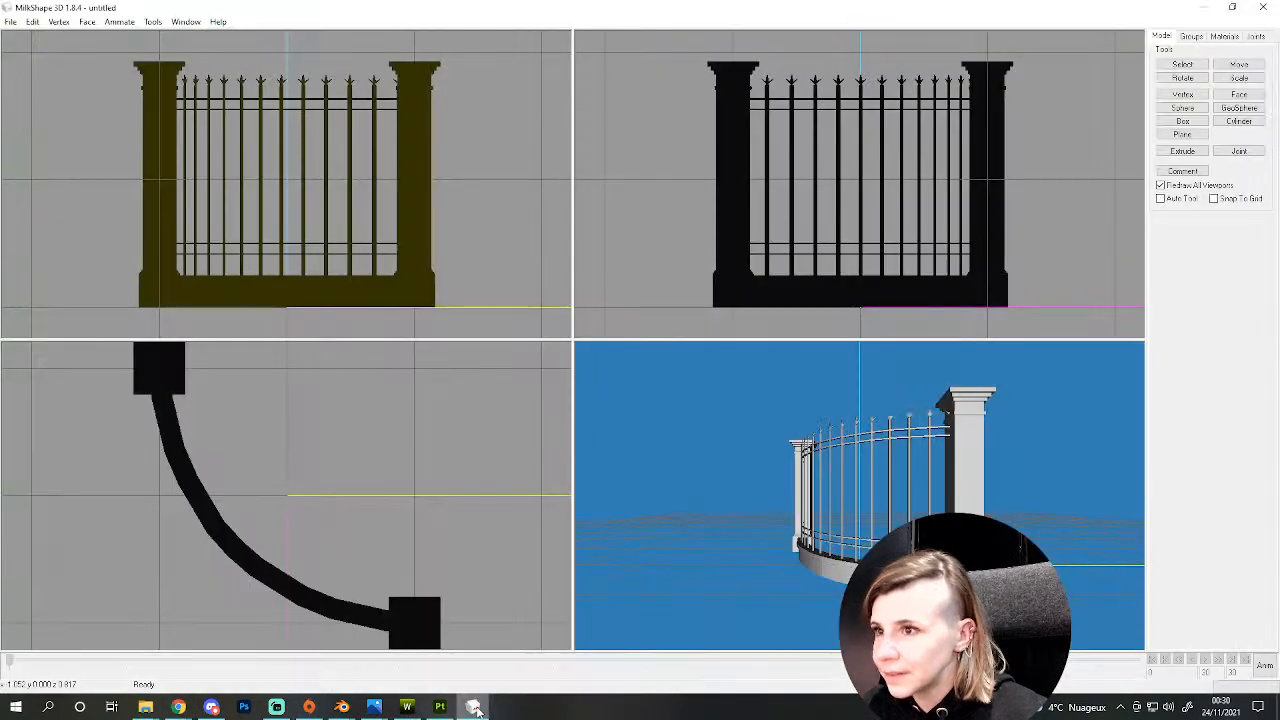
# - Switch to the Tall fence project in TSR Workshop and select the Model 1 - HighDetail mesh
pyautogui.click(406, 707)
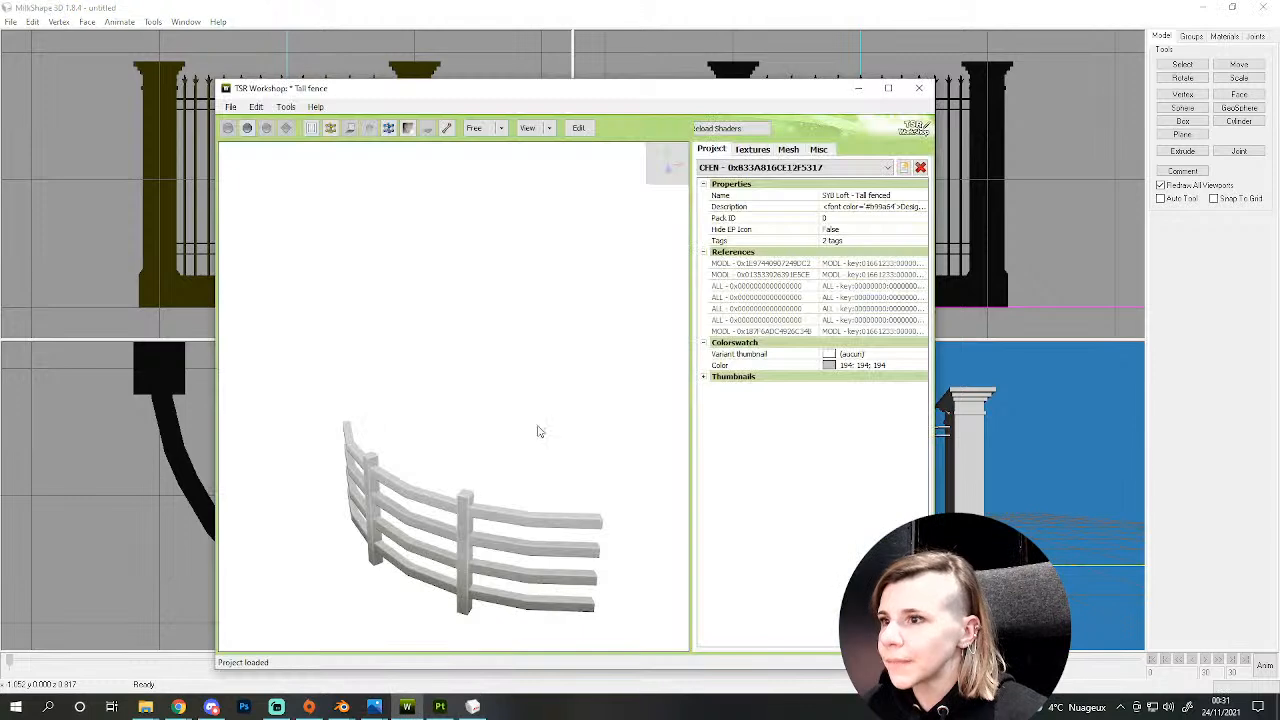
pyautogui.moveTo(572, 105); pyautogui.dragTo(513, 79)
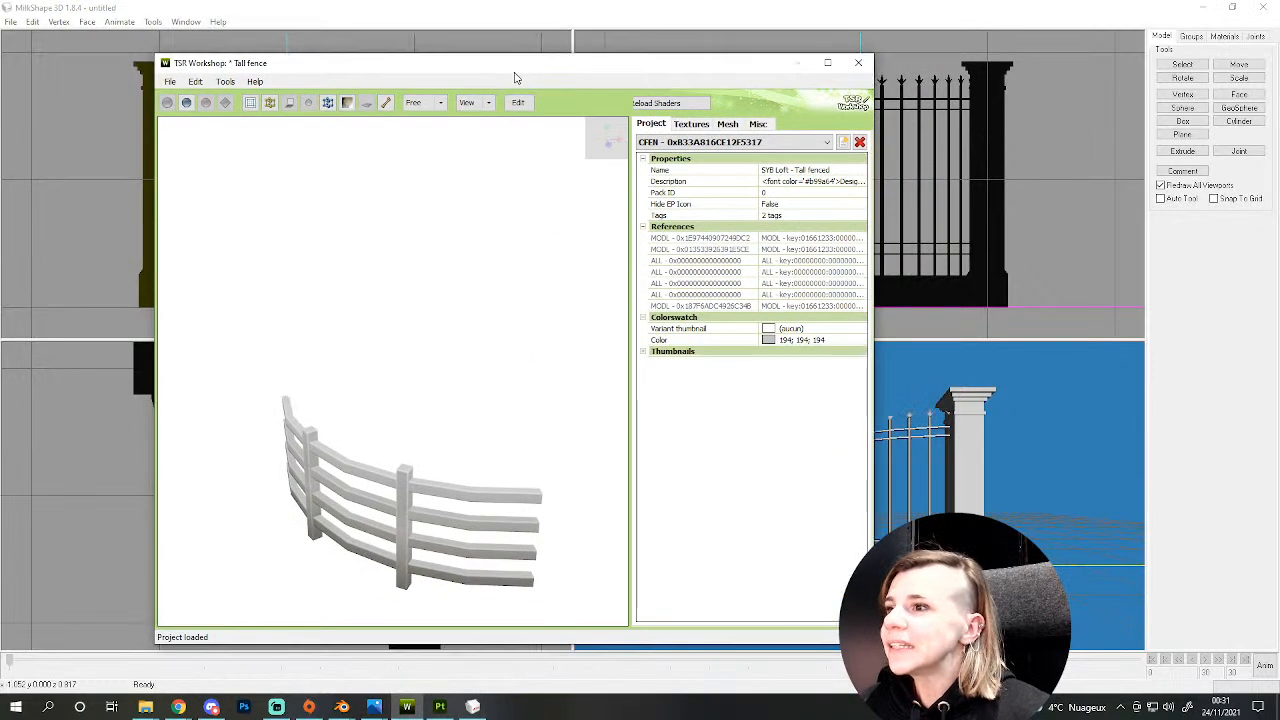
pyautogui.moveTo(489, 440); pyautogui.dragTo(415, 450)
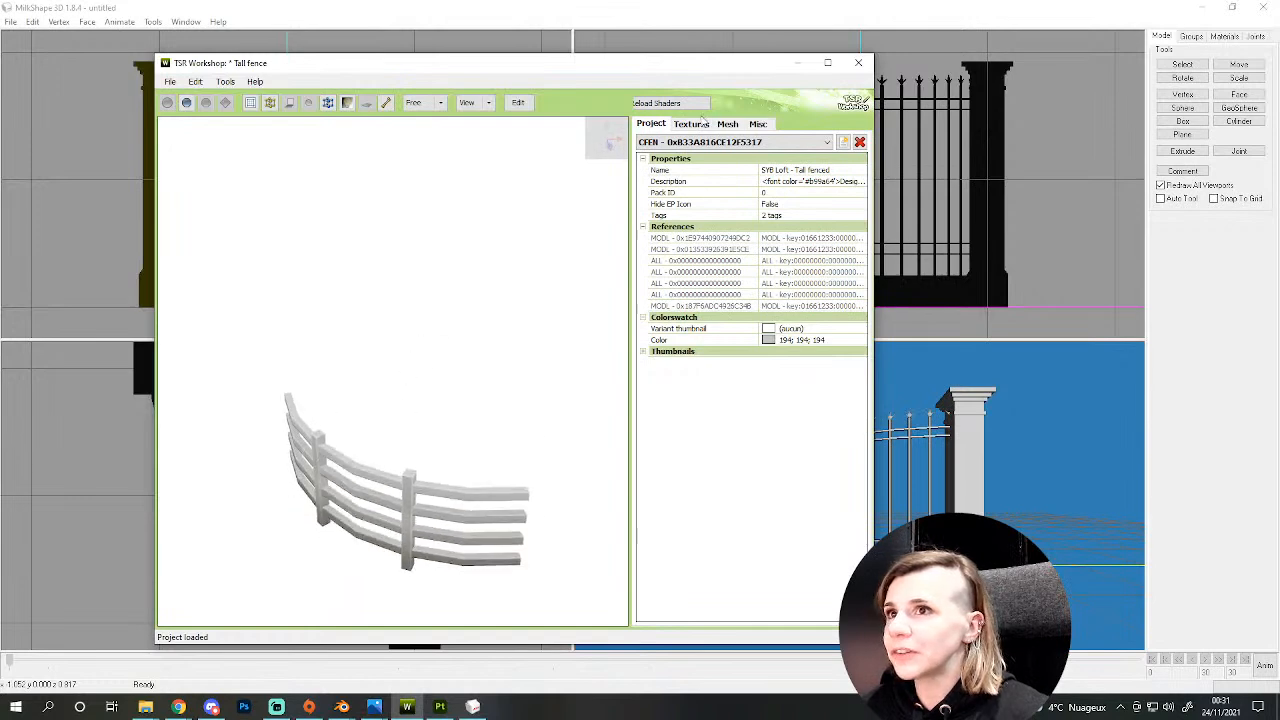
pyautogui.click(728, 124)
pyautogui.click(692, 141)
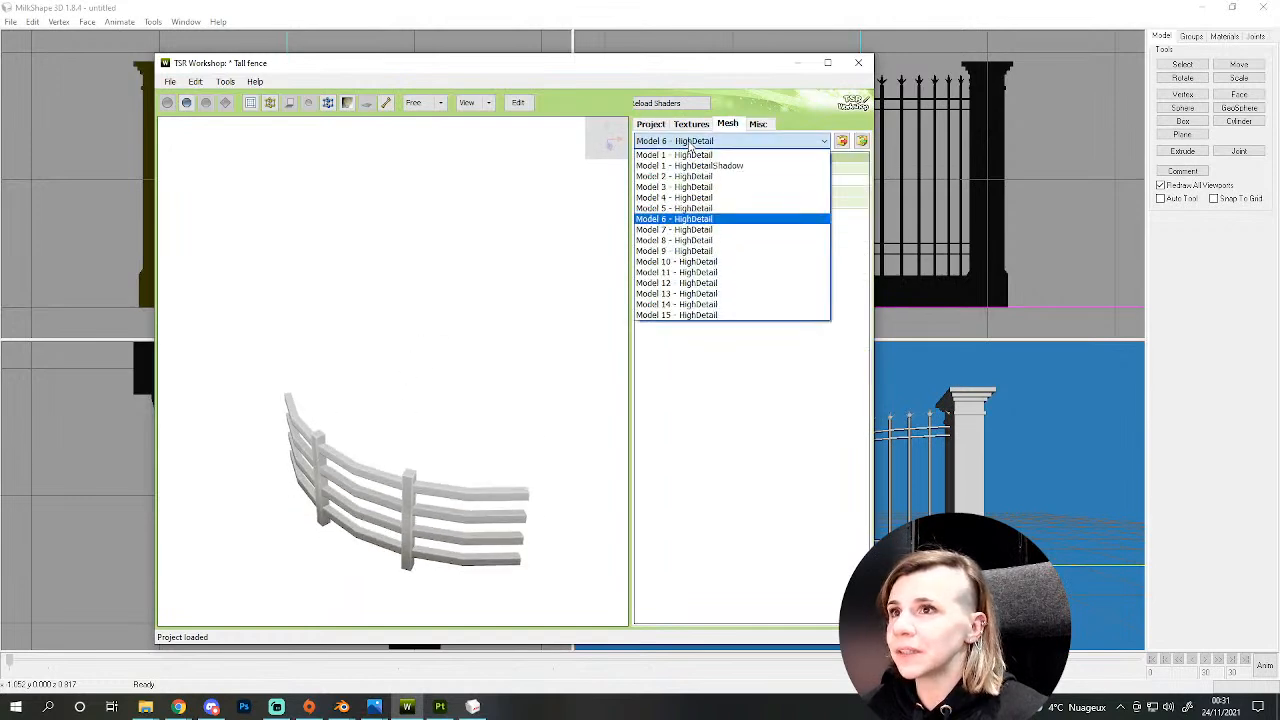
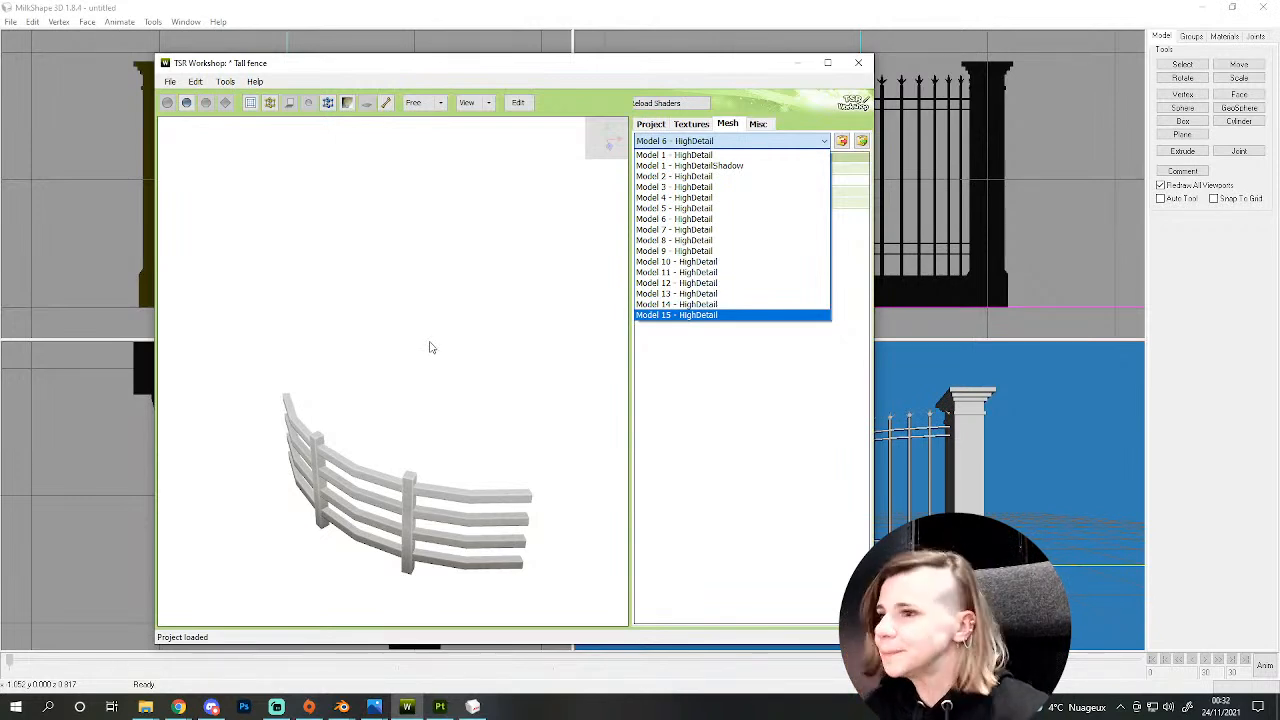
pyautogui.click(682, 155)
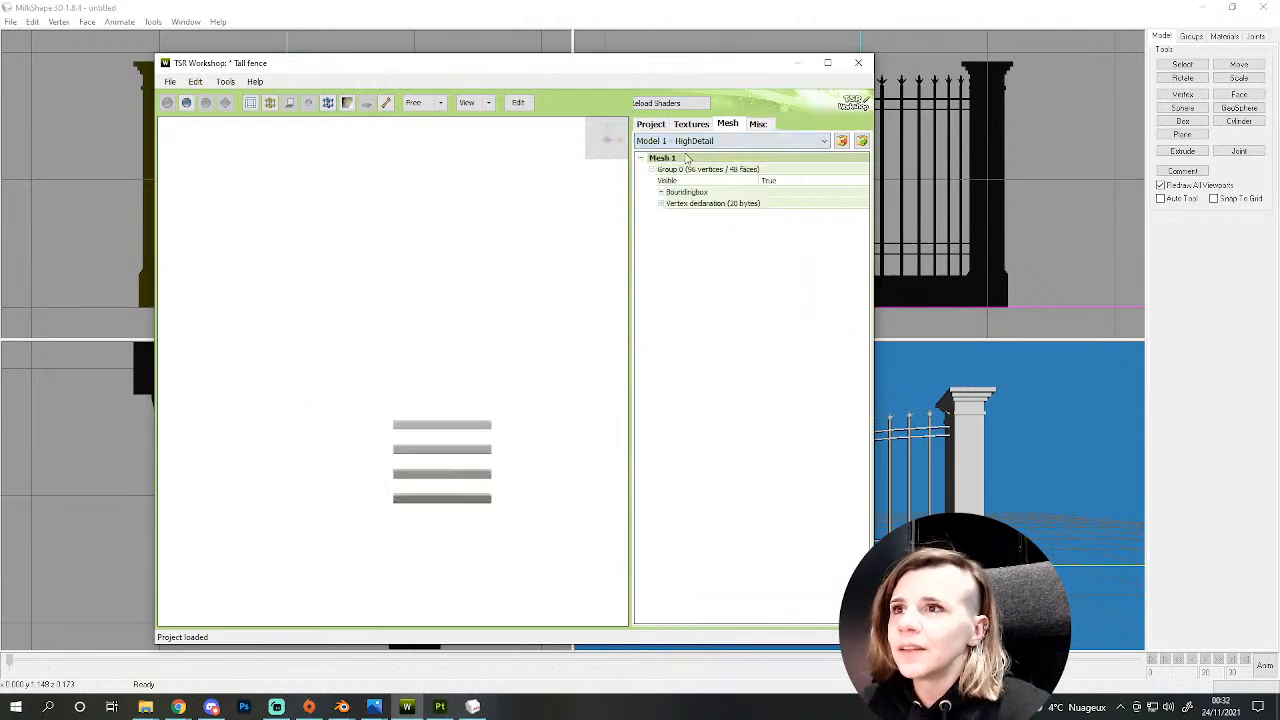
pyautogui.scroll(-3, 463, 400)
pyautogui.scroll(2, 456, 400)
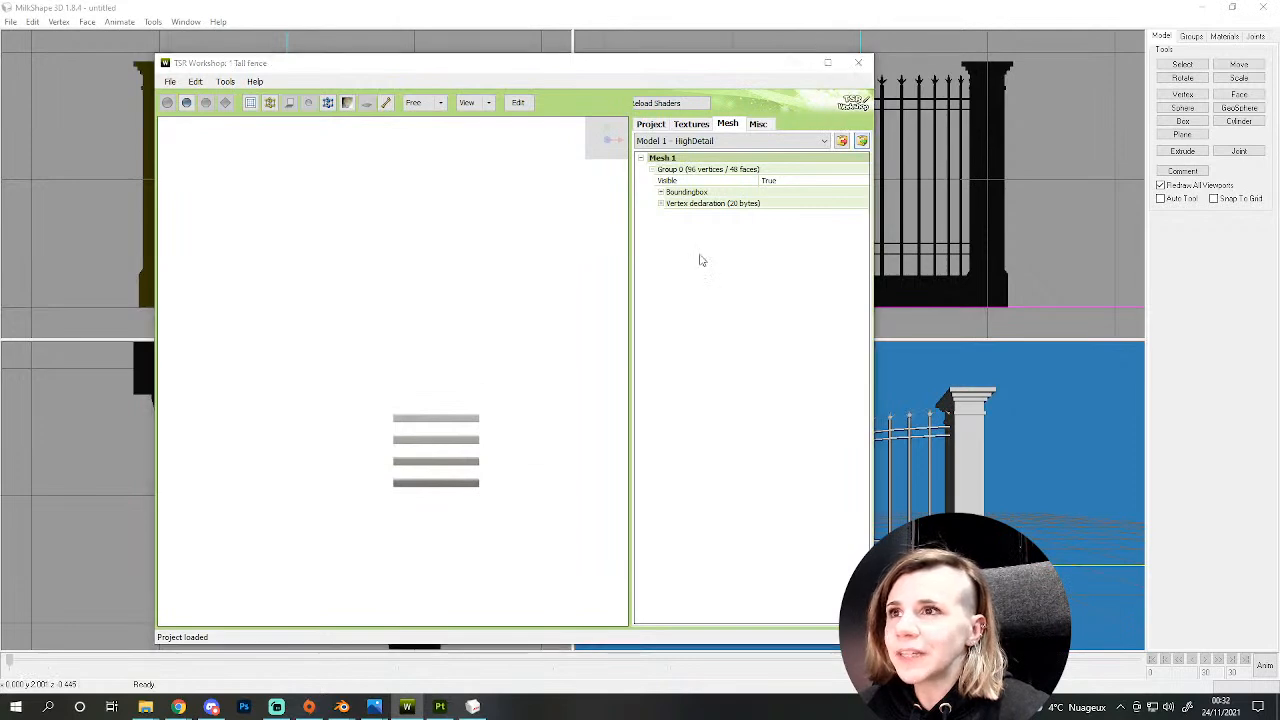
# - Import the narrow straight fence panel's WSO from the 1-Fence folder of 158-Loft set to replace the Model 1 - HighDetail mesh
pyautogui.hotkey('ctrl', 'o')
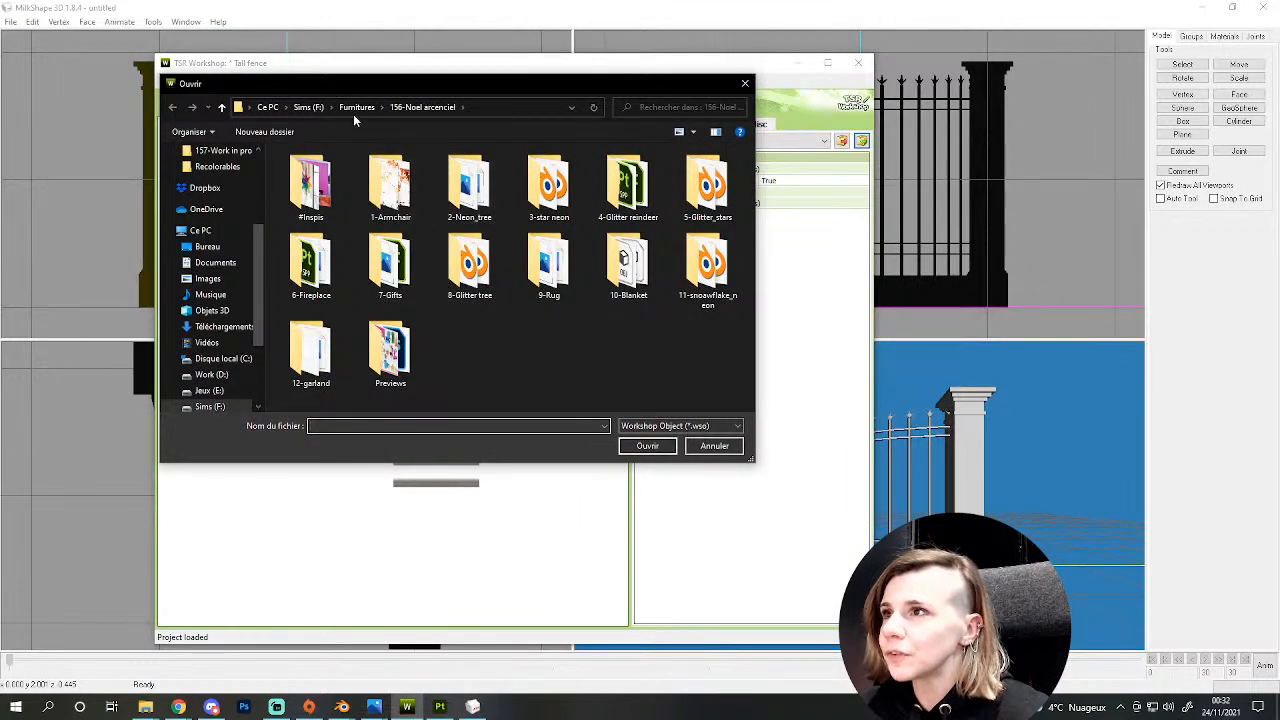
pyautogui.click(308, 107)
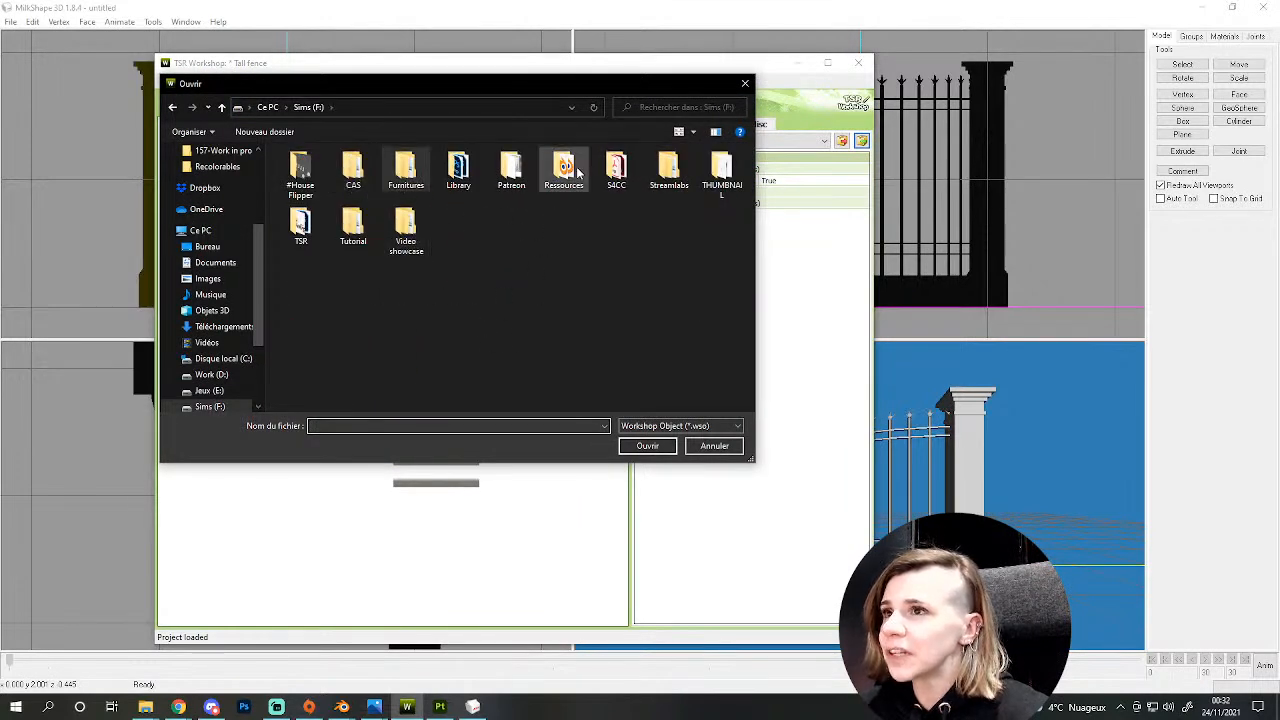
pyautogui.moveTo(551, 83); pyautogui.dragTo(396, 65)
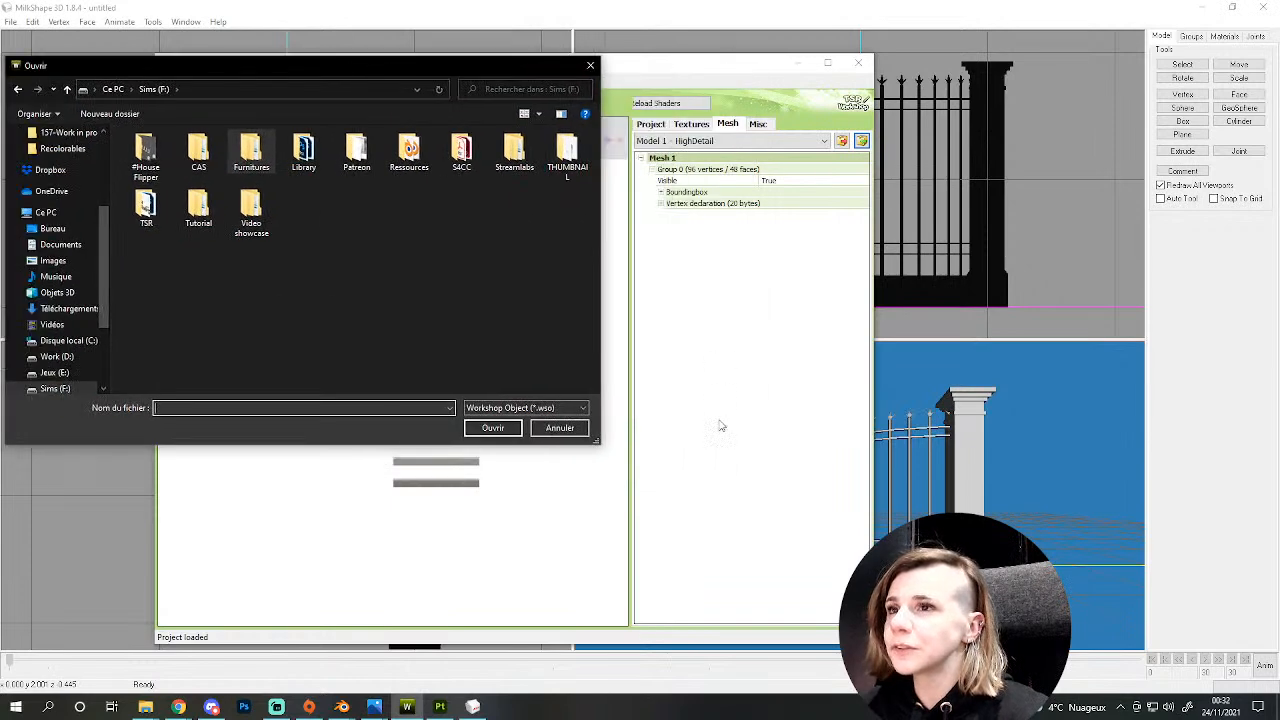
pyautogui.doubleClick(251, 152)
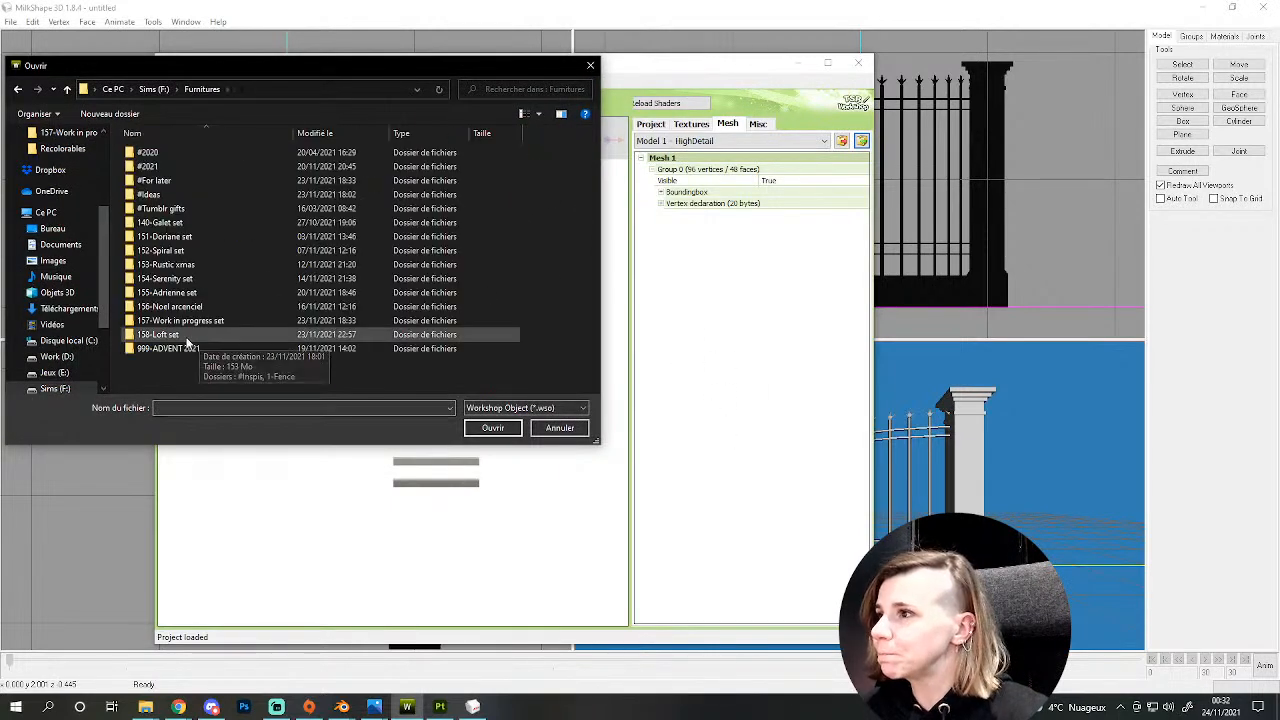
pyautogui.doubleClick(158, 335)
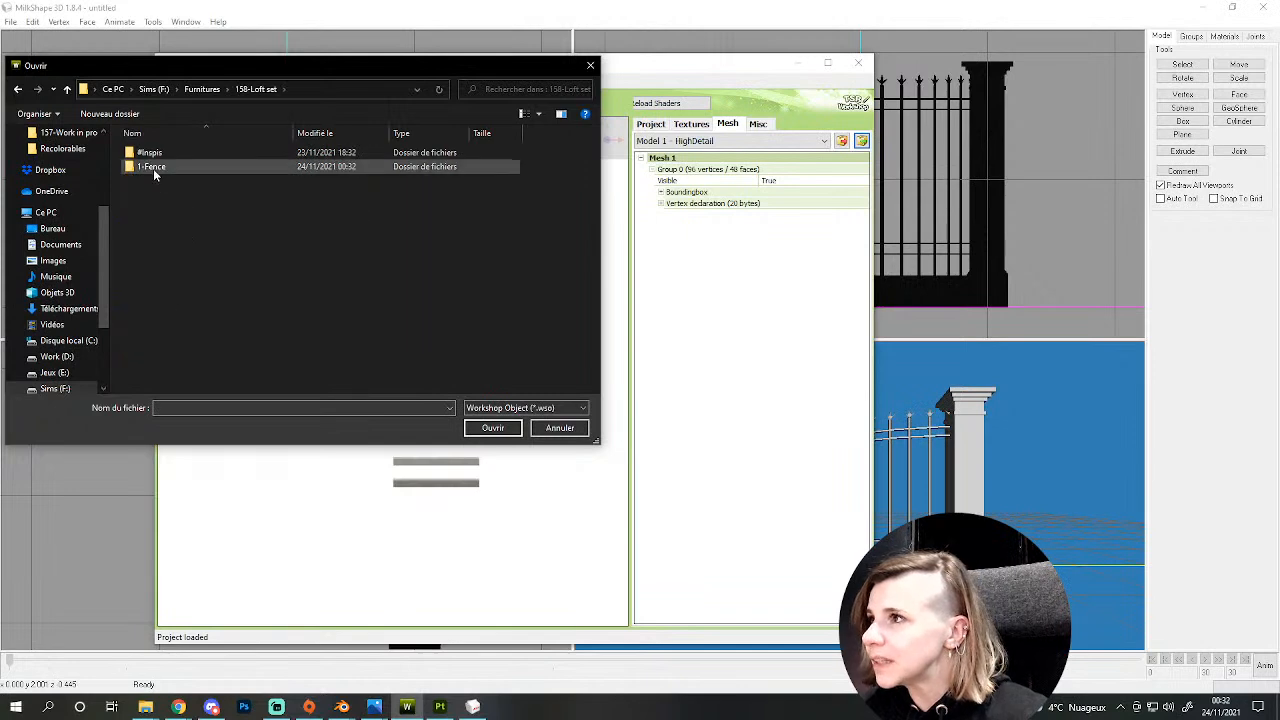
pyautogui.doubleClick(152, 168)
pyautogui.doubleClick(145, 176)
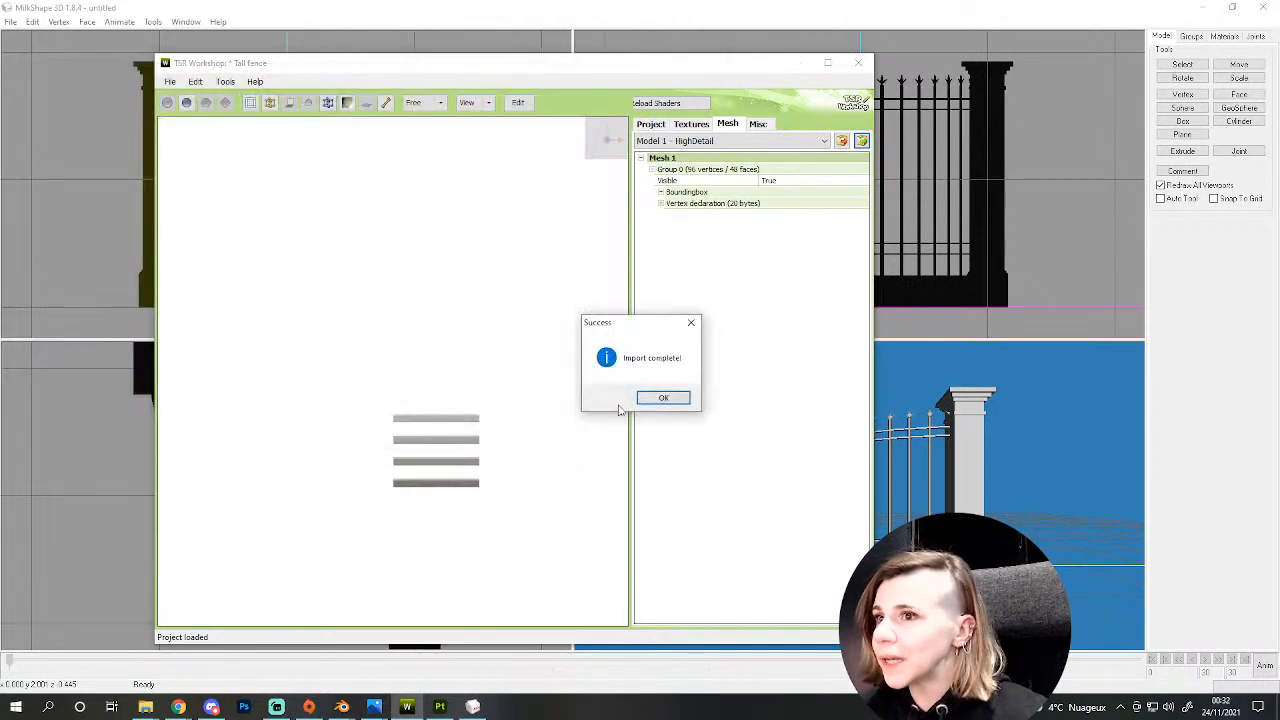
pyautogui.click(645, 398)
pyautogui.moveTo(599, 409); pyautogui.dragTo(434, 470)
# - Select the Model 1 - HighDetailShadow mesh and inspect the imported fence panel in perspective
pyautogui.click(701, 140)
pyautogui.click(694, 166)
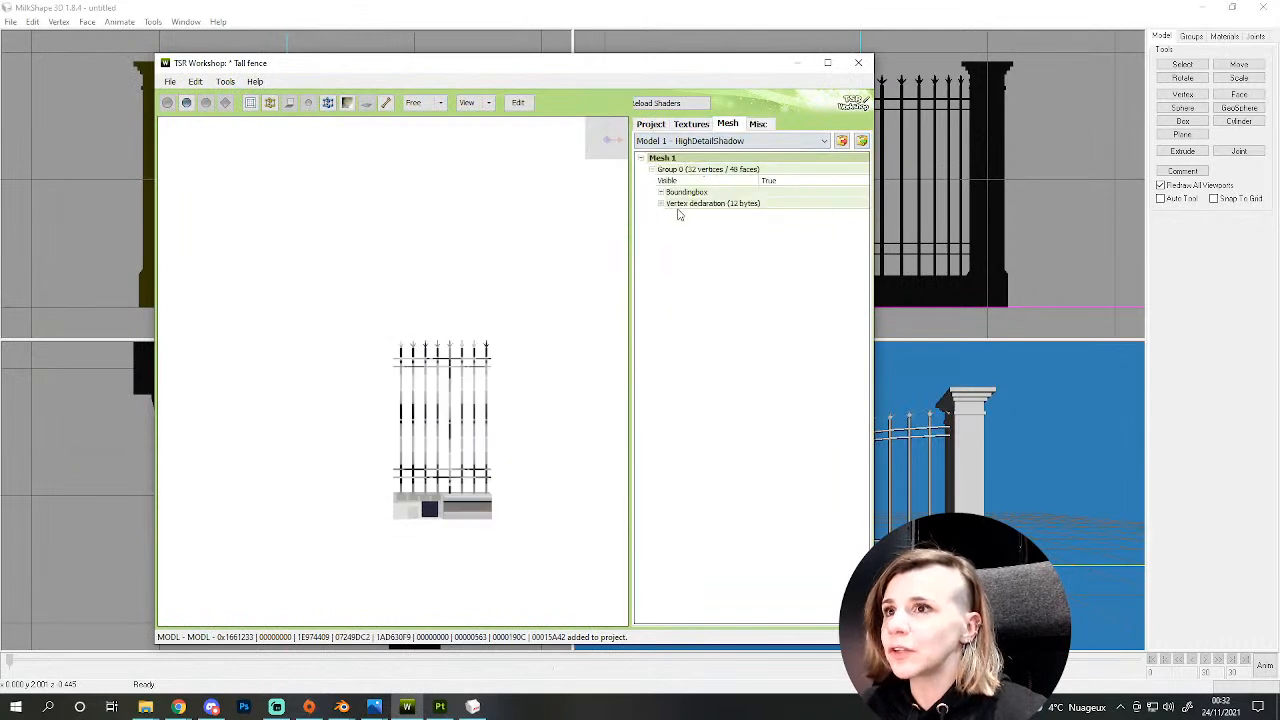
pyautogui.moveTo(448, 505); pyautogui.dragTo(487, 489)
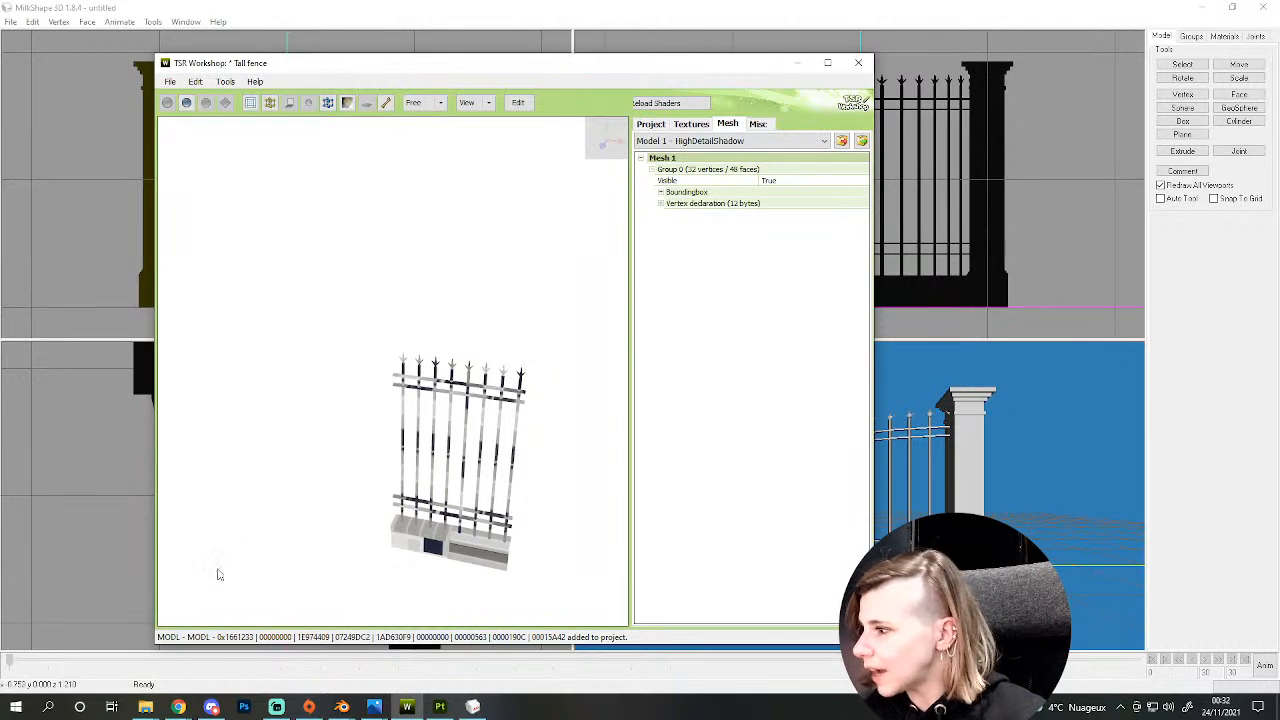
# - Switch to File Explorer, open the Previews folder of 153-Rustic xmas, and examine the fireplace mantel in RusticXmas Set Preview4
pyautogui.moveTo(145, 704)
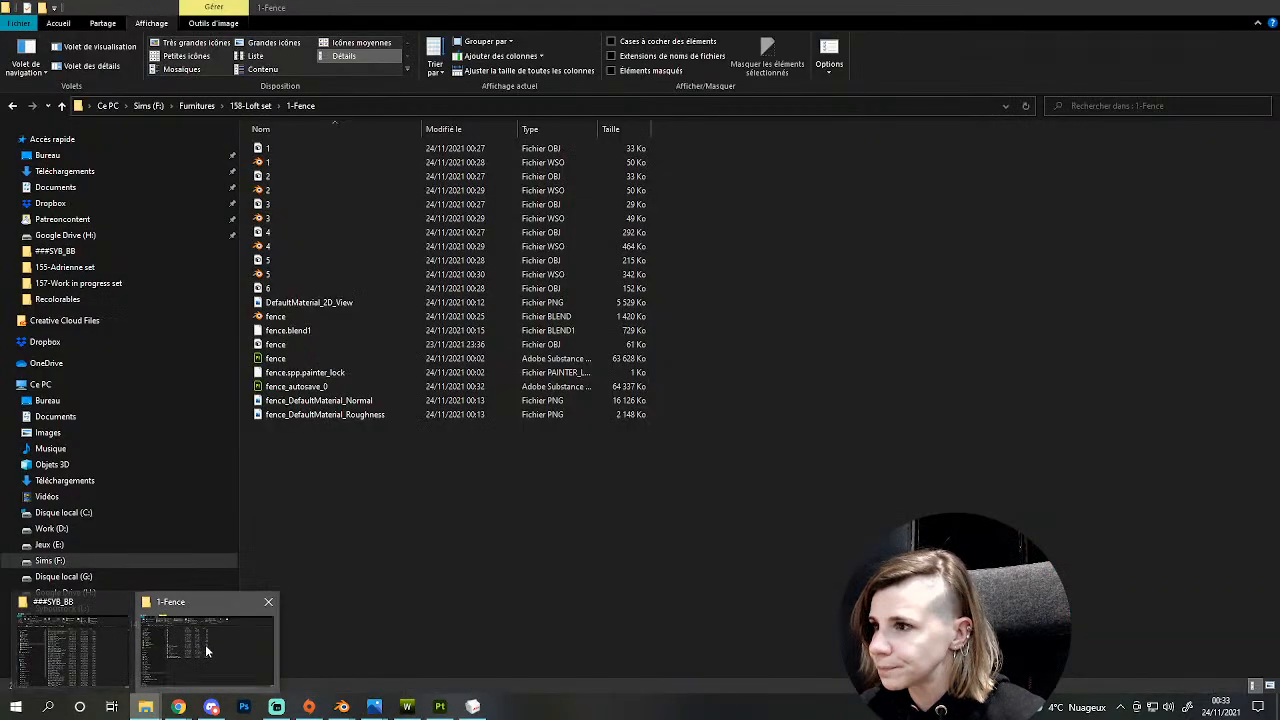
pyautogui.click(205, 648)
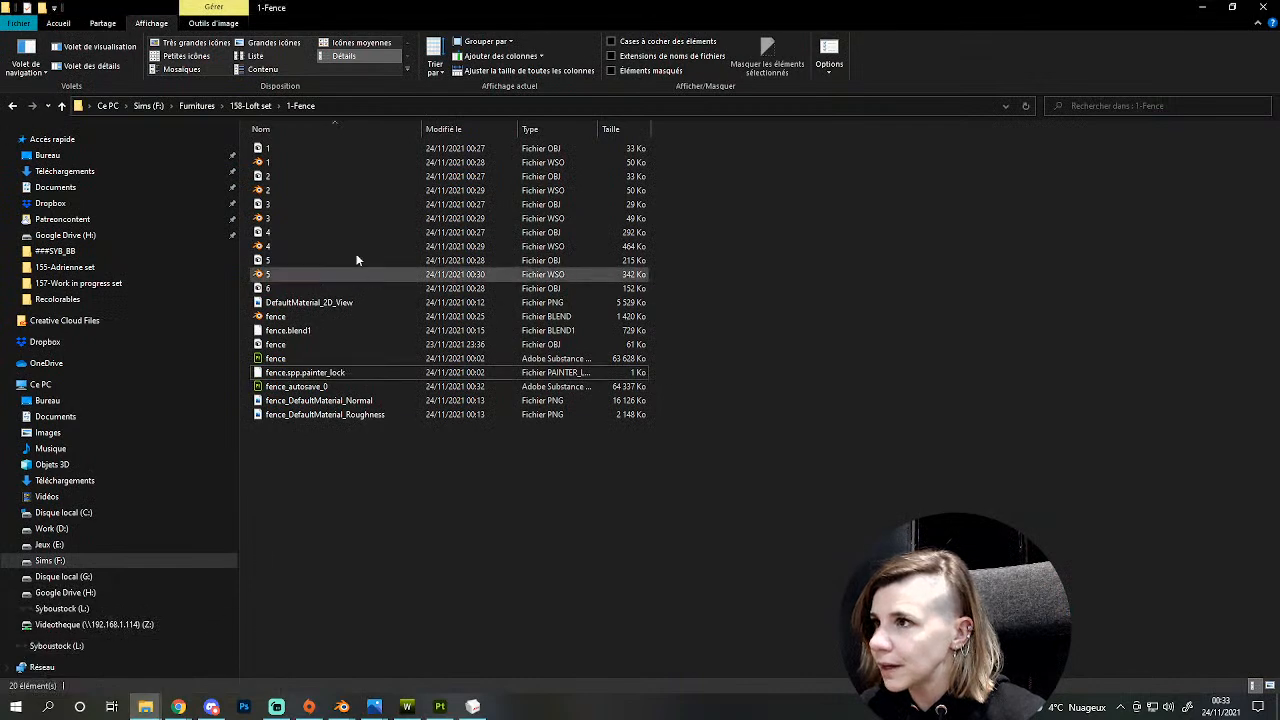
pyautogui.click(196, 105)
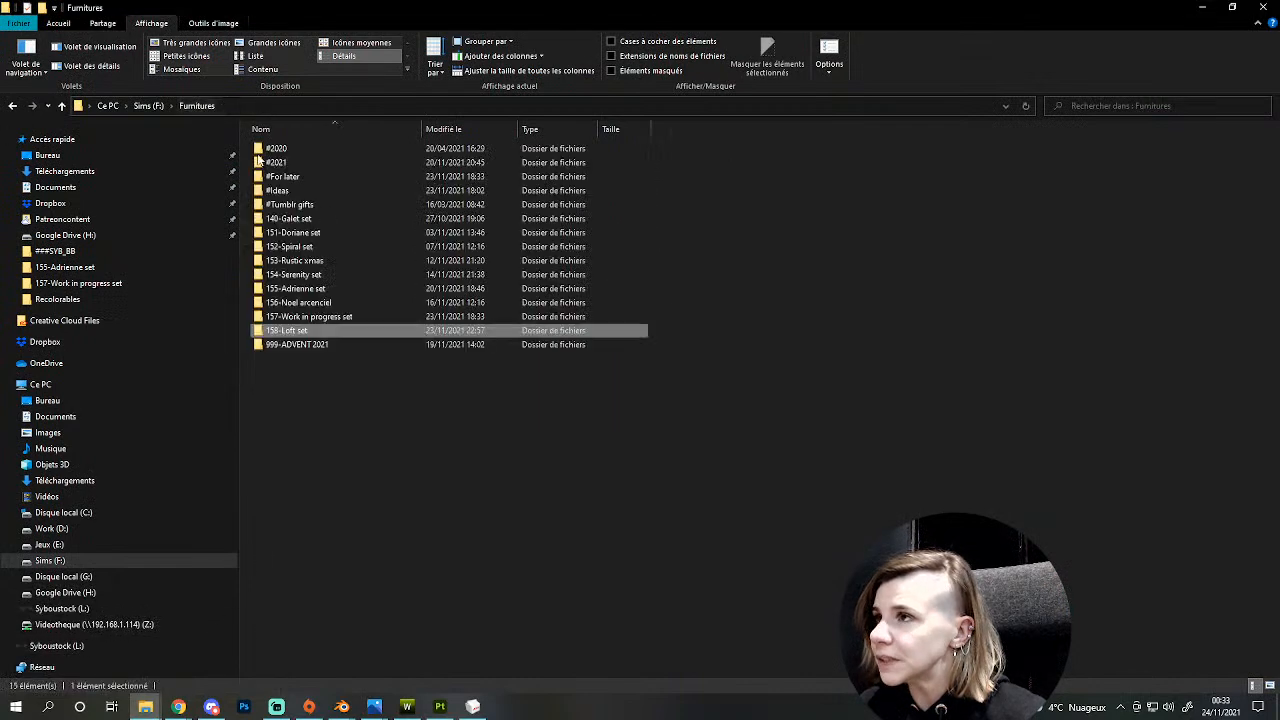
pyautogui.doubleClick(300, 261)
pyautogui.doubleClick(309, 344)
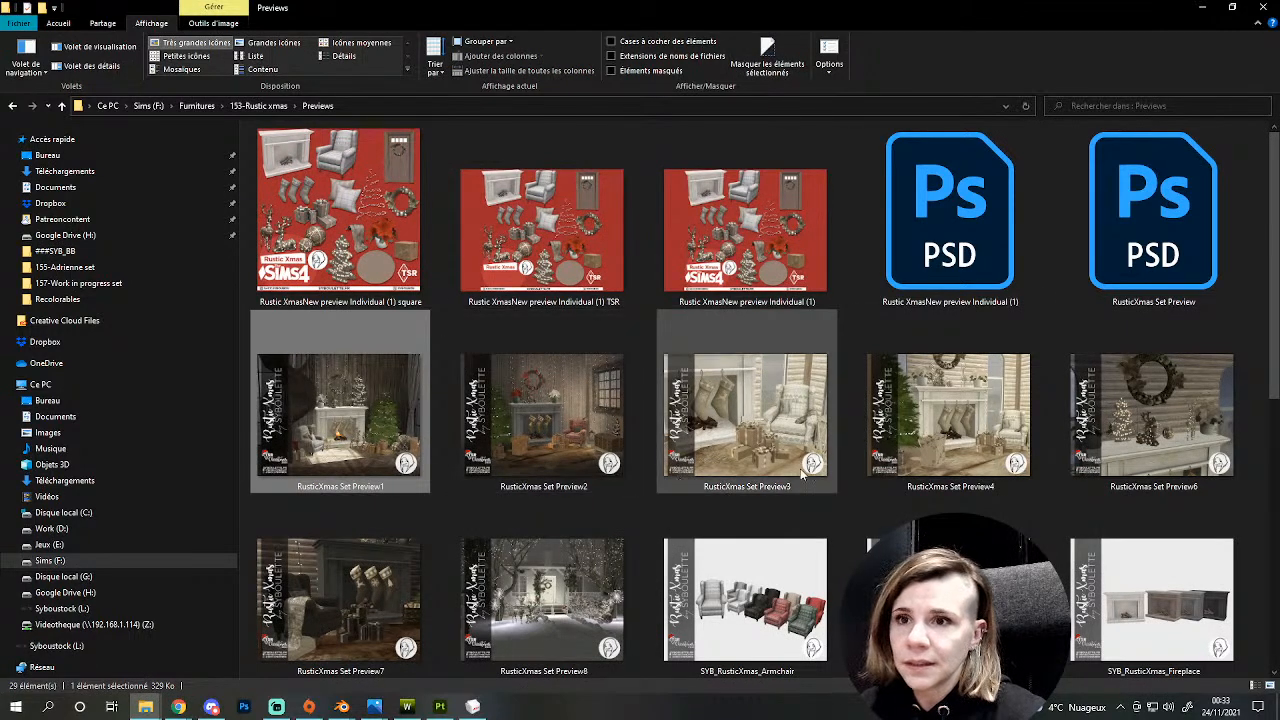
pyautogui.doubleClick(928, 400)
pyautogui.moveTo(988, 157); pyautogui.dragTo(443, 126)
pyautogui.moveTo(612, 402); pyautogui.dragTo(973, 666)
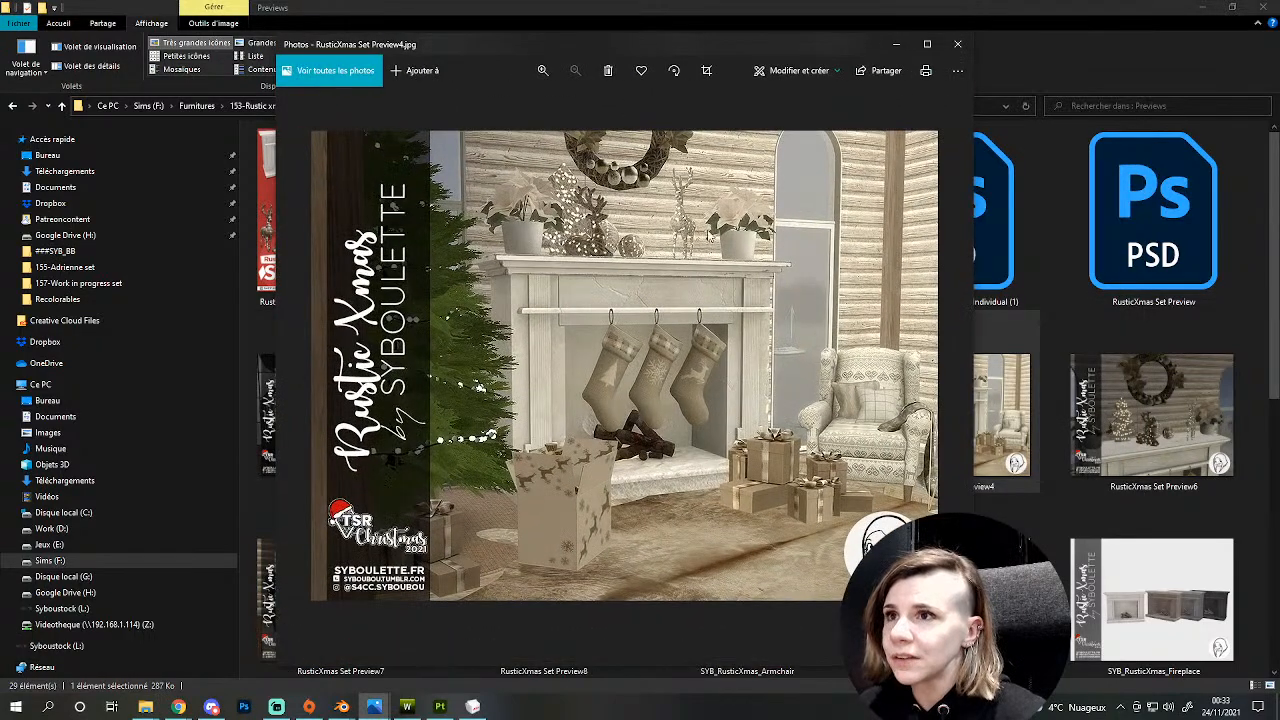
pyautogui.click(957, 44)
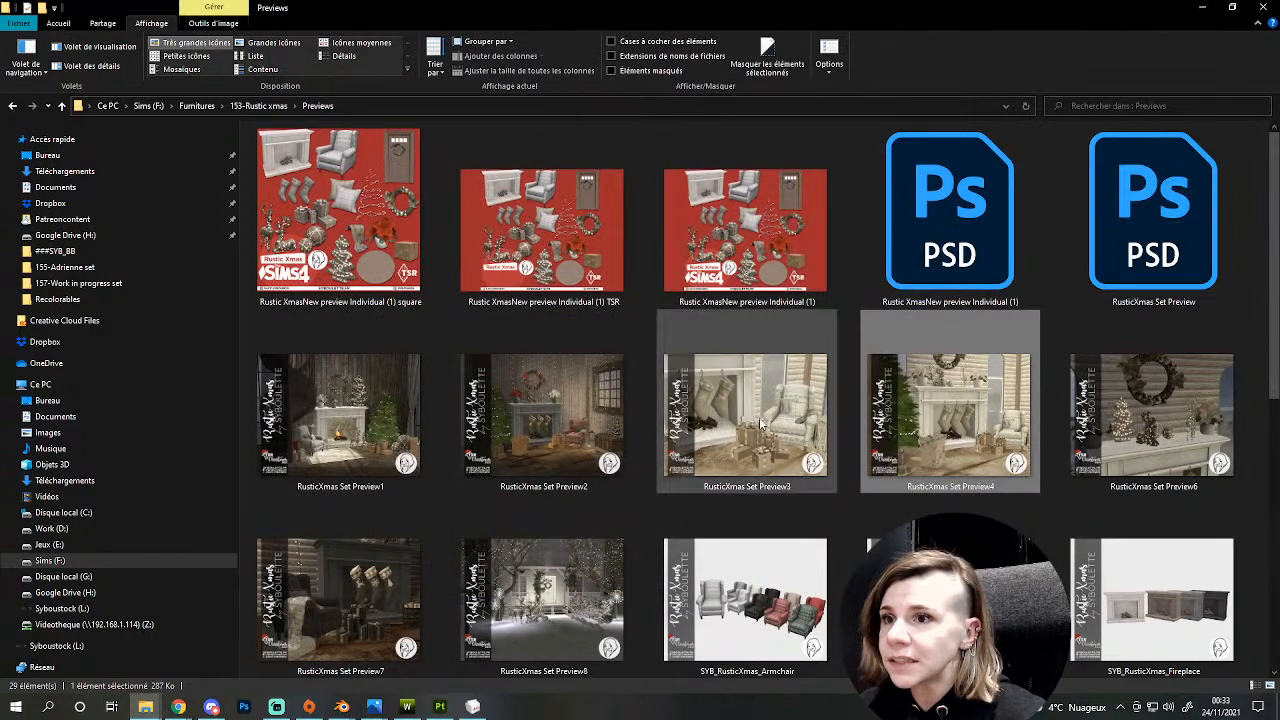
# - Examine the fireplace mantel decorations in RusticXmas Set Preview6 and Xmas-Wip.gif
pyautogui.doubleClick(1150, 415)
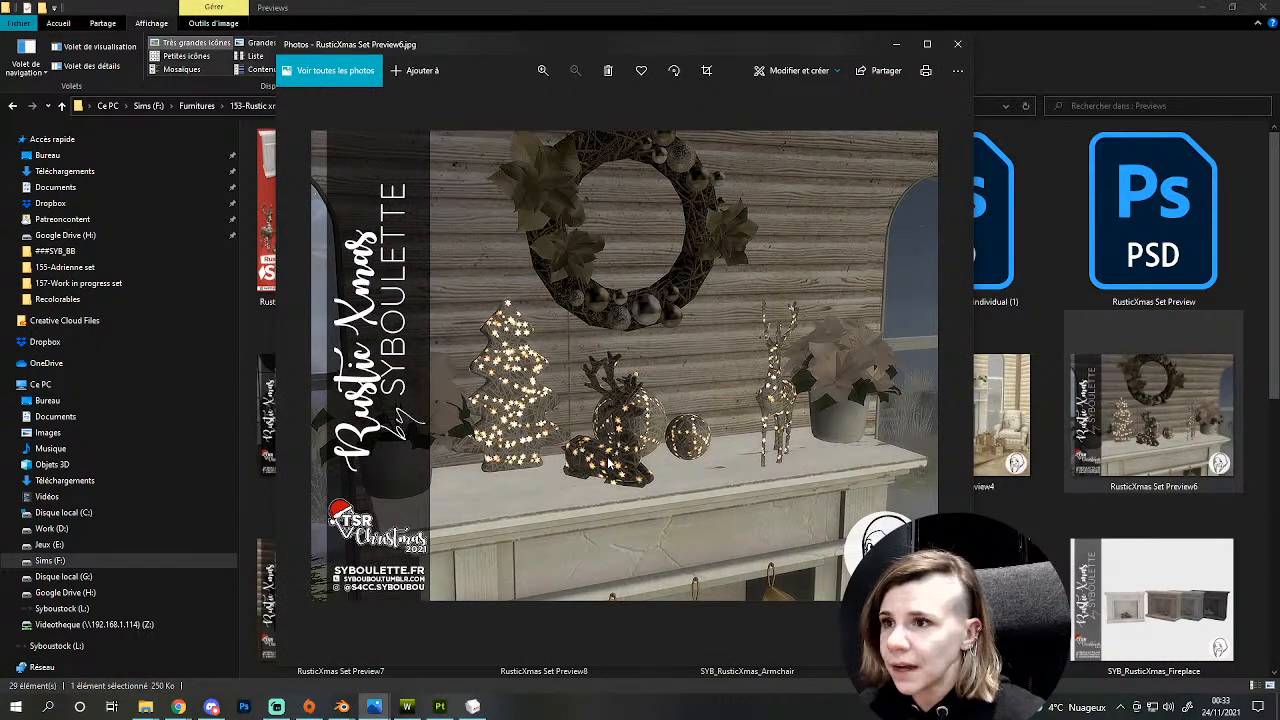
pyautogui.click(956, 46)
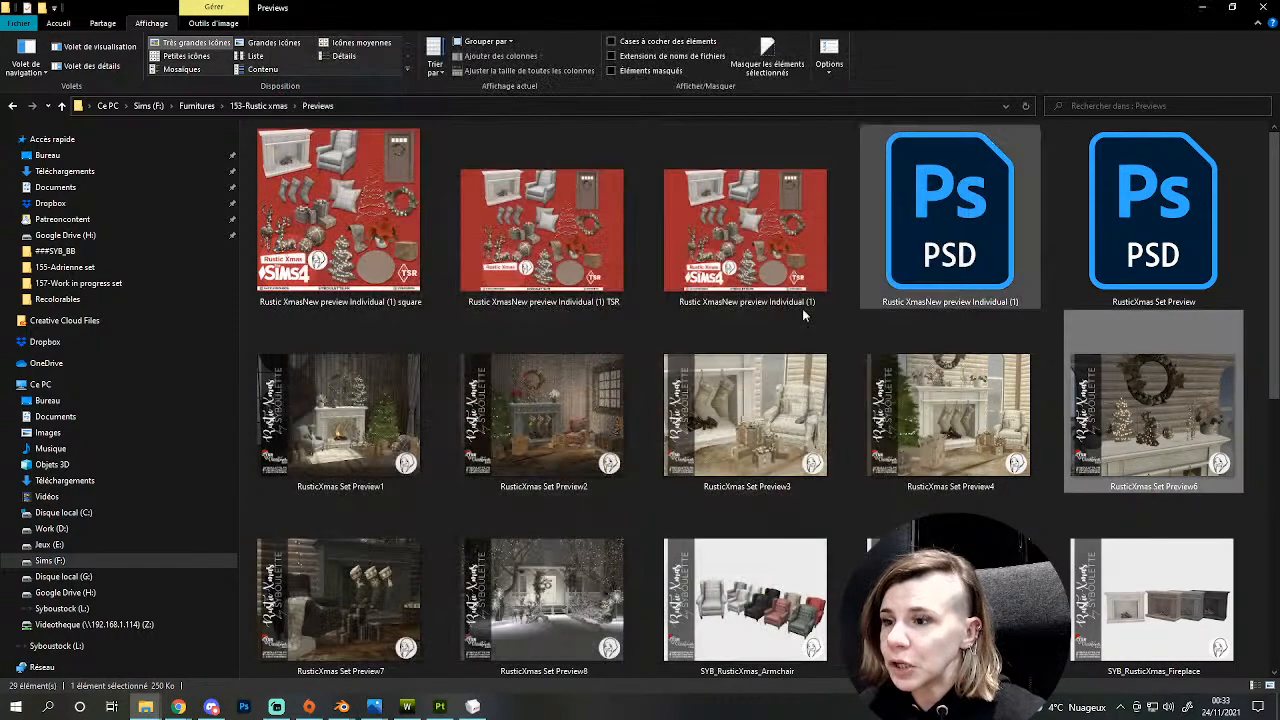
pyautogui.scroll(-5, 750, 400)
pyautogui.doubleClick(950, 585)
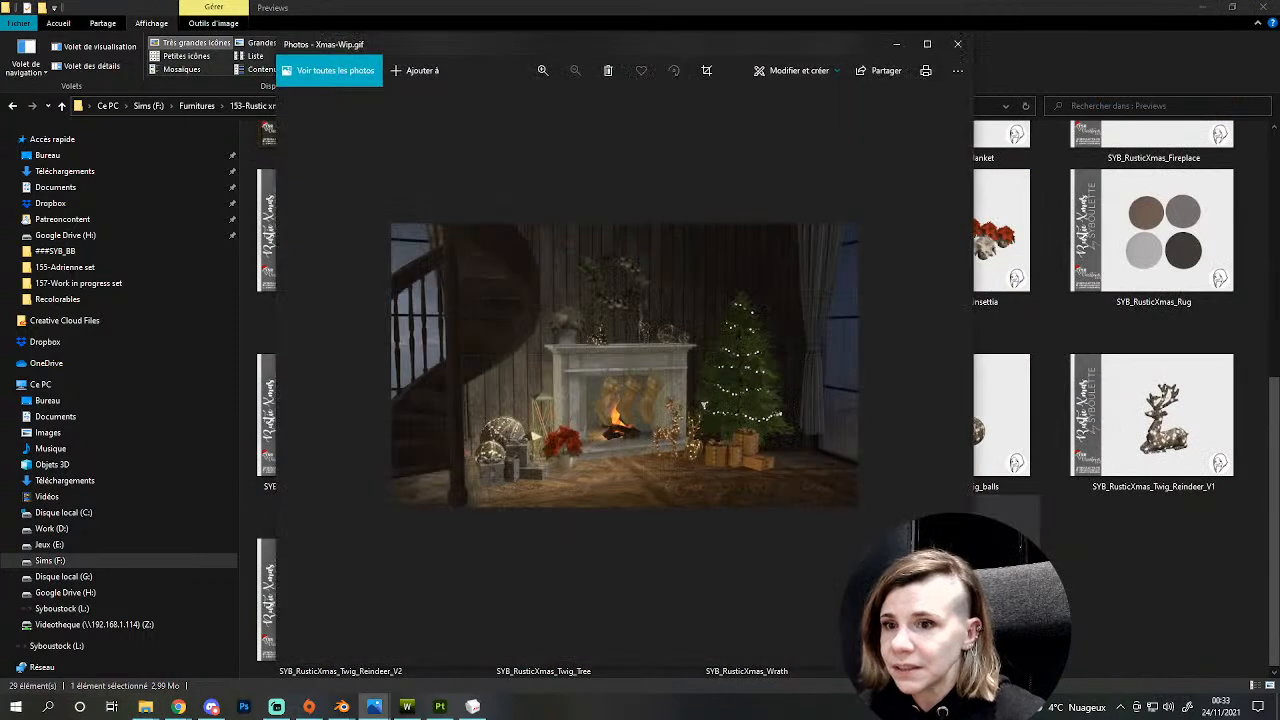
pyautogui.scroll(5, 650, 407)
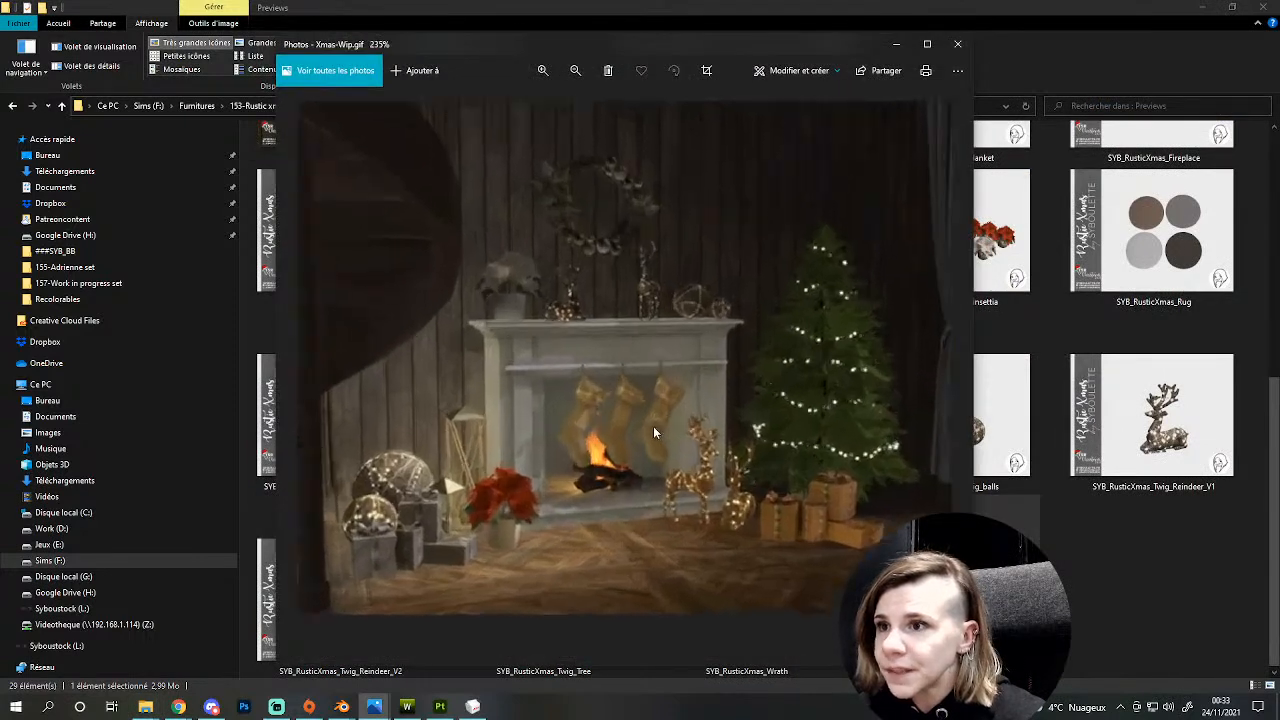
pyautogui.scroll(-2, 748, 416)
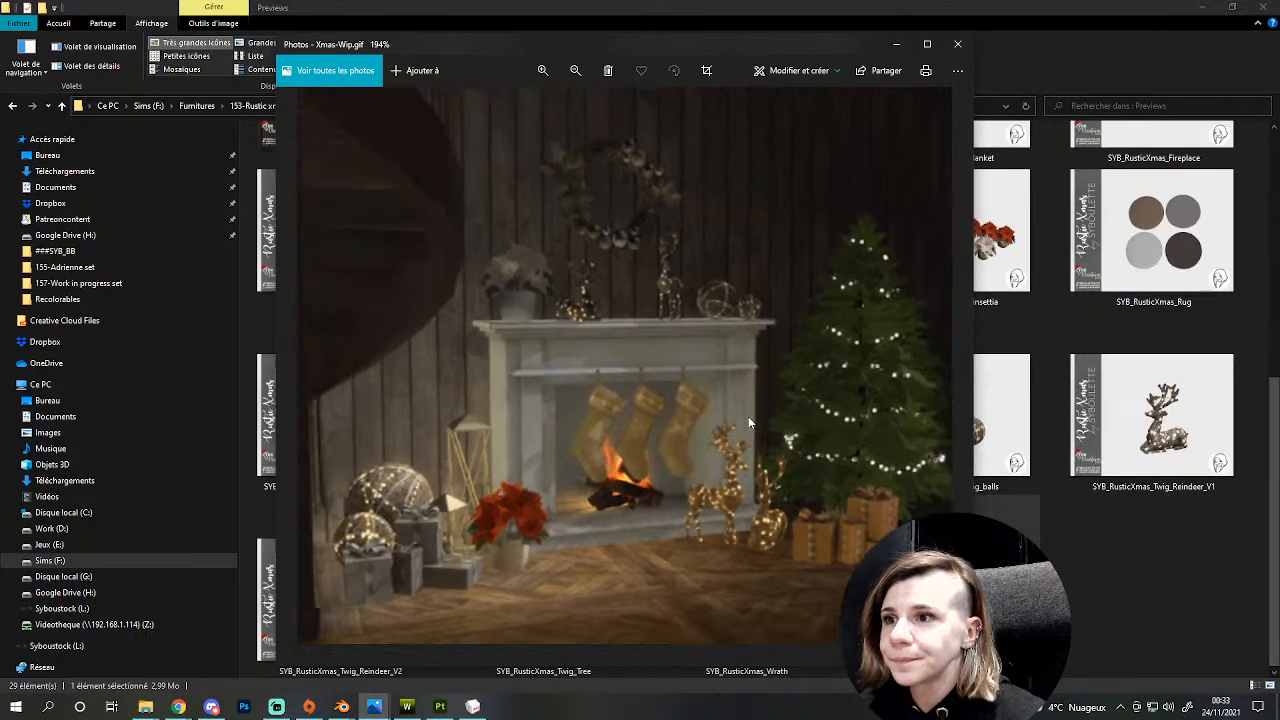
pyautogui.click(952, 48)
pyautogui.hotkey('alt', 'Up')
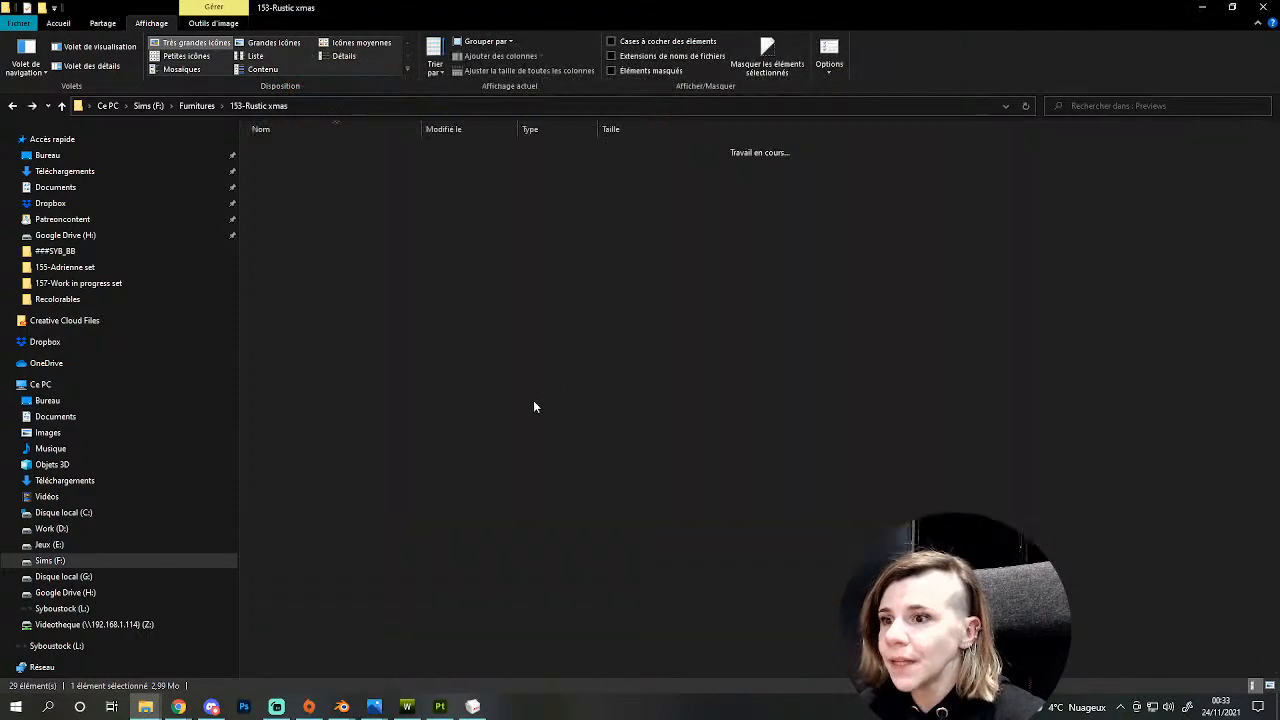
# - Open the Previews folder of 156-Noel arcenciel and display its files as very large icons
pyautogui.click(196, 105)
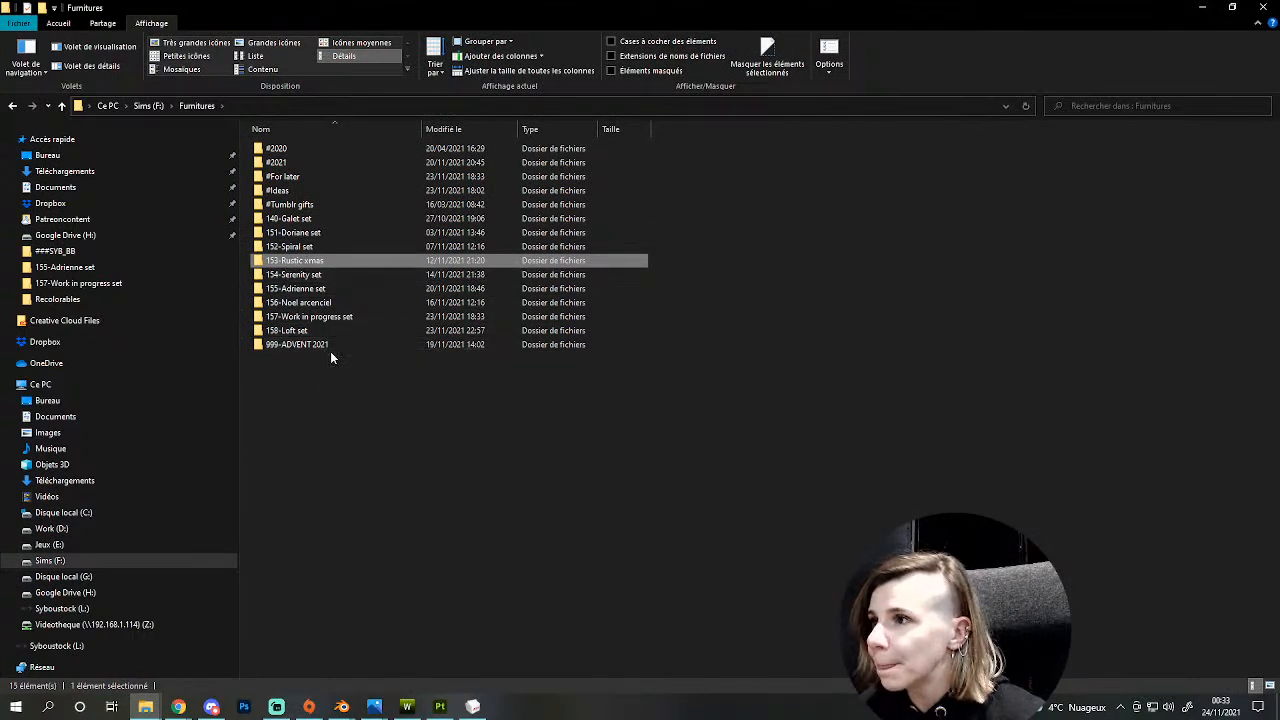
pyautogui.doubleClick(329, 302)
pyautogui.click(291, 315)
pyautogui.doubleClick(291, 315)
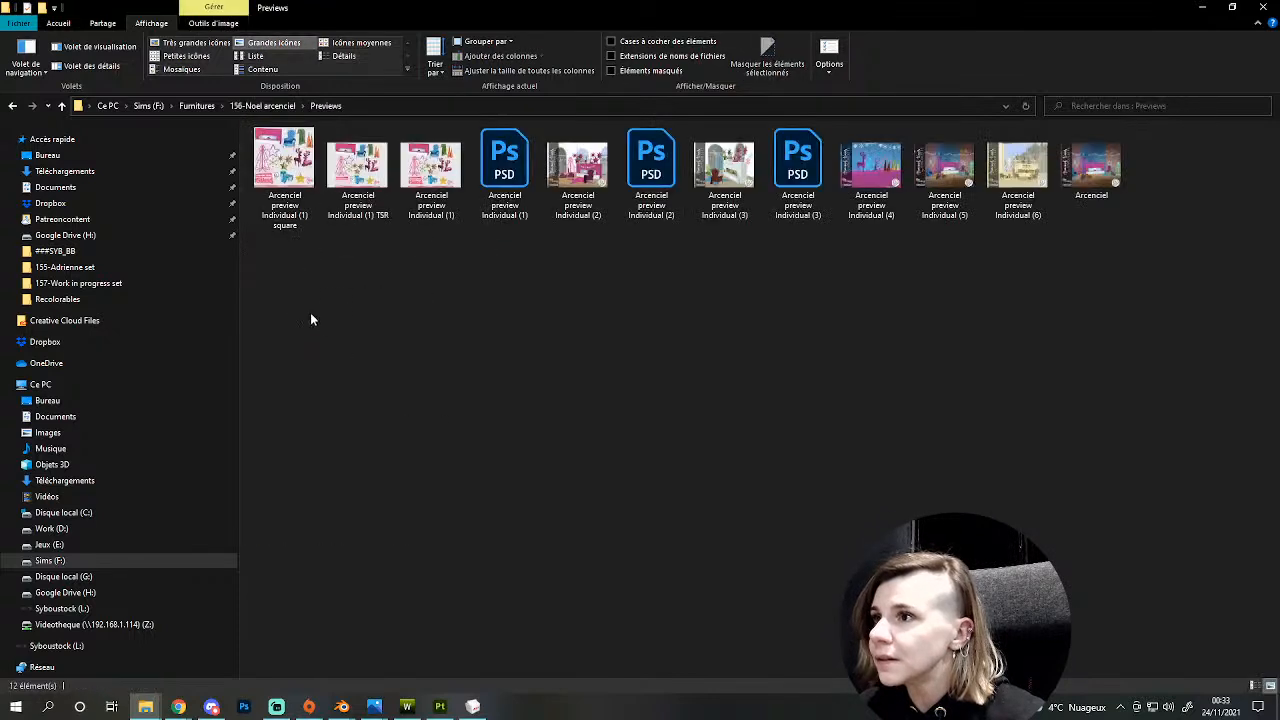
pyautogui.click(213, 23)
pyautogui.click(151, 23)
pyautogui.click(192, 42)
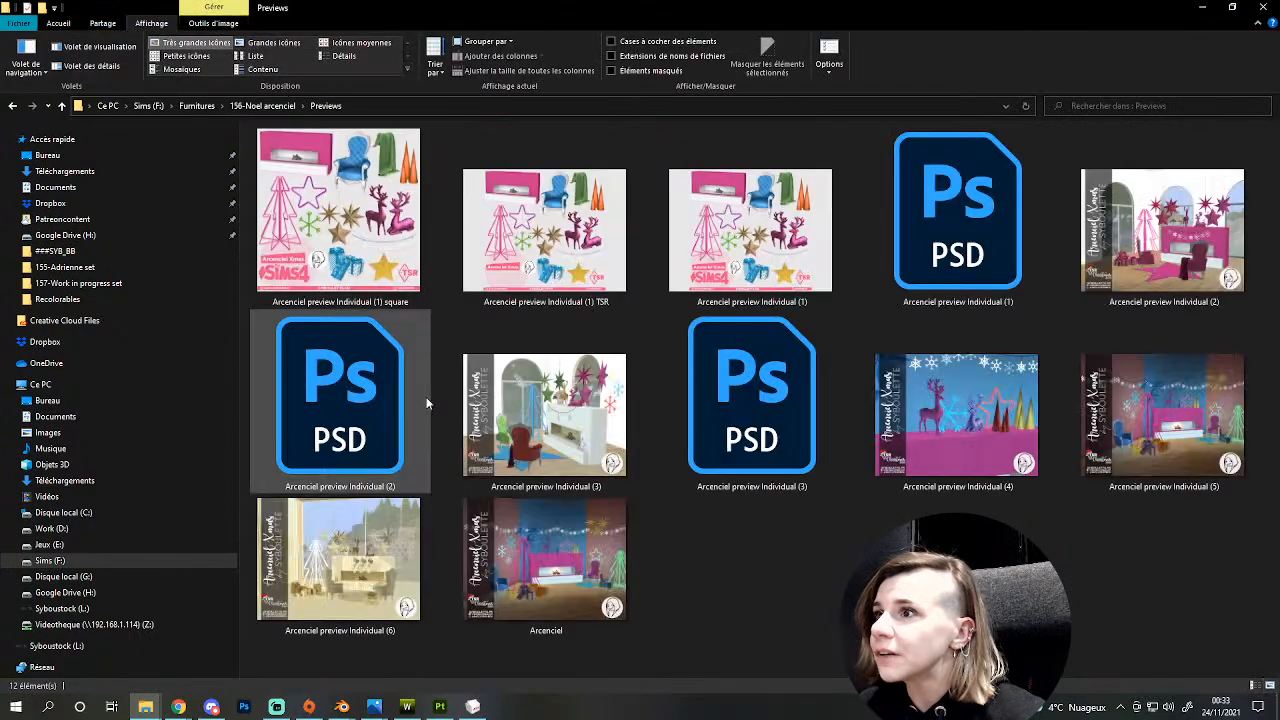
# - Examine the Arcenciel preview Individual (3), Individual (2) and Individual (1) square images
pyautogui.doubleClick(545, 415)
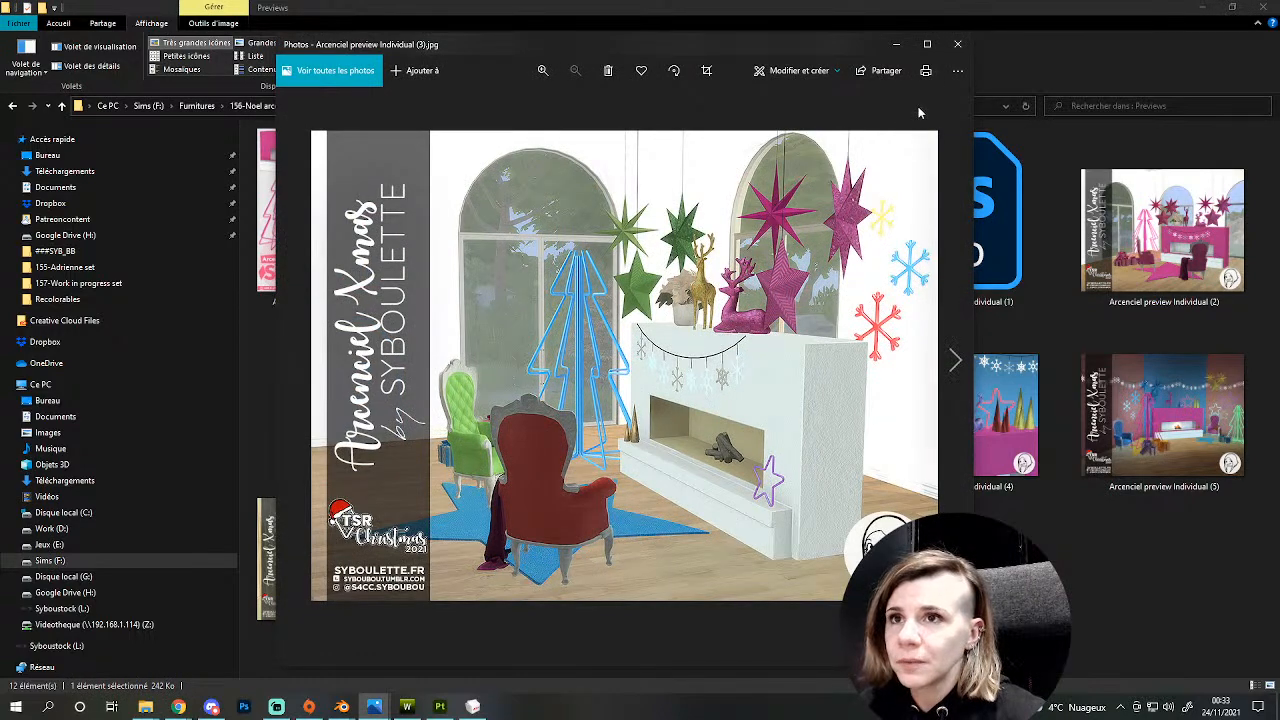
pyautogui.click(957, 44)
pyautogui.doubleClick(1165, 225)
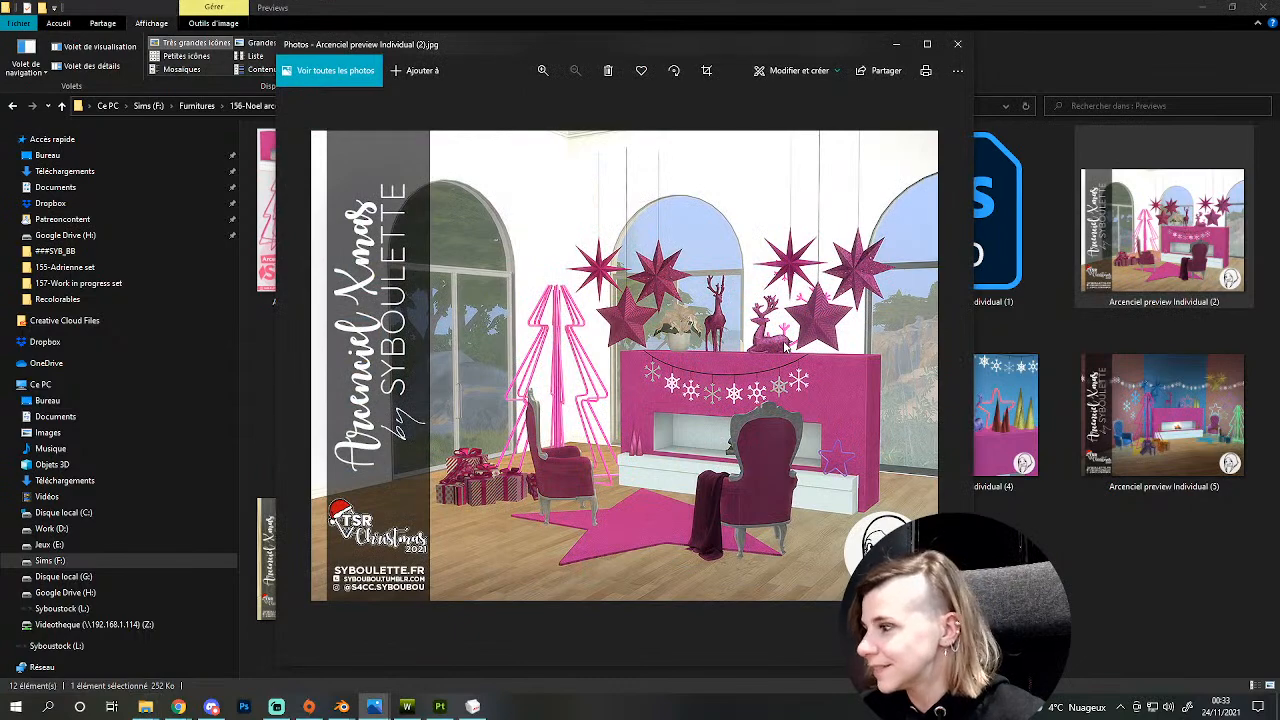
pyautogui.click(957, 44)
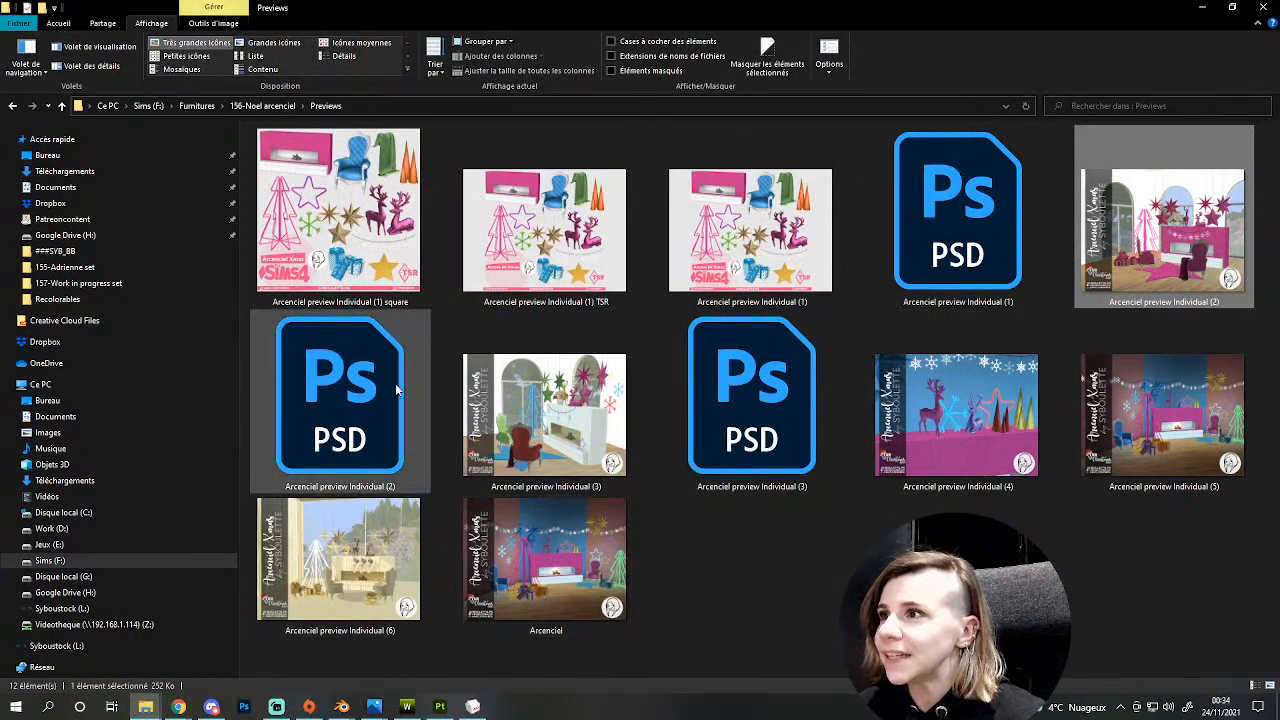
pyautogui.doubleClick(395, 285)
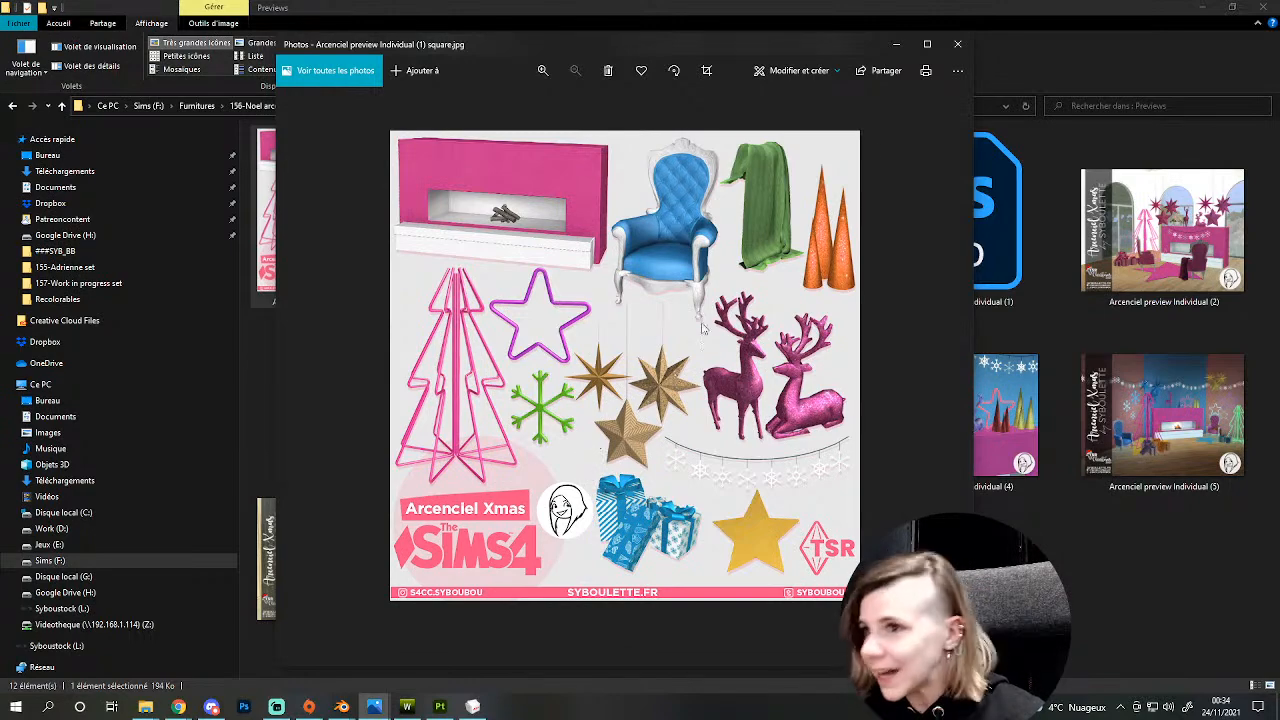
pyautogui.click(956, 44)
# - Return to the Previews folder of 153-Rustic xmas in the Furnitures folder
pyautogui.hotkey('alt', 'Left')
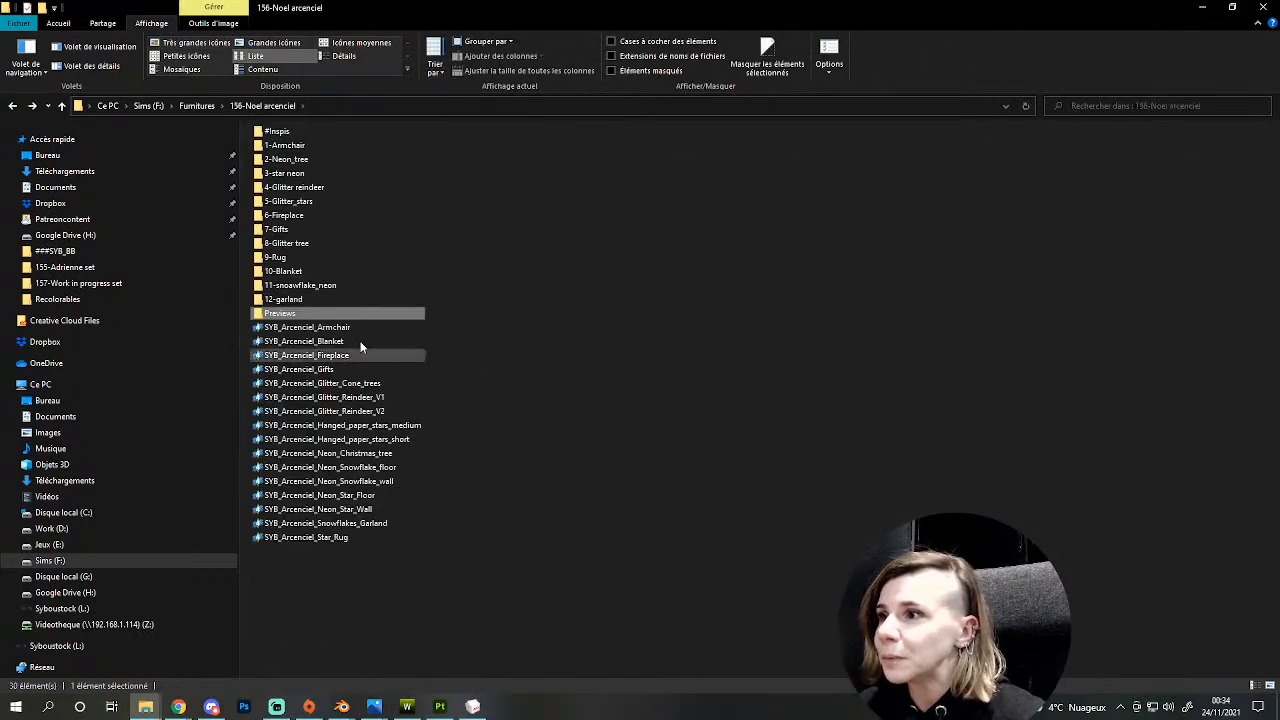
pyautogui.click(196, 105)
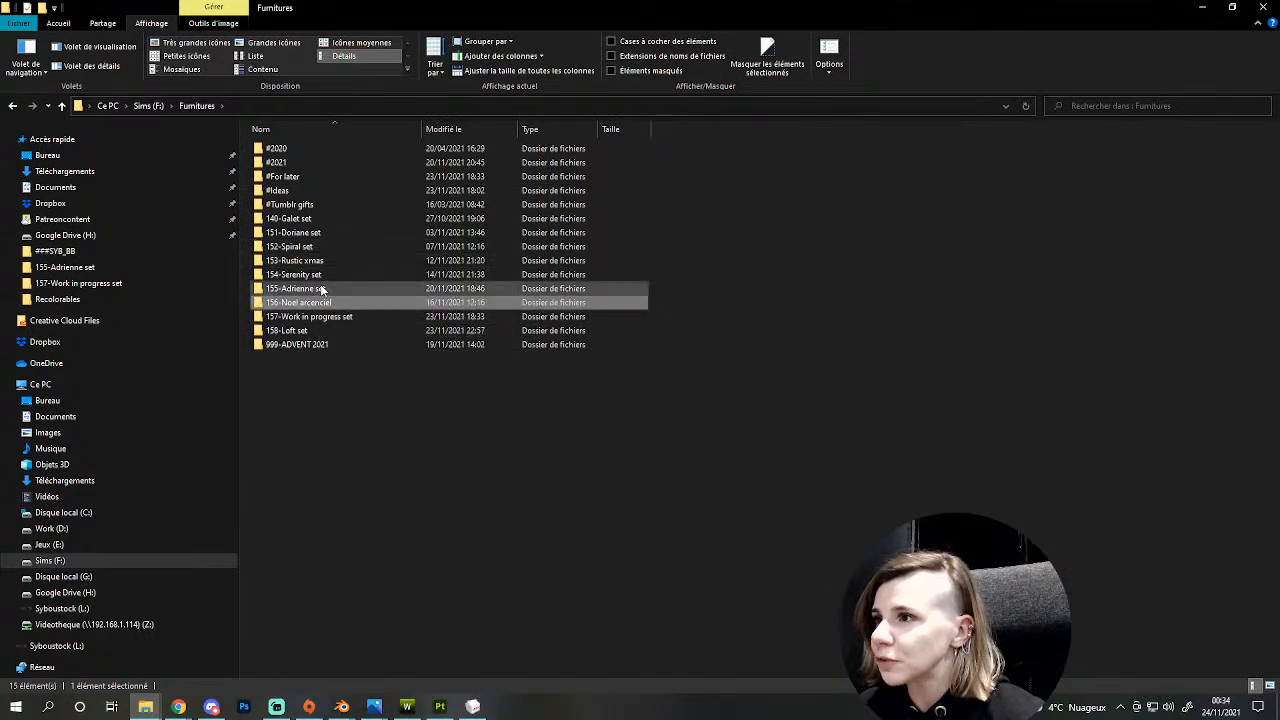
pyautogui.doubleClick(305, 260)
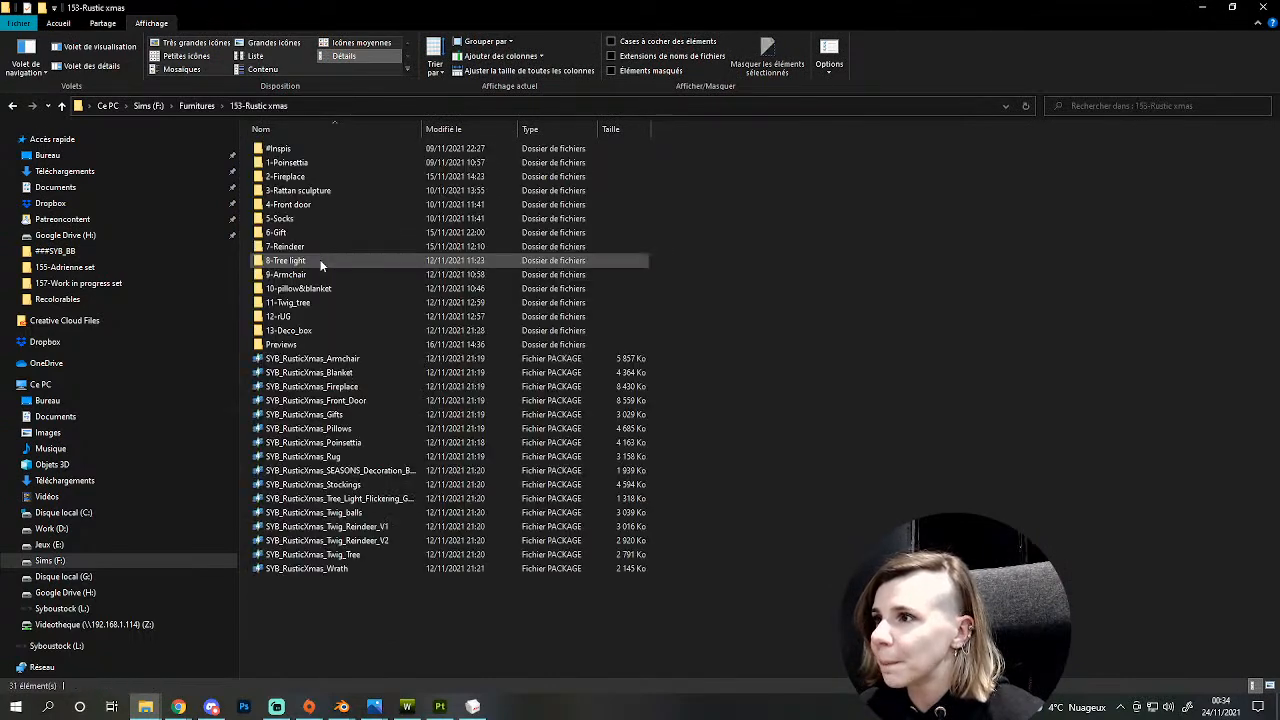
pyautogui.doubleClick(281, 344)
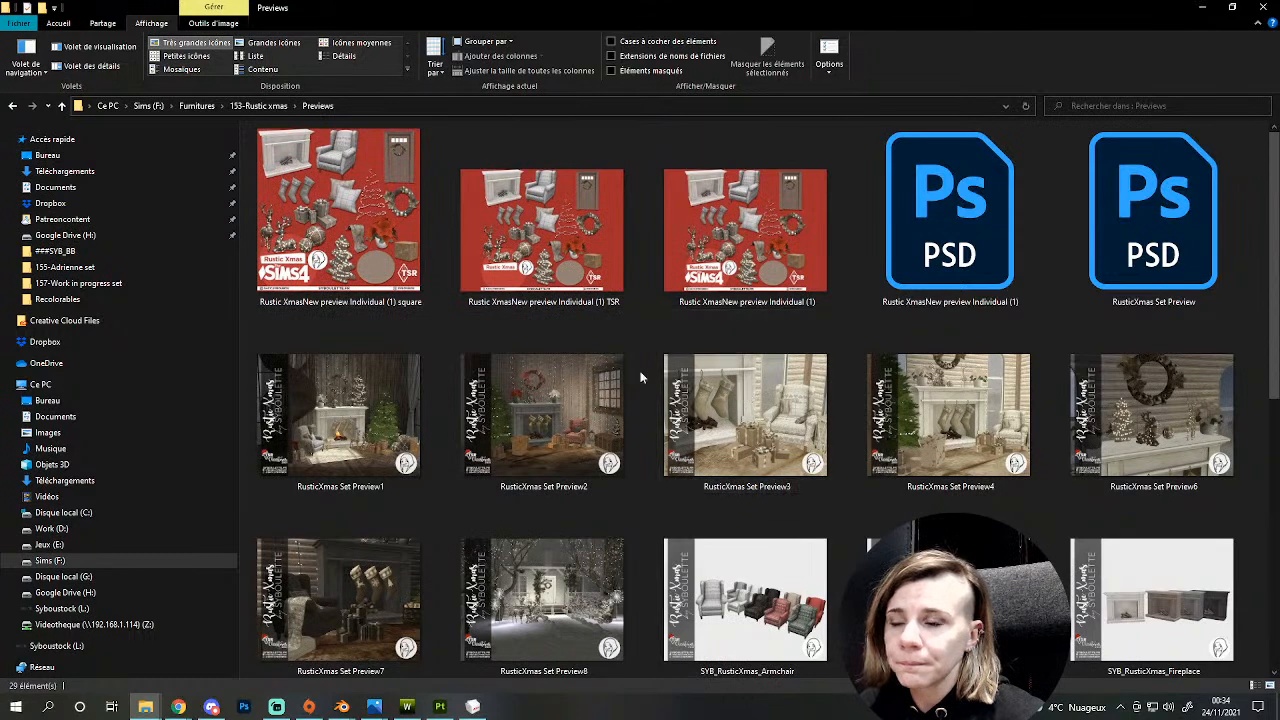
# - Switch to TSR Workshop and replace the Model 2 - HighDetail mesh with WSO file 2 from the 1-Fence folder
pyautogui.click(414, 708)
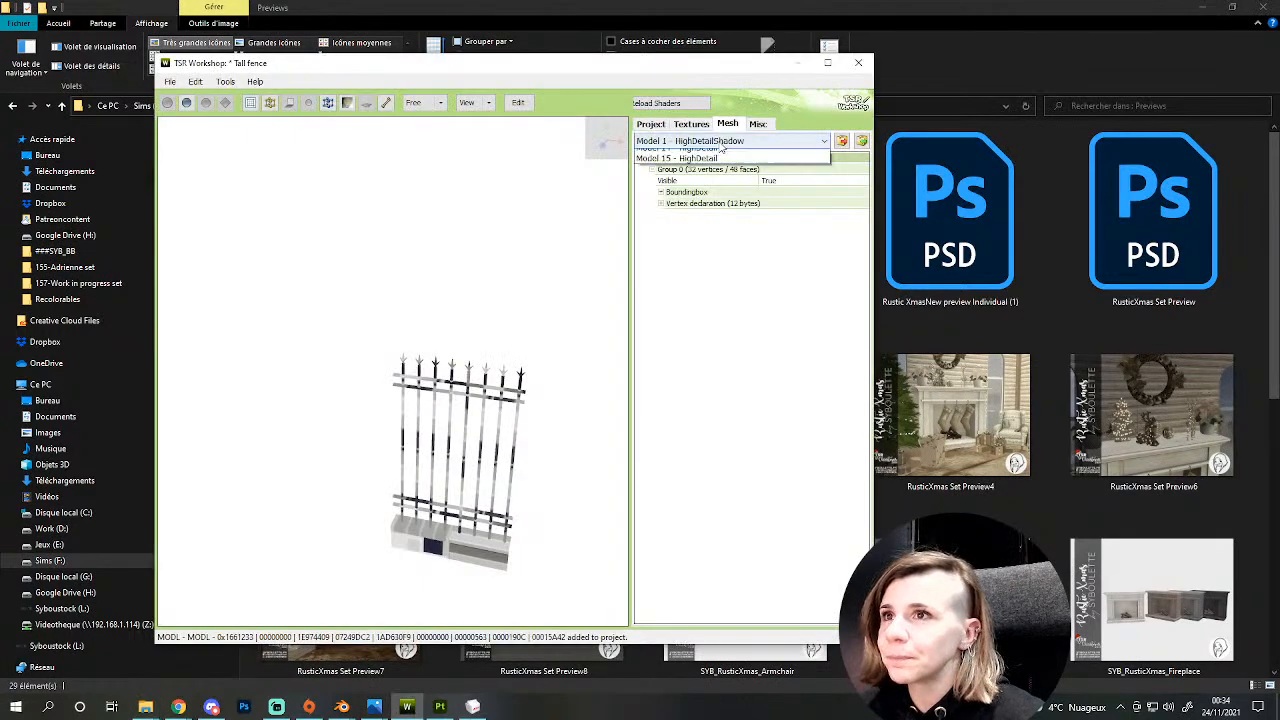
pyautogui.click(722, 143)
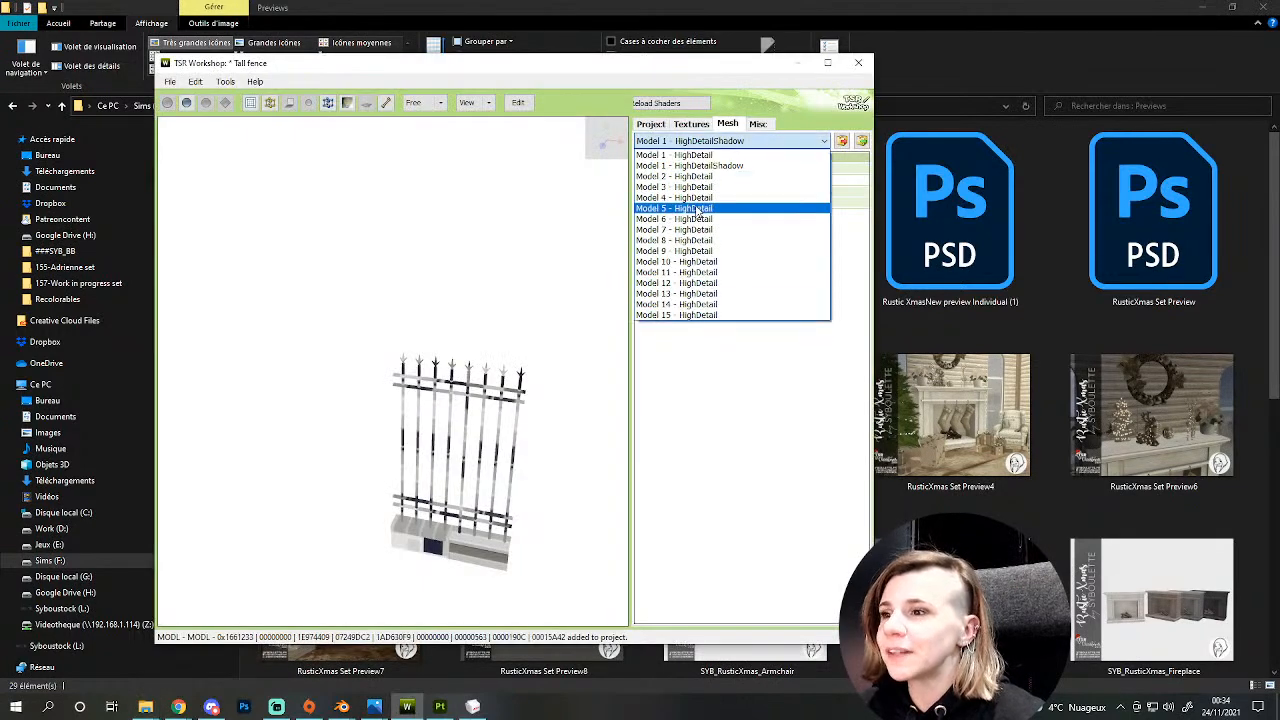
pyautogui.click(700, 176)
pyautogui.click(858, 141)
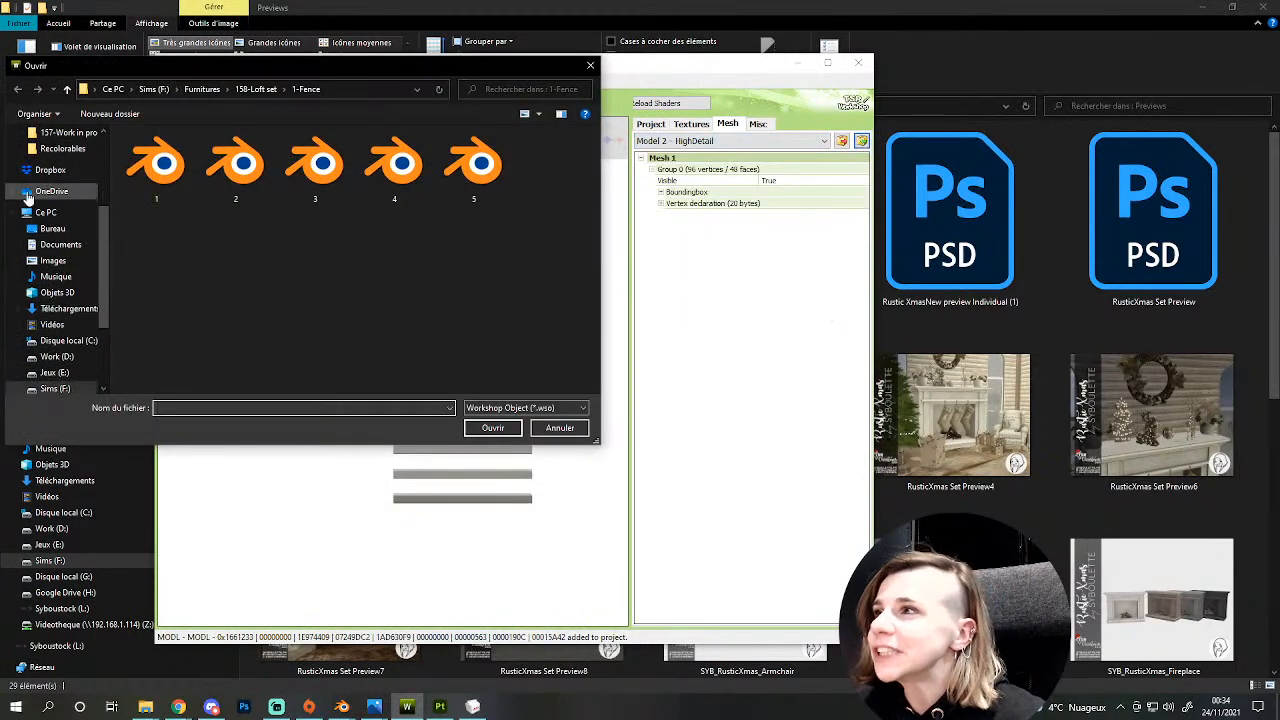
pyautogui.doubleClick(235, 165)
pyautogui.click(667, 401)
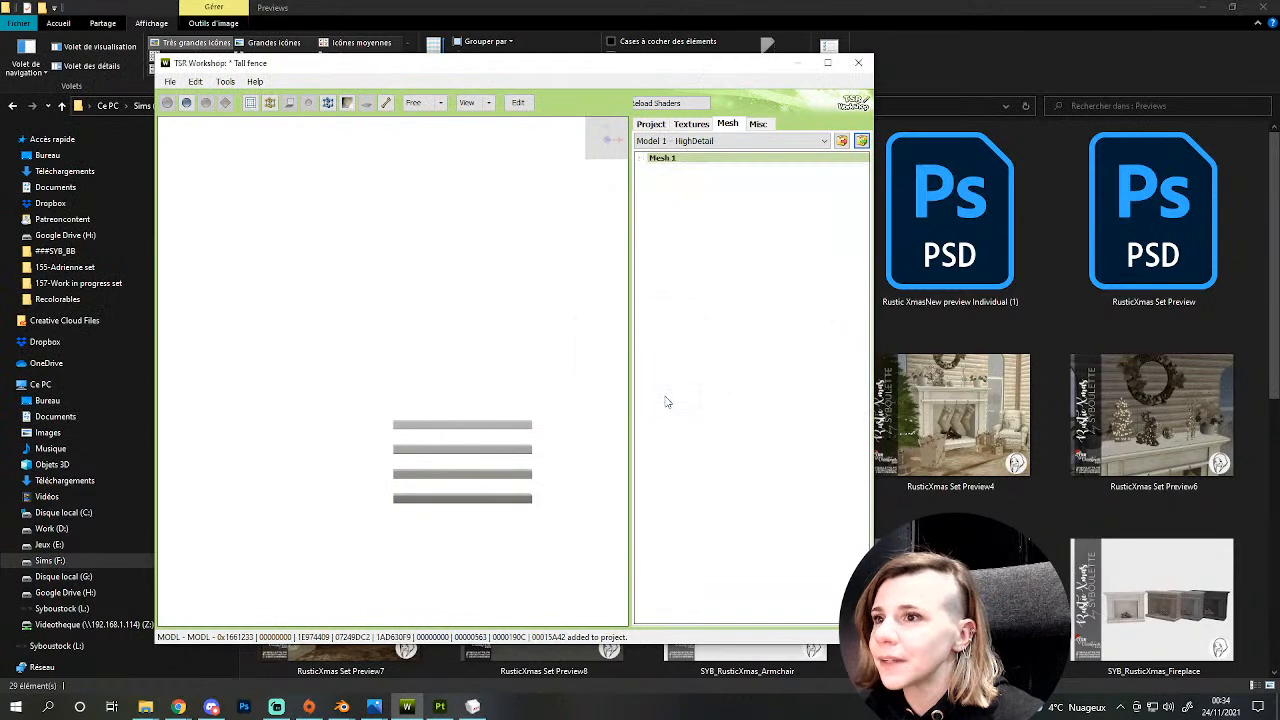
# - Switch to MilkShape 3D and export the curved fence with posts as a TSRW Object named 6 in the 1-Fence folder
pyautogui.click(473, 707)
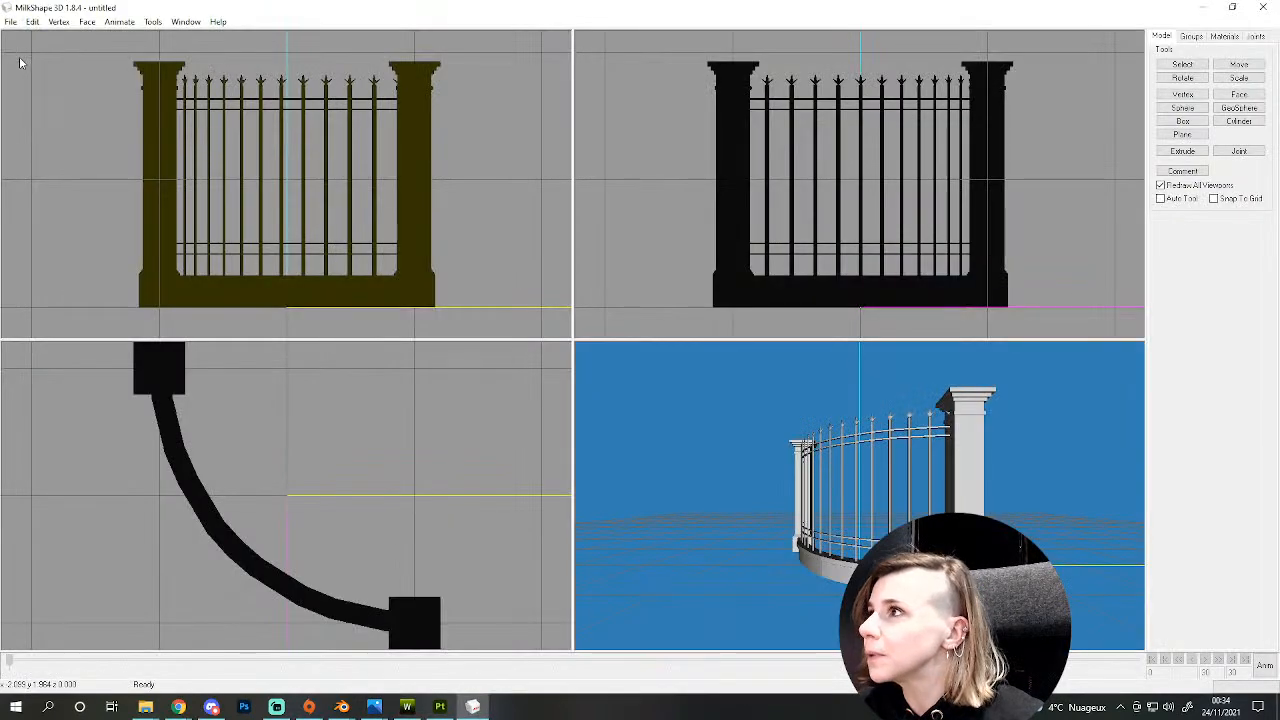
pyautogui.click(10, 21)
pyautogui.moveTo(40, 130)
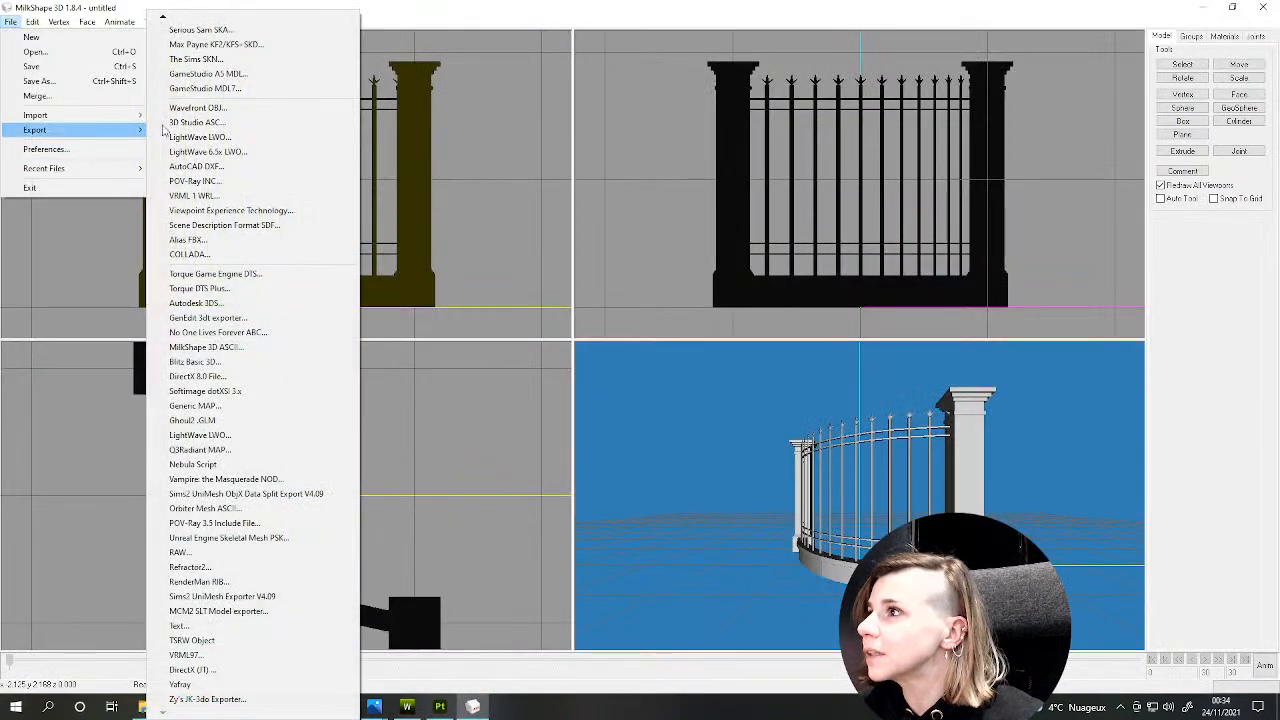
pyautogui.click(192, 640)
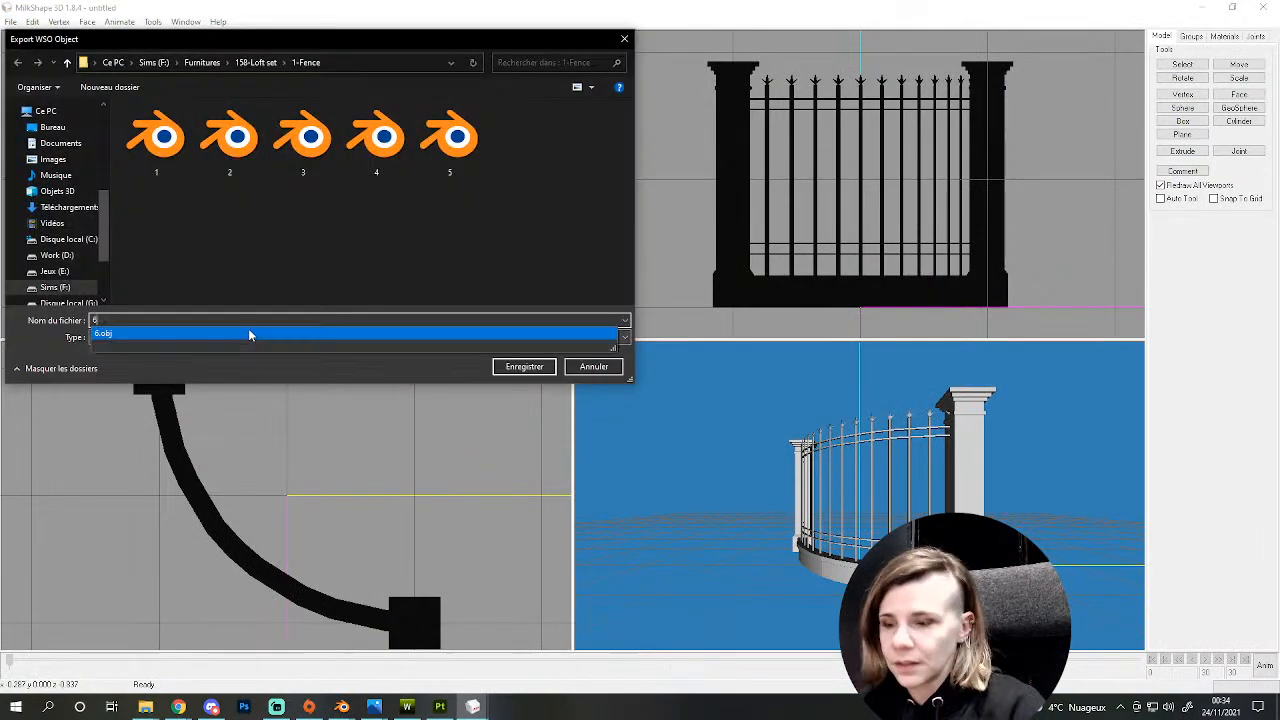
pyautogui.press('Escape')
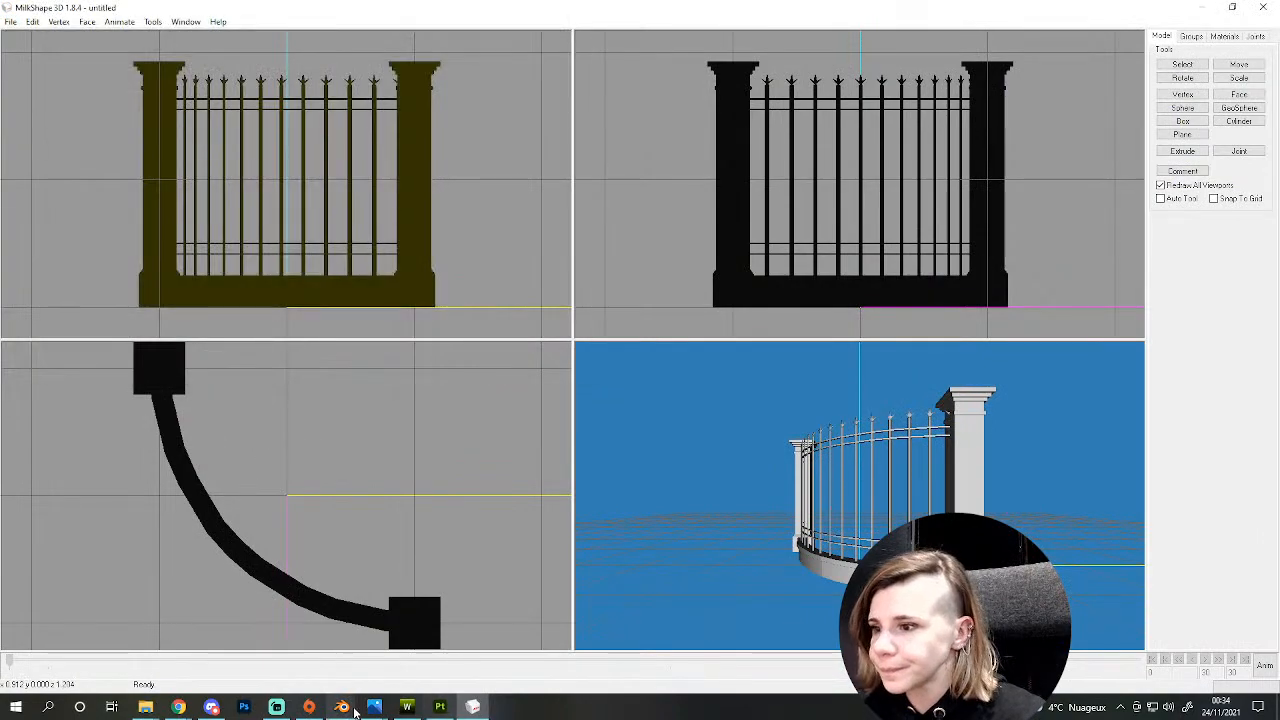
# - Switch to TSR Workshop and replace the Model 3 - HighDetail mesh with WSO file 3 from the 1-Fence folder
pyautogui.click(407, 708)
pyautogui.click(667, 141)
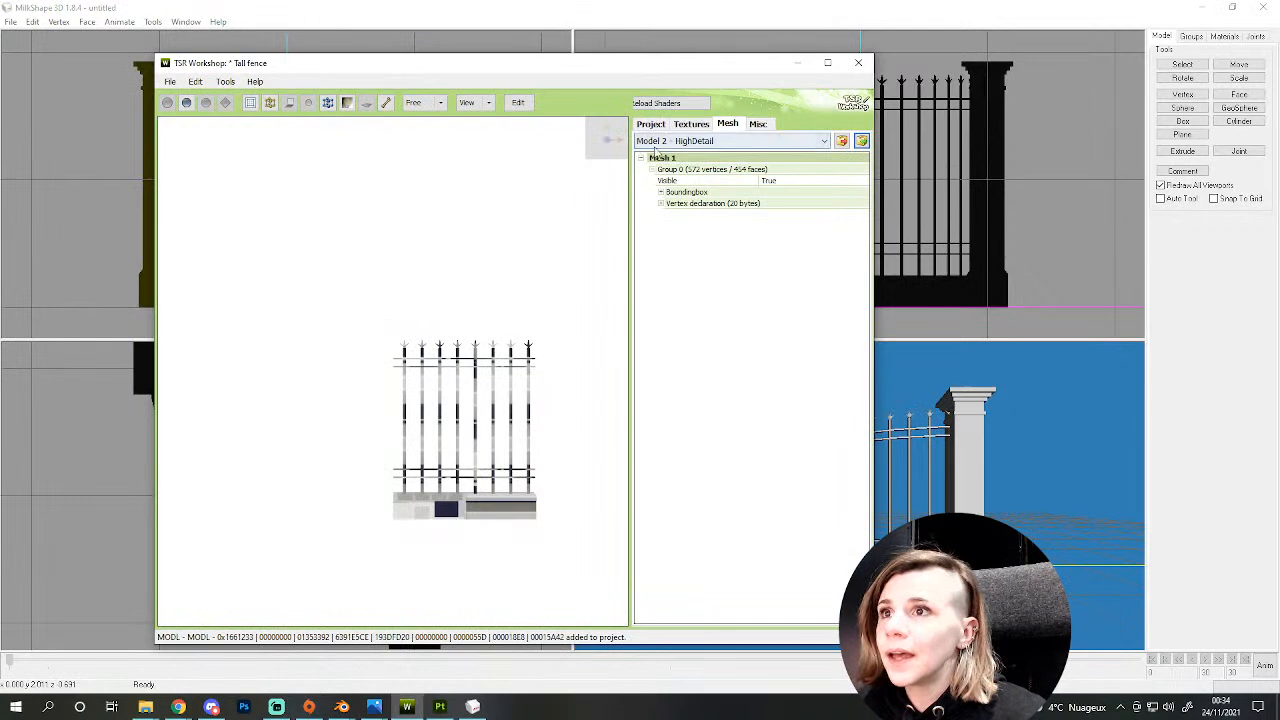
pyautogui.click(700, 187)
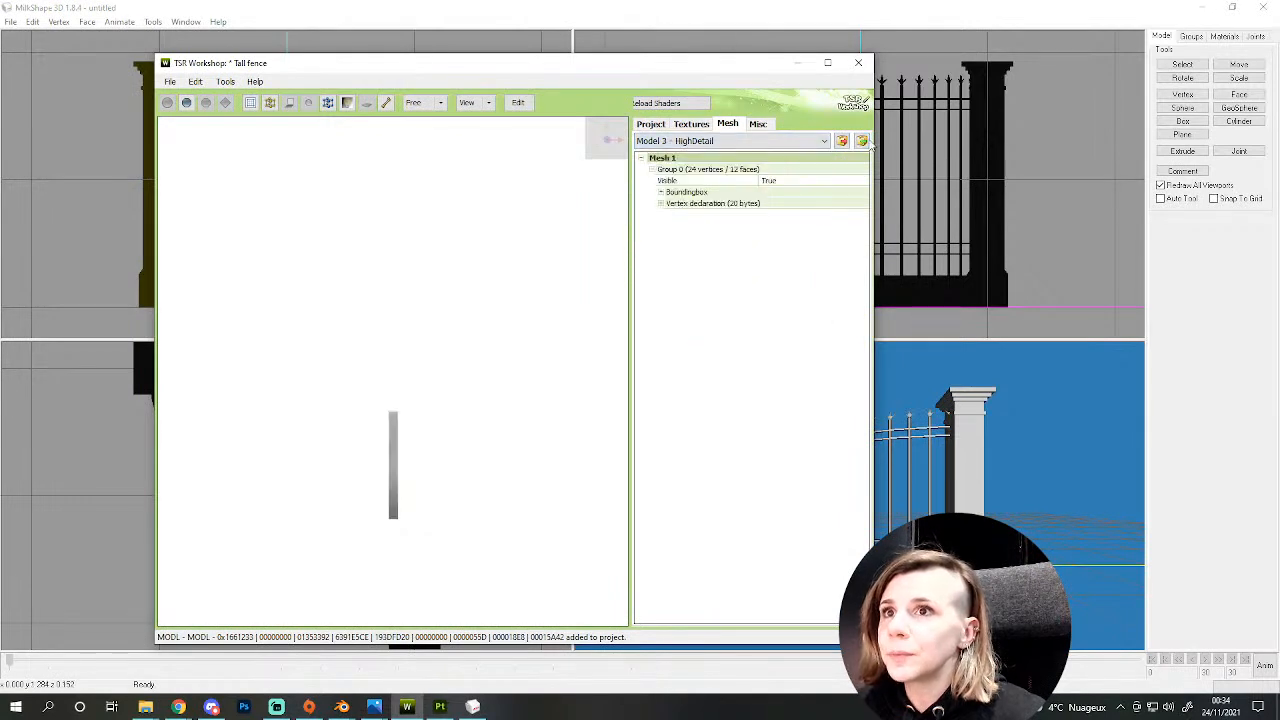
pyautogui.click(861, 141)
pyautogui.doubleClick(312, 165)
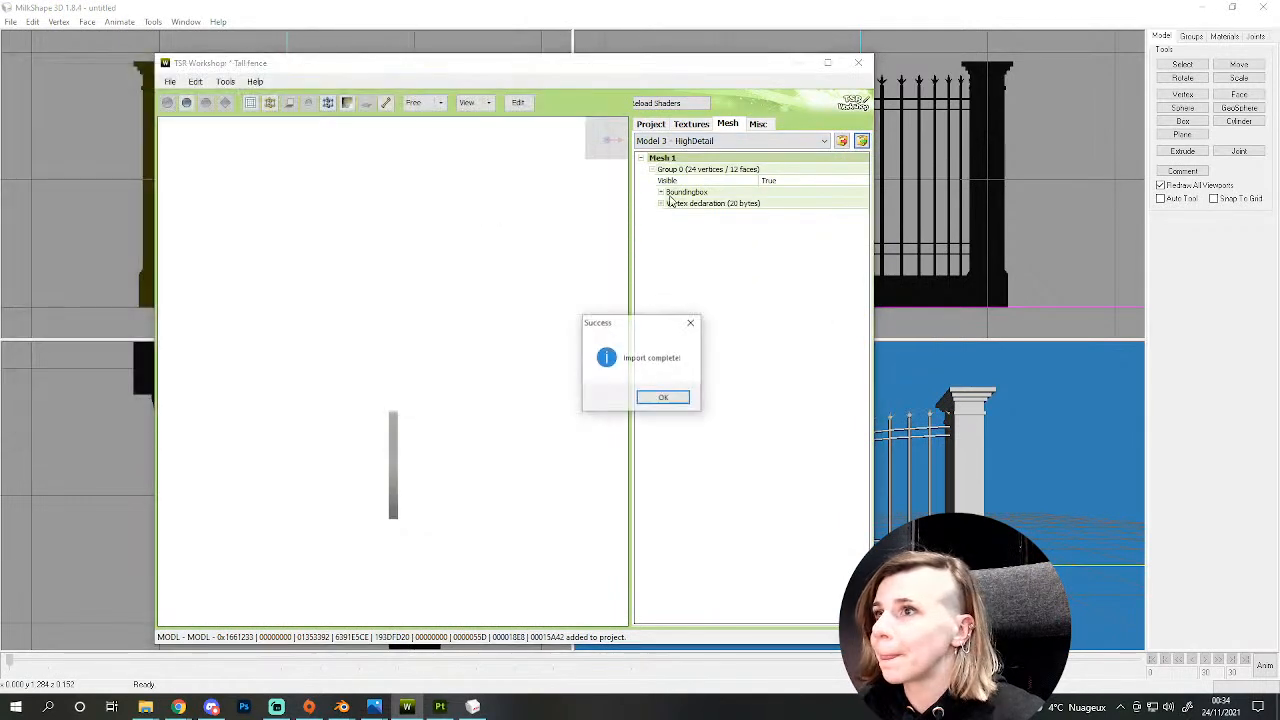
pyautogui.click(682, 398)
# - Replace the Model 4 - HighDetail mesh with WSO file 4 from the 1-Fence folder
pyautogui.click(692, 141)
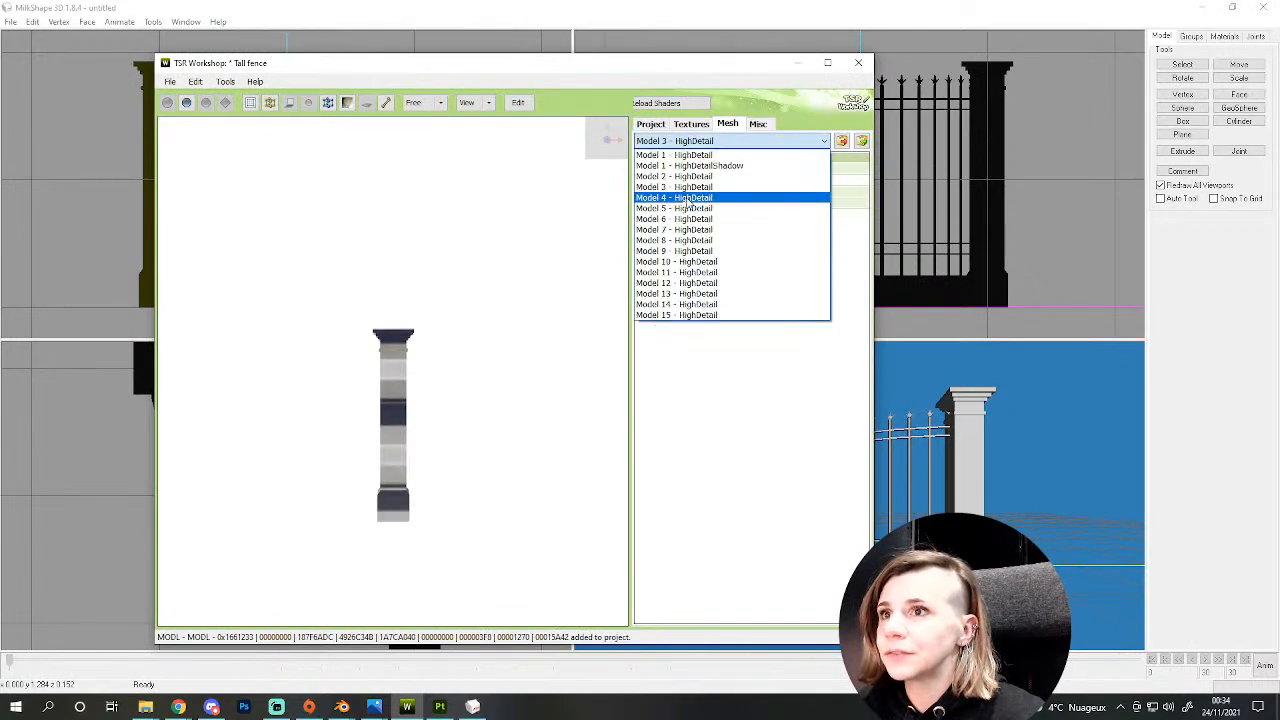
pyautogui.click(688, 198)
pyautogui.click(861, 141)
pyautogui.doubleClick(399, 165)
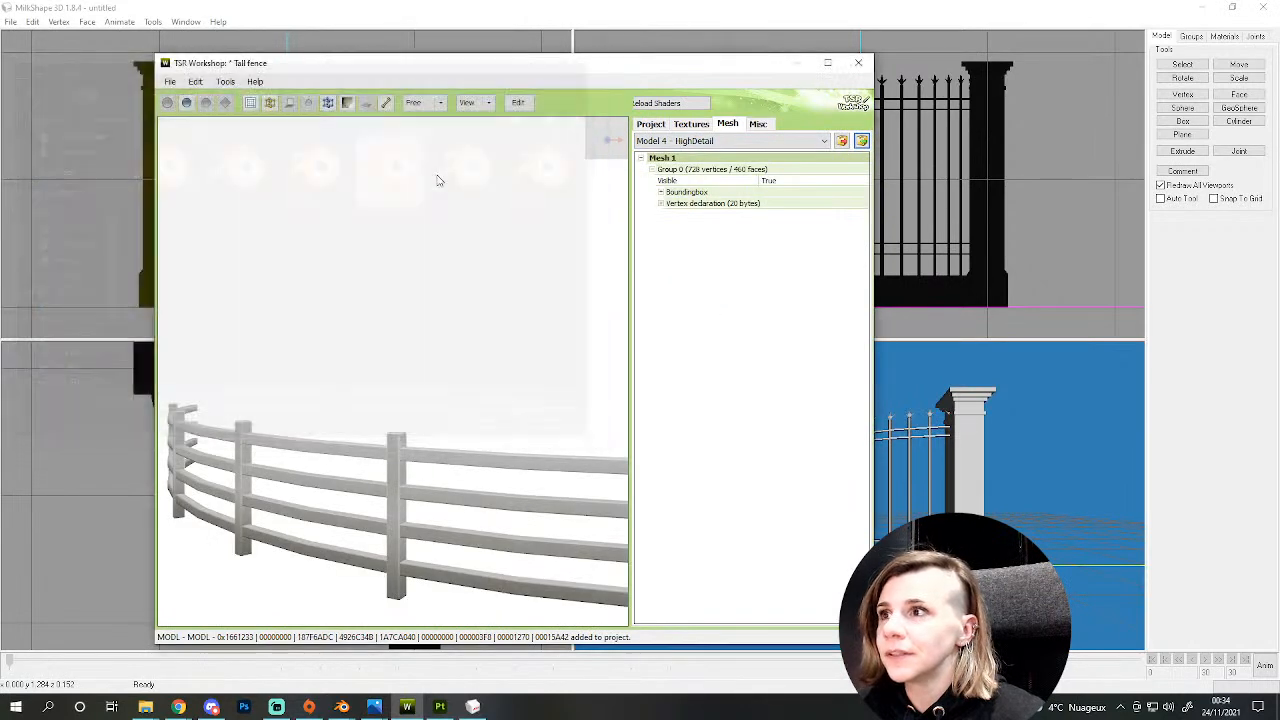
pyautogui.click(665, 398)
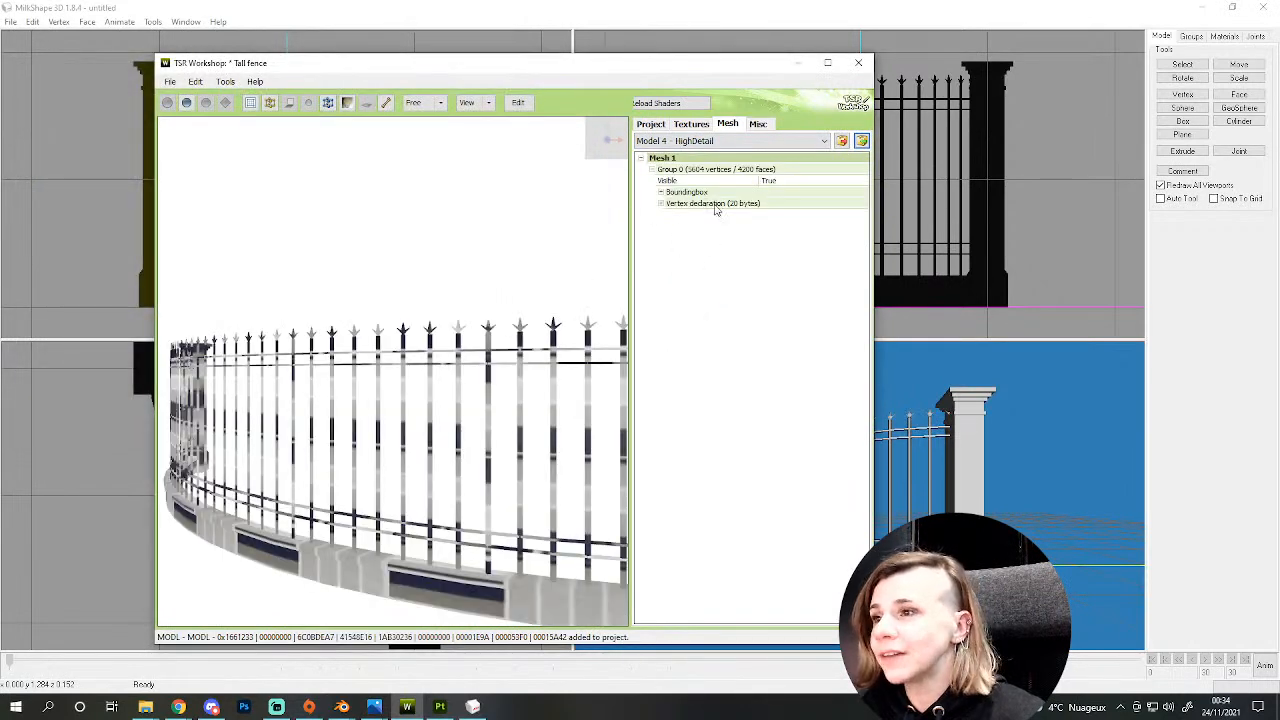
# - Replace the Model 5 - HighDetail mesh with WSO file 5 from the 1-Fence folder
pyautogui.click(704, 141)
pyautogui.click(690, 210)
pyautogui.click(861, 141)
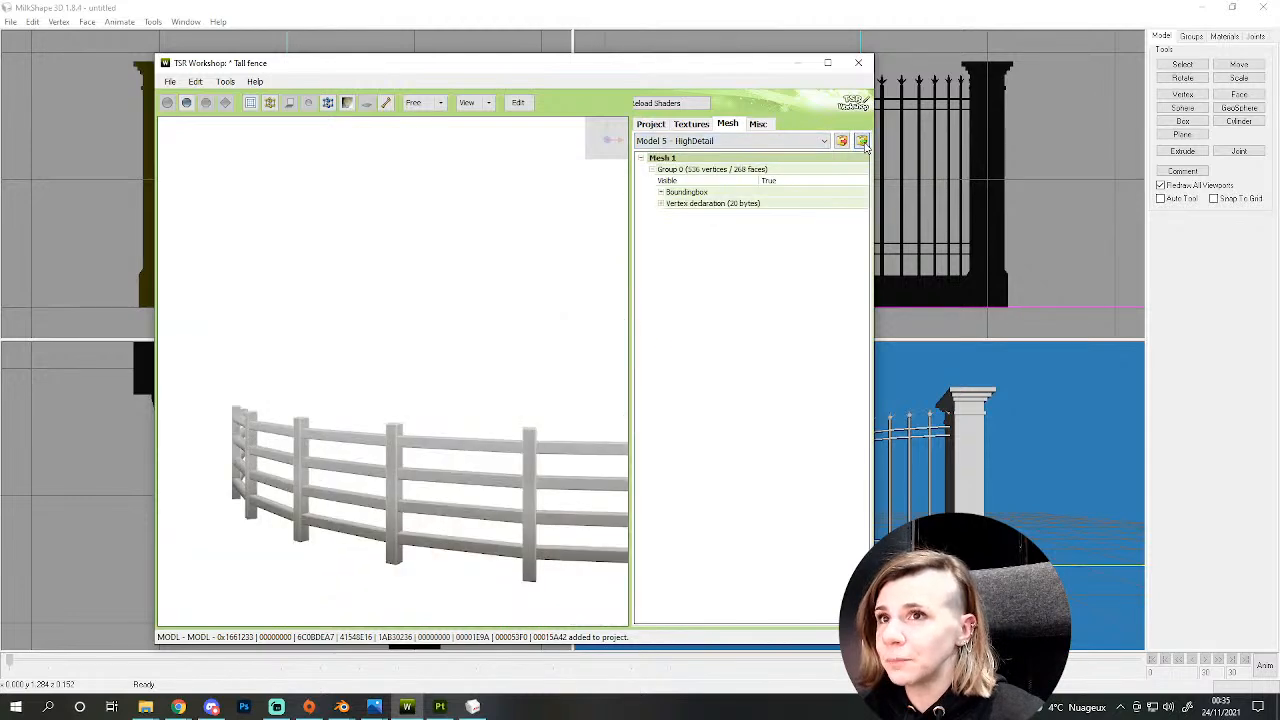
pyautogui.click(474, 165)
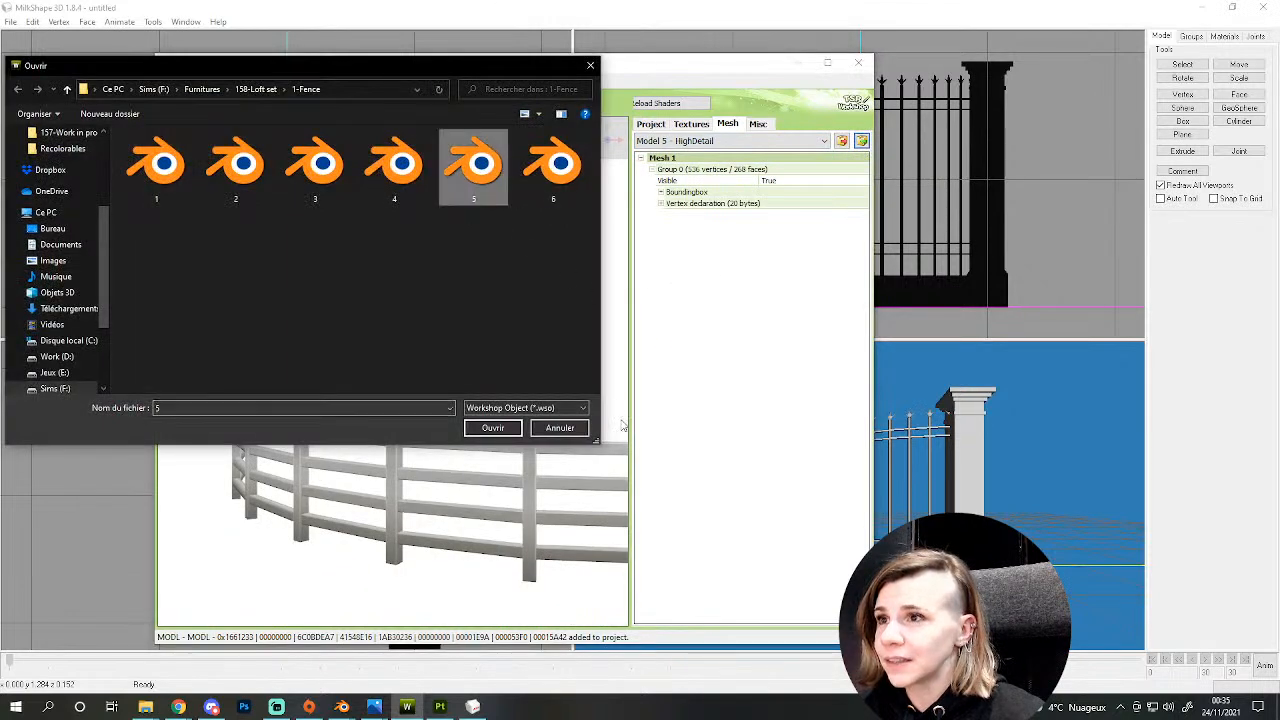
pyautogui.click(493, 427)
pyautogui.click(665, 398)
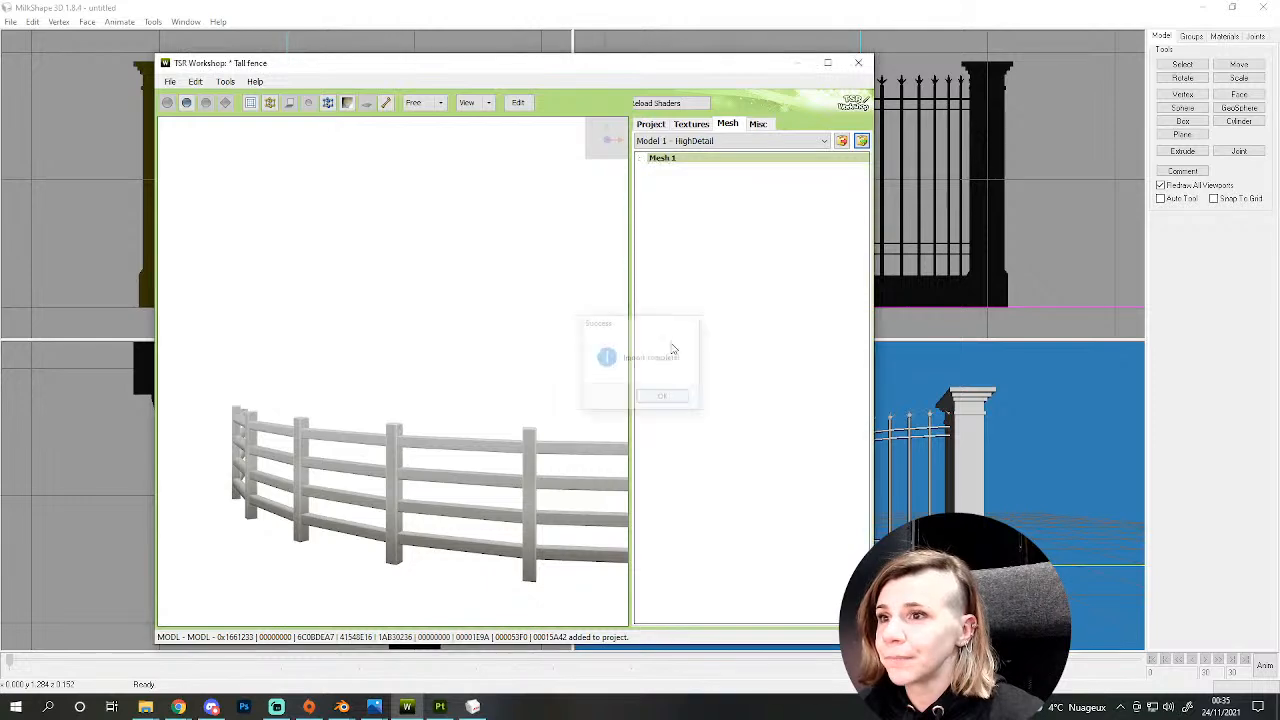
# - Replace the Model 6 - HighDetail mesh with WSO file 6, the curved fence with two posts
pyautogui.click(680, 142)
pyautogui.click(684, 221)
pyautogui.click(861, 140)
pyautogui.click(493, 427)
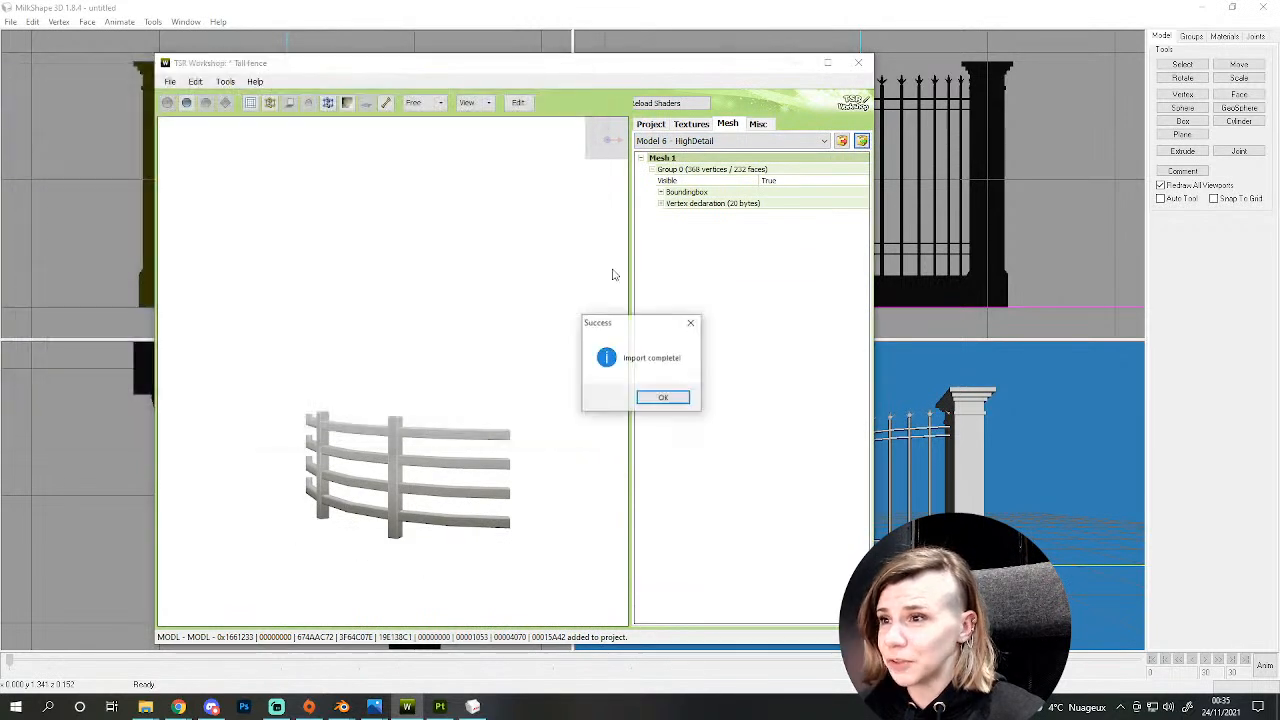
pyautogui.click(662, 397)
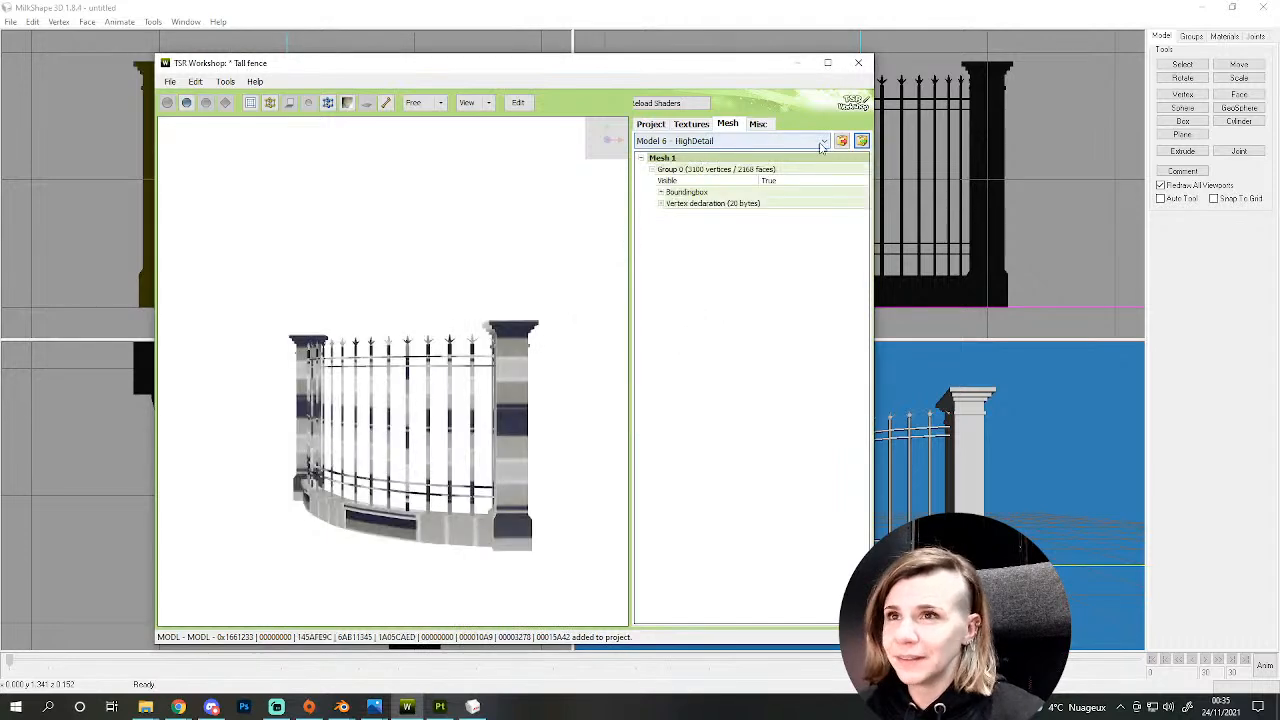
# - Replace the Model 7 - HighDetail mesh with WSO file 4 from the 1-Fence folder
pyautogui.click(768, 146)
pyautogui.click(684, 231)
pyautogui.click(861, 140)
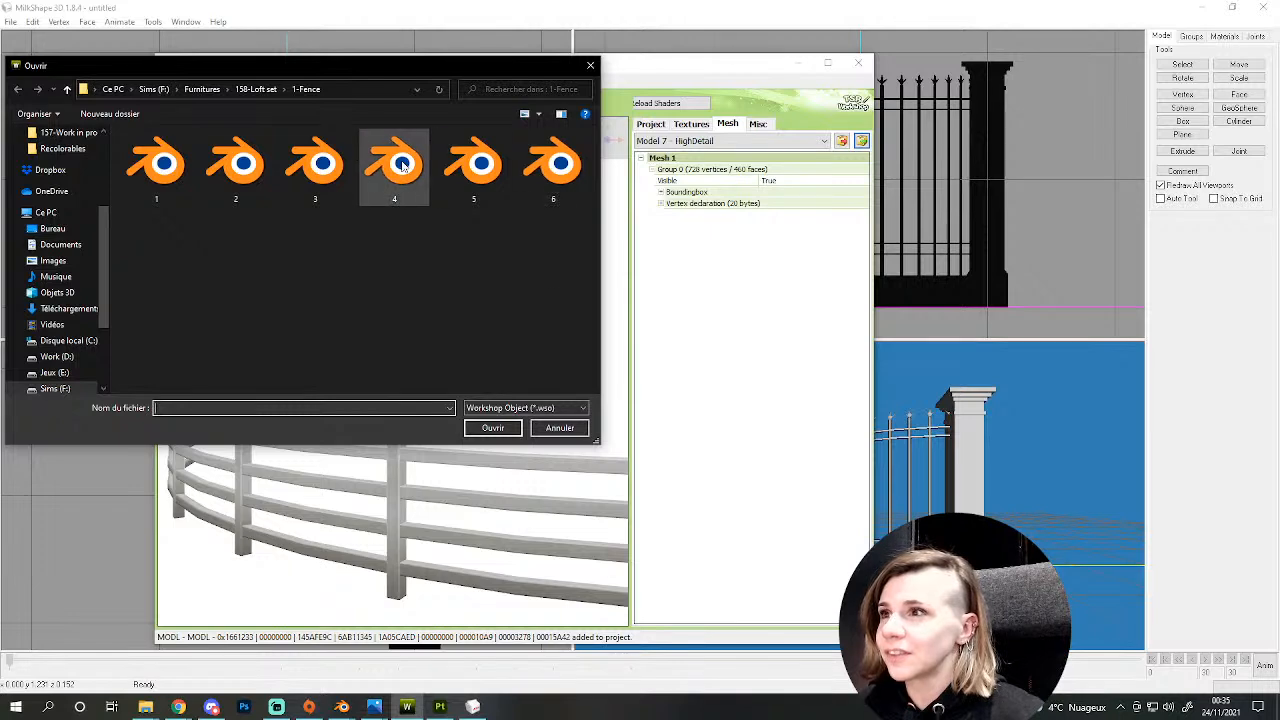
pyautogui.doubleClick(391, 166)
pyautogui.click(662, 398)
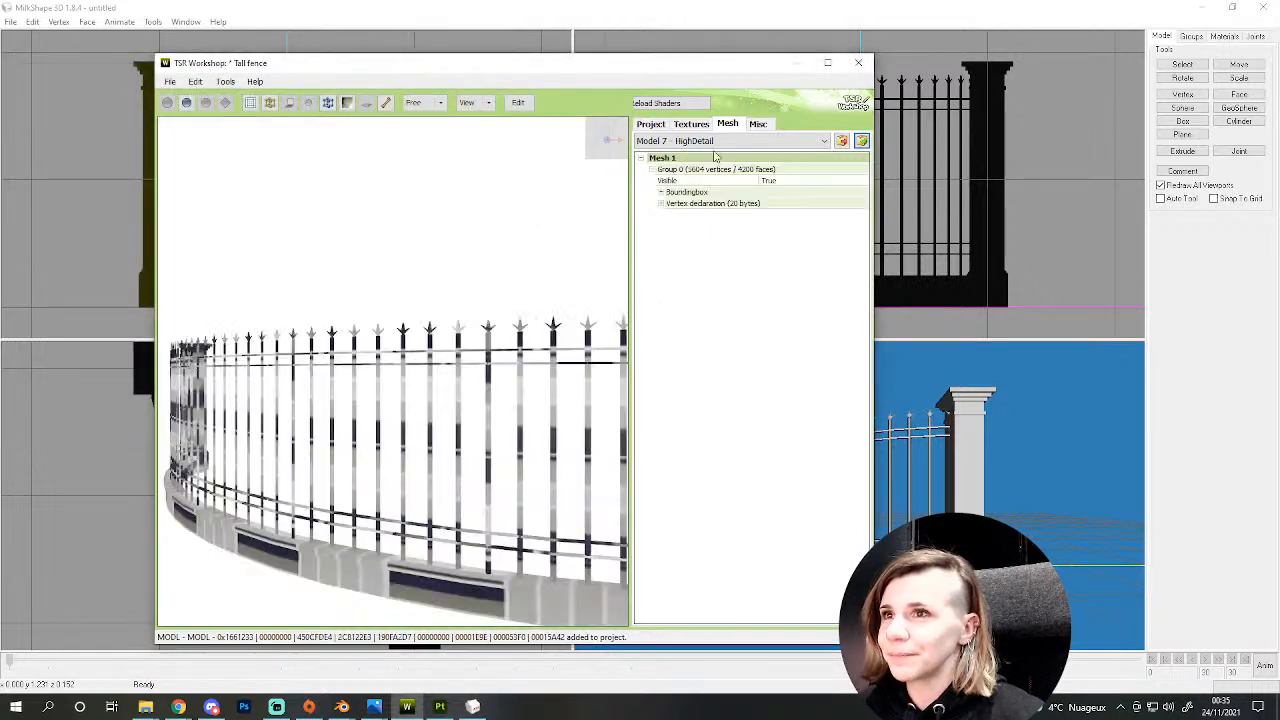
# - Replace the Model 8 - HighDetail mesh with WSO file 5 from the 1-Fence folder
pyautogui.click(720, 141)
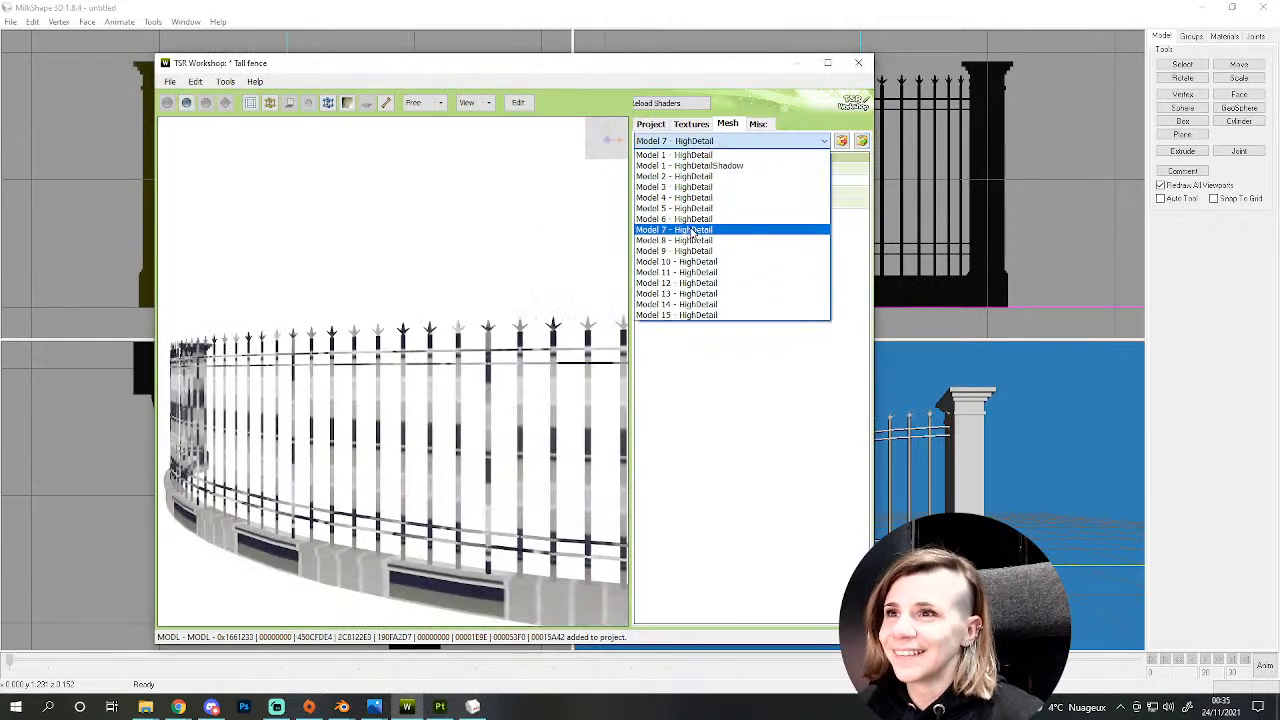
pyautogui.click(700, 240)
pyautogui.click(861, 141)
pyautogui.doubleClick(471, 163)
pyautogui.click(663, 398)
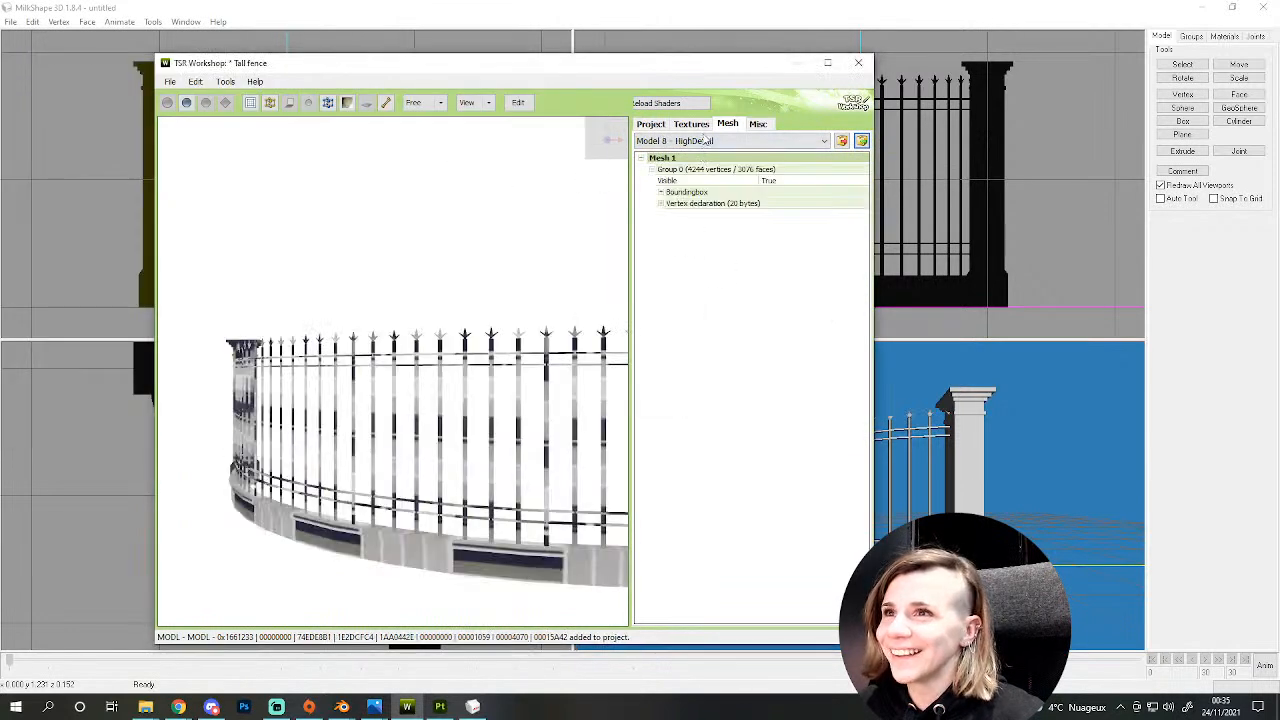
# - Replace the Model 9 - HighDetail mesh with WSO file 6 from the 1-Fence folder and inspect the imported fence
pyautogui.click(720, 141)
pyautogui.click(689, 251)
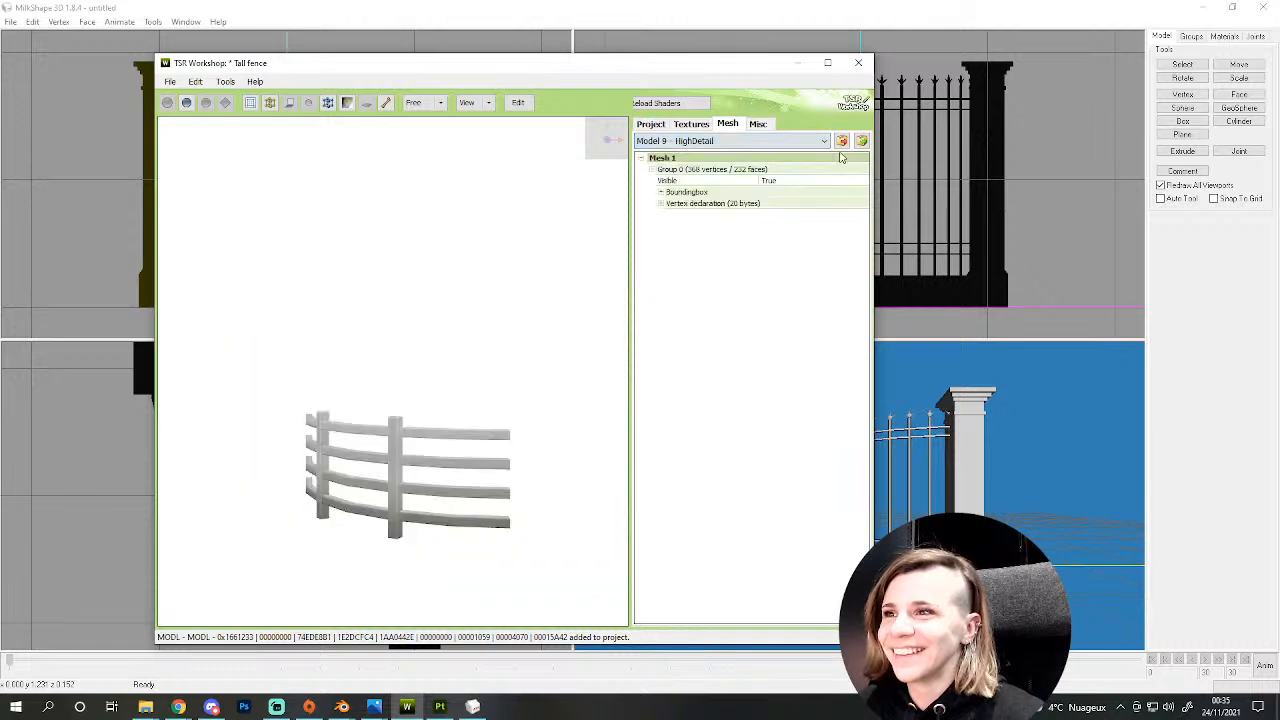
pyautogui.click(861, 141)
pyautogui.doubleClick(549, 160)
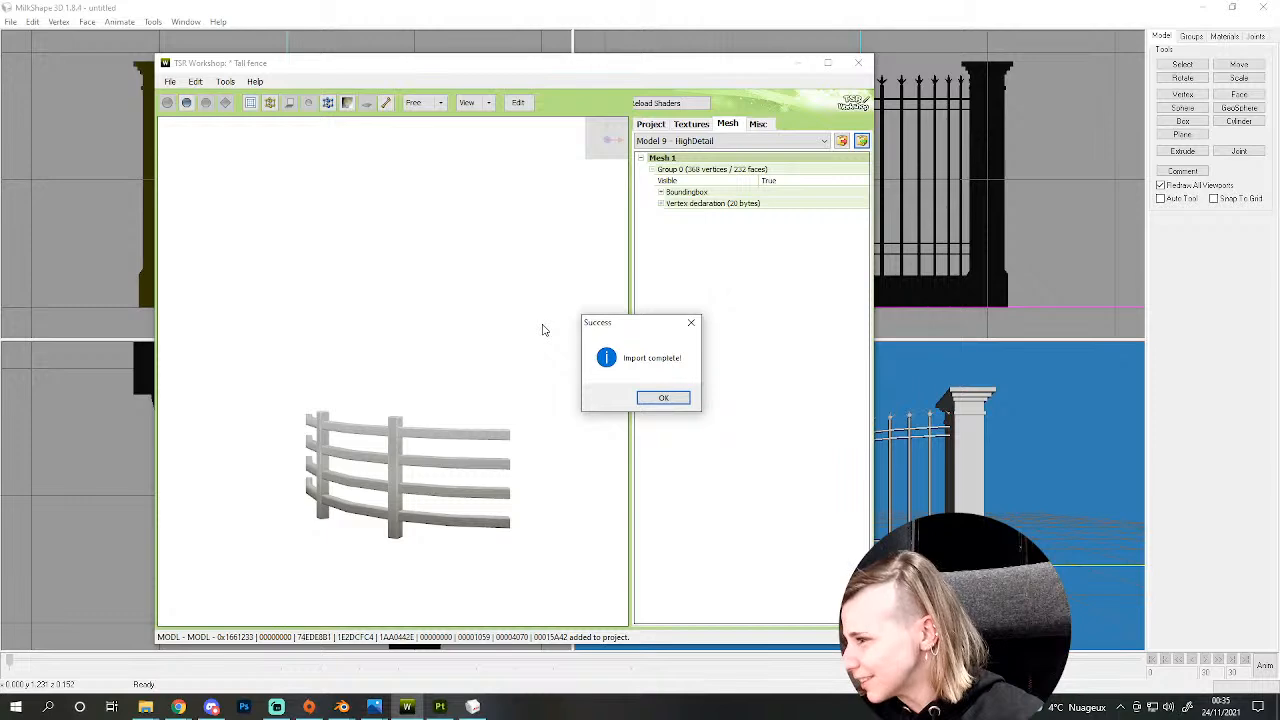
pyautogui.click(663, 397)
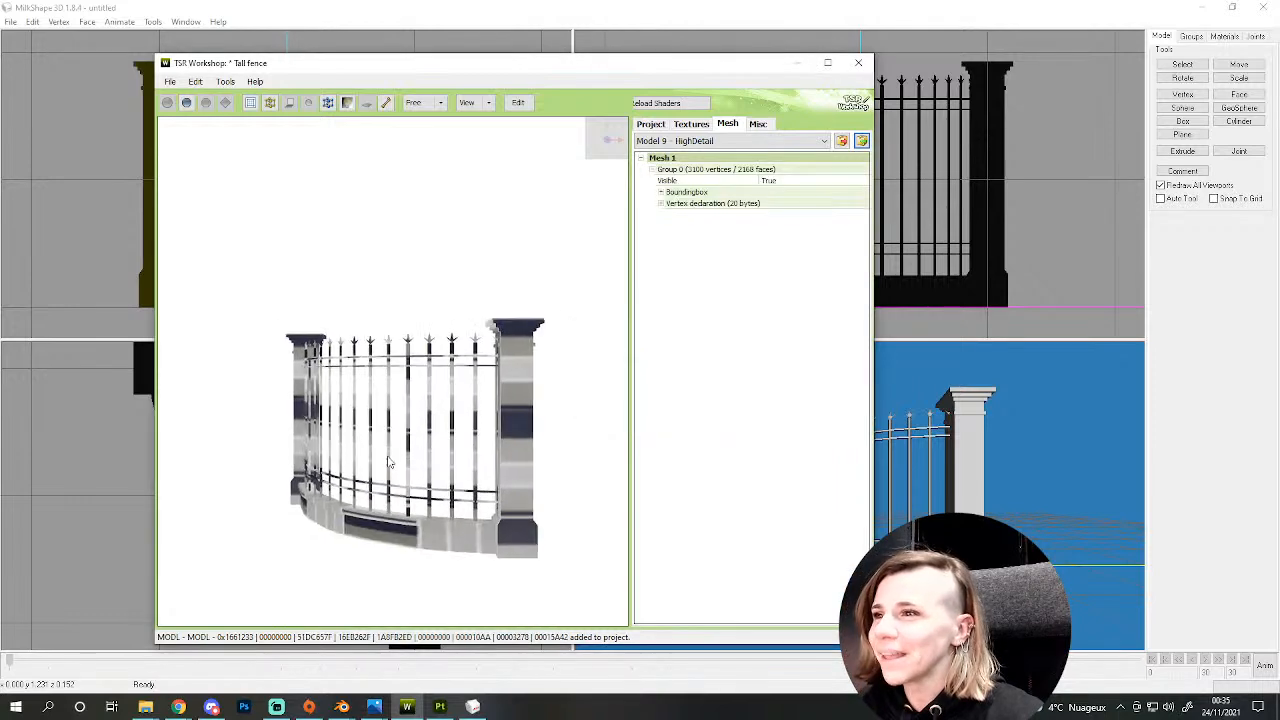
pyautogui.moveTo(376, 466); pyautogui.dragTo(456, 315)
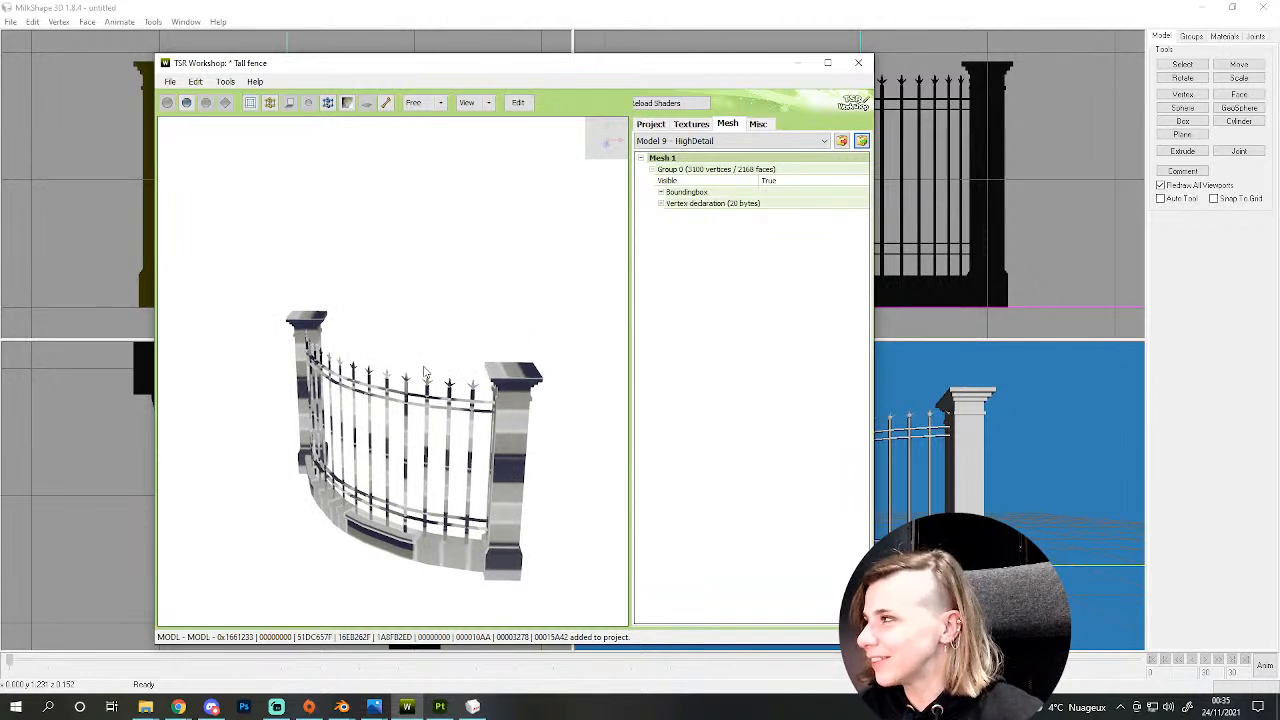
# - Replace the Model 10 - HighDetail mesh with WSO file 6 from the 1-Fence folder
pyautogui.click(780, 140)
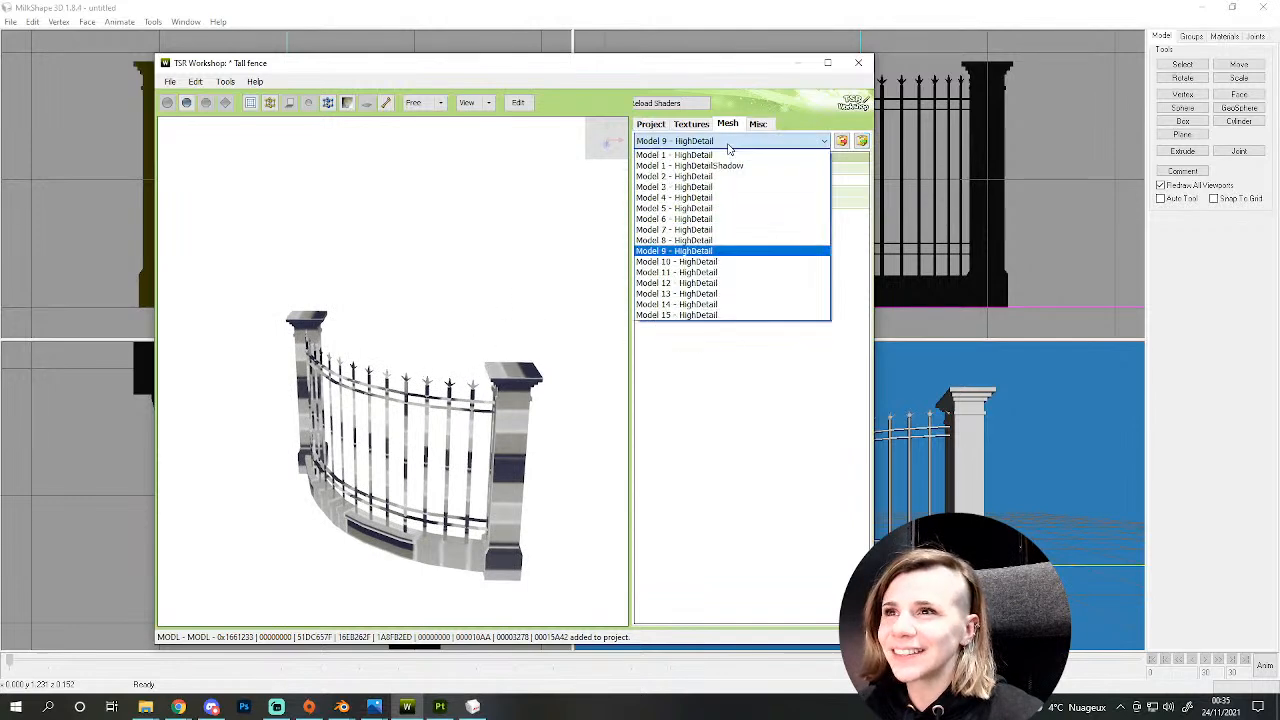
pyautogui.click(790, 256)
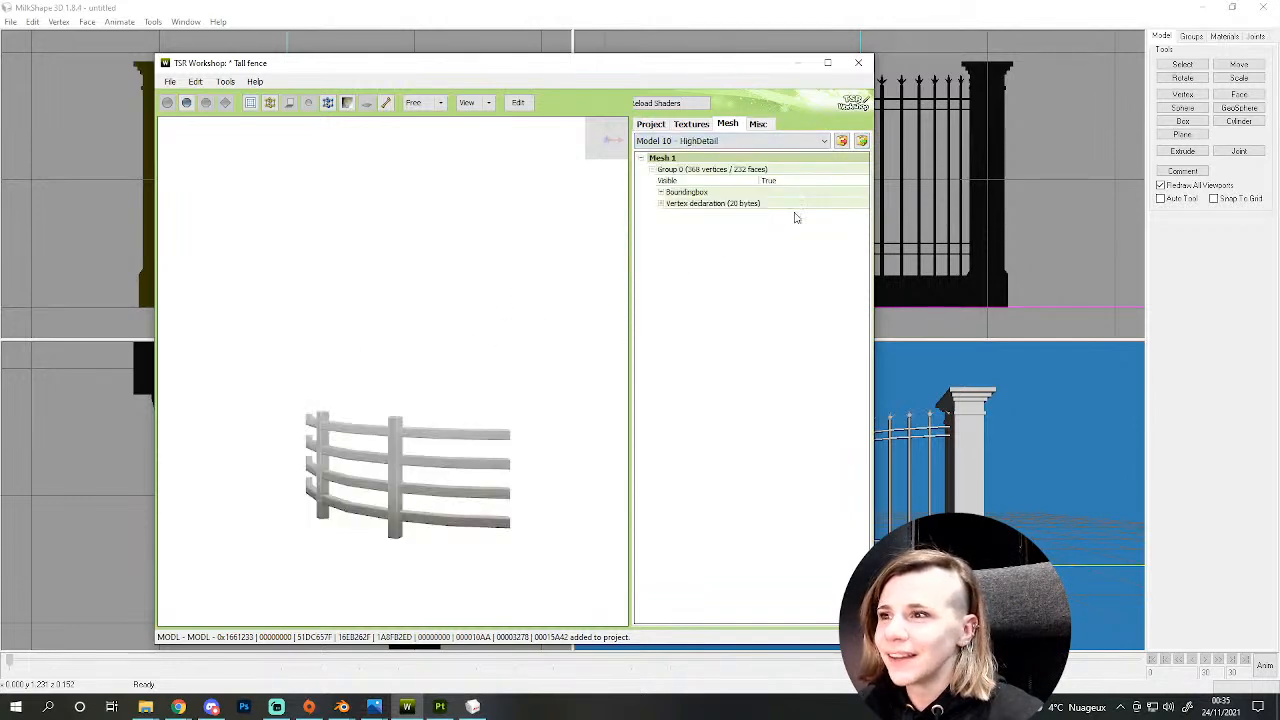
pyautogui.click(862, 141)
pyautogui.doubleClick(553, 167)
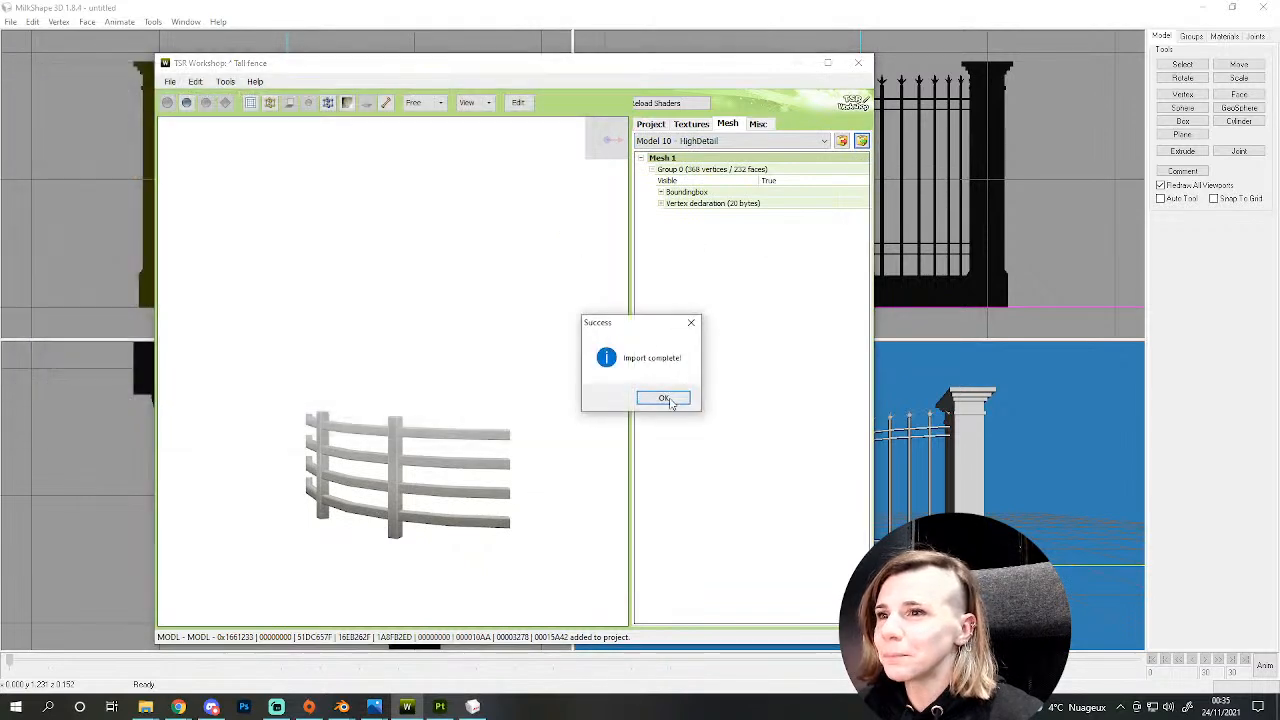
pyautogui.click(666, 398)
# - Replace the Model 11 - HighDetail mesh with WSO file 5 from the 1-Fence folder
pyautogui.click(737, 140)
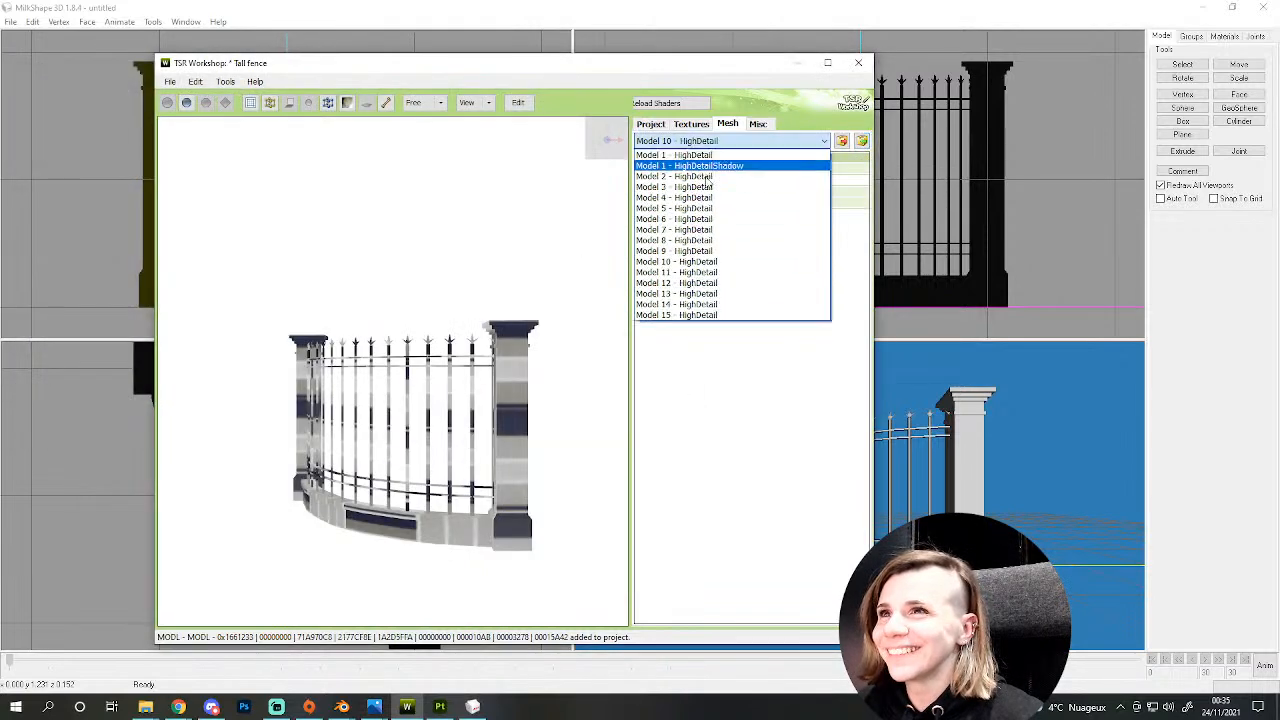
pyautogui.click(685, 273)
pyautogui.click(862, 141)
pyautogui.doubleClick(477, 170)
pyautogui.click(664, 397)
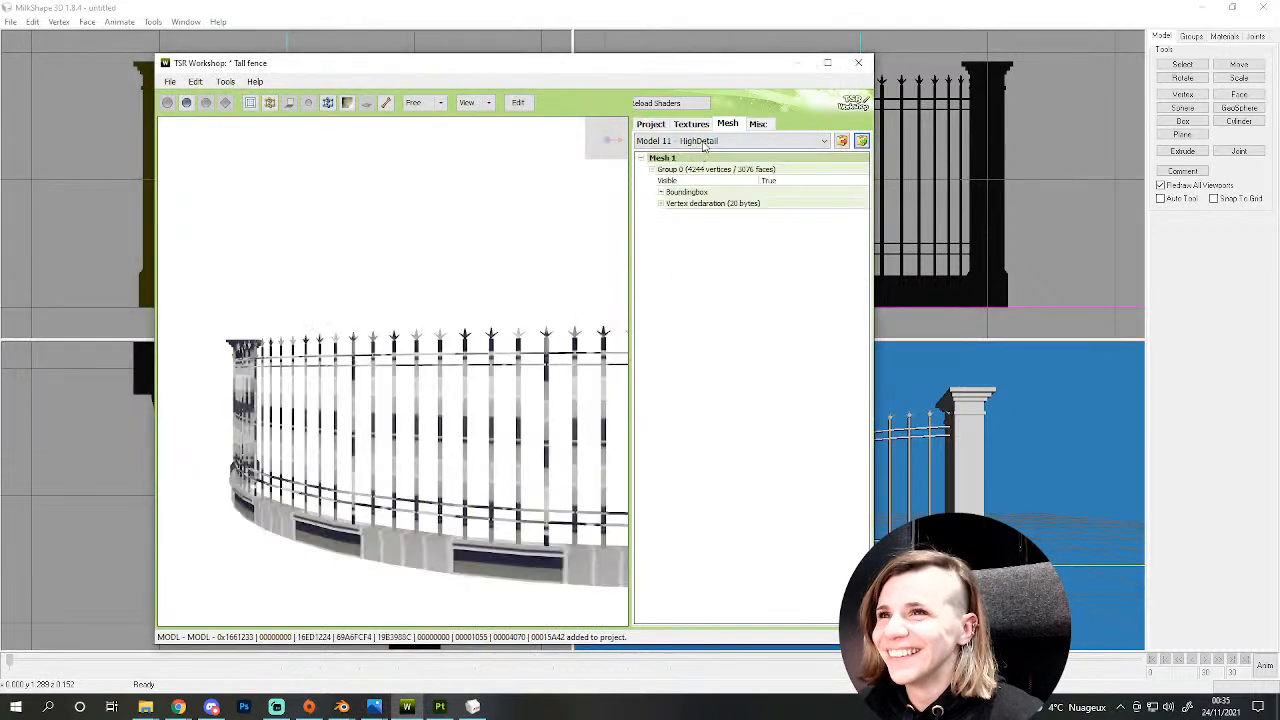
# - Replace the Model 12 - HighDetail mesh with WSO file 4 from the 1-Fence folder
pyautogui.click(737, 140)
pyautogui.click(693, 283)
pyautogui.click(862, 141)
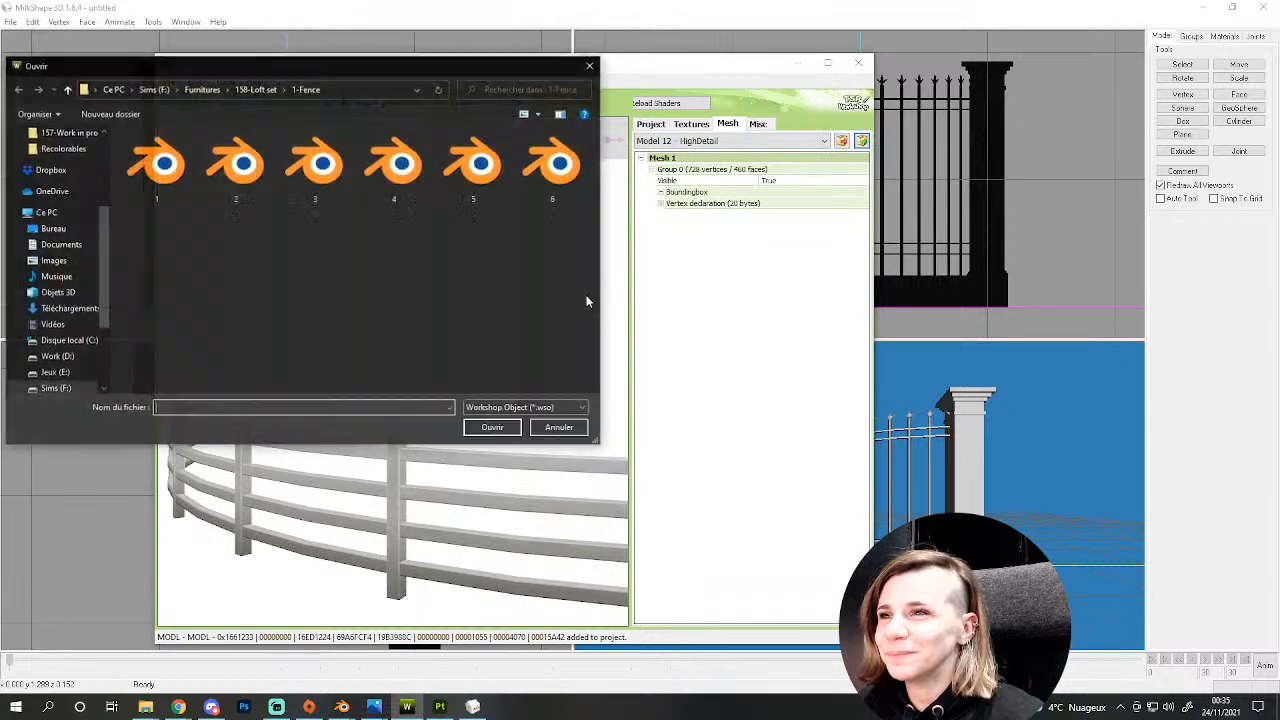
pyautogui.doubleClick(410, 185)
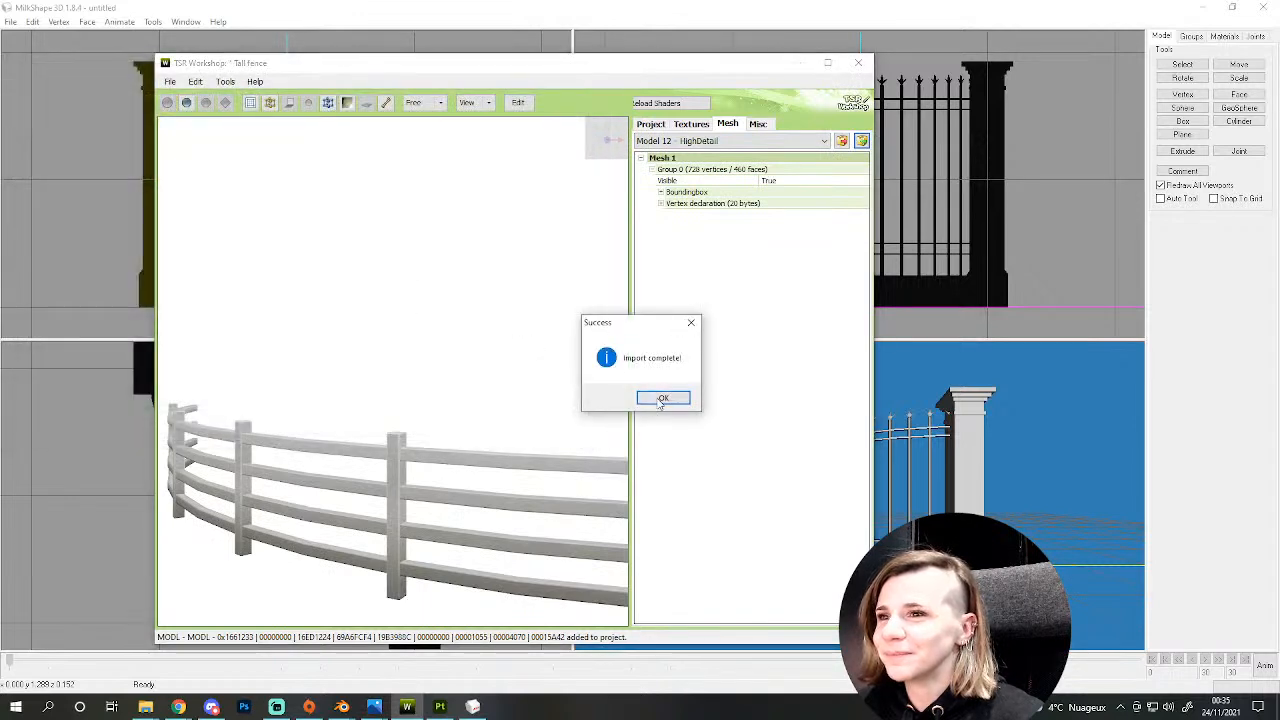
pyautogui.click(662, 398)
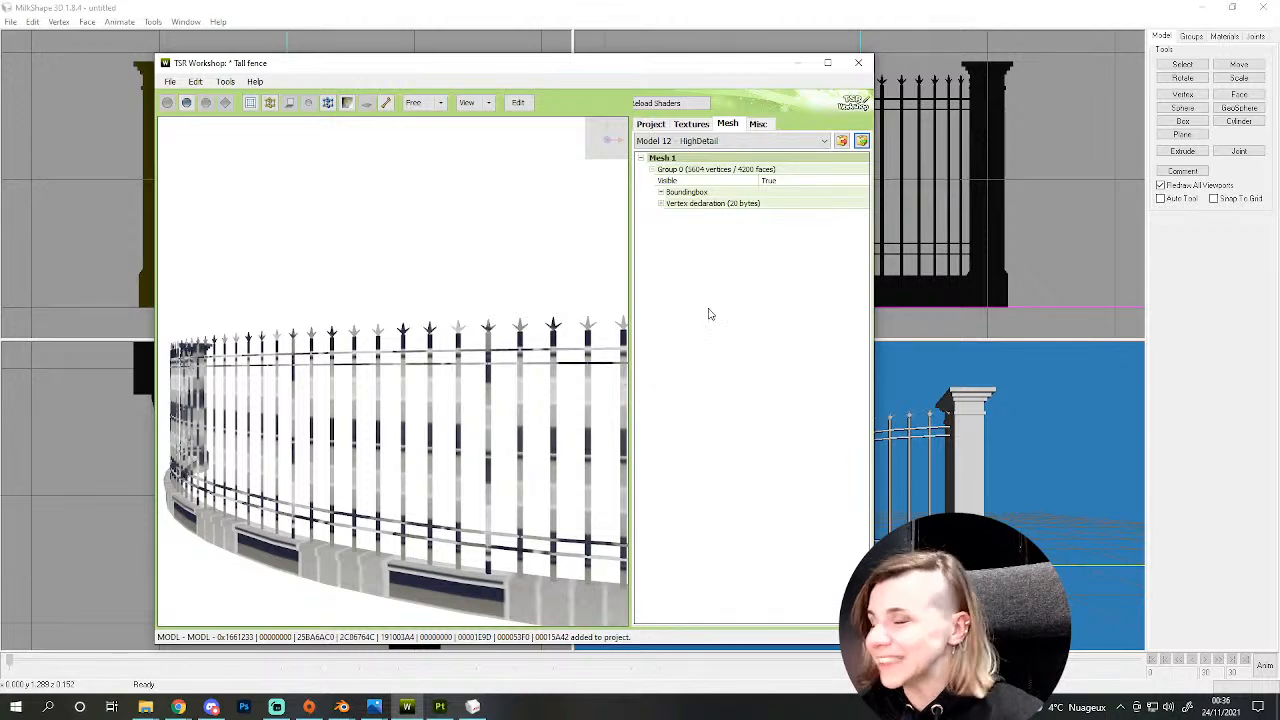
# - Replace the Model 13 - HighDetail mesh with WSO file 4 from the 1-Fence folder
pyautogui.click(700, 141)
pyautogui.click(700, 296)
pyautogui.click(862, 144)
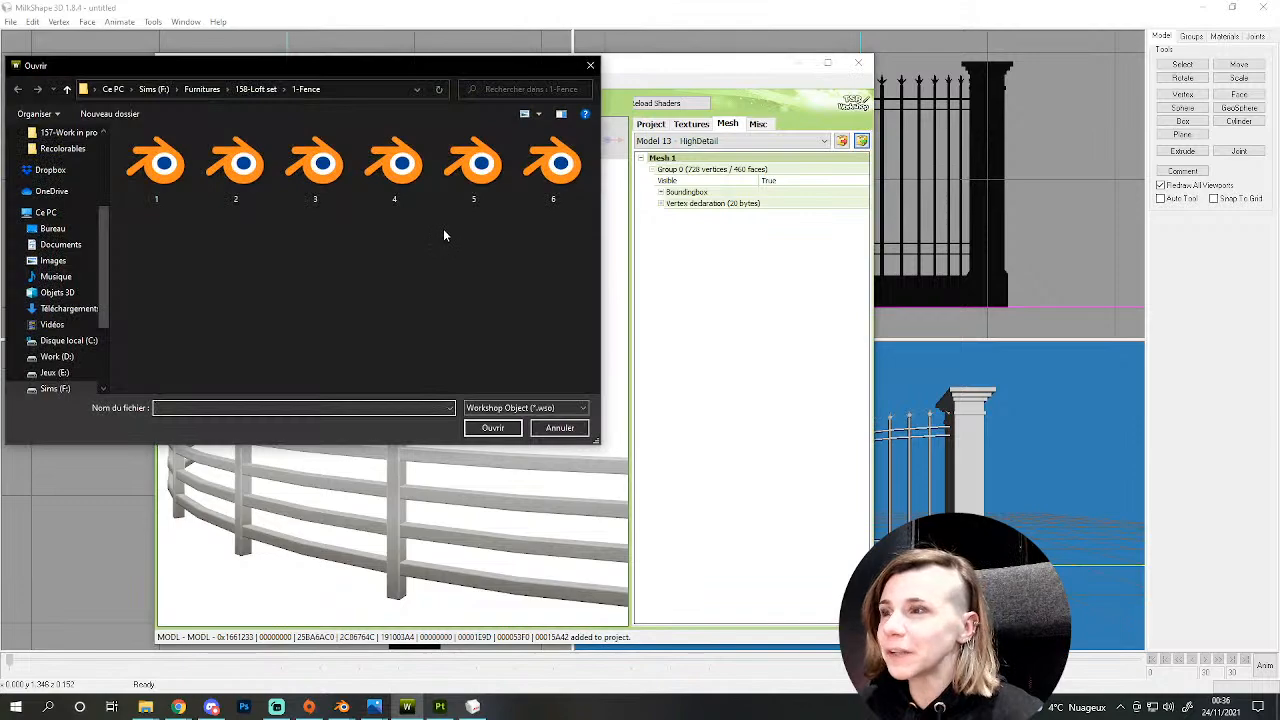
pyautogui.moveTo(449, 68); pyautogui.dragTo(782, 251)
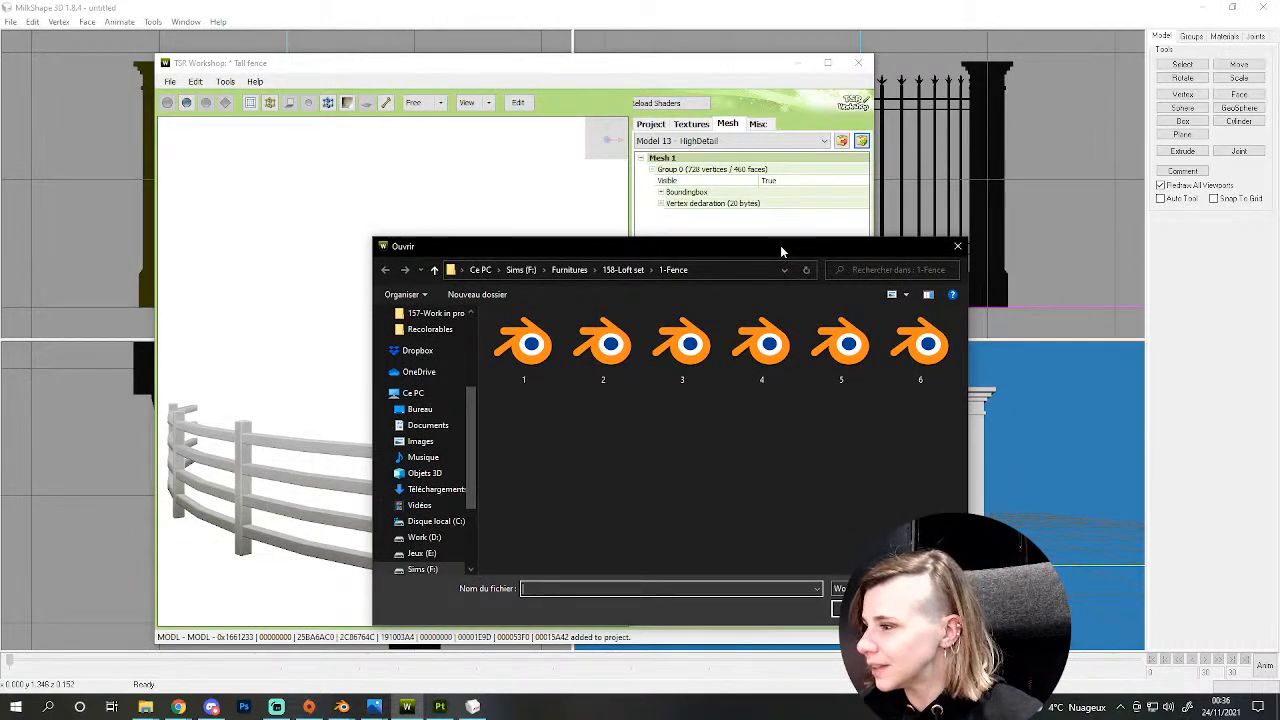
pyautogui.moveTo(782, 251); pyautogui.dragTo(525, 147)
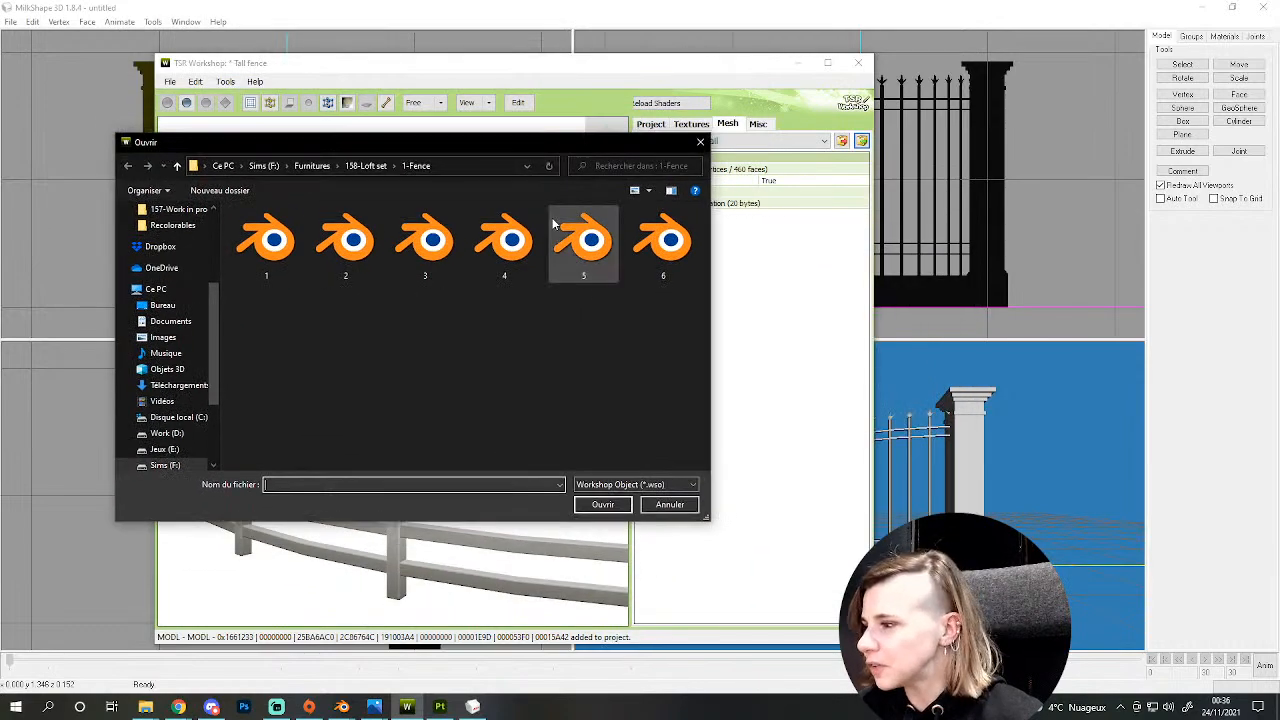
pyautogui.moveTo(511, 143); pyautogui.dragTo(391, 433)
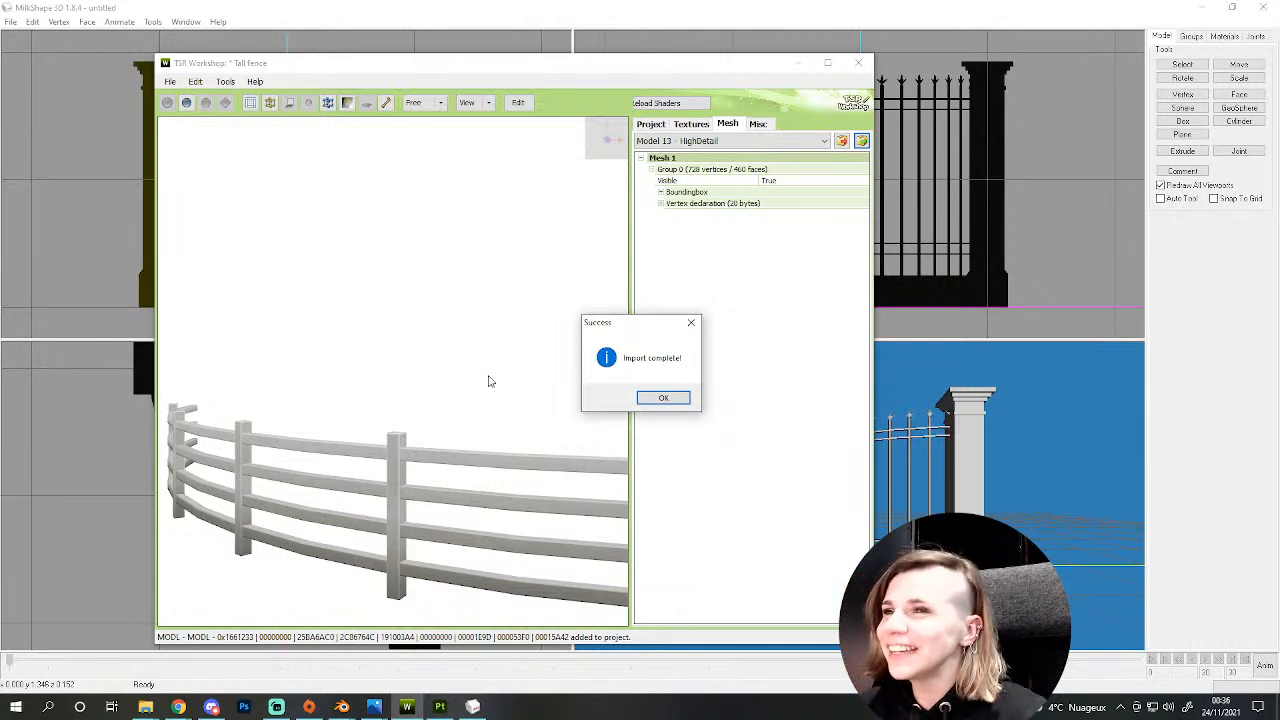
pyautogui.click(663, 397)
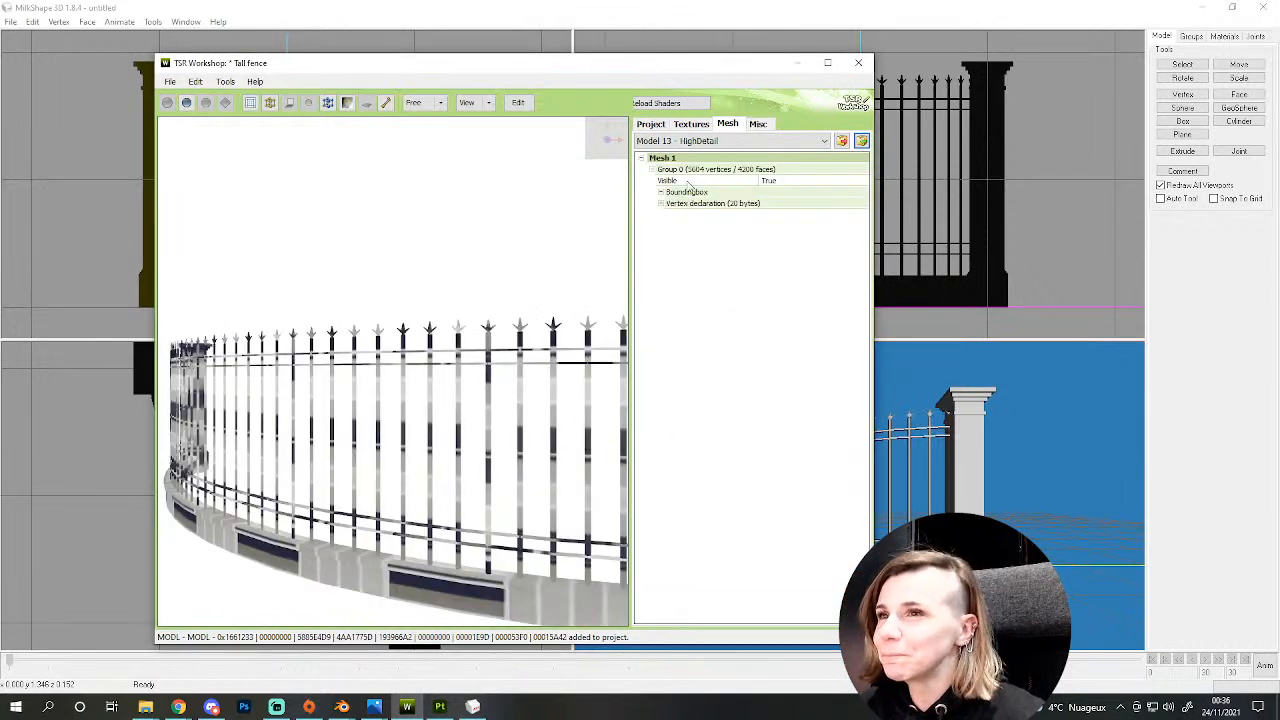
# - Replace the Model 14 - HighDetail mesh with WSO file 6 from the 1-Fence folder
pyautogui.click(706, 140)
pyautogui.click(692, 298)
pyautogui.click(860, 143)
pyautogui.moveTo(627, 158); pyautogui.dragTo(667, 152)
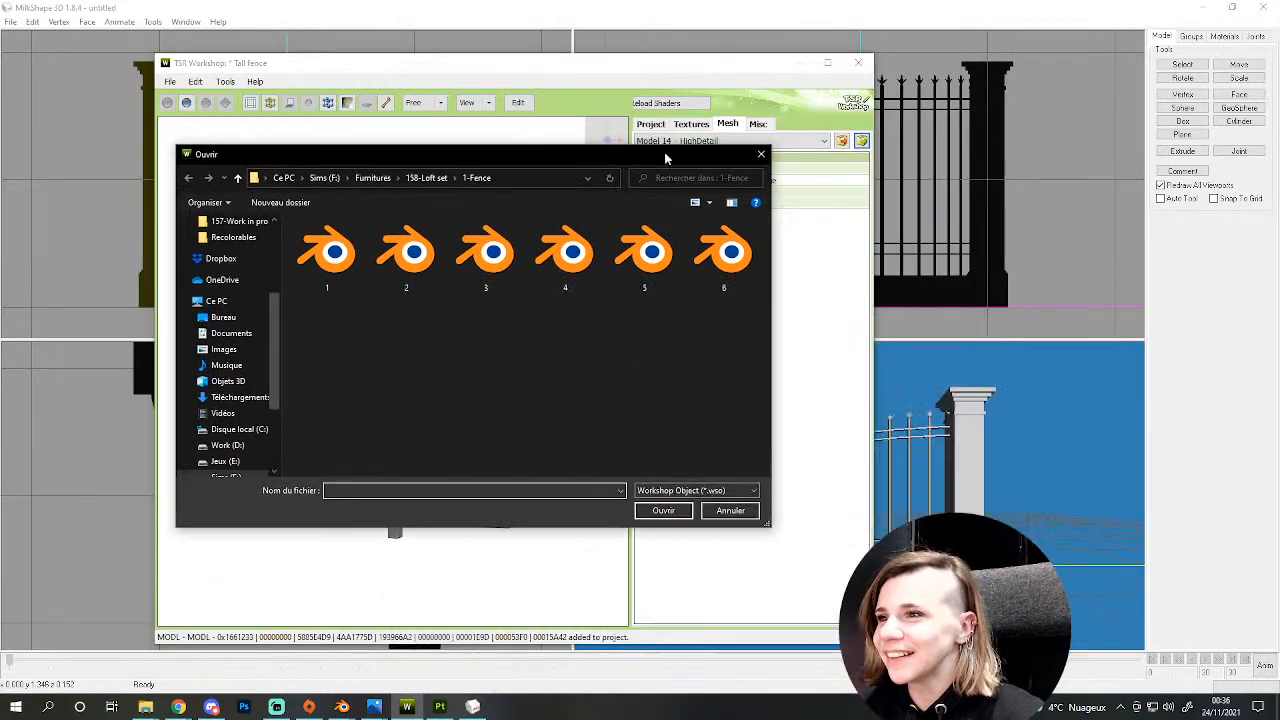
pyautogui.doubleClick(727, 248)
pyautogui.click(667, 396)
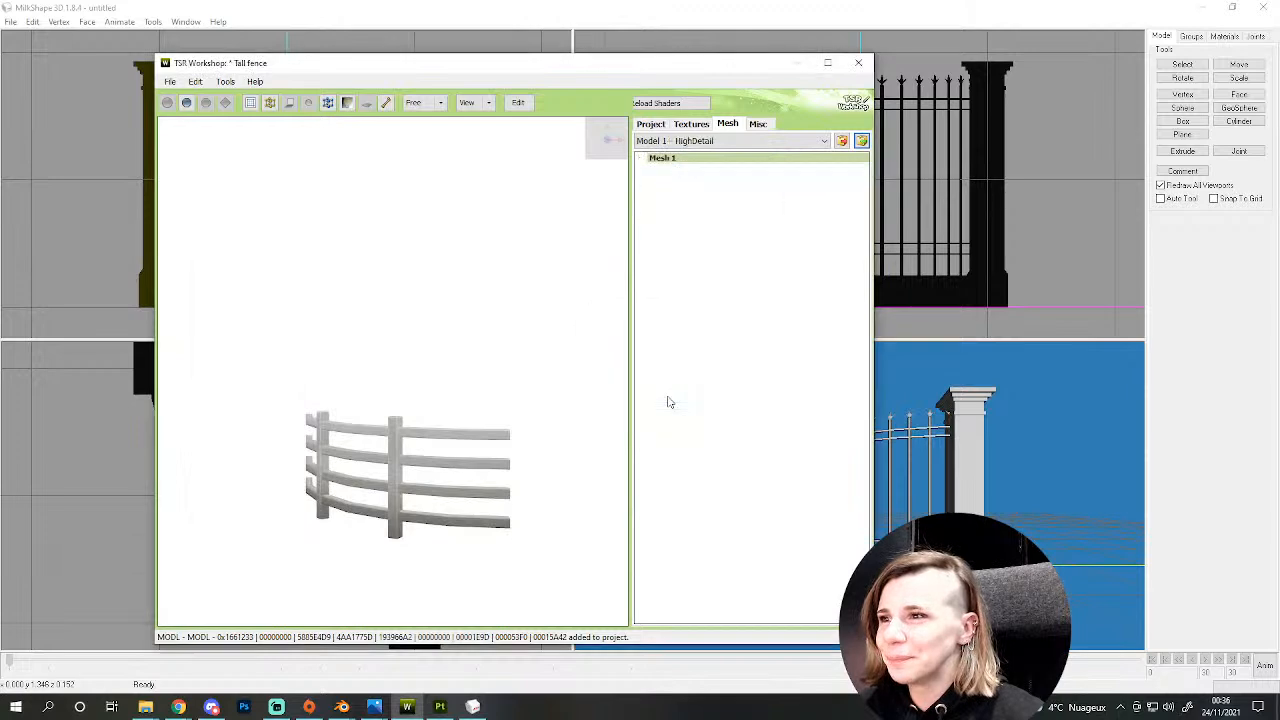
# - Replace the Model 15 - HighDetail mesh with WSO file 5 from the 1-Fence folder
pyautogui.click(728, 143)
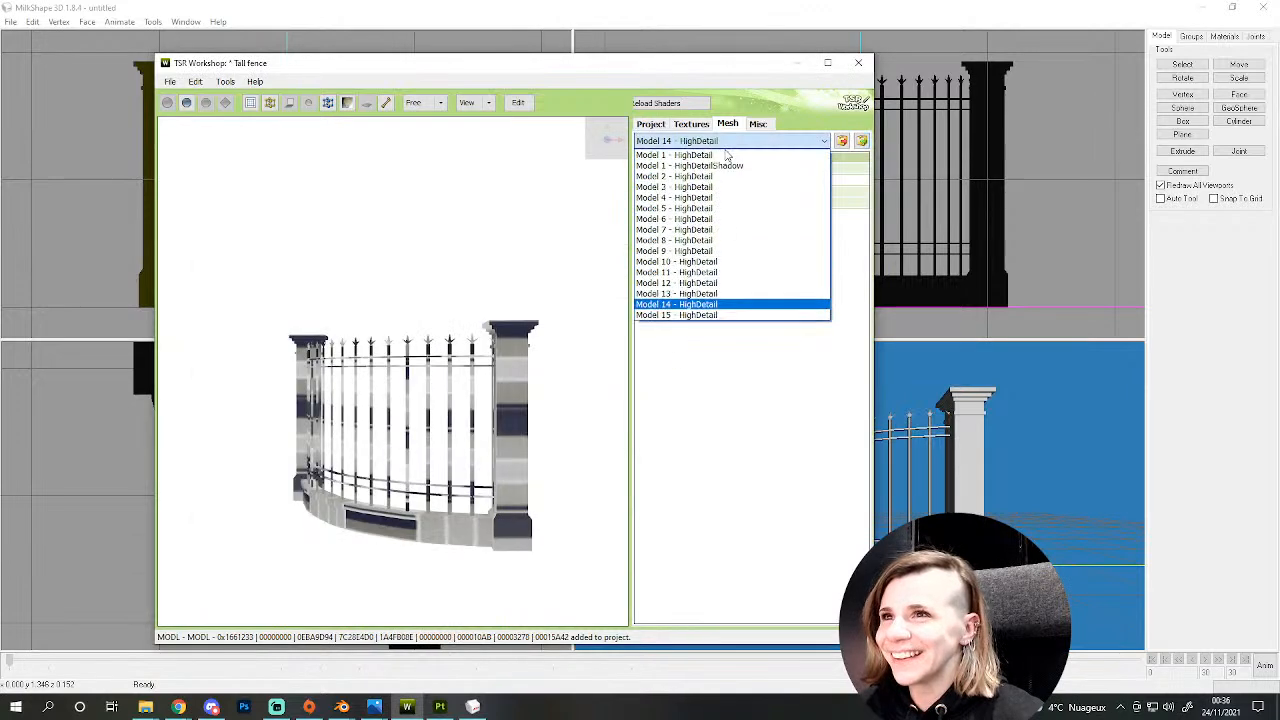
pyautogui.click(700, 314)
pyautogui.click(862, 141)
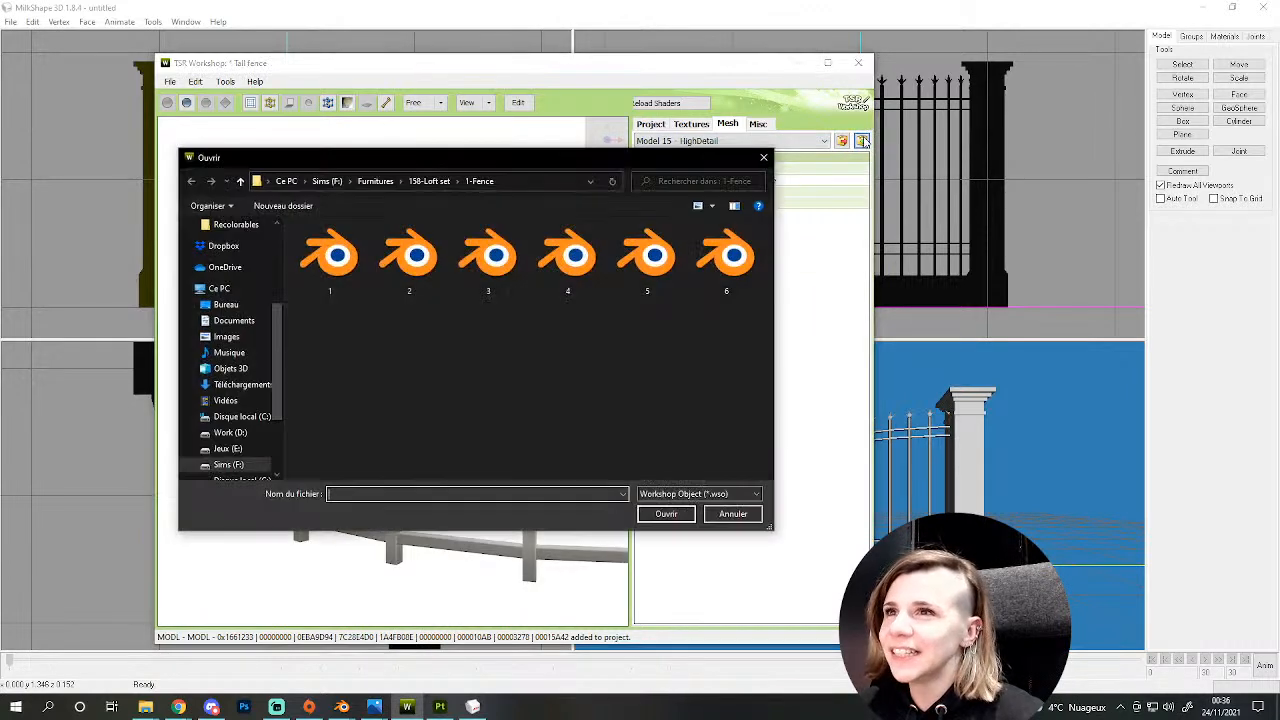
pyautogui.doubleClick(648, 252)
pyautogui.click(663, 397)
pyautogui.moveTo(539, 360); pyautogui.dragTo(489, 428)
# - Display the Model 1 - HighDetail mesh and check the project's texture settings
pyautogui.click(700, 141)
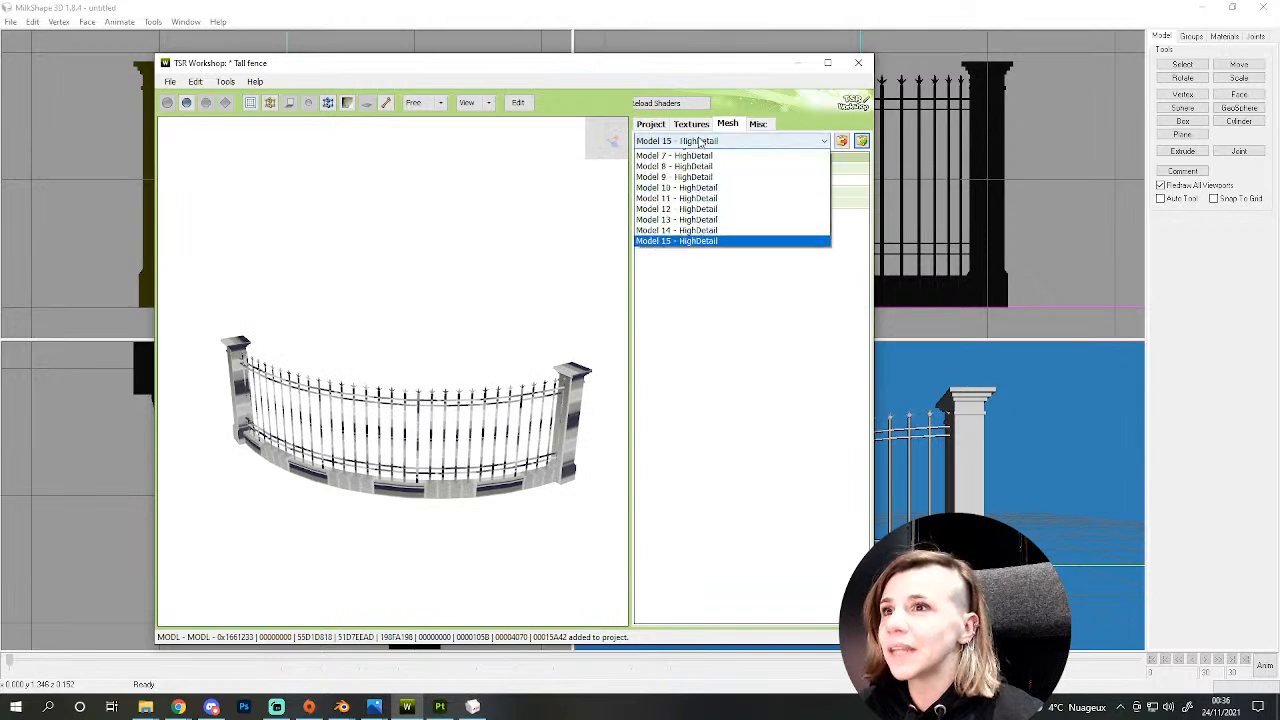
pyautogui.click(700, 165)
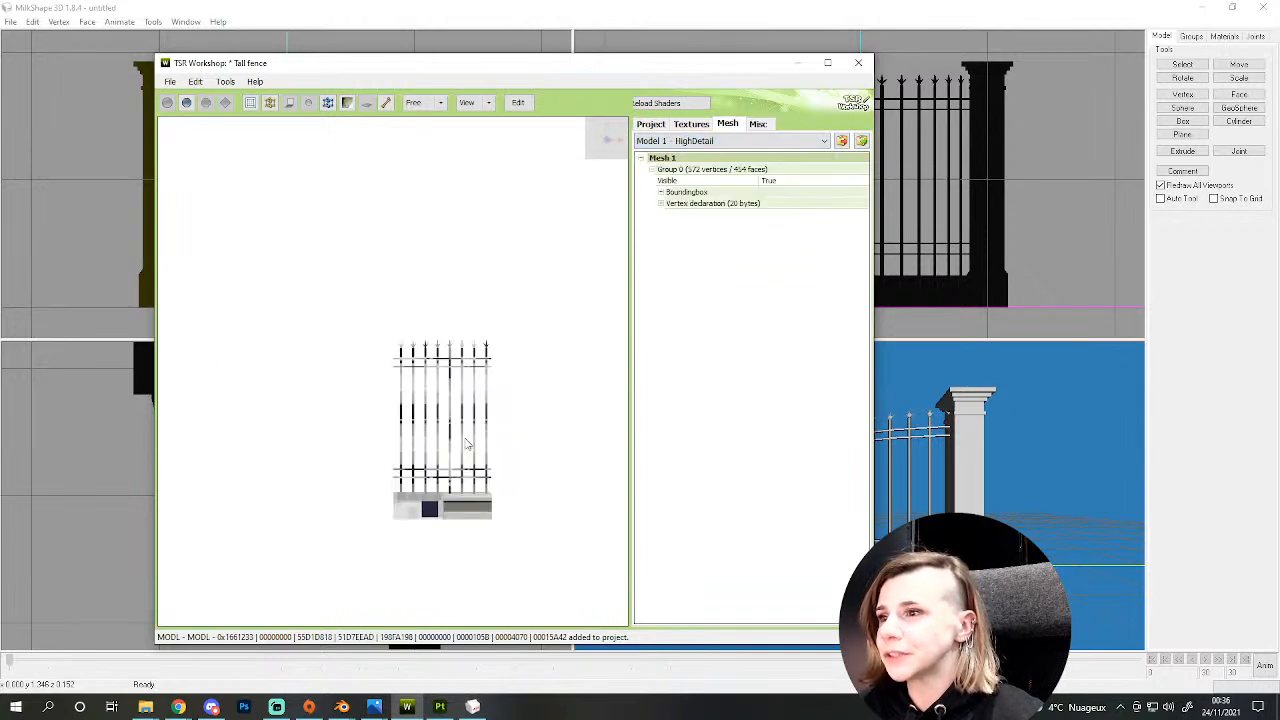
pyautogui.click(690, 124)
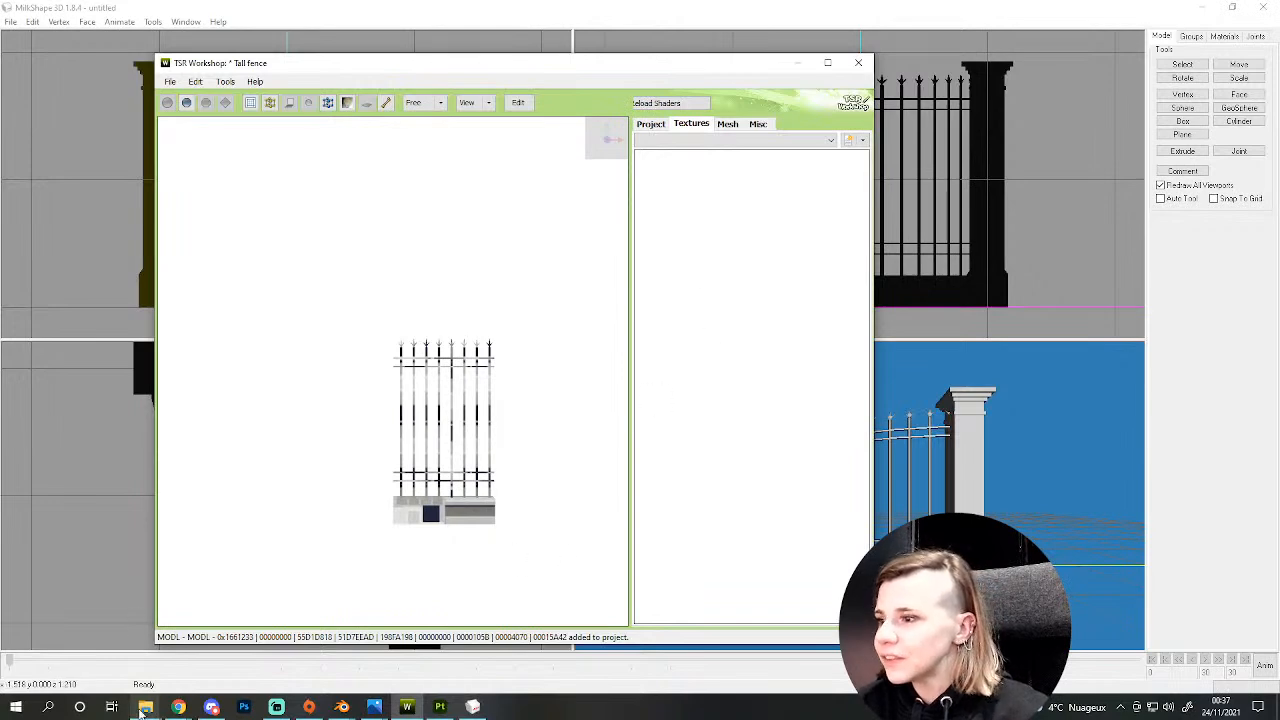
# - Switch to File Explorer and browse the 1-Fence folder of 158-Loft set with large icons
pyautogui.moveTo(145, 707)
pyautogui.click(210, 640)
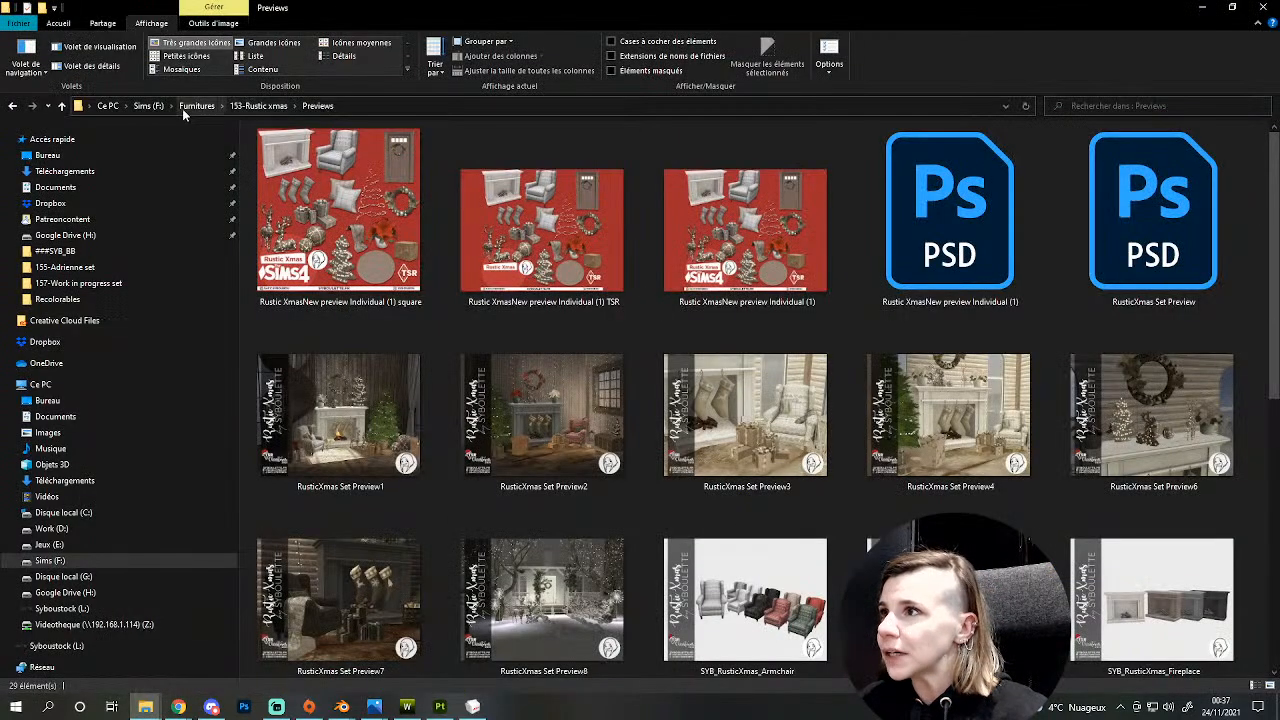
pyautogui.click(190, 106)
pyautogui.doubleClick(299, 331)
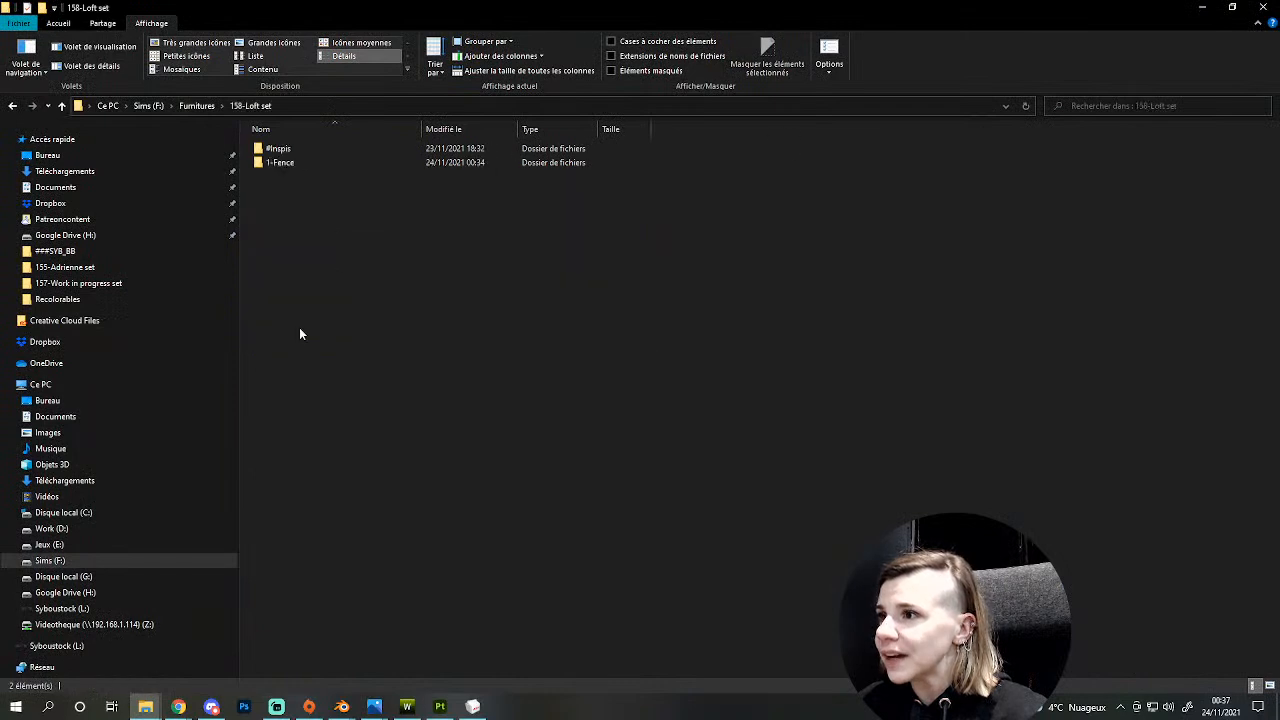
pyautogui.doubleClick(282, 162)
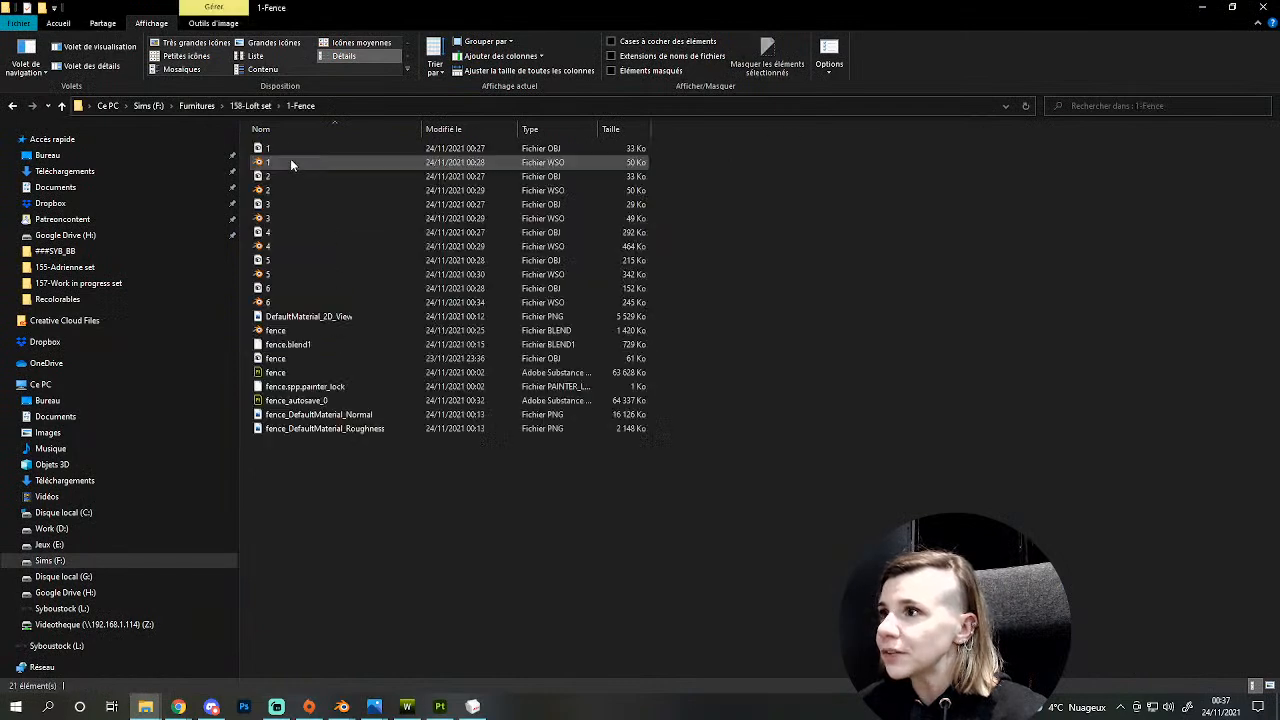
pyautogui.click(273, 42)
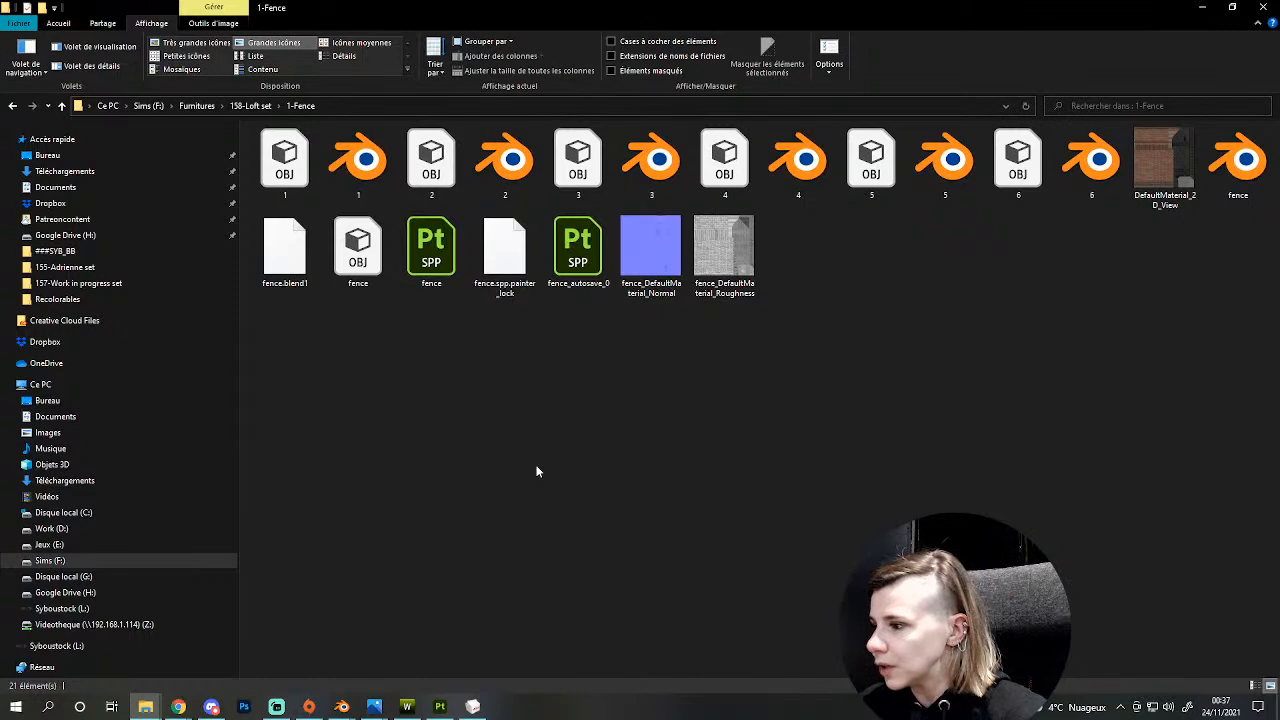
# - Switch to Substance 3D Painter, hide the existing layers and add the Glitter smart material above them
pyautogui.click(406, 706)
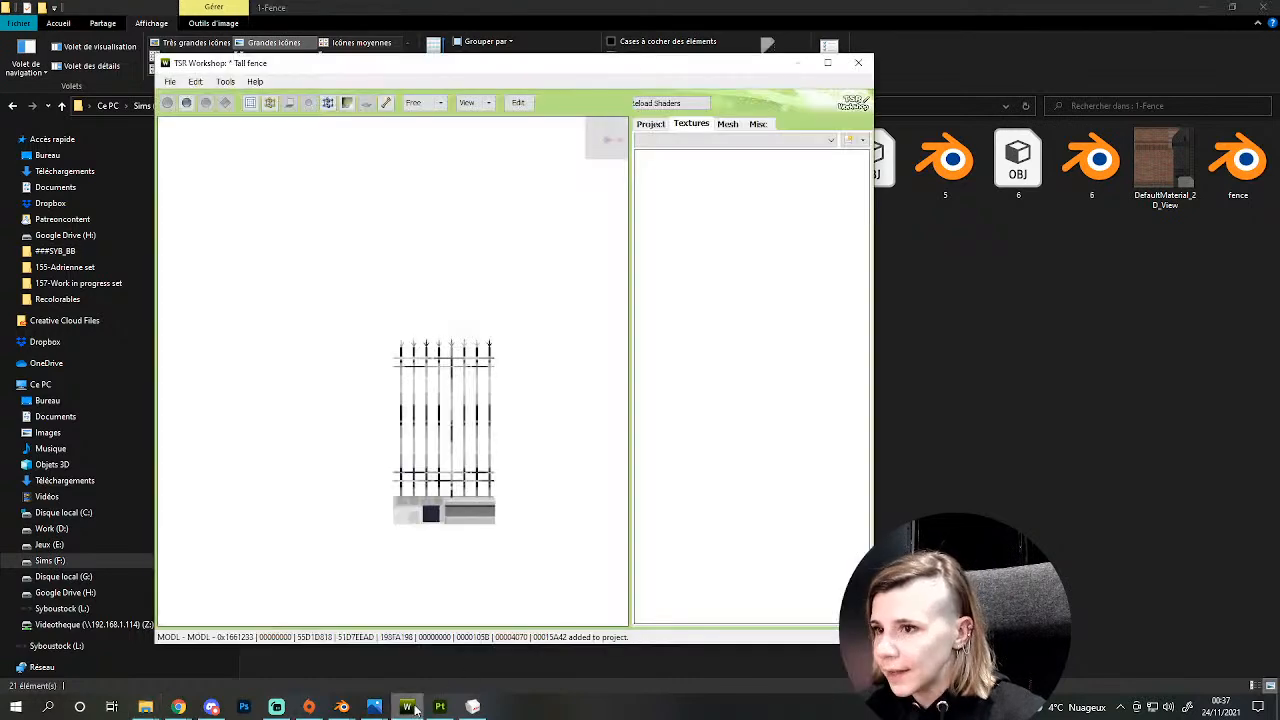
pyautogui.click(440, 706)
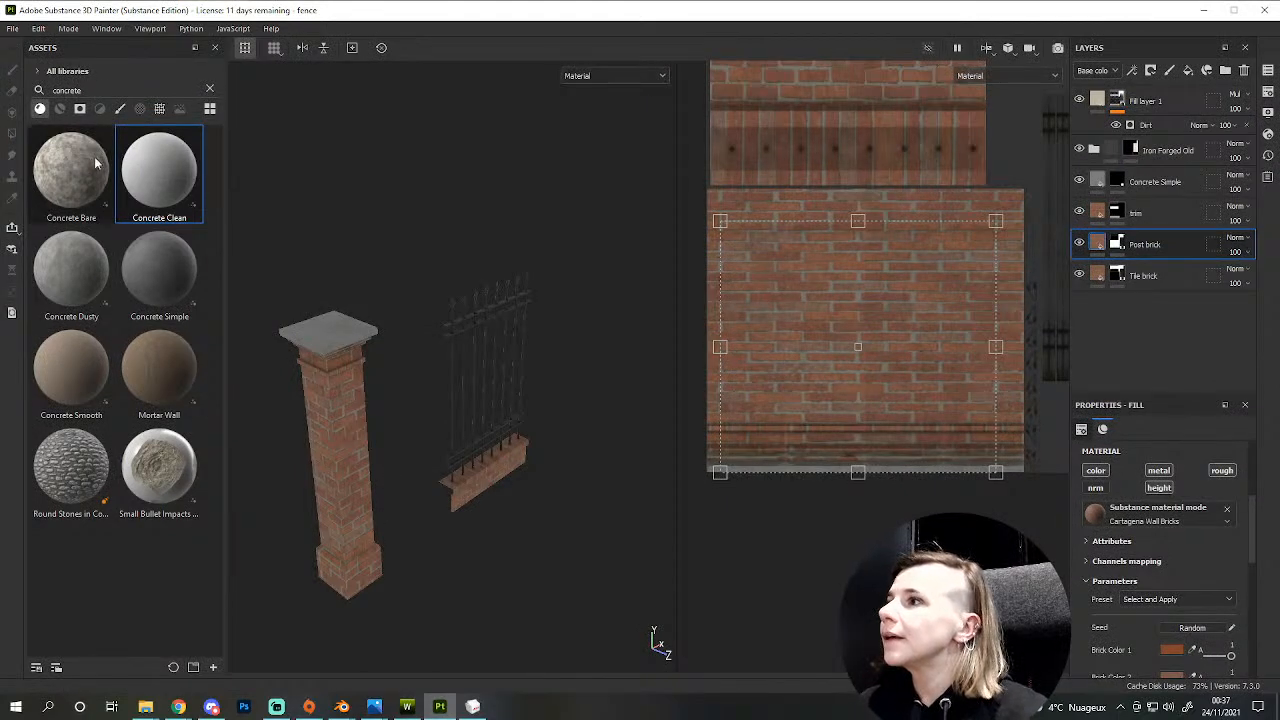
pyautogui.click(61, 108)
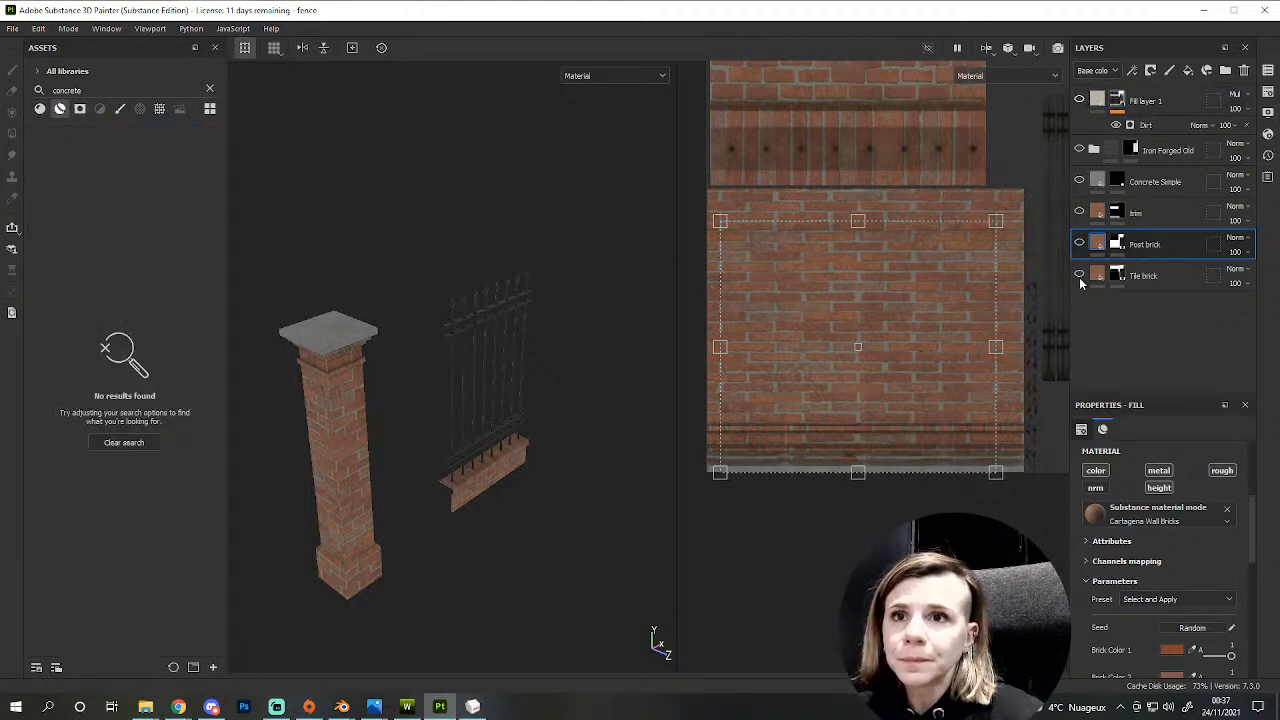
pyautogui.doubleClick(82, 90)
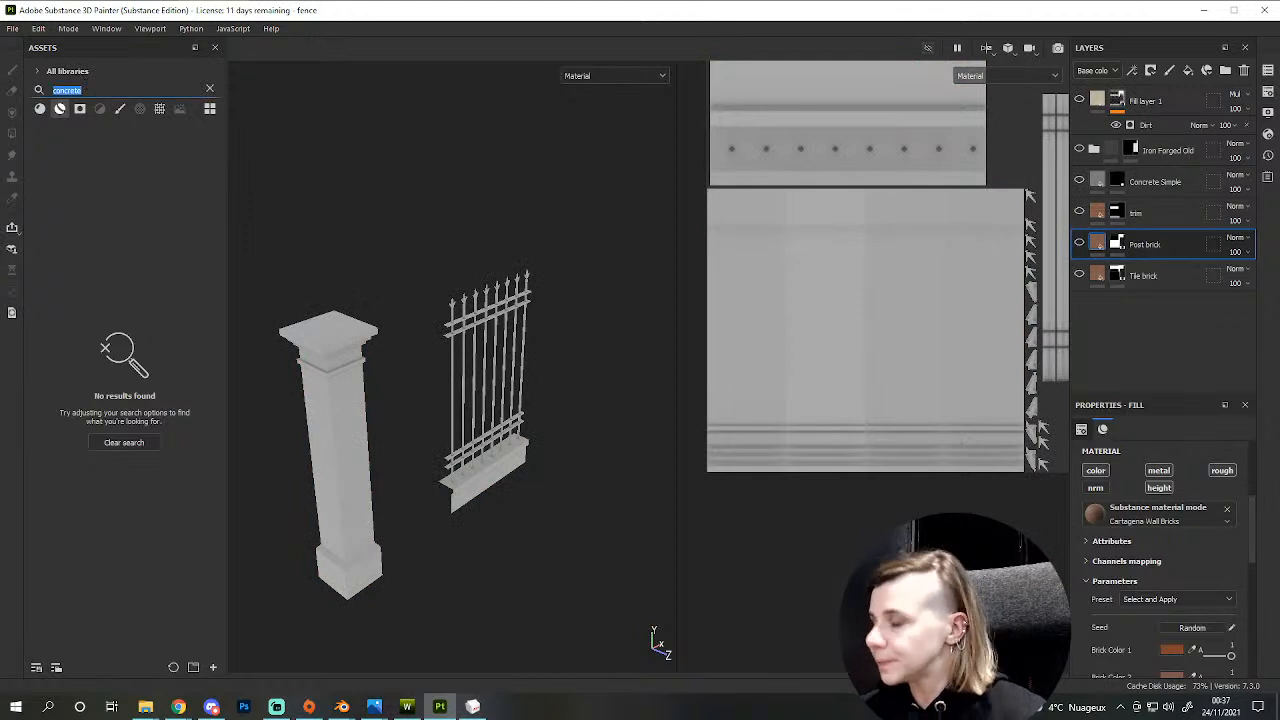
pyautogui.write('glit')
pyautogui.moveTo(71, 170); pyautogui.dragTo(1141, 94)
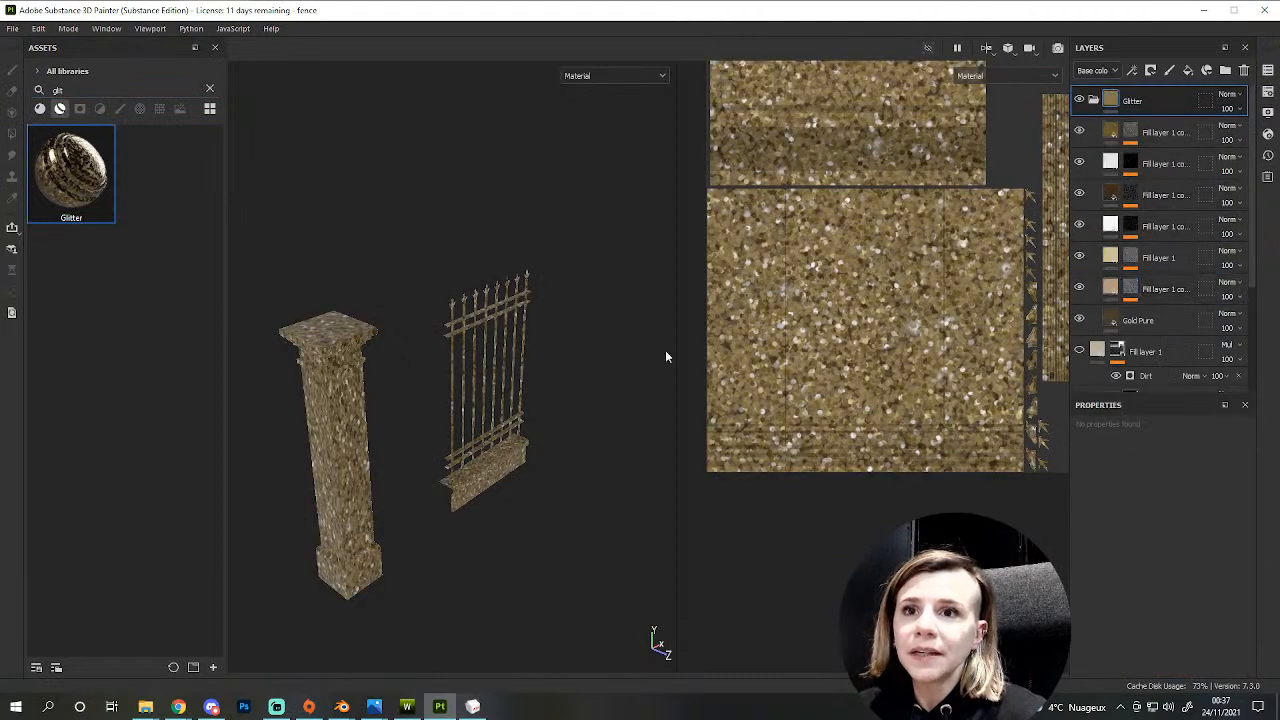
# - Examine the glitter on the post and fence panel with the Gold Pure layer selected
pyautogui.keyDown('alt'); pyautogui.moveTo(410, 543); pyautogui.dragTo(340, 490); pyautogui.keyUp('alt')
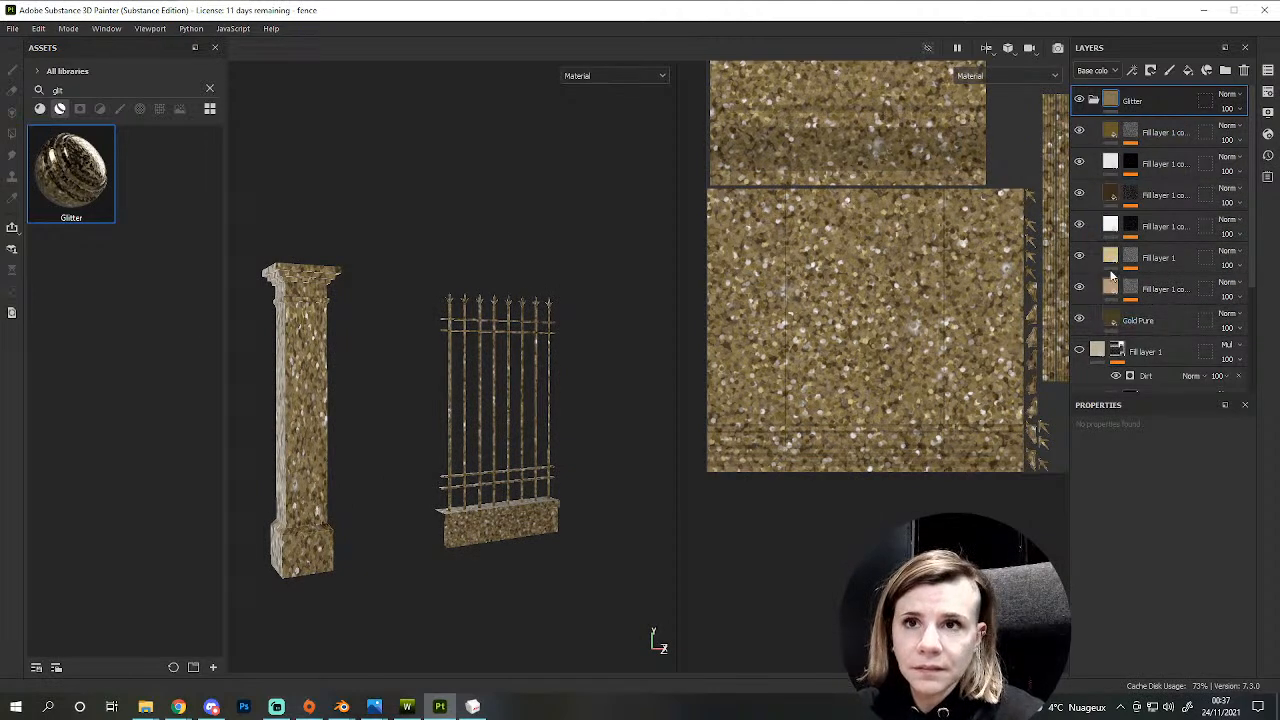
pyautogui.click(1112, 320)
pyautogui.scroll(3, 361, 431)
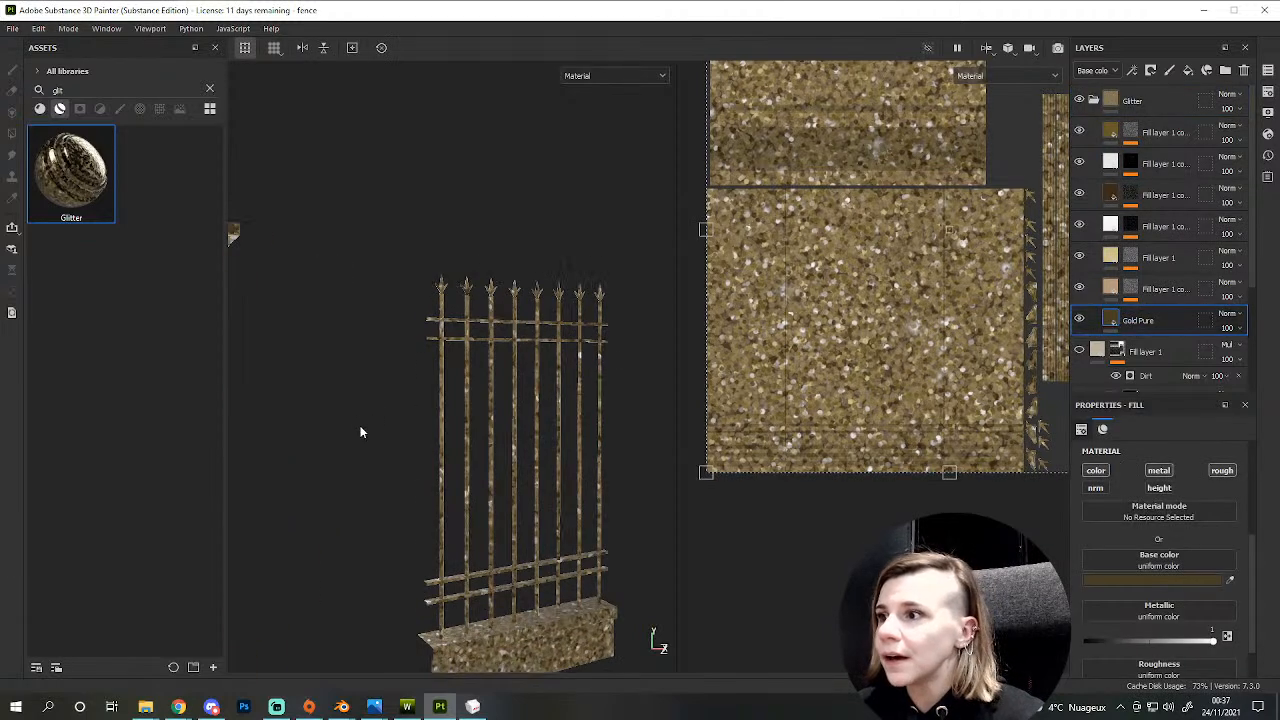
pyautogui.scroll(-3, 361, 431)
pyautogui.keyDown('alt'); pyautogui.moveTo(324, 467); pyautogui.dragTo(420, 390, button='middle'); pyautogui.keyUp('alt')
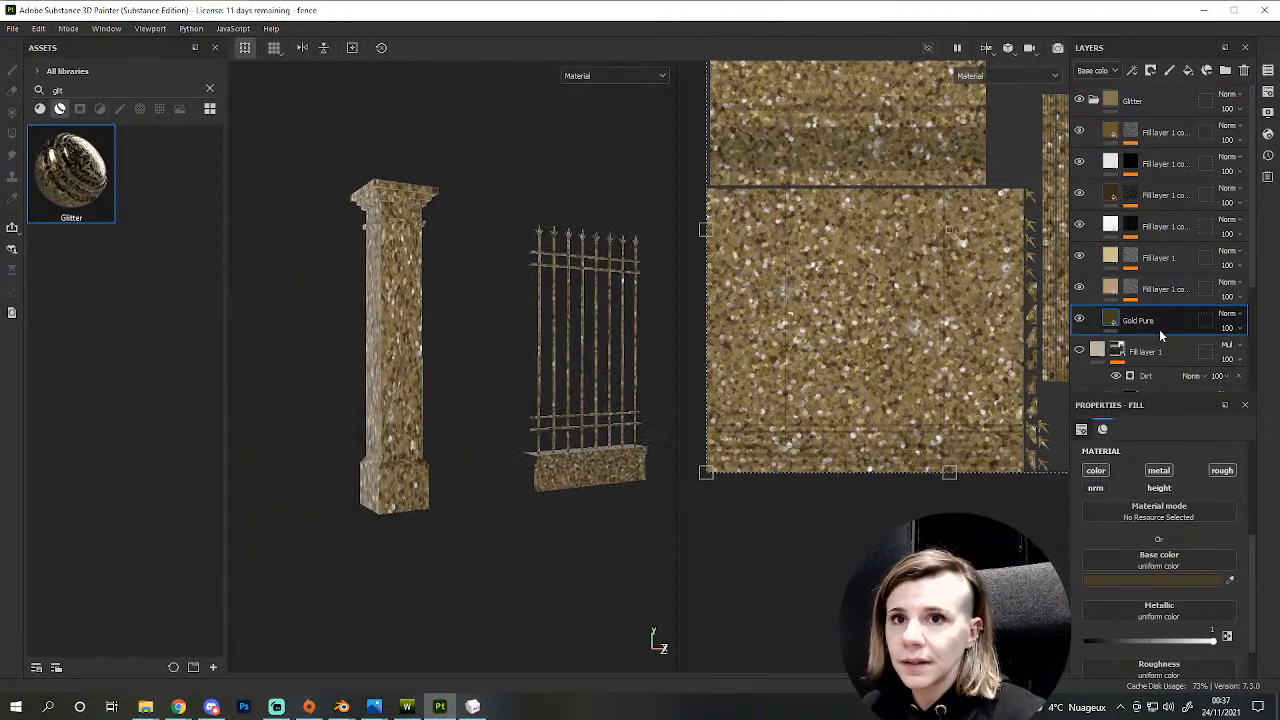
# - Set the Gradient Flakes mask fill of the layer directly above Gold Pure to tri-planar projection
pyautogui.click(1131, 289)
pyautogui.click(1157, 316)
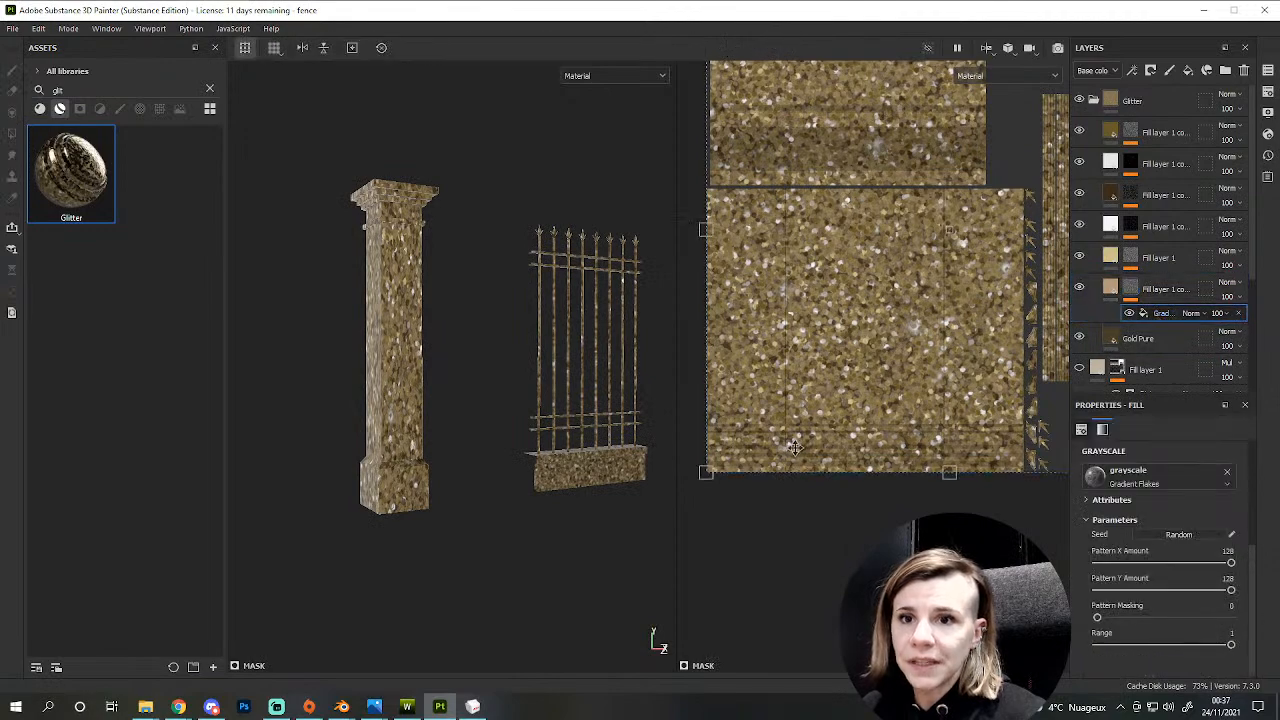
pyautogui.keyDown('alt'); pyautogui.moveTo(478, 437); pyautogui.dragTo(426, 448); pyautogui.keyUp('alt')
pyautogui.scroll(3, 426, 448)
pyautogui.keyDown('alt'); pyautogui.moveTo(426, 448); pyautogui.dragTo(558, 376, button='middle'); pyautogui.keyUp('alt')
pyautogui.keyDown('alt'); pyautogui.moveTo(504, 406); pyautogui.dragTo(529, 369); pyautogui.keyUp('alt')
pyautogui.scroll(-3, 562, 418)
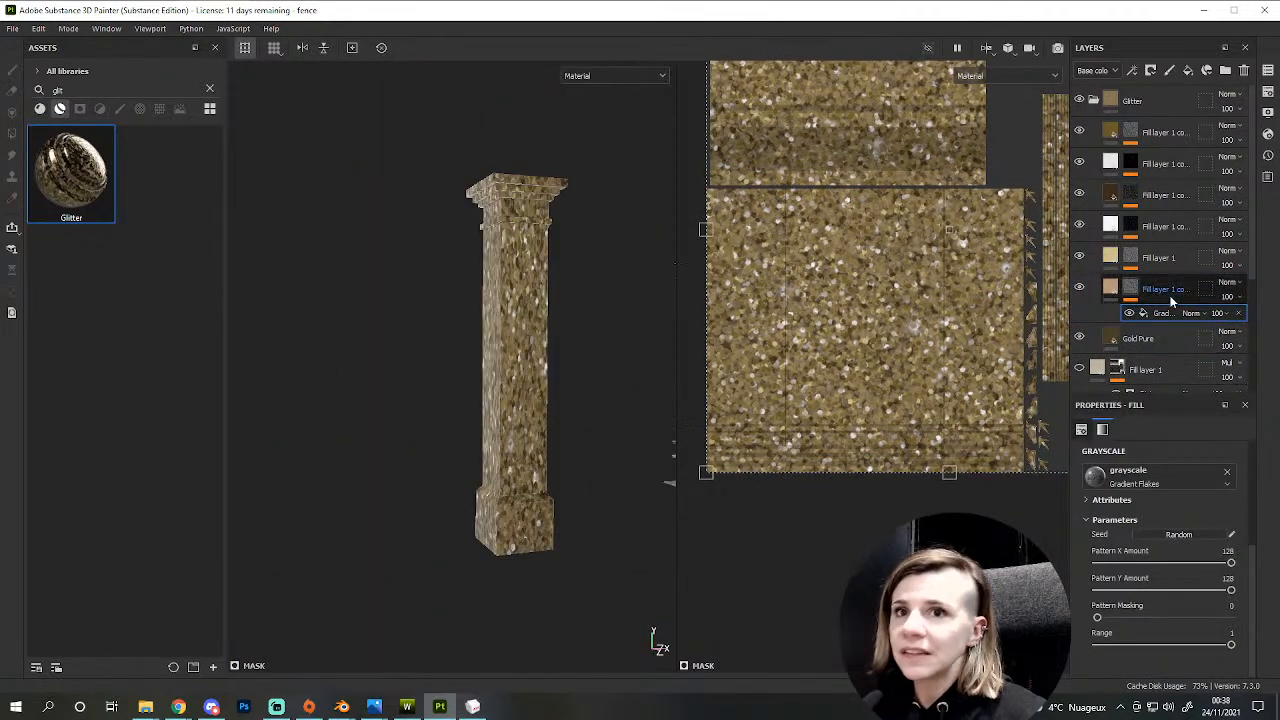
pyautogui.scroll(2, 1175, 561)
pyautogui.scroll(6, 1177, 562)
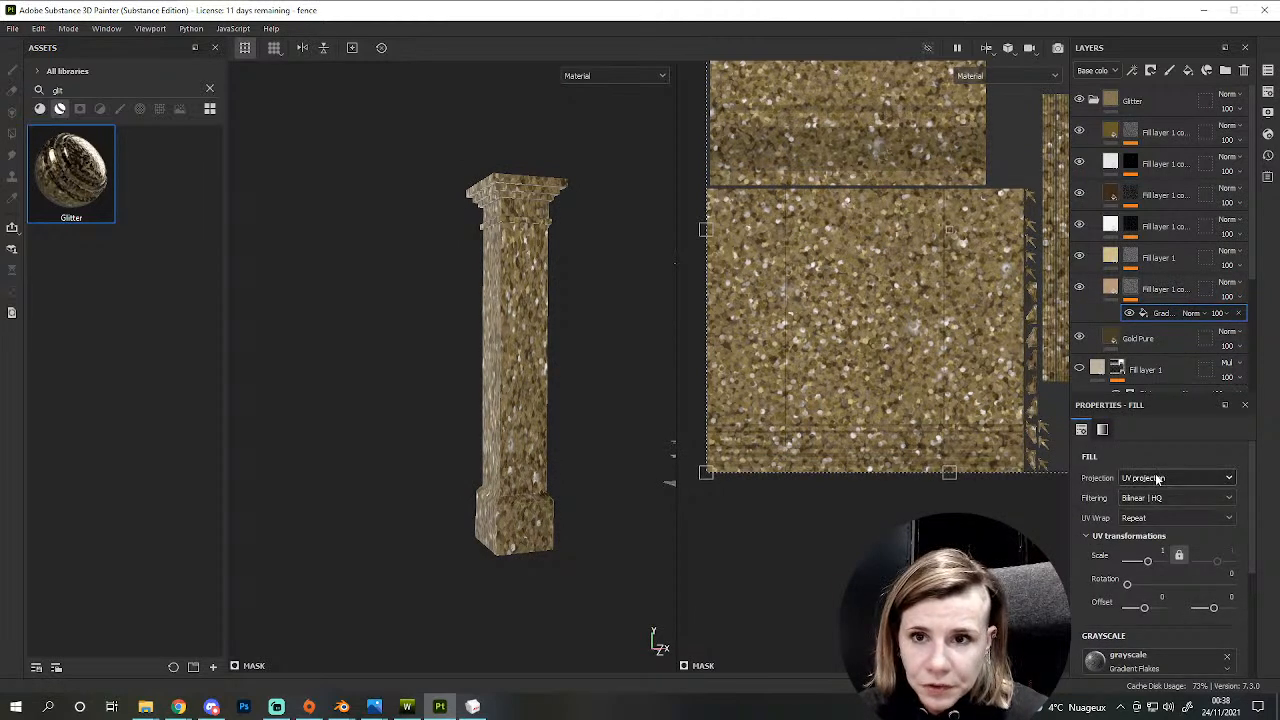
pyautogui.click(1157, 478)
pyautogui.click(1160, 522)
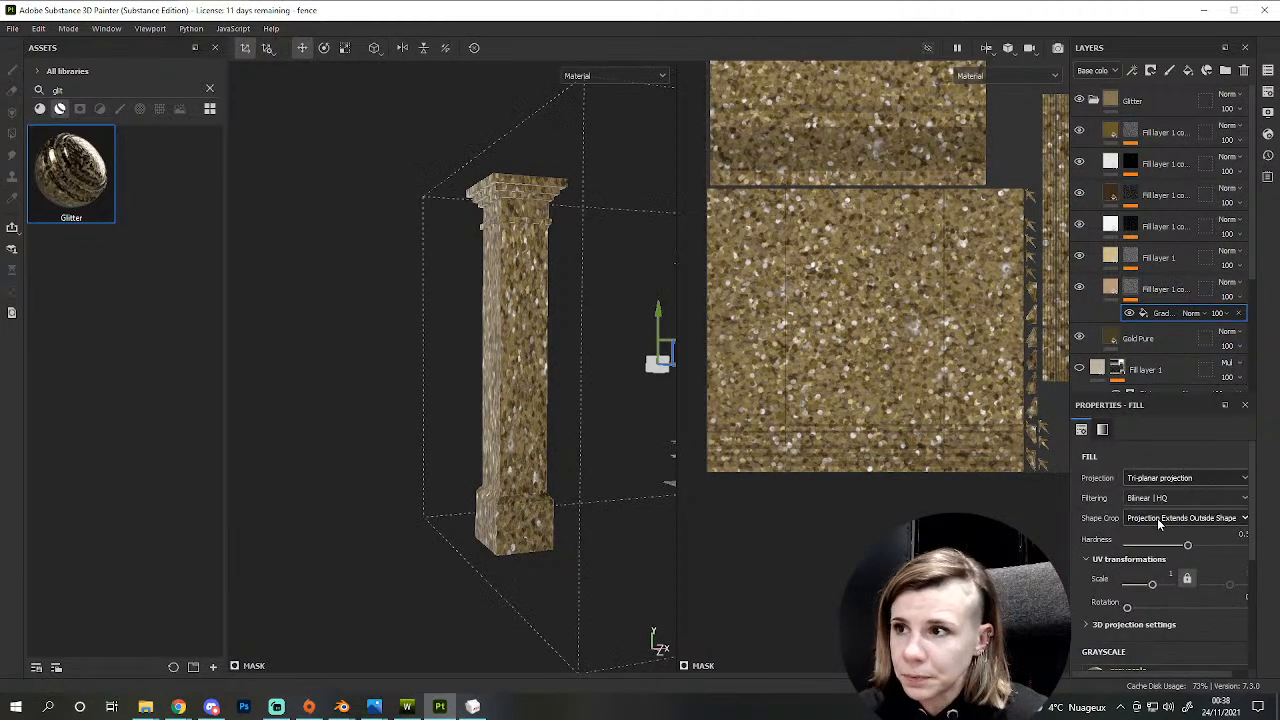
# - Review the brush settings and Gradient Flakes fill parameters of the mask on the layer above Gold Pure
pyautogui.click(1126, 291)
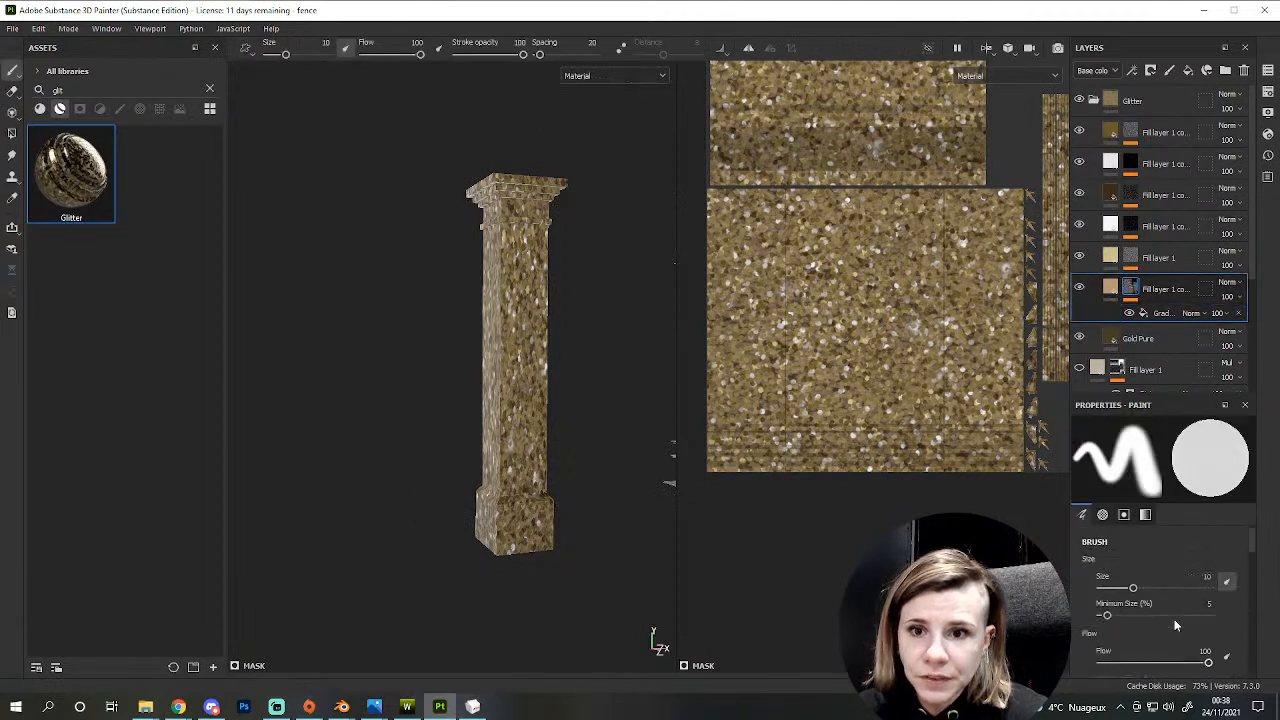
pyautogui.scroll(-4, 1176, 616)
pyautogui.scroll(3, 1176, 616)
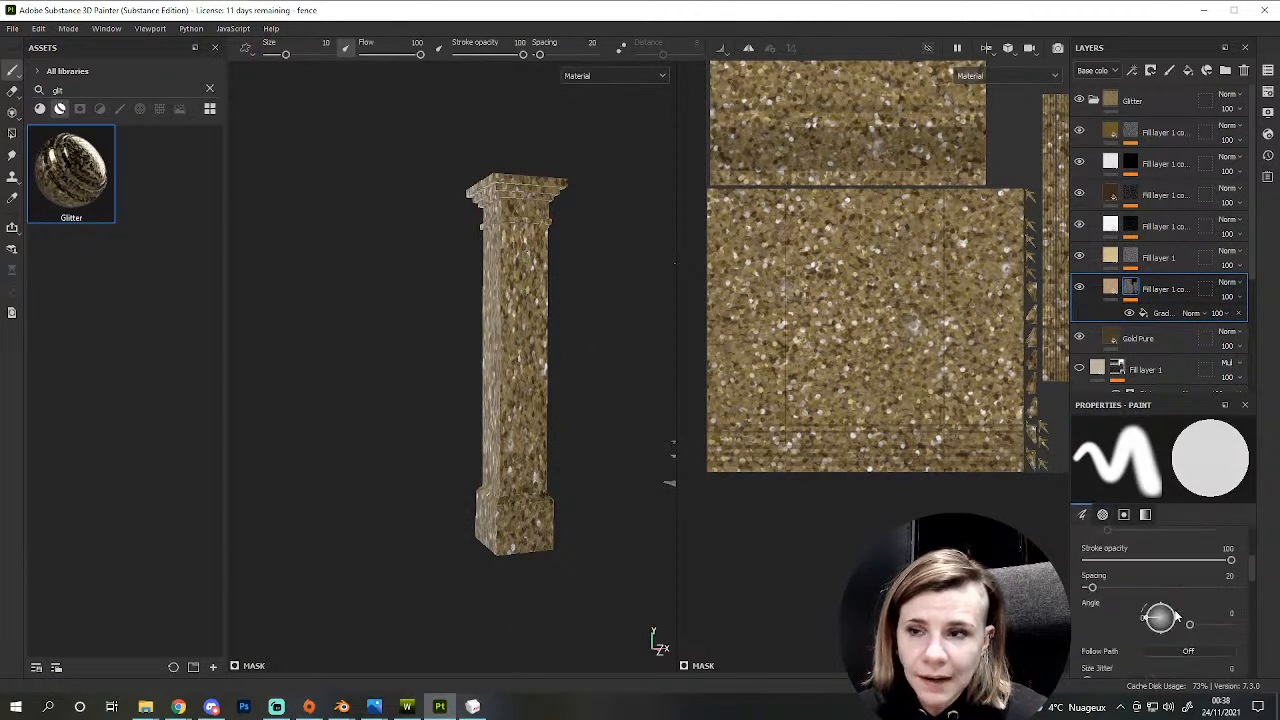
pyautogui.click(1160, 313)
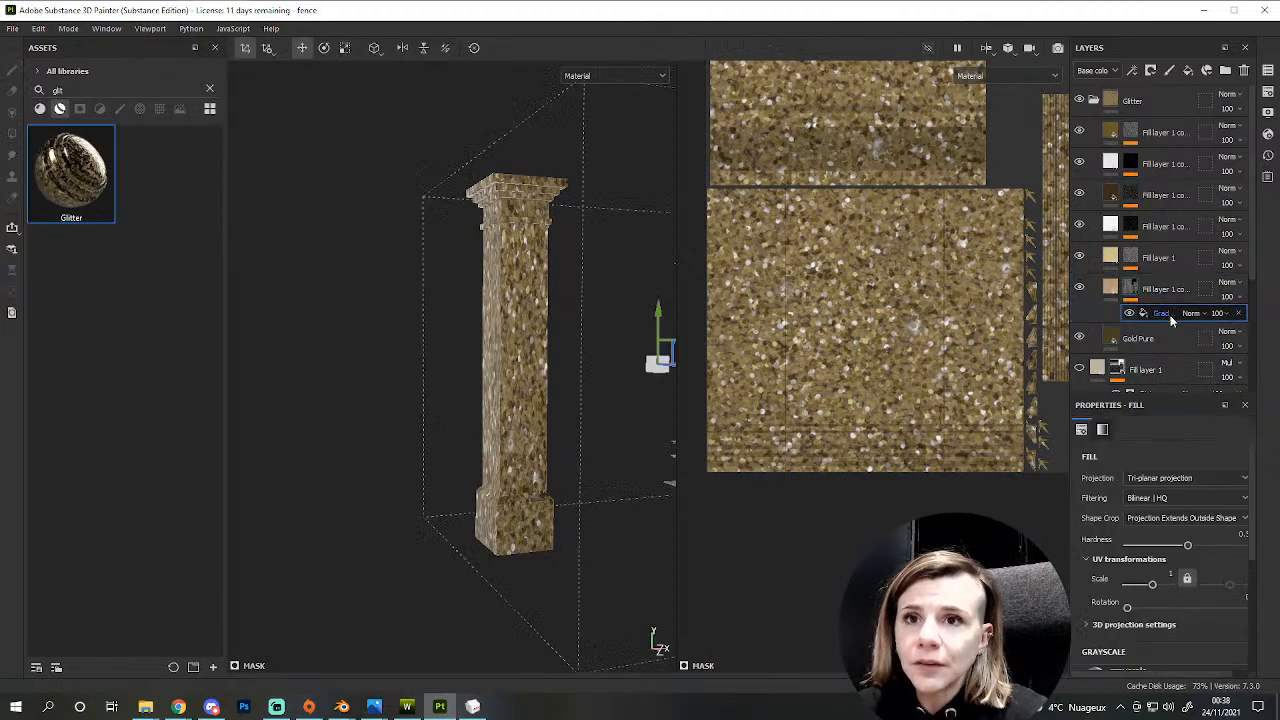
pyautogui.scroll(-3, 1153, 605)
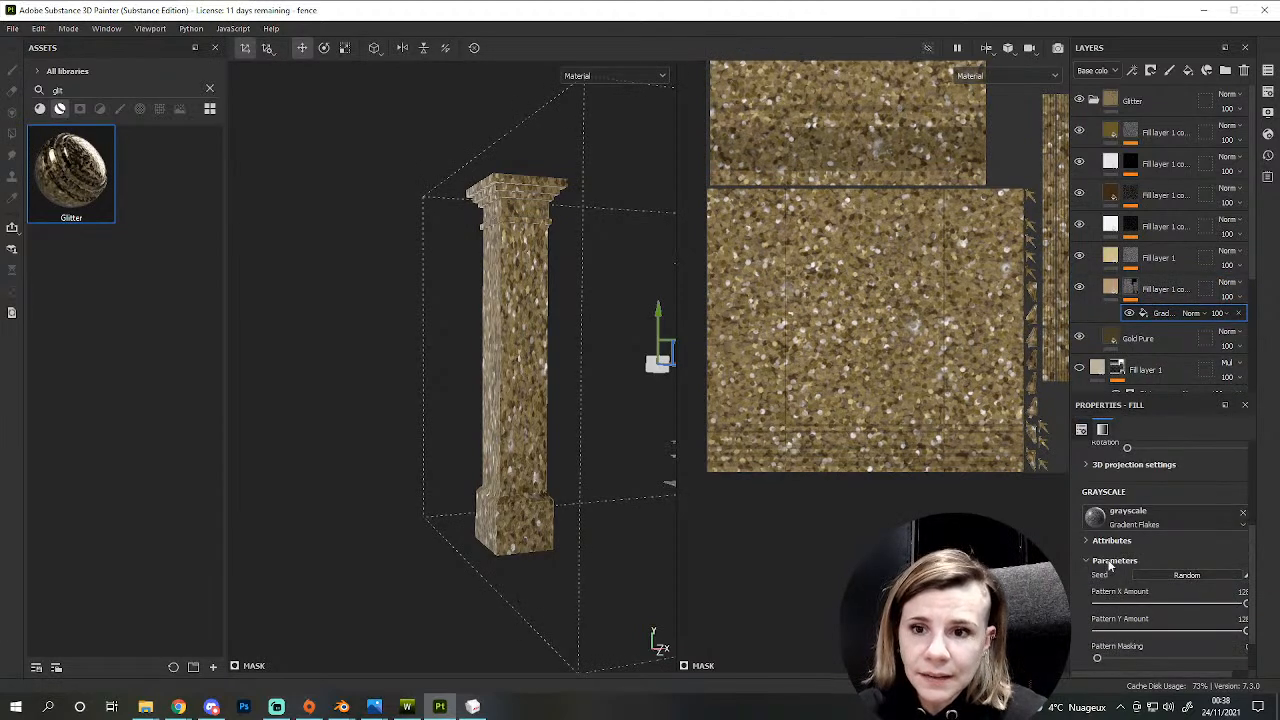
pyautogui.scroll(3, 1103, 408)
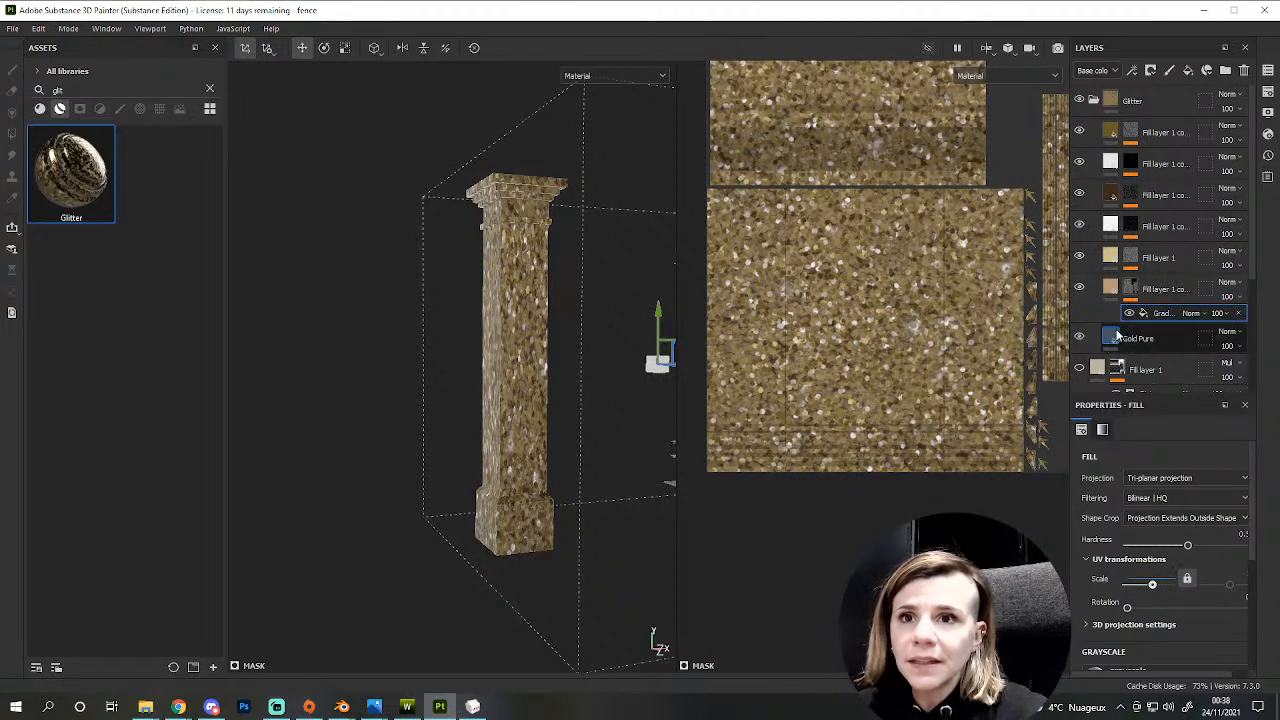
# - Change the base color of the Gold Pure layer to dark blue
pyautogui.click(1140, 338)
pyautogui.scroll(-3, 1180, 572)
pyautogui.scroll(-2, 1175, 570)
pyautogui.click(1173, 569)
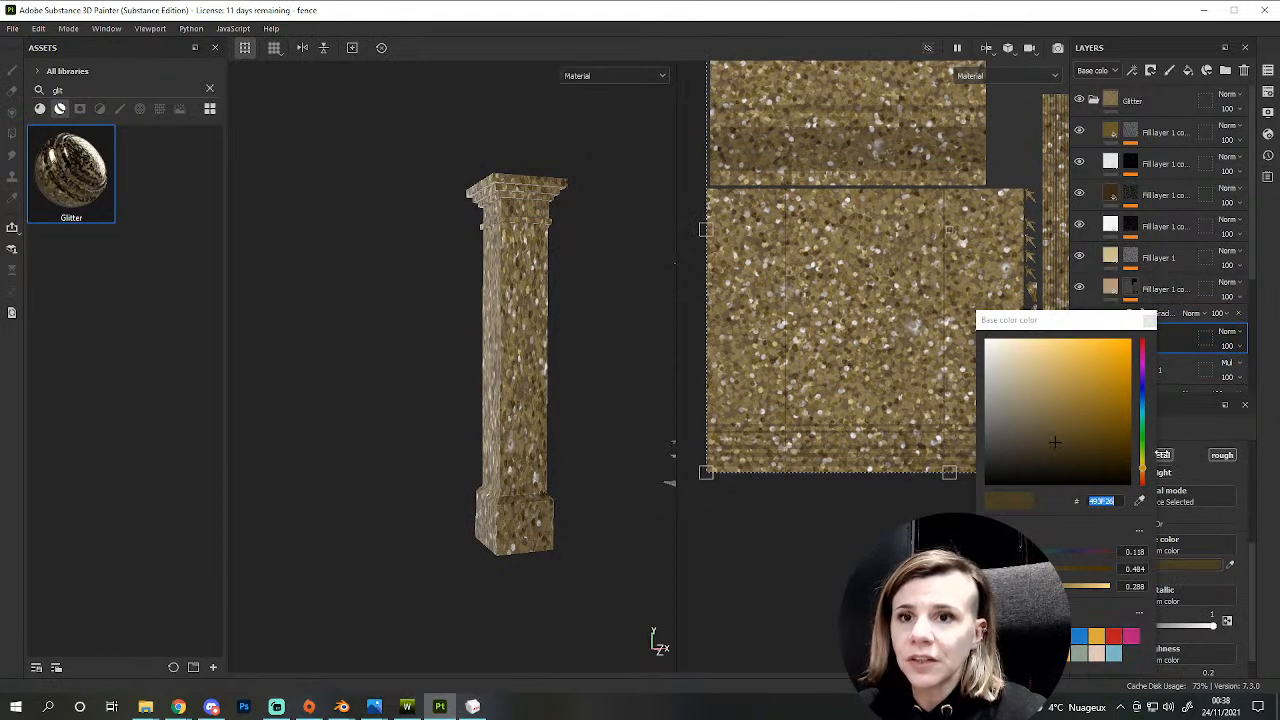
pyautogui.click(1143, 398)
# - Change the base color of the fill layer directly above Gold Pure to medium blue
pyautogui.click(1165, 289)
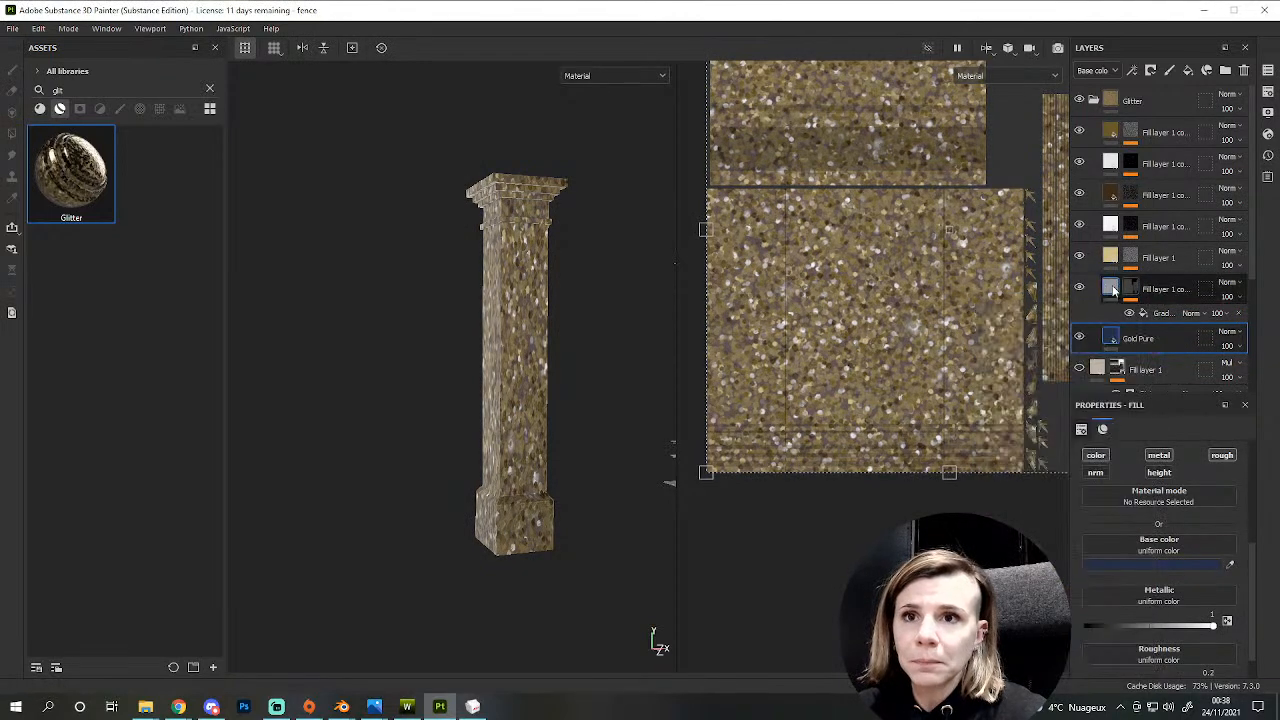
pyautogui.click(1150, 566)
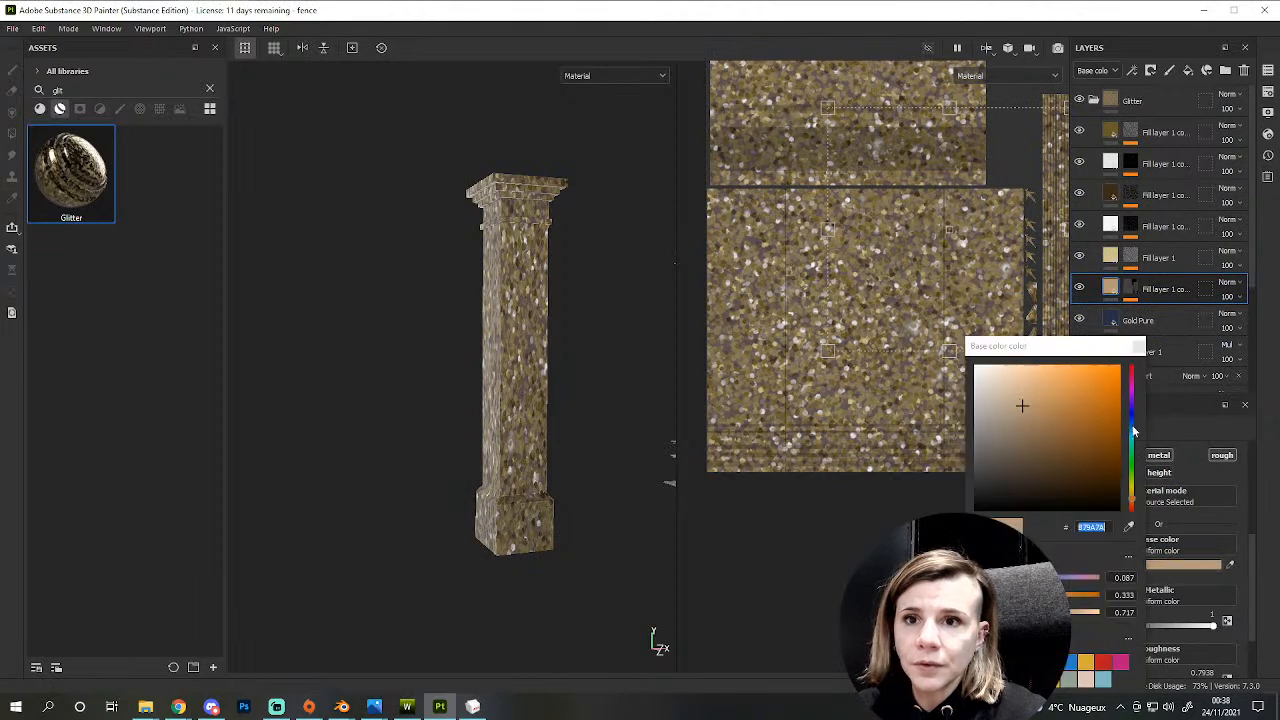
pyautogui.click(1131, 425)
# - Change the base color of Fill layer 1 in the Glitter folder to light blue
pyautogui.click(1104, 263)
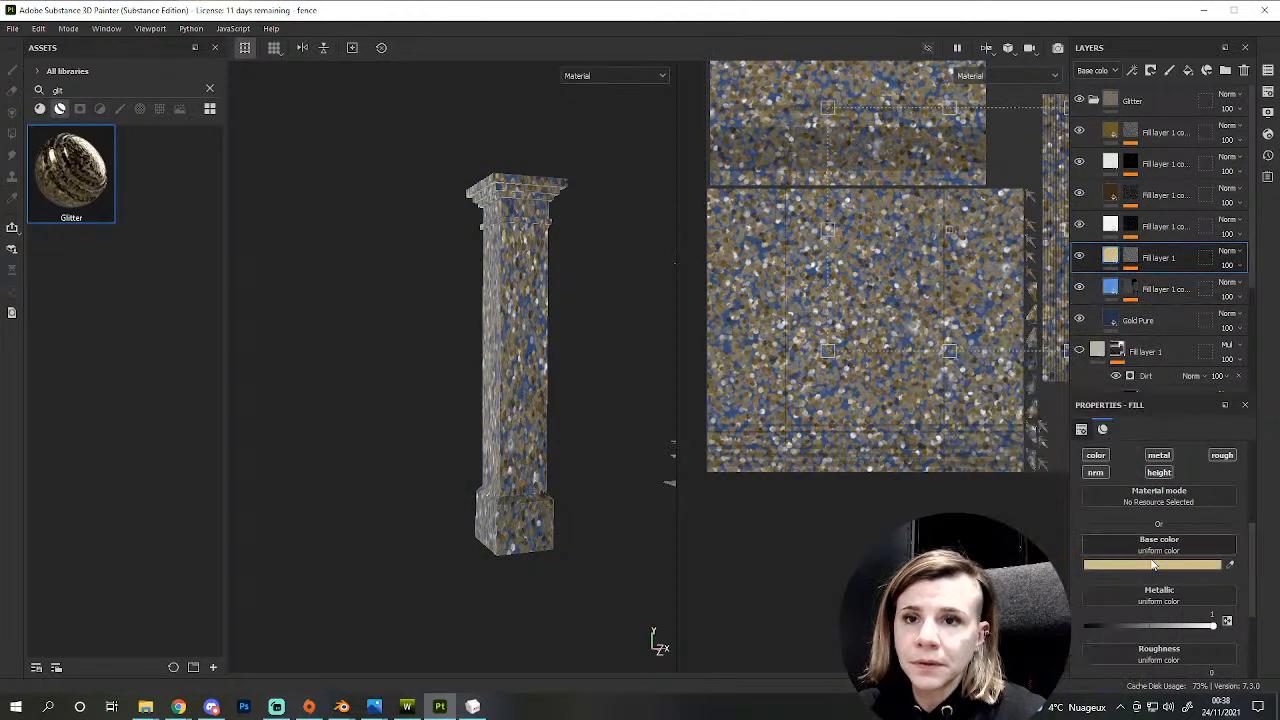
pyautogui.click(1167, 566)
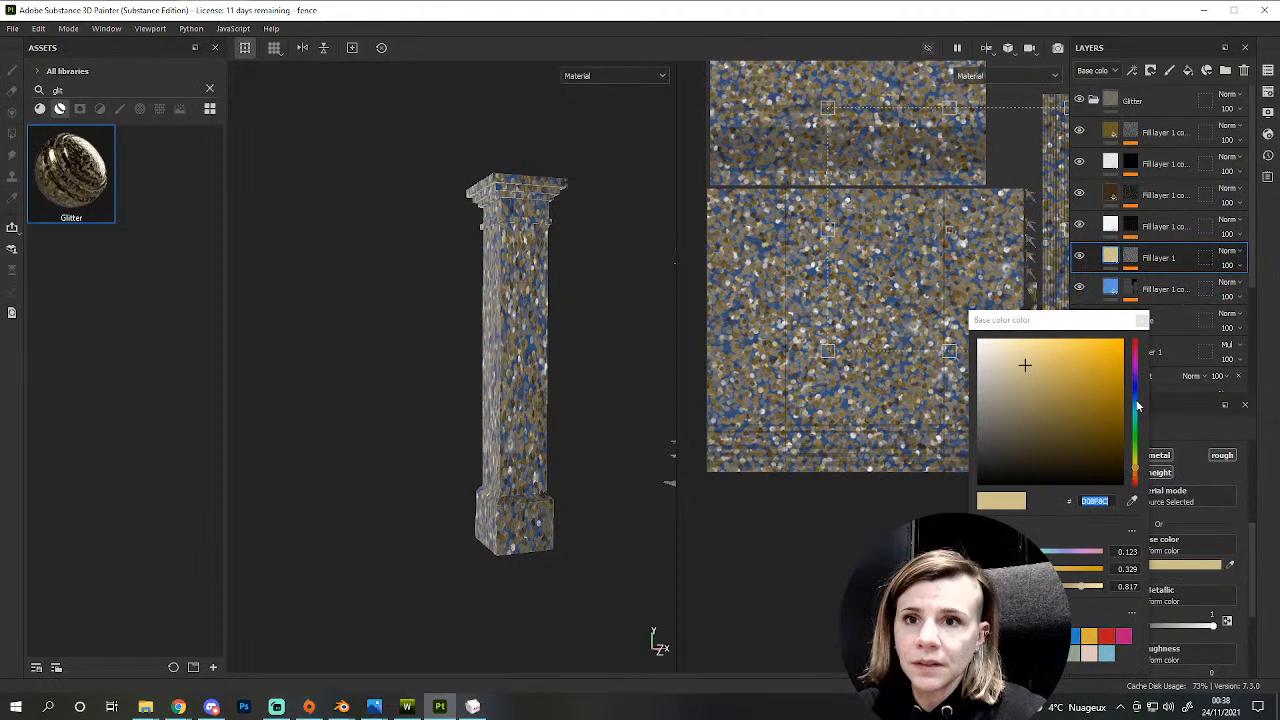
pyautogui.click(1136, 404)
pyautogui.click(1040, 350)
# - Tint the white base color of the glitter layer directly above Fill layer 1 to a very pale blue
pyautogui.click(1114, 222)
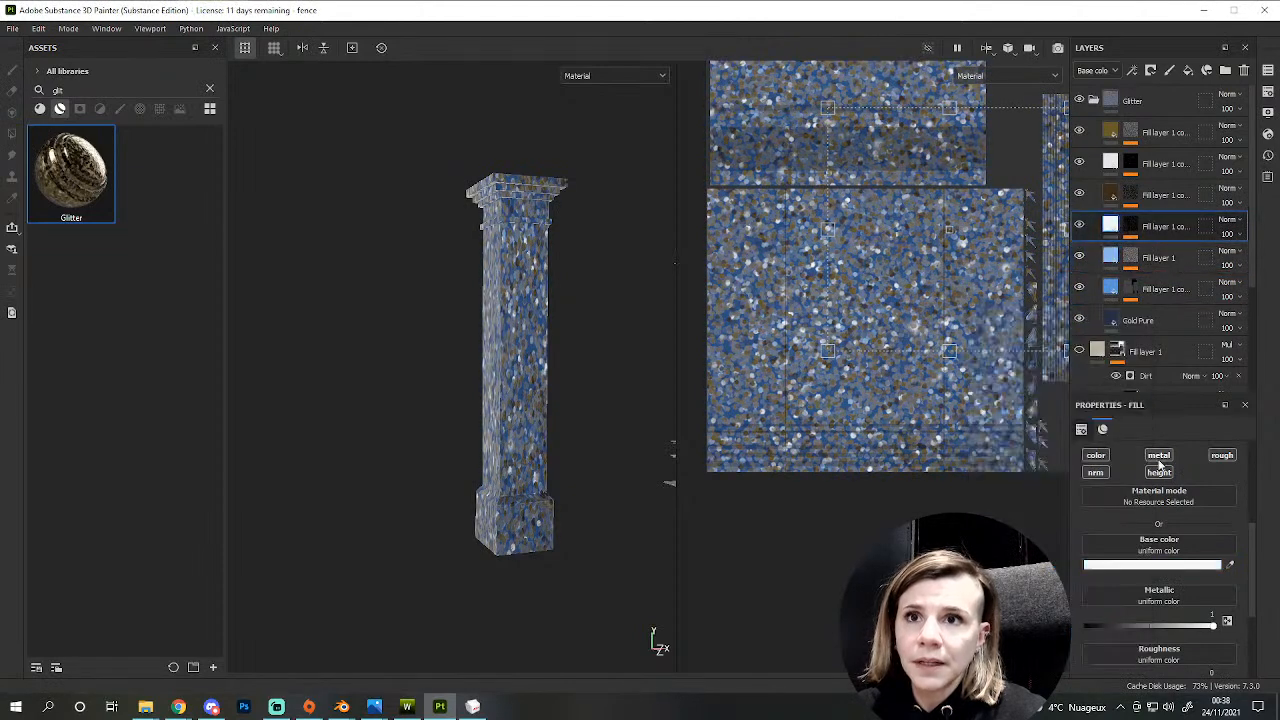
pyautogui.click(1160, 565)
pyautogui.click(1133, 415)
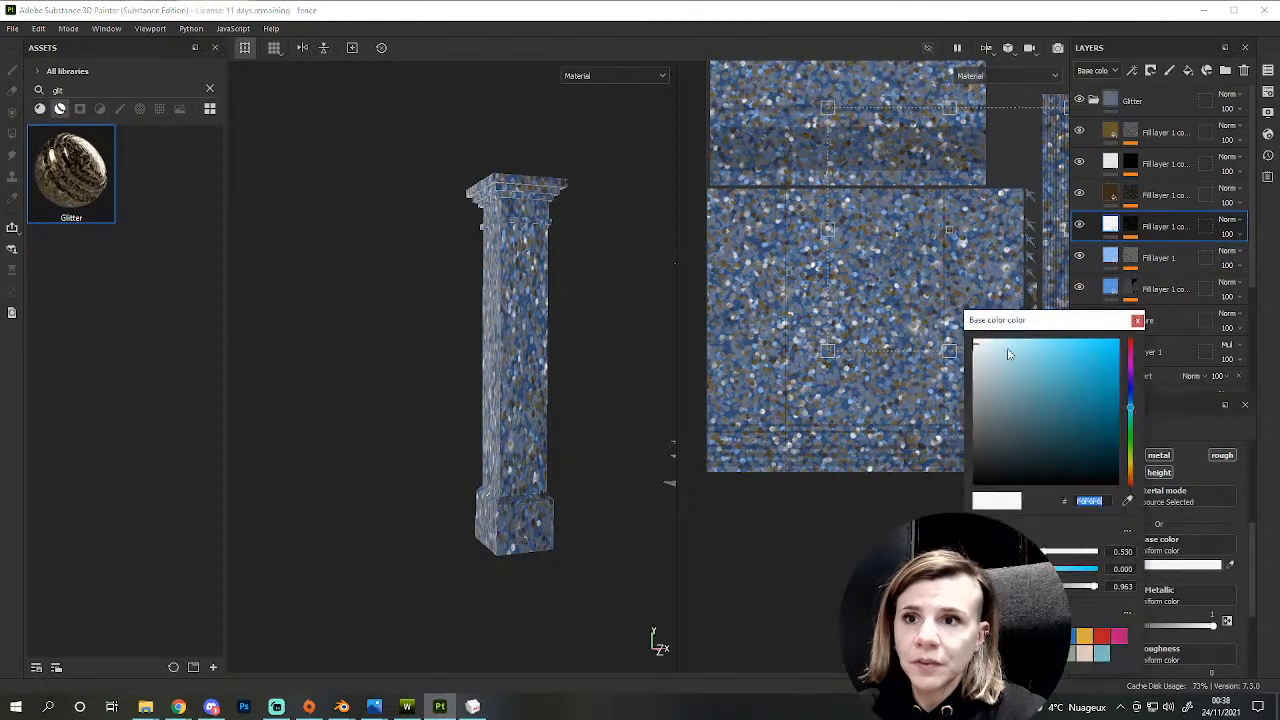
pyautogui.click(994, 350)
# - Change the base color of the brown glitter layer to dark navy blue
pyautogui.click(1114, 194)
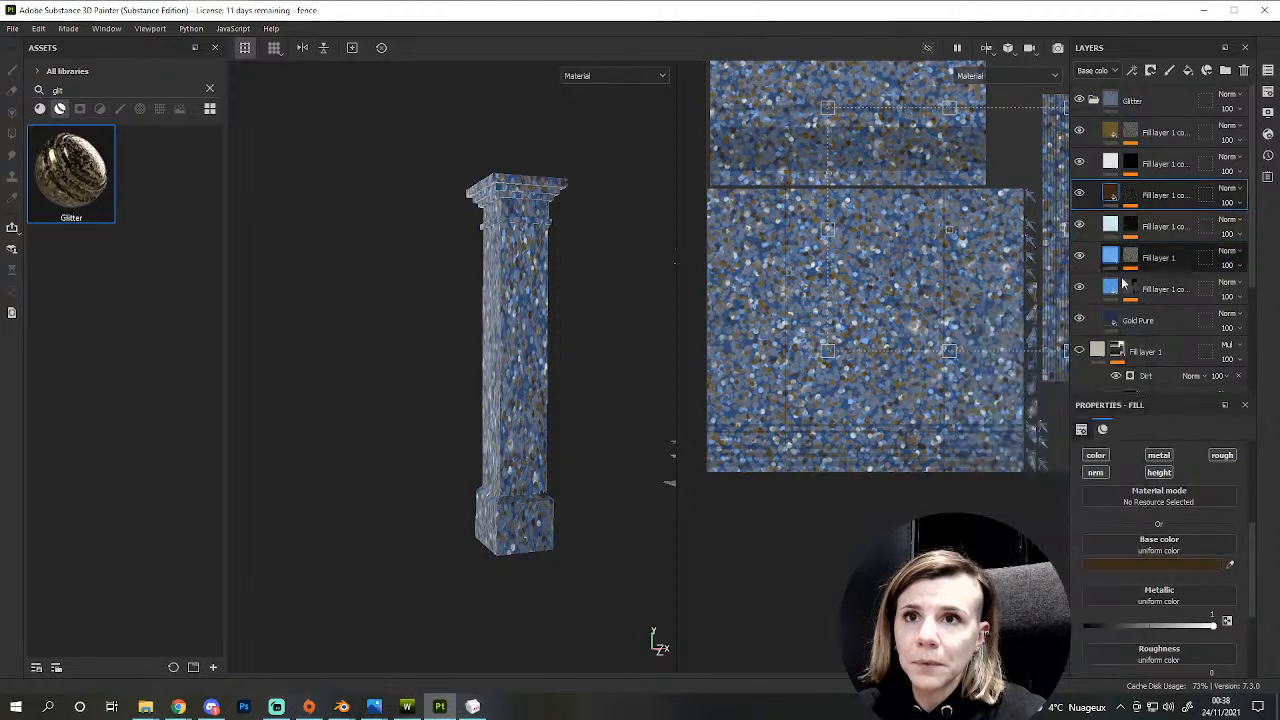
pyautogui.click(1145, 565)
pyautogui.click(1118, 388)
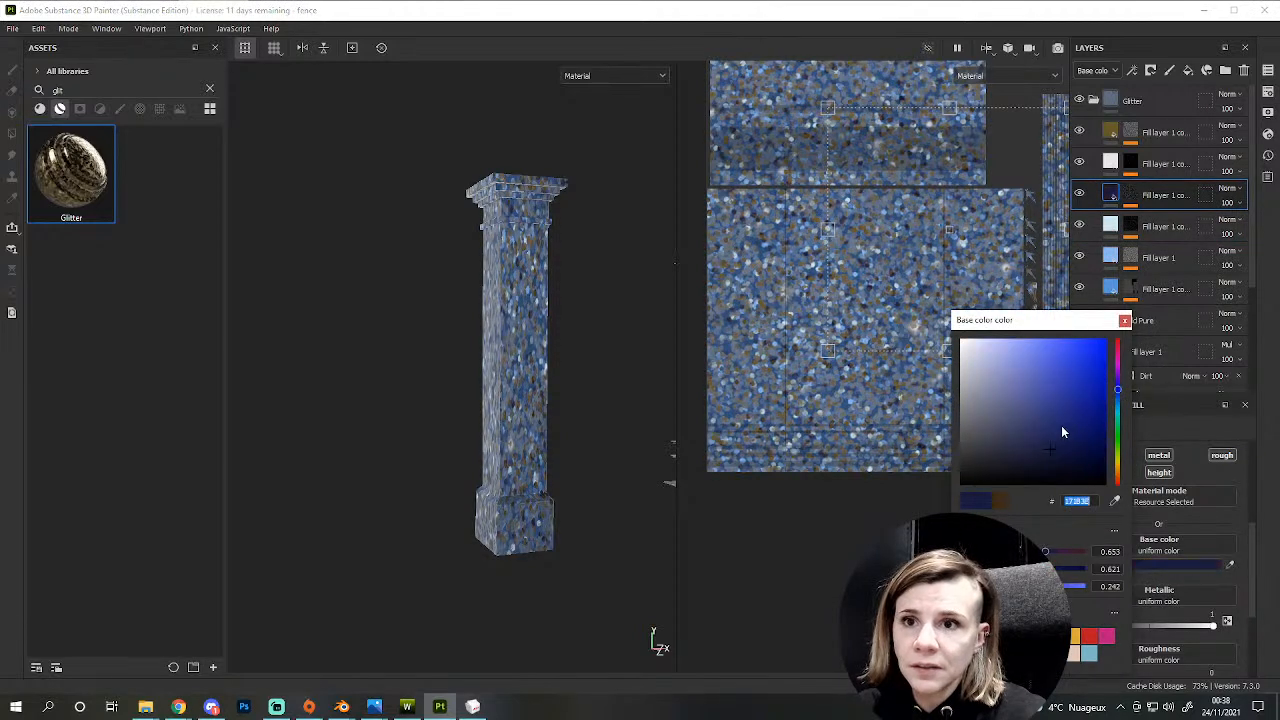
# - Lighten the navy glitter layer's base color to 2A3B68 and change the topmost gold-brown glitter layer to a similar dark blue
pyautogui.click(1047, 424)
pyautogui.click(1118, 406)
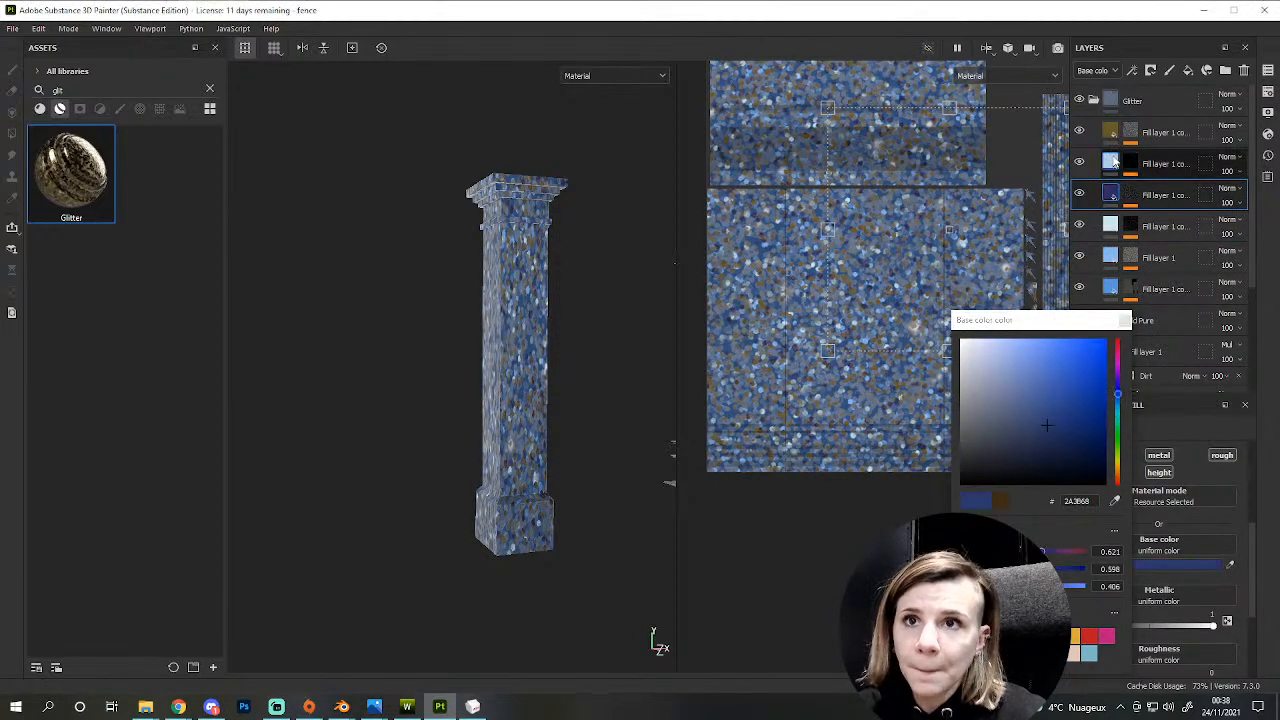
pyautogui.click(1160, 132)
pyautogui.click(1153, 566)
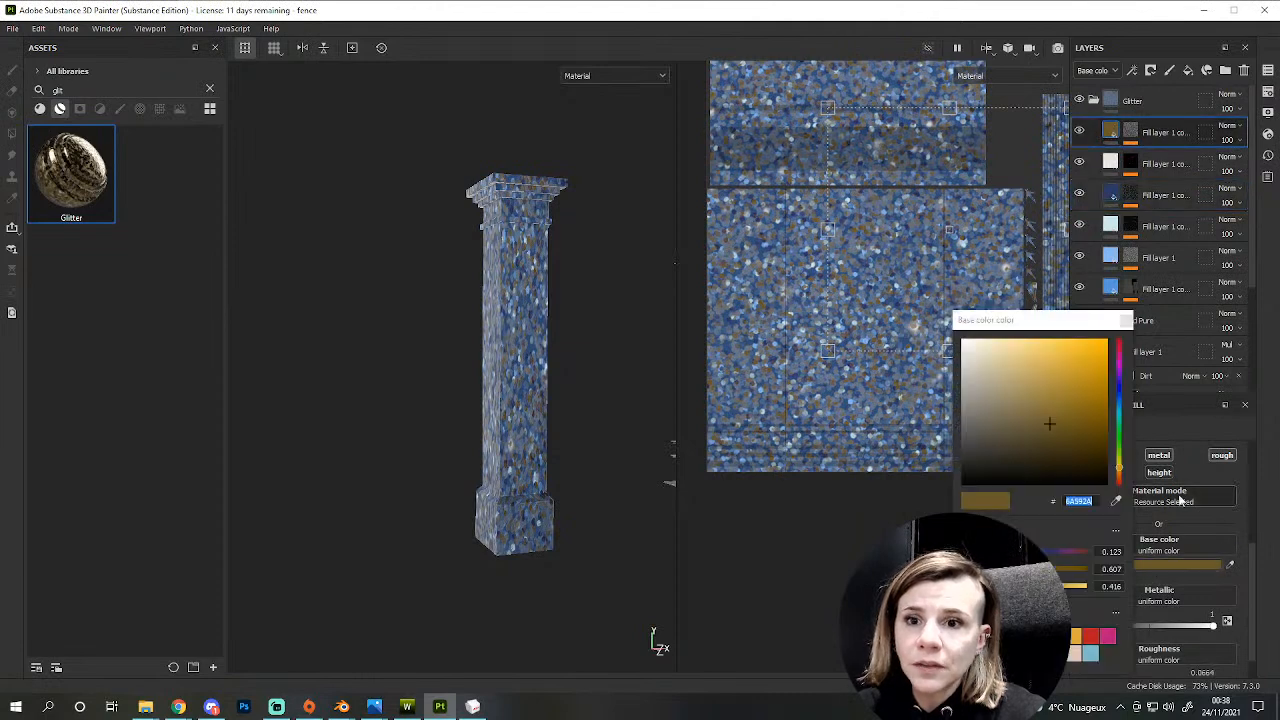
pyautogui.click(1118, 392)
pyautogui.scroll(-2, 564, 453)
pyautogui.scroll(3, 555, 444)
pyautogui.scroll(-2, 499, 508)
pyautogui.keyDown('alt'); pyautogui.moveTo(571, 405); pyautogui.dragTo(550, 444); pyautogui.keyUp('alt')
pyautogui.keyDown('alt'); pyautogui.moveTo(550, 444); pyautogui.dragTo(416, 453, button='middle'); pyautogui.keyUp('alt')
pyautogui.scroll(-2, 416, 453)
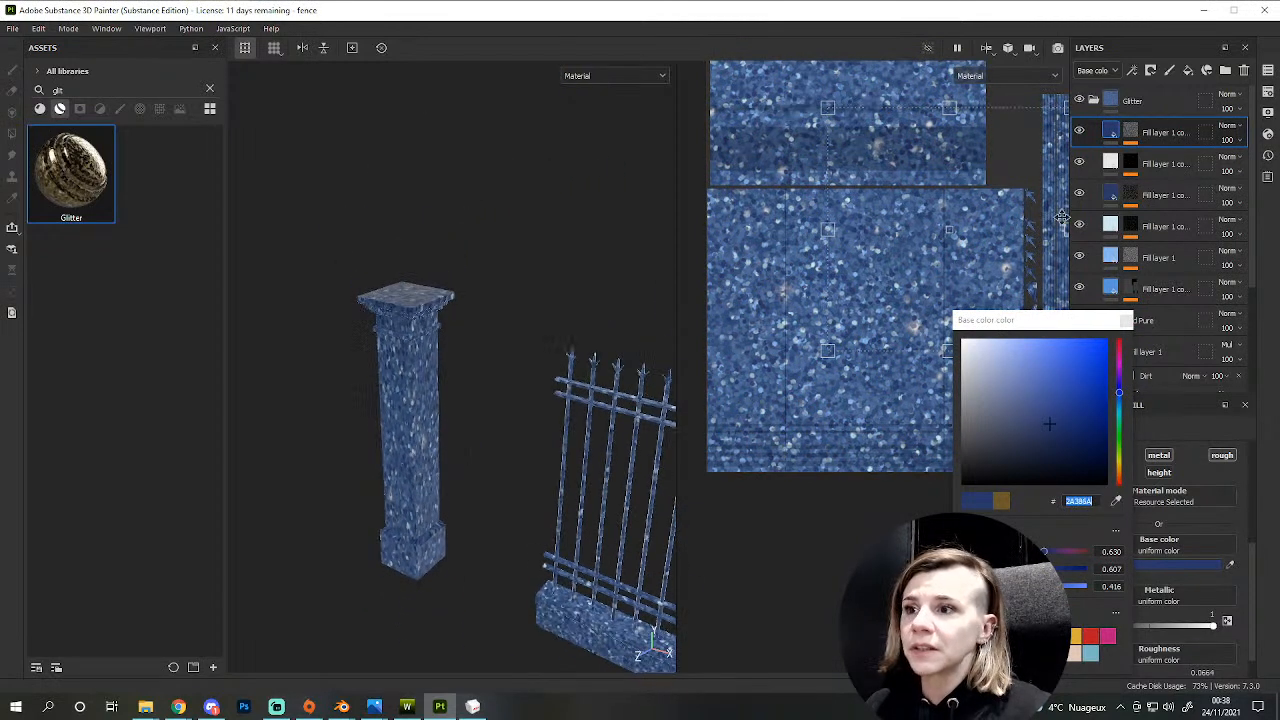
# - Browse the available environment maps in the viewport display settings and view the fence from another angle
pyautogui.click(1267, 113)
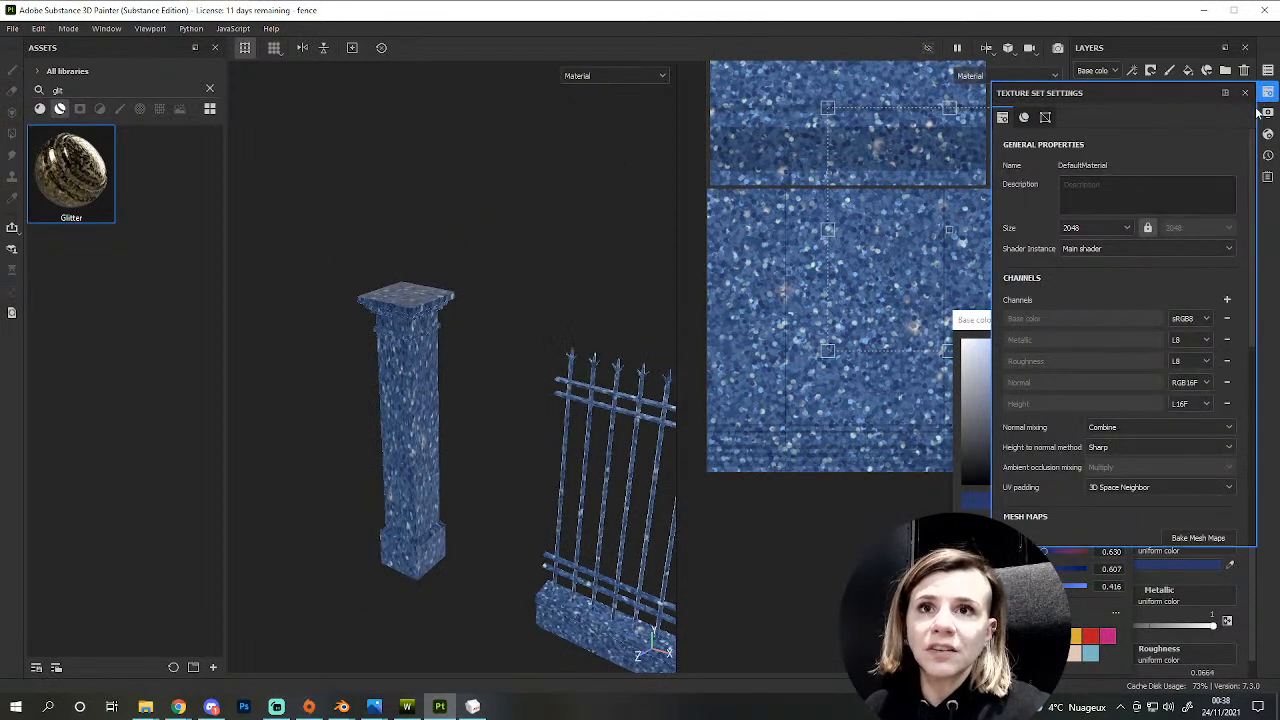
pyautogui.click(1140, 231)
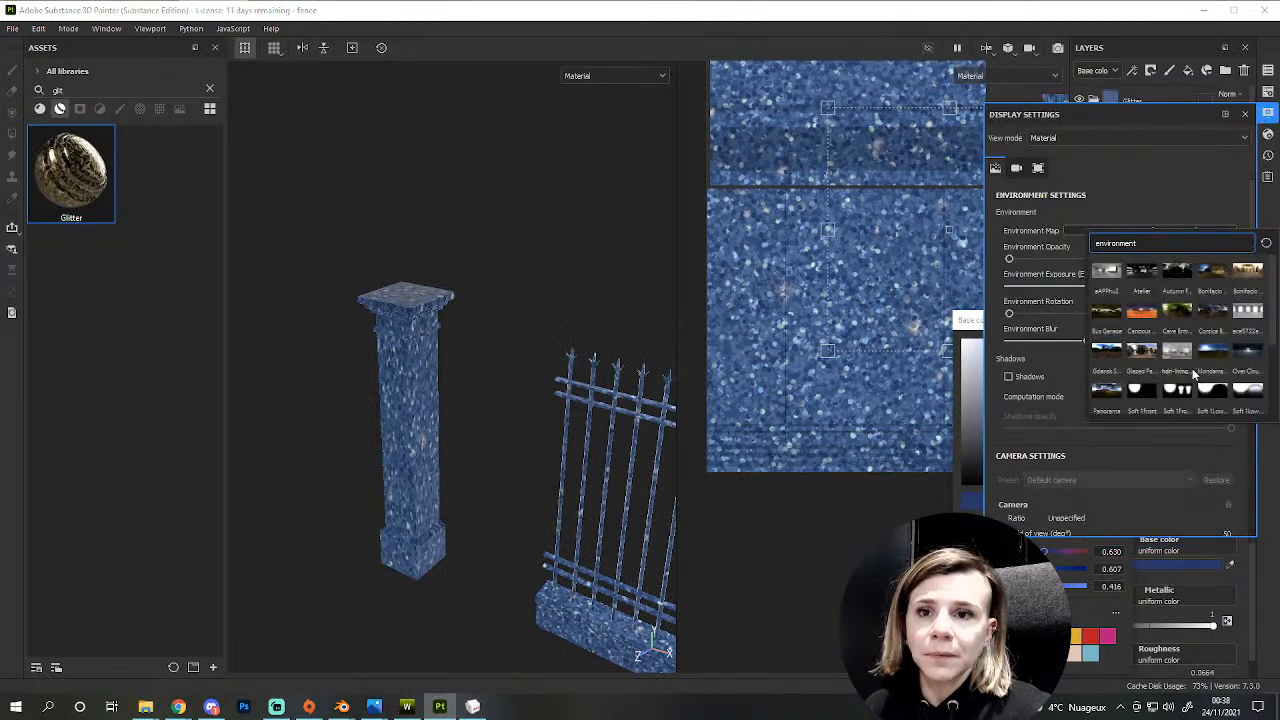
pyautogui.keyDown('alt'); pyautogui.moveTo(429, 549); pyautogui.dragTo(490, 595); pyautogui.keyUp('alt')
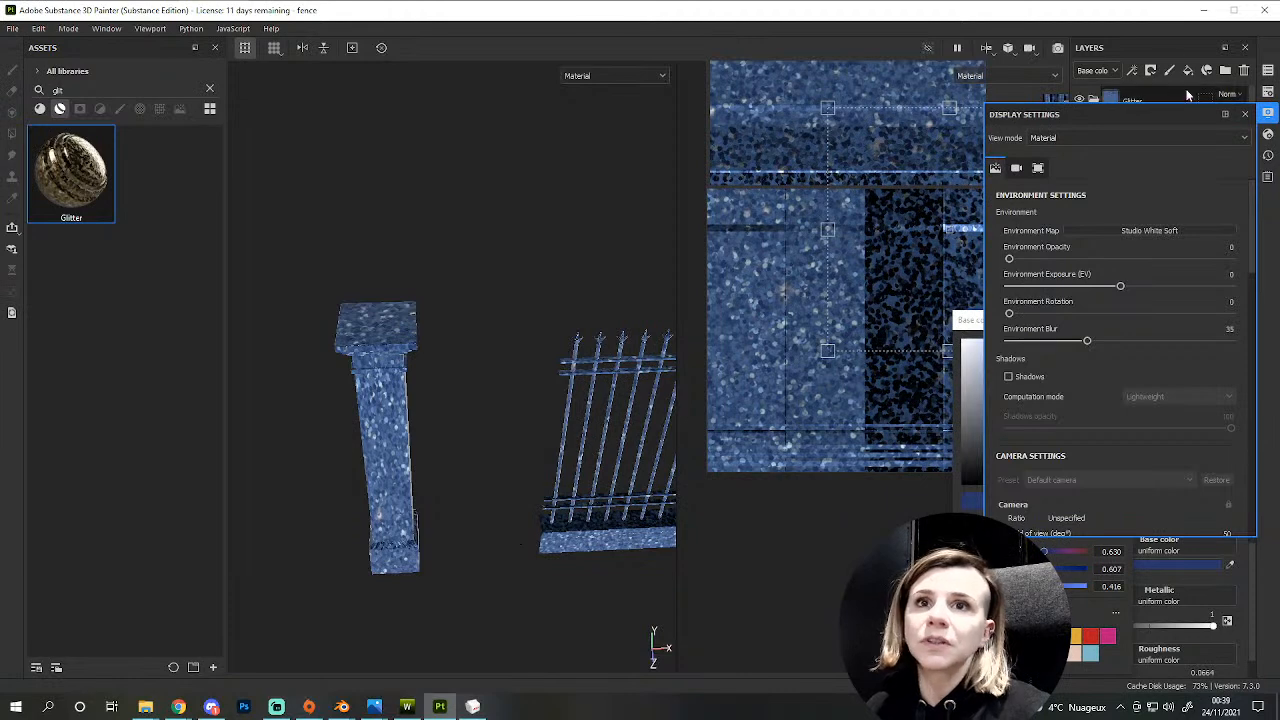
pyautogui.click(1268, 113)
# - Delete the Glitter folder from the layer stack
pyautogui.click(1110, 112)
pyautogui.click(1094, 100)
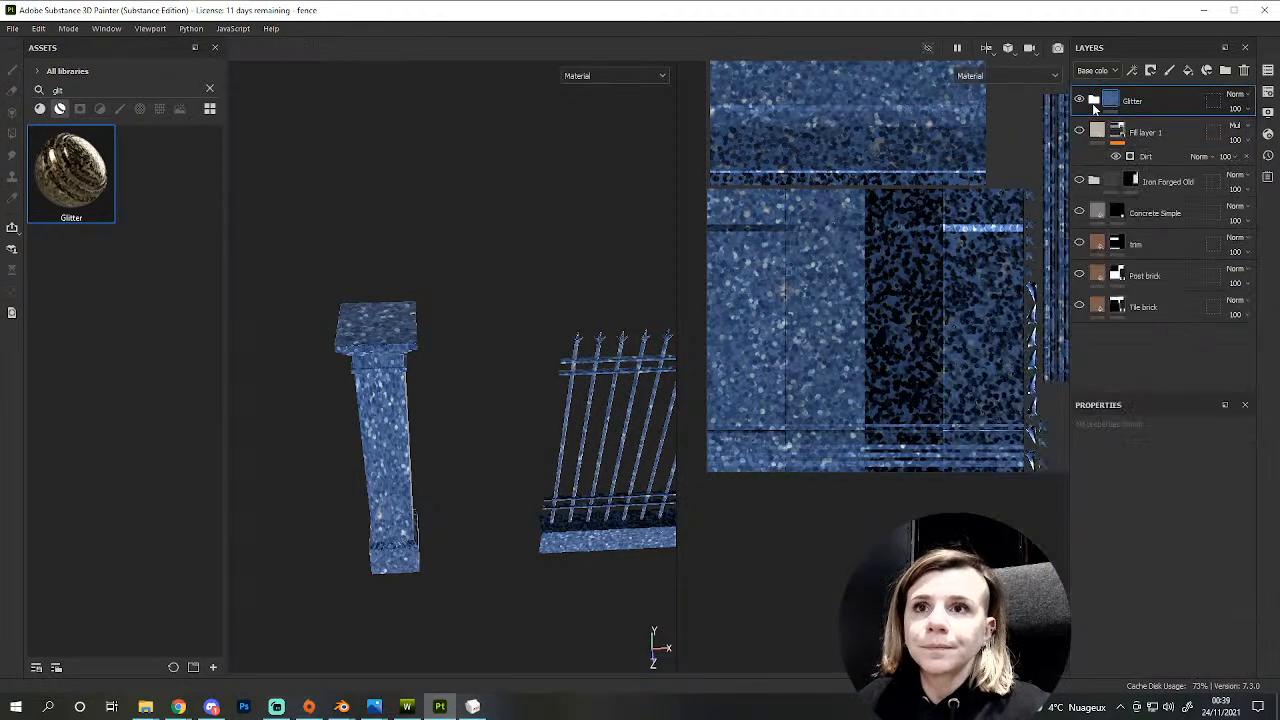
pyautogui.press('Delete')
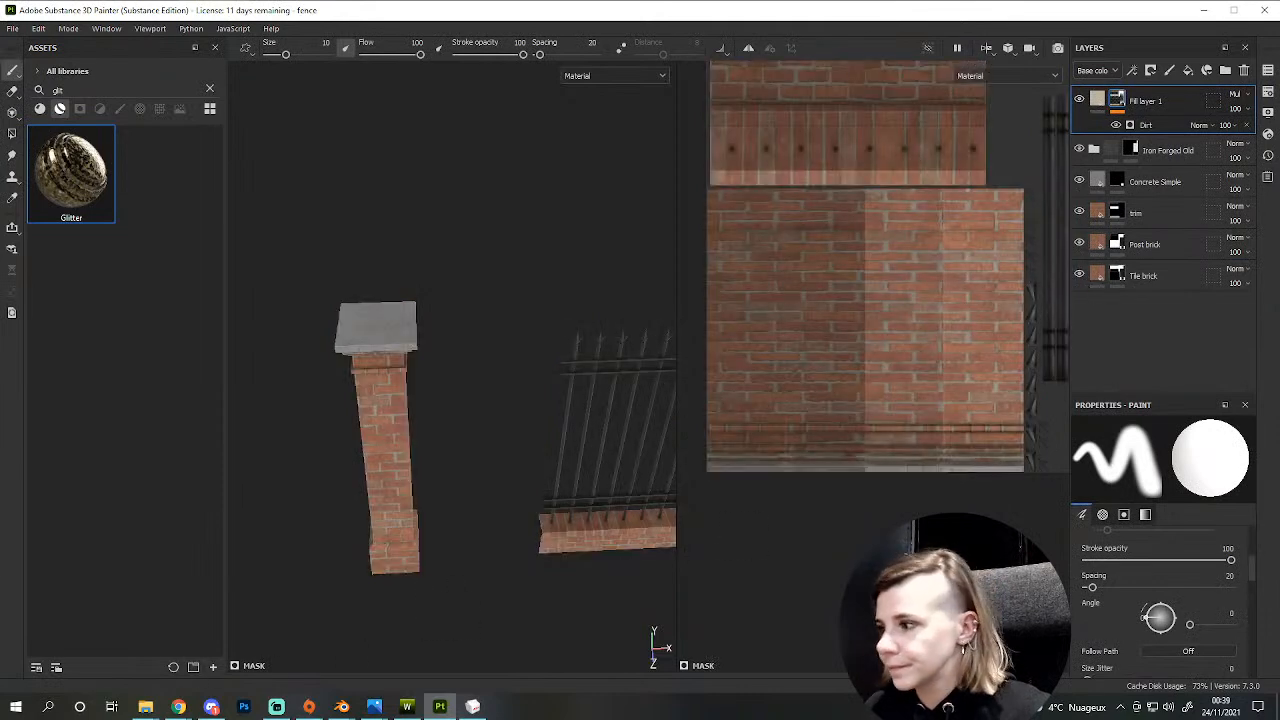
pyautogui.keyDown('alt'); pyautogui.moveTo(481, 463); pyautogui.dragTo(420, 589); pyautogui.keyUp('alt')
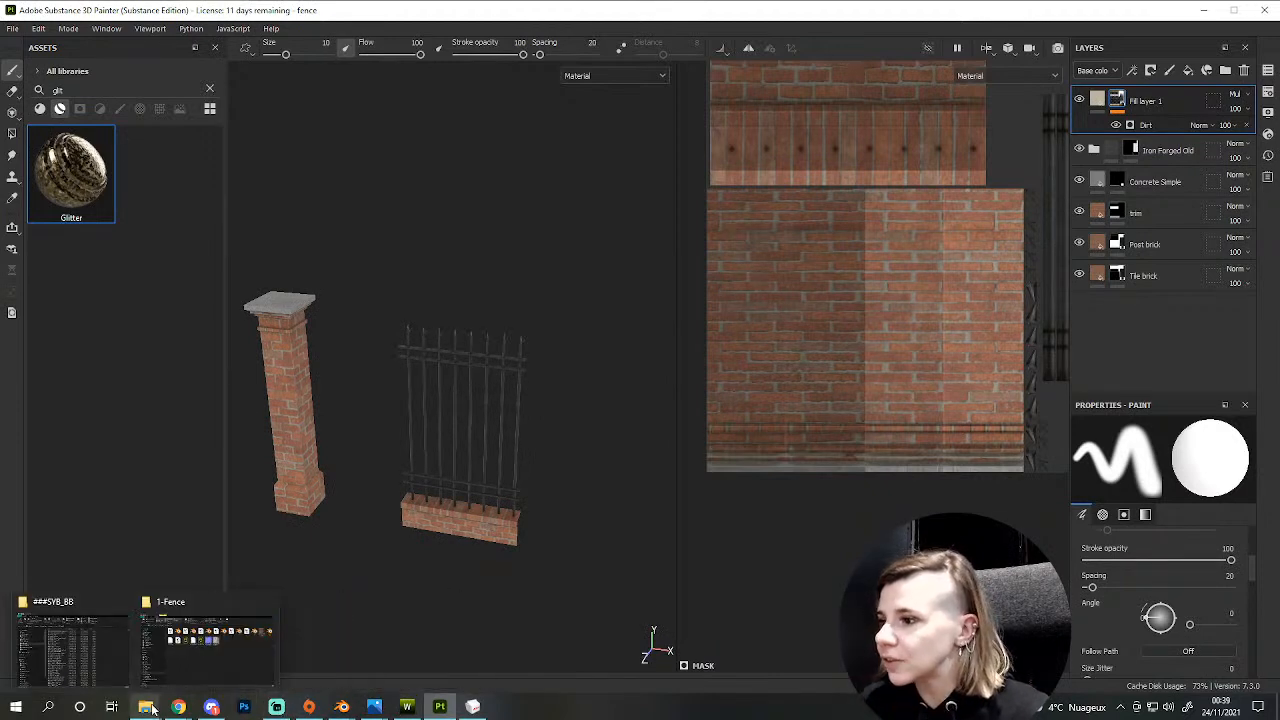
# - Switch to File Explorer, select DefaultMaterial_2D_View, fence_DefaultMaterial_Normal and fence_DefaultMaterial_Roughness in the 1-Fence folder, and launch Photoshop
pyautogui.click(188, 656)
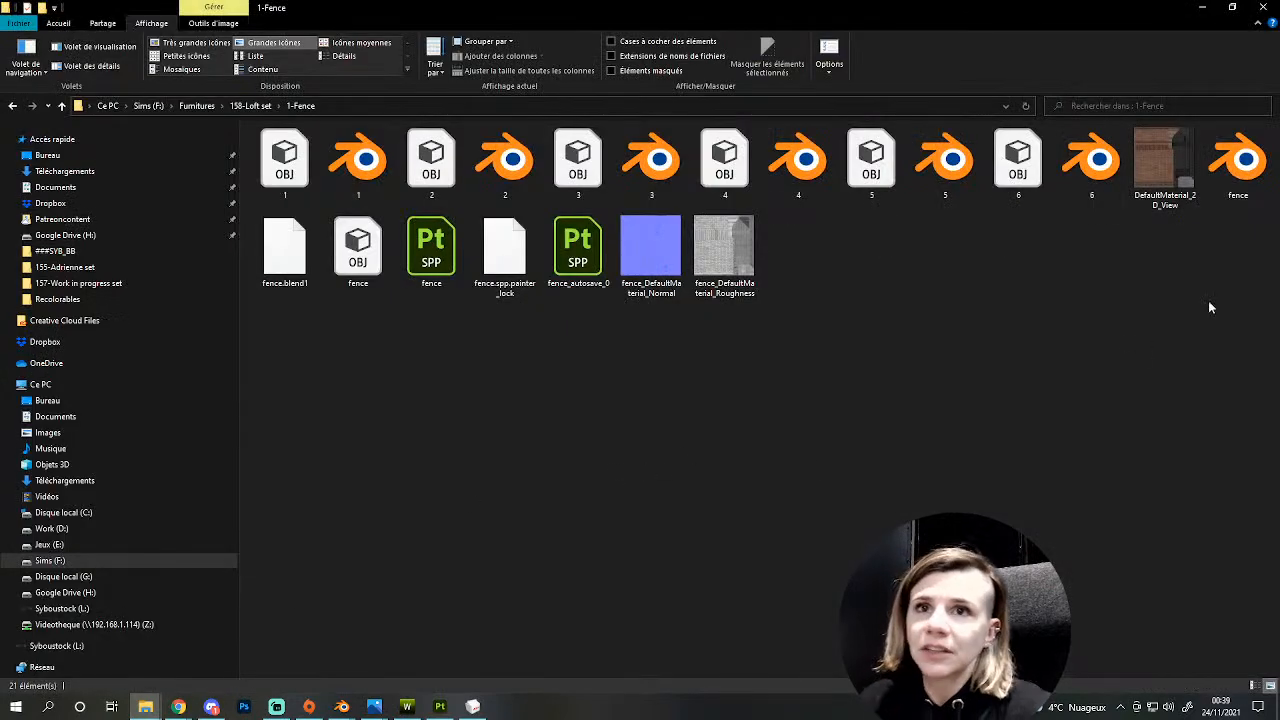
pyautogui.moveTo(1166, 164)
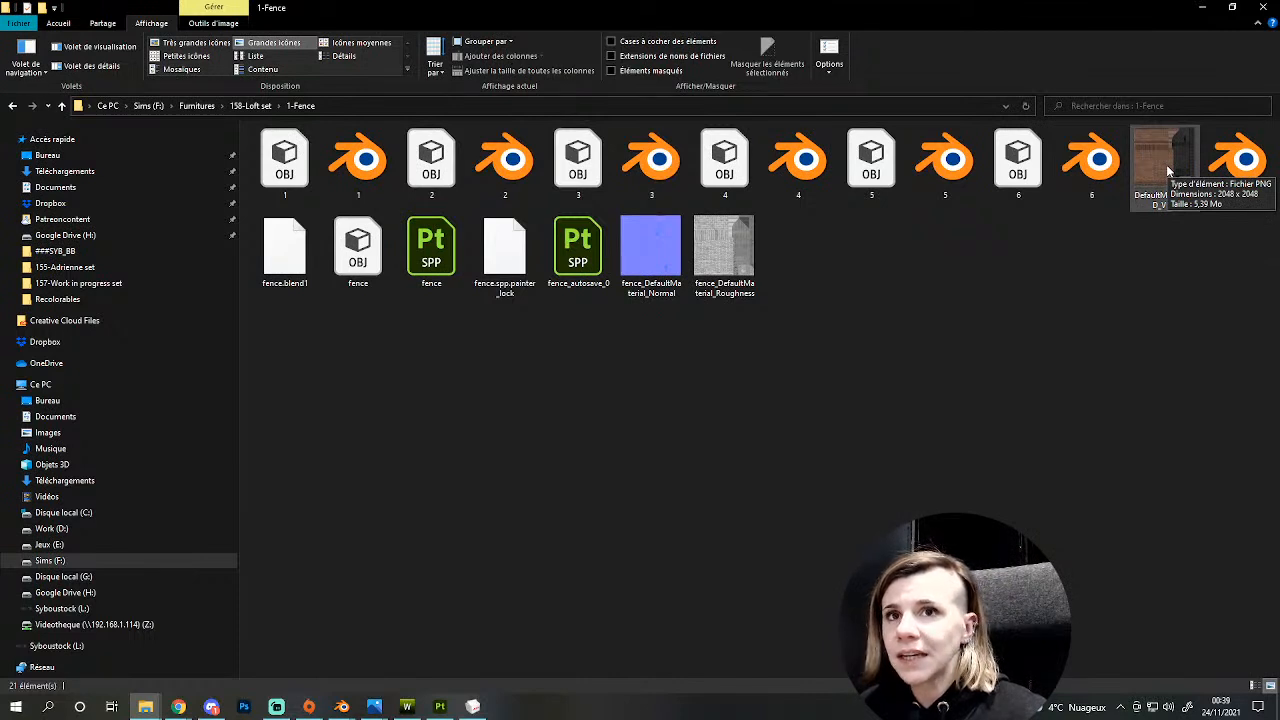
pyautogui.click(1166, 165)
pyautogui.keyDown('ctrl'); pyautogui.moveTo(802, 316); pyautogui.dragTo(490, 412); pyautogui.keyUp('ctrl')
pyautogui.moveTo(287, 692); pyautogui.dragTo(343, 604)
pyautogui.click(243, 706)
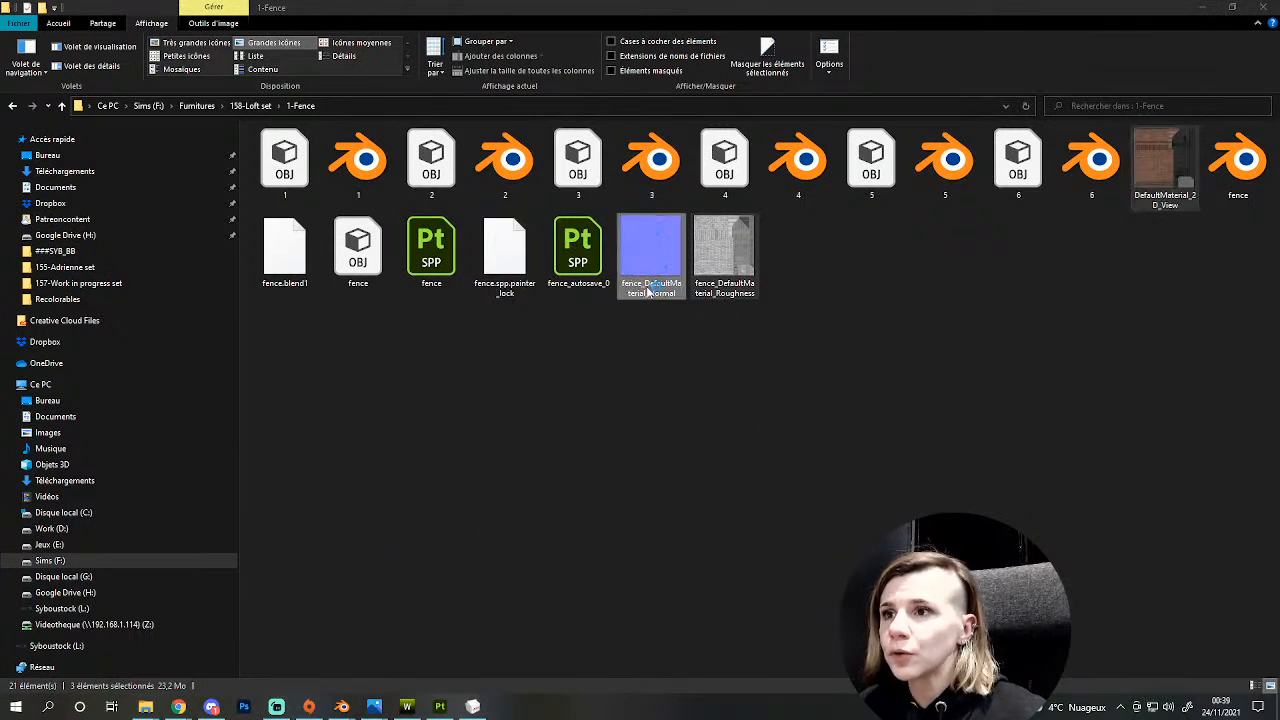
pyautogui.press('Return')
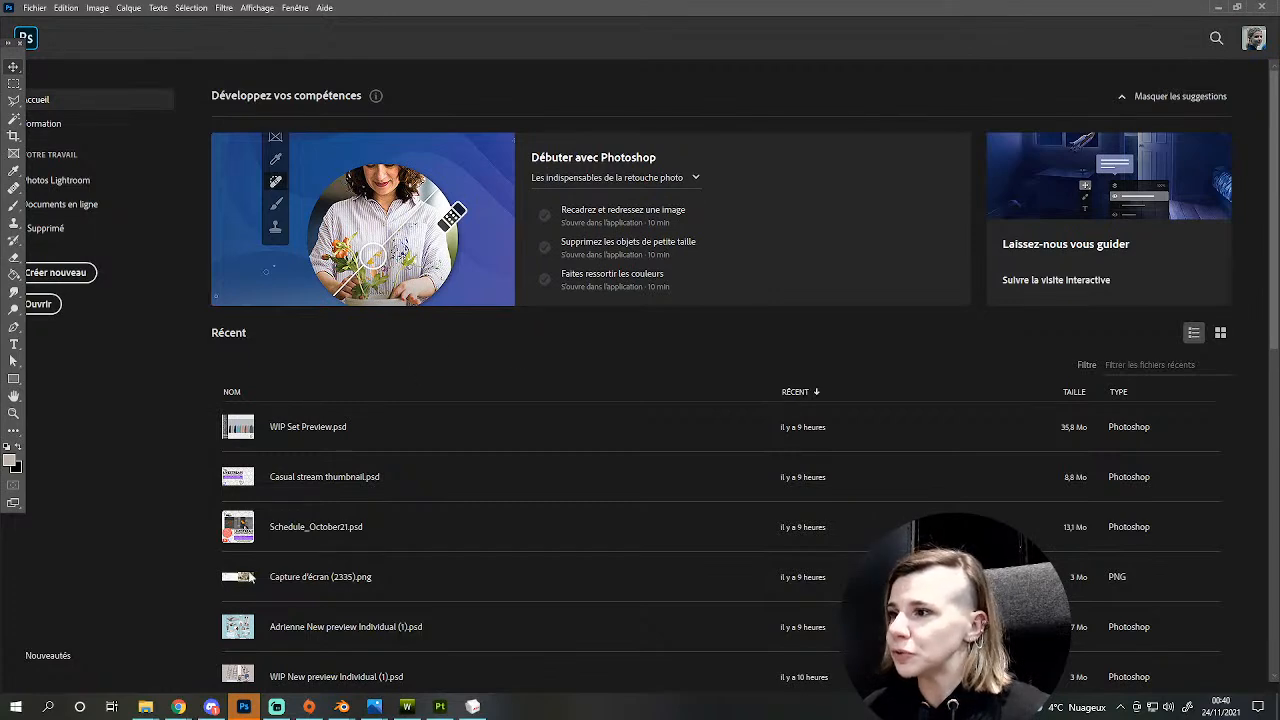
# - Open the three selected fence texture images from the 1-Fence folder in Photoshop
pyautogui.moveTo(145, 707)
pyautogui.click(181, 652)
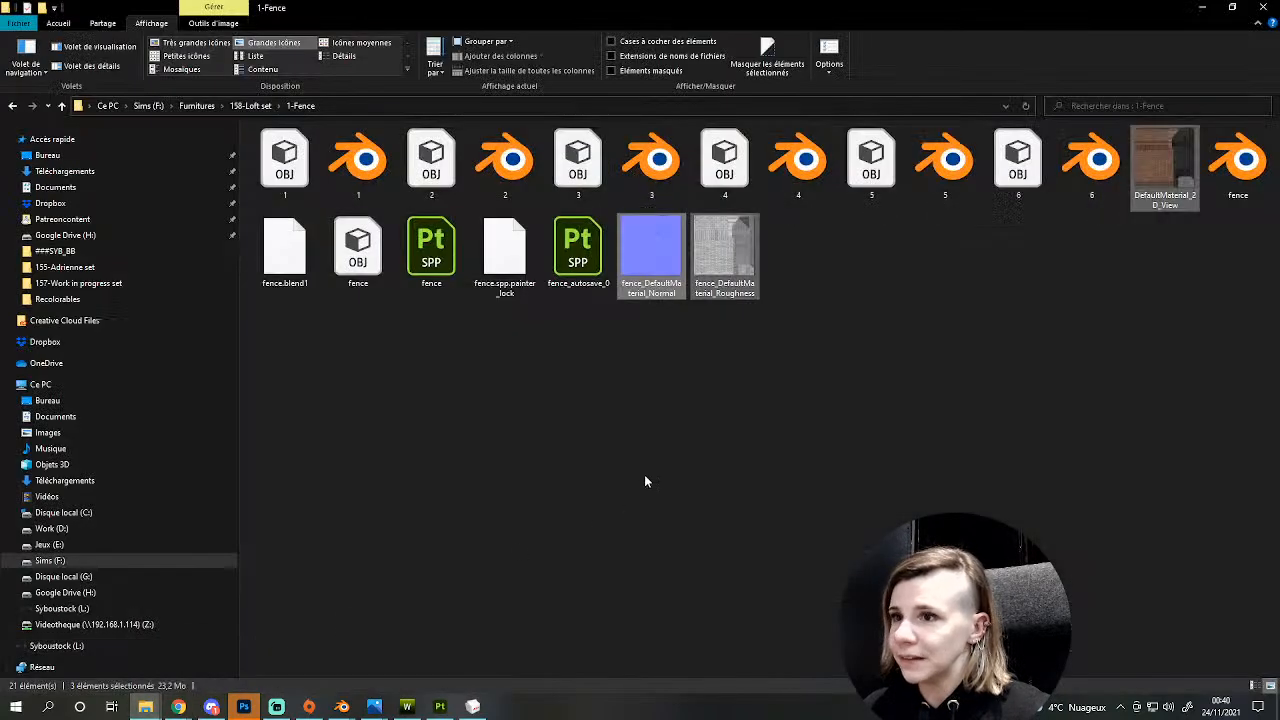
pyautogui.moveTo(663, 270); pyautogui.dragTo(443, 368)
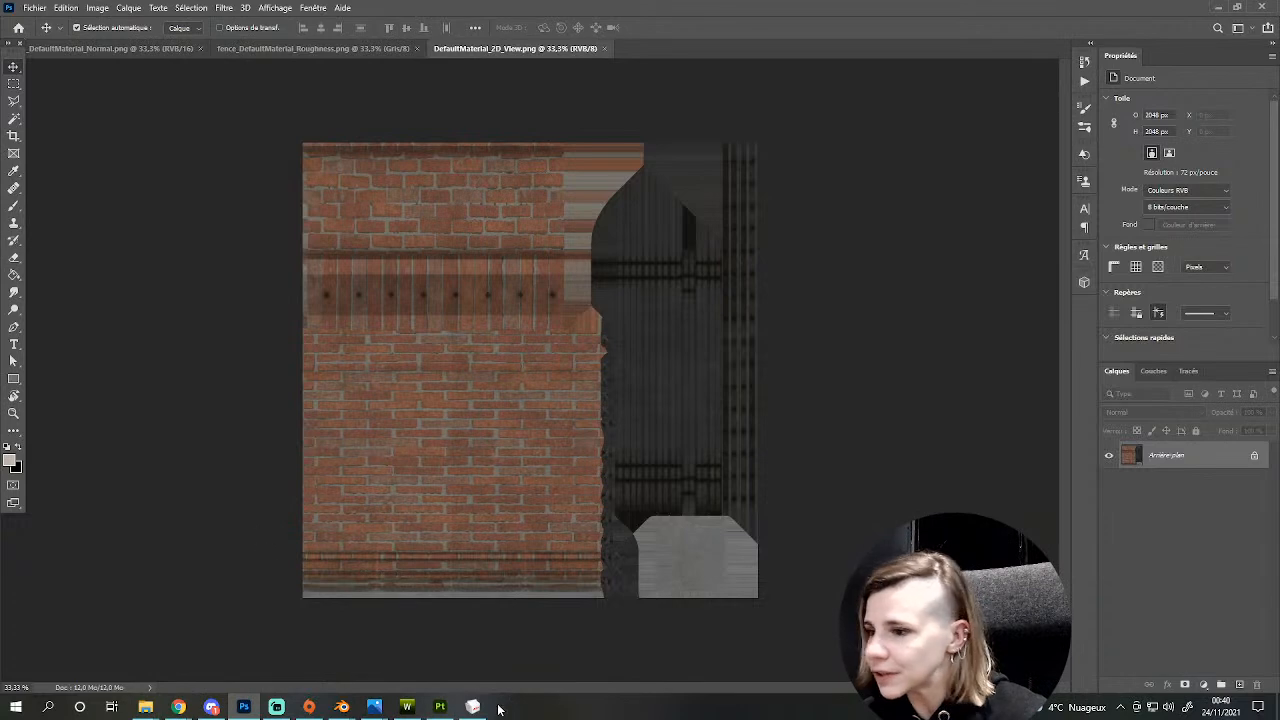
# - Switch to Chrome, search for "source substance share smart material" in a new tab, and open the Adobe Substance 3D Community Assets page
pyautogui.moveTo(418, 710)
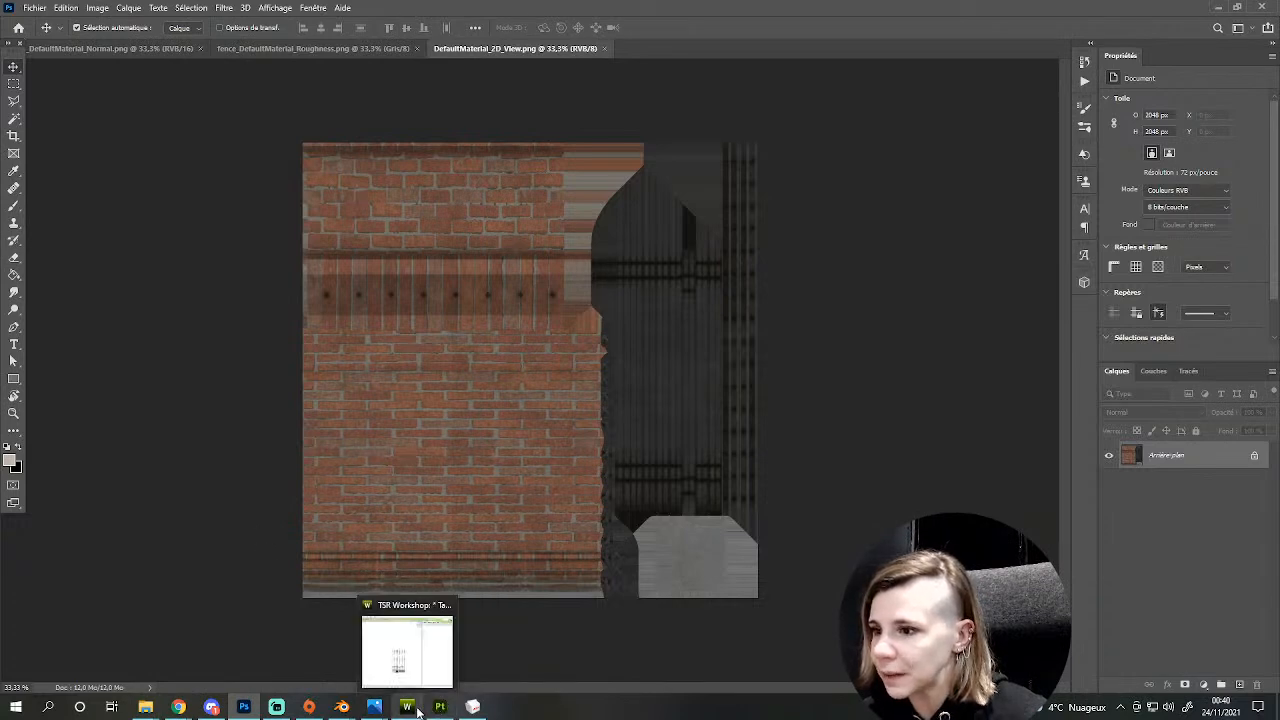
pyautogui.moveTo(178, 708)
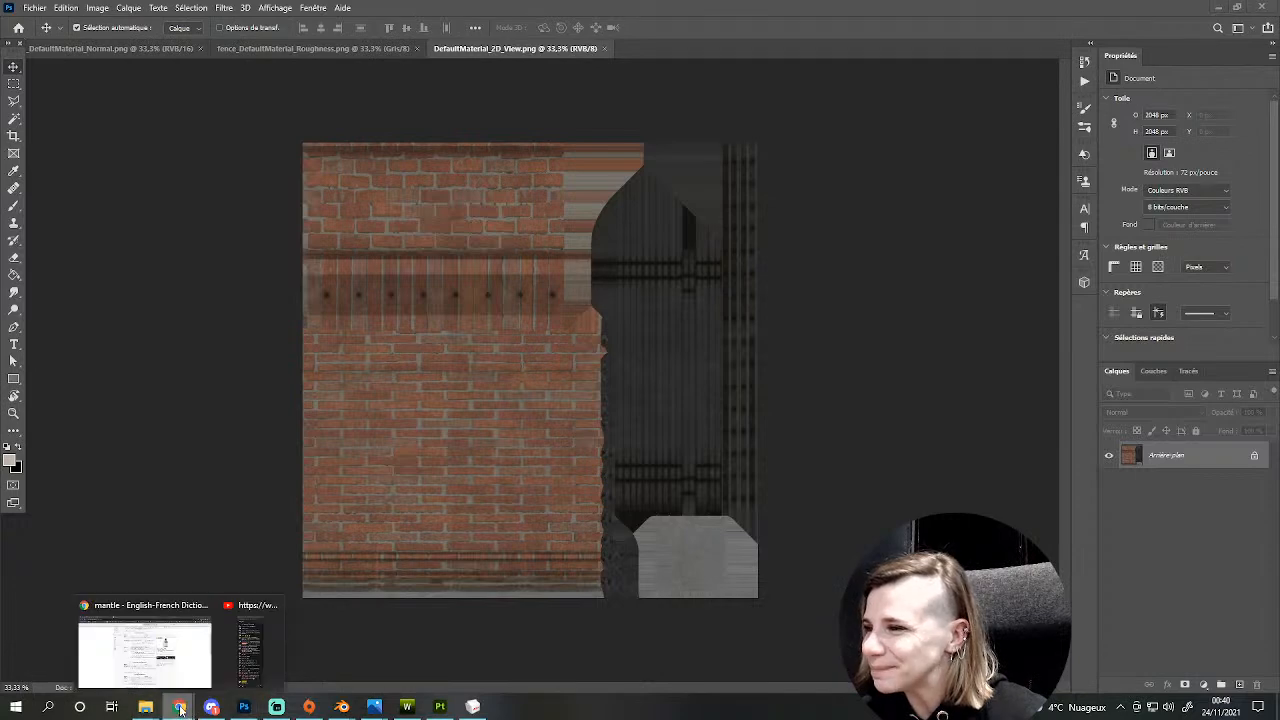
pyautogui.click(160, 640)
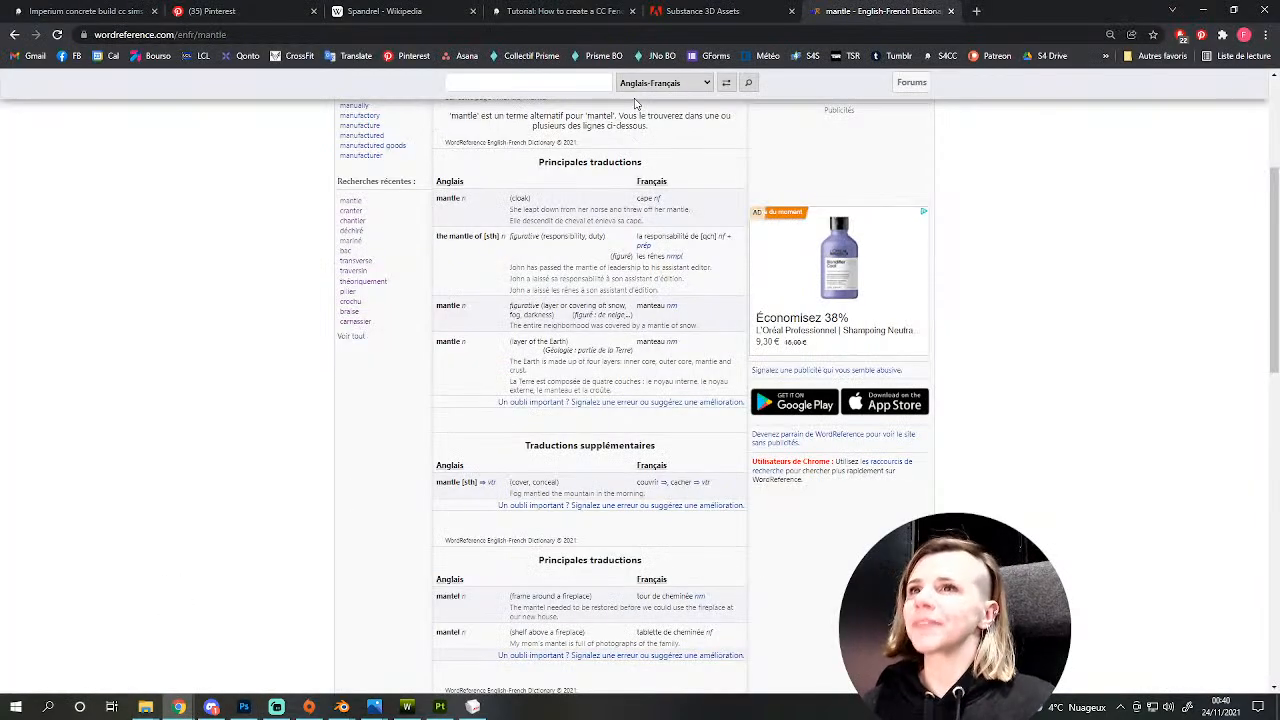
pyautogui.hotkey('ctrl', 't')
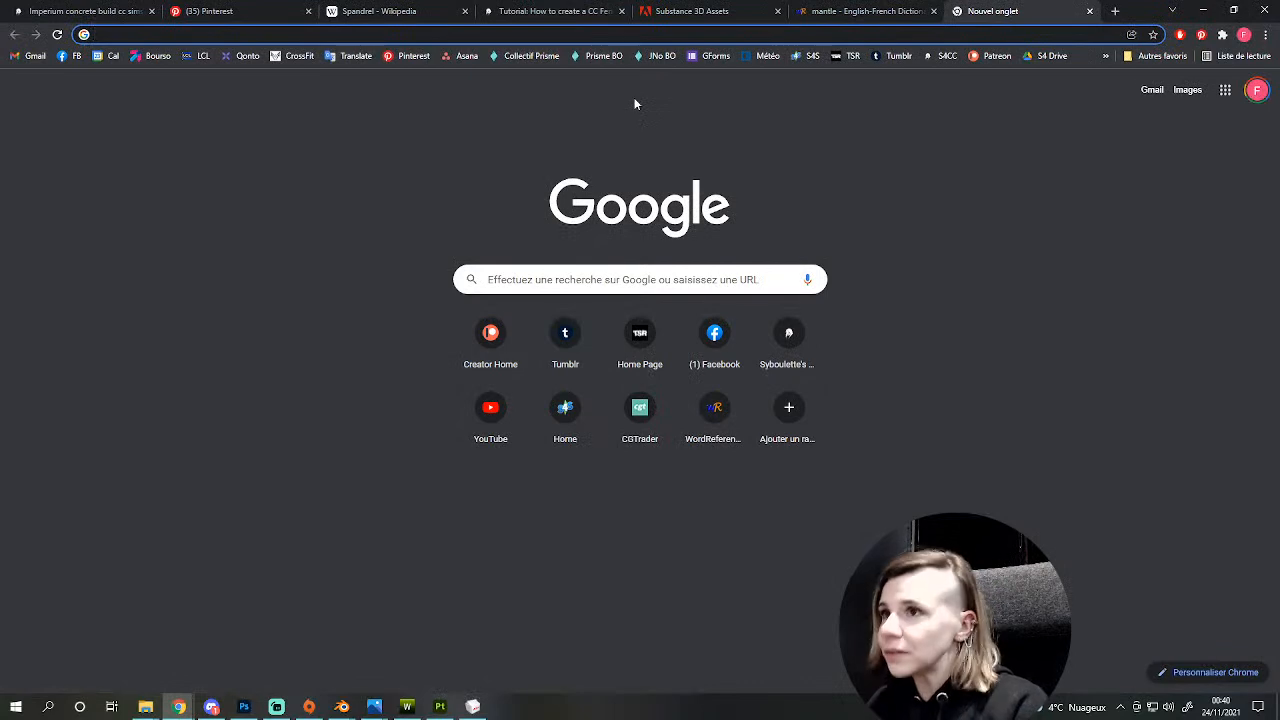
pyautogui.write('source')
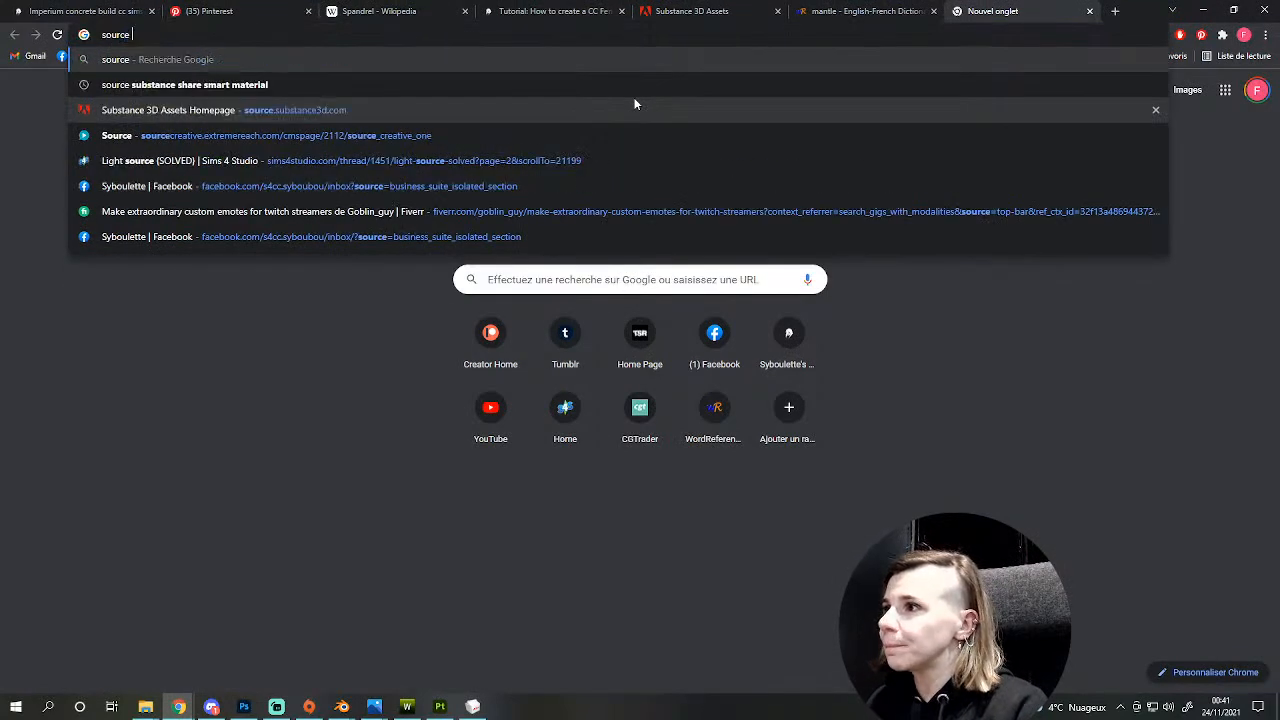
pyautogui.press('Up')
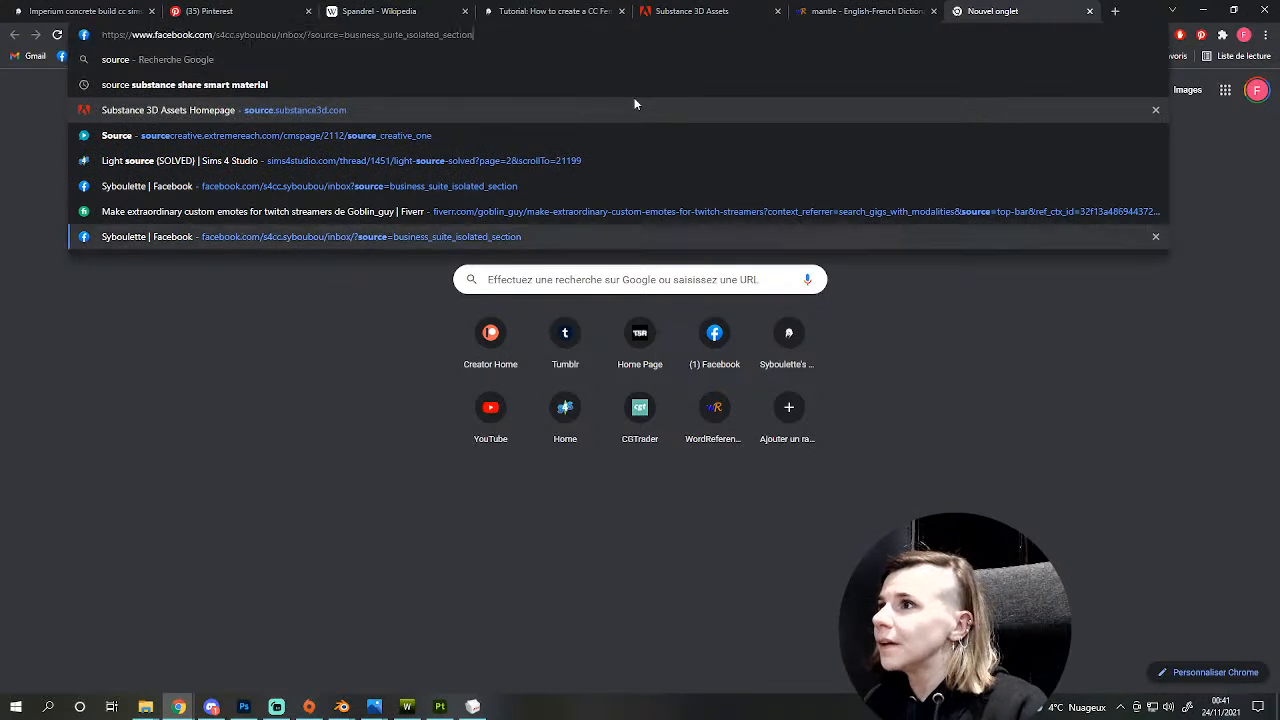
pyautogui.click(238, 88)
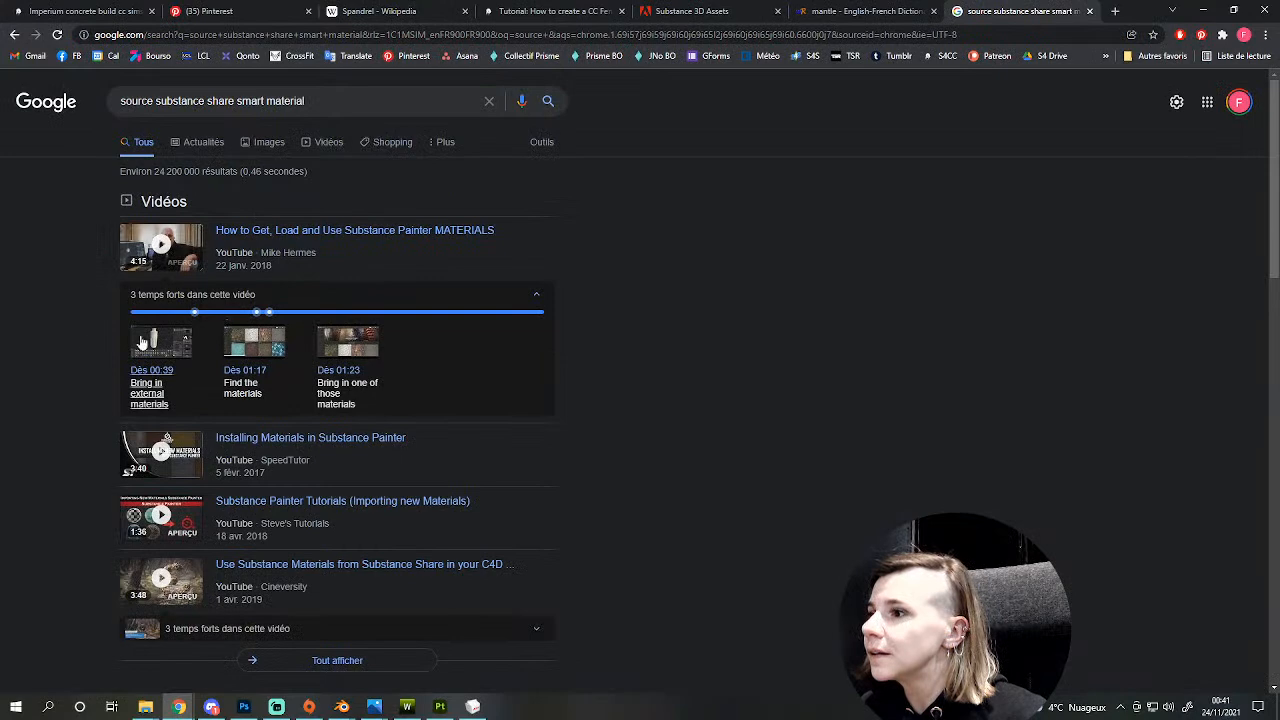
pyautogui.scroll(-3, 88, 348)
pyautogui.click(186, 395)
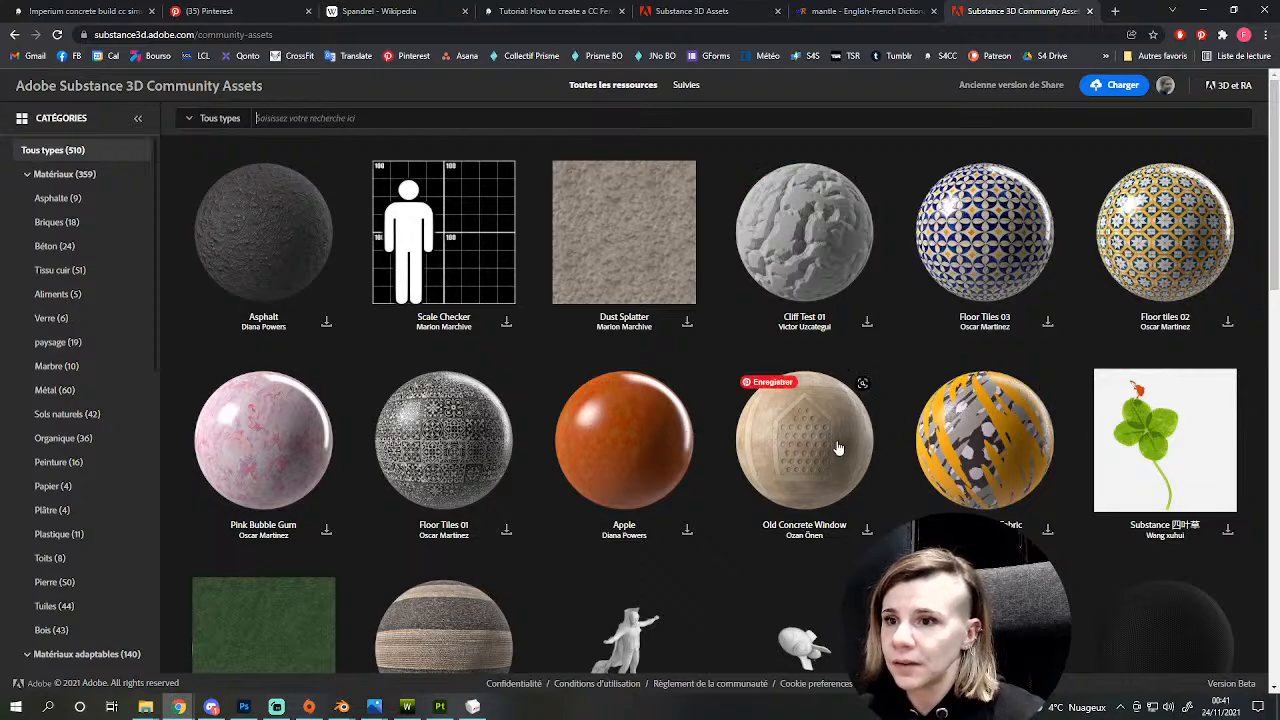
# - Look through the materials and smart materials offered on the Substance 3D Community Assets page
pyautogui.scroll(-3, 846, 439)
pyautogui.scroll(-4, 846, 439)
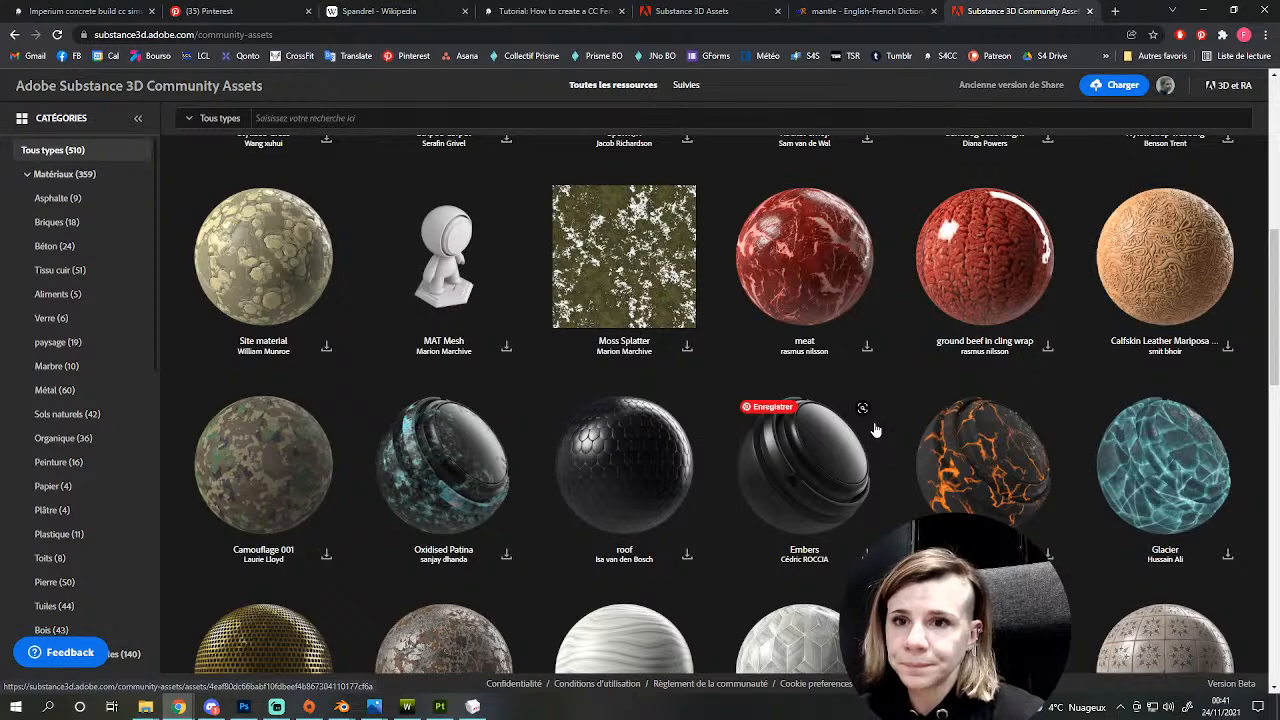
pyautogui.scroll(-2, 875, 430)
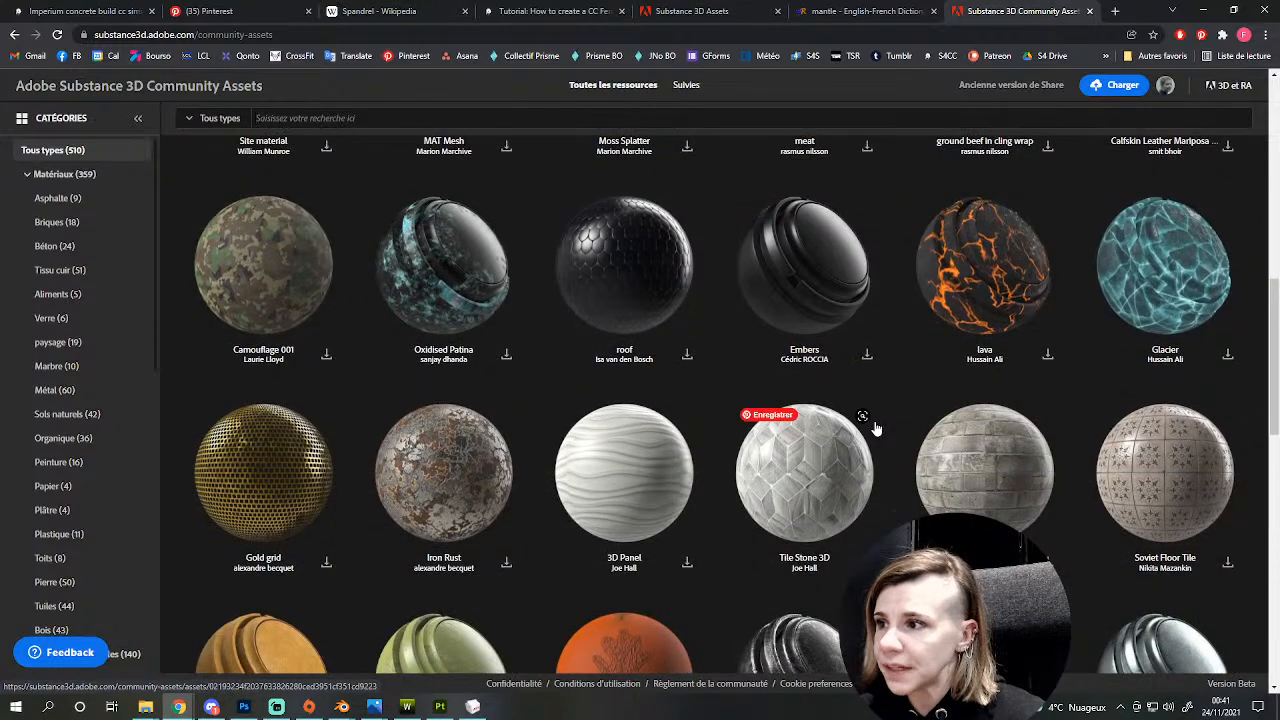
pyautogui.scroll(-3, 875, 430)
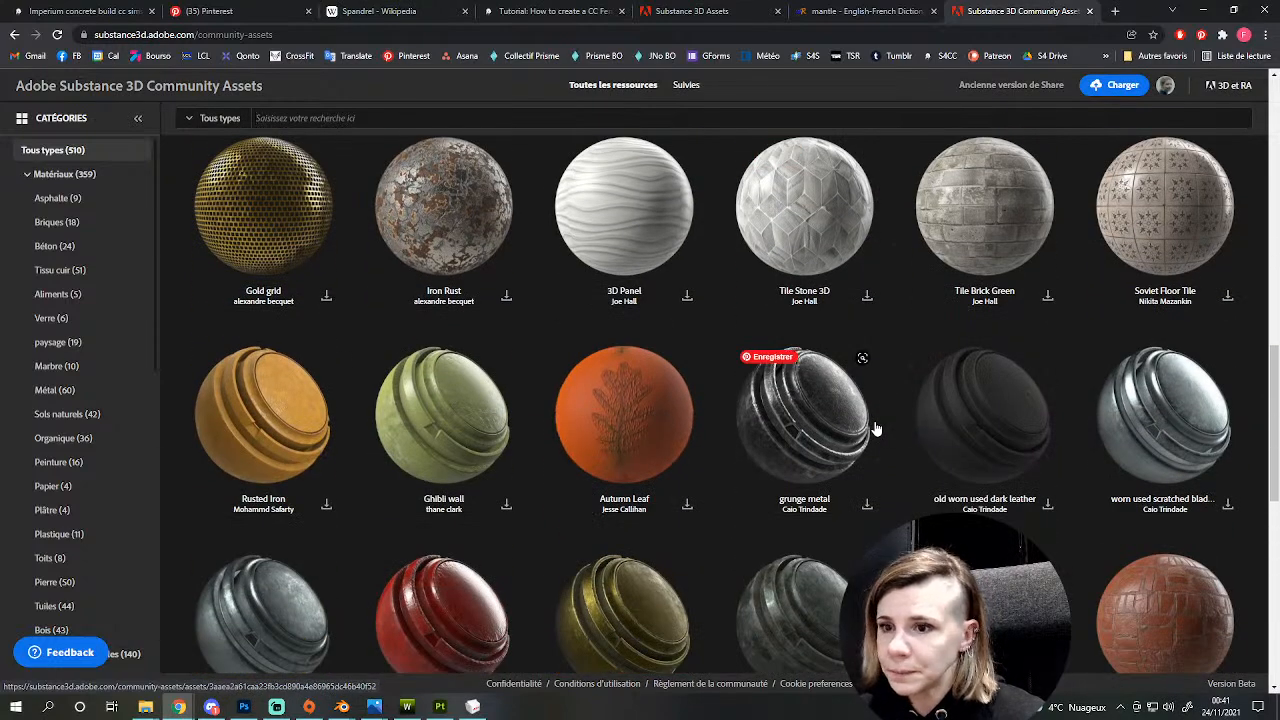
pyautogui.scroll(-2, 877, 431)
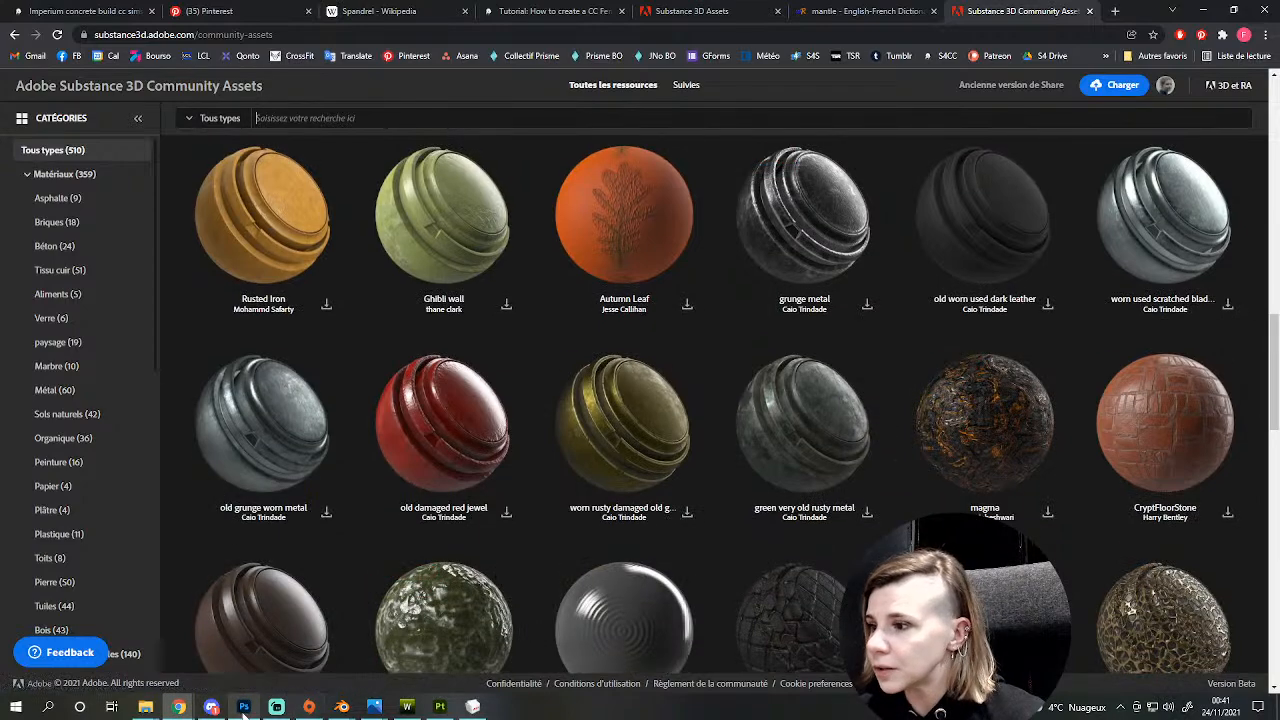
pyautogui.scroll(7, 871, 440)
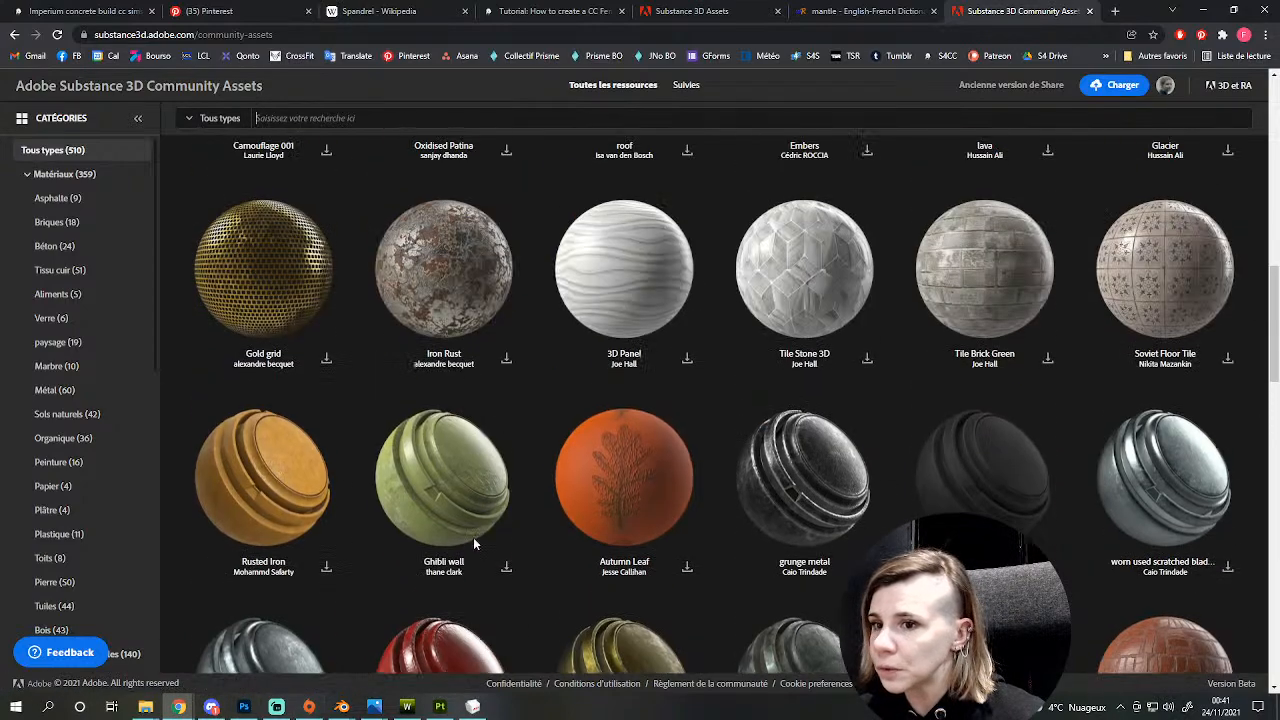
pyautogui.scroll(3, 855, 523)
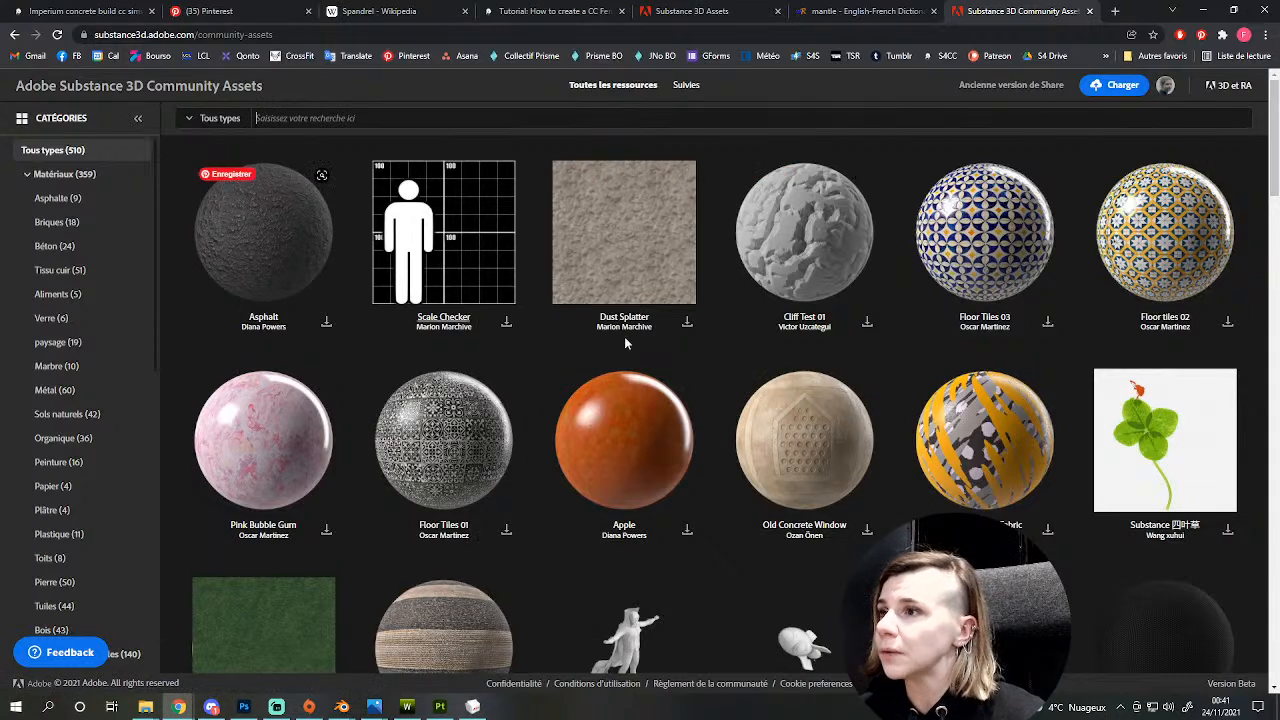
pyautogui.scroll(-3, 878, 437)
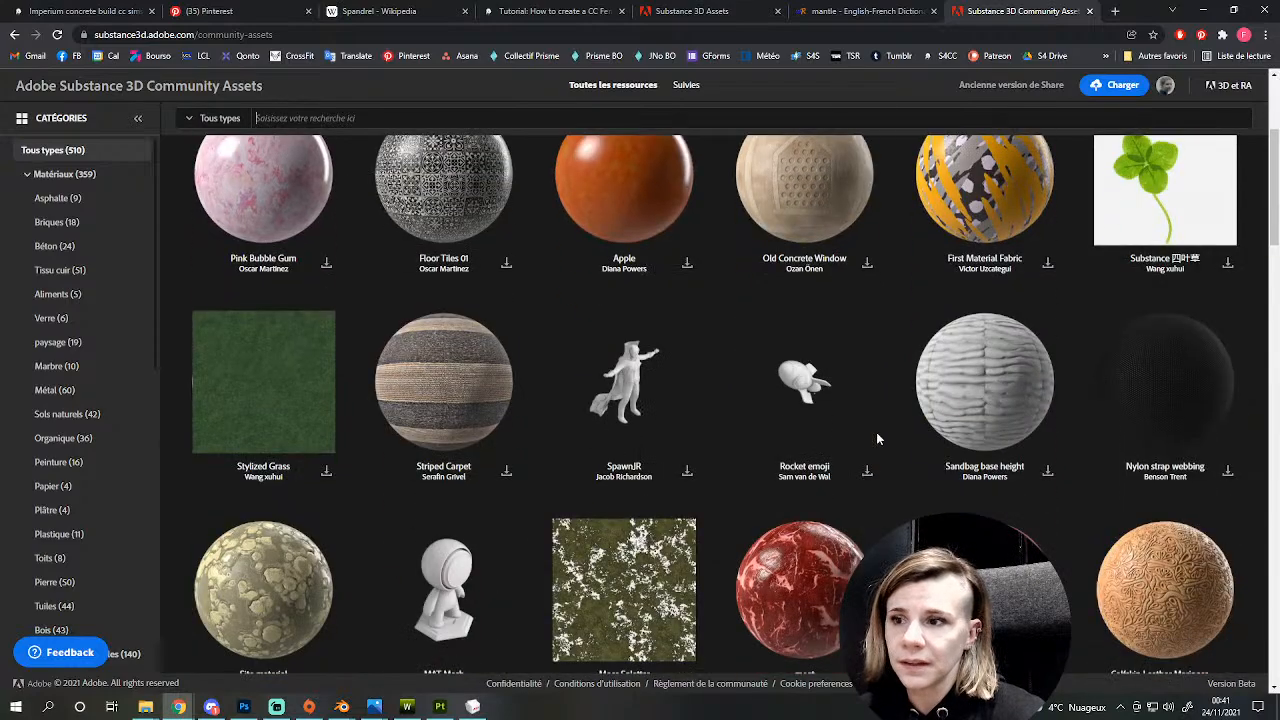
pyautogui.scroll(-1, 869, 443)
pyautogui.scroll(-3, 869, 443)
pyautogui.scroll(7, 869, 443)
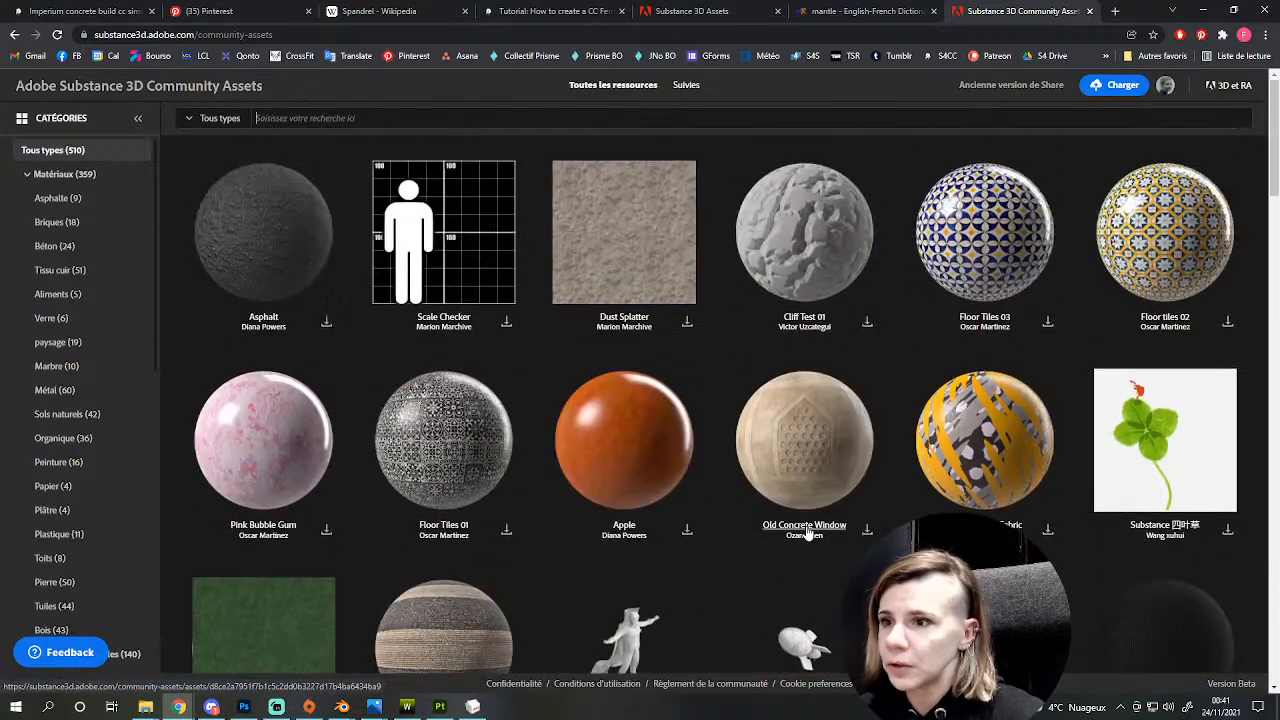
# - Switch to Photoshop and close the DefaultMaterial_2D_View.png document
pyautogui.moveTo(432, 710)
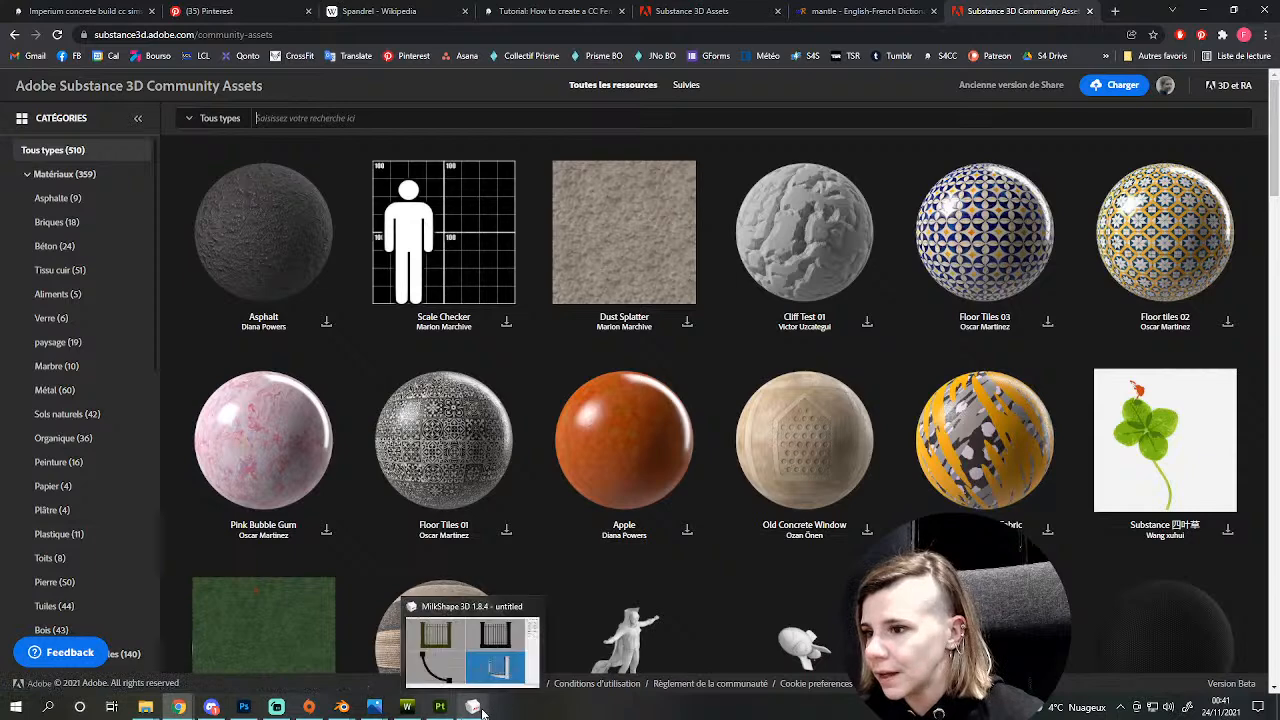
pyautogui.click(244, 707)
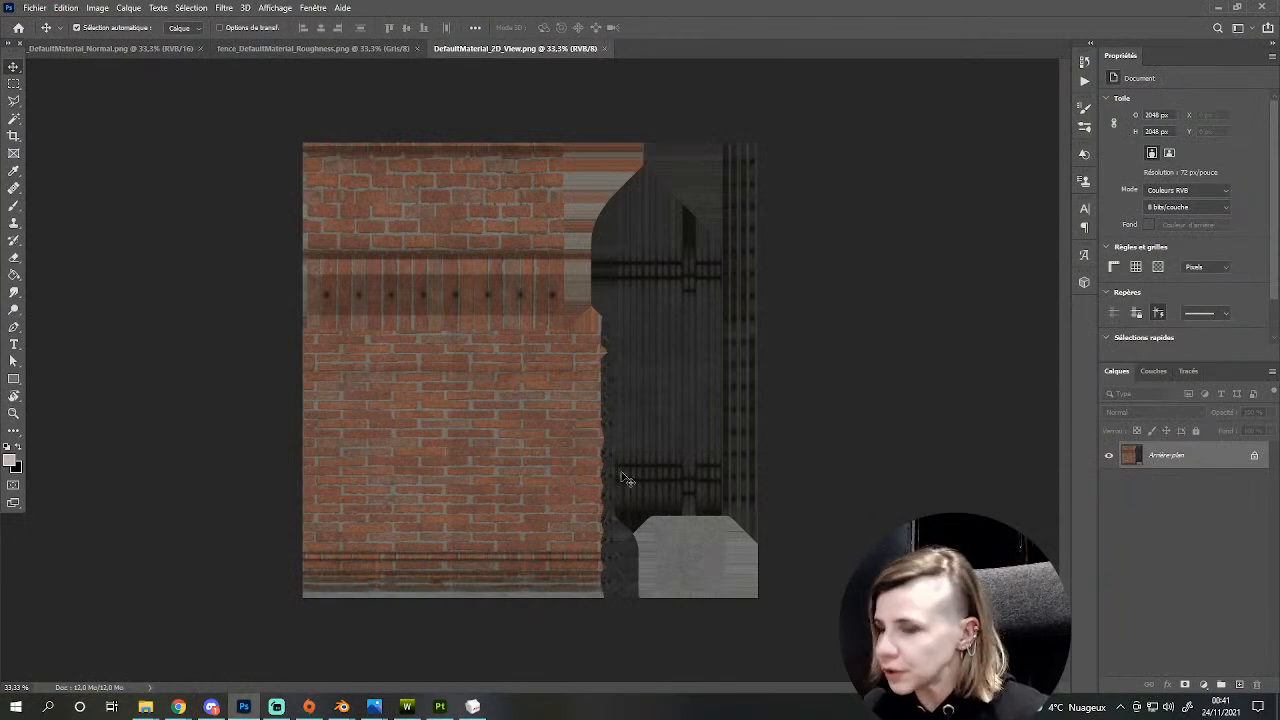
pyautogui.hotkey('ctrl', 'w')
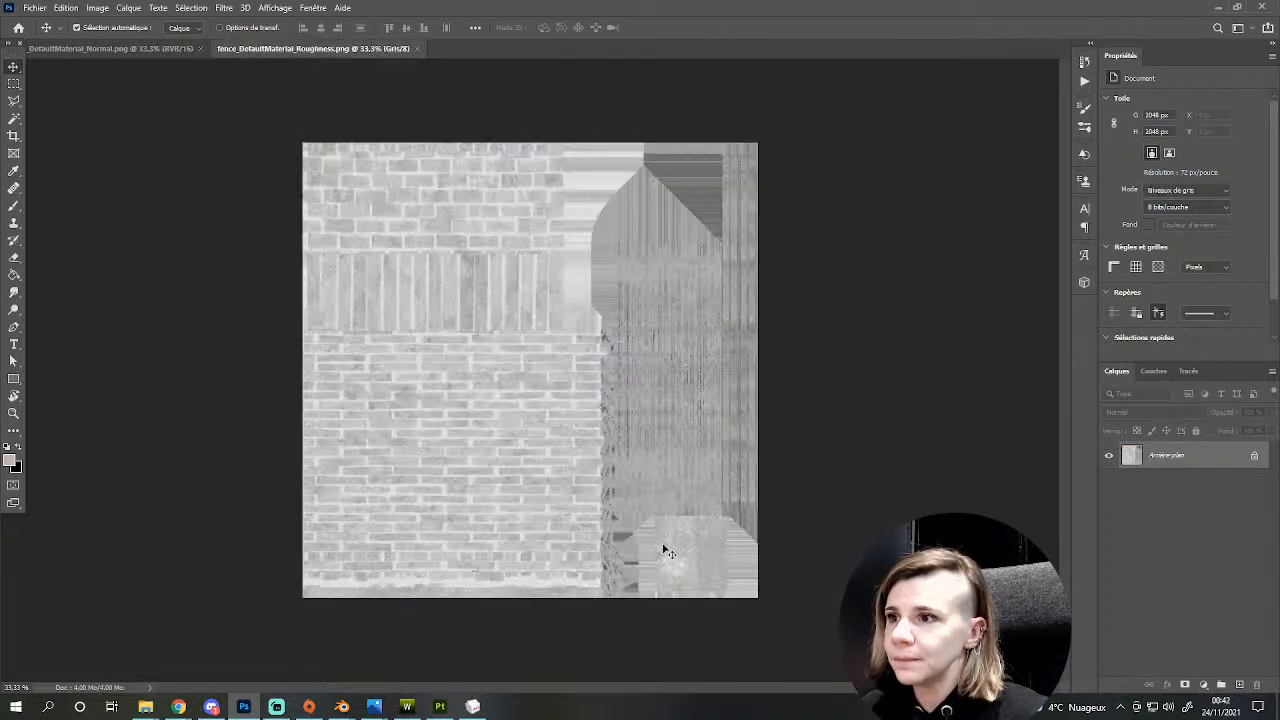
# - Apply Auto Tone and invert the grayscale values of fence_DefaultMaterial_Roughness.png
pyautogui.hotkey('ctrl', 'shift', 'l')
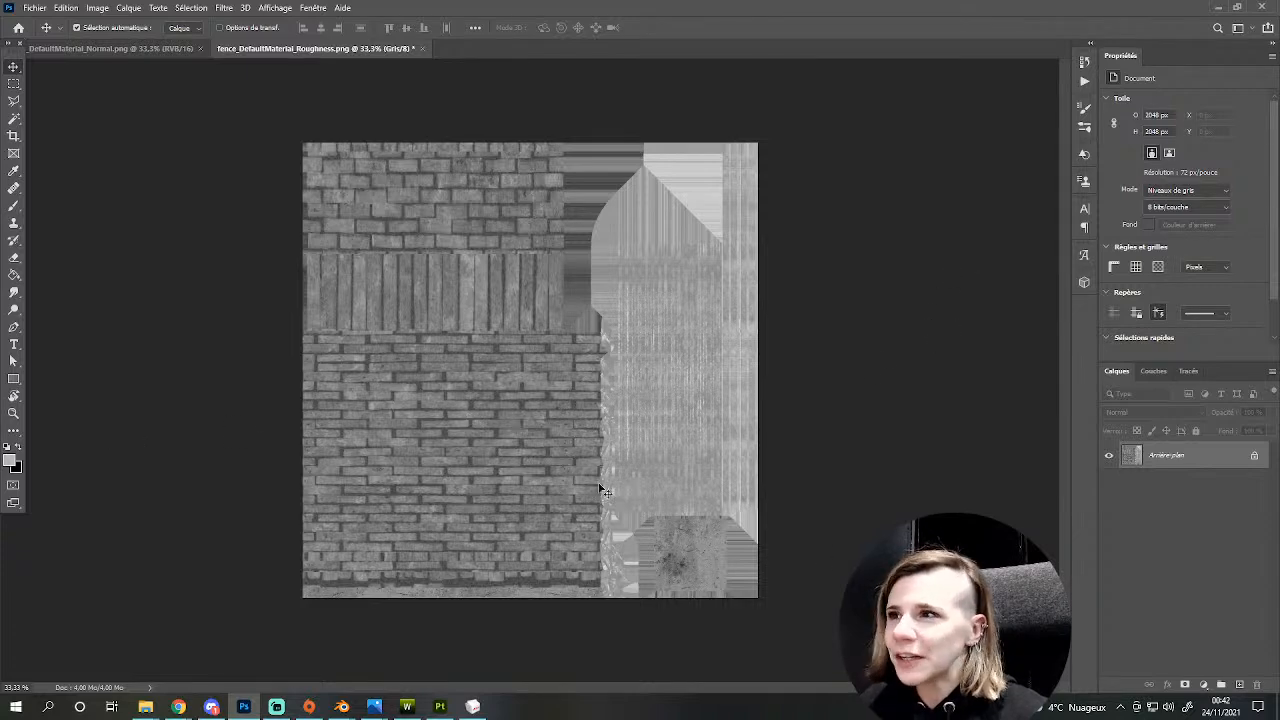
# - Convert fence_DefaultMaterial_Roughness.png from grayscale to RGB colour mode
pyautogui.click(97, 8)
pyautogui.moveTo(117, 27)
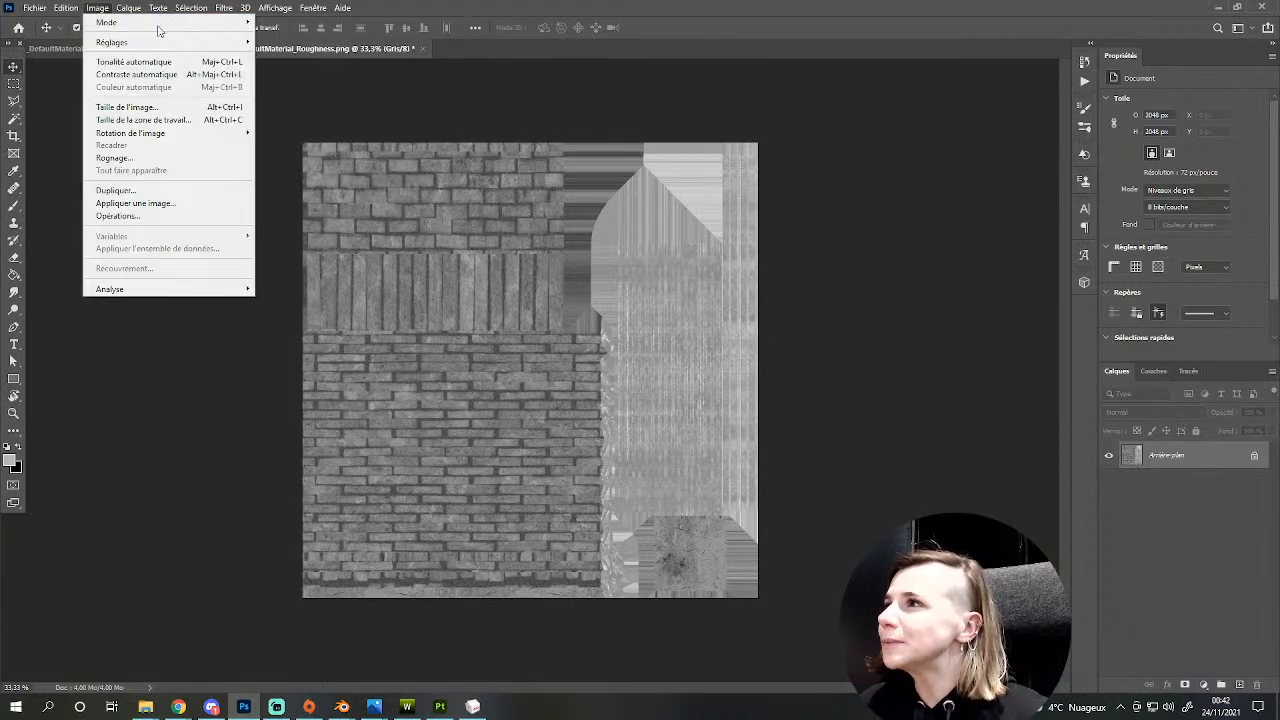
pyautogui.click(295, 72)
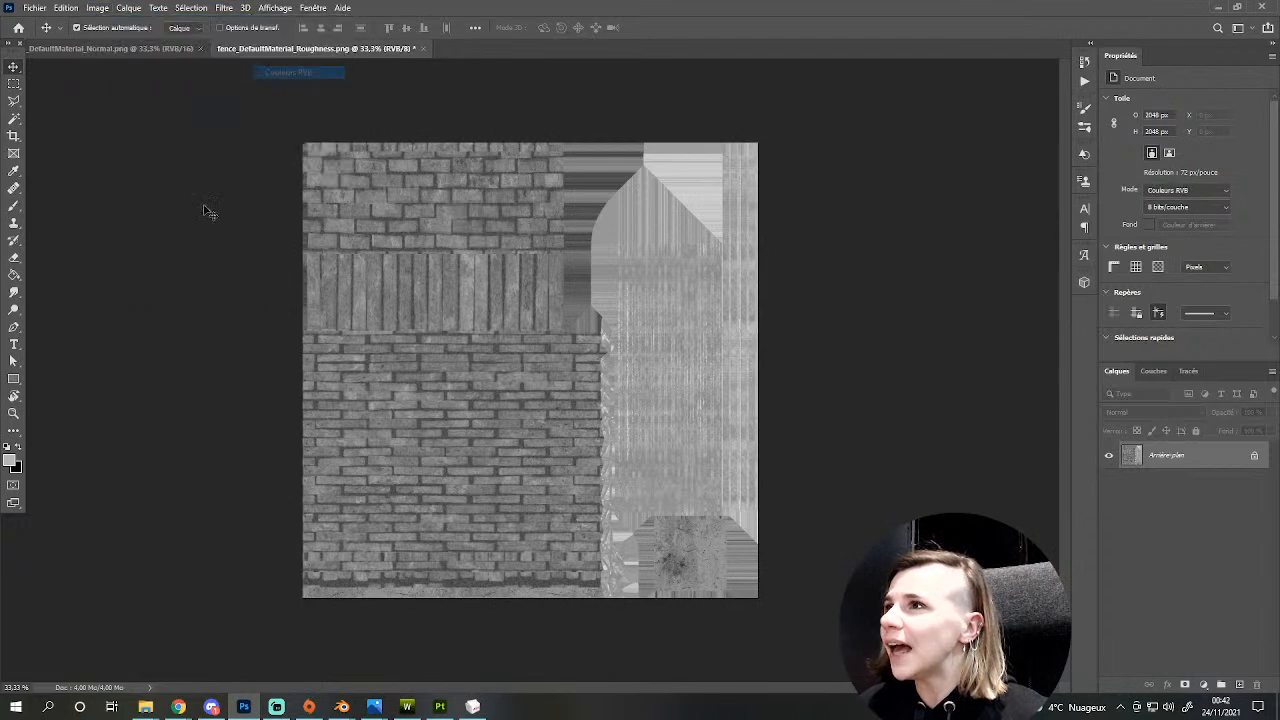
# - Add a new layer above the roughness texture and fill it with dark blue, hue 223° and saturation 100%
pyautogui.click(12, 460)
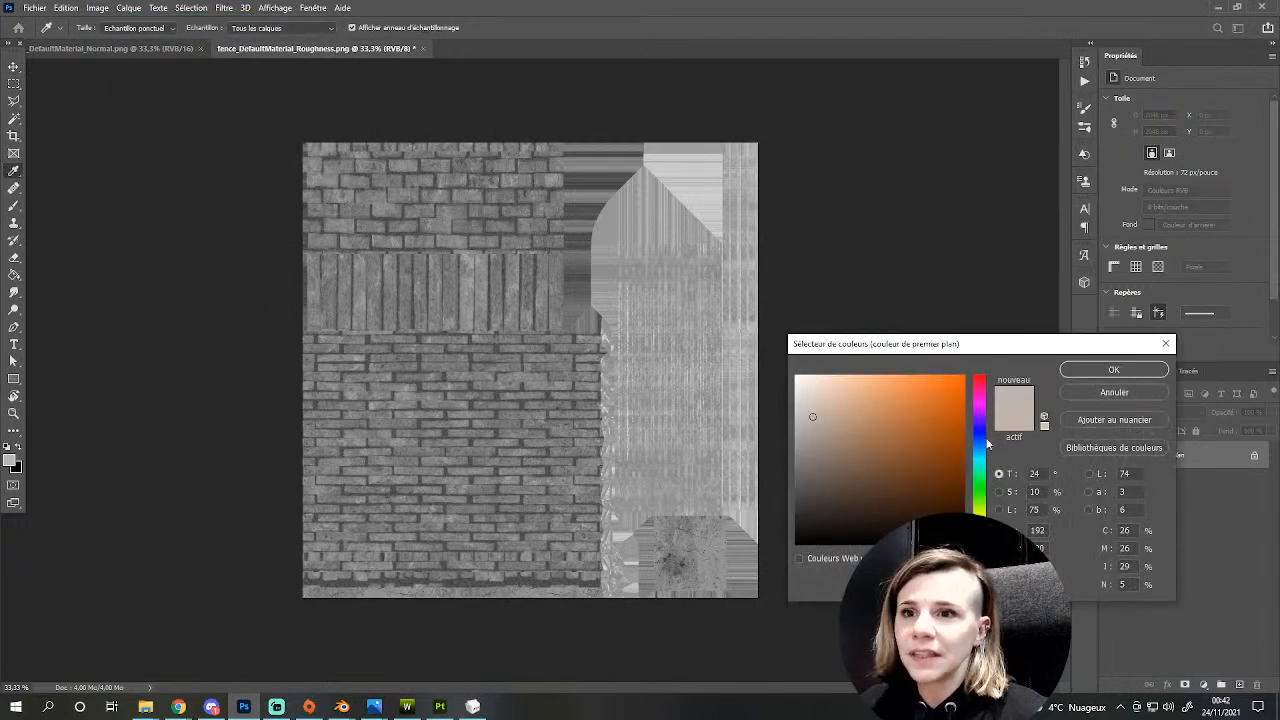
pyautogui.click(988, 443)
pyautogui.click(982, 439)
pyautogui.moveTo(870, 442)
pyautogui.mouseDown()
pyautogui.moveTo(947, 427)
pyautogui.moveTo(988, 467)
pyautogui.mouseUp()
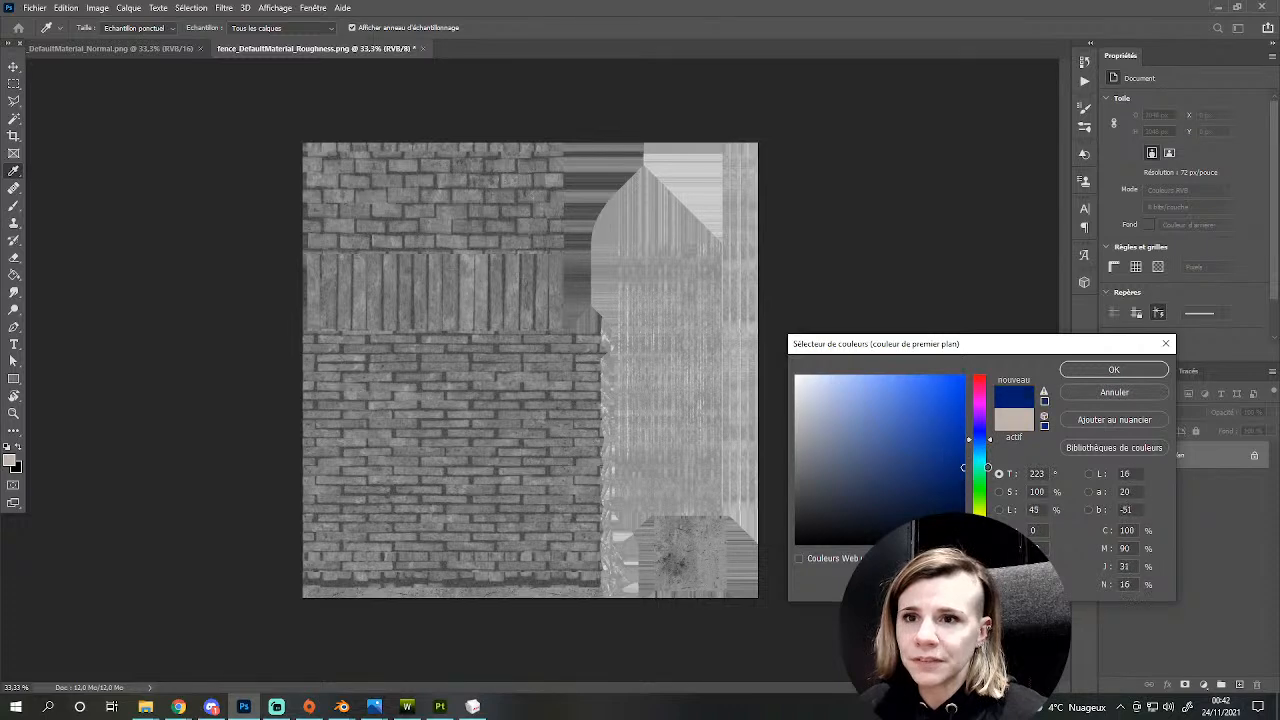
pyautogui.click(1132, 372)
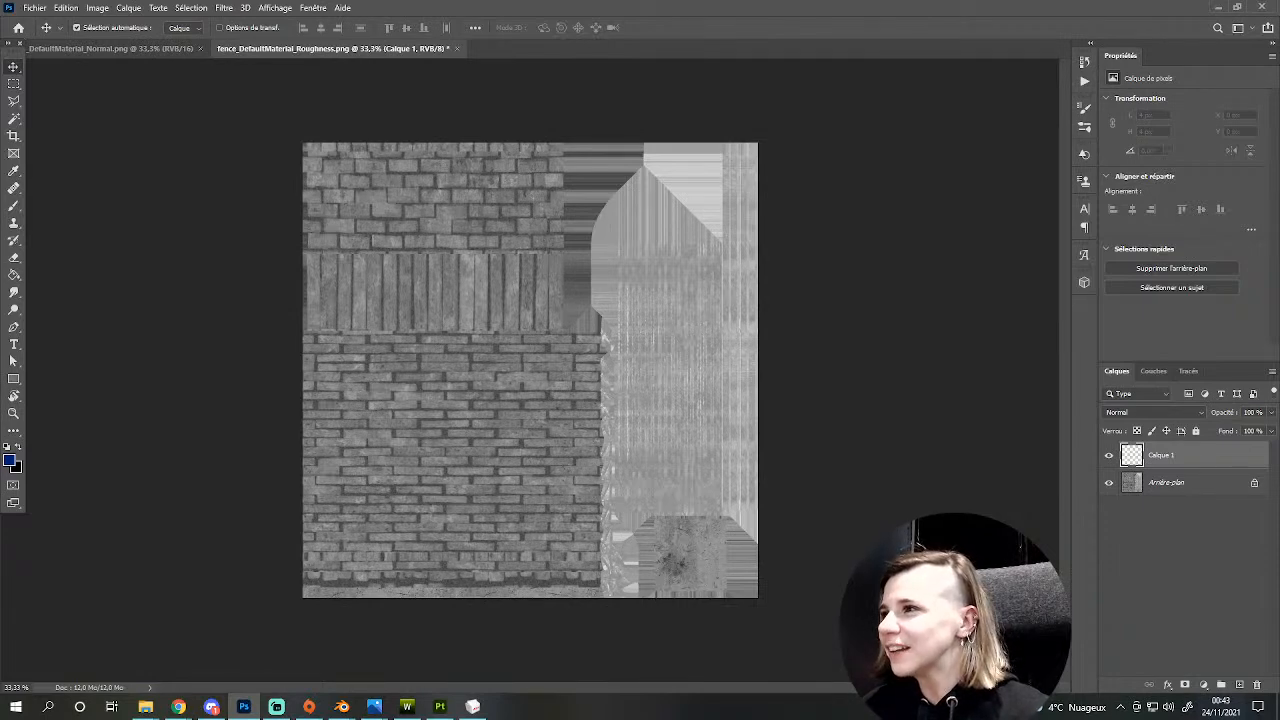
pyautogui.click(14, 274)
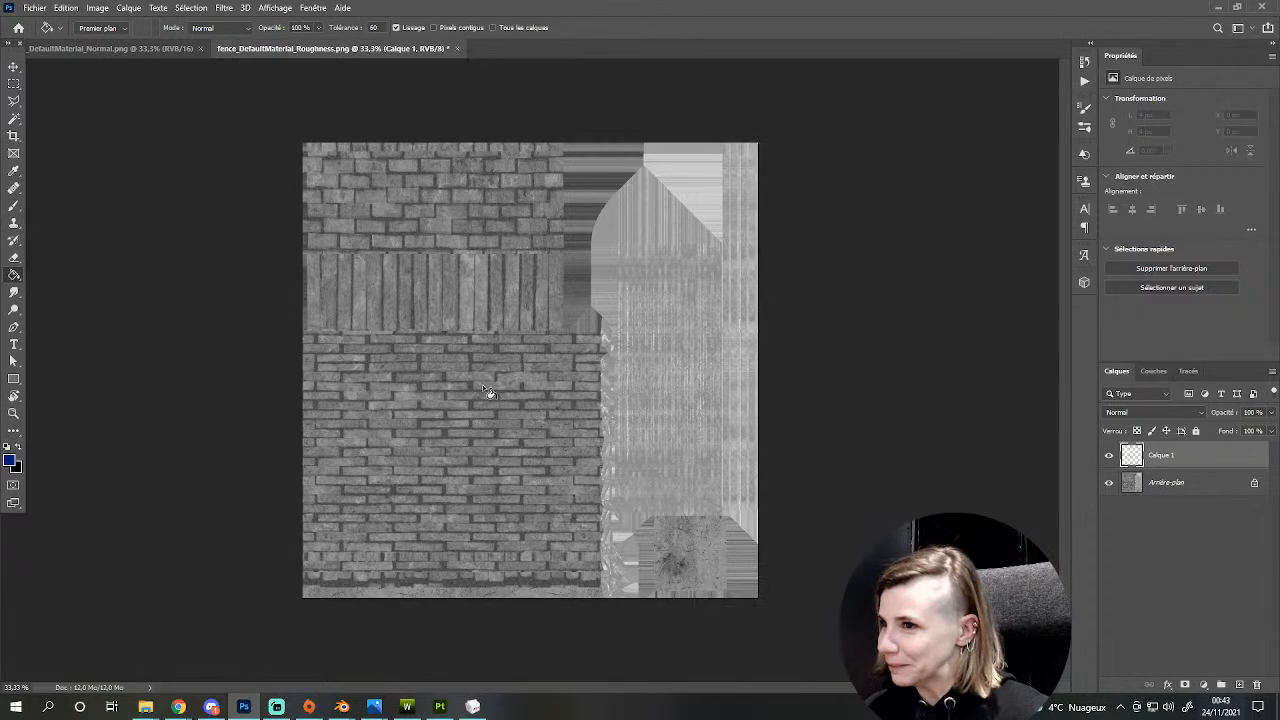
pyautogui.click(484, 390)
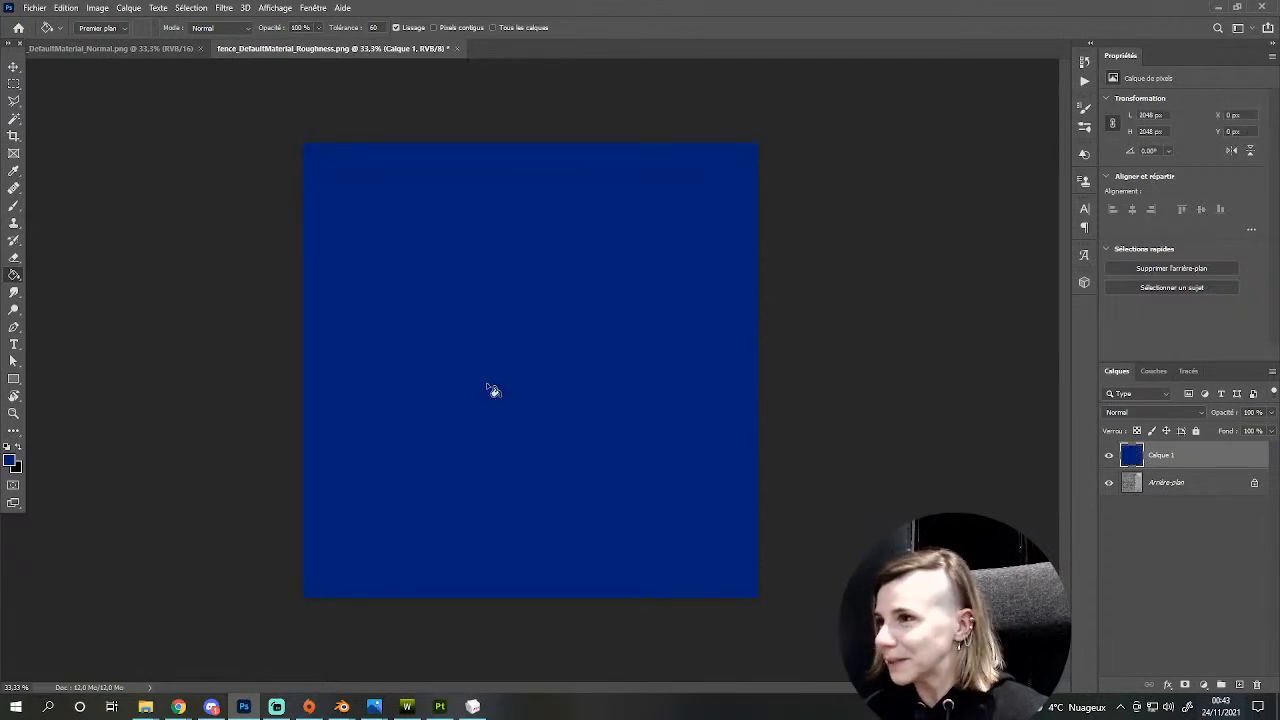
# - Set the blue layer's blend mode to Produit (Multiply) and merge it into the background
pyautogui.click(1138, 416)
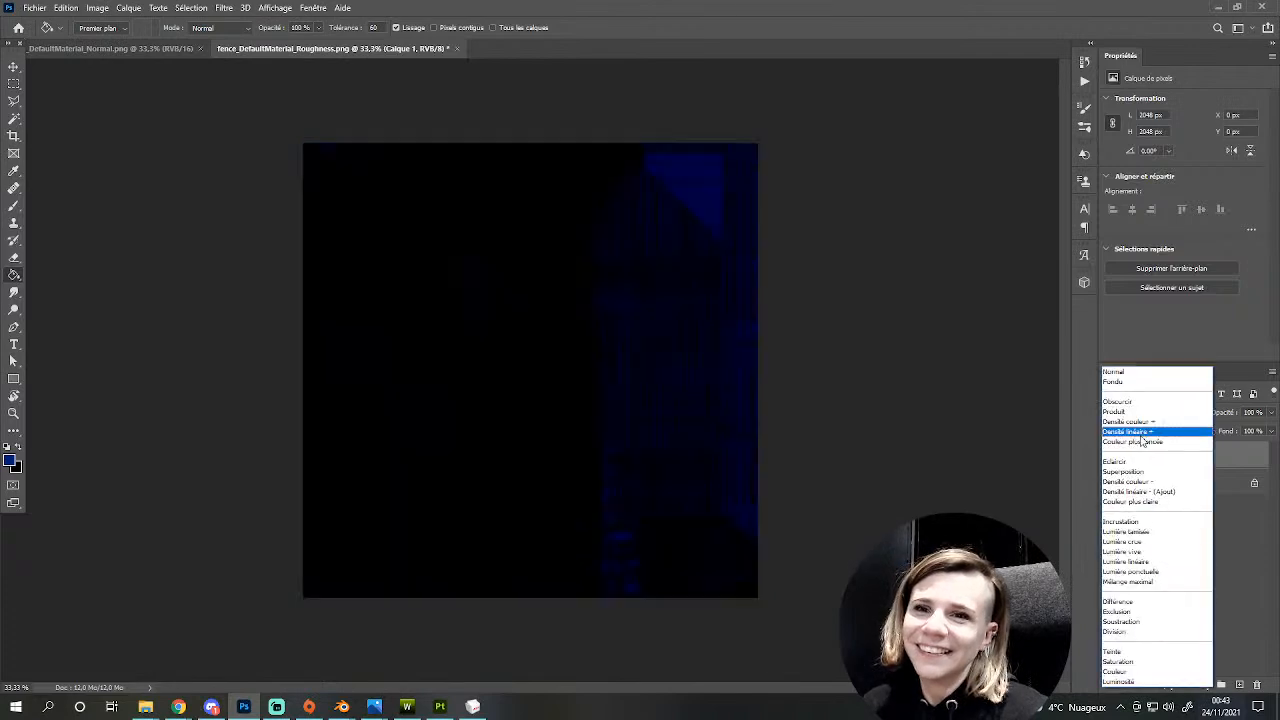
pyautogui.click(1140, 411)
pyautogui.click(1152, 372)
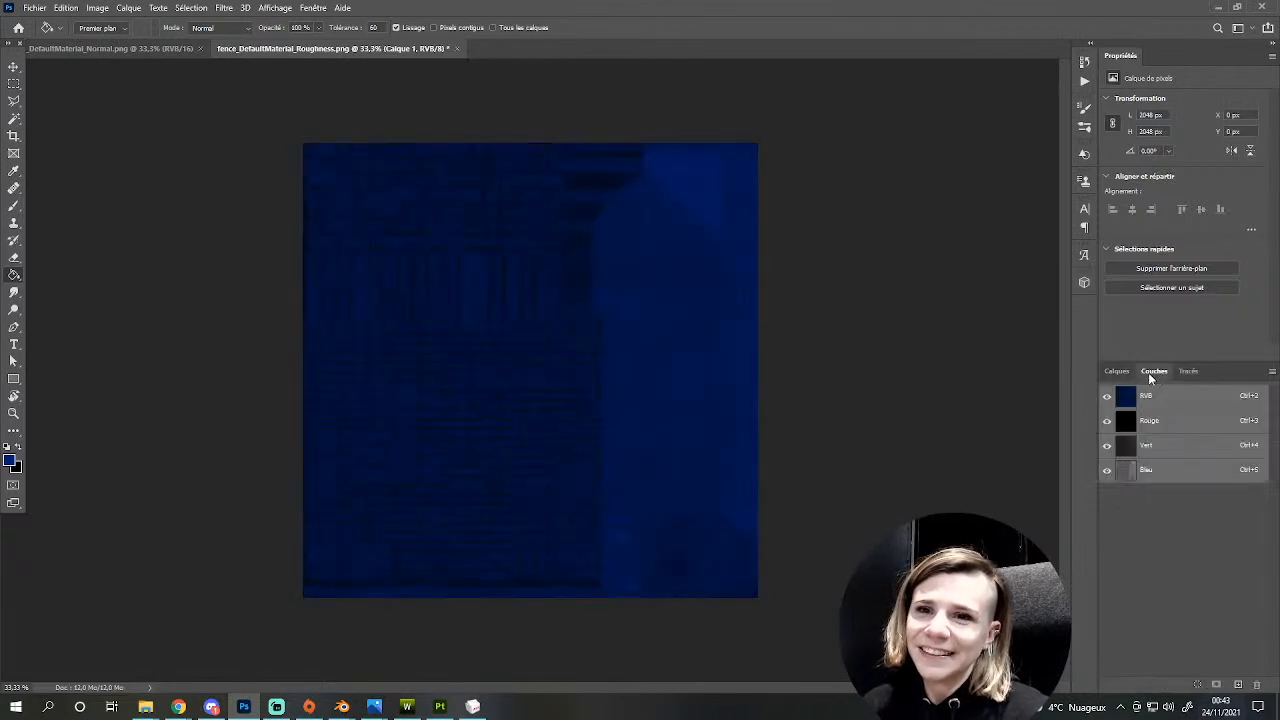
pyautogui.click(1120, 371)
pyautogui.hotkey('ctrl', 'e')
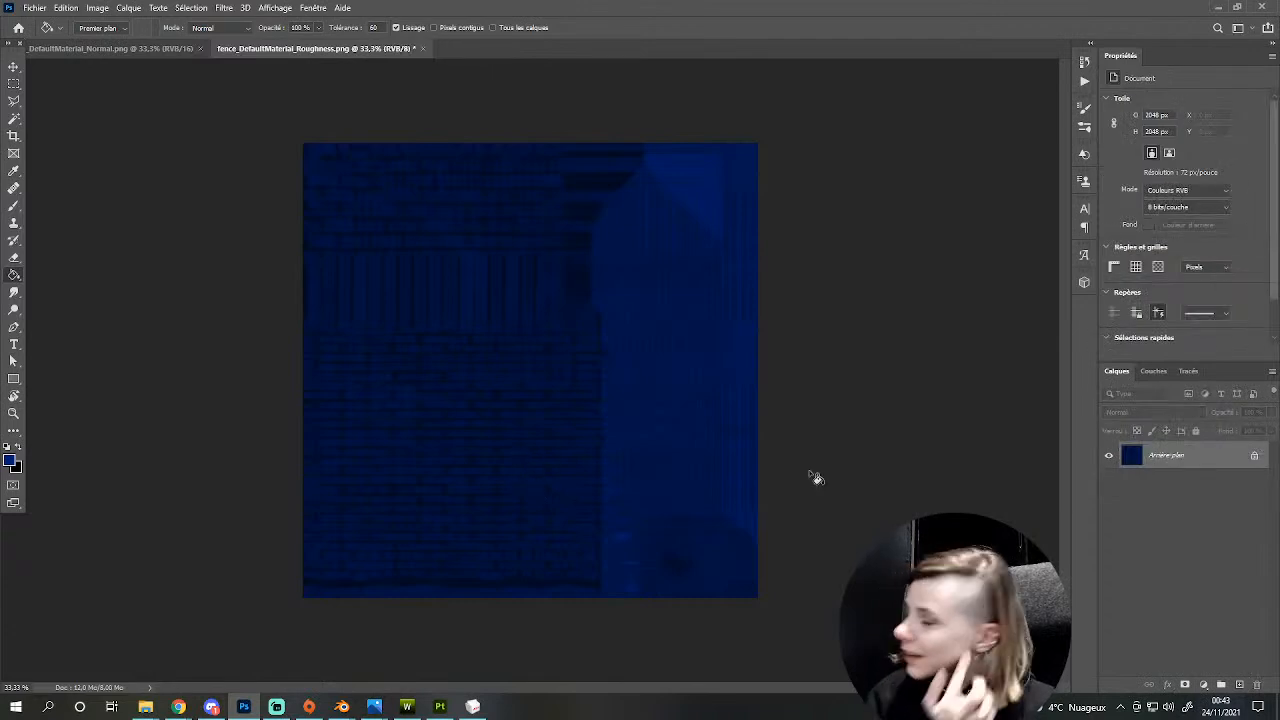
# - Copy the whole blue channel of the roughness texture into a new alpha channel
pyautogui.click(1155, 371)
pyautogui.click(1160, 469)
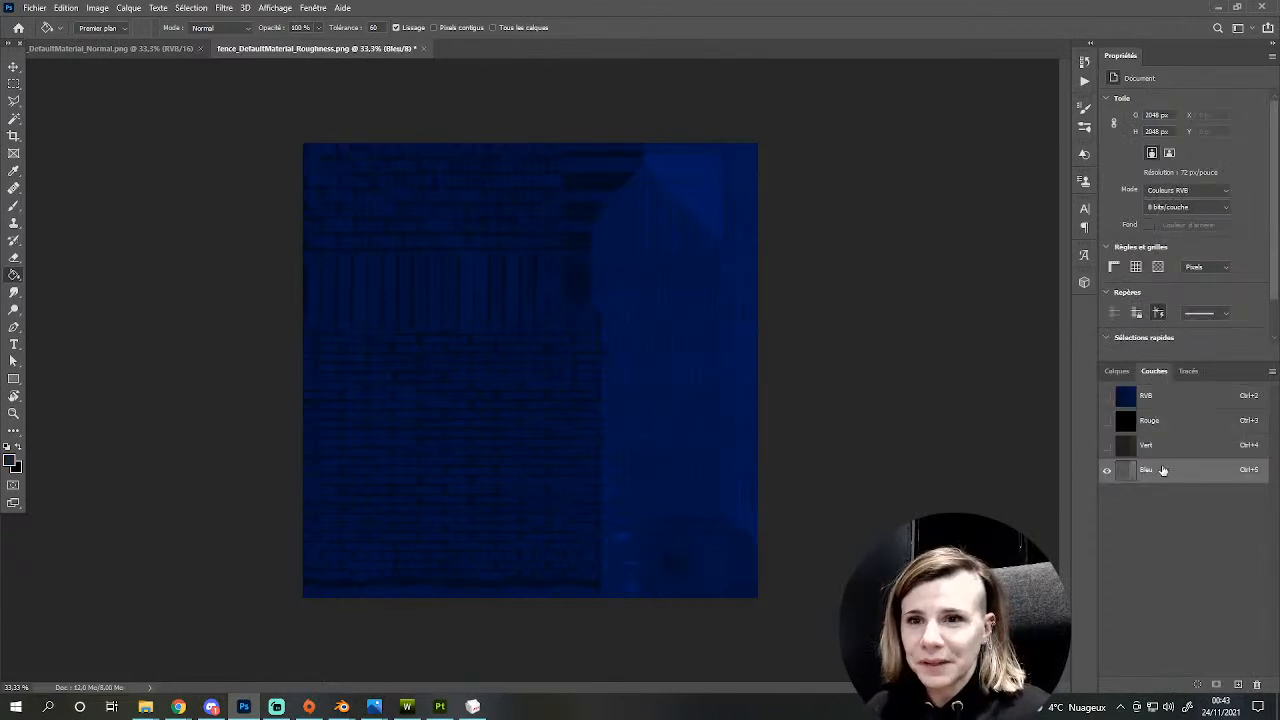
pyautogui.hotkey('ctrl', 'a')
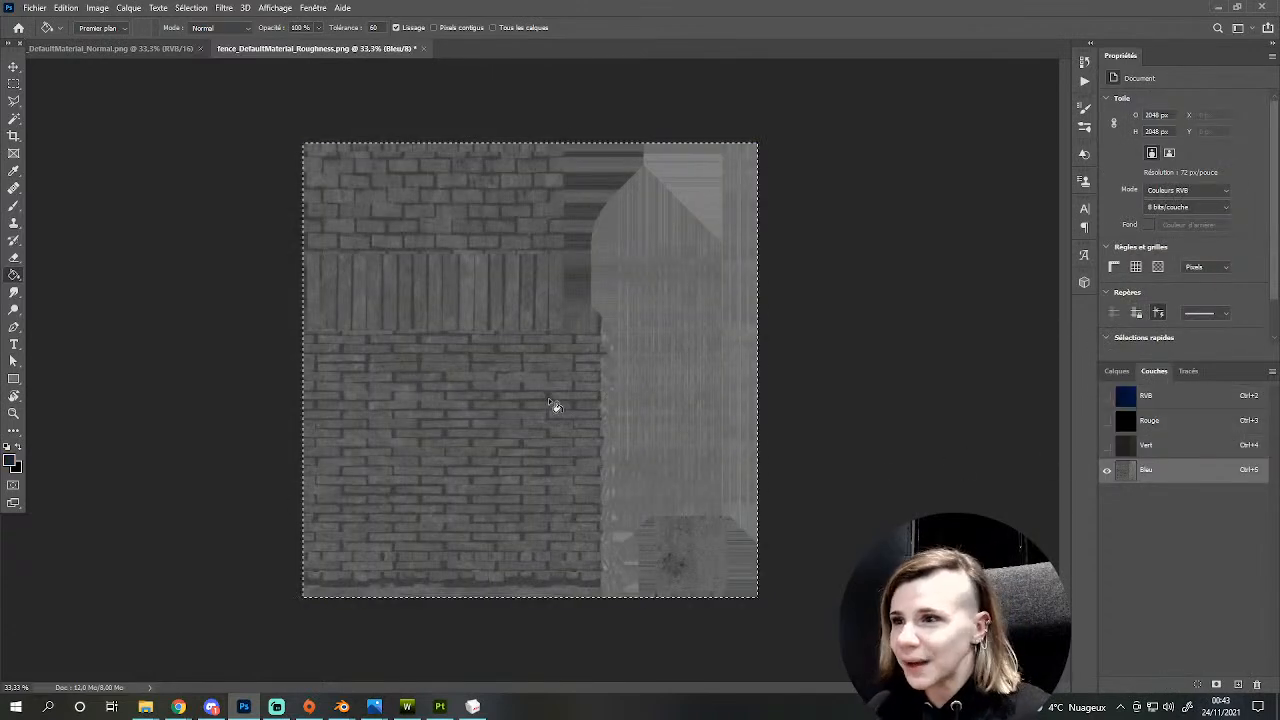
pyautogui.click(1238, 684)
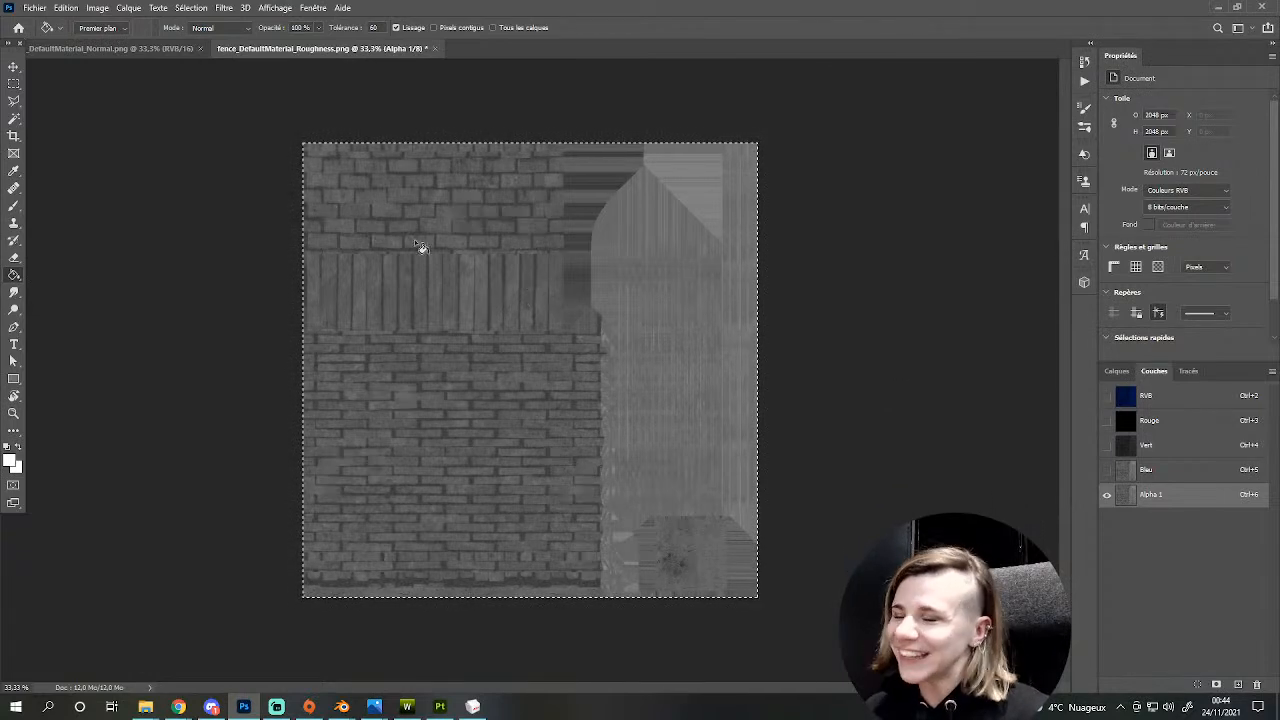
# - Darken the alpha channel with a Levels adjustment, setting the midtone input to 0.72
pyautogui.hotkey('ctrl', 'l')
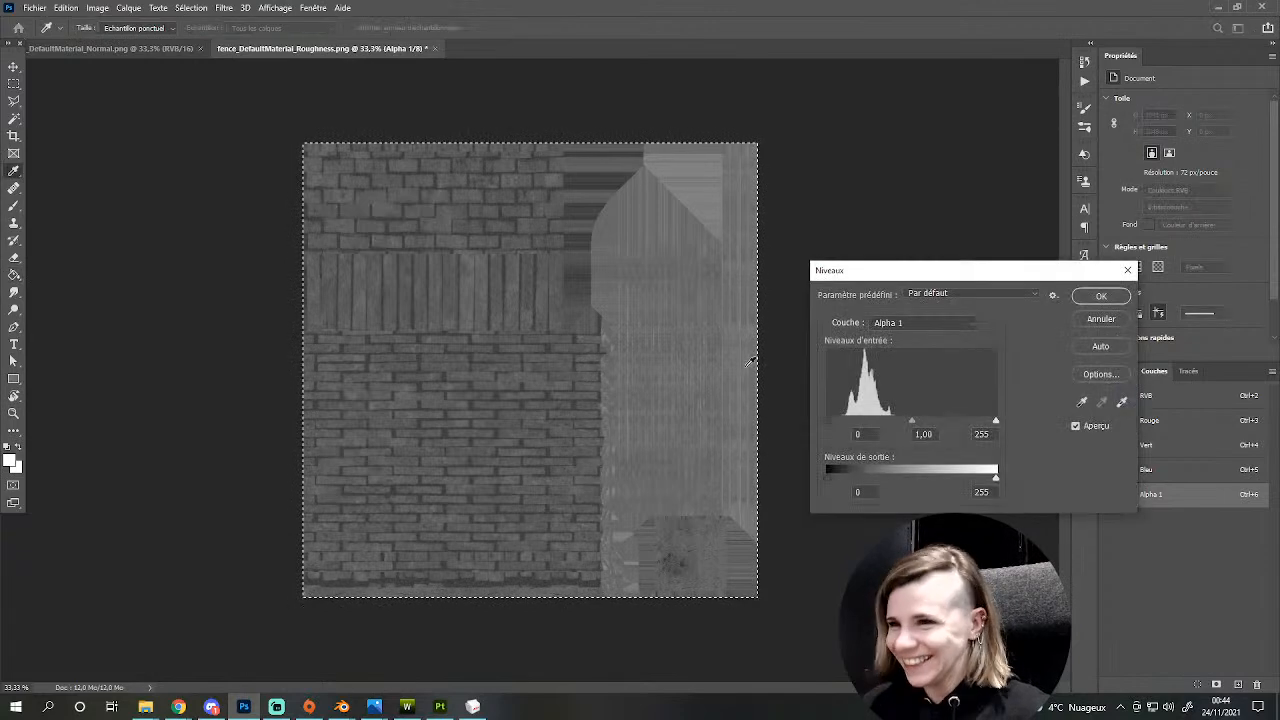
pyautogui.moveTo(910, 420); pyautogui.dragTo(928, 421)
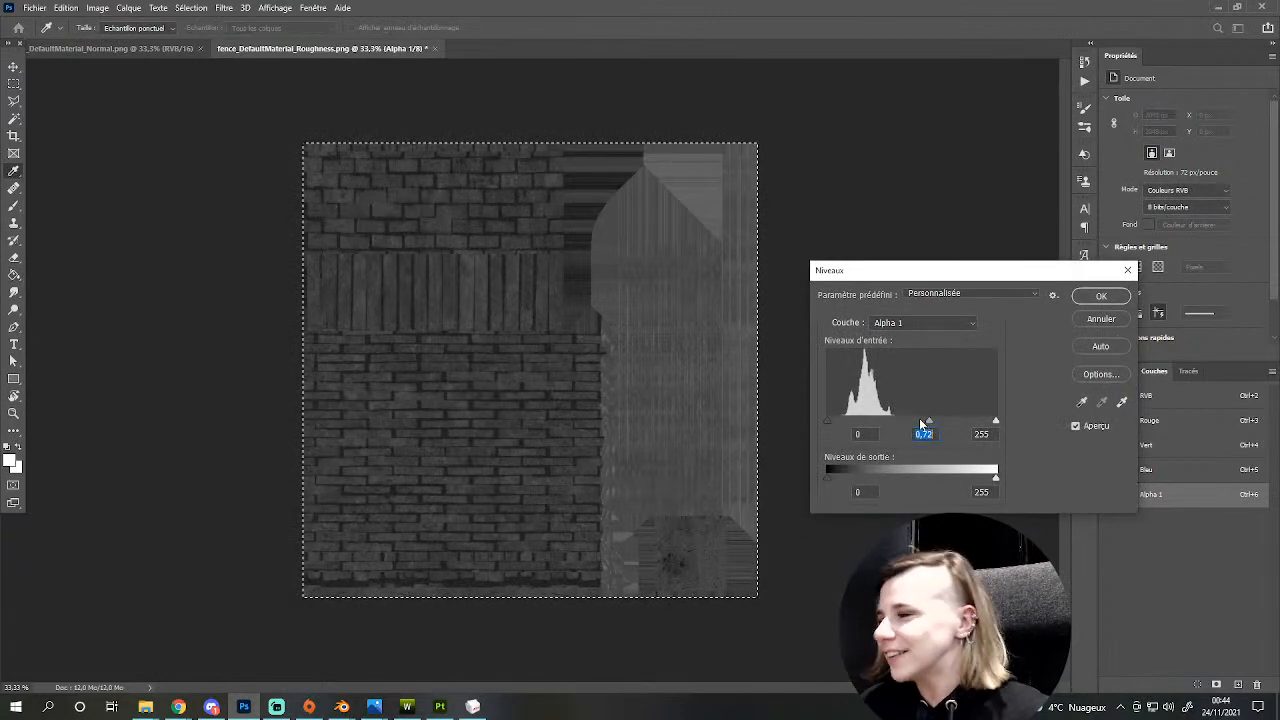
pyautogui.press('Return')
pyautogui.press('g')
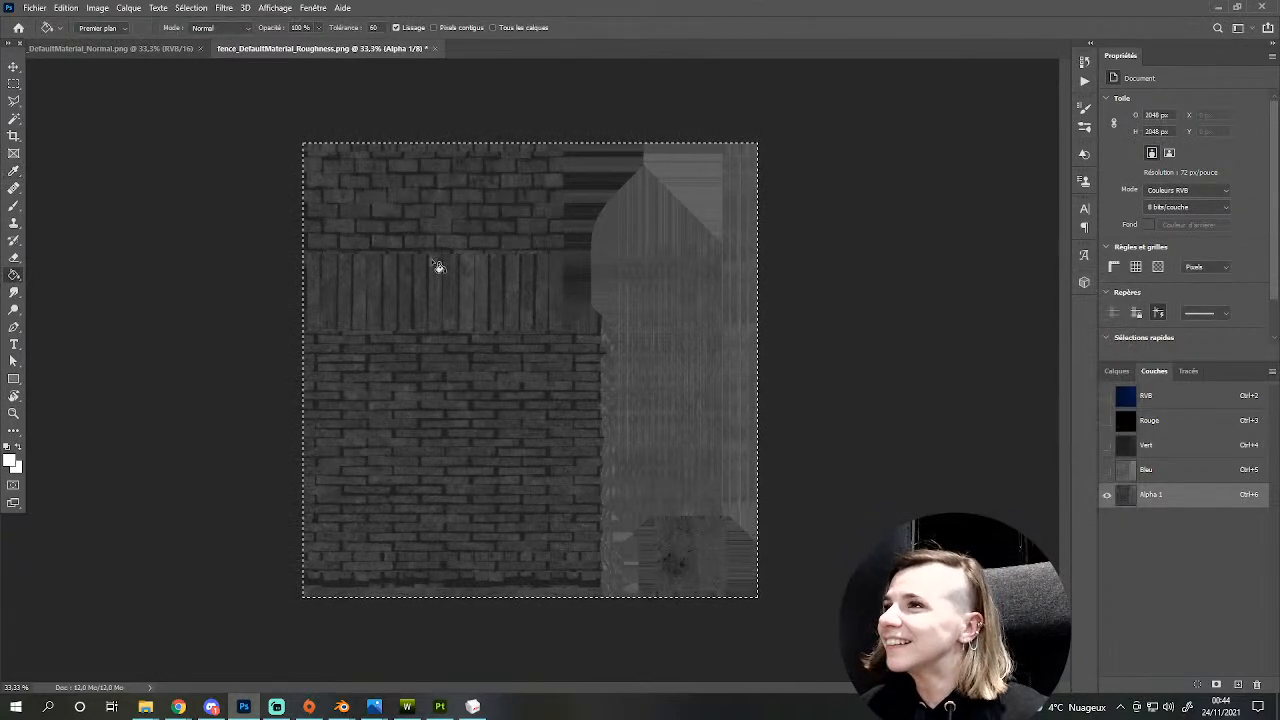
# - Resize the roughness image to 1024 × 1024 pixels
pyautogui.click(97, 7)
pyautogui.click(125, 106)
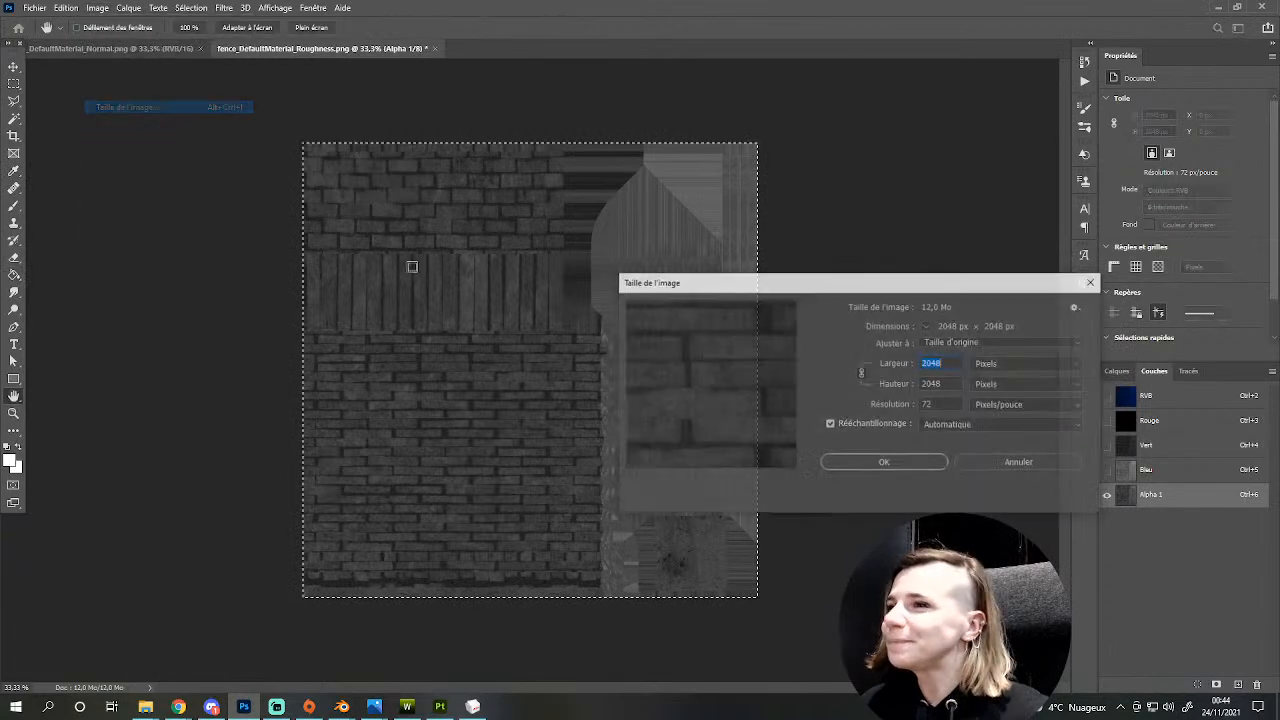
pyautogui.write('1024')
pyautogui.press('Return')
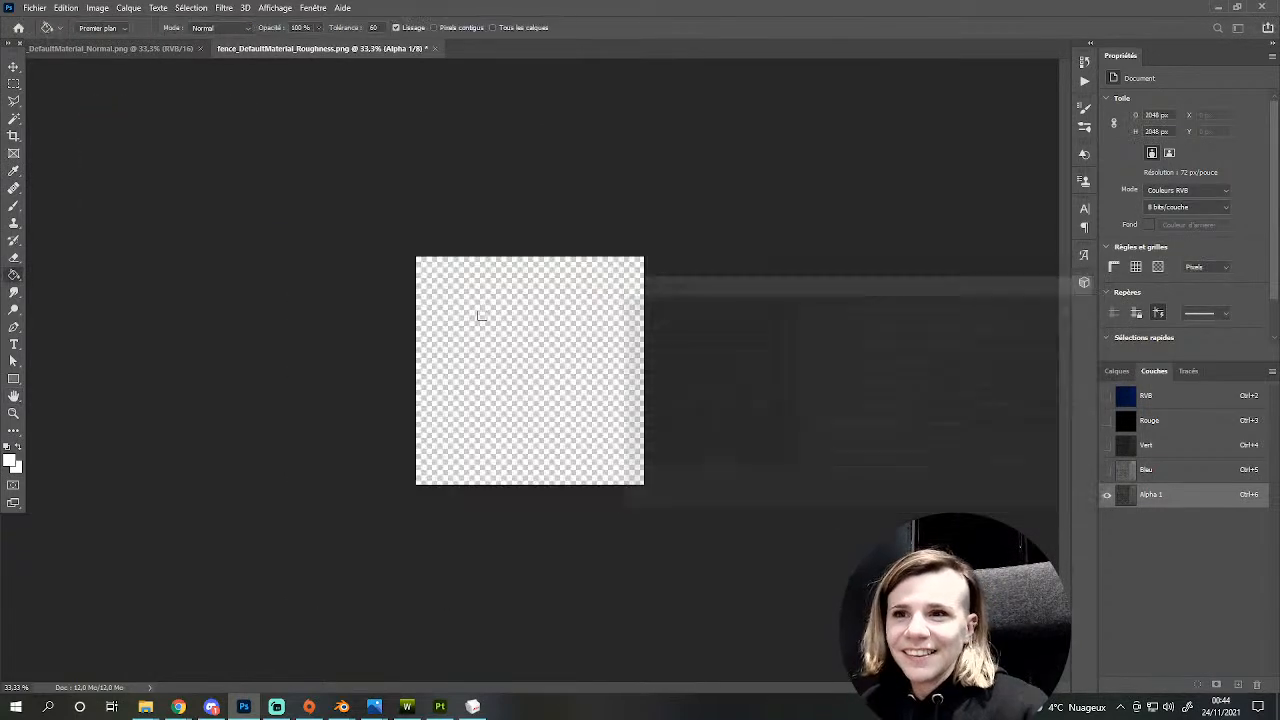
# - Save the roughness texture as fence_DefaultMaterial_Roughness.dds and close the document
pyautogui.hotkey('ctrl', 'shift', 's')
pyautogui.click(737, 647)
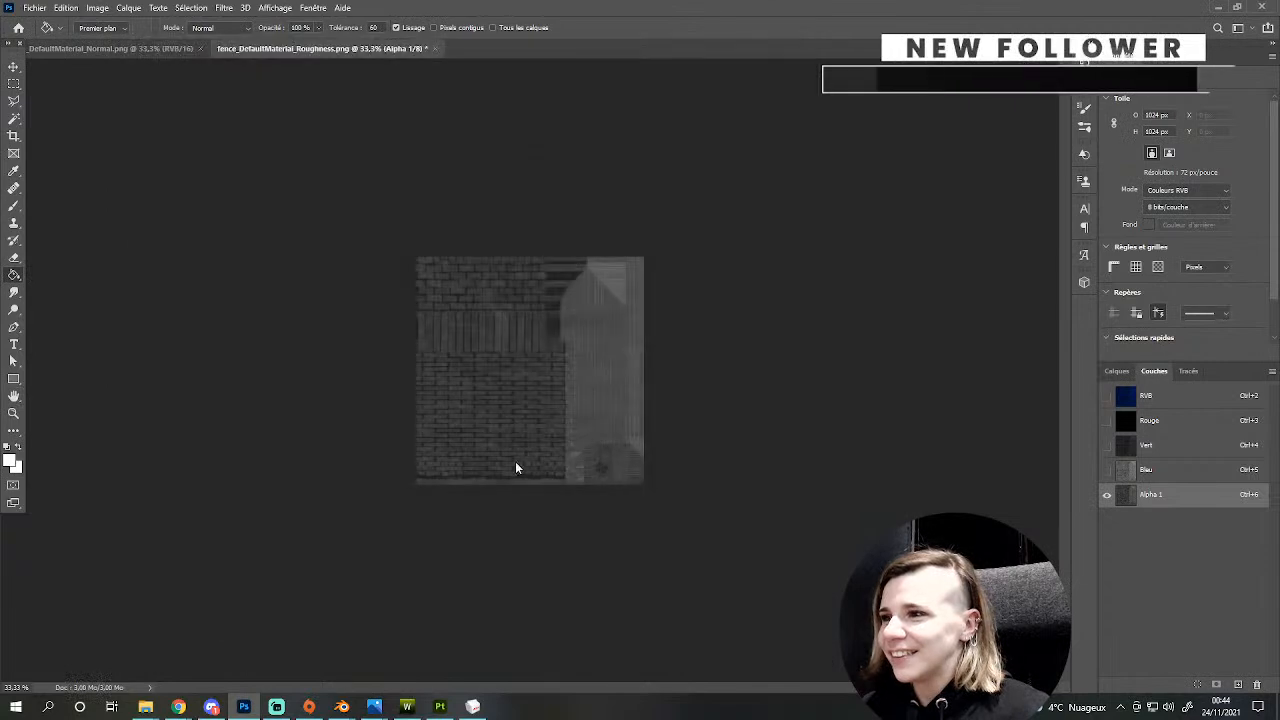
pyautogui.click(660, 417)
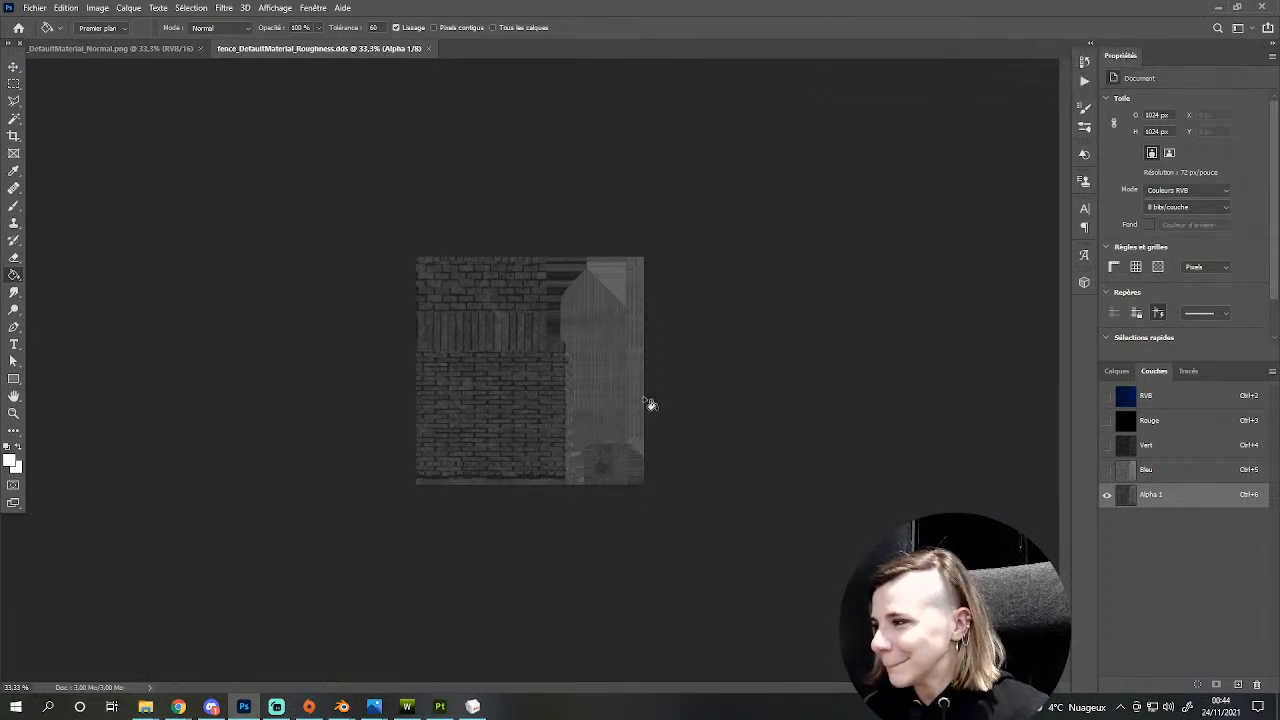
pyautogui.hotkey('ctrl', 'w')
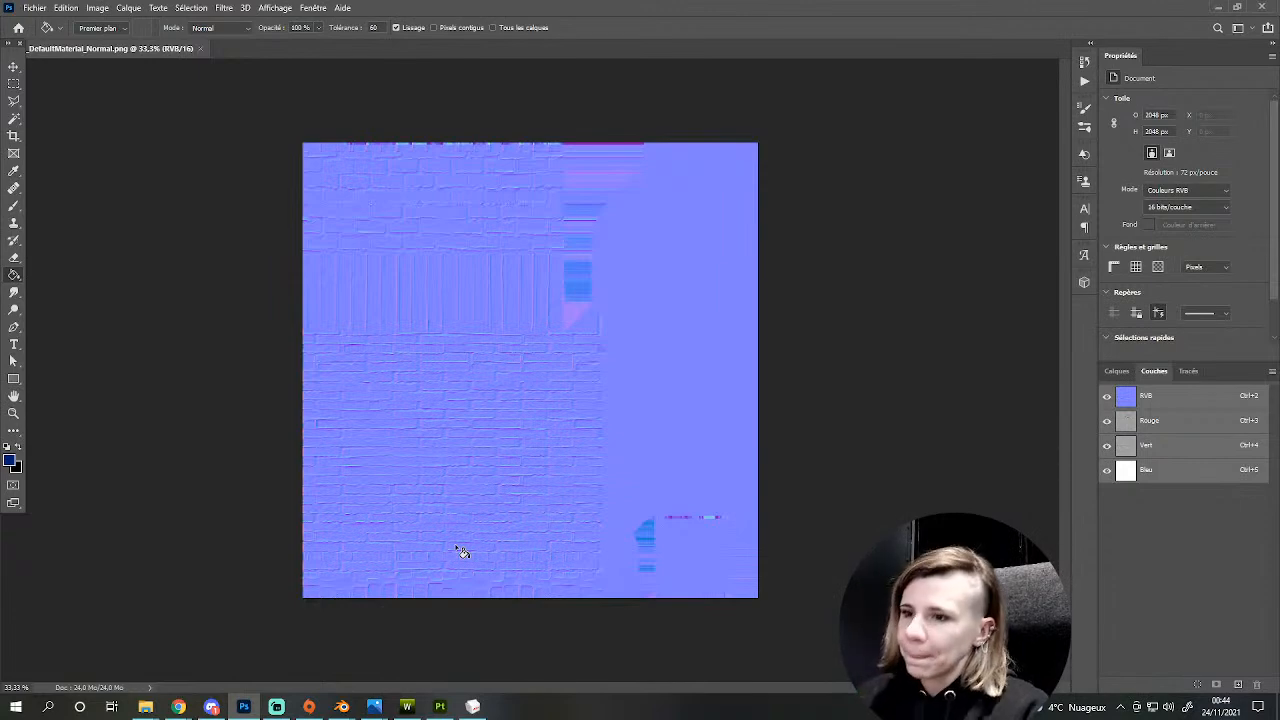
# - Reopen fence_DefaultMaterial_Roughness.dds in Photoshop from the 1-Fence folder
pyautogui.click(35, 8)
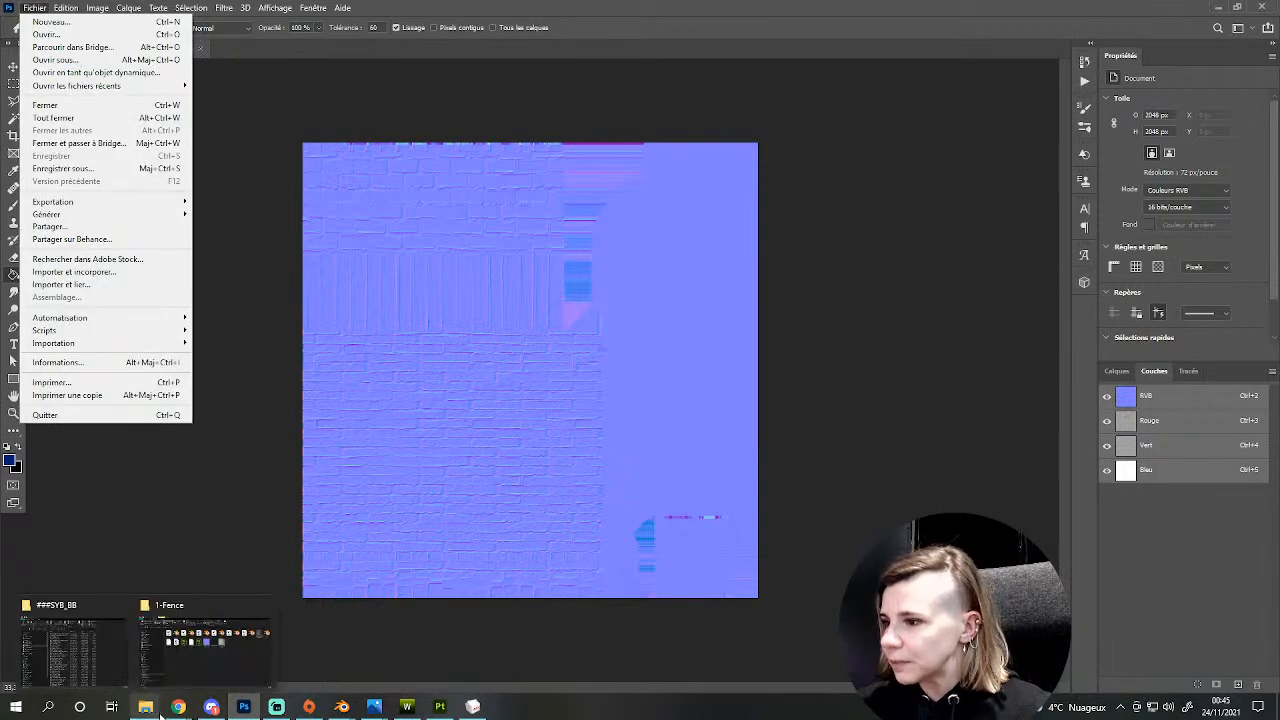
pyautogui.click(148, 706)
pyautogui.click(205, 645)
pyautogui.moveTo(651, 250); pyautogui.dragTo(680, 44)
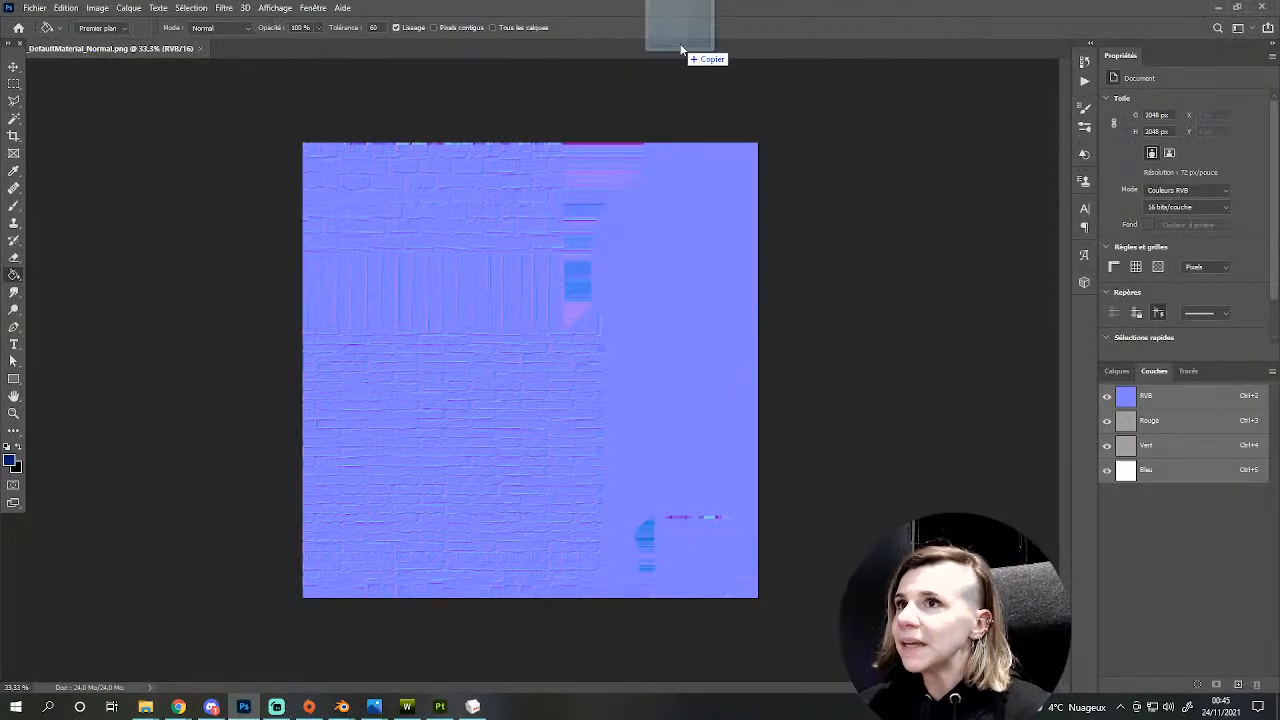
pyautogui.click(624, 297)
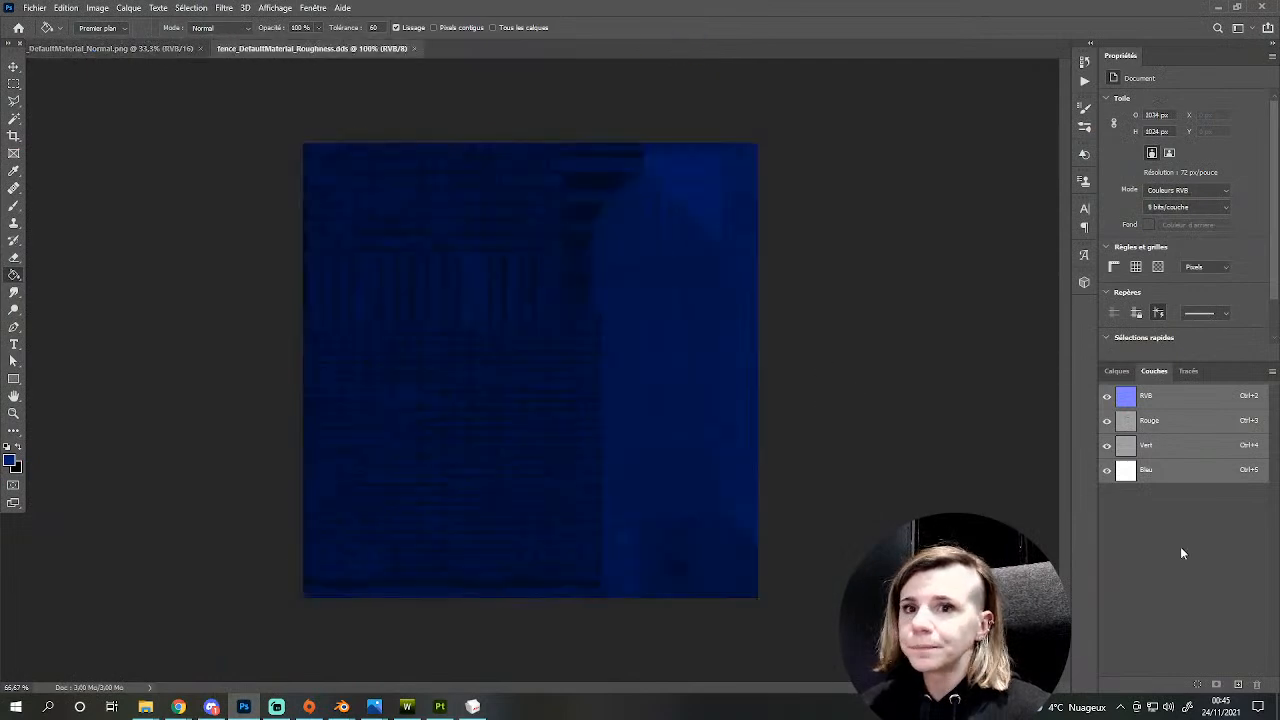
# - Inspect the red channel of the DDS roughness texture, then display only its green channel
pyautogui.click(1152, 421)
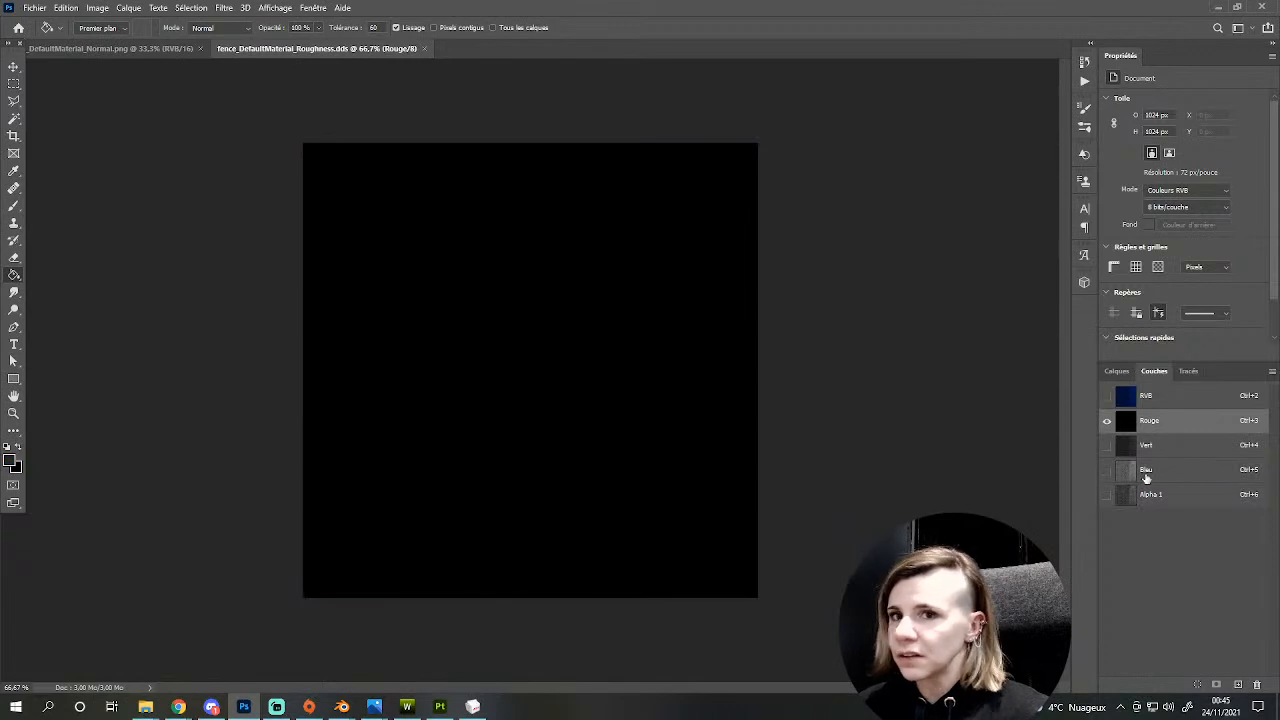
pyautogui.click(1107, 445)
pyautogui.click(1107, 421)
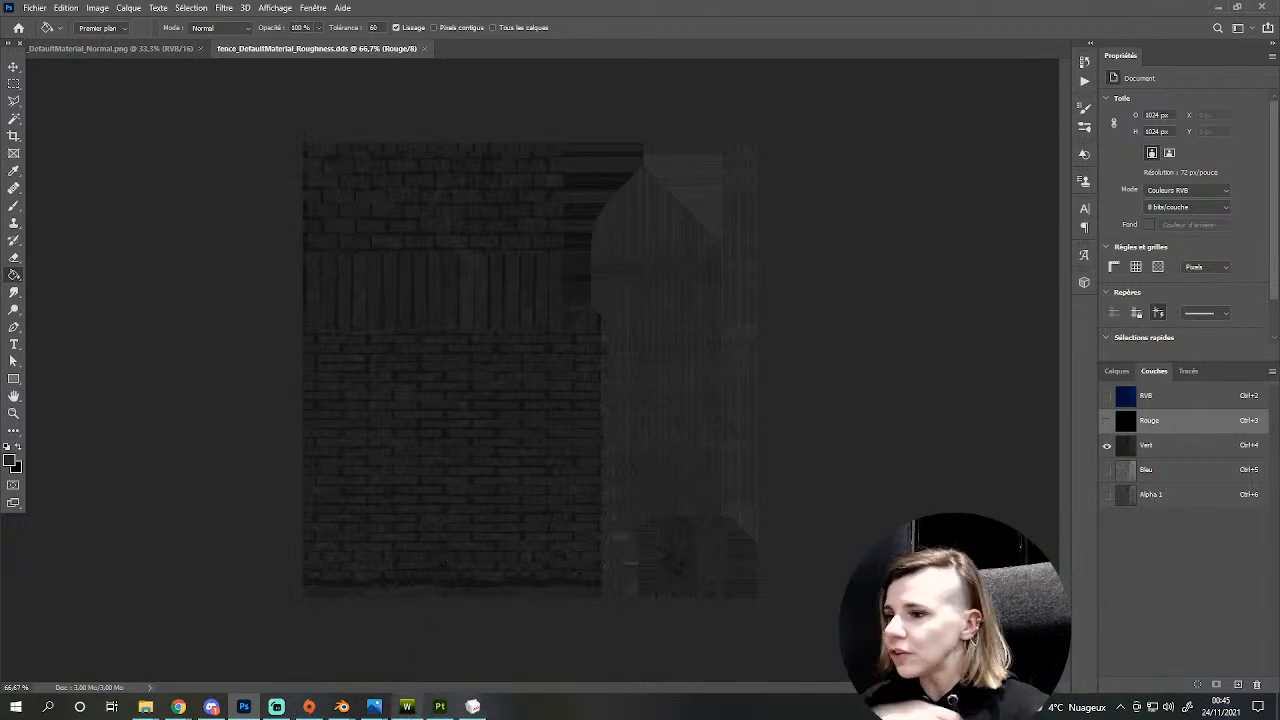
# - Review the fence in TSR Workshop, the reference photo, the textured model in Substance 3D Painter and the meshes in Blender
pyautogui.click(410, 708)
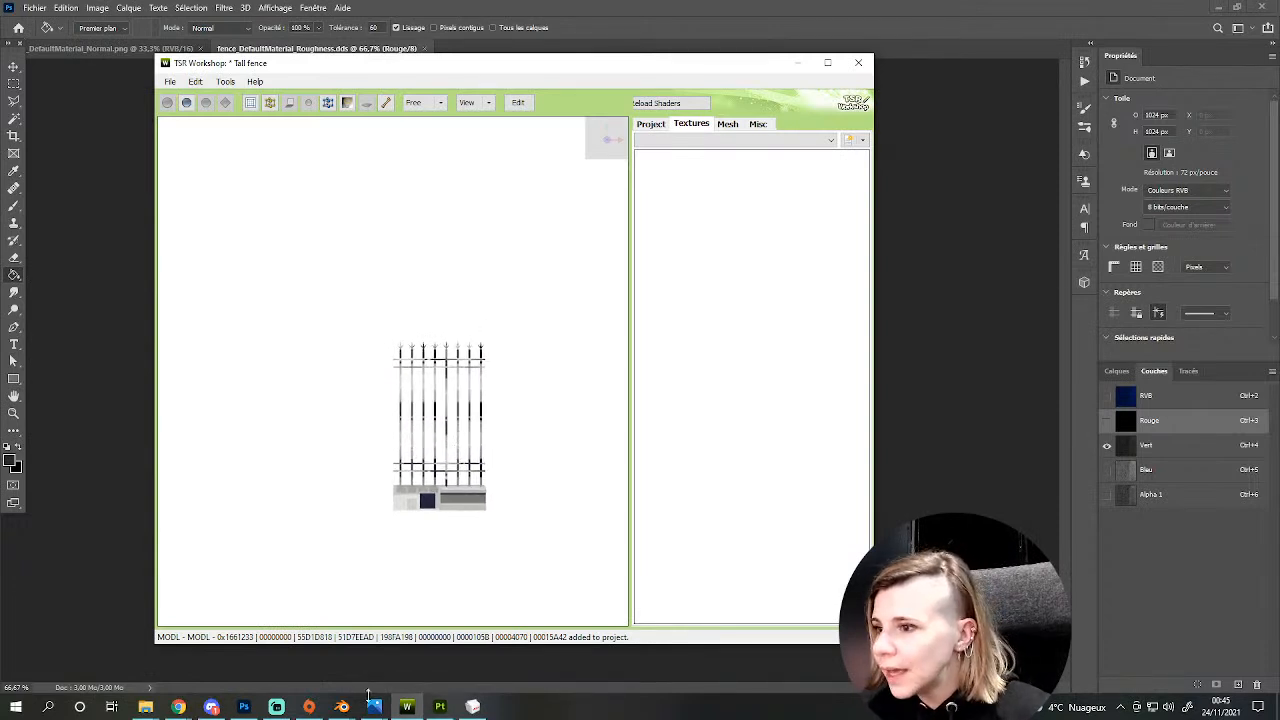
pyautogui.moveTo(374, 705)
pyautogui.click(430, 650)
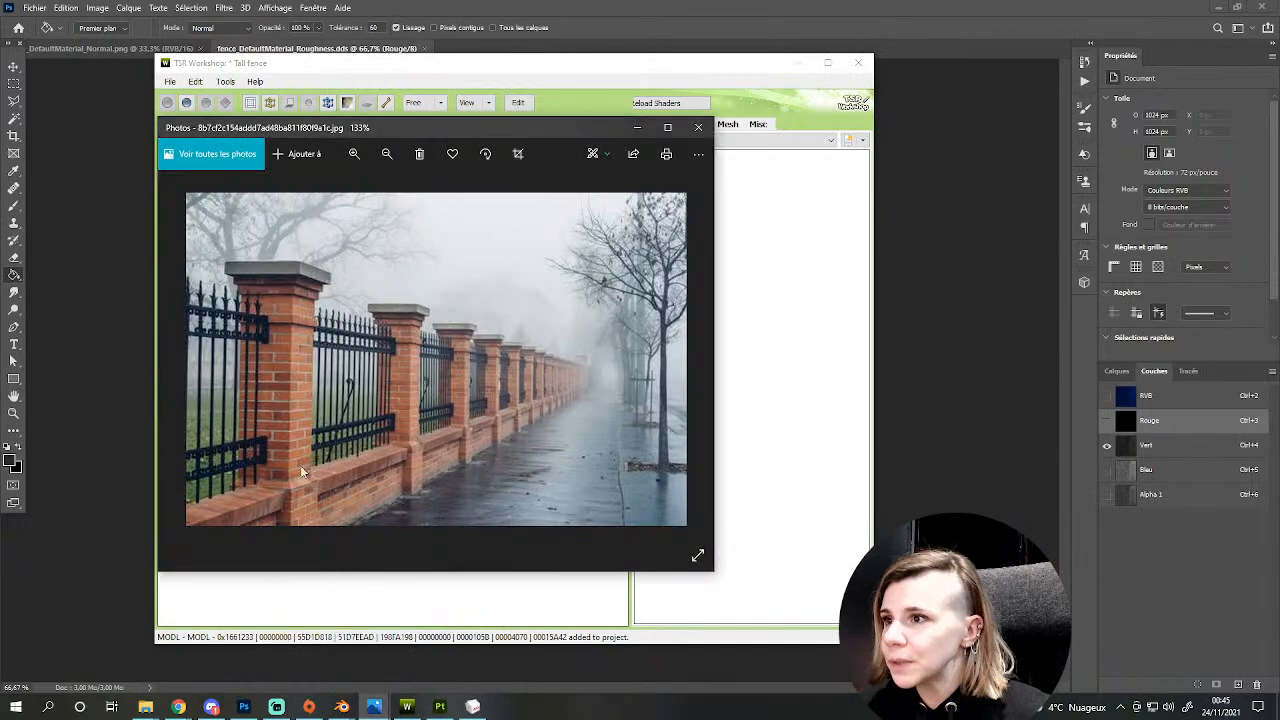
pyautogui.click(440, 706)
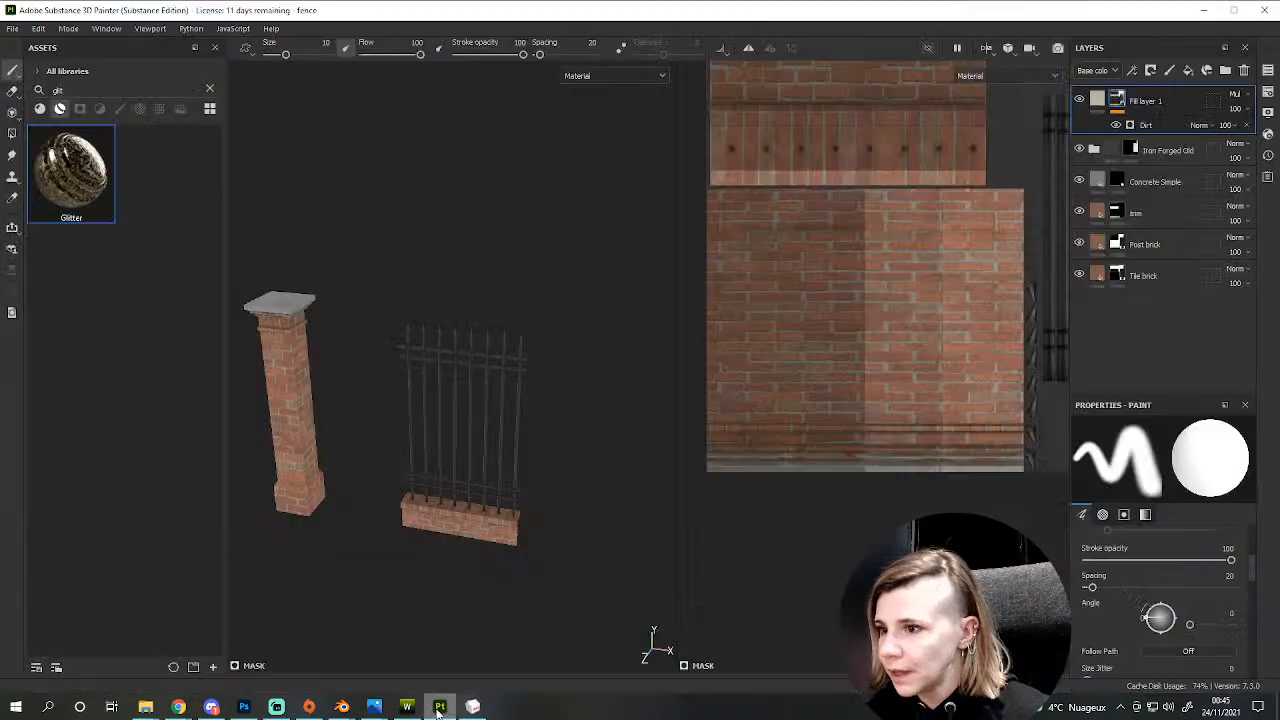
pyautogui.scroll(-2, 378, 470)
pyautogui.scroll(3, 396, 489)
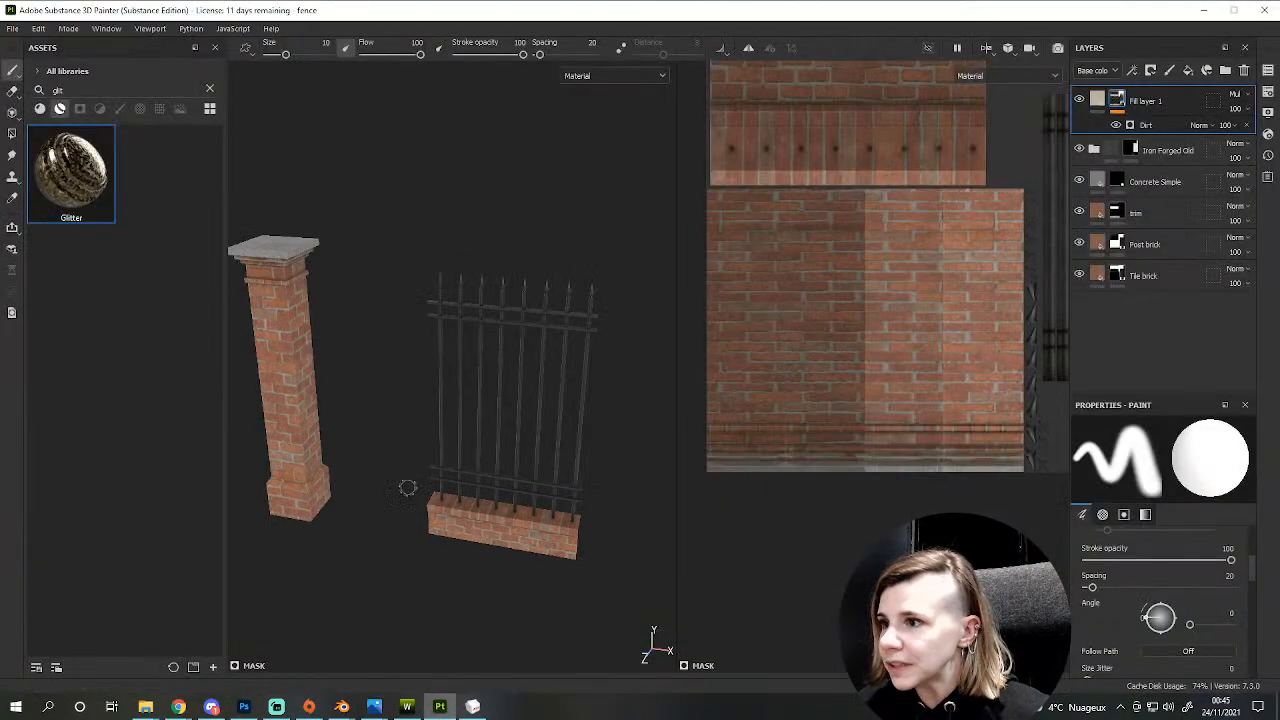
pyautogui.click(341, 706)
pyautogui.click(409, 652)
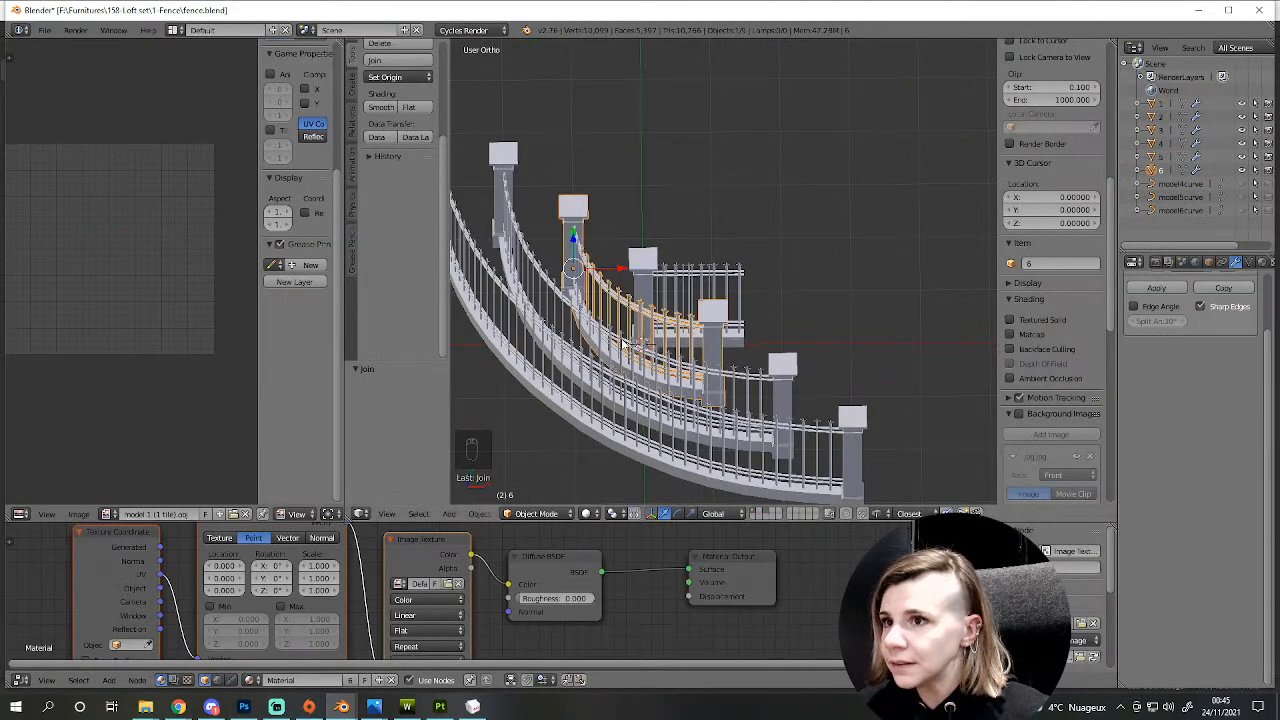
pyautogui.click(441, 707)
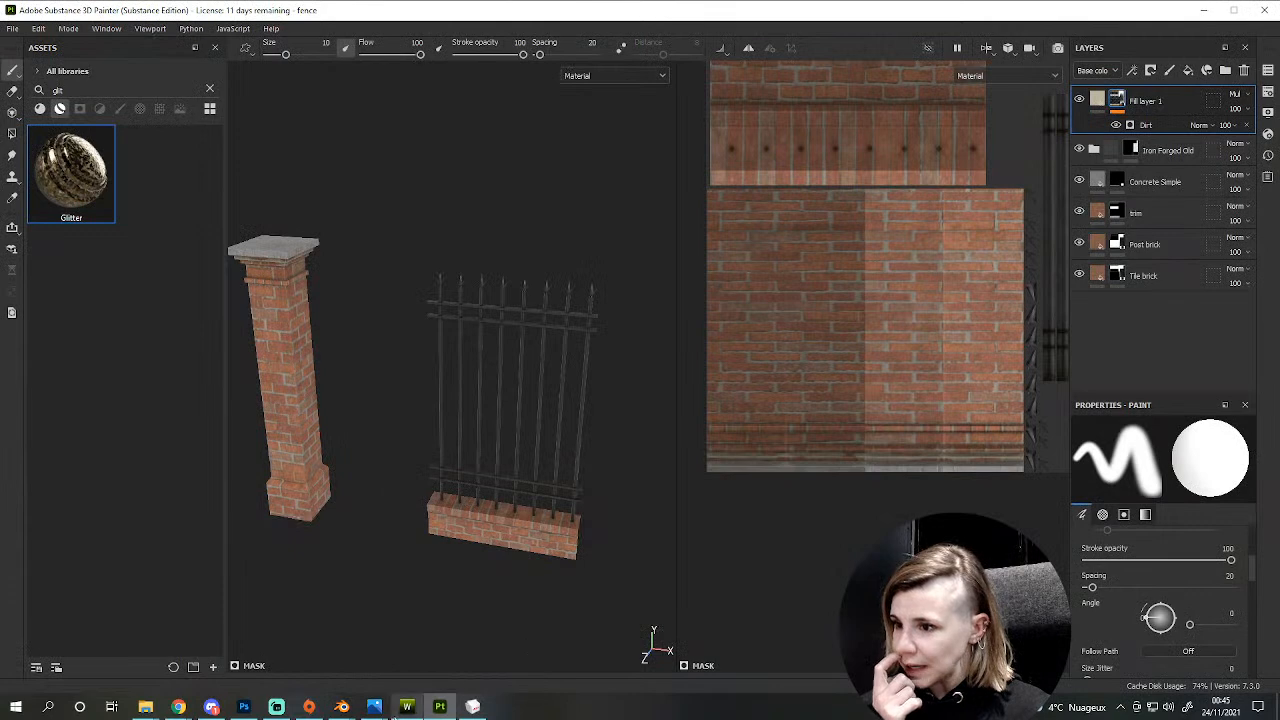
pyautogui.click(407, 707)
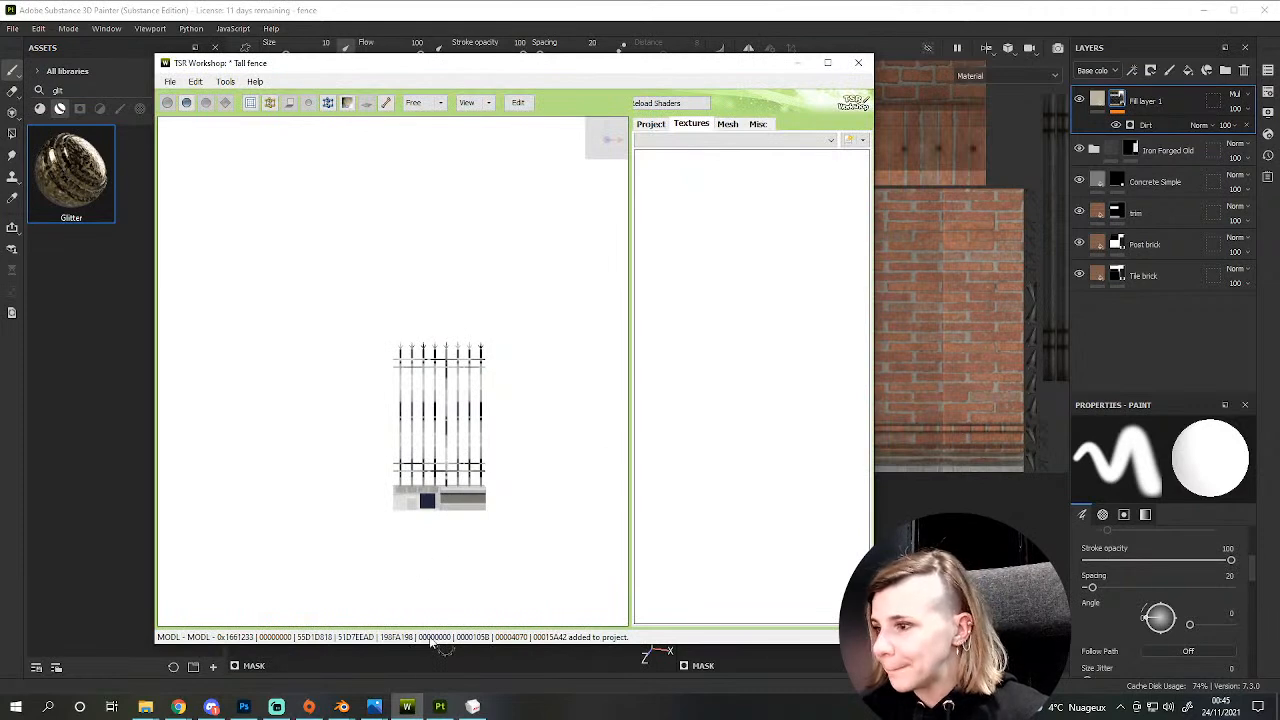
# - Switch back to Photoshop and select the green channel of the DDS roughness texture
pyautogui.click(244, 707)
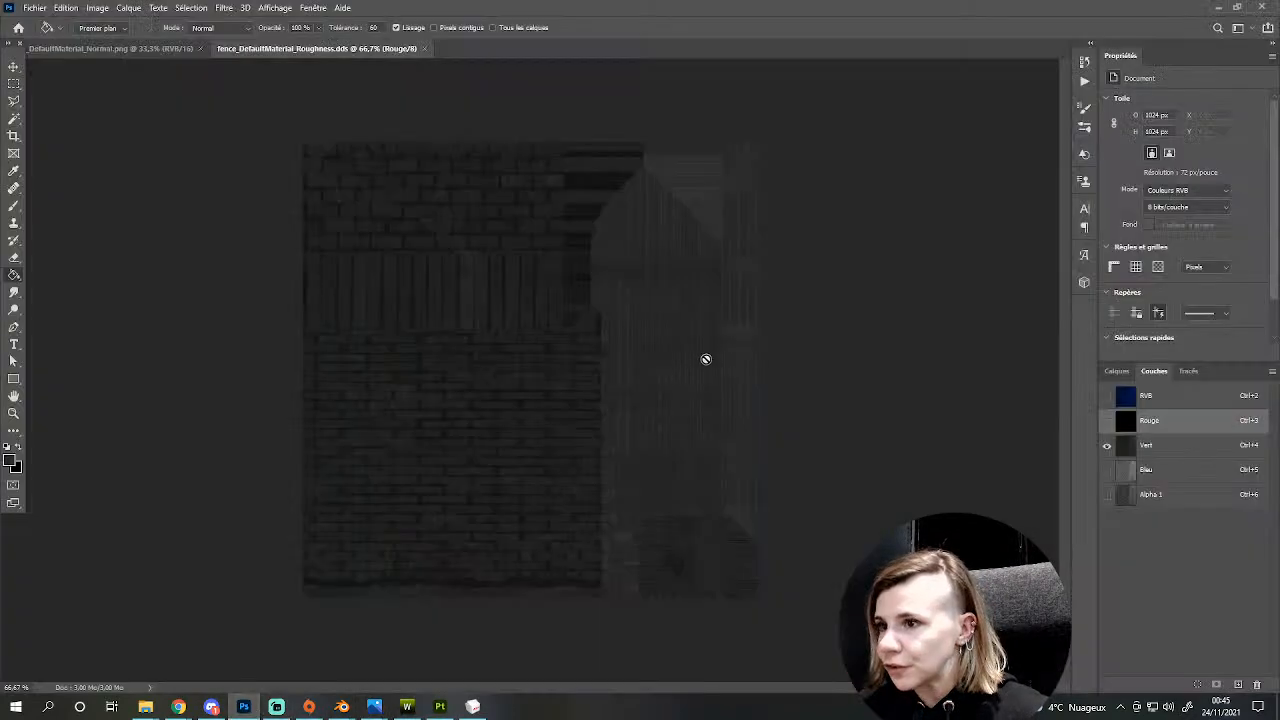
pyautogui.click(1175, 446)
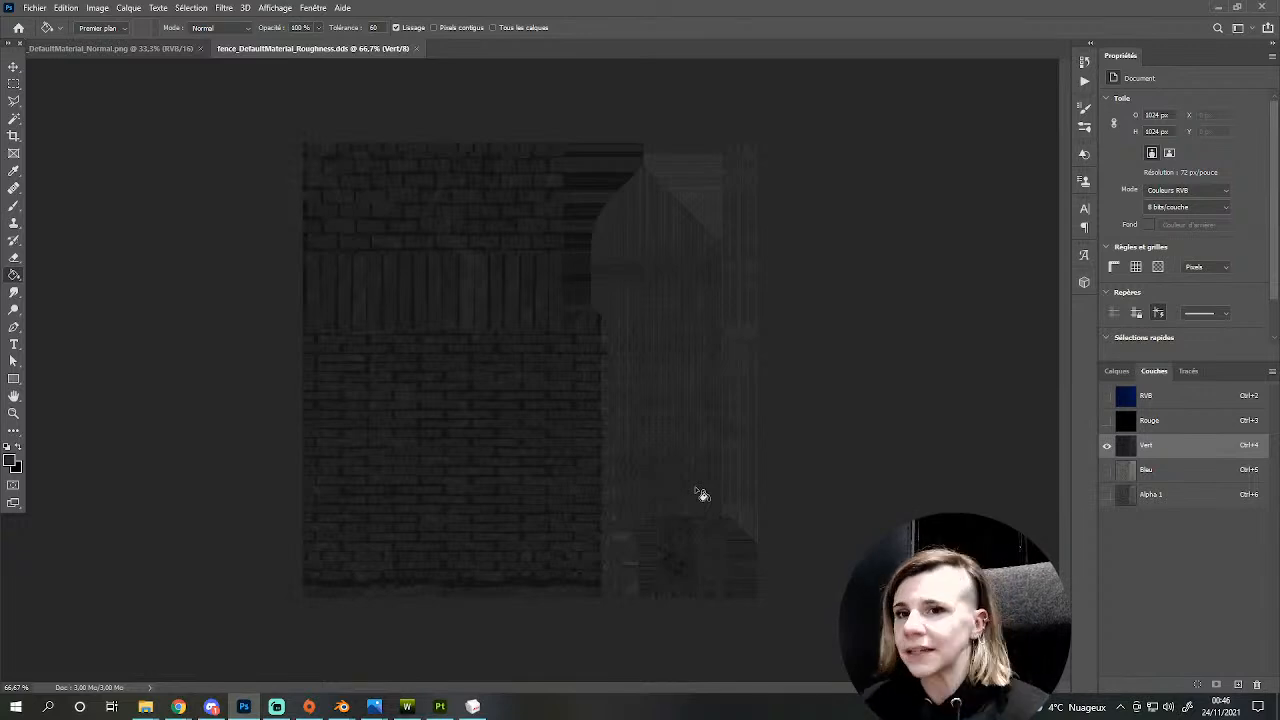
# - Inspect the roughness texture's blue channel, then darken its Alpha 1 channel using Levels, lowering the midtones and the white output level
pyautogui.click(1196, 467)
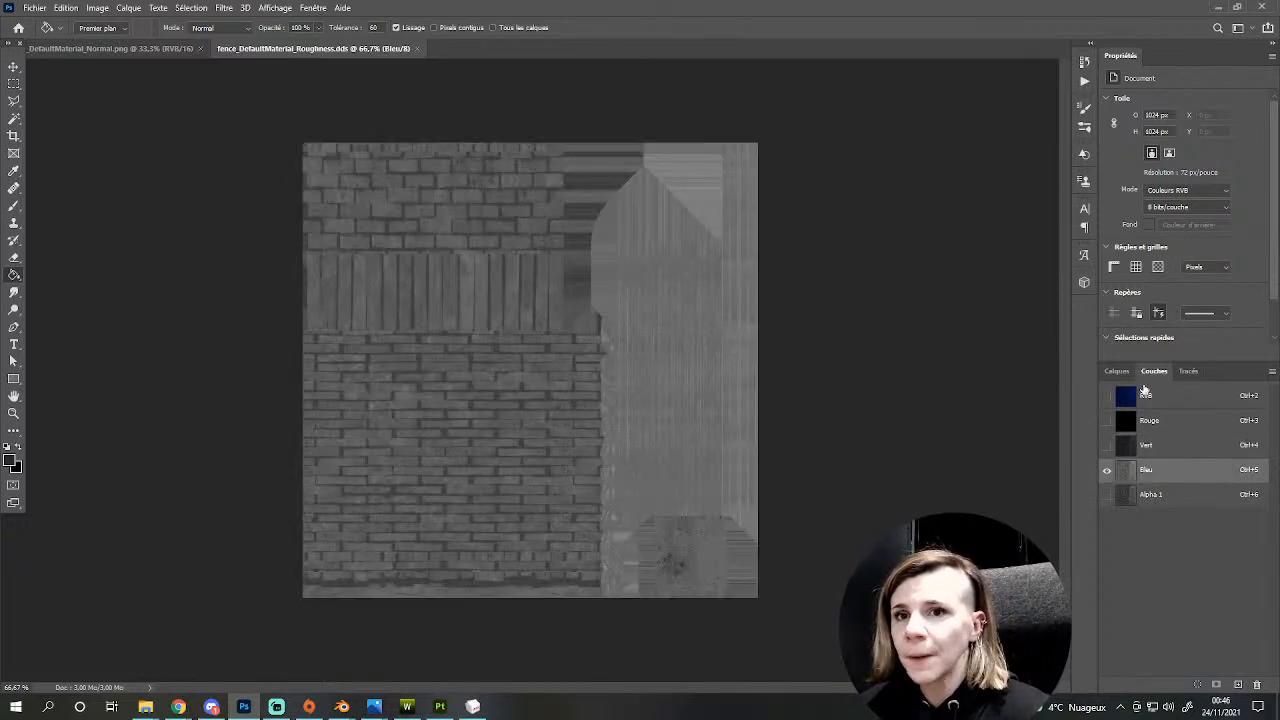
pyautogui.click(1110, 396)
pyautogui.click(1148, 493)
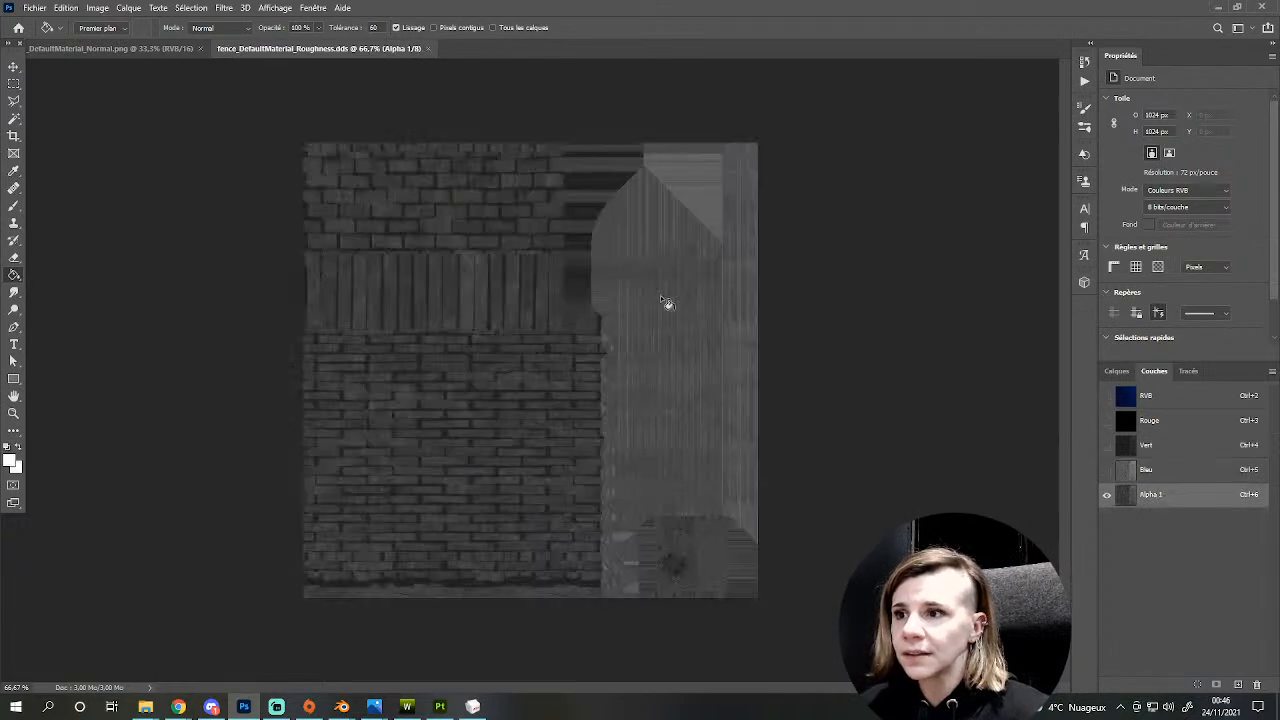
pyautogui.hotkey('ctrl', 'l')
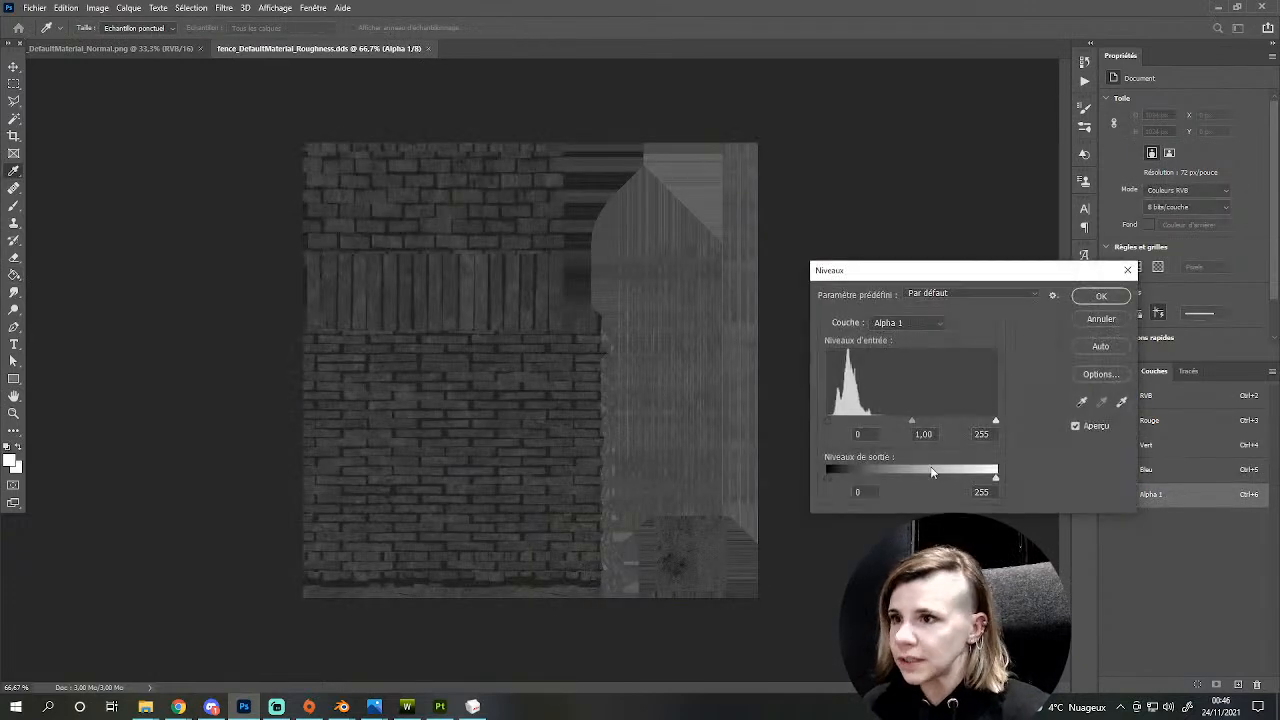
pyautogui.moveTo(911, 420); pyautogui.dragTo(938, 421)
pyautogui.moveTo(996, 490); pyautogui.dragTo(942, 480)
pyautogui.press('Return')
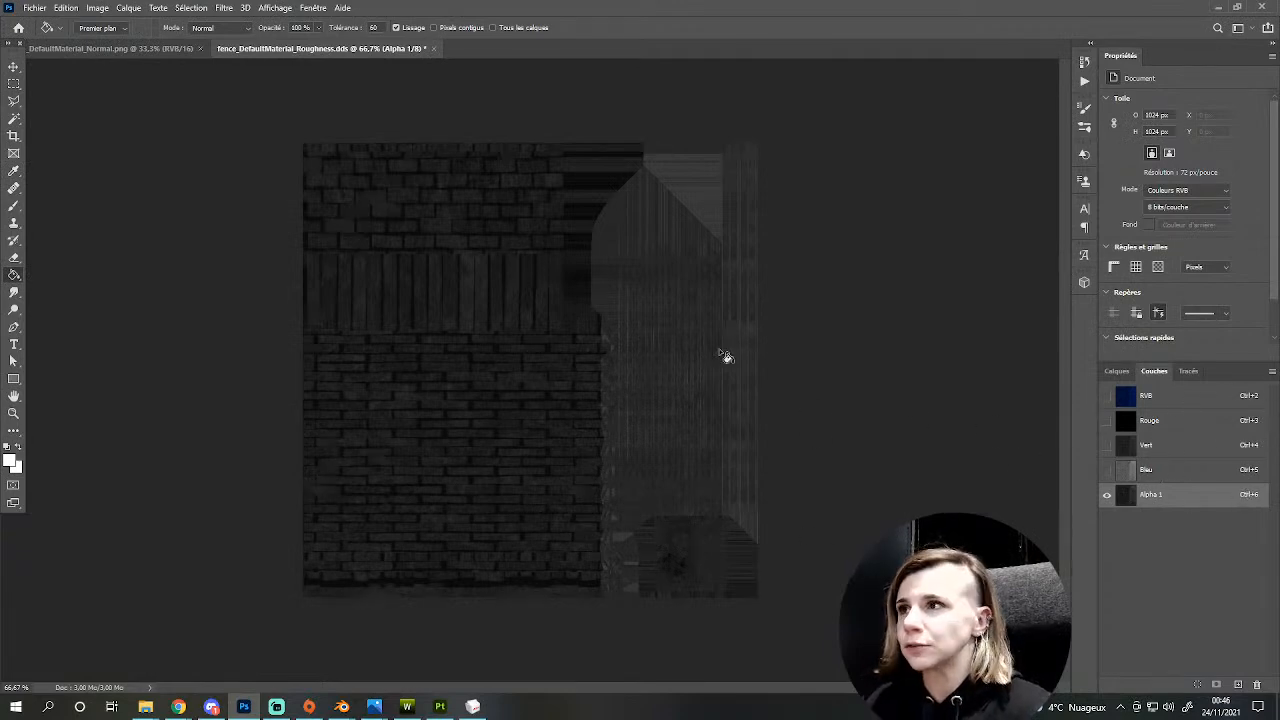
# - Save the changes to fence_DefaultMaterial_Roughness.dds with its DDS export options and close the file
pyautogui.hotkey('ctrl', 's')
pyautogui.click(670, 415)
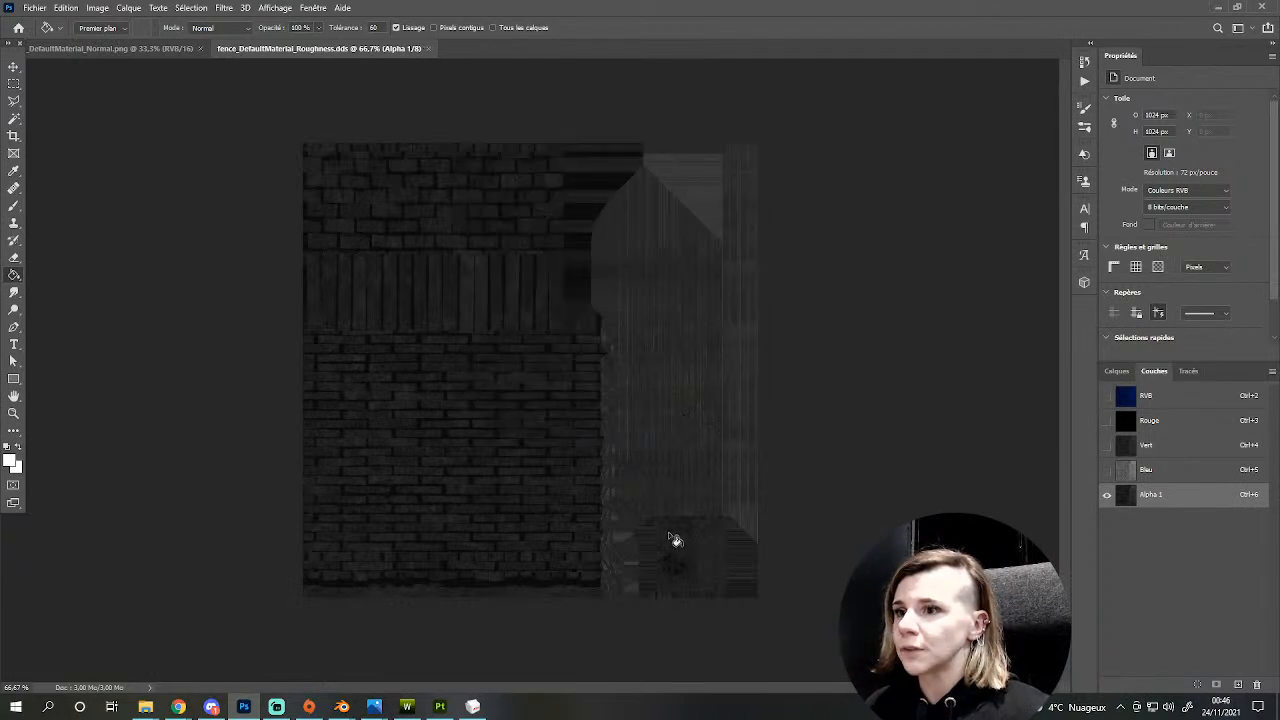
pyautogui.hotkey('ctrl', 'w')
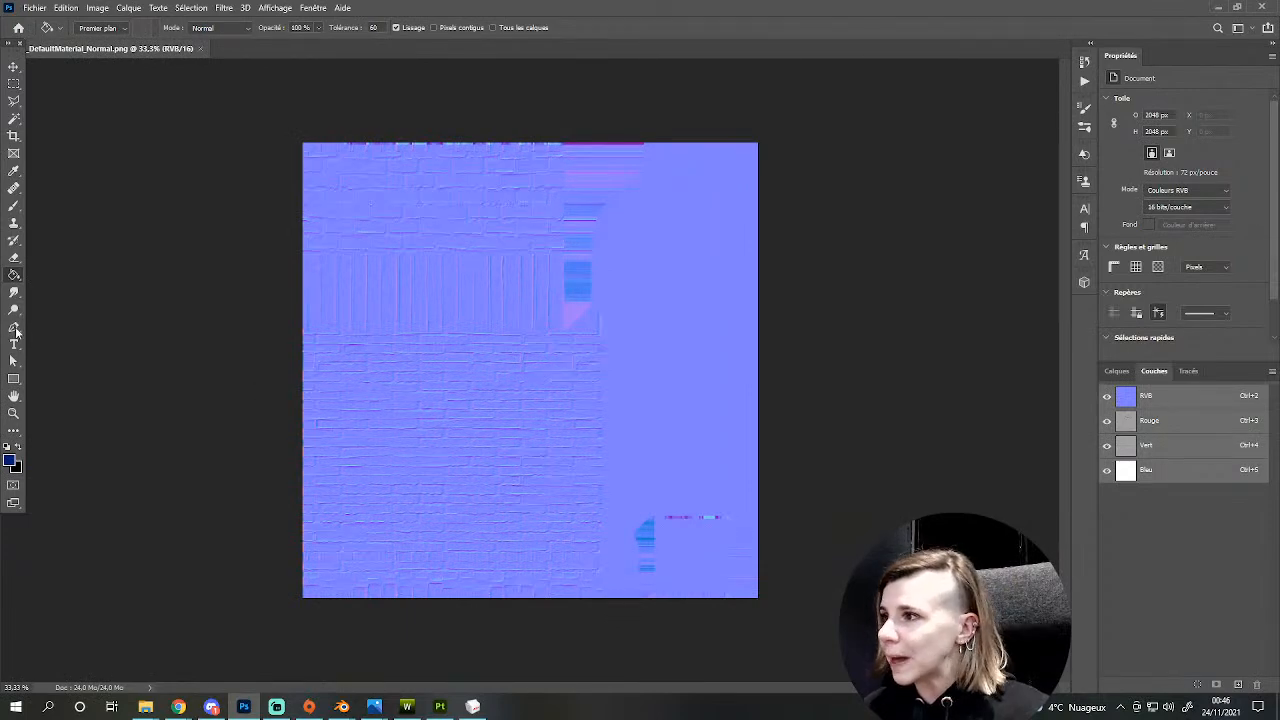
# - Activate the Rectangle tool and set the foreground colour to RGB 128, 128, 255
pyautogui.click(14, 379)
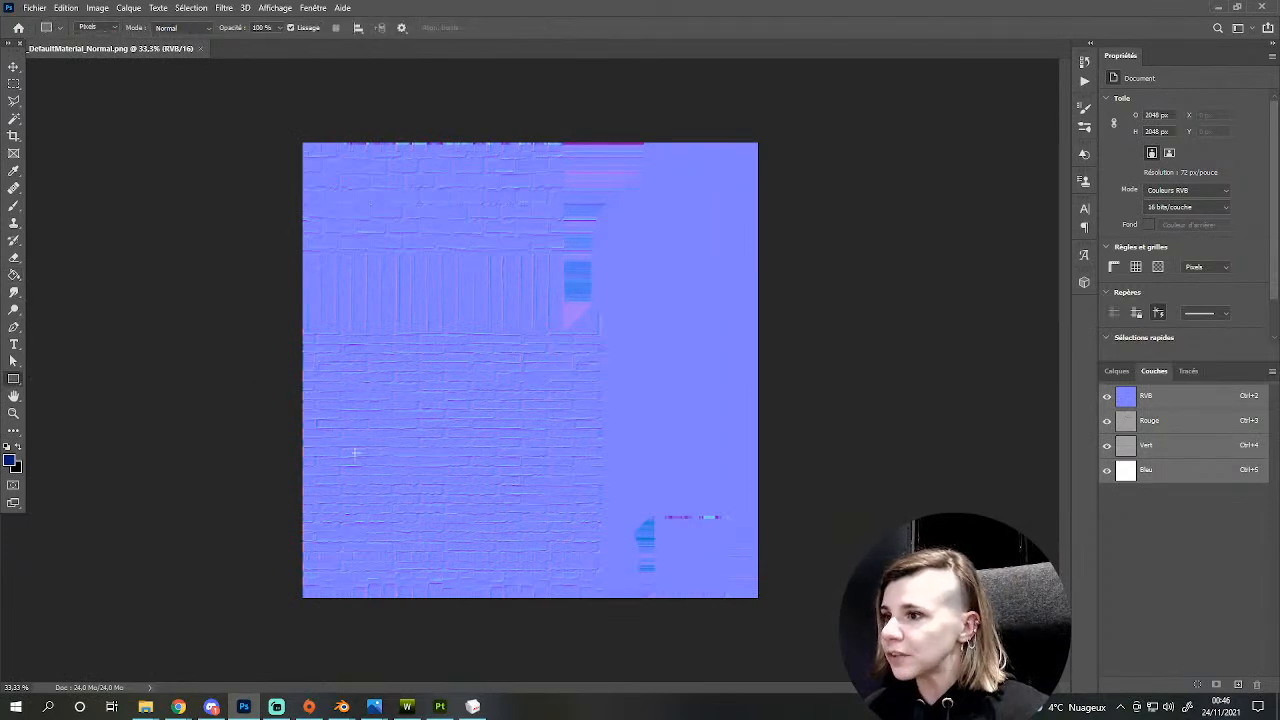
pyautogui.click(9, 461)
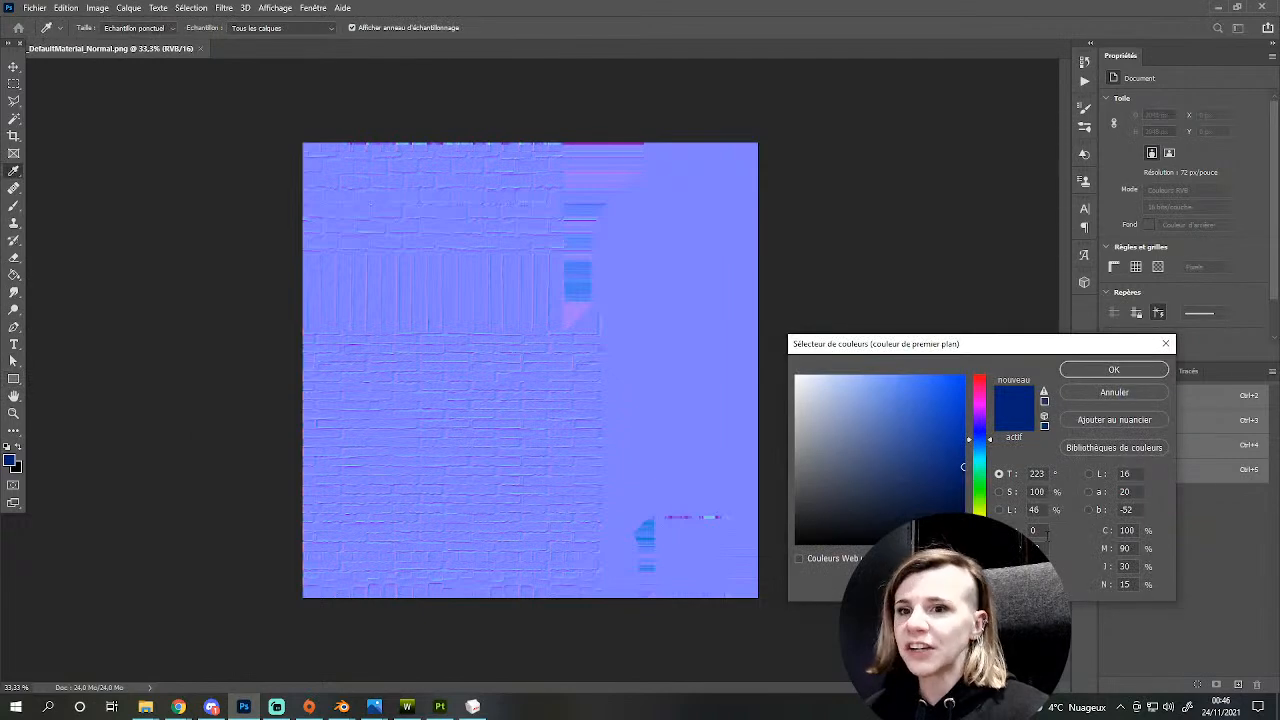
pyautogui.write('128')
pyautogui.press('Tab')
pyautogui.write('128')
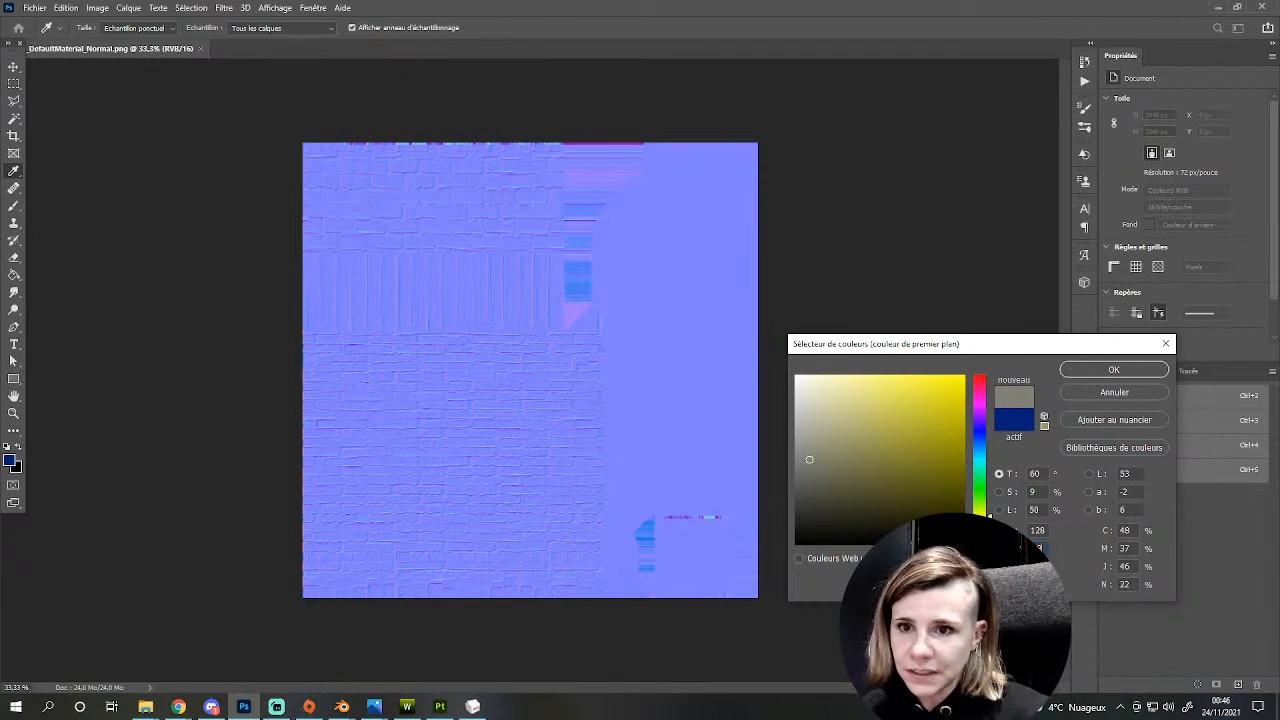
pyautogui.press('Tab')
pyautogui.write('255')
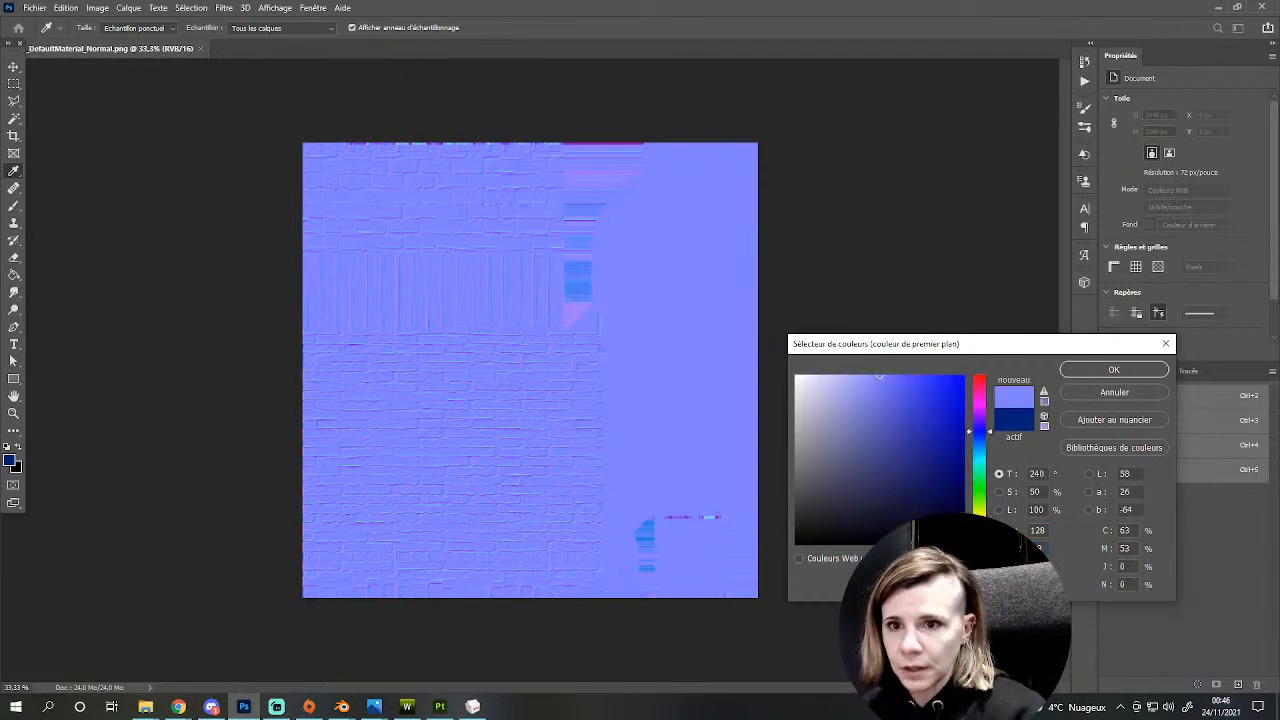
pyautogui.press('Return')
# - Soften the normal map by covering the whole canvas with two rectangles at 50% opacity
pyautogui.click(268, 27)
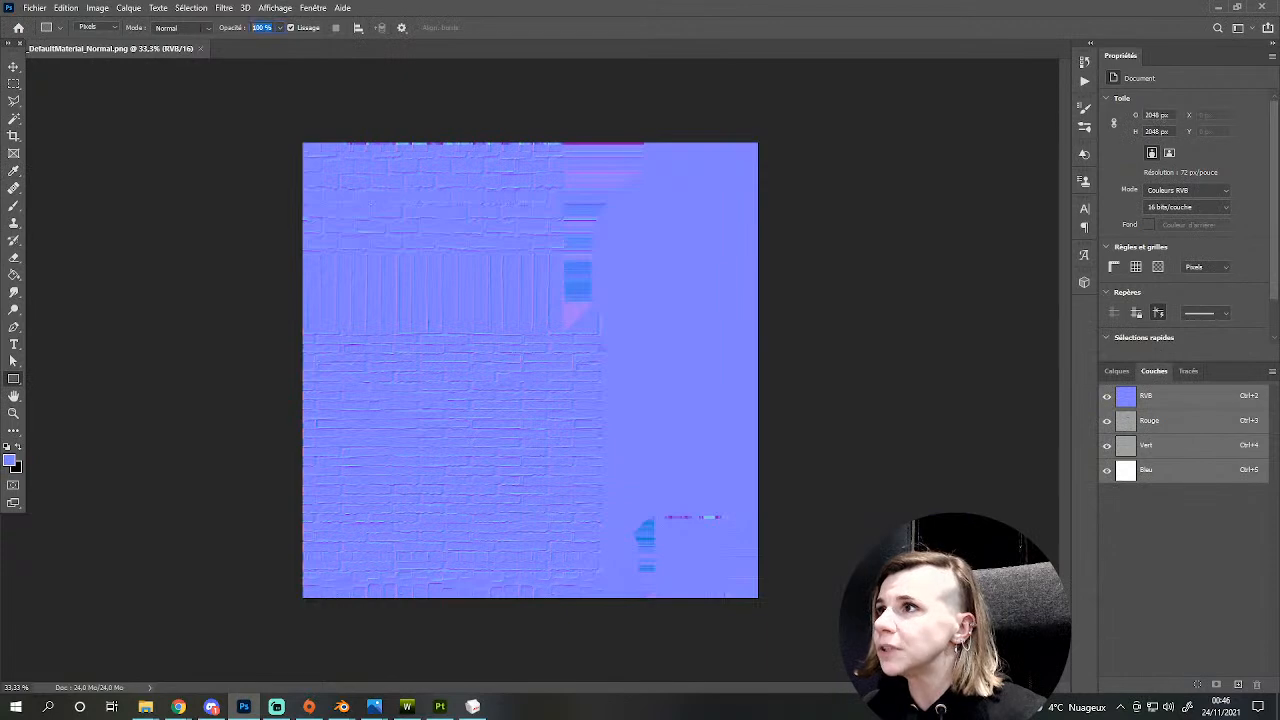
pyautogui.write('50')
pyautogui.press('Return')
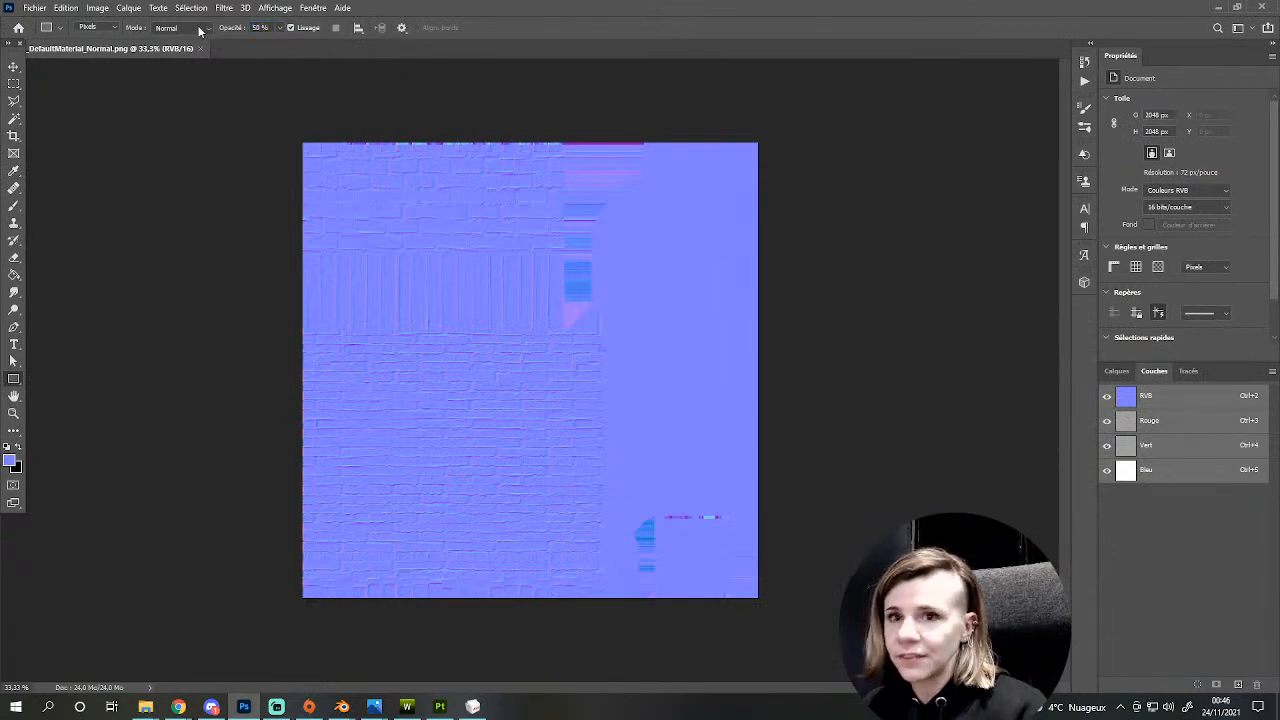
pyautogui.click(1118, 371)
pyautogui.moveTo(748, 631); pyautogui.dragTo(124, 124)
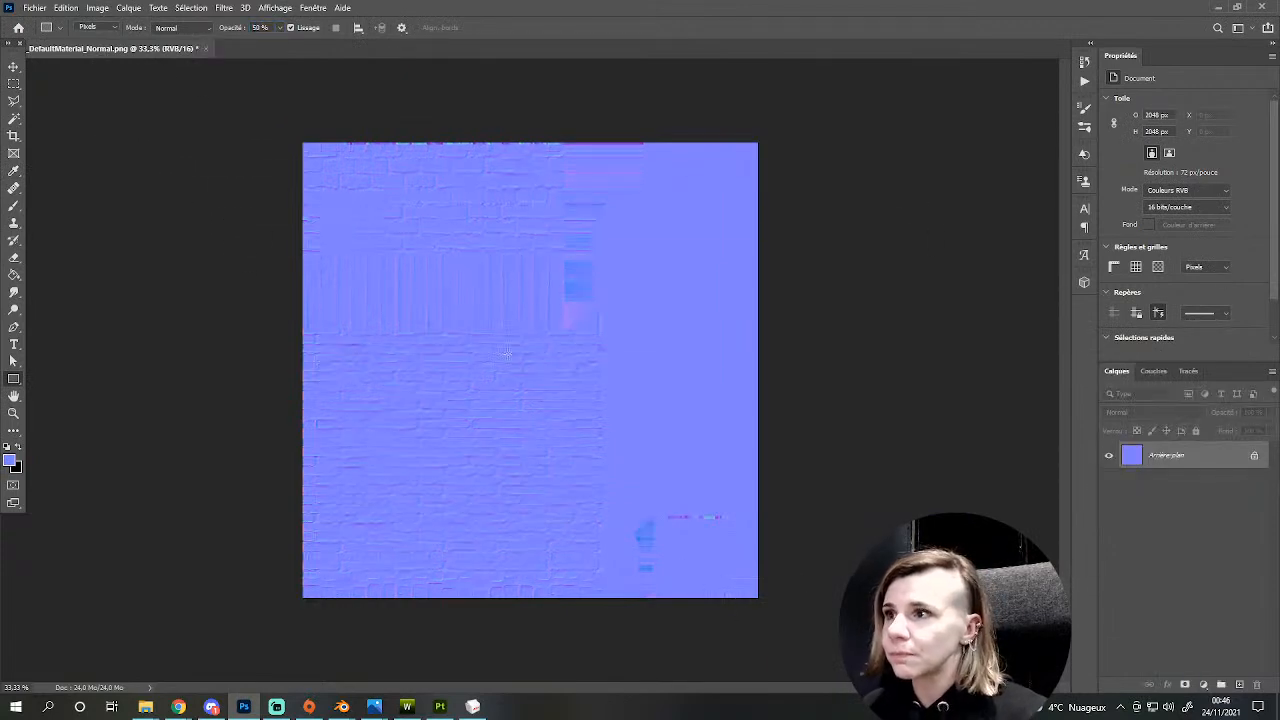
pyautogui.moveTo(840, 625); pyautogui.dragTo(185, 58)
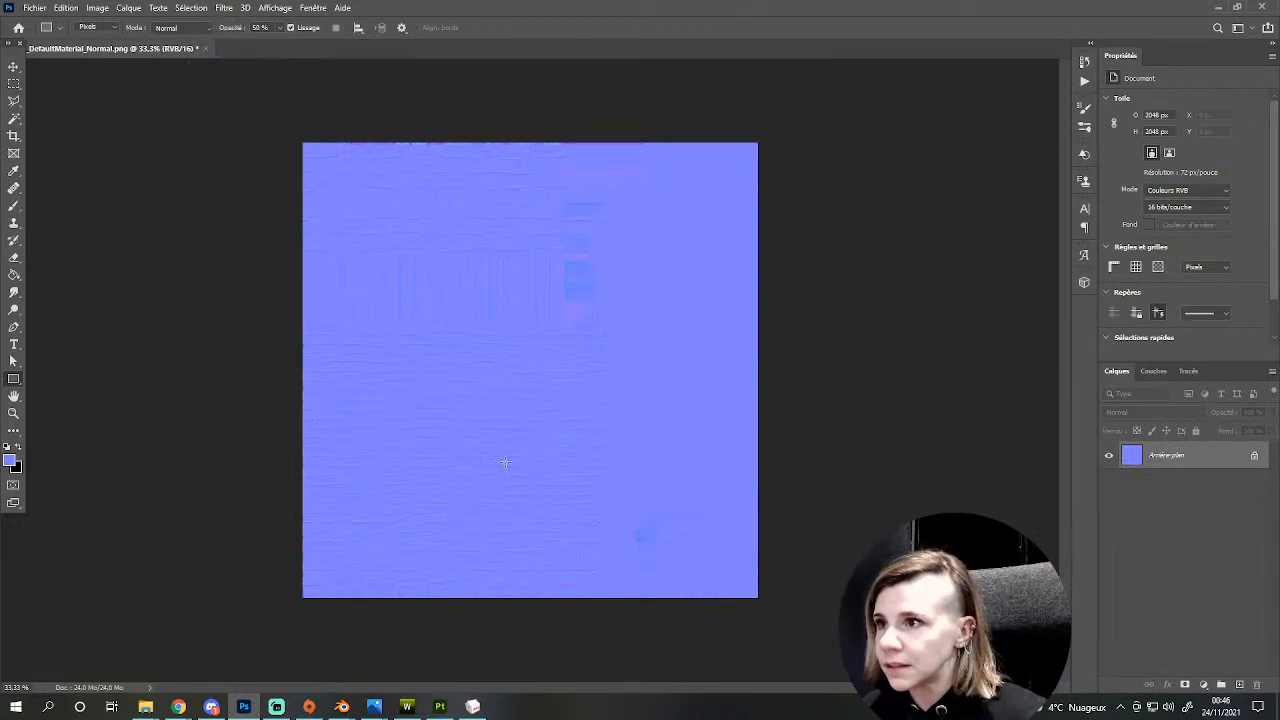
# - Copy the normal map's red channel into a new alpha channel and its green channel into the blue channel
pyautogui.keyDown('alt'); pyautogui.scroll(5, 448, 465); pyautogui.keyUp('alt')
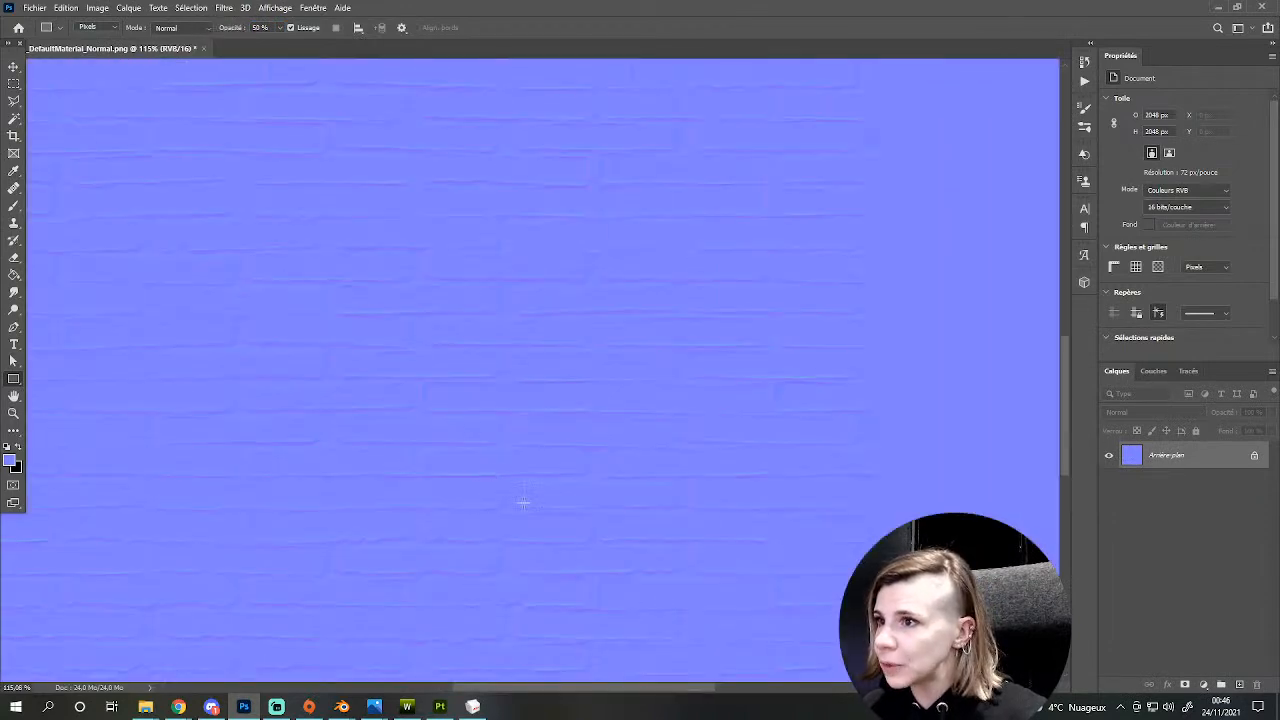
pyautogui.keyDown('alt'); pyautogui.scroll(-5, 443, 460); pyautogui.keyUp('alt')
pyautogui.keyDown('alt'); pyautogui.scroll(2, 480, 443); pyautogui.keyUp('alt')
pyautogui.keyDown('alt'); pyautogui.scroll(-1, 509, 440); pyautogui.keyUp('alt')
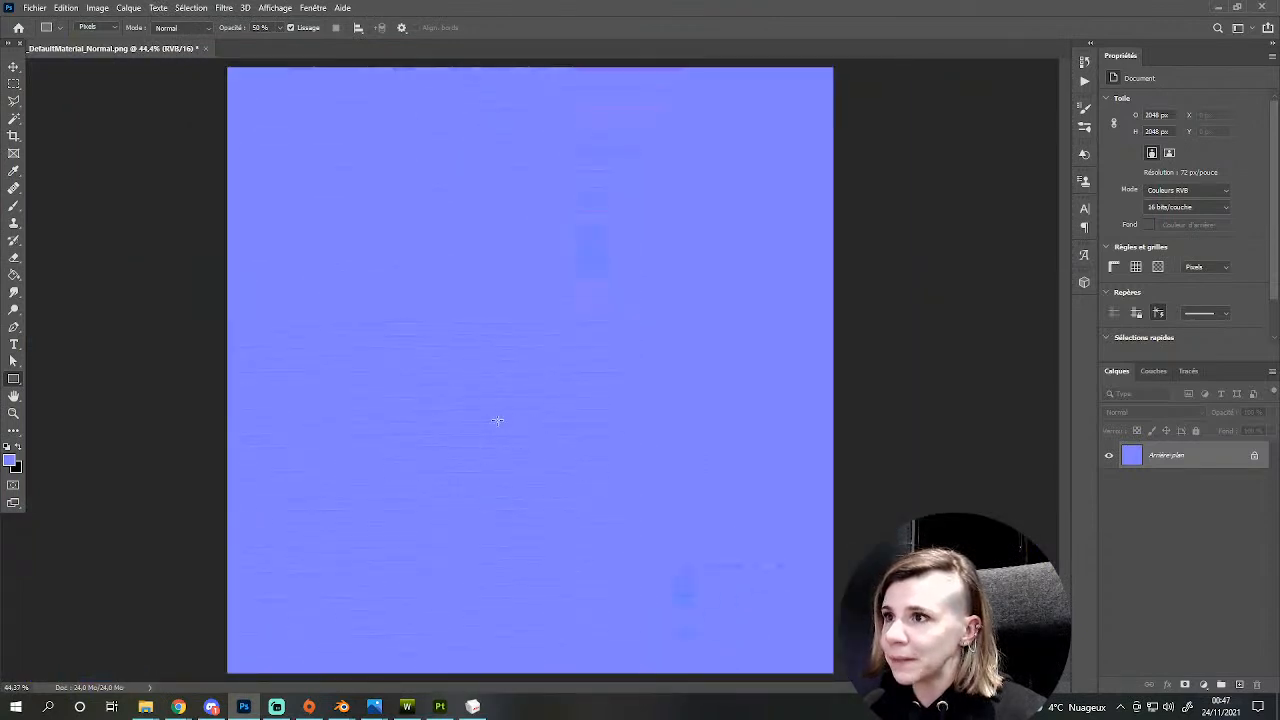
pyautogui.click(1155, 371)
pyautogui.click(1185, 421)
pyautogui.hotkey('ctrl', 'a')
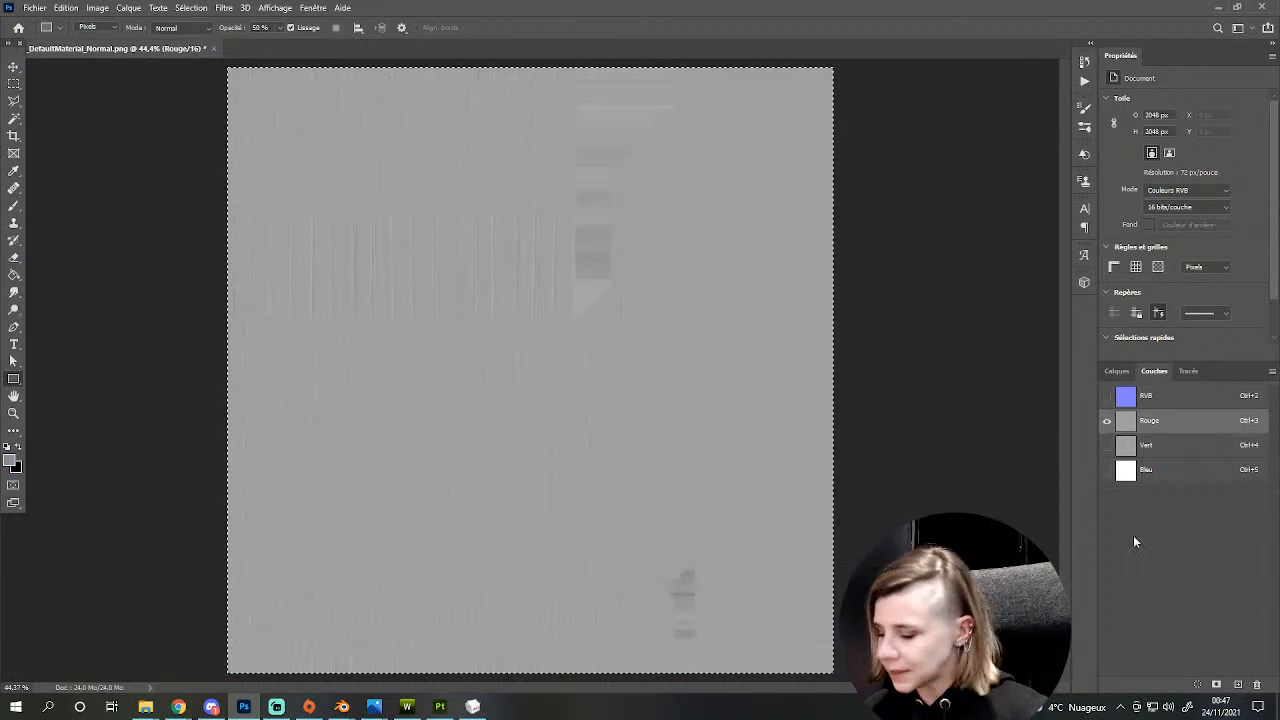
pyautogui.click(1216, 684)
pyautogui.click(1178, 445)
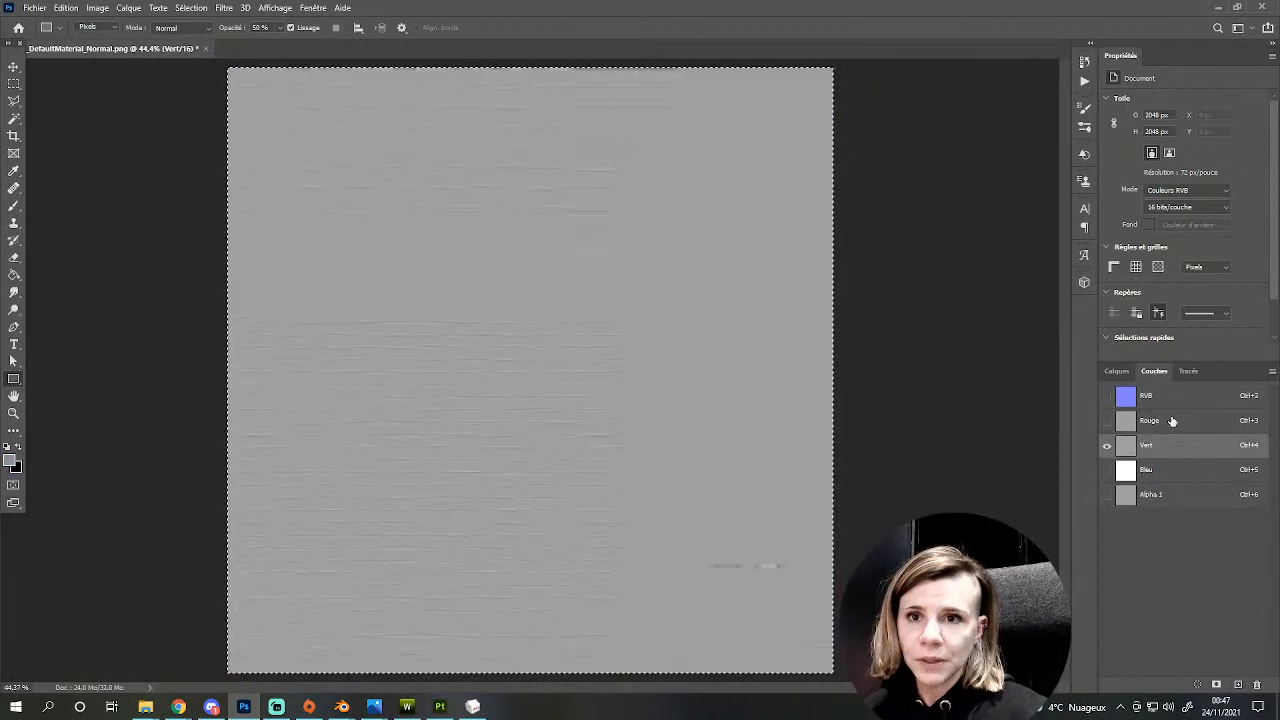
pyautogui.click(1175, 470)
# - Resize the normal map to 1024 × 1024 pixels
pyautogui.click(129, 8)
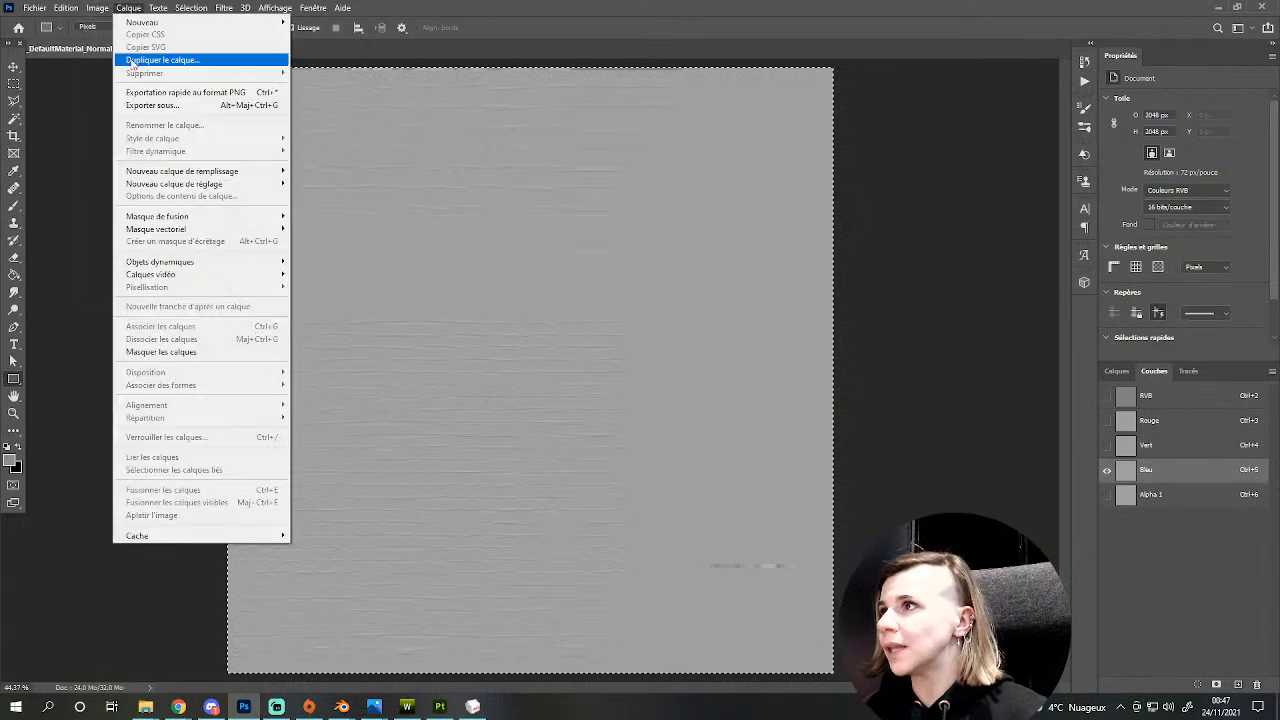
pyautogui.moveTo(97, 8)
pyautogui.click(111, 106)
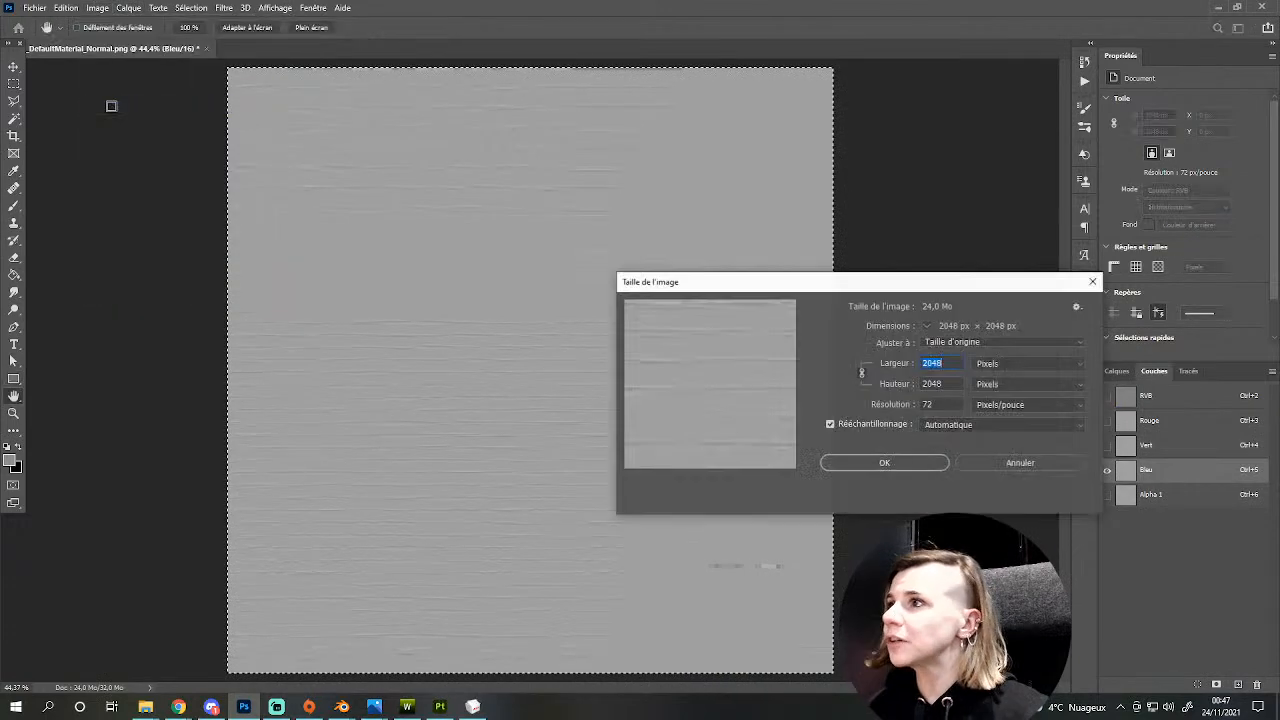
pyautogui.write('1024')
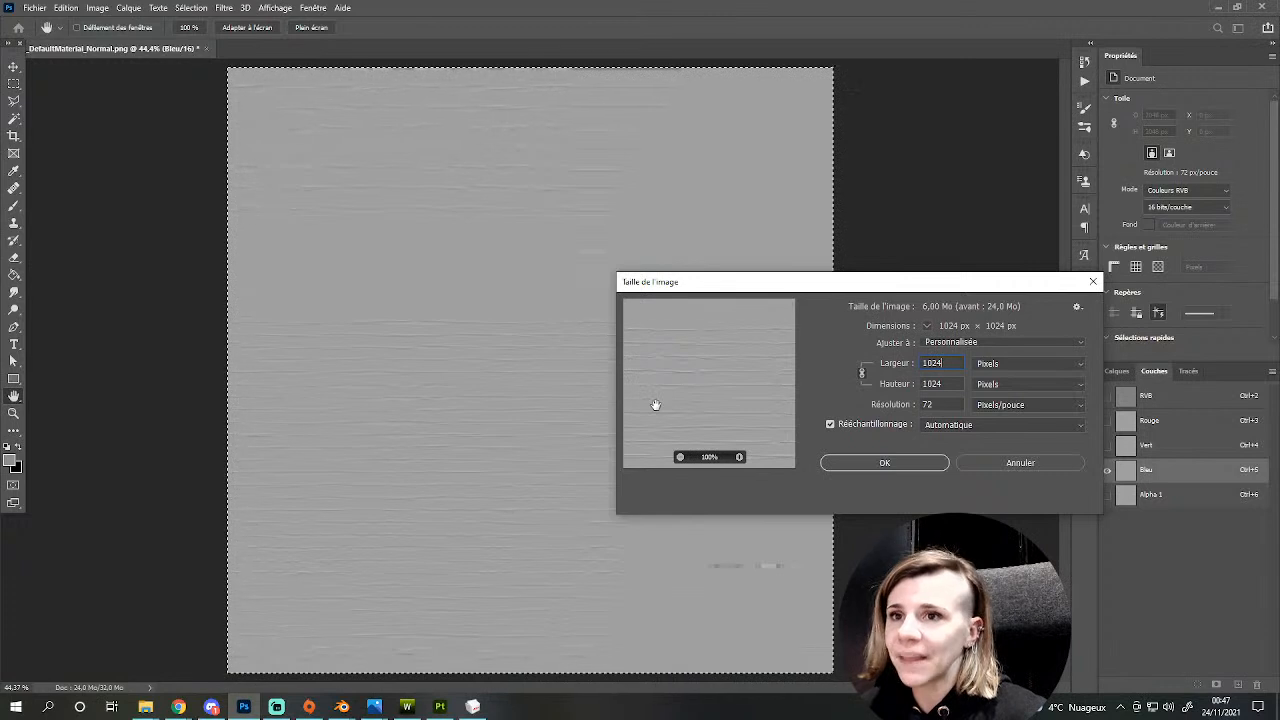
pyautogui.click(900, 464)
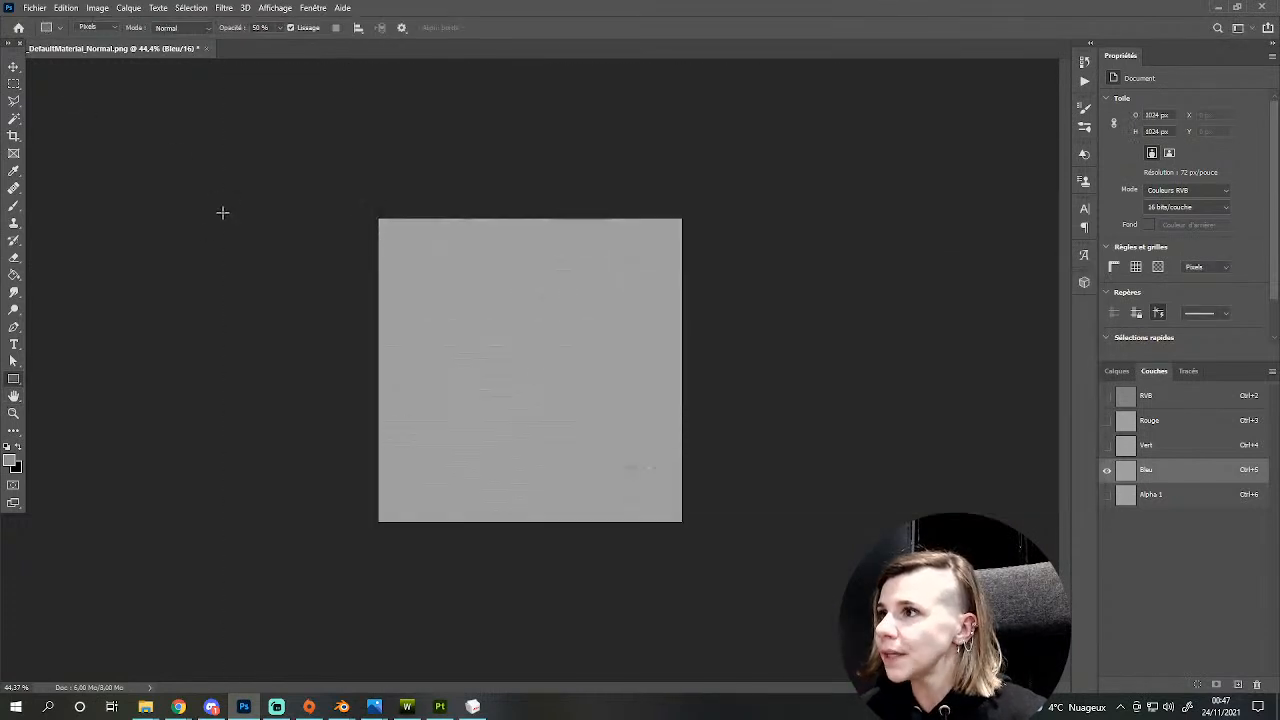
# - Save the normal map as fence_DefaultMaterial_Normal in the Intel Texture Works DDS format in the 1-Fence folder, with alpha channels included
pyautogui.click(35, 8)
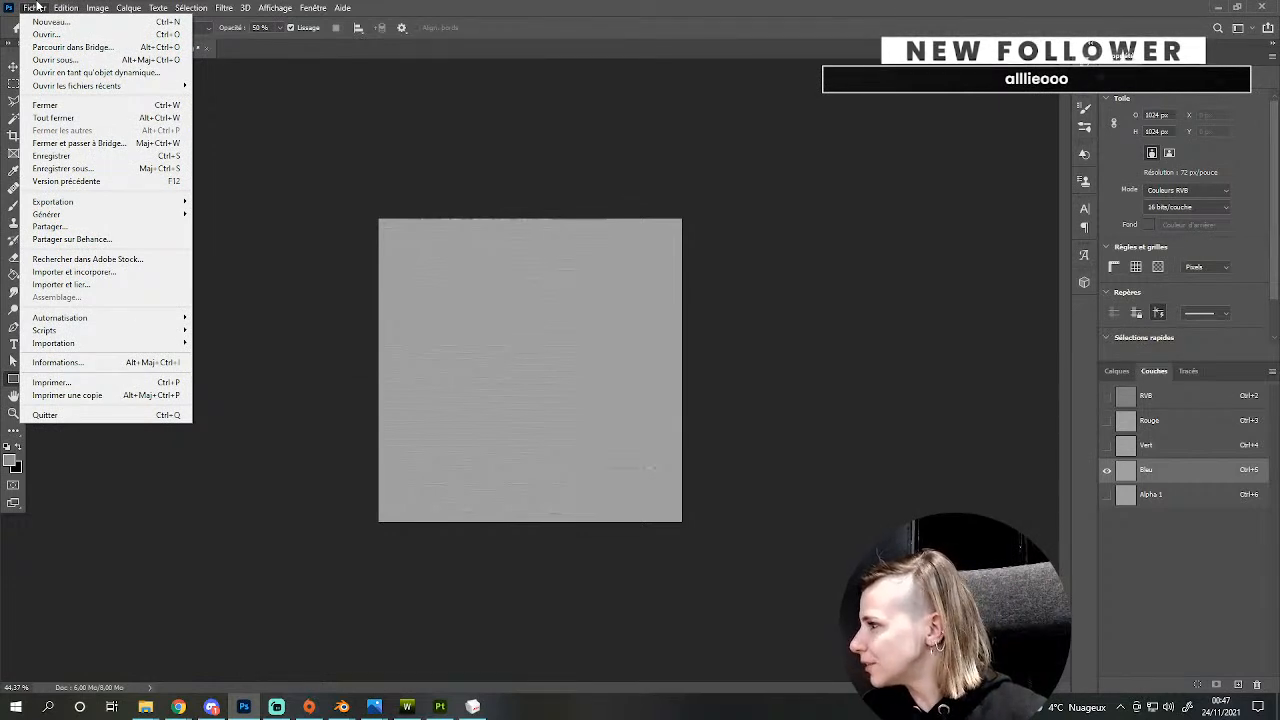
pyautogui.click(66, 8)
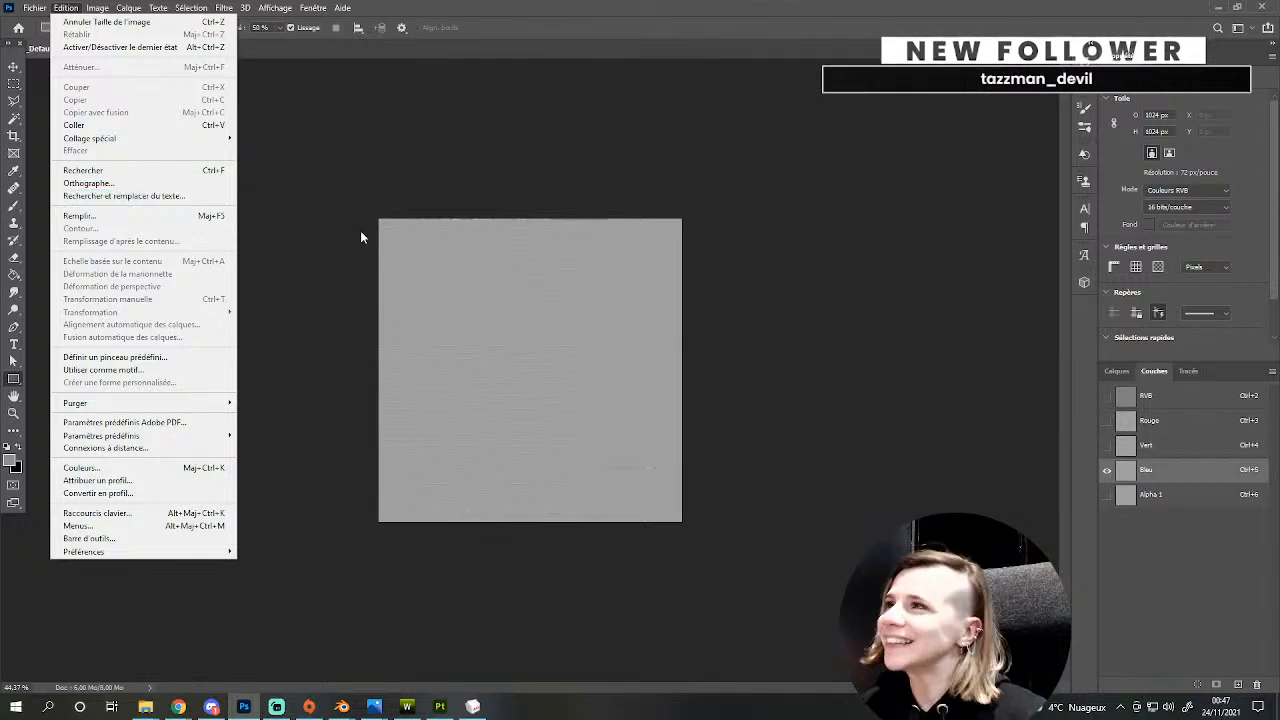
pyautogui.moveTo(35, 8)
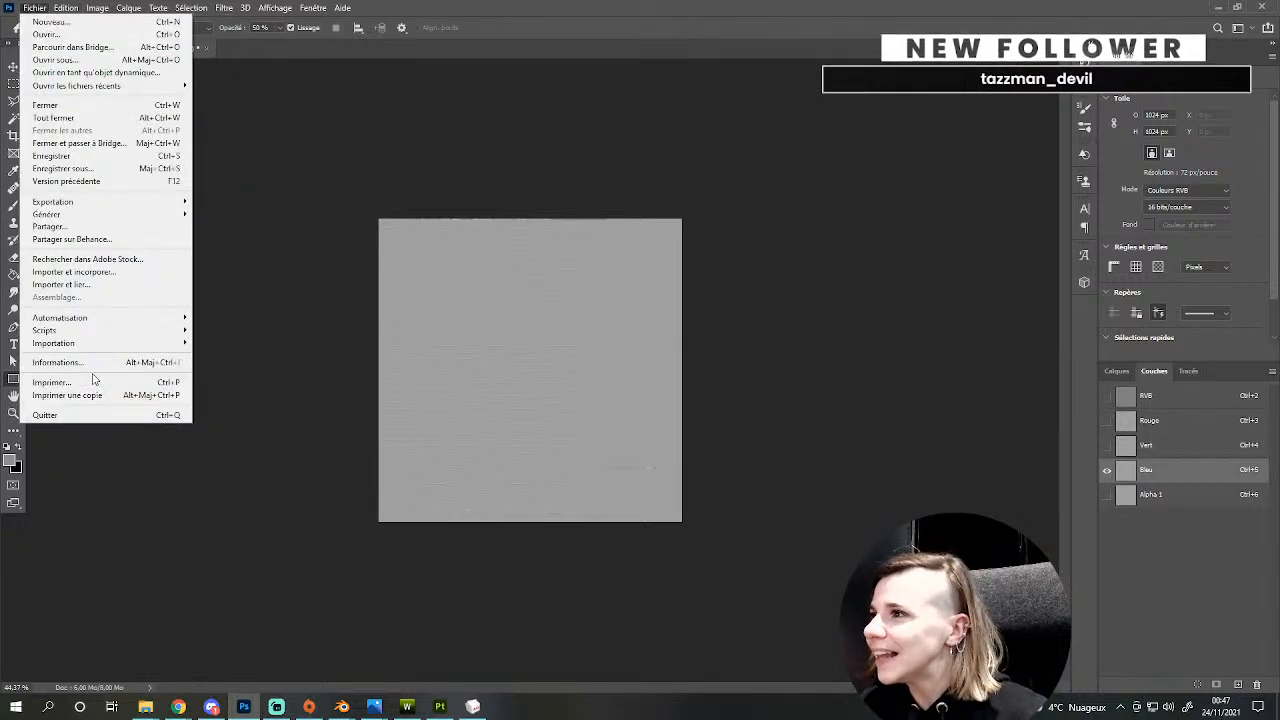
pyautogui.click(529, 6)
pyautogui.hotkey('ctrl', 'shift', 's')
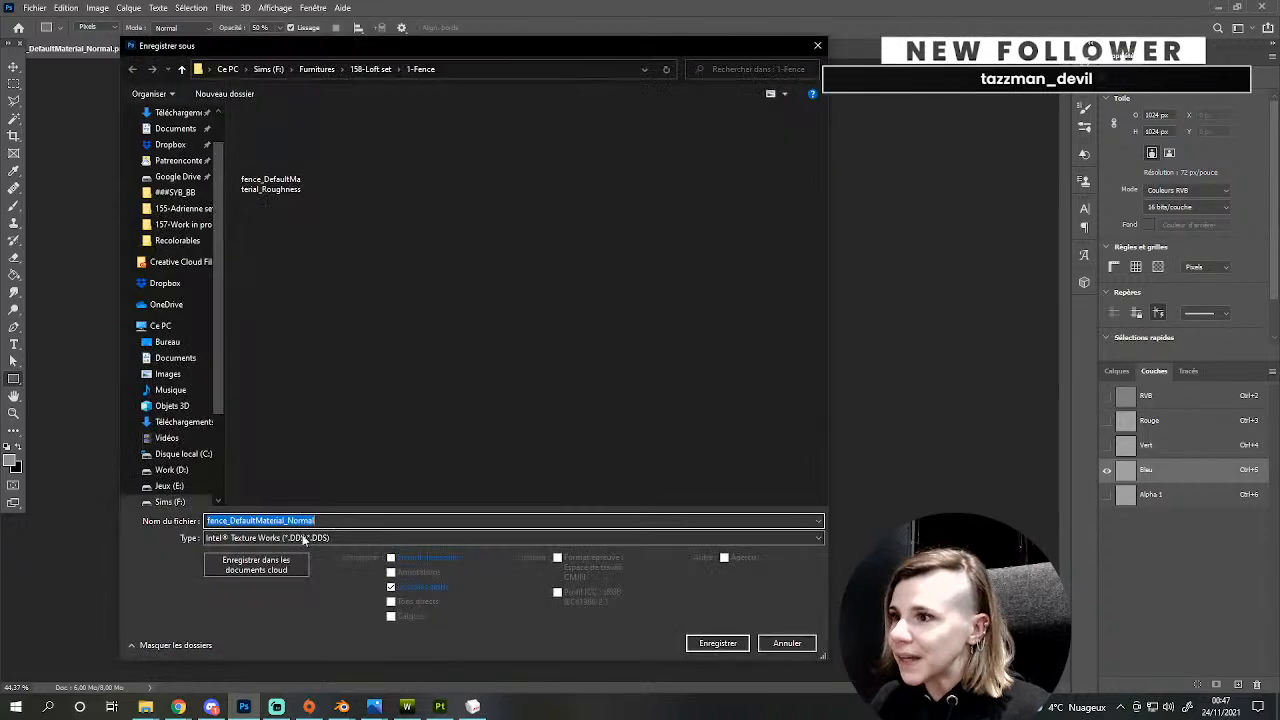
pyautogui.click(277, 540)
pyautogui.click(277, 540)
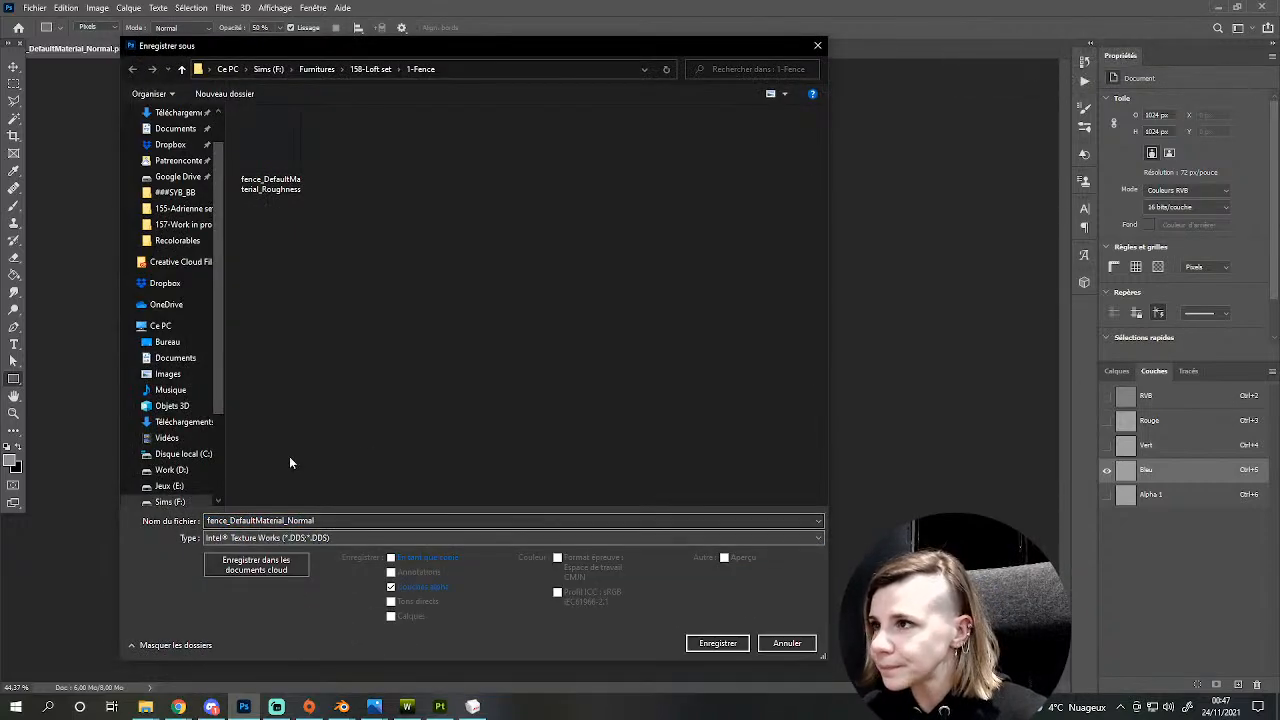
pyautogui.click(717, 642)
pyautogui.click(655, 416)
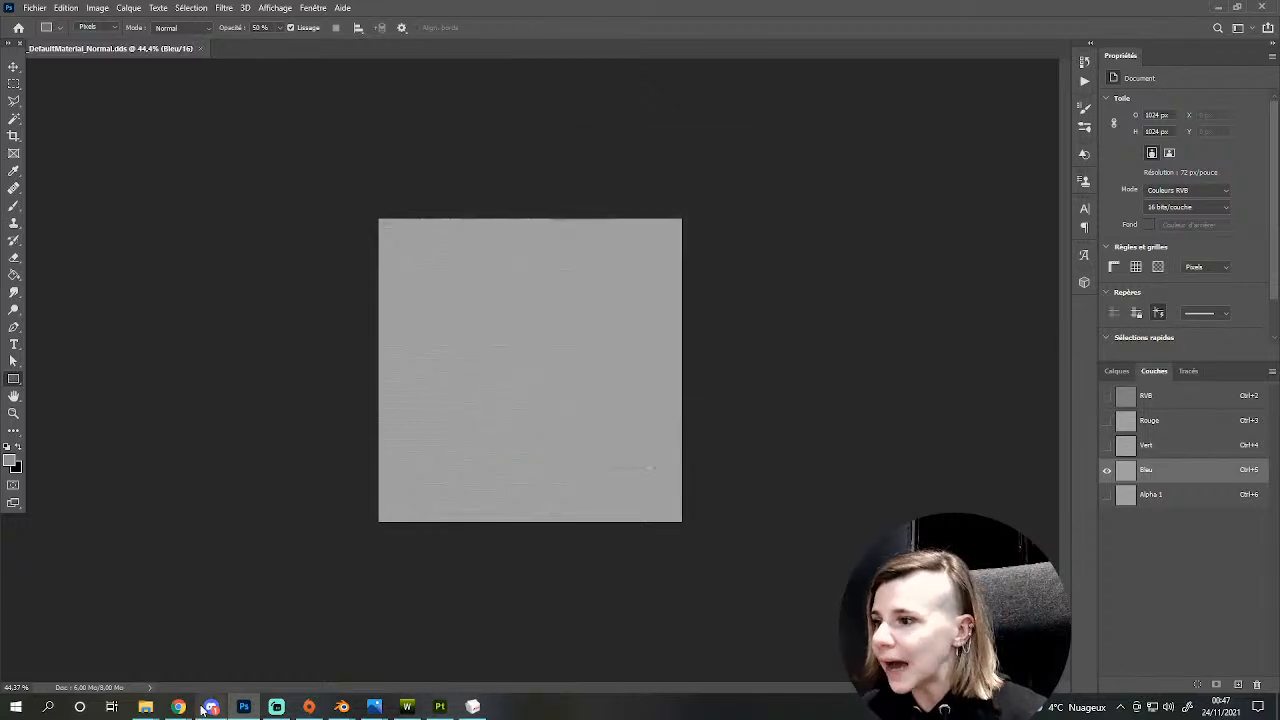
# - Check the fence project in TSR Workshop, then switch to Substance 3D Painter and examine the textured post and fence panel
pyautogui.click(407, 707)
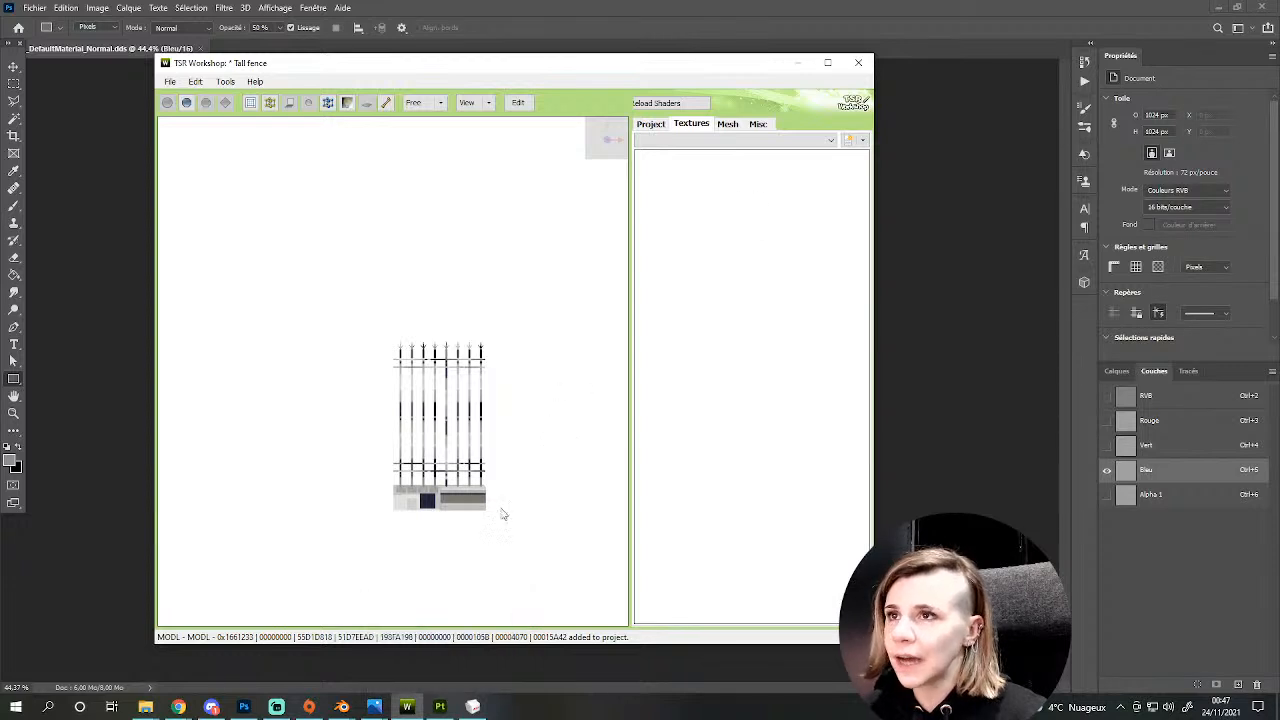
pyautogui.click(440, 707)
pyautogui.scroll(-3, 496, 410)
pyautogui.keyDown('alt'); pyautogui.moveTo(326, 471); pyautogui.dragTo(437, 420); pyautogui.keyUp('alt')
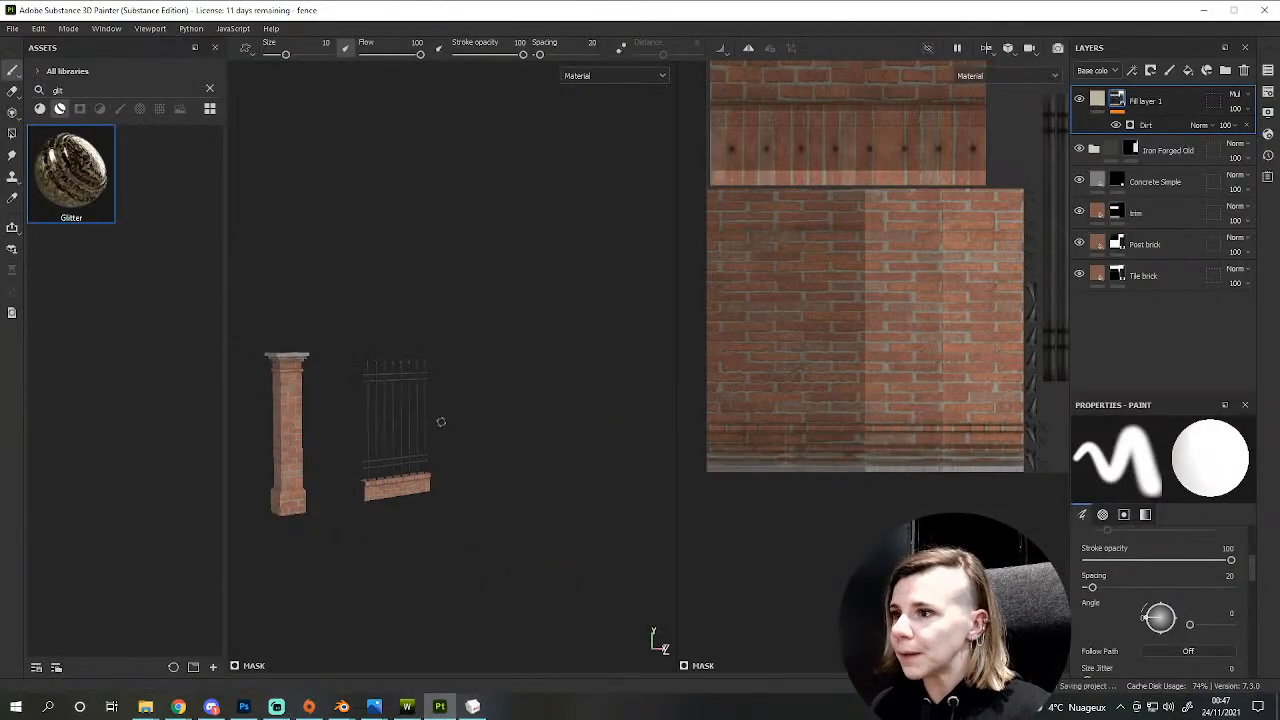
pyautogui.keyDown('alt'); pyautogui.moveTo(344, 413); pyautogui.dragTo(421, 421); pyautogui.keyUp('alt')
pyautogui.scroll(2, 421, 421)
# - Open the Tile brick layer's fill properties and review the brick and sealer colour parameters of its Cartagena Wall Bricks material
pyautogui.click(1100, 275)
pyautogui.scroll(2, 565, 440)
pyautogui.scroll(3, 563, 442)
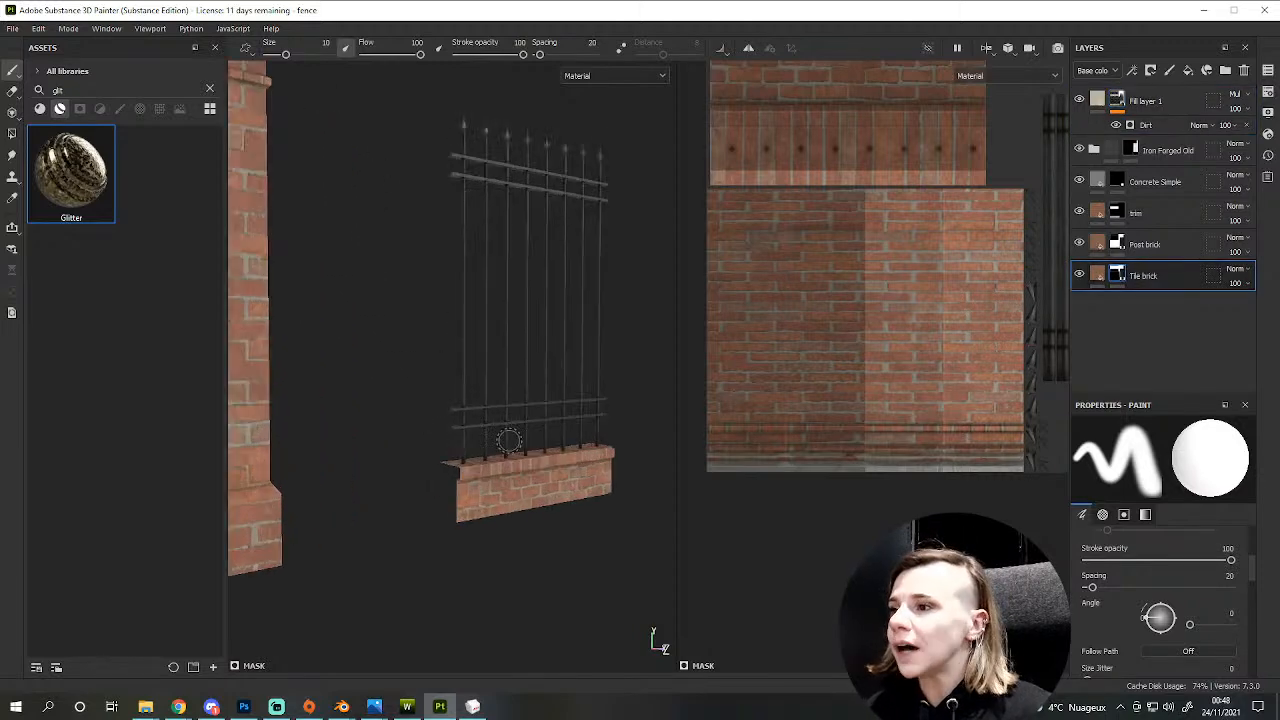
pyautogui.scroll(-3, 520, 440)
pyautogui.keyDown('alt'); pyautogui.moveTo(492, 440); pyautogui.dragTo(496, 495); pyautogui.keyUp('alt')
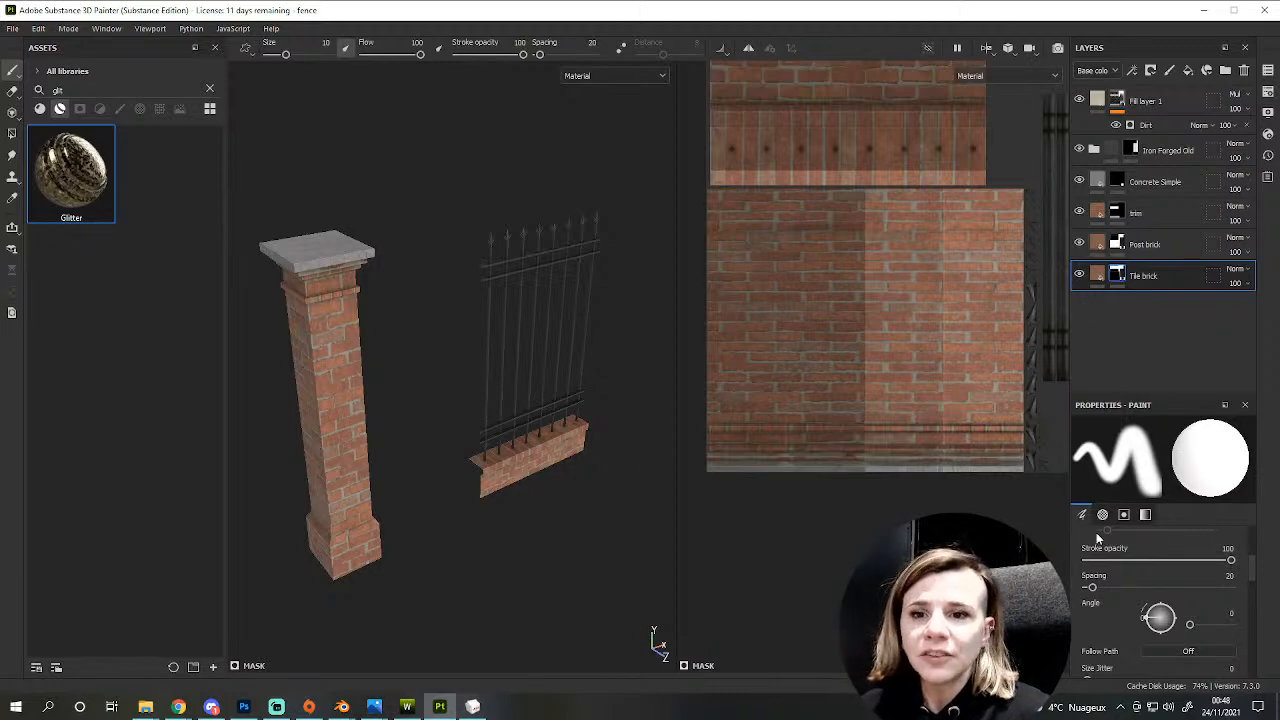
pyautogui.scroll(-4, 1133, 558)
pyautogui.moveTo(1160, 398); pyautogui.dragTo(1160, 308)
pyautogui.scroll(5, 1139, 586)
pyautogui.scroll(-1, 1169, 598)
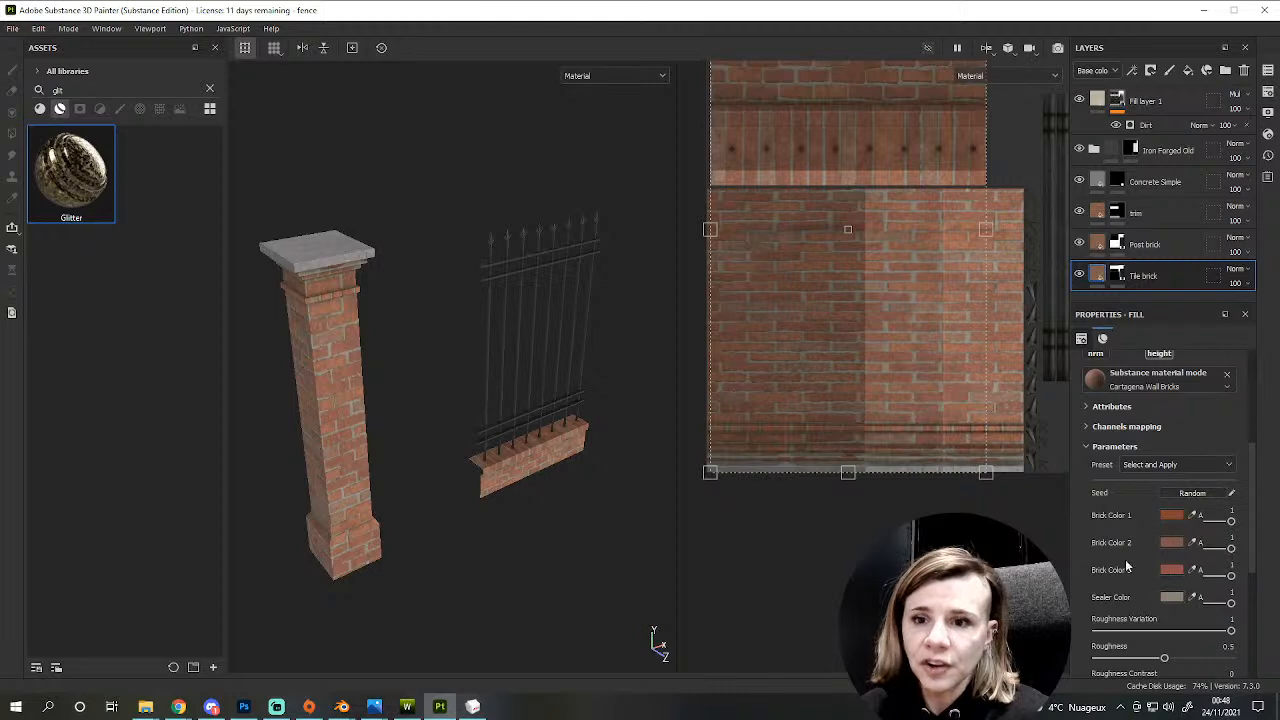
pyautogui.scroll(3, 363, 470)
pyautogui.keyDown('alt'); pyautogui.moveTo(399, 529); pyautogui.dragTo(427, 453); pyautogui.keyUp('alt')
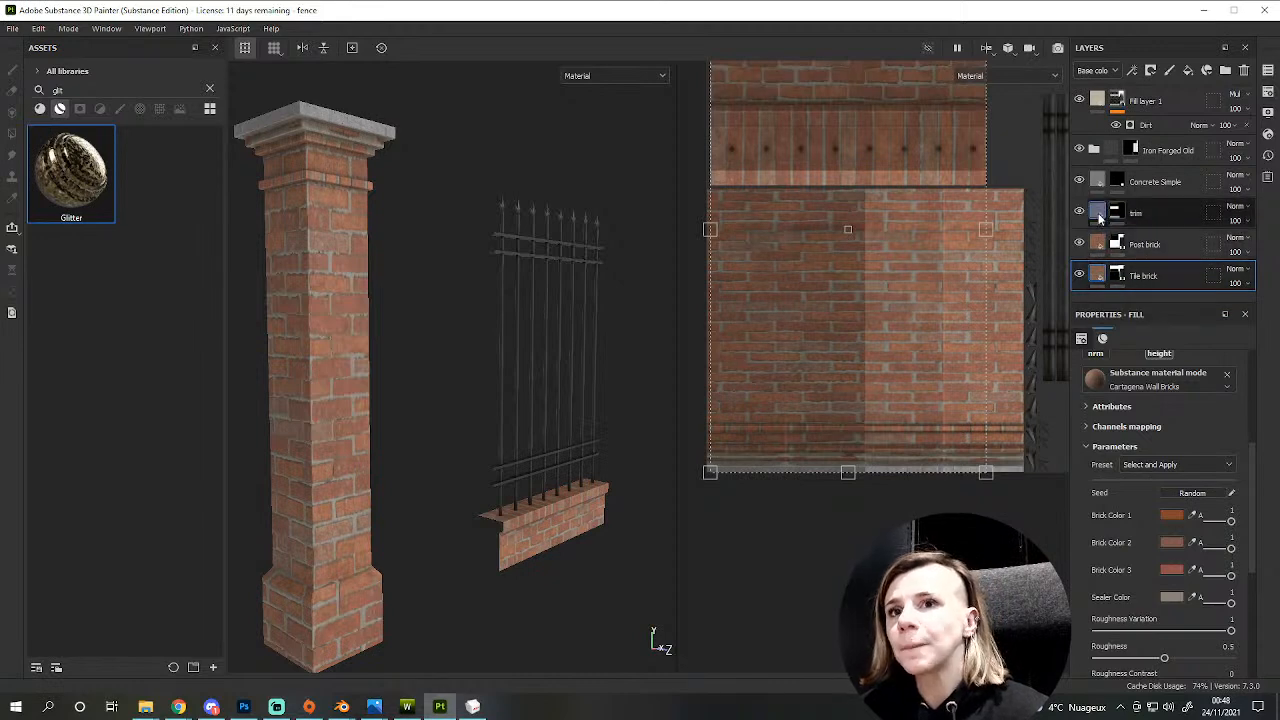
pyautogui.moveTo(1101, 245)
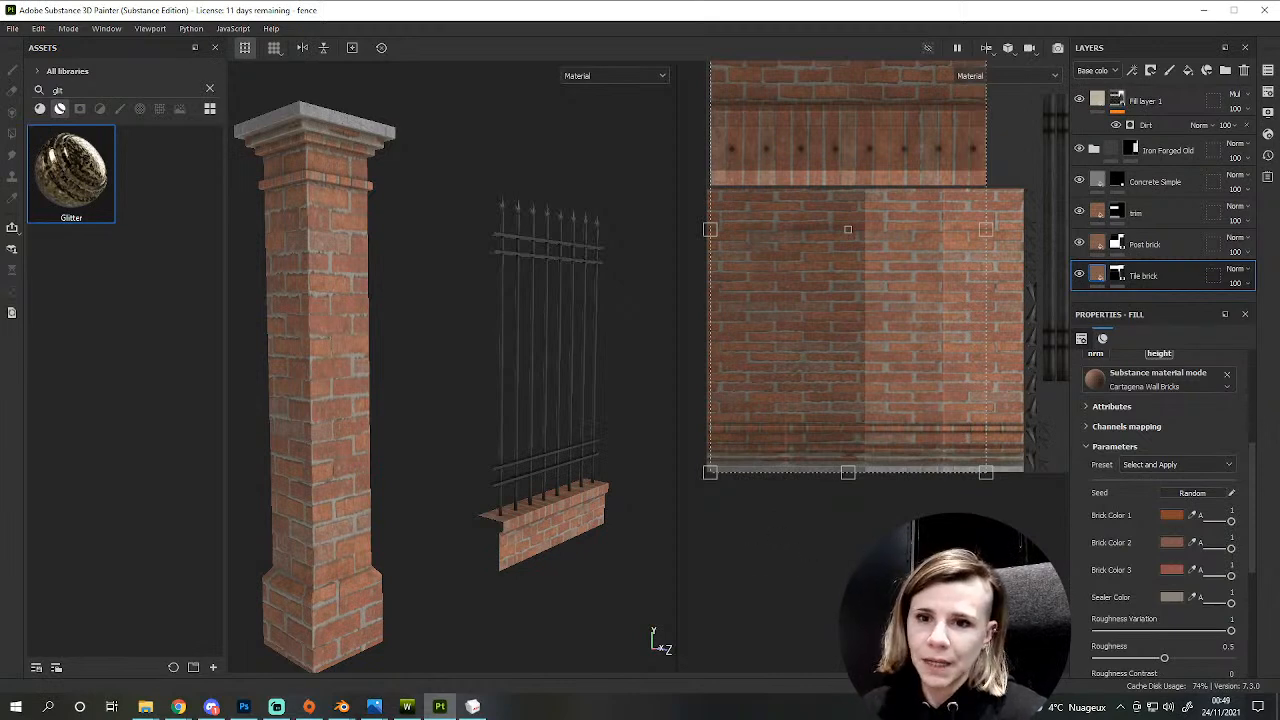
# - Change Brick Color 1 of the Tile brick layer's material to a light yellowish beige, about B6AB8F
pyautogui.click(1170, 570)
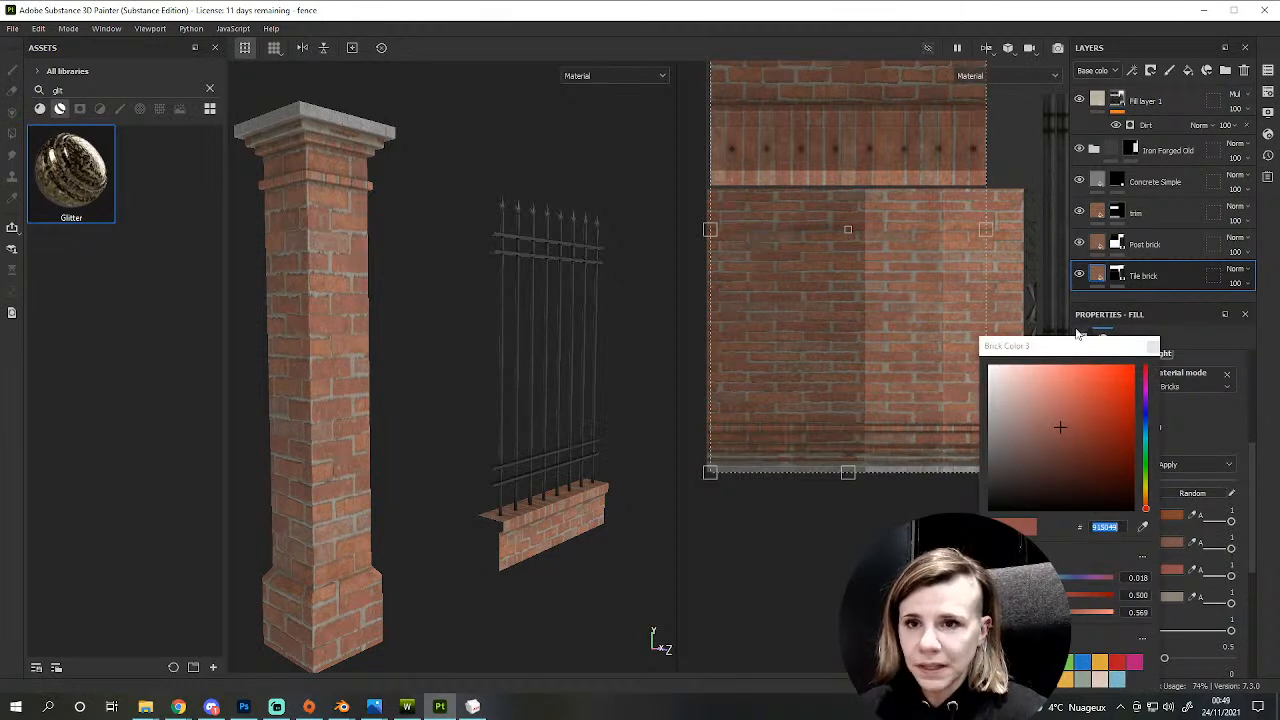
pyautogui.moveTo(1052, 346); pyautogui.dragTo(1000, 247)
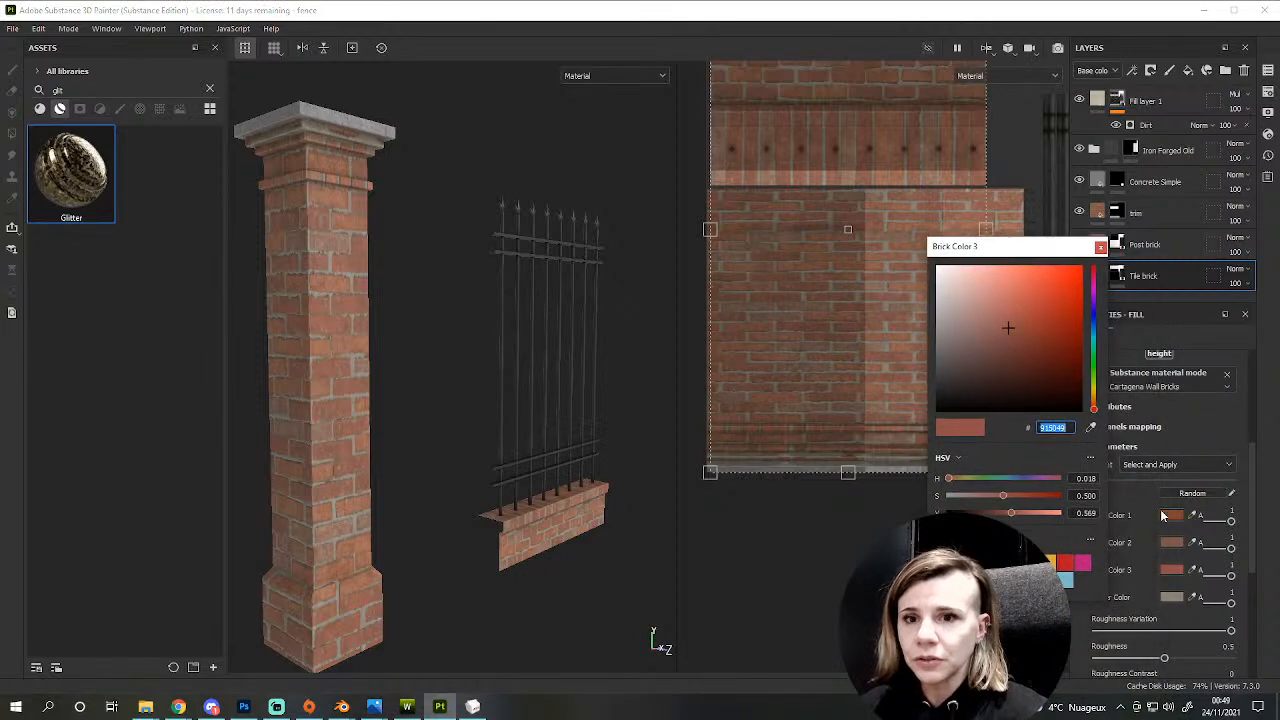
pyautogui.click(1145, 272)
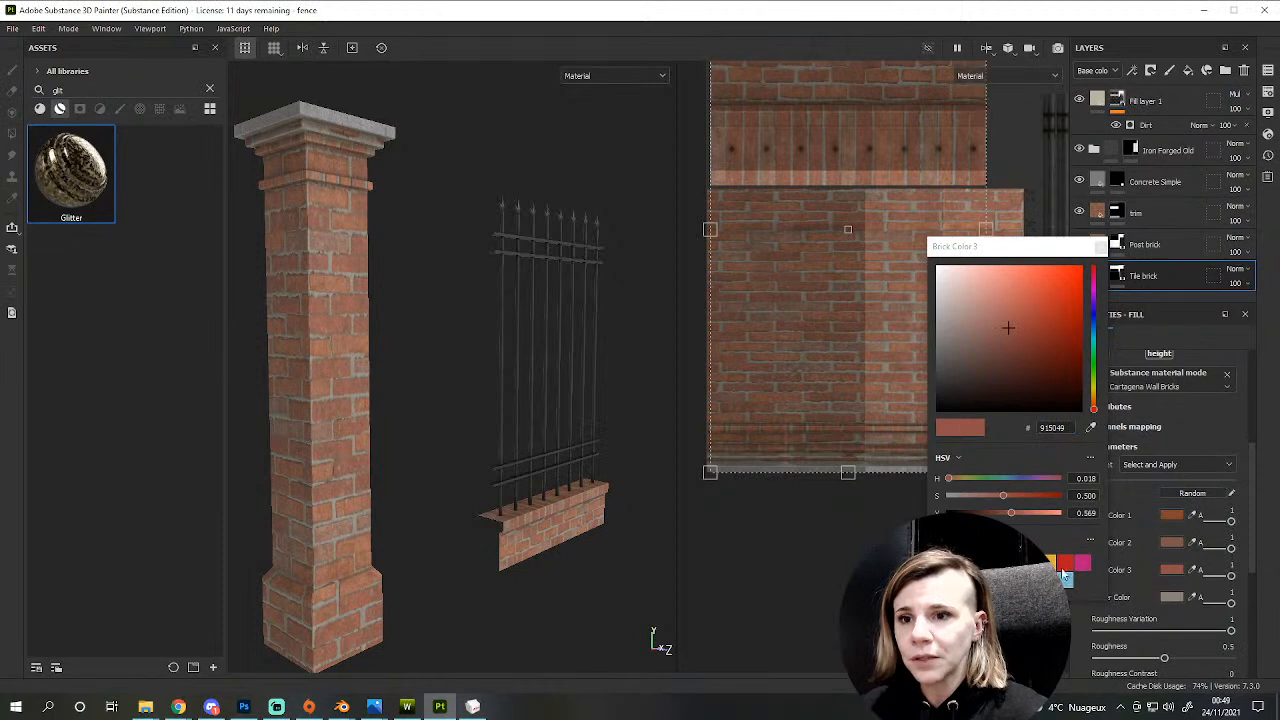
pyautogui.moveTo(1012, 246); pyautogui.dragTo(902, 295)
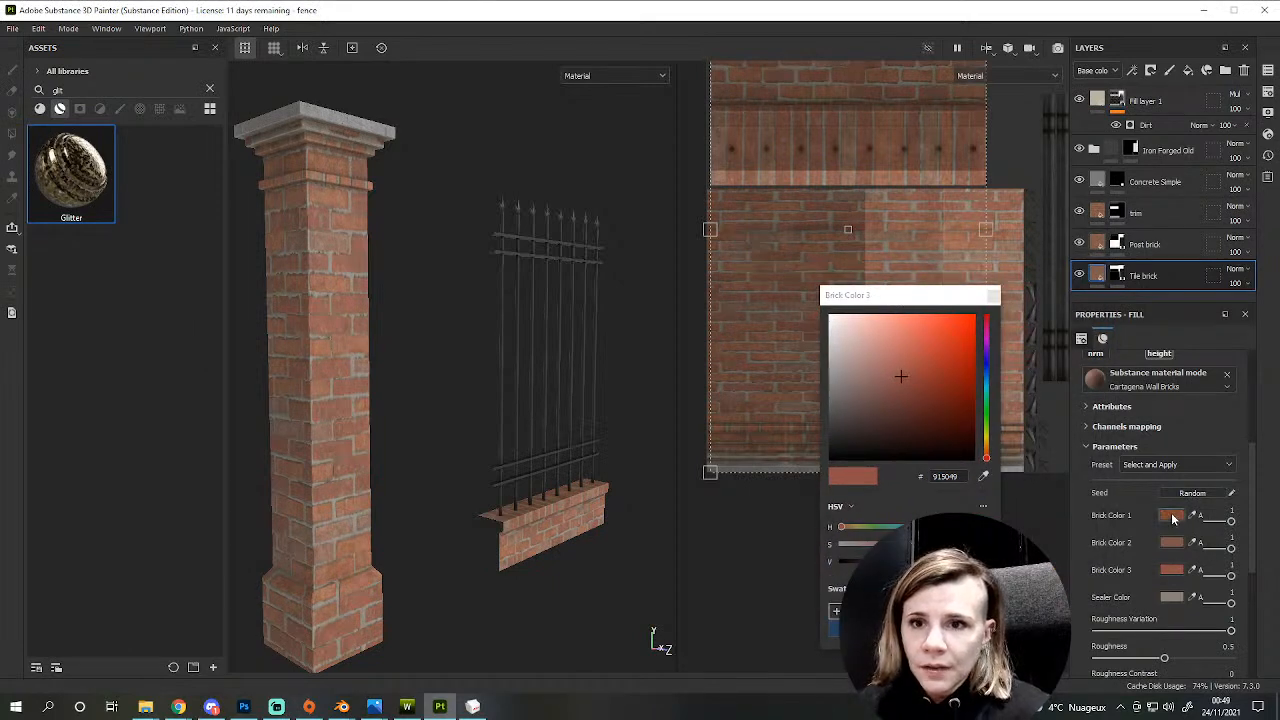
pyautogui.click(1172, 515)
pyautogui.moveTo(987, 450); pyautogui.dragTo(987, 443)
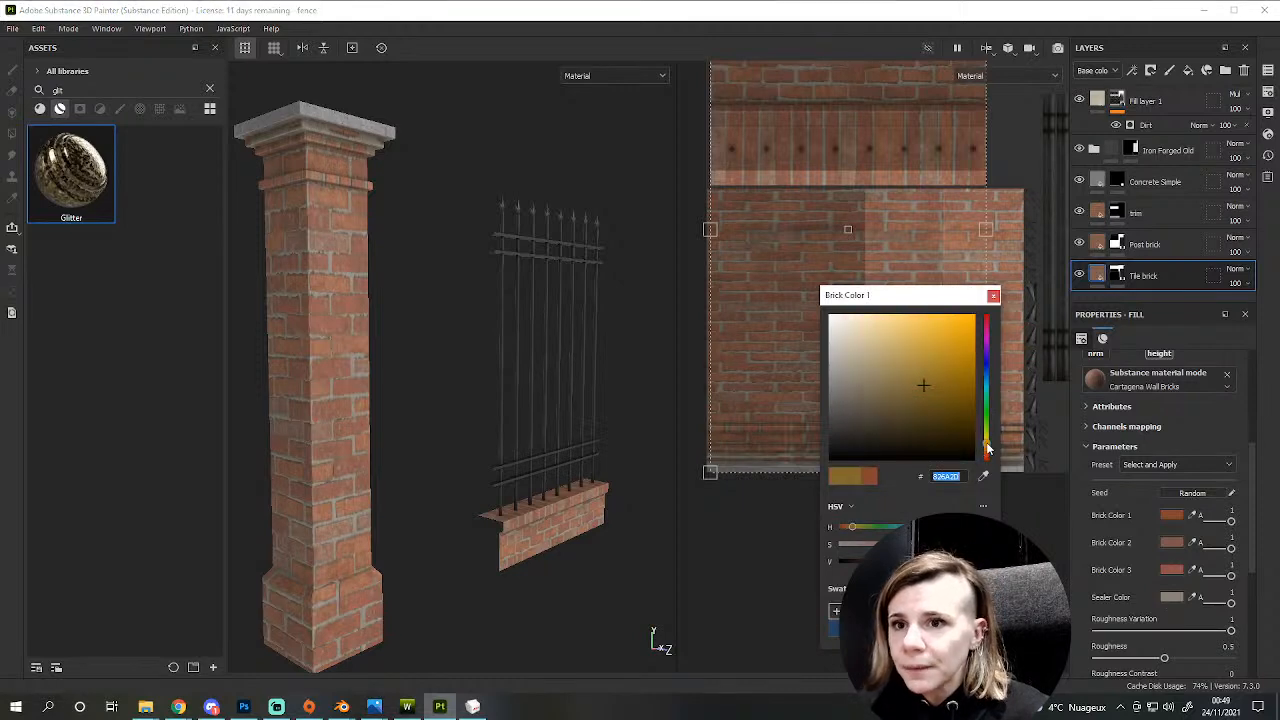
pyautogui.moveTo(908, 374); pyautogui.dragTo(871, 360)
pyautogui.moveTo(861, 359); pyautogui.dragTo(859, 355)
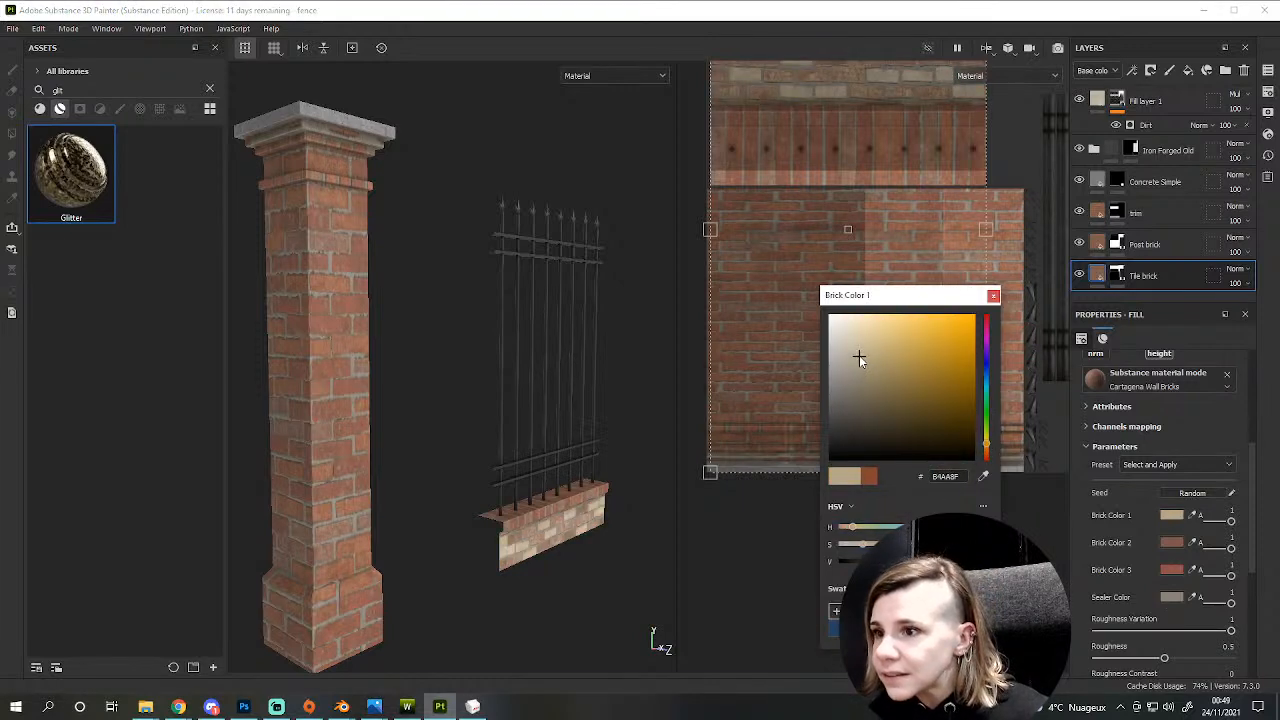
# - Inspect the fence's brick base up close and darken the Tile brick layer's Brick Color 1 slightly to ACA187
pyautogui.scroll(3, 580, 554)
pyautogui.keyDown('alt'); pyautogui.moveTo(592, 577); pyautogui.dragTo(580, 551); pyautogui.keyUp('alt')
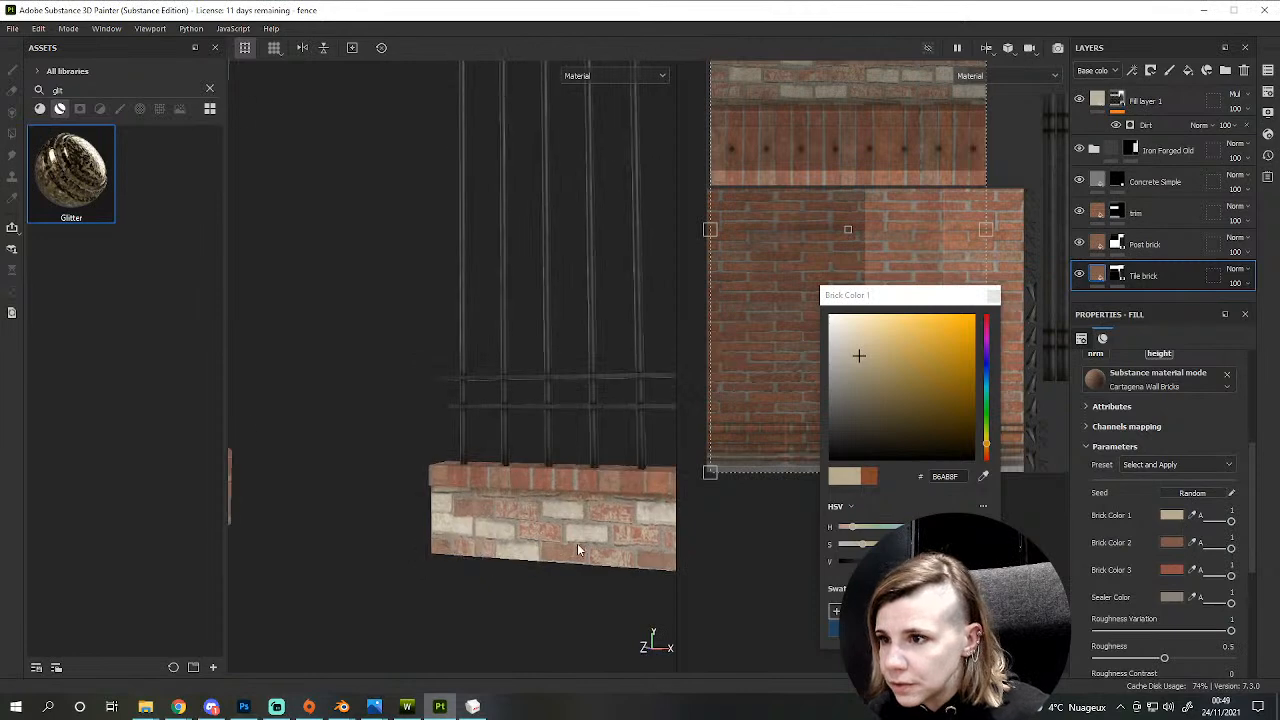
pyautogui.keyDown('alt'); pyautogui.moveTo(580, 551); pyautogui.dragTo(474, 429, button='middle'); pyautogui.keyUp('alt')
pyautogui.scroll(4, 474, 429)
pyautogui.keyDown('alt'); pyautogui.moveTo(514, 466); pyautogui.dragTo(644, 452); pyautogui.keyUp('alt')
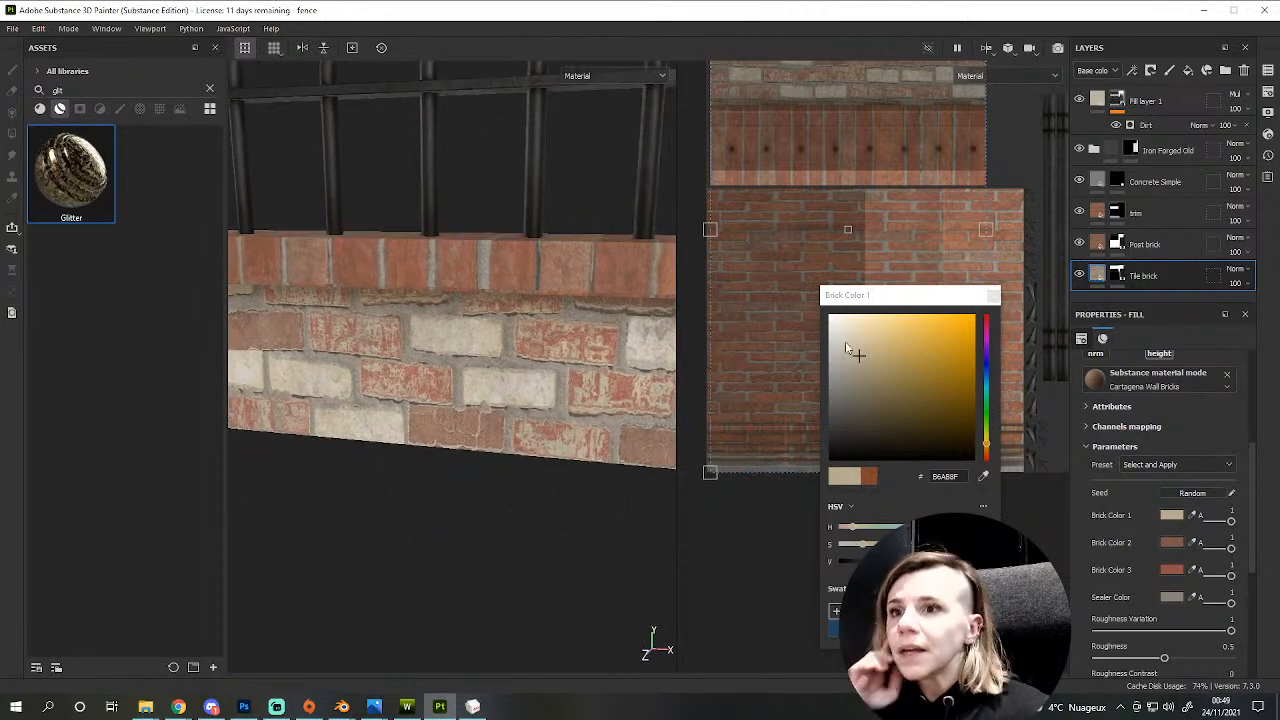
pyautogui.moveTo(858, 353); pyautogui.dragTo(860, 360)
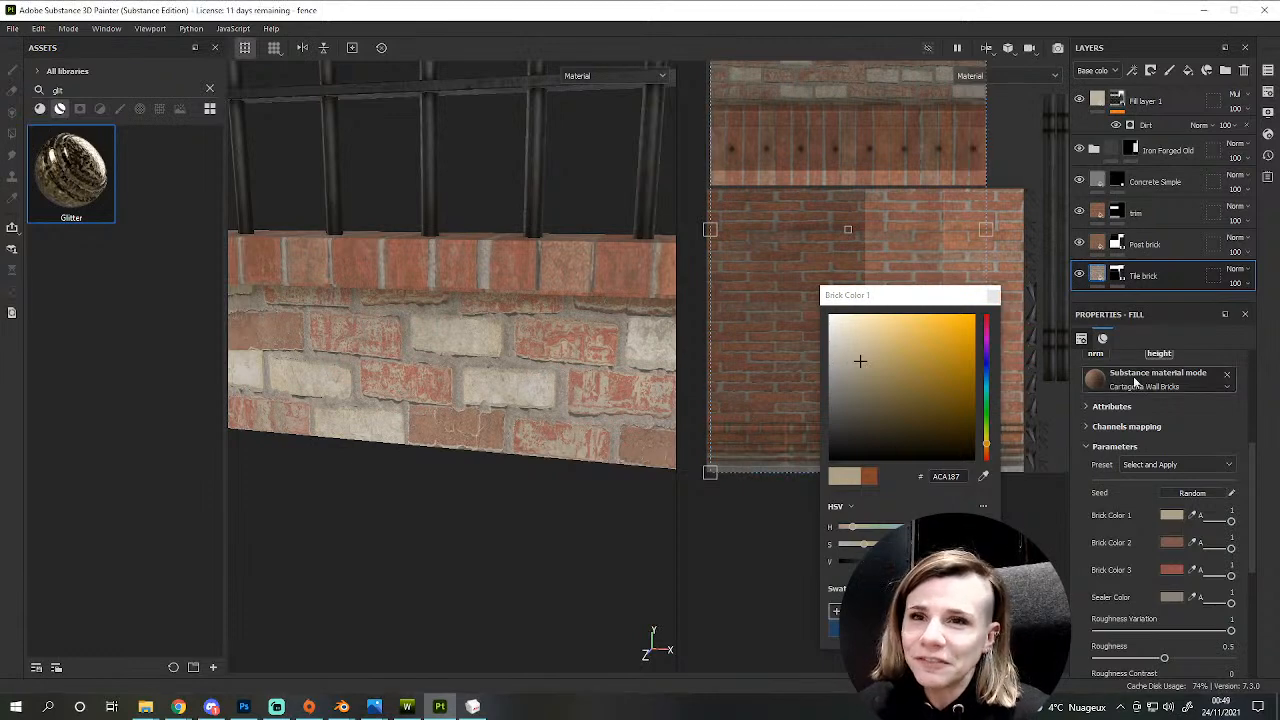
# - Set the Tile brick layer's Brick Color 2 to the muted beige A49183
pyautogui.click(1171, 543)
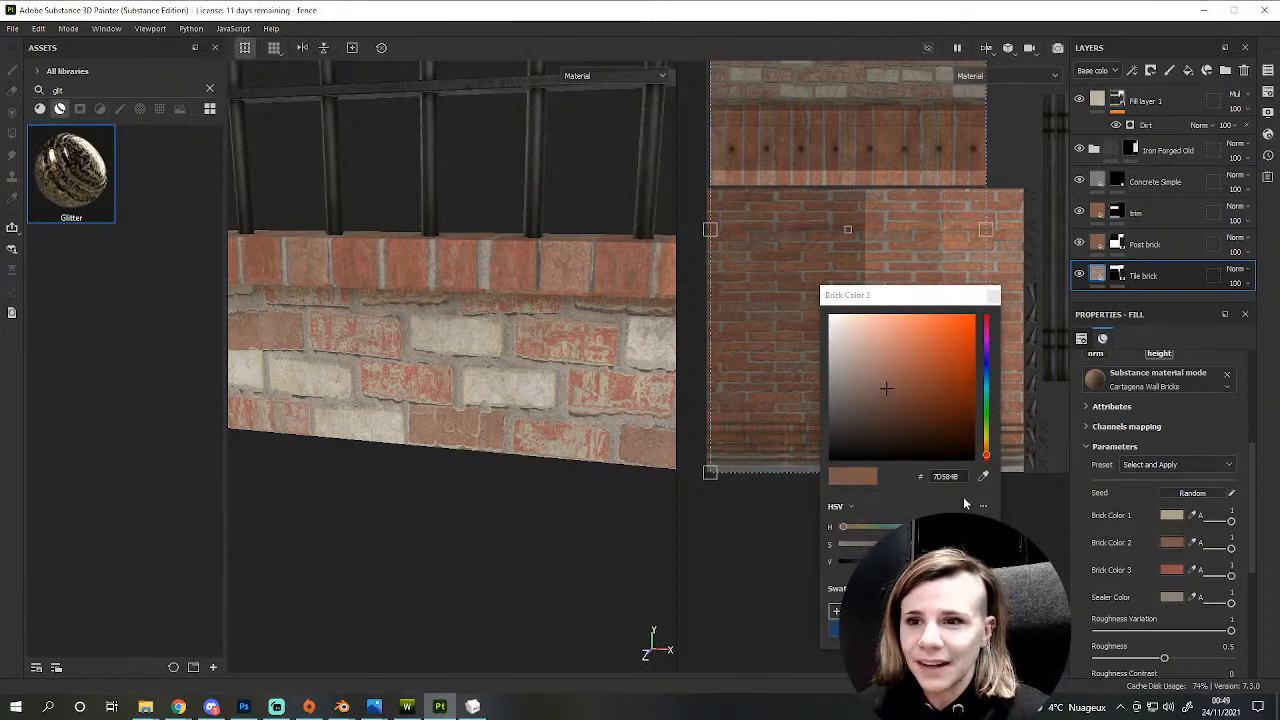
pyautogui.click(859, 375)
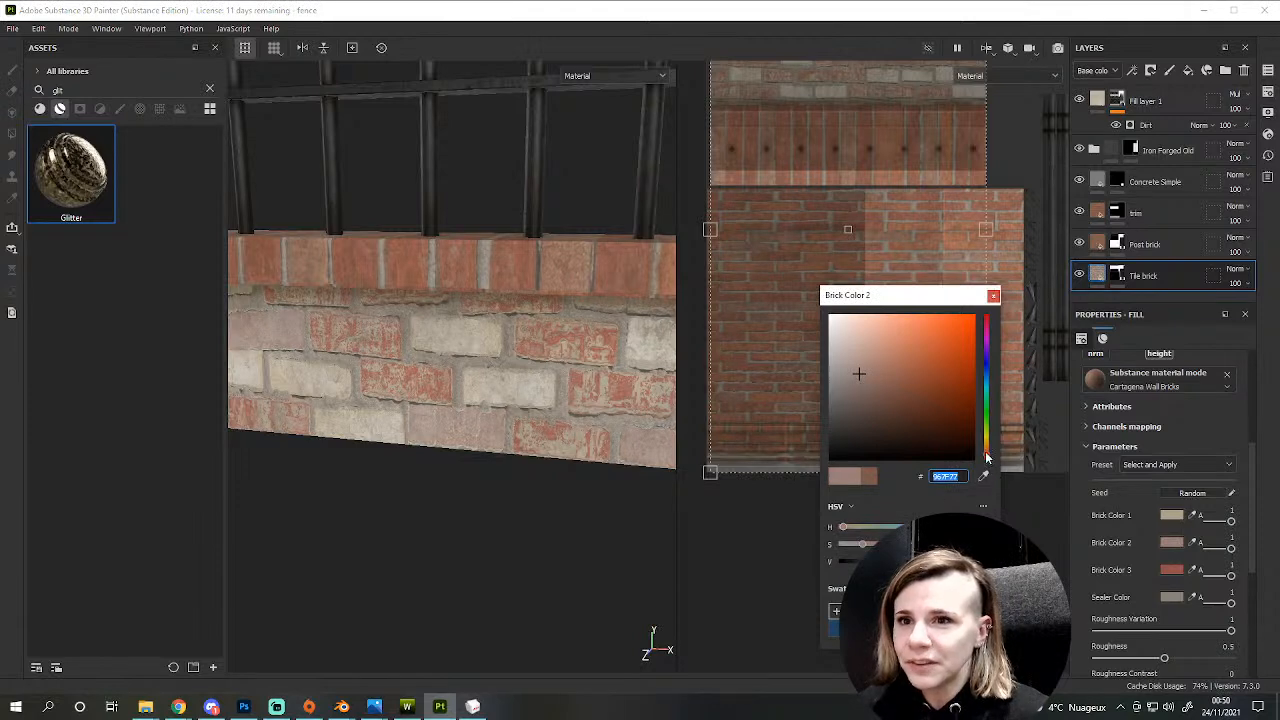
pyautogui.click(986, 455)
pyautogui.click(863, 361)
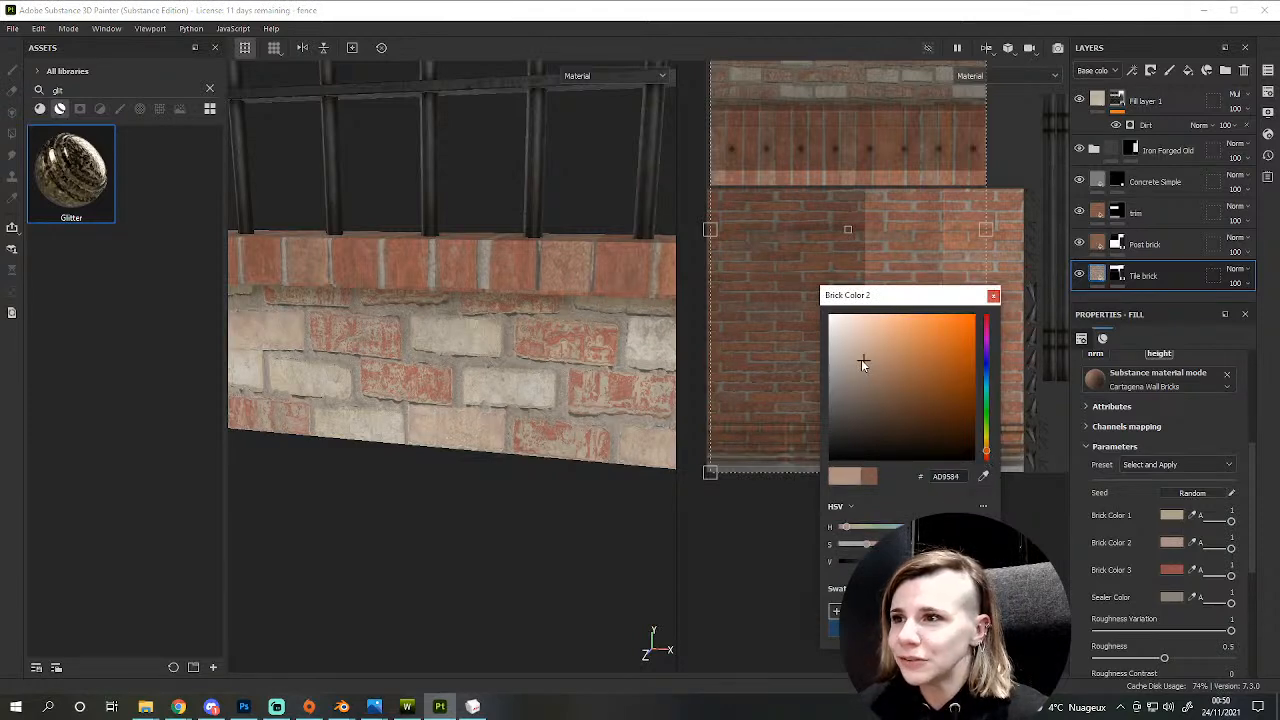
pyautogui.click(857, 371)
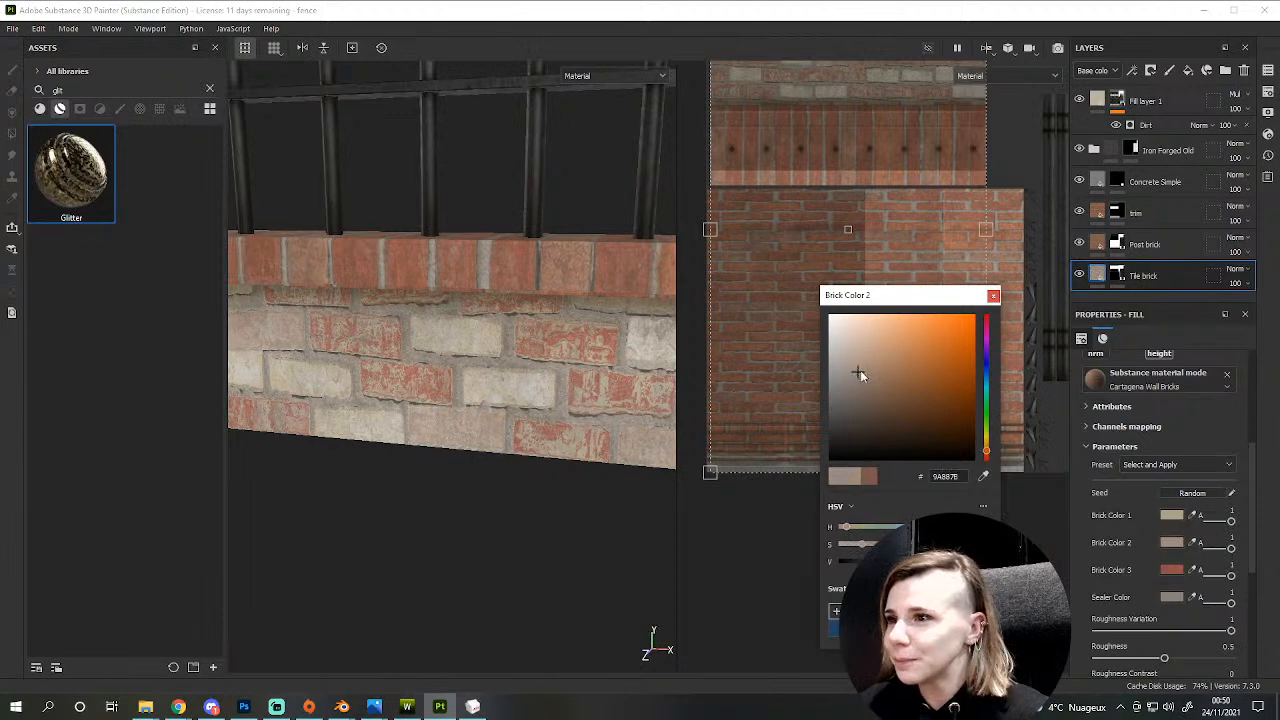
pyautogui.moveTo(863, 372); pyautogui.dragTo(850, 365)
pyautogui.click(857, 371)
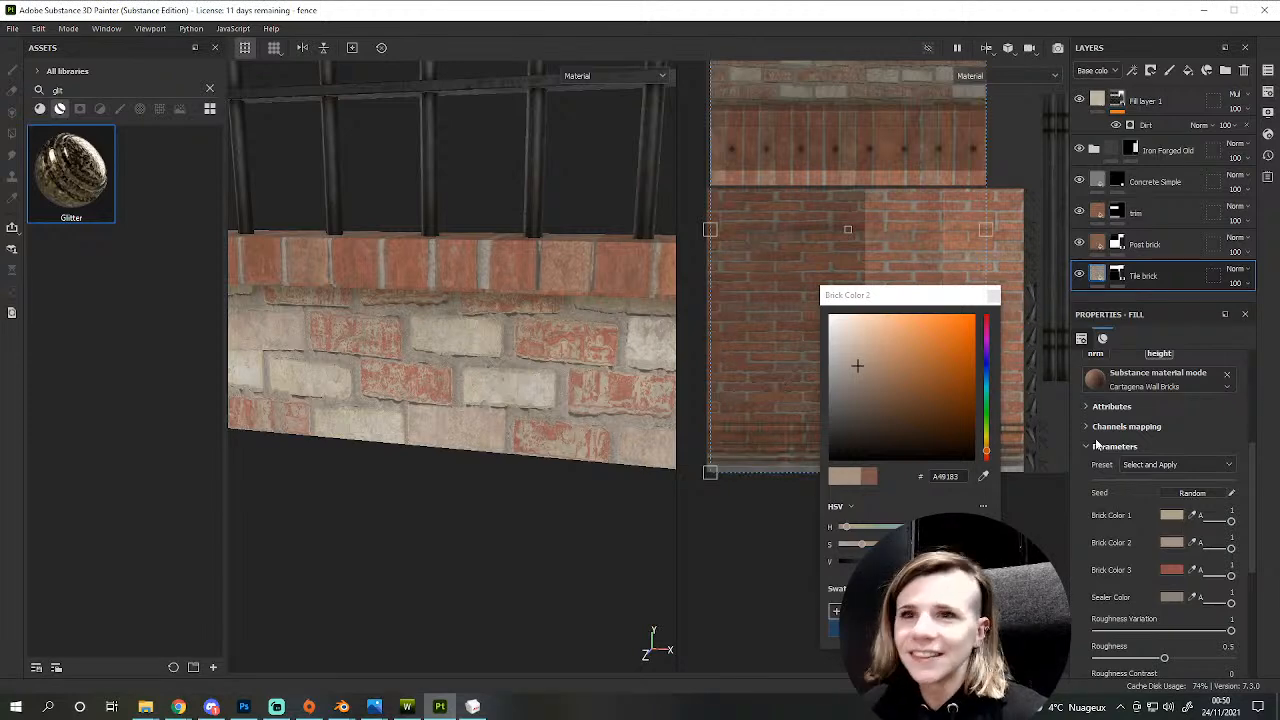
# - Set the Tile brick layer's Brick Color 3 to the grey-brown 867362
pyautogui.click(1173, 571)
pyautogui.click(986, 443)
pyautogui.moveTo(864, 367); pyautogui.dragTo(877, 357)
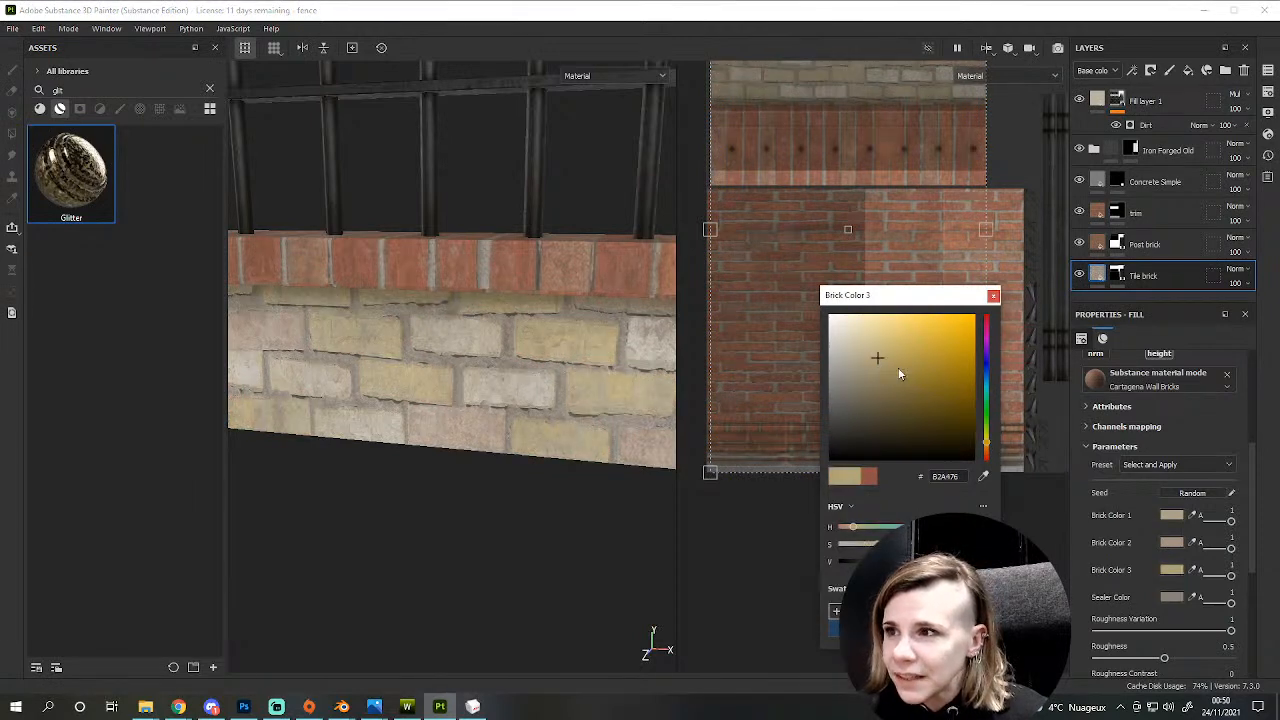
pyautogui.click(986, 450)
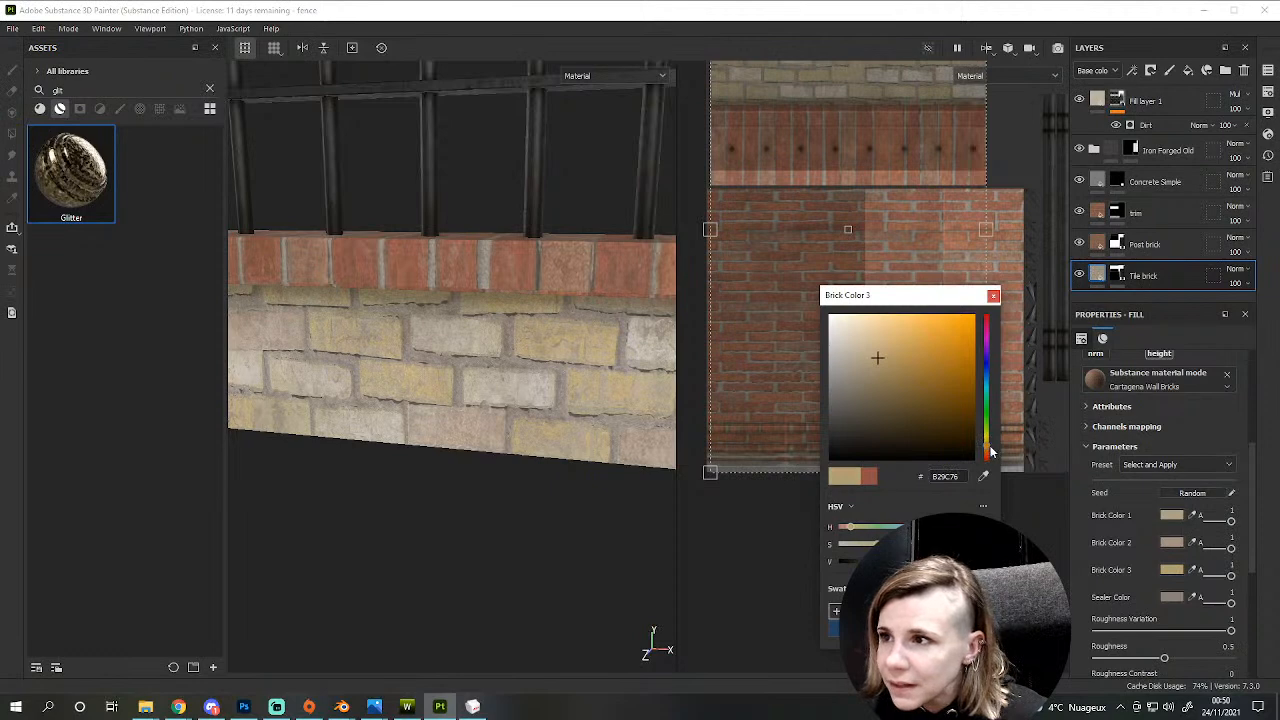
pyautogui.moveTo(993, 456); pyautogui.dragTo(990, 460)
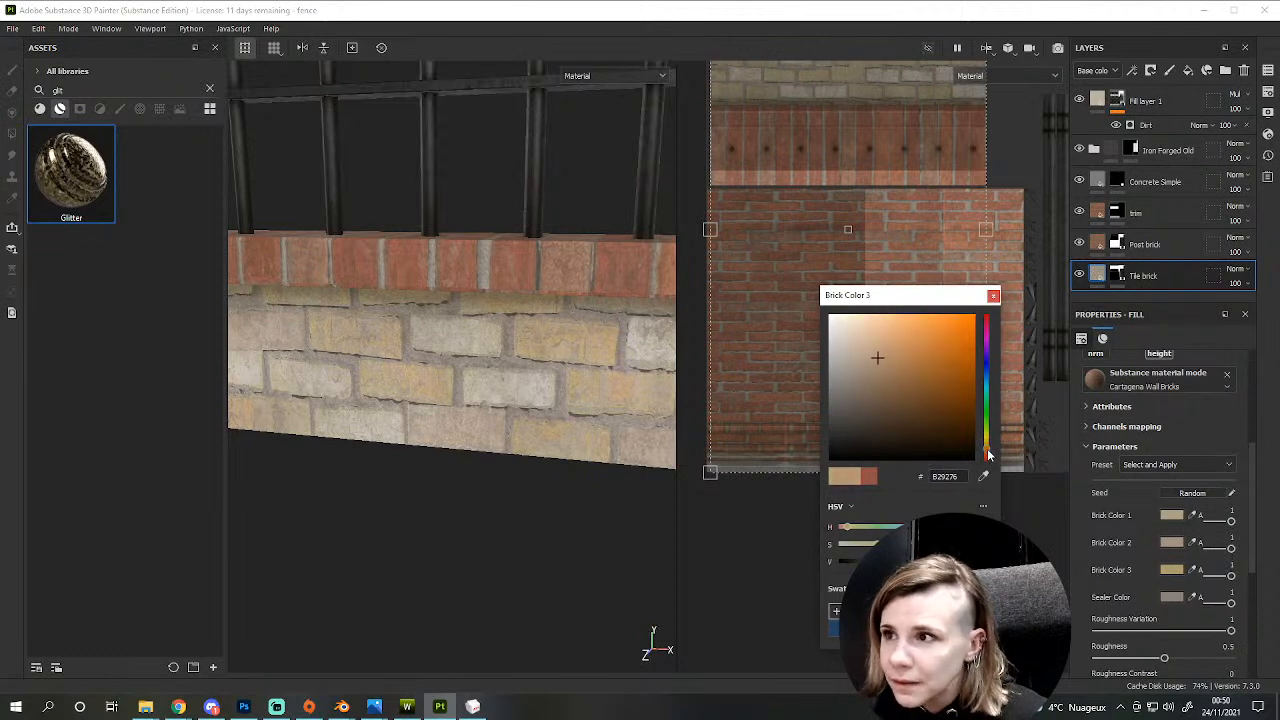
pyautogui.click(863, 370)
pyautogui.moveTo(862, 370); pyautogui.dragTo(868, 388)
pyautogui.scroll(-4, 489, 363)
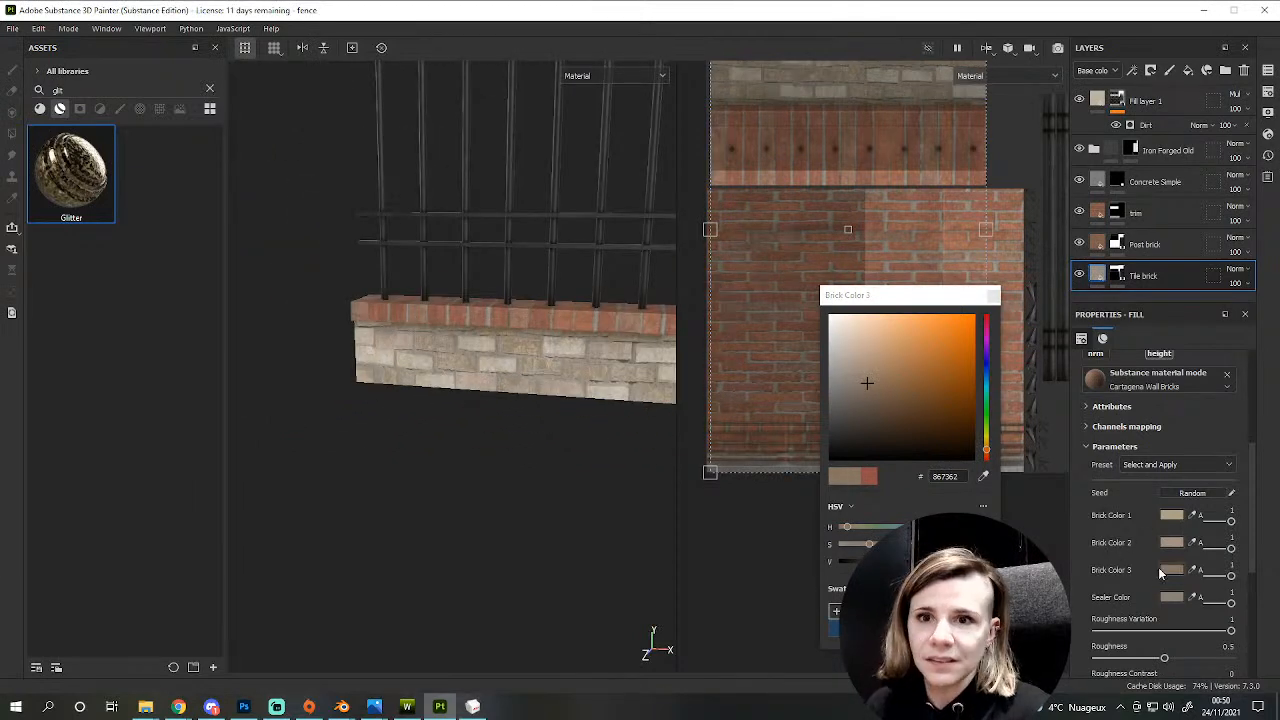
# - Save the Tile brick layer's three brick colours, ACA187, A49183 and 867362, as swatches
pyautogui.click(1173, 516)
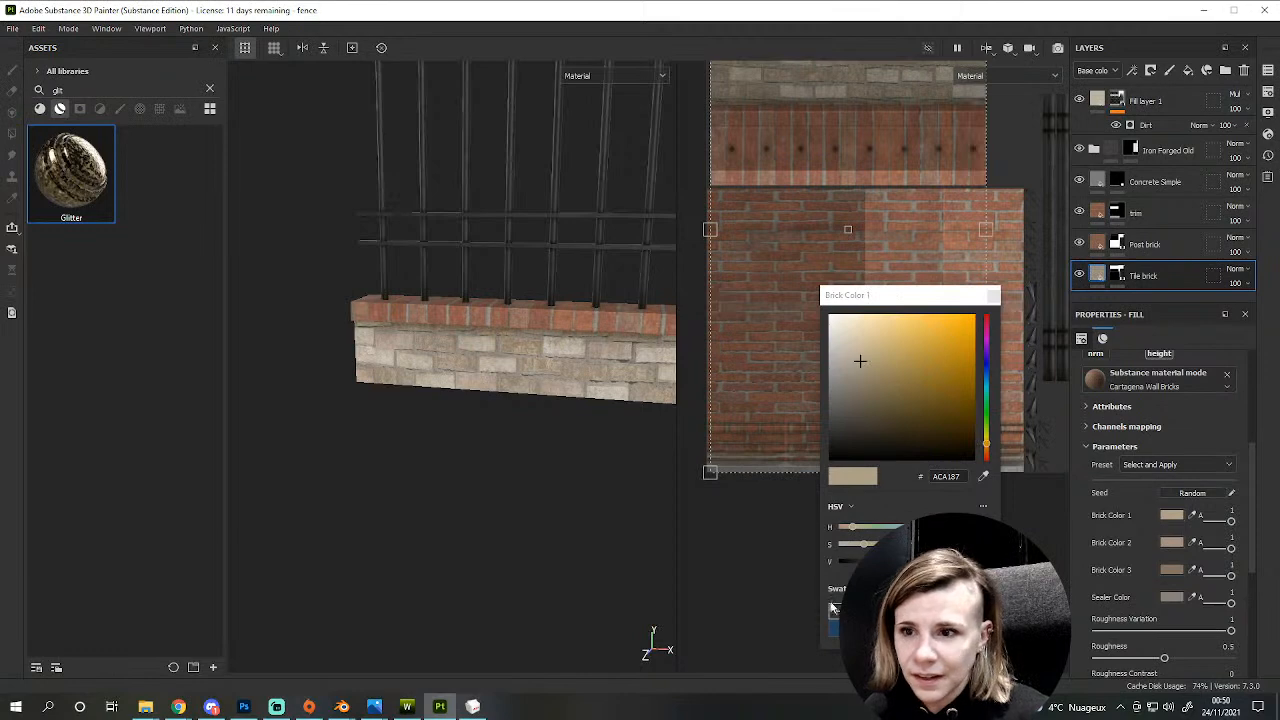
pyautogui.click(1173, 543)
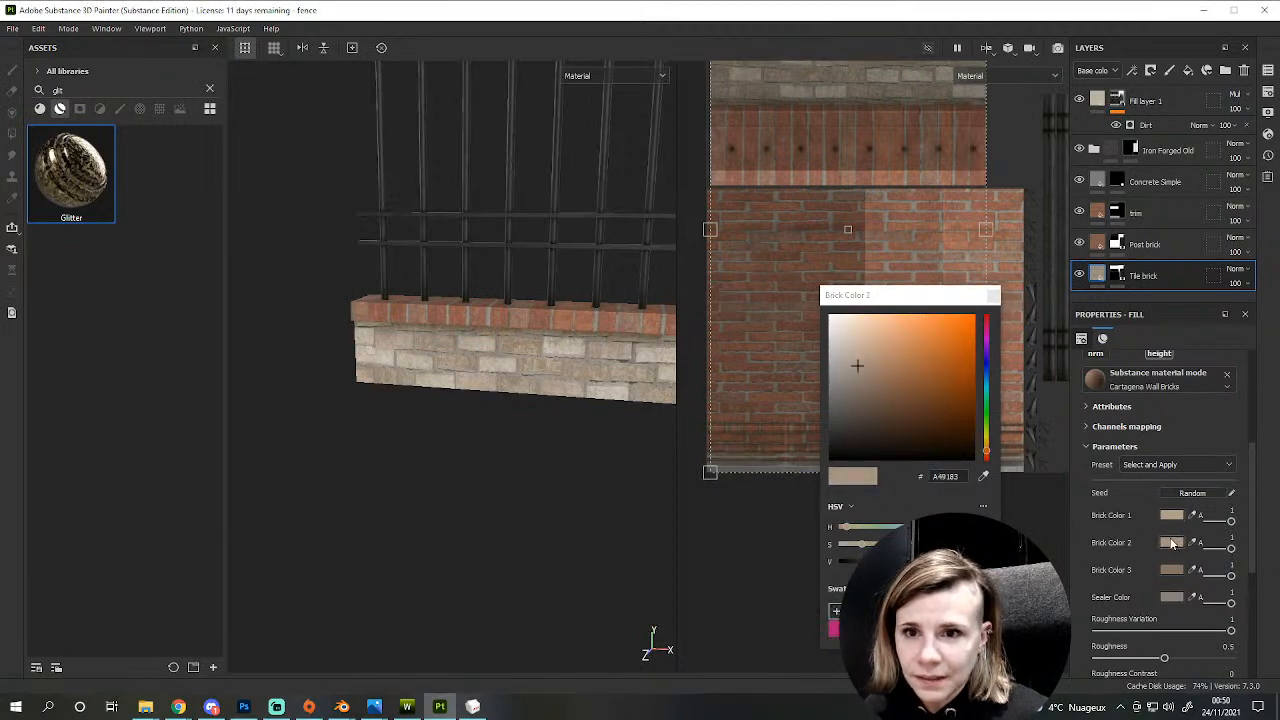
pyautogui.click(1172, 570)
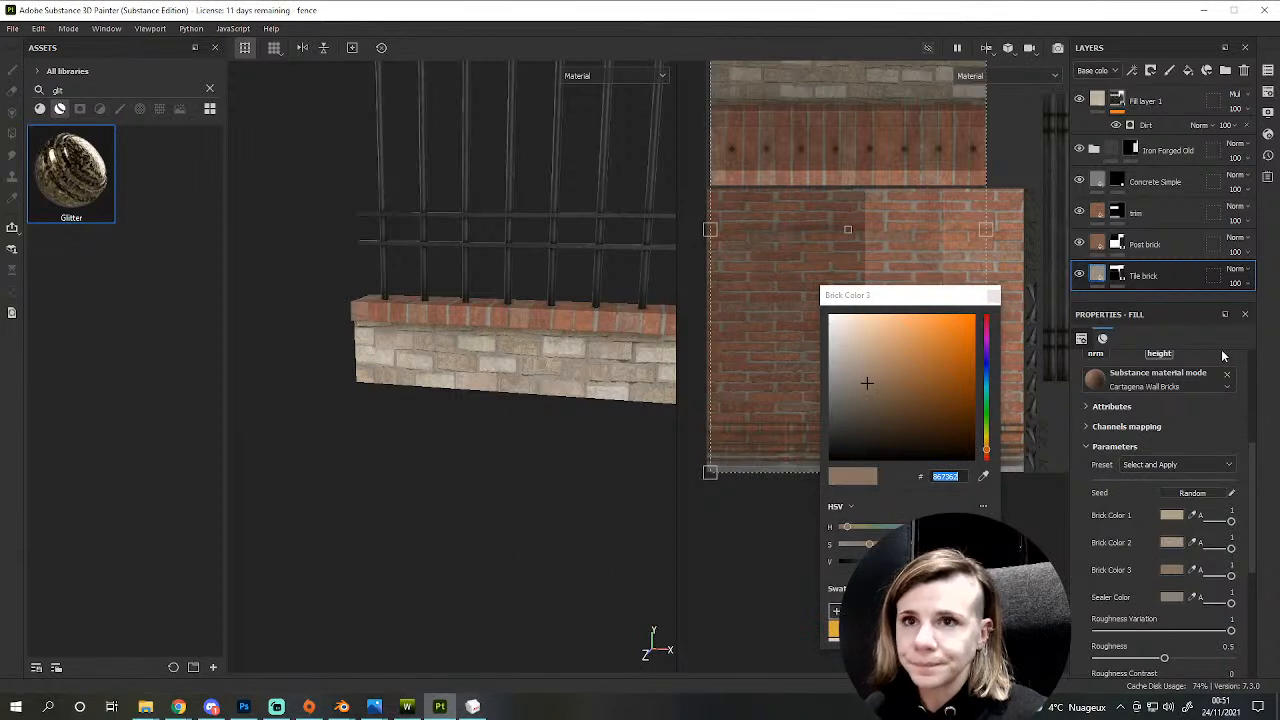
# - Apply the saved swatches to the Post brick layer: ACA187 for Brick Color 1, A49183 for 2 and 867362 for 3
pyautogui.click(1145, 244)
pyautogui.click(1172, 515)
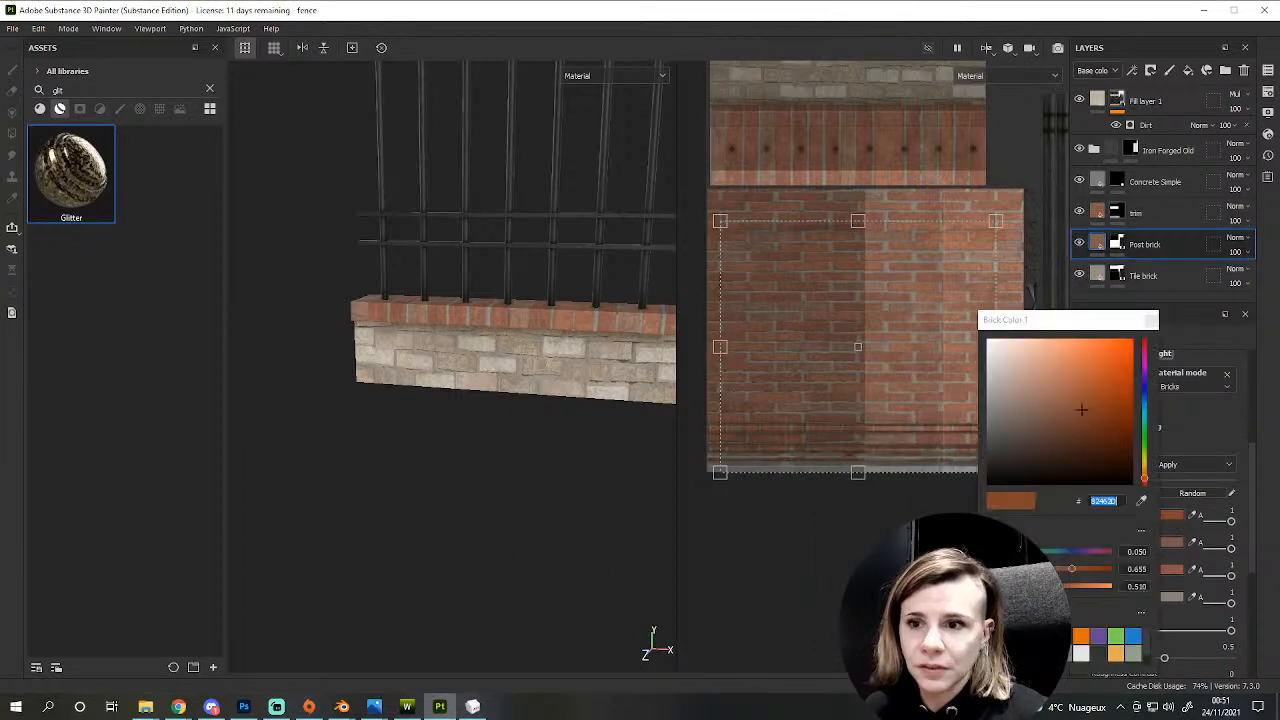
pyautogui.moveTo(1141, 500); pyautogui.dragTo(1155, 558)
pyautogui.click(1164, 569)
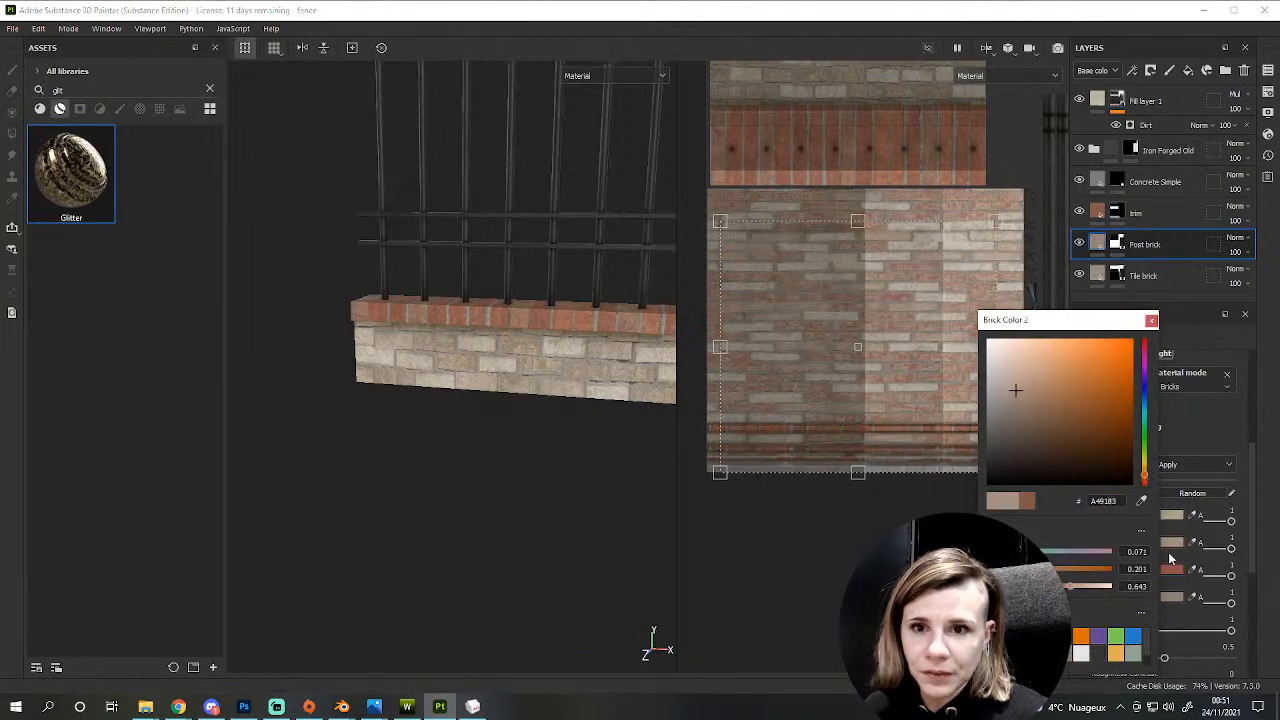
pyautogui.moveTo(1141, 500); pyautogui.dragTo(904, 356)
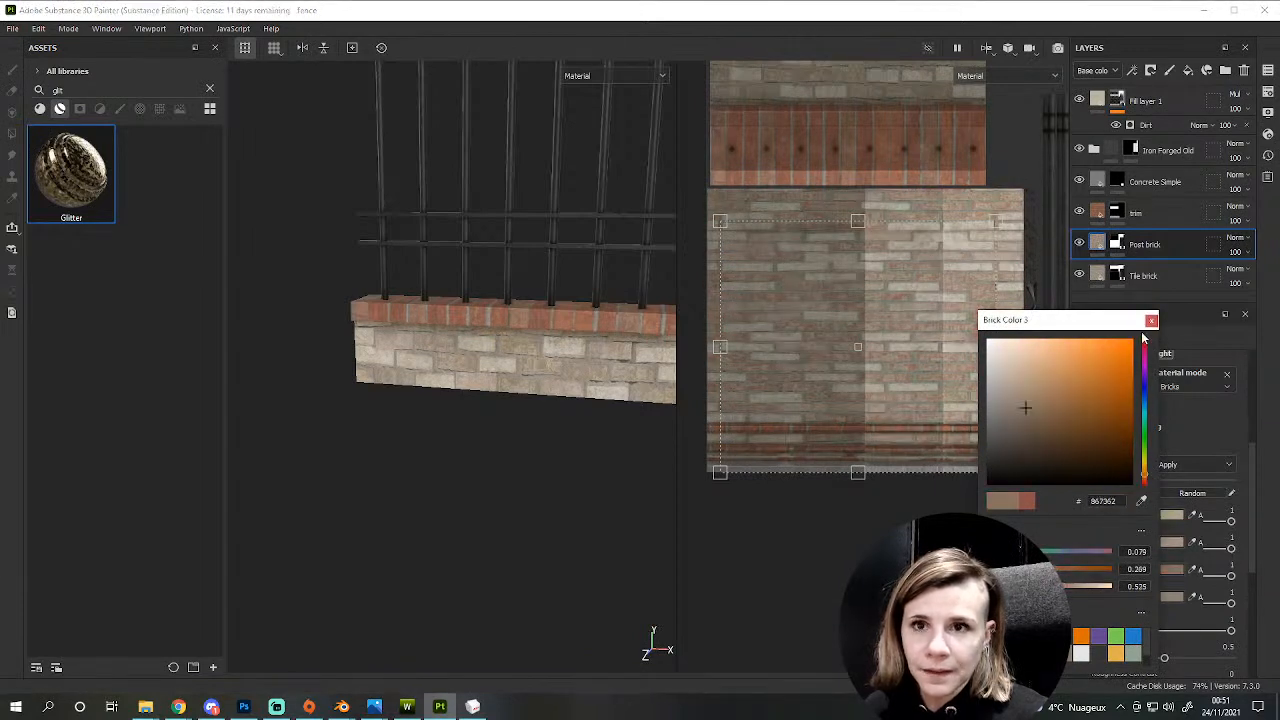
pyautogui.click(1150, 320)
# - Apply the same three saved brick colours to the trim layer, with 867362 as Brick Color 3, and review the recoloured post and fence
pyautogui.click(1132, 213)
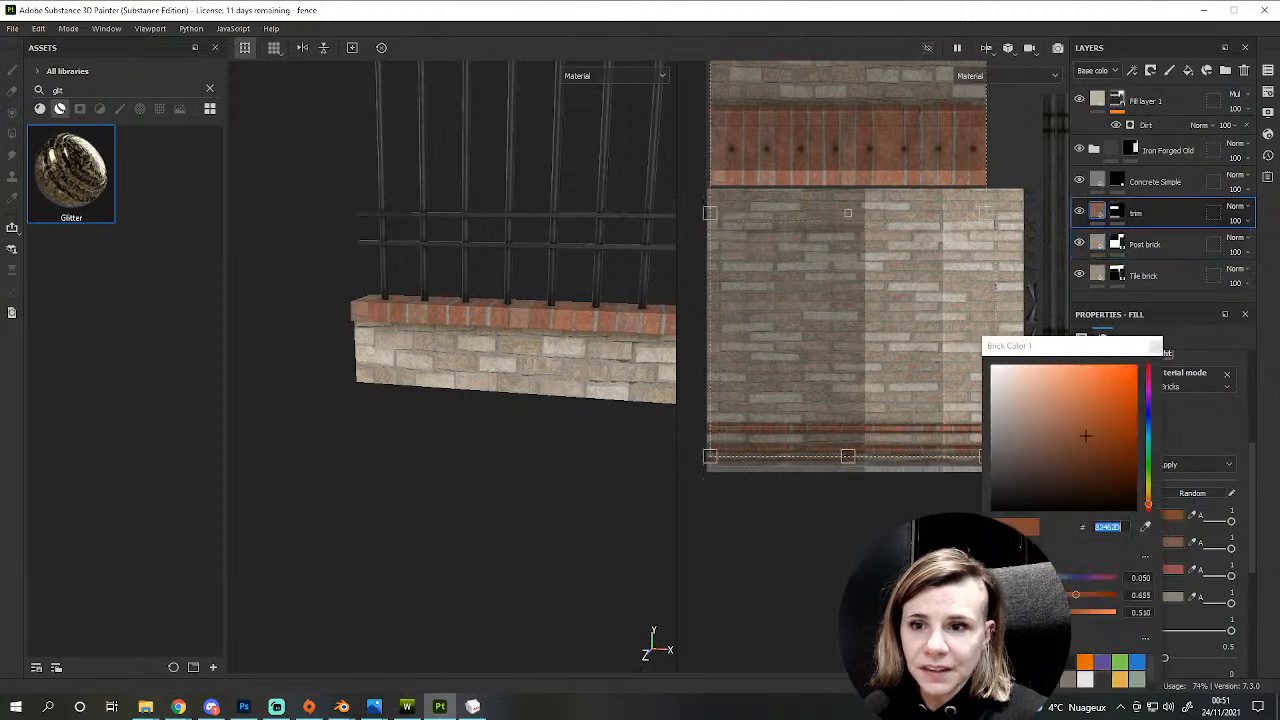
pyautogui.click(1171, 515)
pyautogui.click(1172, 569)
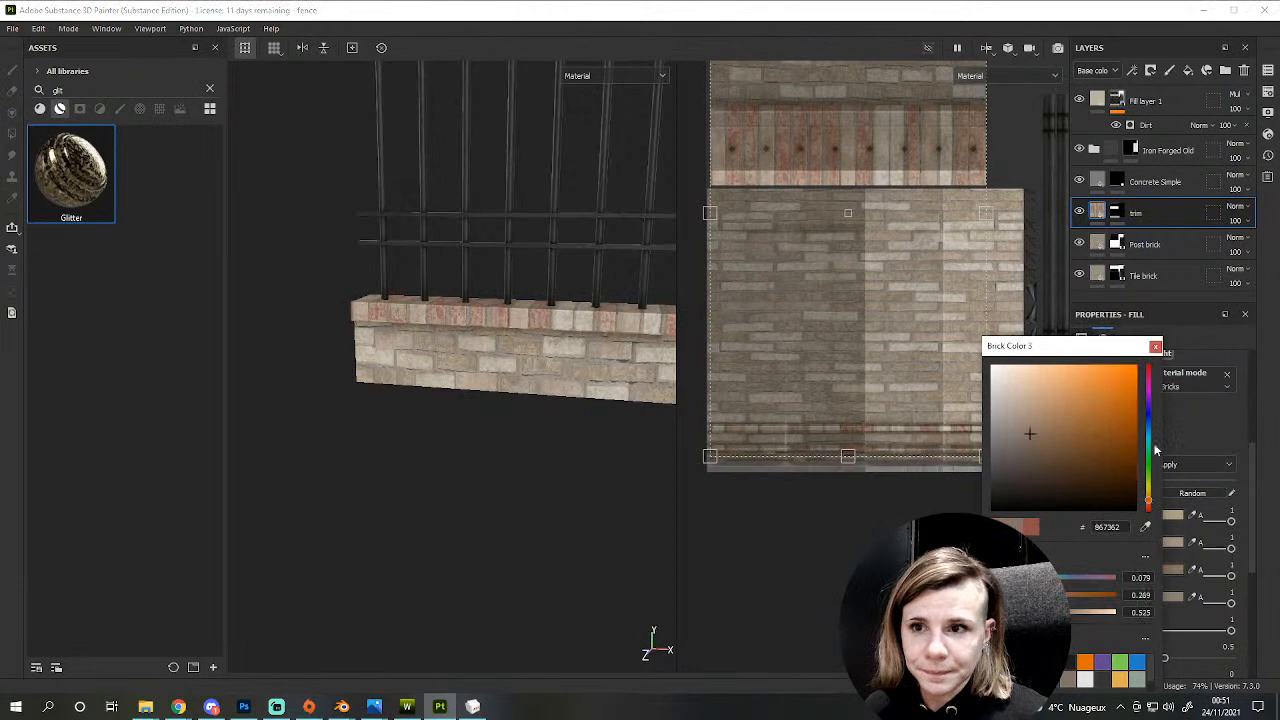
pyautogui.click(575, 432)
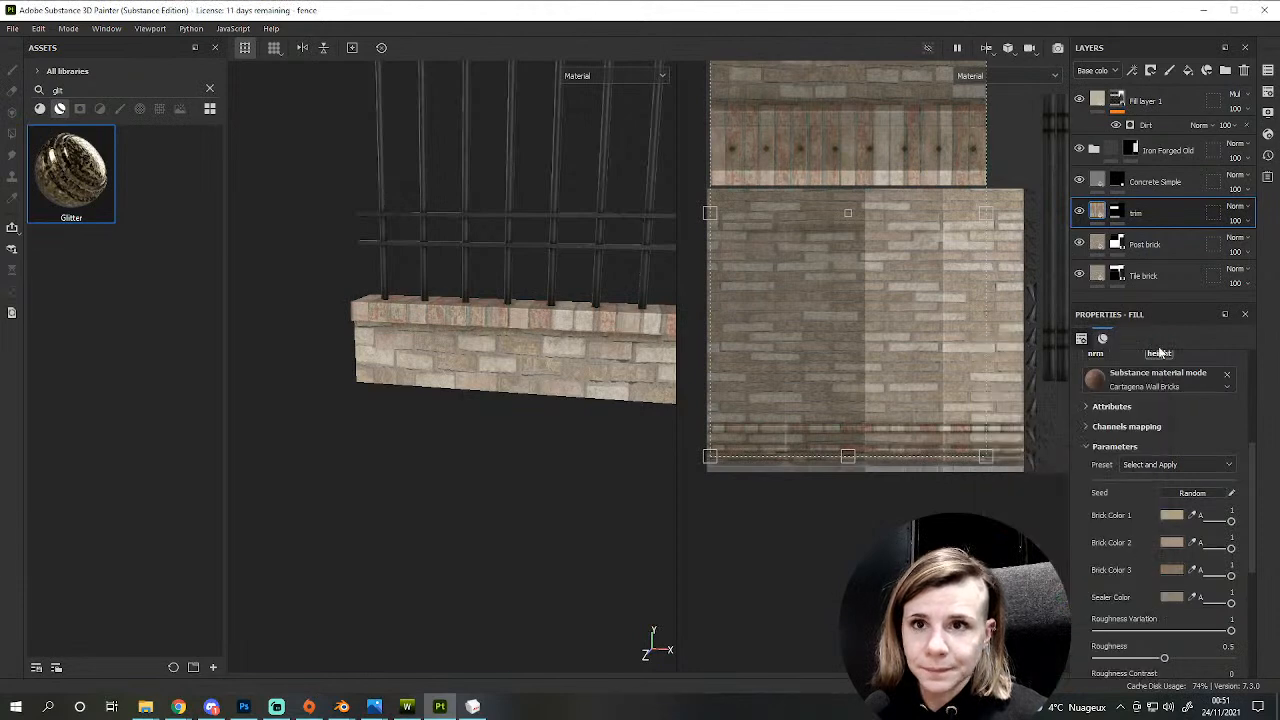
pyautogui.scroll(-5, 568, 426)
pyautogui.keyDown('alt'); pyautogui.moveTo(484, 398); pyautogui.dragTo(541, 315); pyautogui.keyUp('alt')
pyautogui.moveTo(545, 527)
pyautogui.keyDown('alt'); pyautogui.mouseDown()
pyautogui.moveTo(391, 500)
pyautogui.moveTo(320, 466)
pyautogui.moveTo(515, 485)
pyautogui.moveTo(537, 505)
pyautogui.mouseUp(); pyautogui.keyUp('alt')
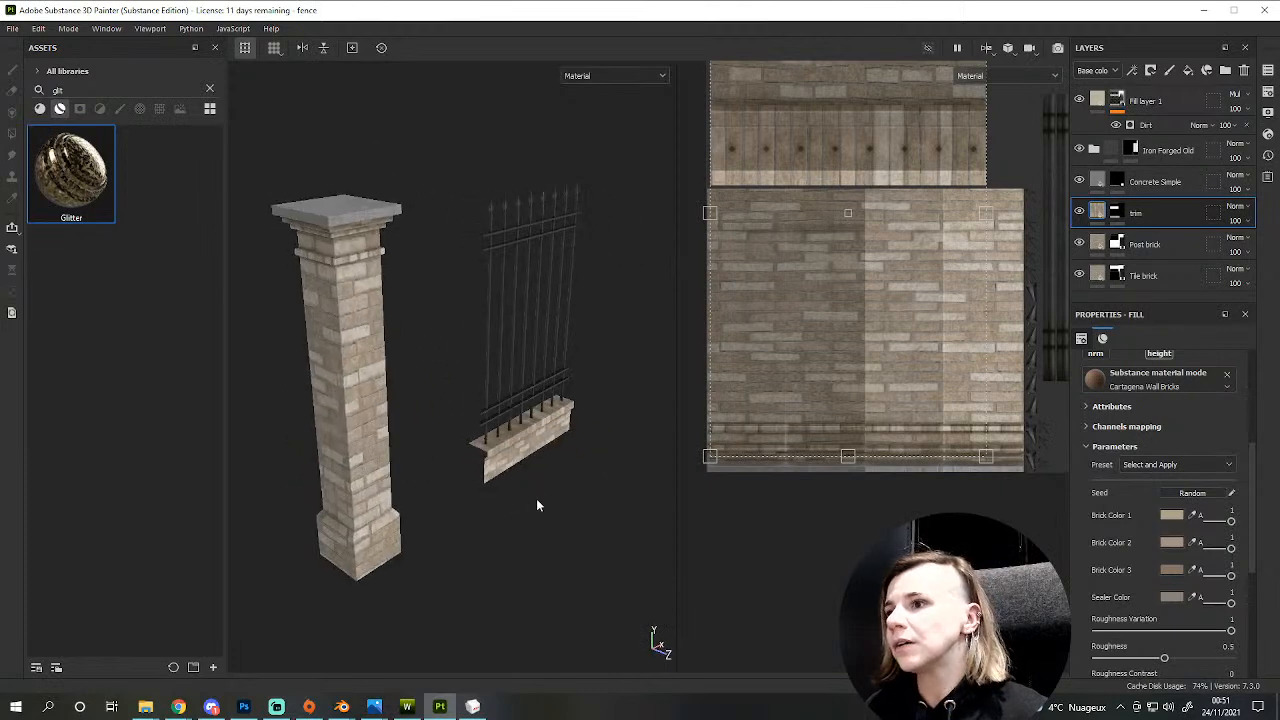
pyautogui.scroll(-2, 540, 497)
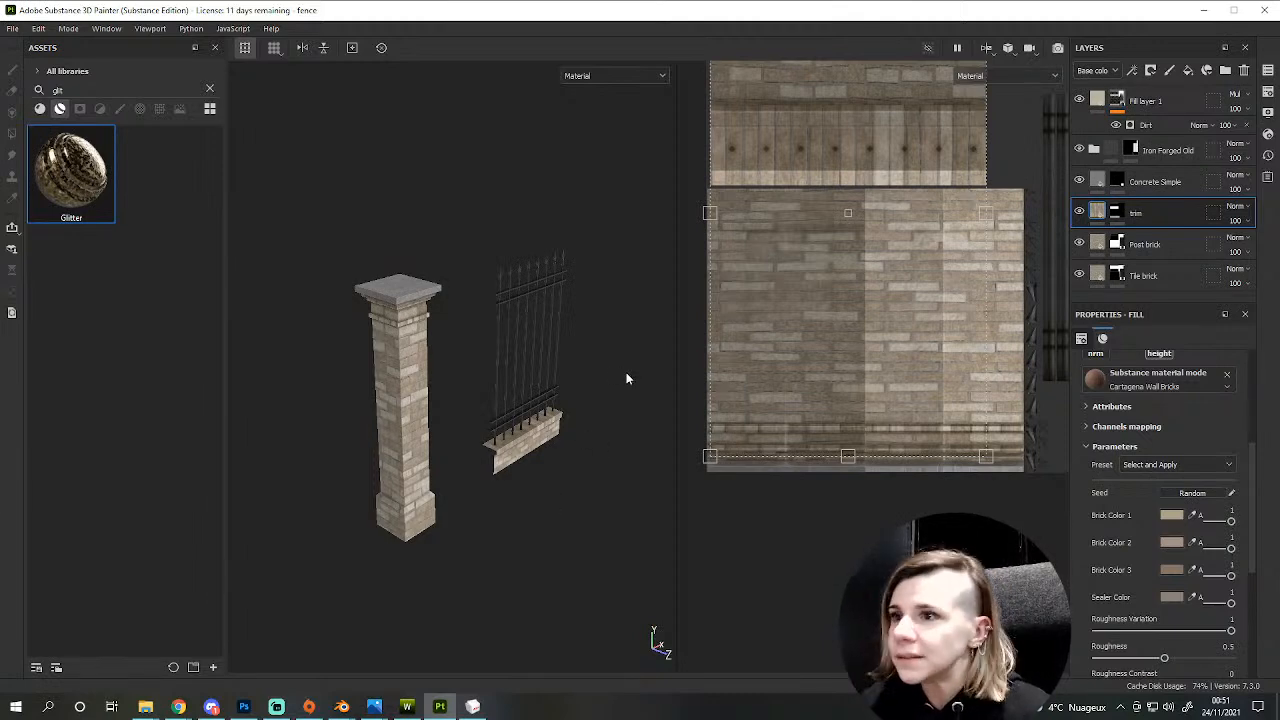
# - Hide the Iron Forged Old folder and search the material library for "bron"
pyautogui.click(1079, 148)
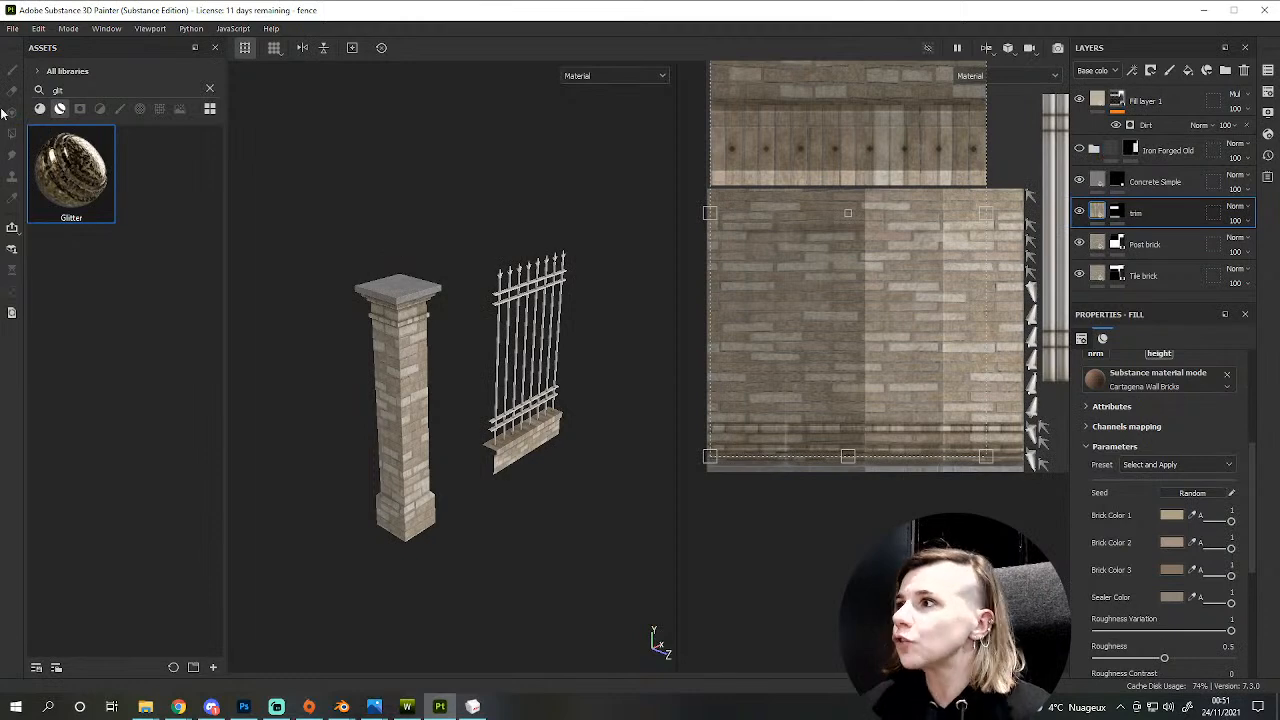
pyautogui.press('BackSpace')
pyautogui.press('BackSpace')
pyautogui.press('BackSpace')
pyautogui.write('bron')
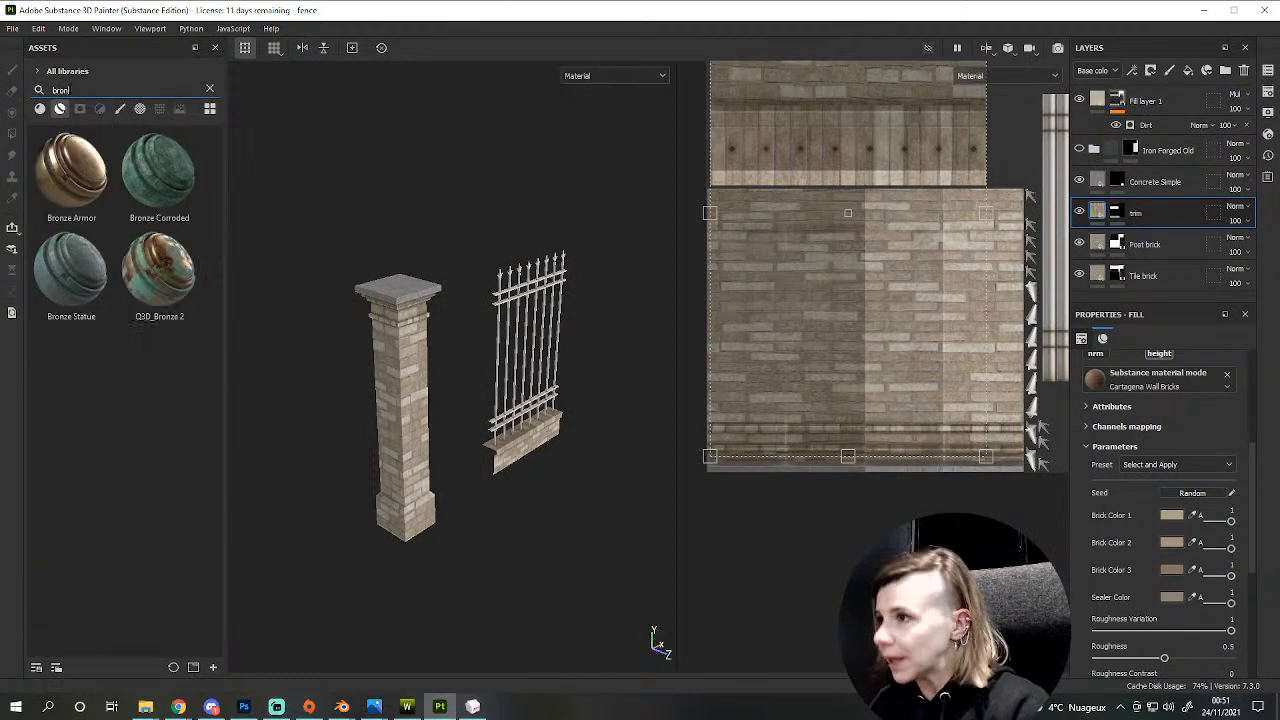
pyautogui.moveTo(70, 170); pyautogui.dragTo(1140, 152)
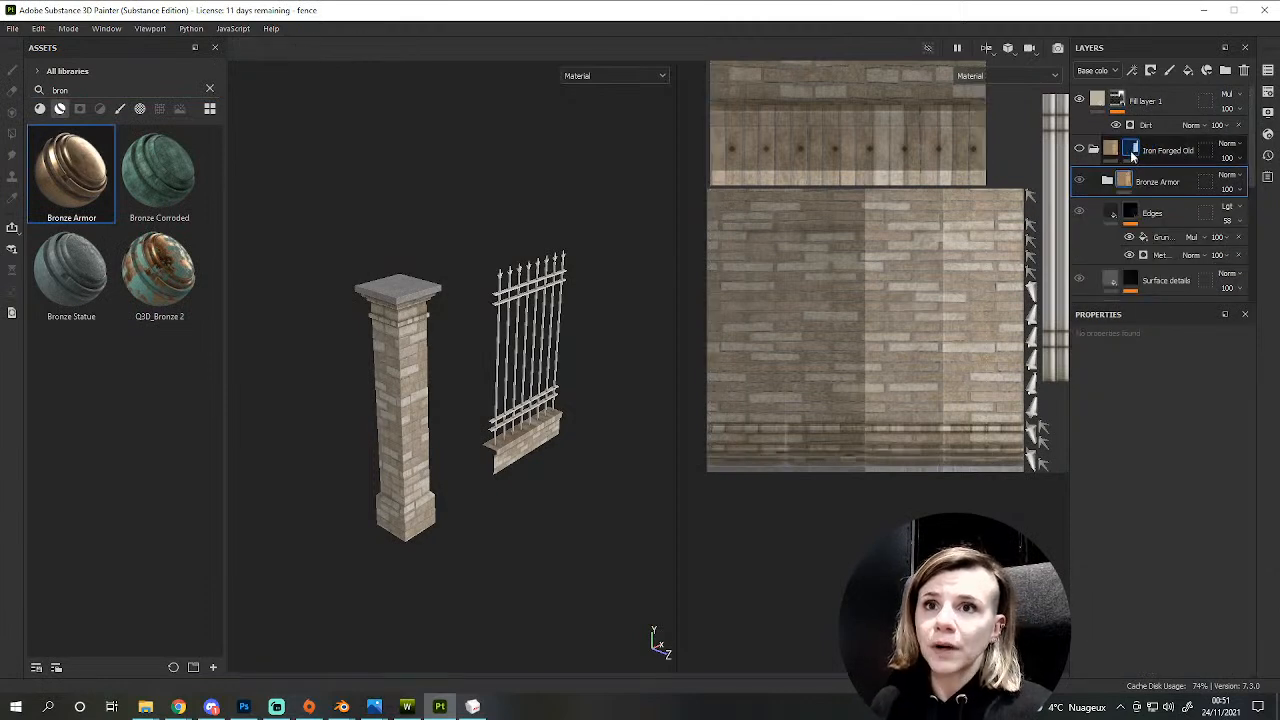
pyautogui.click(1160, 185)
pyautogui.hotkey('ctrl', 'z')
# - Add the Bronze Armor material directly above the Iron Forged Old folder and copy that folder's mask onto it
pyautogui.moveTo(67, 199)
pyautogui.mouseDown()
pyautogui.moveTo(1165, 160)
pyautogui.moveTo(1170, 140)
pyautogui.moveTo(1152, 140)
pyautogui.mouseUp()
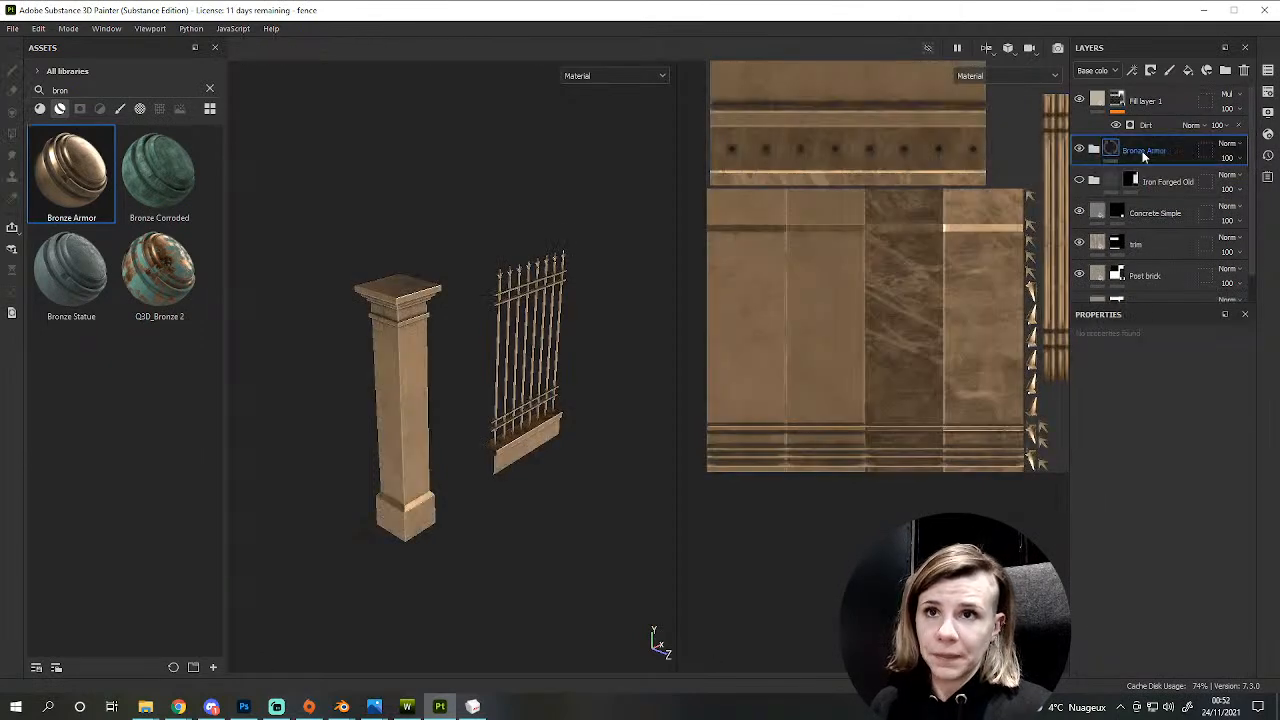
pyautogui.click(1133, 183)
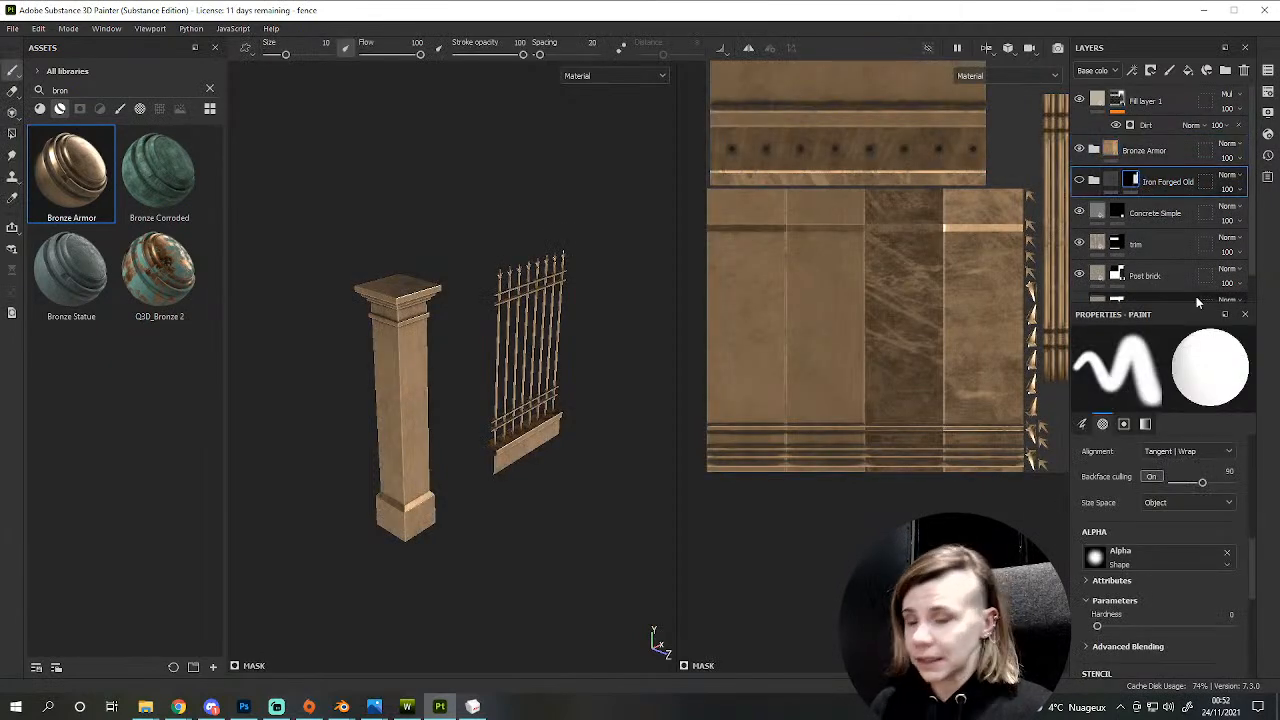
pyautogui.keyDown('ctrl'); pyautogui.moveTo(1133, 182); pyautogui.dragTo(1118, 150); pyautogui.keyUp('ctrl')
pyautogui.keyDown('alt'); pyautogui.moveTo(470, 606); pyautogui.dragTo(387, 551); pyautogui.keyUp('alt')
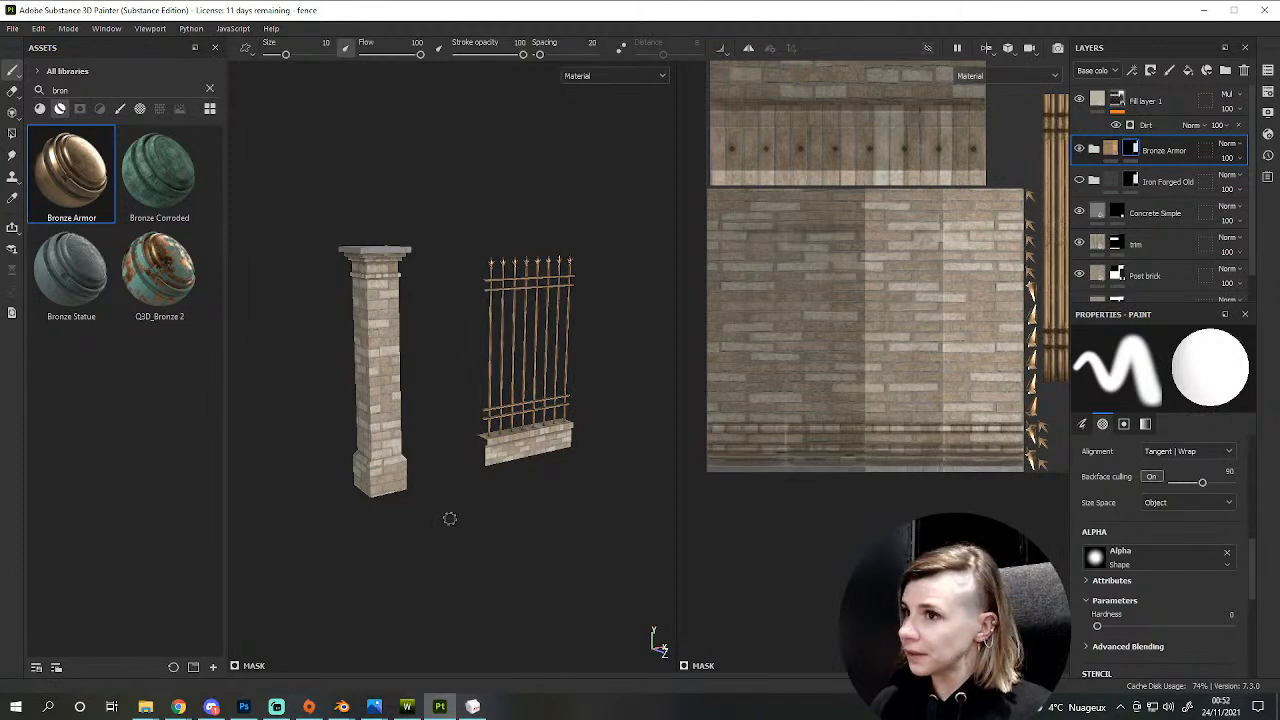
# - Examine the beige-brick post and bronze fence from several angles
pyautogui.scroll(3, 530, 432)
pyautogui.keyDown('alt'); pyautogui.moveTo(531, 433); pyautogui.dragTo(410, 456); pyautogui.keyUp('alt')
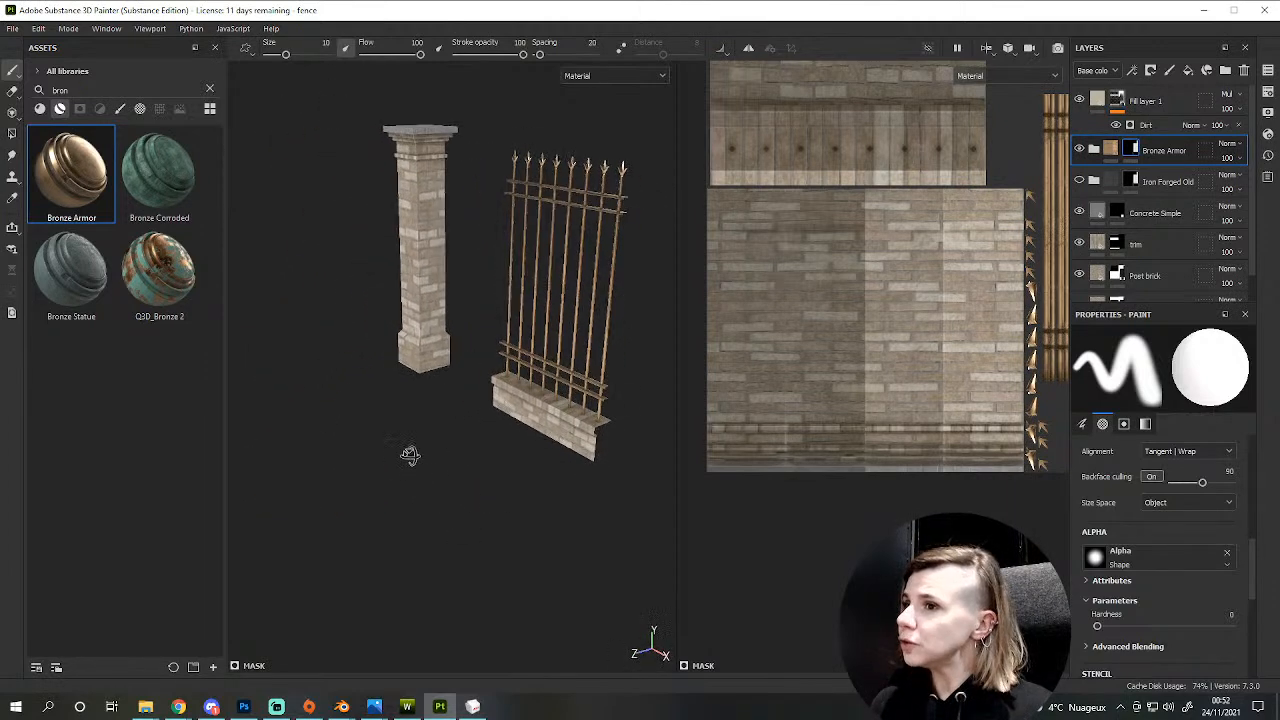
pyautogui.scroll(-1, 1160, 181)
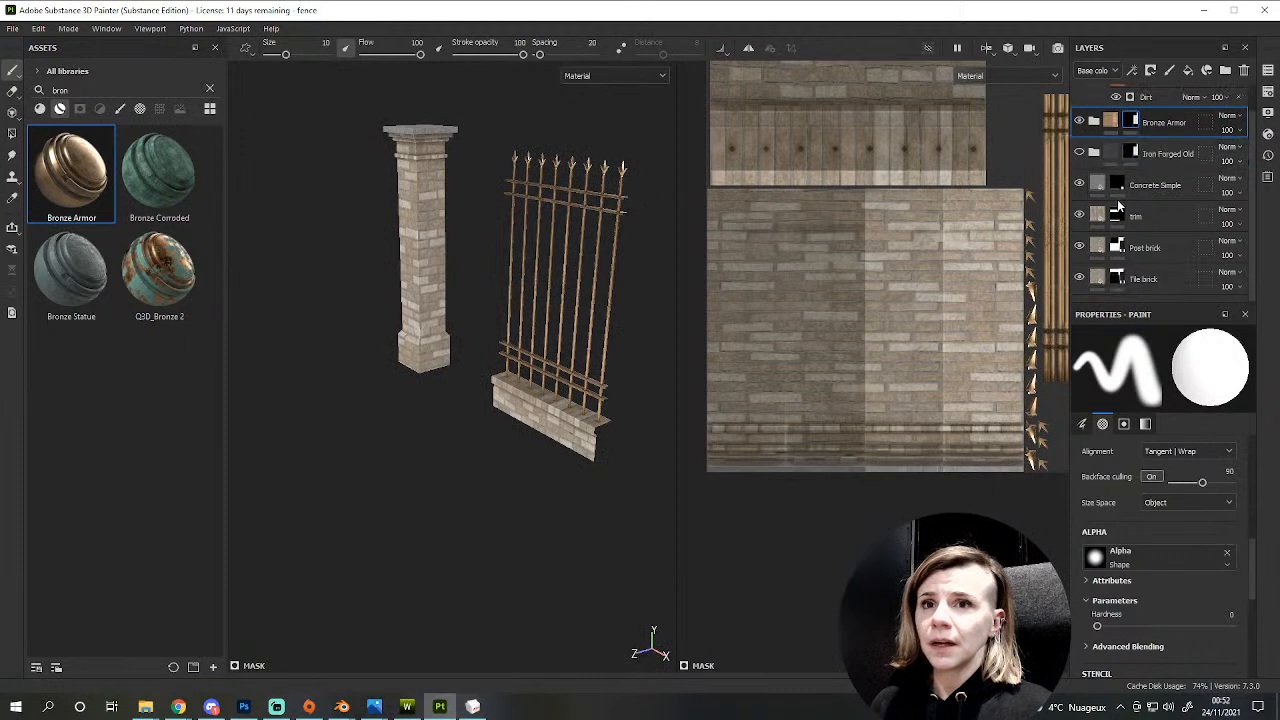
pyautogui.keyDown('alt'); pyautogui.moveTo(488, 321); pyautogui.dragTo(525, 377); pyautogui.keyUp('alt')
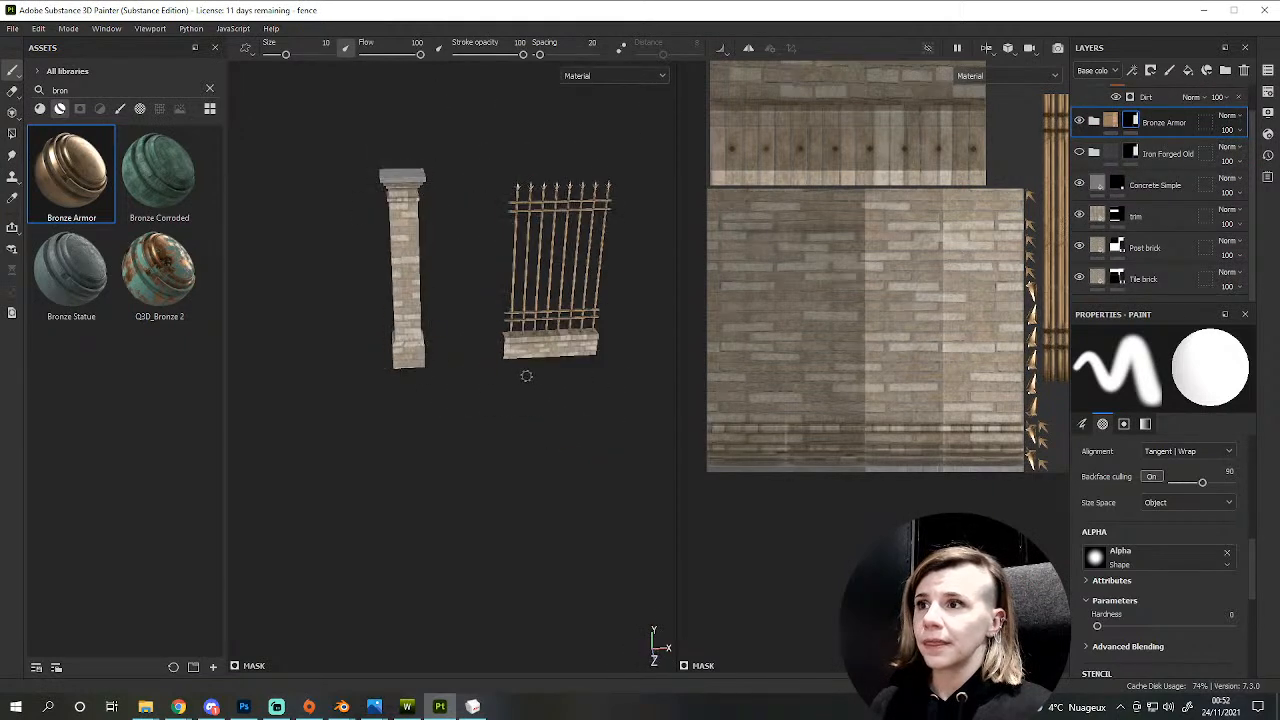
pyautogui.keyDown('alt'); pyautogui.moveTo(418, 311); pyautogui.dragTo(490, 291); pyautogui.keyUp('alt')
pyautogui.keyDown('alt'); pyautogui.moveTo(491, 291); pyautogui.dragTo(500, 378, button='middle'); pyautogui.keyUp('alt')
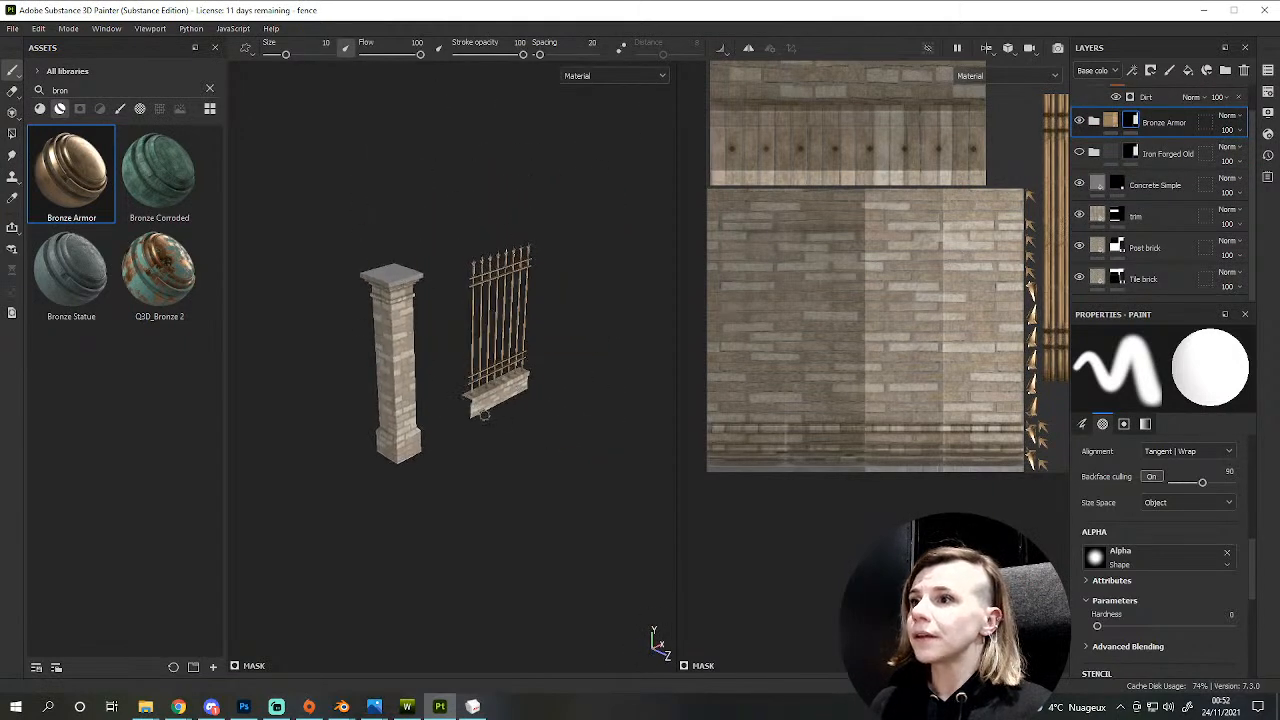
pyautogui.scroll(3, 514, 411)
pyautogui.scroll(-3, 515, 413)
pyautogui.keyDown('alt'); pyautogui.moveTo(517, 414); pyautogui.dragTo(451, 419); pyautogui.keyUp('alt')
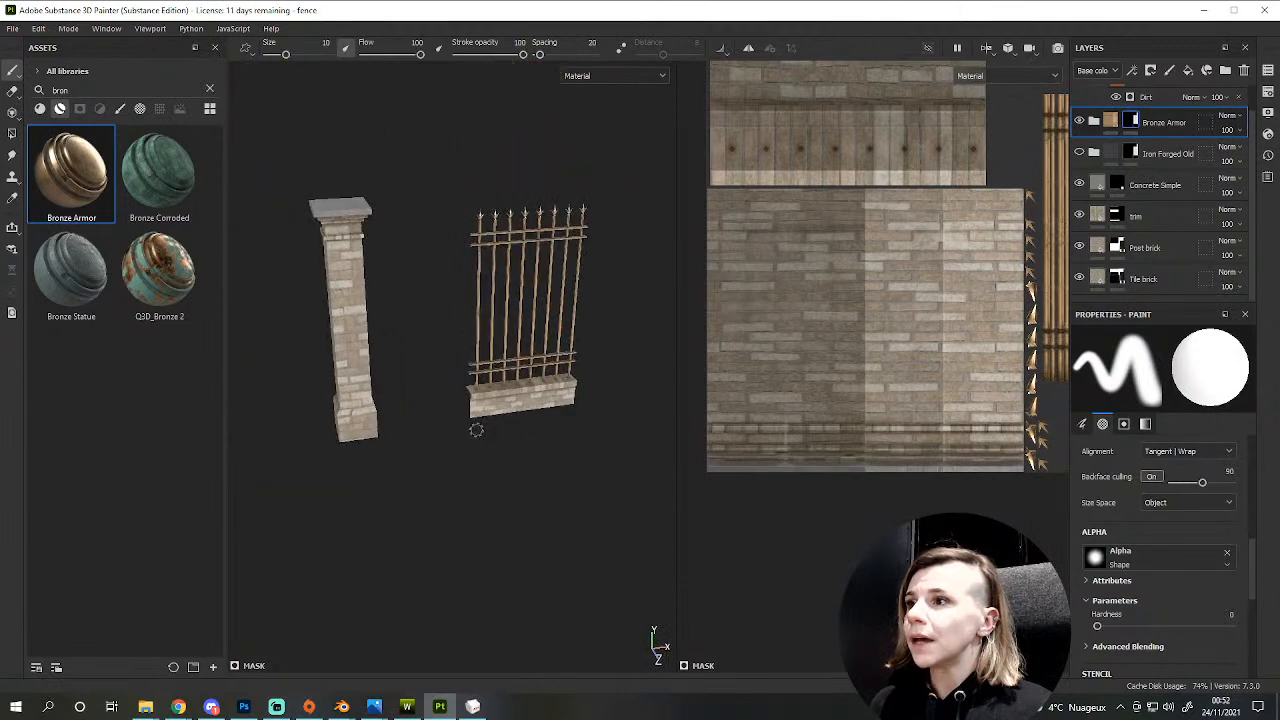
# - Rename the DefaultMaterial texture set to 2
pyautogui.hotkey('ctrl', 'shift', 'e')
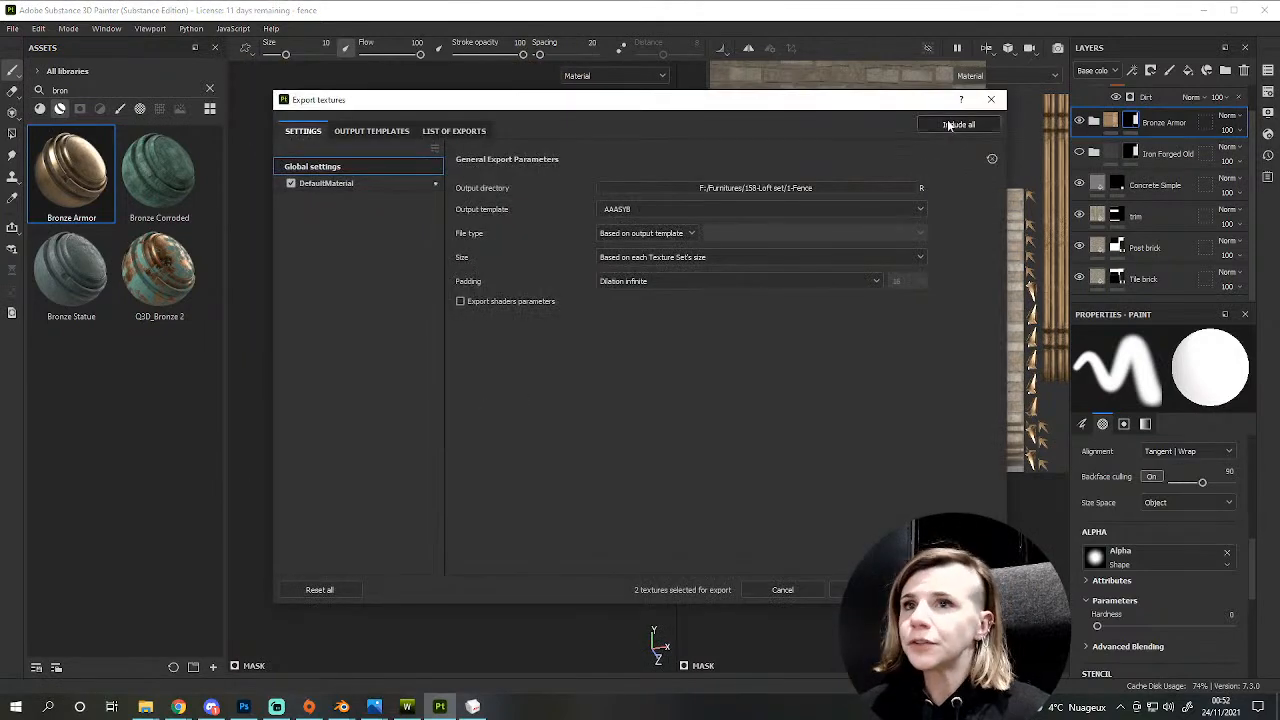
pyautogui.click(990, 99)
pyautogui.doubleClick(1062, 113)
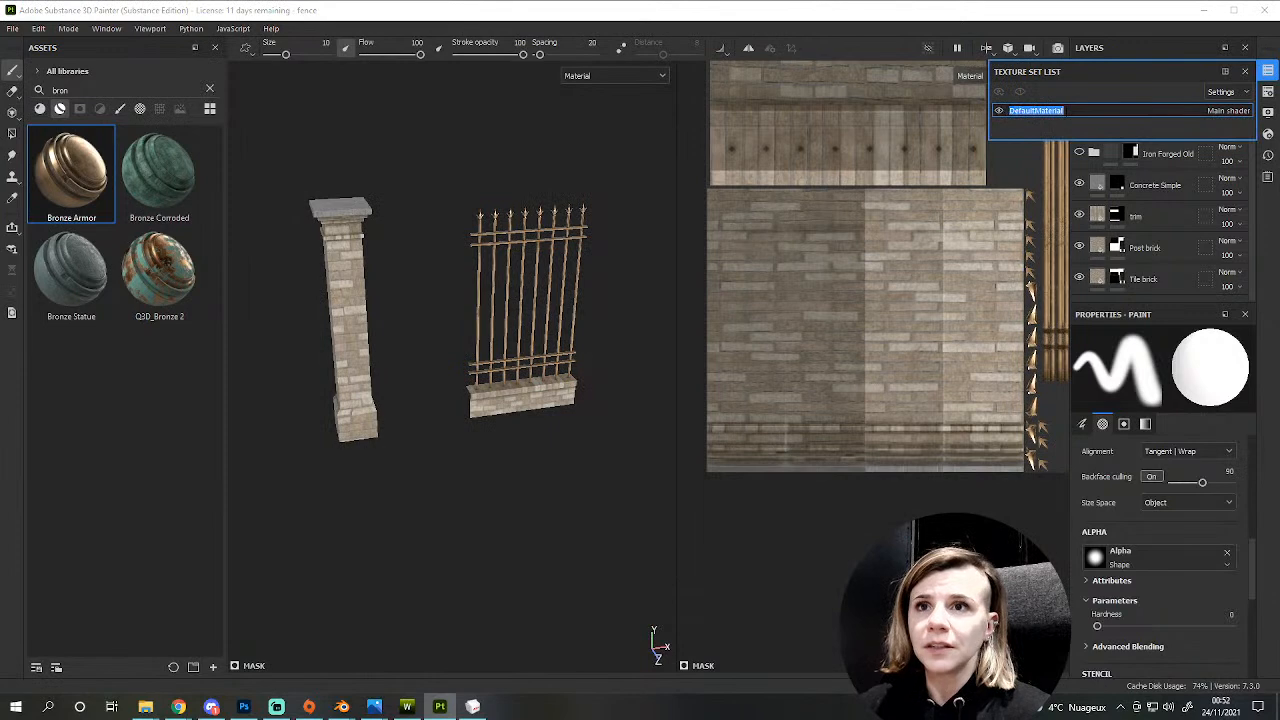
pyautogui.write('2')
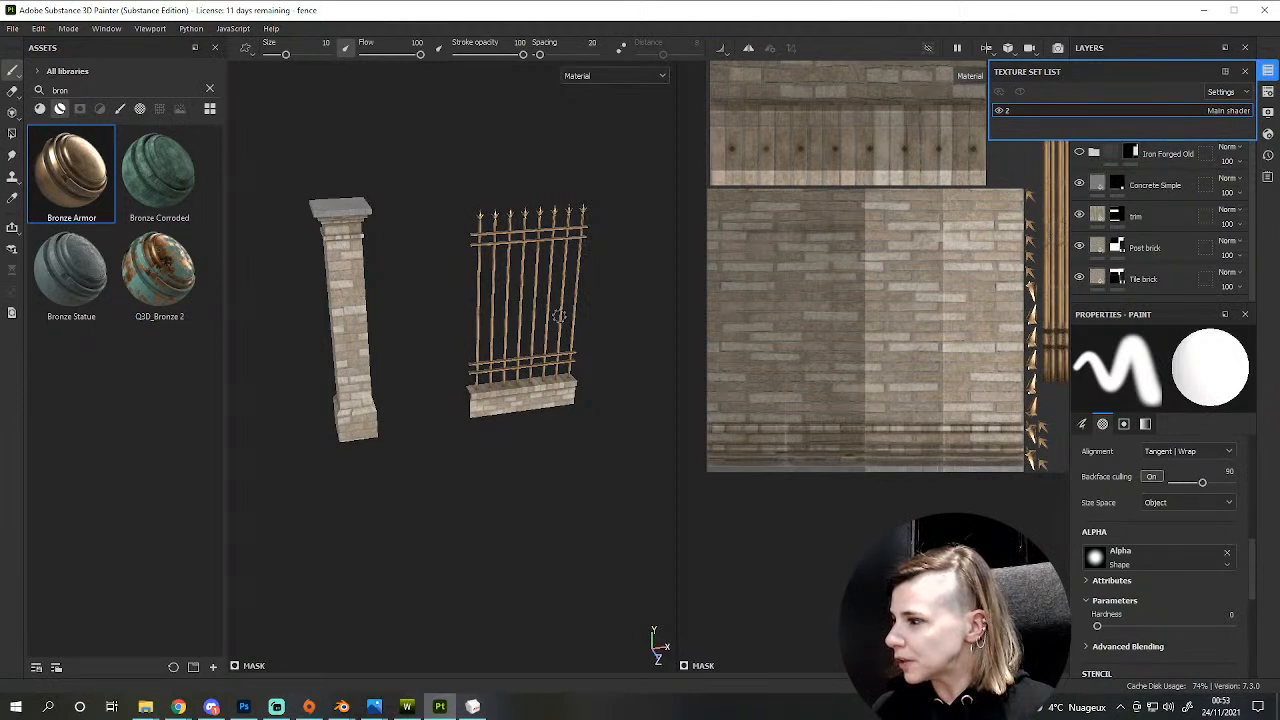
# - Export texture set 2 with the 2D View output template to F:/Furnitures/158-Loft set/1-Fence
pyautogui.scroll(-2, 565, 310)
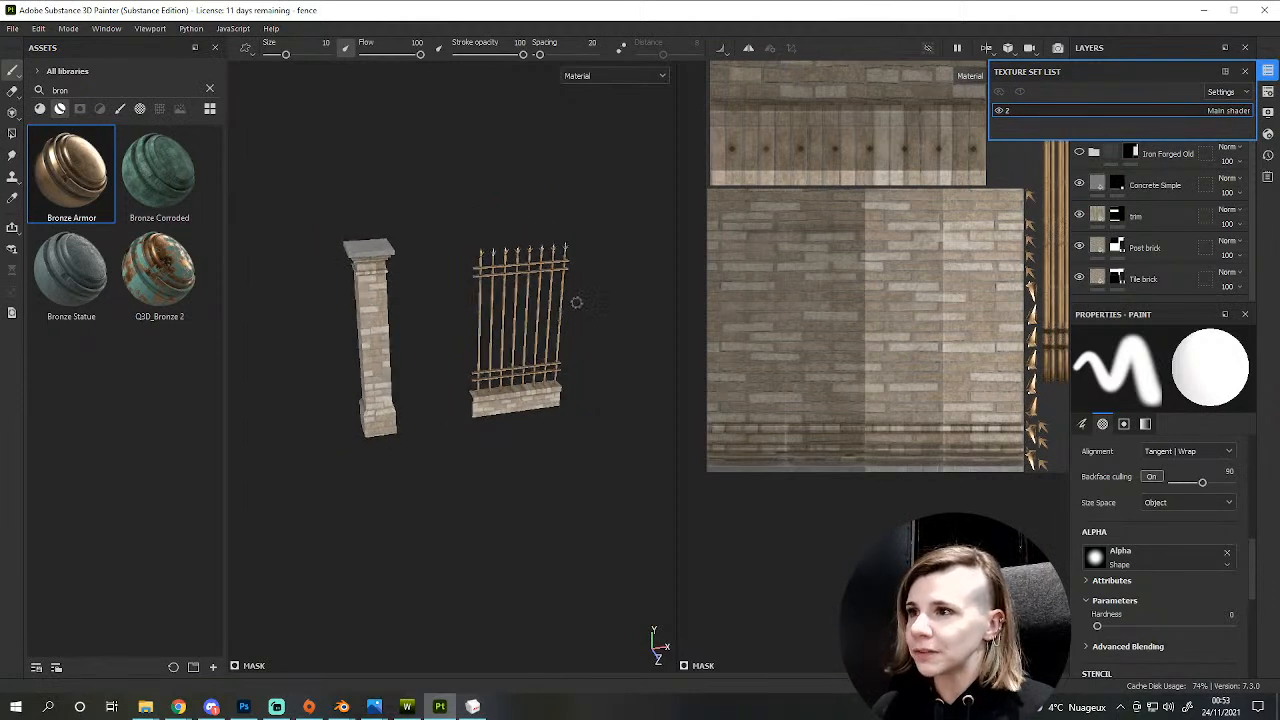
pyautogui.scroll(2, 461, 370)
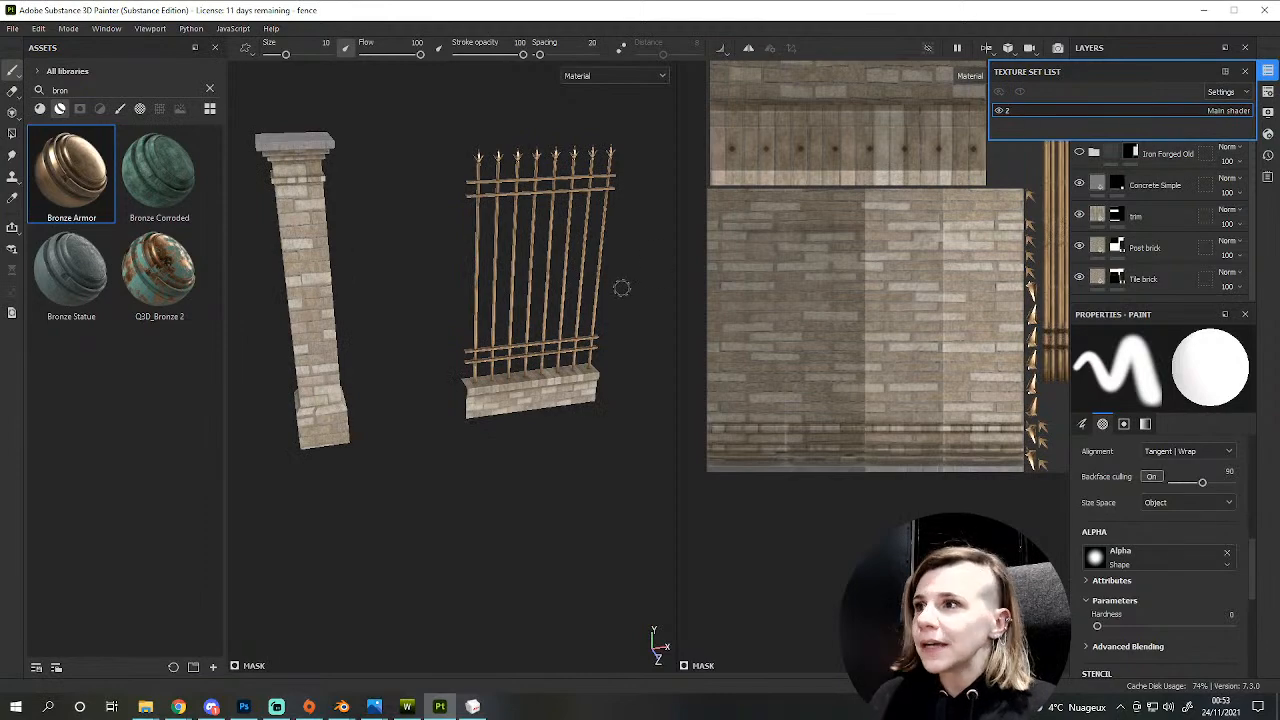
pyautogui.hotkey('ctrl', 'shift', 'e')
pyautogui.click(612, 210)
pyautogui.click(618, 222)
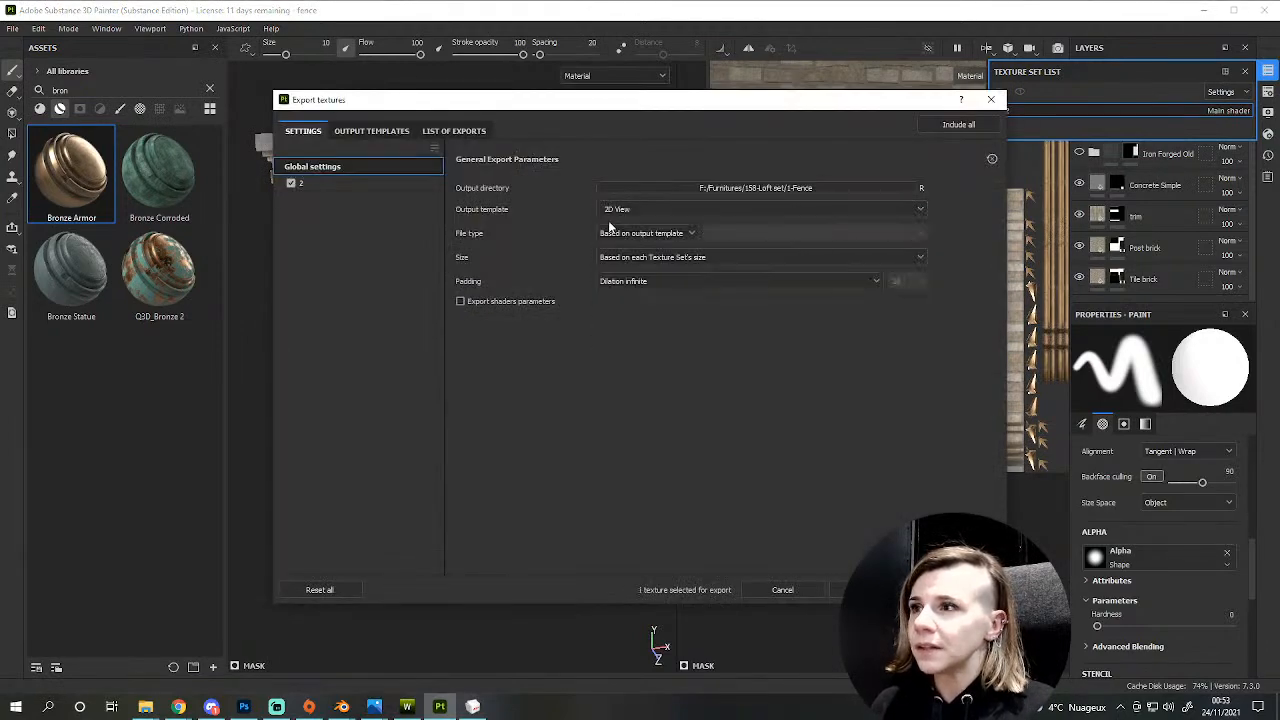
pyautogui.click(866, 589)
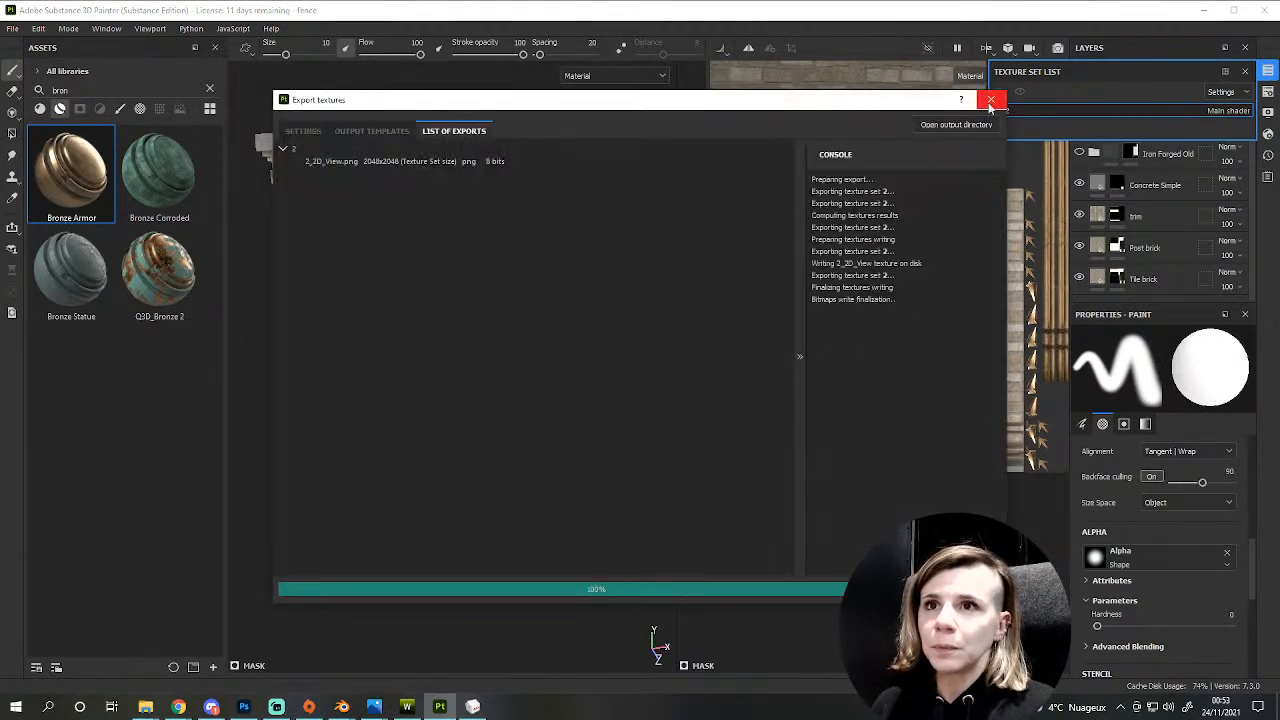
pyautogui.click(1015, 113)
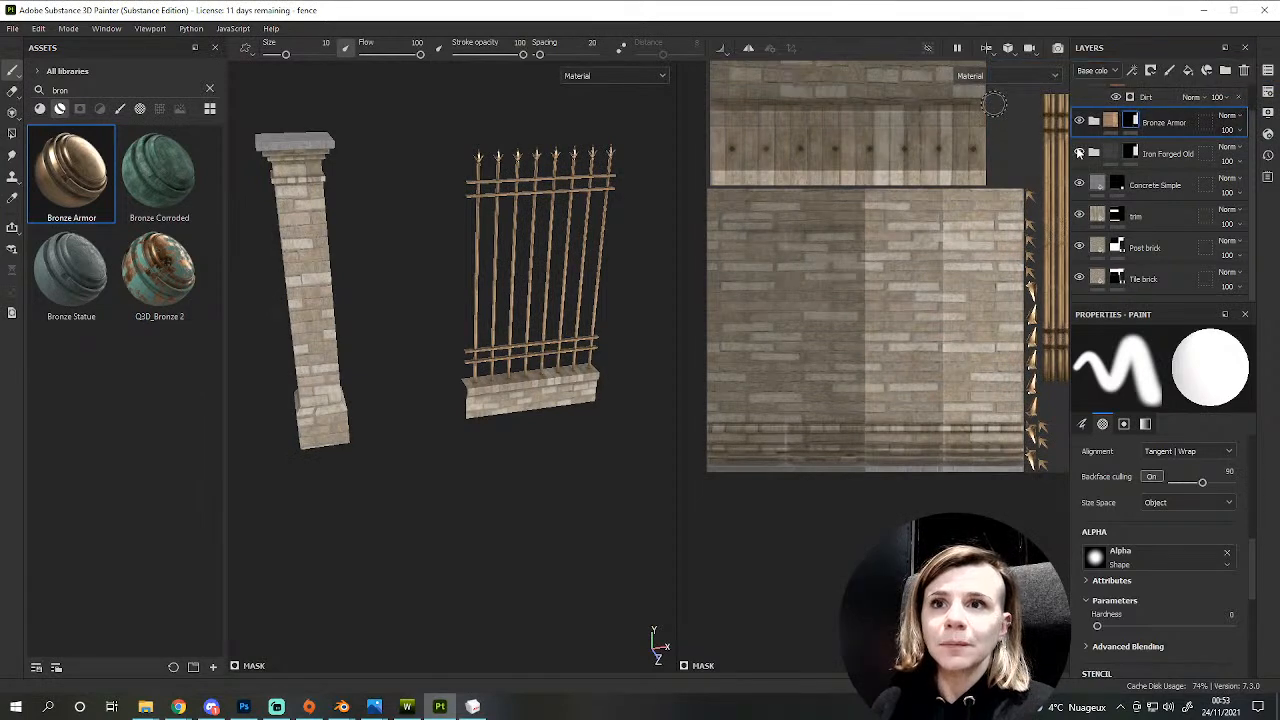
# - Hide the Bronze Armor folder, show Iron Forged Old instead, and rename the texture set to 3
pyautogui.click(1078, 122)
pyautogui.click(1267, 70)
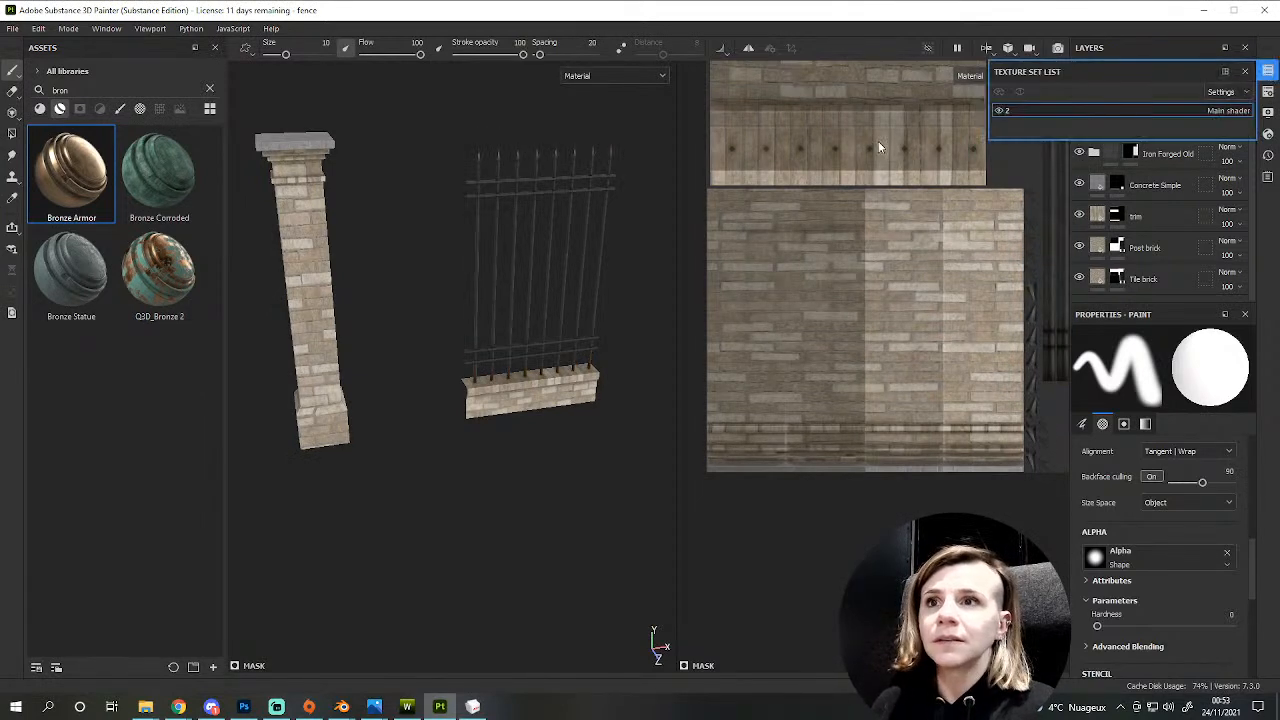
pyautogui.doubleClick(1007, 111)
pyautogui.write('3')
pyautogui.press('Return')
# - Export texture set 3 with the 2D View output template
pyautogui.hotkey('ctrl', 'shift', 'e')
pyautogui.click(952, 588)
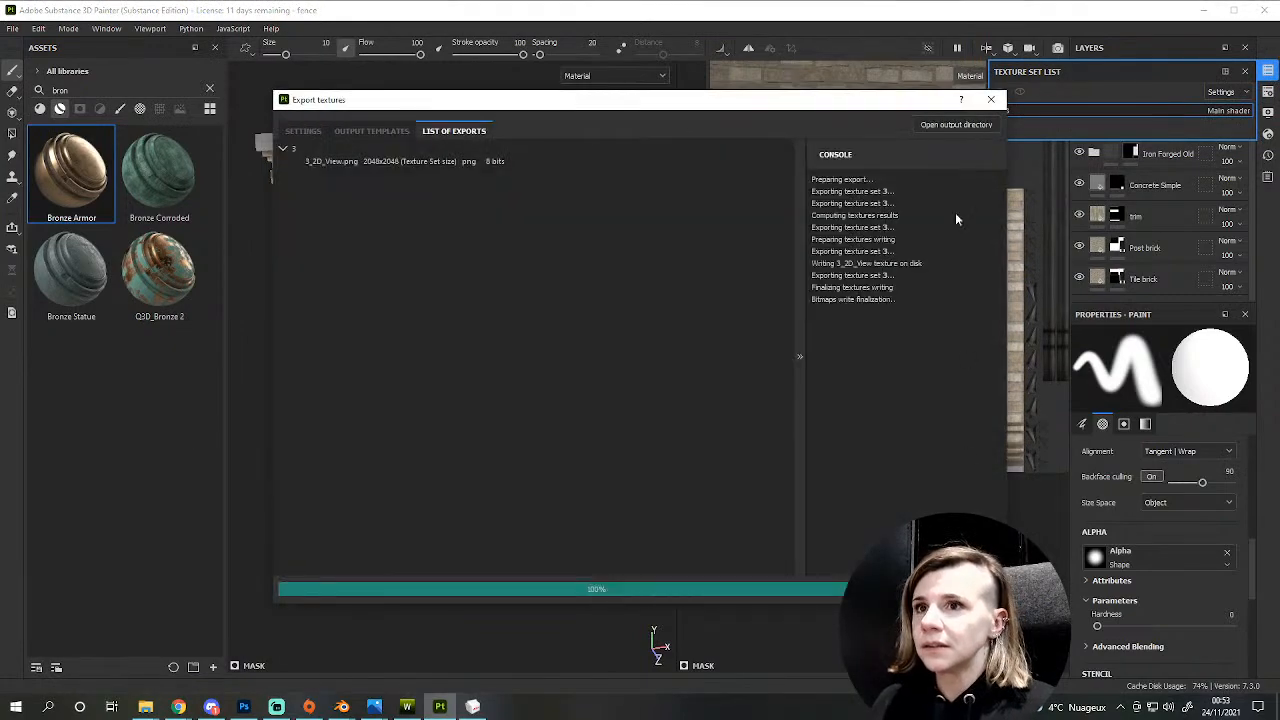
pyautogui.click(998, 98)
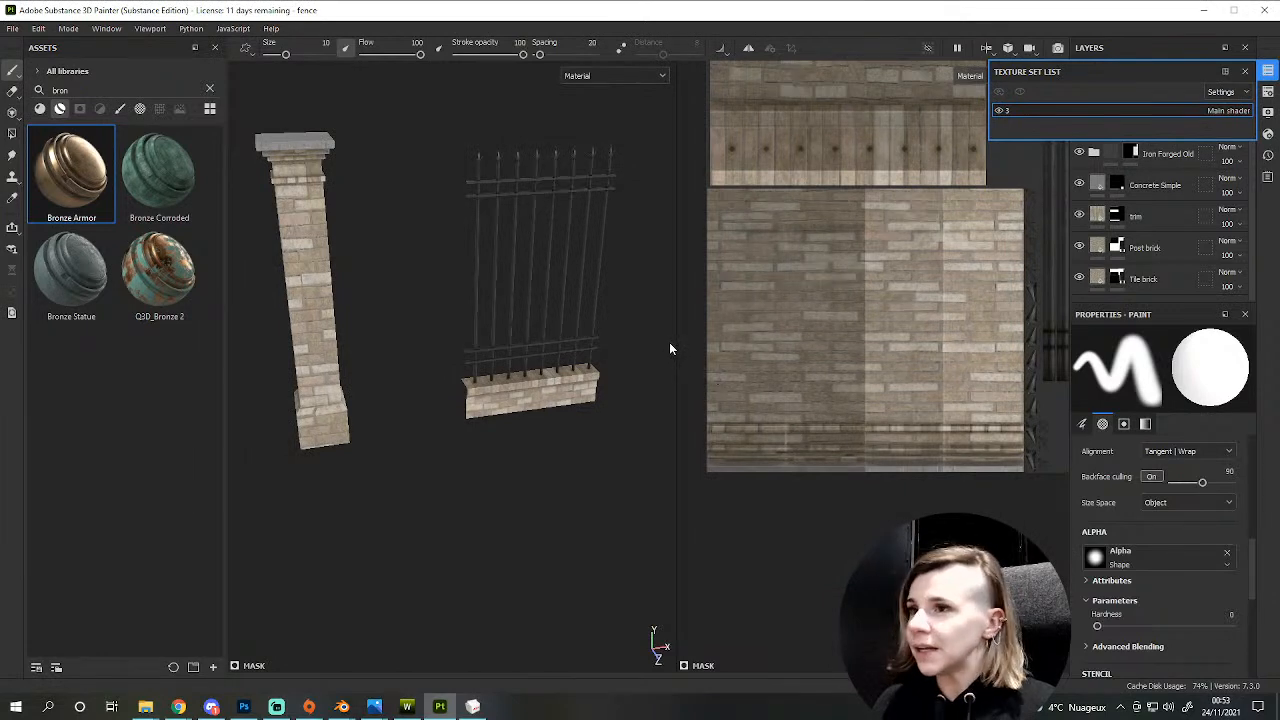
# - Examine the dark iron fence and the Base layer's fill settings inside the Iron Forged Old folder
pyautogui.scroll(-4, 646, 324)
pyautogui.scroll(3, 646, 324)
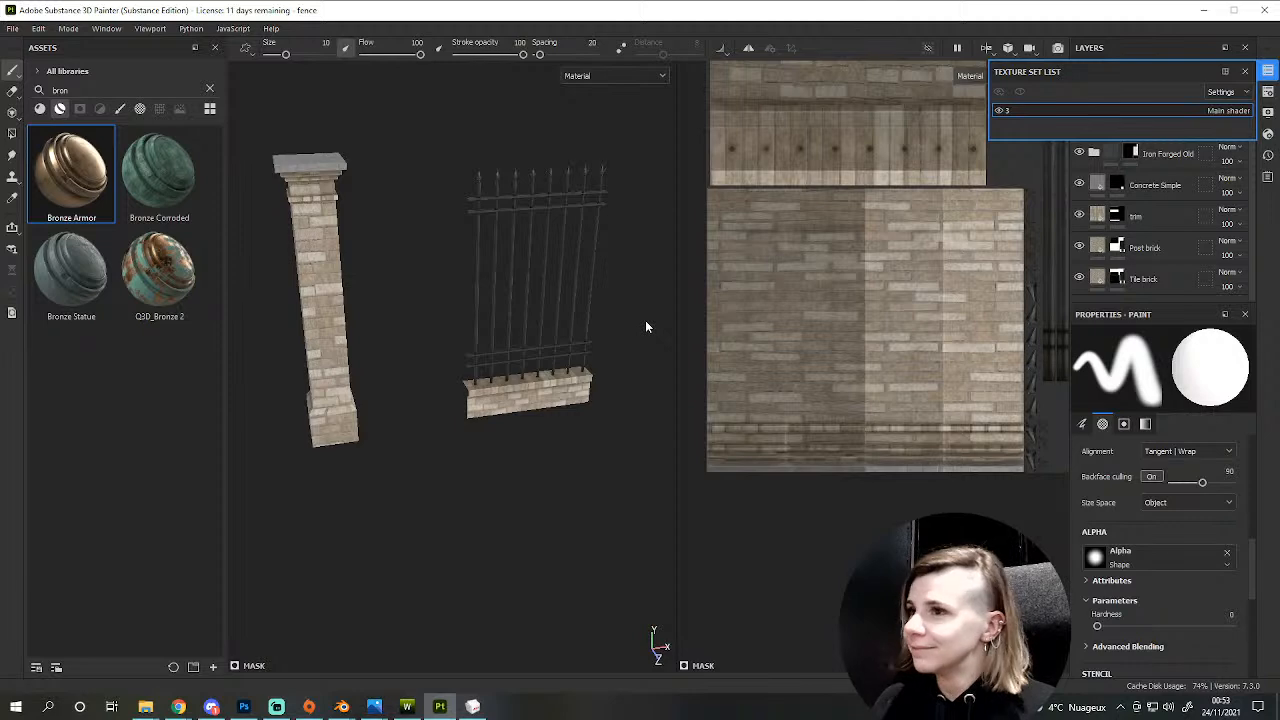
pyautogui.keyDown('alt'); pyautogui.moveTo(443, 330); pyautogui.dragTo(433, 462); pyautogui.keyUp('alt')
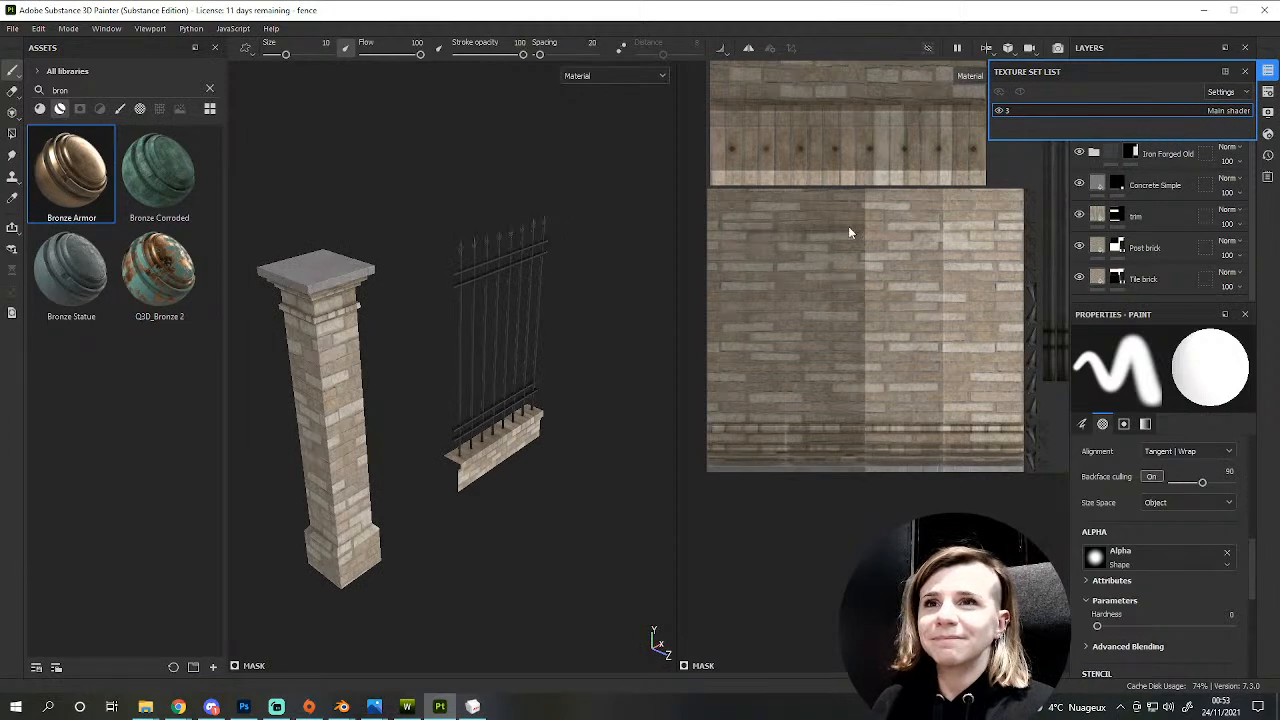
pyautogui.click(1270, 72)
pyautogui.keyDown('alt'); pyautogui.moveTo(391, 514); pyautogui.dragTo(355, 463); pyautogui.keyUp('alt')
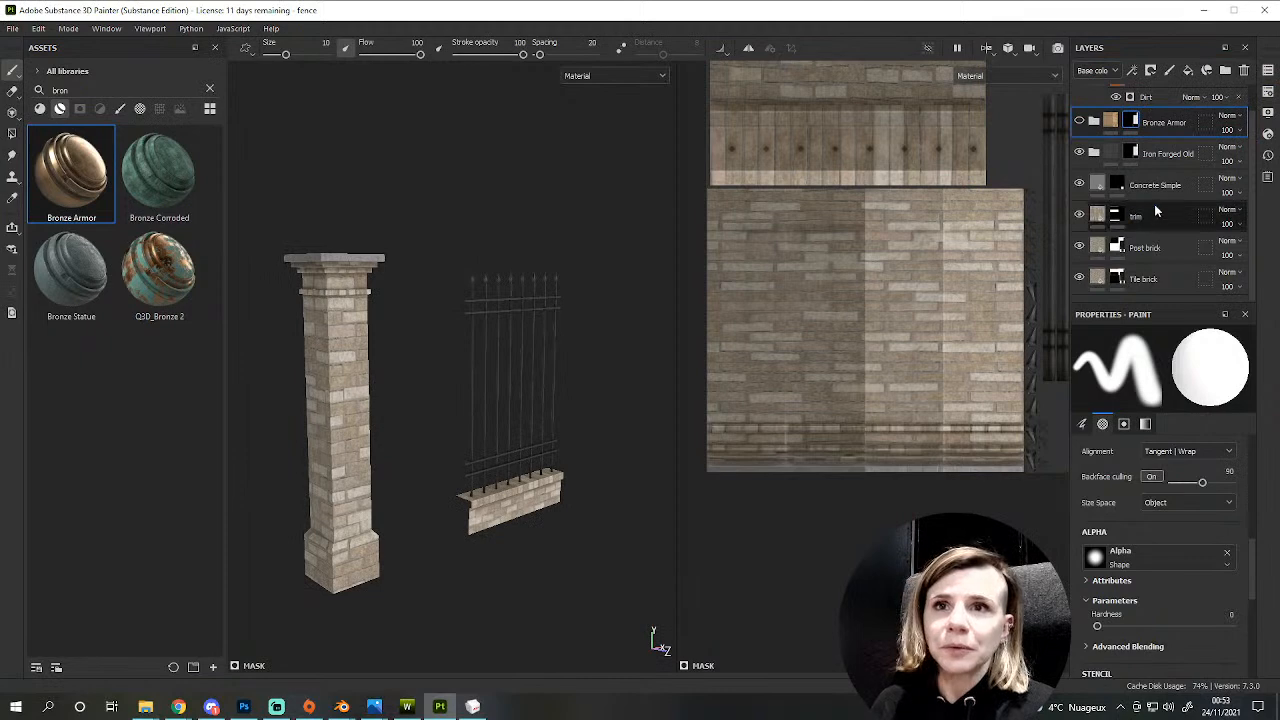
pyautogui.scroll(1, 1150, 205)
pyautogui.click(1092, 181)
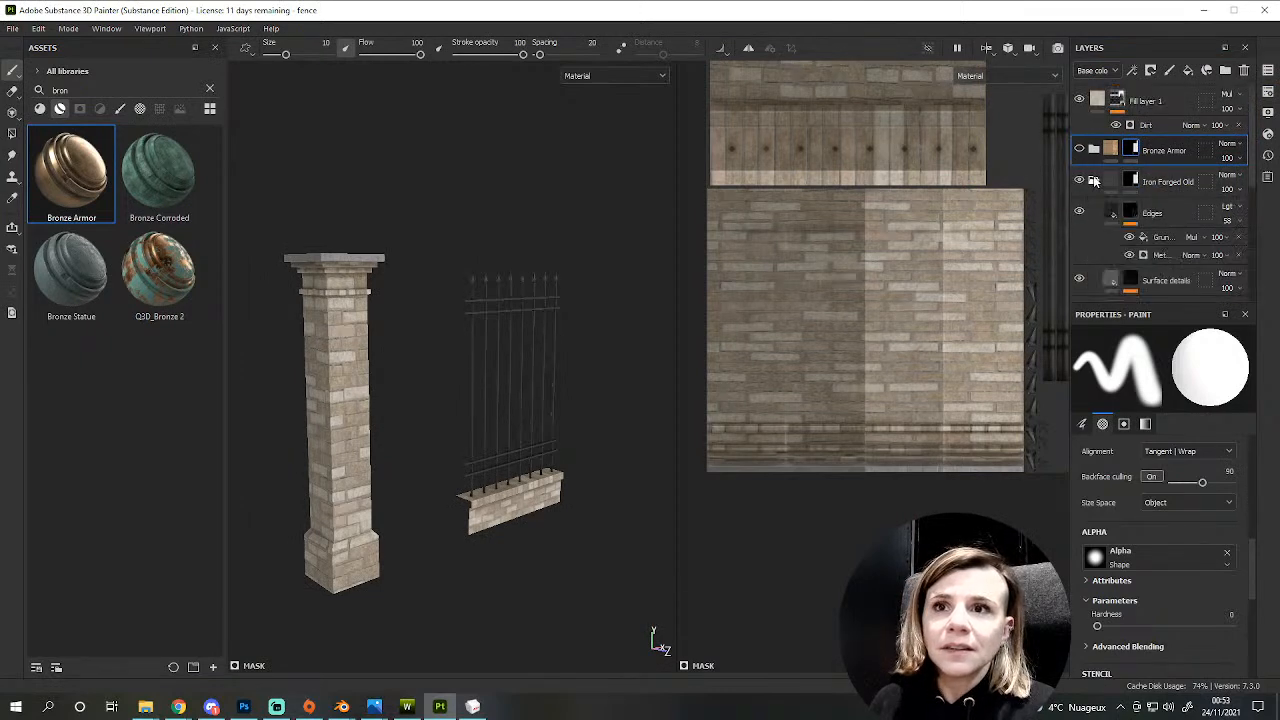
pyautogui.scroll(-3, 1150, 205)
pyautogui.click(1163, 216)
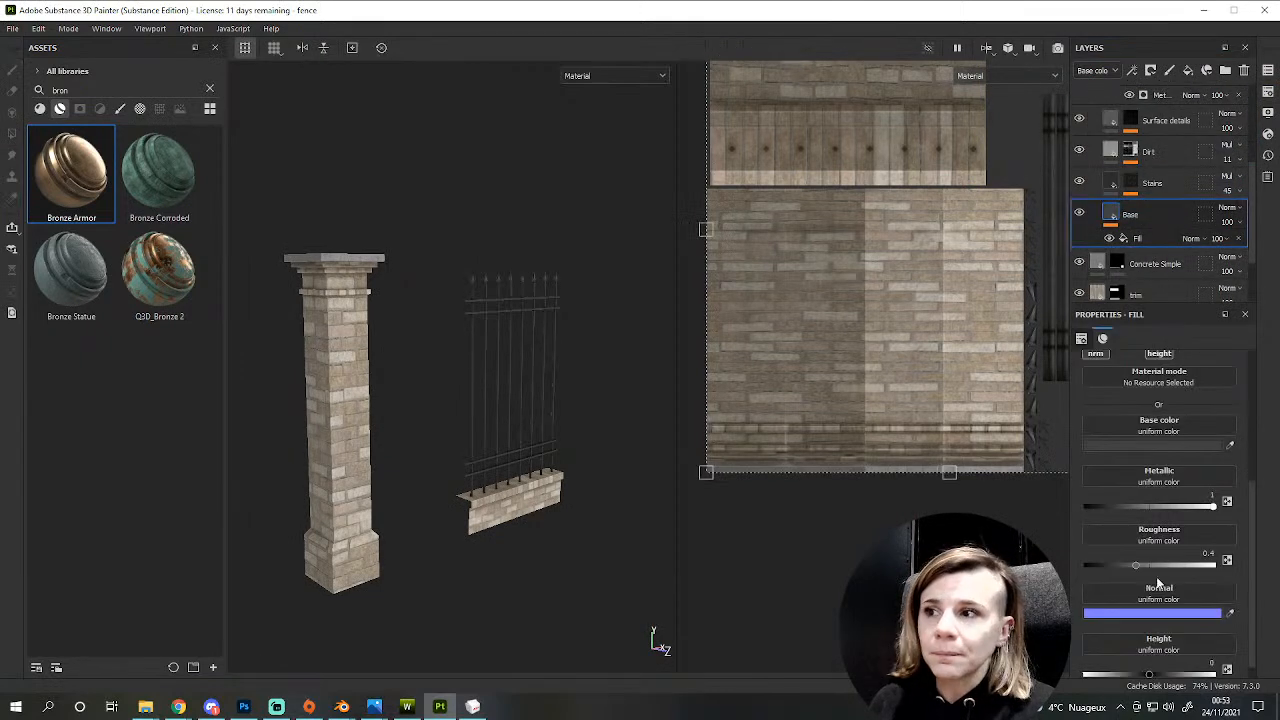
pyautogui.scroll(5, 1164, 181)
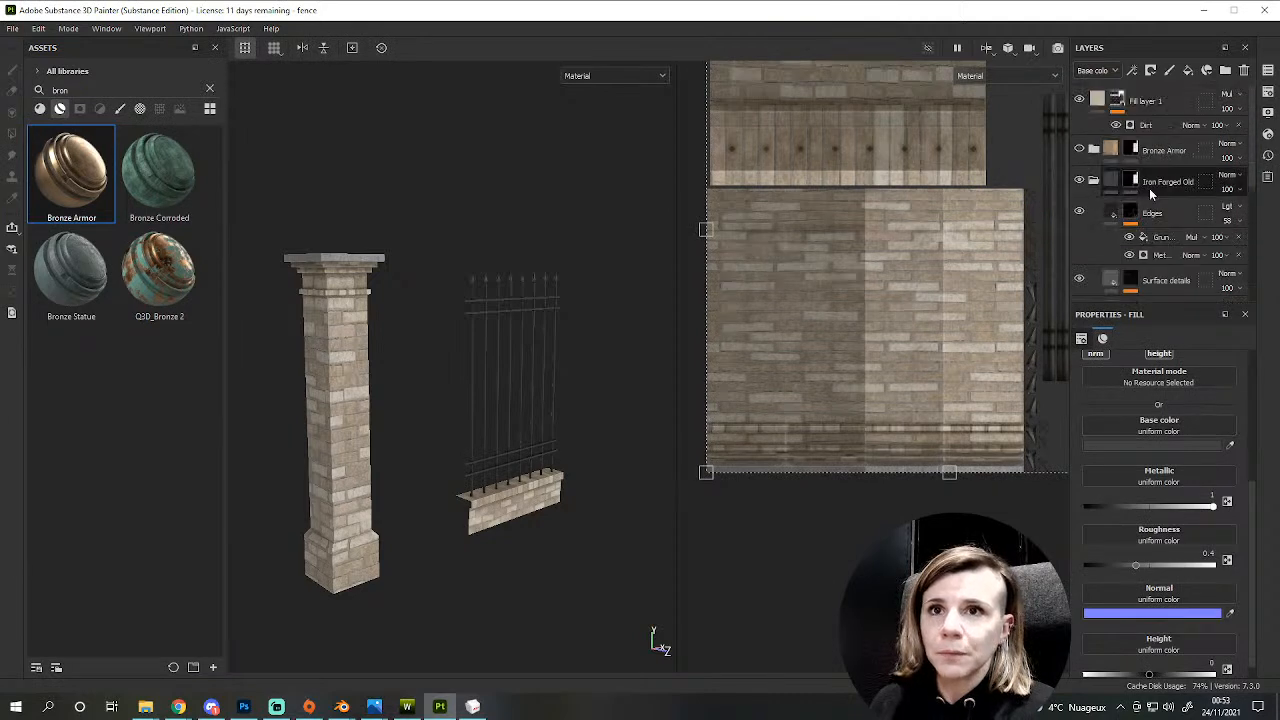
pyautogui.click(1095, 182)
# - Duplicate the Iron Forged Old folder and hide the original
pyautogui.click(1158, 182)
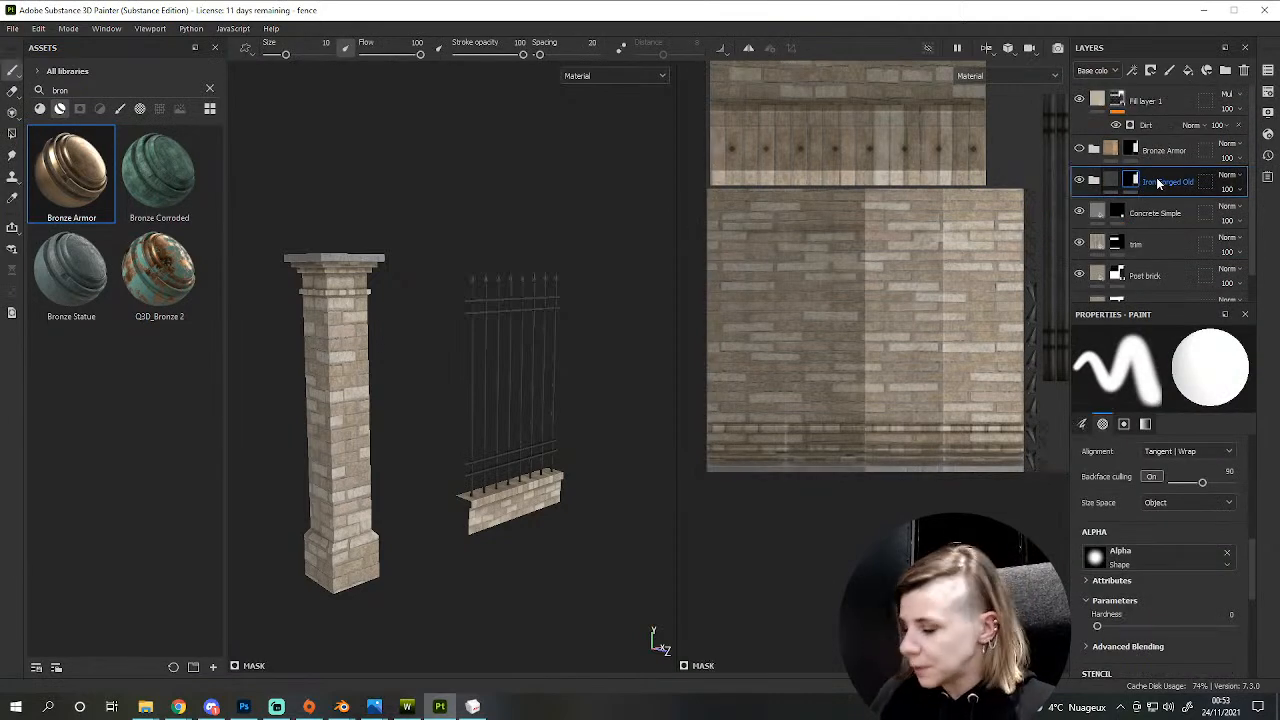
pyautogui.hotkey('ctrl', 'd')
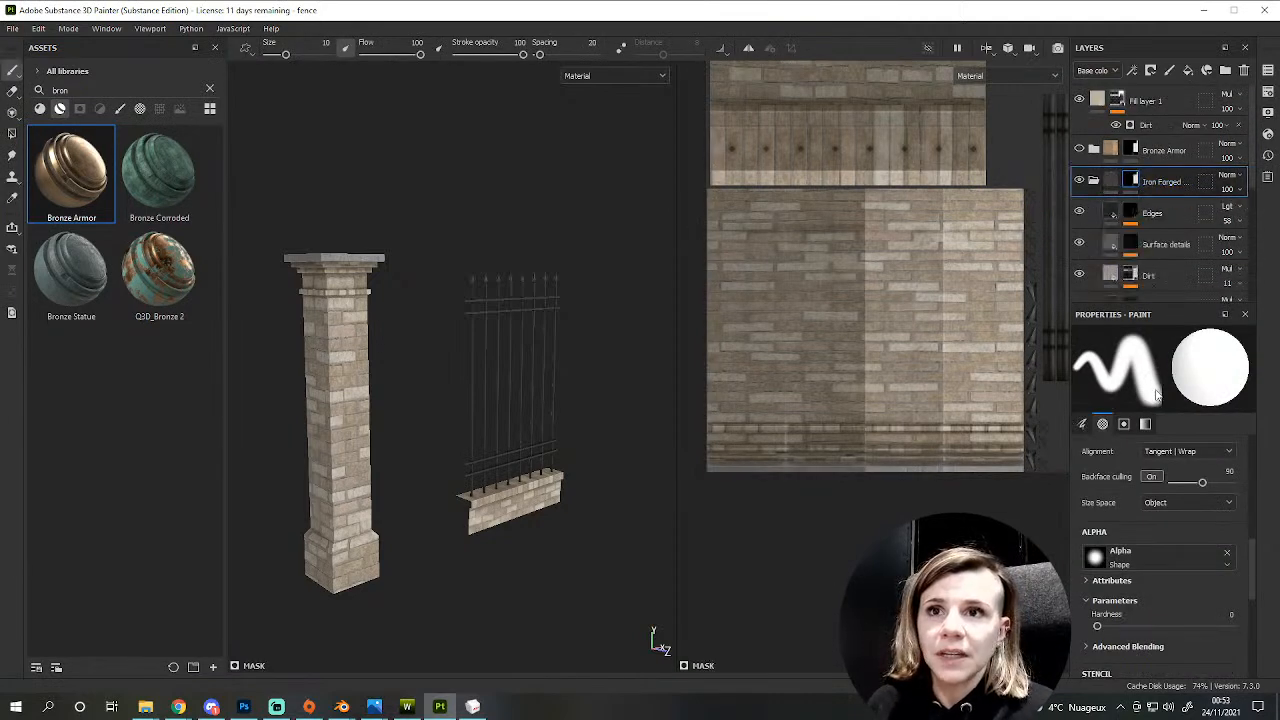
pyautogui.click(1096, 183)
pyautogui.scroll(-4, 1110, 185)
# - Set the base colour of the Base layer in the duplicated iron folder to light grey 8F8F8F
pyautogui.click(1115, 185)
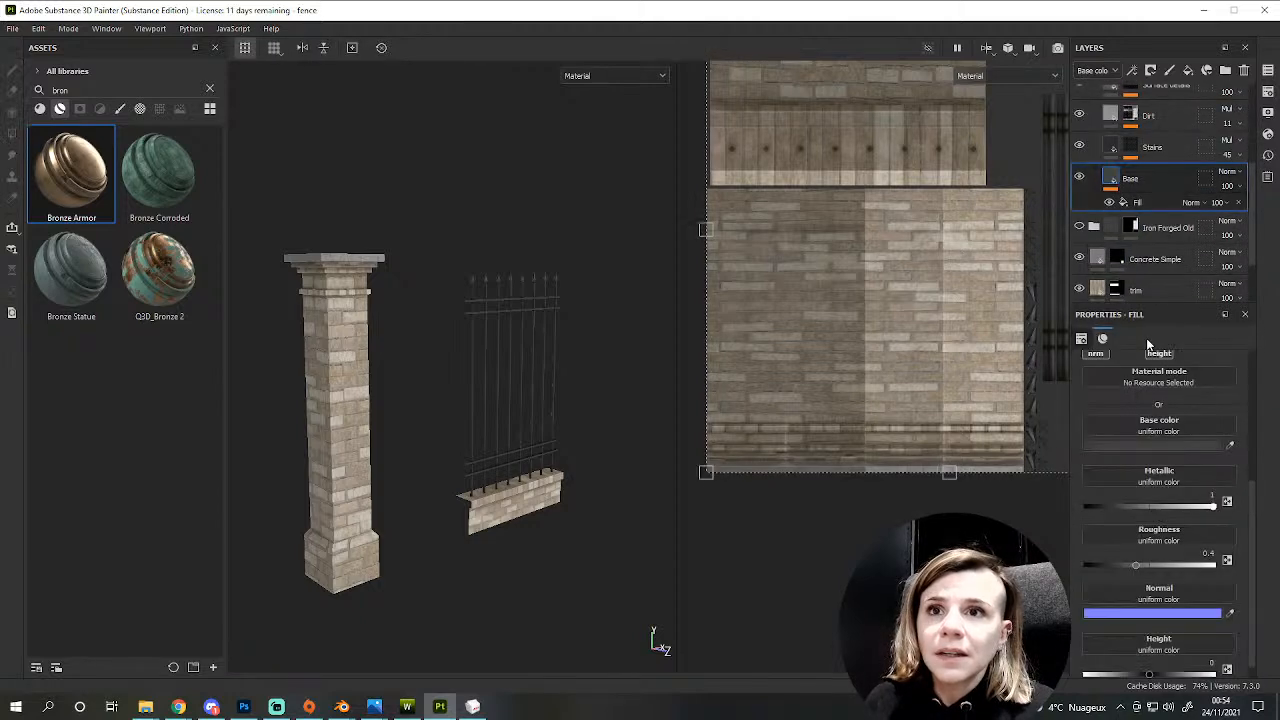
pyautogui.scroll(-1, 1152, 573)
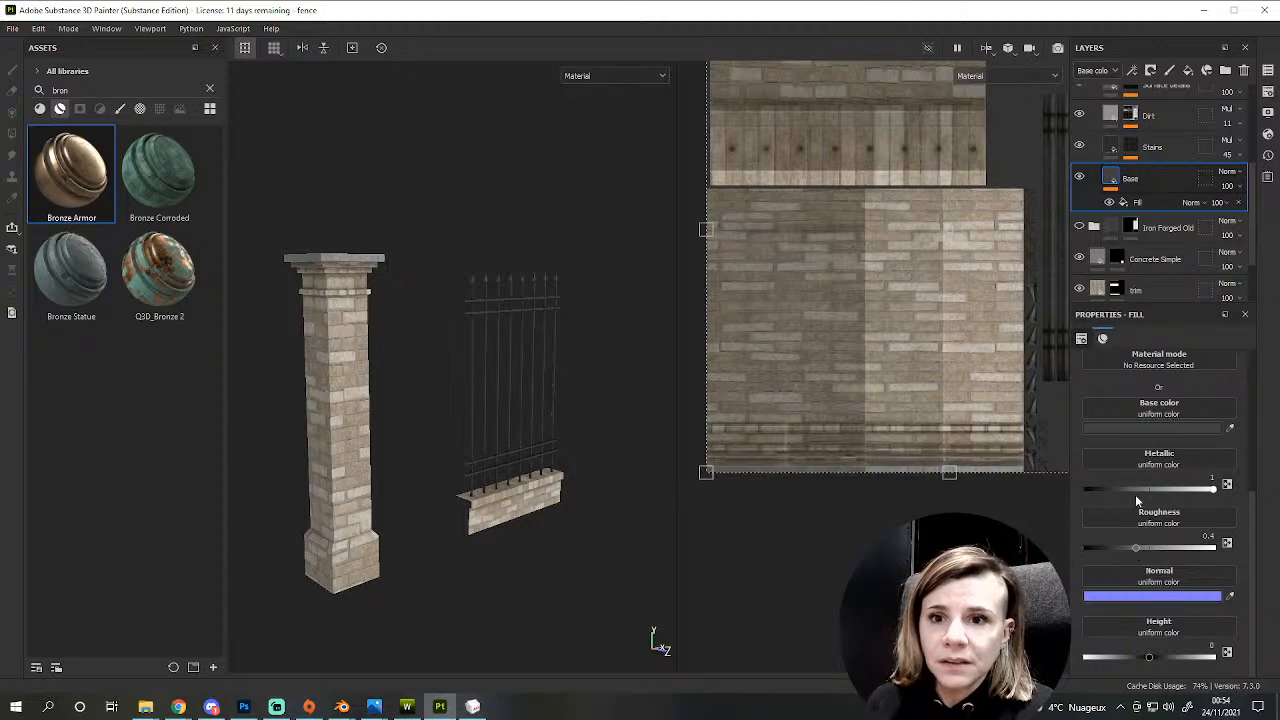
pyautogui.click(1136, 428)
pyautogui.moveTo(959, 431); pyautogui.dragTo(956, 428)
pyautogui.keyDown('alt'); pyautogui.moveTo(590, 400); pyautogui.dragTo(529, 557); pyautogui.keyUp('alt')
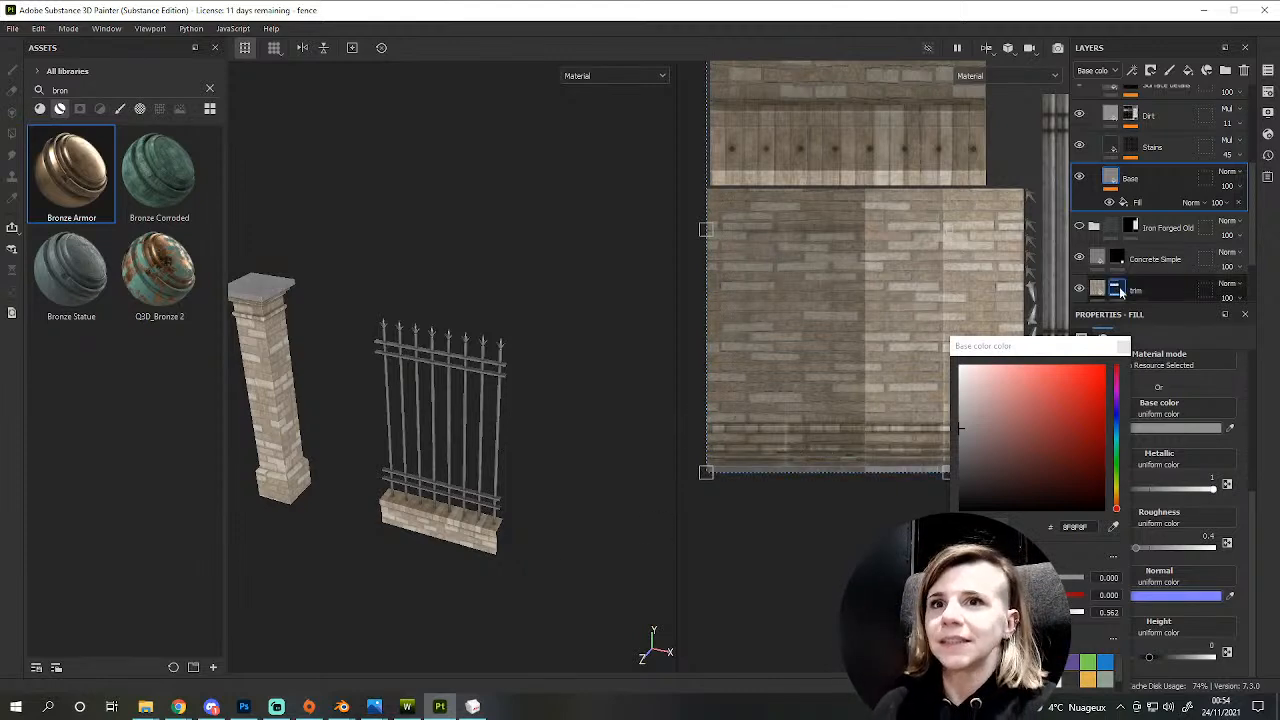
pyautogui.click(1124, 347)
pyautogui.scroll(3, 1082, 190)
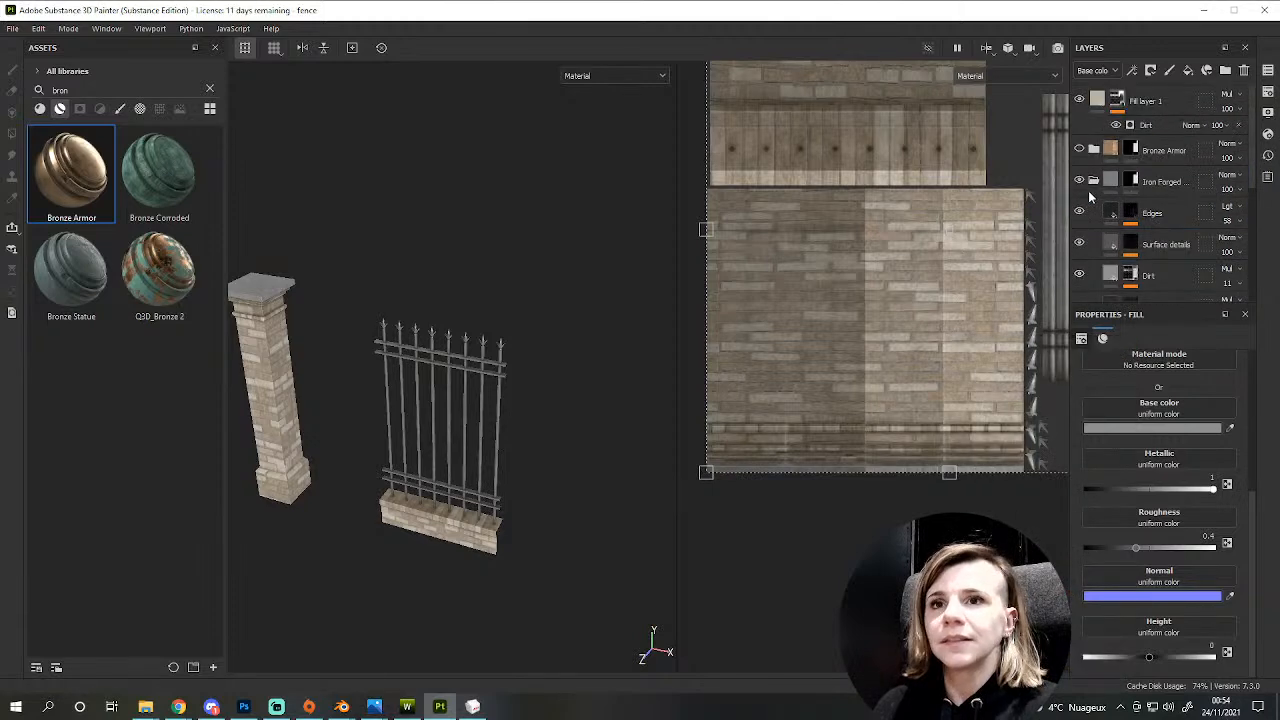
pyautogui.click(1093, 181)
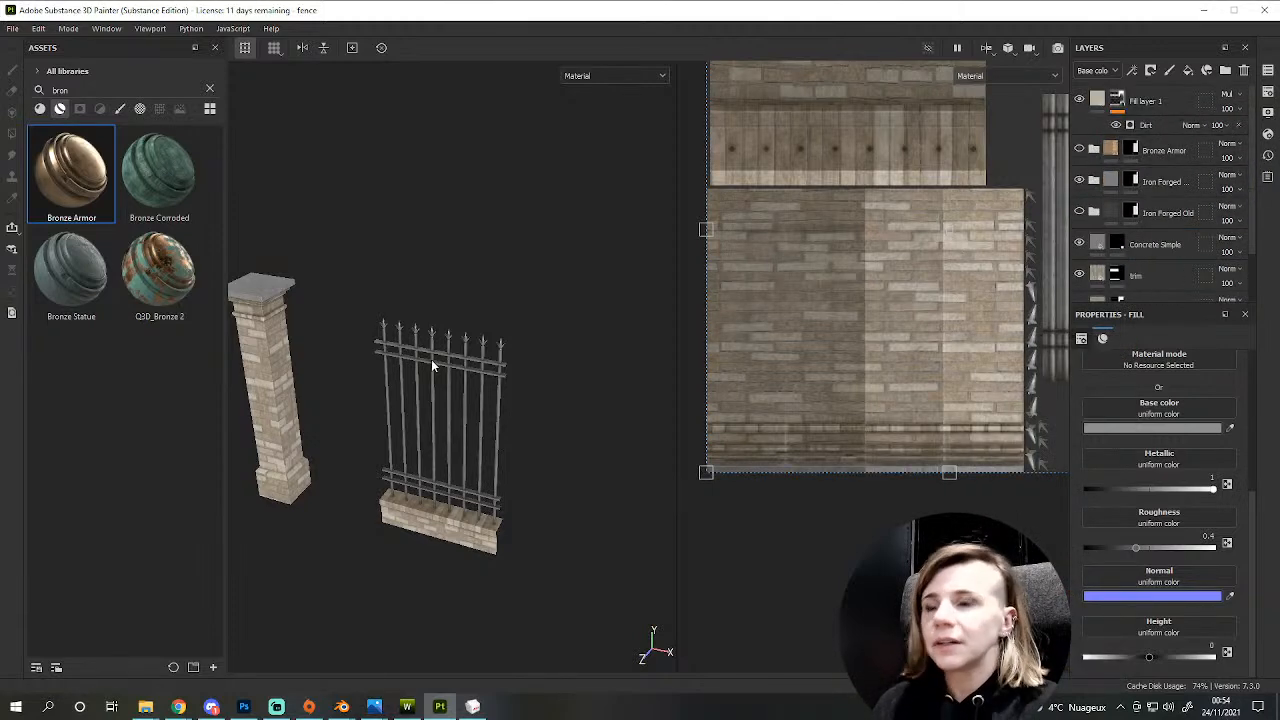
# - Rename the texture set to 4 for the light grey metal variant
pyautogui.hotkey('ctrl', 'shift', 'e')
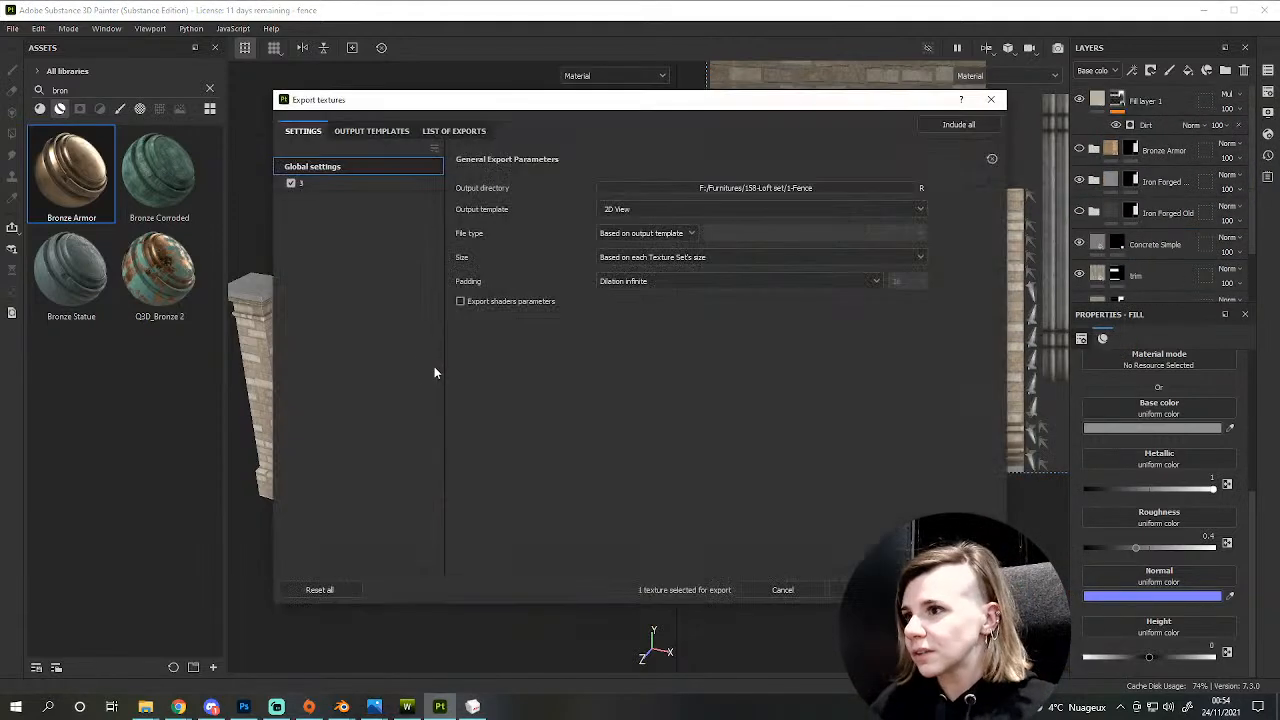
pyautogui.click(990, 100)
pyautogui.click(1271, 71)
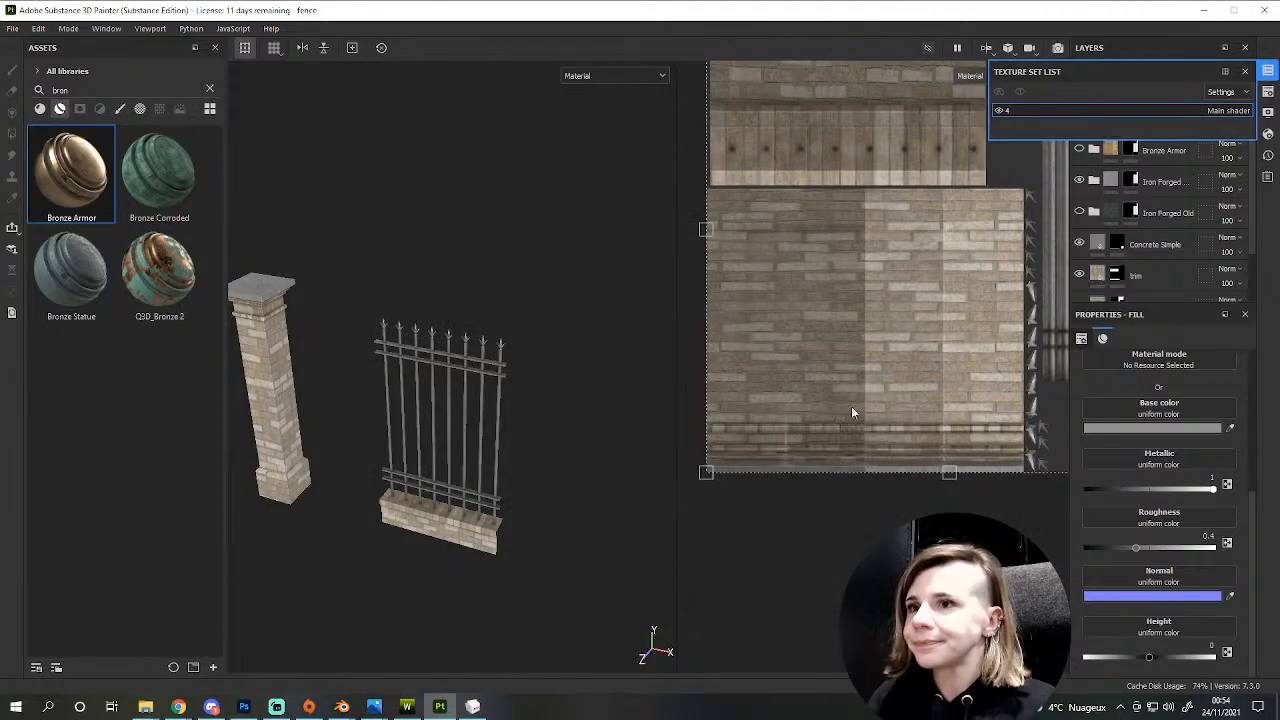
# - Export texture set 4 with the 2D View output template
pyautogui.hotkey('ctrl', 'shift', 'e')
pyautogui.click(956, 590)
pyautogui.click(991, 99)
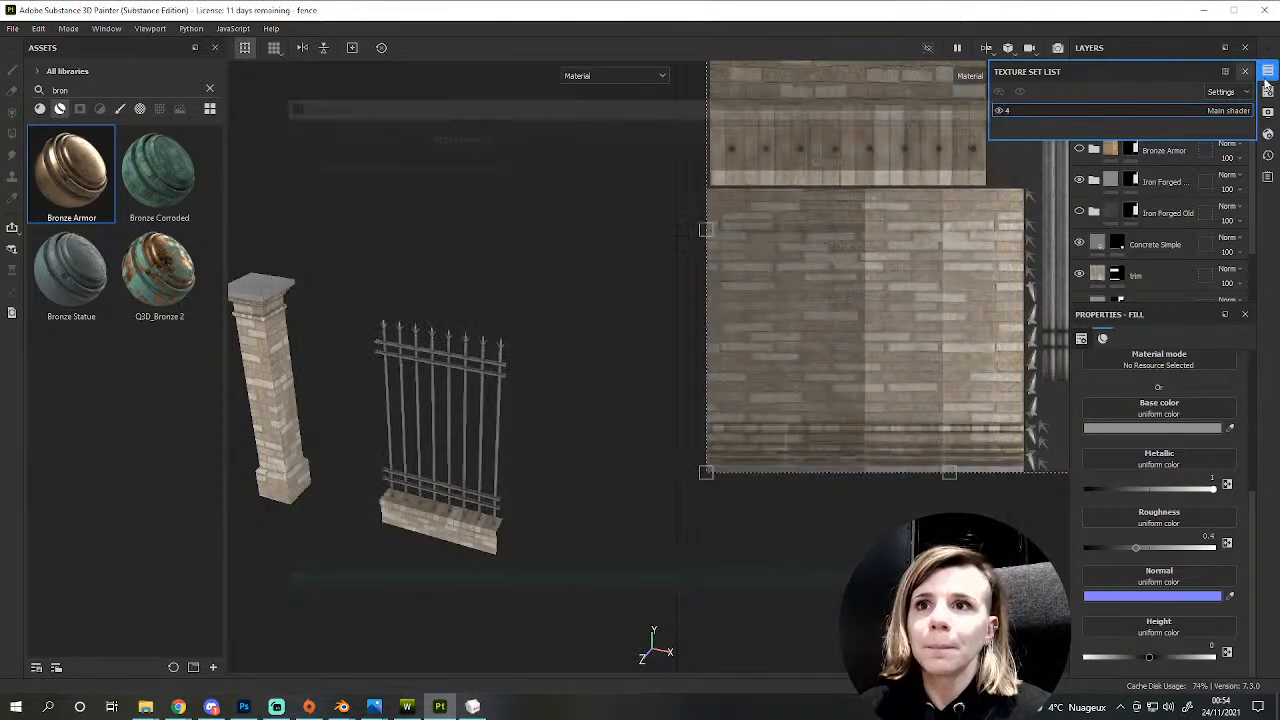
# - Create a new folder in the layer stack and move the trim, Post brick and Tile brick layers into it
pyautogui.scroll(-1, 1172, 228)
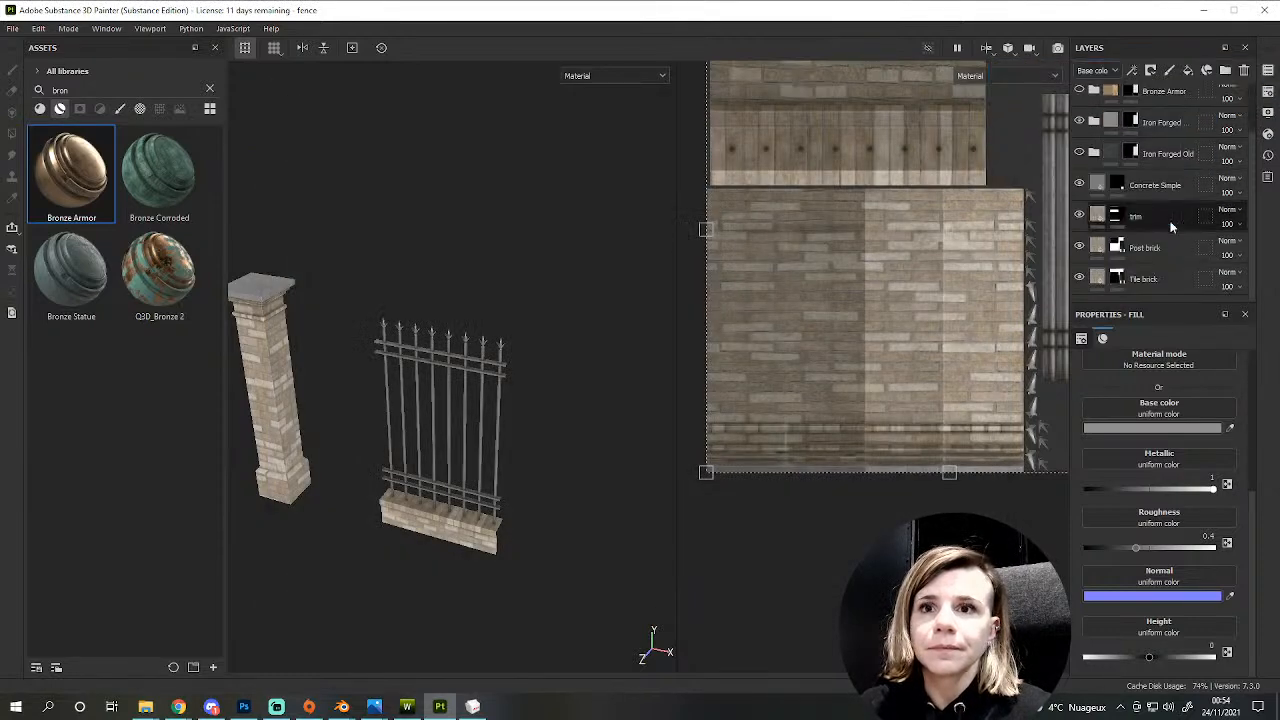
pyautogui.click(1169, 222)
pyautogui.keyDown('shift'); pyautogui.click(1151, 279); pyautogui.keyUp('shift')
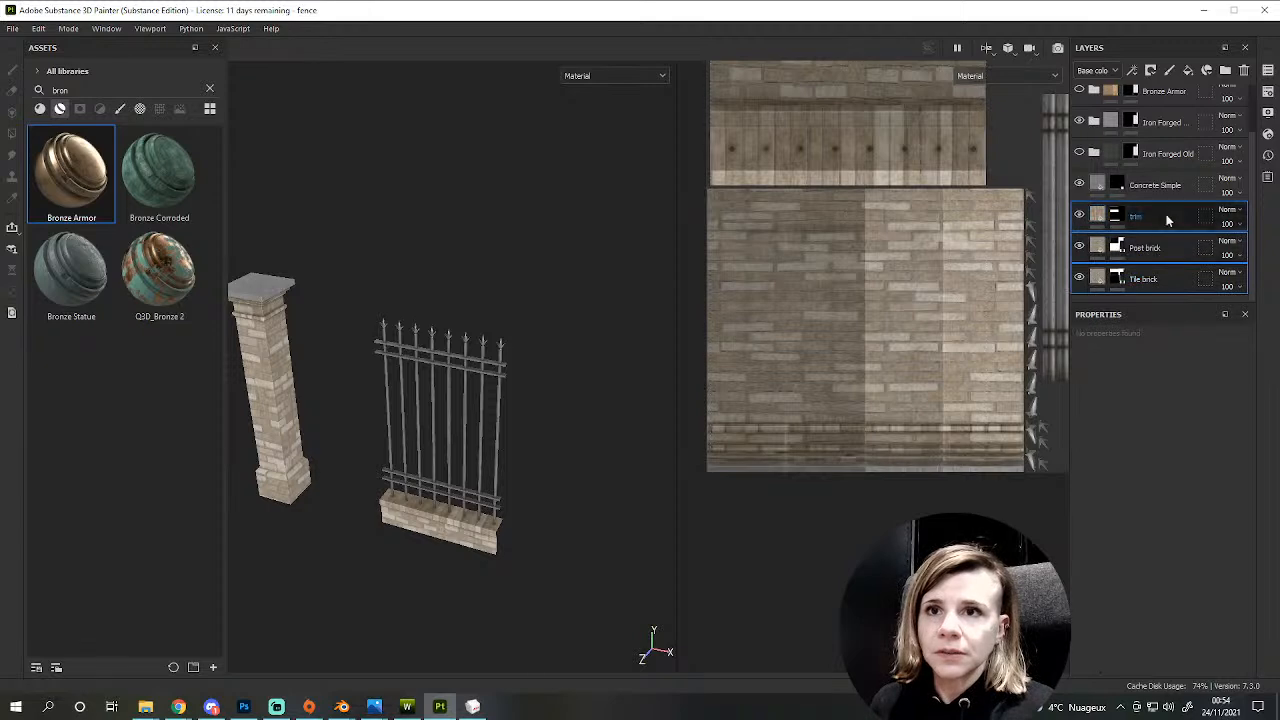
pyautogui.click(1223, 70)
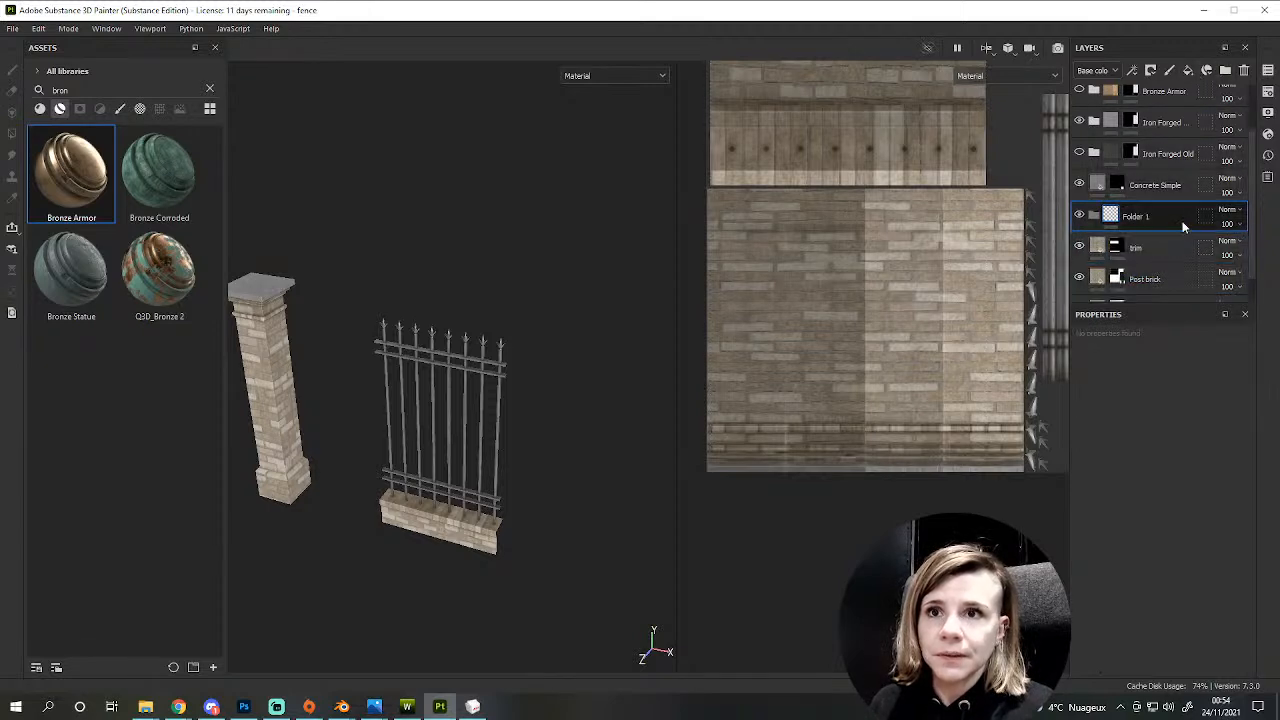
pyautogui.scroll(-1, 1183, 223)
pyautogui.click(1169, 222)
pyautogui.keyDown('shift'); pyautogui.click(1148, 279); pyautogui.keyUp('shift')
pyautogui.moveTo(1139, 225); pyautogui.dragTo(1146, 186)
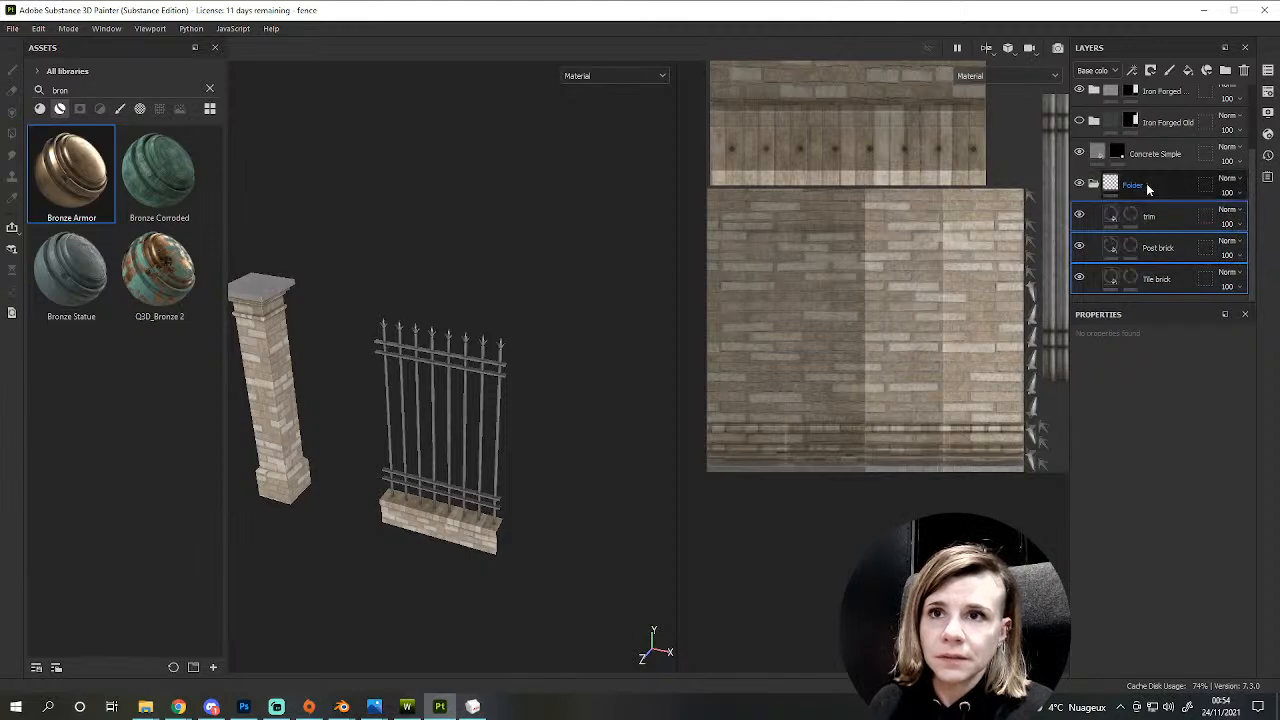
# - Duplicate the folder of brick layers, hide the original and expand the copy
pyautogui.click(1171, 278)
pyautogui.hotkey('ctrl', 'd')
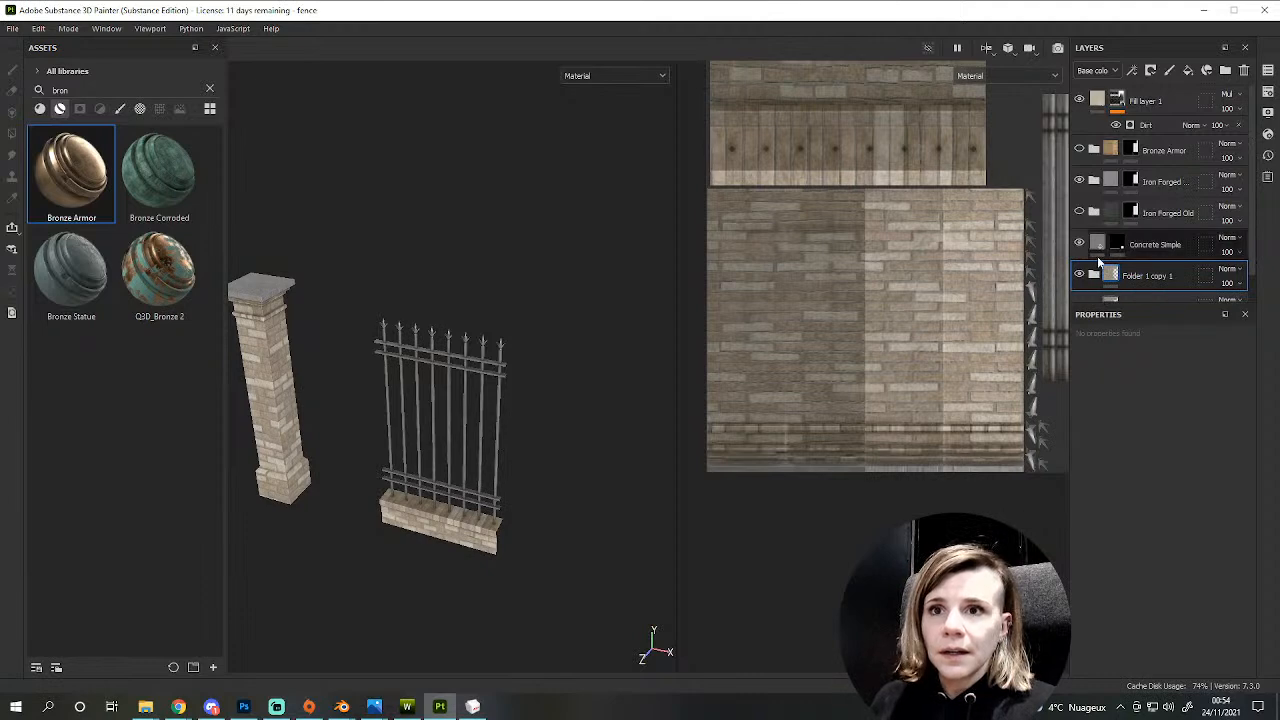
pyautogui.scroll(-1, 1100, 278)
pyautogui.click(1095, 248)
pyautogui.keyDown('alt'); pyautogui.moveTo(440, 328); pyautogui.dragTo(462, 386); pyautogui.keyUp('alt')
pyautogui.keyDown('alt'); pyautogui.moveTo(546, 400); pyautogui.dragTo(510, 398); pyautogui.keyUp('alt')
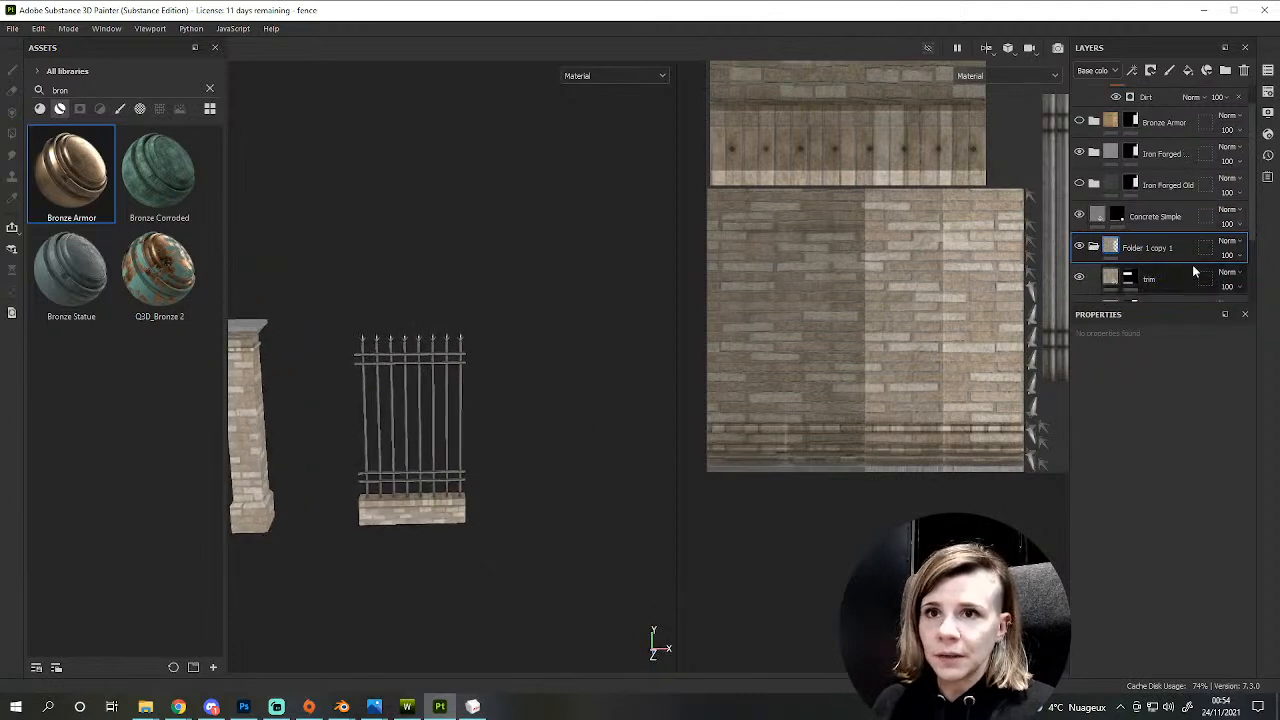
# - Set Brick Color 1 of the Tile brick layer in the duplicated folder to neutral grey 8D8D8D
pyautogui.scroll(-3, 1187, 272)
pyautogui.click(1114, 246)
pyautogui.keyDown('alt'); pyautogui.moveTo(427, 494); pyautogui.dragTo(436, 564, button='right'); pyautogui.keyUp('alt')
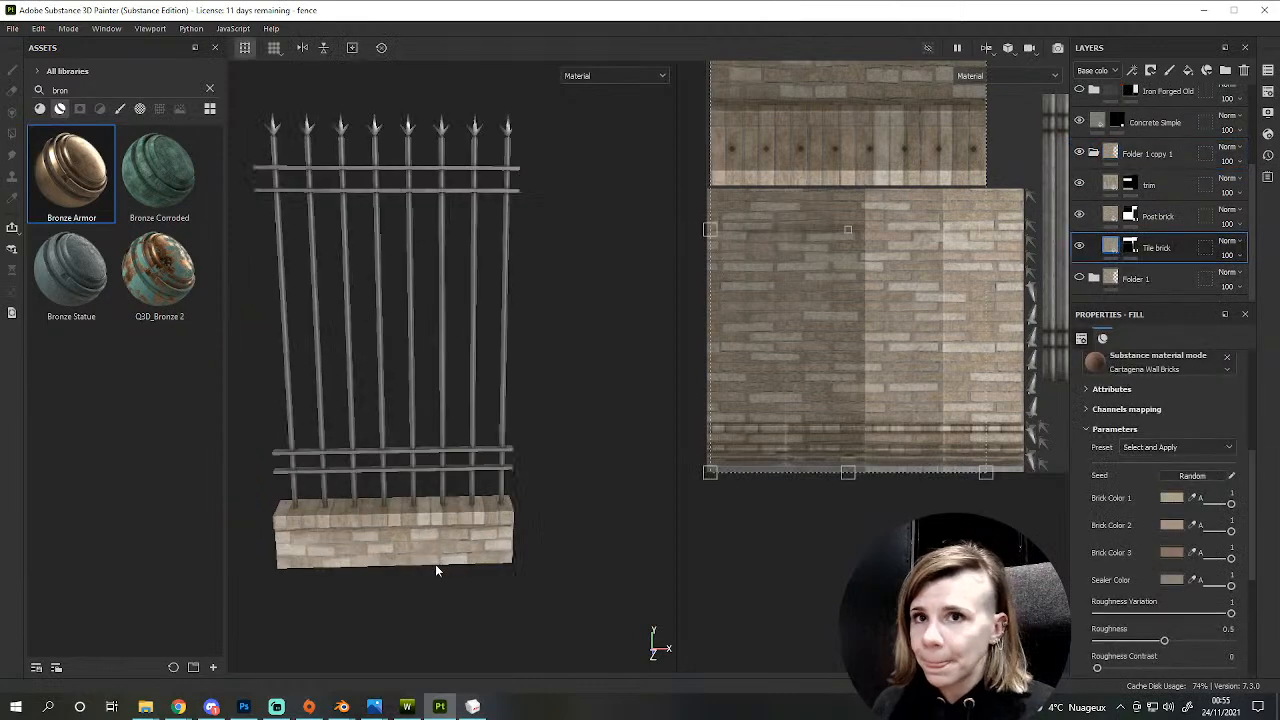
pyautogui.keyDown('alt'); pyautogui.moveTo(436, 560); pyautogui.dragTo(508, 415, button='middle'); pyautogui.keyUp('alt')
pyautogui.keyDown('alt'); pyautogui.moveTo(508, 415); pyautogui.dragTo(531, 460, button='right'); pyautogui.keyUp('alt')
pyautogui.keyDown('alt'); pyautogui.moveTo(531, 460); pyautogui.dragTo(494, 423); pyautogui.keyUp('alt')
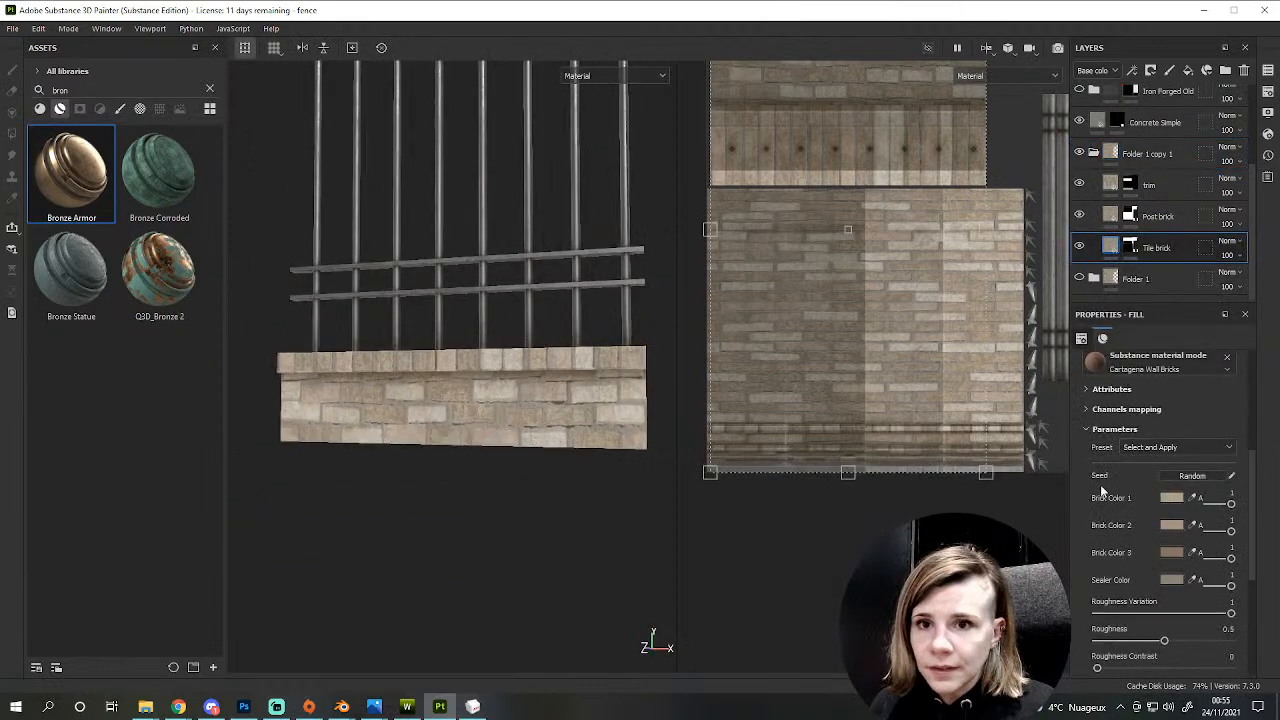
pyautogui.click(1170, 497)
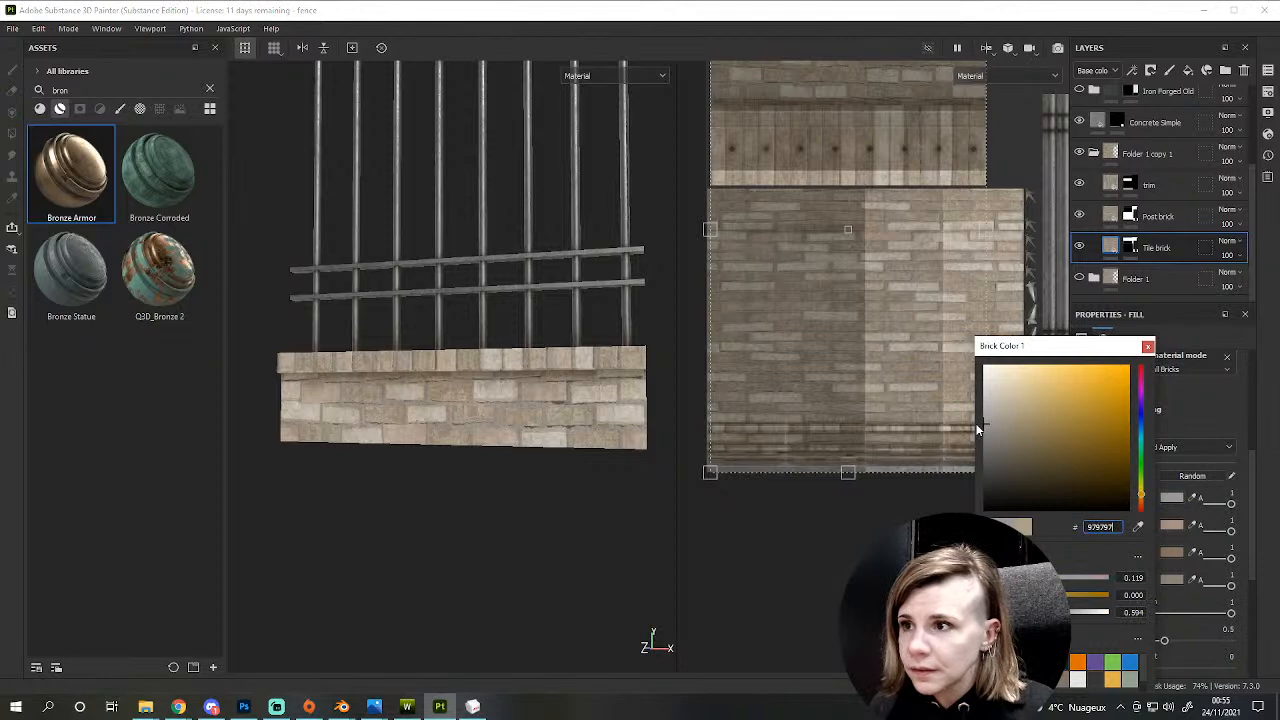
pyautogui.moveTo(976, 427); pyautogui.dragTo(976, 430)
# - Set the Tile brick layer's Brick Color 2 to a neutral grey and Brick Color 3 to dark grey 484848
pyautogui.click(1170, 525)
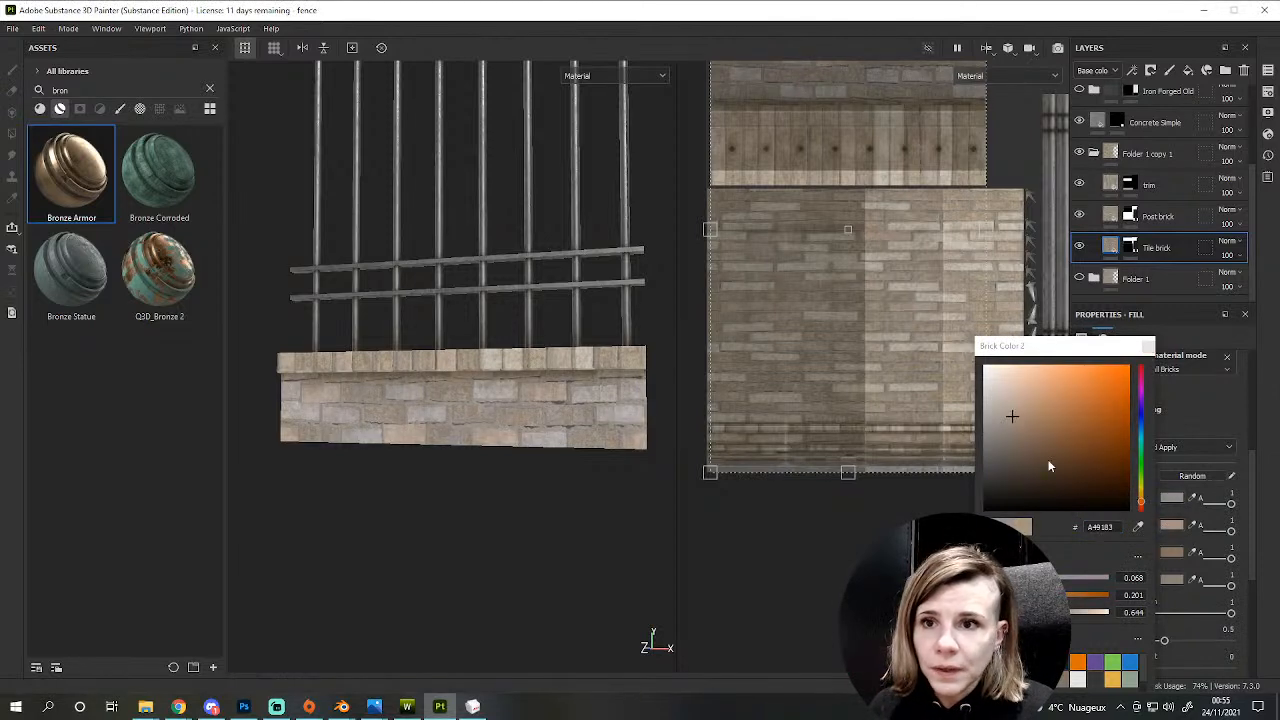
pyautogui.moveTo(980, 447); pyautogui.dragTo(972, 468)
pyautogui.click(1171, 552)
pyautogui.scroll(4, 598, 393)
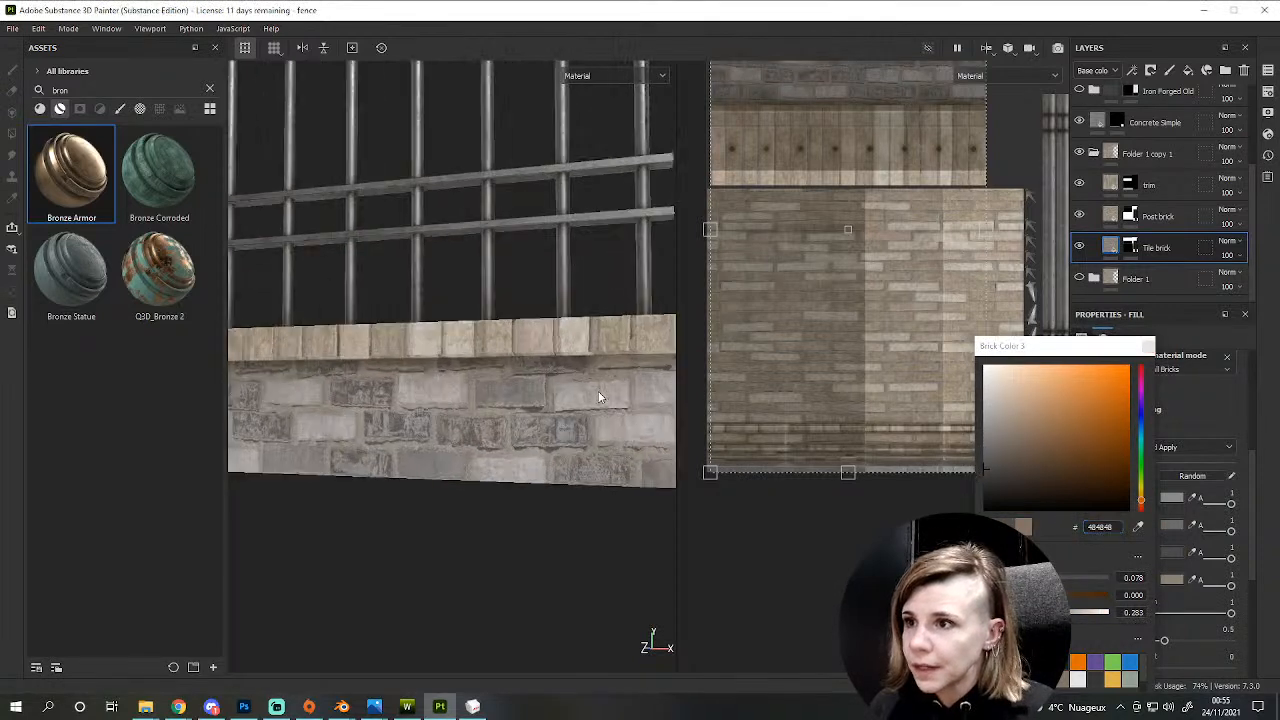
pyautogui.keyDown('alt'); pyautogui.moveTo(590, 392); pyautogui.dragTo(545, 465); pyautogui.keyUp('alt')
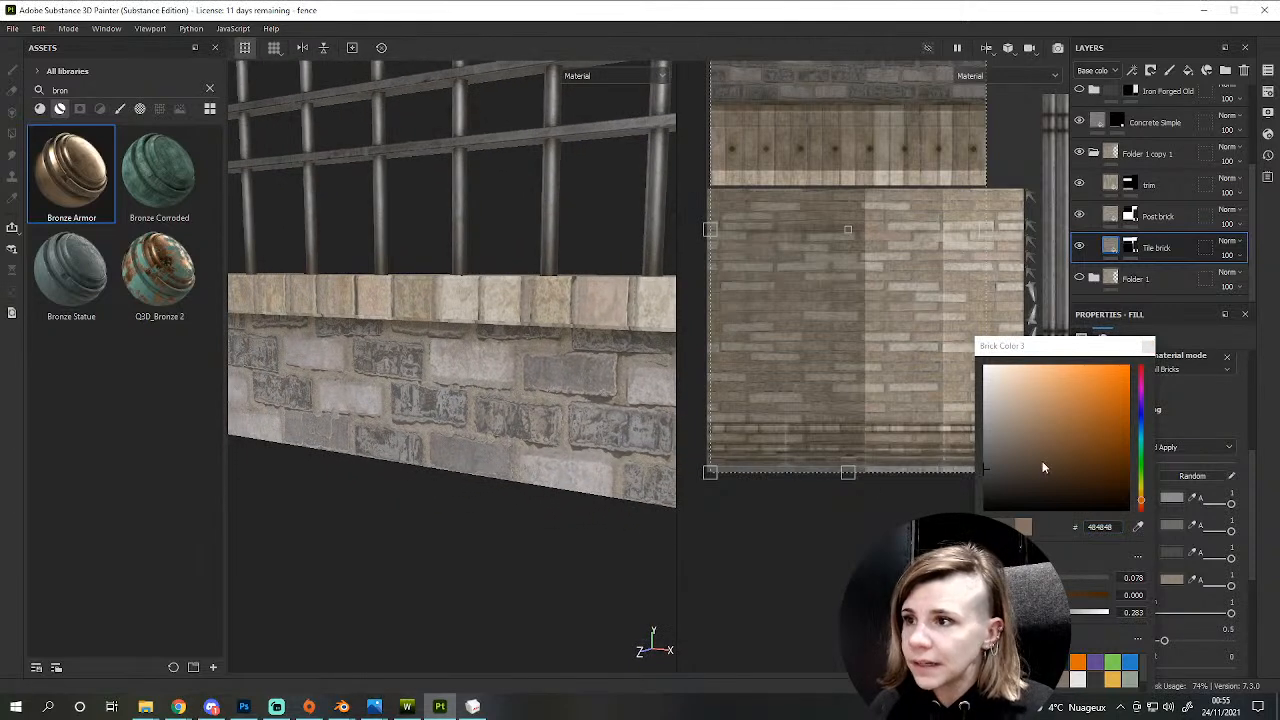
pyautogui.click(1148, 347)
# - Set the Tile brick layer's Sealer Color to neutral grey 8D8D8D and check the wall in the 3D view
pyautogui.click(1171, 580)
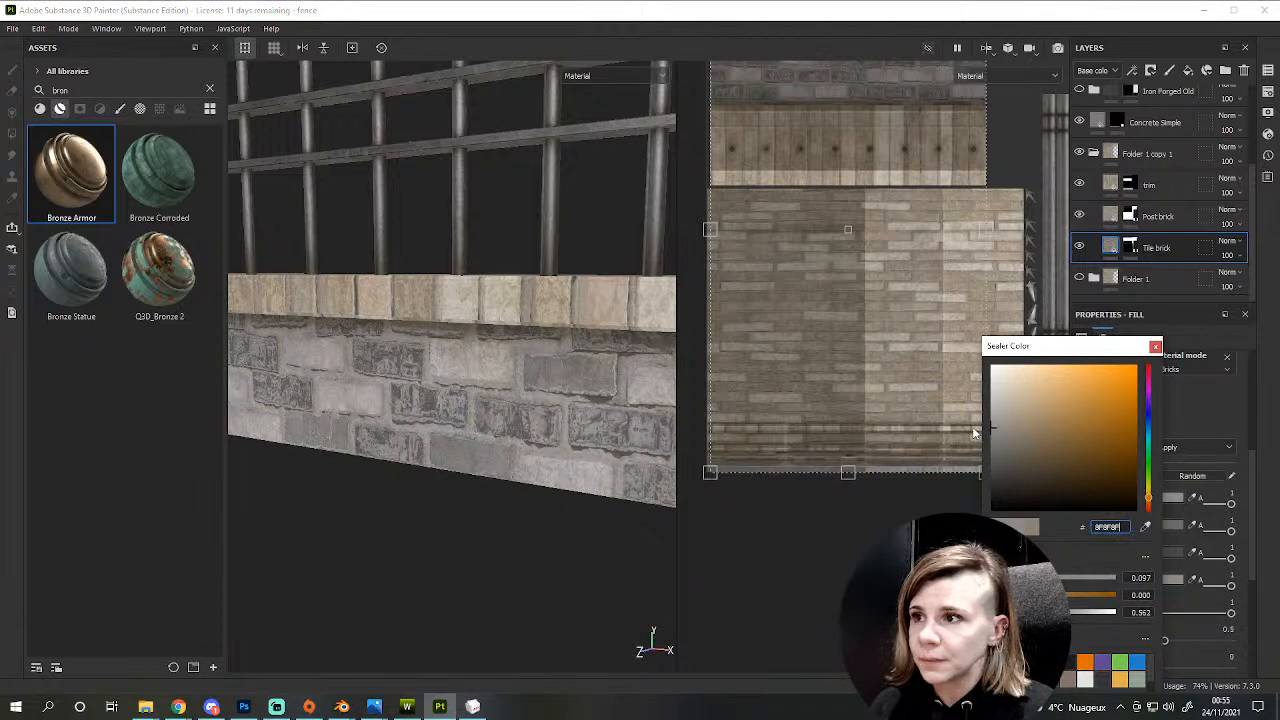
pyautogui.moveTo(971, 430); pyautogui.dragTo(967, 429)
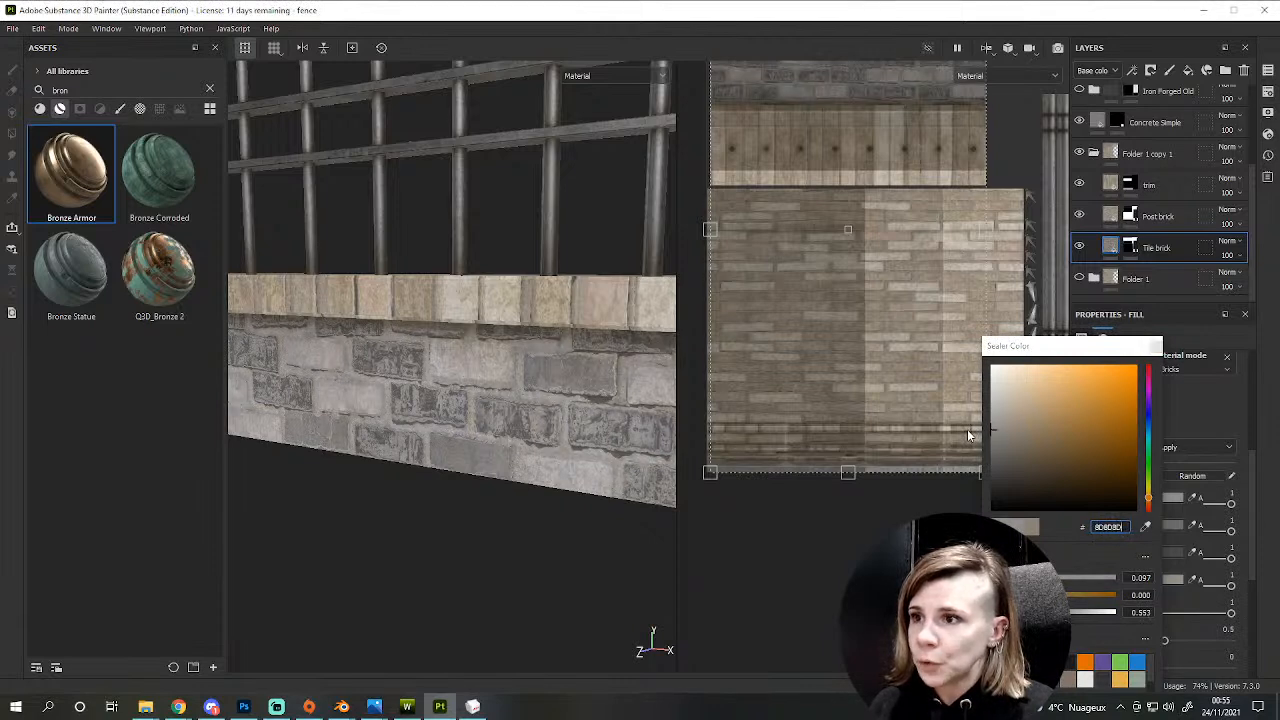
pyautogui.scroll(-2, 430, 417)
pyautogui.keyDown('alt'); pyautogui.moveTo(430, 423); pyautogui.dragTo(470, 475); pyautogui.keyUp('alt')
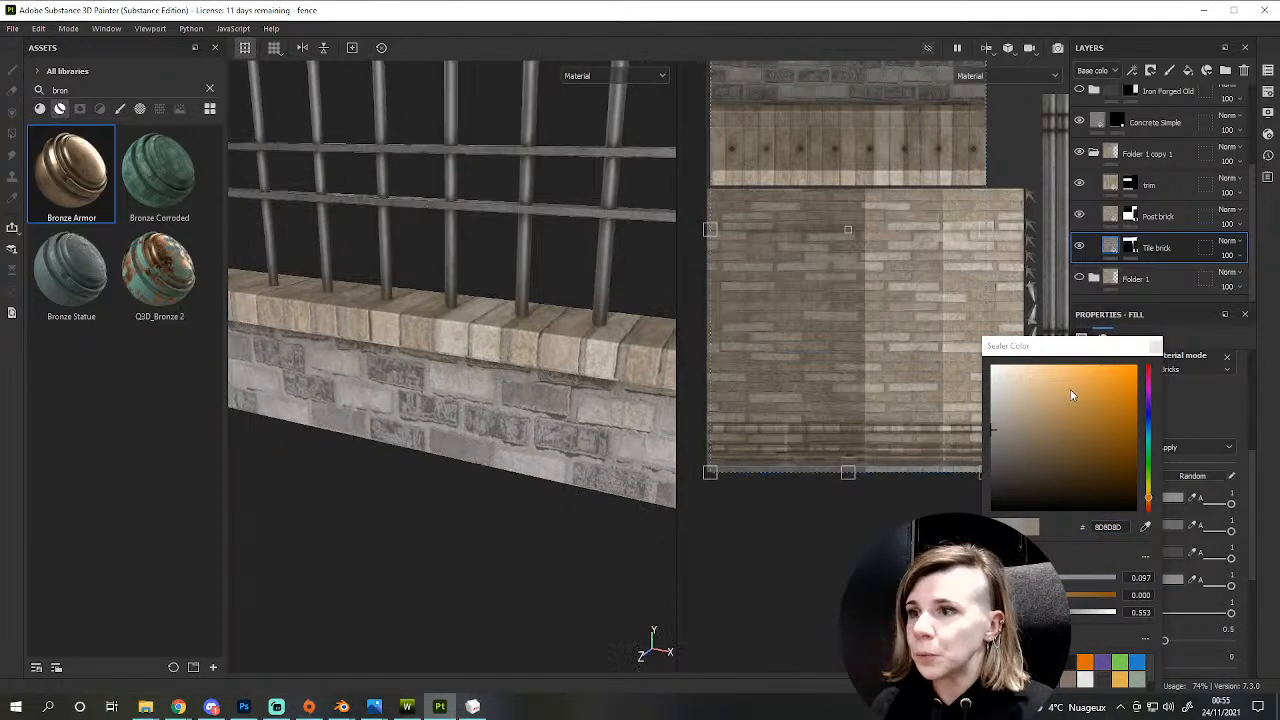
pyautogui.click(1154, 347)
# - Open the Tile brick layer's Brick Color 1 for editing
pyautogui.click(1166, 500)
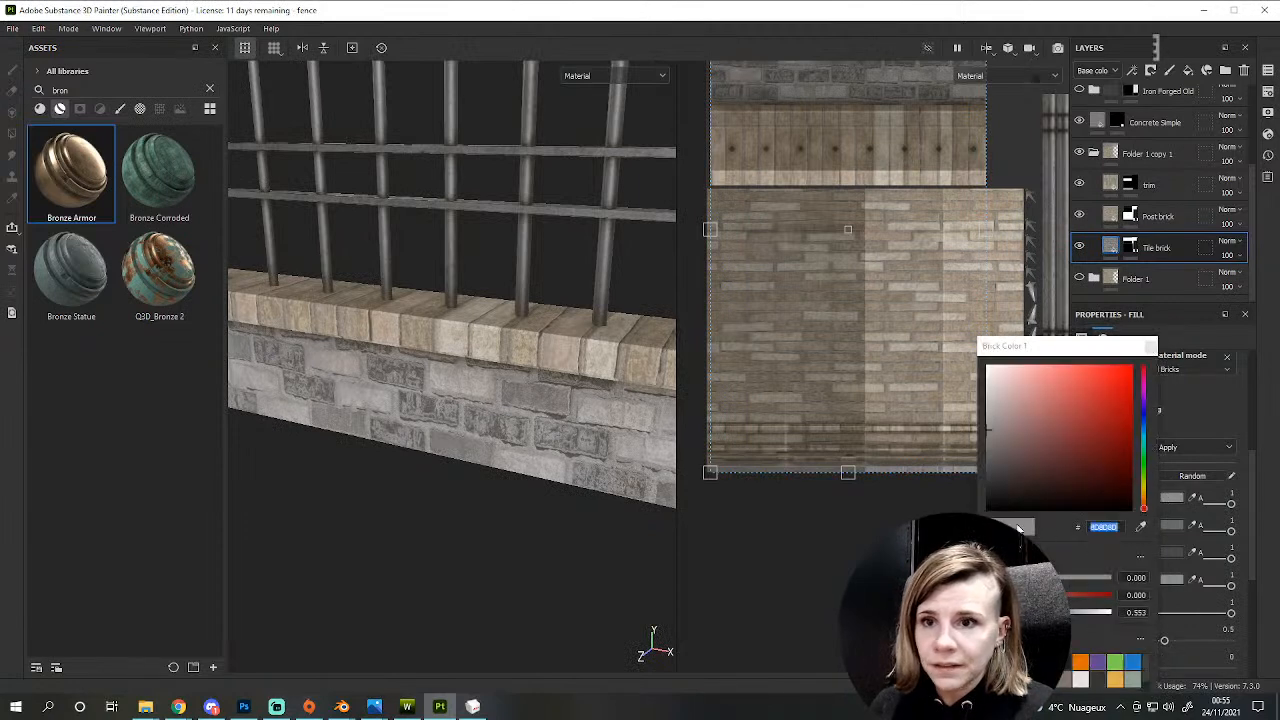